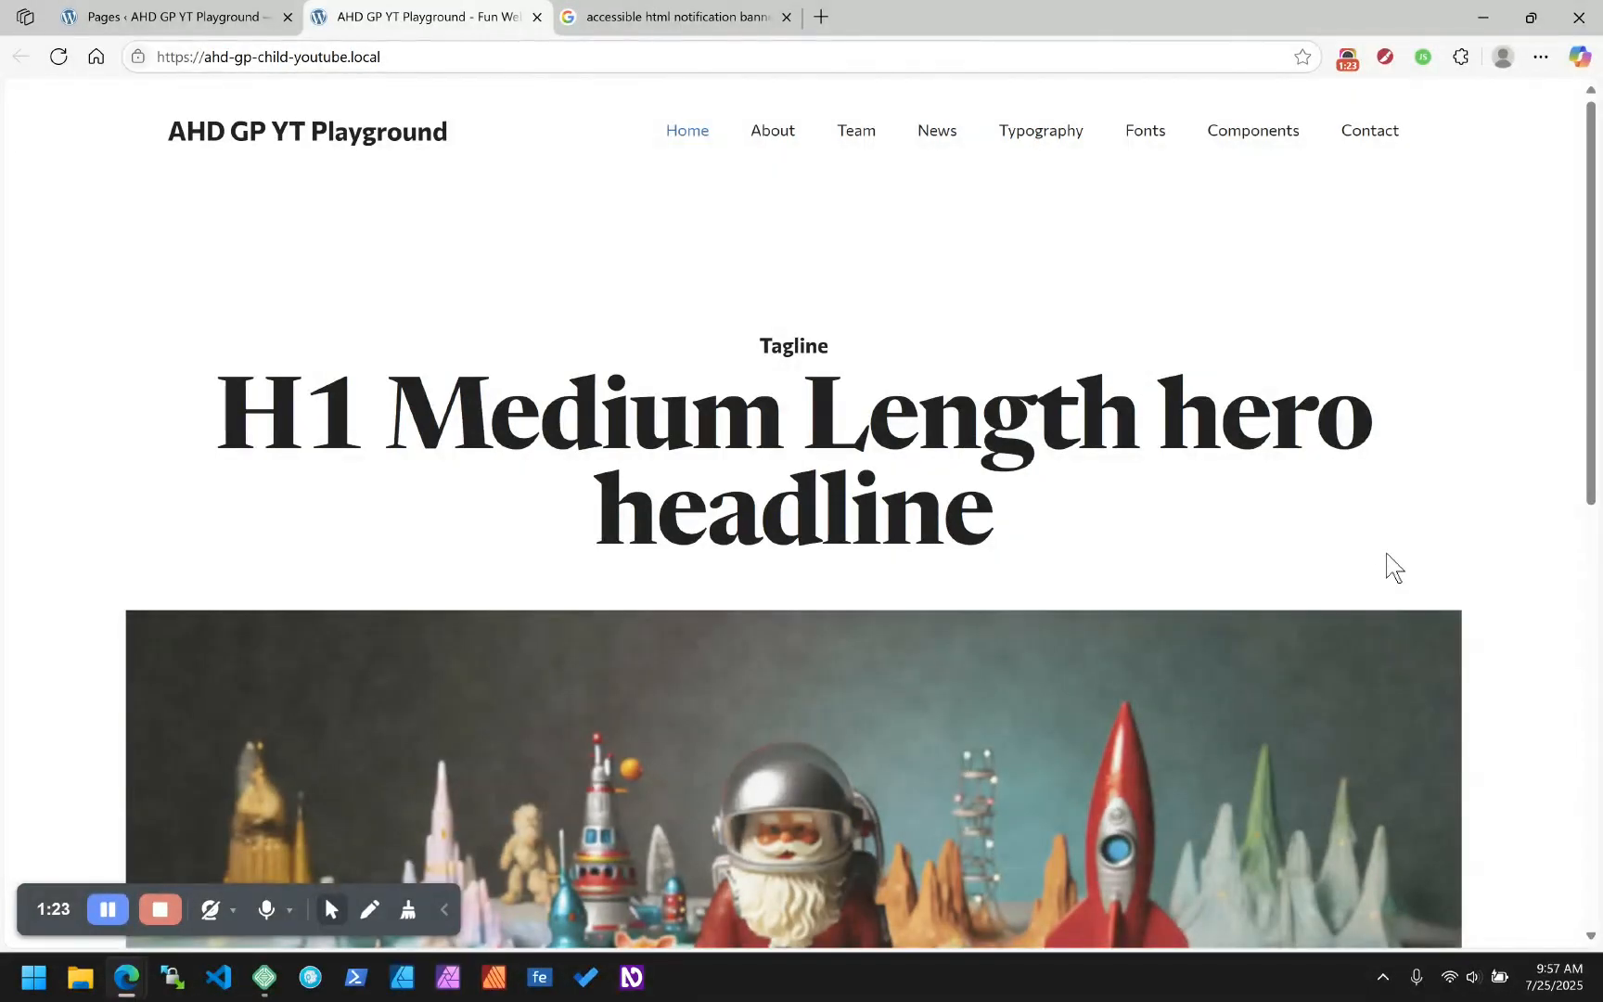
Review the search results for accessible HTML notification banner examples and look over the site's homepage
click(458, 885)
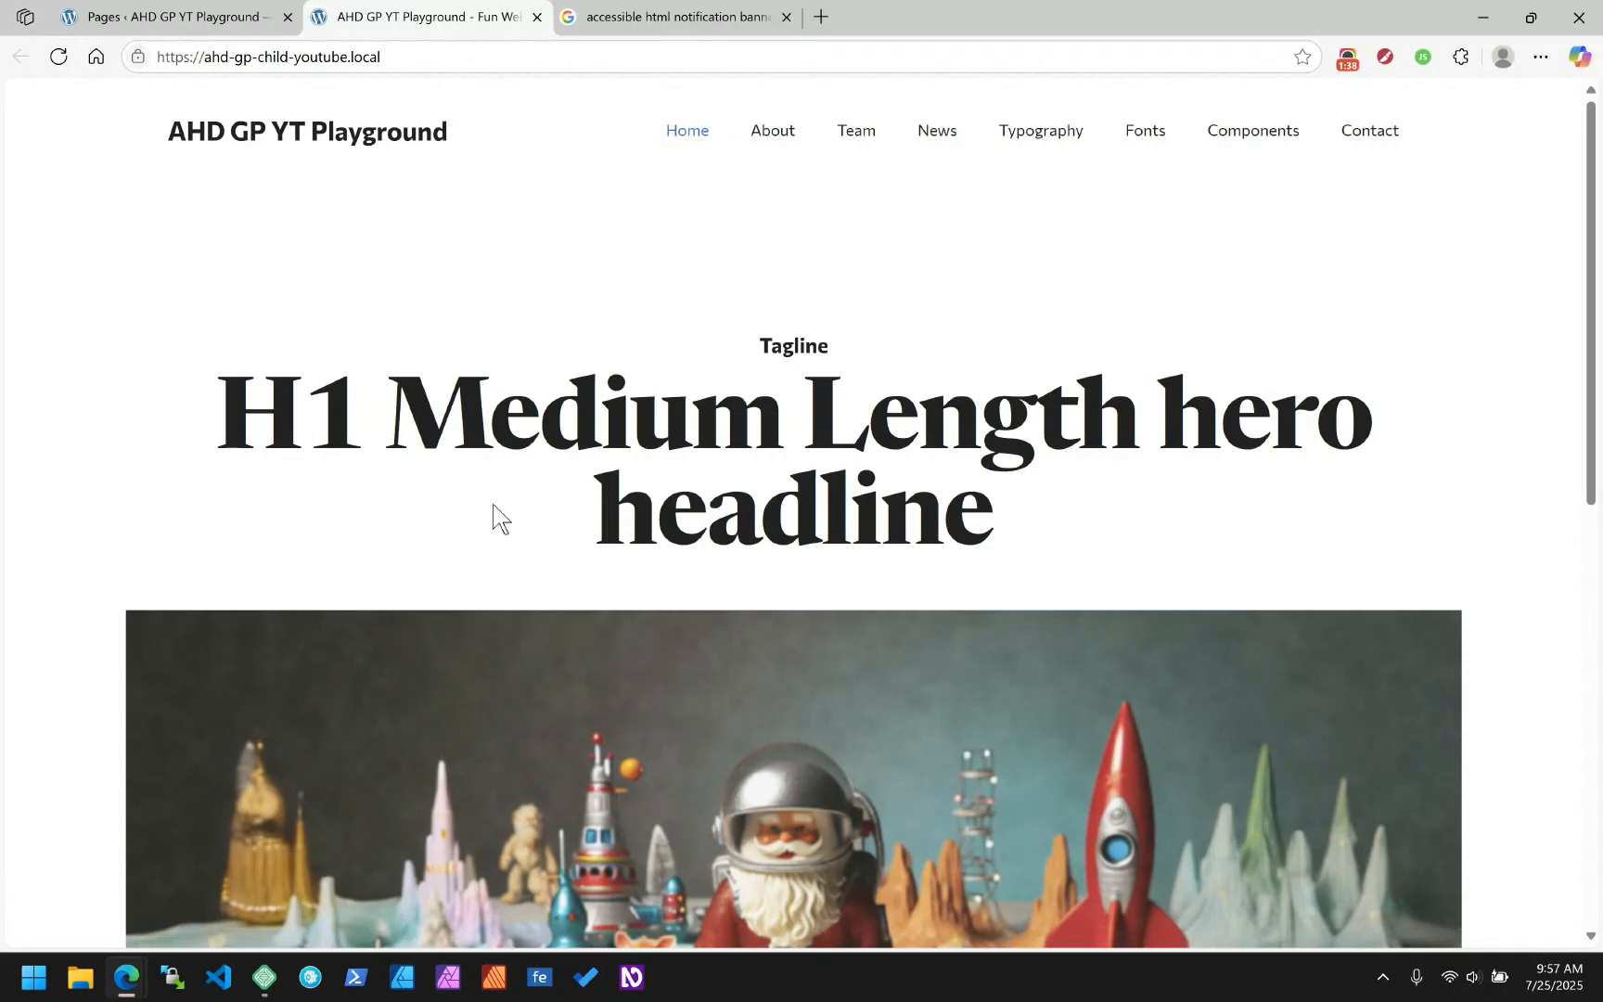
click(678, 18)
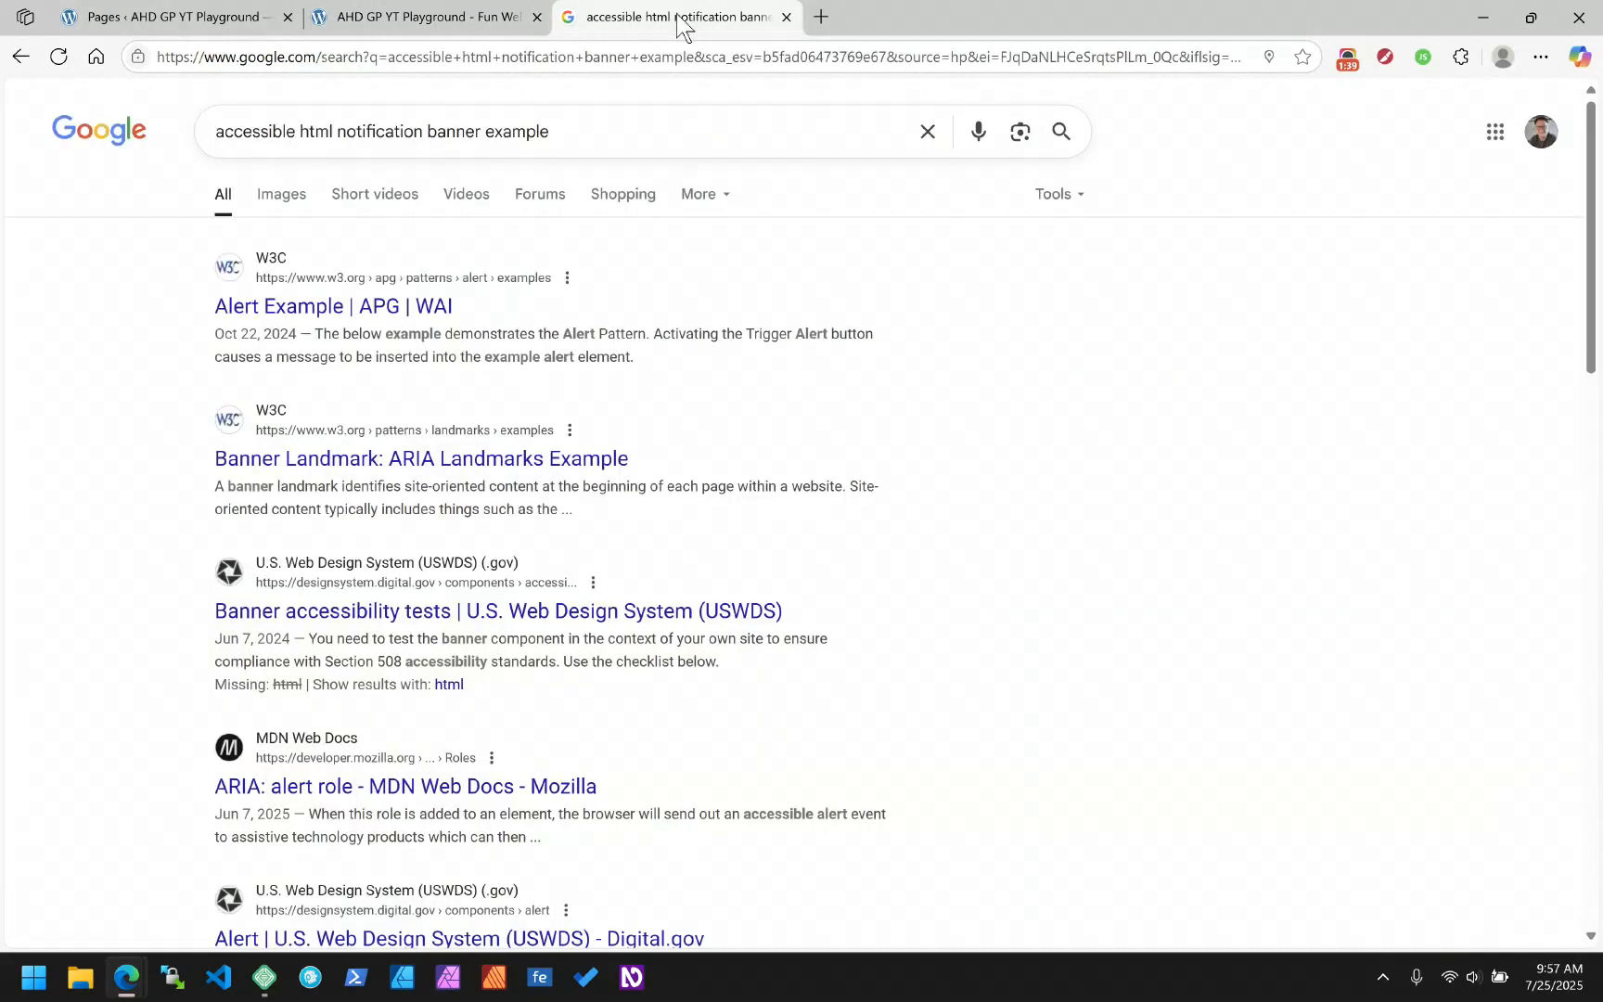
drag(583, 143, 215, 146)
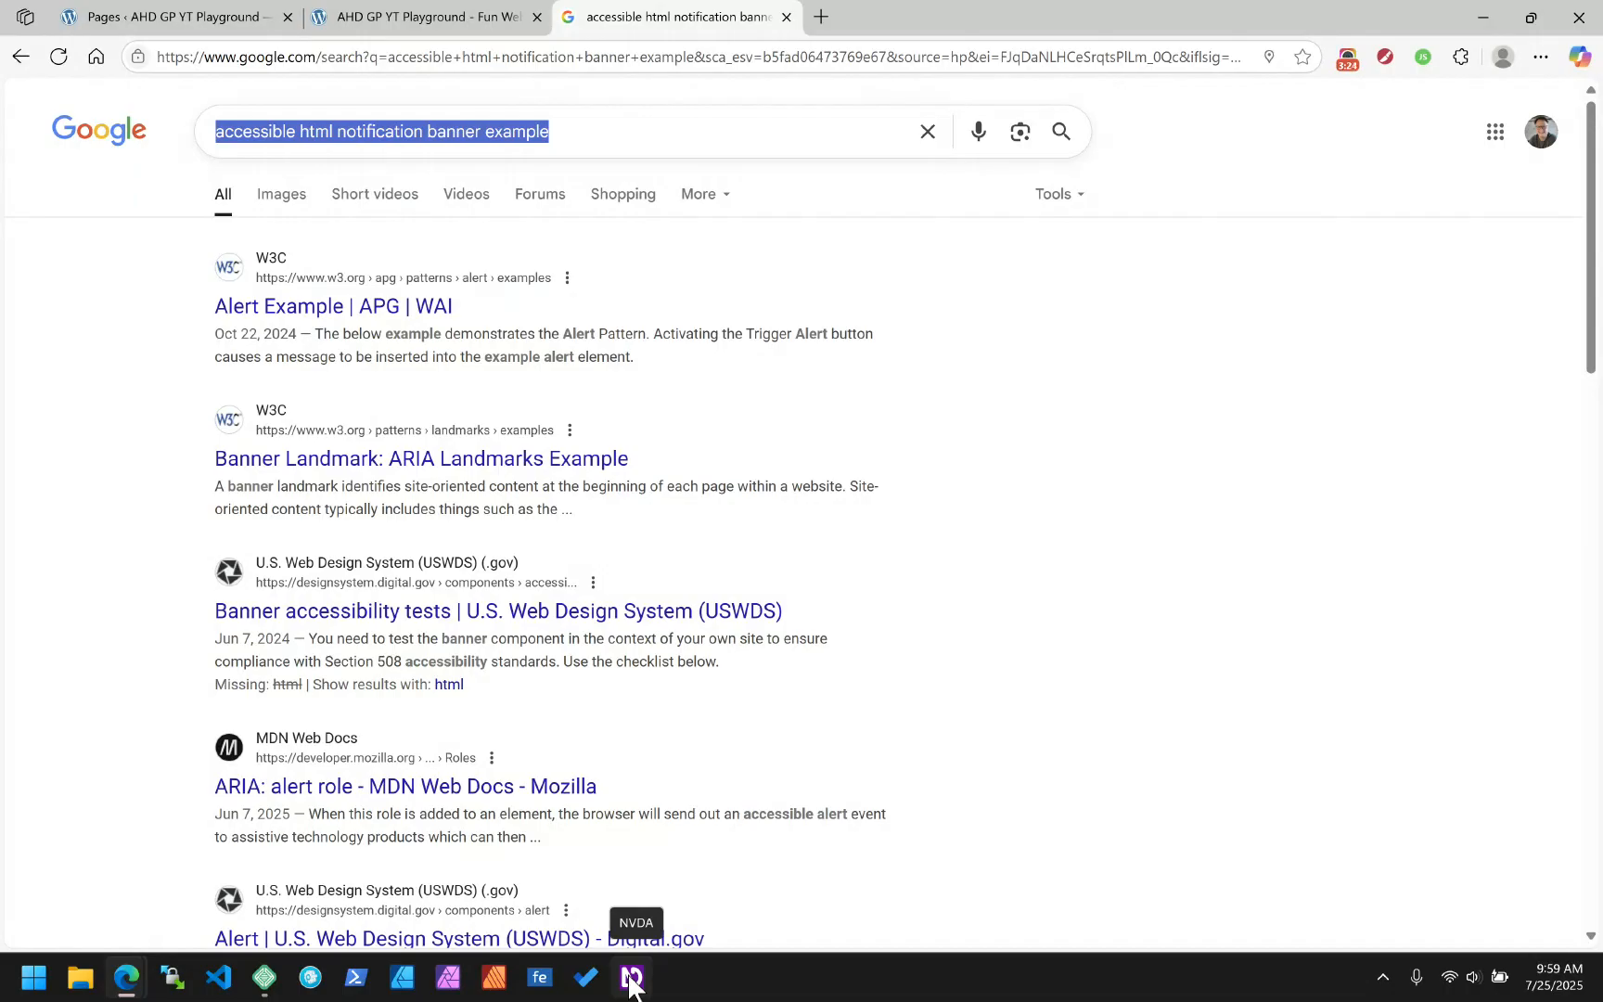
click(483, 19)
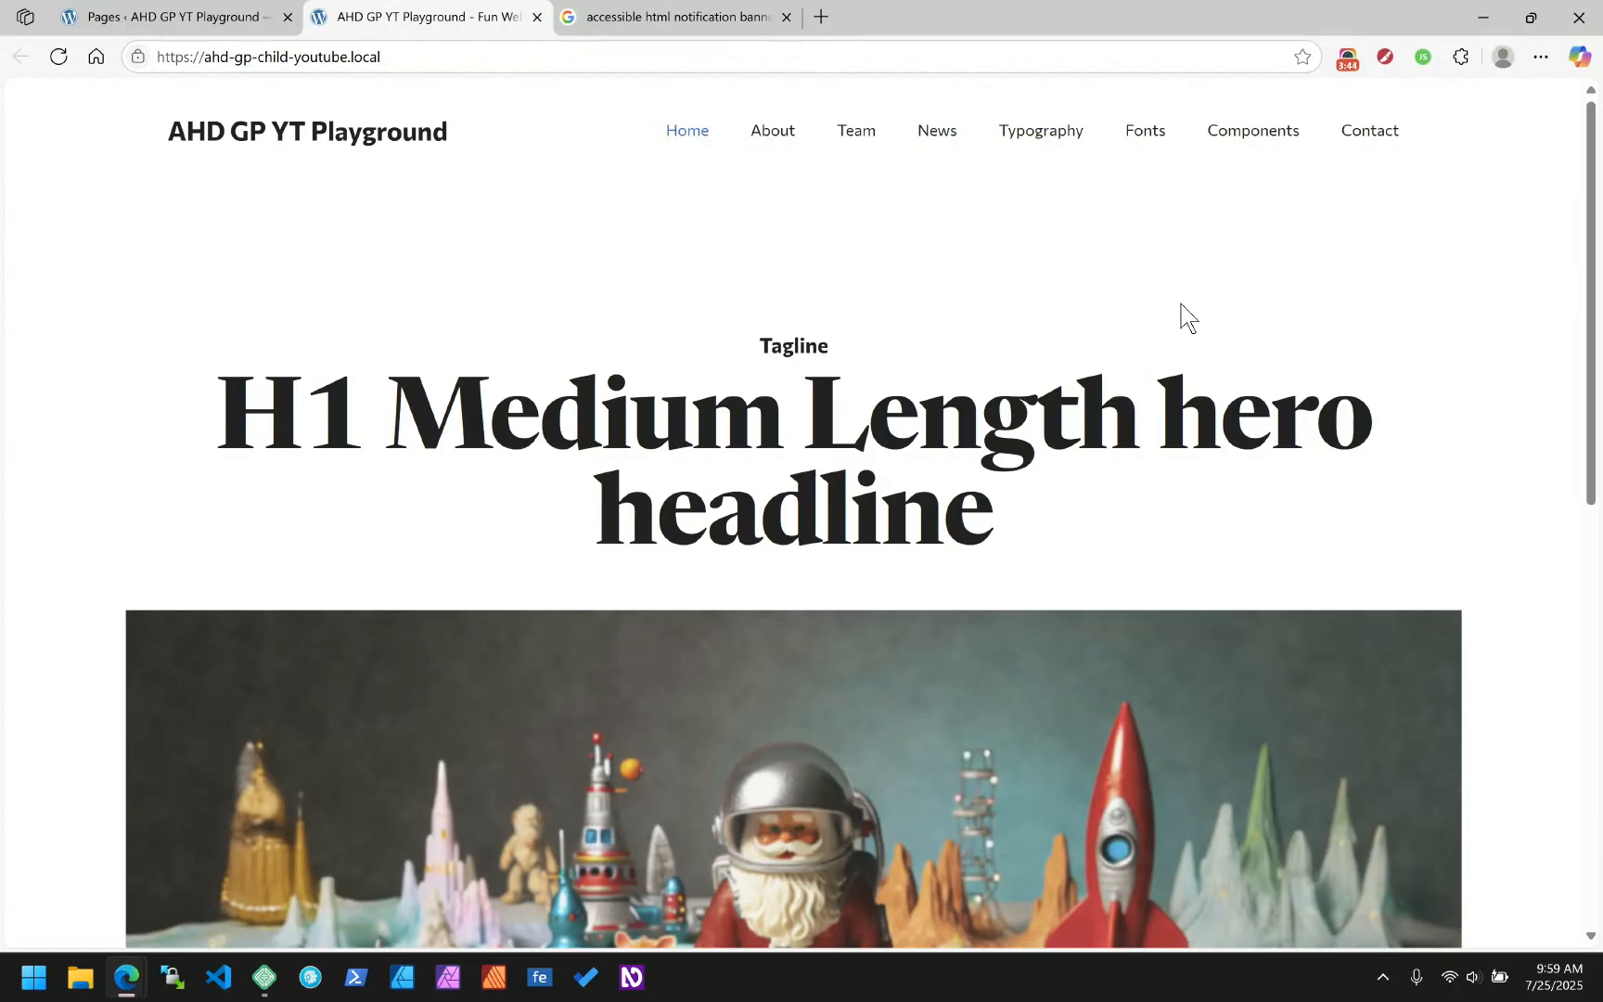
scroll(1188, 318, down, 10)
scroll(1187, 322, up, 10)
Add a new ACF post type with plural label Notifications, singular label Notification and post type key notification
click(130, 16)
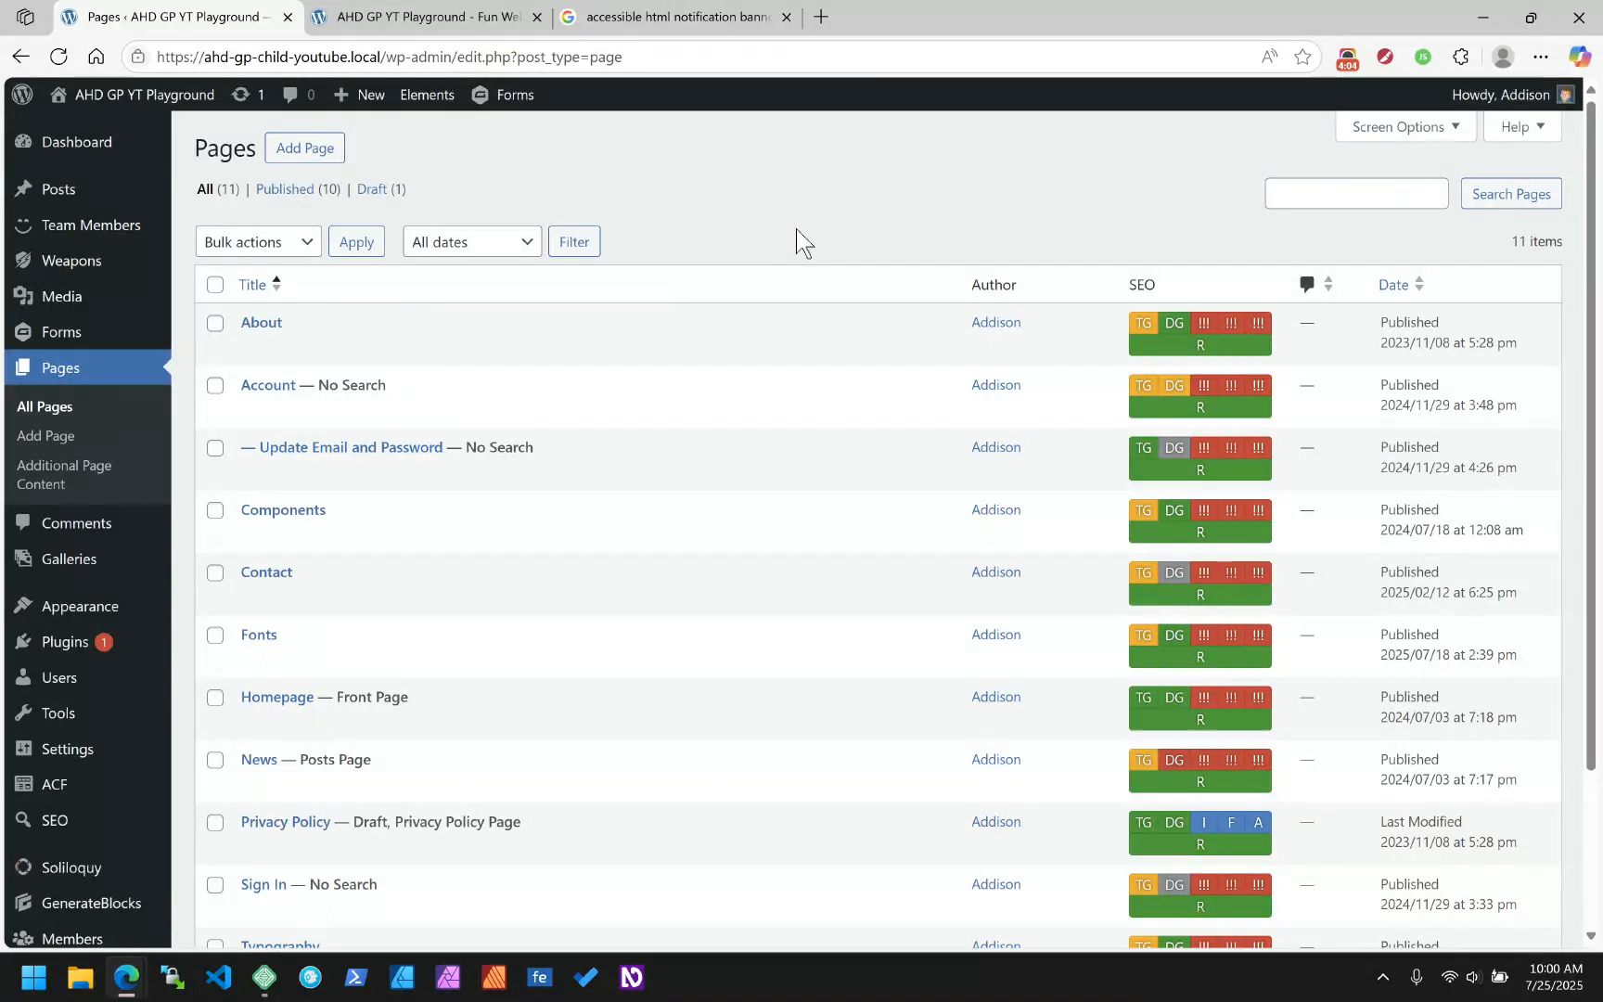
mouse_move(52, 796)
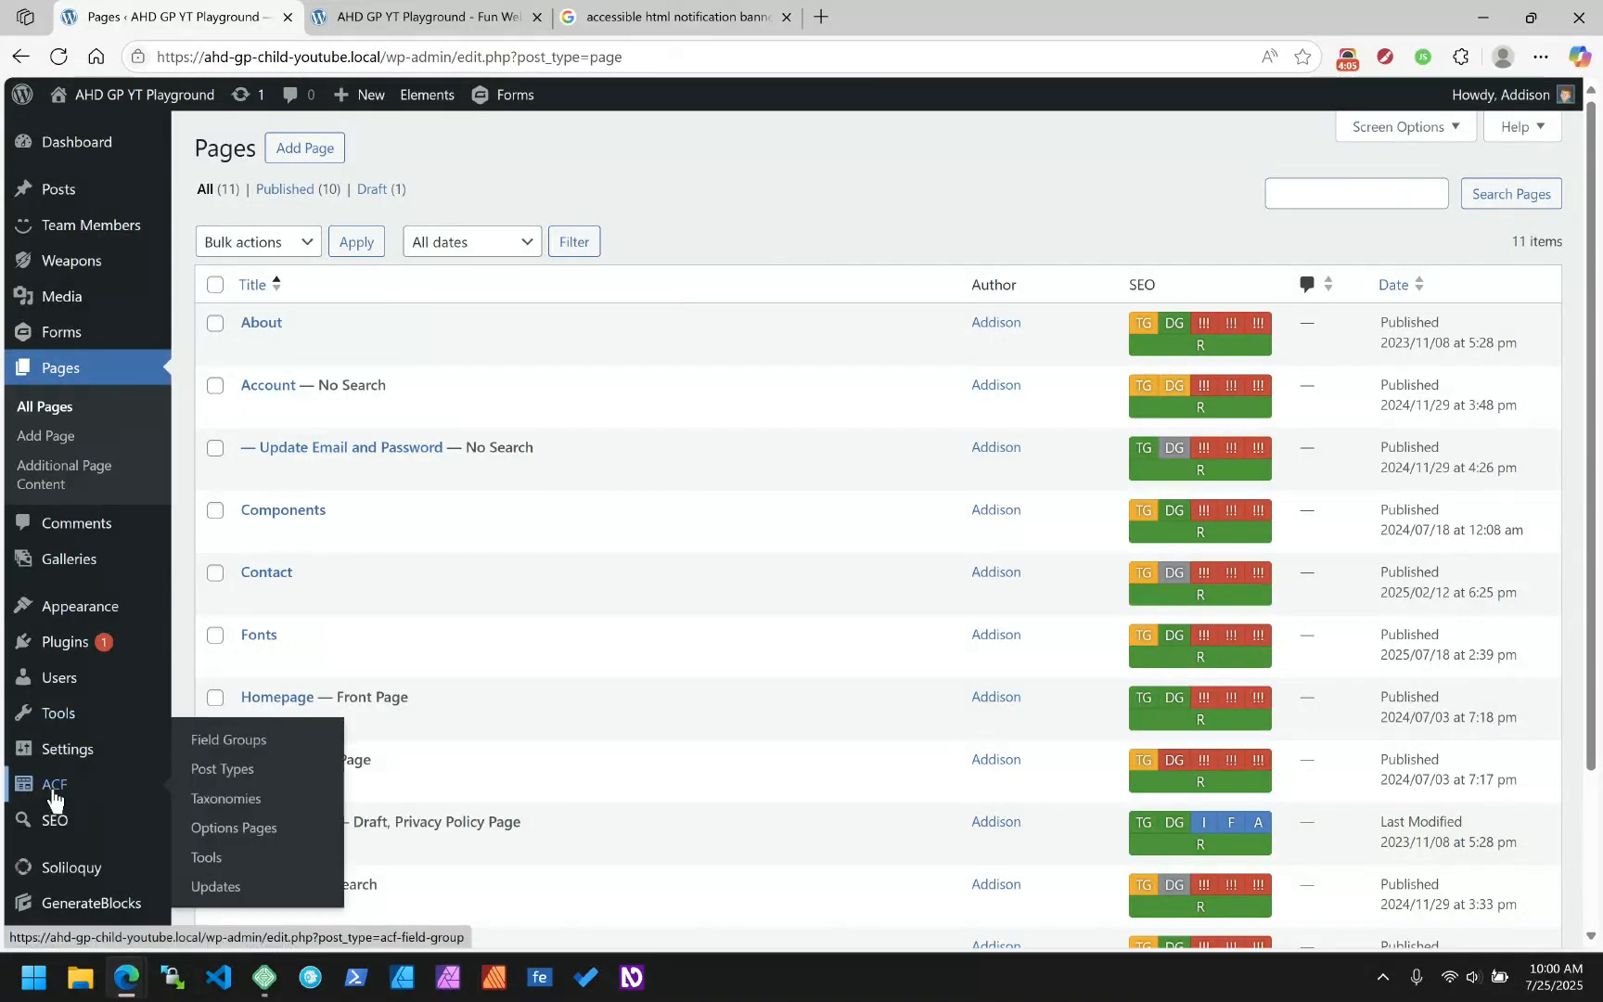
click(252, 772)
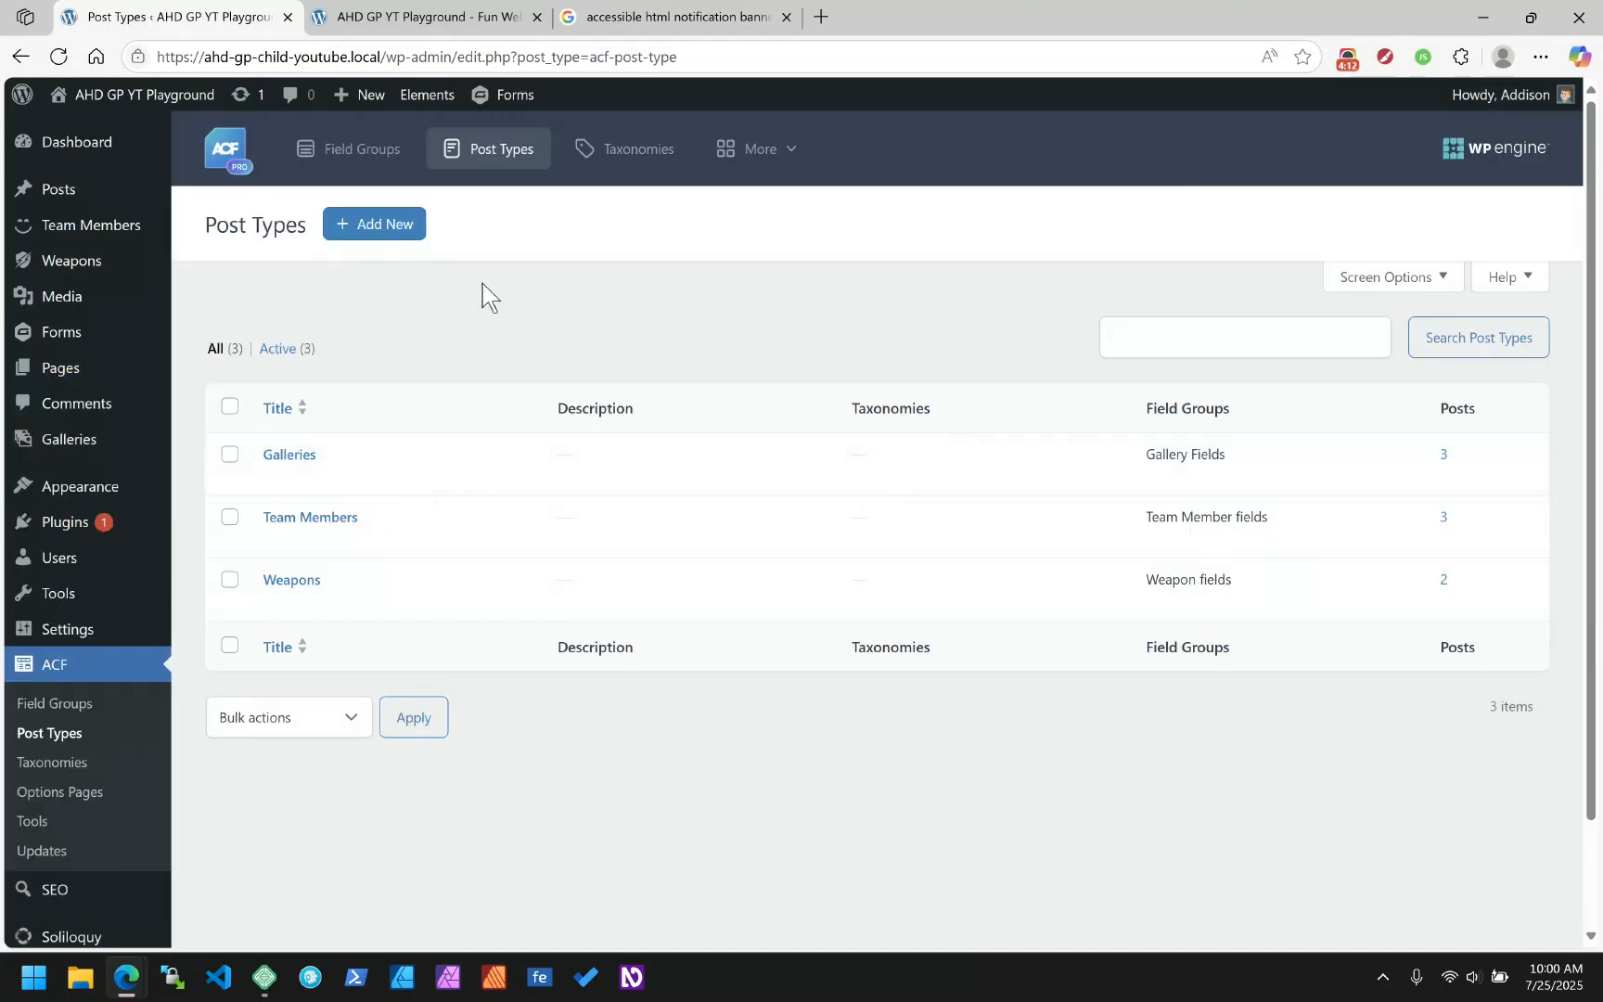
click(366, 232)
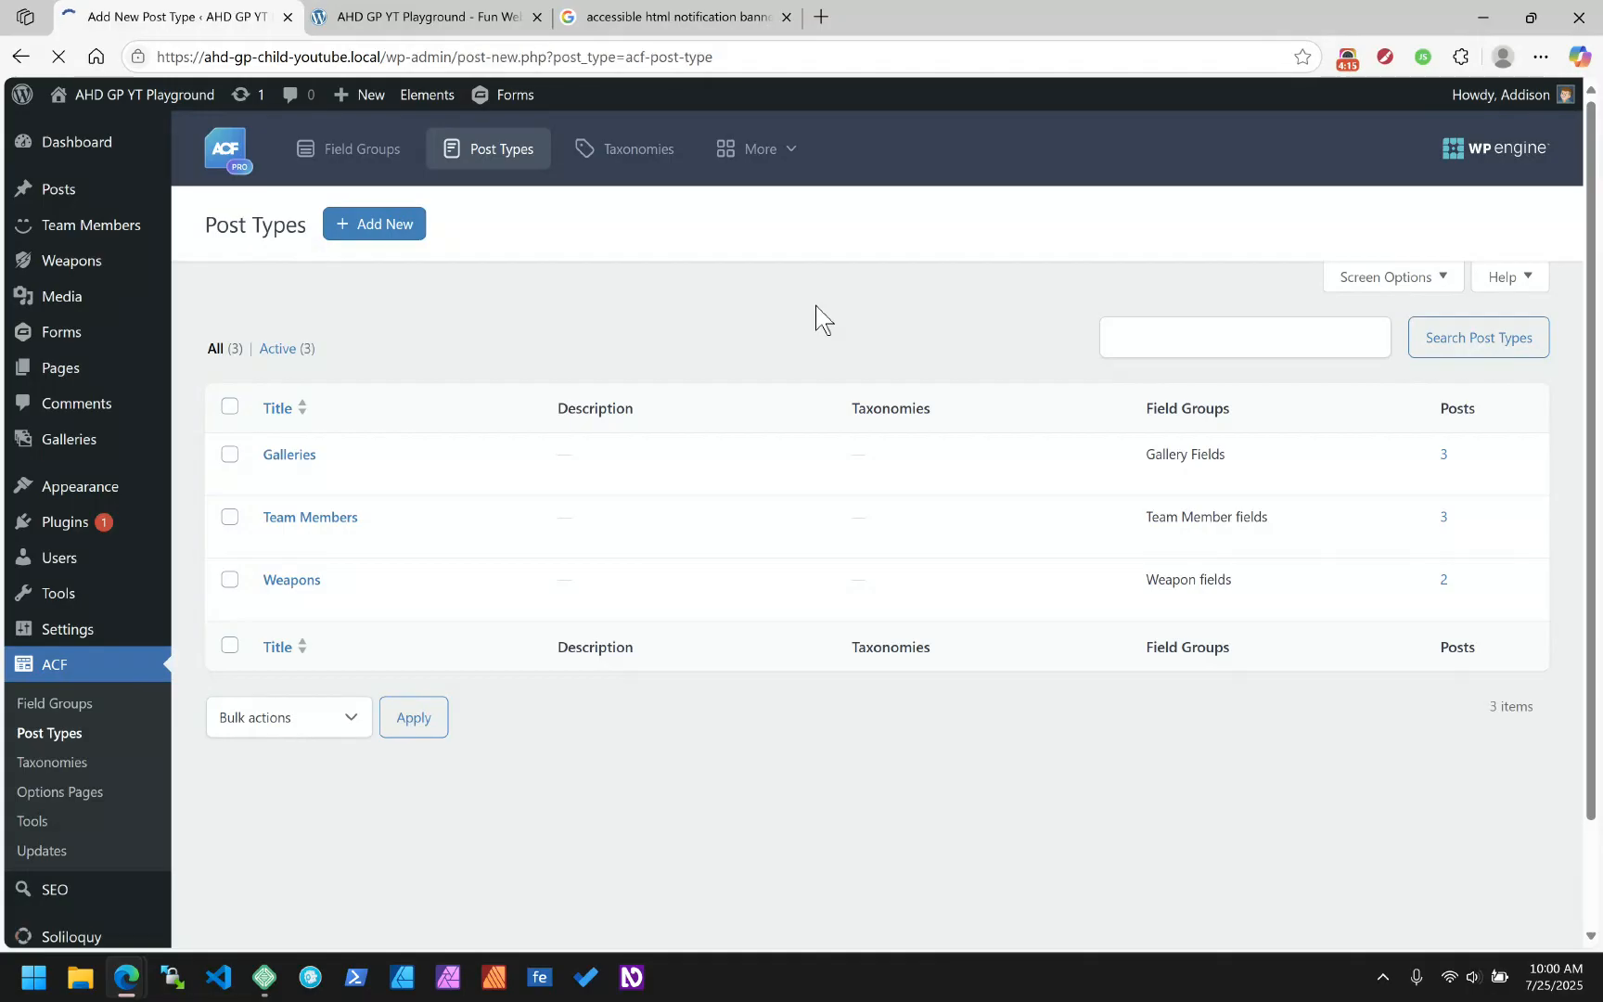
click(345, 431)
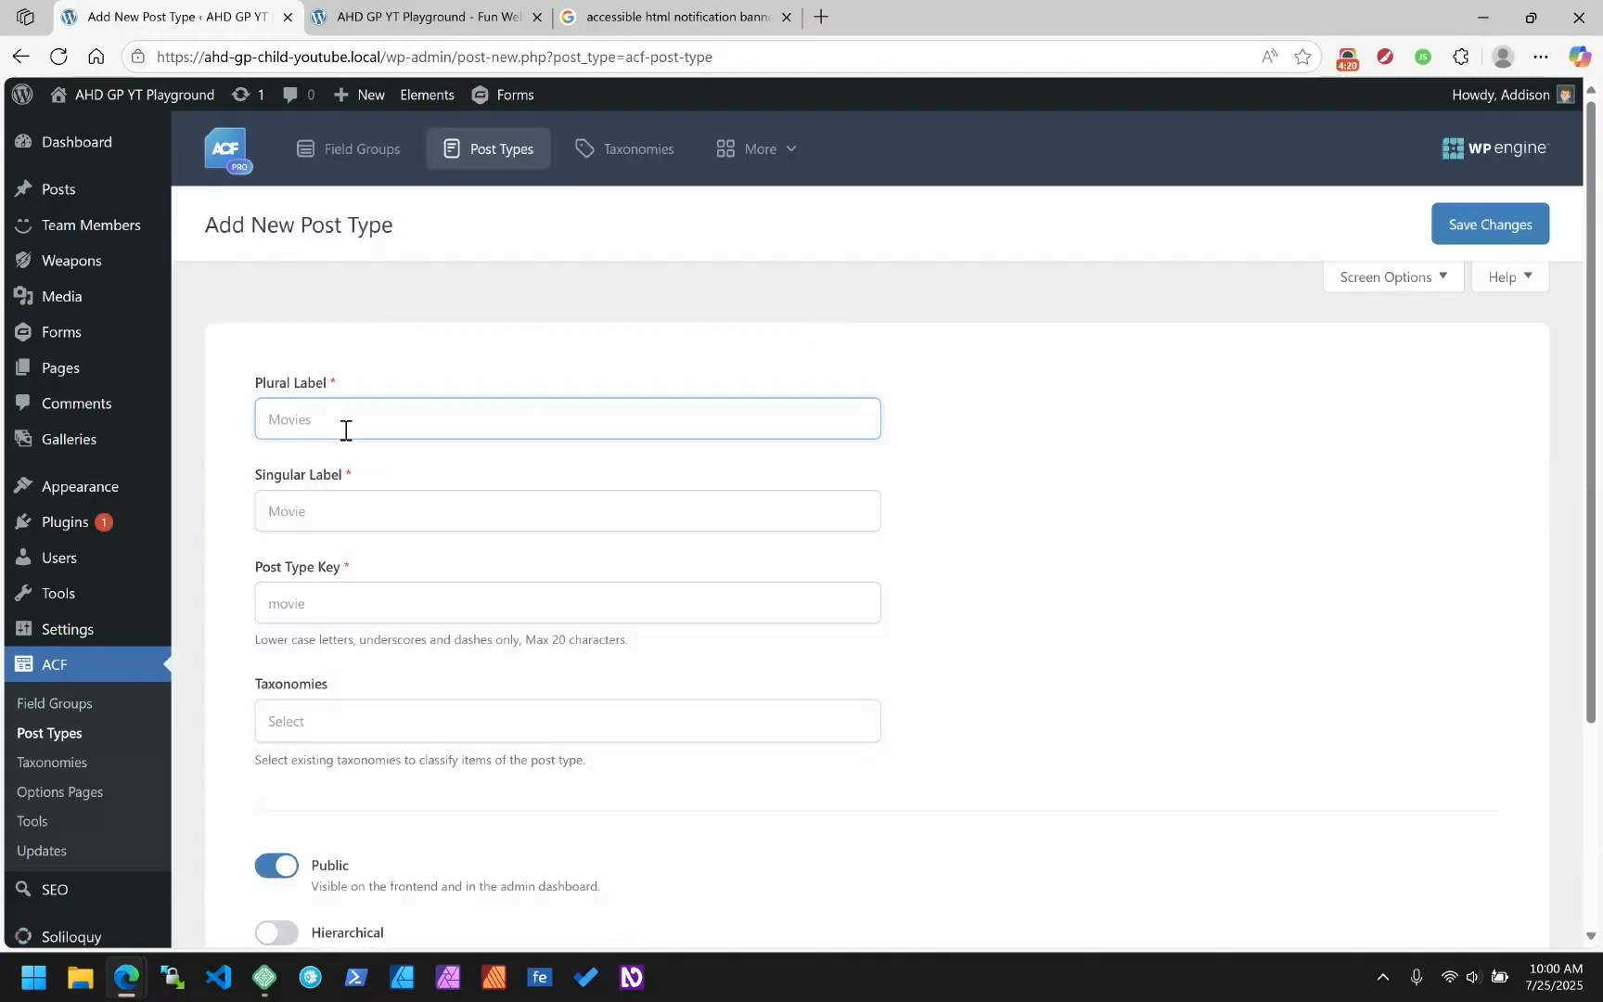
text(Notifications)
key(Tab)
text(Noti)
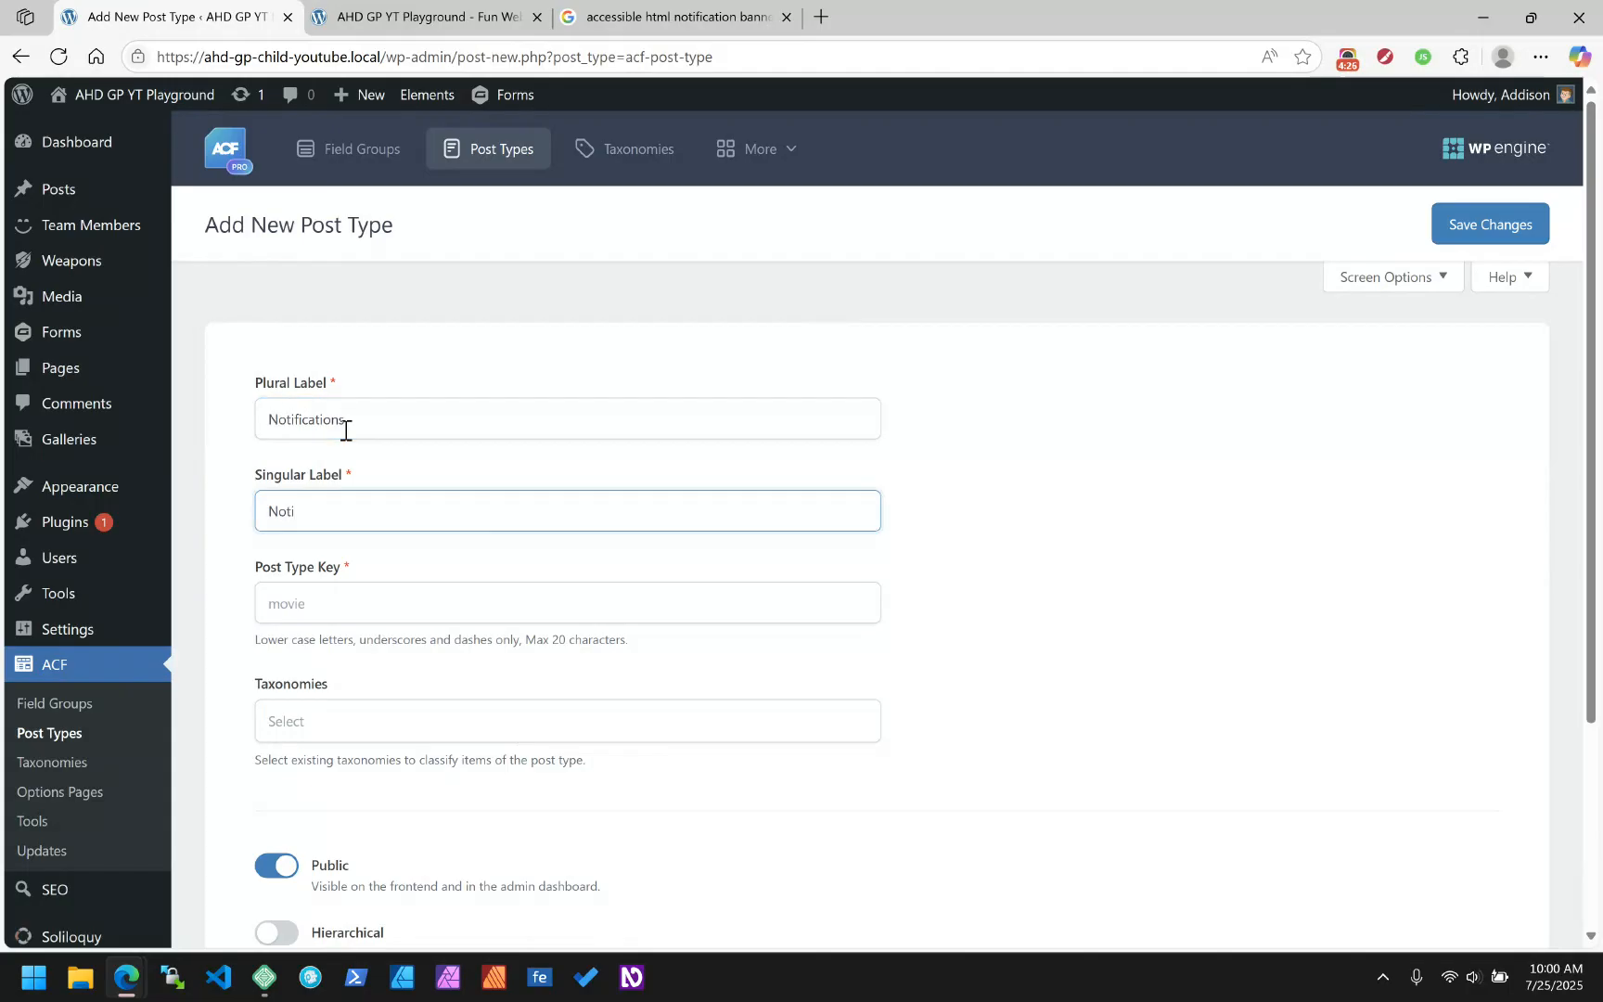
text(fication)
click(358, 605)
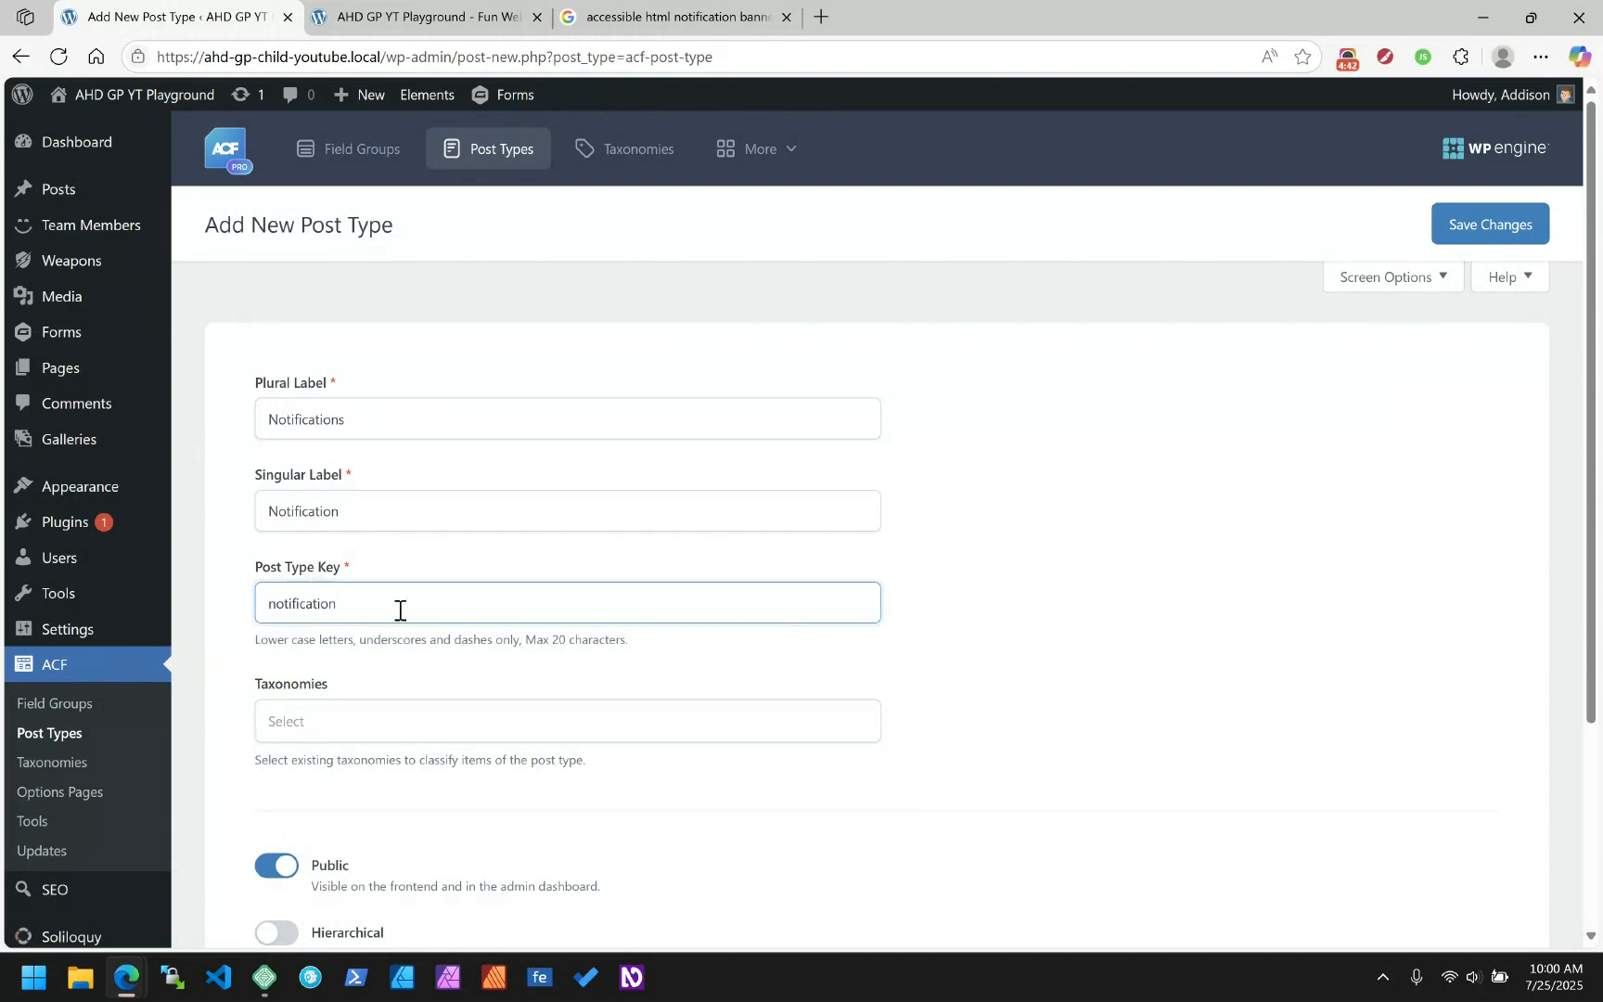
Enable Advanced Configuration for the post type and remove its Editor support
scroll(1123, 631, down, 3)
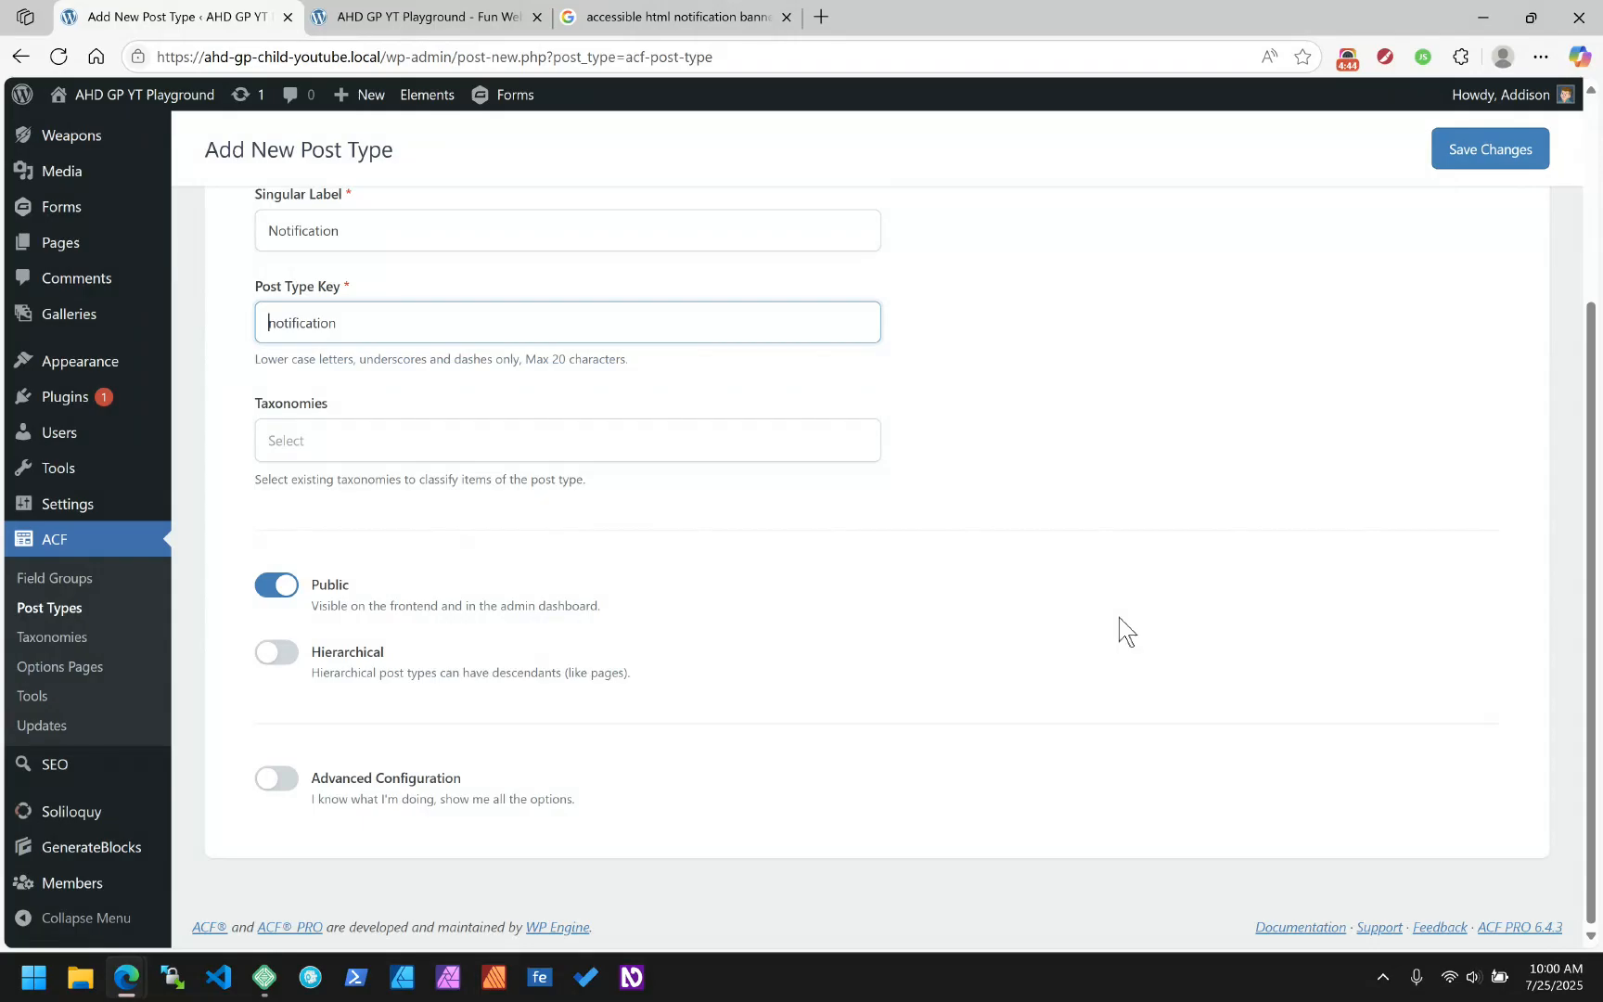
click(263, 791)
scroll(941, 368, down, 7)
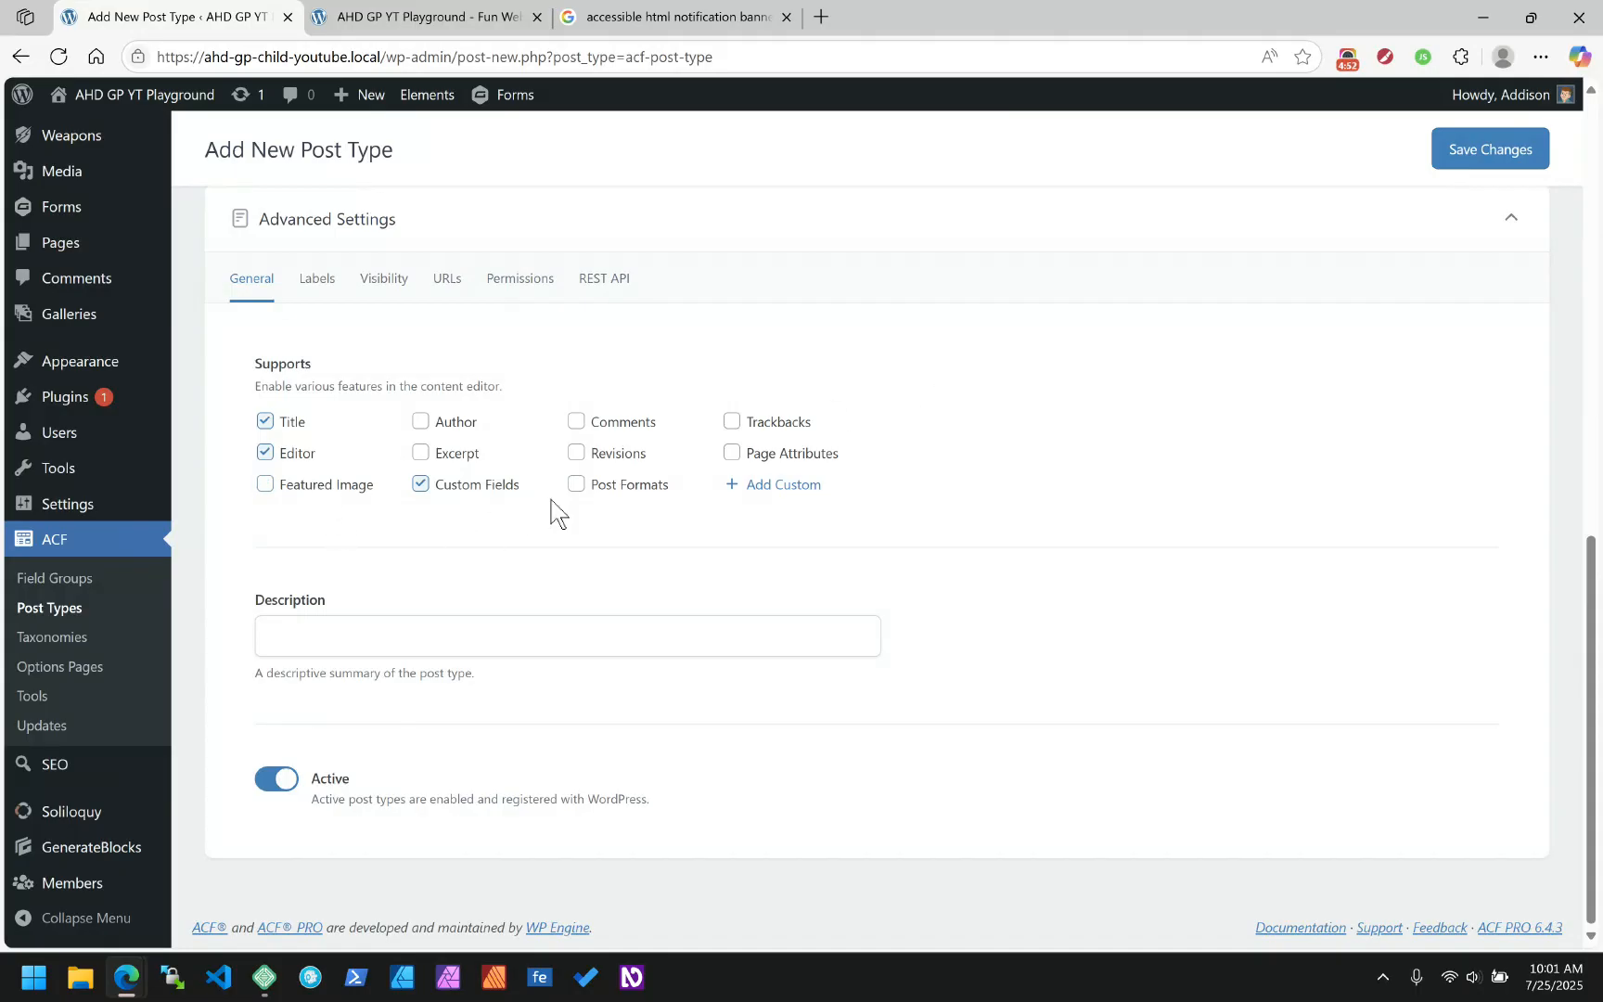
click(284, 457)
Choose the Drumstick Dashicon as the post type's admin menu icon in the visibility settings
click(312, 283)
click(377, 284)
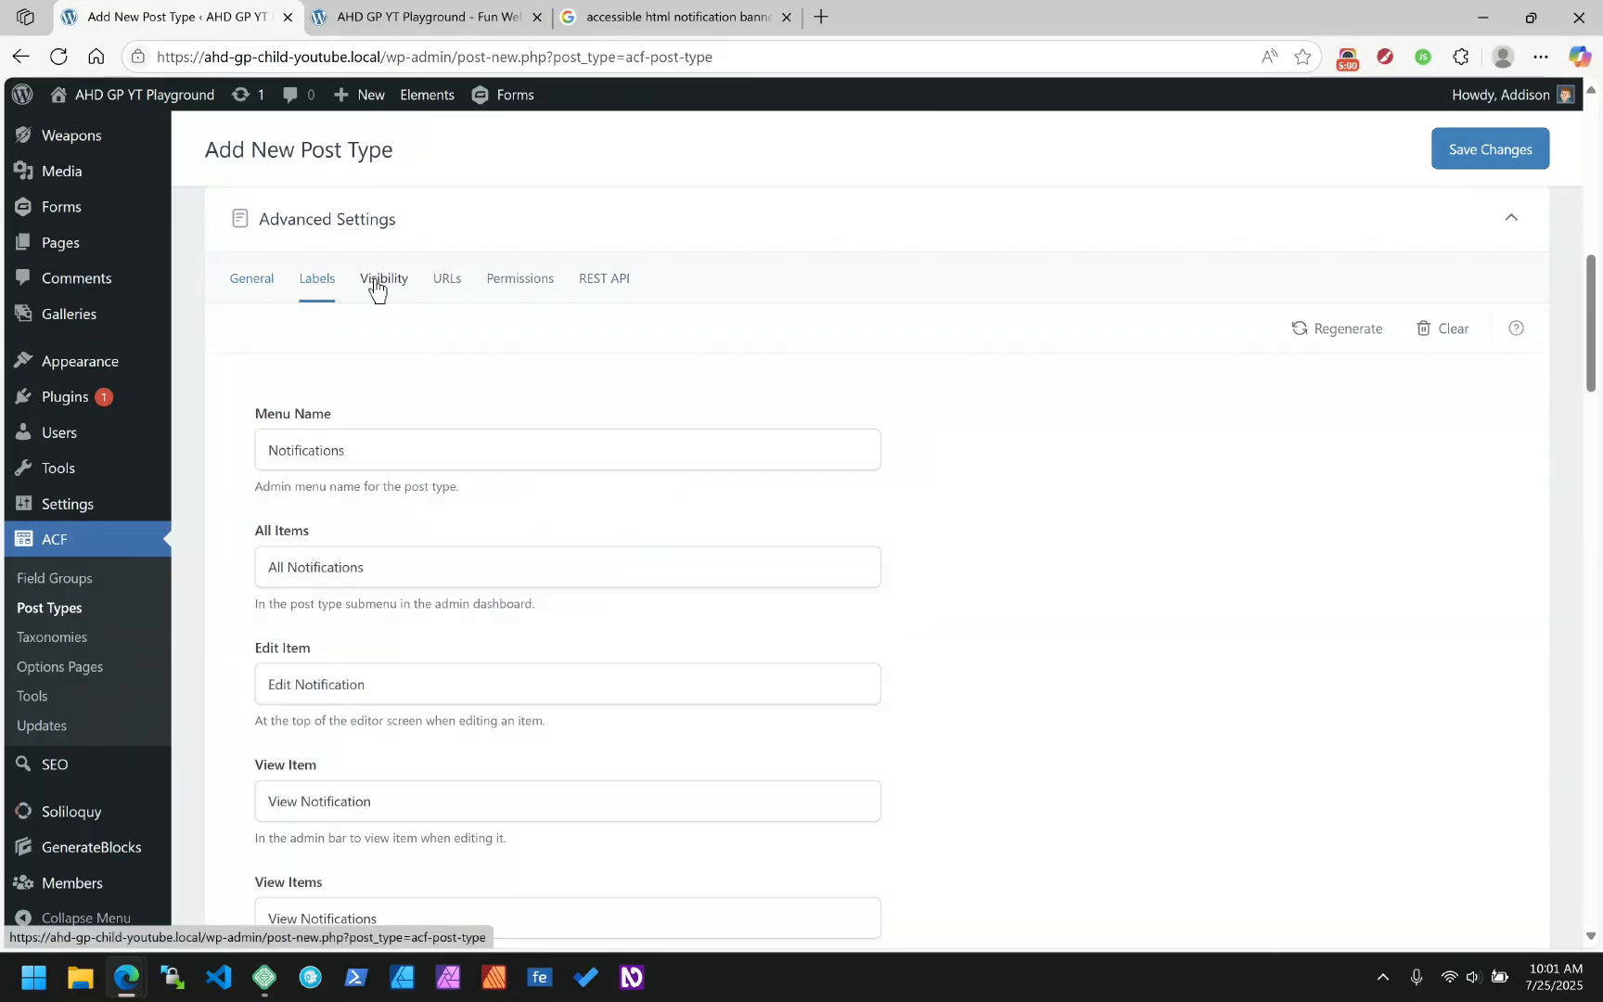
scroll(520, 352, down, 4)
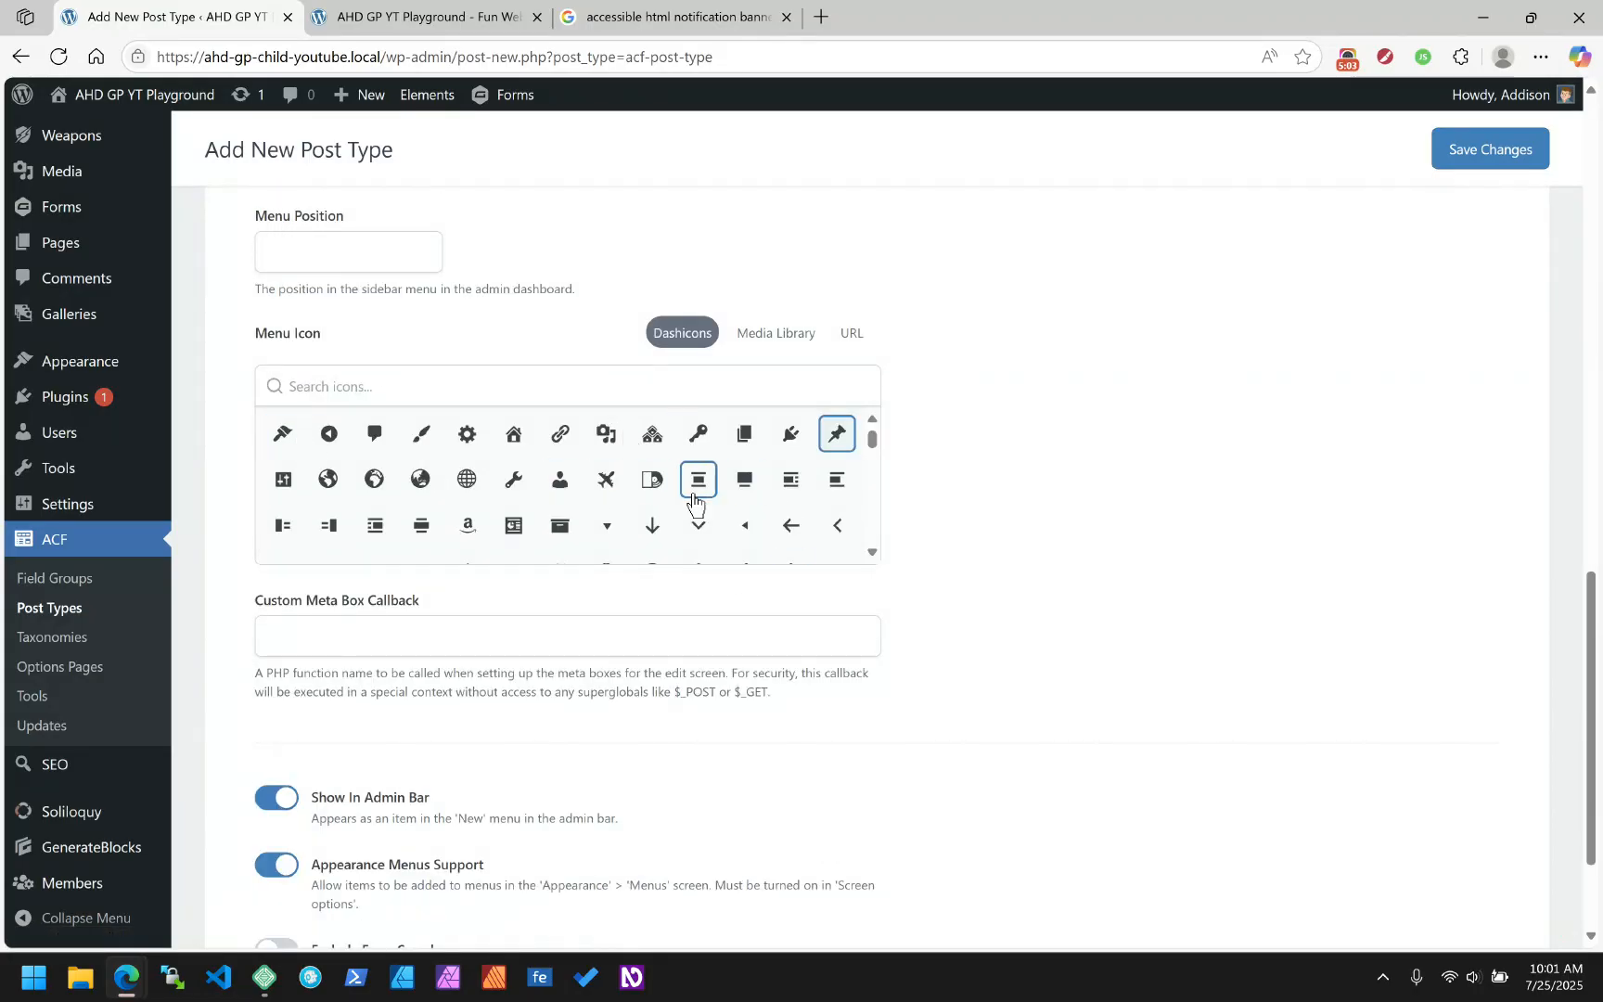
click(872, 553)
click(873, 553)
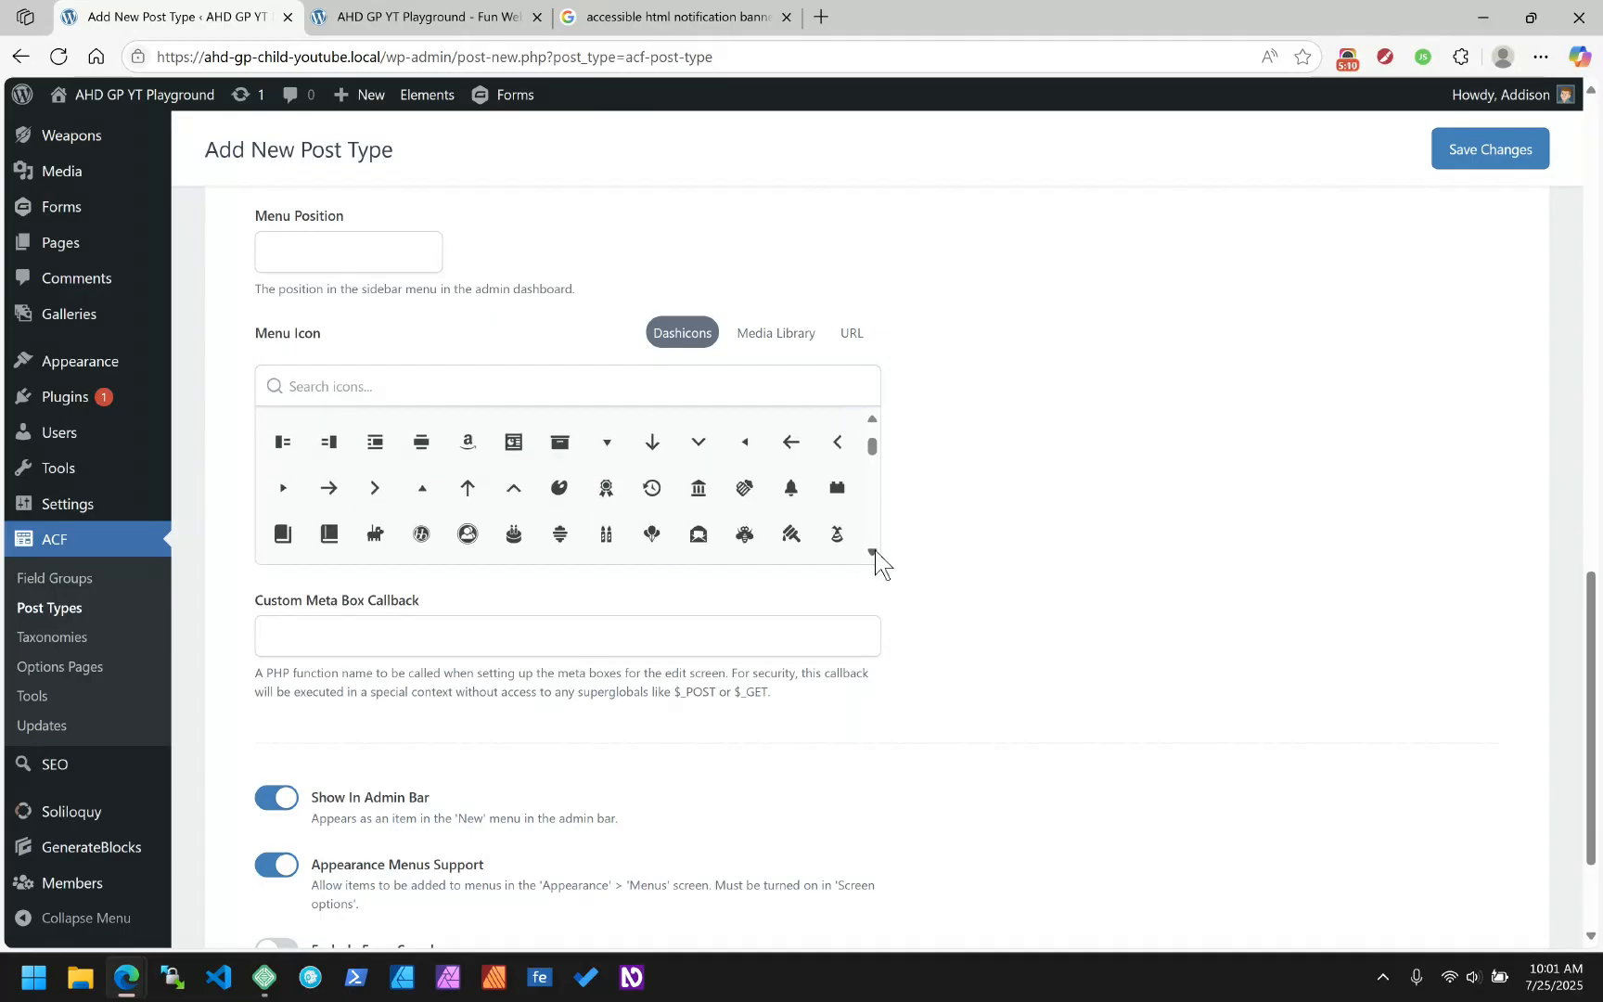
click(872, 553)
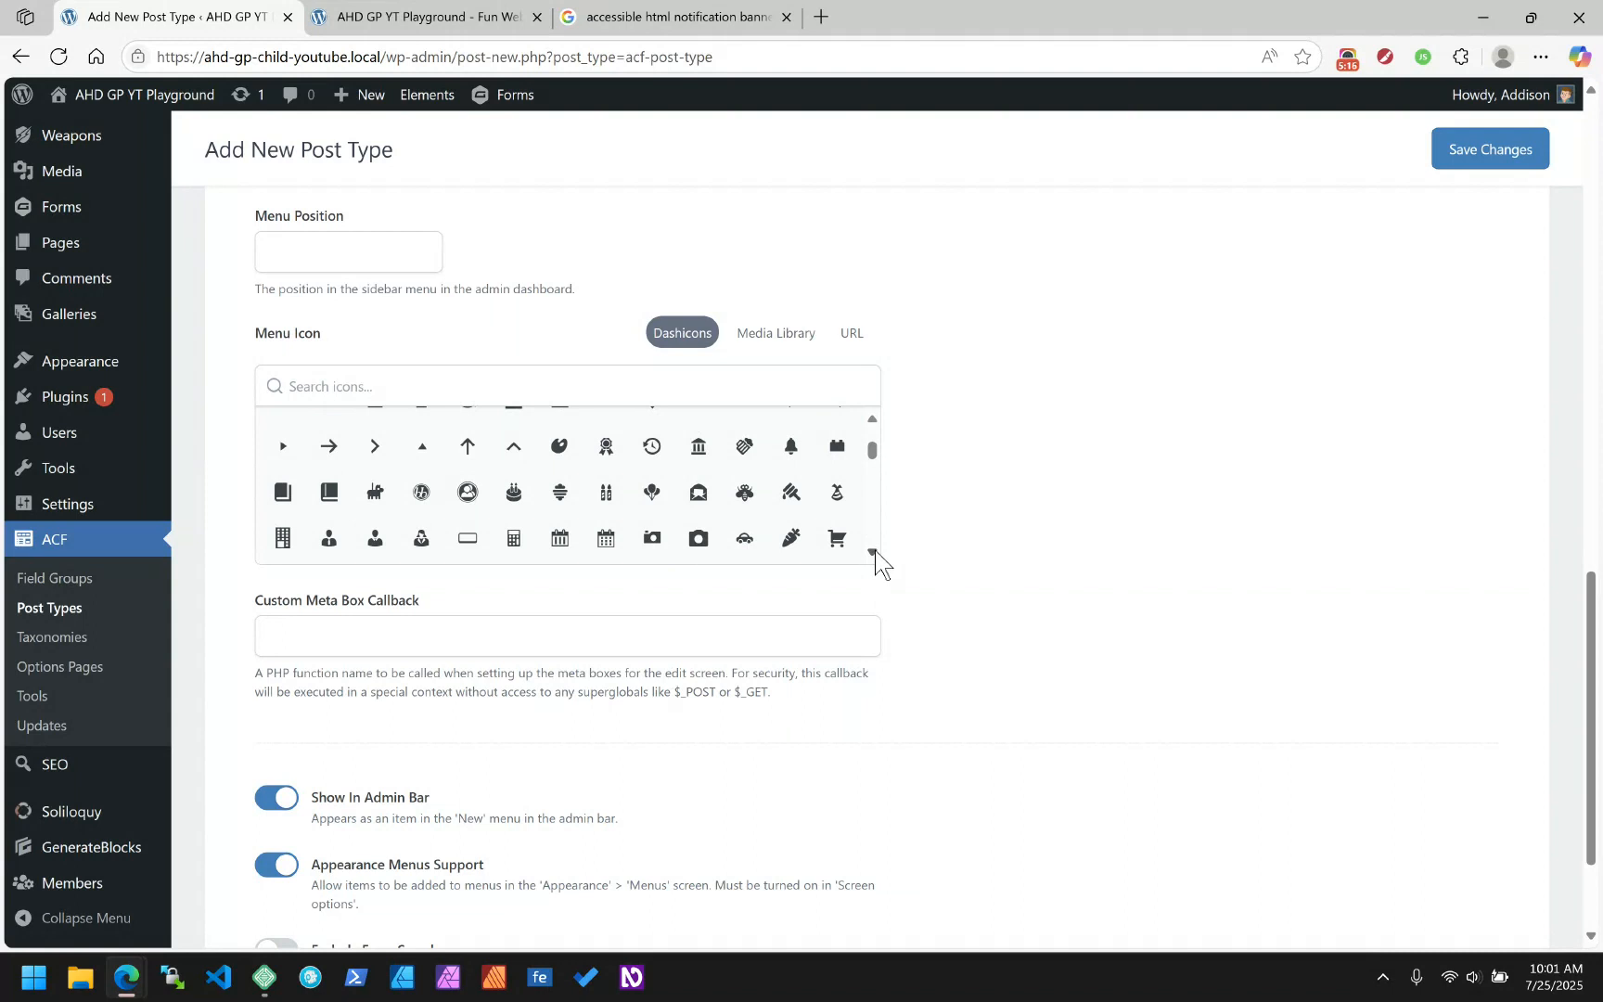
click(872, 552)
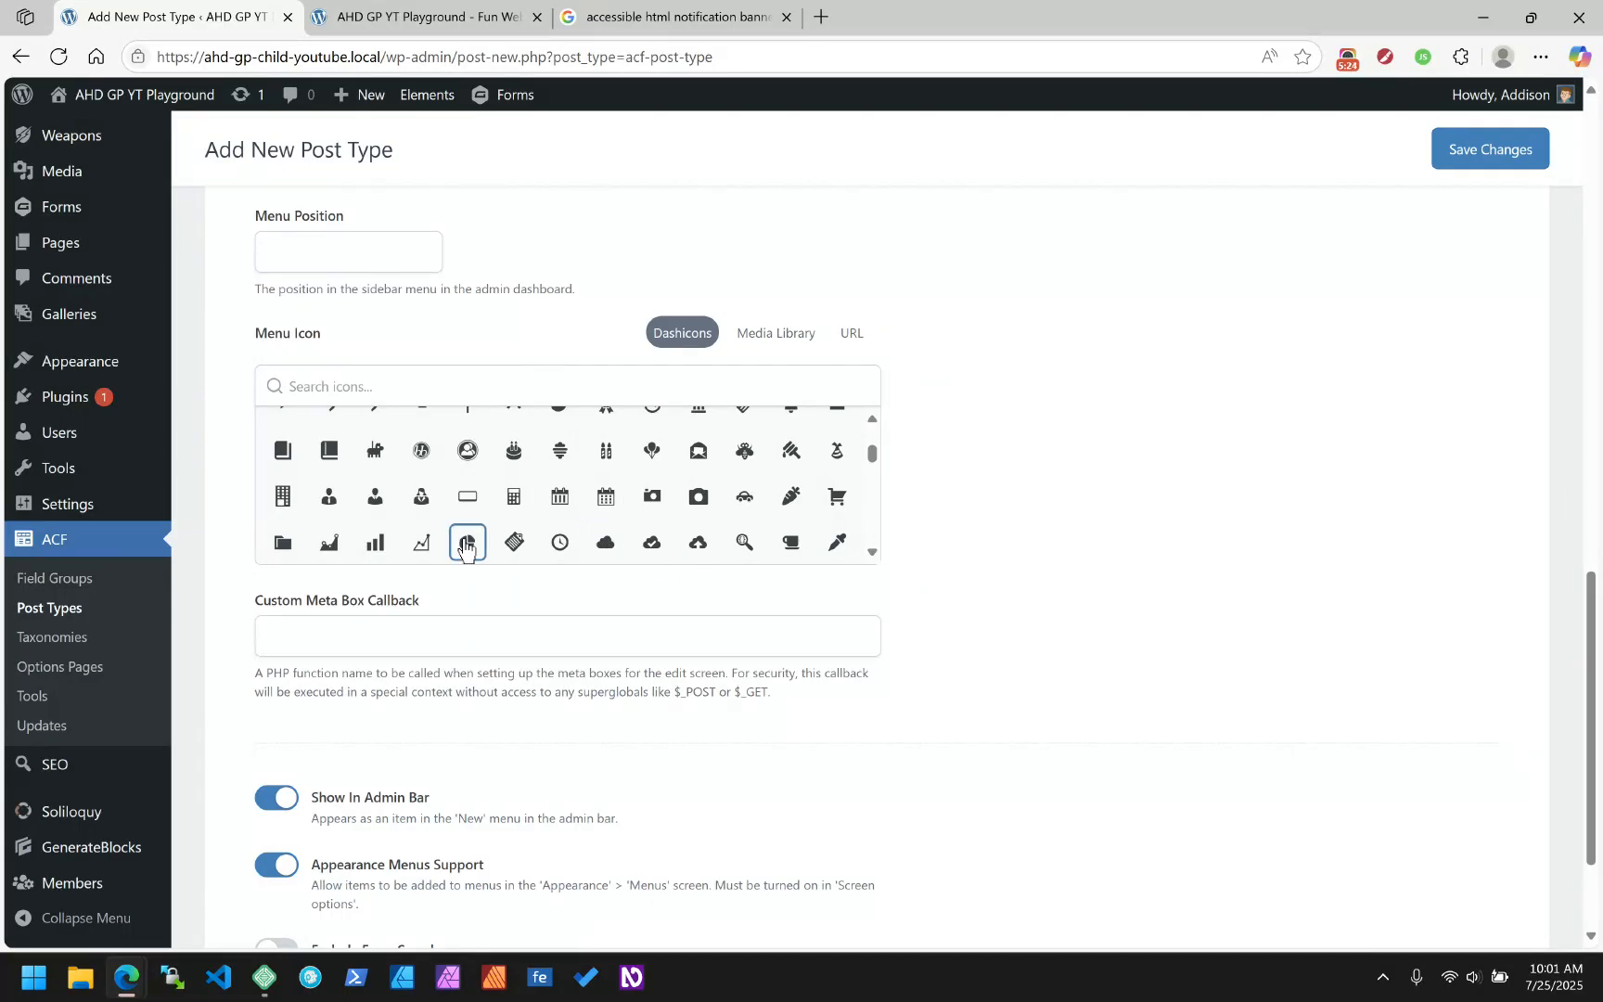
click(872, 554)
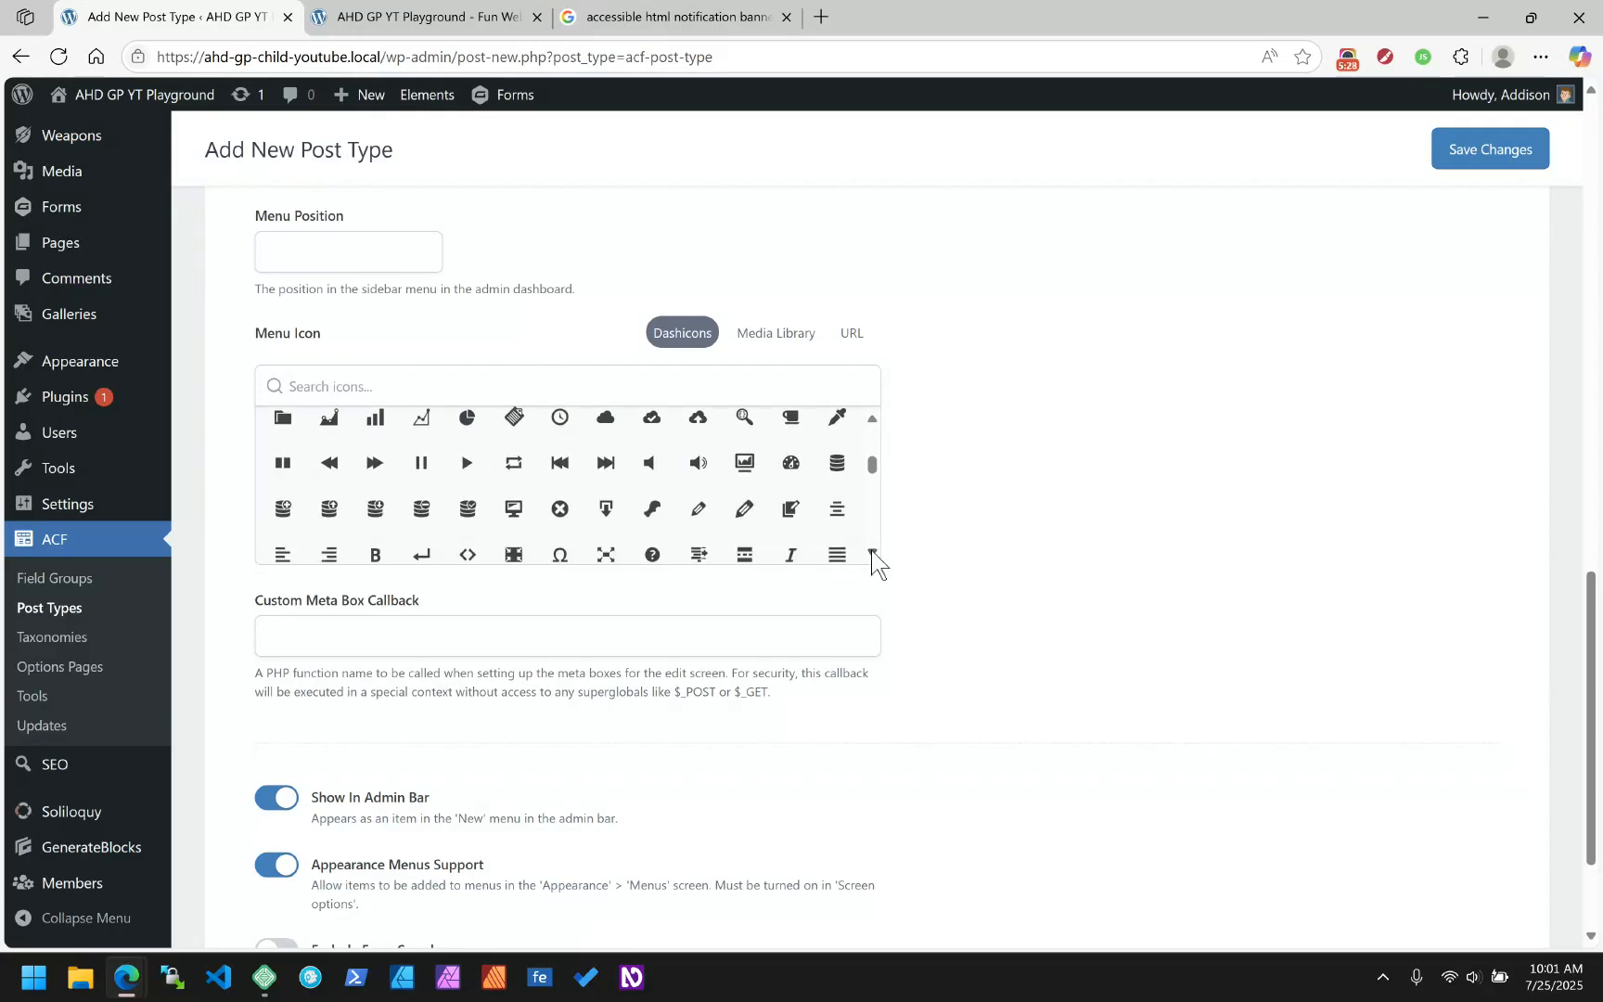
click(872, 554)
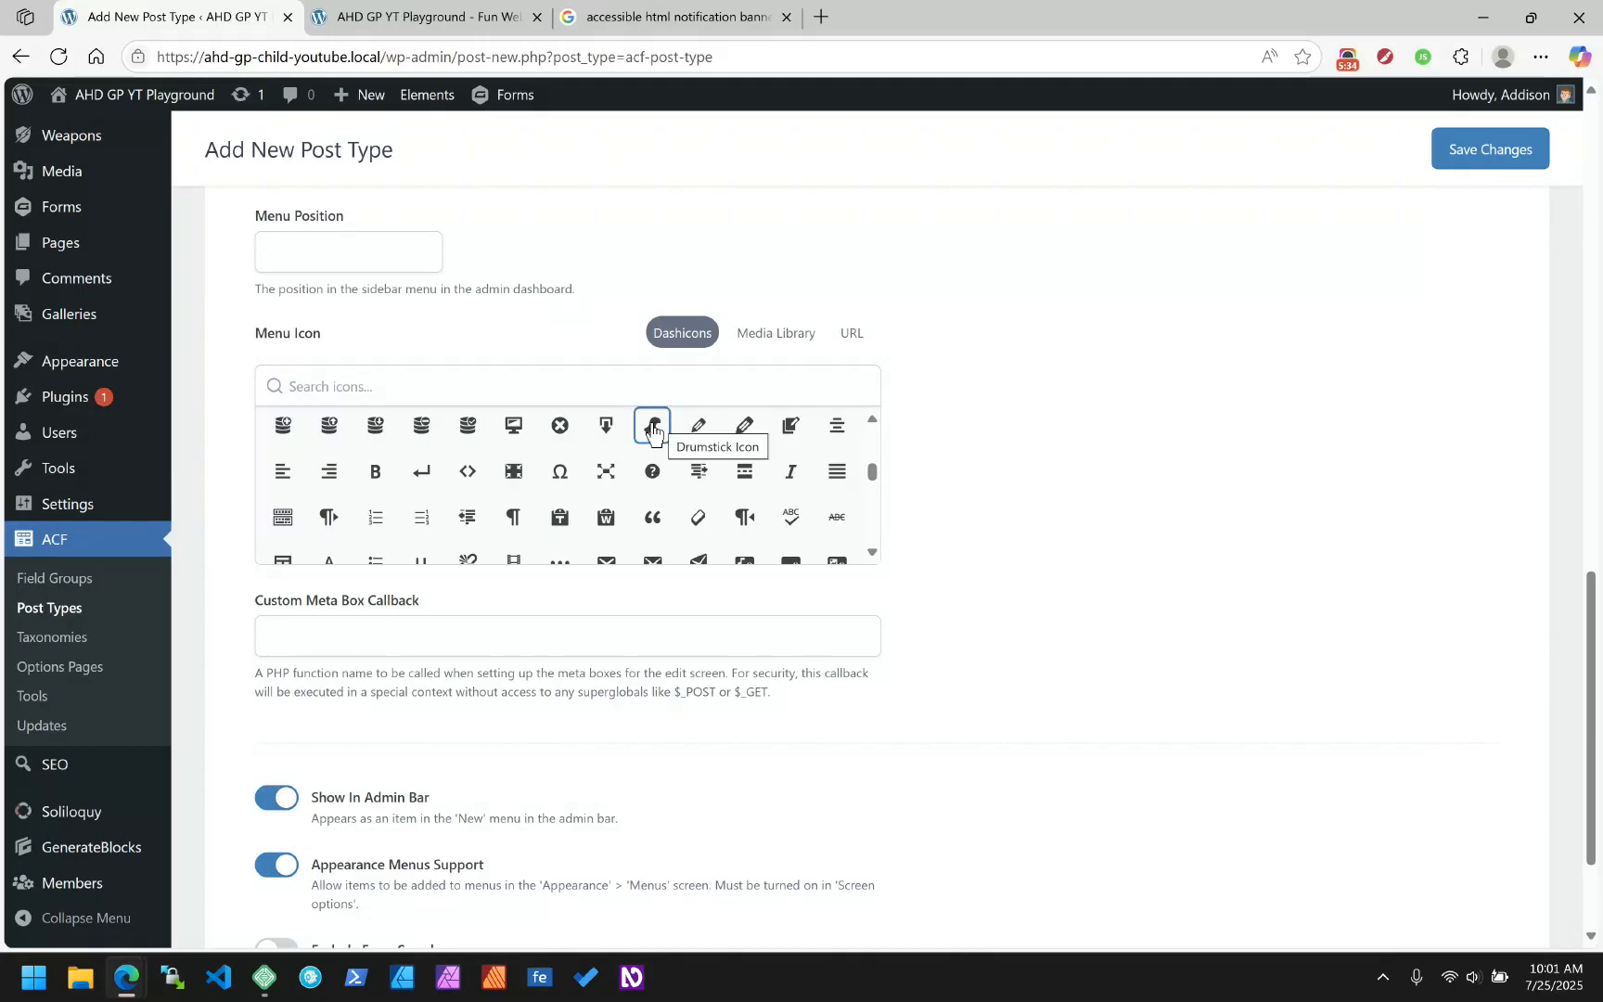
click(654, 428)
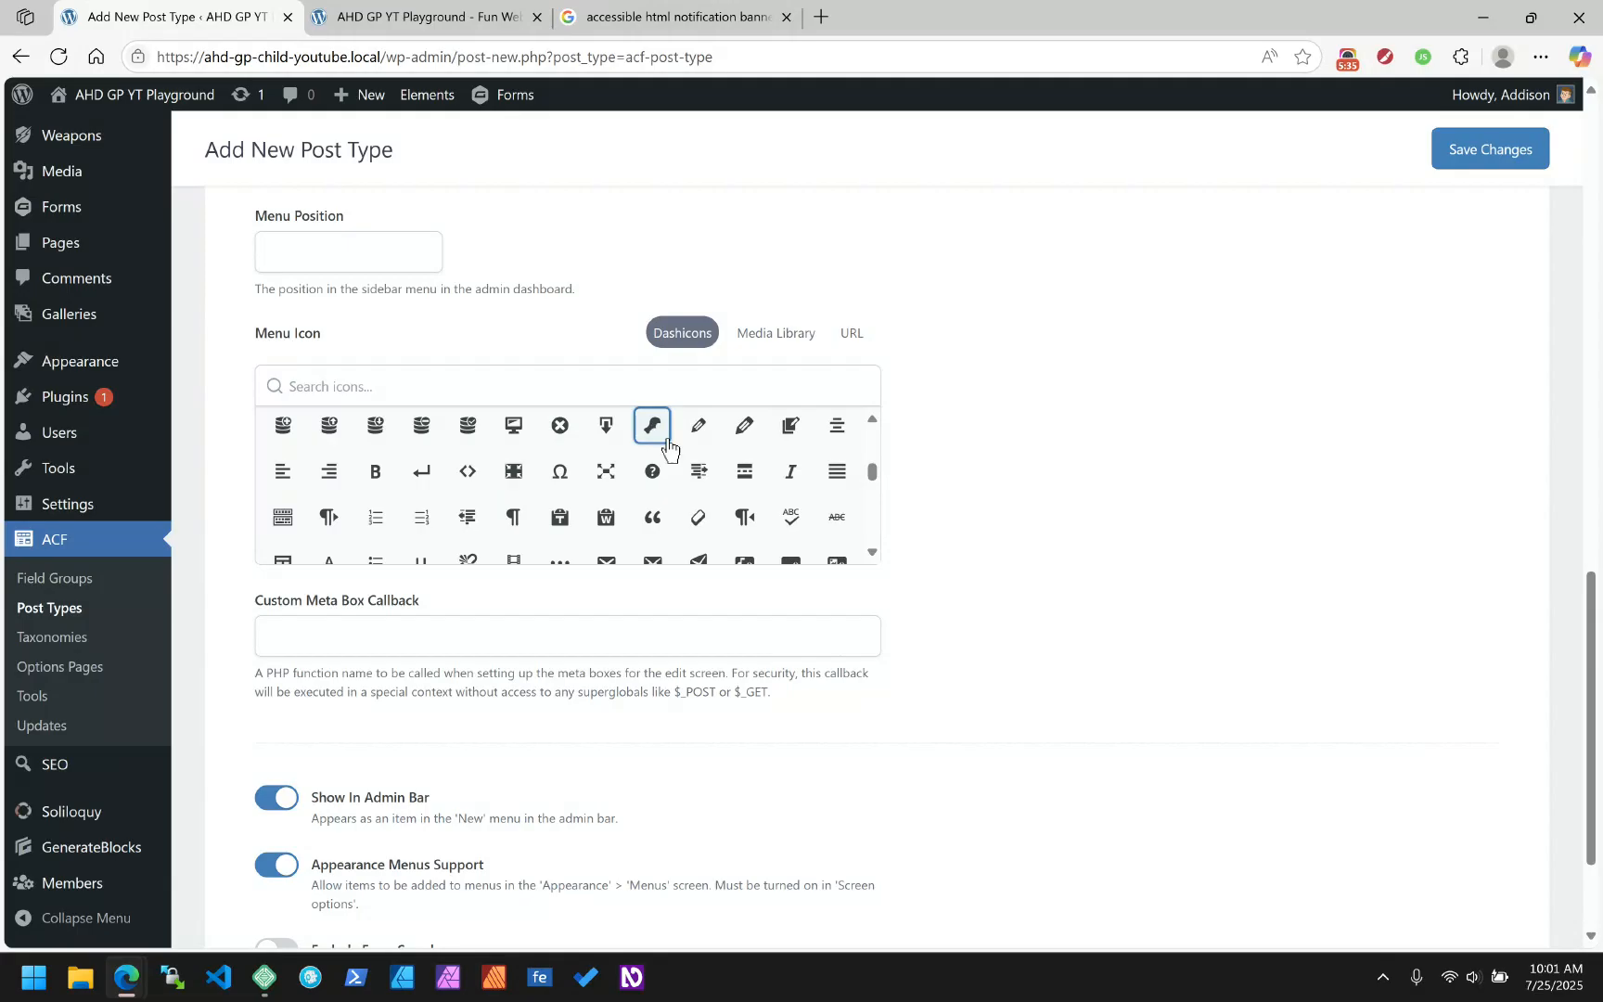
Exclude the post type from search and set its admin menu position to 6
scroll(1005, 684, down, 2)
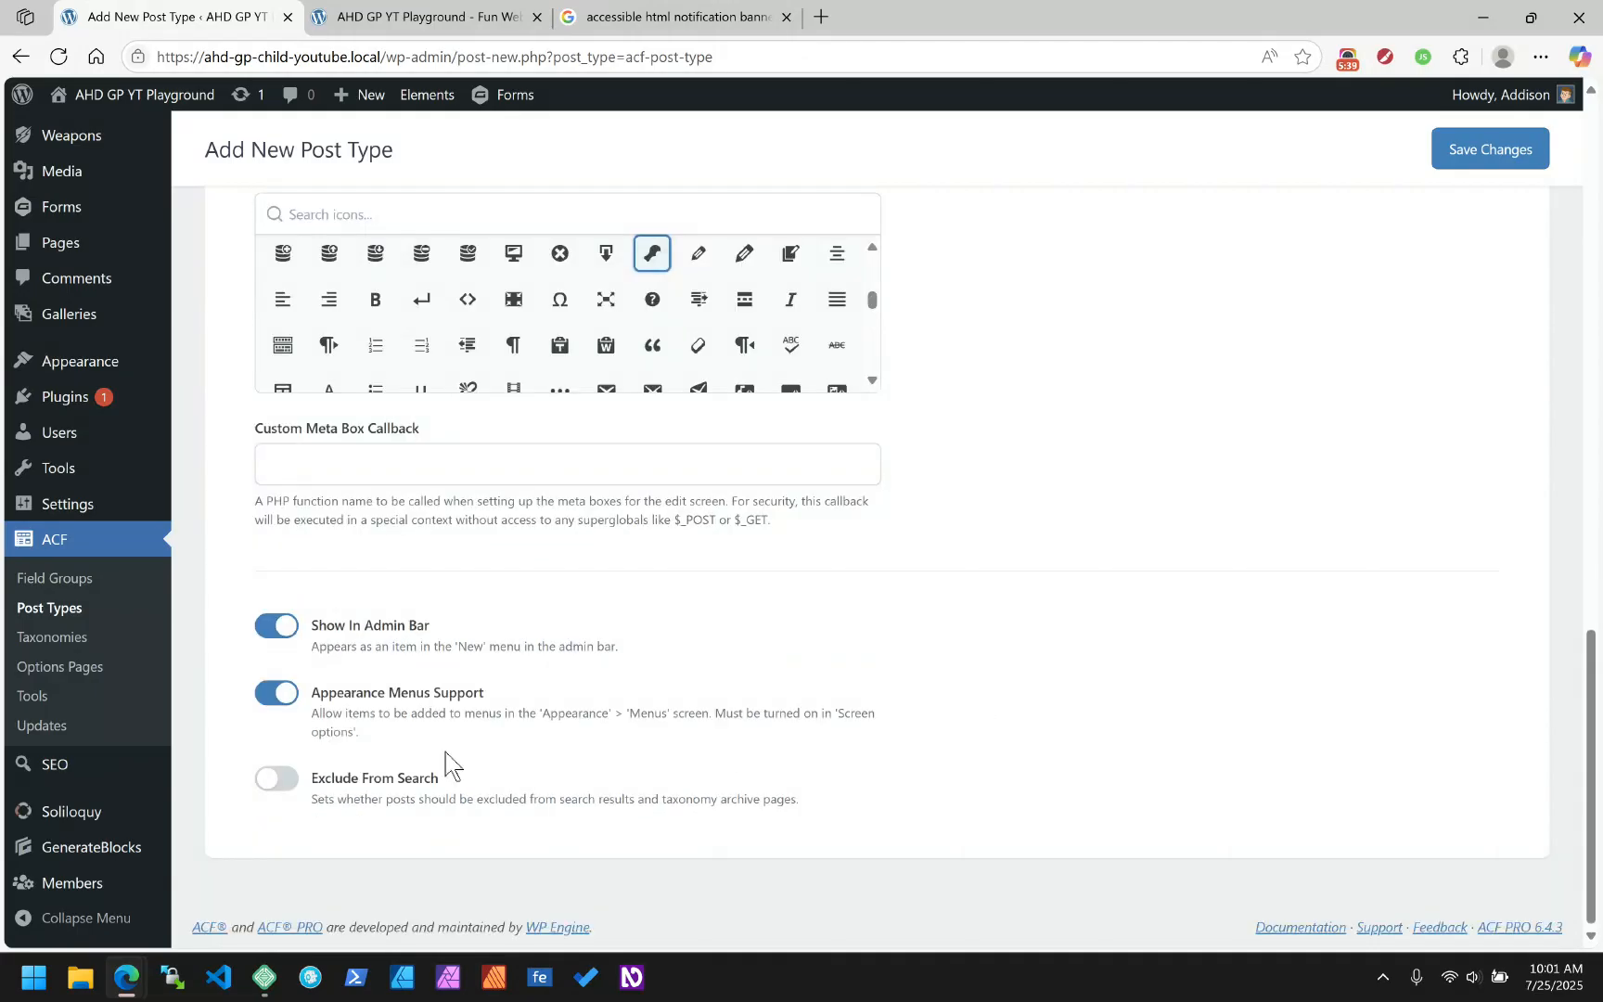
click(293, 782)
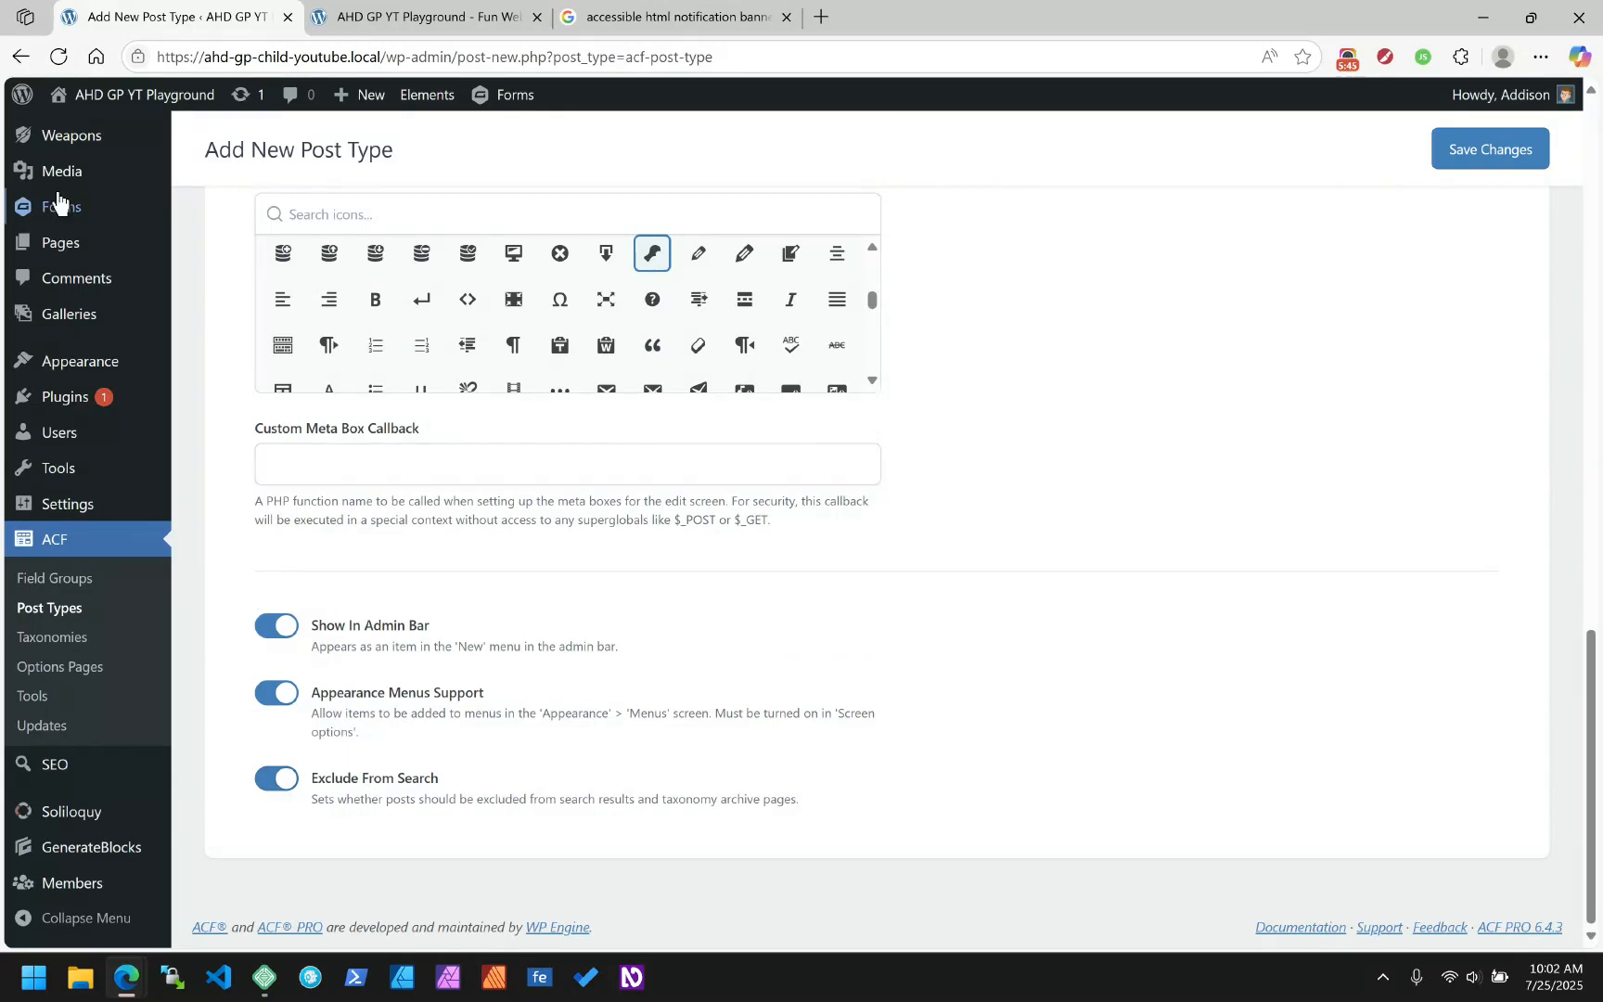
scroll(58, 185, up, 6)
mouse_move(41, 200)
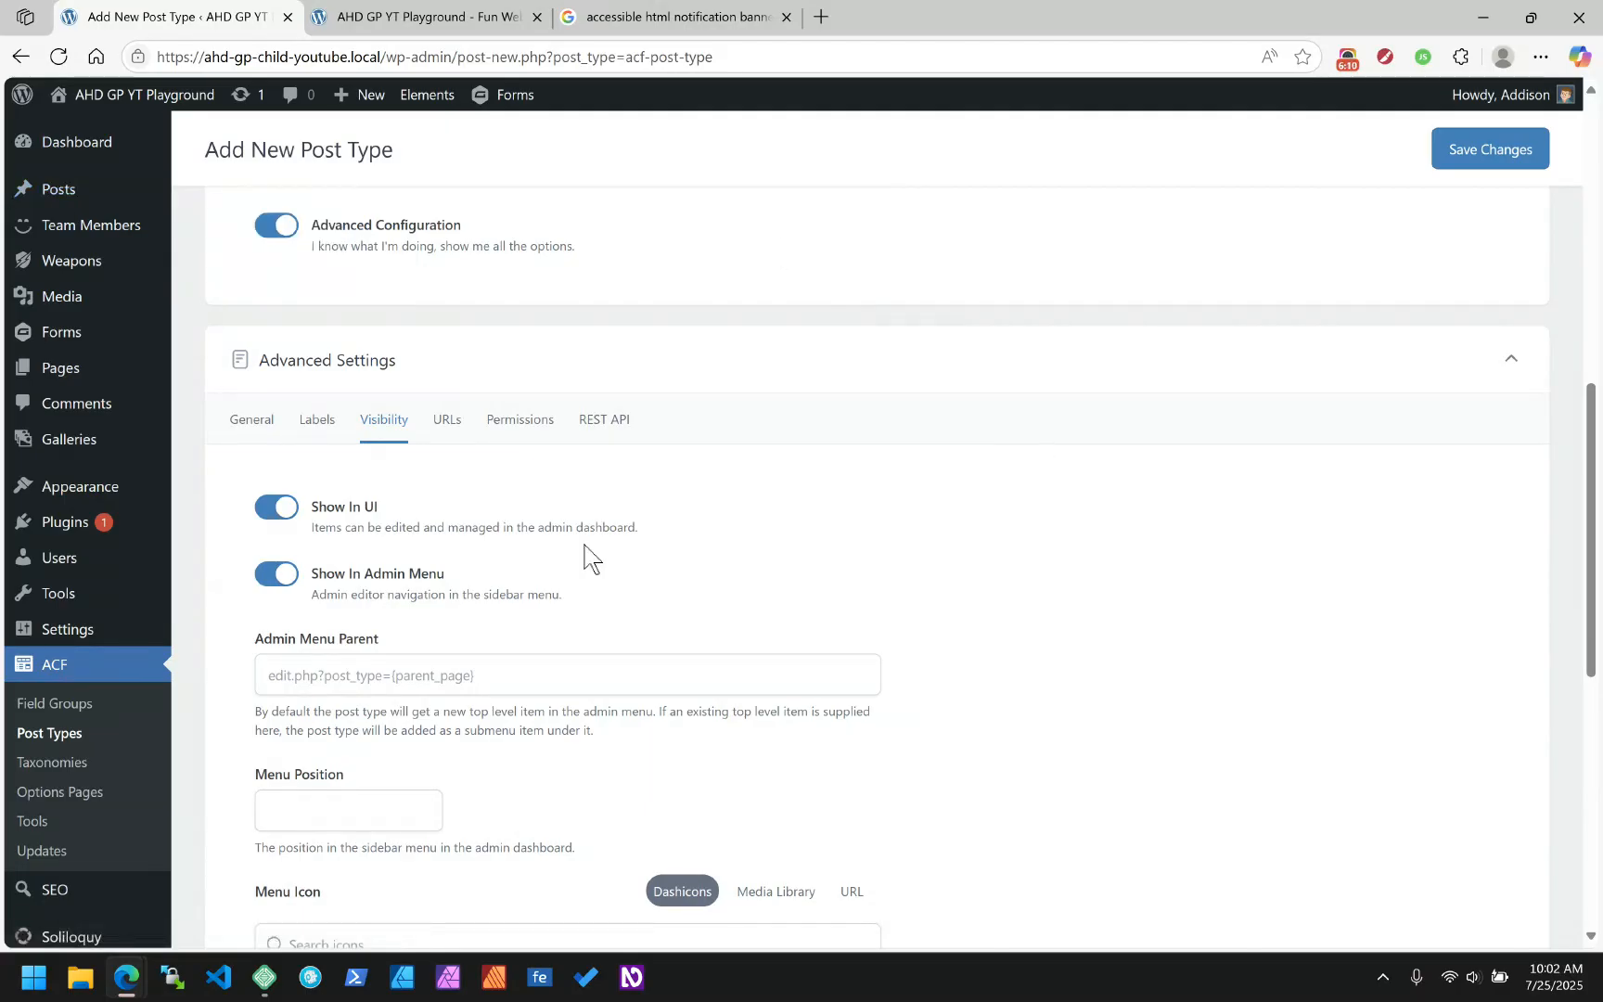
click(323, 810)
text(6)
Check the post type's URL, permission and REST API settings, and save the Notifications post type
click(441, 445)
scroll(677, 464, down, 4)
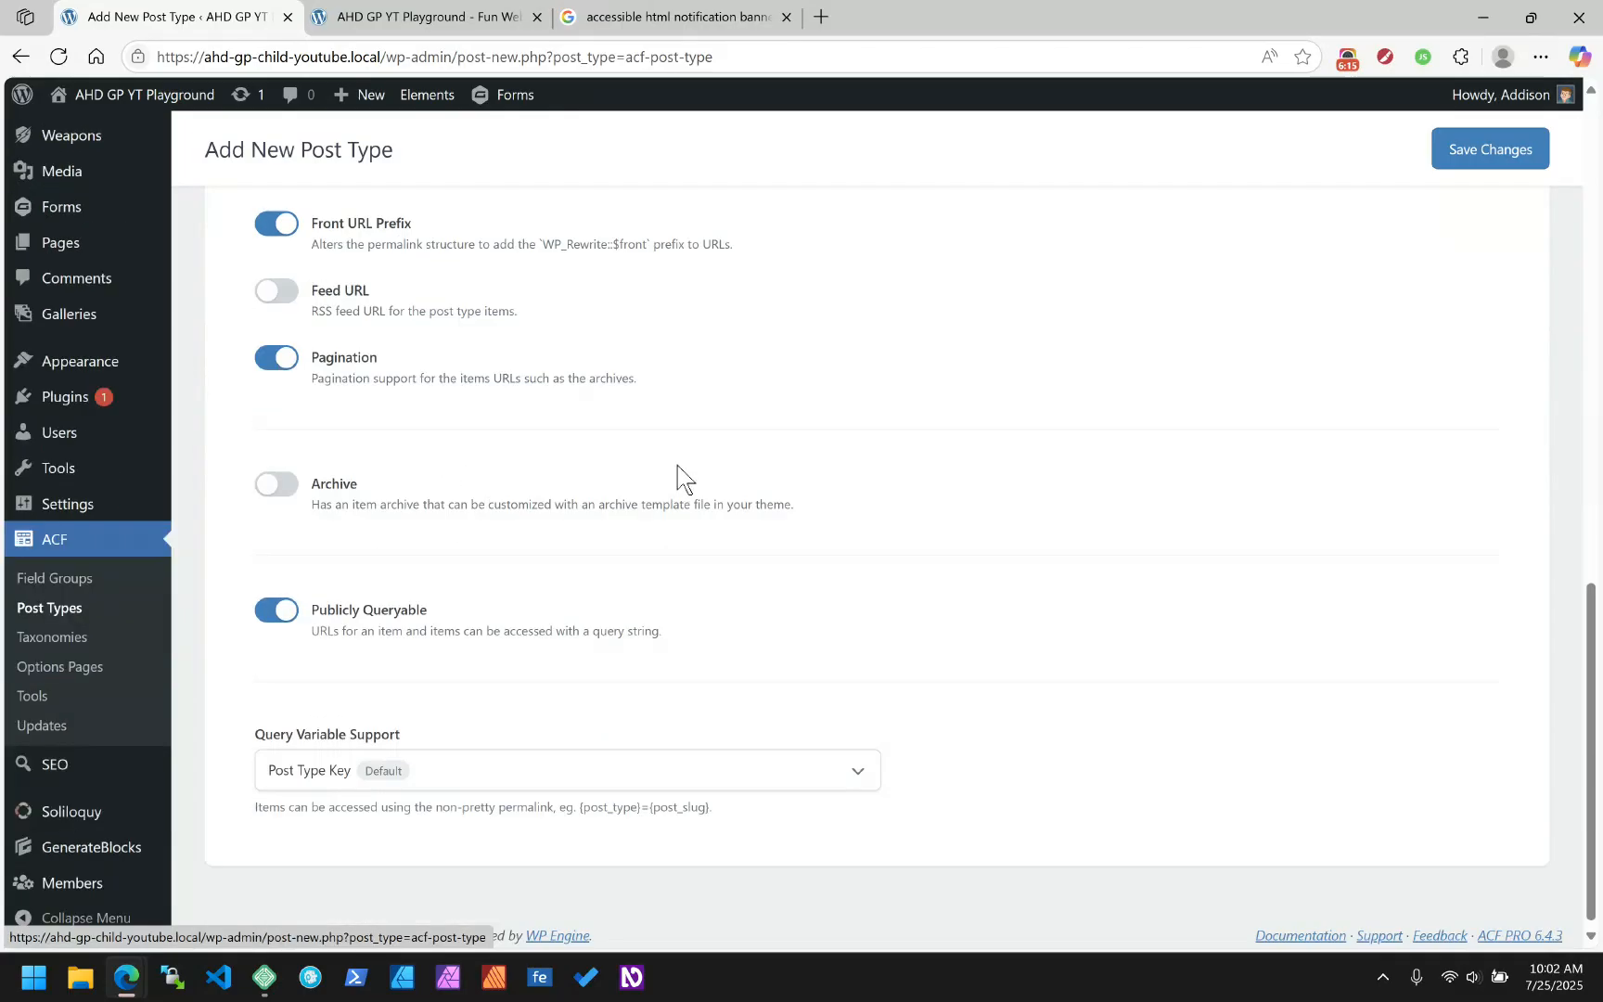
scroll(678, 465, up, 4)
click(546, 429)
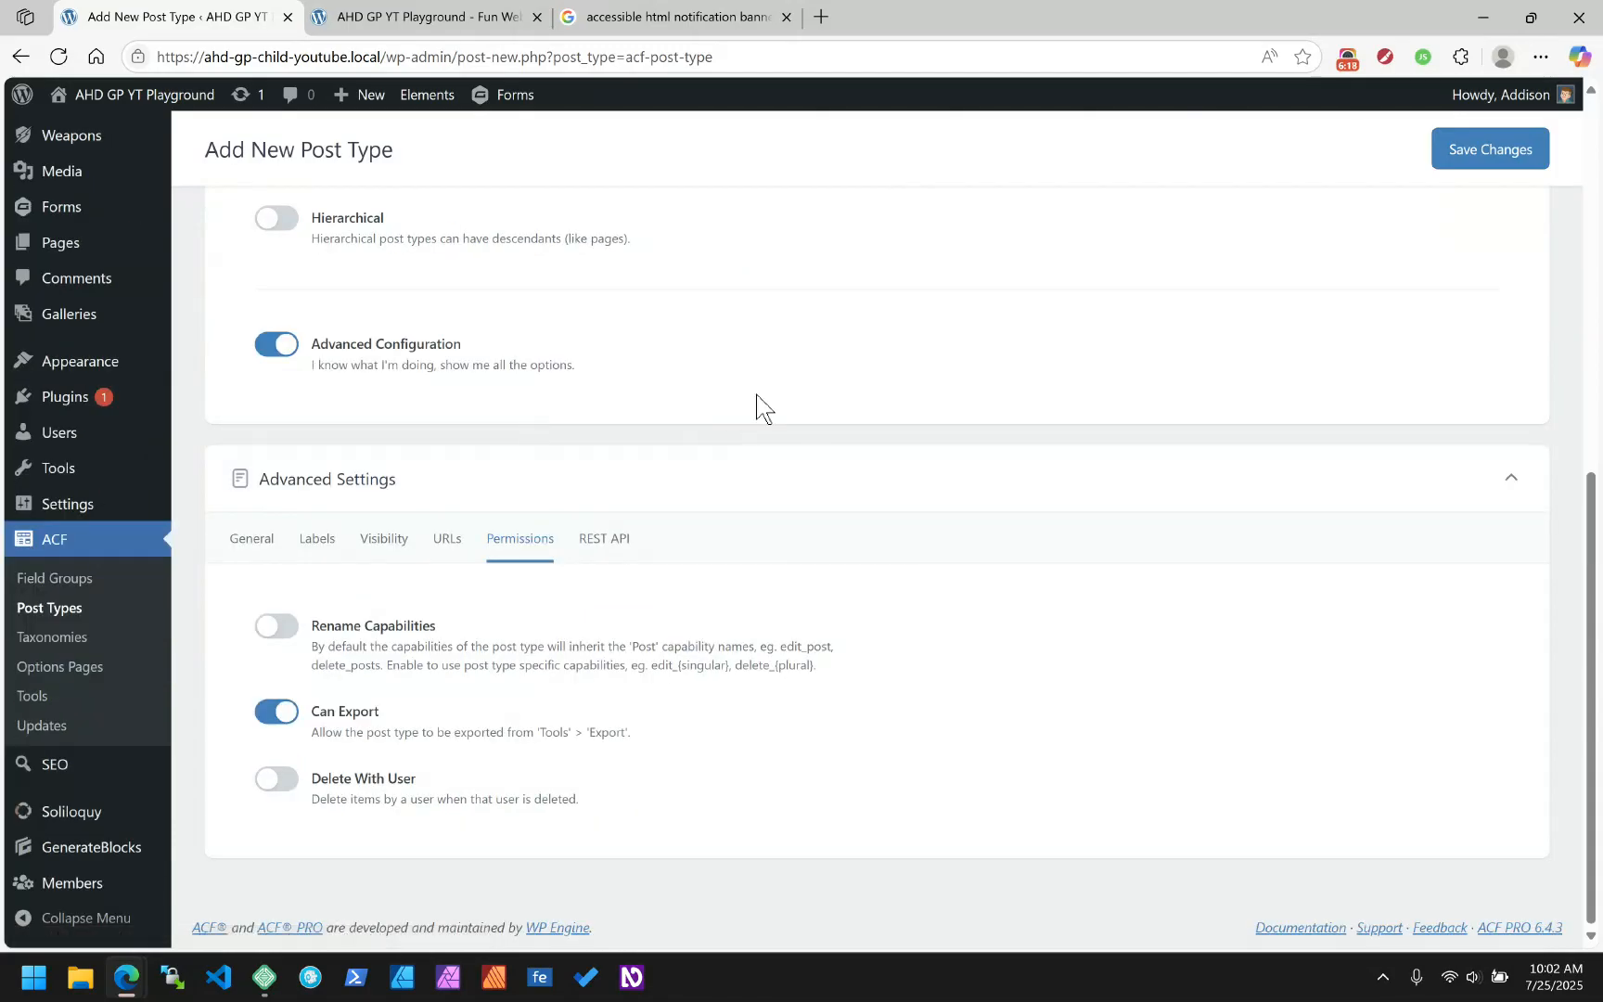
click(604, 538)
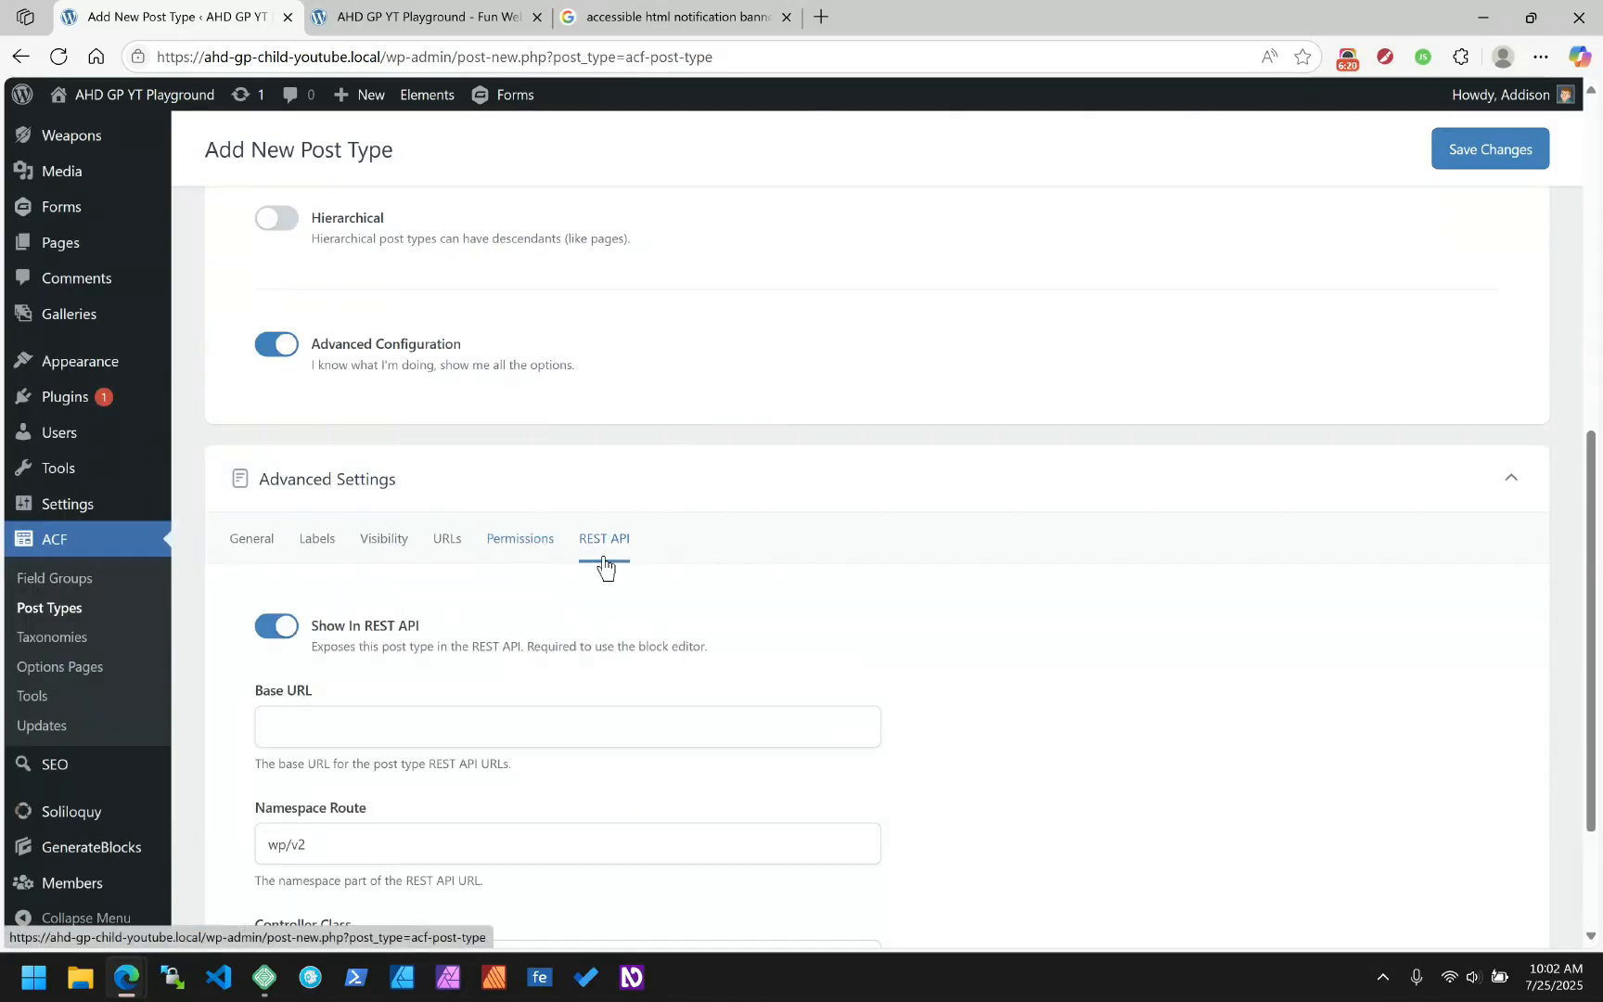
scroll(793, 530, down, 2)
scroll(793, 530, up, 10)
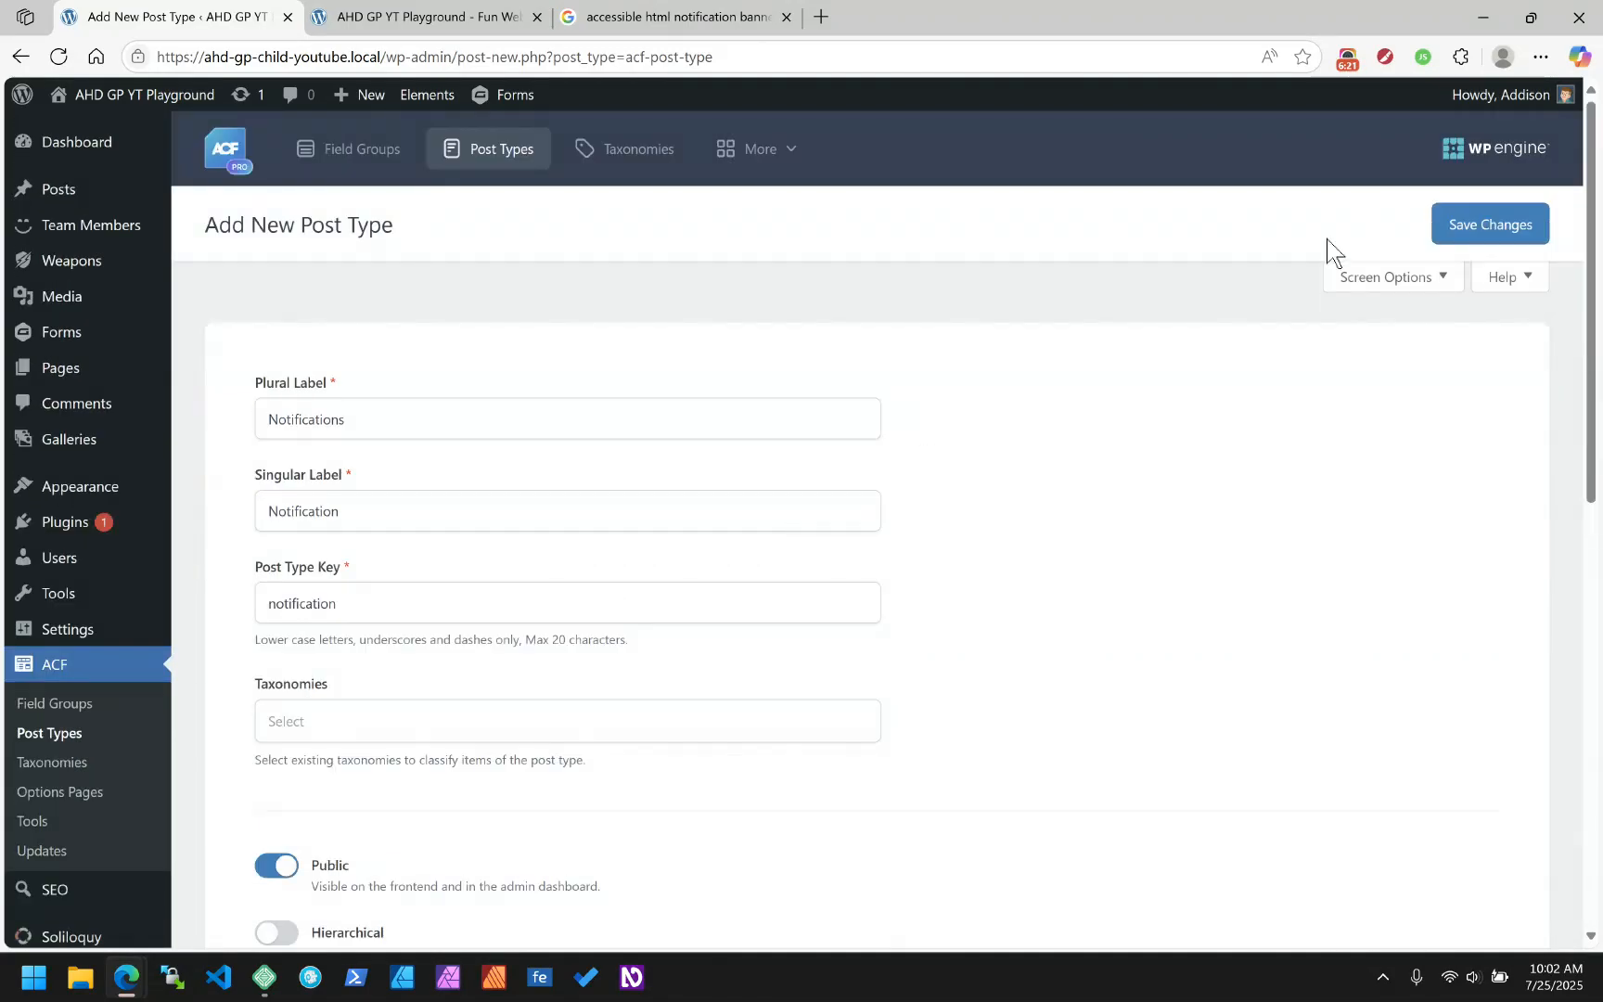
click(1464, 230)
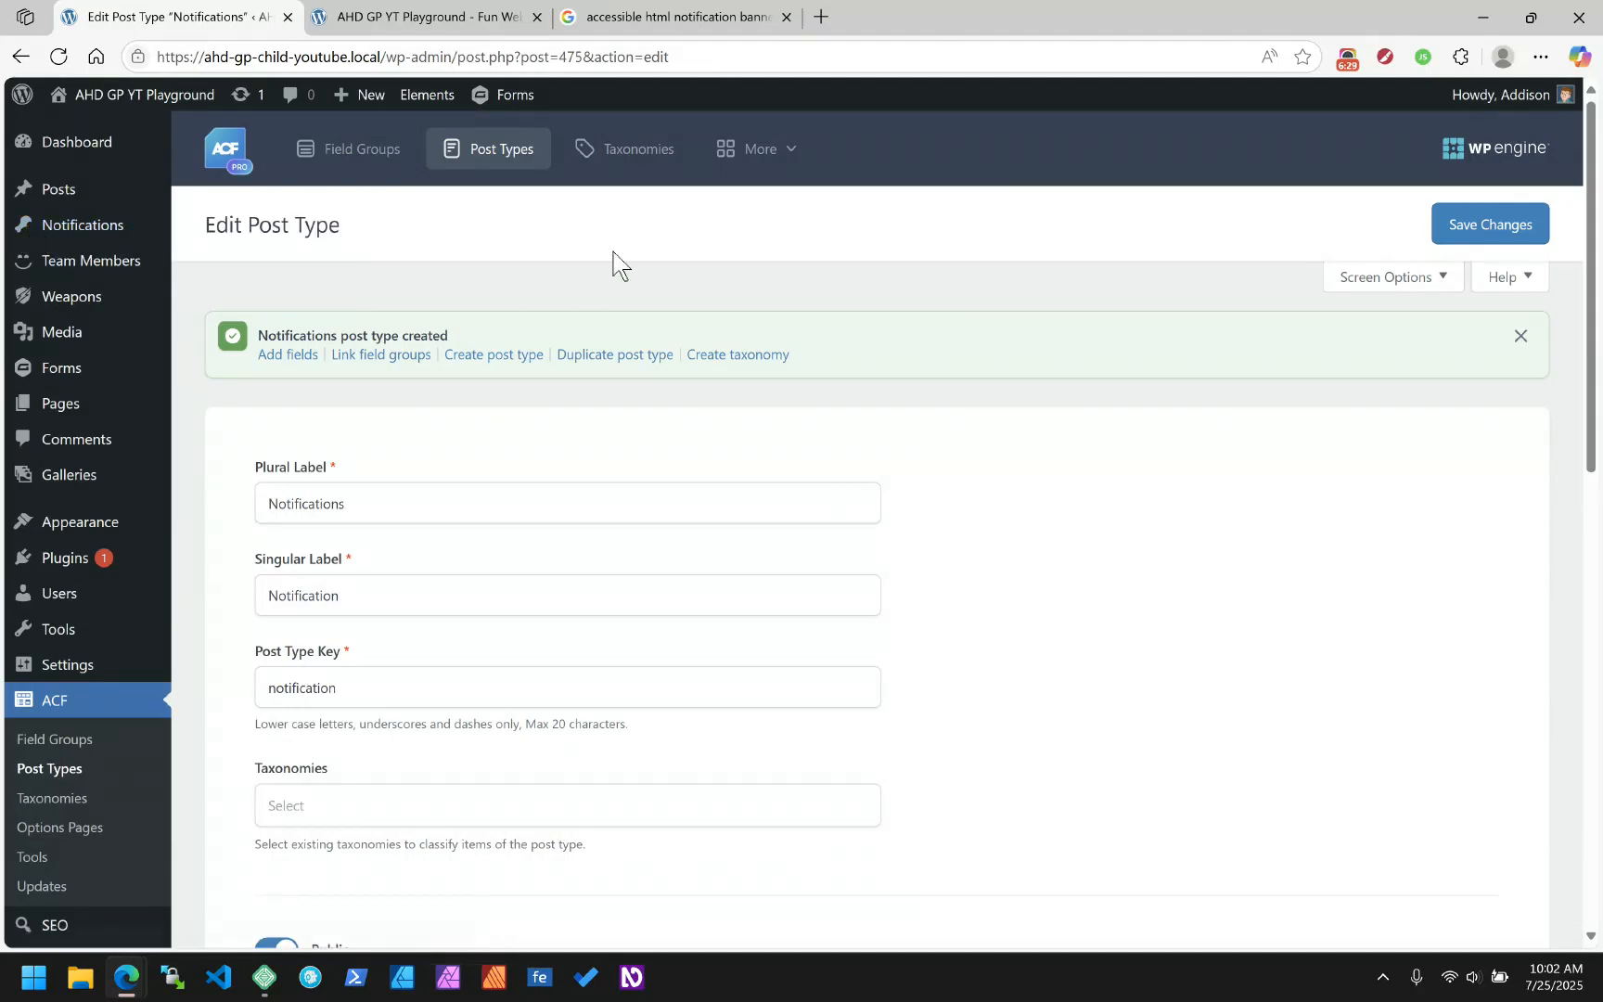
scroll(598, 371, down, 5)
scroll(557, 361, up, 5)
Add a new field group titled Notification Fields and set its location rule to post type equal to Notification
click(374, 160)
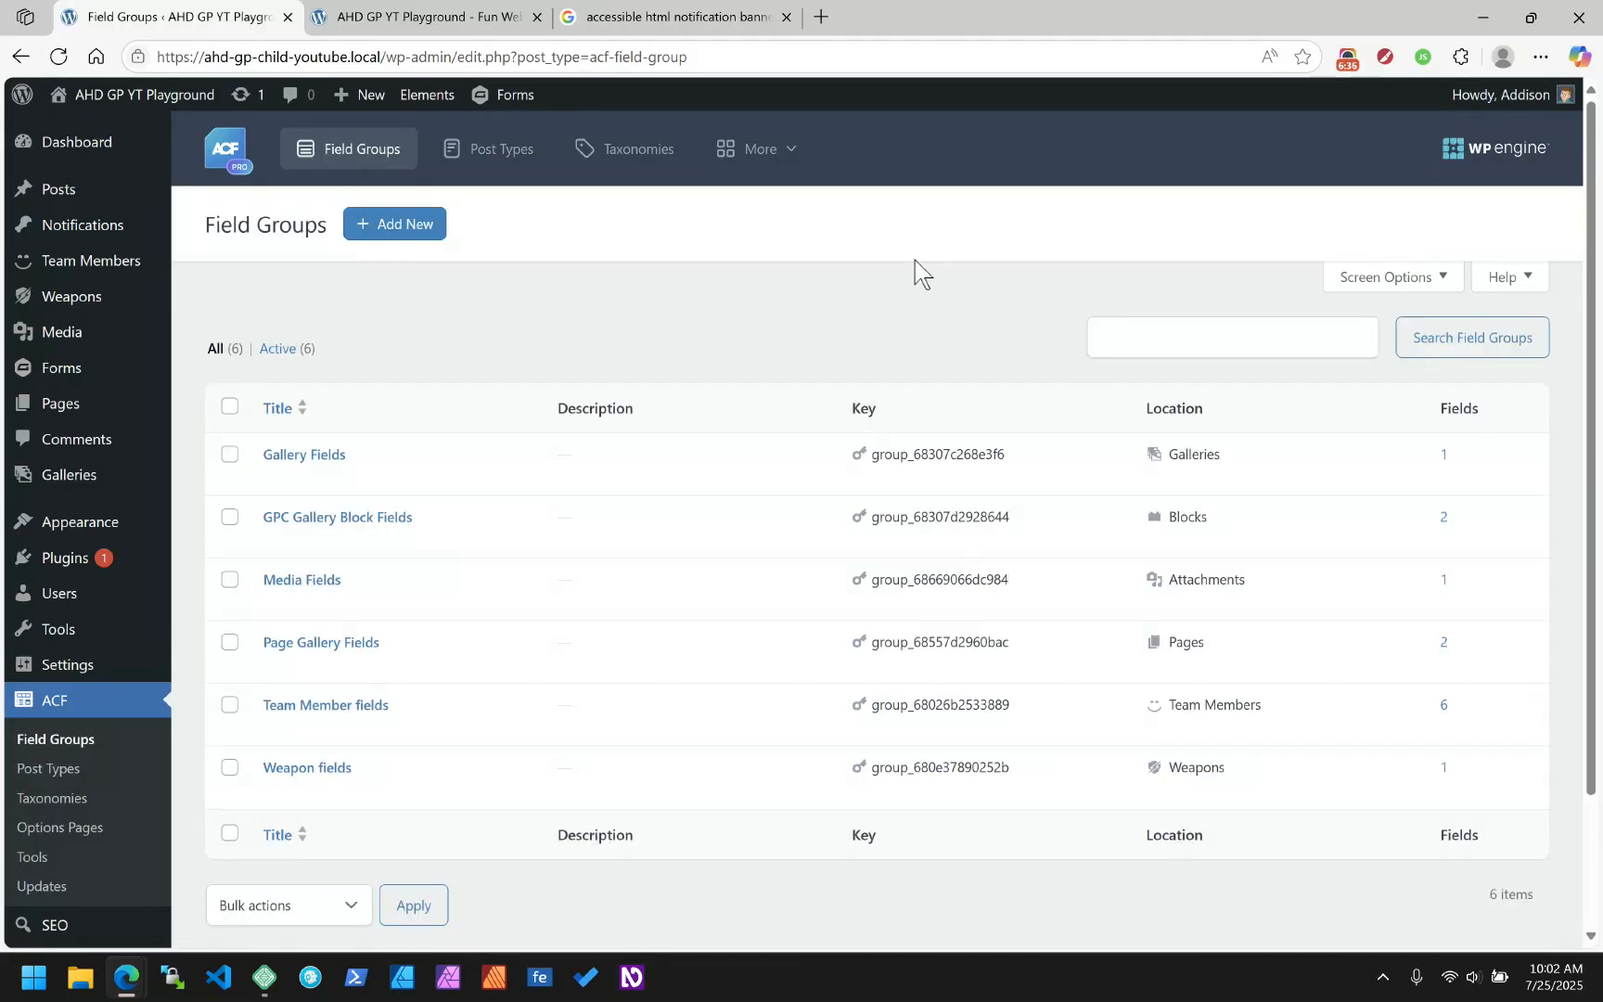
click(399, 228)
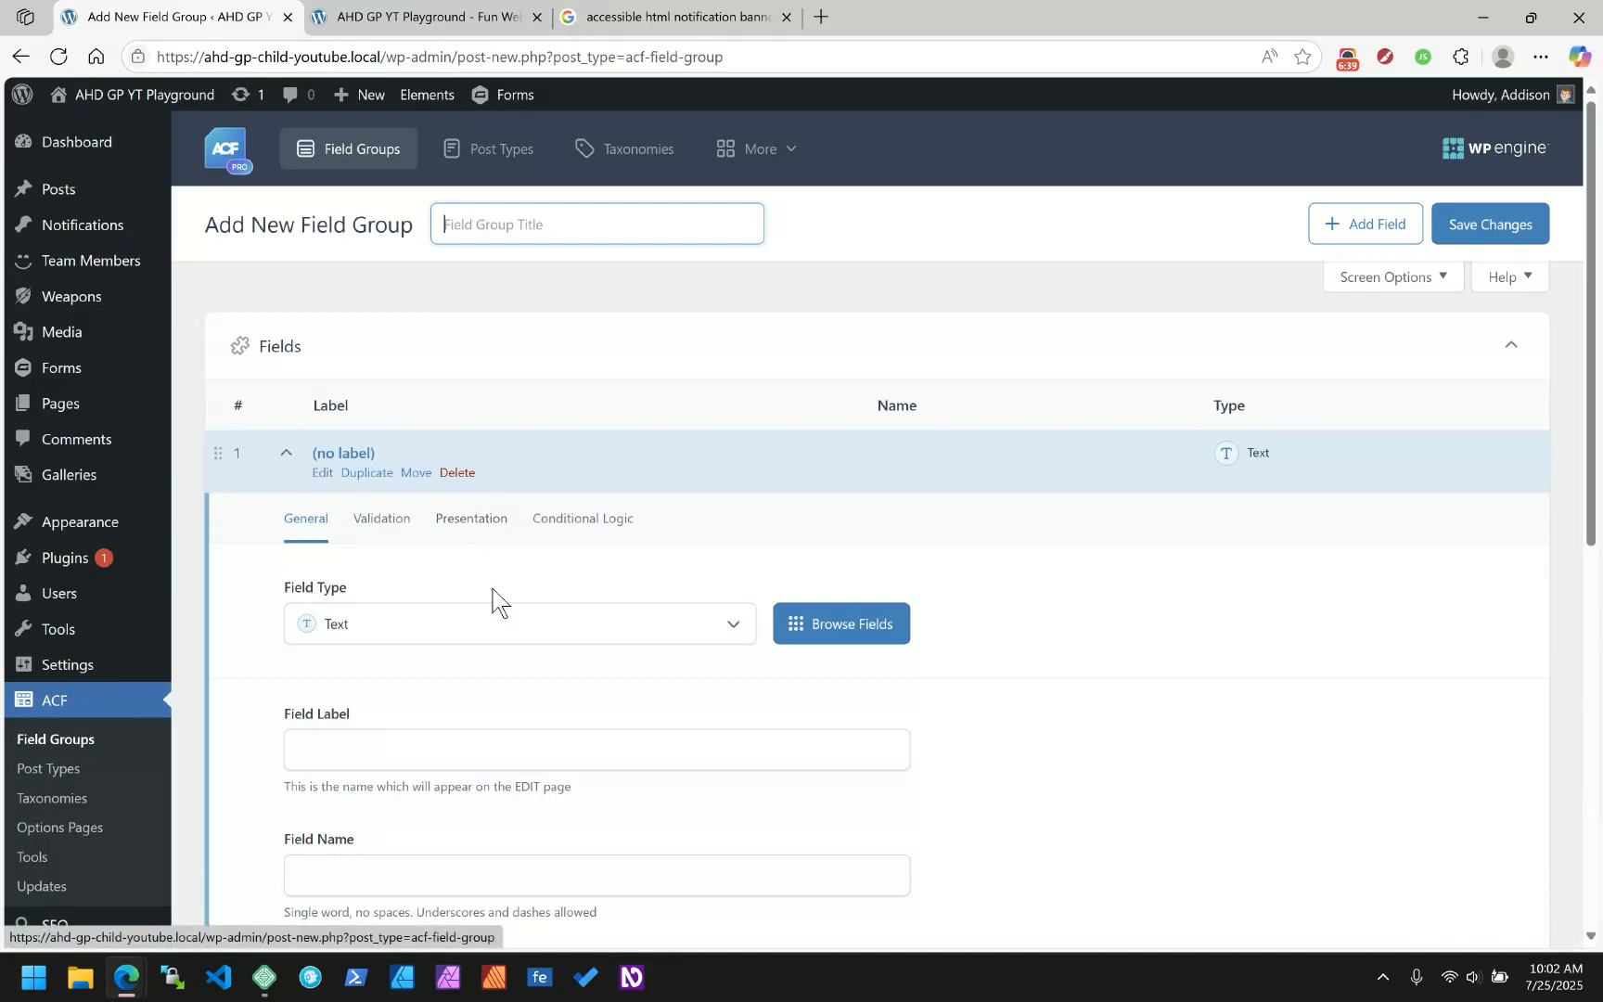
text(Notification Fields)
scroll(565, 597, down, 8)
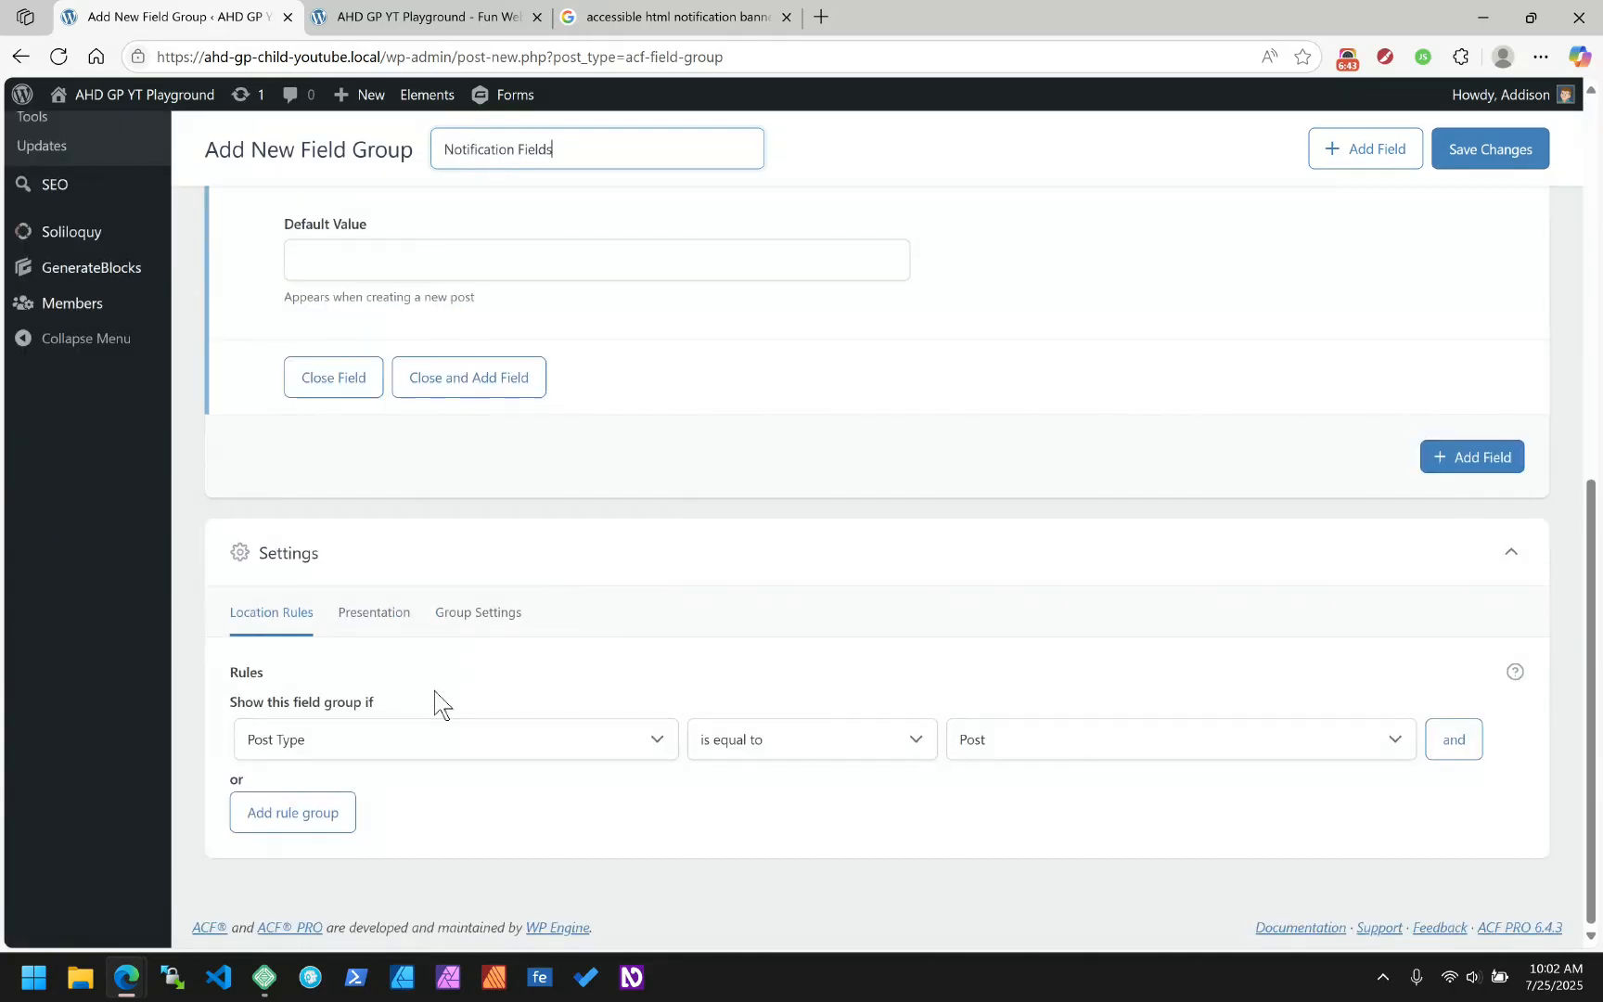
click(1073, 747)
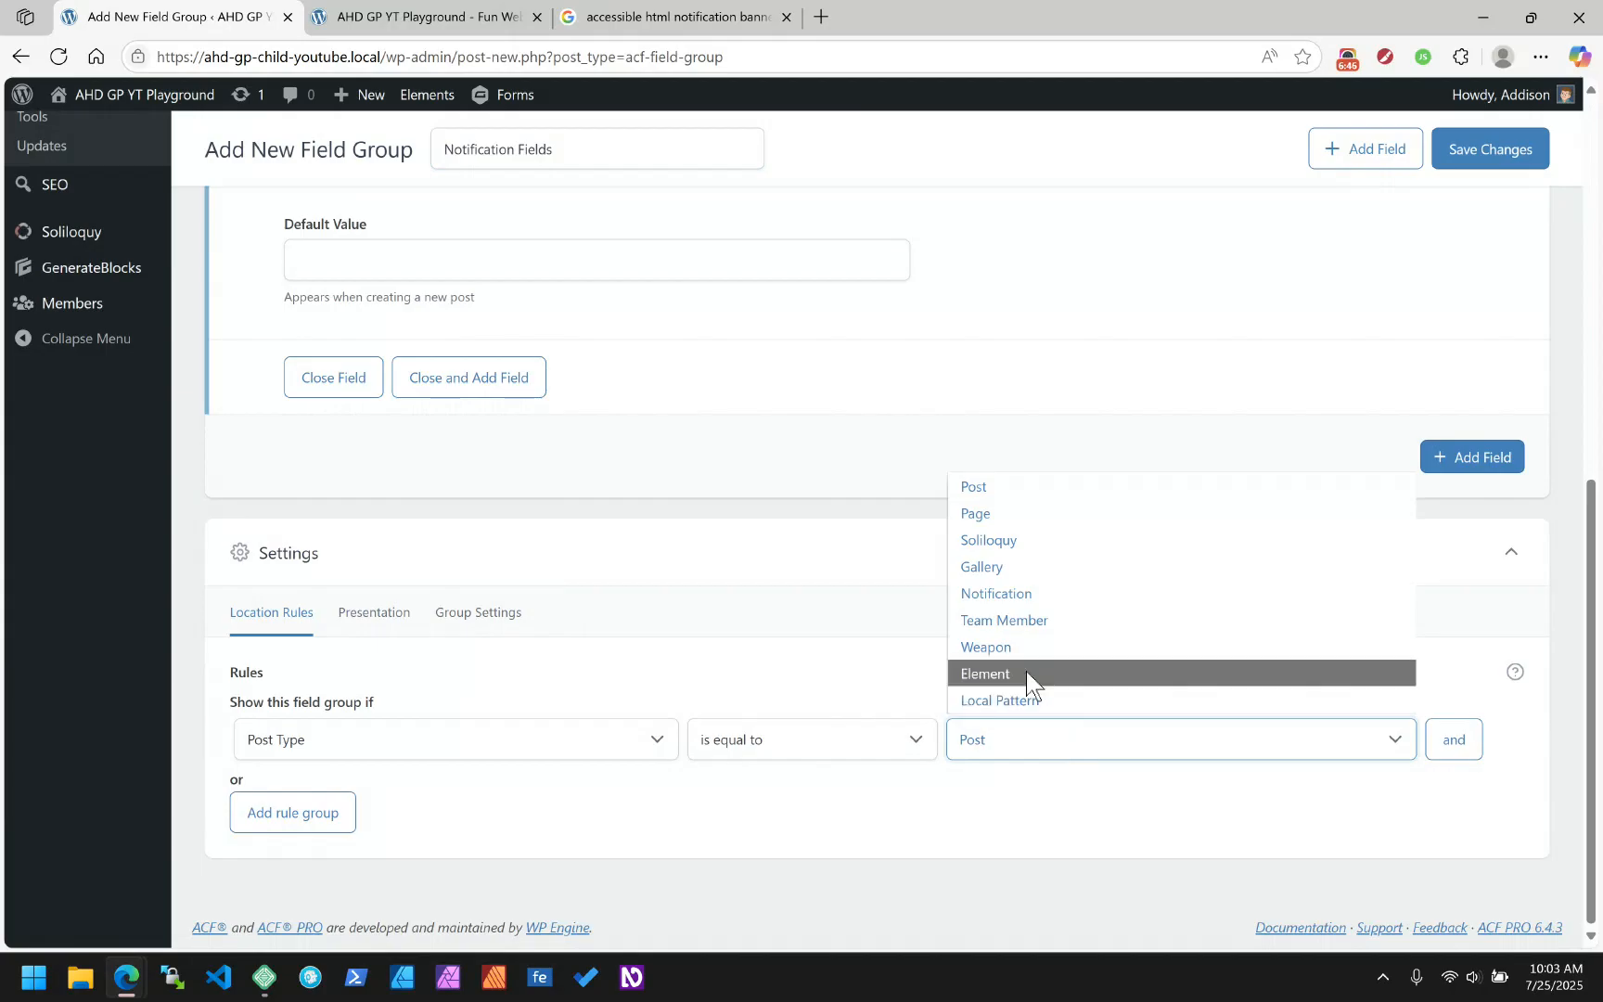
click(1017, 598)
Label the first text field Notification Text and set its field name to notify_text
scroll(730, 617, up, 7)
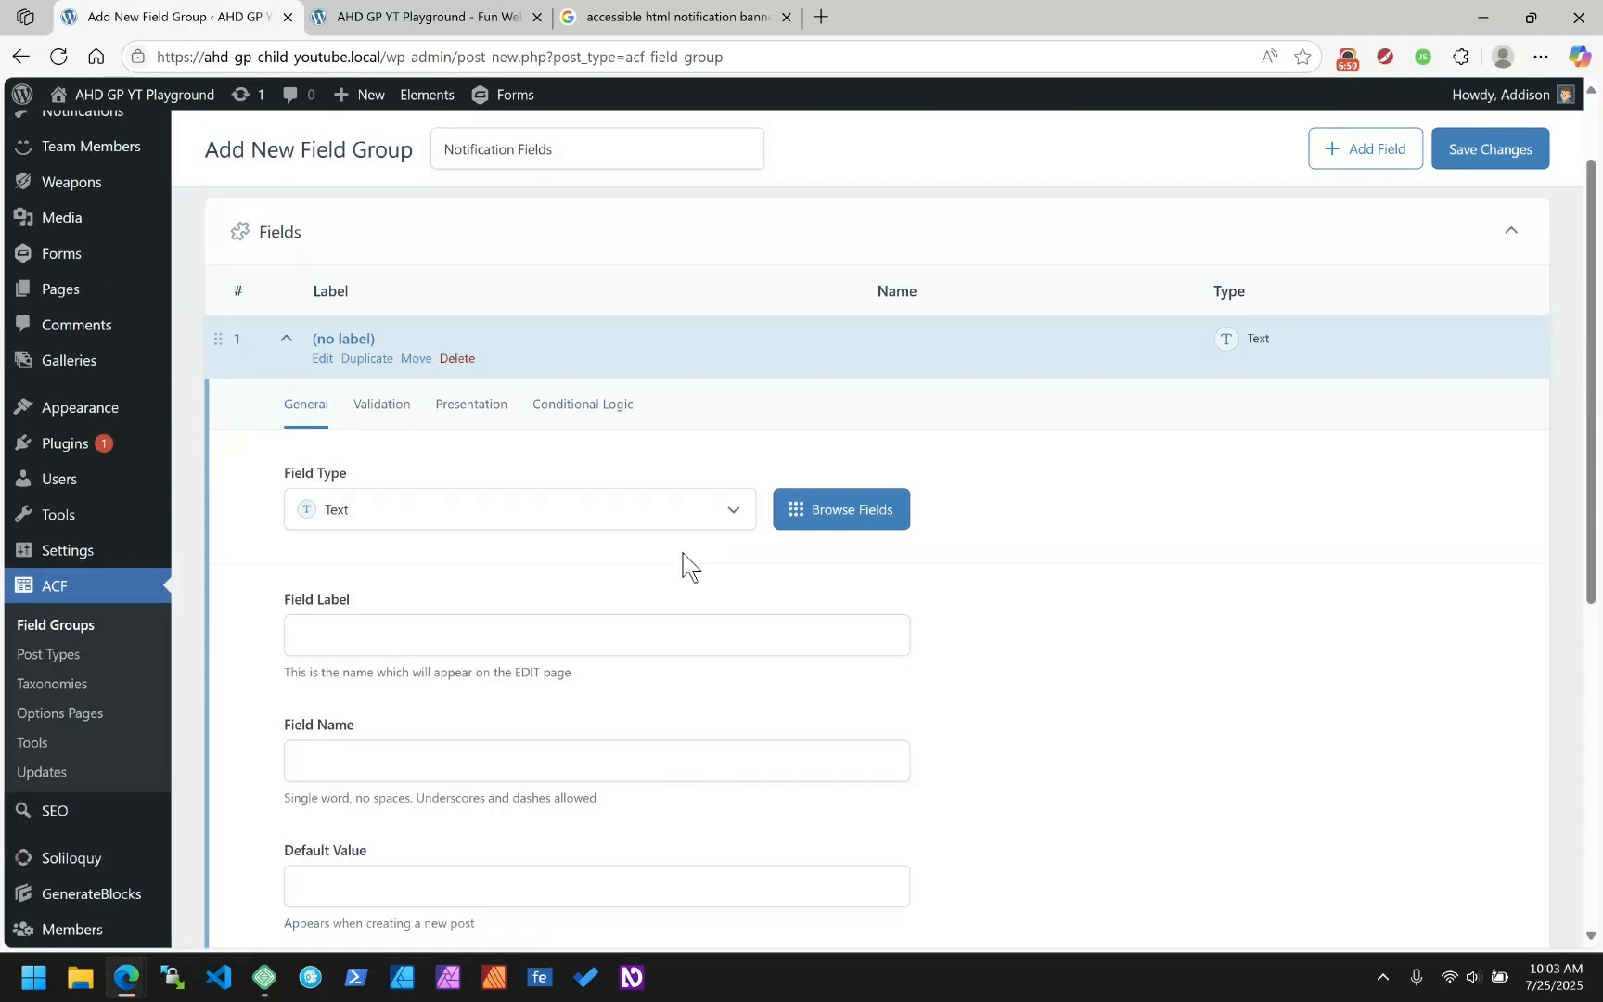
click(432, 624)
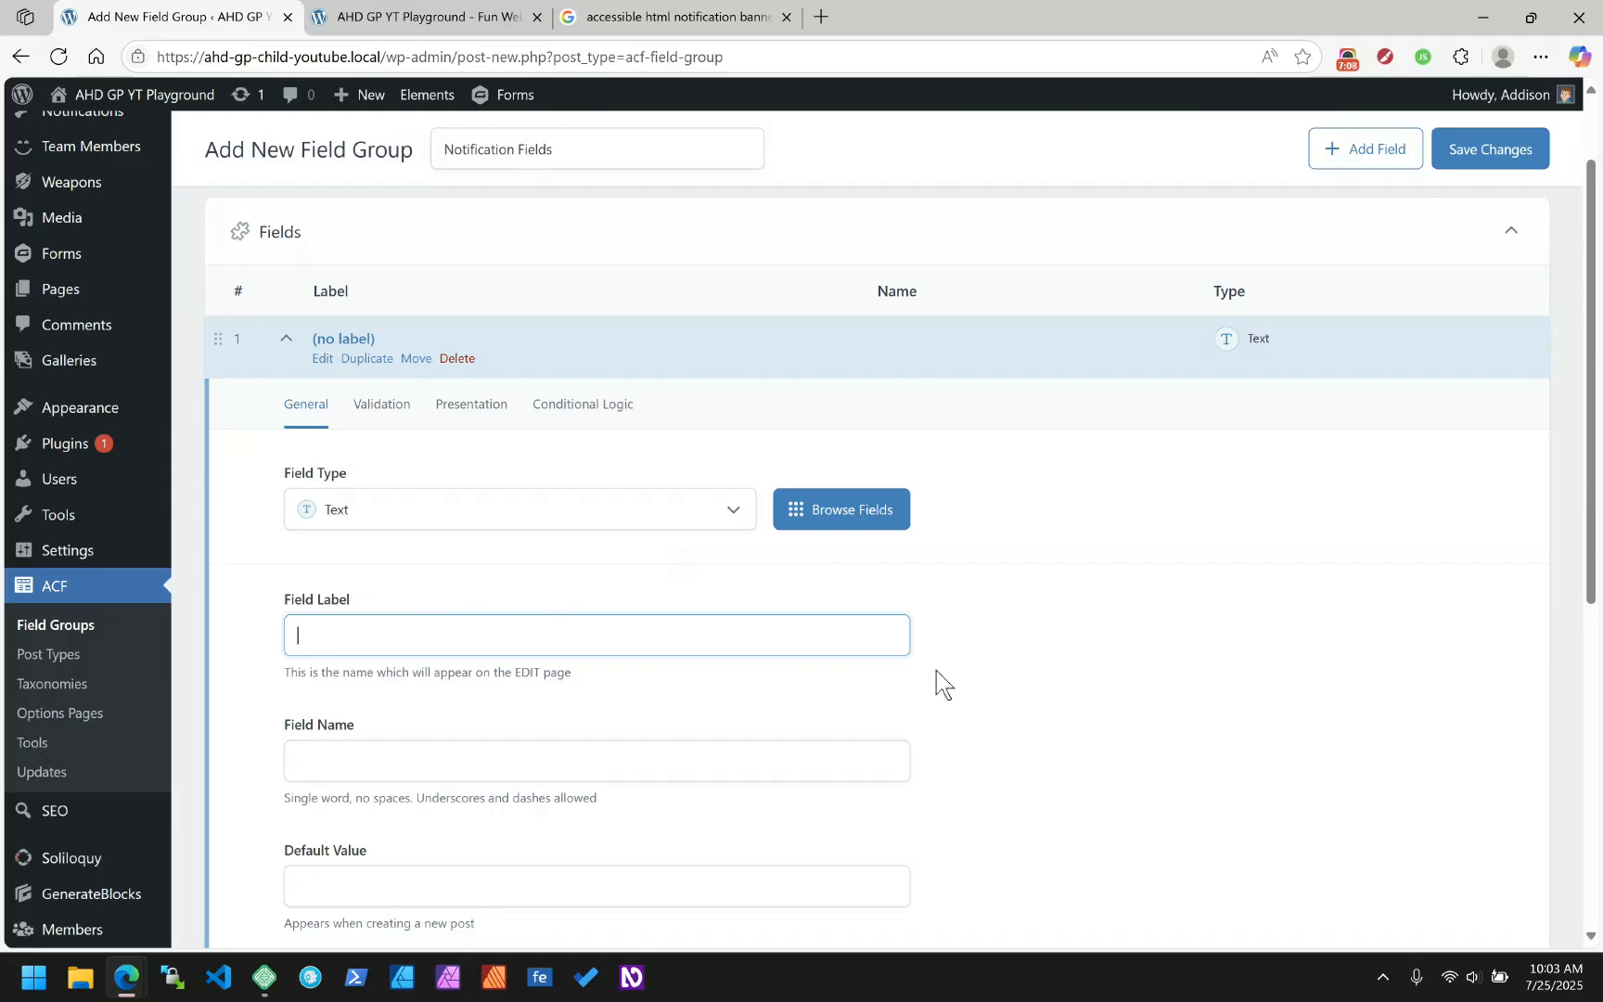
text(Notification Text)
key(Tab)
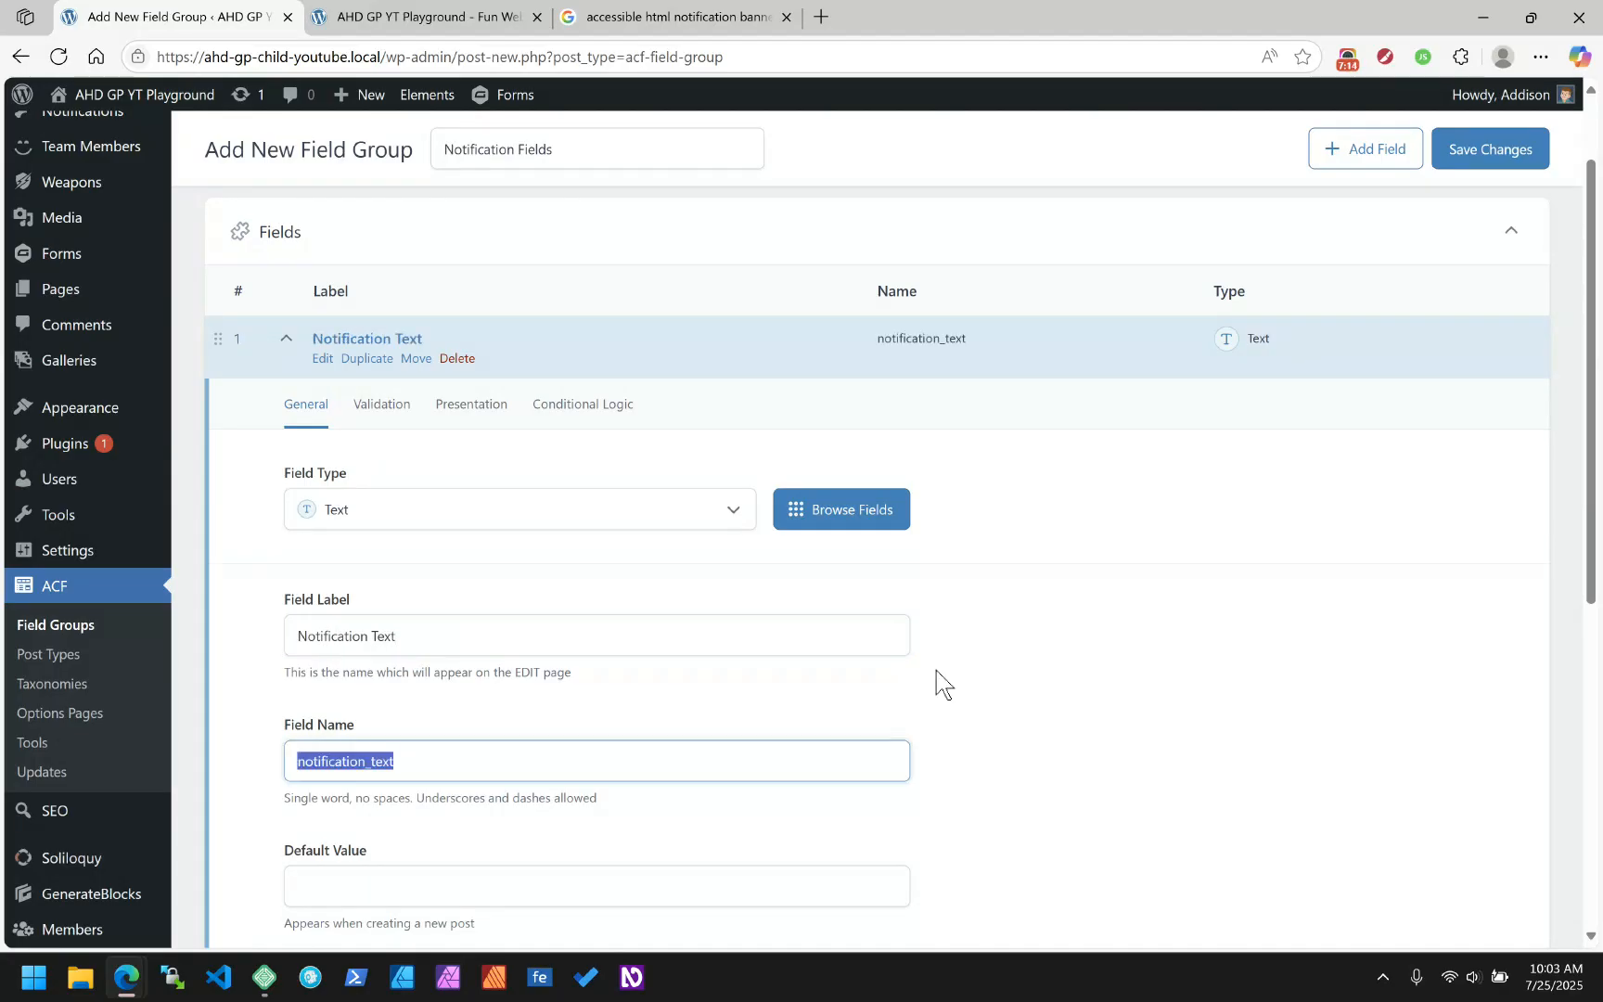
scroll(933, 671, down, 4)
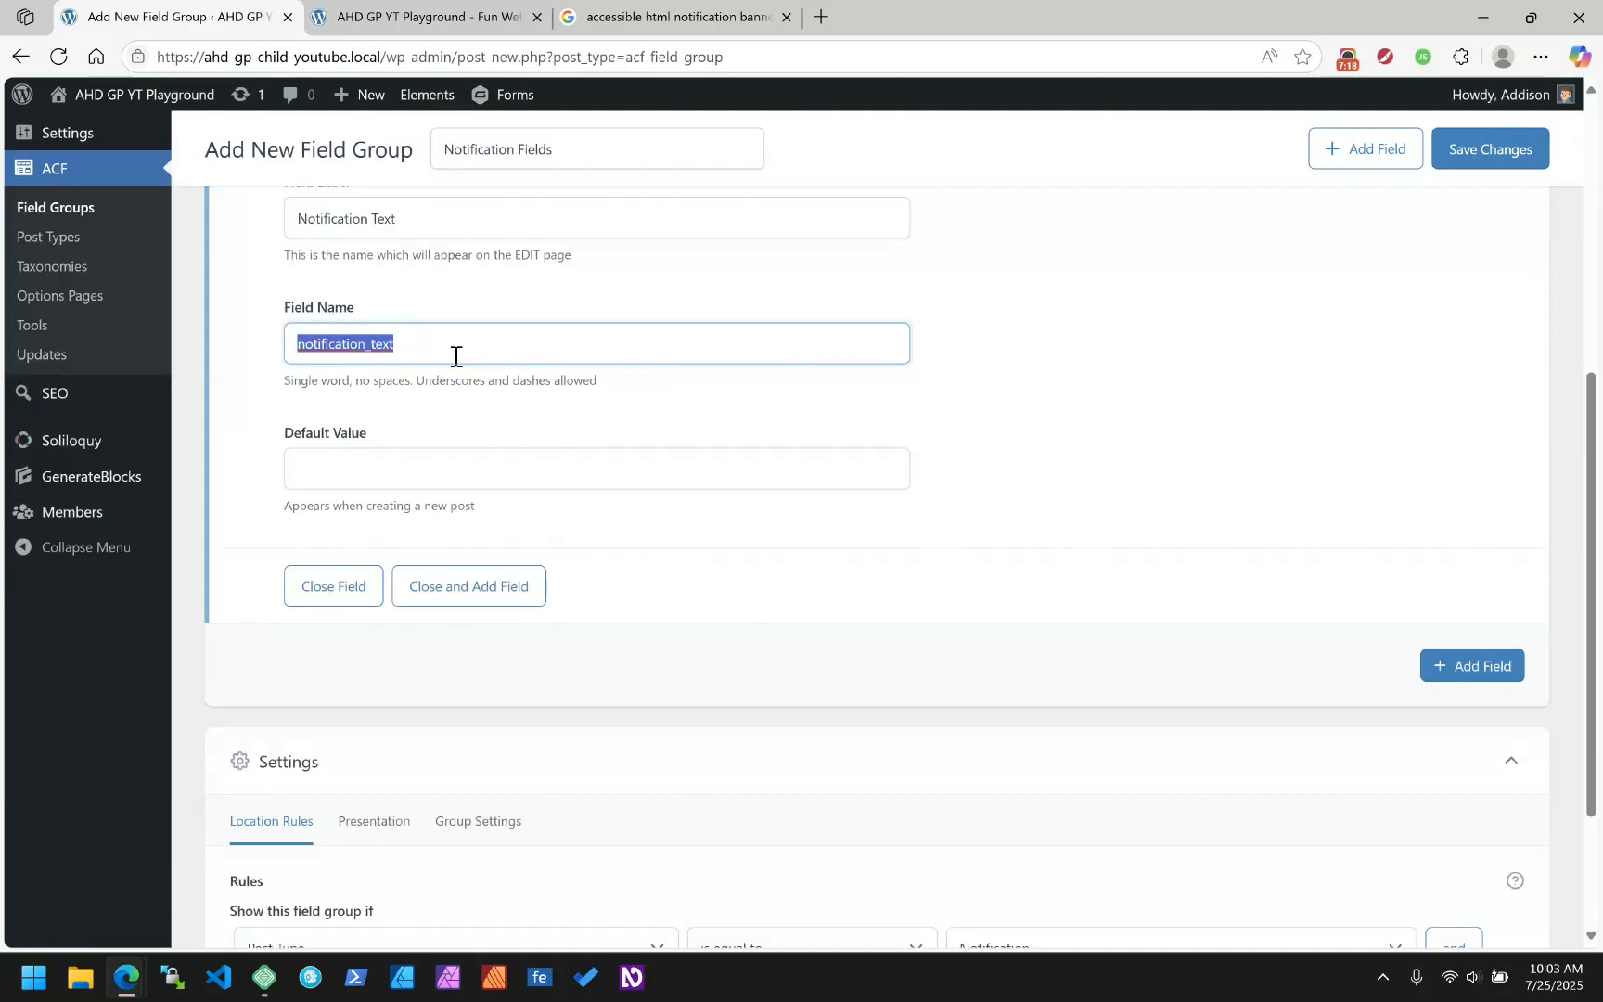
click(305, 347)
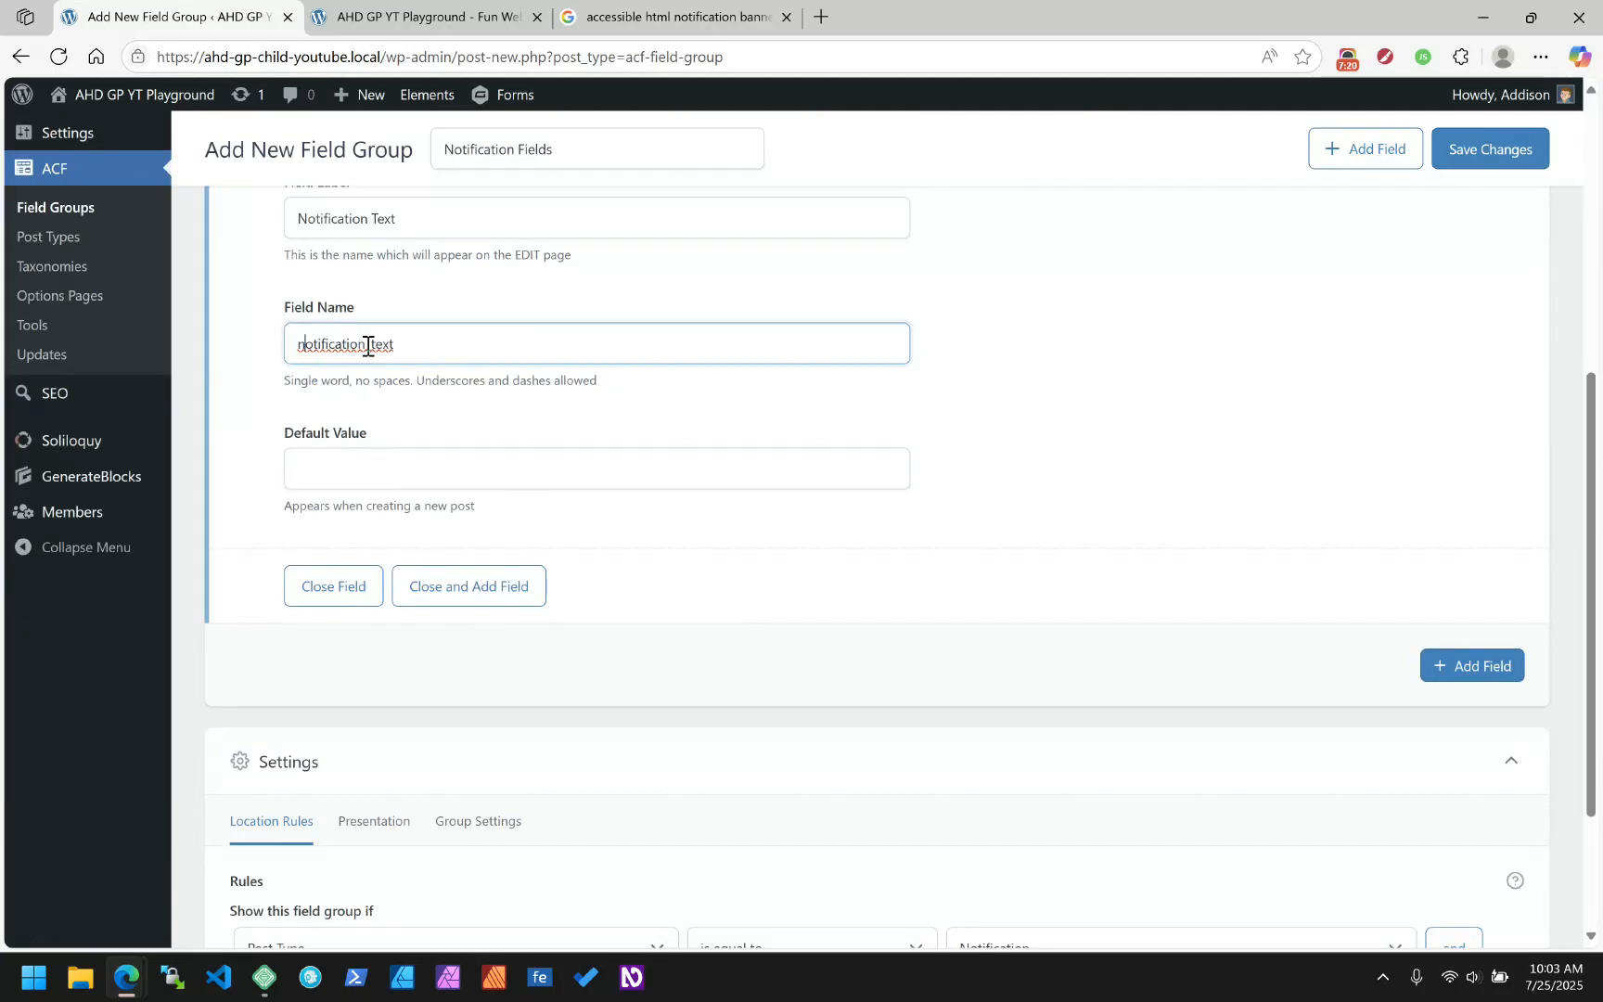
drag(367, 351, 325, 351)
text(y)
Make the Notification Text field required, check its presentation settings, and collapse the field
scroll(687, 455, up, 5)
click(383, 406)
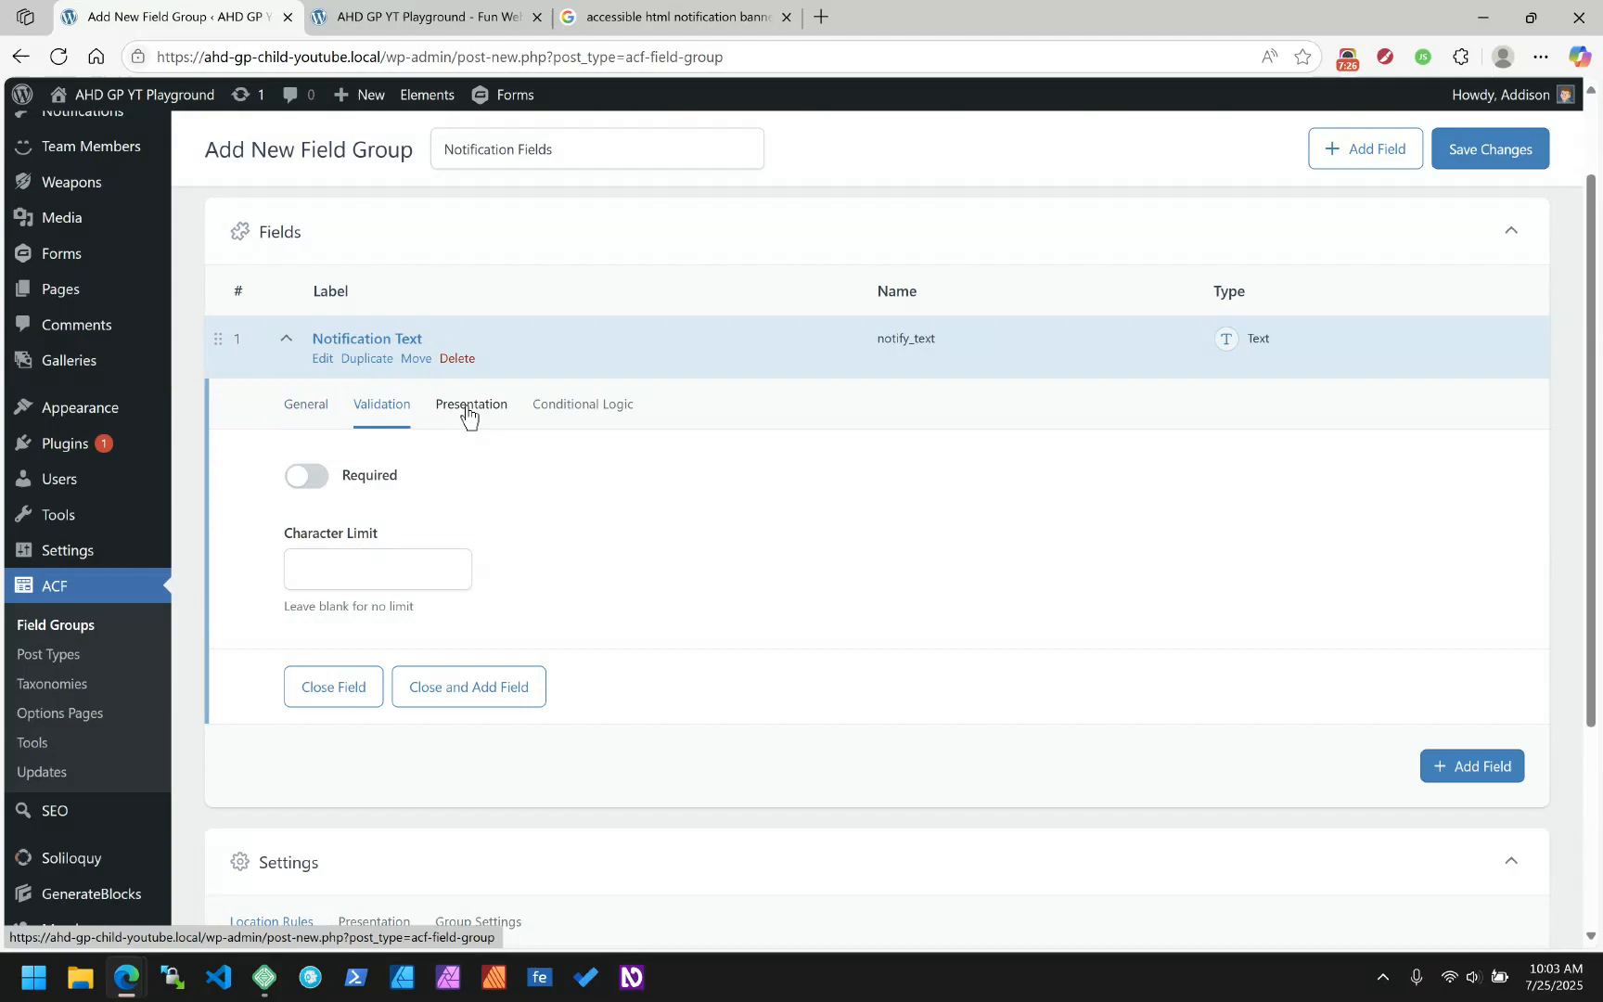
click(315, 478)
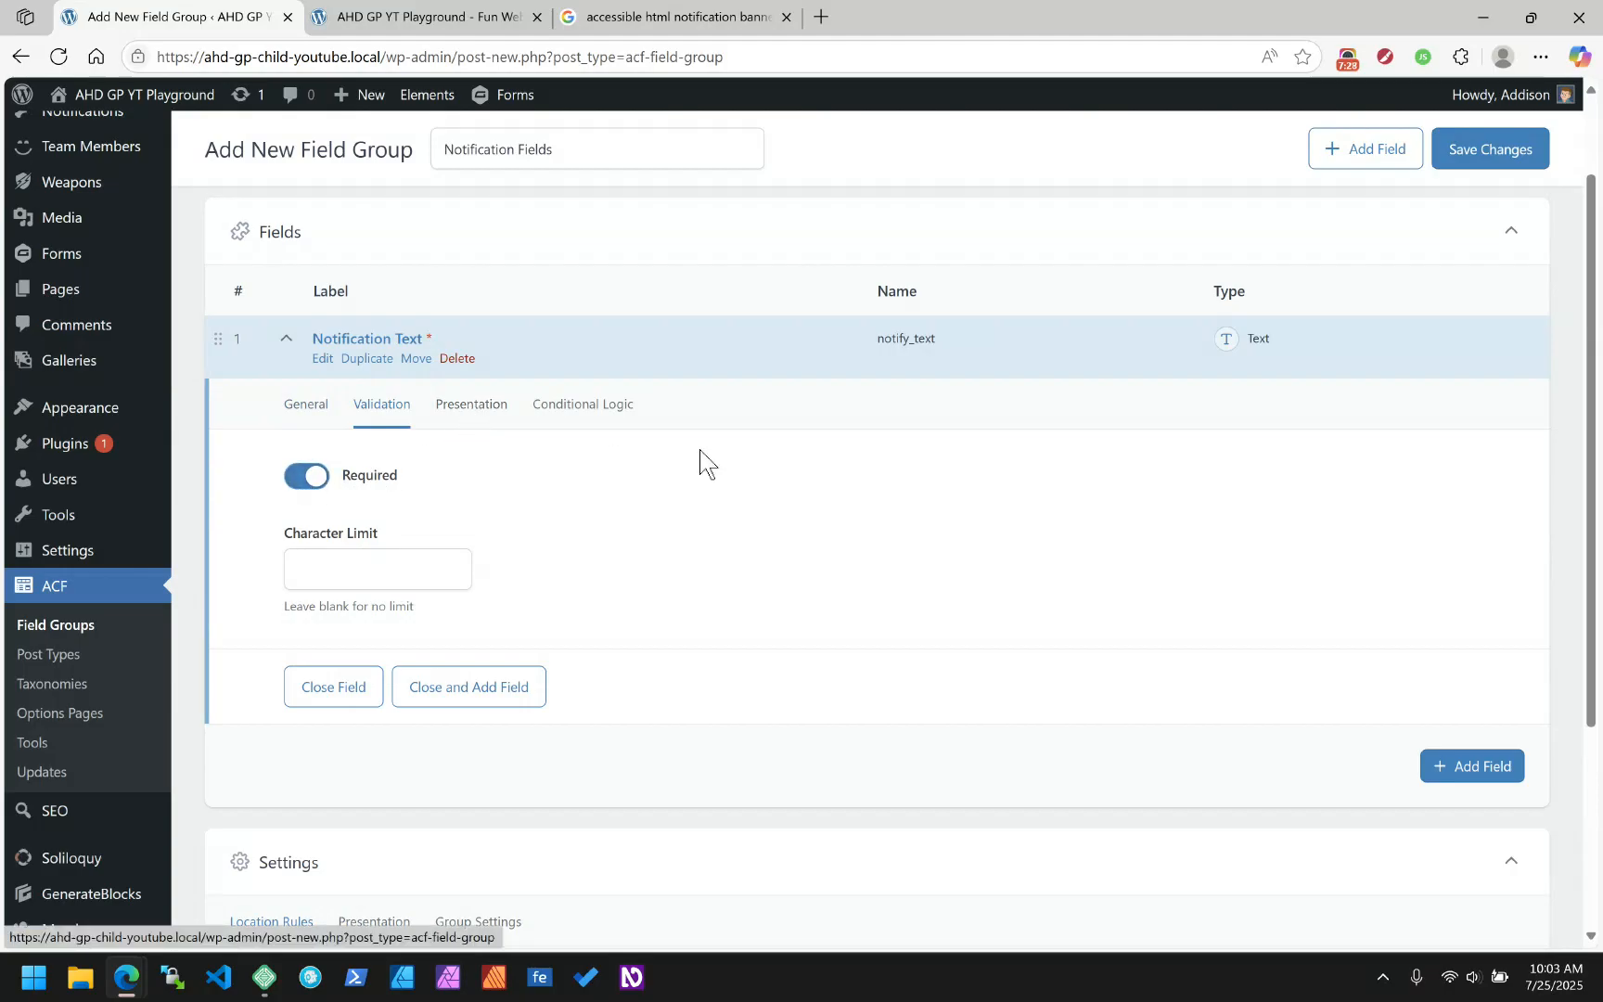
click(473, 425)
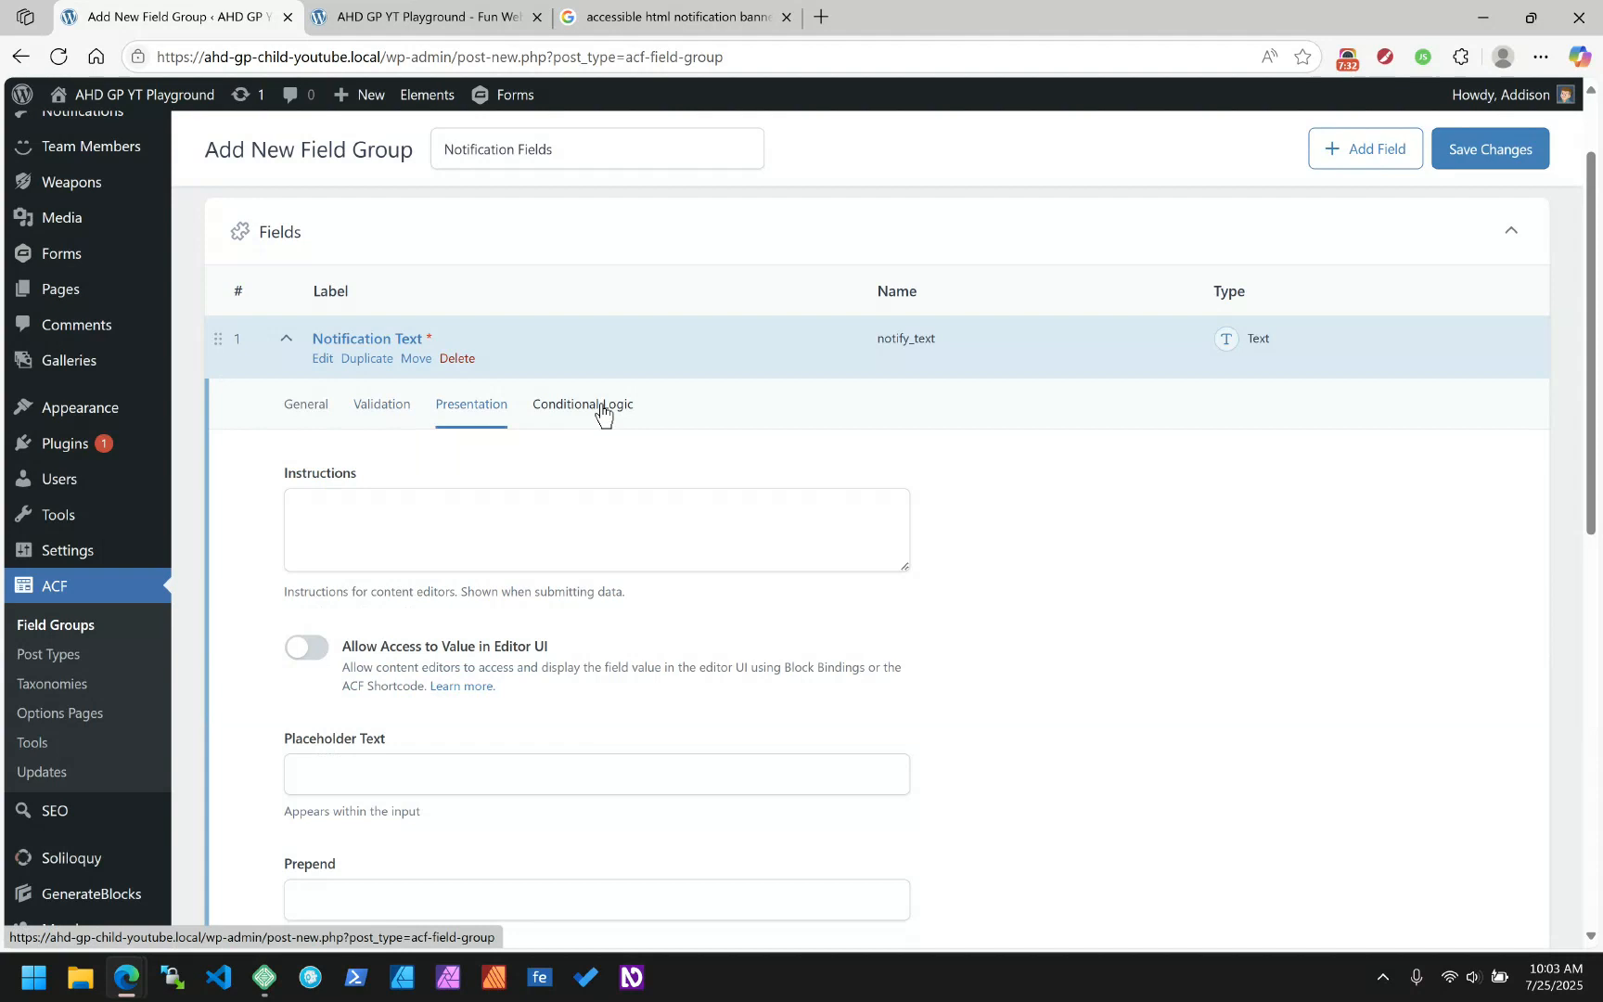
click(306, 418)
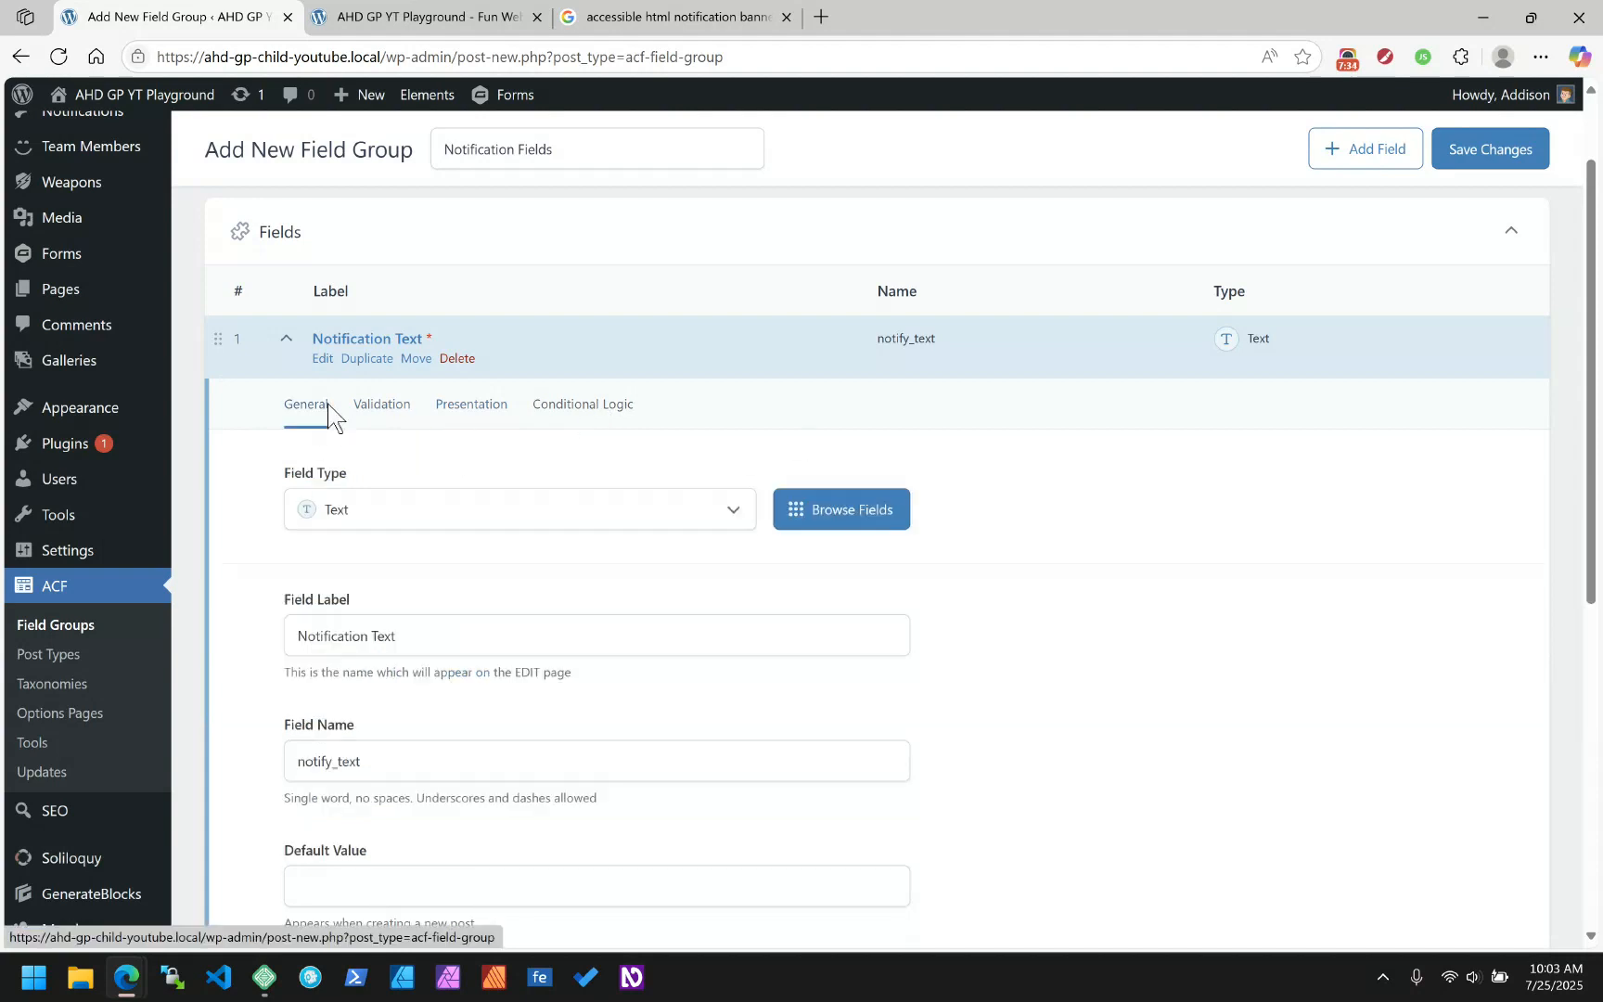
click(286, 340)
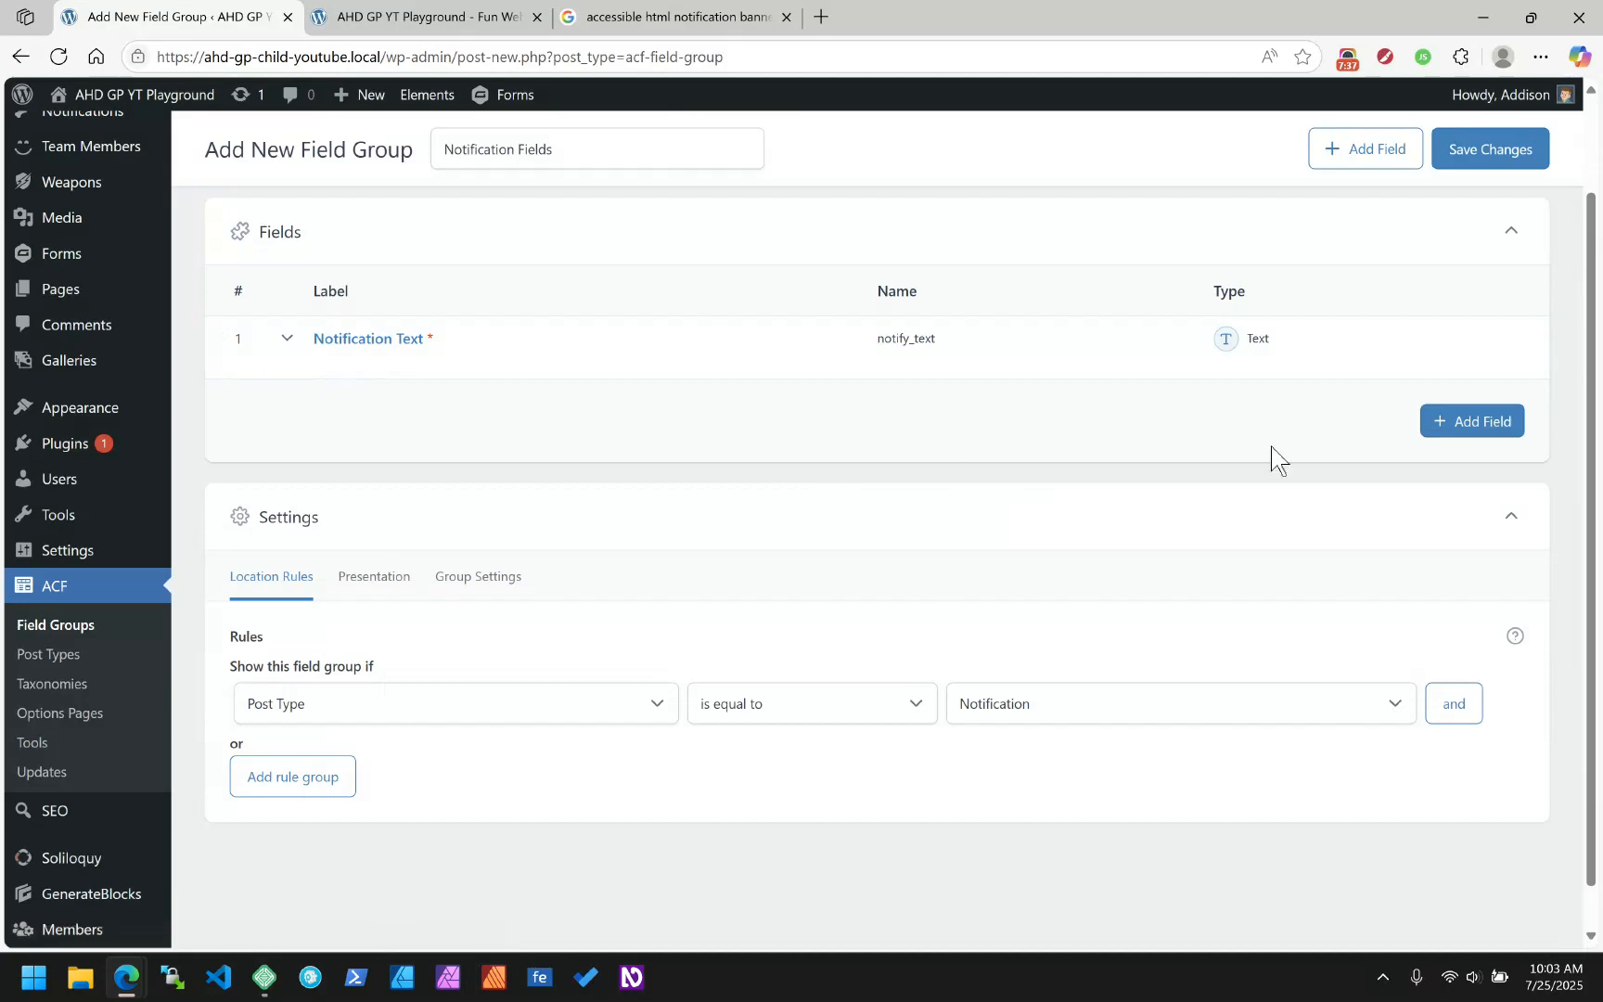
Add a second field to the group and set its field type to URL
click(1436, 432)
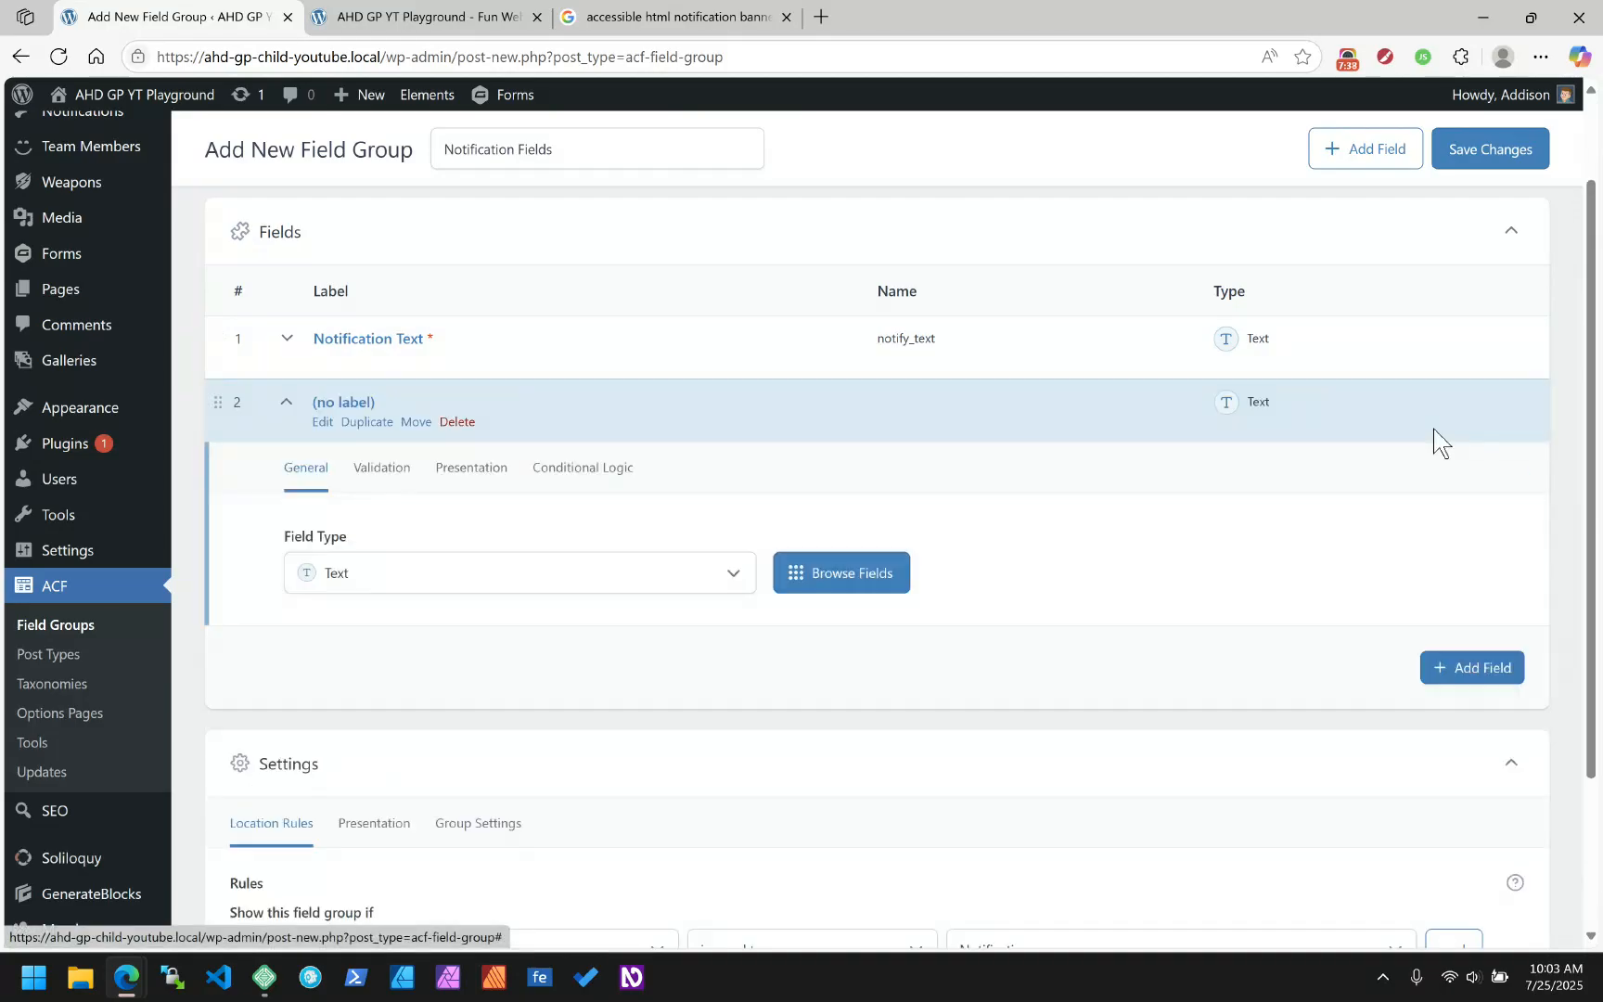
click(414, 584)
text(url)
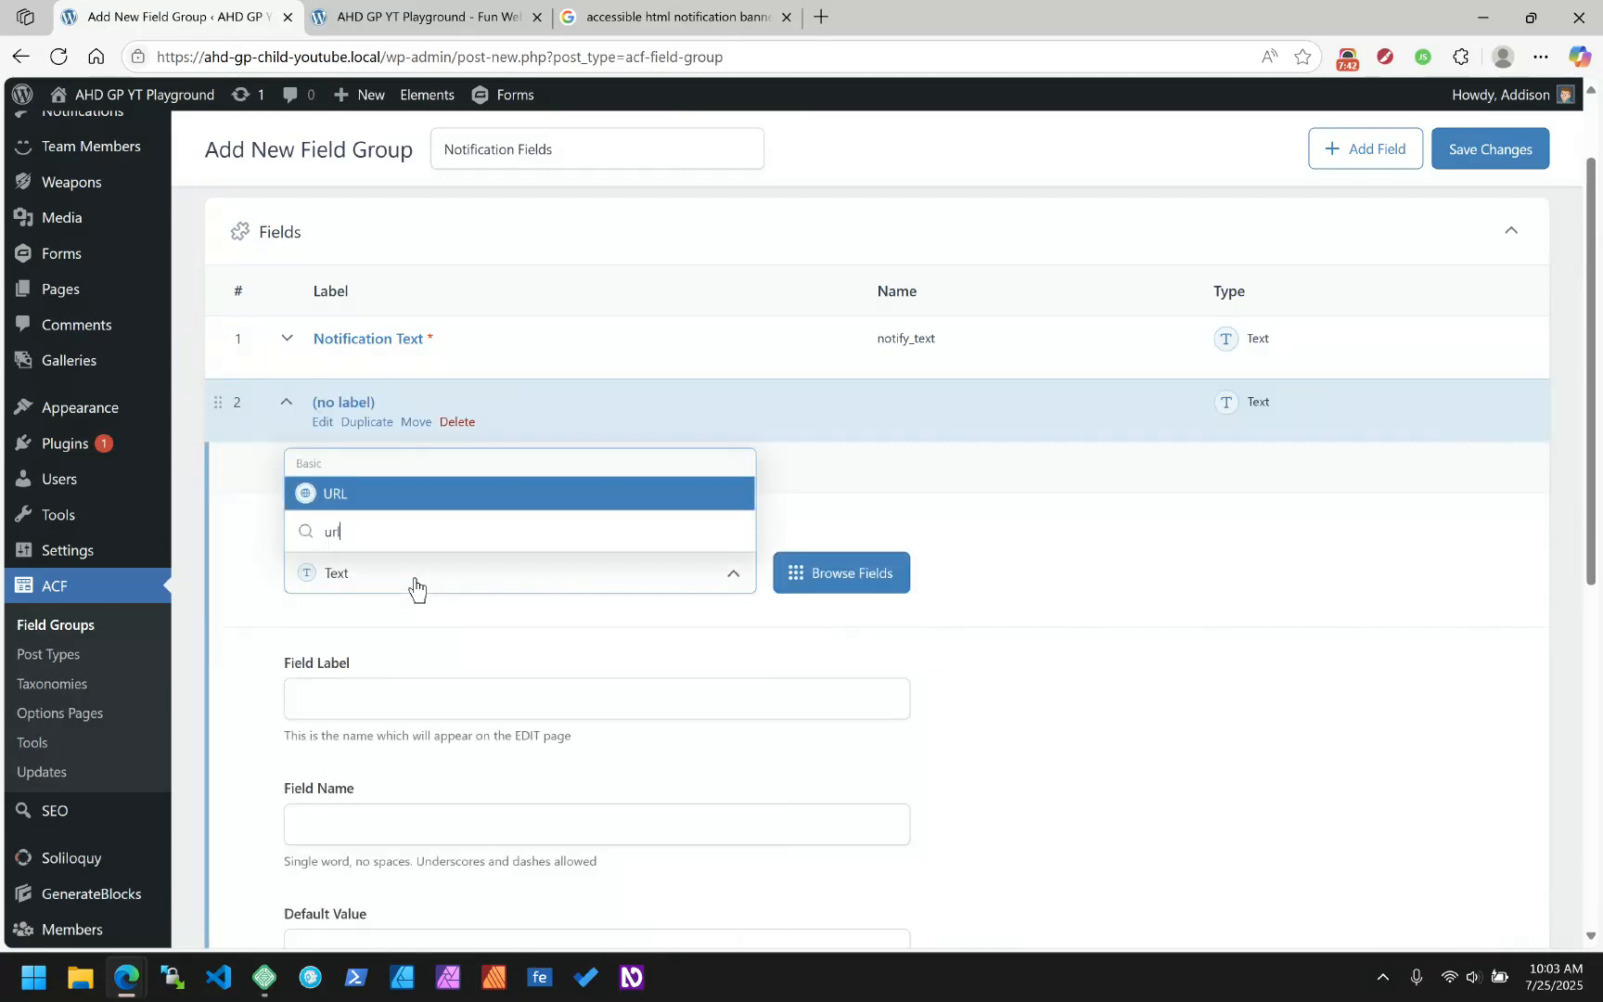
click(335, 501)
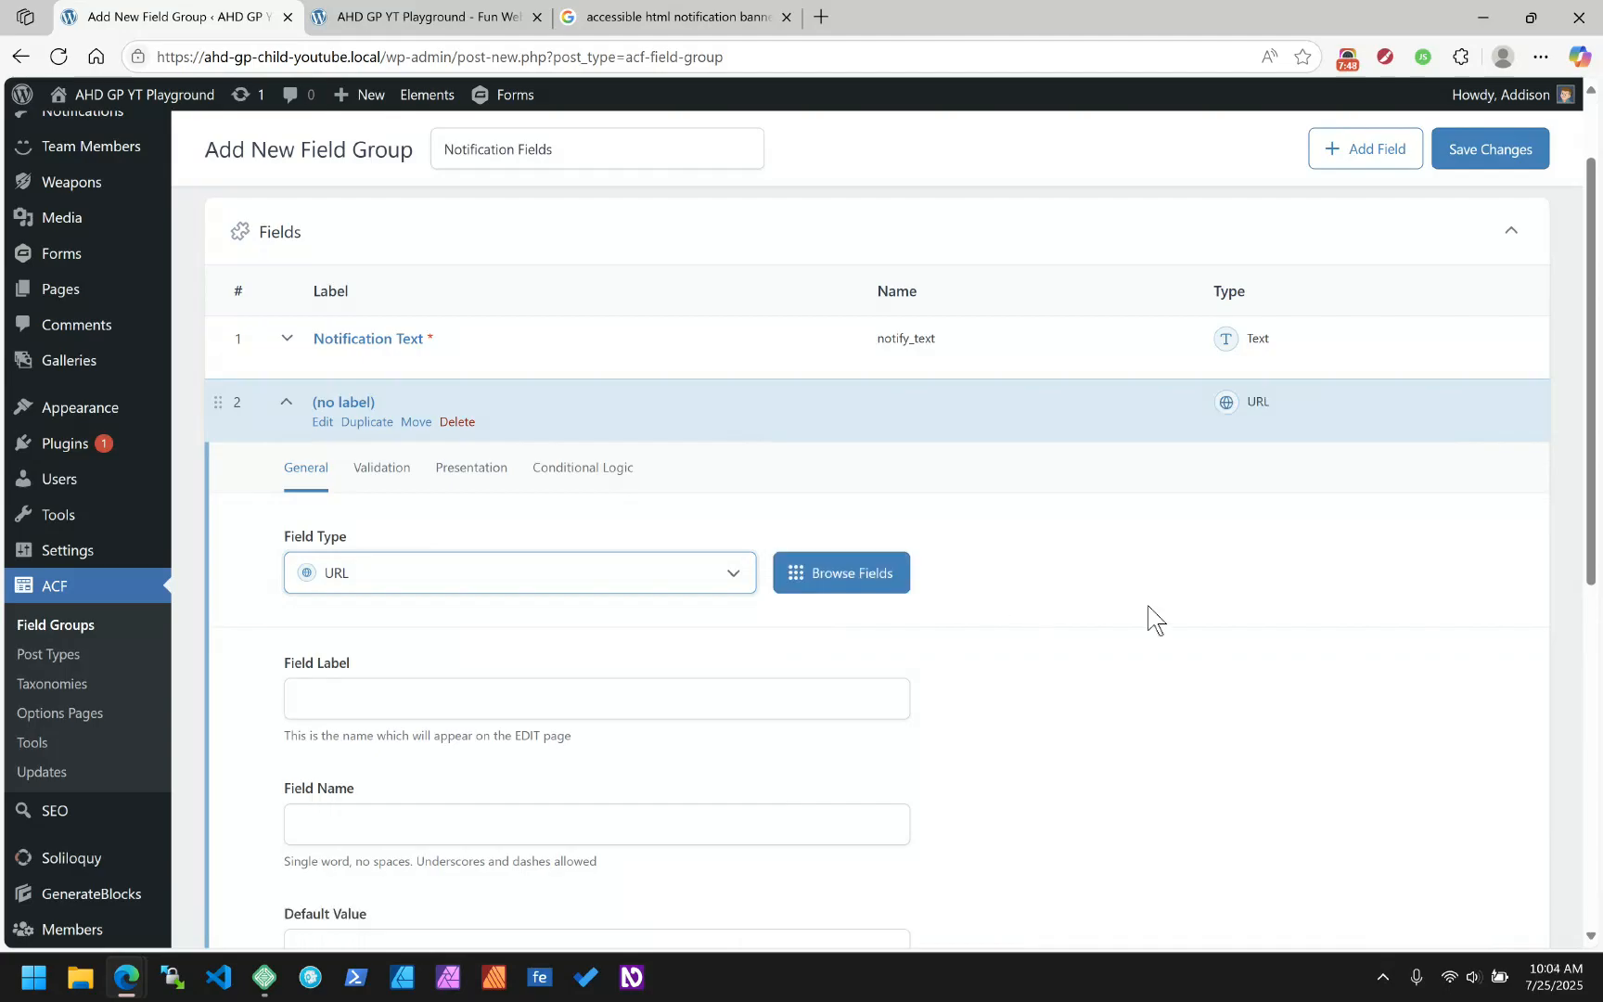
click(718, 591)
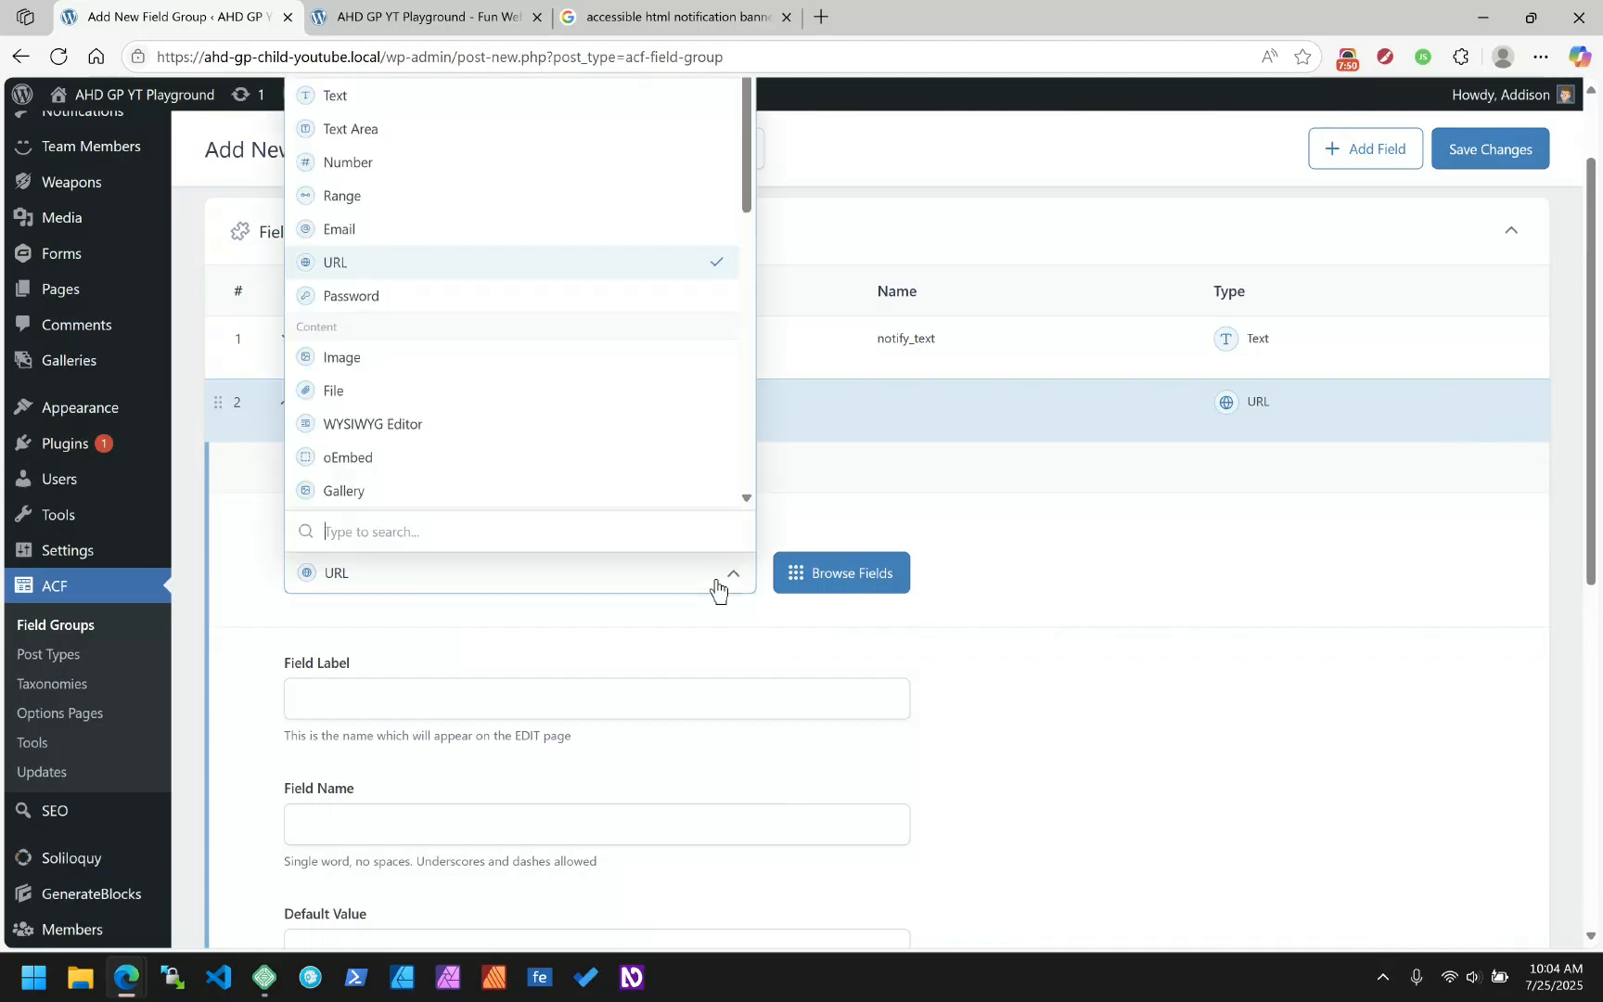
scroll(636, 410, down, 5)
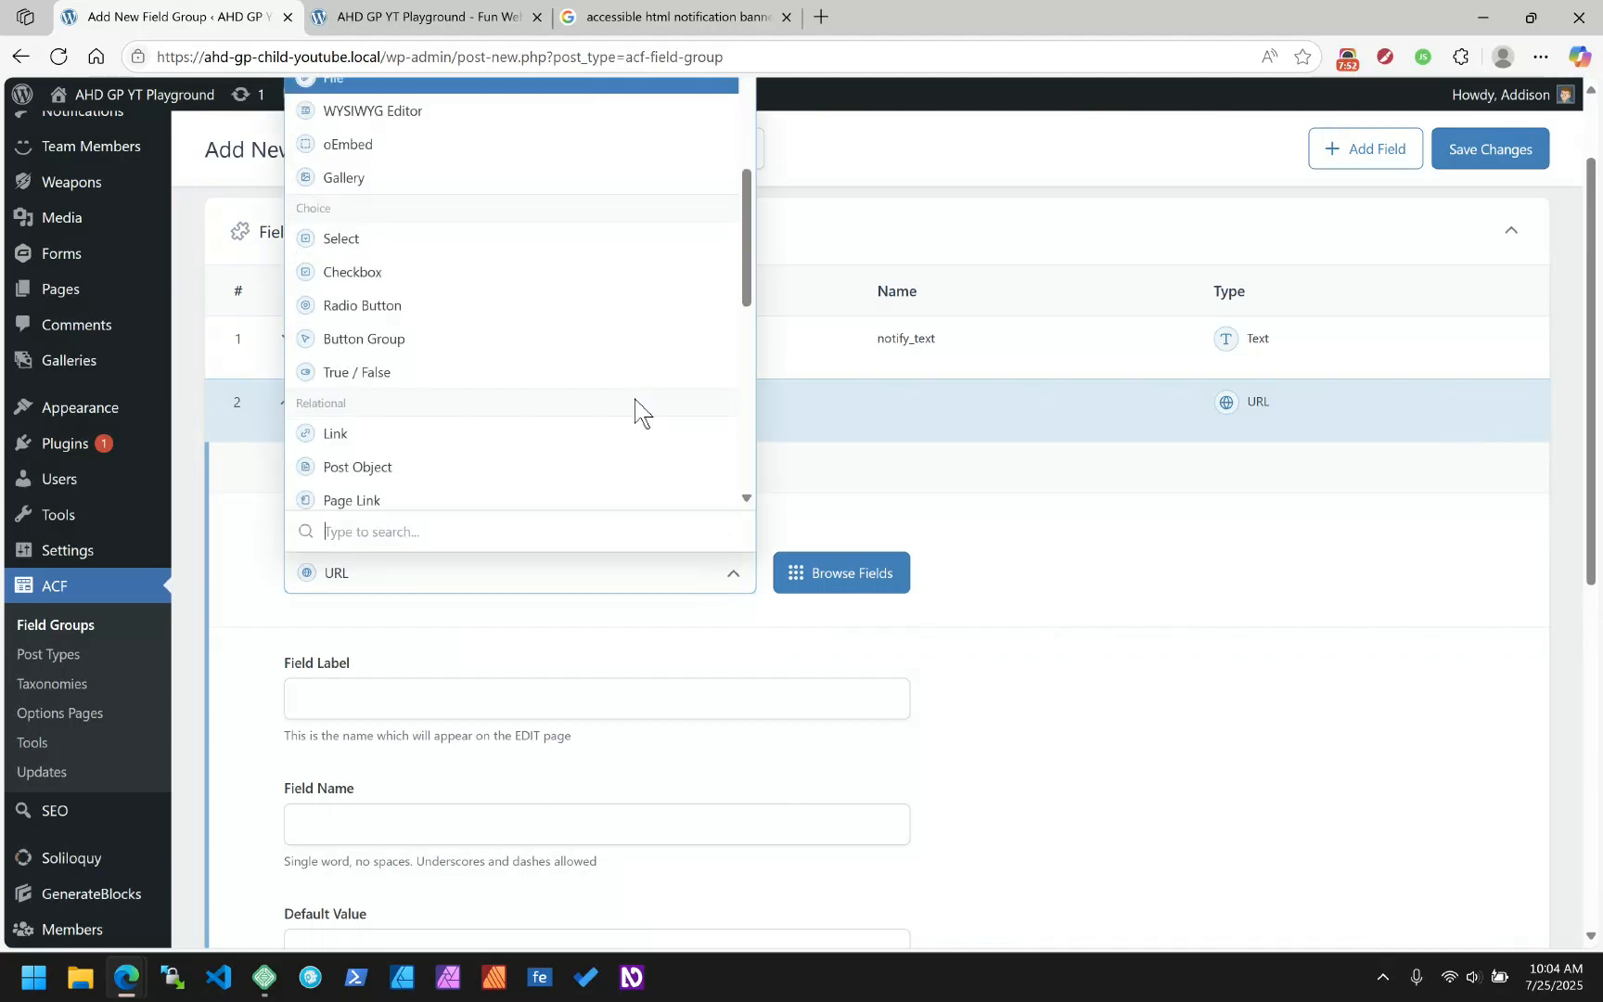
scroll(637, 410, up, 3)
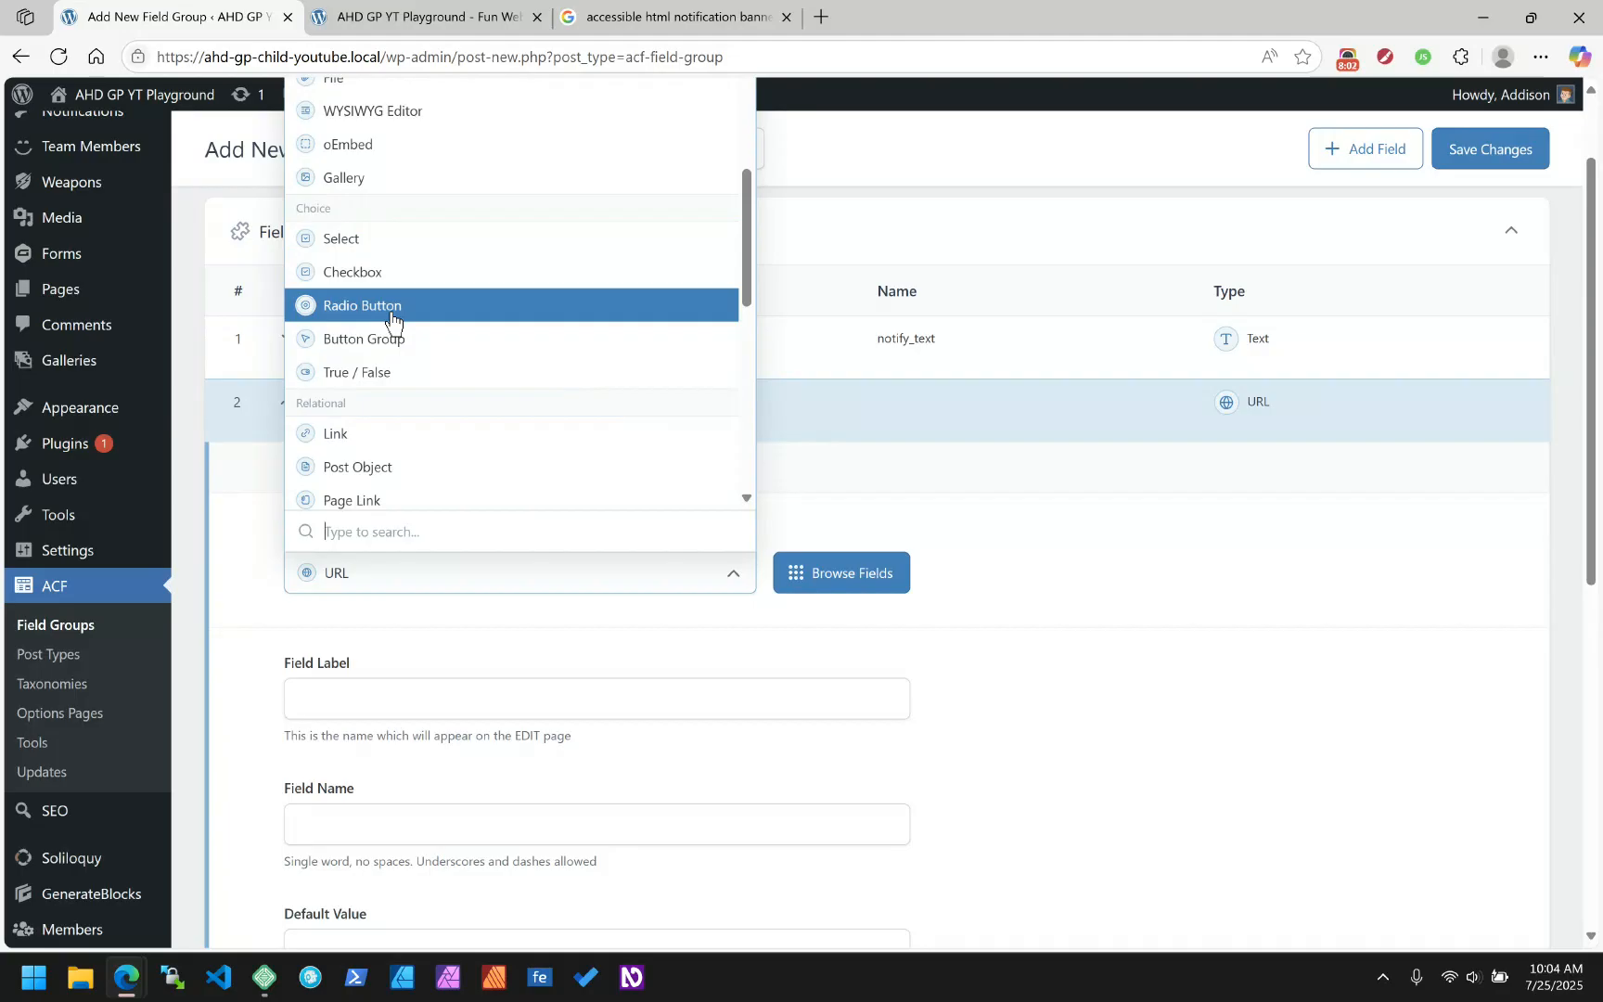
click(1195, 549)
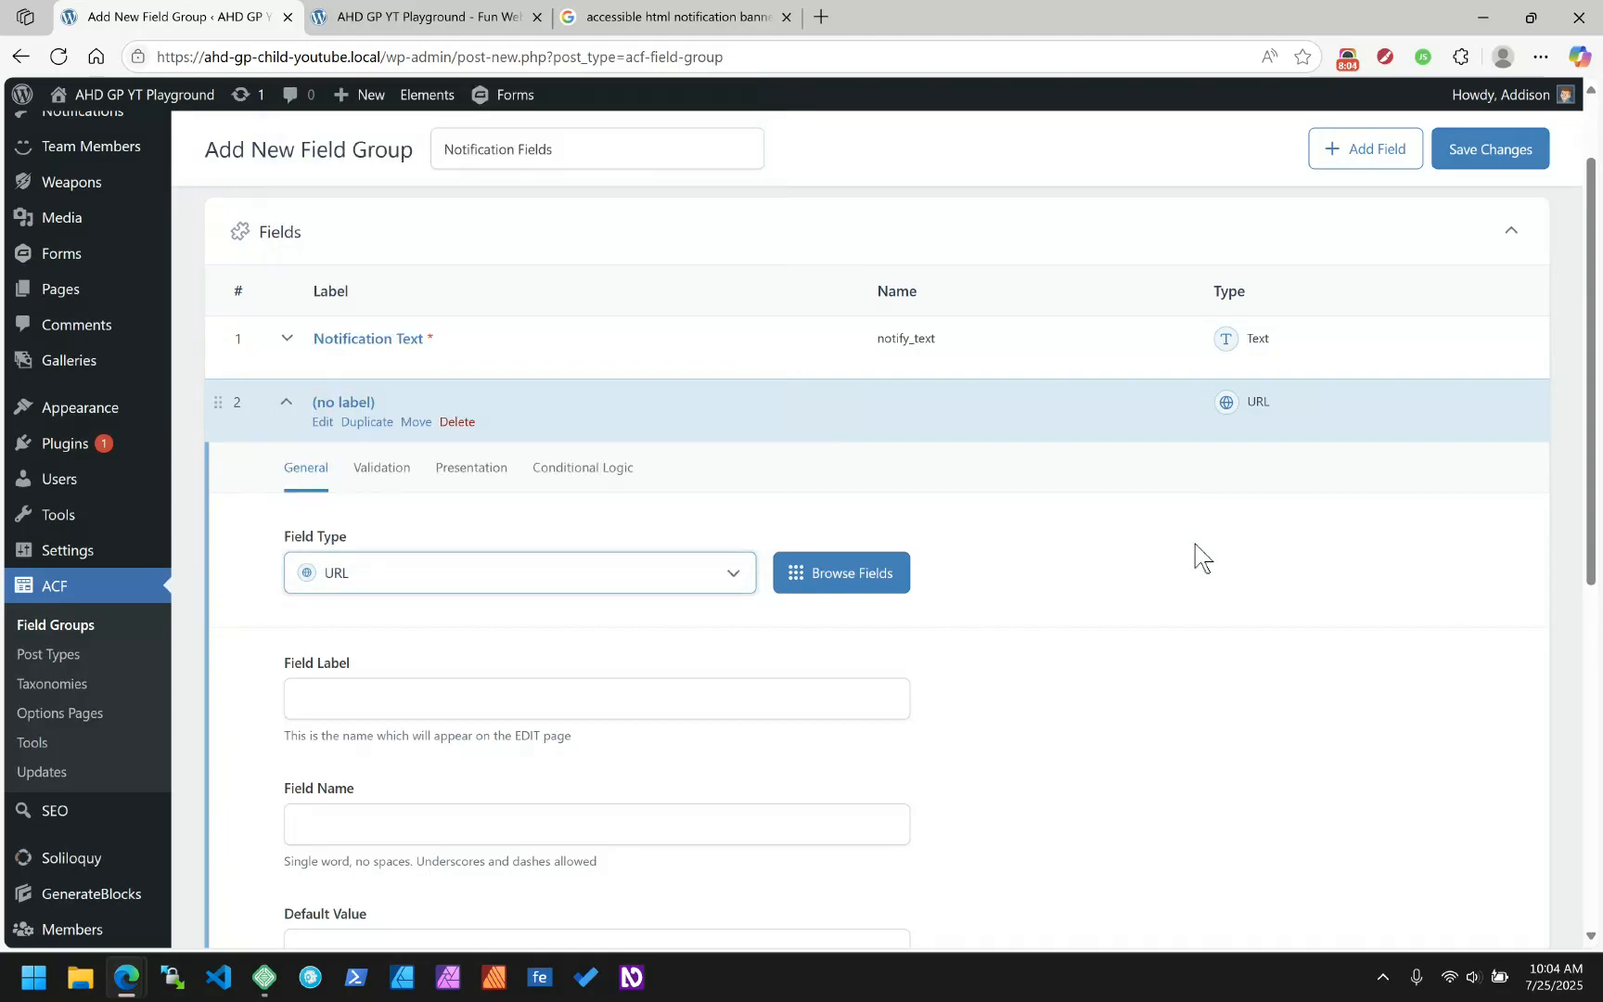
Label the URL field Notification URL (Optional) and set its field name to notify_url
scroll(368, 576, down, 2)
click(365, 487)
text(Notification URL)
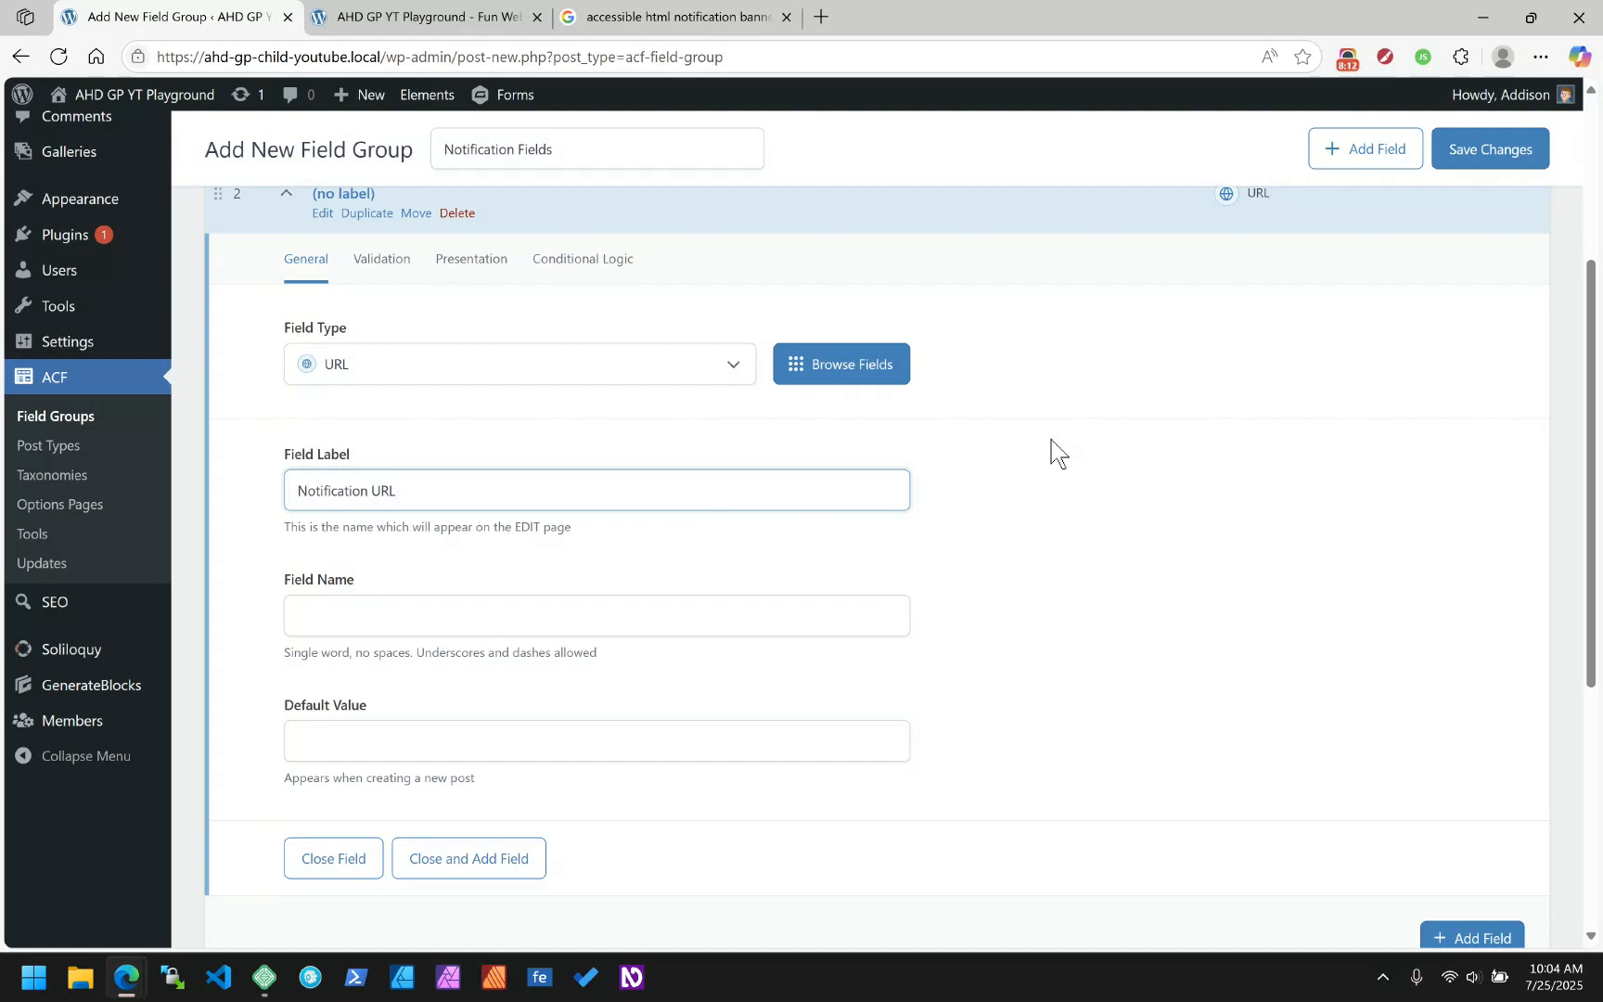
text( (Optional))
click(455, 613)
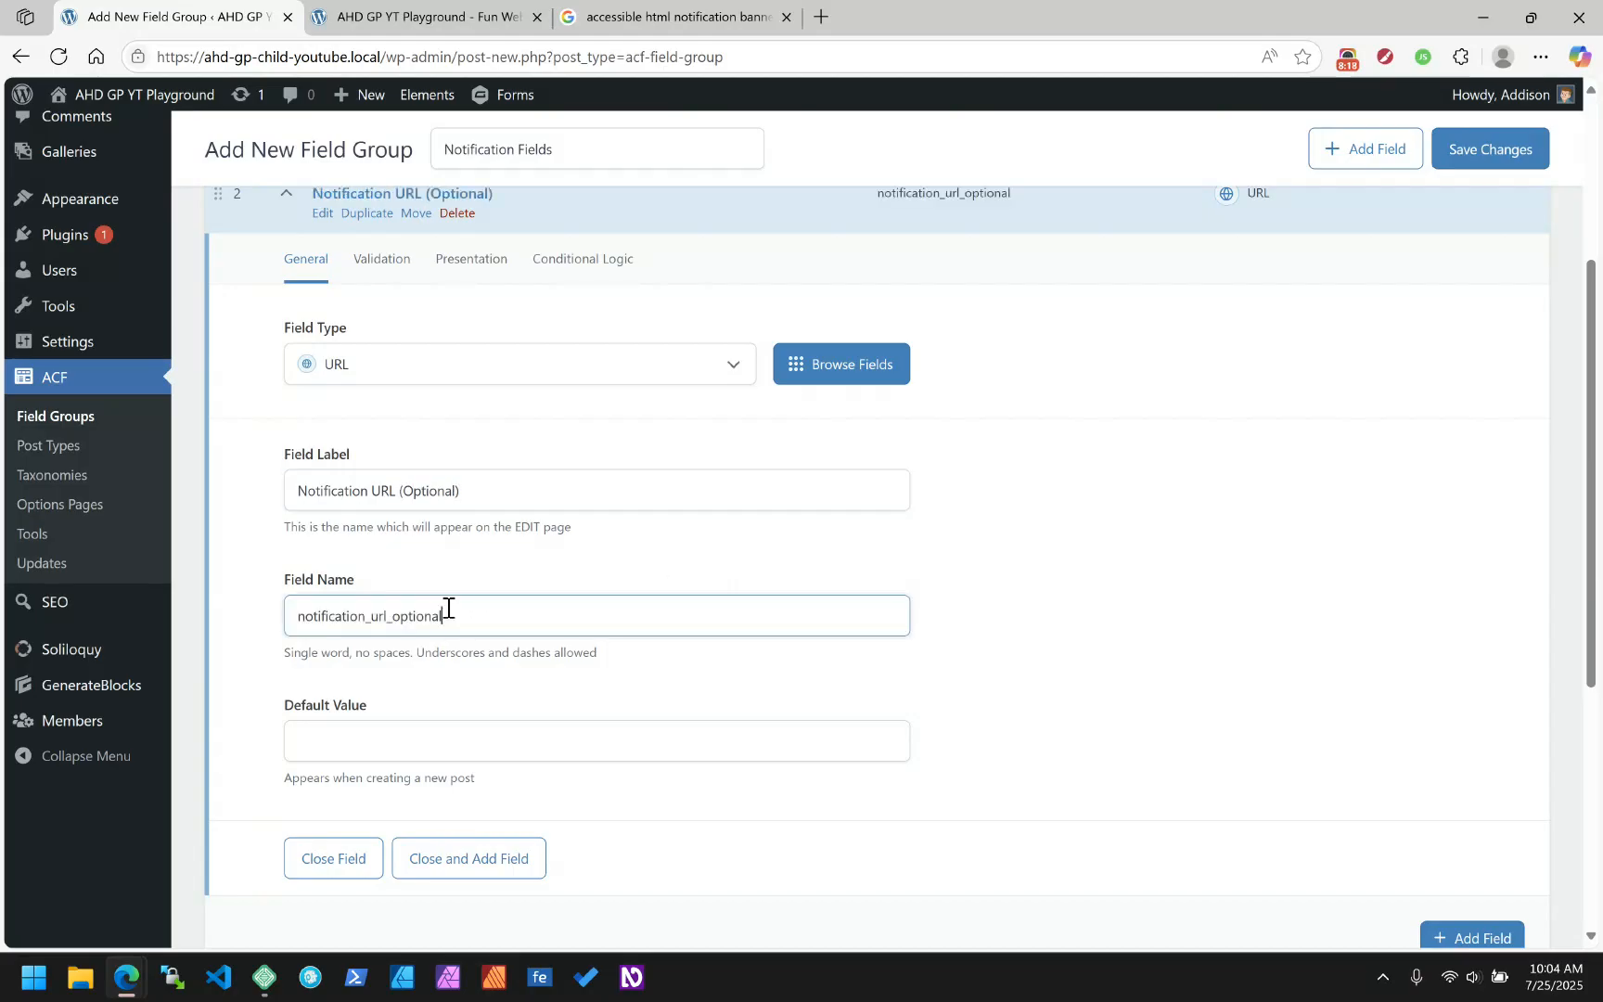
drag(455, 612, 223, 623)
text(notify_url)
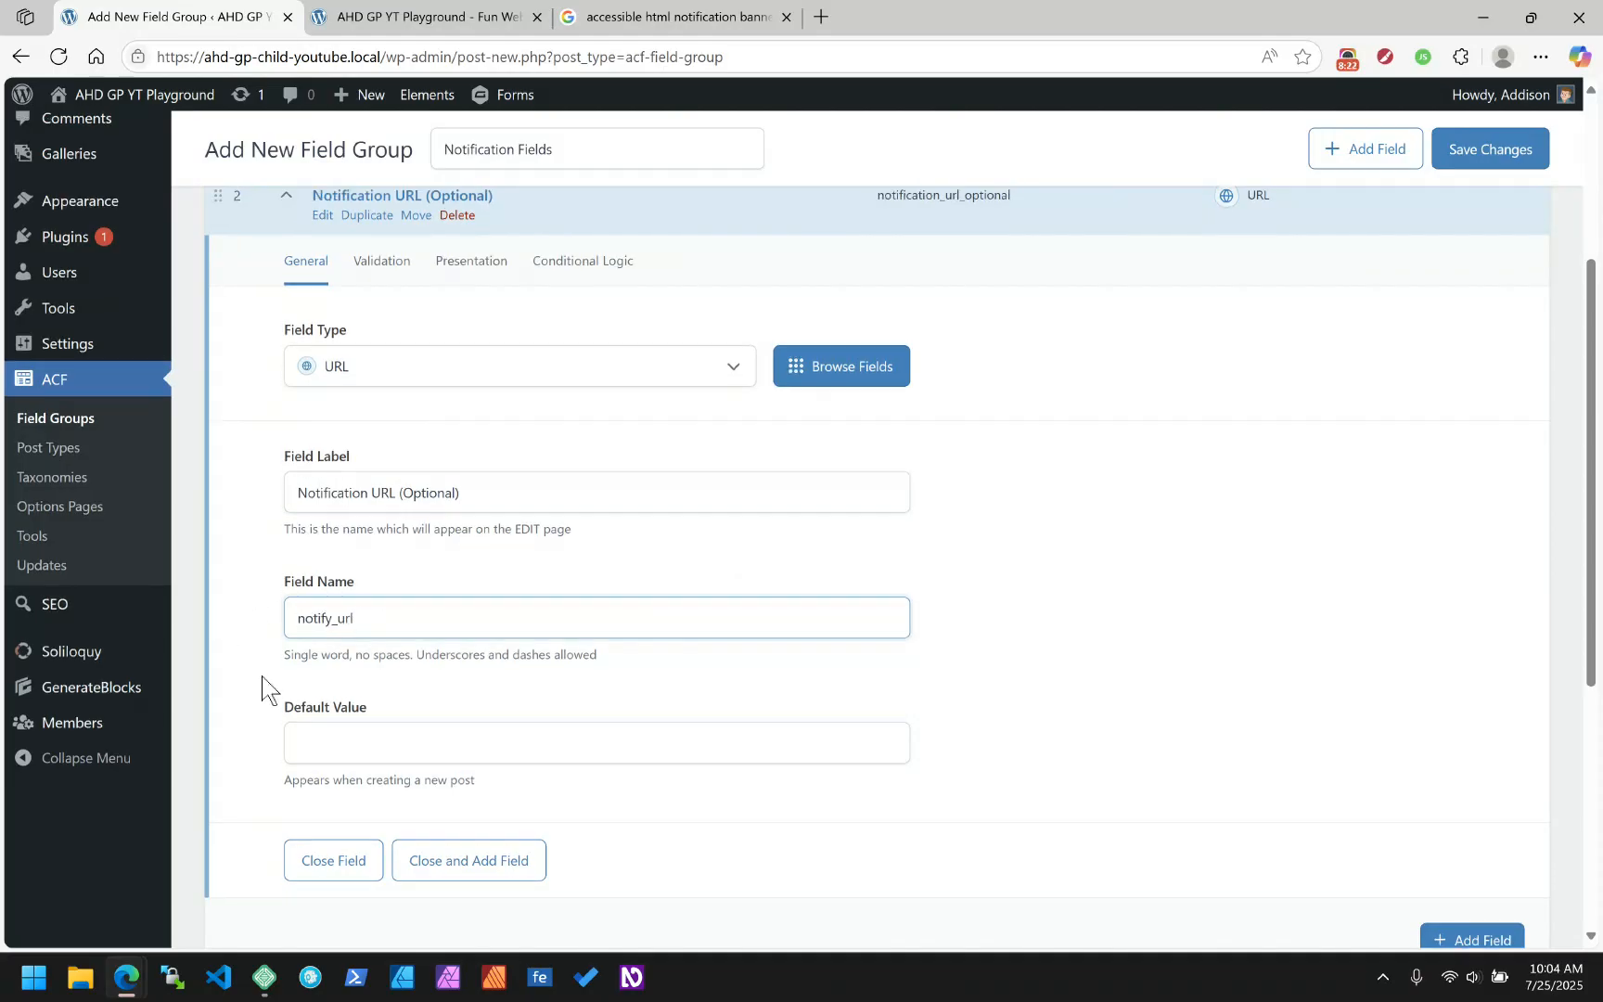
Check the Notification URL field's validation, presentation and conditional logic settings, and collapse the field
scroll(262, 676, up, 3)
click(367, 589)
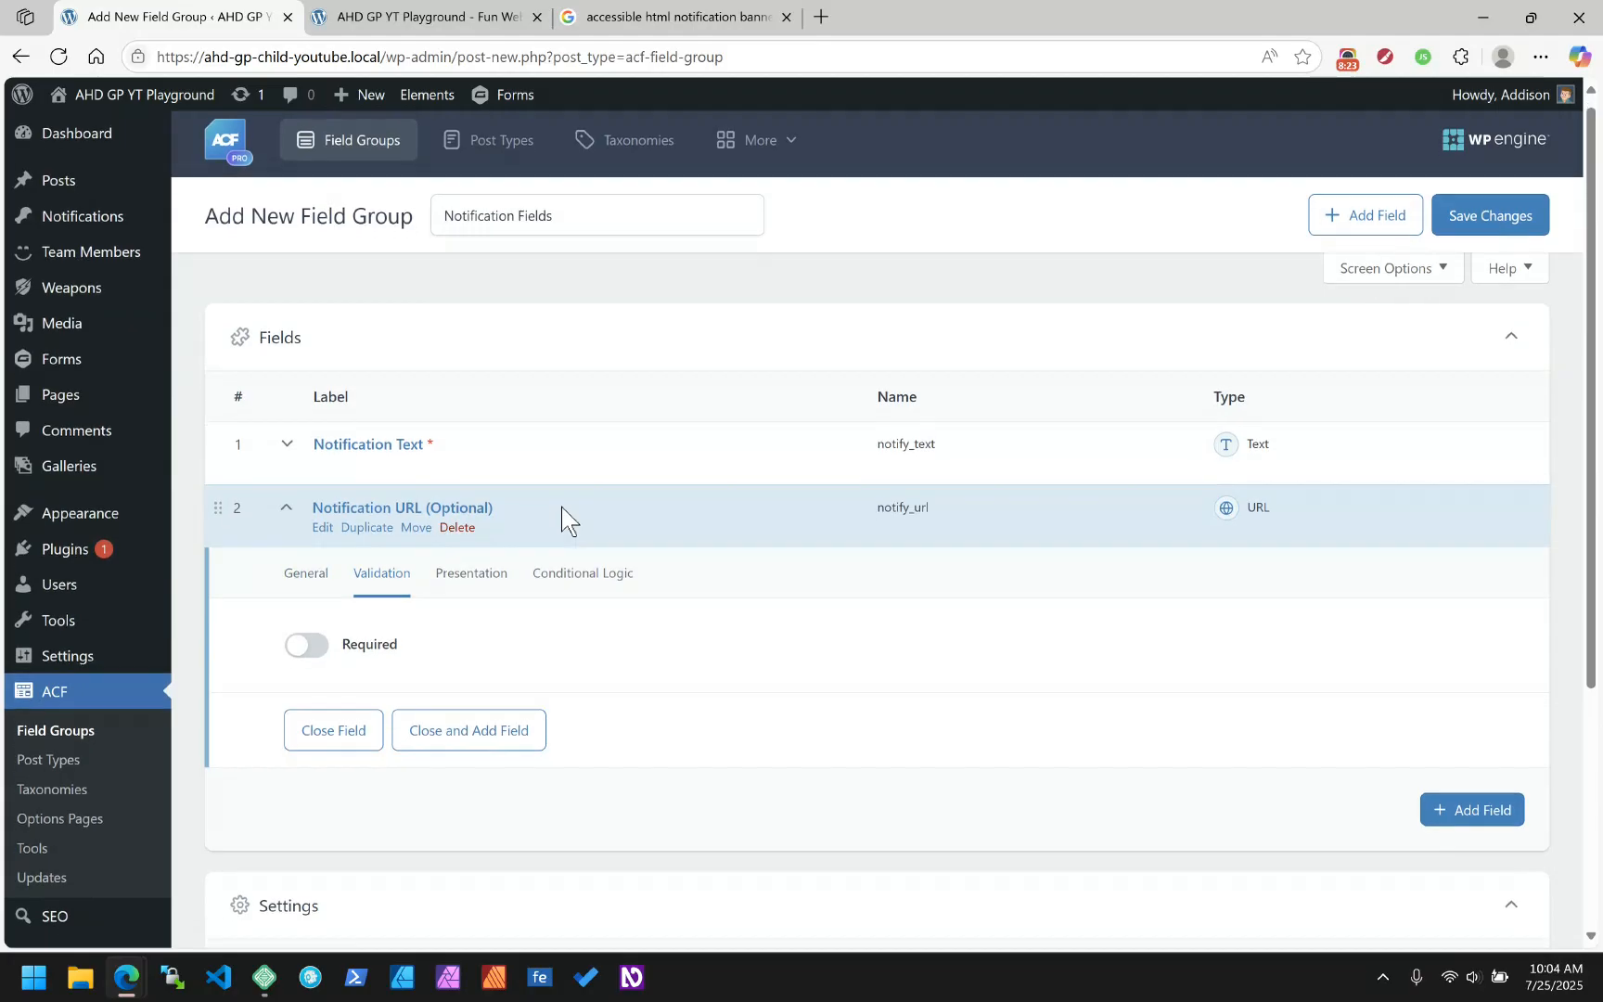
scroll(561, 506, down, 1)
click(502, 478)
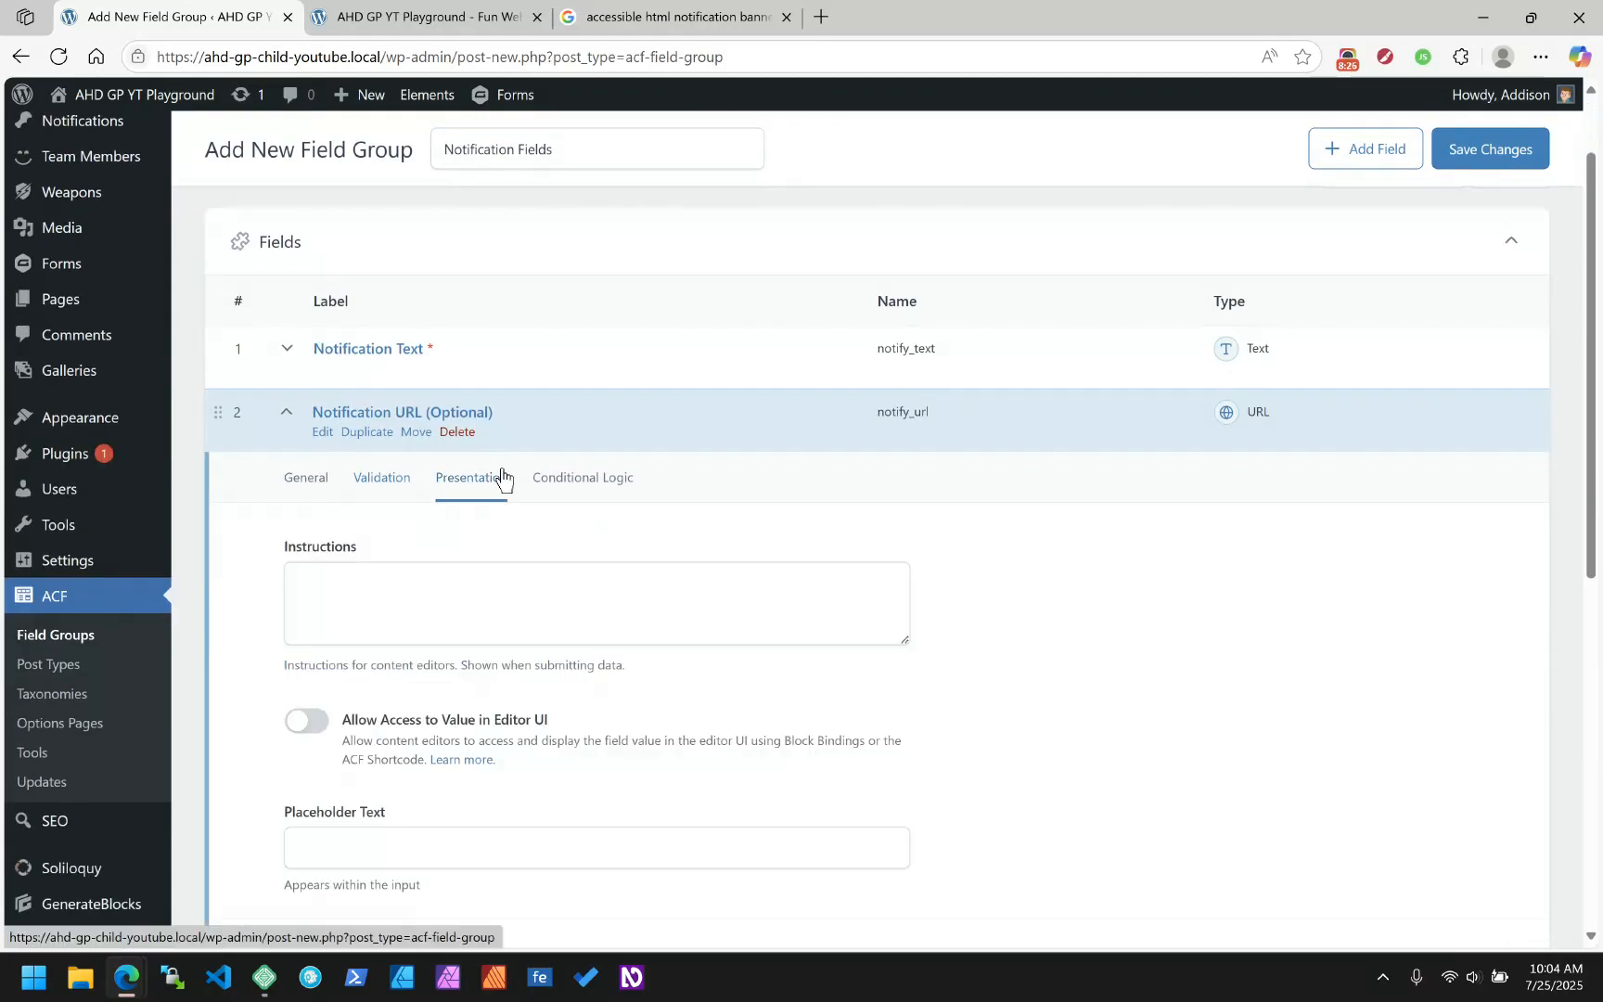
click(587, 486)
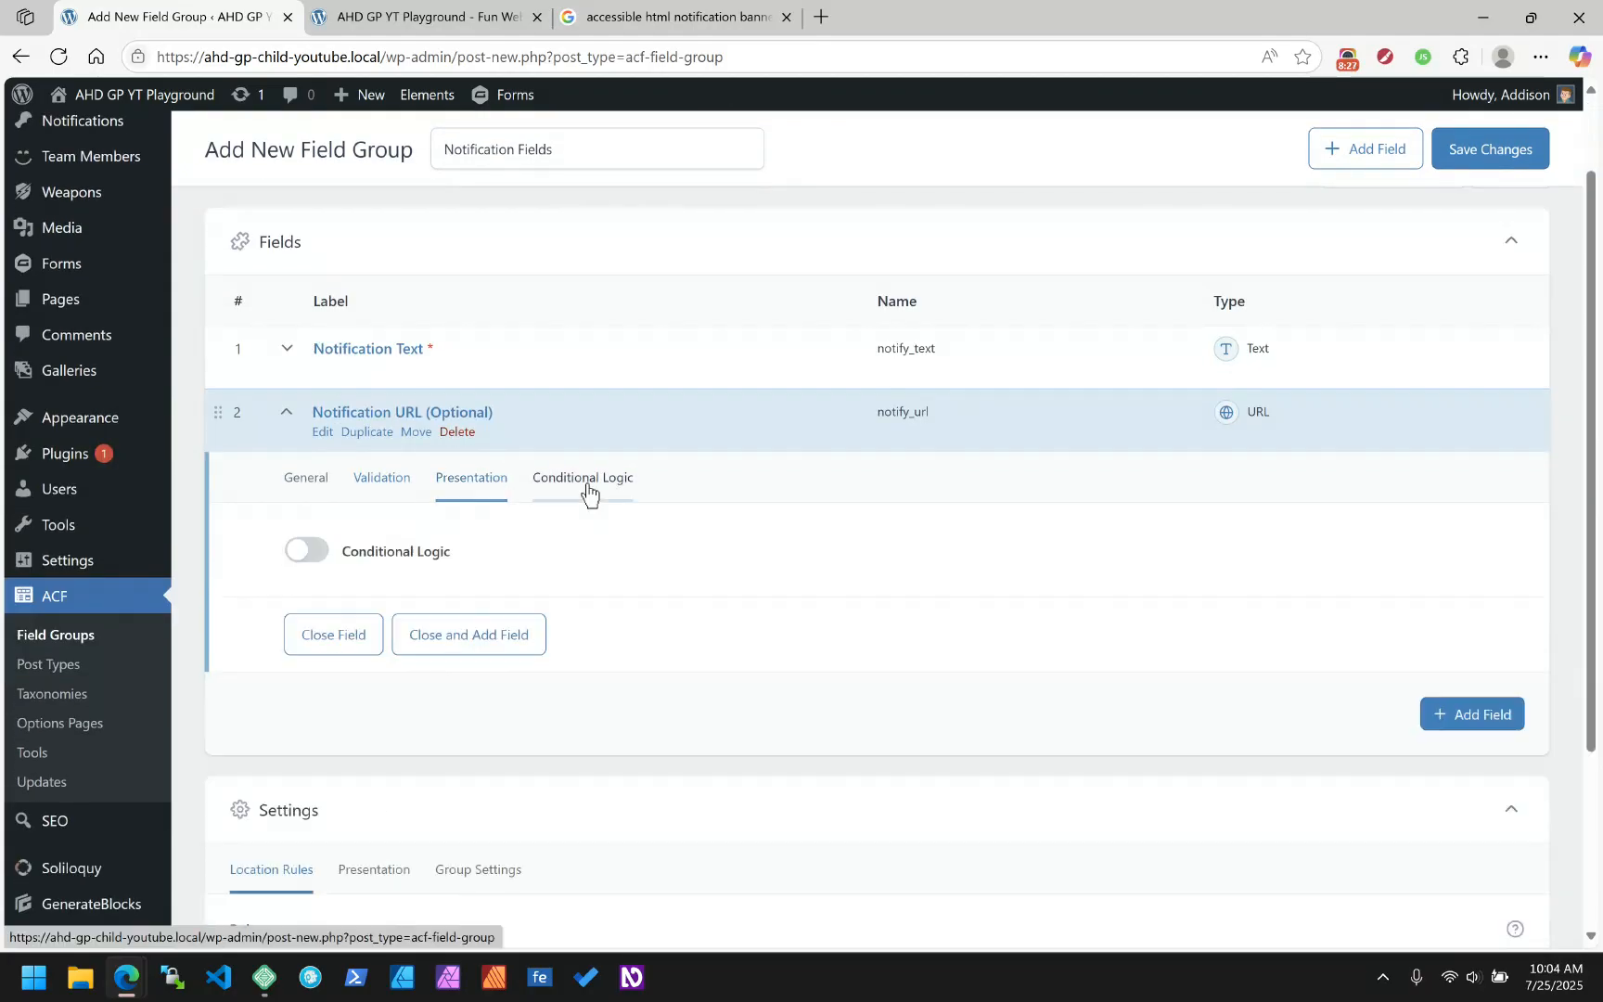
click(299, 478)
click(287, 416)
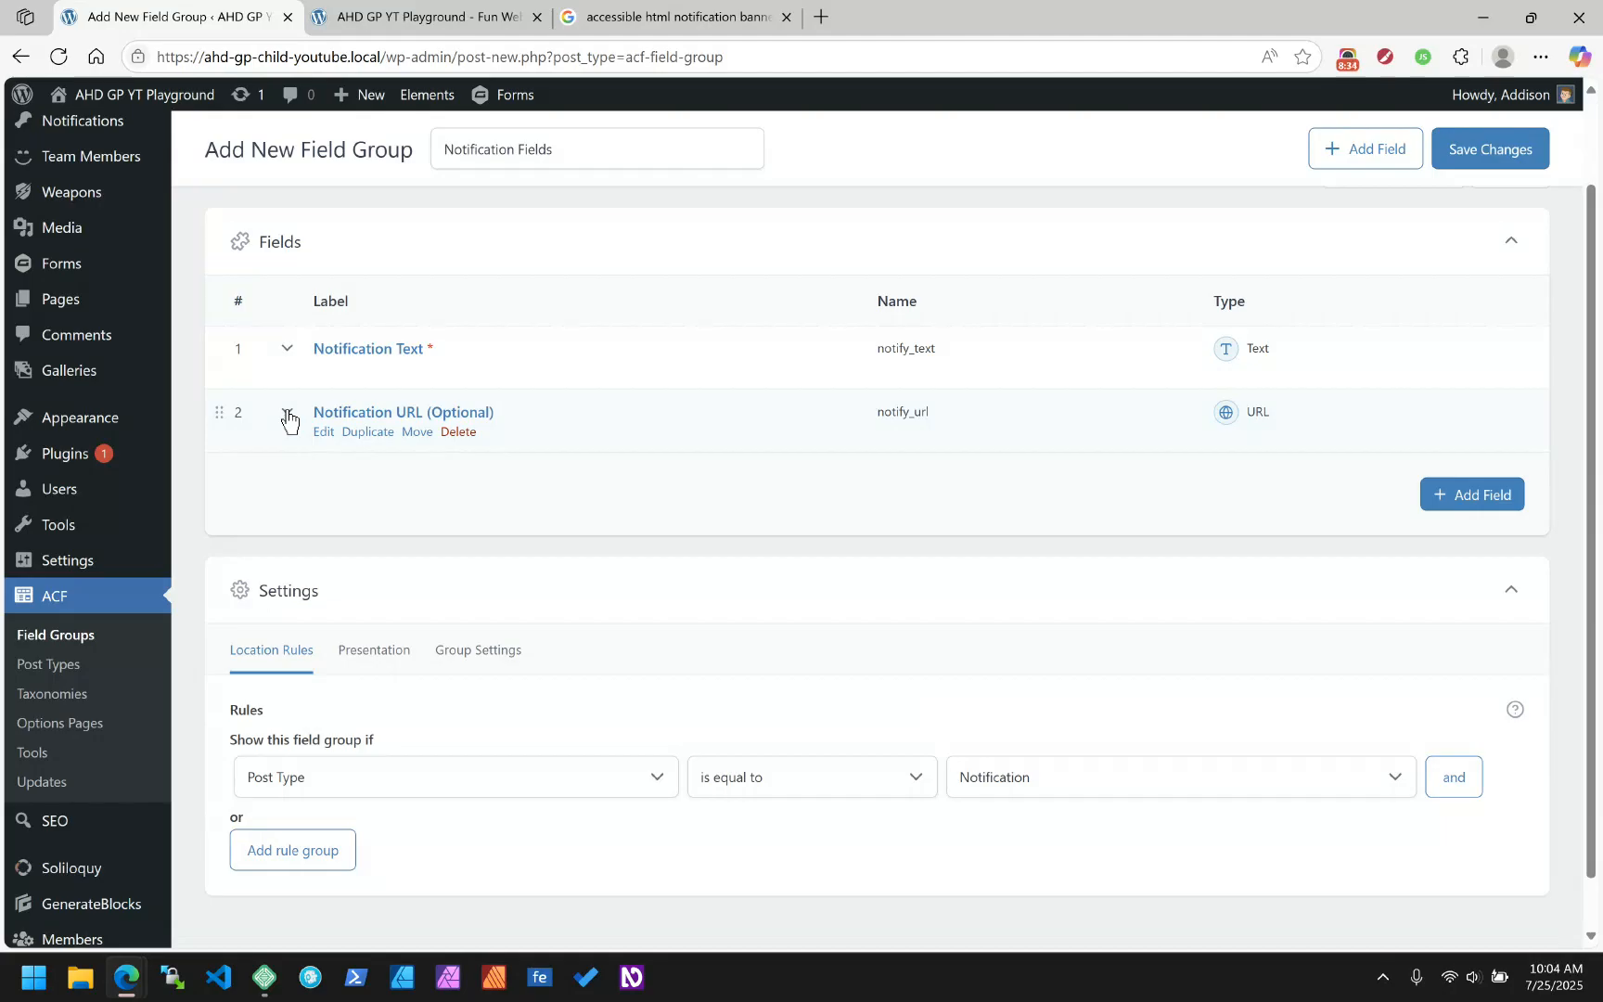
Add a third field to the group and set its field type to Radio Button
click(1460, 493)
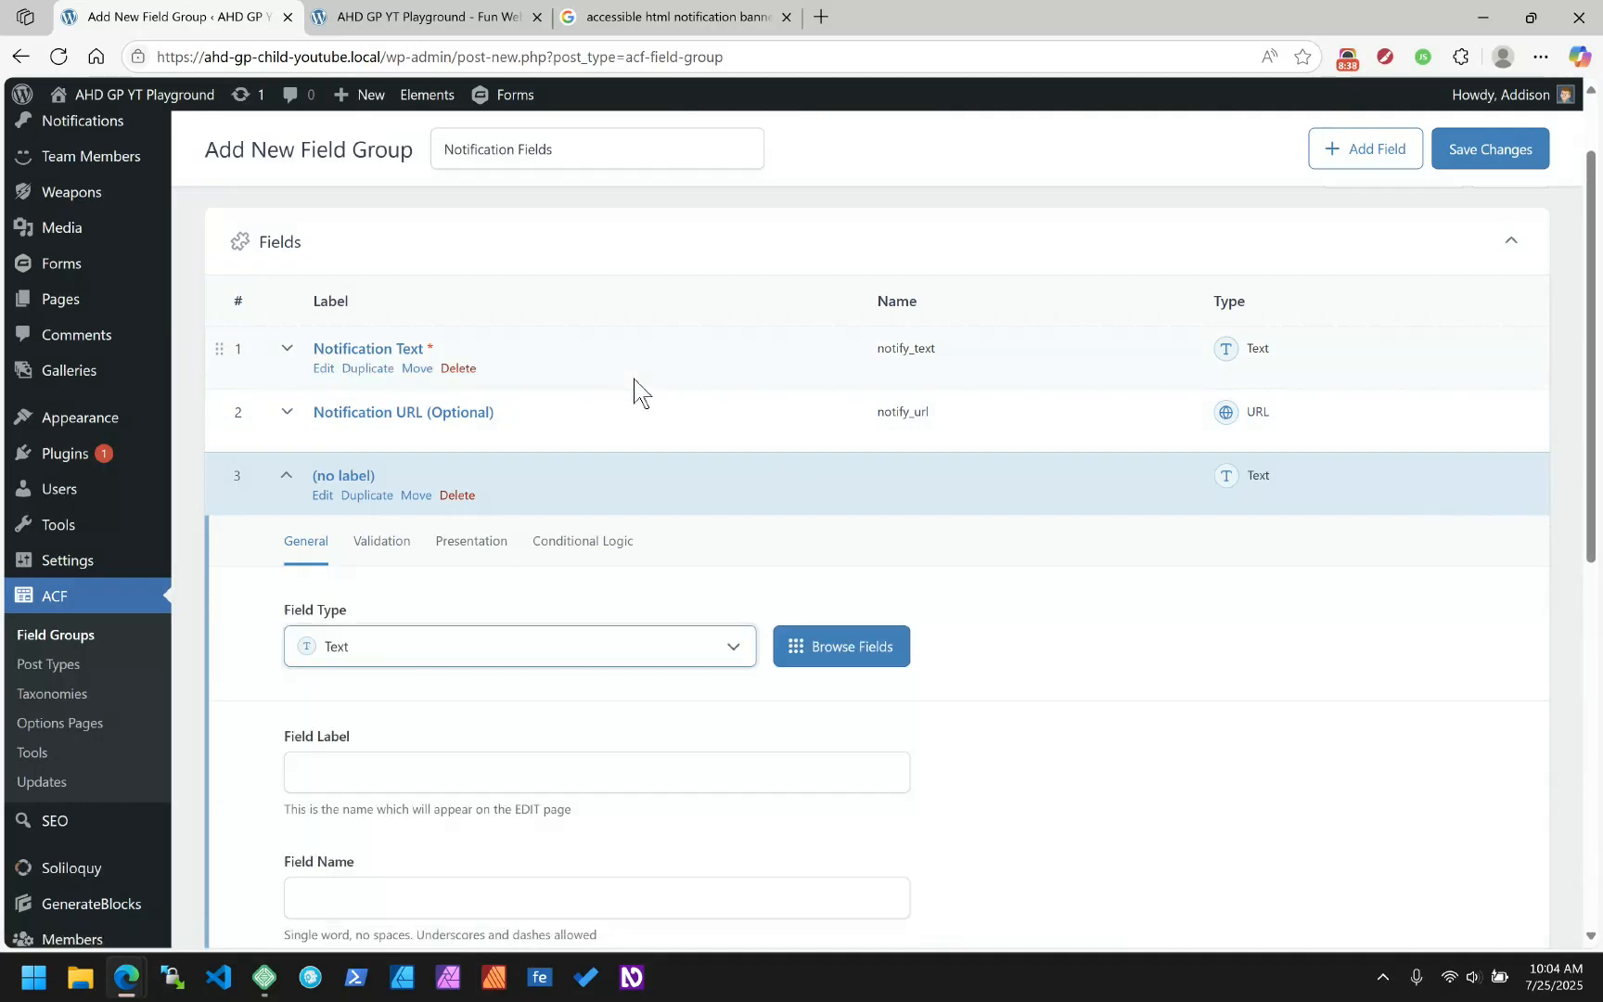
scroll(794, 469, down, 2)
click(411, 441)
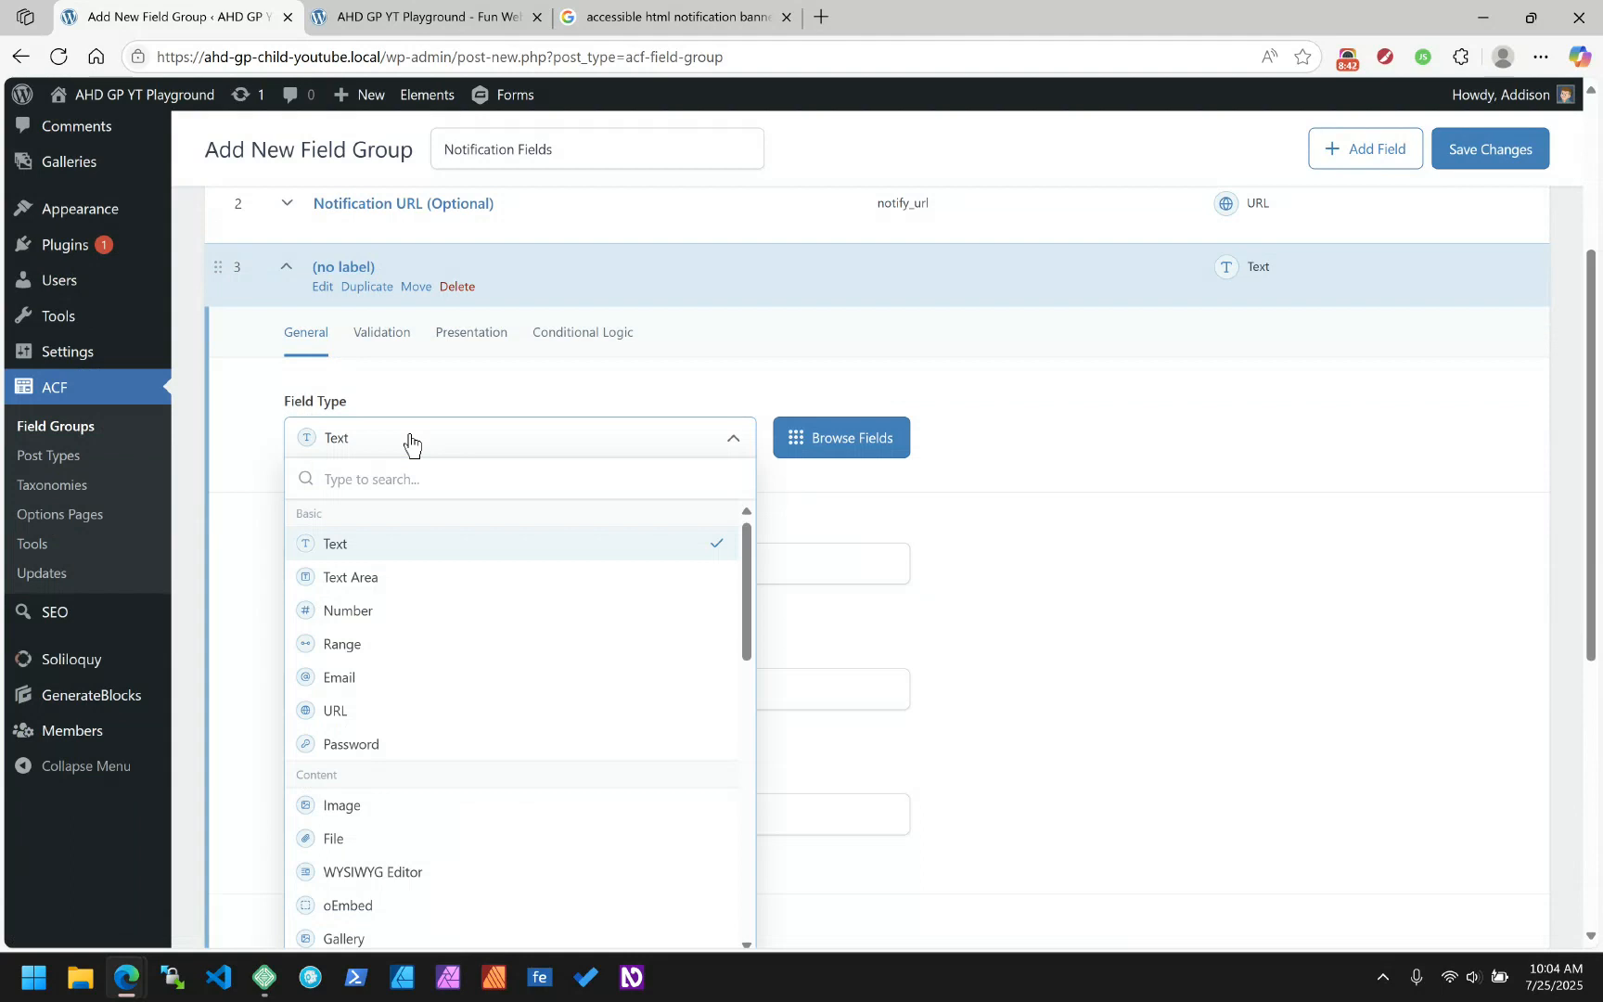
scroll(397, 644, down, 3)
click(347, 682)
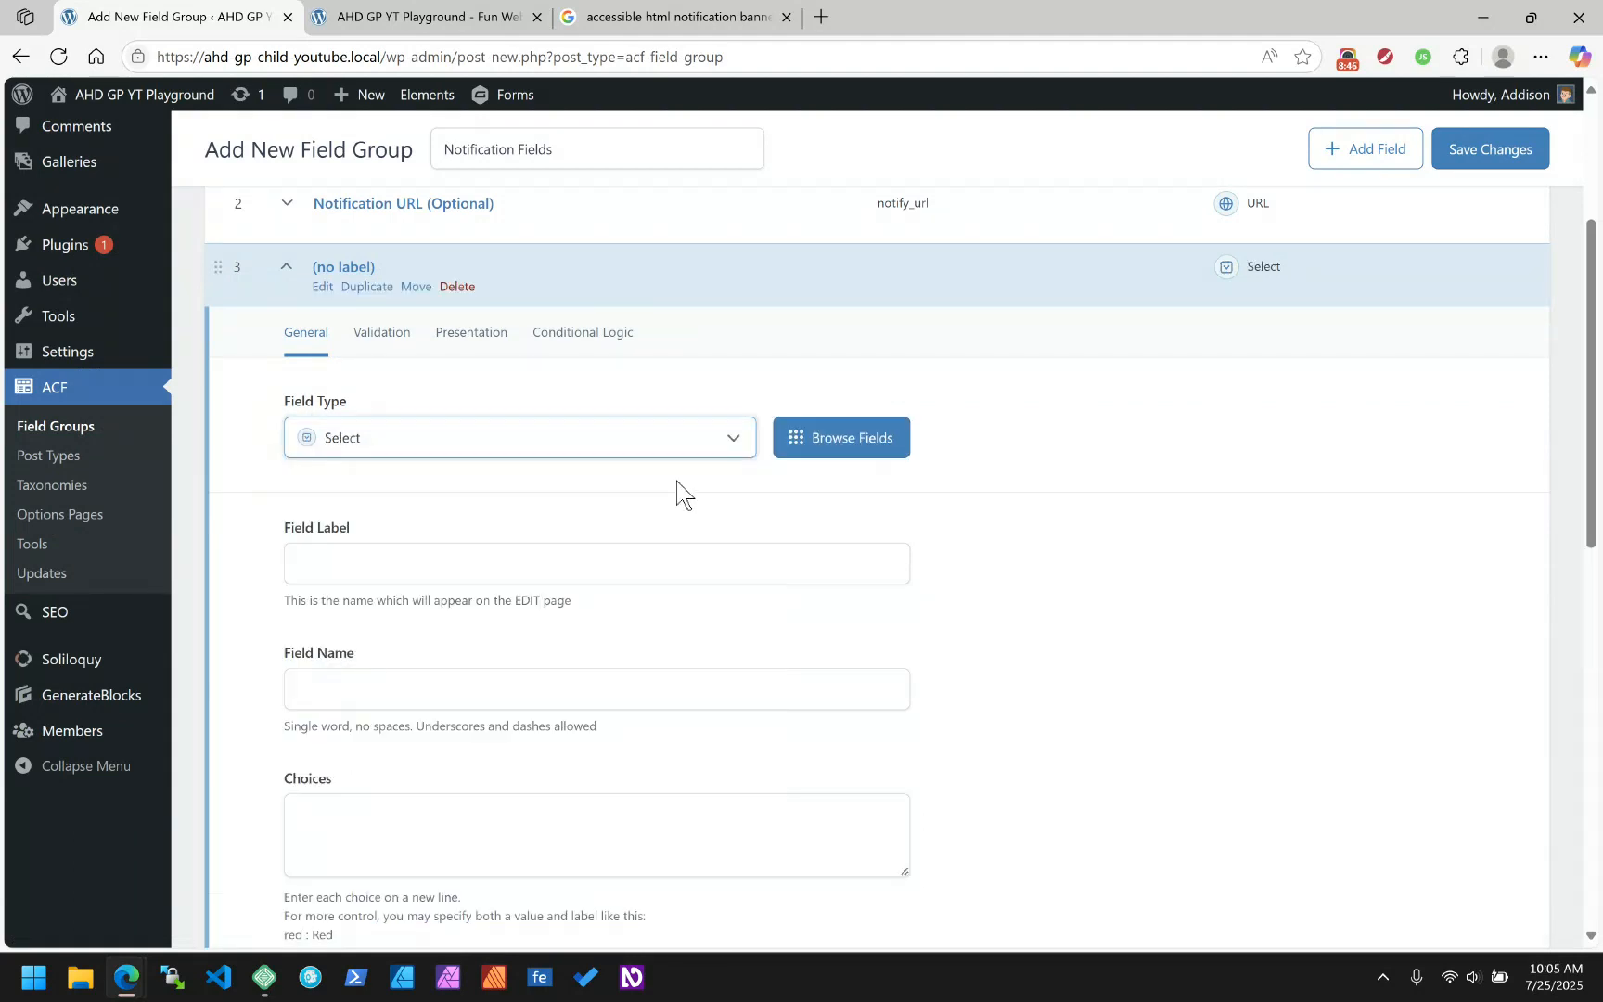
click(408, 445)
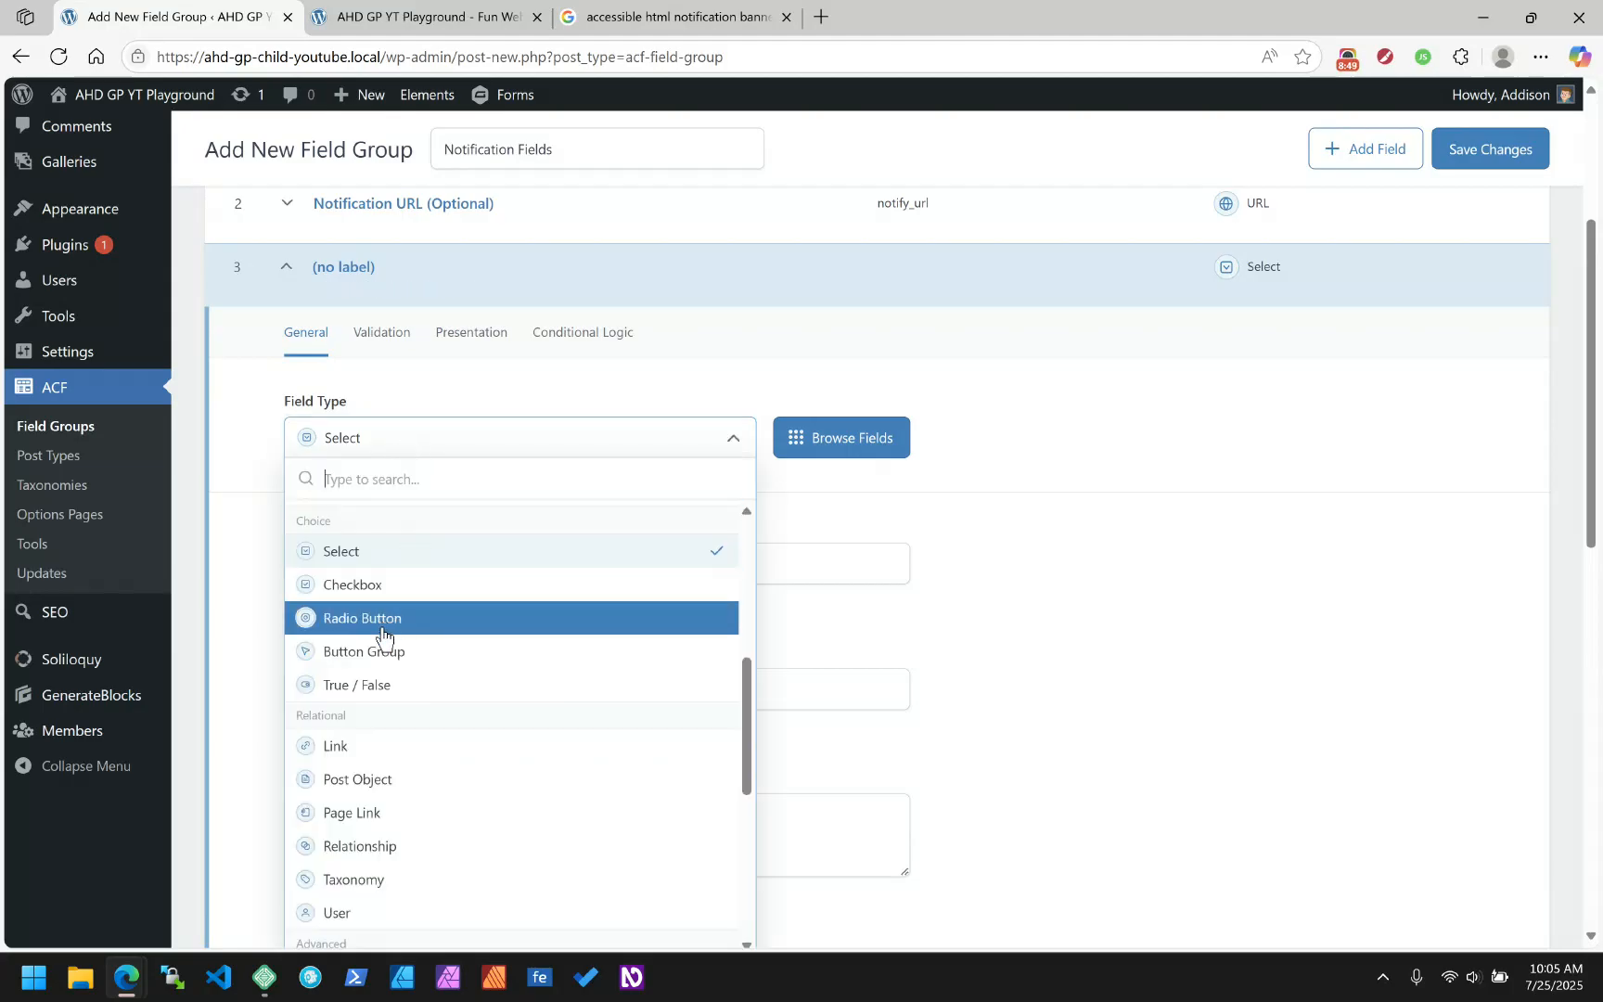
click(376, 617)
Label the radio button field URL Link Behavior
click(355, 551)
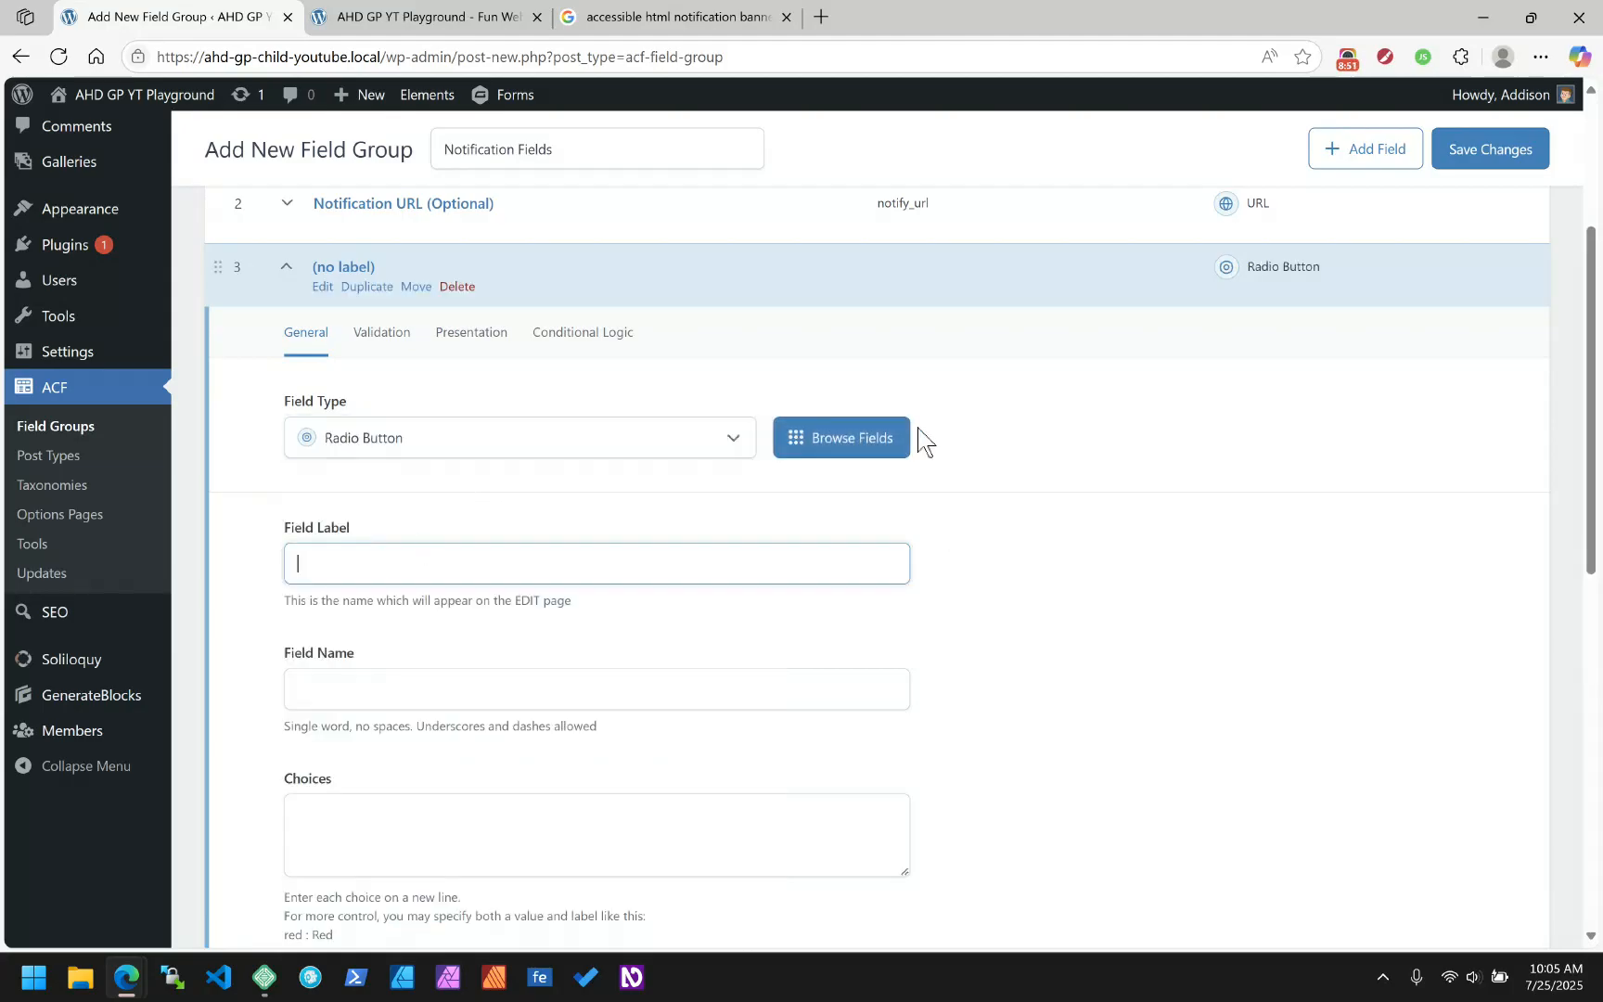
scroll(1216, 467, up, 1)
scroll(1216, 466, down, 3)
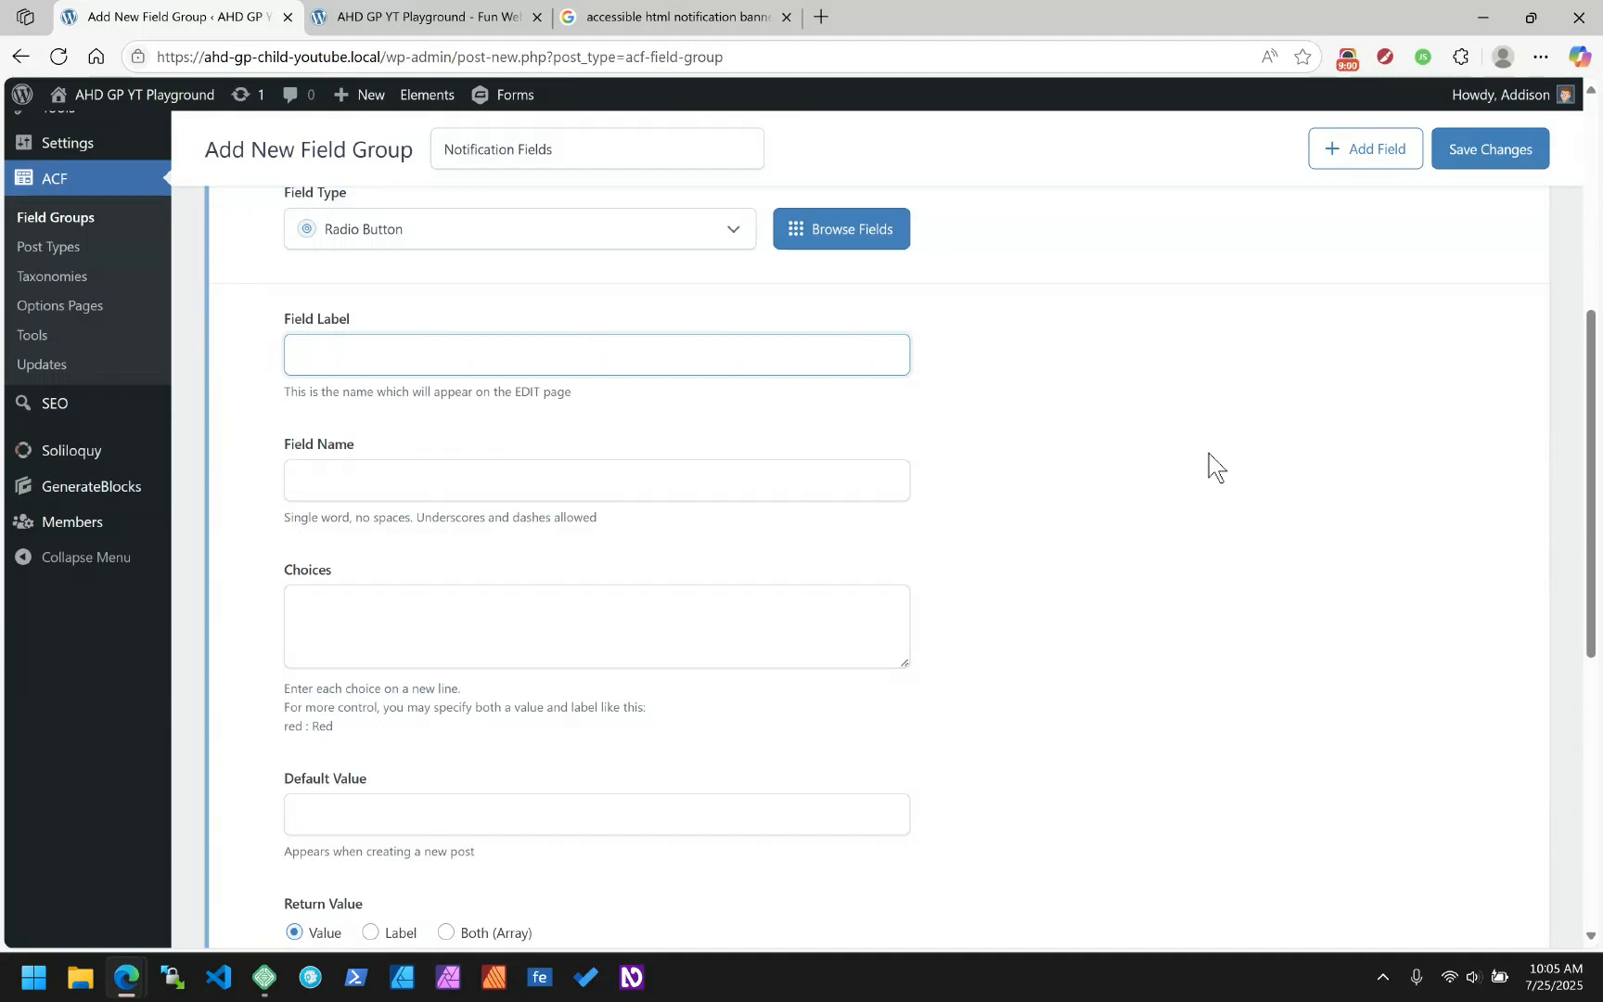
scroll(1213, 467, up, 4)
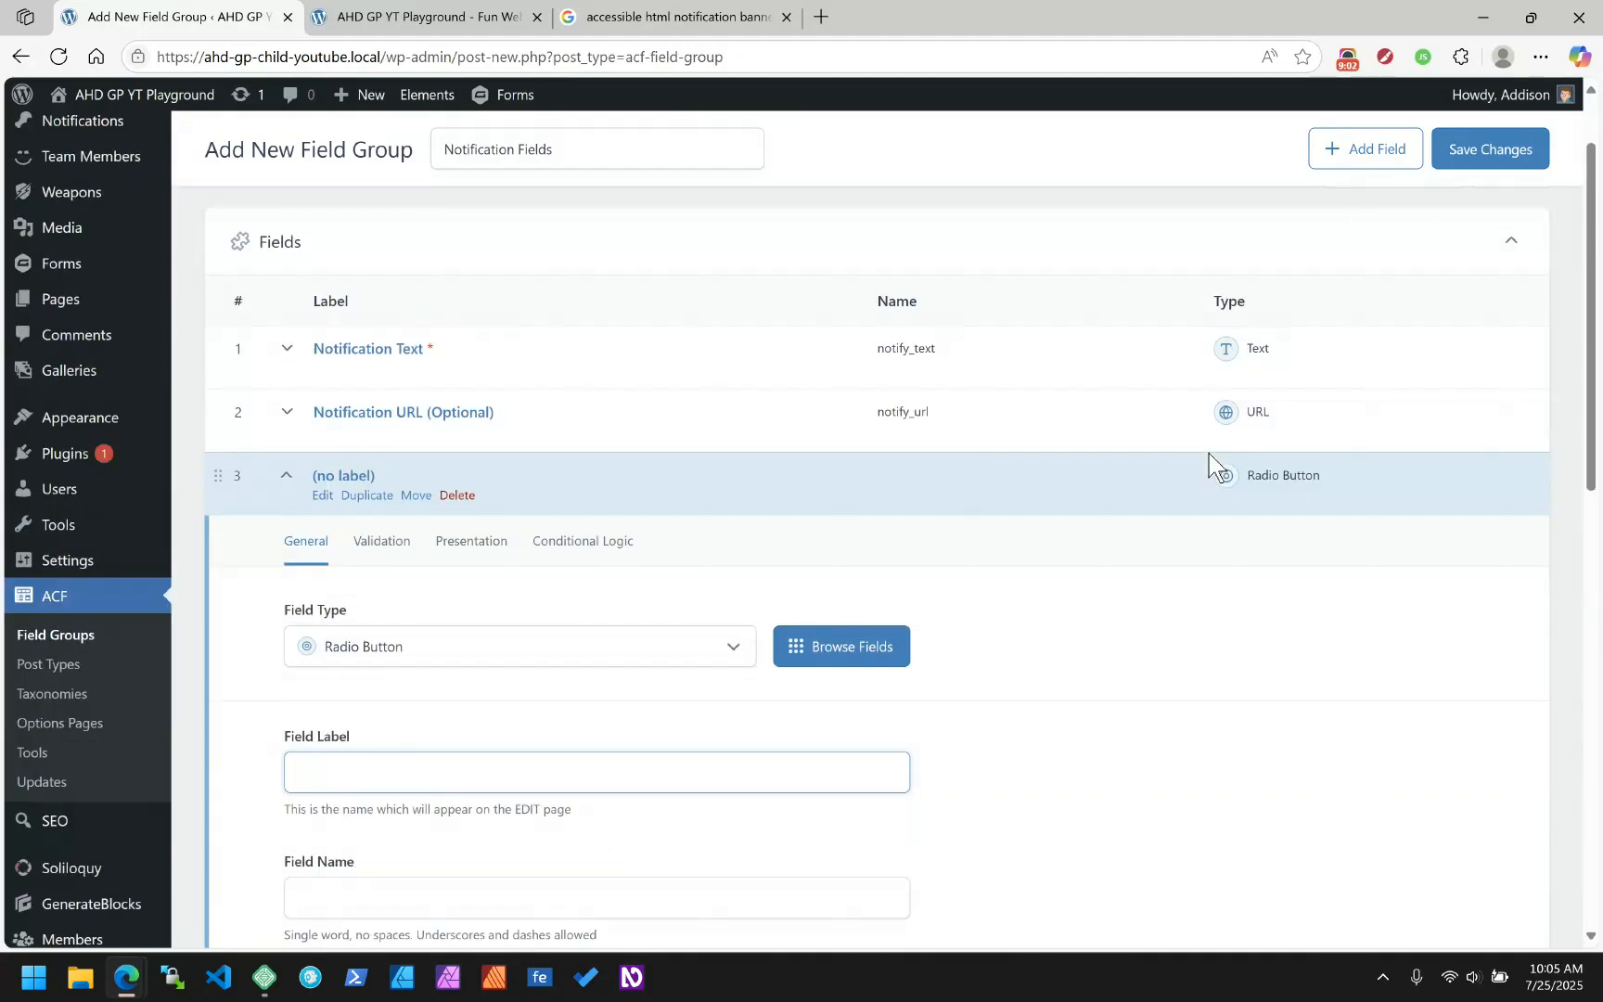
scroll(1201, 591, down, 2)
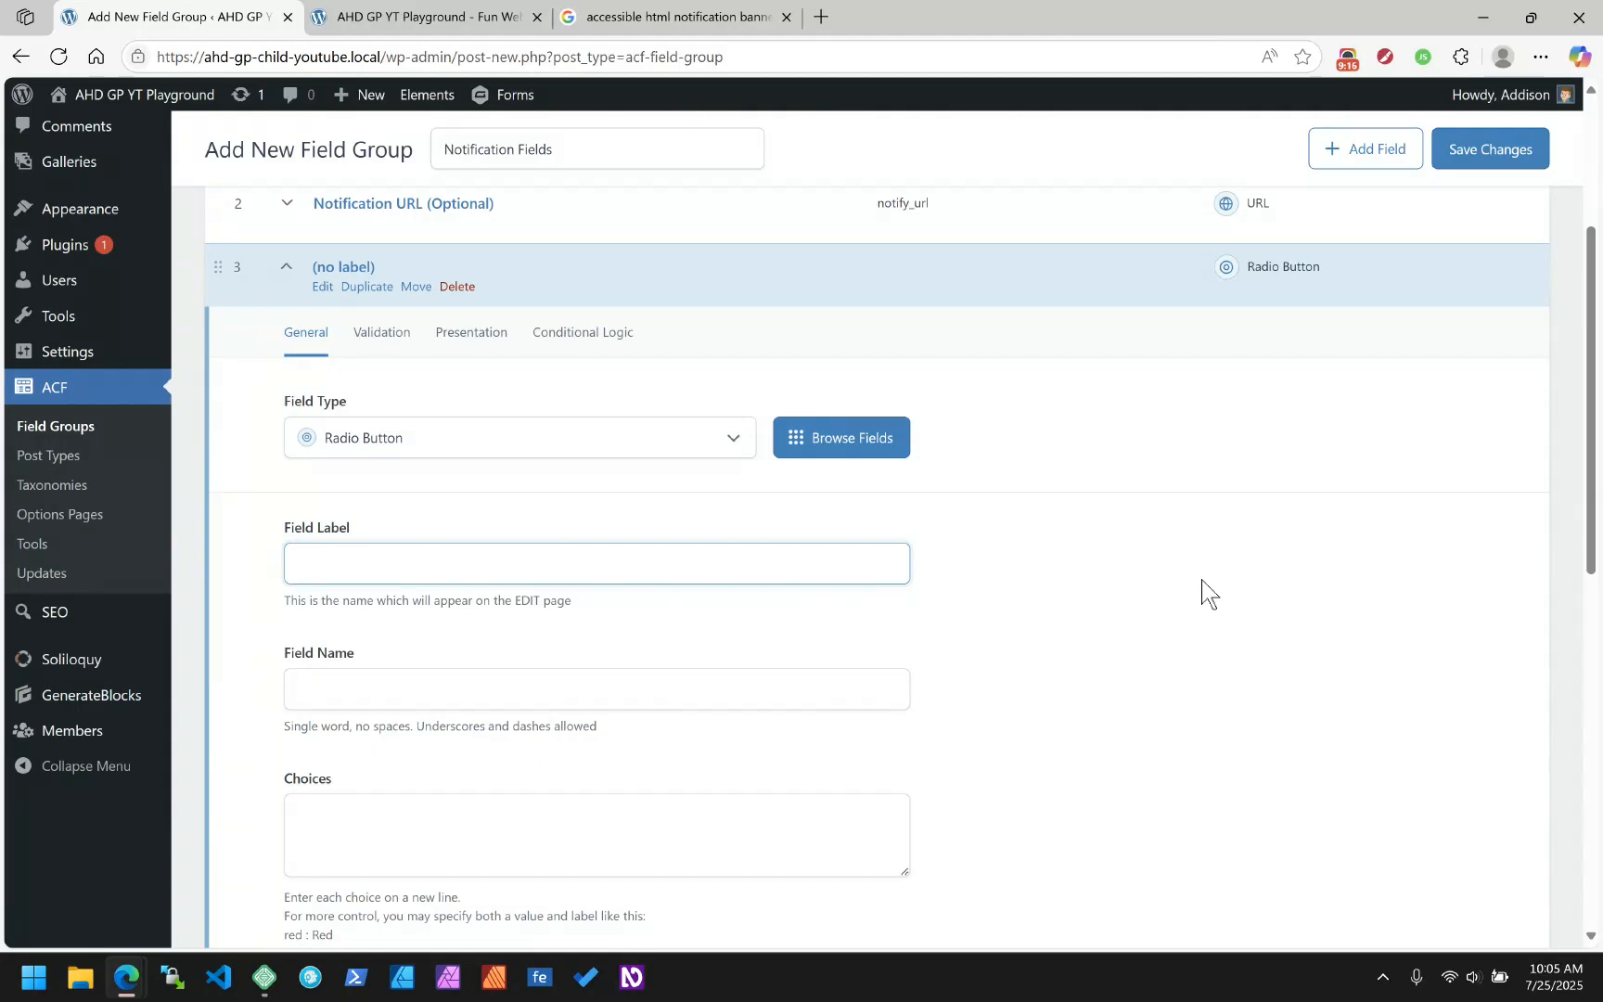
text(Link)
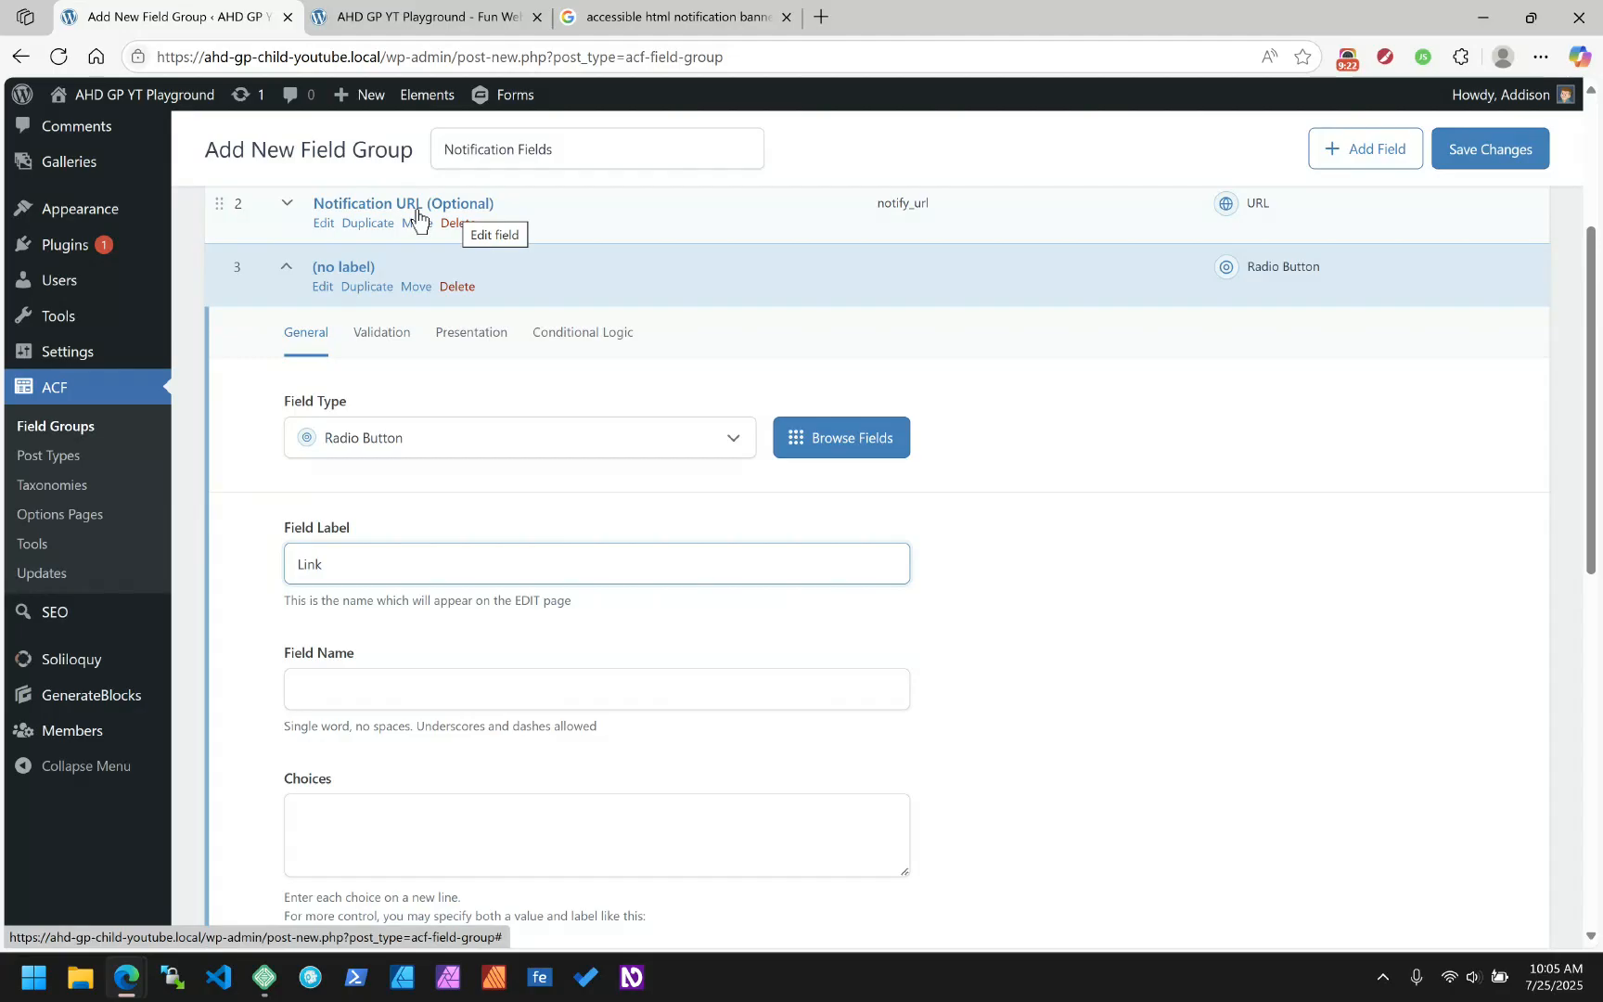
scroll(416, 215, up, 1)
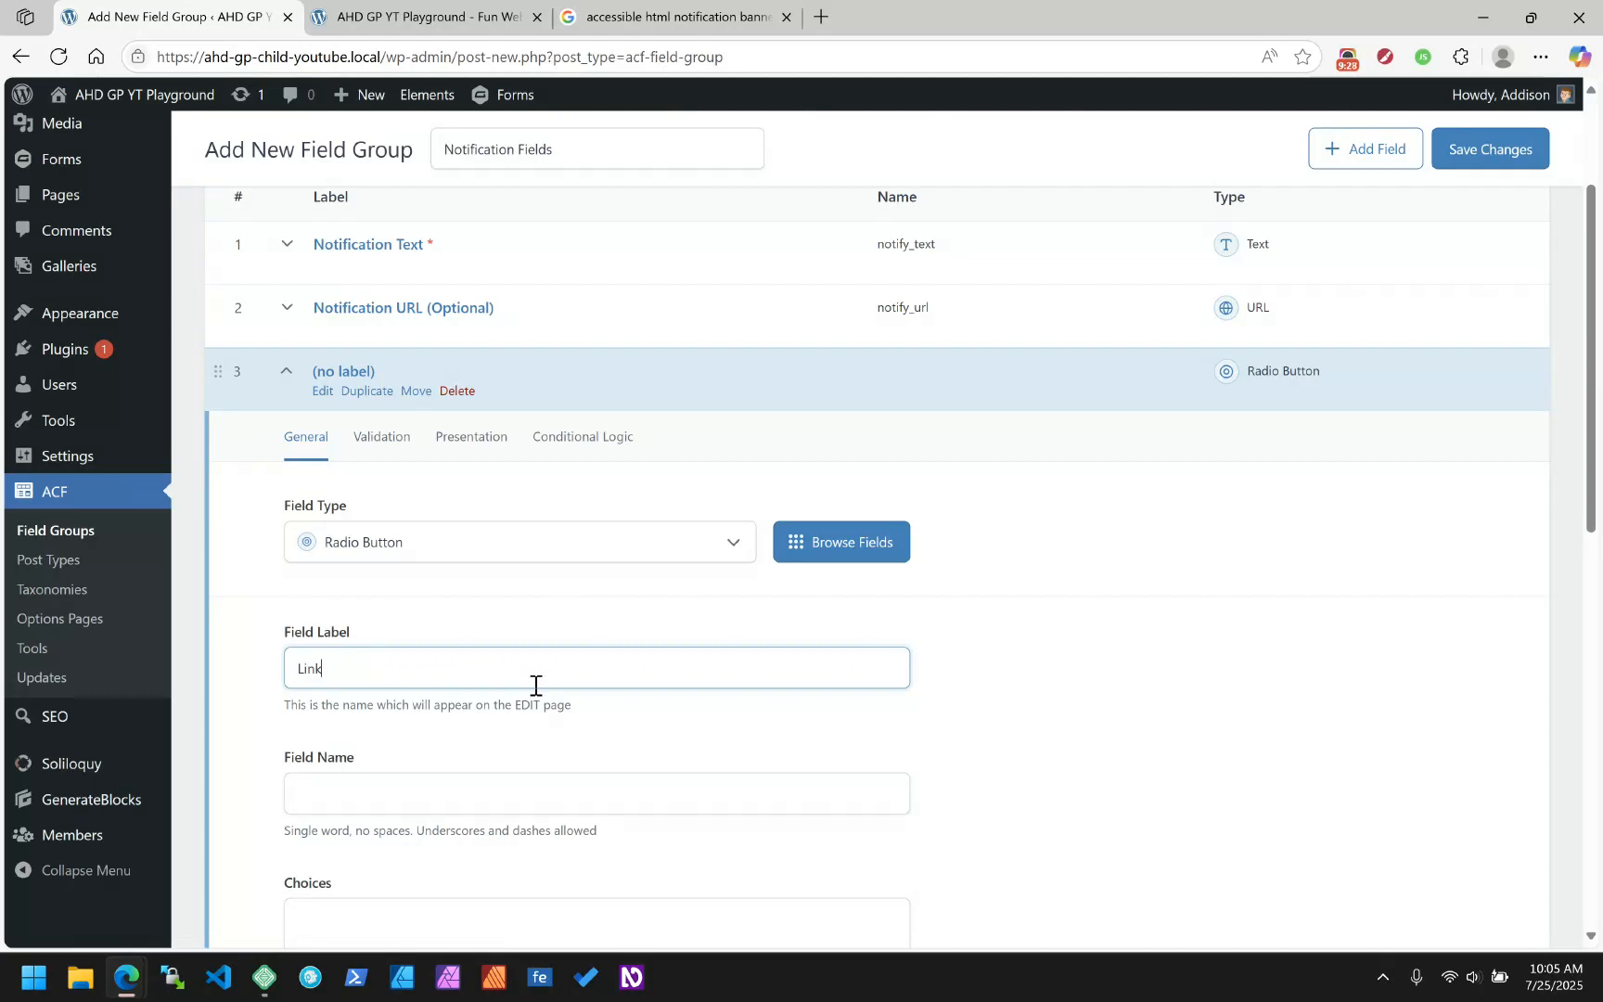
drag(380, 673, 260, 684)
text(URL LIn)
key(BackSpace)
key(BackSpace)
text(ink Behavior)
scroll(991, 733, down, 1)
click(462, 685)
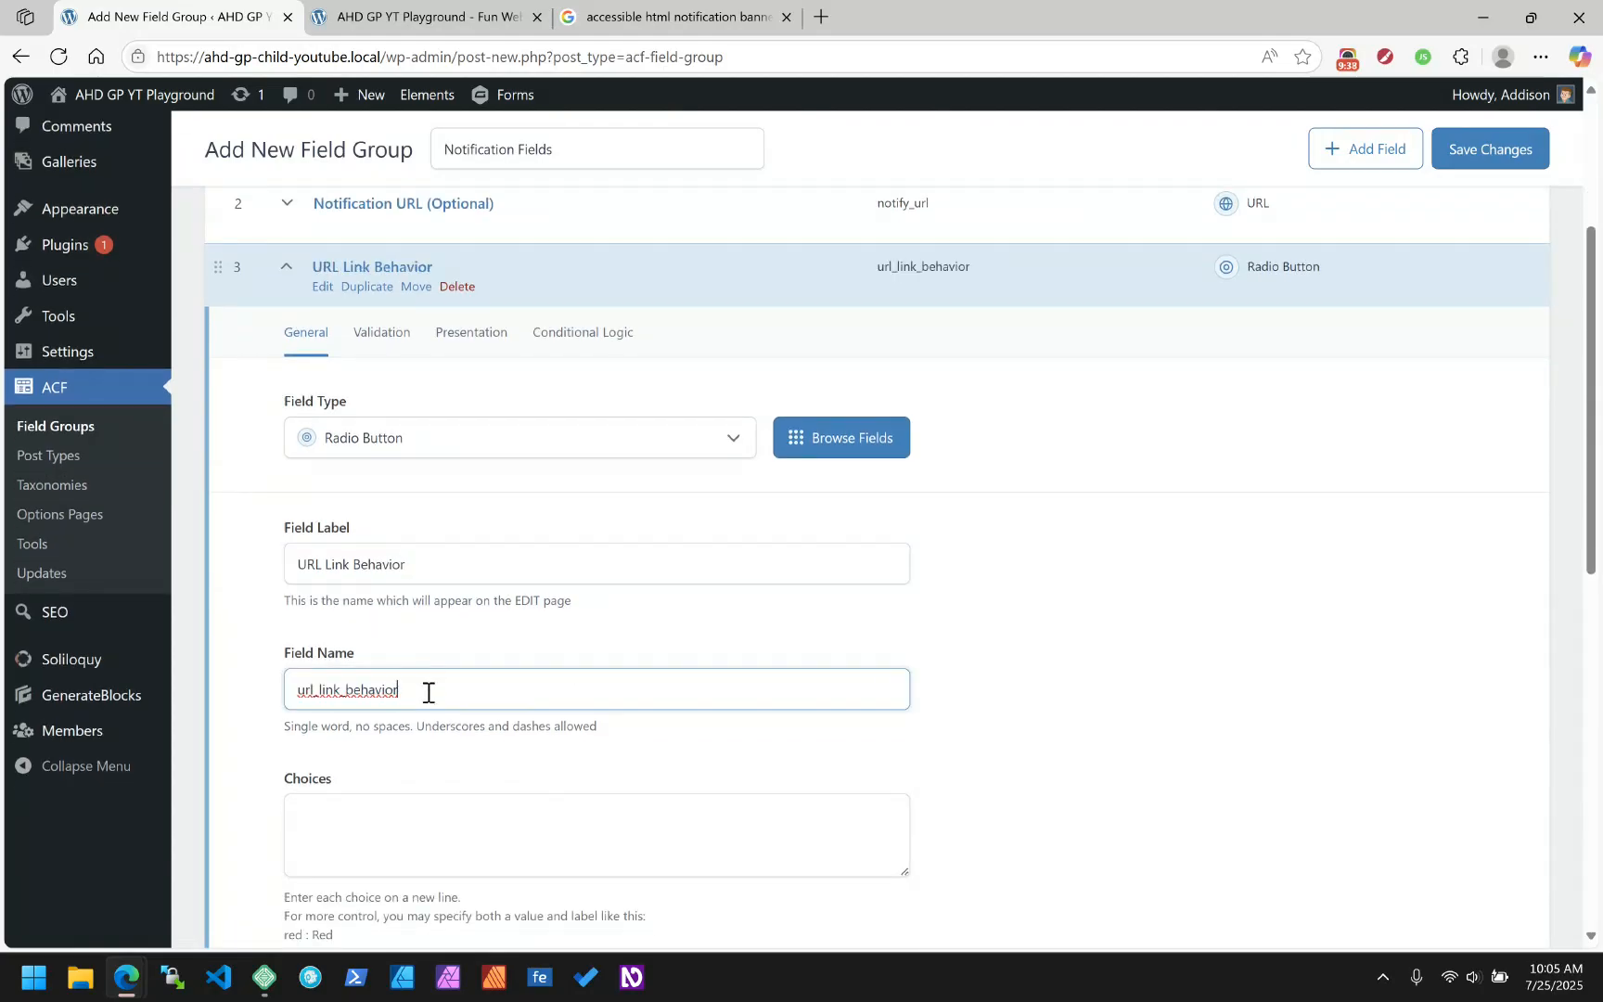
Set the URL Link Behavior field's name to notify_link_behavior and its choices to "_self : Same Window" and "_blank : New Tab/Window"
drag(315, 691, 289, 691)
text(notify)
scroll(471, 575, down, 2)
click(411, 636)
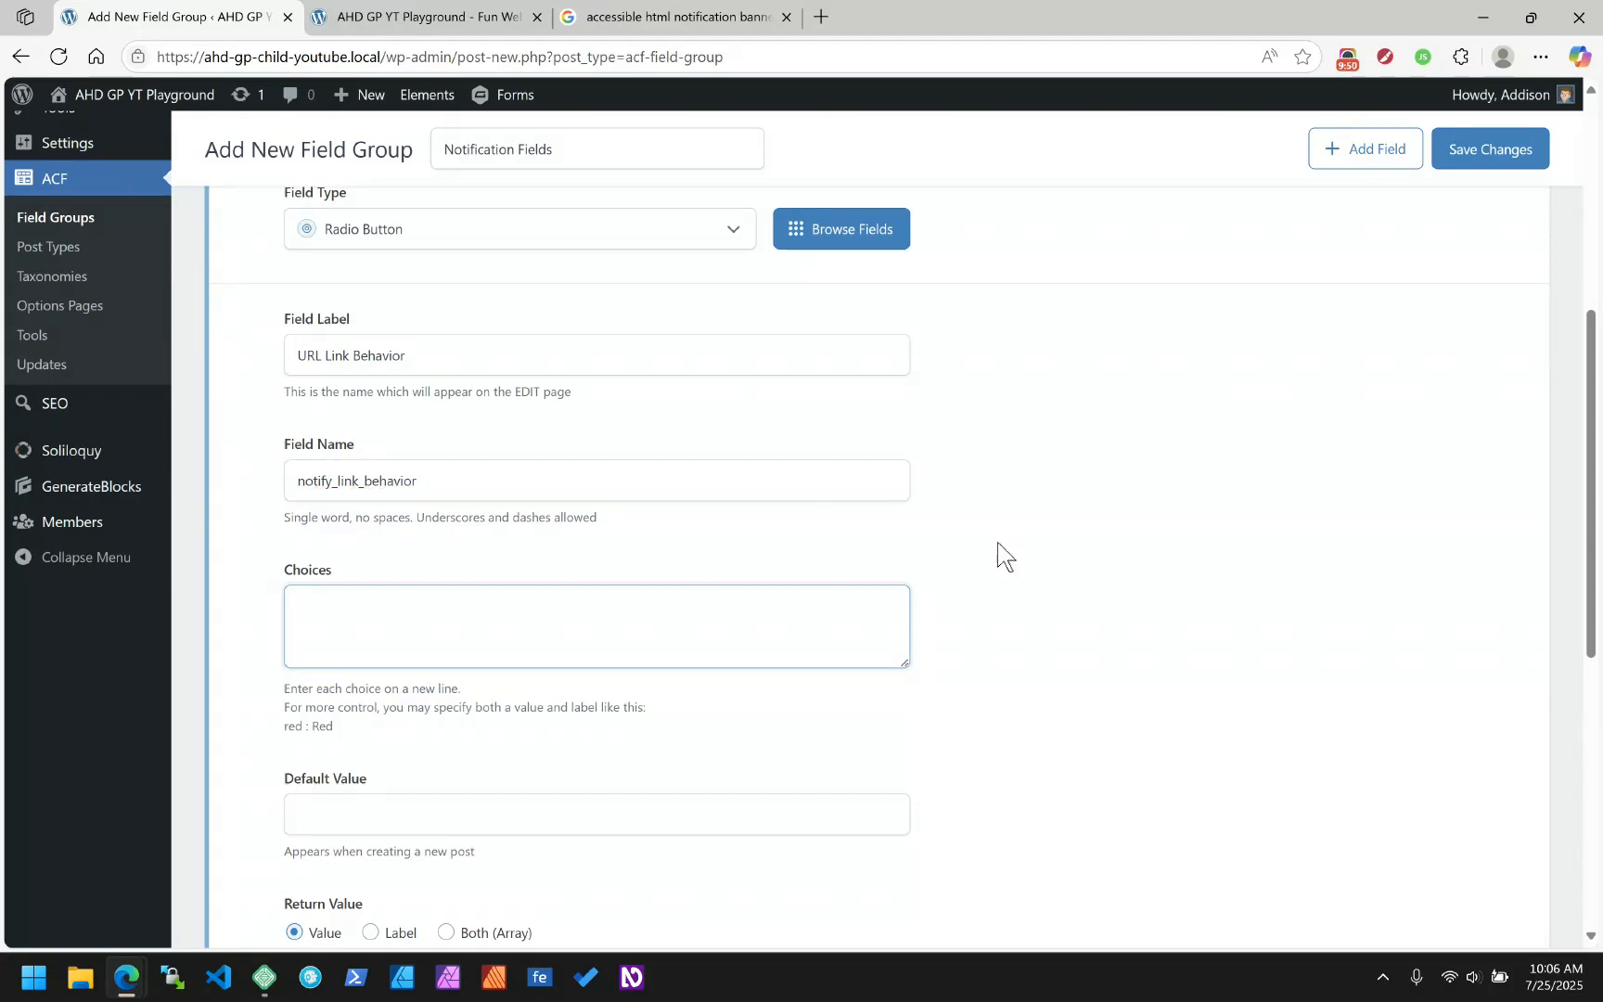
text(_self :)
text(Same Window)
key(Return)
text(_blank : )
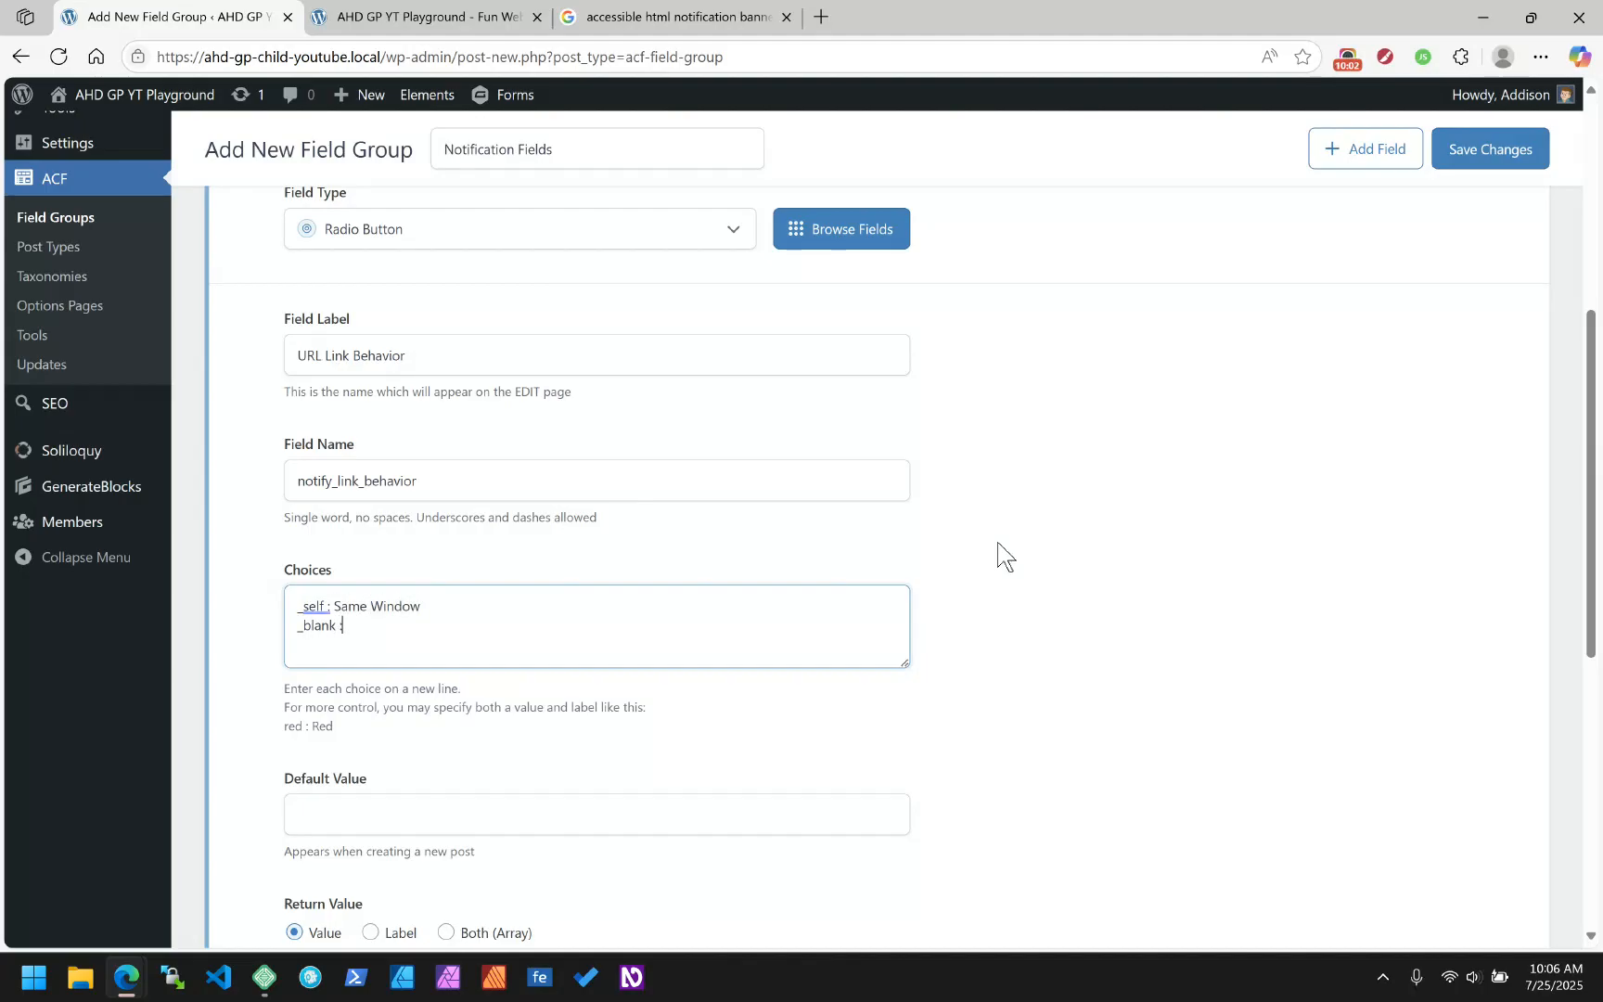
text(New Tab/Window)
Set the URL Link Behavior field's default value to _self and collapse the field
scroll(1002, 555, down, 3)
click(329, 510)
text(_self)
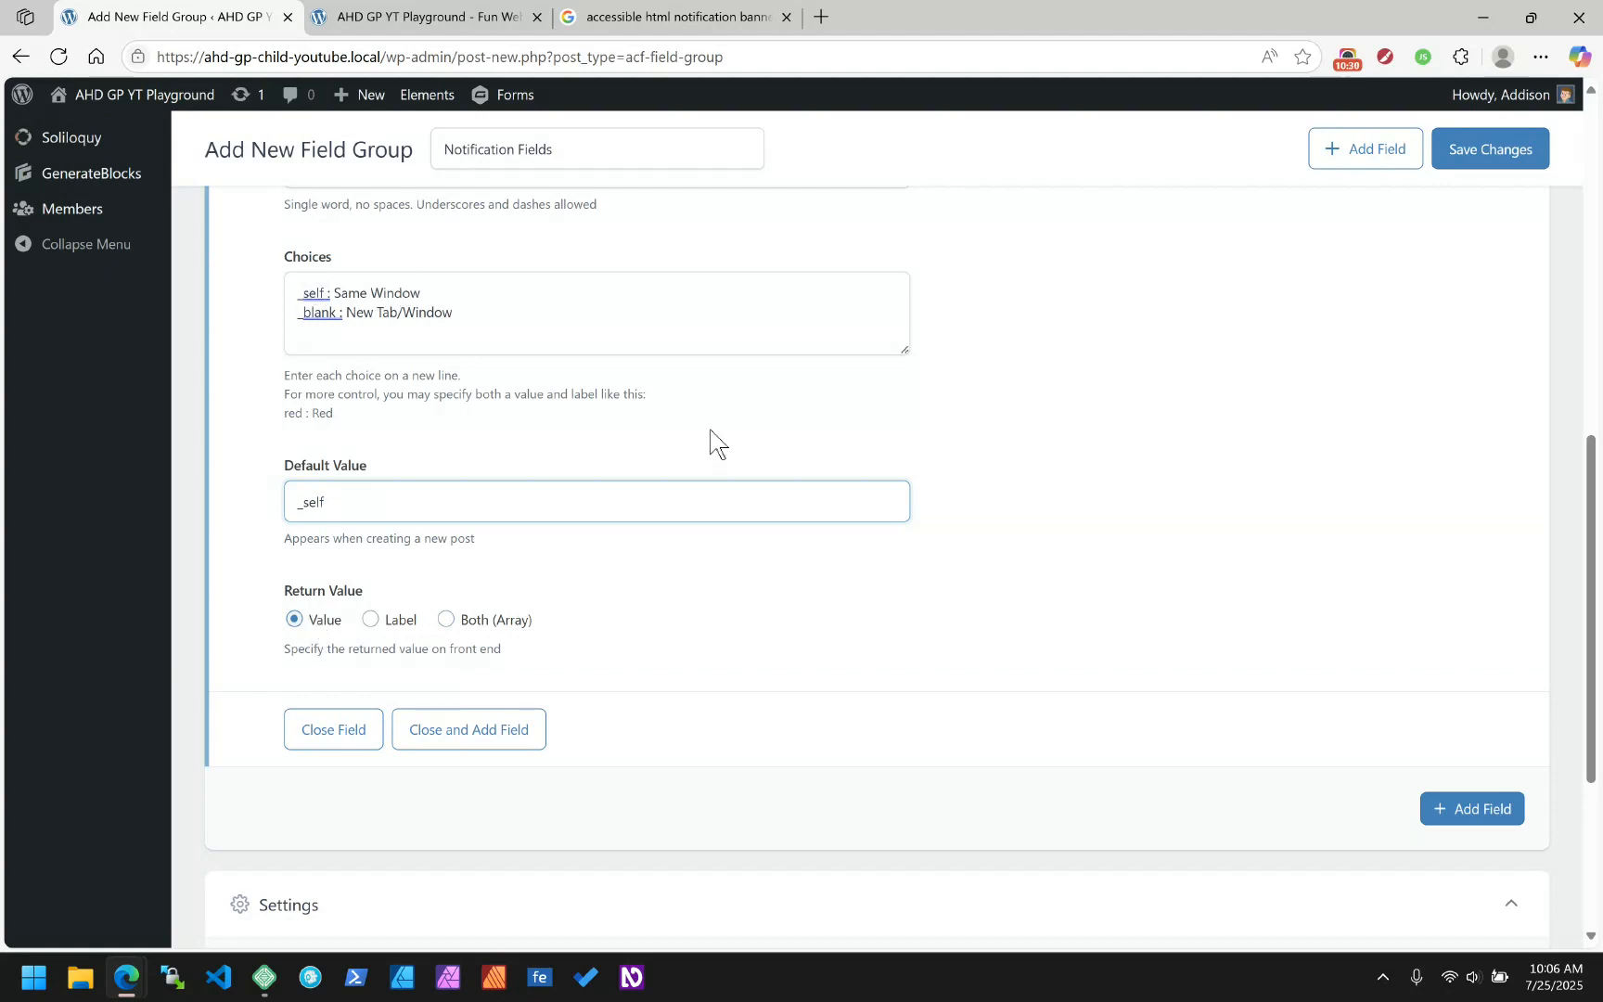
scroll(710, 444, down, 3)
scroll(711, 444, up, 11)
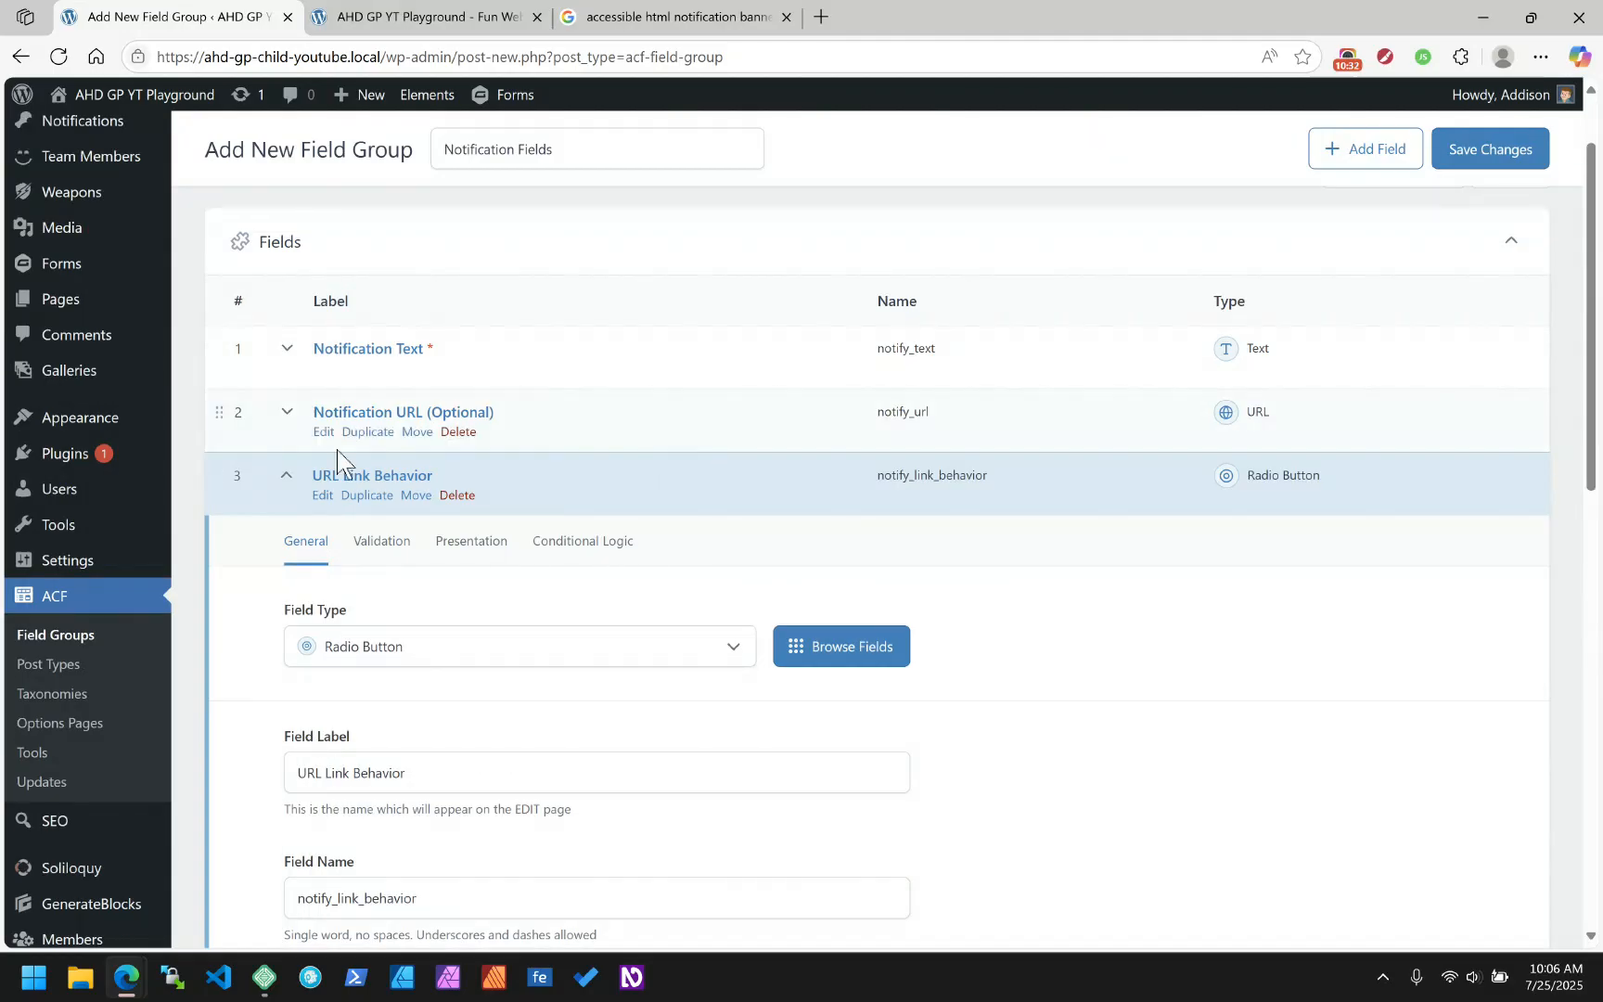
click(283, 475)
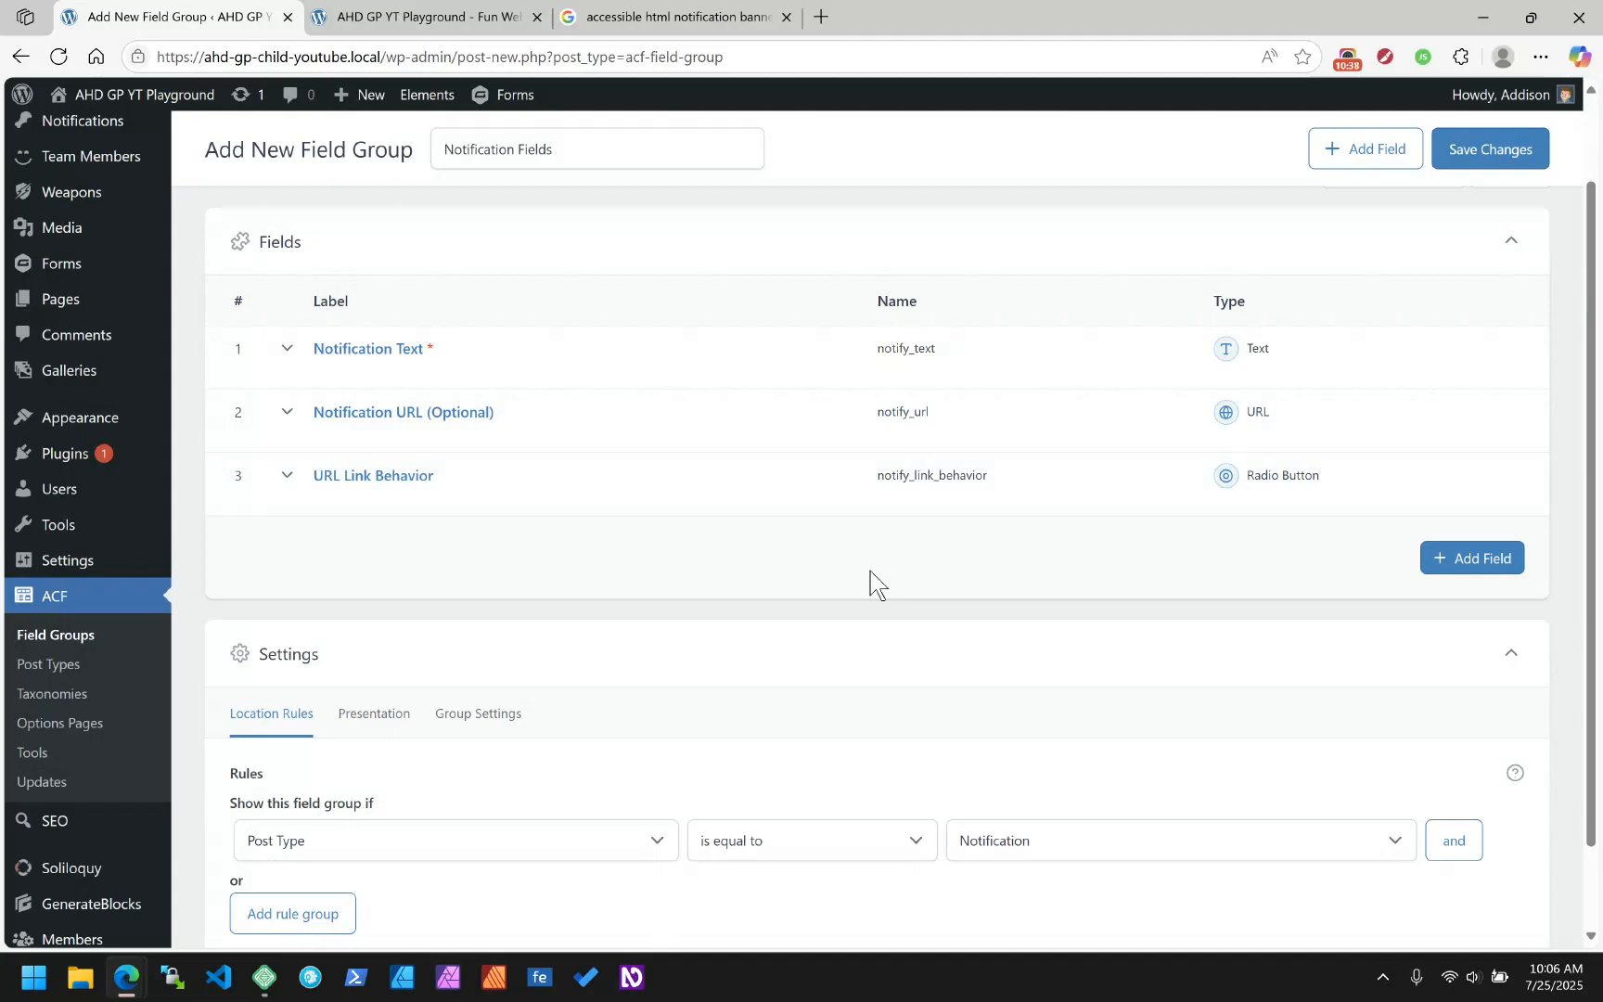
Save the Notification Fields group with its three fields
click(686, 17)
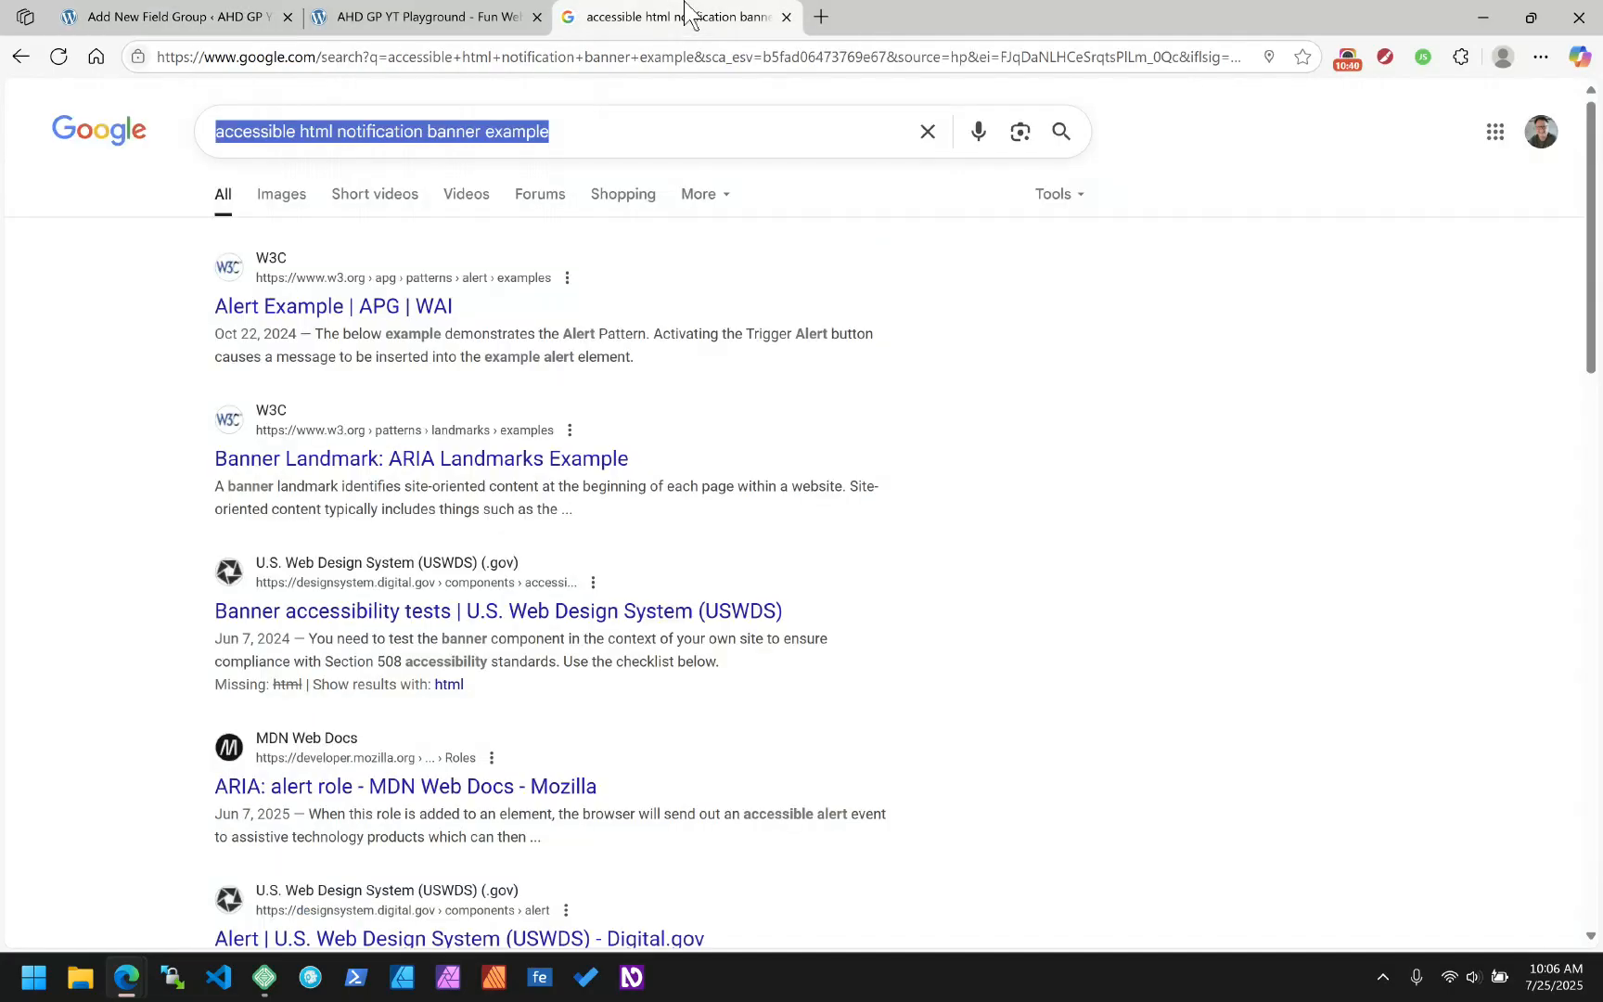
click(274, 19)
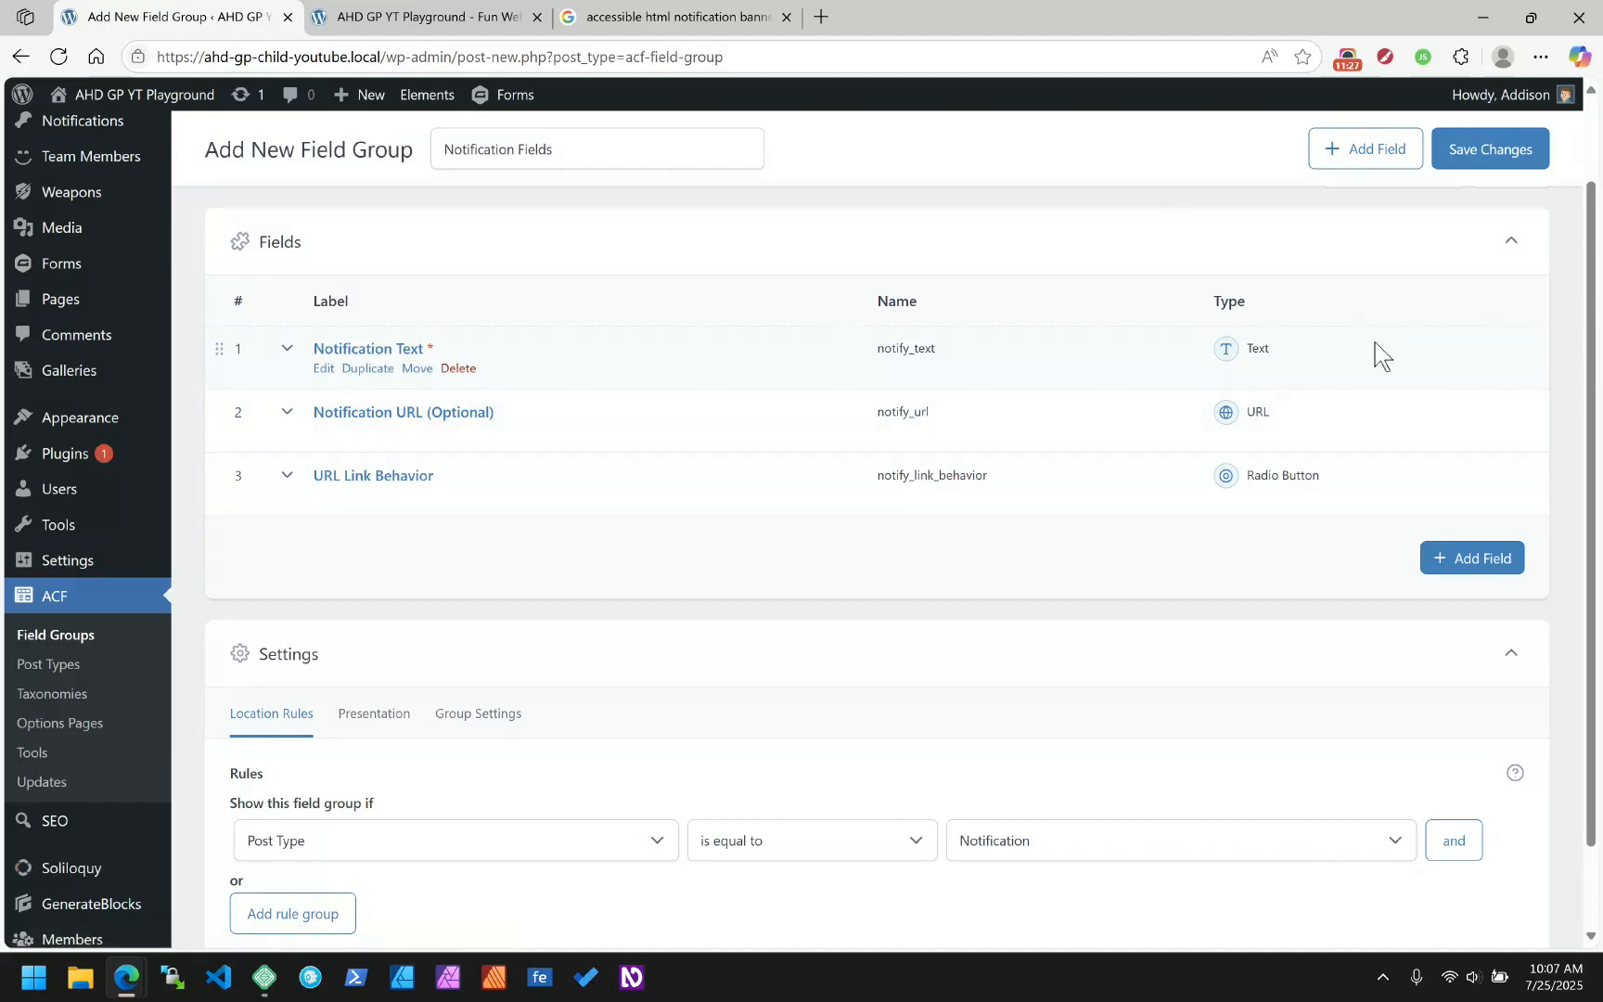
click(1494, 151)
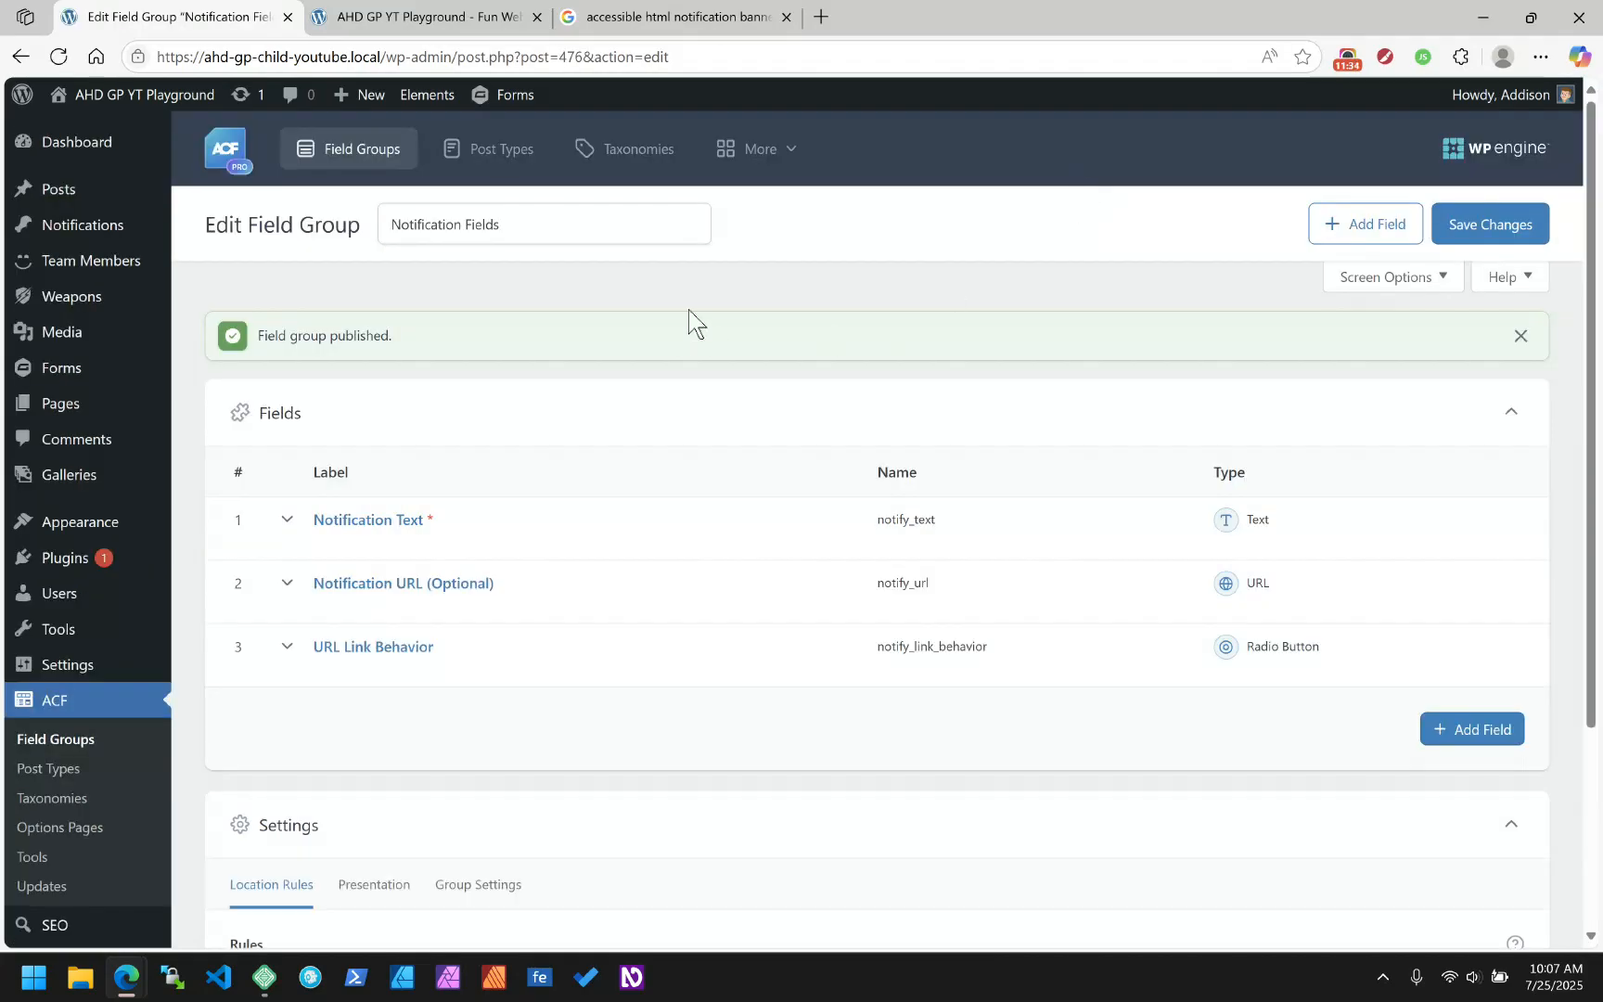
Add a global color in the theme customizer with the CSS variable name notification-default
mouse_move(61, 526)
click(225, 587)
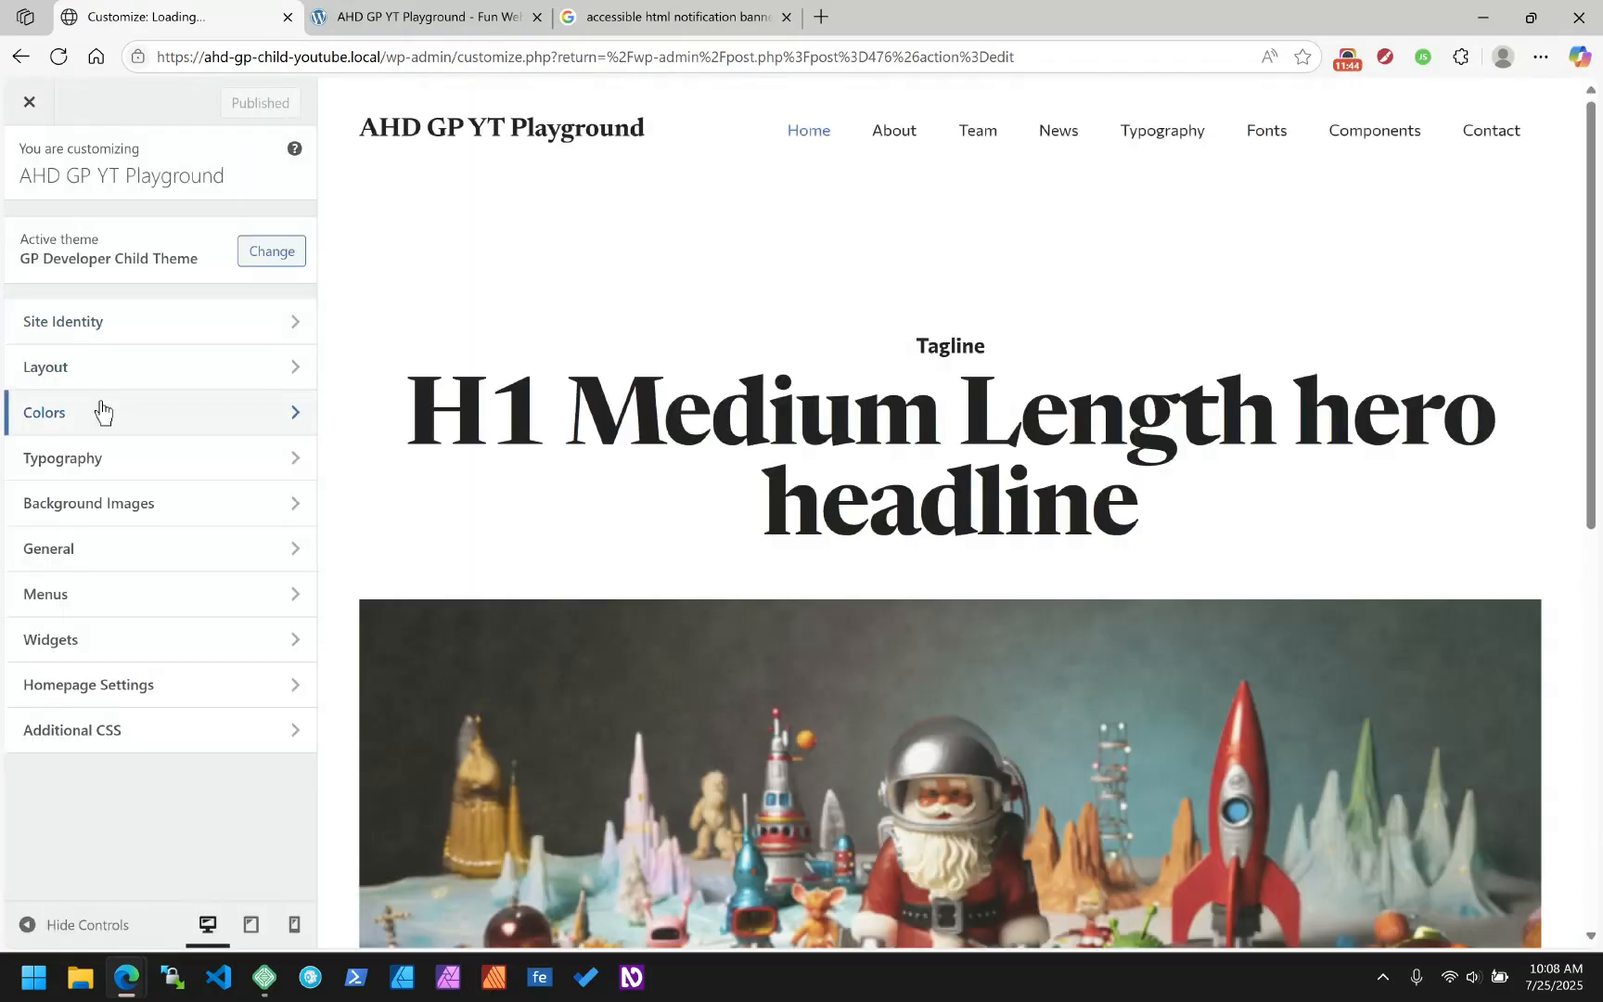
click(102, 412)
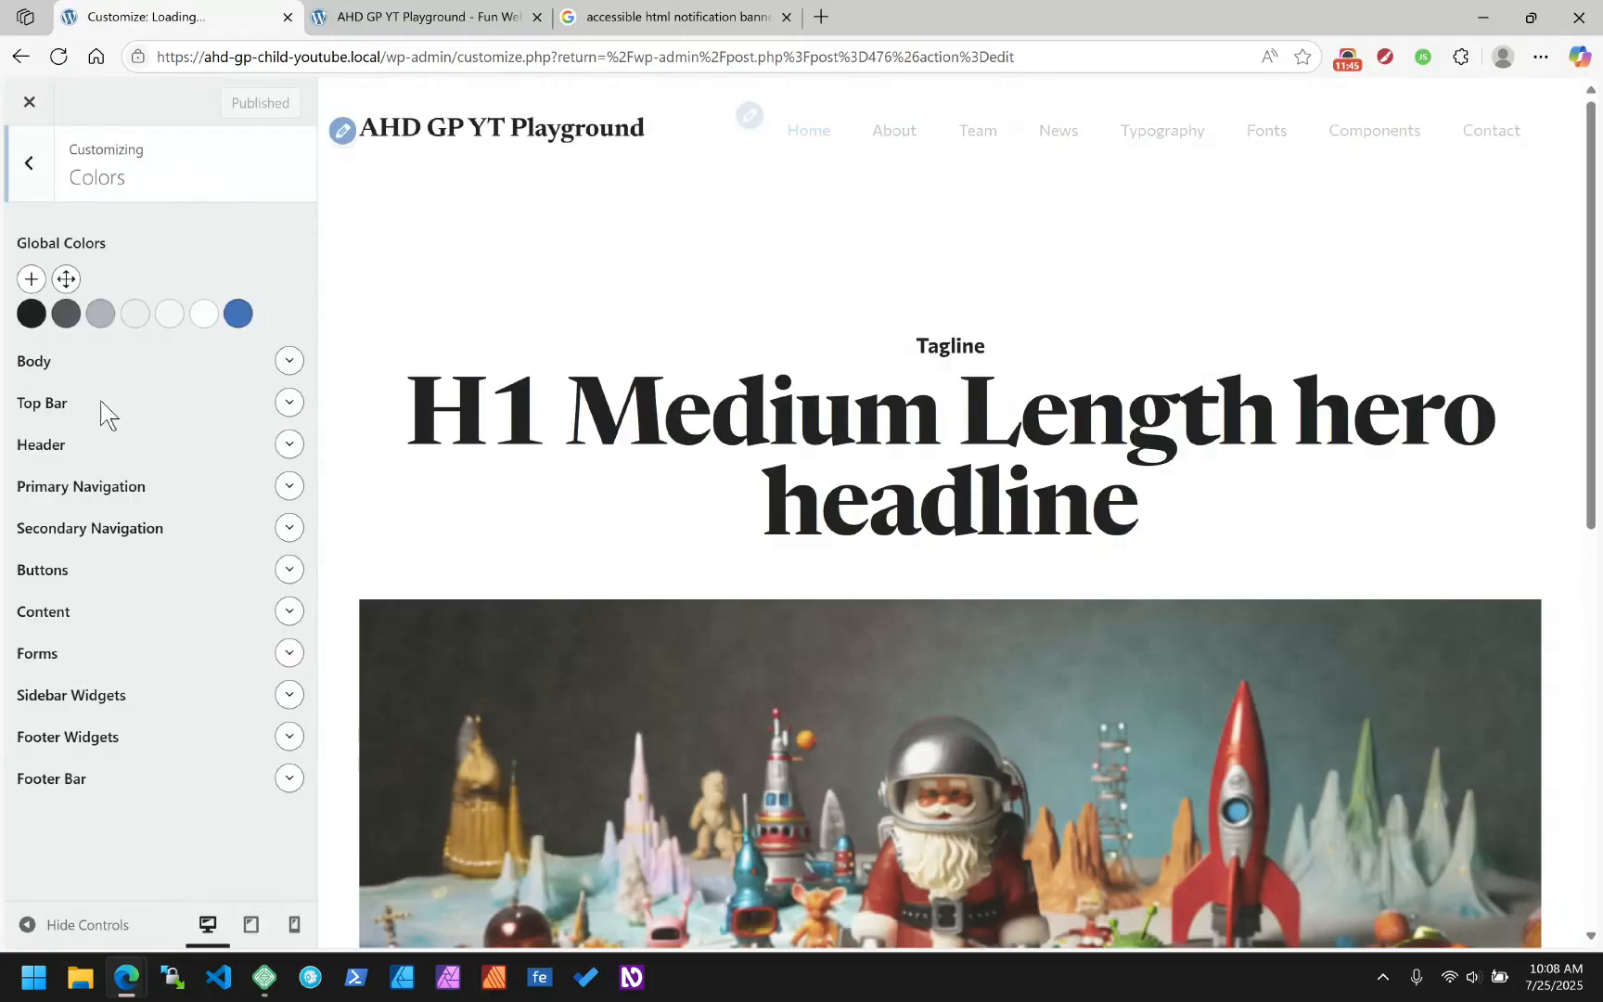
mouse_move(244, 323)
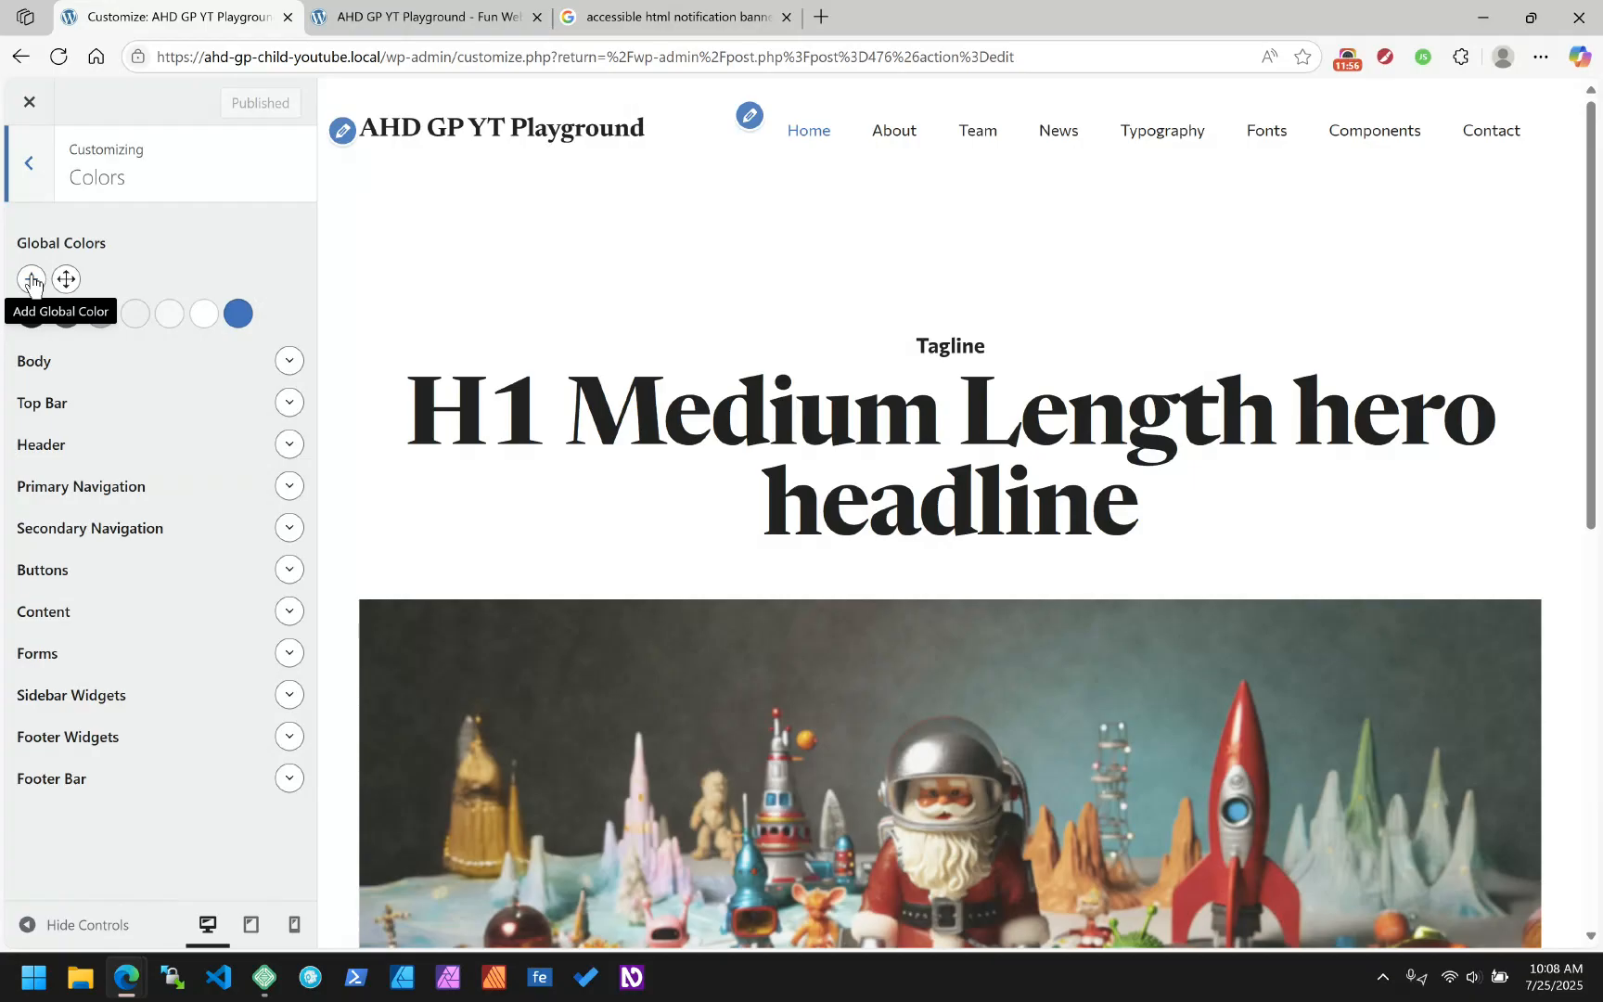
click(32, 279)
click(272, 314)
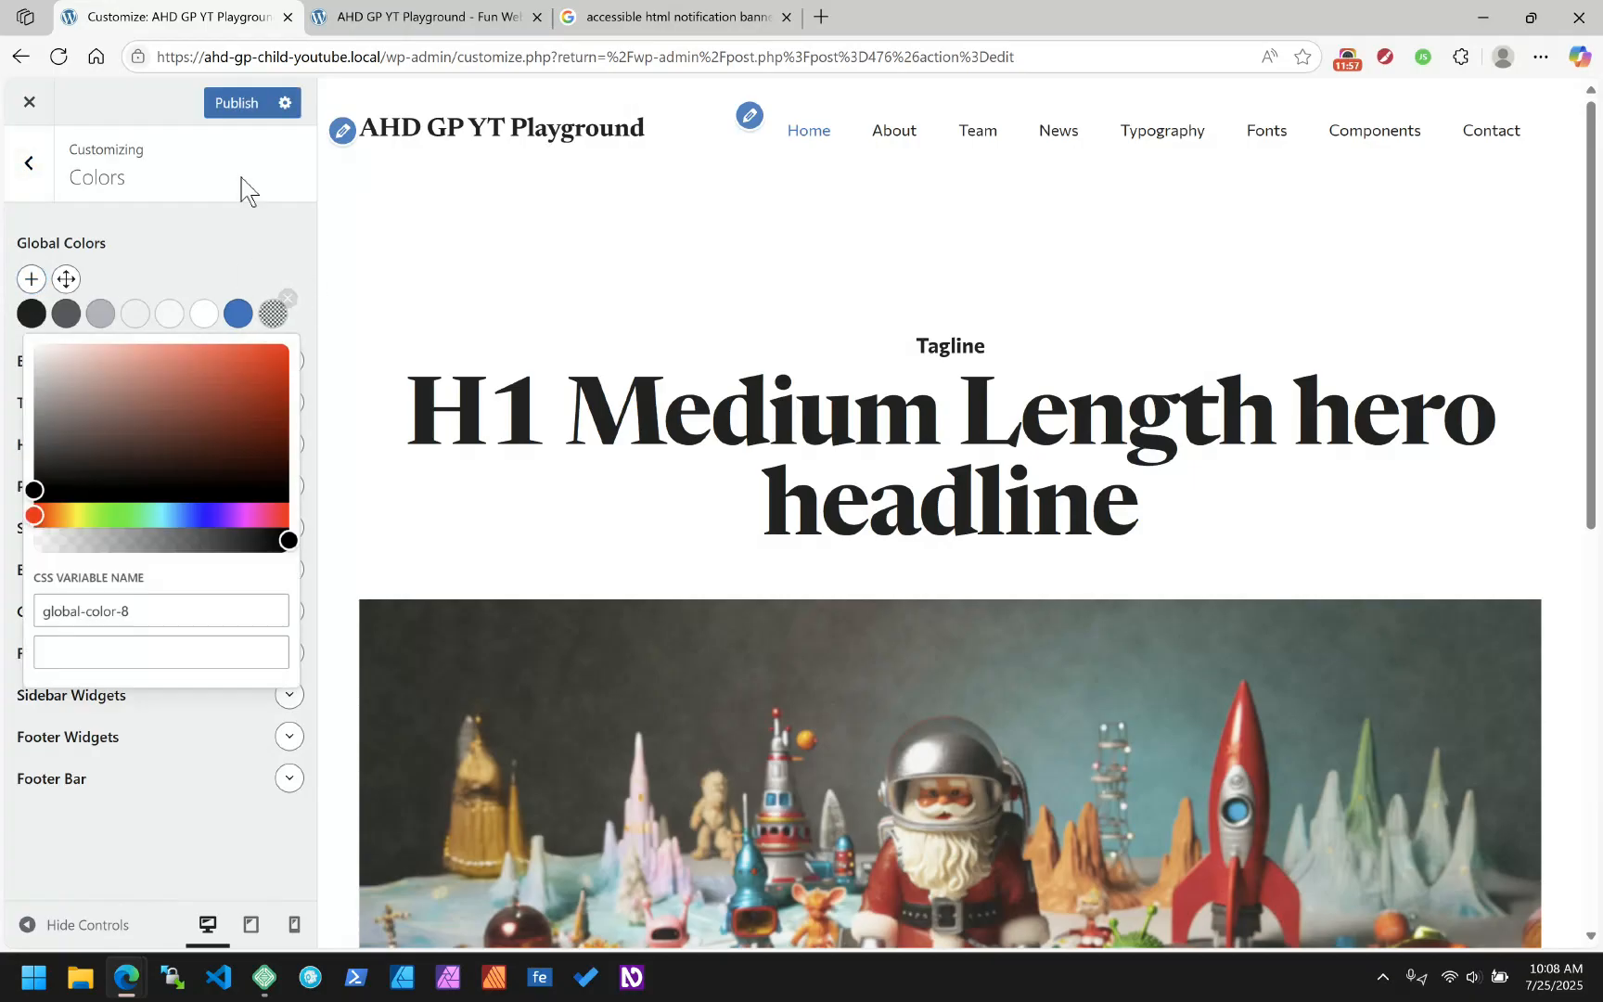
triple_click(83, 612)
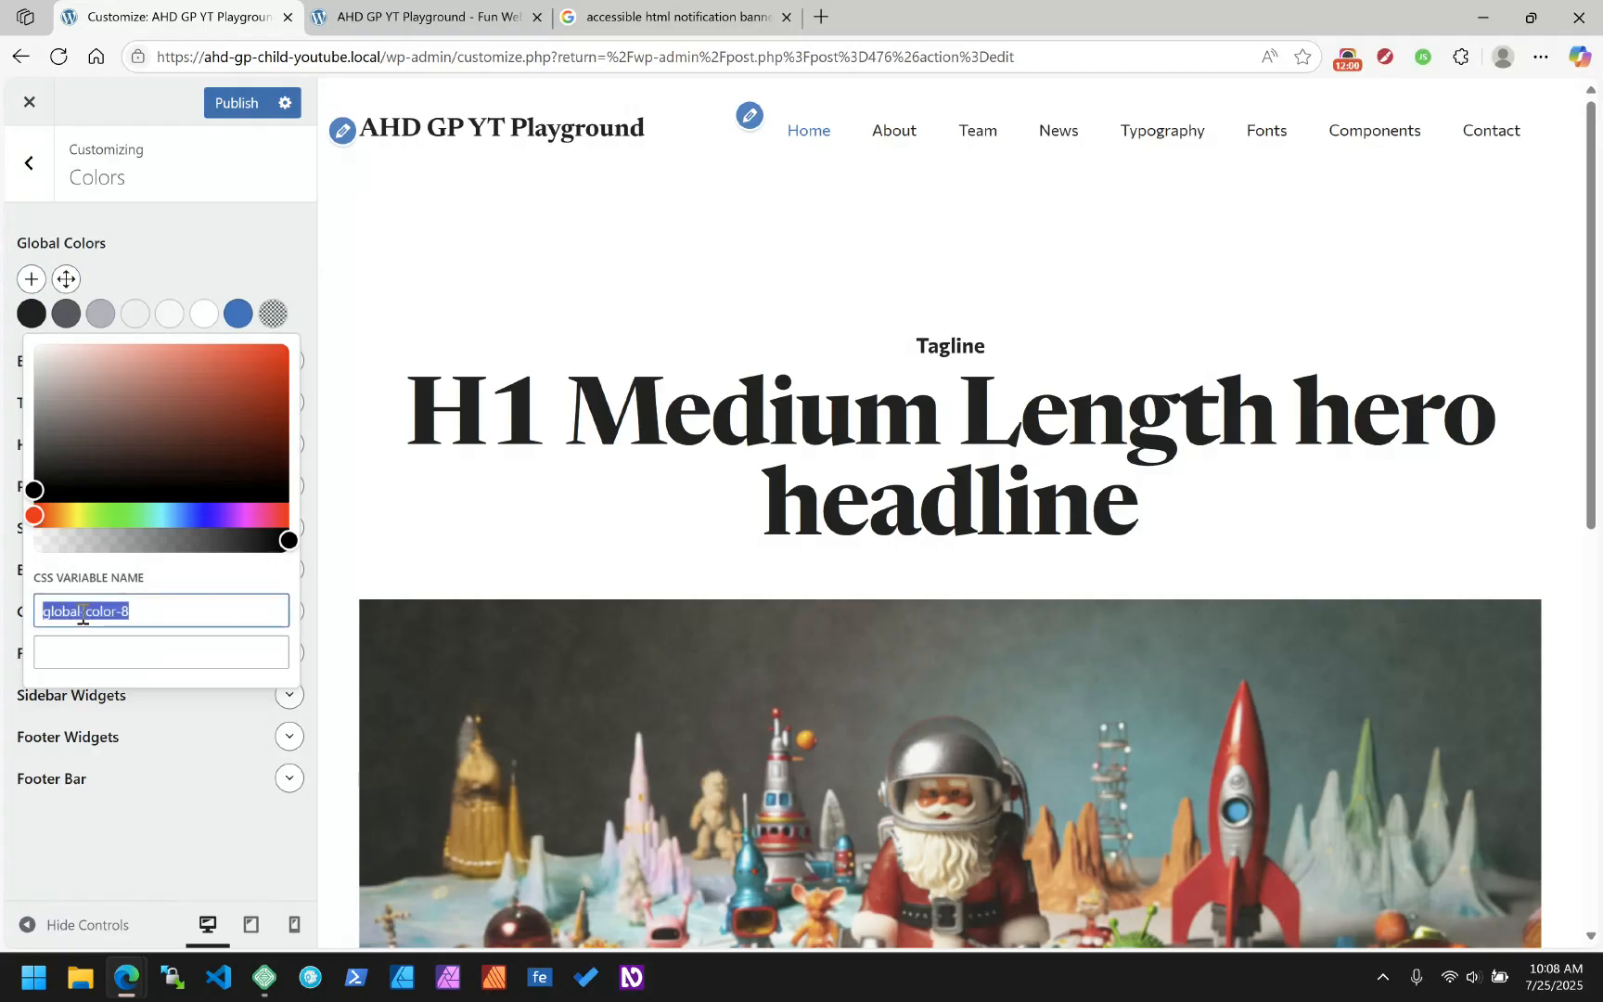
text(notification-default)
Set the notification-default global color to a dark green and close its color picker
drag(75, 518, 34, 516)
click(238, 418)
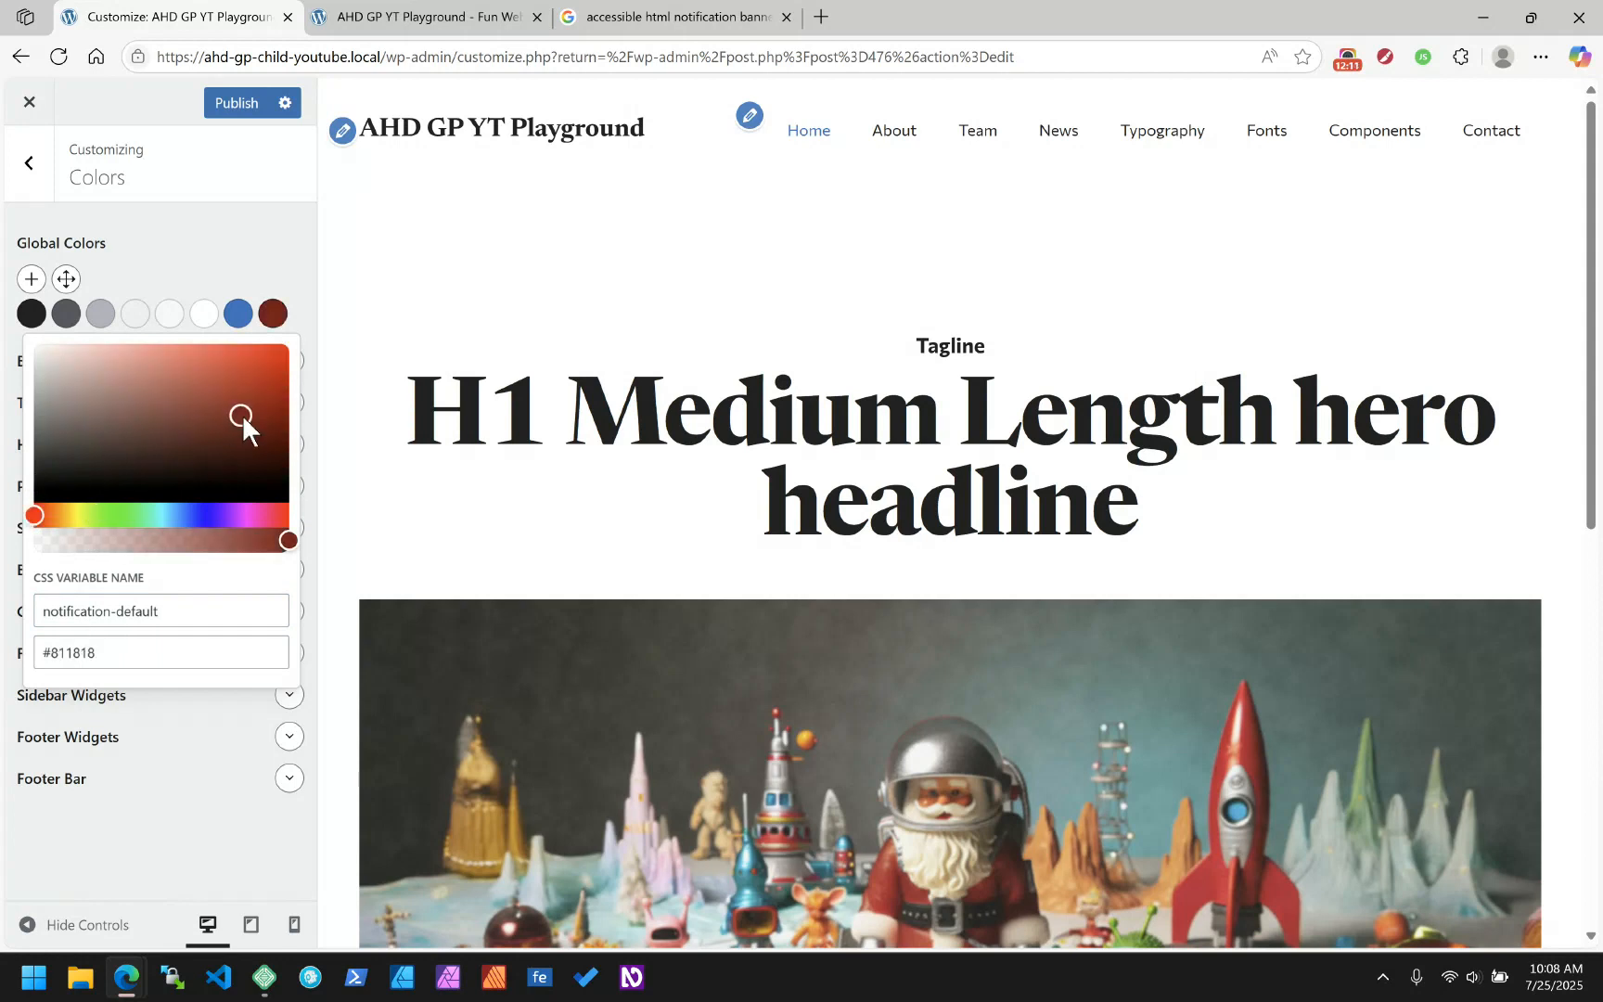
click(115, 517)
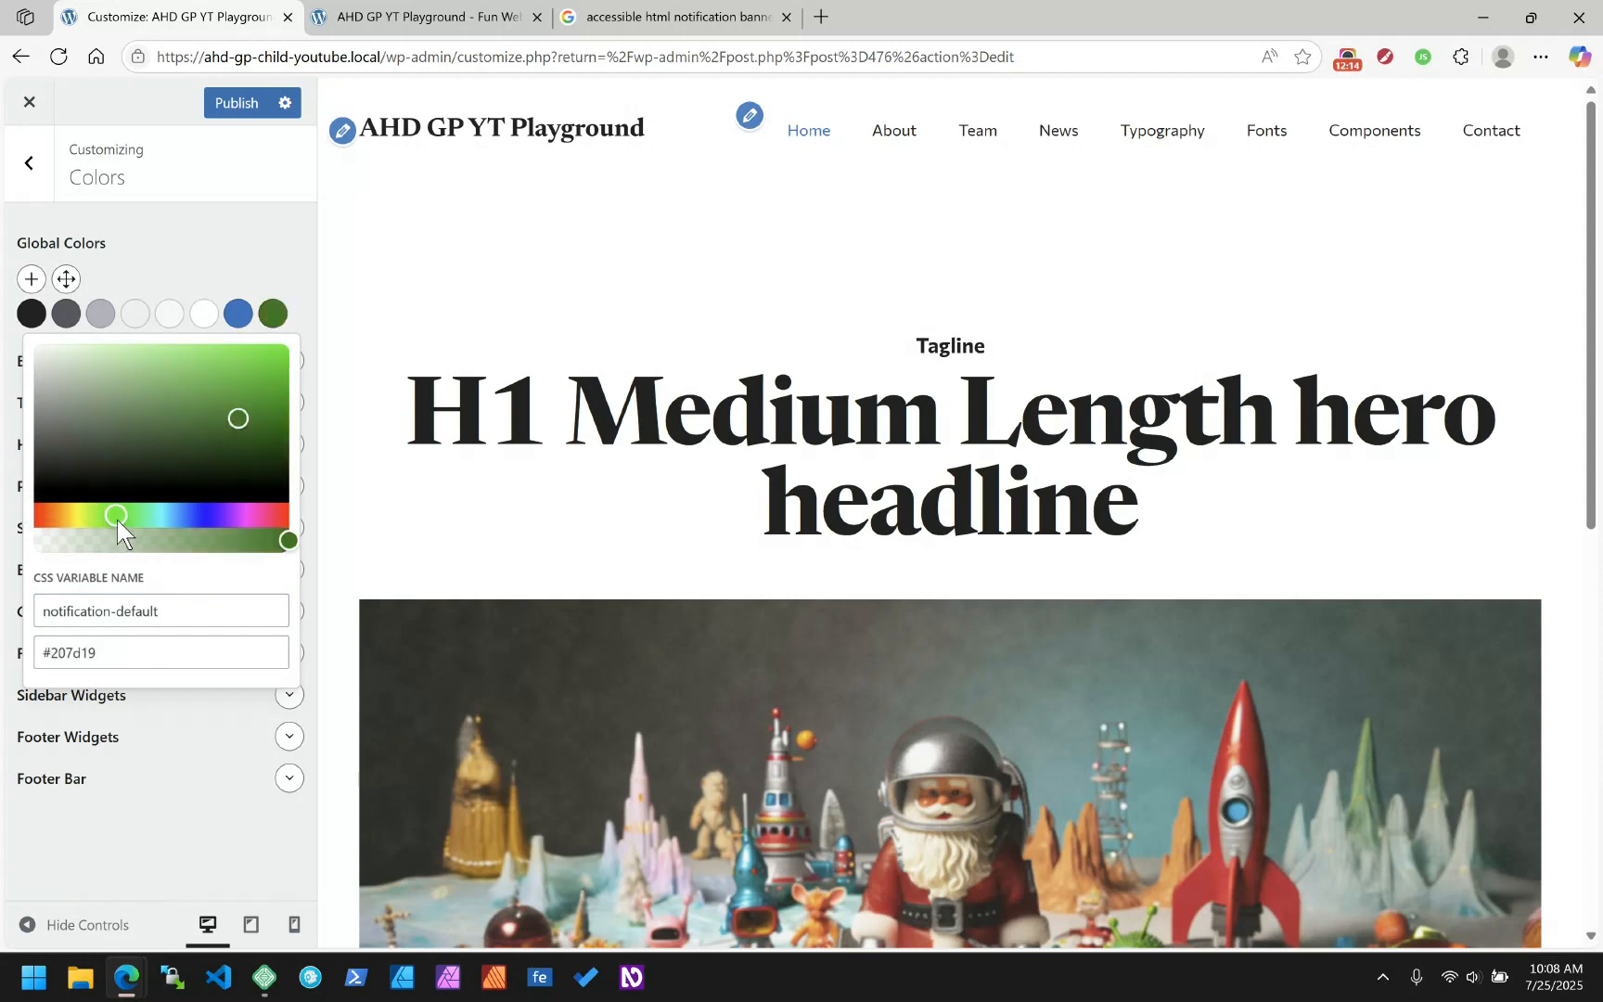
drag(121, 519, 130, 518)
click(233, 416)
drag(236, 423, 231, 422)
click(199, 246)
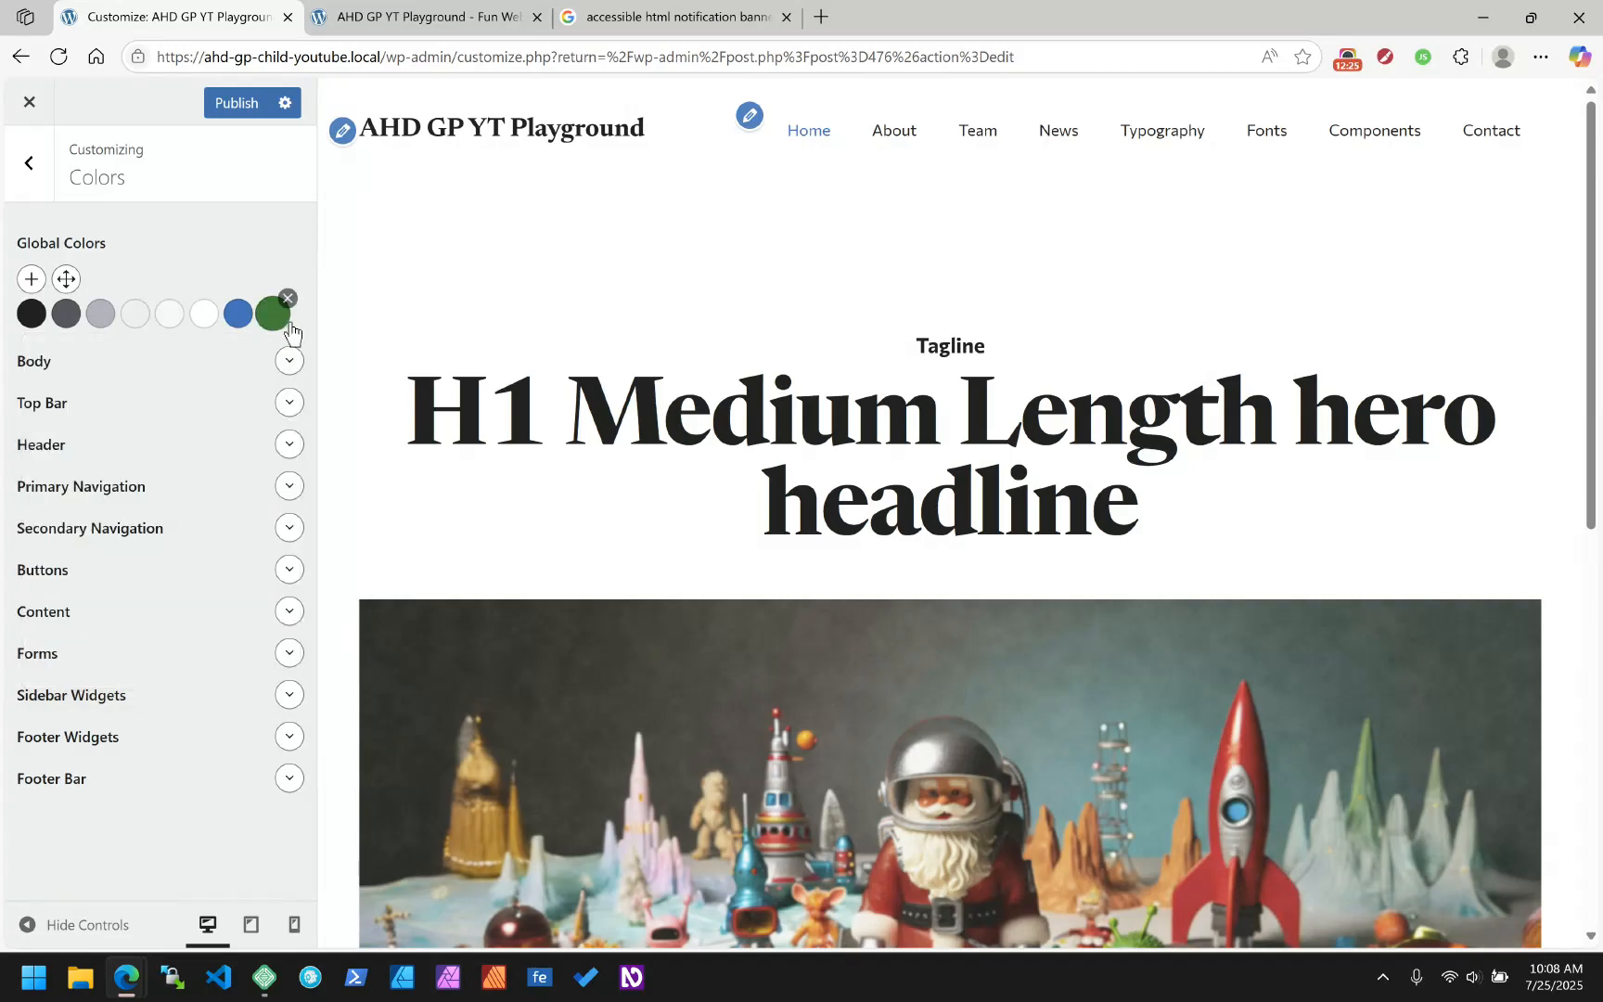
Add another global color with the CSS variable name notification-alert
click(31, 281)
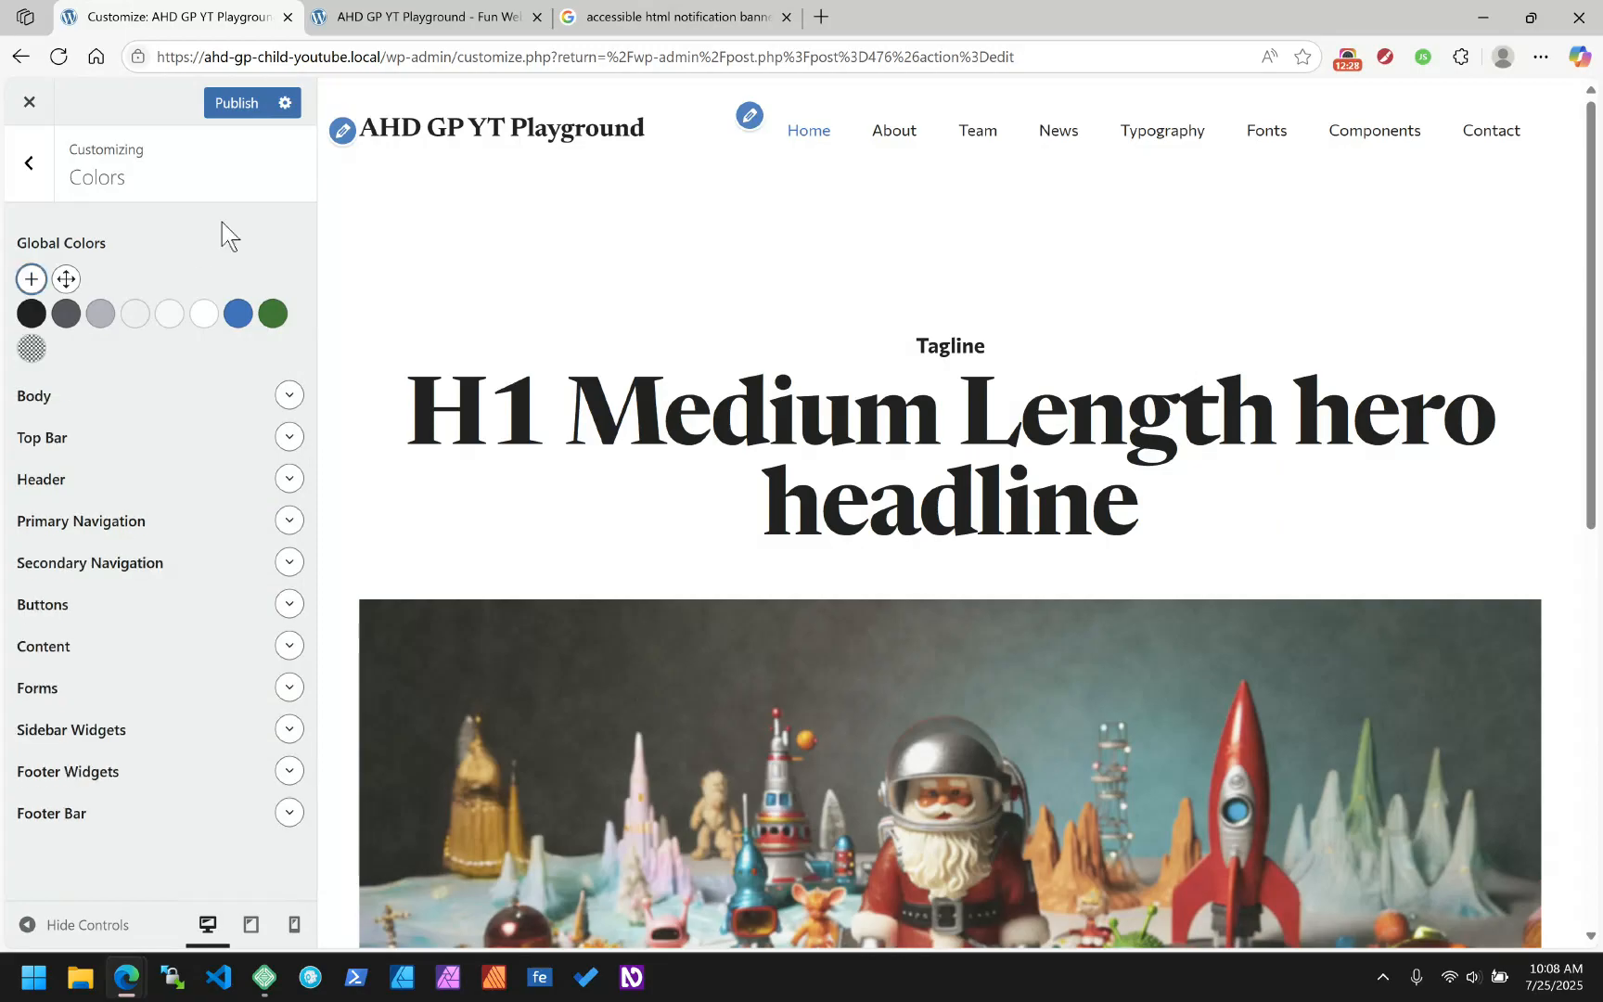
click(32, 349)
triple_click(100, 647)
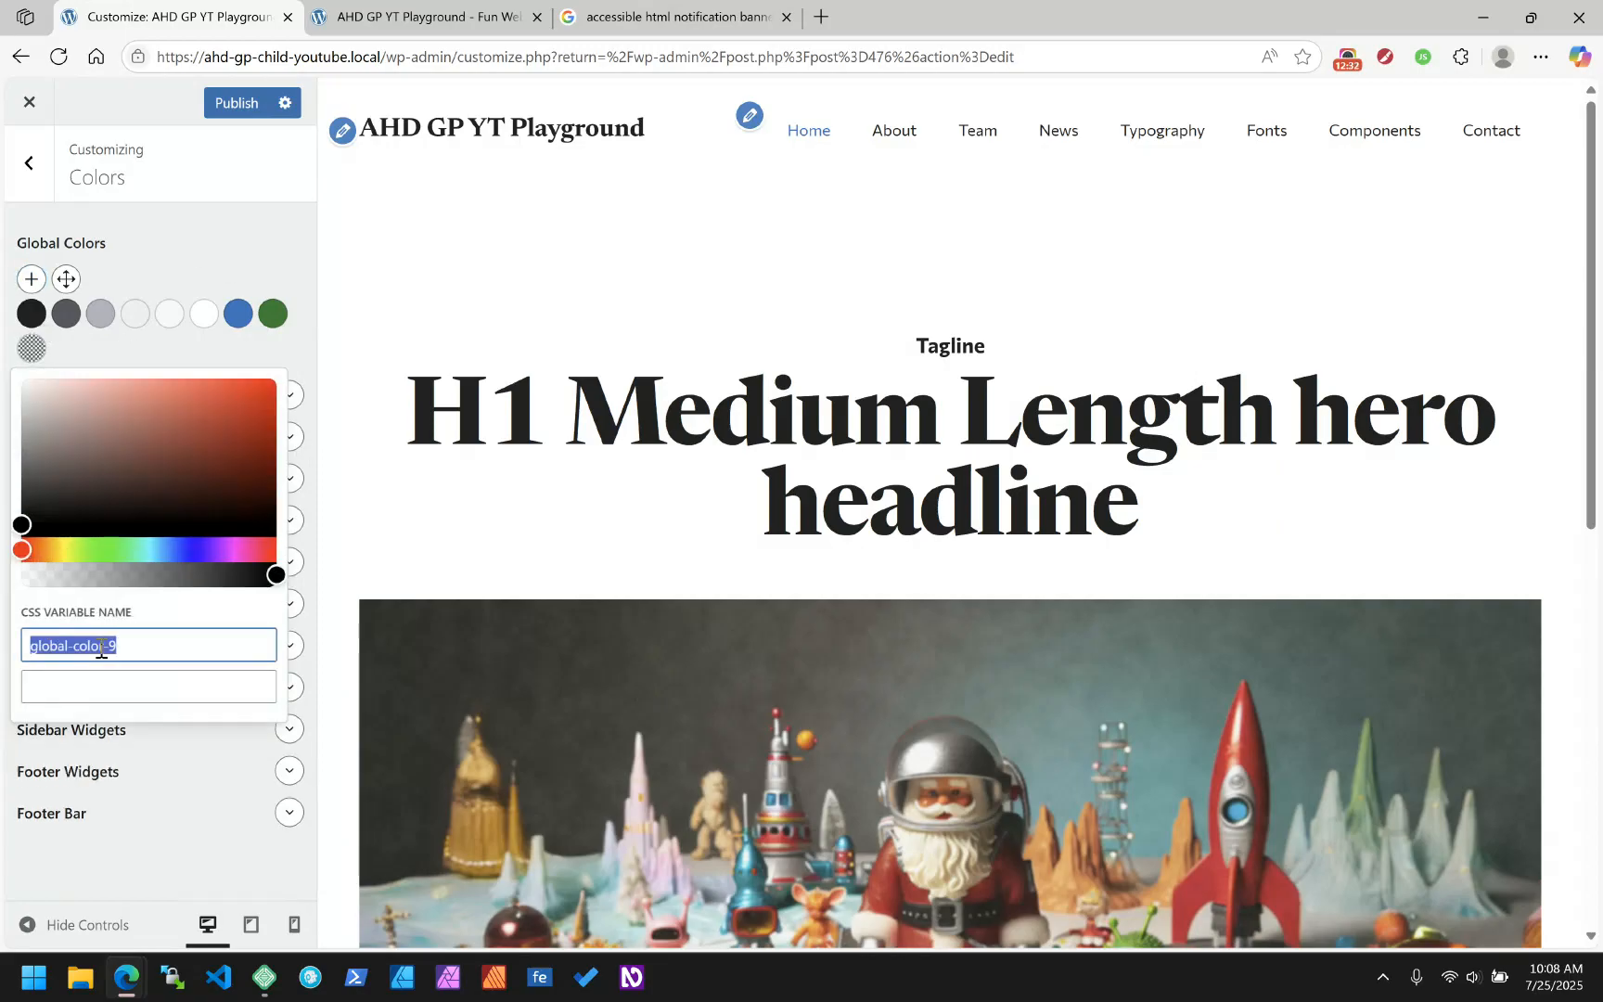
text(notifica)
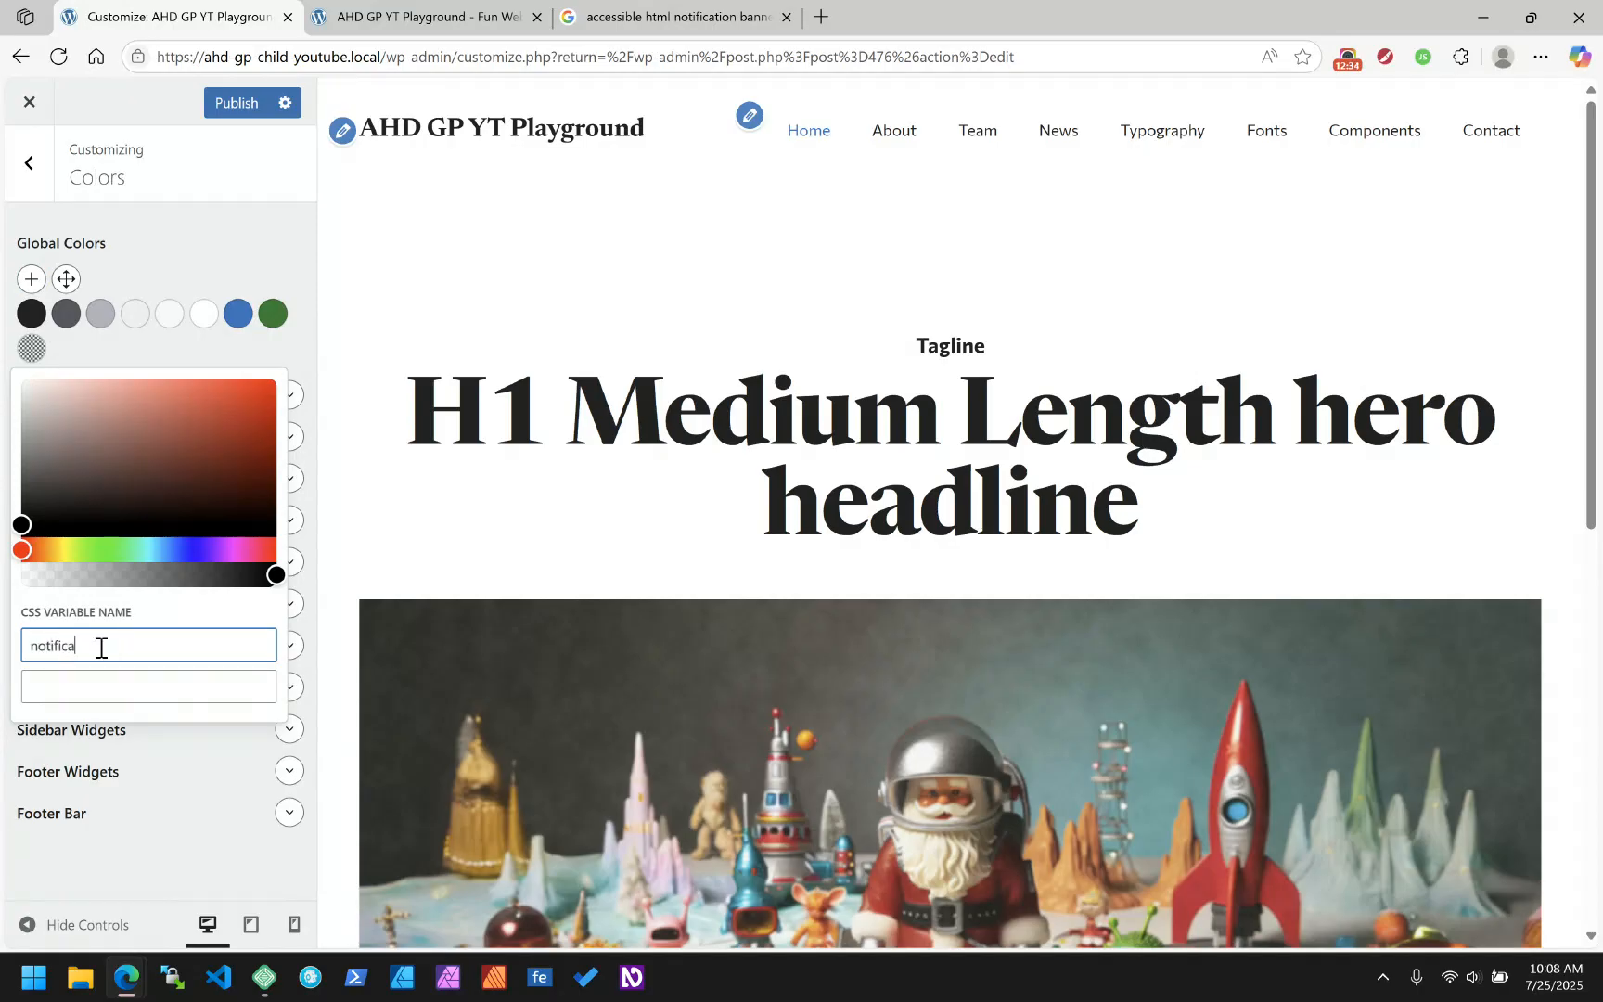
text(tion-alert)
Set the notification-alert global color to the dark orange #c72b00 and close its color picker
drag(22, 525, 201, 448)
click(58, 550)
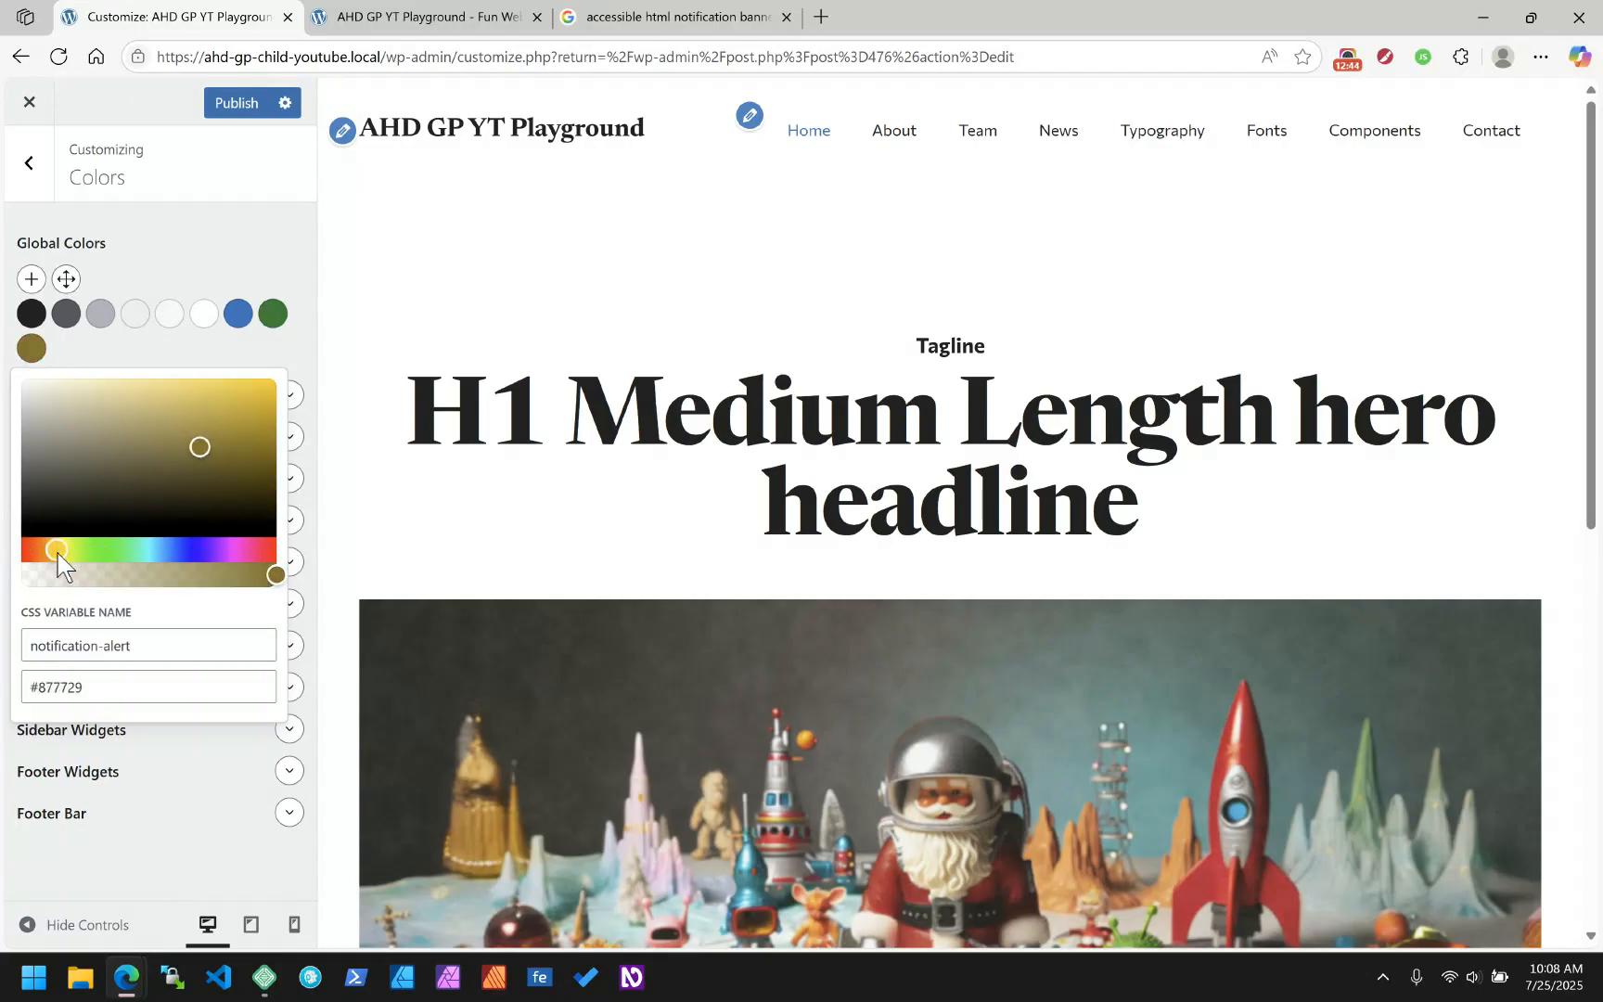
drag(58, 550, 32, 554)
drag(205, 442, 288, 419)
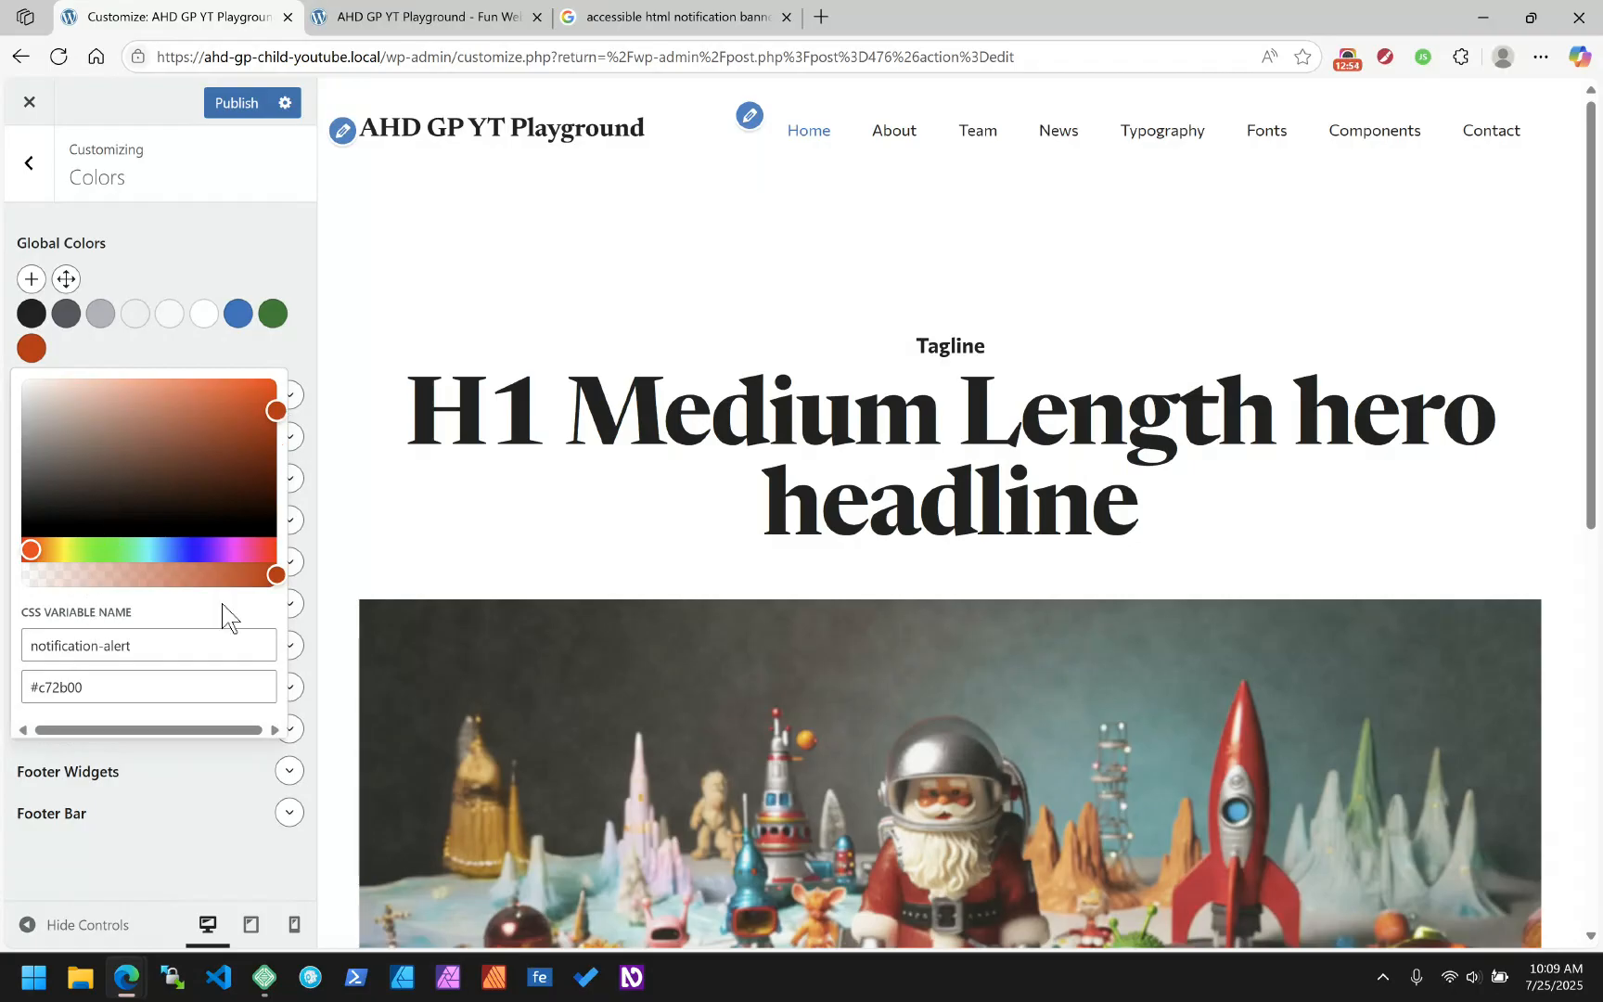
click(205, 258)
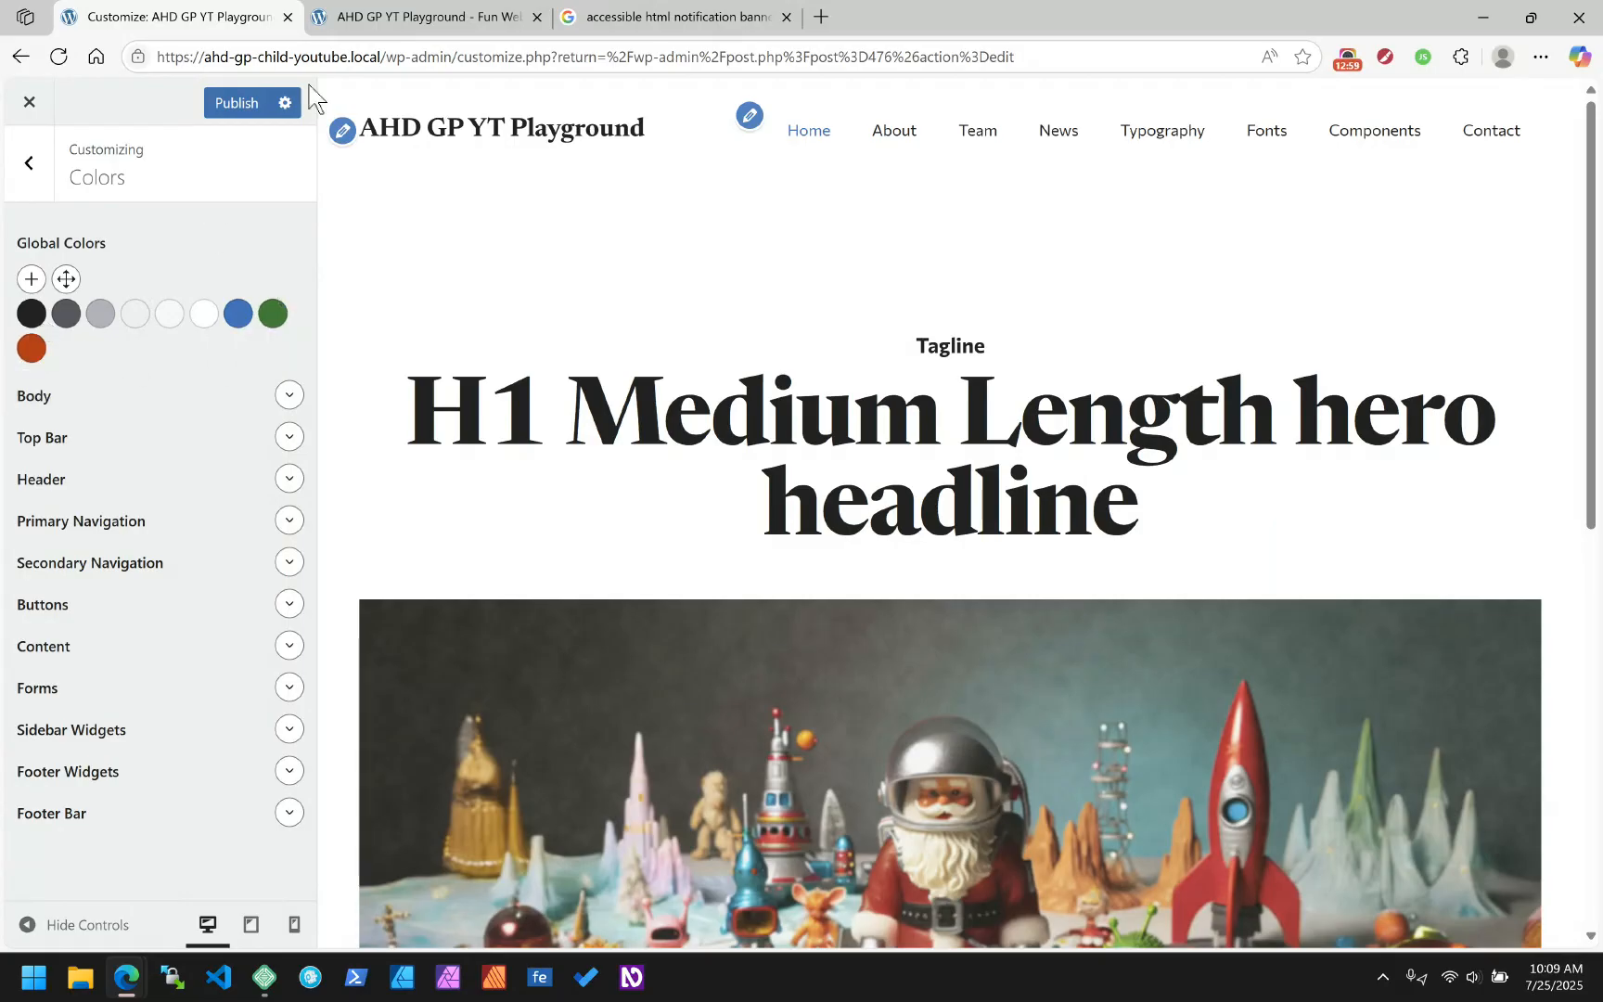
Publish the new global colors and leave the customizer to return to the field group
click(242, 100)
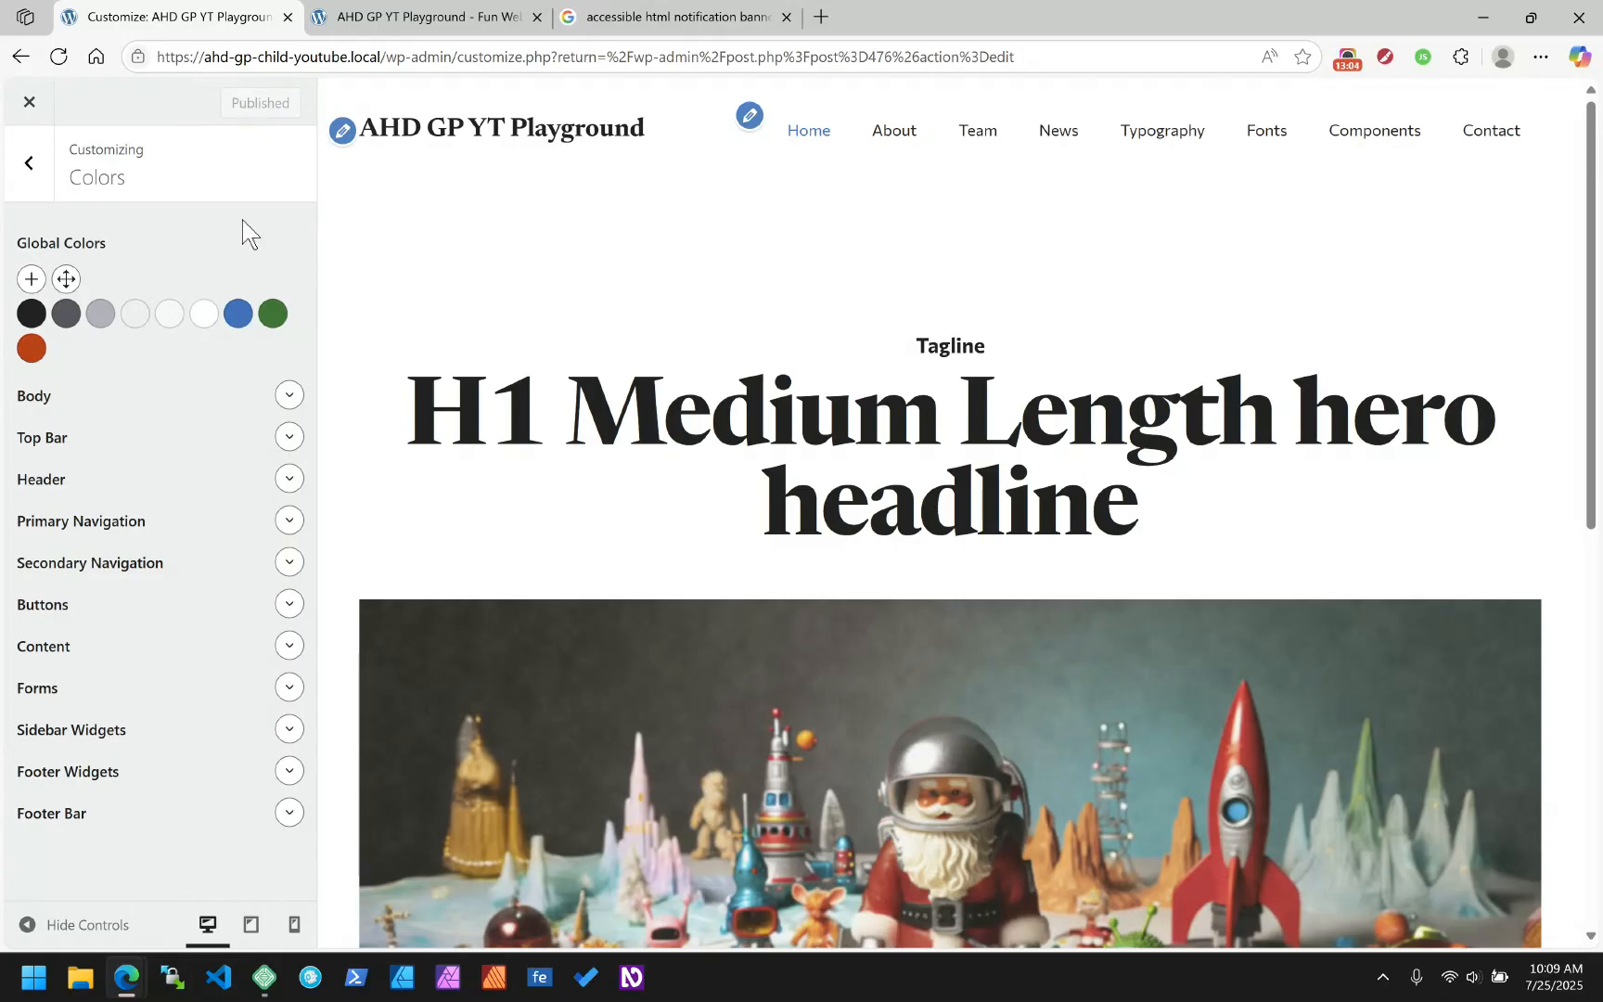
click(42, 104)
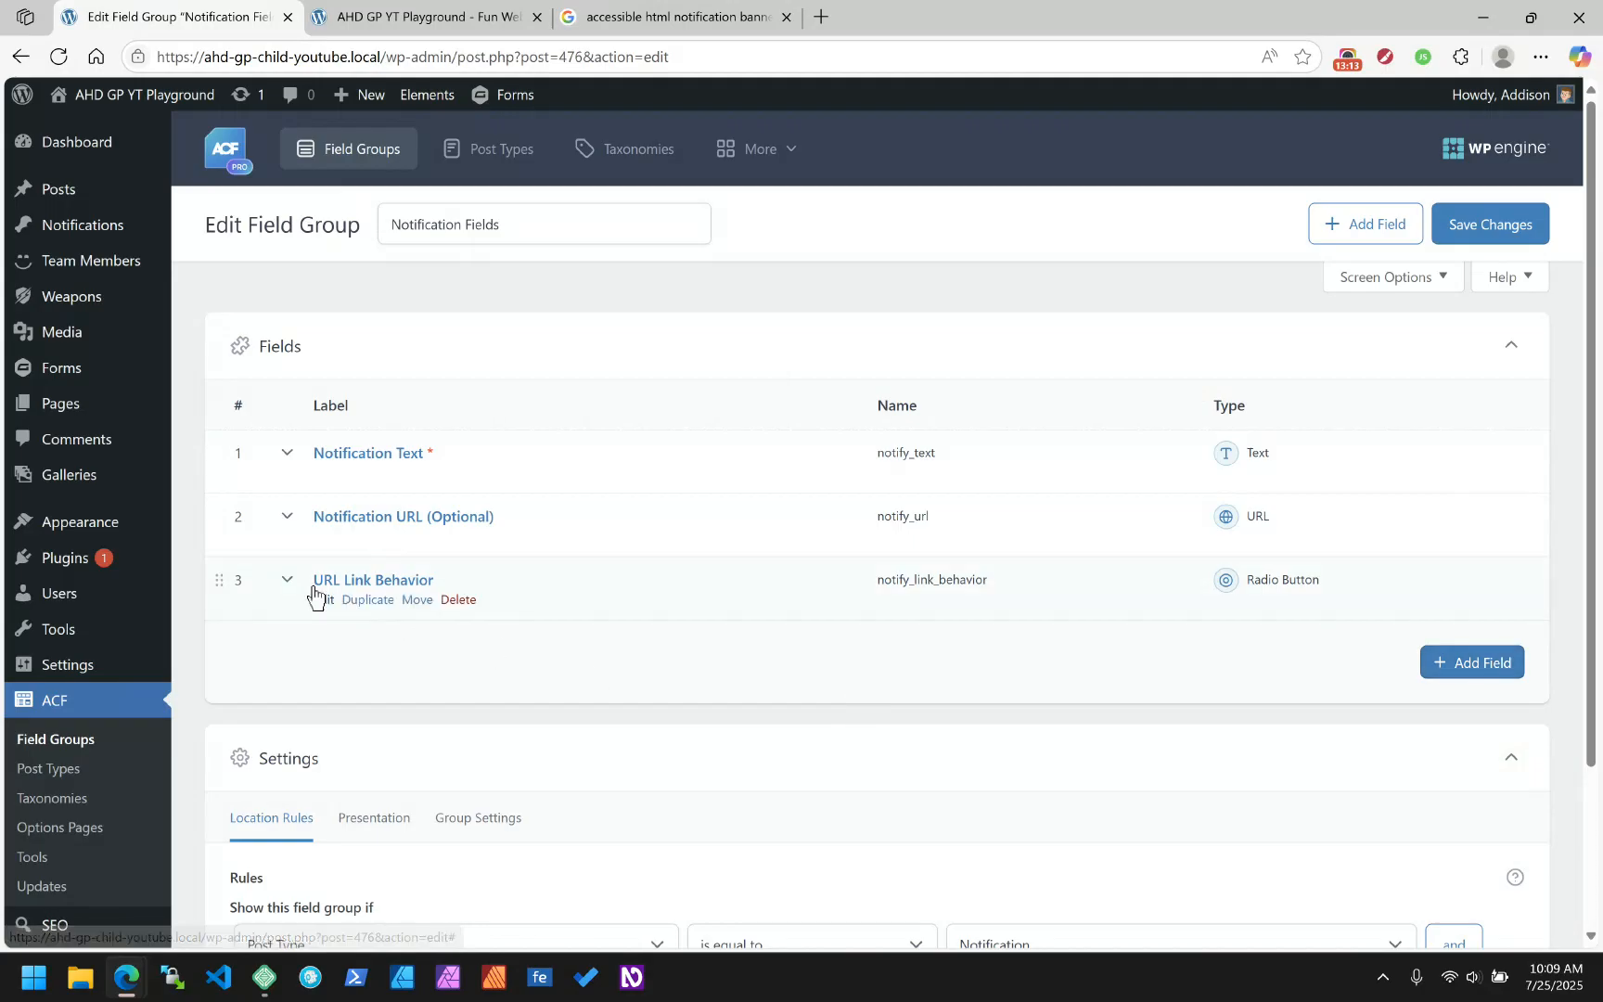
Add a fourth field to the Notification Fields group and set its field type to Radio Button
click(1476, 662)
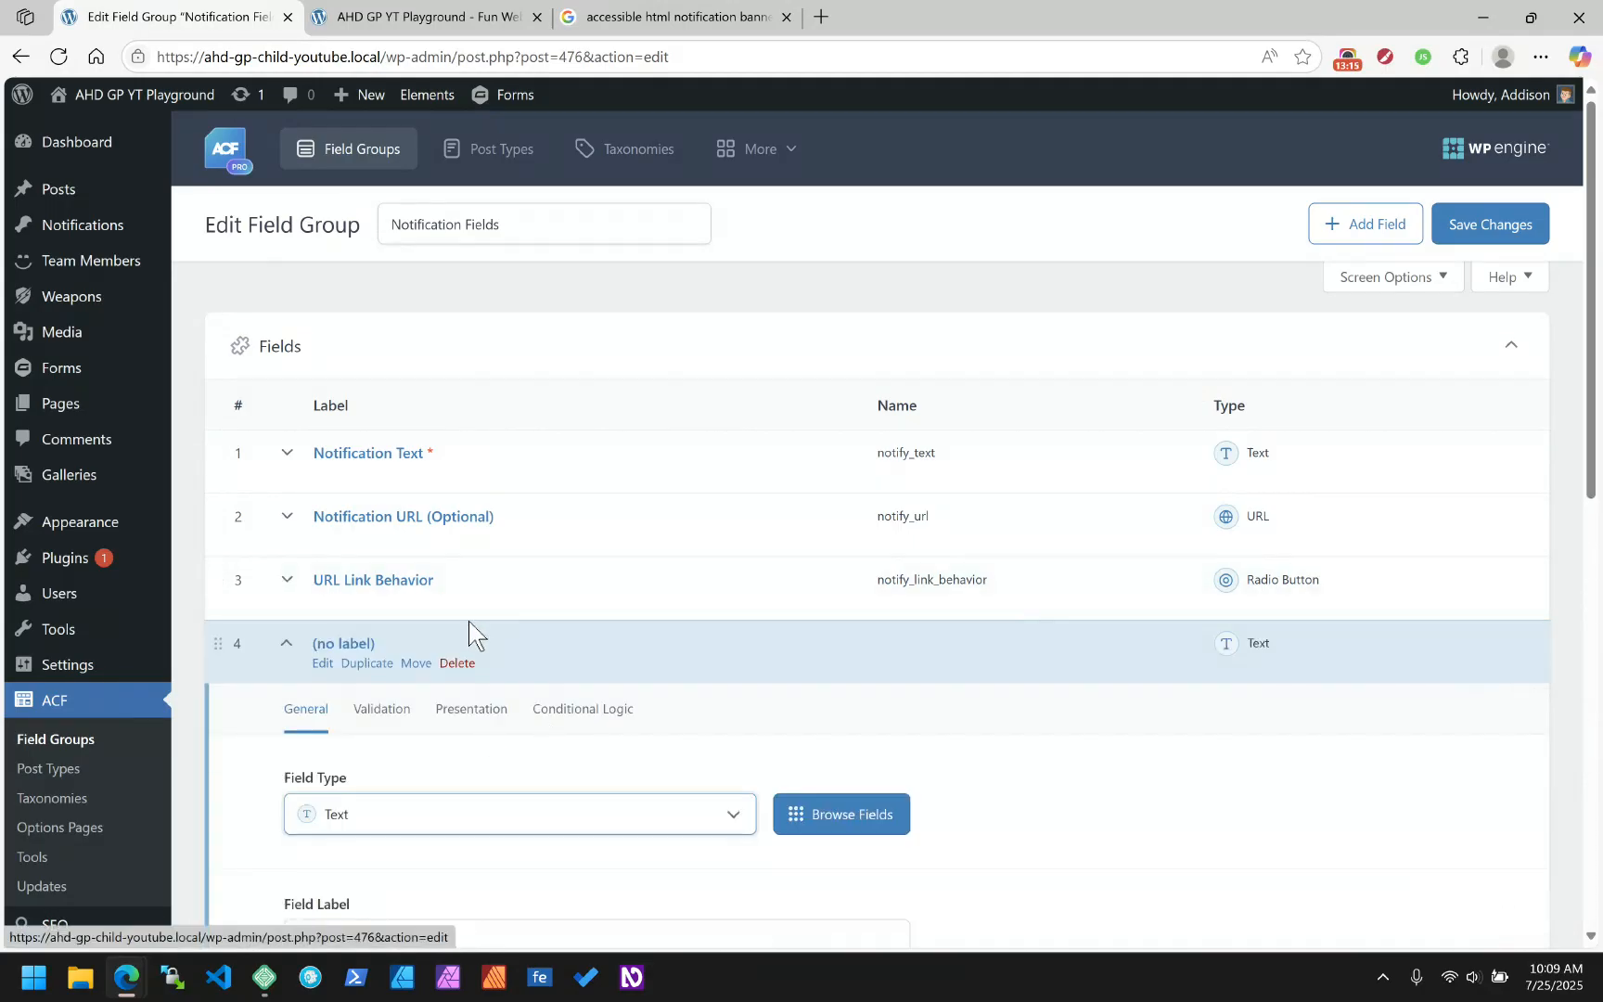
scroll(368, 501, down, 3)
click(368, 501)
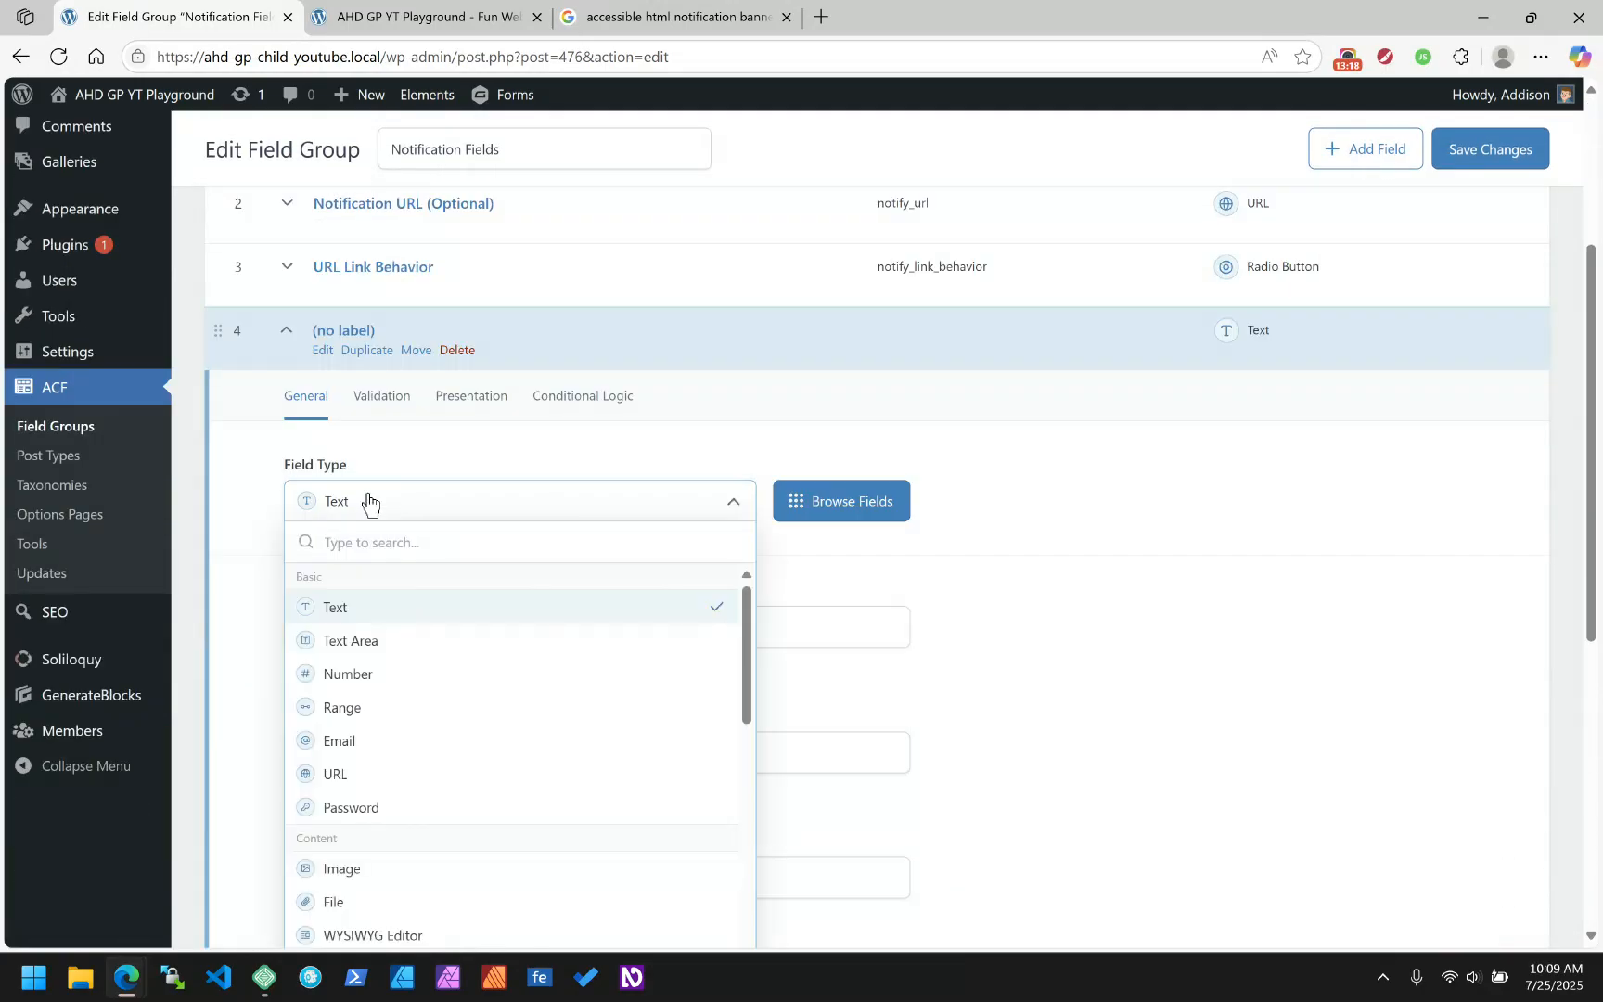
text(radi)
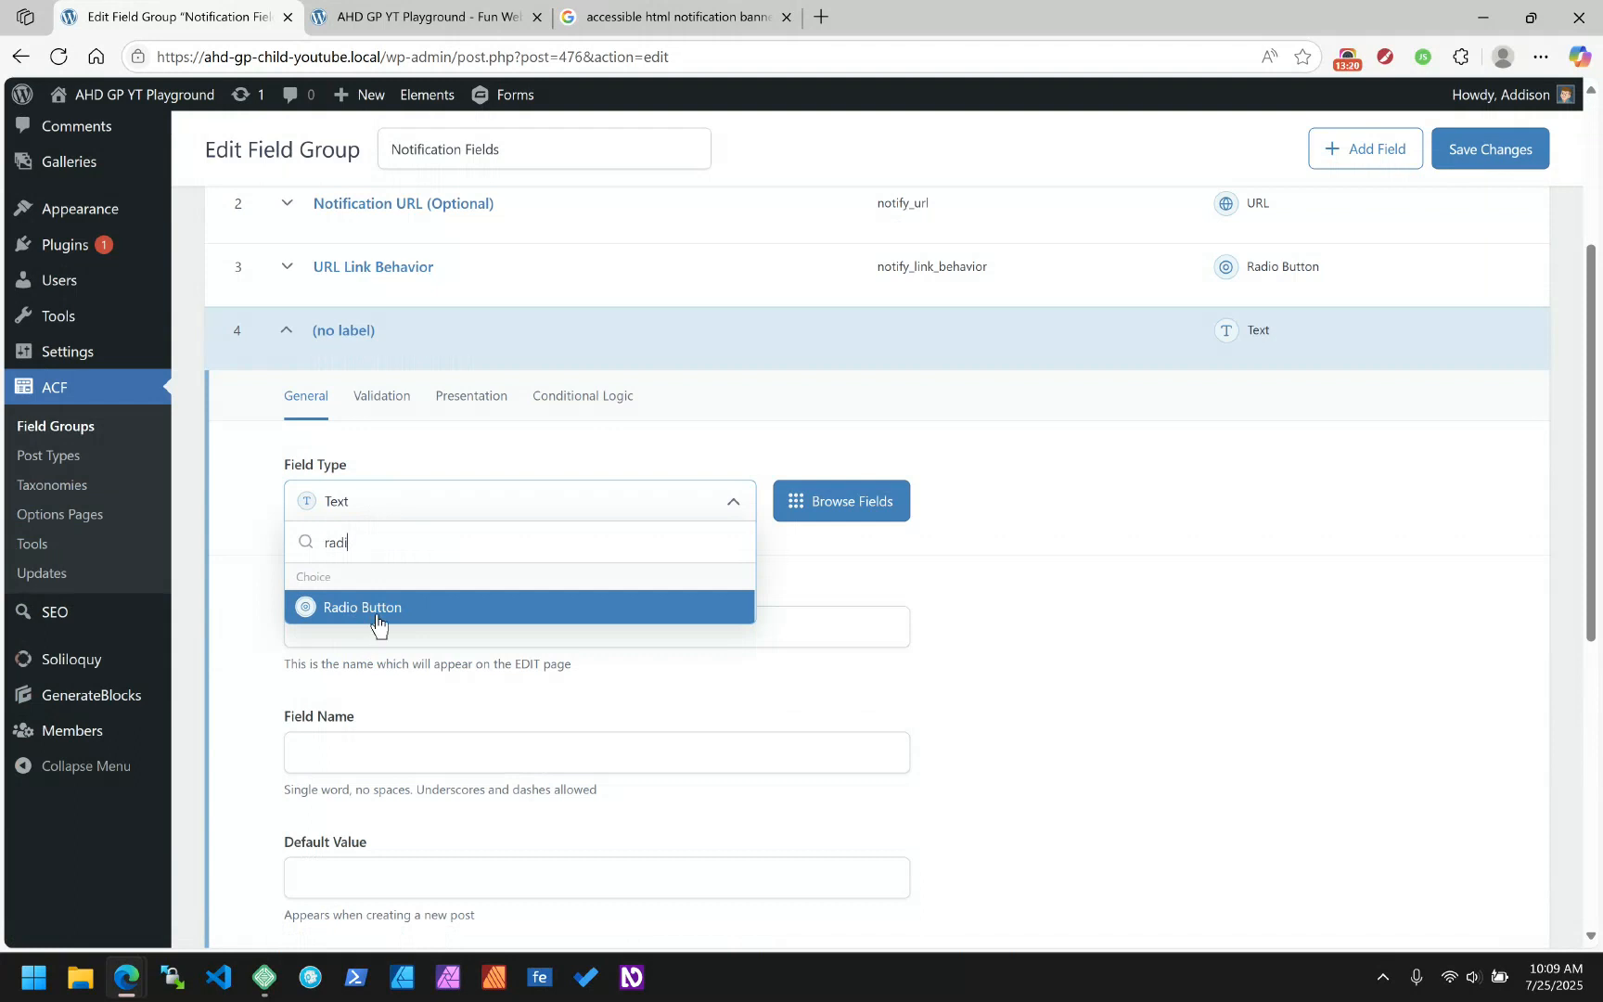
click(377, 616)
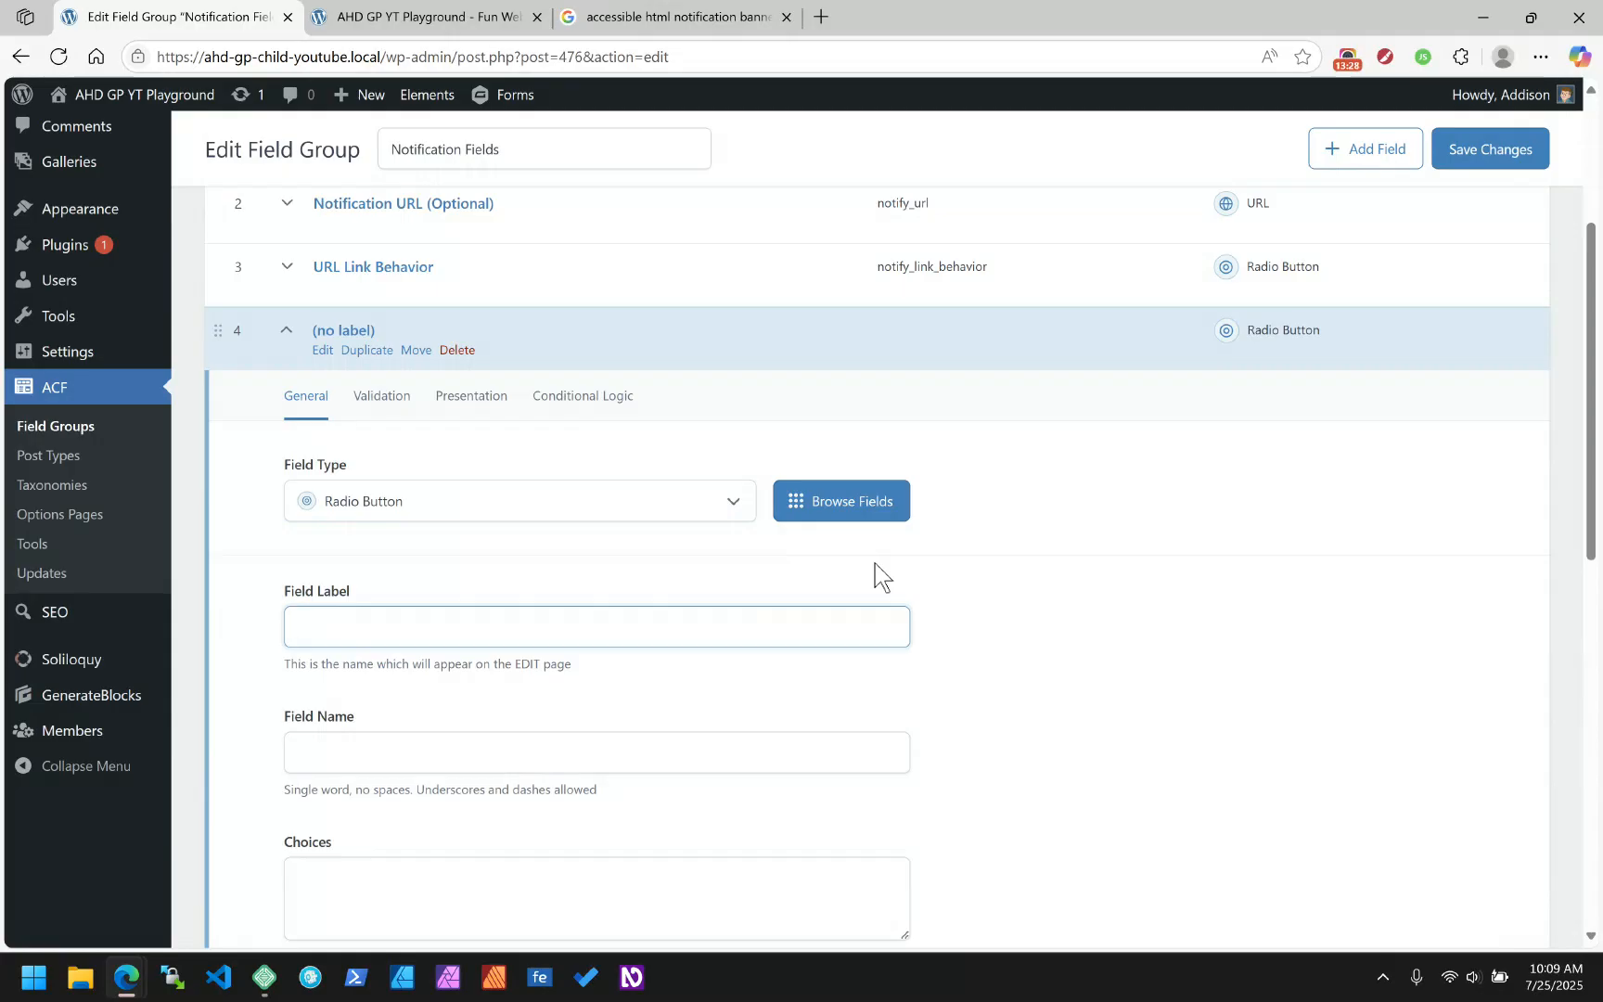
Label the fourth field Notification Style and set its field name to notify_style
text(Notification)
text(Style)
key(Tab)
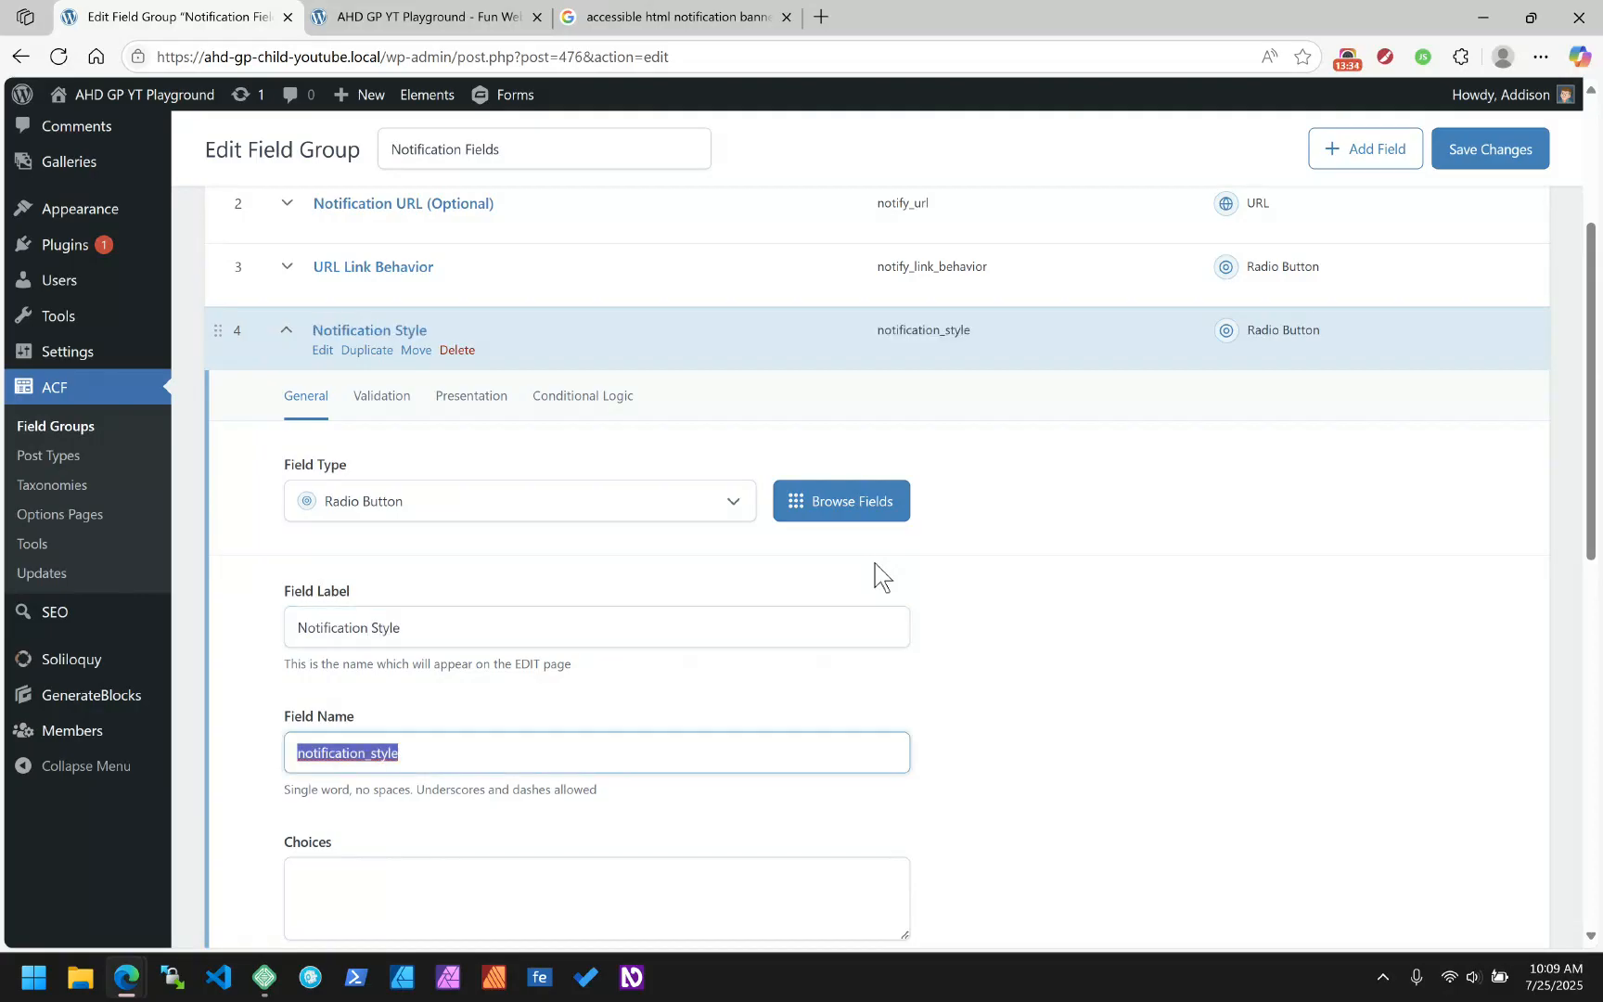
text(notify_style)
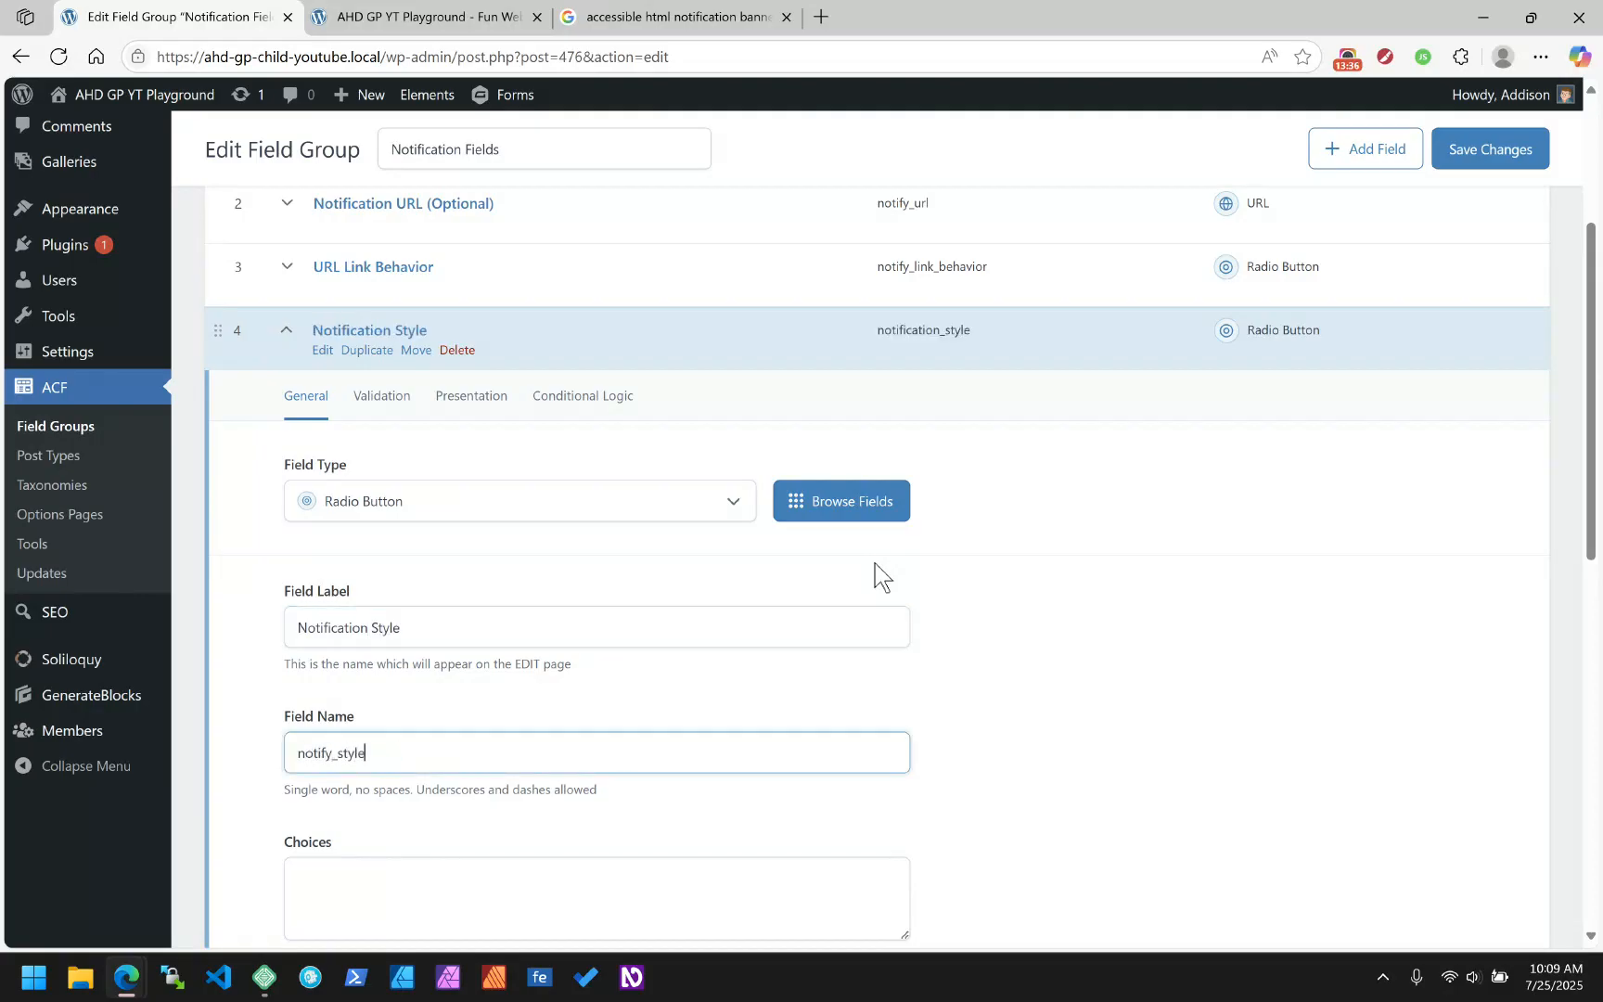
Enter the Notification Style choices "var(--notification-default) : Default" and "var(--notification-alert) : Alert"
scroll(835, 562, down, 2)
click(434, 677)
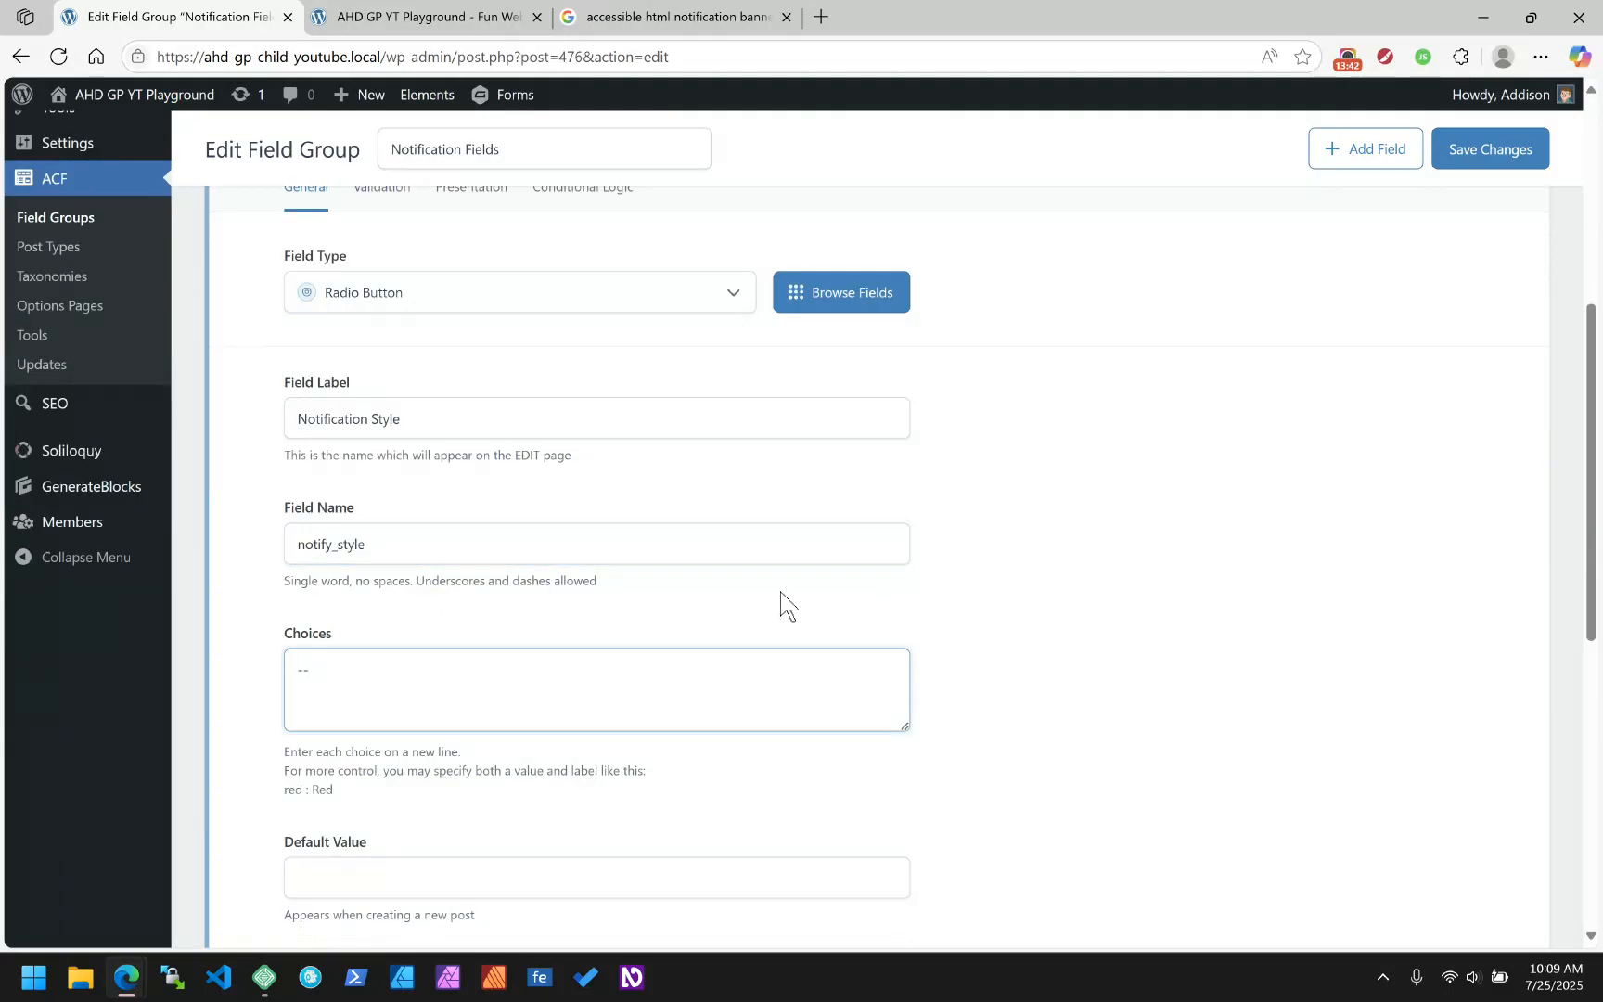
text(var(--notification-default)
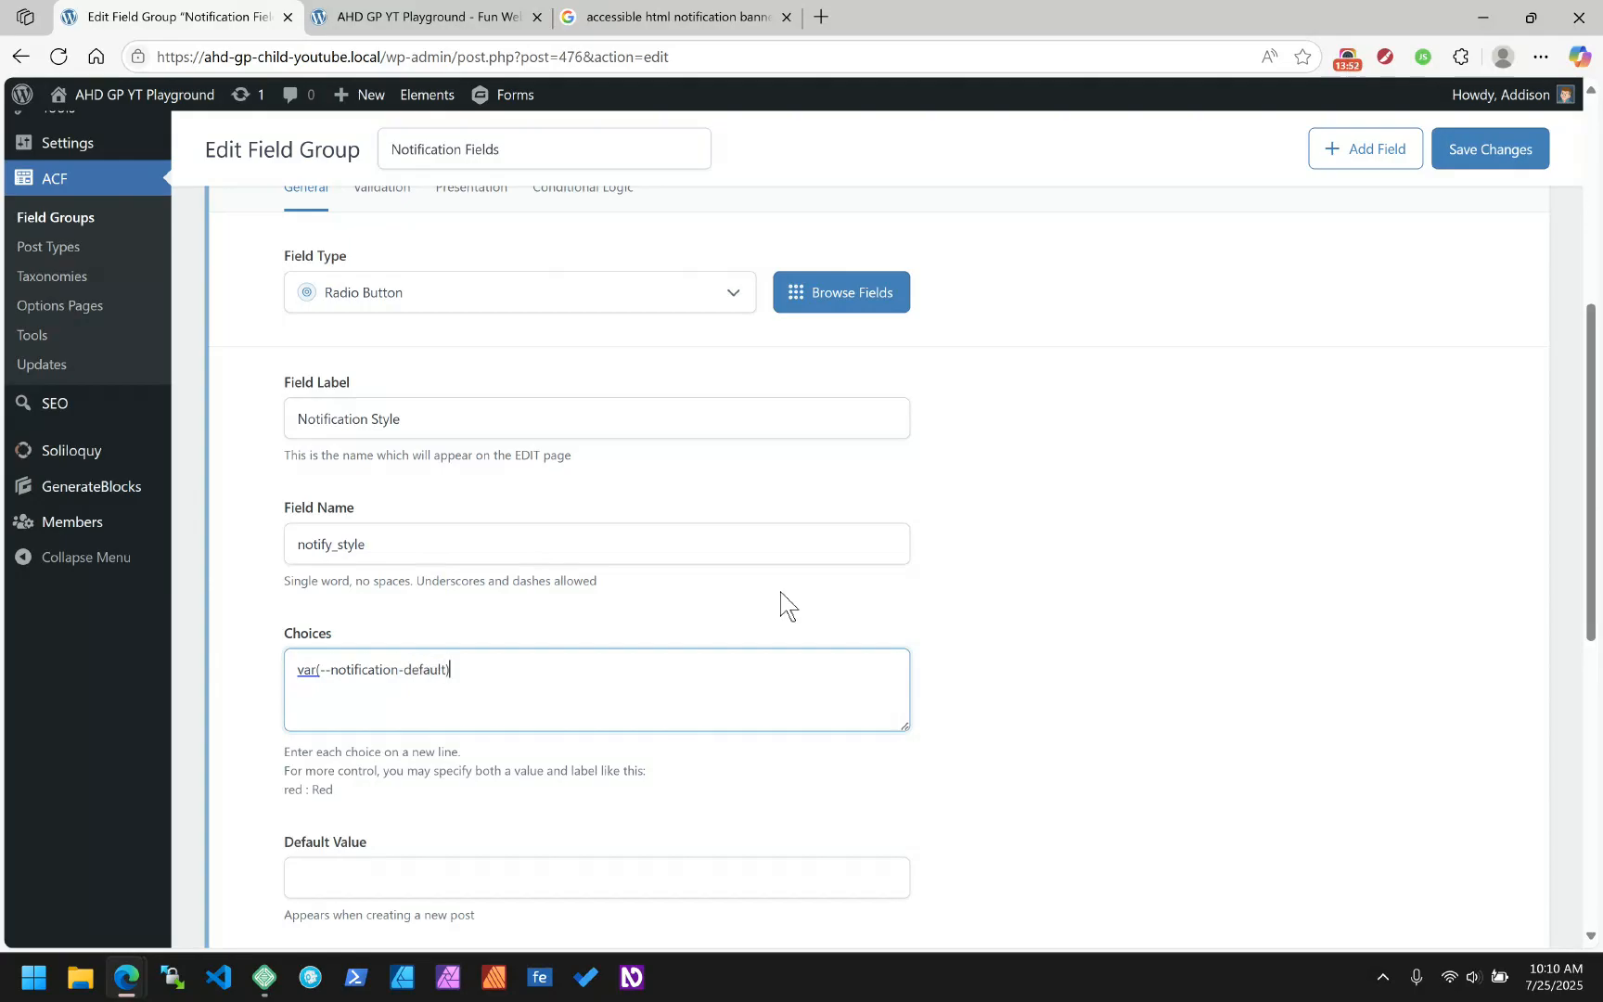
text() : Default)
text(var(--noifiation)
key(BackSpace)
key(BackSpace)
text(ation-alert)
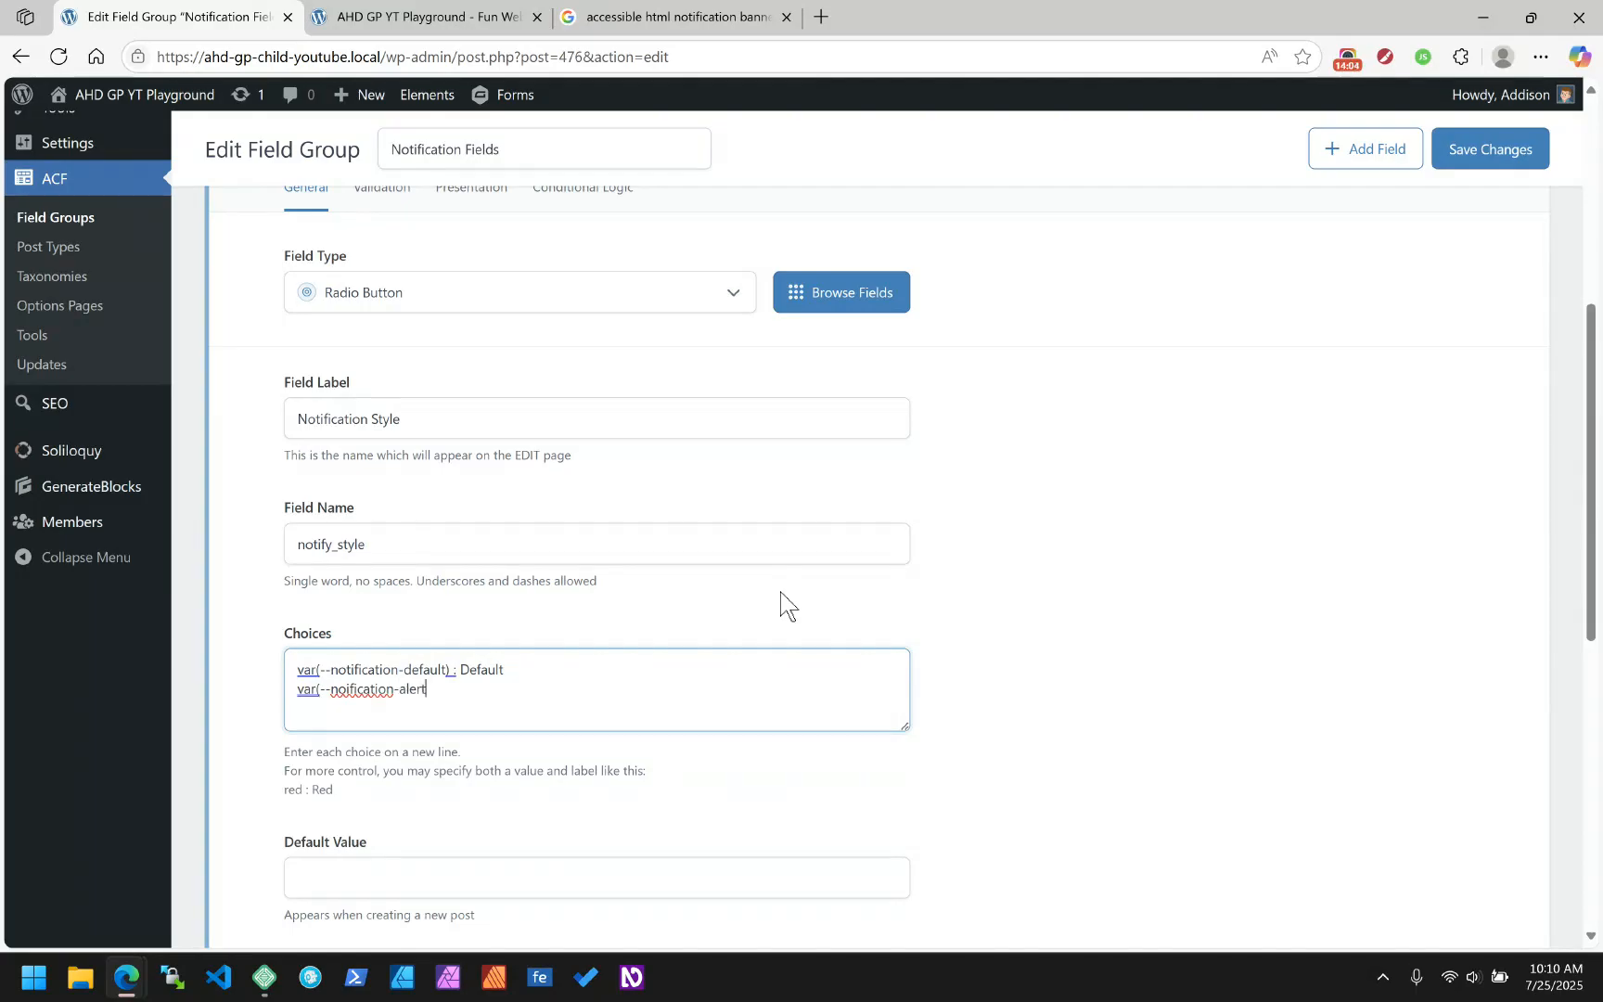
text(r)
key(BackSpace)
key(BackSpace)
key(BackSpace)
key(BackSpace)
key(BackSpace)
key(BackSpace)
key(BackSpace)
key(BackSpace)
key(BackSpace)
key(BackSpace)
key(BackSpace)
key(BackSpace)
key(BackSpace)
key(BackSpace)
text(tification-alert) : Aler)
Set the Notification Style field's default value to var(--notification-default) and collapse the field
scroll(1056, 572, down, 2)
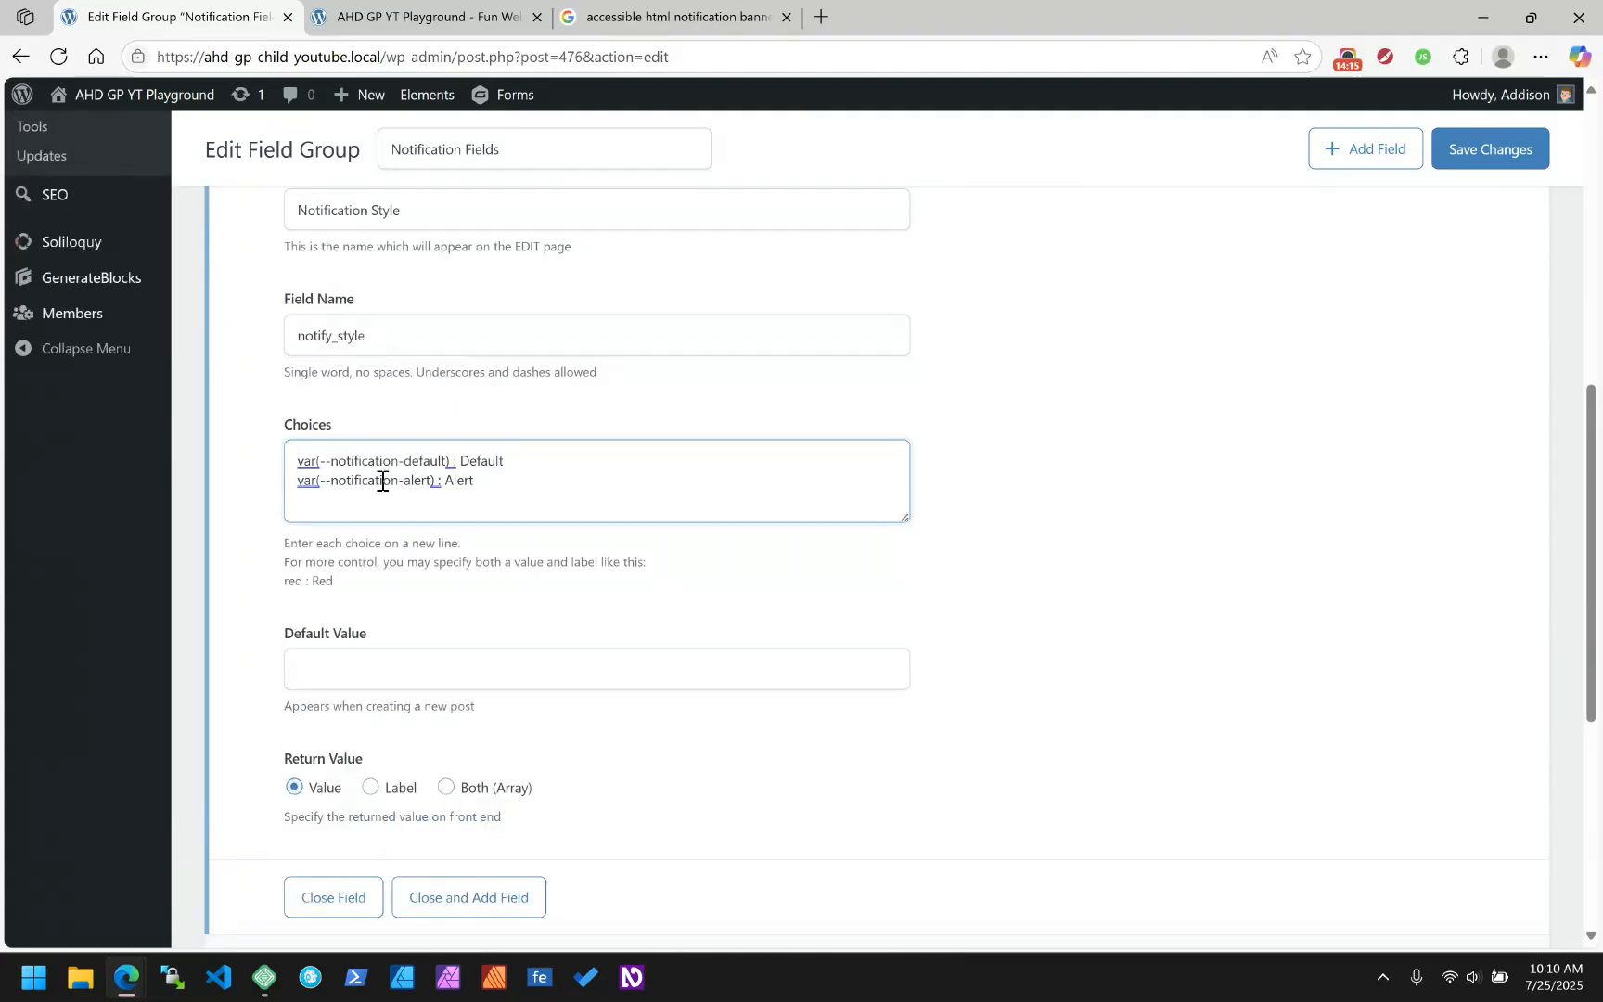
drag(452, 458, 286, 455)
key(ctrl+c)
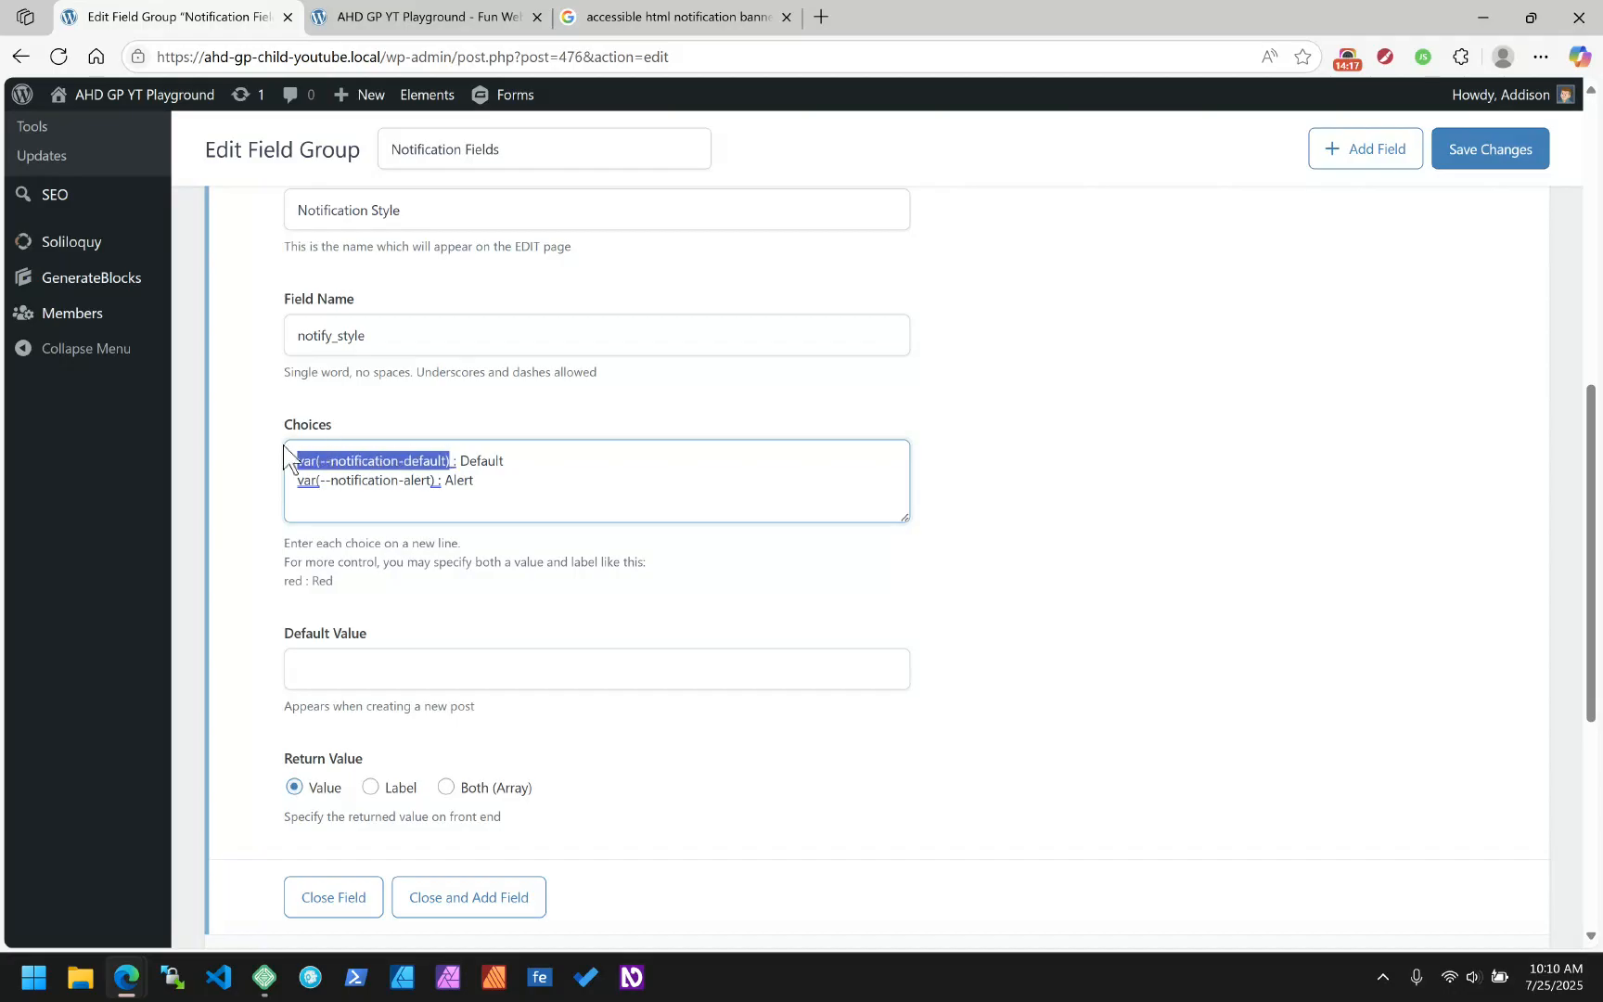
click(335, 670)
key(ctrl+v)
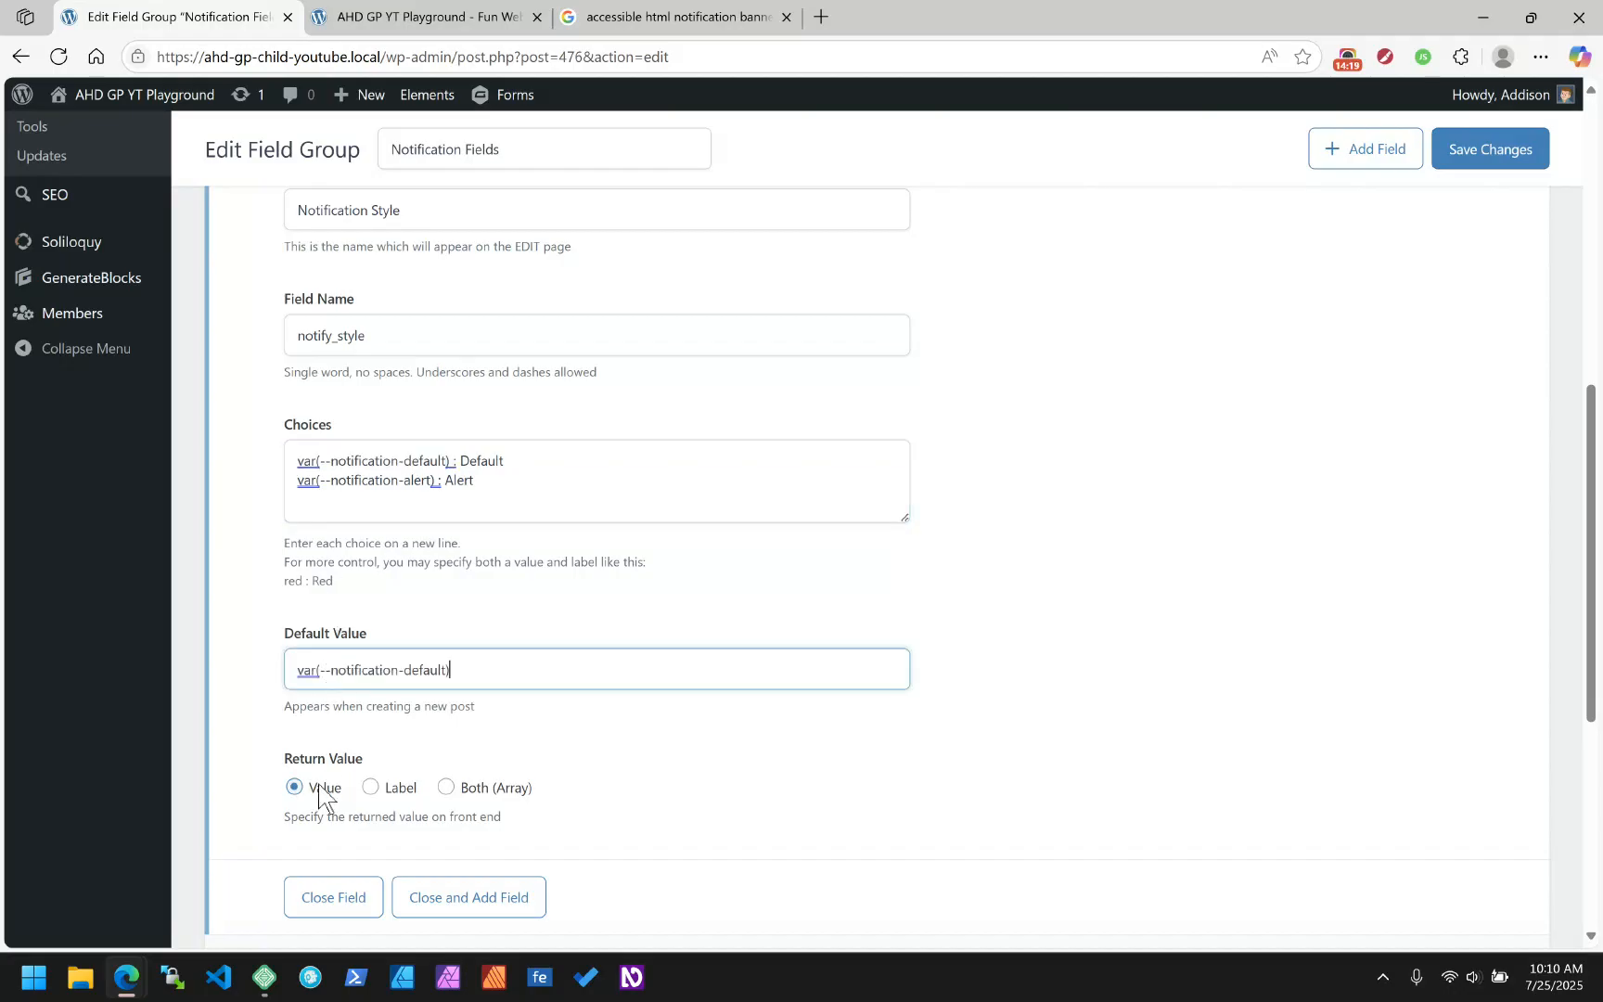
scroll(974, 673, down, 4)
scroll(974, 672, up, 8)
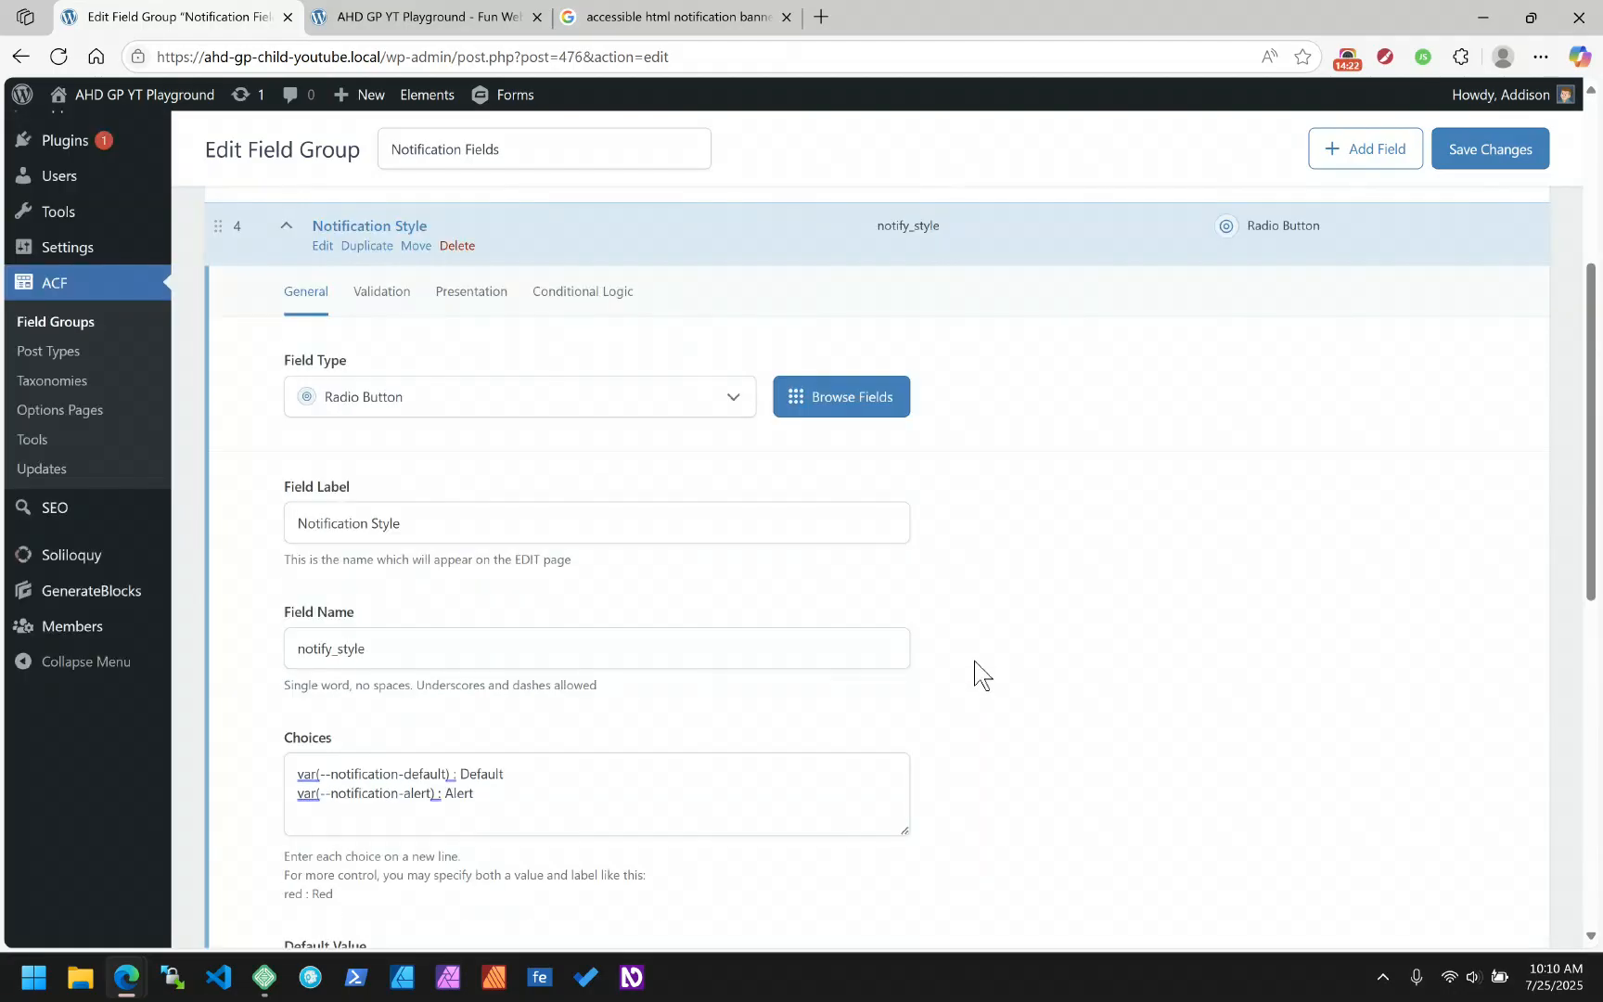
scroll(975, 672, up, 3)
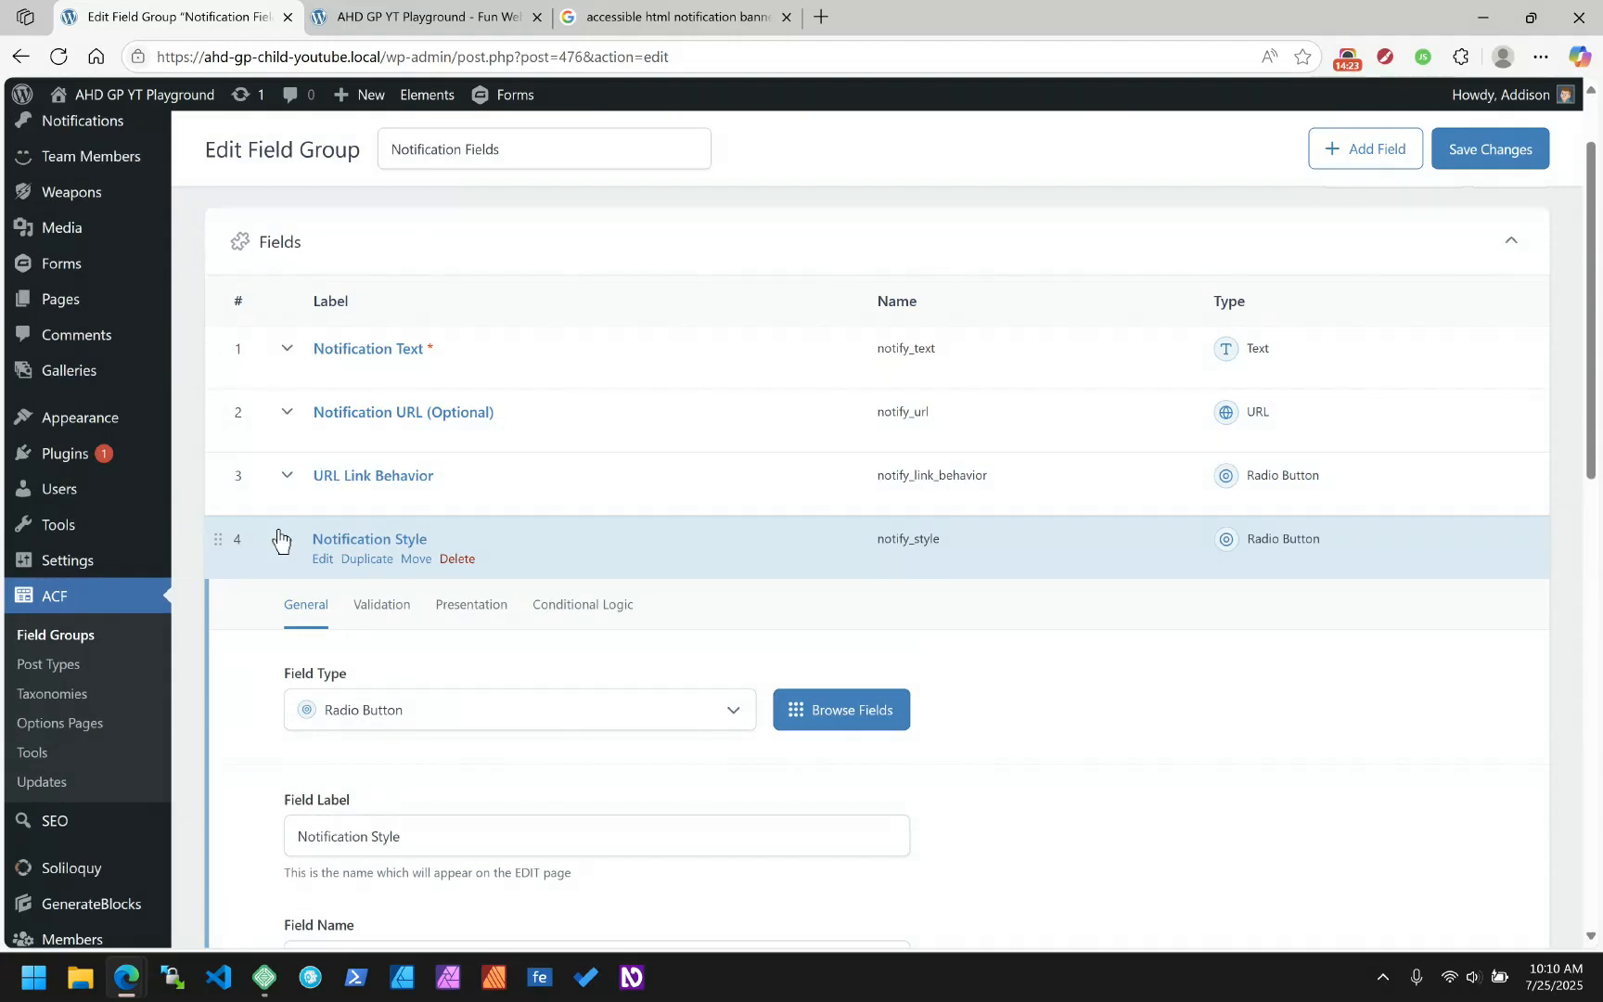
click(279, 538)
Set the URL Link Behavior field's wrapper width to 50% and its layout to Horizontal, then collapse the field
click(286, 475)
click(464, 551)
scroll(655, 533, down, 6)
click(388, 383)
text(50)
scroll(418, 398, up, 5)
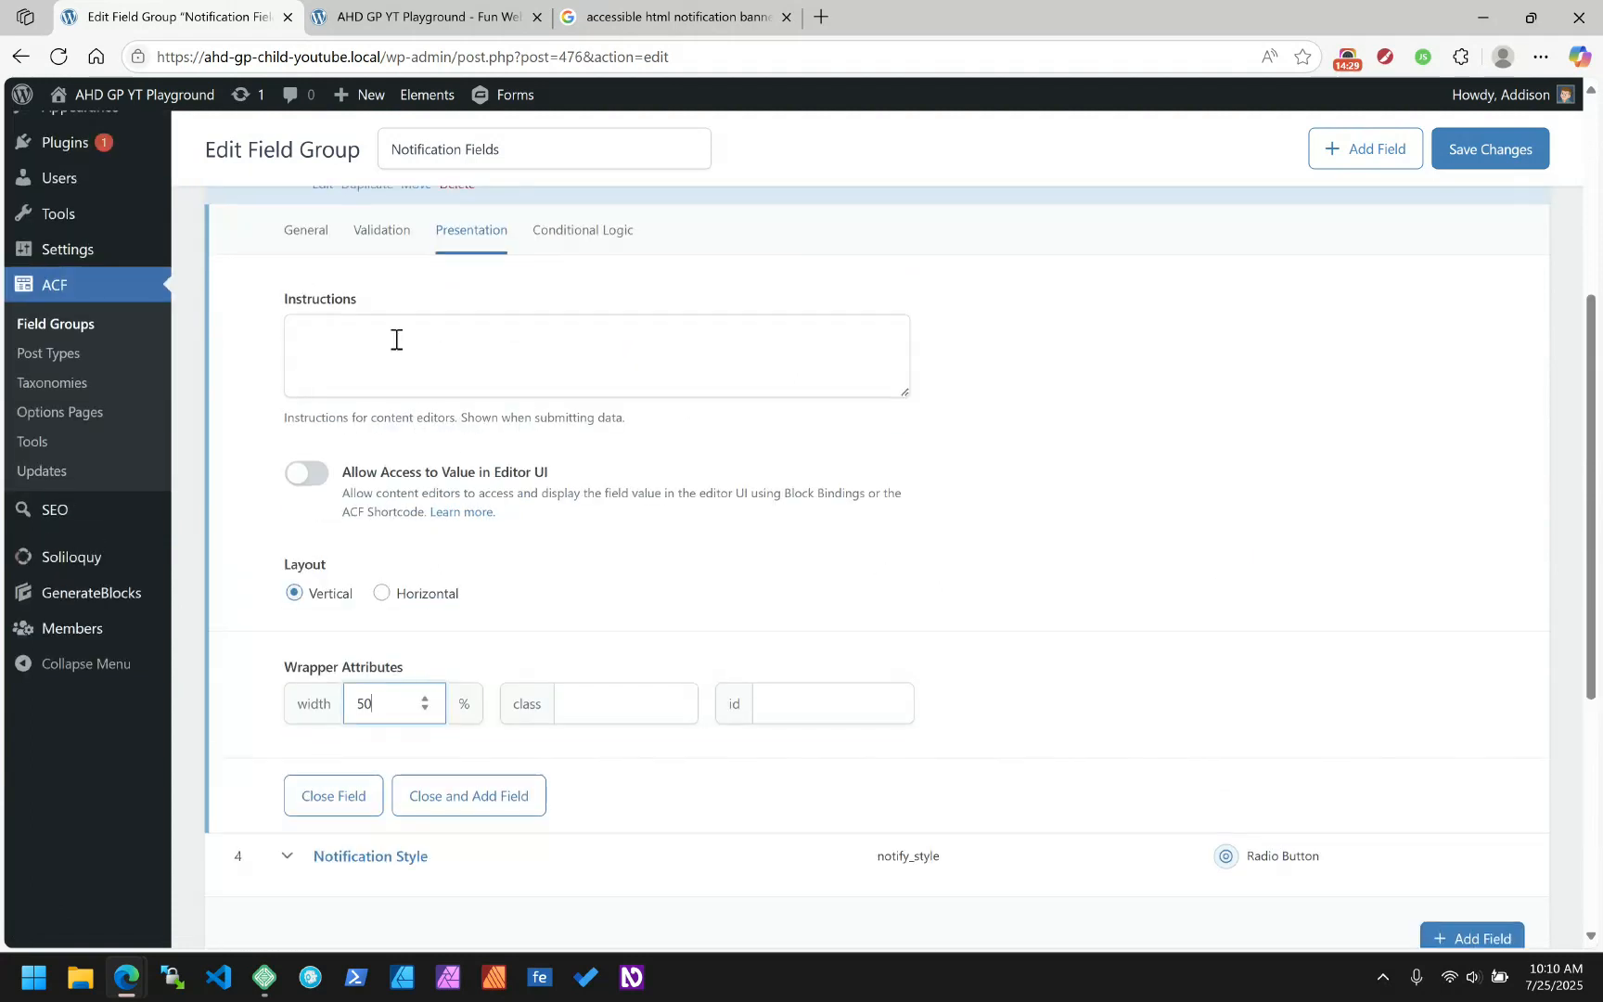
click(448, 697)
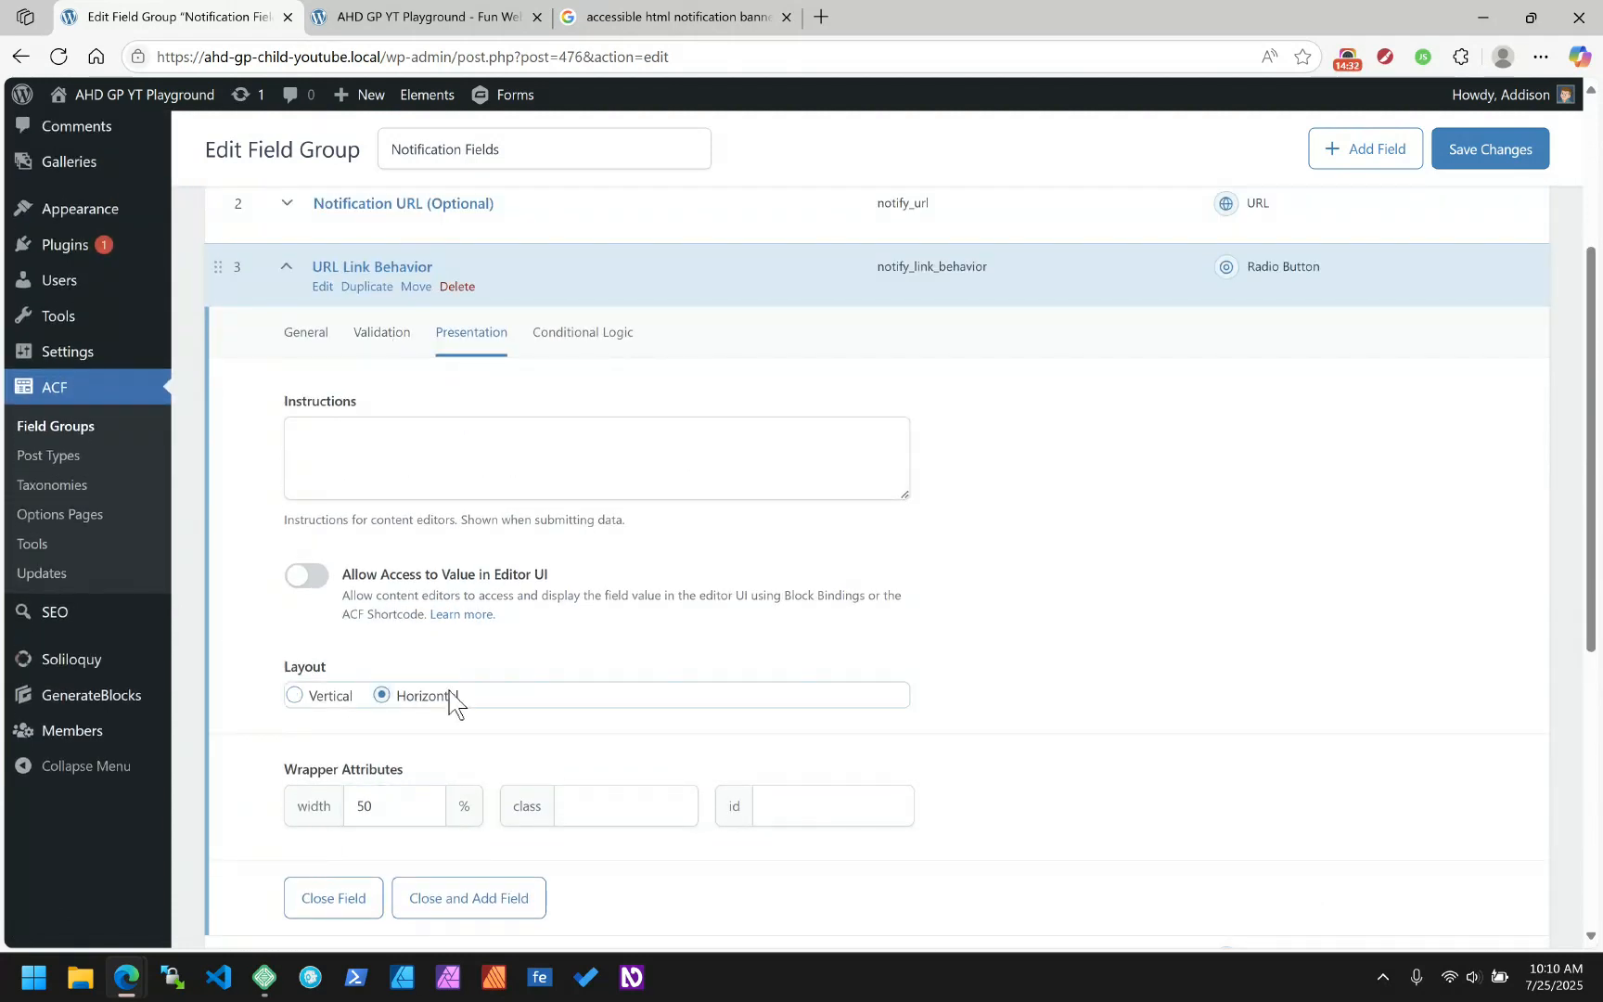
click(279, 268)
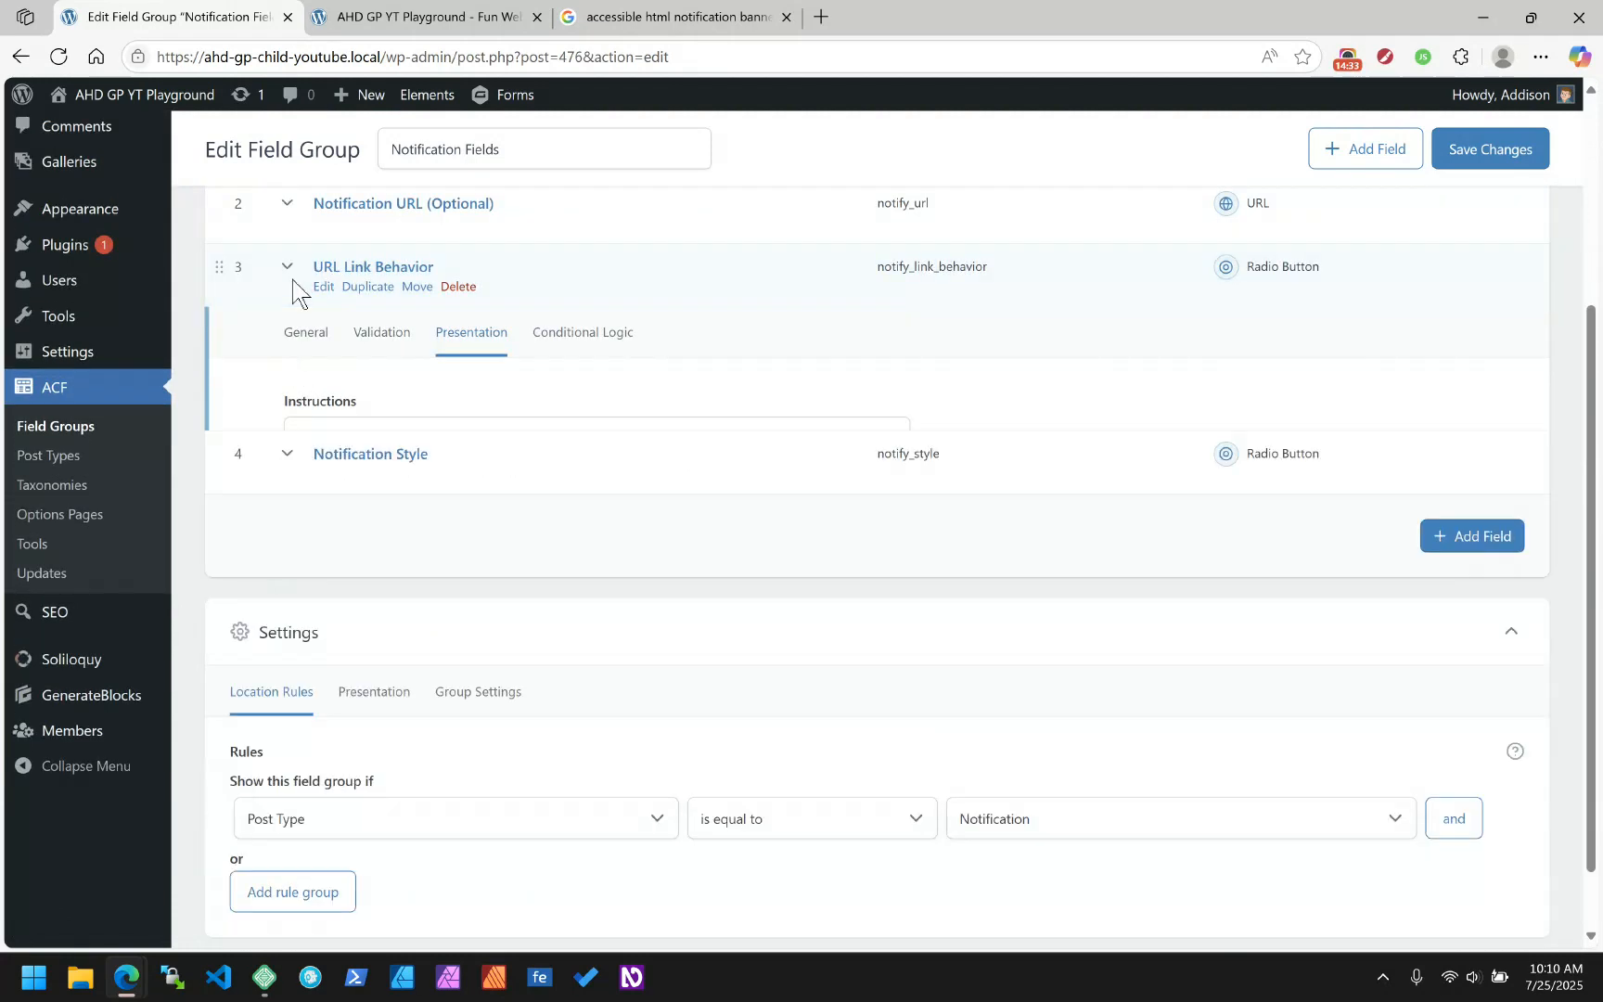
Give the Notification Style field a Horizontal layout and 50% wrapper width, and save the field group
click(287, 376)
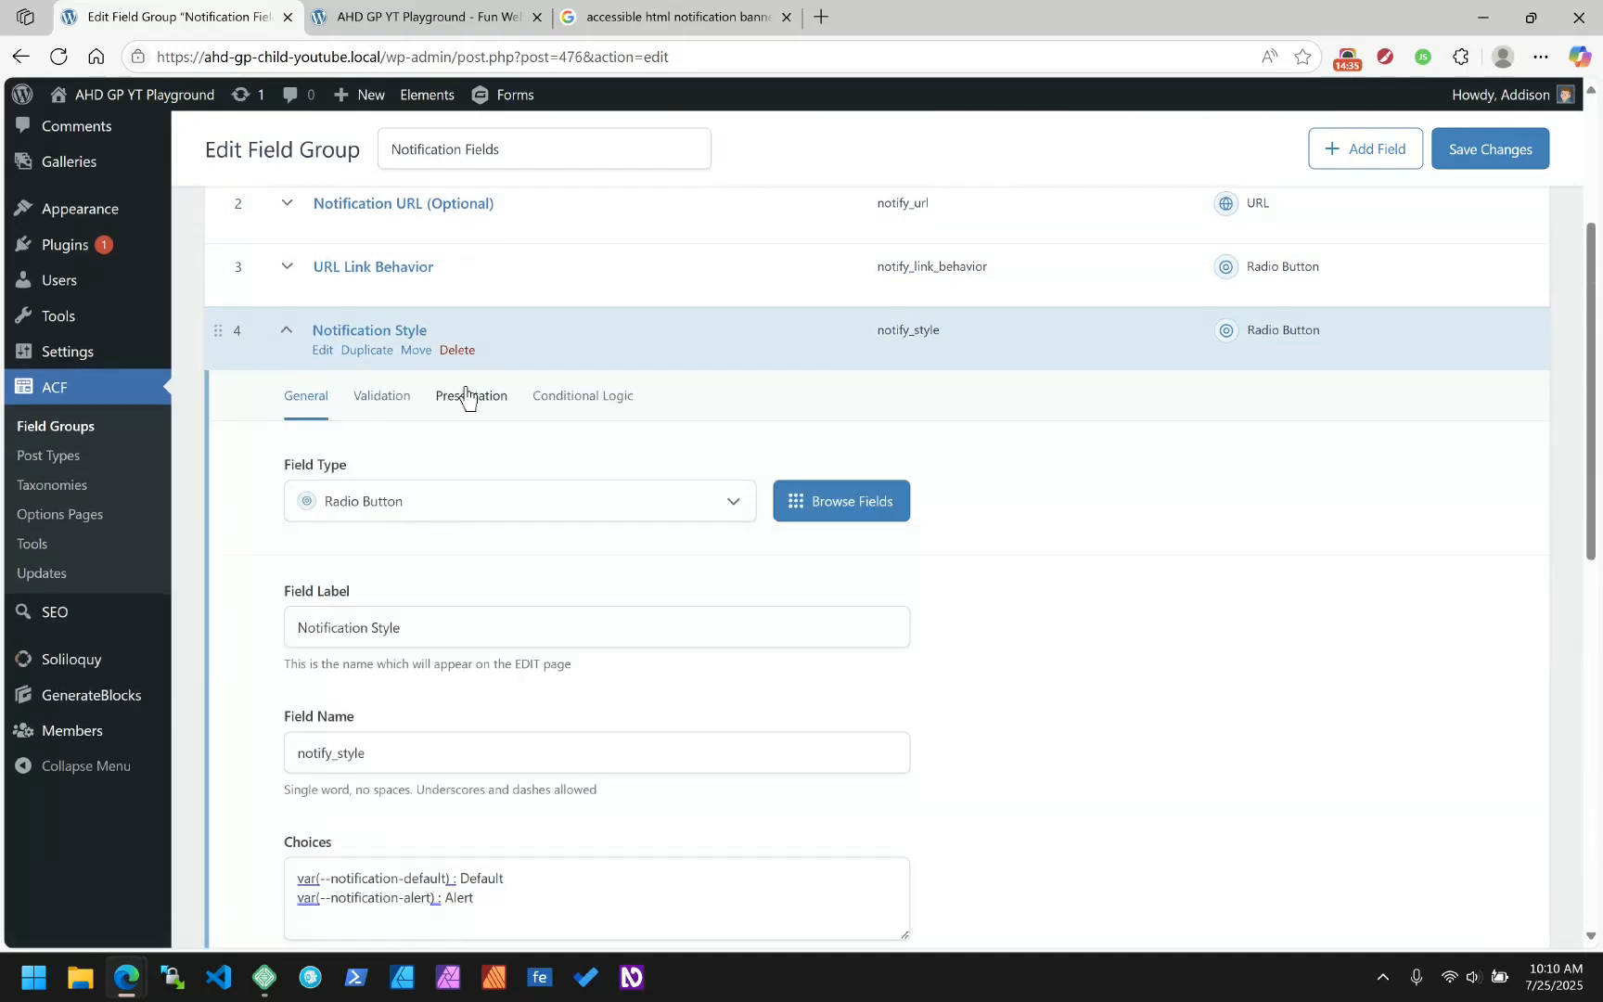
click(468, 399)
scroll(519, 445, down, 3)
click(434, 453)
click(390, 560)
text(50)
click(1169, 492)
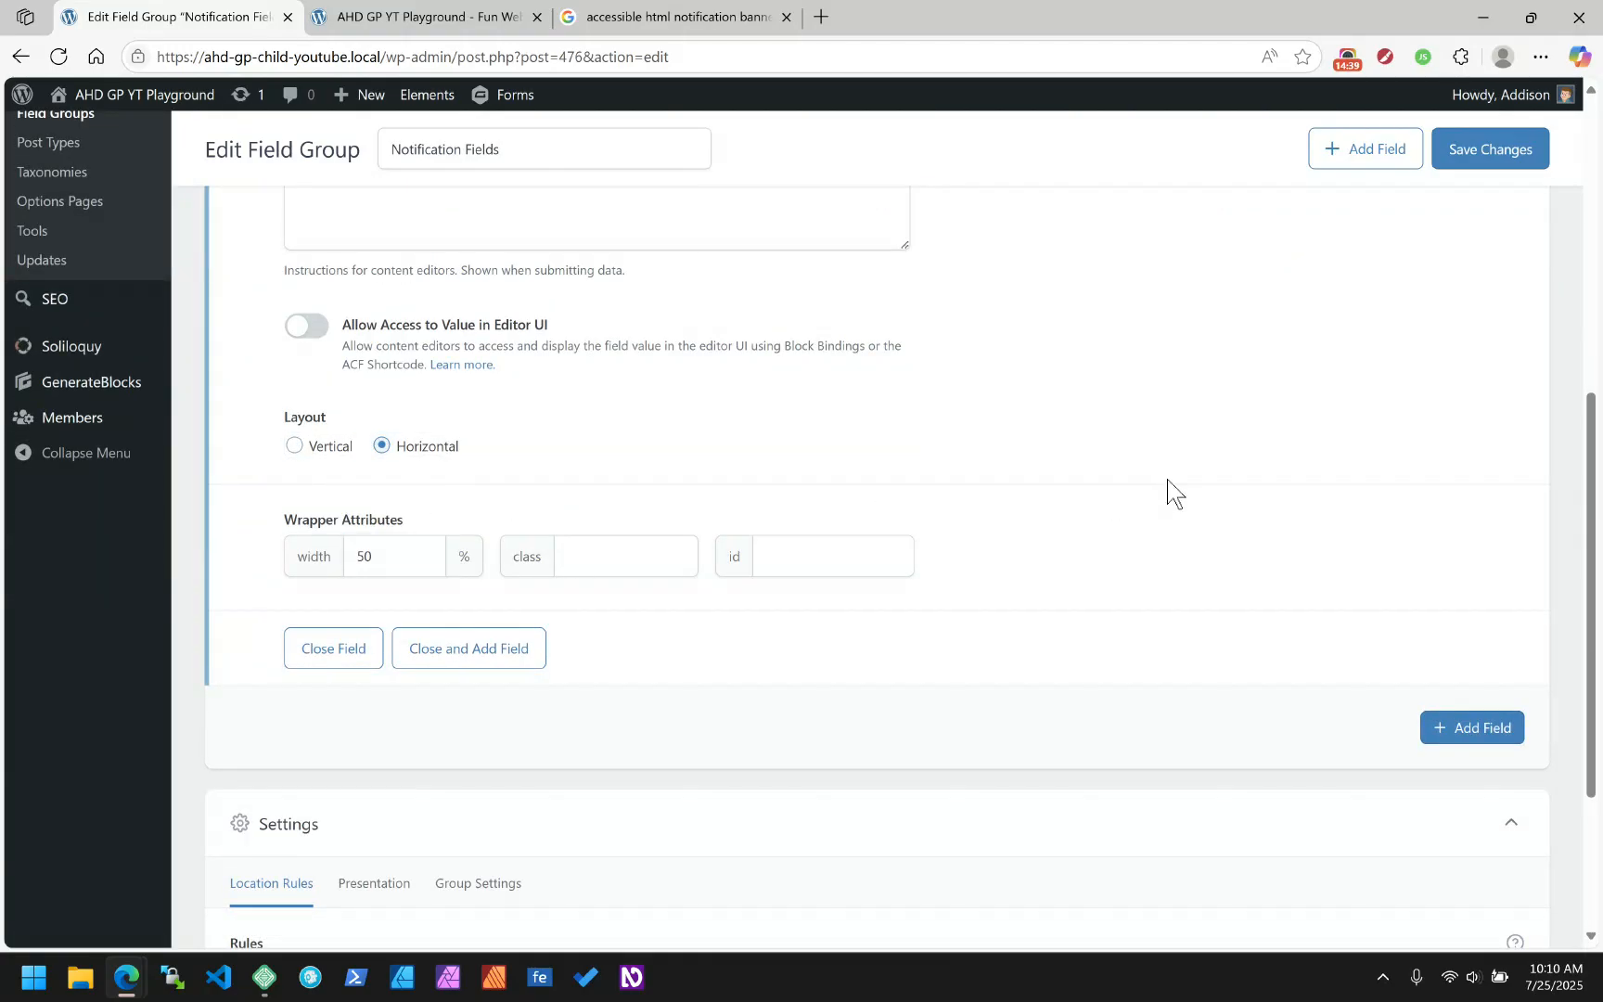
scroll(1418, 390, up, 3)
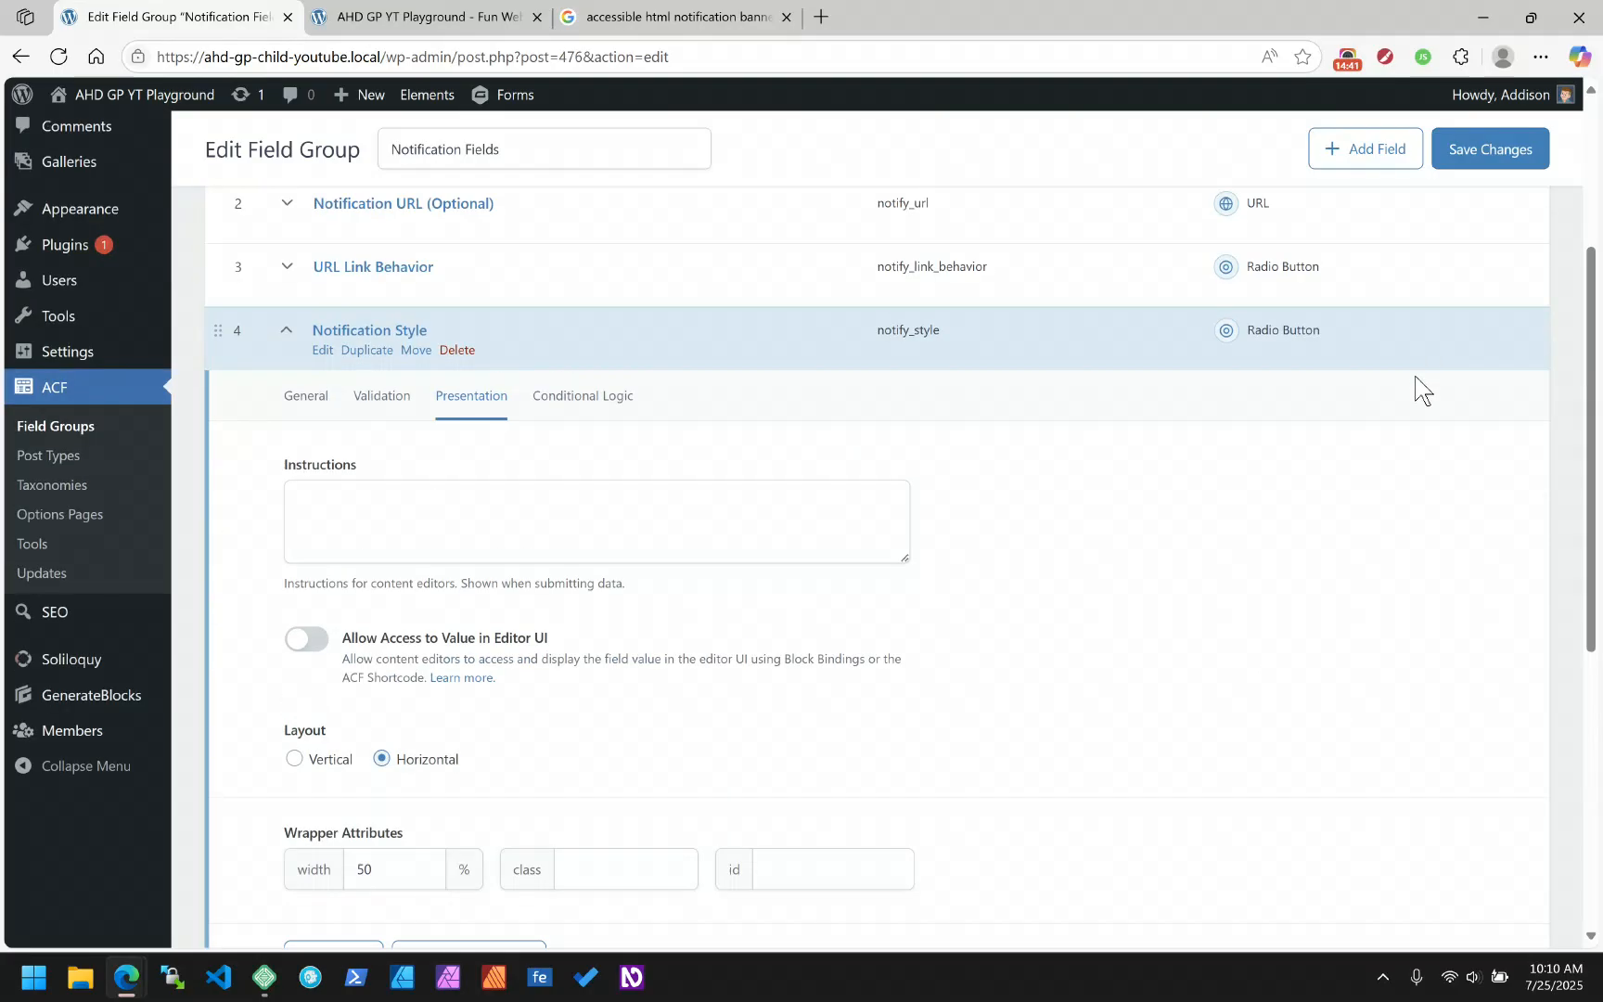
click(1490, 147)
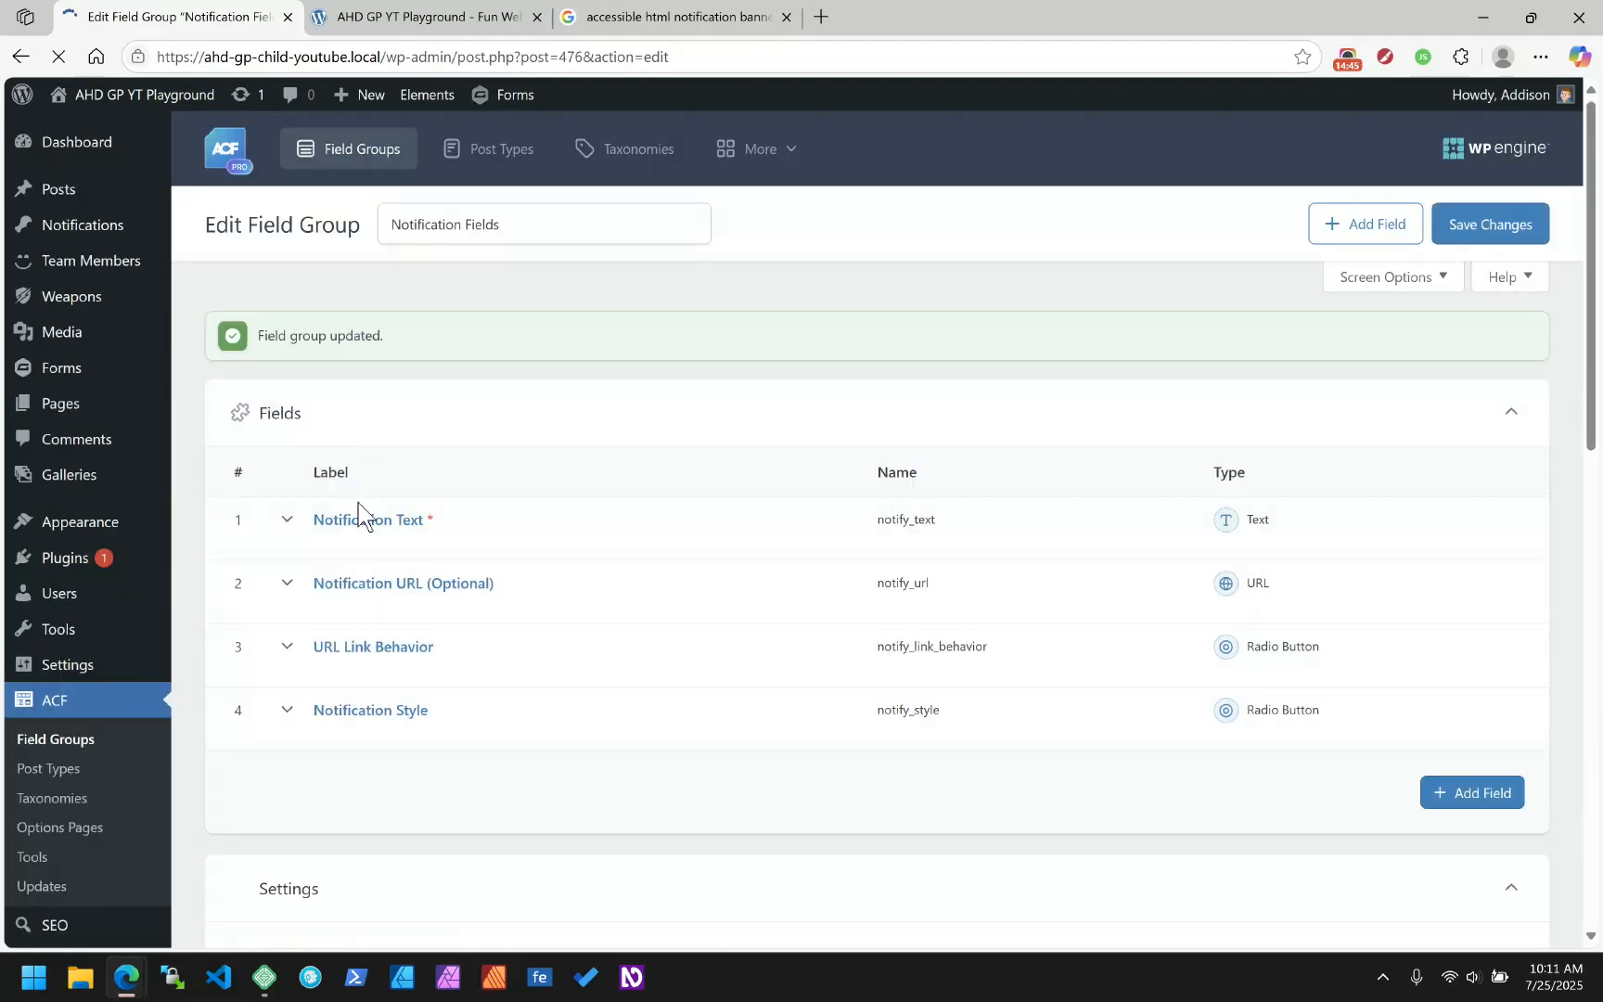
Start a new post in the Notifications post type
mouse_move(350, 719)
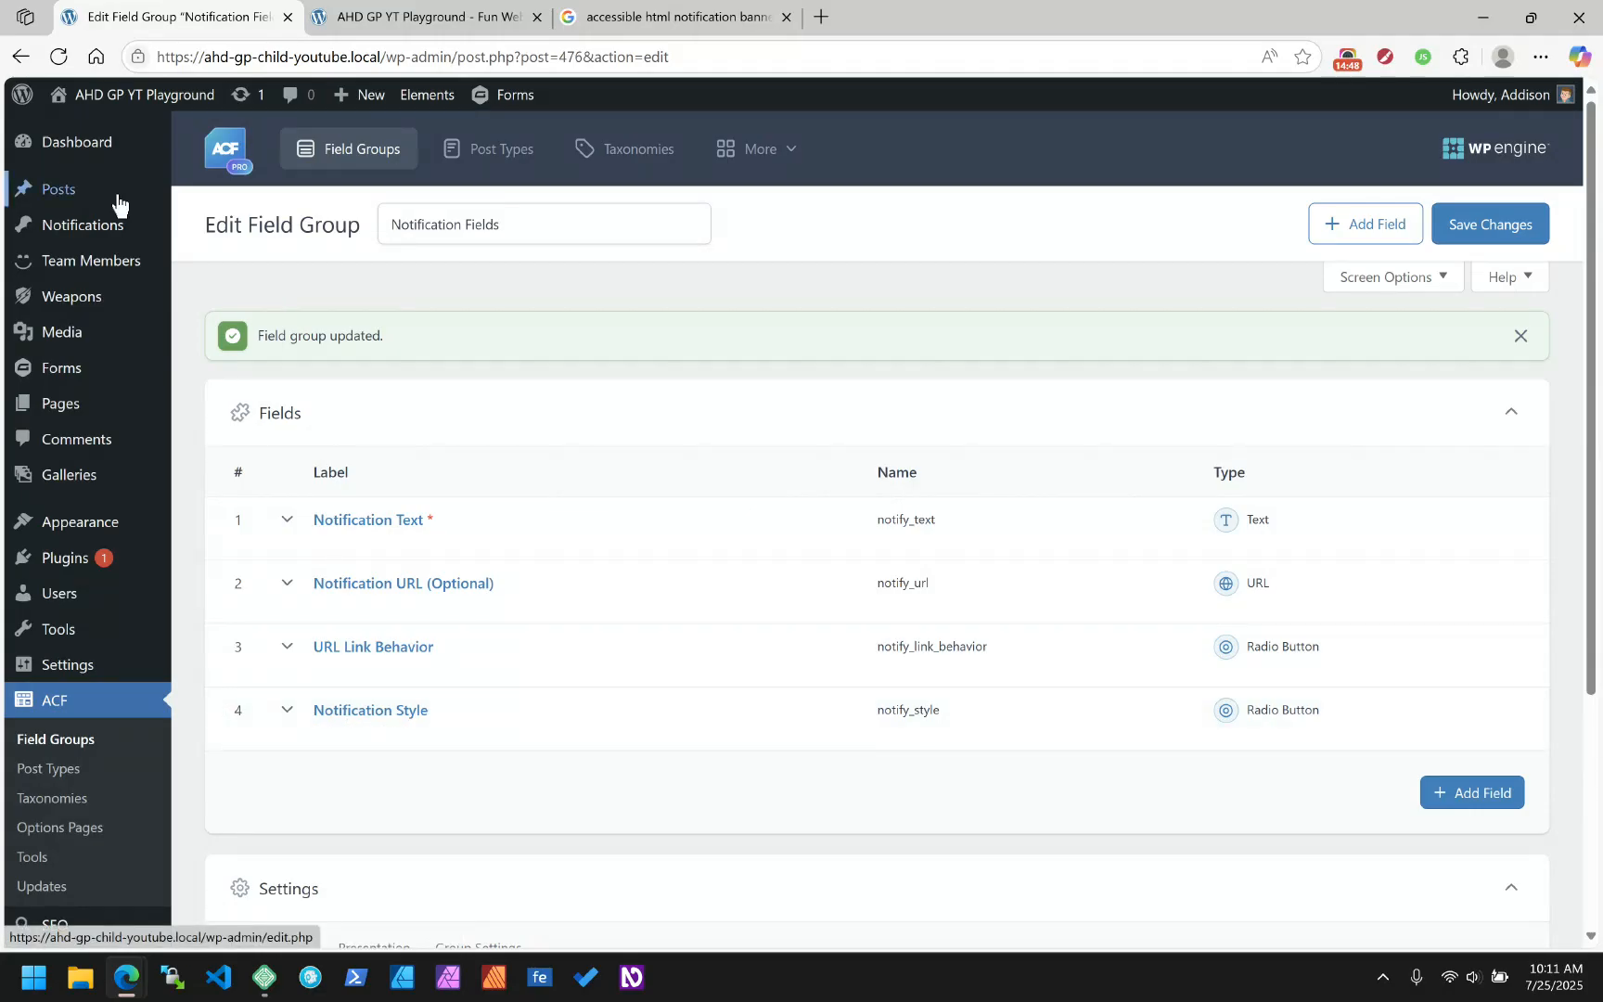
click(37, 239)
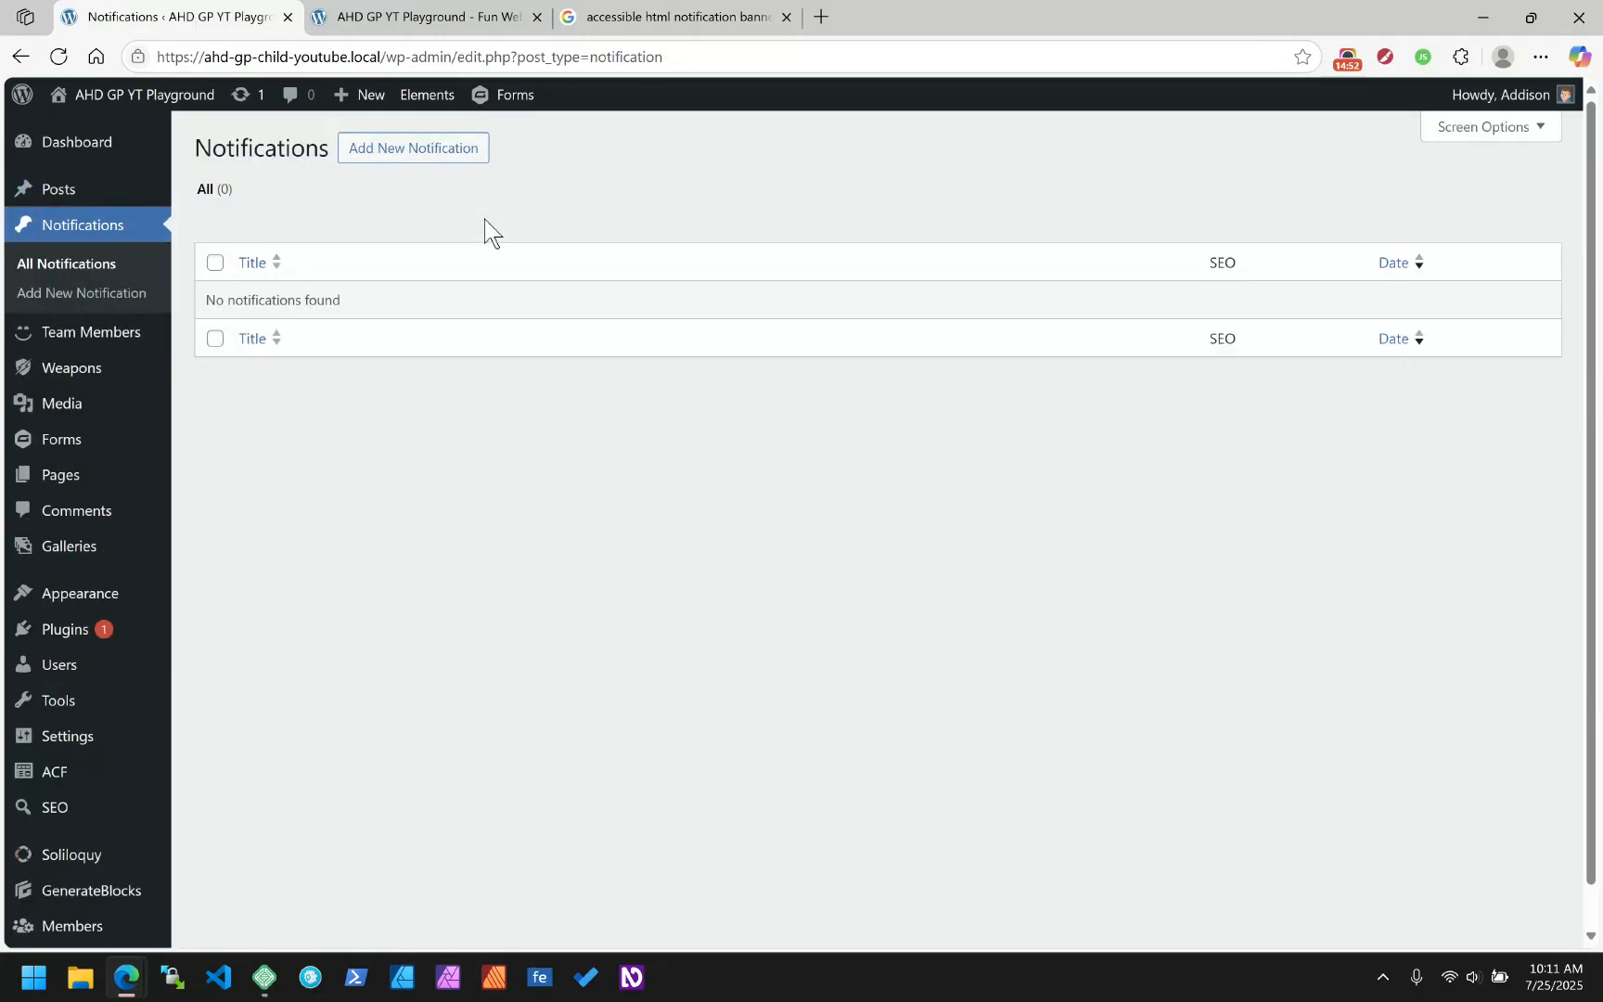
click(401, 151)
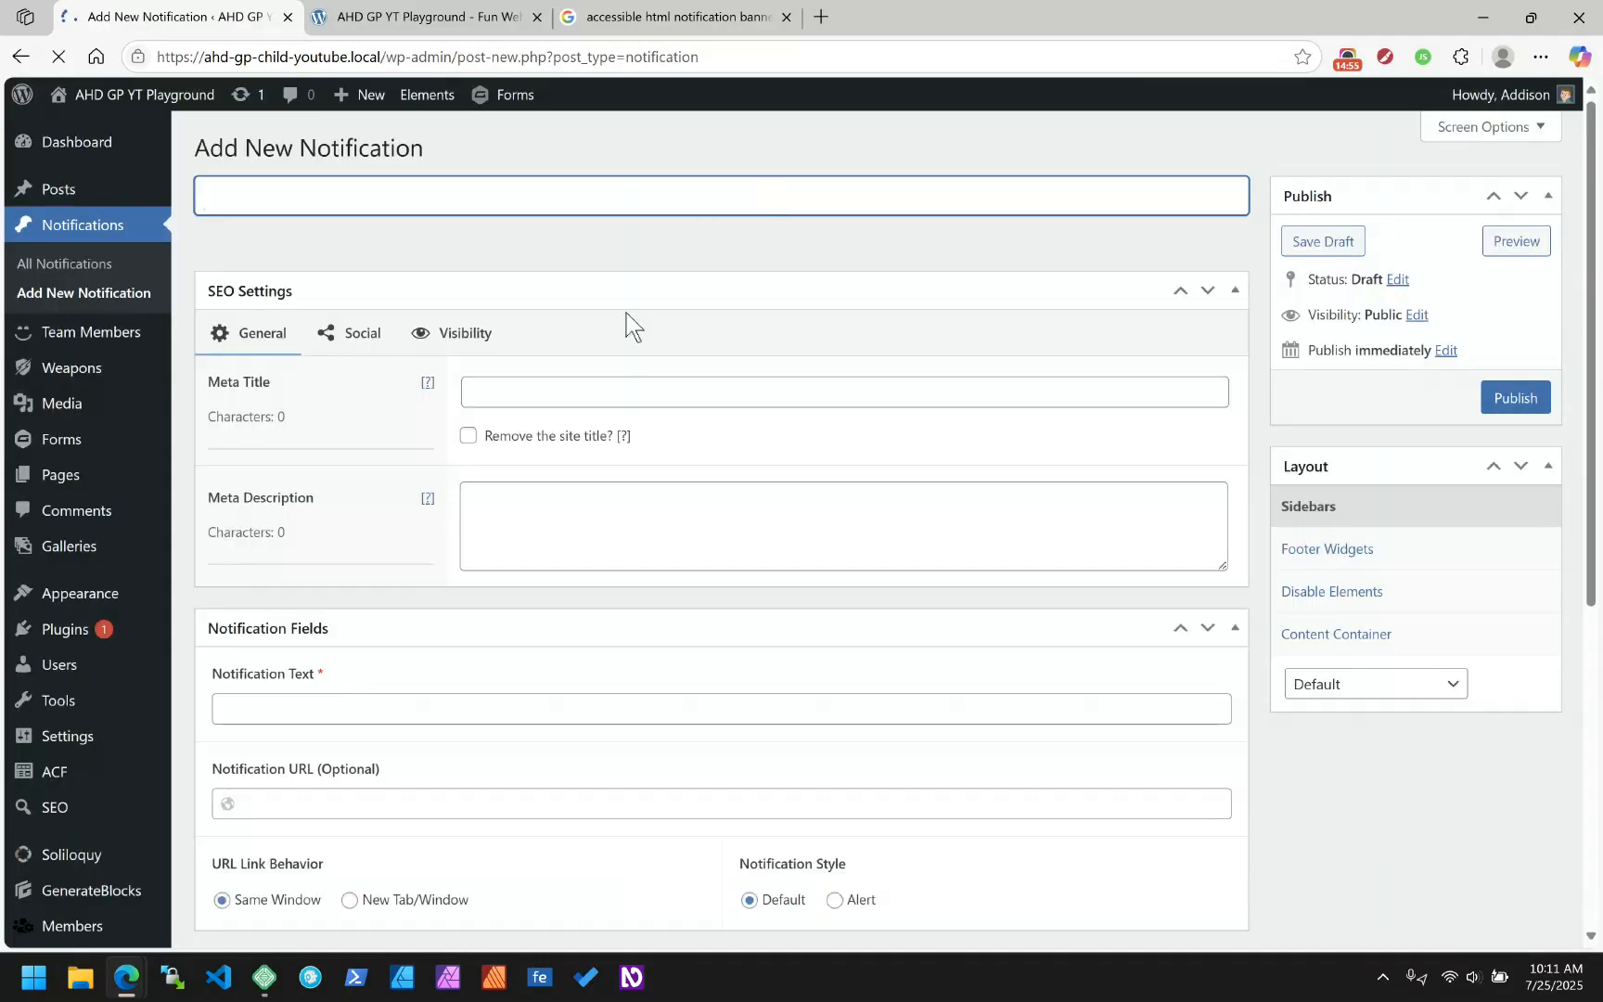
Move the Notification Fields box above SEO Settings and collapse the SEO Settings, Layout and Content Permissions boxes
drag(429, 637, 426, 347)
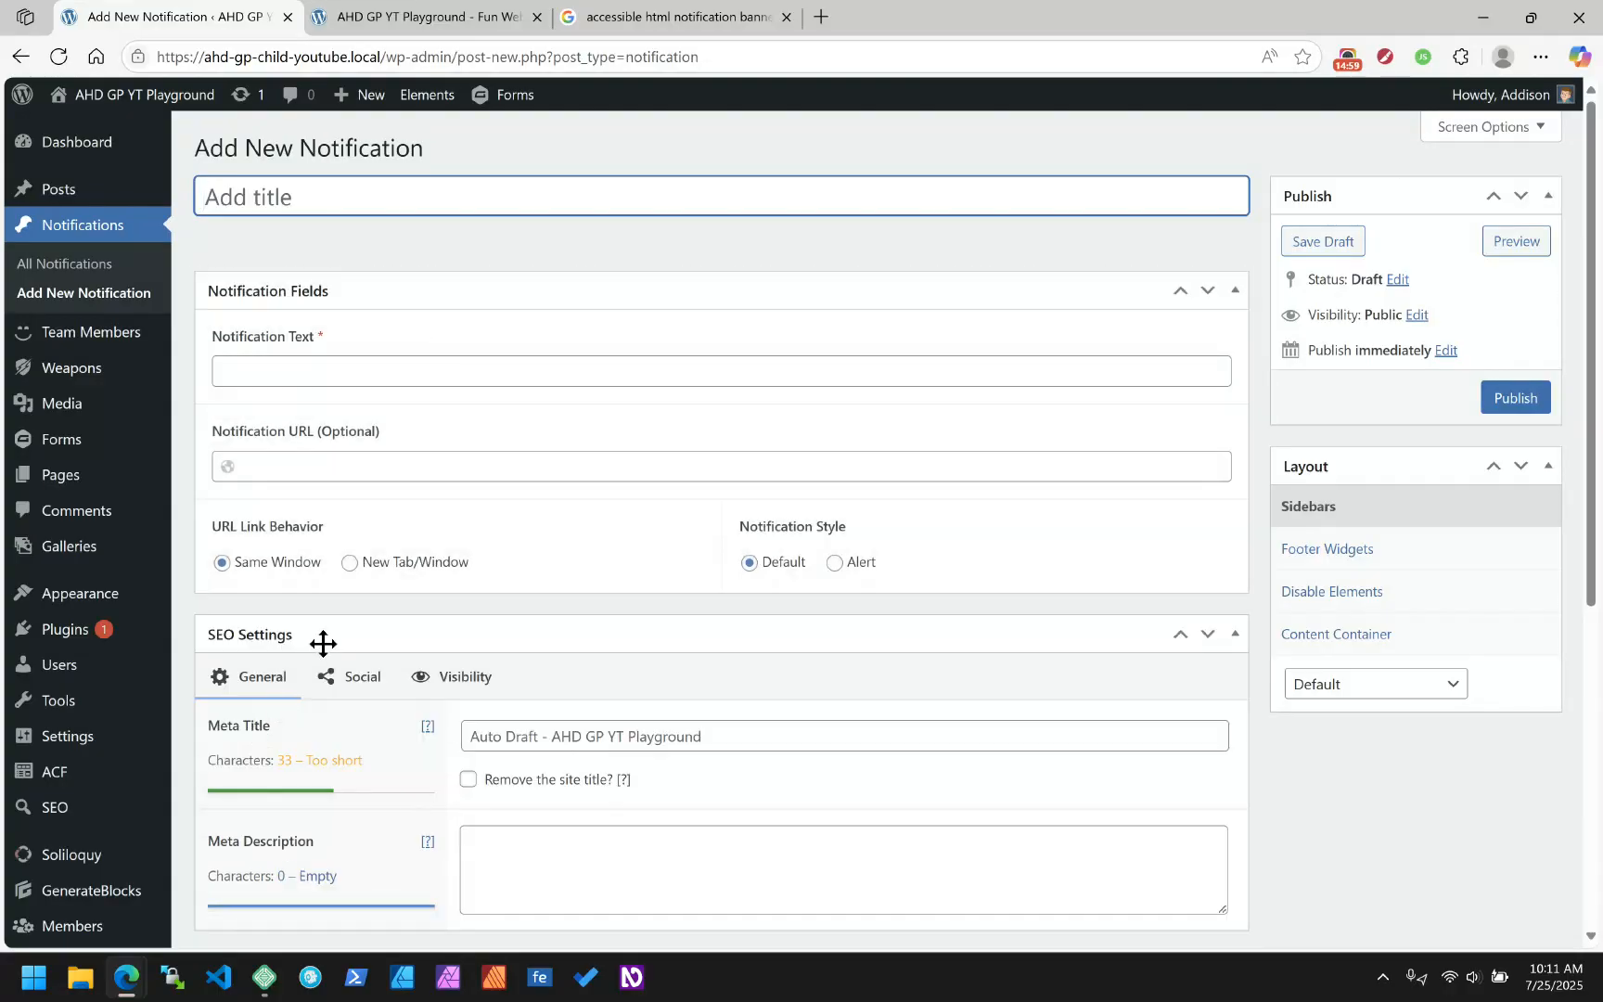
click(323, 644)
click(1374, 468)
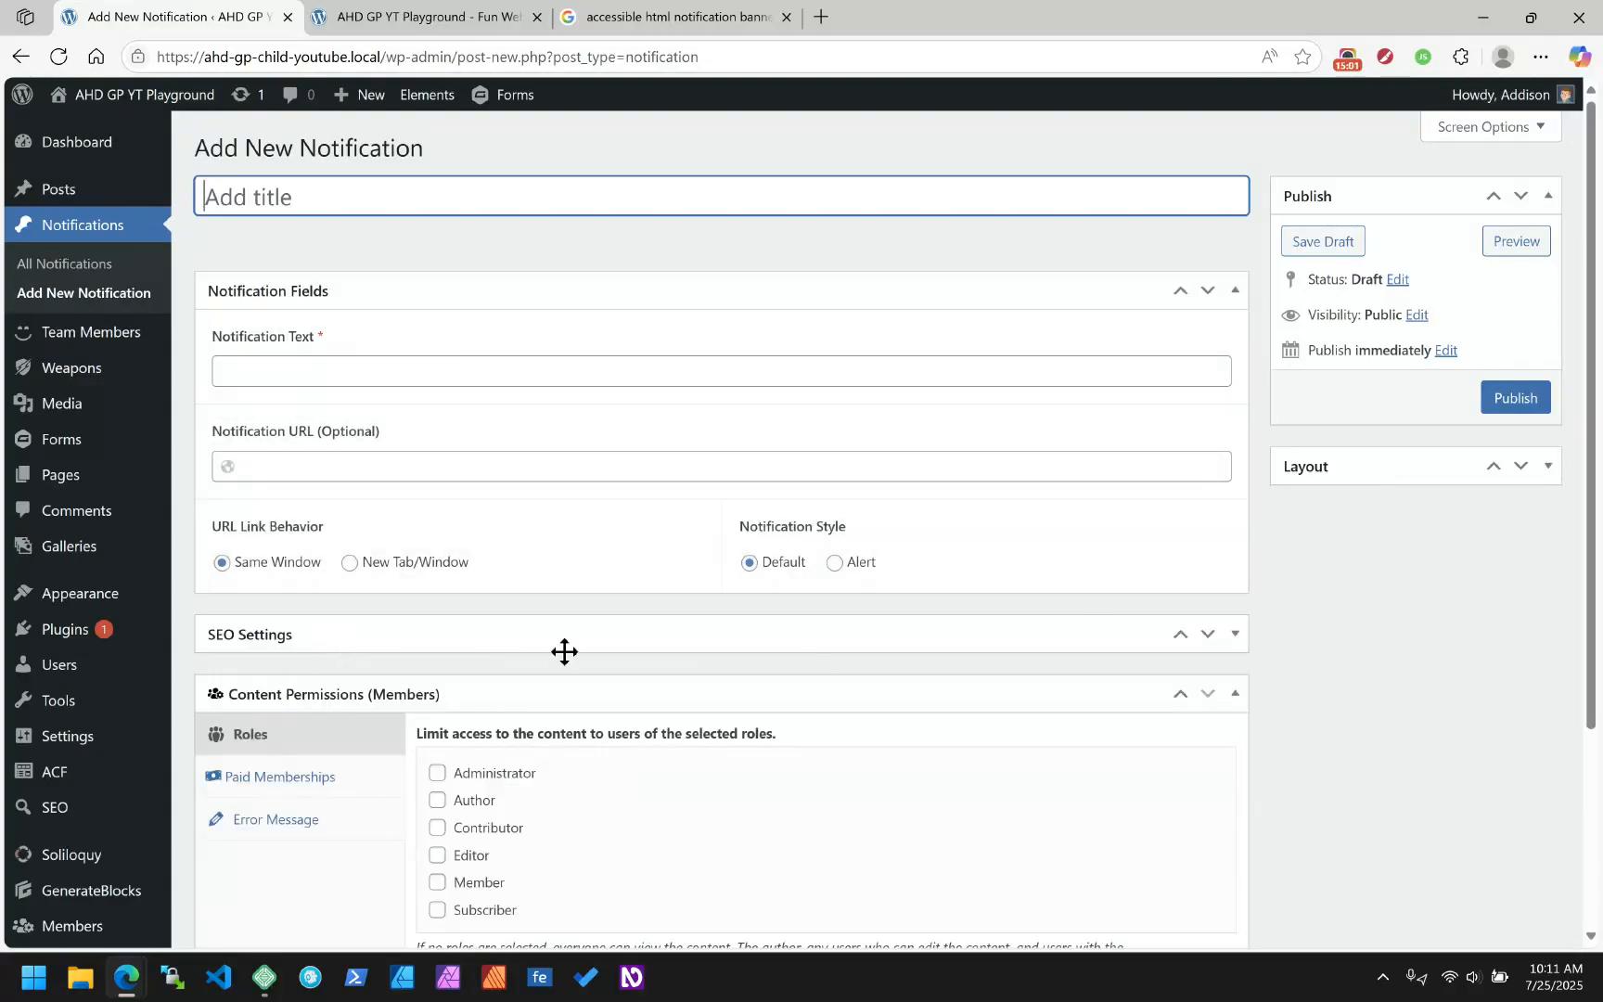
click(468, 689)
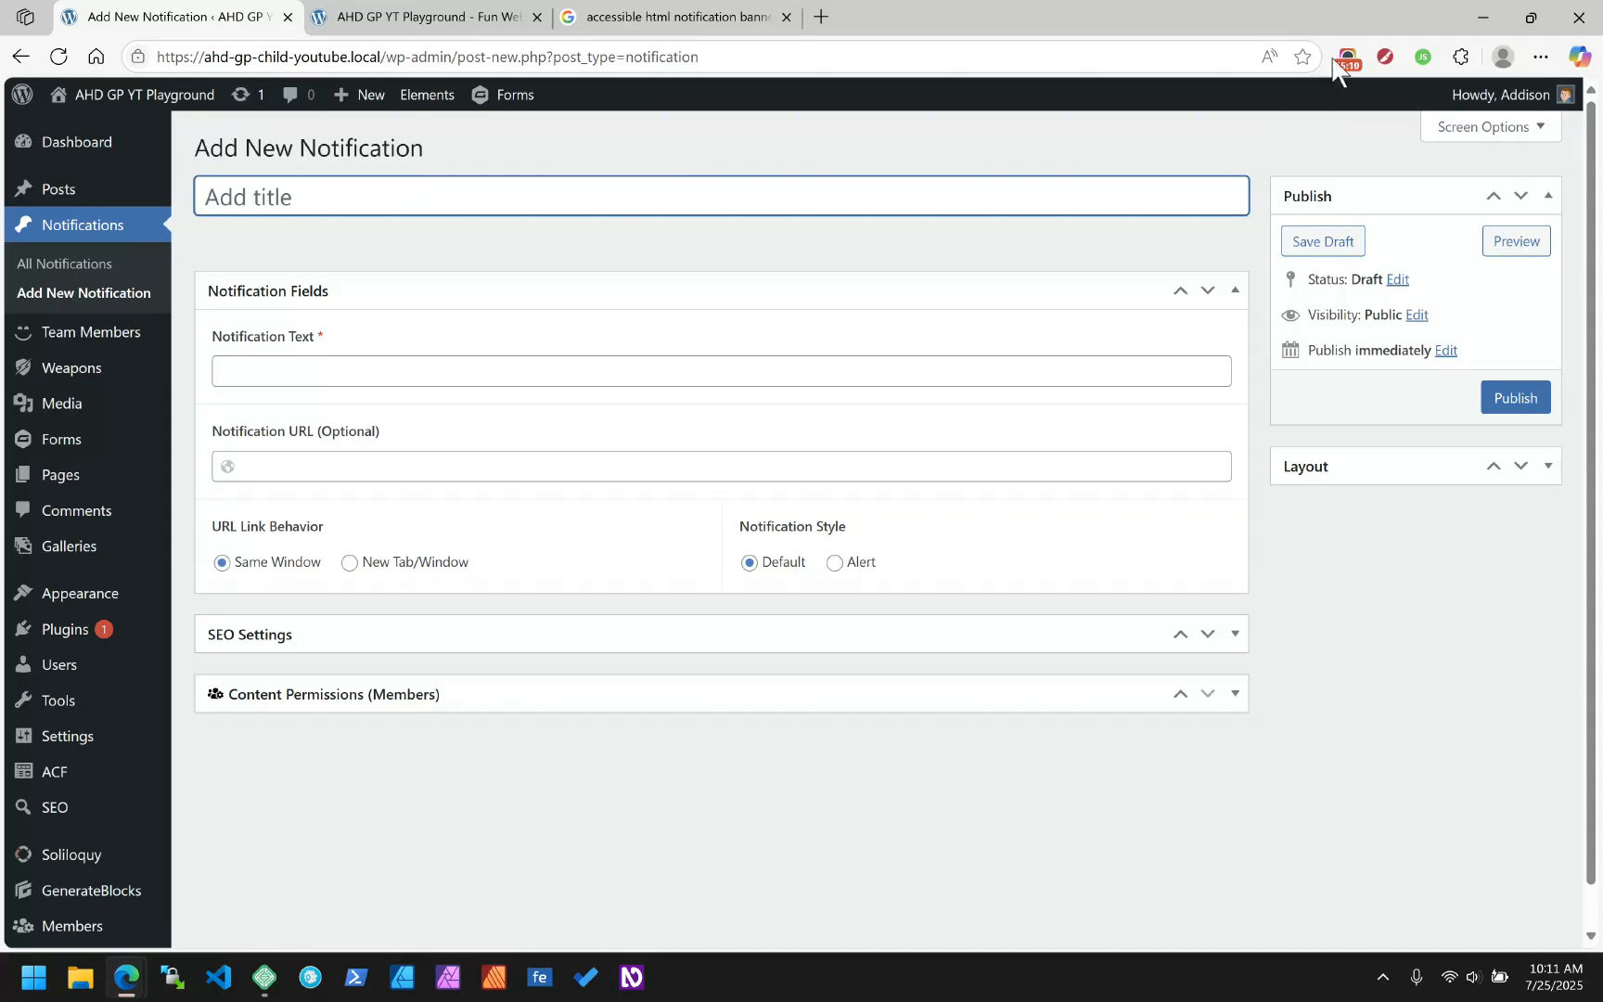
click(1344, 57)
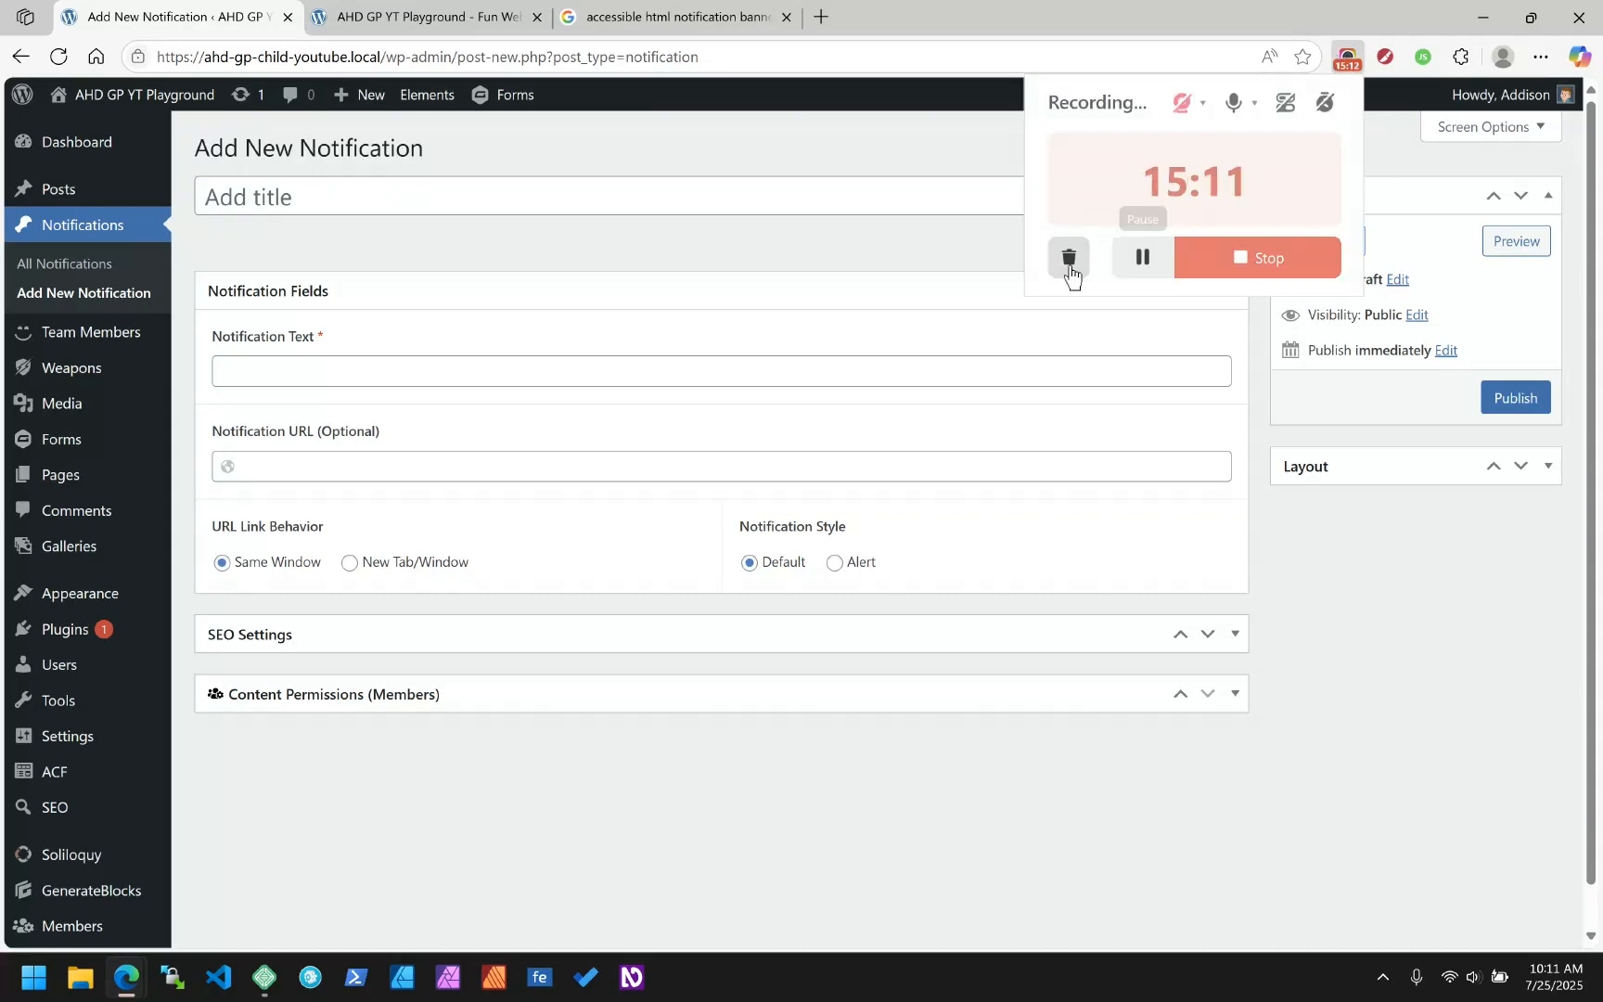
click(927, 246)
Title the notification "This is a test" and enter the Notification Text "This is a test of the non-emergency web dev system. Carry on as usual."
click(333, 197)
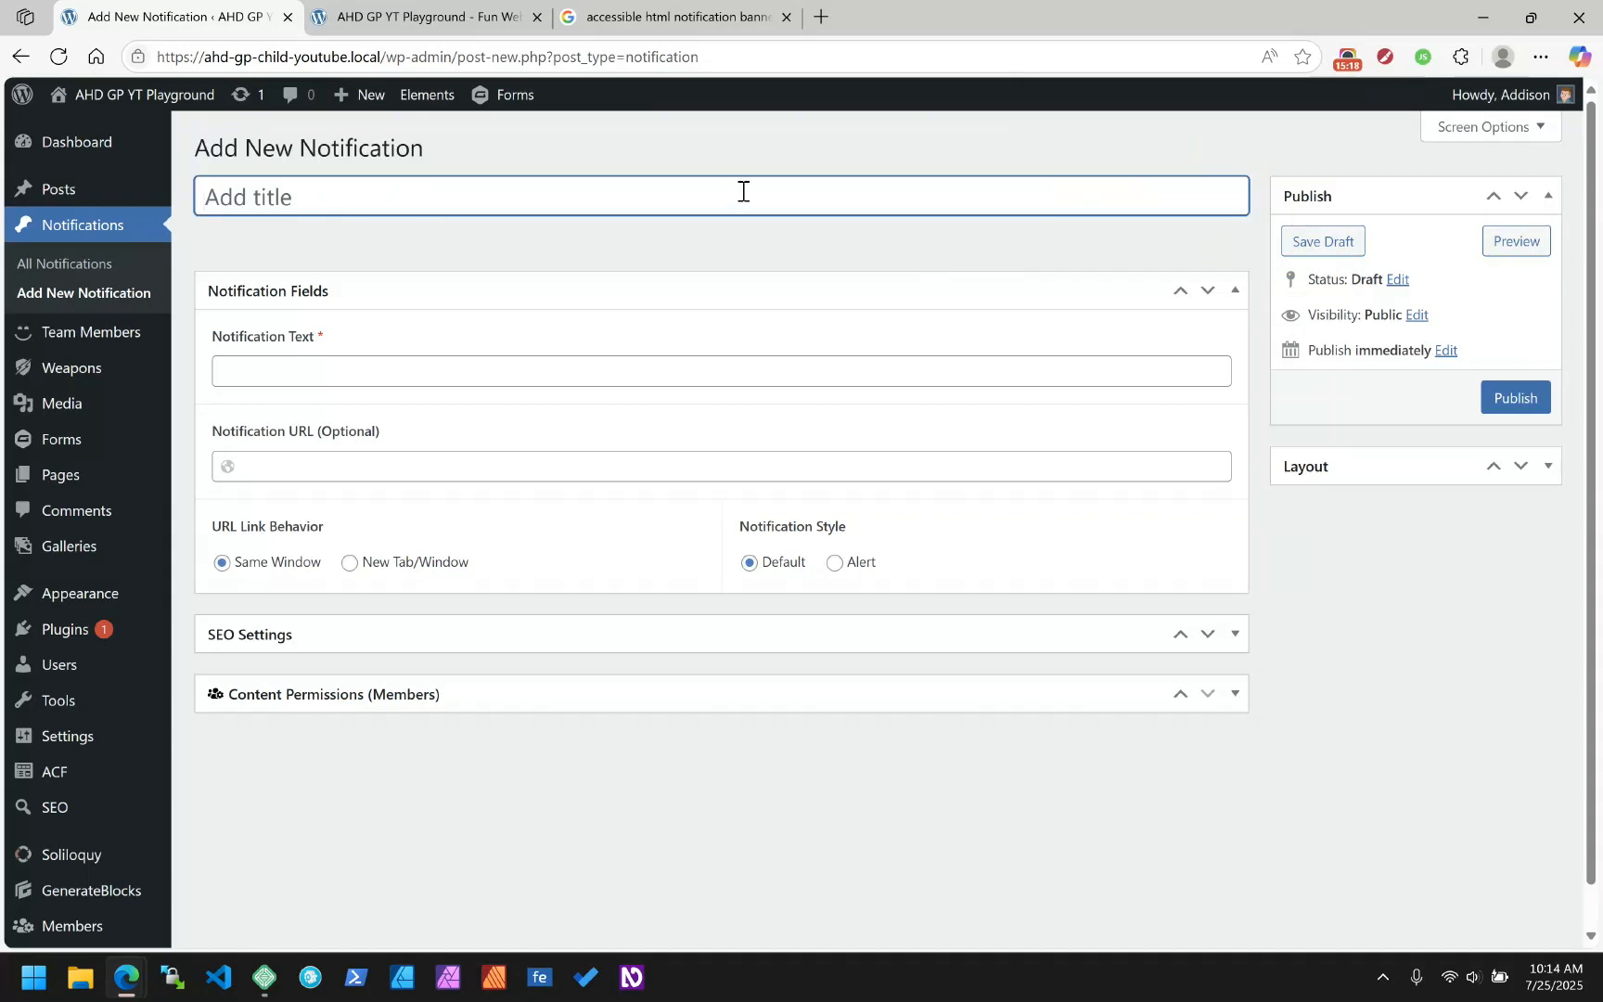
text(This is a test)
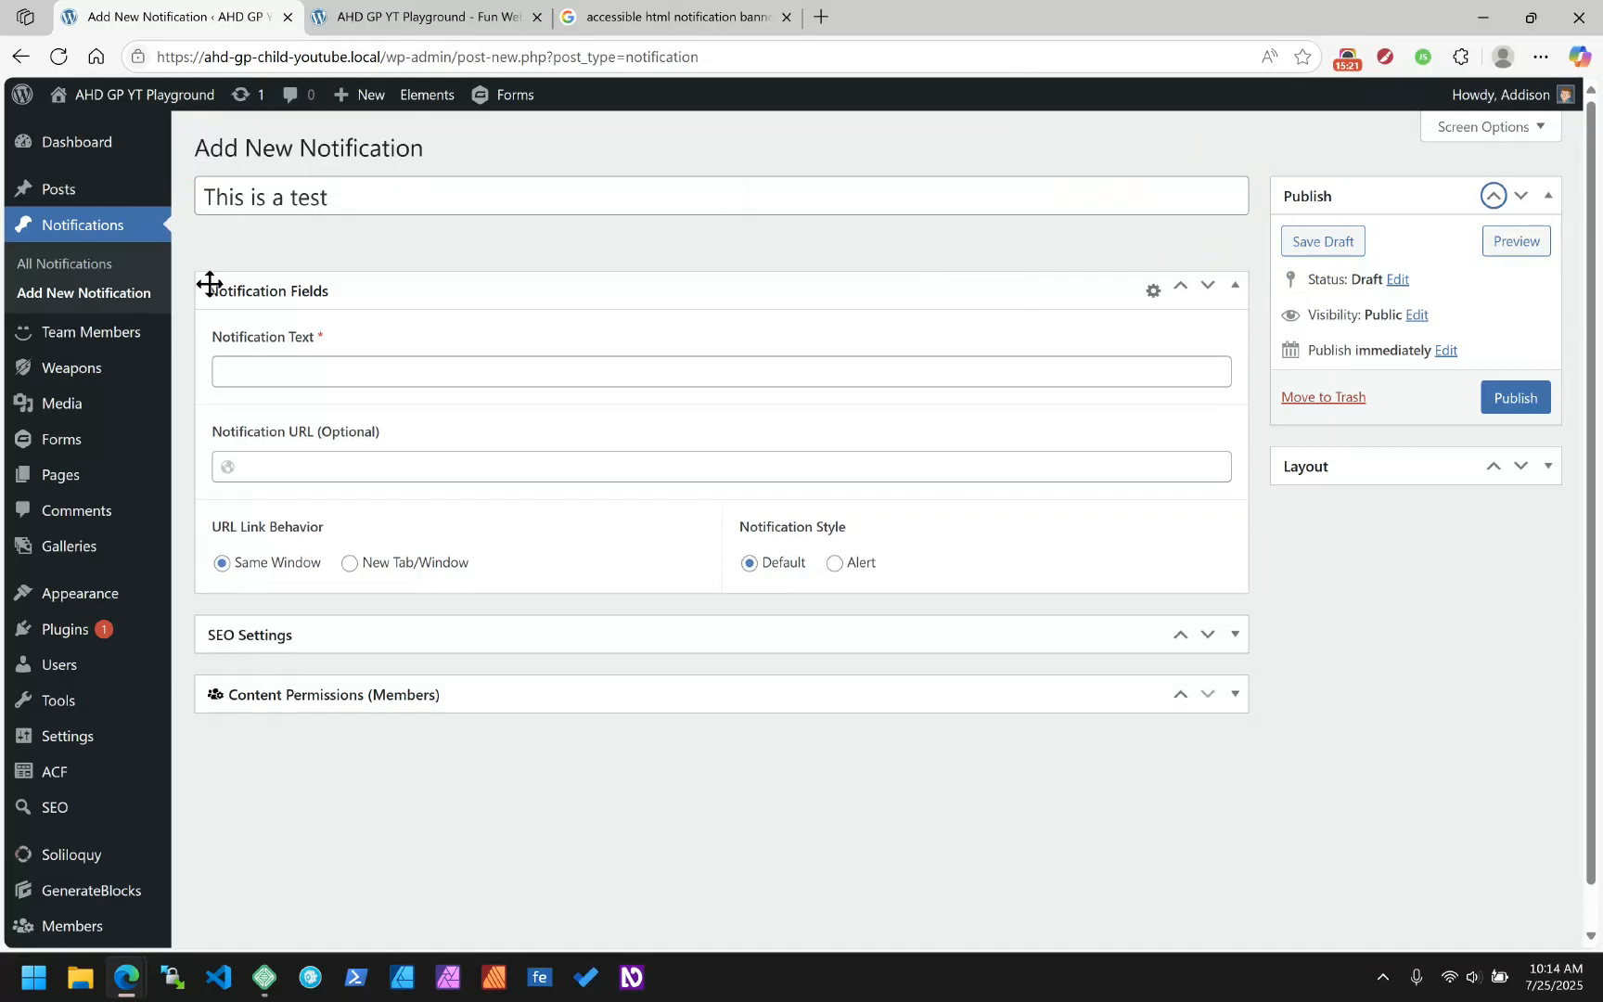
click(276, 367)
text(This i)
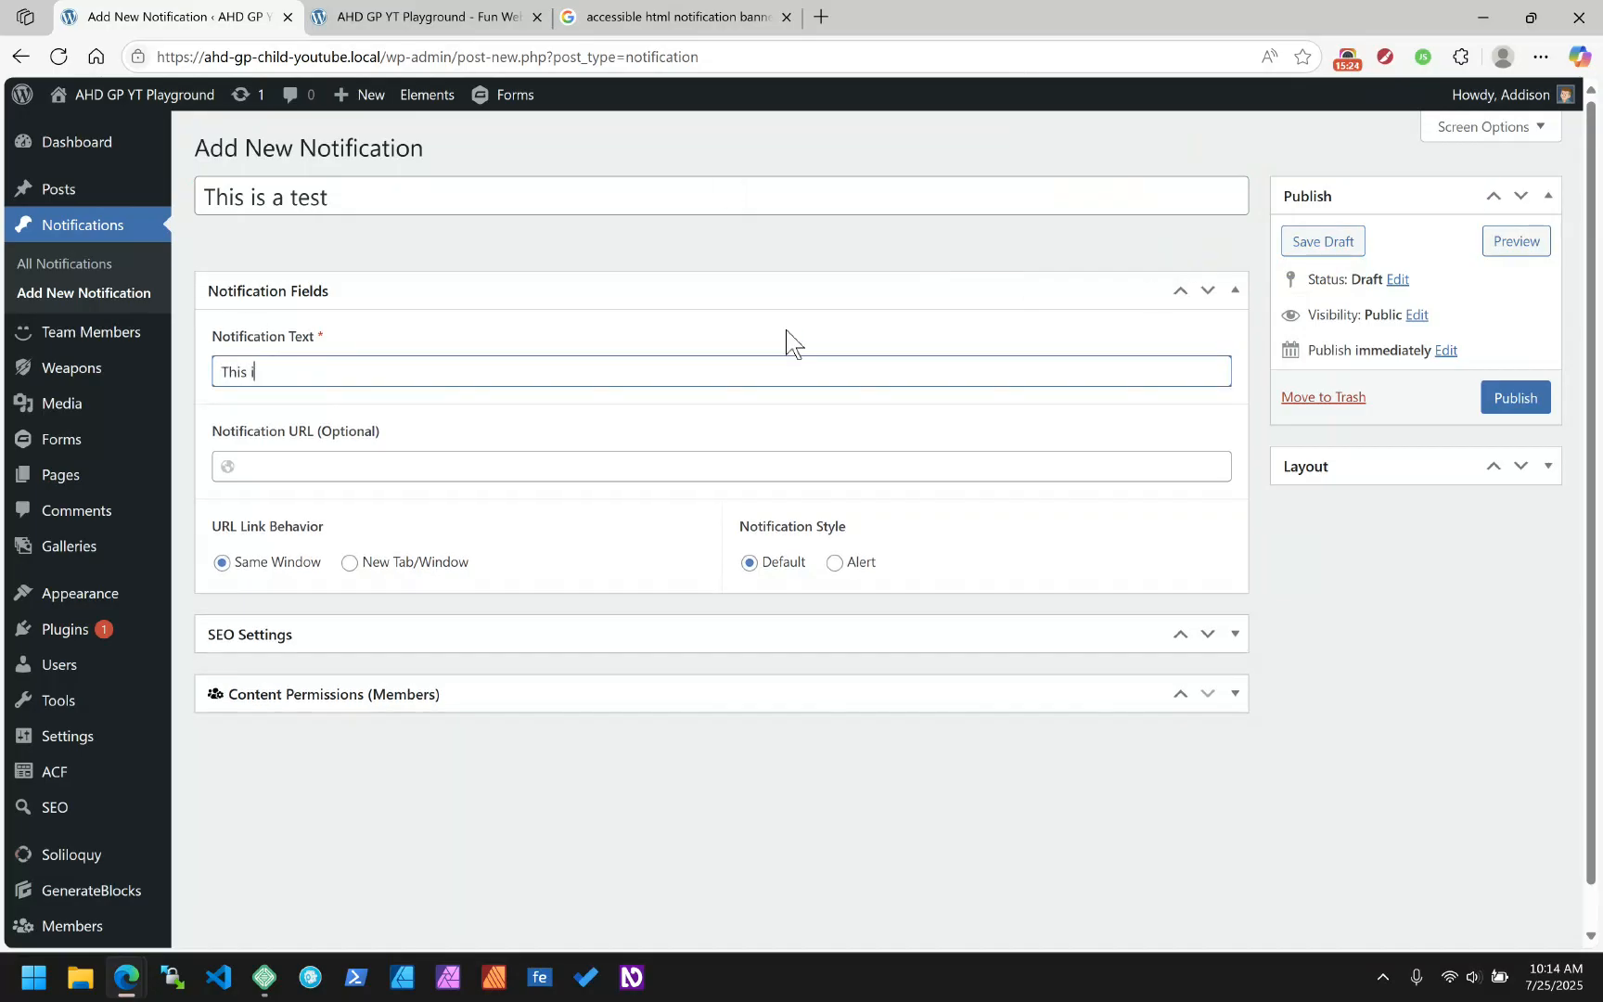
text(s a test of the non-emerige)
key(BackSpace)
key(BackSpace)
text(gency web dev)
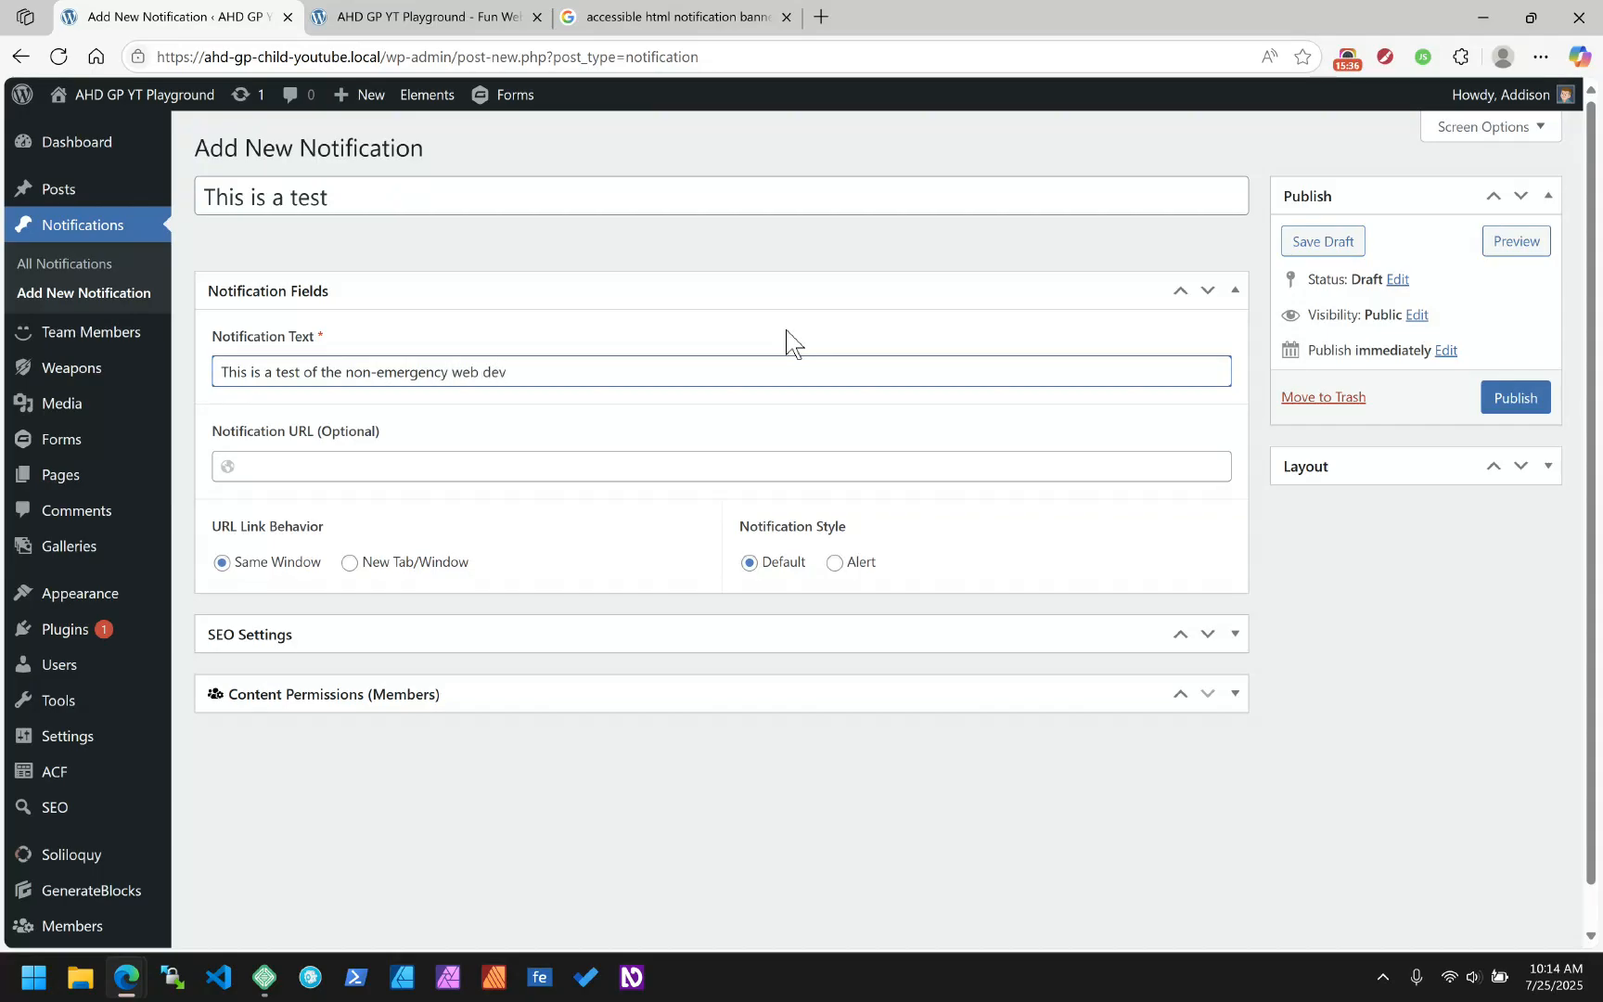
text( system. Carry on ad)
text( usual.)
Publish the test notification with its optional URL left empty
click(369, 467)
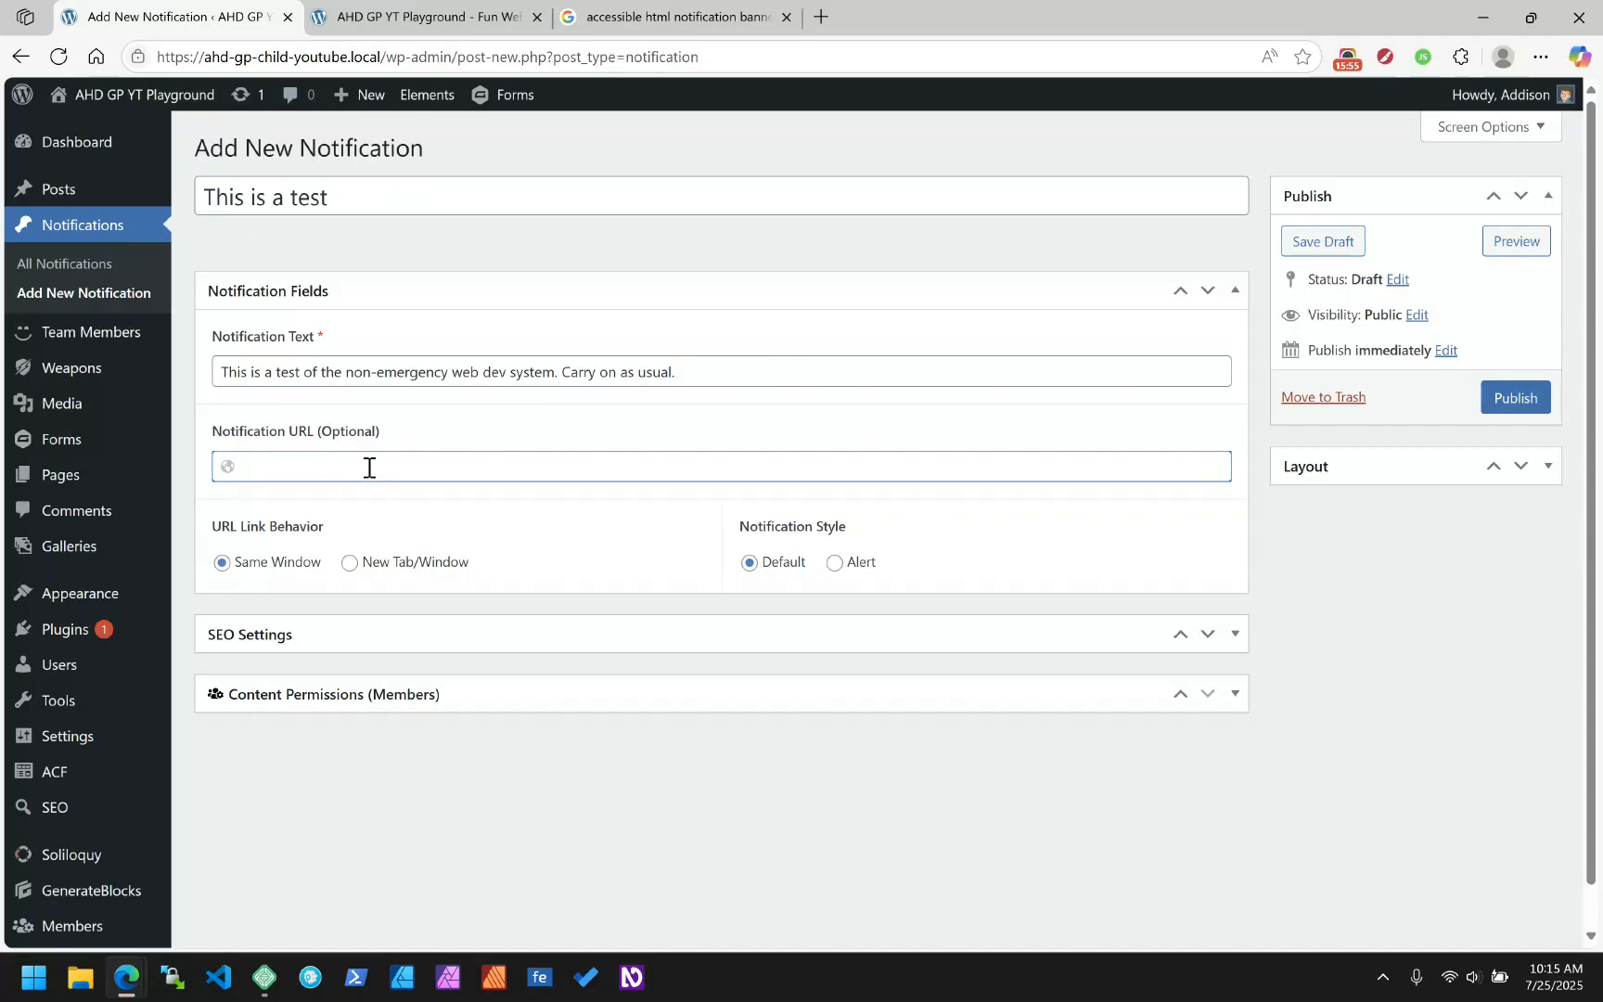
click(1477, 566)
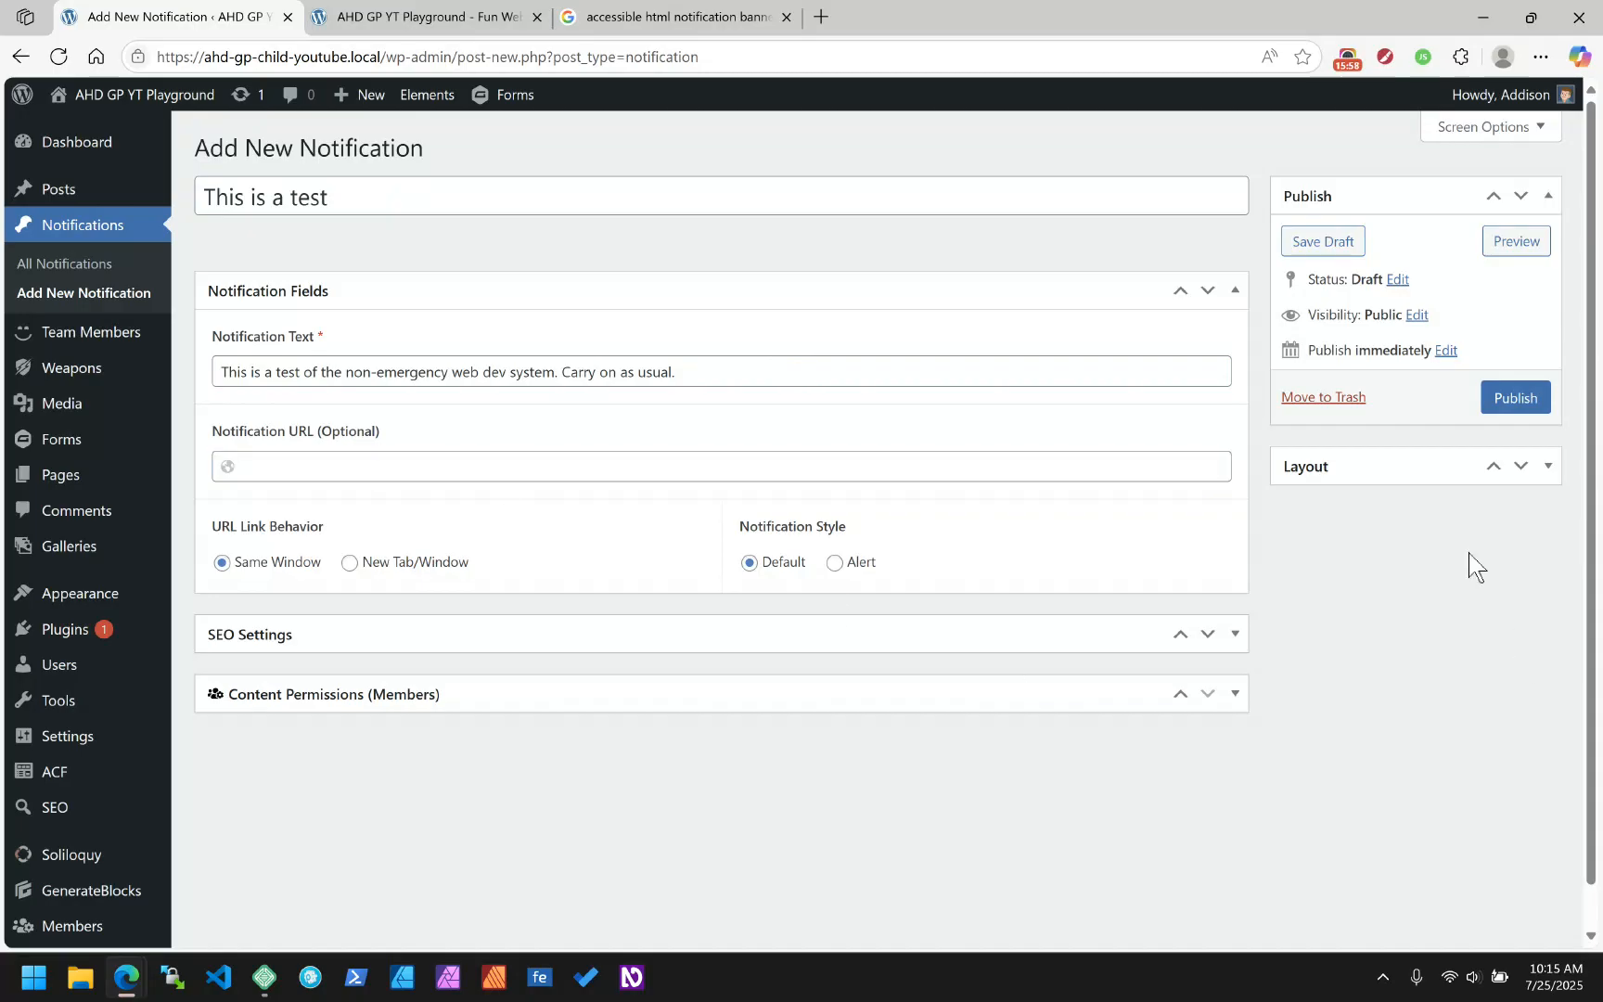
click(1507, 401)
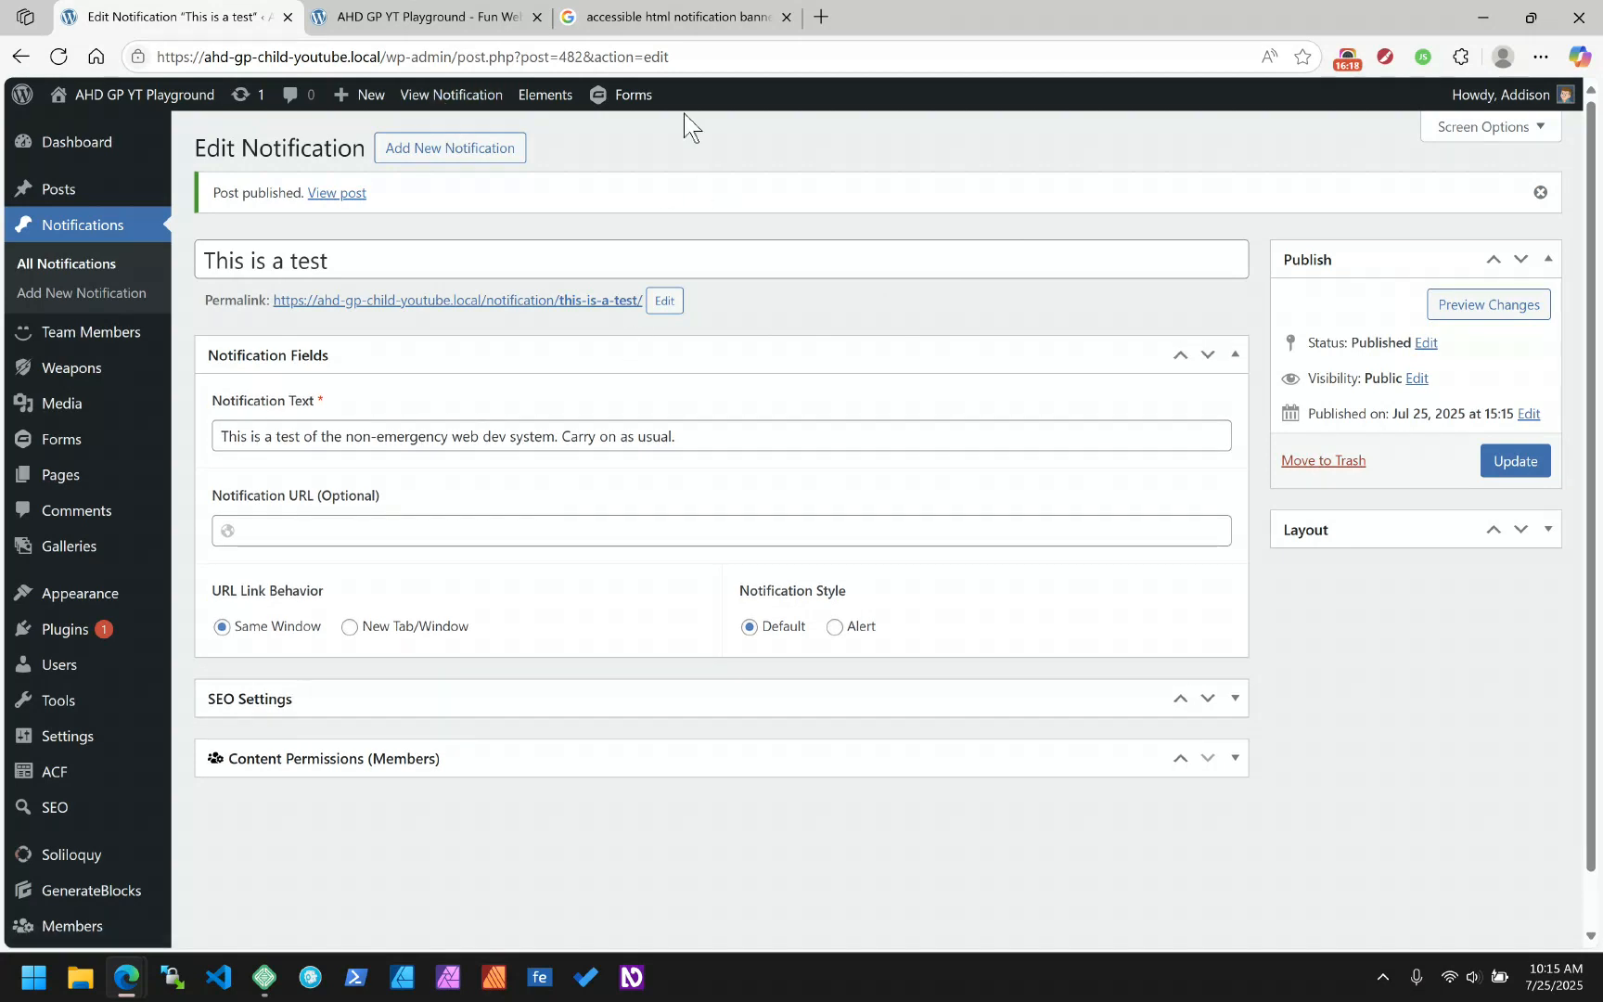
Create a new element of type Block and title it Notifications
click(549, 96)
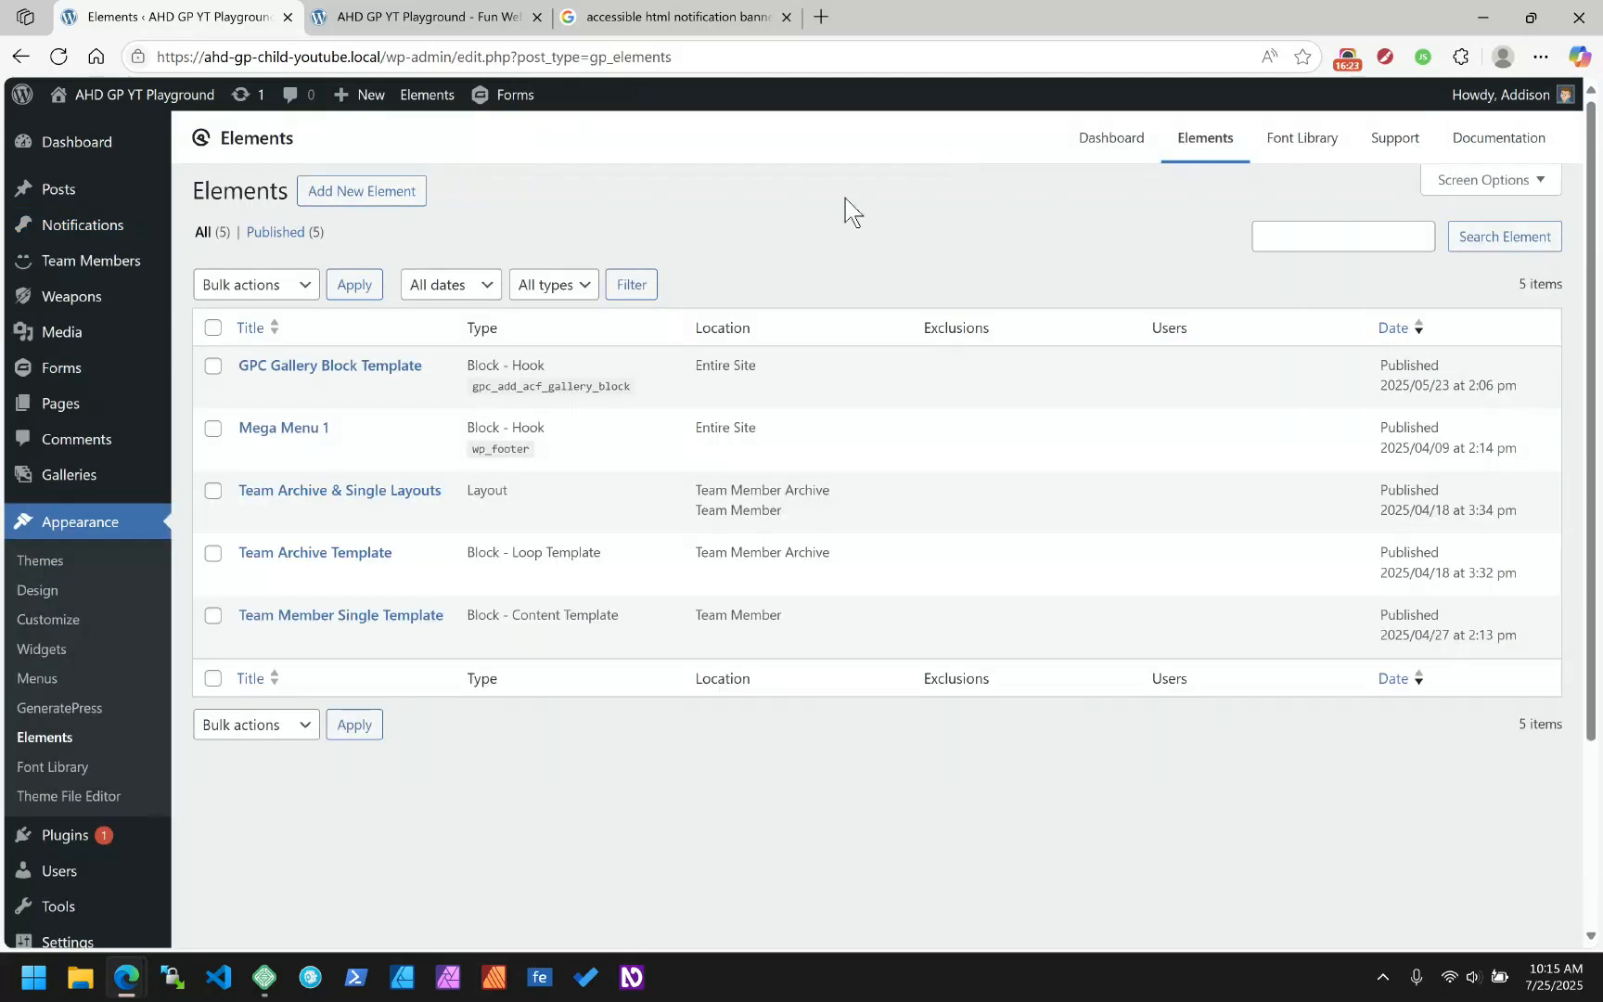
click(345, 192)
click(794, 536)
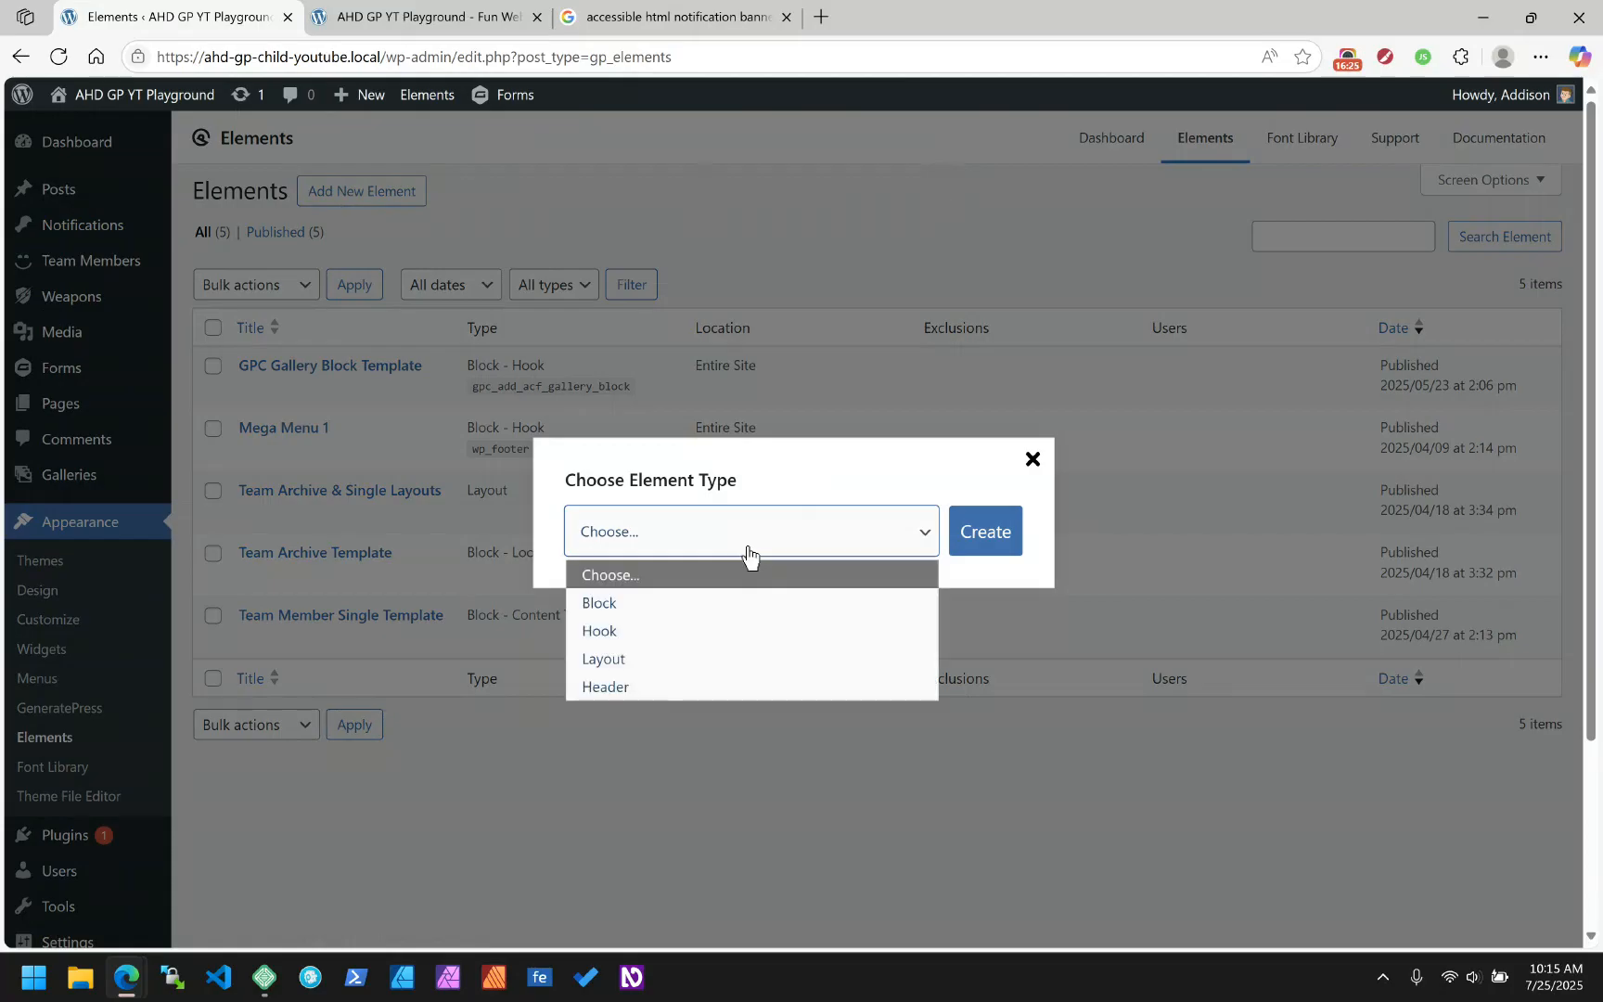
click(640, 603)
click(989, 534)
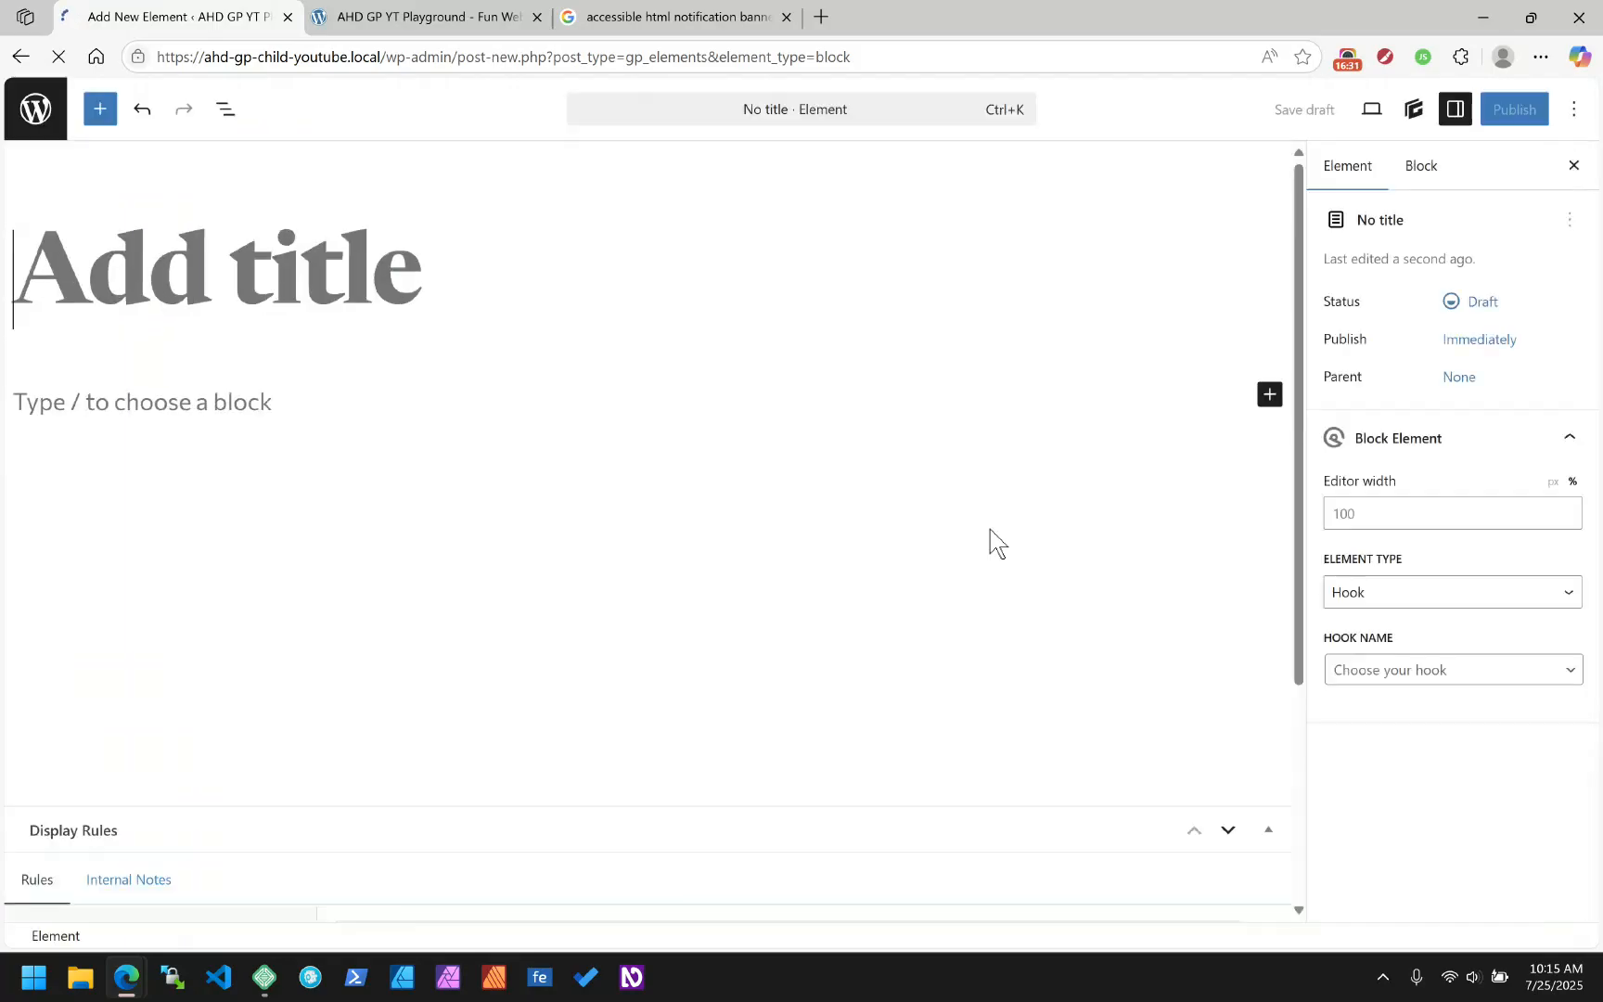
text(Notifi)
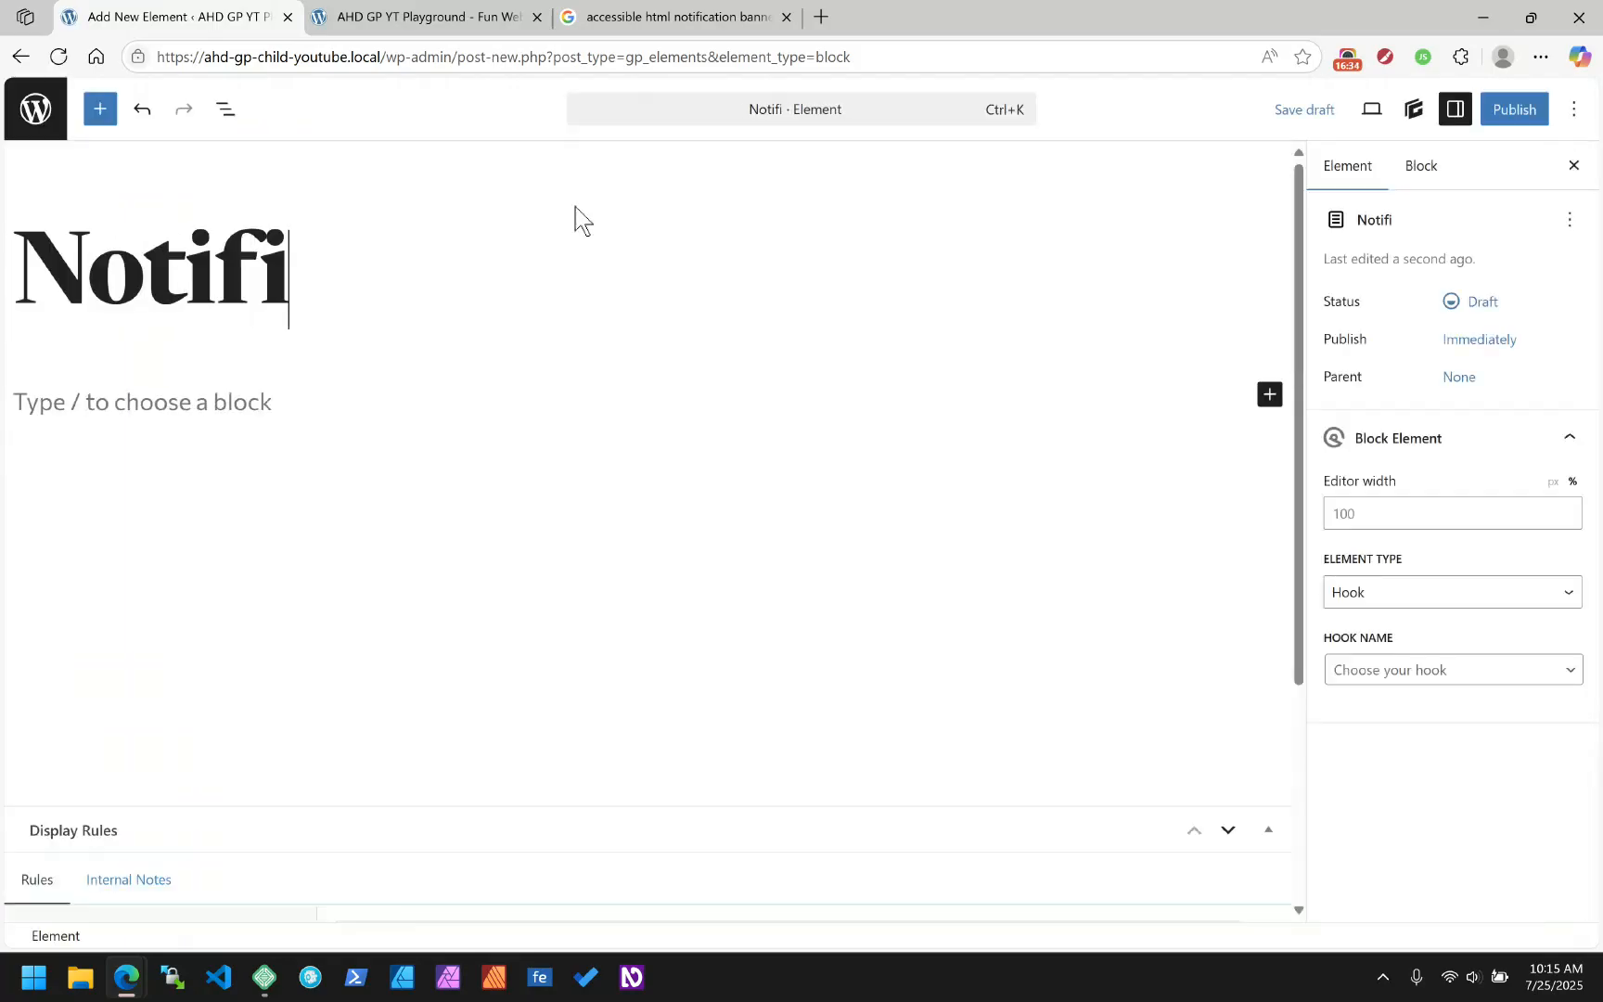
text(cations)
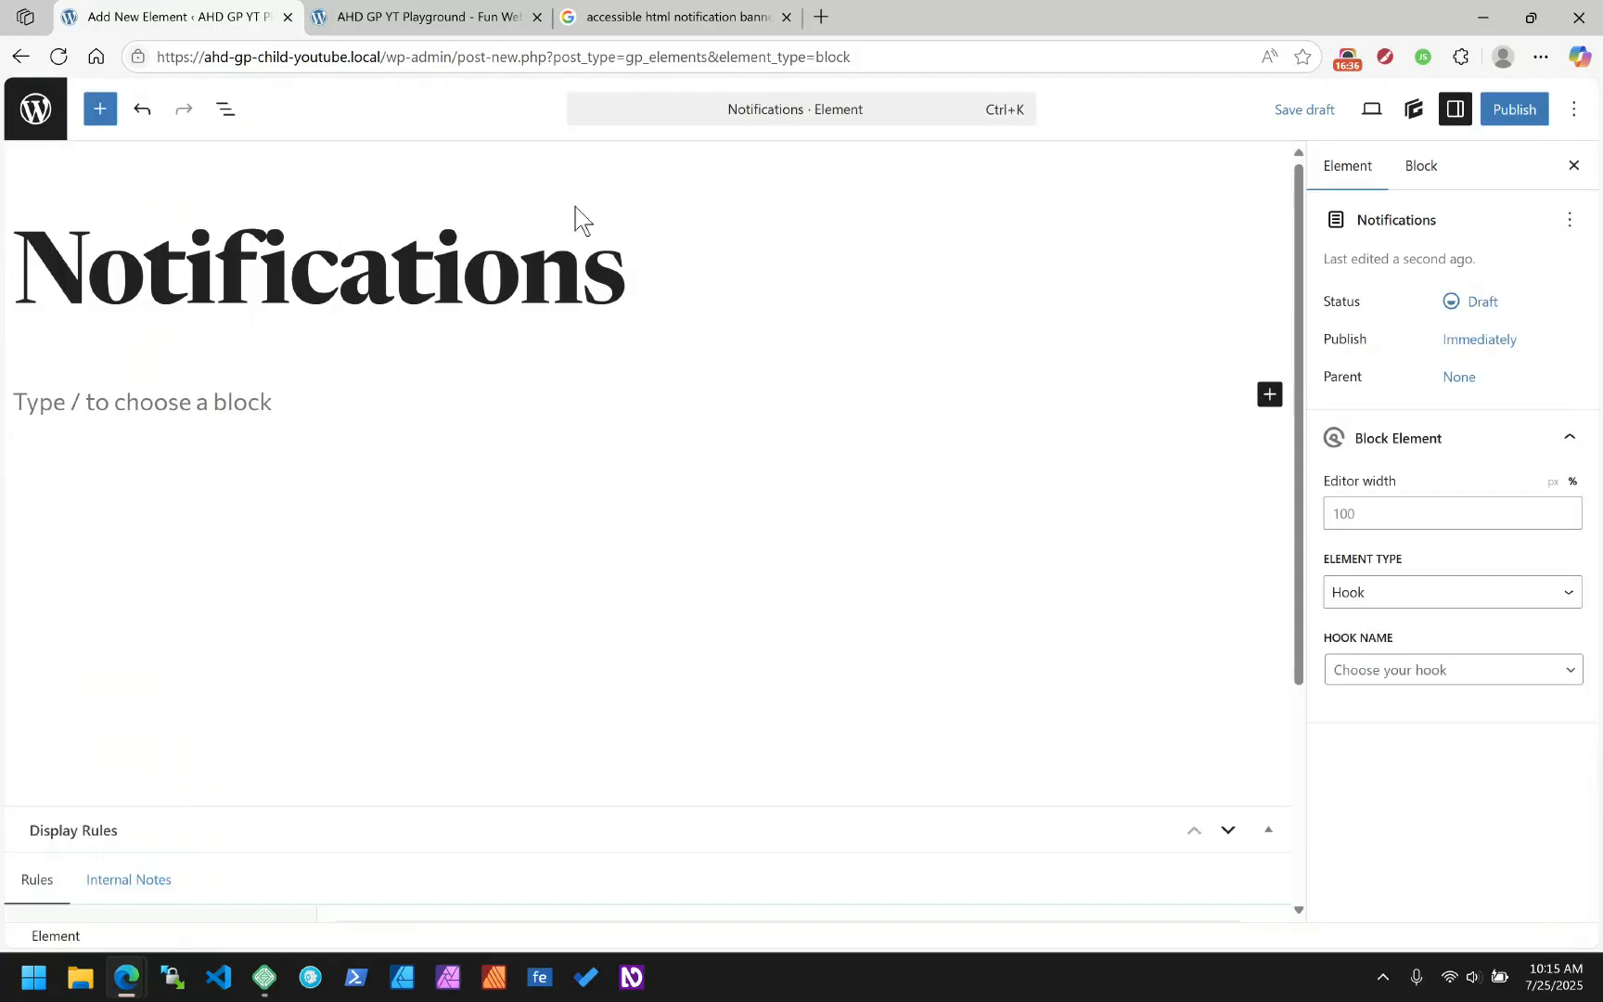
Insert a Query block below the Notifications title, using the Start blank layout
click(186, 408)
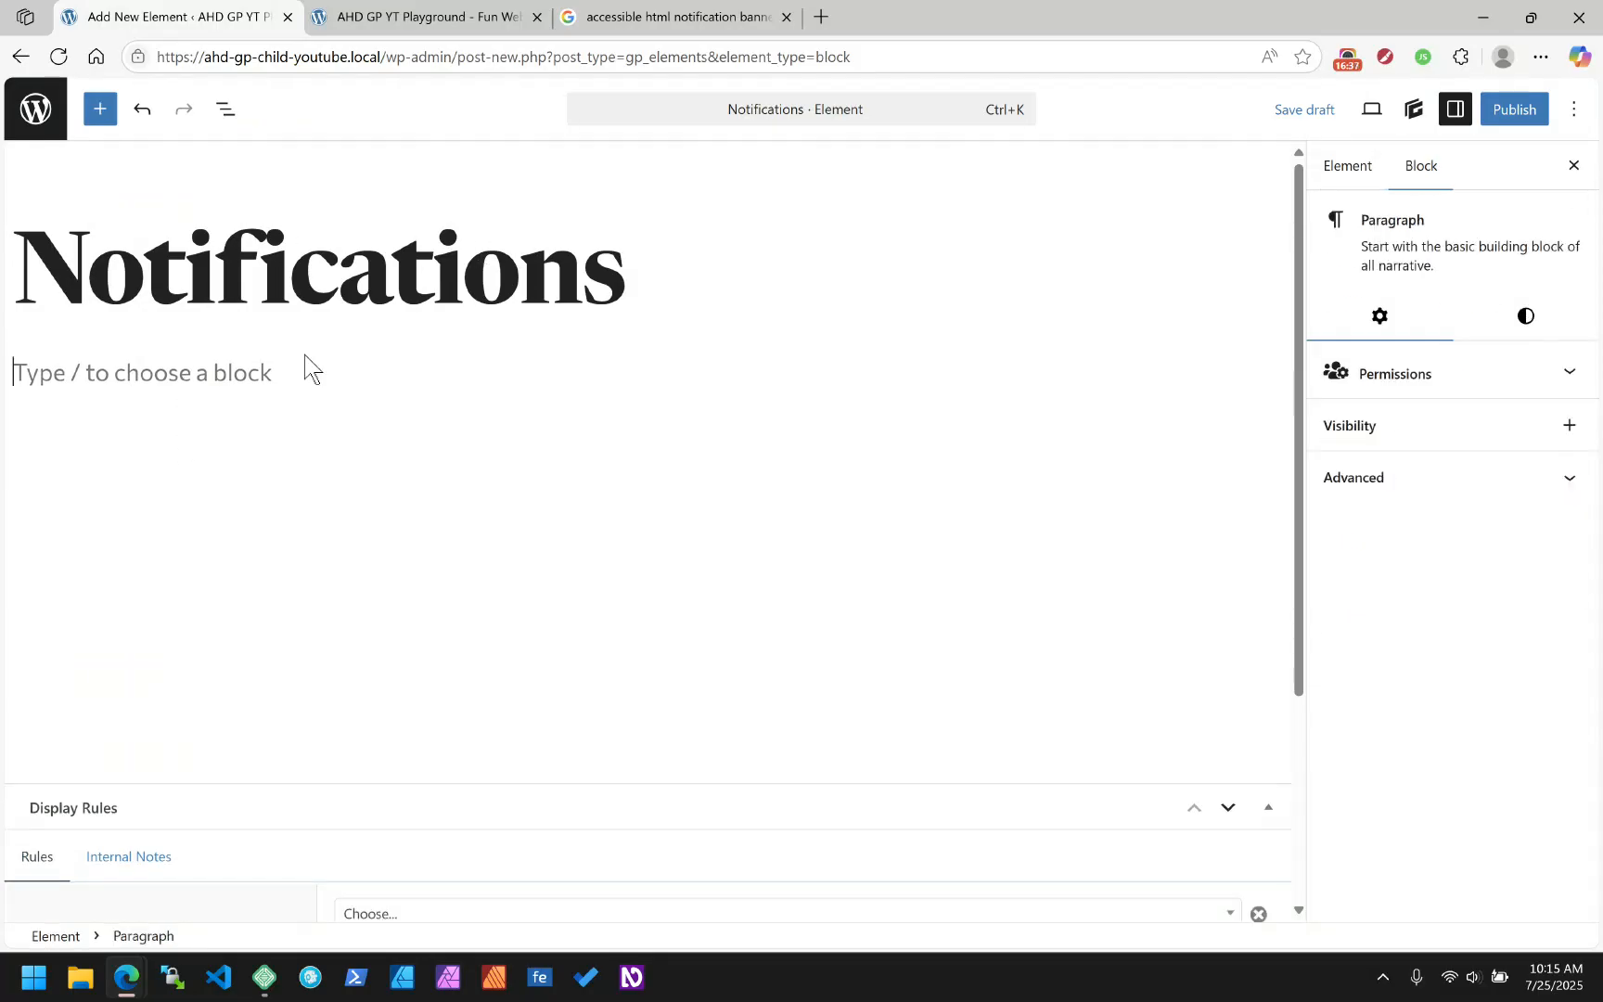
text(/query)
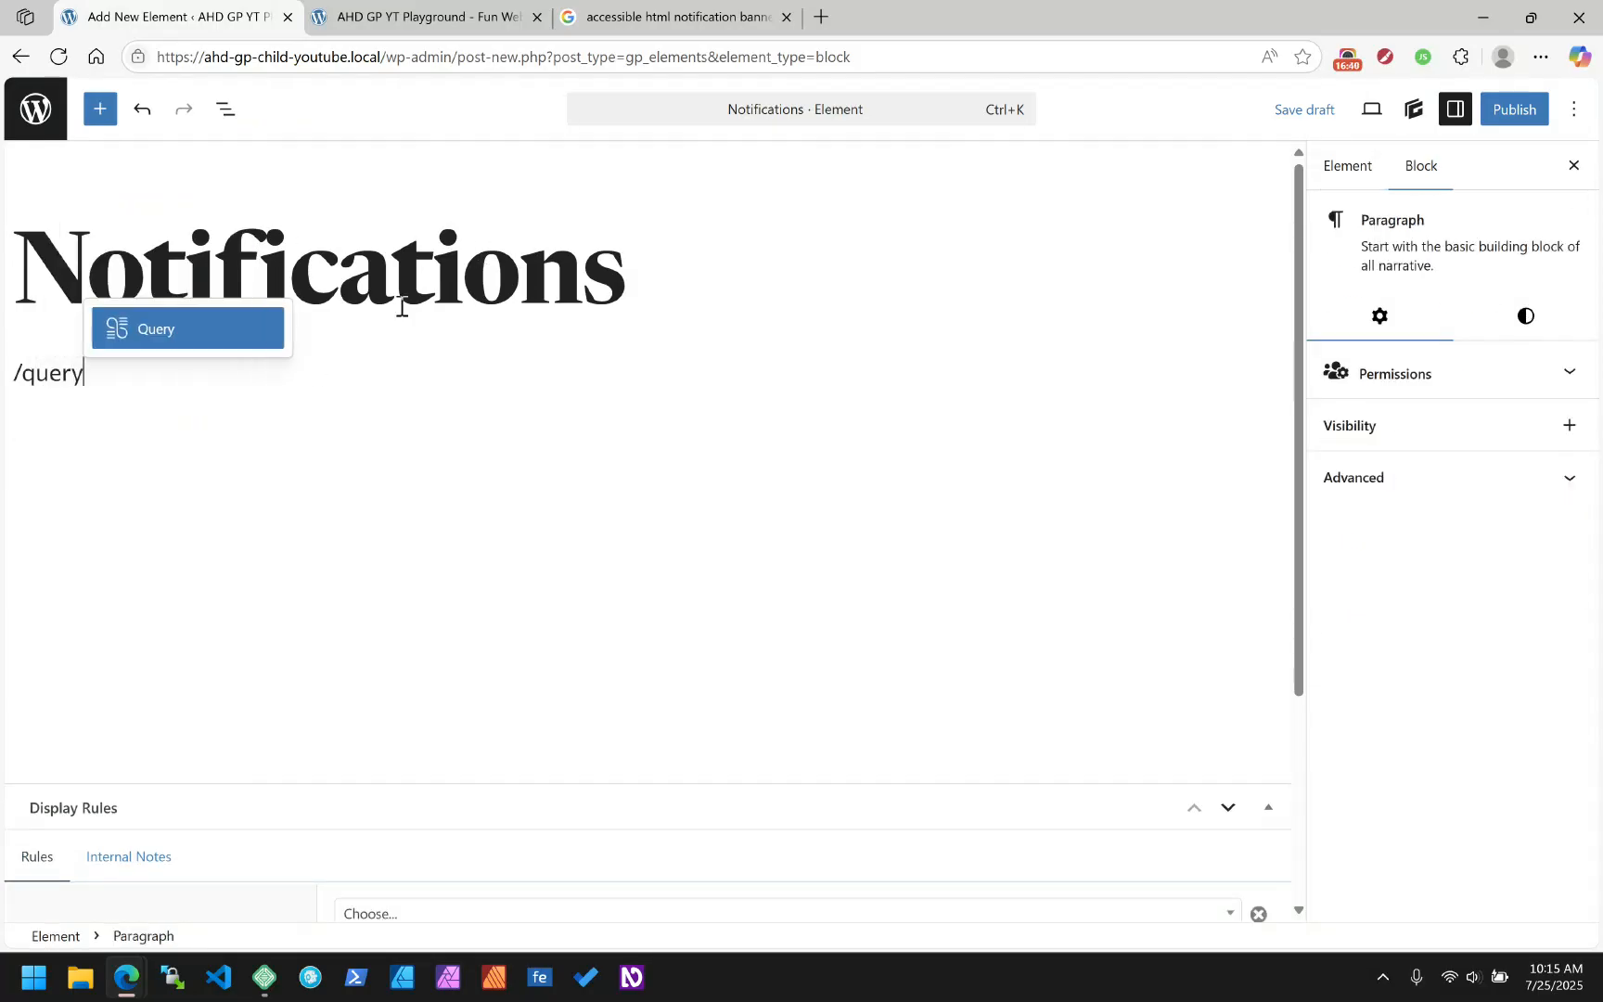
key(Return)
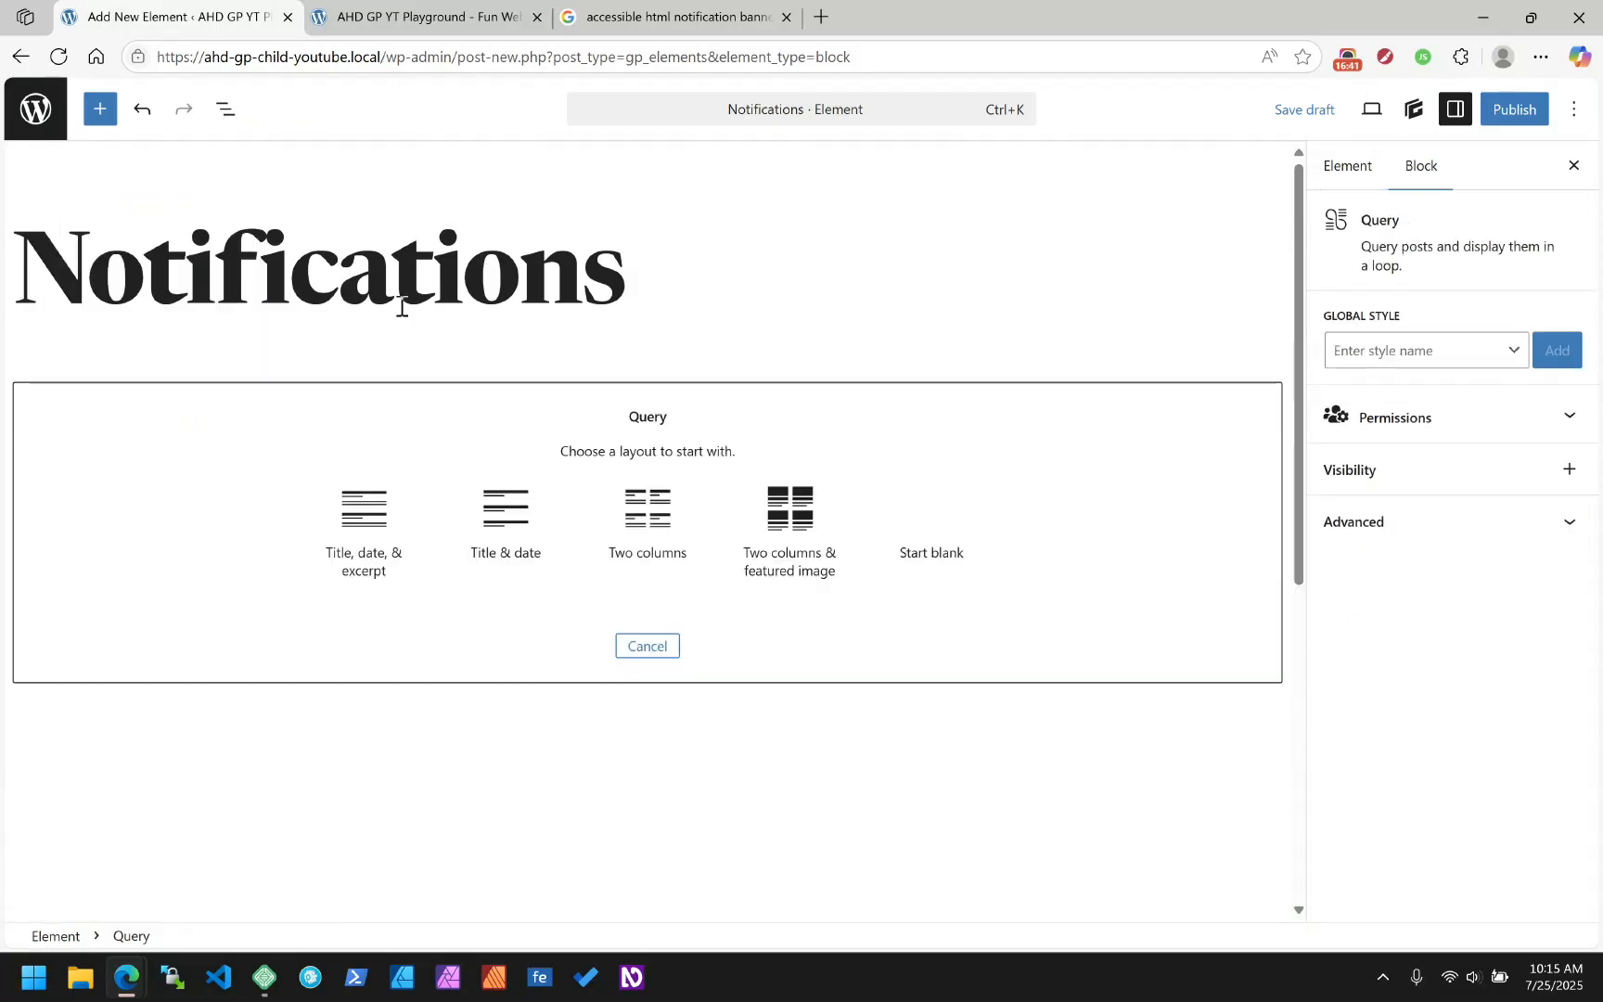
click(957, 518)
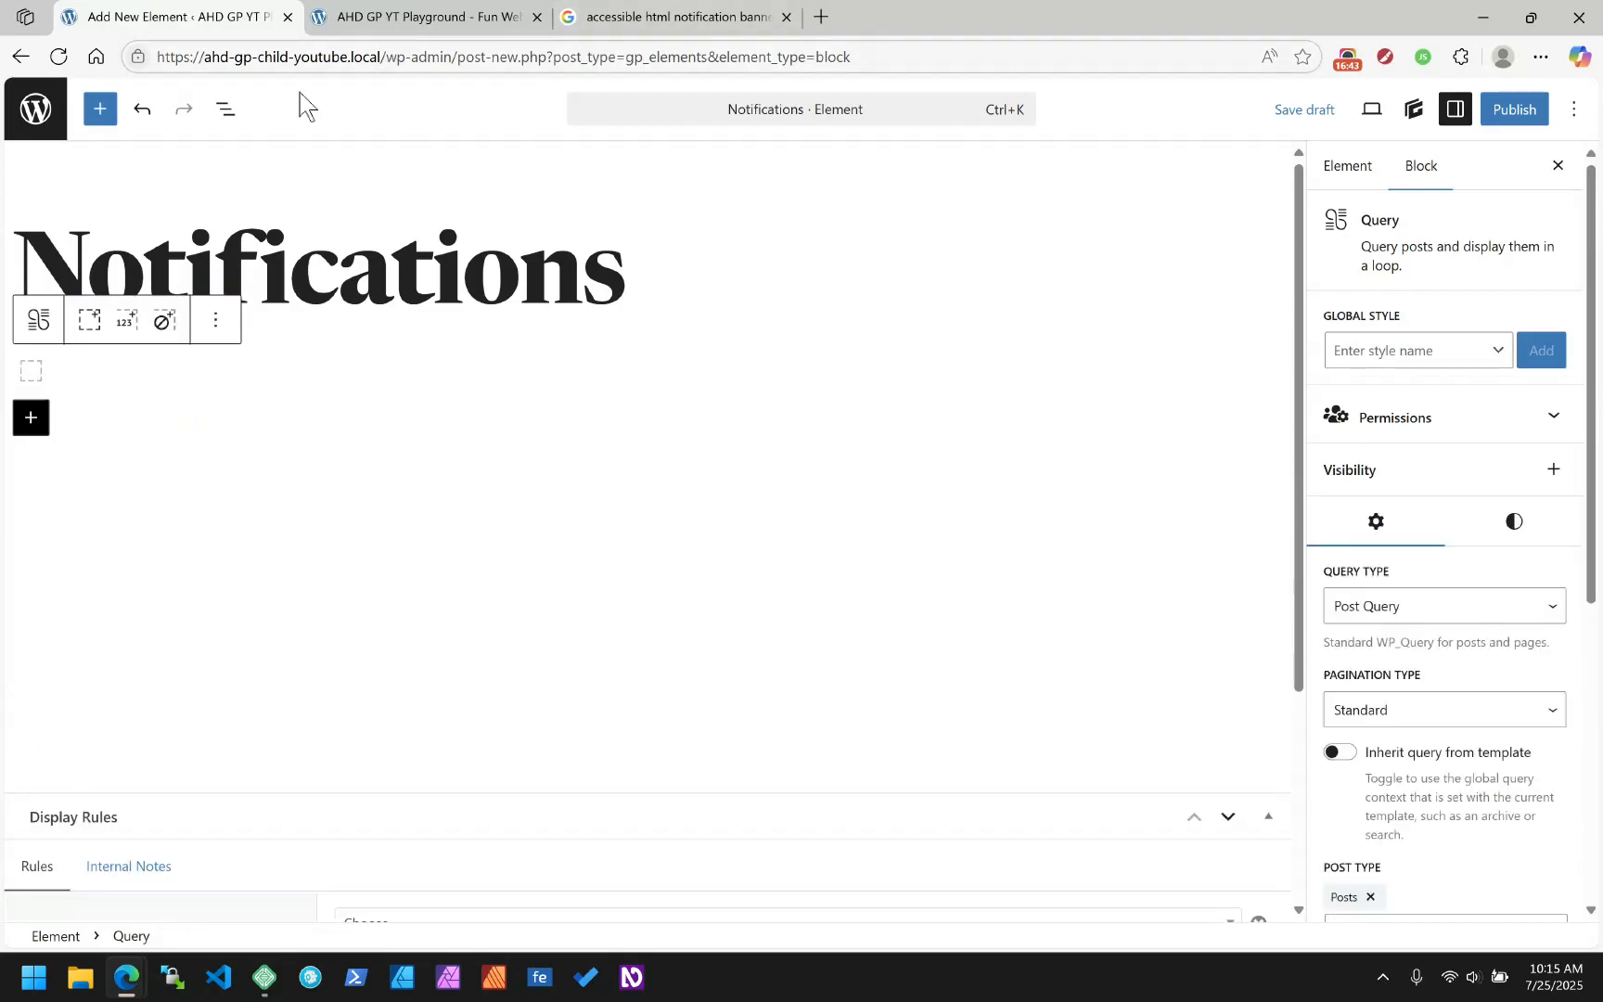
Expand the Query block's structure and add a Text block inside its Loop Item
click(226, 108)
click(20, 212)
click(46, 246)
click(78, 281)
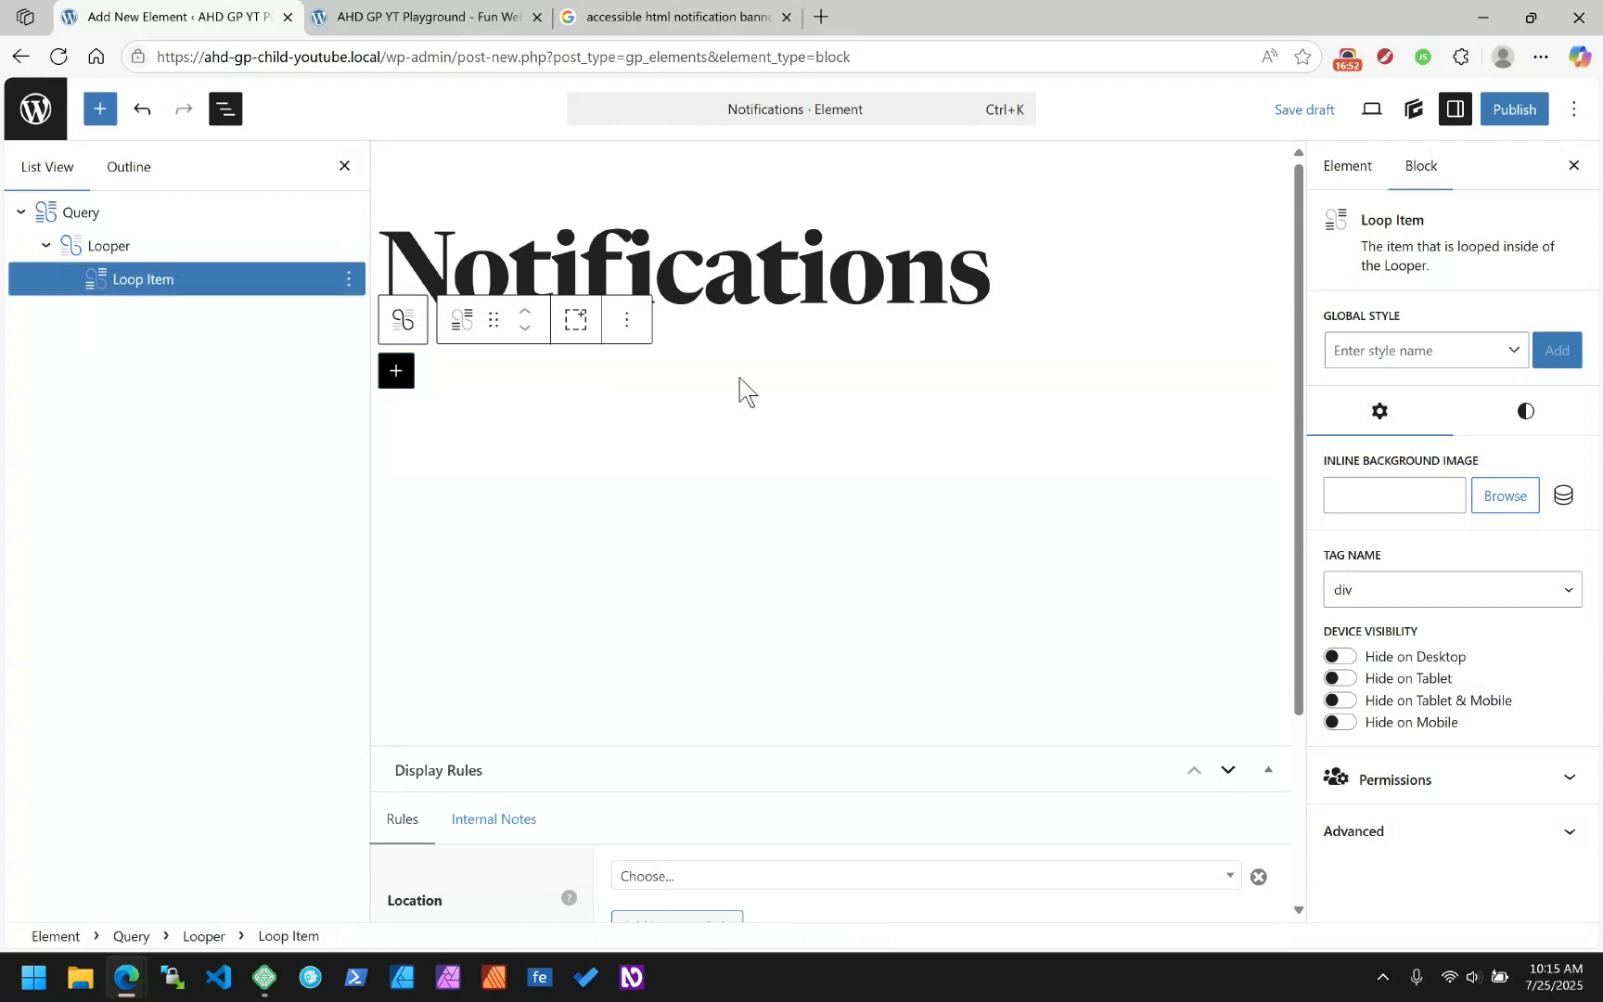
click(398, 372)
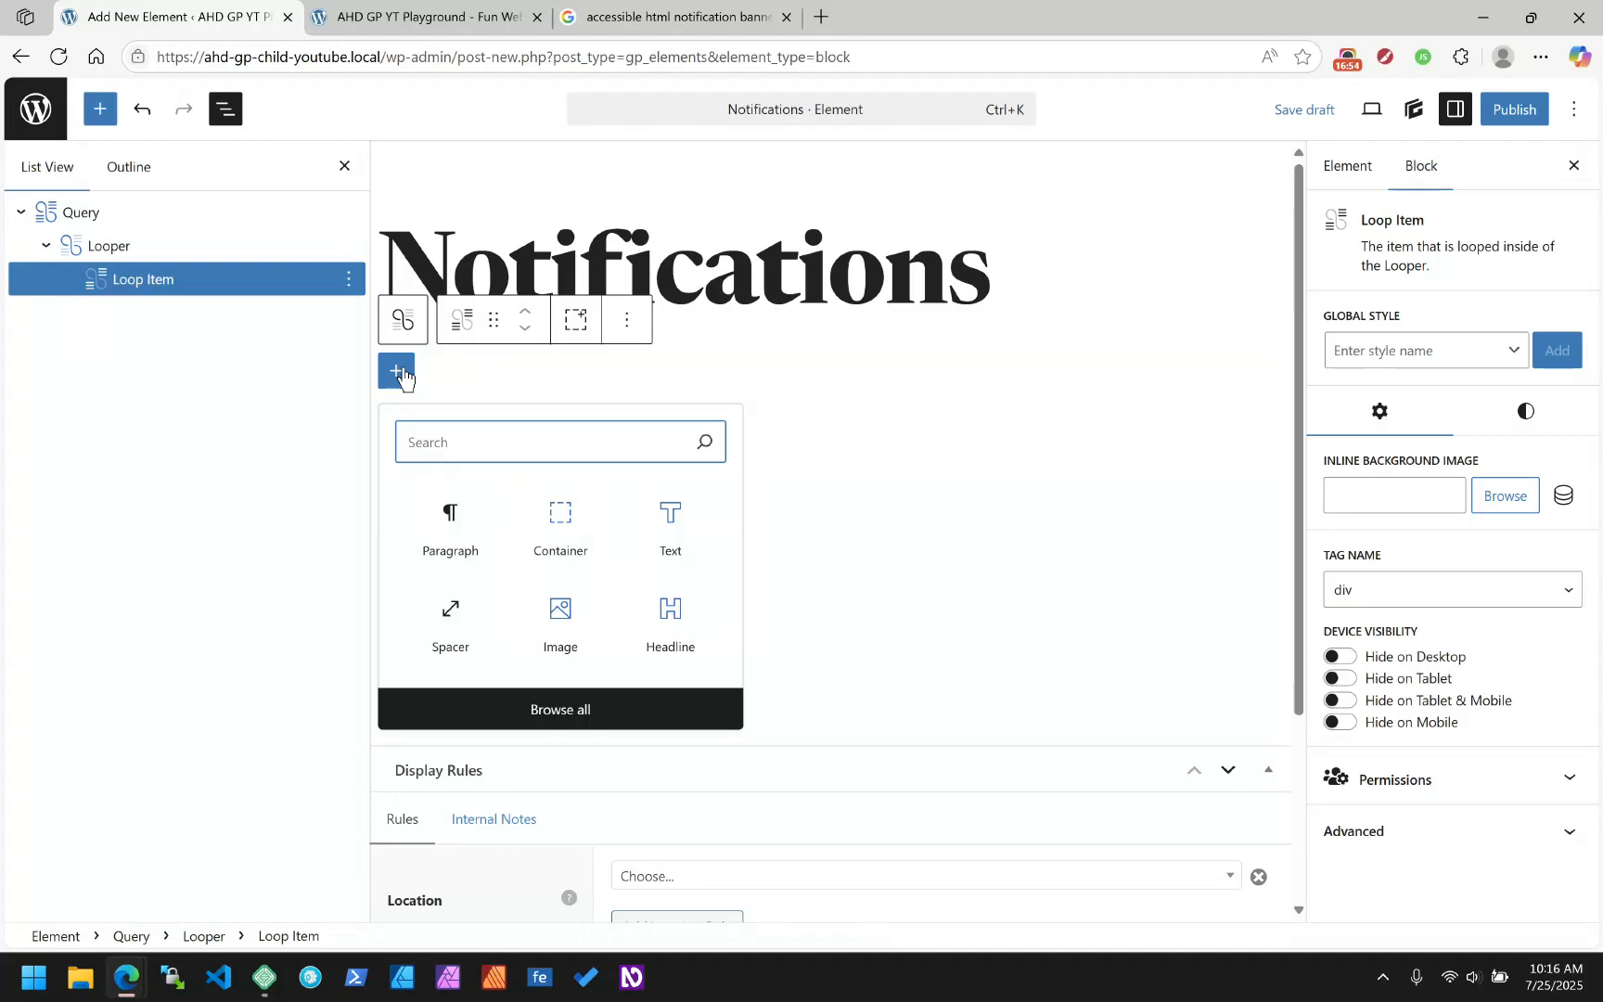
click(668, 531)
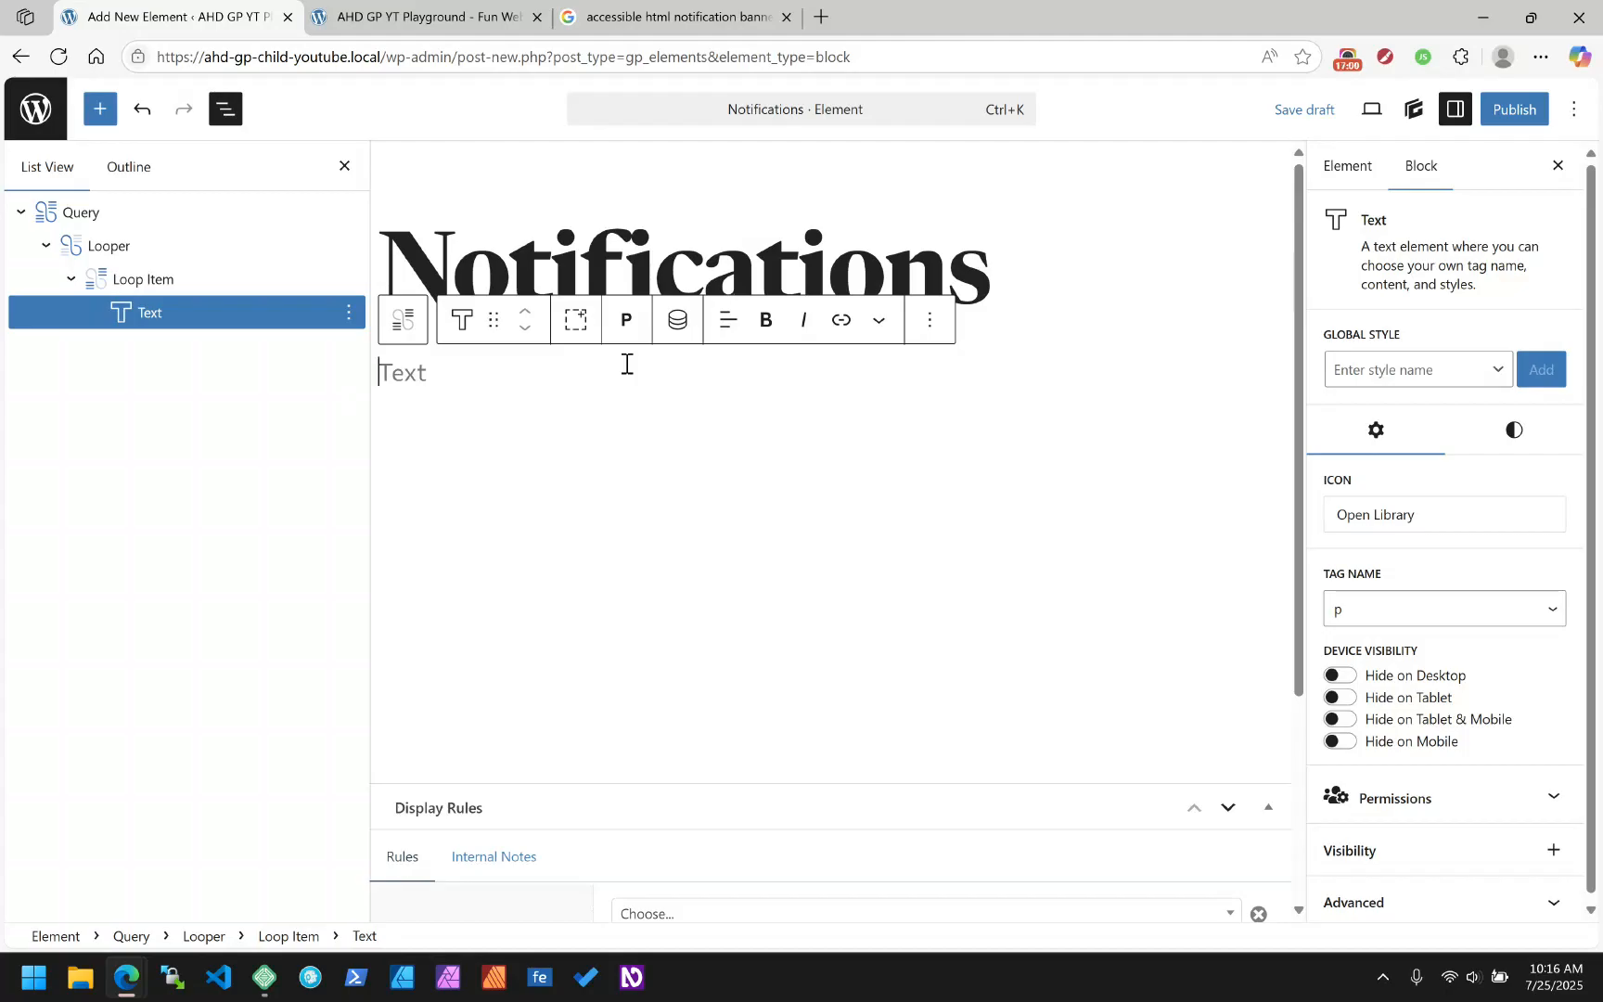
click(670, 324)
click(669, 331)
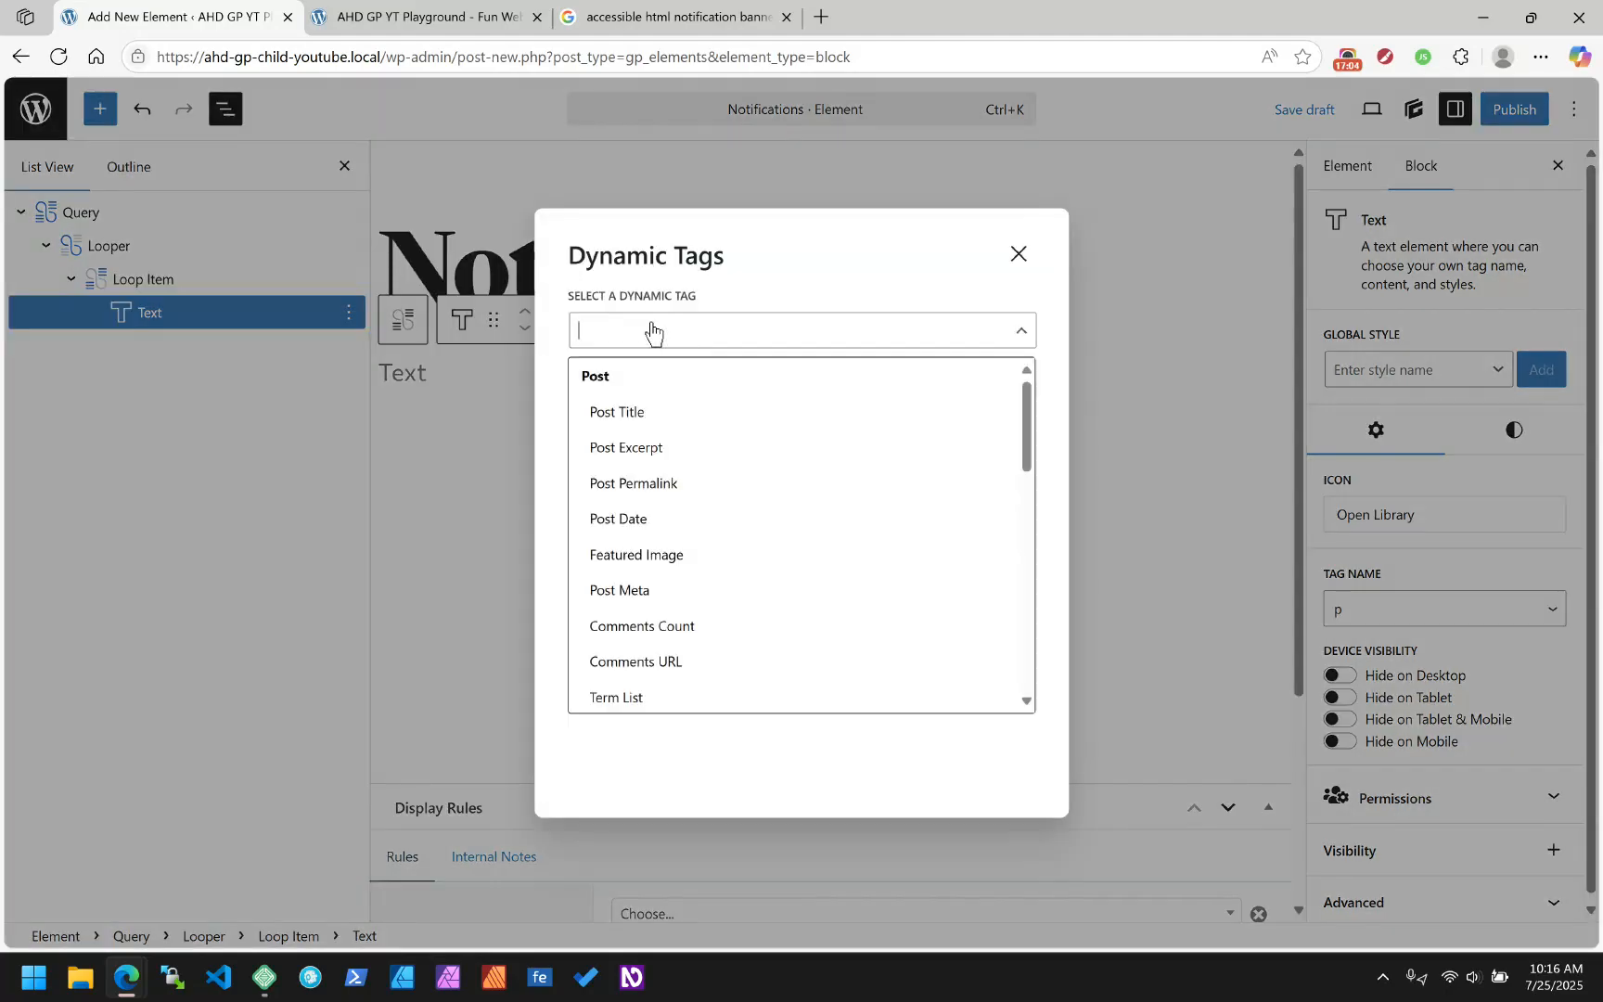
click(661, 589)
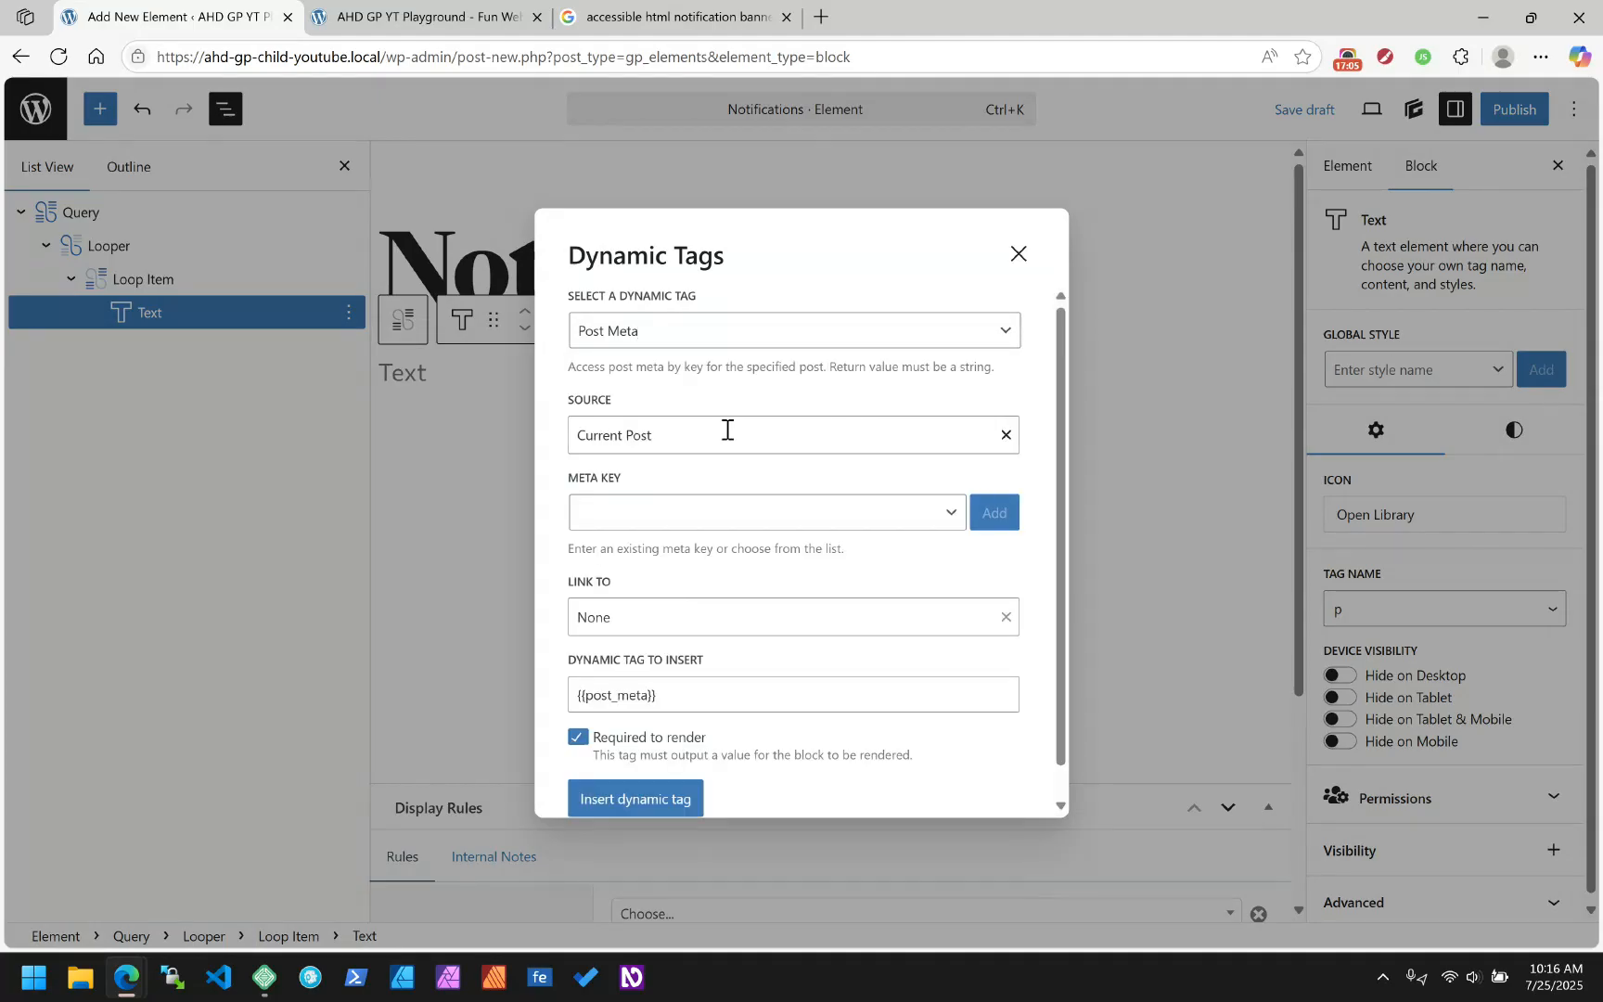
click(953, 433)
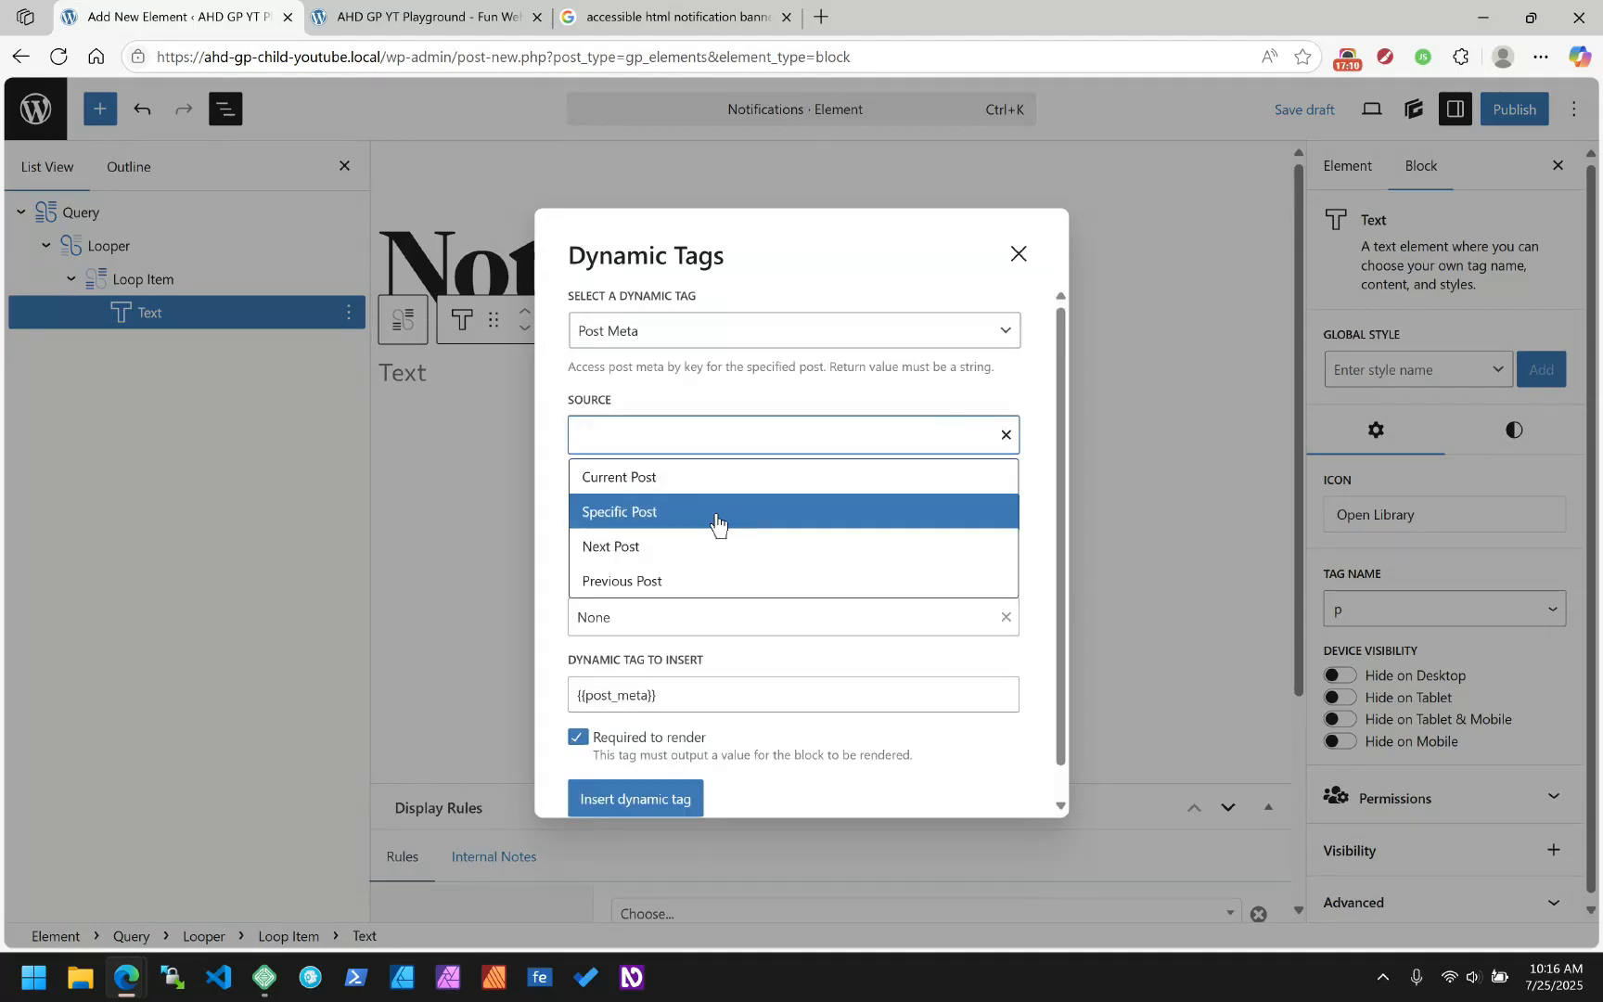
click(847, 384)
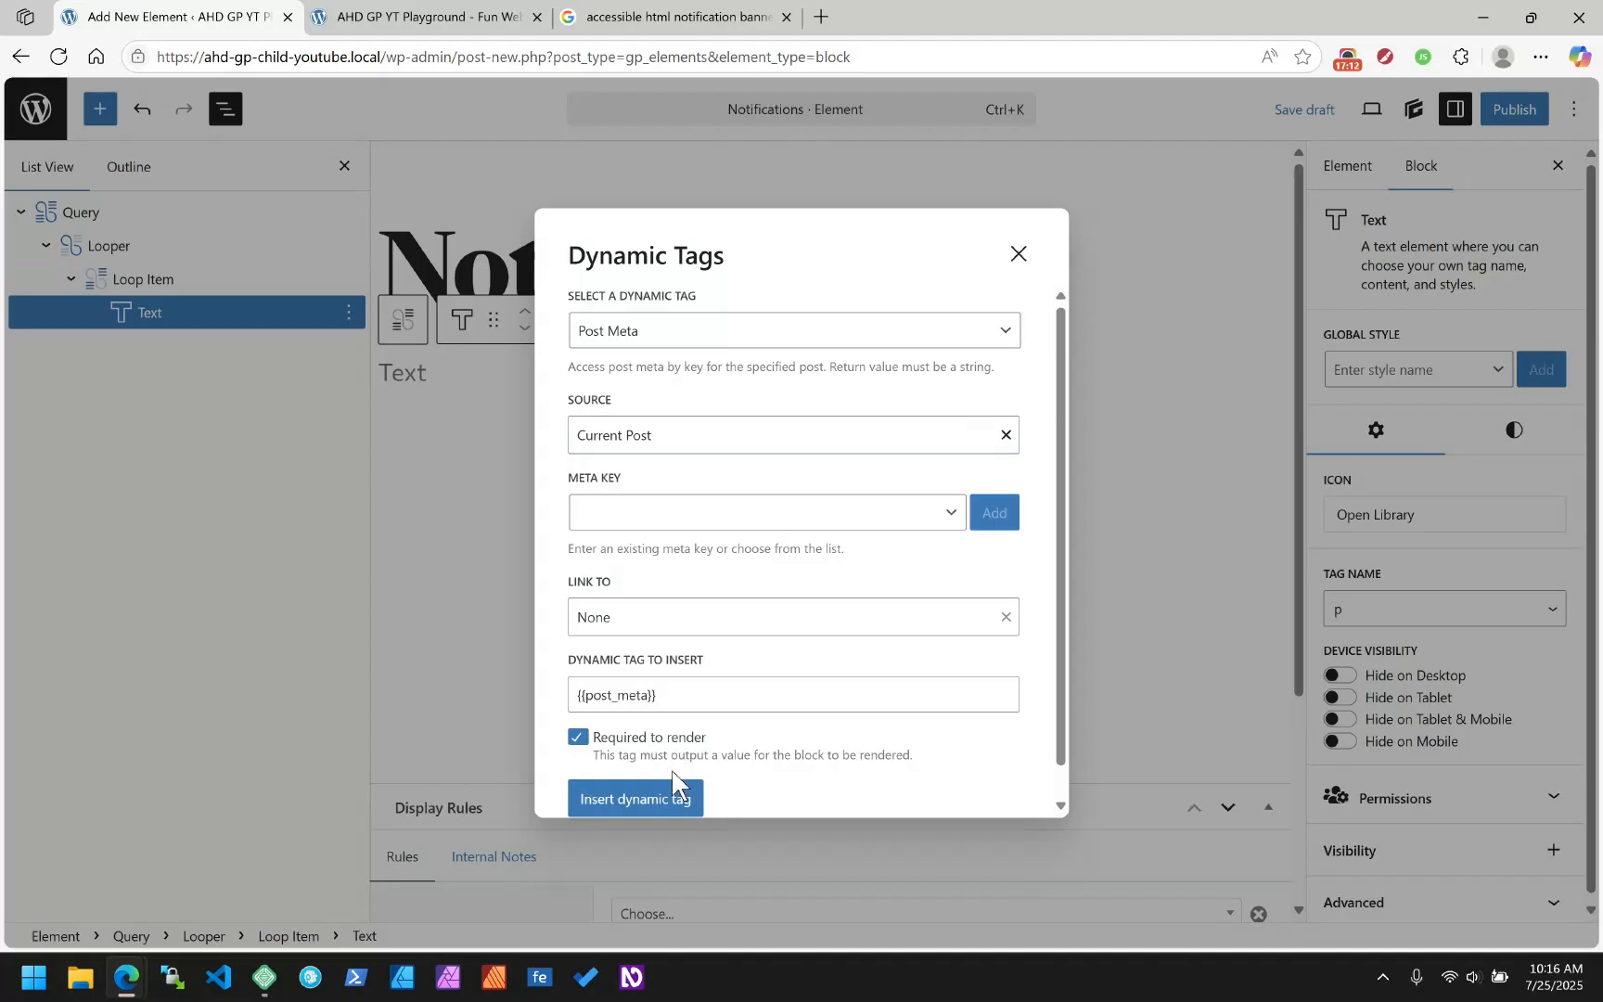
click(1021, 253)
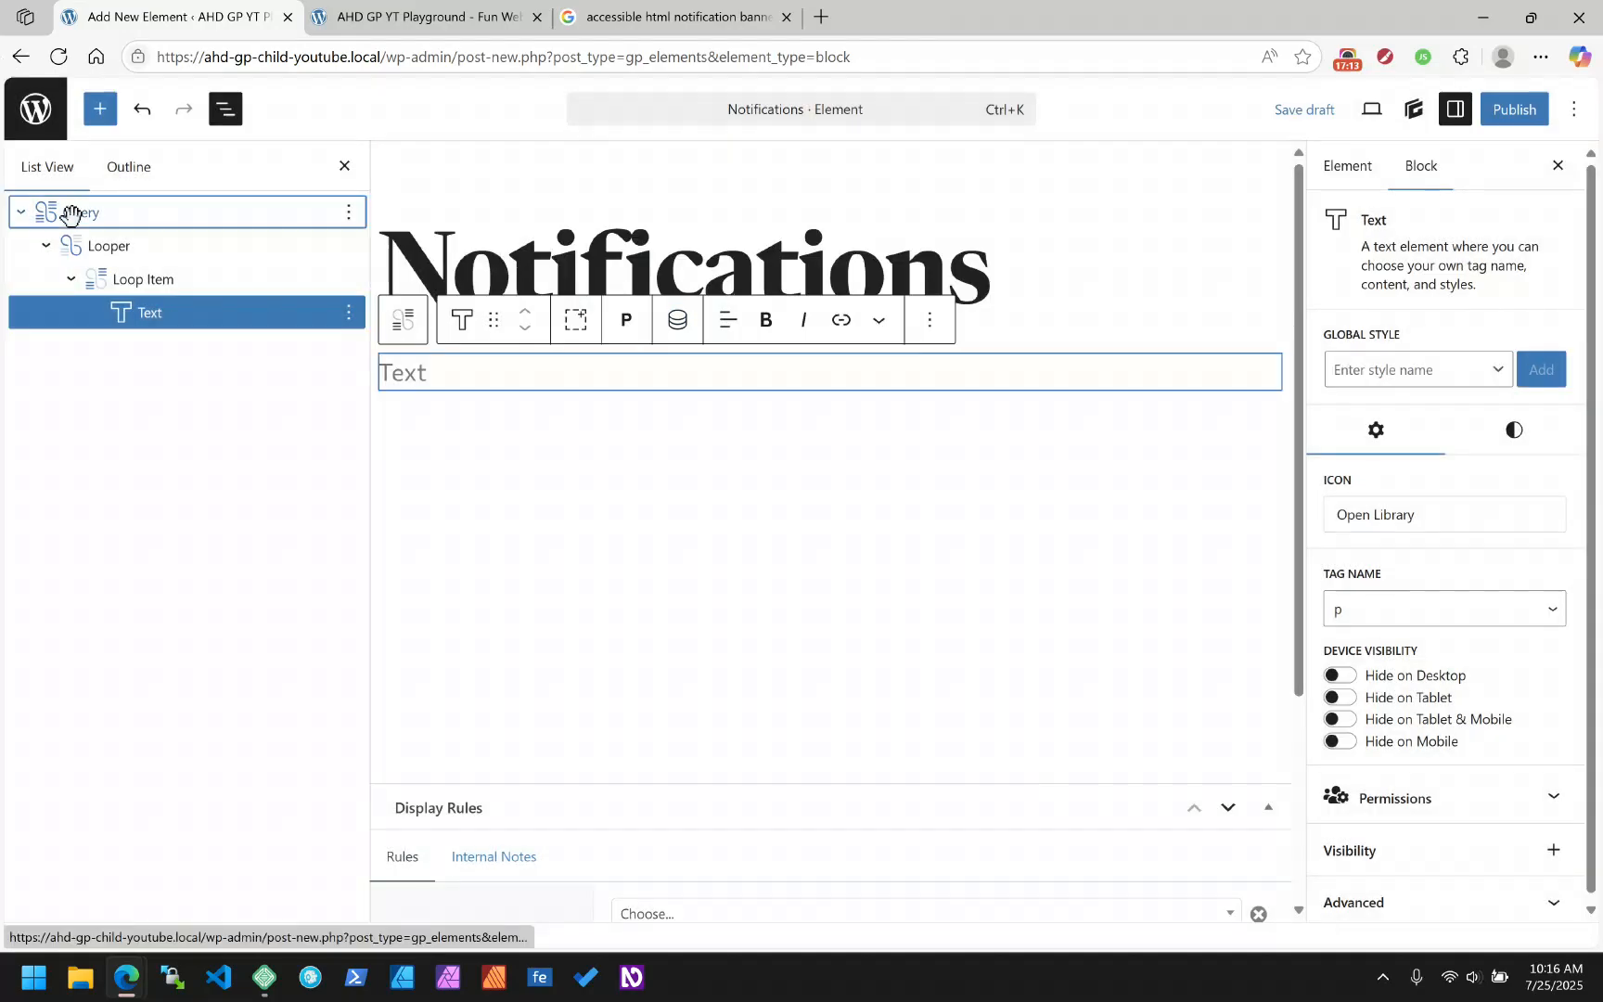
Change the Query block's post type from Posts to Notifications
click(74, 214)
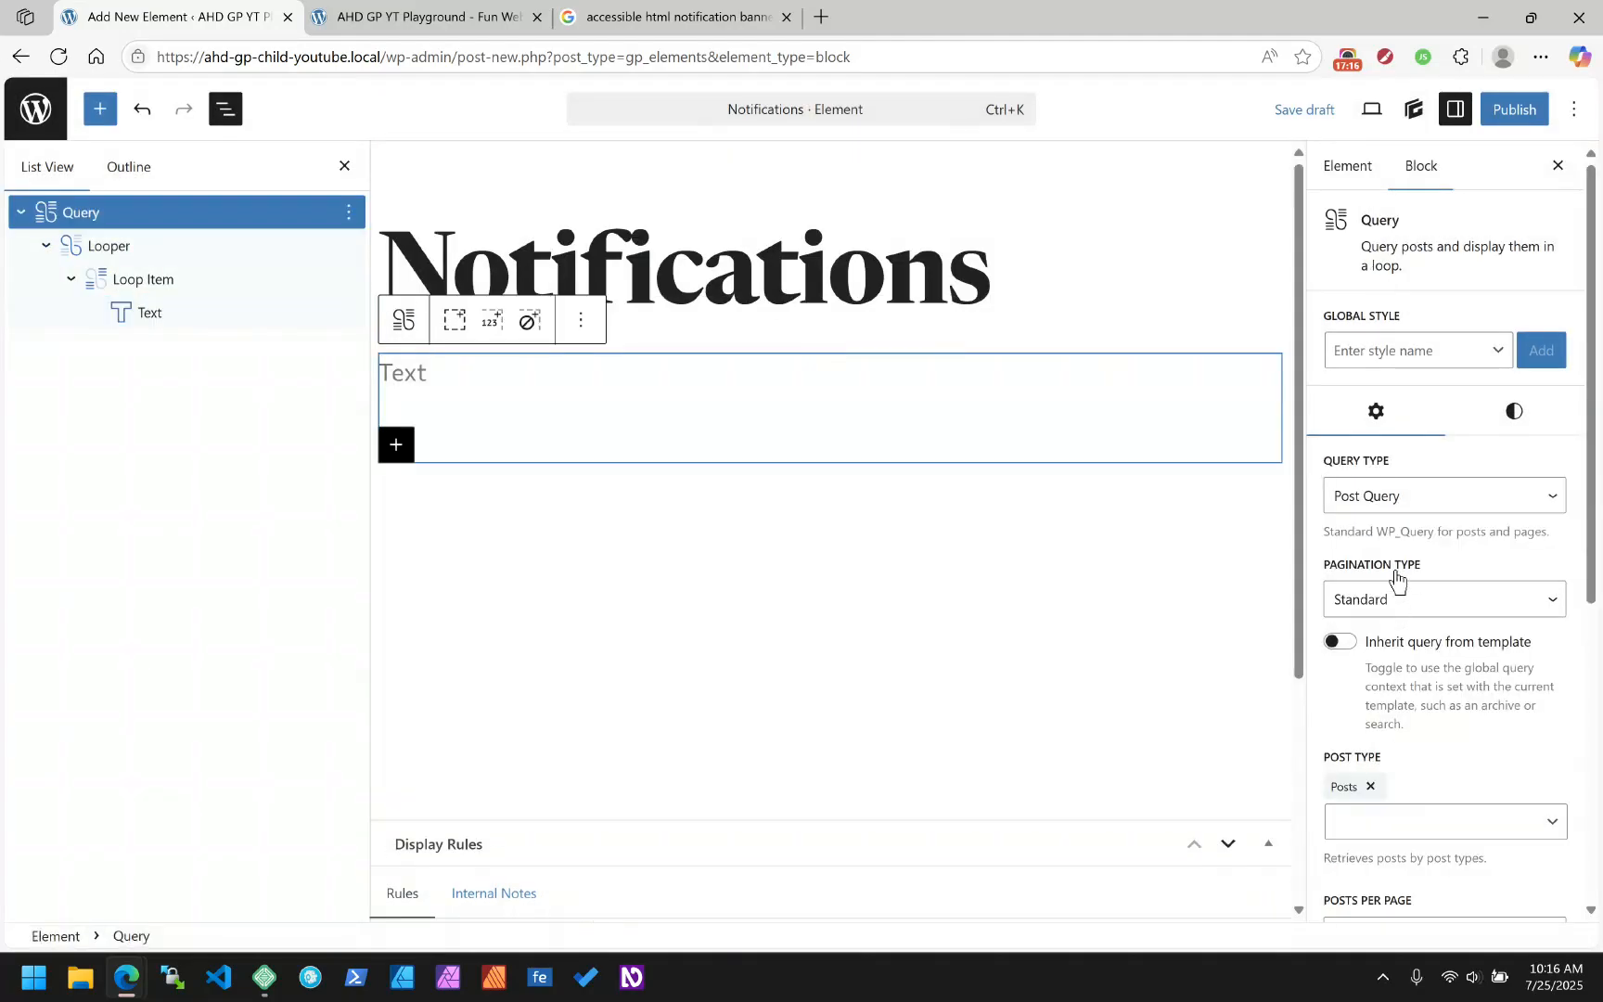
click(1370, 787)
click(1394, 796)
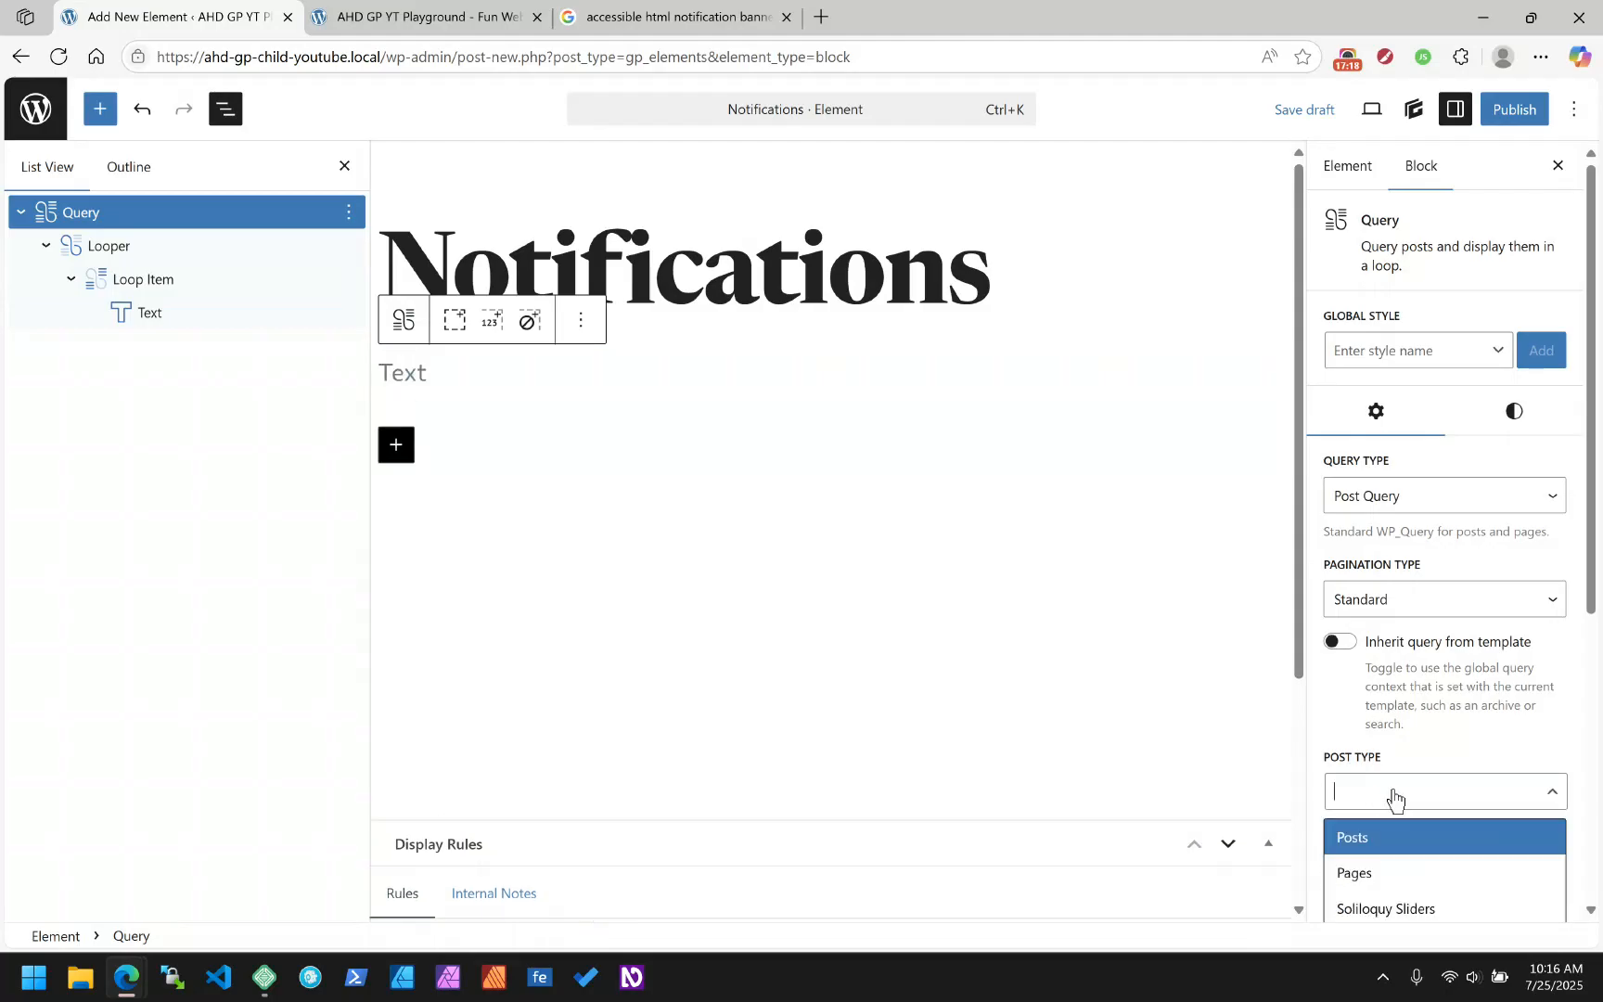
scroll(1420, 784, down, 3)
click(1379, 666)
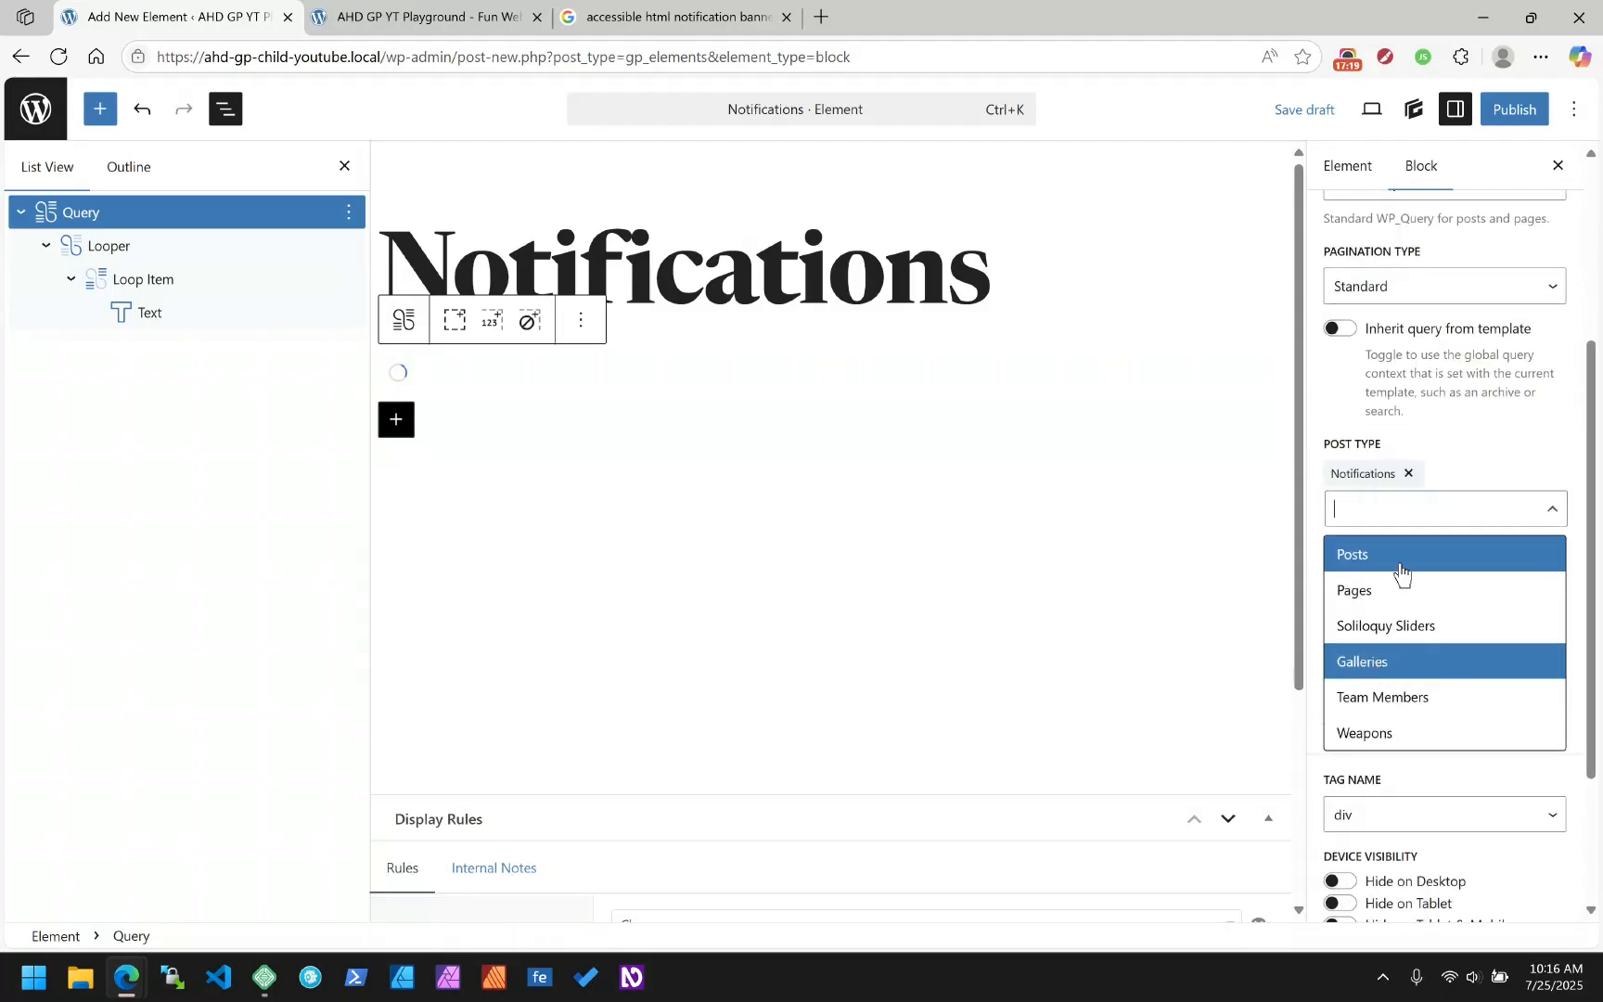
click(1466, 454)
Set the query's posts per page to 1, keep the div tag name, and save the draft
double_click(1344, 631)
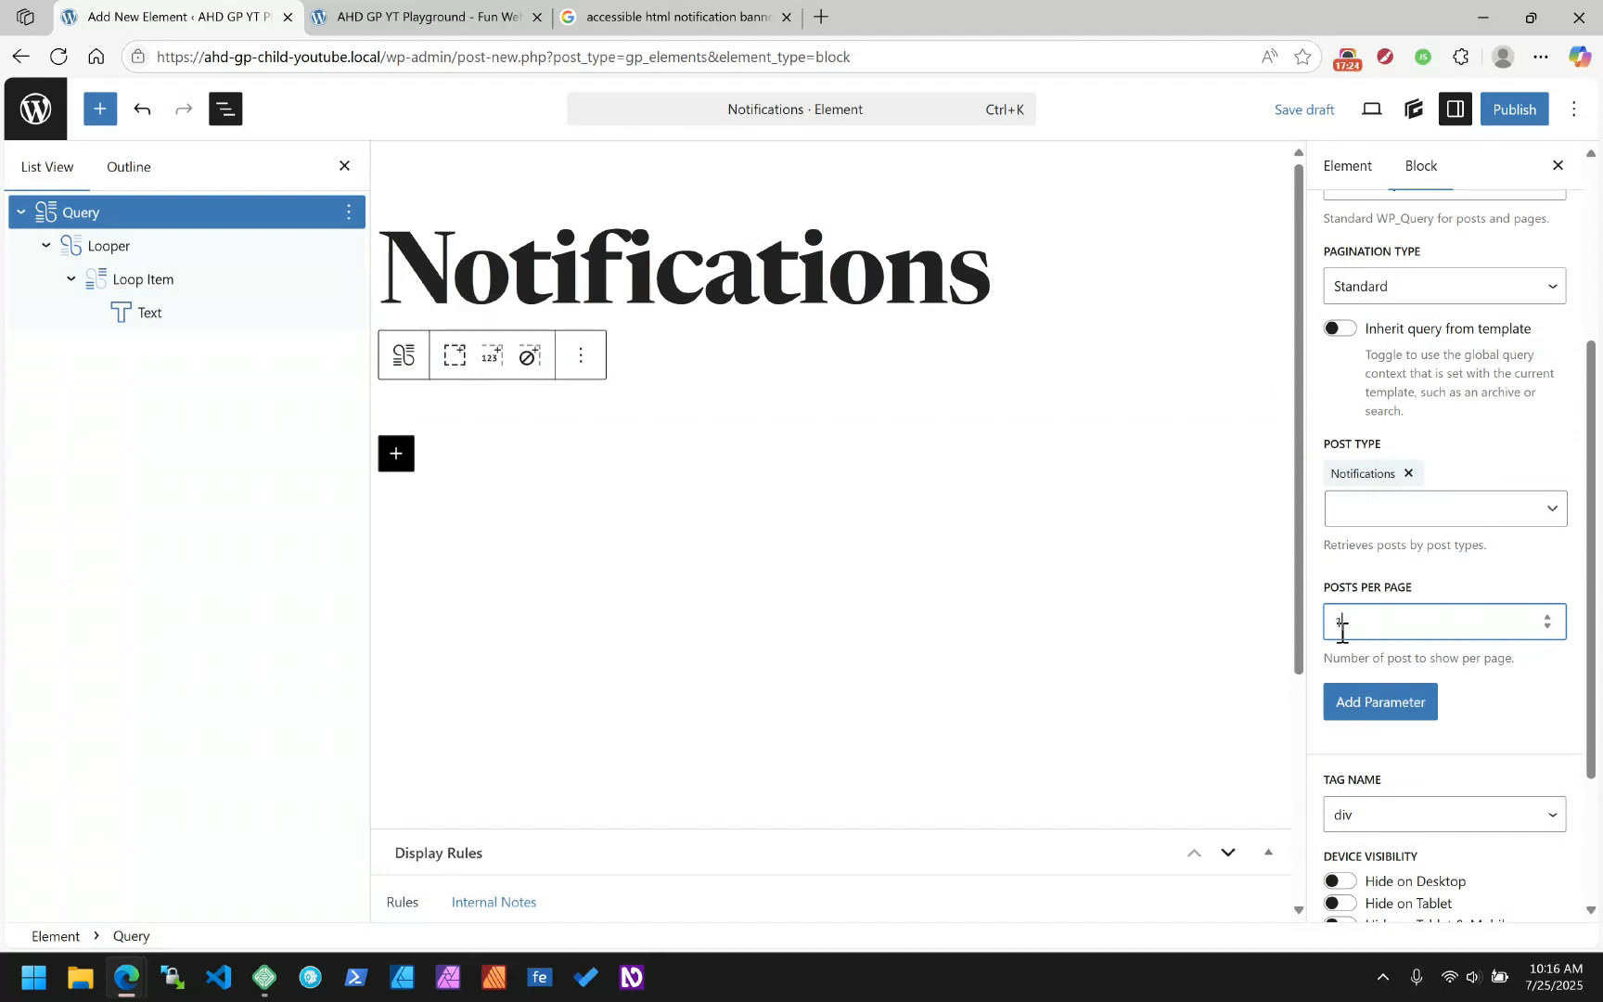
scroll(1478, 668, down, 1)
click(1398, 720)
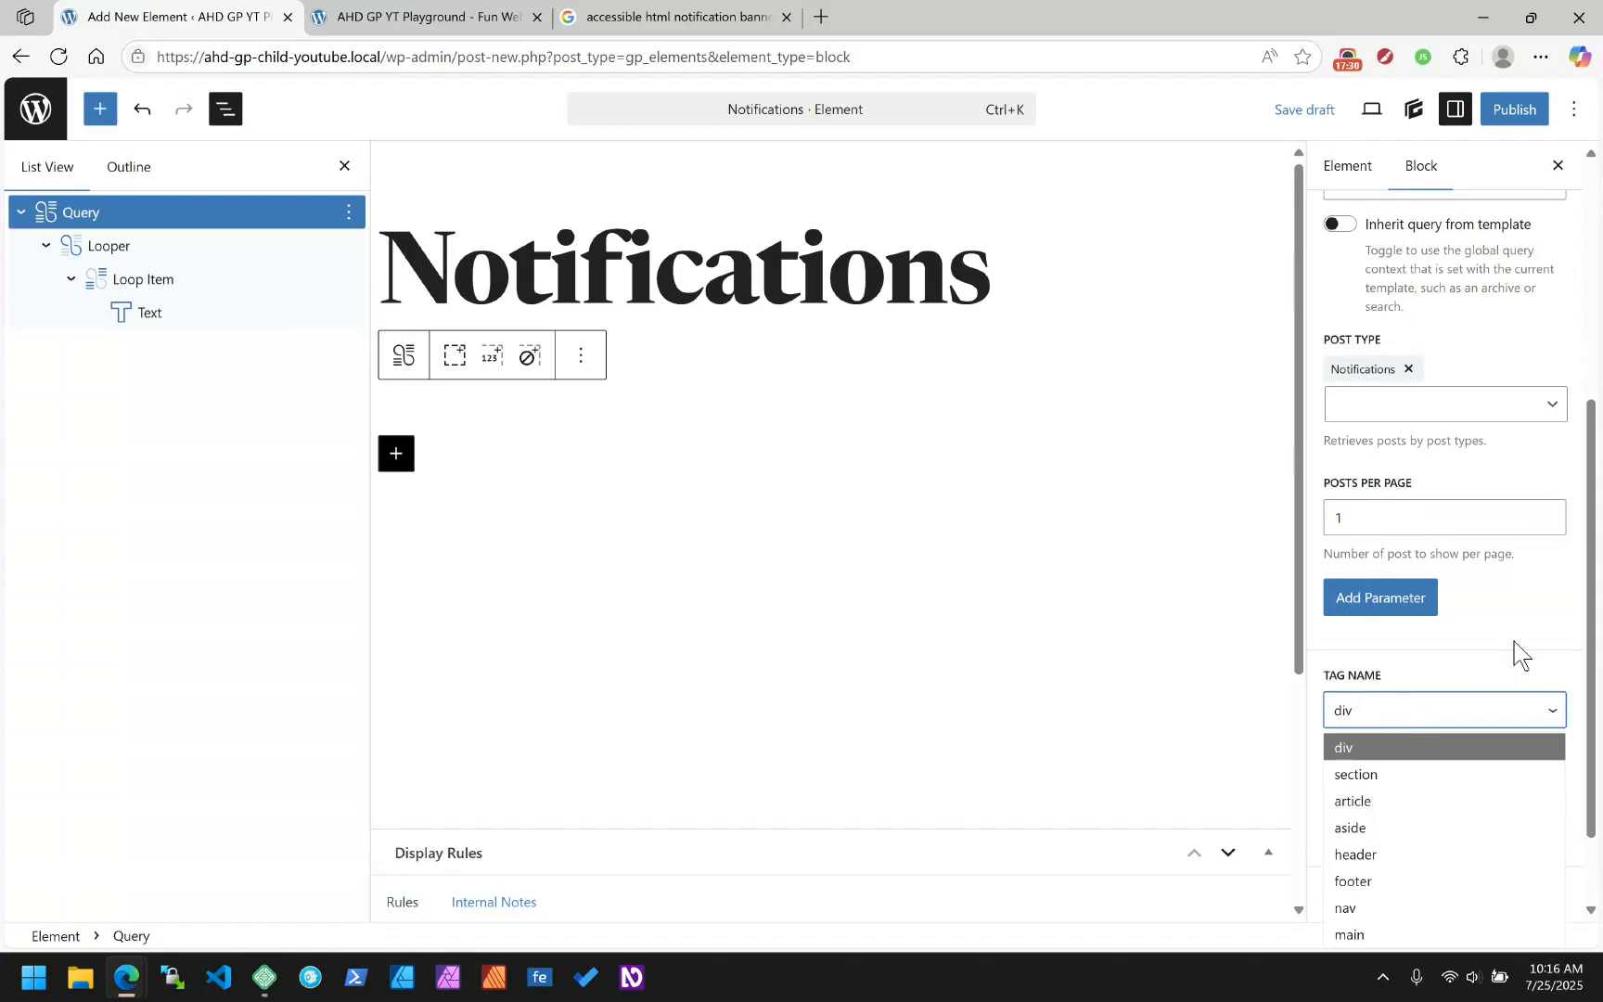
key(ctrl+s)
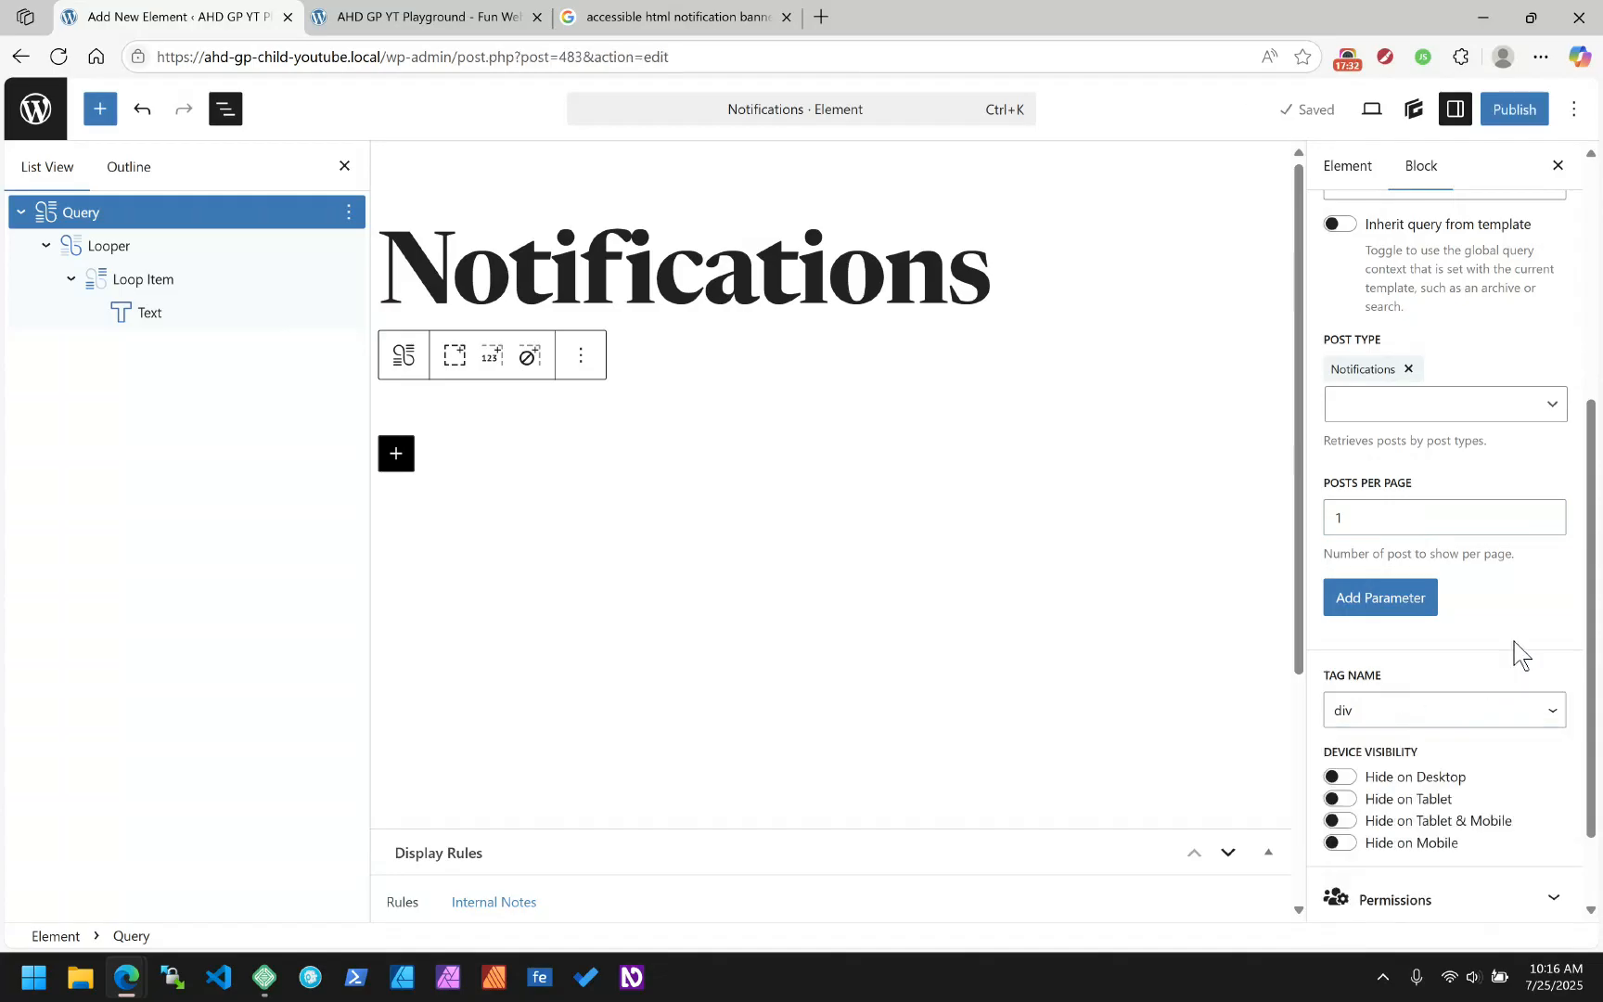
Add an HTML attribute named role with the value region to the Query block
scroll(1515, 649, down, 1)
click(1424, 916)
scroll(1458, 617, down, 2)
click(1337, 877)
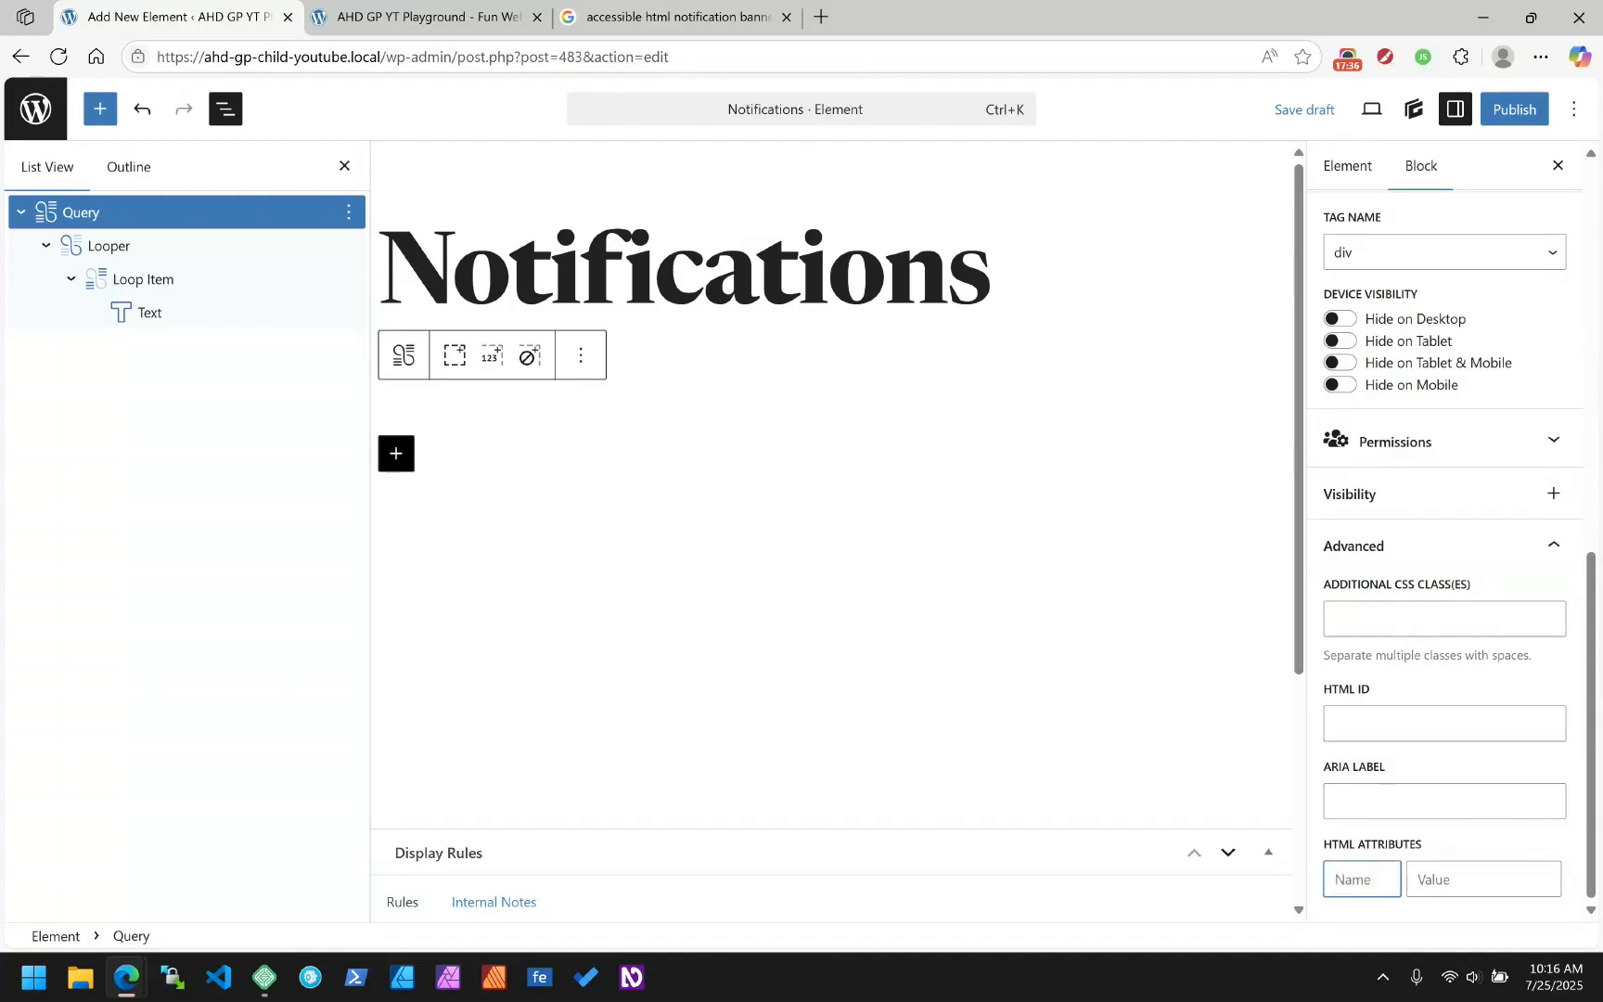
text(role)
key(Tab)
text(re)
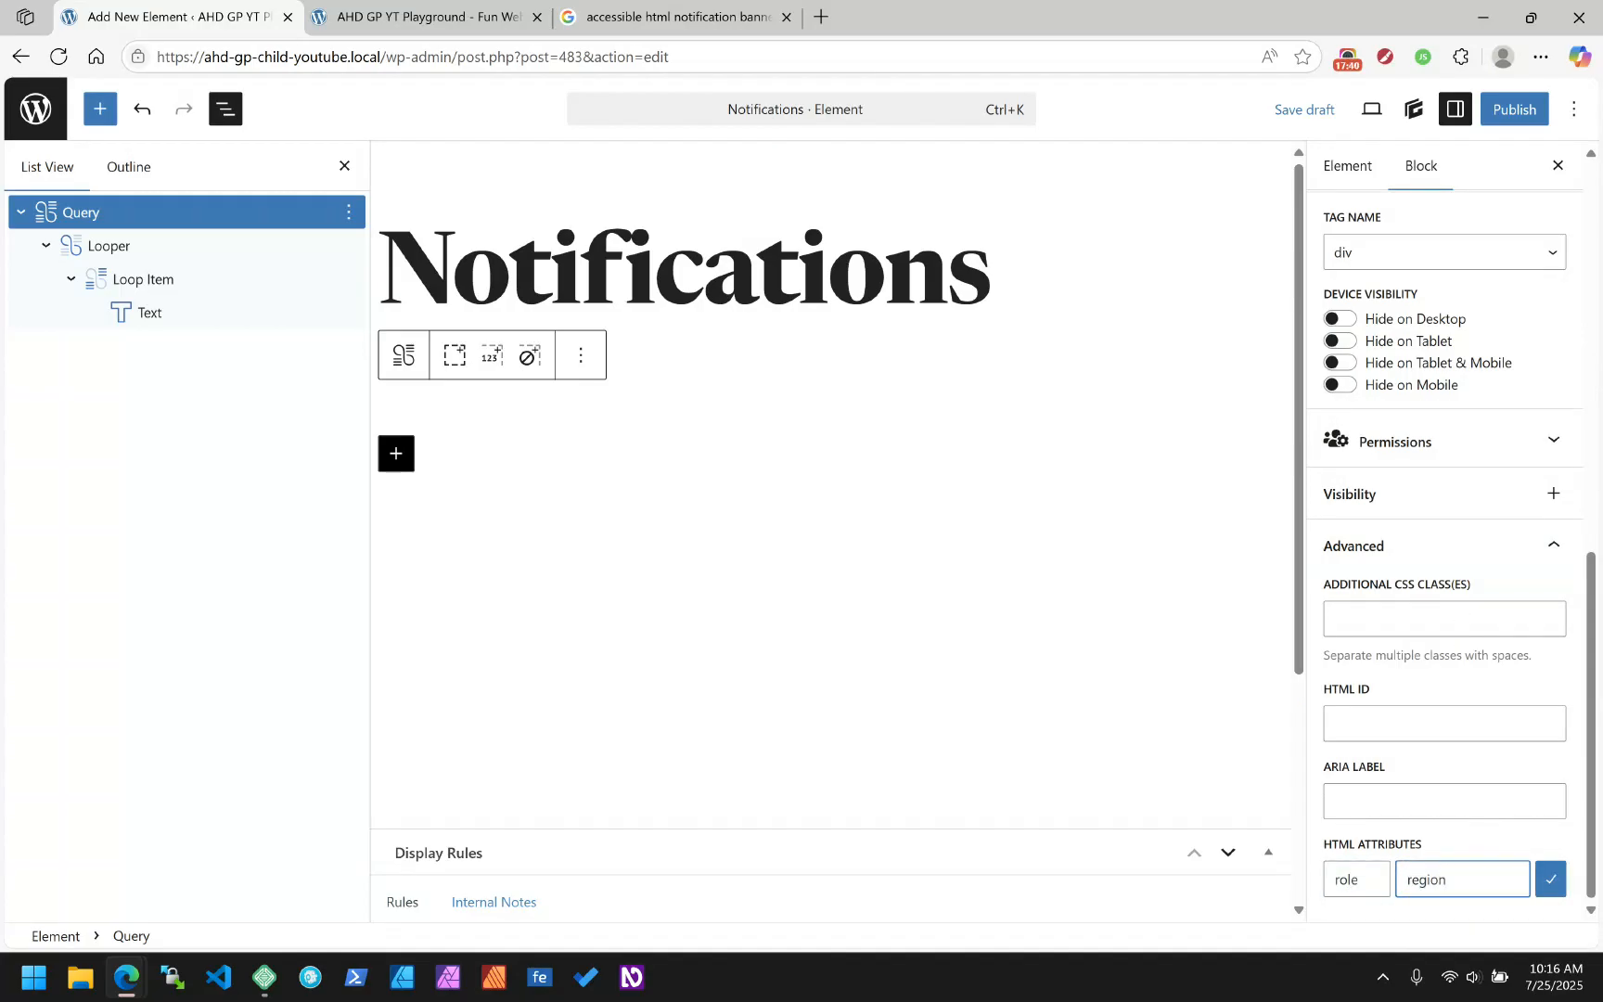
click(1551, 879)
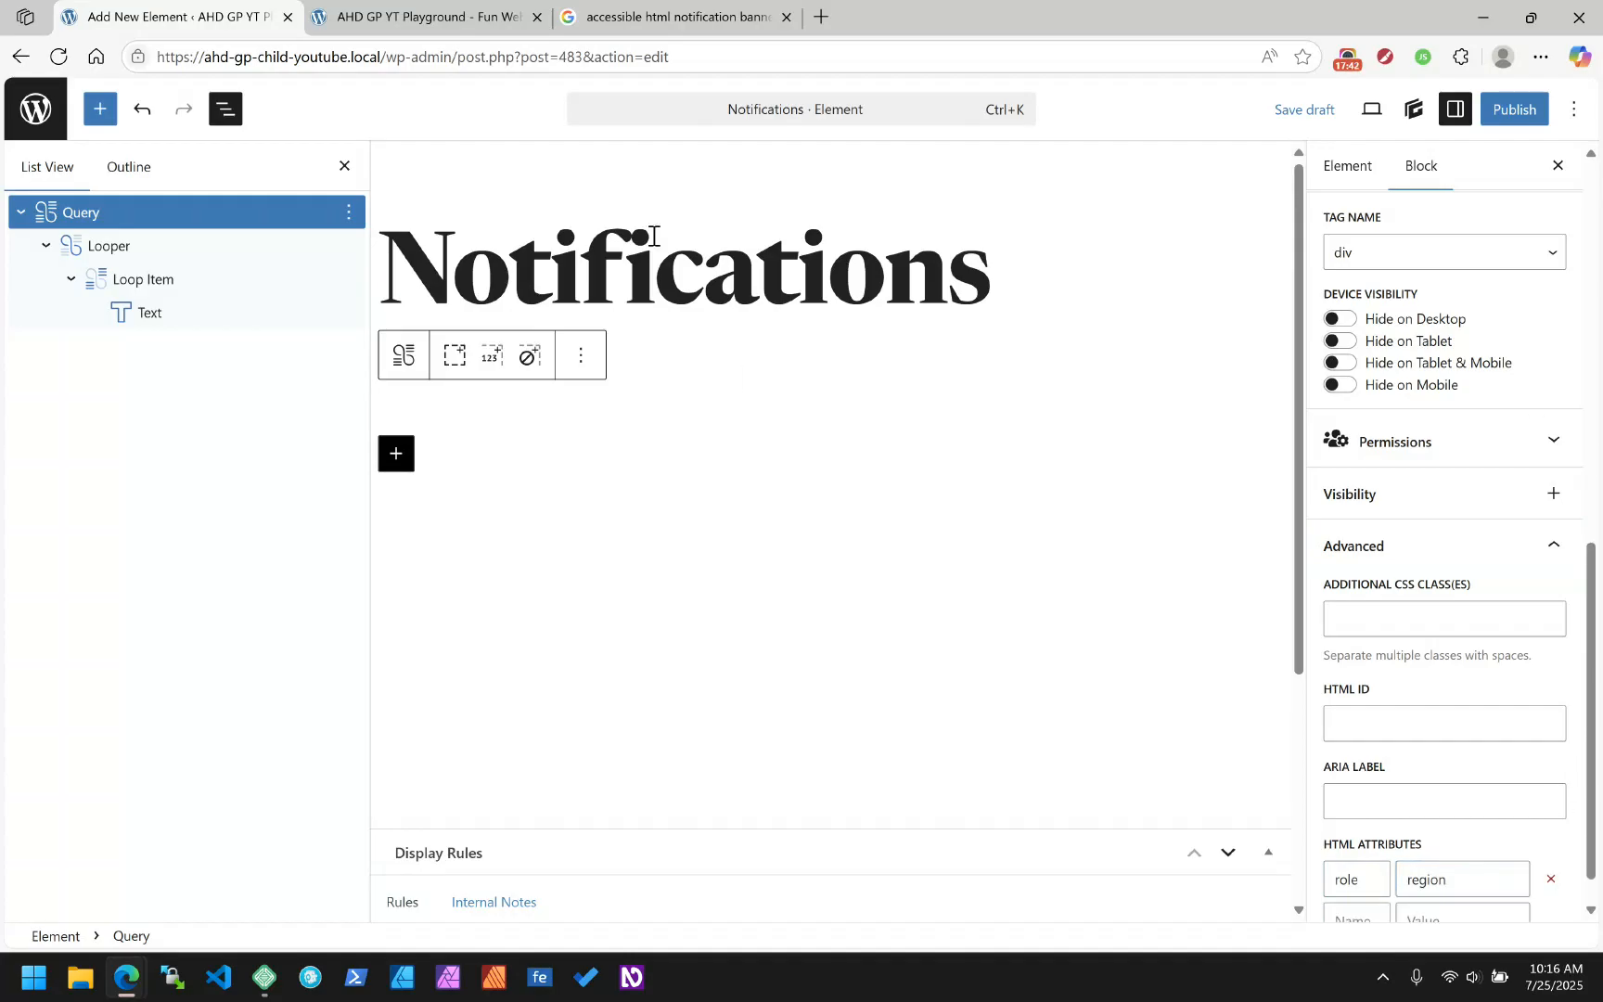
click(164, 316)
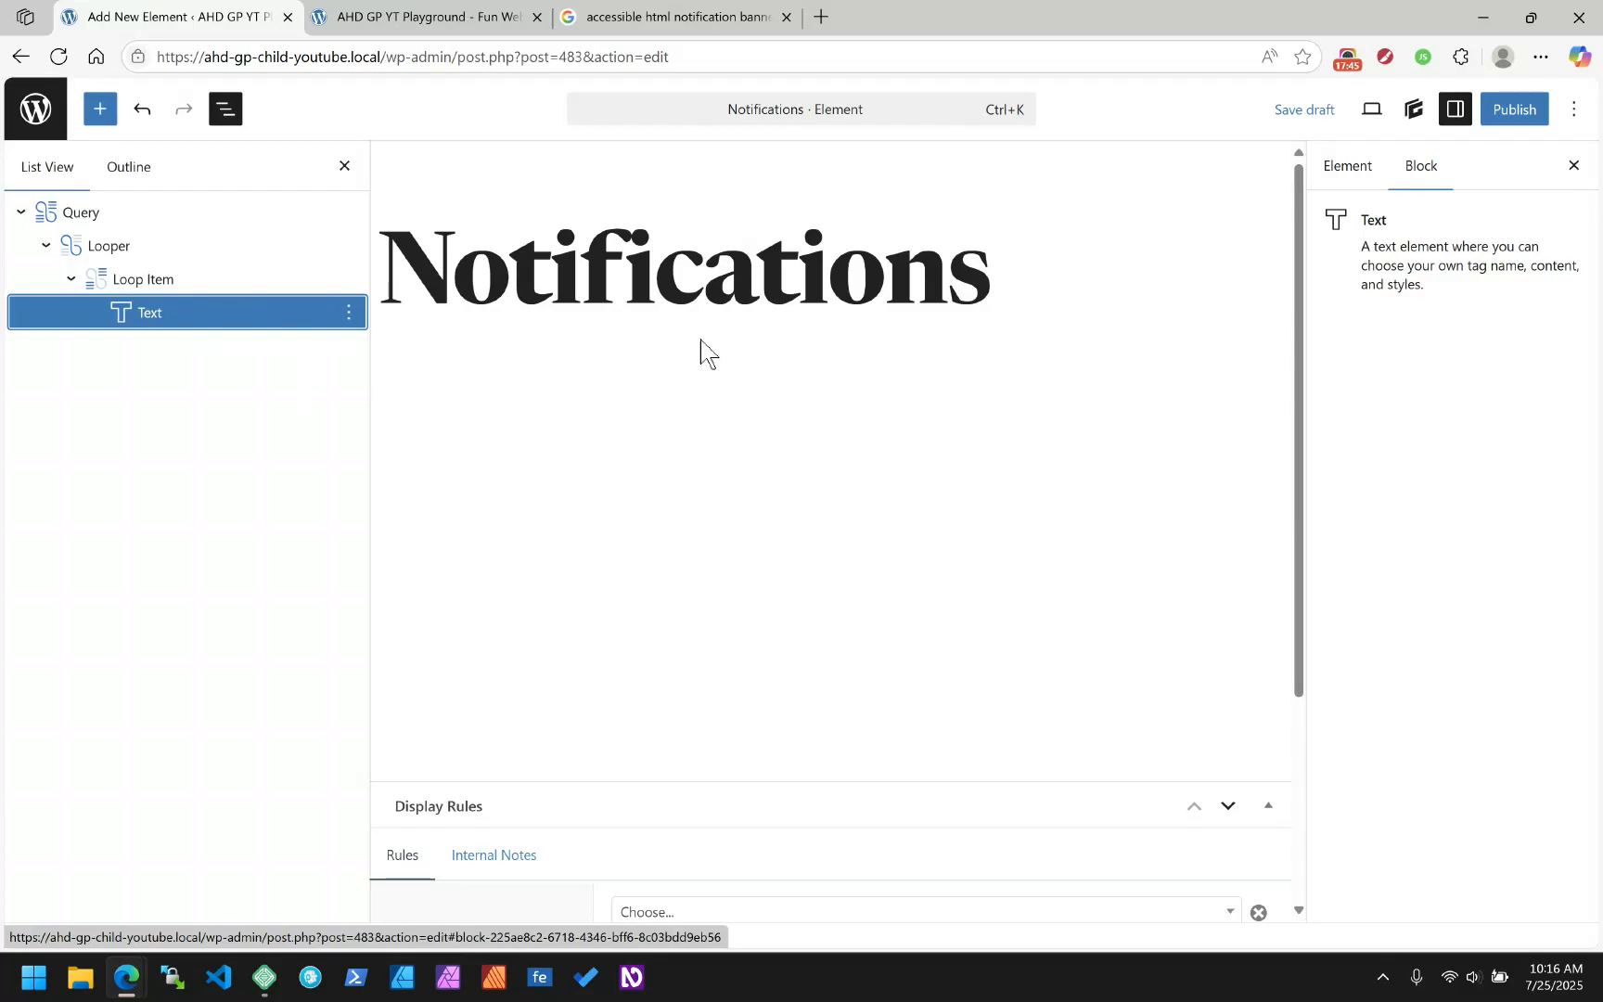
click(1364, 173)
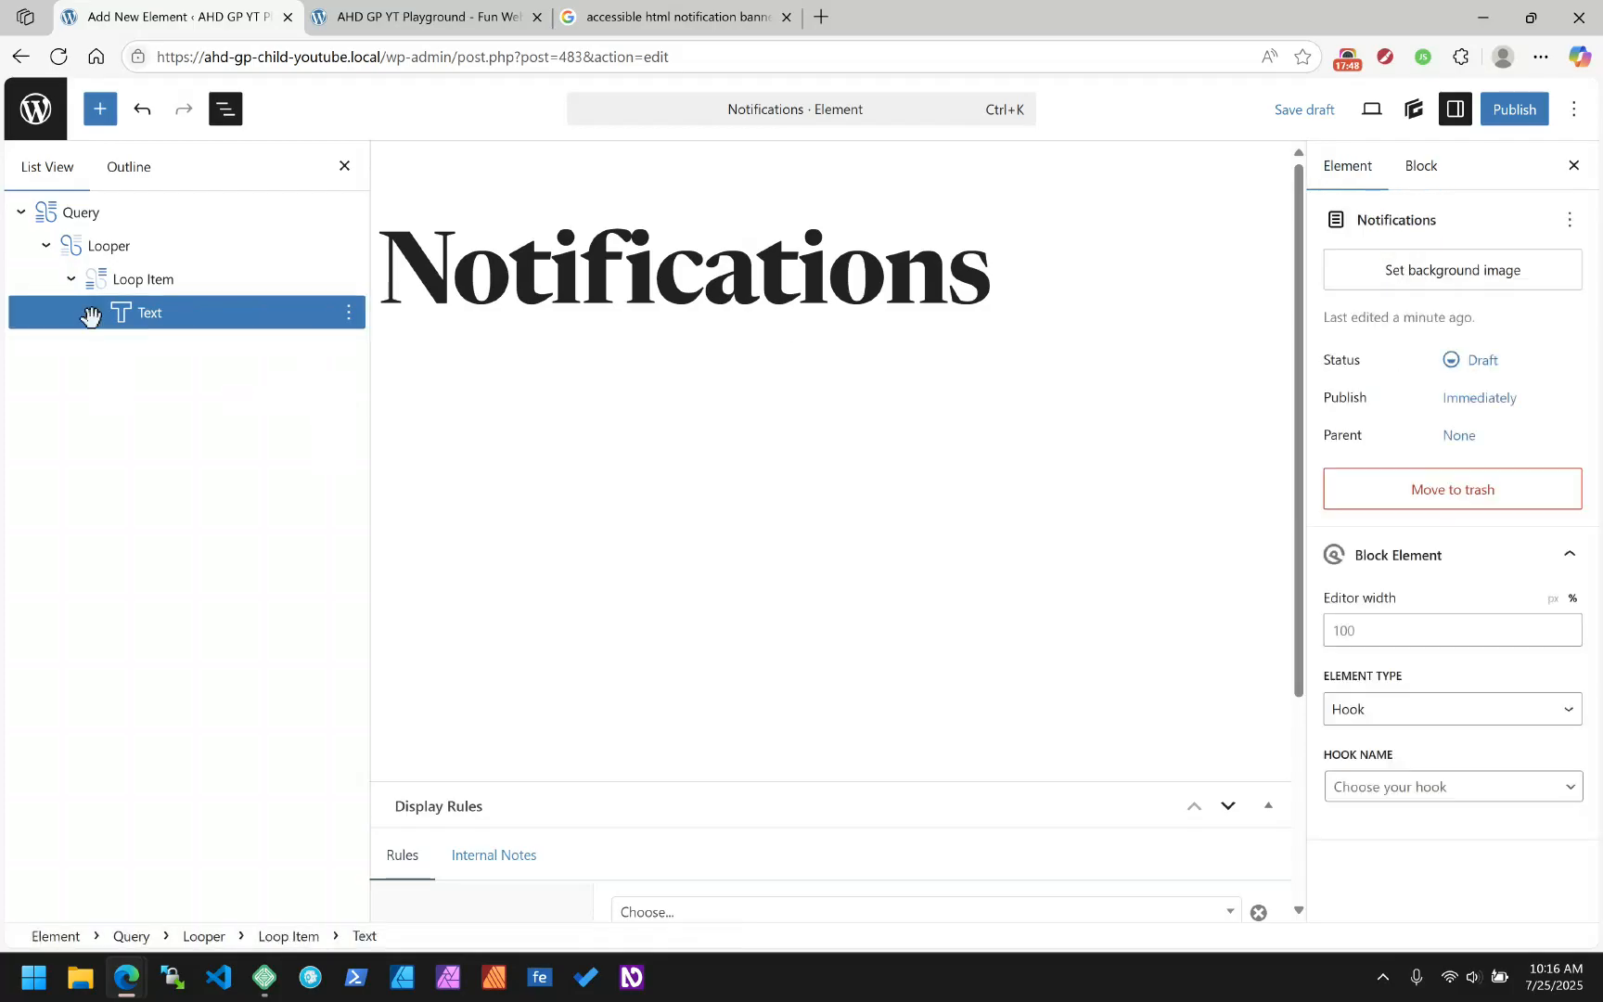
scroll(538, 390, down, 3)
scroll(533, 446, up, 3)
click(492, 372)
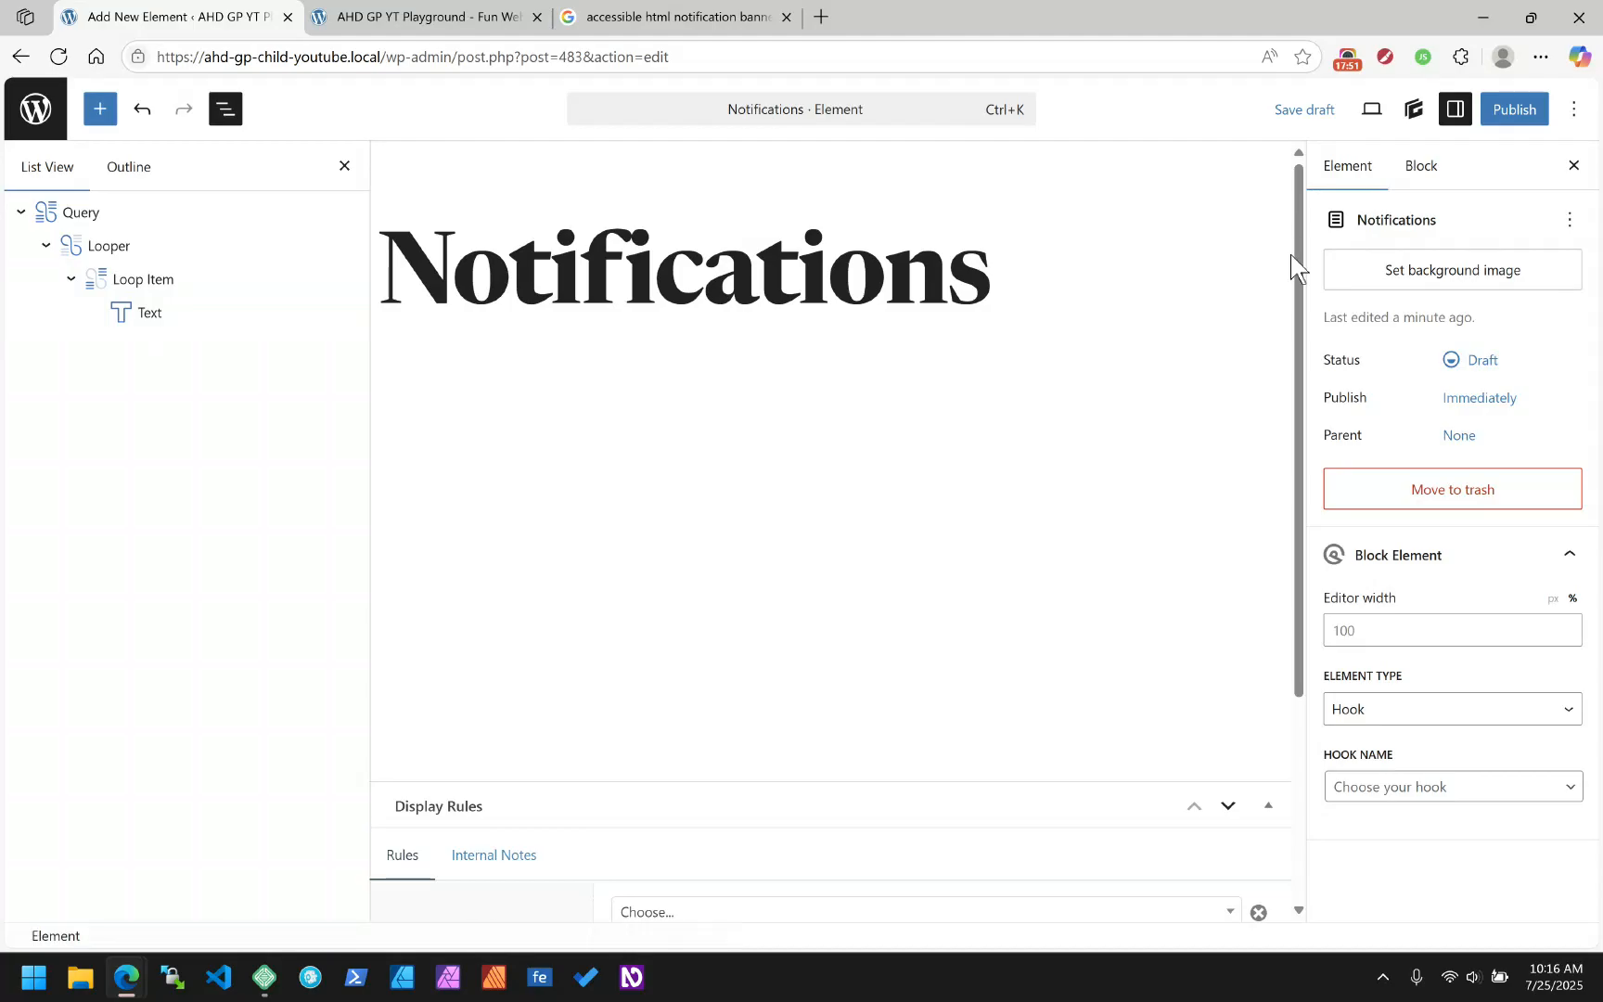
click(1426, 171)
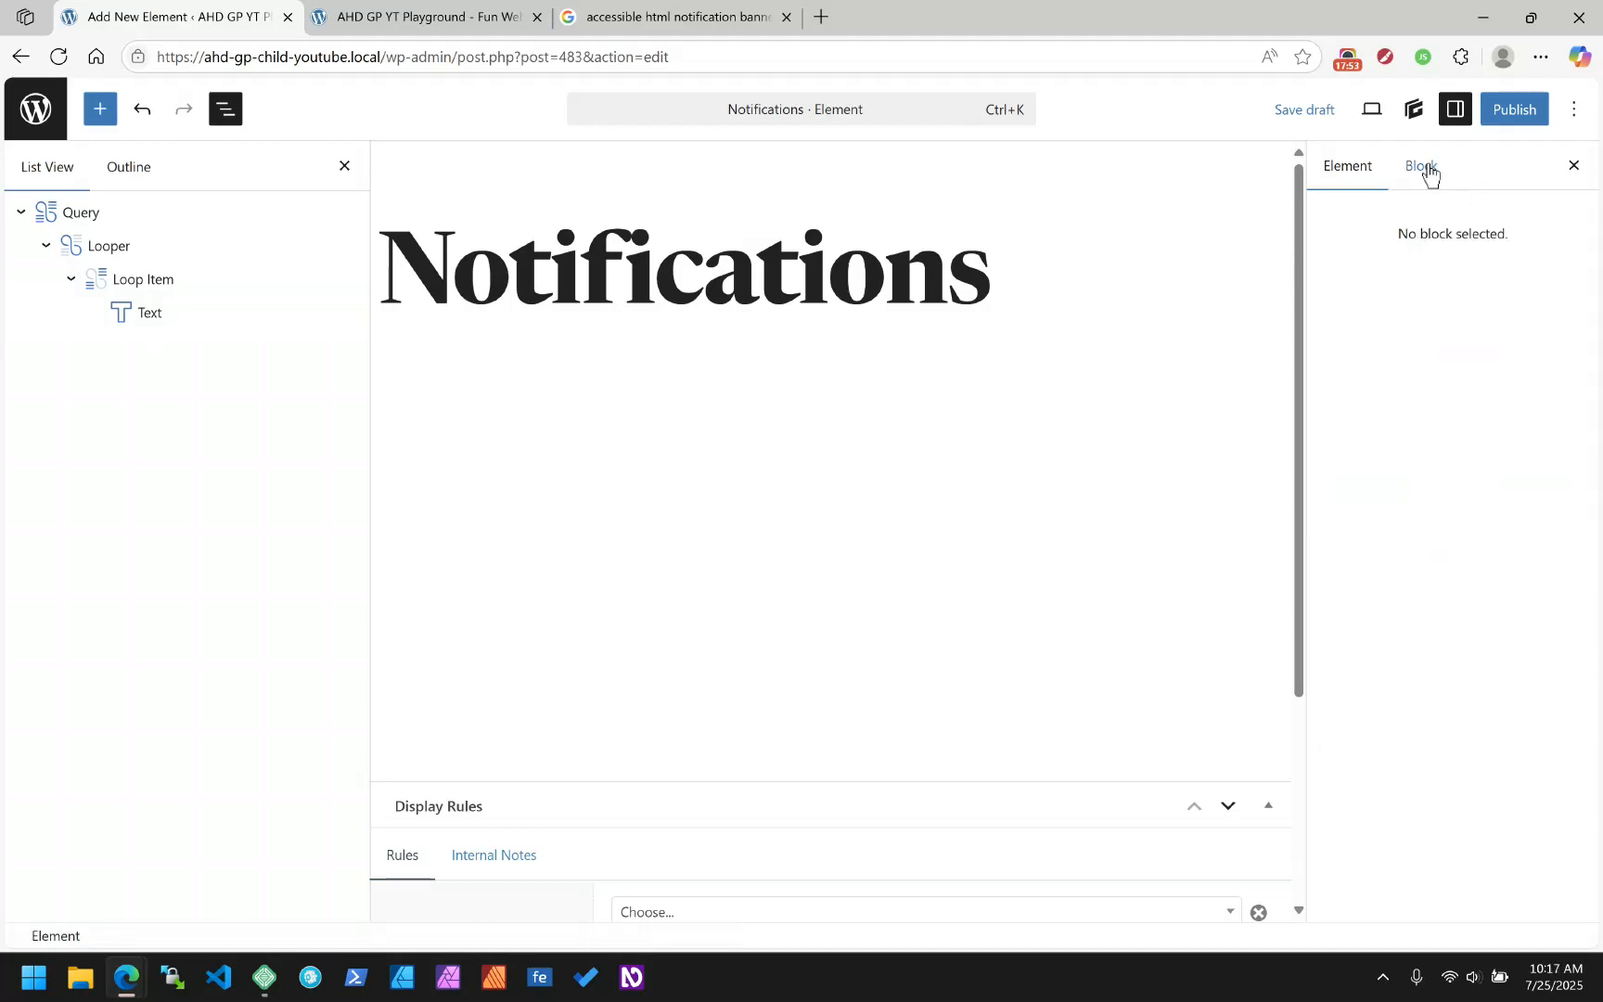
click(139, 316)
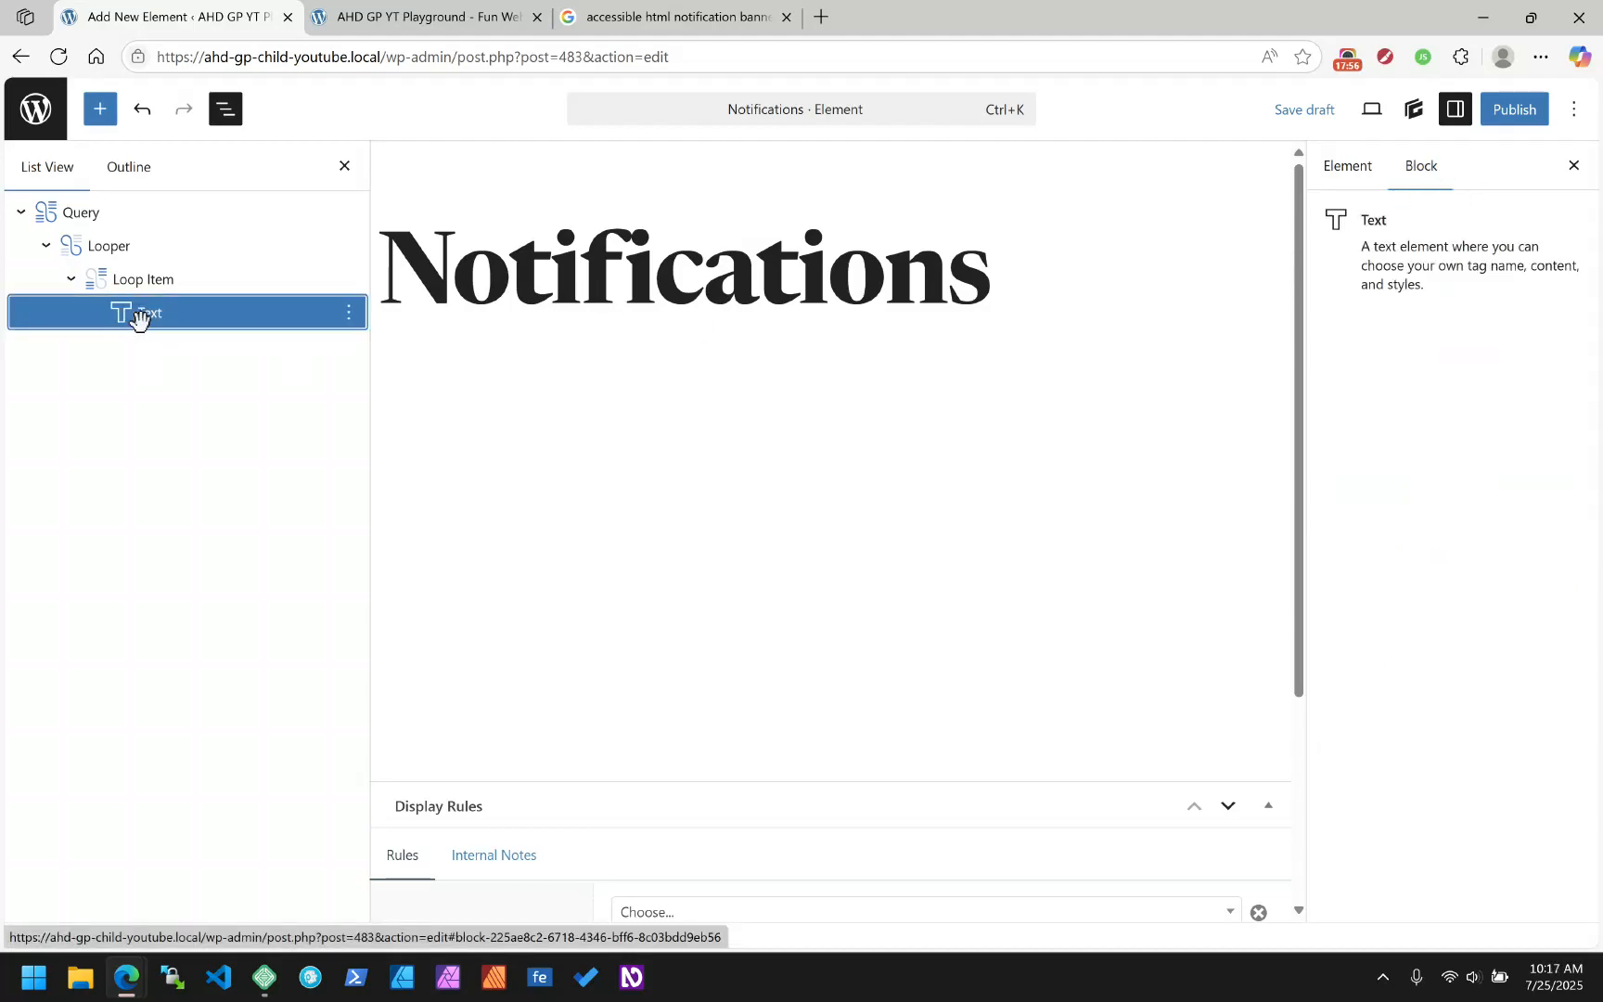
Save the Notifications element draft and reload the editor page
click(1304, 112)
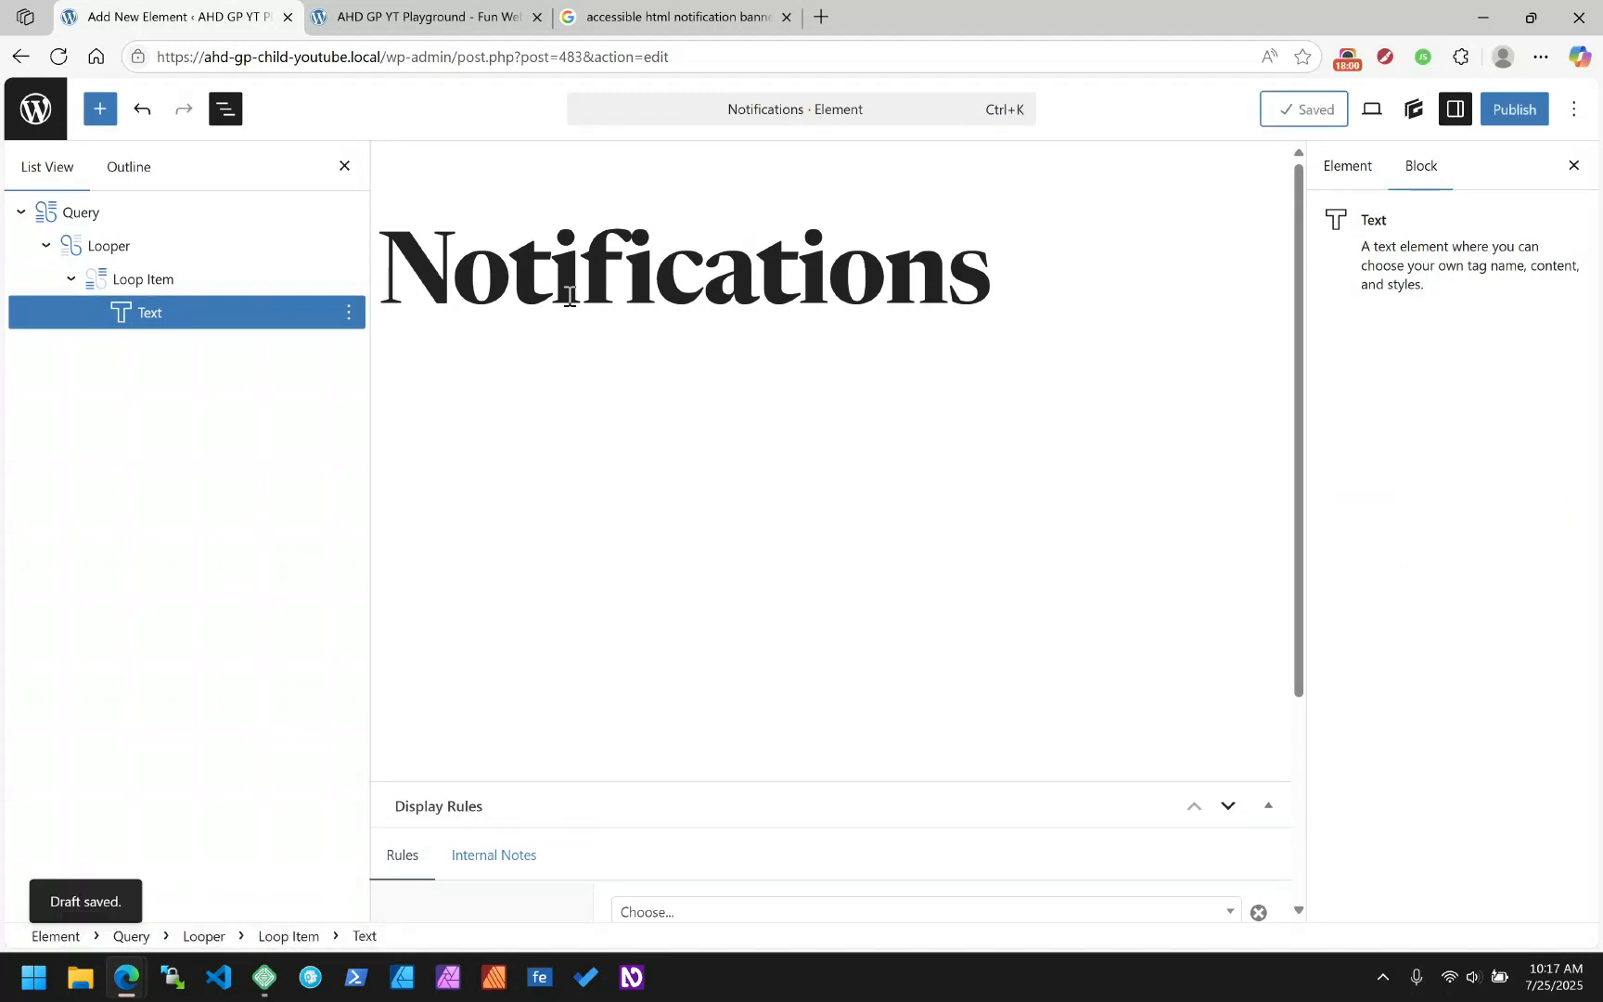
click(58, 54)
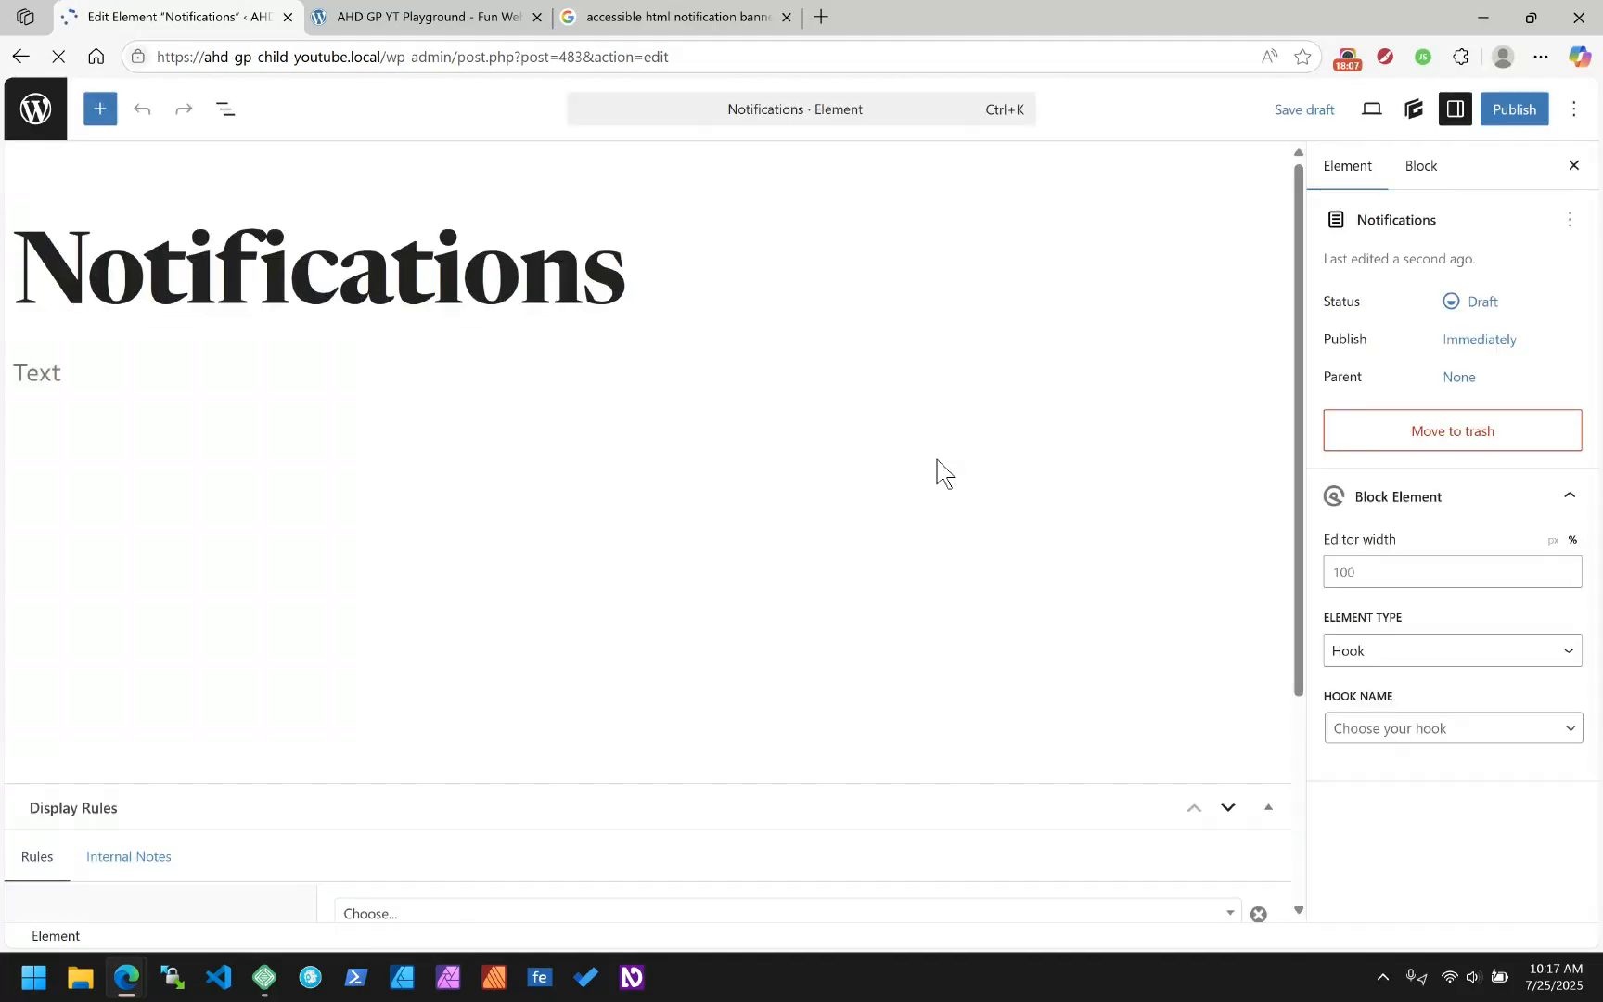
Insert a Post Meta dynamic tag into the Loop Item's Text block, using Current Post, meta key notify_text and no link
click(47, 370)
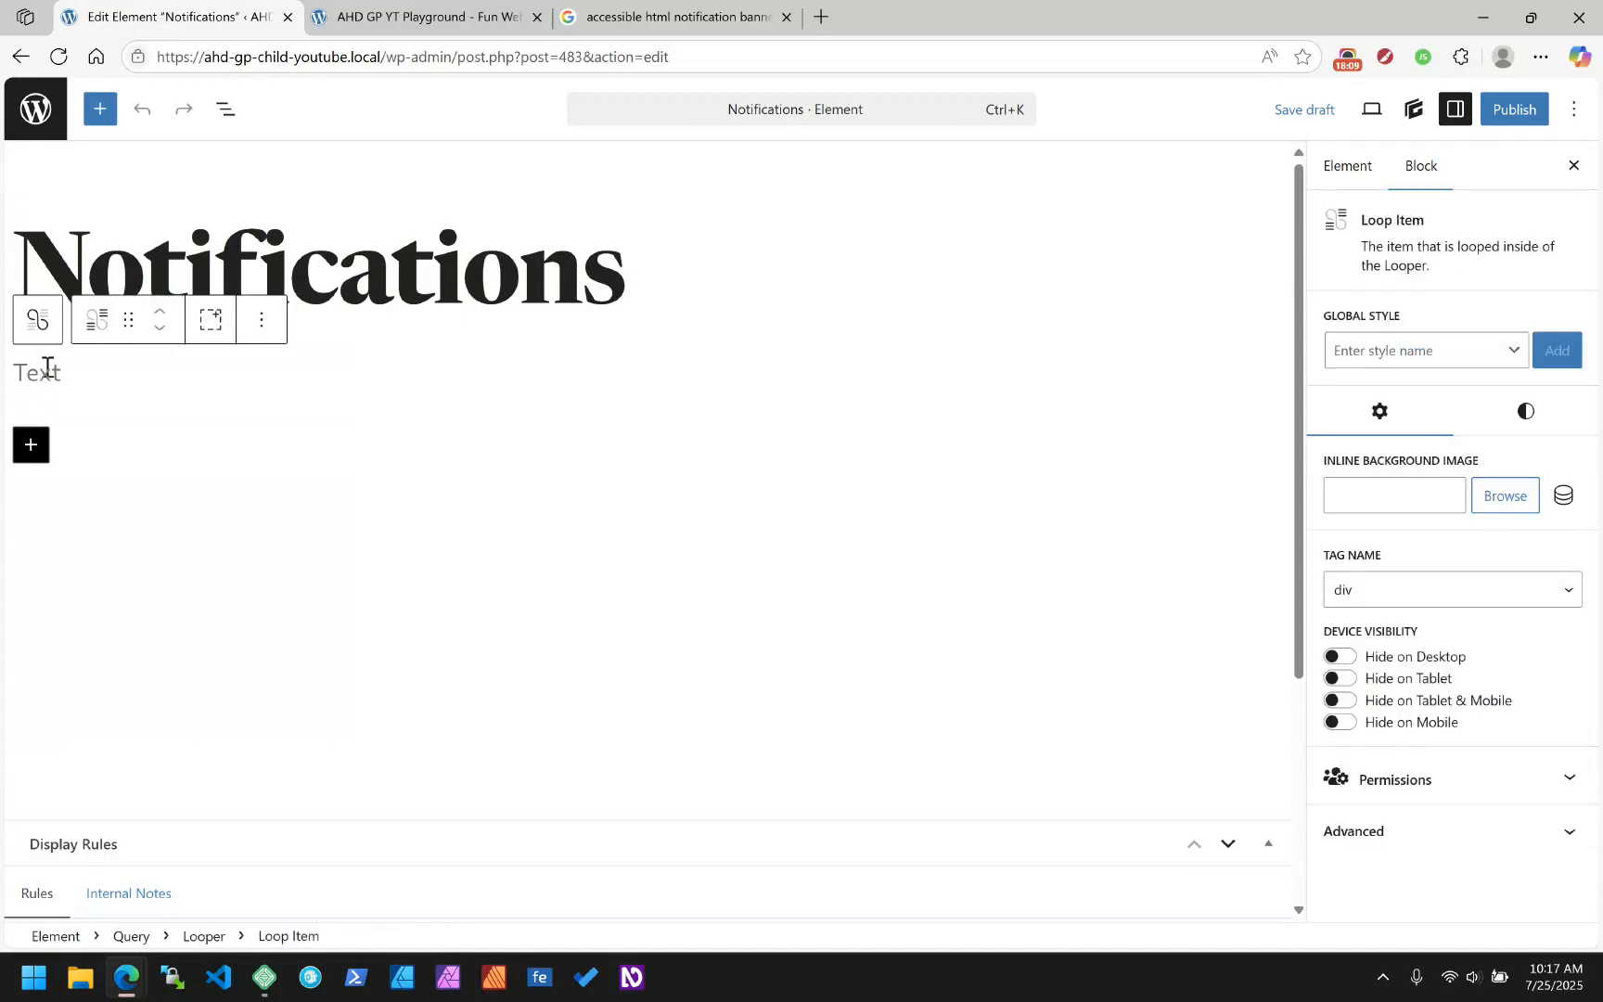
click(225, 108)
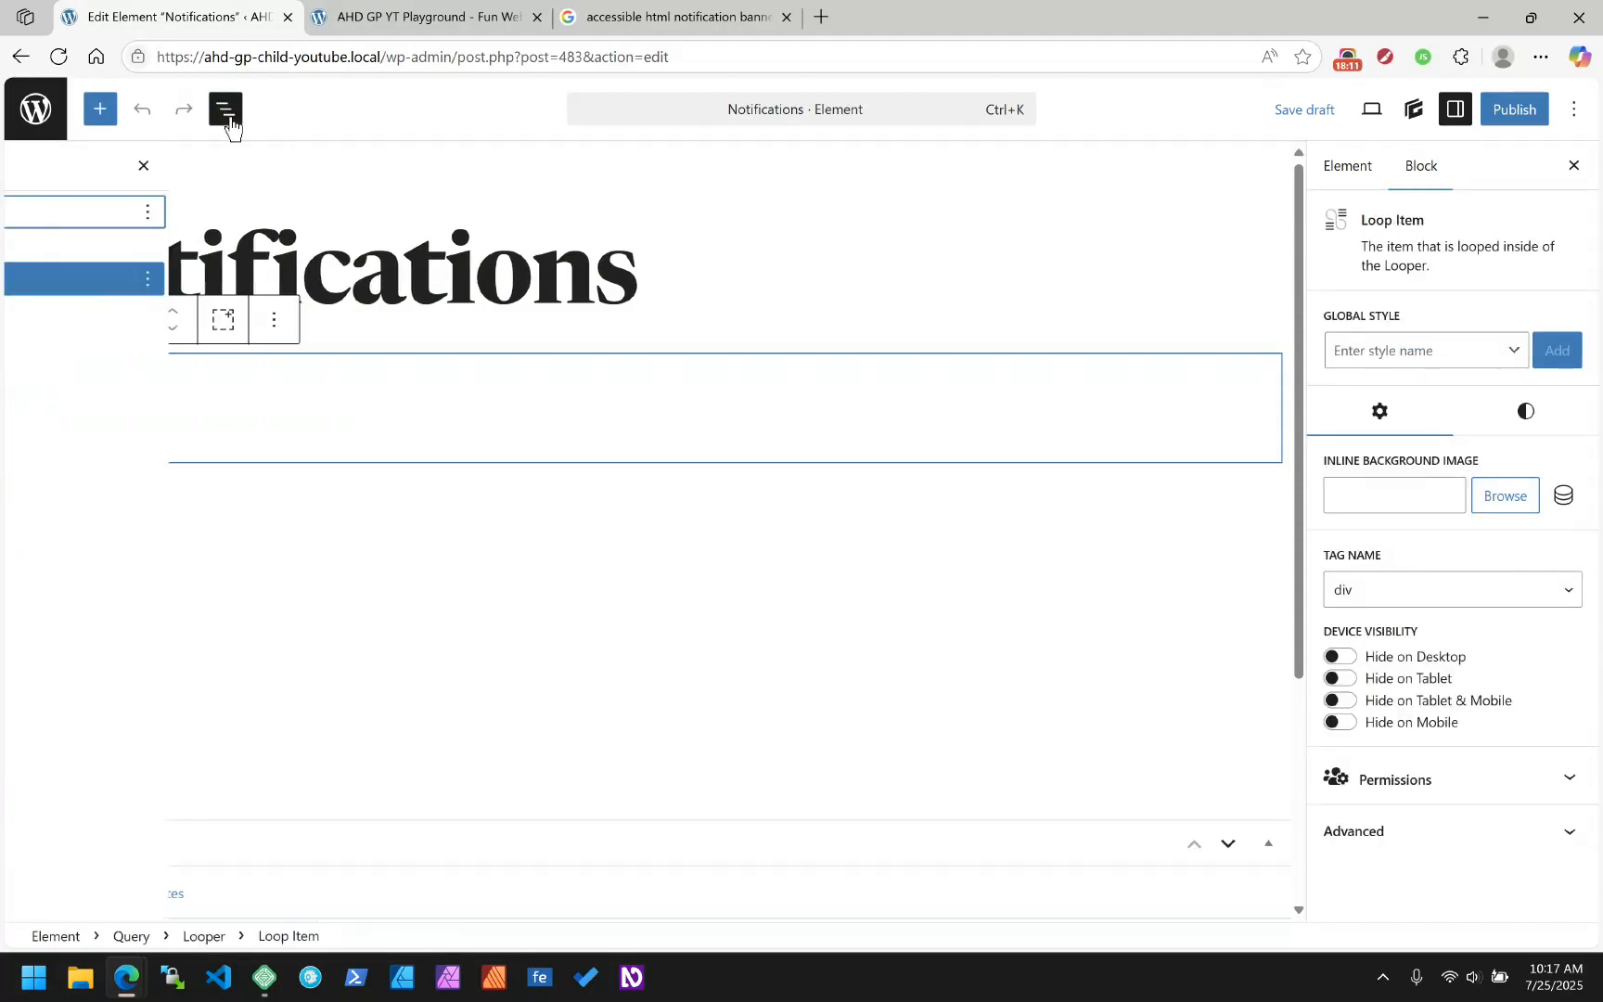
click(70, 278)
click(136, 313)
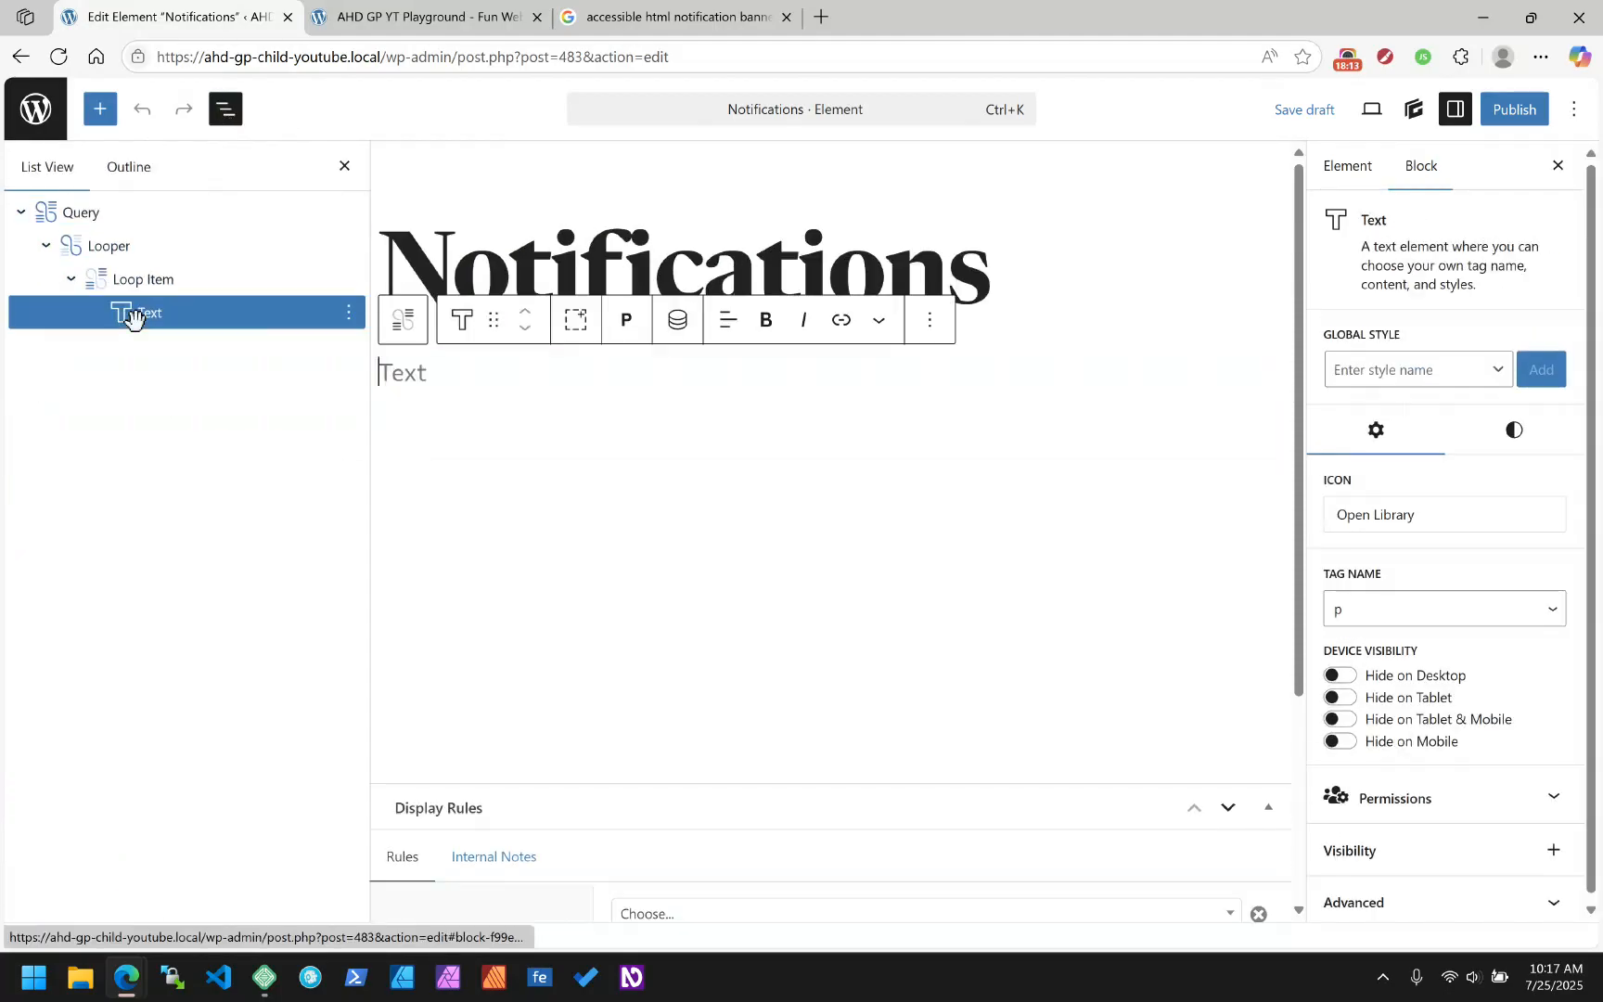
click(678, 319)
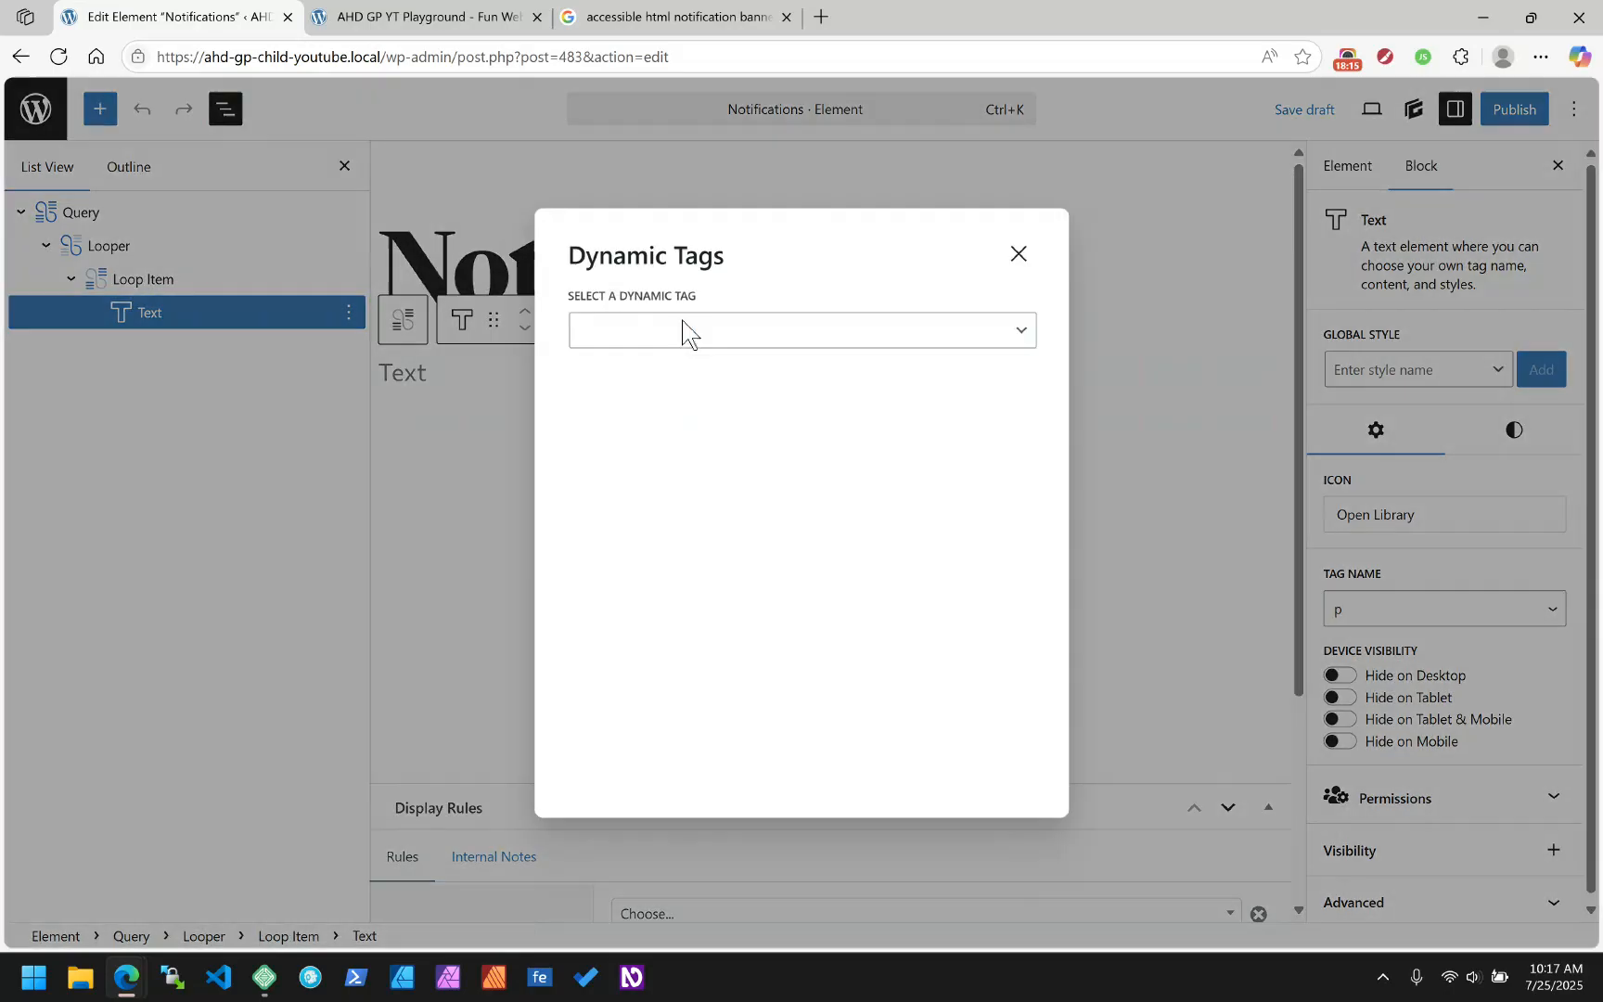
click(672, 341)
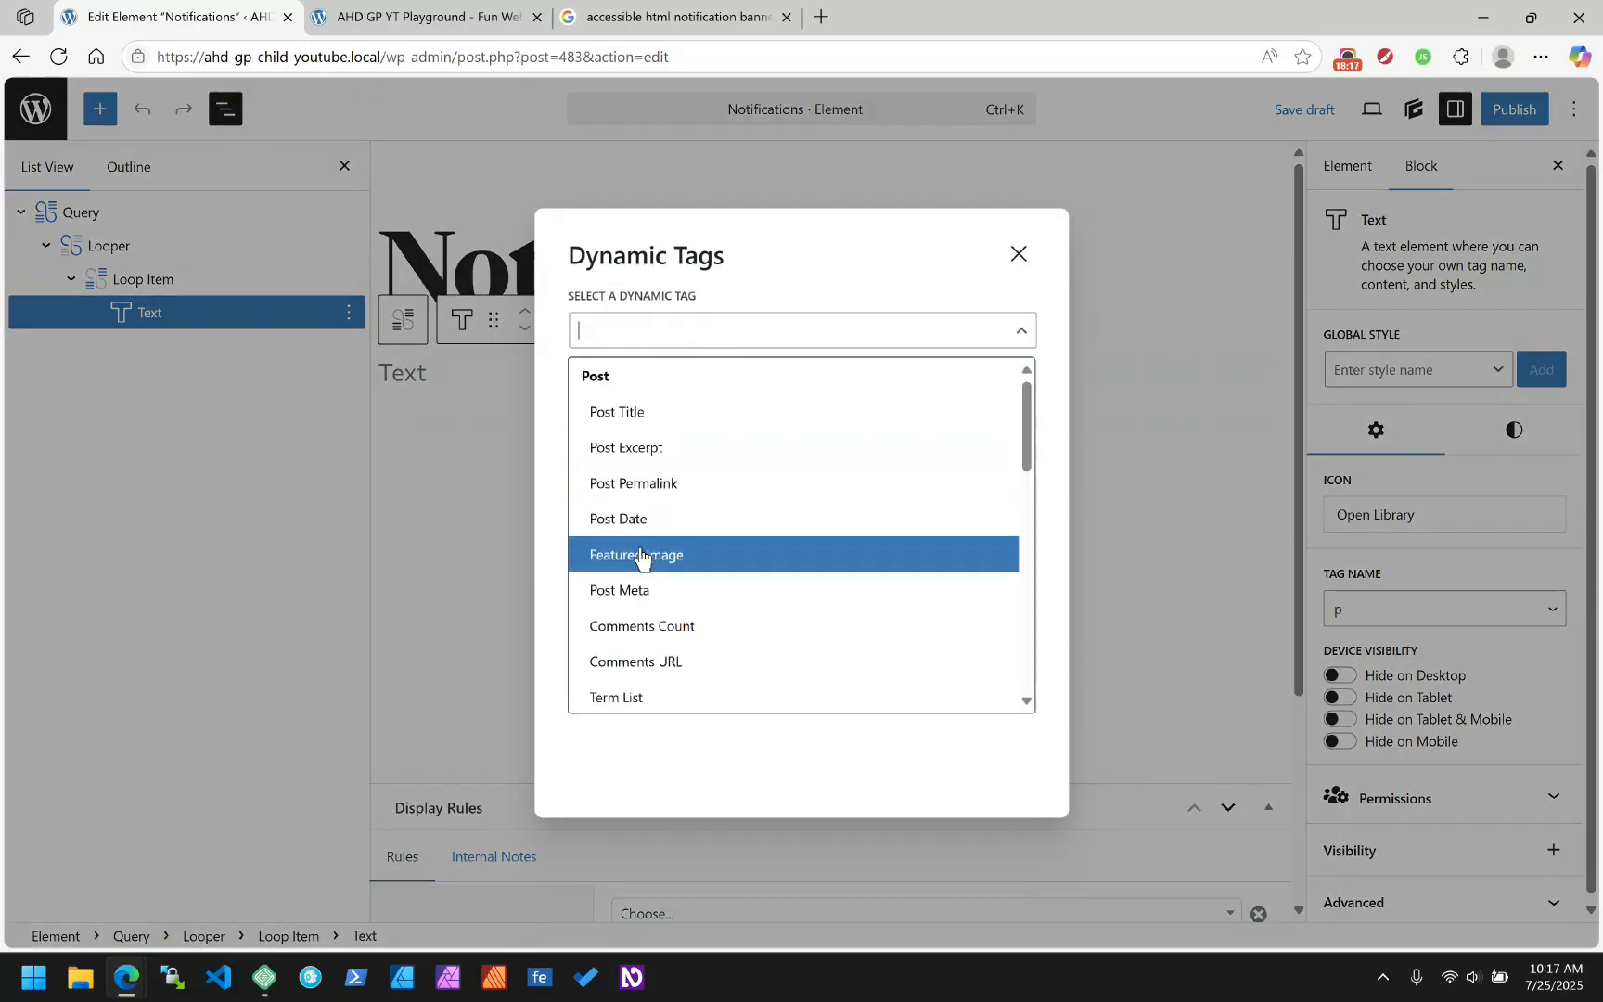
click(630, 595)
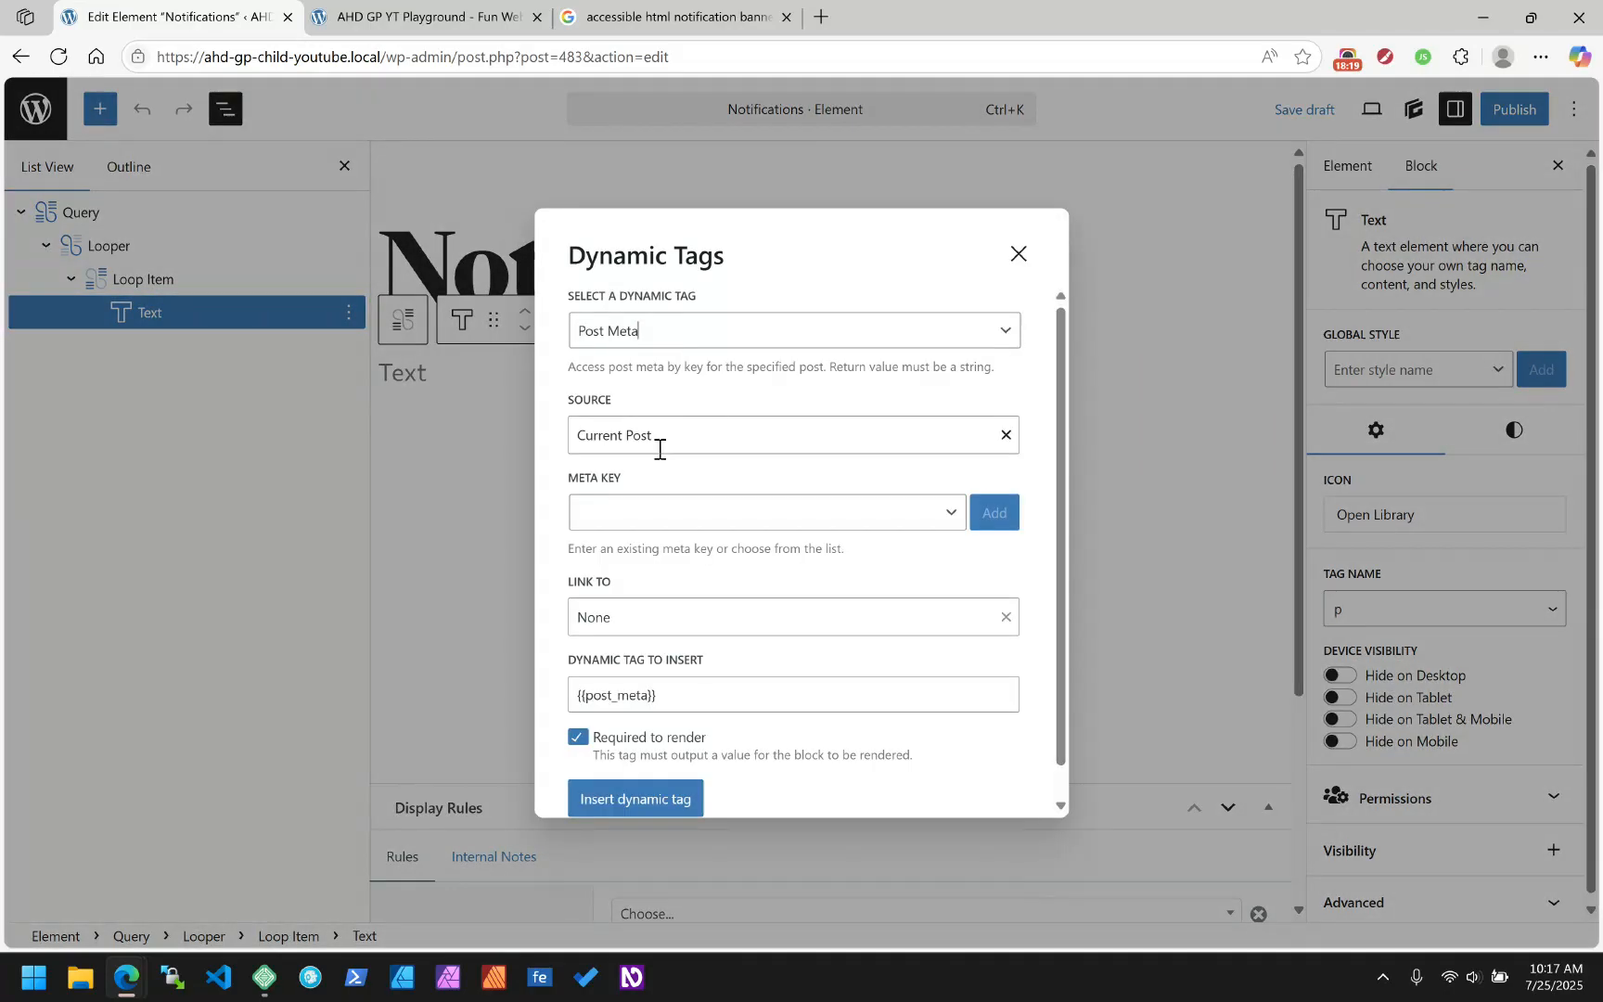
click(699, 523)
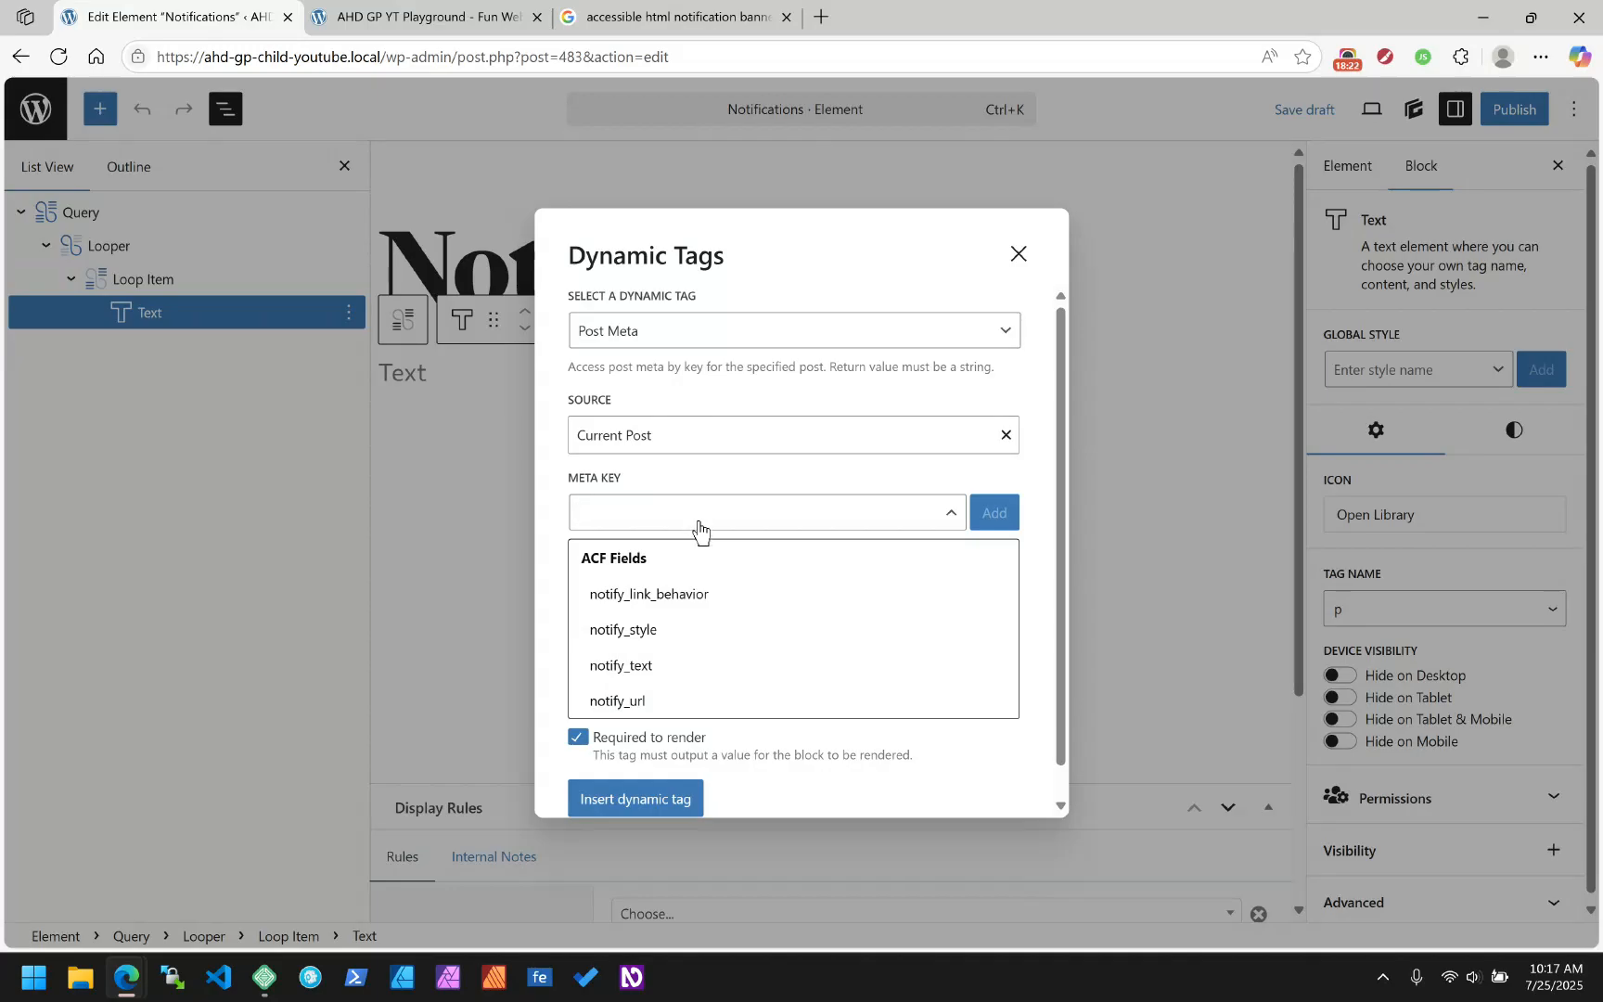
click(660, 668)
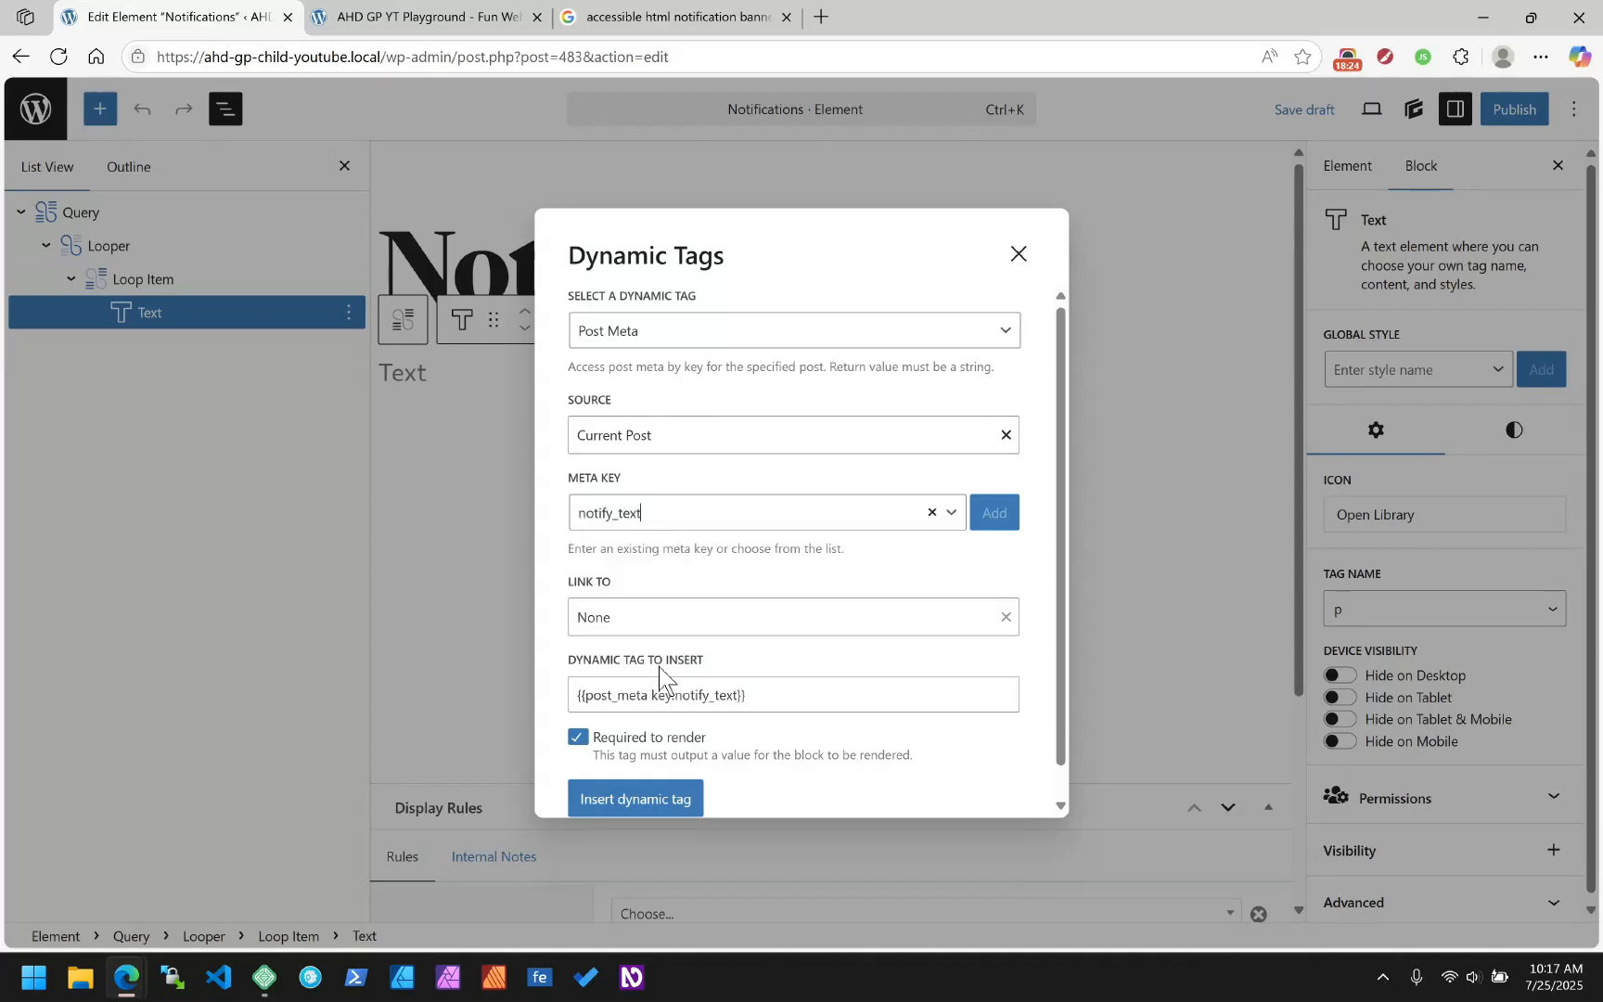
click(592, 619)
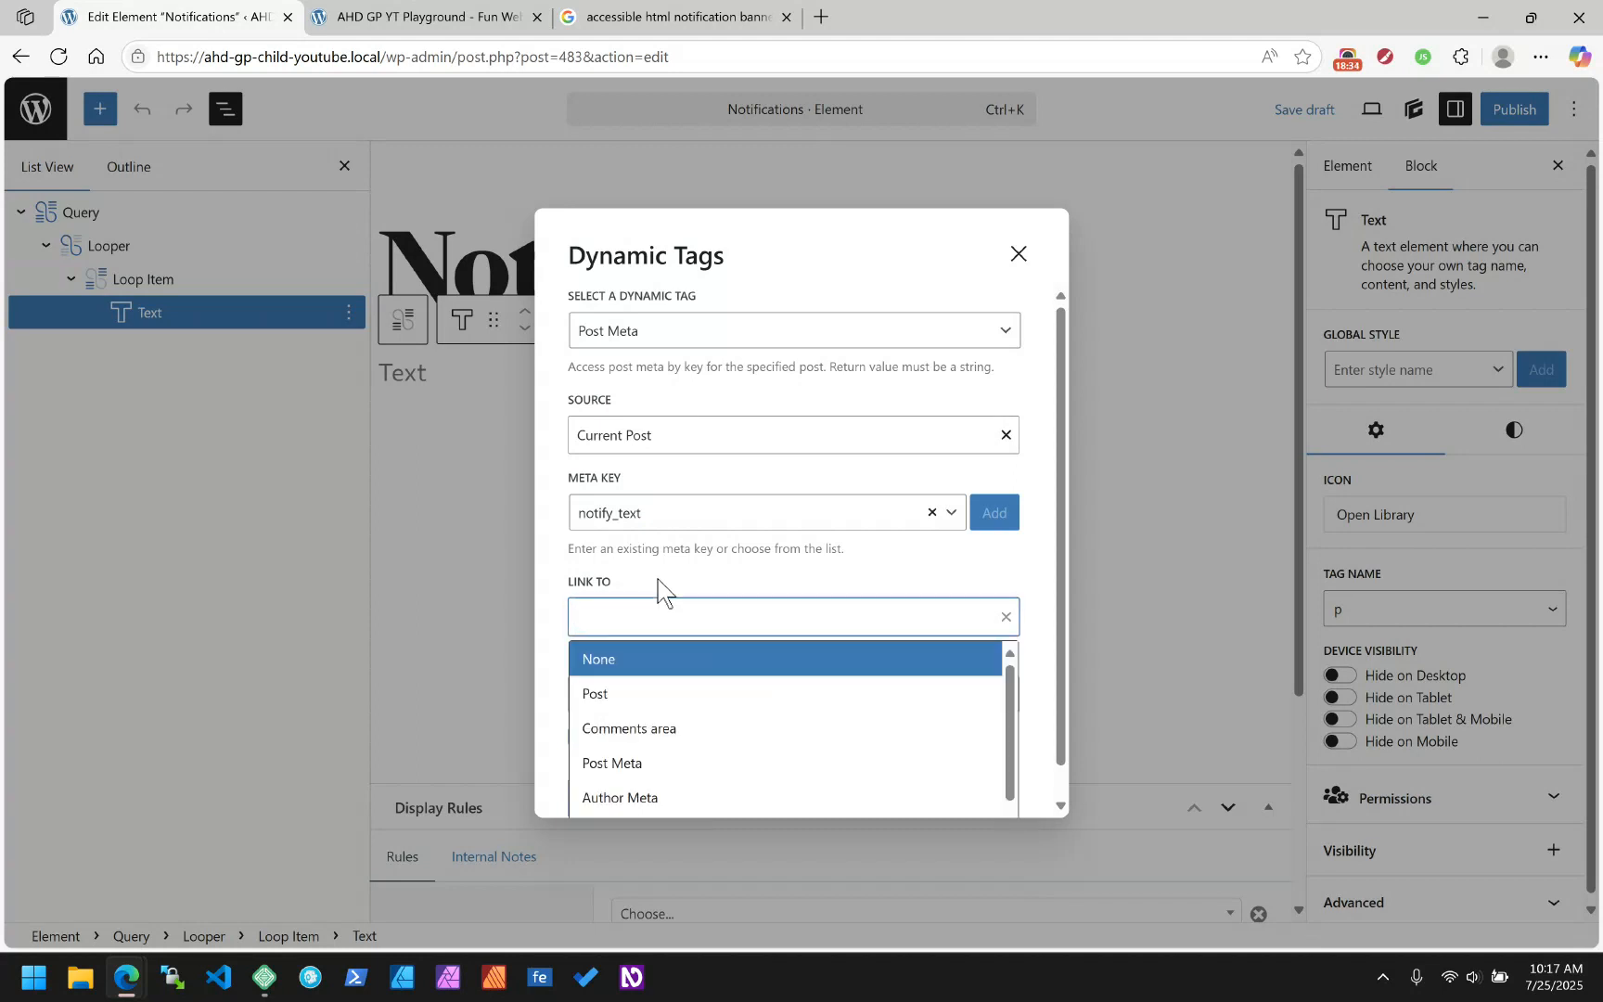
key(Return)
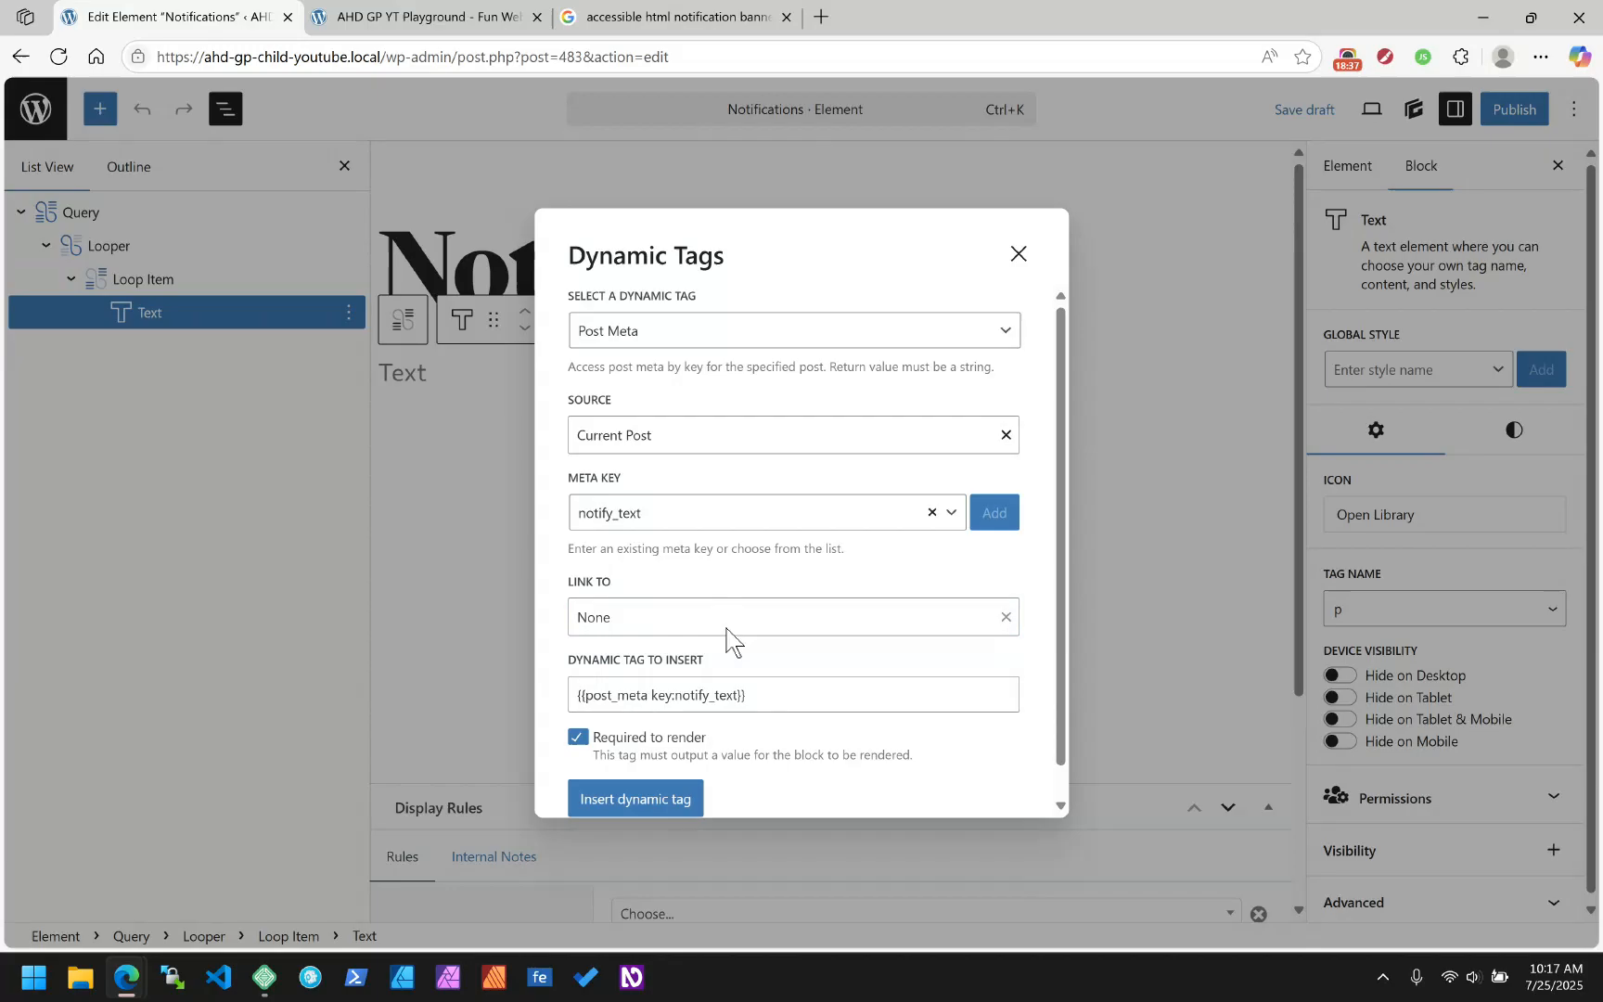
click(643, 796)
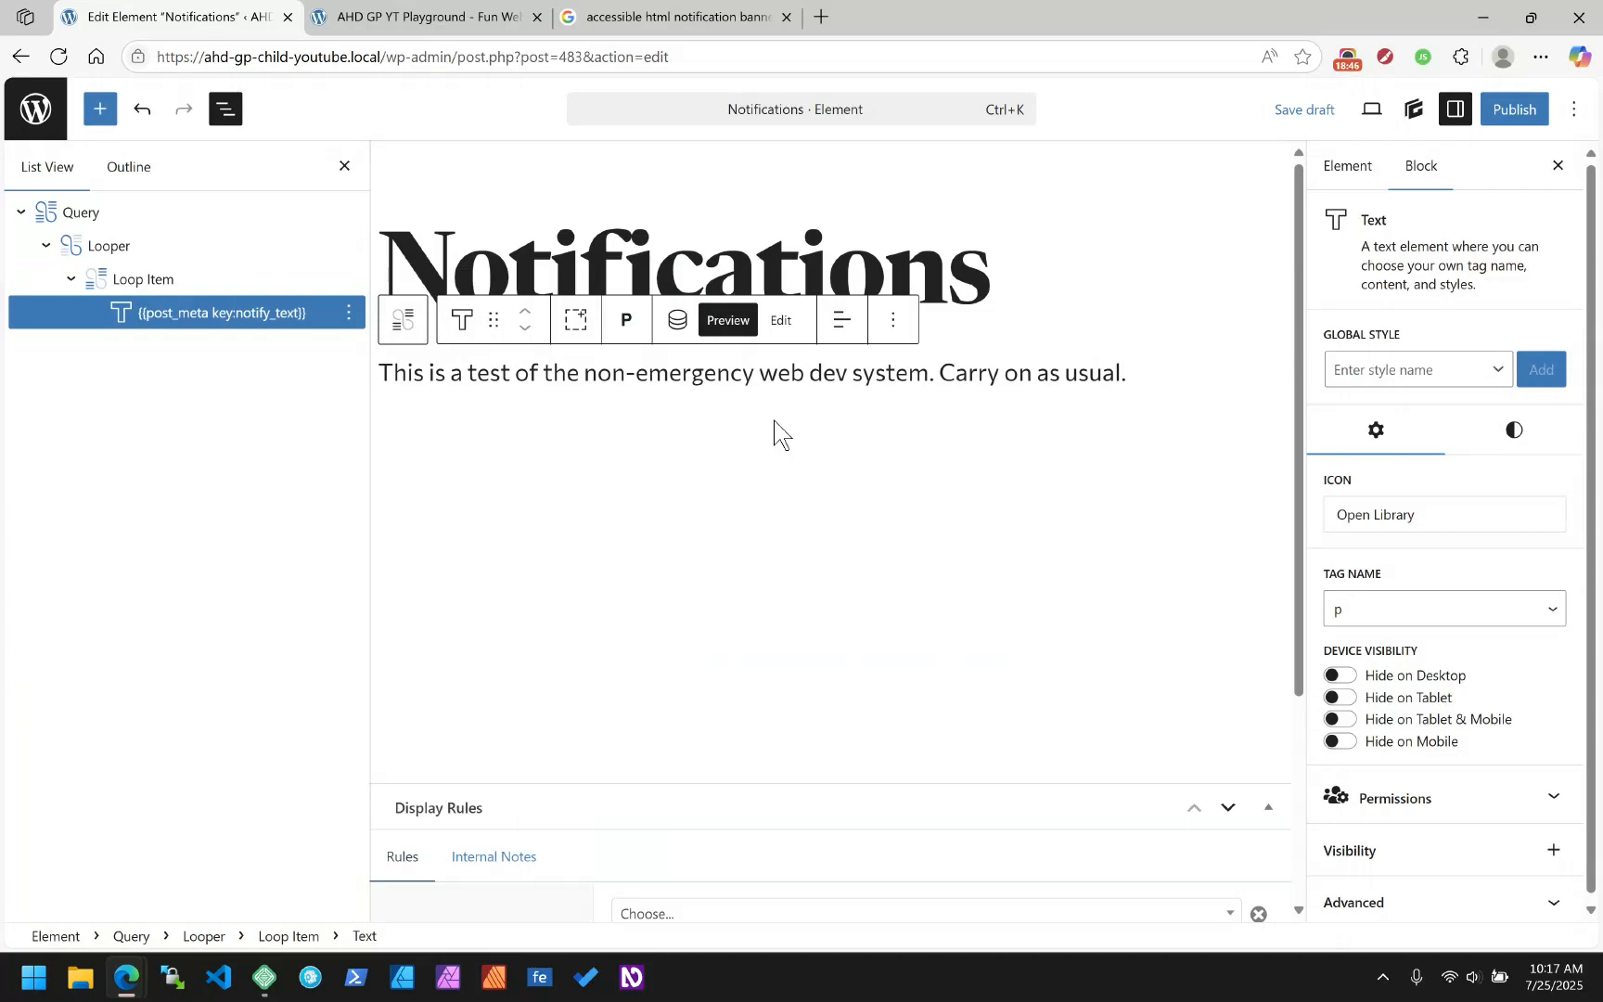
Set the bottom margin of the Text block in the Loop Item to 0
click(55, 211)
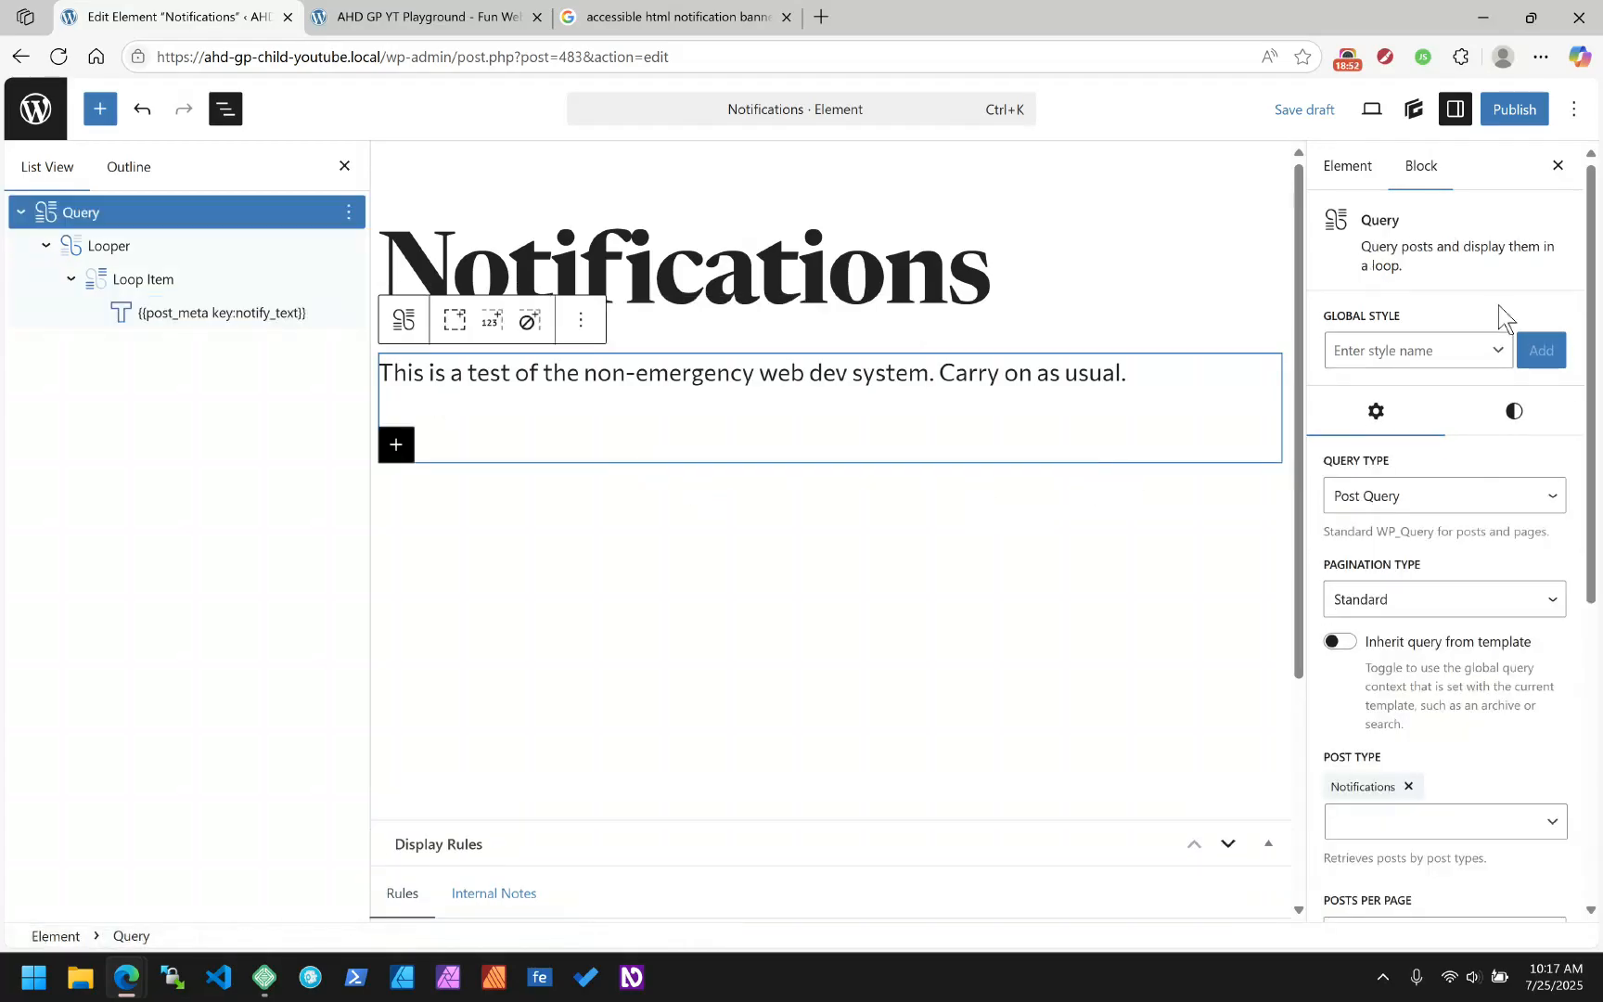
click(1512, 412)
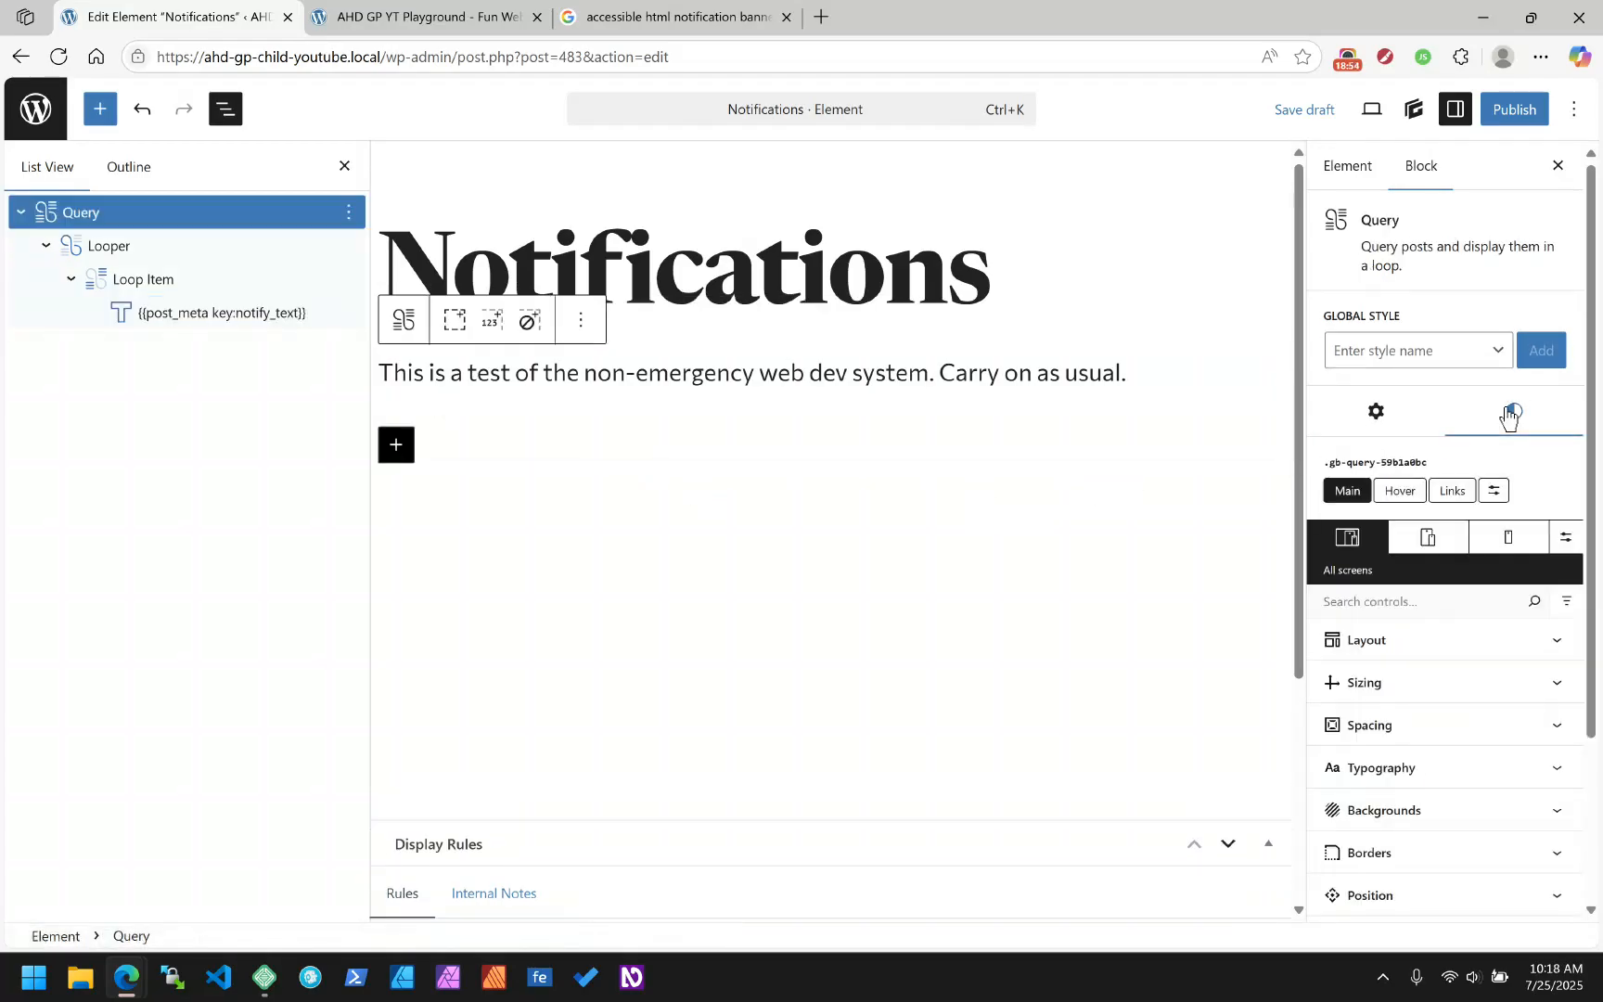
scroll(1420, 649, down, 2)
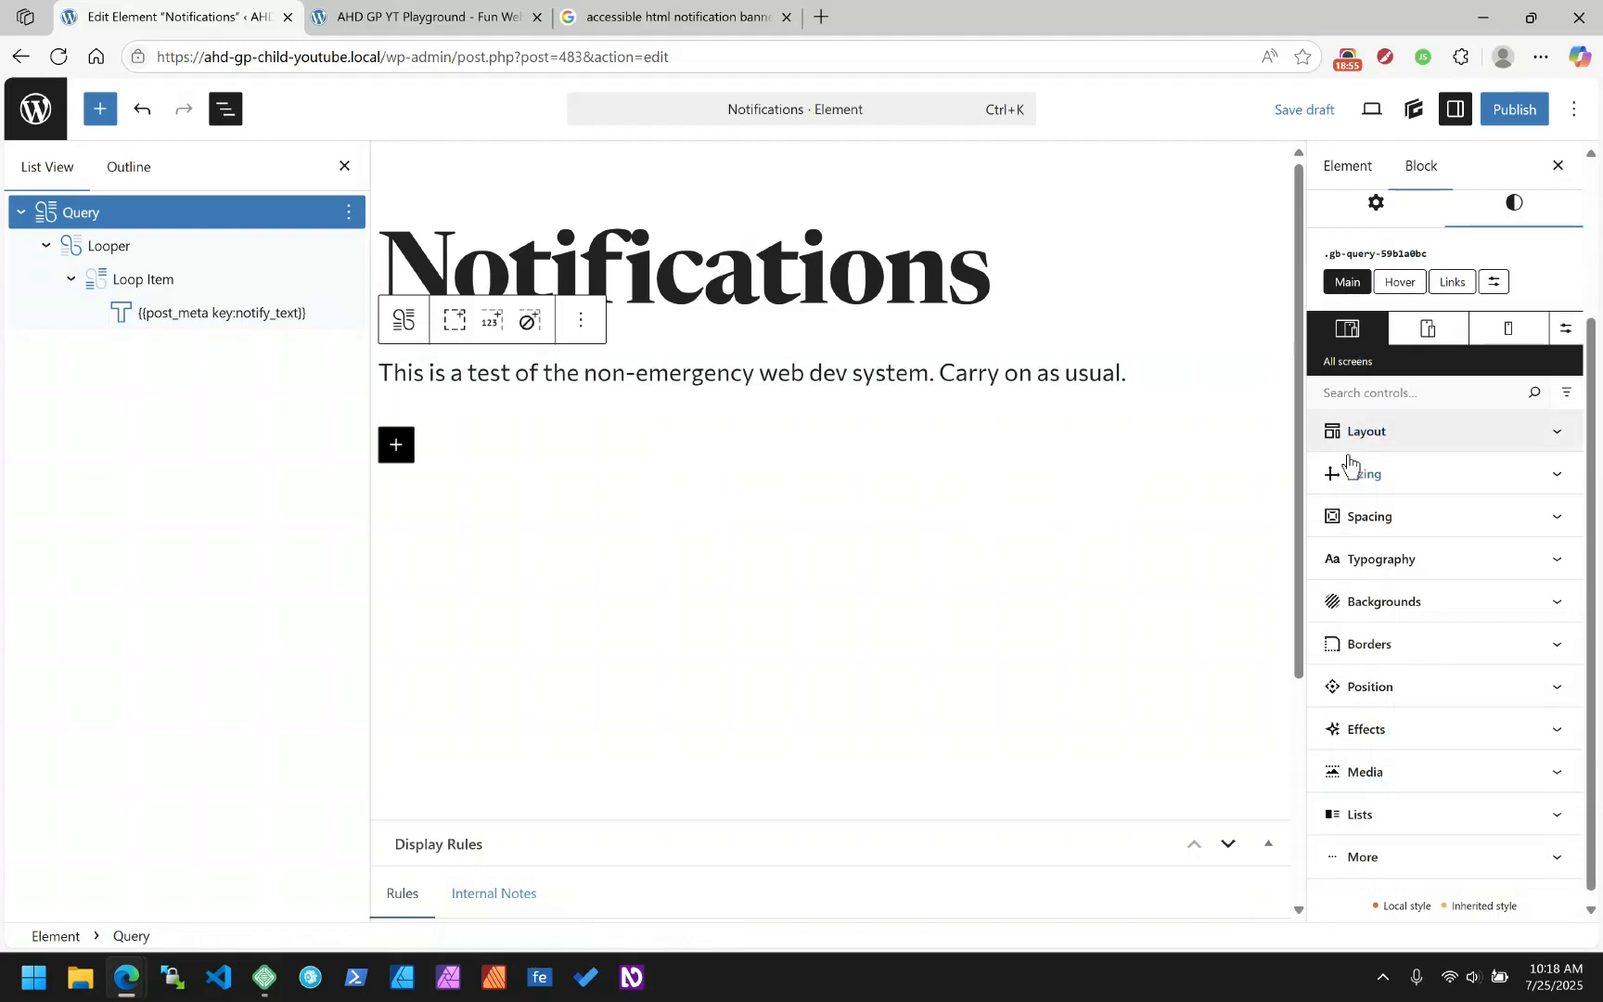
click(1412, 518)
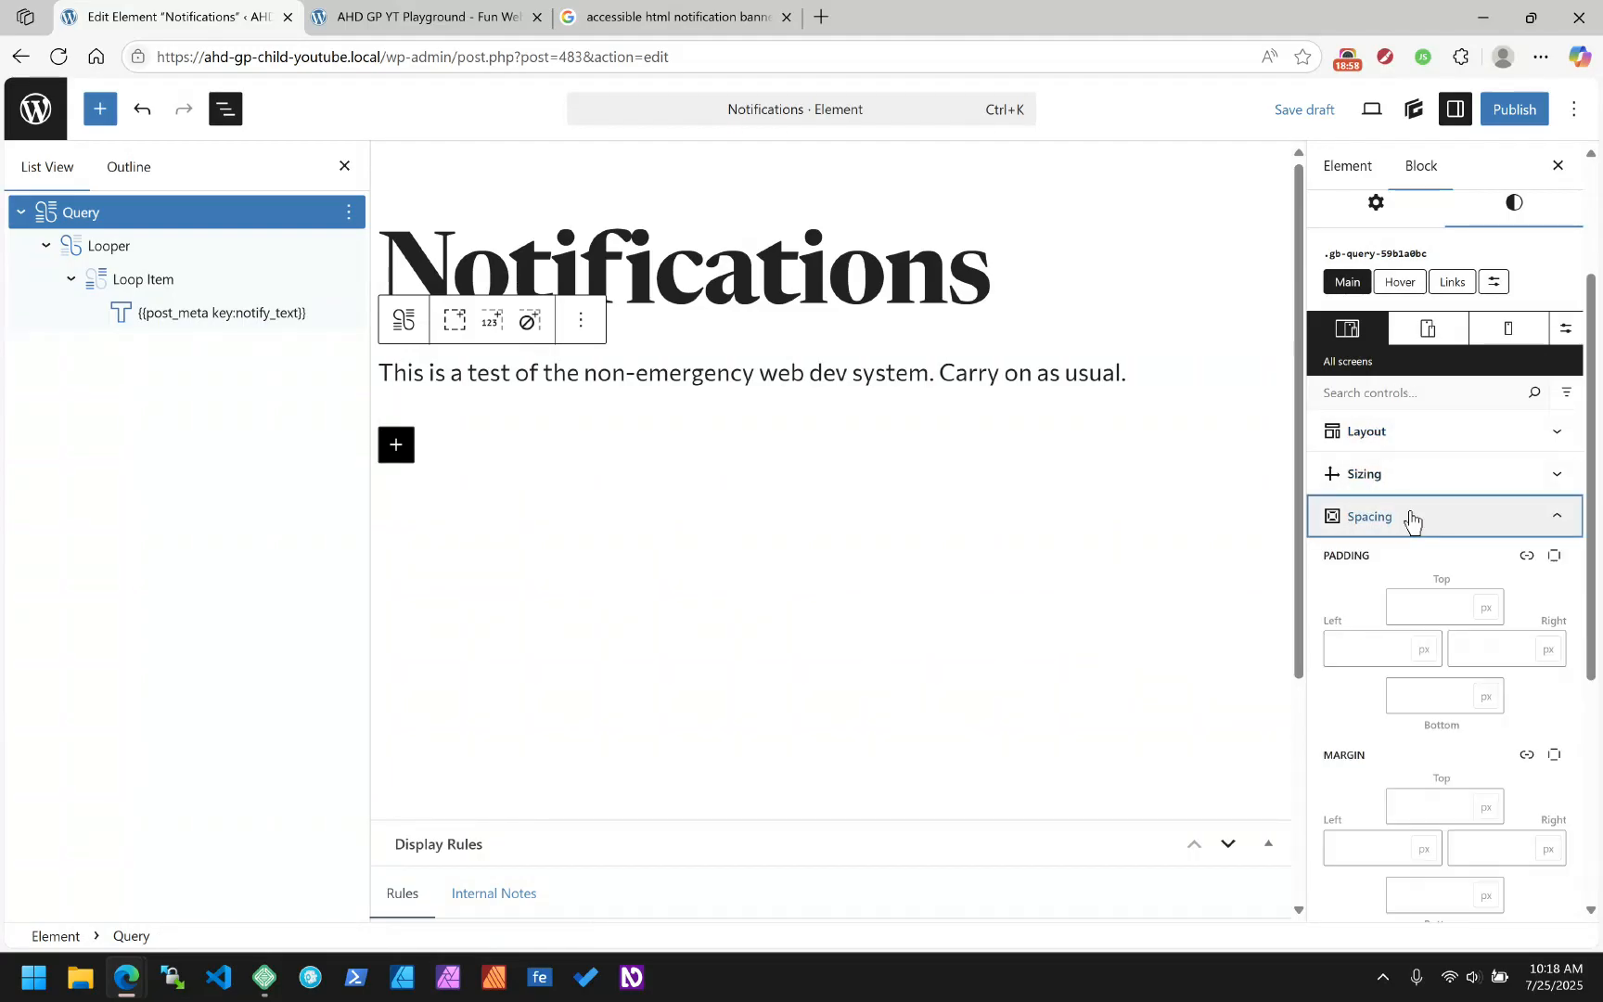
click(705, 374)
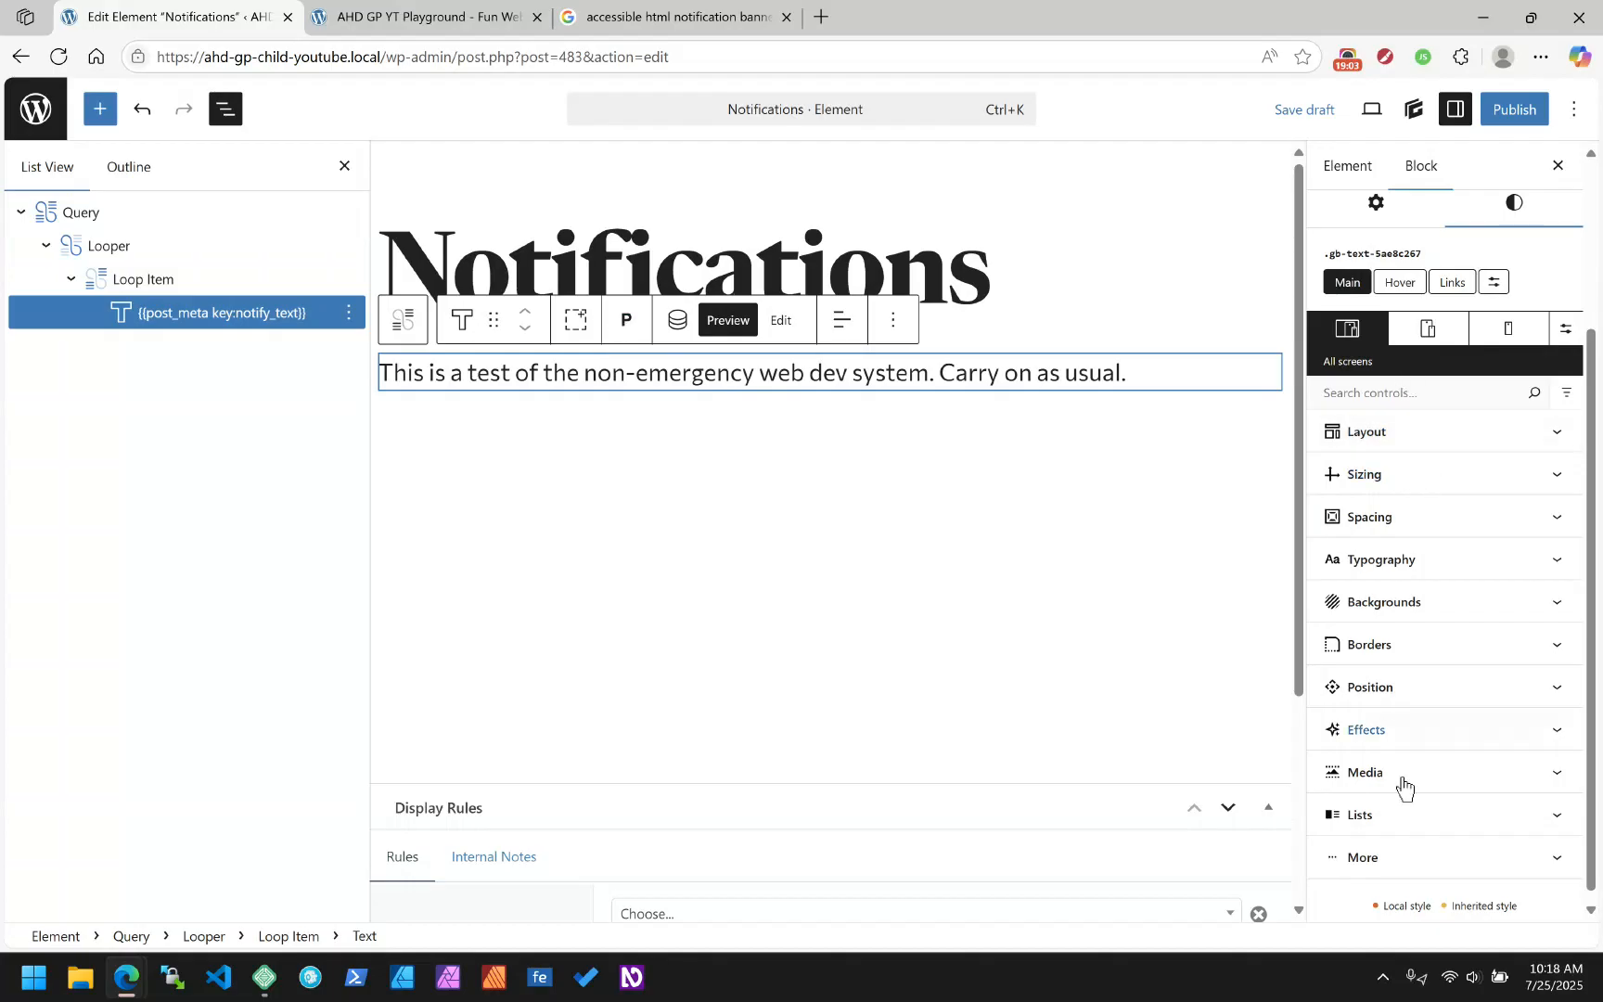
click(1412, 518)
scroll(1457, 794, down, 3)
click(1425, 677)
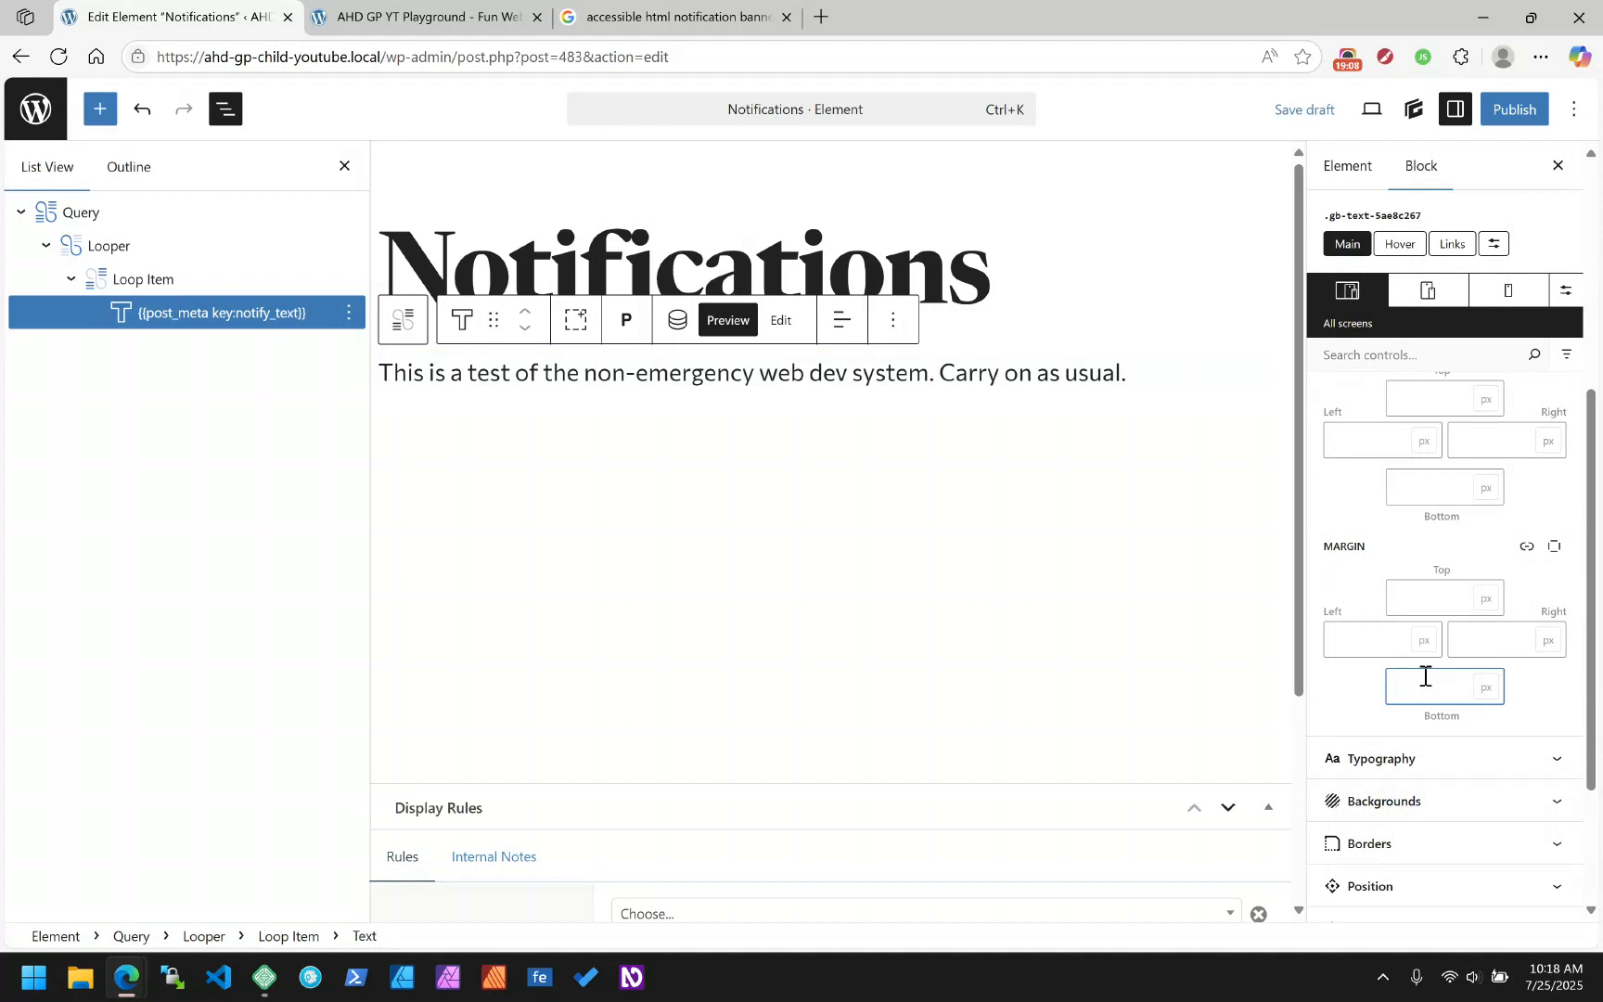
text(0)
Set the Query block's padding to 1 rem on all sides using linked values
click(102, 214)
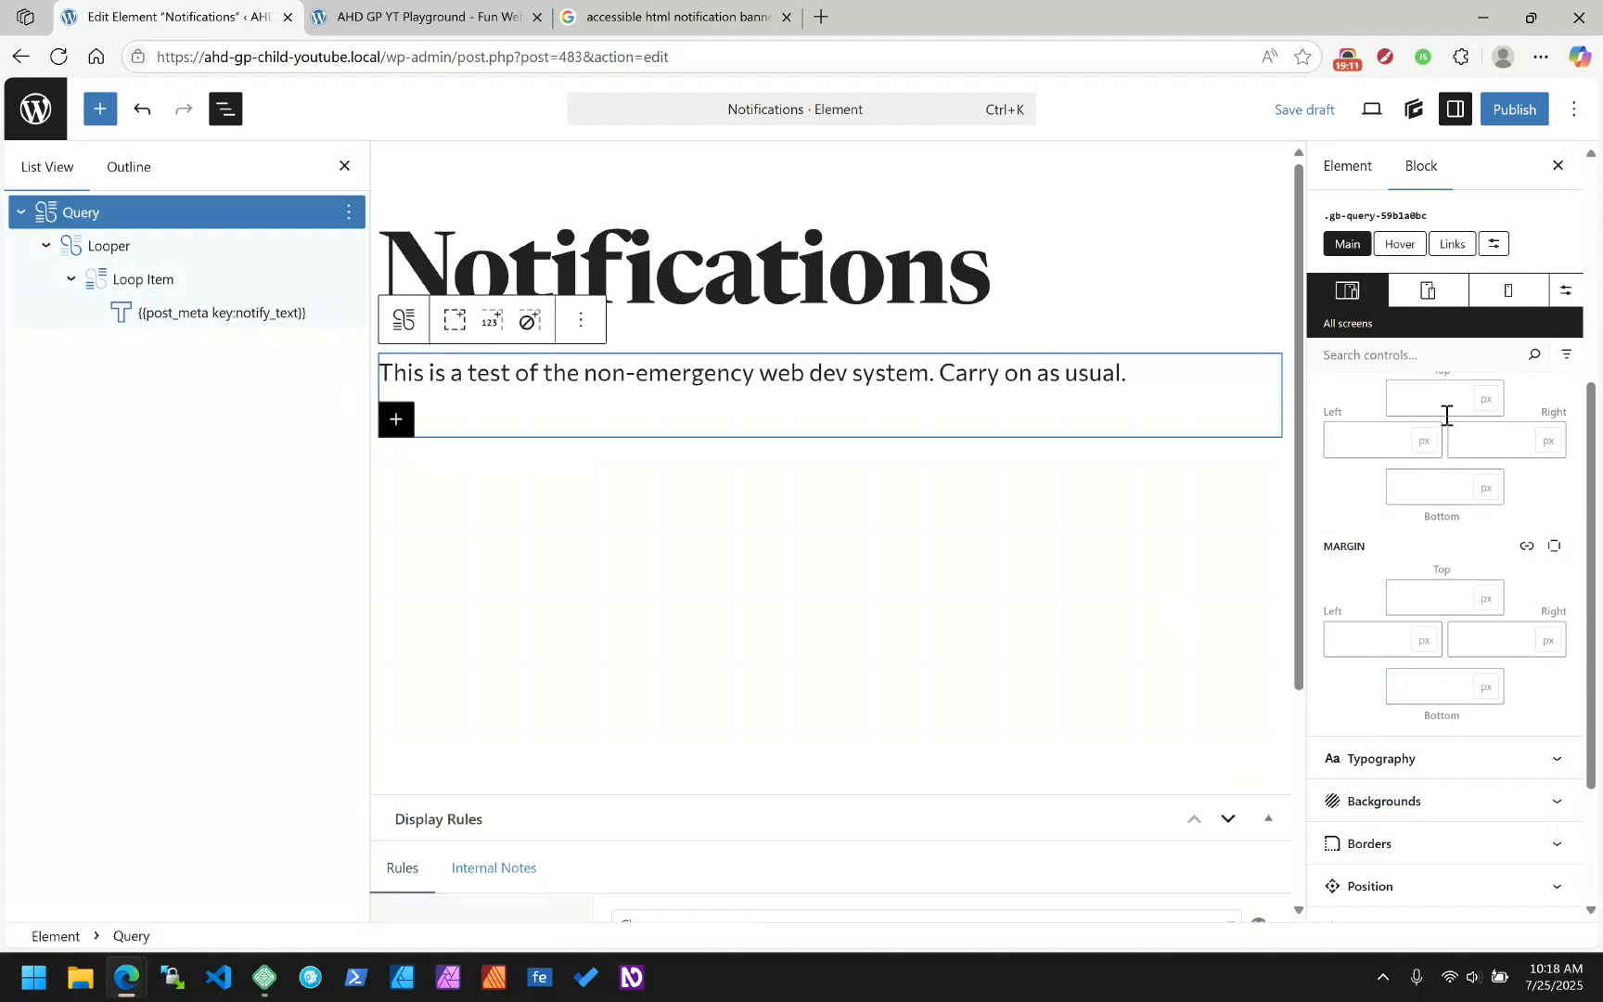
scroll(1440, 418, up, 3)
click(1415, 614)
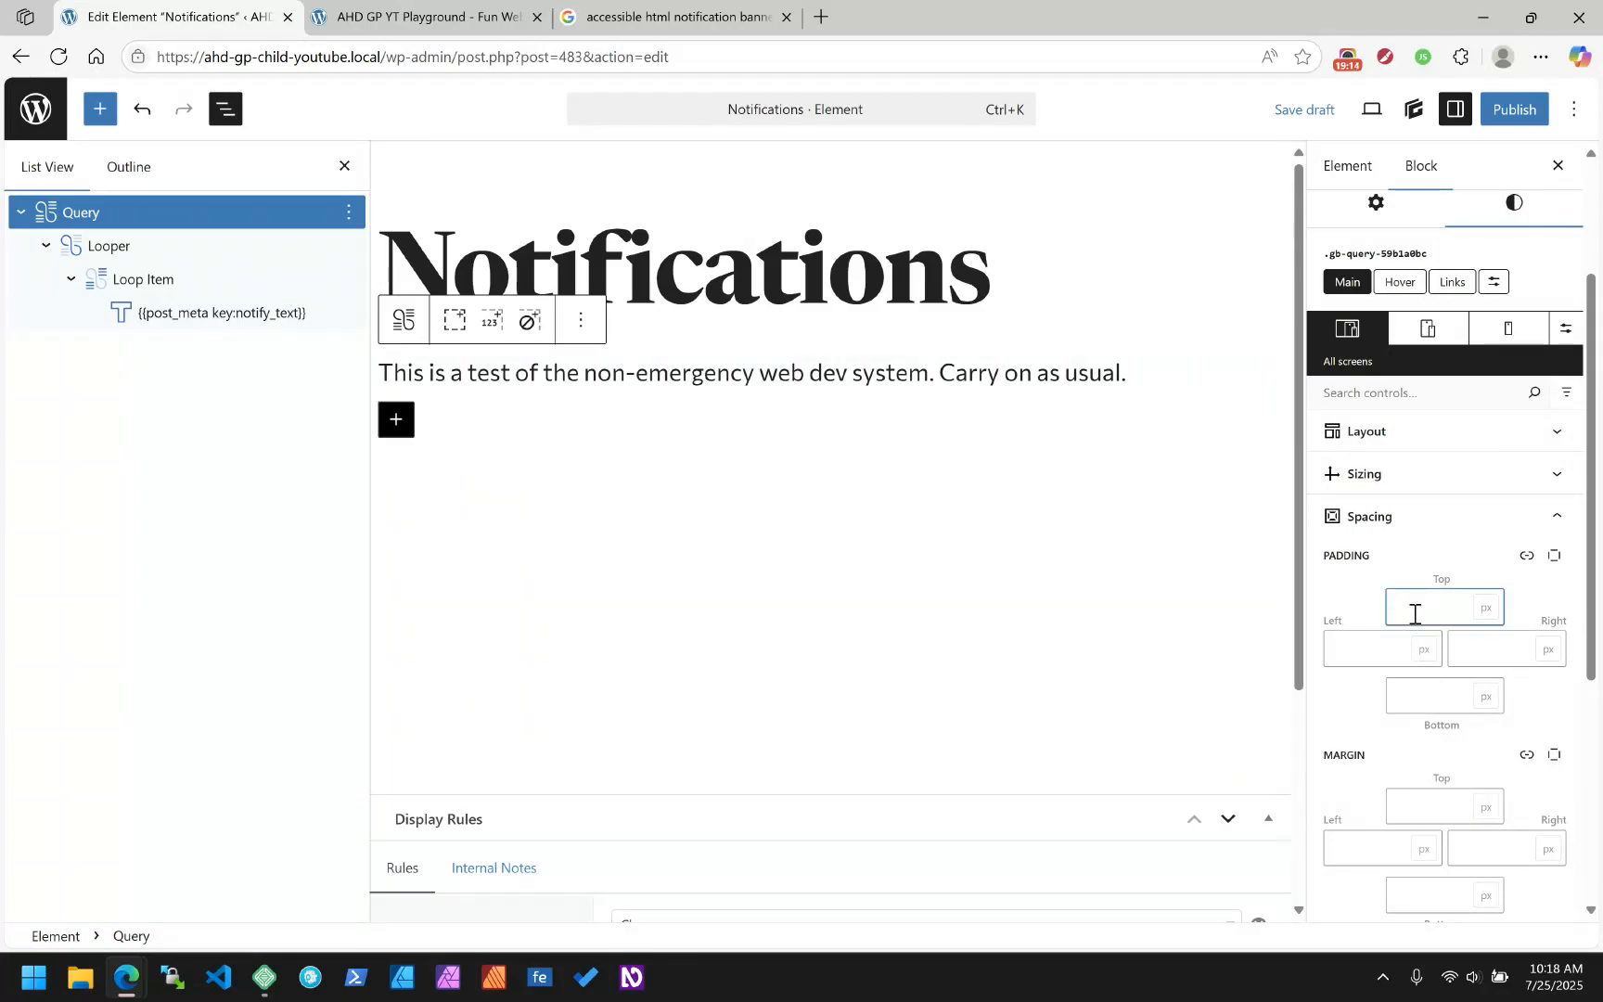
click(1526, 555)
click(1414, 586)
text(1)
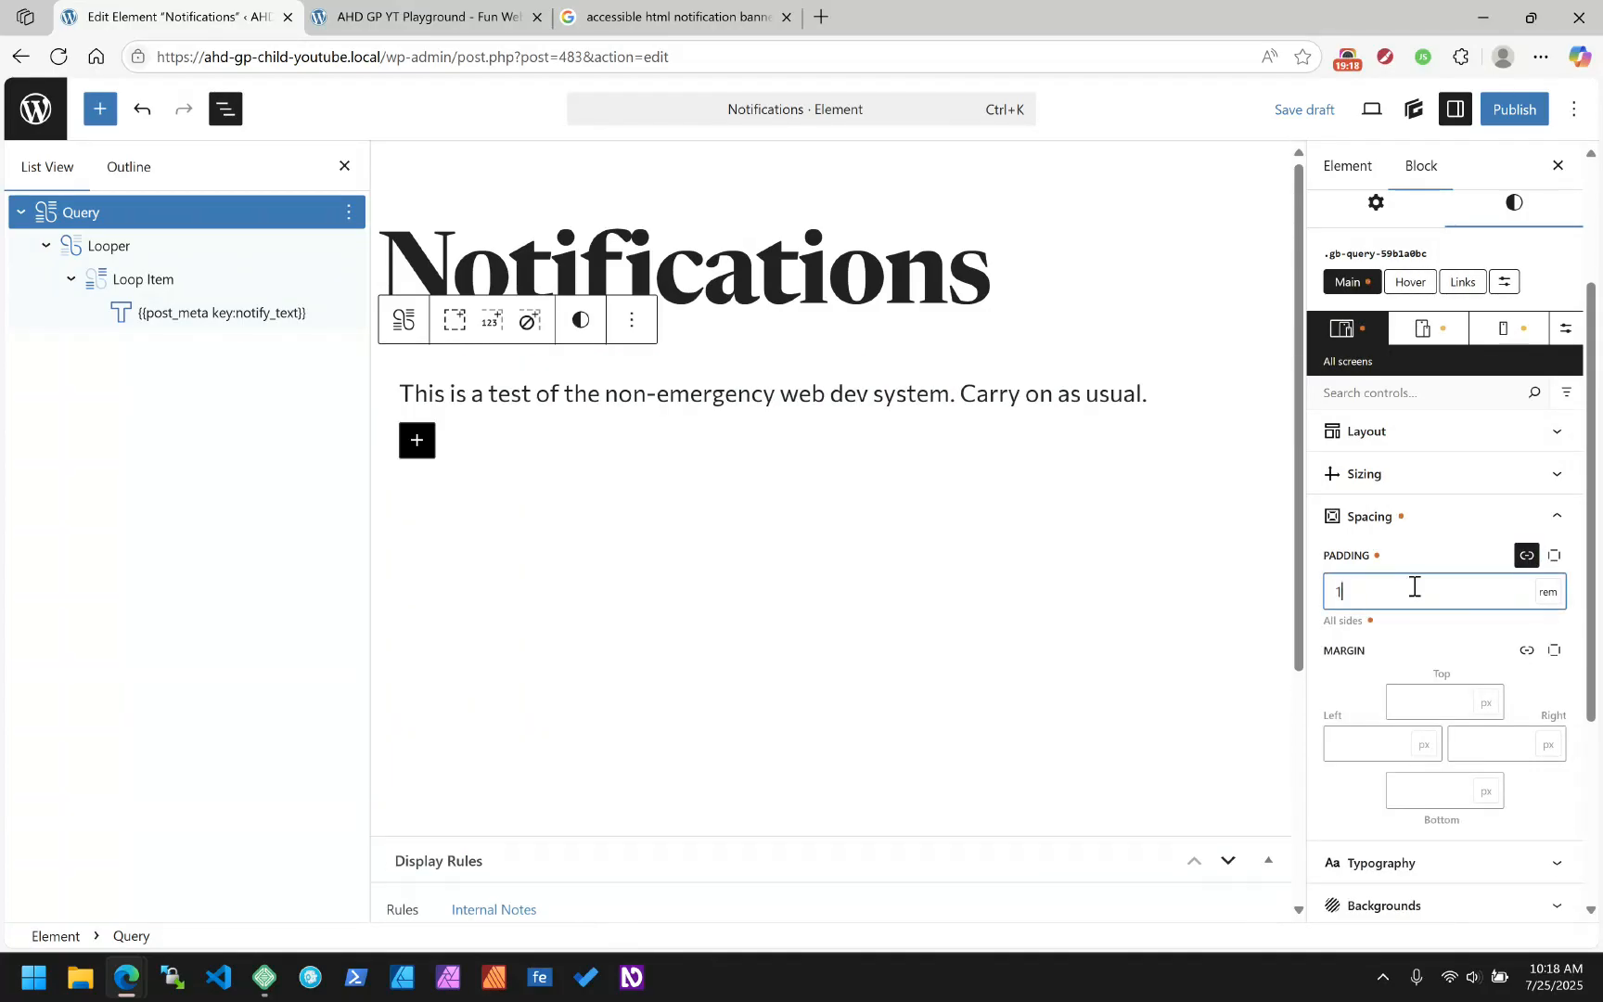
click(1557, 517)
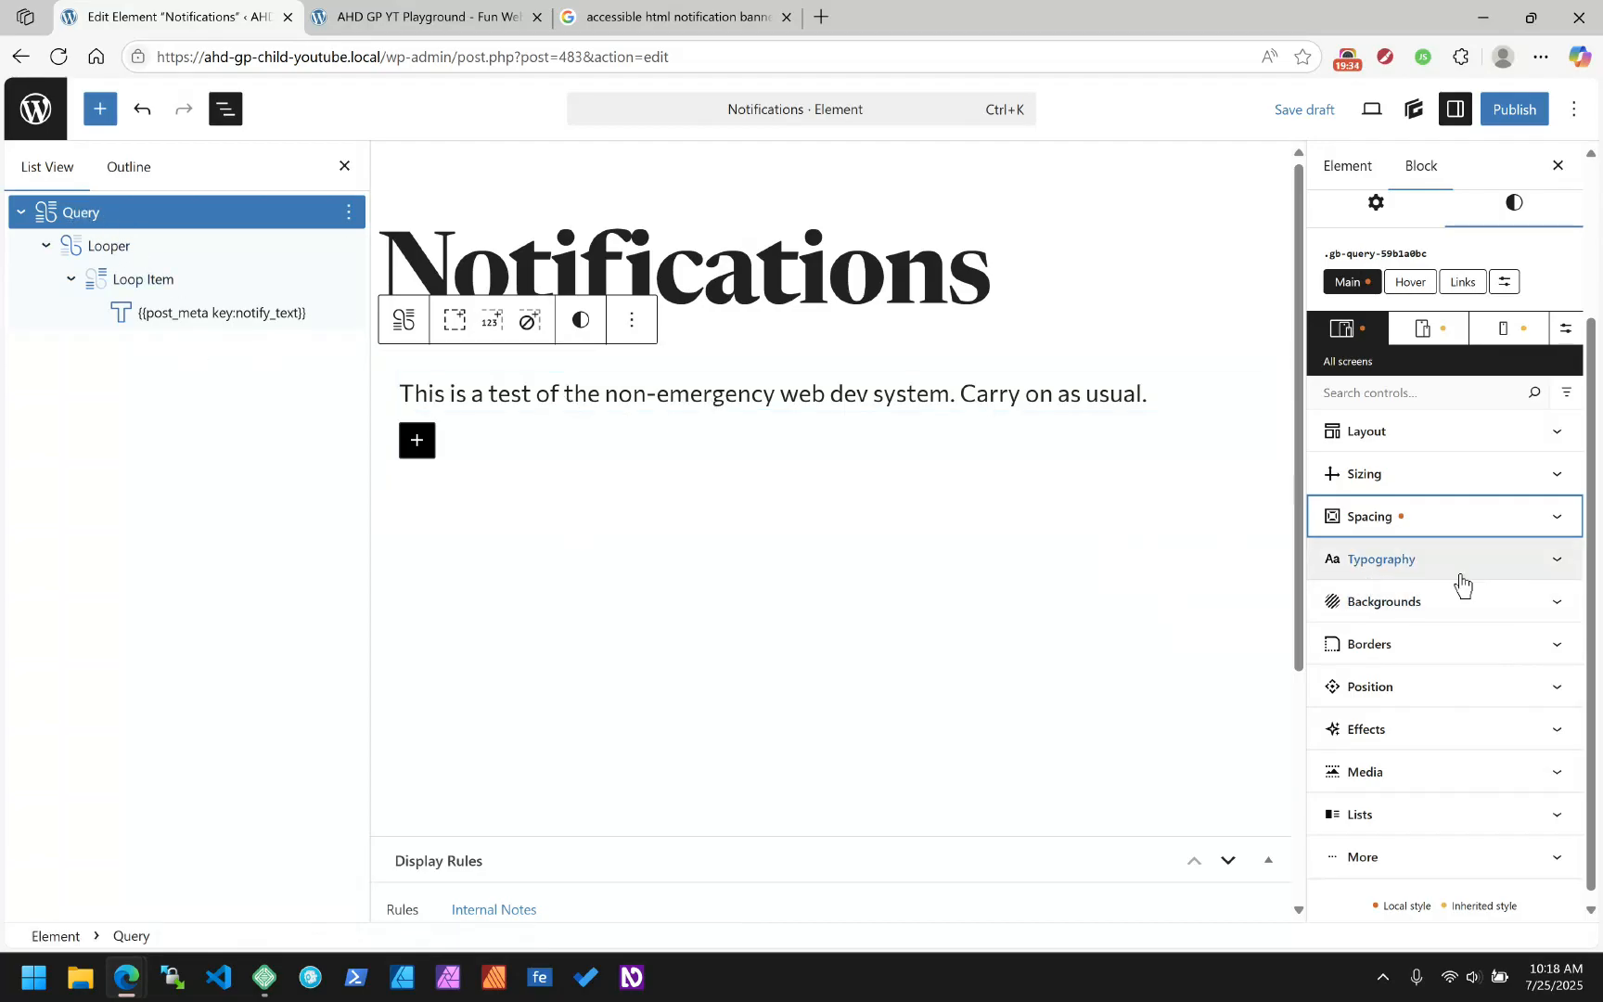
scroll(1460, 584, down, 1)
click(110, 248)
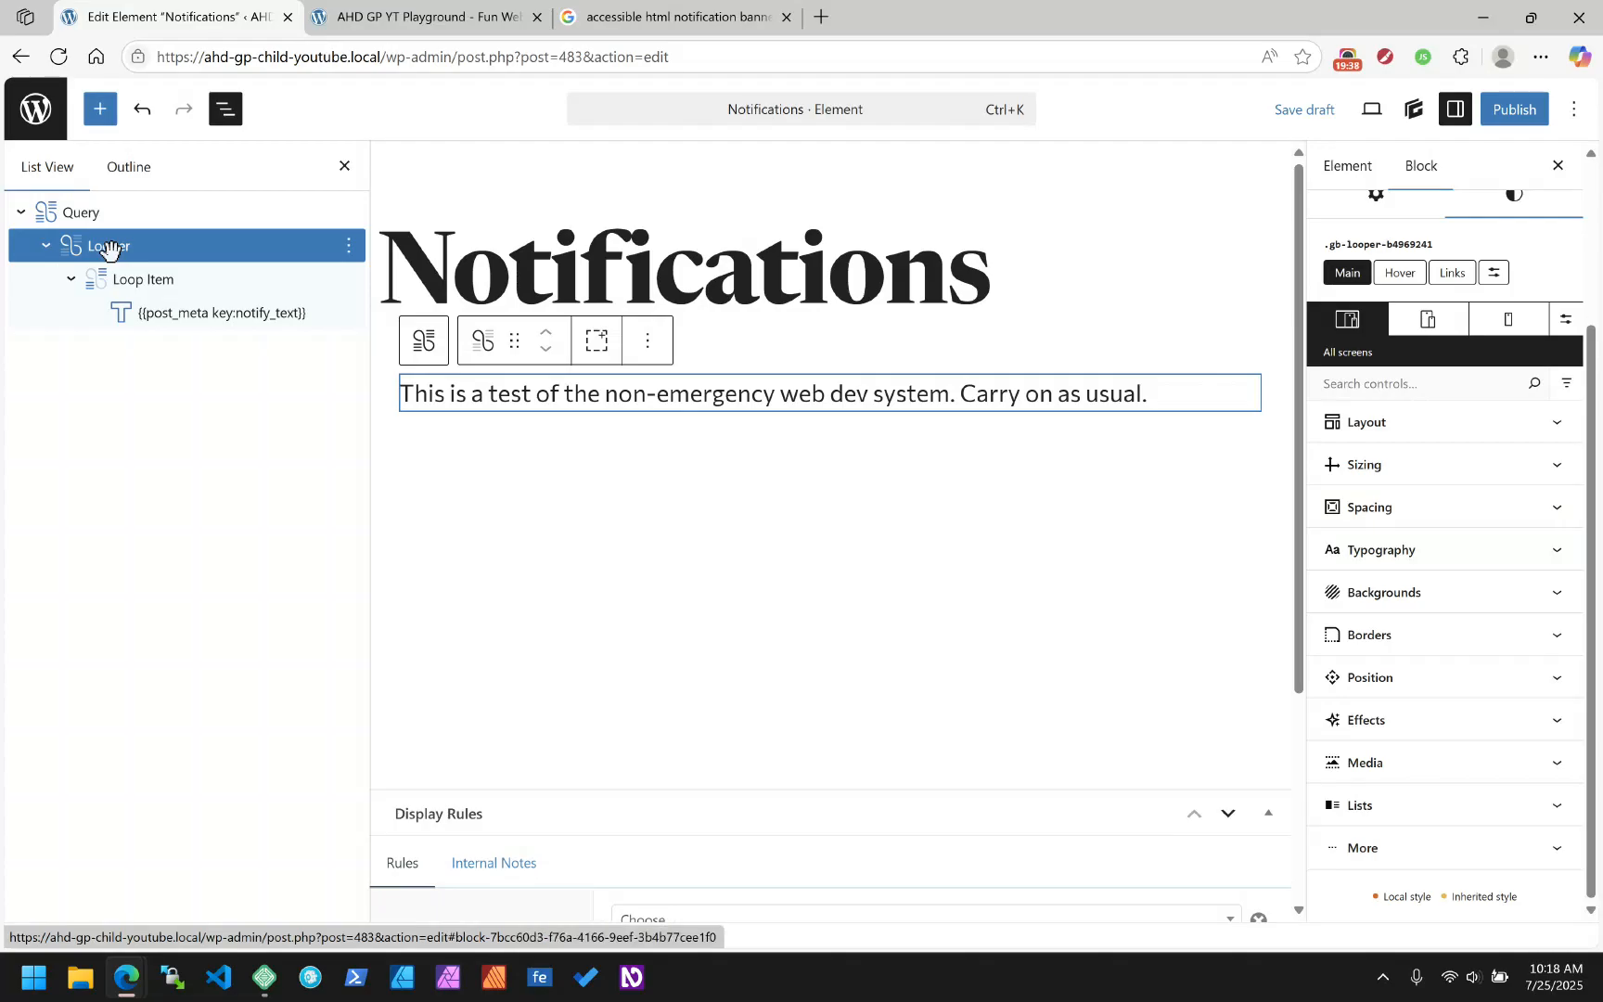
scroll(1377, 371, up, 3)
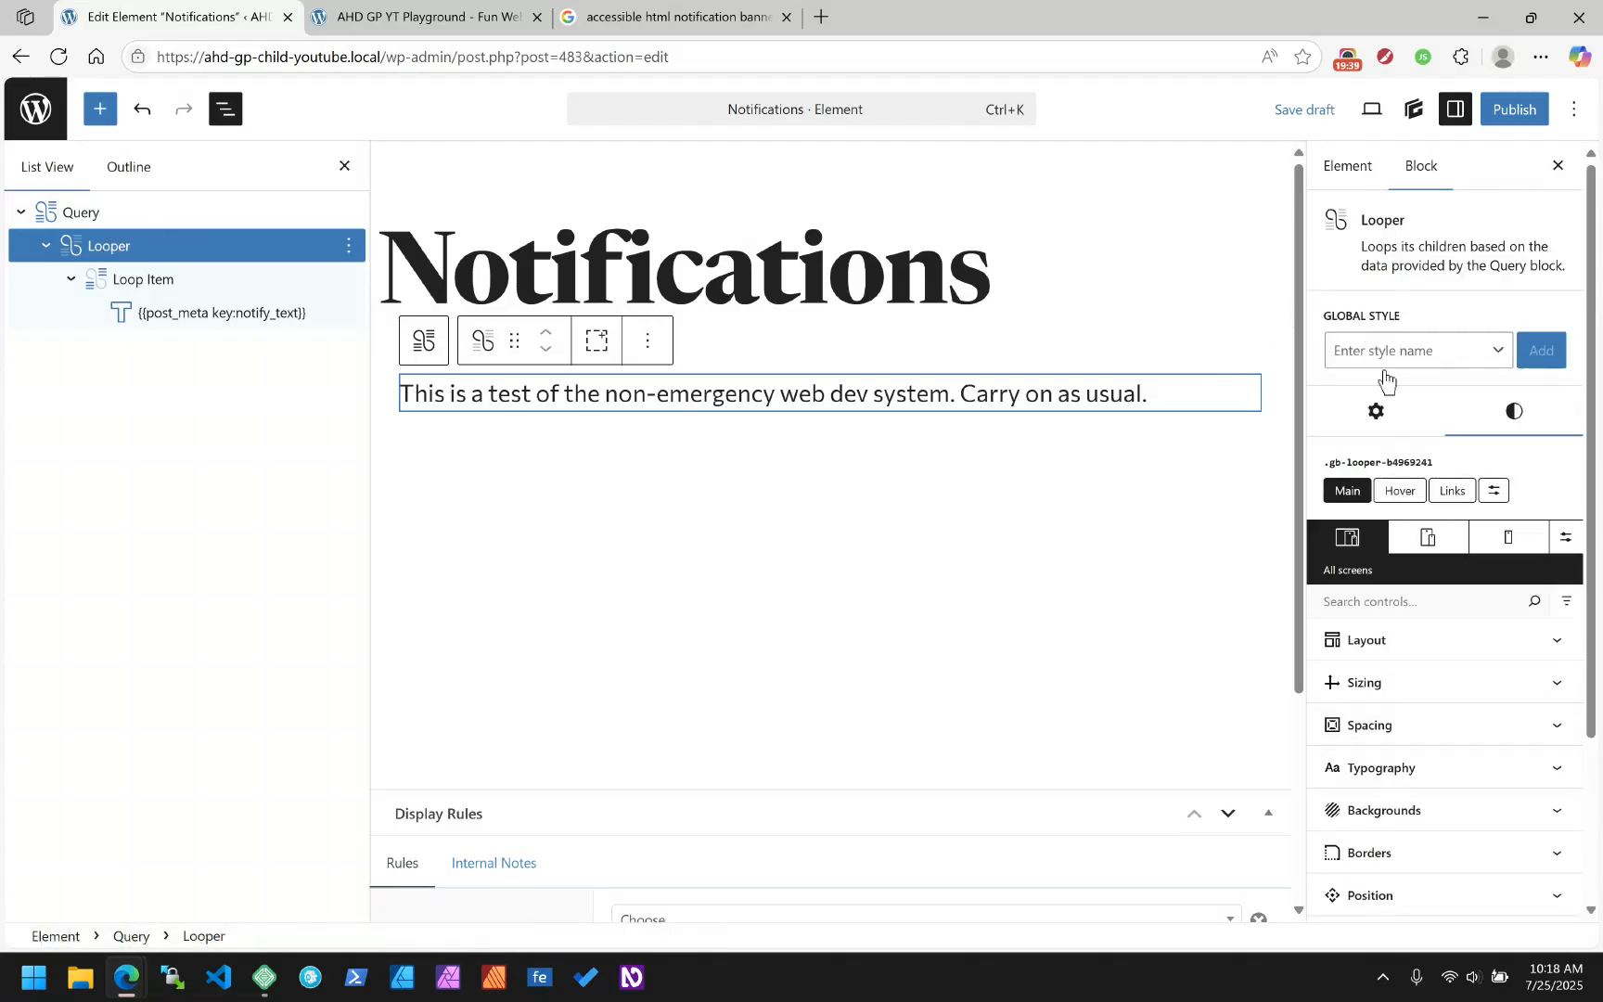
click(98, 203)
scroll(1484, 594, down, 3)
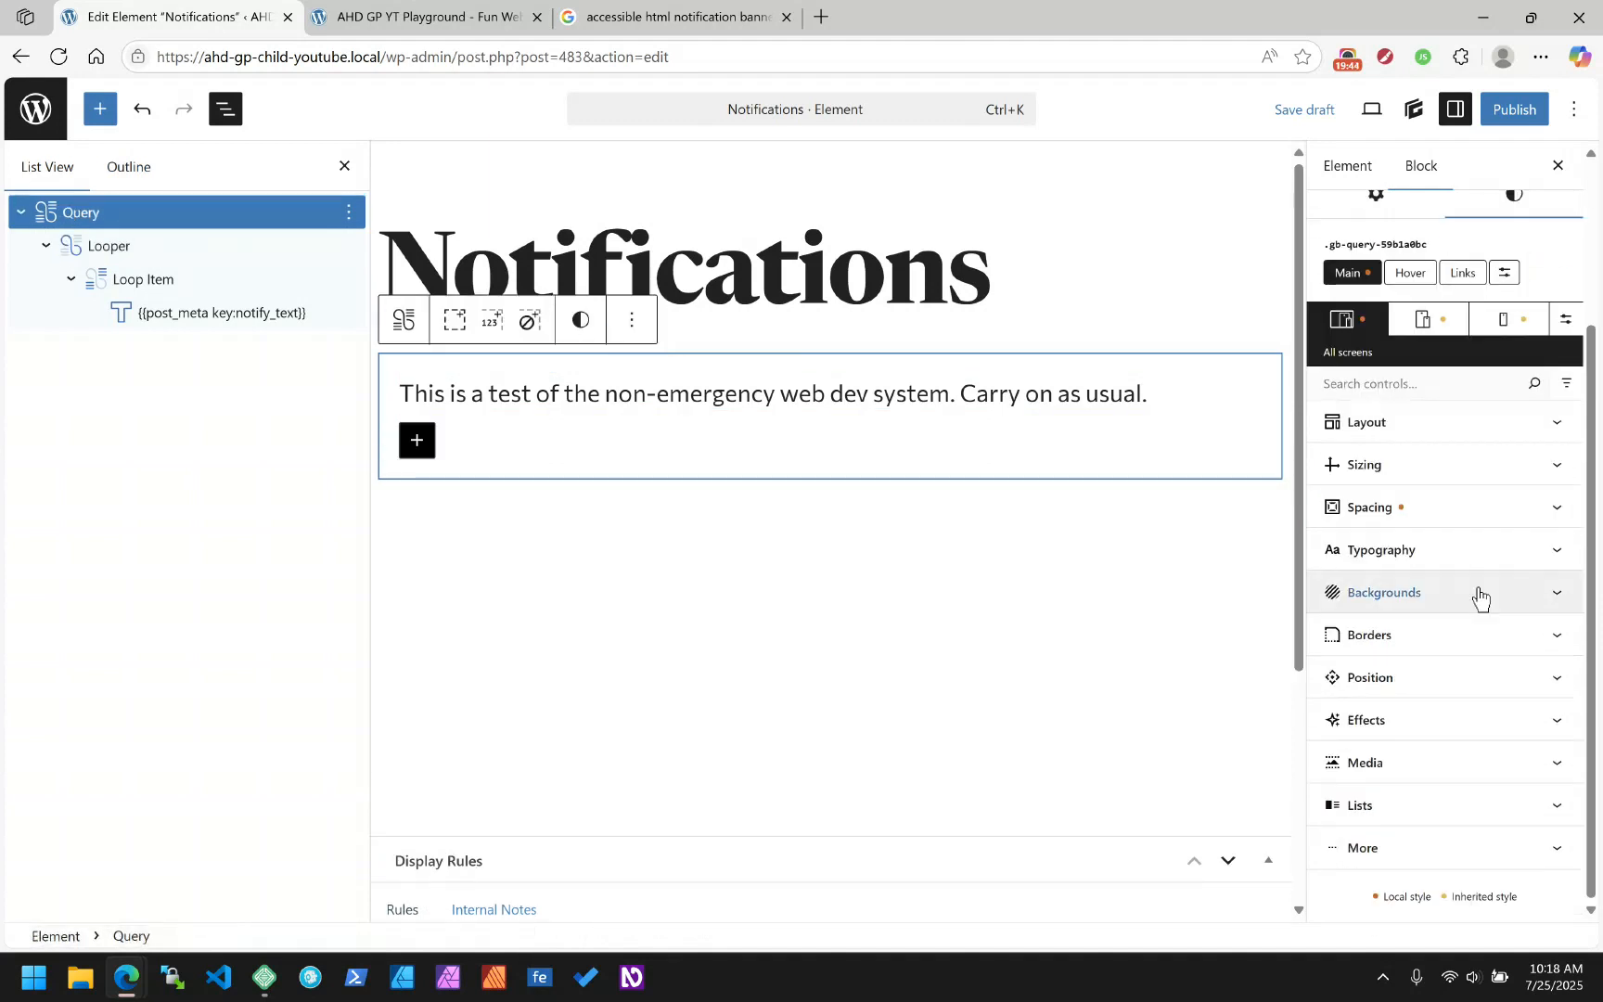
click(804, 396)
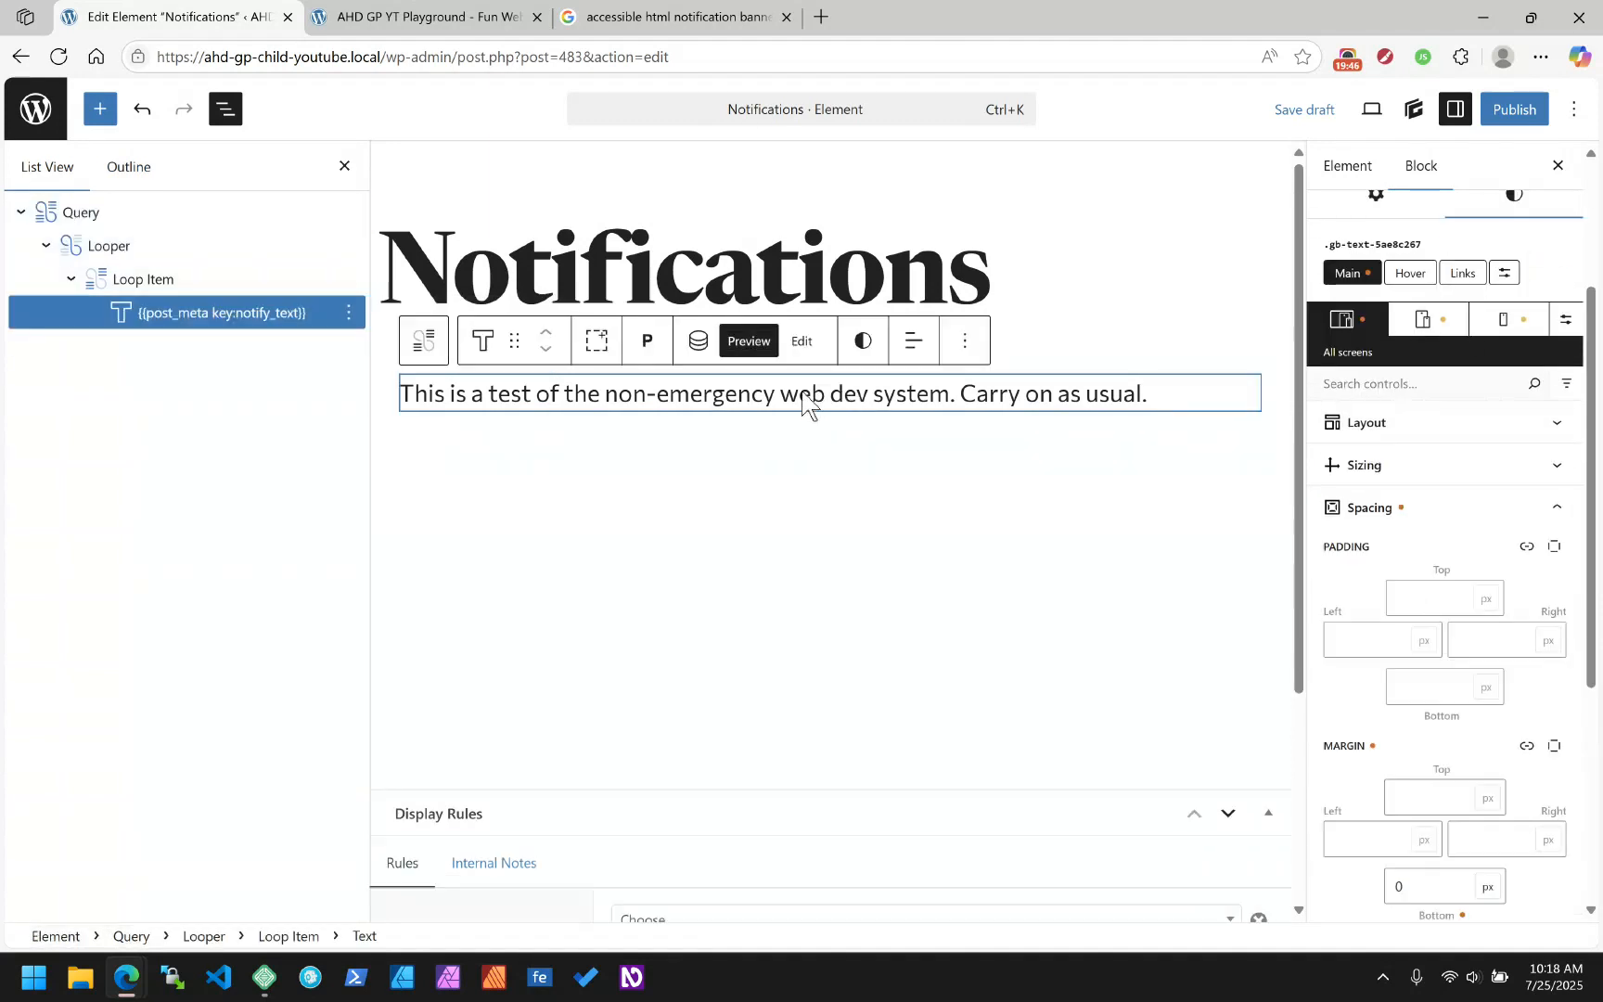
click(1396, 510)
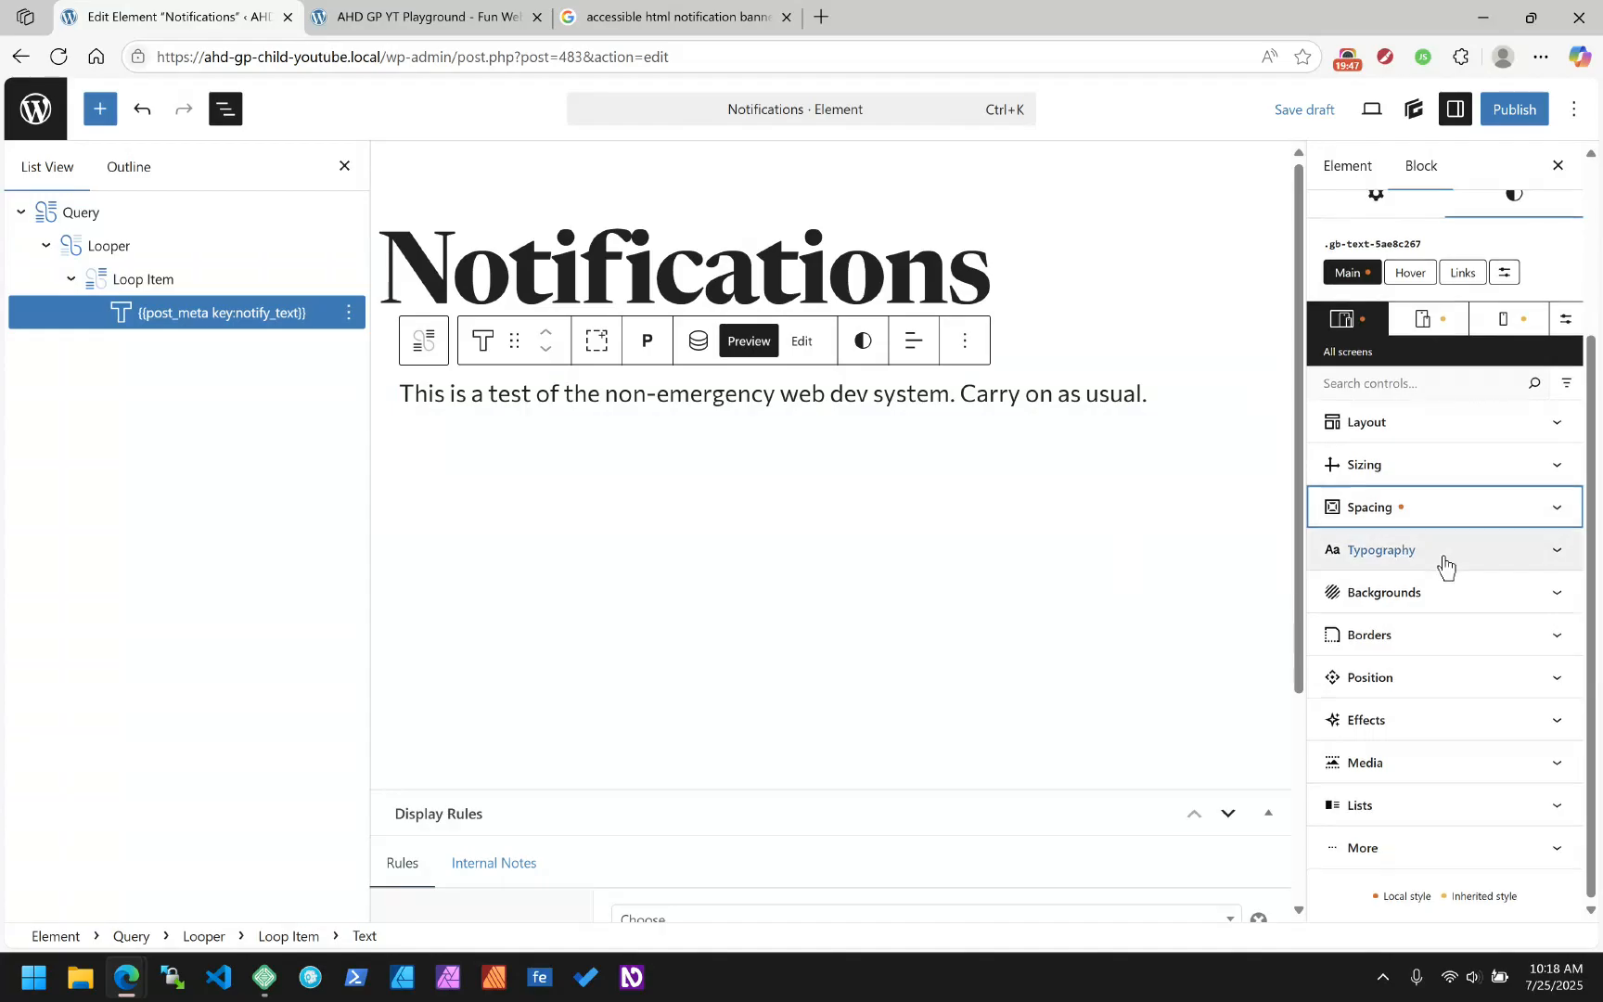
scroll(1452, 288, up, 3)
click(1377, 431)
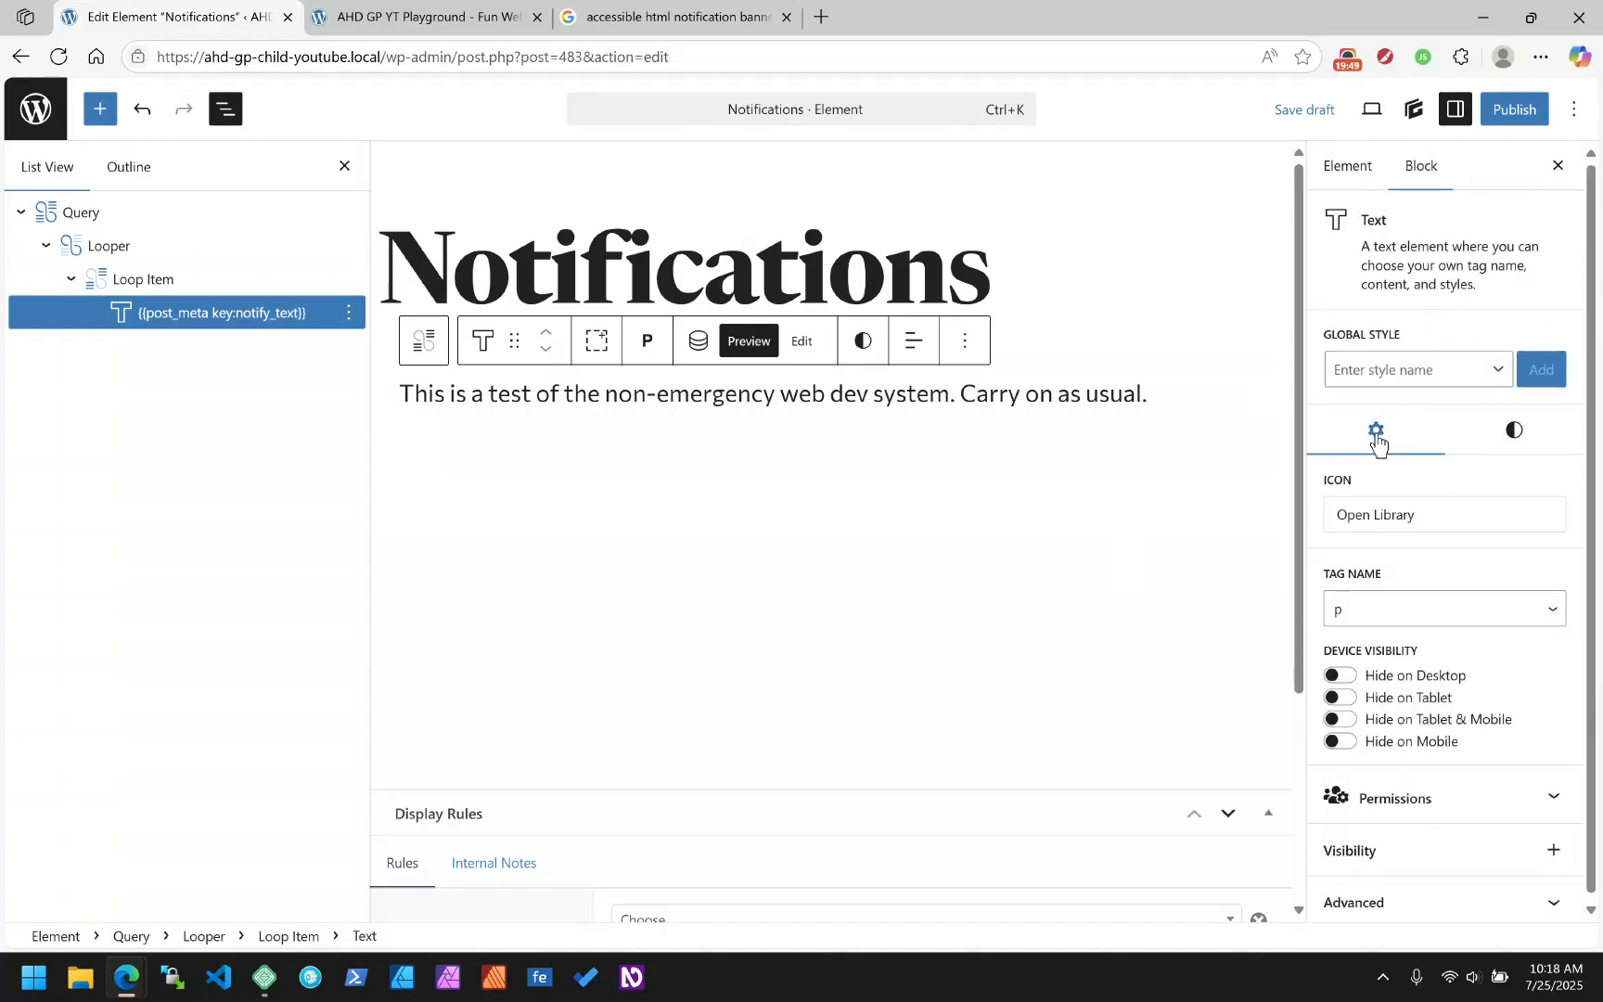
click(1362, 913)
scroll(1500, 763, up, 4)
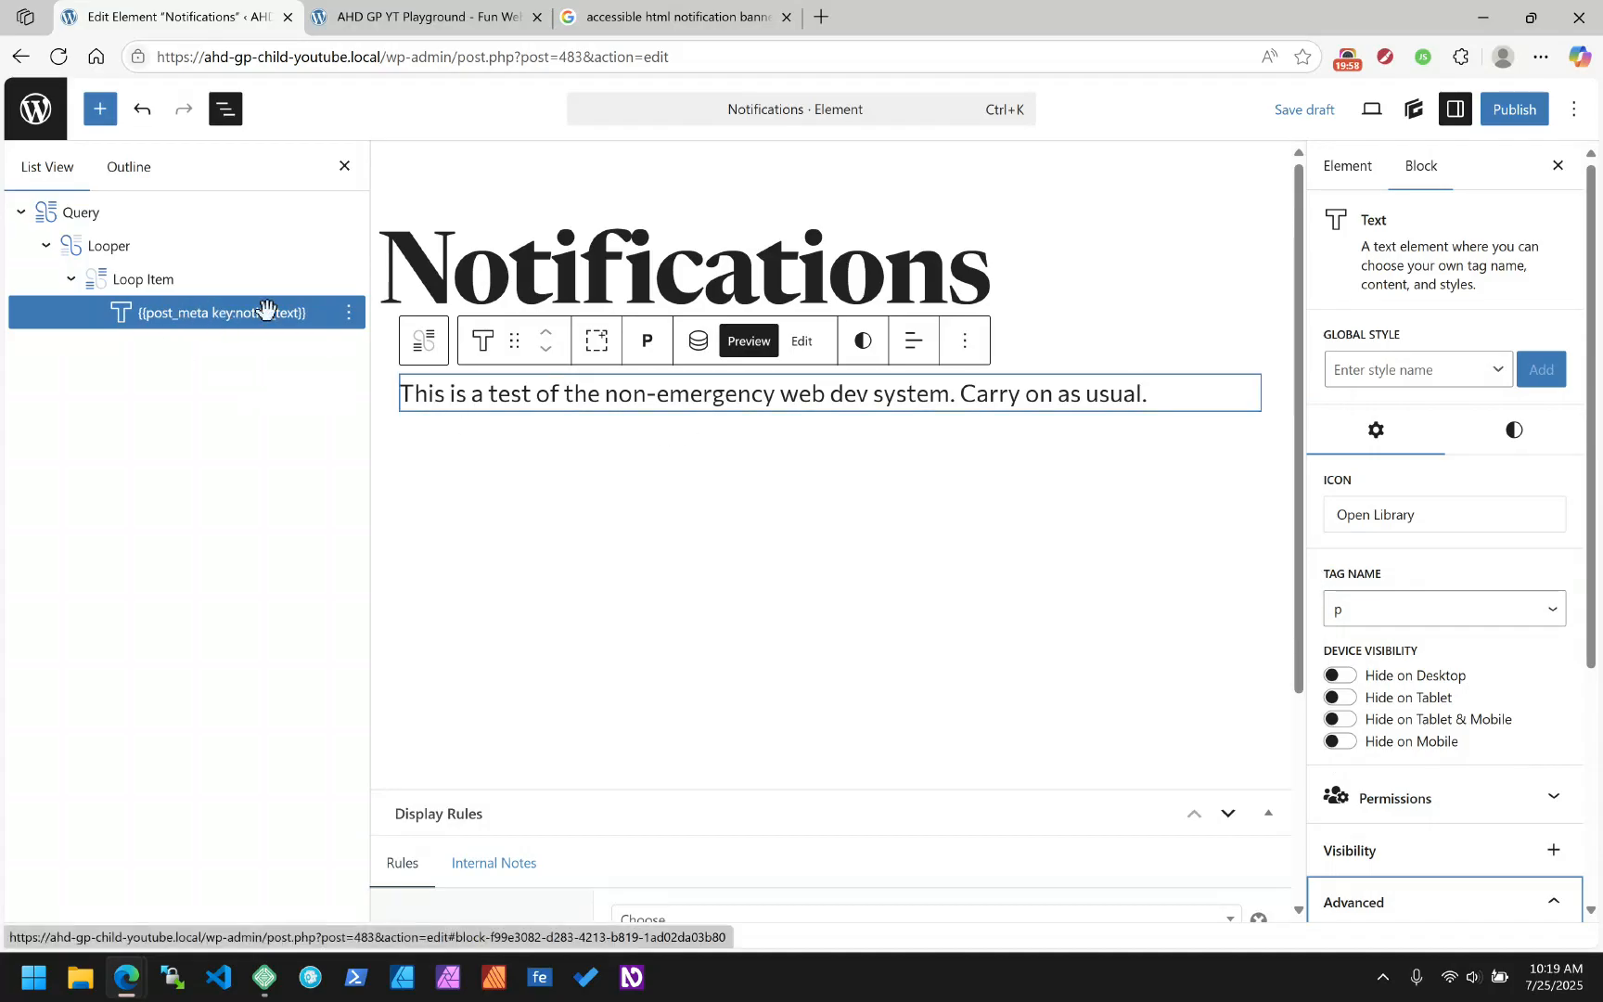
Add an HTML attribute named style with the value background-color:{{post_meta key:notify_style}} to the Query block
click(97, 217)
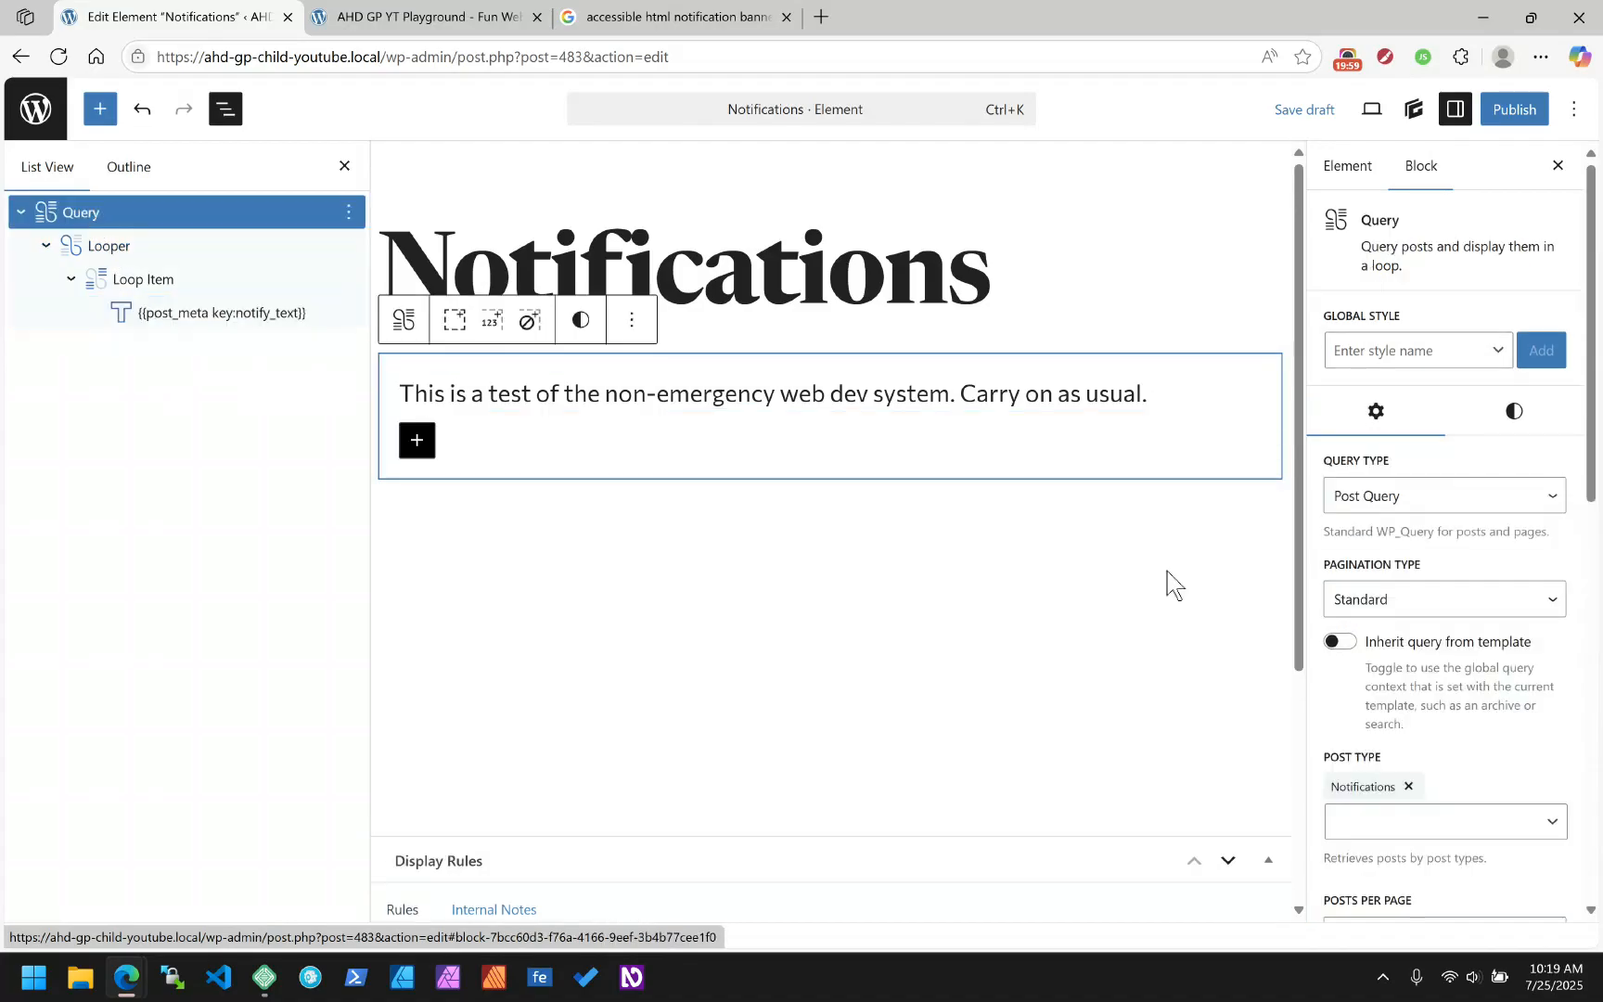
scroll(1429, 683, down, 10)
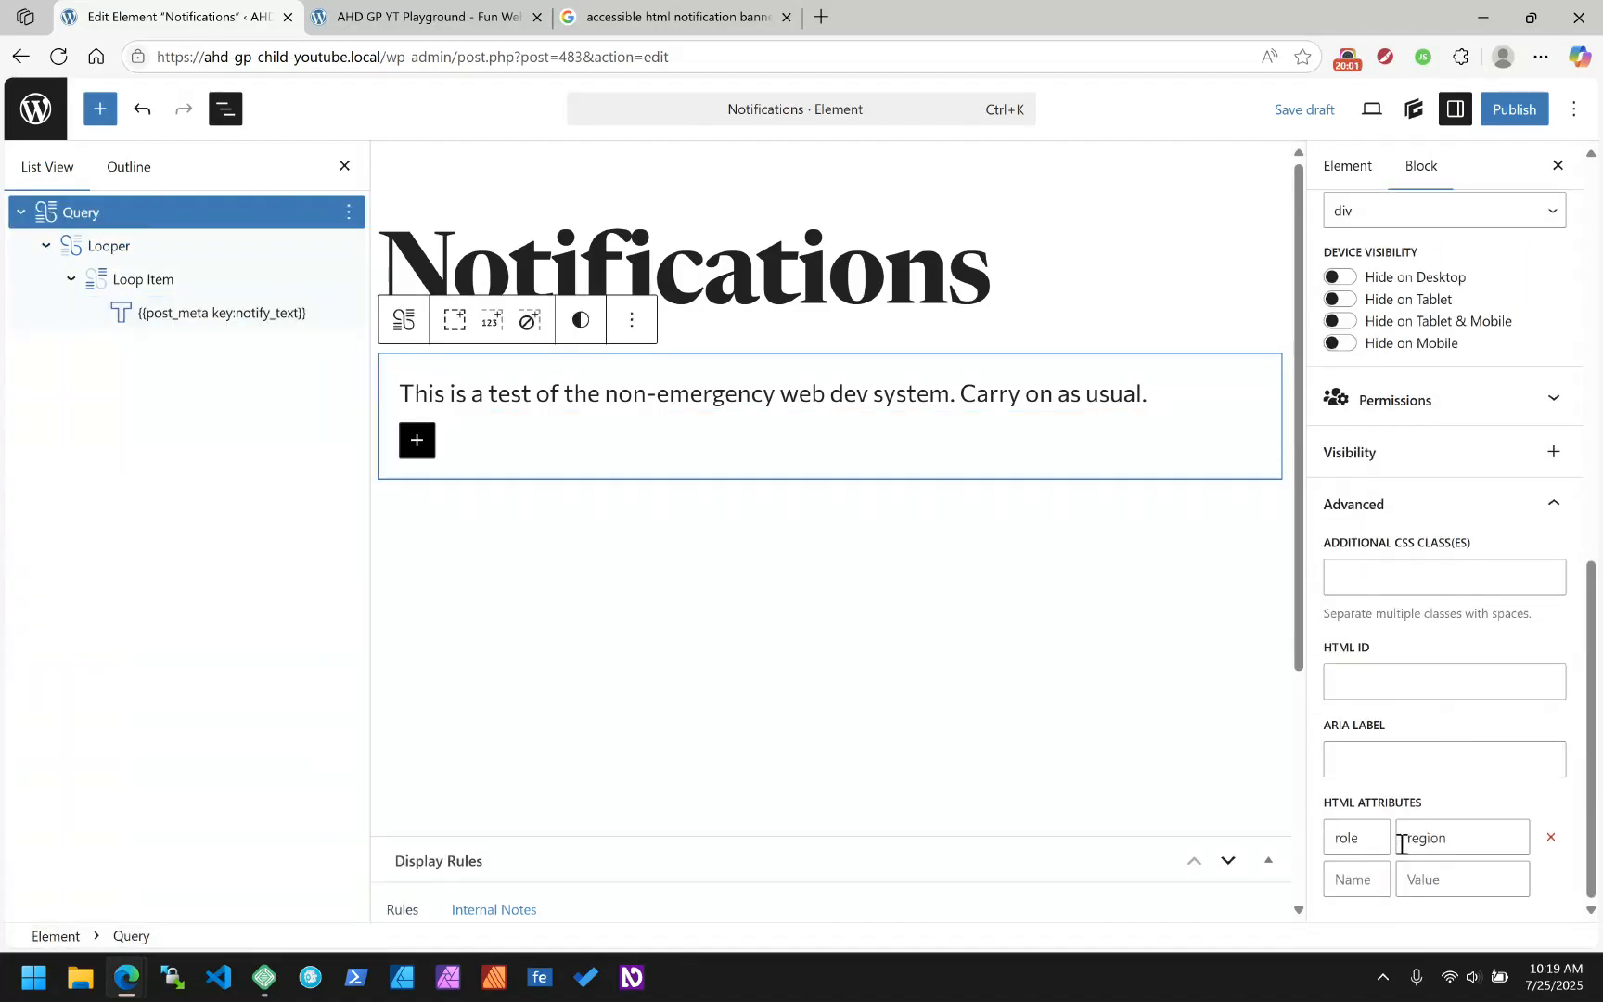
click(1370, 875)
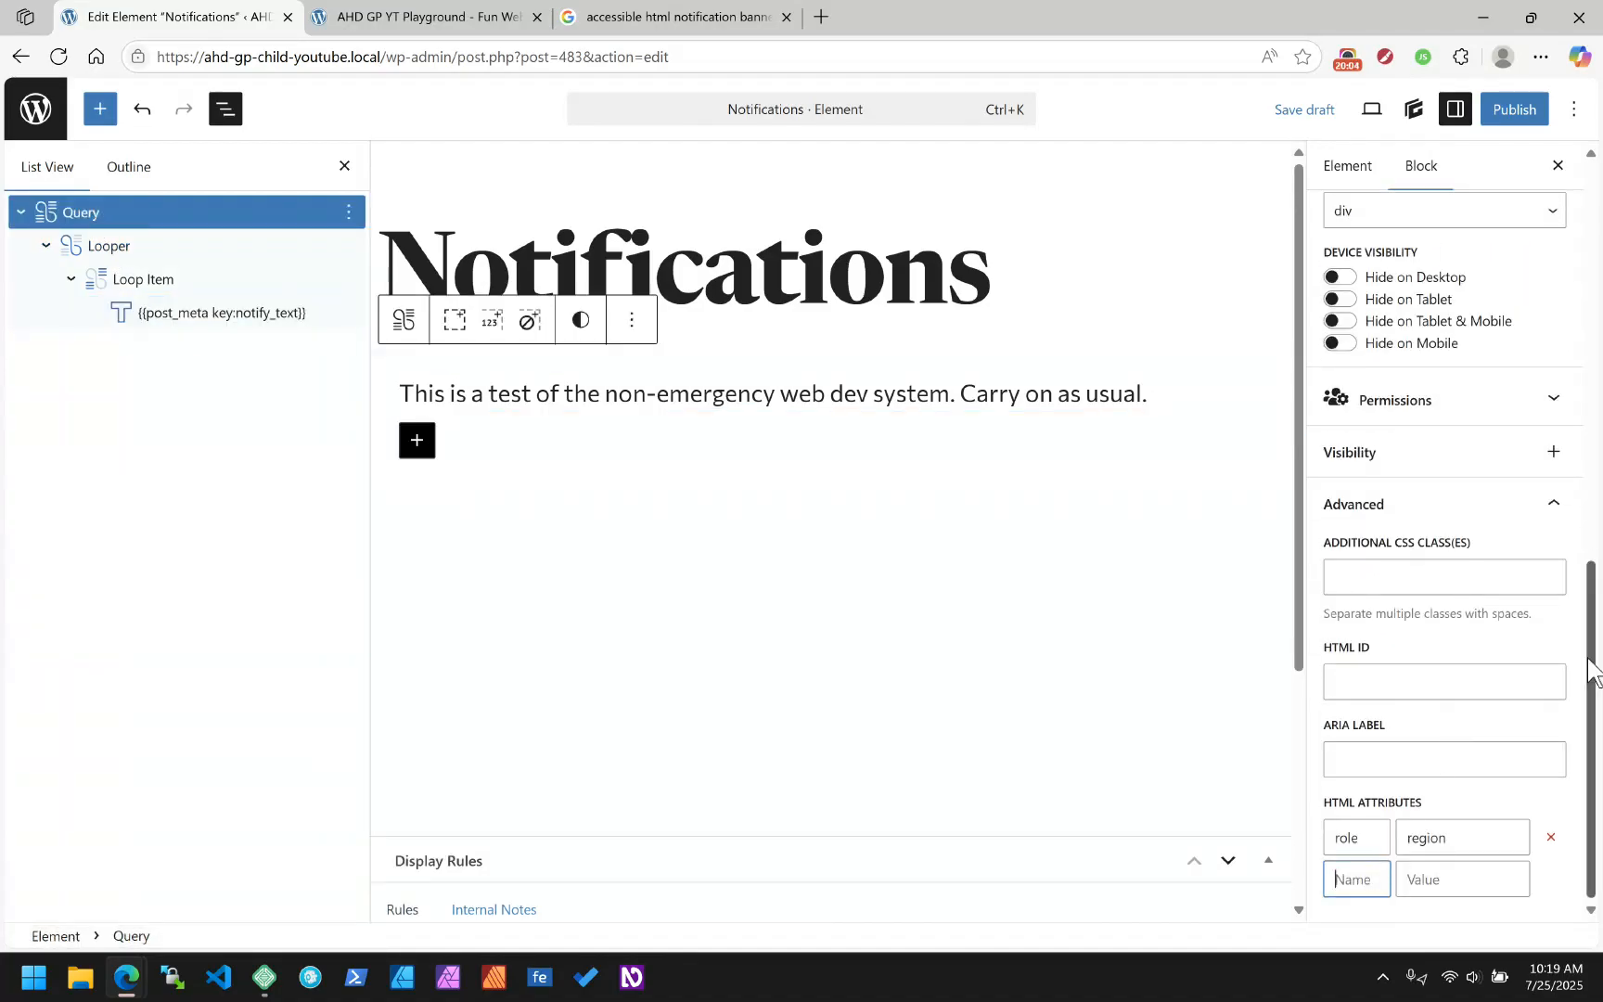
key(ctrl+s)
text(style)
key(Tab)
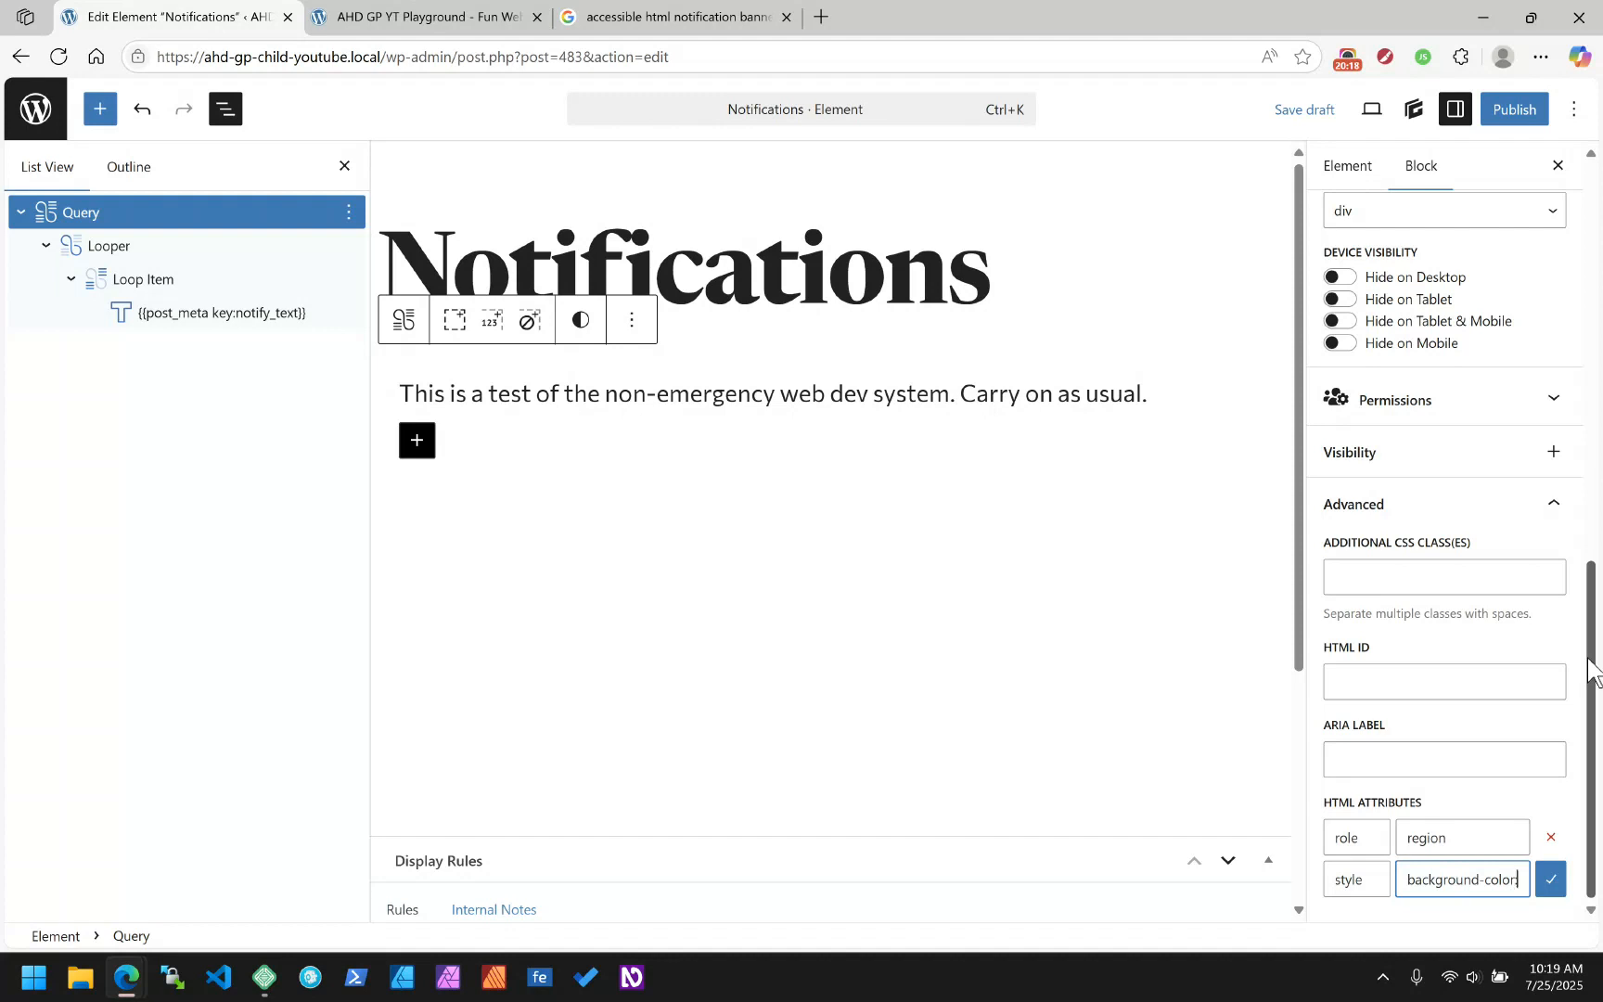
text({{)
text(post_meta)
text( key:notify)
text(_style)
text(}})
click(1552, 880)
scroll(1471, 763, down, 1)
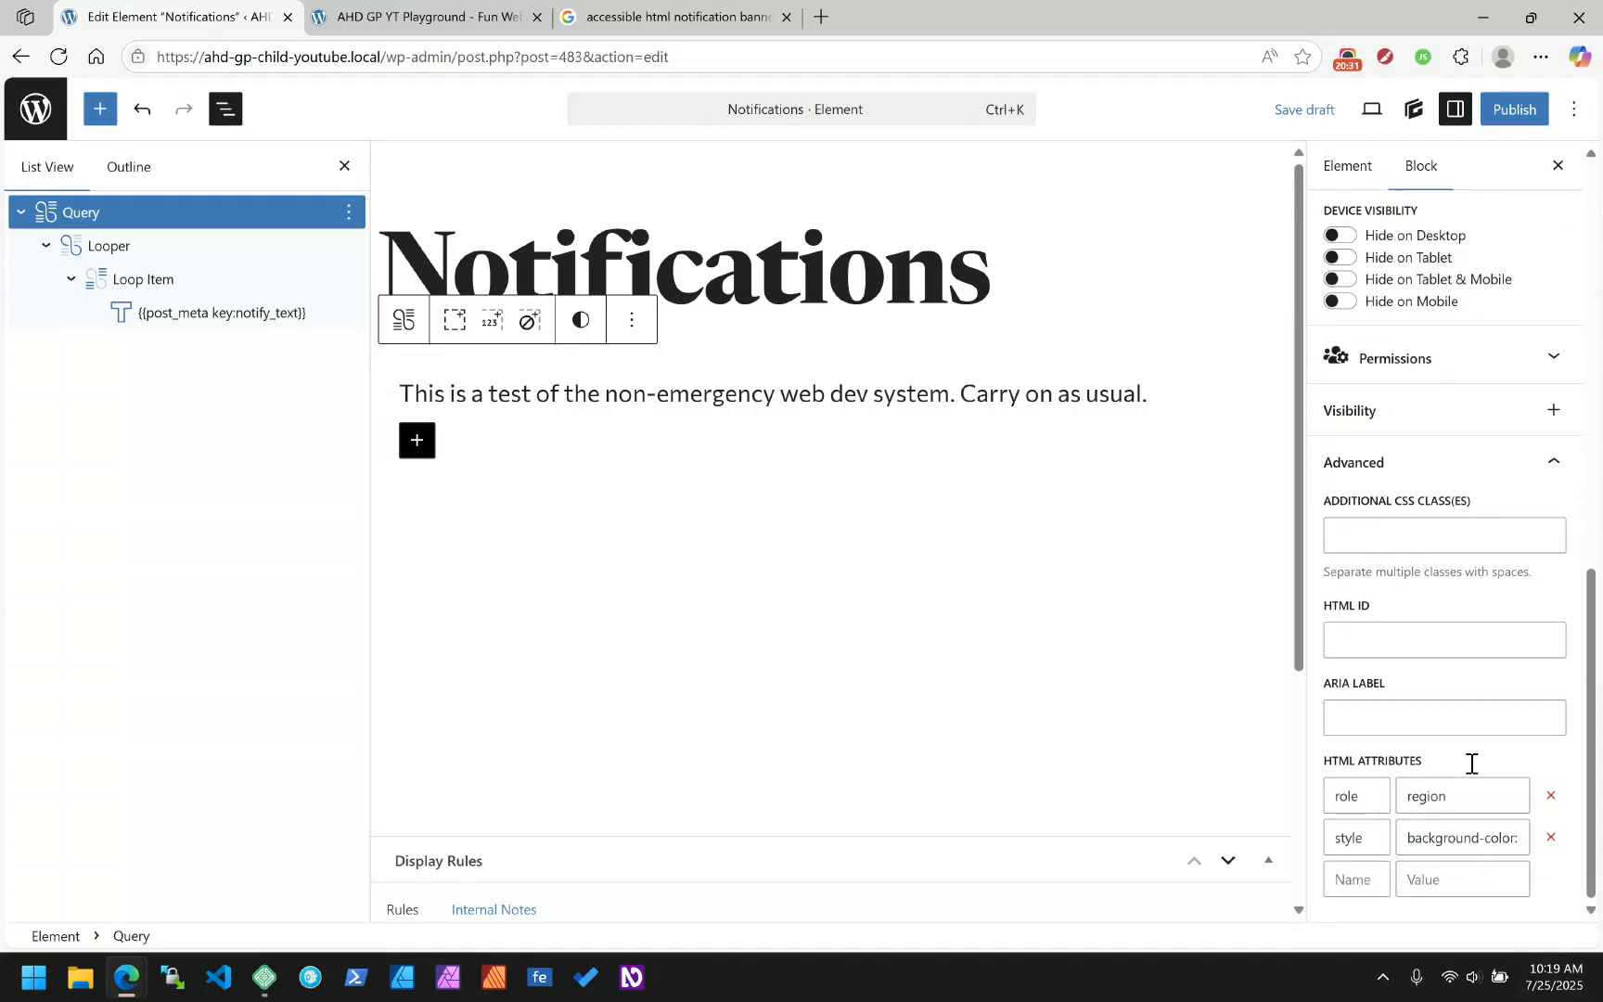
triple_click(1497, 837)
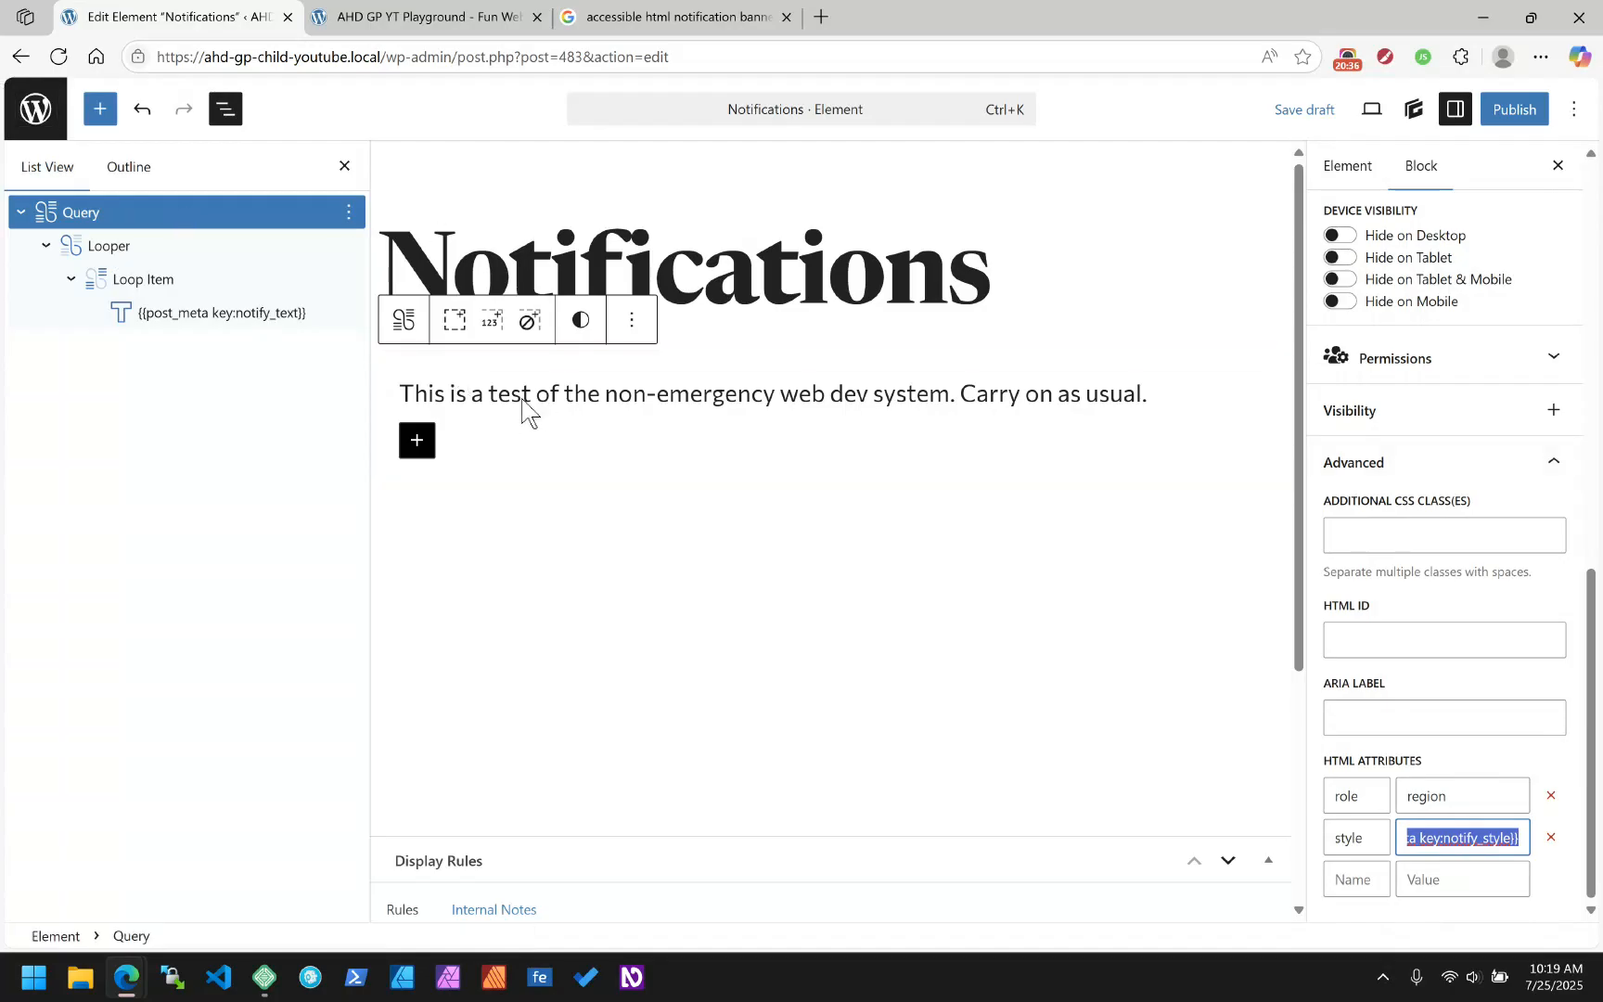
Set the Notifications element's display location rule to Entire Site
click(1516, 112)
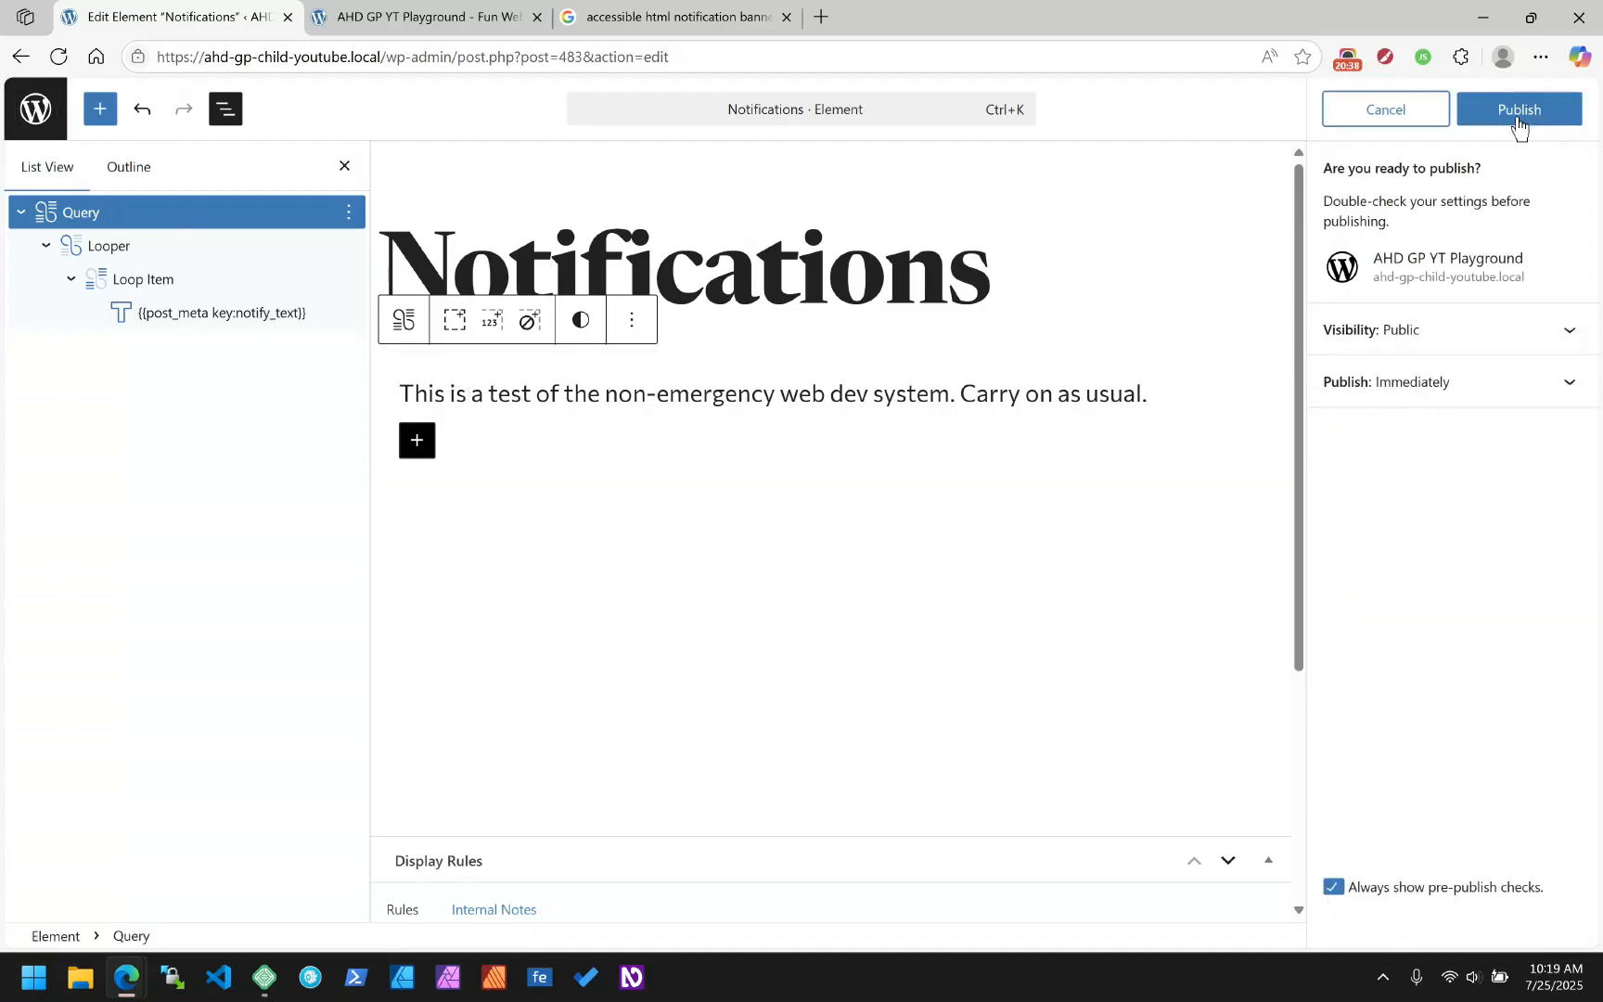
scroll(945, 349, down, 3)
click(666, 617)
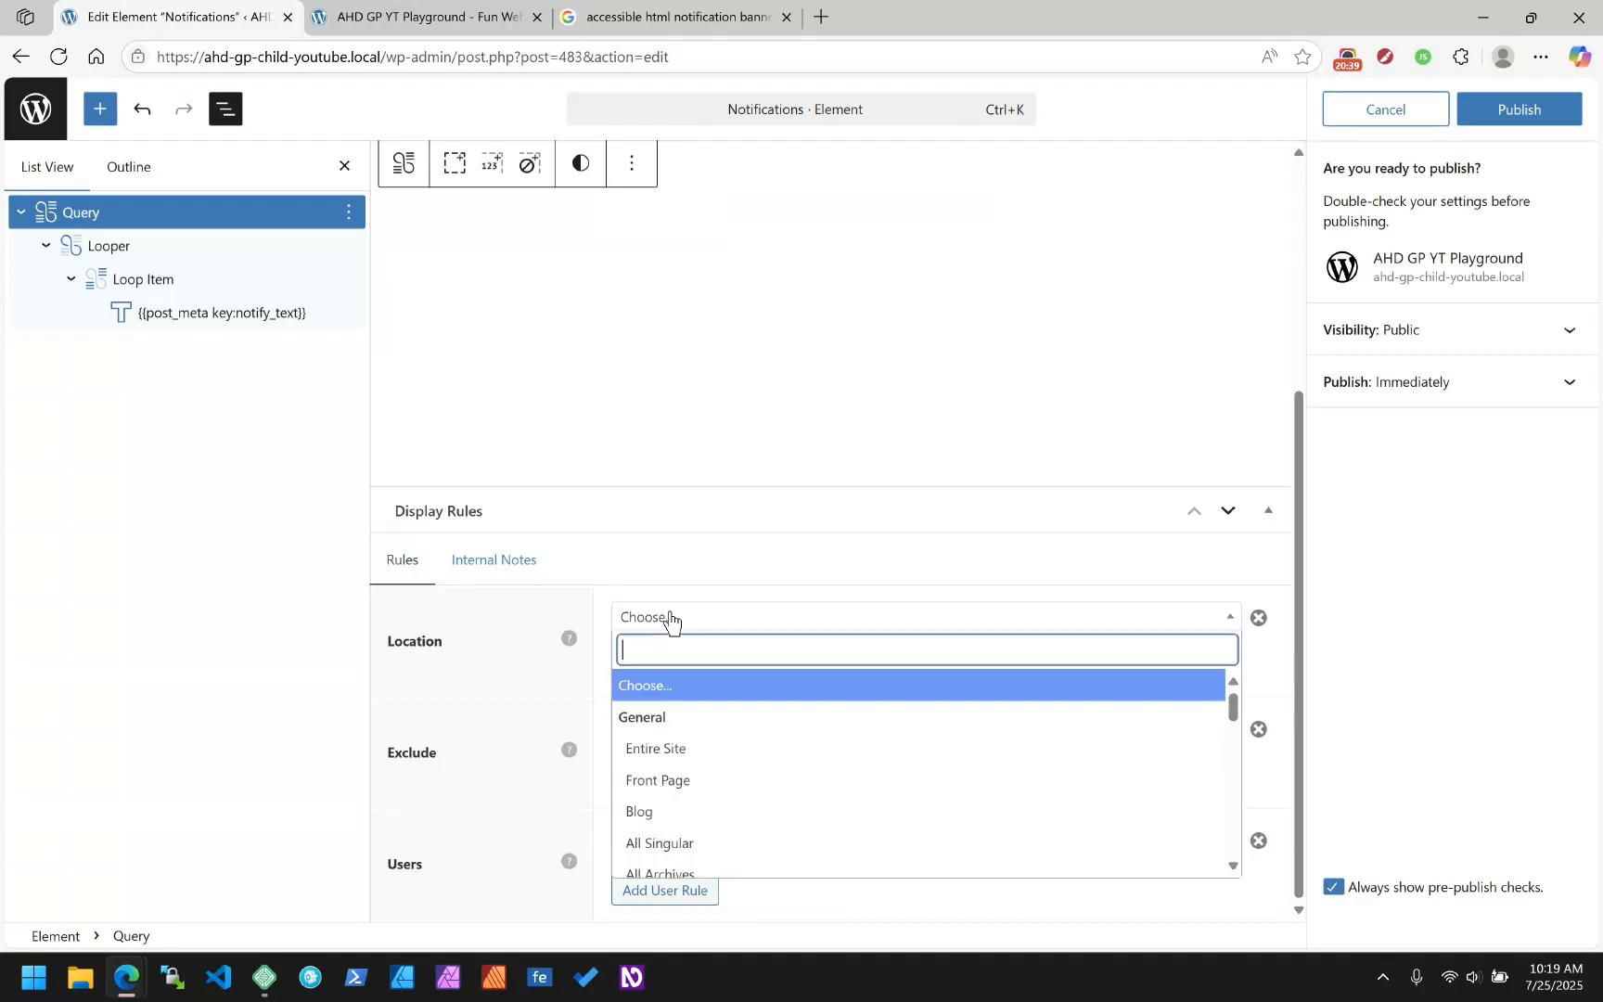
click(655, 750)
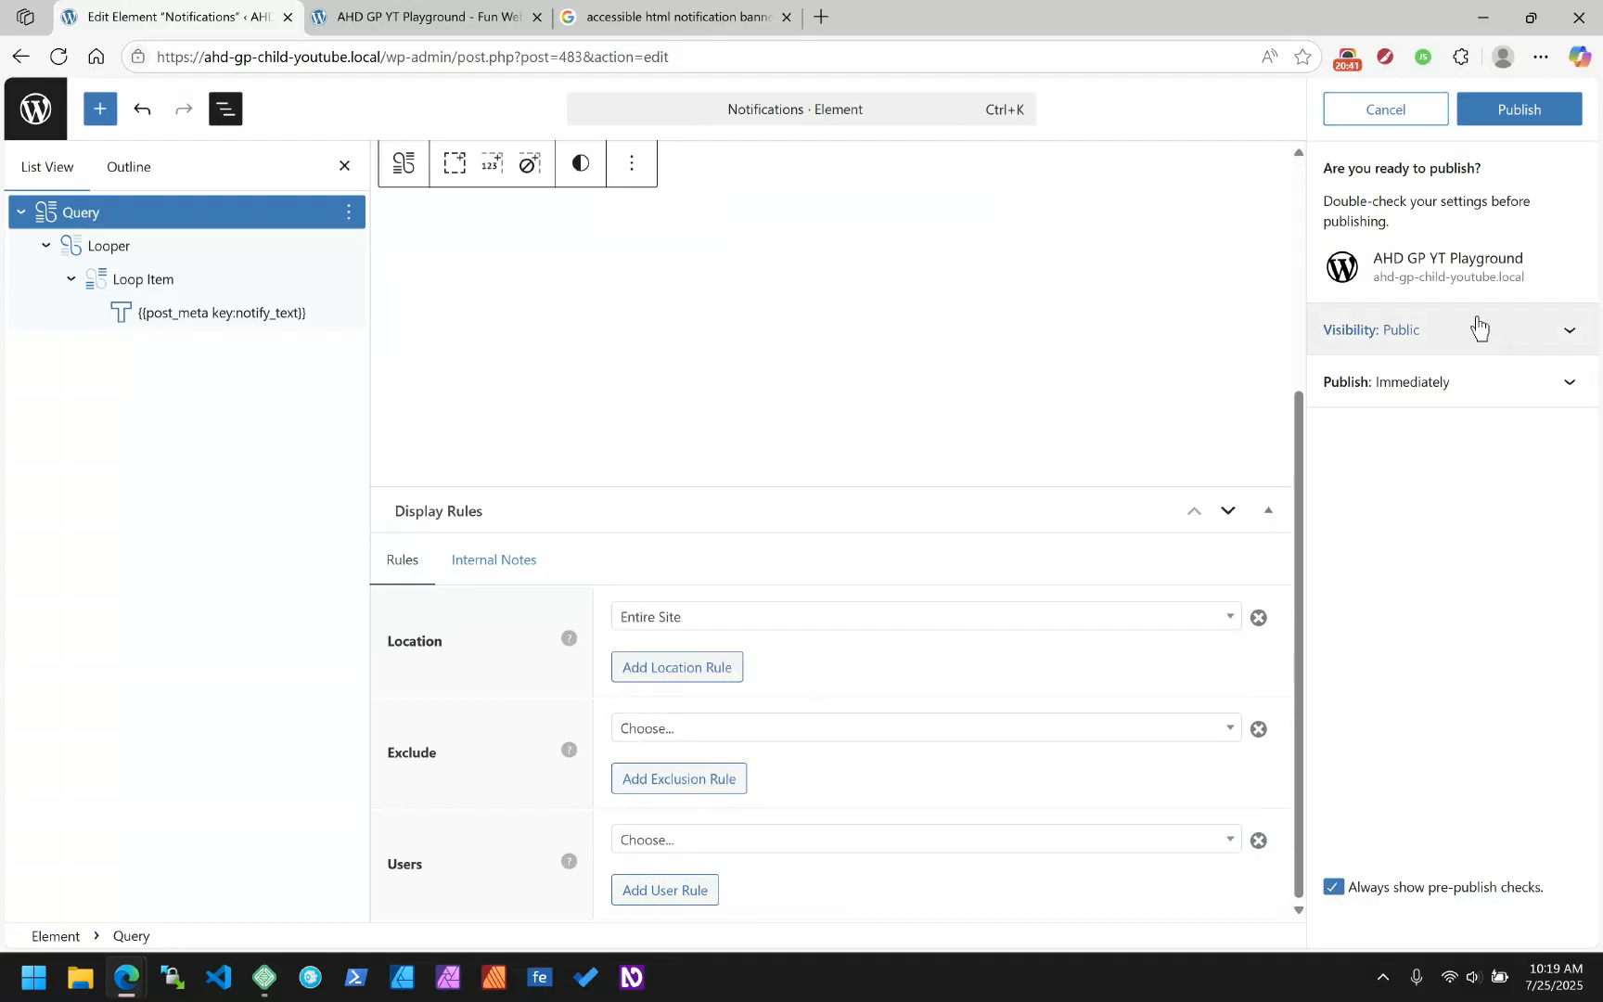
click(1387, 110)
Keep the element type Hook, set the hook name to before_header, and publish the Notifications element
click(1348, 167)
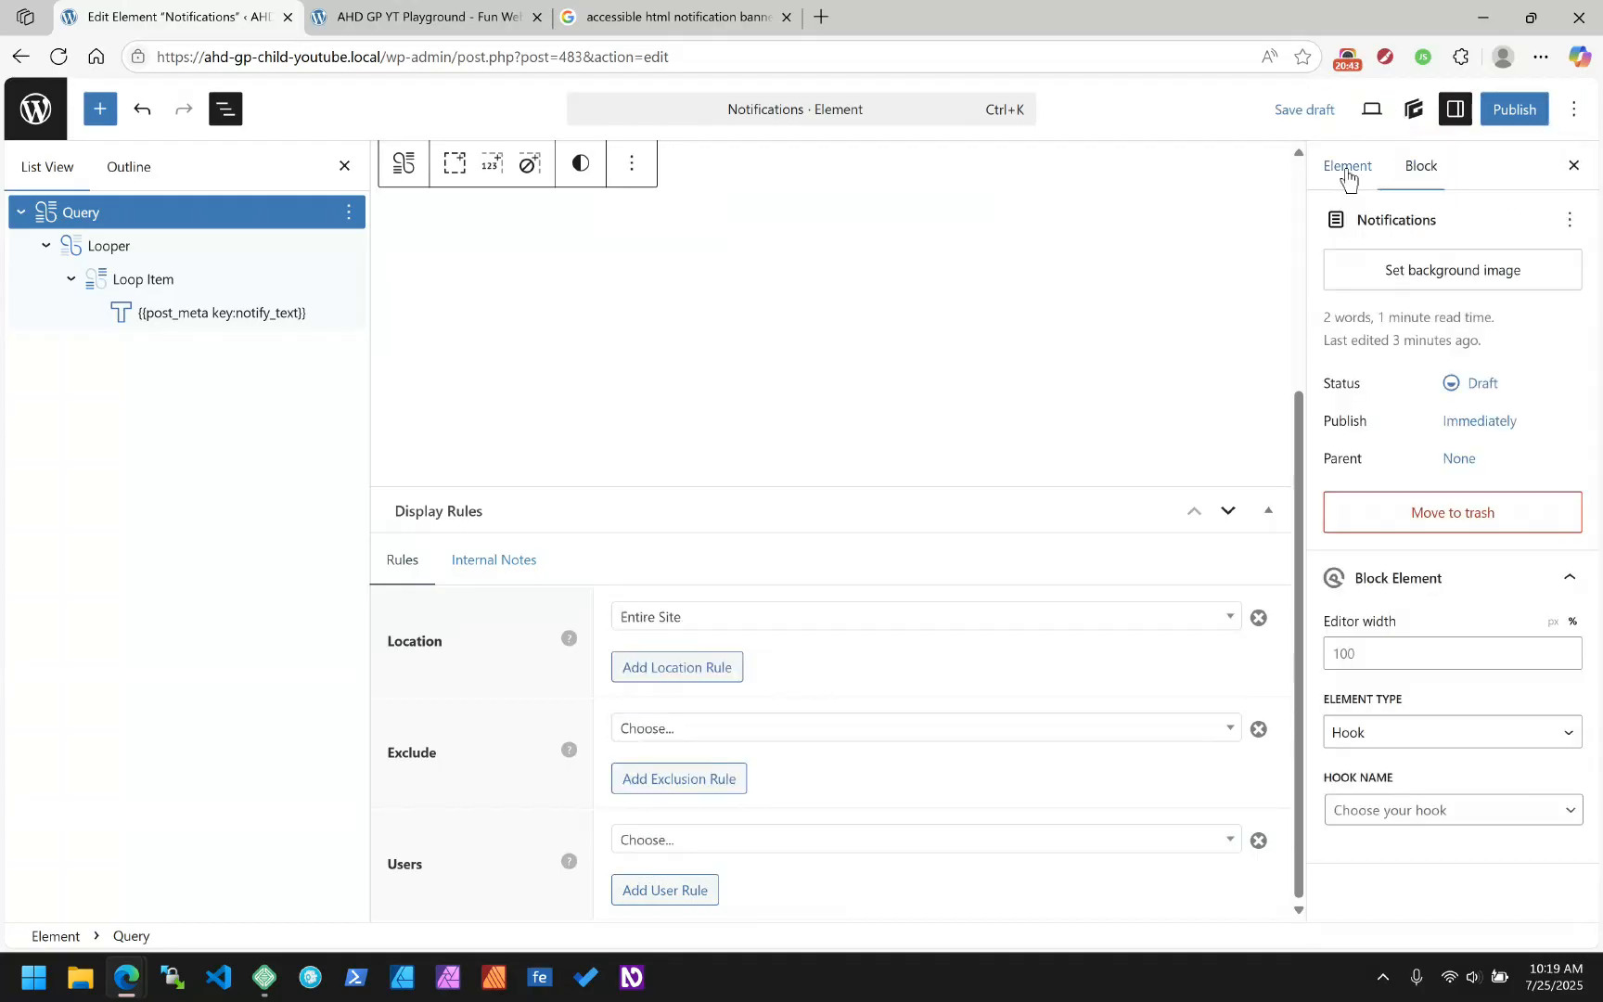
click(1387, 732)
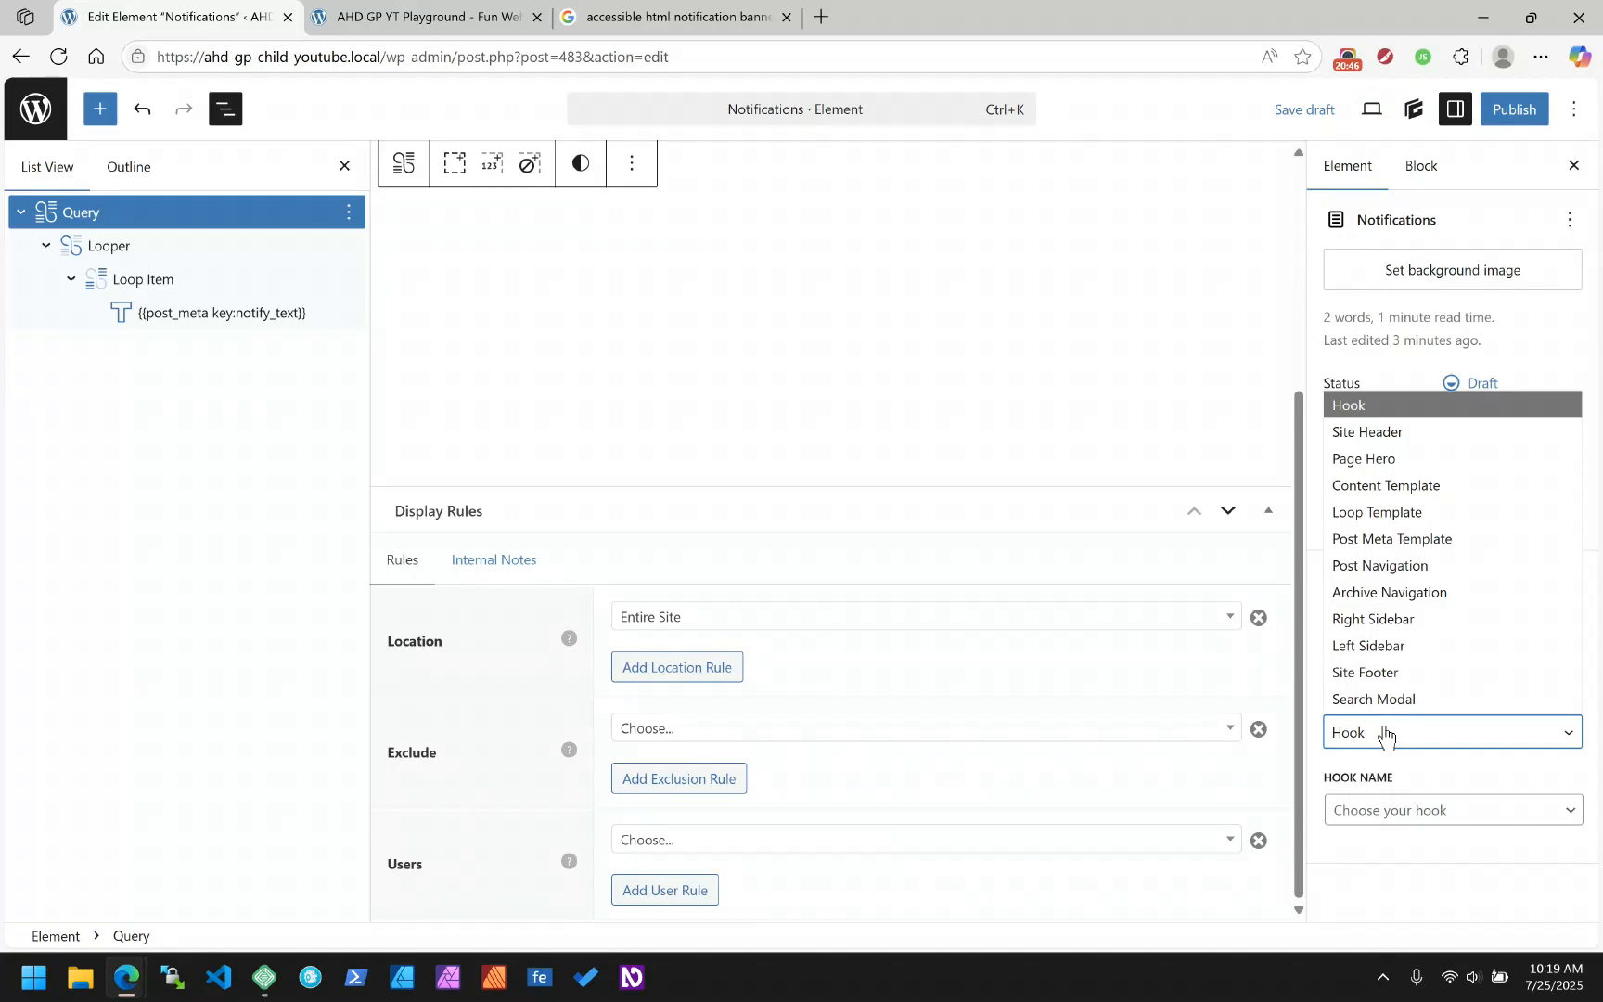
click(1353, 405)
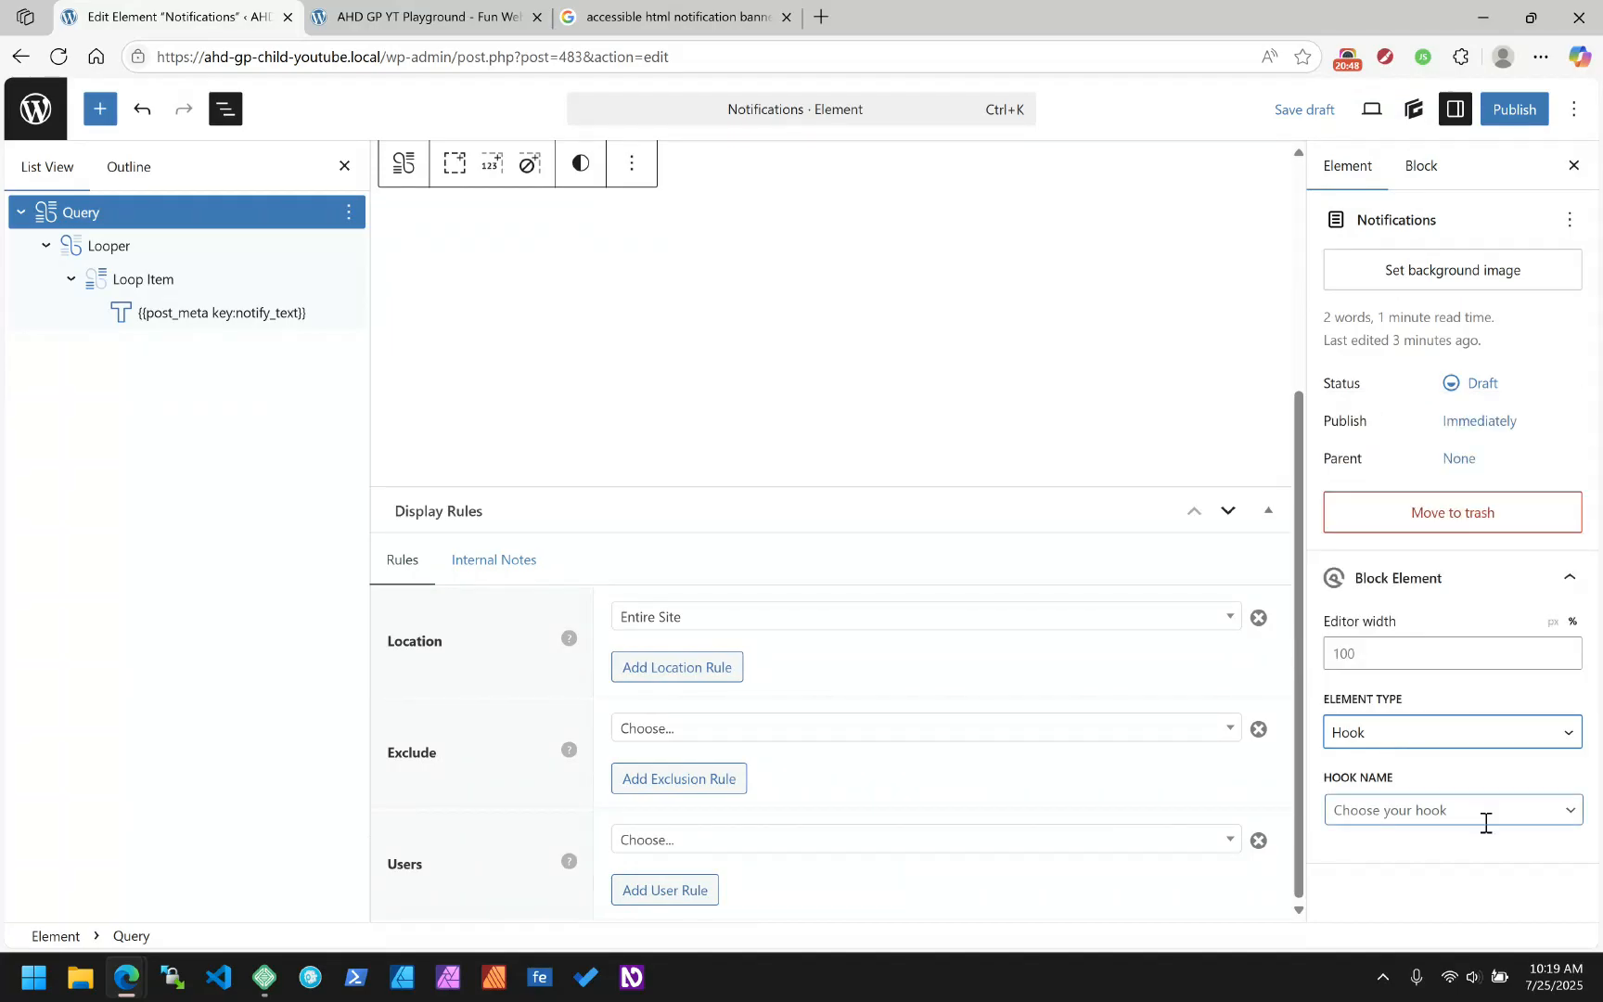
click(1500, 818)
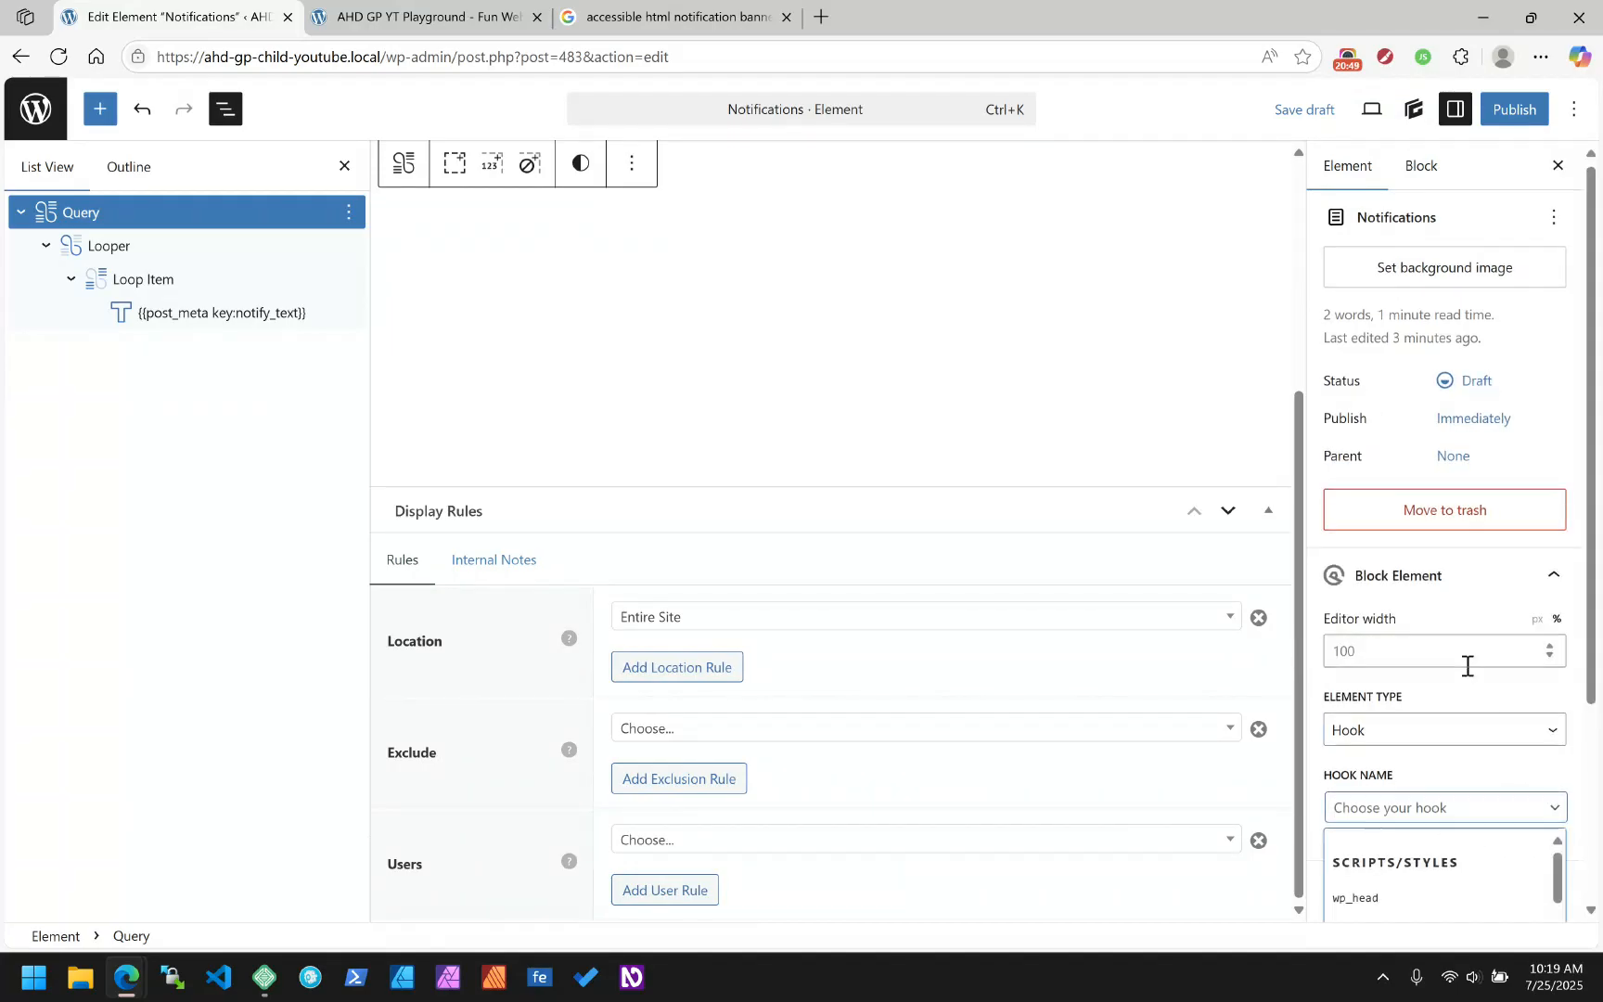
scroll(1467, 661, down, 3)
click(1414, 770)
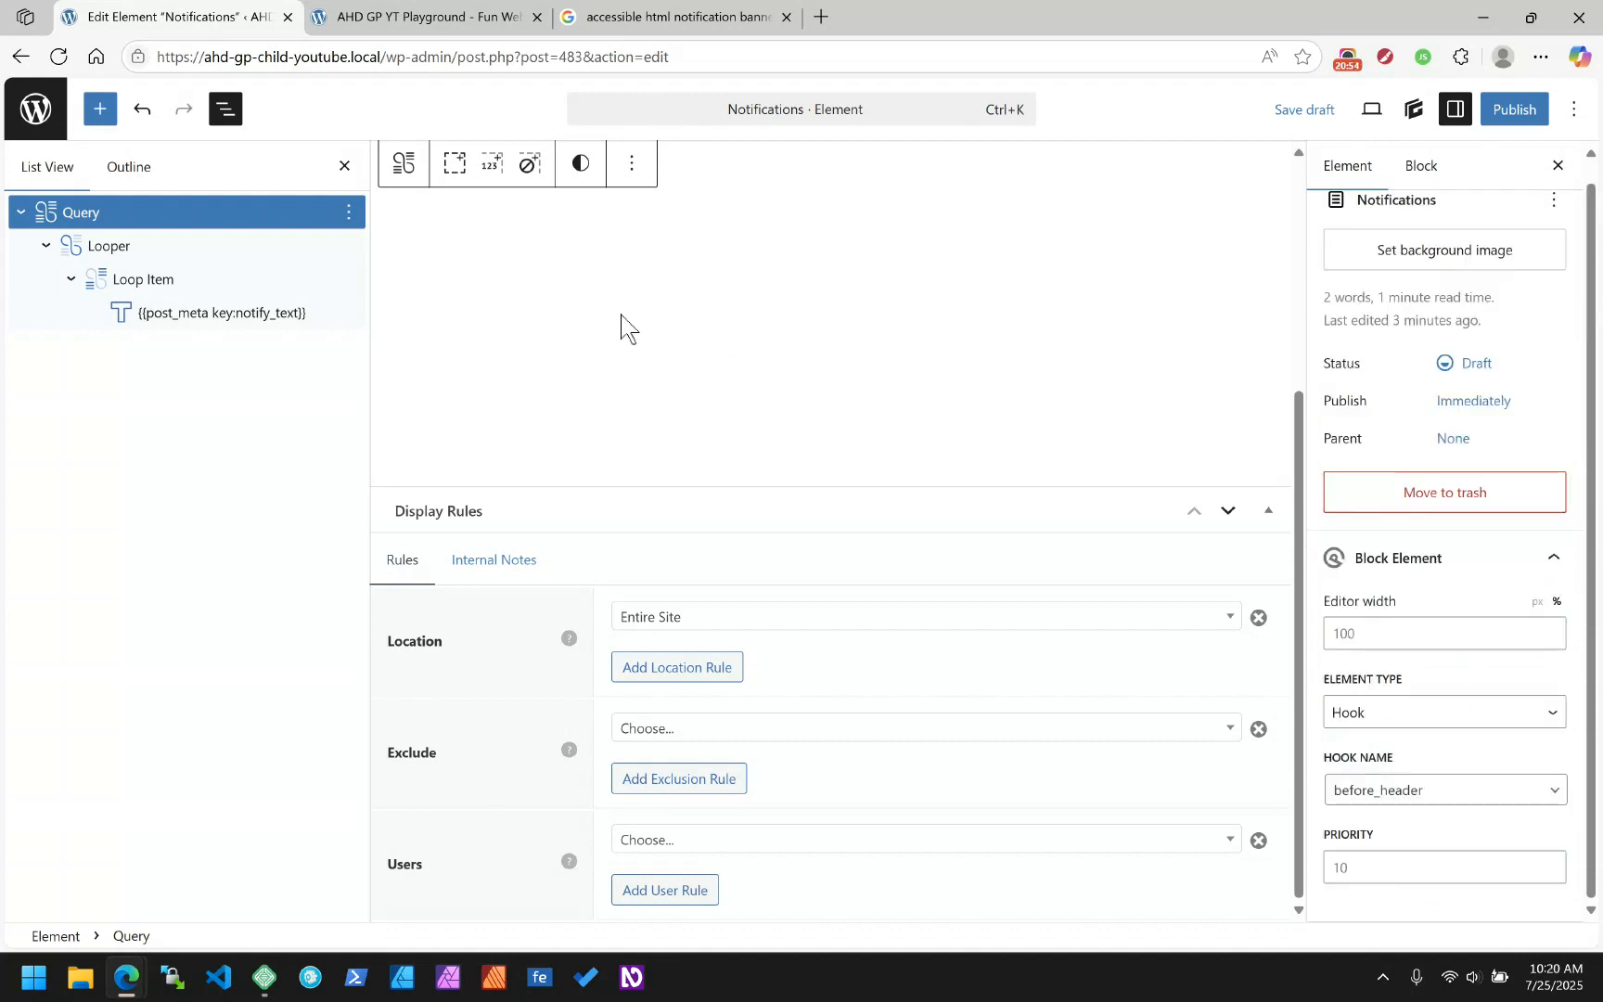
click(1514, 109)
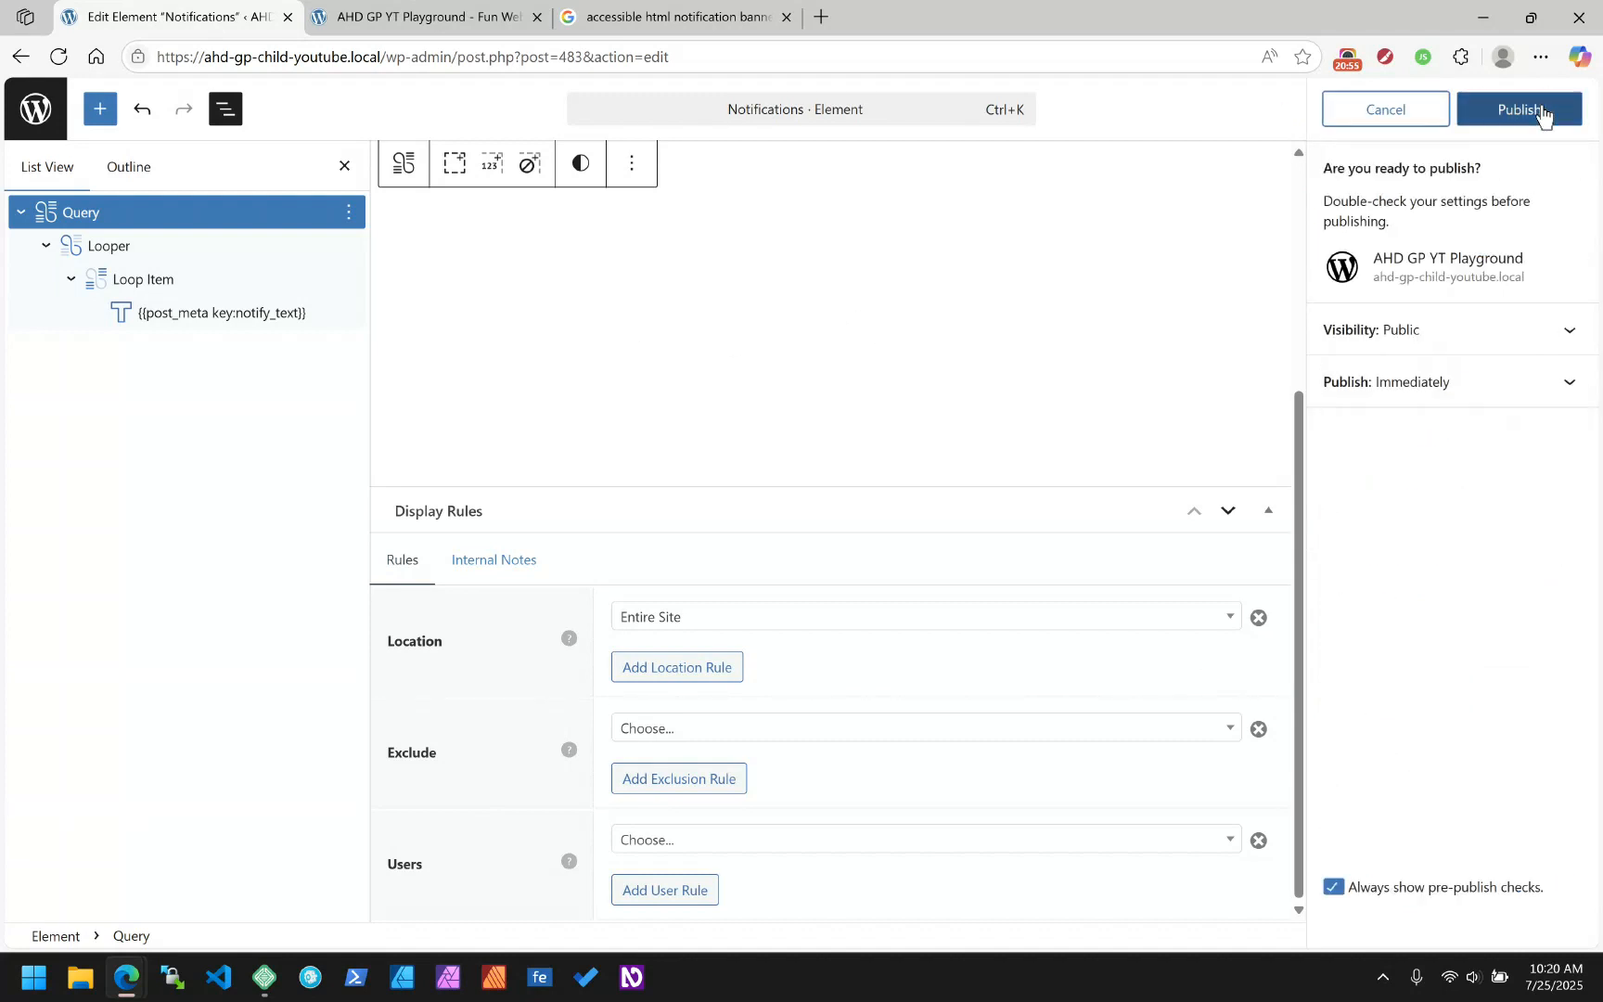
click(1535, 111)
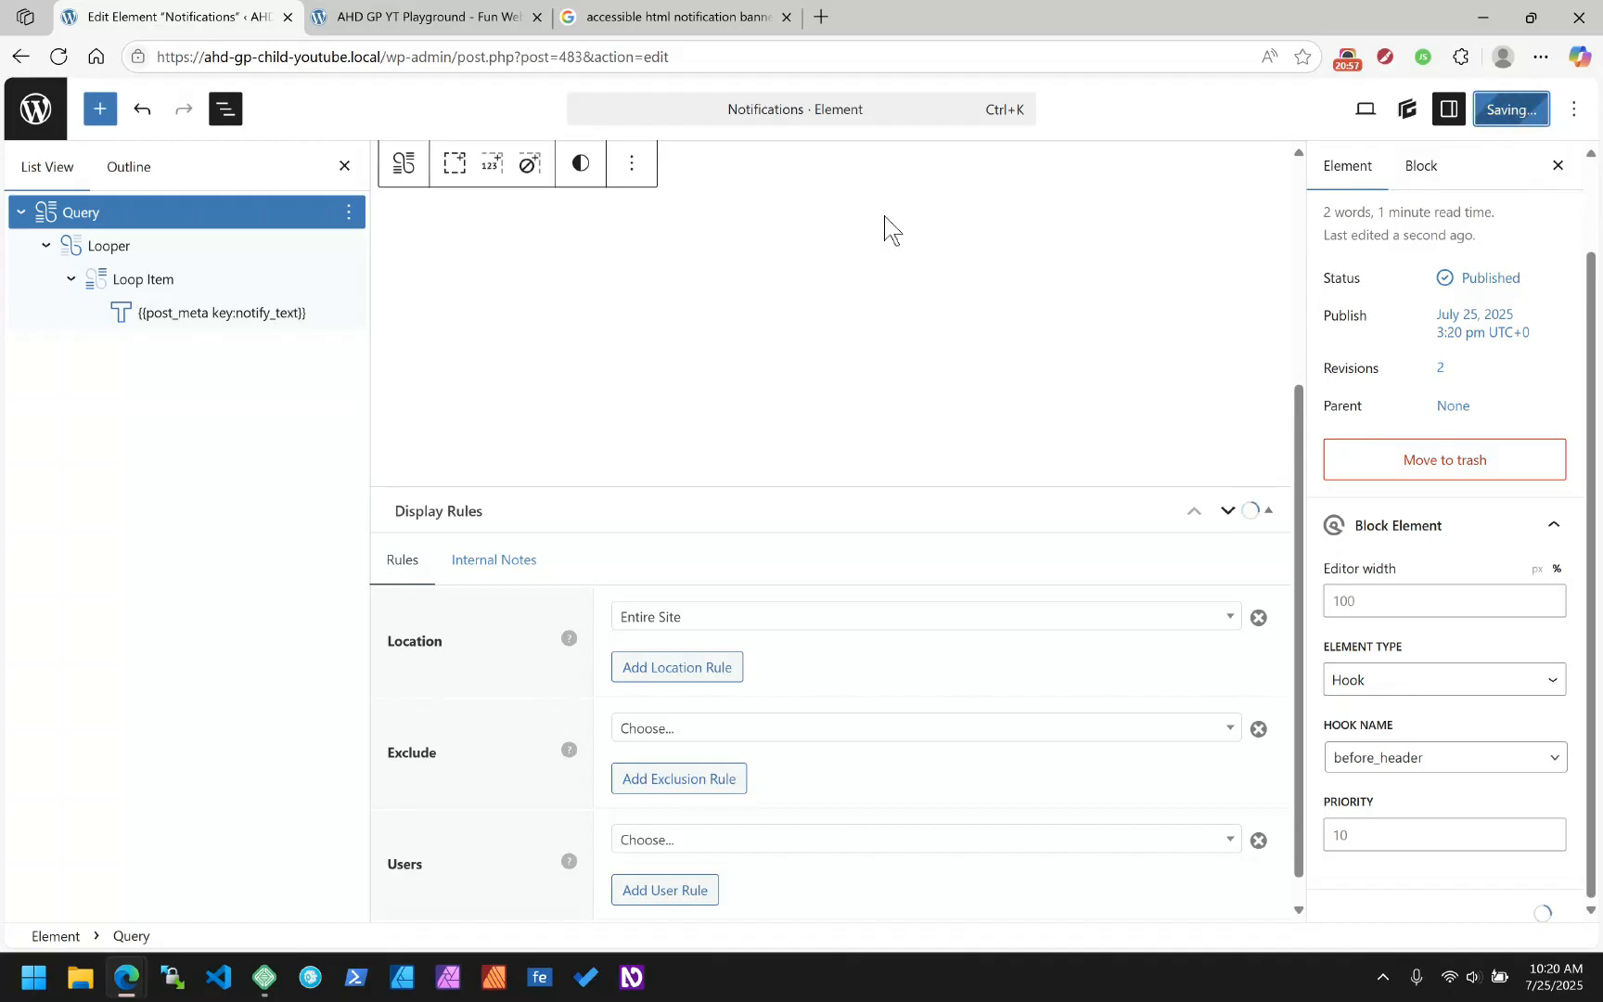
Reload the site's front page and check the whole page for the notification banner
click(419, 15)
click(67, 62)
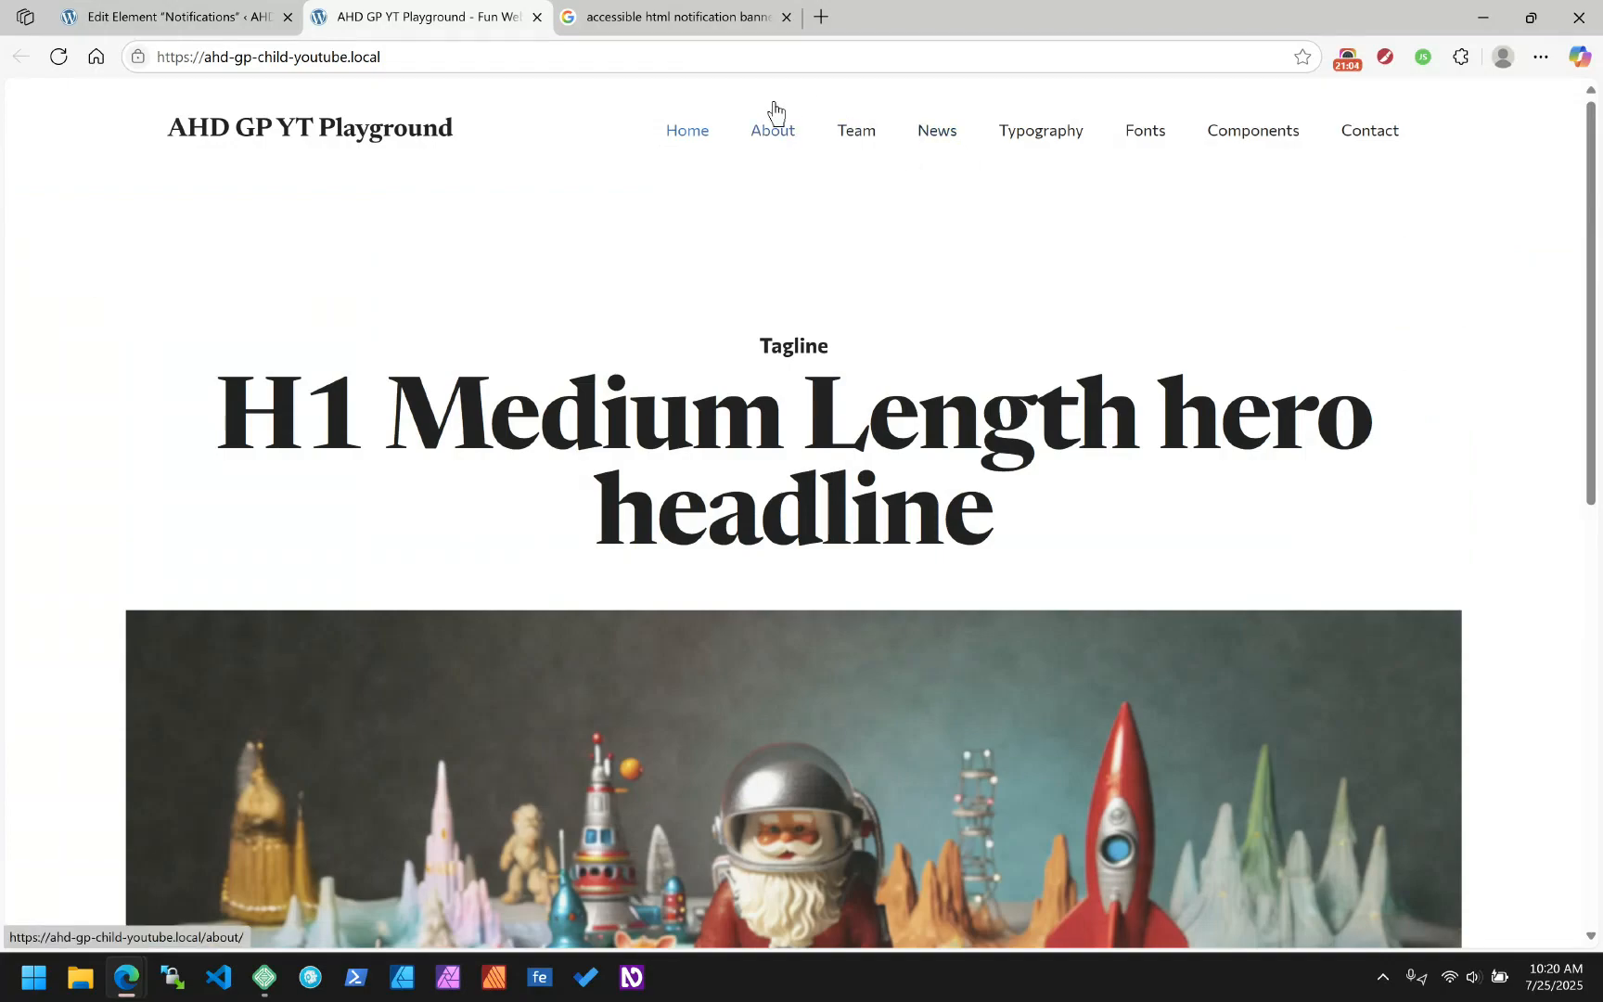
scroll(490, 180, down, 8)
scroll(487, 172, up, 8)
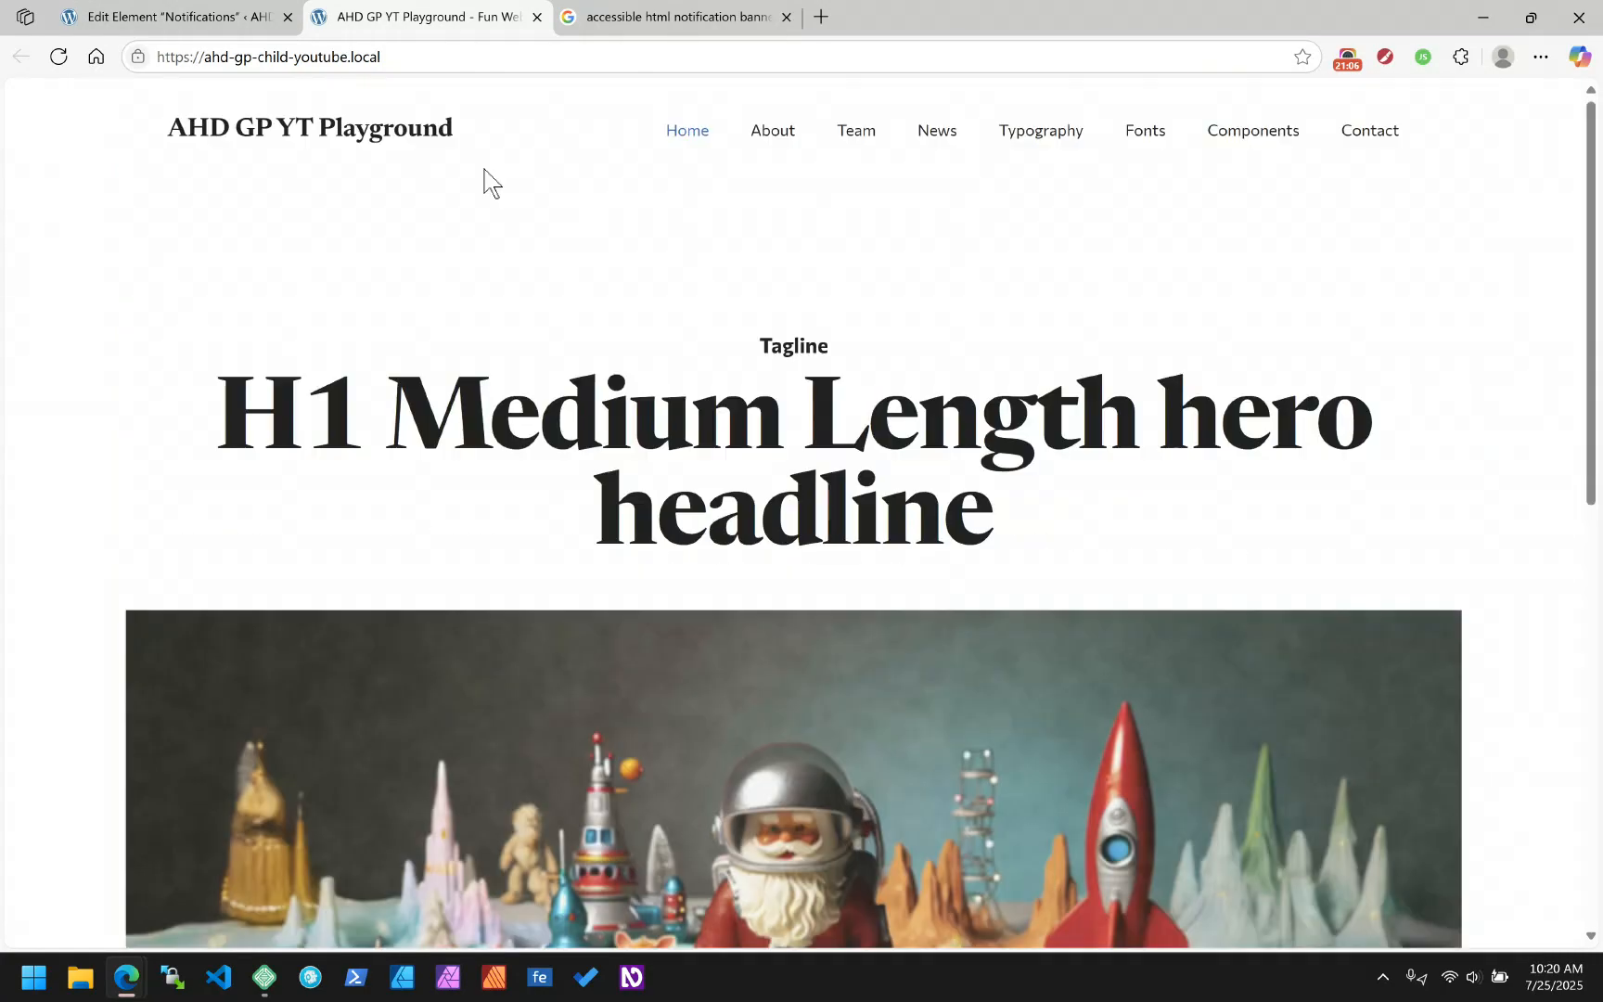
Return to the Notifications element editor and open the Query block's advanced settings at its HTML attributes
click(195, 13)
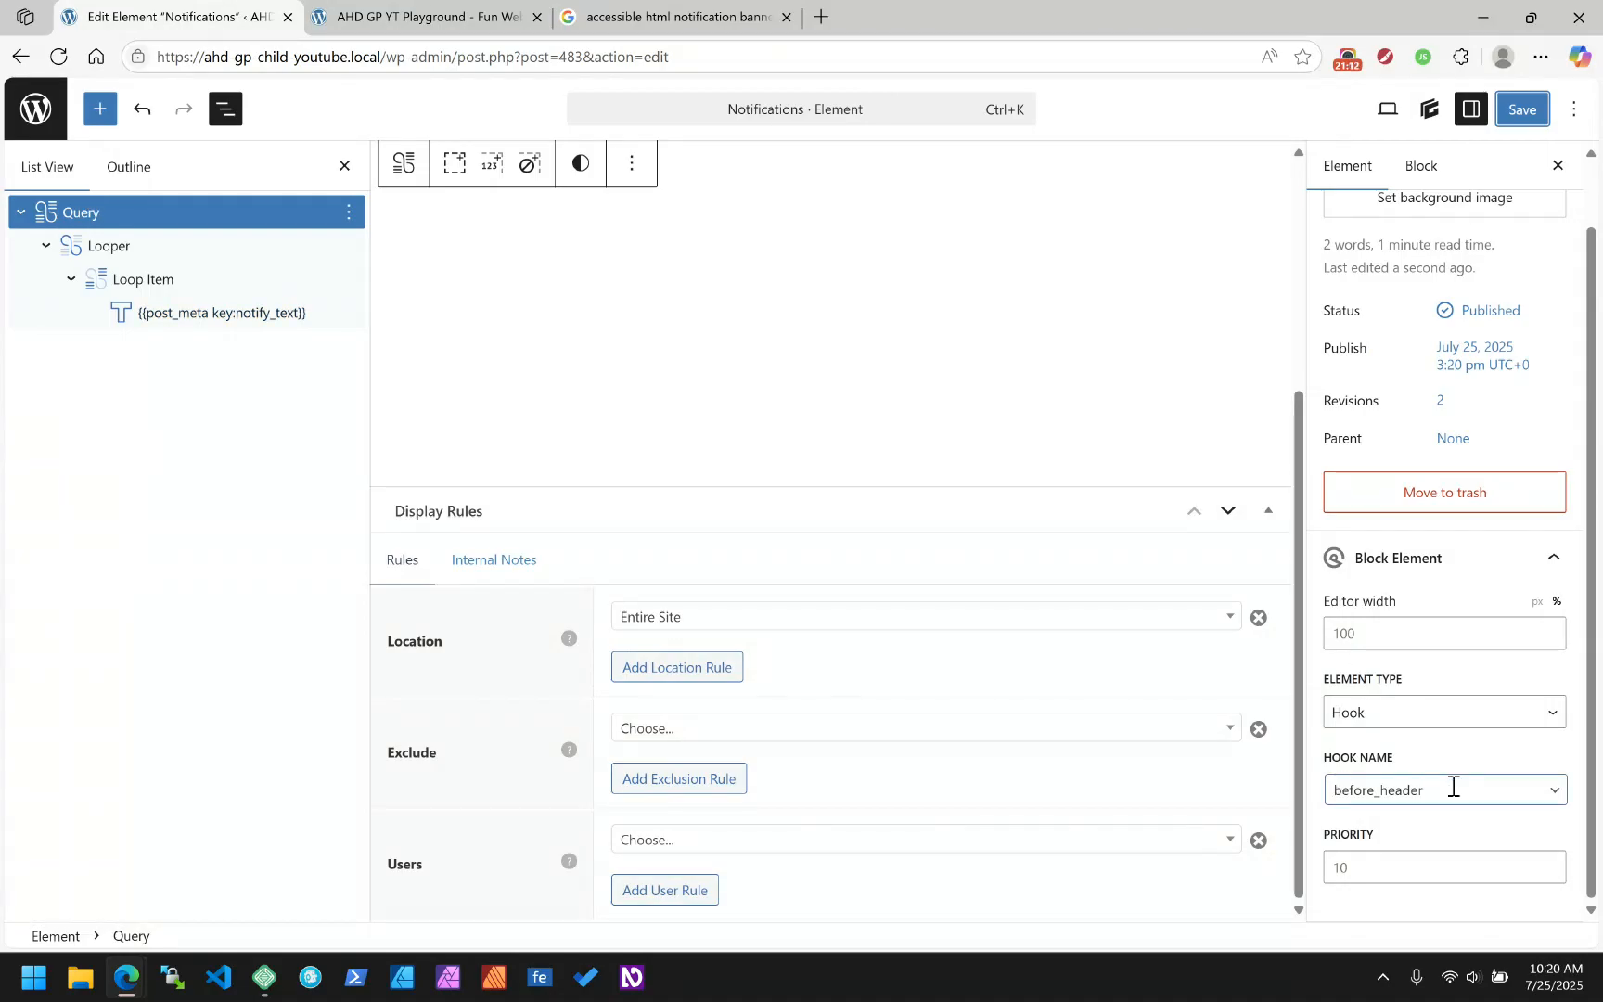
click(66, 209)
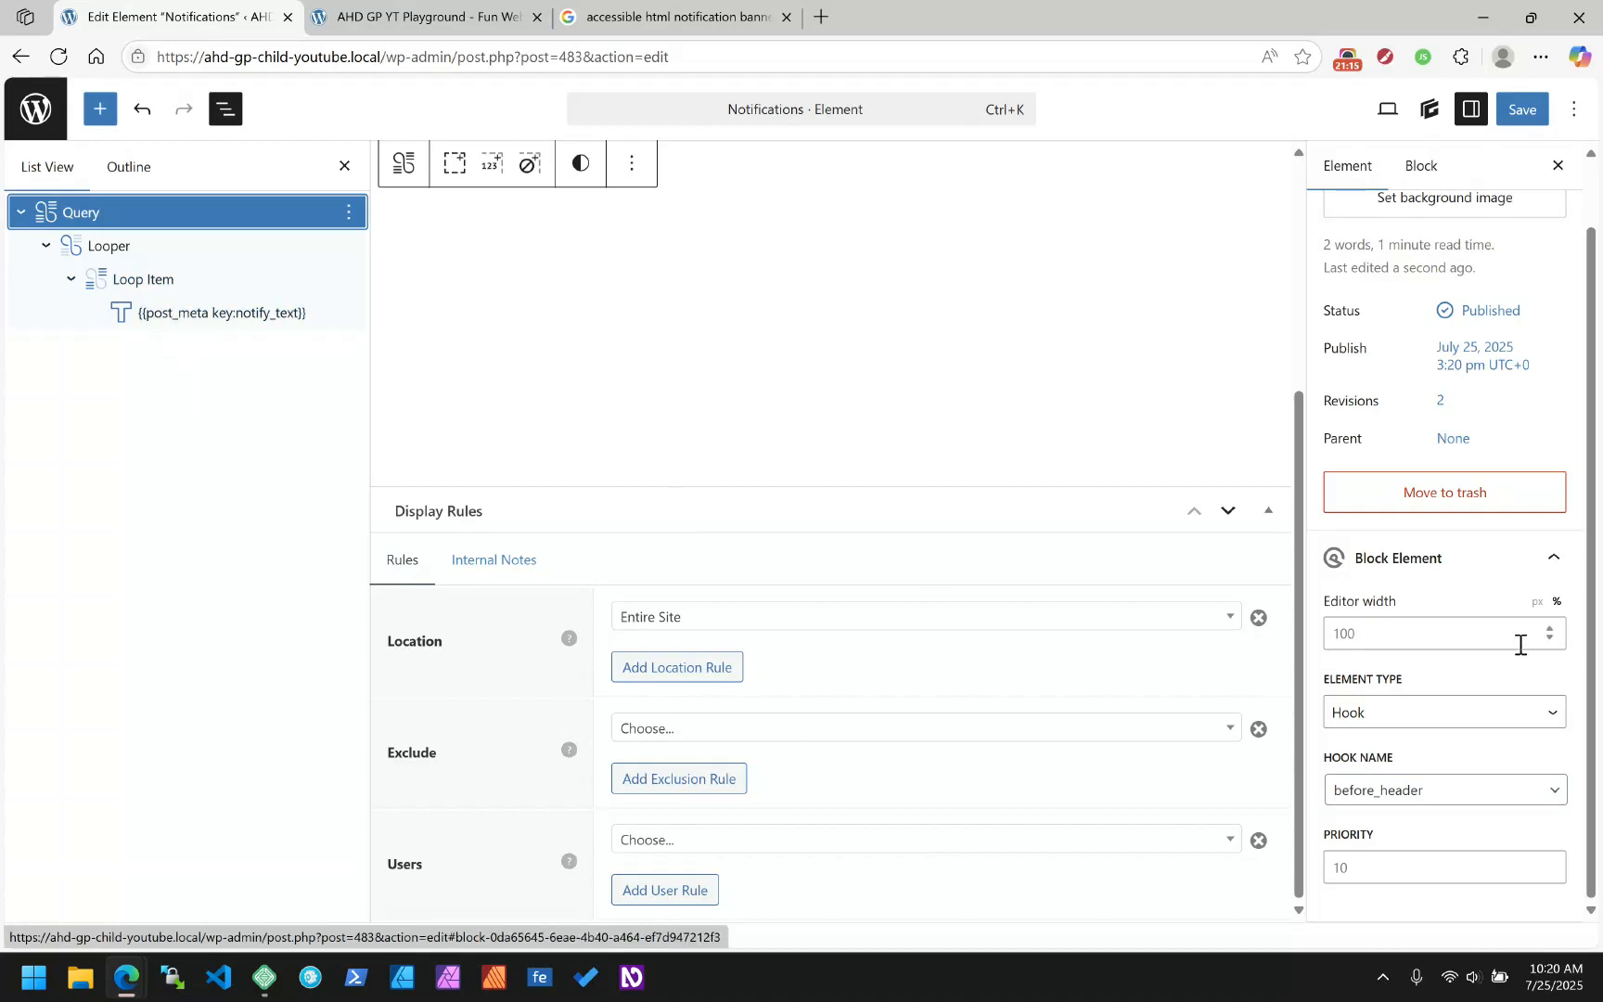
scroll(1495, 621, up, 1)
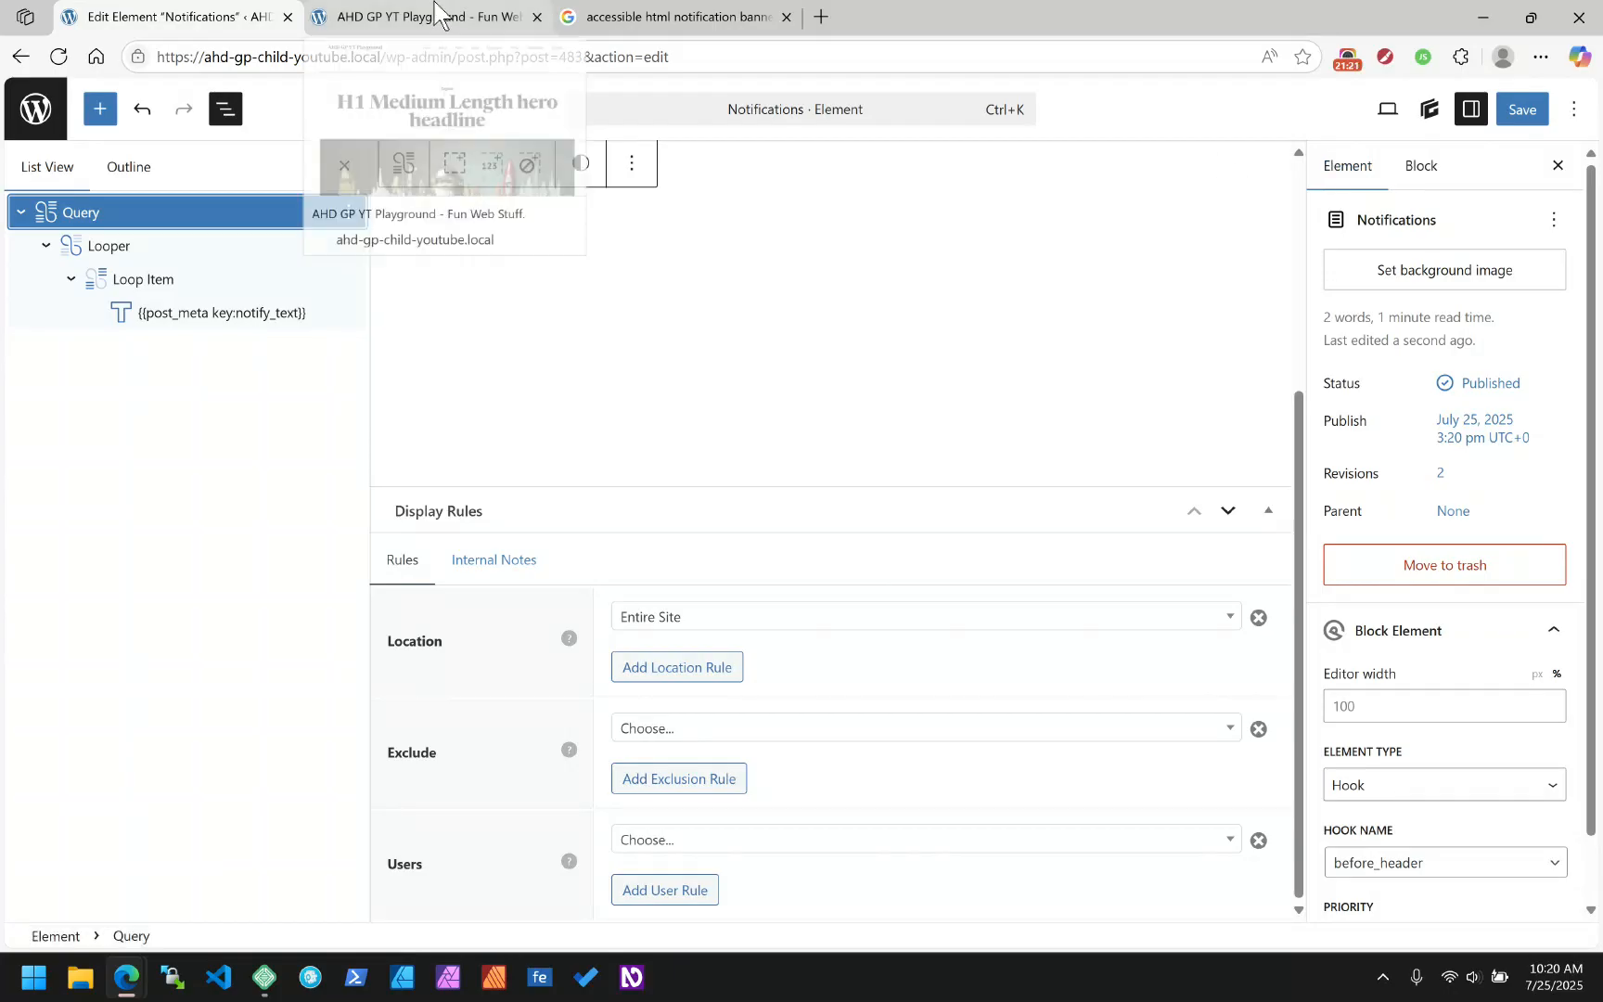
click(1426, 172)
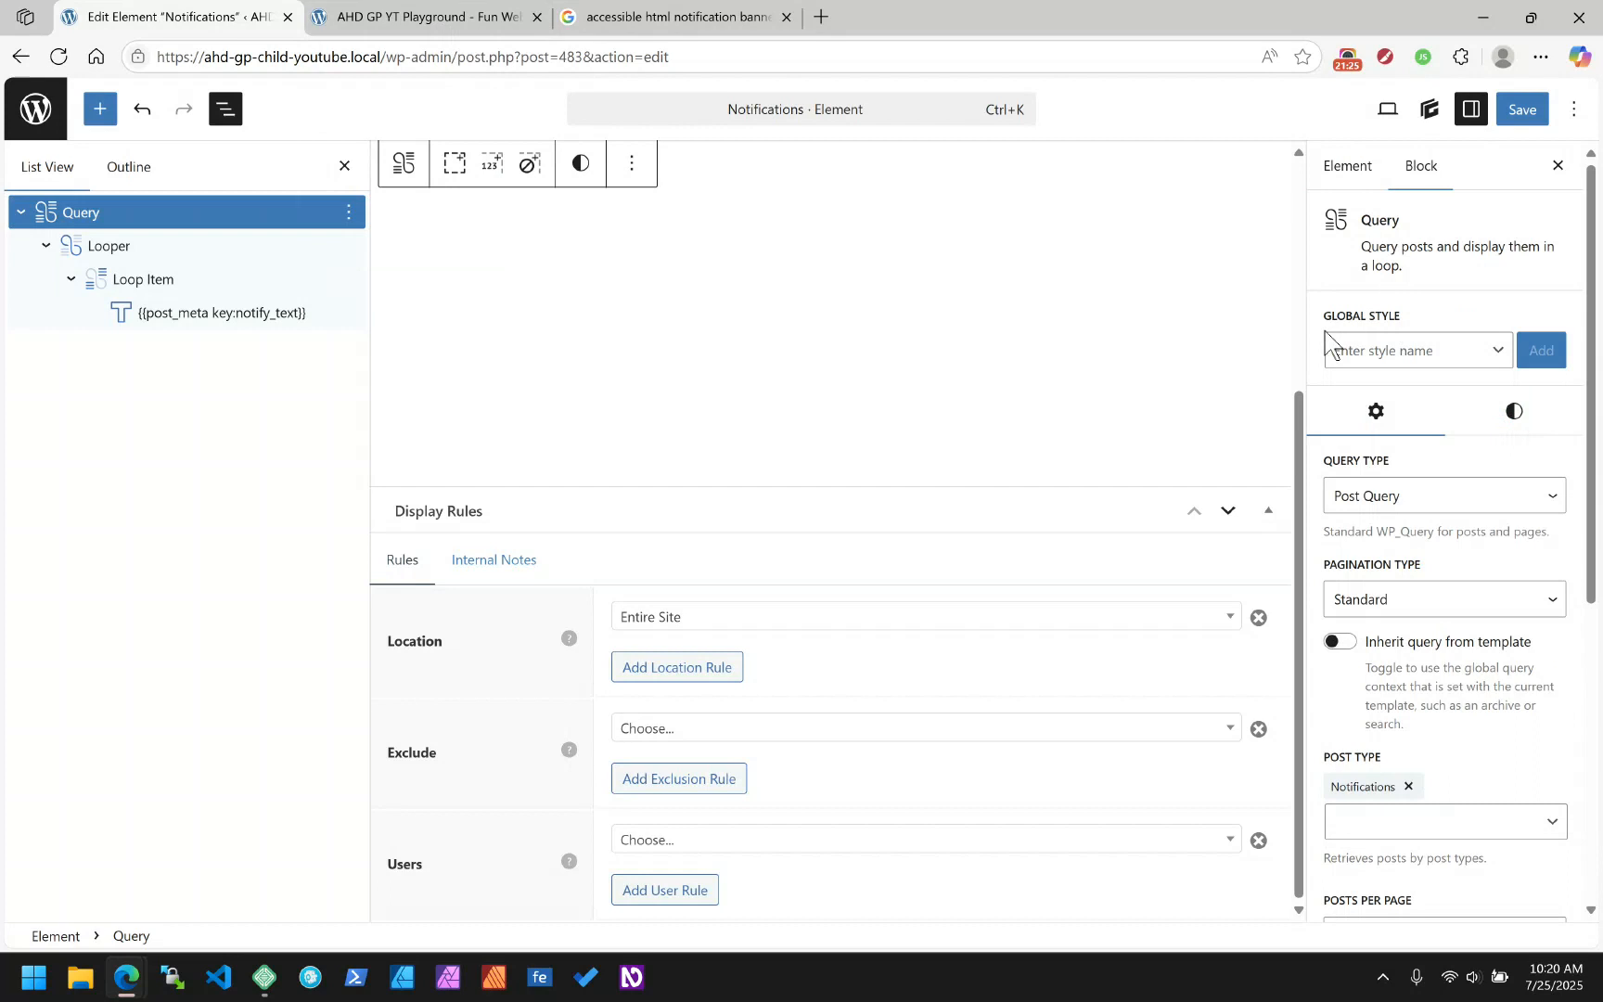
click(82, 213)
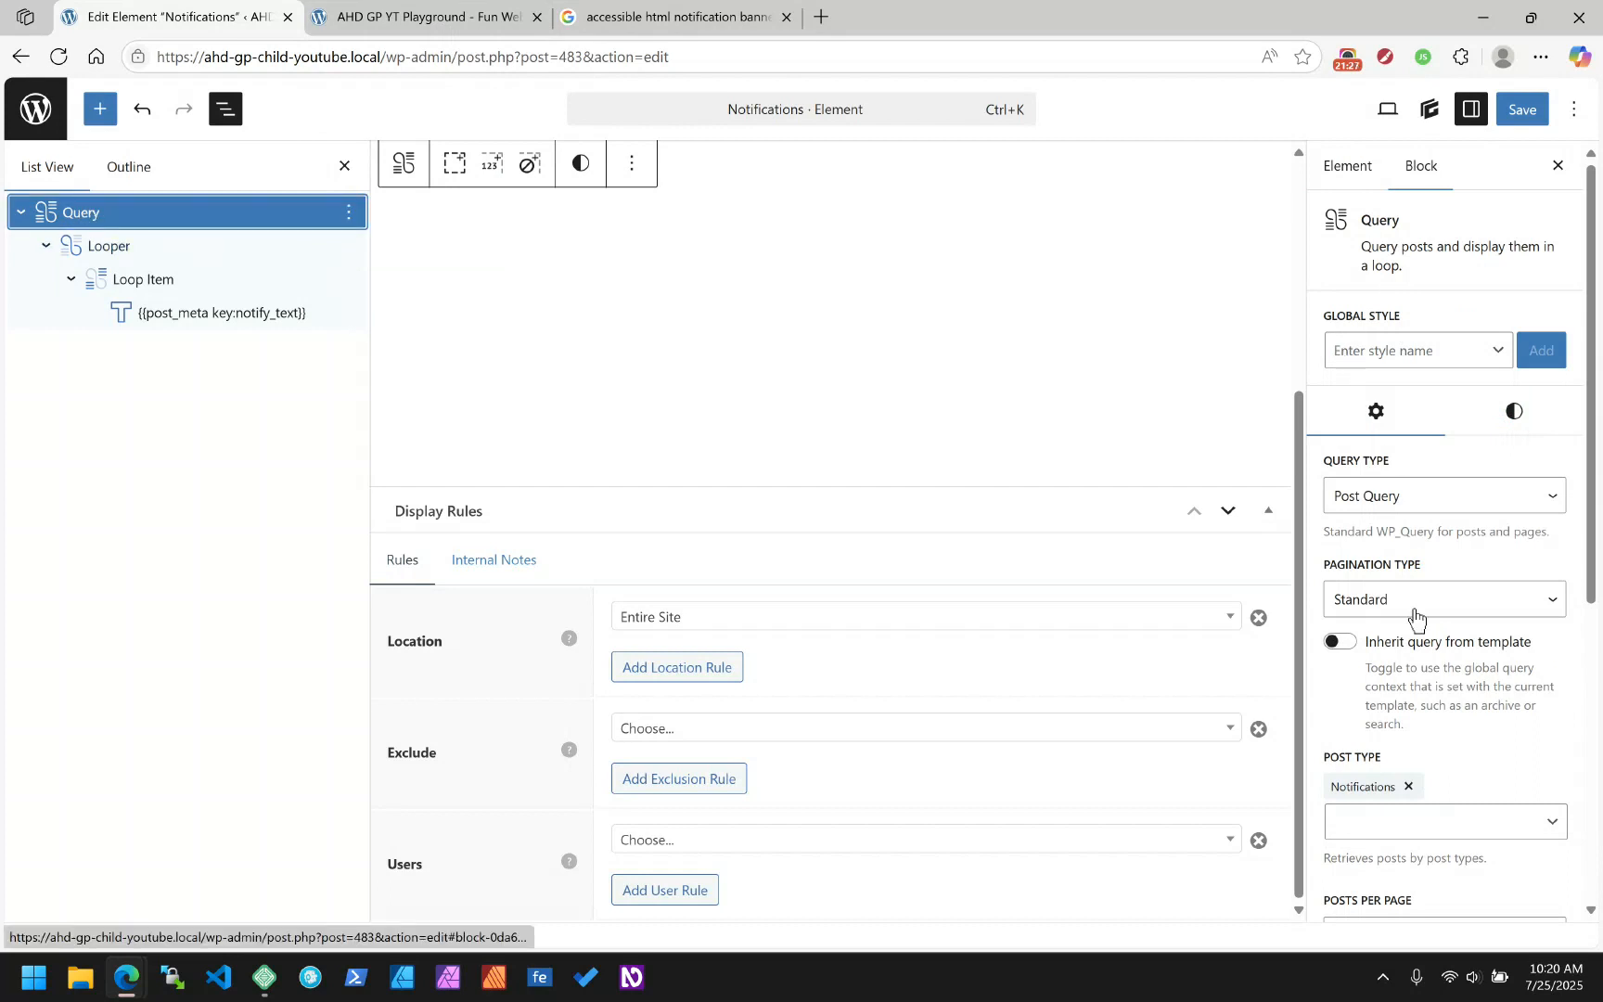
scroll(1401, 519, down, 5)
click(1389, 897)
scroll(1447, 807, down, 5)
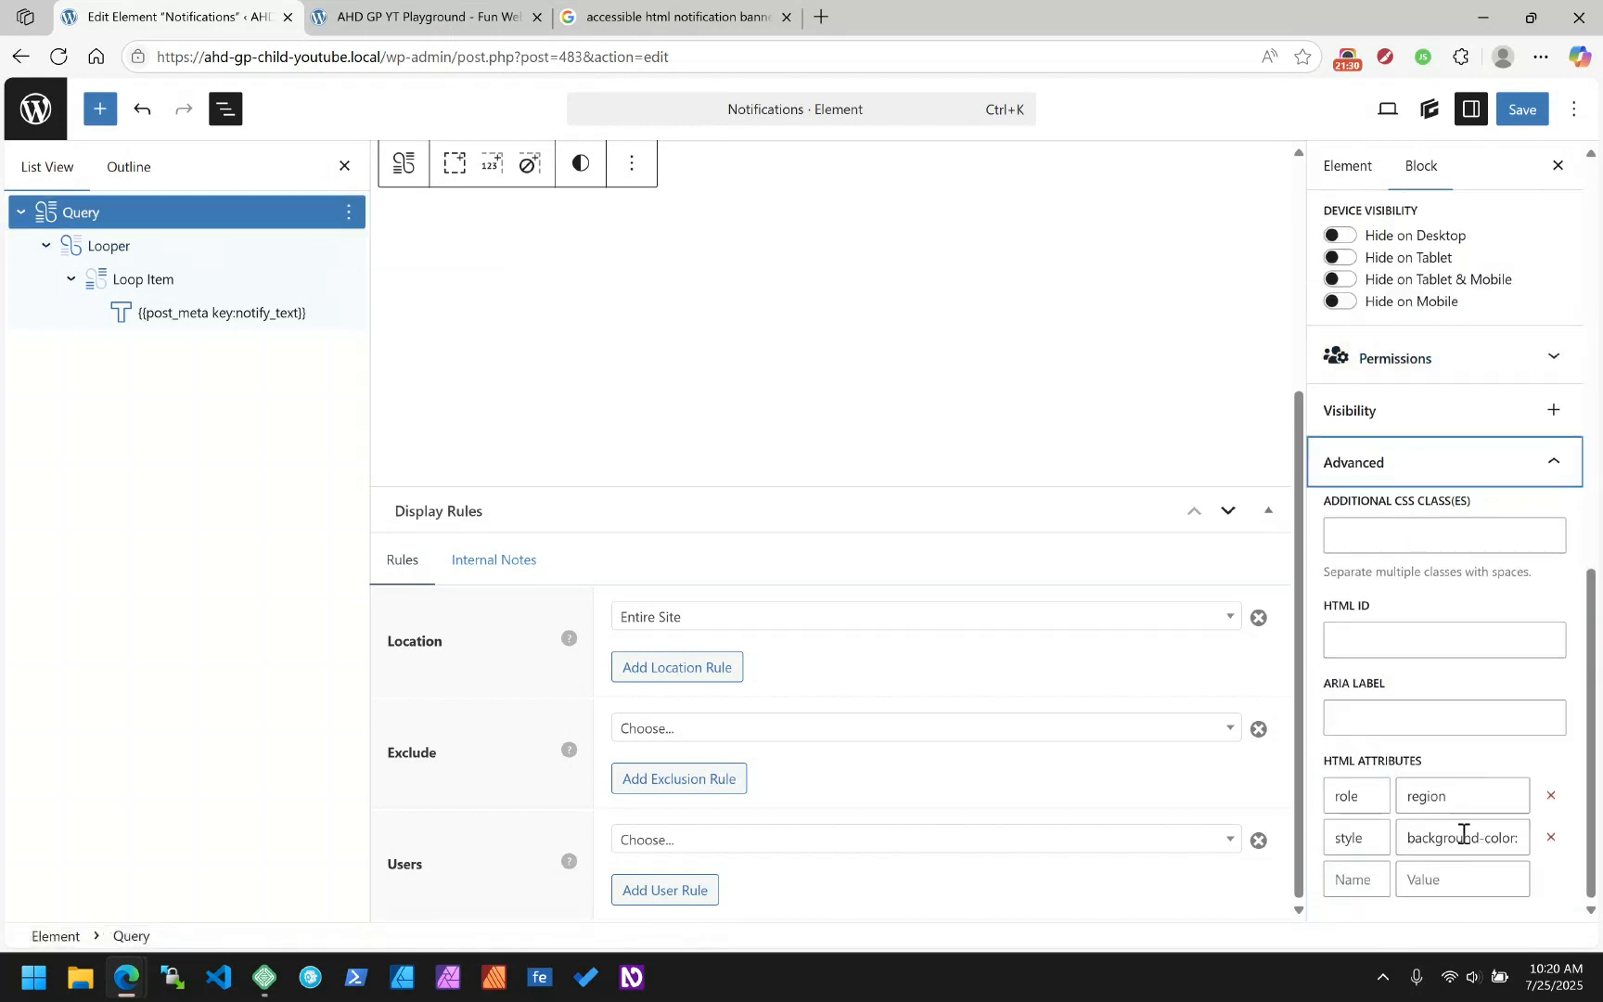
Extend the Query block's style attribute value to background-color:{{post_meta key:notify_style|required:false}} and save the element
drag(1467, 847, 1570, 848)
click(1509, 844)
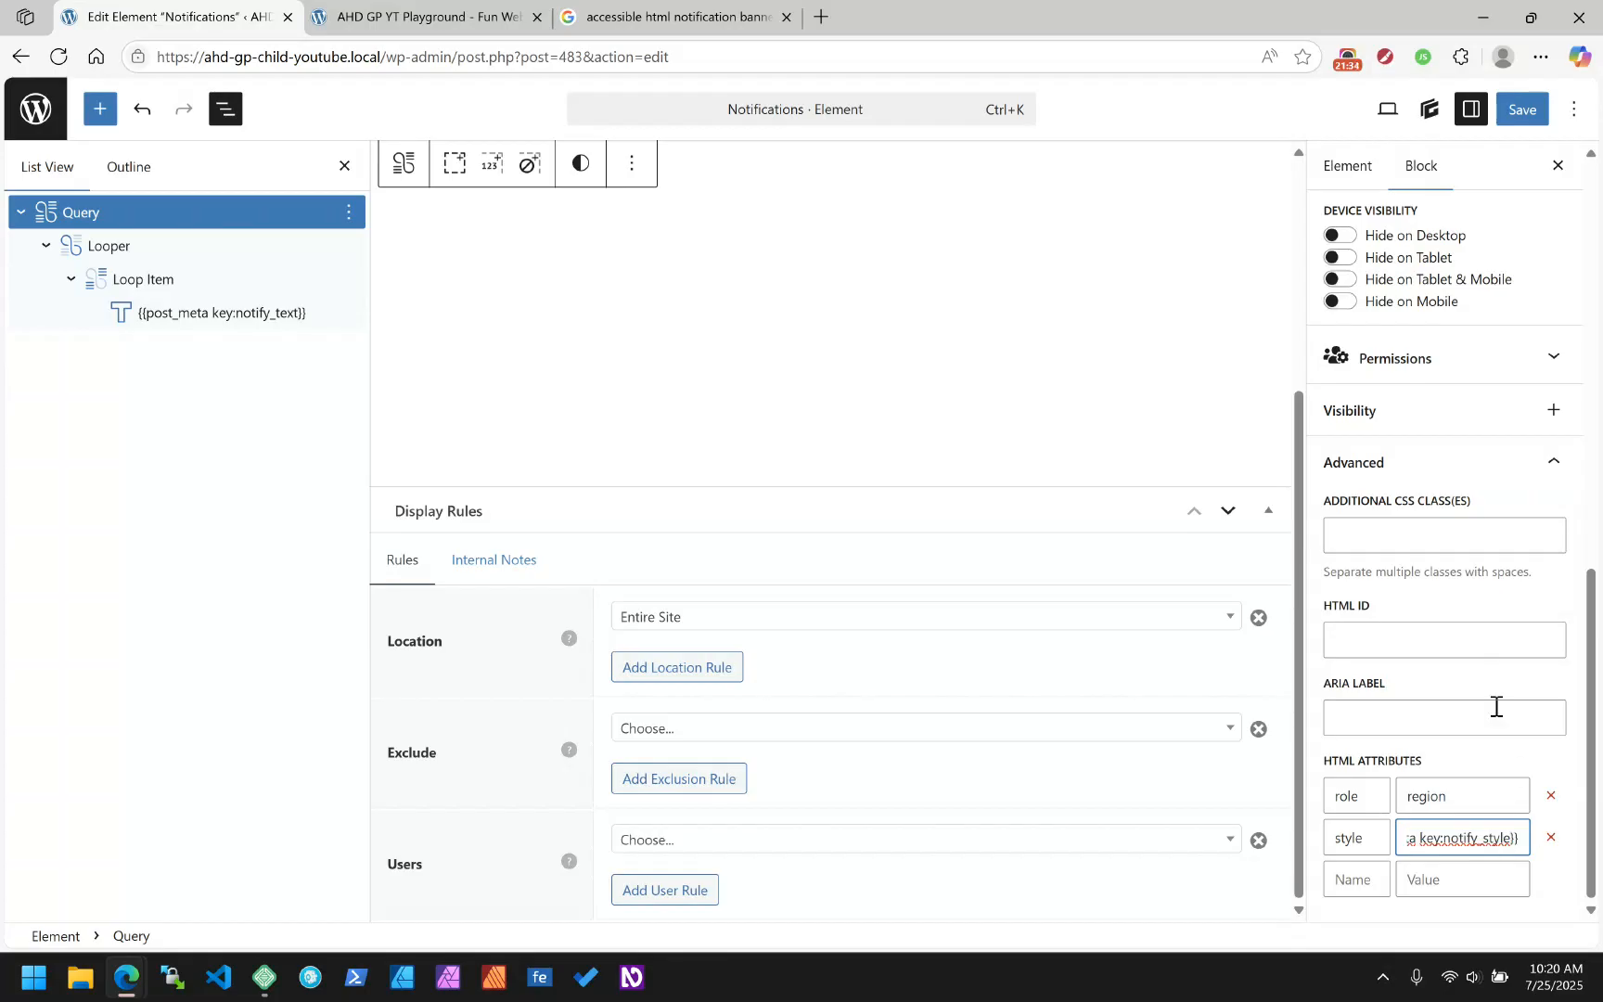
text(})
text(required)
text(:false)
text(}})
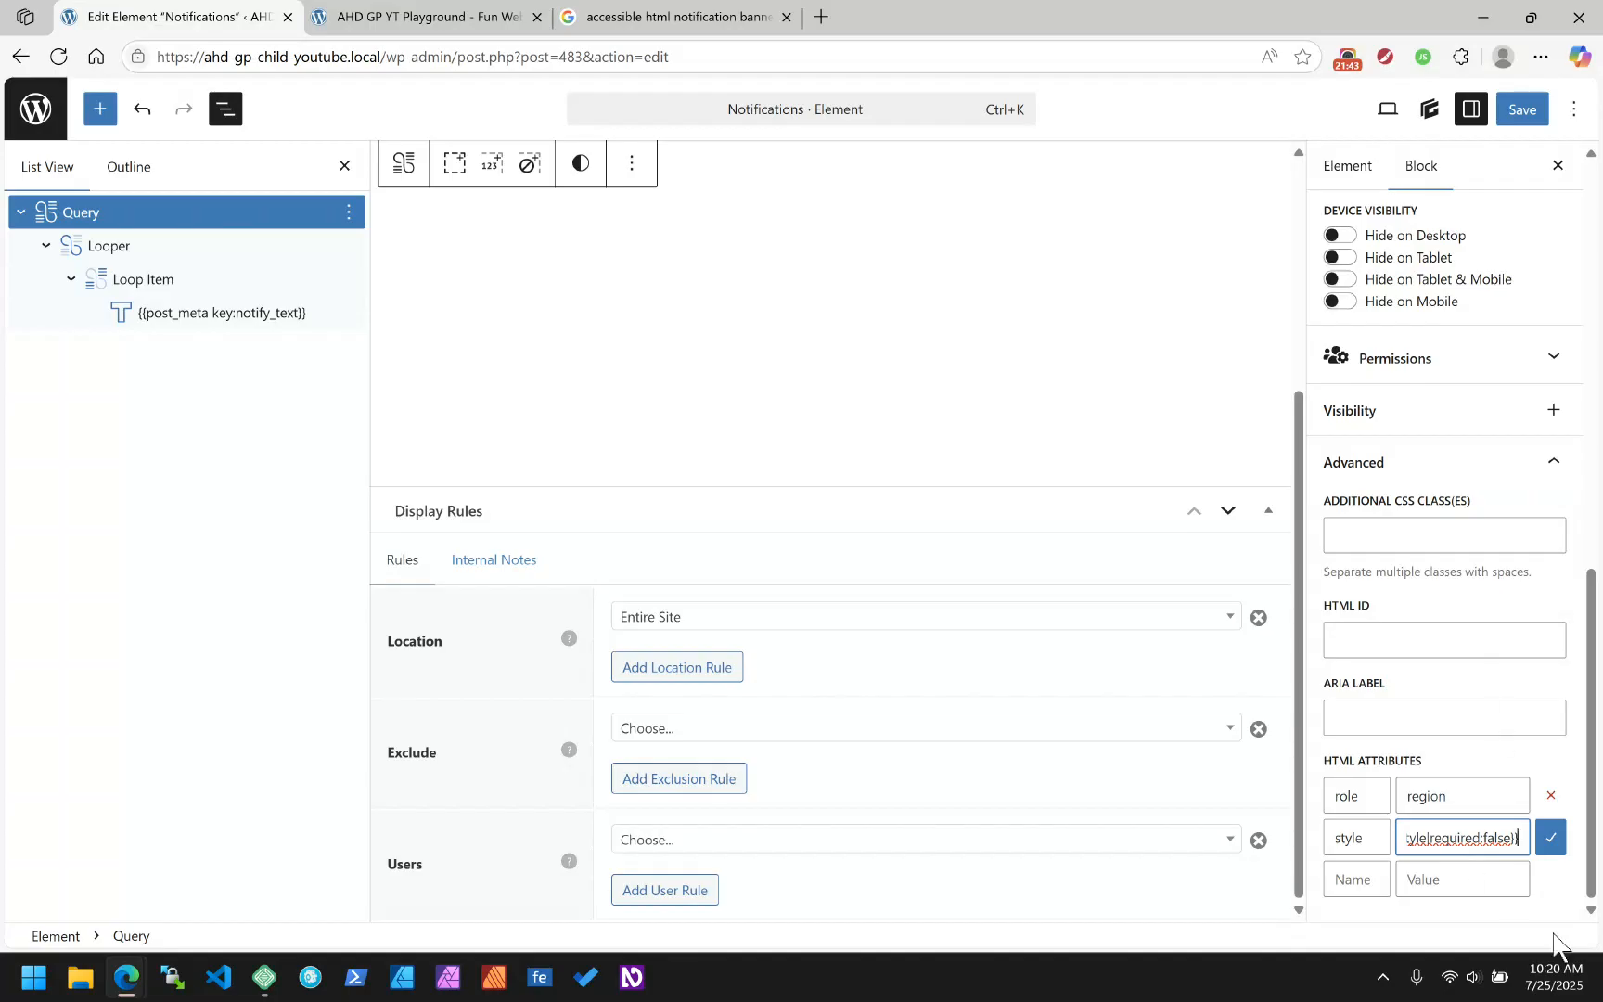
click(1550, 837)
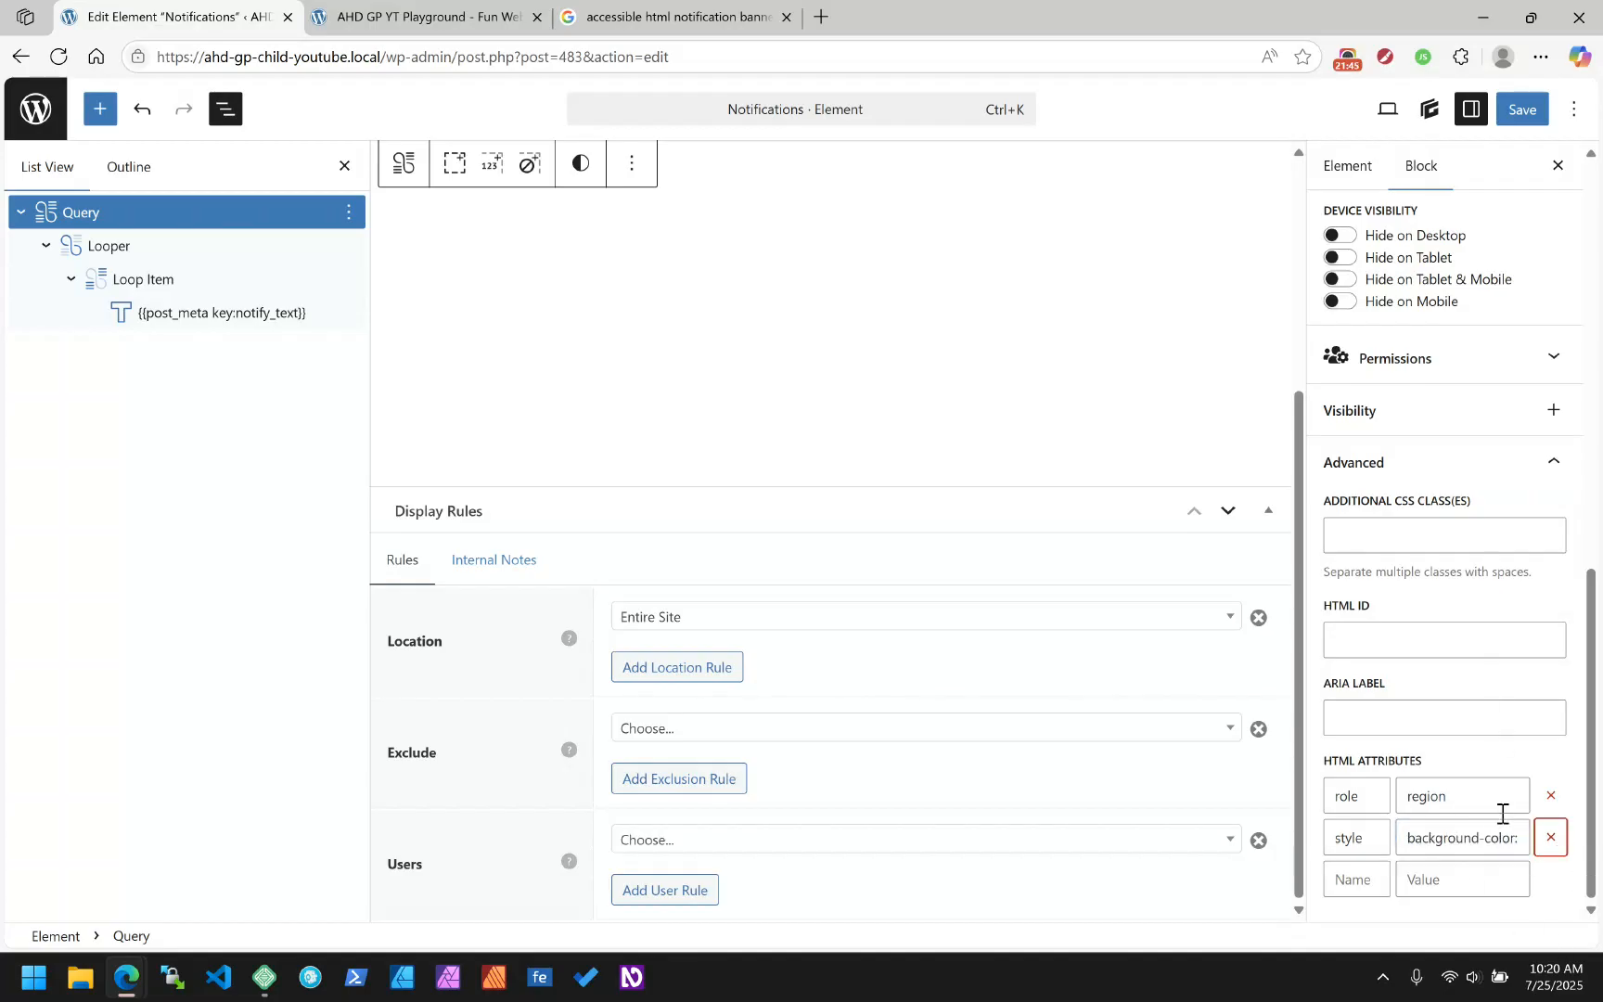
click(1507, 120)
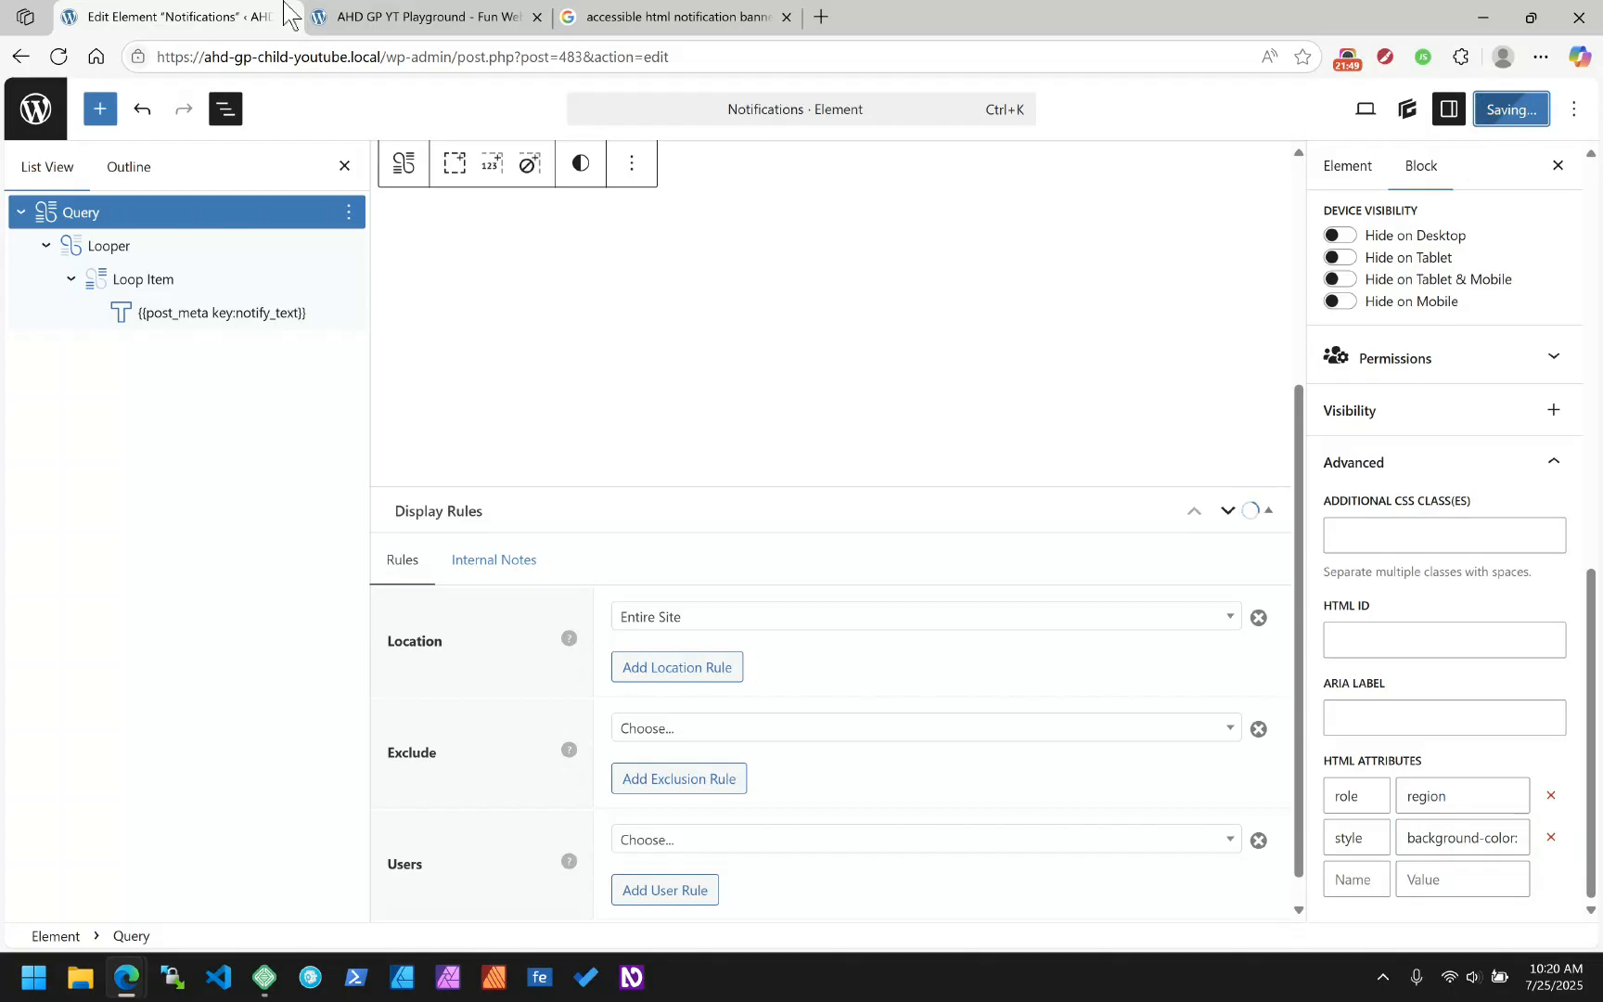
Reload the site's front page and inspect the markup of the notification banner's outer query div
click(390, 16)
click(58, 58)
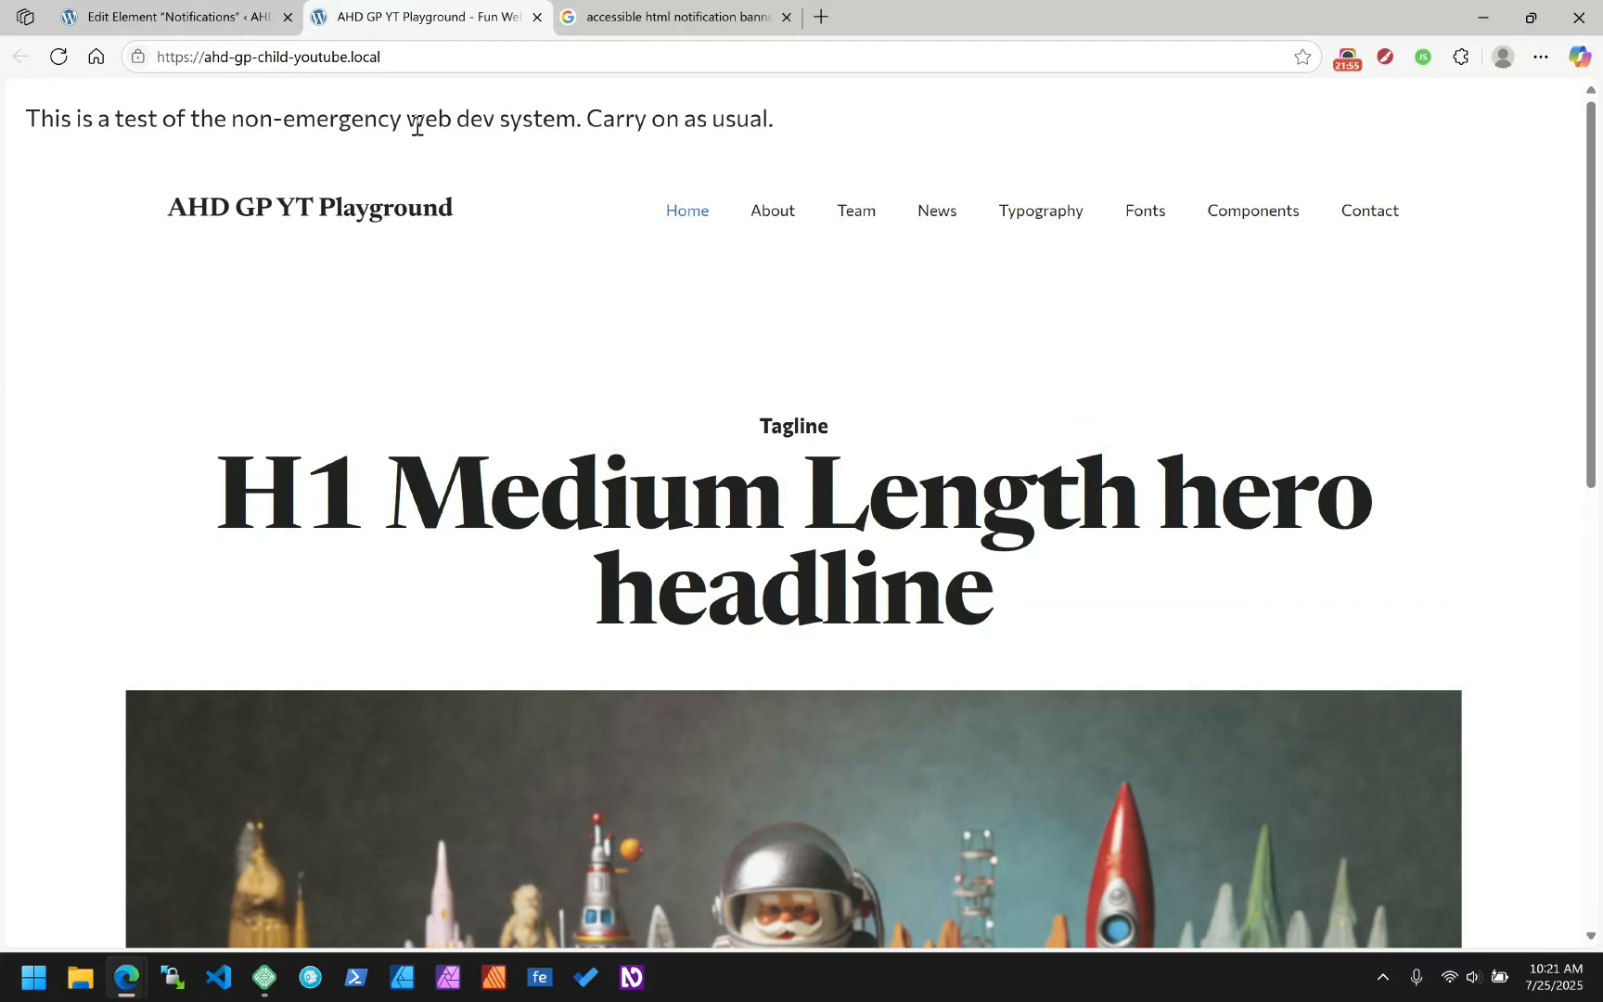
right_click(279, 120)
click(368, 686)
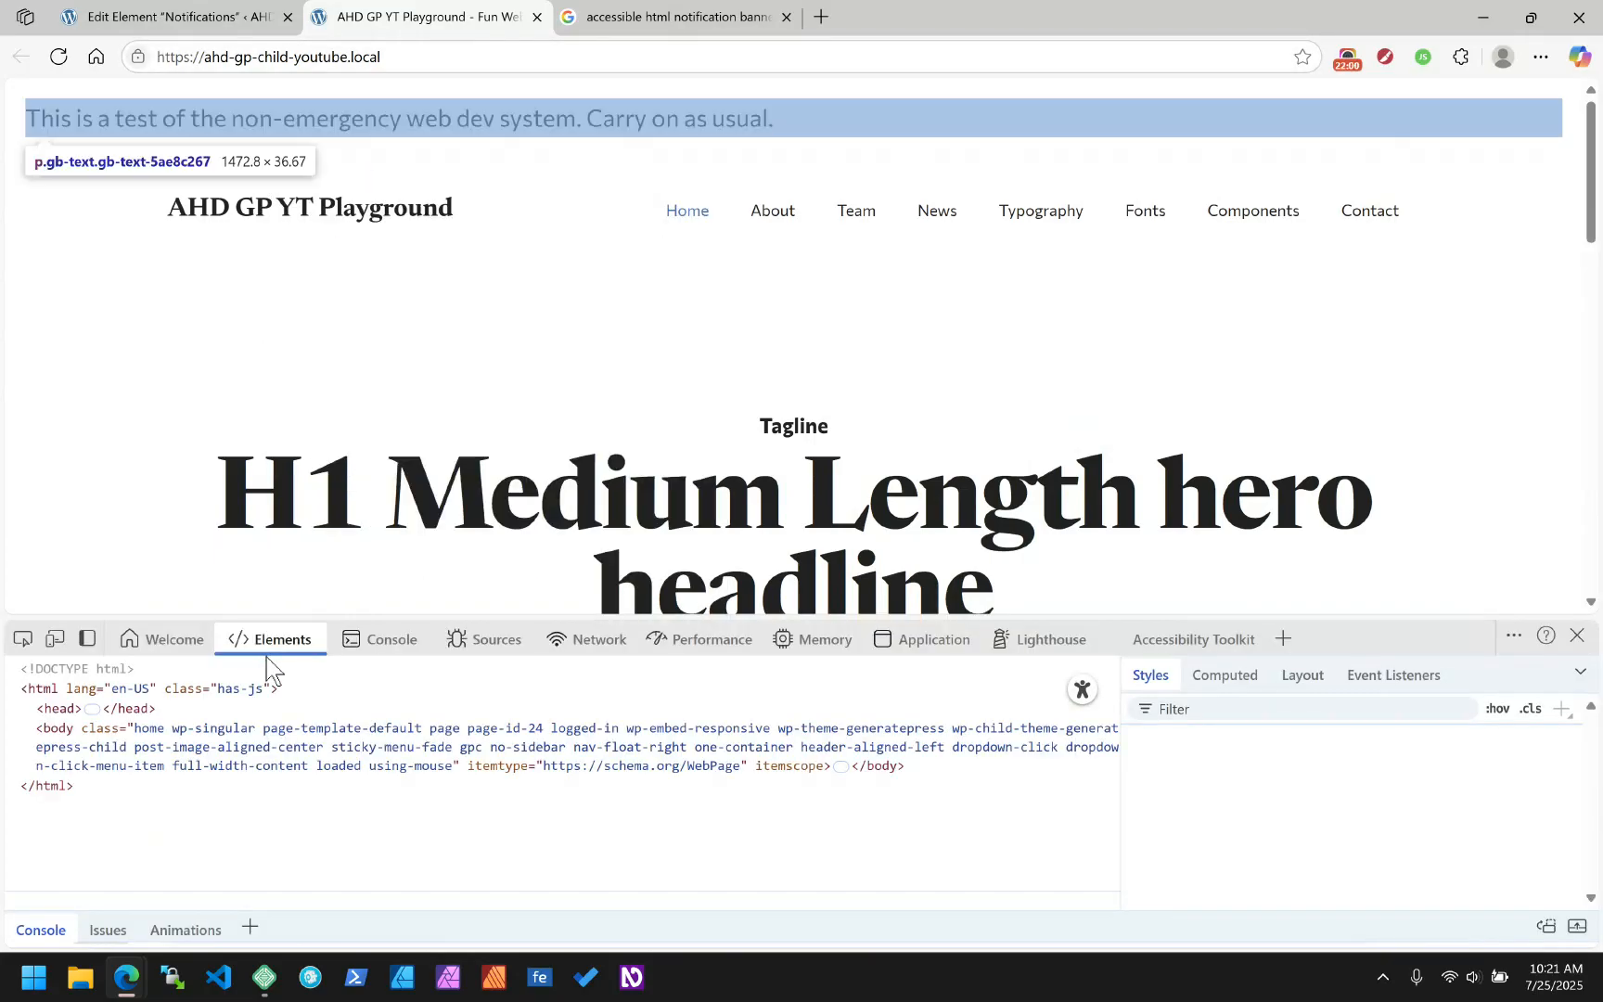
scroll(185, 742, down, 3)
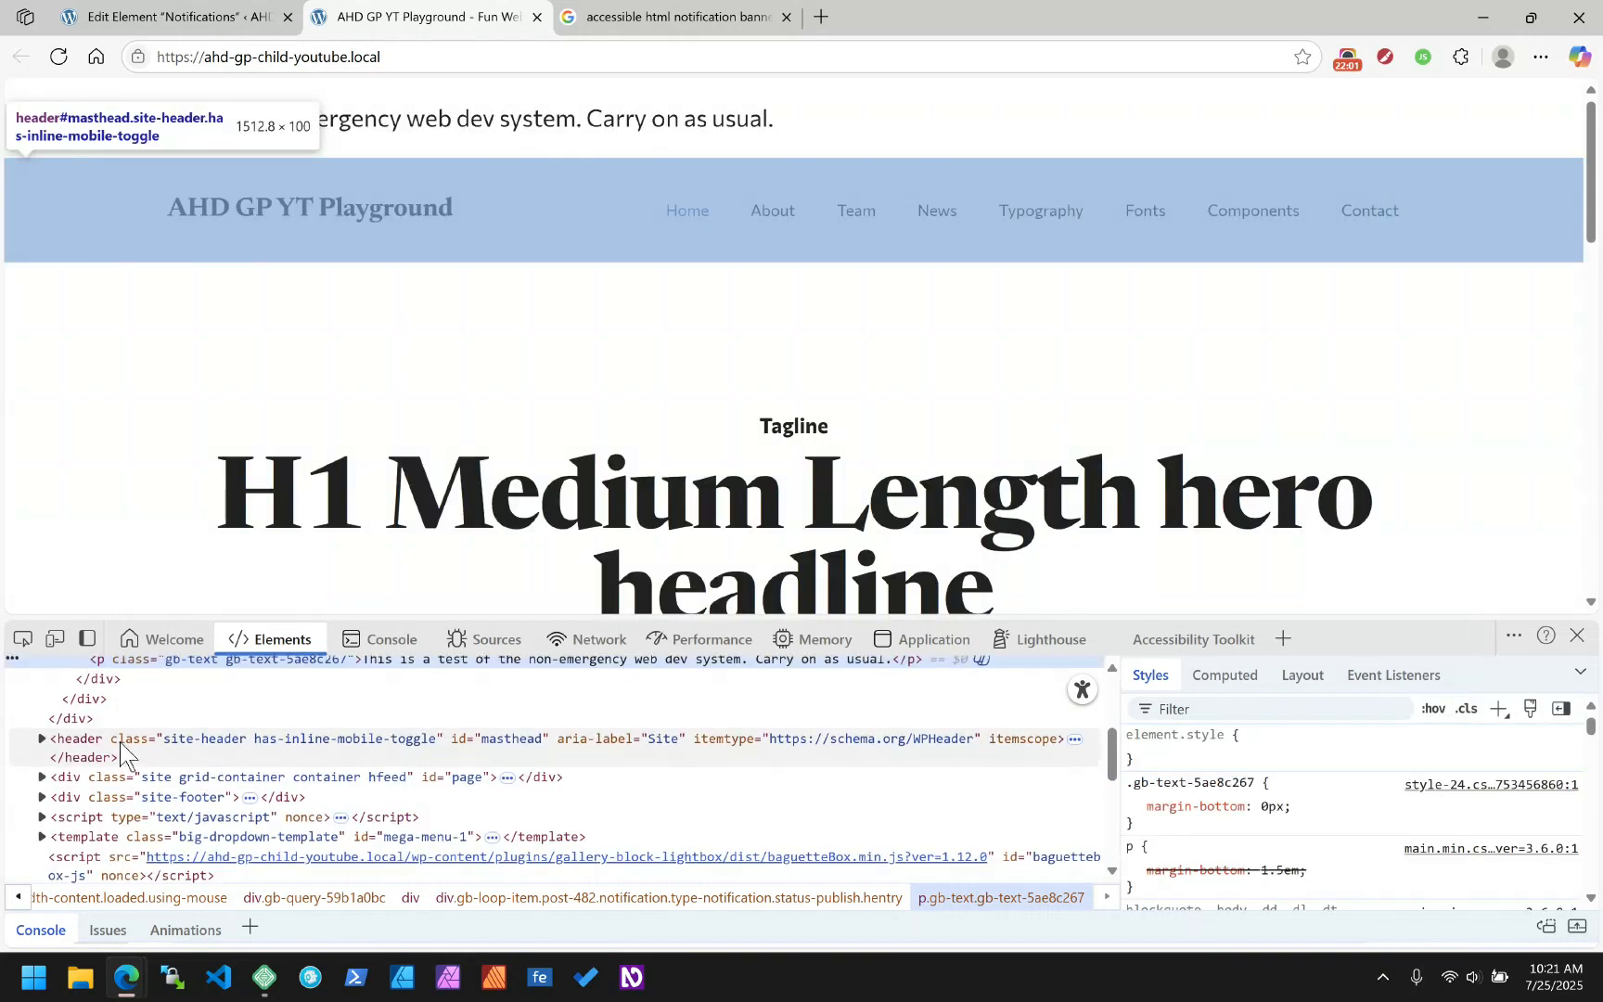
scroll(121, 741, up, 2)
click(81, 702)
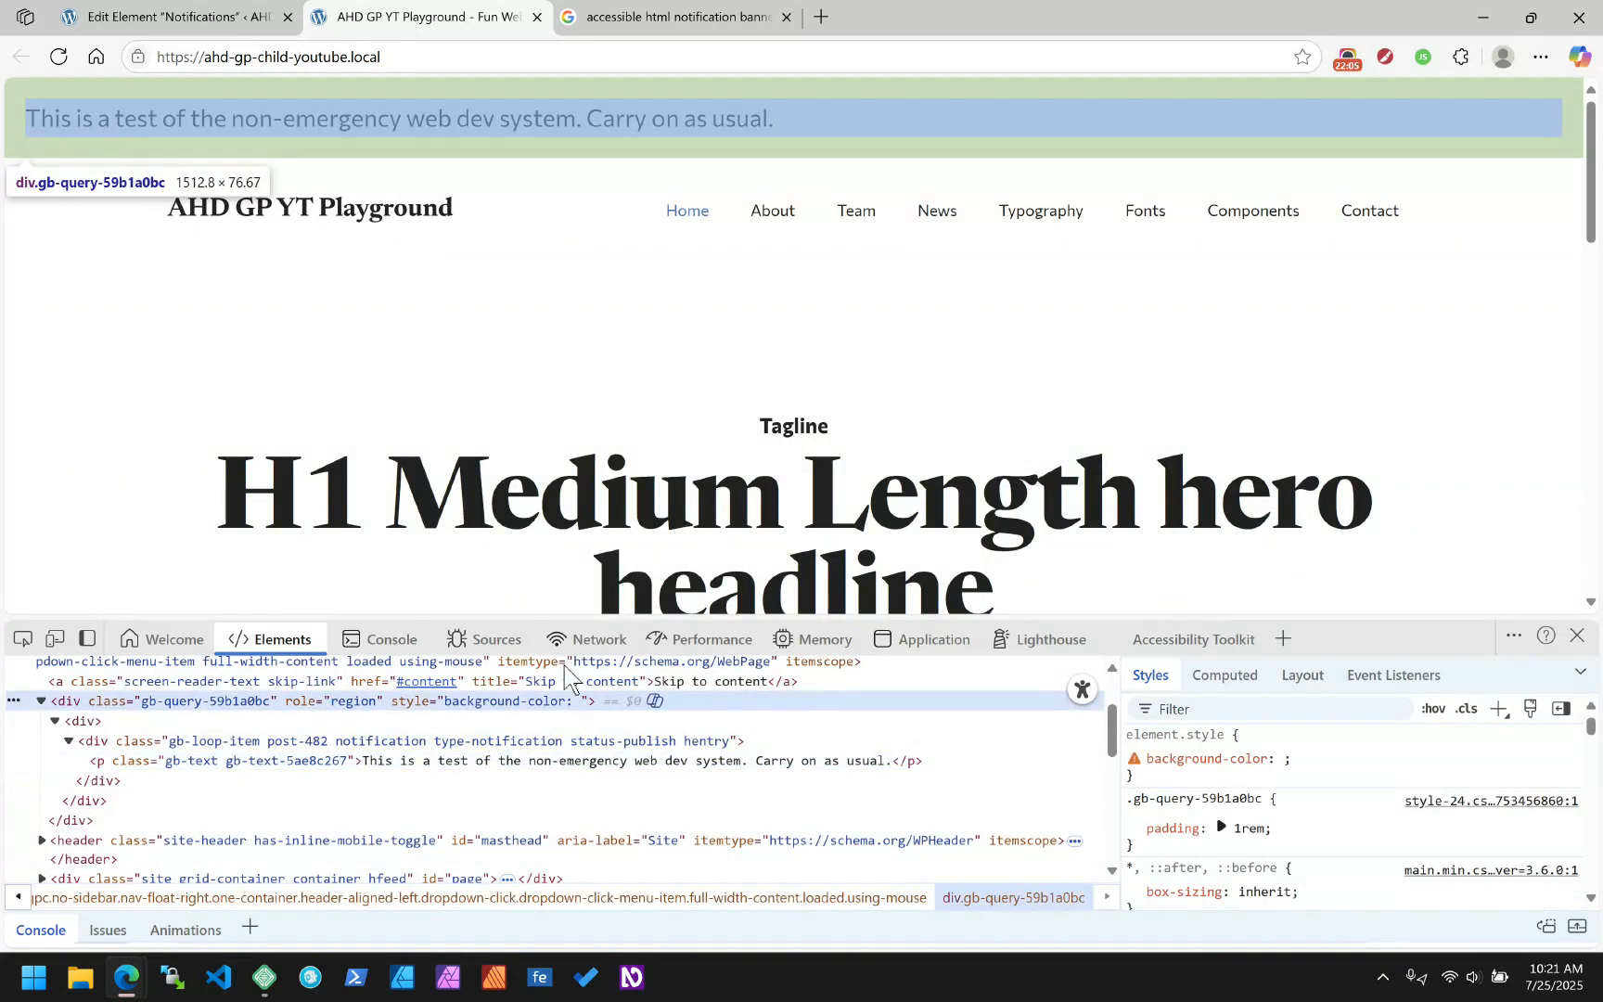
Leave the element editor and open the "This is a test" notification to check its Notification Style
click(176, 16)
click(39, 125)
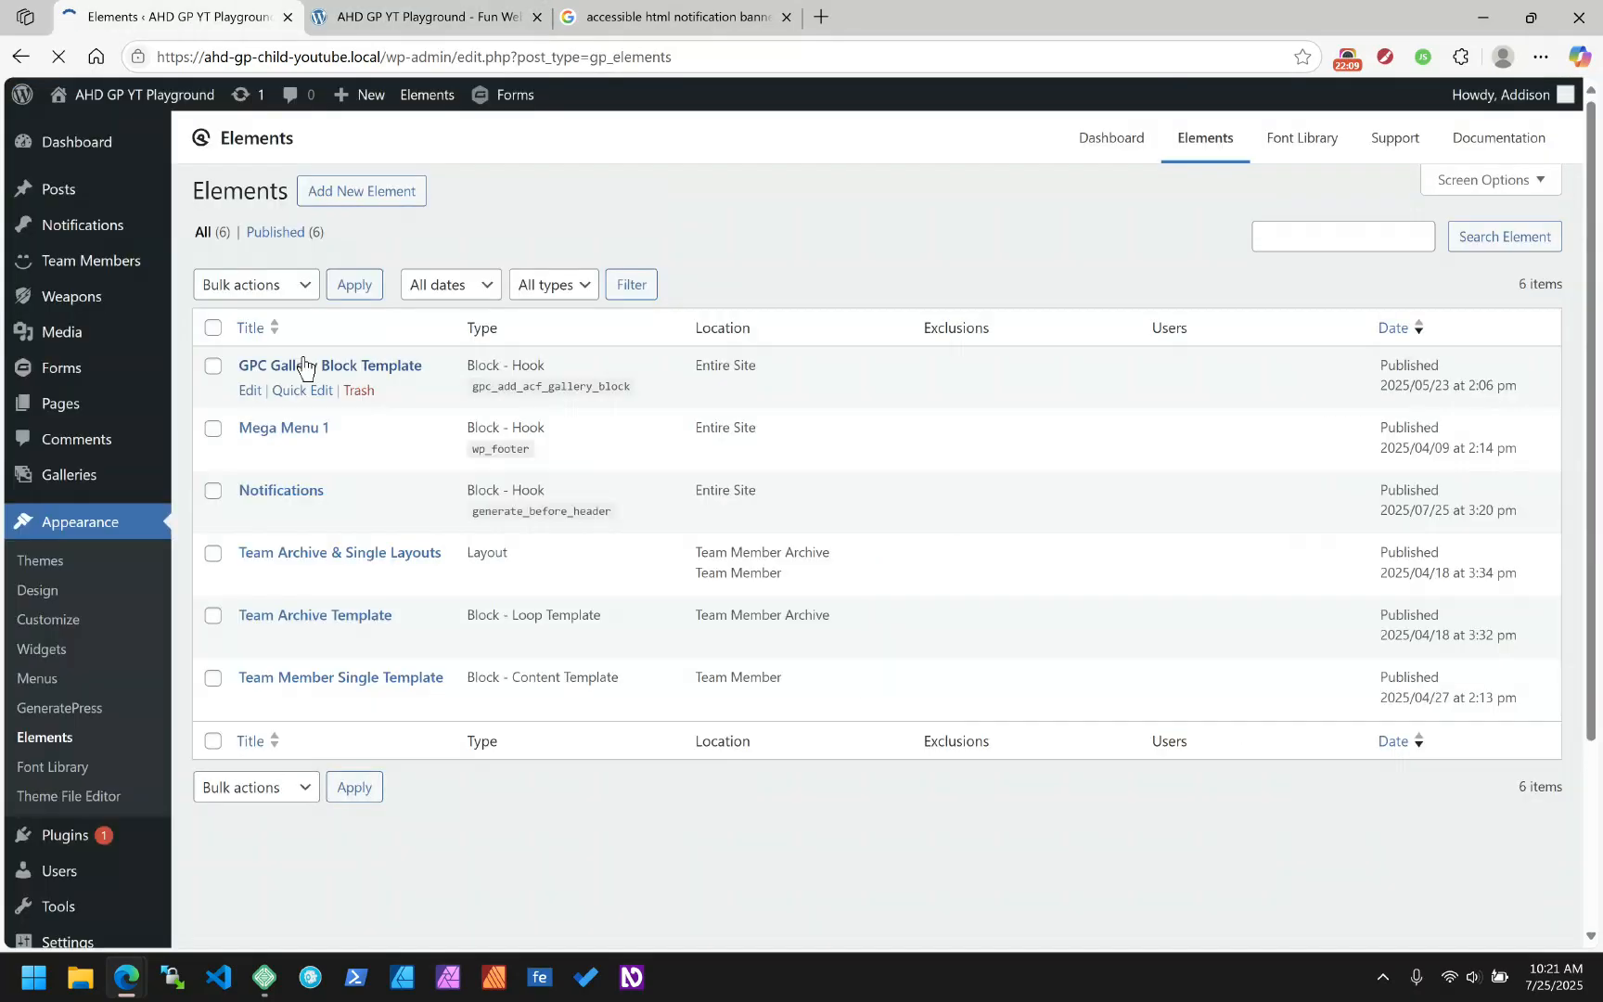
scroll(129, 742, down, 3)
scroll(125, 615, up, 3)
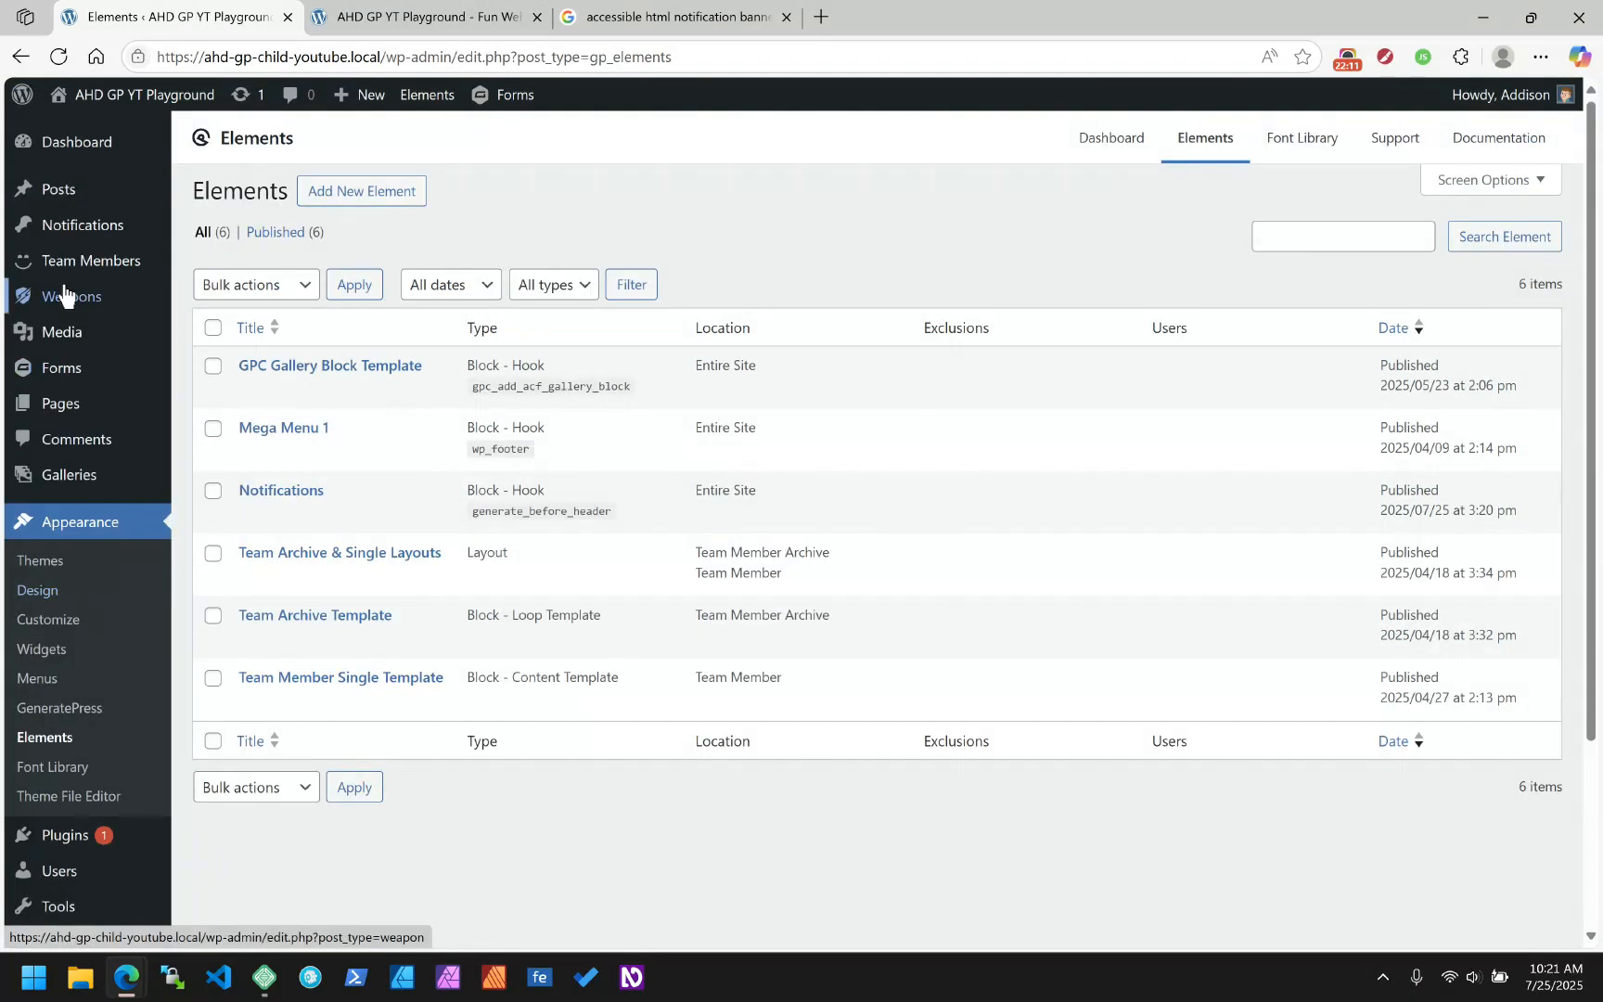
click(243, 227)
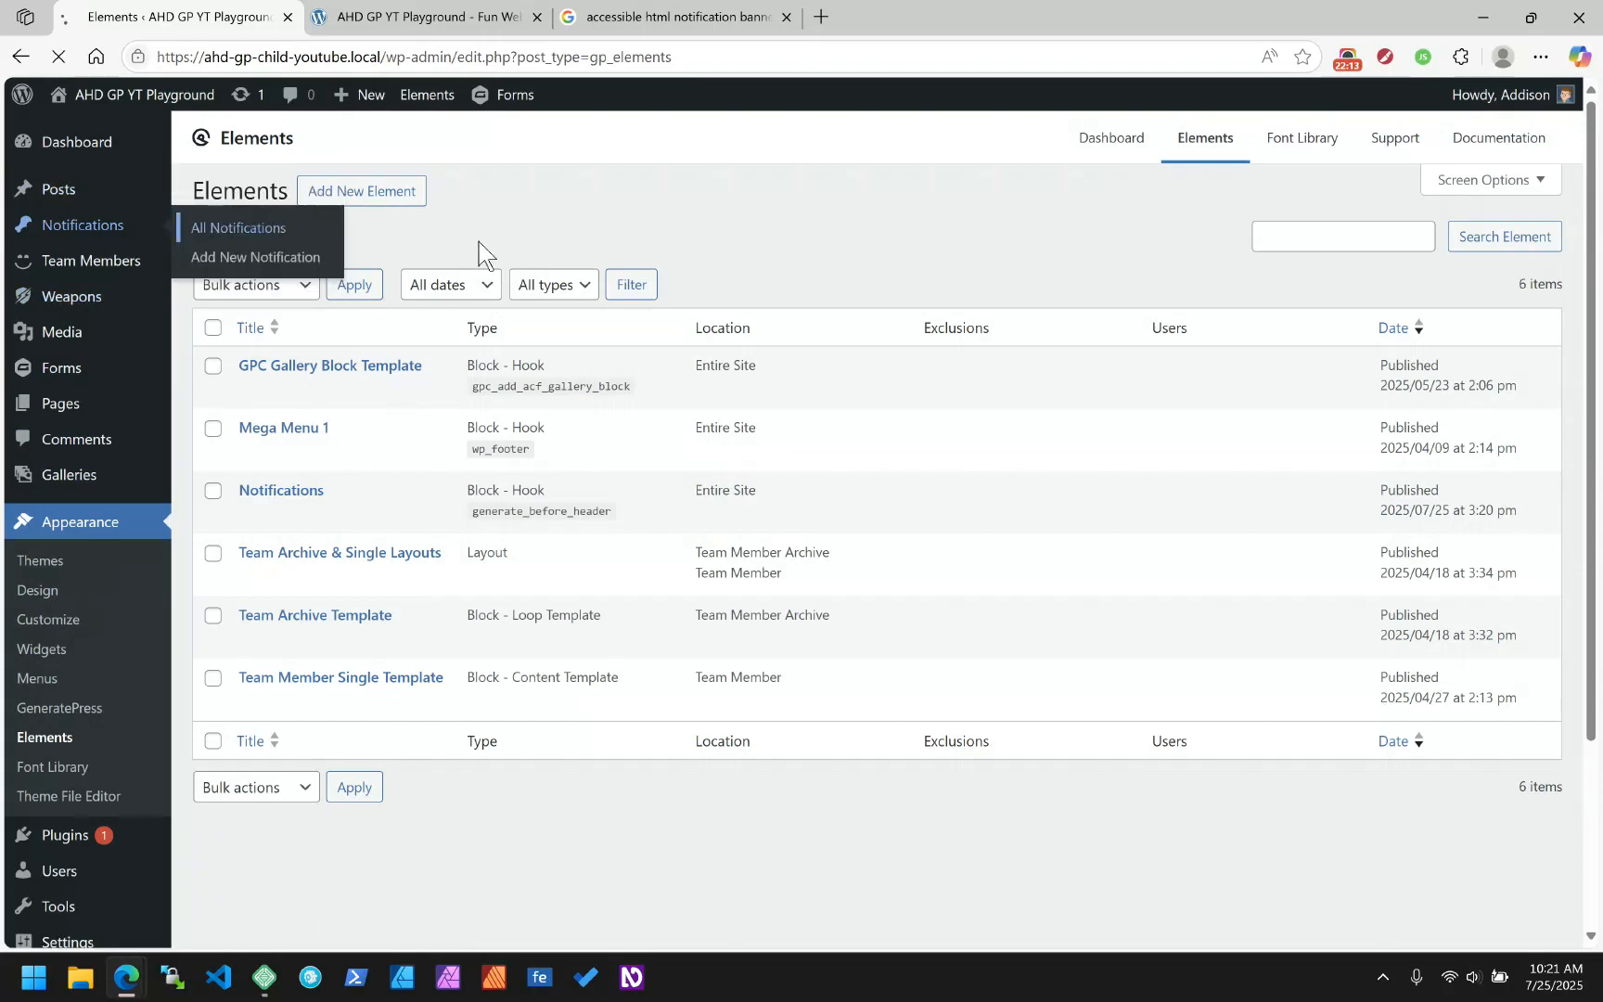
click(278, 325)
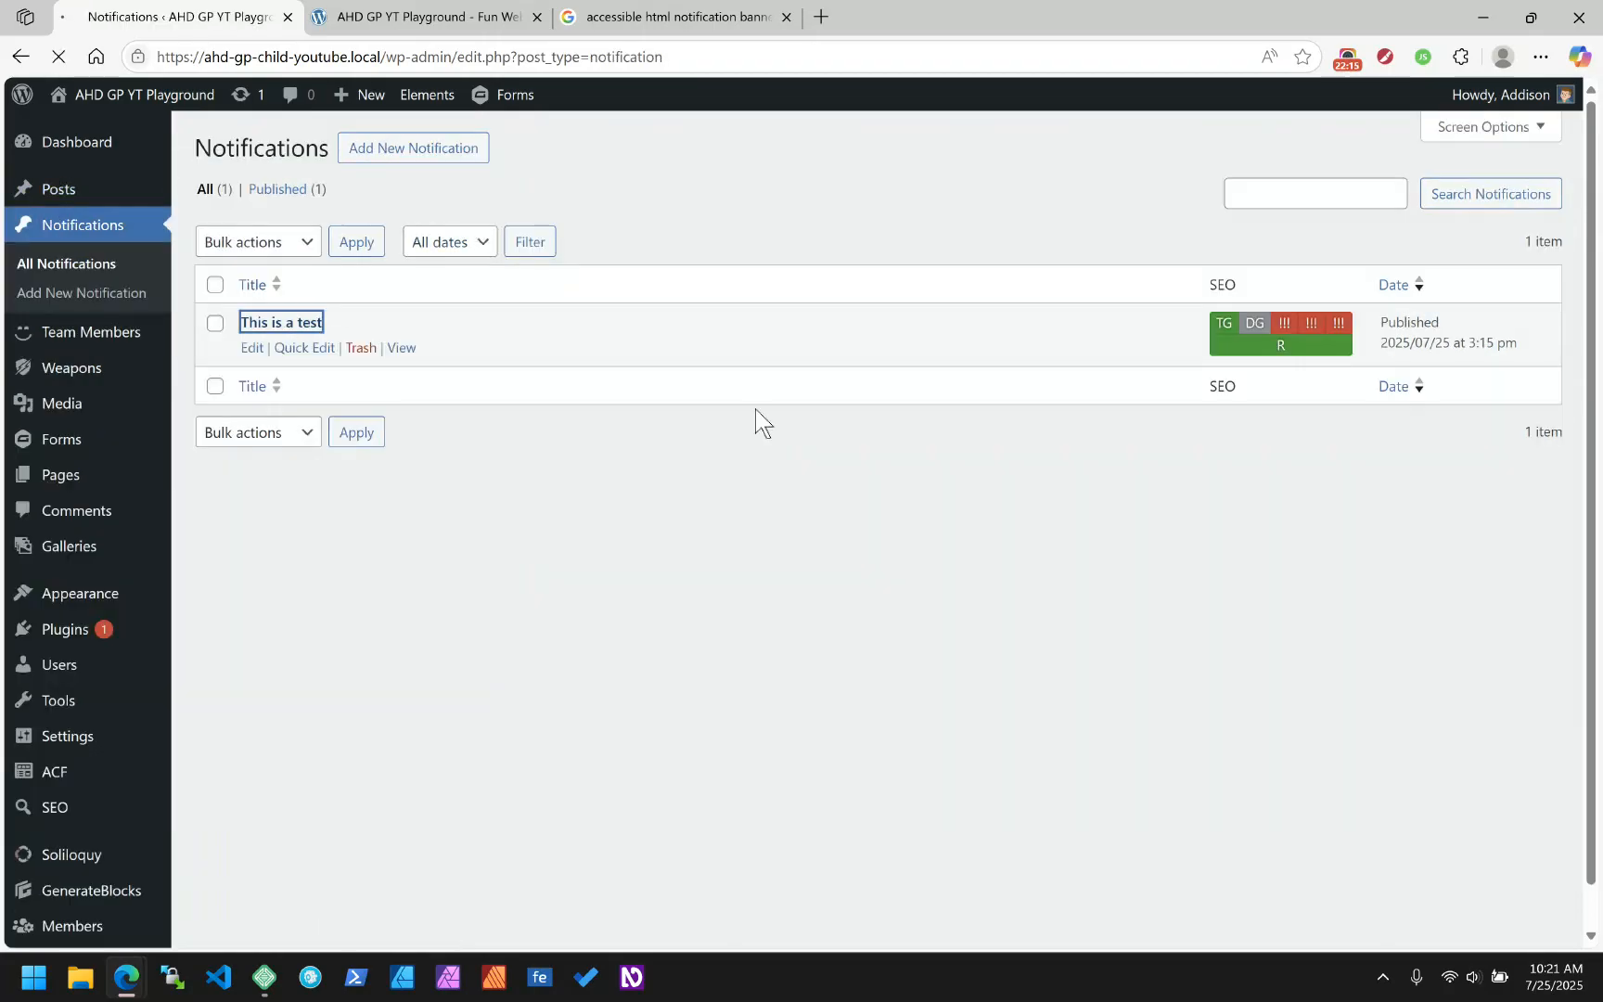
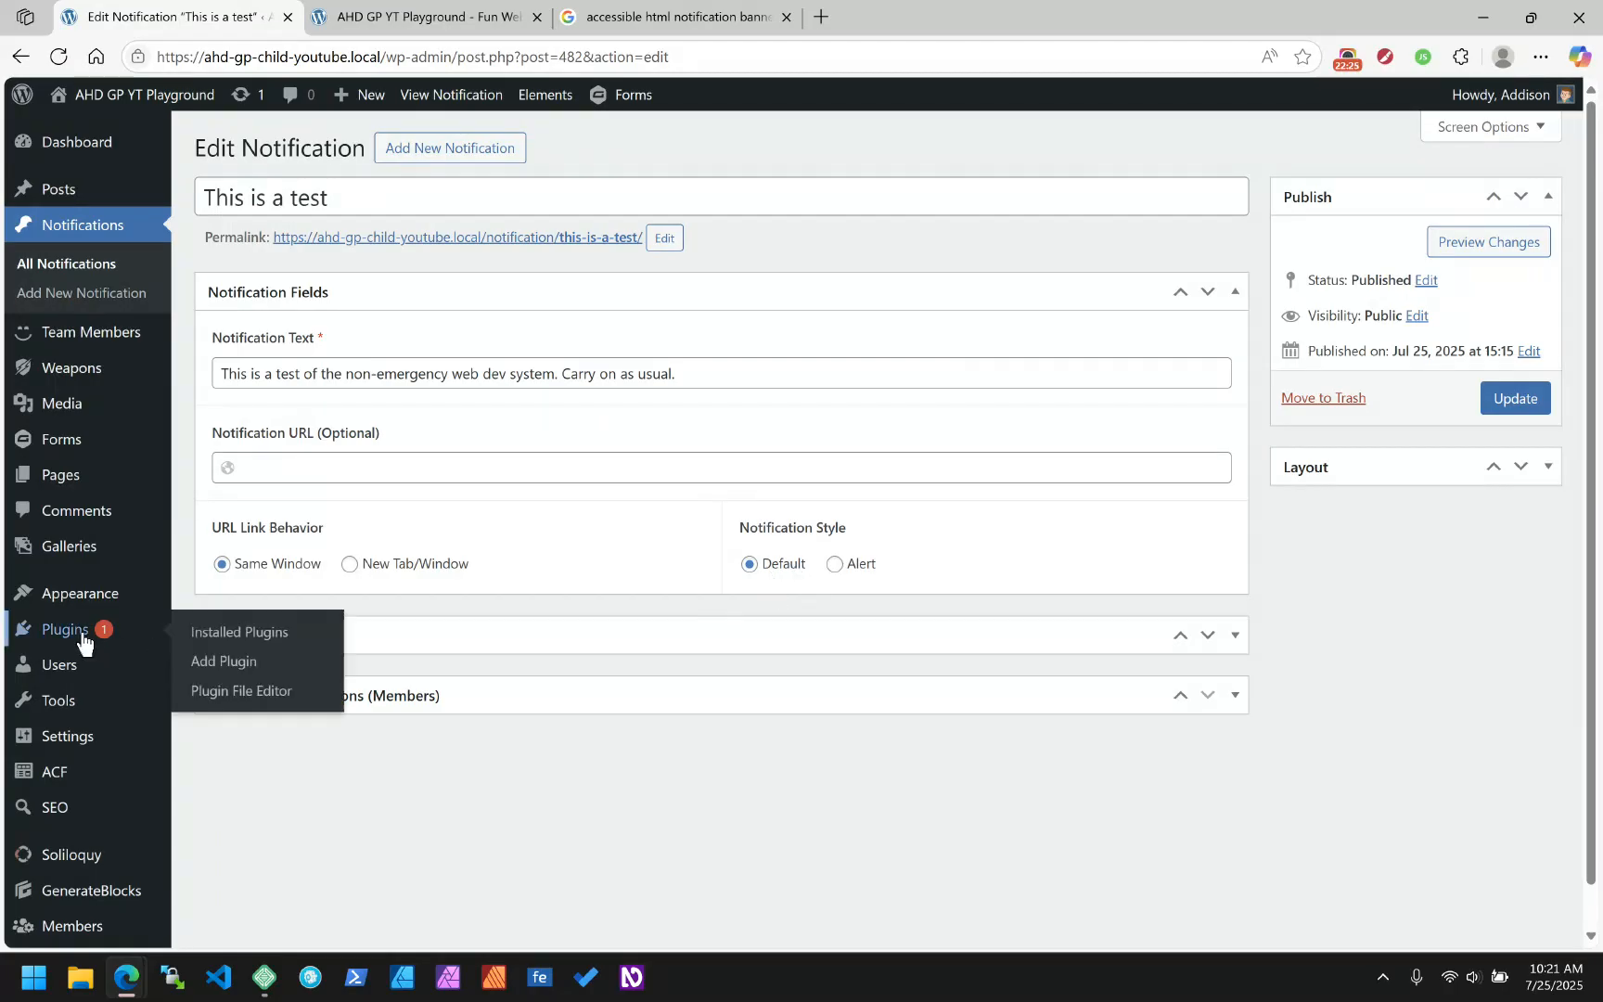
Open the ACF Notification Fields group and examine the Notification Style field's name, choices and return value
scroll(69, 668, down, 1)
mouse_move(75, 846)
mouse_move(53, 739)
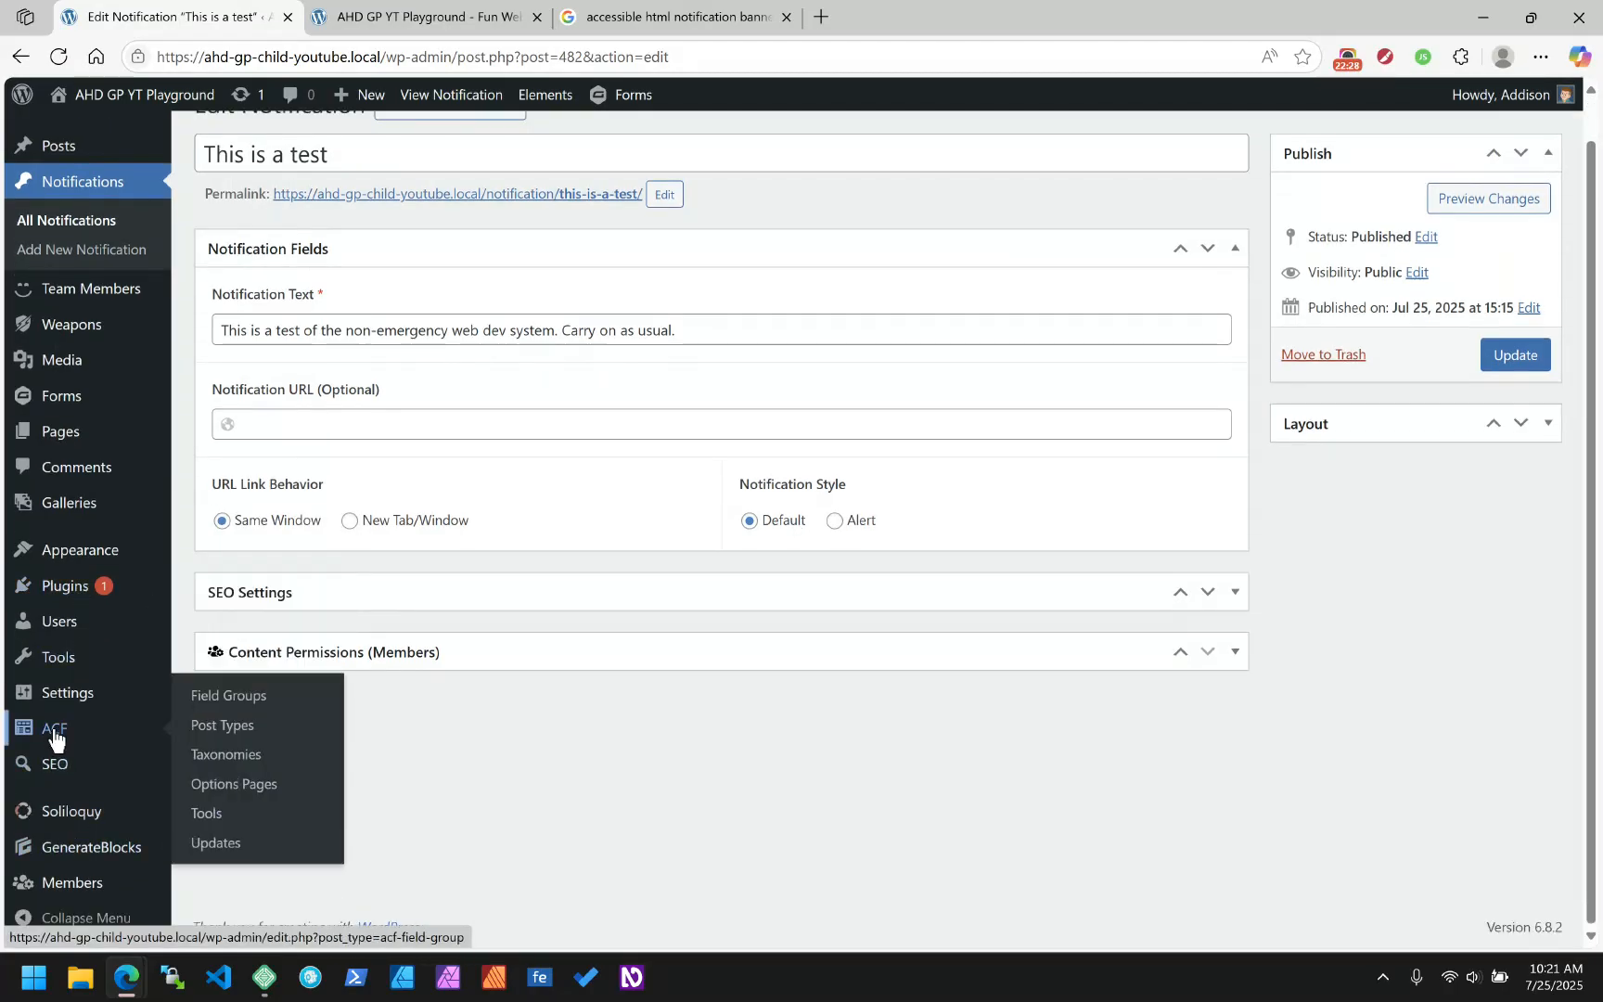
click(213, 706)
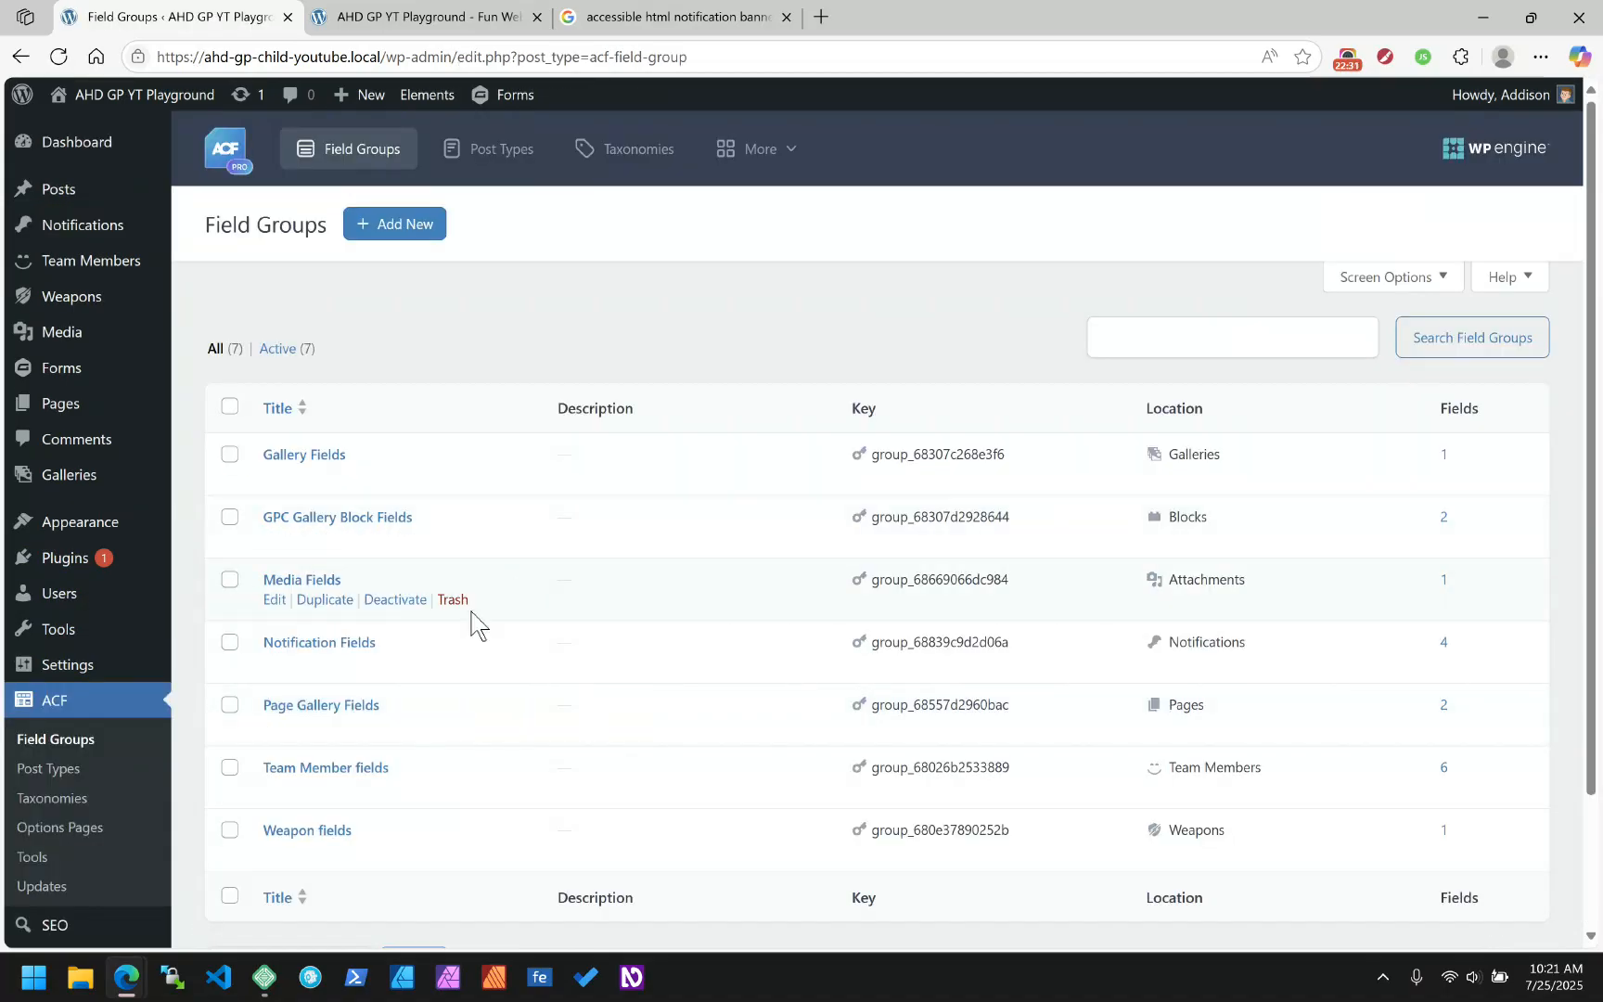
click(340, 643)
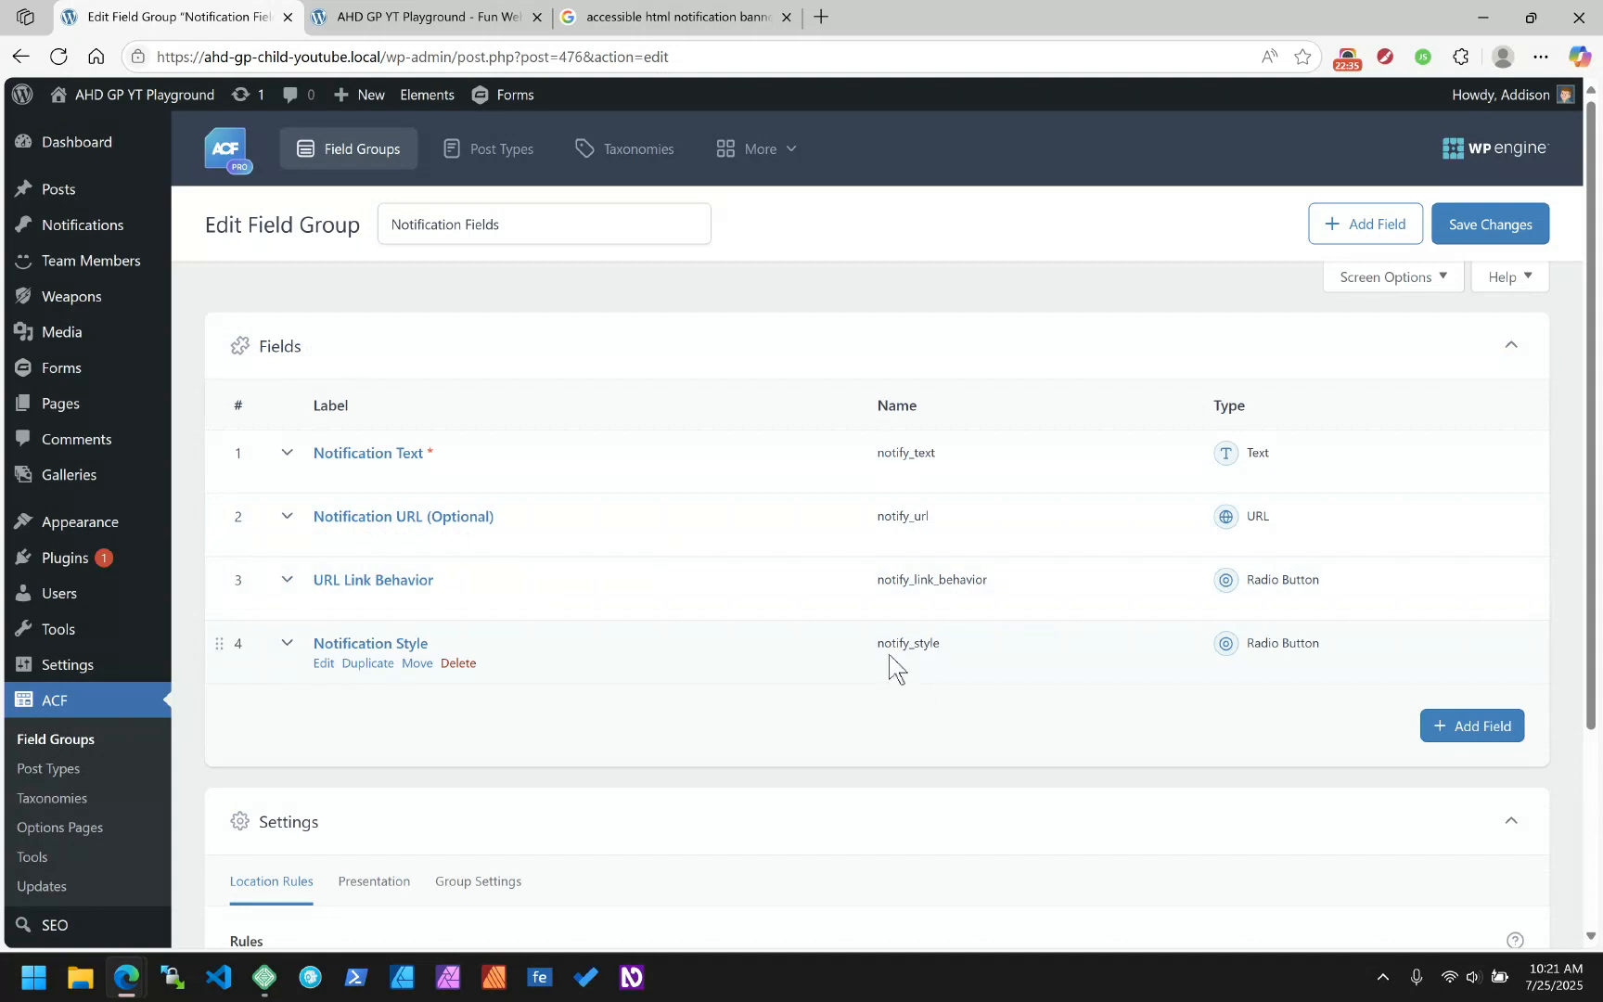
click(287, 645)
scroll(388, 627, down, 5)
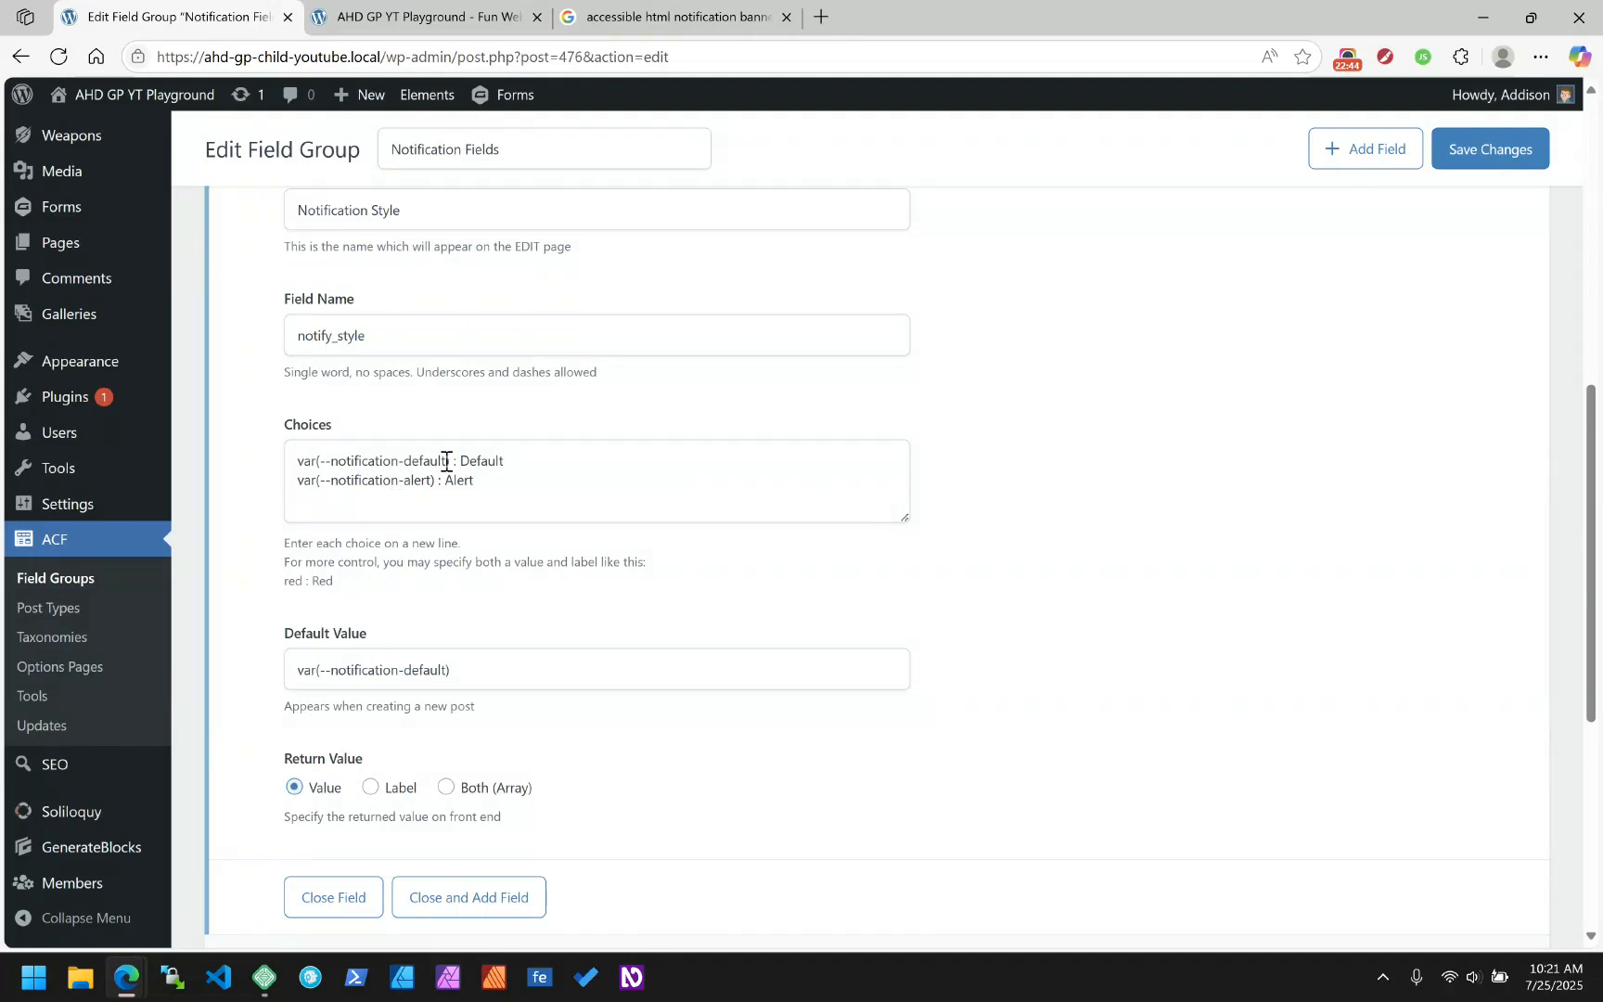
drag(448, 460, 276, 458)
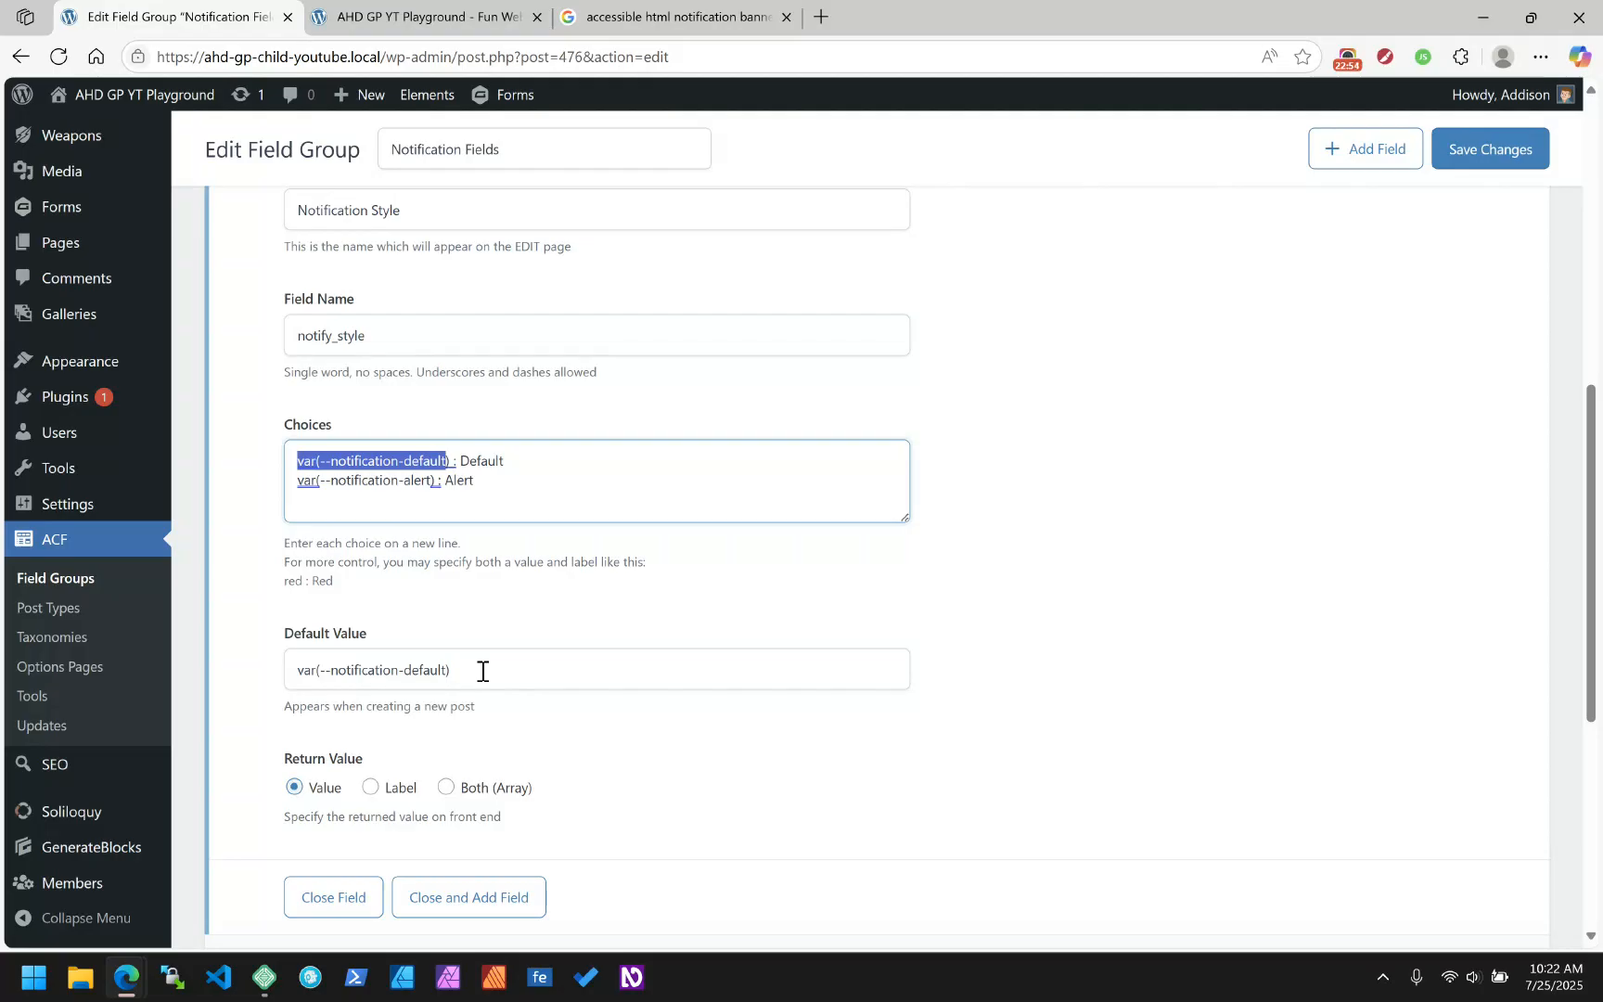
Reopen the Notifications element and show the Query block's HTML attributes in its advanced settings
mouse_move(431, 11)
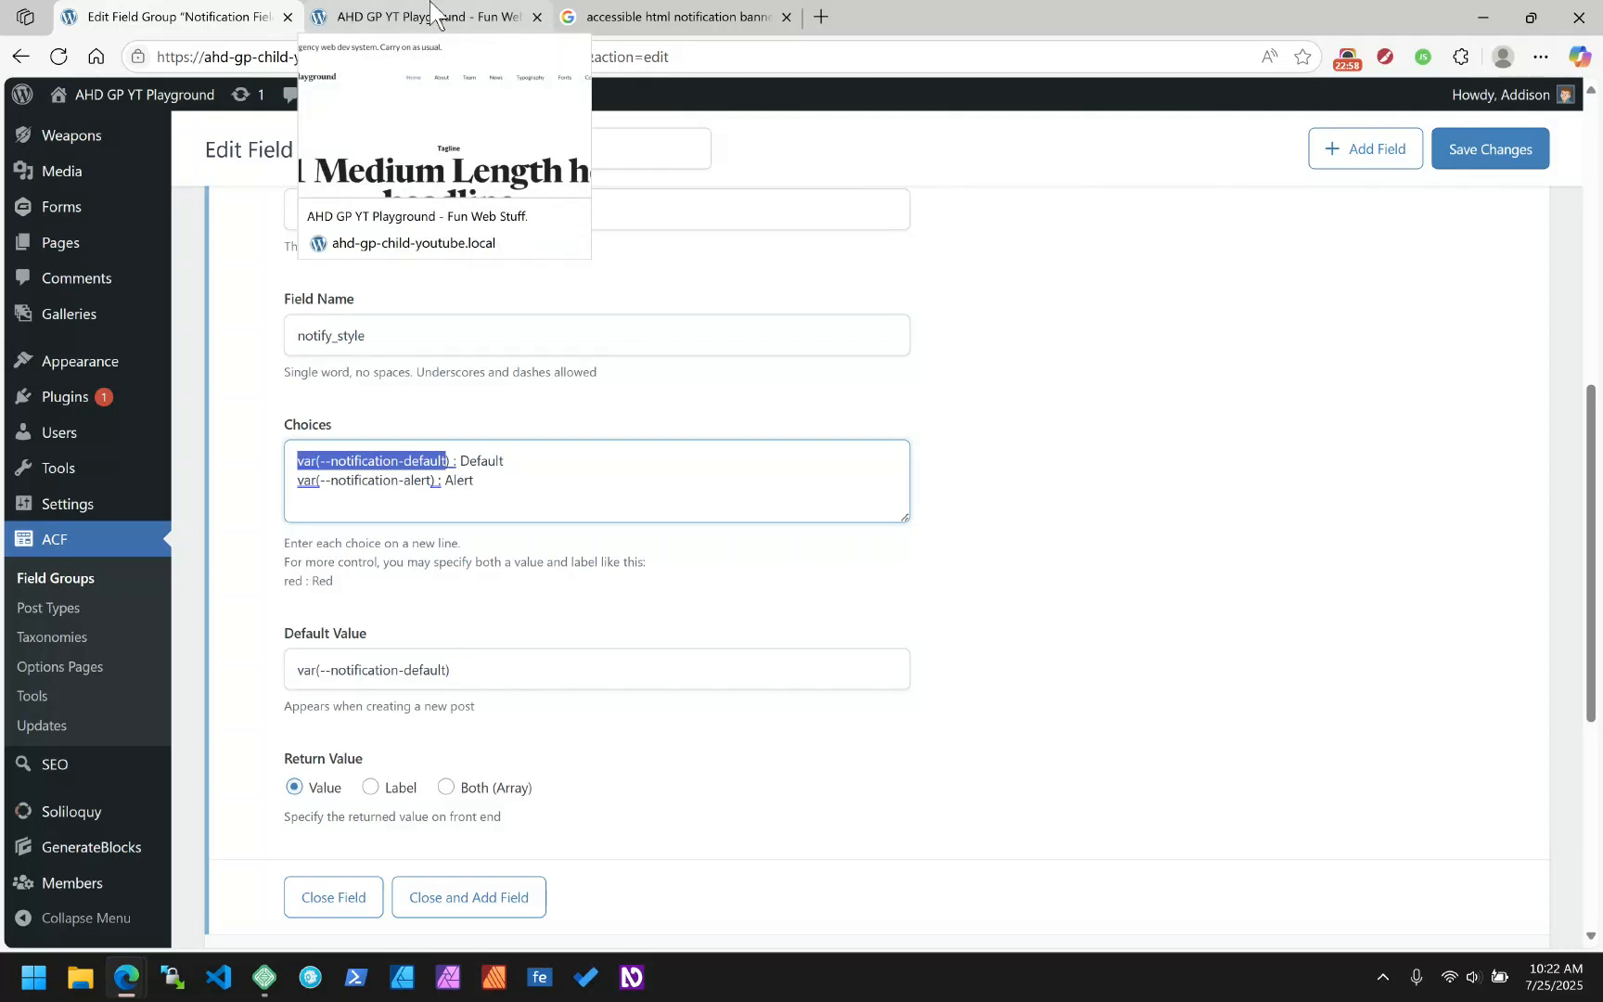
click(427, 95)
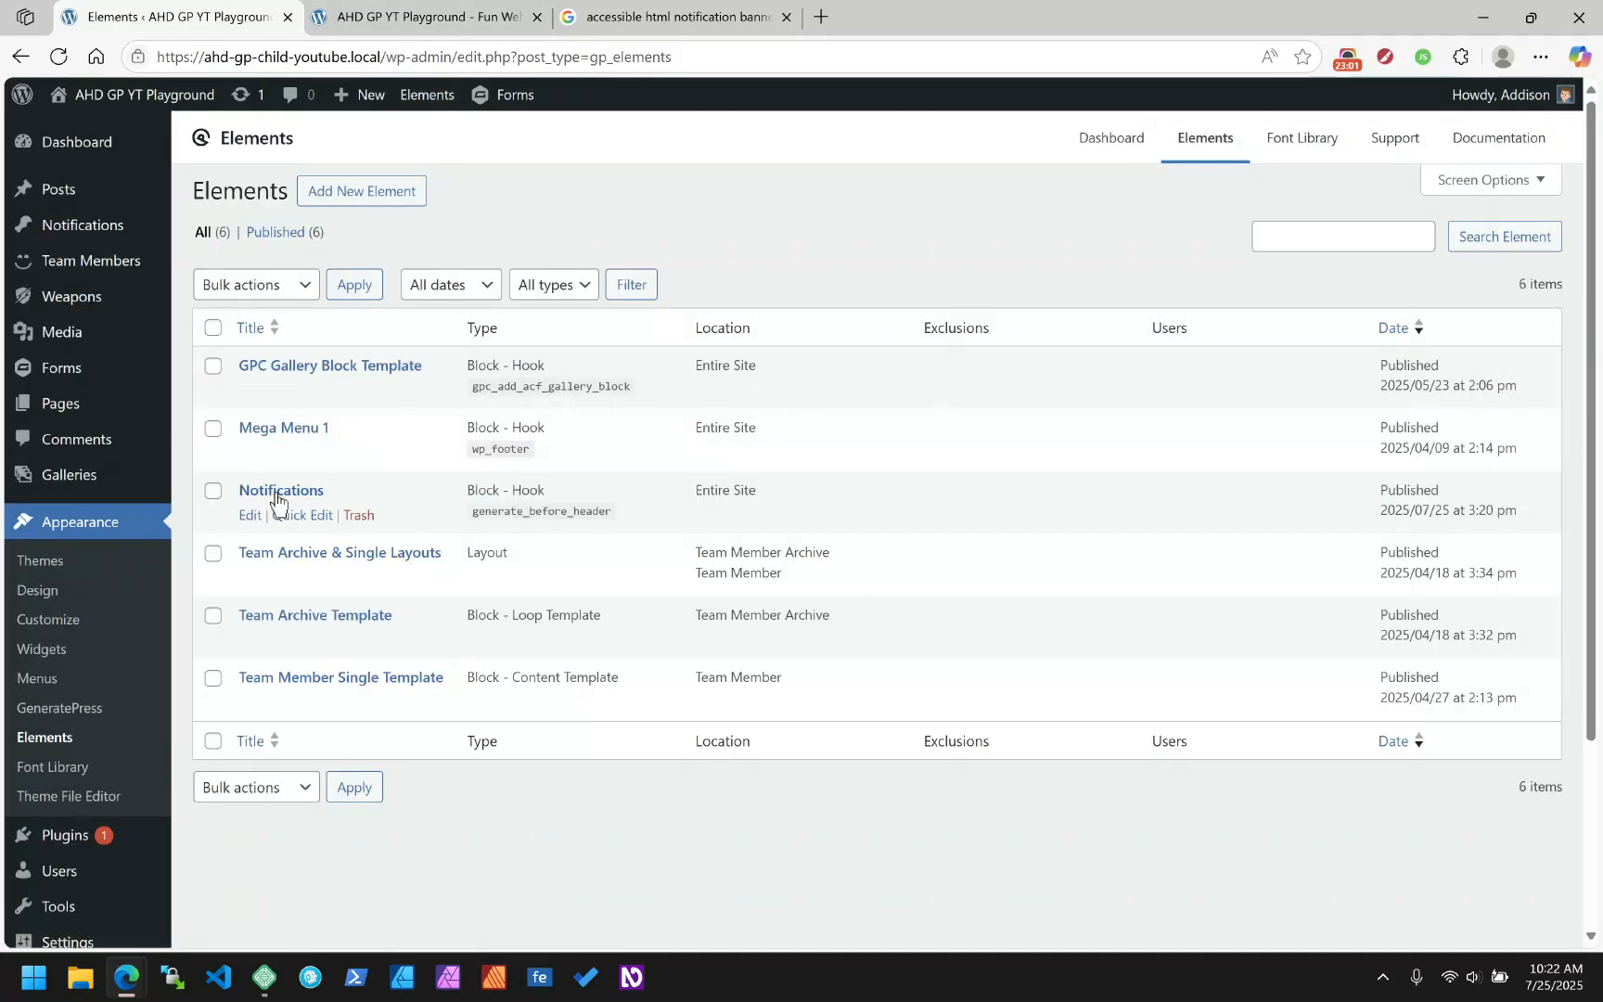
click(279, 490)
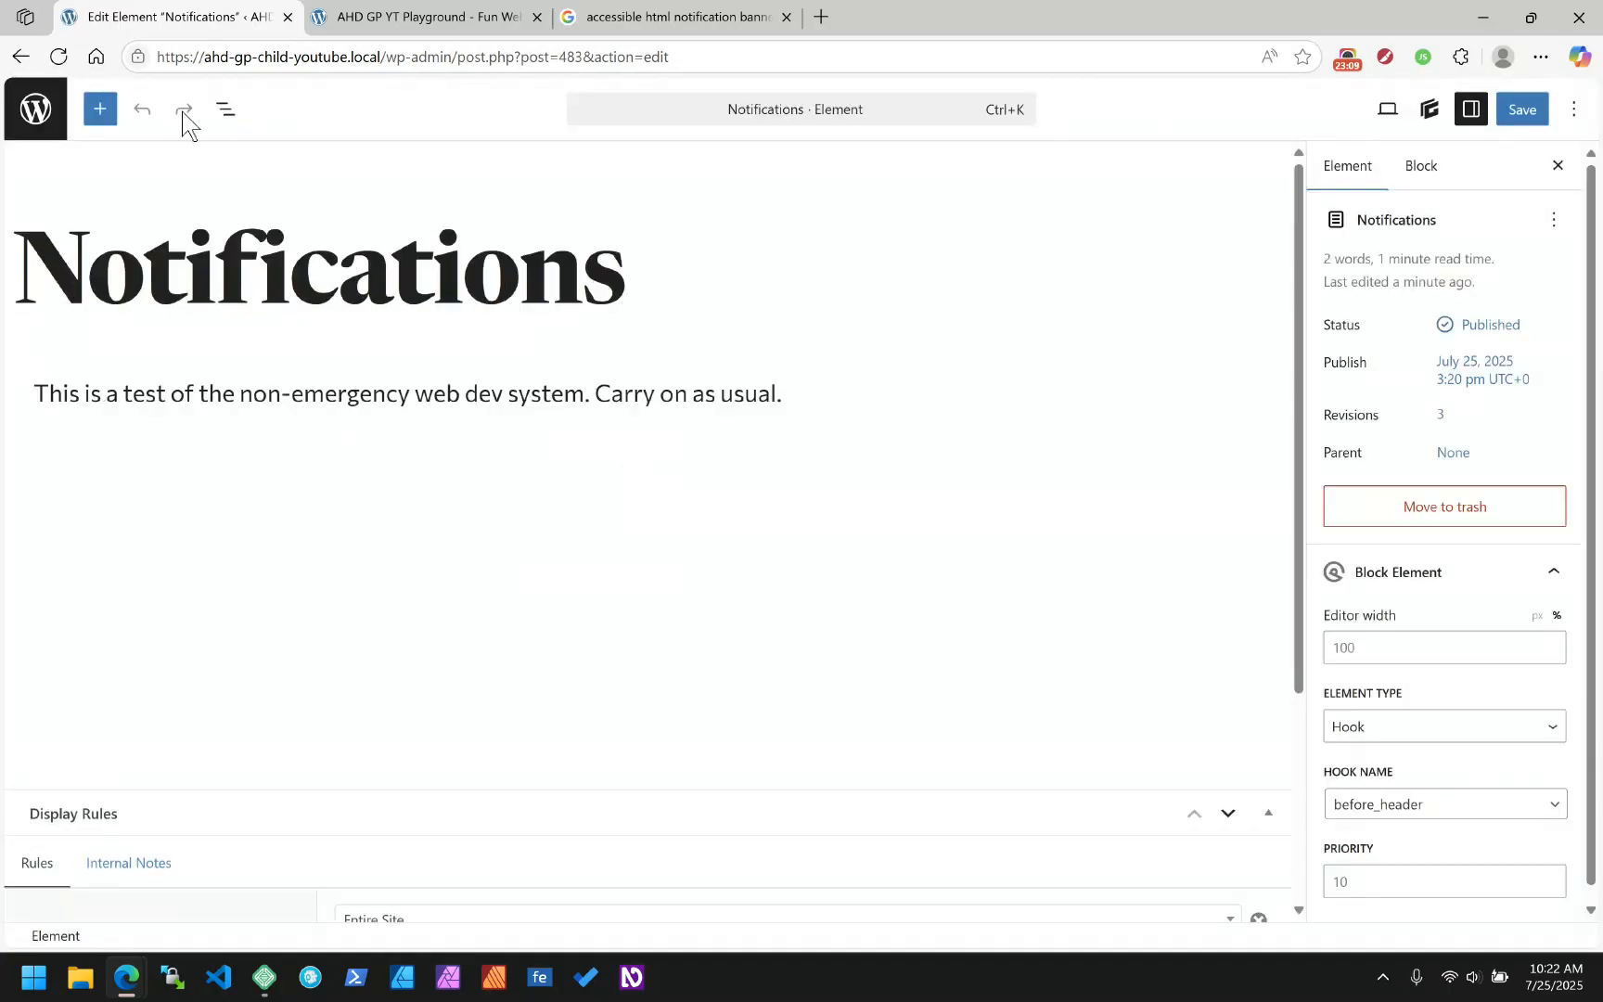
click(225, 109)
click(51, 212)
scroll(1480, 761, down, 5)
click(1395, 897)
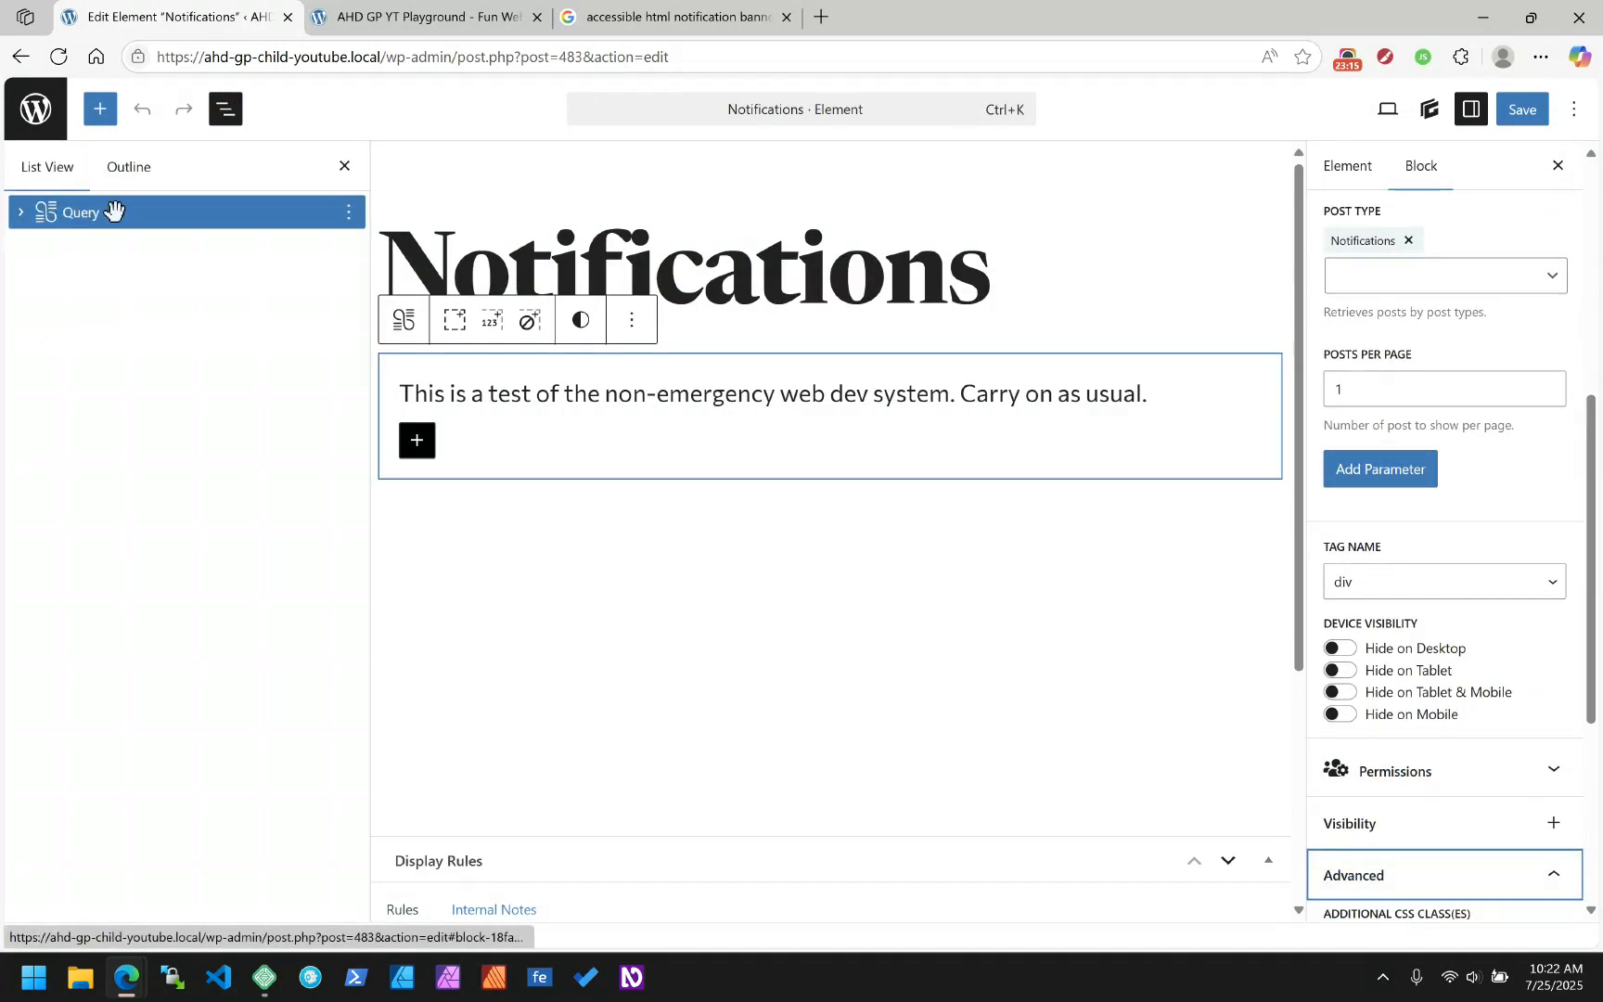
scroll(1342, 563, down, 4)
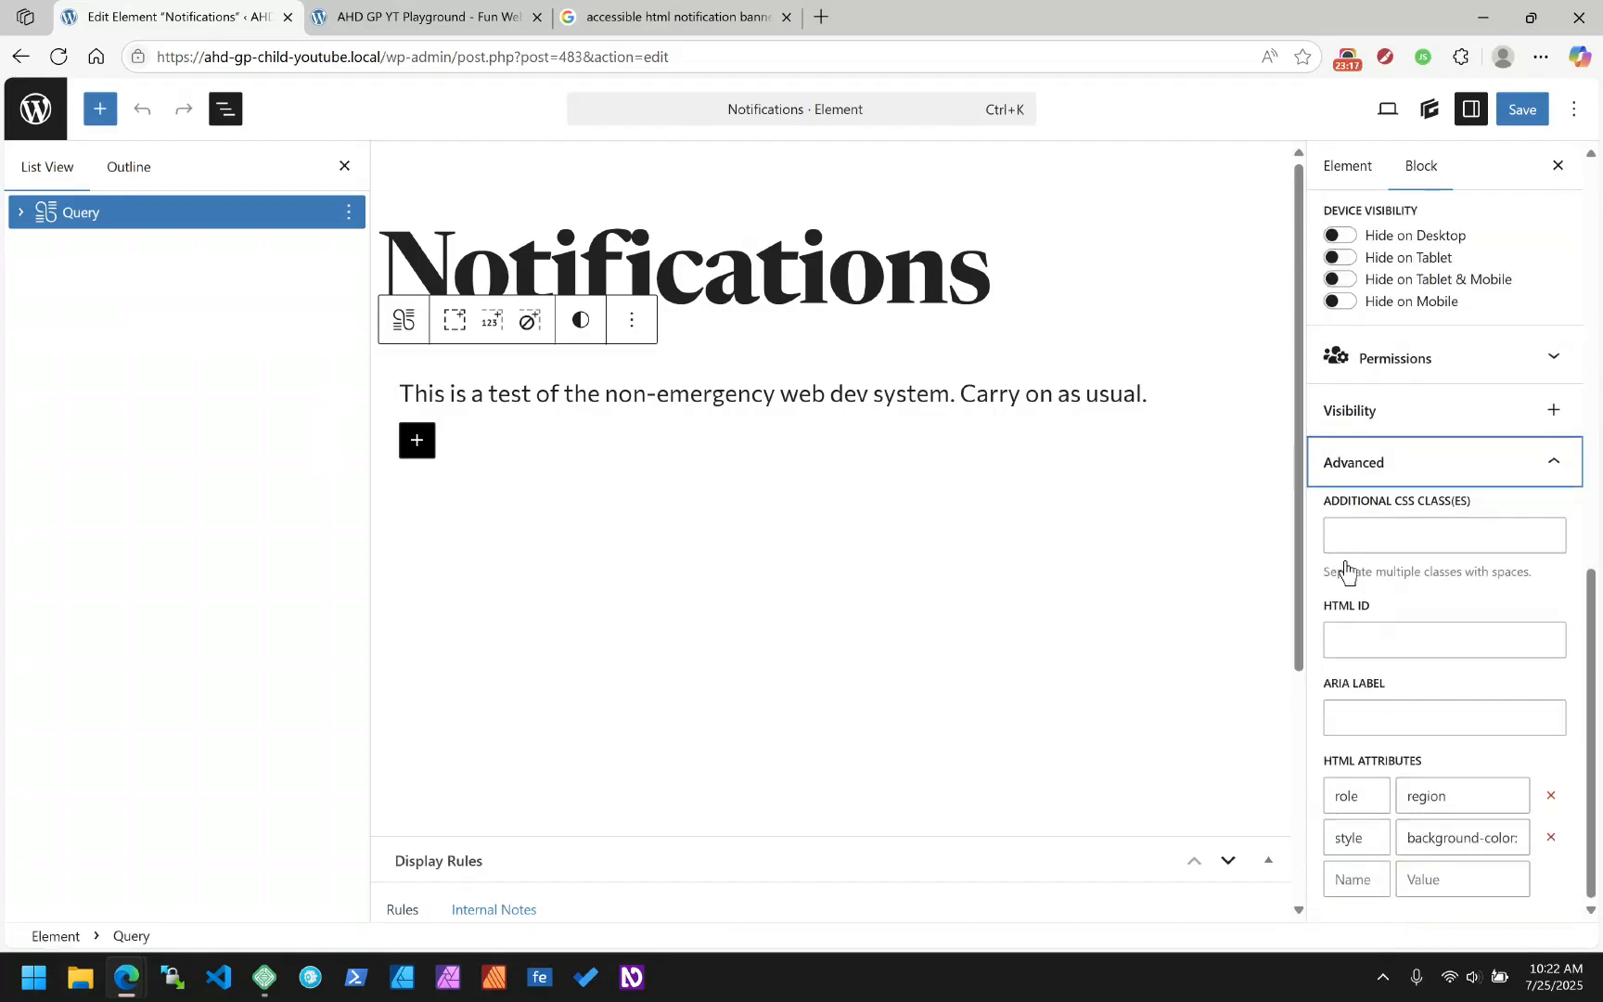
Read through the full value of the Query block's style attribute to check the notify_style tag
drag(1498, 836, 1540, 845)
click(1465, 845)
click(1414, 841)
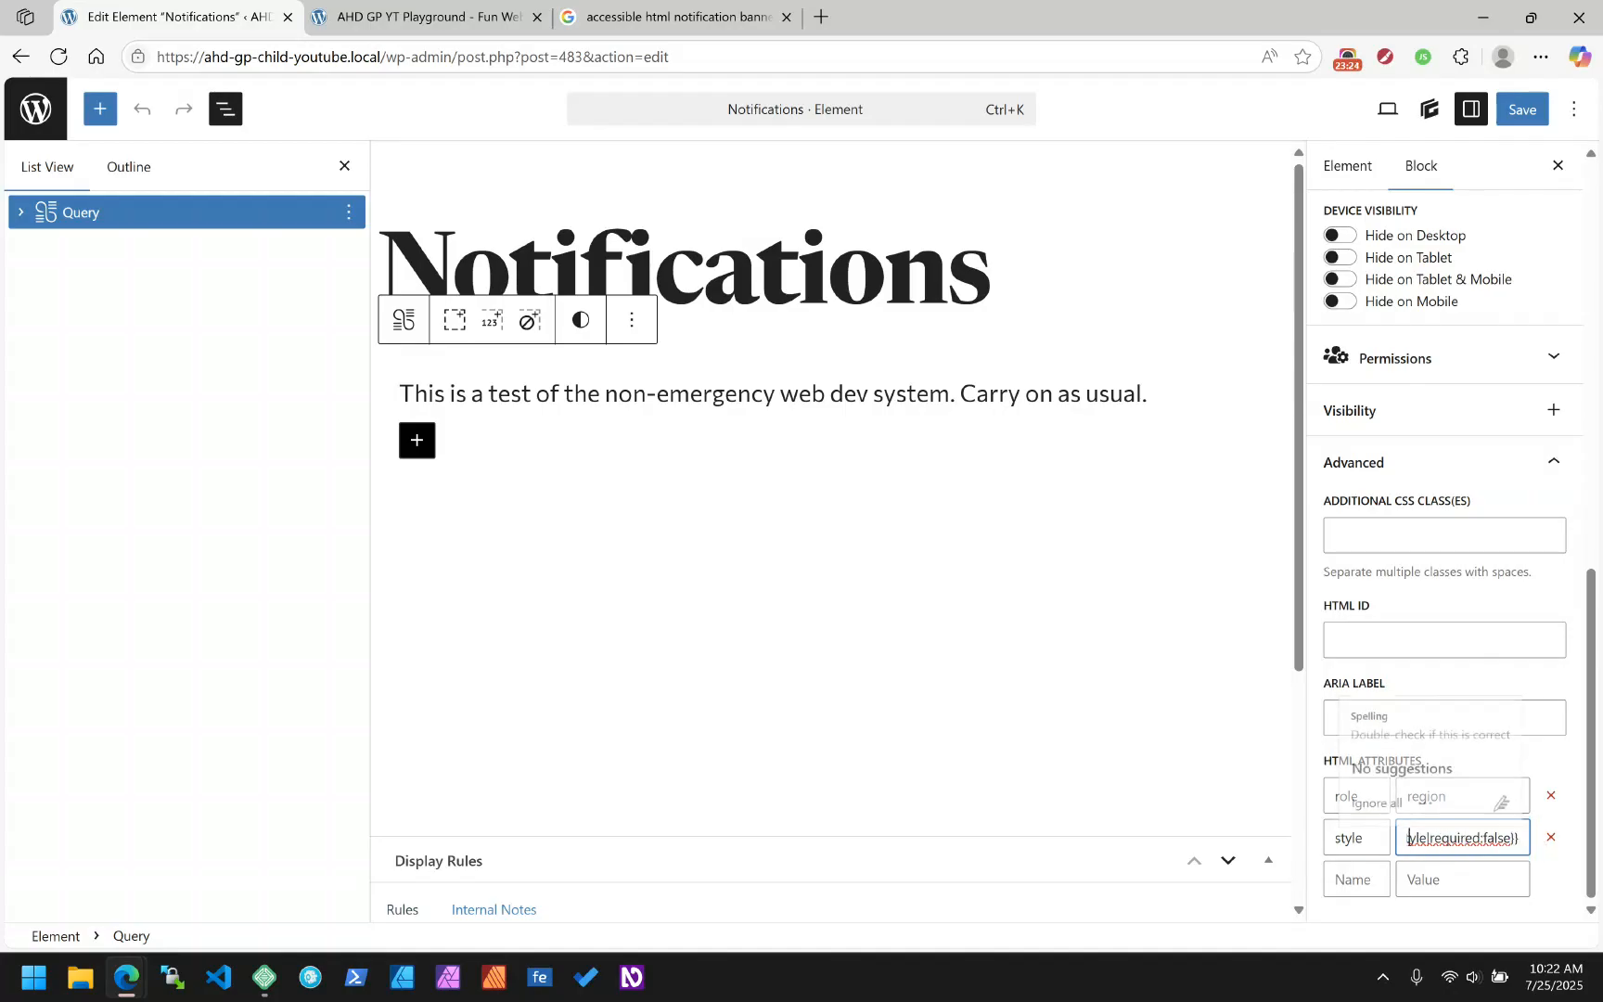
key(Left)
key(Left)
key(Left)
key(Left)
key(Left)
key(Left)
key(Left)
key(Left)
key(Left)
key(Left)
key(Left)
key(Left)
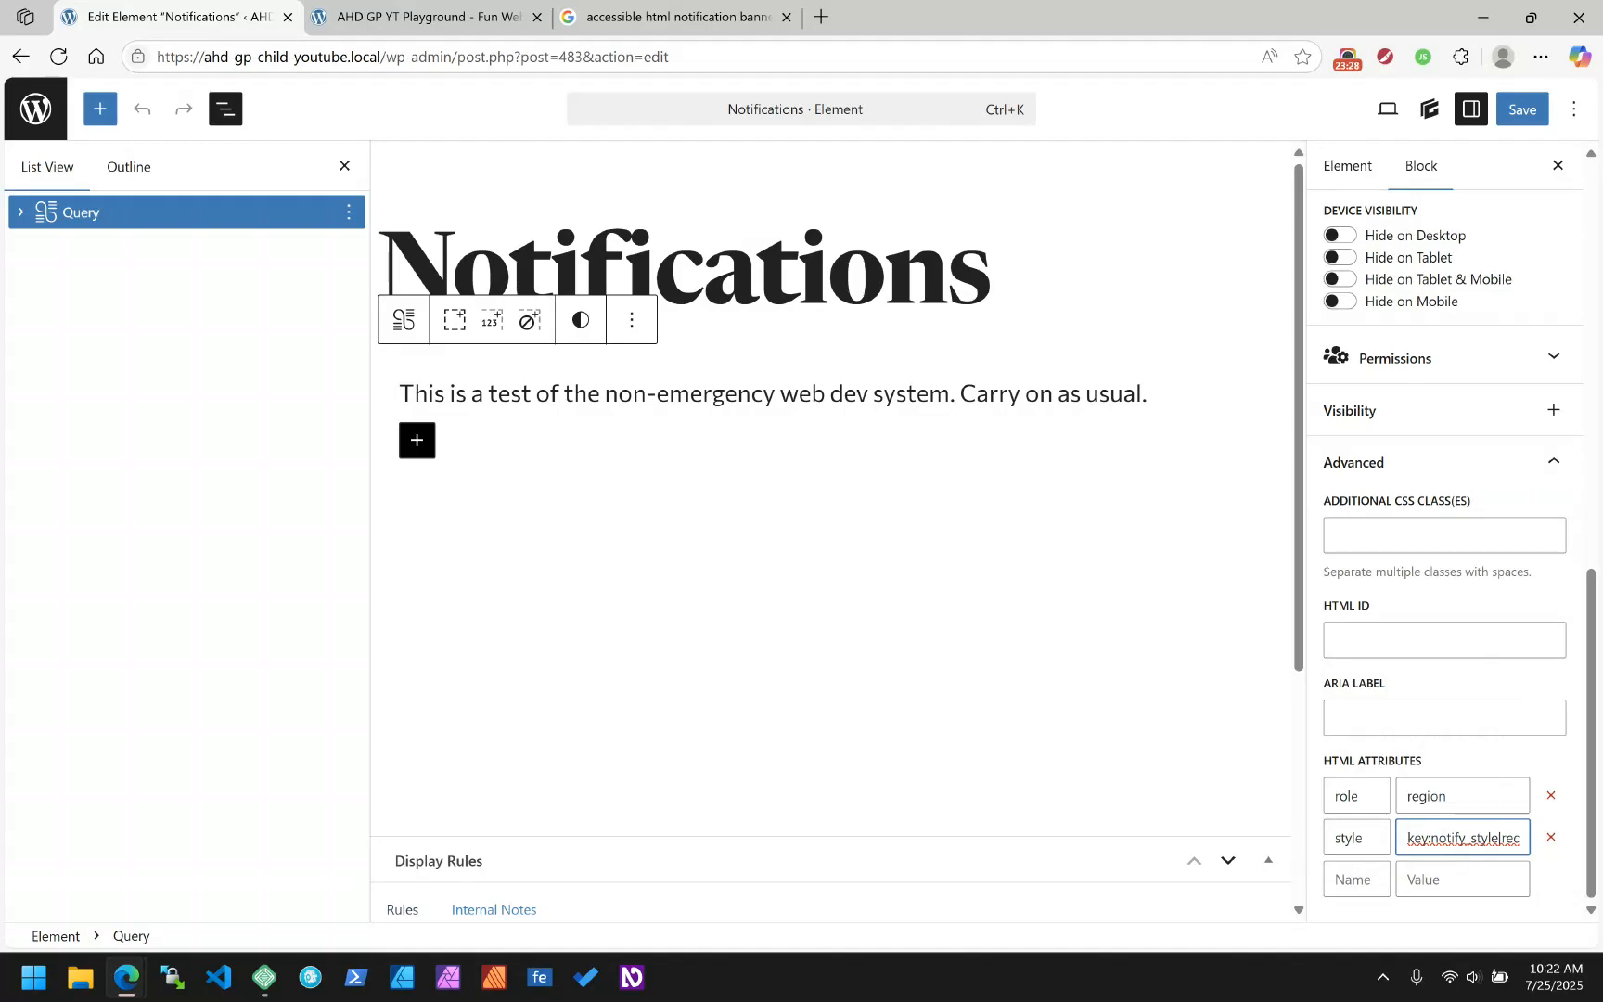
Remove the style attribute from the Query block's HTML attributes, keeping only the role attribute
key(ctrl+a)
key(BackSpace)
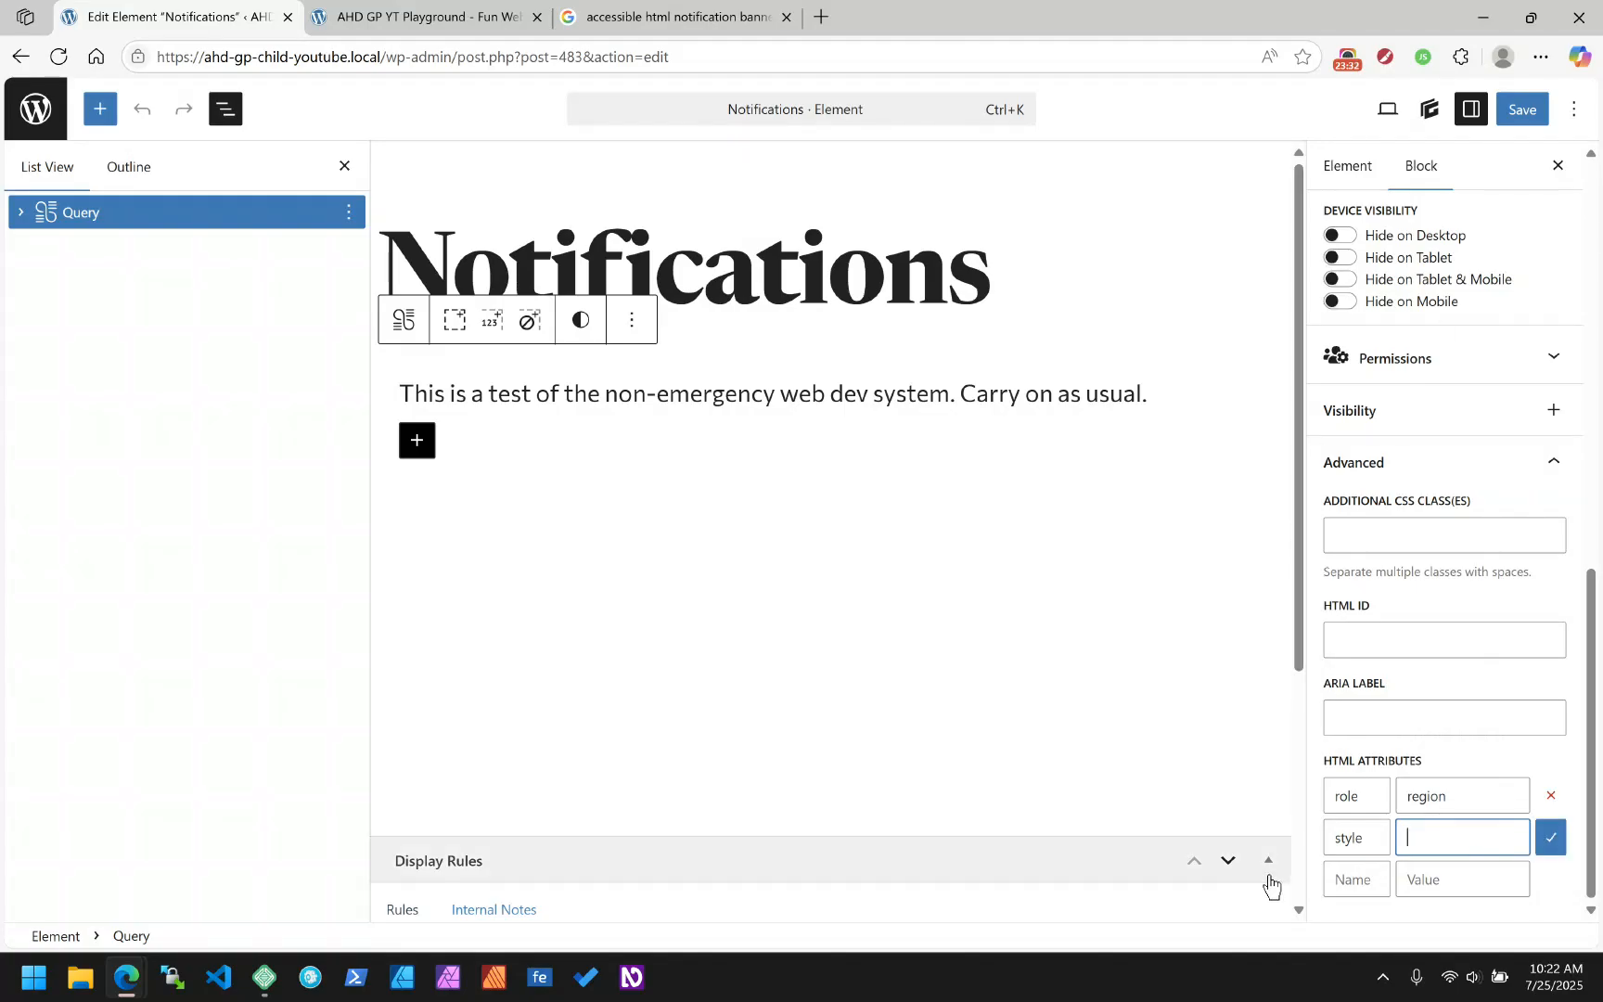
click(1571, 889)
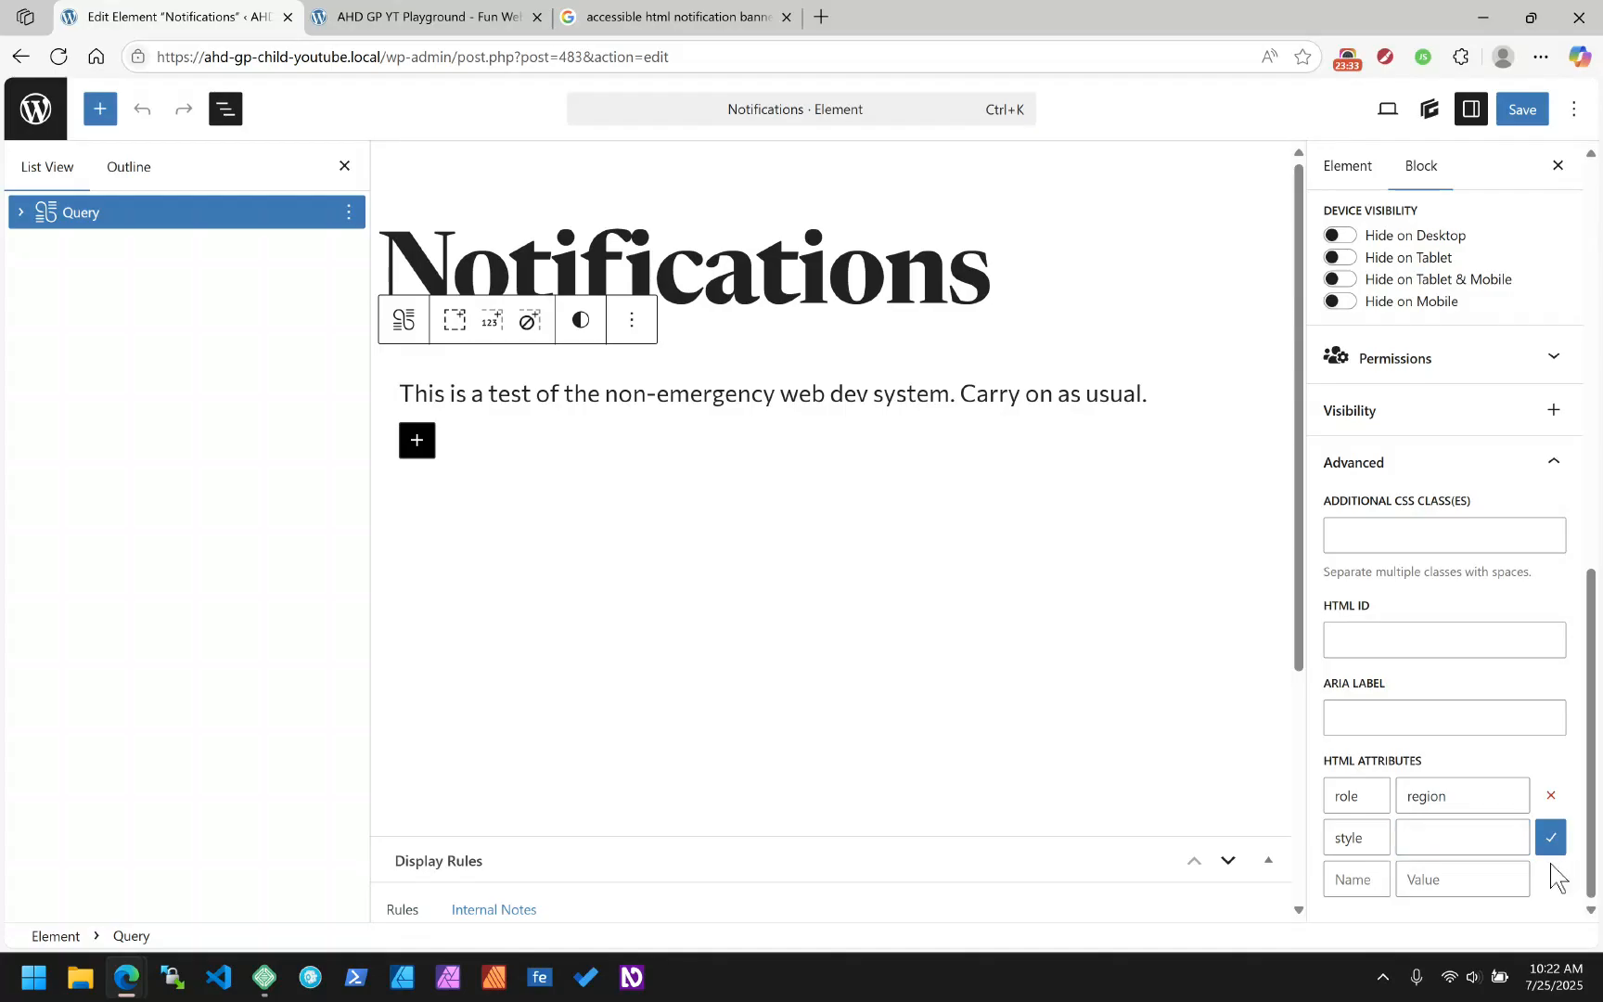
double_click(1345, 833)
key(BackSpace)
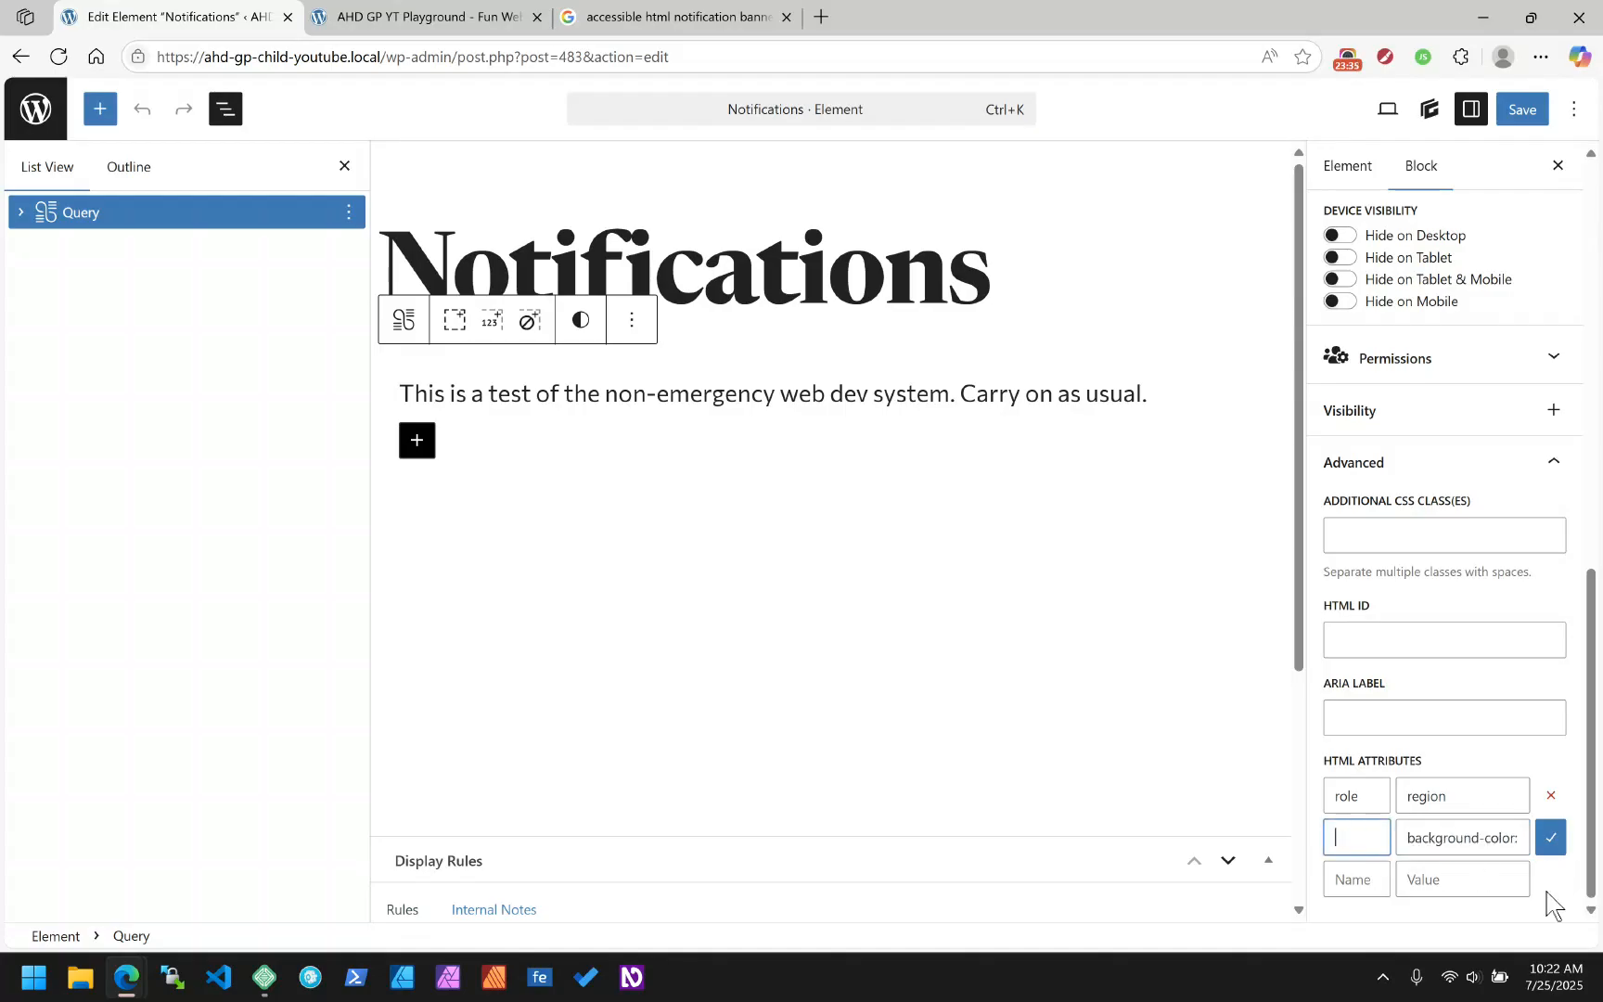
click(1550, 837)
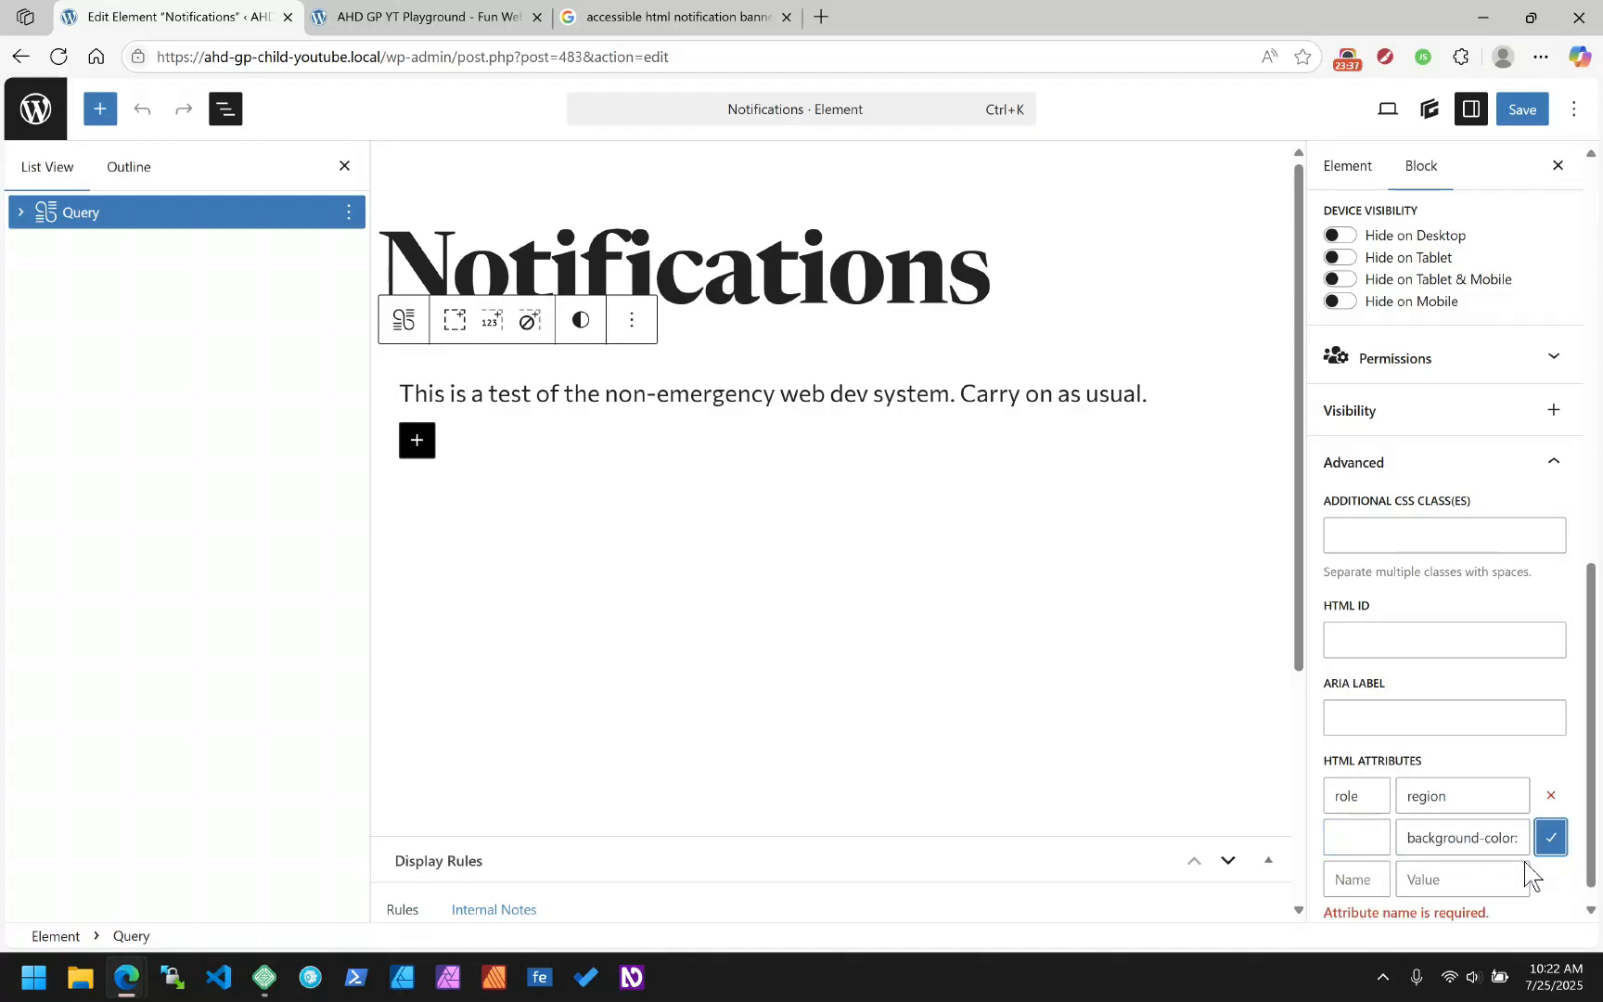
click(1342, 838)
click(1550, 837)
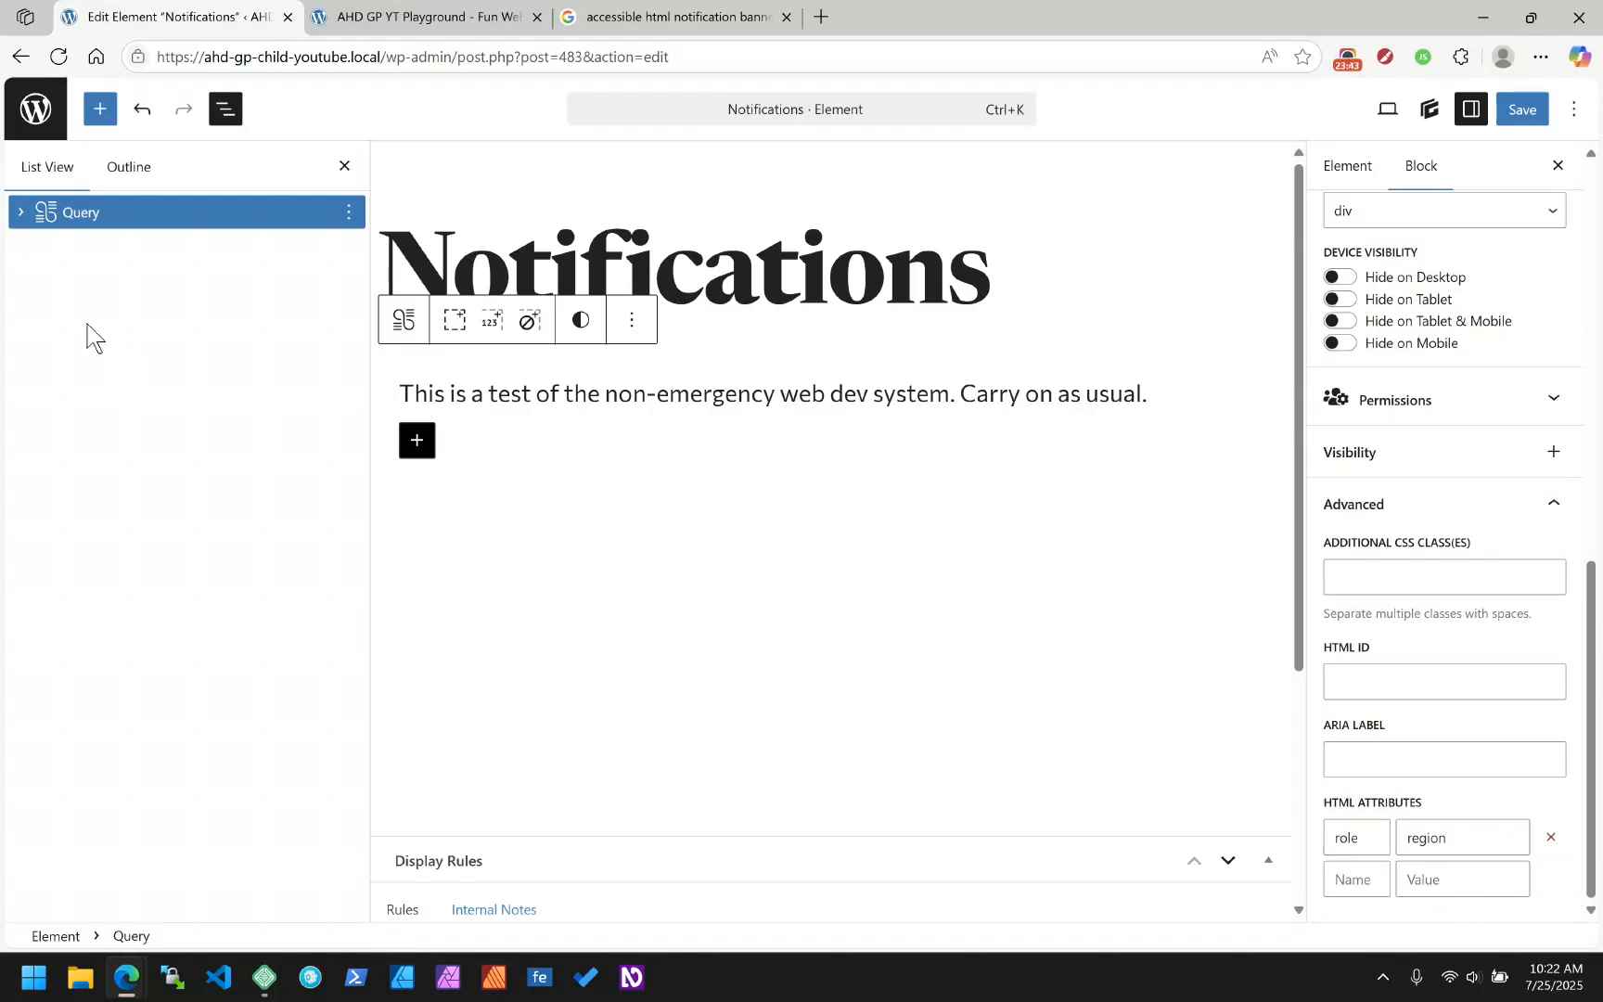
Add a style attribute to the Looper block with the copied background-color value using the notify_style tag, and save the element
click(21, 213)
click(88, 246)
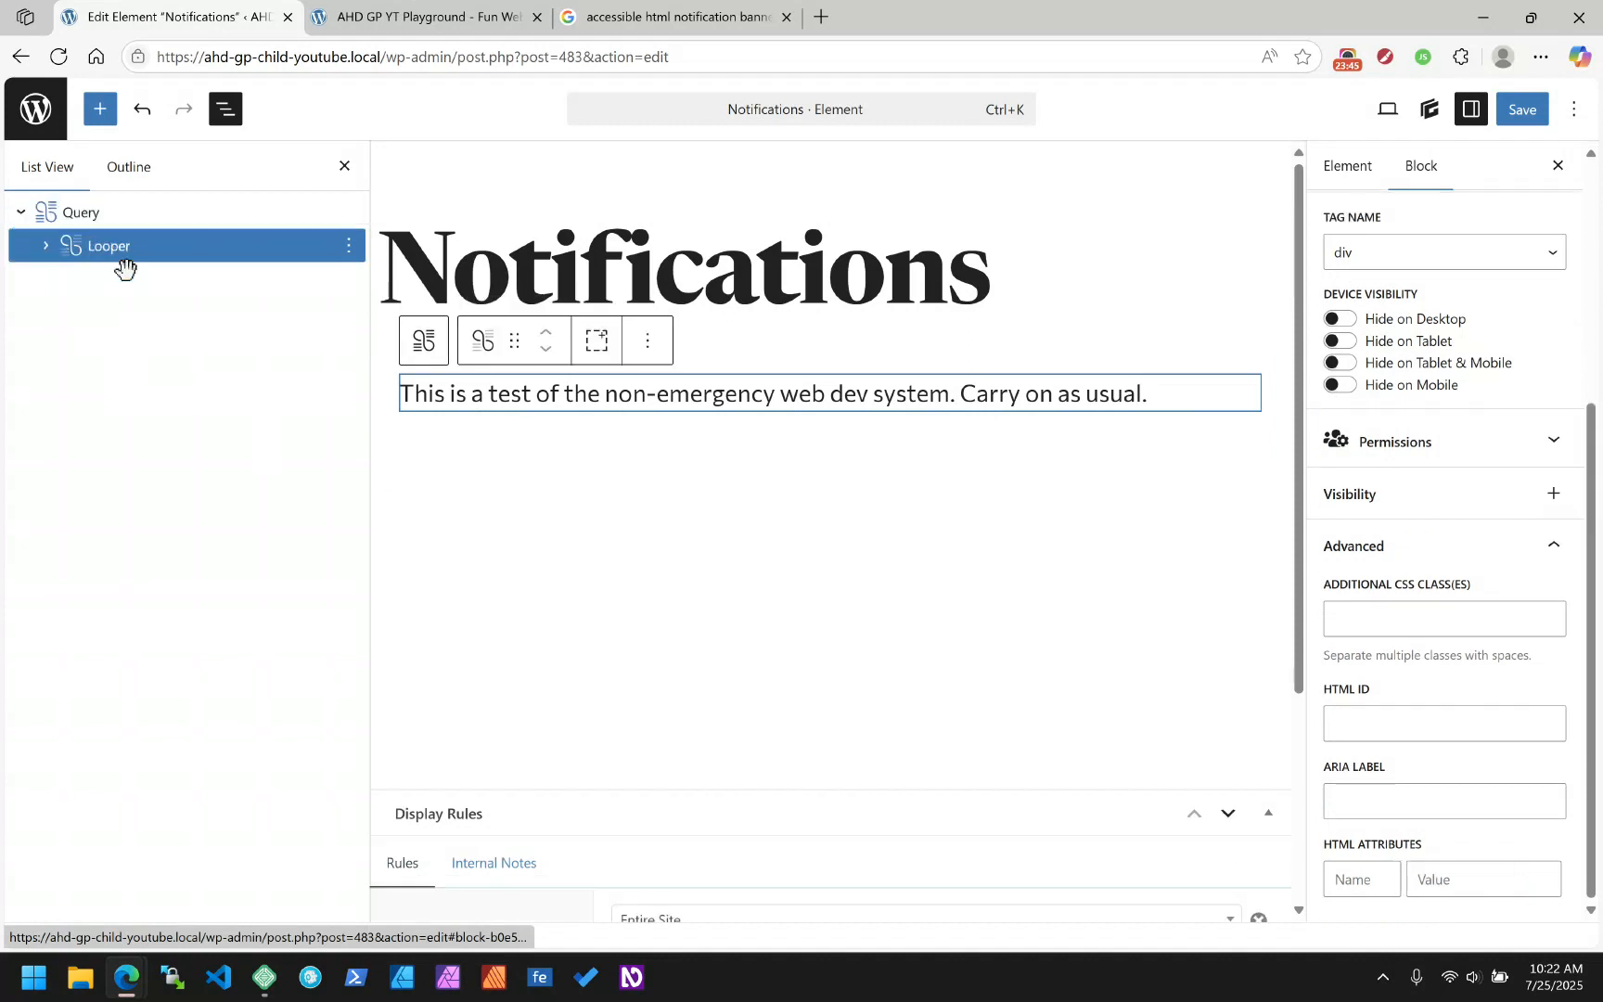
click(1353, 886)
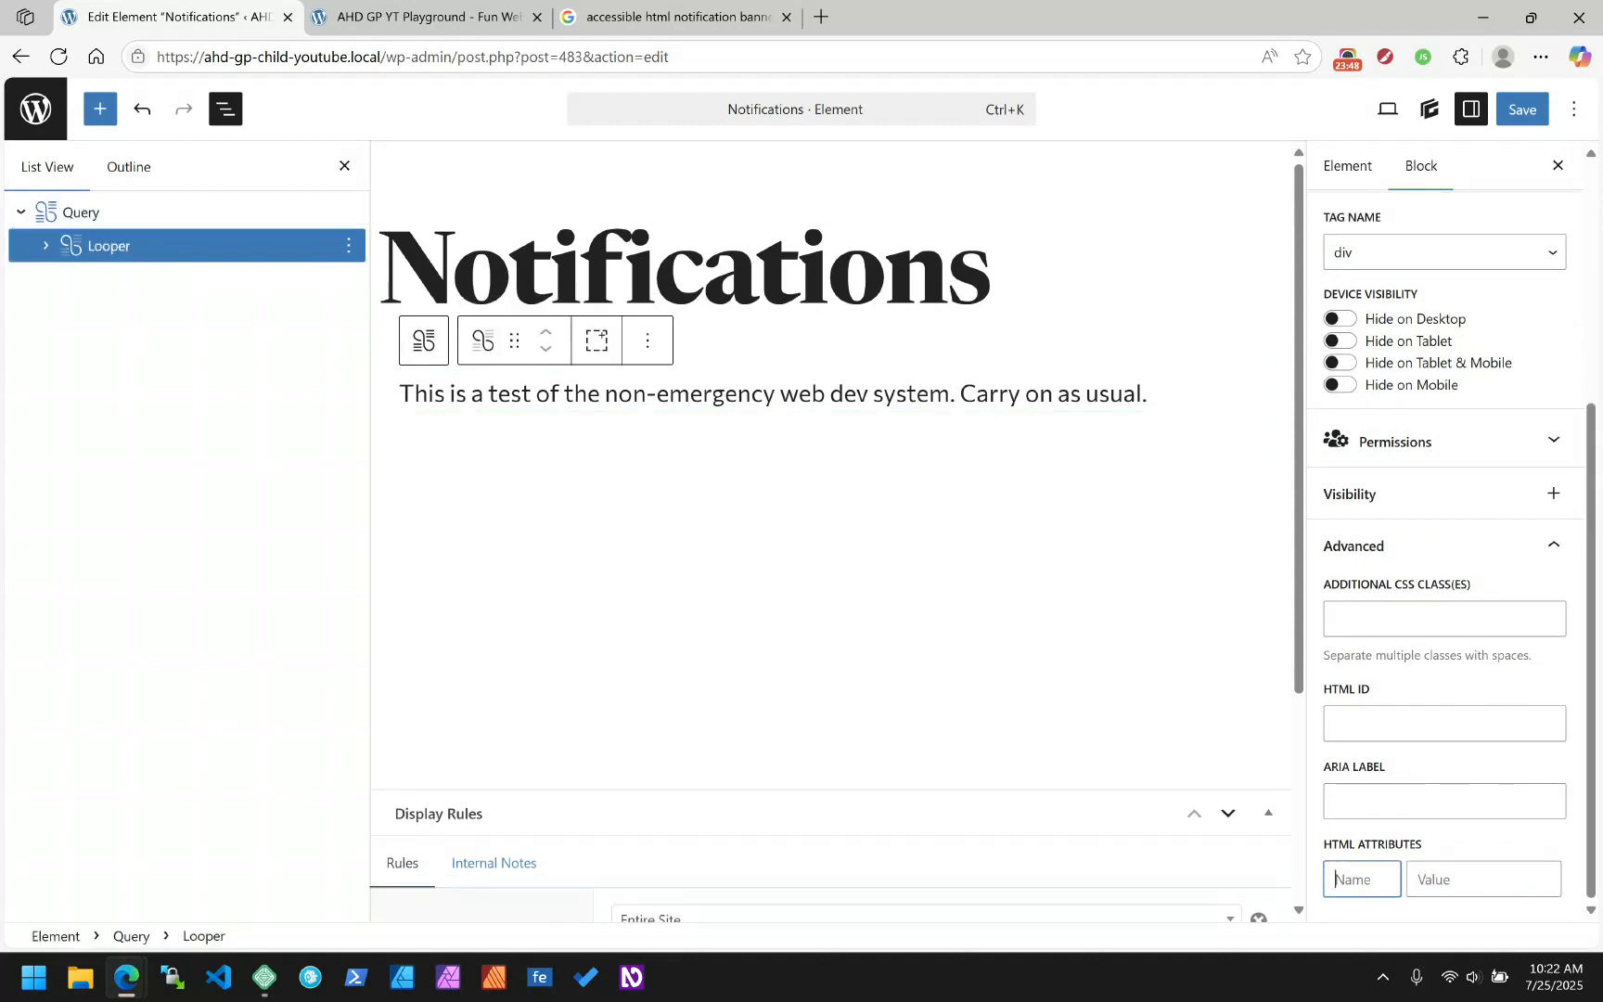
text(style)
key(Tab)
key(ctrl+v)
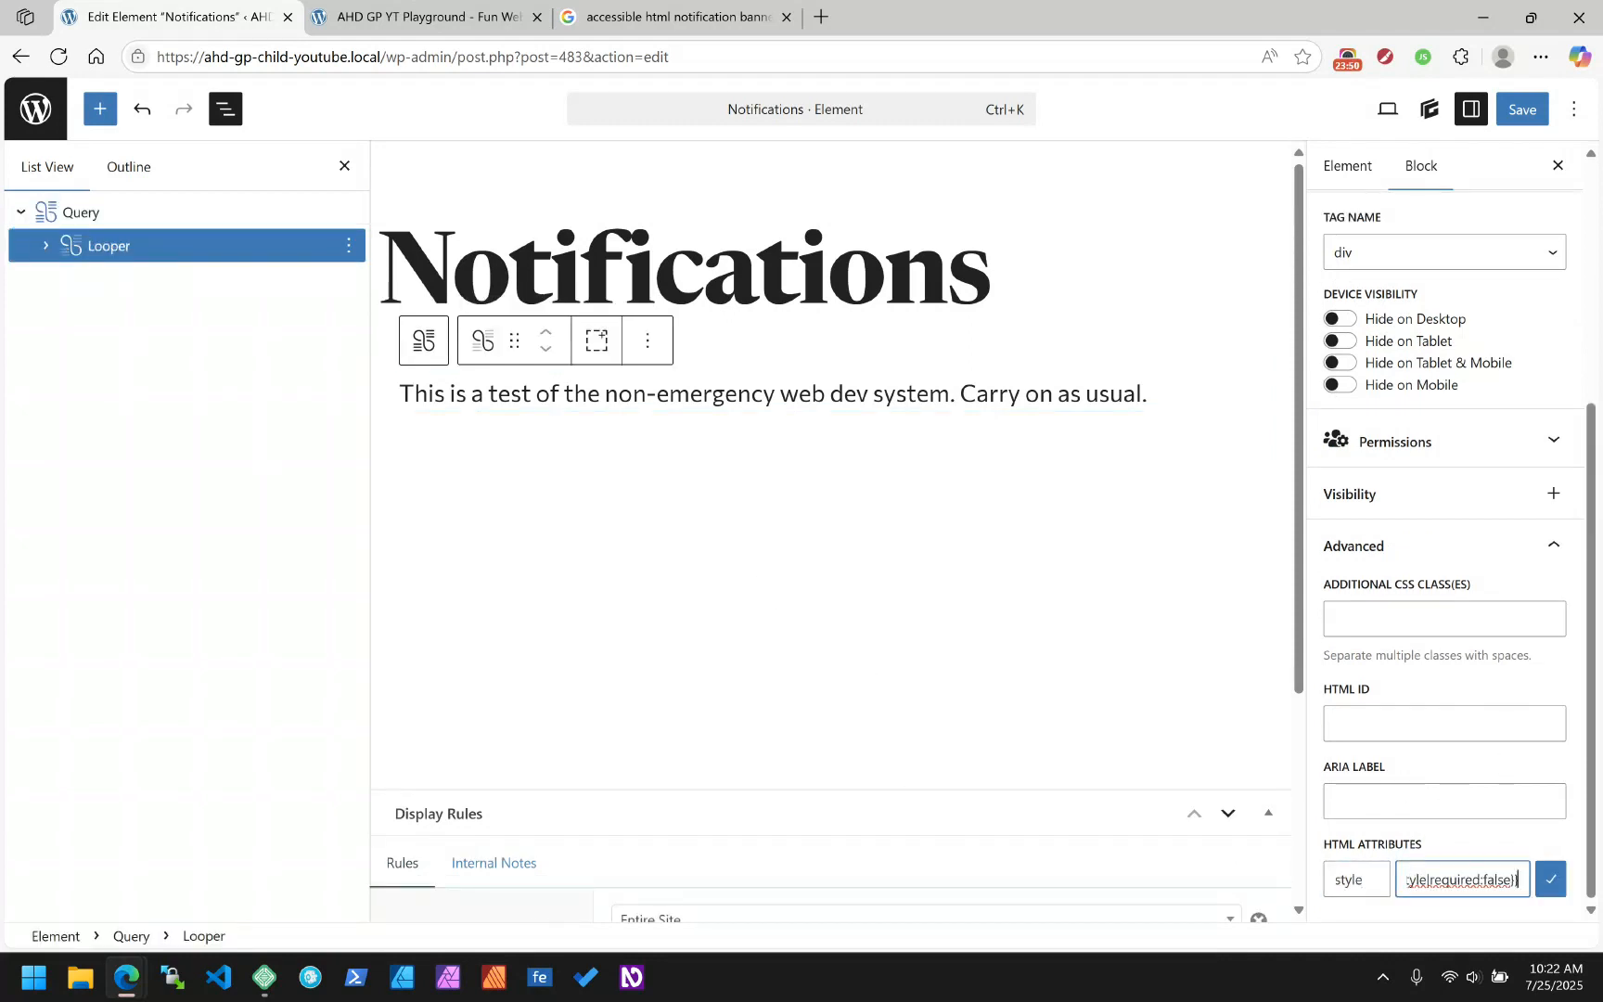
click(1548, 881)
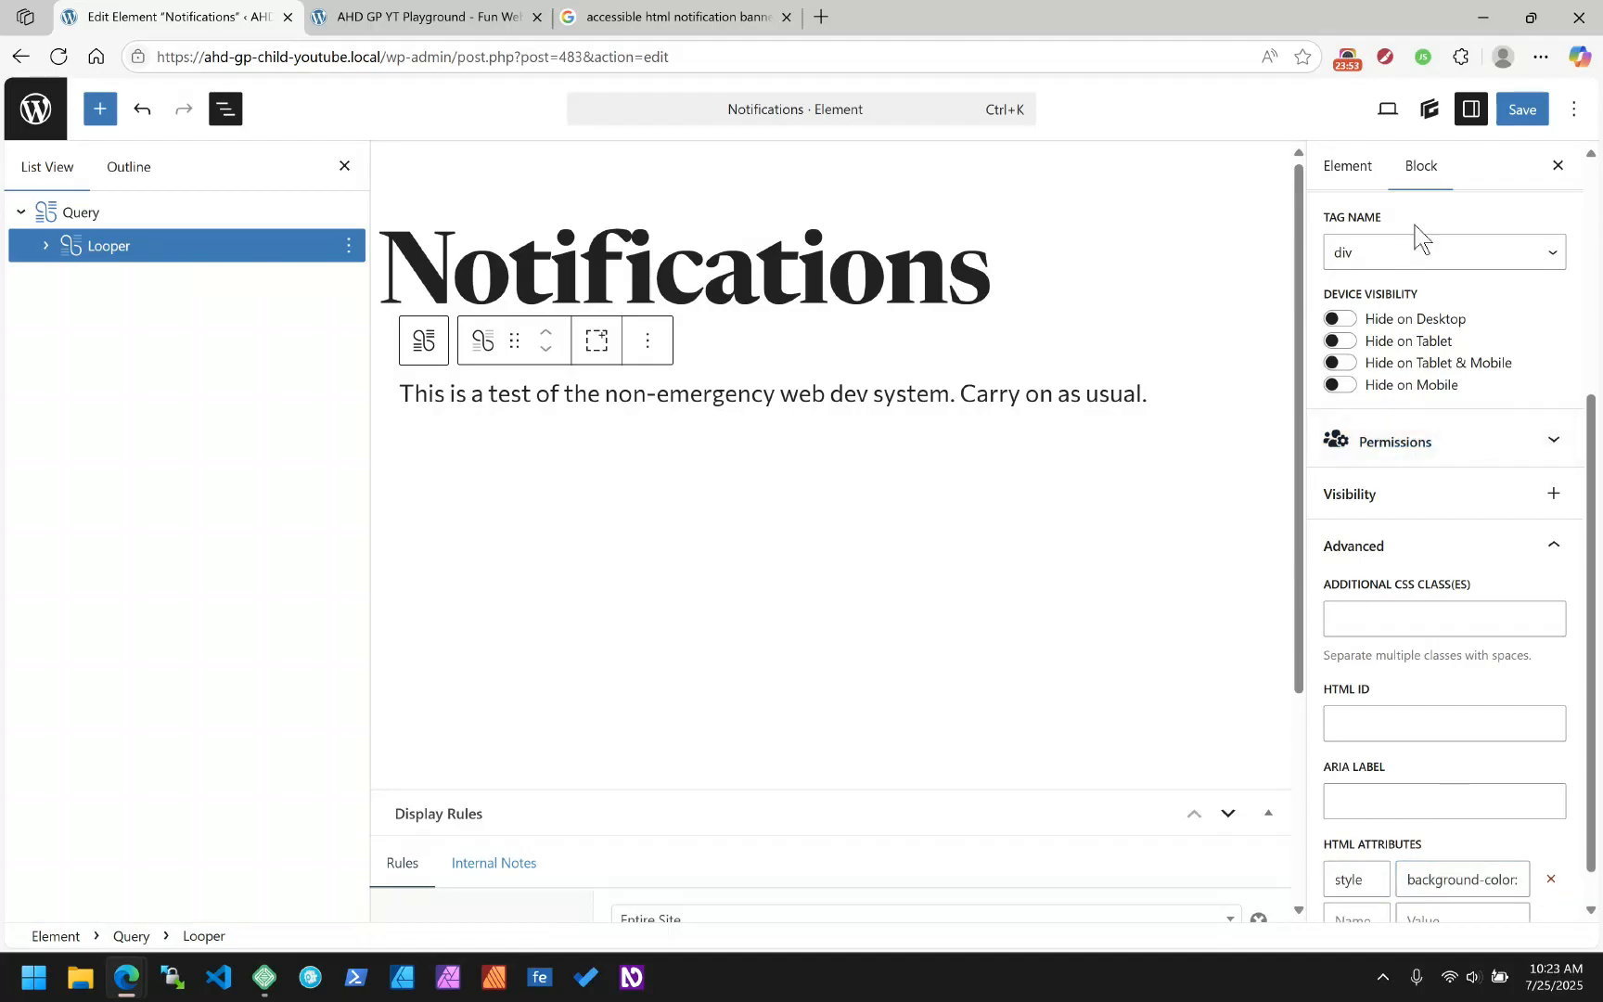
click(1522, 113)
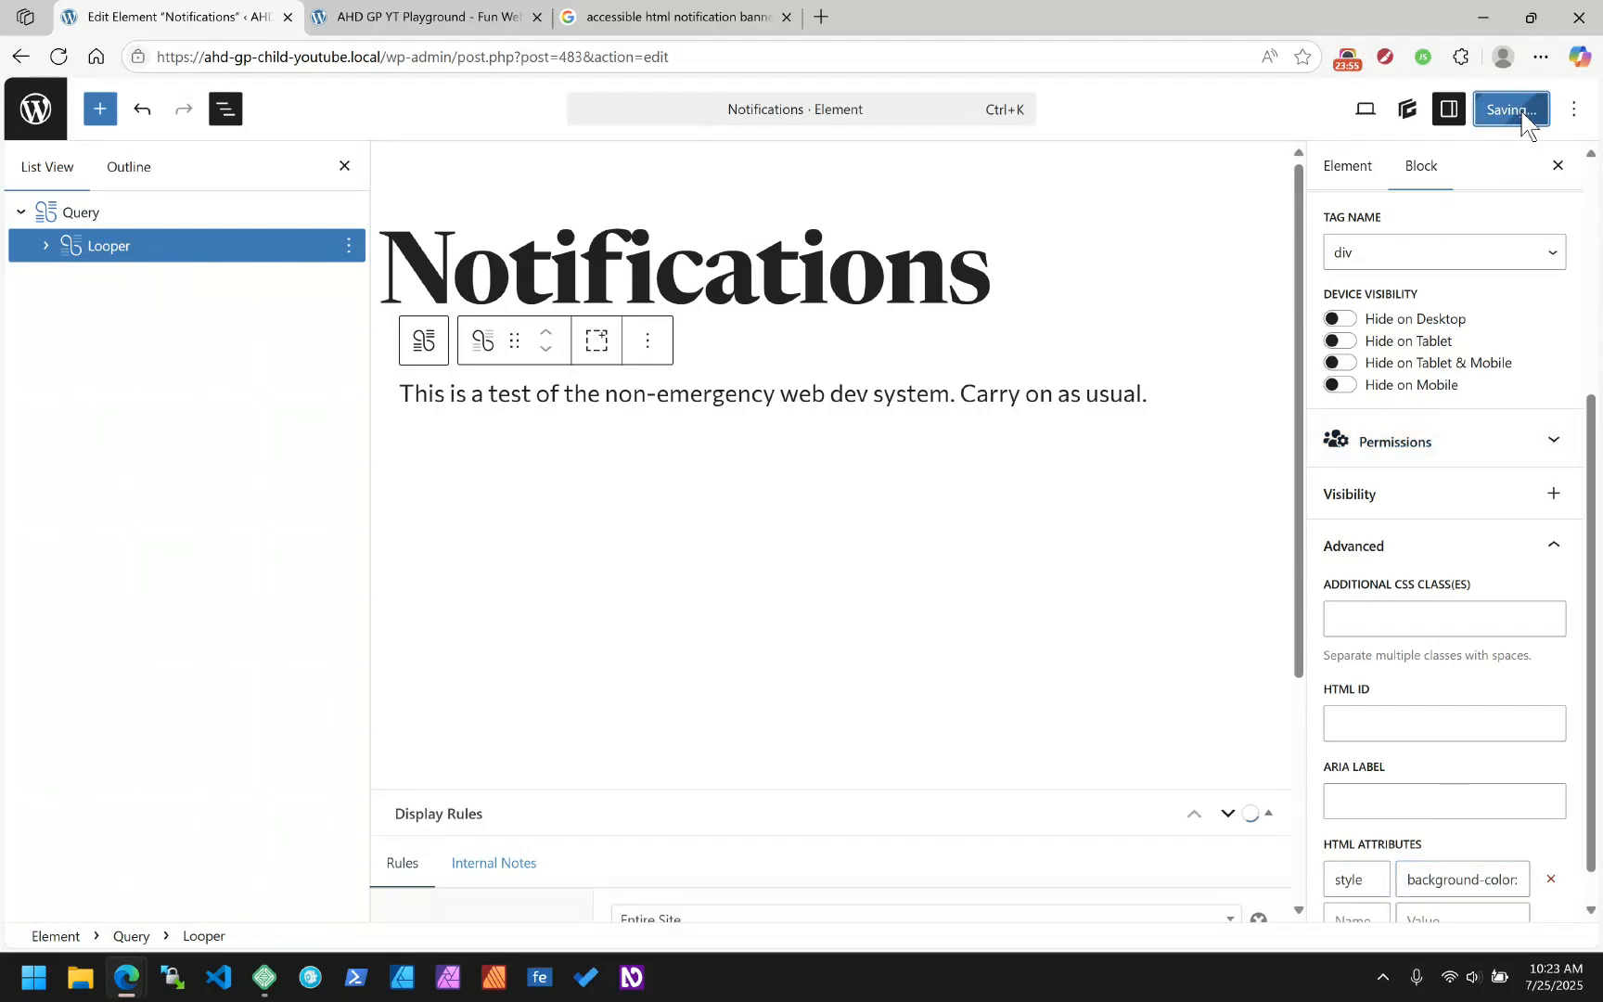
Reload the site's front page and inspect the notification markup to check the Looper's background-color output
click(79, 212)
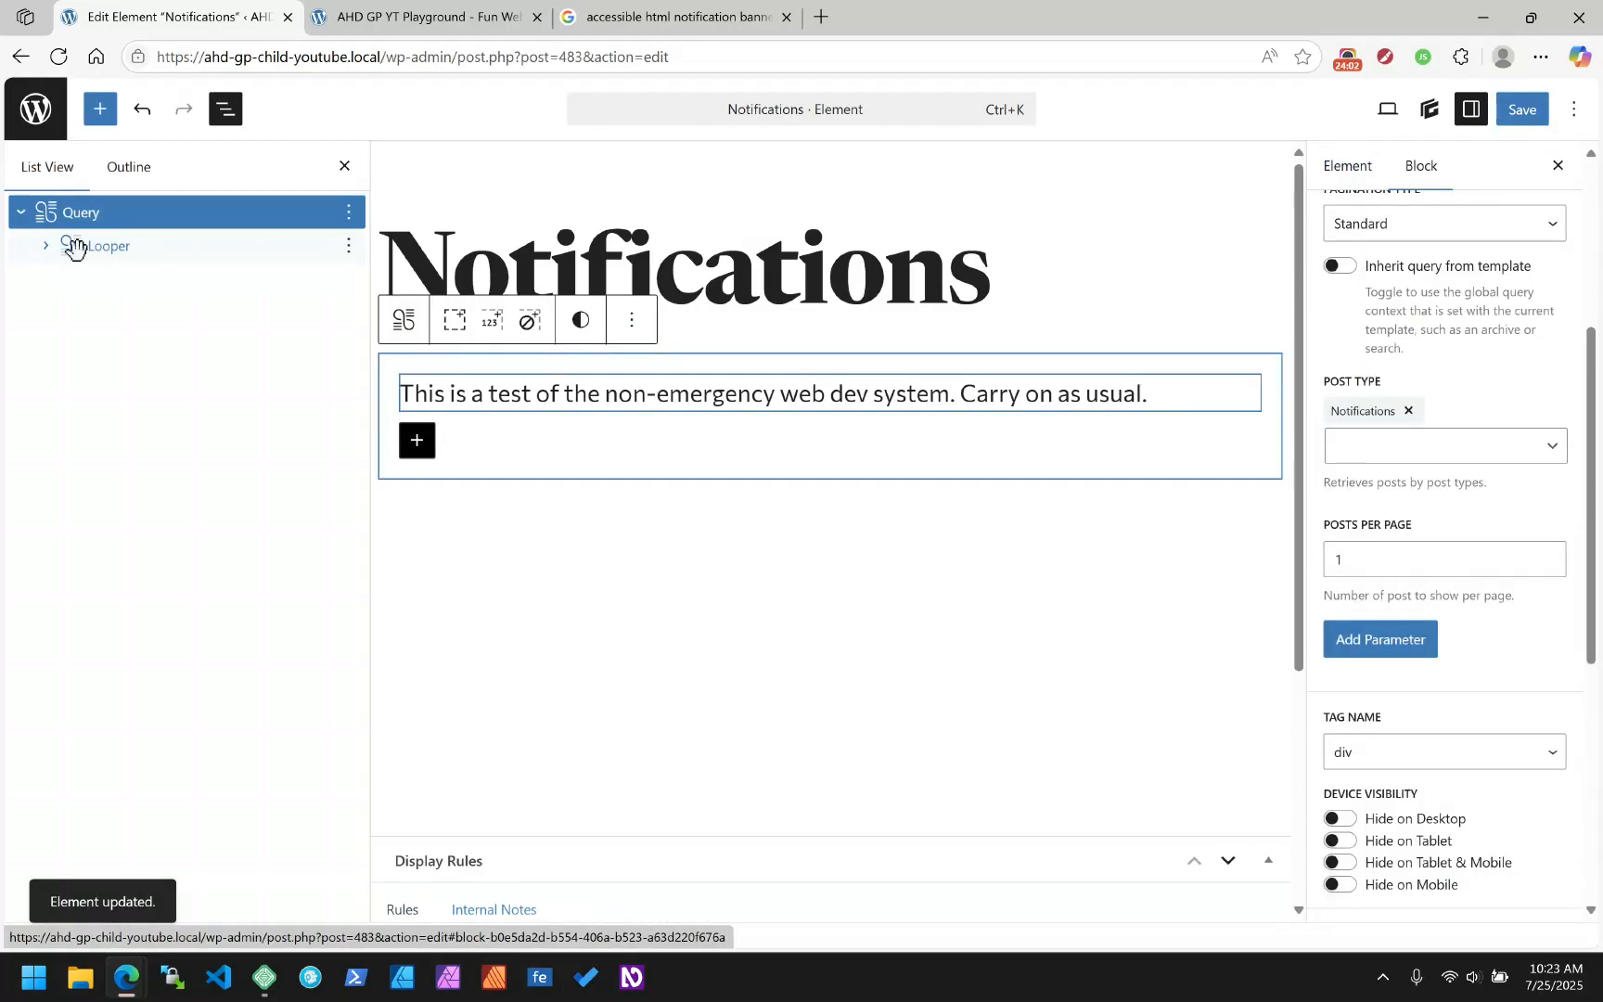
click(102, 246)
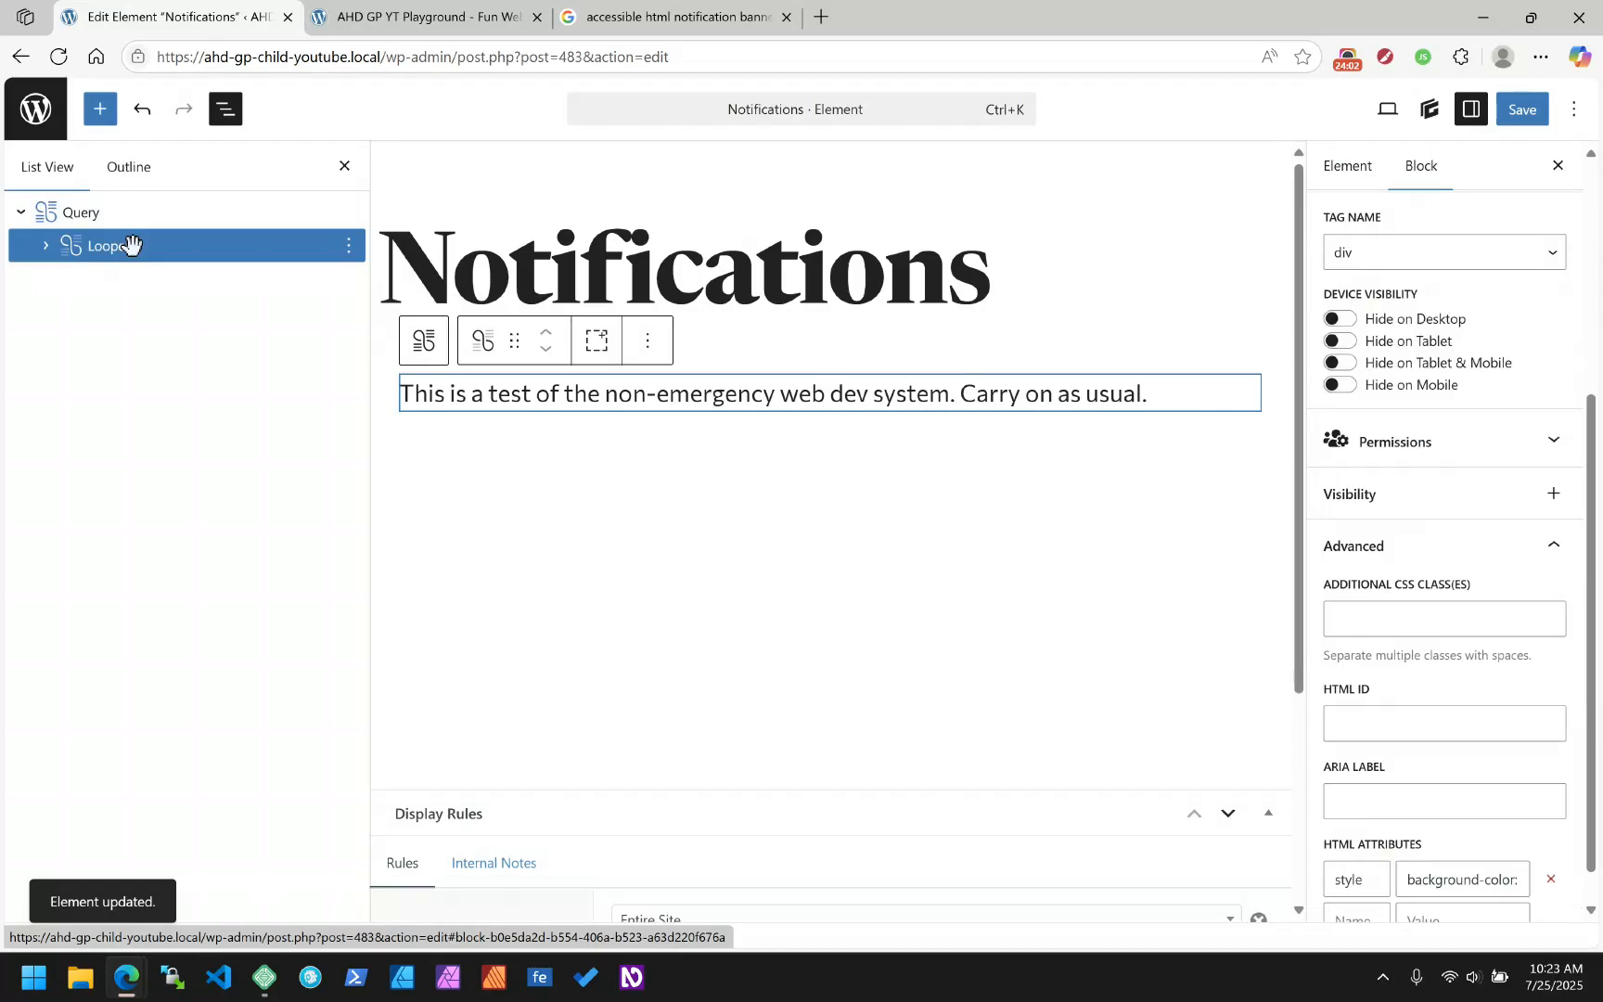
click(415, 17)
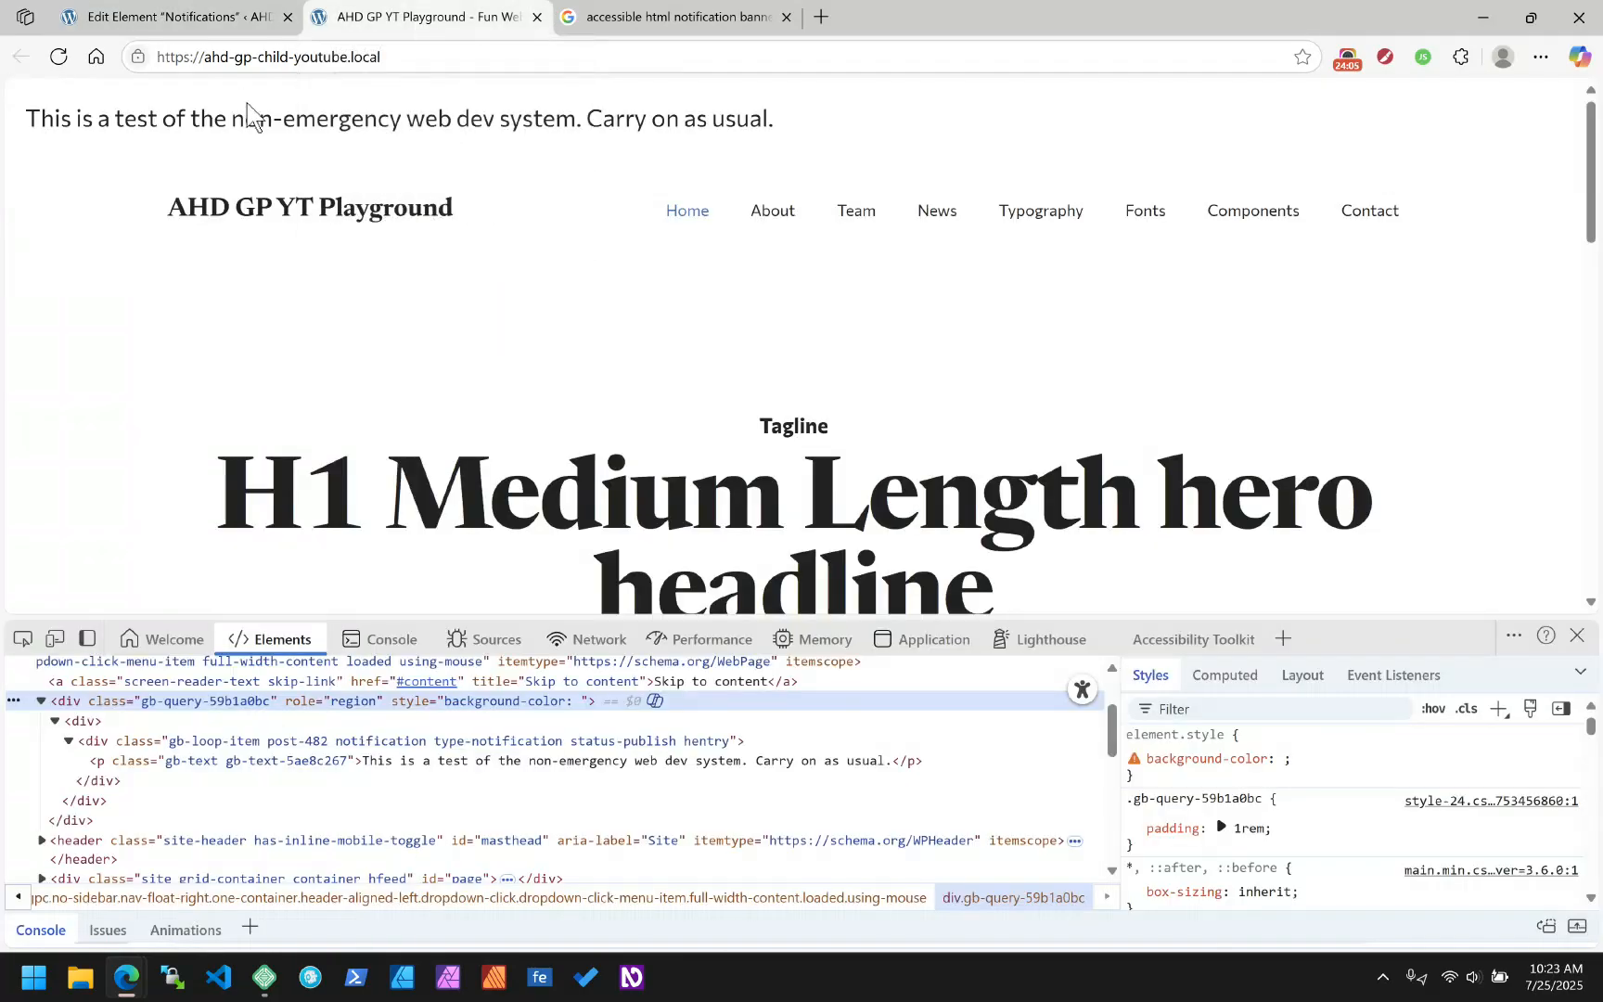
click(58, 56)
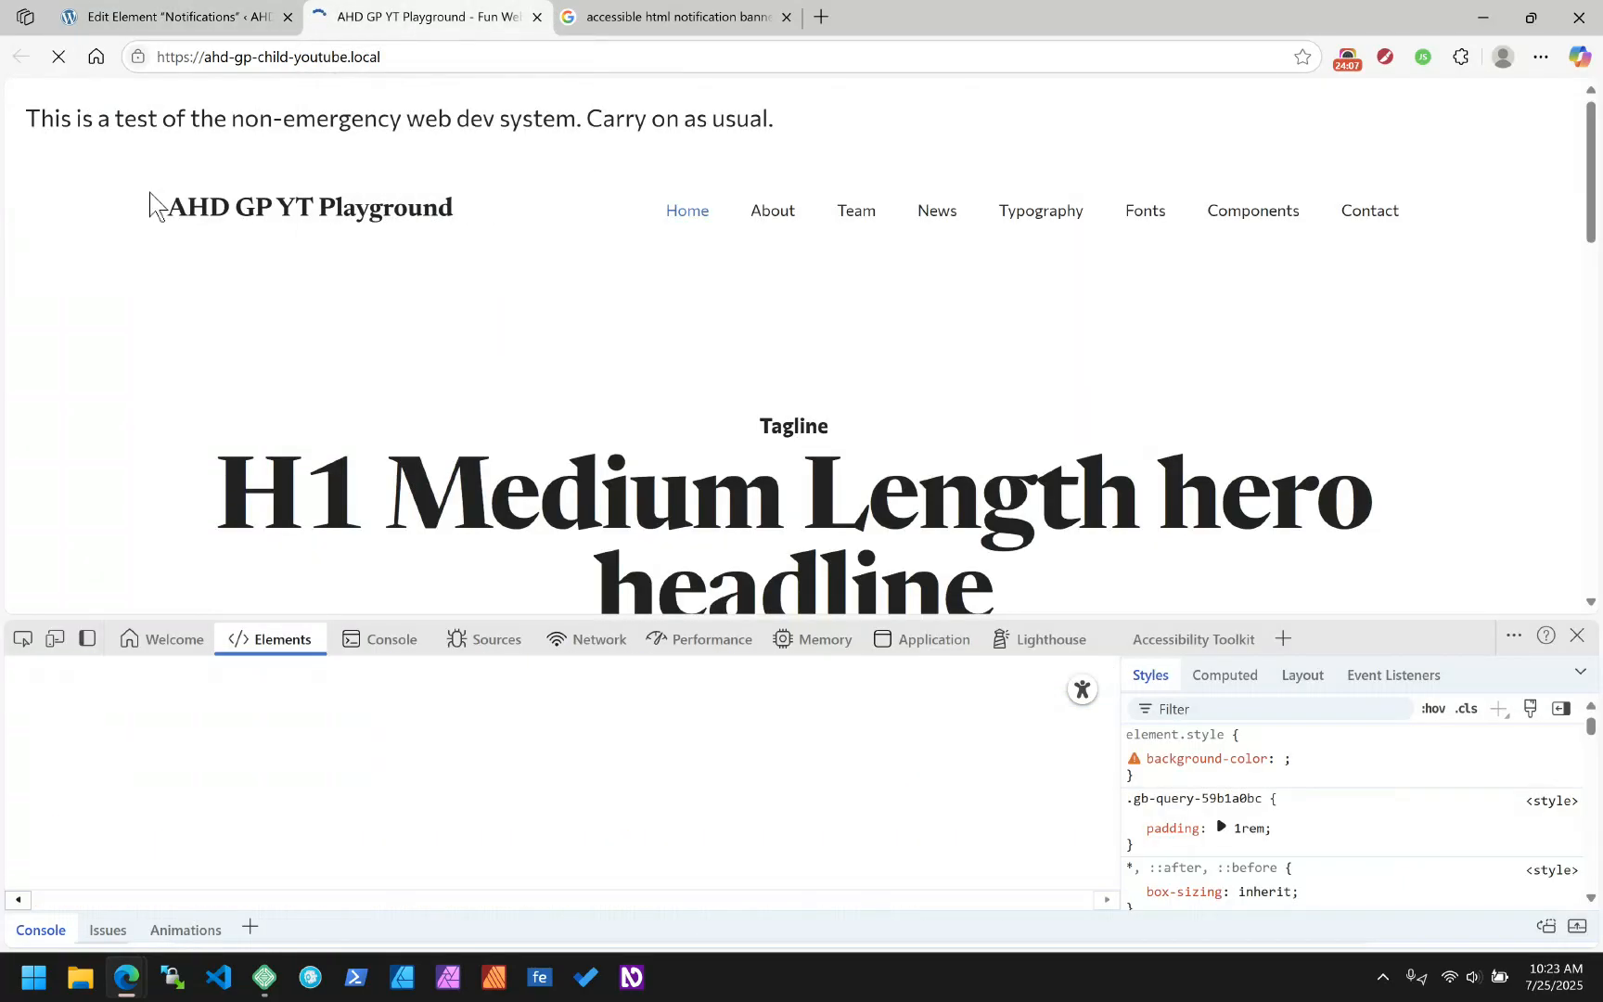
right_click(353, 133)
click(444, 695)
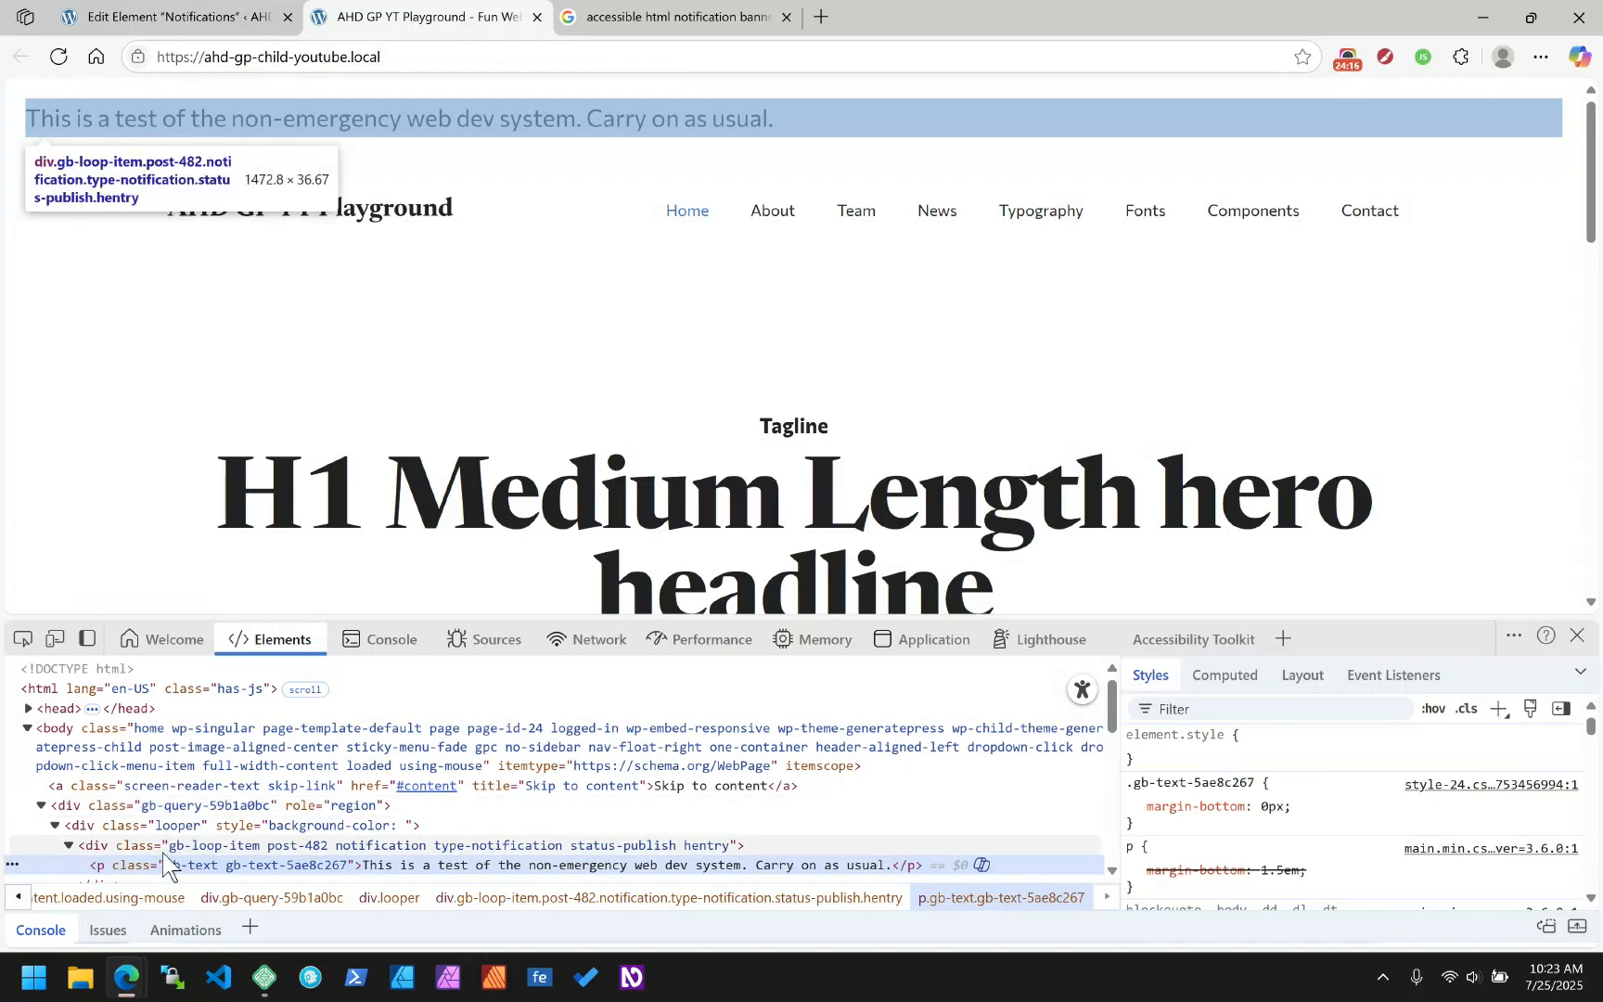
click(128, 829)
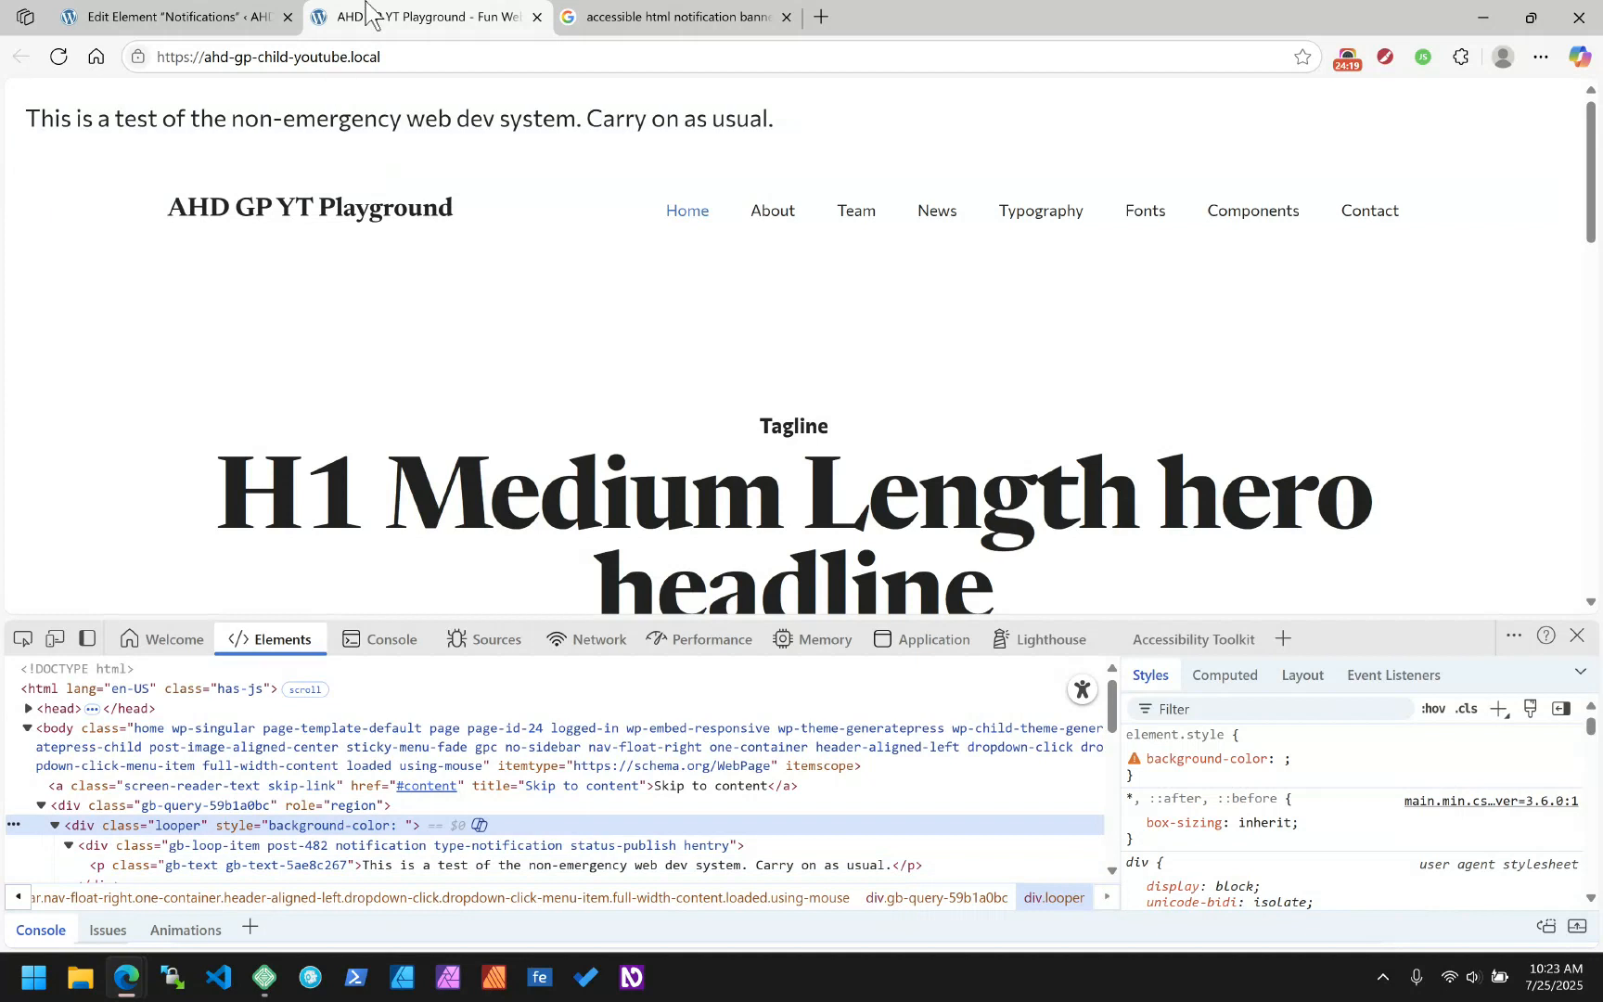
Return to the Notifications element and delete the Looper block's style attribute
click(181, 17)
click(46, 247)
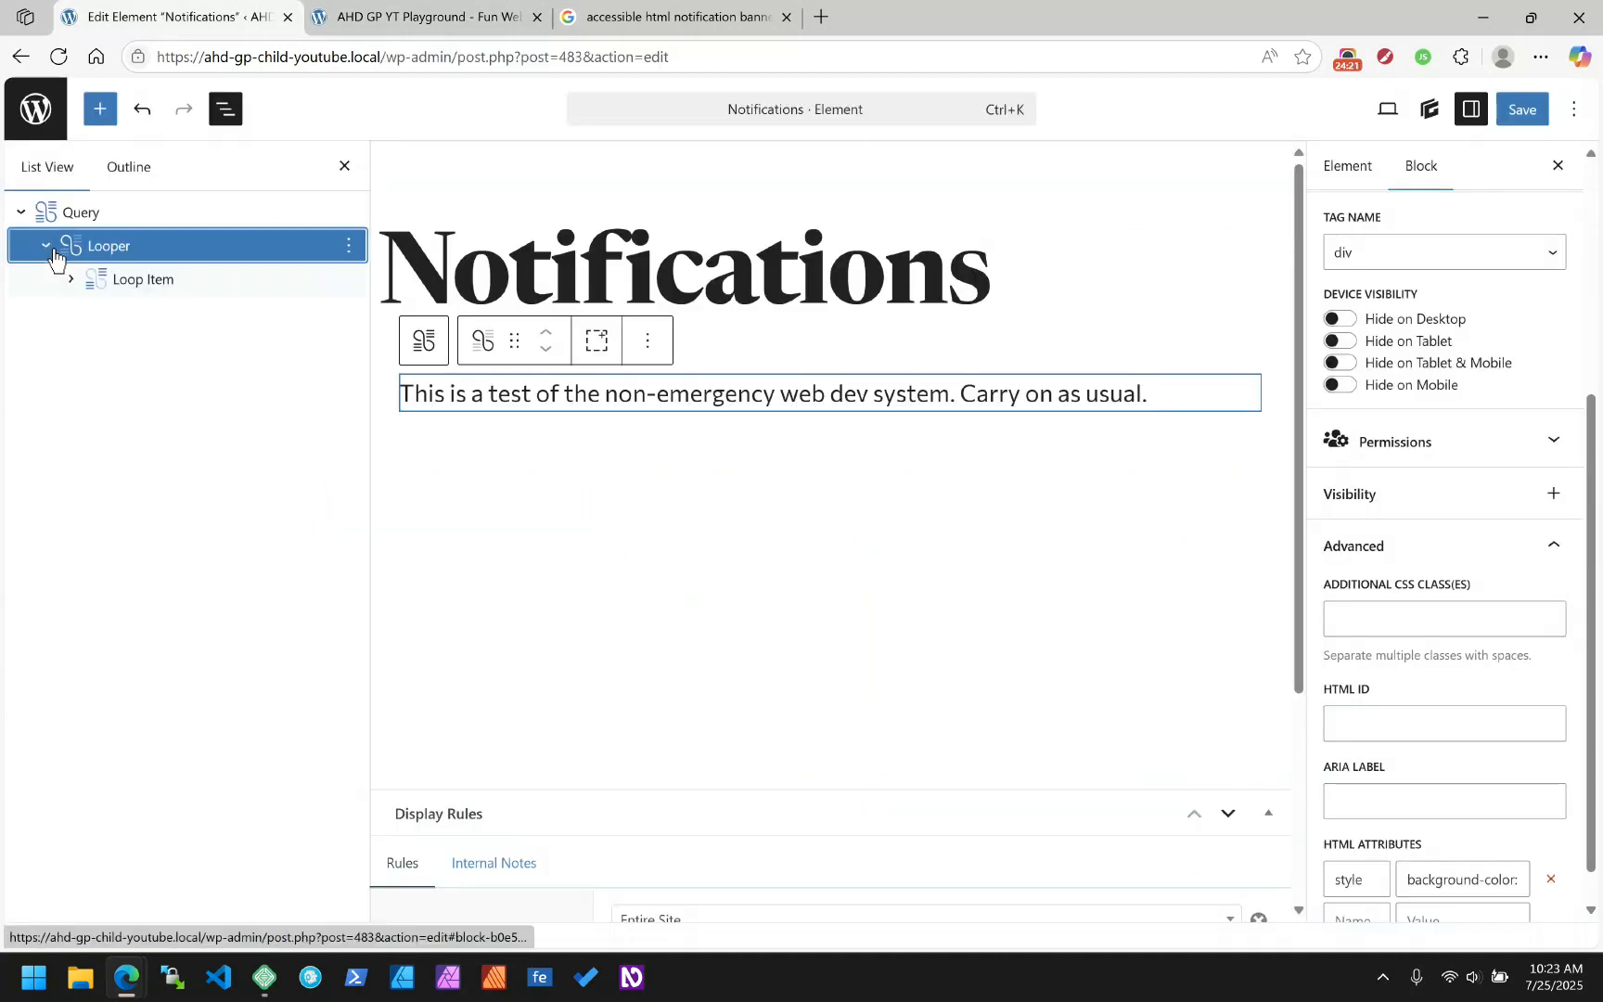
scroll(1503, 707, down, 1)
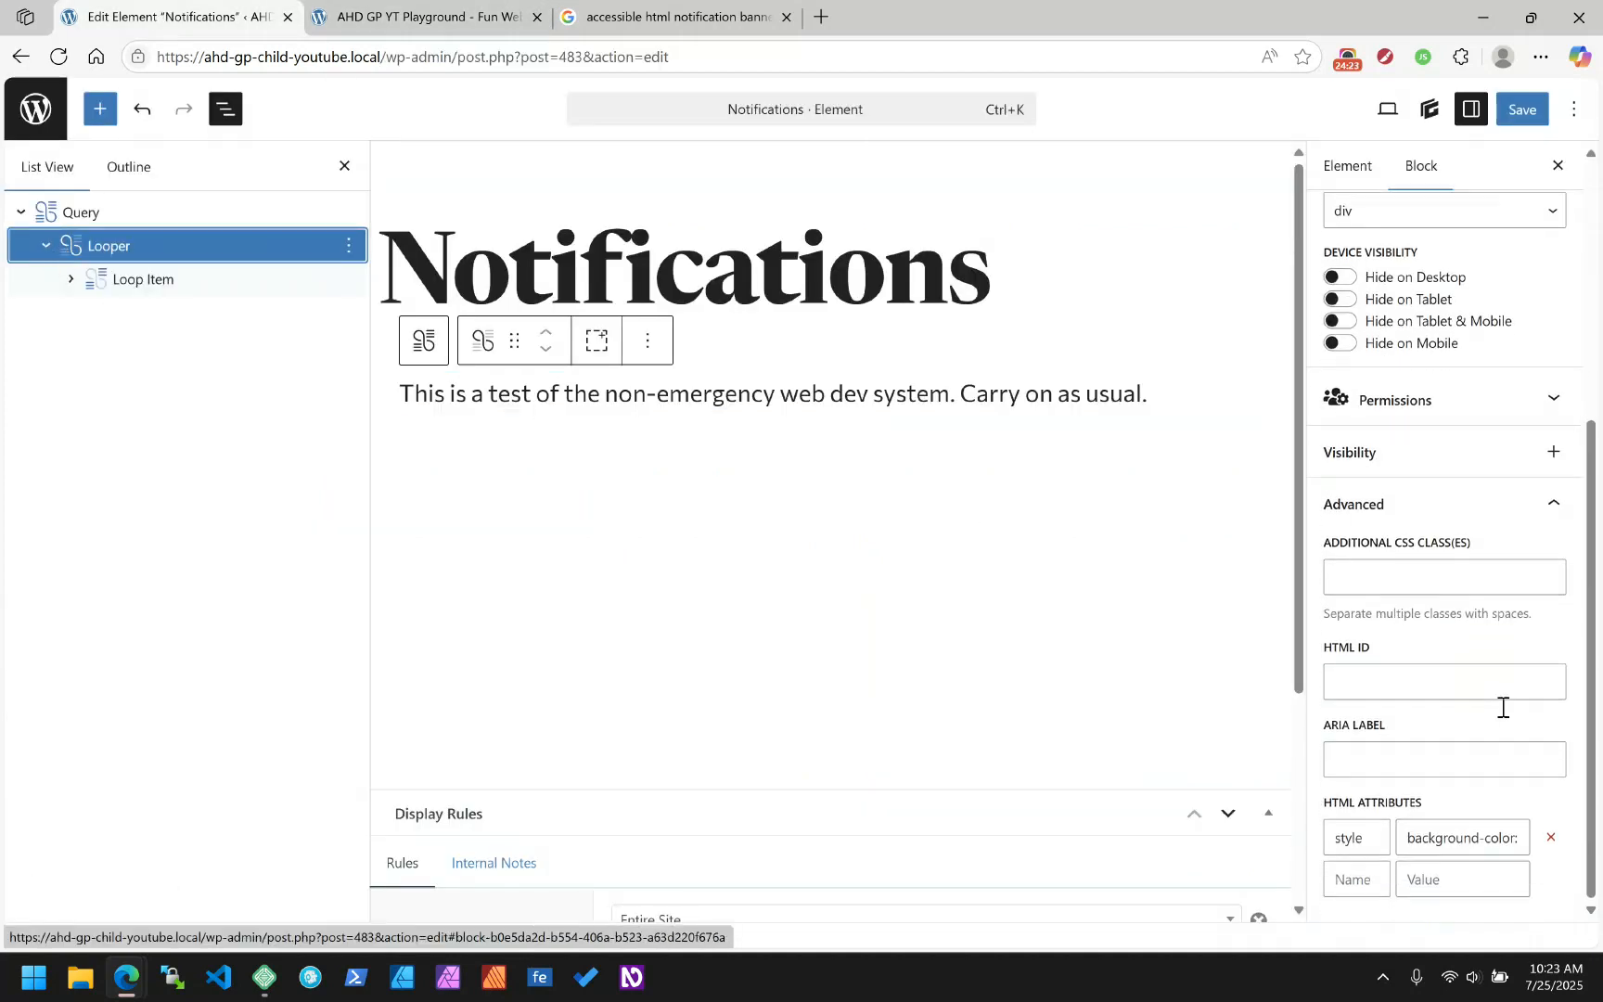
click(1555, 838)
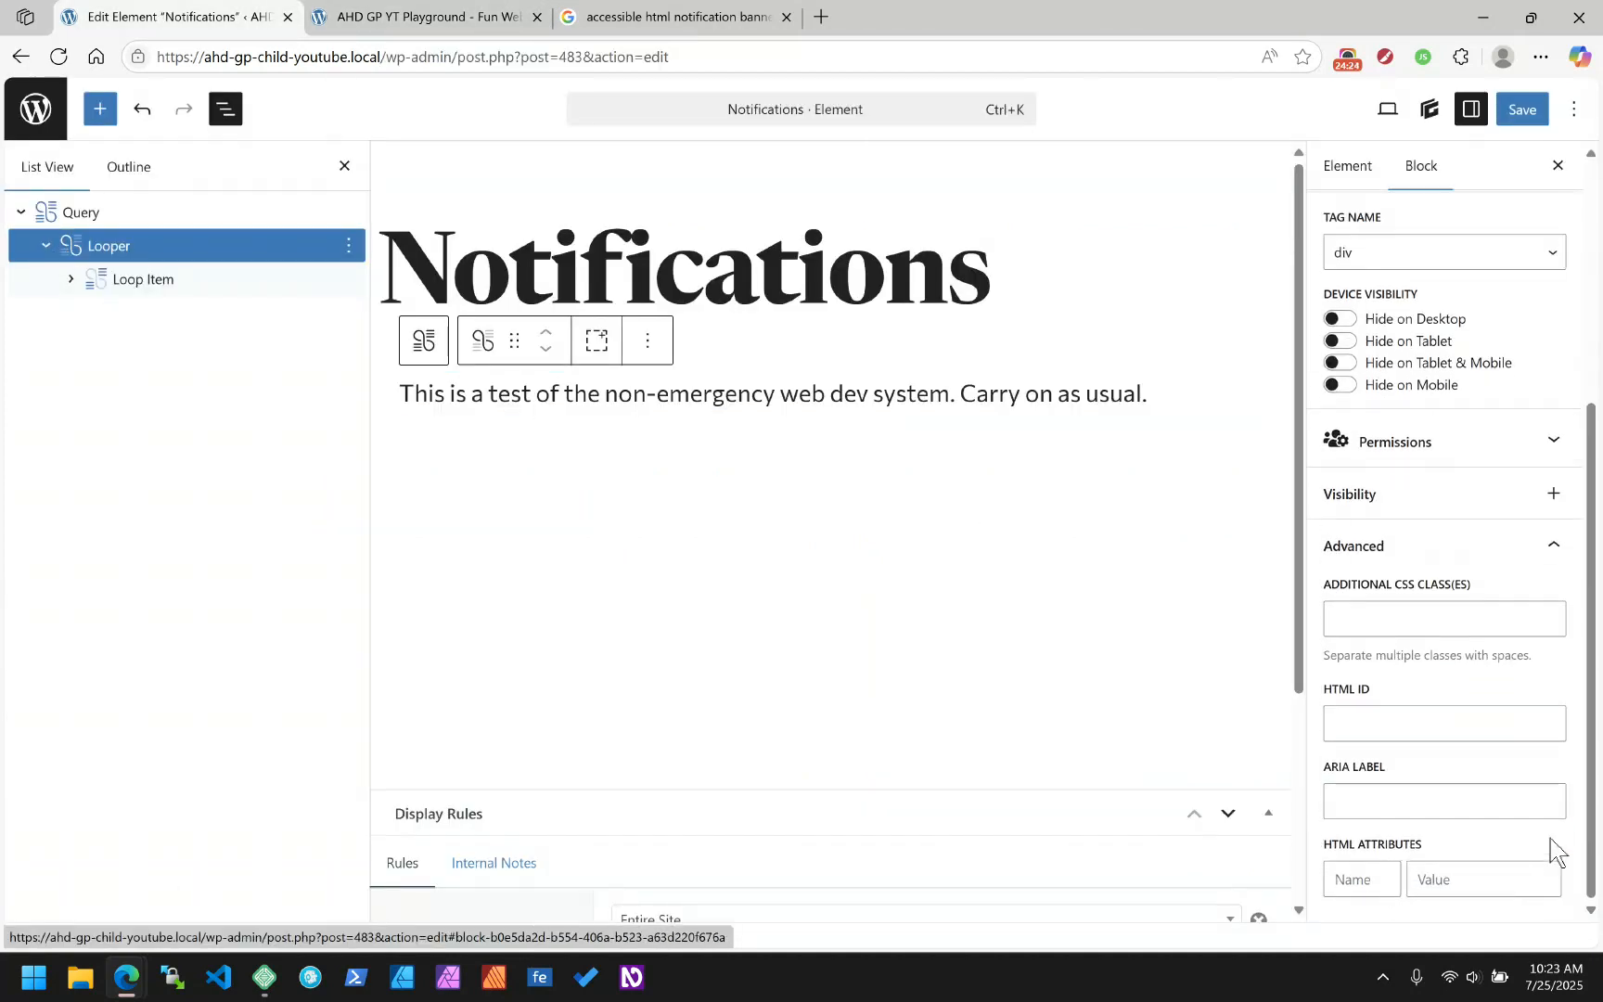
Add a style attribute to the Loop Item block with the copied background-color value using the notify_style tag
click(129, 280)
click(68, 279)
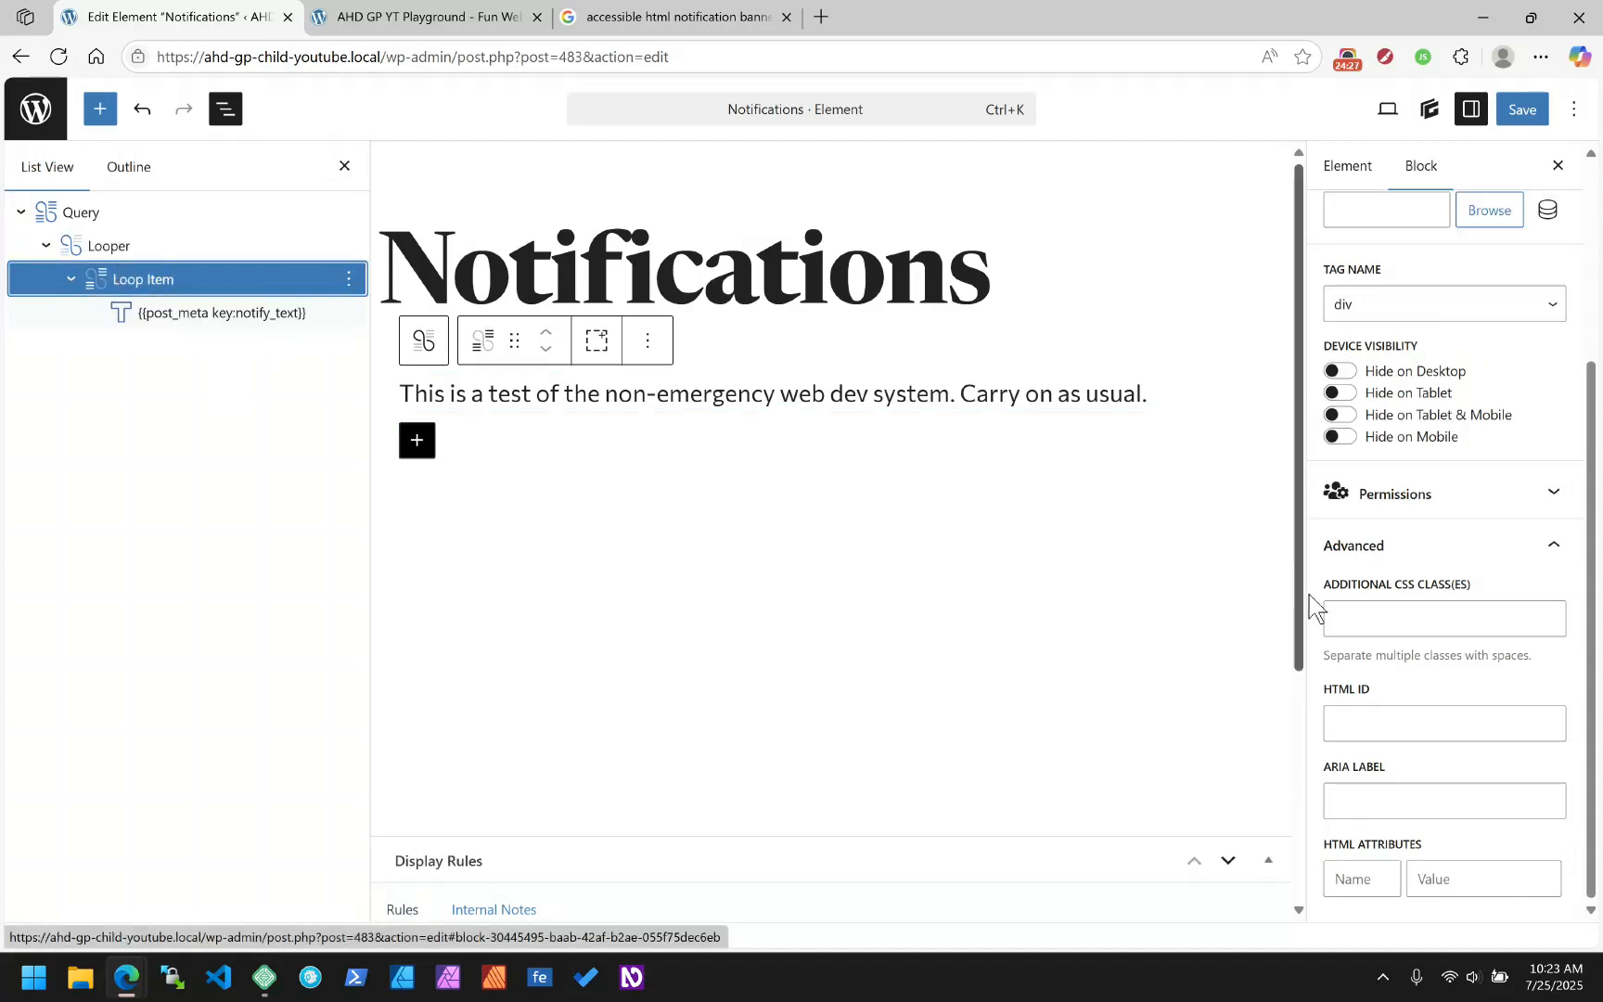
click(1377, 882)
text(style)
key(Tab)
key(ctrl+v)
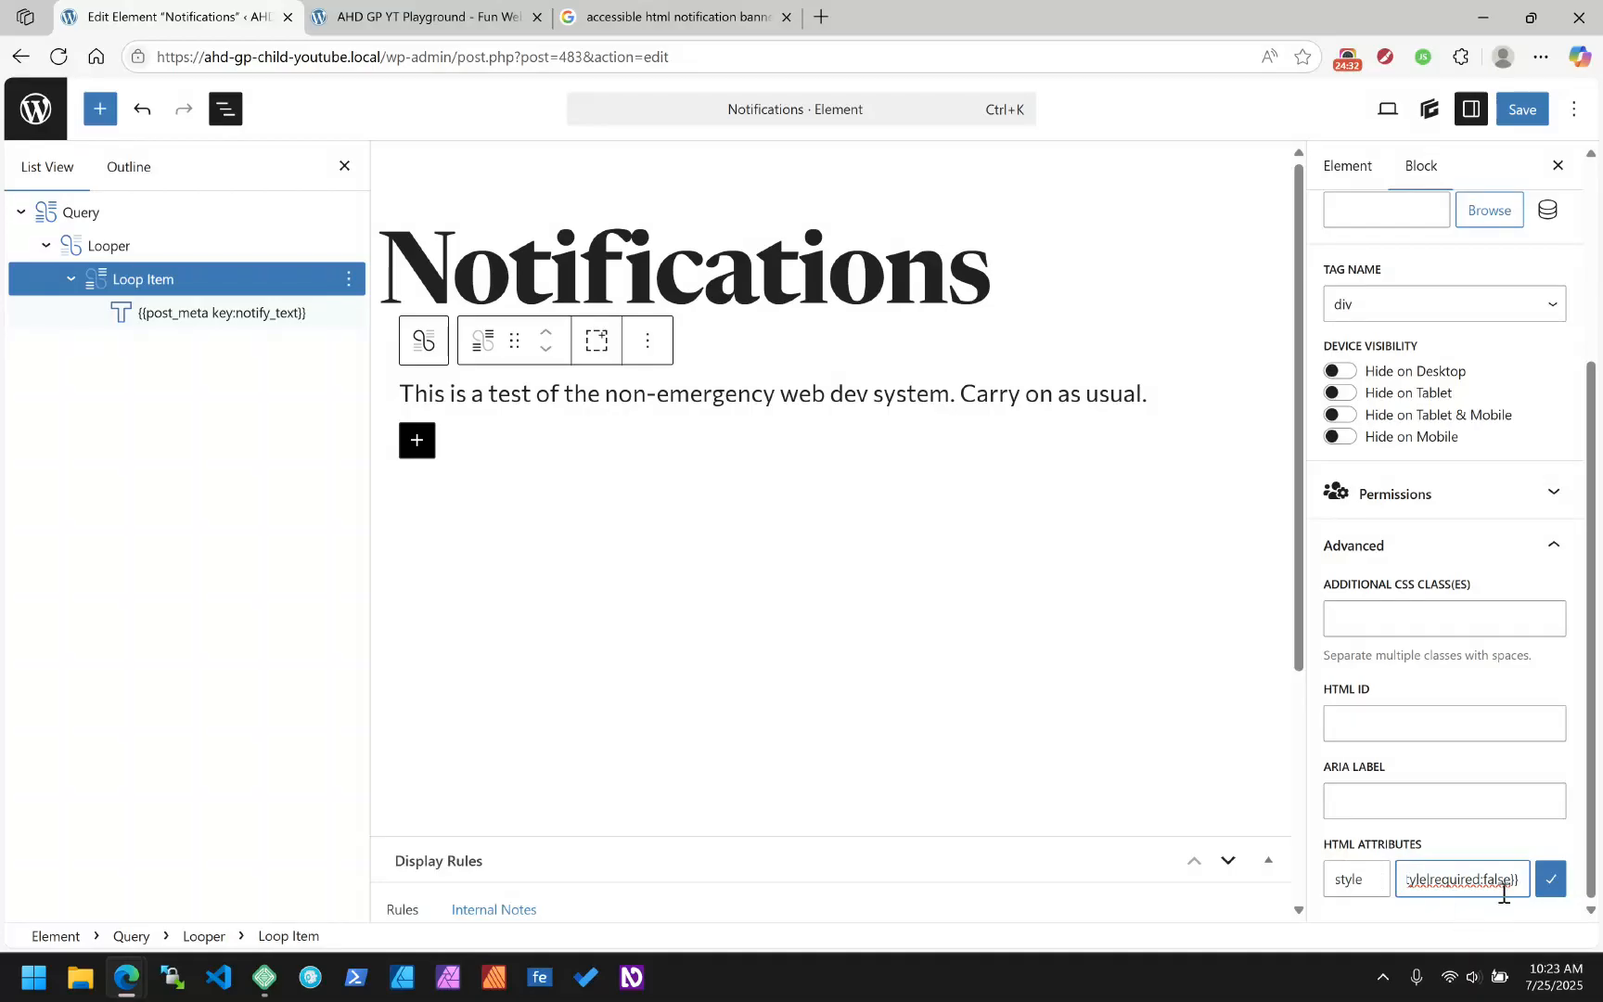
click(1548, 881)
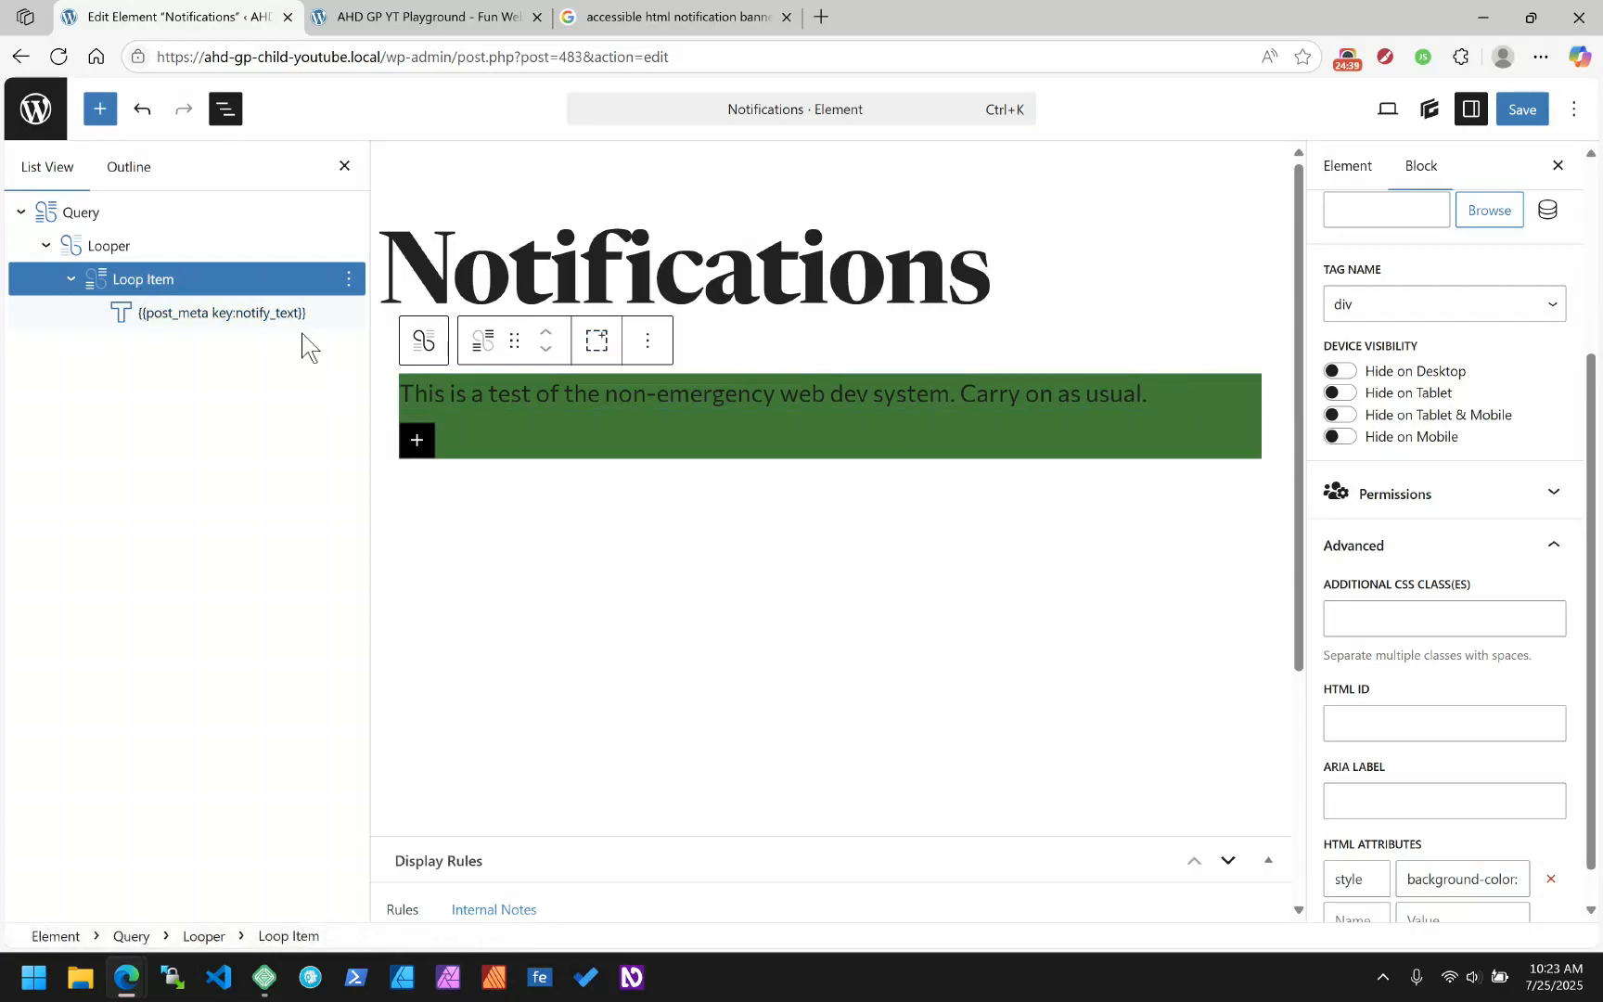
click(75, 244)
click(74, 216)
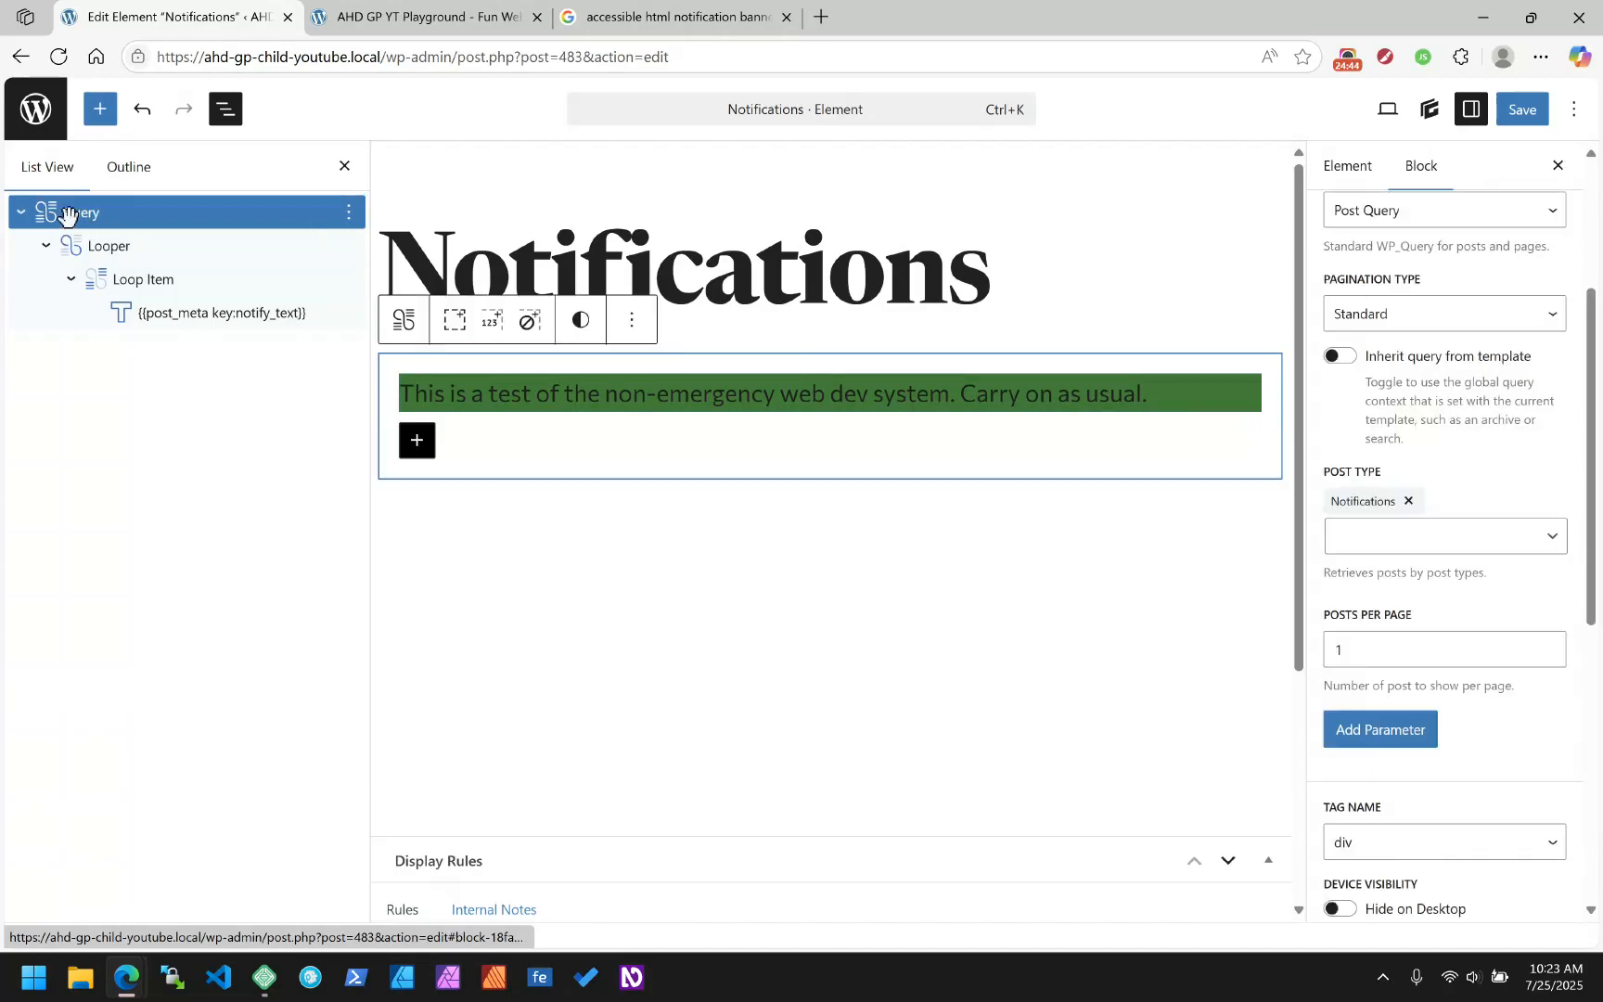
click(127, 279)
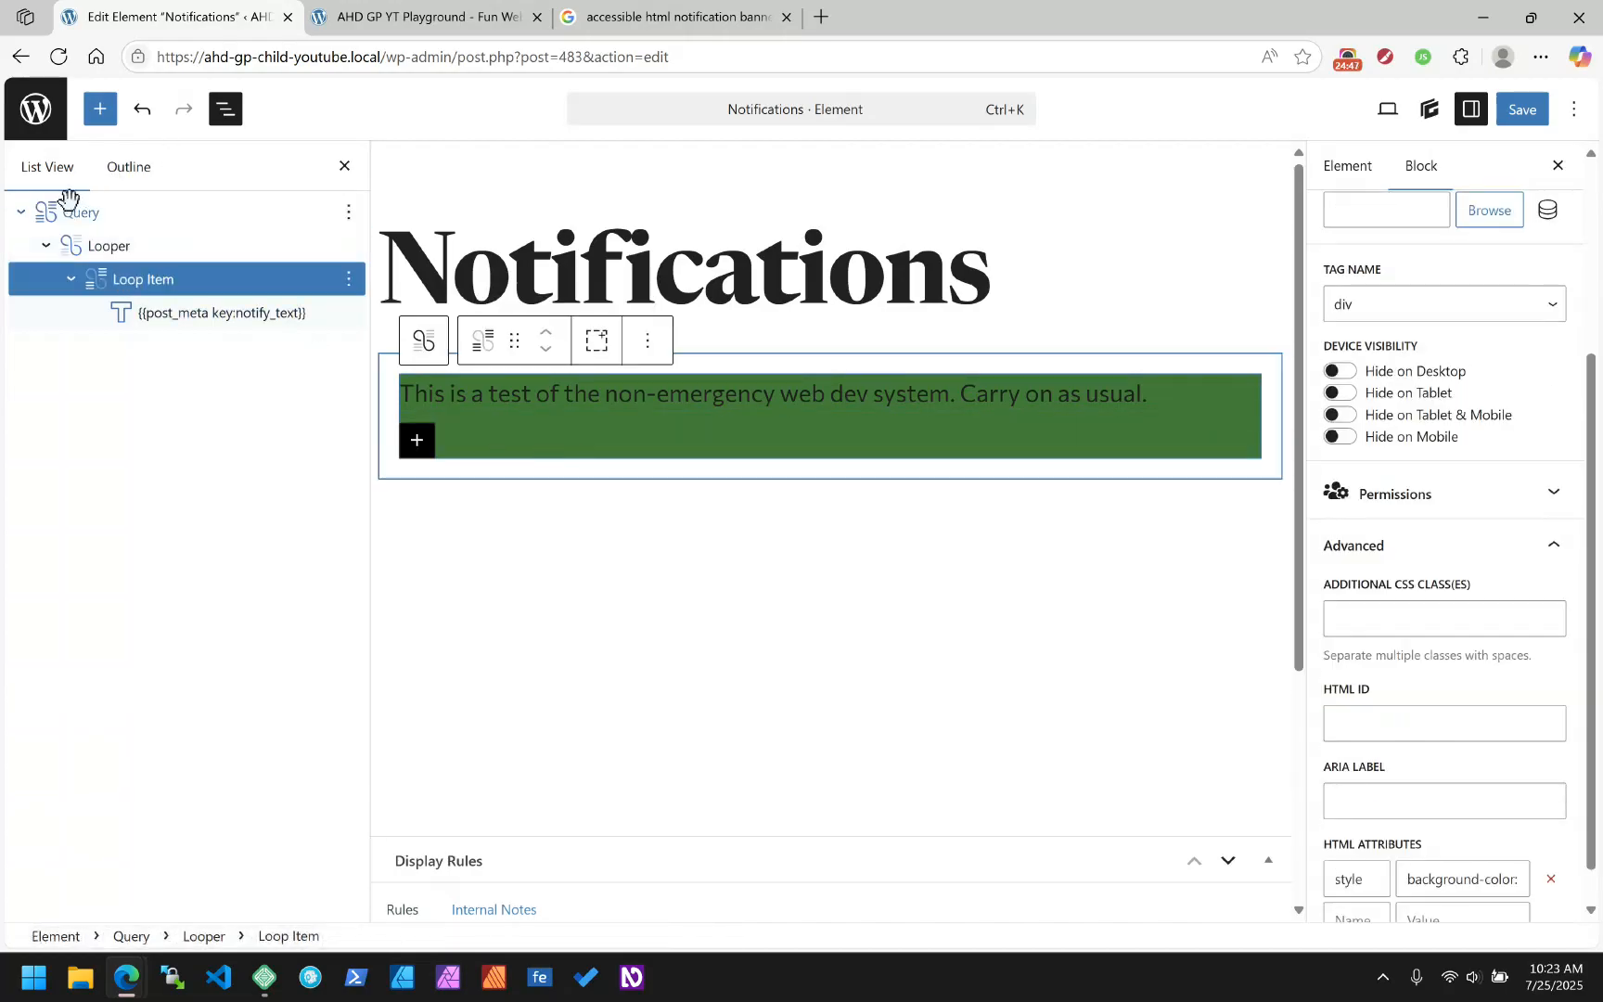
Clear the padding in the Query block's spacing styles
click(109, 213)
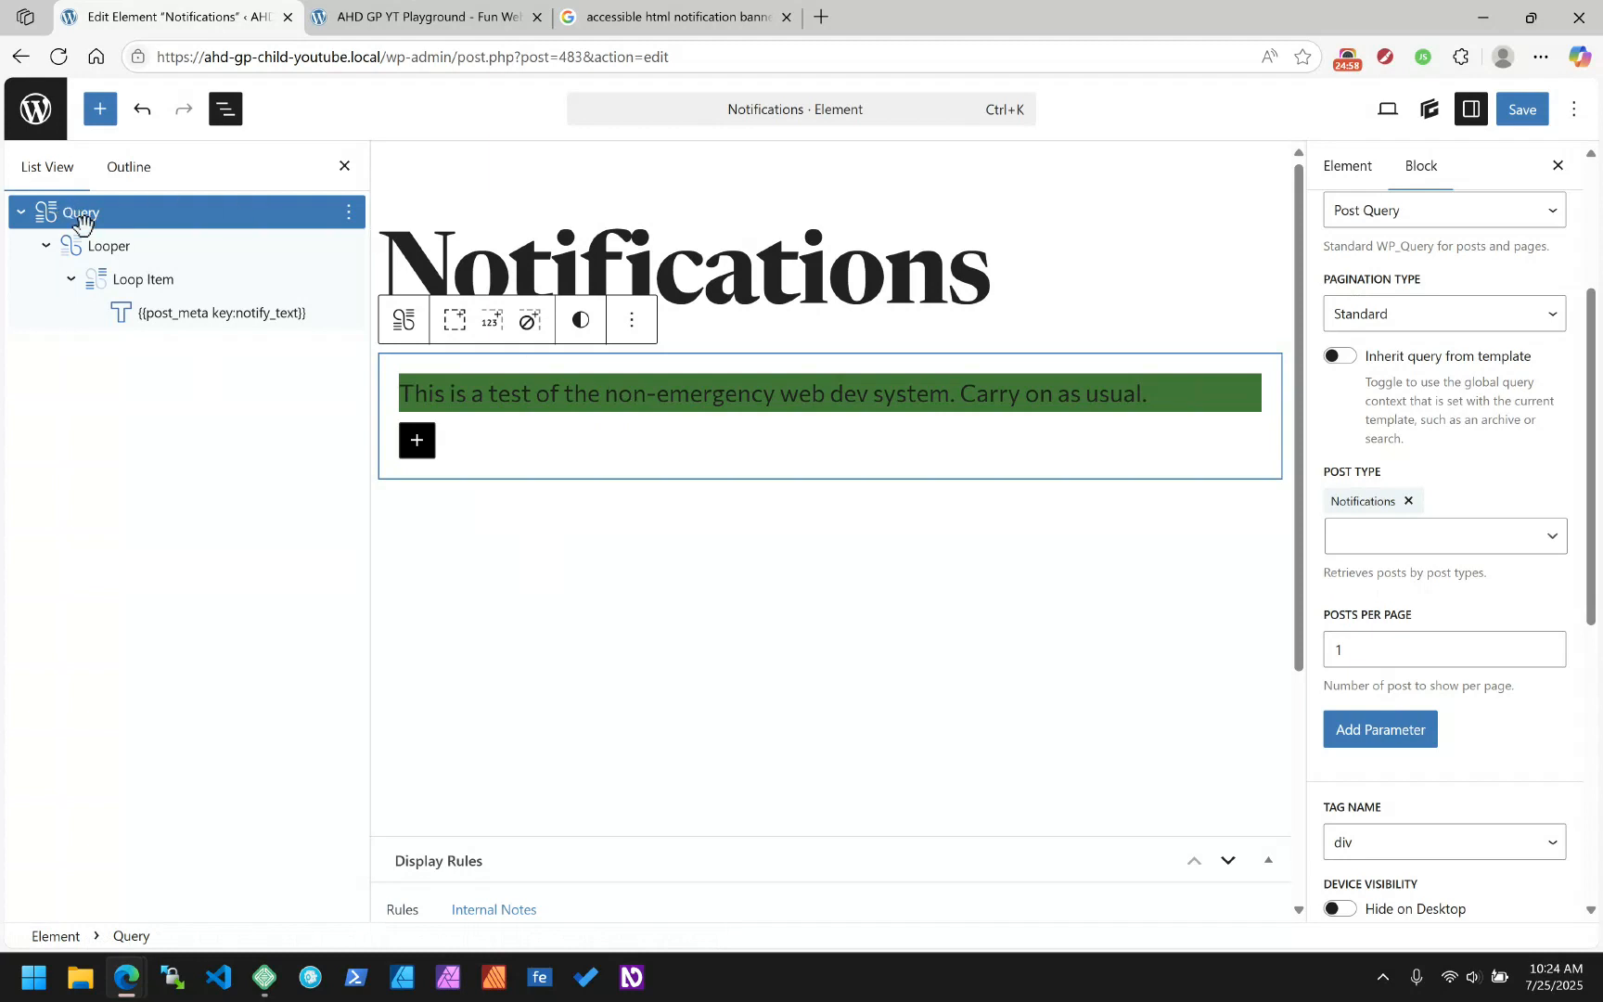
scroll(1489, 487, up, 1)
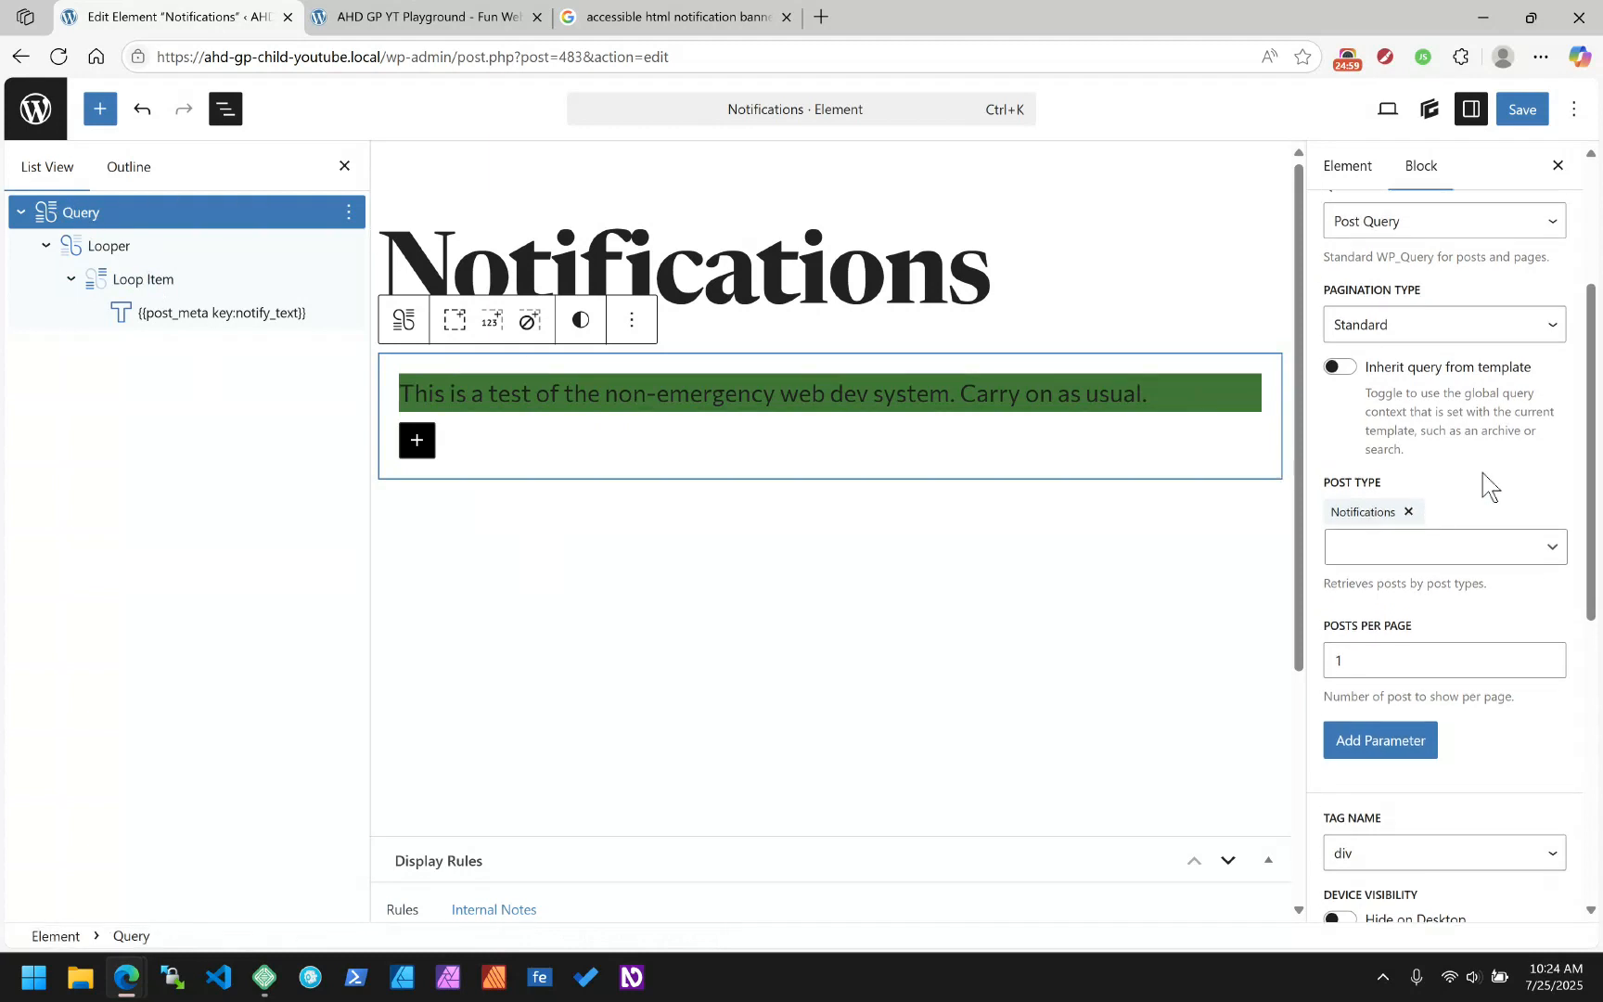
scroll(1483, 472, up, 3)
click(1512, 413)
click(1411, 734)
scroll(1370, 662, down, 2)
drag(1351, 591, 1293, 602)
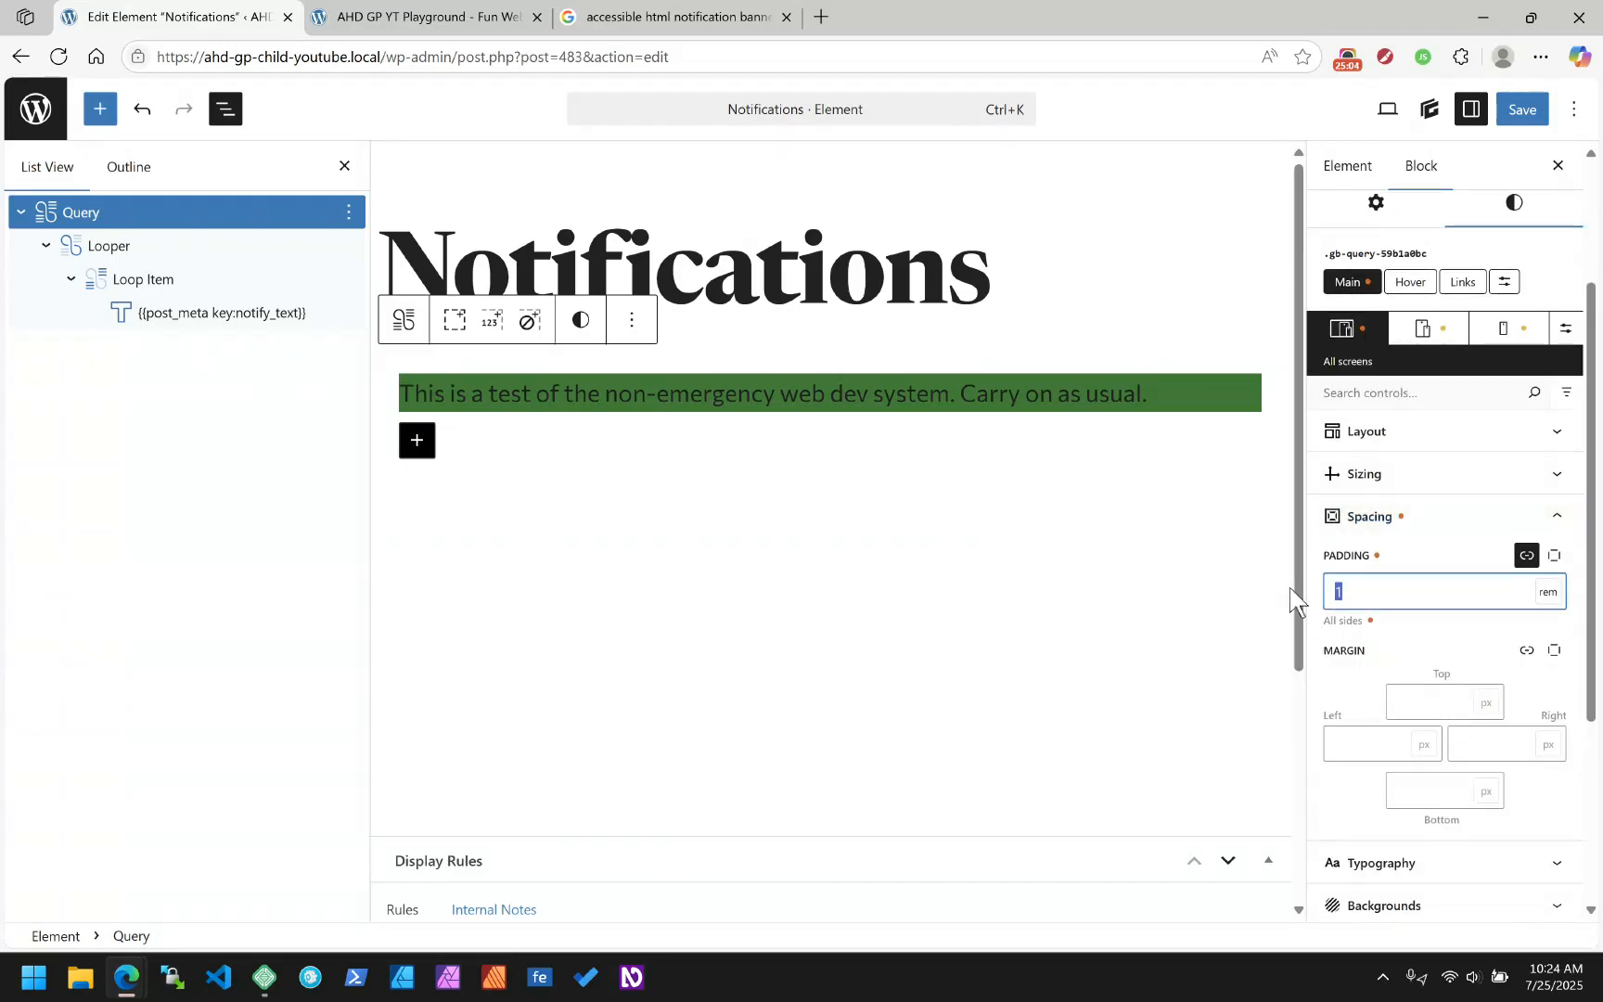
Set the Loop Item block's padding to 1rem, linked on all sides
click(129, 282)
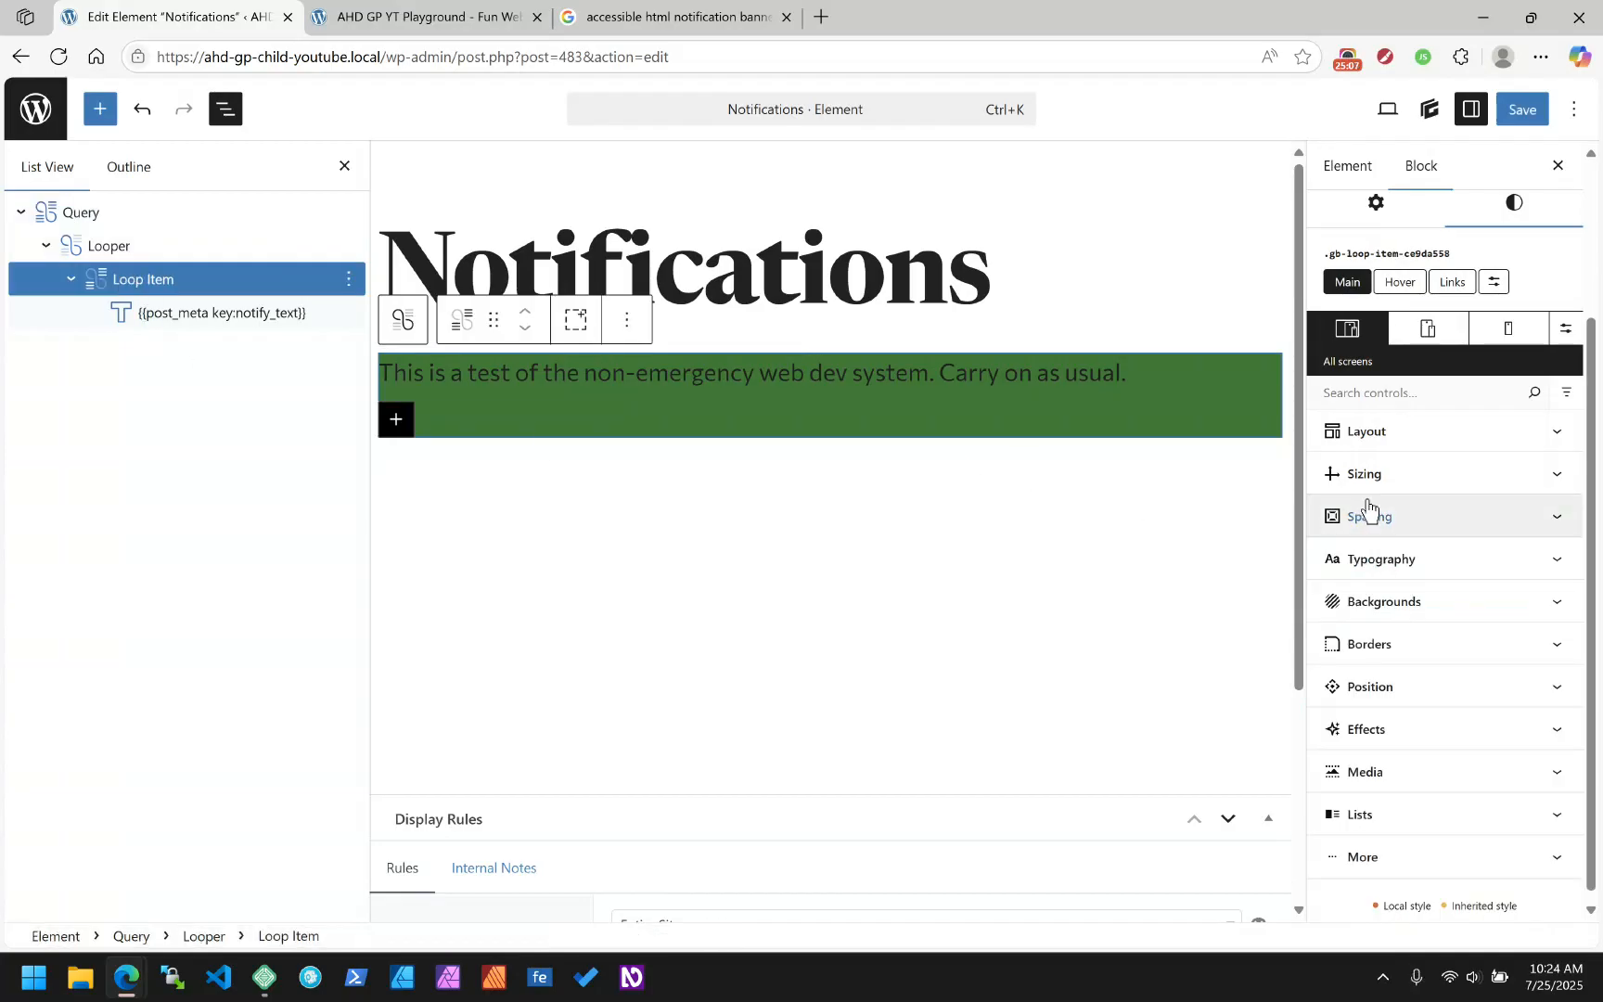
click(1433, 475)
scroll(1396, 530, up, 1)
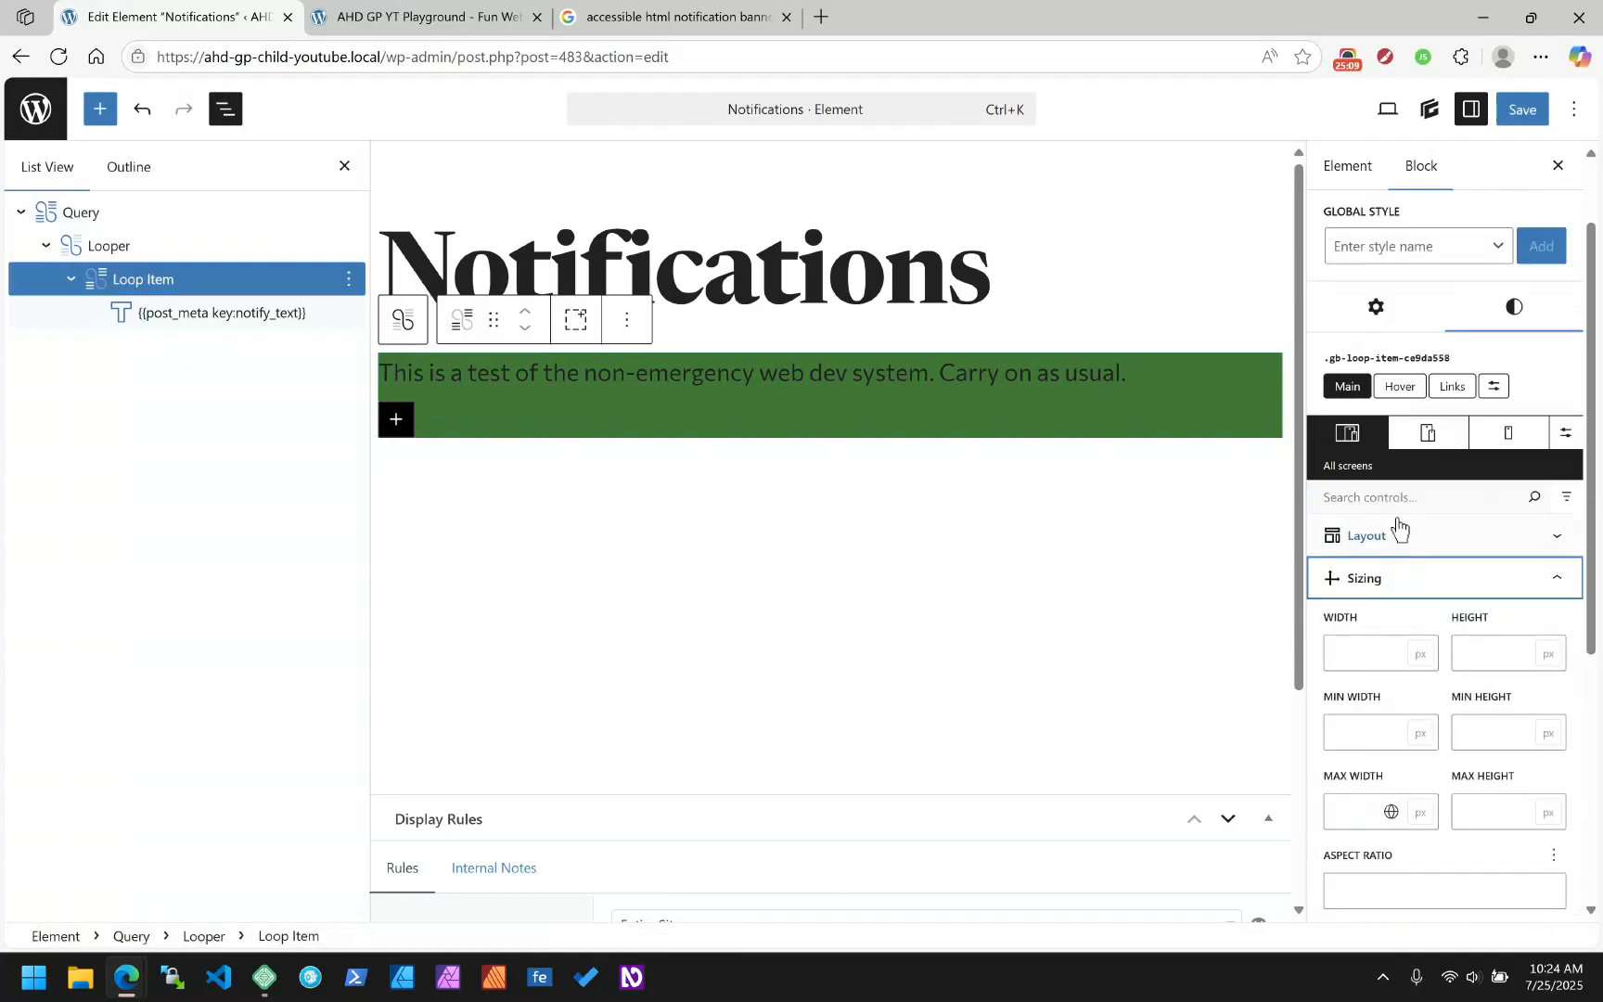
click(1392, 577)
click(1399, 620)
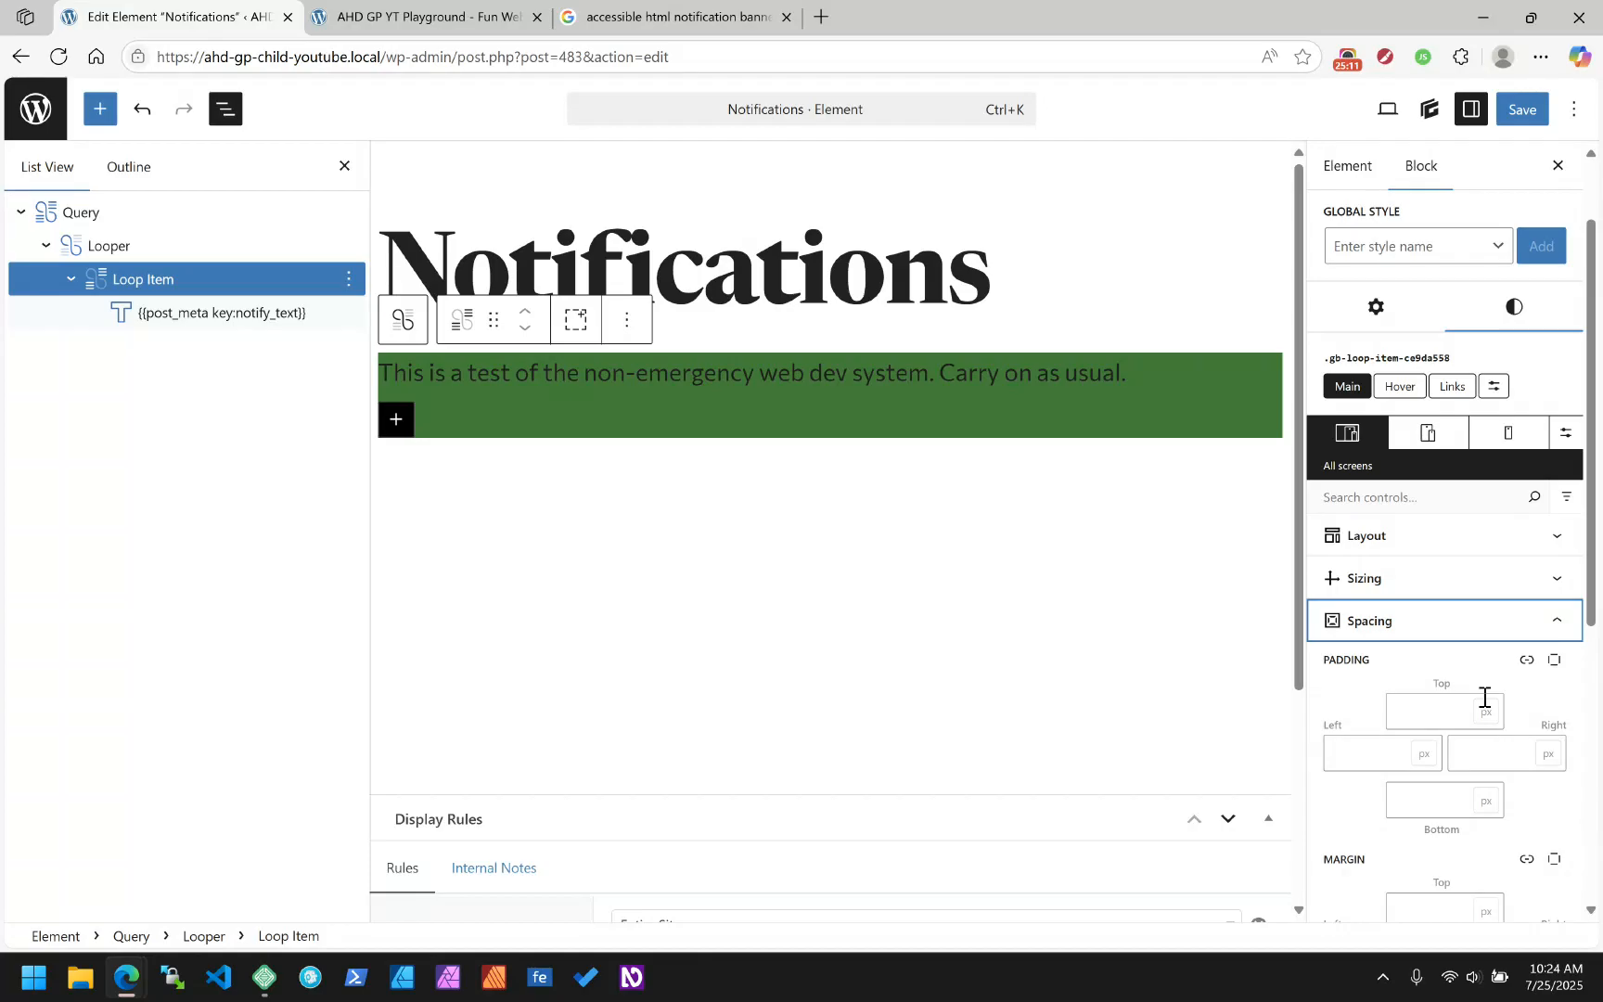
click(1526, 660)
click(1431, 709)
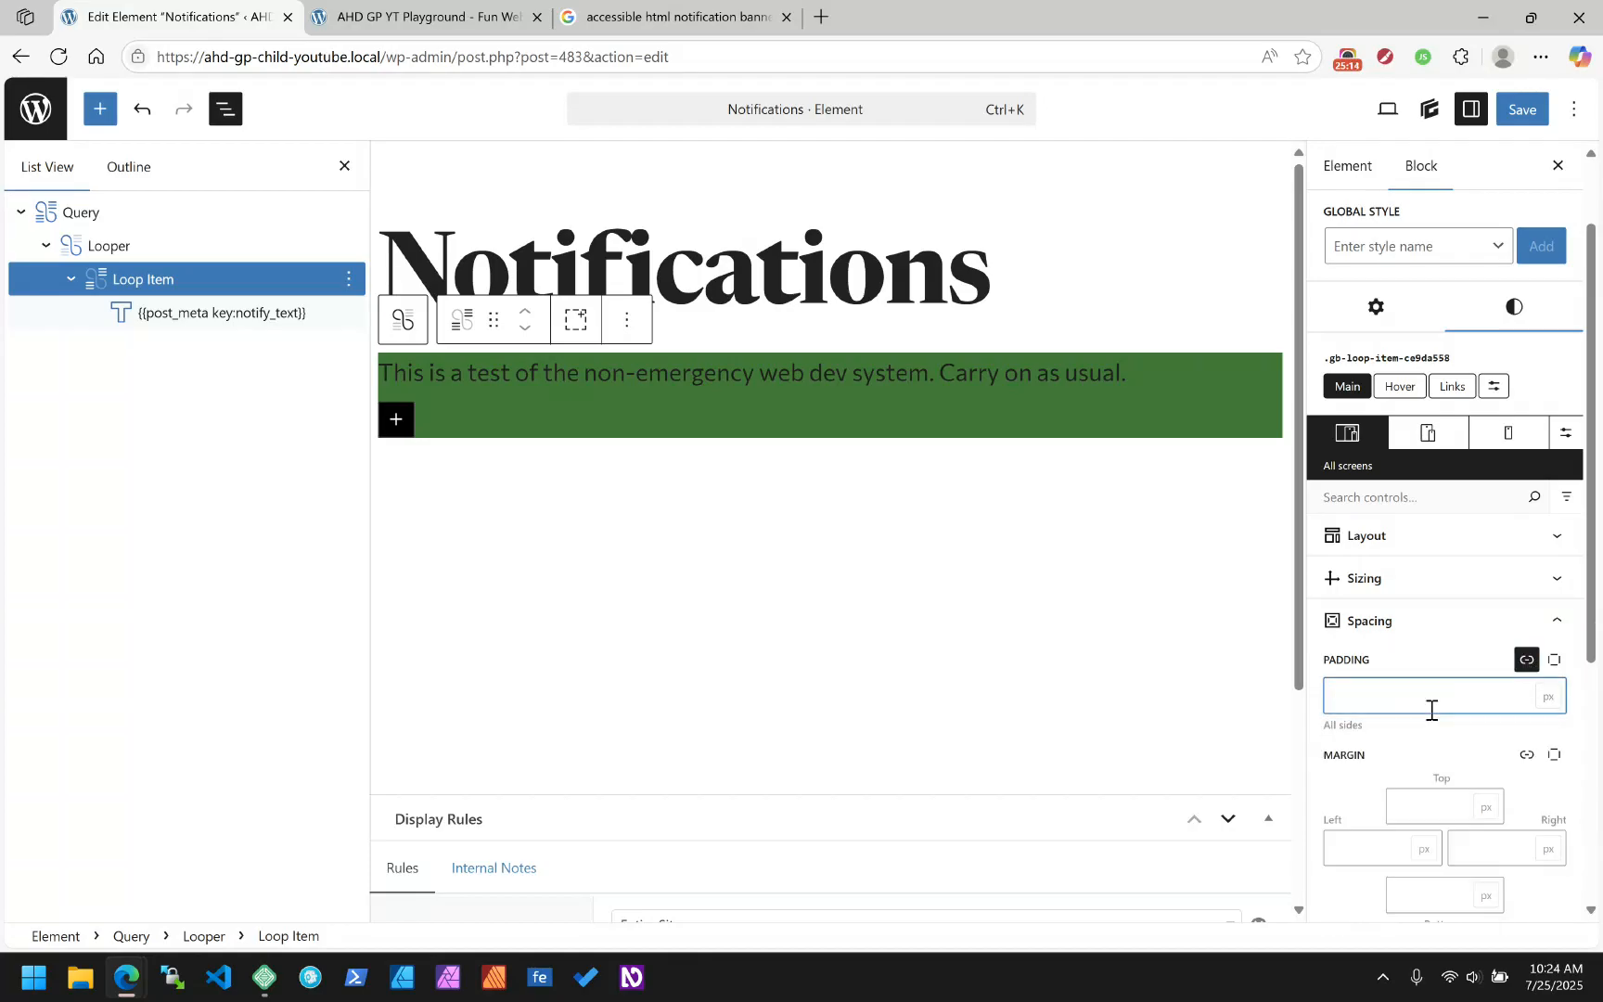
text(1rem)
key(Tab)
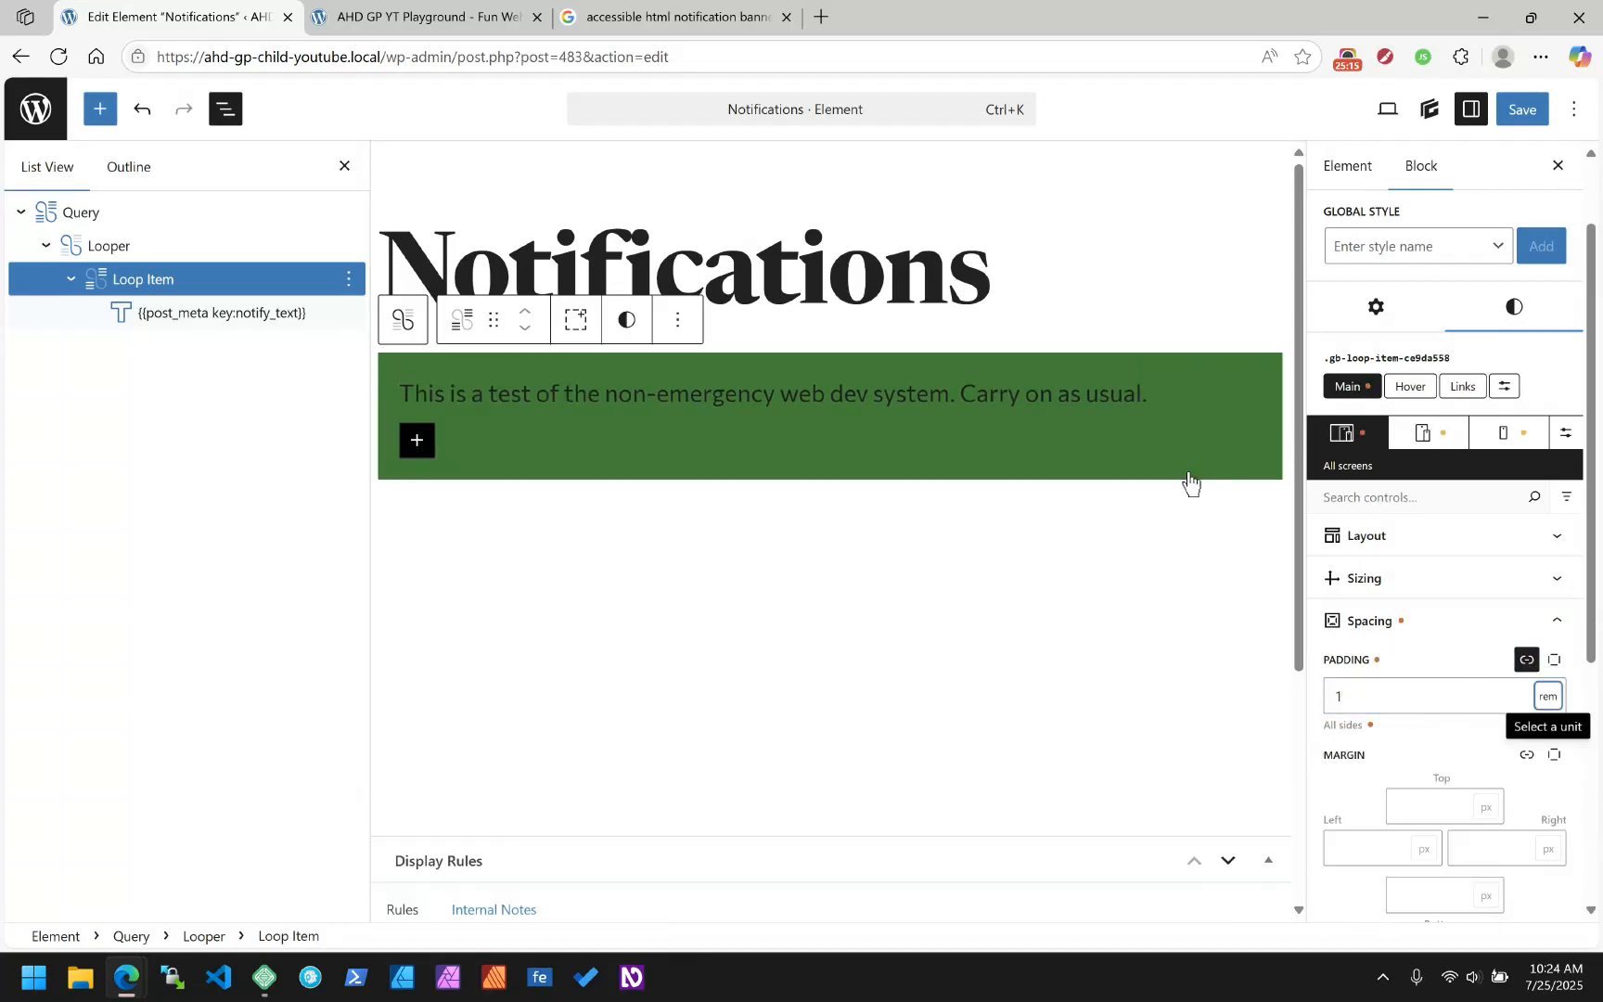
click(1420, 623)
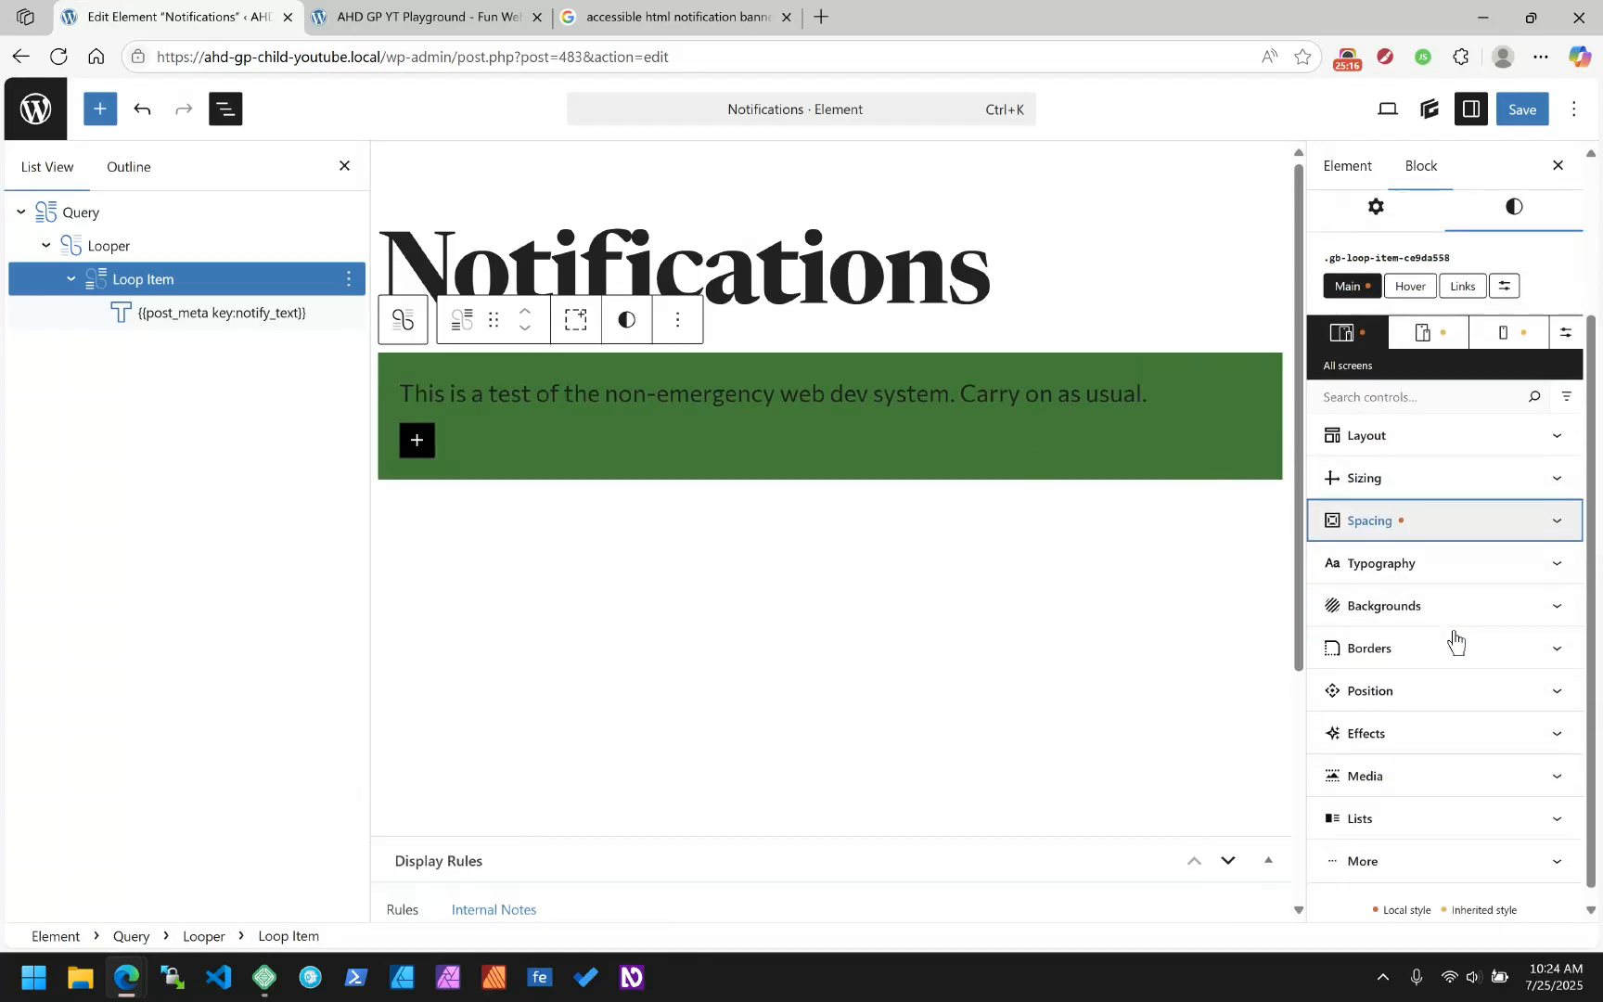
Set the Loop Item block's text color to the white palette swatch in its typography styles
click(1395, 553)
click(1347, 635)
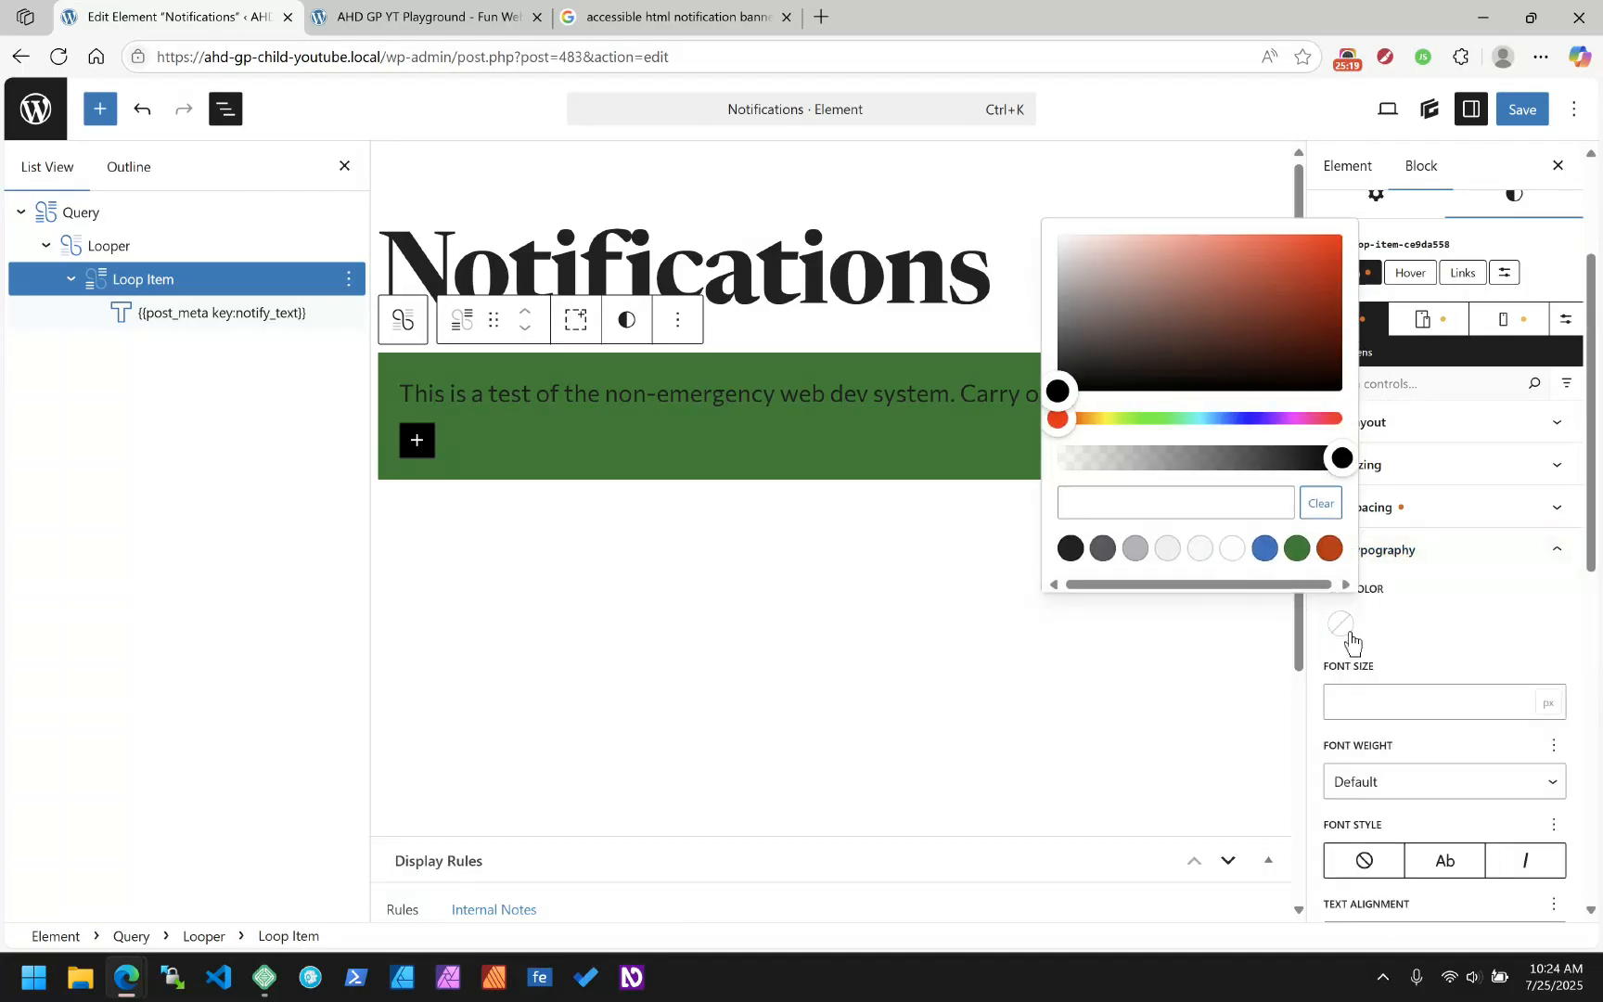
click(1231, 548)
click(834, 564)
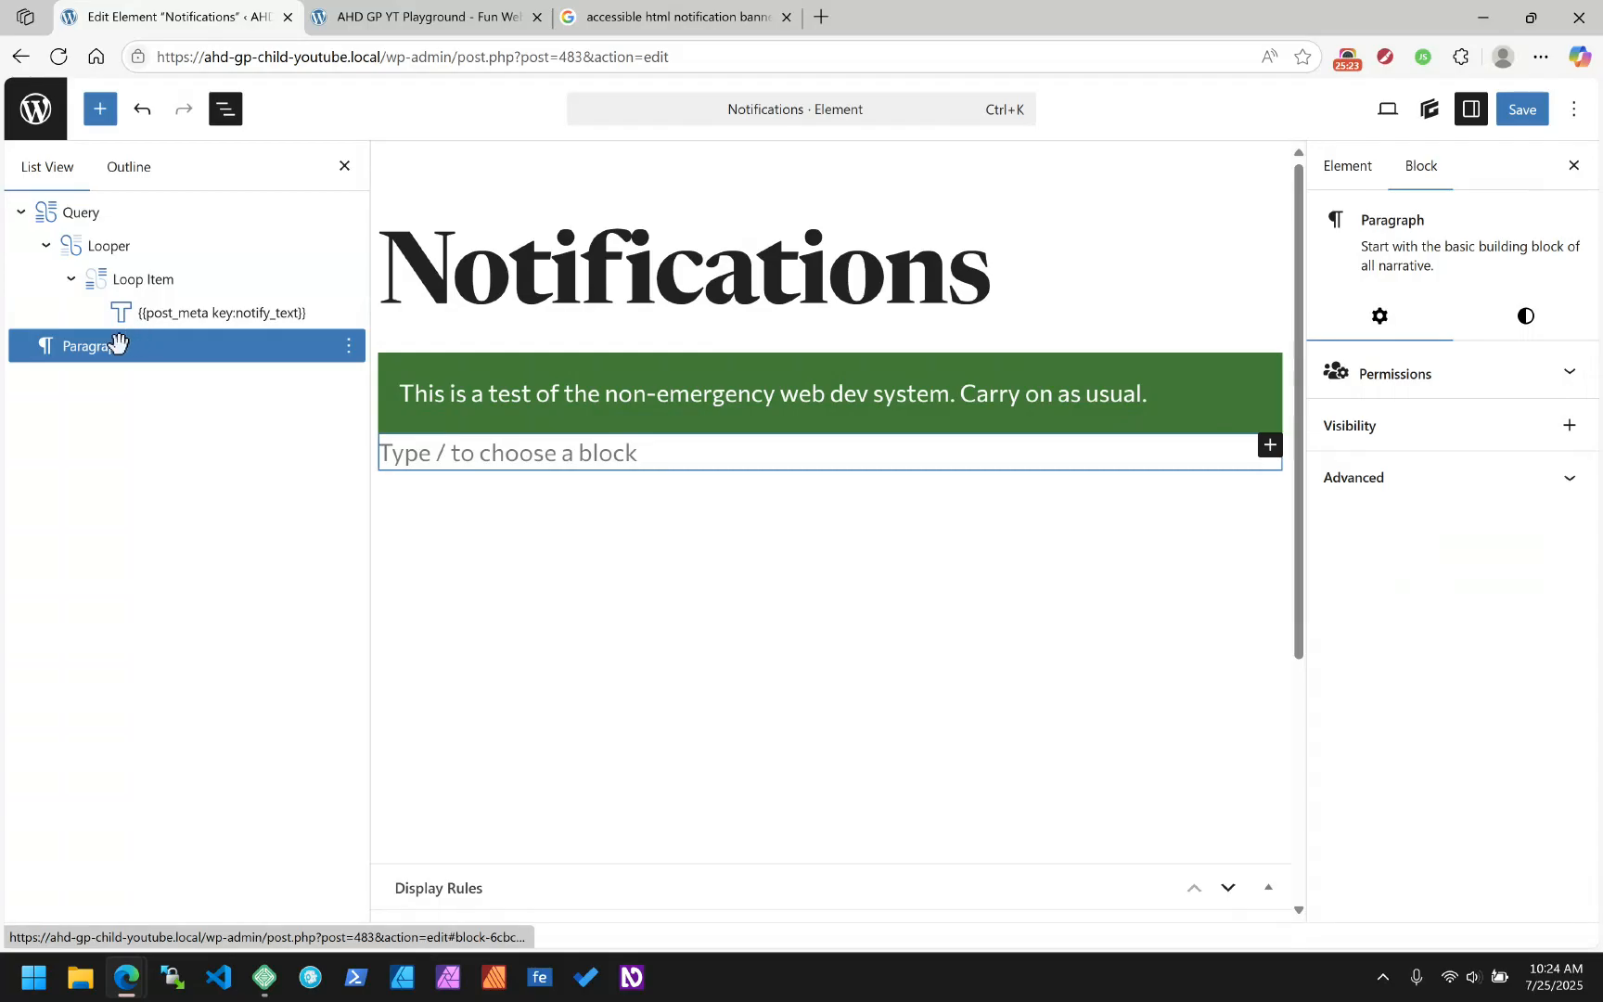
Delete the empty Paragraph block below the Query block
click(350, 346)
scroll(358, 888, down, 1)
click(377, 920)
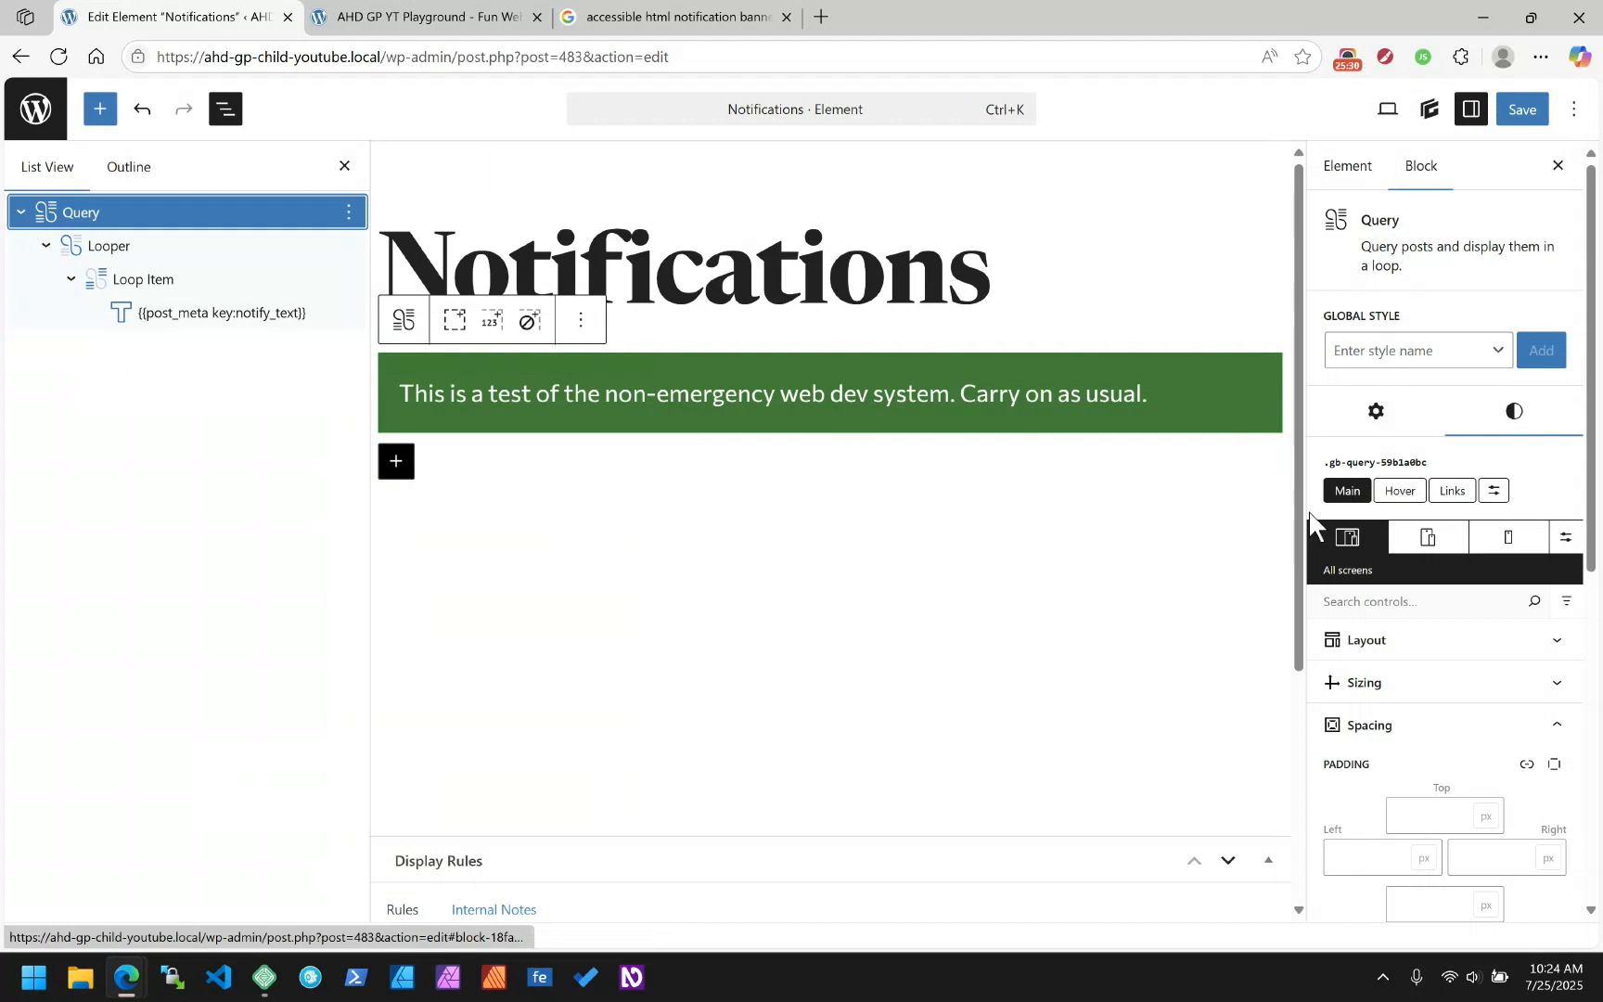
Set the Query block's text alignment to center in its typography styles and save the Notifications element
click(1424, 727)
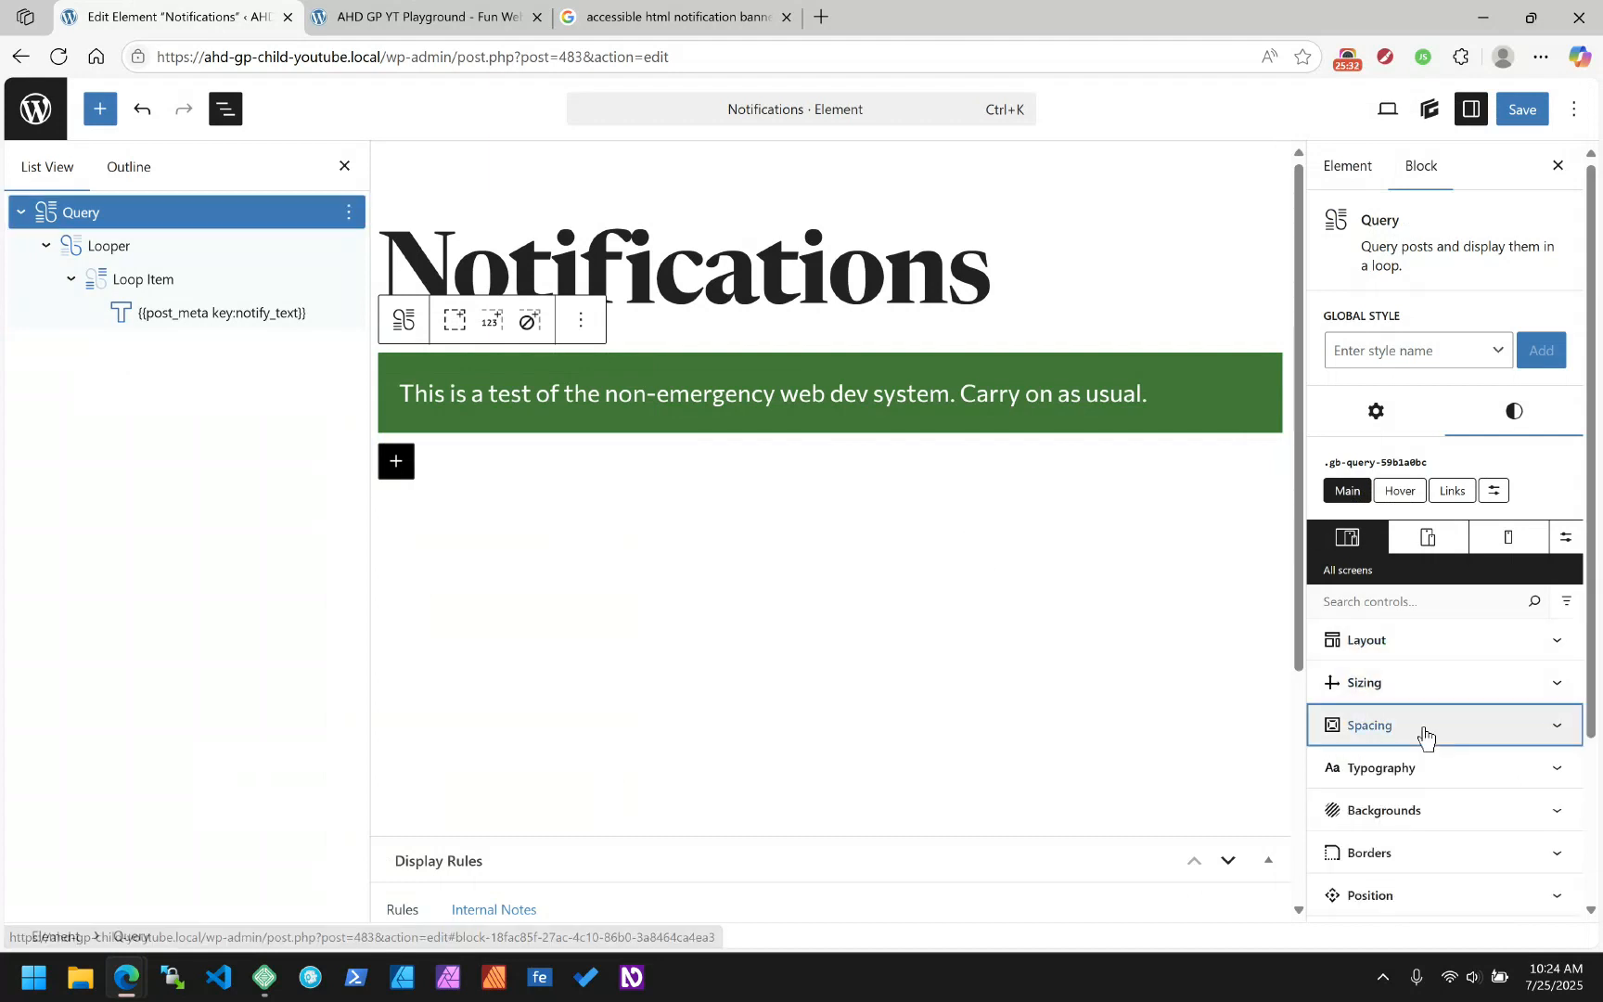
click(1422, 767)
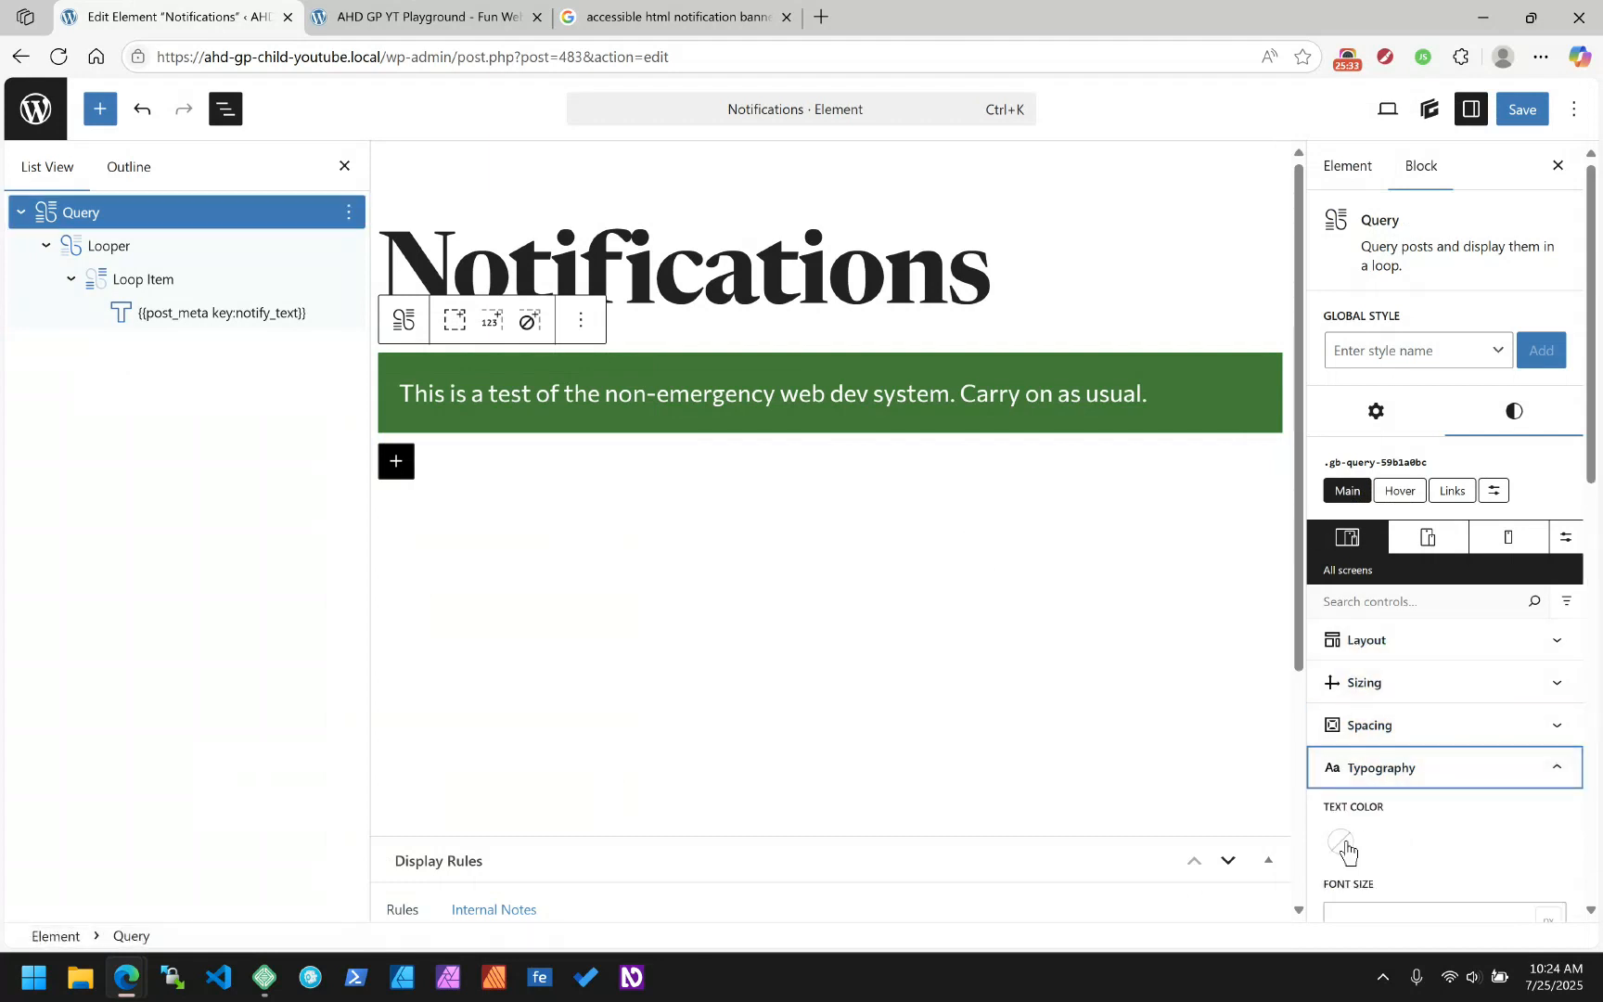
scroll(1455, 805, down, 3)
click(1415, 844)
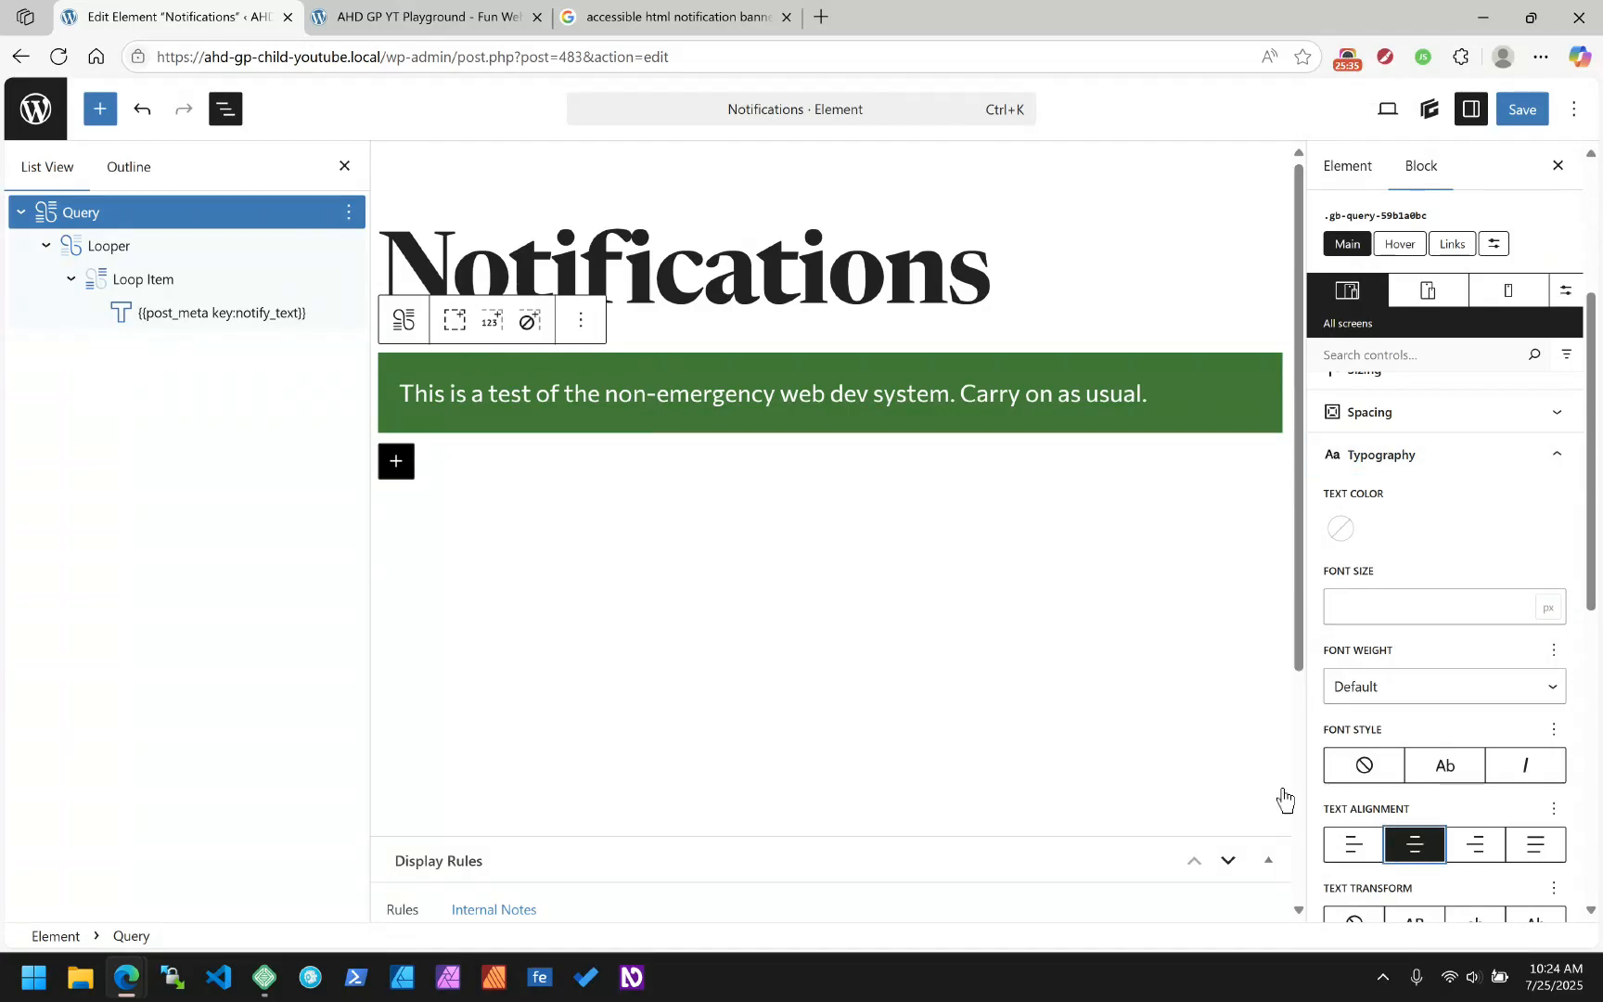
click(1522, 114)
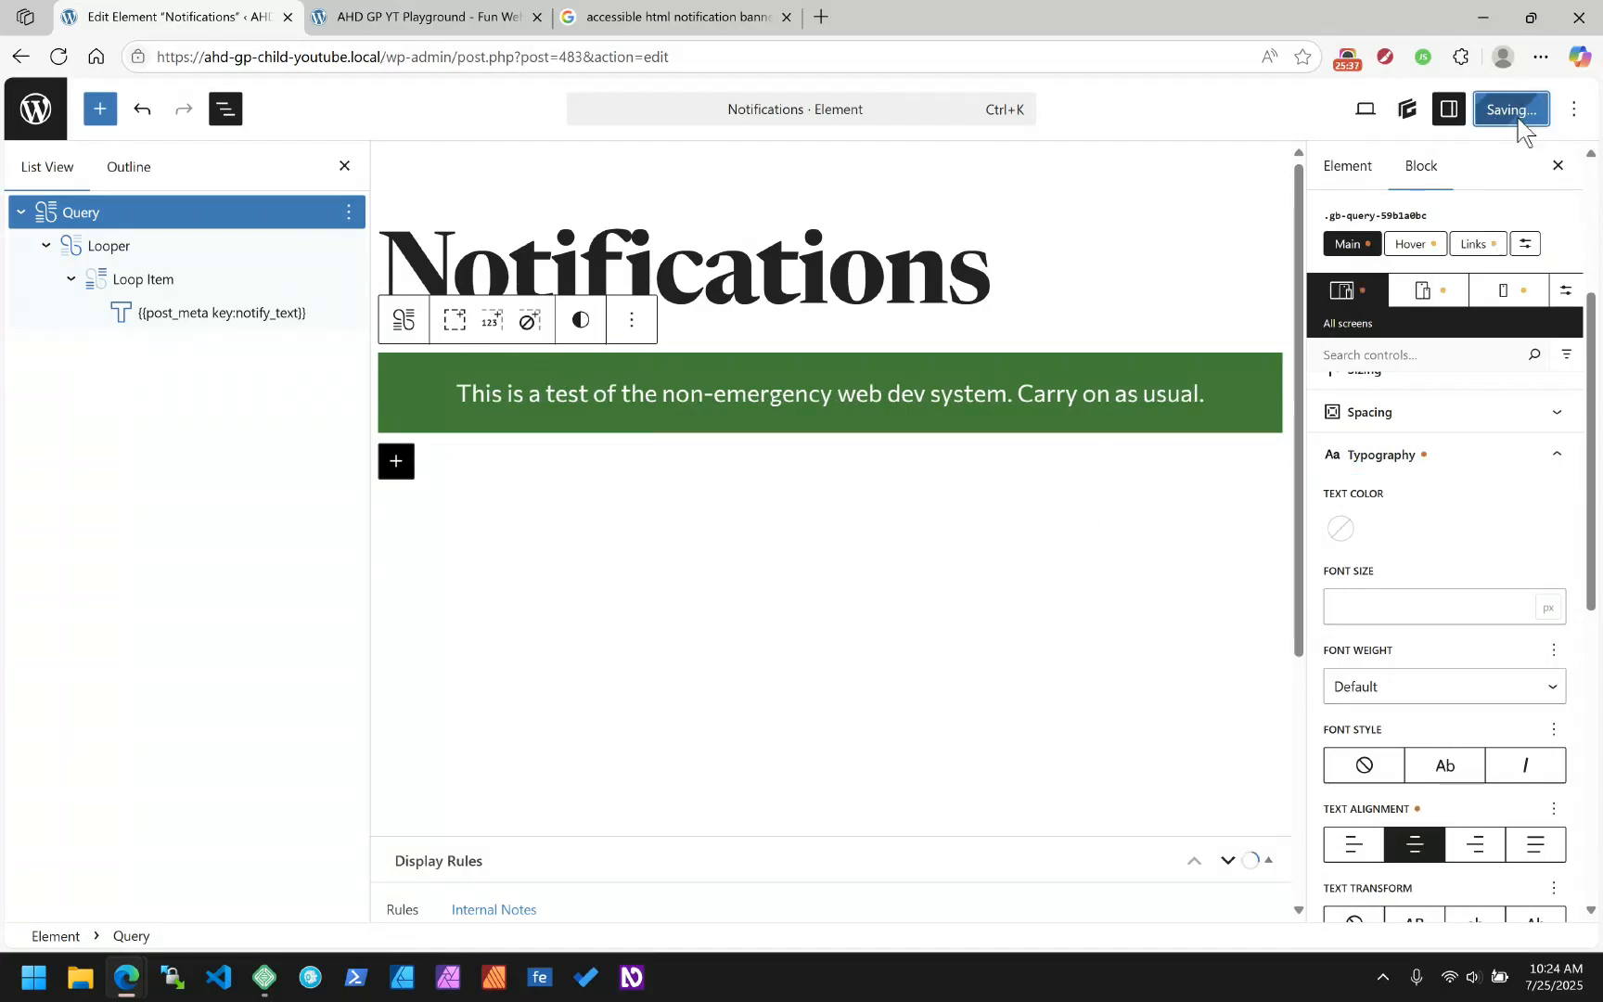
Reload the site's home page, close the developer tools, and check the notification banner and its overlap with the skip link
click(422, 11)
click(58, 56)
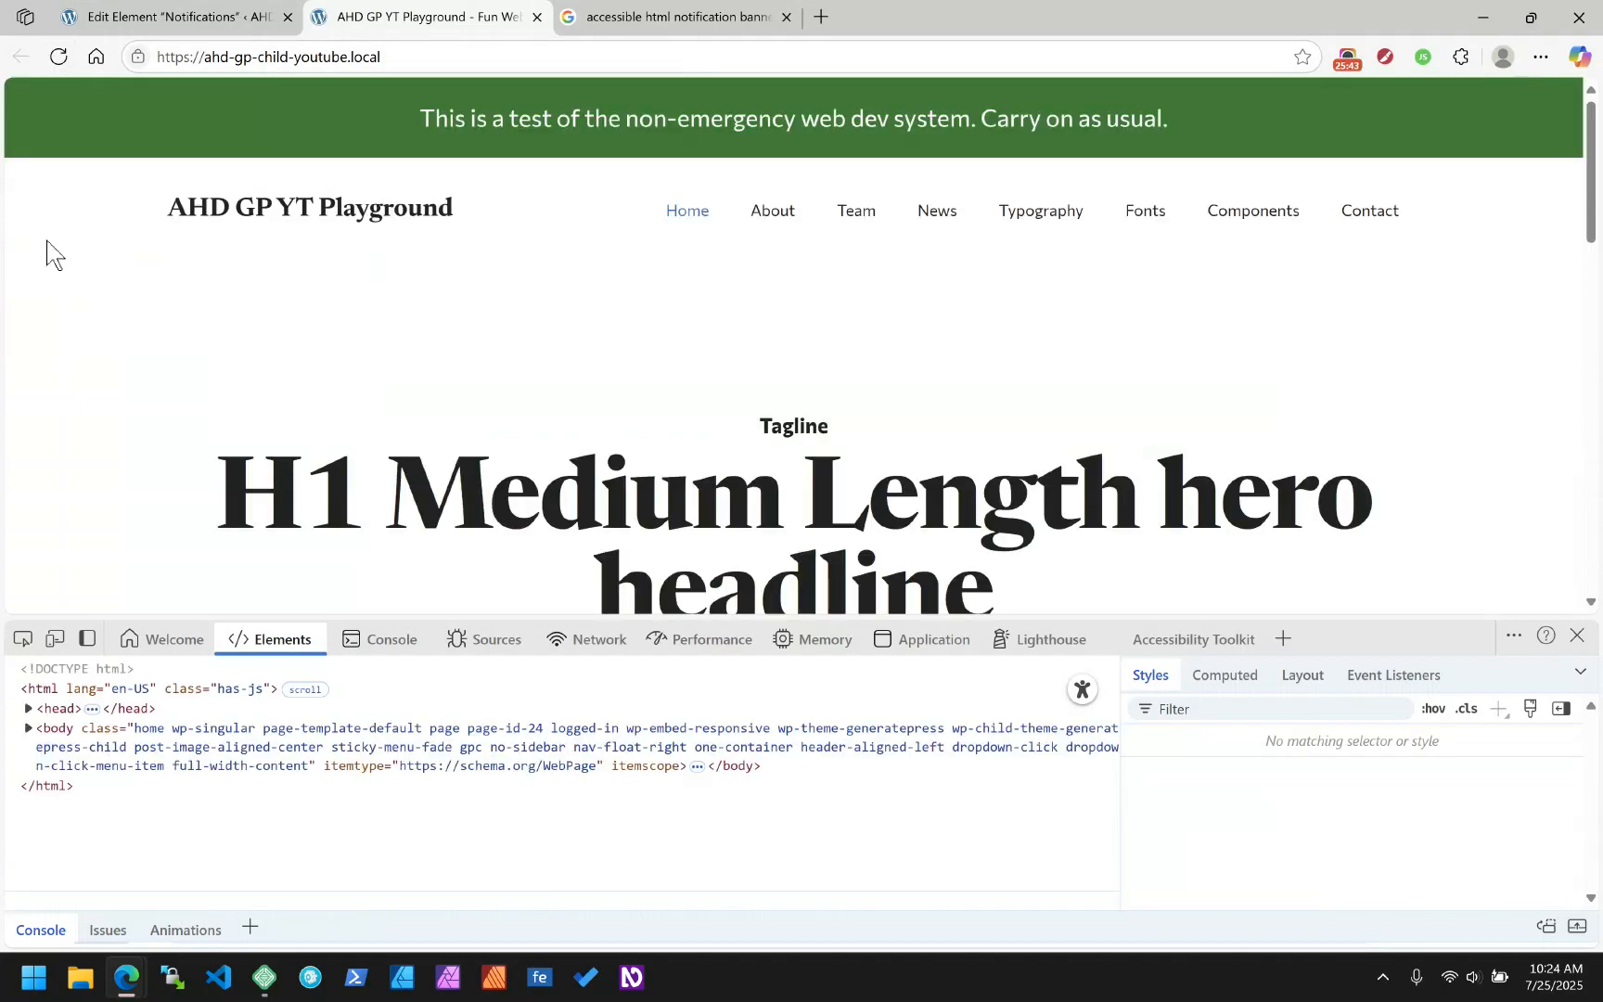
key(Tab)
click(1577, 636)
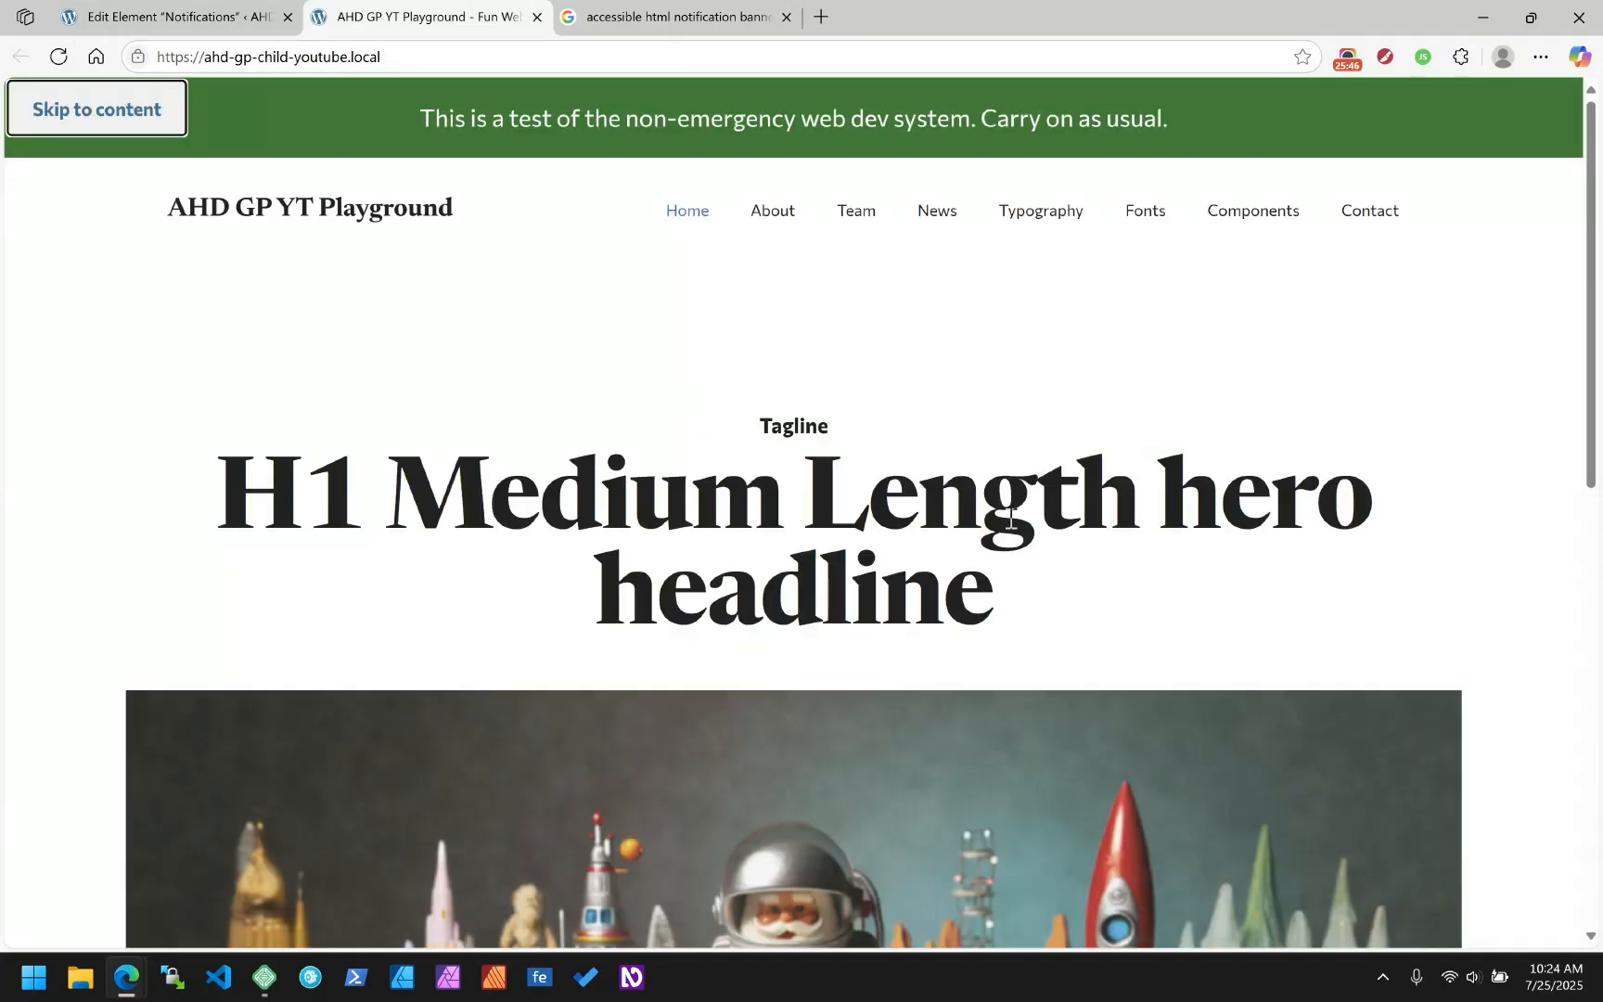
click(1219, 359)
scroll(1267, 426, down, 7)
scroll(1266, 426, up, 7)
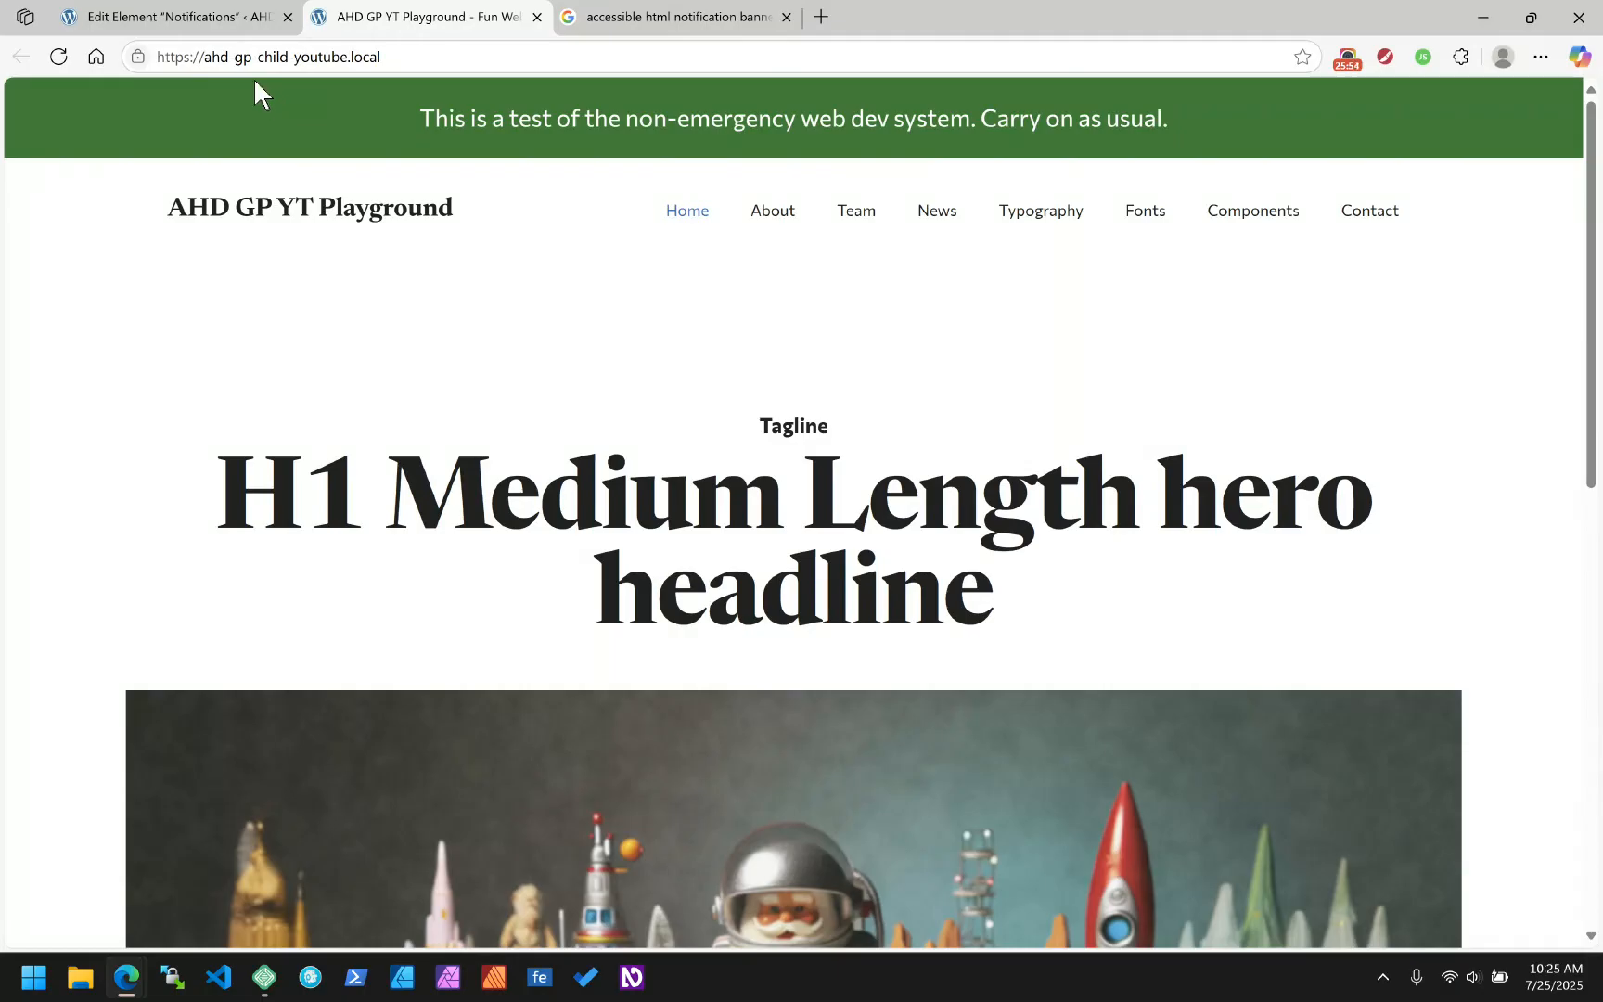
Change the "This is a test" notification's status to Draft with Quick Edit in the Notifications list
click(186, 17)
click(37, 106)
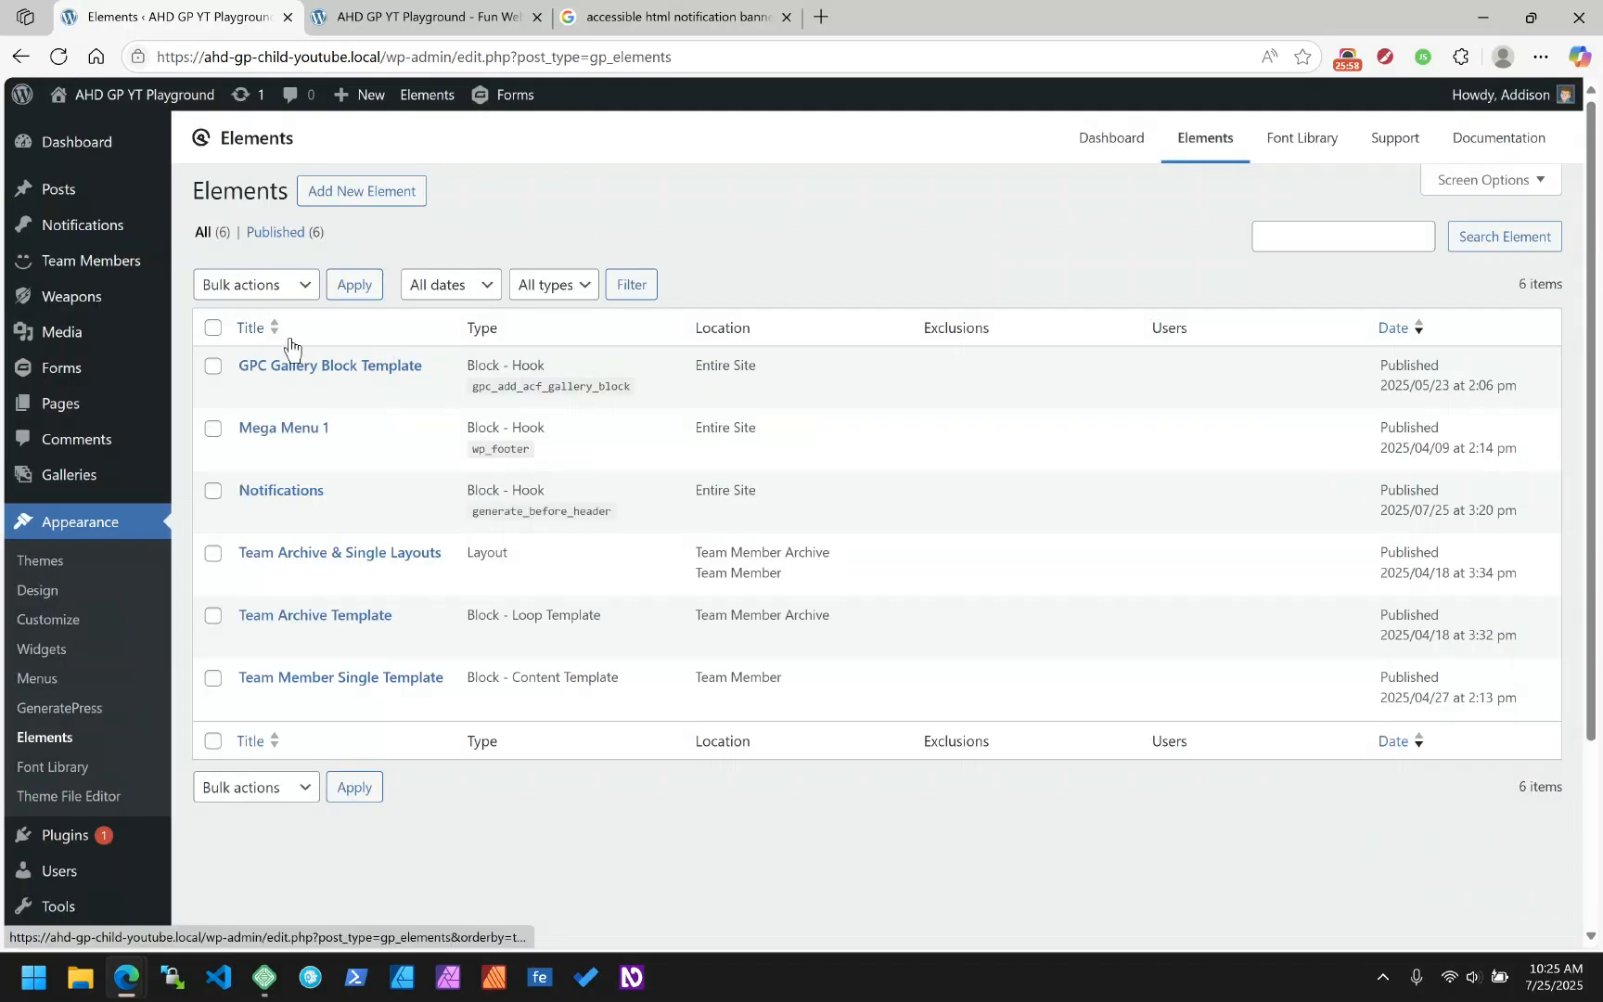
mouse_move(109, 264)
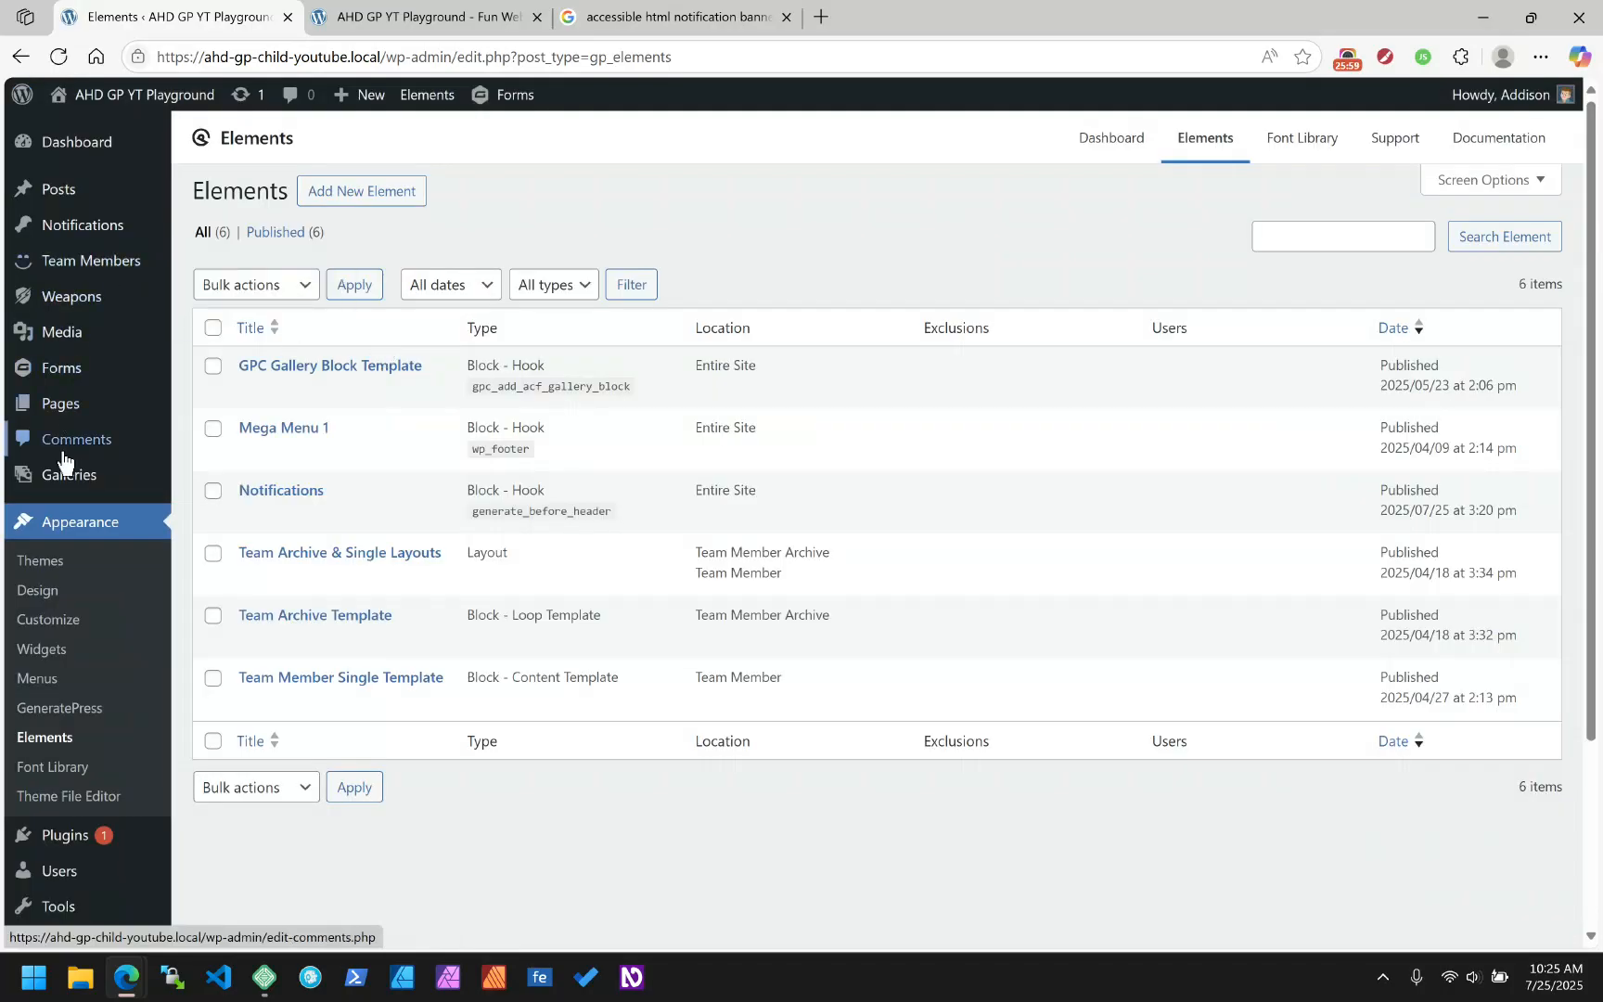
click(74, 228)
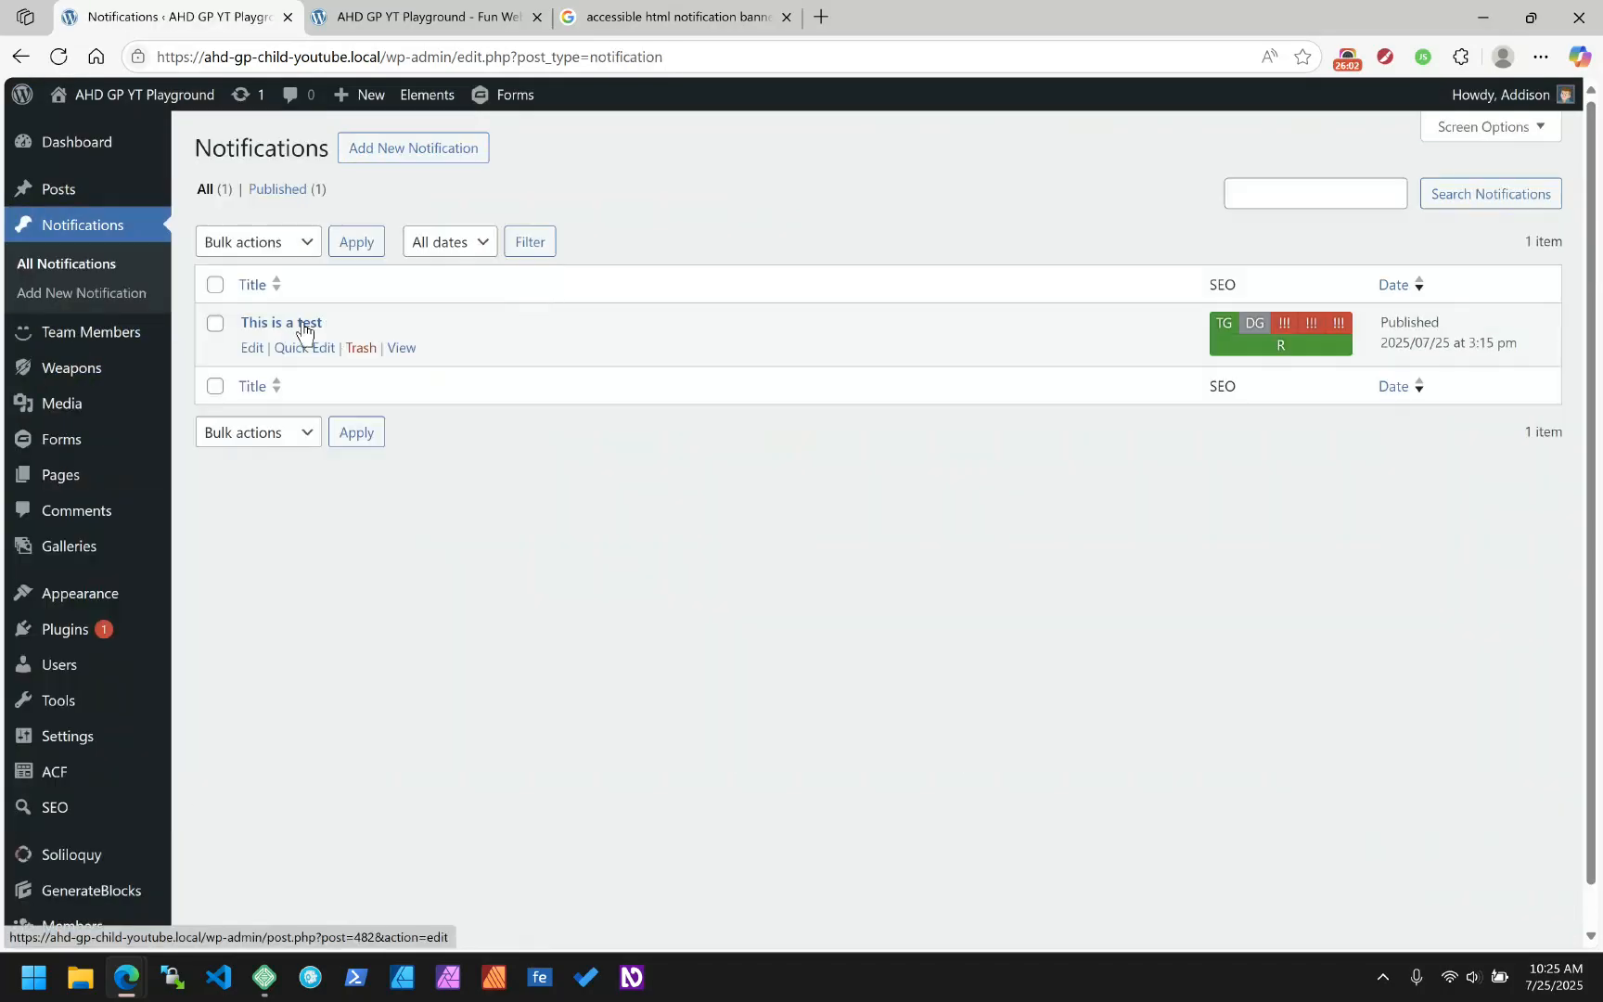
click(304, 355)
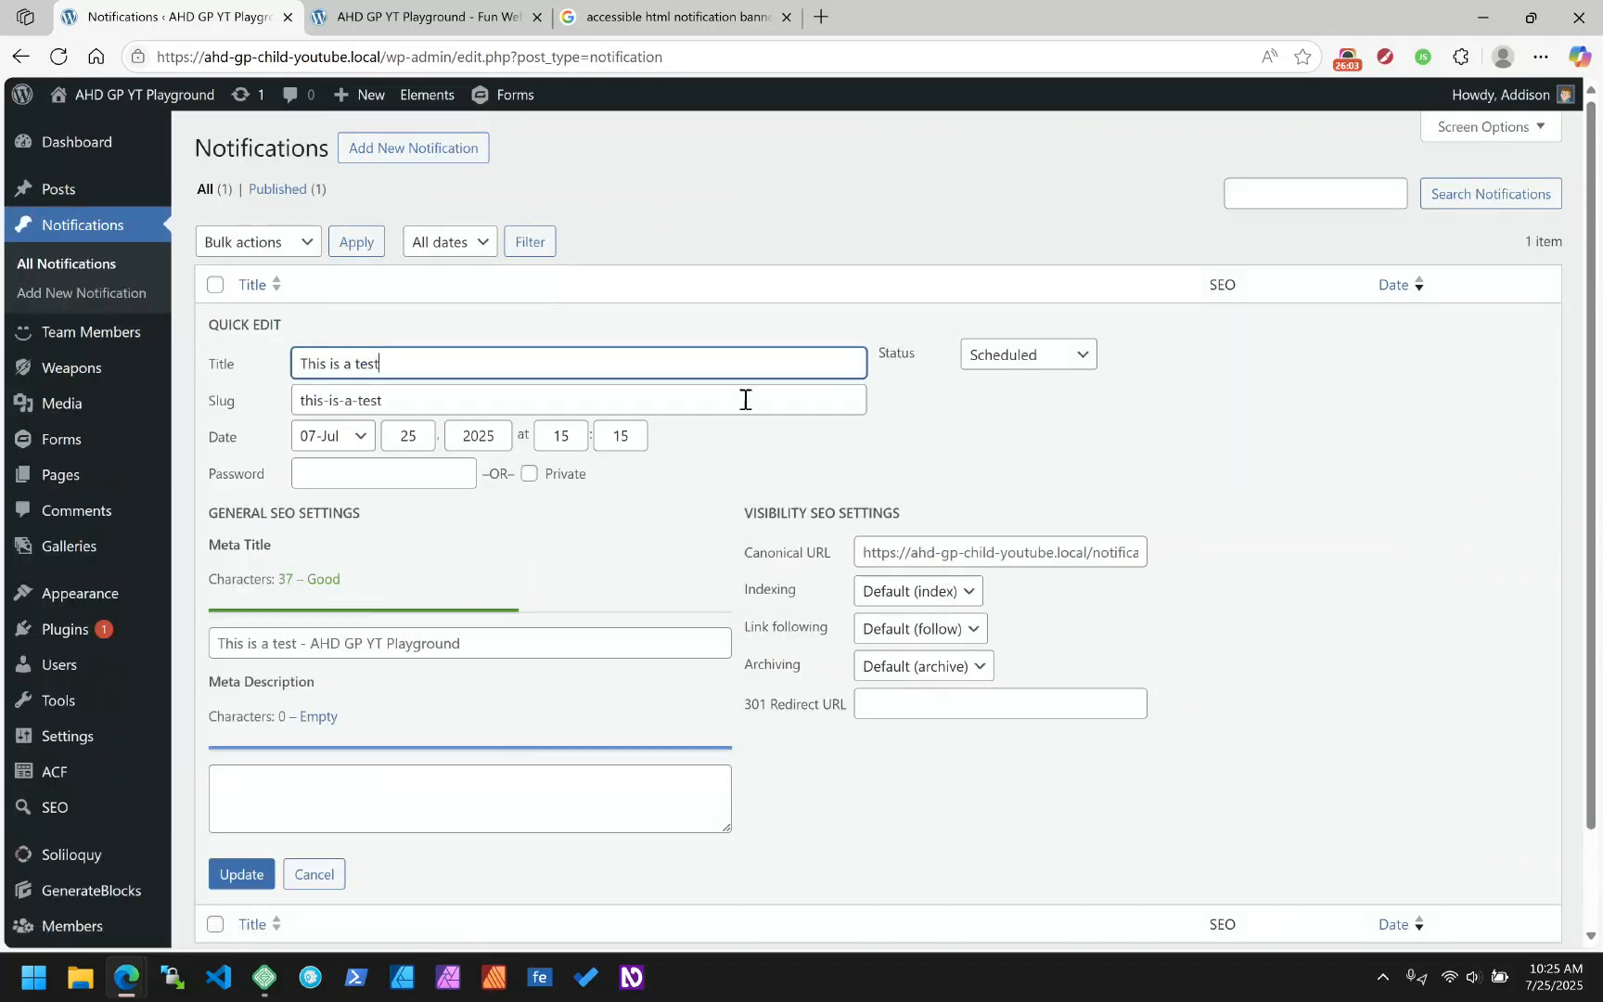
click(1038, 360)
click(986, 445)
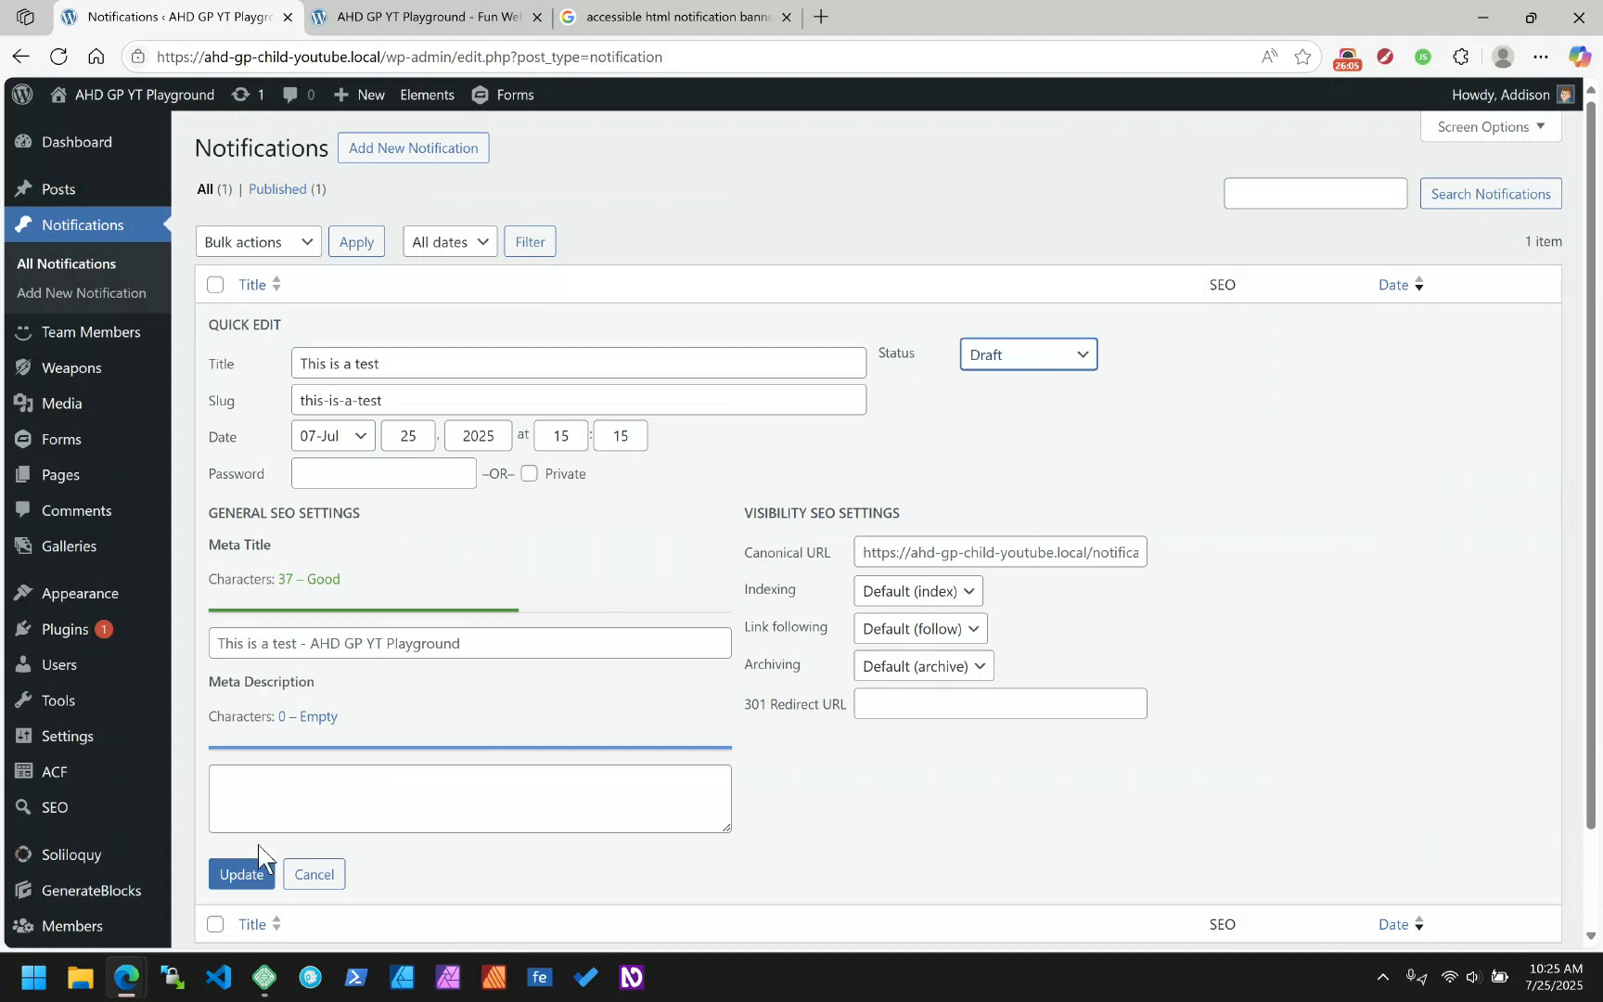
click(240, 886)
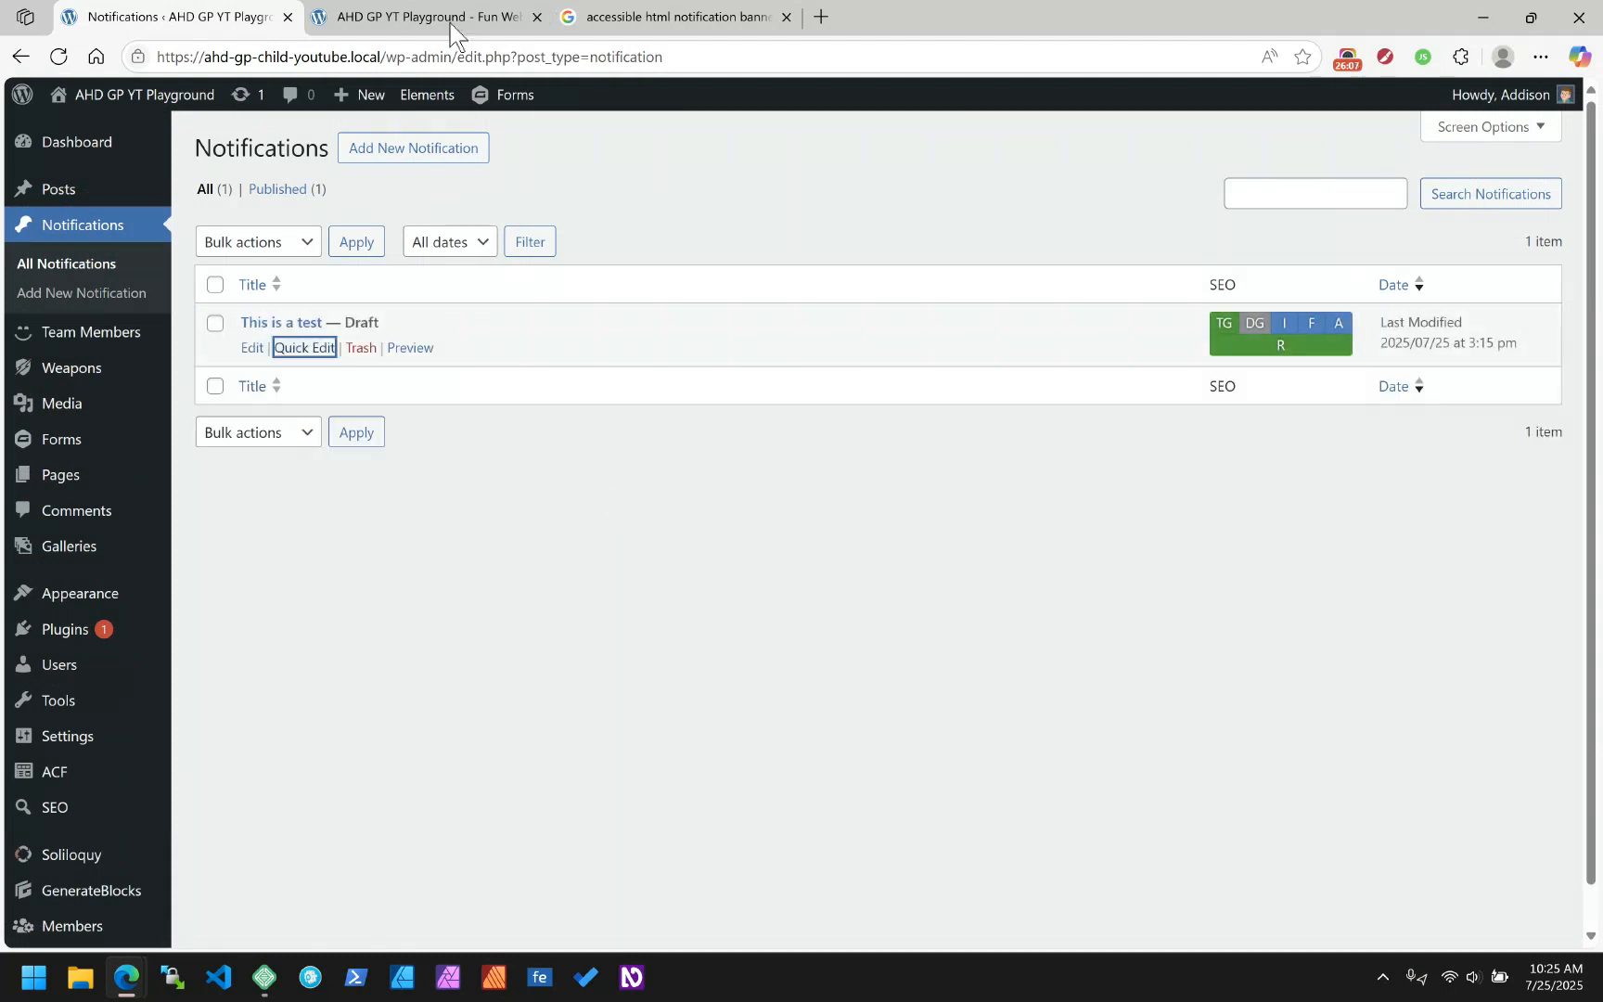
Reload the home page and inspect the query div with the region role above the site header
click(391, 13)
click(61, 57)
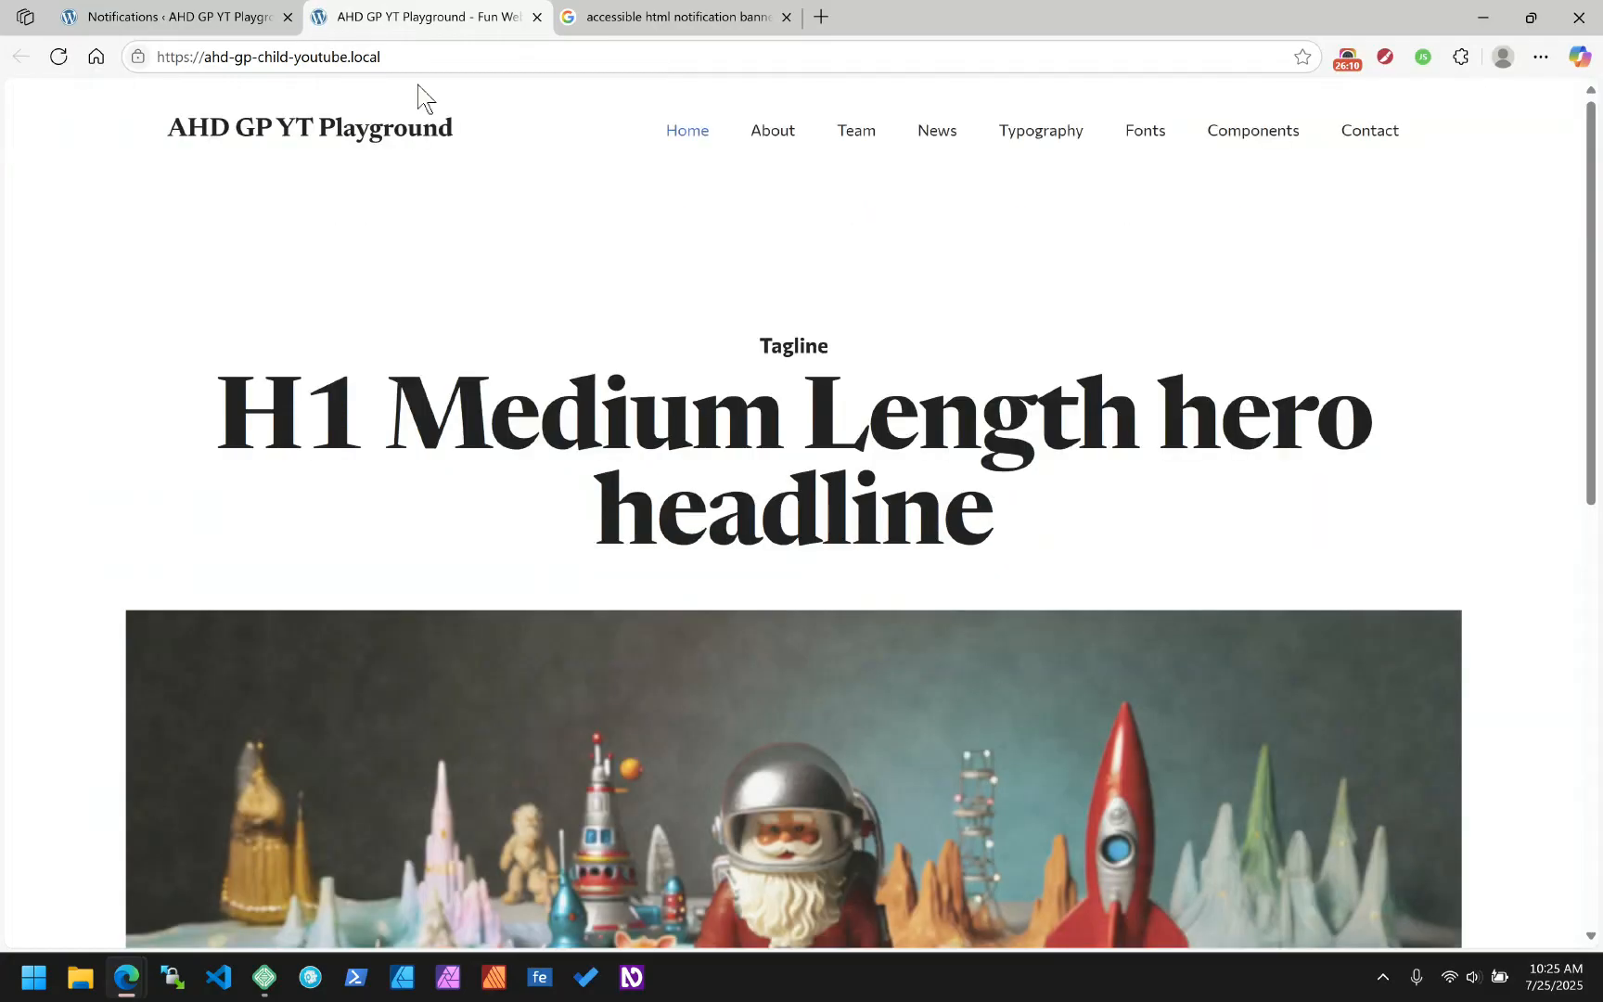
right_click(450, 83)
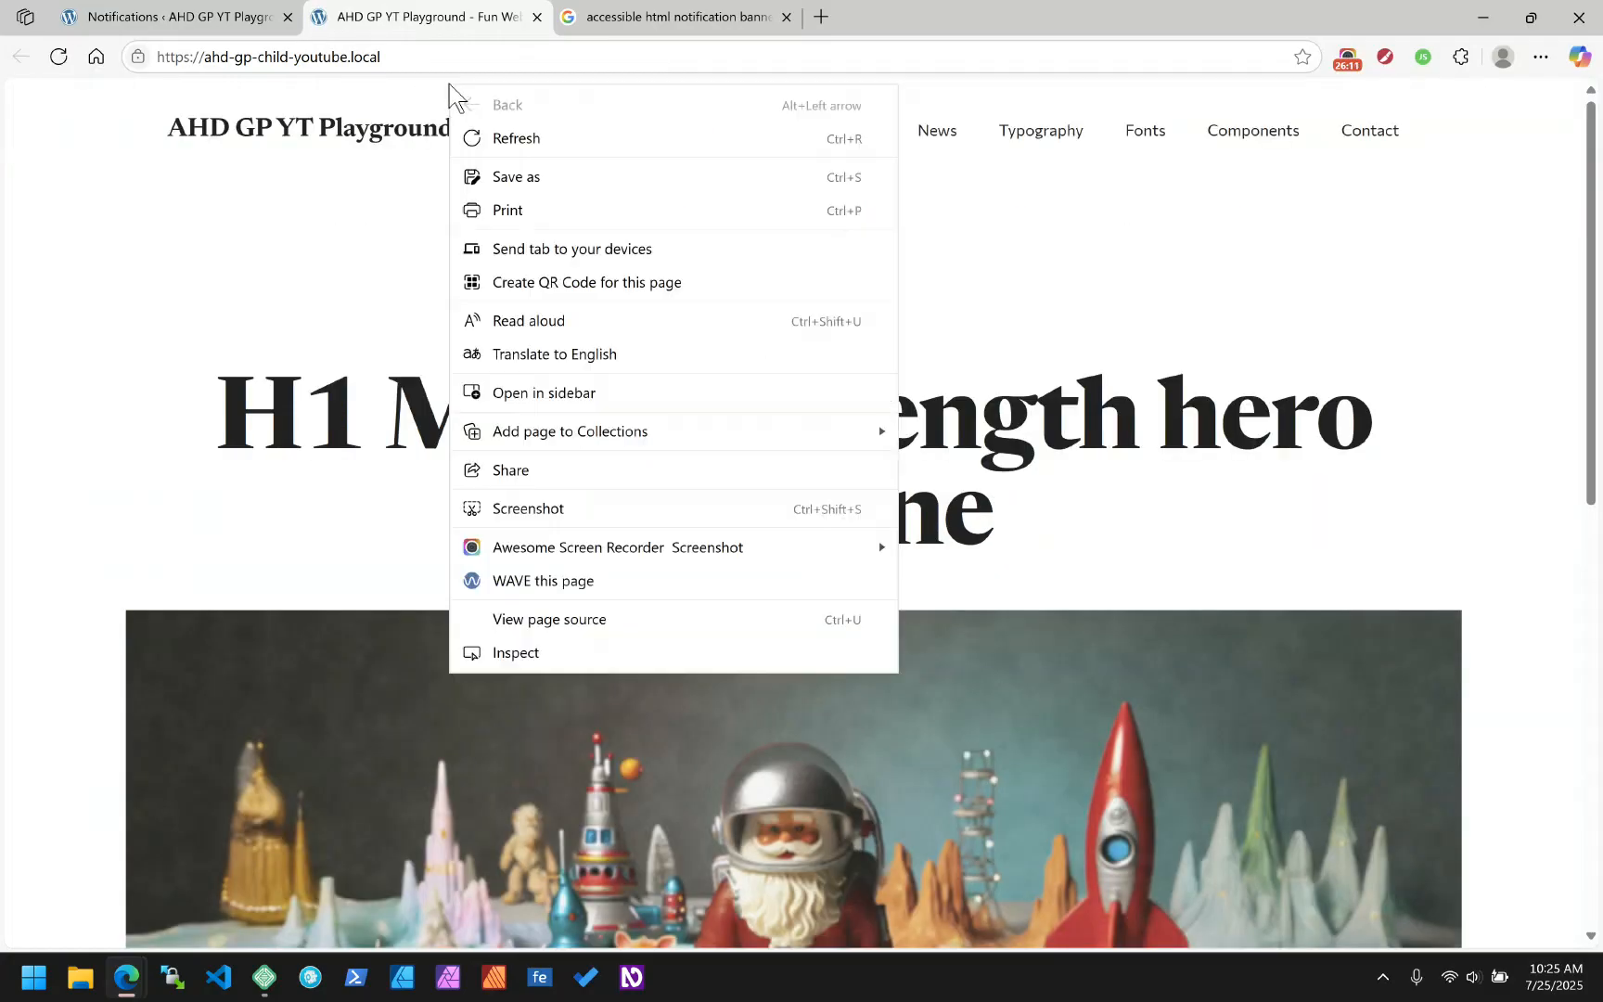
click(517, 651)
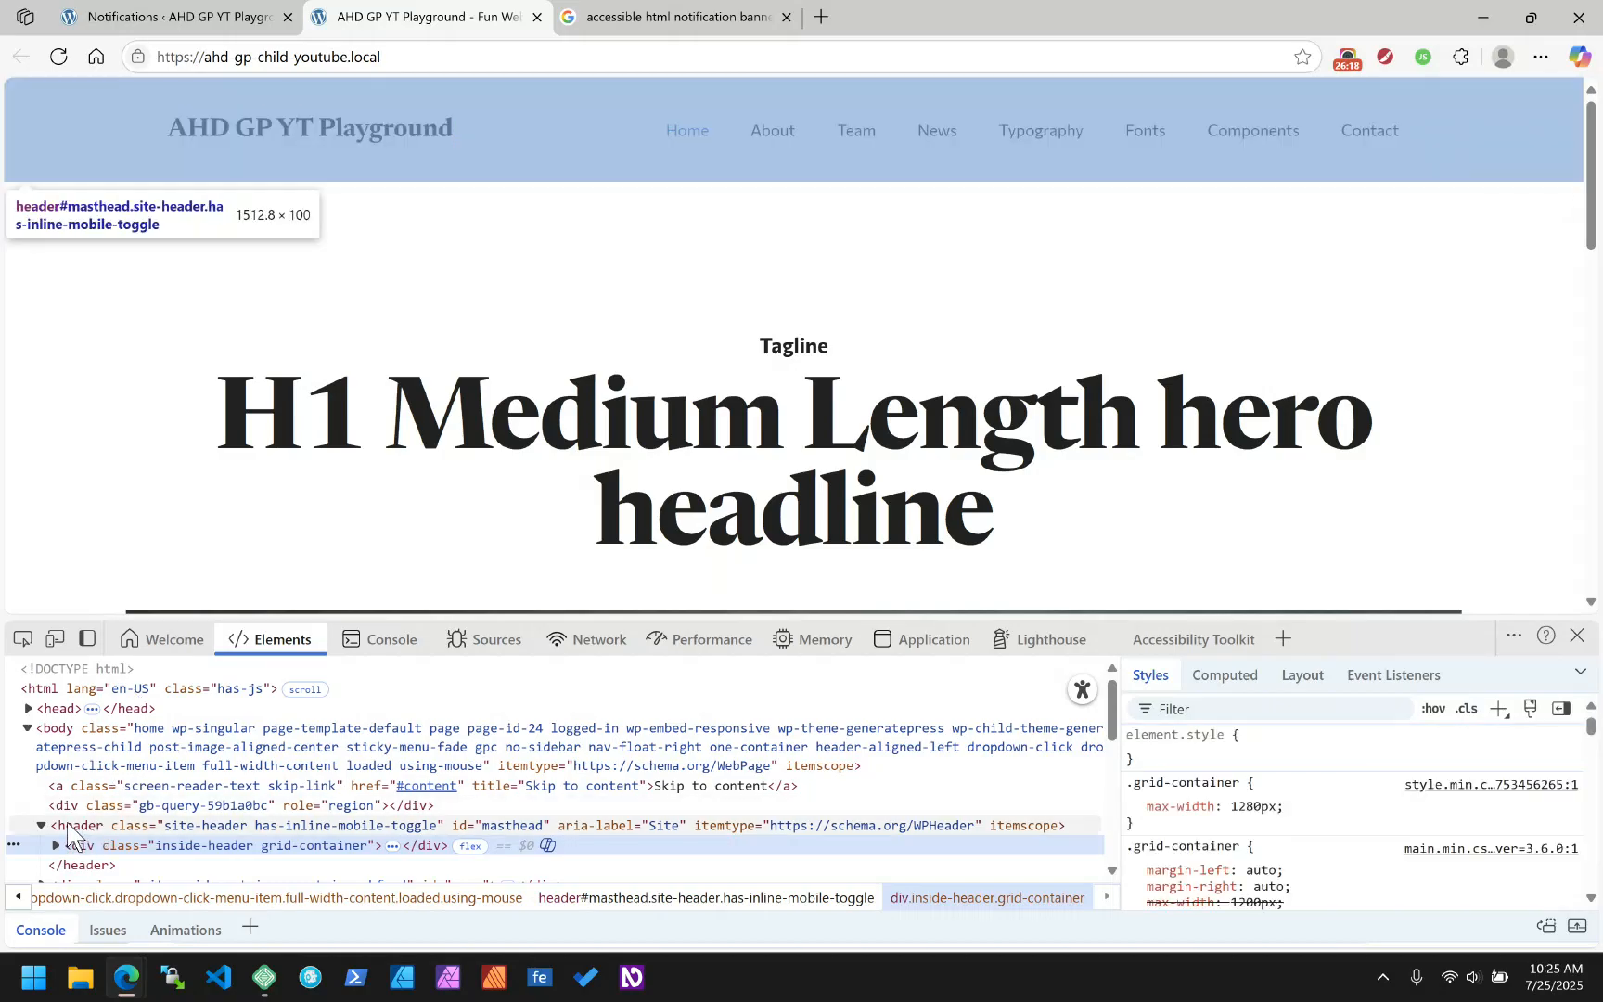
click(75, 807)
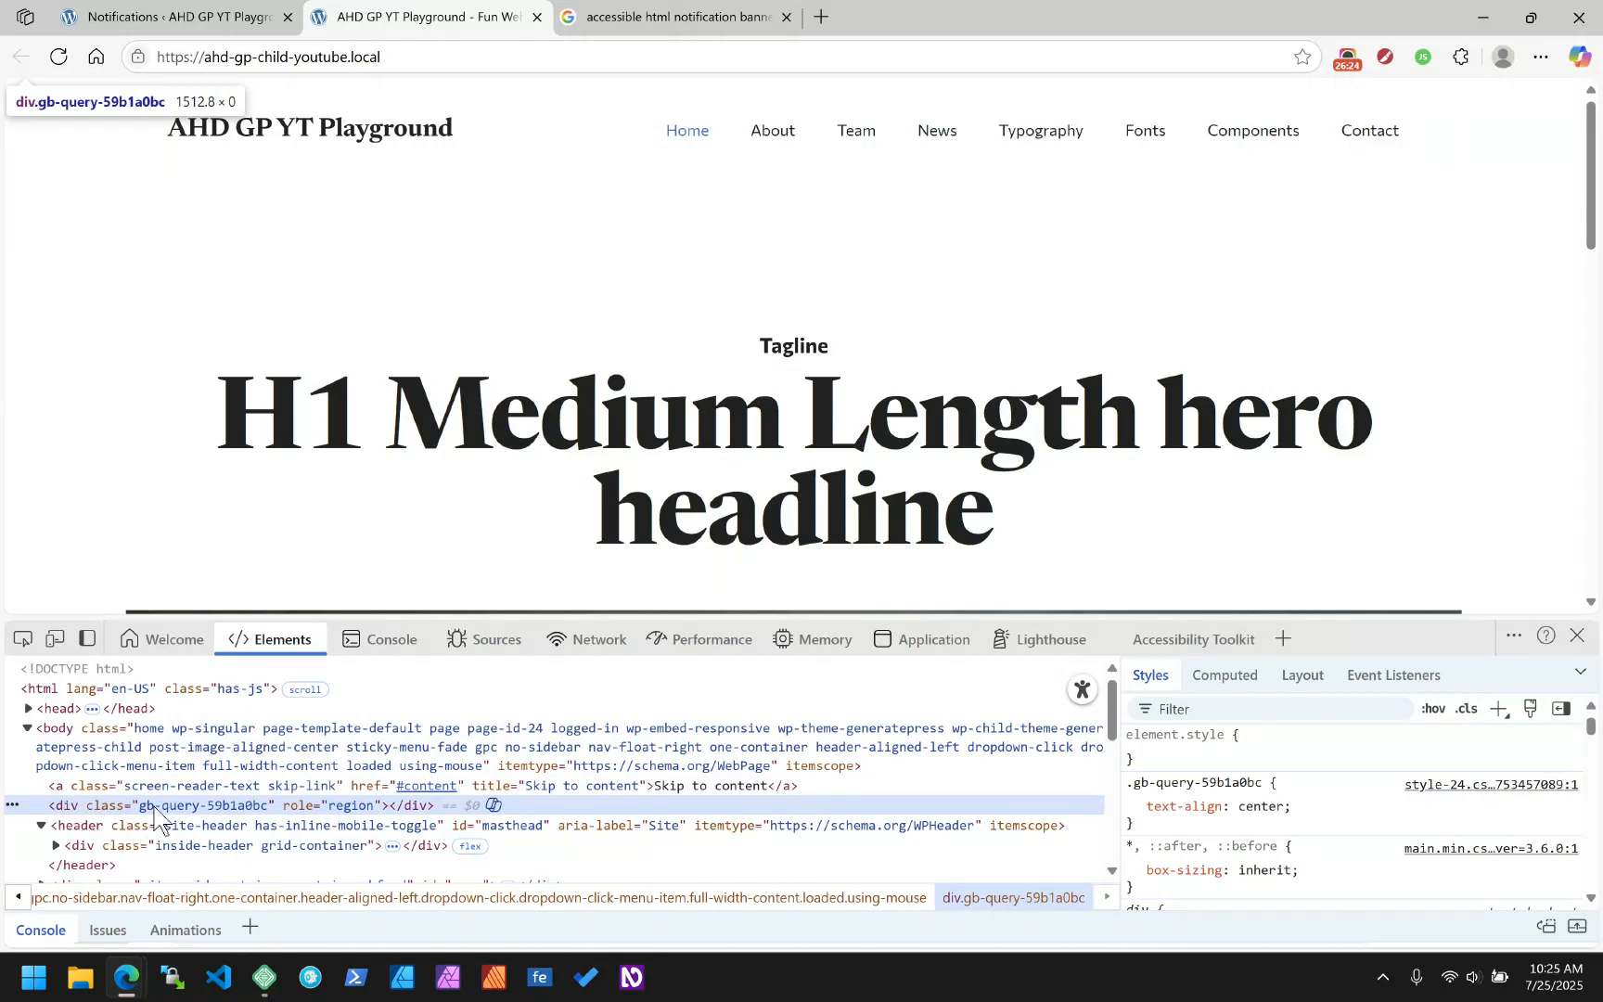
Reopen the Notifications element and examine the Query block's query, tag name and visibility settings
click(192, 19)
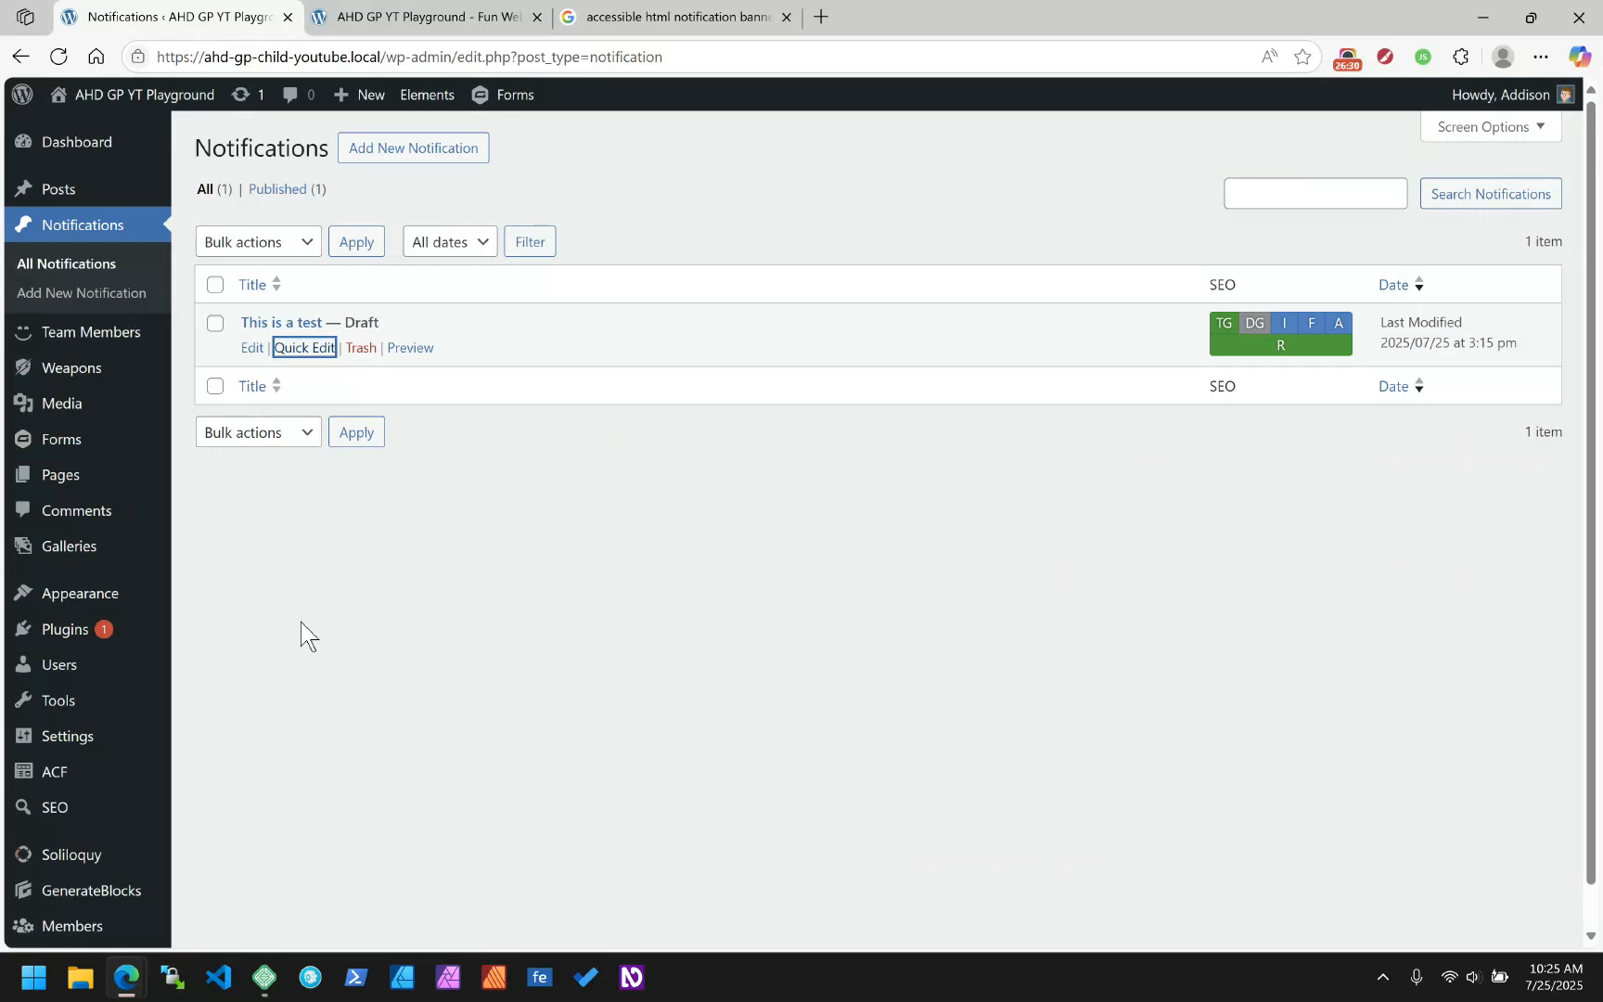
click(425, 94)
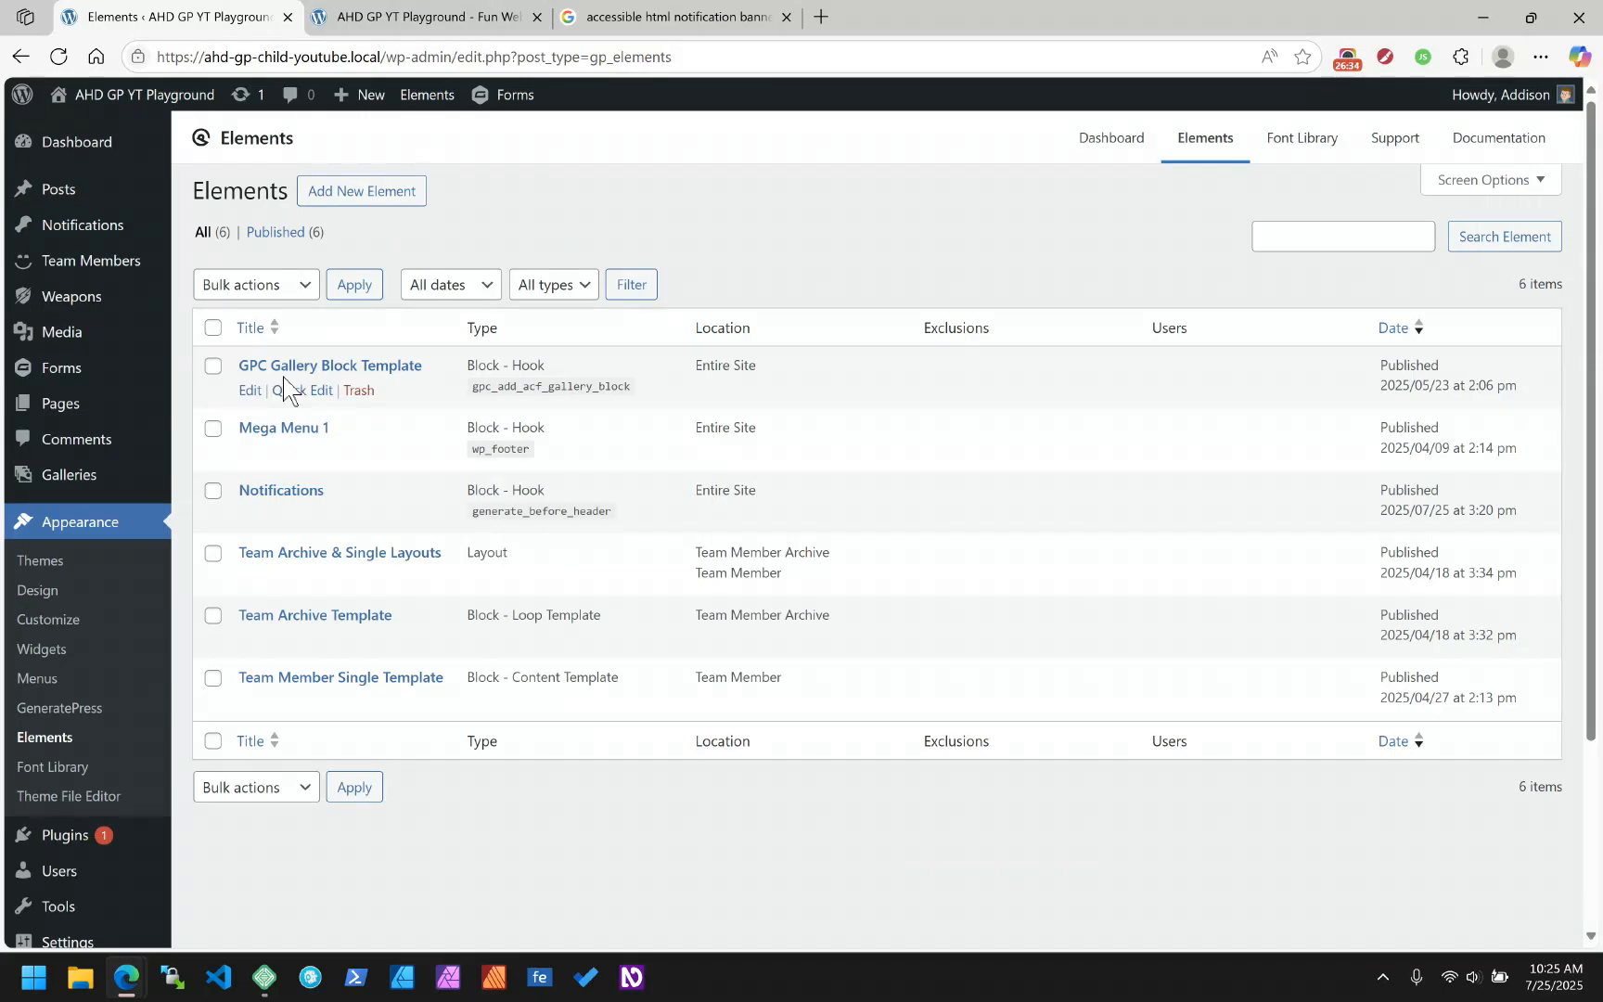
click(267, 492)
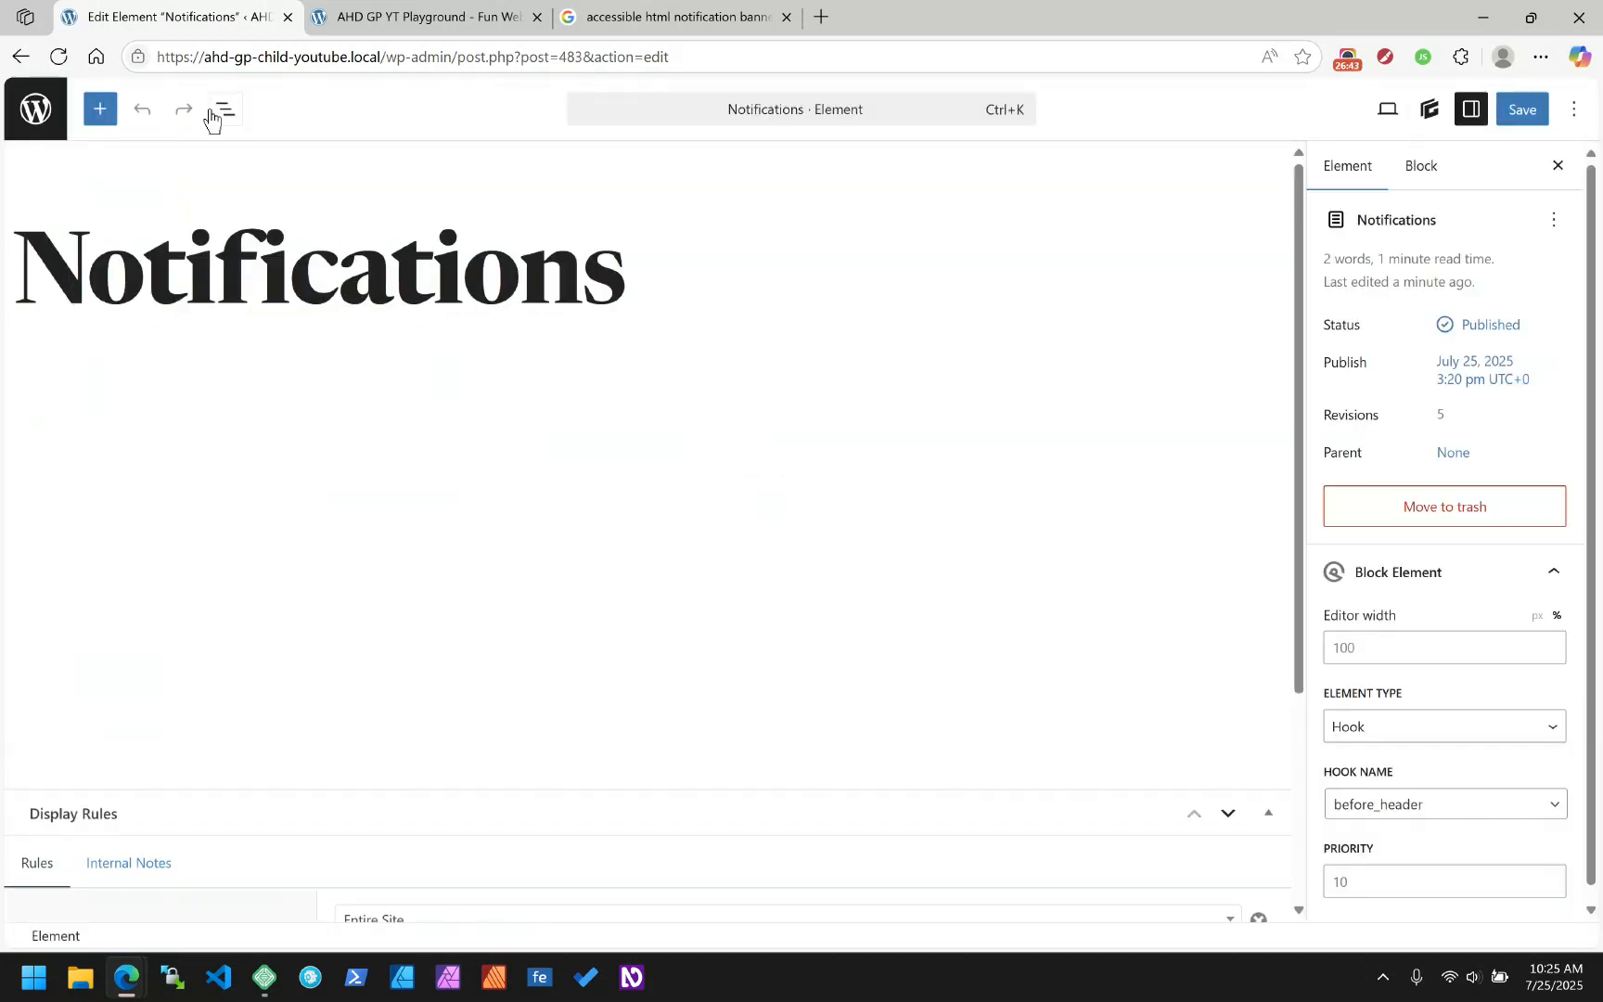
click(223, 111)
click(75, 213)
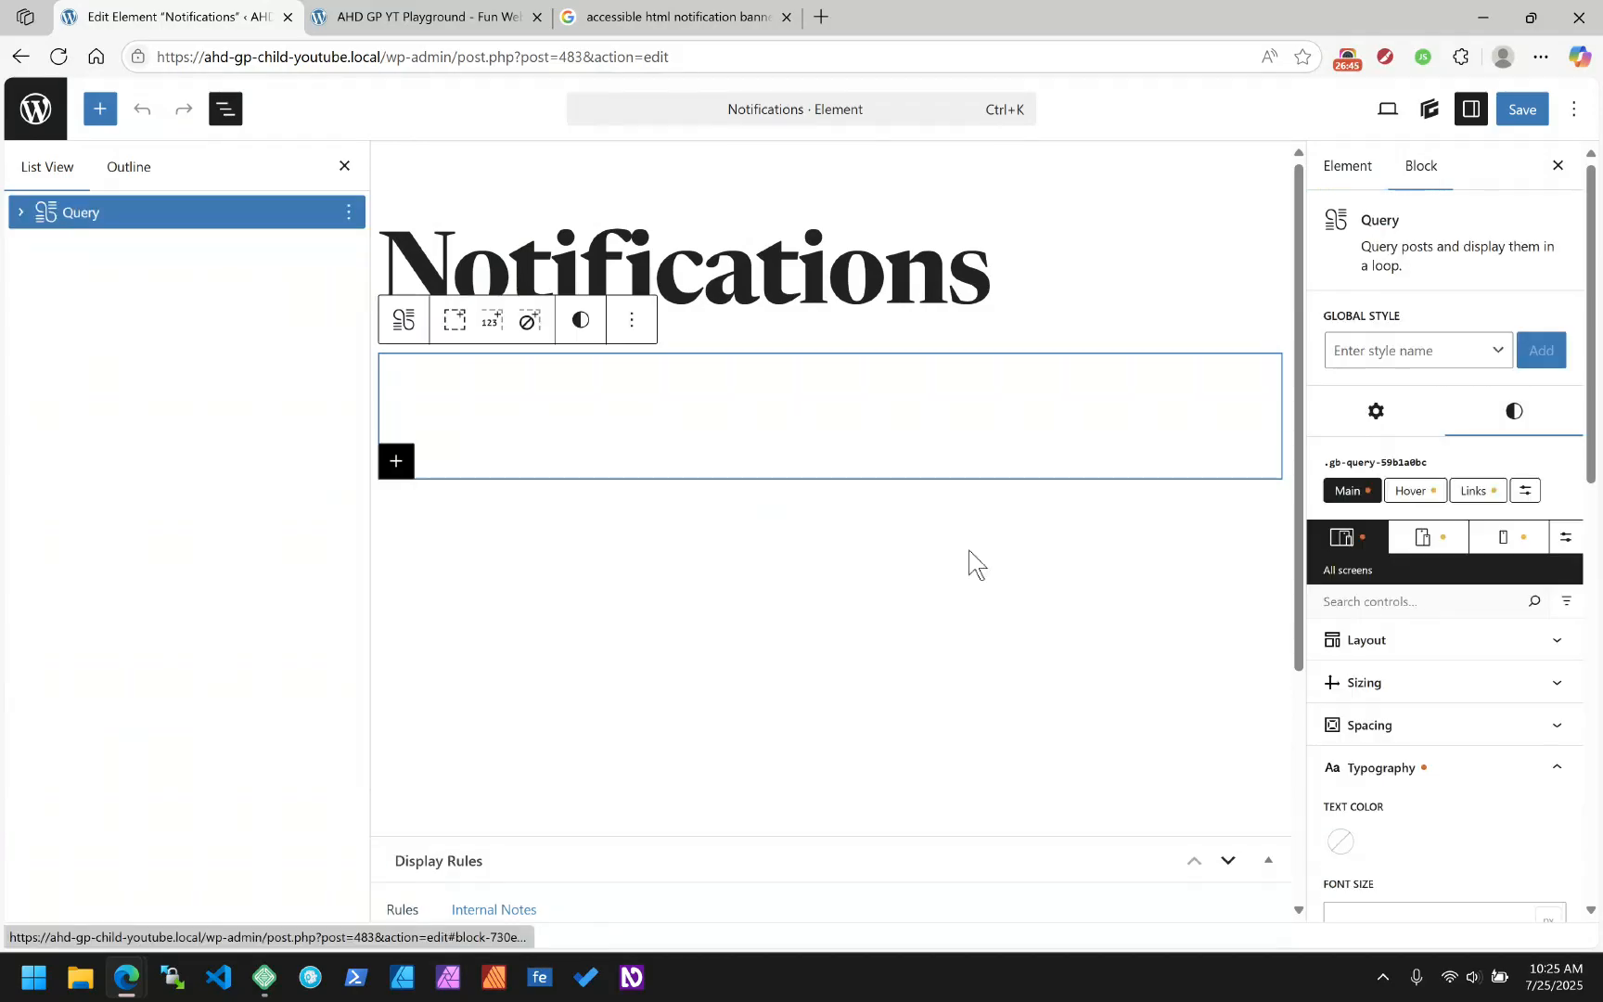
click(1376, 411)
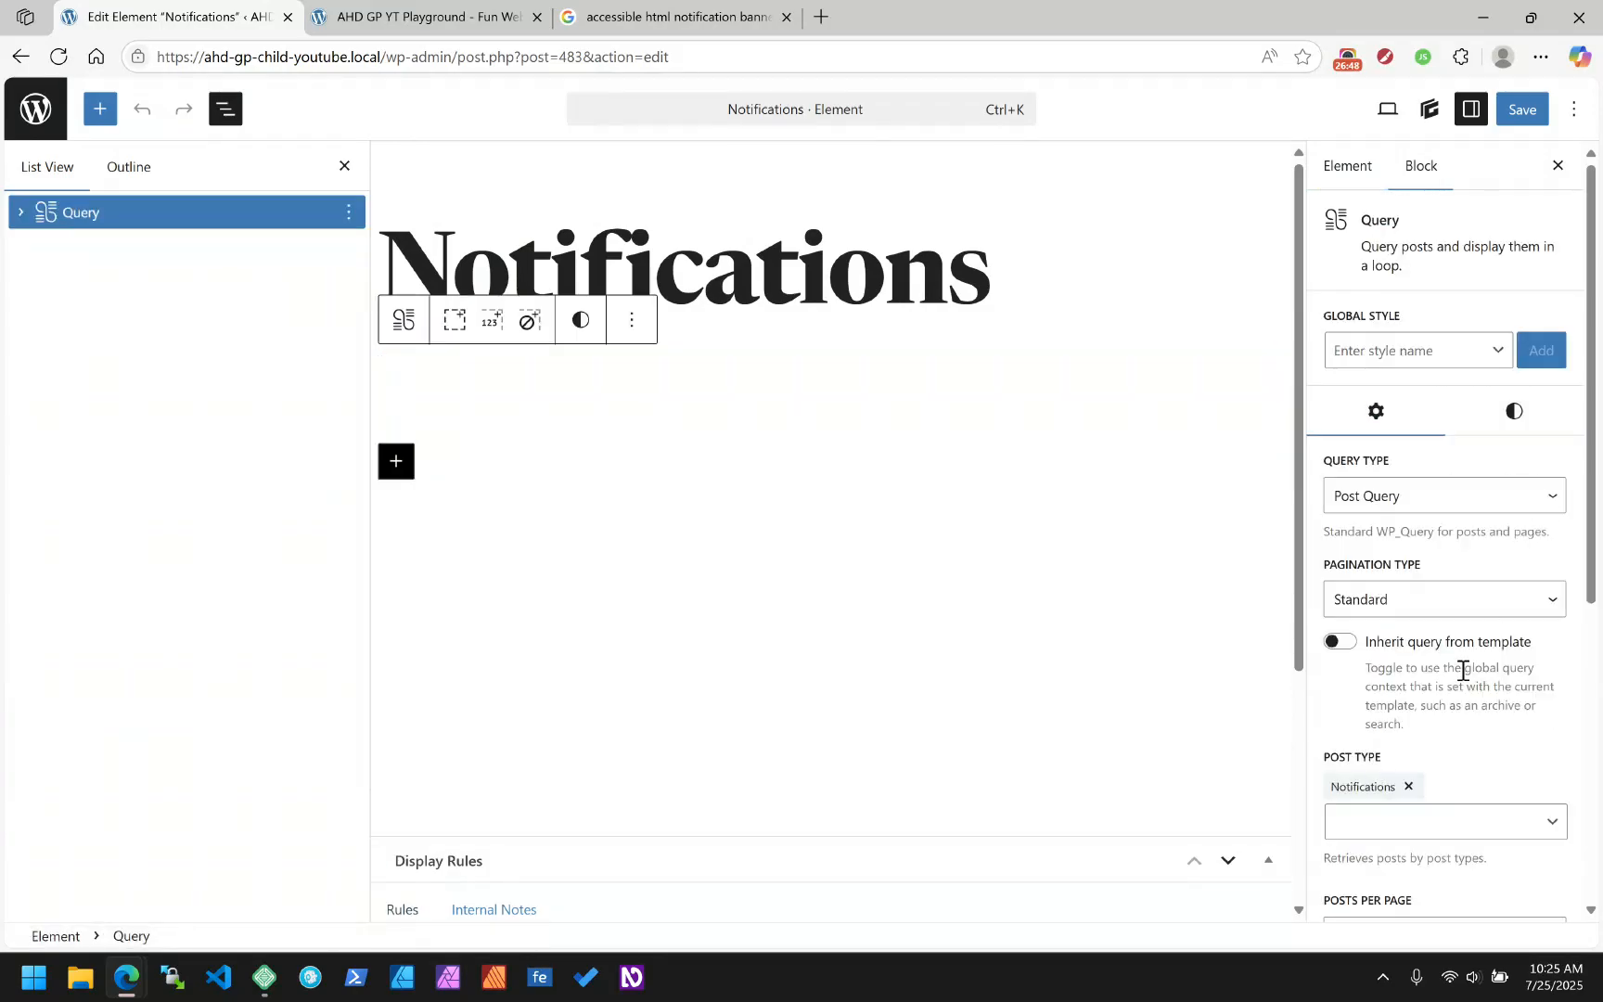
scroll(1401, 663, down, 3)
scroll(1392, 714, down, 3)
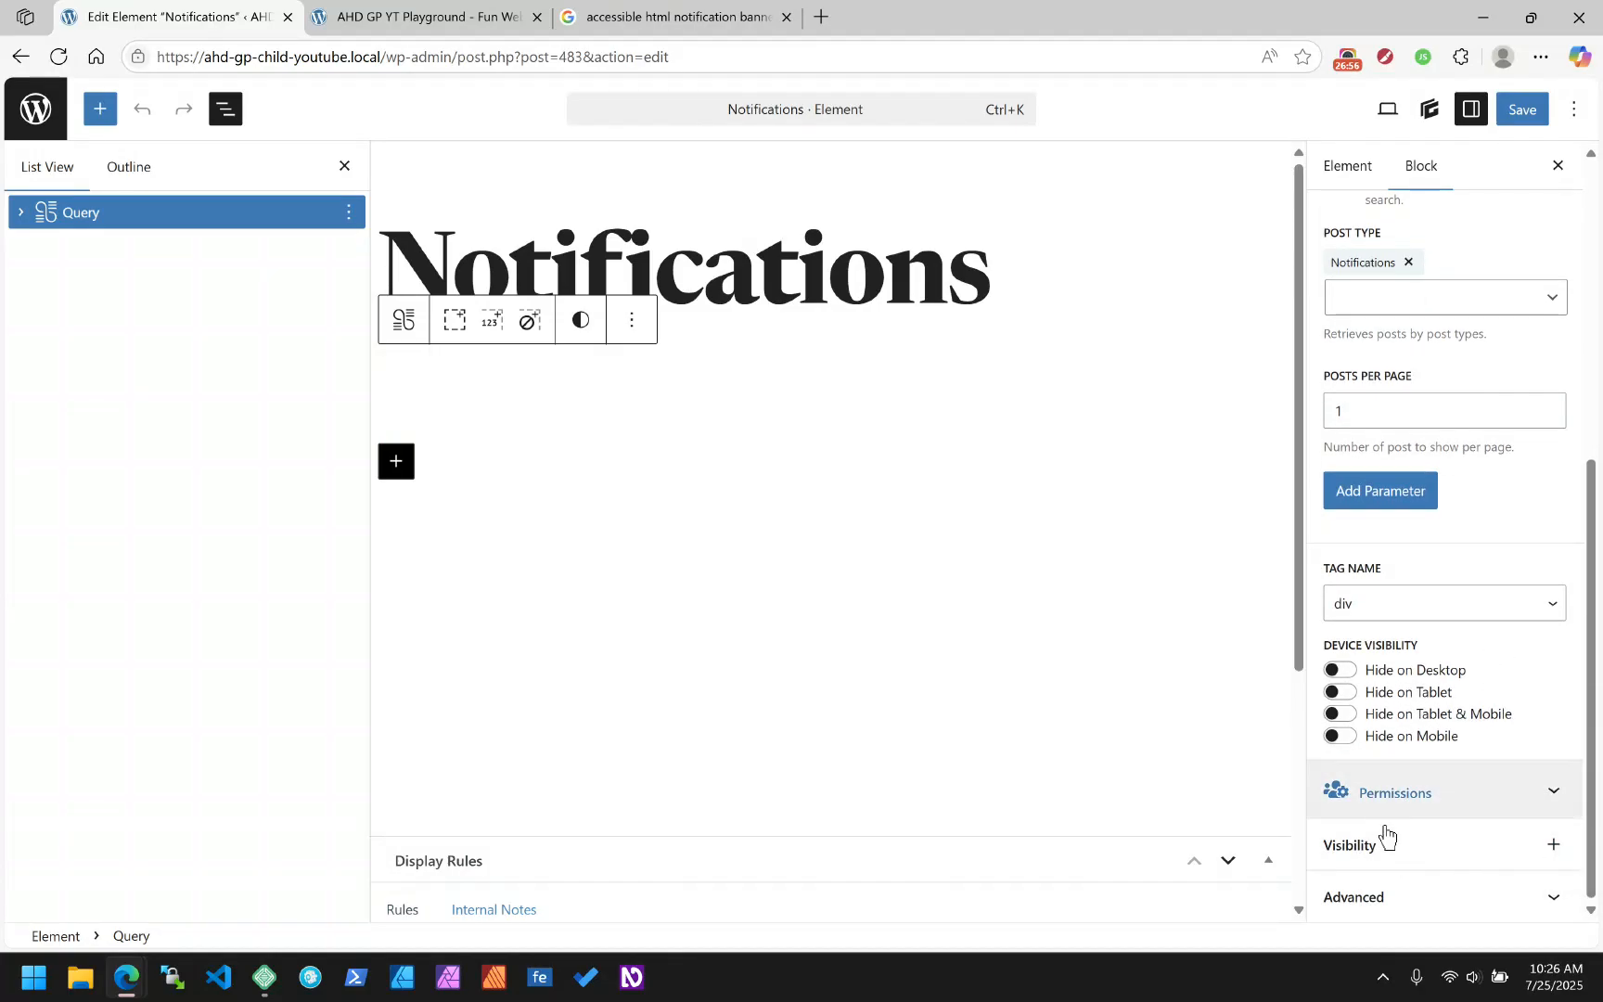
scroll(1482, 840, up, 5)
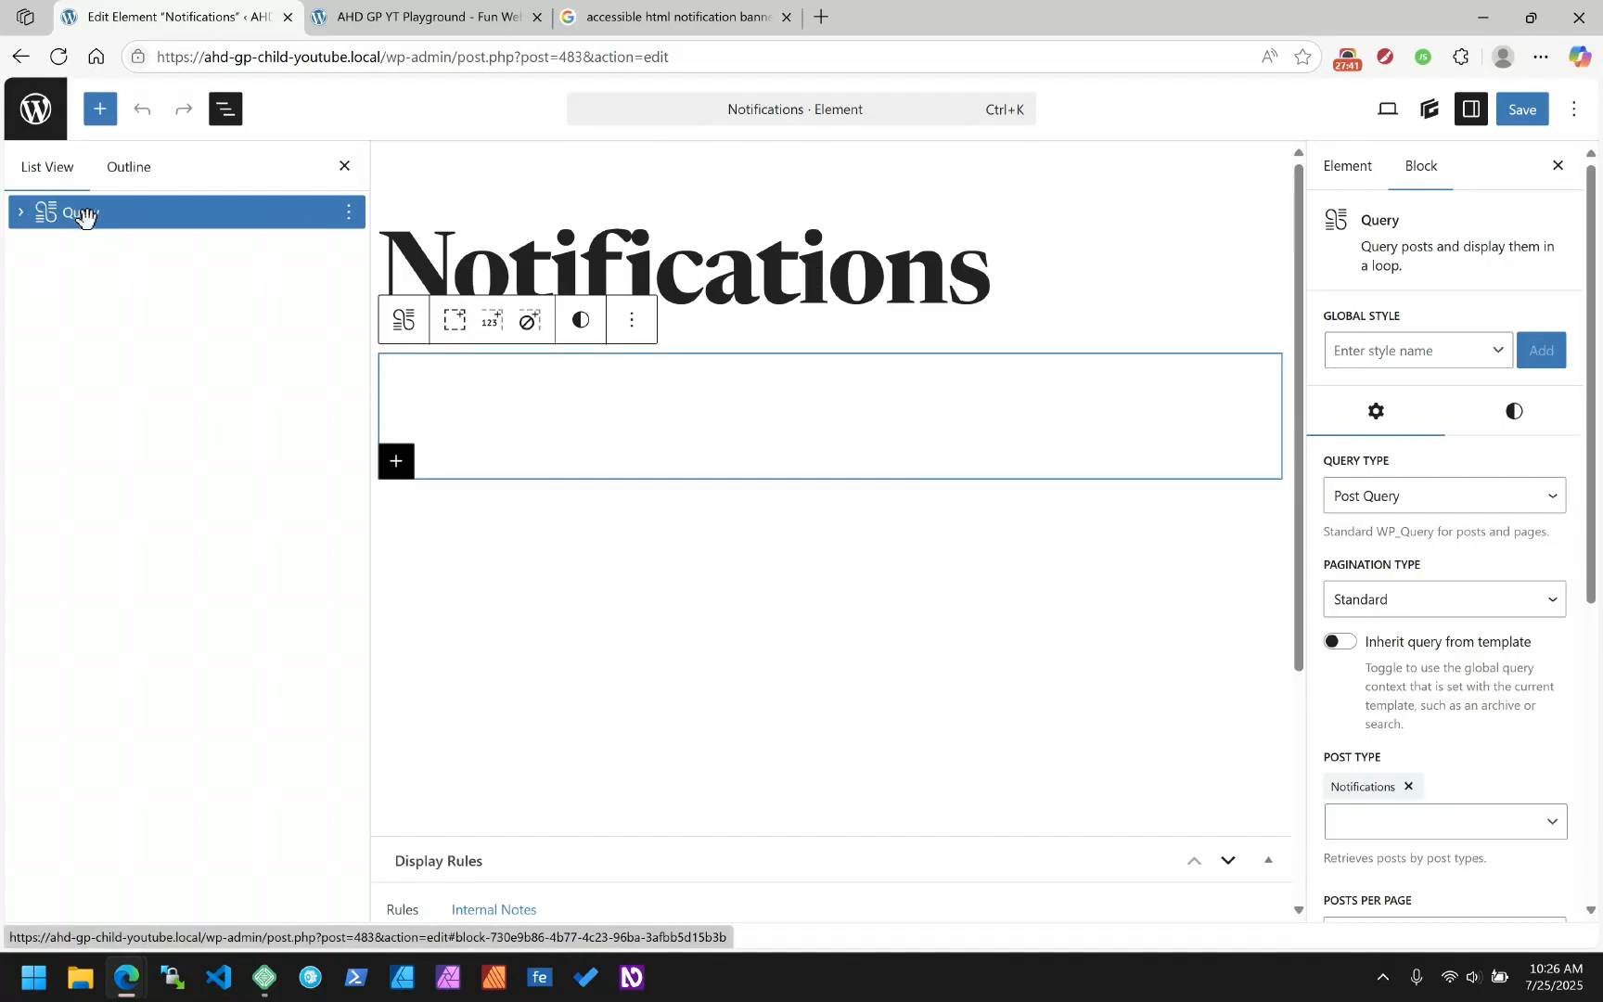
Try adding a No Results block inside the Query block and delete it again
click(86, 213)
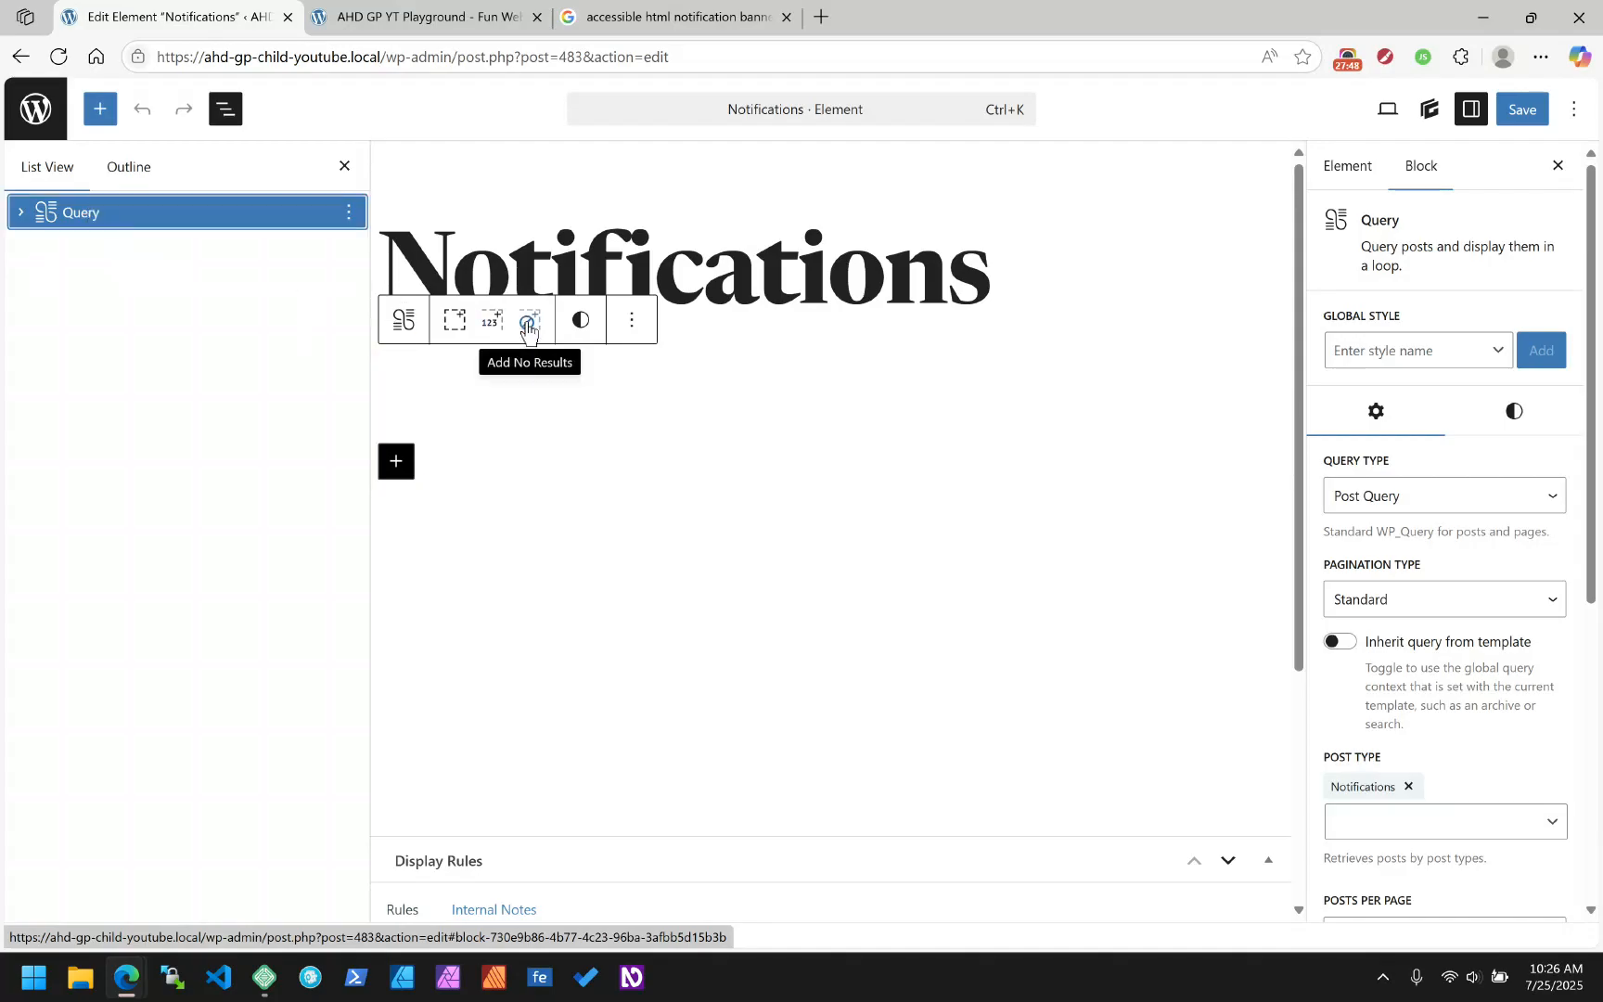
click(633, 322)
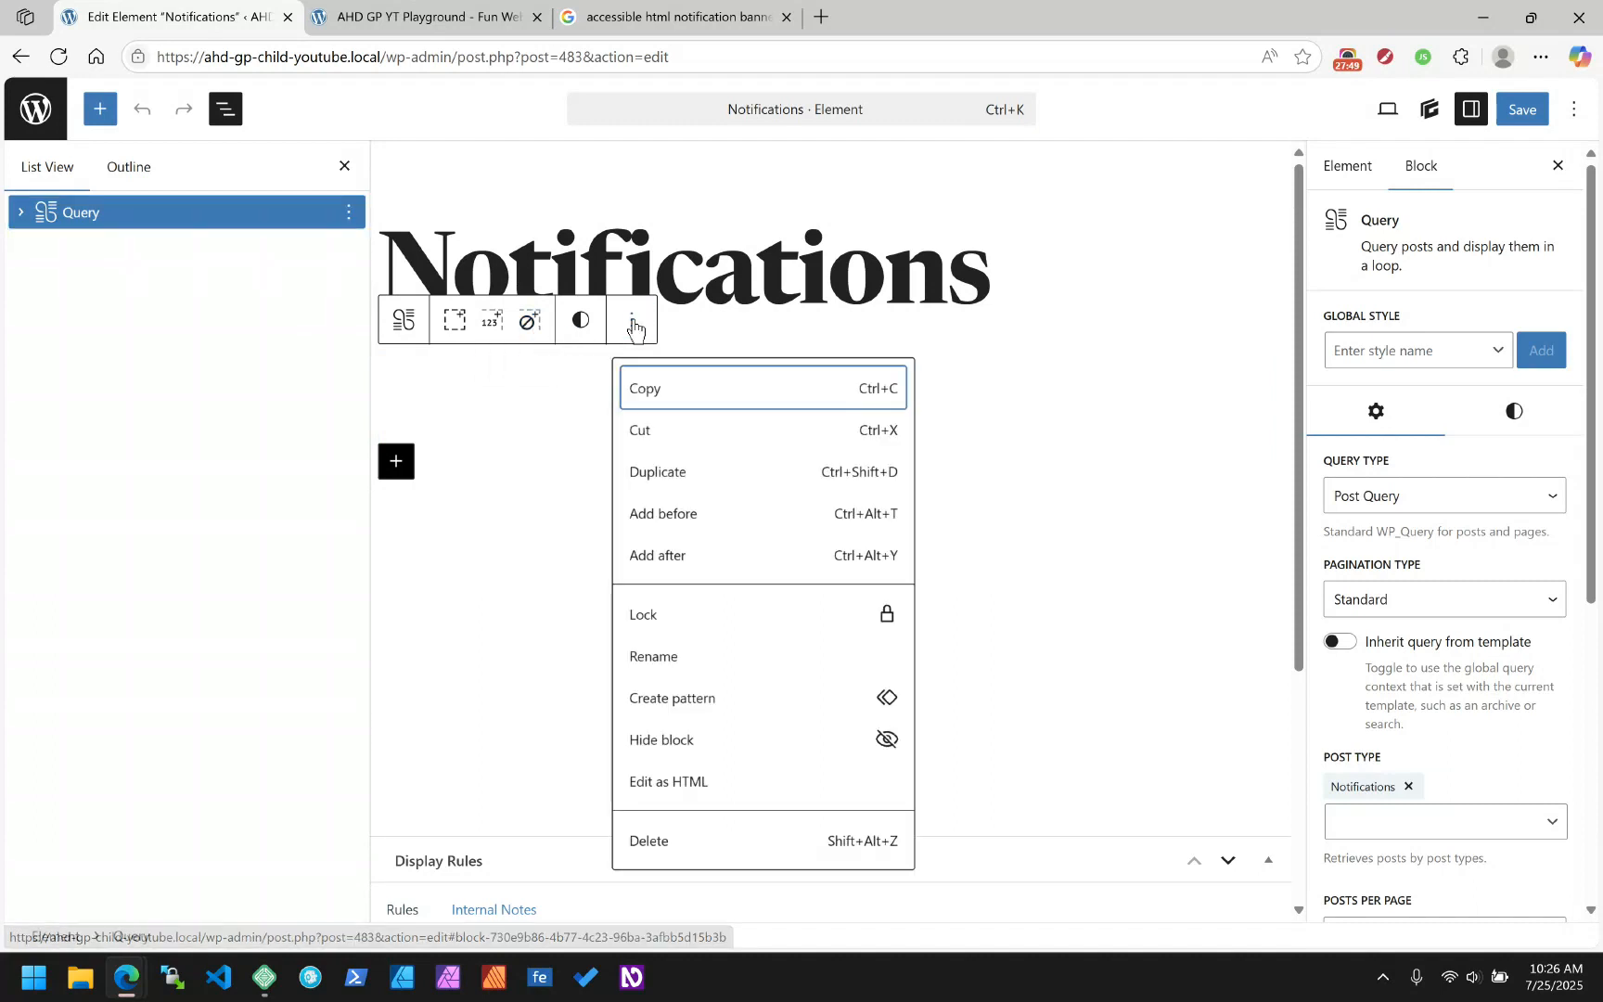
click(633, 322)
click(529, 320)
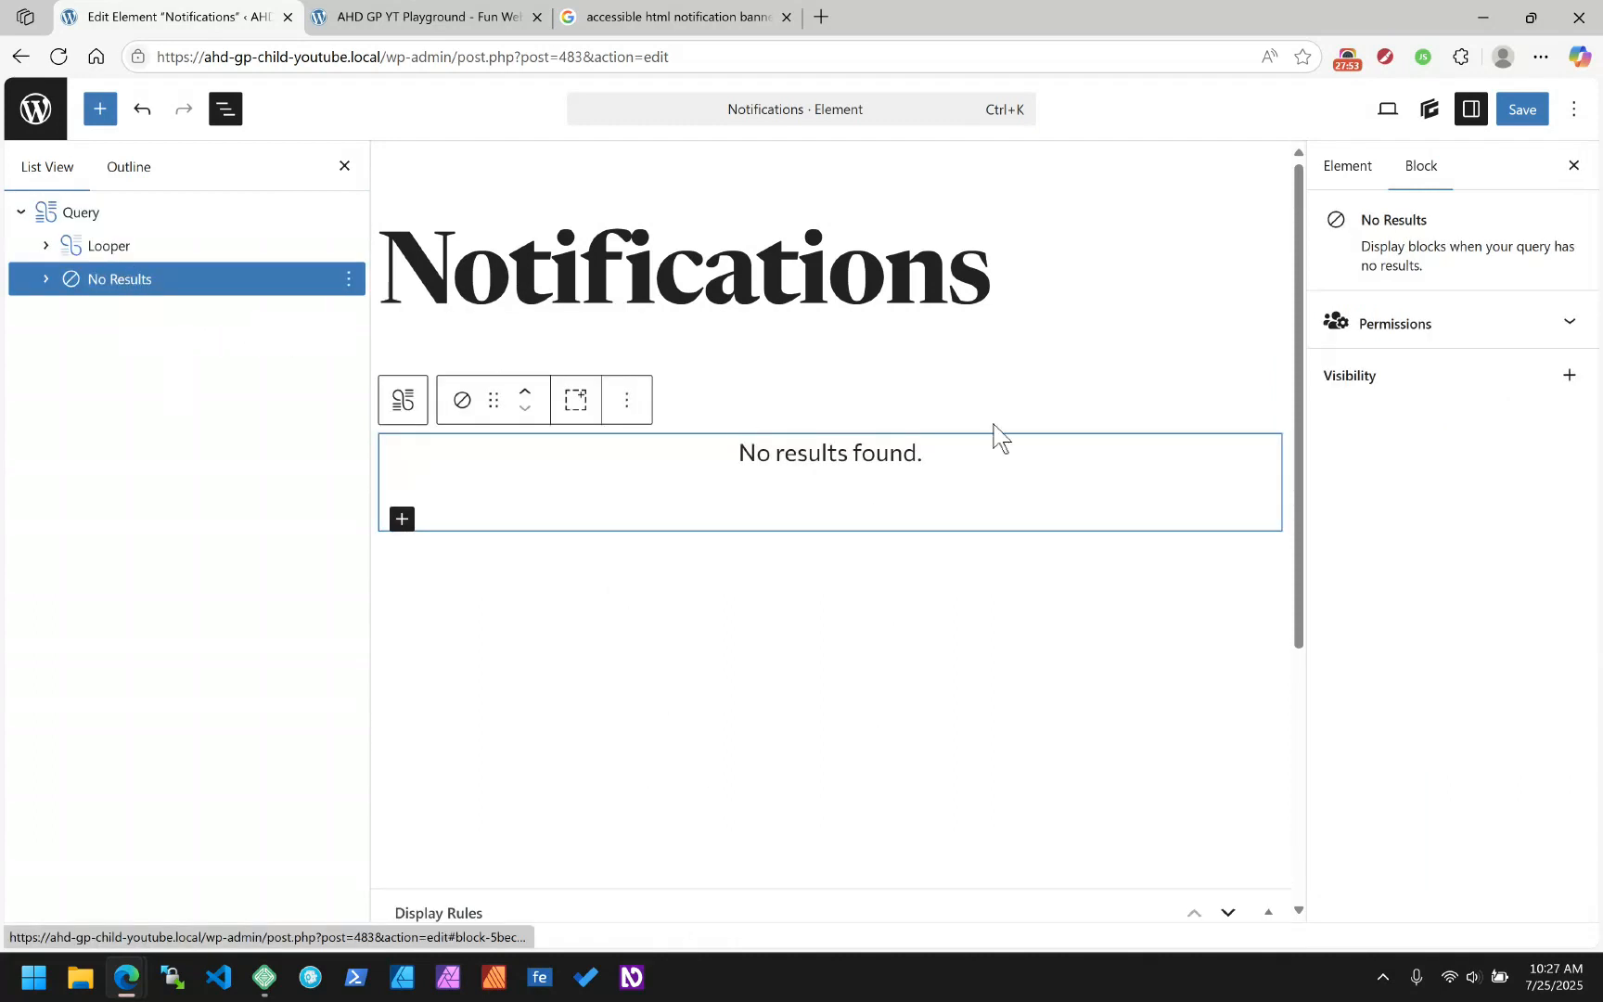
click(349, 279)
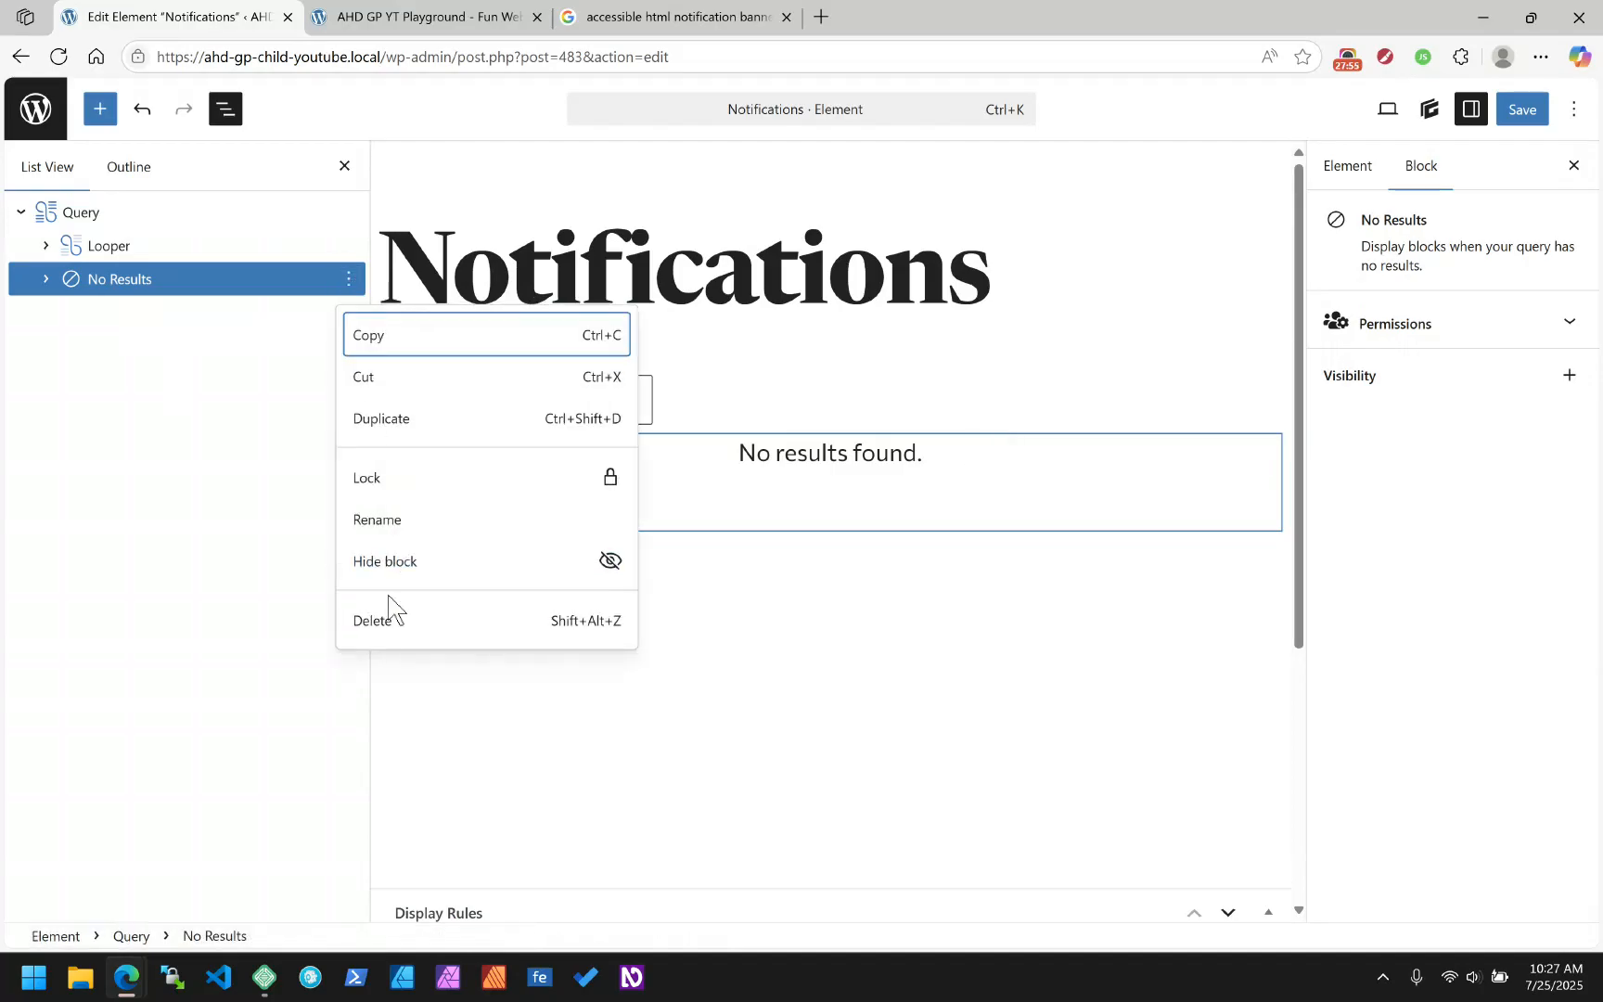
click(381, 627)
click(68, 212)
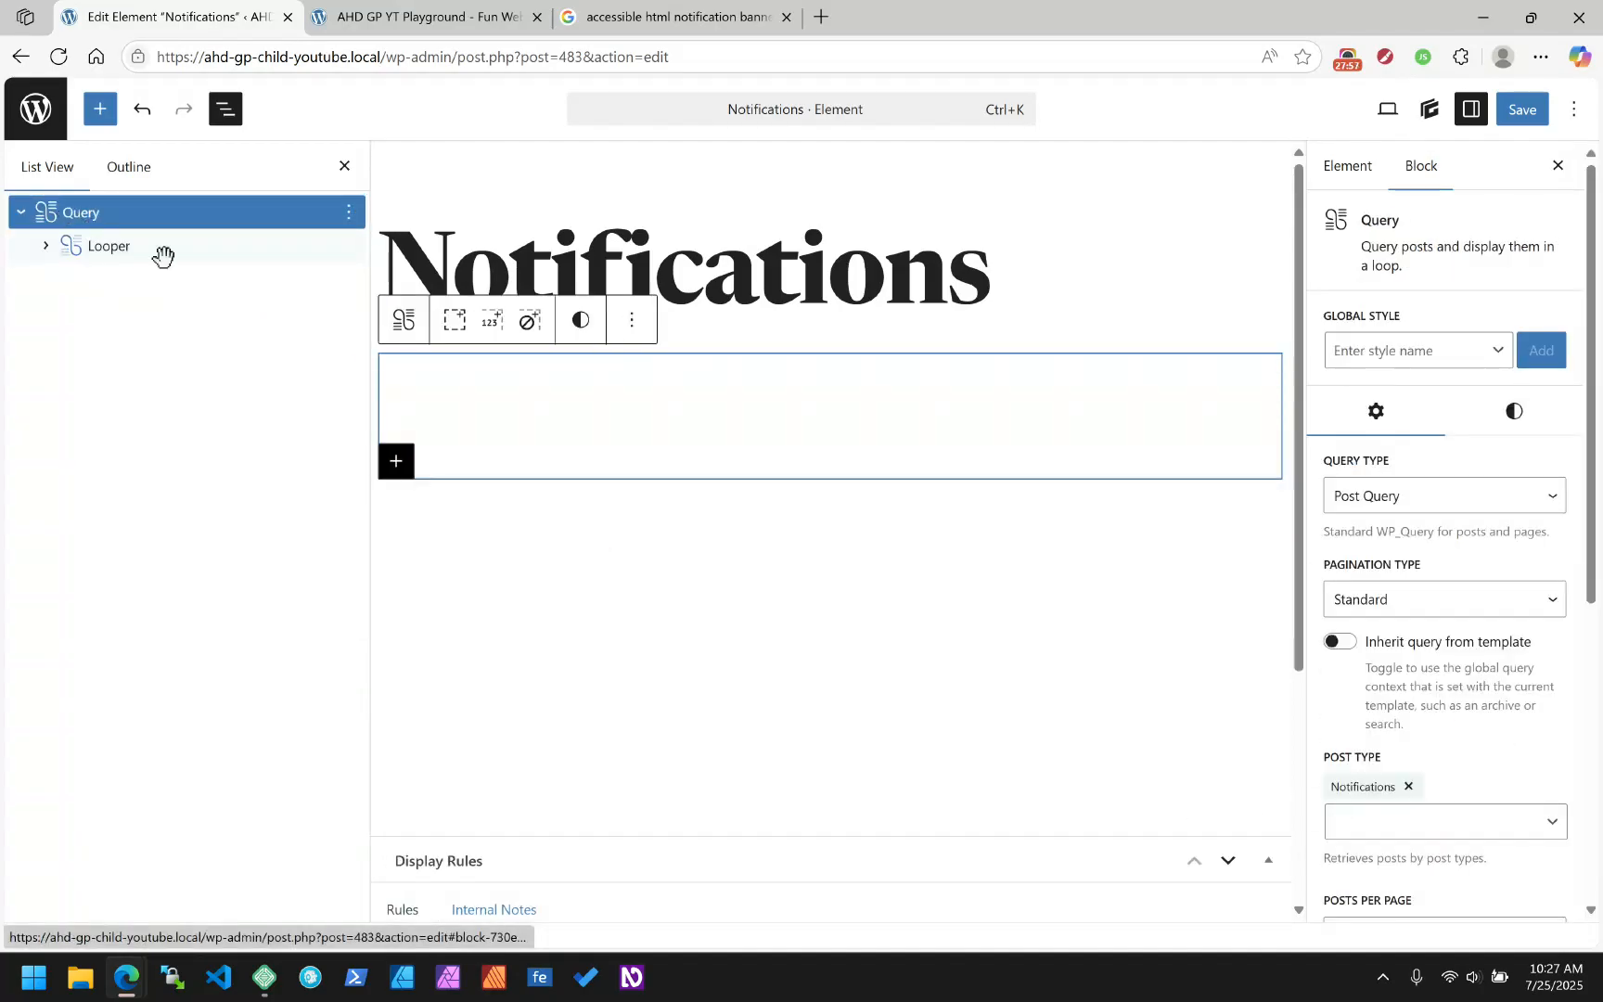
scroll(1495, 713, down, 3)
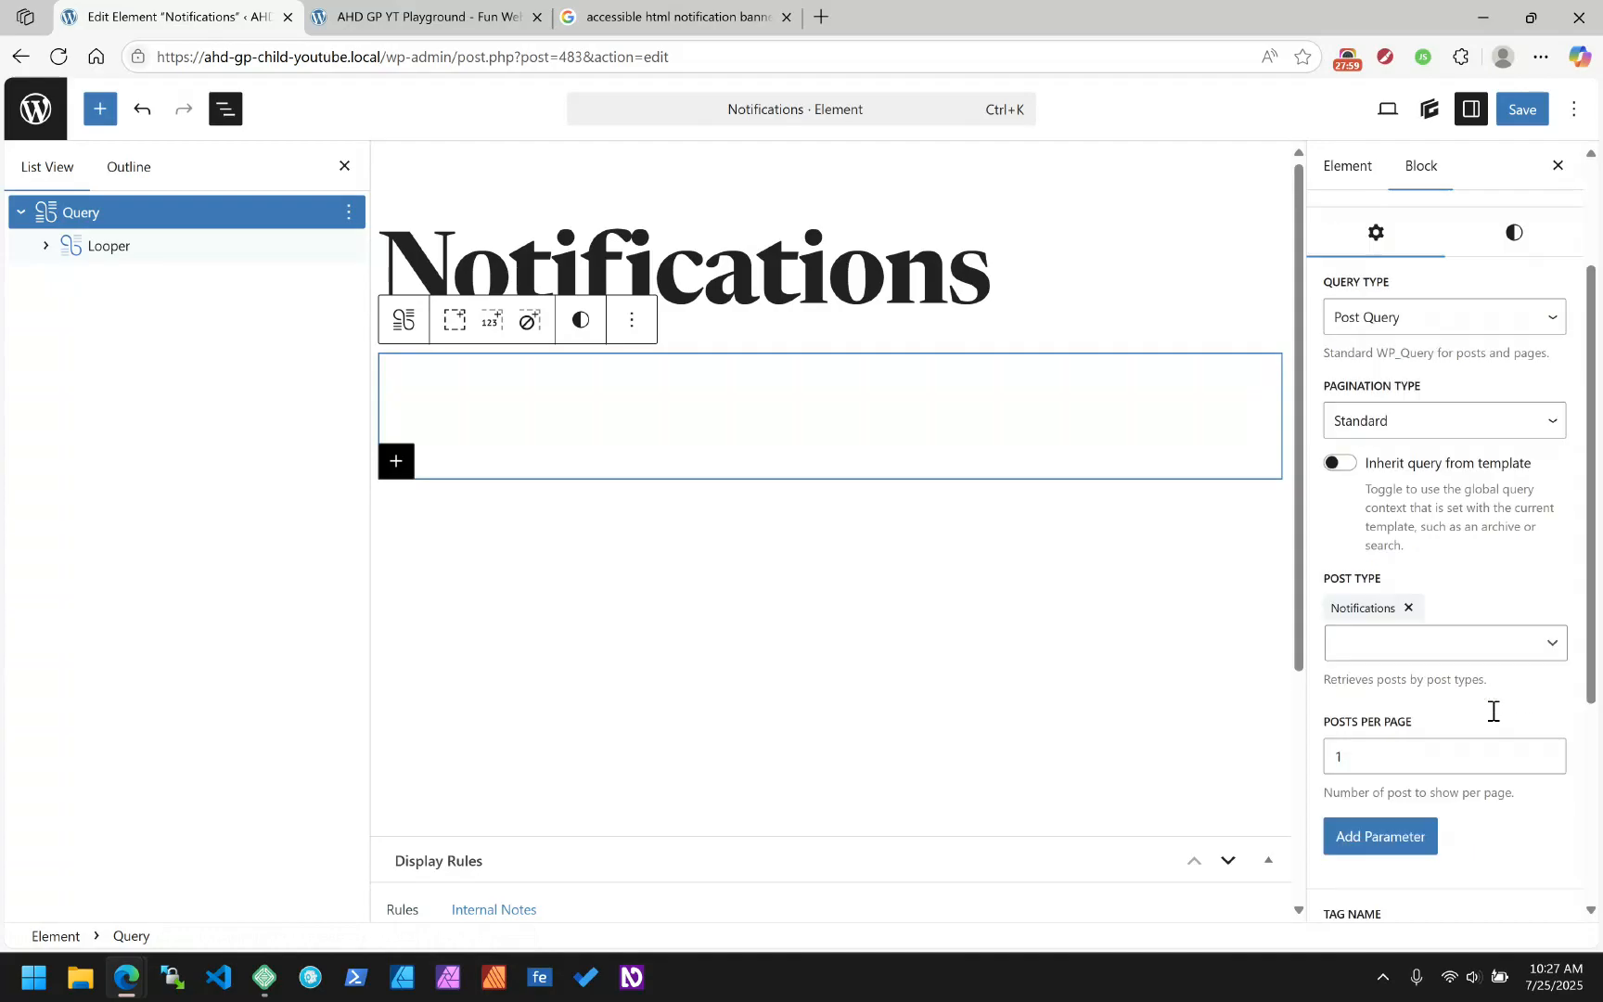
scroll(1499, 723, down, 2)
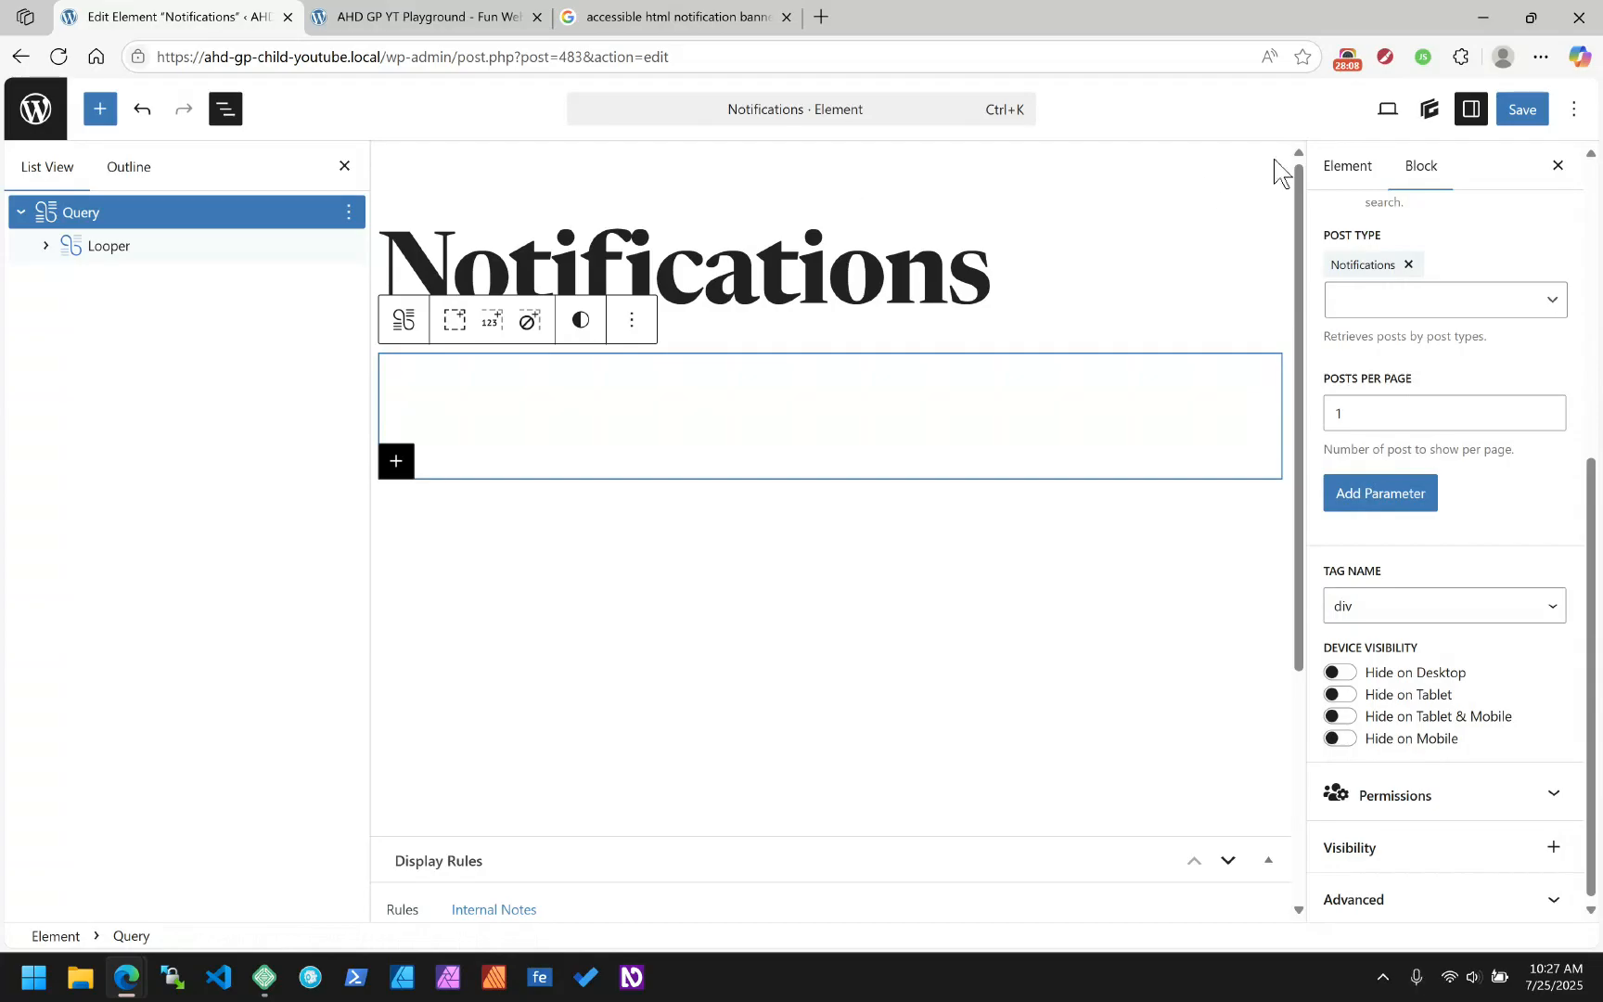
click(1346, 57)
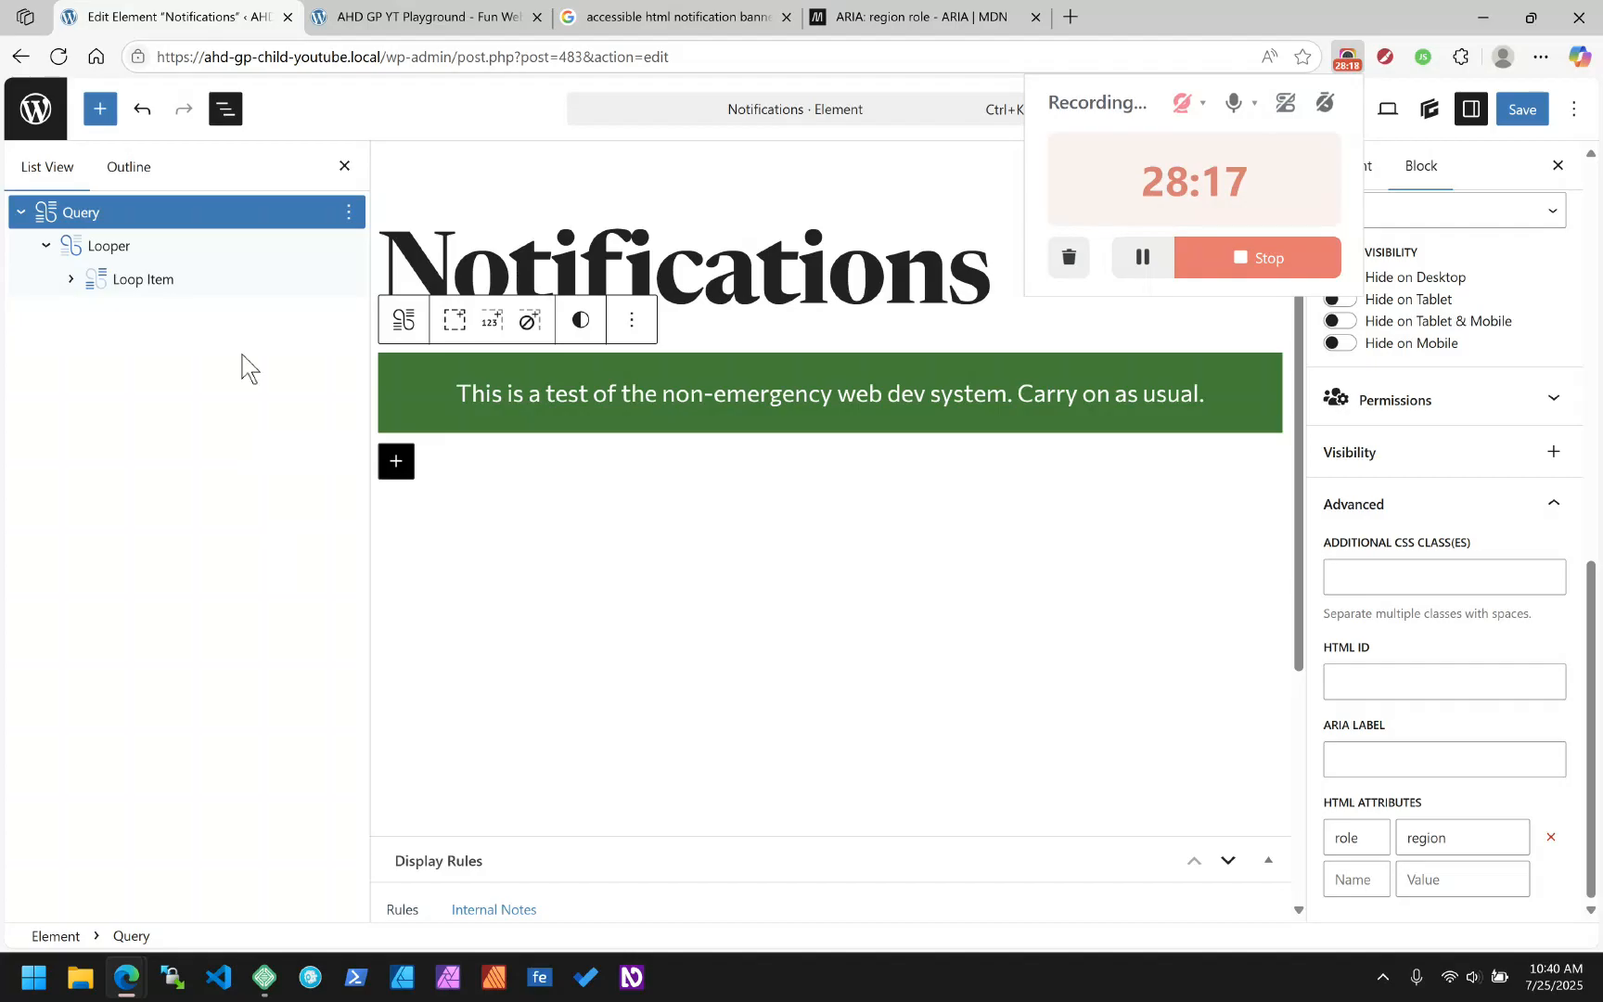
Check the home page's markup for the query div and save the Notifications element
click(353, 16)
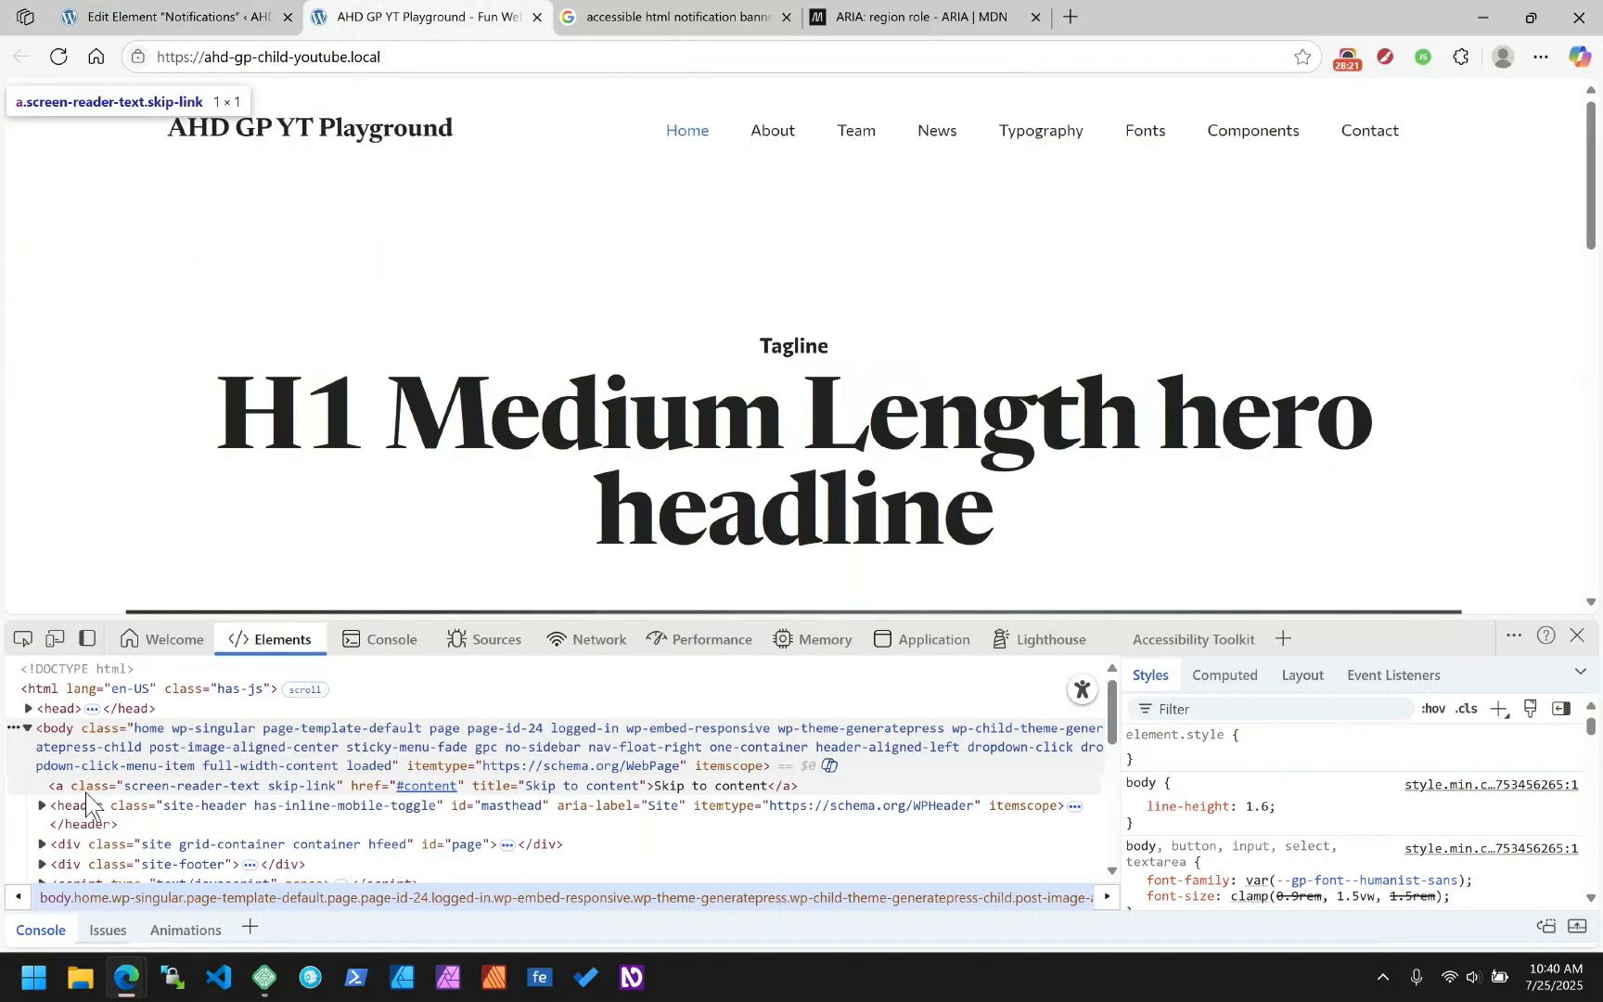
click(178, 16)
click(1522, 109)
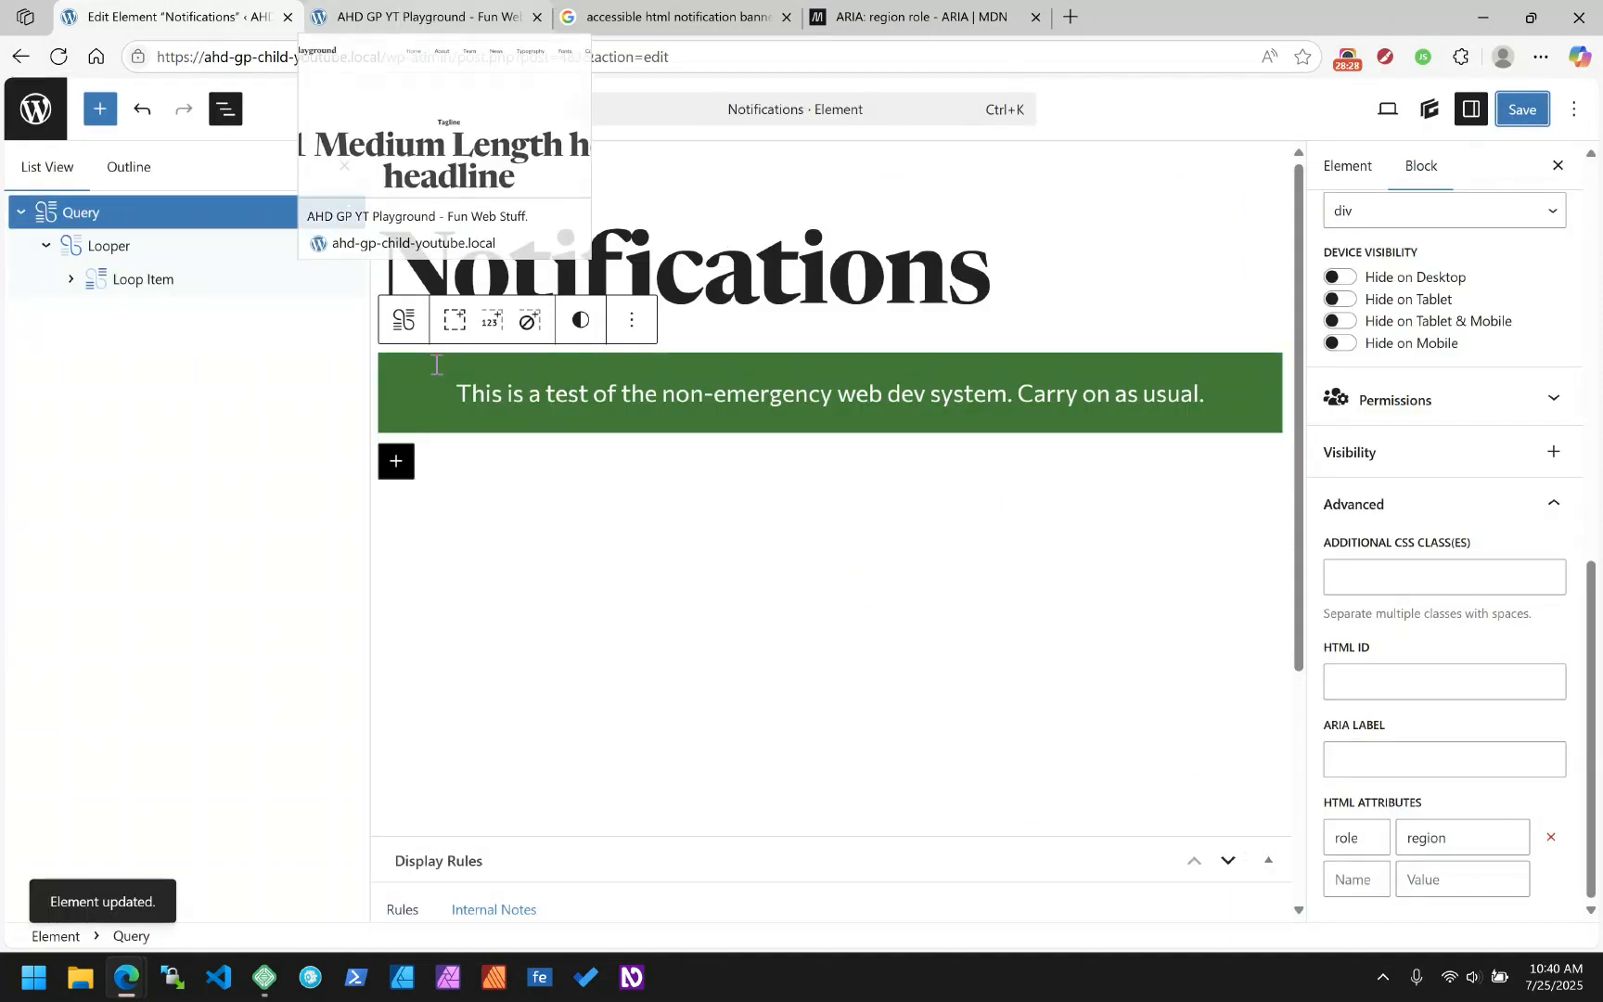
Reload the home page and expand the region-role query div to inspect the banner's nested markup
click(436, 18)
click(57, 57)
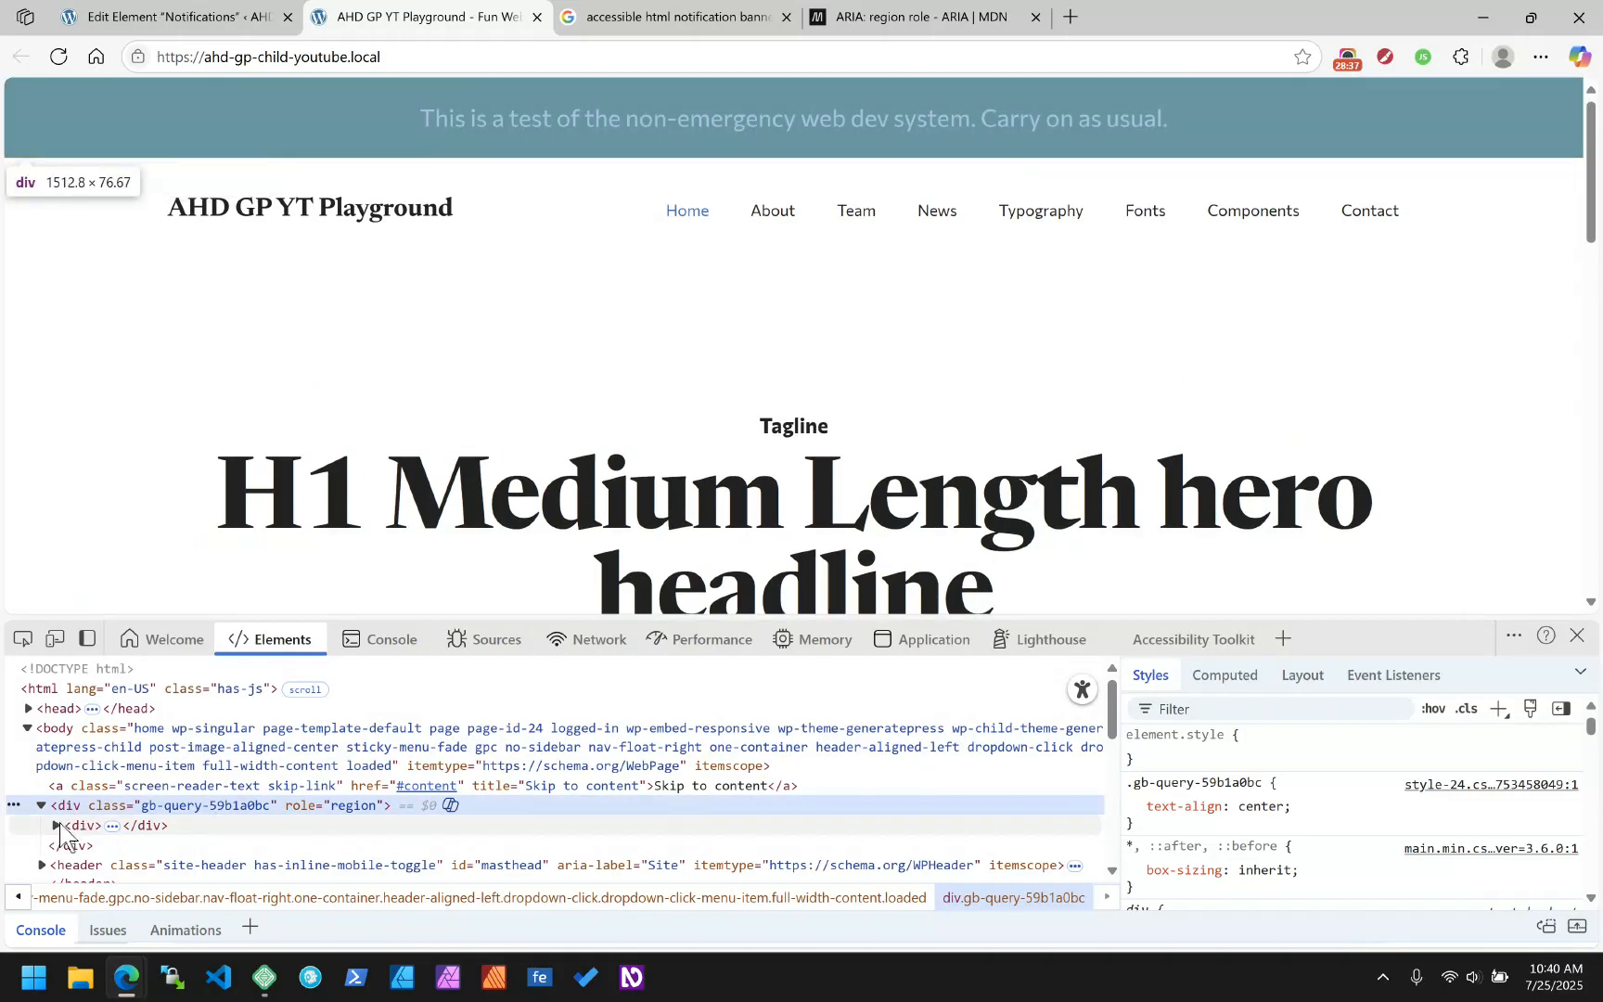
click(55, 825)
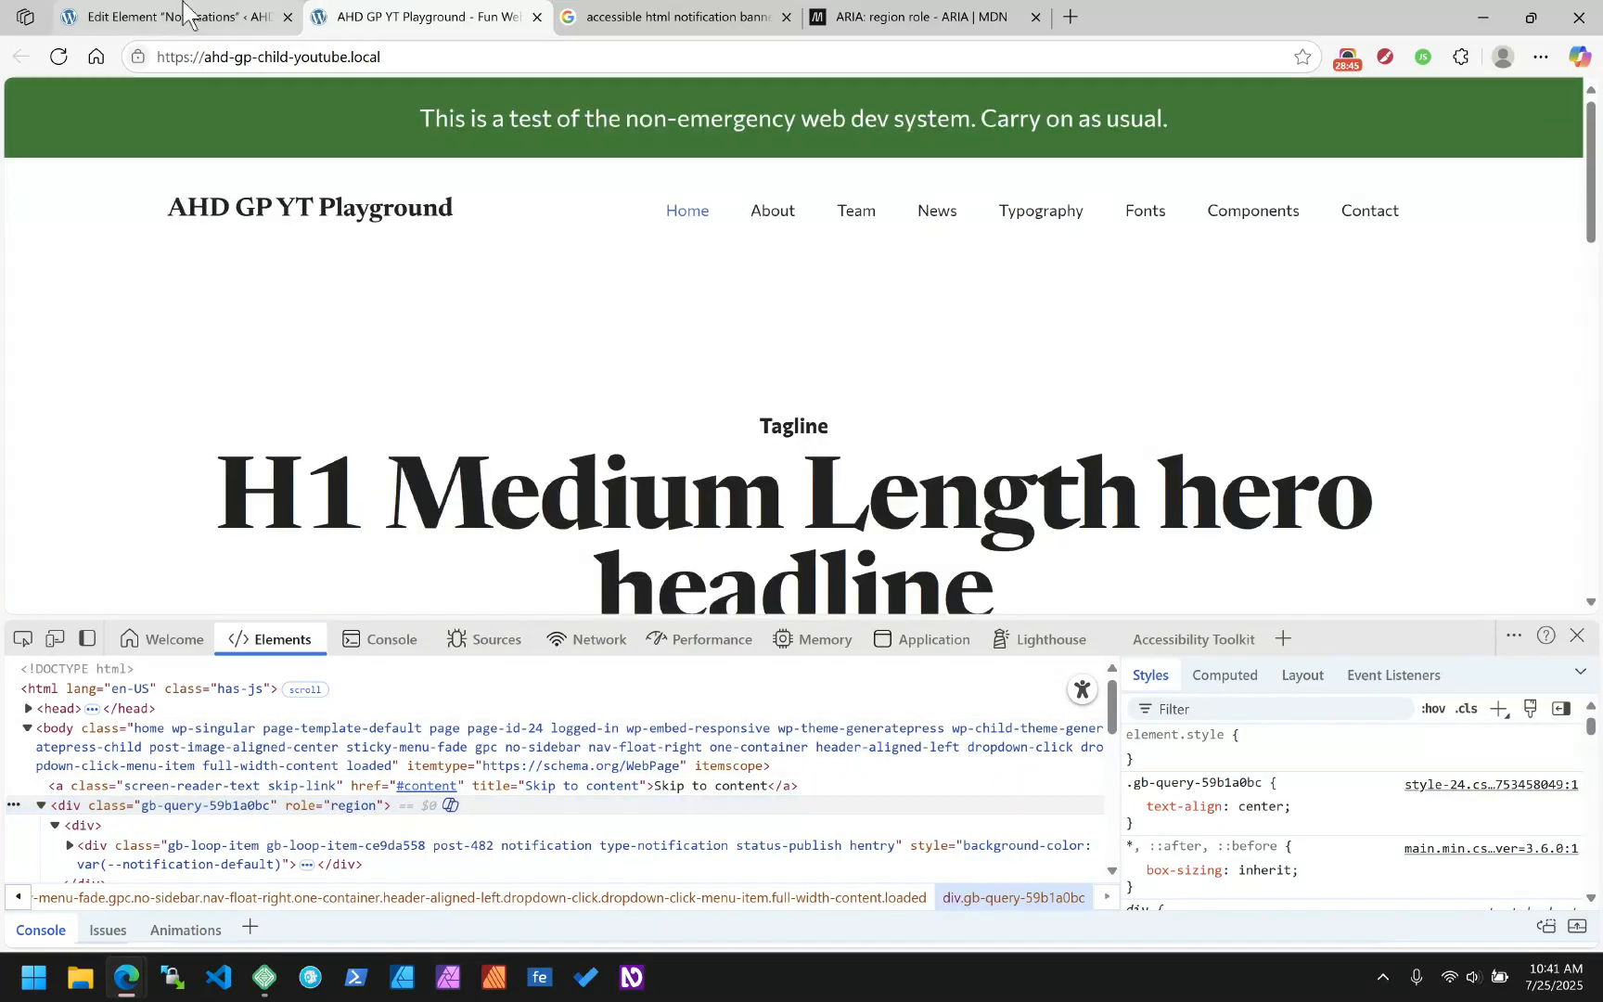
Open the WordPress admin in a separate browser tab placed first and go to the Notifications list
click(176, 17)
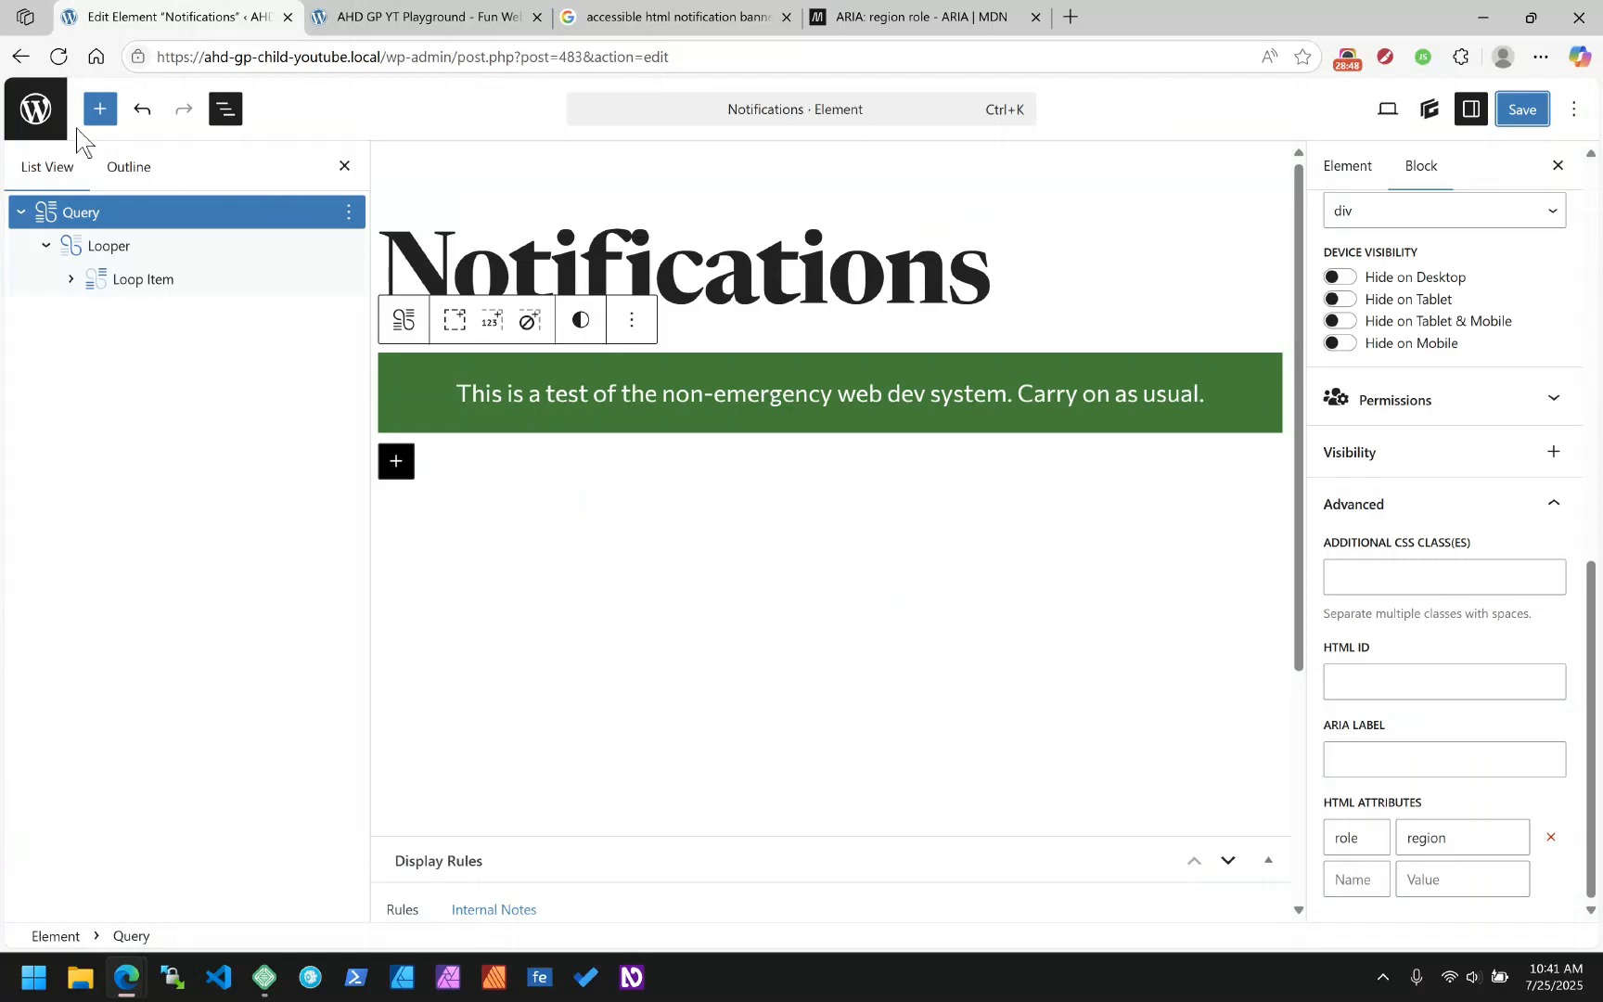
right_click(38, 118)
key(Escape)
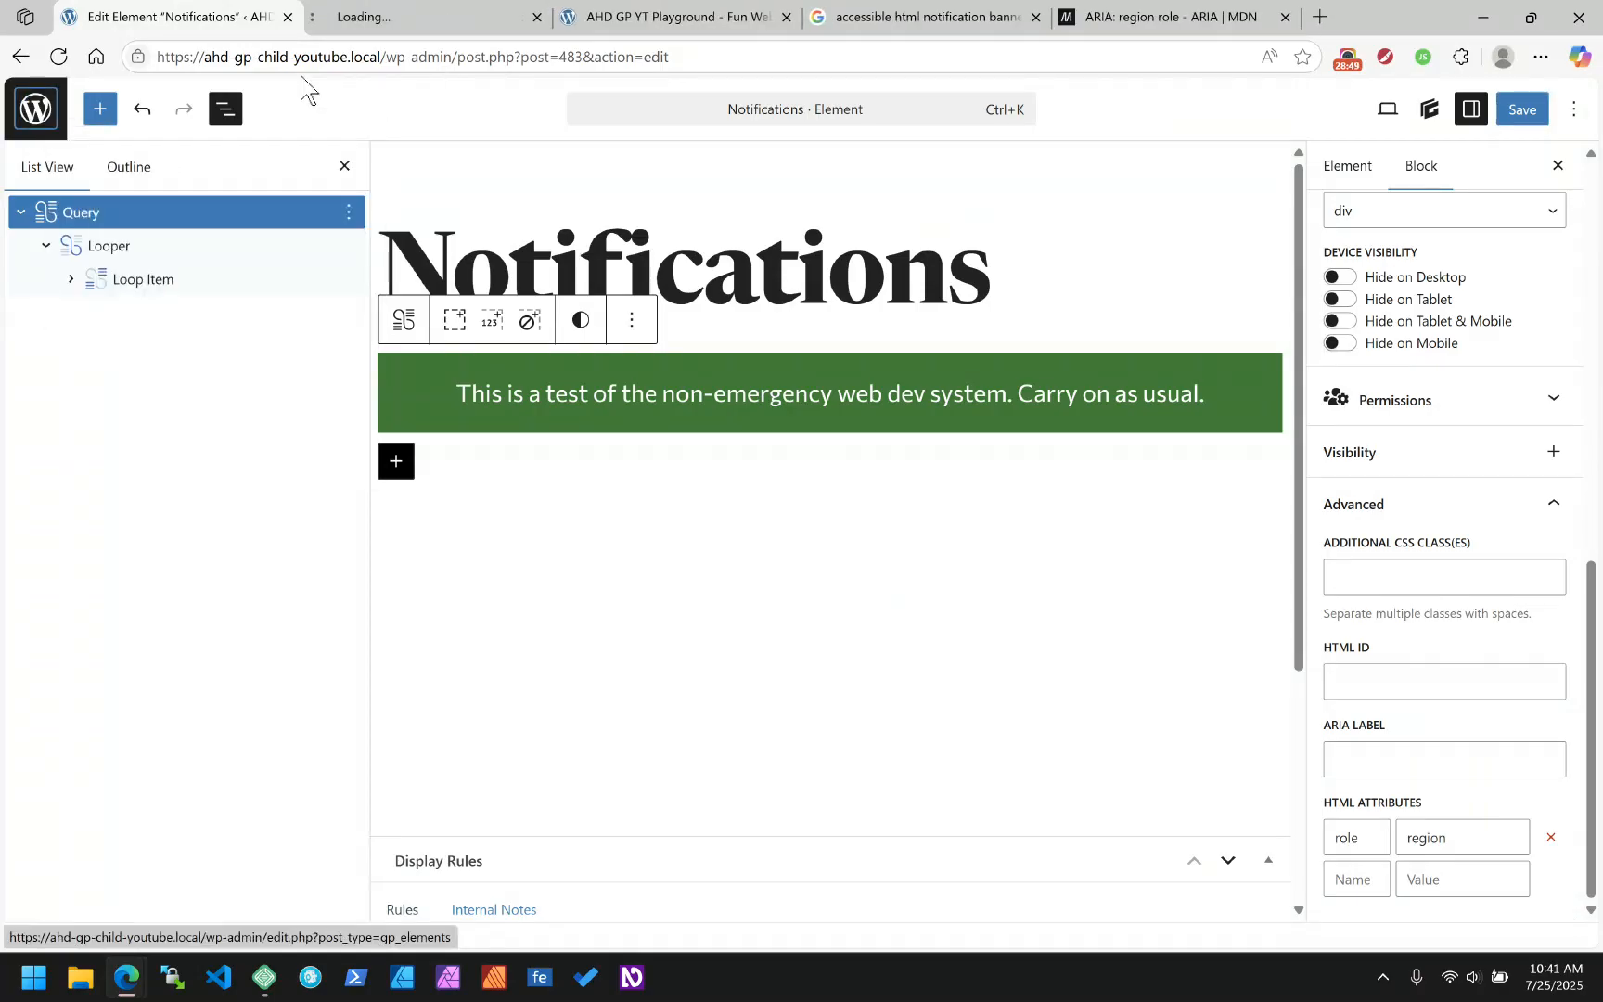
drag(428, 15, 196, 17)
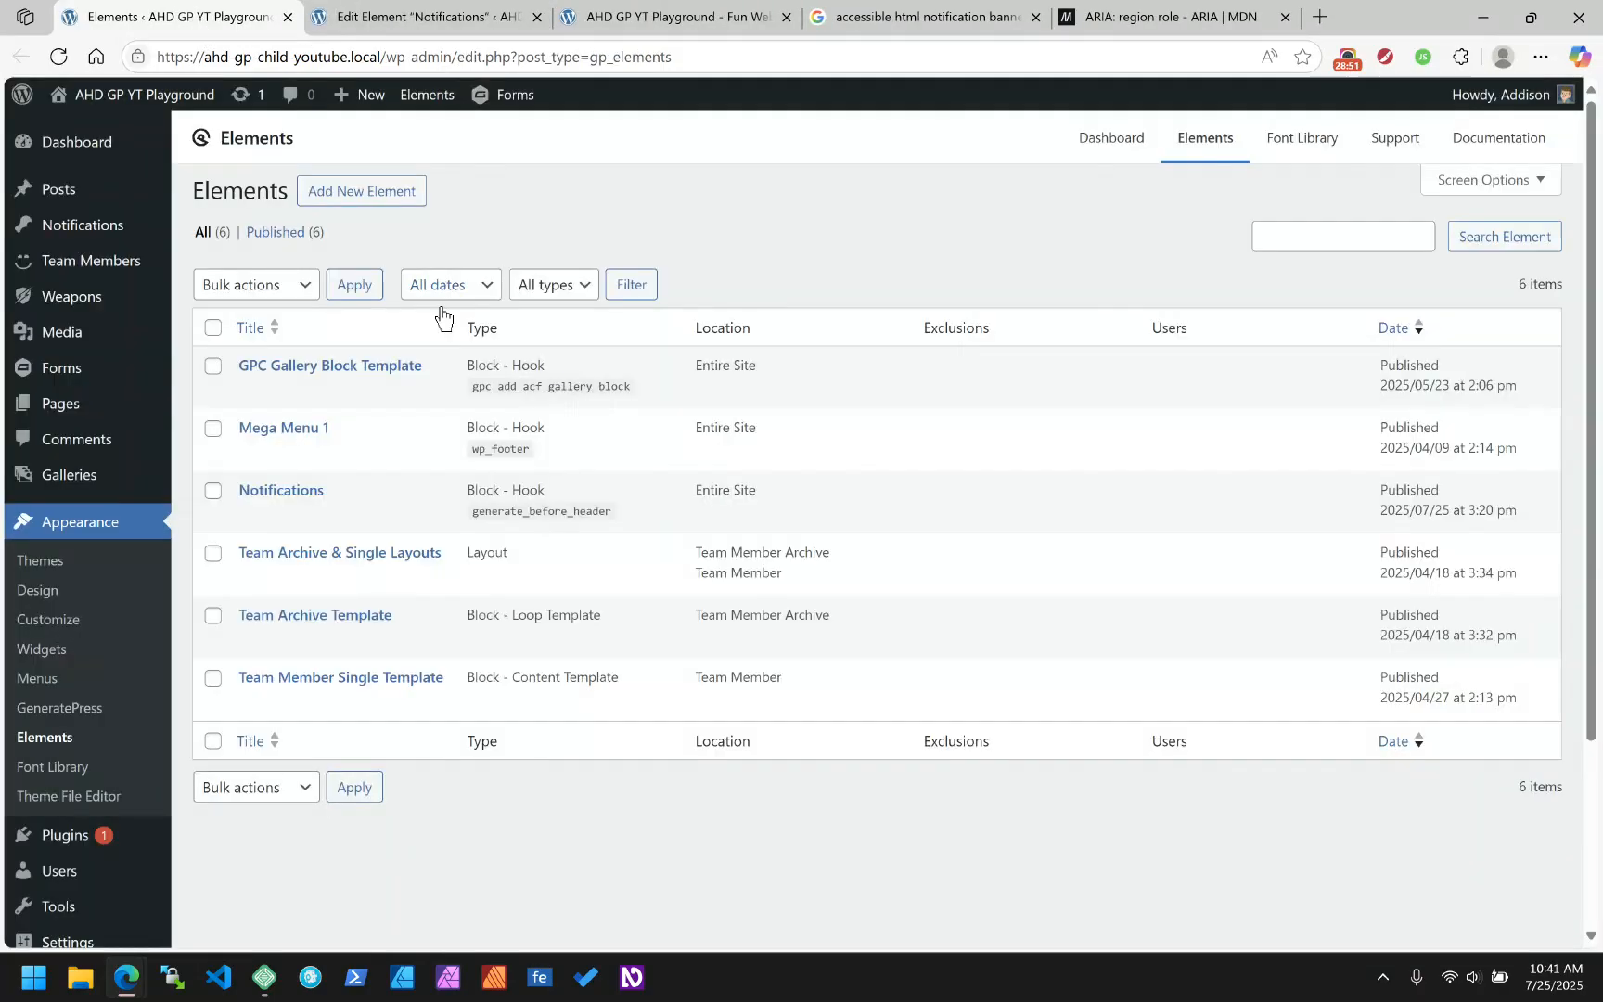
mouse_move(96, 259)
click(112, 226)
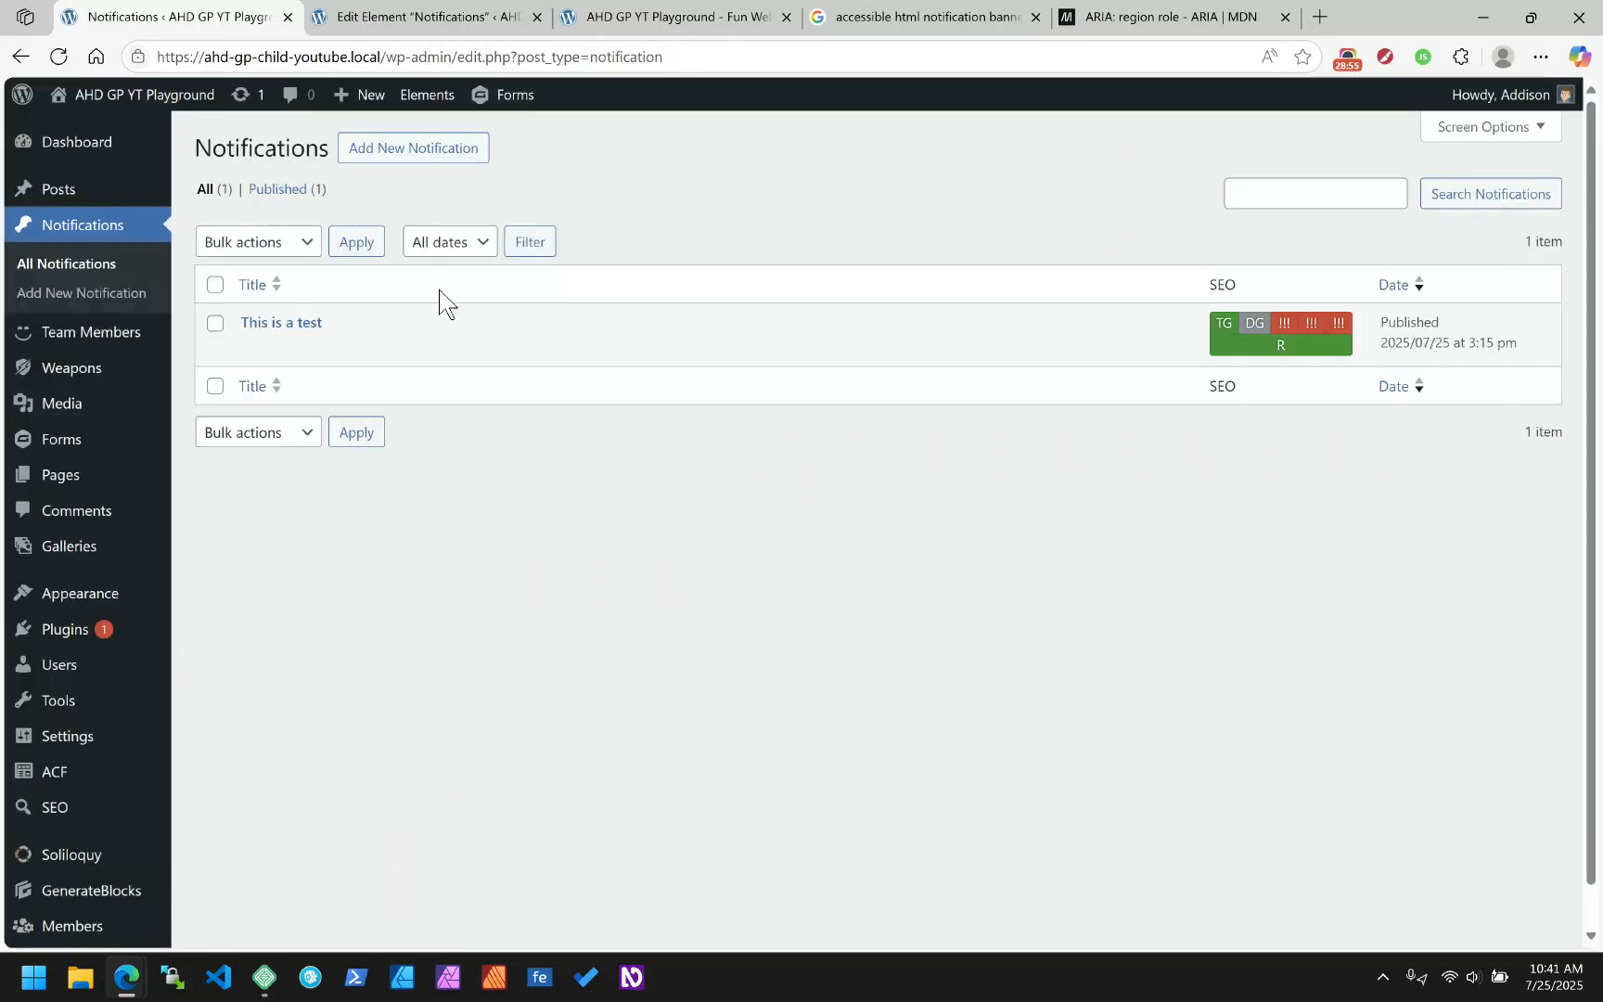
Quick edit the "This is a test" notification and update its status to Draft
click(281, 348)
click(982, 371)
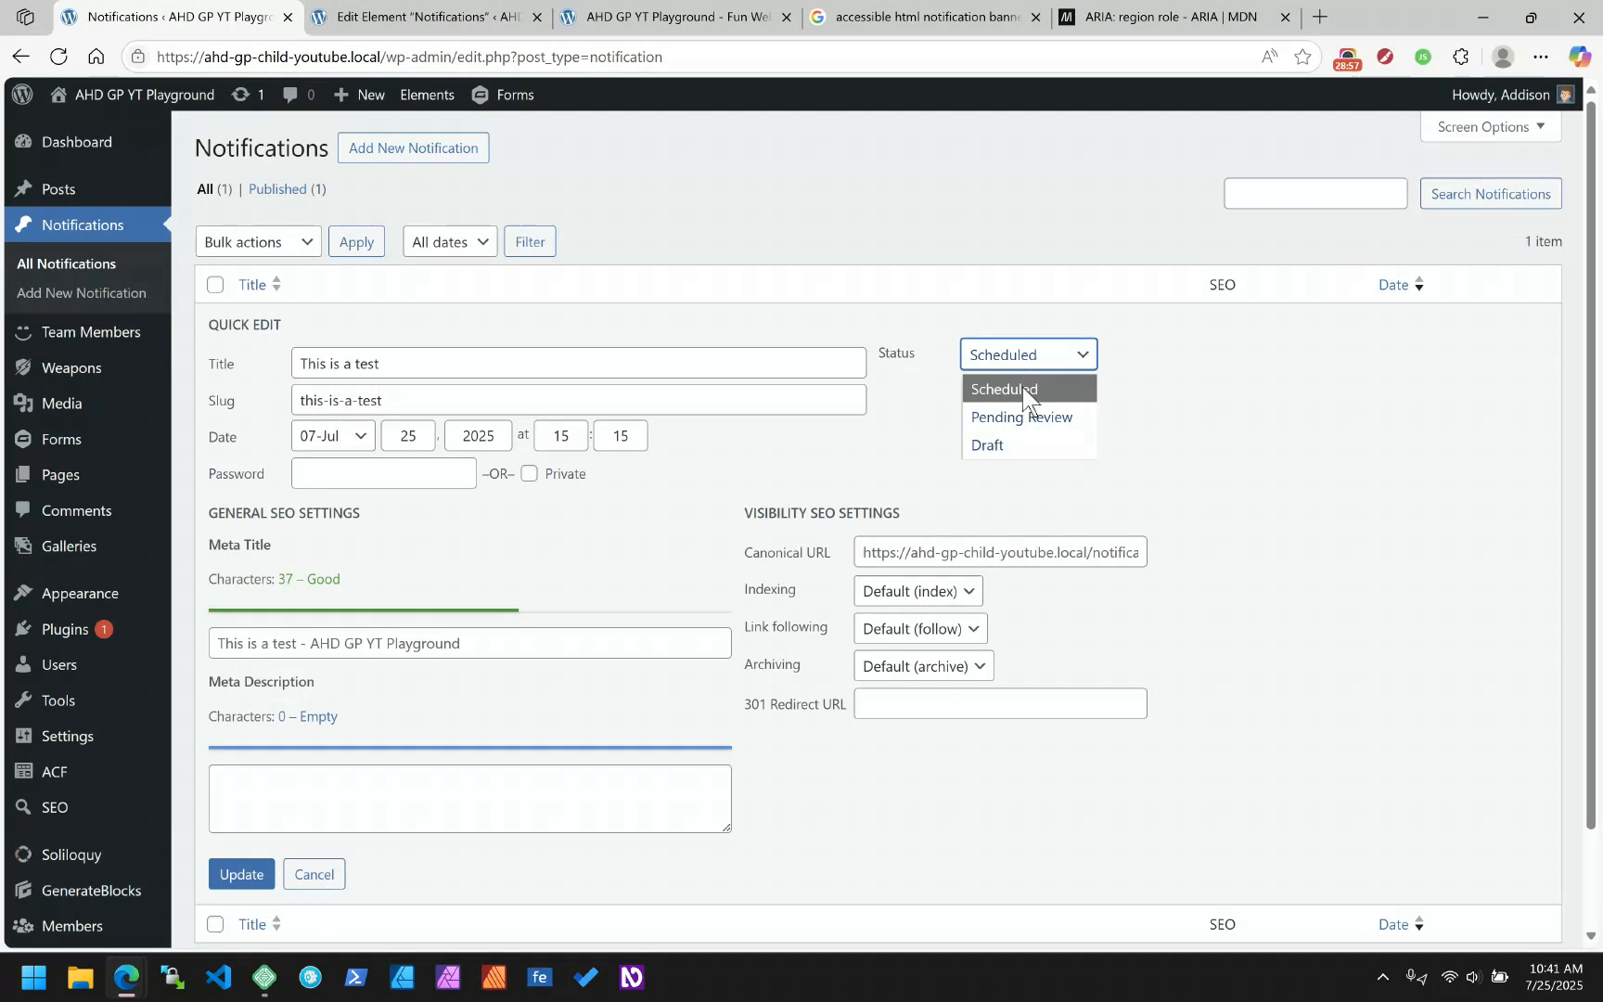
click(989, 443)
scroll(637, 544, down, 2)
click(241, 760)
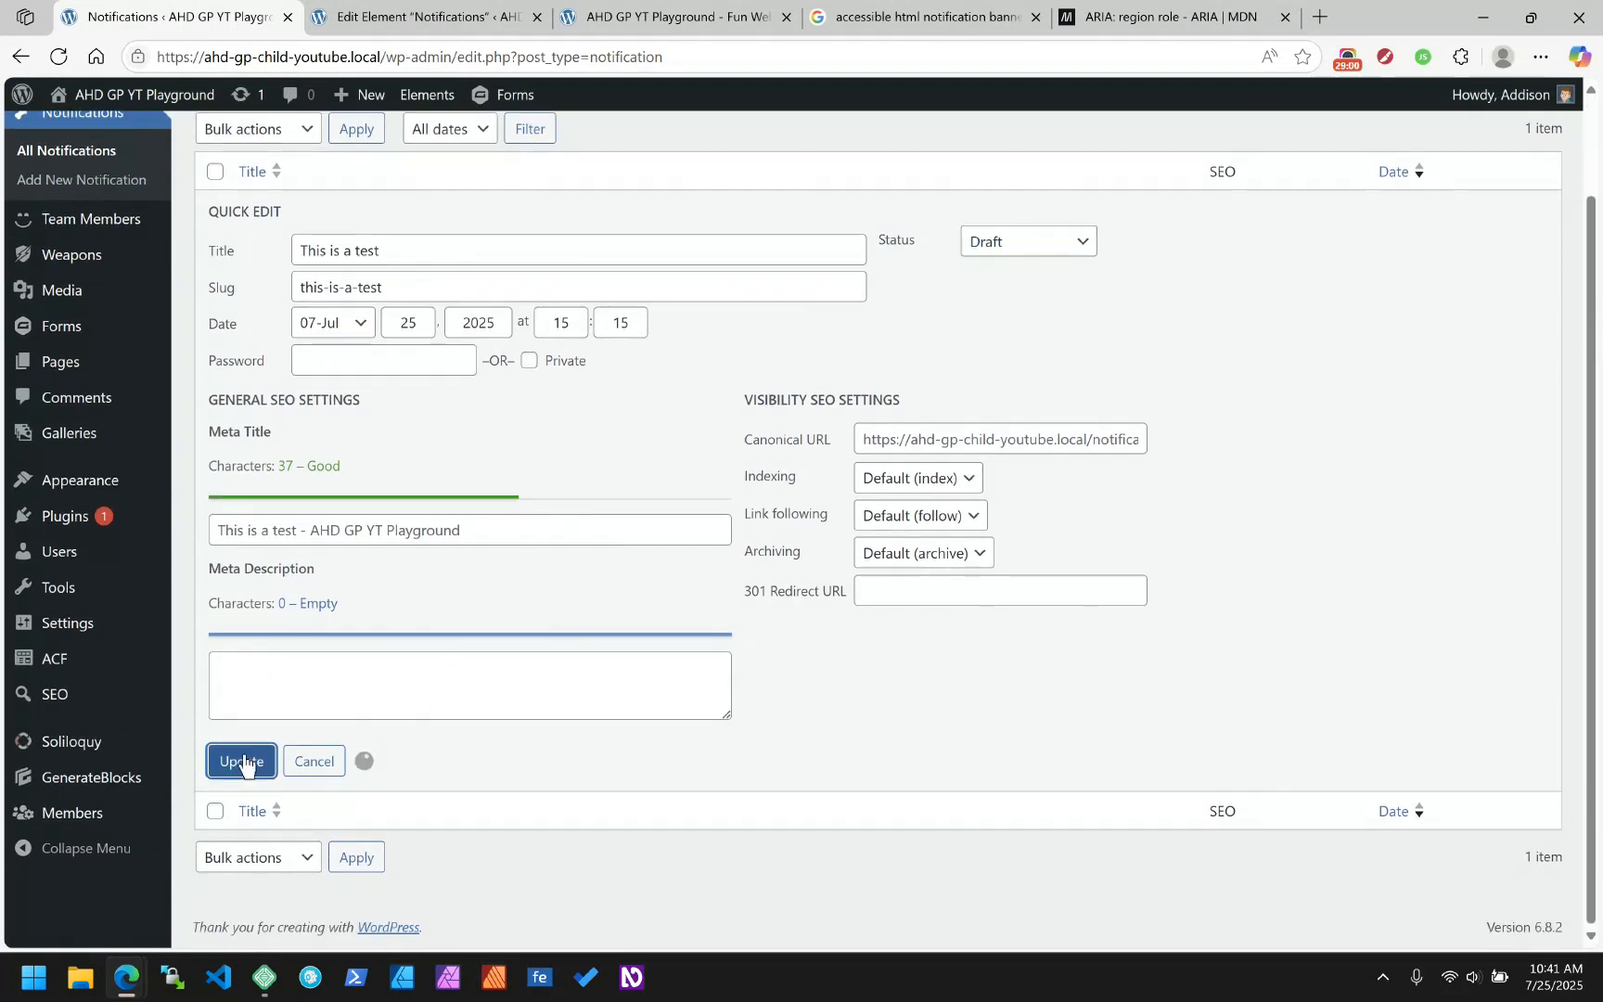
Reload the home page and inspect the query div's markup with the notification unpublished
click(446, 11)
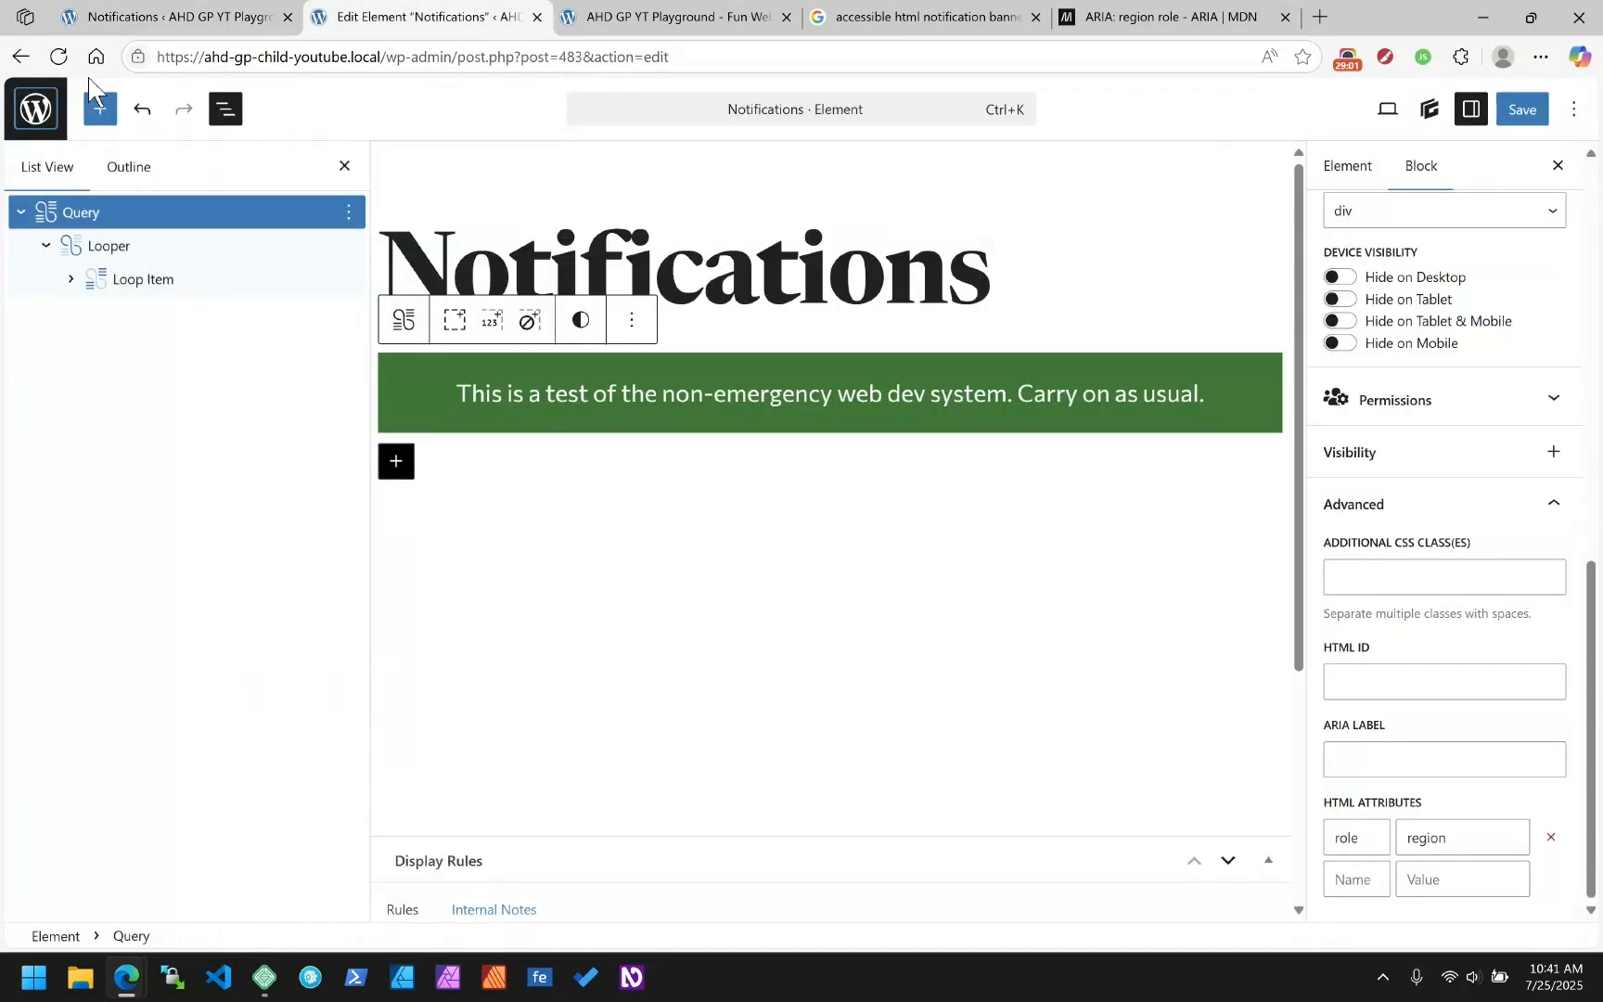
click(574, 18)
click(61, 58)
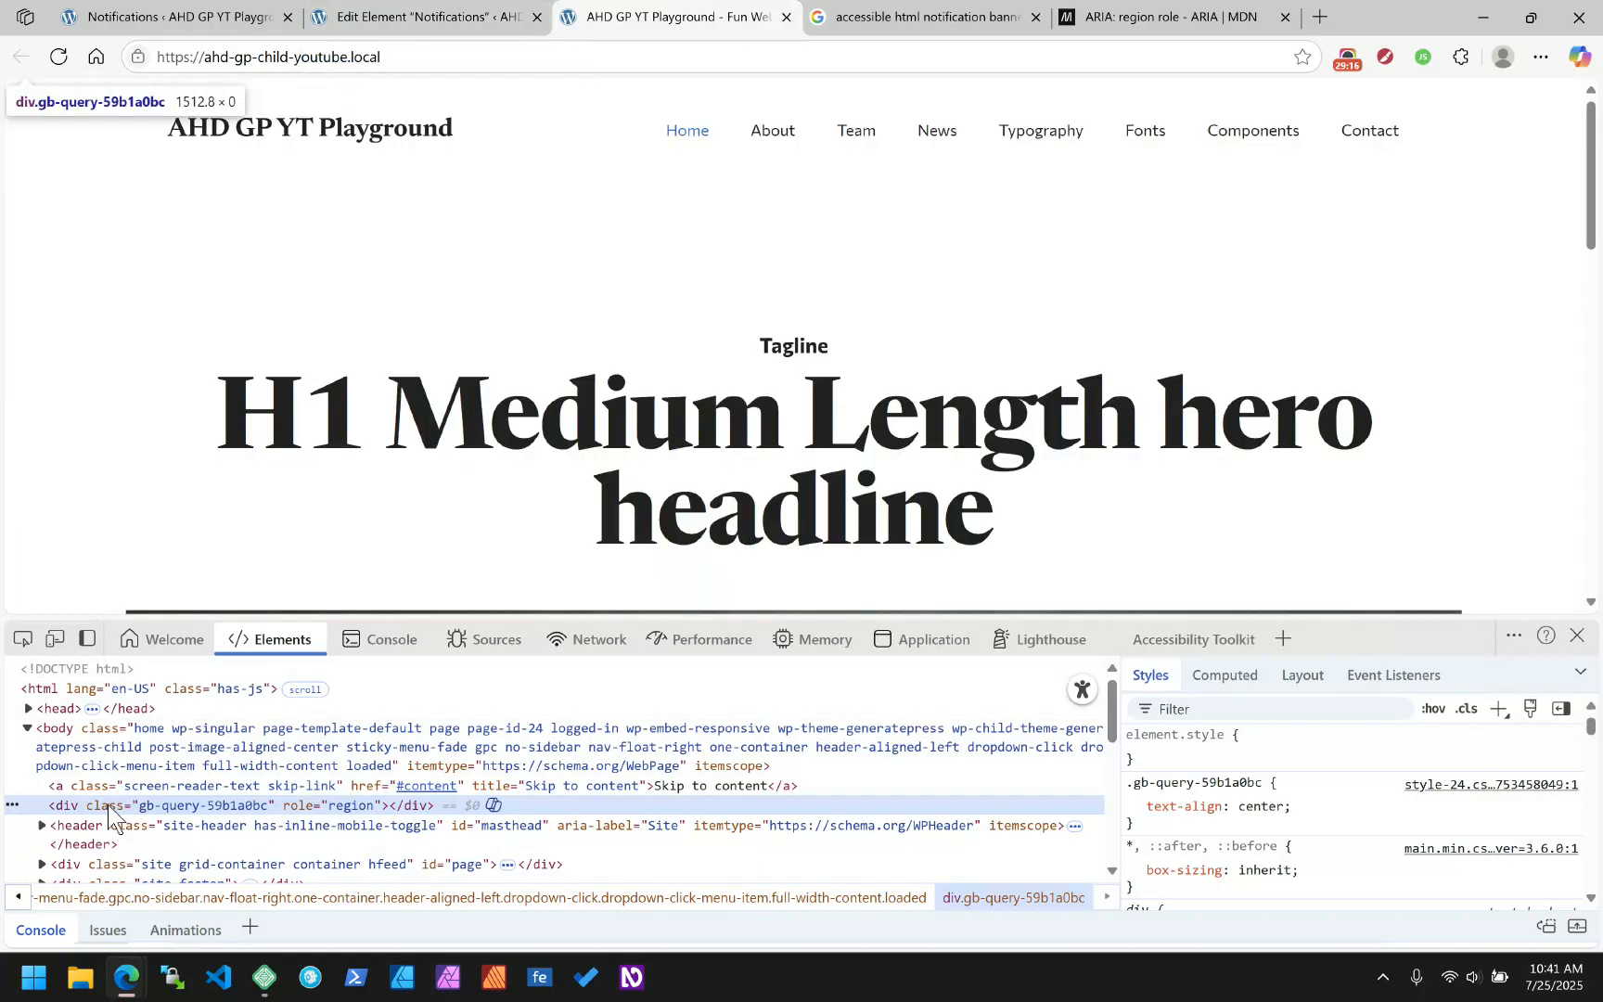
Remove the role attribute from the Query block and expand the Loop Item among its nested blocks
click(424, 12)
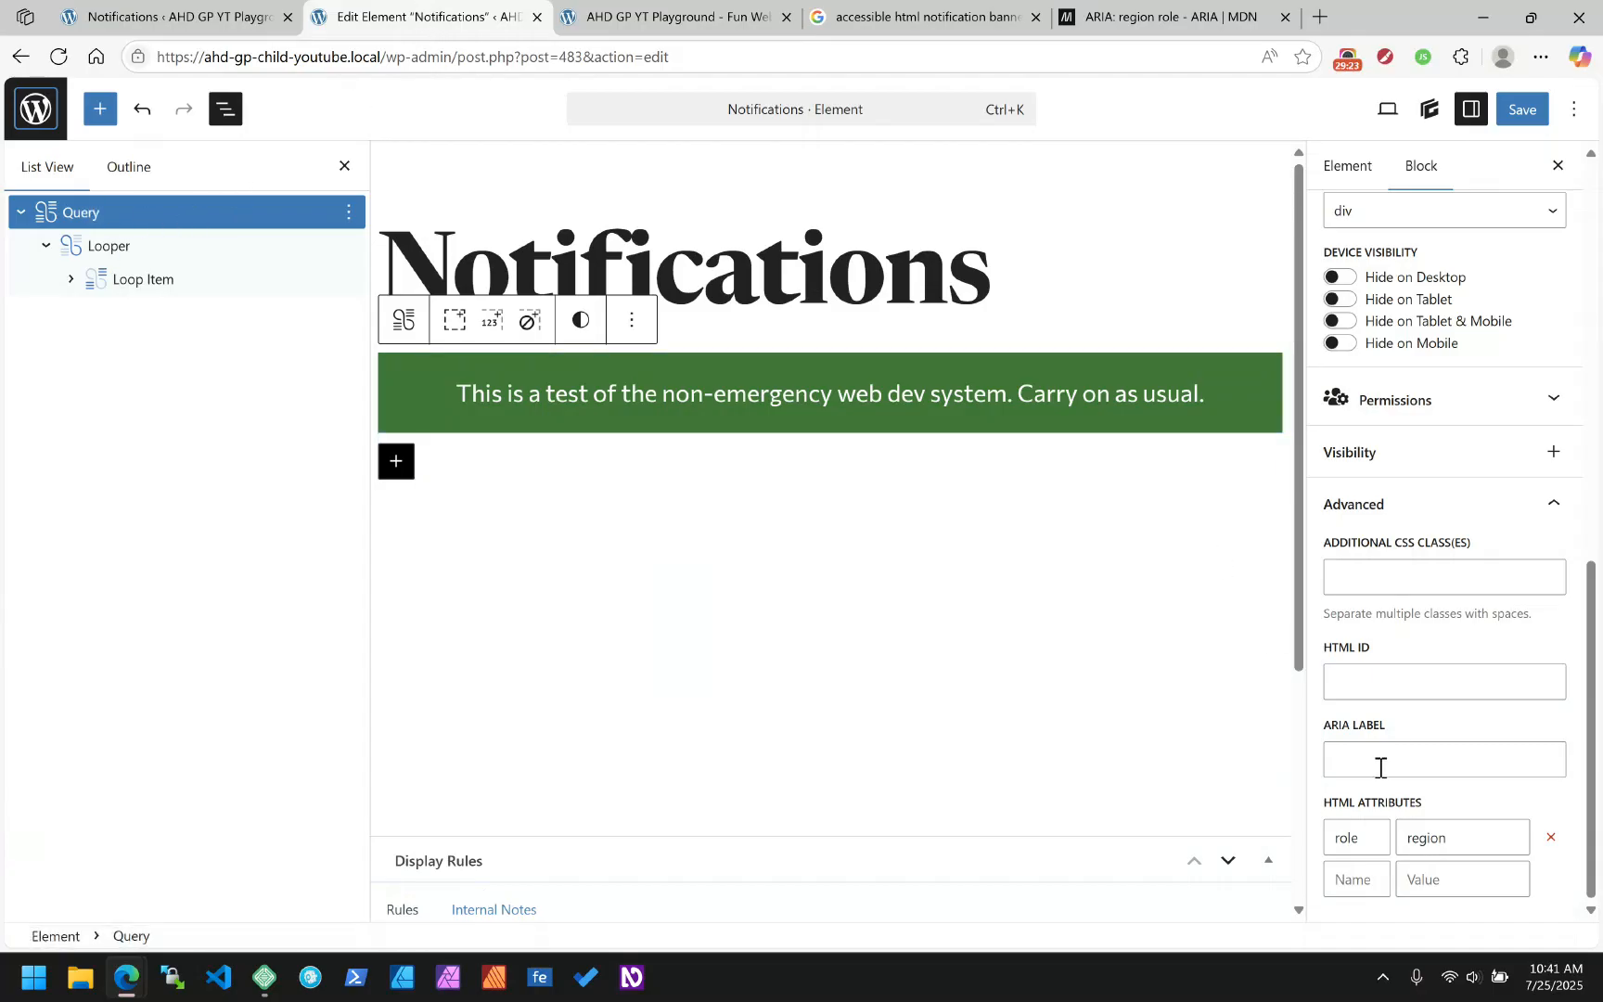
click(1548, 840)
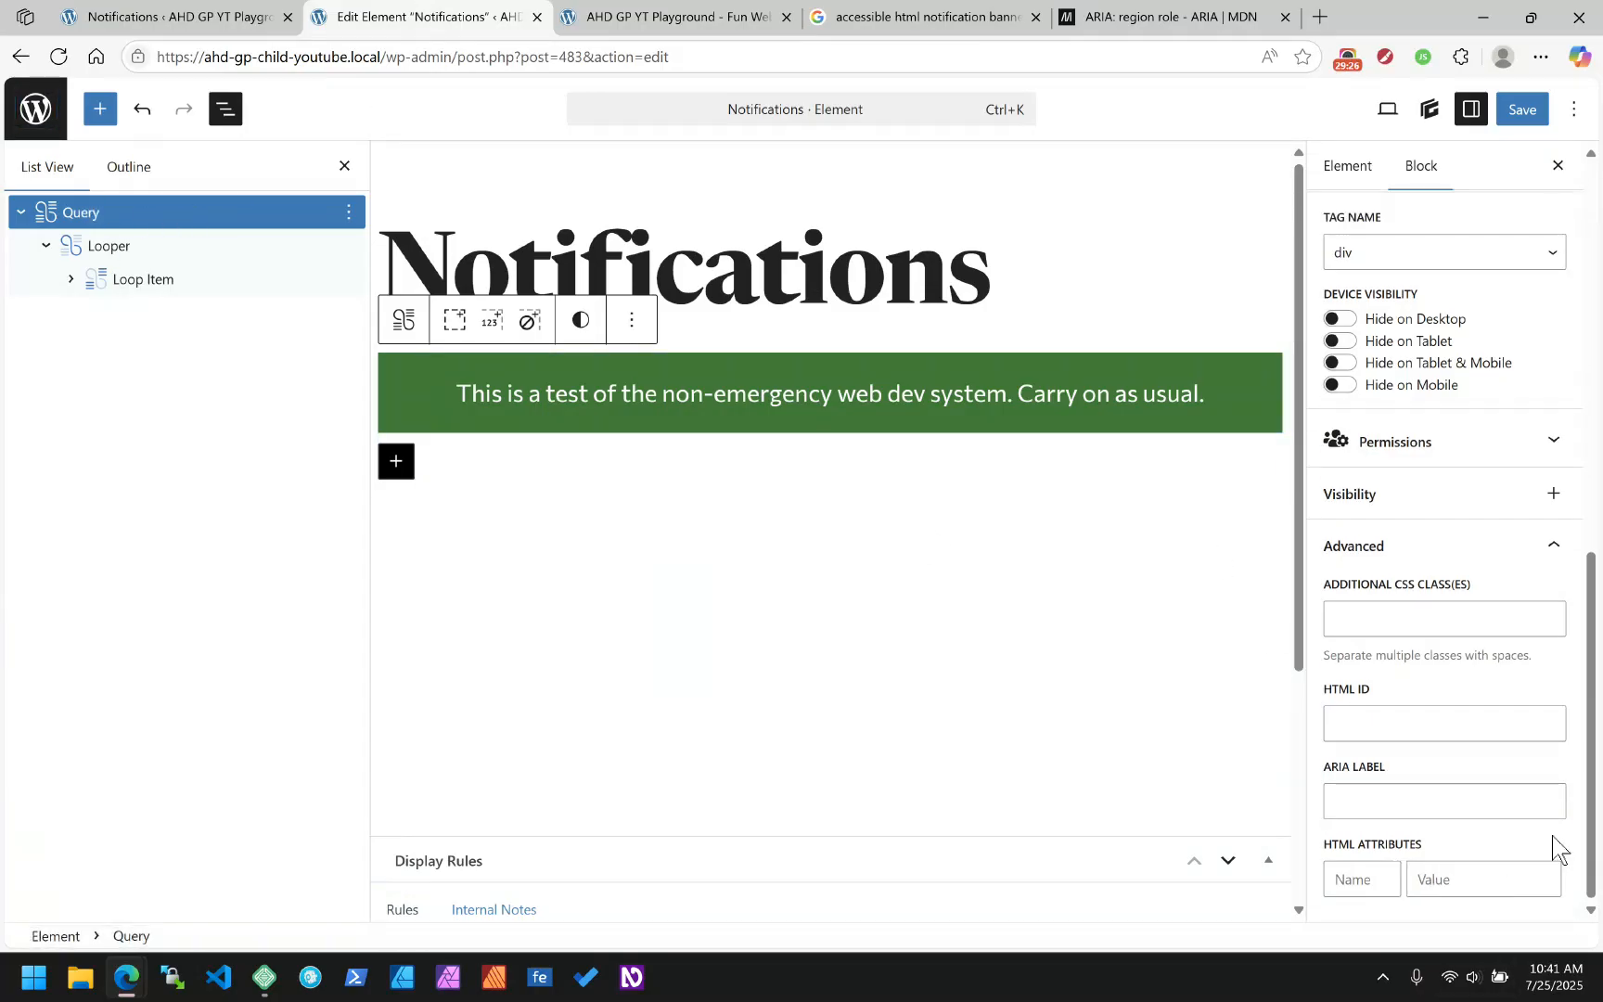
click(99, 246)
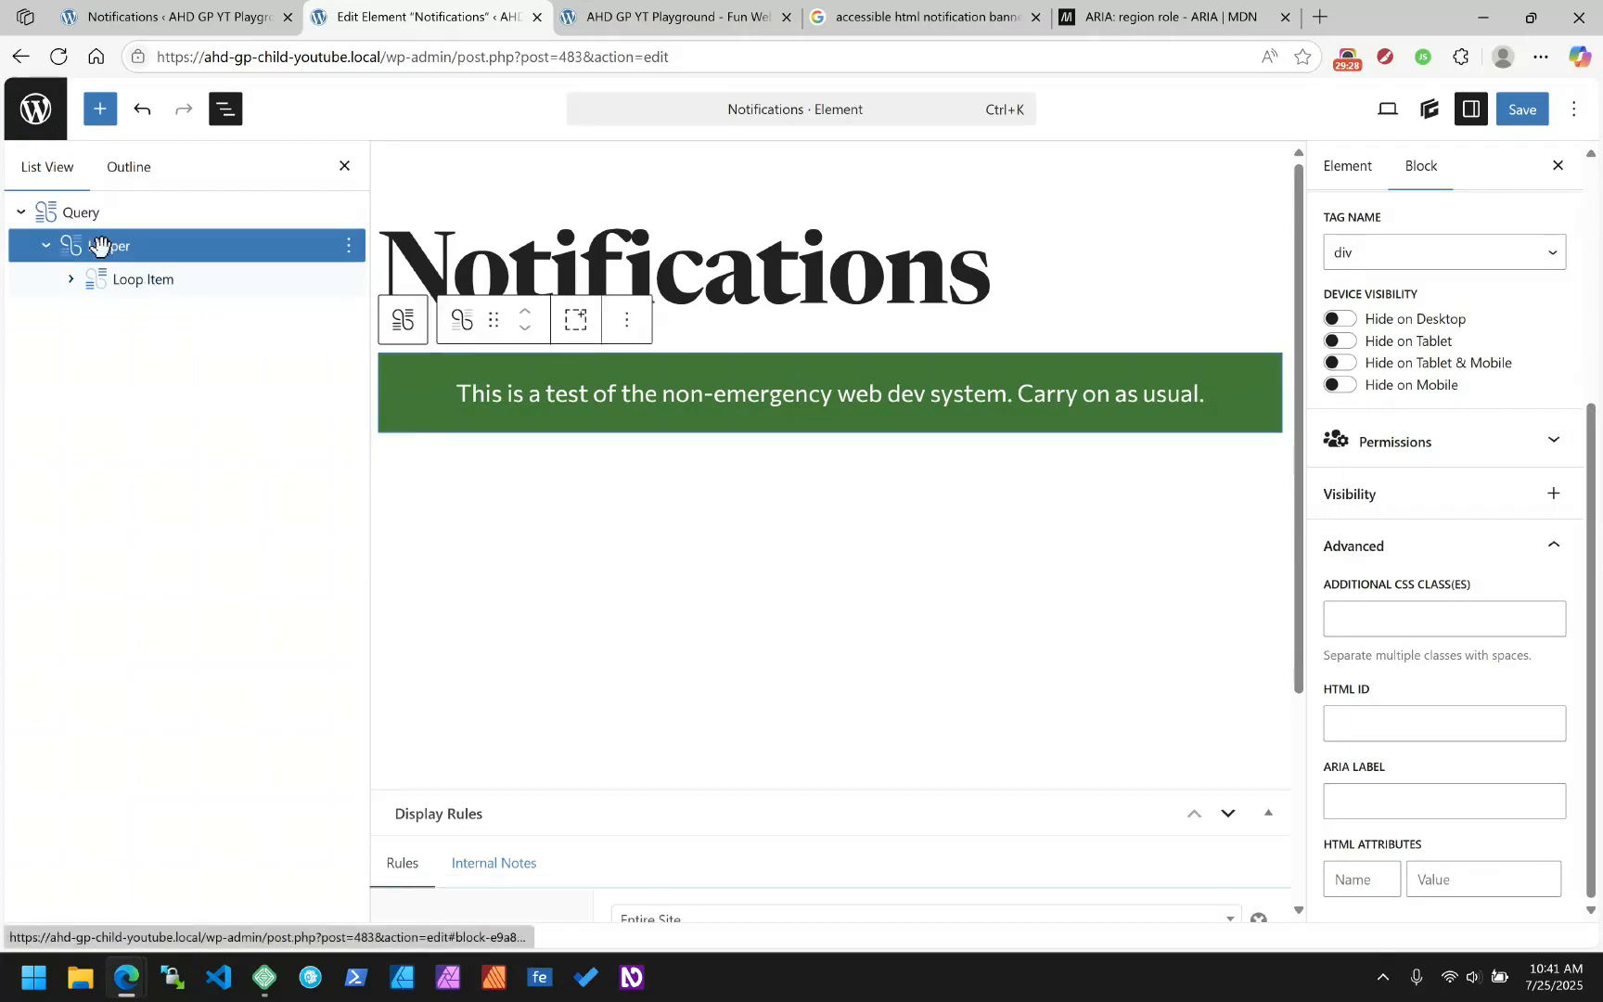
click(121, 280)
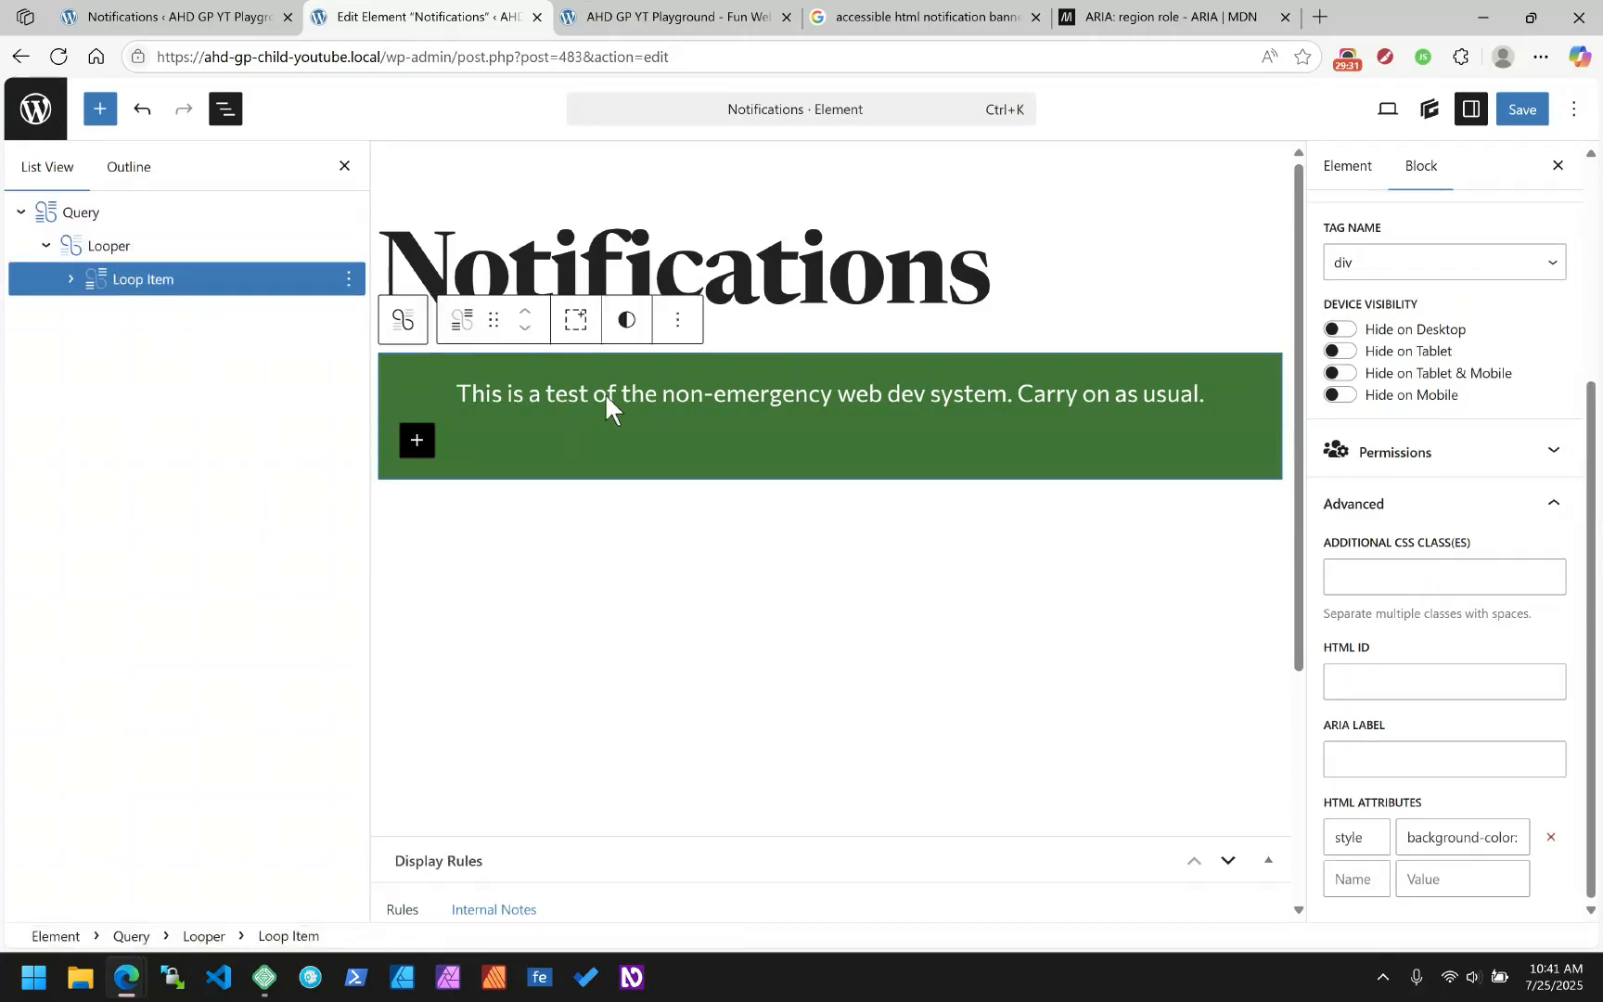
click(72, 280)
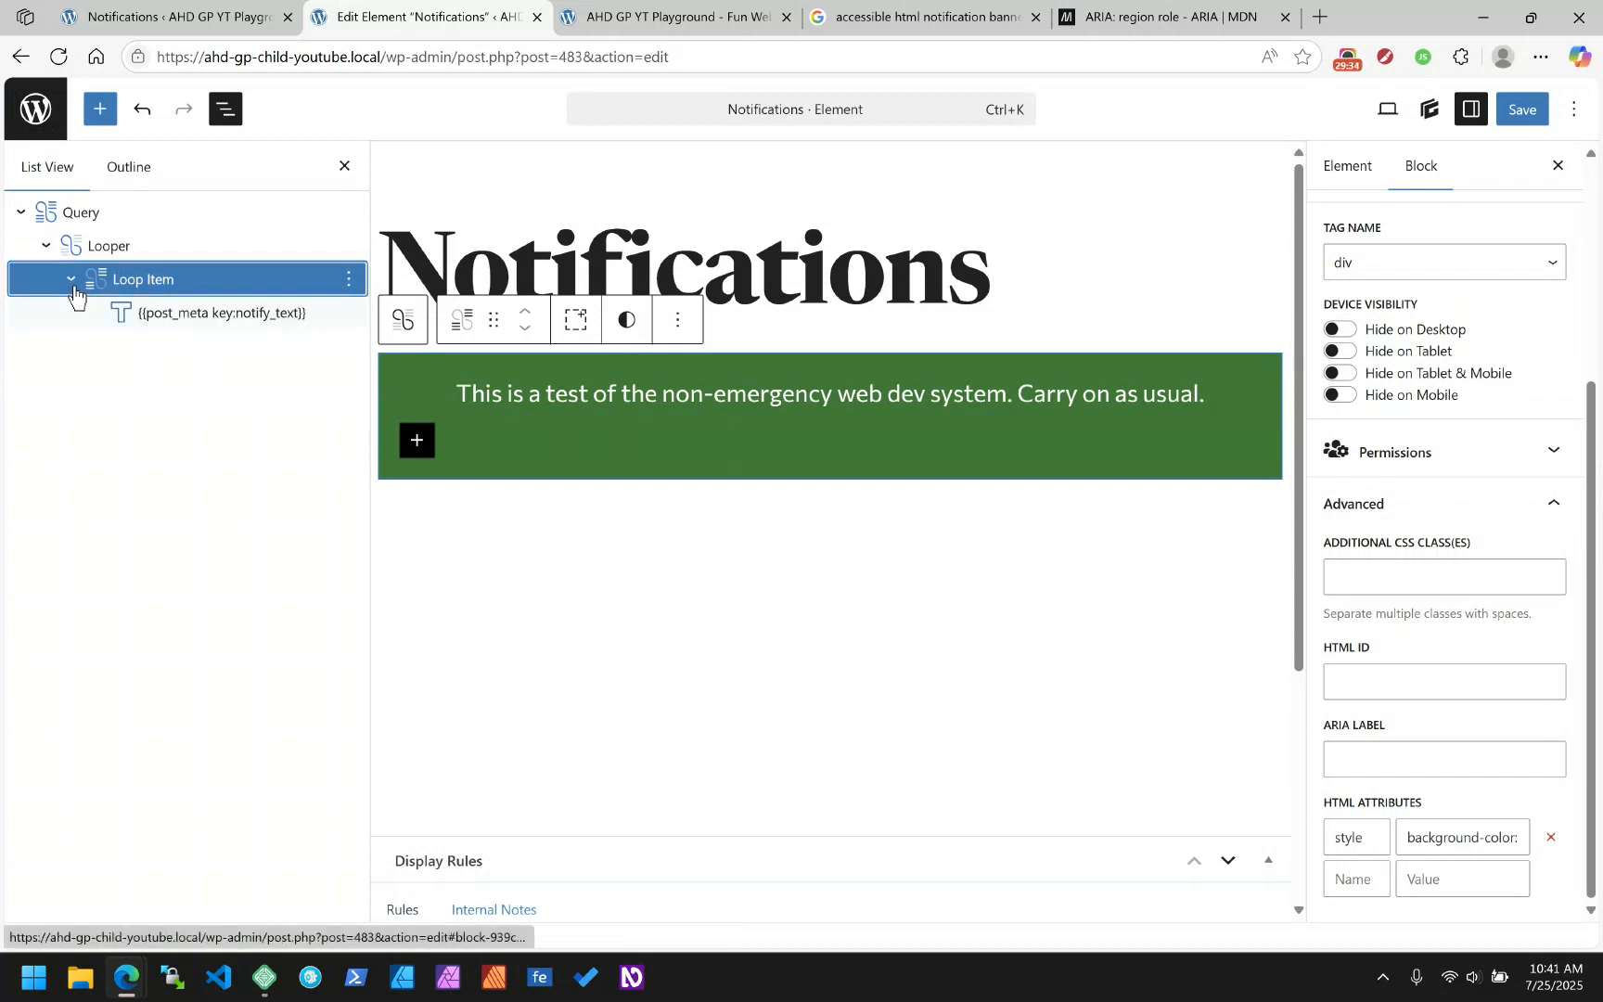
Add the HTML attribute role with the value region to the Looper block and save the element
click(72, 246)
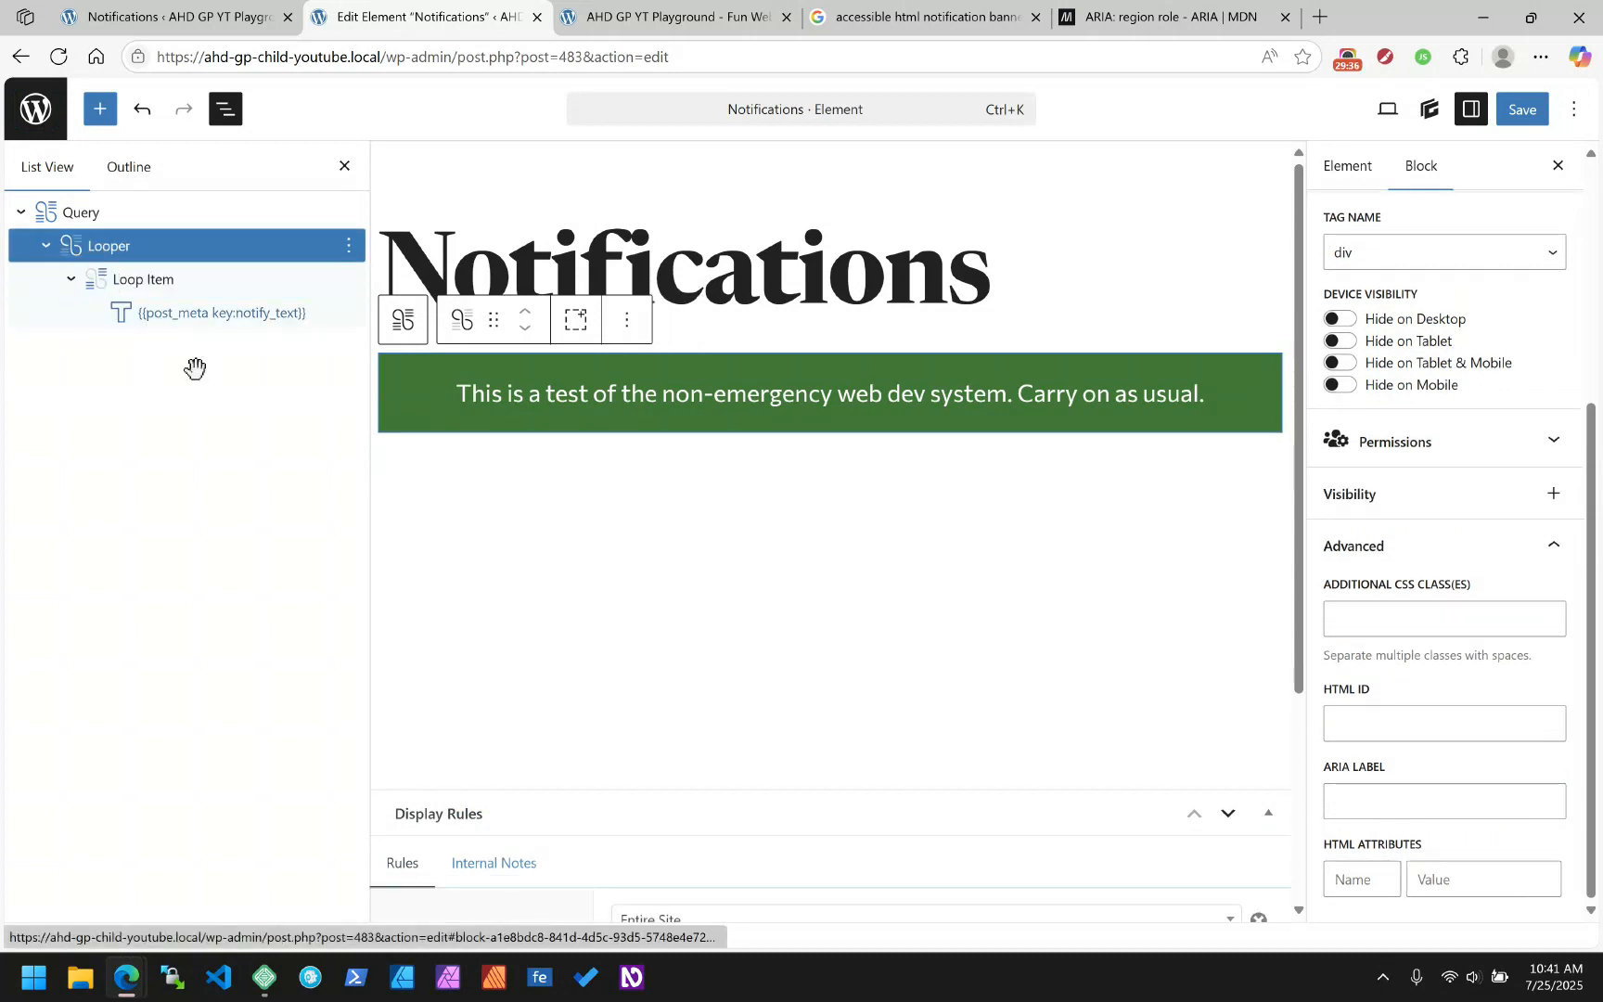
click(1346, 874)
text(role)
key(Tab)
text(r)
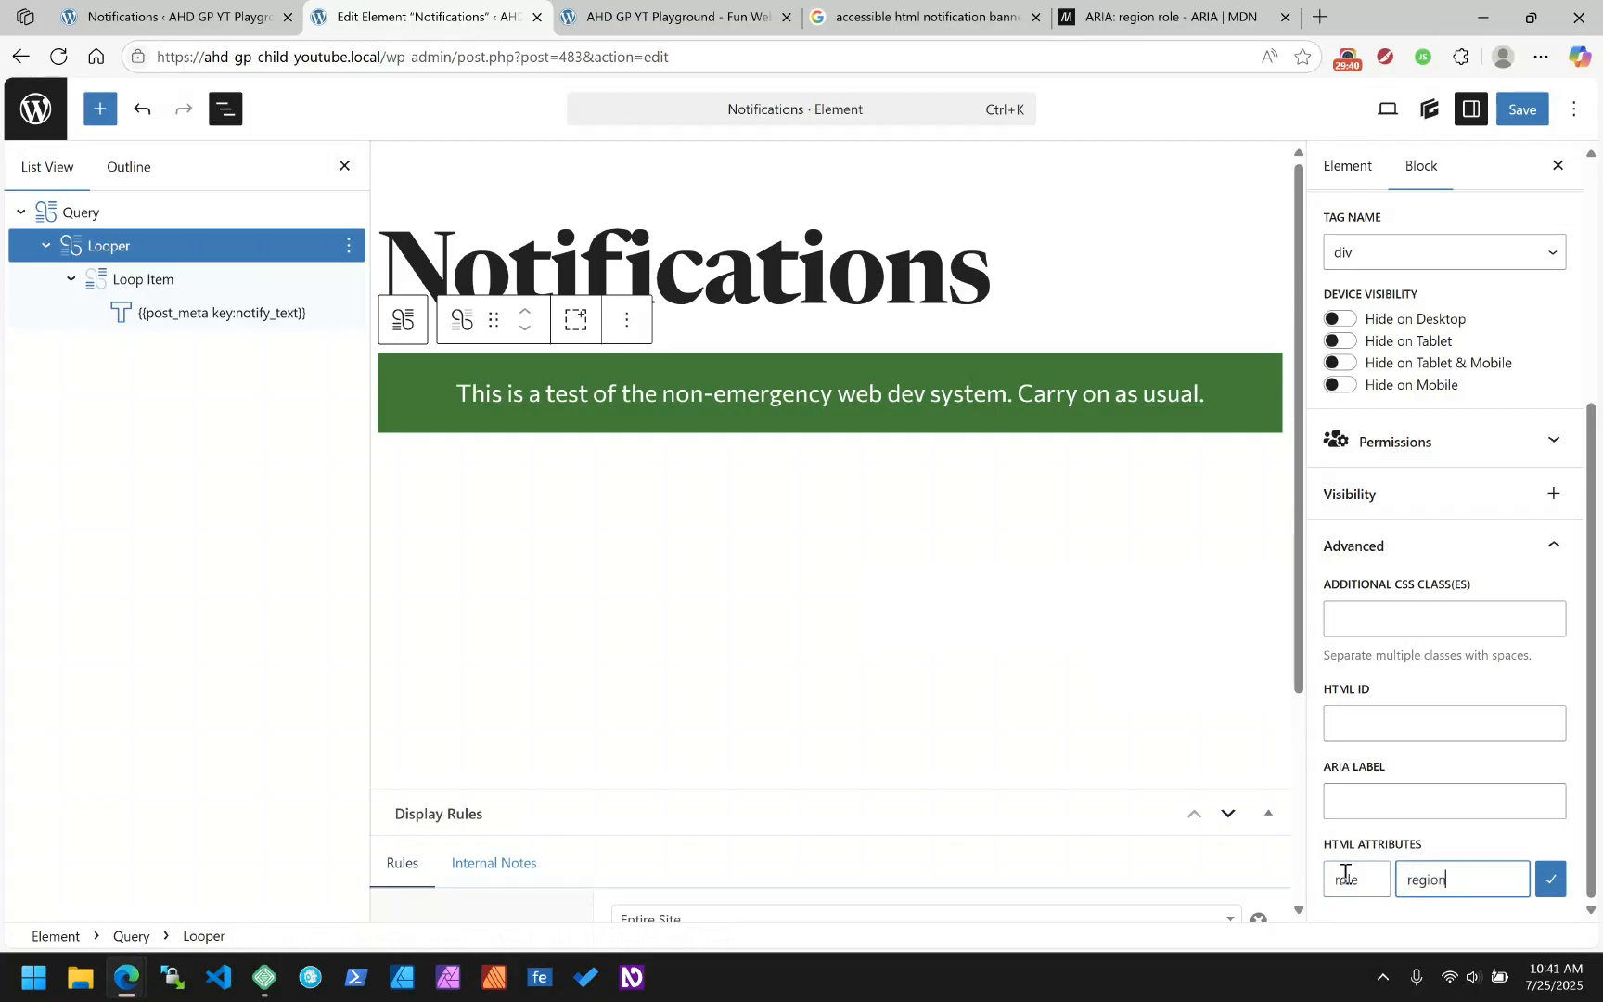
click(1555, 881)
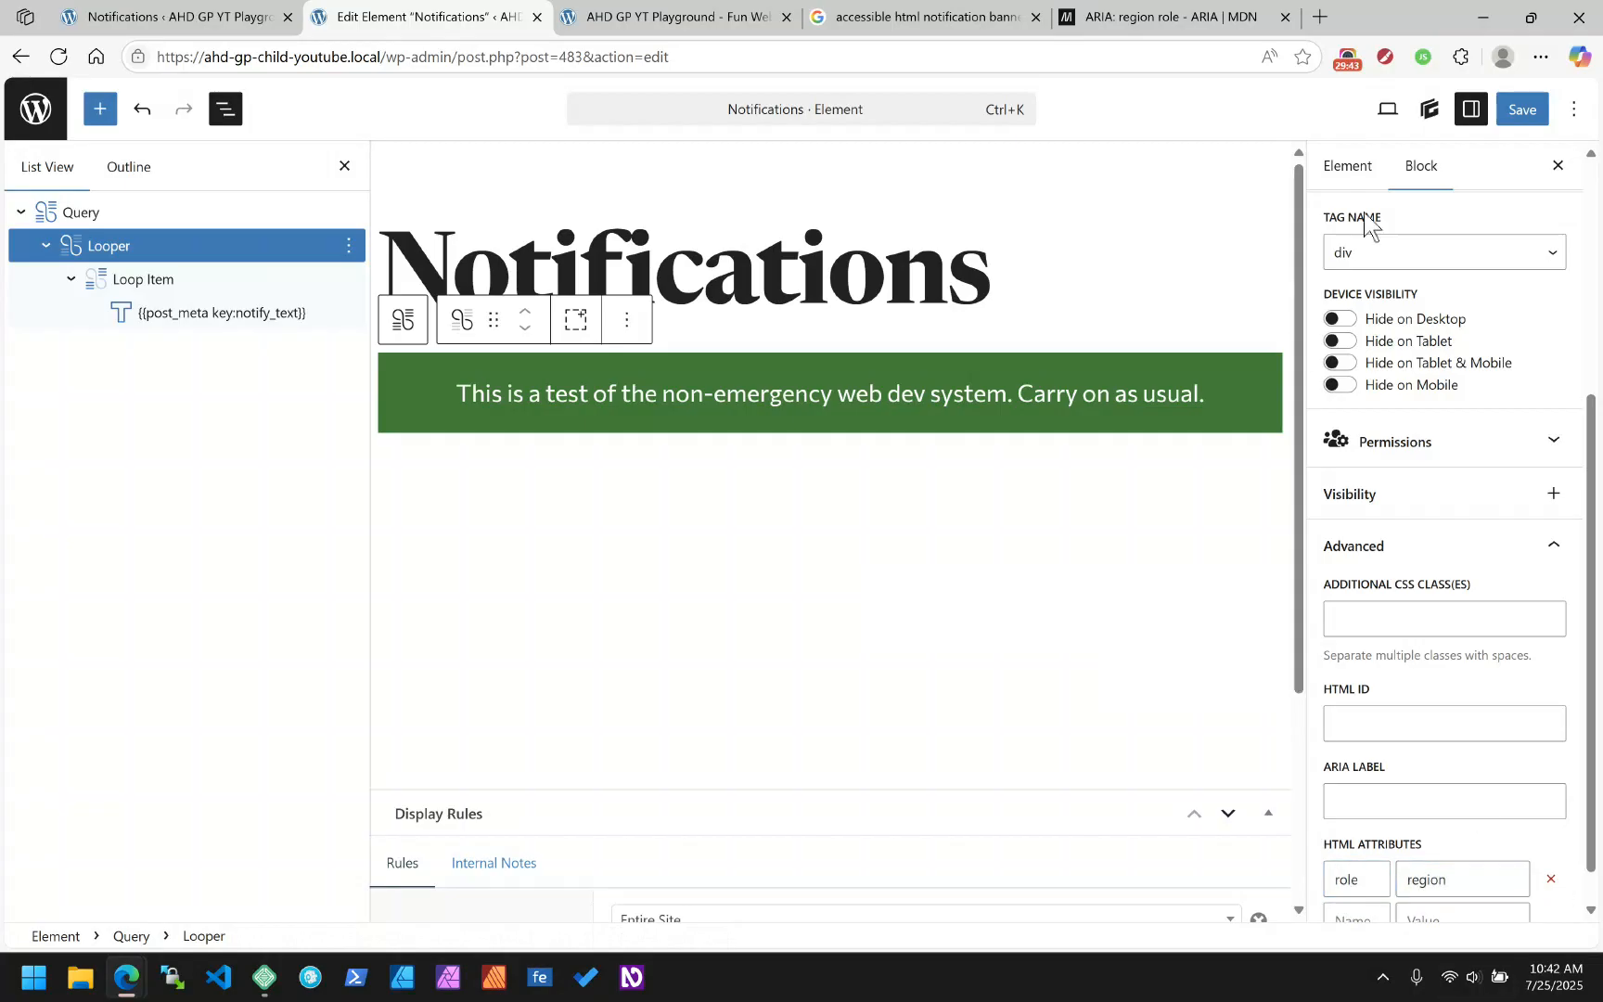
click(1517, 113)
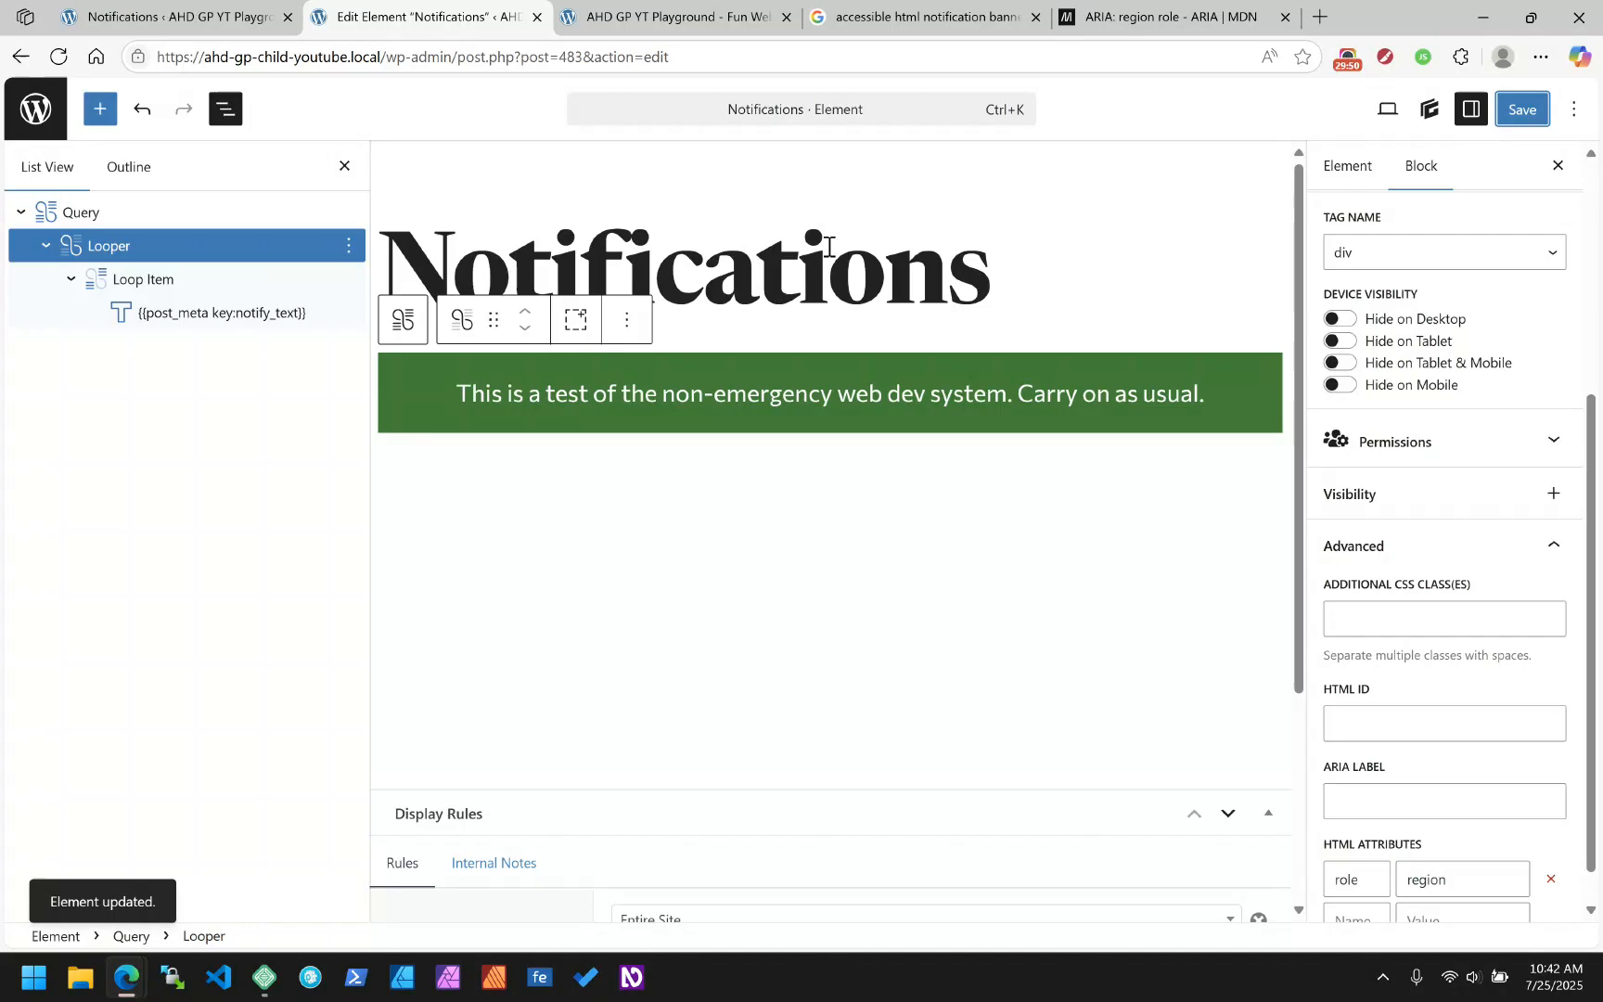
Examine the MDN region role article's labelling guidance and its aria-labelledby heading example
click(1108, 16)
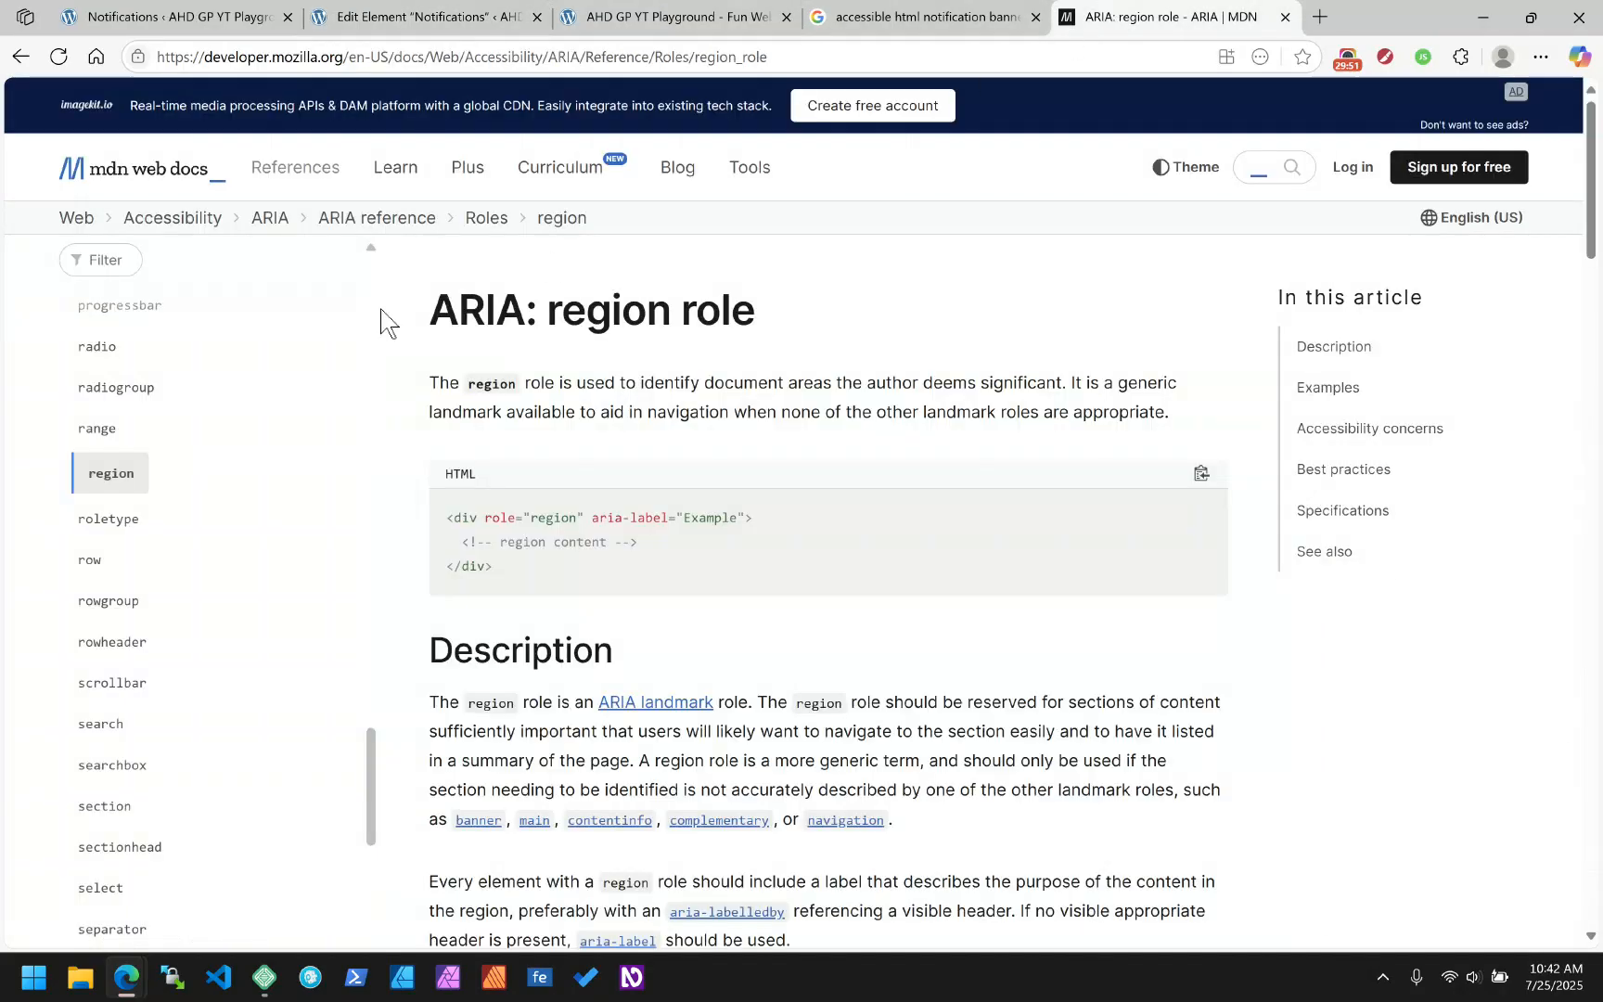
scroll(756, 587, down, 2)
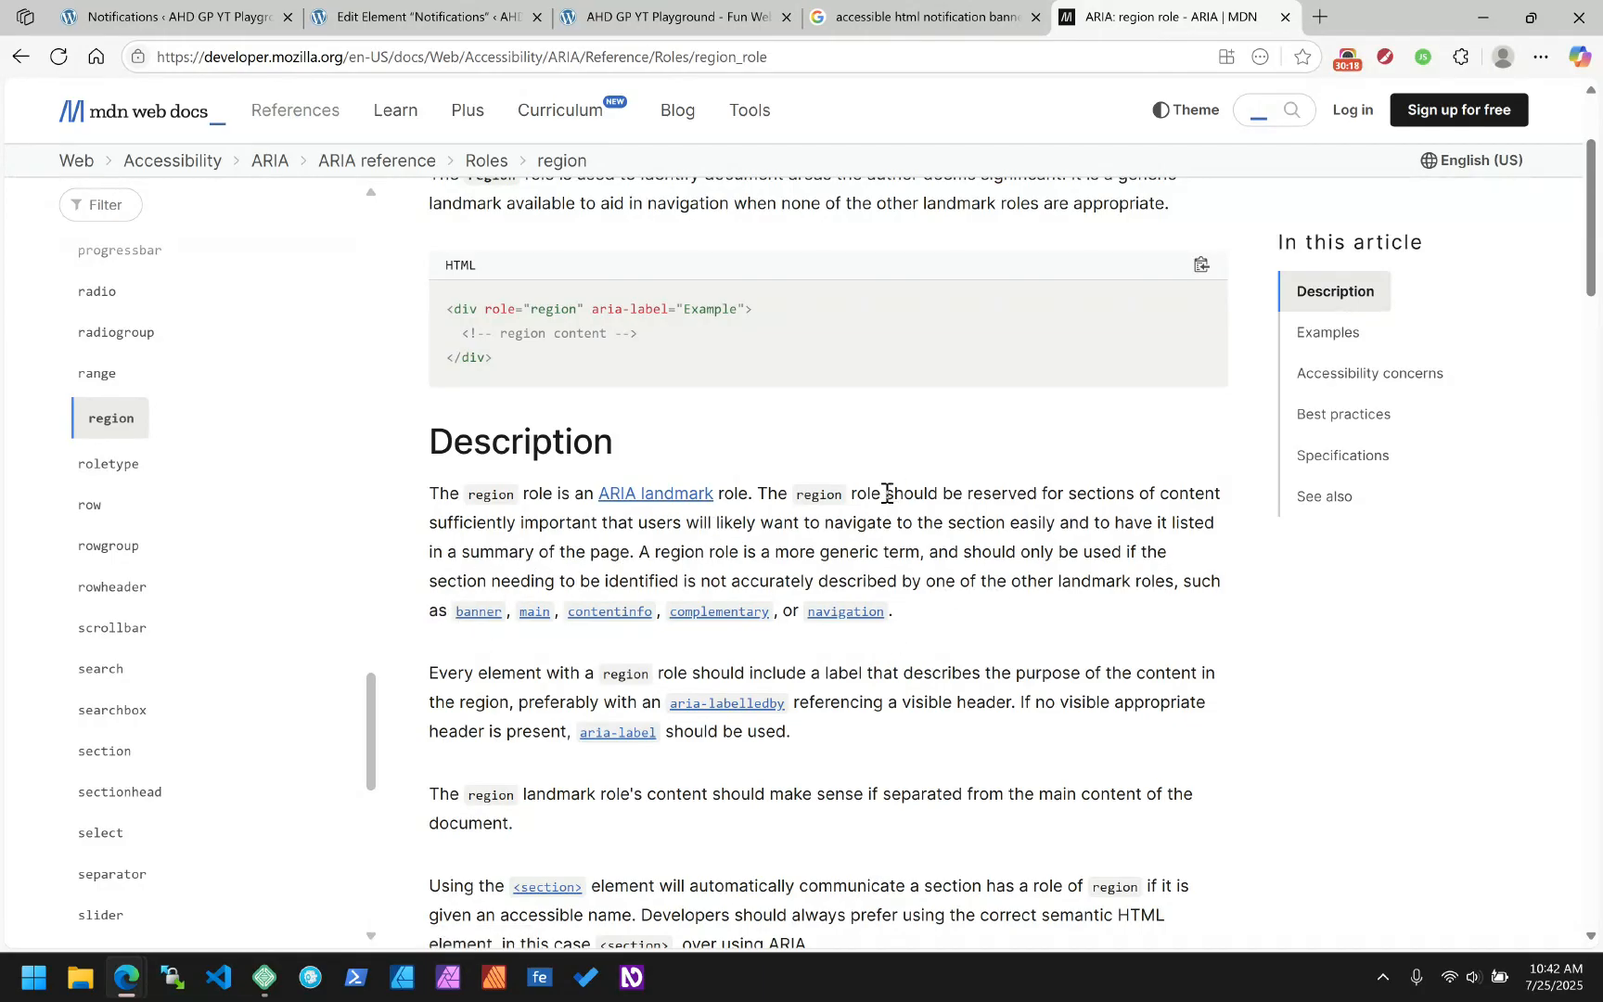
click(395, 15)
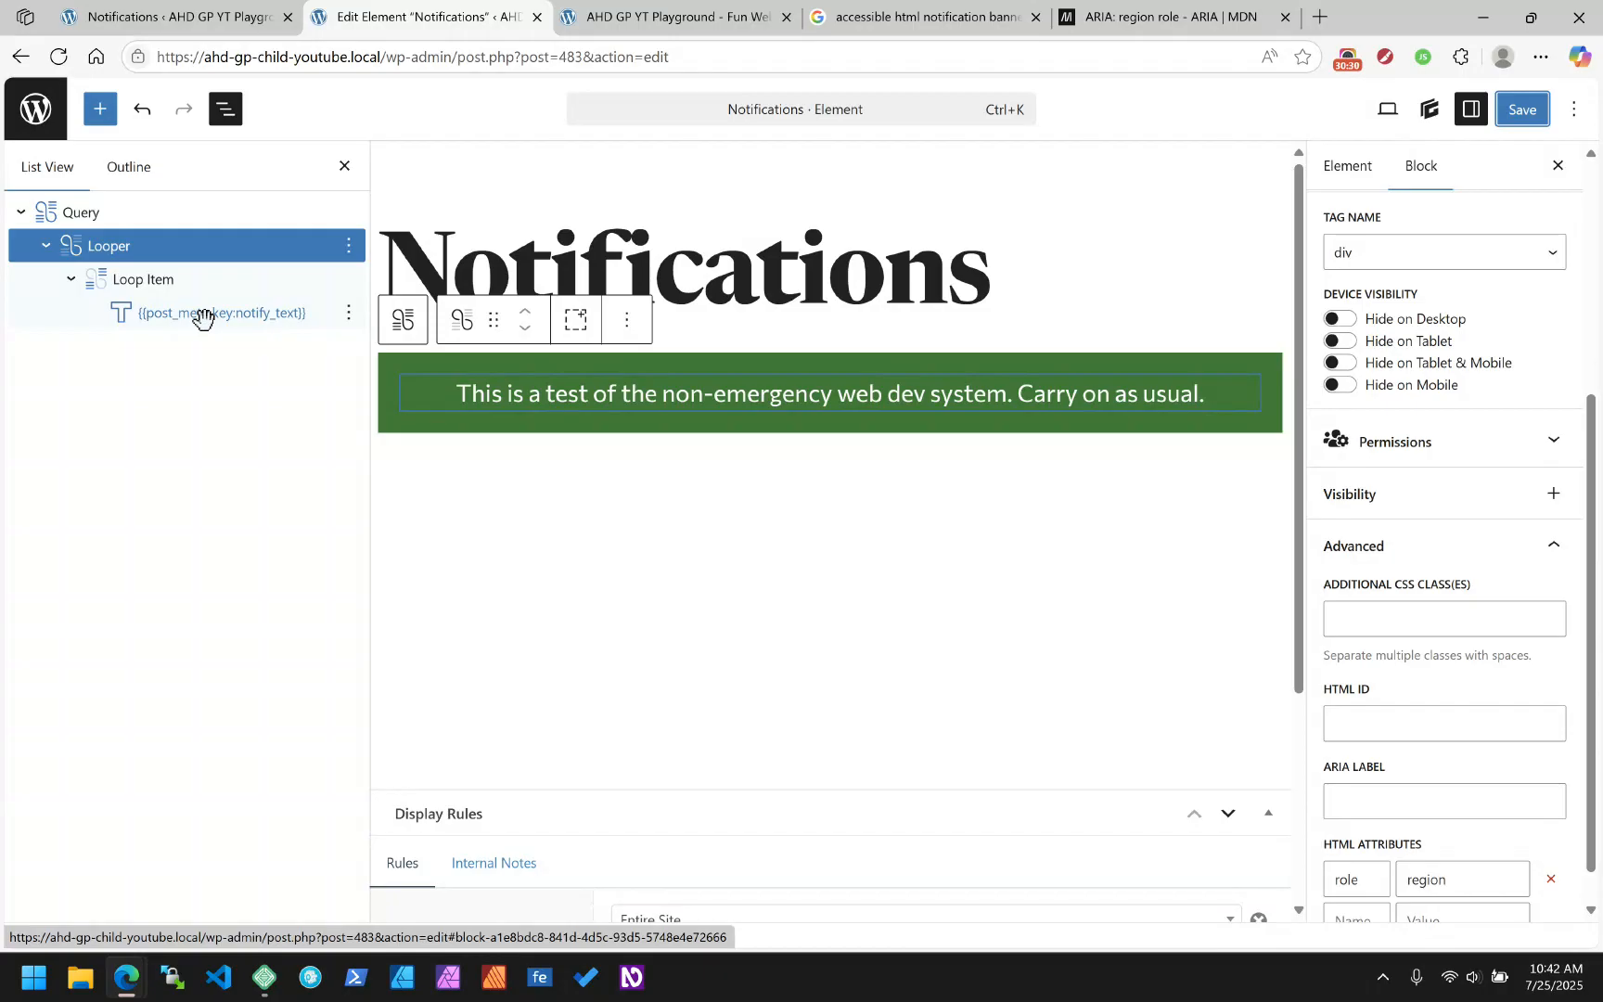
click(102, 247)
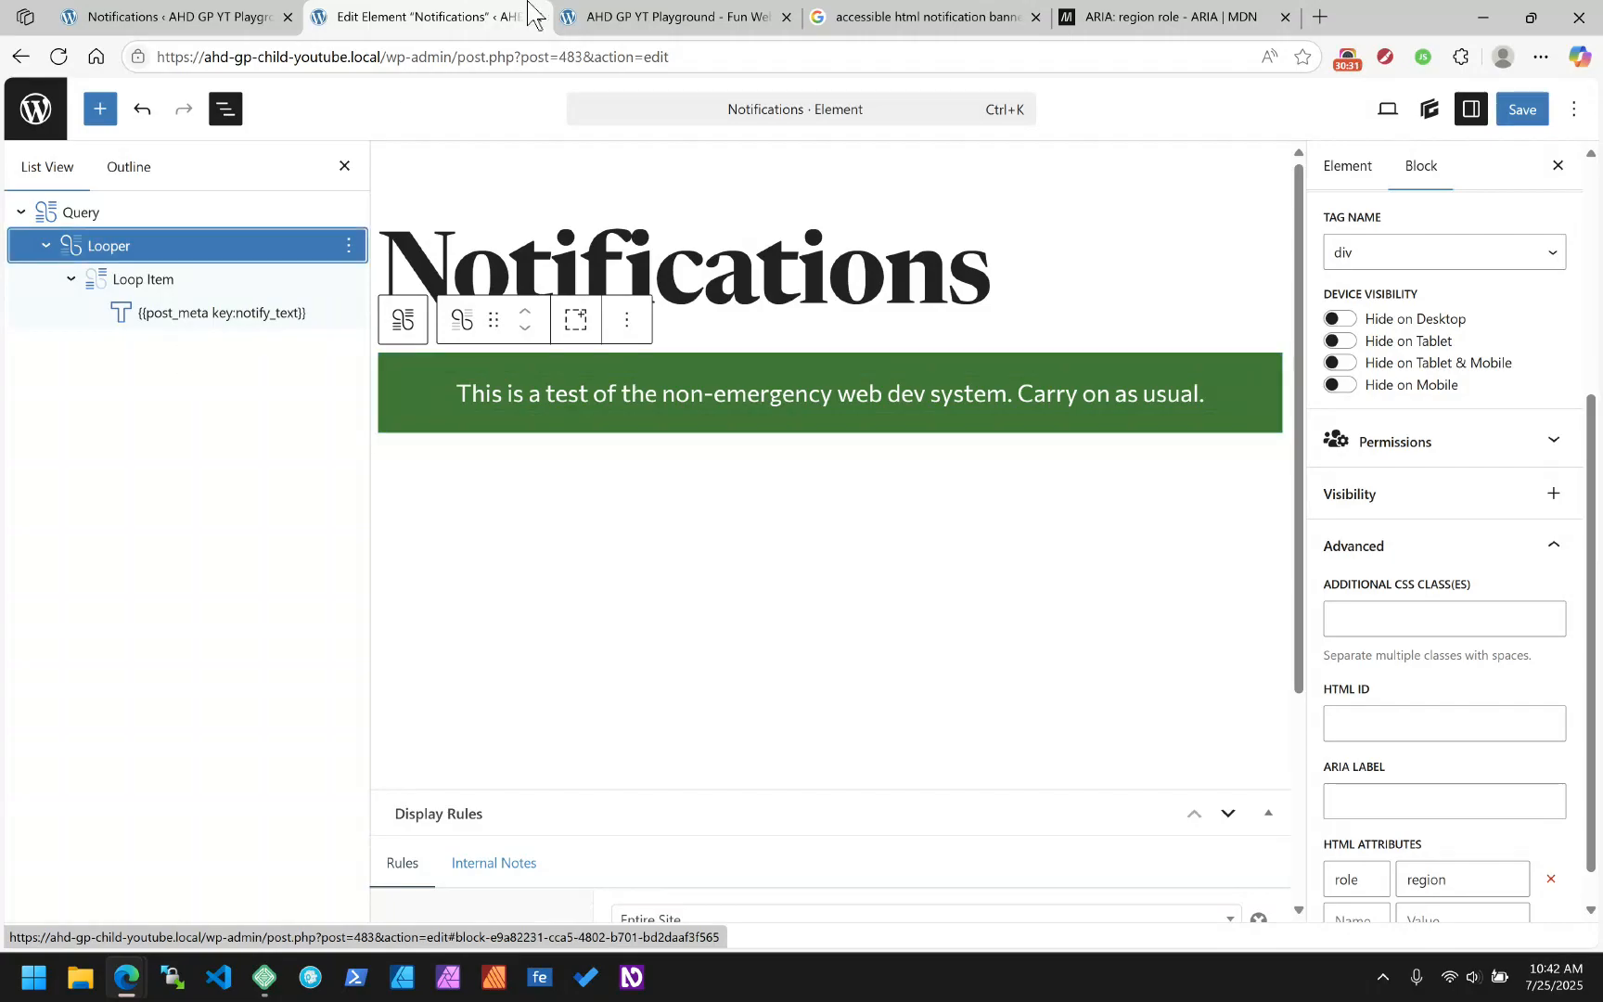
click(1160, 17)
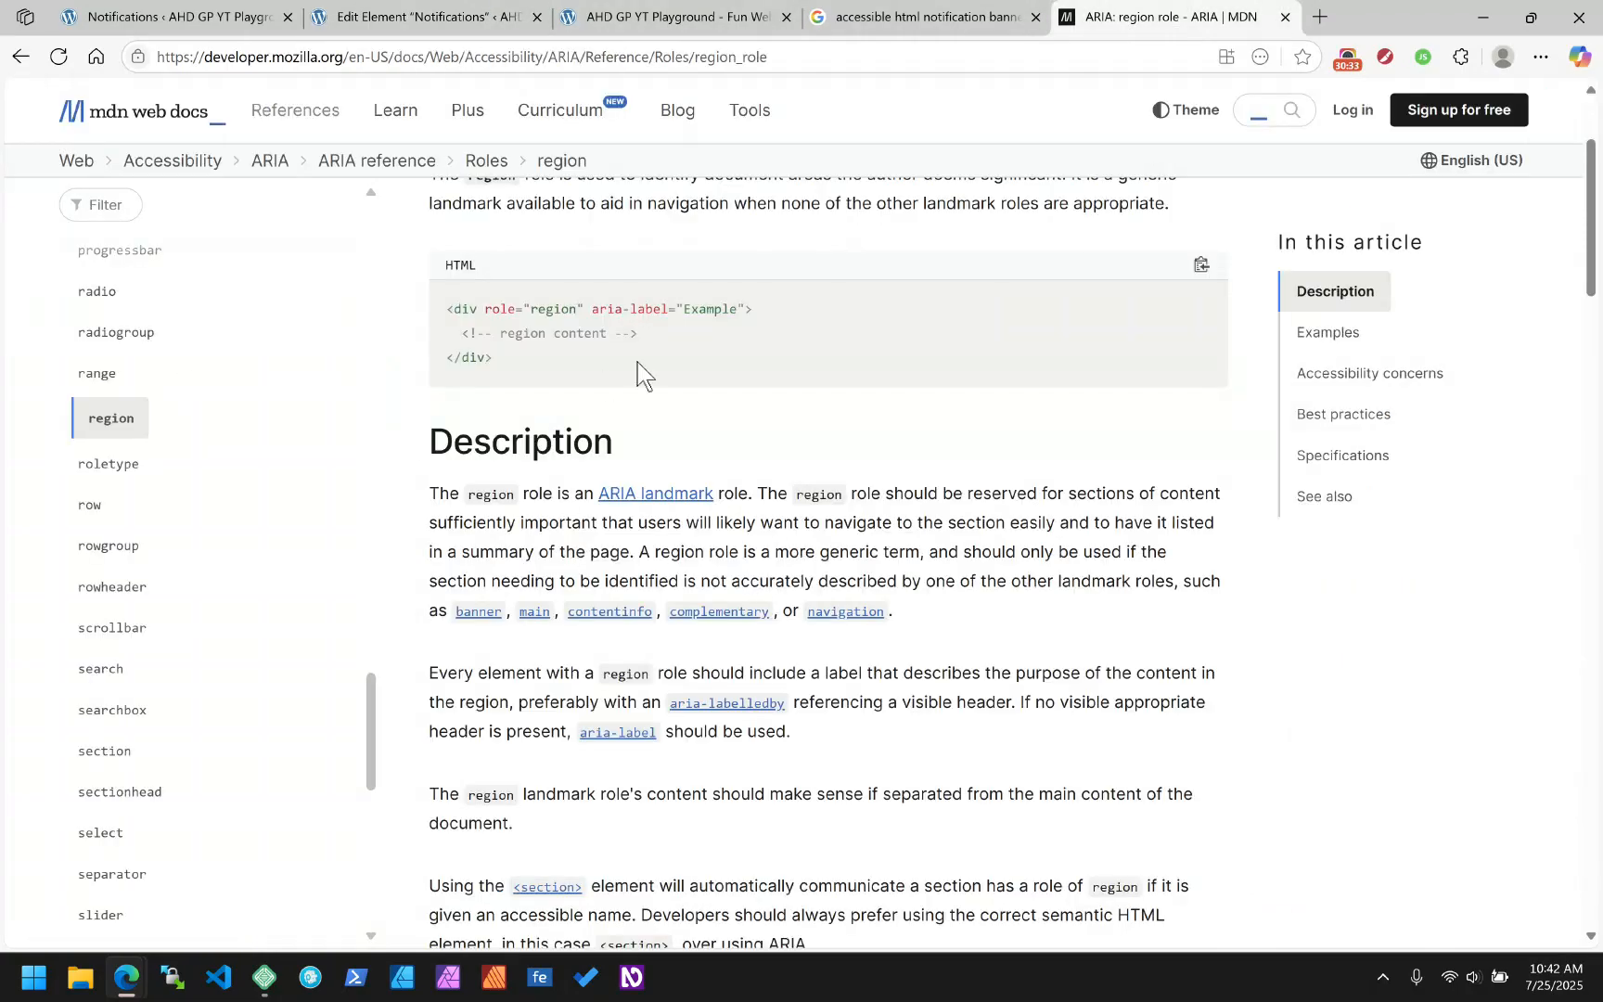
scroll(607, 383, down, 9)
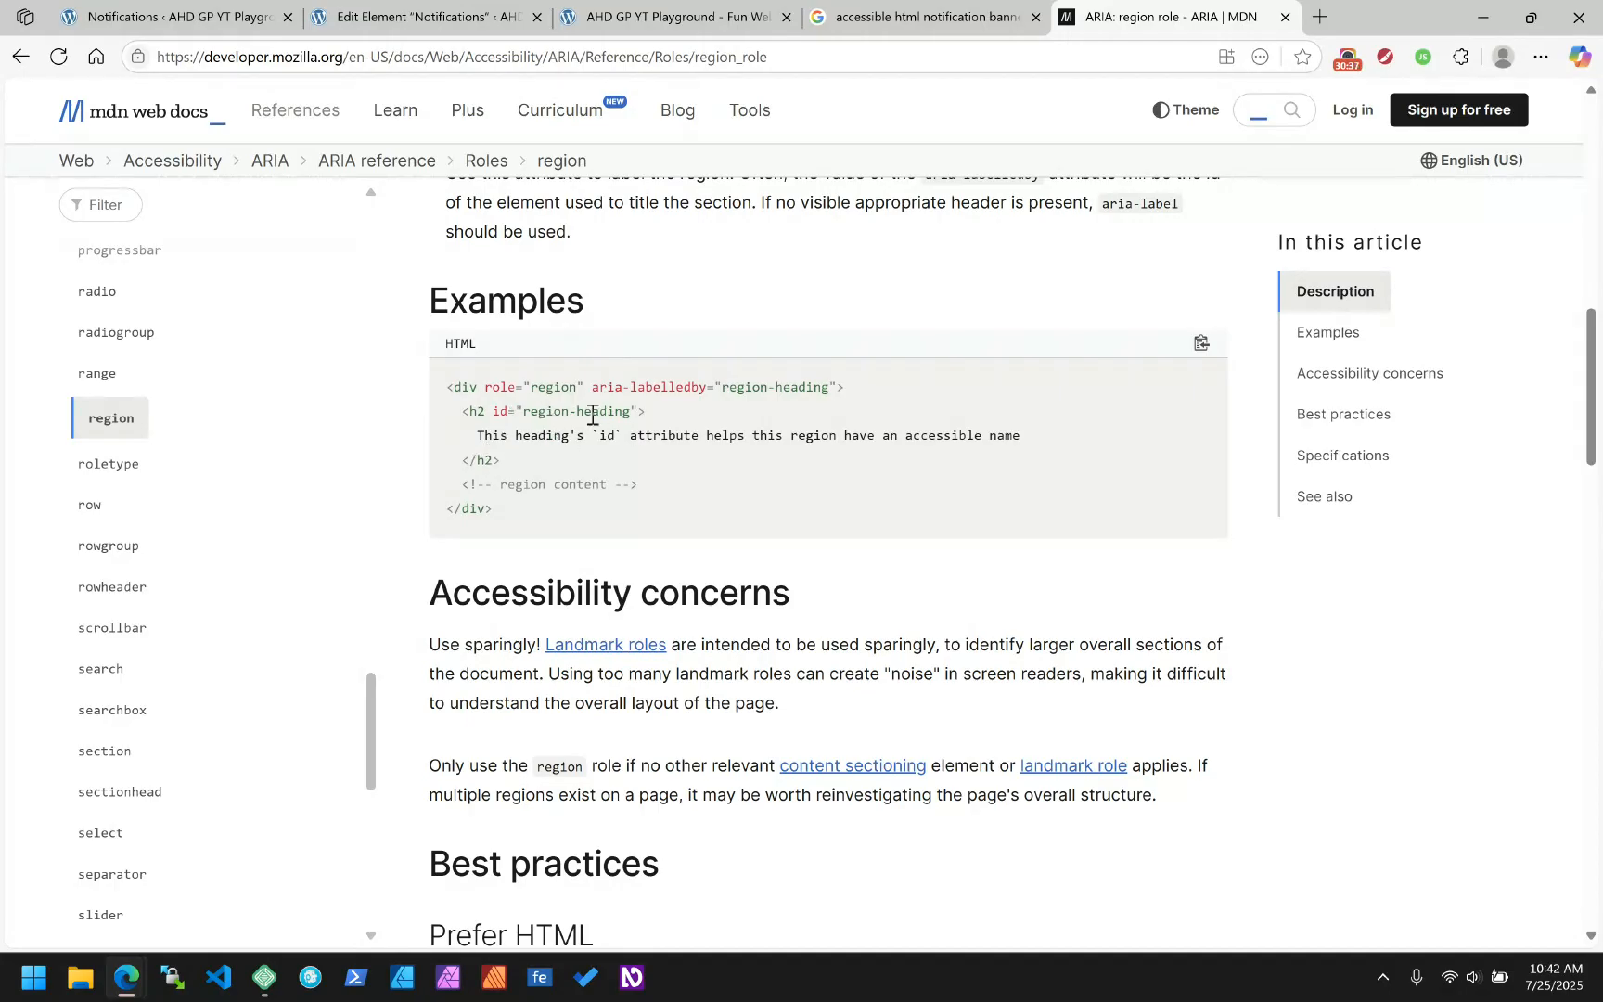
drag(624, 415, 523, 415)
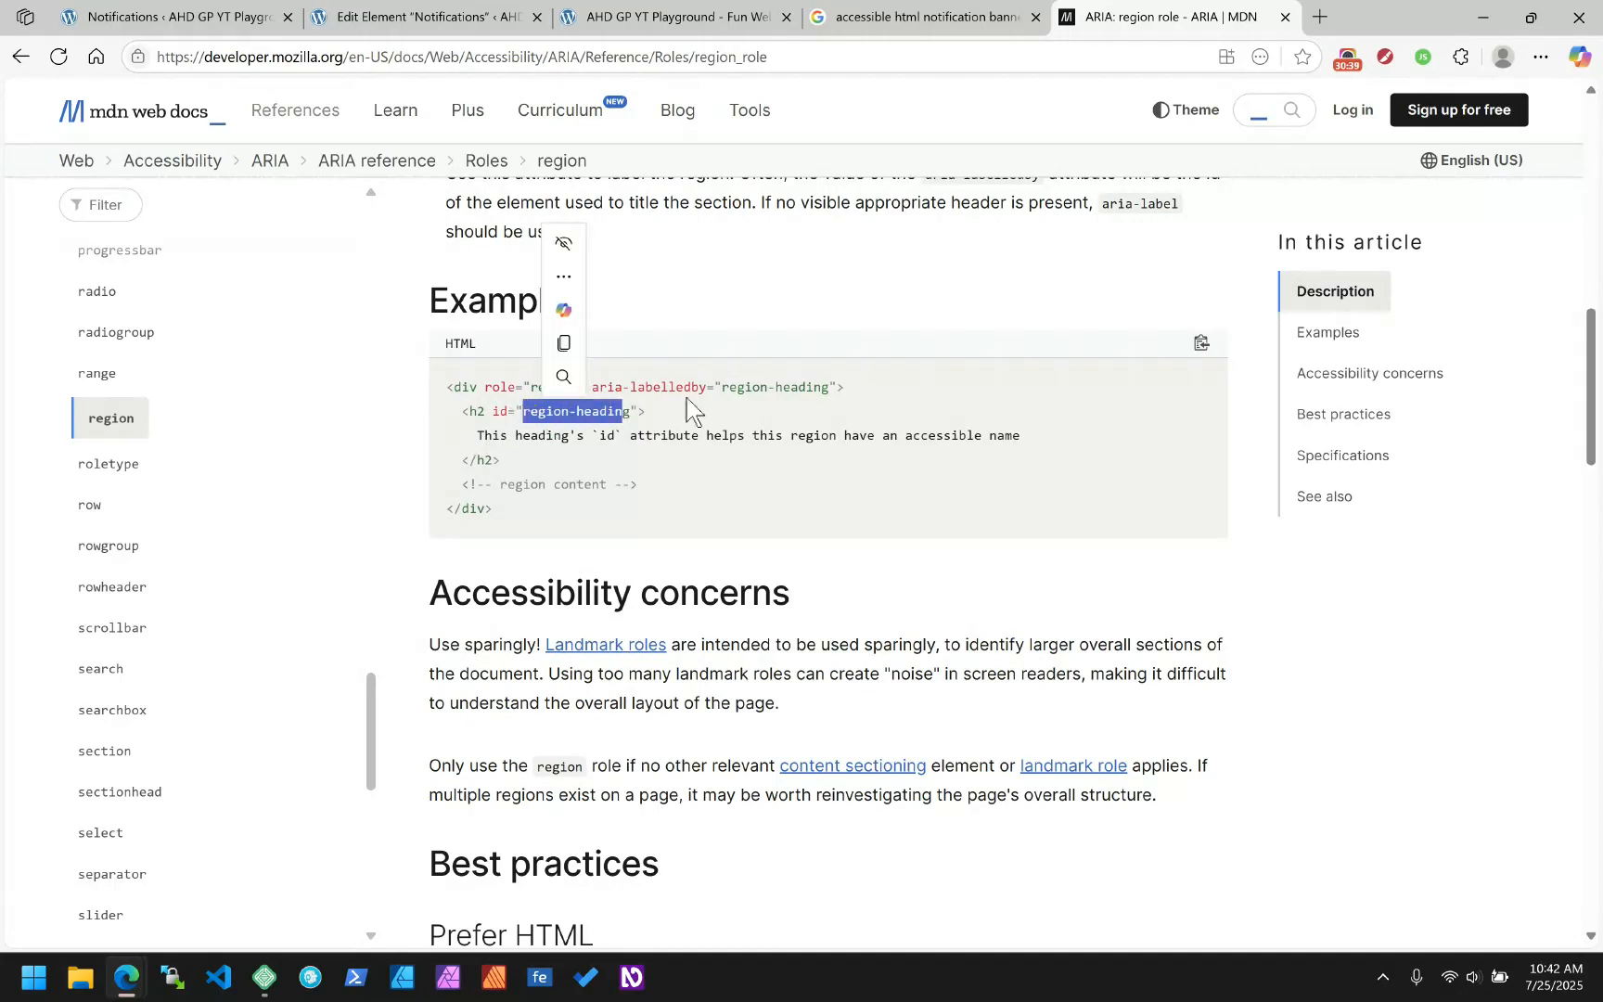
drag(841, 383, 607, 397)
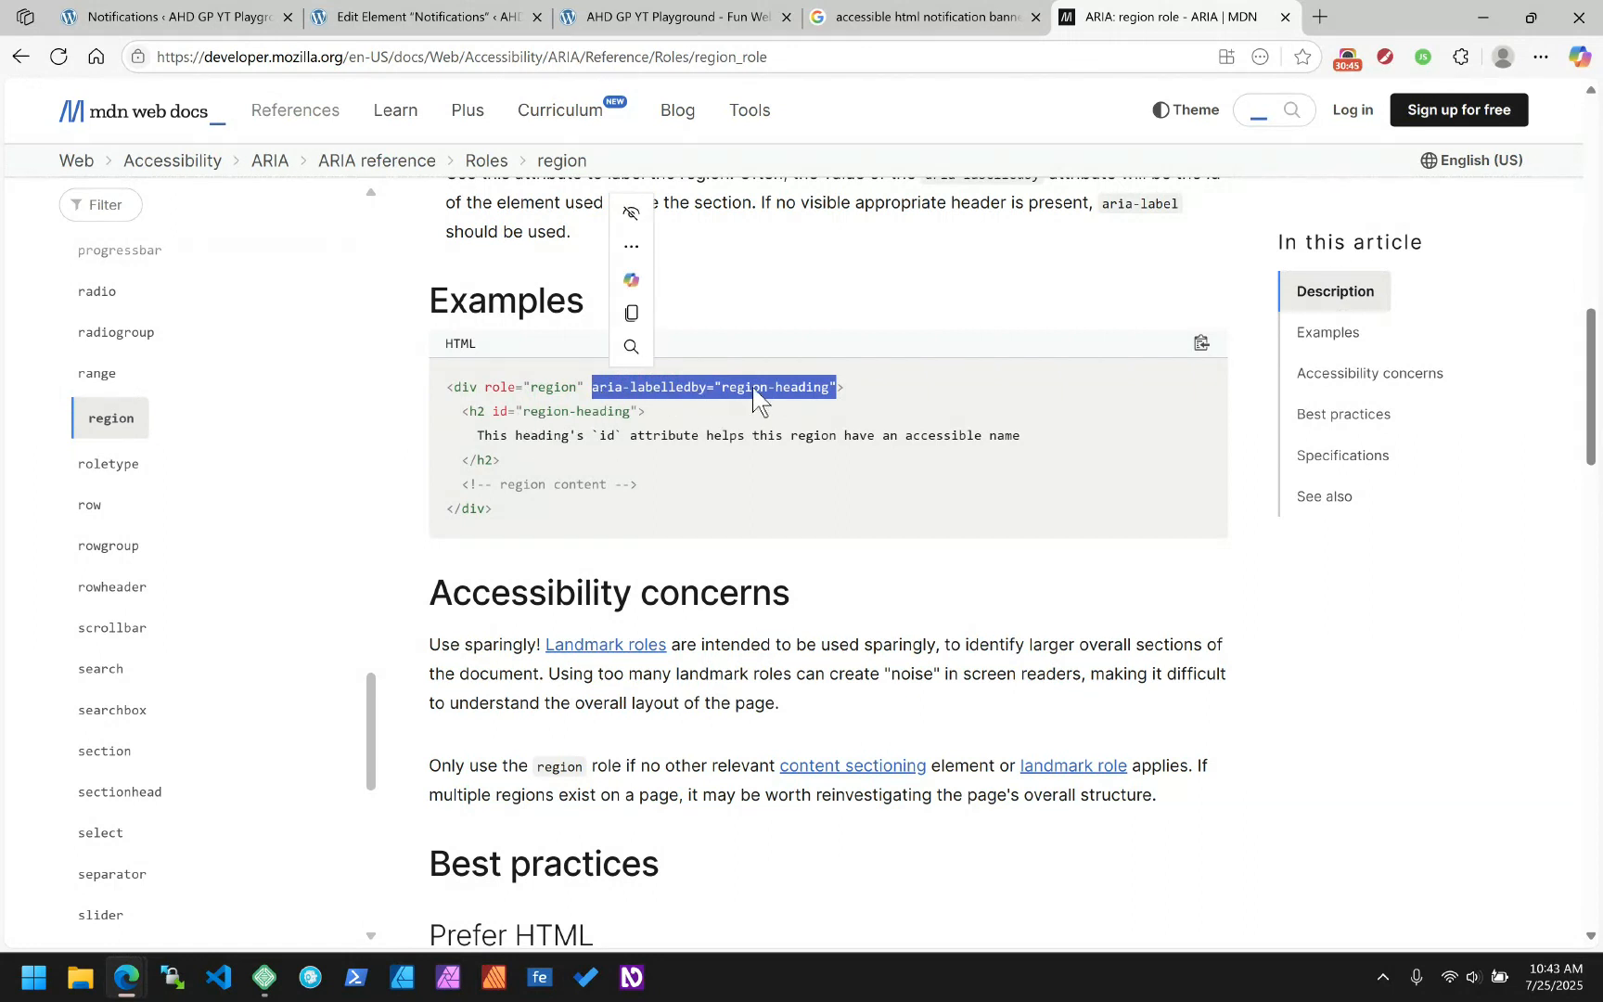
drag(477, 435, 1040, 441)
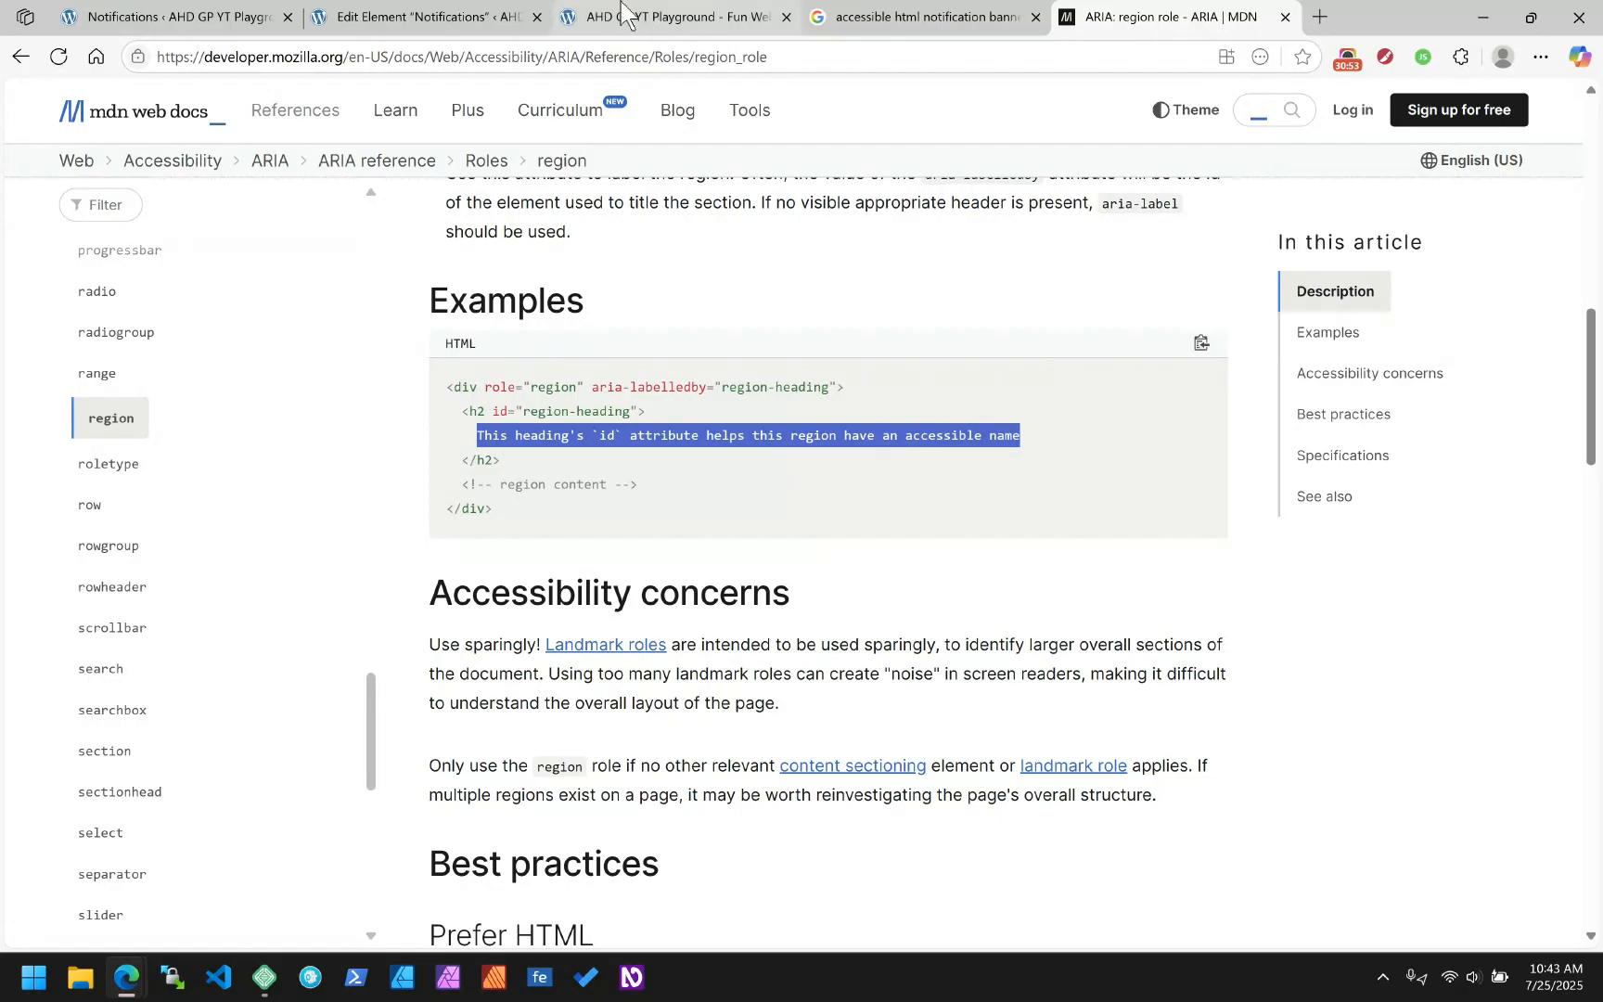
Set the HTML ID of the notify_text text block in the Notifications element to notification-banner
click(460, 16)
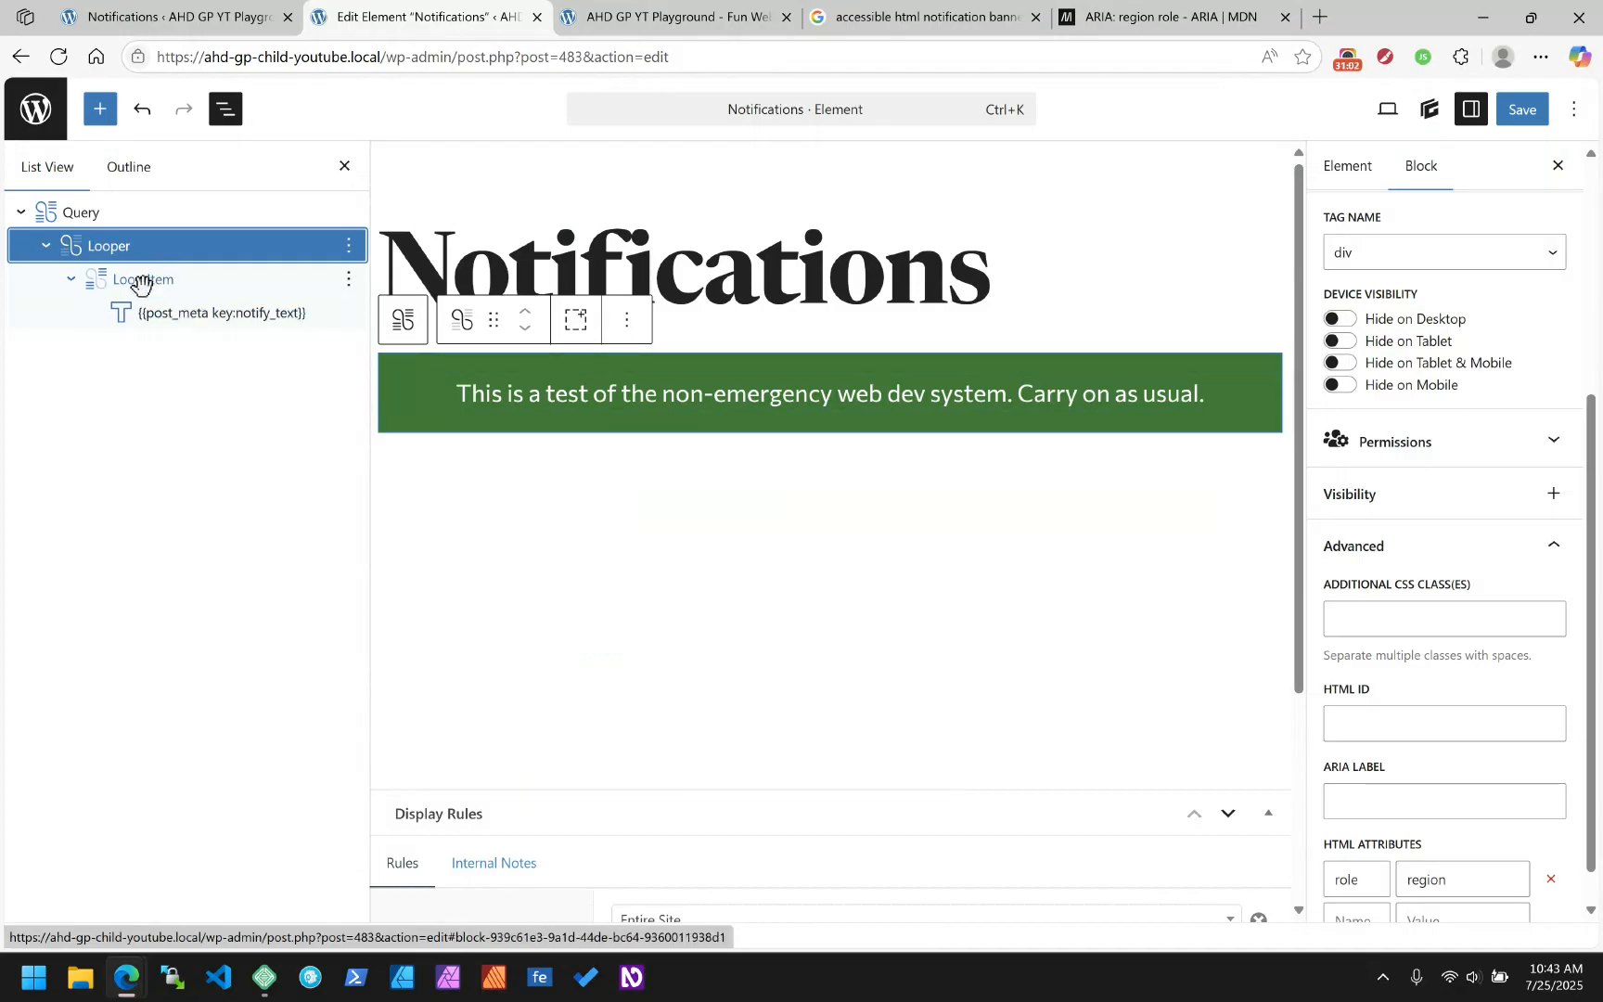
click(176, 308)
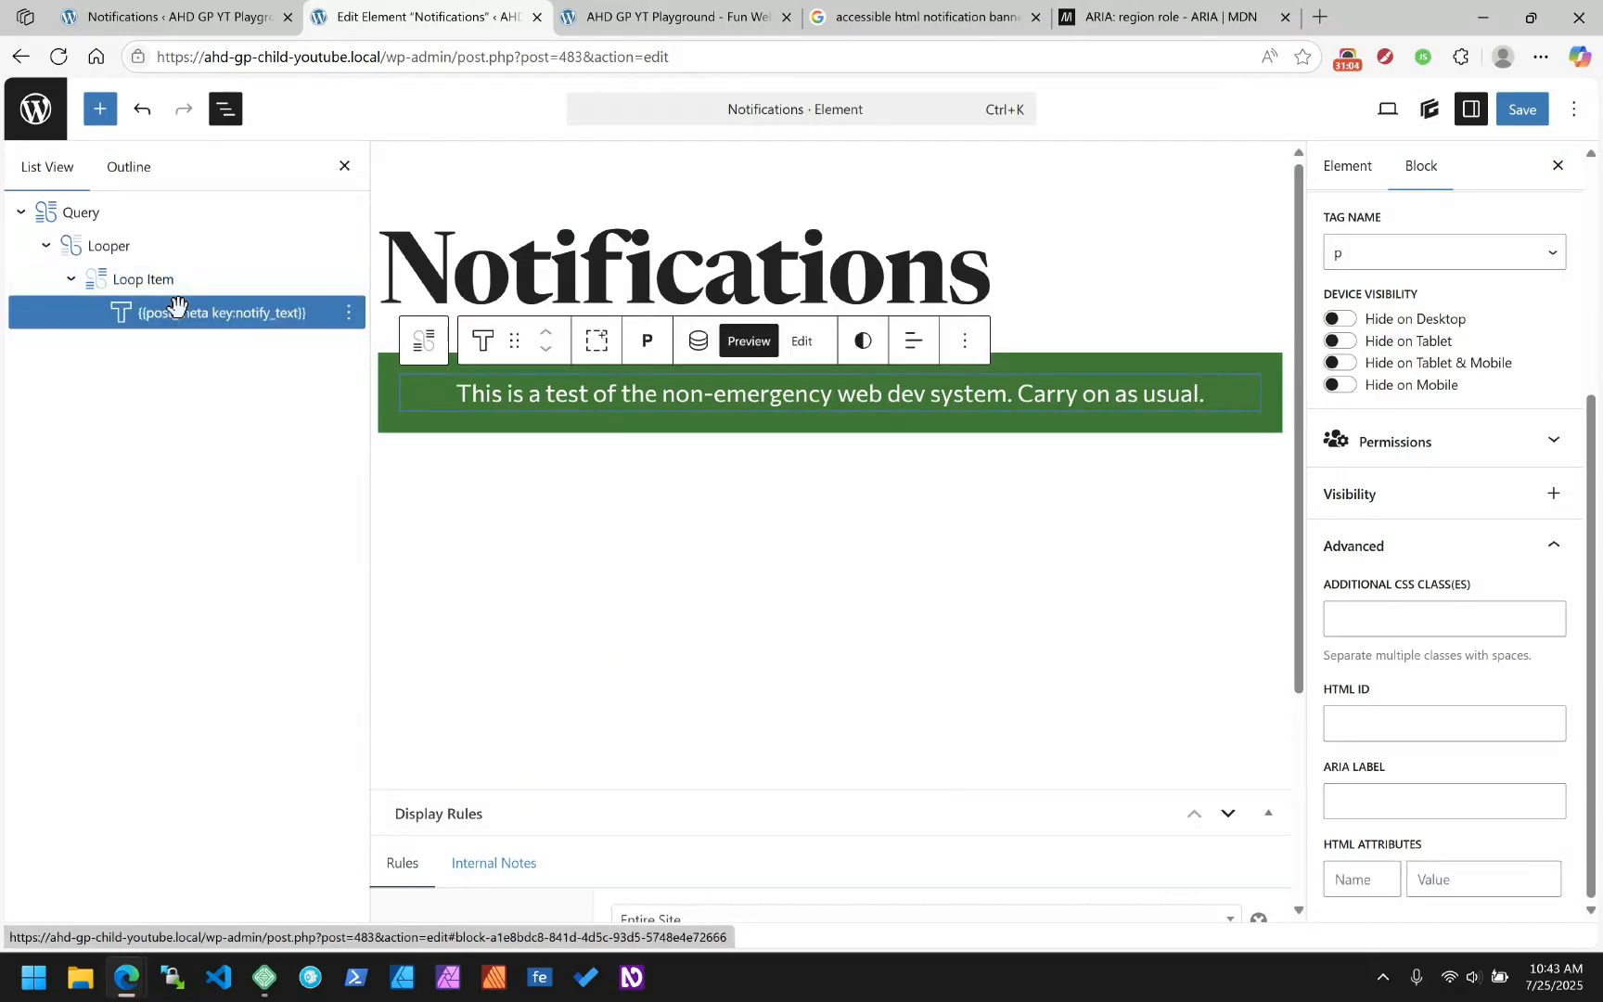
click(1356, 729)
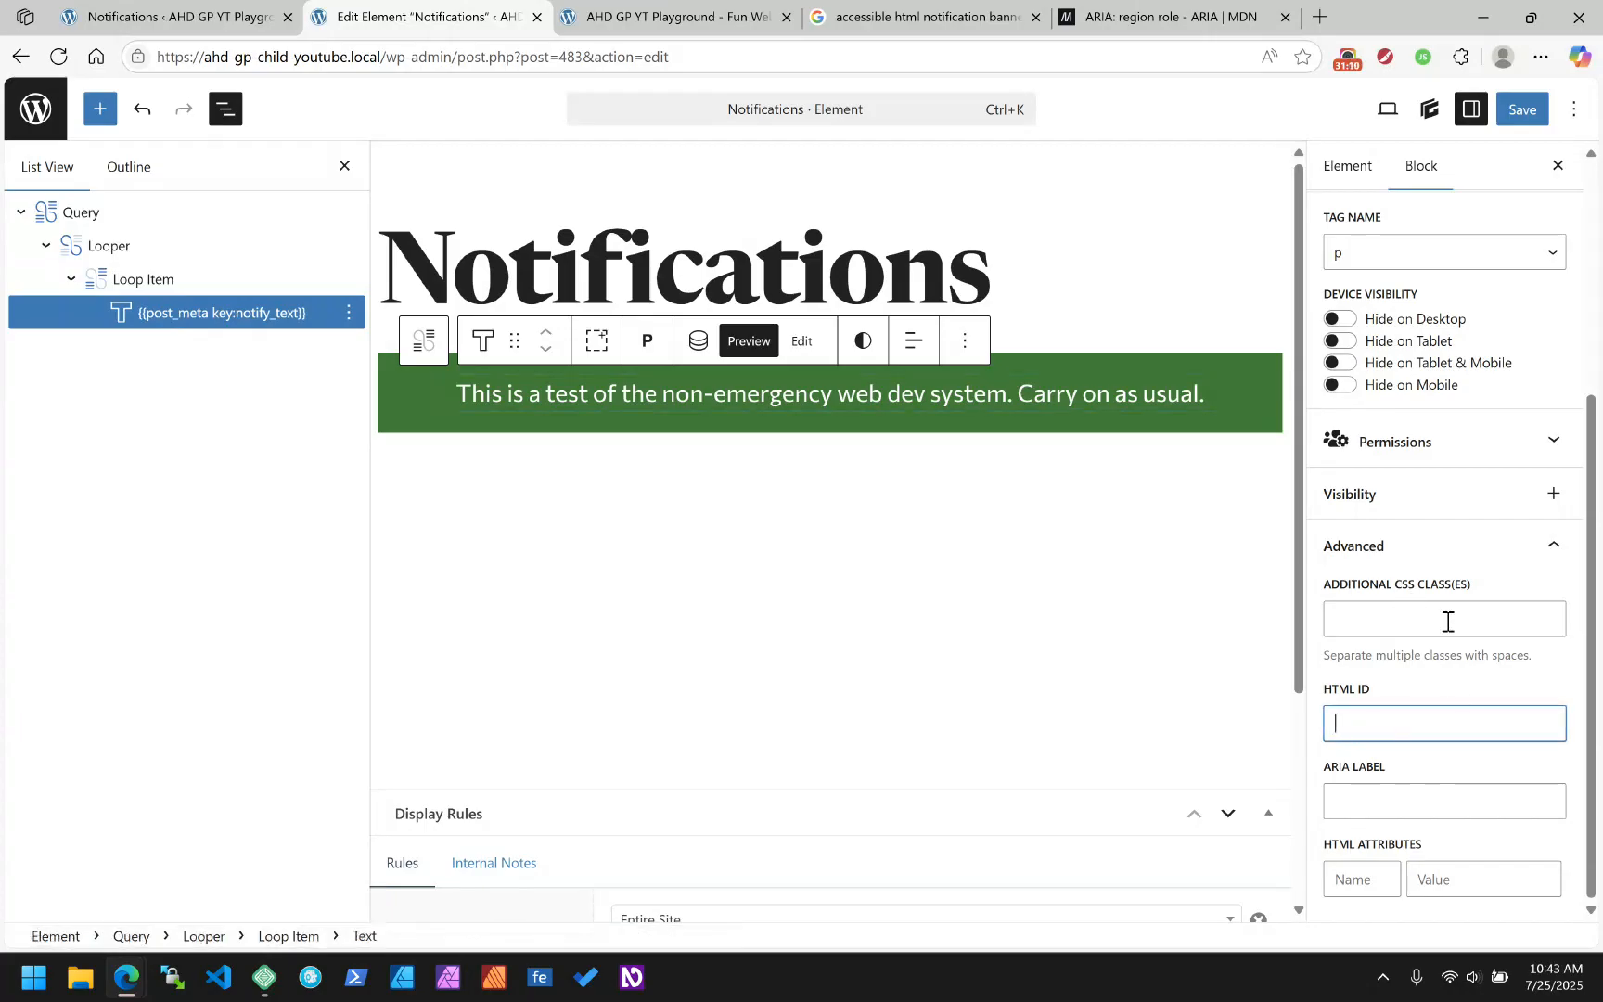
text(notifi)
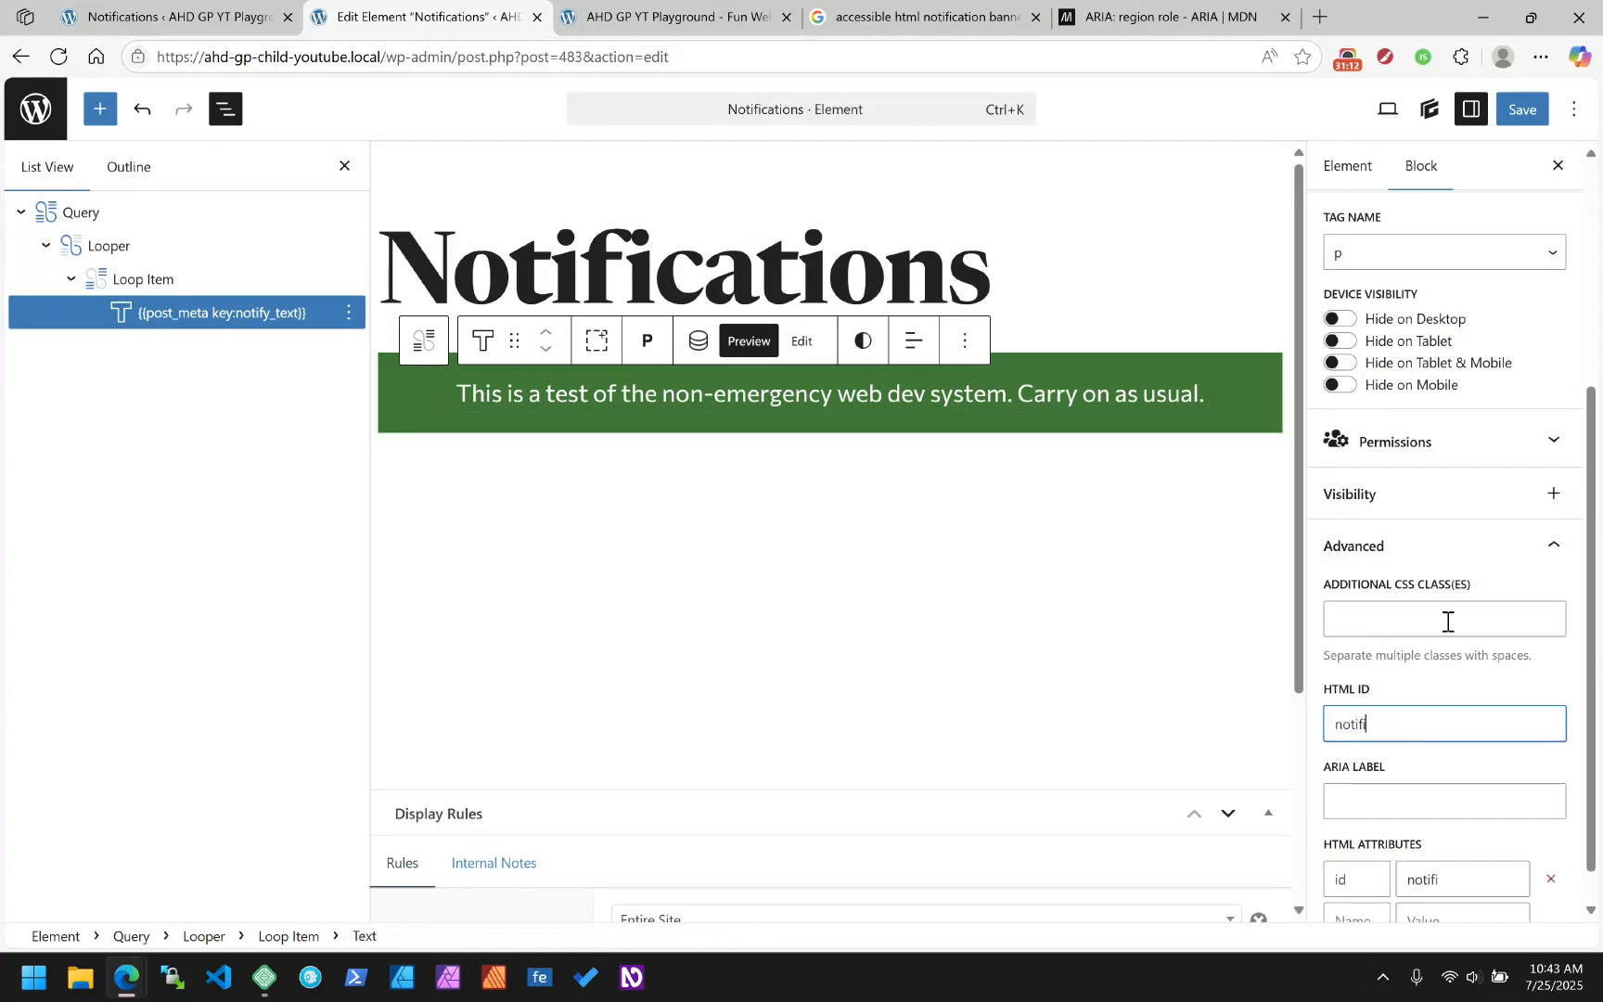
text(cation-banner)
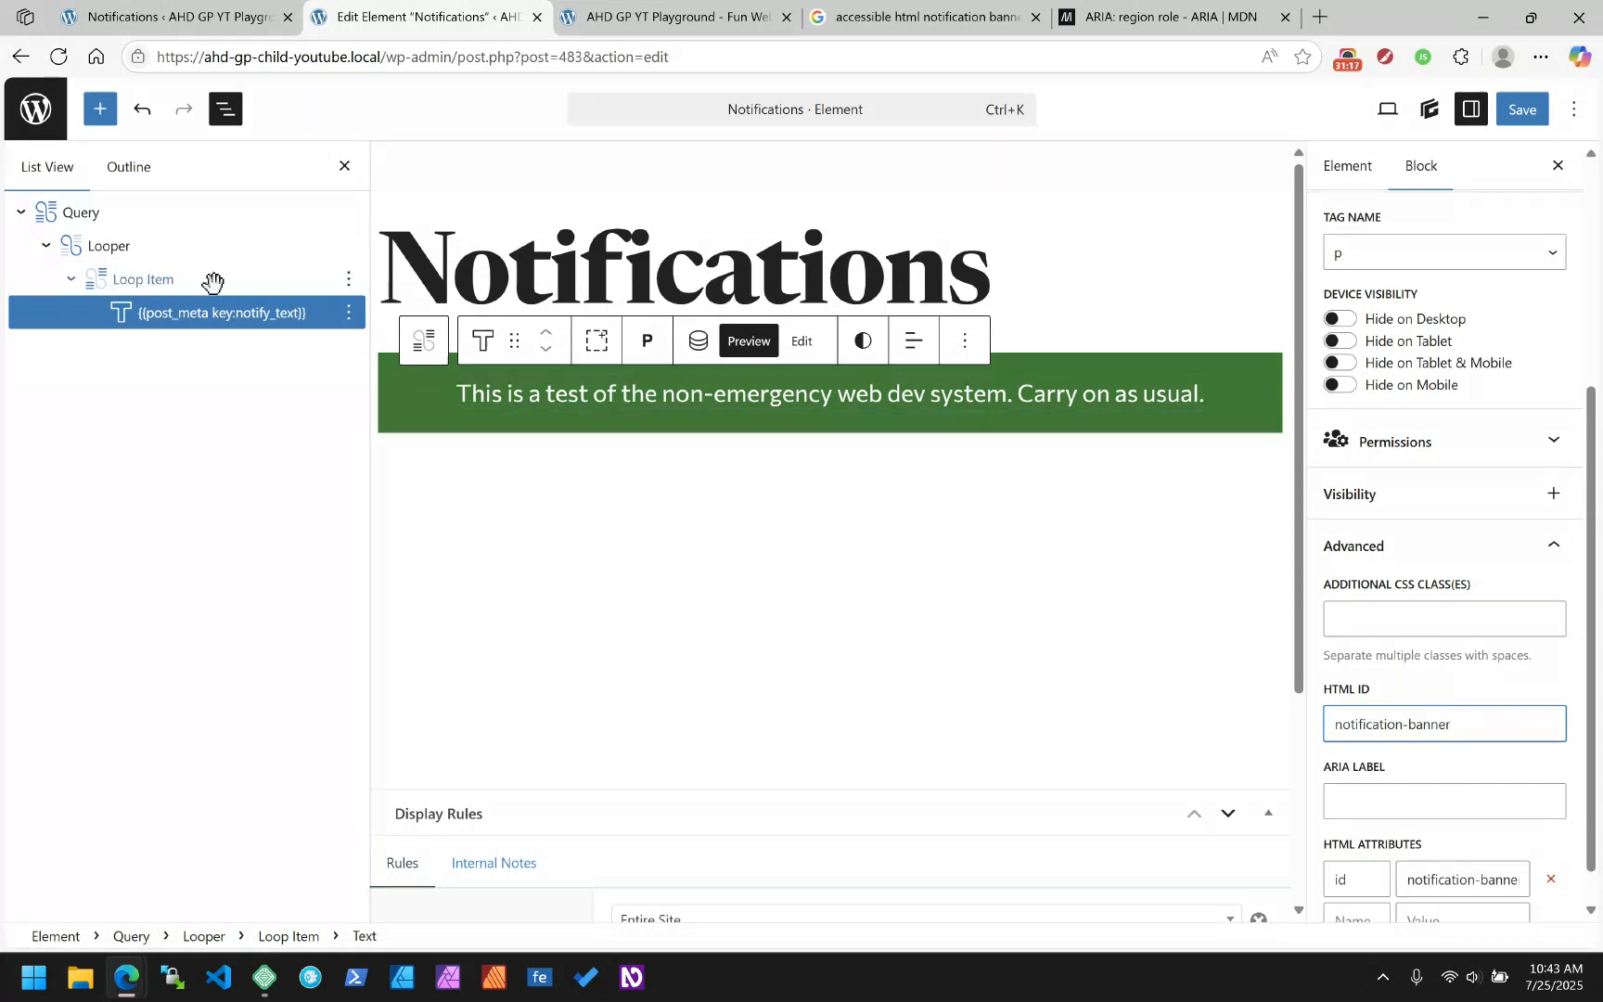
Add the HTML attribute aria-labelledby with the value notification-banner to the Looper block and save the element
click(111, 248)
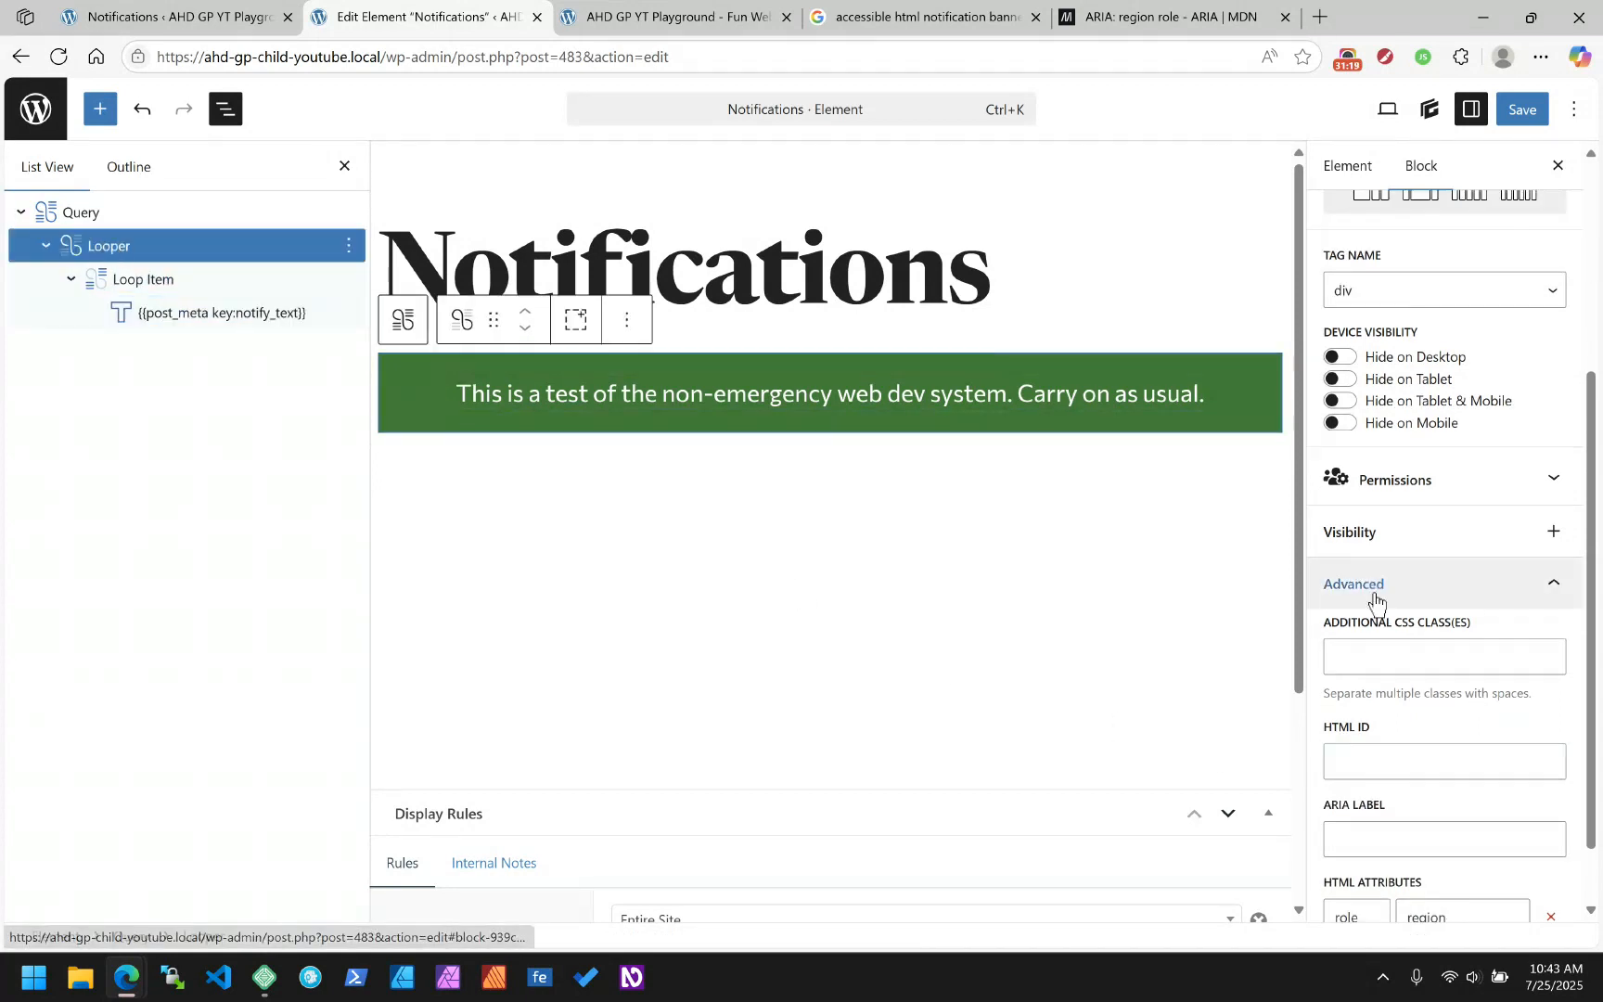
scroll(1391, 650, down, 1)
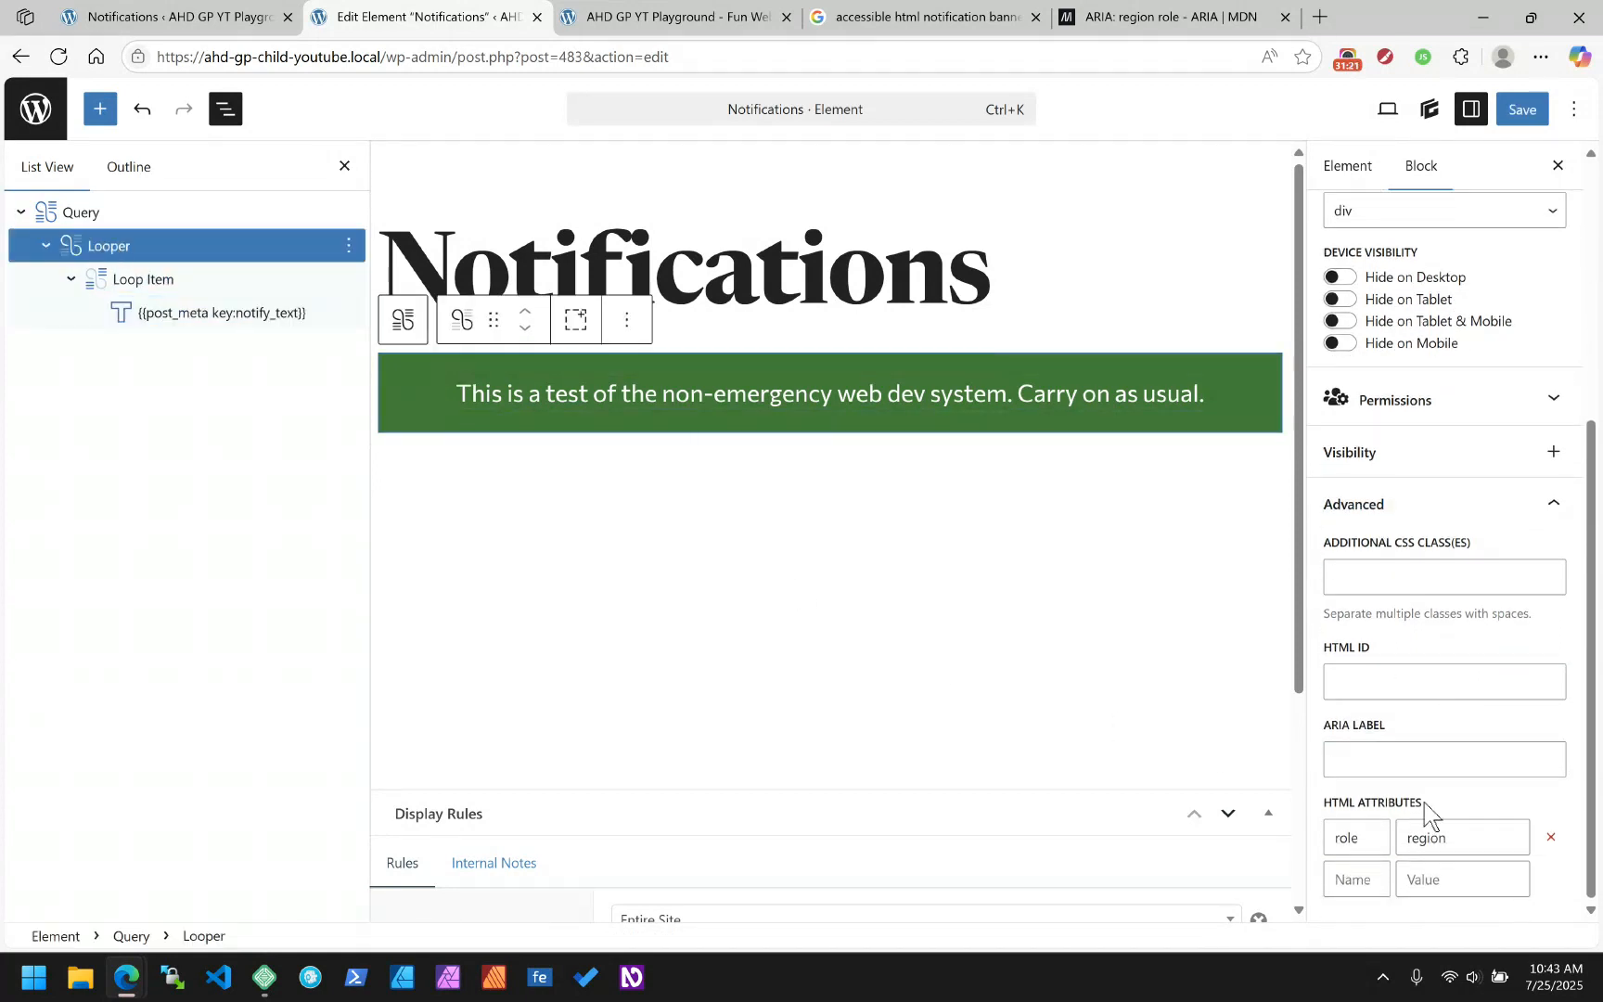
click(1356, 888)
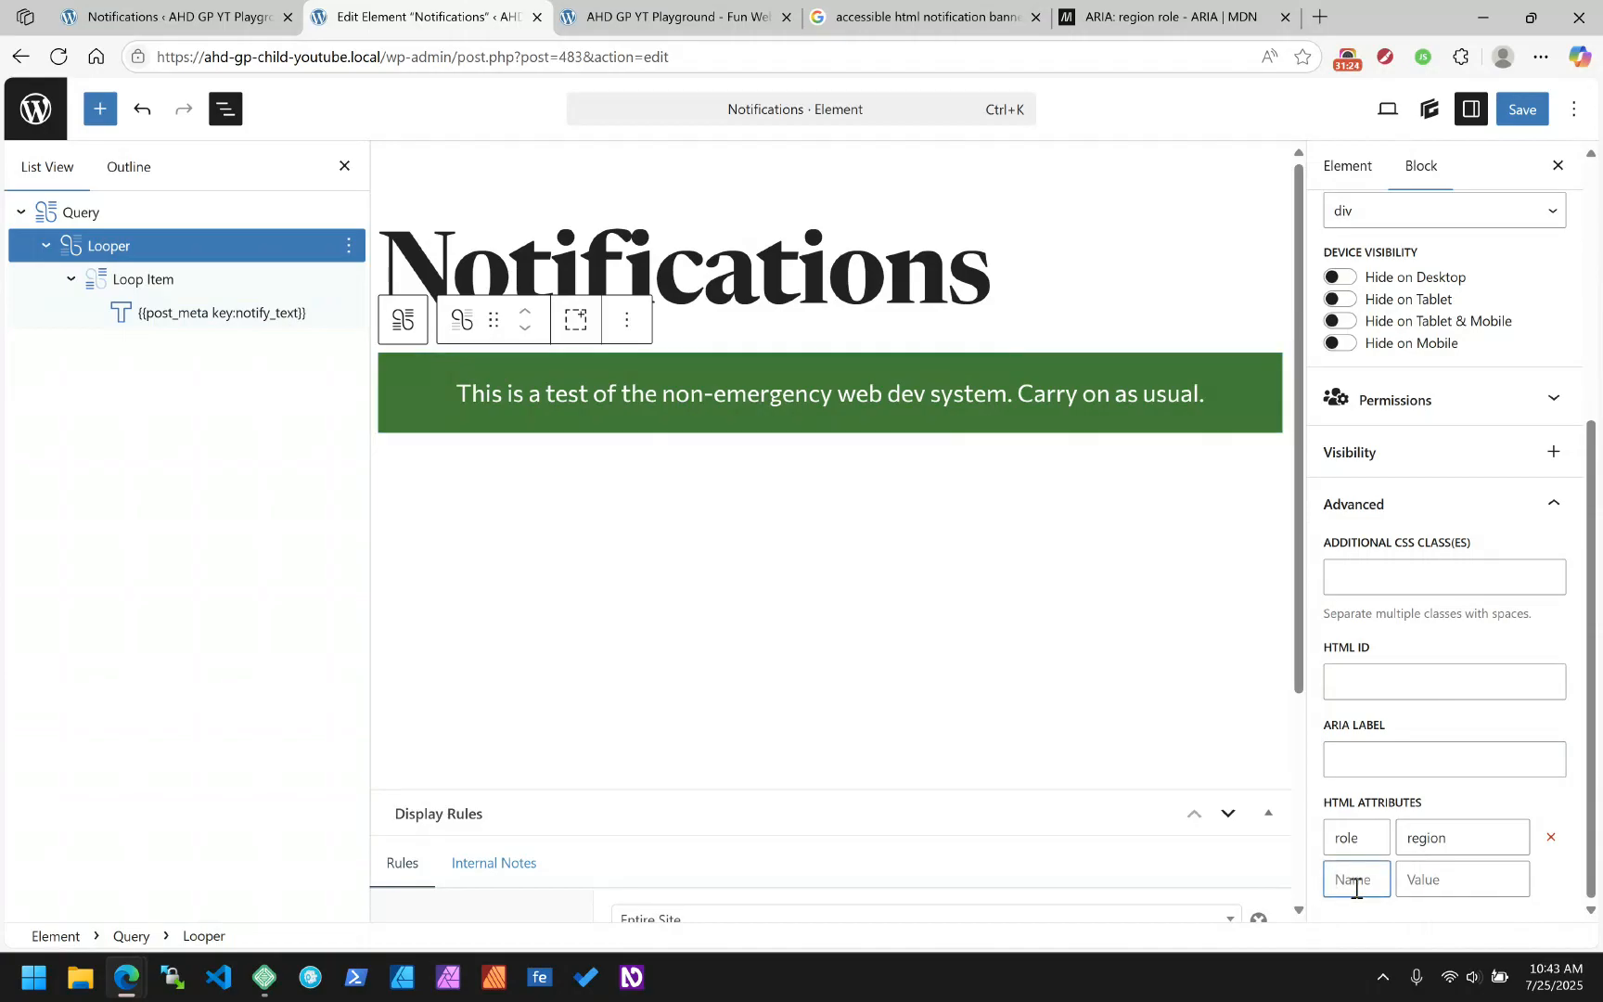
text(aria-labe)
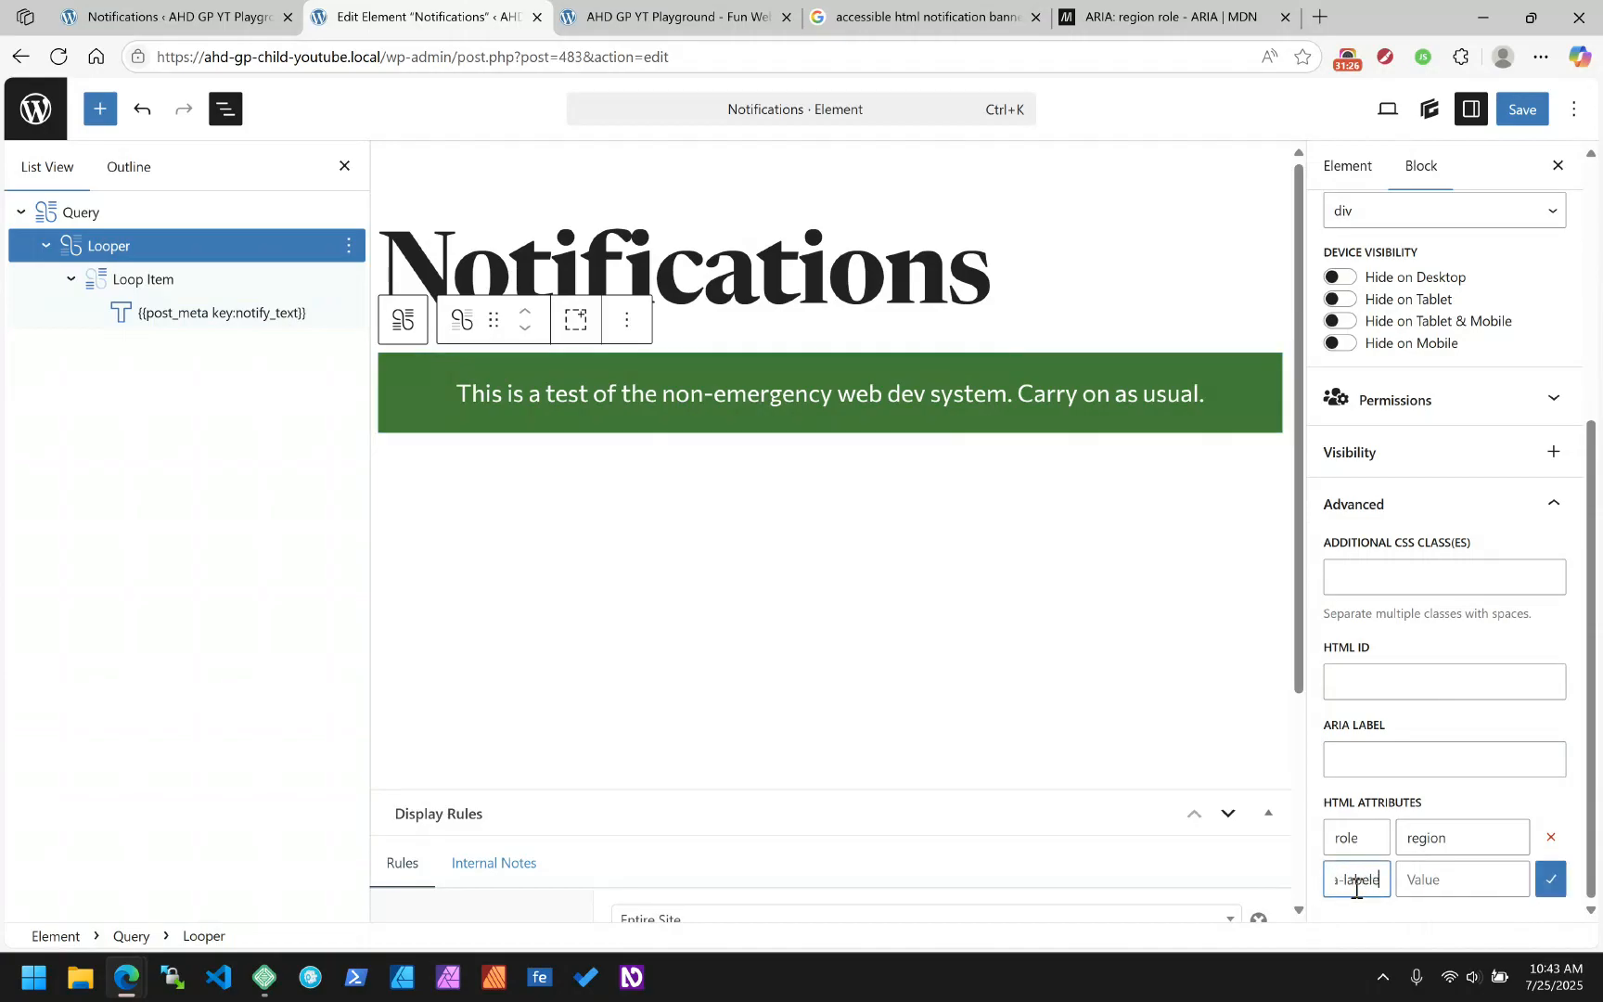
text(lledby)
key(Tab)
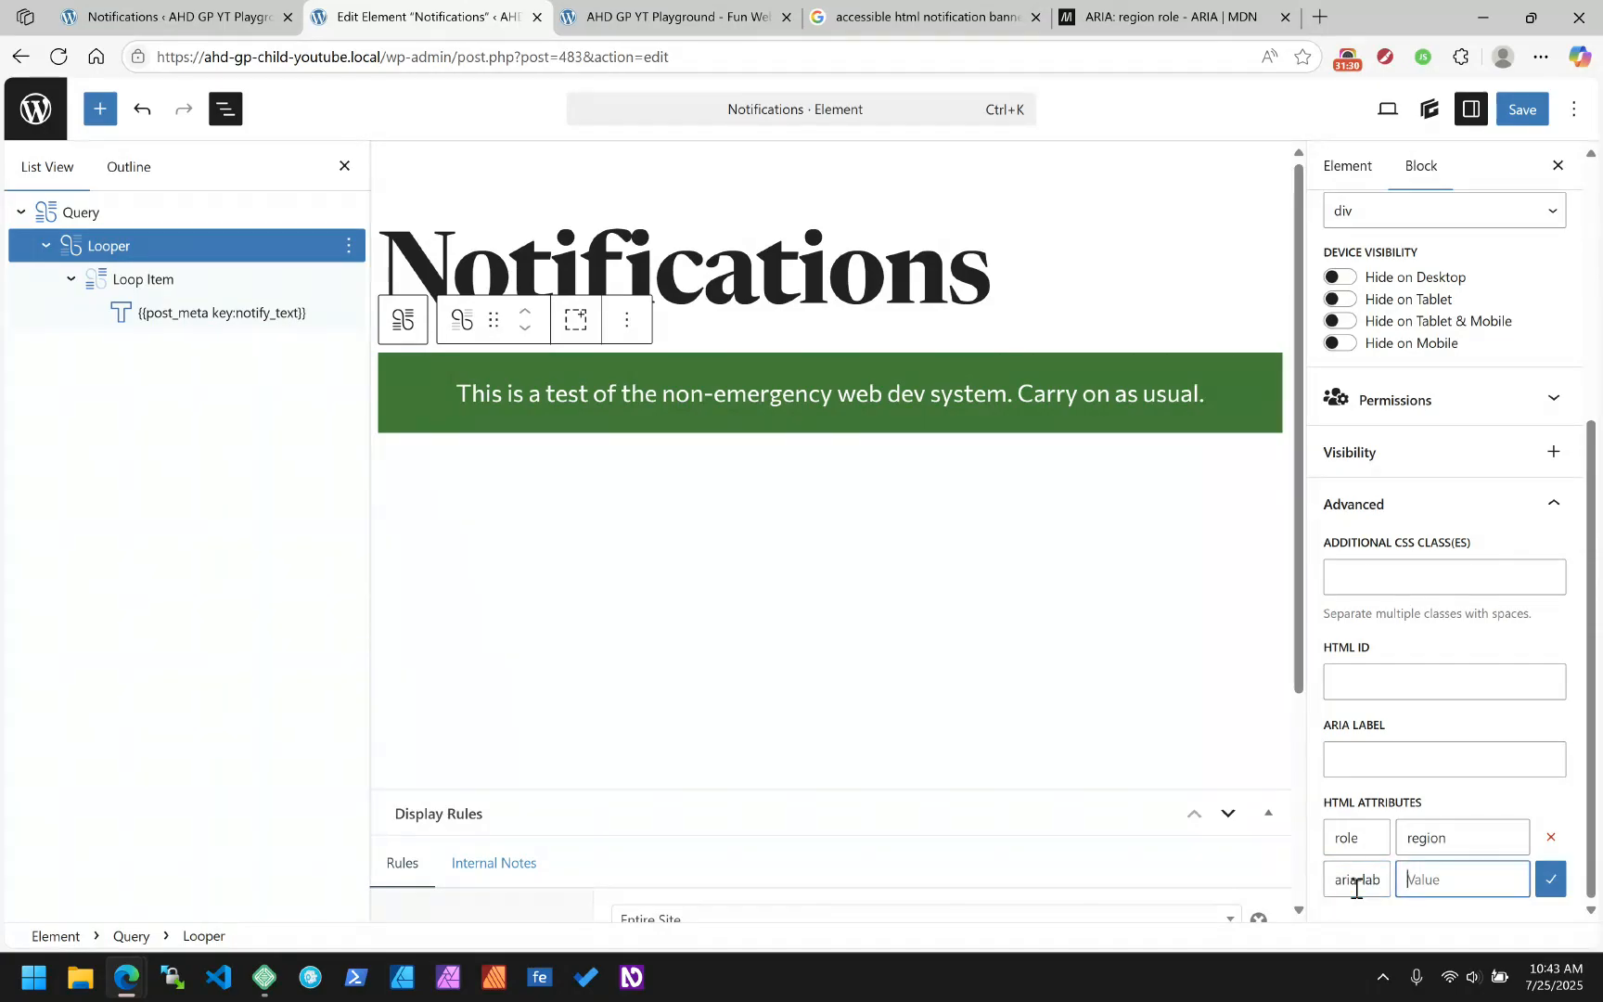
text(notification-banner)
click(1551, 879)
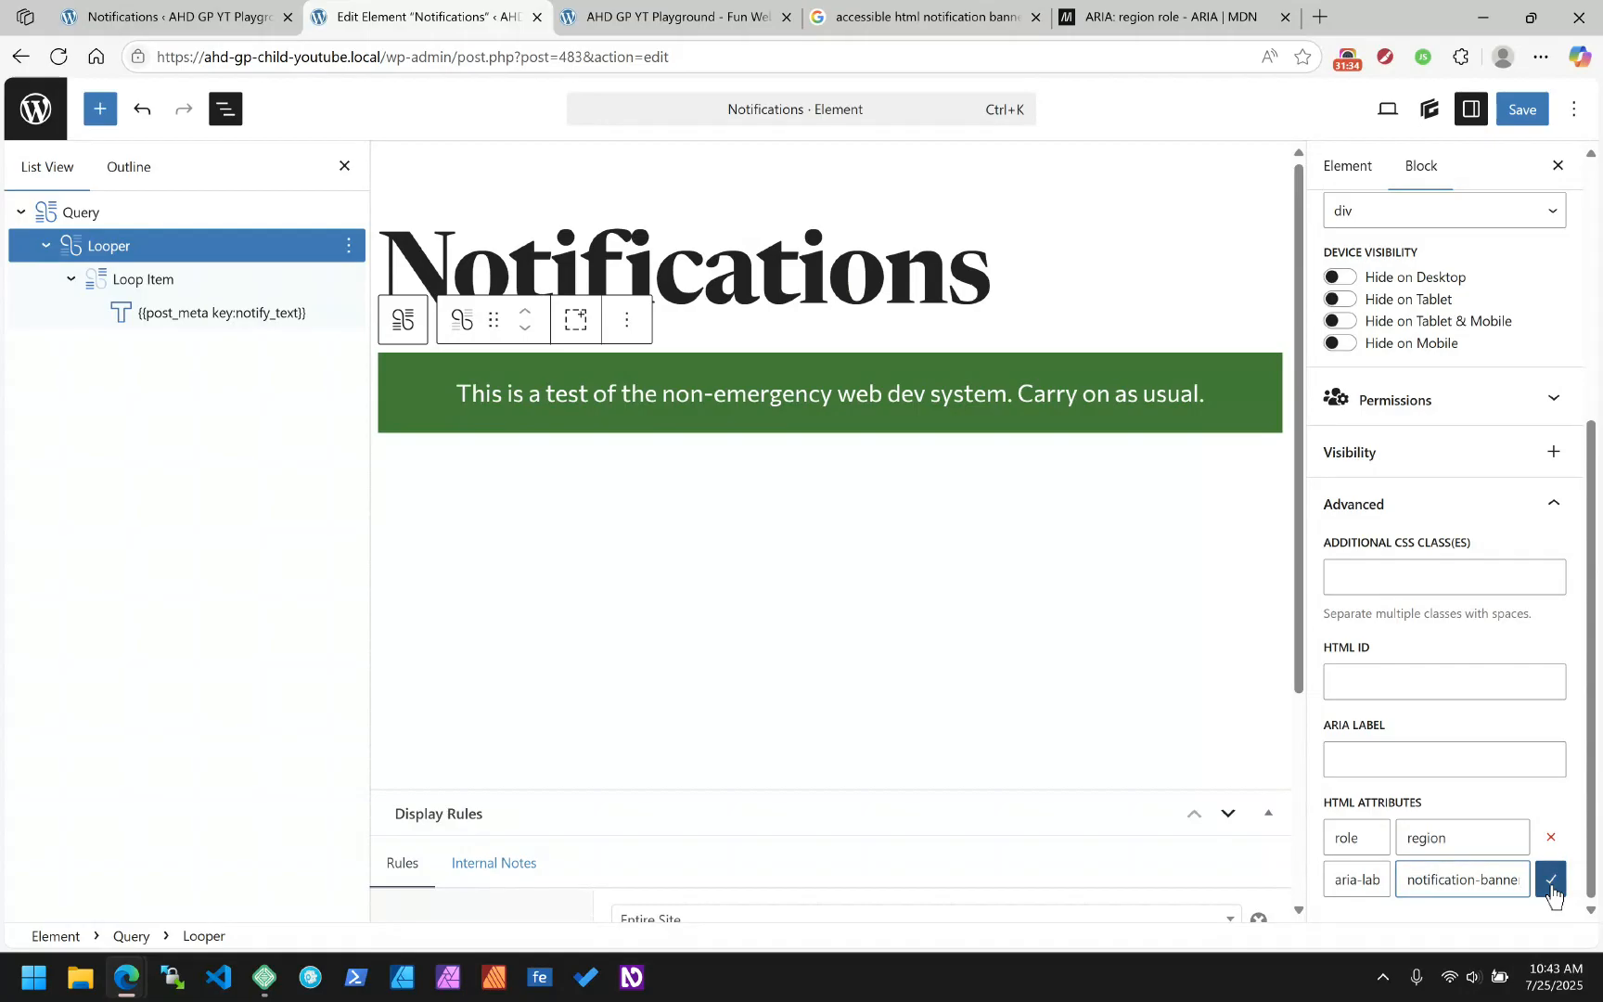
click(232, 313)
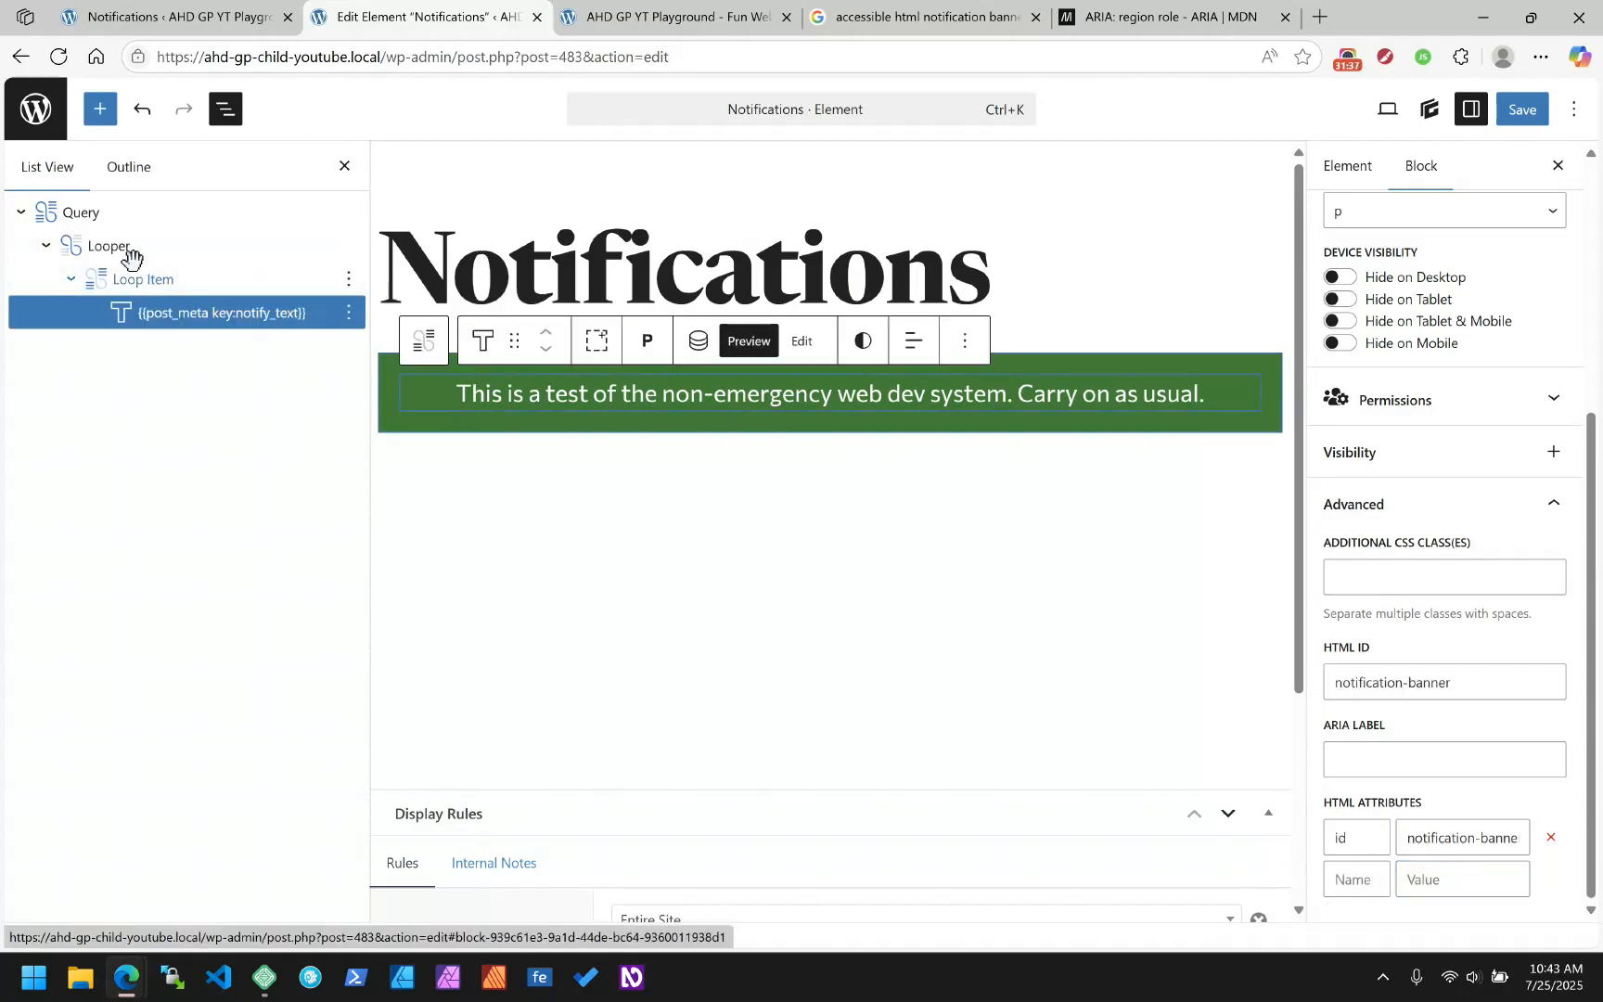
click(128, 246)
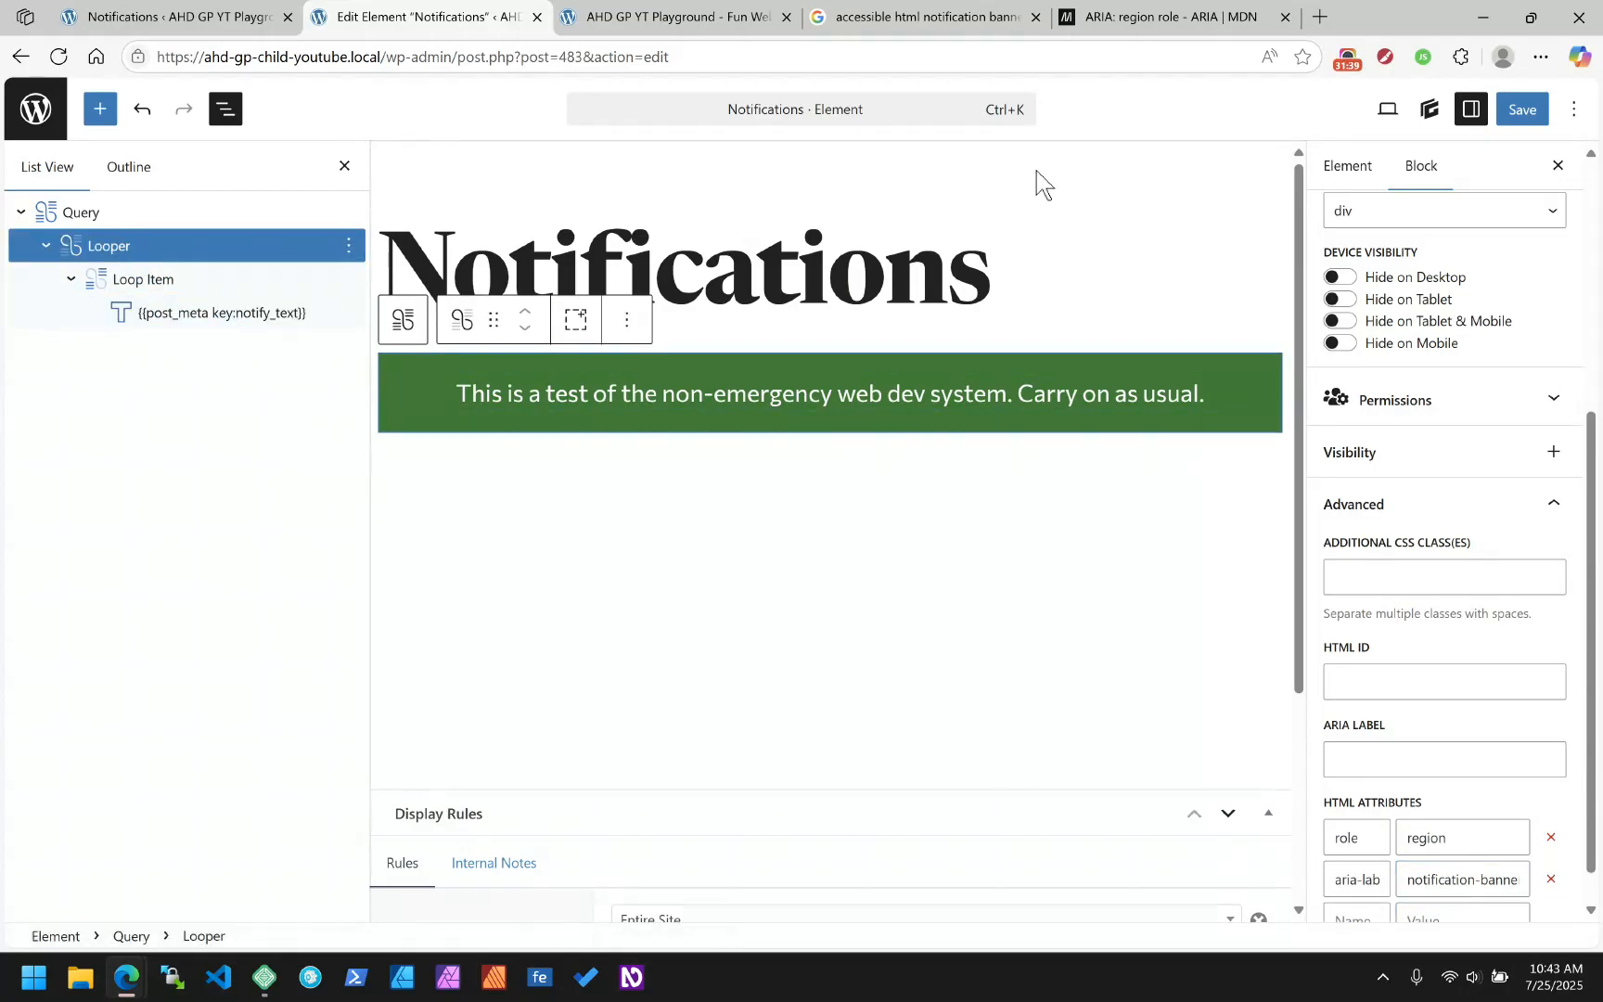
click(1512, 112)
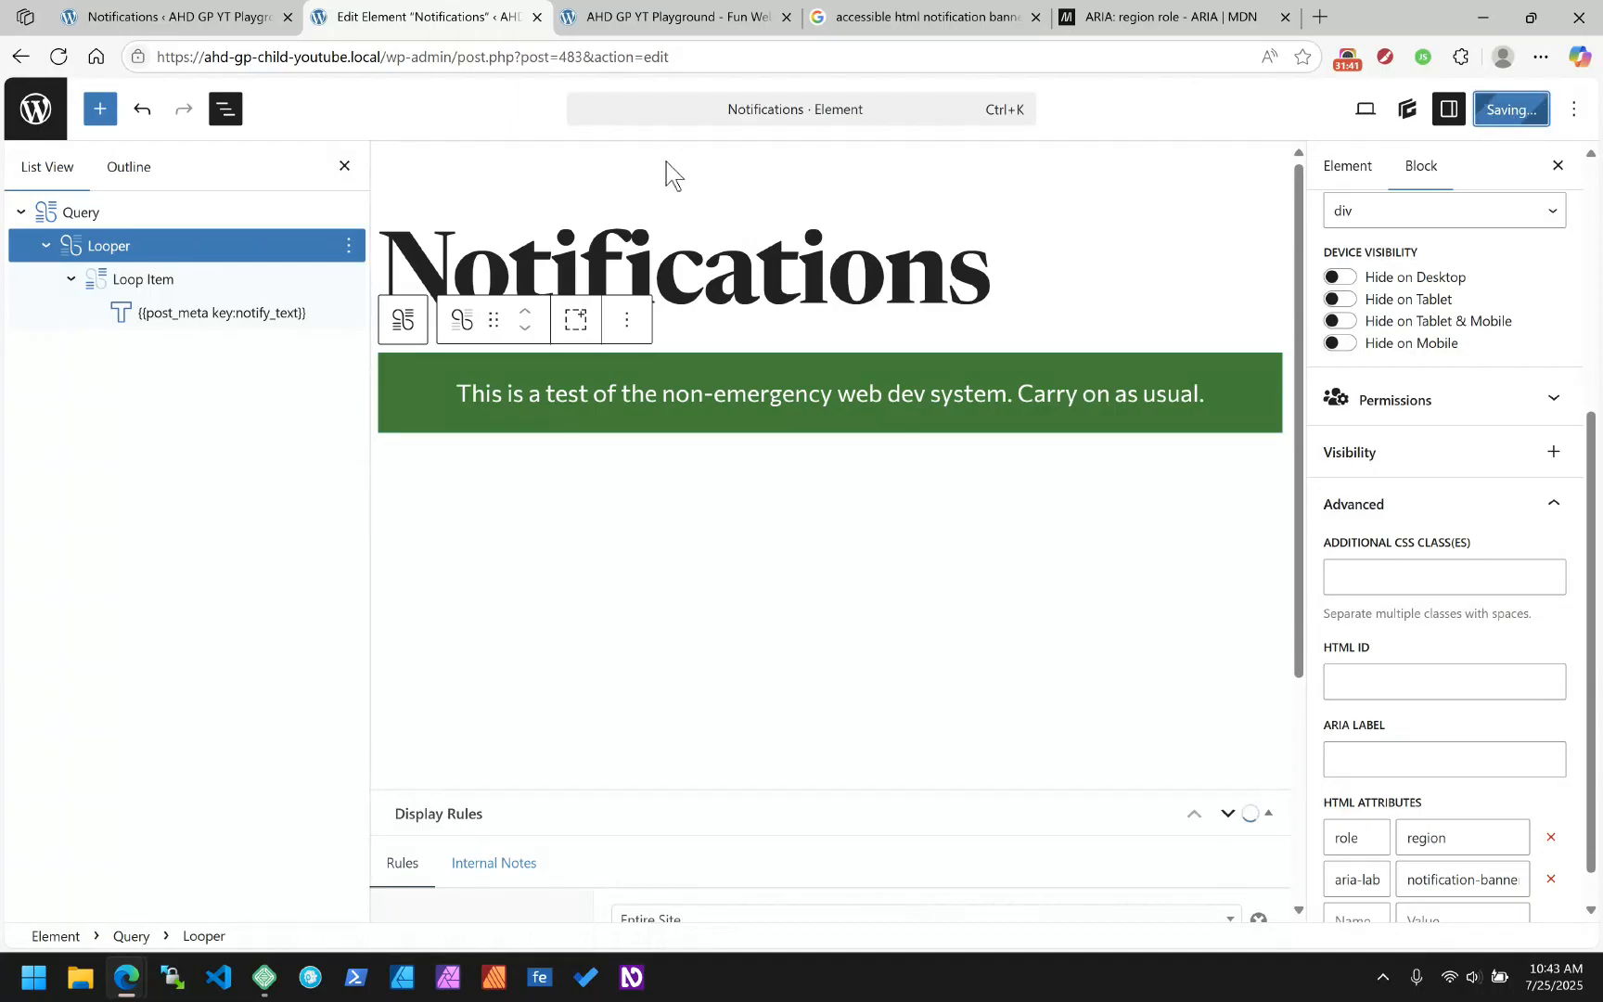
Reload the site's home page and check the Query wrapper's attributes in the markup while the notification is a draft
click(189, 15)
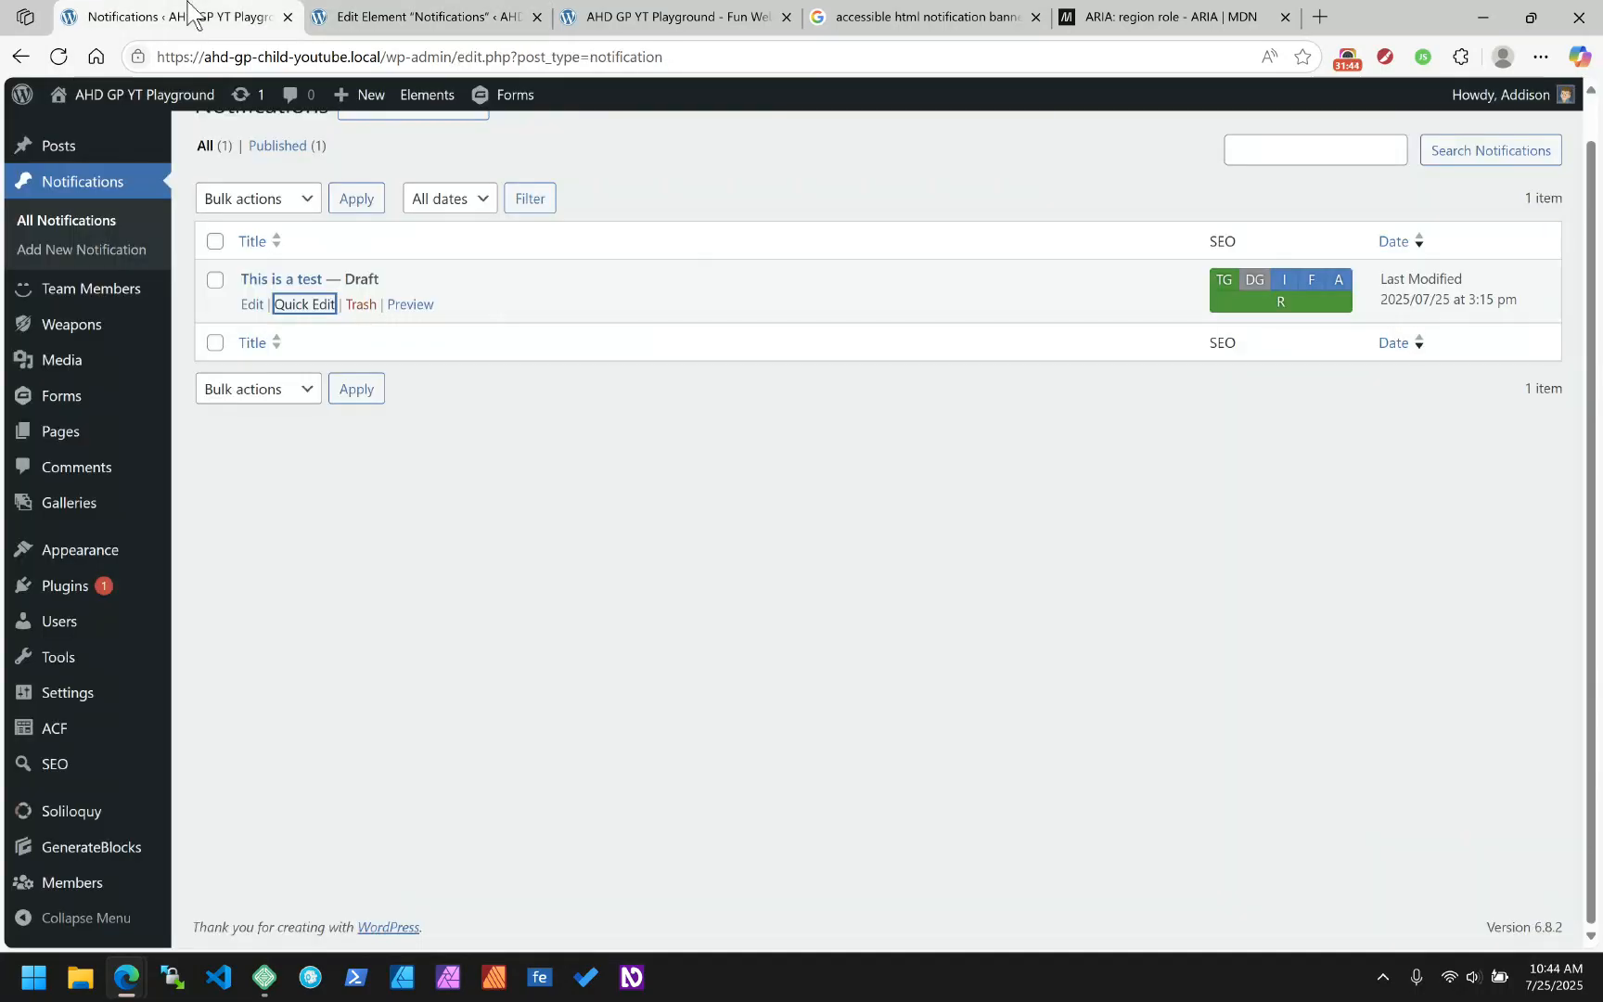
click(427, 16)
click(709, 16)
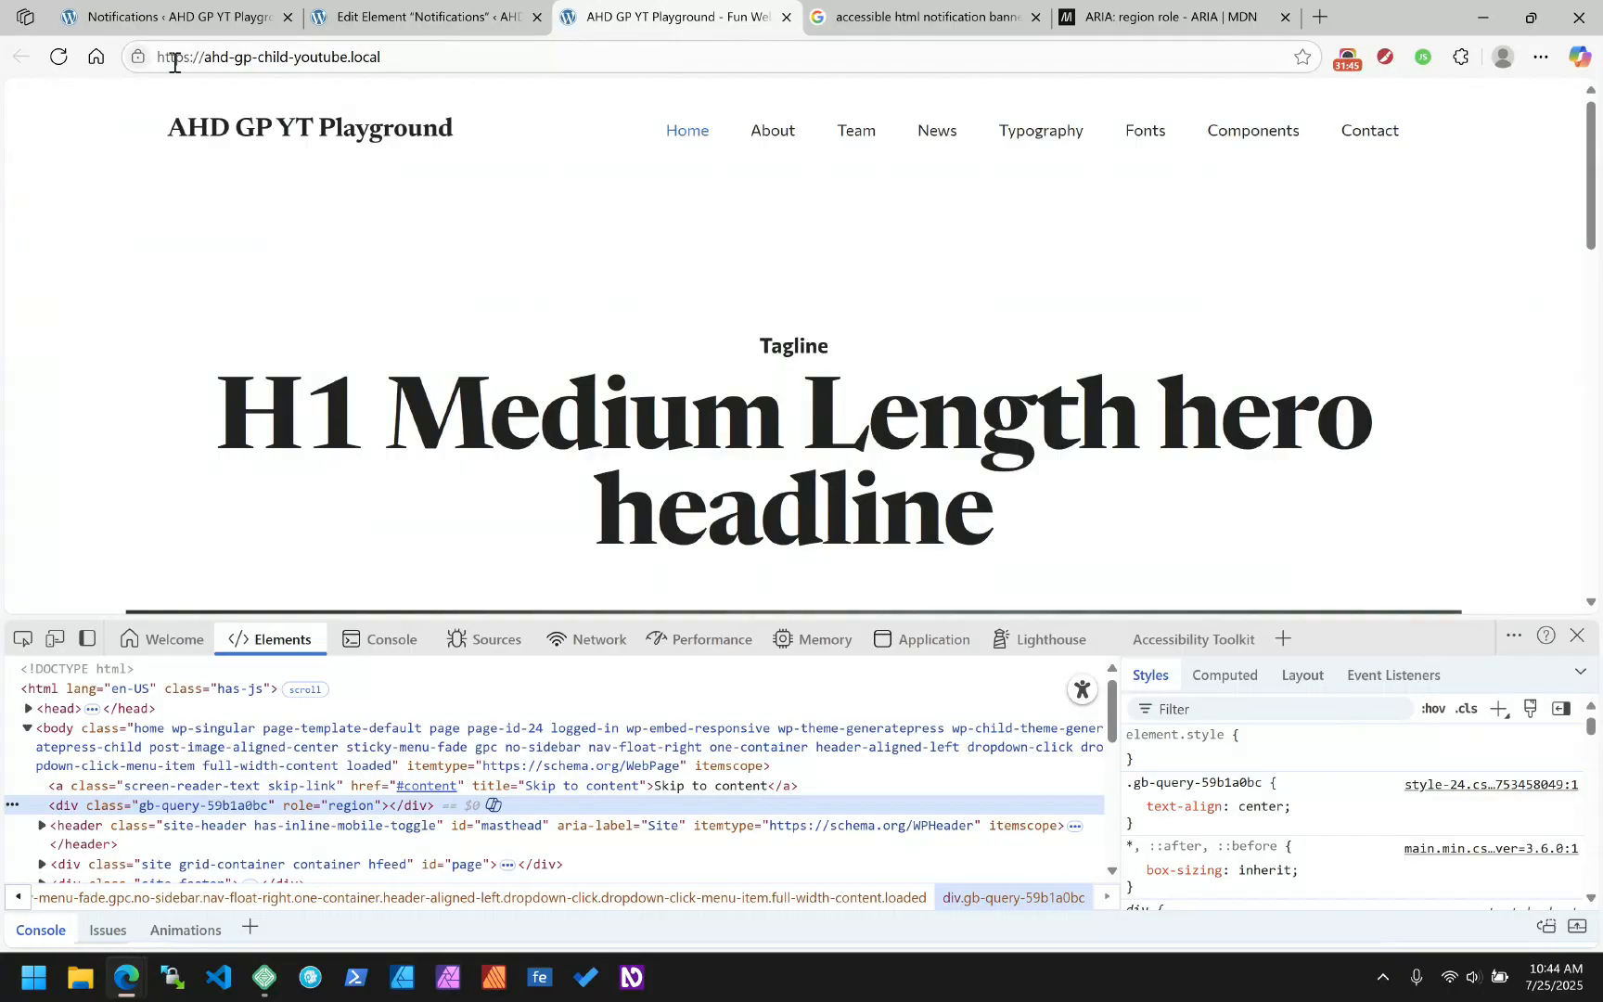
click(72, 61)
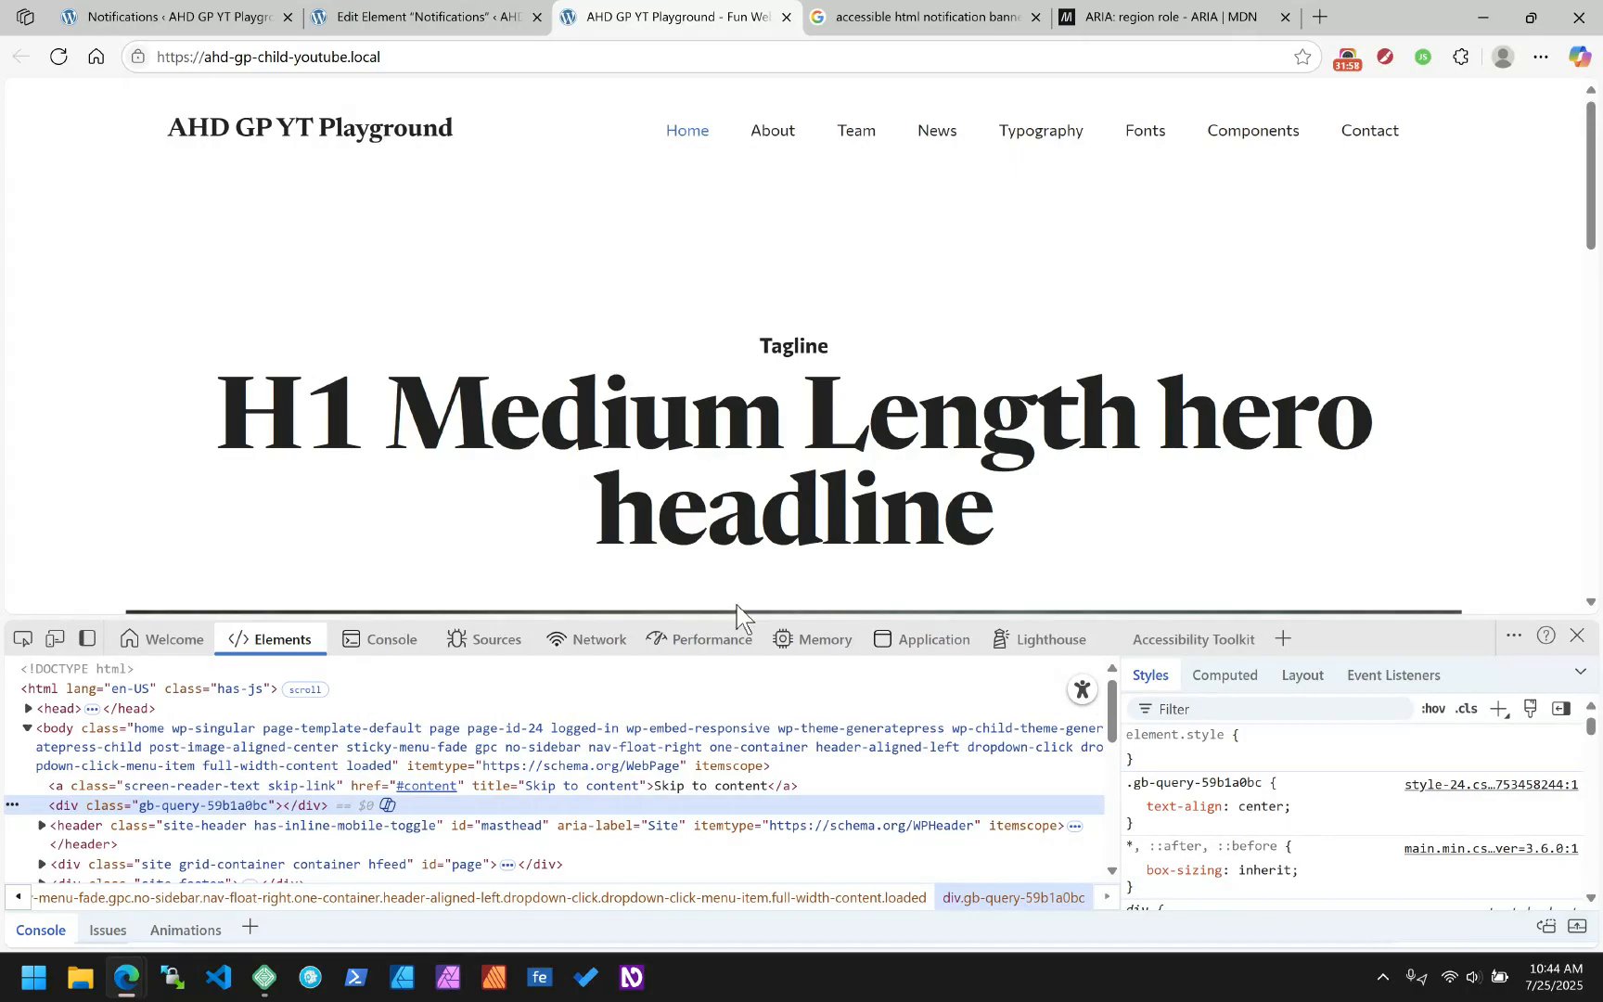
click(479, 11)
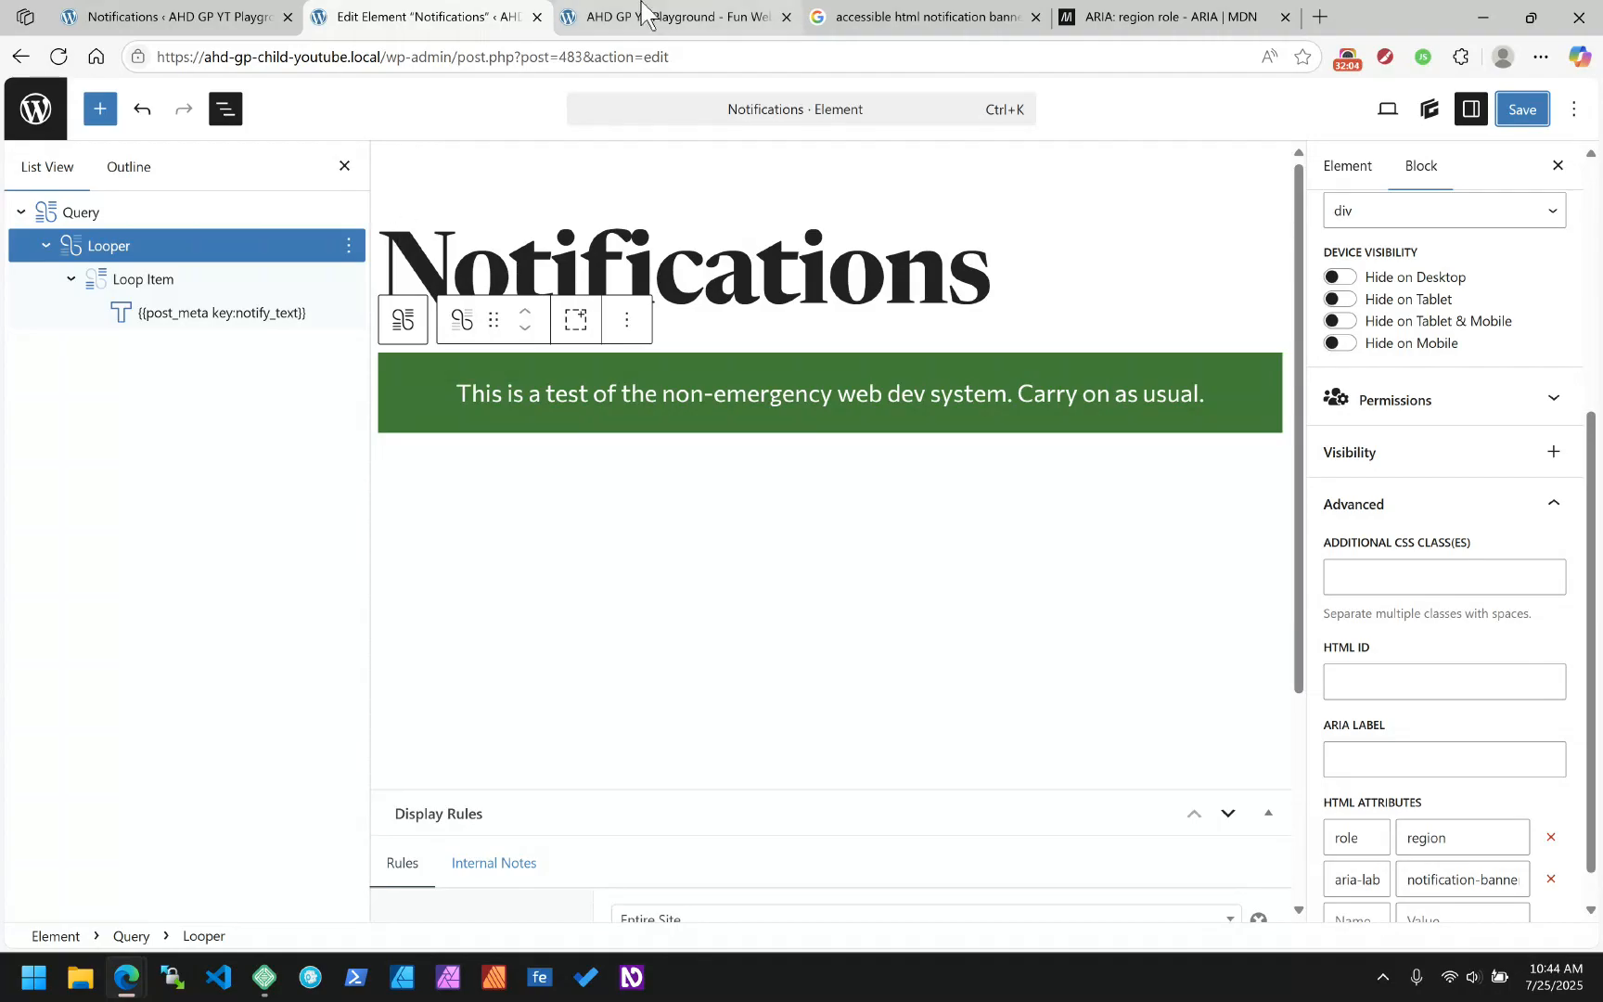
mouse_move(641, 7)
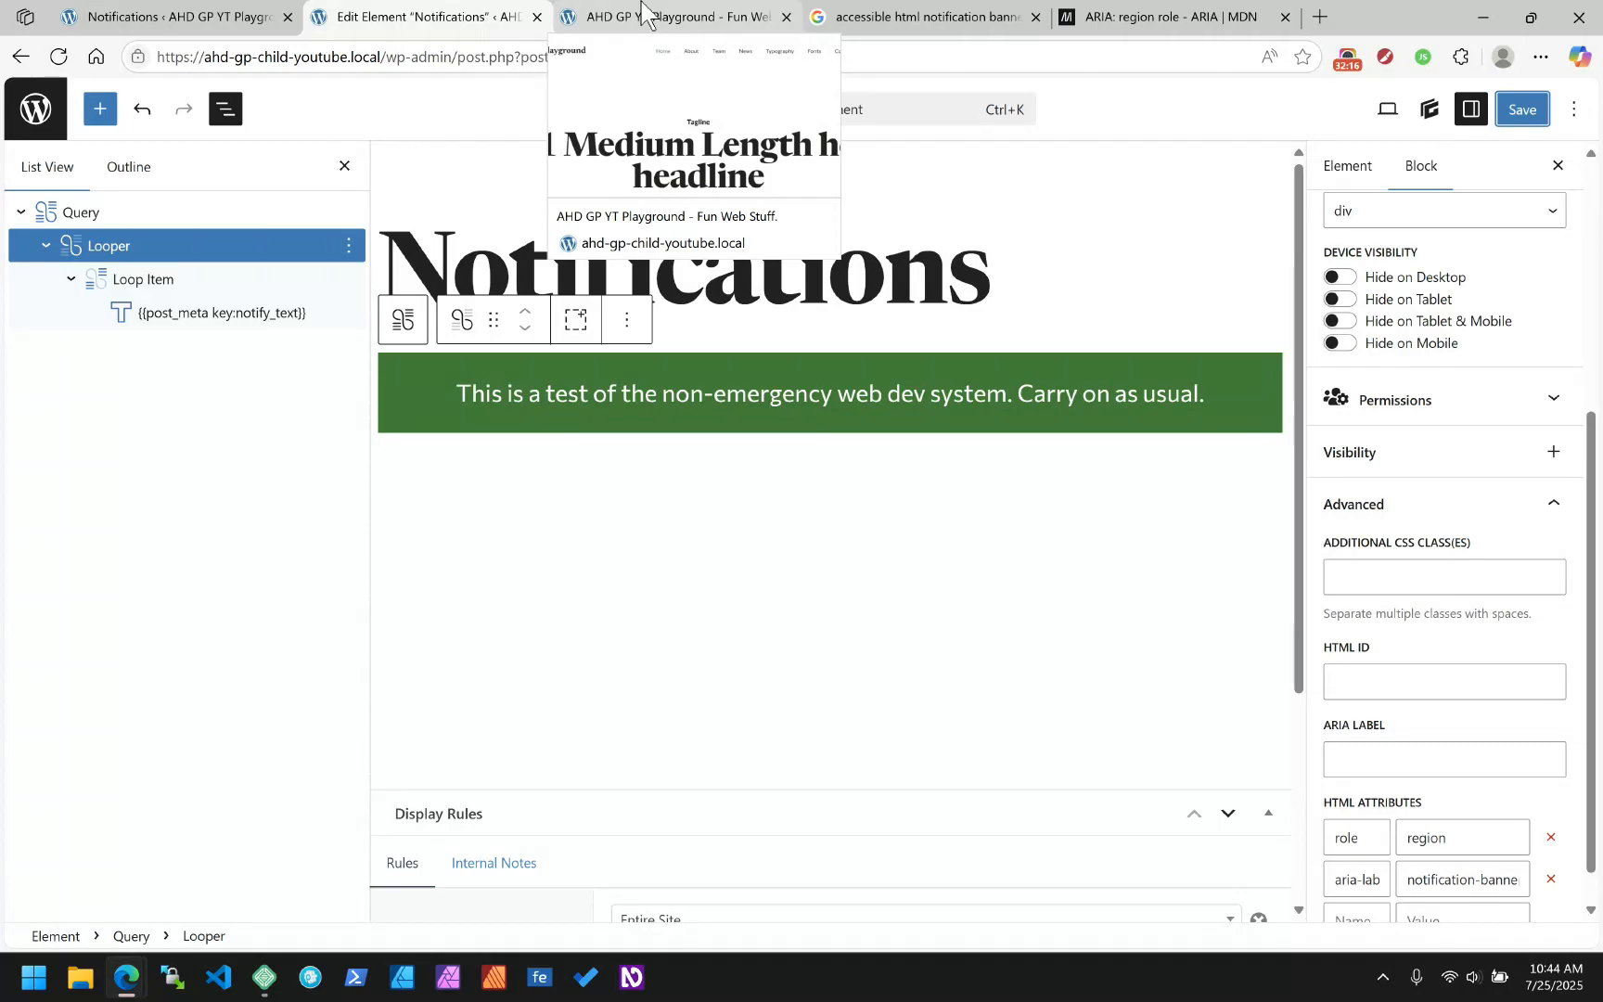
click(641, 11)
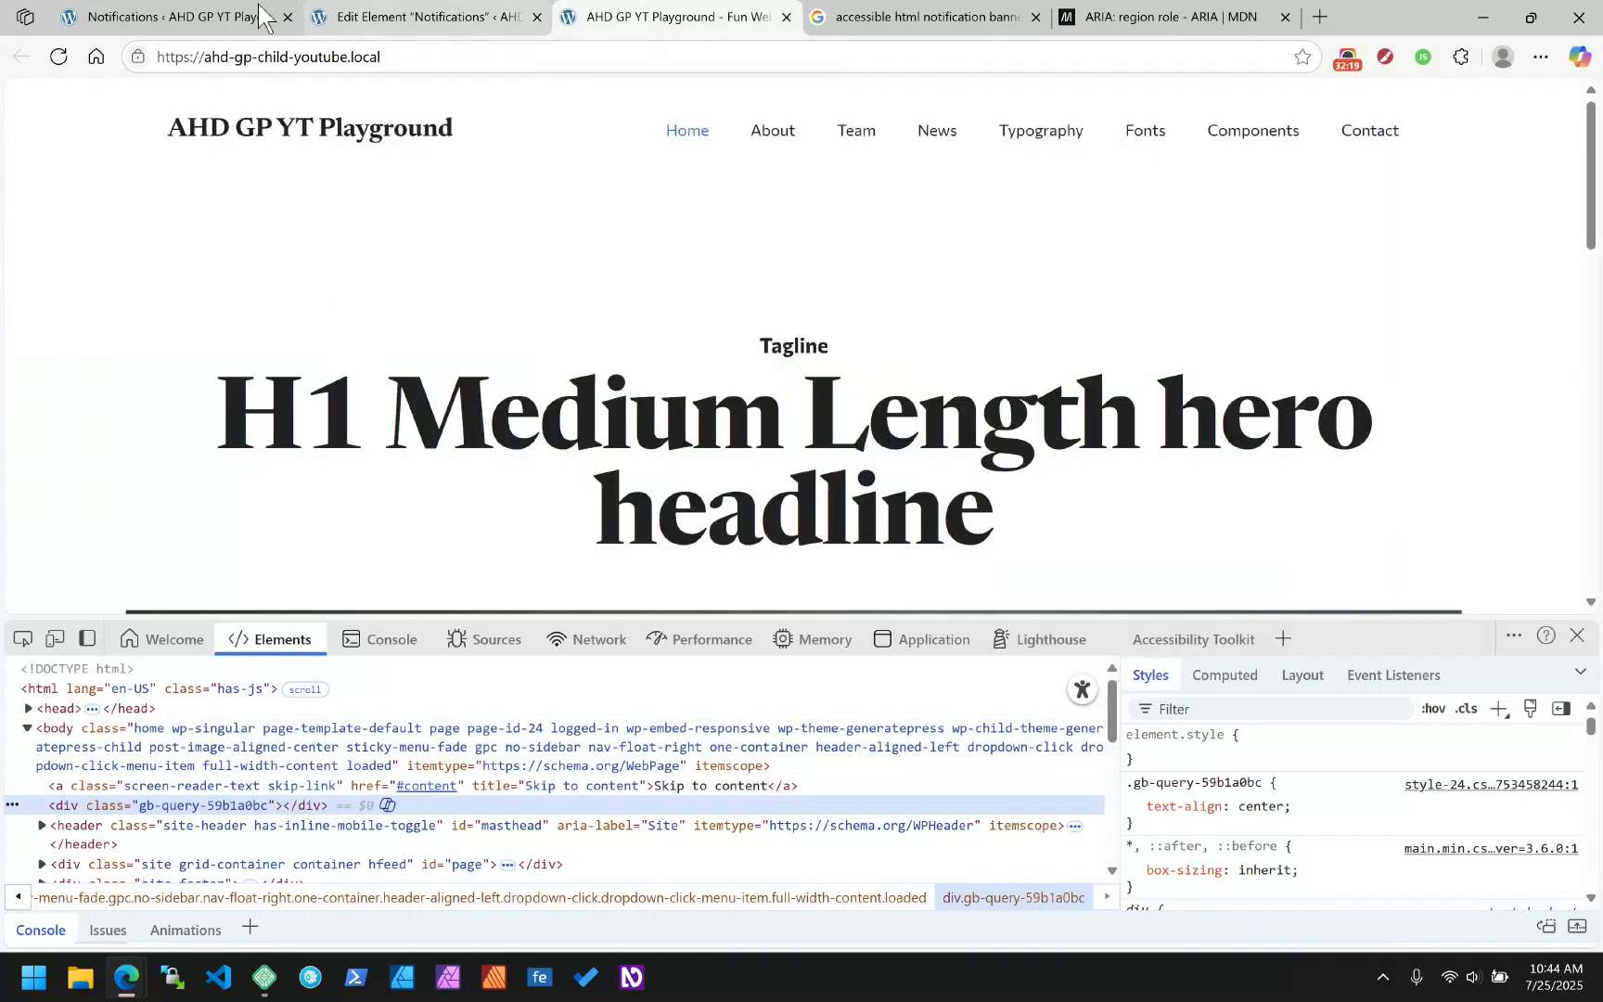
Publish the draft notification "This is a test" through Quick Edit, choosing the status Scheduled
click(259, 13)
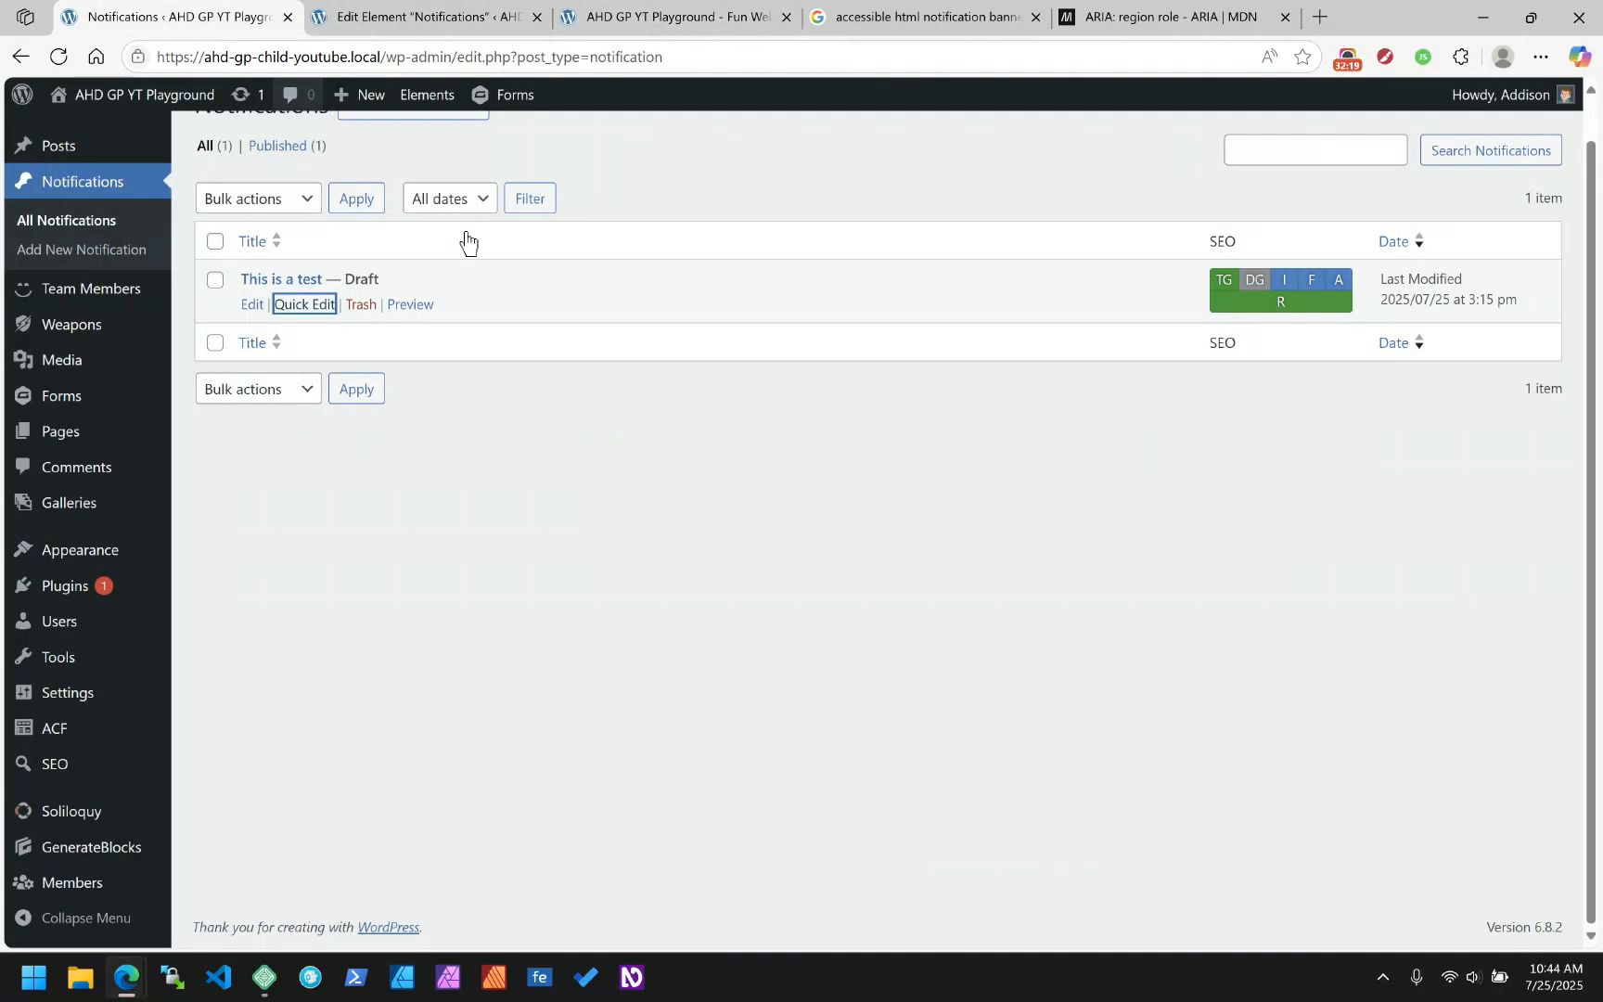
click(296, 304)
click(983, 314)
click(1021, 345)
scroll(723, 634, down, 1)
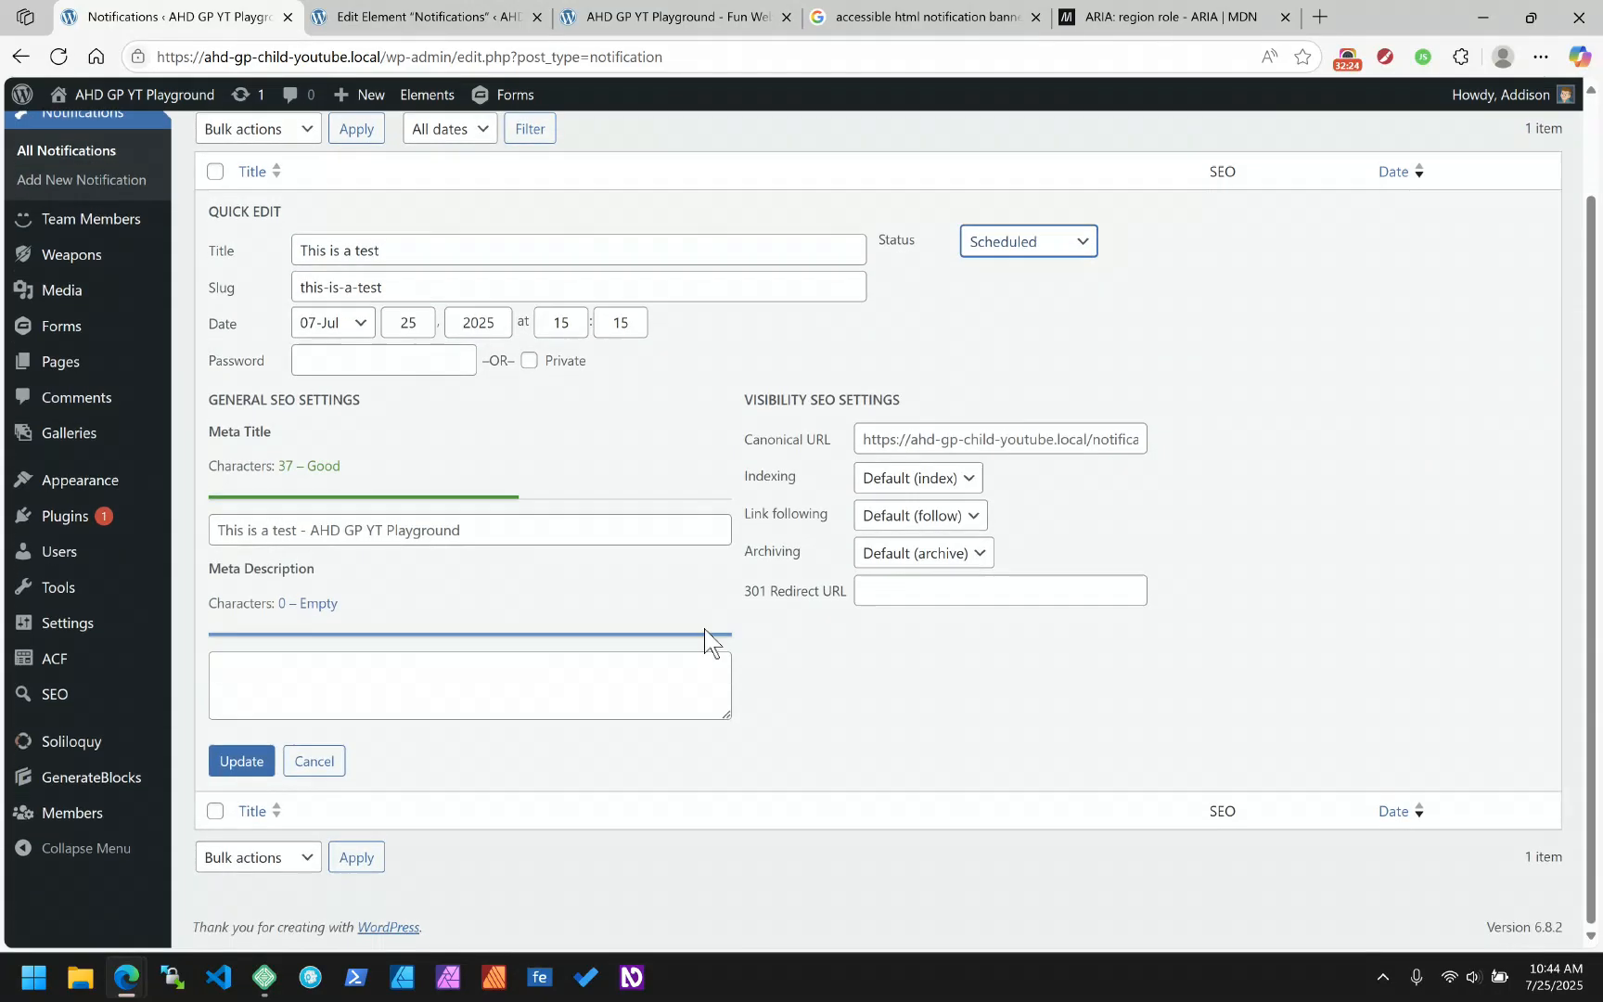
click(241, 769)
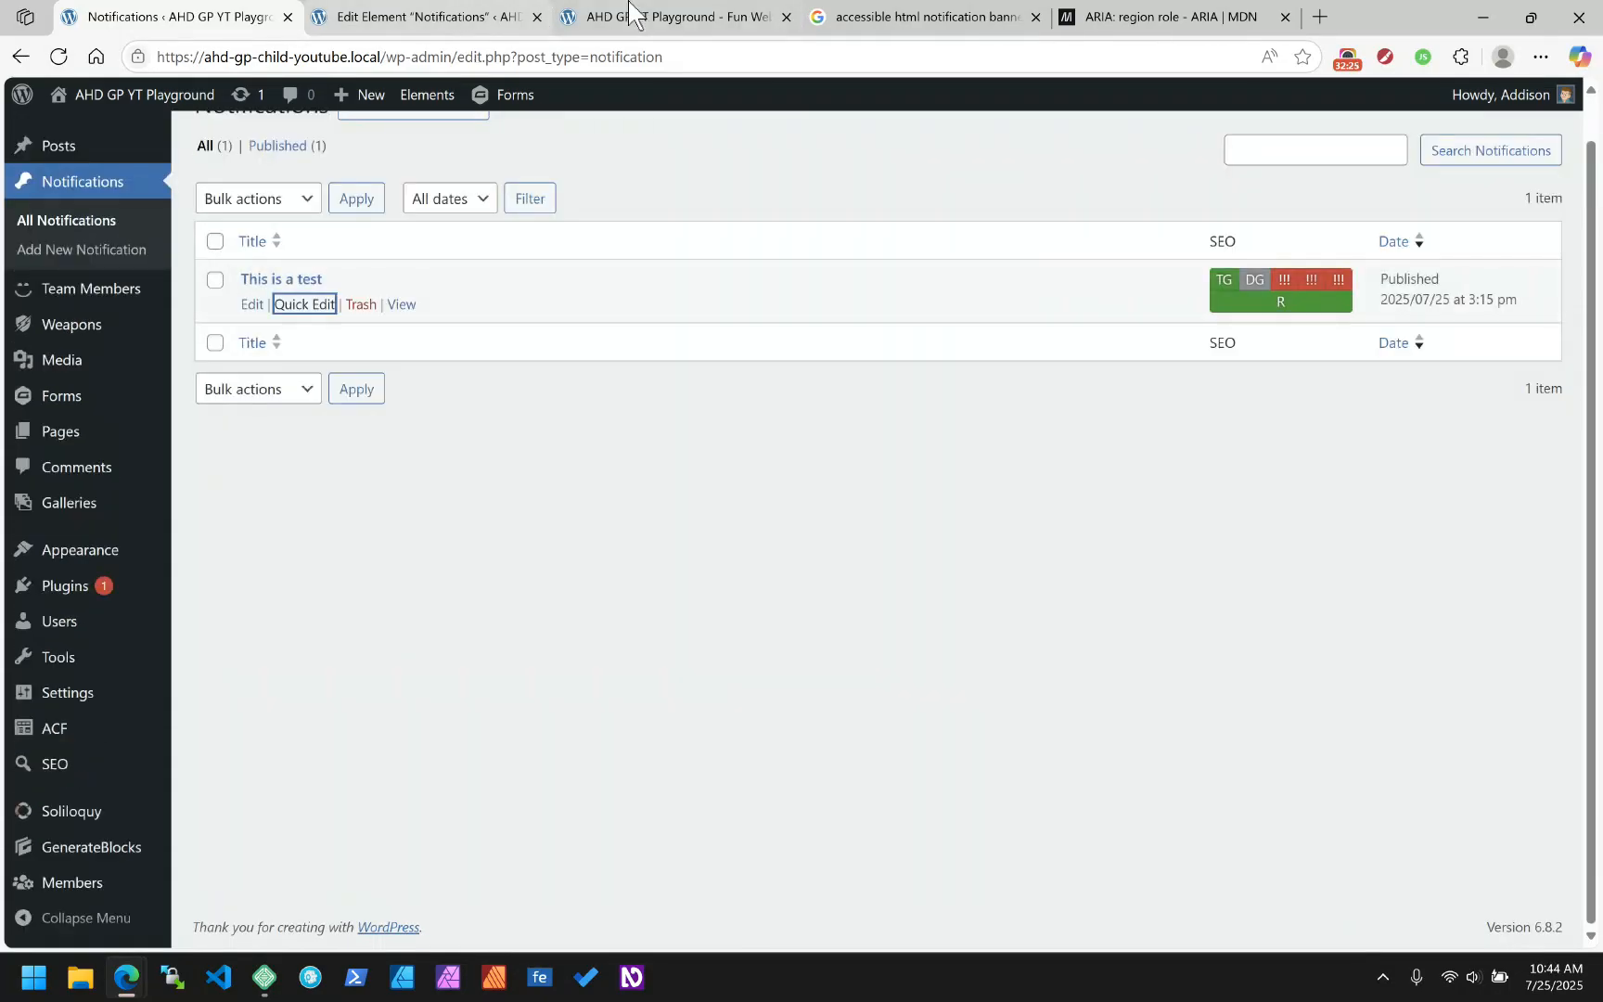
Reload the home page and inspect the banner markup for the looper's role and aria-labelledby and the paragraph's id
click(629, 13)
click(61, 57)
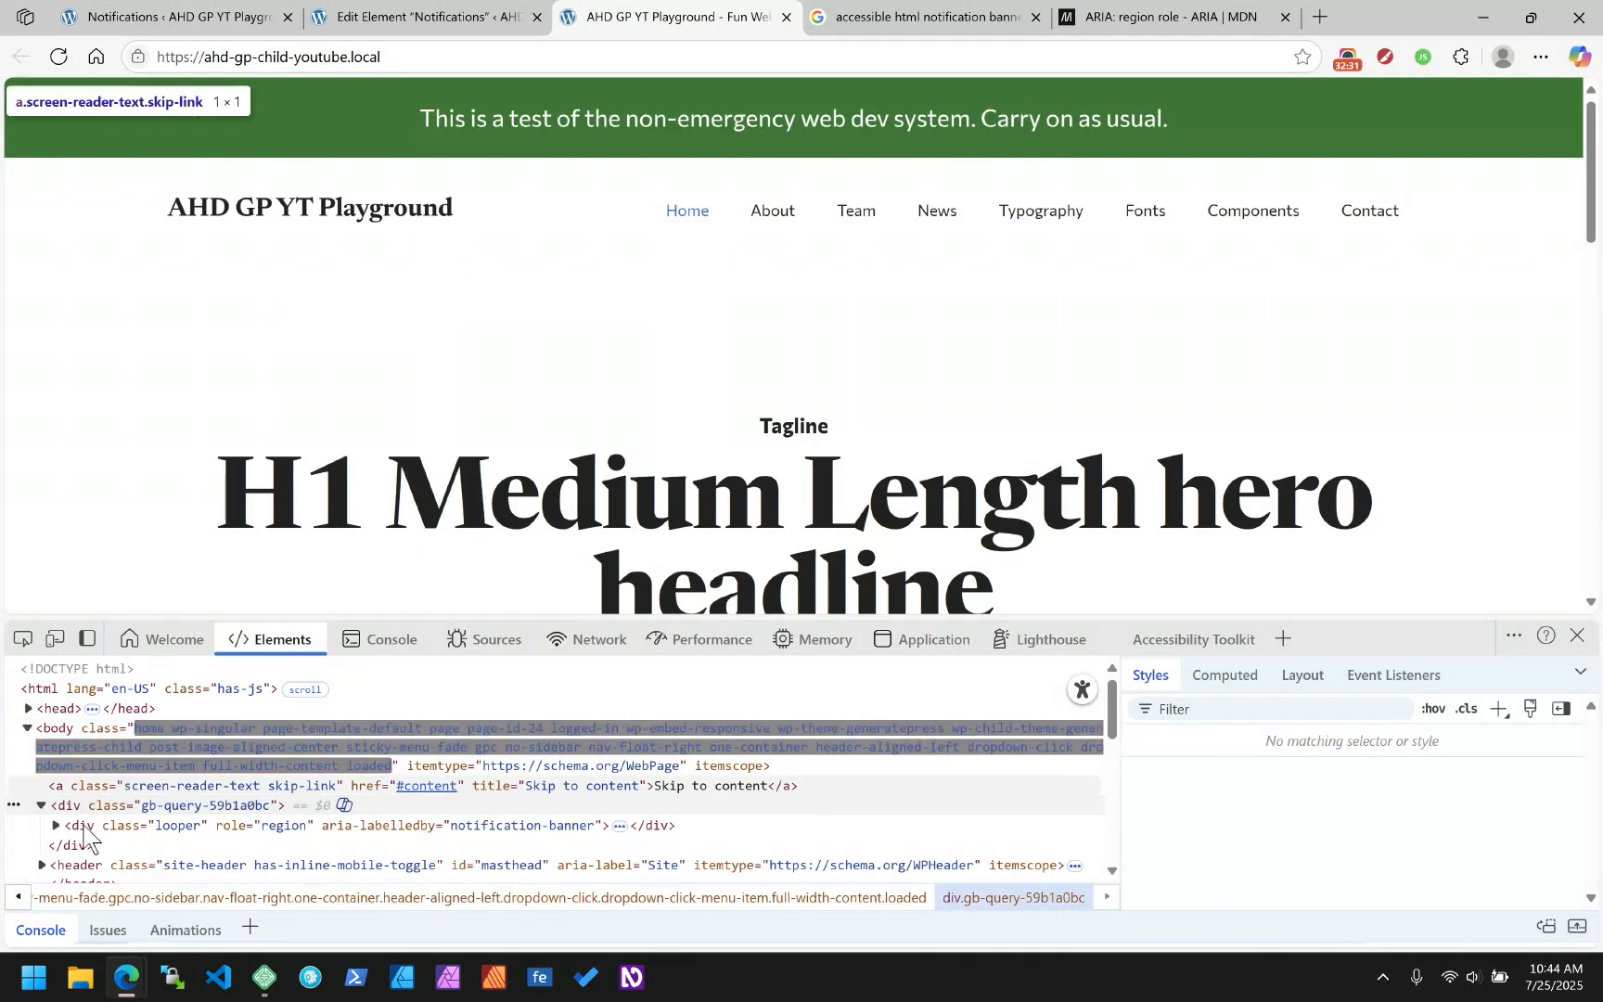
click(72, 829)
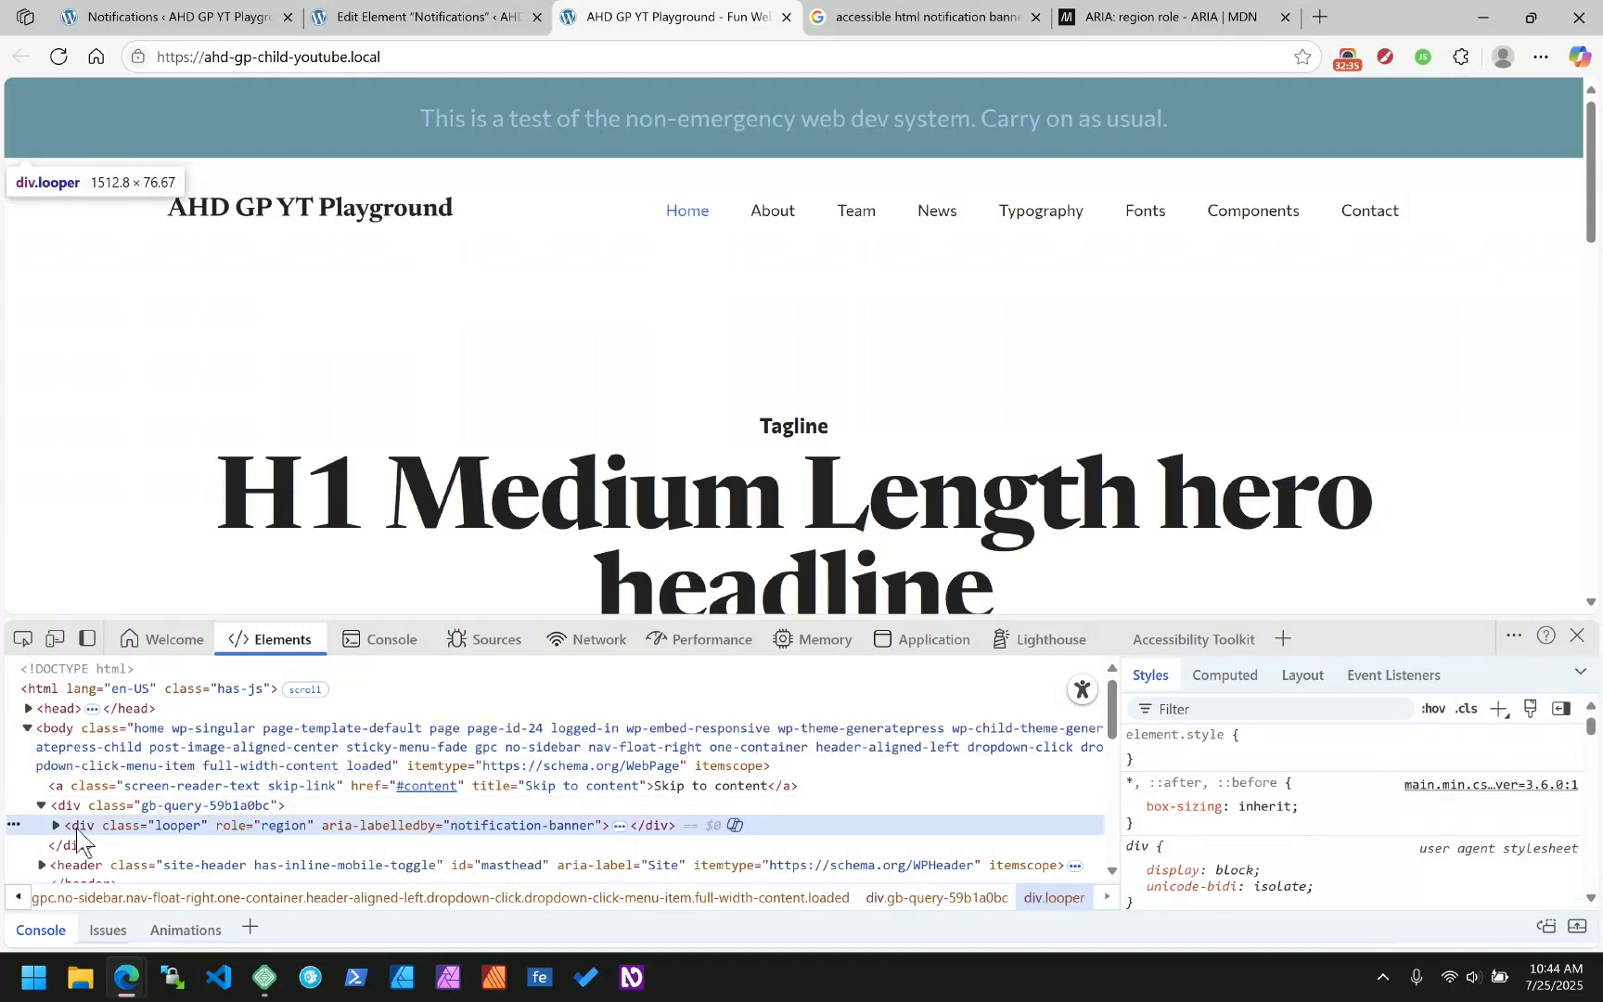
click(56, 825)
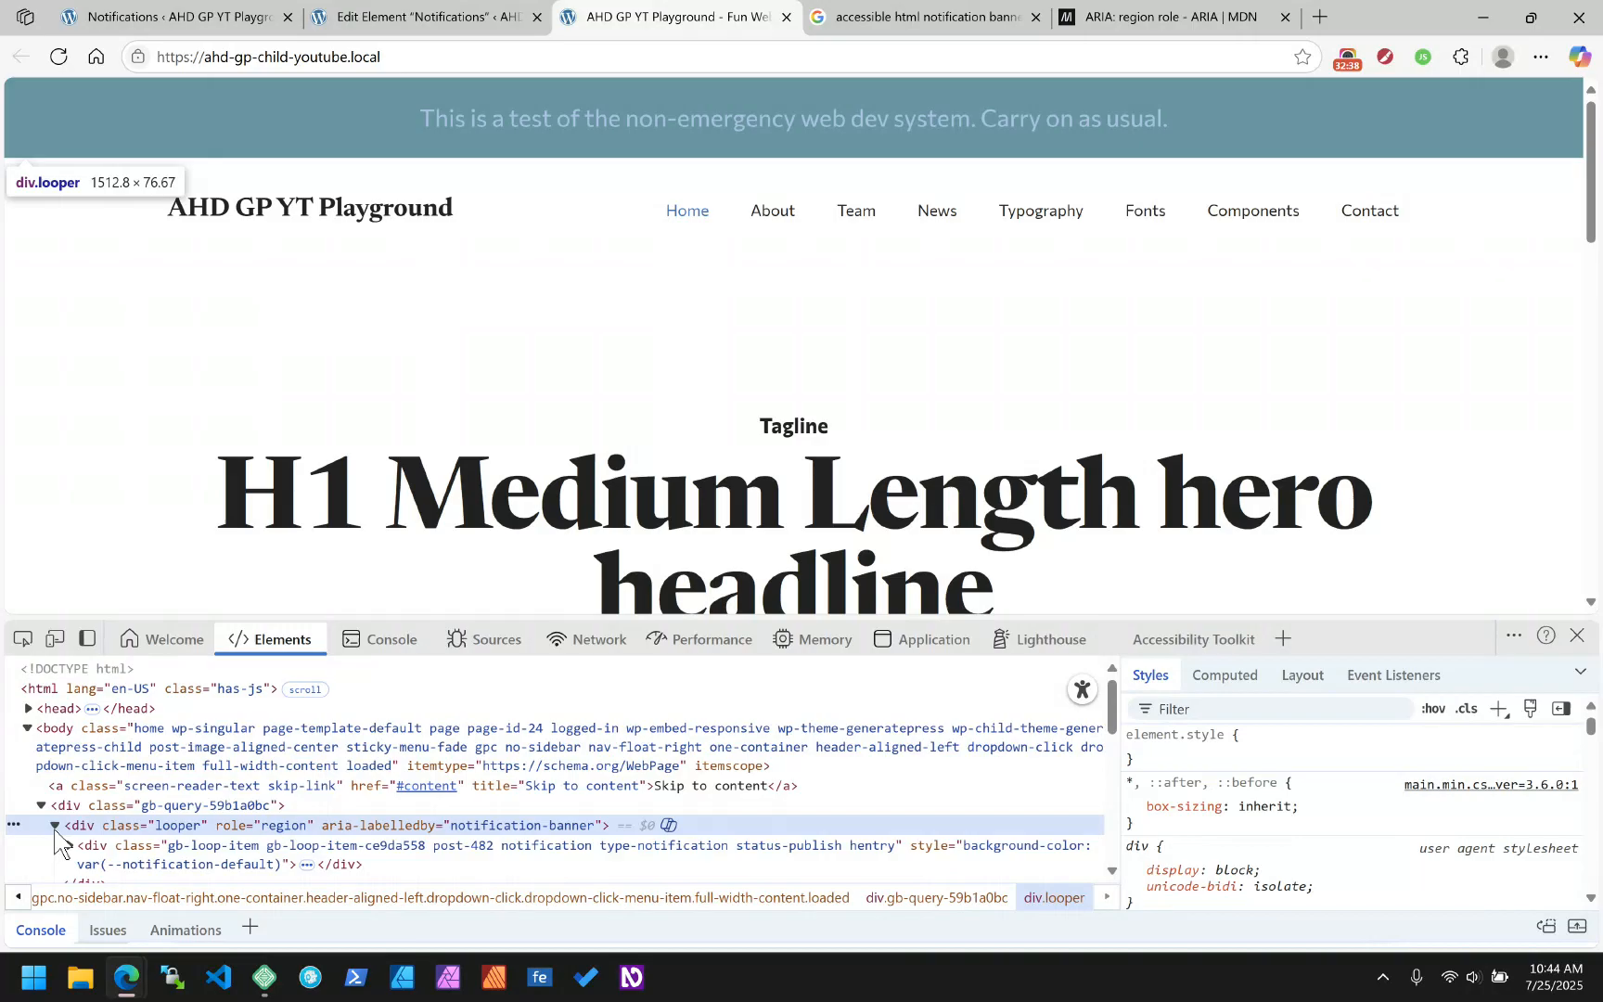
scroll(102, 807, down, 1)
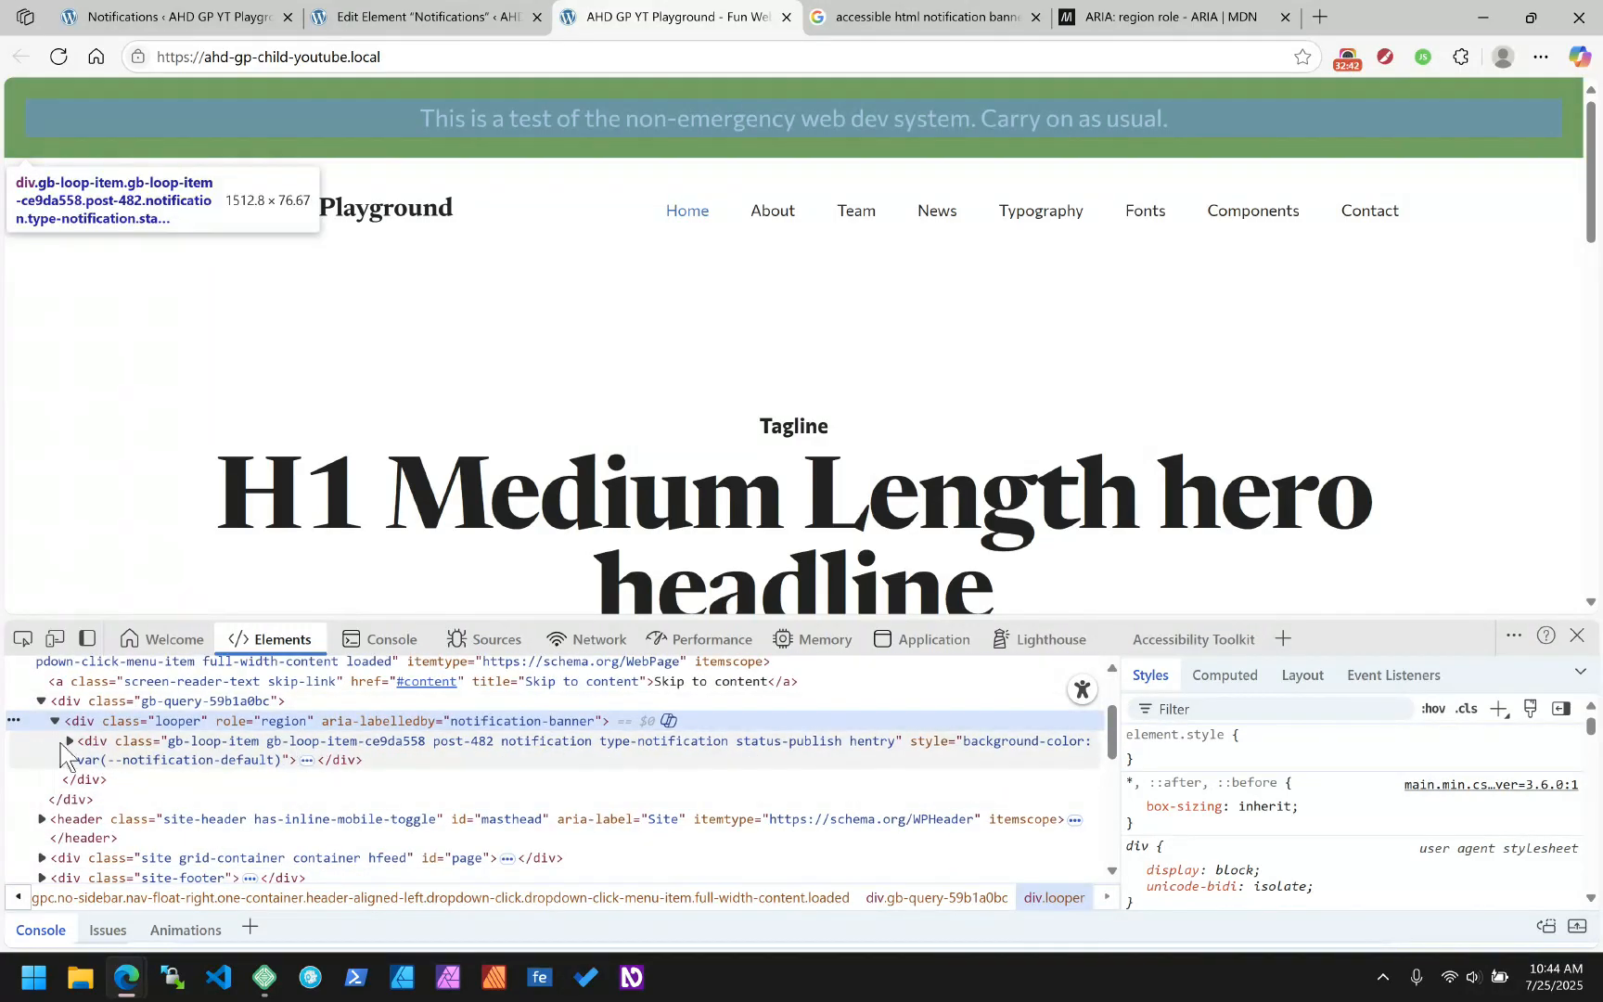
click(69, 742)
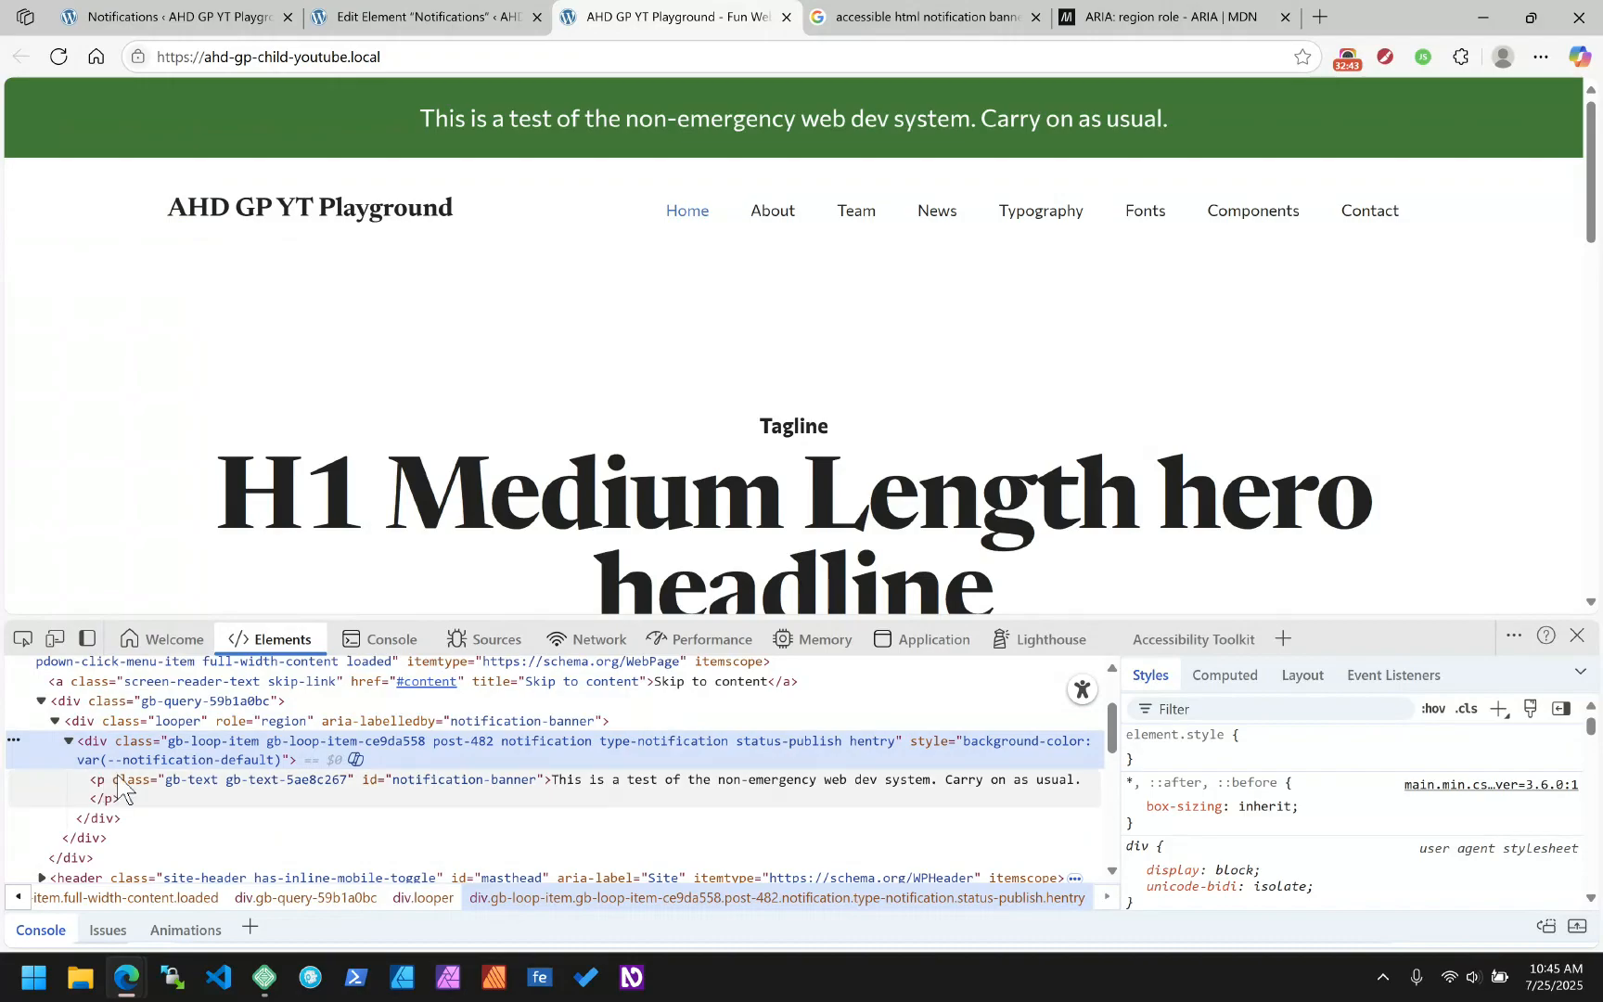
click(135, 784)
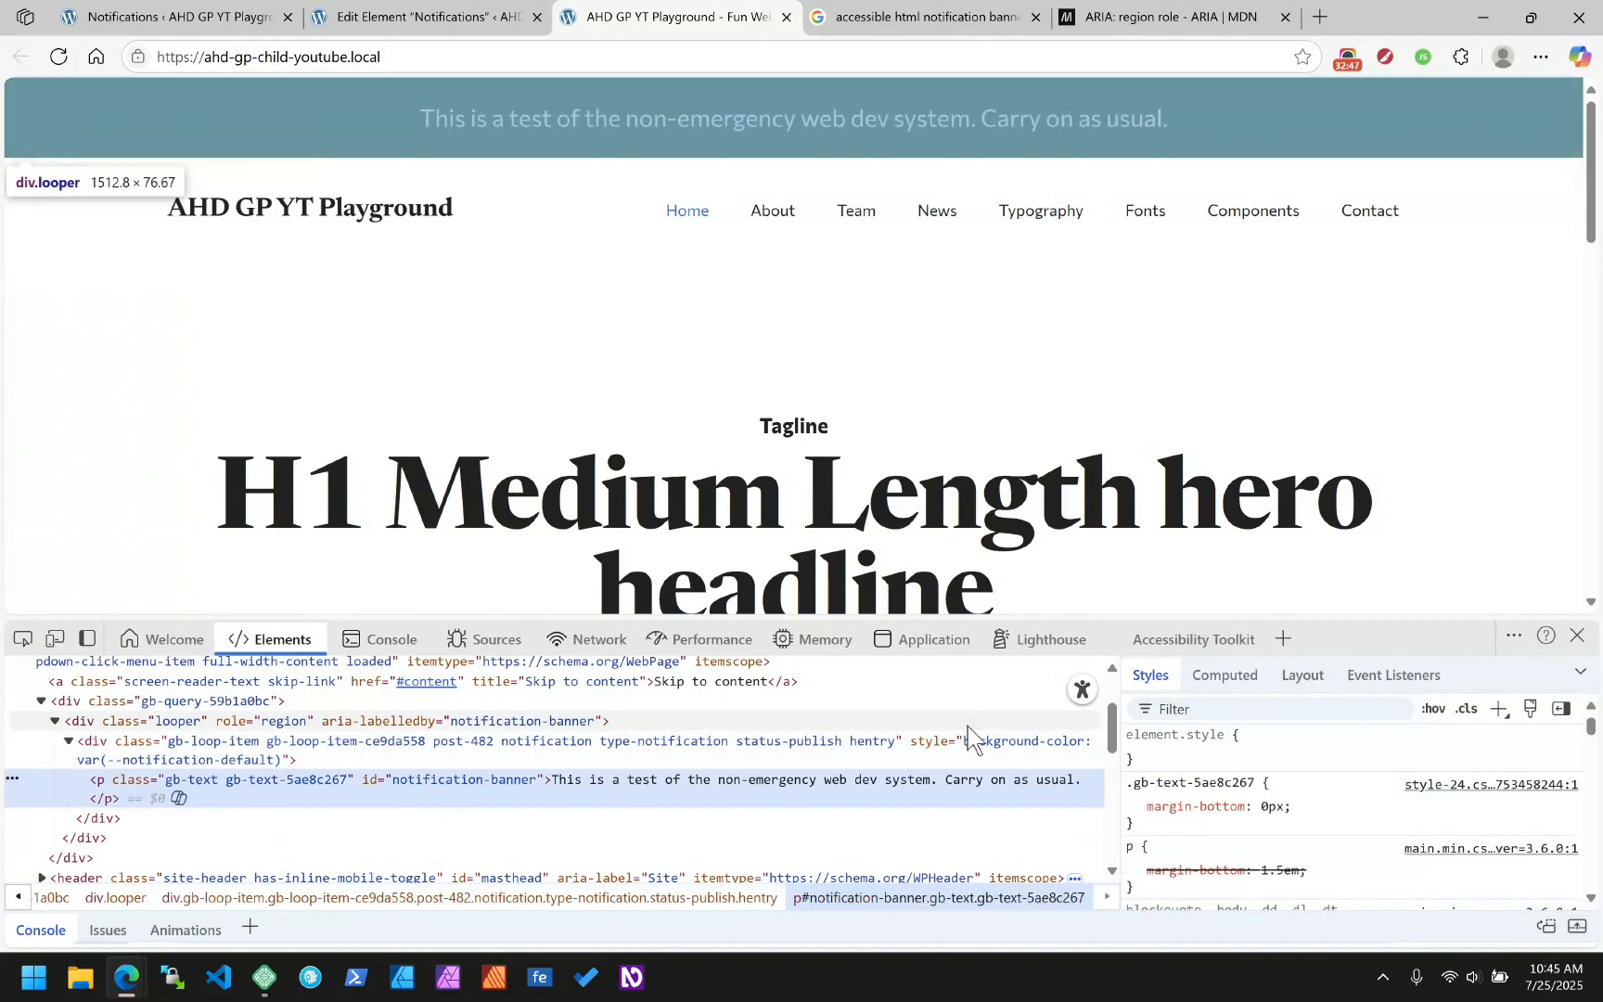
Examine the banner region and its accessible name in the accessibility tree, and return to the DOM tree
click(1080, 691)
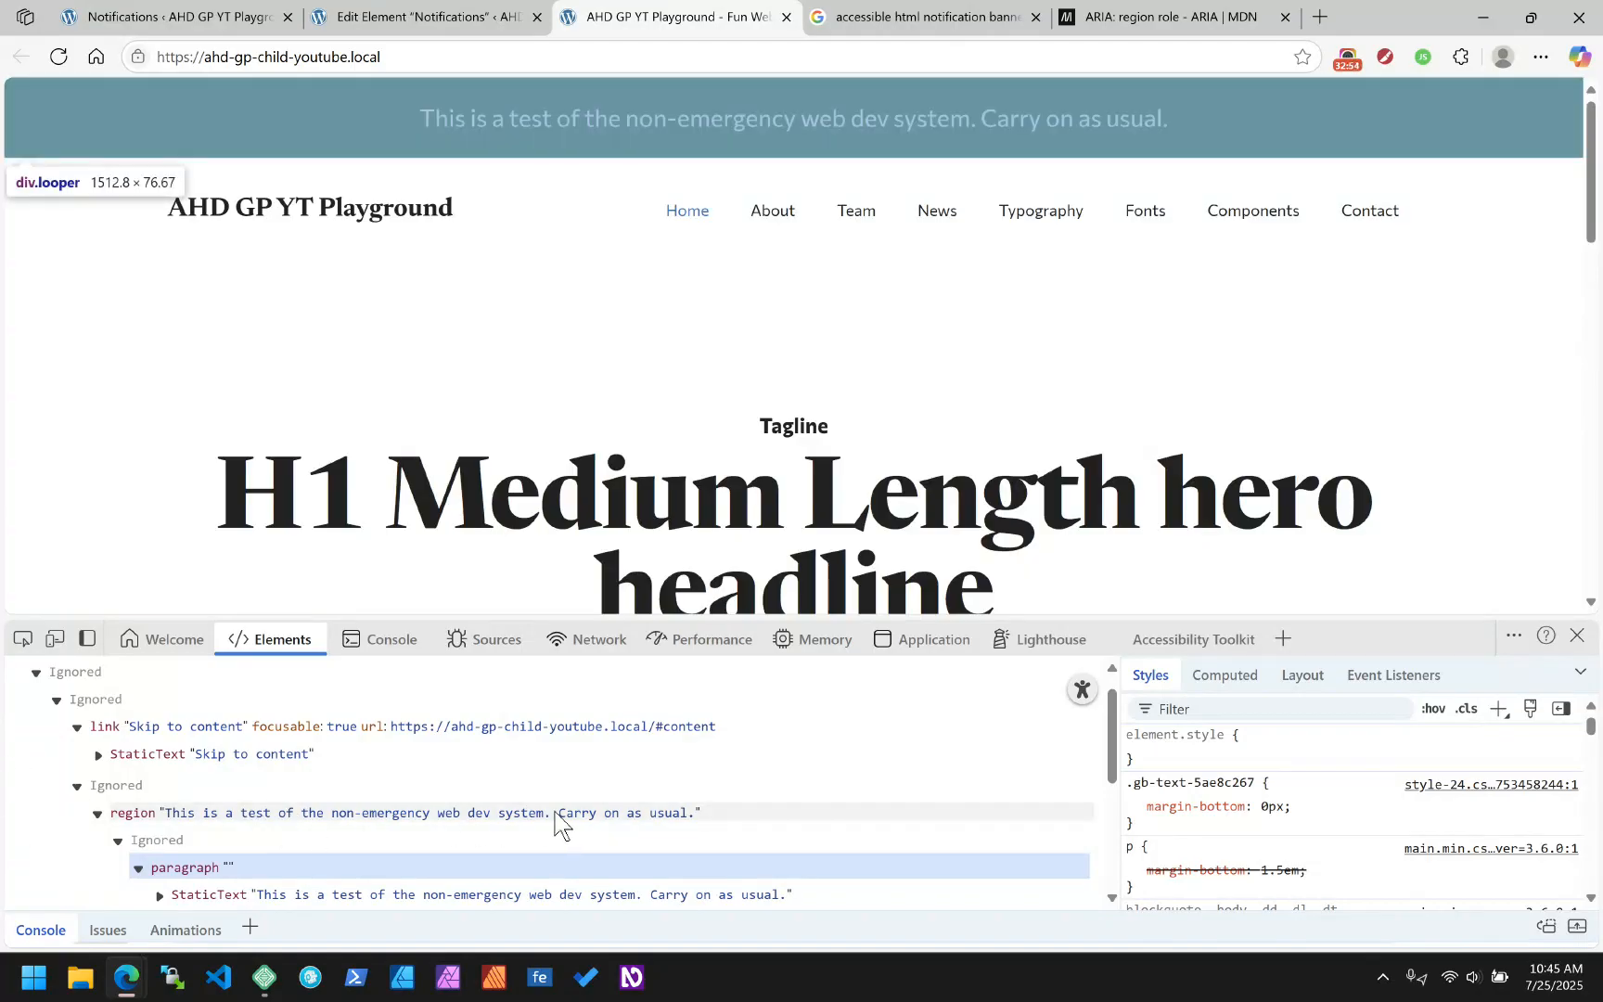
click(121, 817)
scroll(133, 719, down, 1)
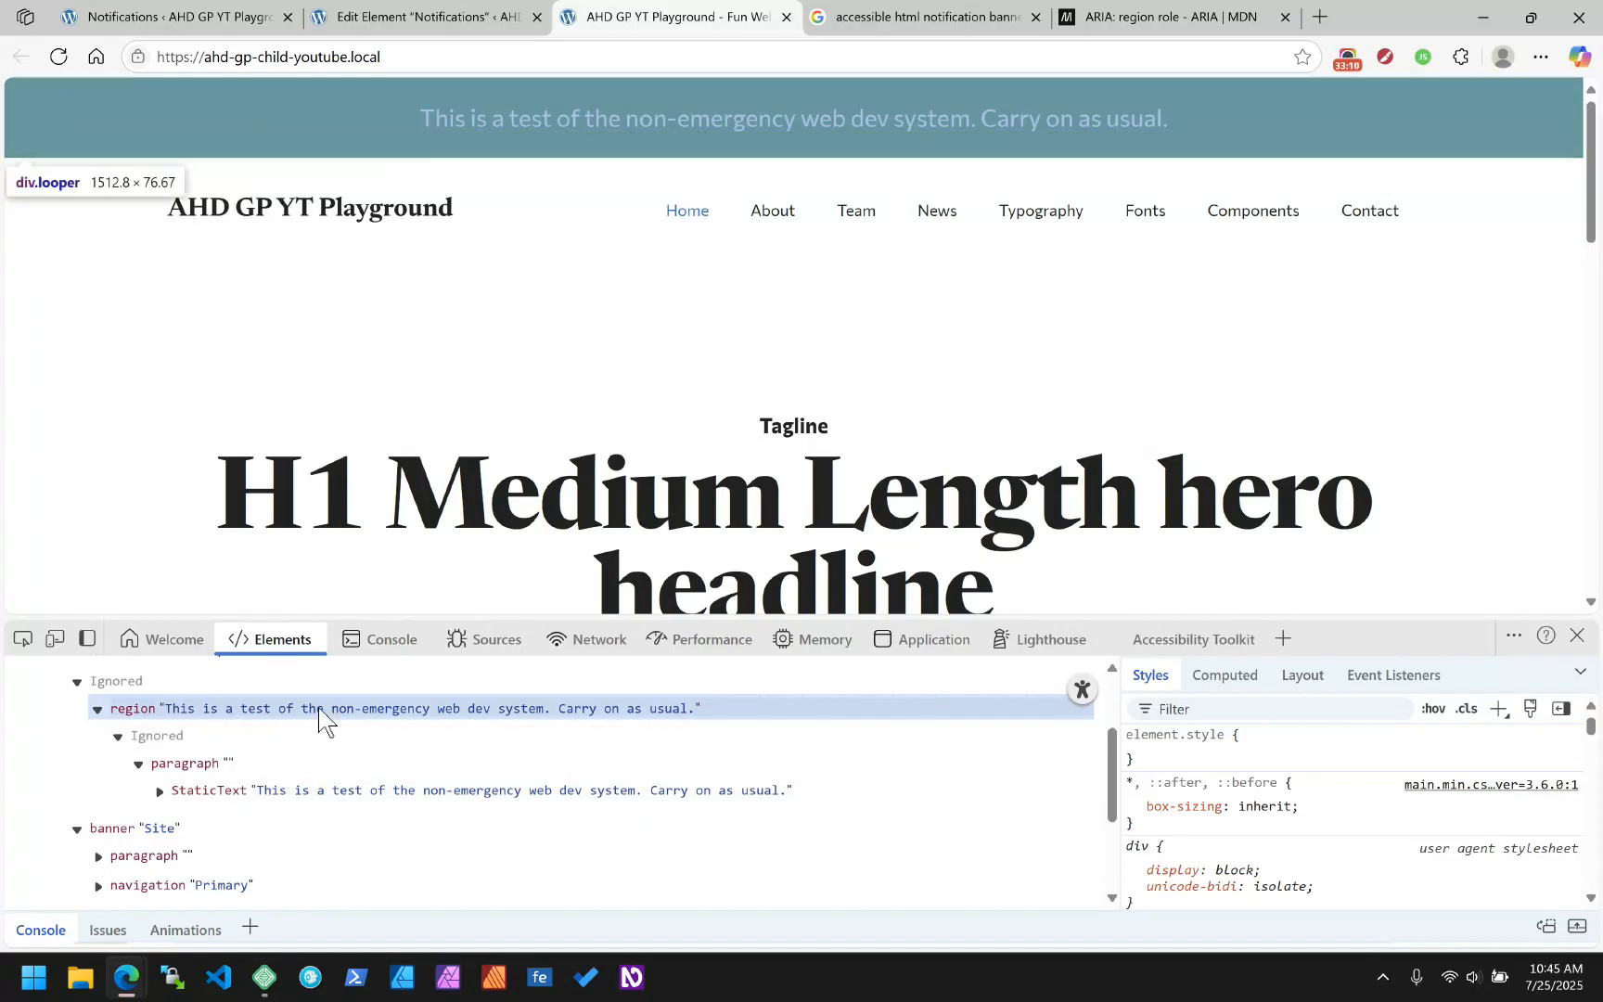
scroll(318, 706, up, 1)
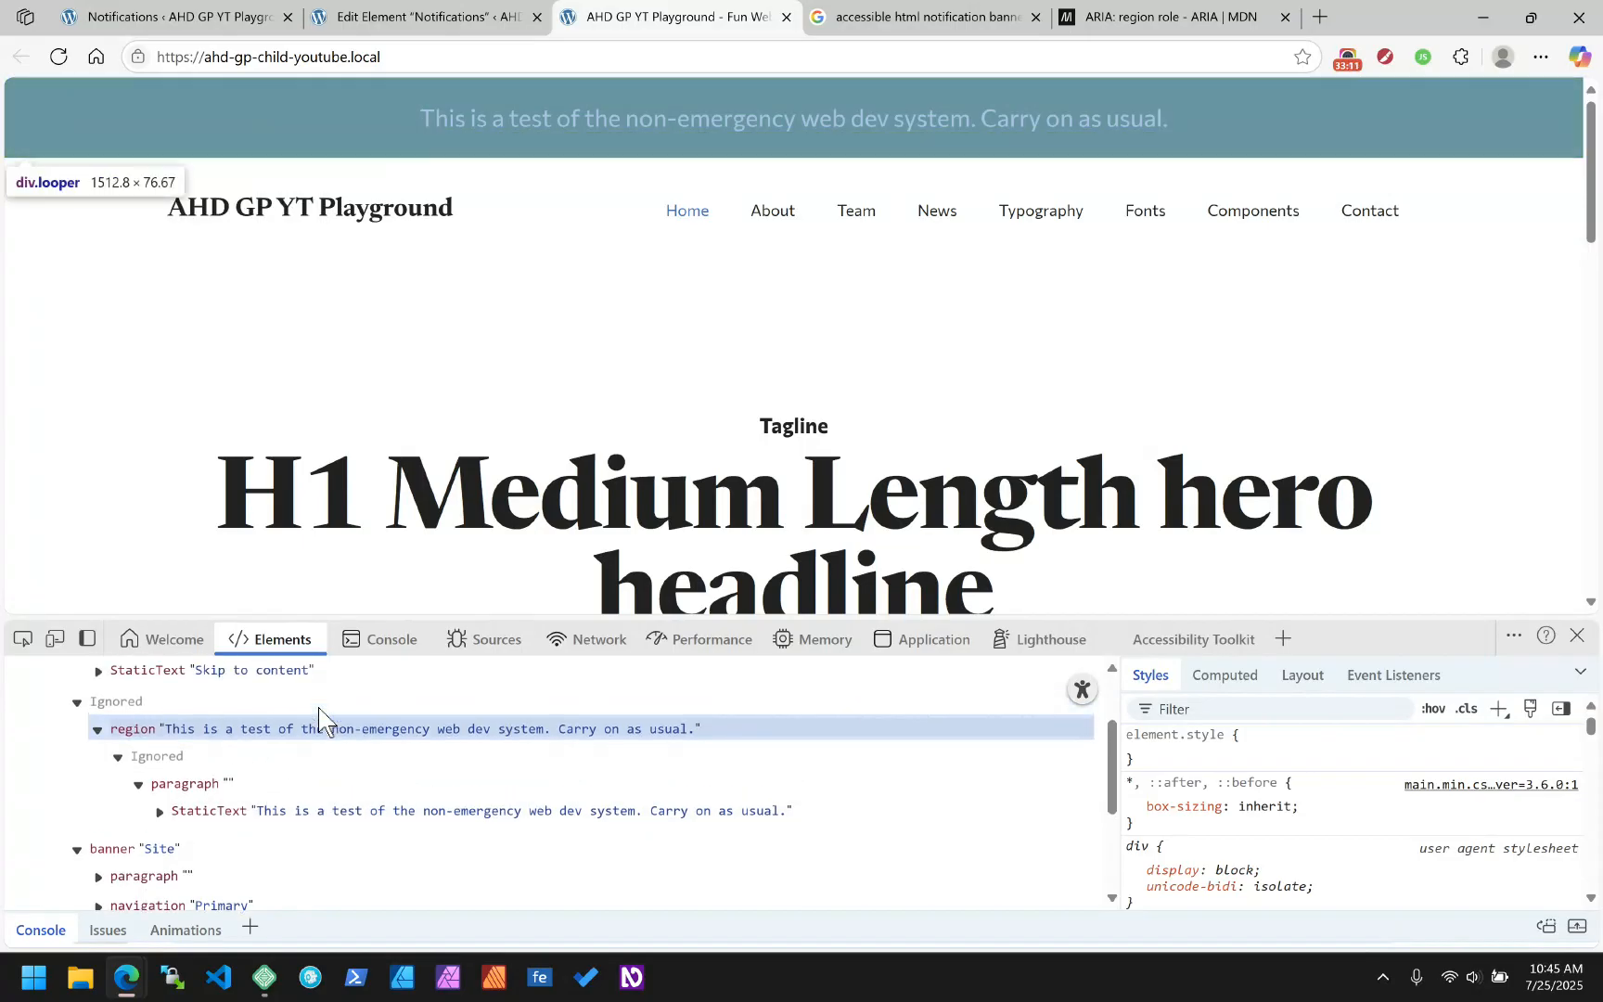
scroll(316, 814, down, 1)
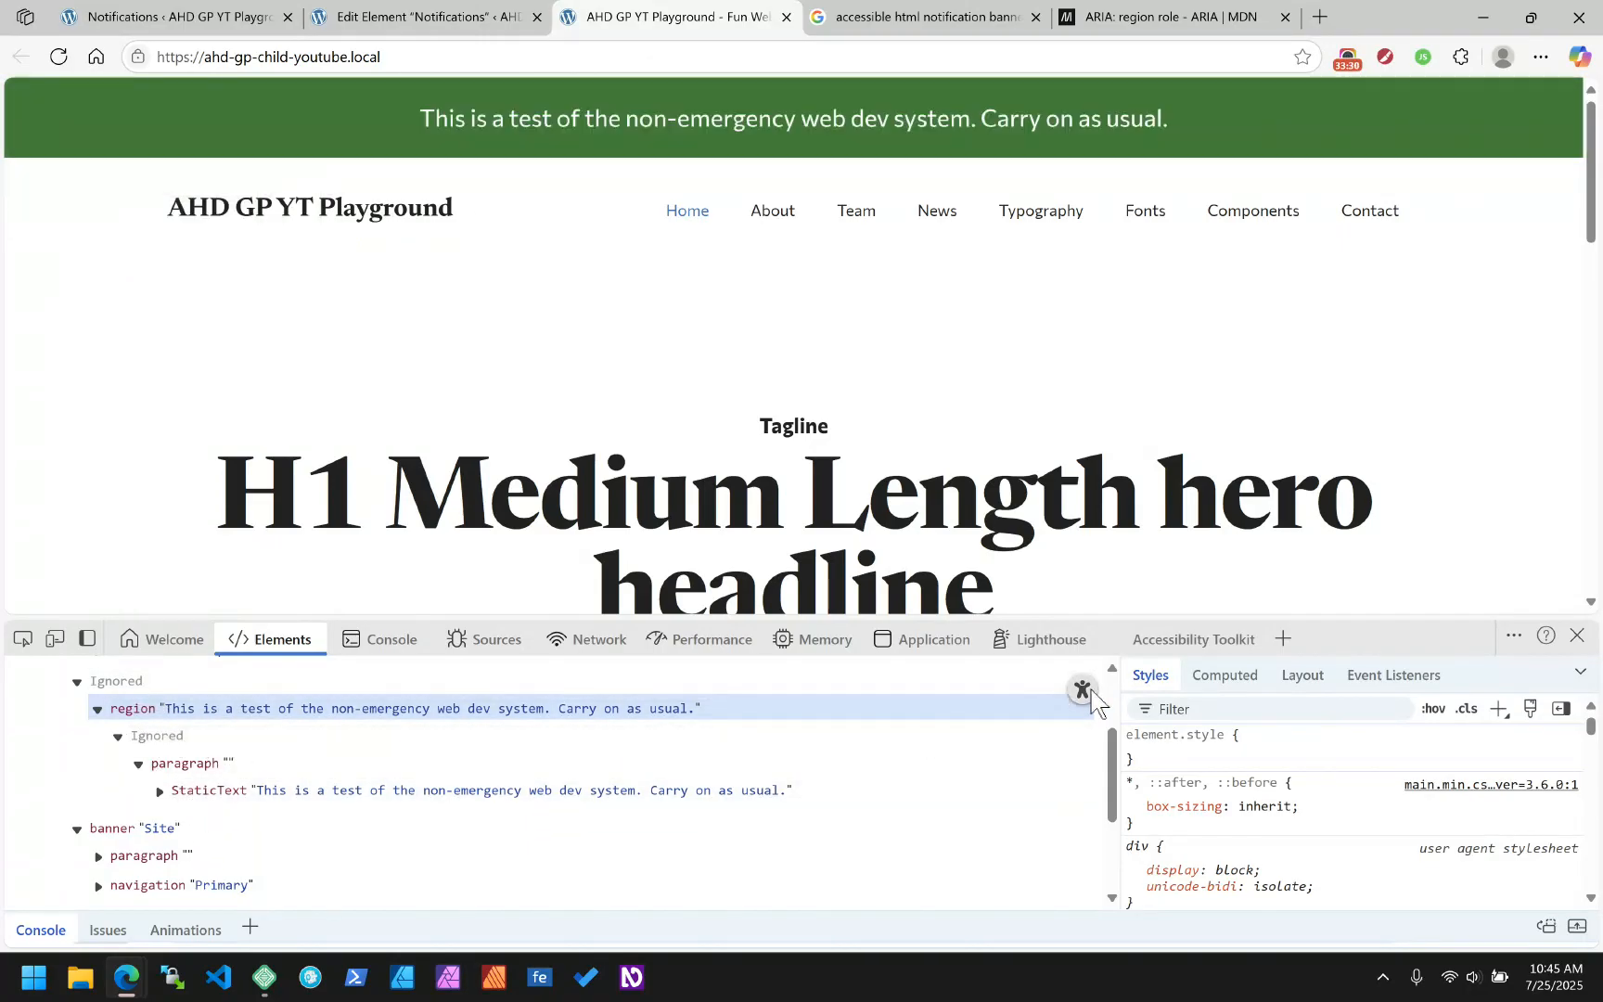
click(1084, 691)
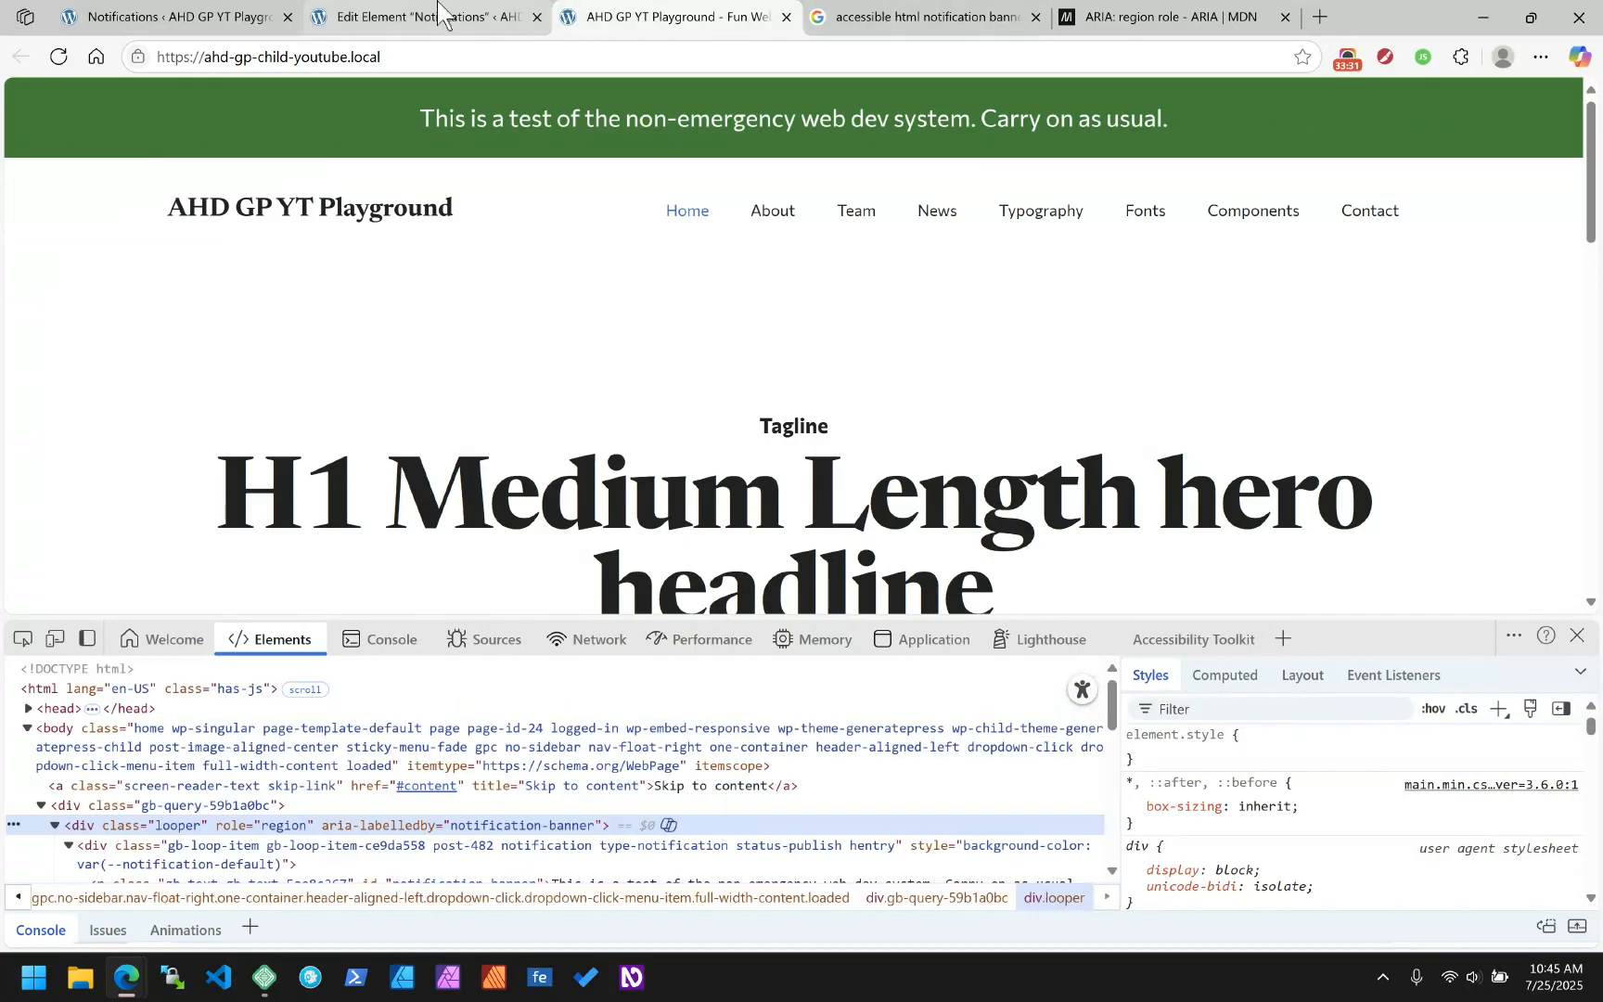
Set the font size of the notify_text text block in the Notifications element to 0.8 rem
click(393, 13)
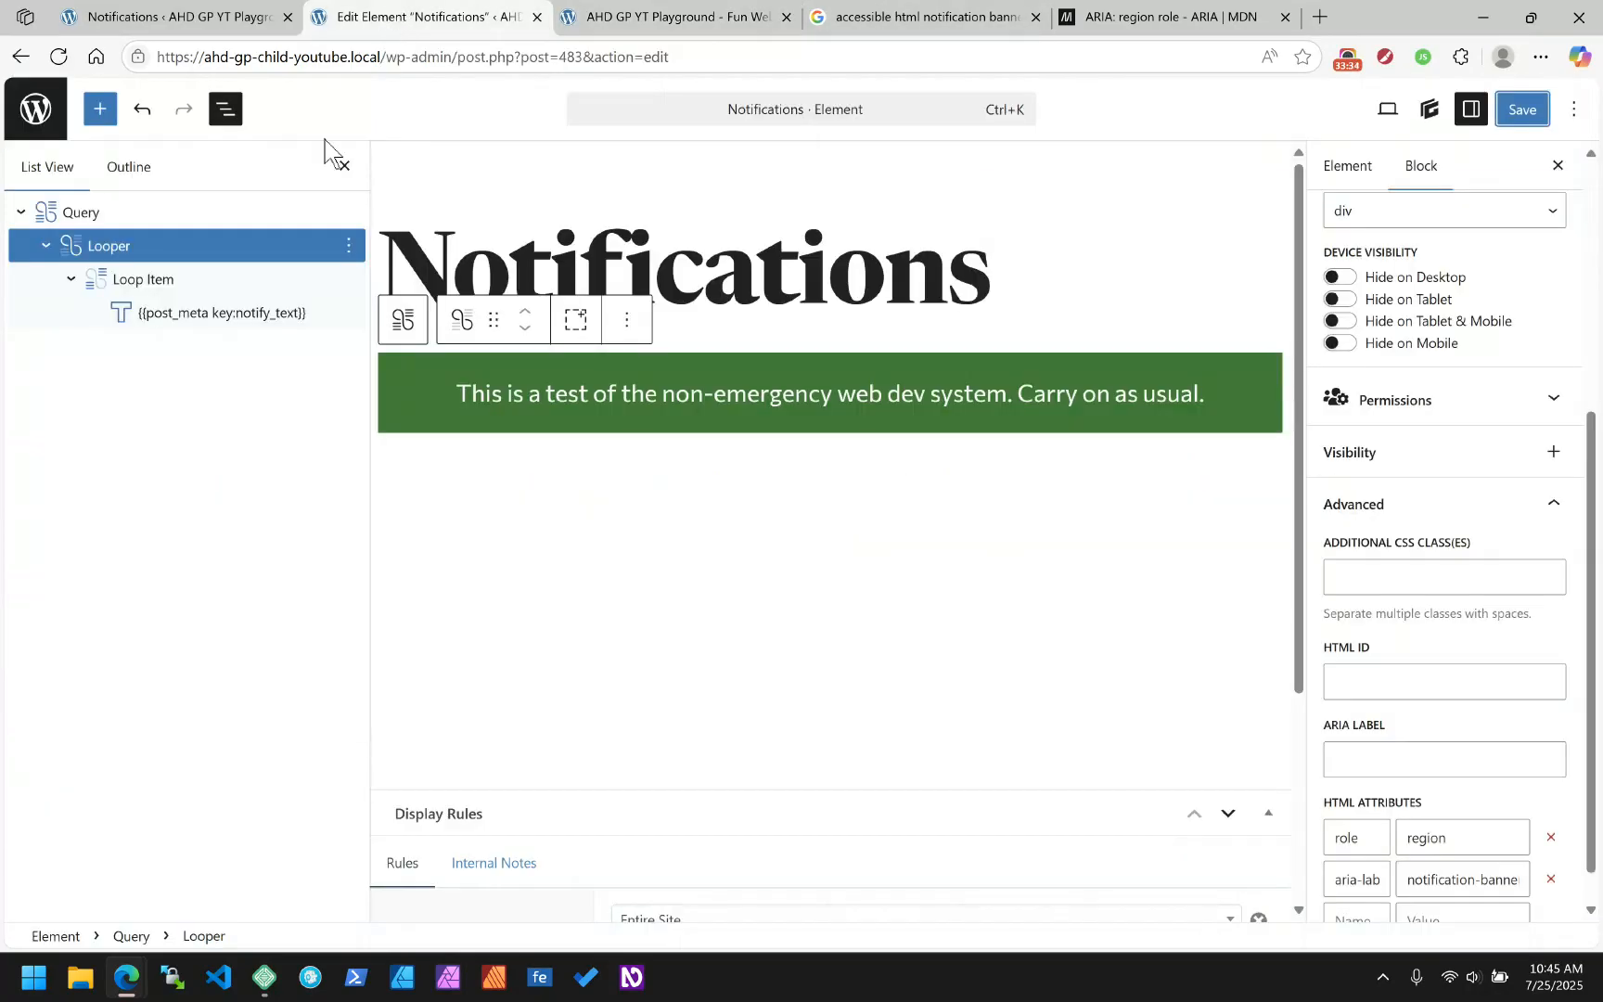
click(186, 313)
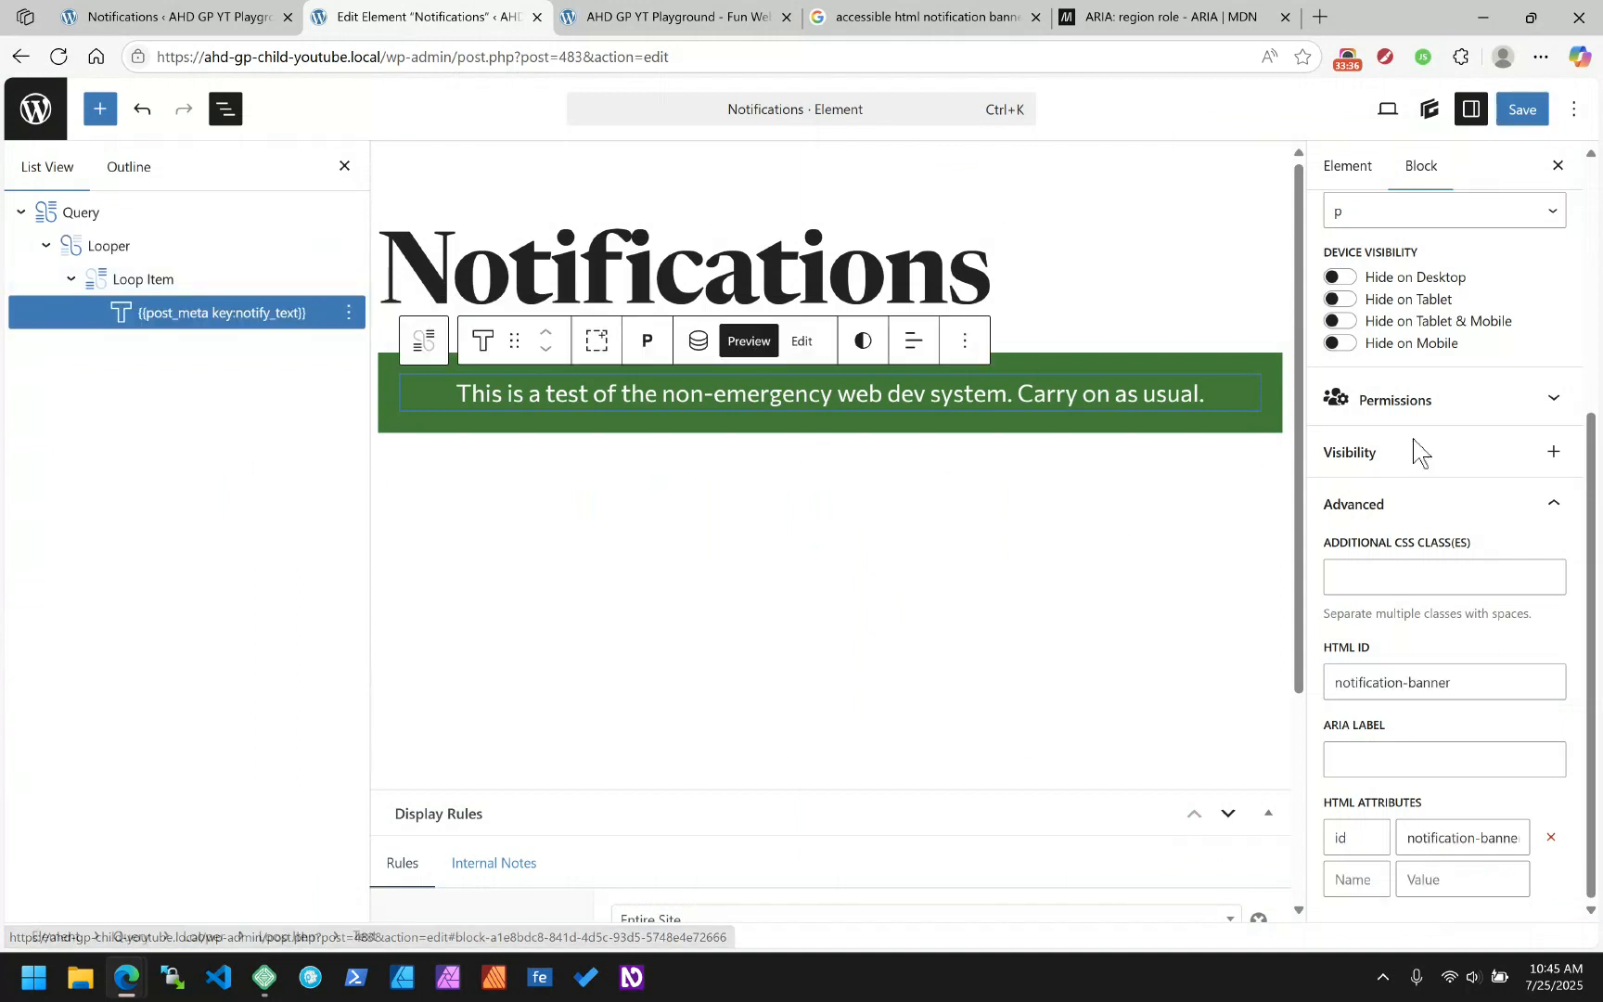
click(1424, 508)
click(1535, 434)
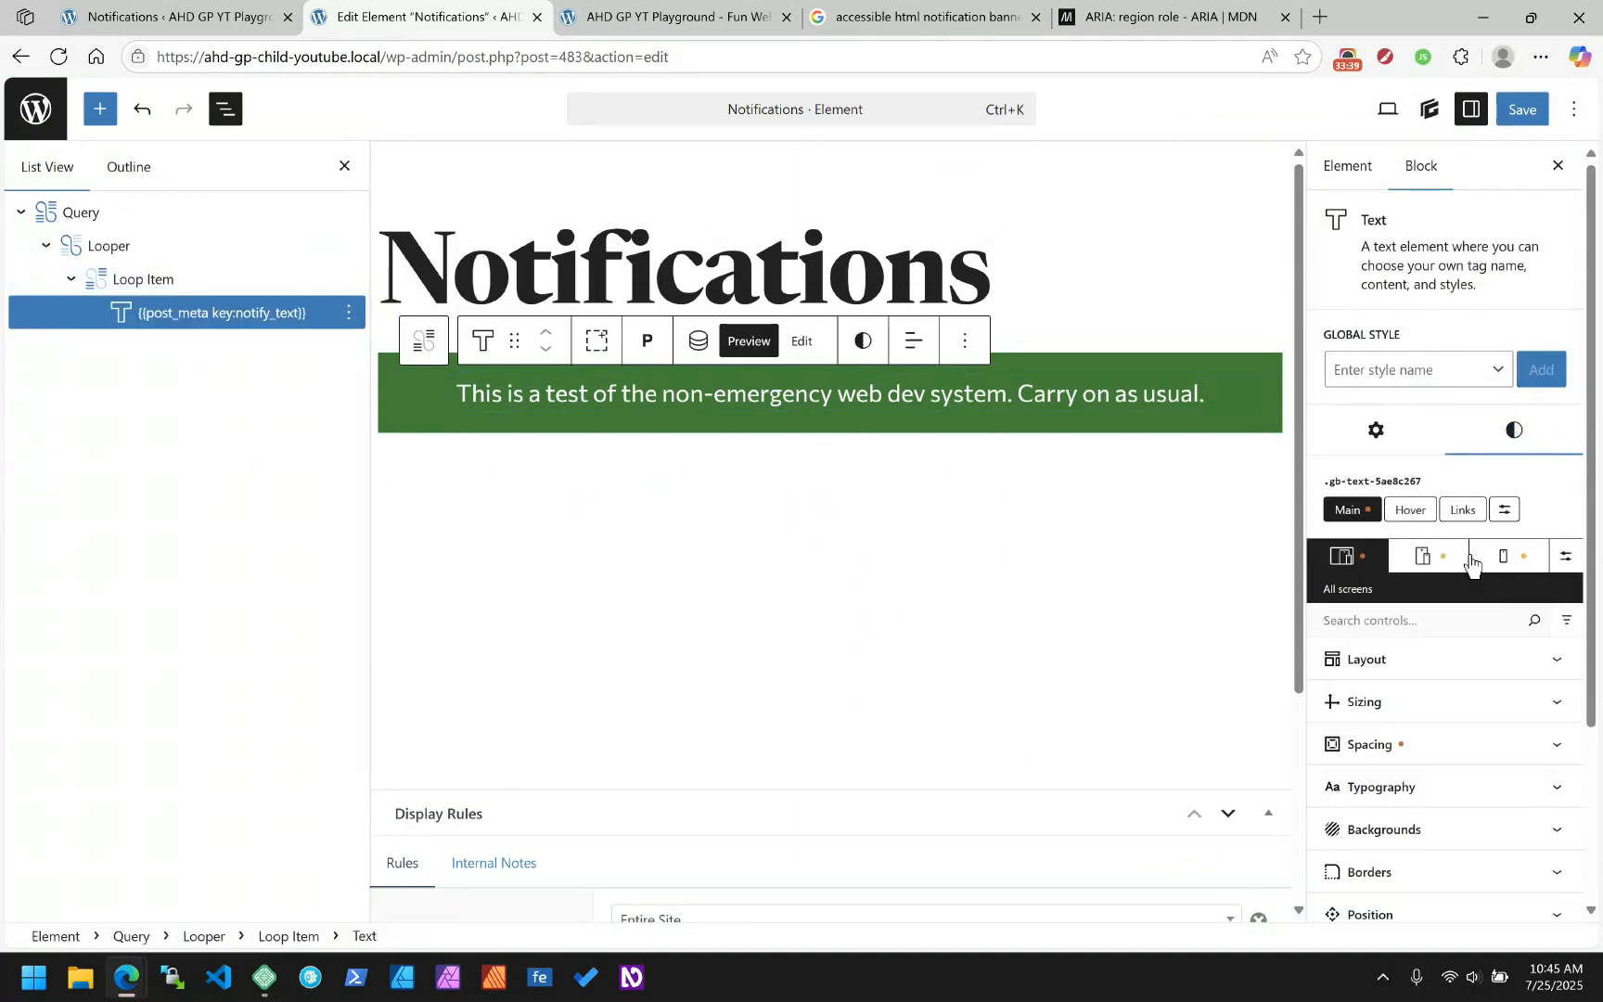
scroll(1464, 627, down, 2)
scroll(1464, 628, down, 1)
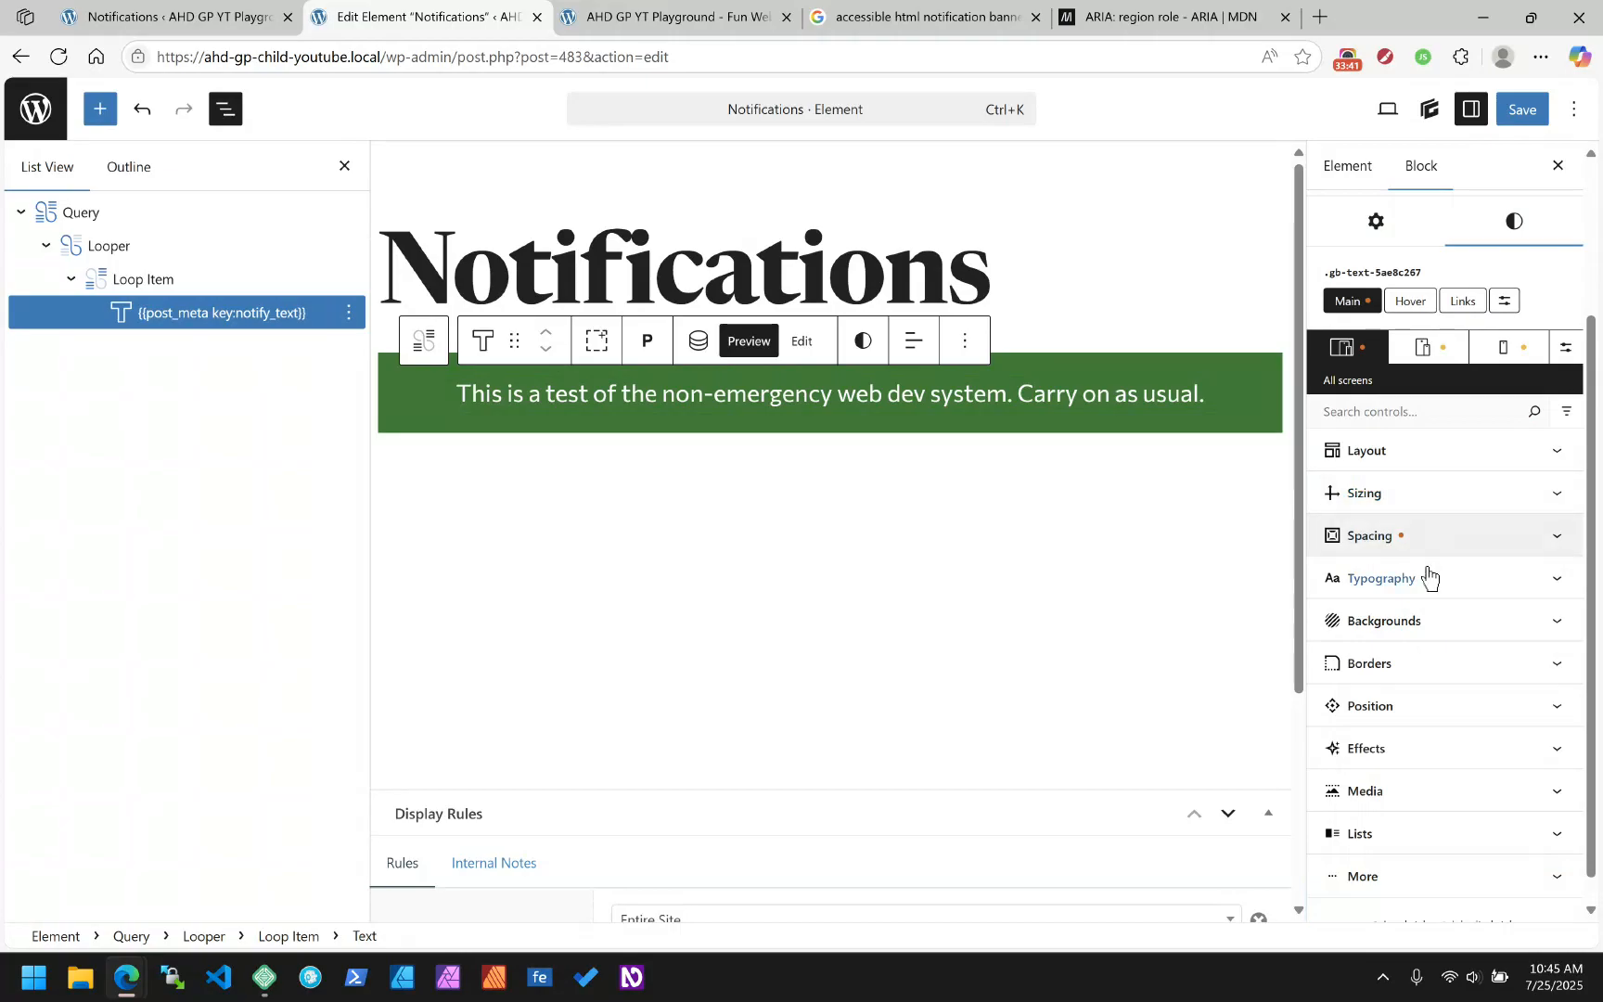
click(1427, 577)
scroll(1440, 636, down, 2)
click(1375, 634)
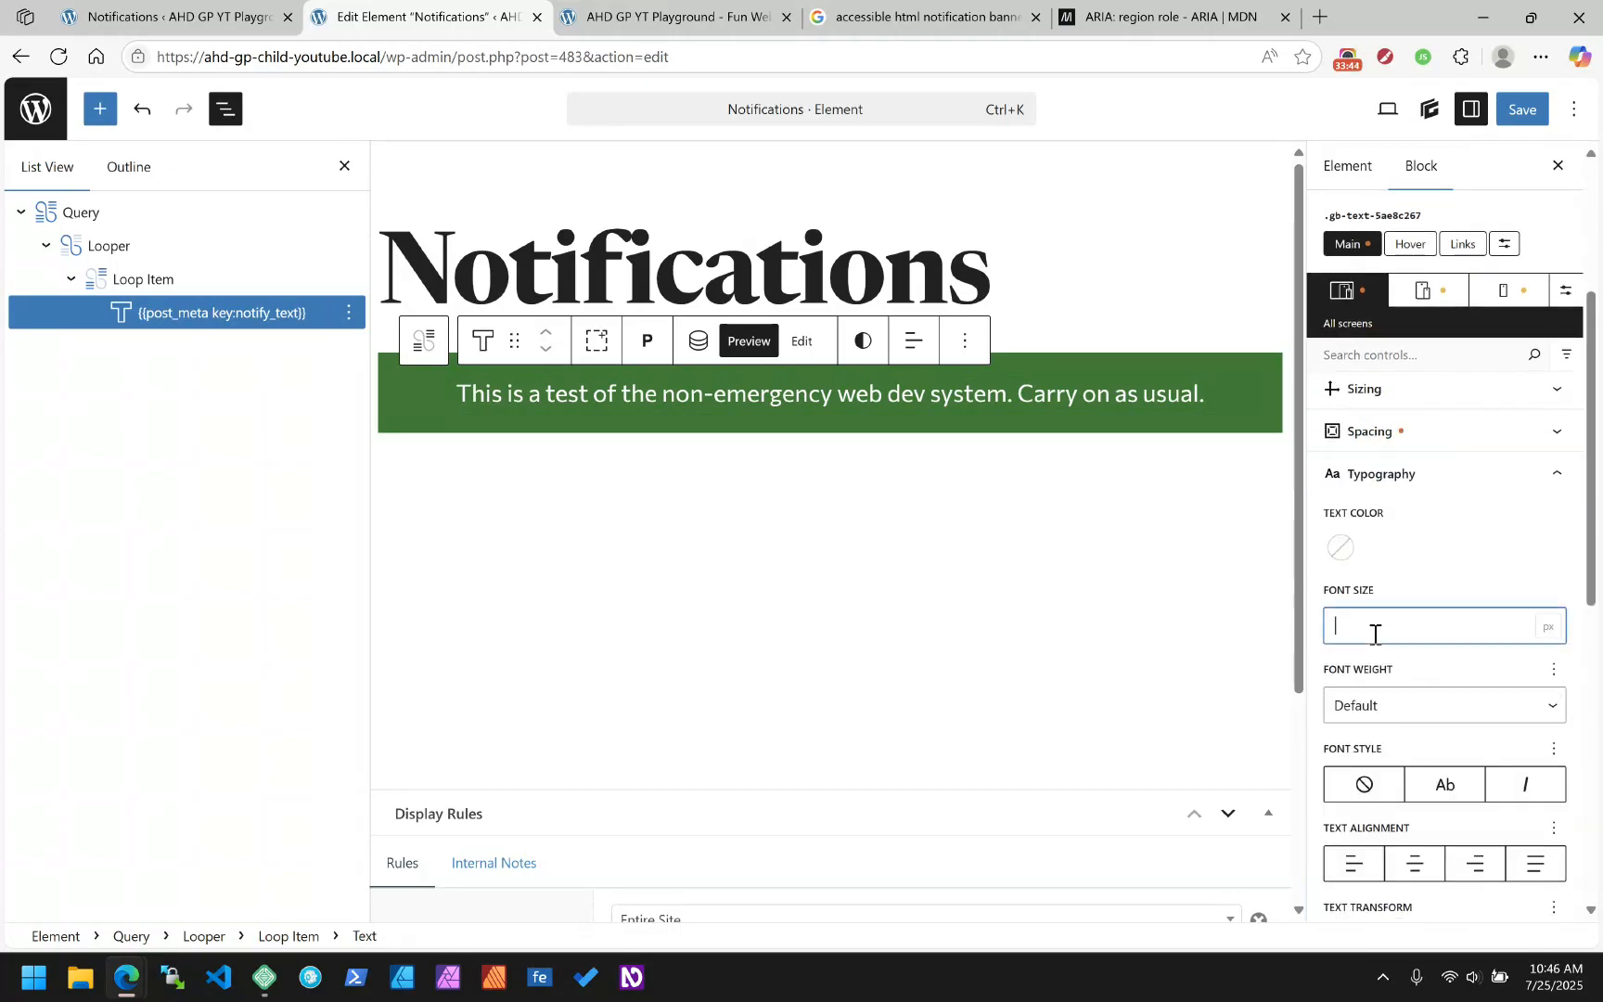
text(0.8)
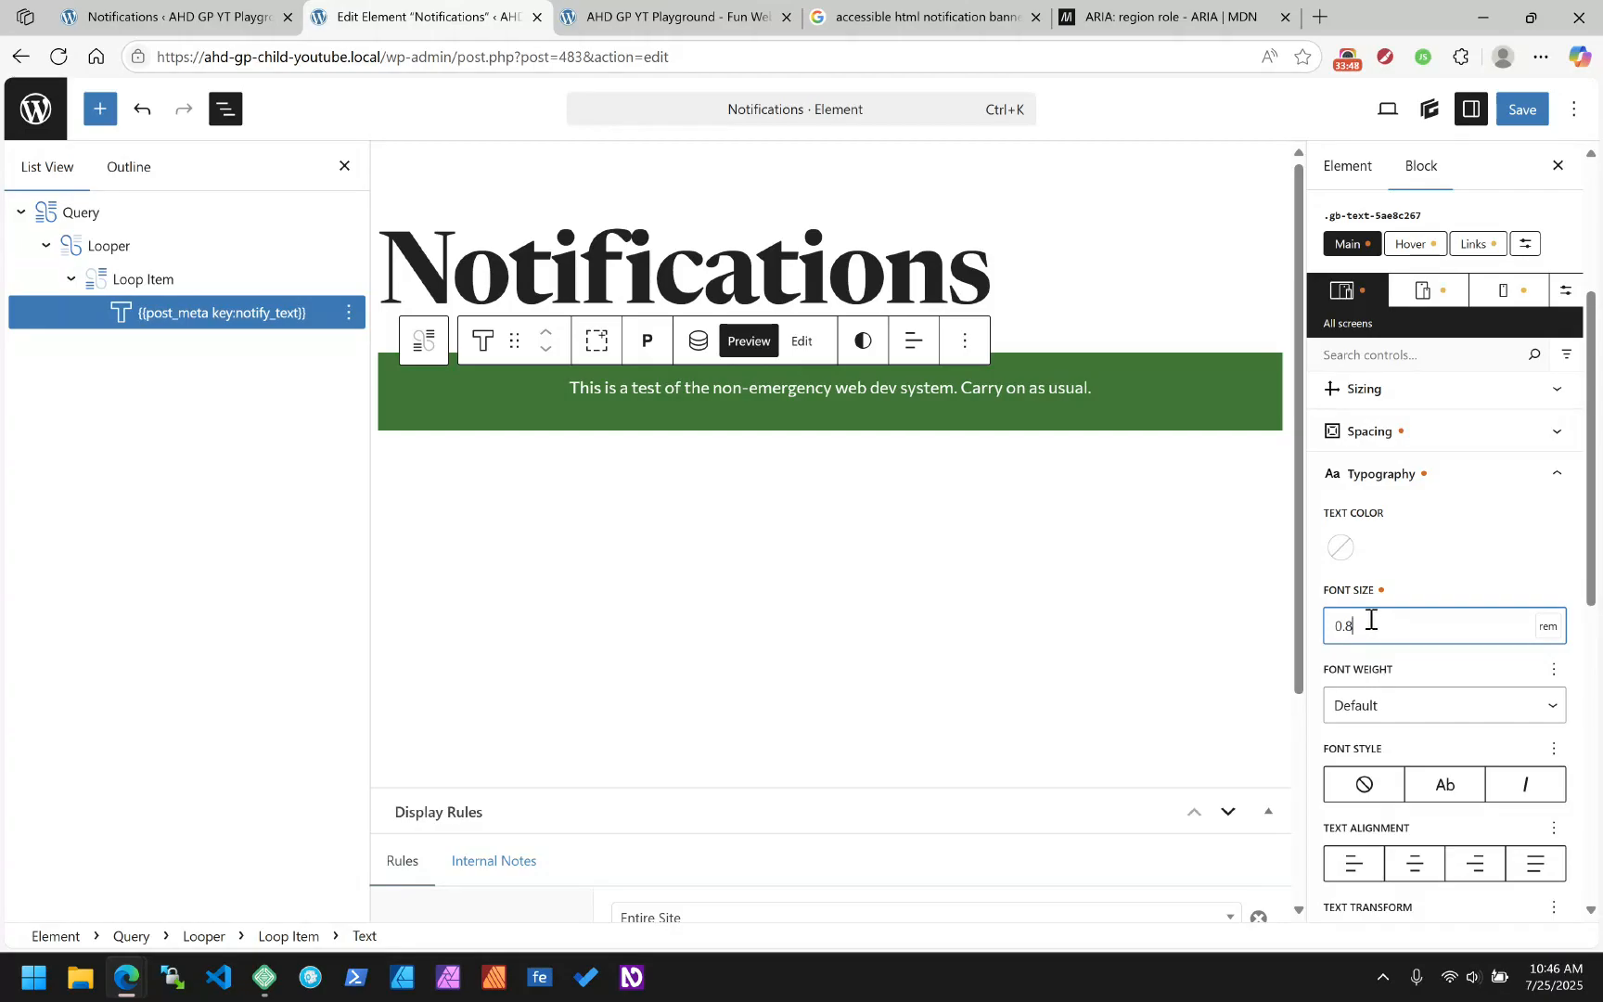
Set the notify_text font size to 0.9 rem and the Loop Item's padding to 0.5 rem on all sides
text(9)
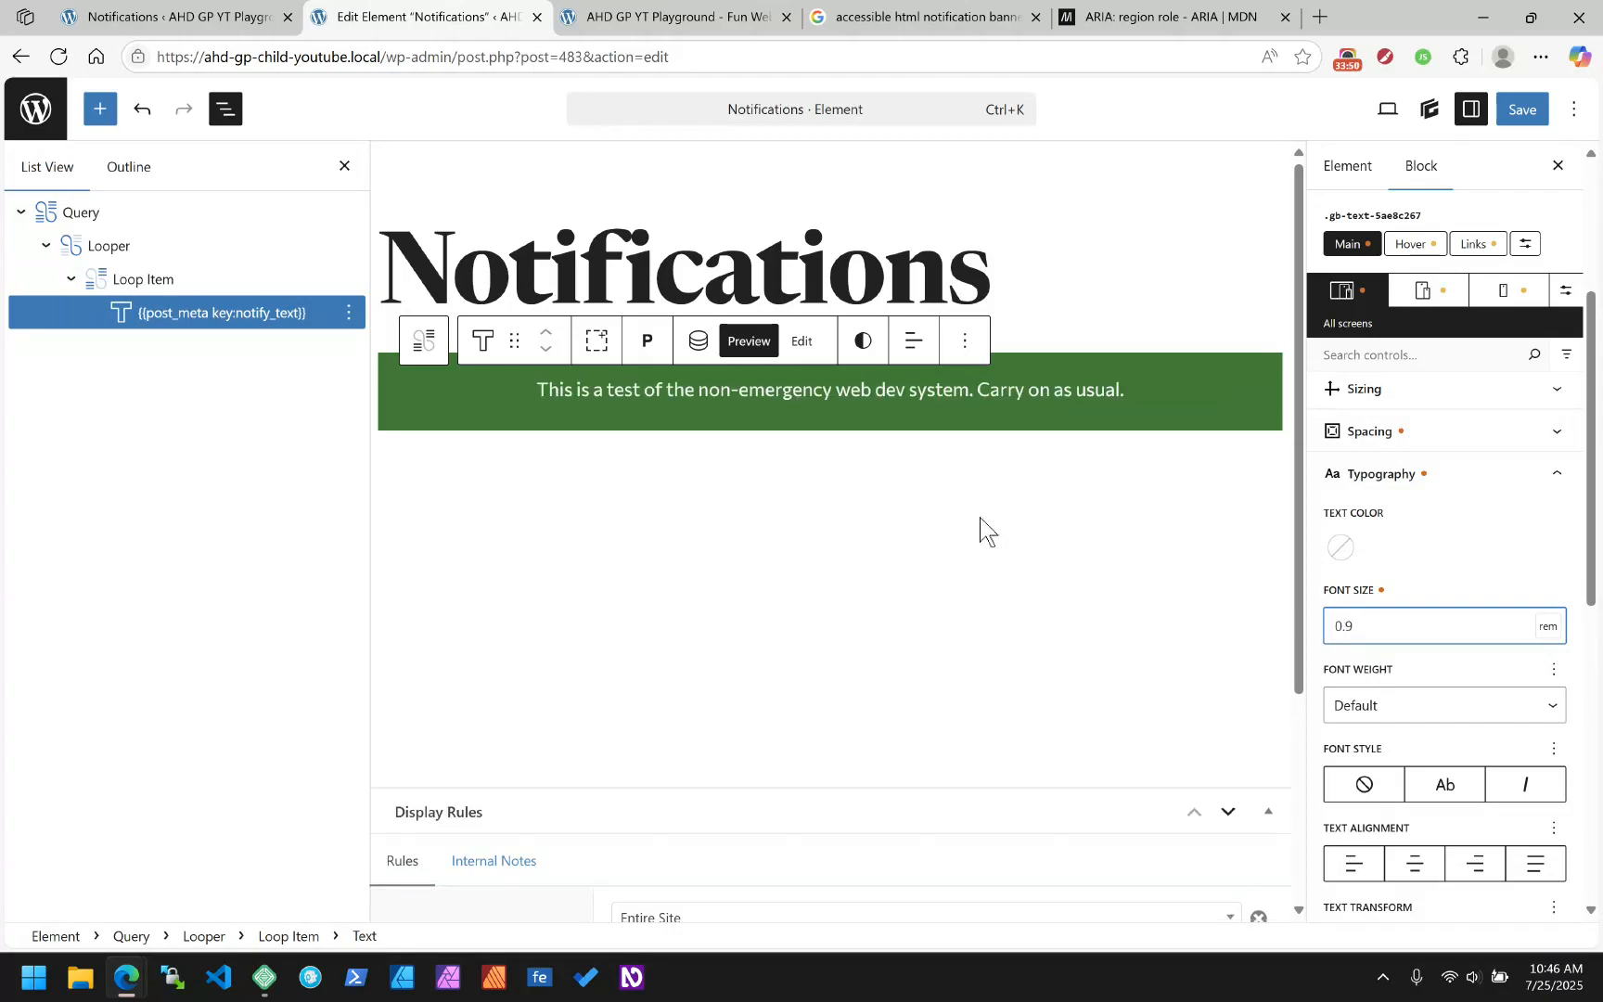
click(153, 279)
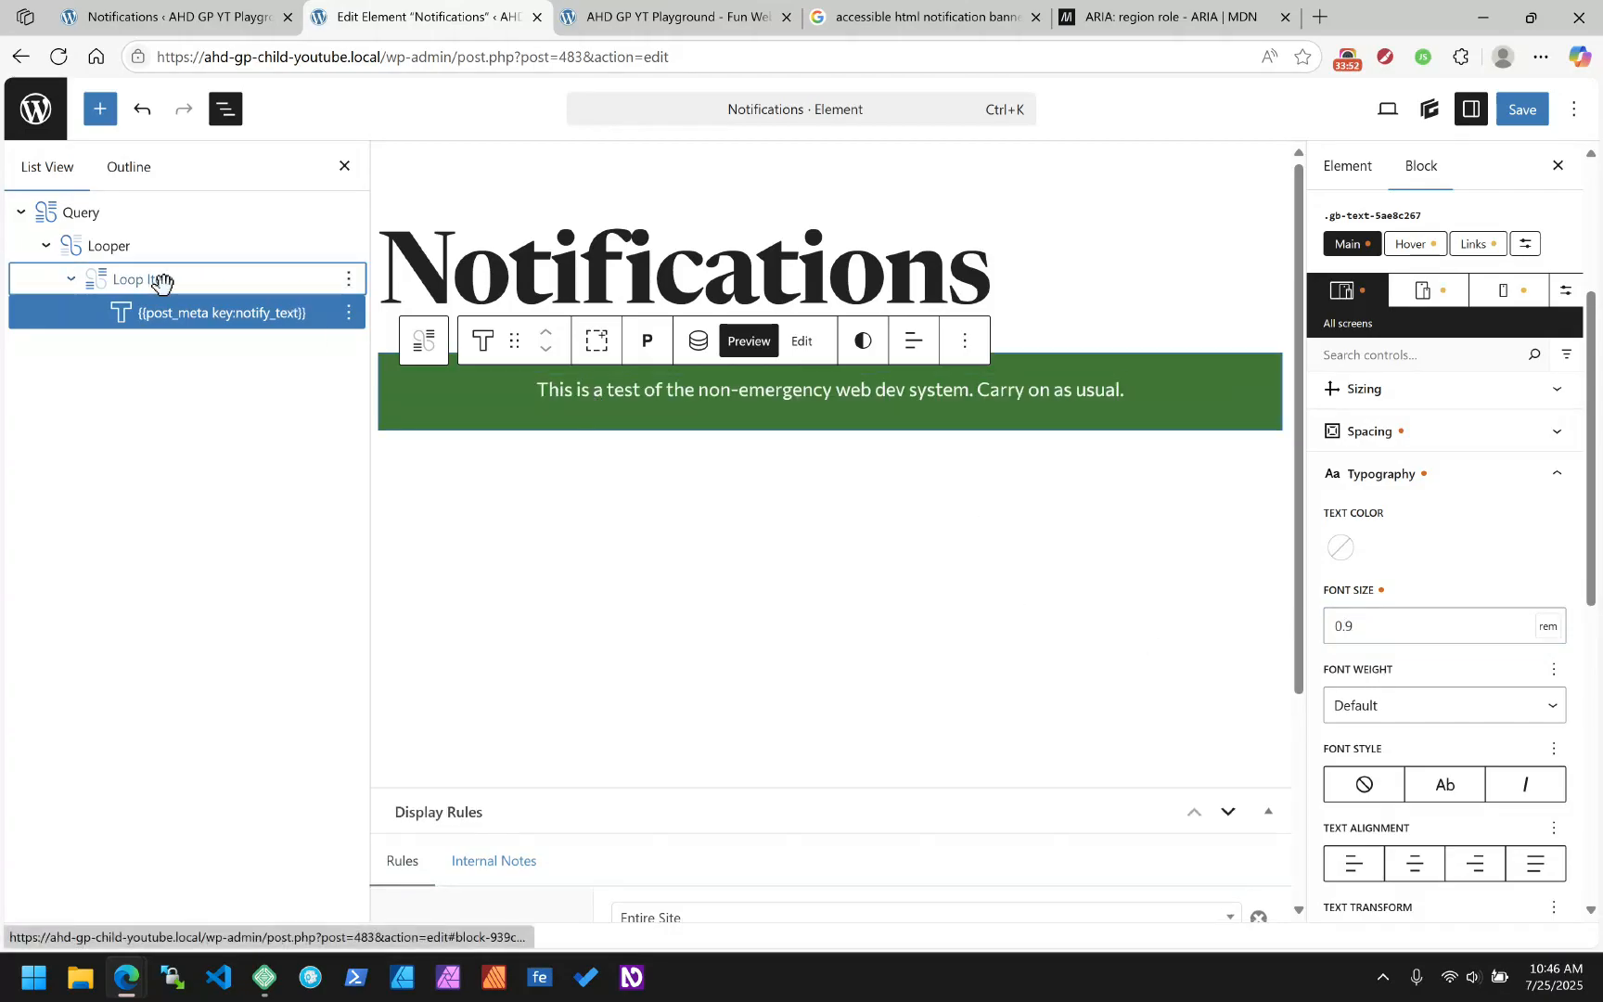
click(1431, 476)
click(1434, 508)
click(1378, 575)
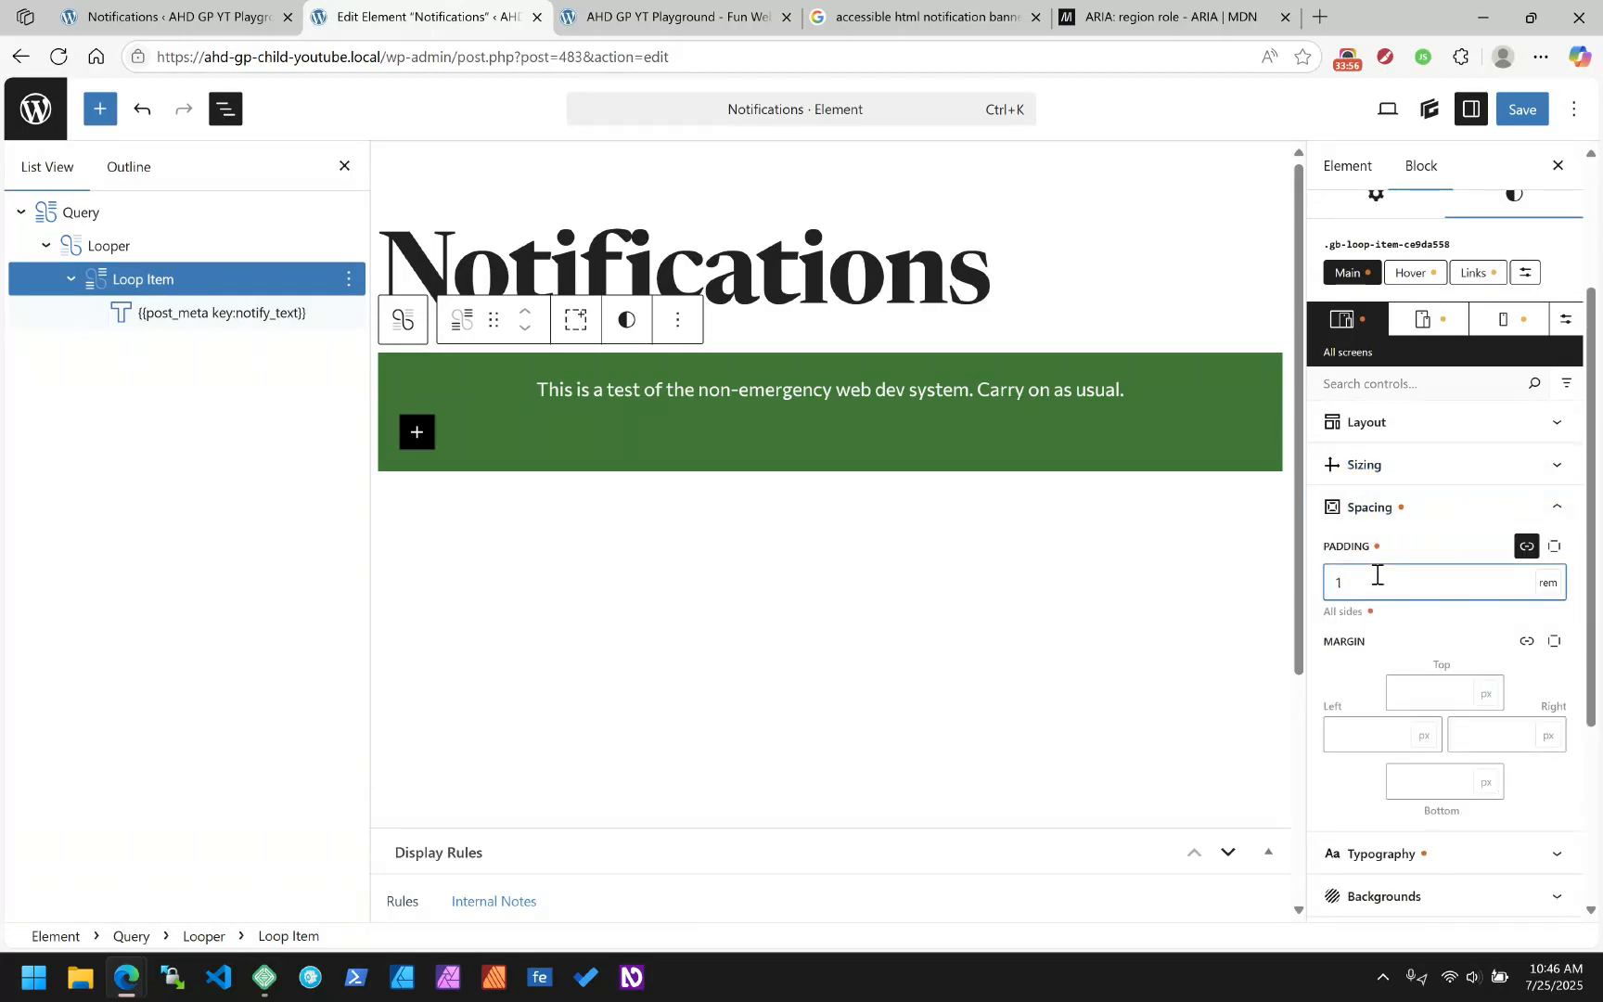
text(-)
key(BackSpace)
key(BackSpace)
key(BackSpace)
key(BackSpace)
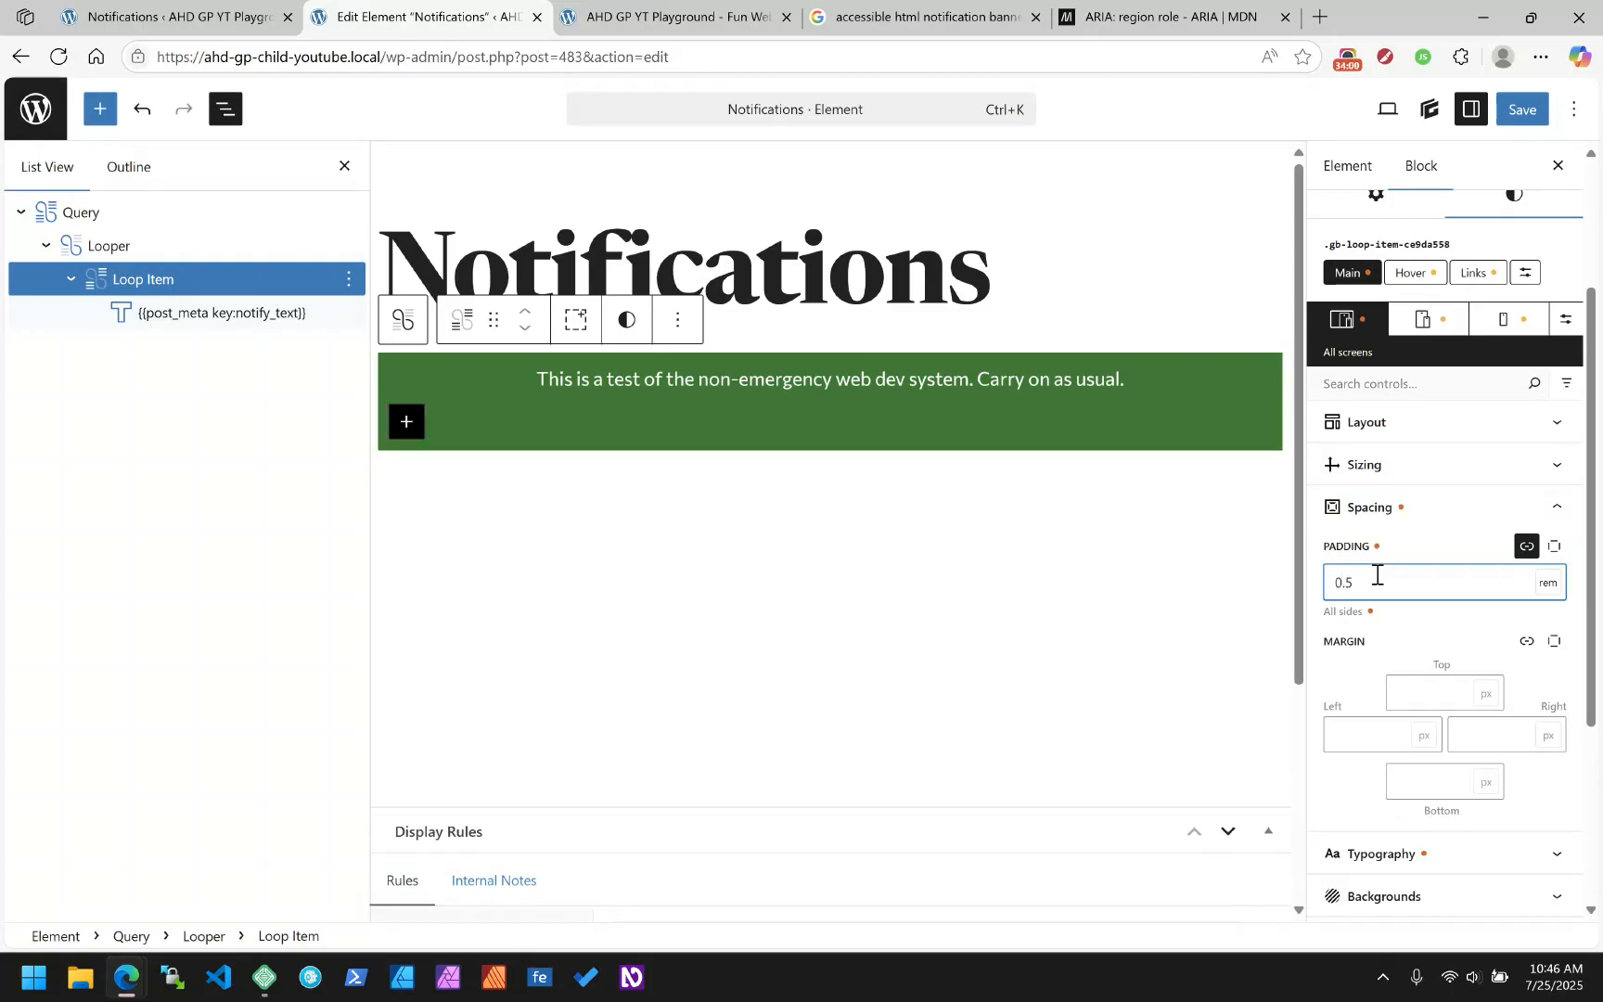
Save the Notifications element without the stray empty paragraph below the query, and check the banner on the reloaded home page
click(961, 511)
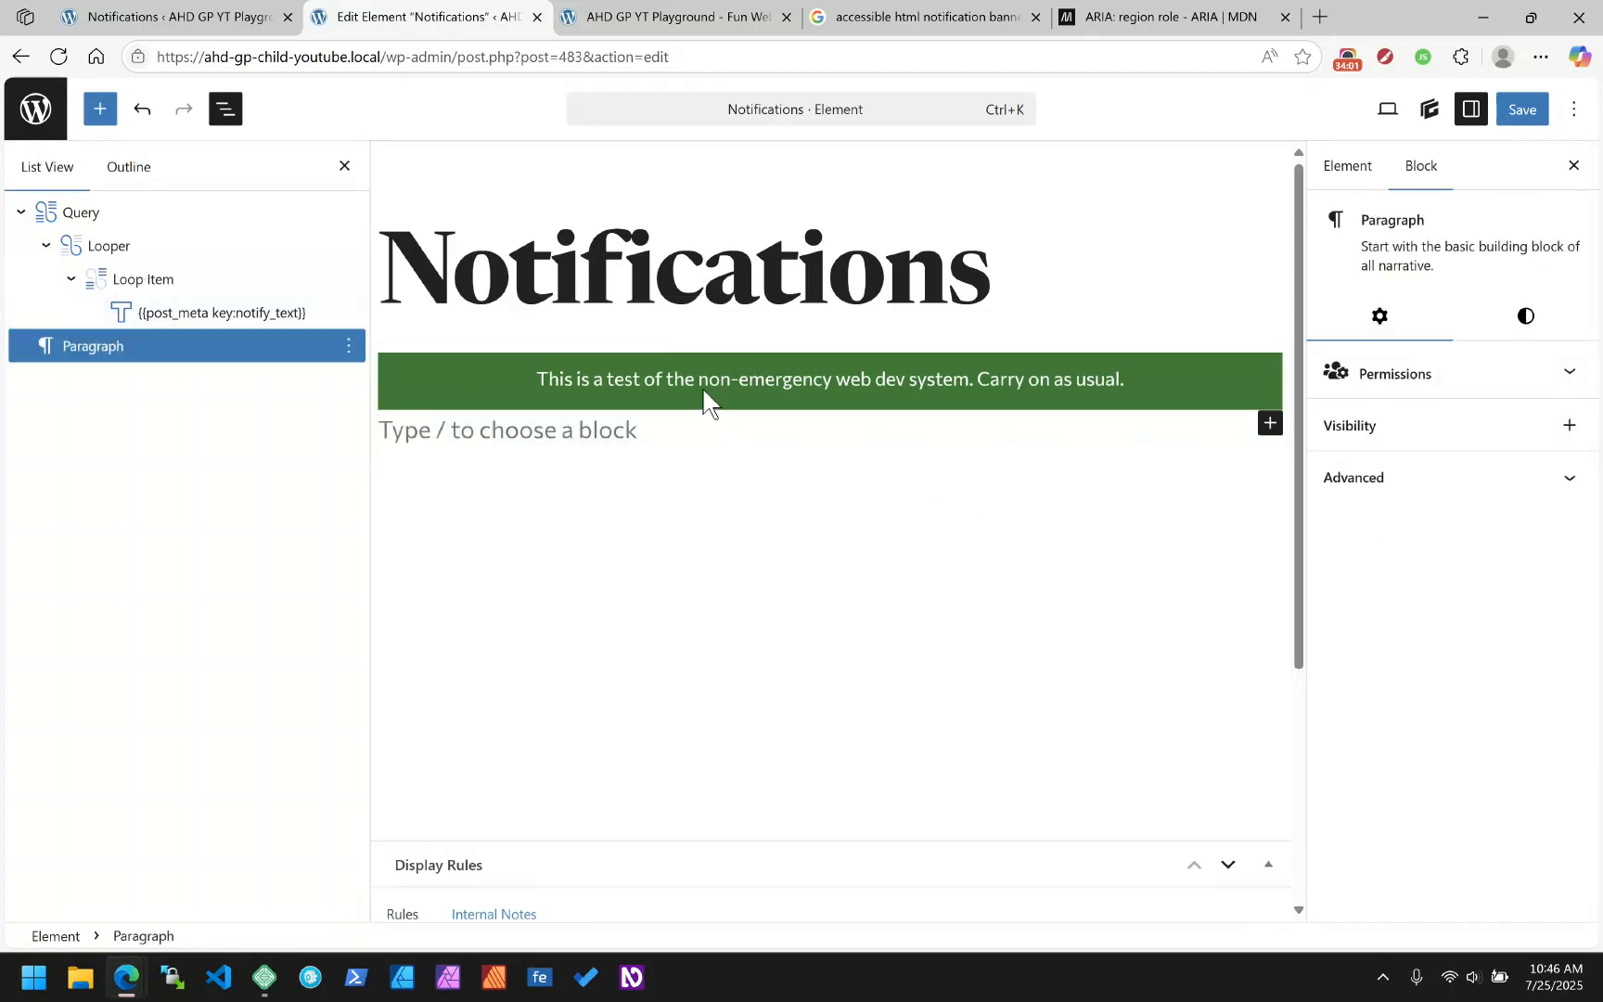
click(1529, 111)
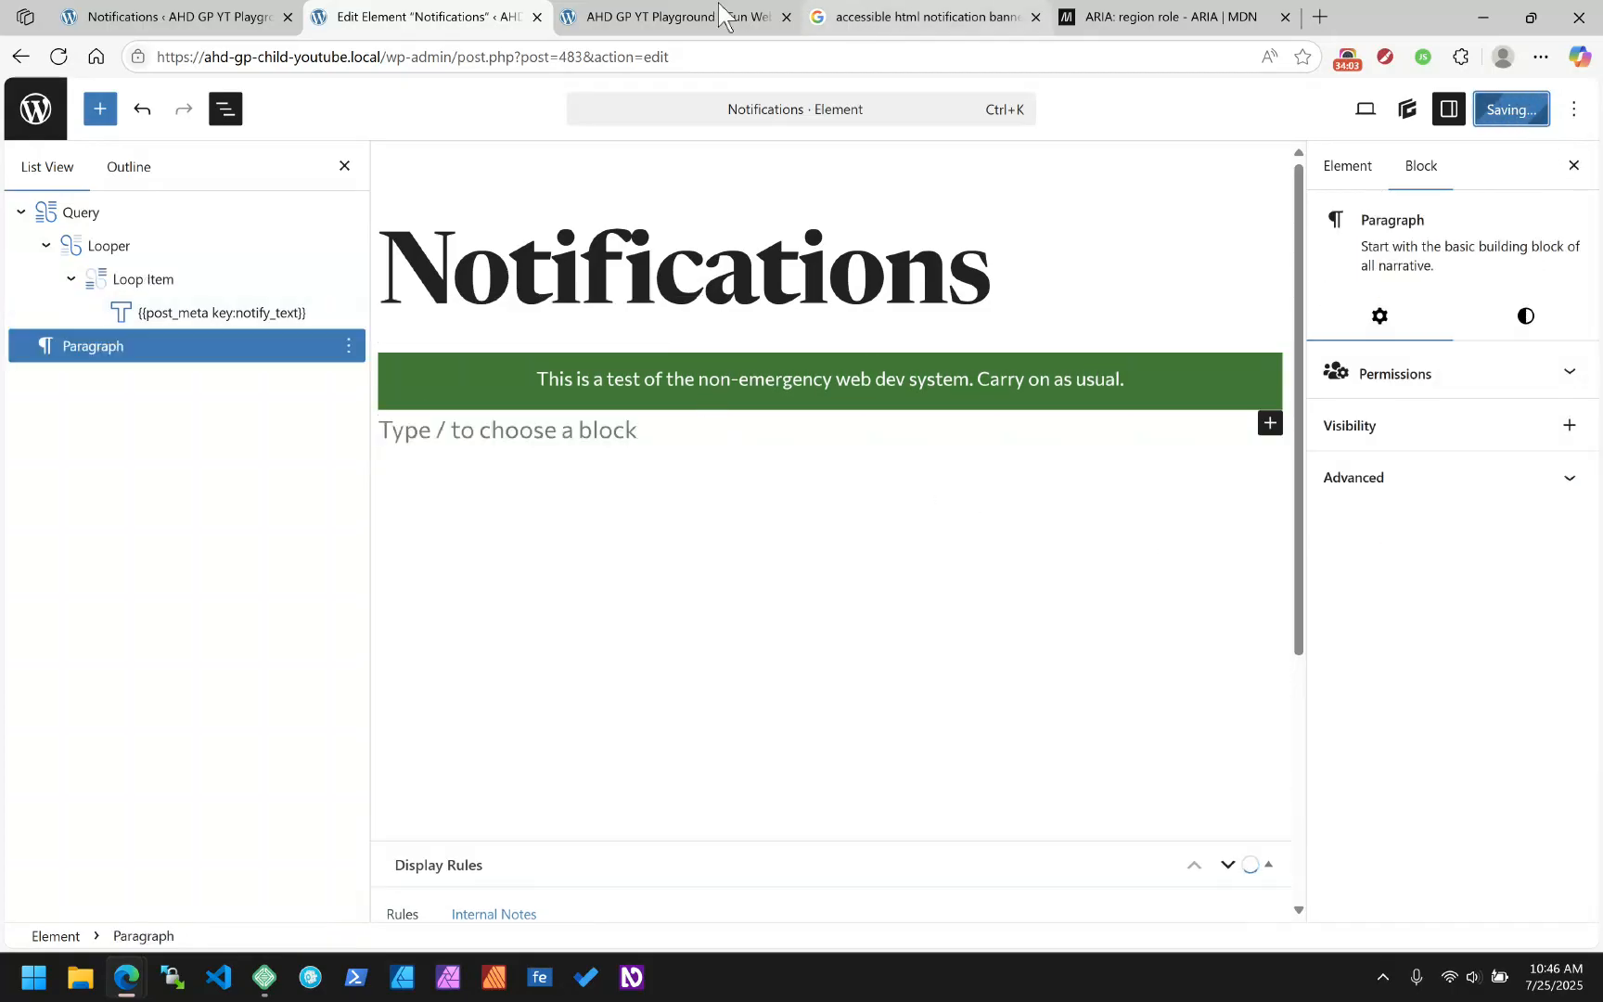
click(349, 346)
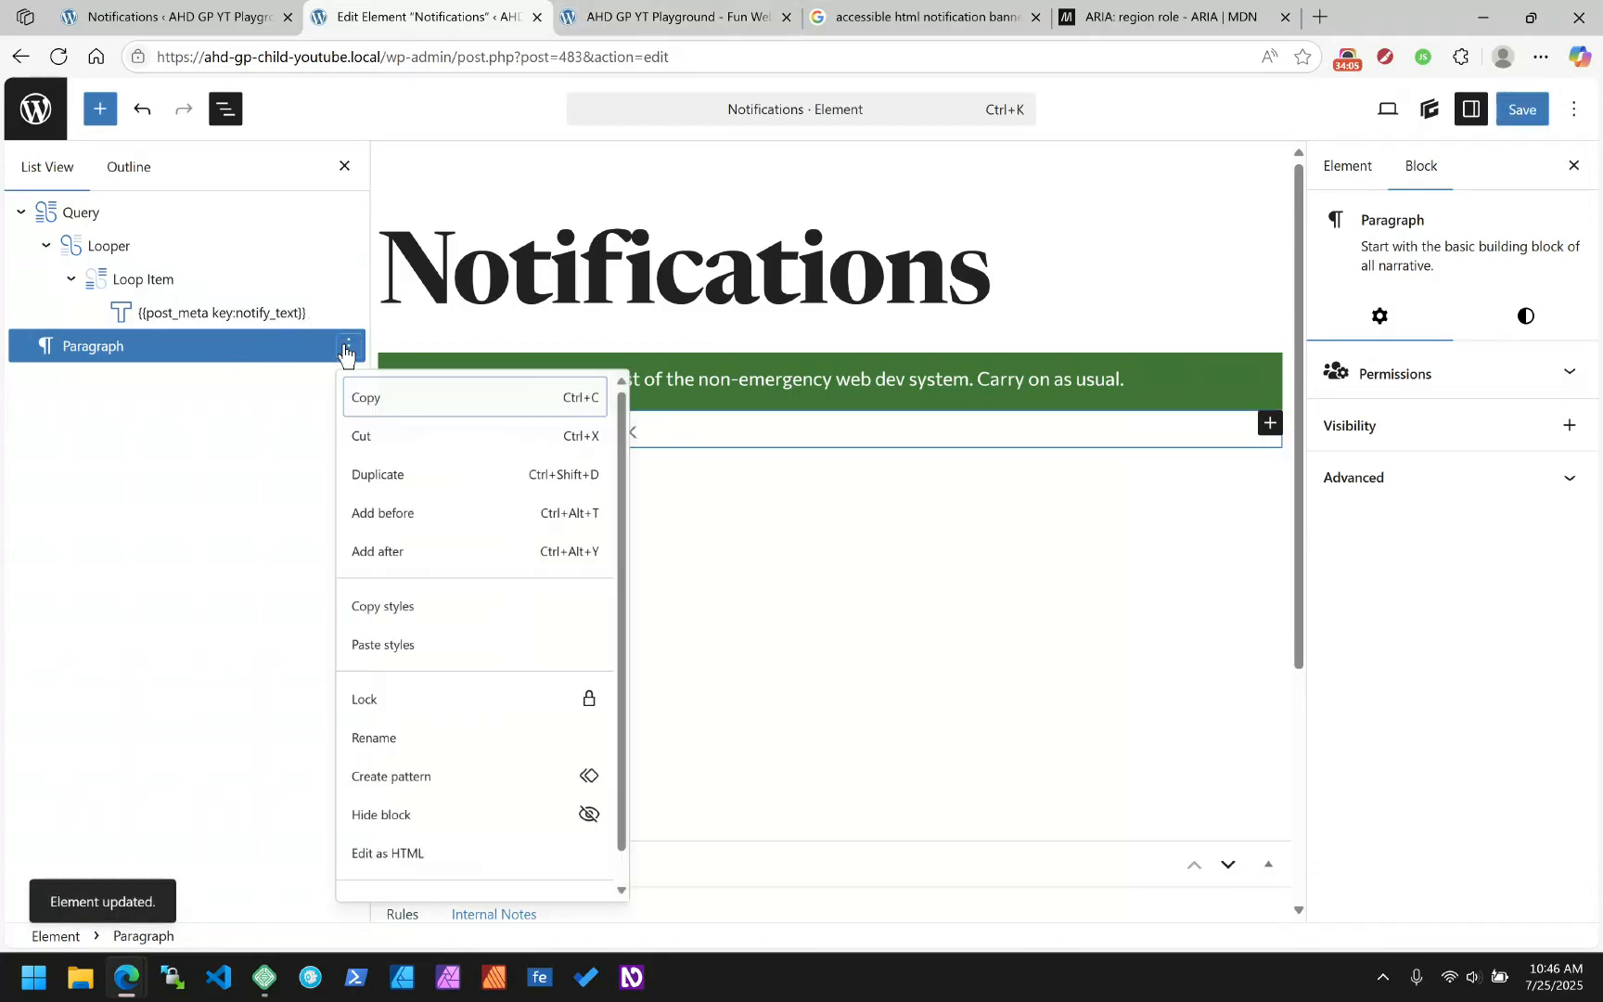
scroll(399, 859, down, 1)
click(397, 926)
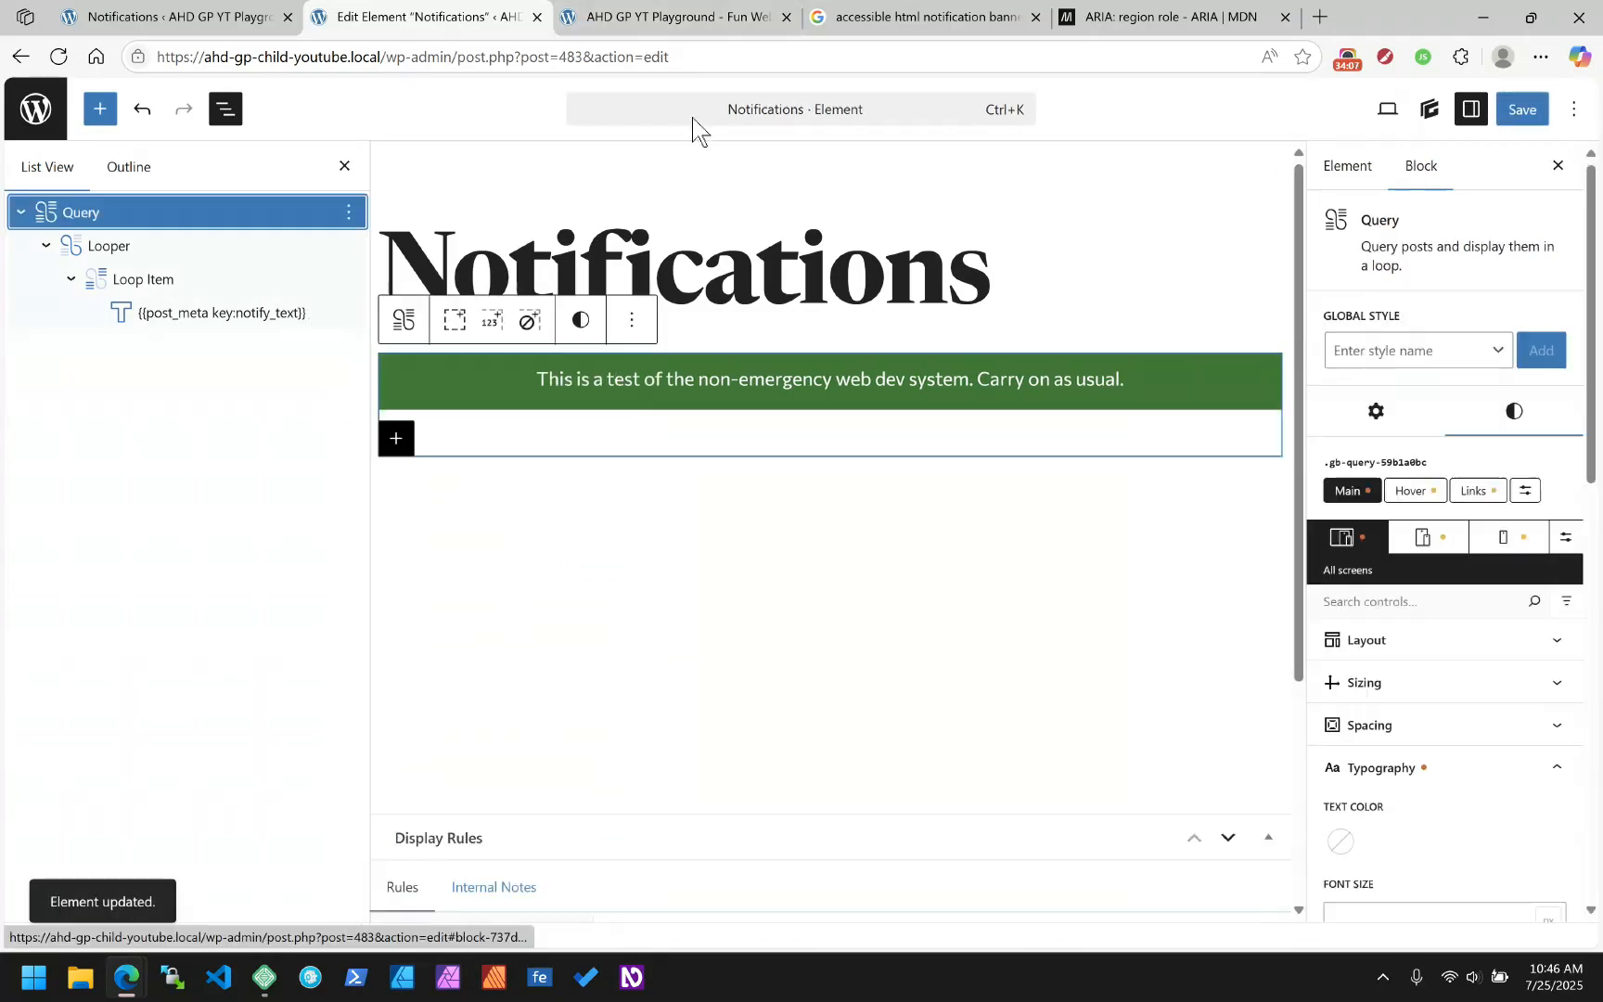
click(1521, 110)
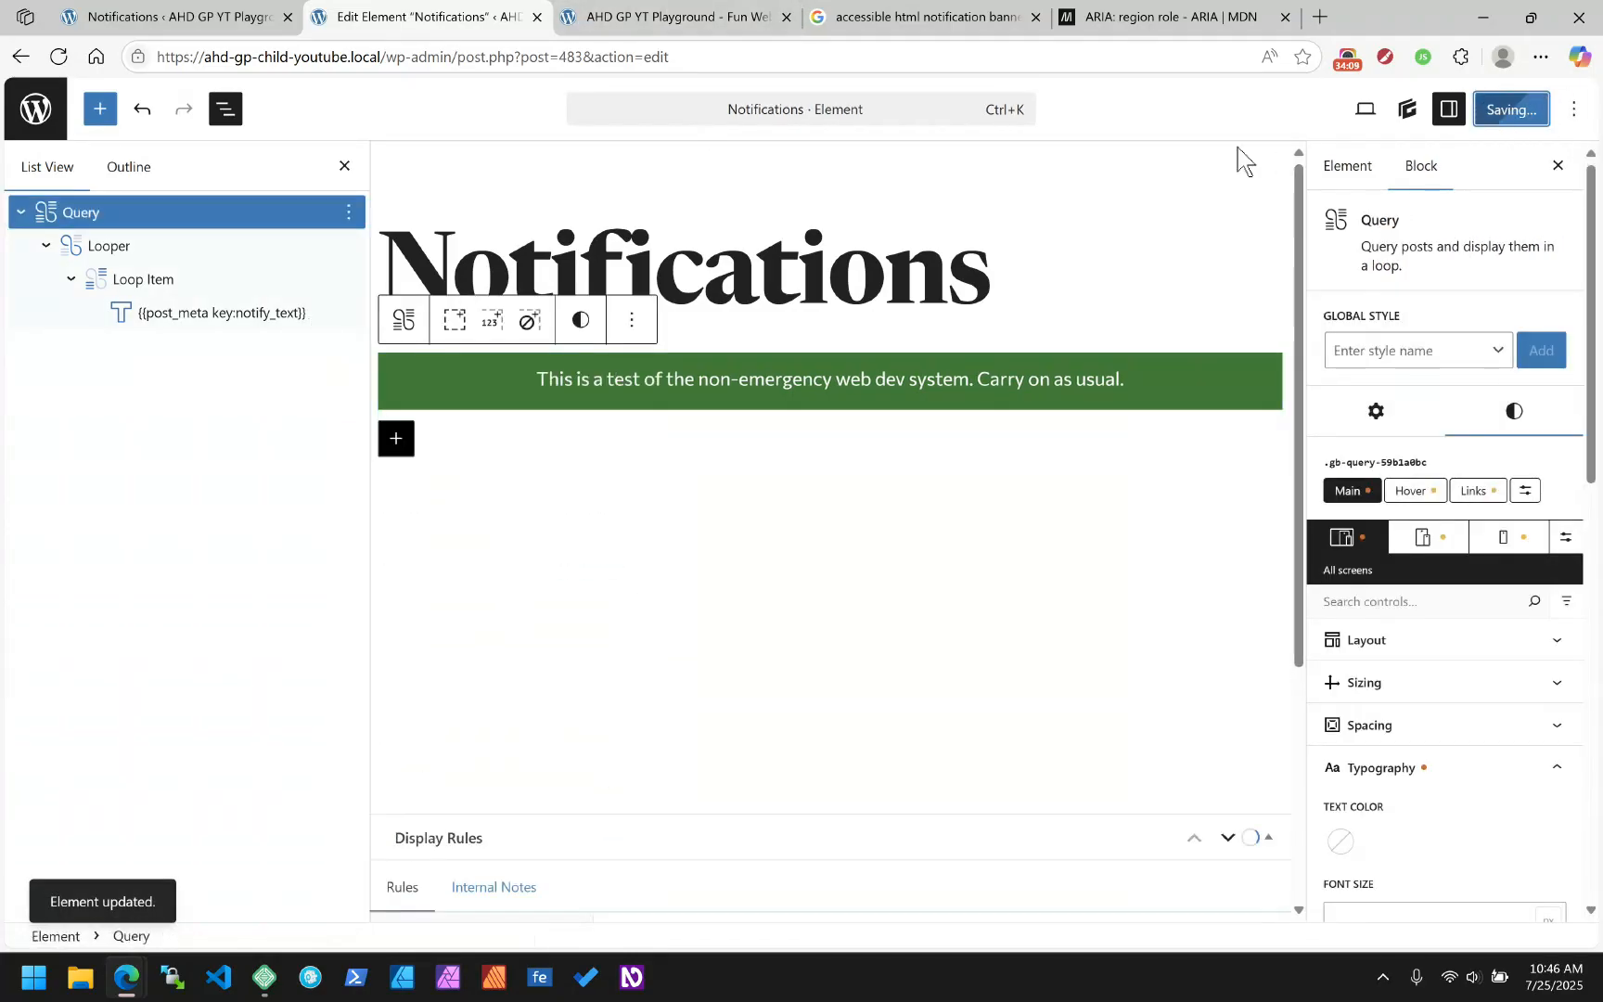
click(733, 13)
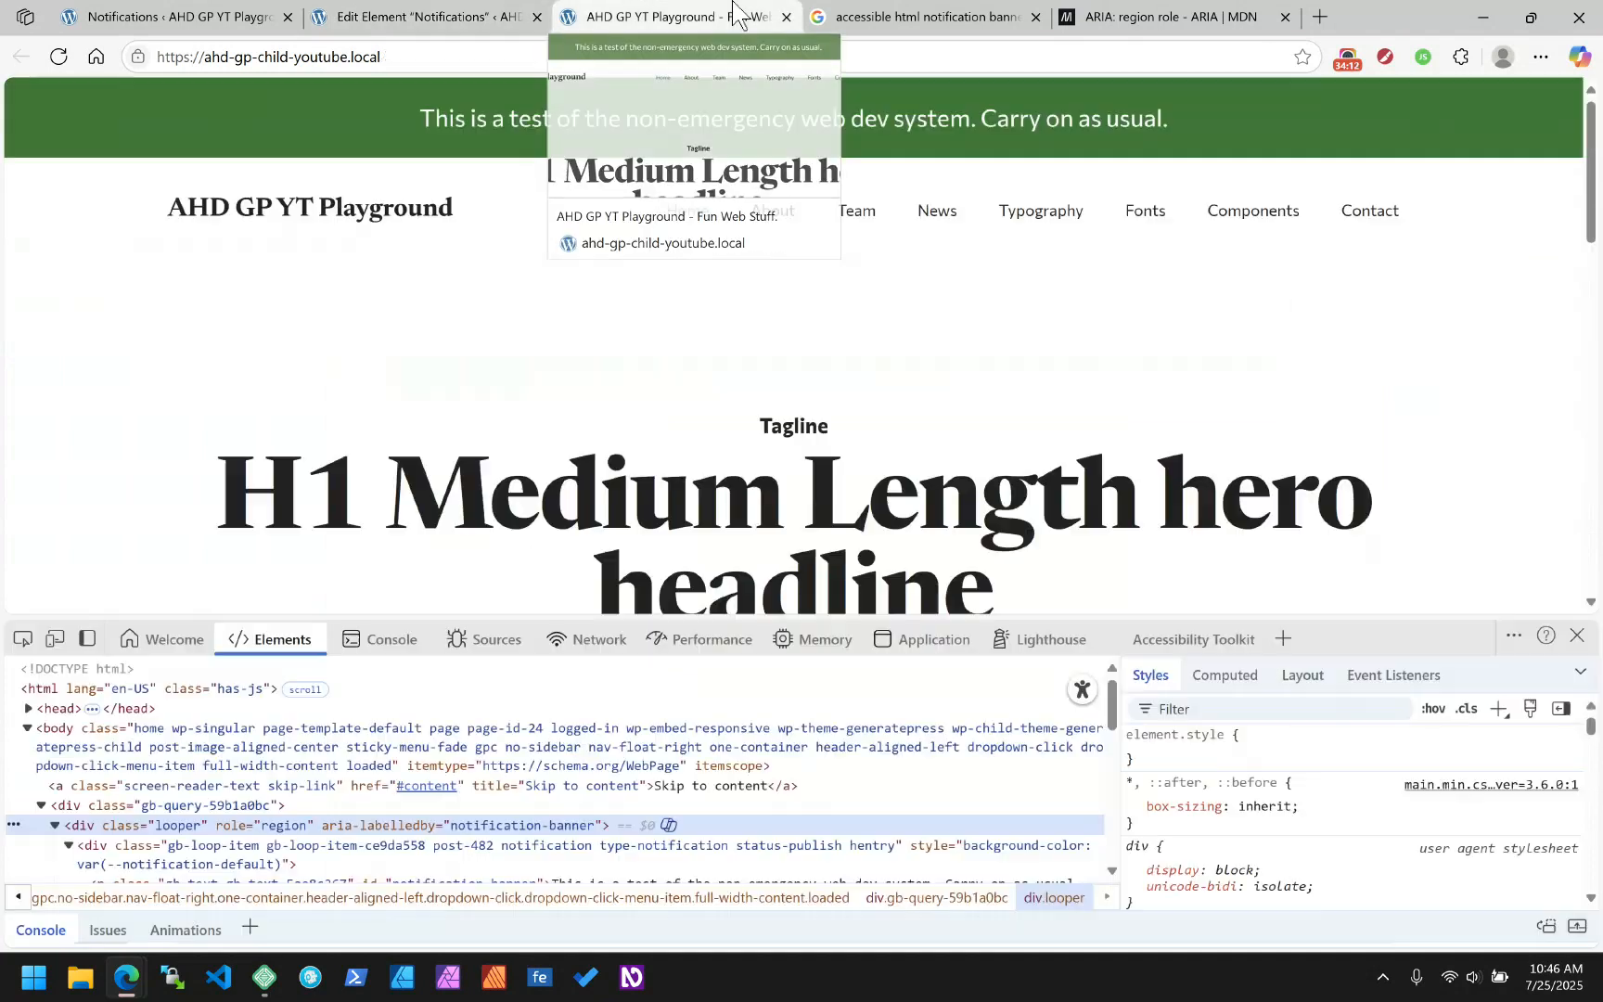
click(58, 57)
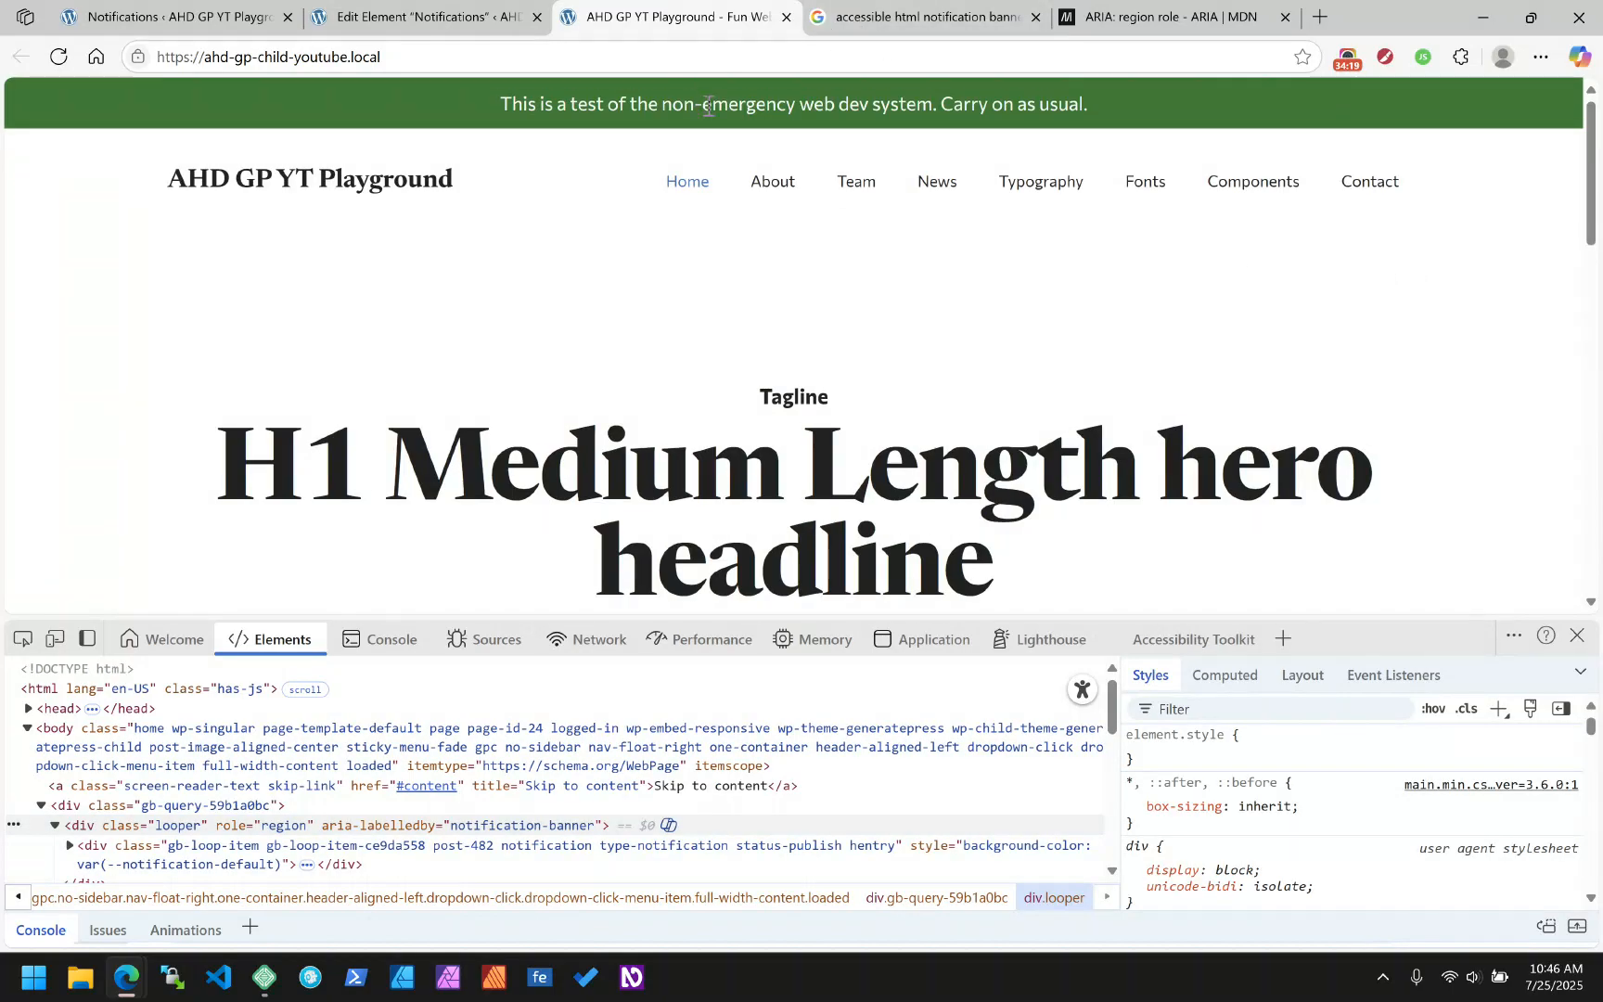
Update the notification "This is a test" with a website URL, New Tab/Window link behavior and Alert style, and check the home page banner
click(423, 17)
click(188, 22)
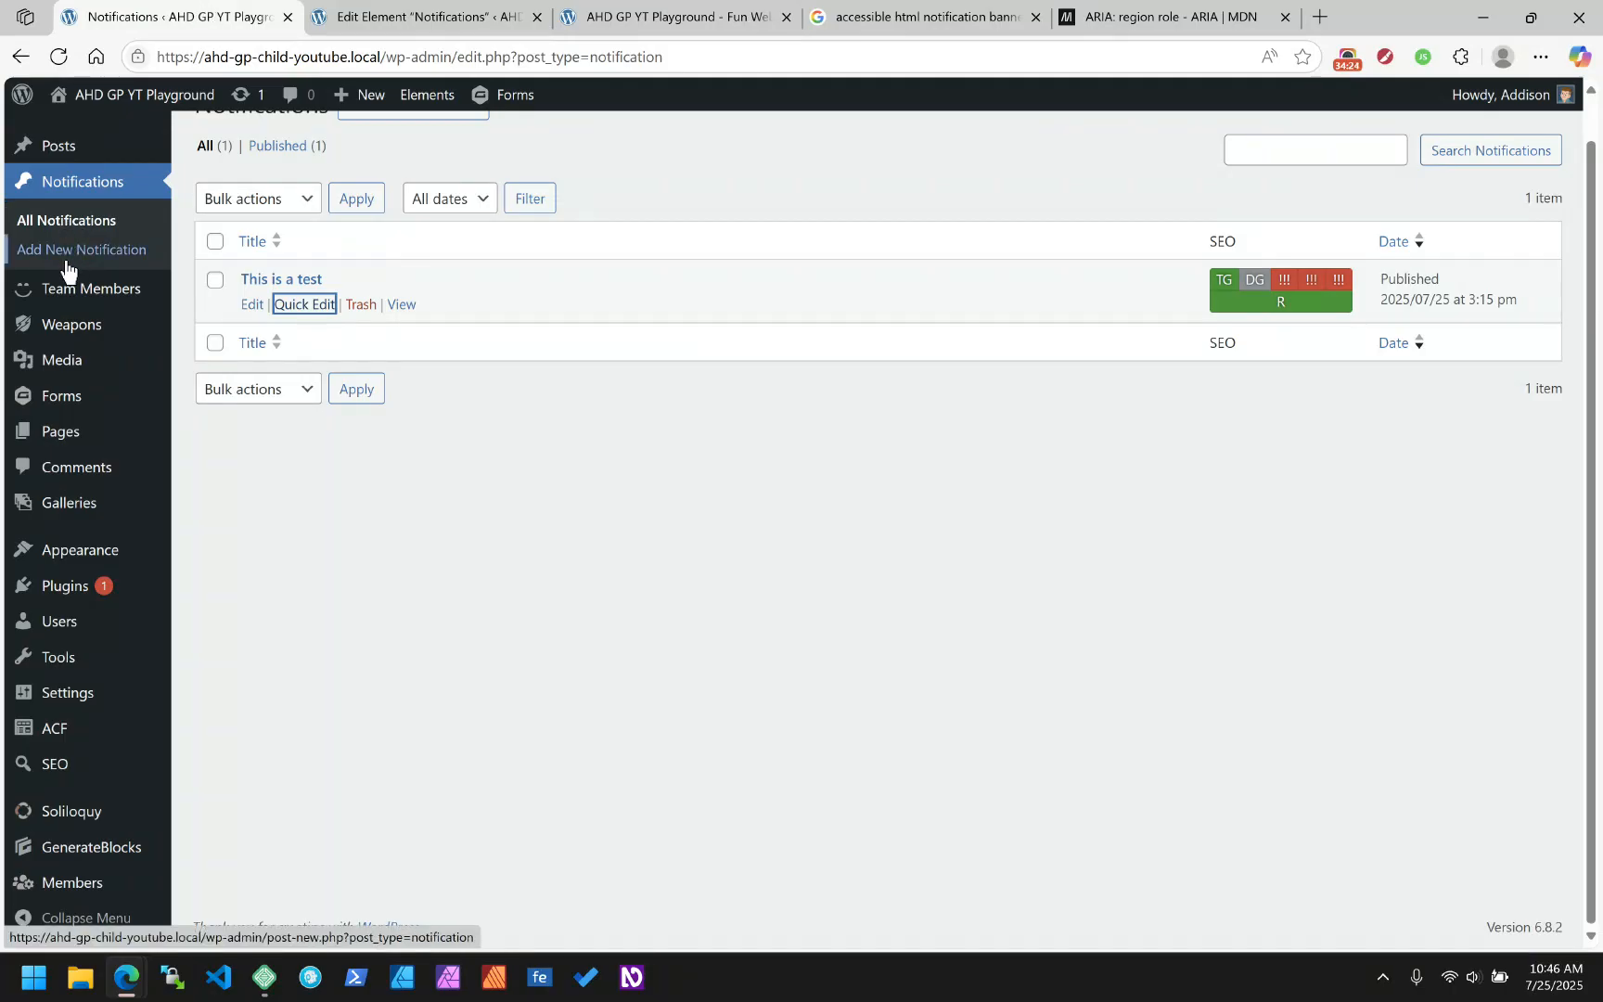
click(246, 279)
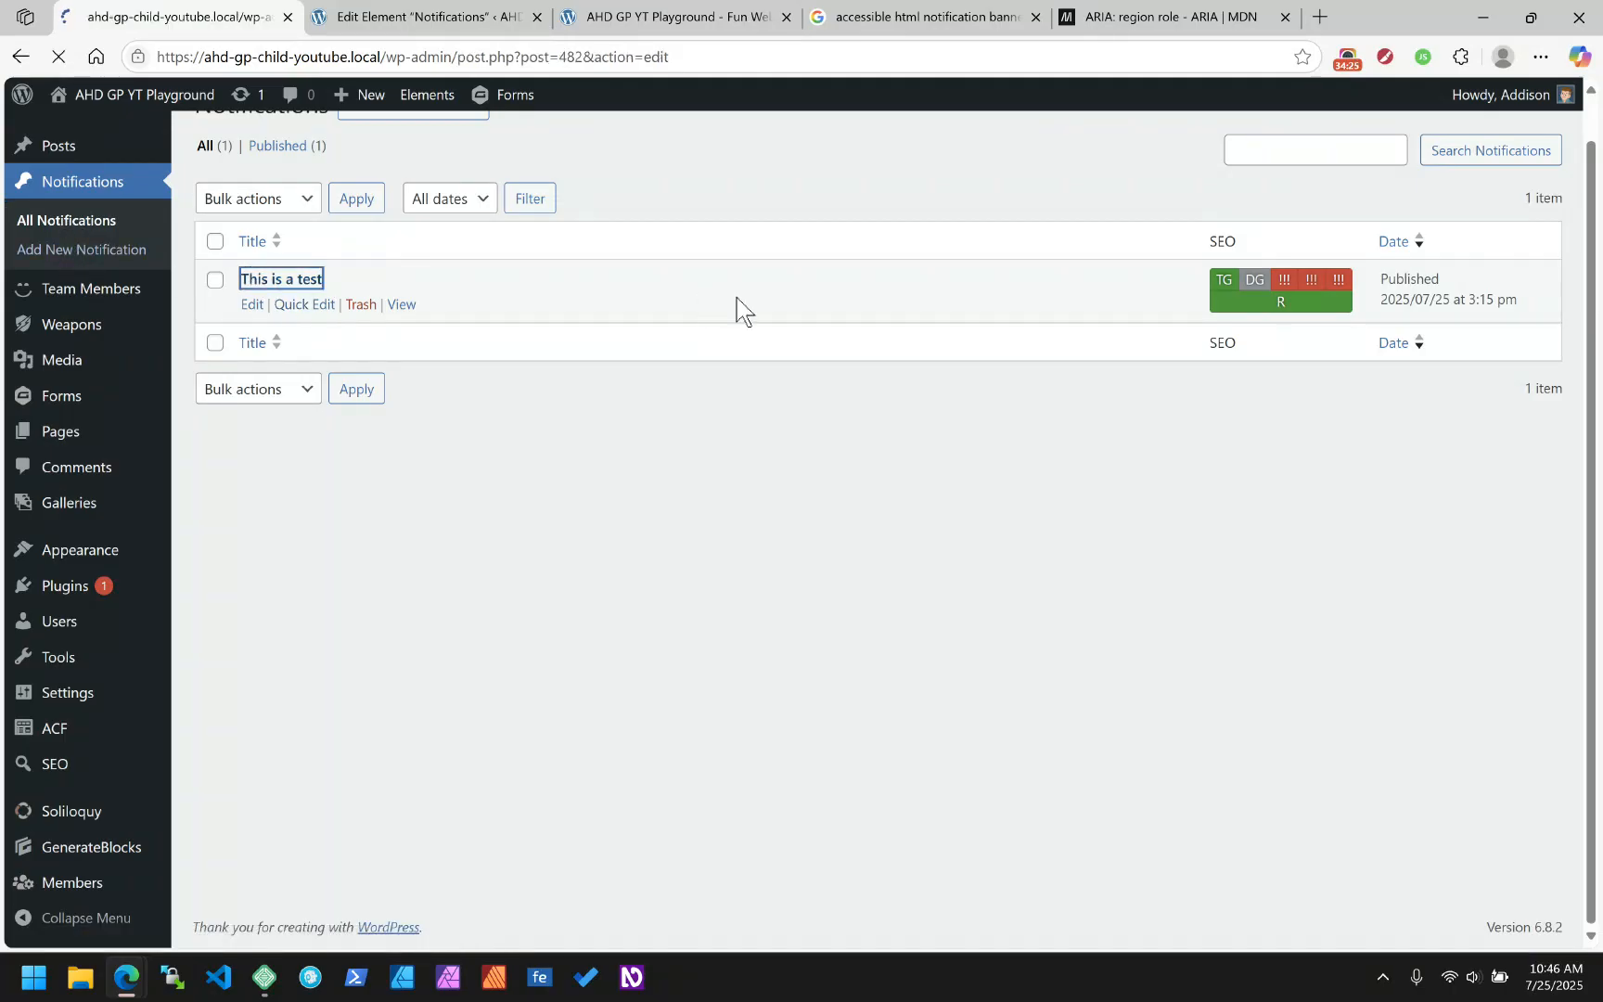
click(365, 472)
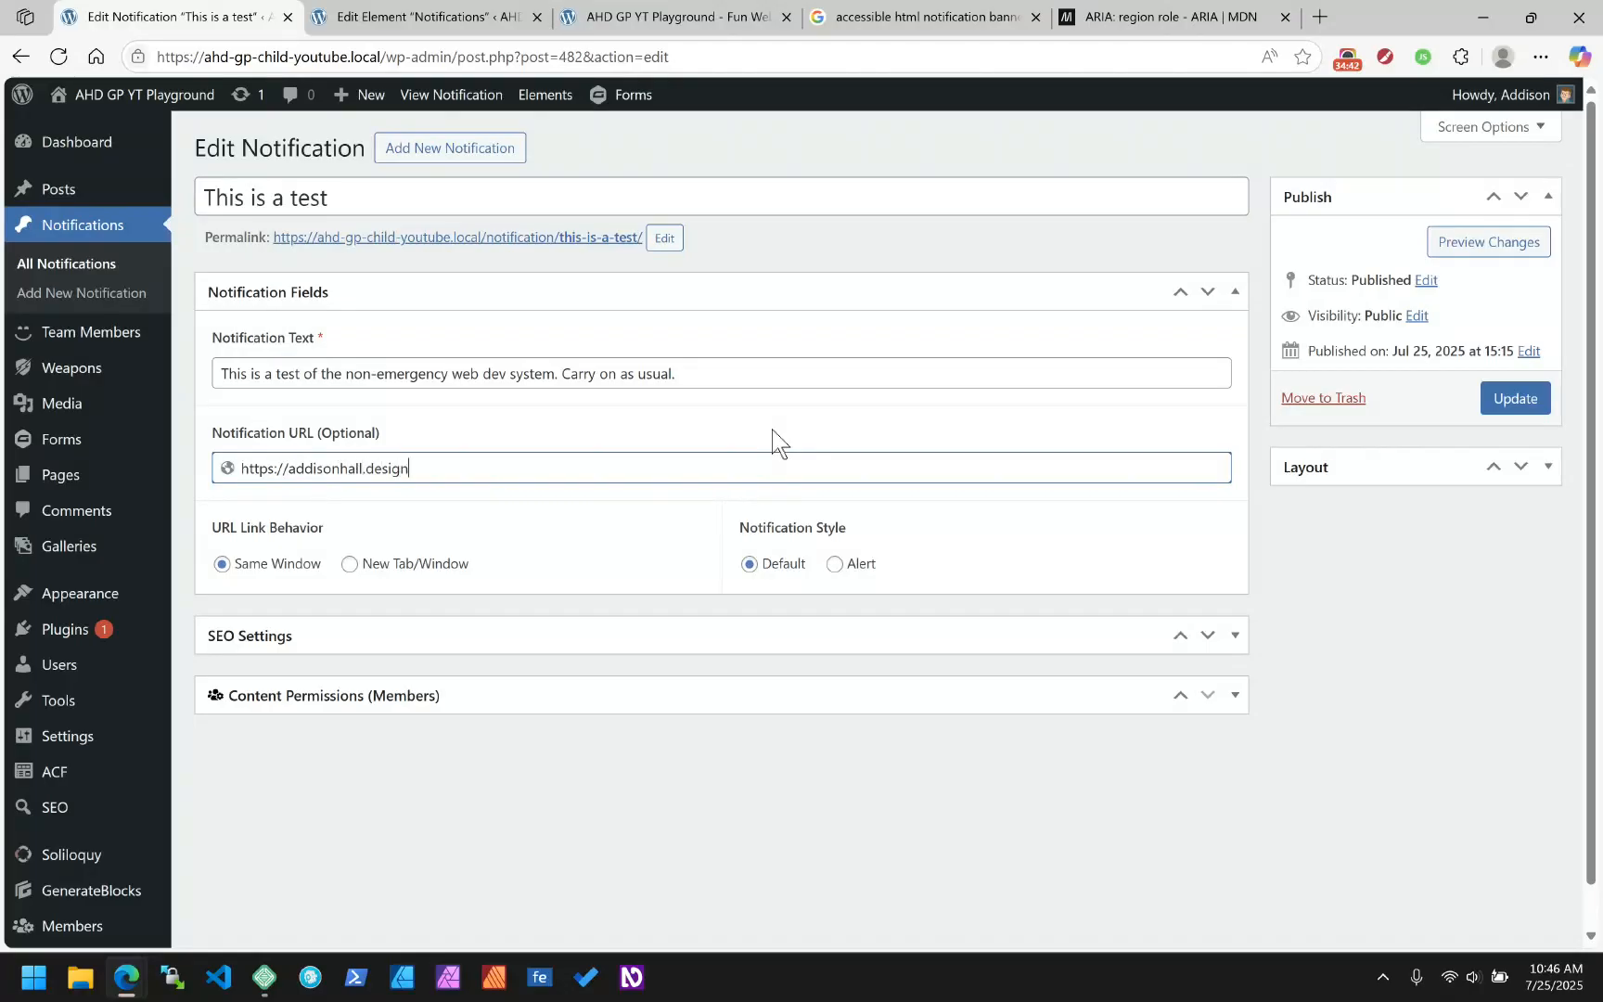
click(349, 564)
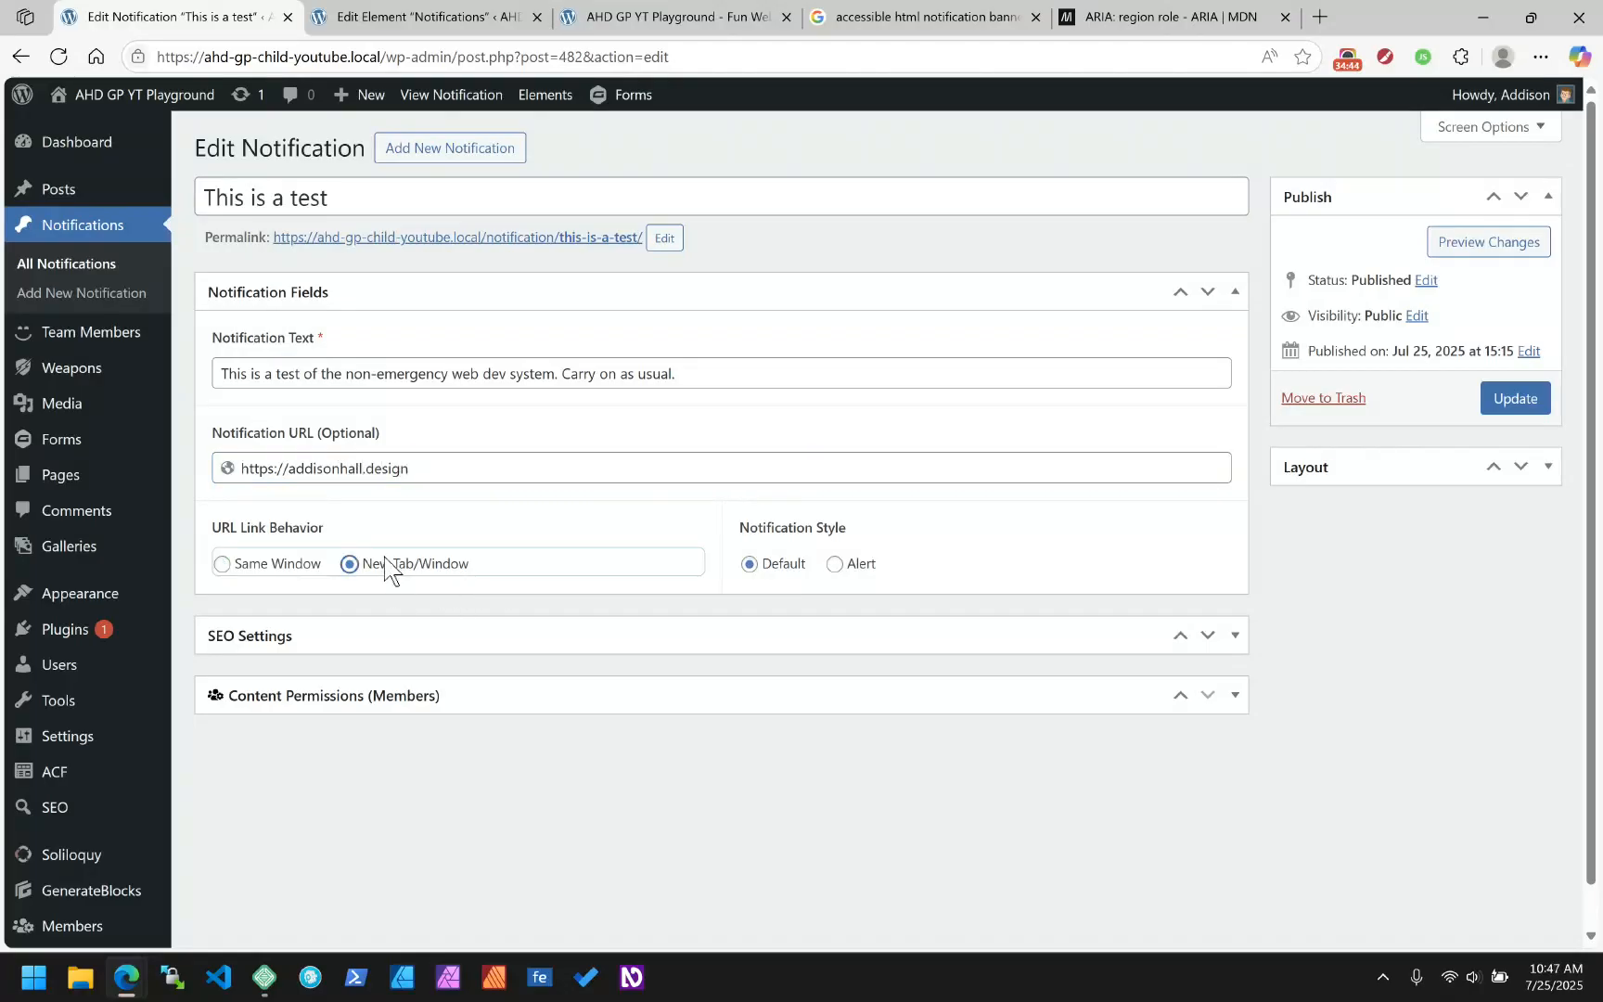
click(860, 564)
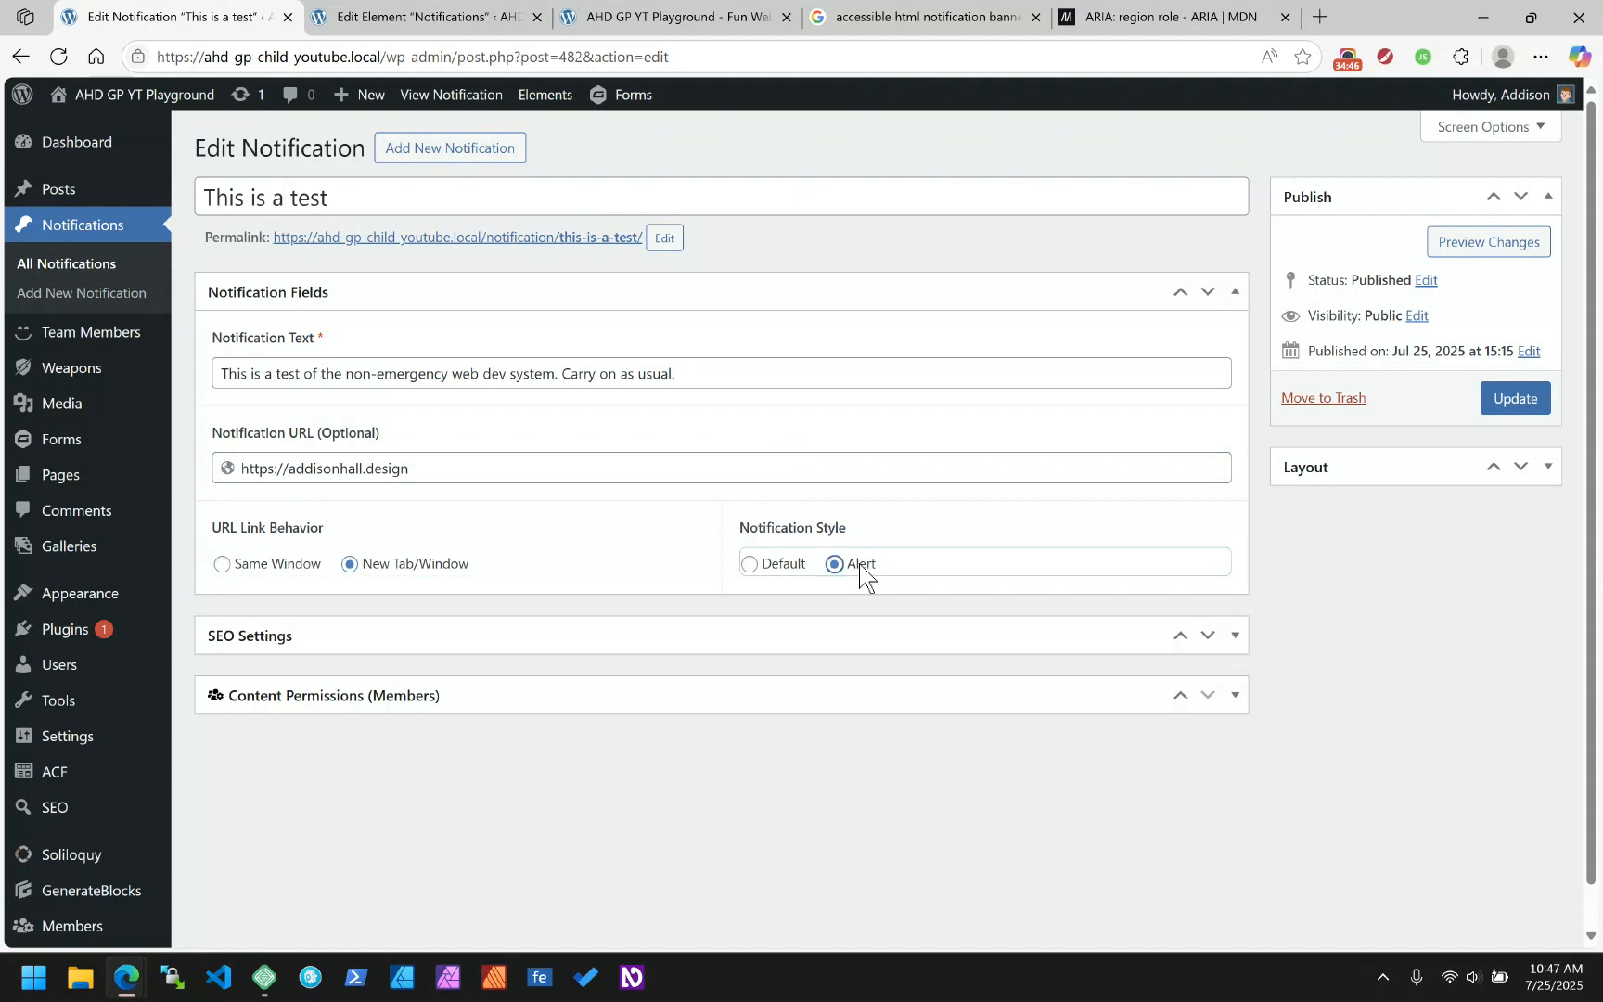
click(1515, 401)
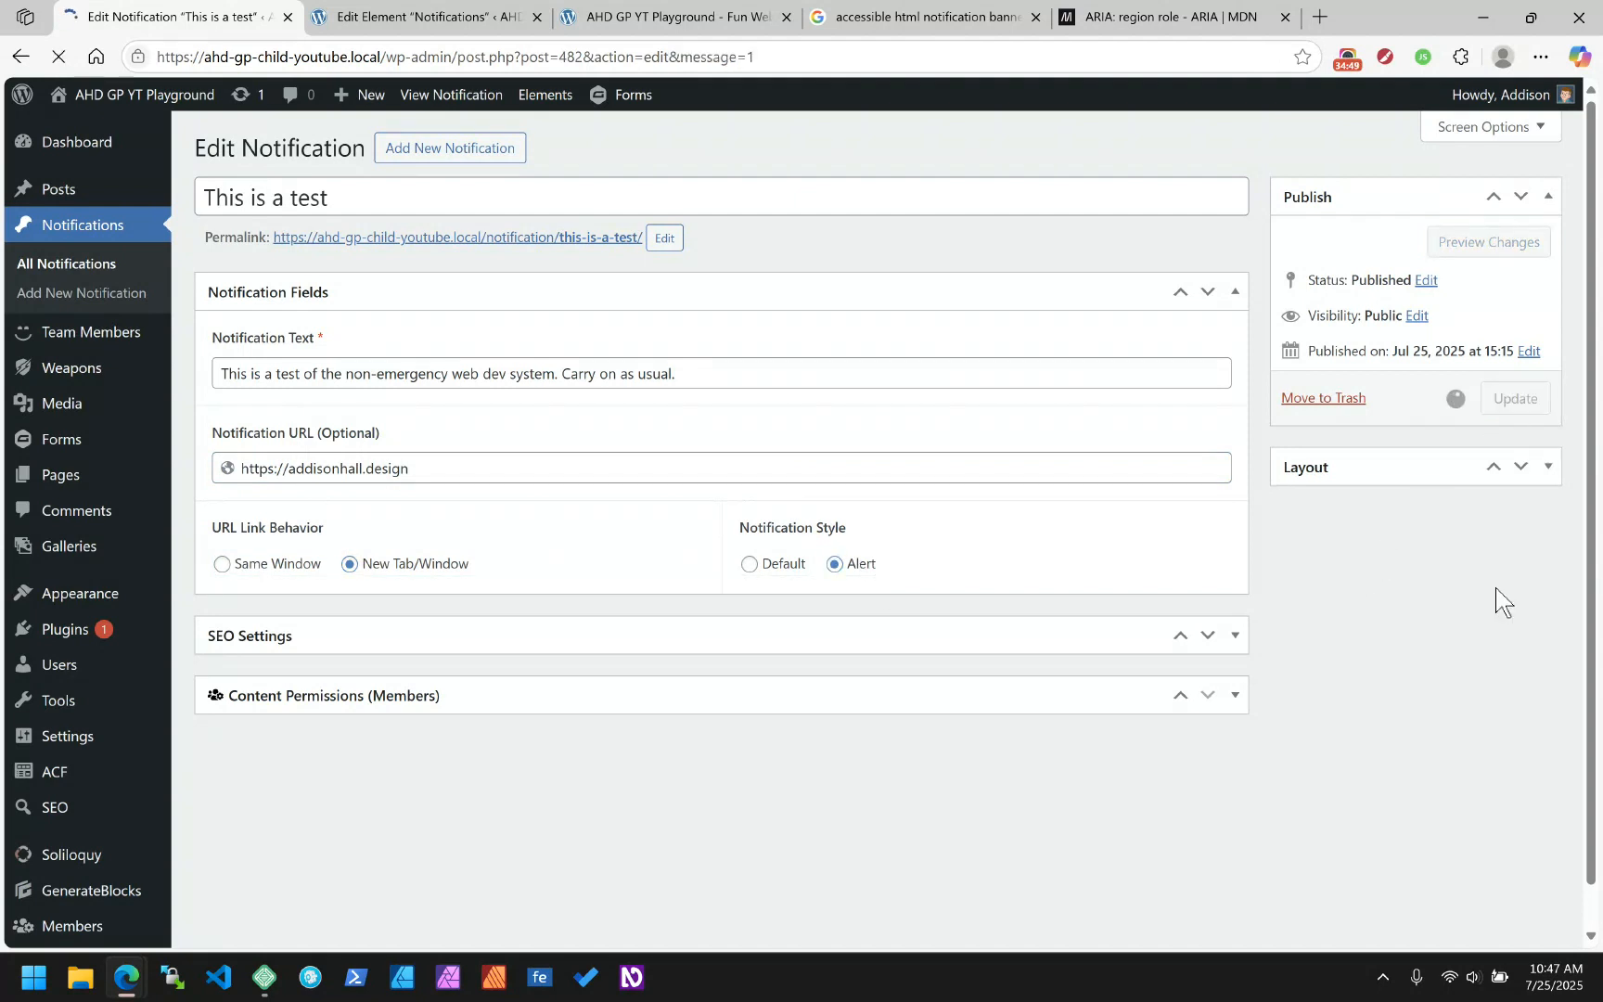
click(641, 21)
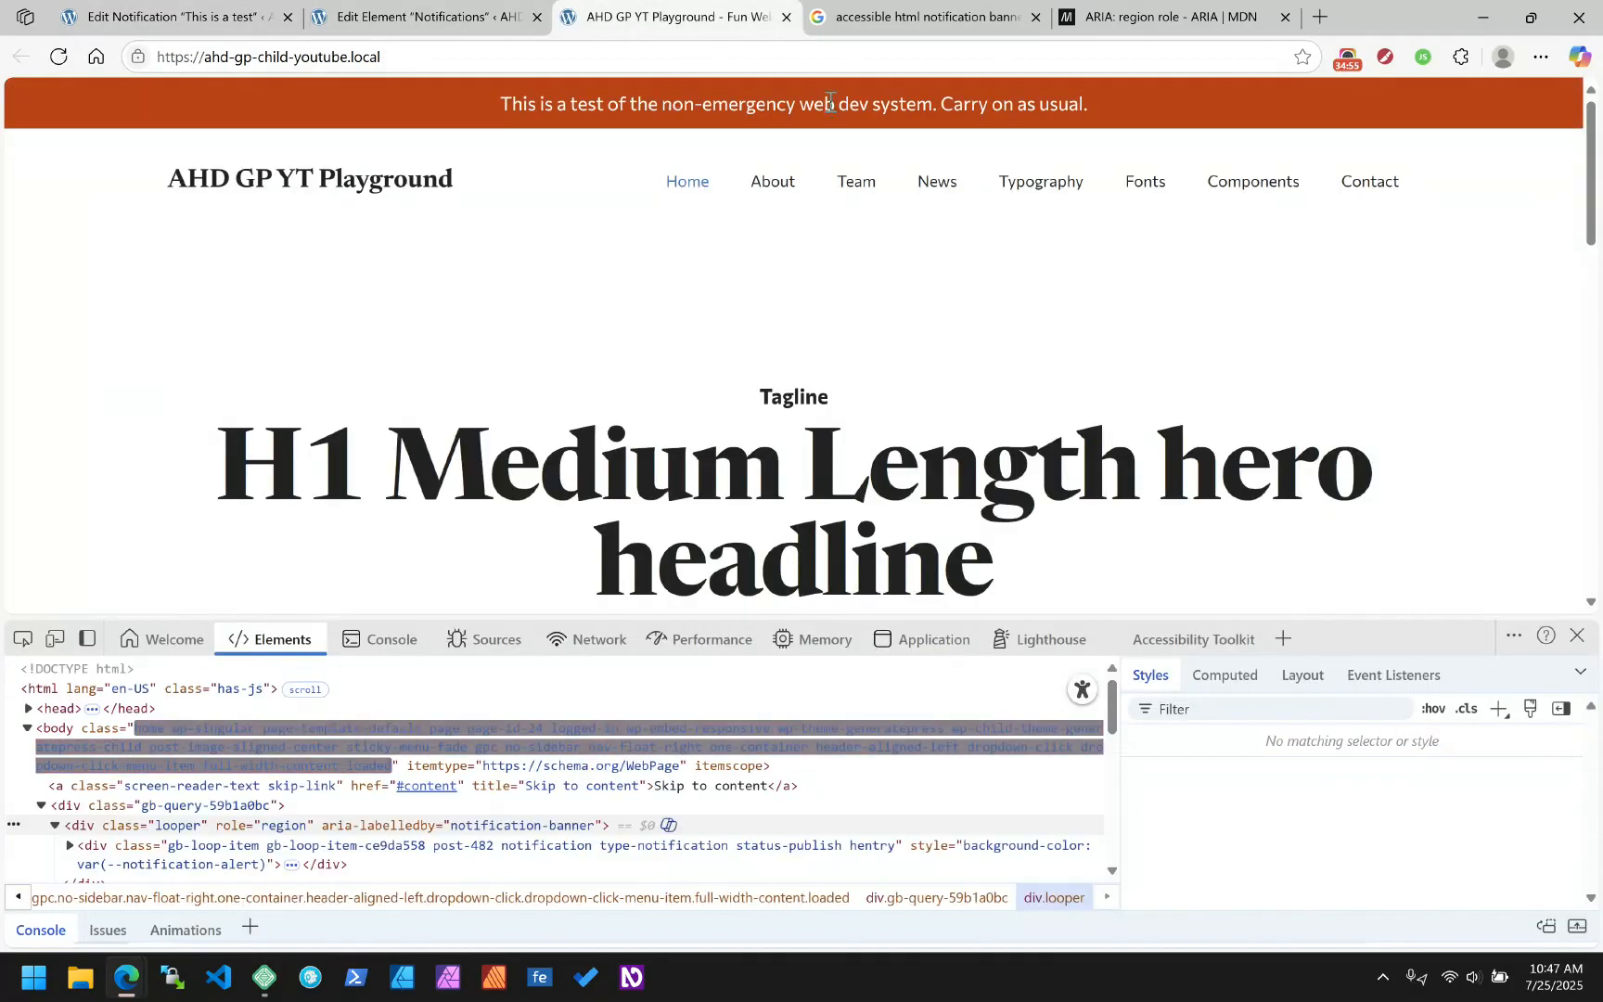
Select the notify_text text block in the Notifications element and open its non-style block settings
click(426, 20)
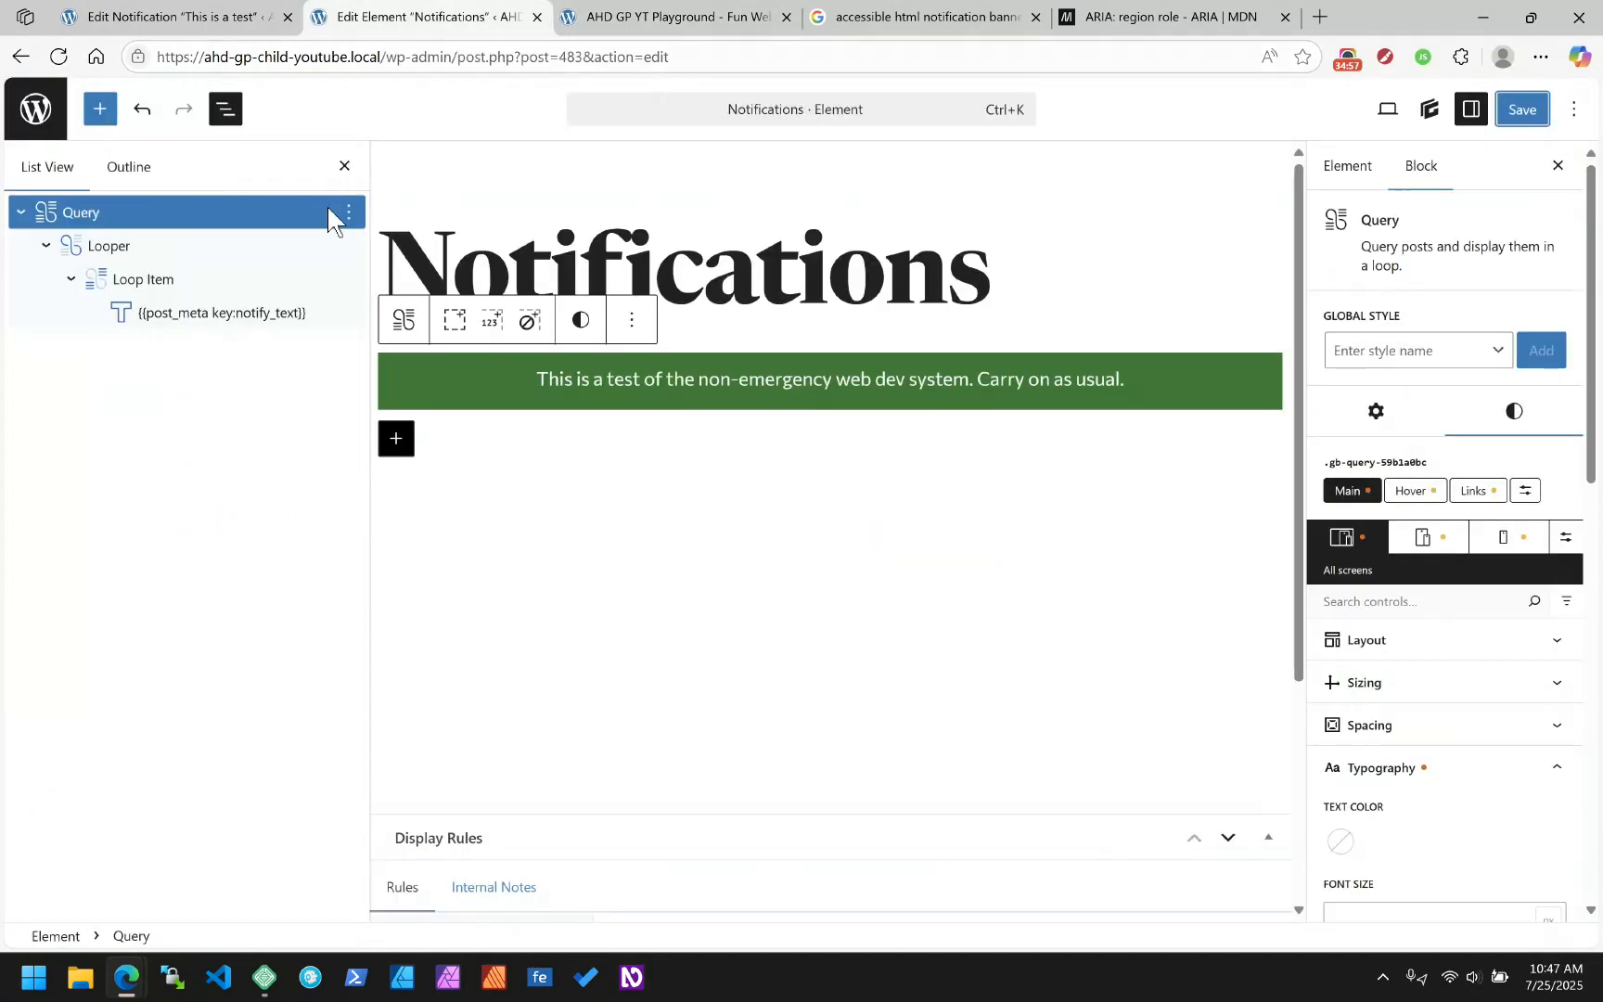
click(197, 315)
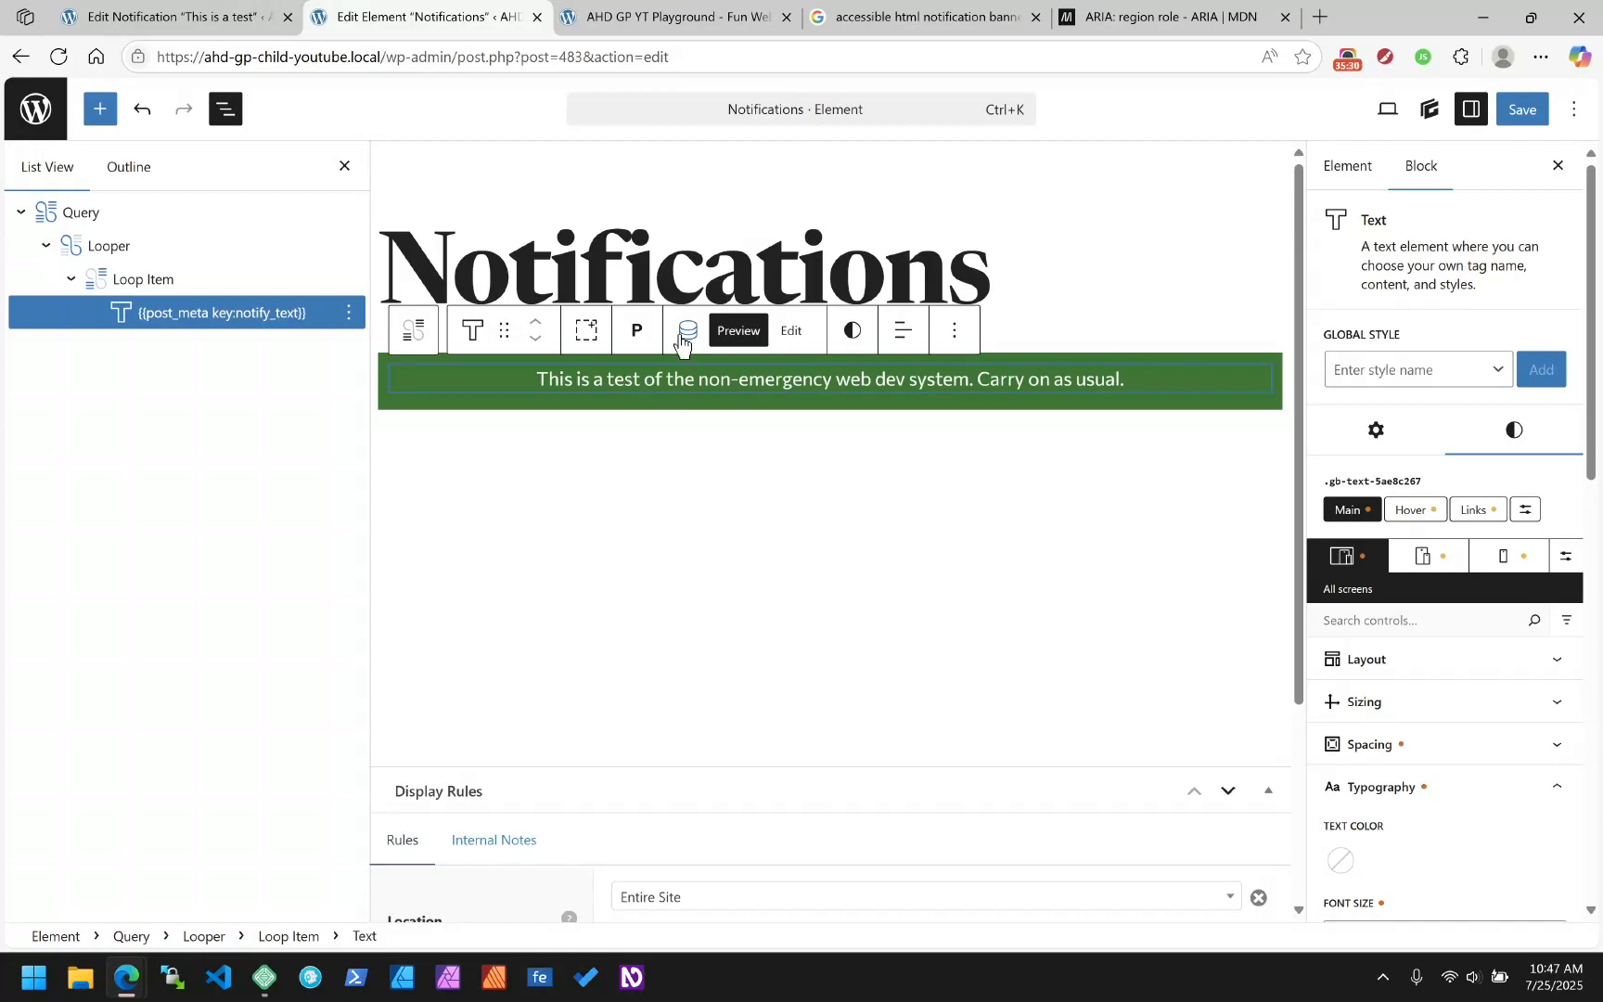
scroll(1405, 664, down, 5)
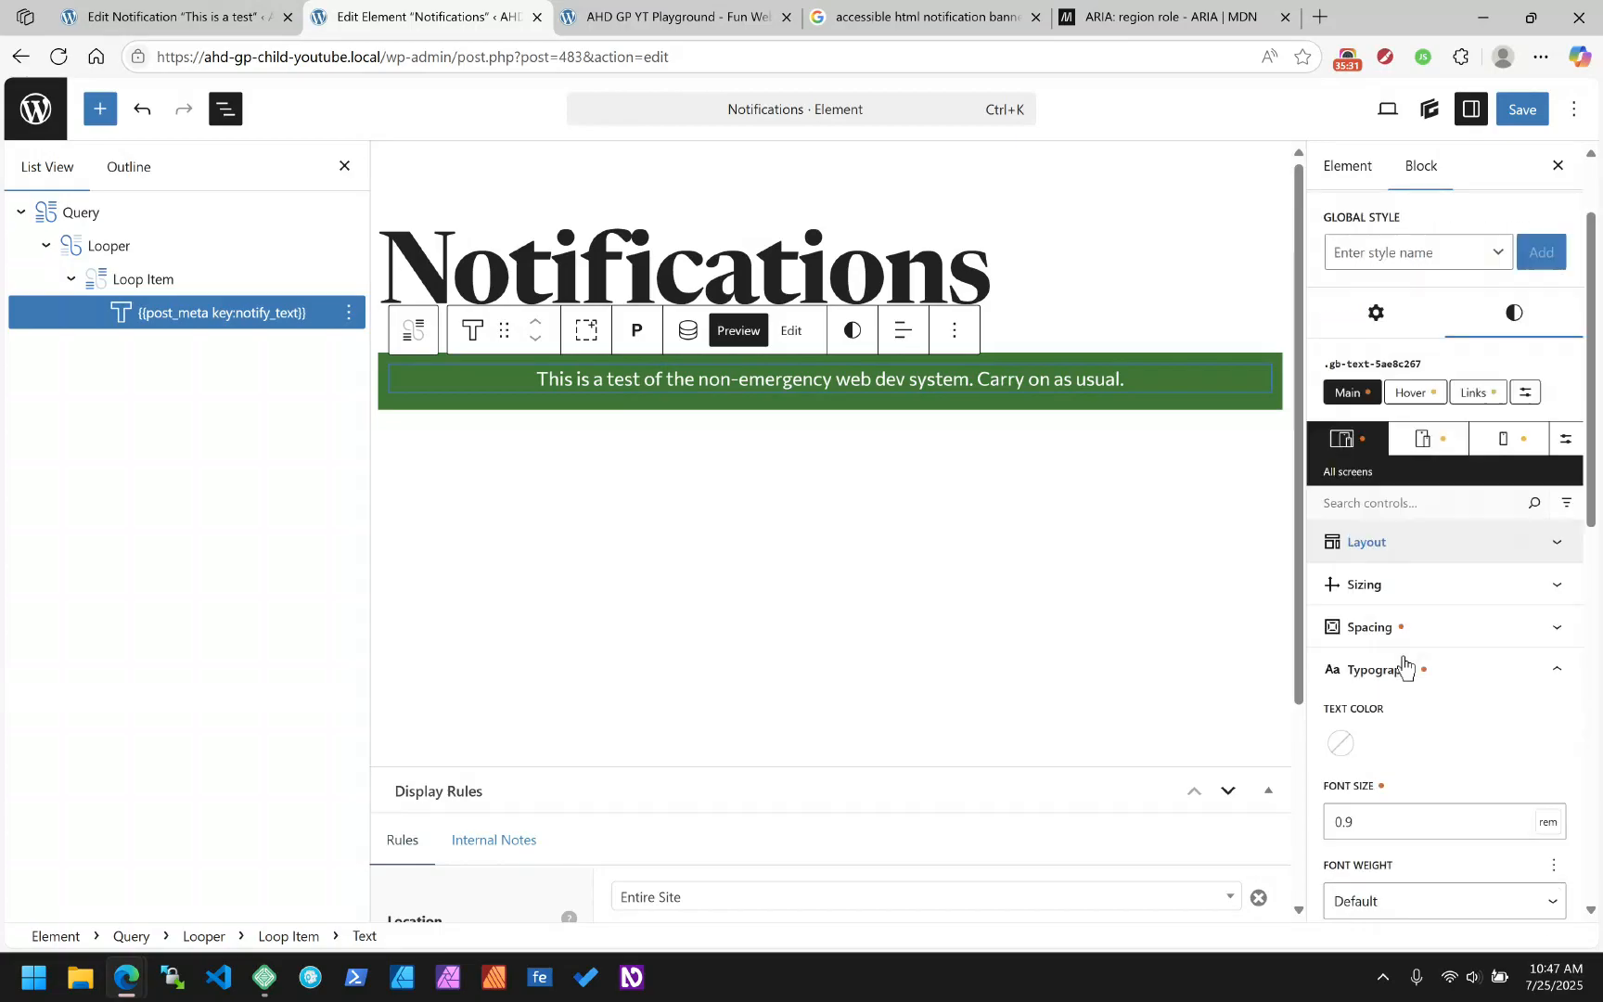
scroll(1461, 784, up, 10)
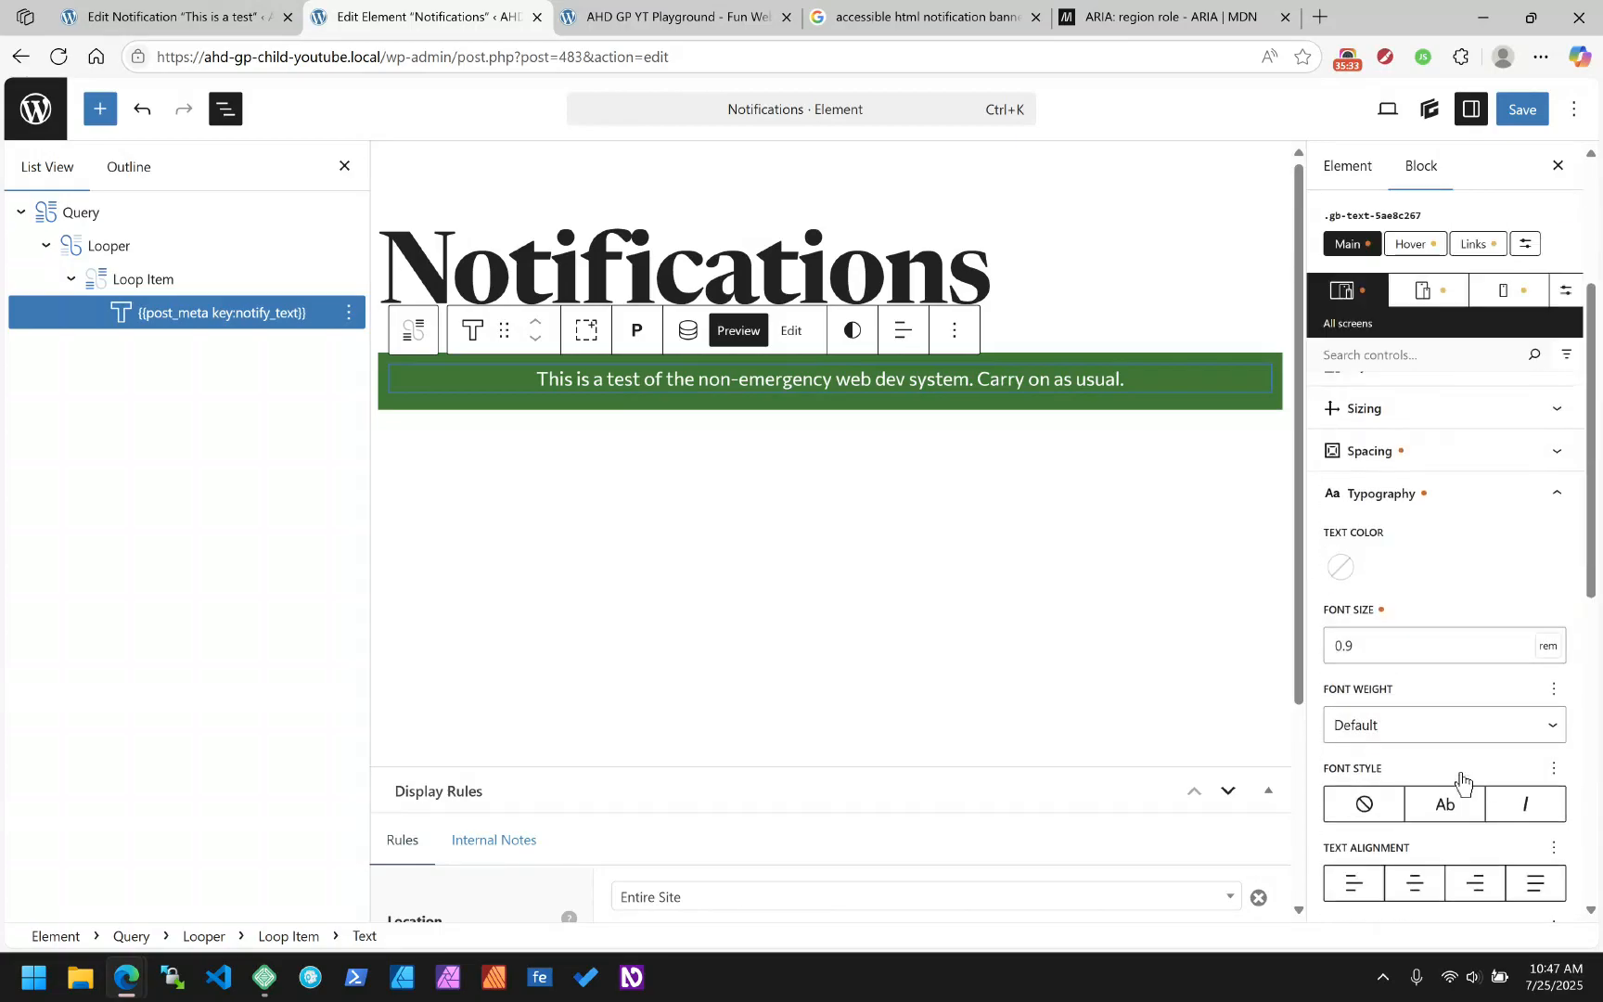
click(1376, 429)
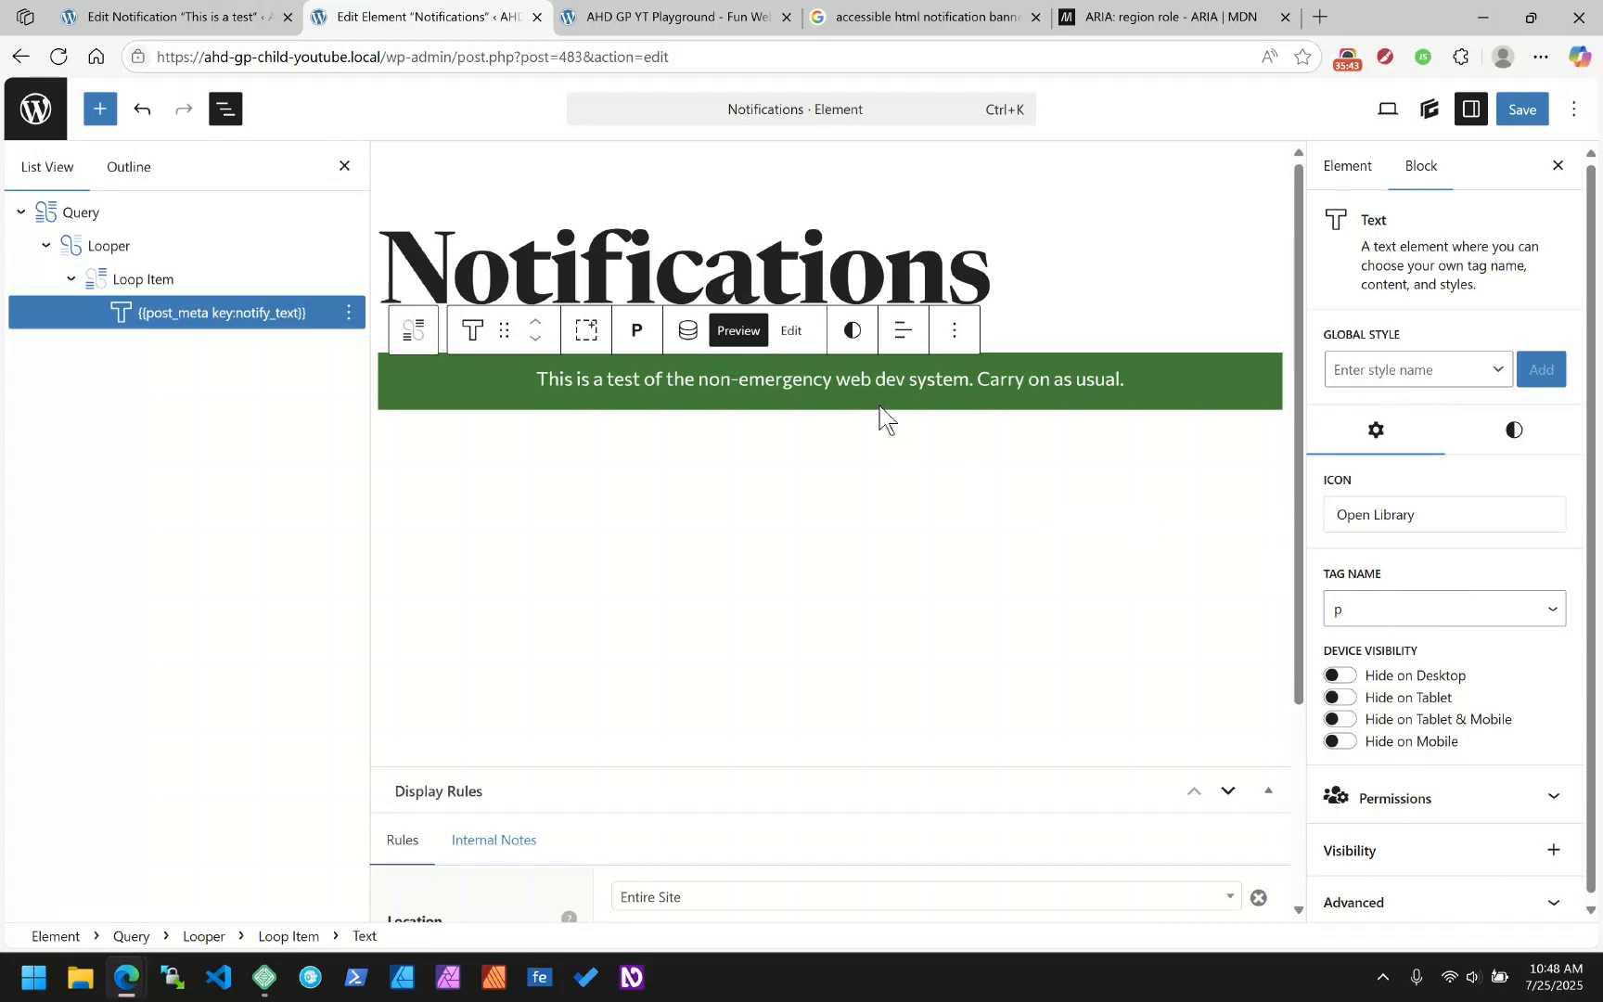
Link the banner text's notify_text dynamic tag to Post Meta with the key notify_url and insert the updated tag
click(688, 330)
click(705, 343)
click(647, 617)
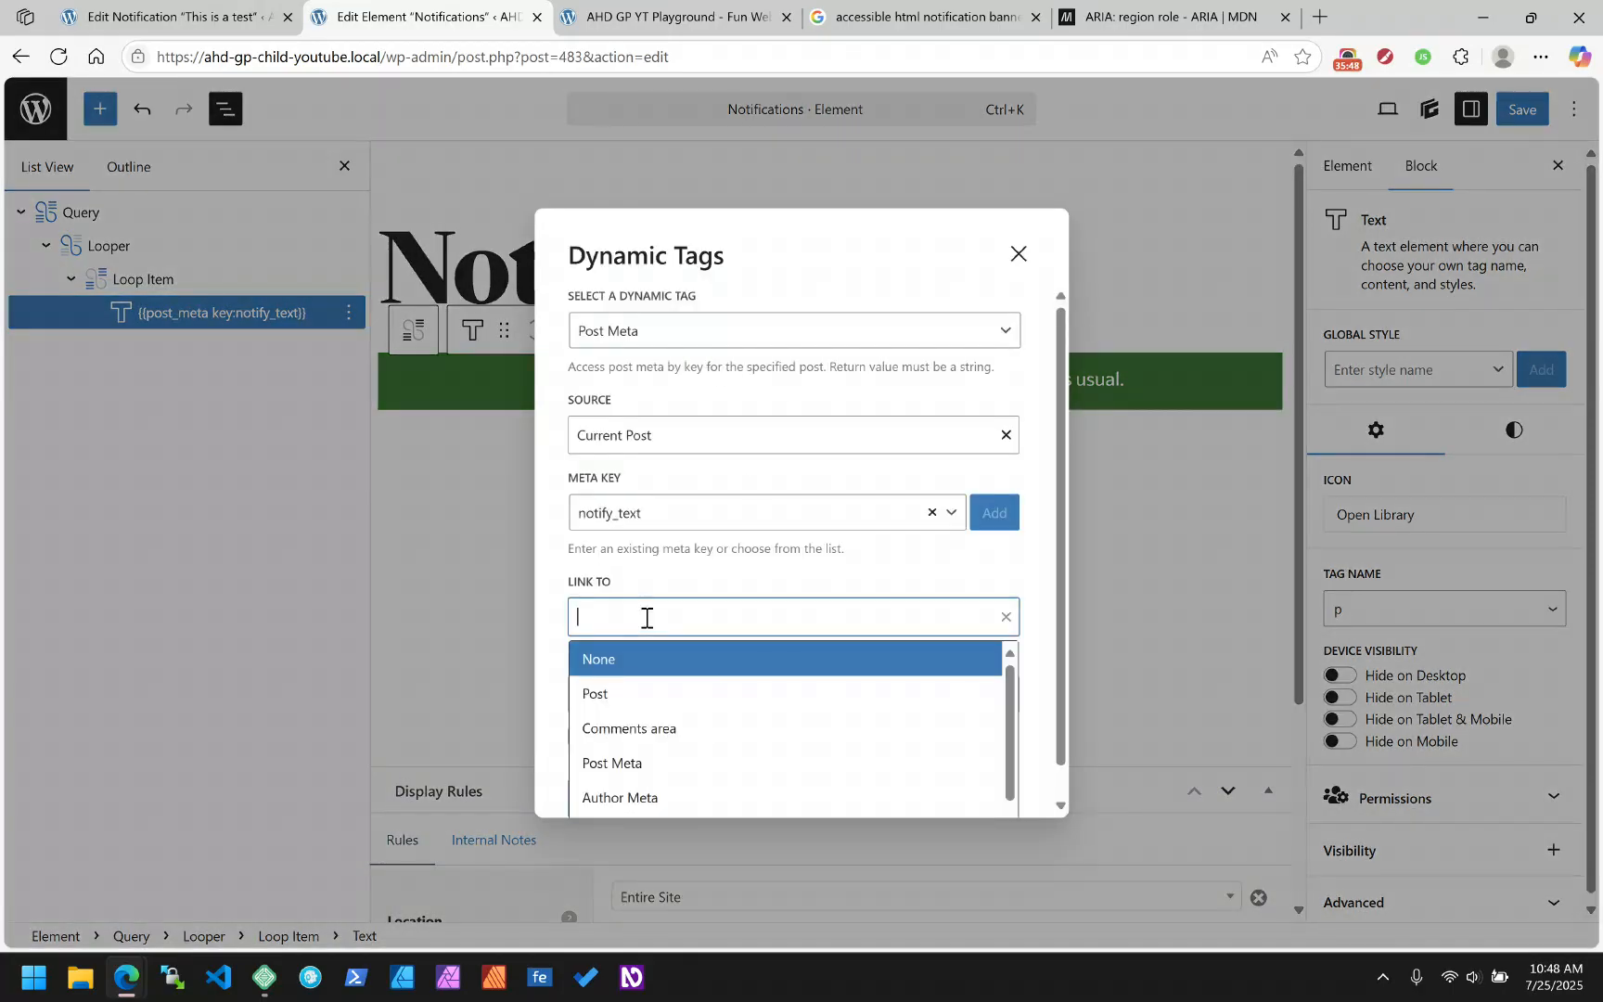
scroll(733, 687, down, 1)
click(653, 725)
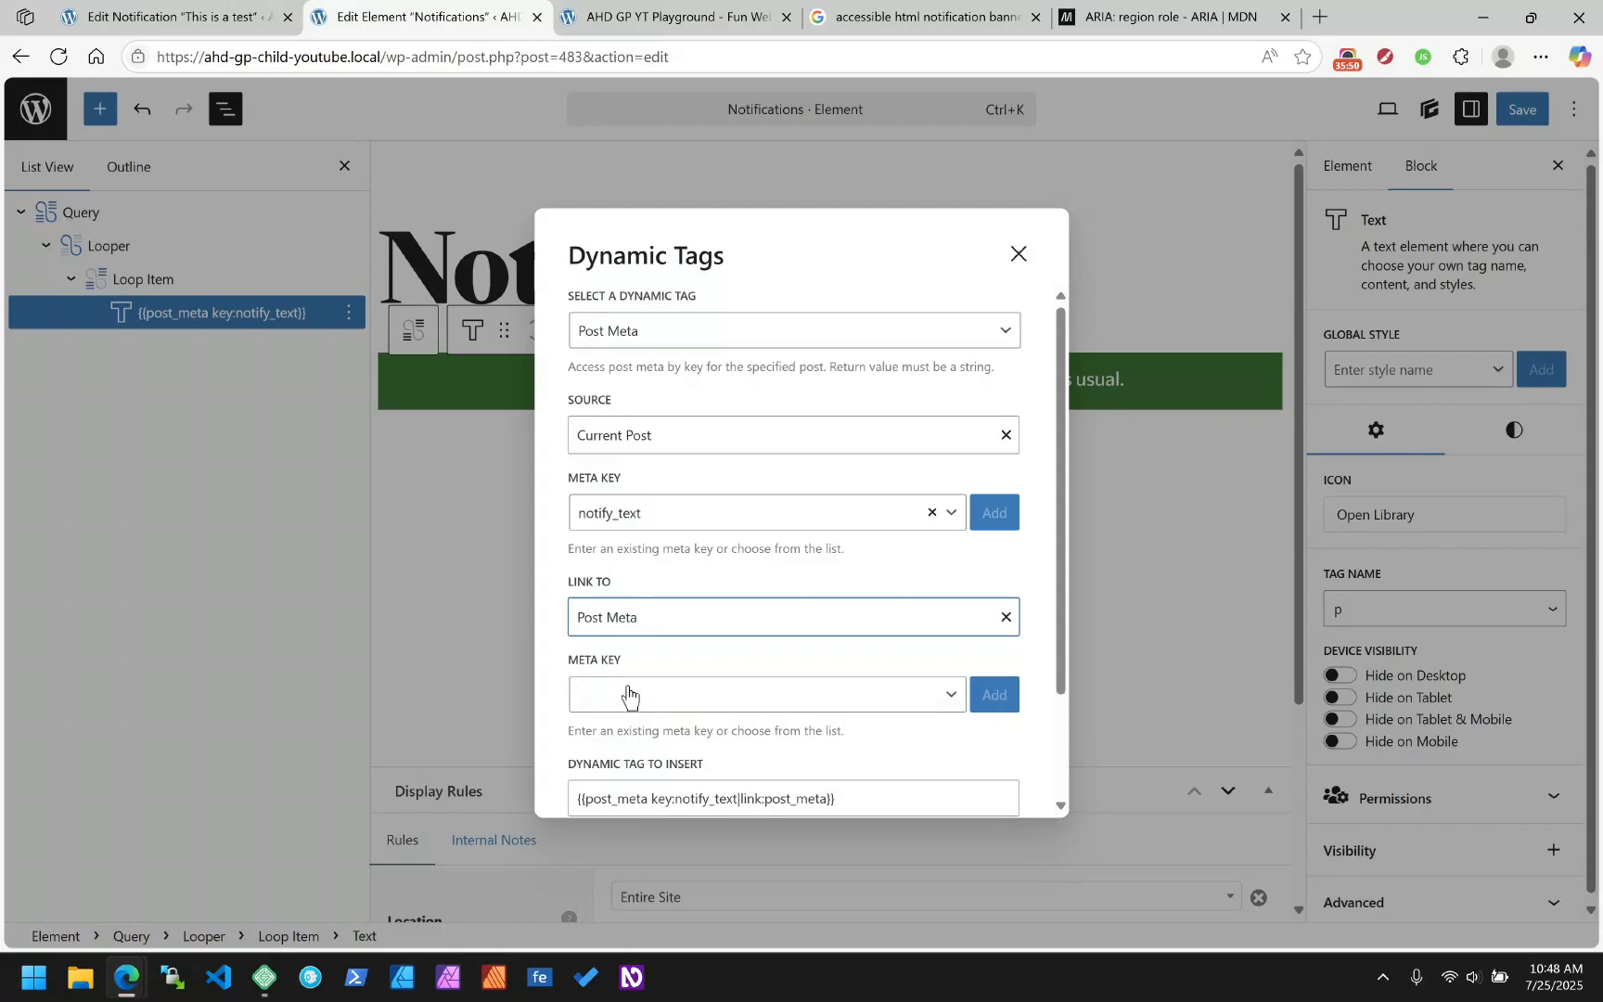
click(628, 696)
click(640, 747)
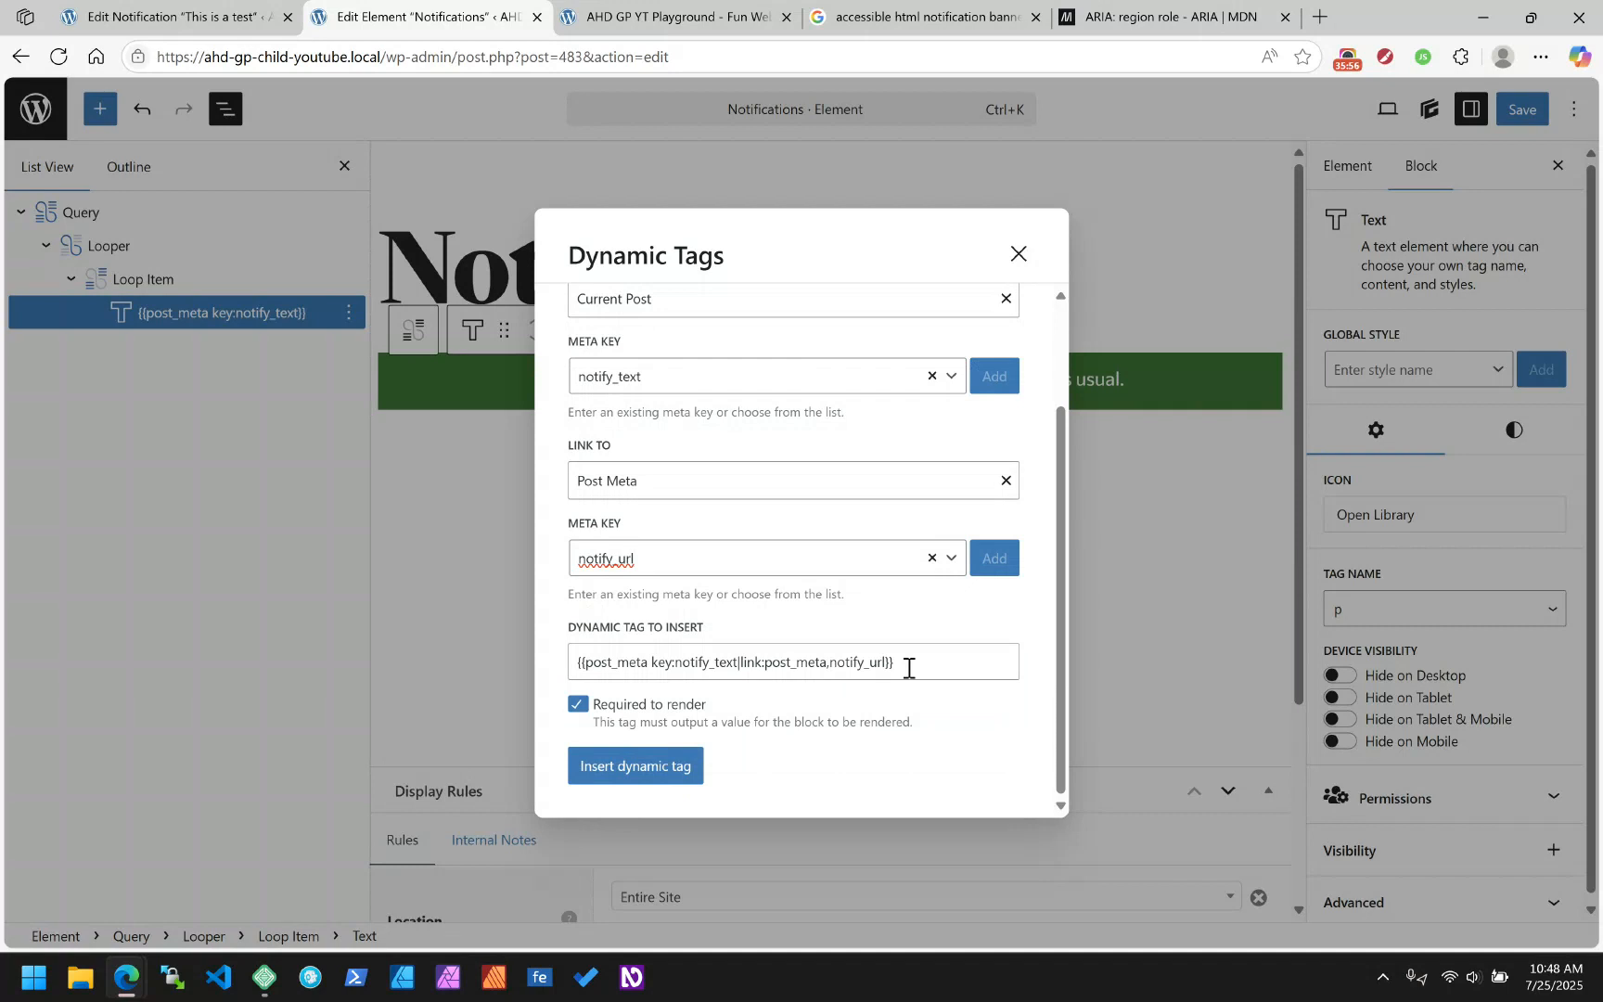
click(617, 772)
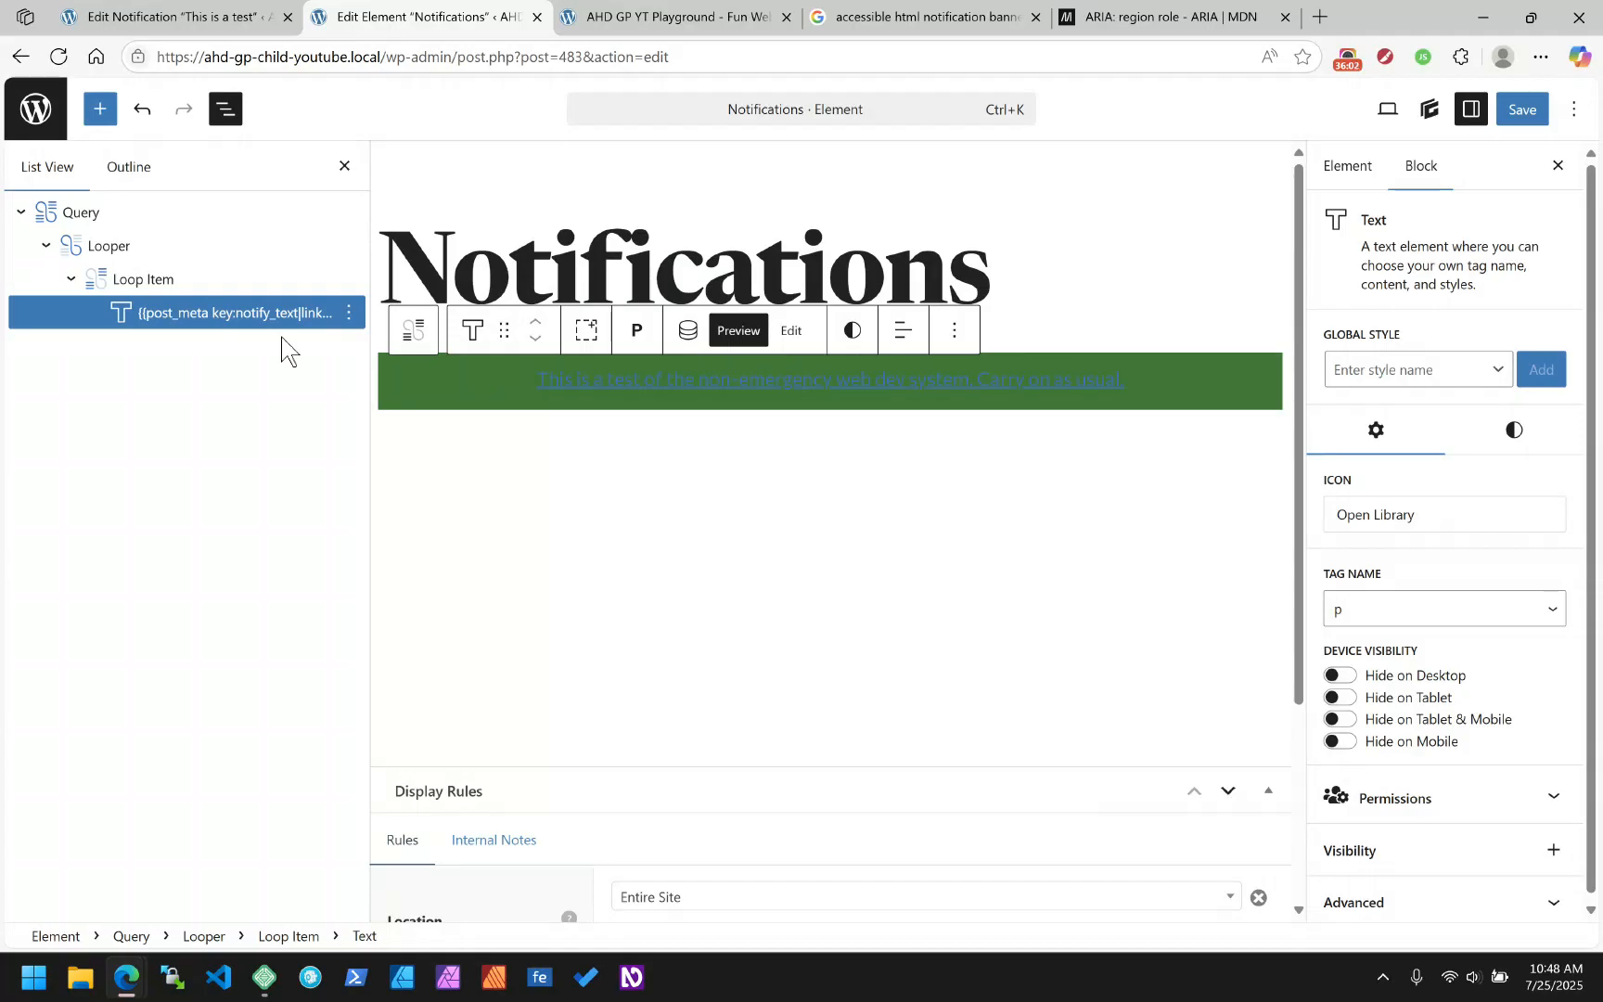
Set the text color of the banner text block's Links selector to white, var(--base-3)
click(1512, 436)
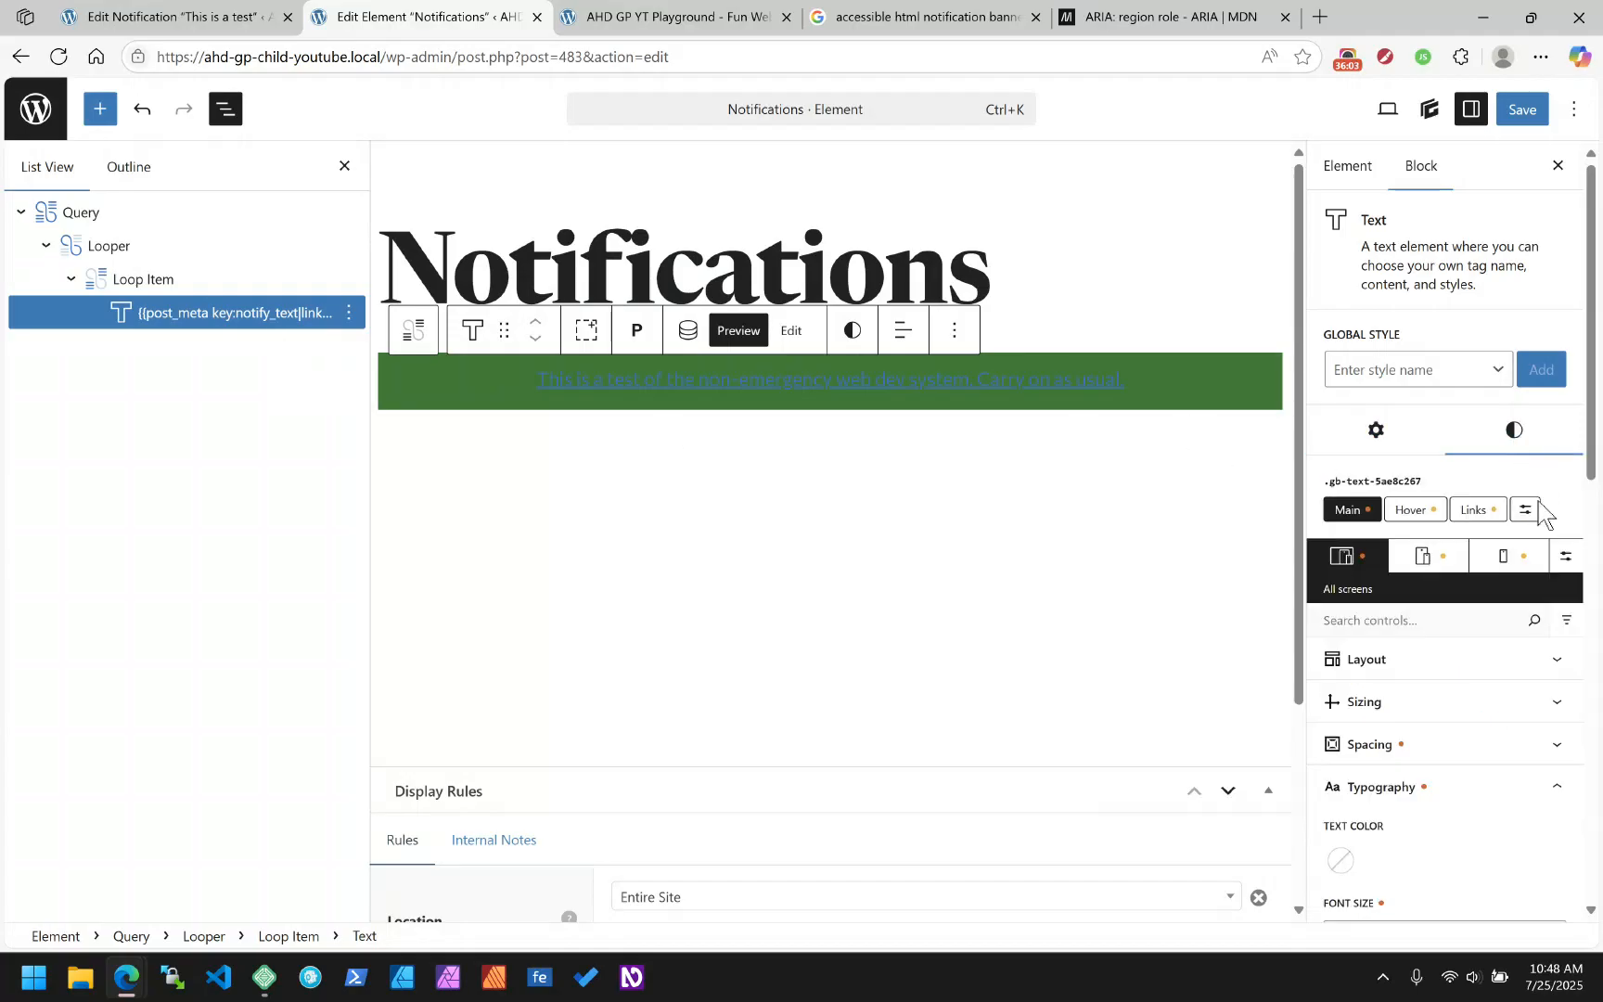
click(1527, 513)
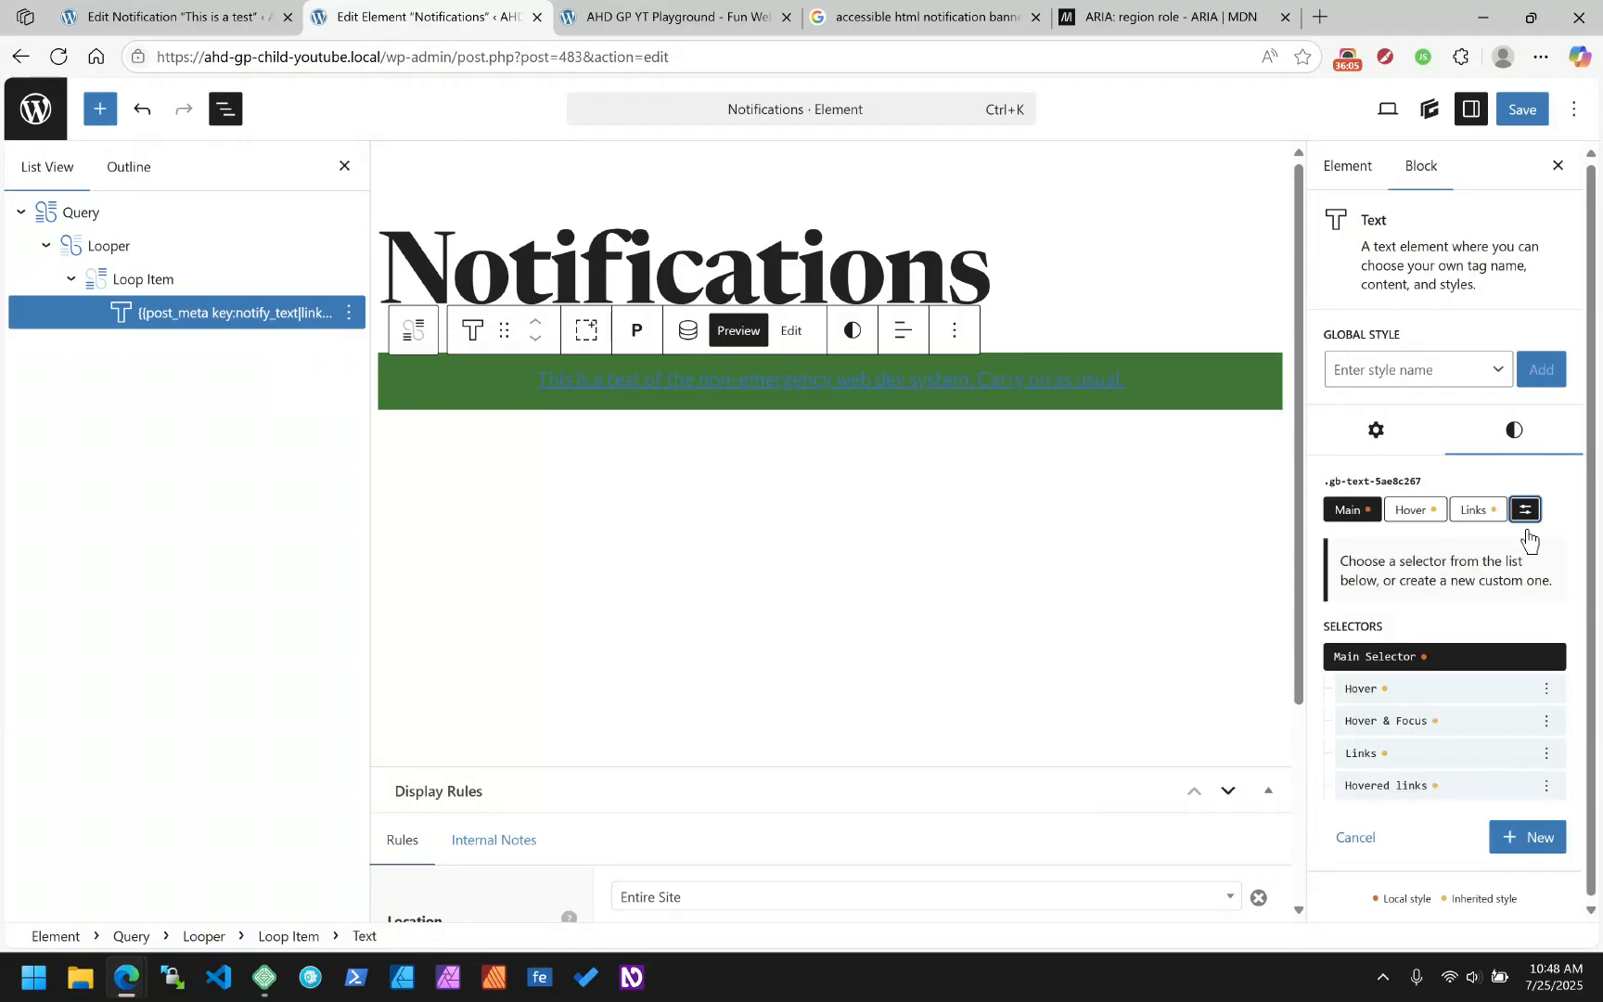
click(1455, 754)
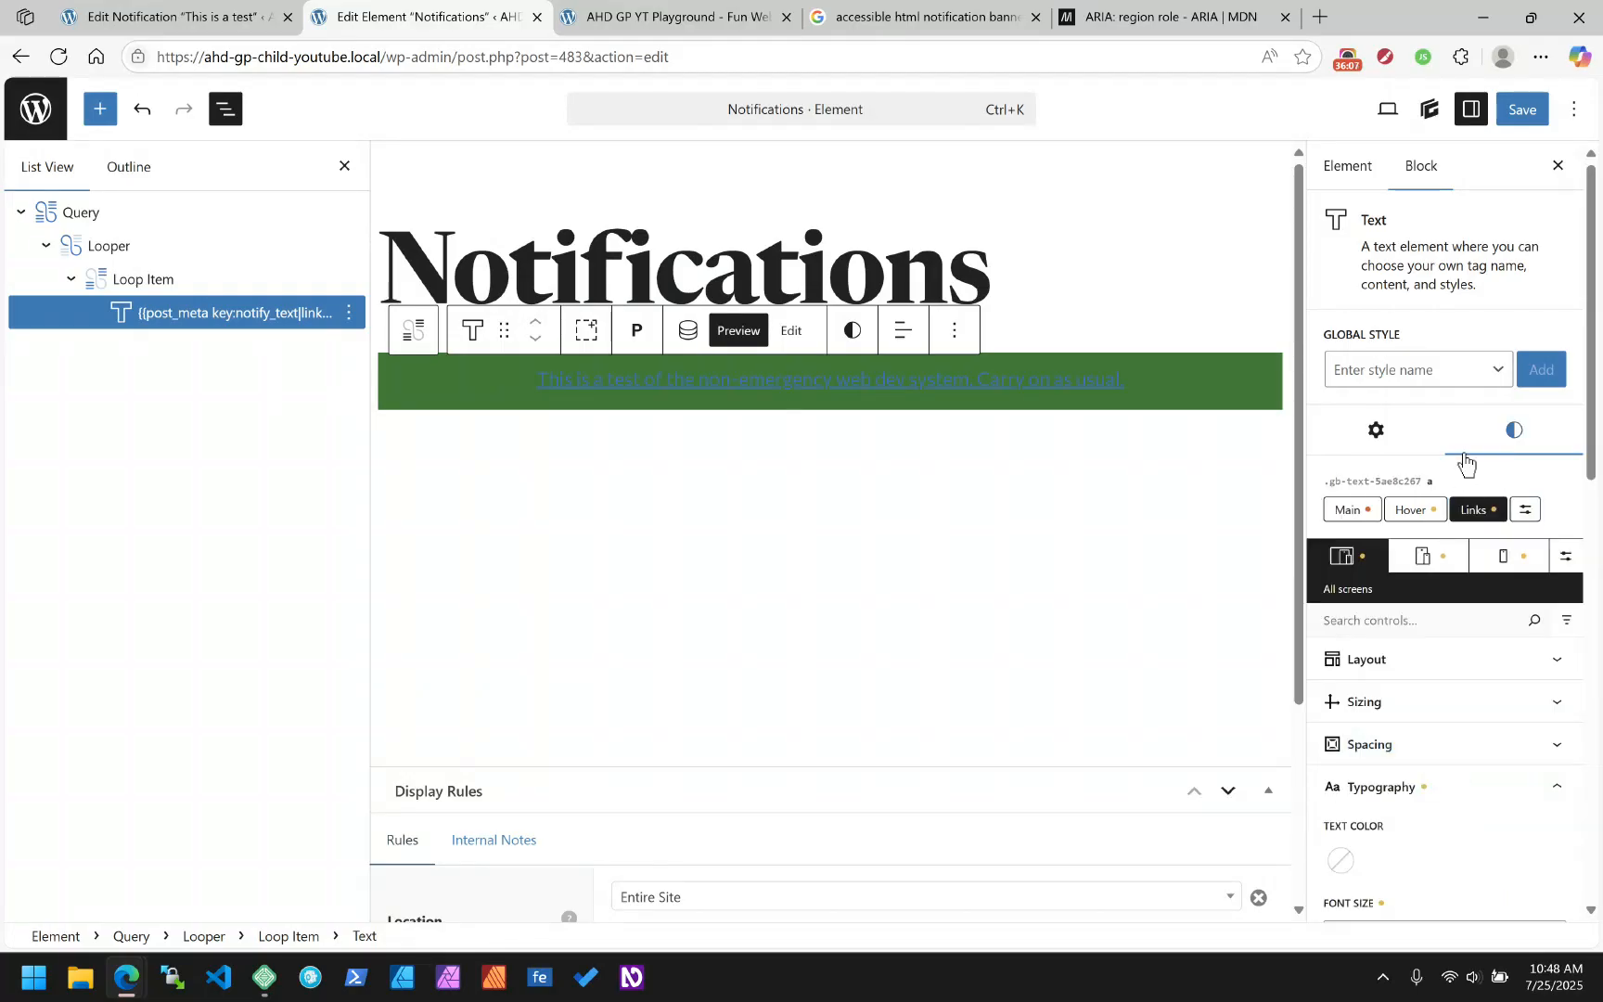
click(1339, 862)
click(1233, 789)
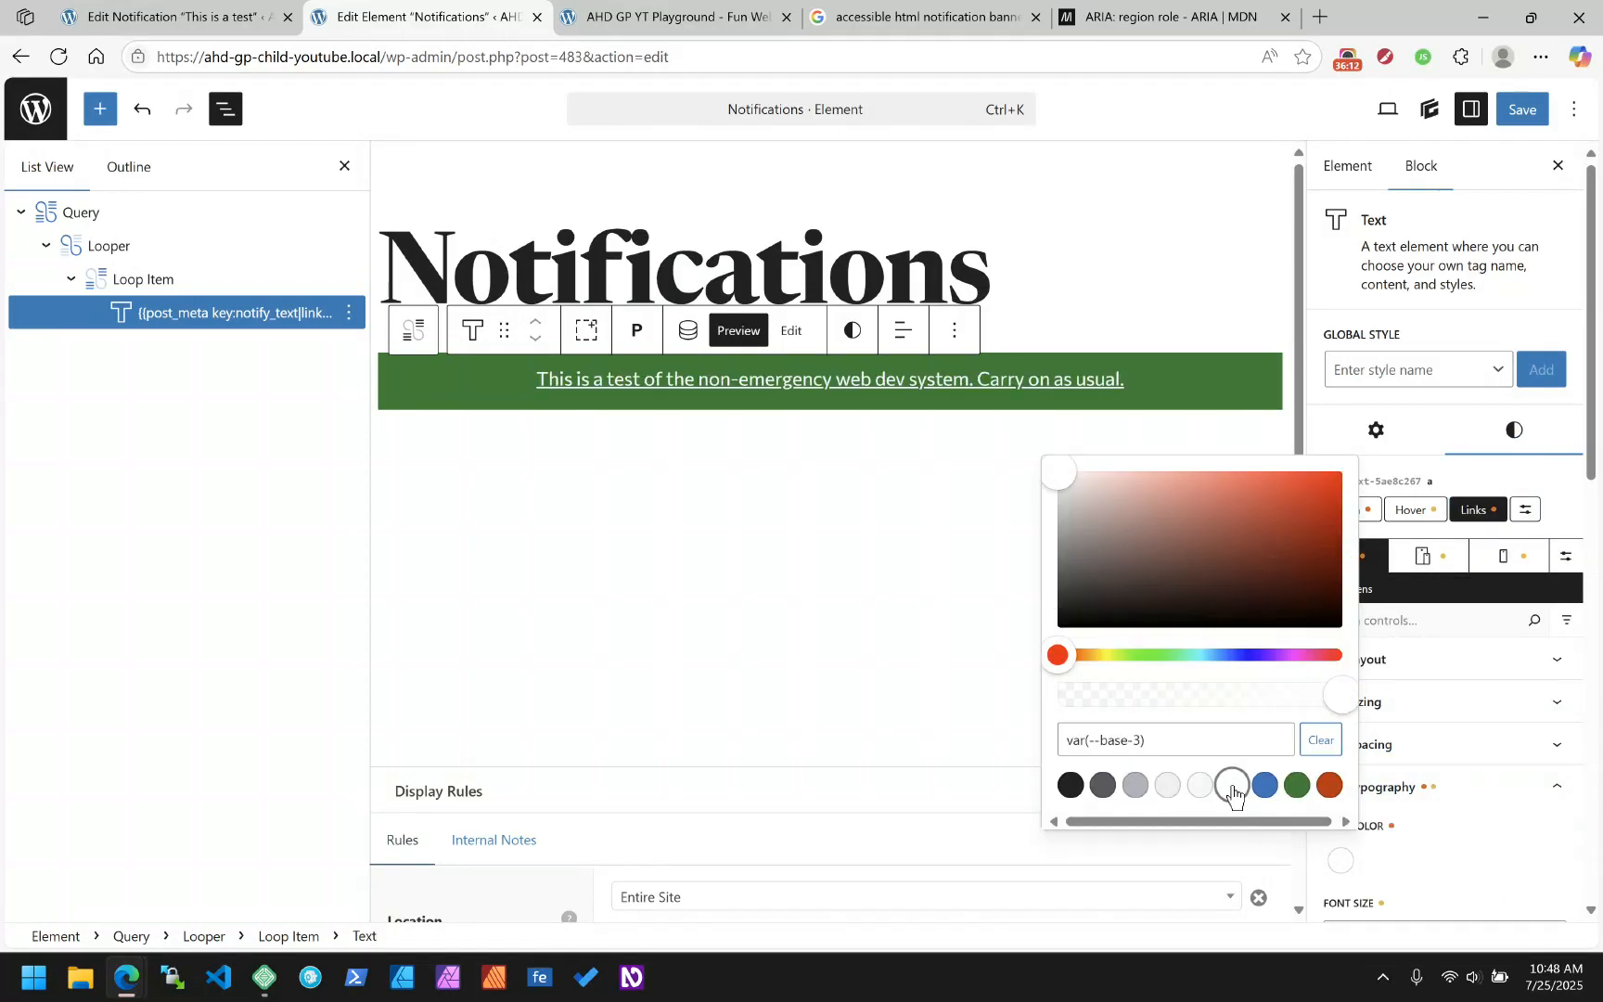
Delete the stray empty paragraph below the notification banner and save the Notifications element
click(867, 415)
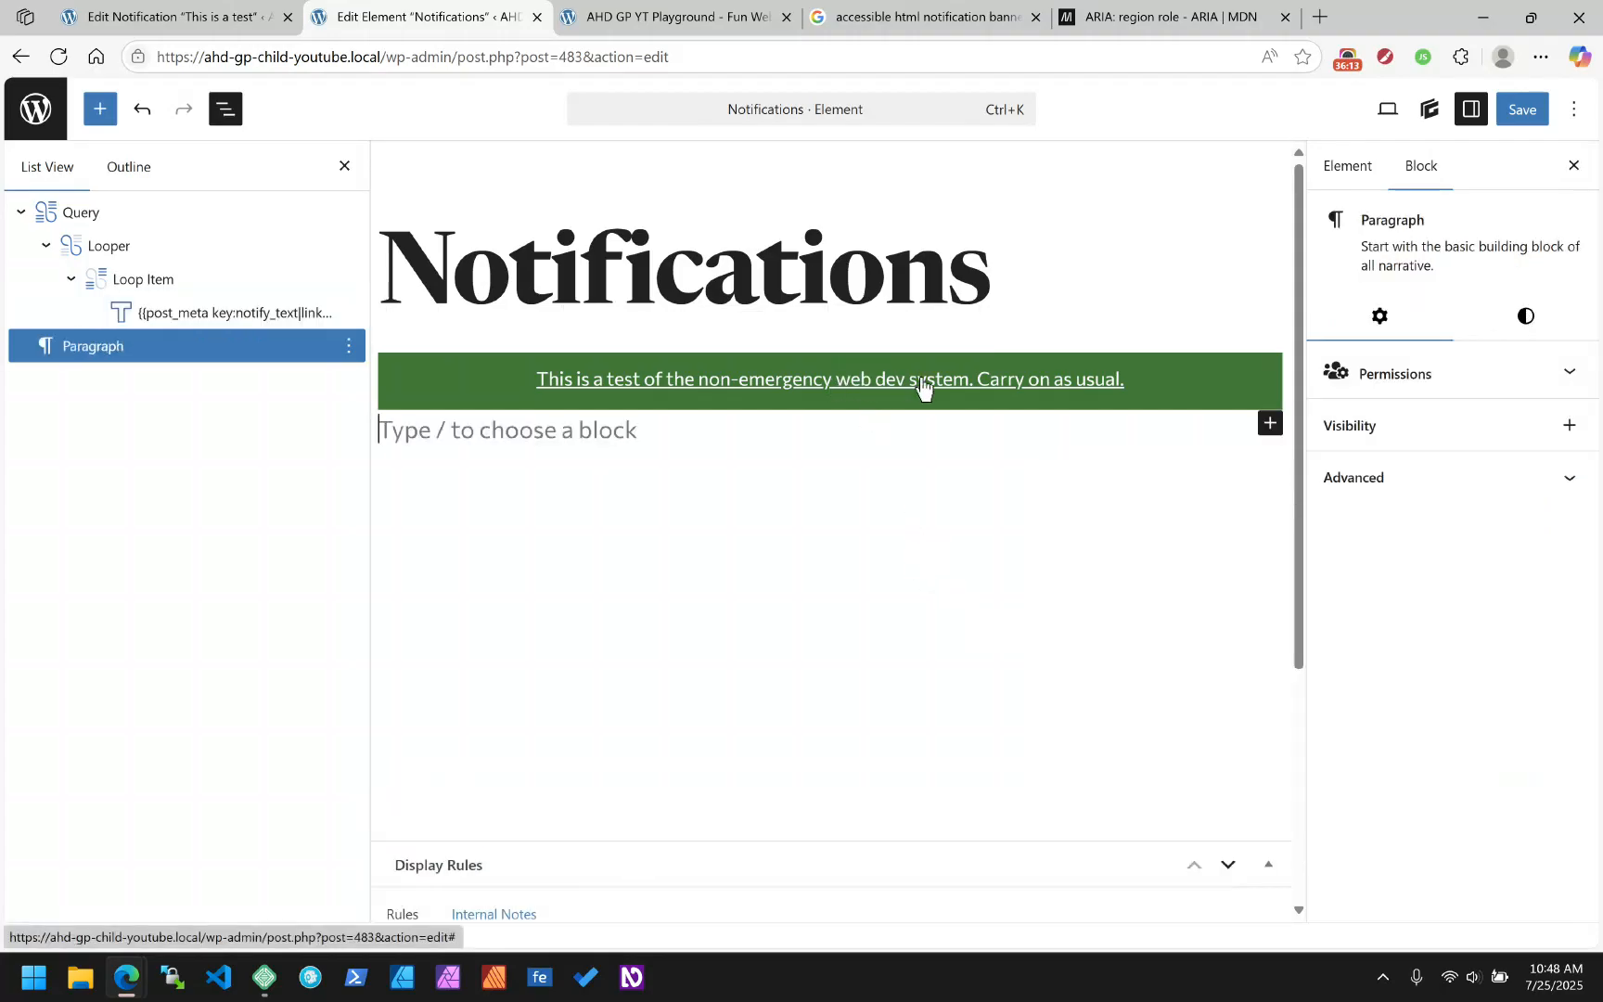
click(285, 354)
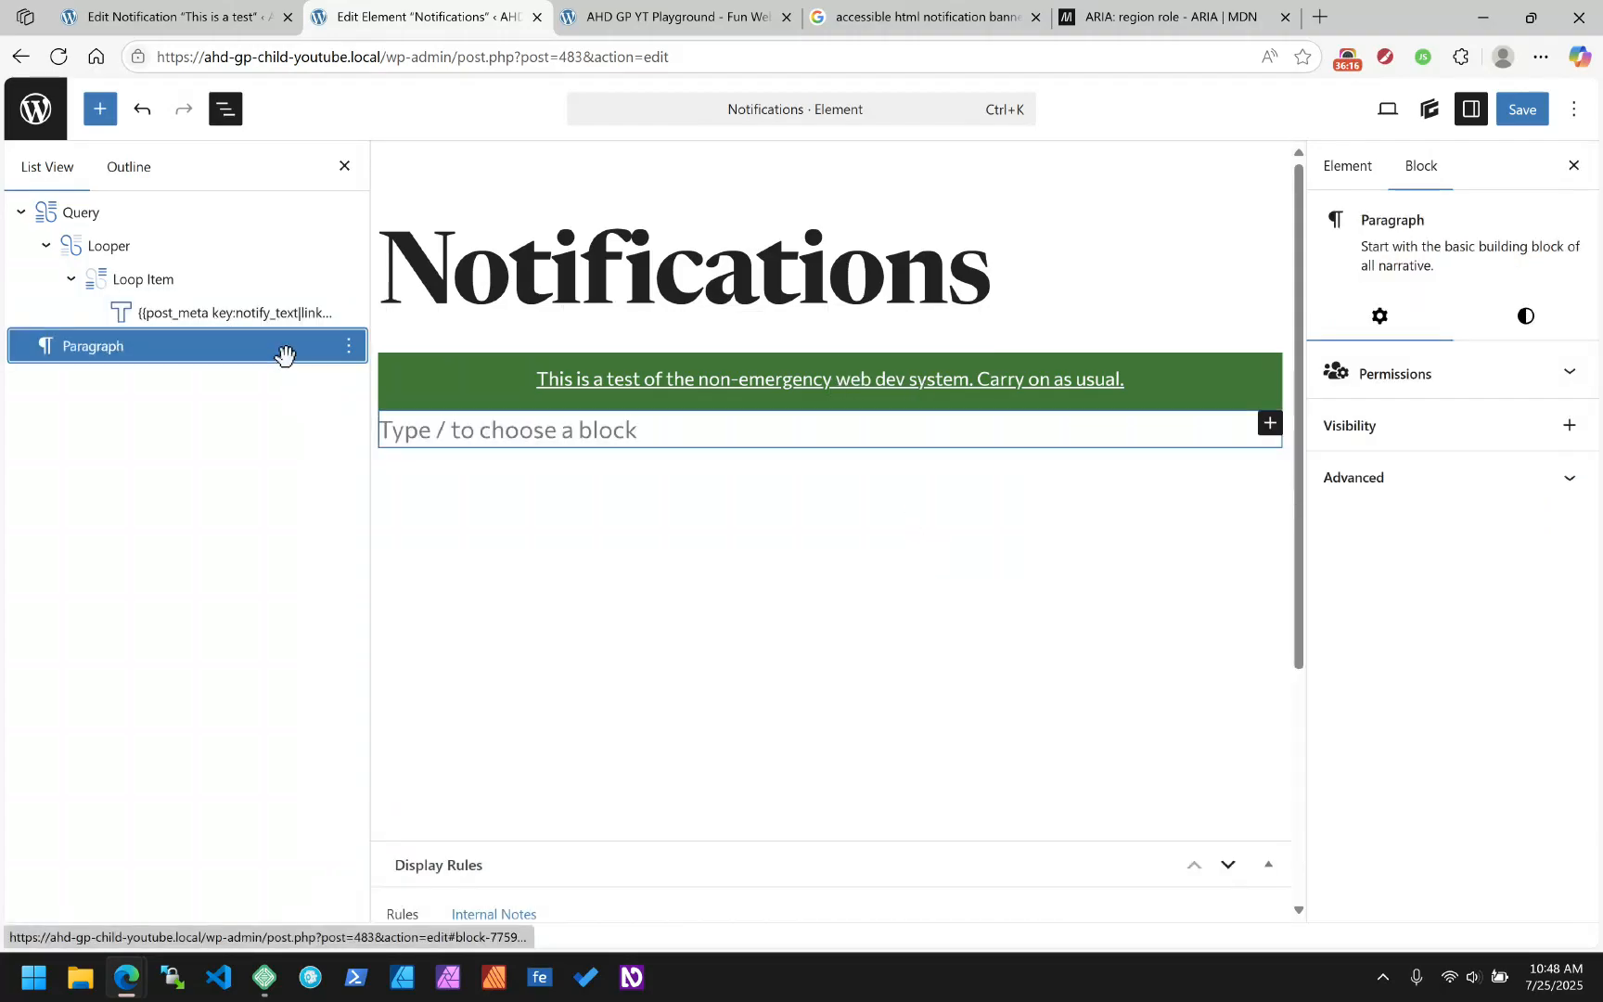
key(Delete)
click(1521, 109)
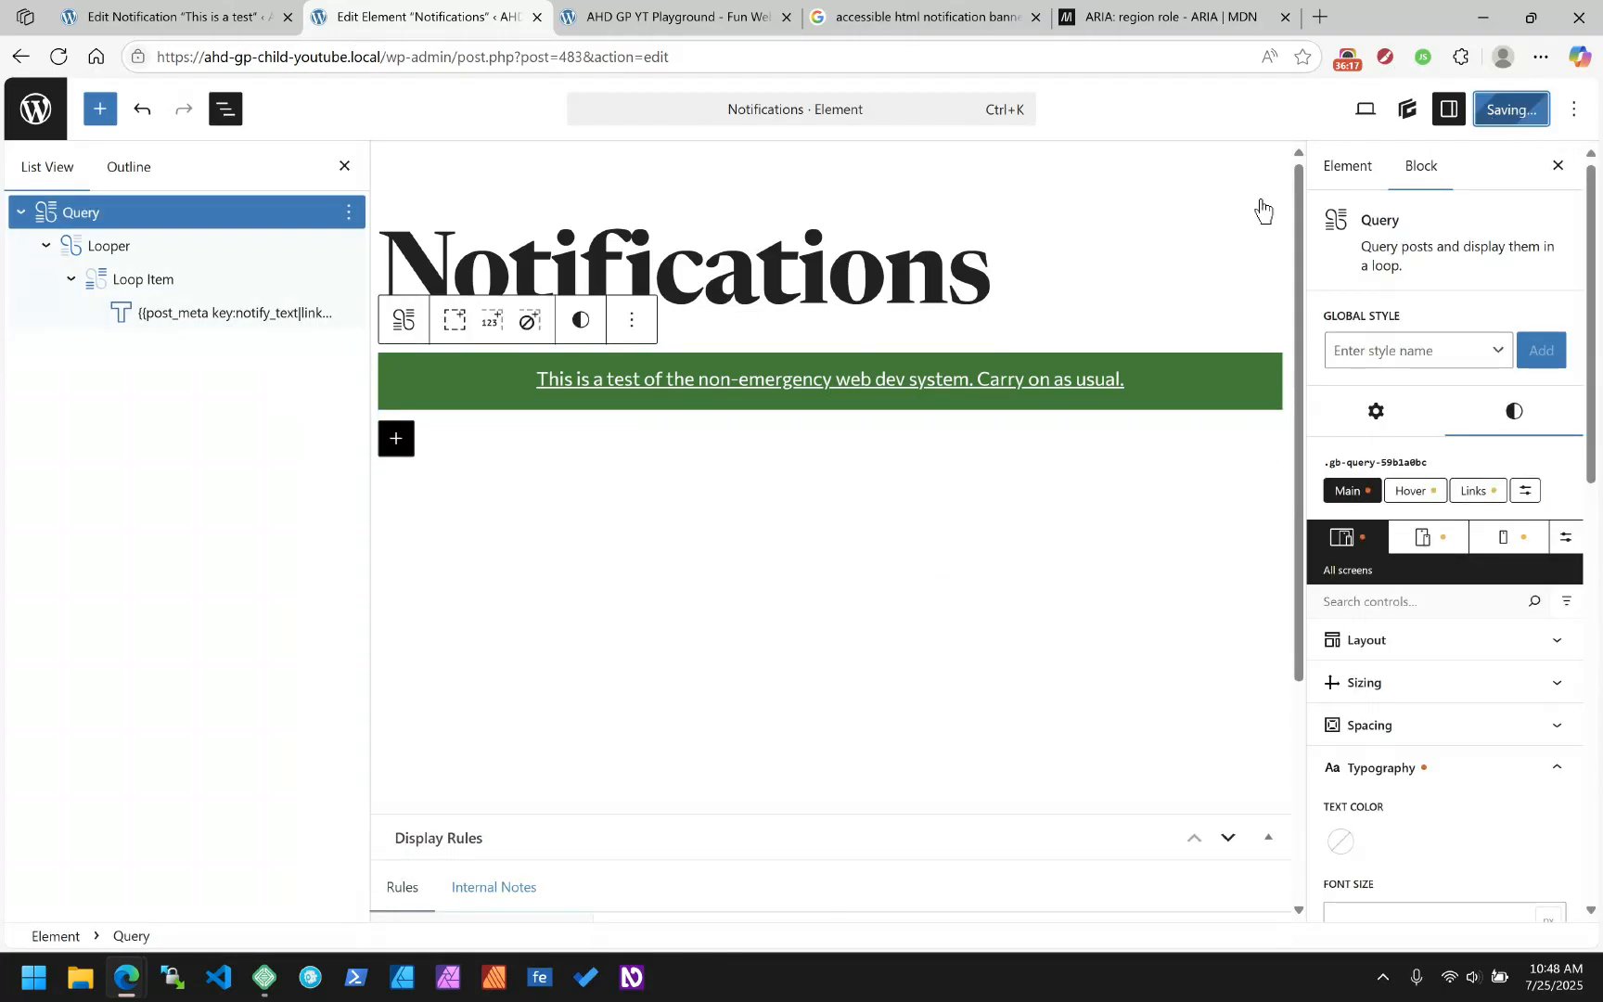
Reload the AHD GP YT Playground home page, test the notification banner's link and return to the home page
click(629, 17)
click(59, 57)
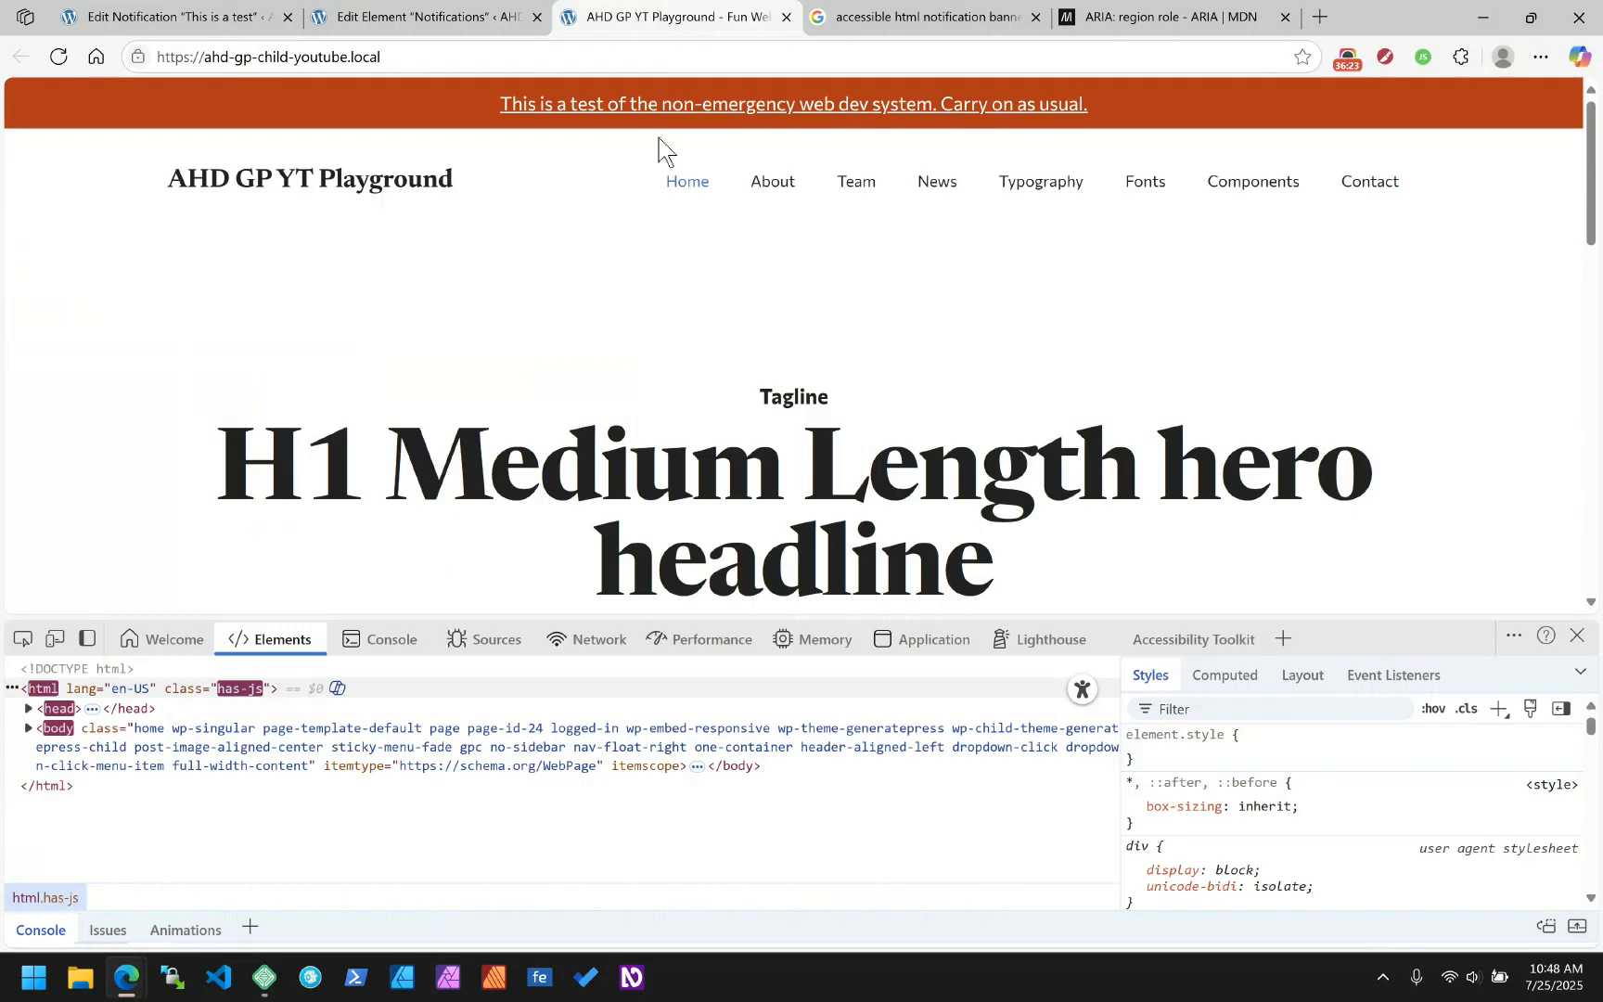
click(846, 107)
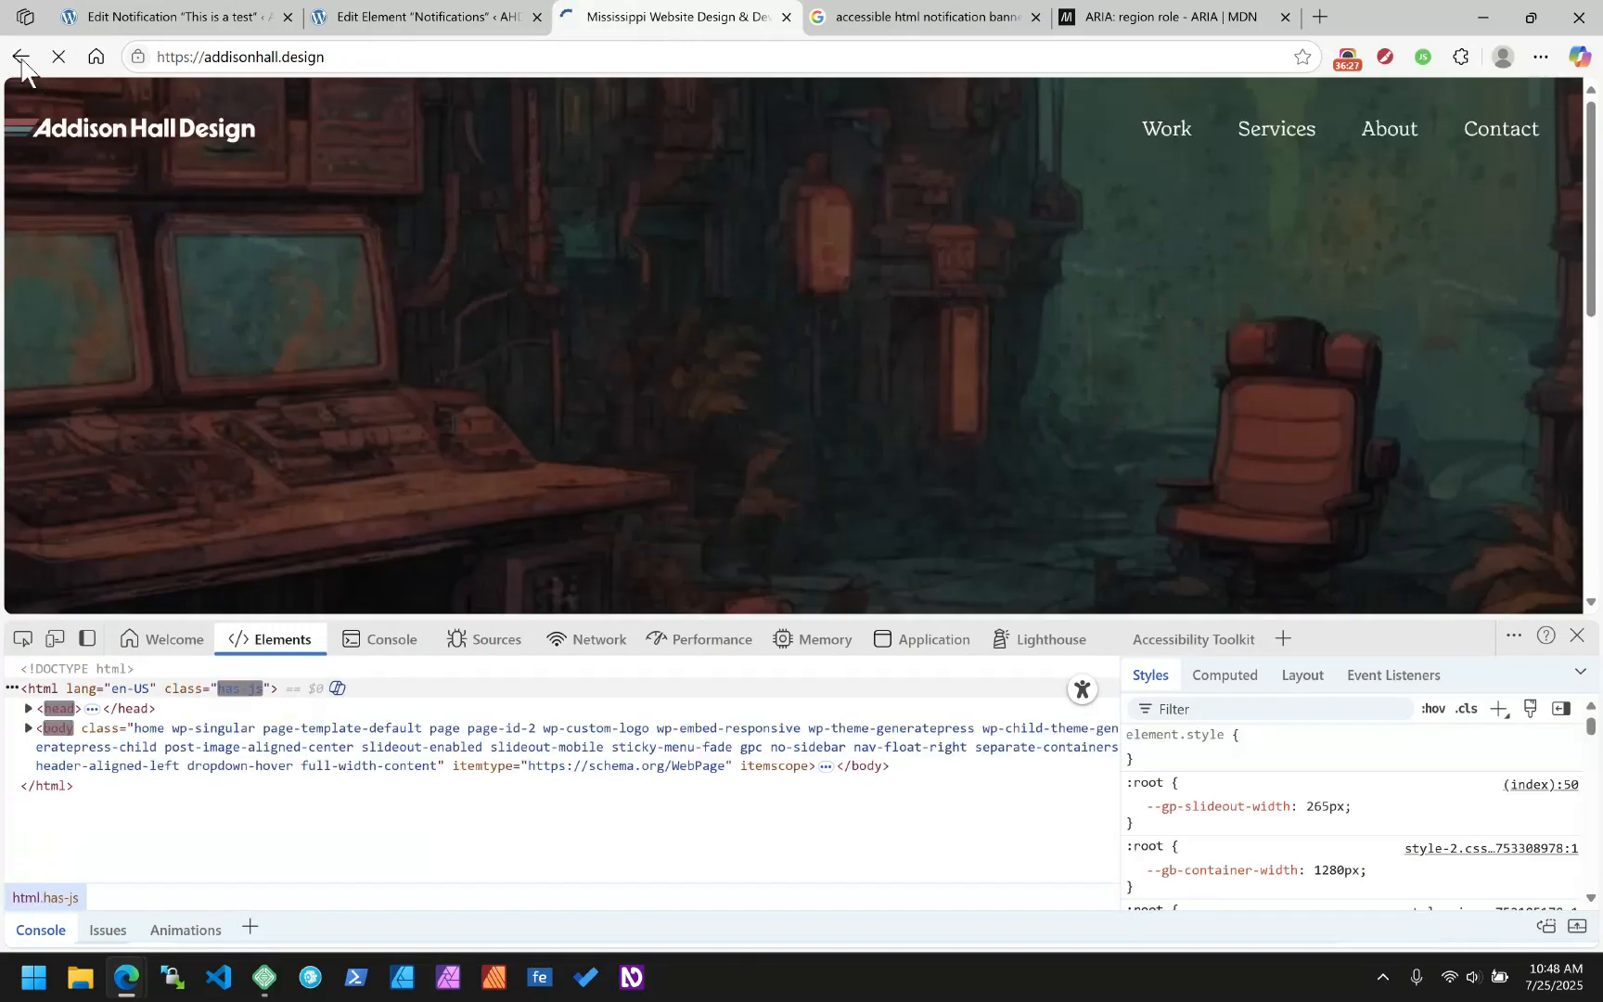
click(20, 57)
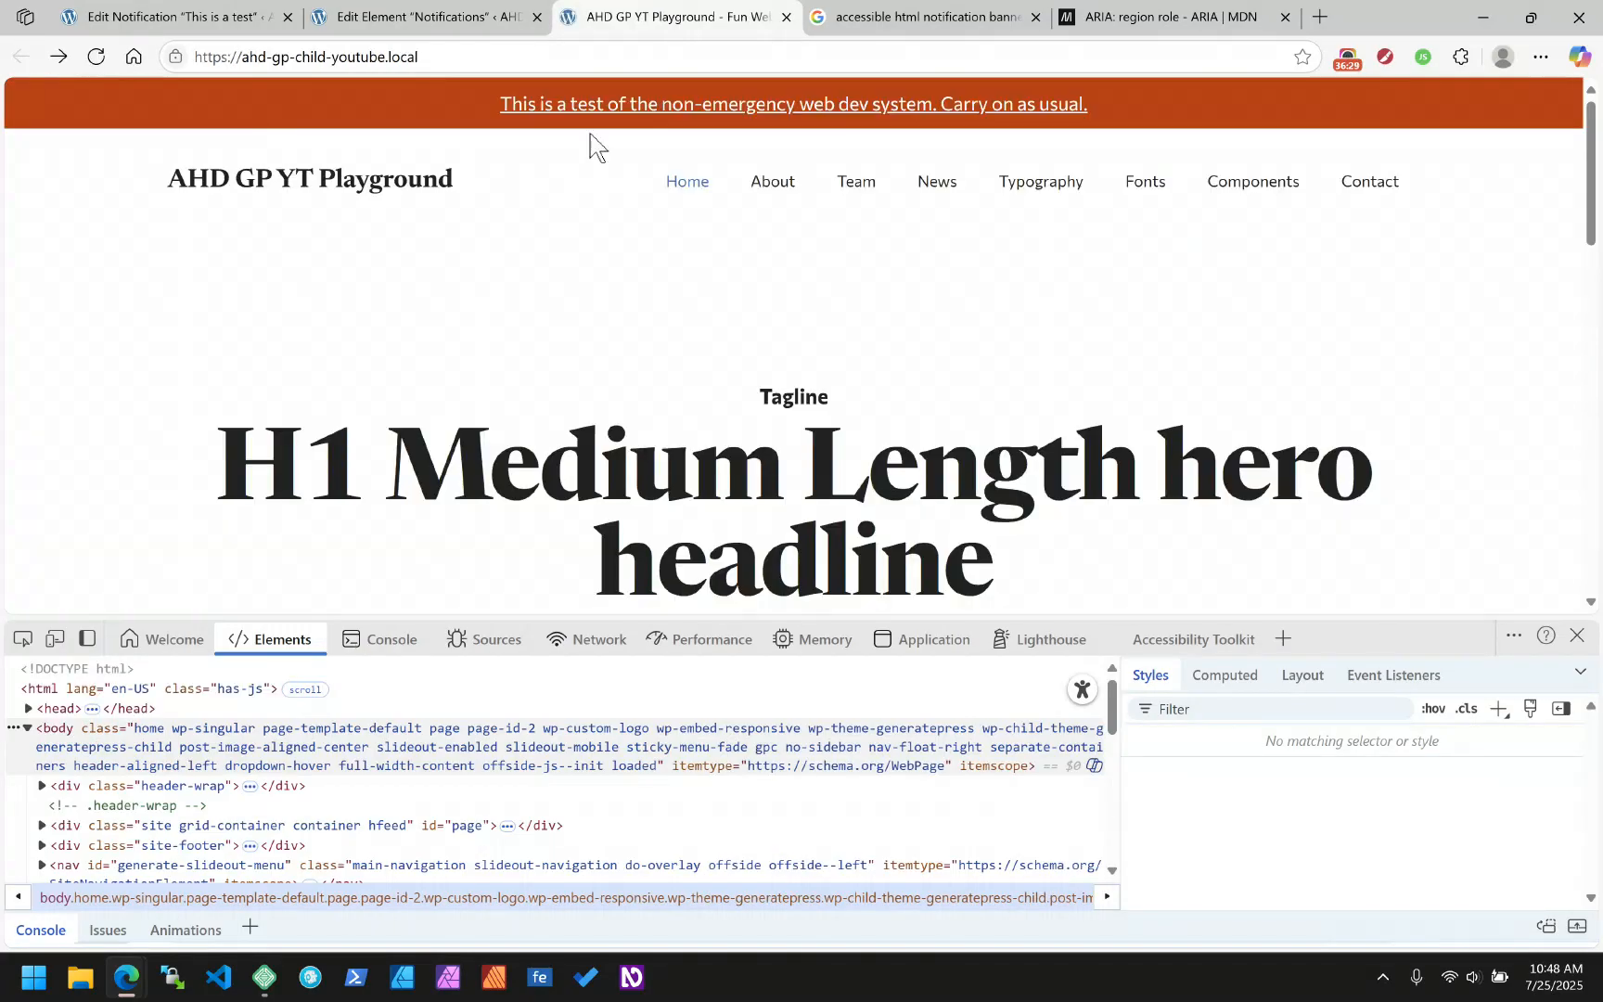
click(461, 14)
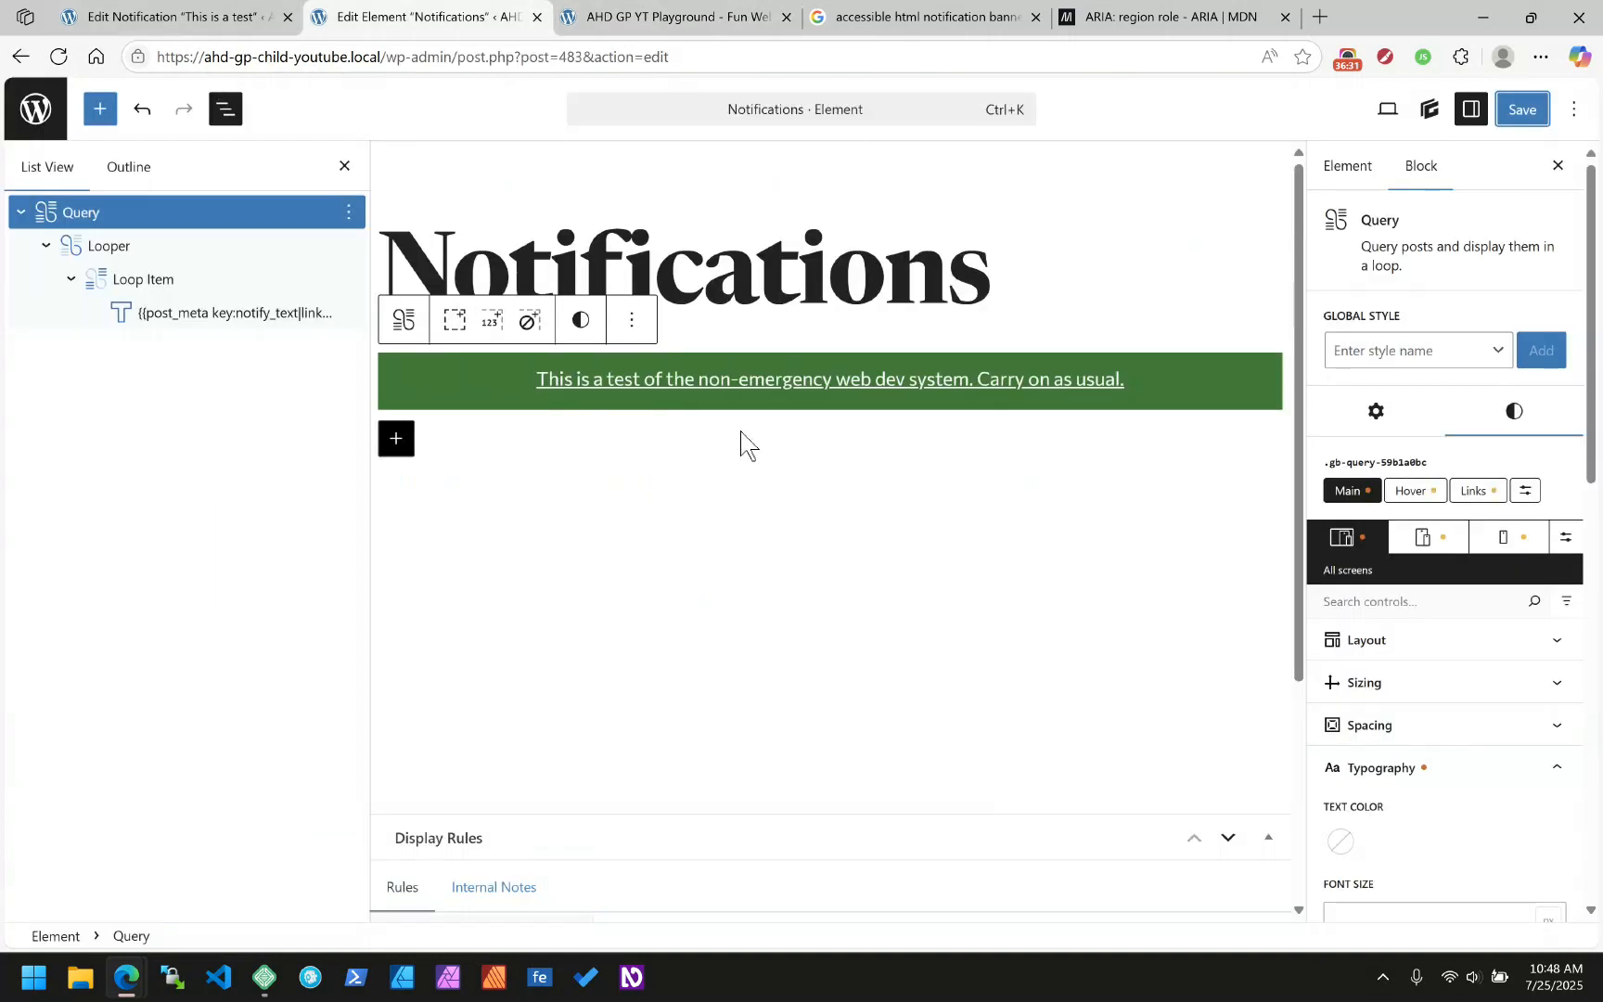
click(1455, 768)
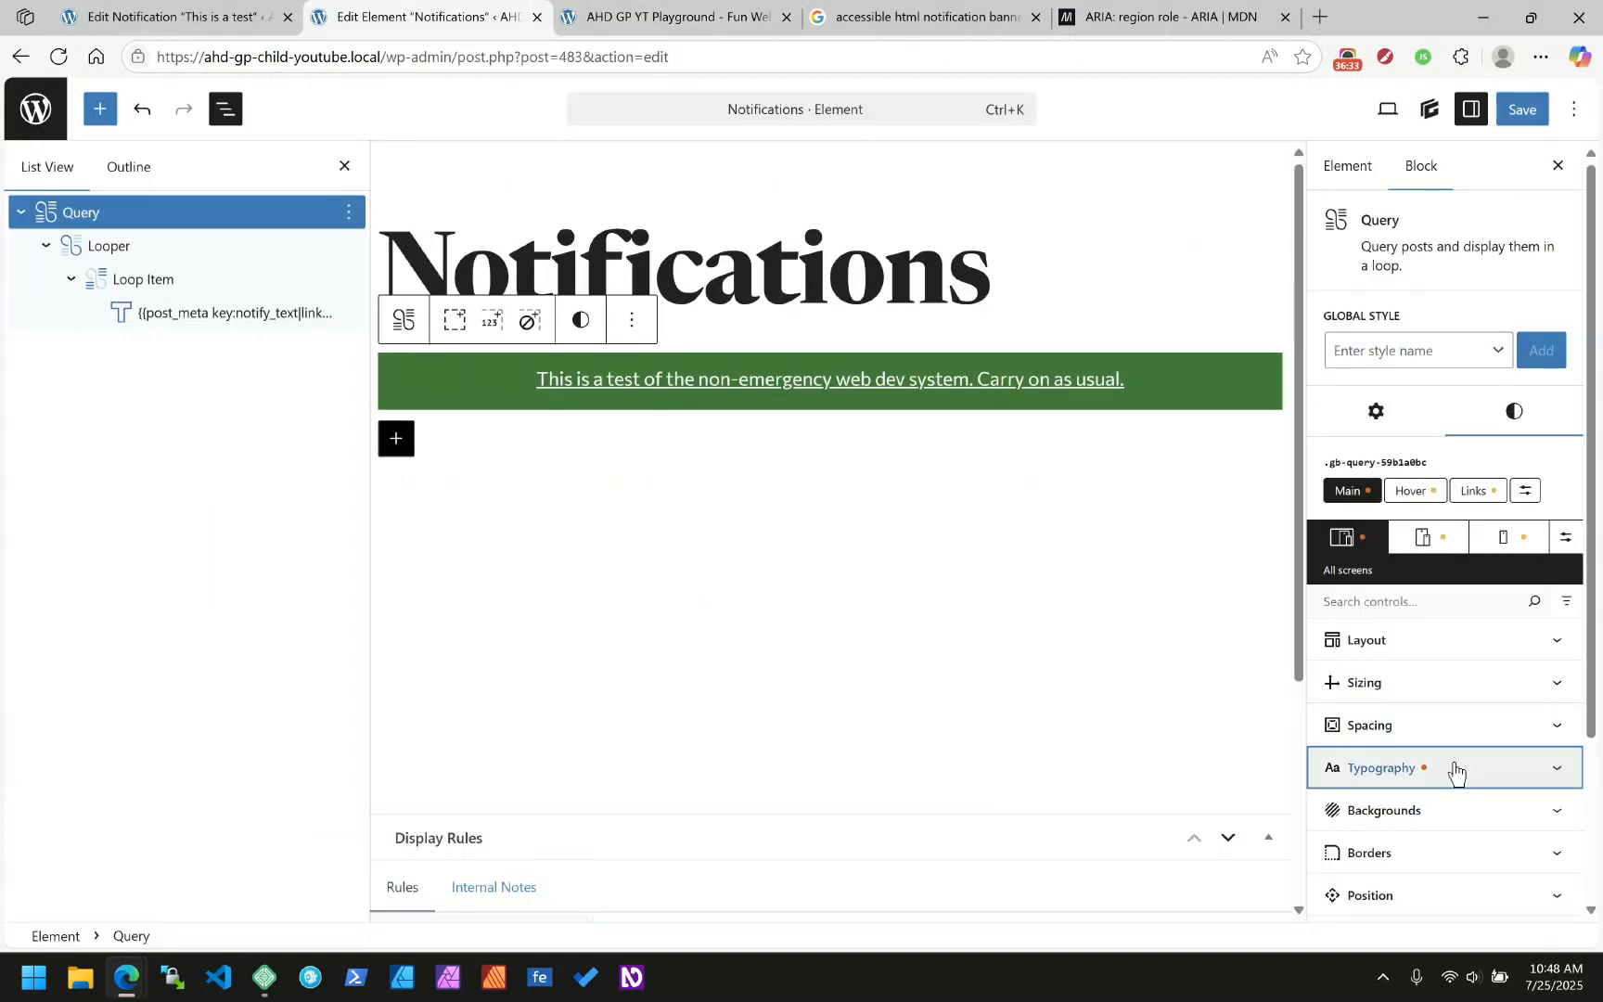
Inspect the markup of the notification banner's loop item, paragraph and link on the live home page
click(670, 15)
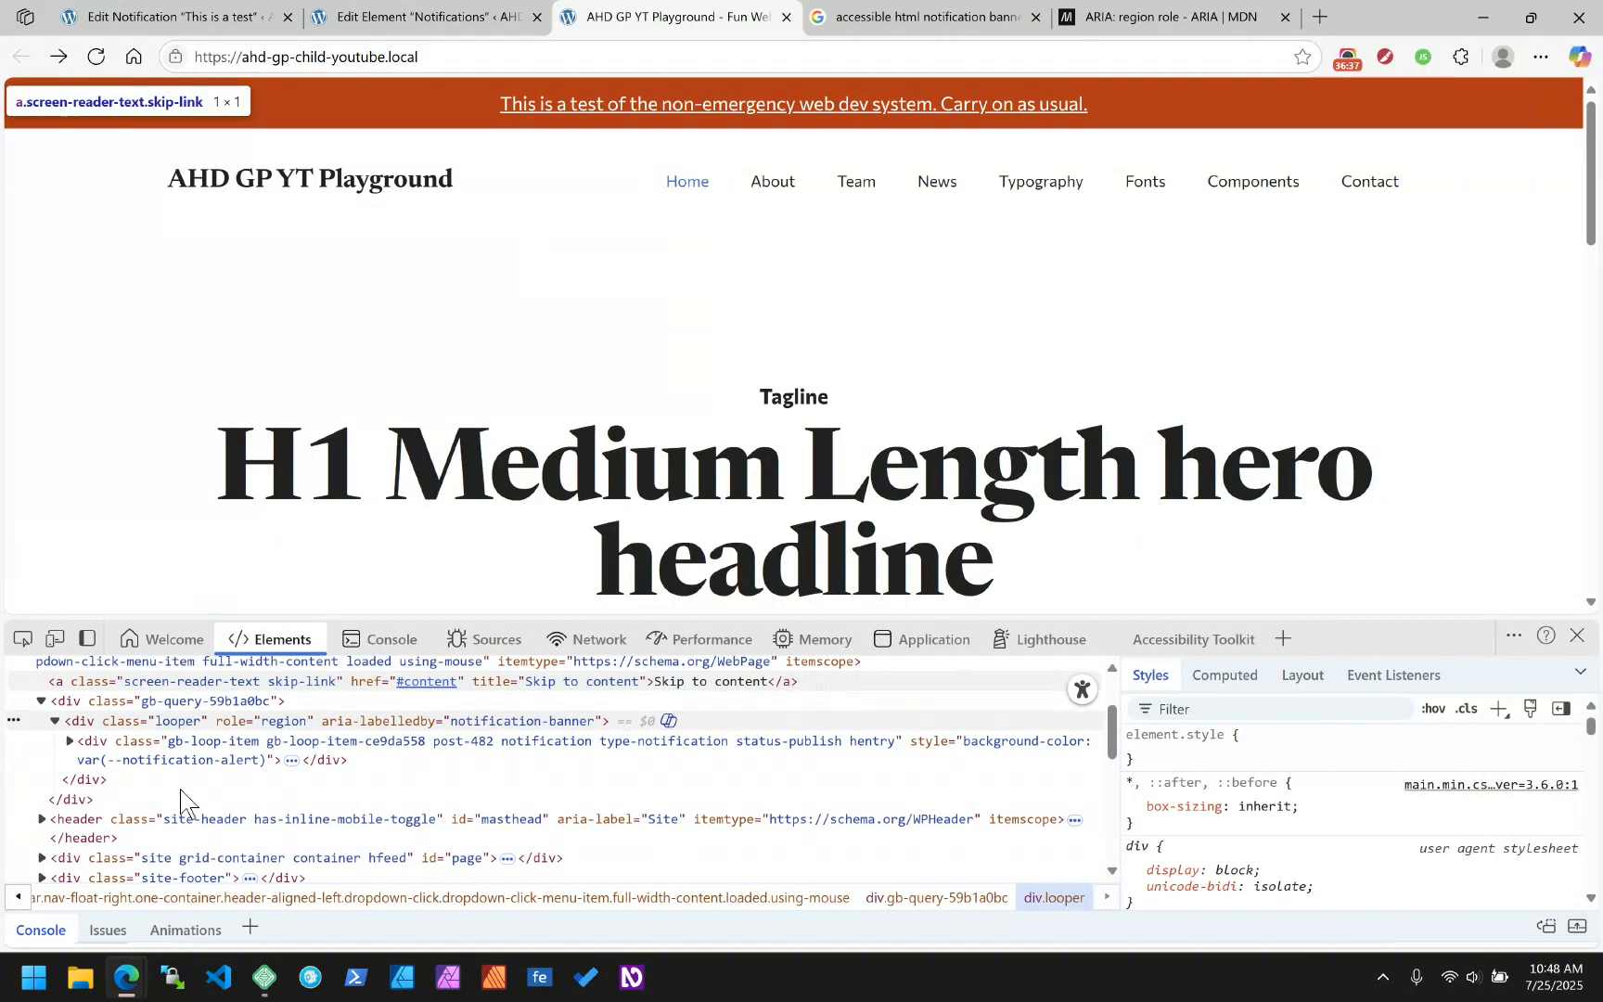
click(70, 743)
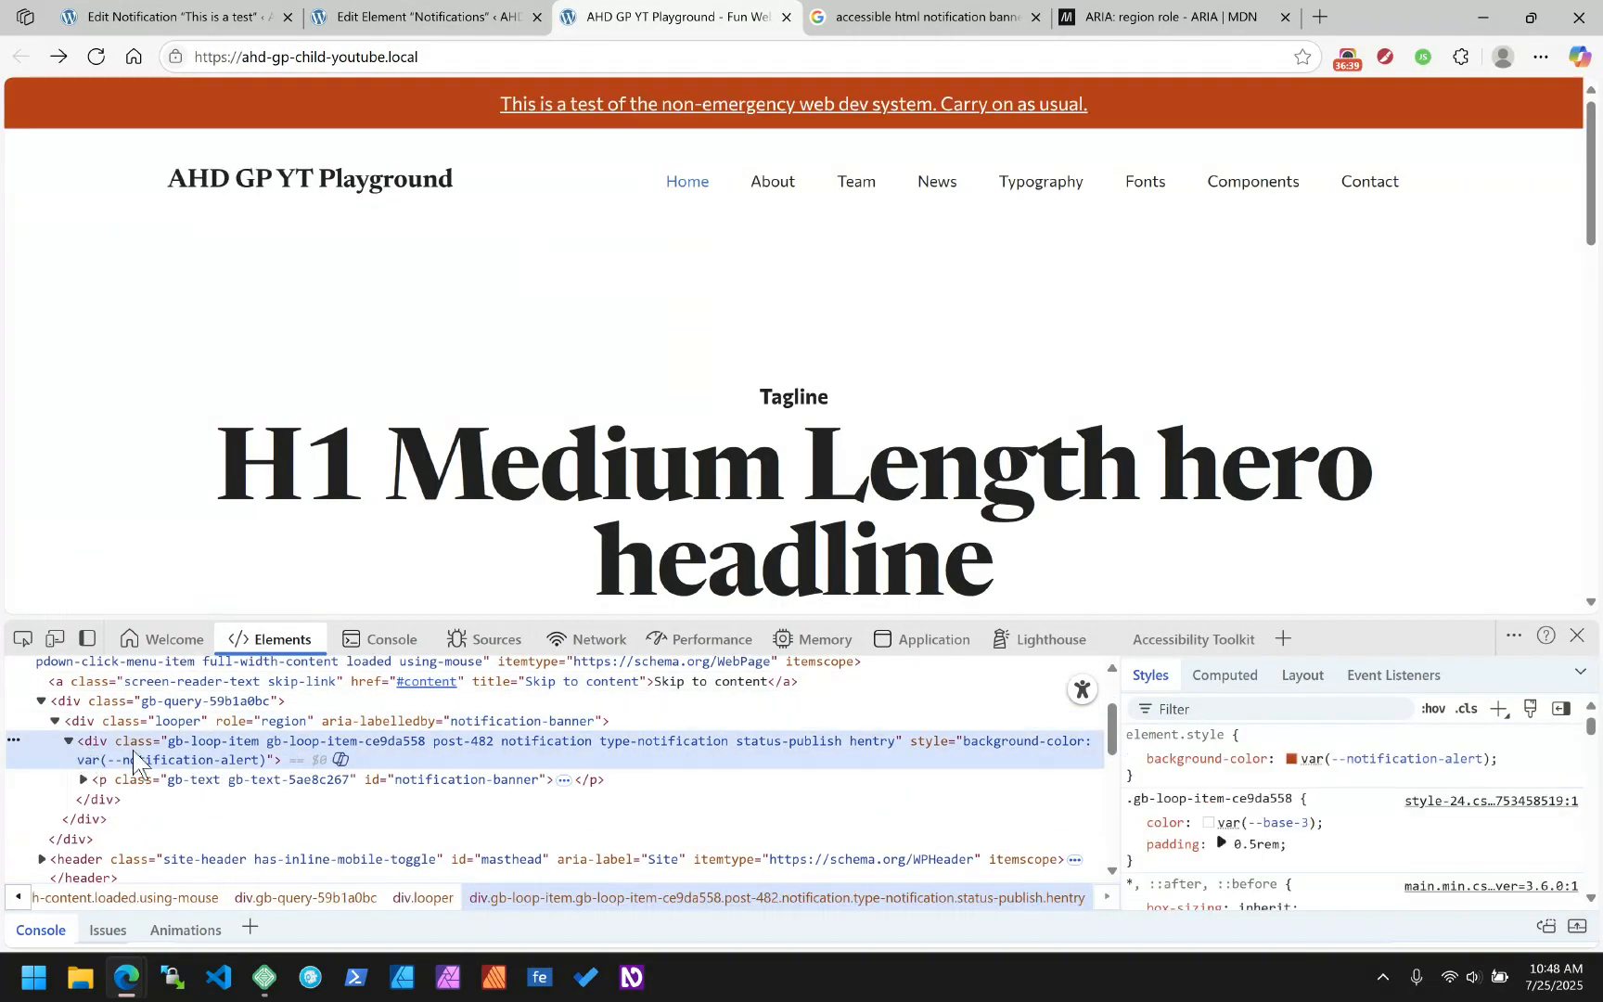
click(83, 782)
click(82, 780)
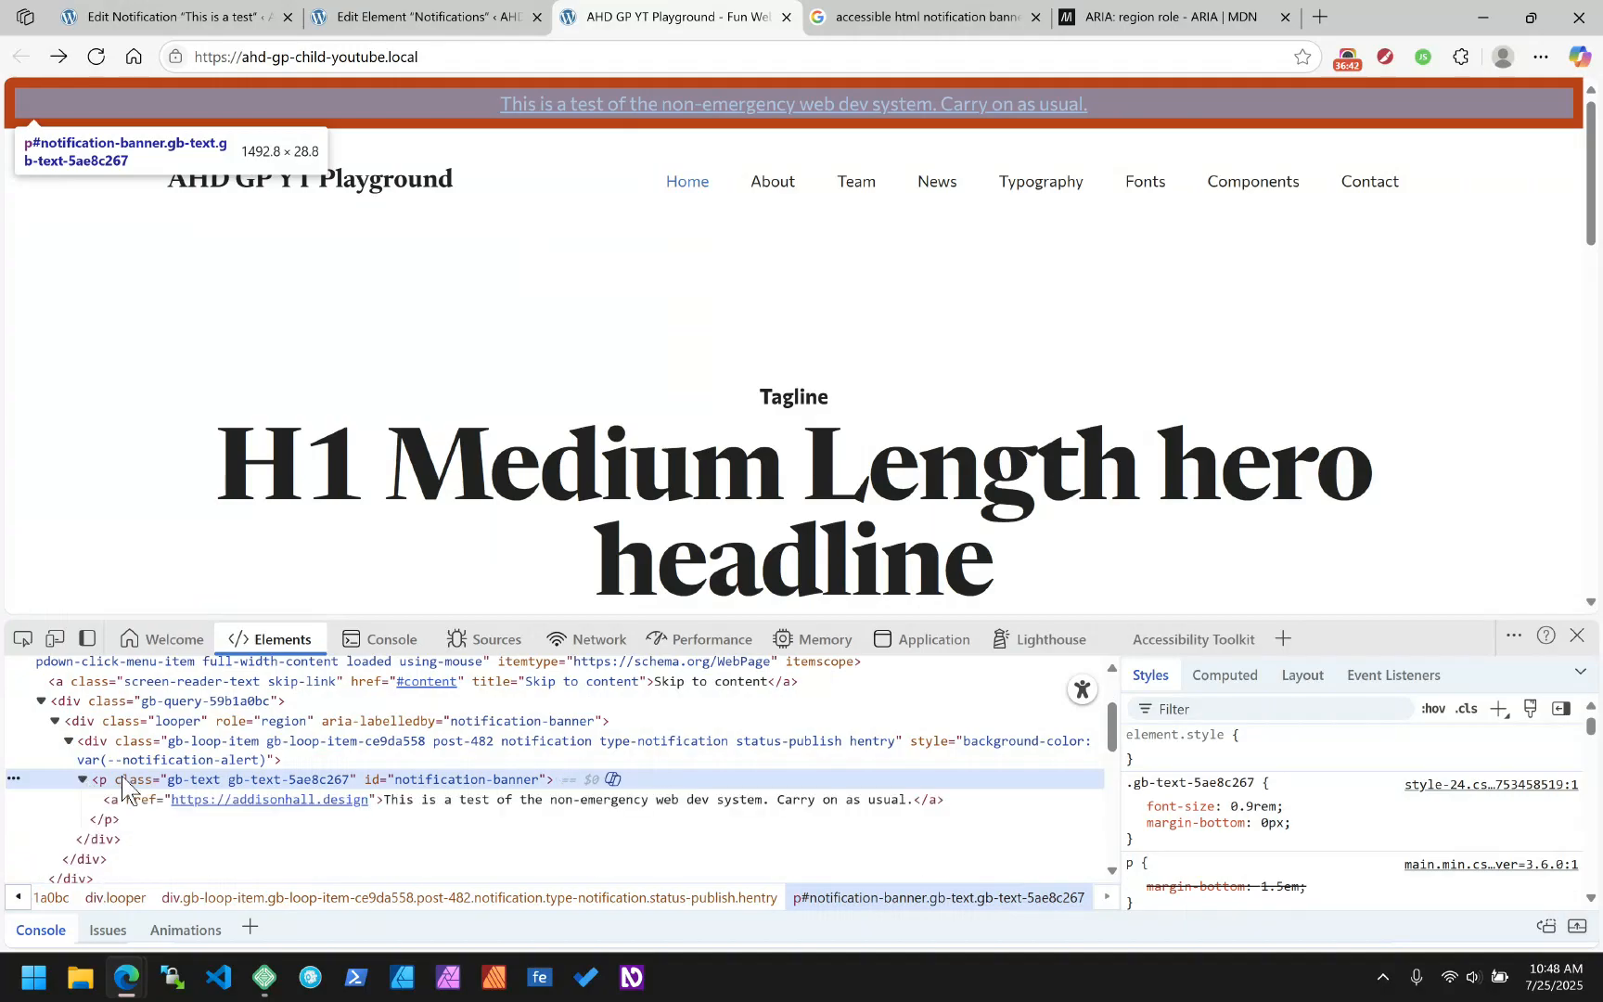
click(133, 804)
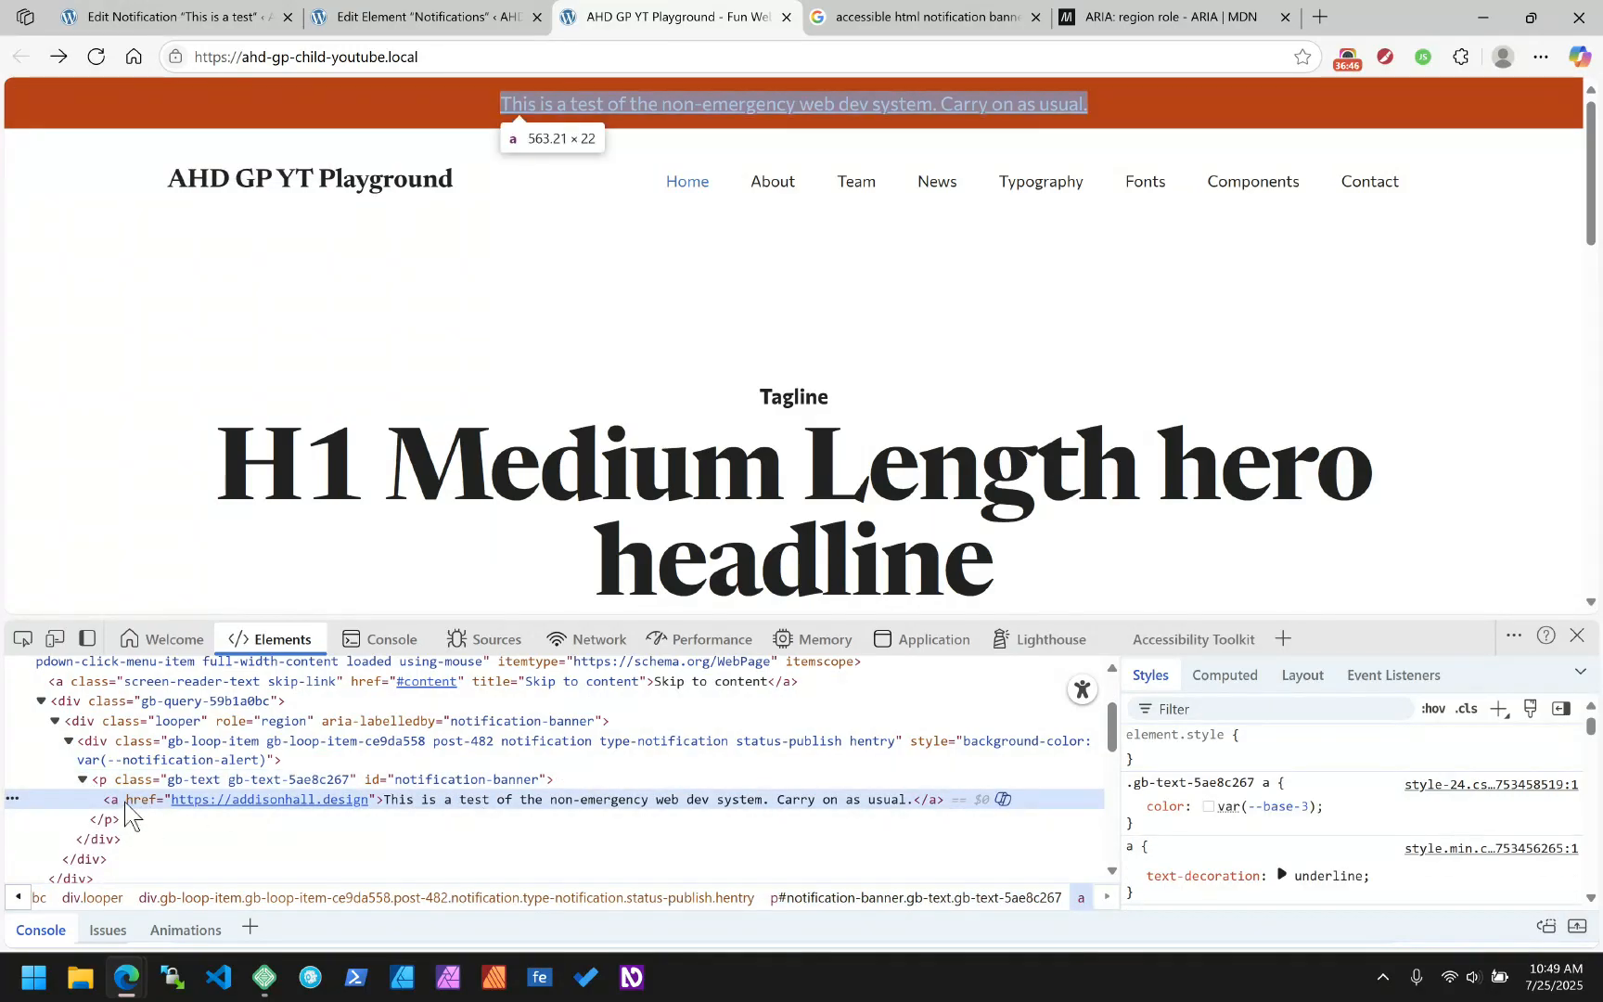
Add the HTML attribute data-what with the value something to the banner's text block and save the element
click(438, 17)
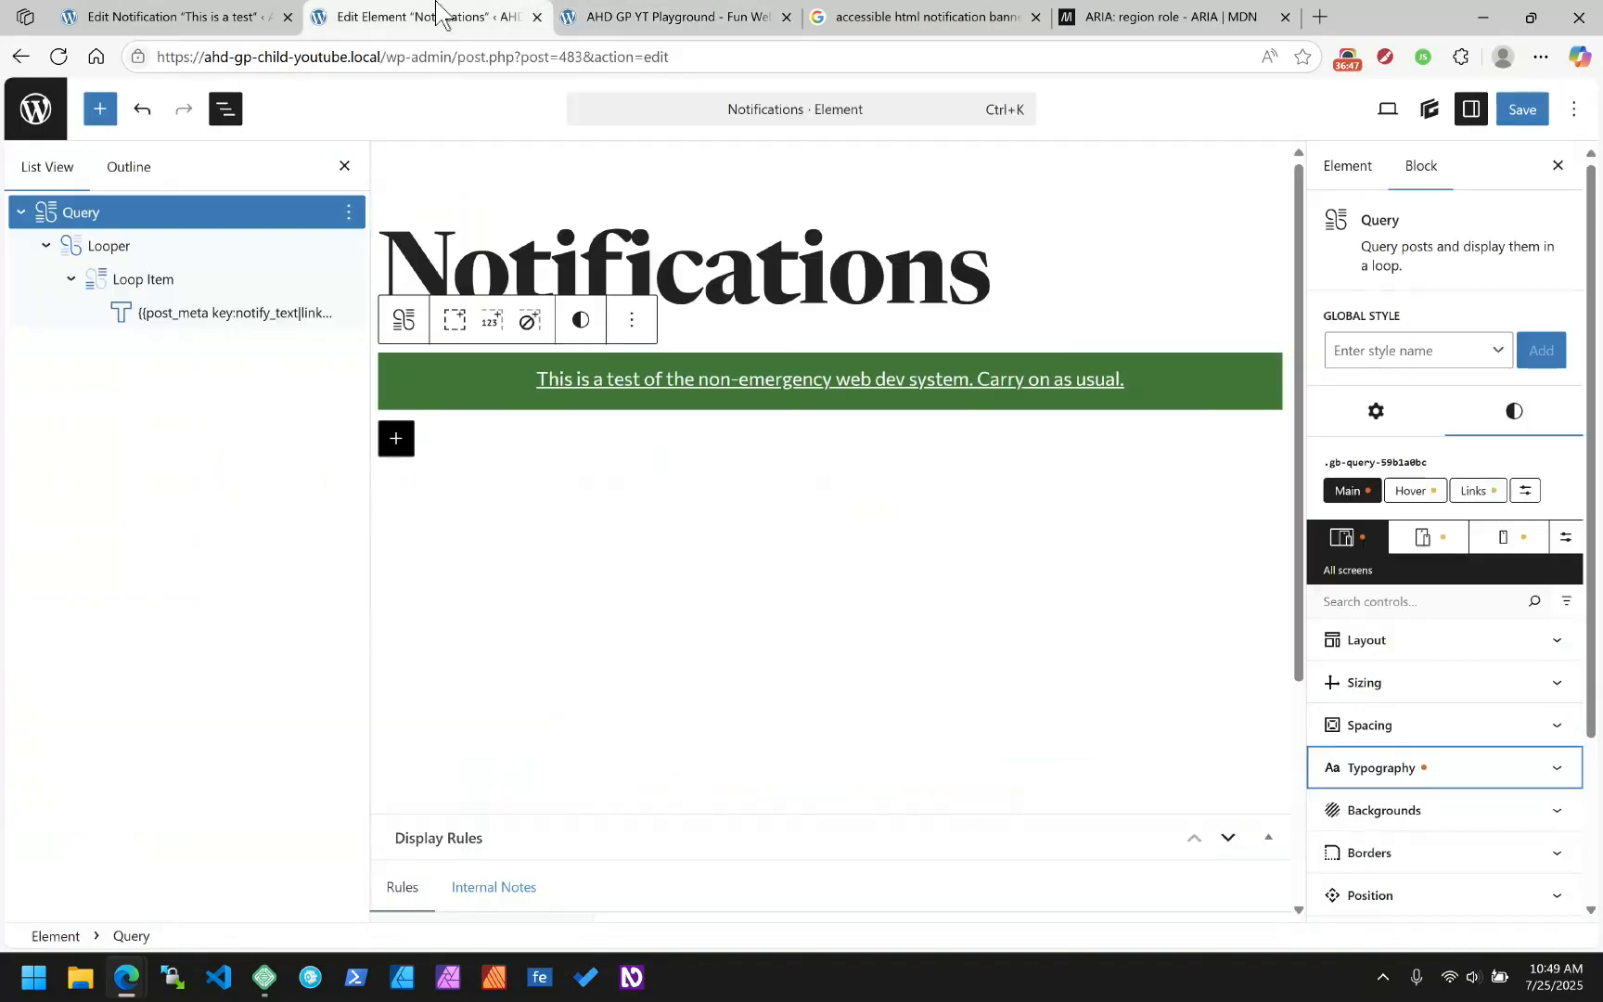
click(227, 310)
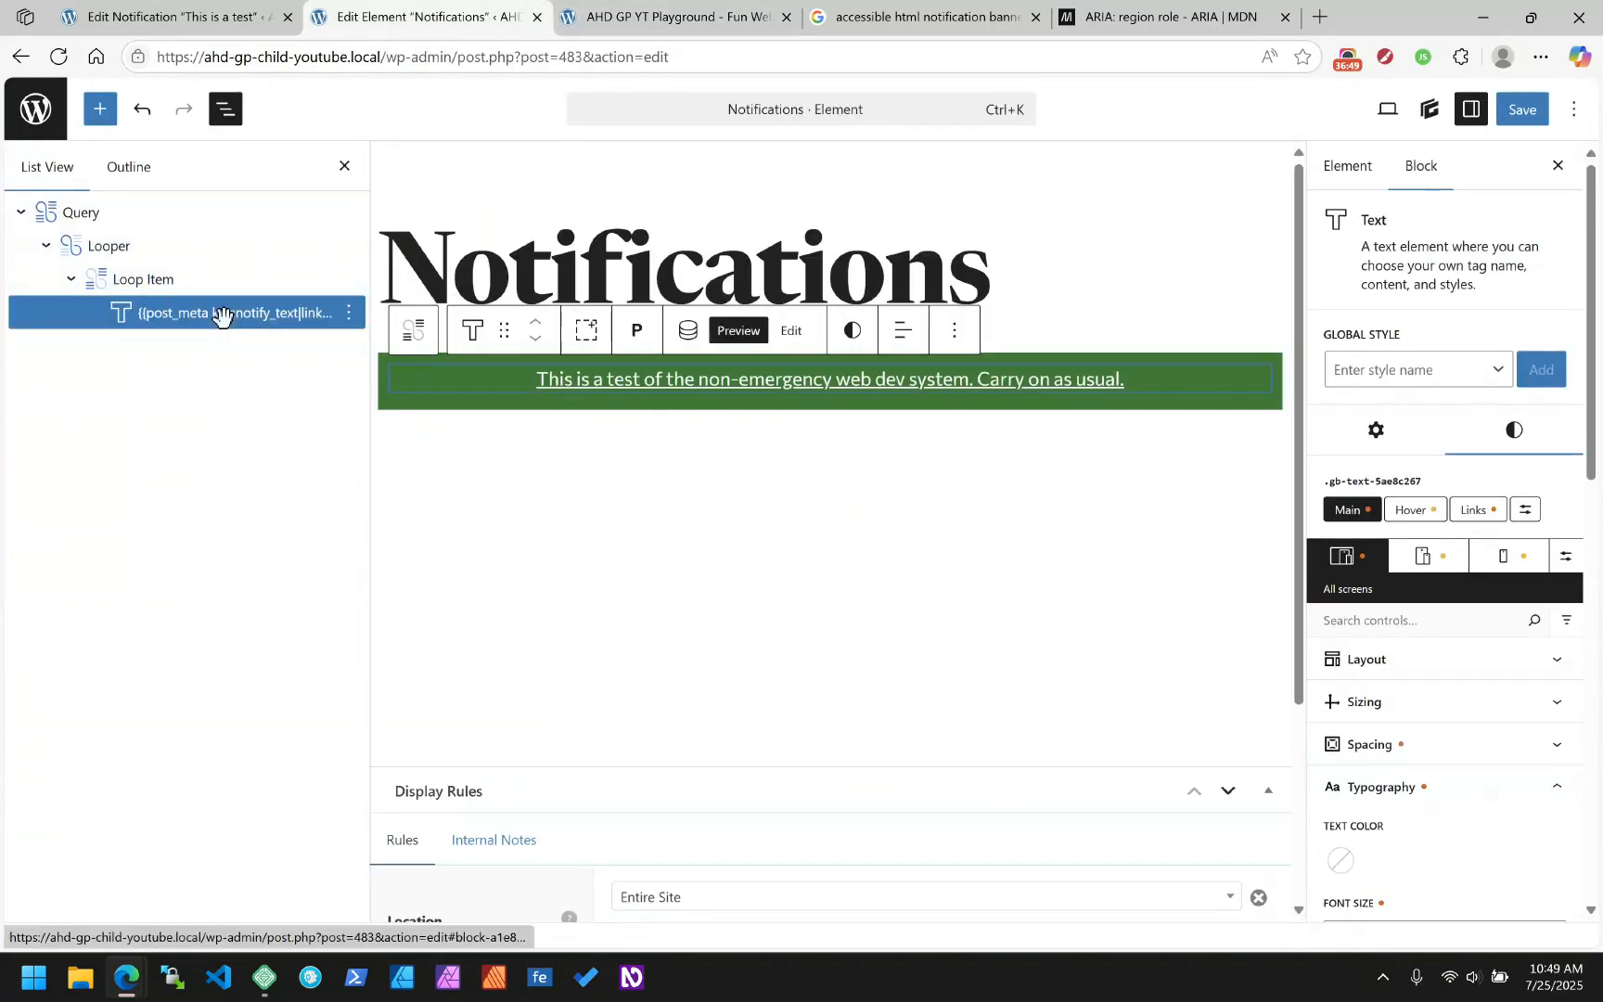
scroll(1568, 770, down, 5)
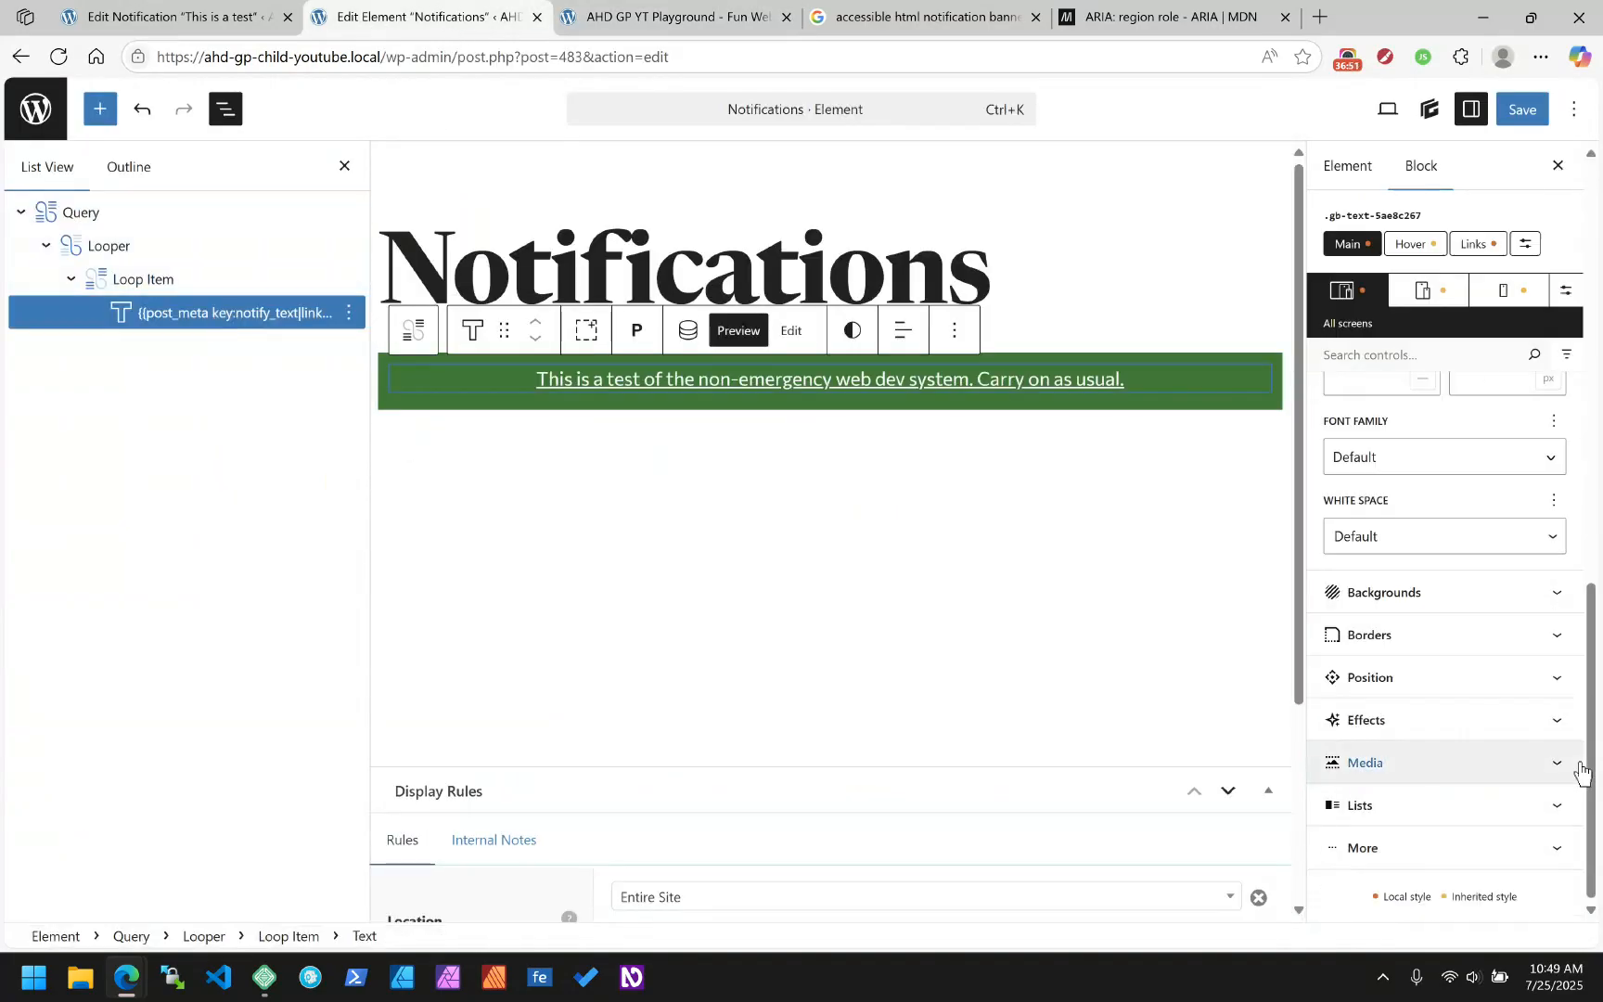
scroll(1395, 358, up, 10)
click(1378, 431)
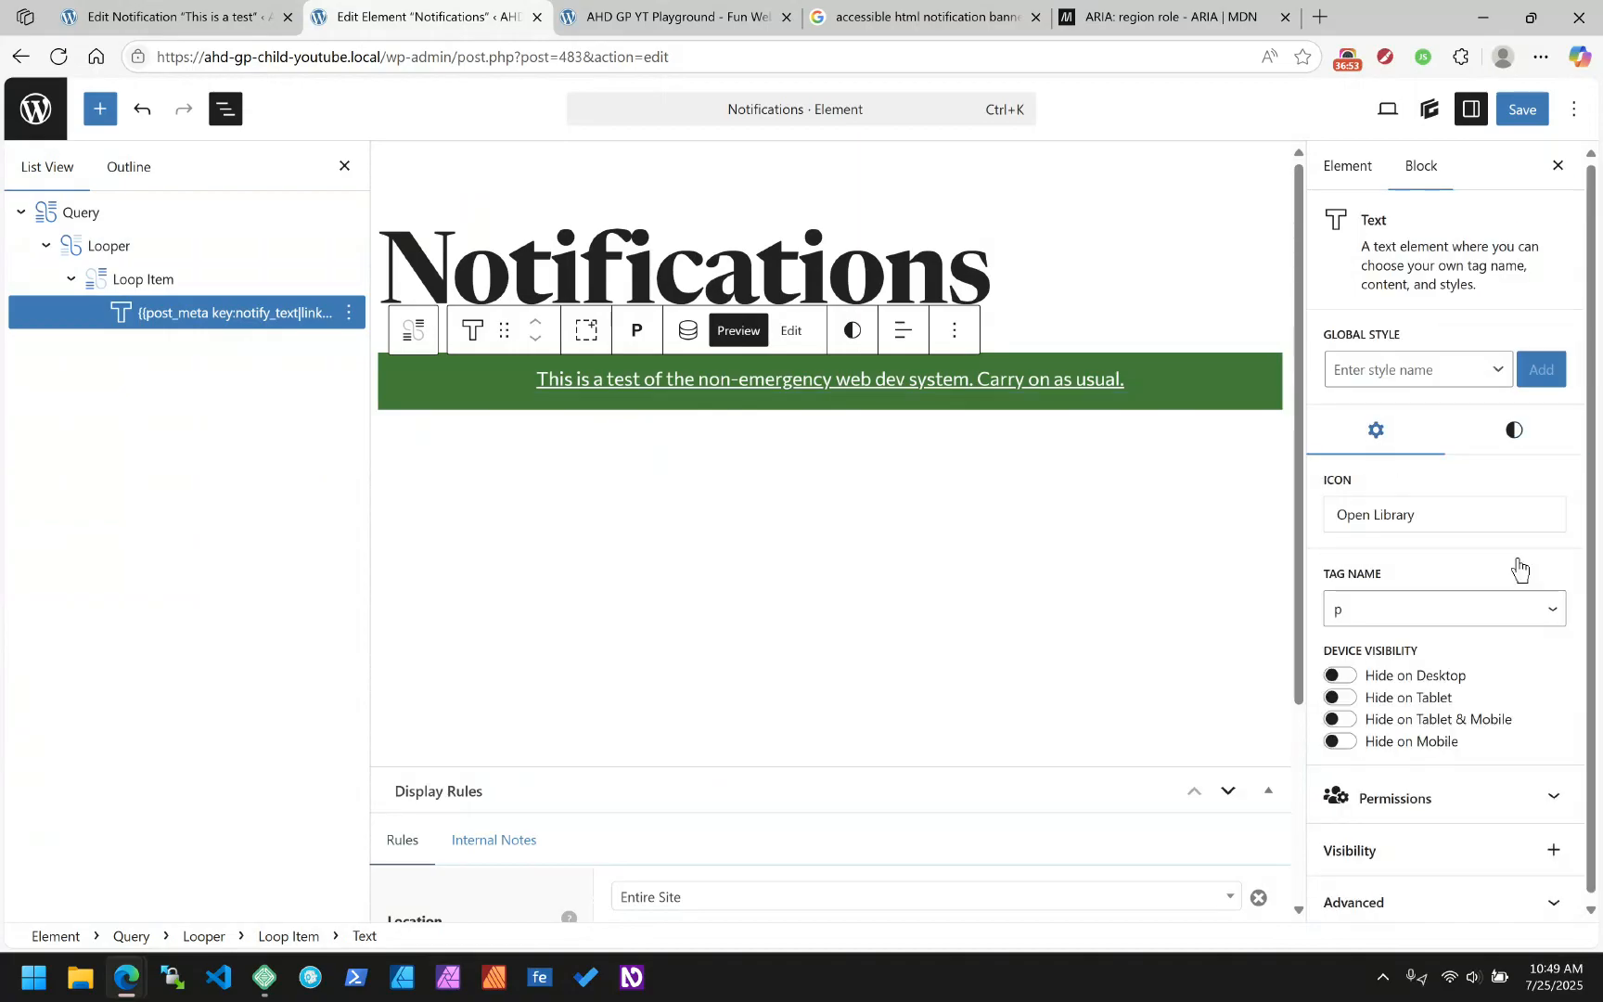
click(1401, 900)
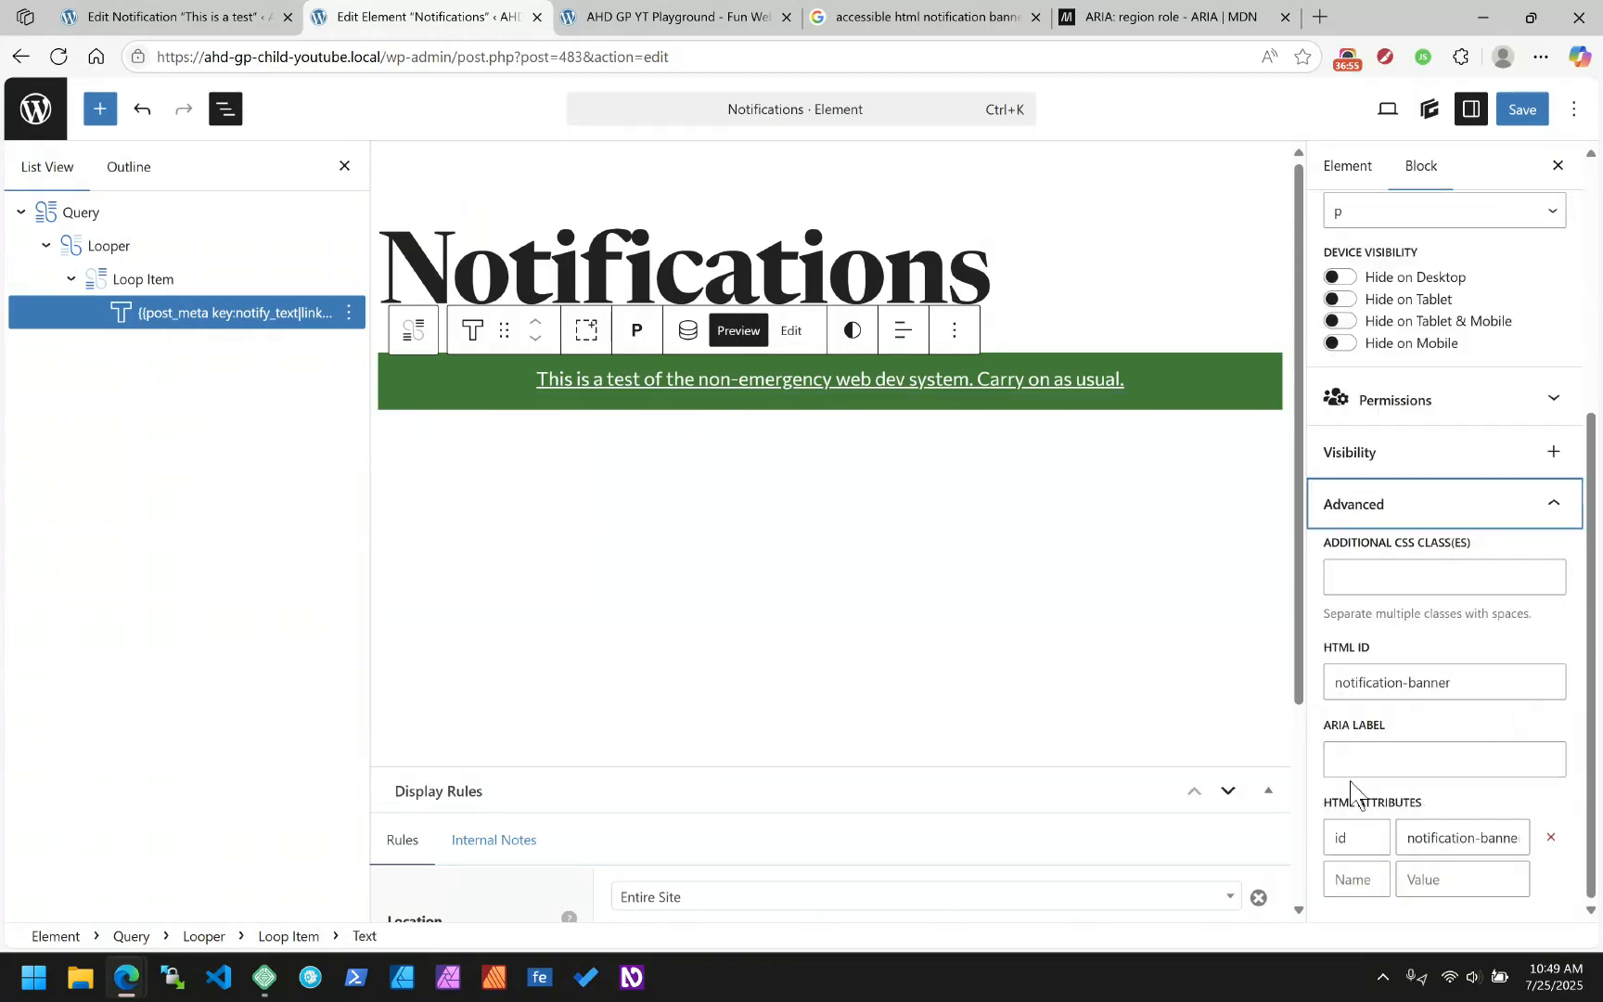
click(1373, 869)
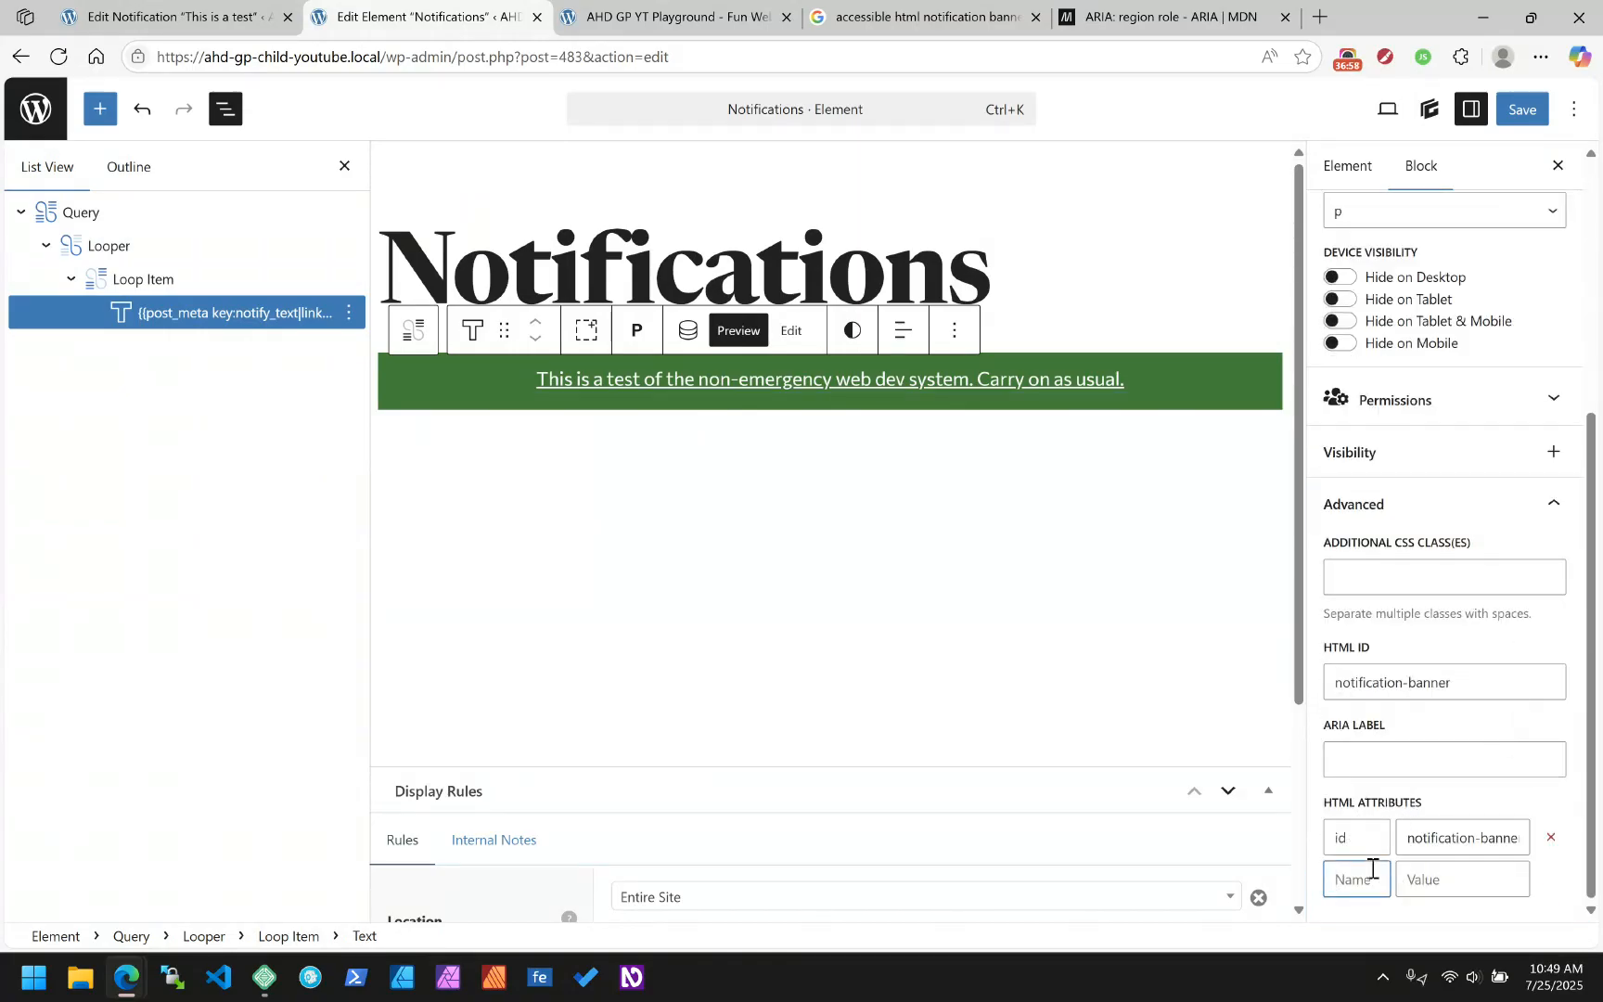
text(data-wh)
key(Tab)
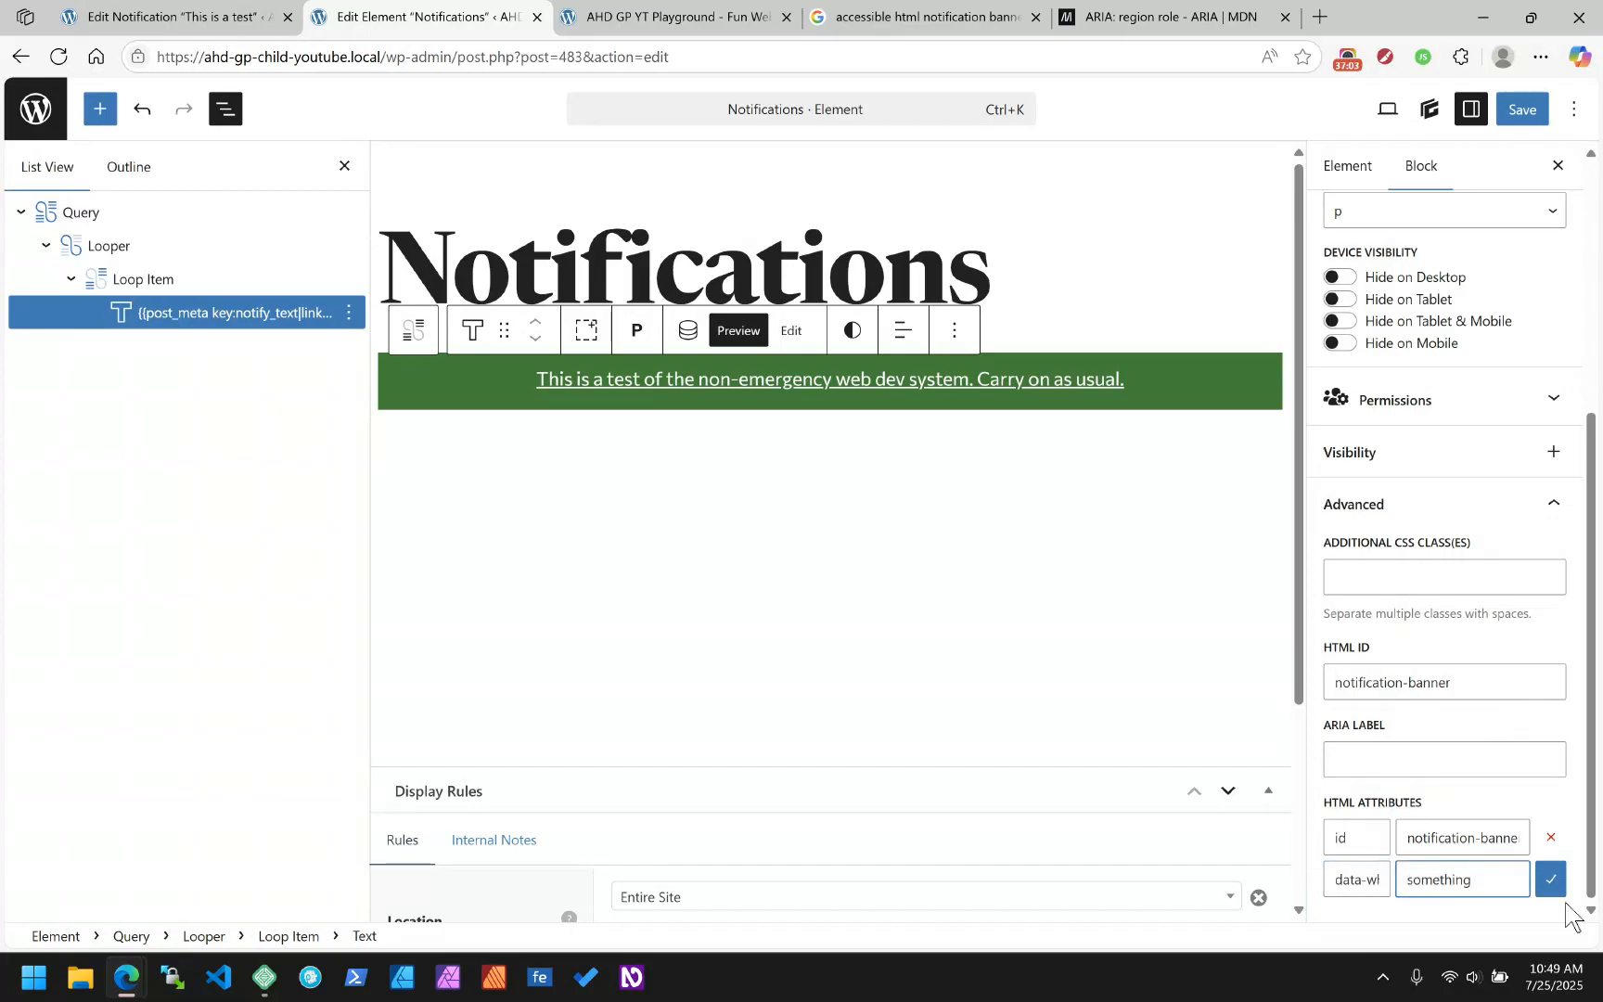
click(1550, 878)
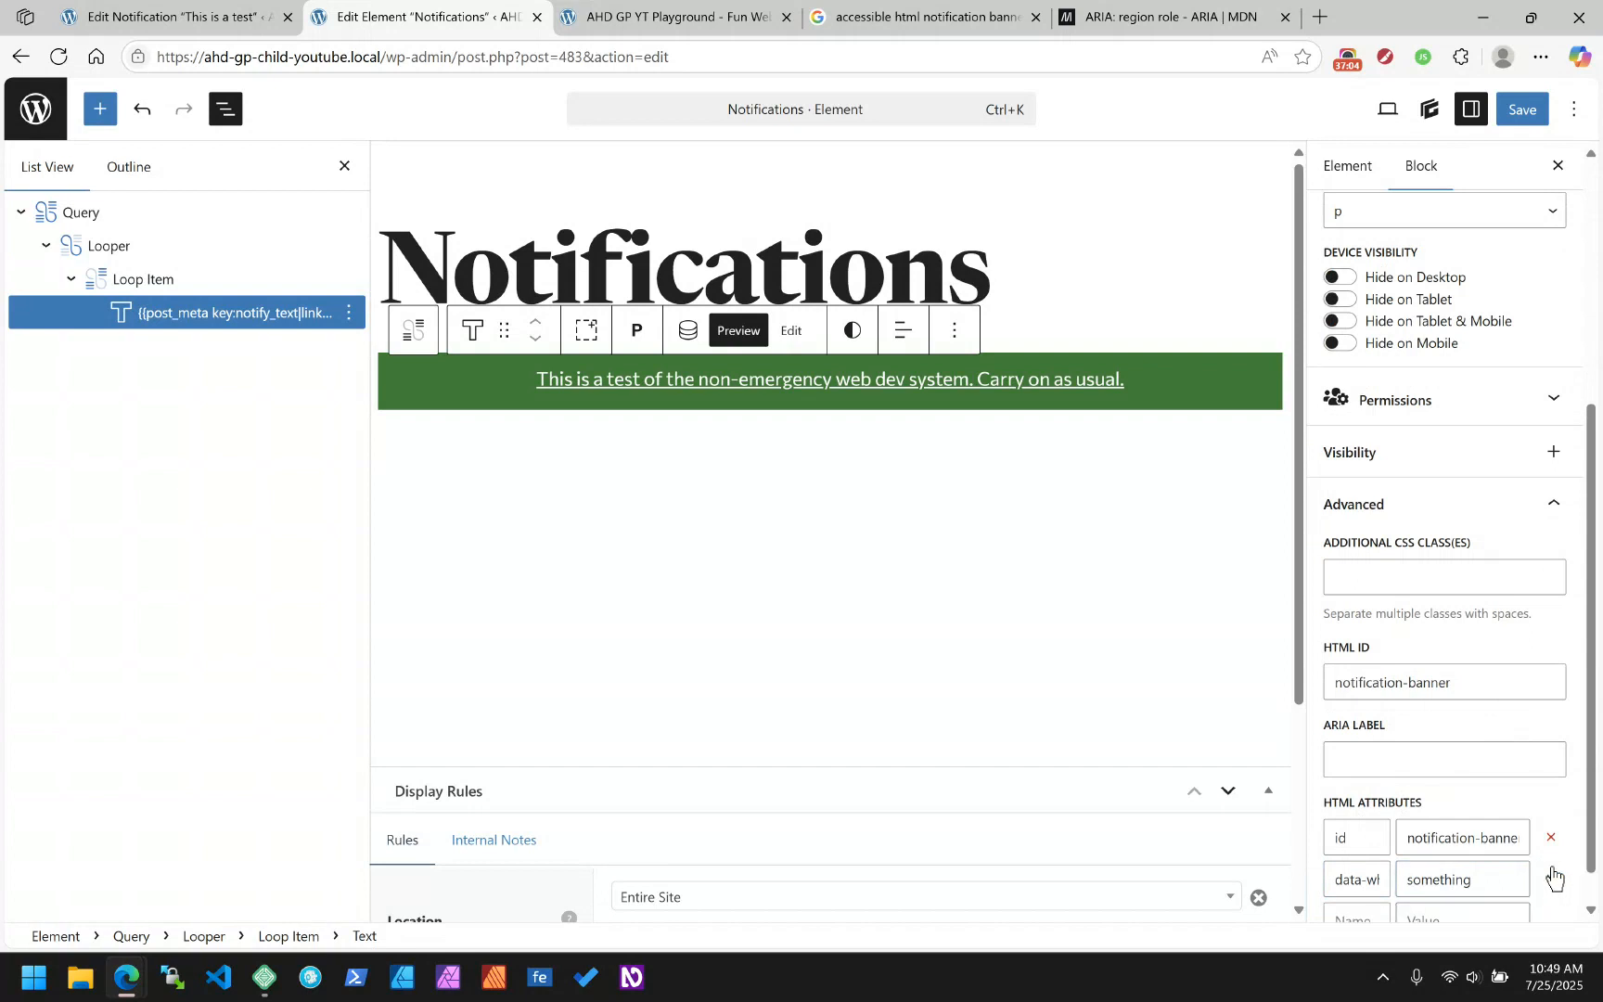
click(1526, 110)
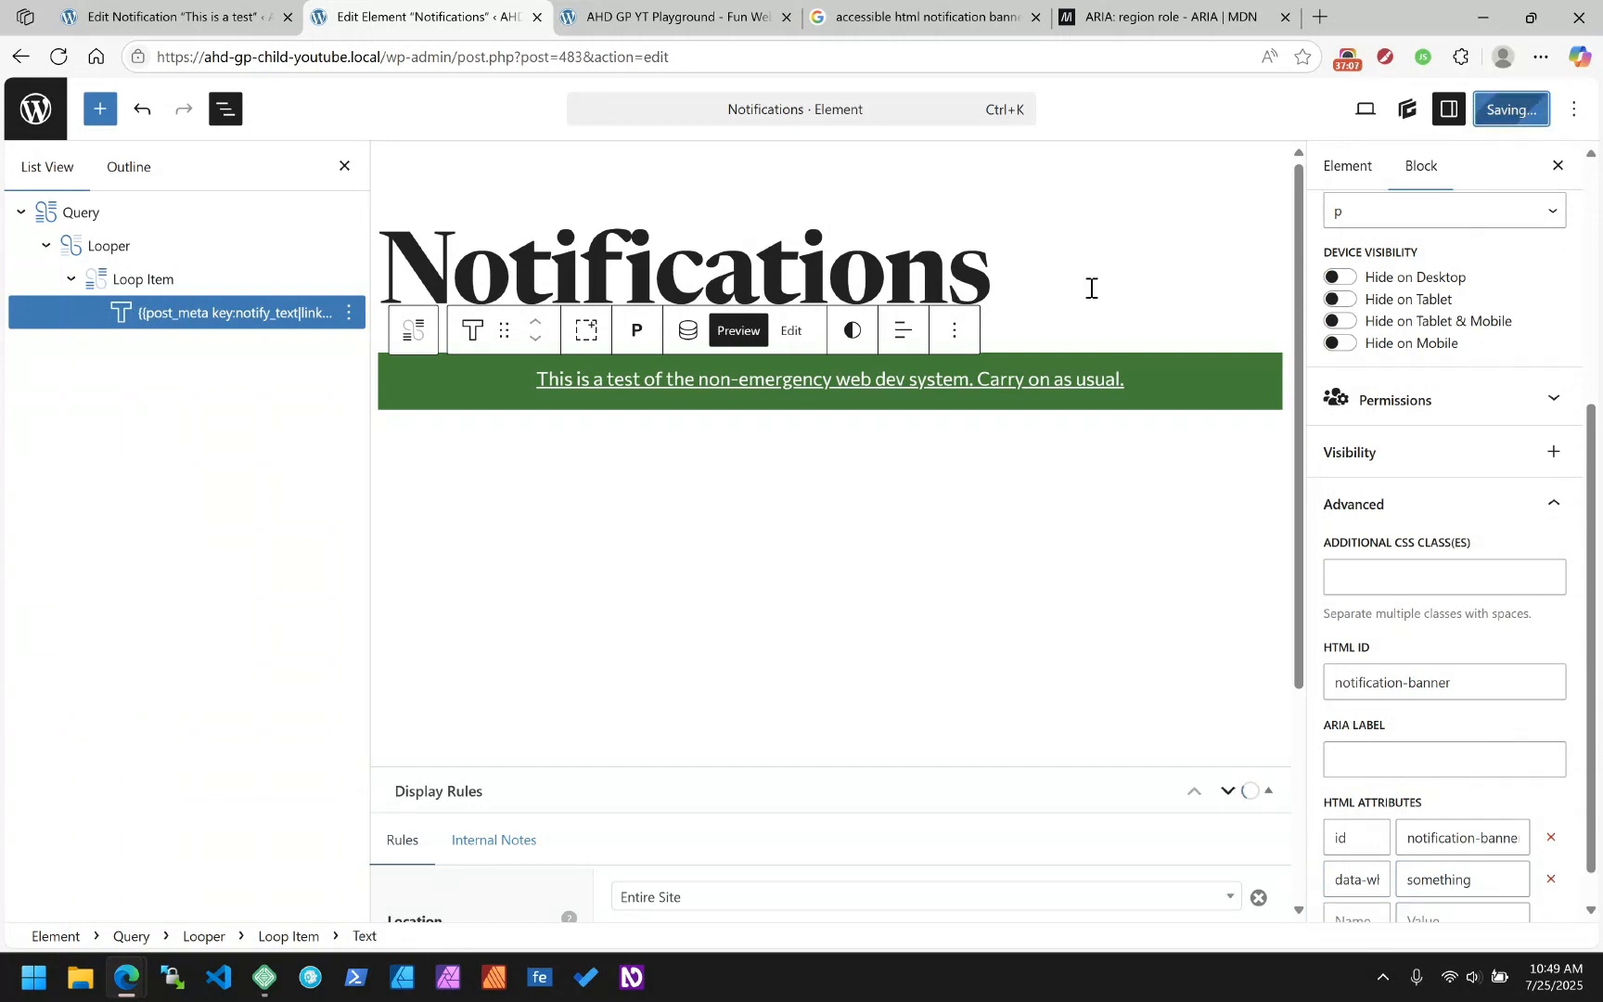
Reload the live home page and examine the banner paragraph's data-what attribute and its nested link in the markup
click(671, 23)
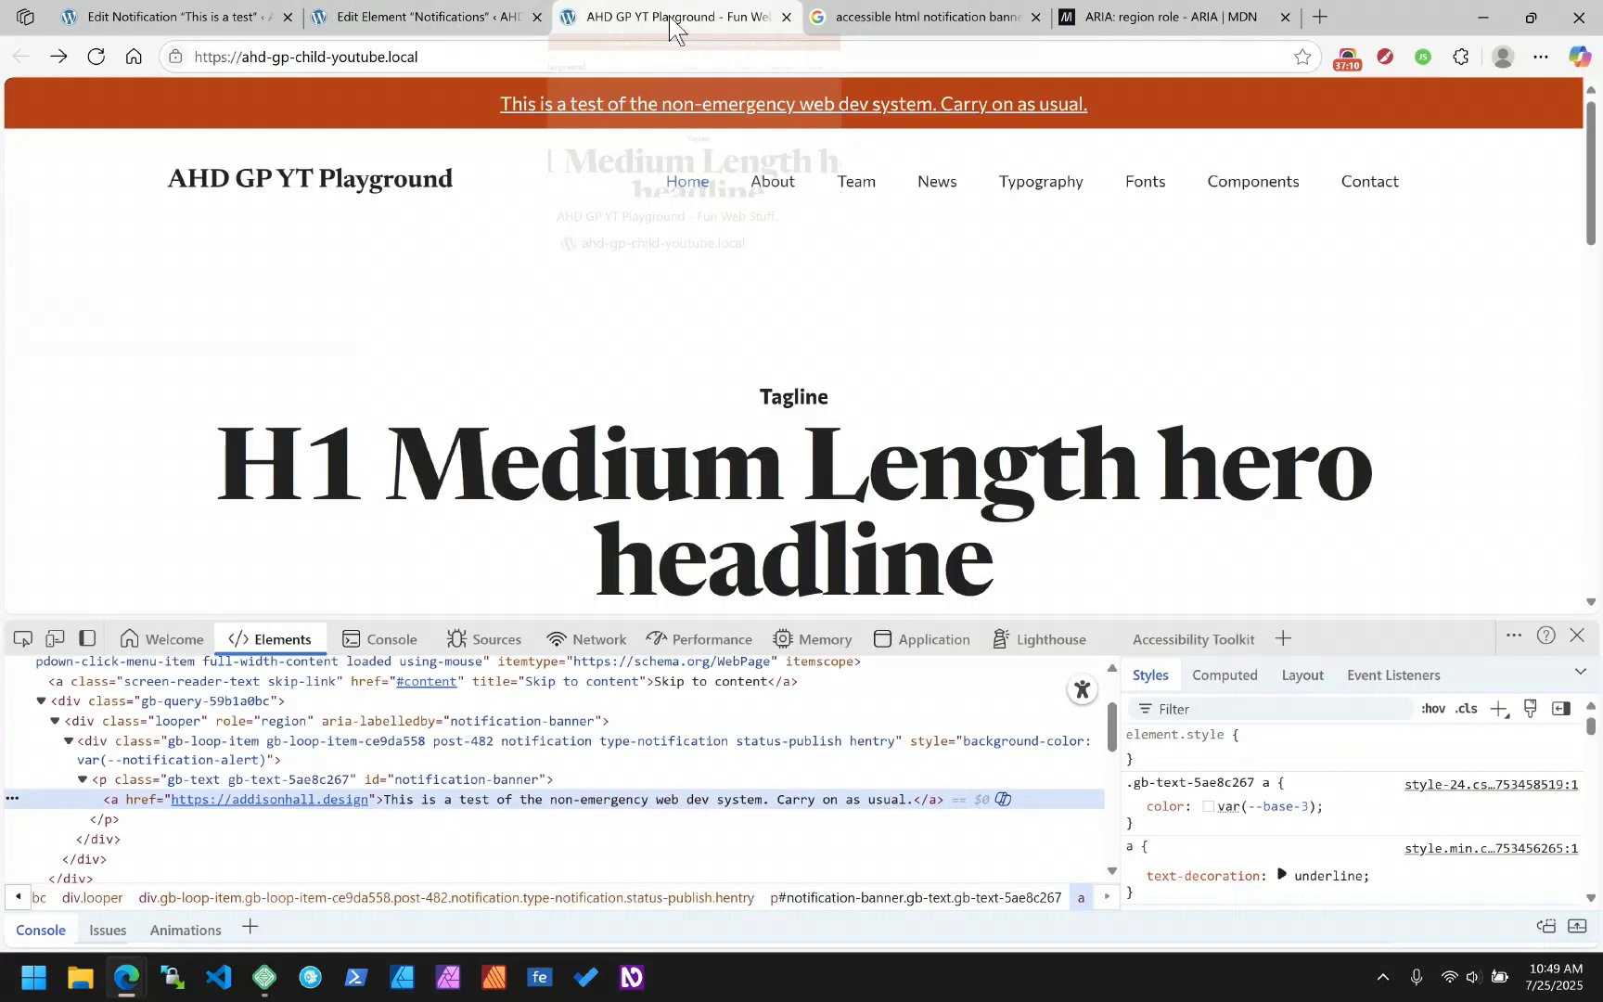
click(97, 57)
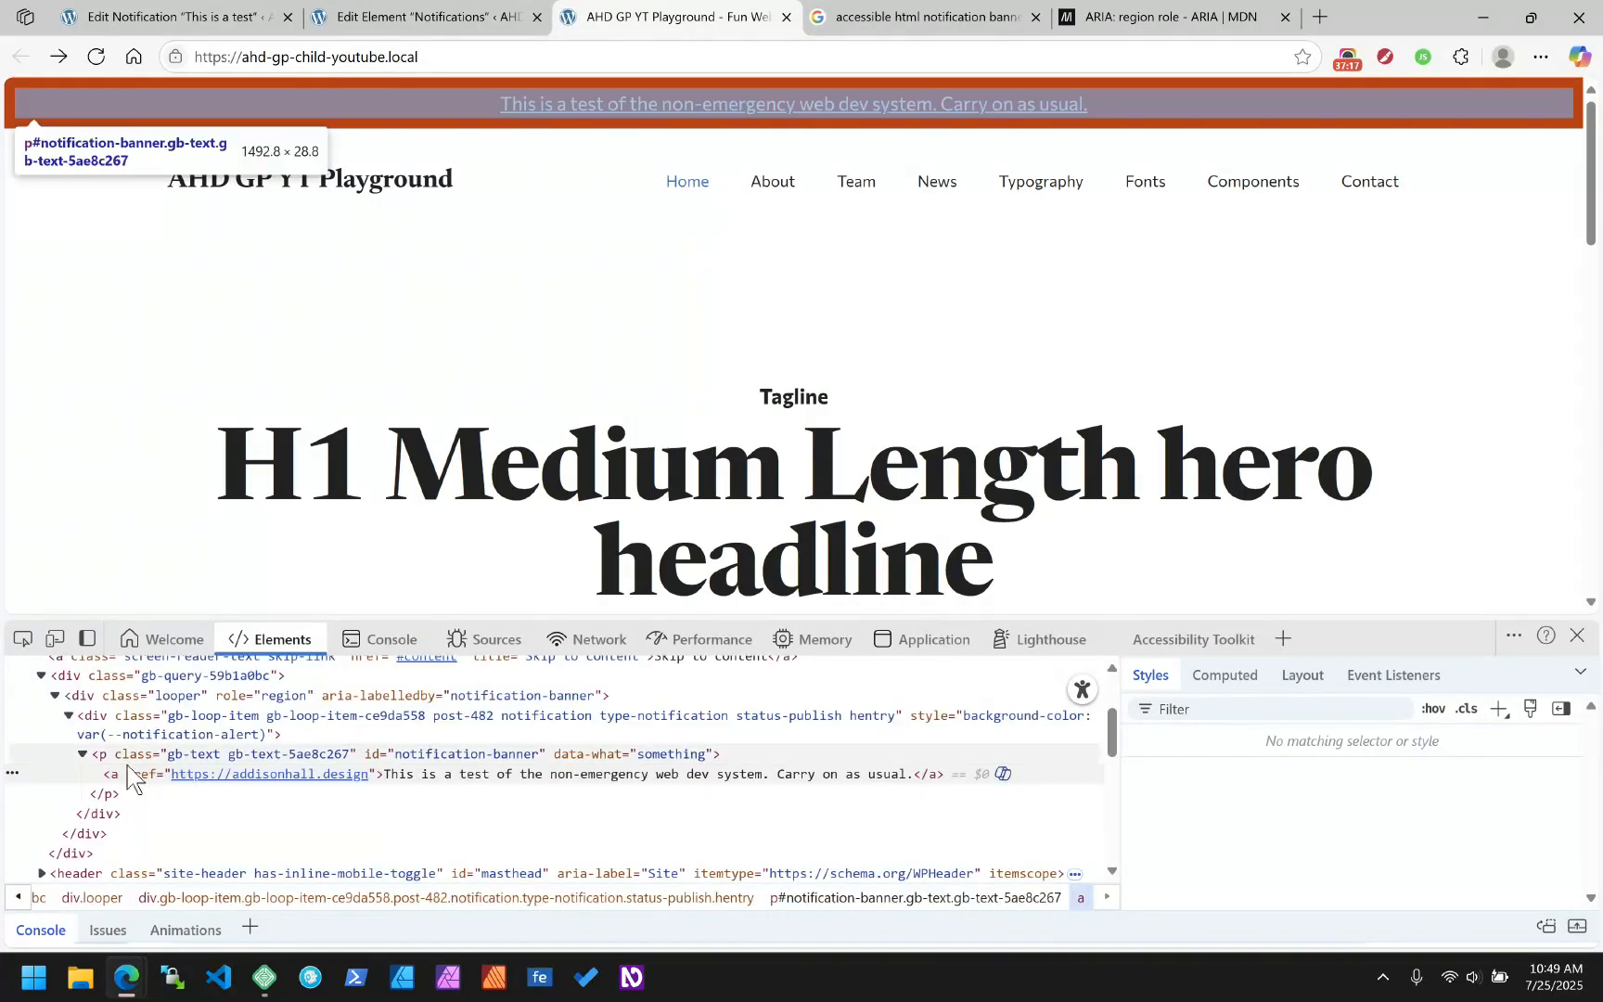
click(640, 754)
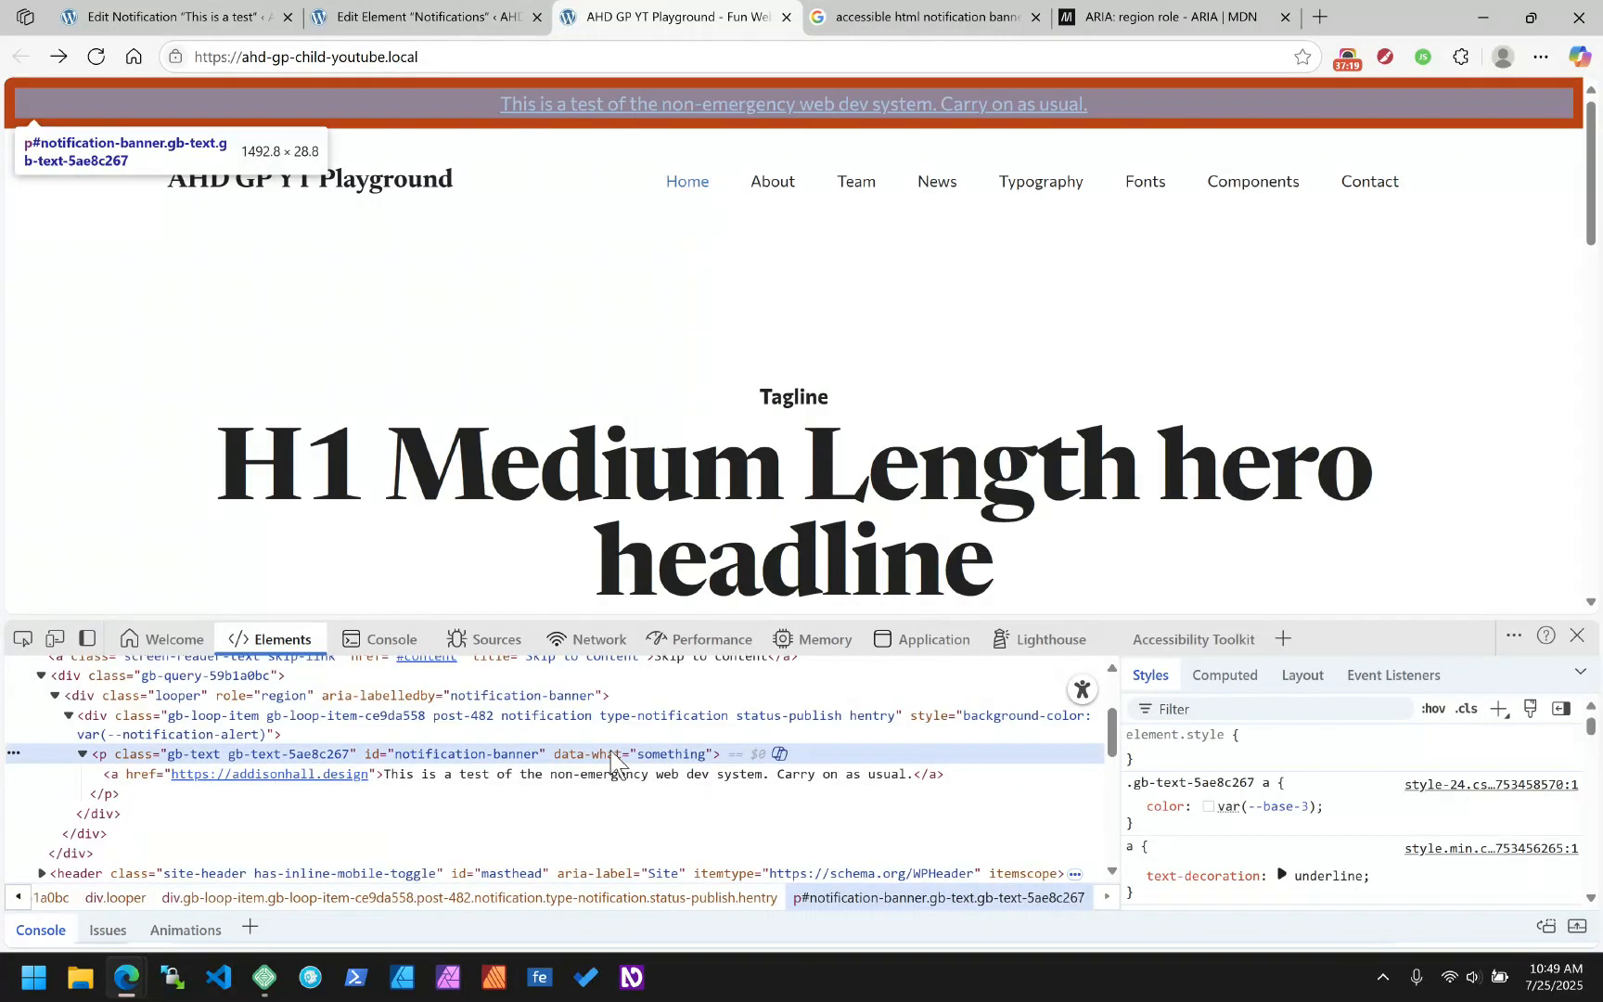
click(525, 774)
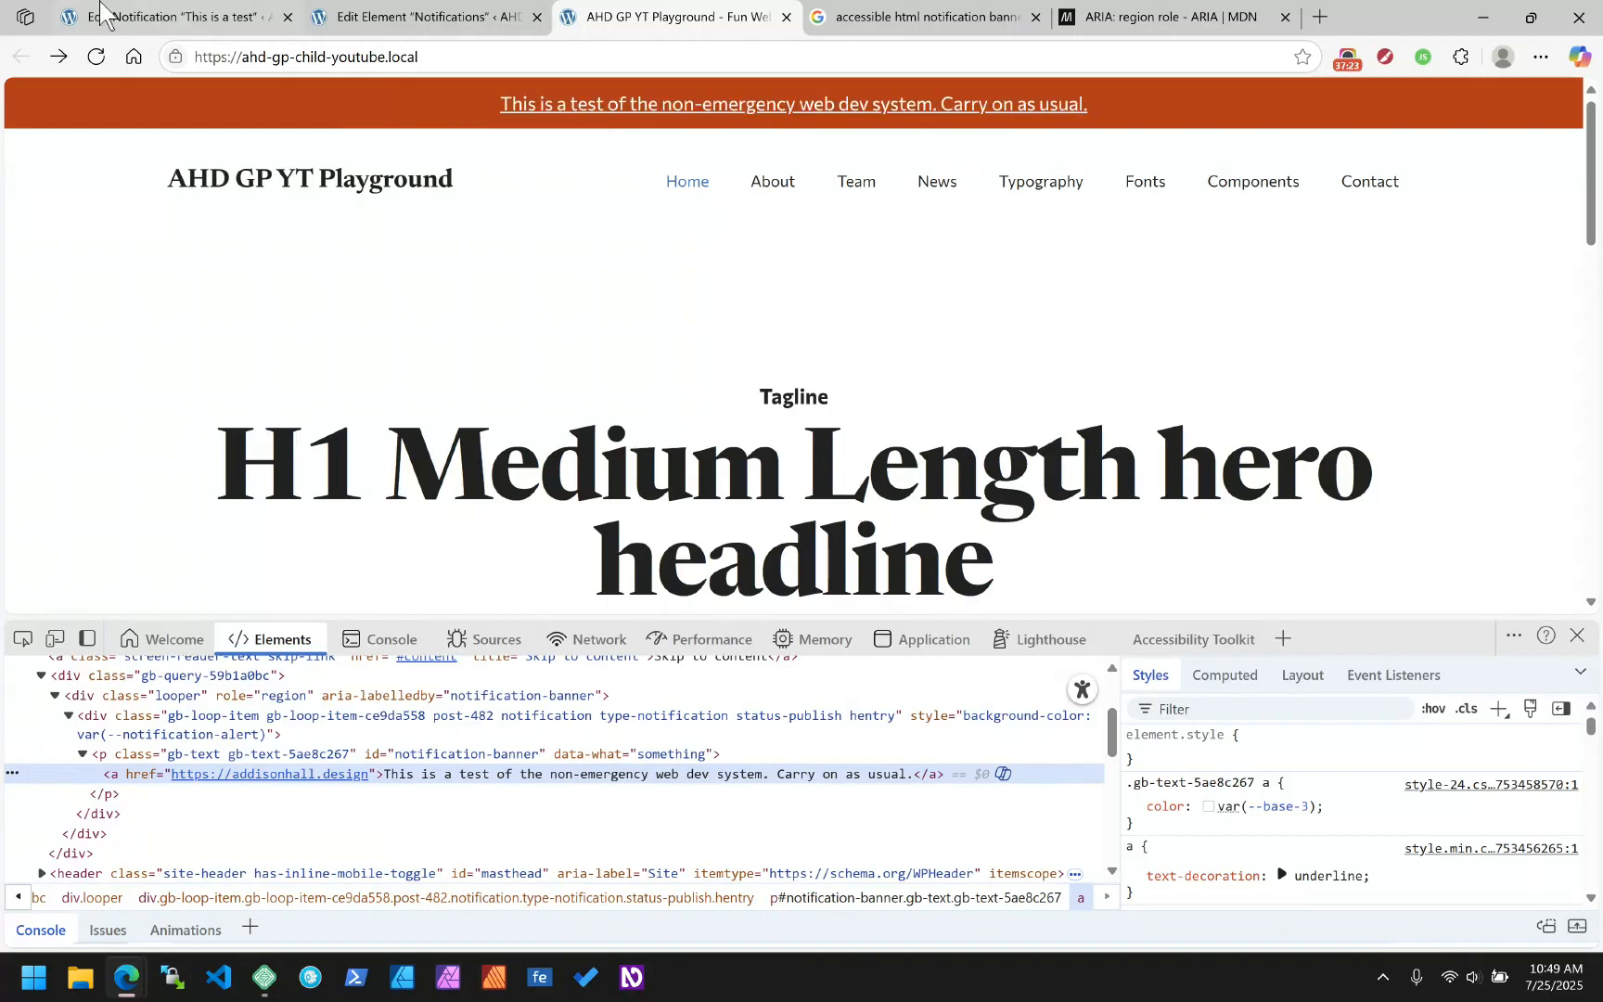
Return to the Notifications element and reinsert the banner text's dynamic tag as {{post_meta key:notify_text}} without a link
click(418, 16)
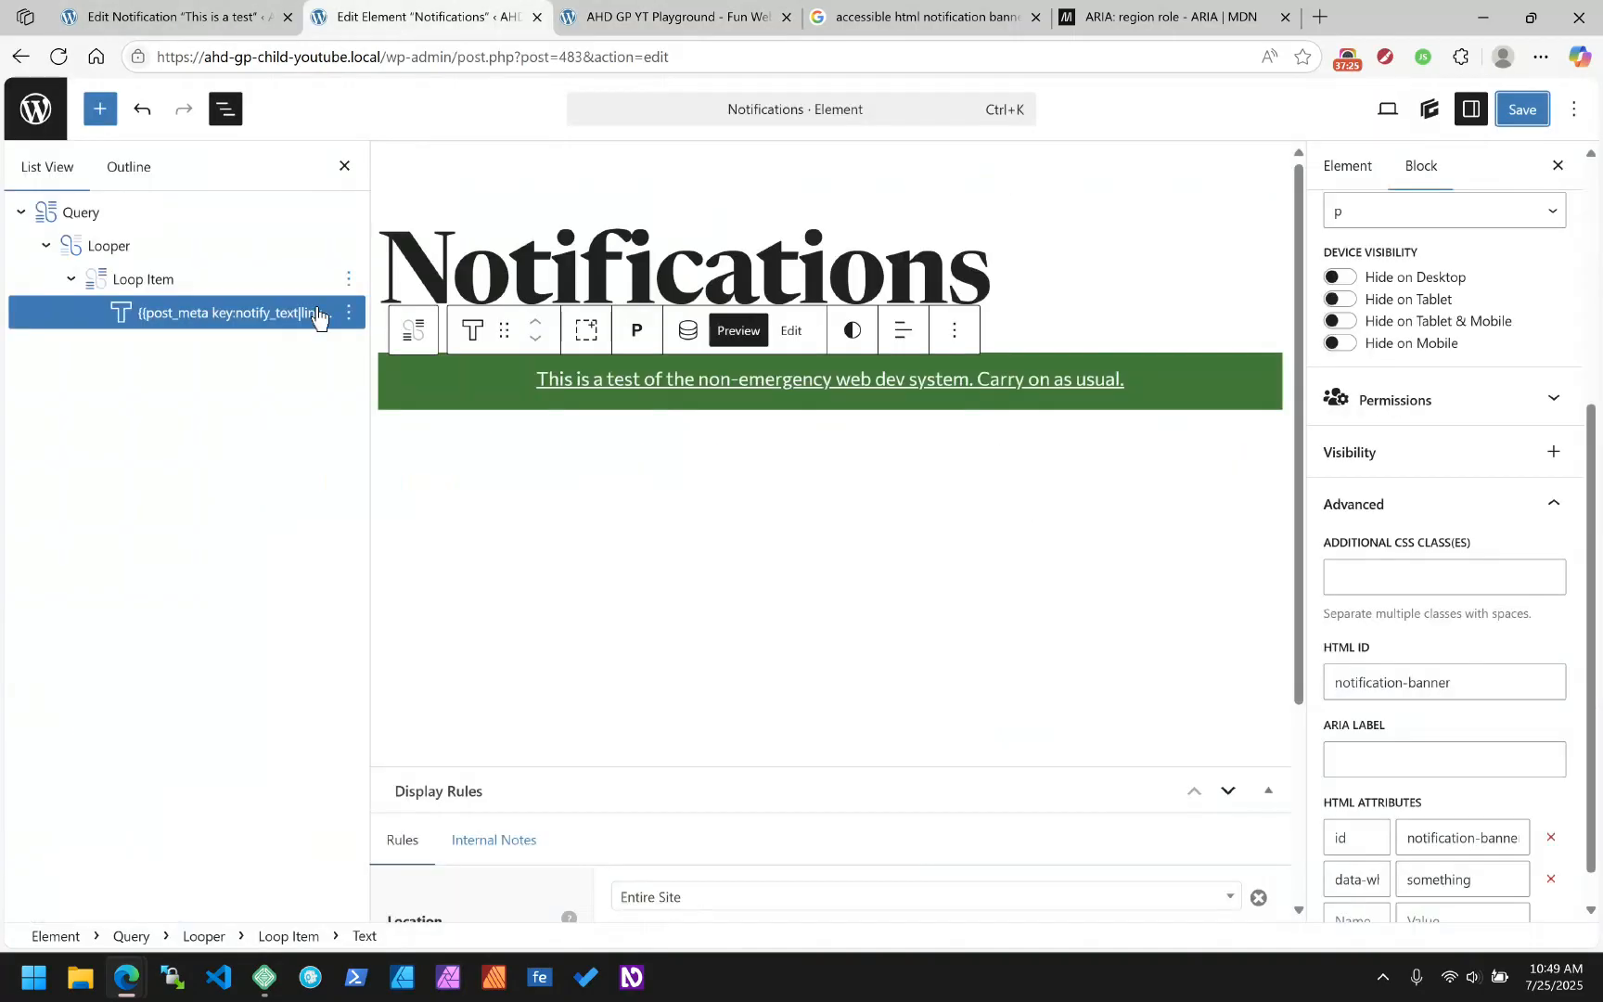
click(169, 322)
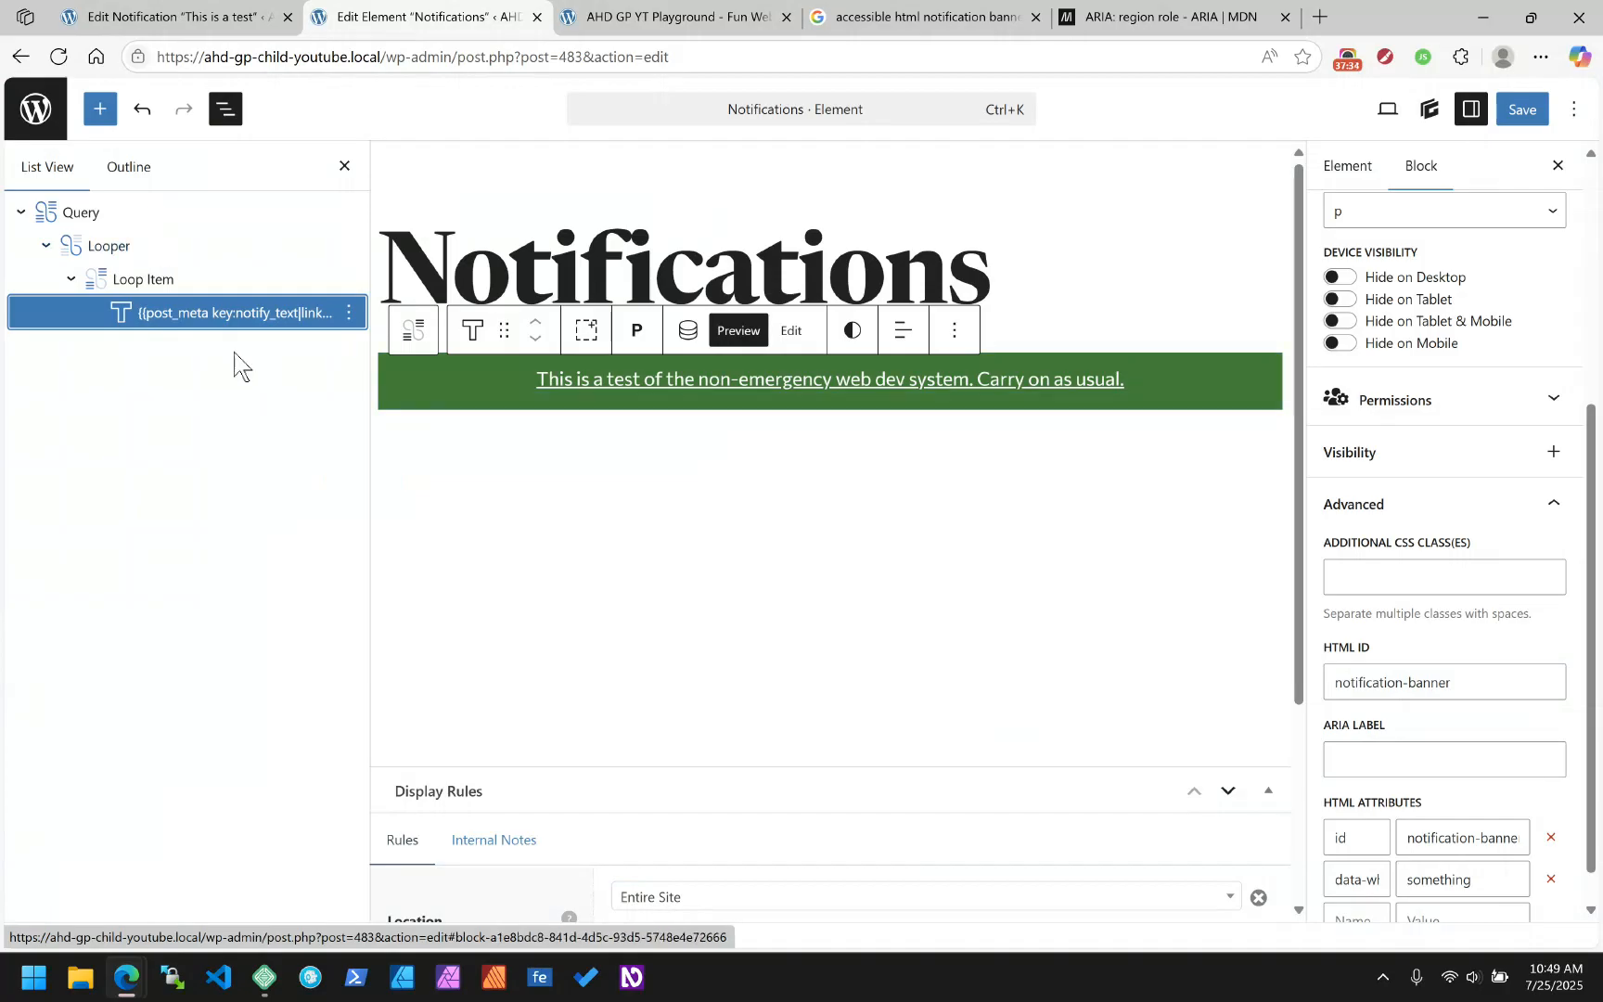
click(689, 332)
click(748, 345)
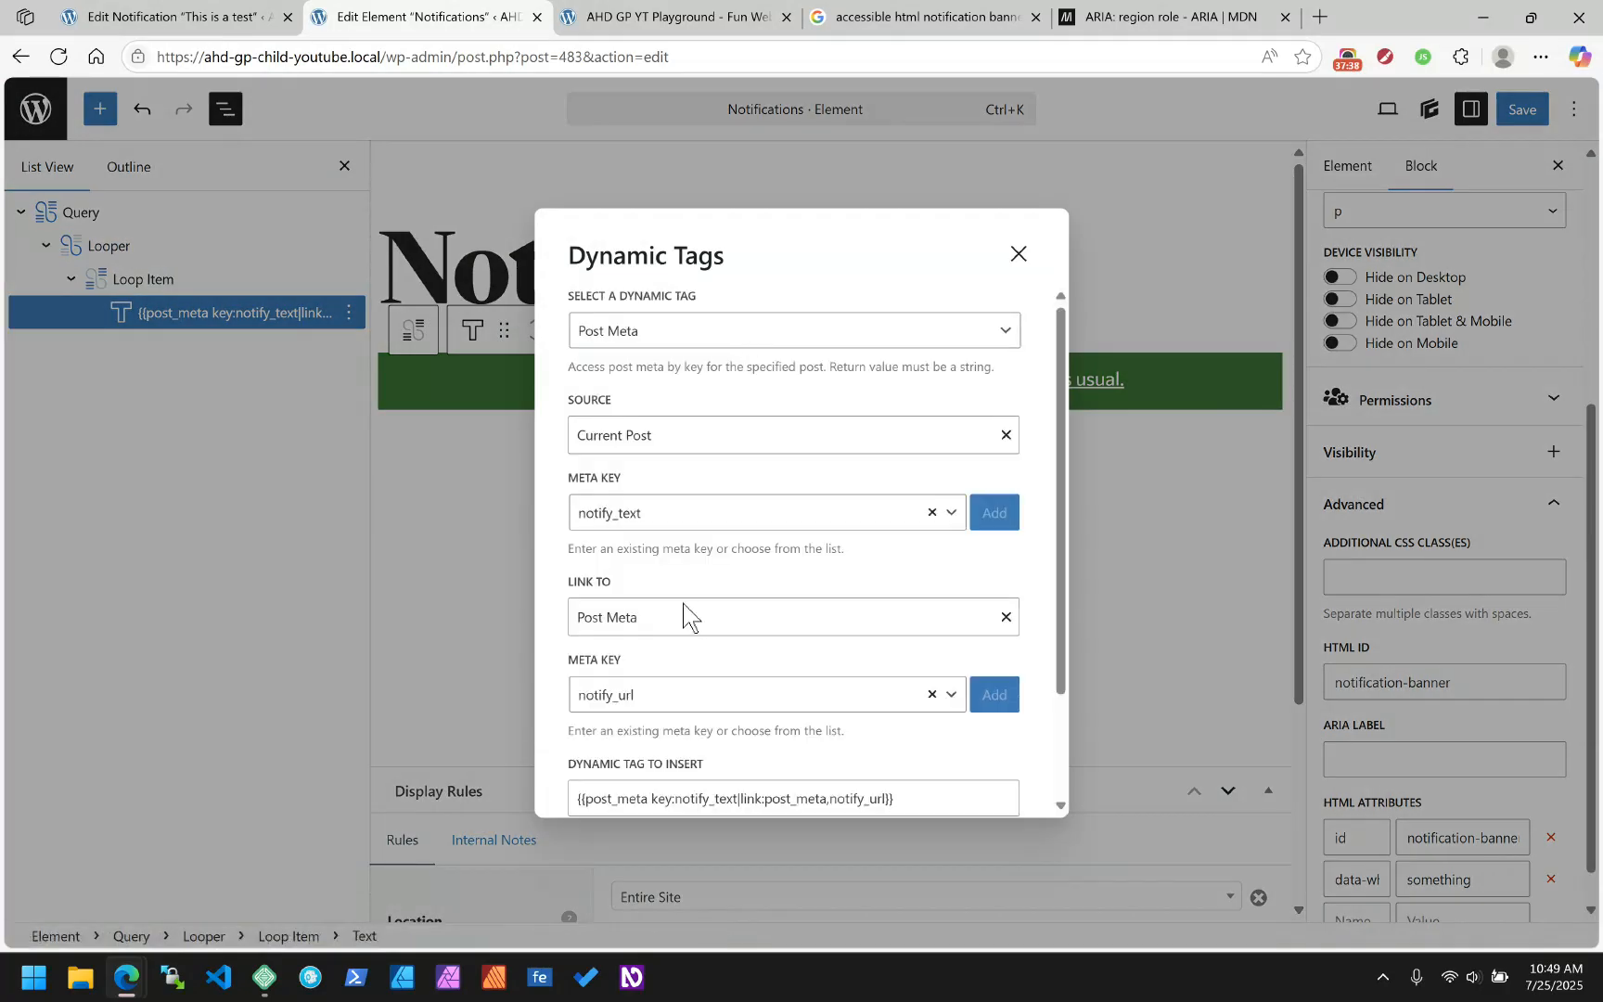
click(1010, 625)
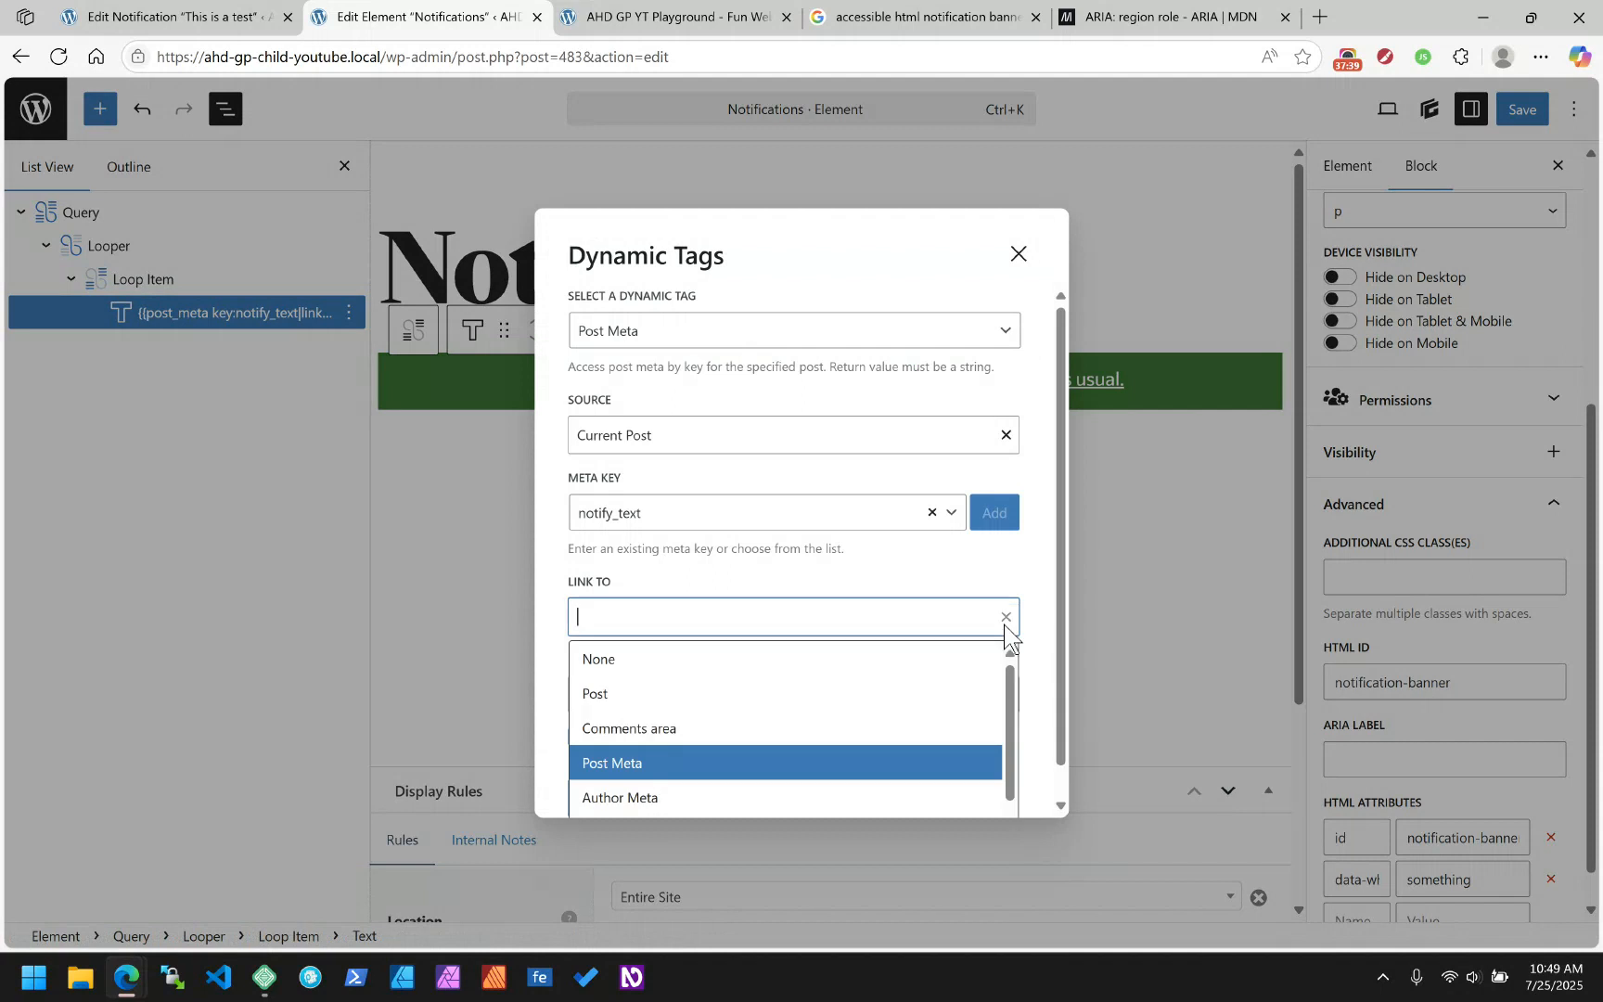
click(853, 577)
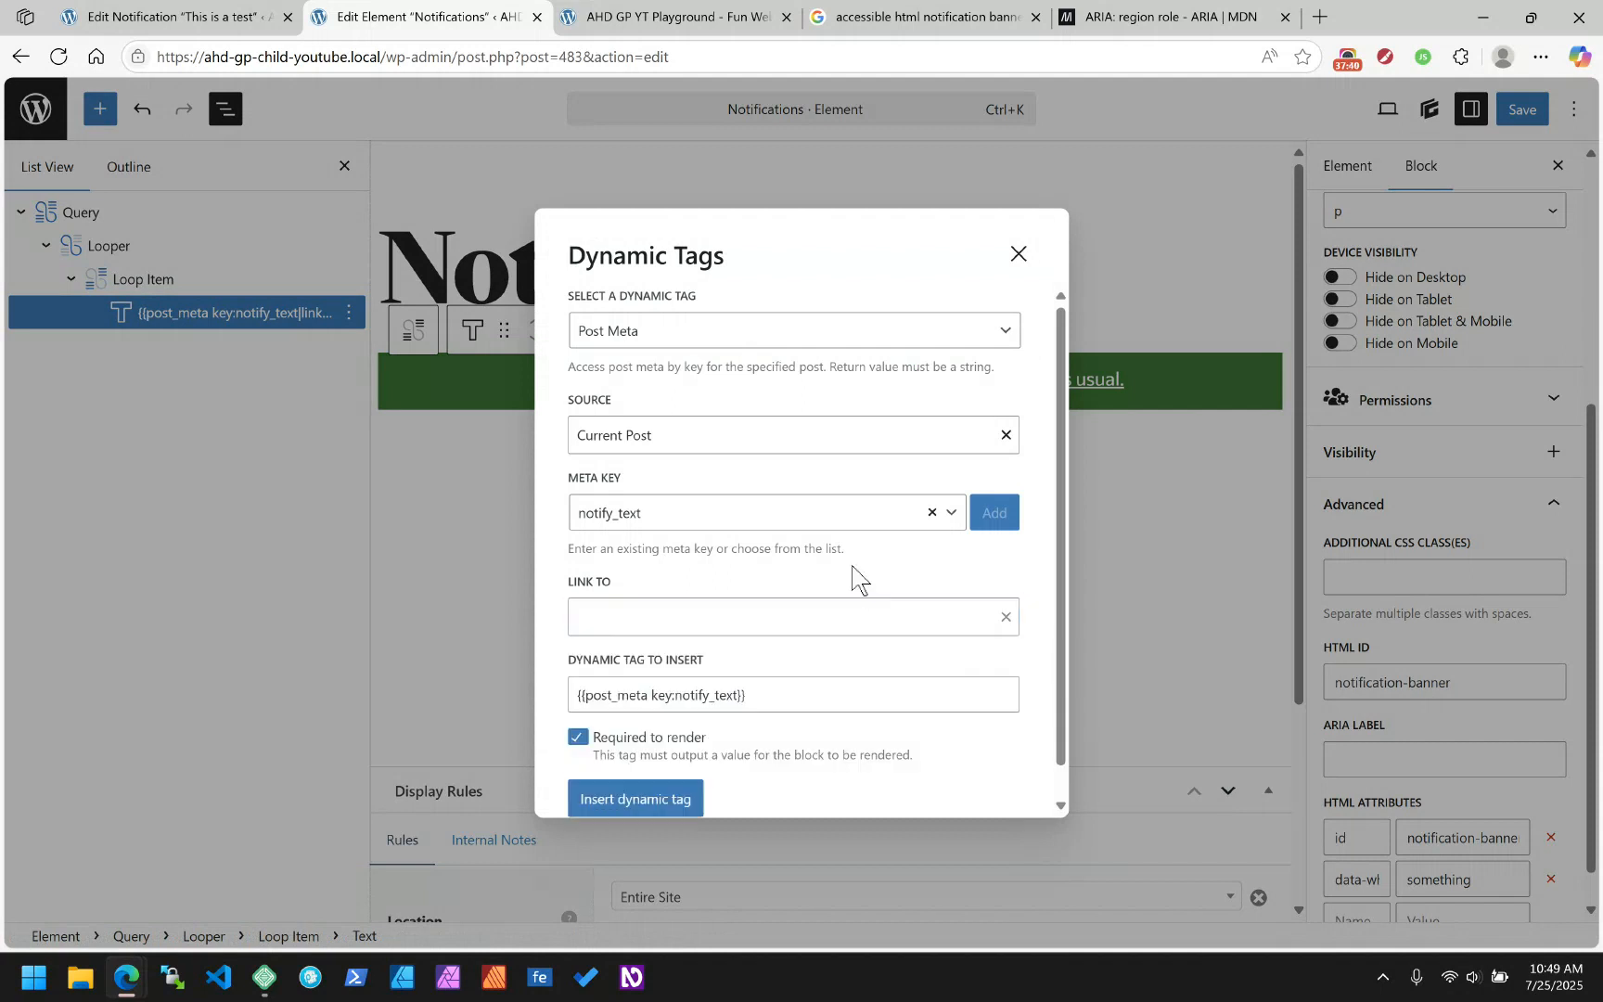
click(654, 800)
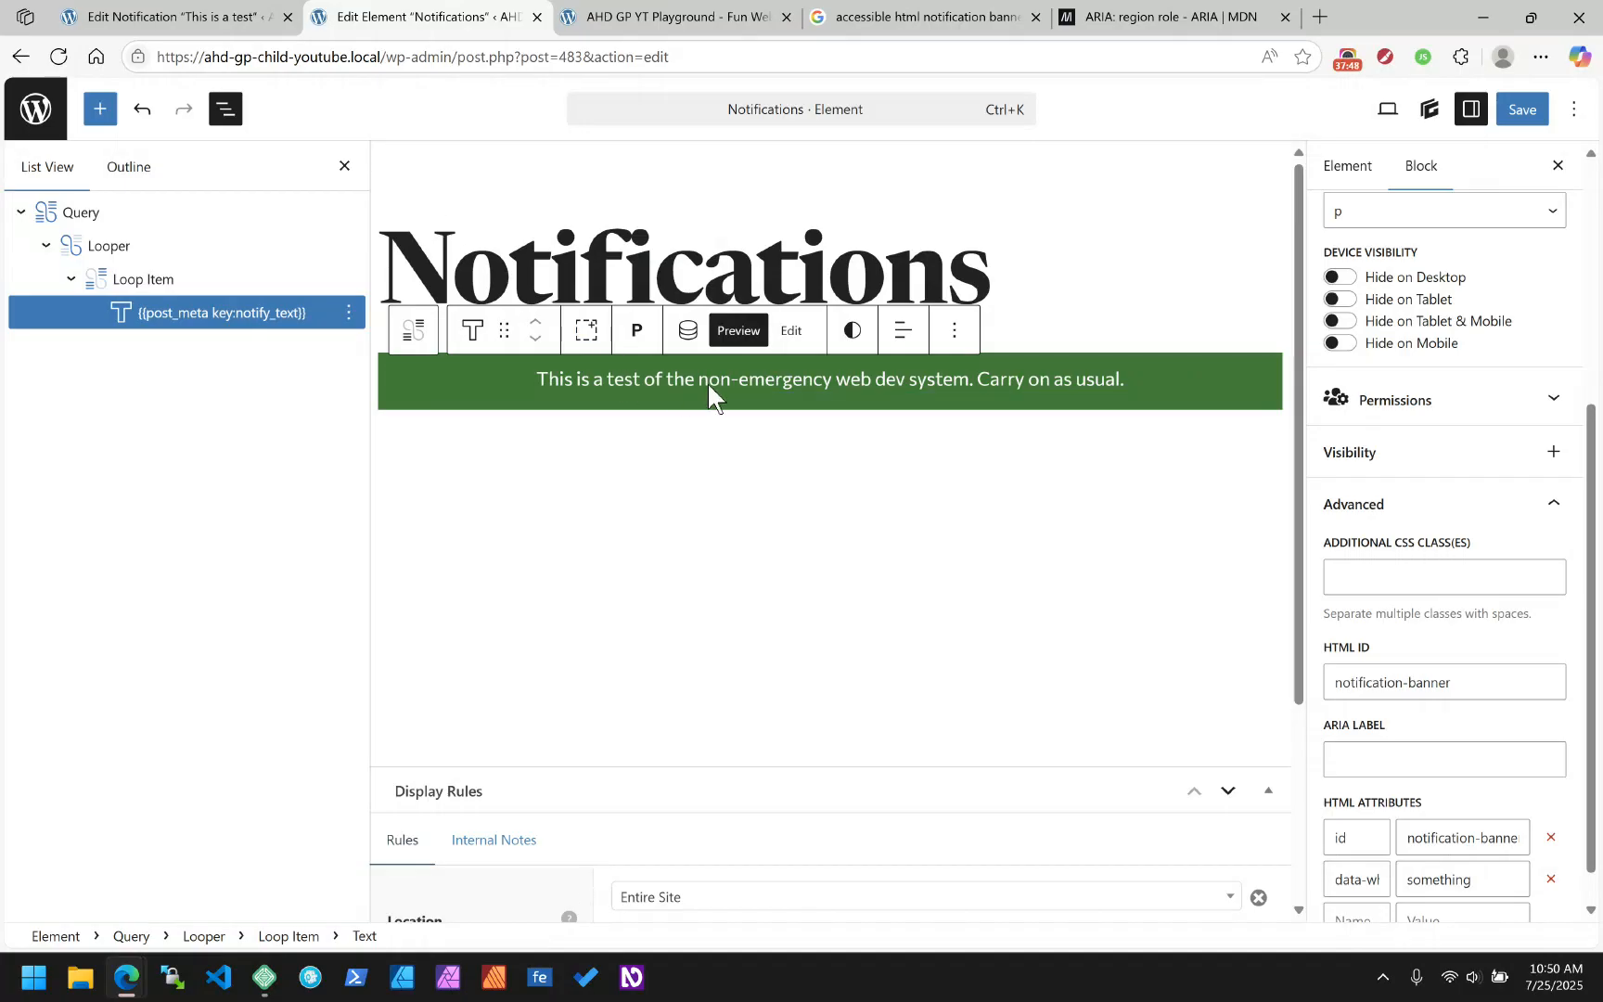
click(1421, 520)
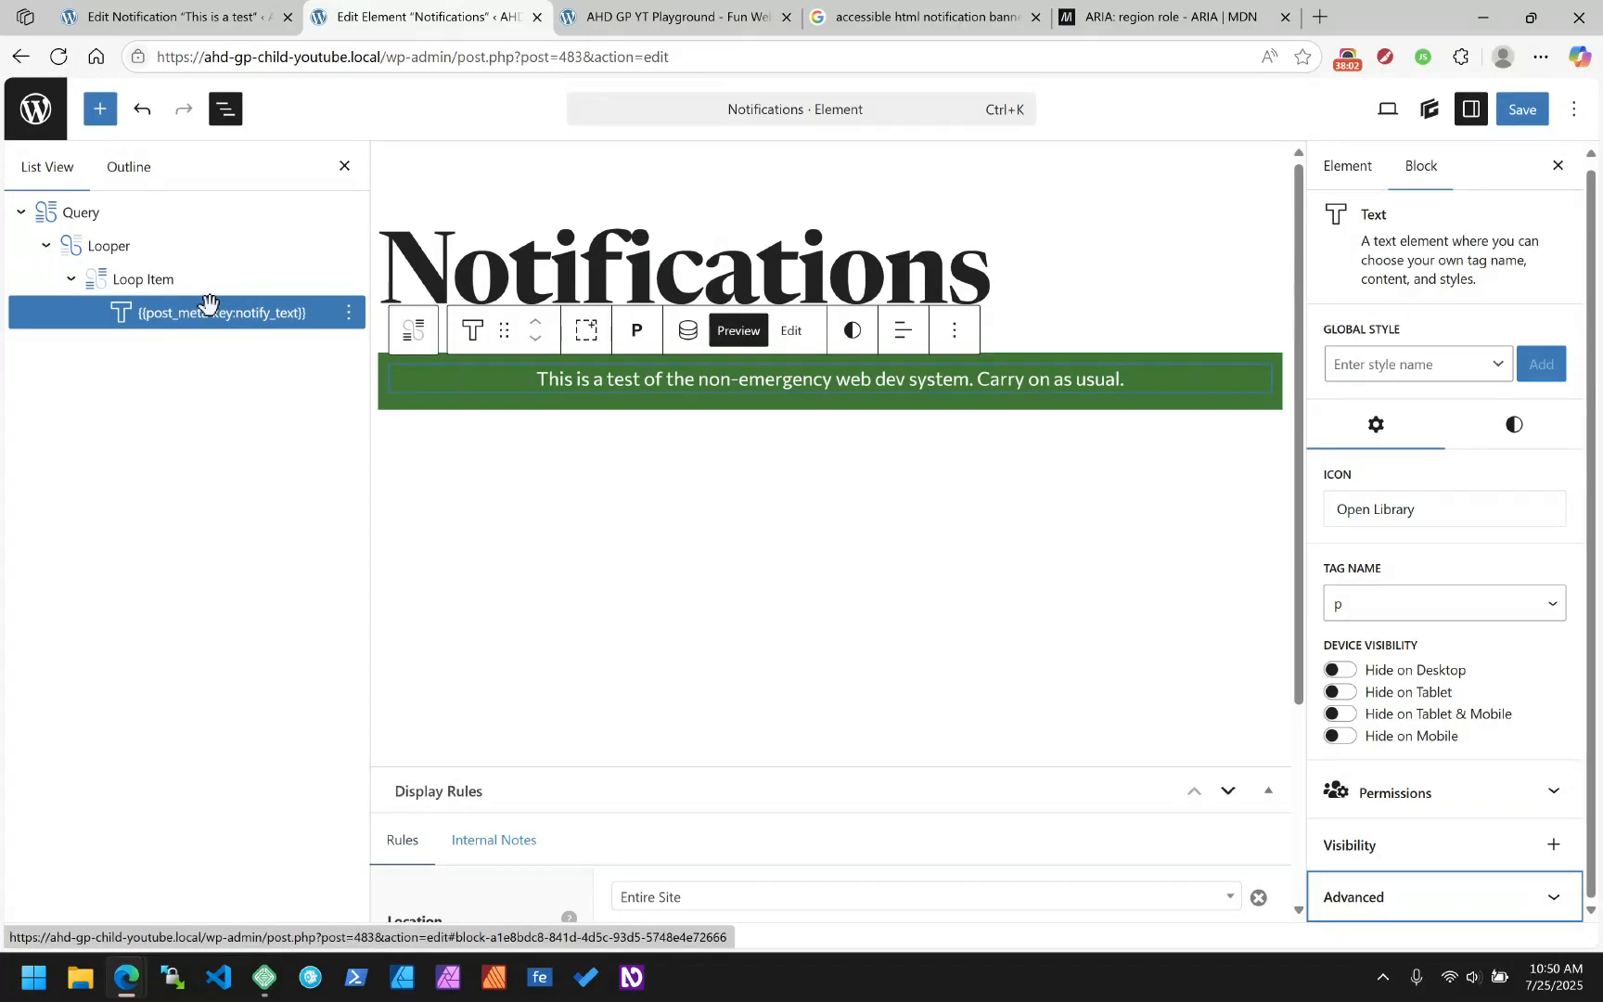
click(635, 332)
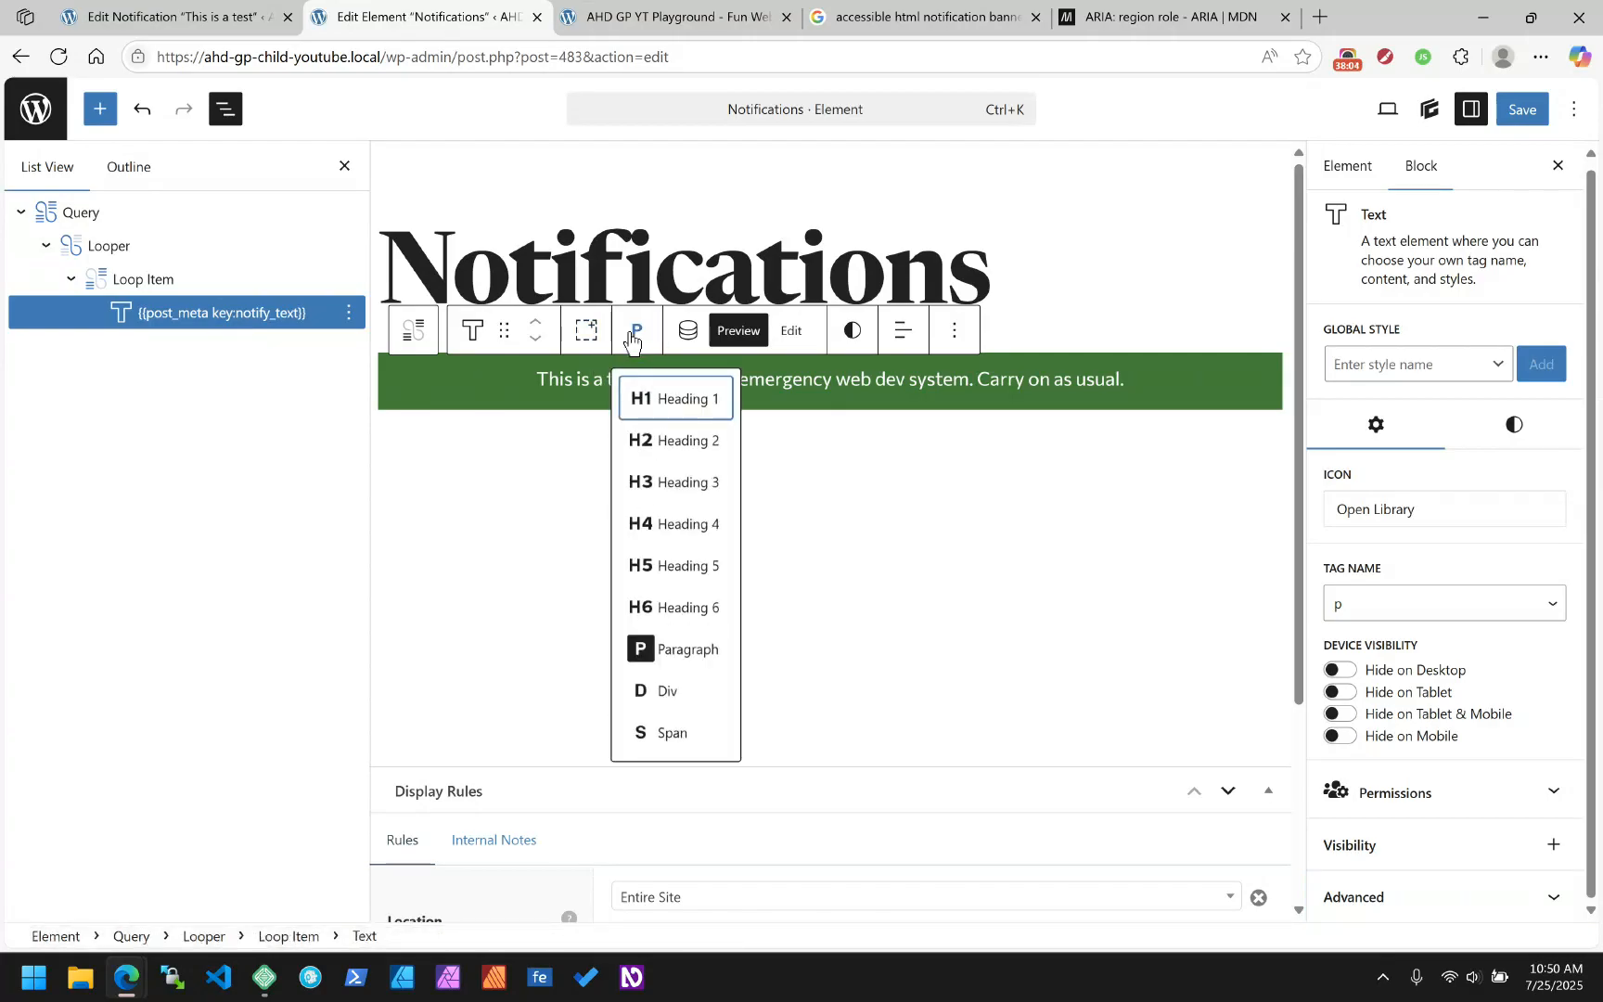
click(670, 732)
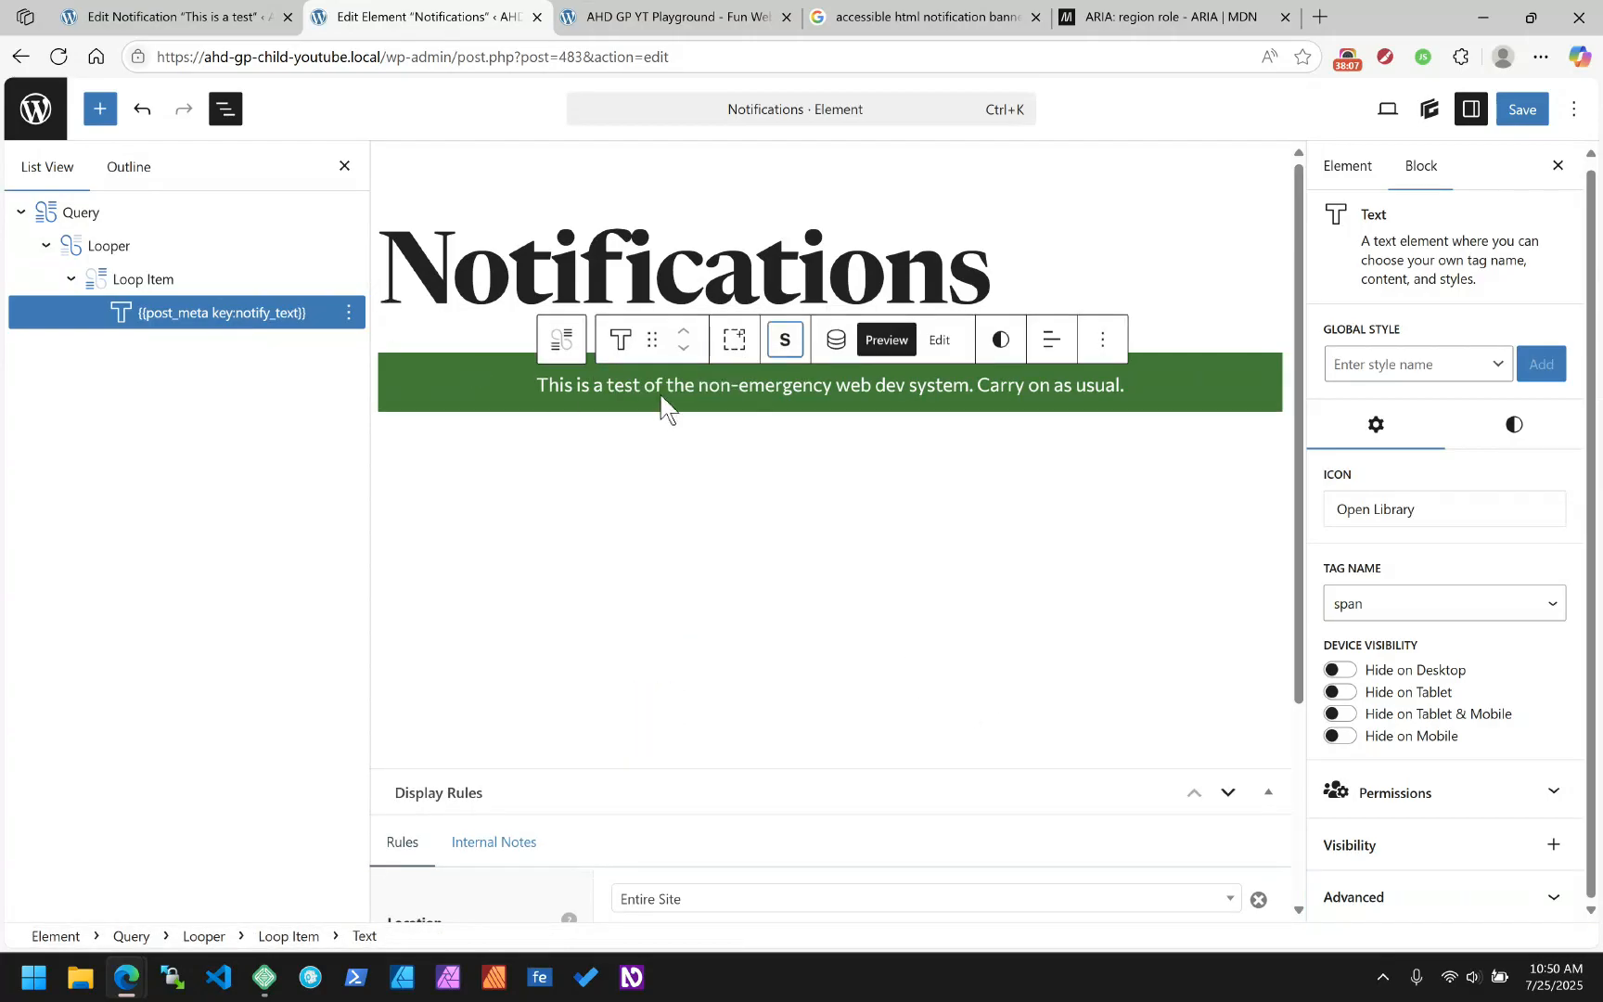
click(787, 348)
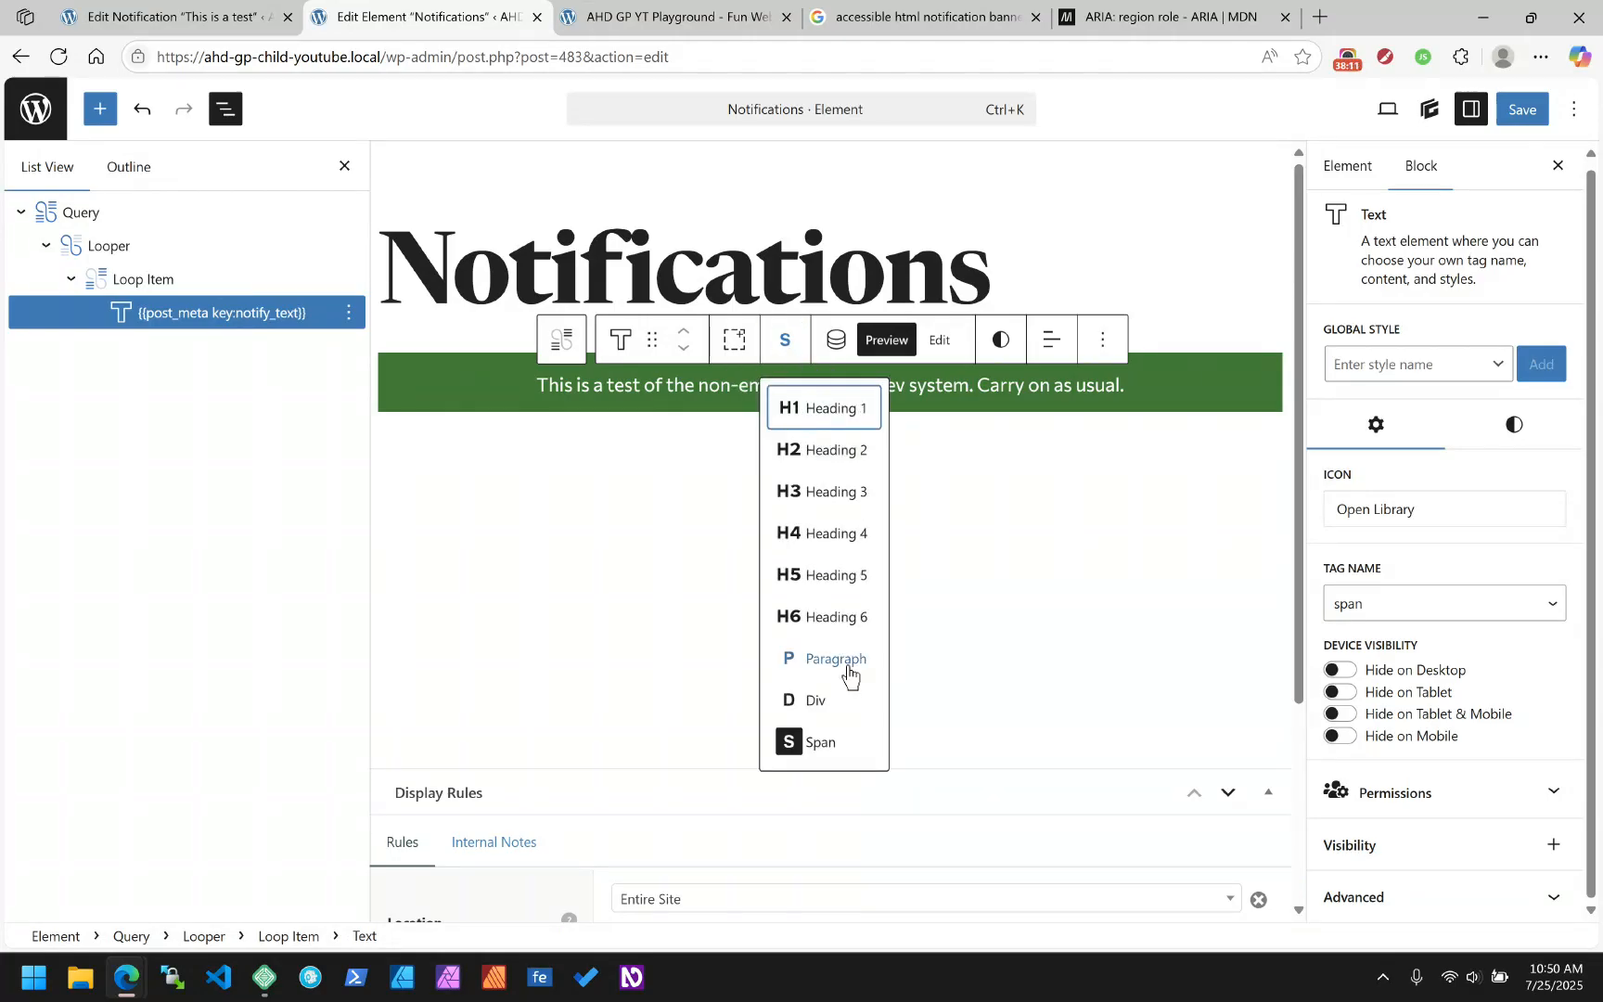
click(844, 661)
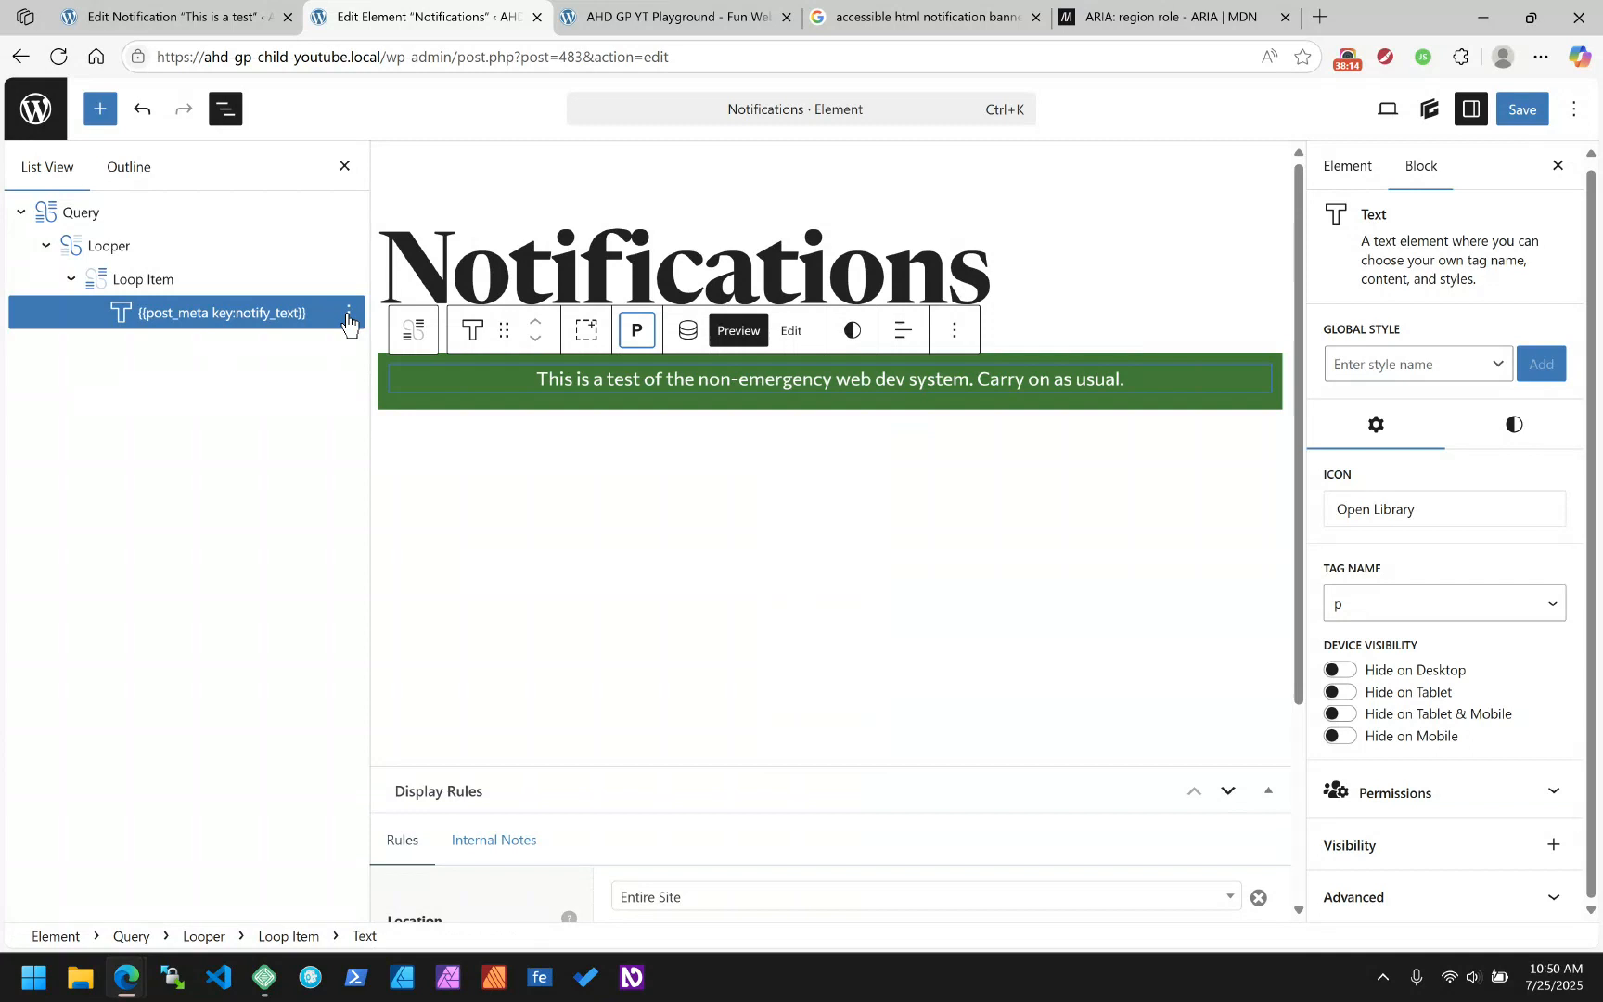
Duplicate the banner's text block in the loop item and change the first copy's tag to span
click(349, 314)
click(390, 453)
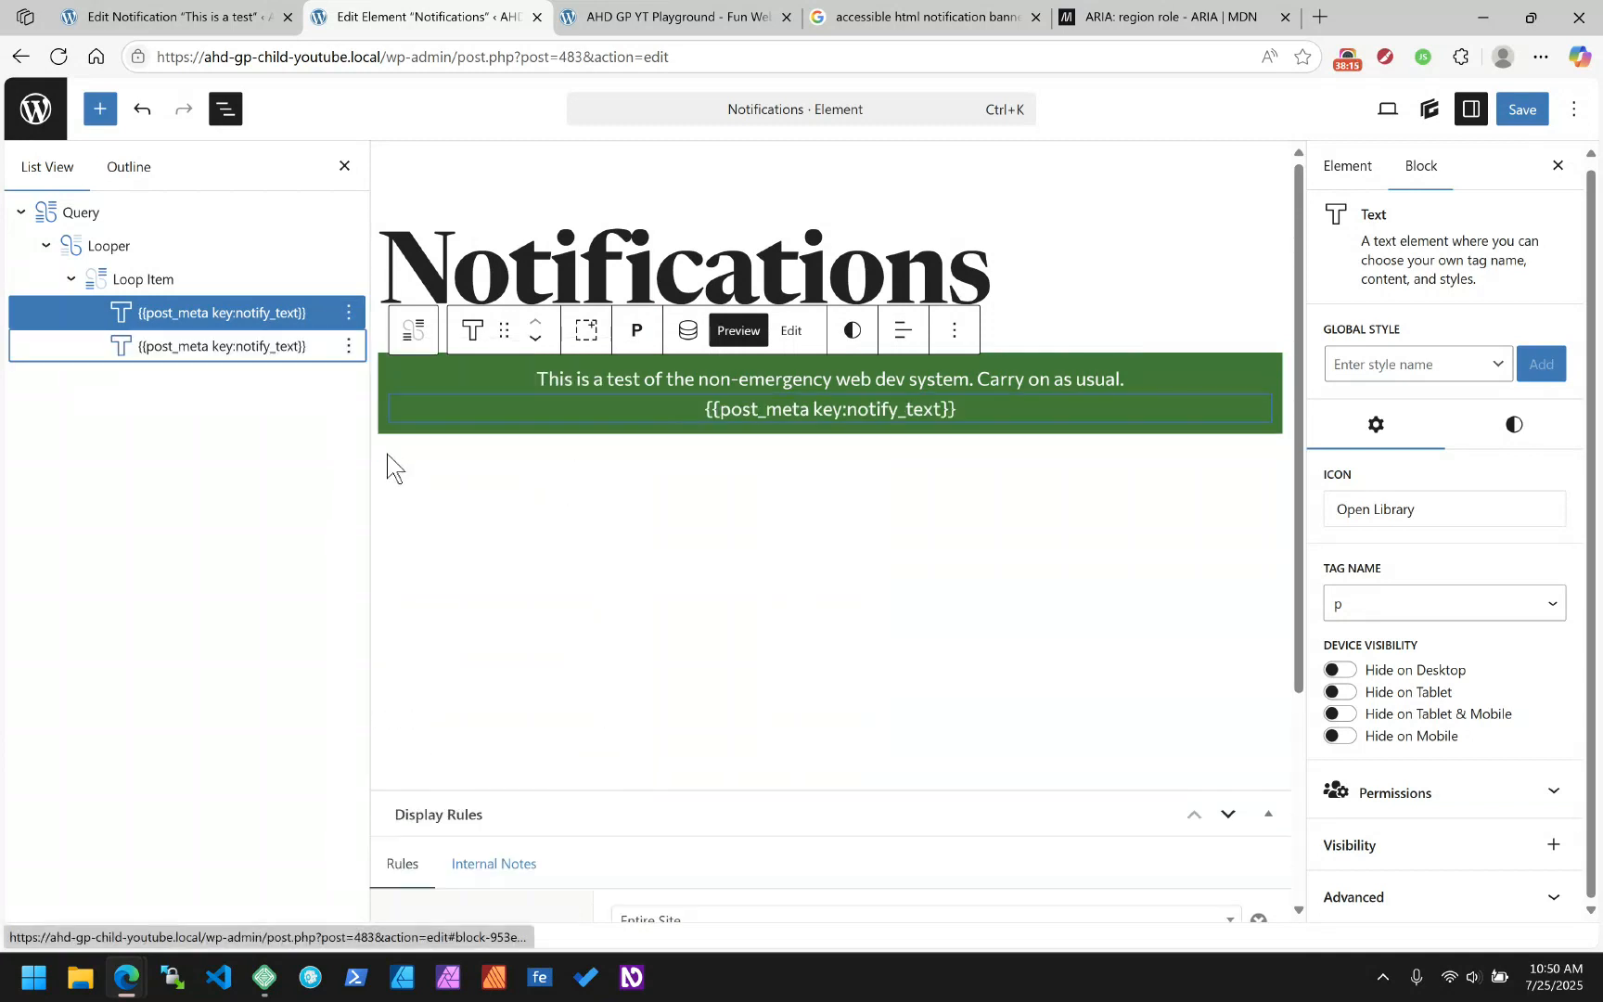
click(637, 332)
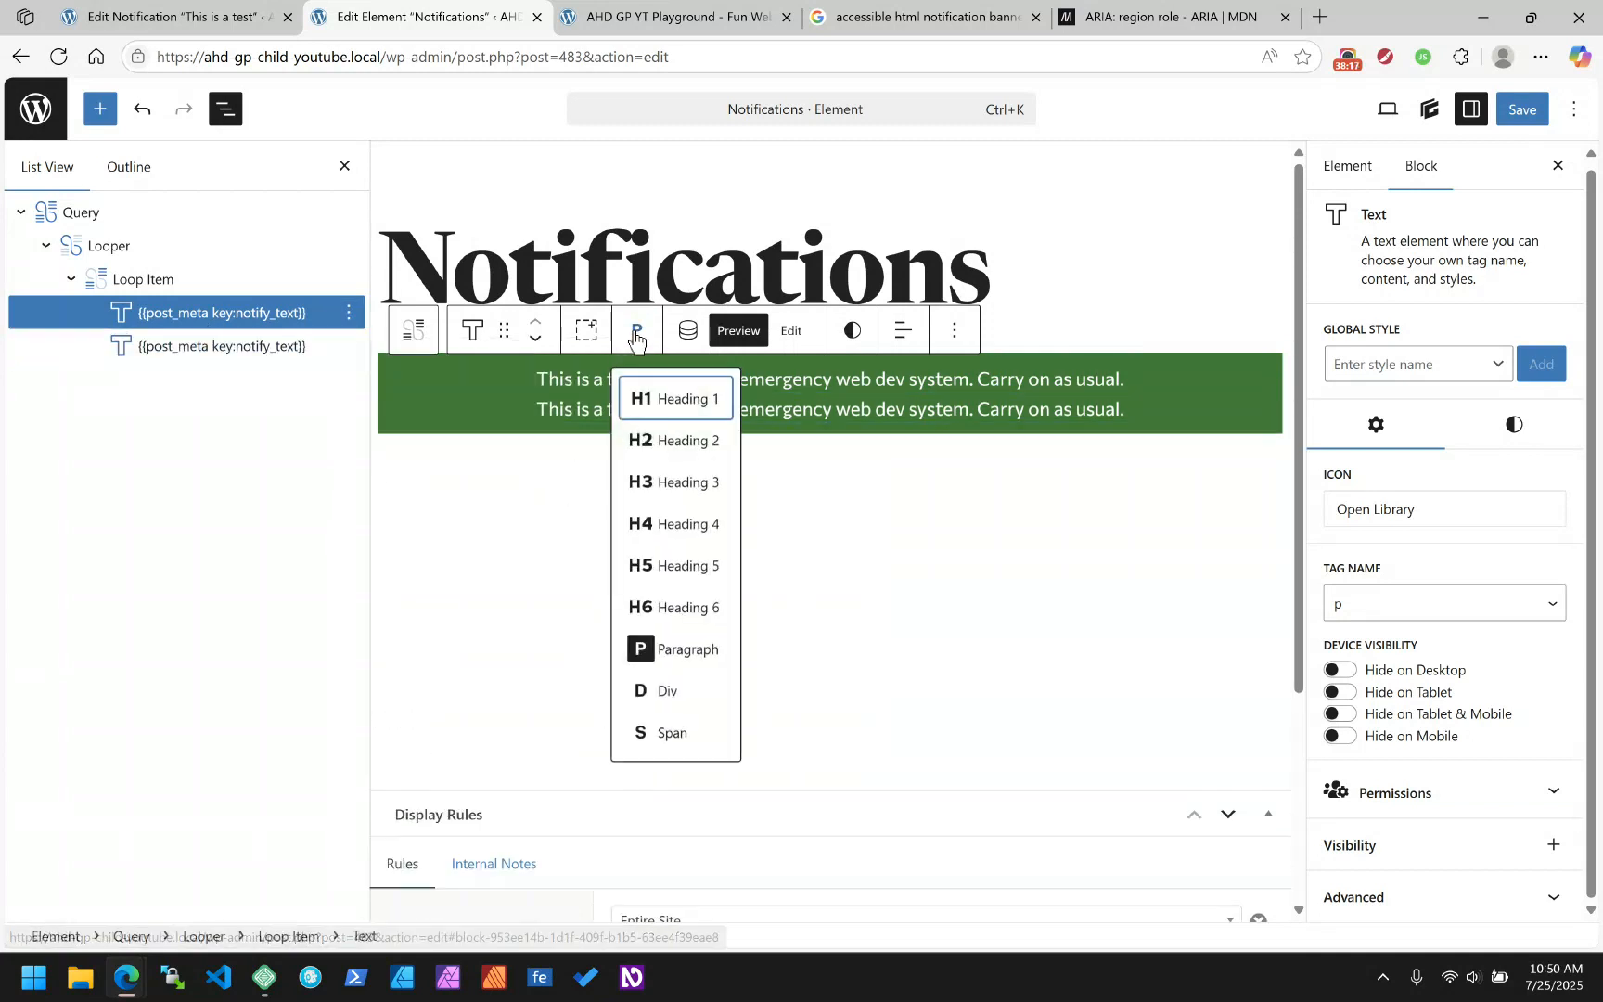
click(680, 735)
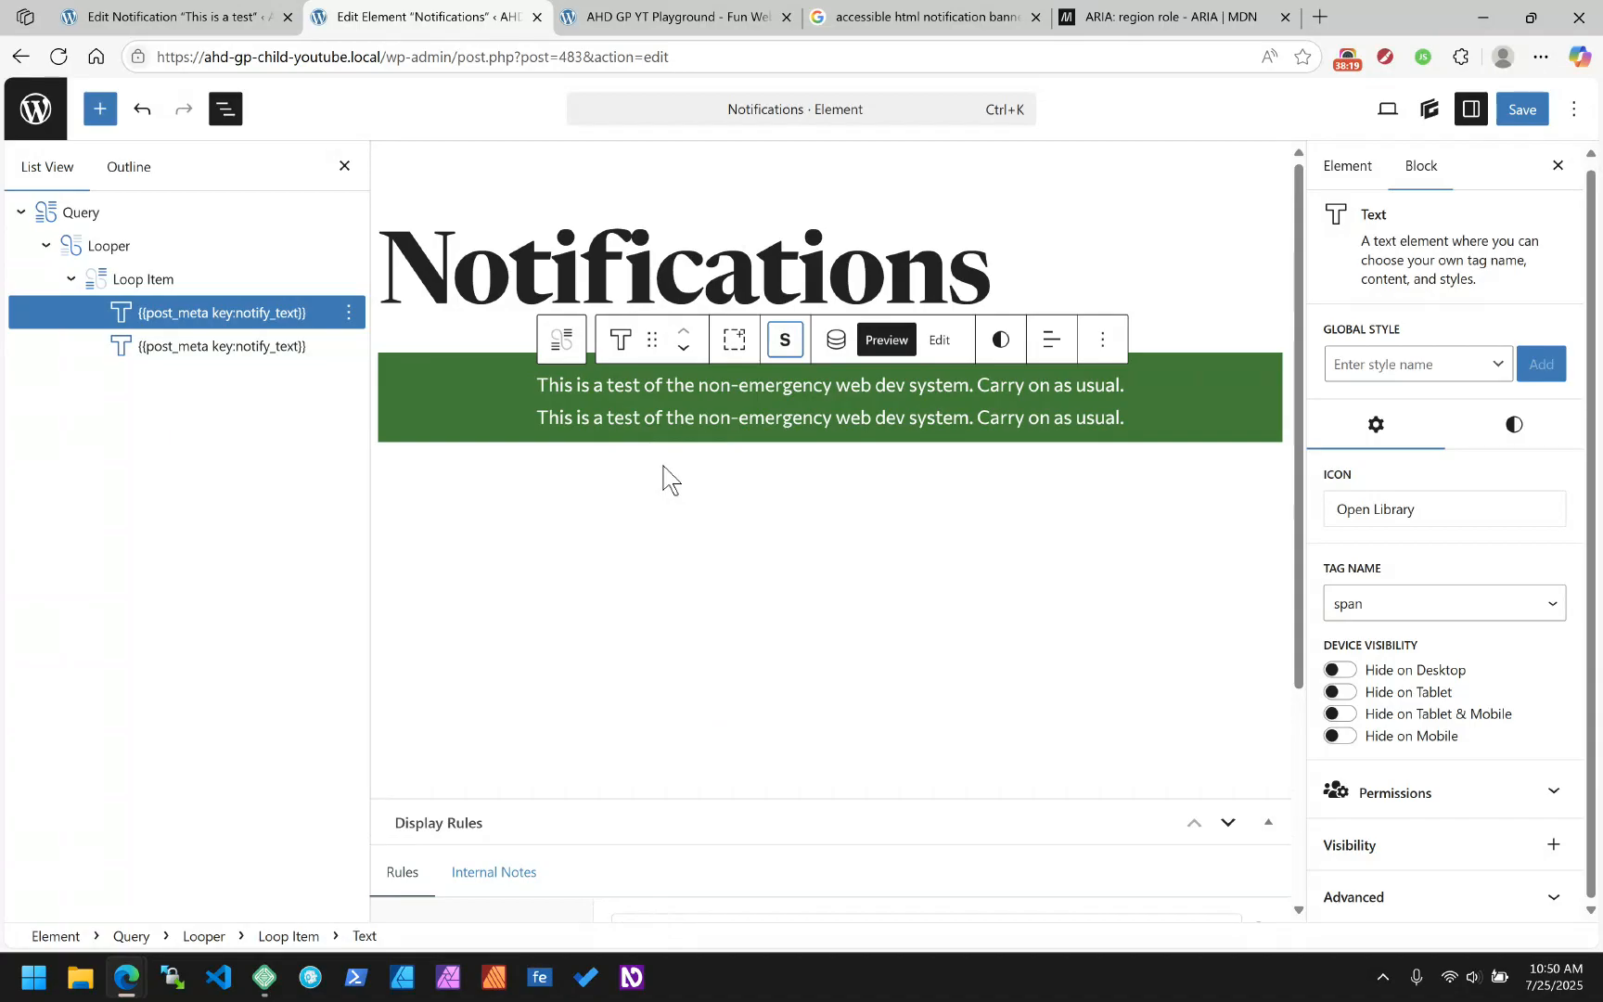
Wrap the second text block in a container and rename that container Link
click(638, 417)
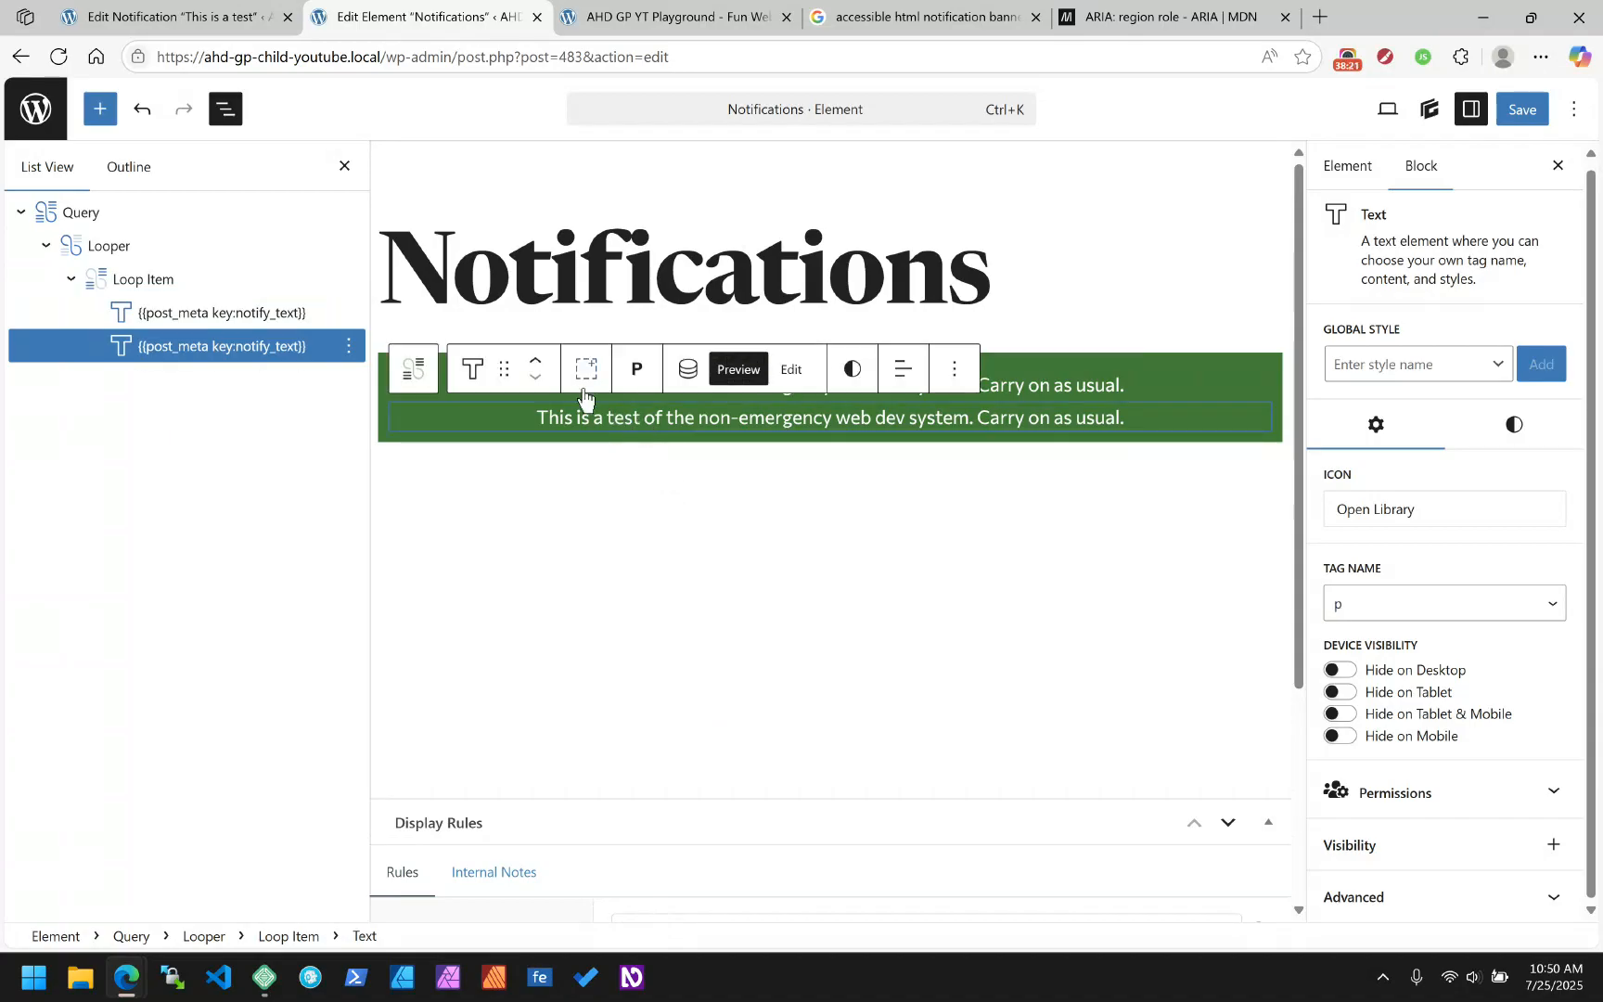
click(585, 368)
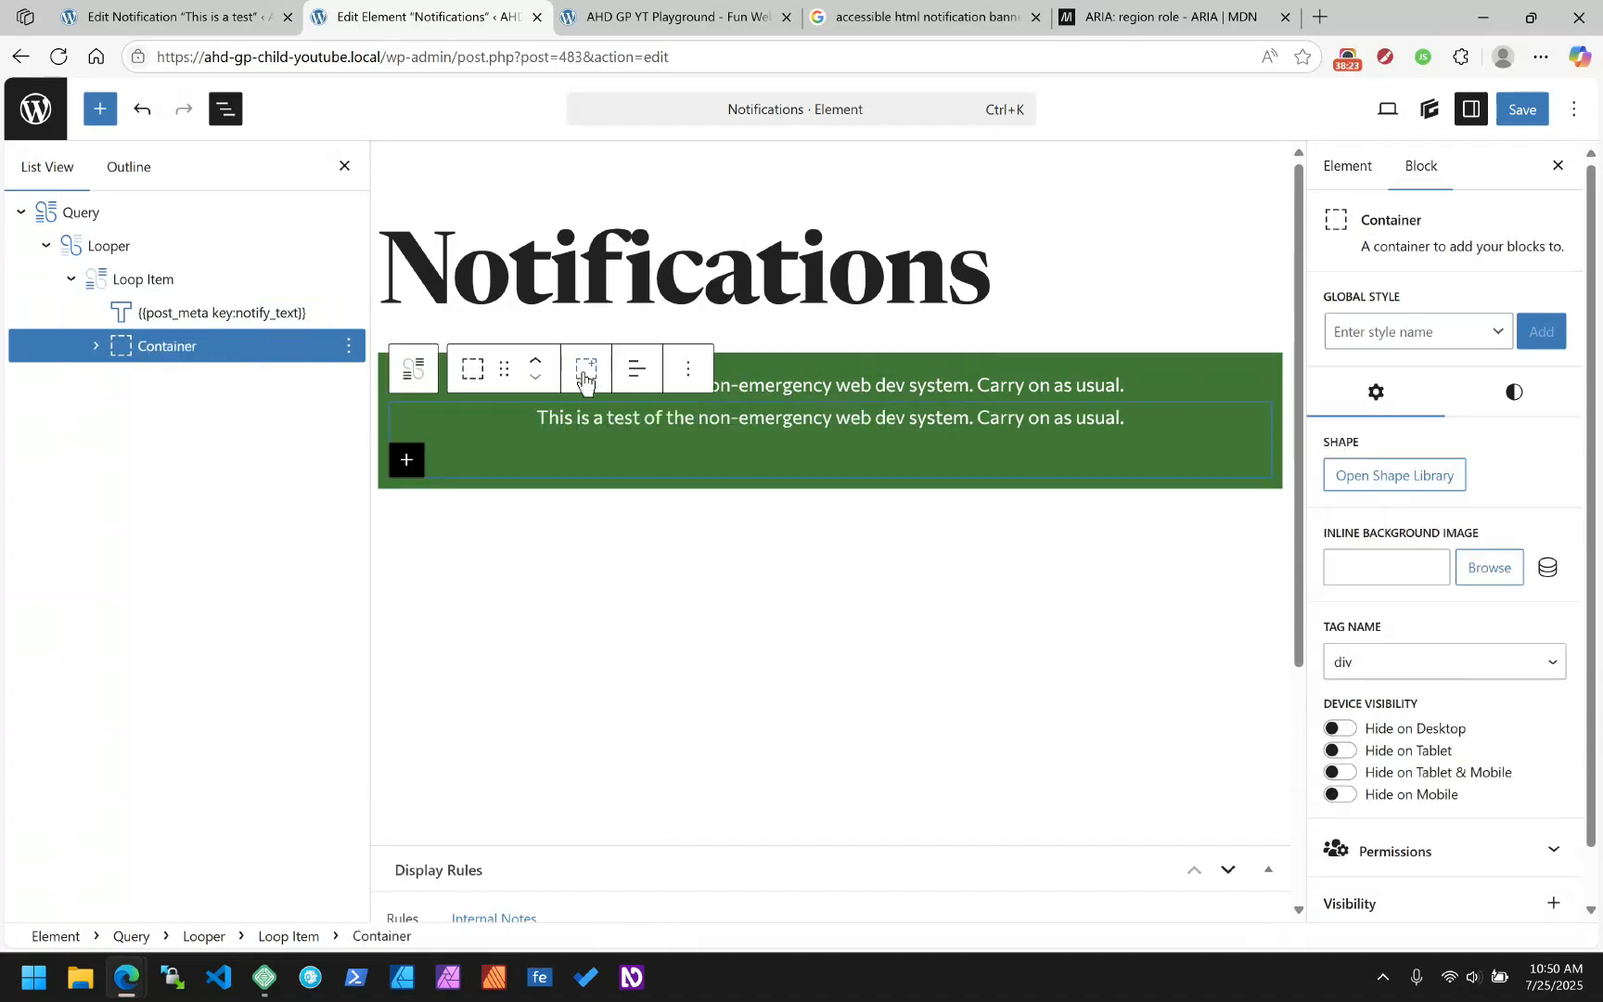
click(95, 349)
click(349, 347)
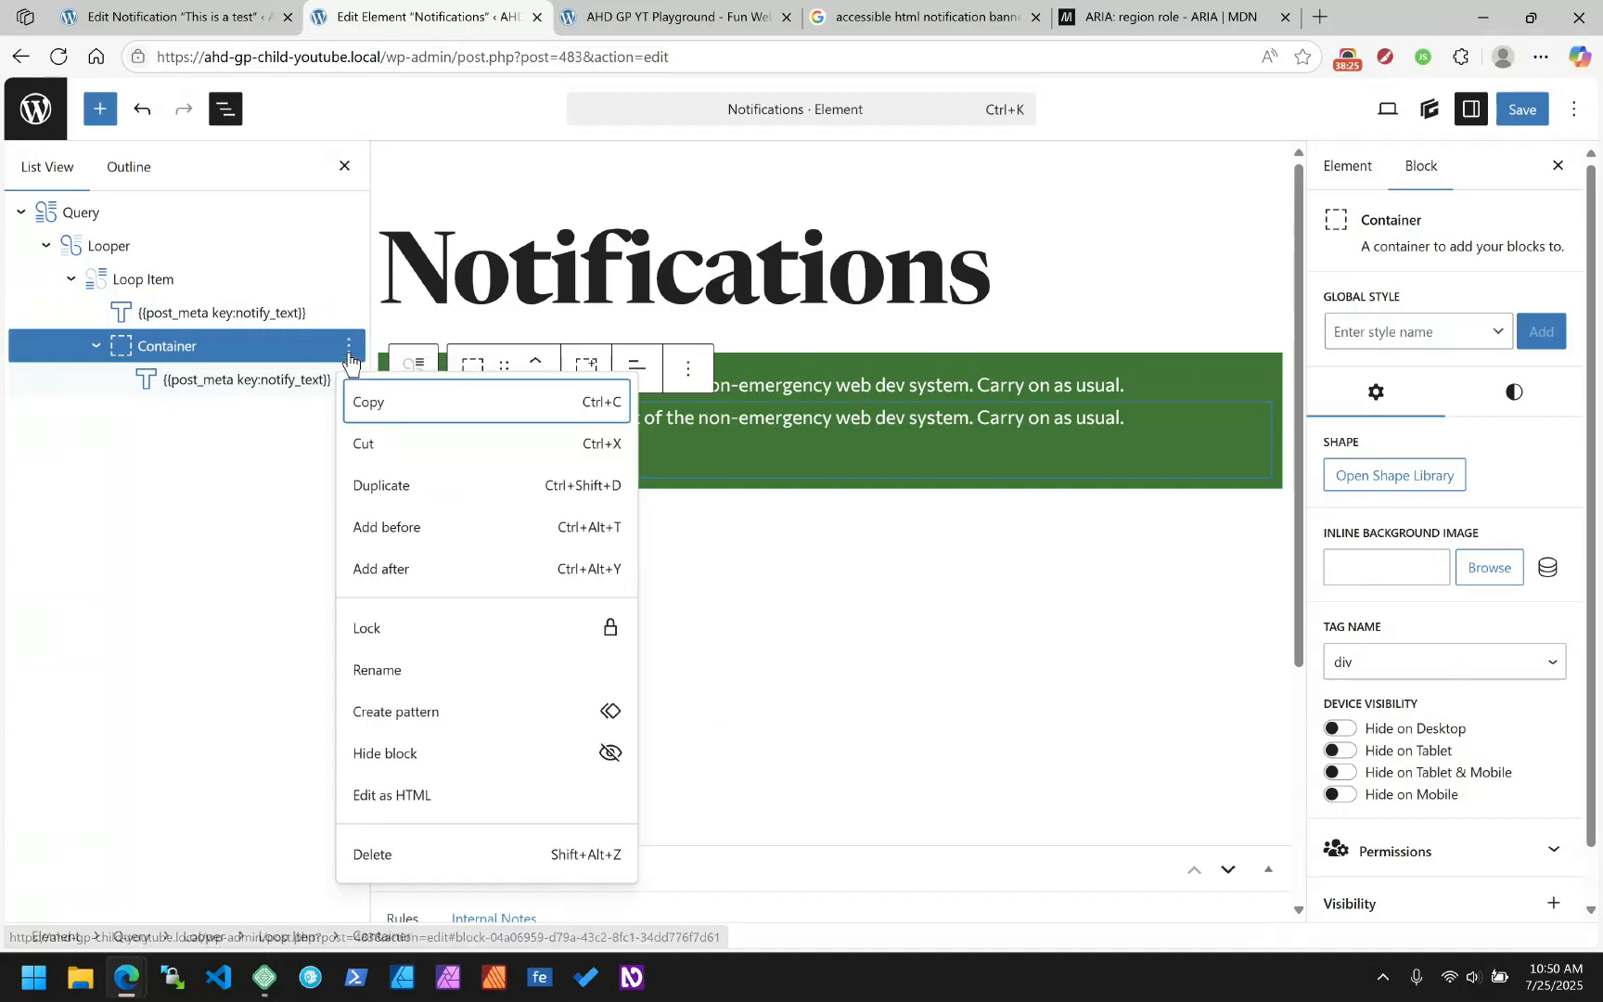
click(413, 672)
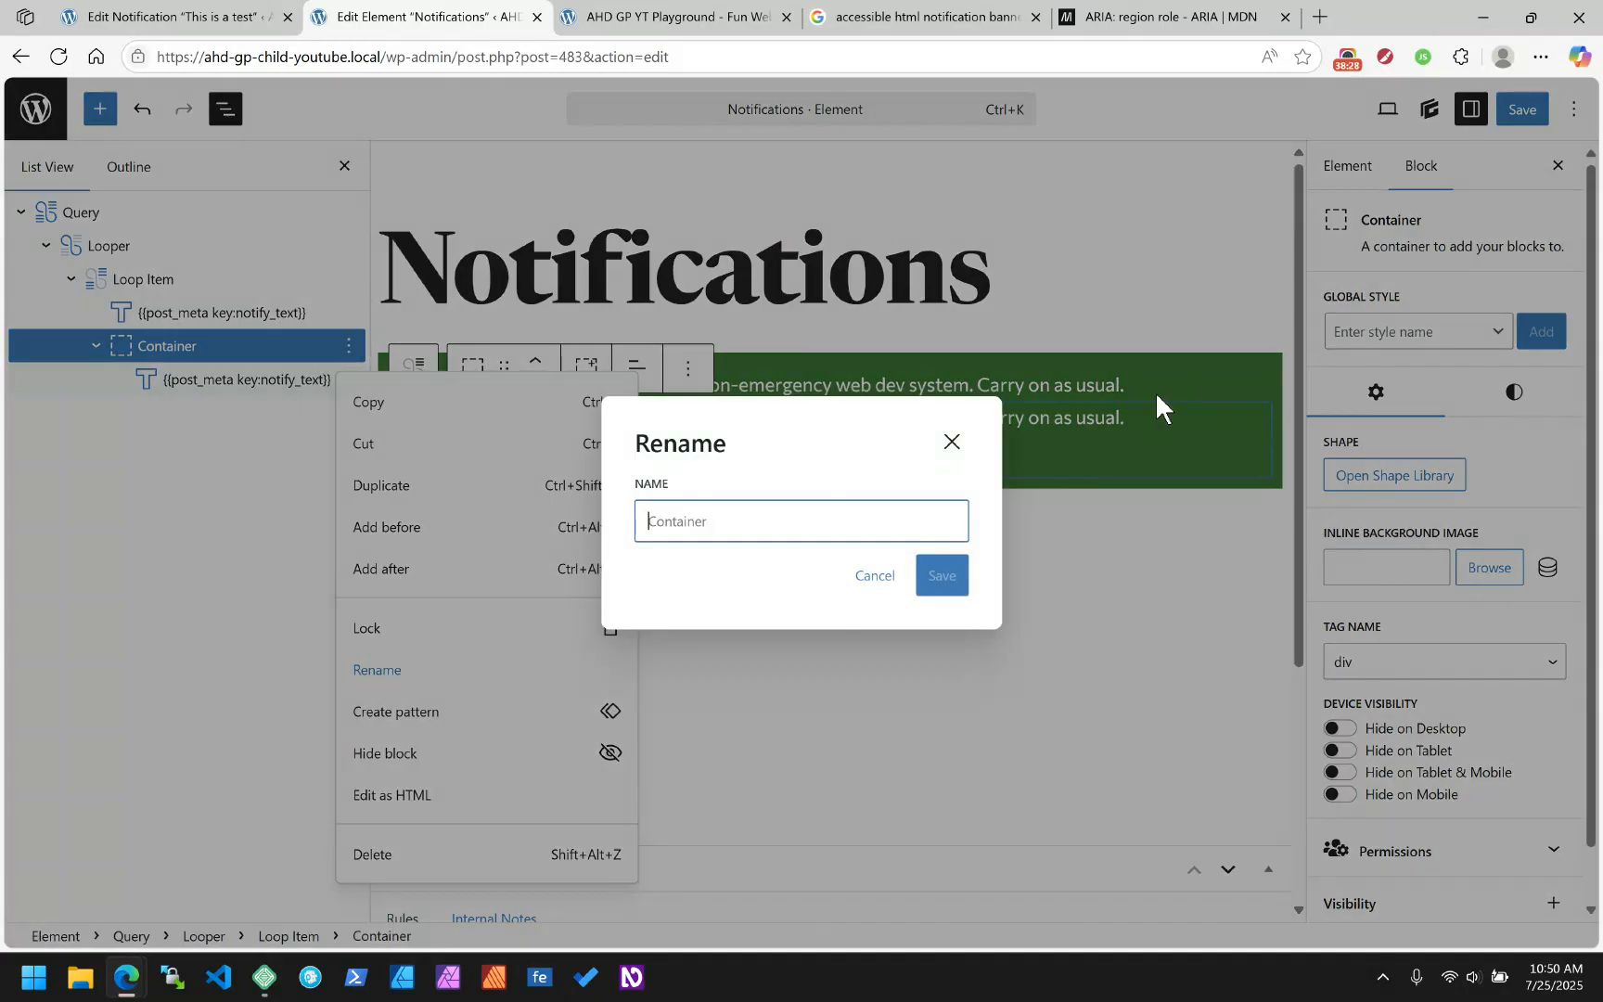
text(Link)
key(Return)
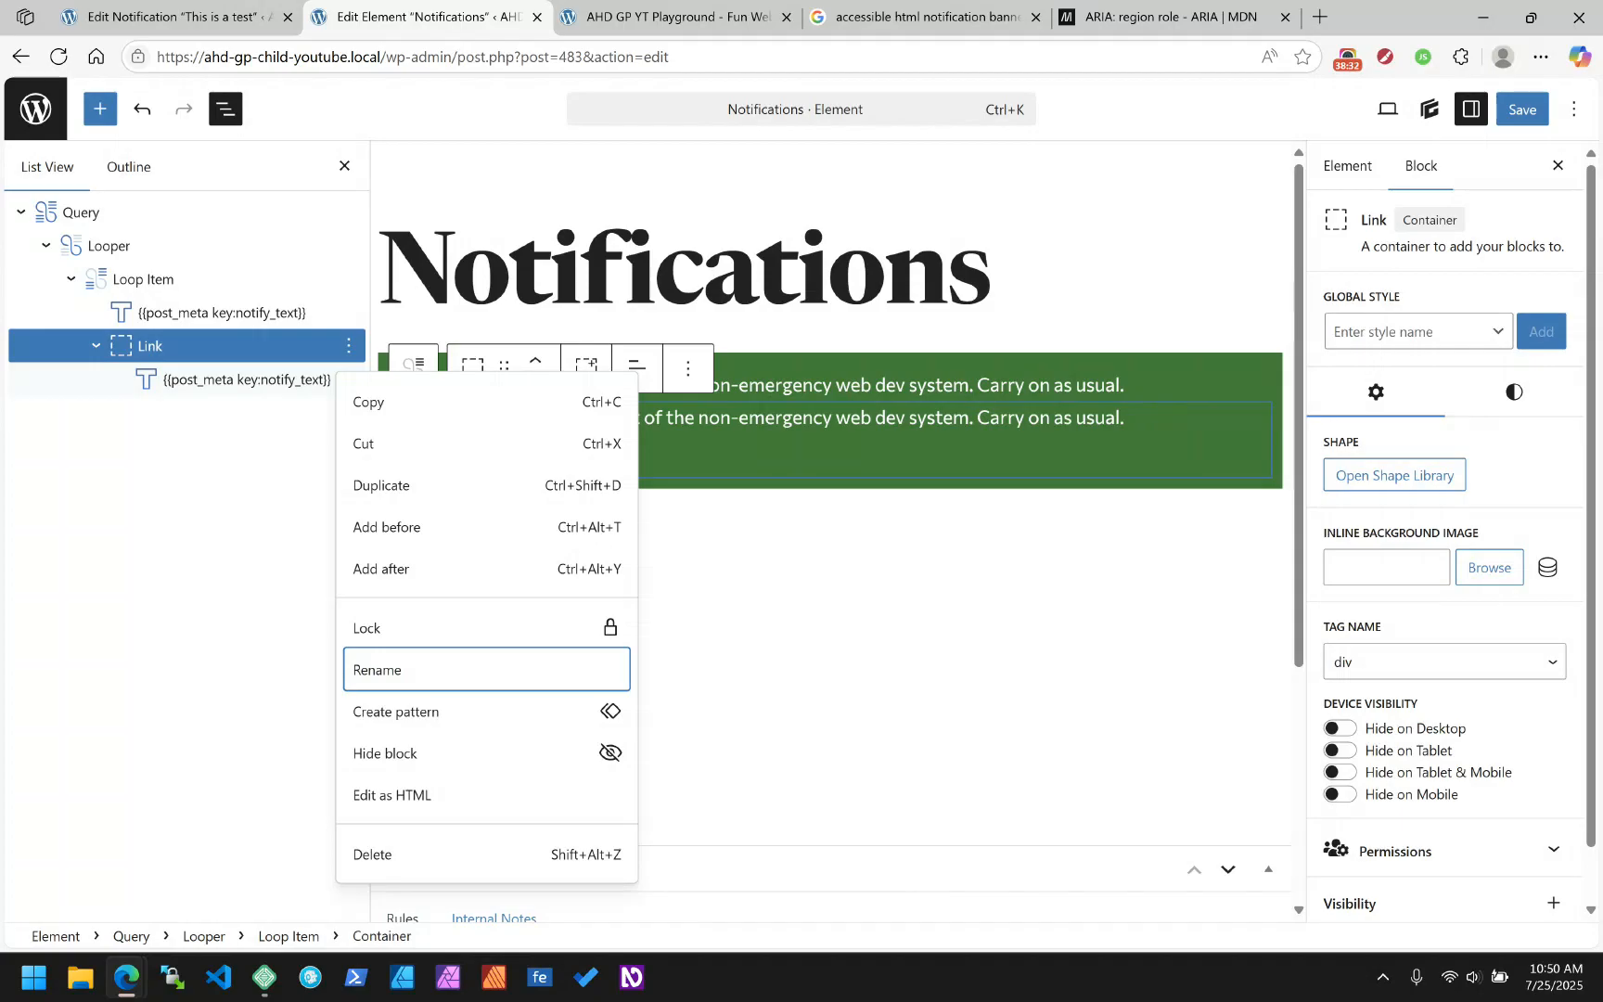
Set the Link container's tag name to a and change its nested text block to a span
click(1395, 664)
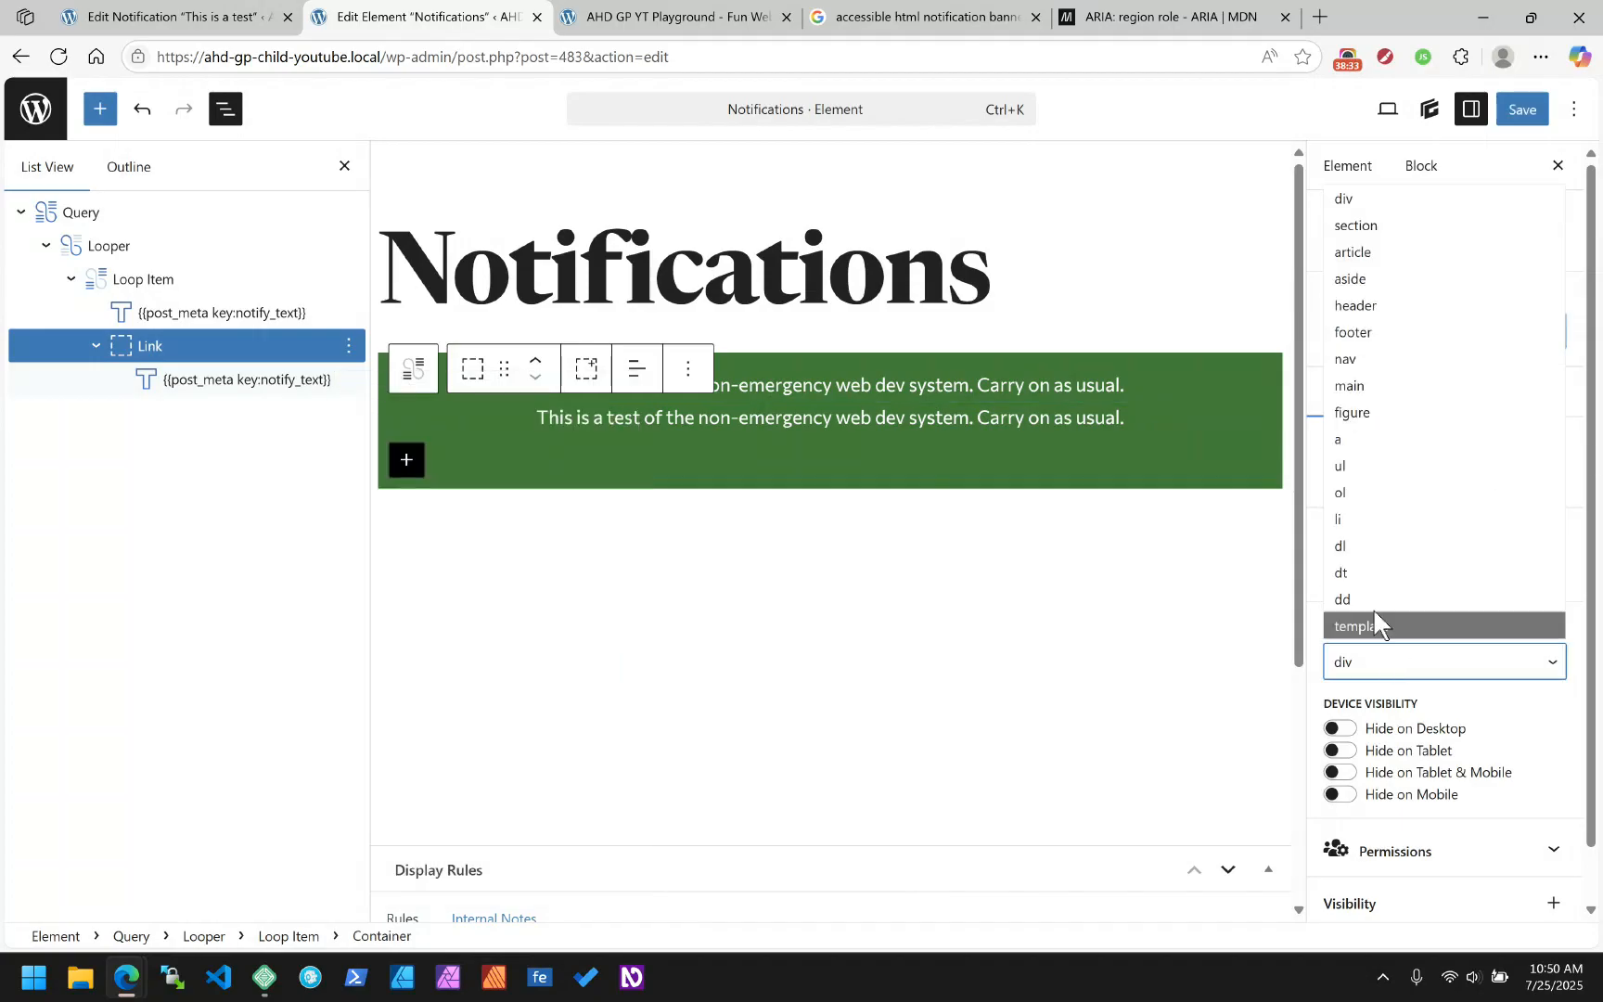
click(1369, 439)
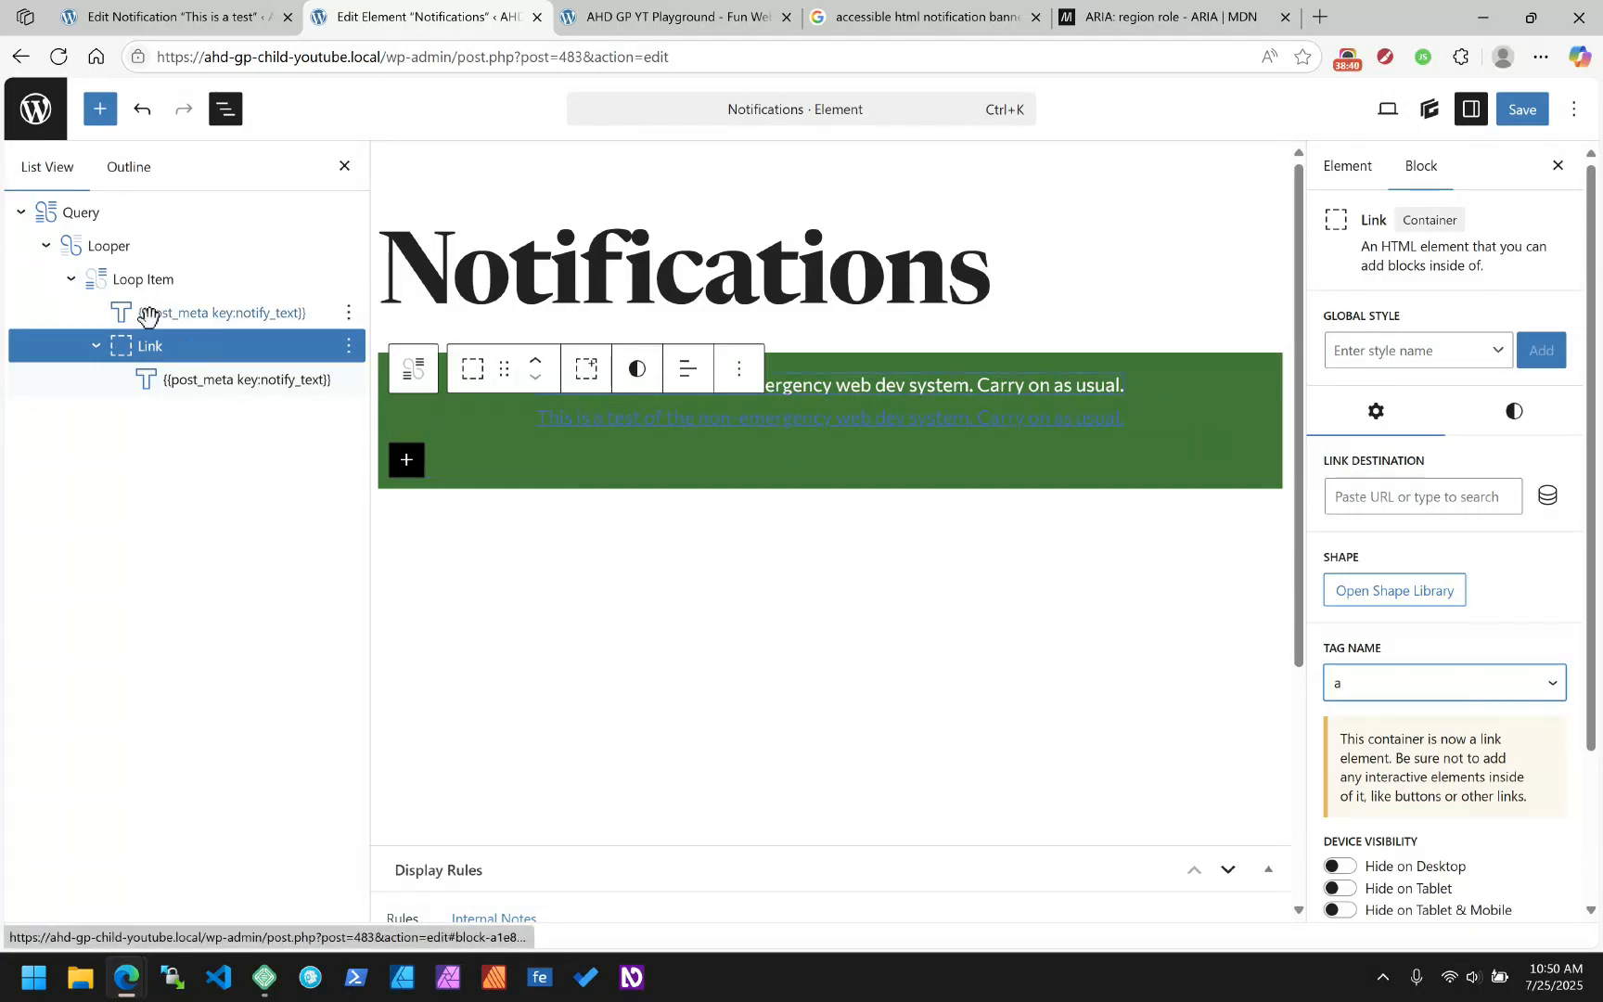
click(190, 314)
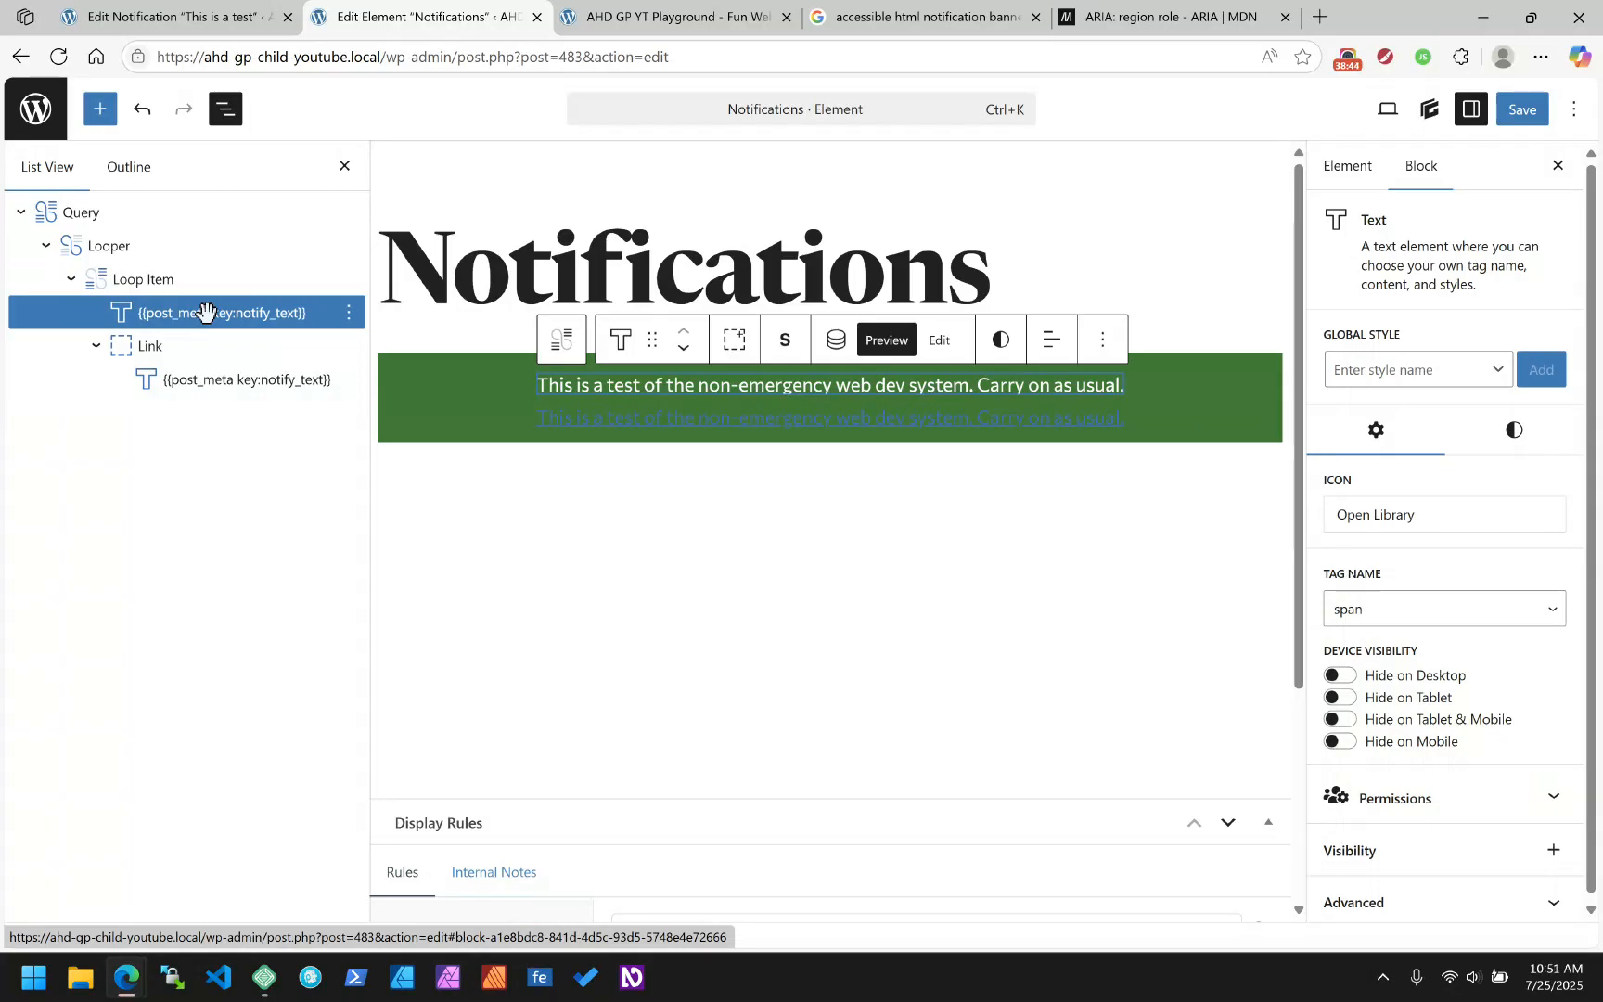
click(155, 343)
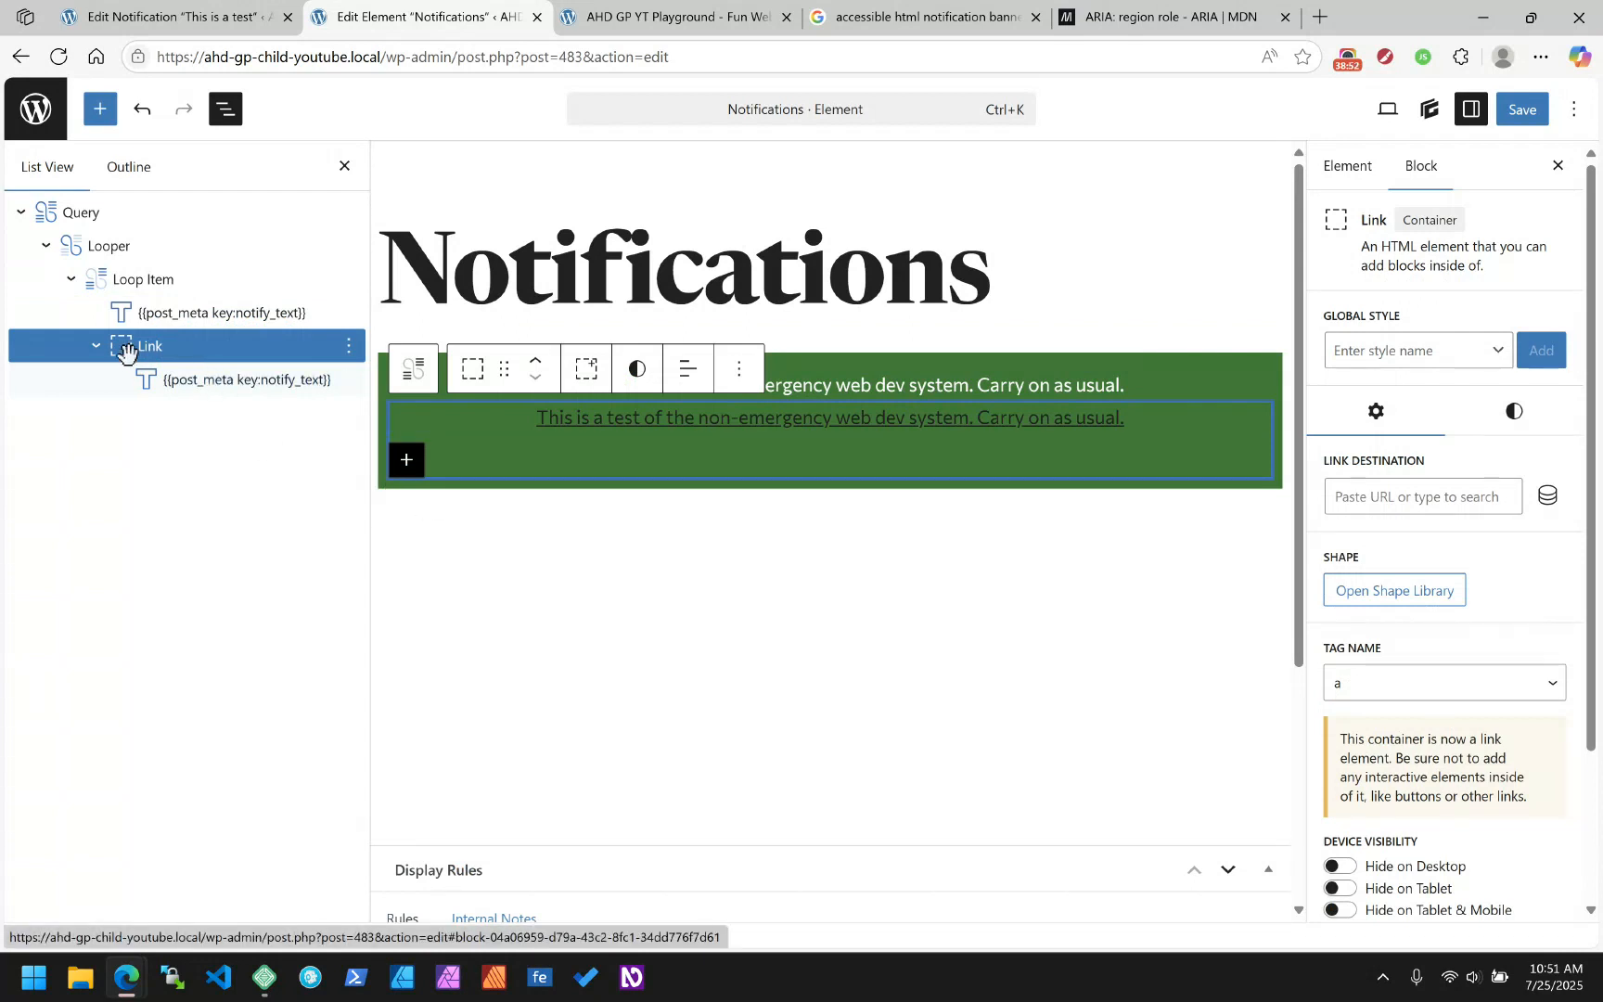
click(163, 379)
click(641, 369)
click(667, 777)
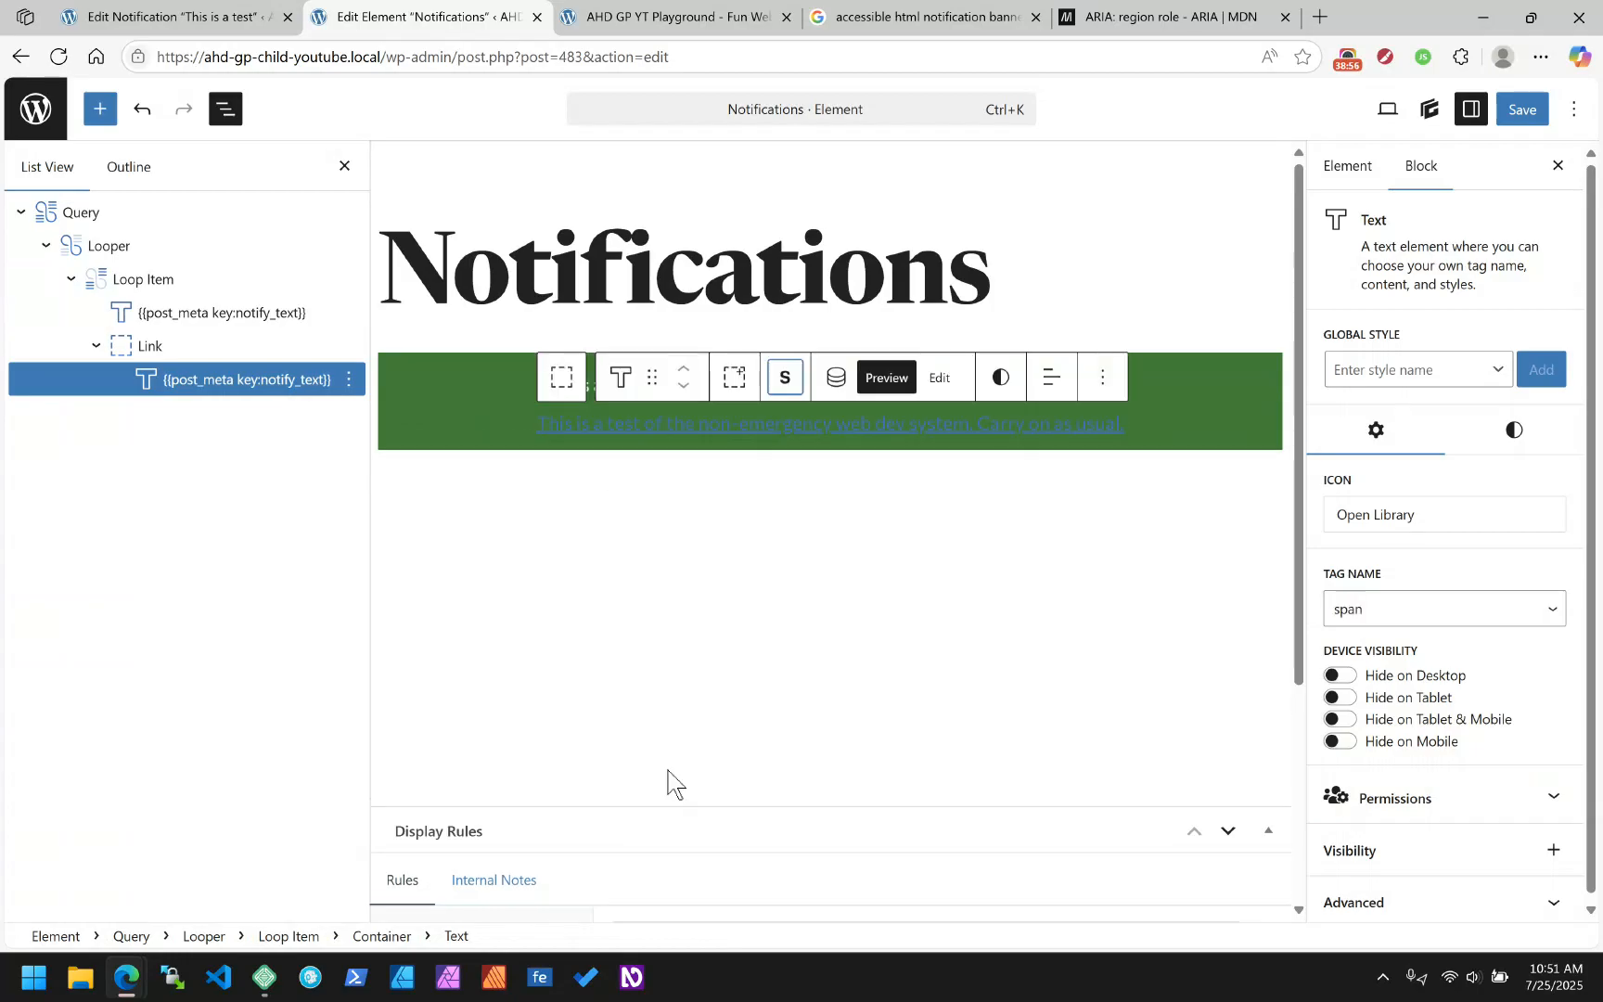
Set the Link container's link destination to a Post Meta dynamic tag for the current post with the meta key notify_url
click(150, 349)
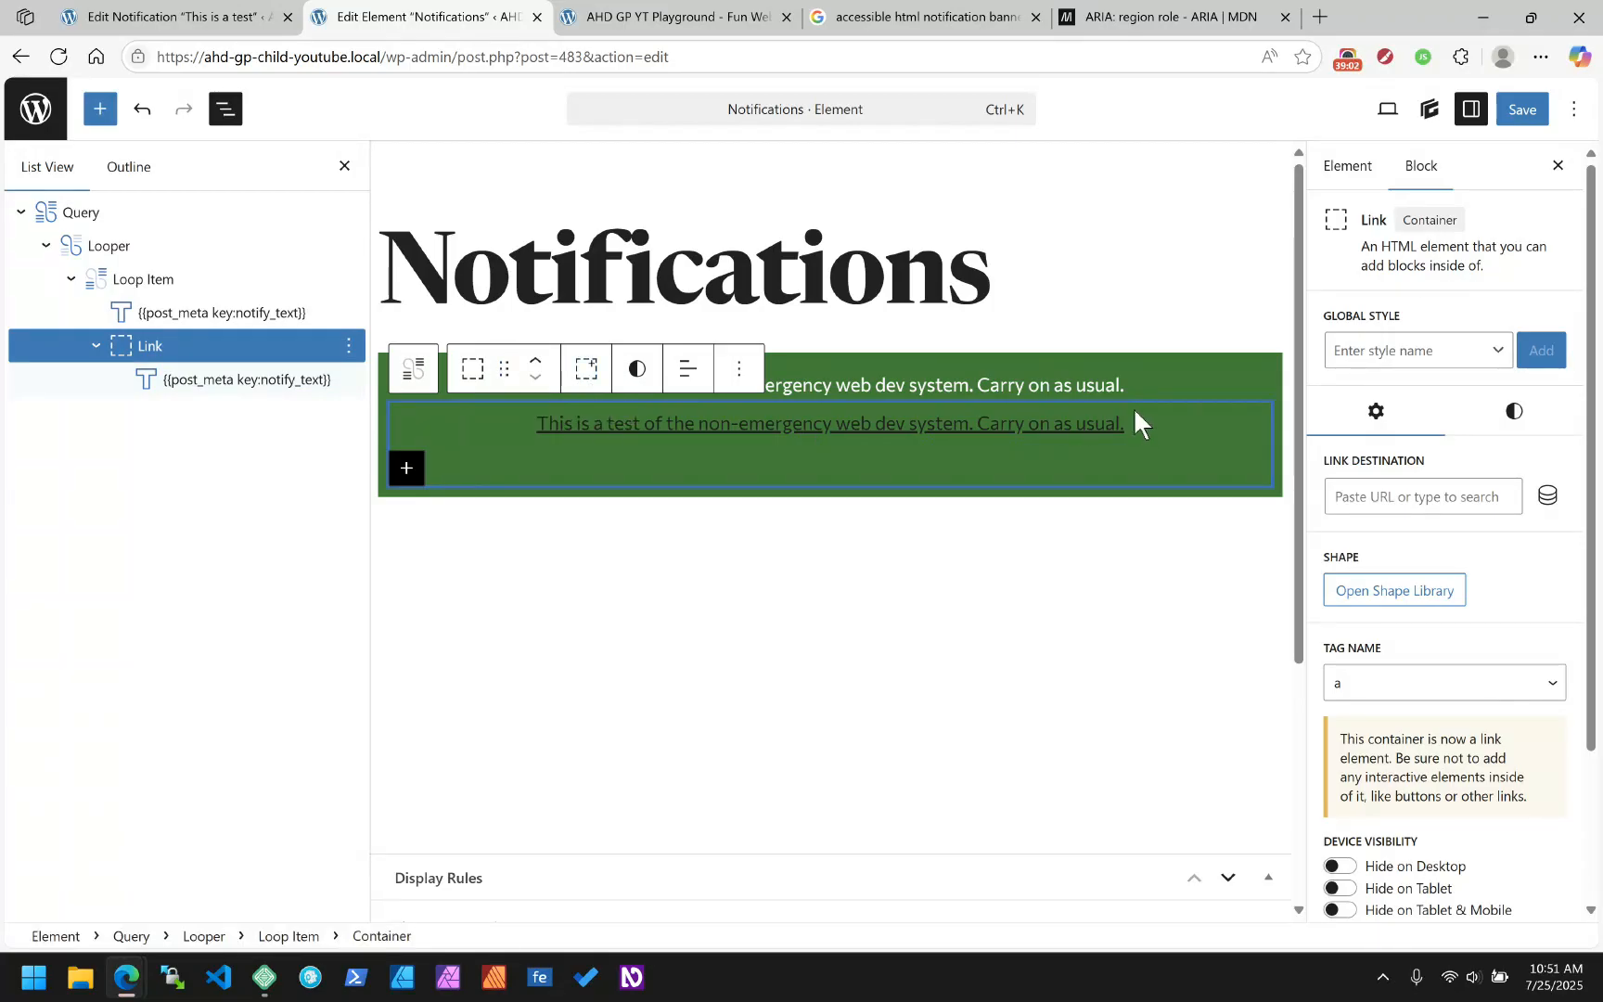
click(1508, 414)
click(1377, 413)
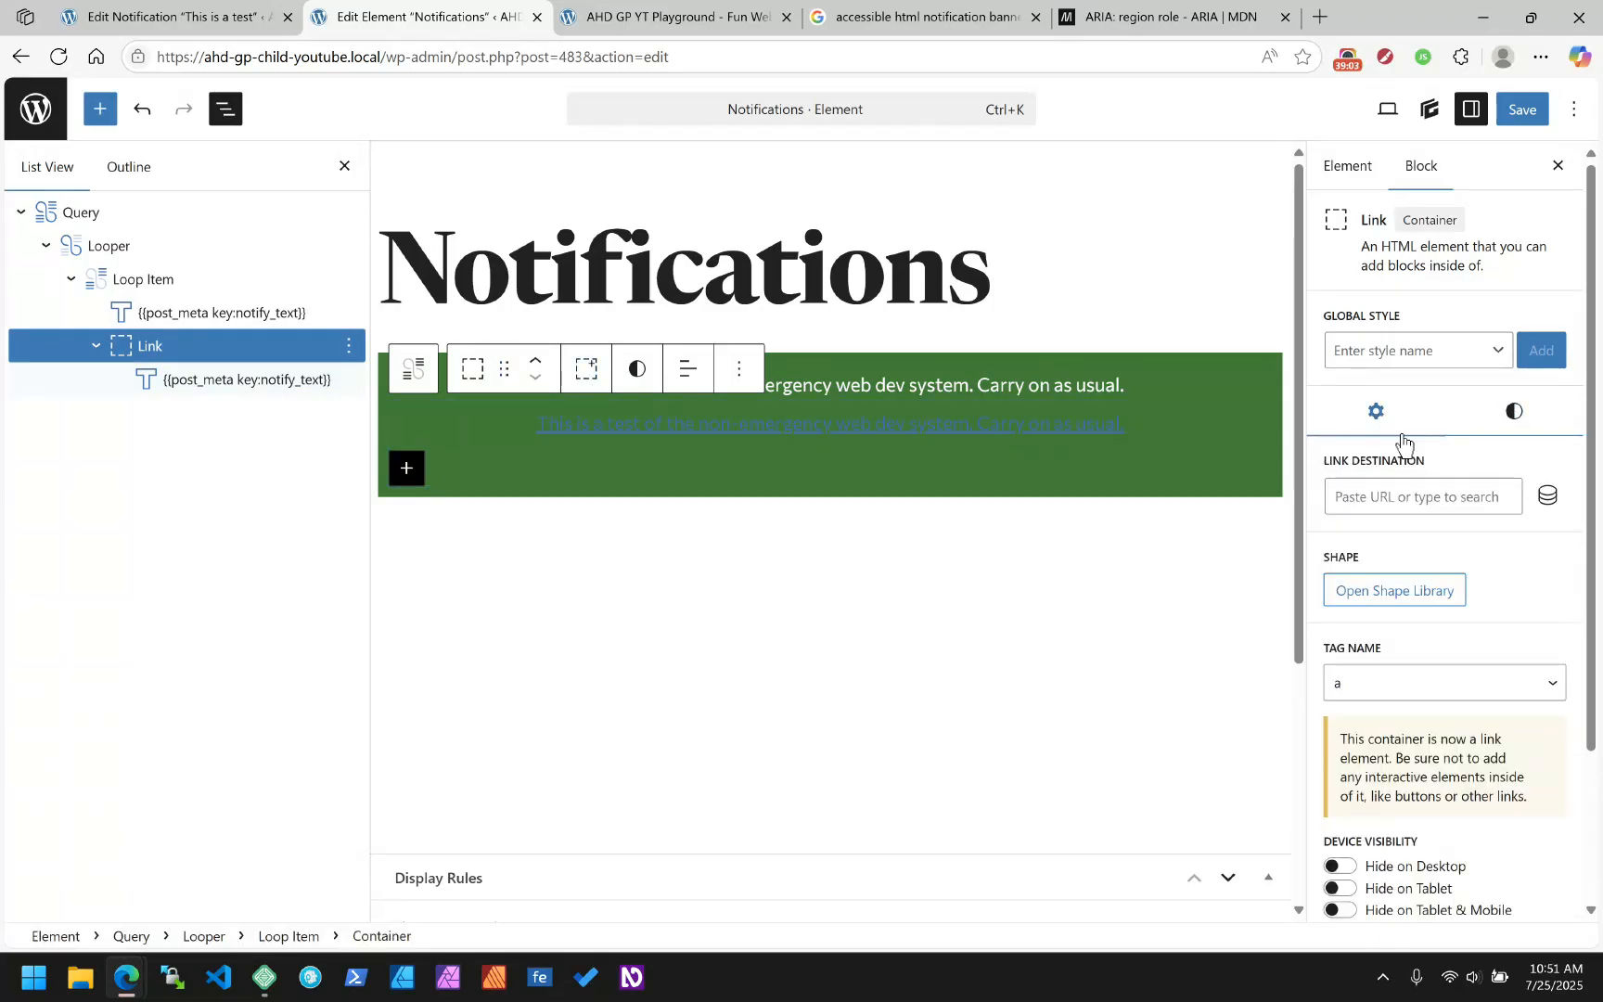
click(1548, 497)
click(719, 350)
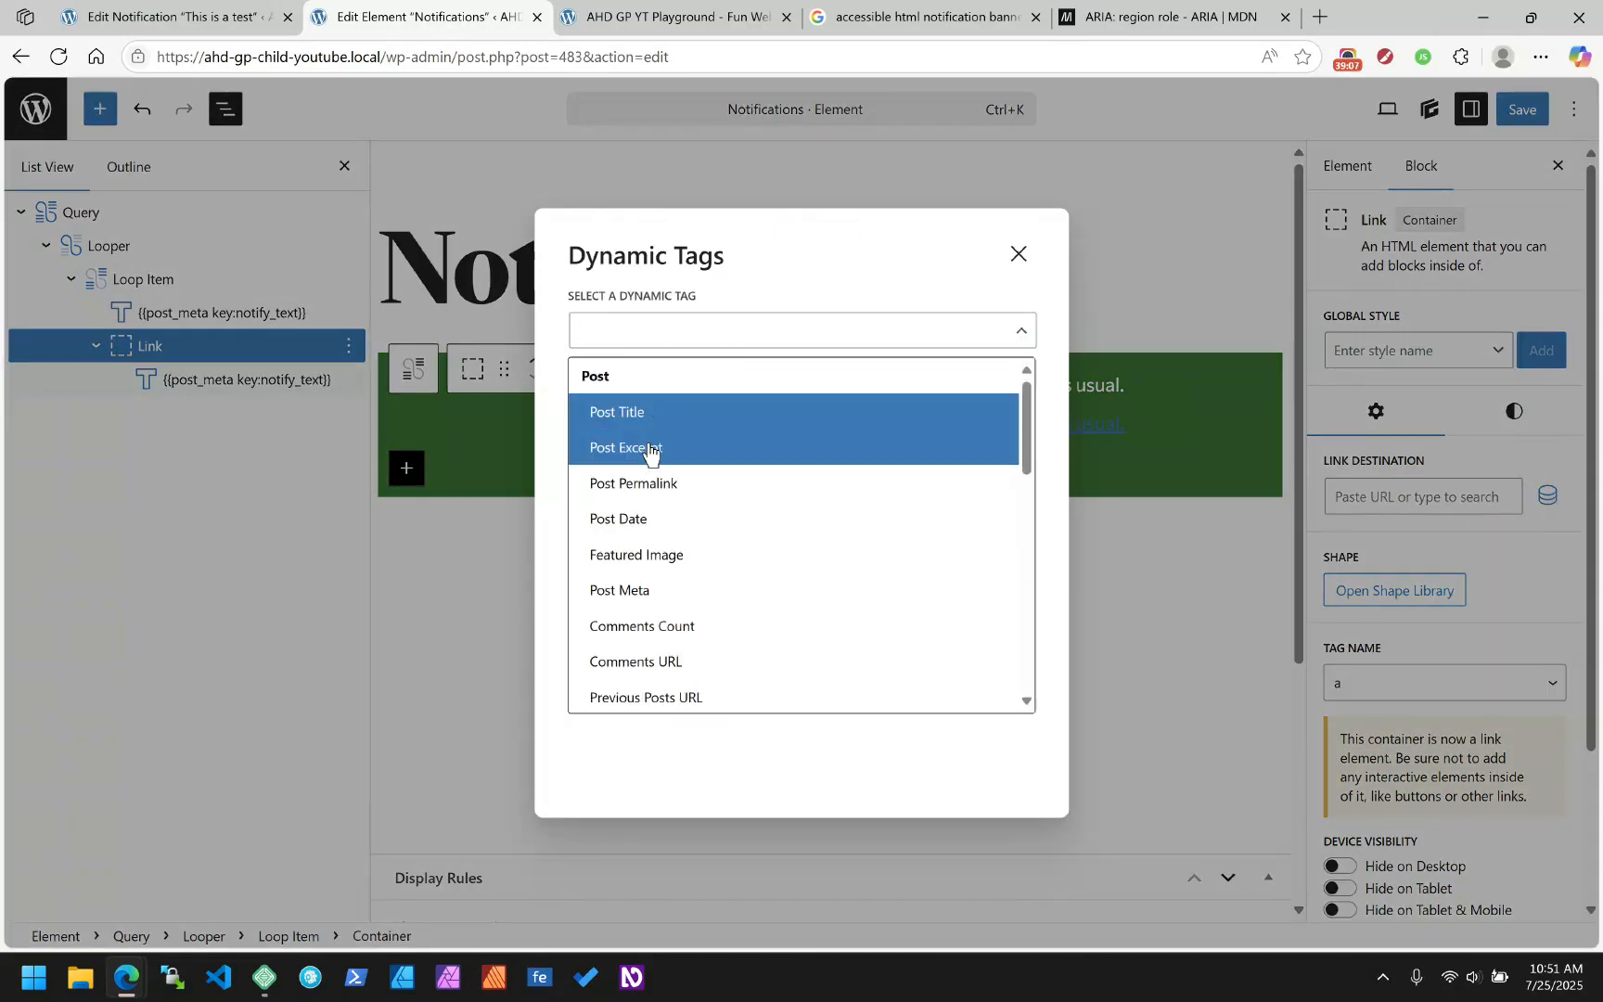
click(640, 590)
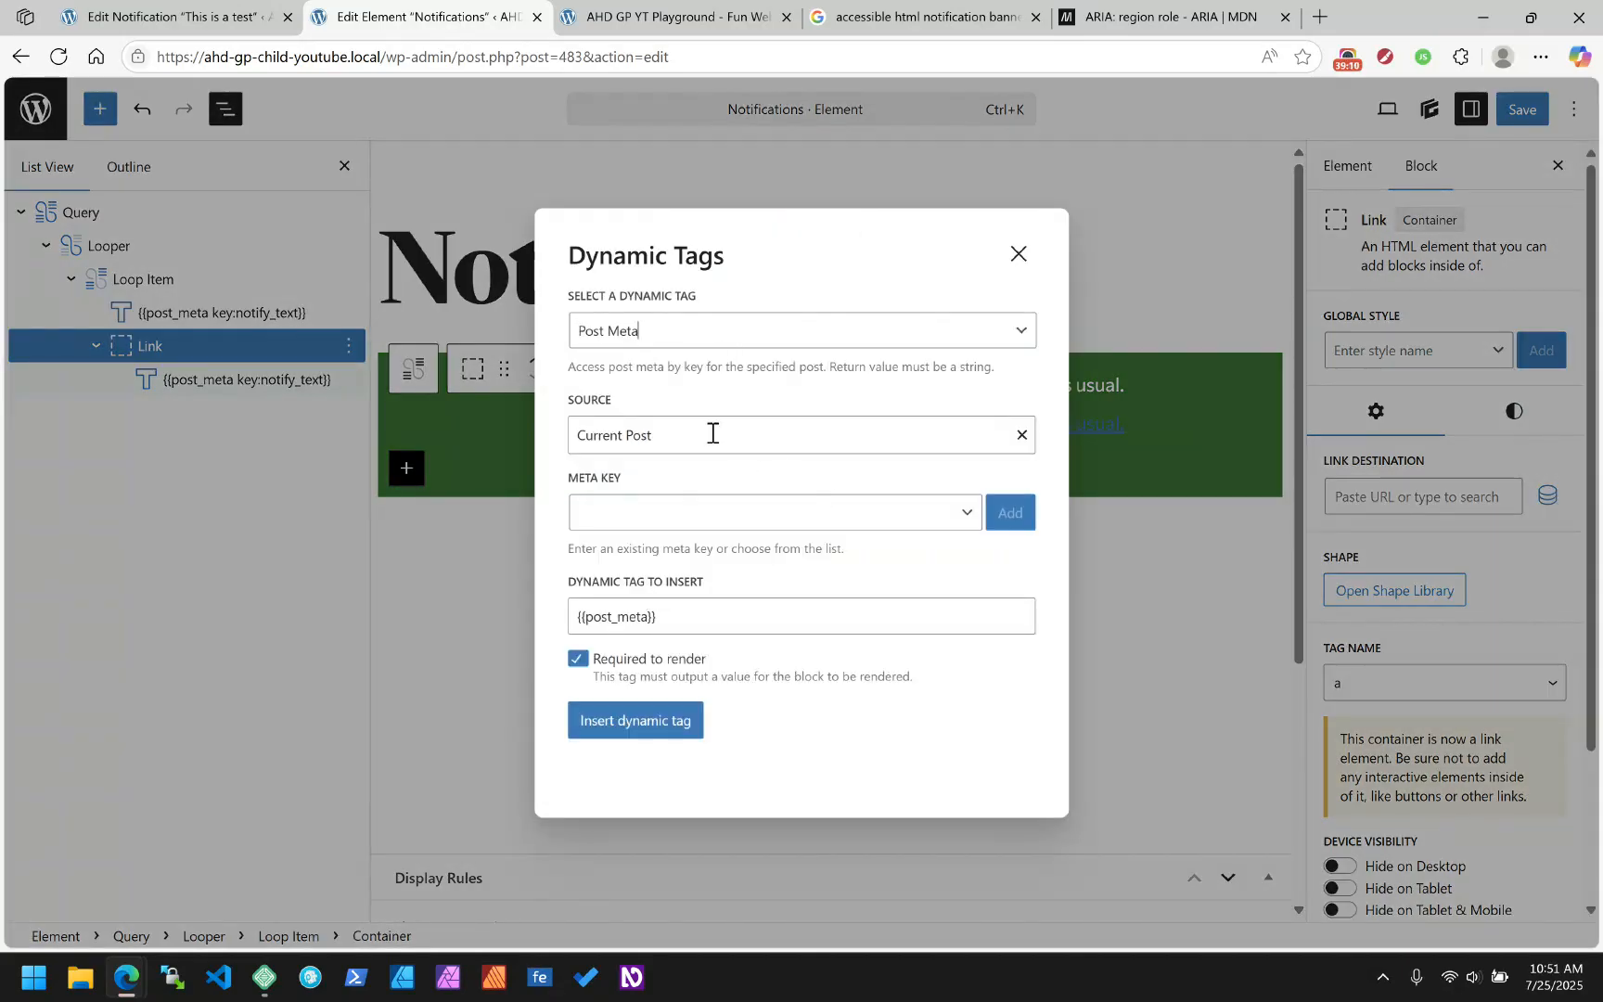
click(919, 512)
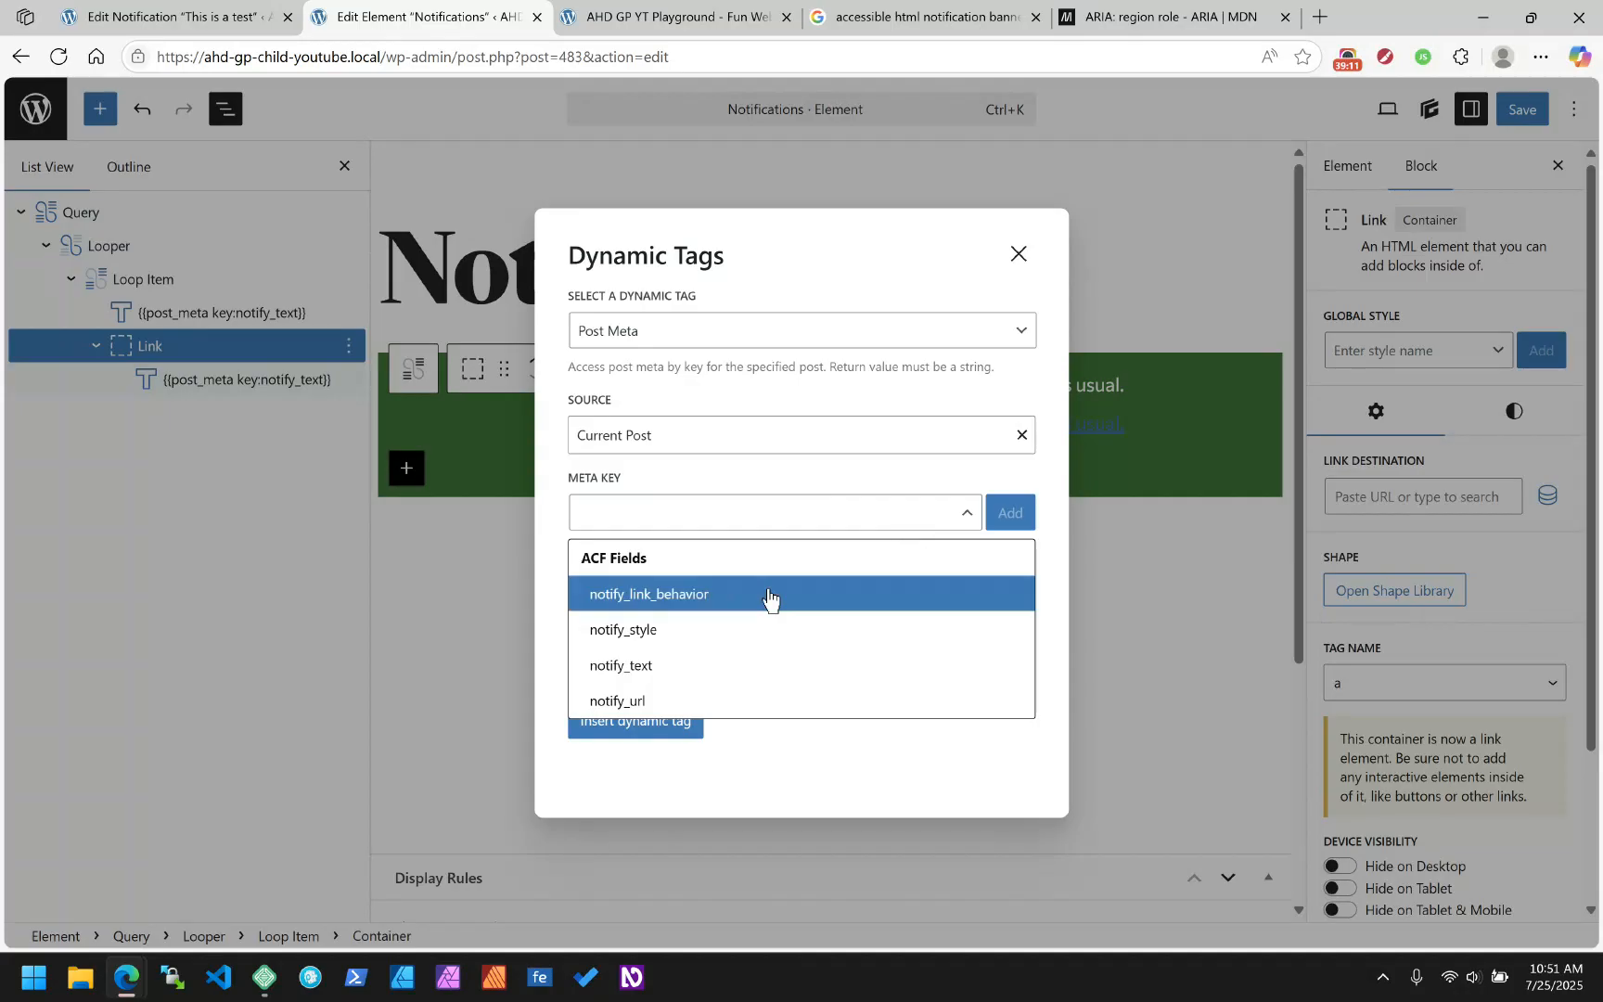
click(680, 705)
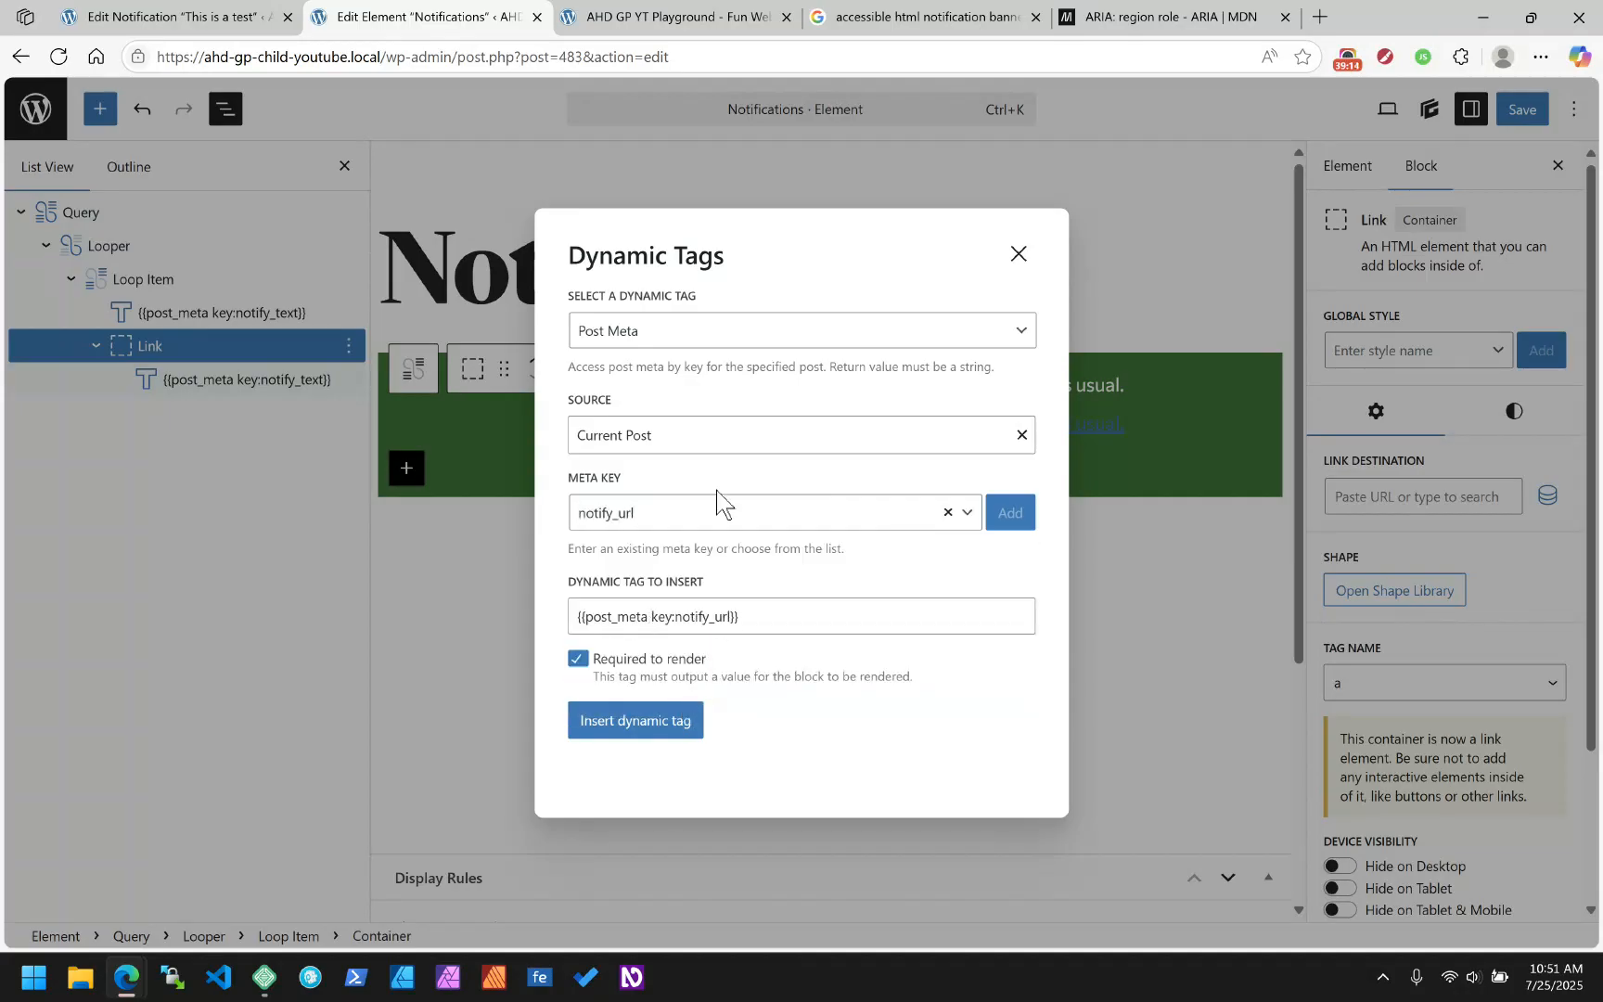
click(653, 729)
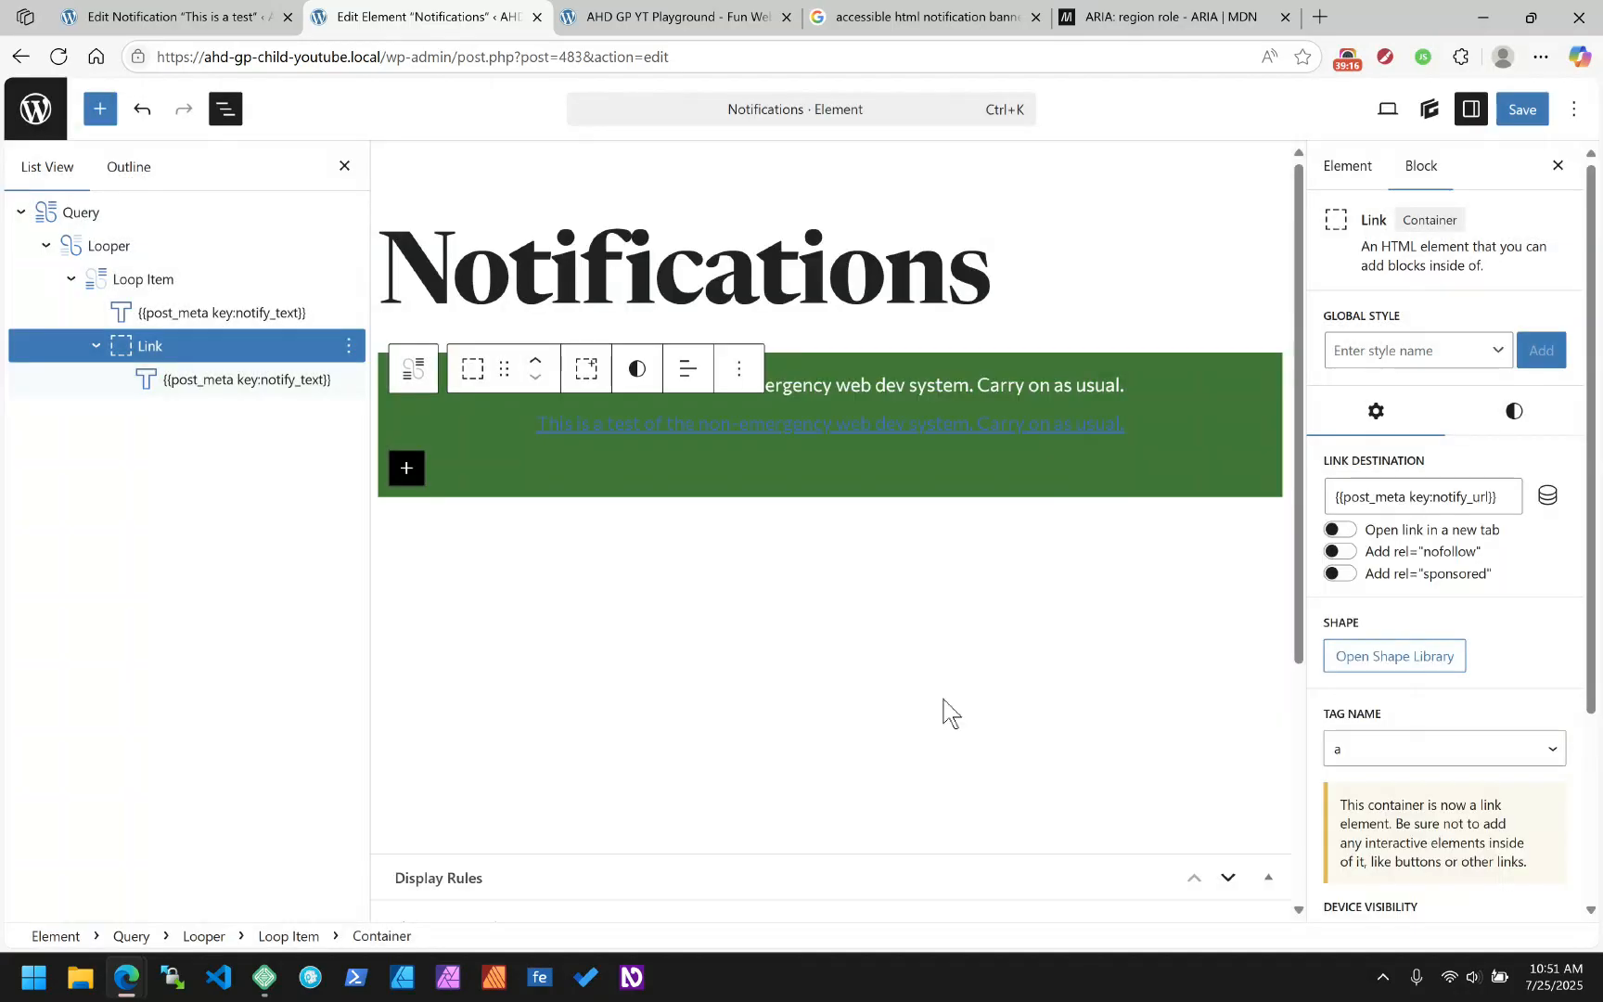
Try to make the Link container's text white (var(--base-3)) through a new custom selector a
click(1516, 425)
scroll(1445, 663, down, 1)
click(1440, 664)
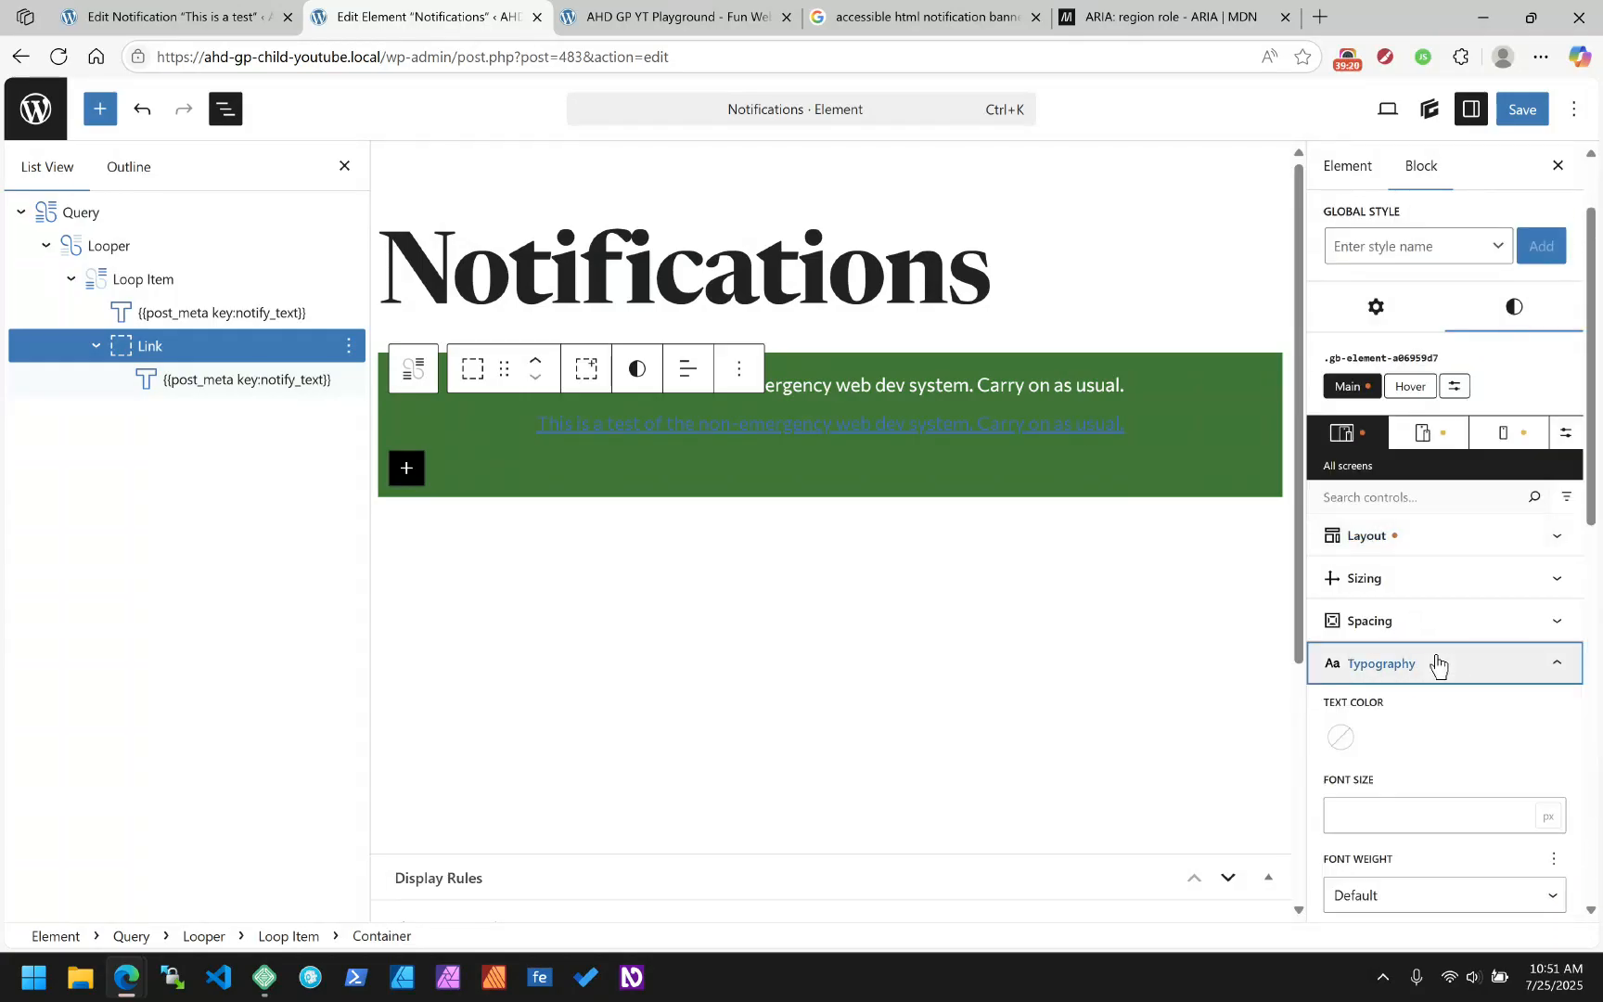
click(1455, 386)
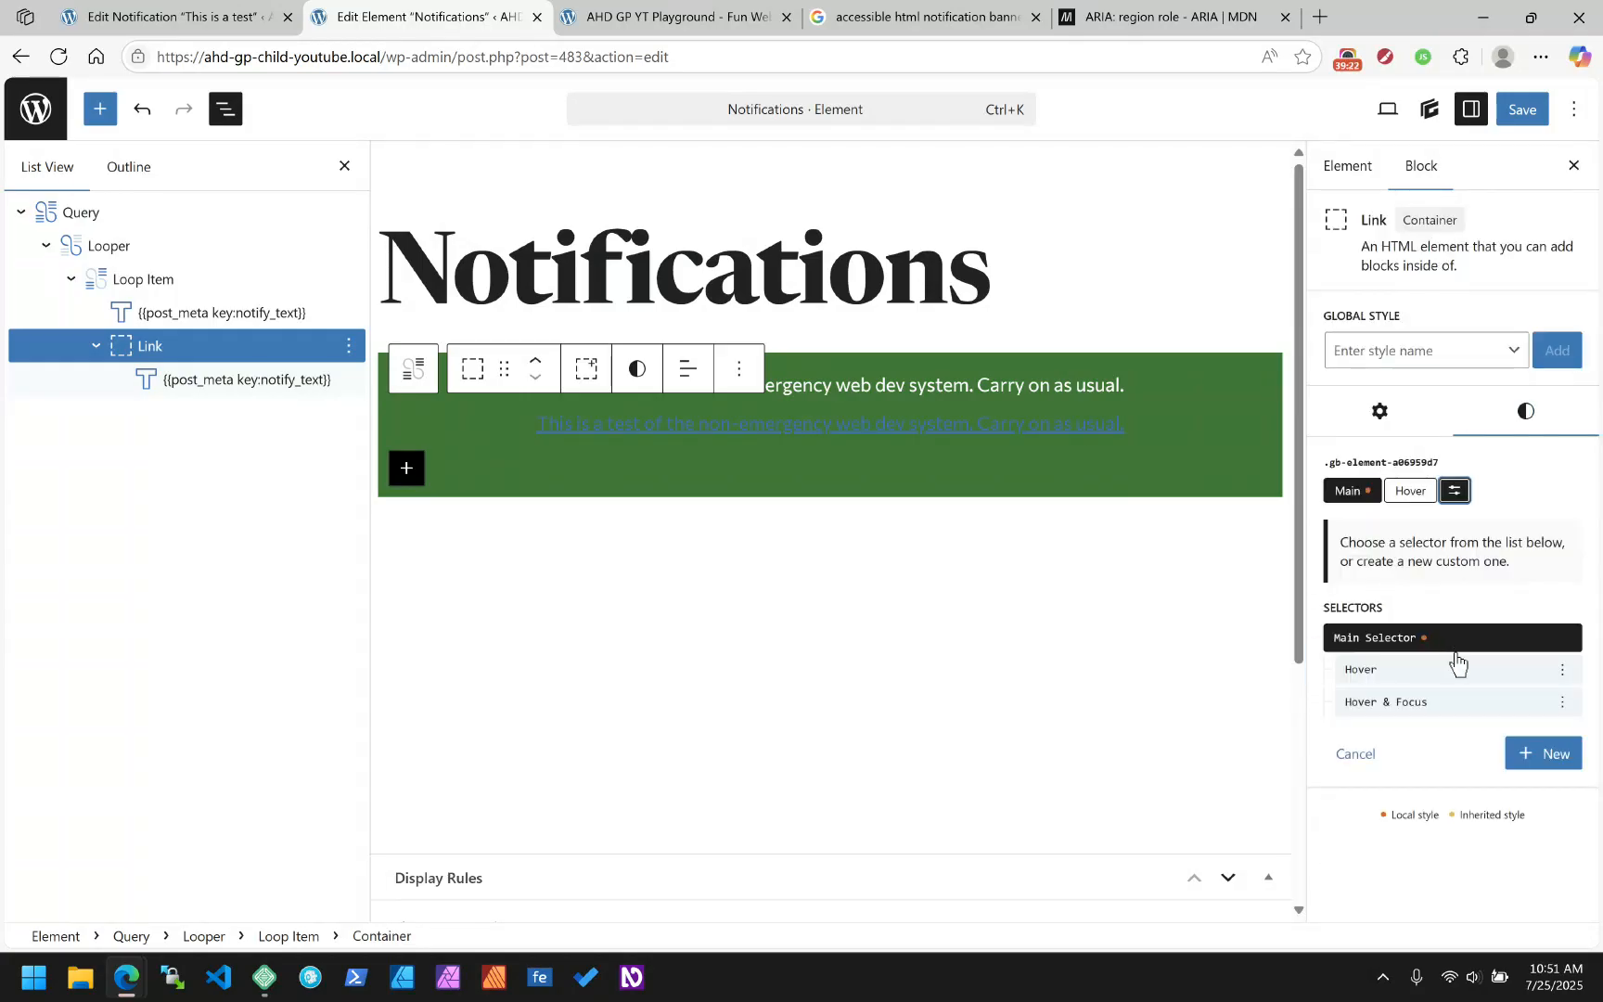
click(1545, 754)
click(1401, 645)
text(a)
click(1545, 856)
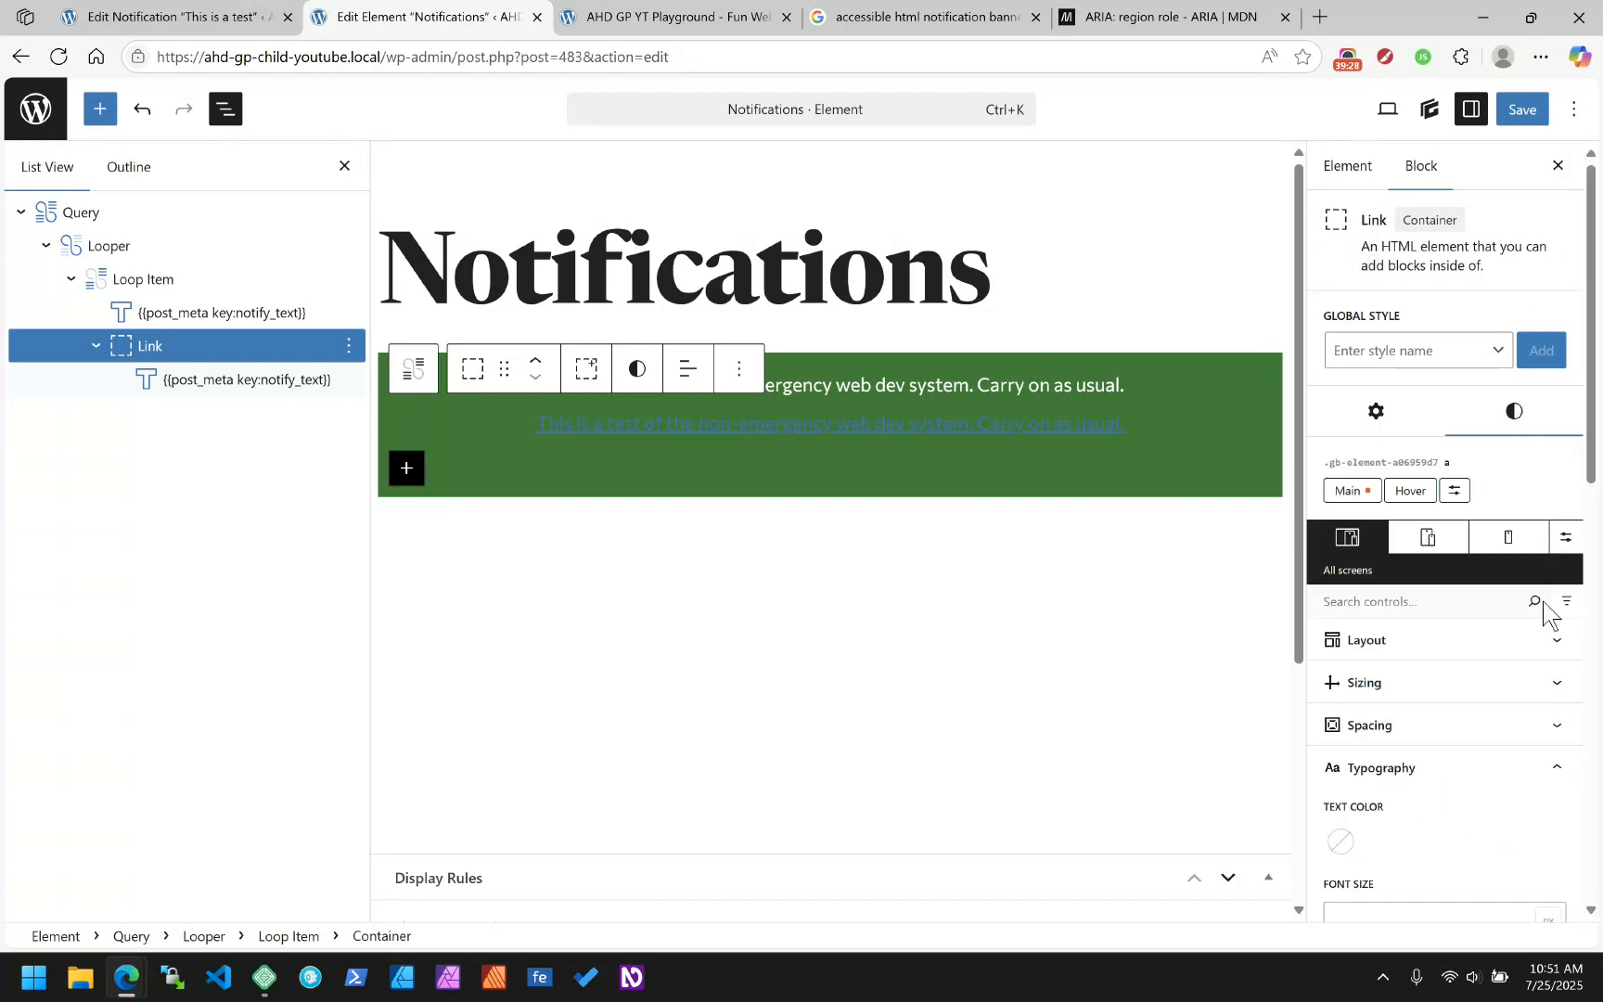
click(1341, 841)
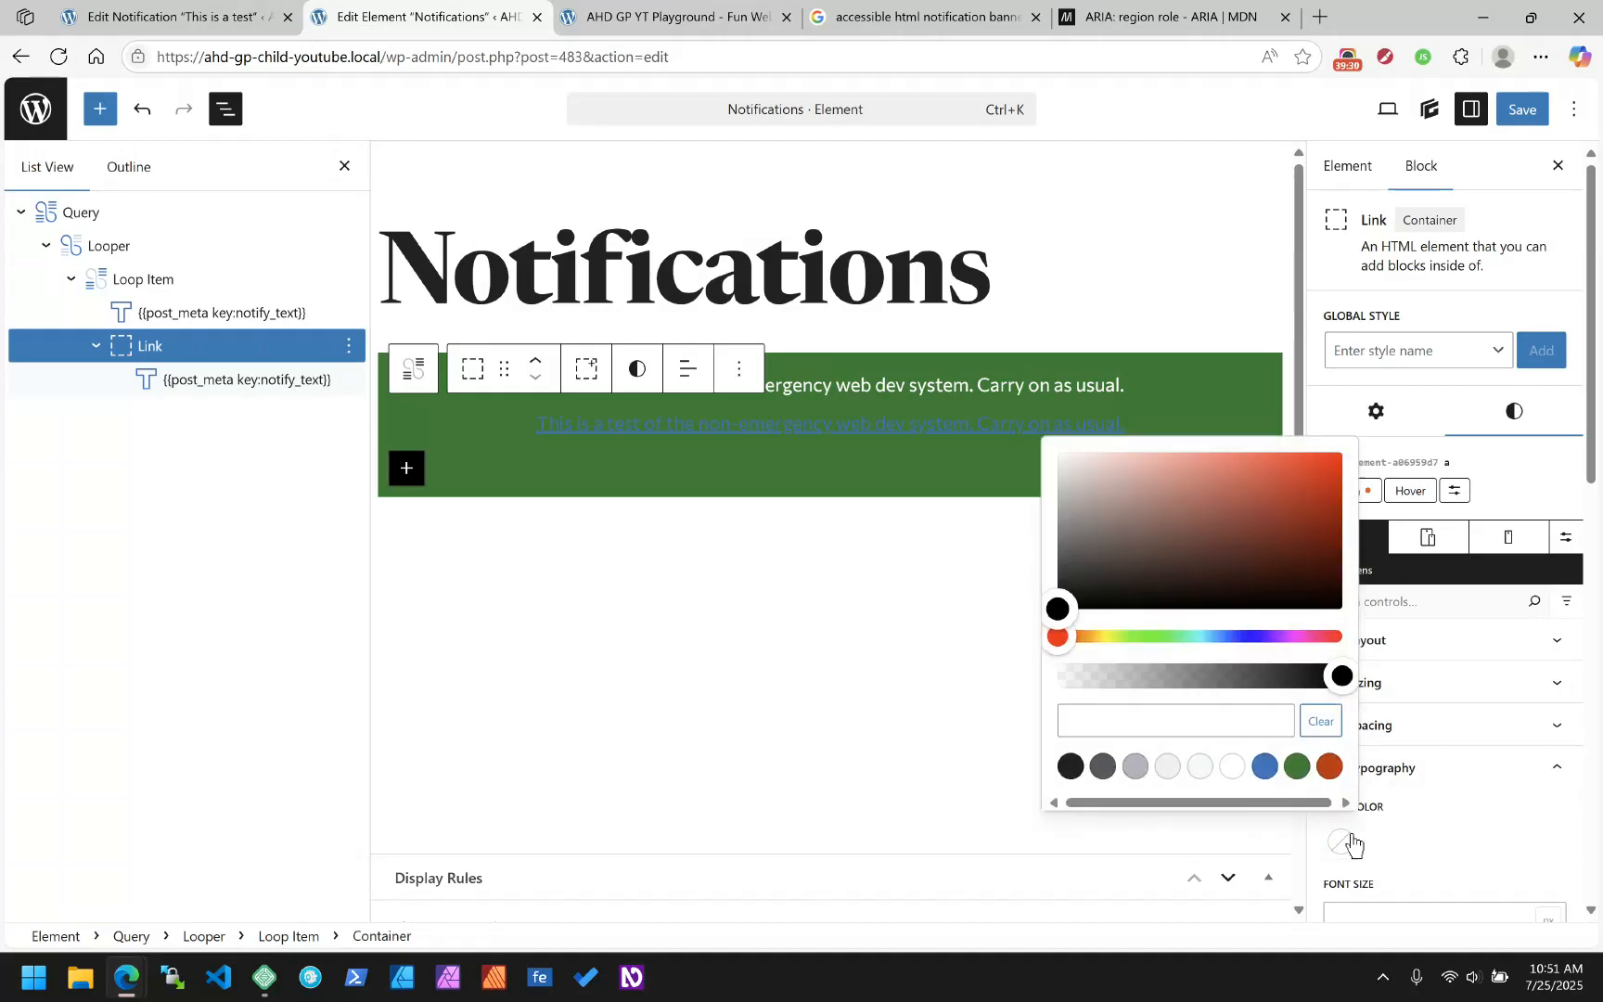
click(1234, 769)
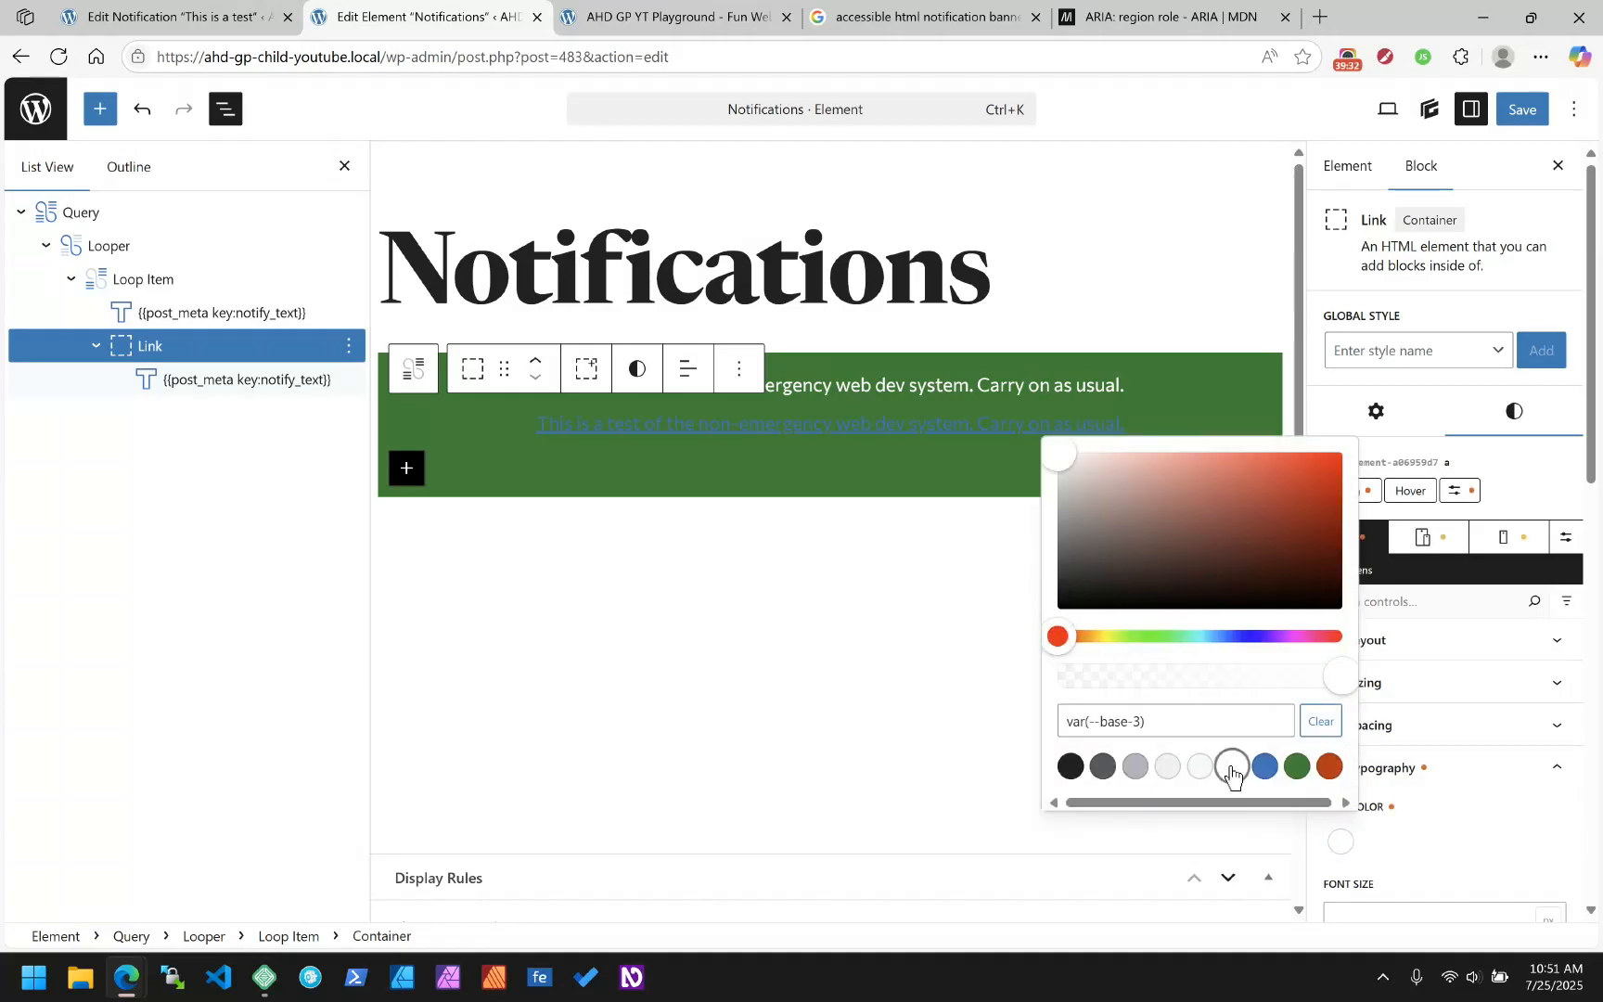
click(1535, 826)
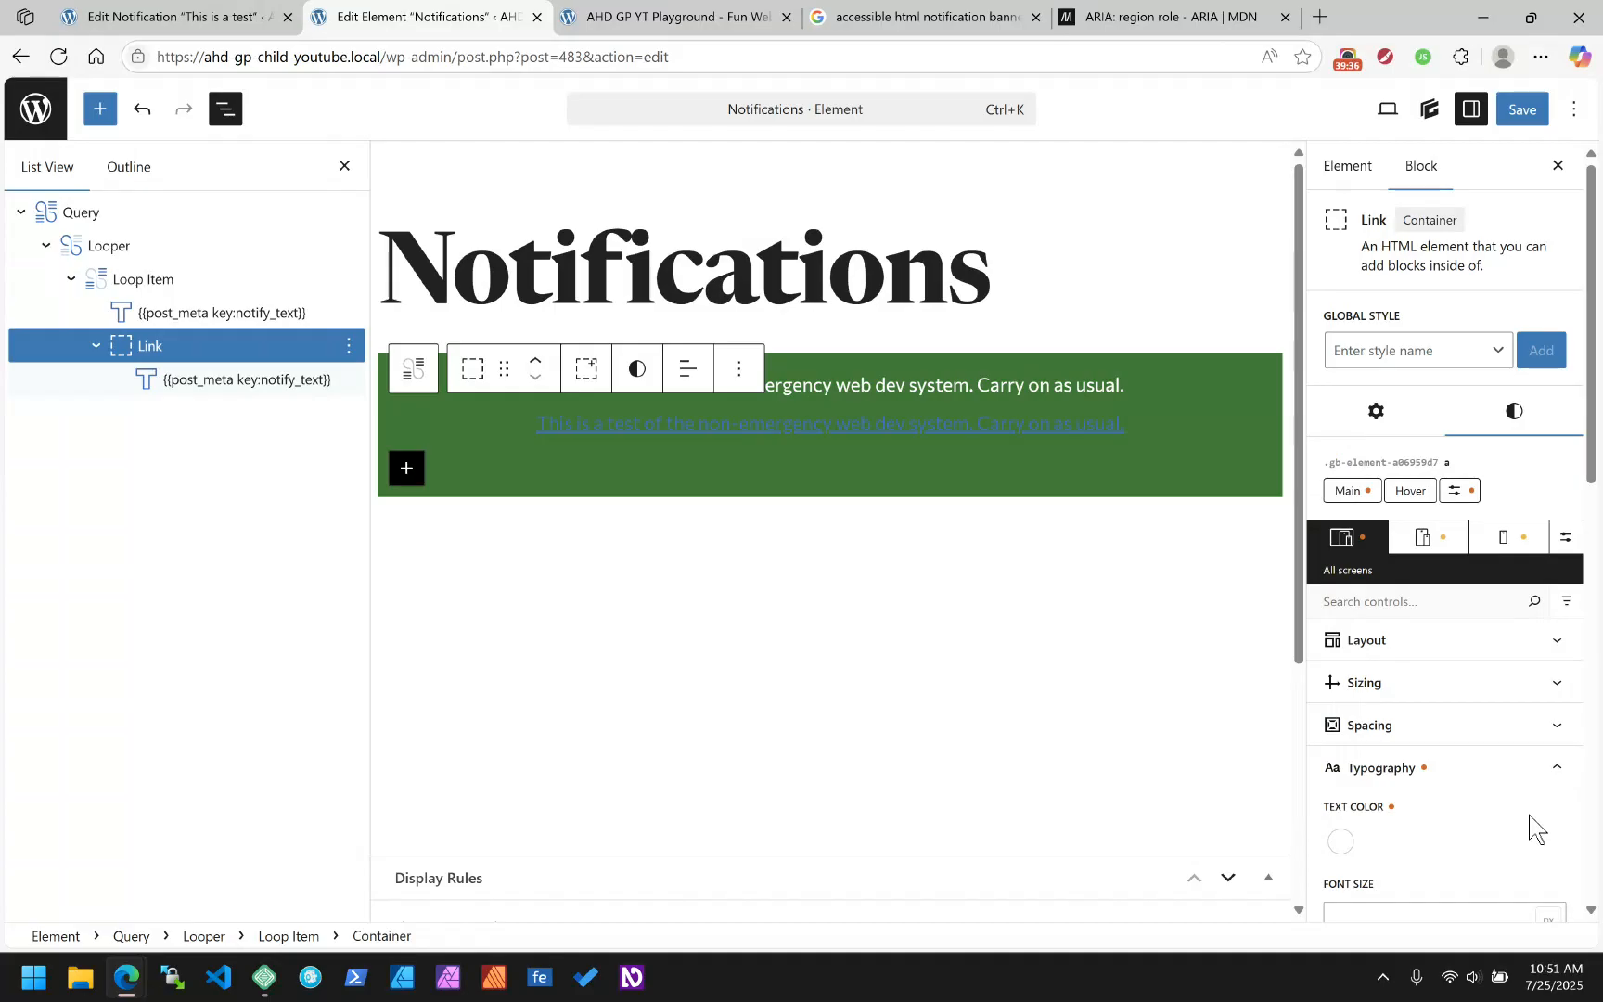
Delete the custom a selector and its styles from the Link container
click(1475, 489)
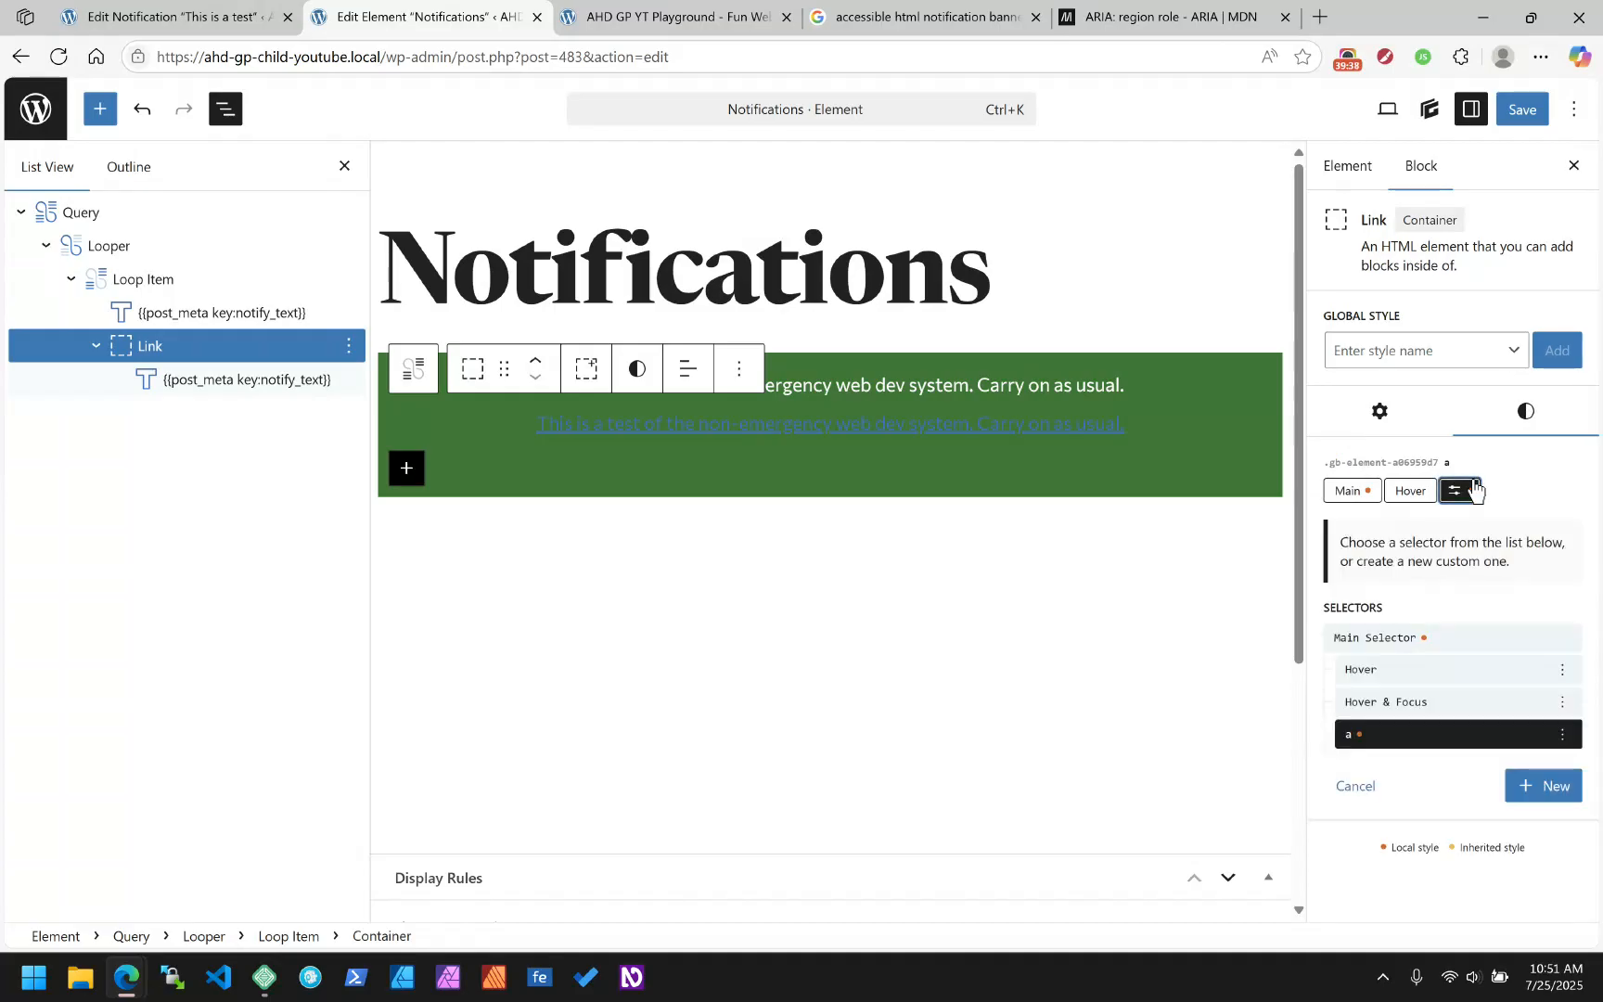
click(1563, 734)
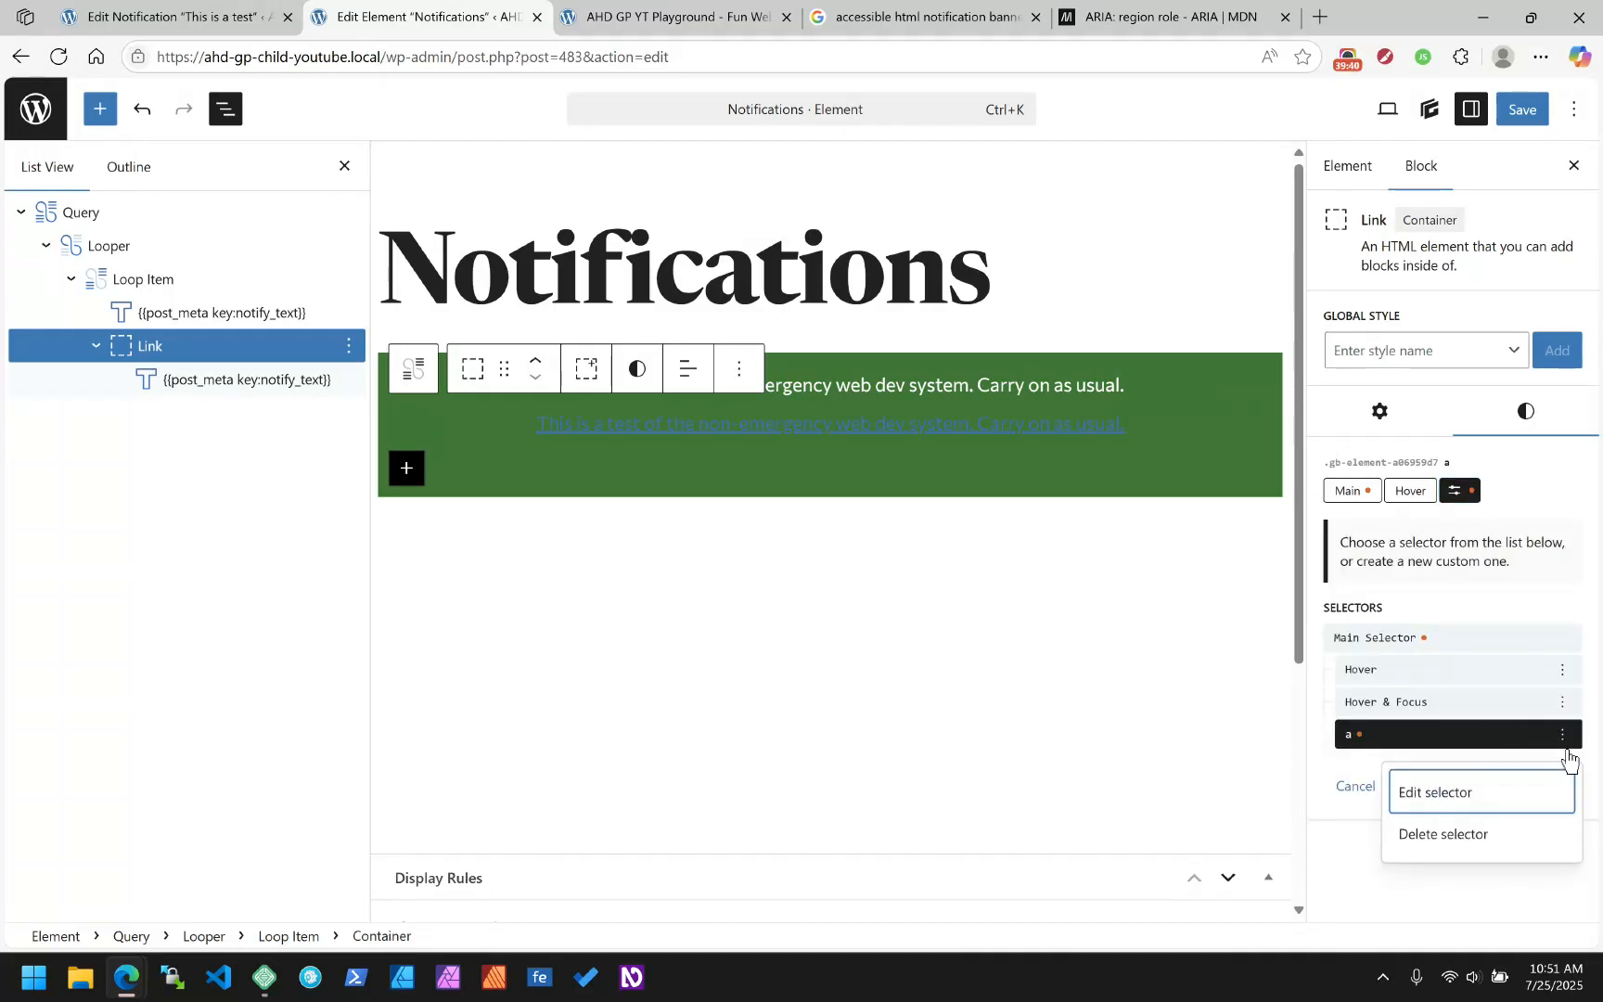
click(1482, 834)
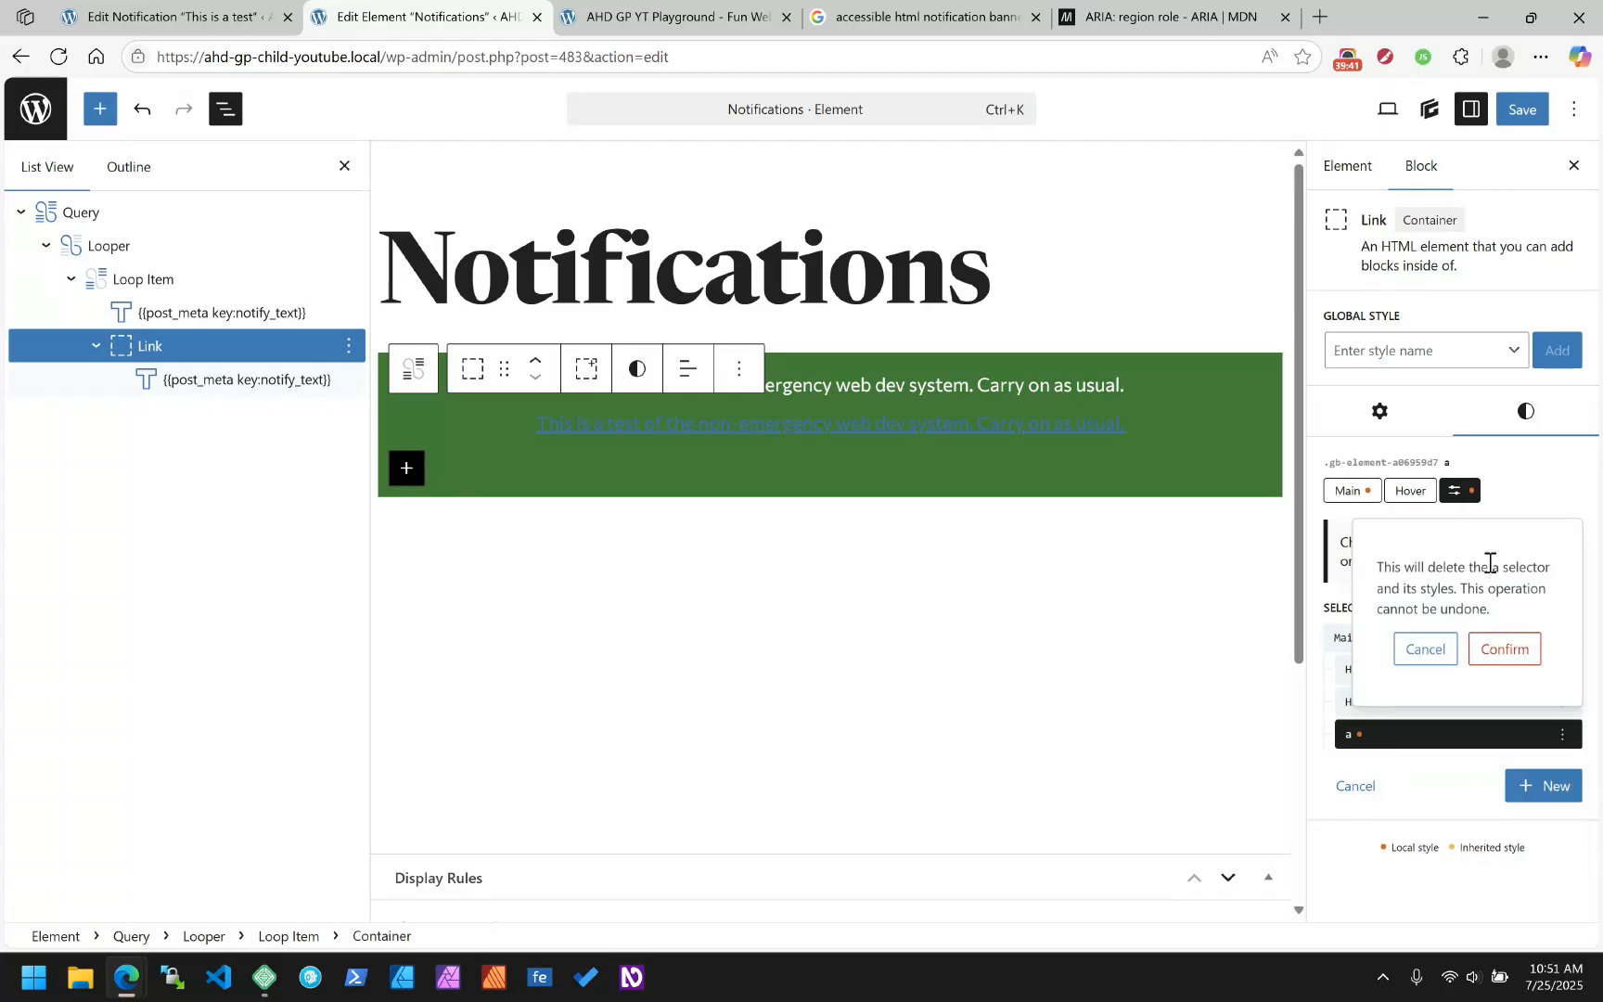
click(1485, 657)
Set the text color of the Link container's main selector to white, var(--base-3)
click(1350, 494)
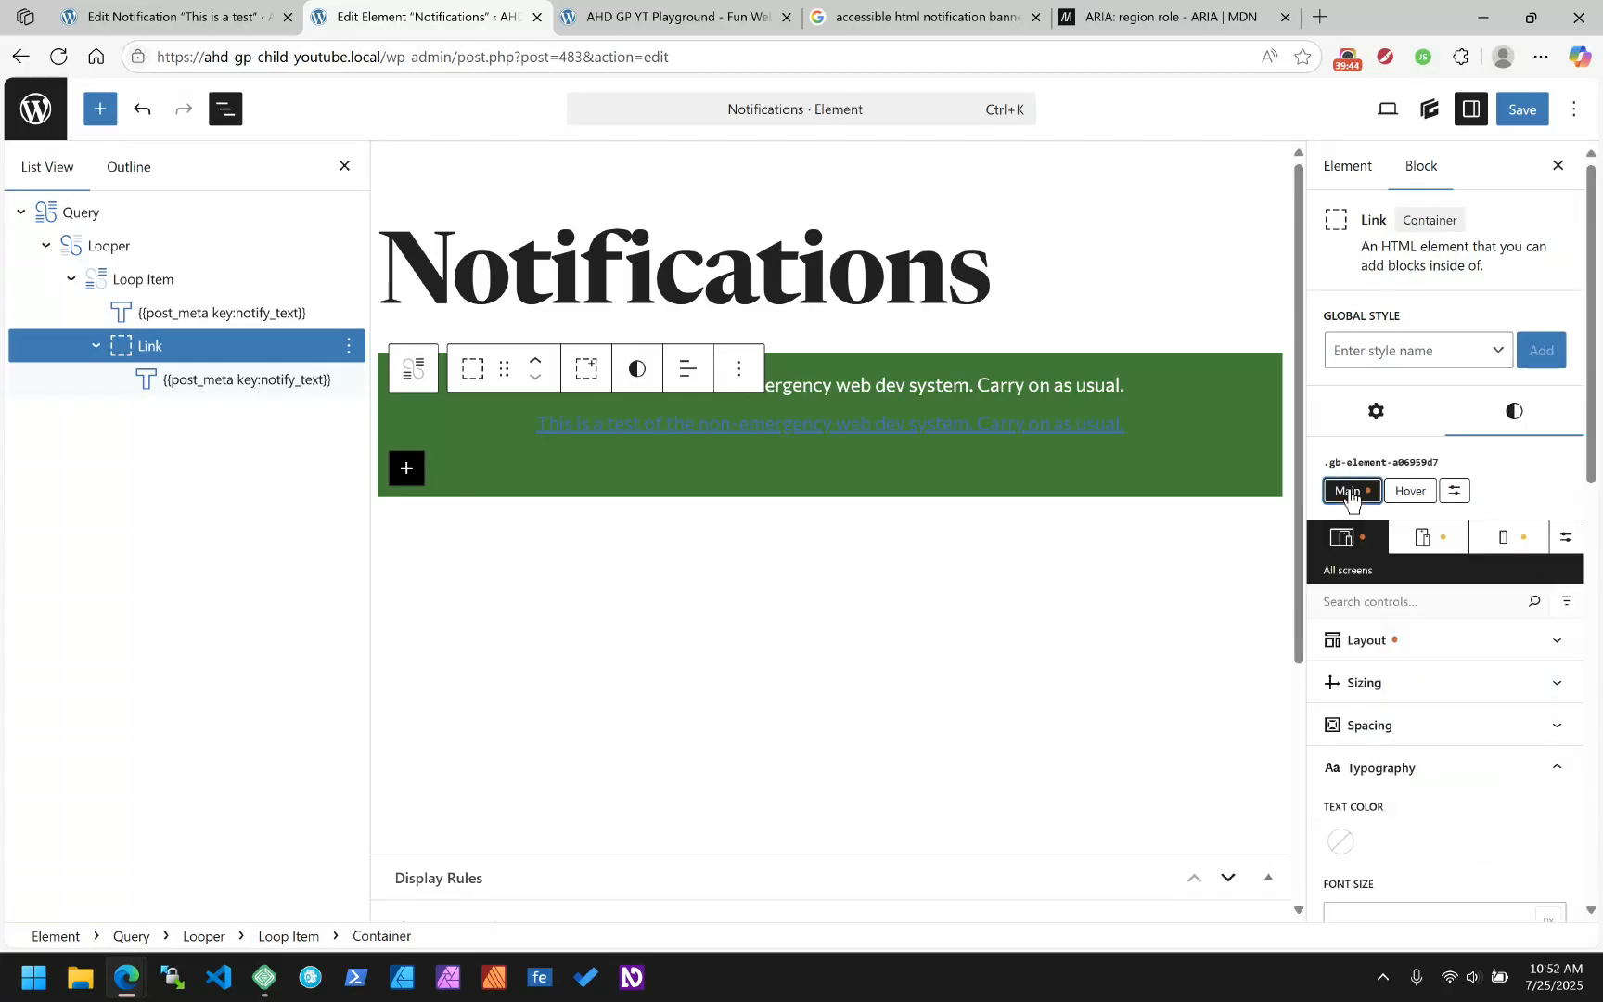
click(1344, 848)
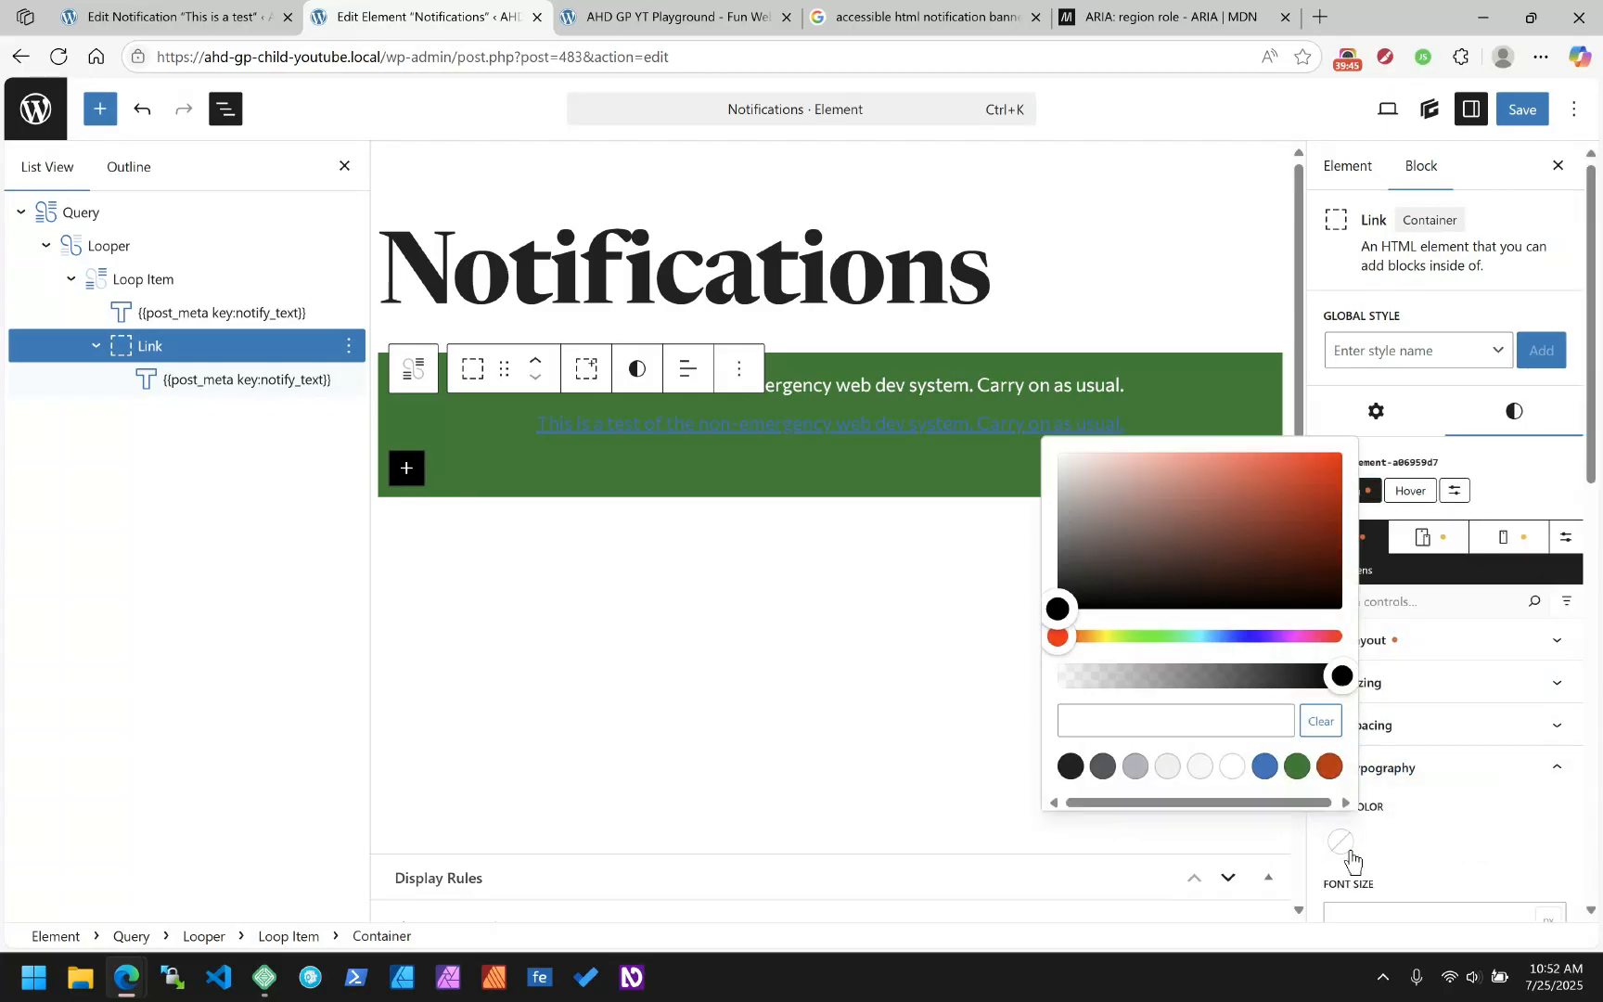
click(1233, 767)
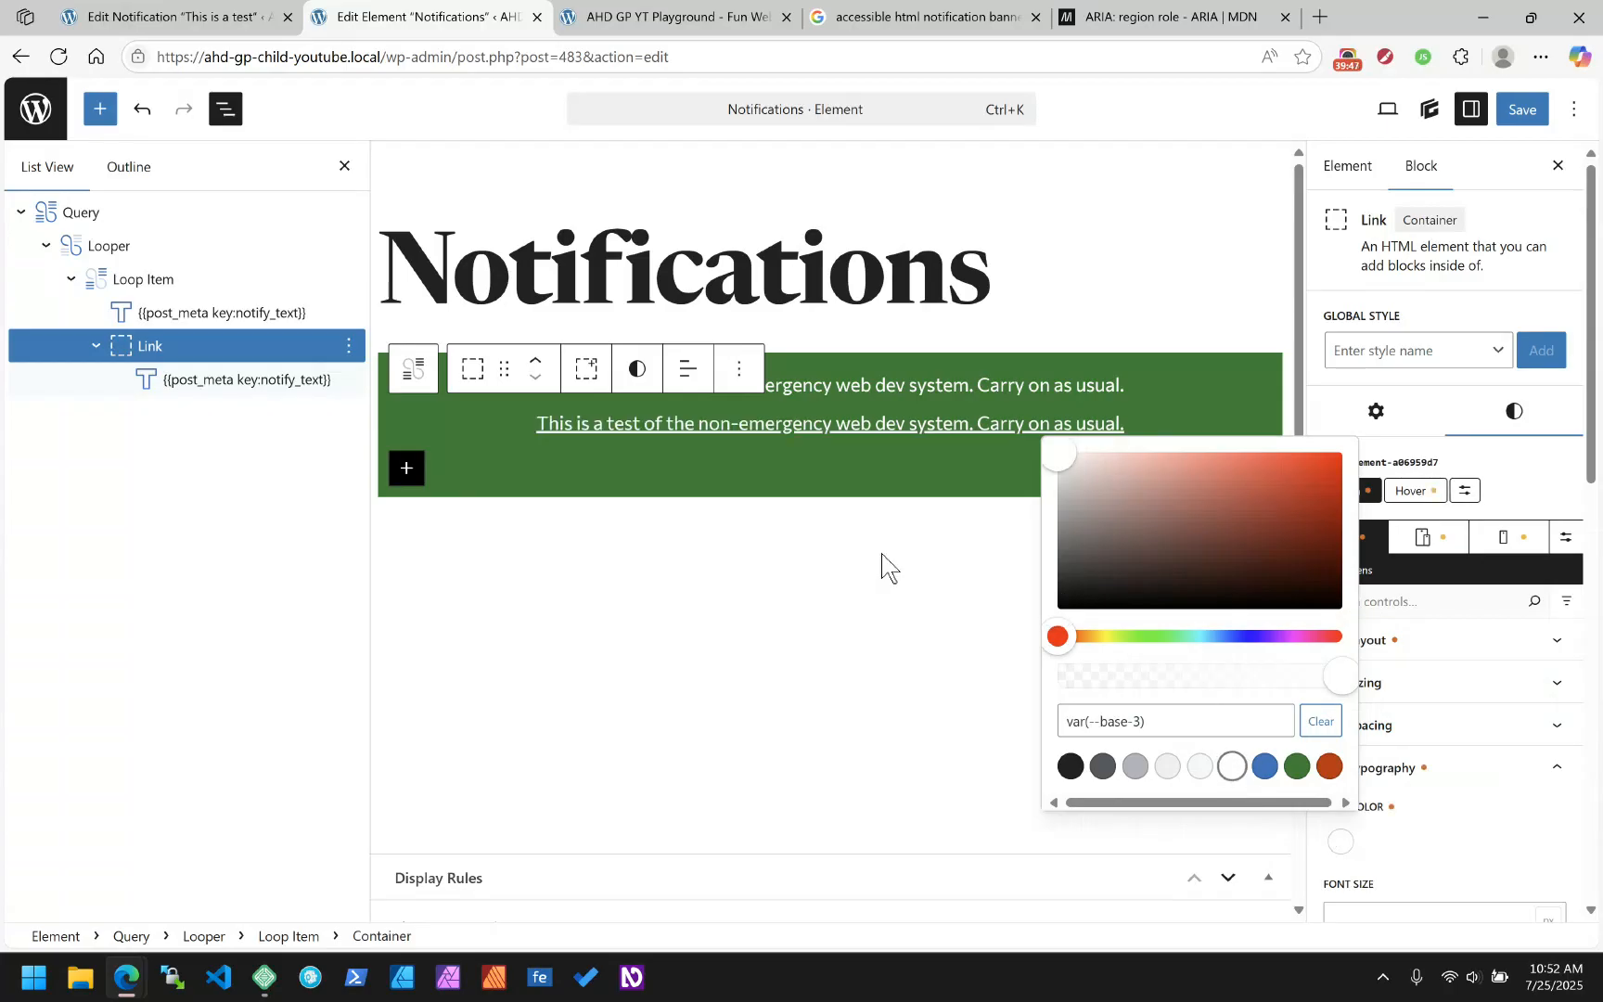
click(826, 560)
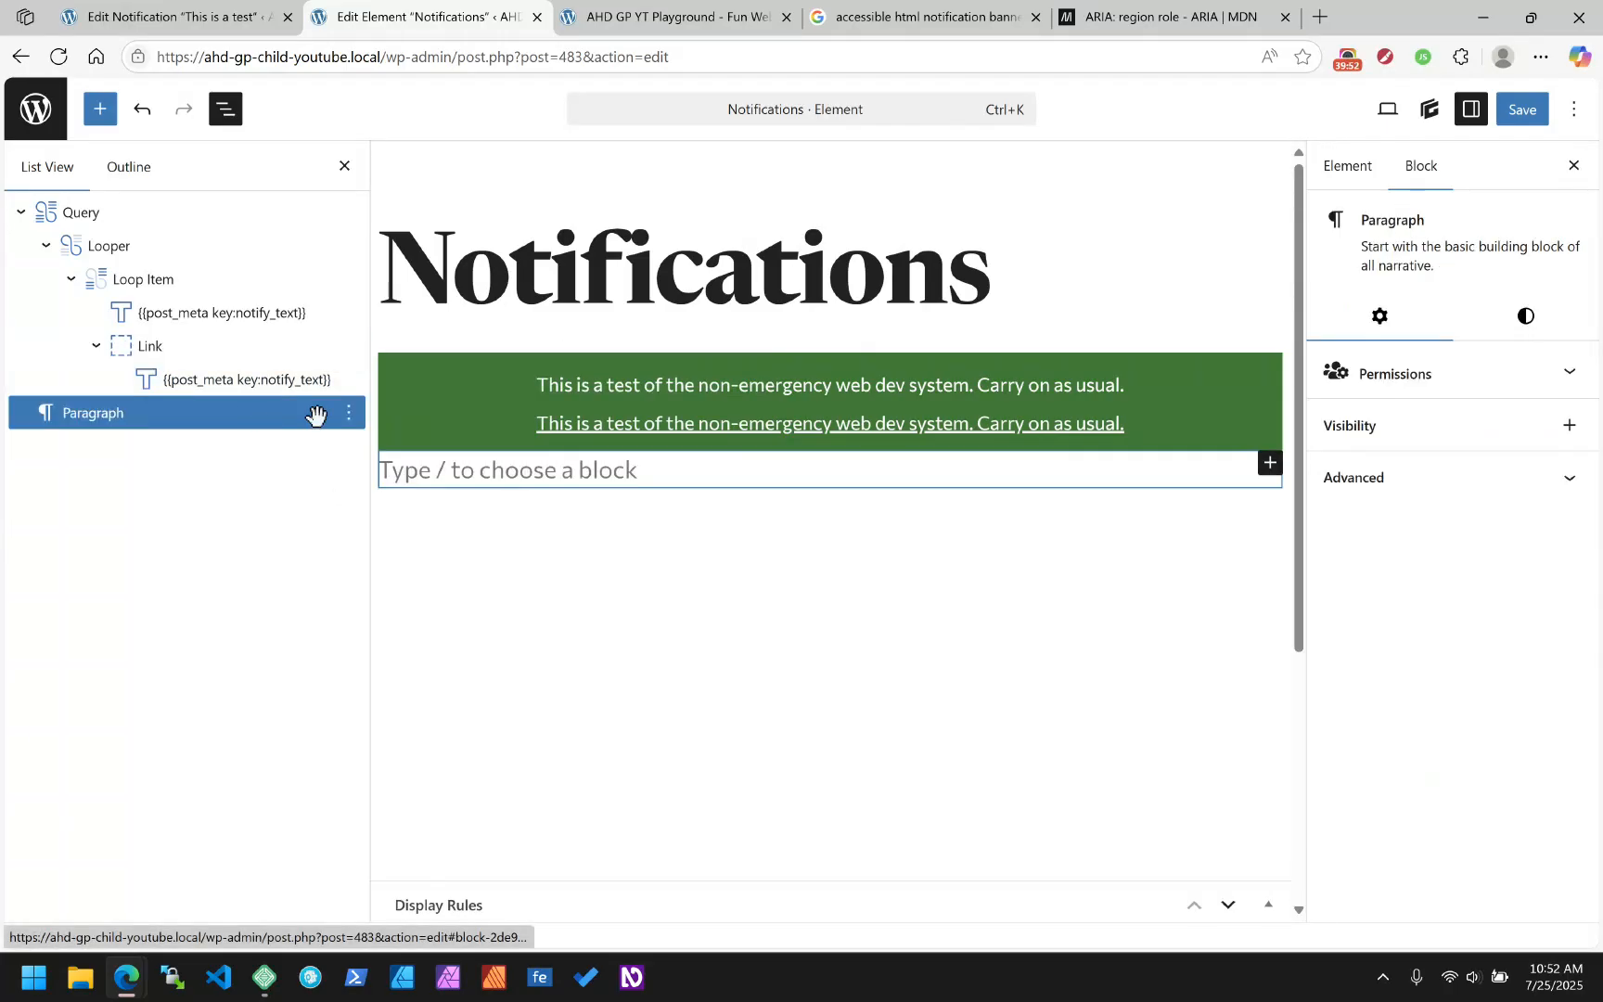
key(Delete)
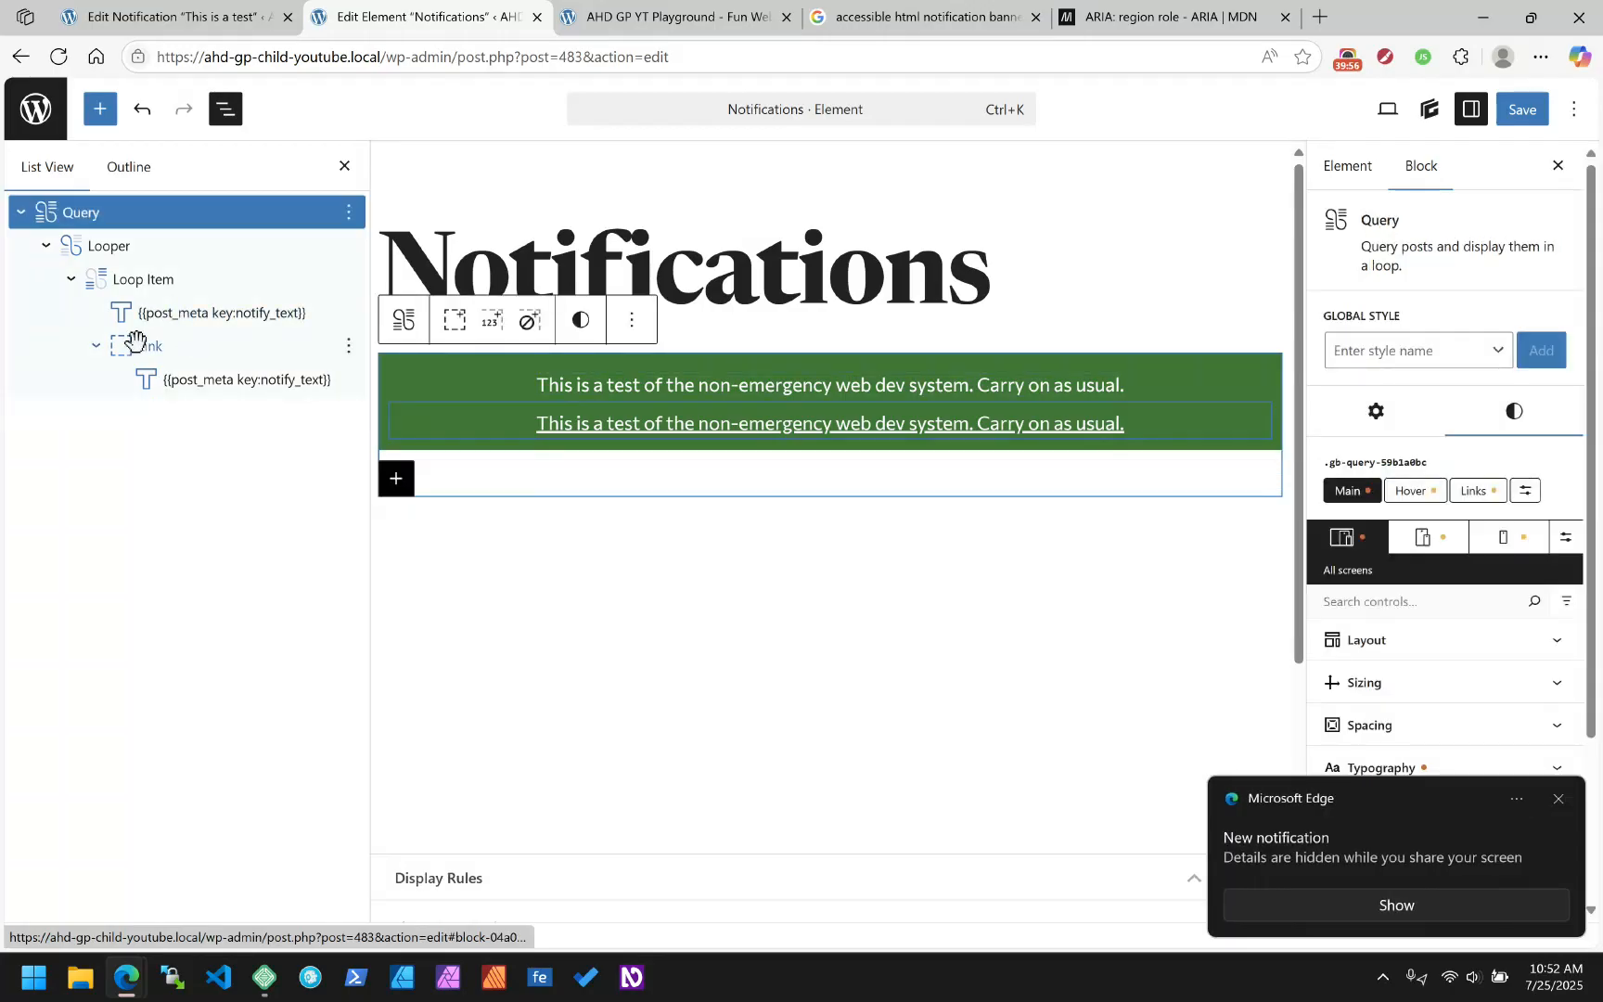
click(1563, 804)
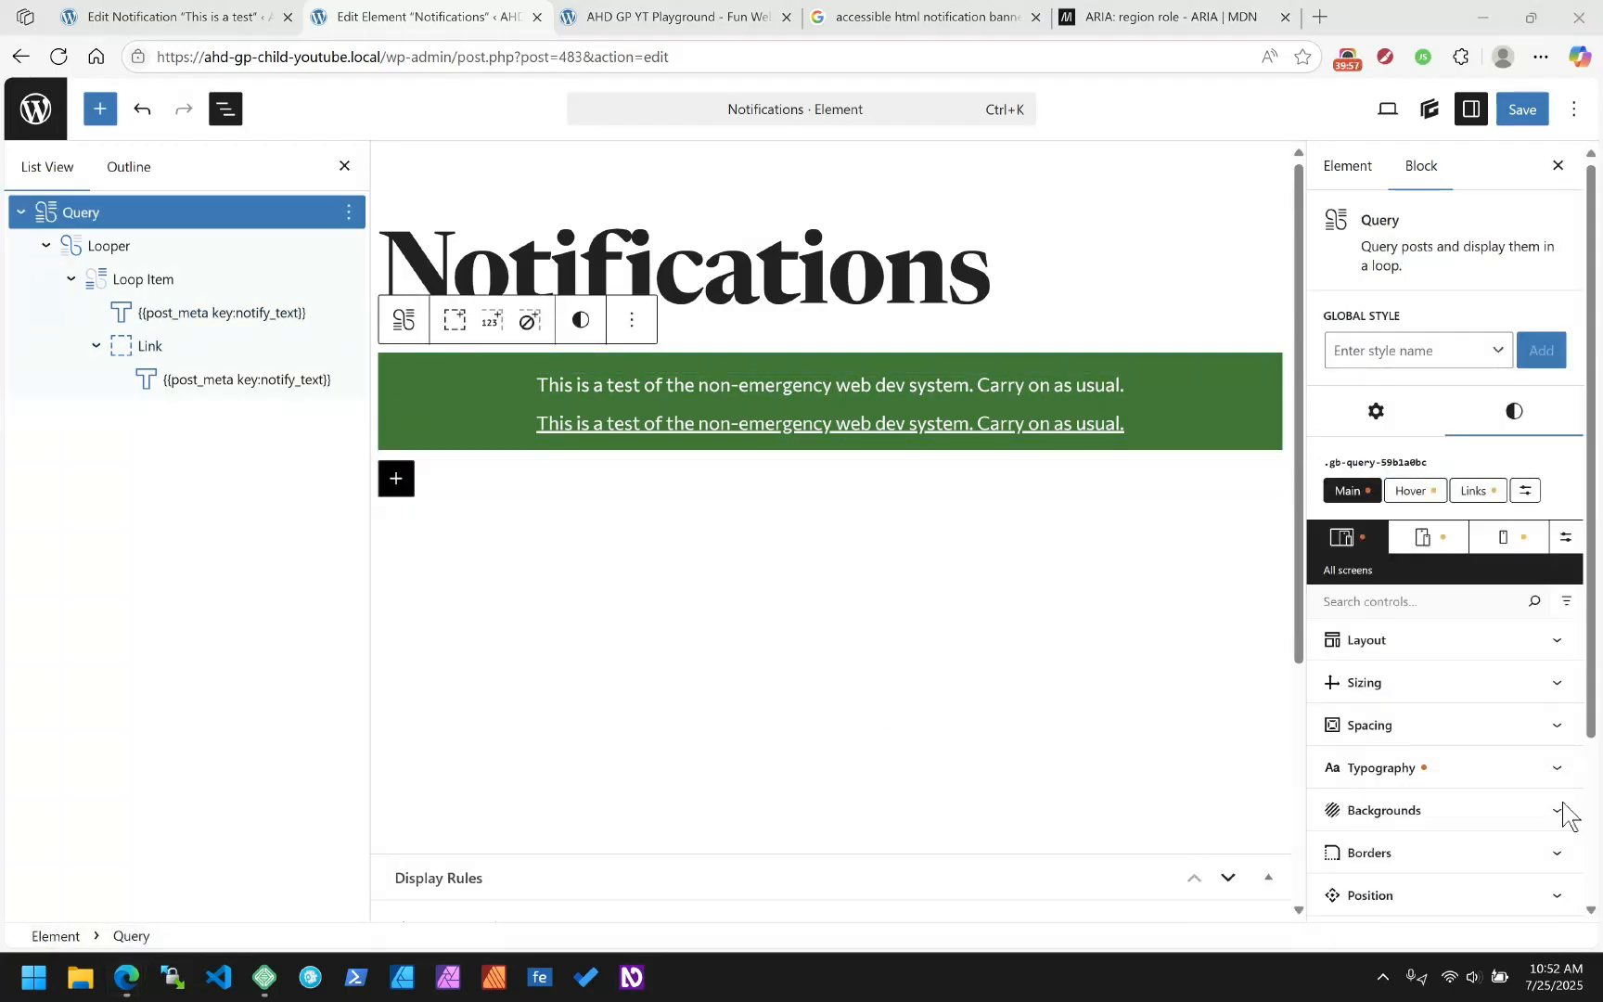
Start a target HTML attribute on the Link container, with the beginning of a post_meta dynamic tag as its value
click(151, 346)
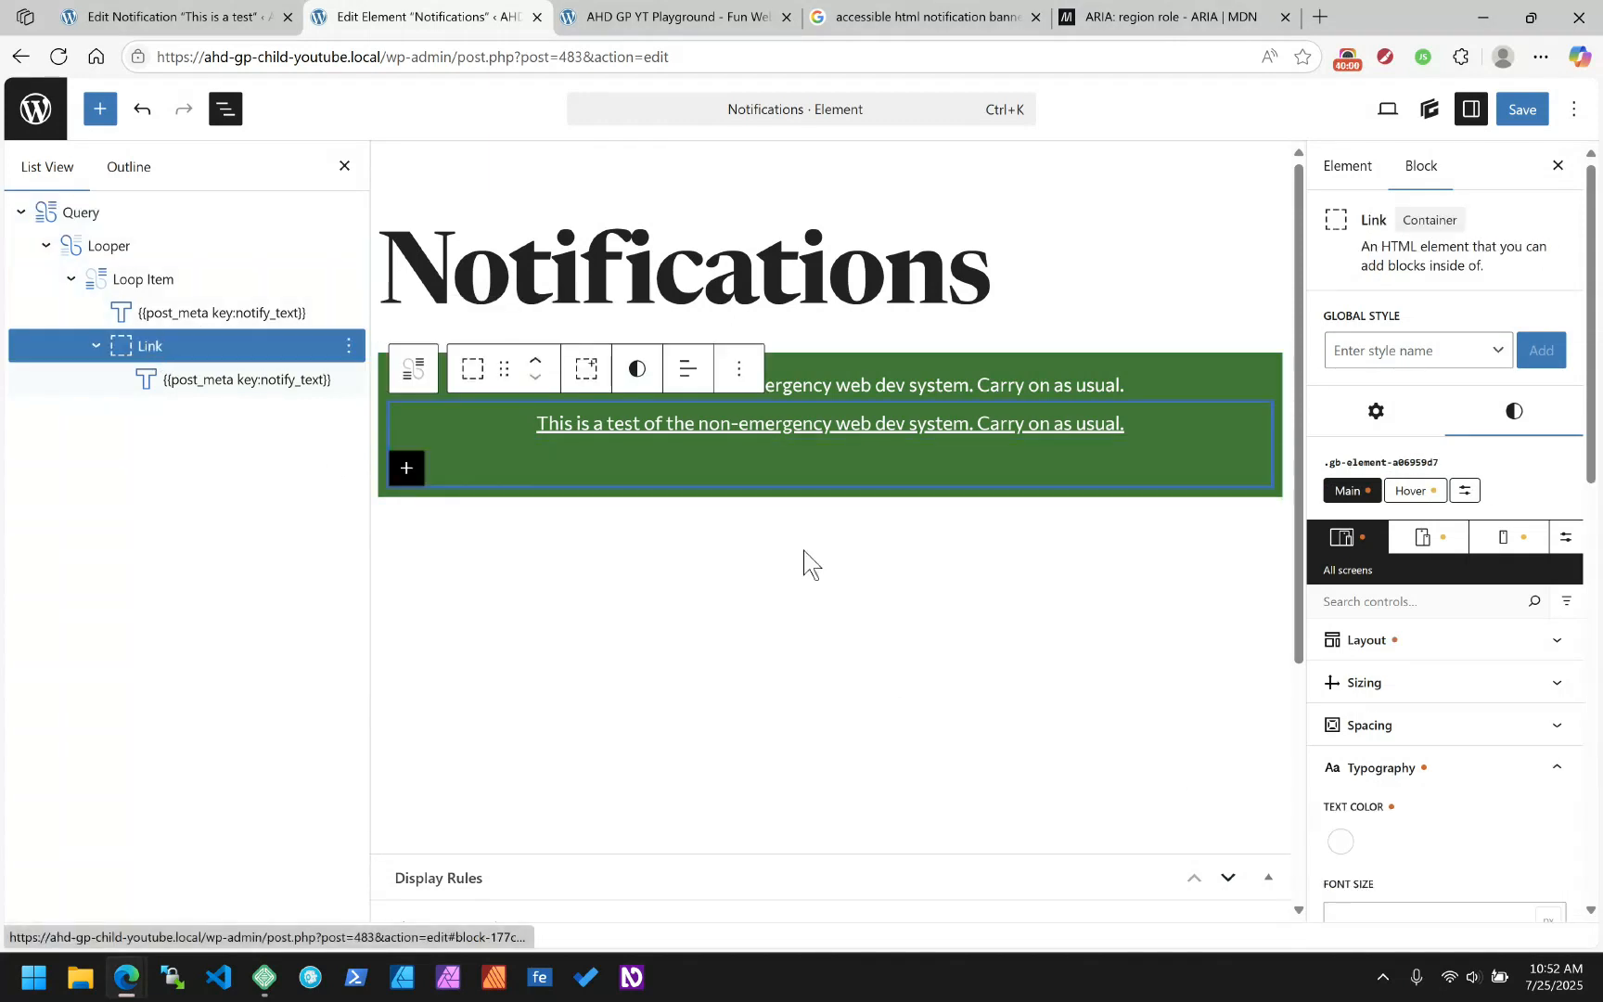
scroll(1495, 636, down, 1)
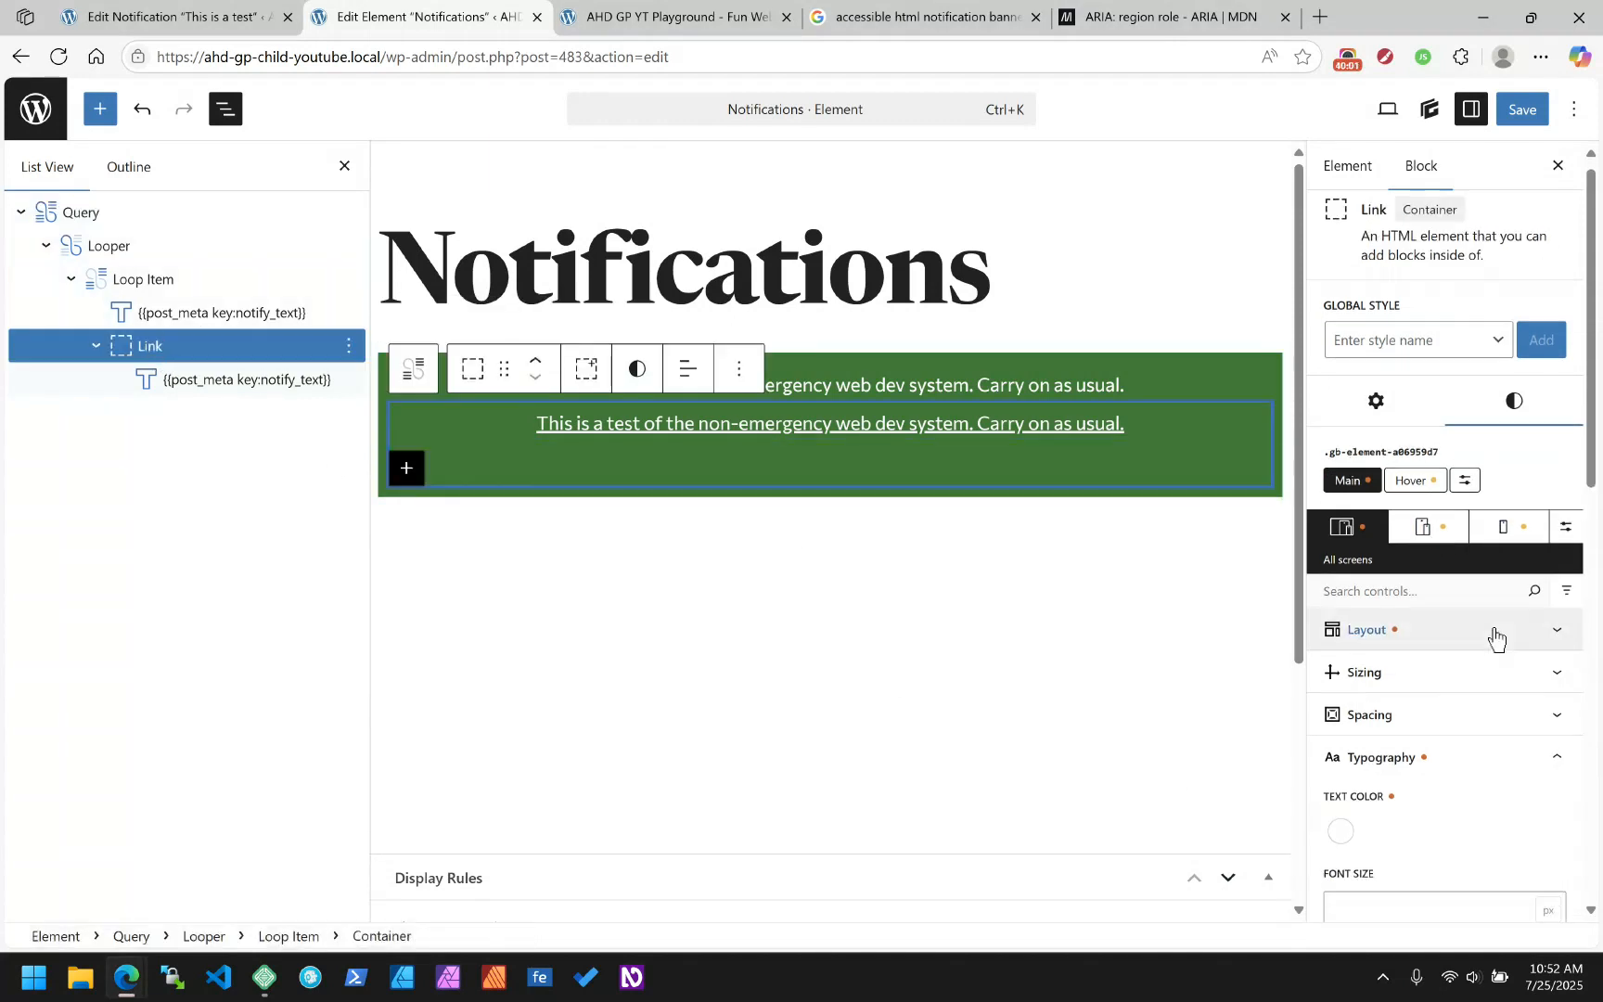
scroll(1495, 637, down, 6)
scroll(1521, 543, up, 7)
click(1377, 412)
scroll(1466, 696, down, 3)
click(1413, 895)
click(1352, 888)
text(target)
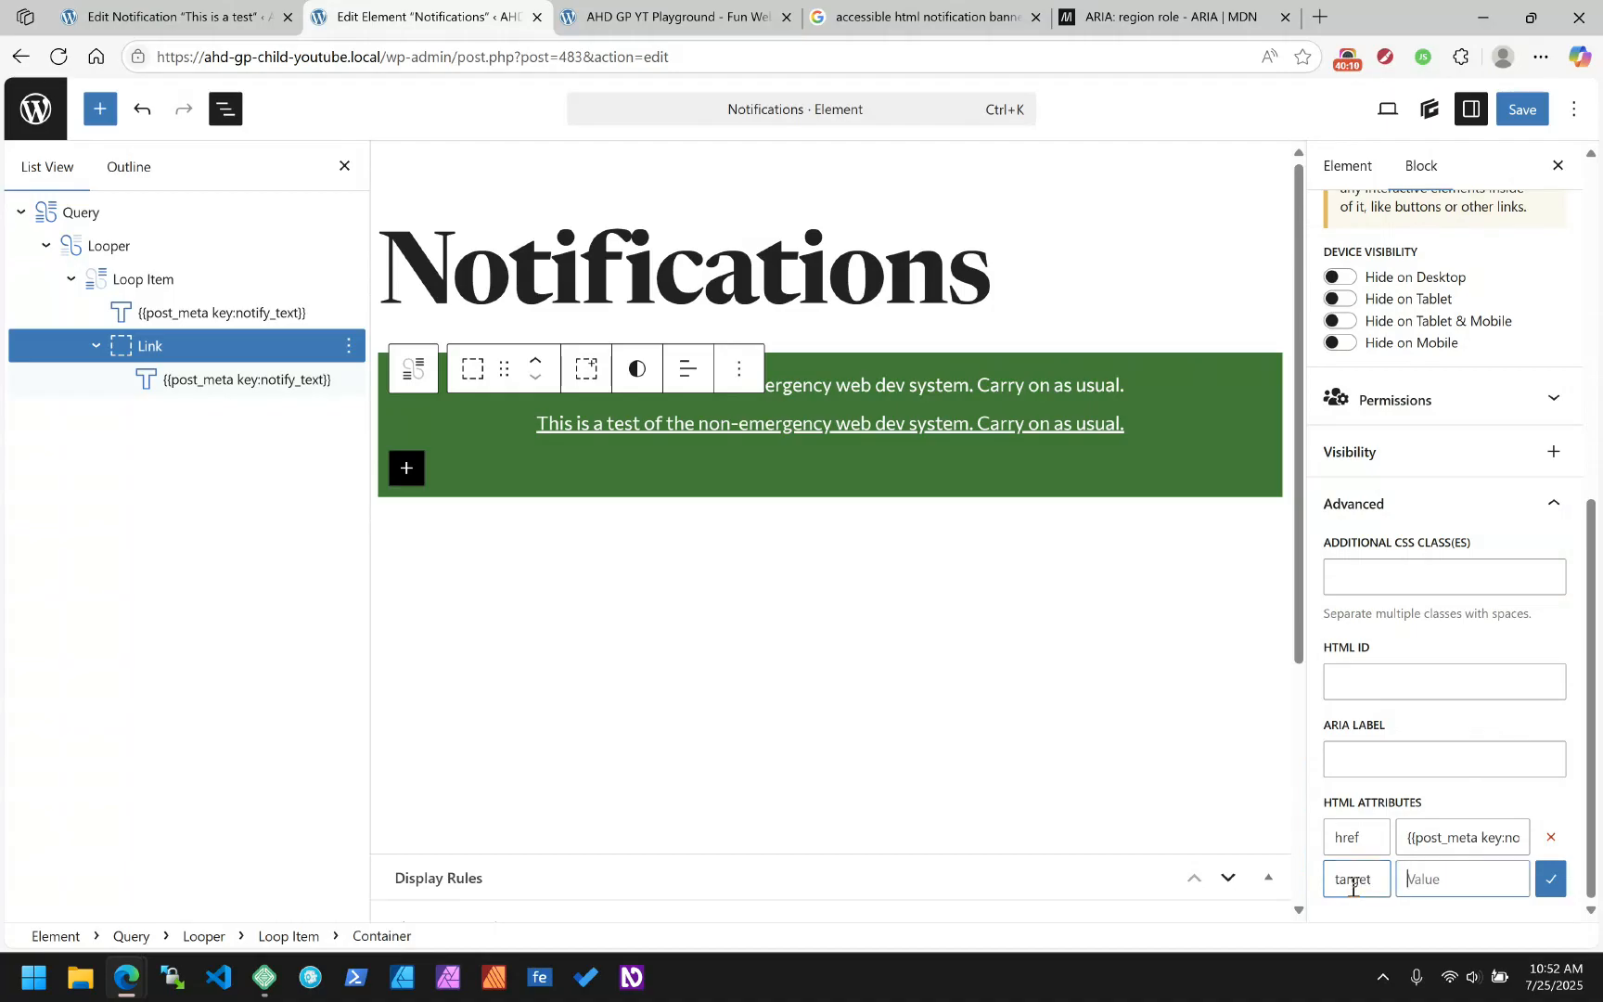
key(Tab)
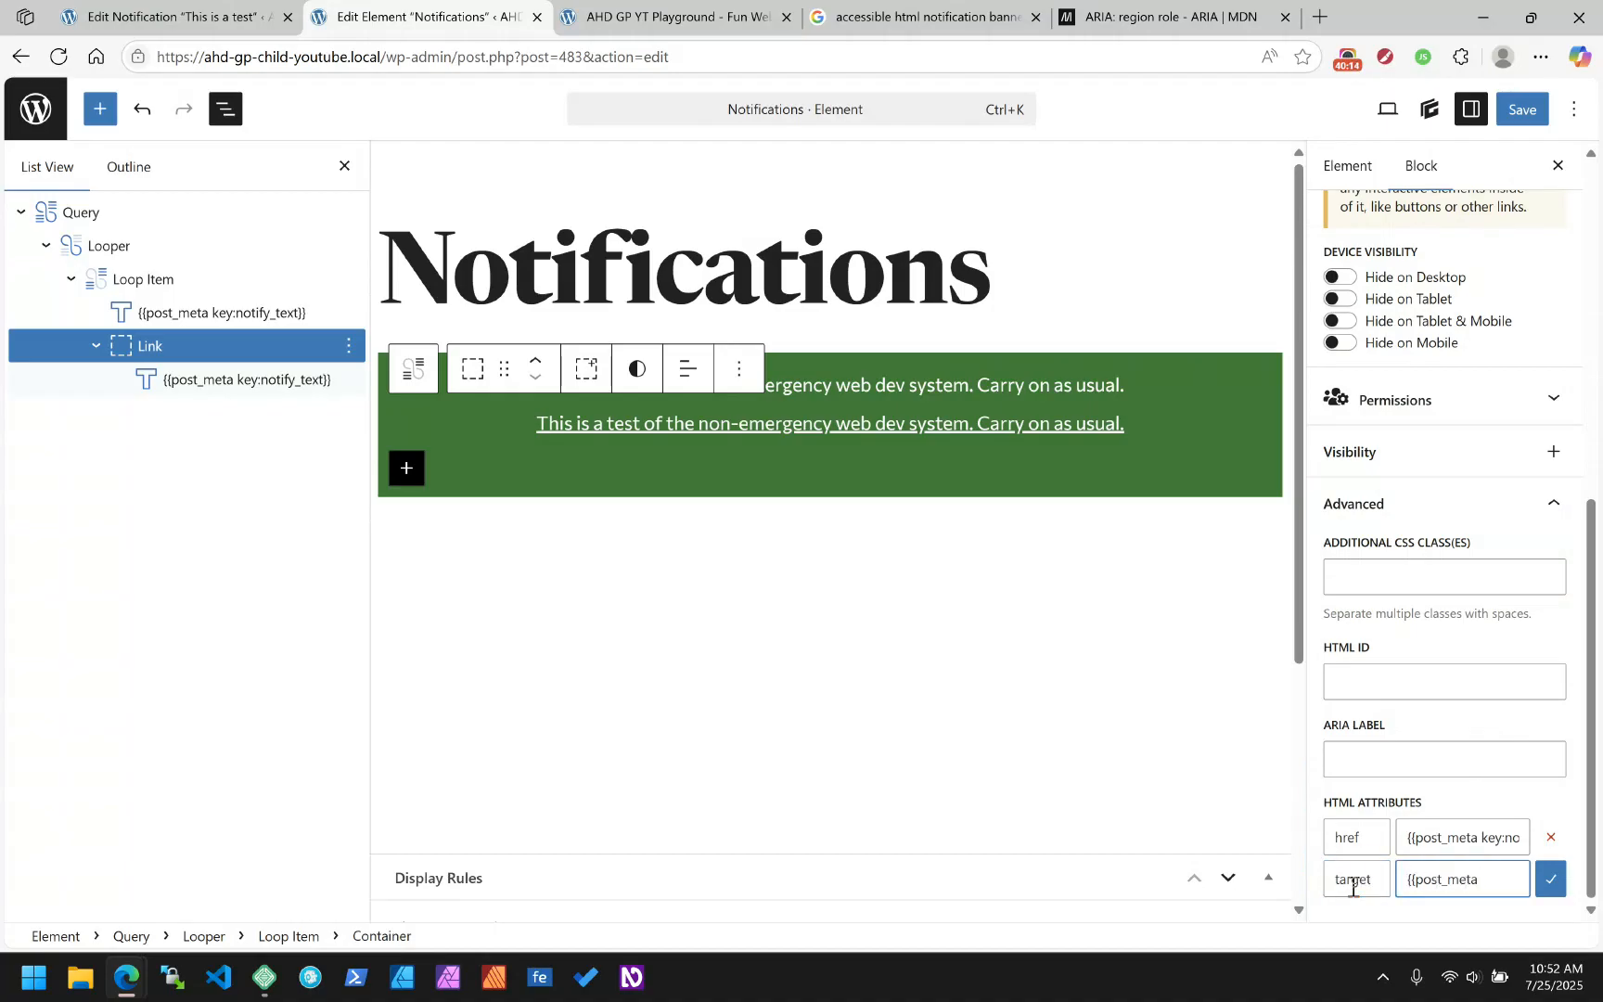
text(otify)
Open the Notification Fields group in ACF and copy the URL Link Behavior field's name, notify_link_behavior
click(247, 14)
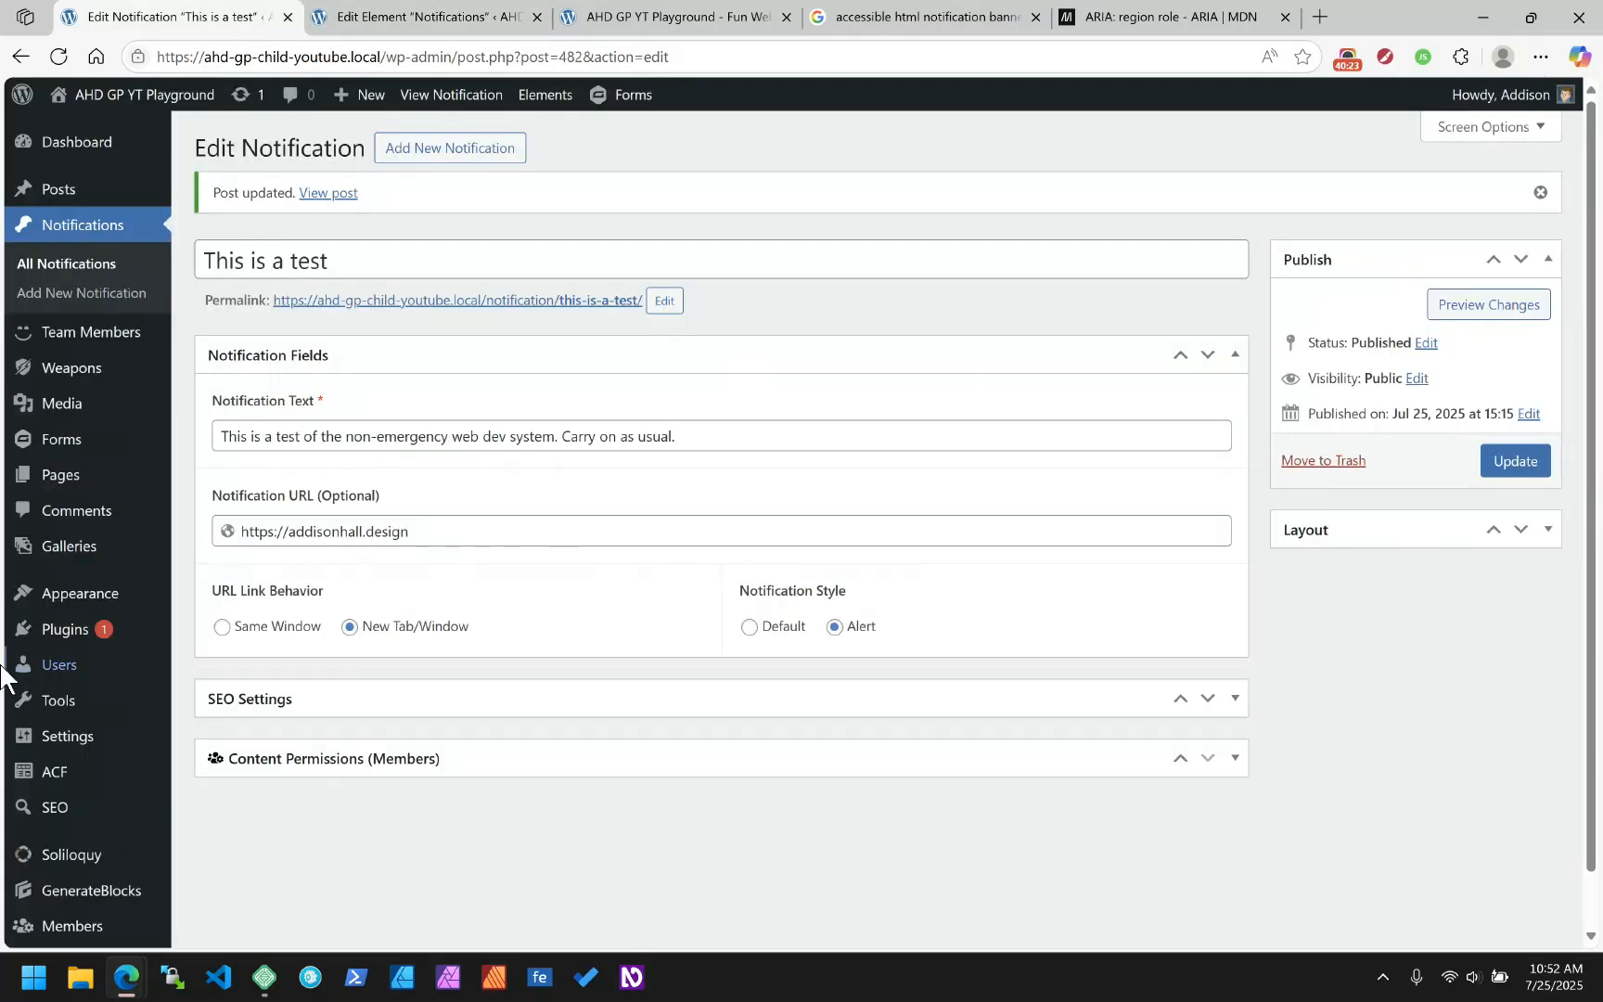
scroll(34, 782, down, 1)
scroll(33, 782, down, 1)
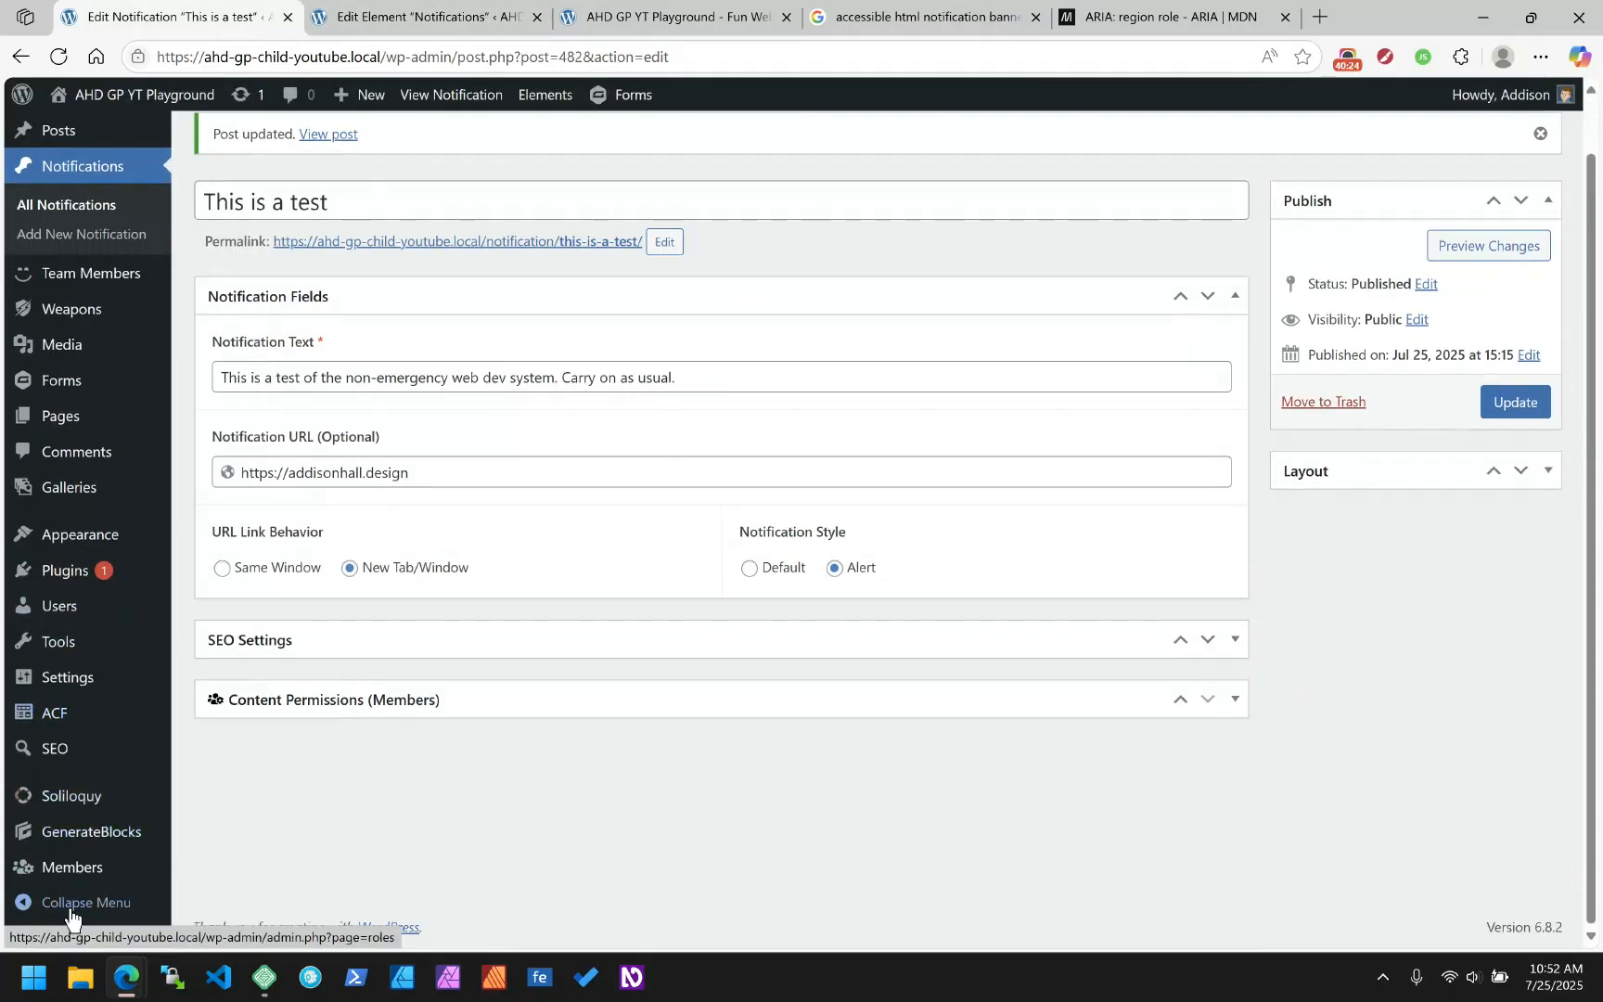
click(58, 719)
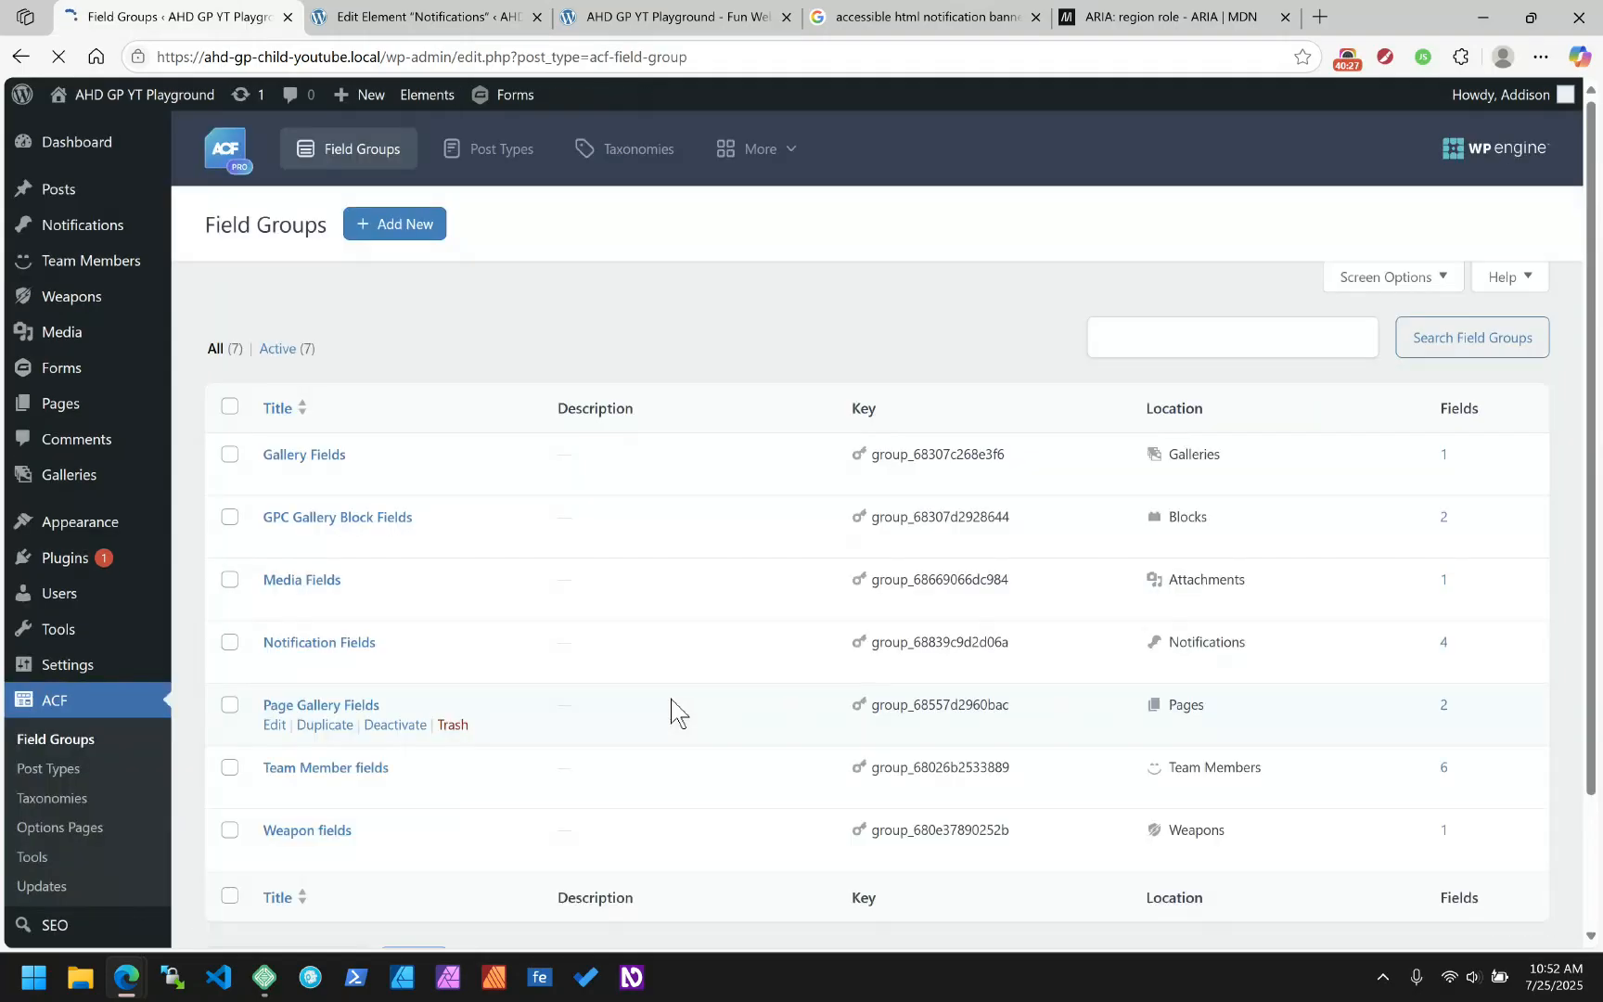
click(320, 644)
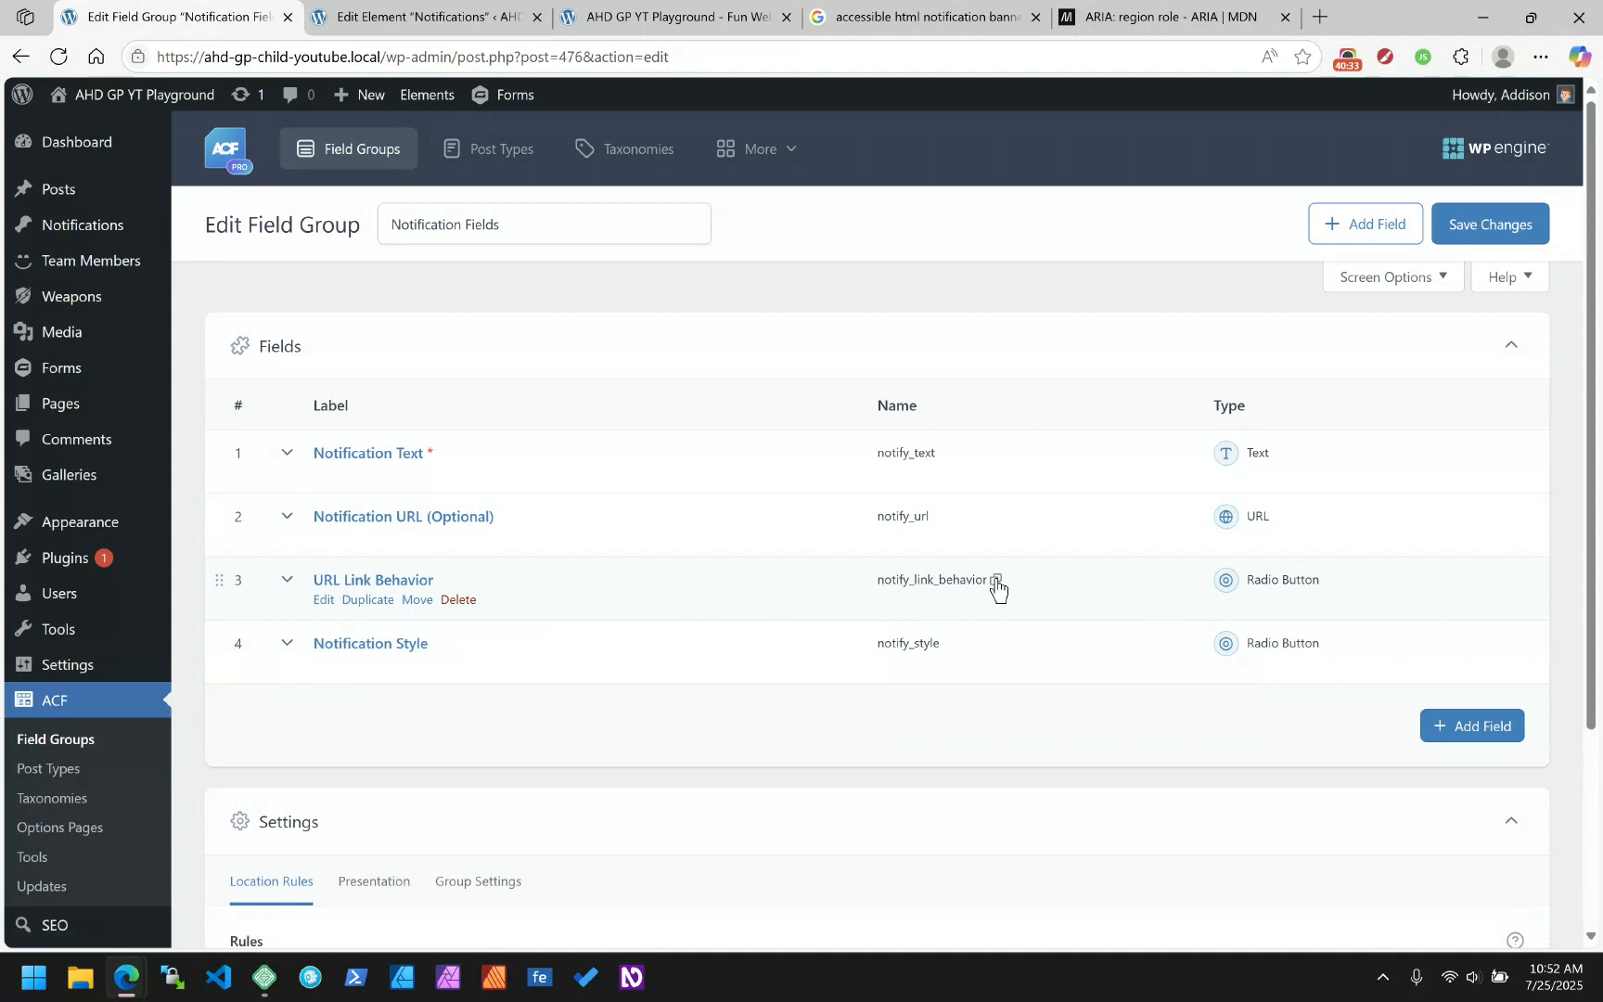
Complete the Link container's target attribute value as {{post_meta key:notify_link_behavior}}, add the attribute and save the Notifications element
click(426, 16)
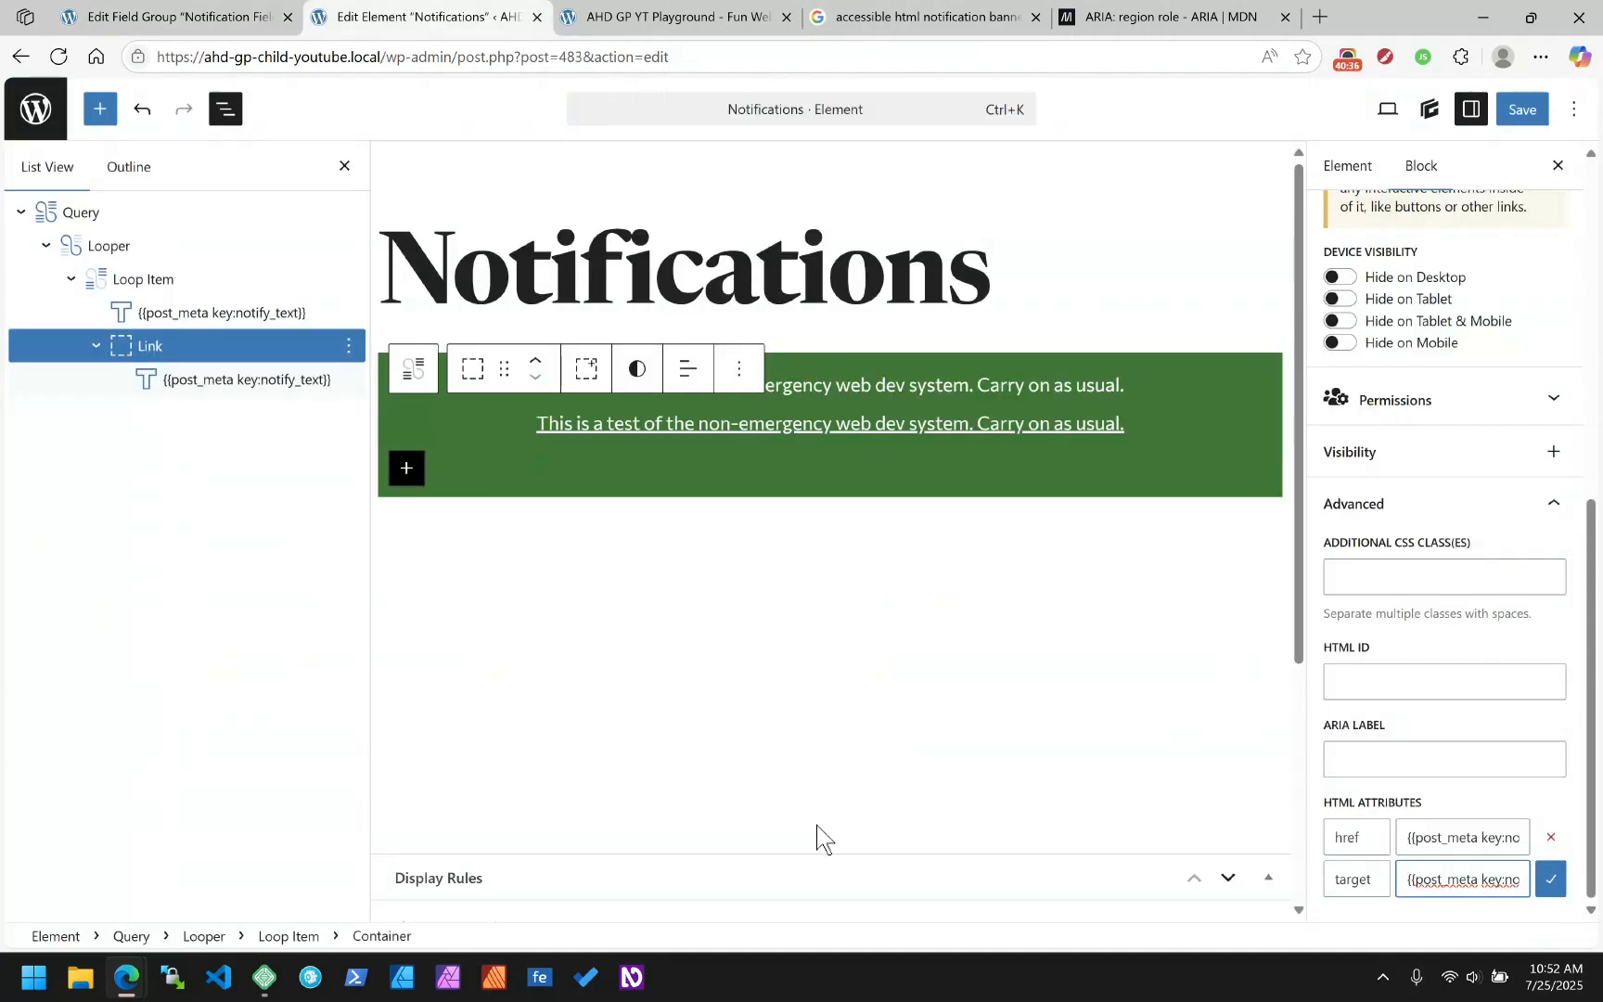
click(1522, 883)
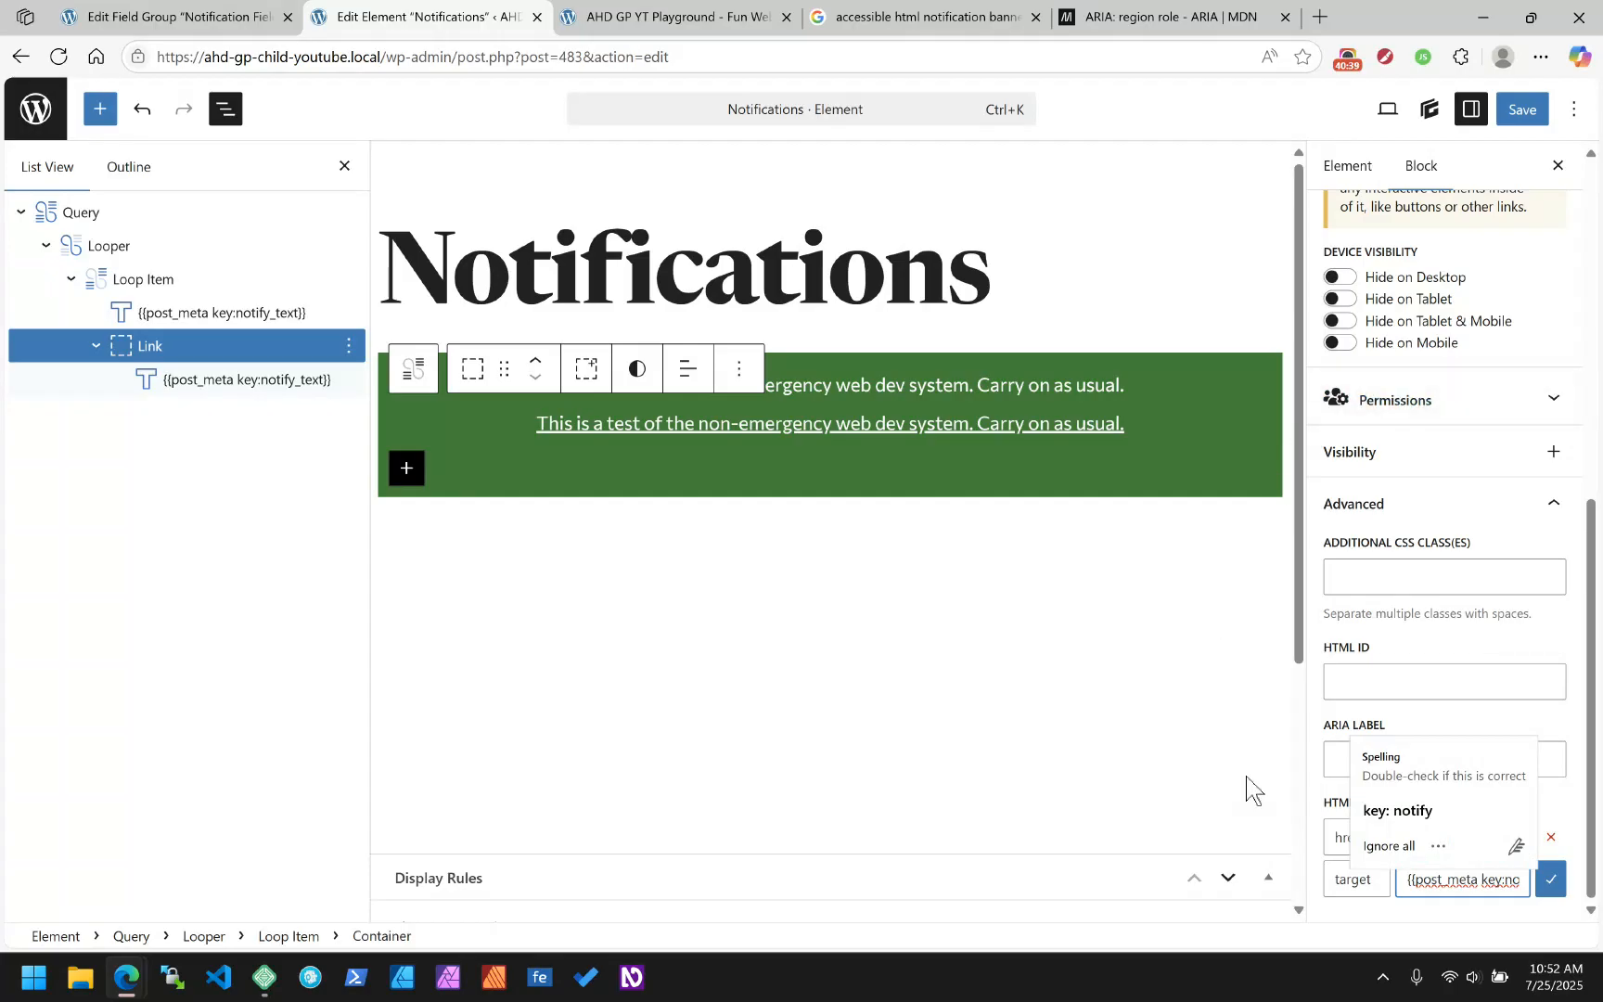
key(Right)
key(Right)
key(Right)
key(Right)
key(Right)
key(Right)
key(Right)
key(Right)
key(BackSpace)
key(BackSpace)
key(BackSpace)
key(BackSpace)
key(BackSpace)
key(BackSpace)
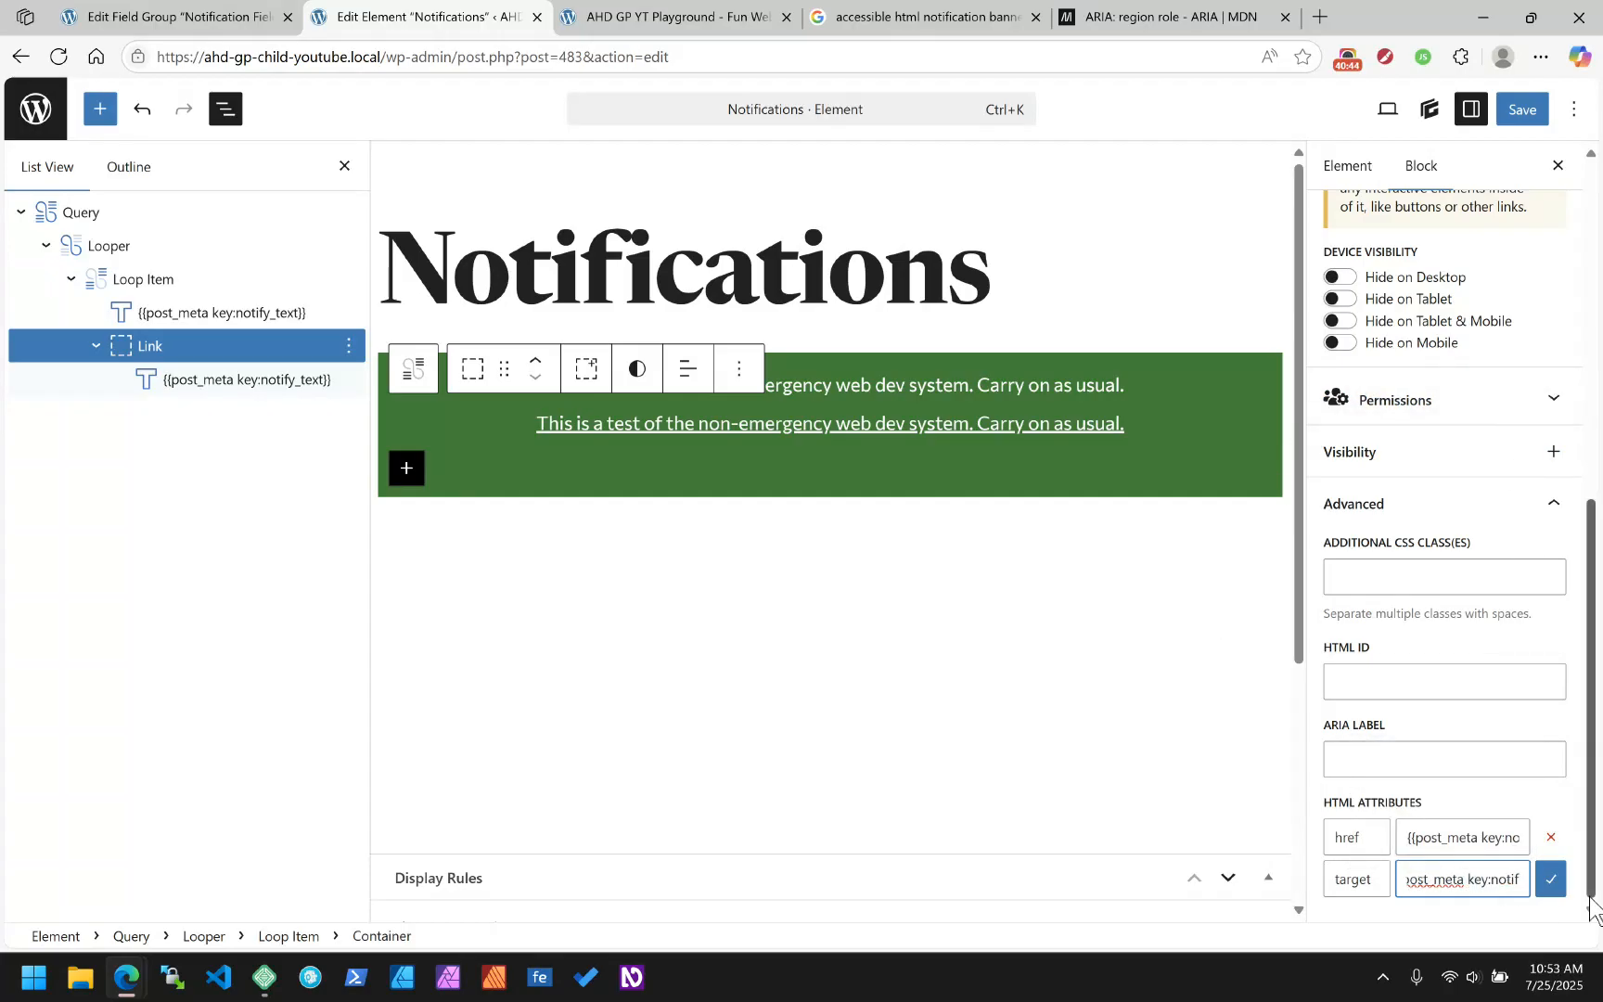
key(ctrl+v)
text(}})
click(1551, 881)
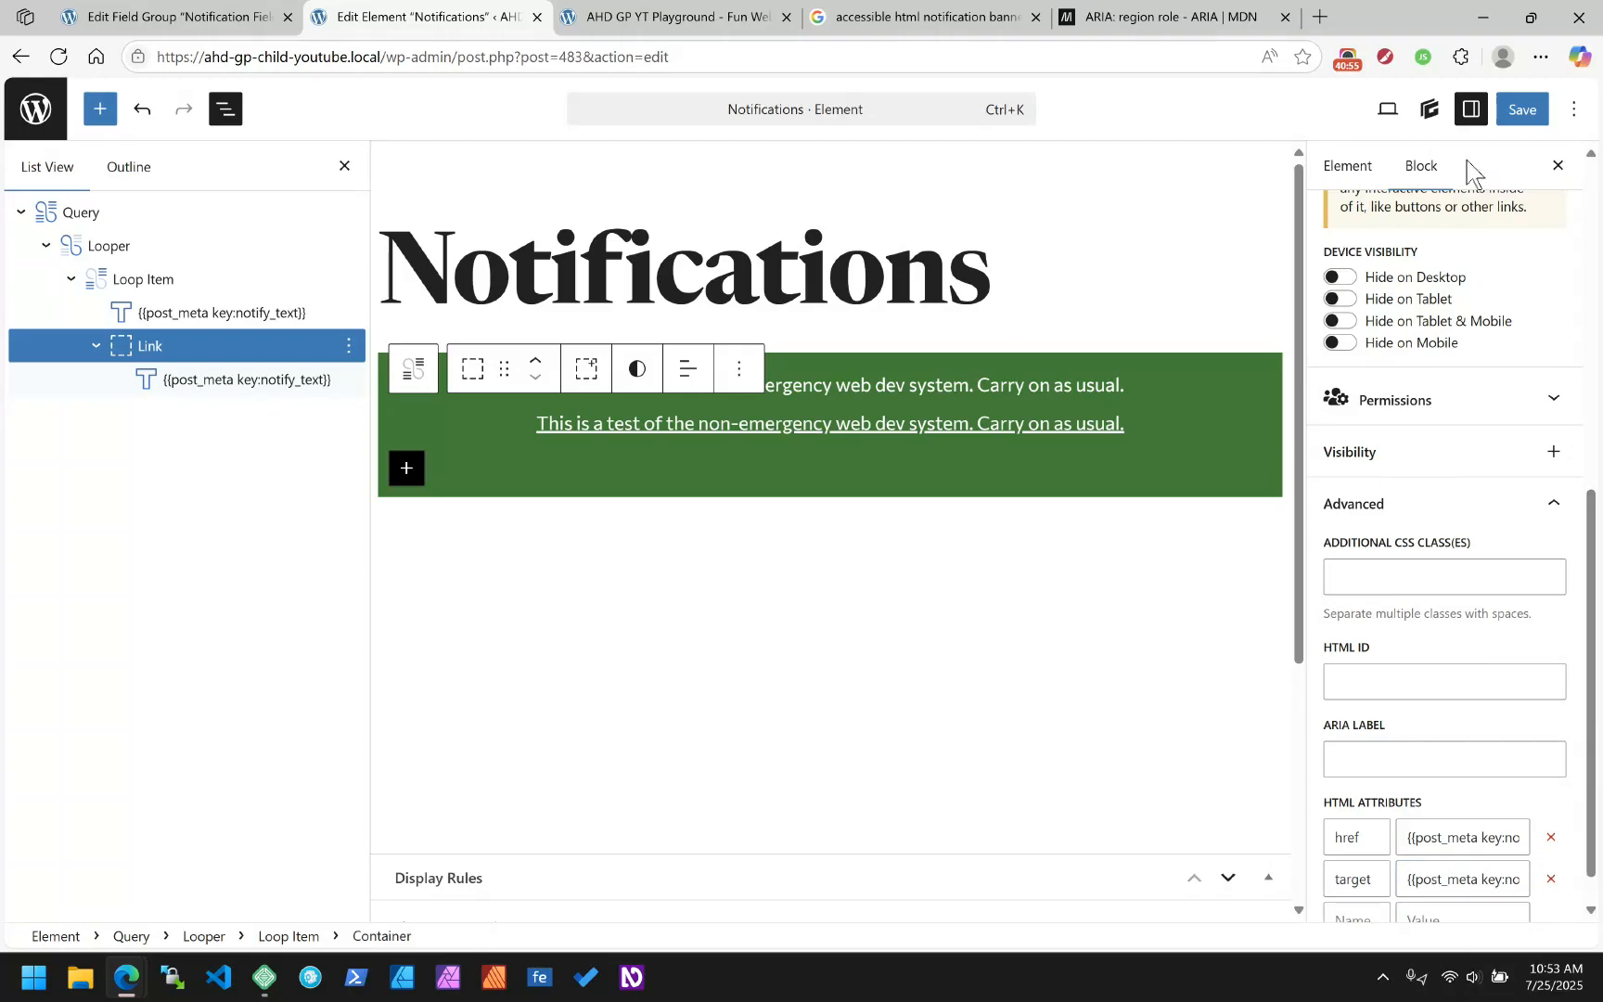
click(1515, 116)
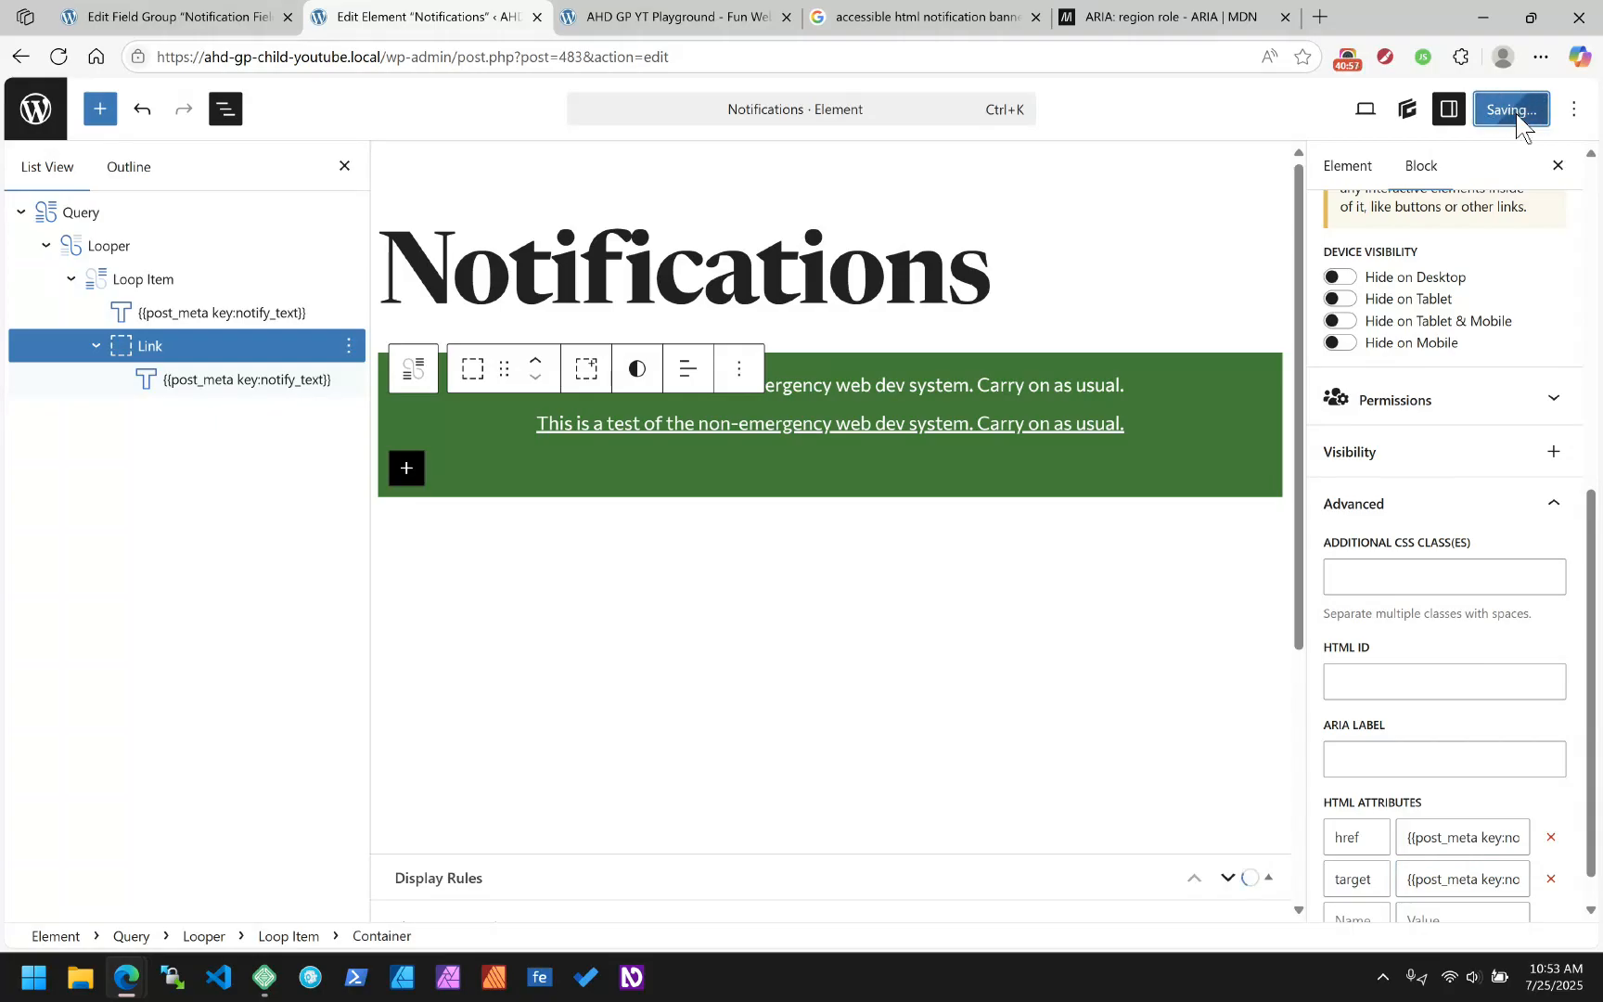
Reload the site's home page and inspect the linked banner text's markup to check its target attribute against the editor's value
click(640, 17)
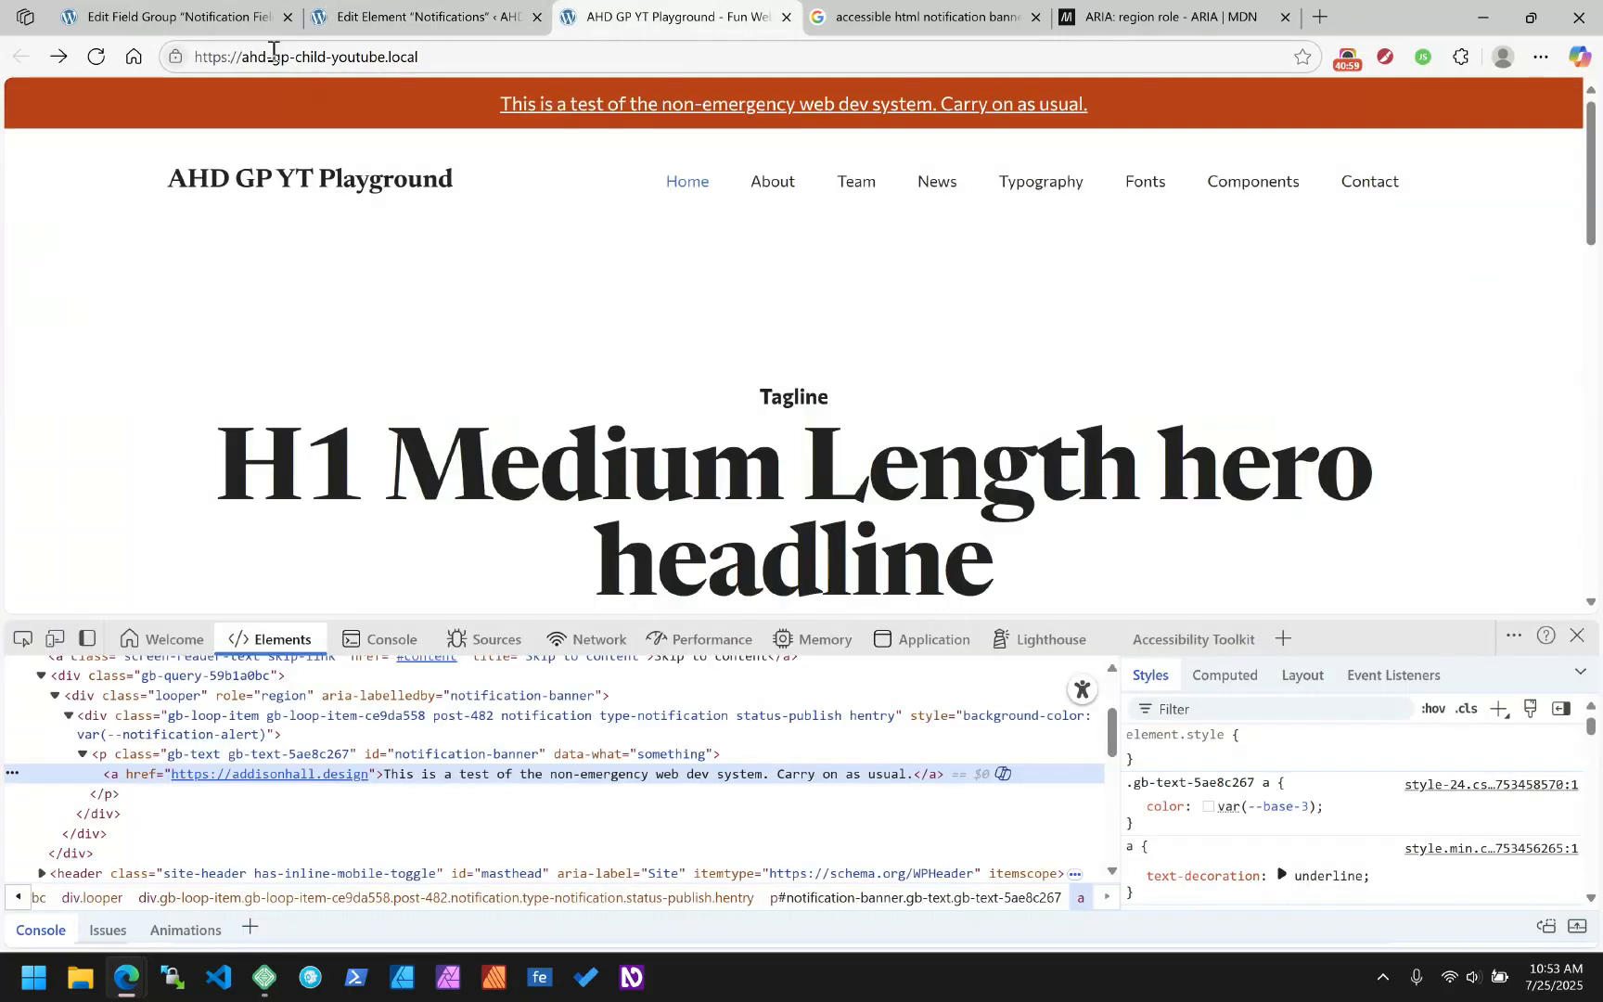
click(90, 59)
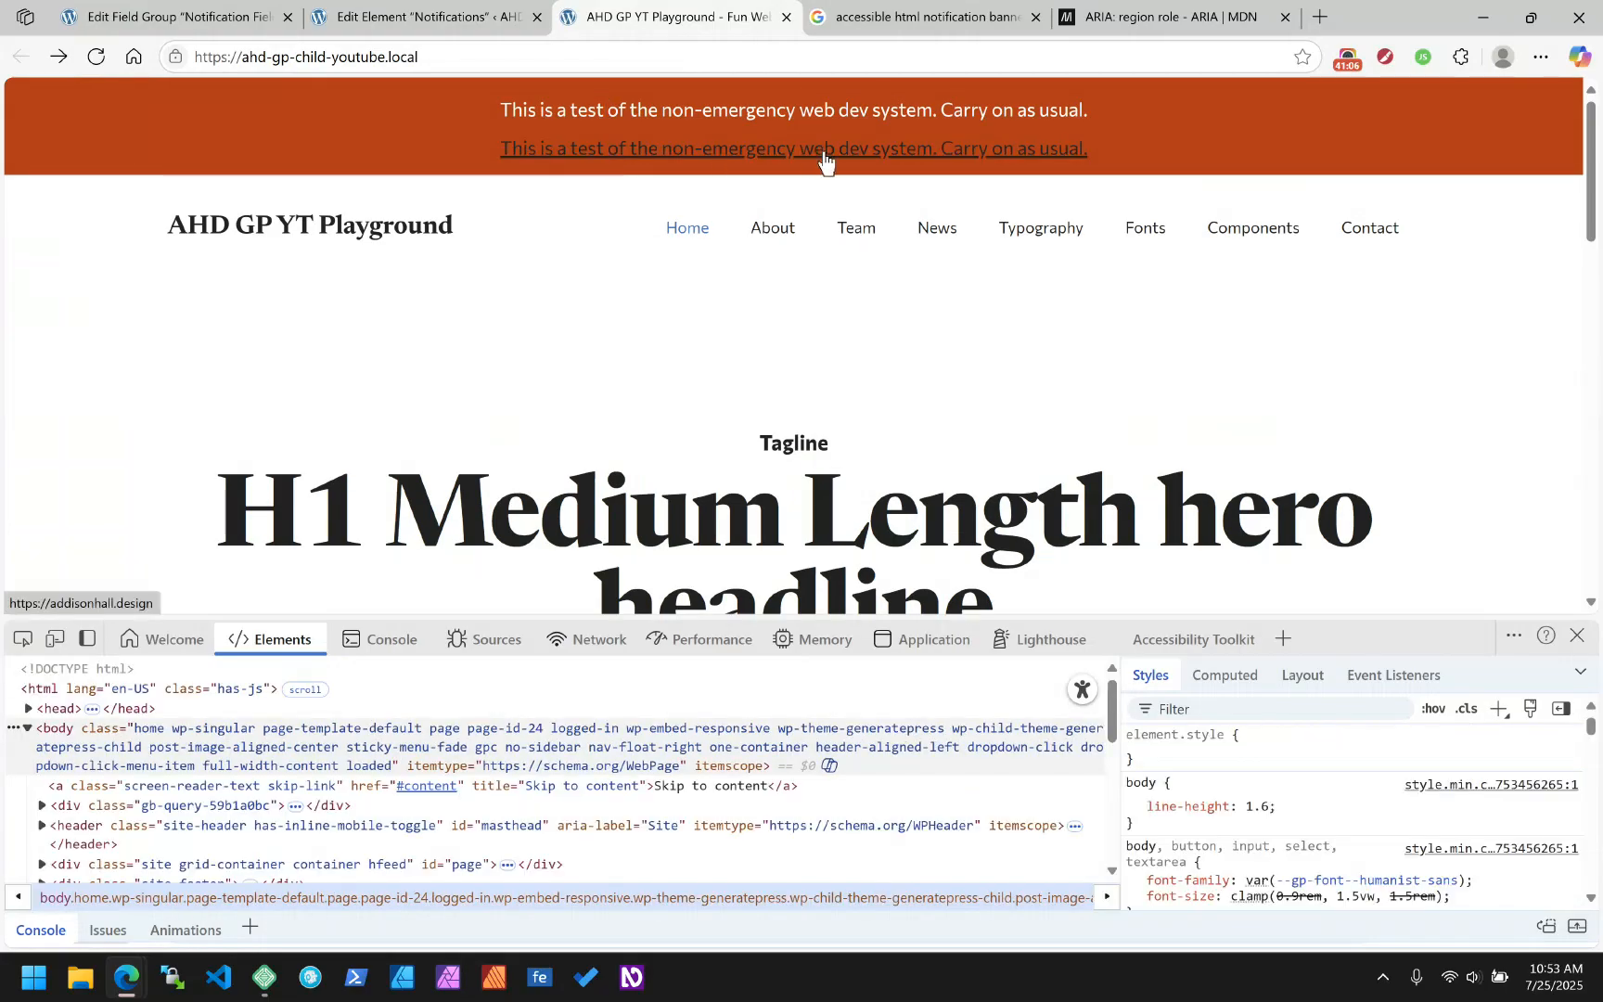
click(469, 17)
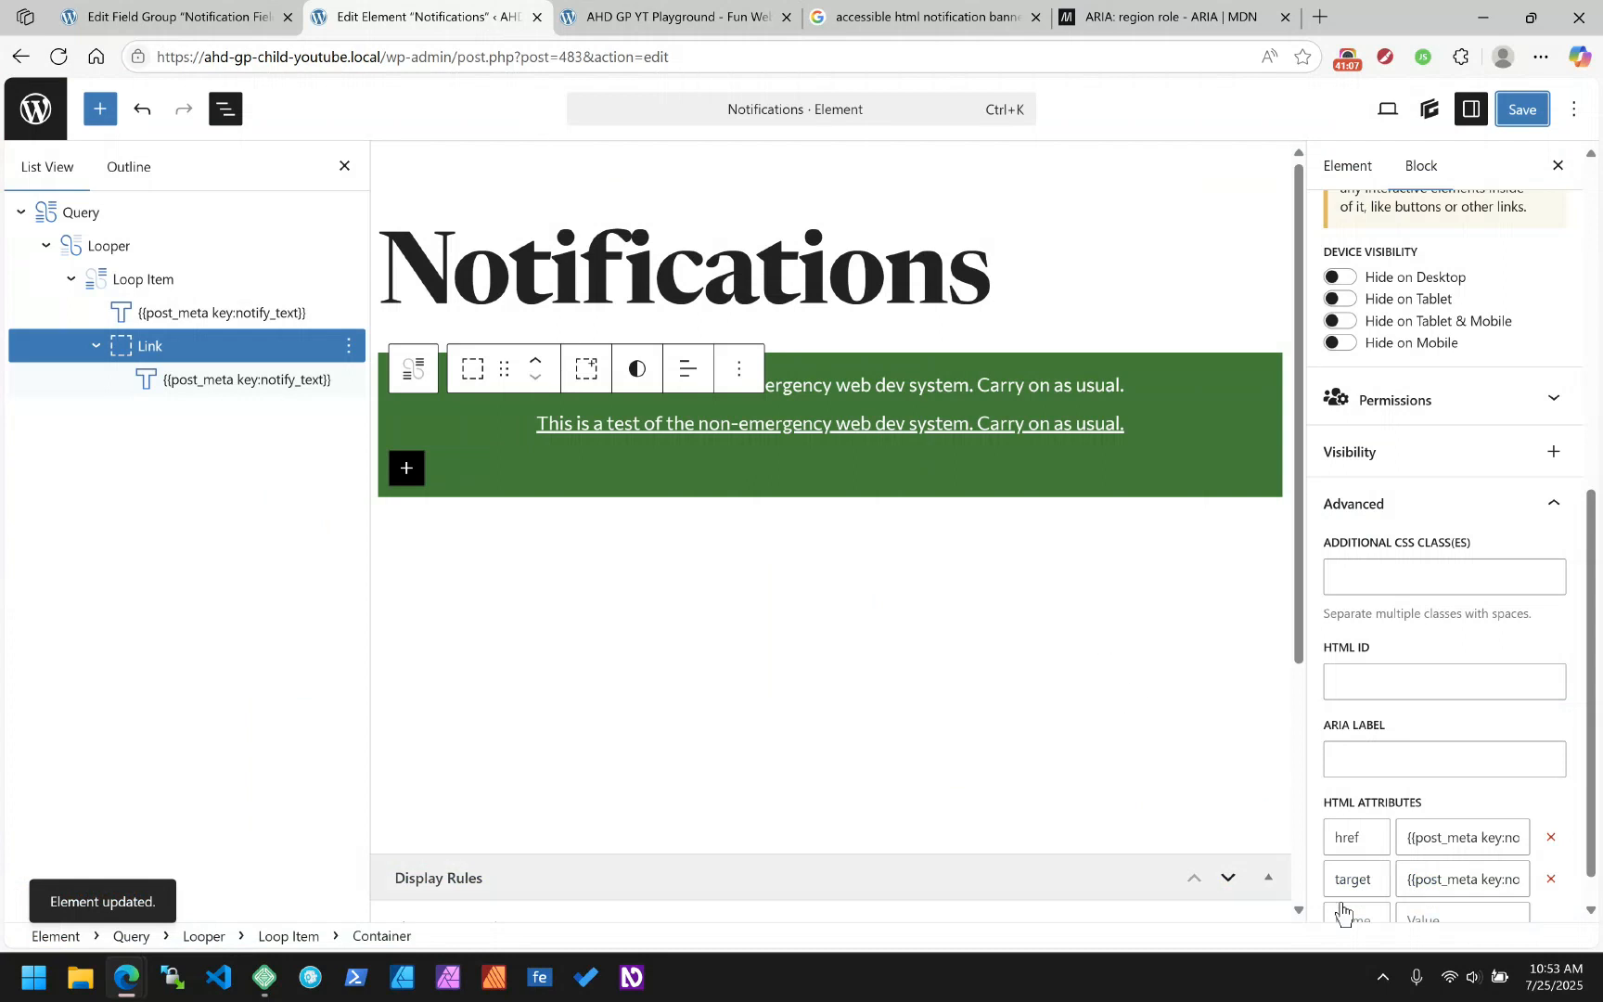
drag(1503, 838, 1538, 830)
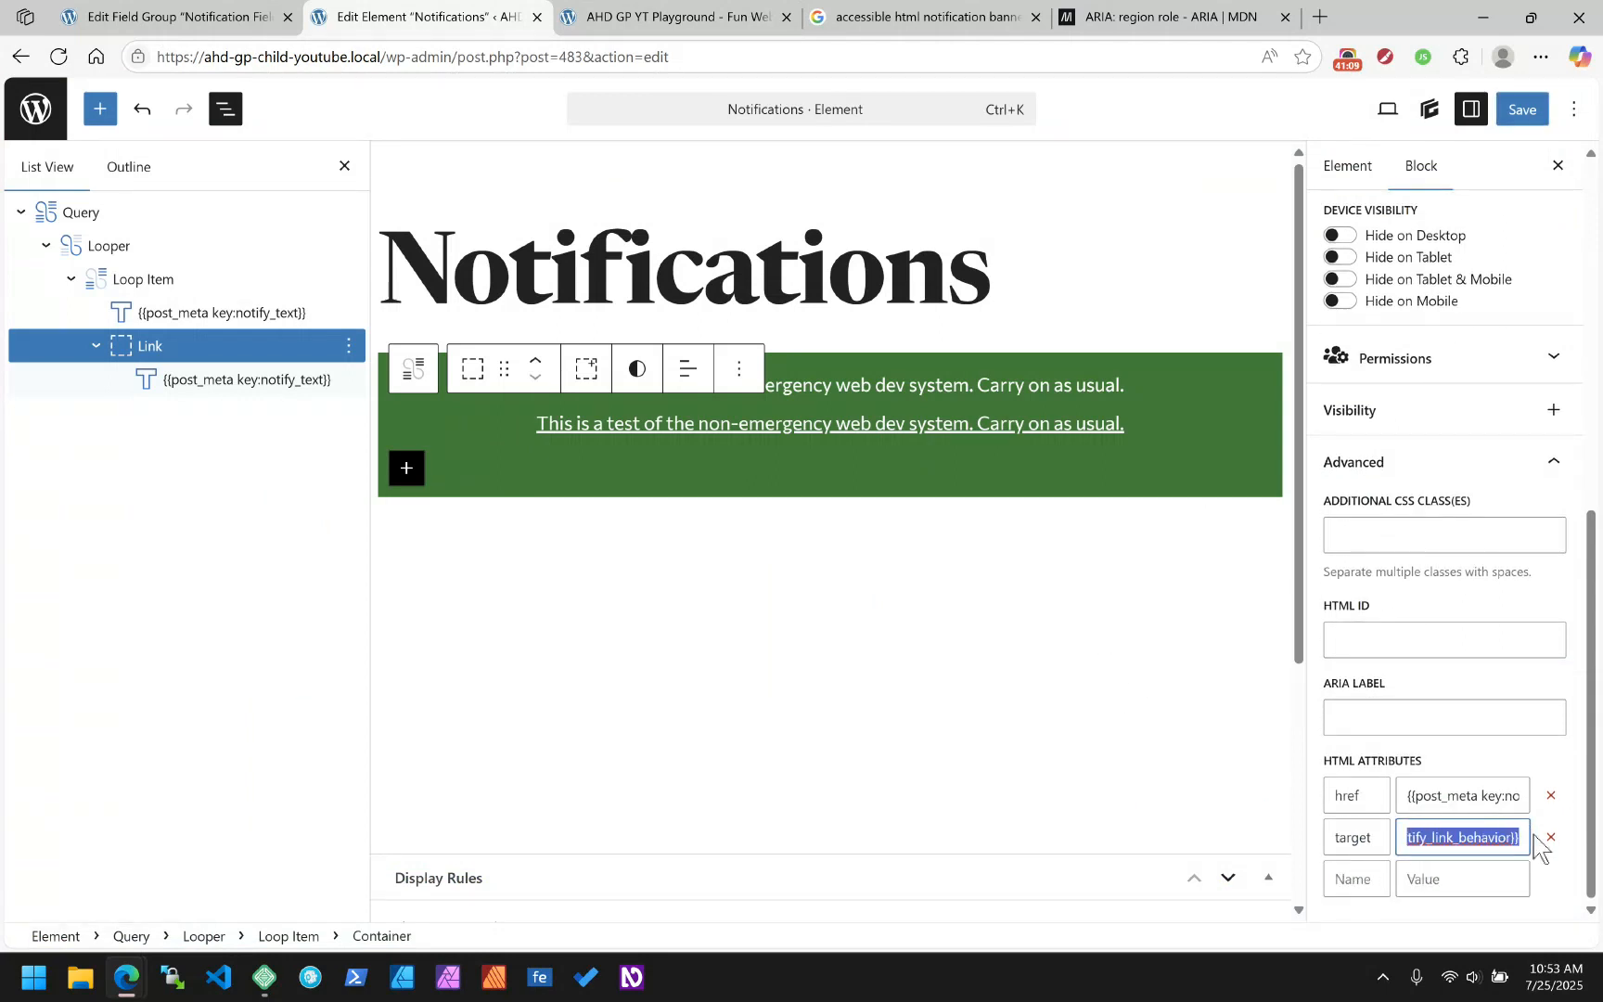
click(649, 17)
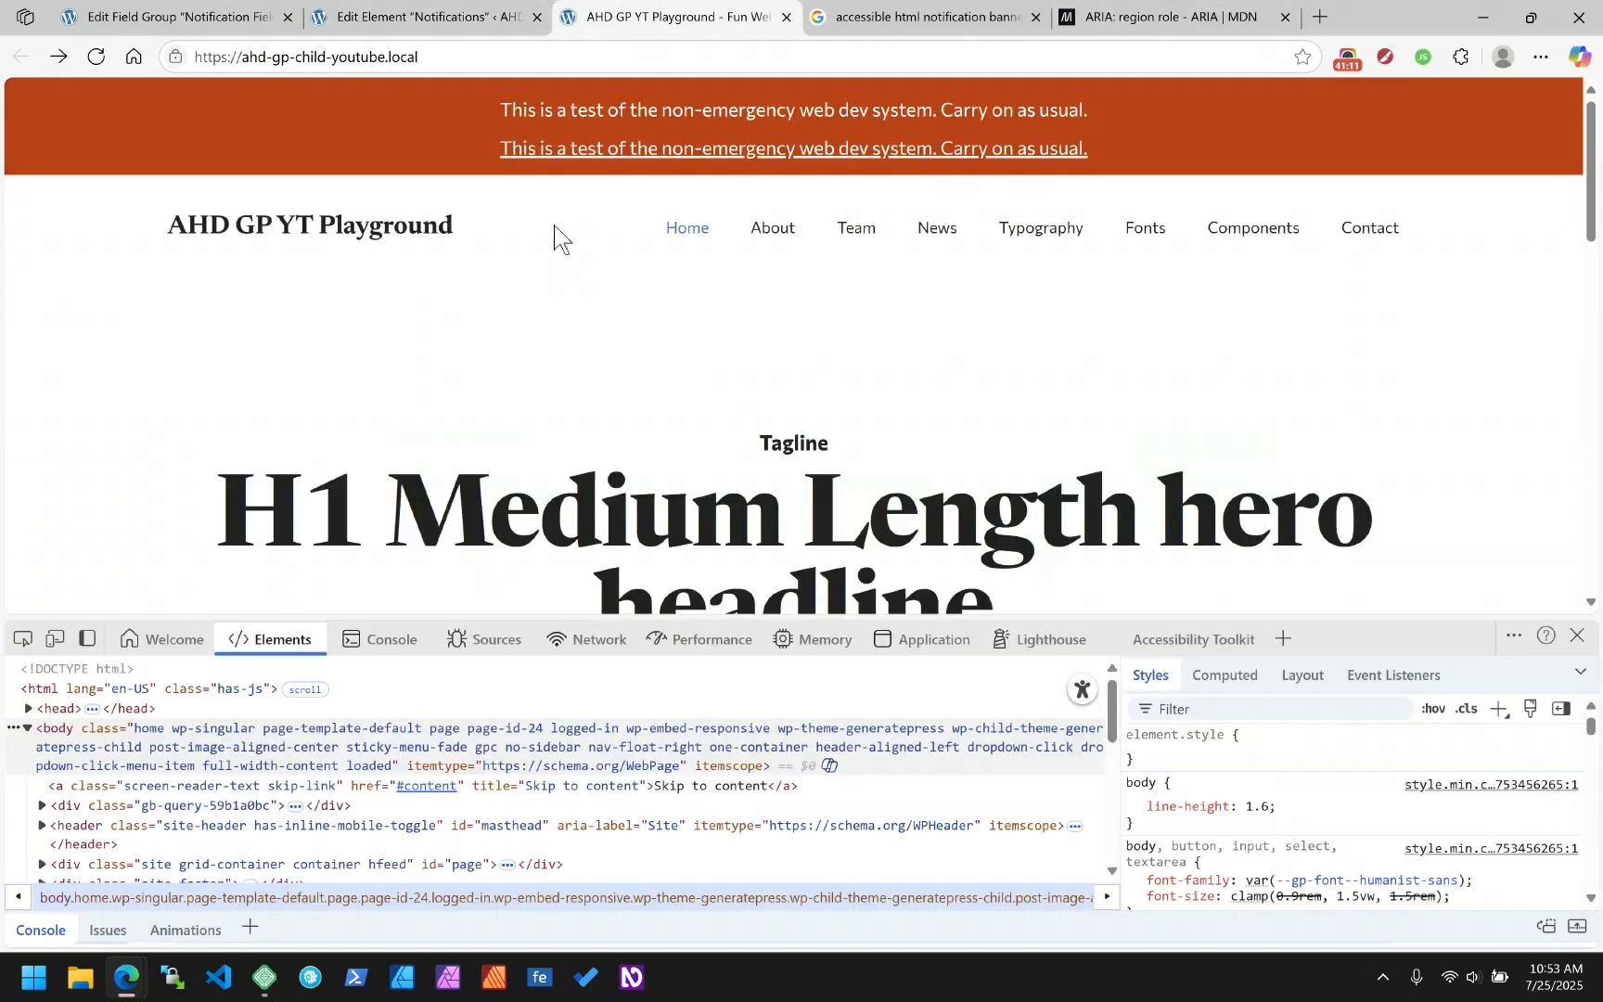
right_click(586, 155)
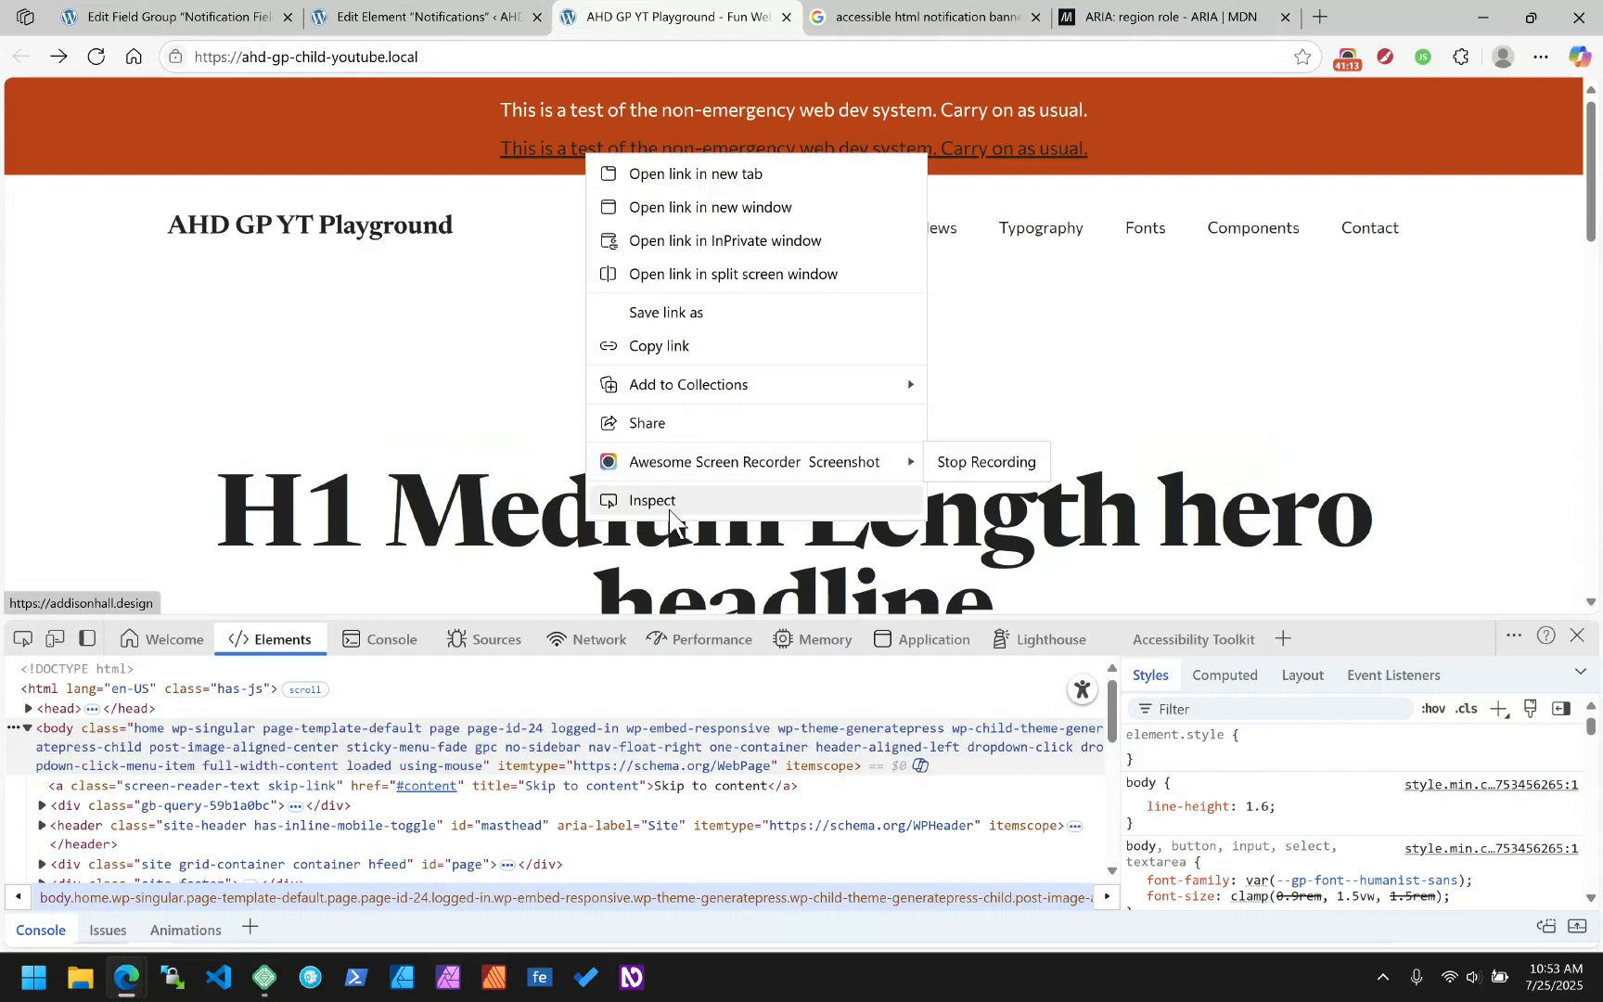
click(668, 504)
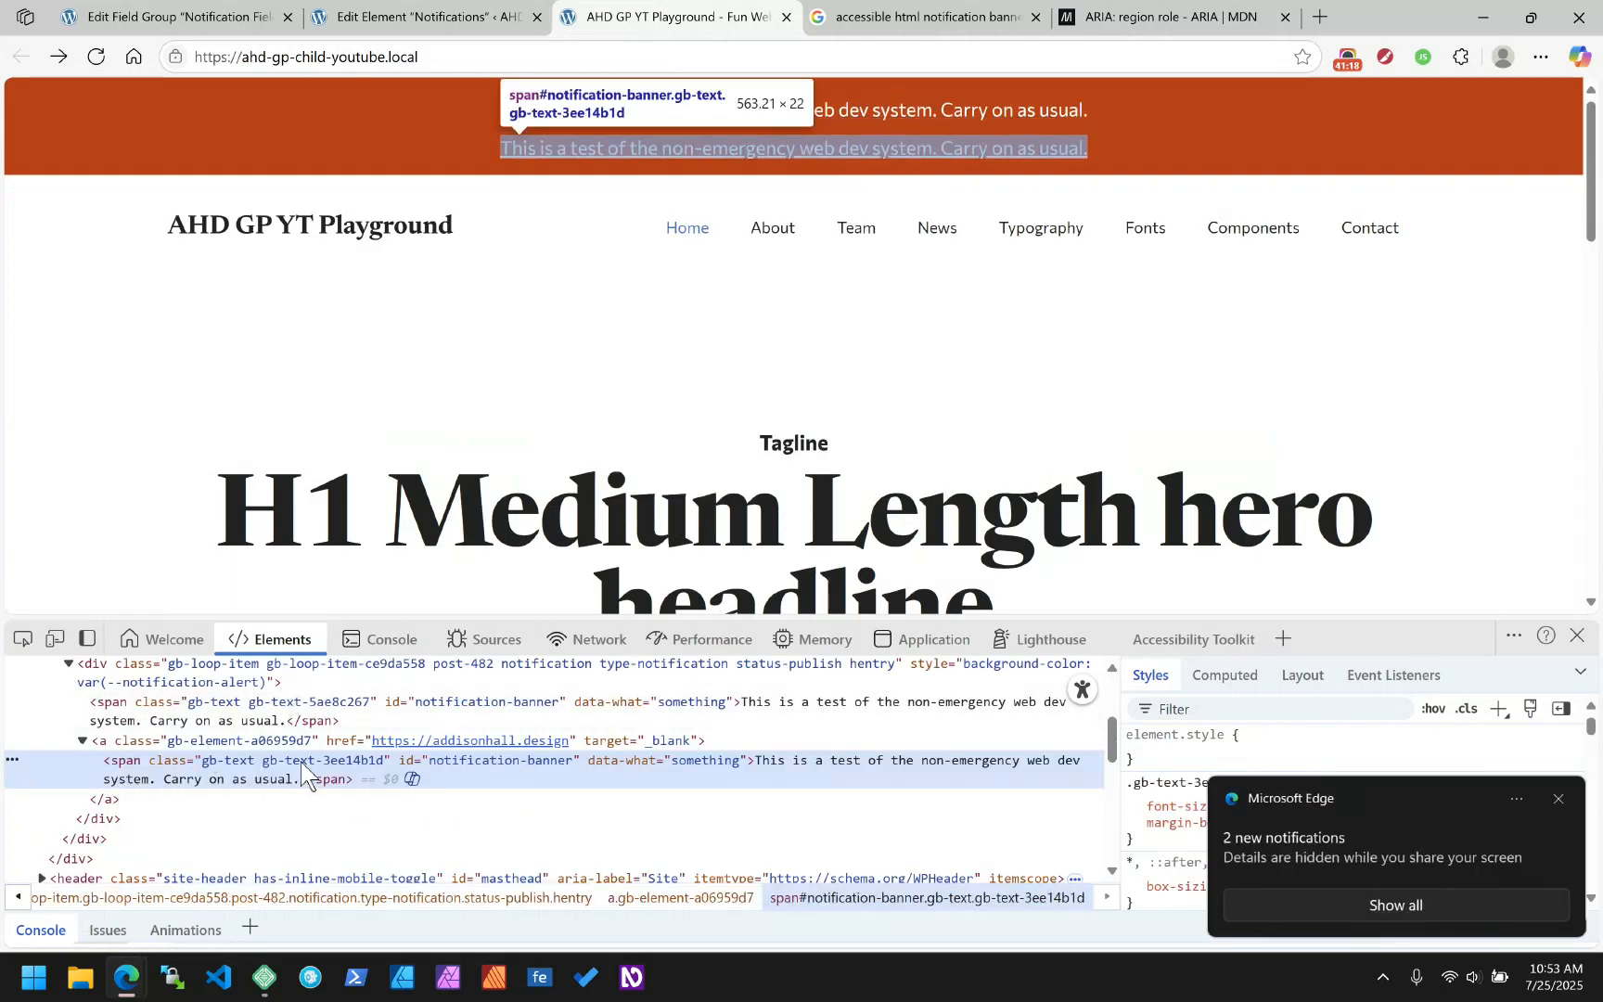
Examine the linked banner's anchor element in the home page markup for its target attribute, and dismiss the Microsoft Edge notification
click(663, 740)
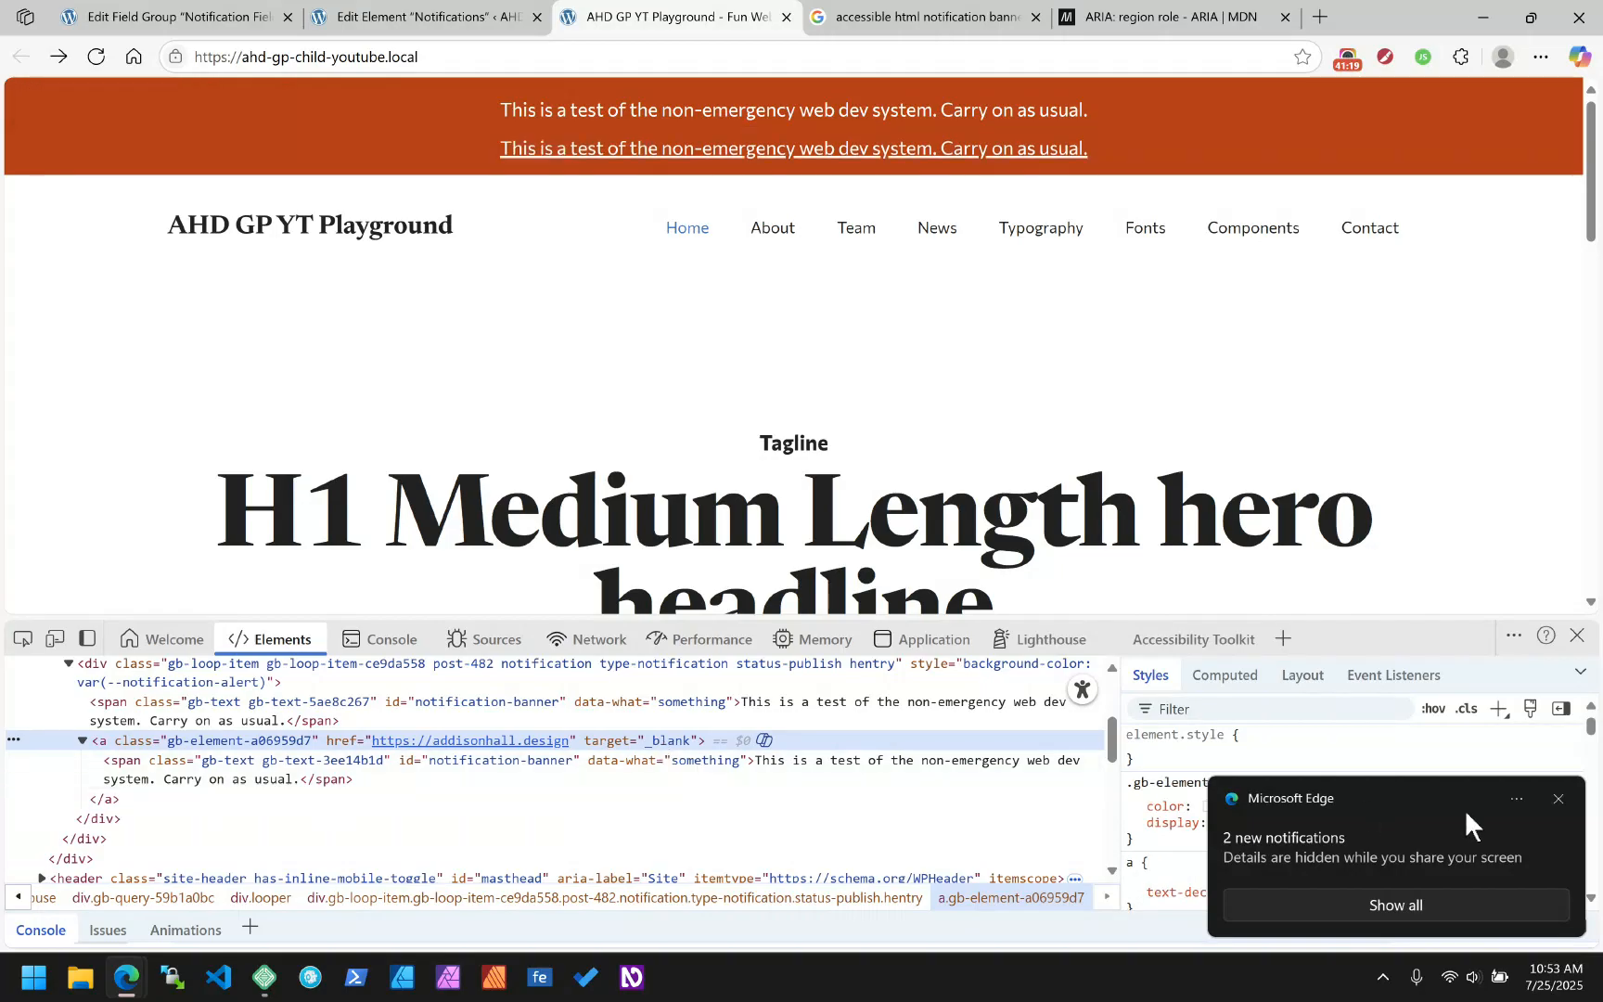
click(1559, 799)
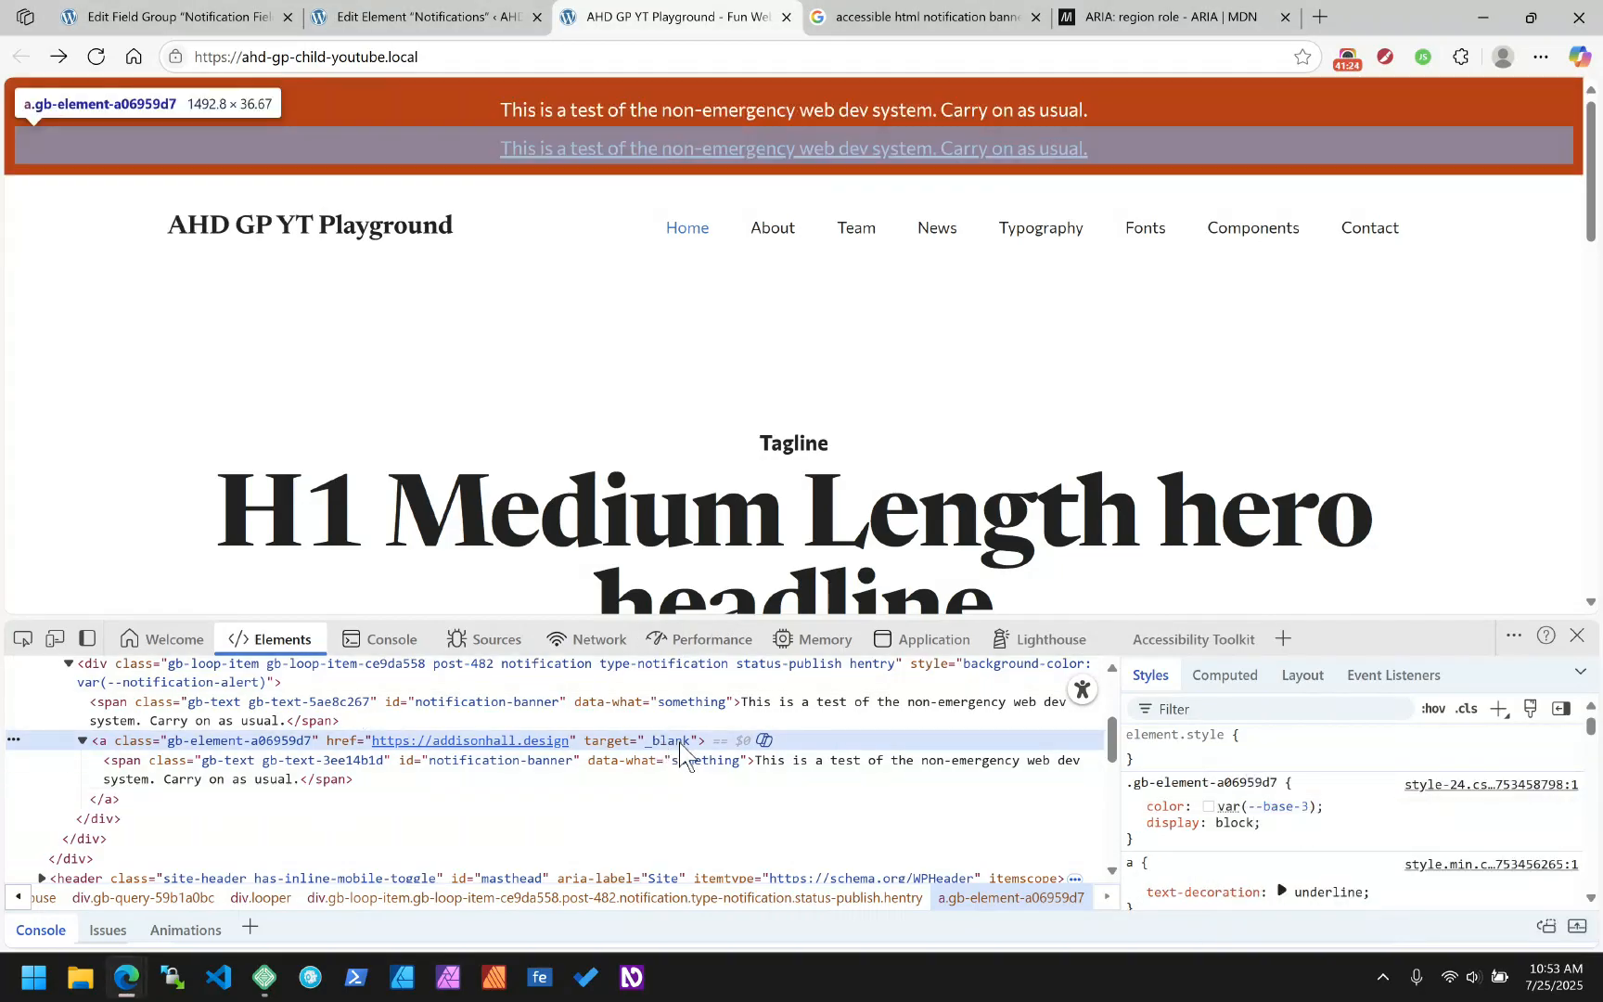
Open the "This is a test" notification for editing, set its Notification Style to Default and update the post
click(172, 18)
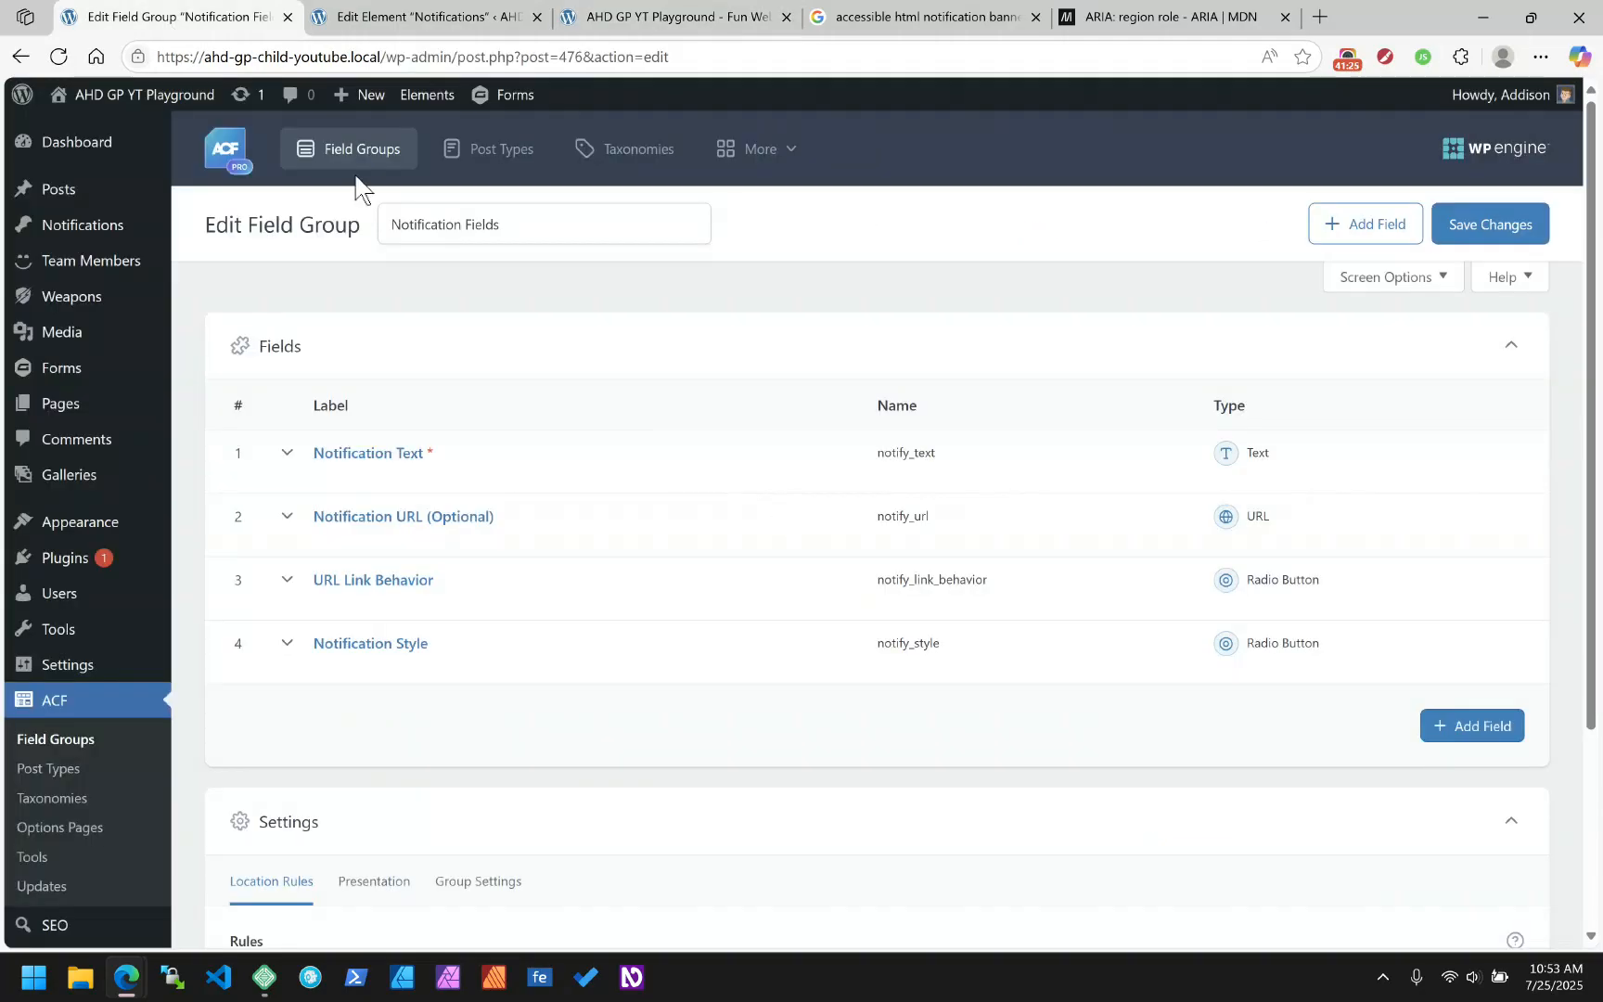
click(79, 222)
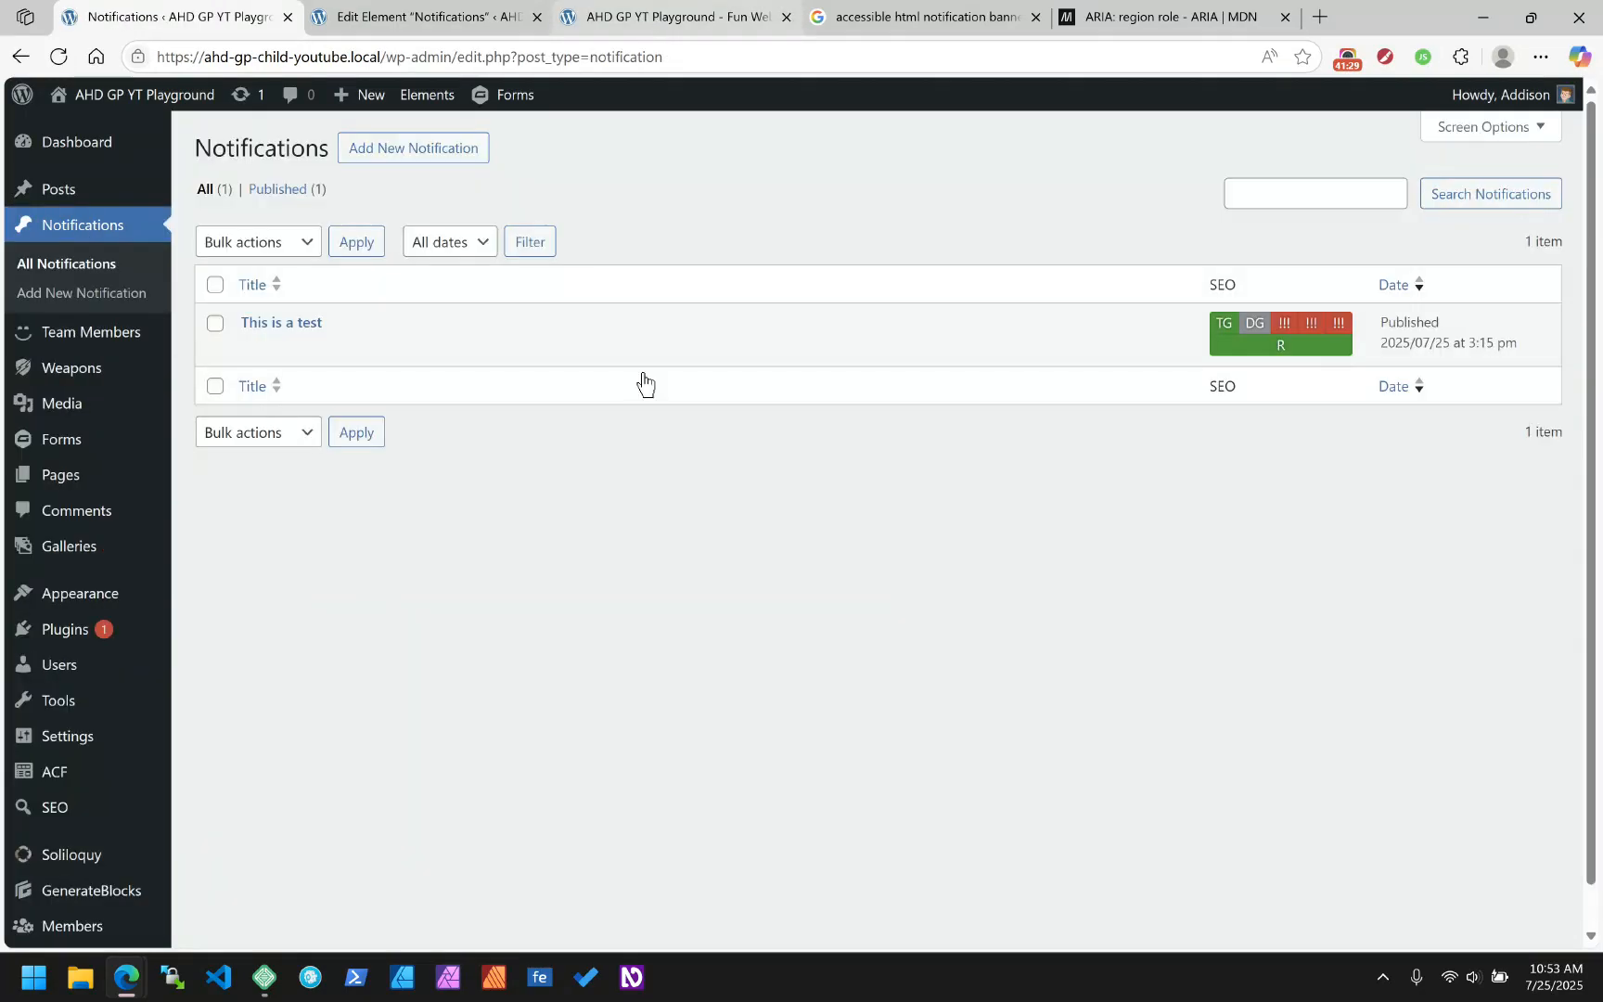
key(ctrl+Tab)
key(ctrl+Tab)
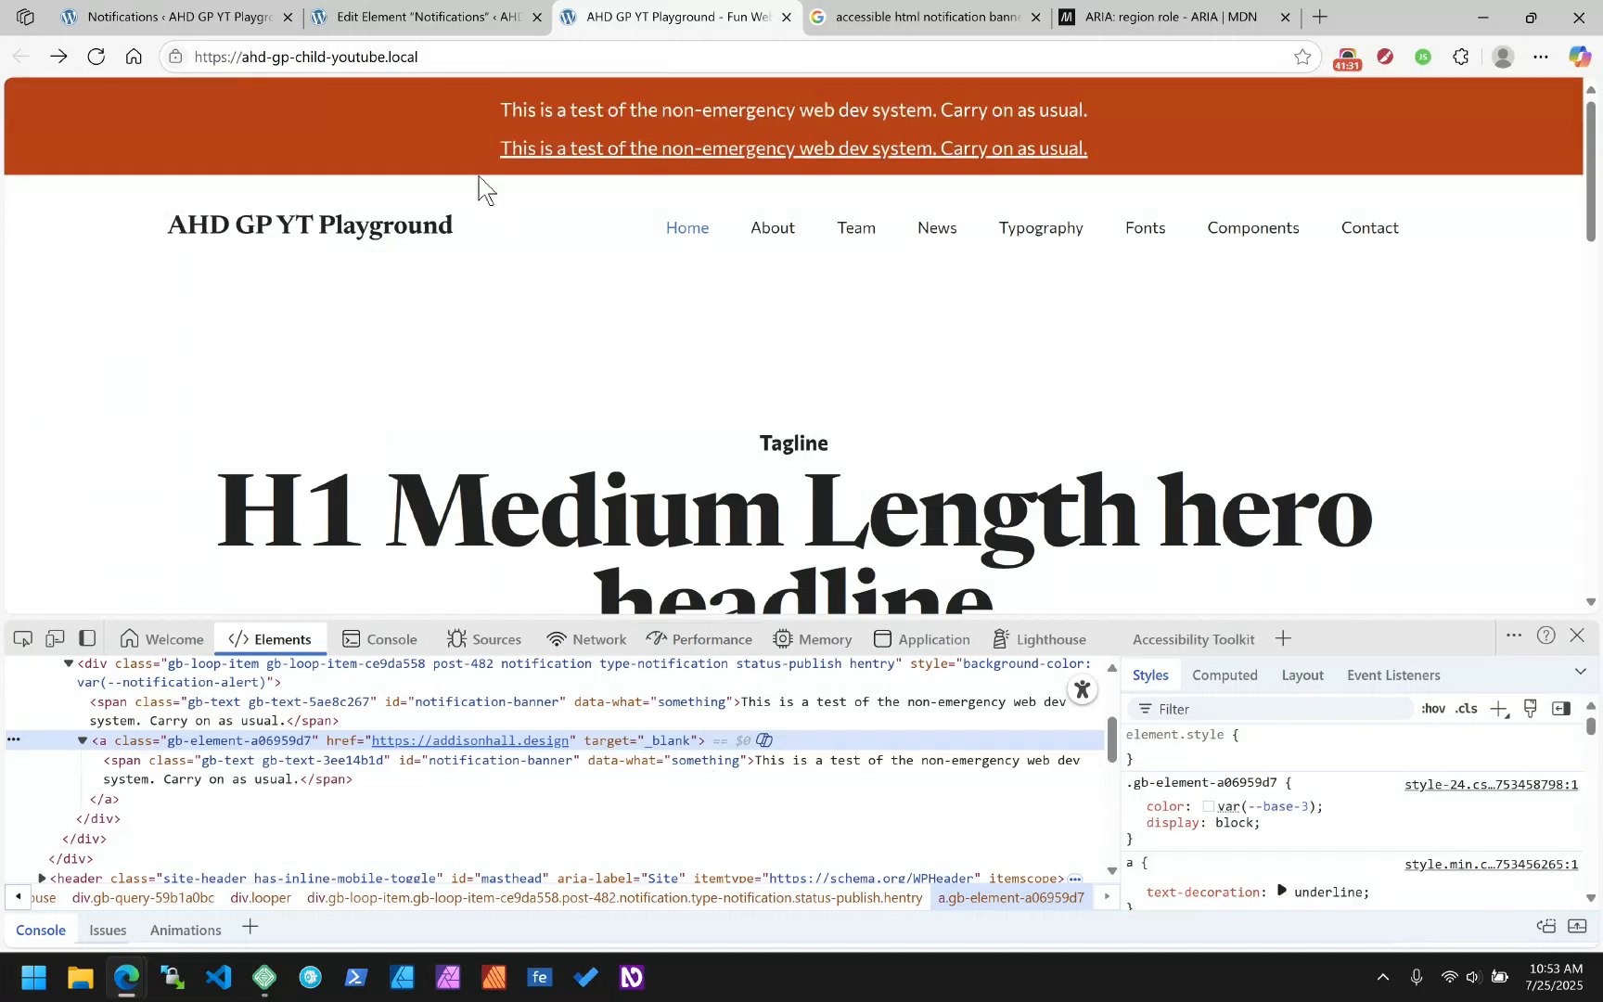
click(172, 16)
click(295, 325)
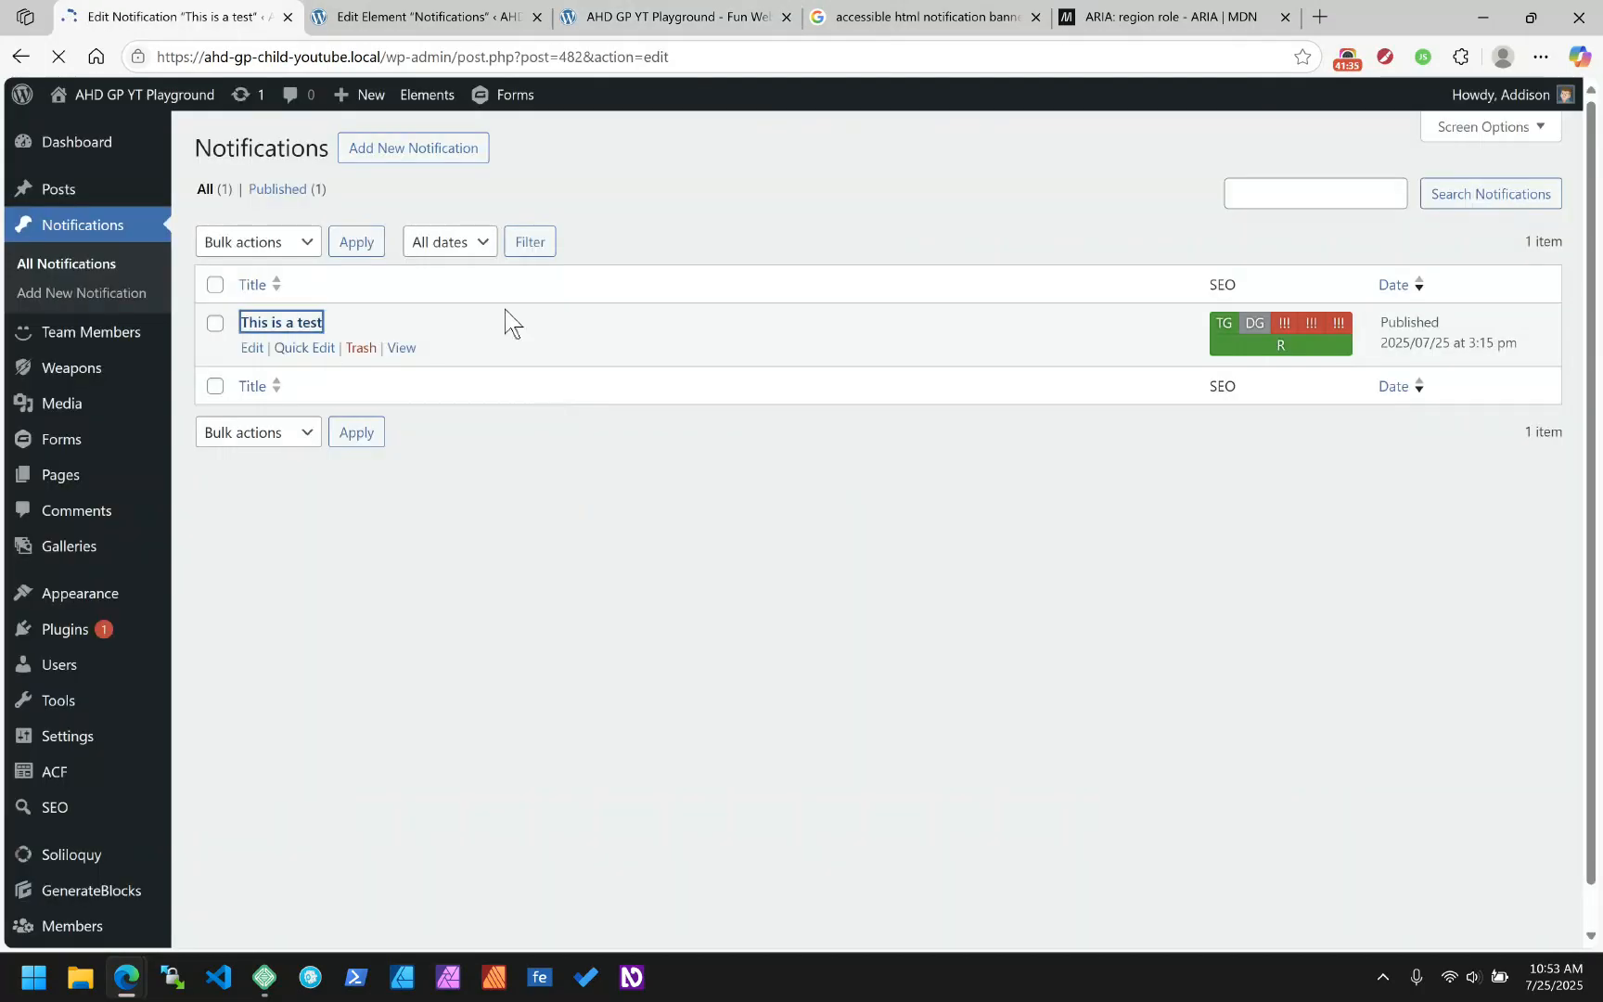
click(775, 565)
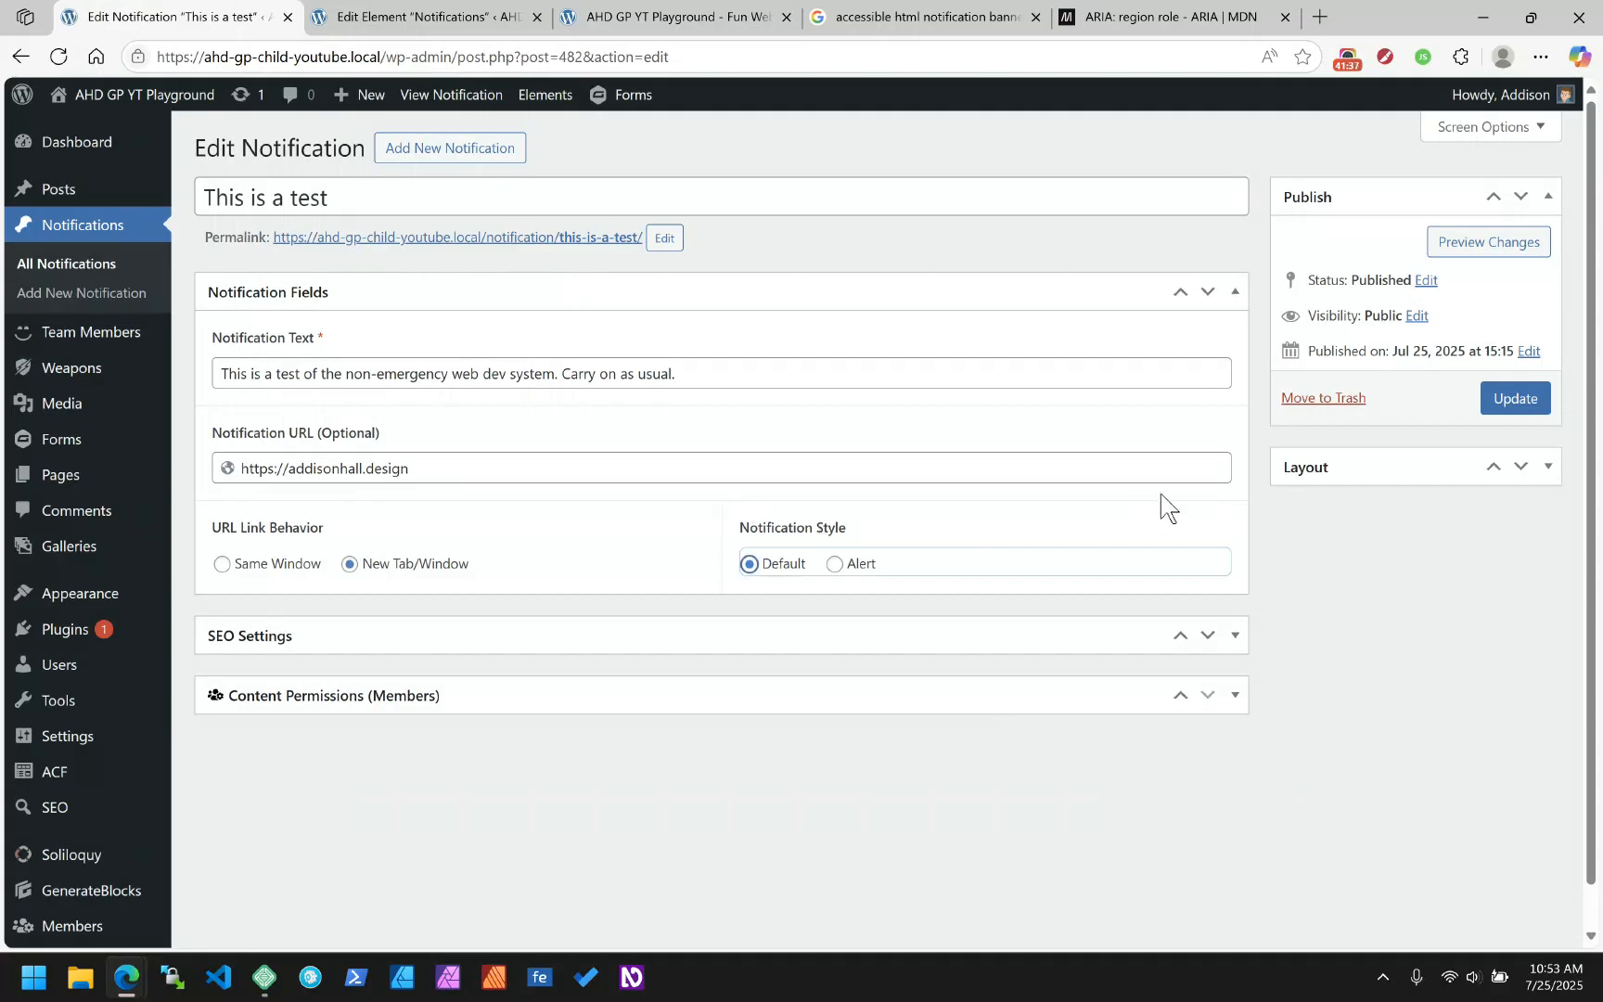
click(1526, 401)
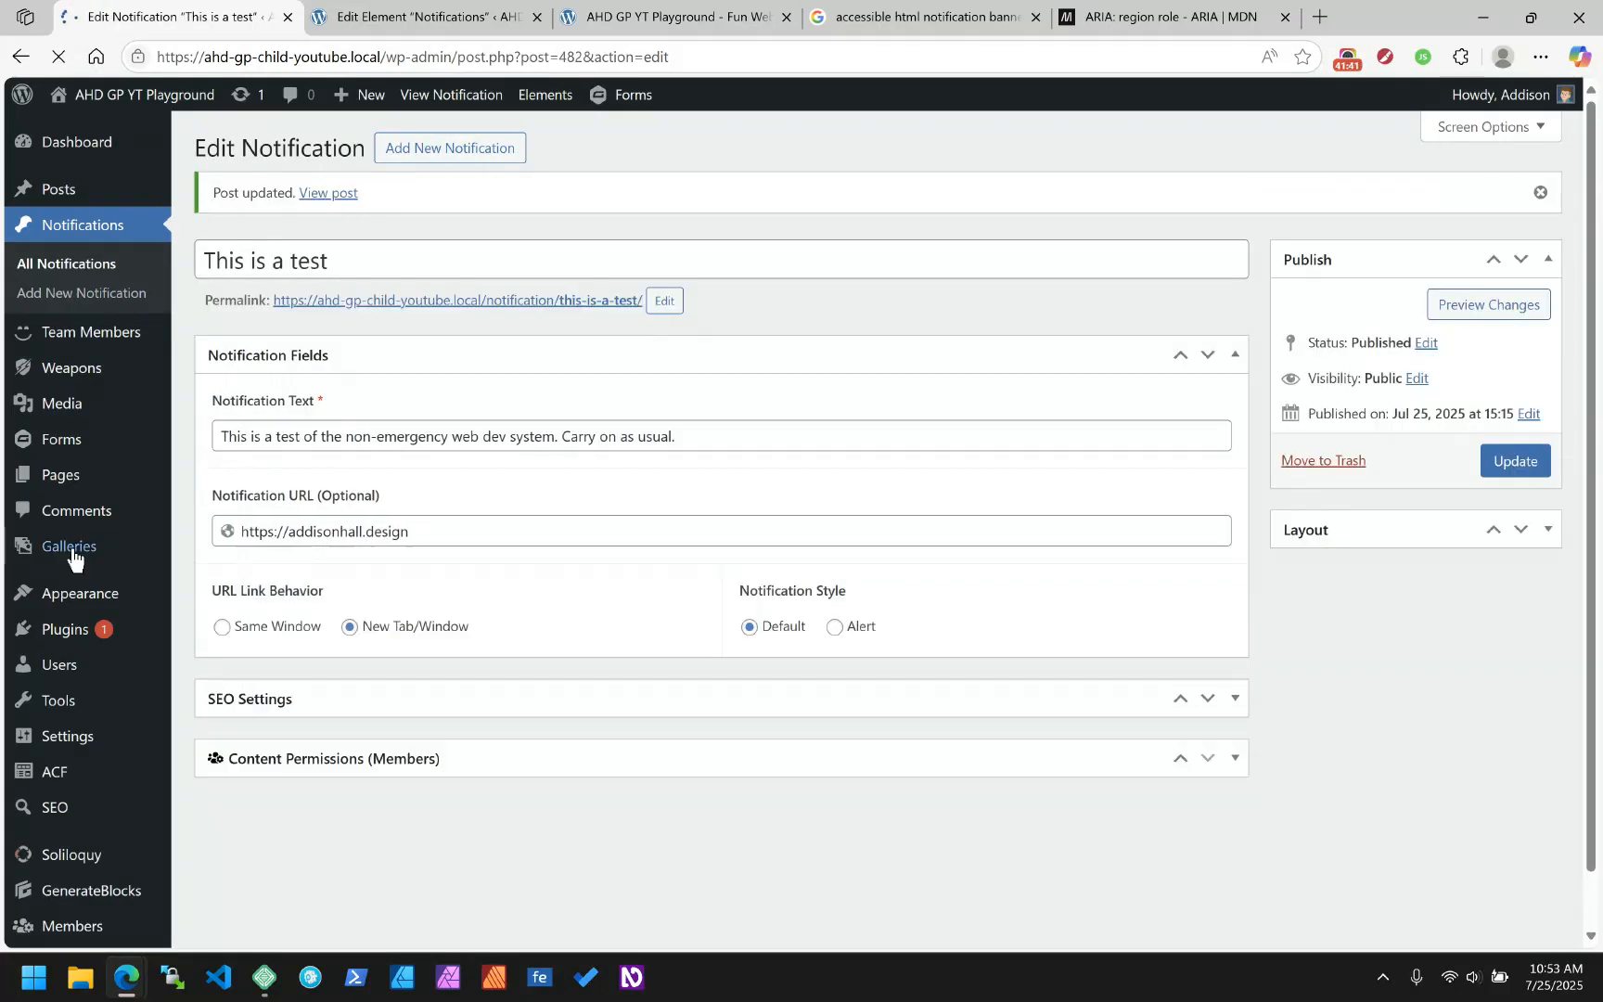
Set the notification's URL Link Behavior to Same Window, update it and reload the home page to check the link's target
click(289, 626)
click(1512, 461)
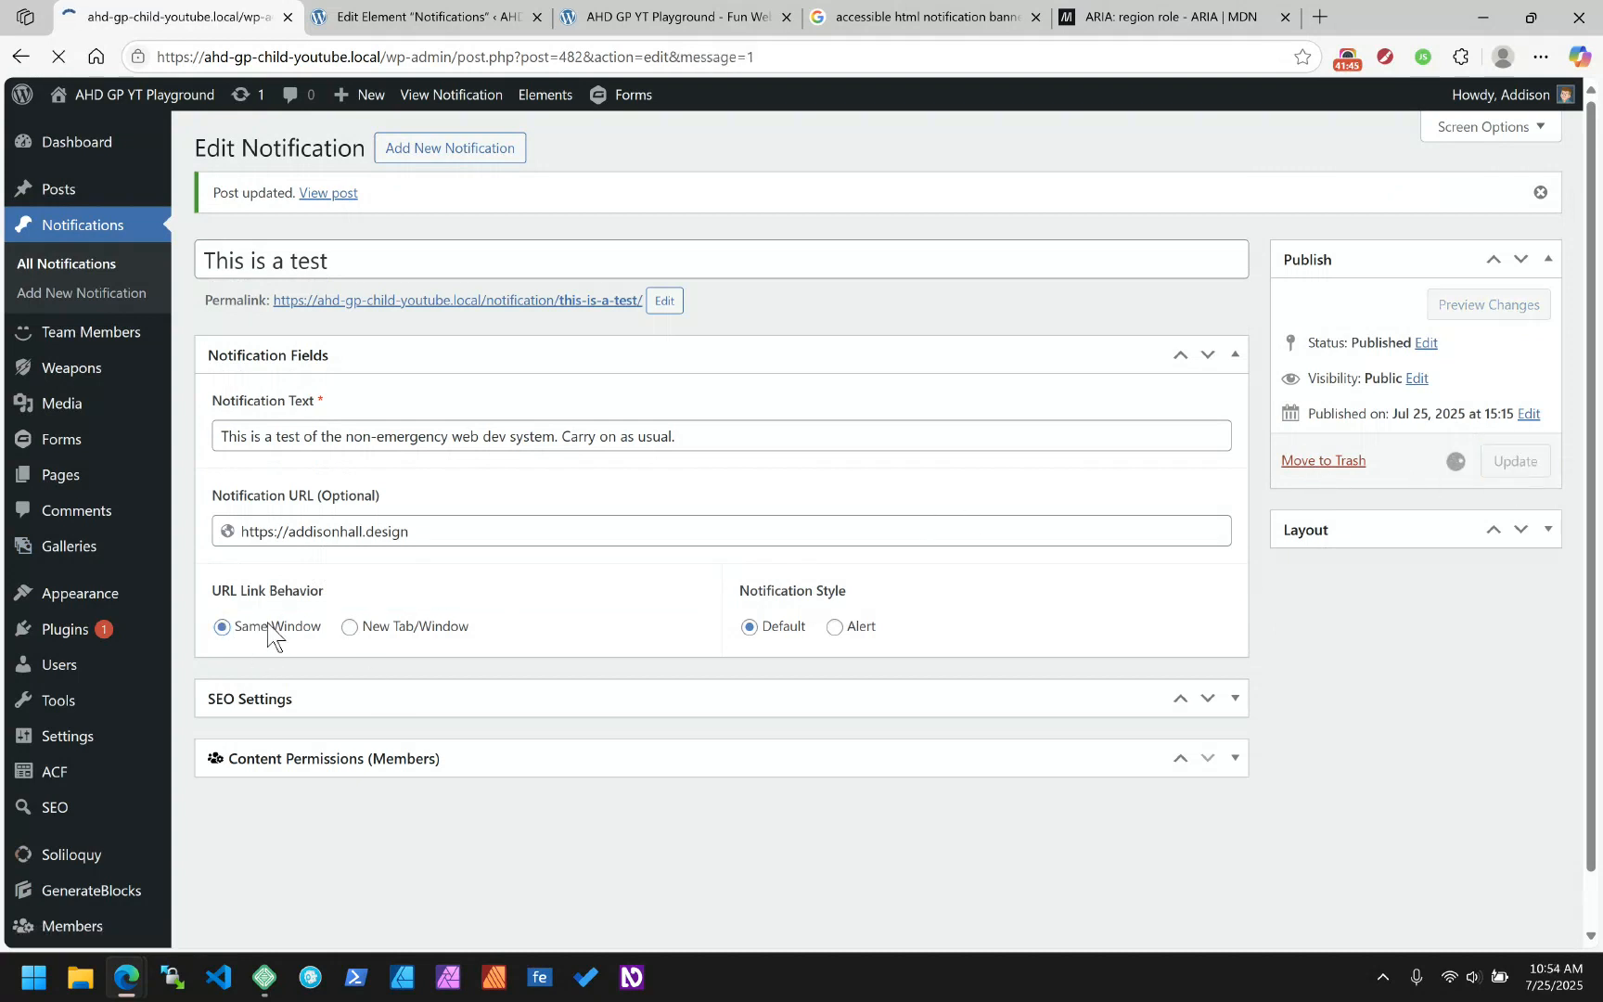
click(708, 1)
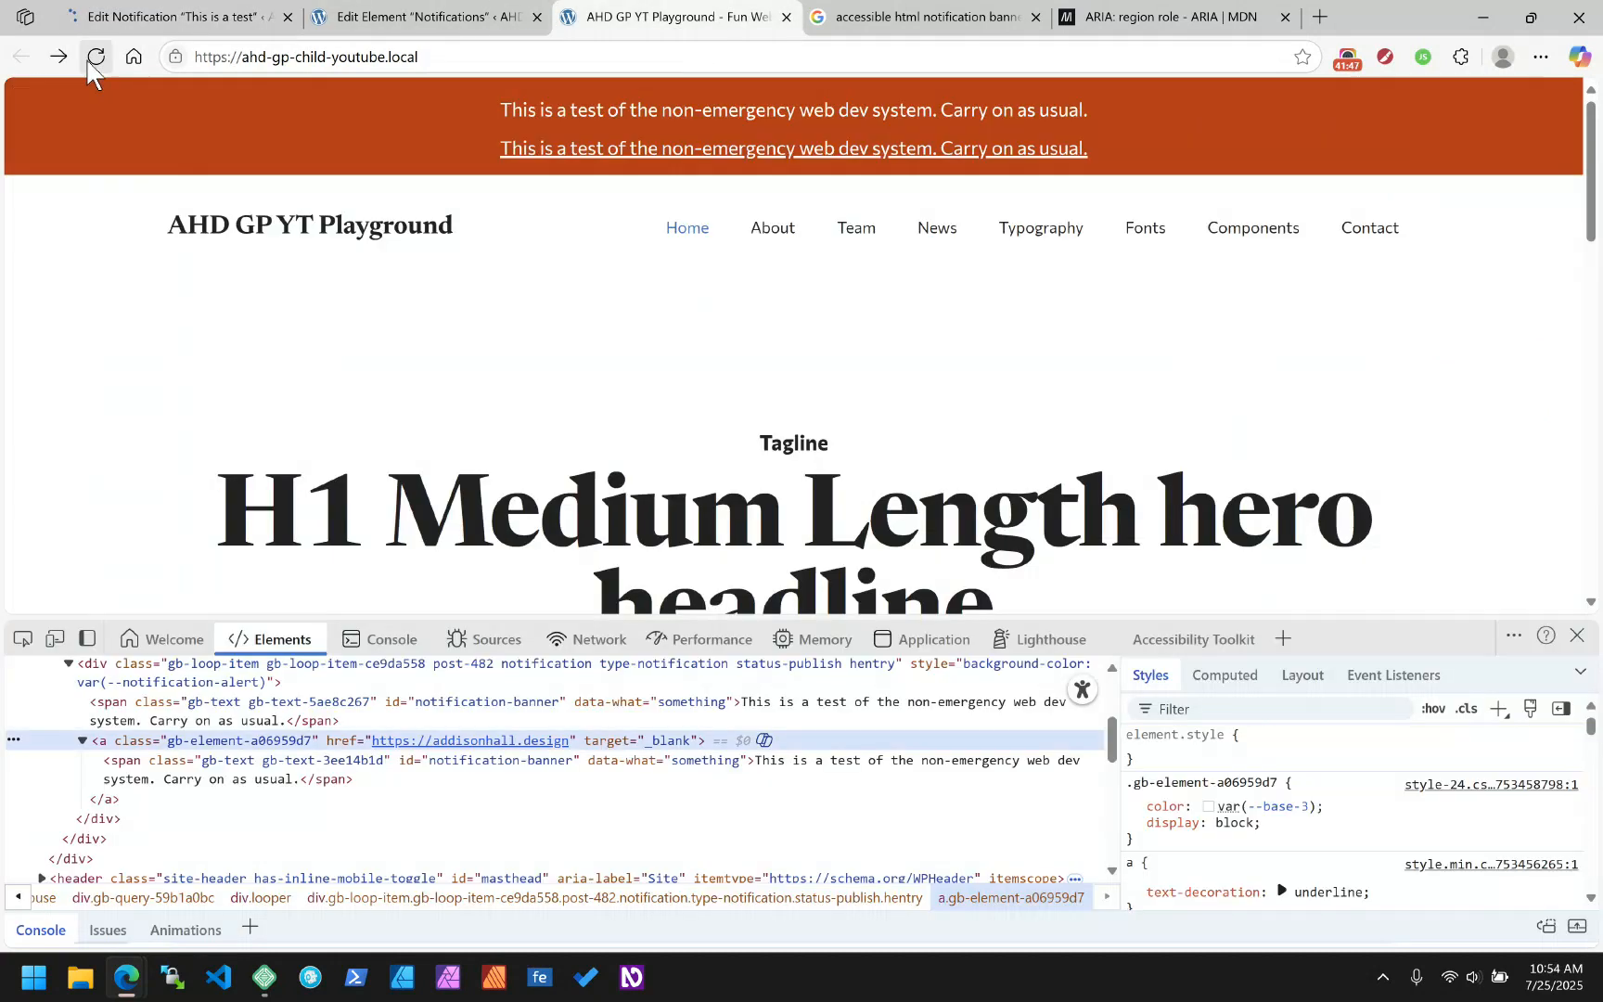
click(94, 58)
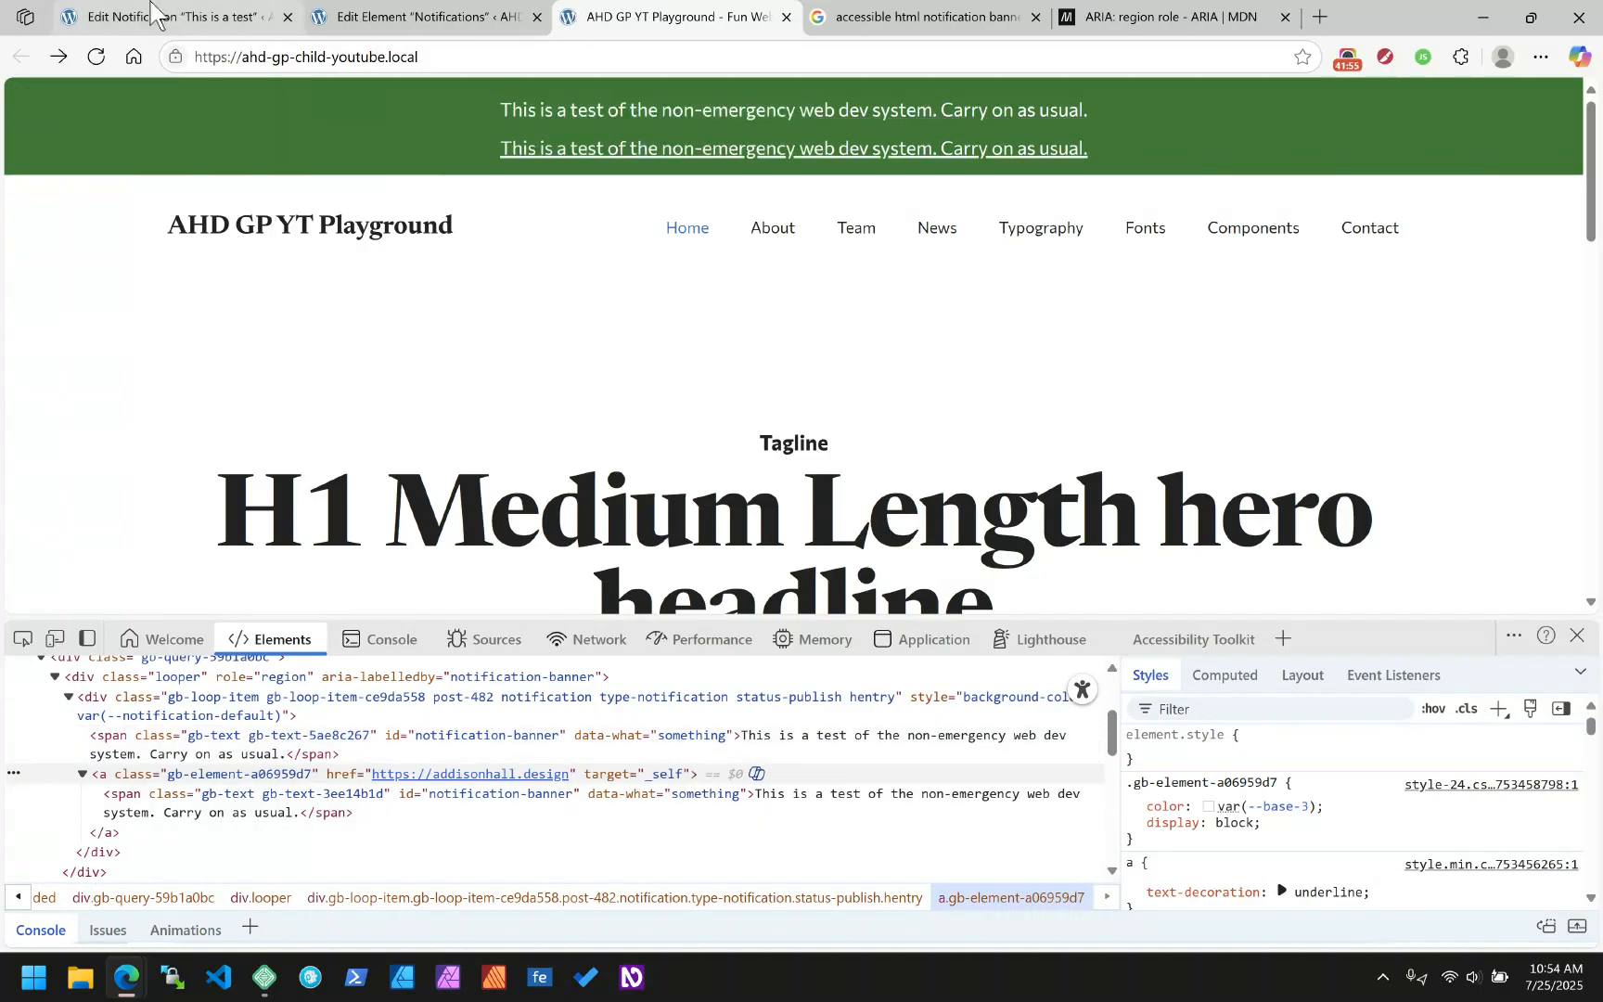
Set the "This is a test" notification's URL Link Behavior to New Tab/Window and update the post
click(177, 17)
click(401, 627)
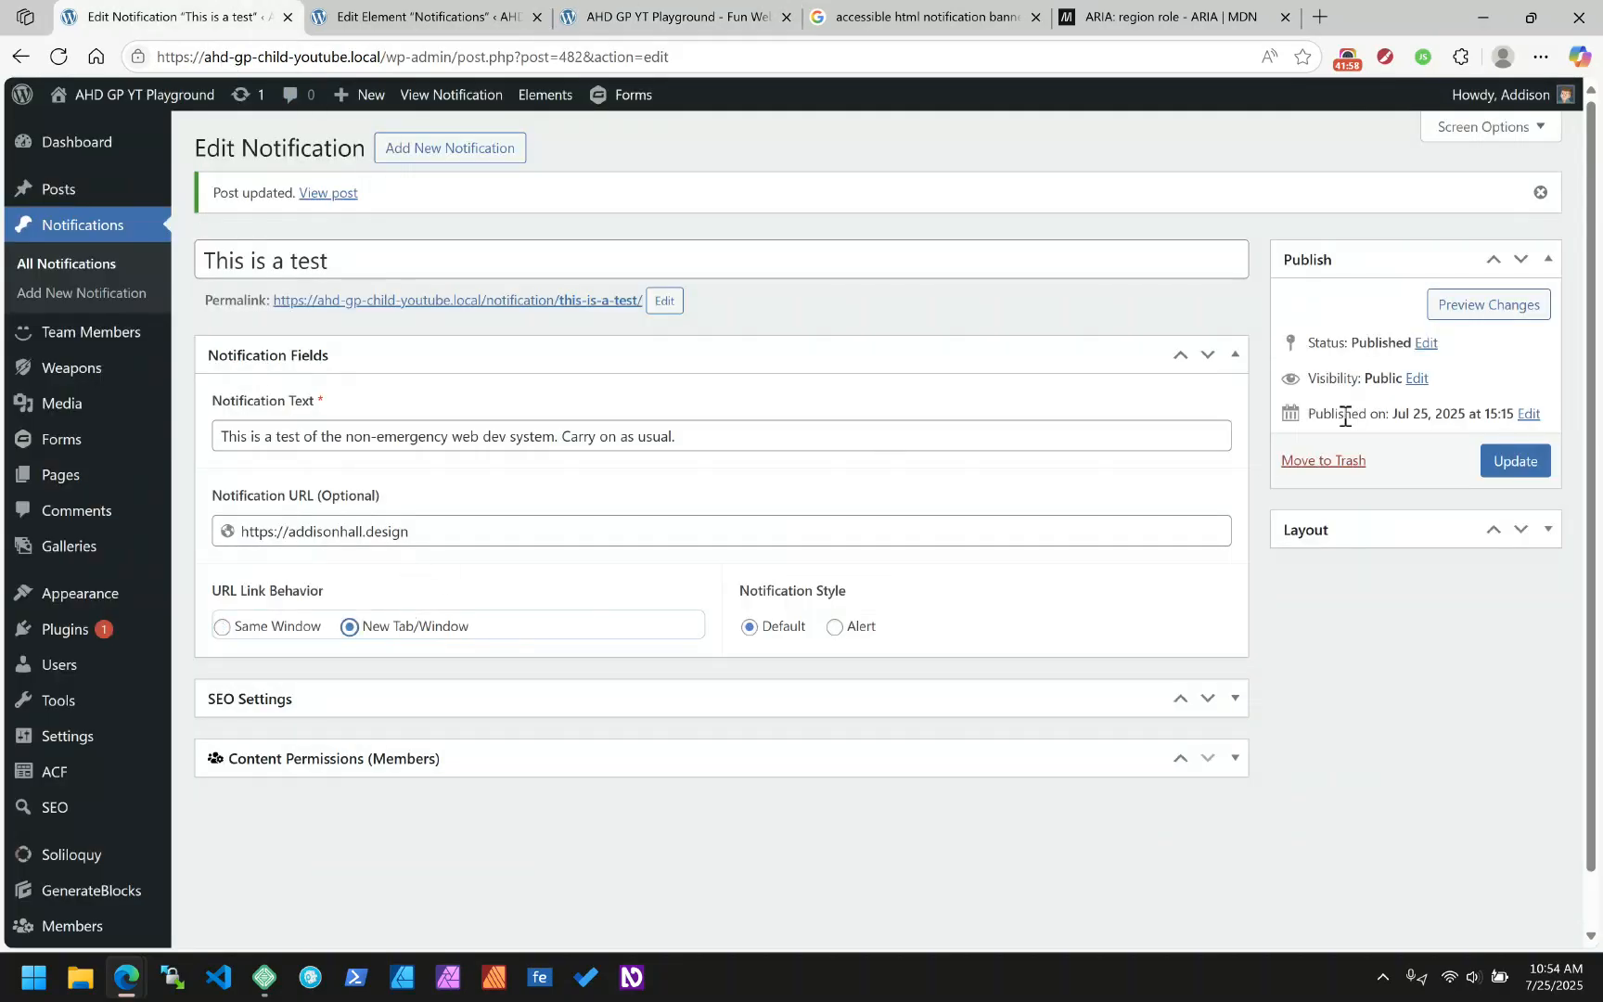
click(1515, 461)
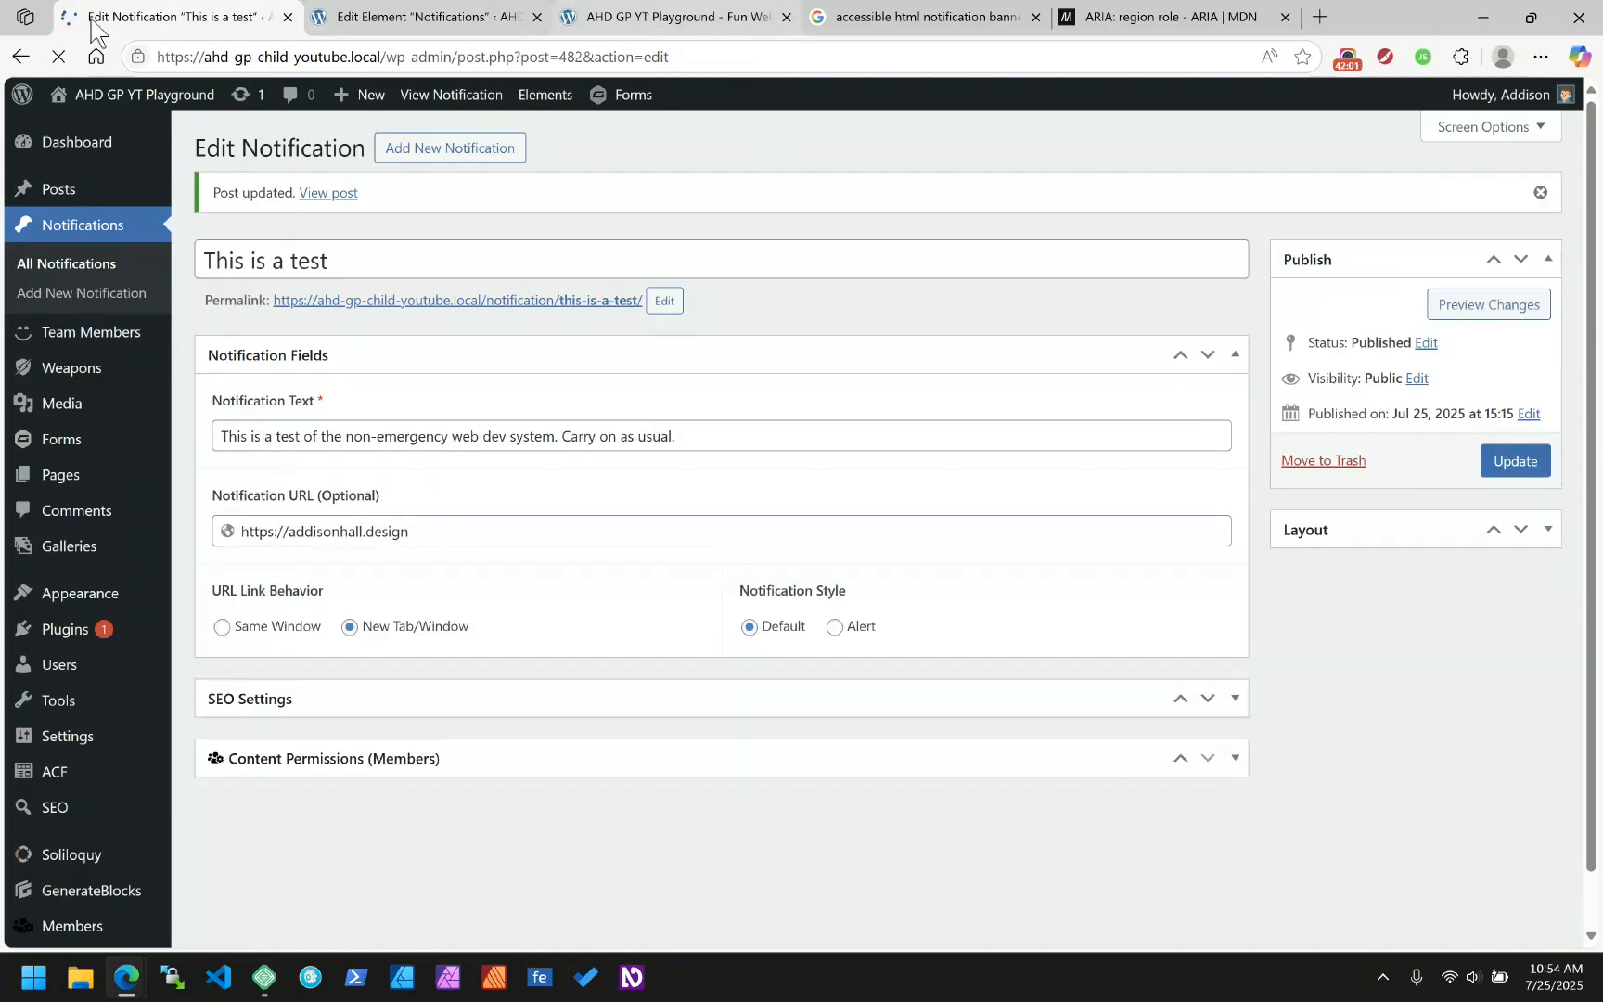
Reload the home page, follow the linked banner text to test its target behavior, and close the tab it opens
click(655, 23)
click(93, 57)
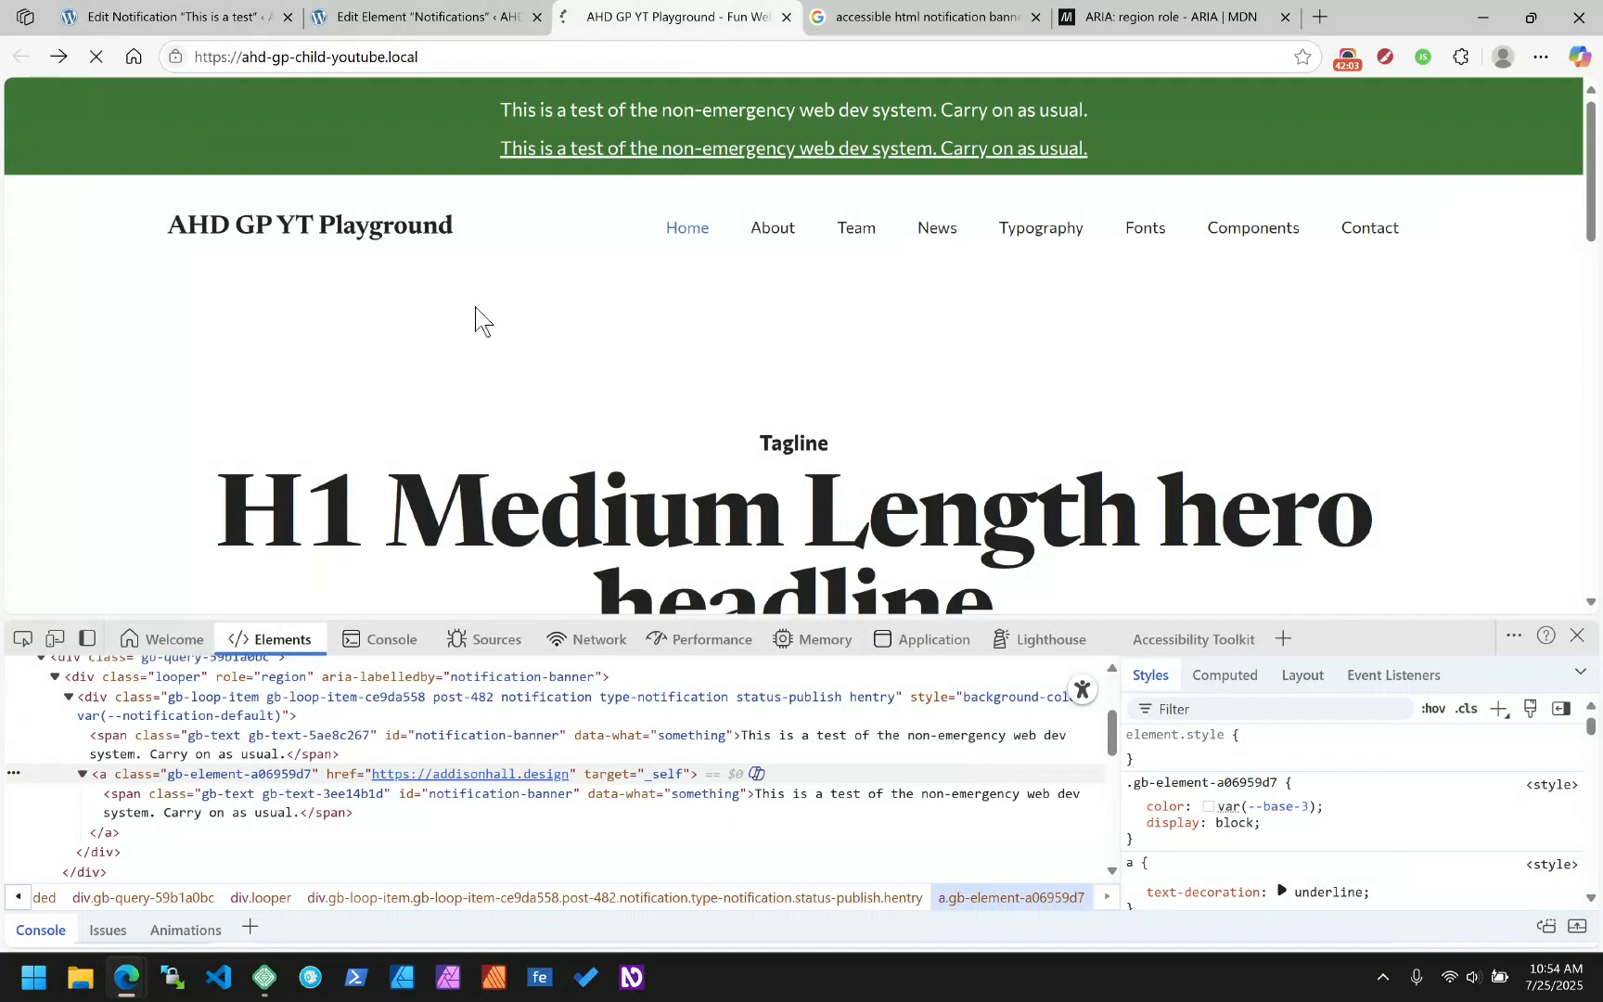
click(615, 150)
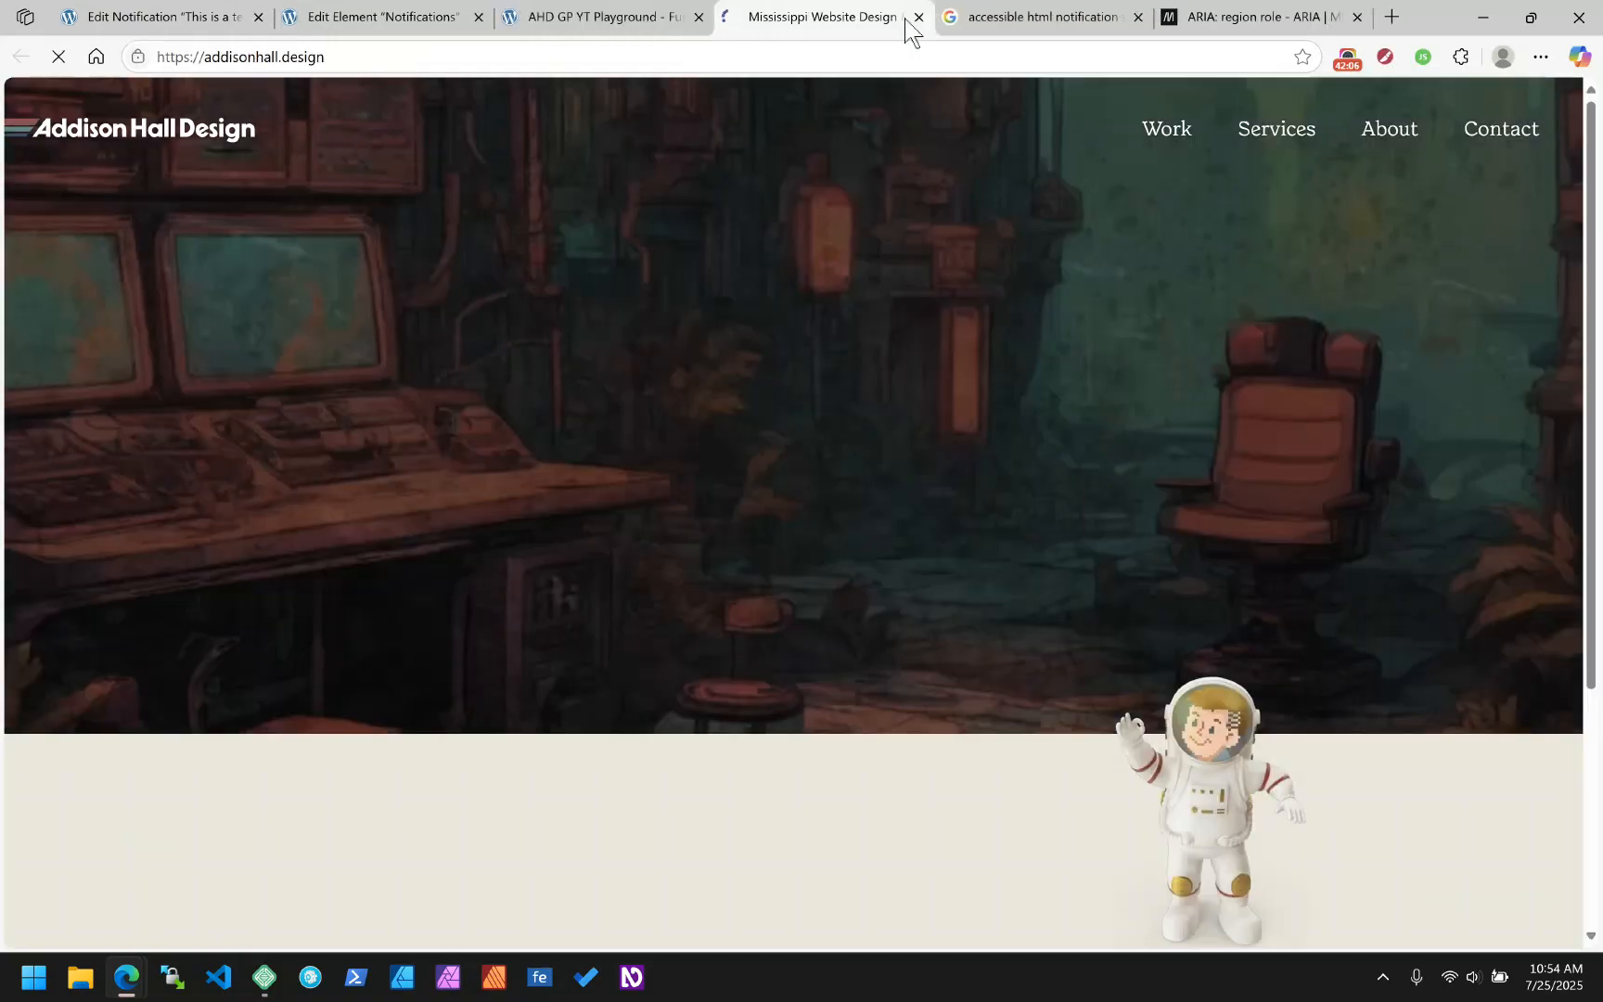
click(919, 16)
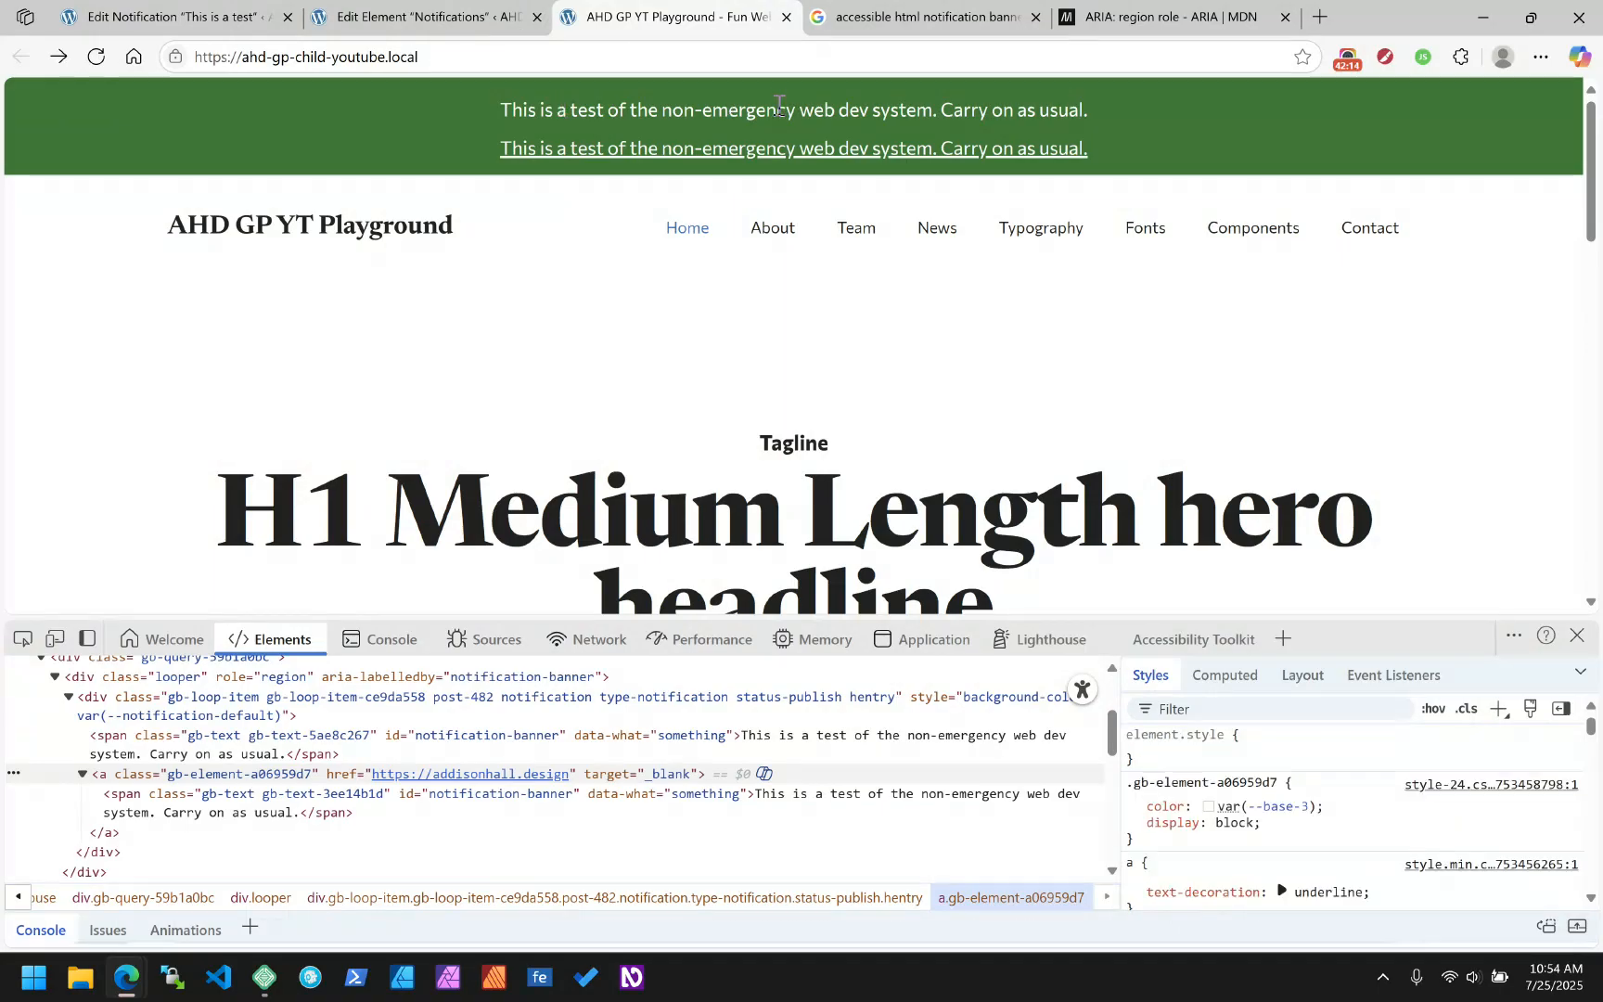
Inspect the plain banner text's markup on the home page, and change that Text block's tag name to p in the Notifications element
right_click(753, 110)
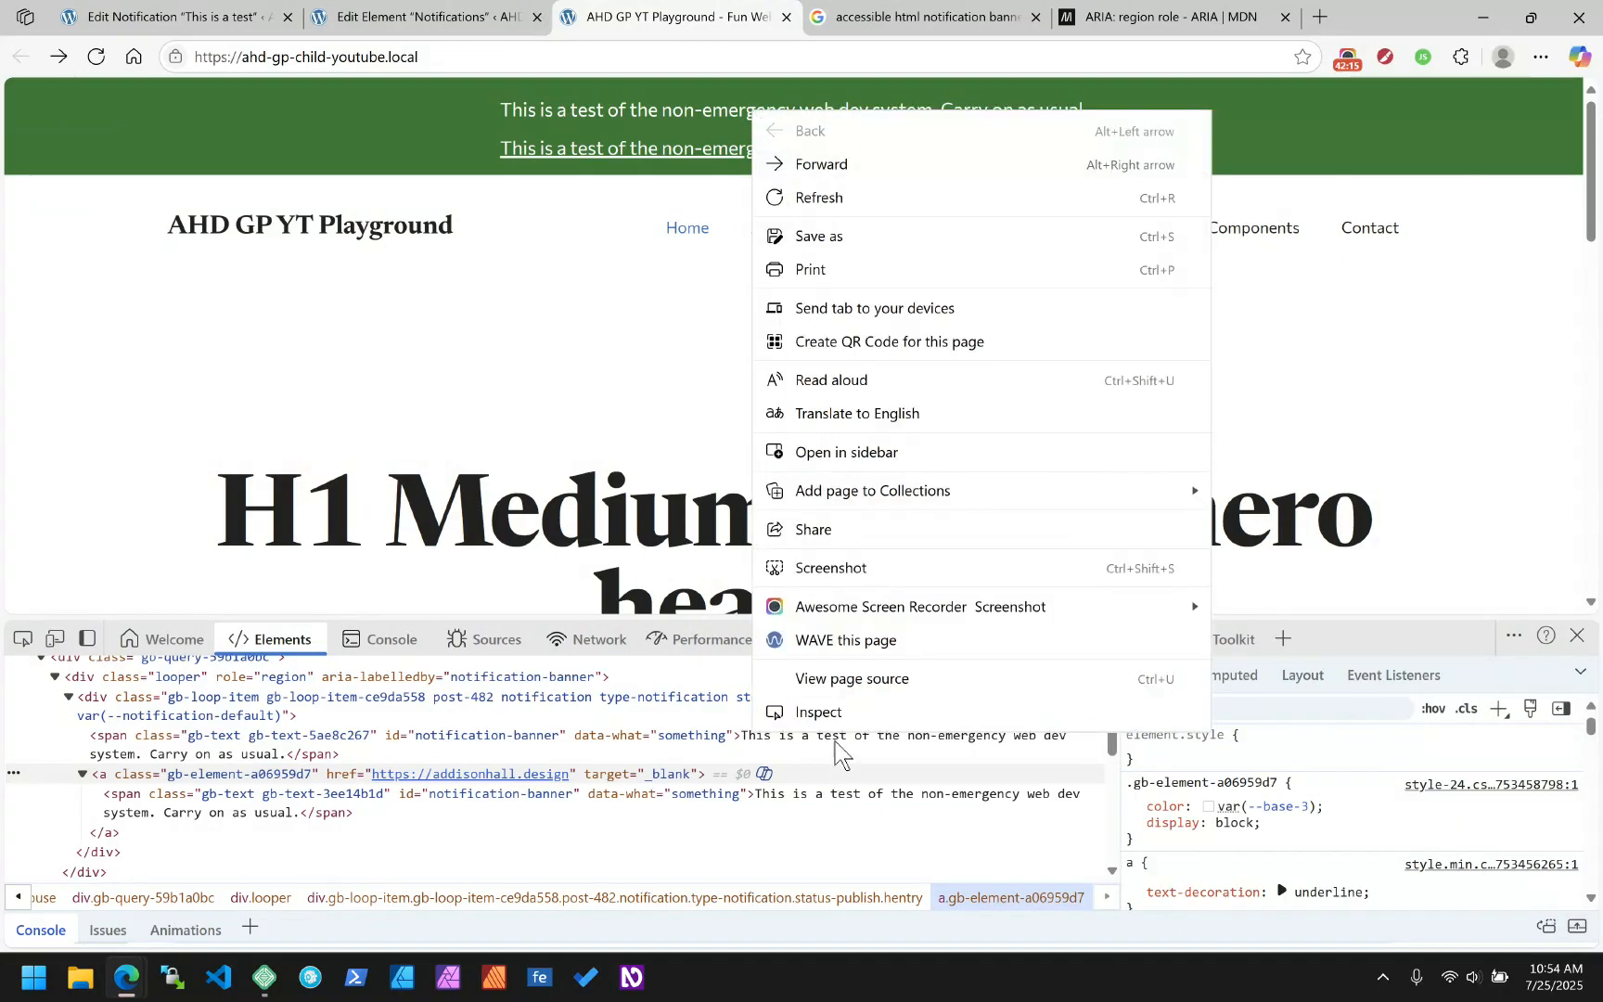
click(841, 706)
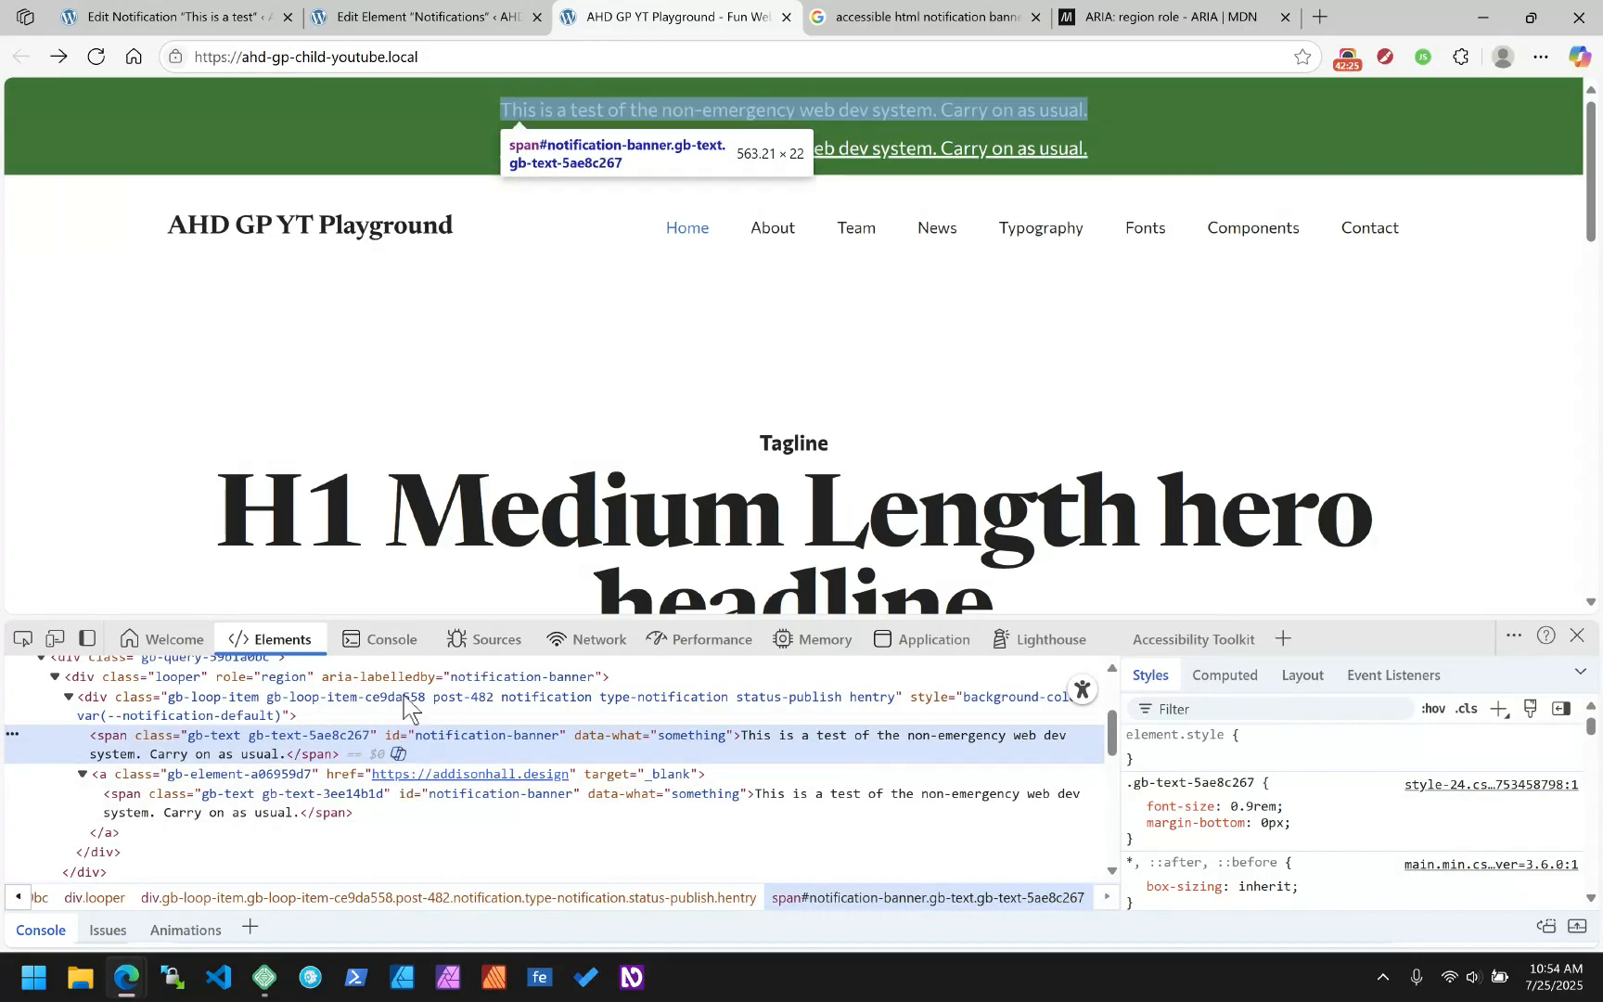
click(424, 20)
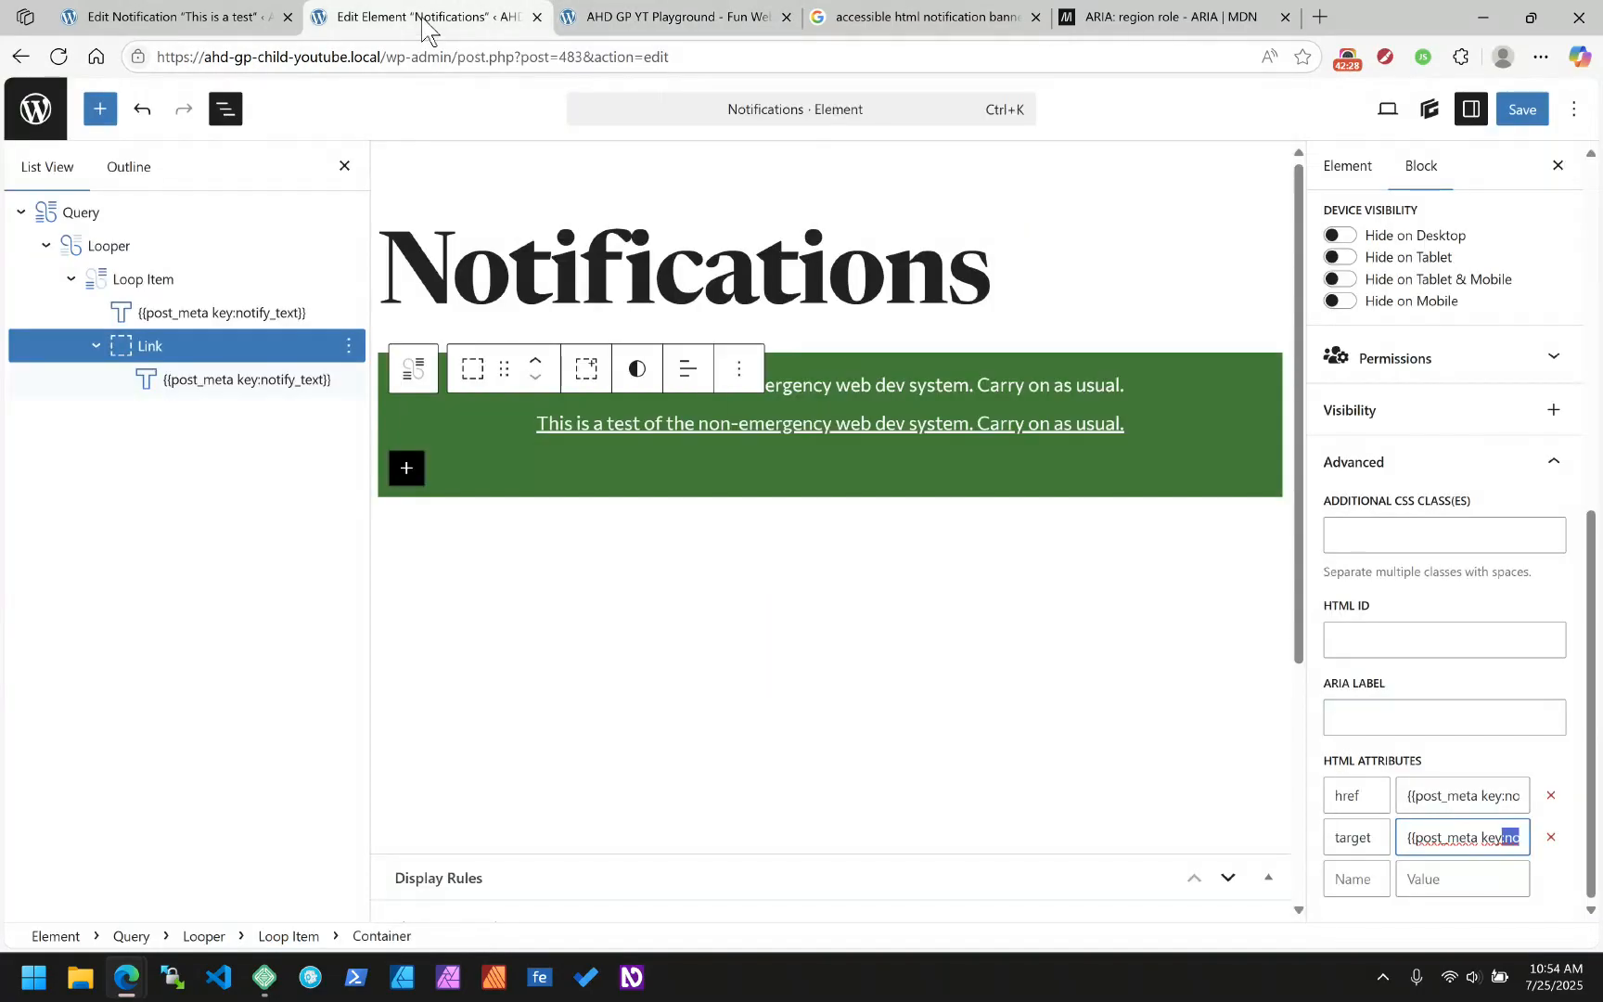
click(243, 313)
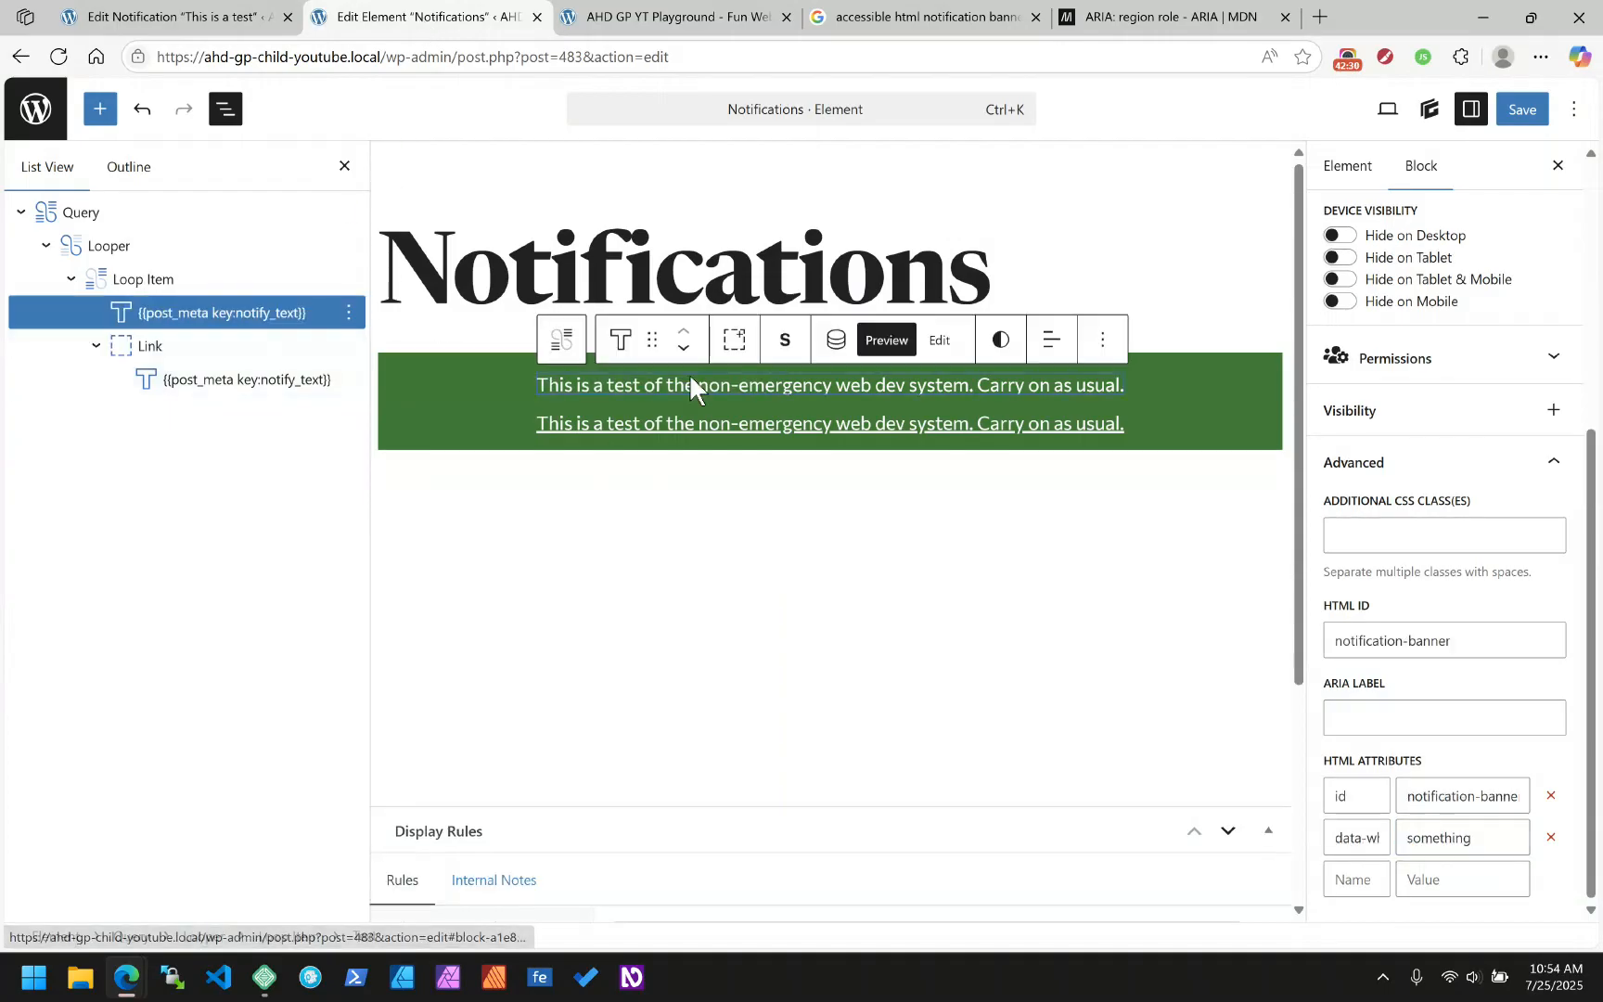
click(785, 341)
click(803, 668)
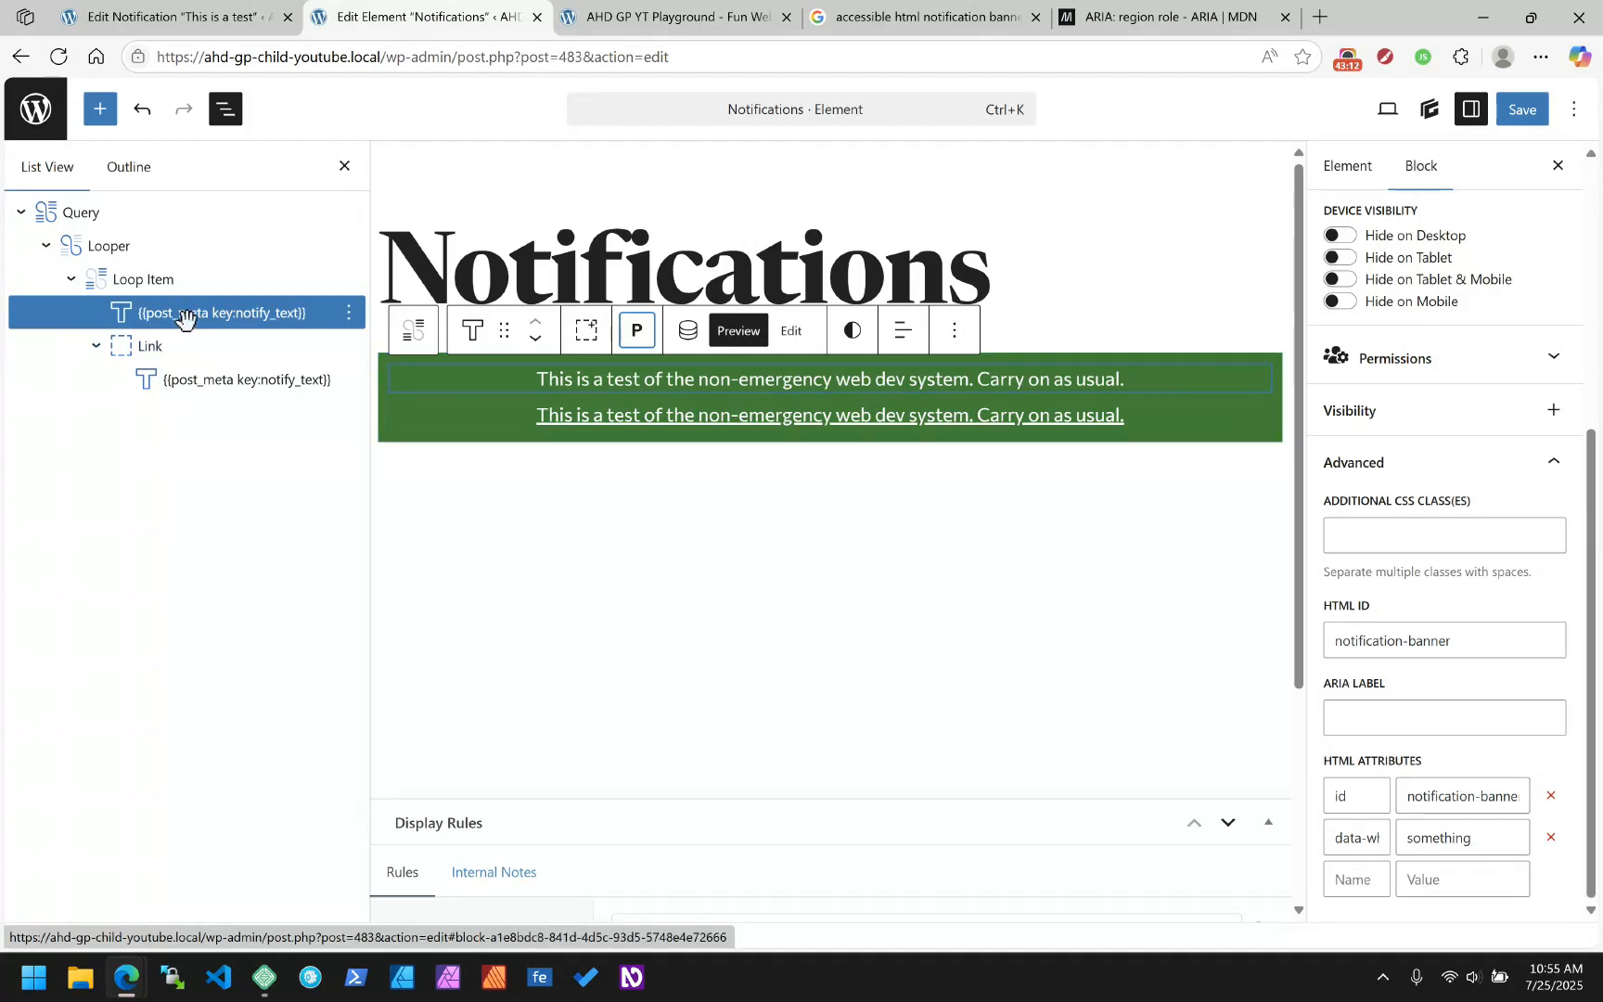
Remove the data-what HTML attribute from the plain Text block
scroll(1402, 441, up, 5)
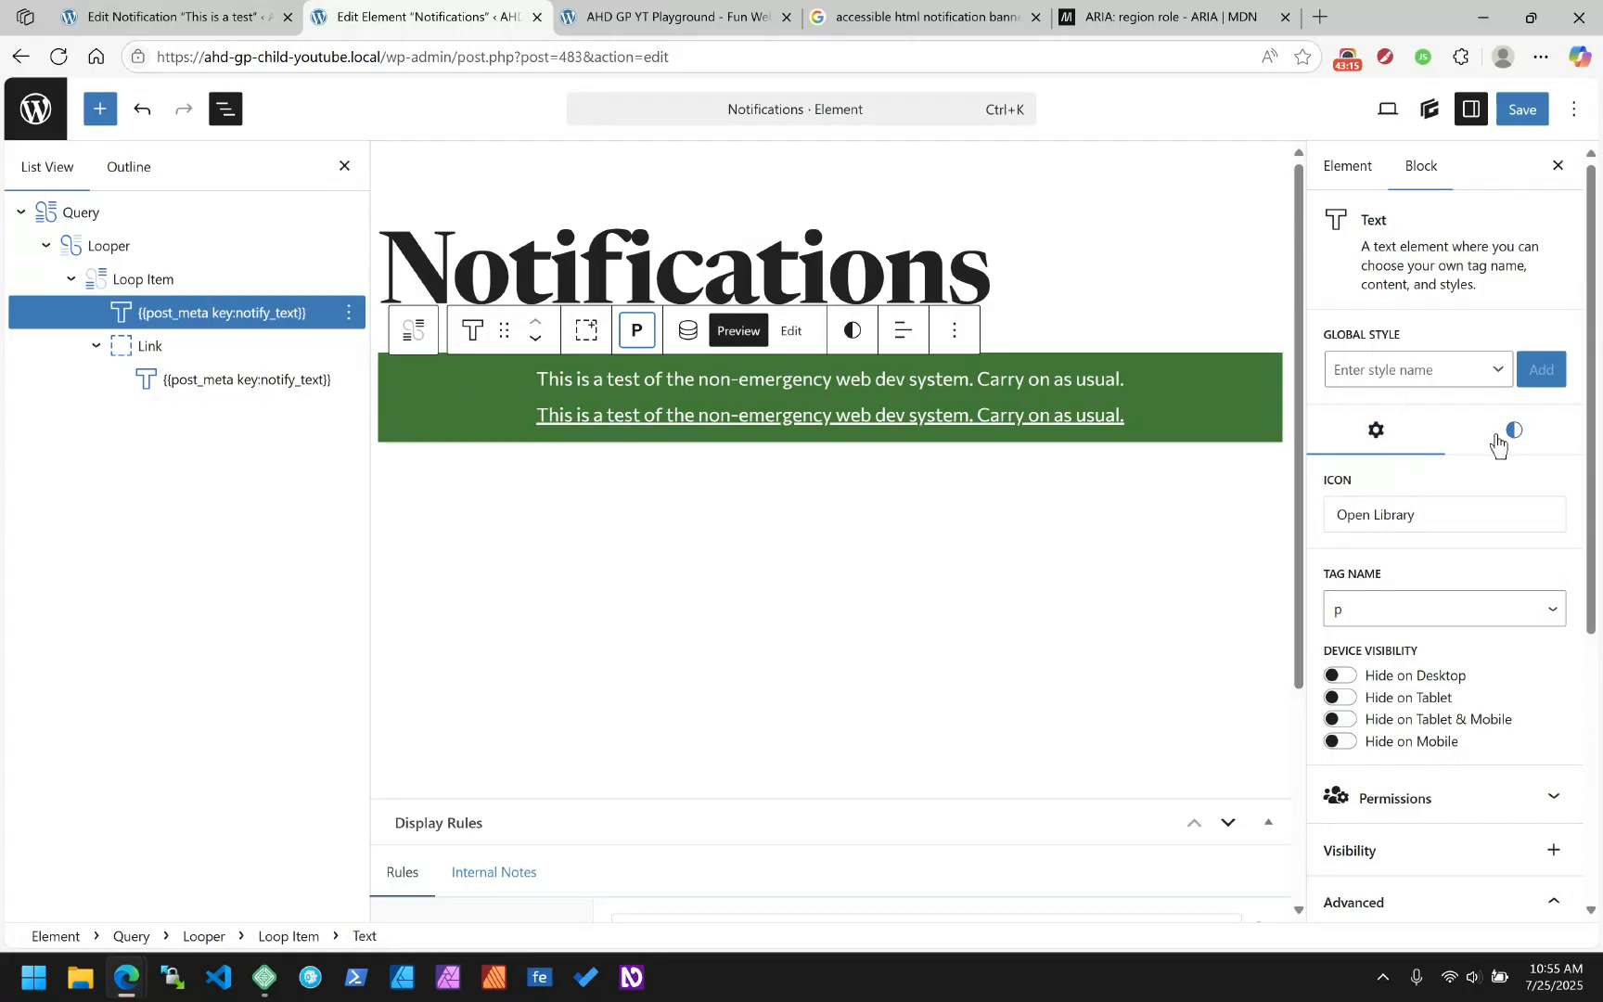
scroll(1461, 557, down, 2)
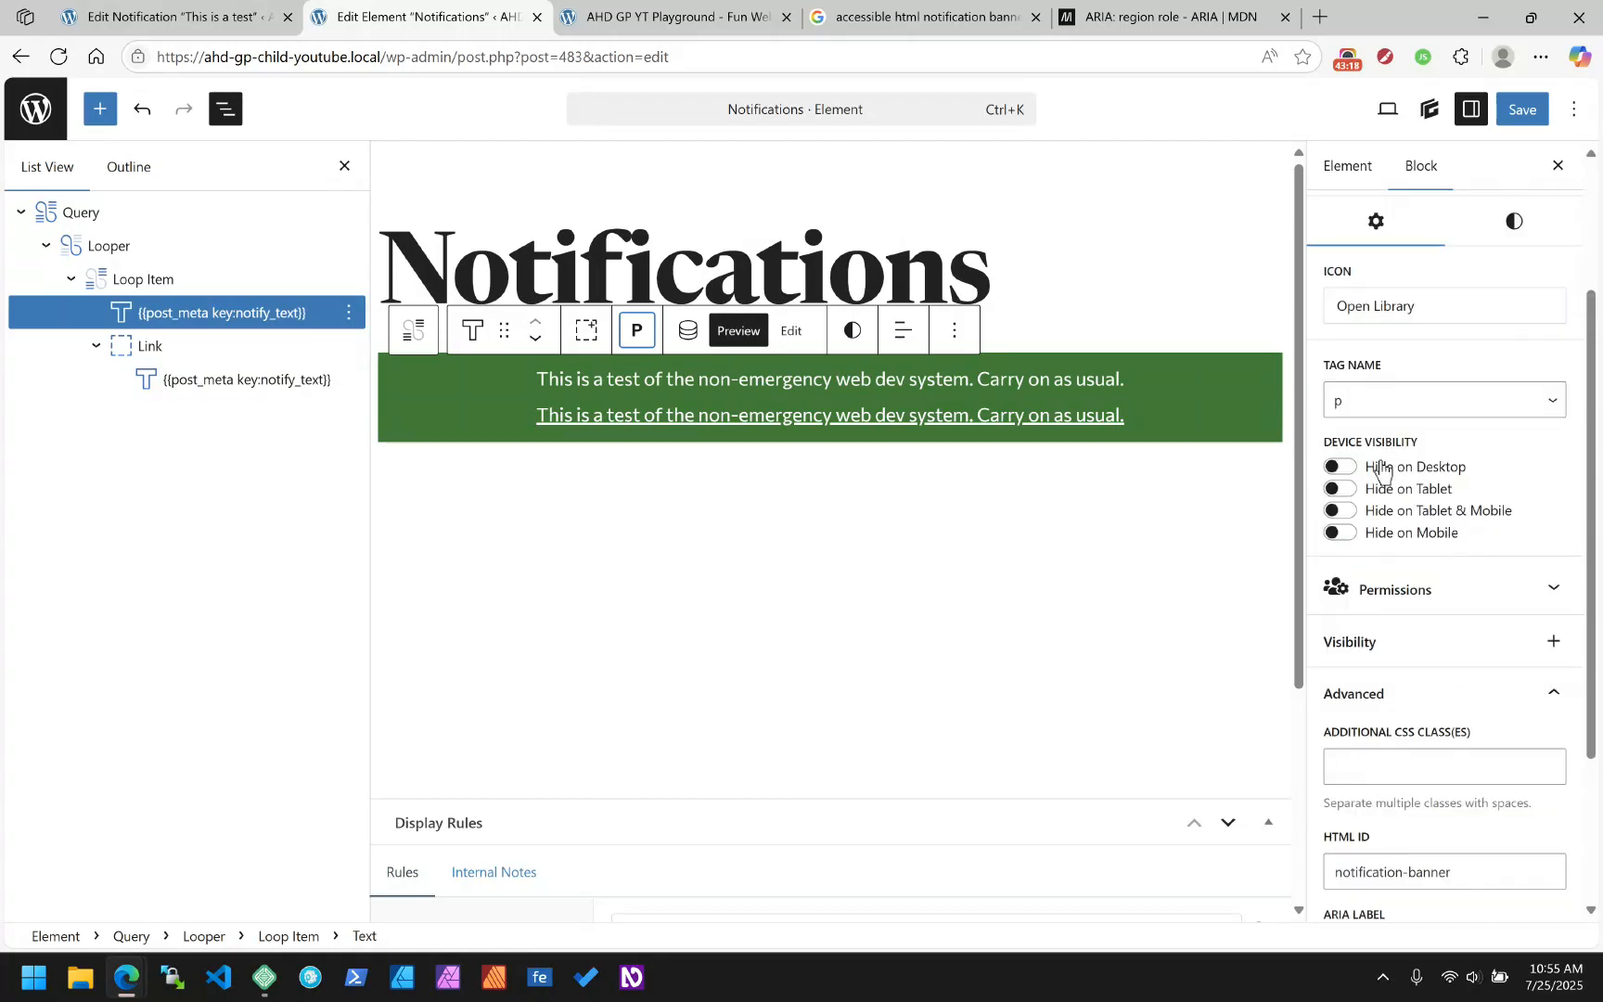
scroll(1406, 492, down, 2)
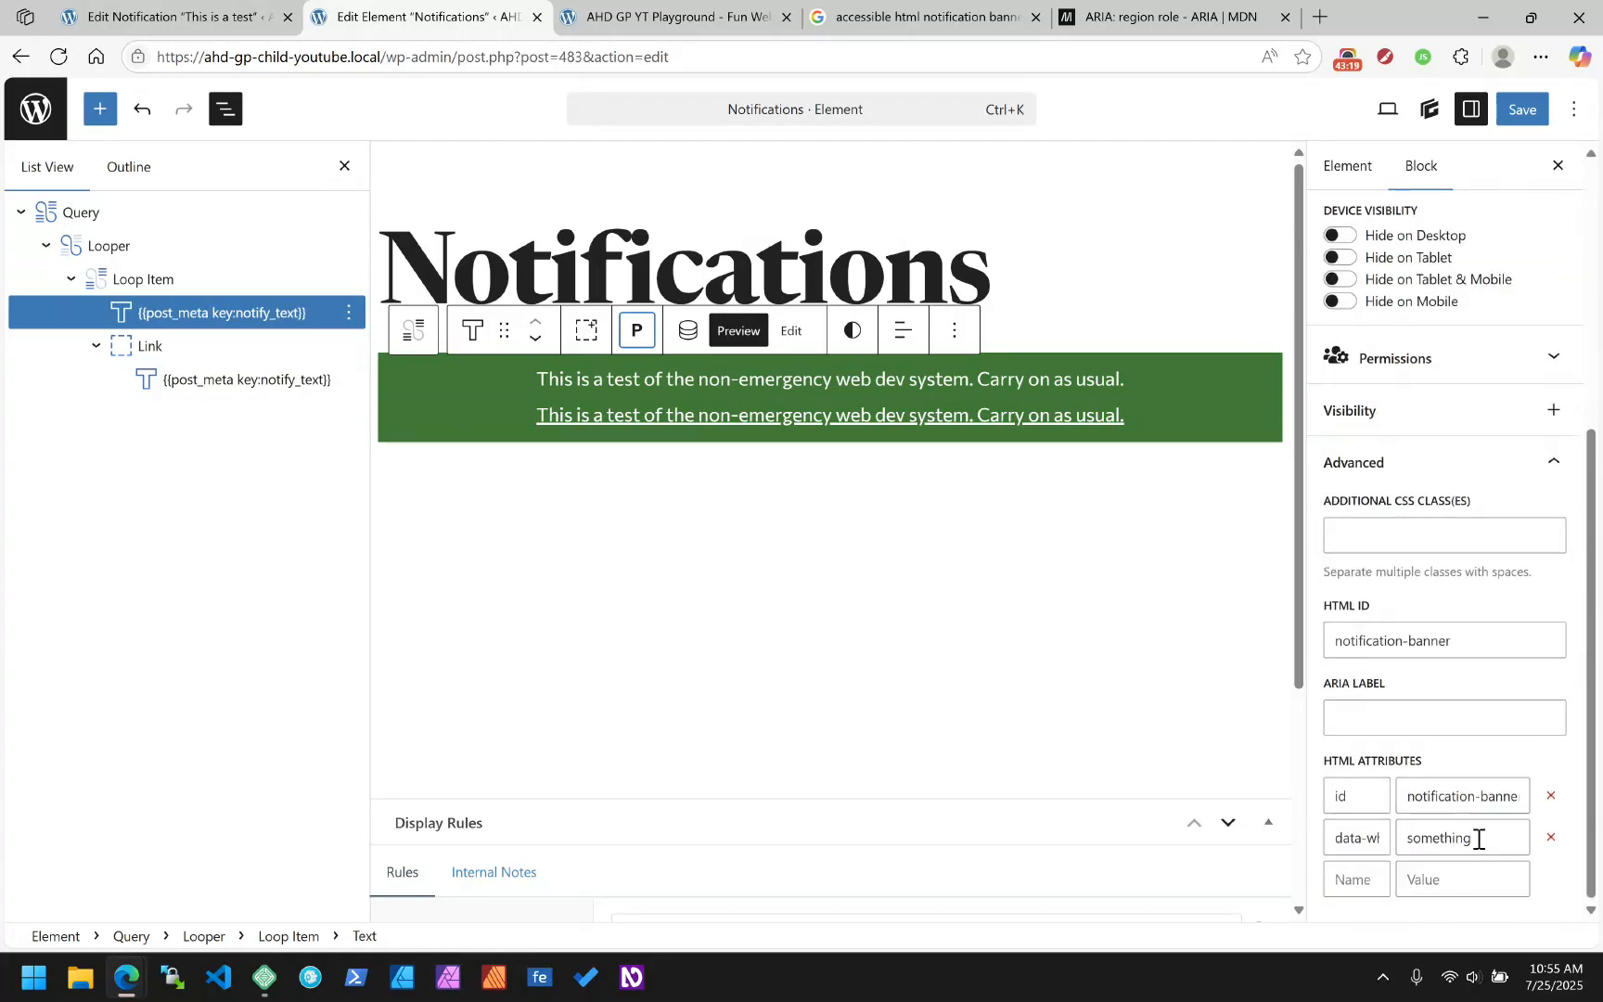
click(1550, 836)
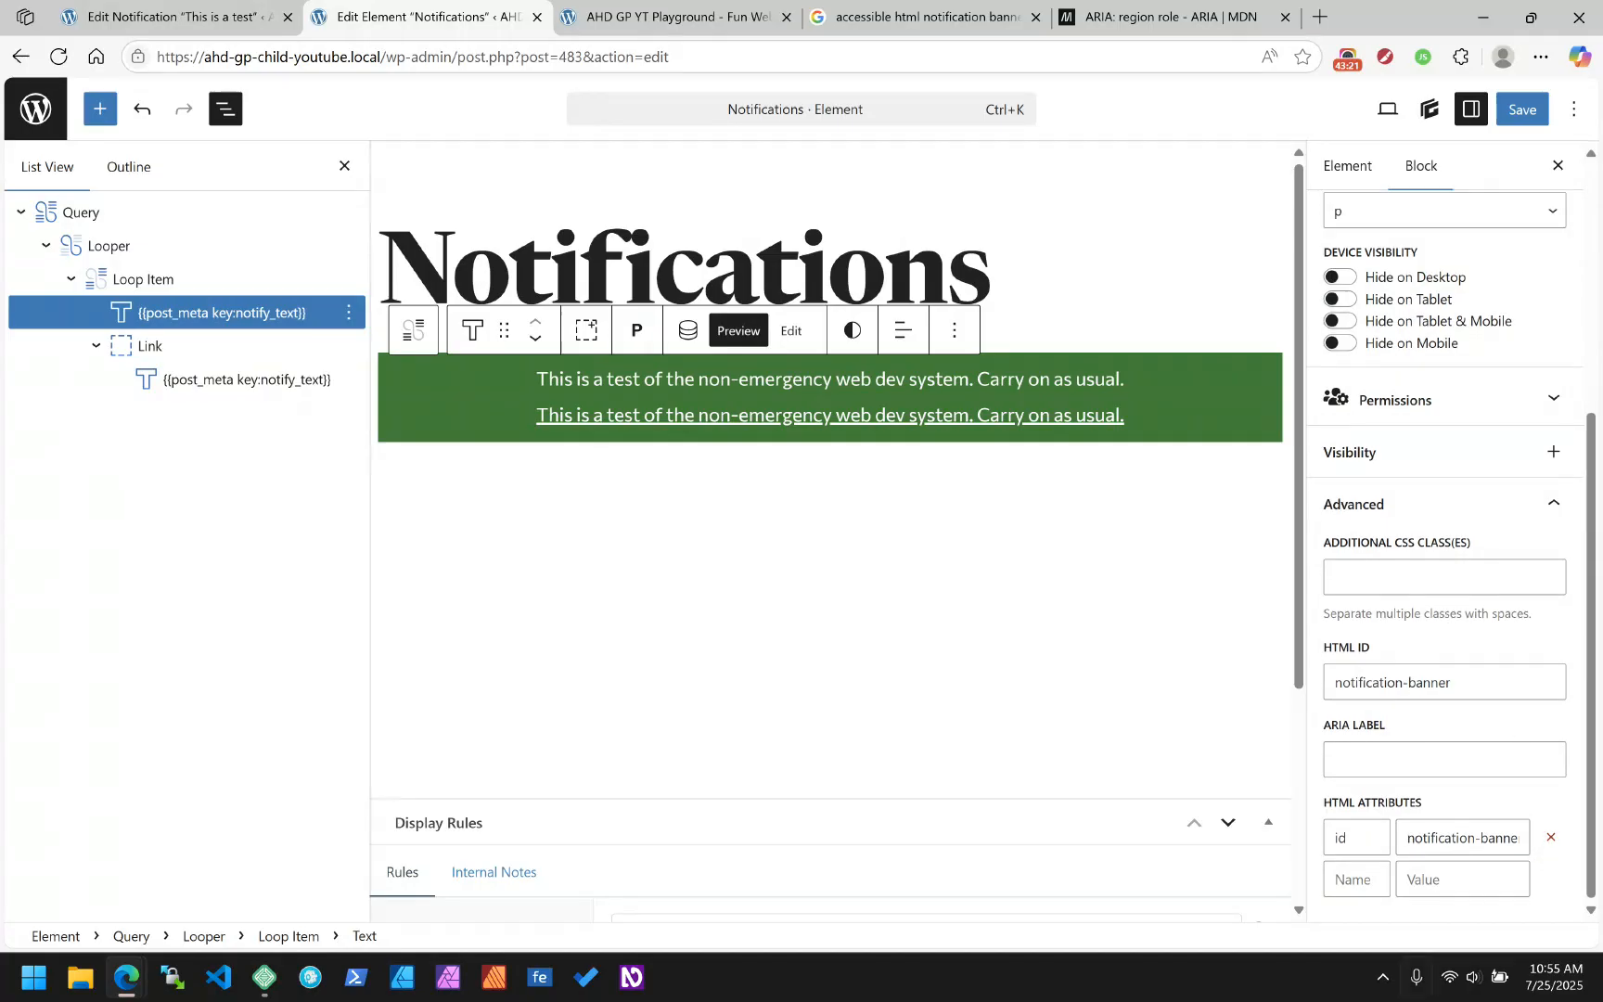
click(1358, 889)
click(117, 21)
drag(444, 530, 237, 531)
key(ctrl+c)
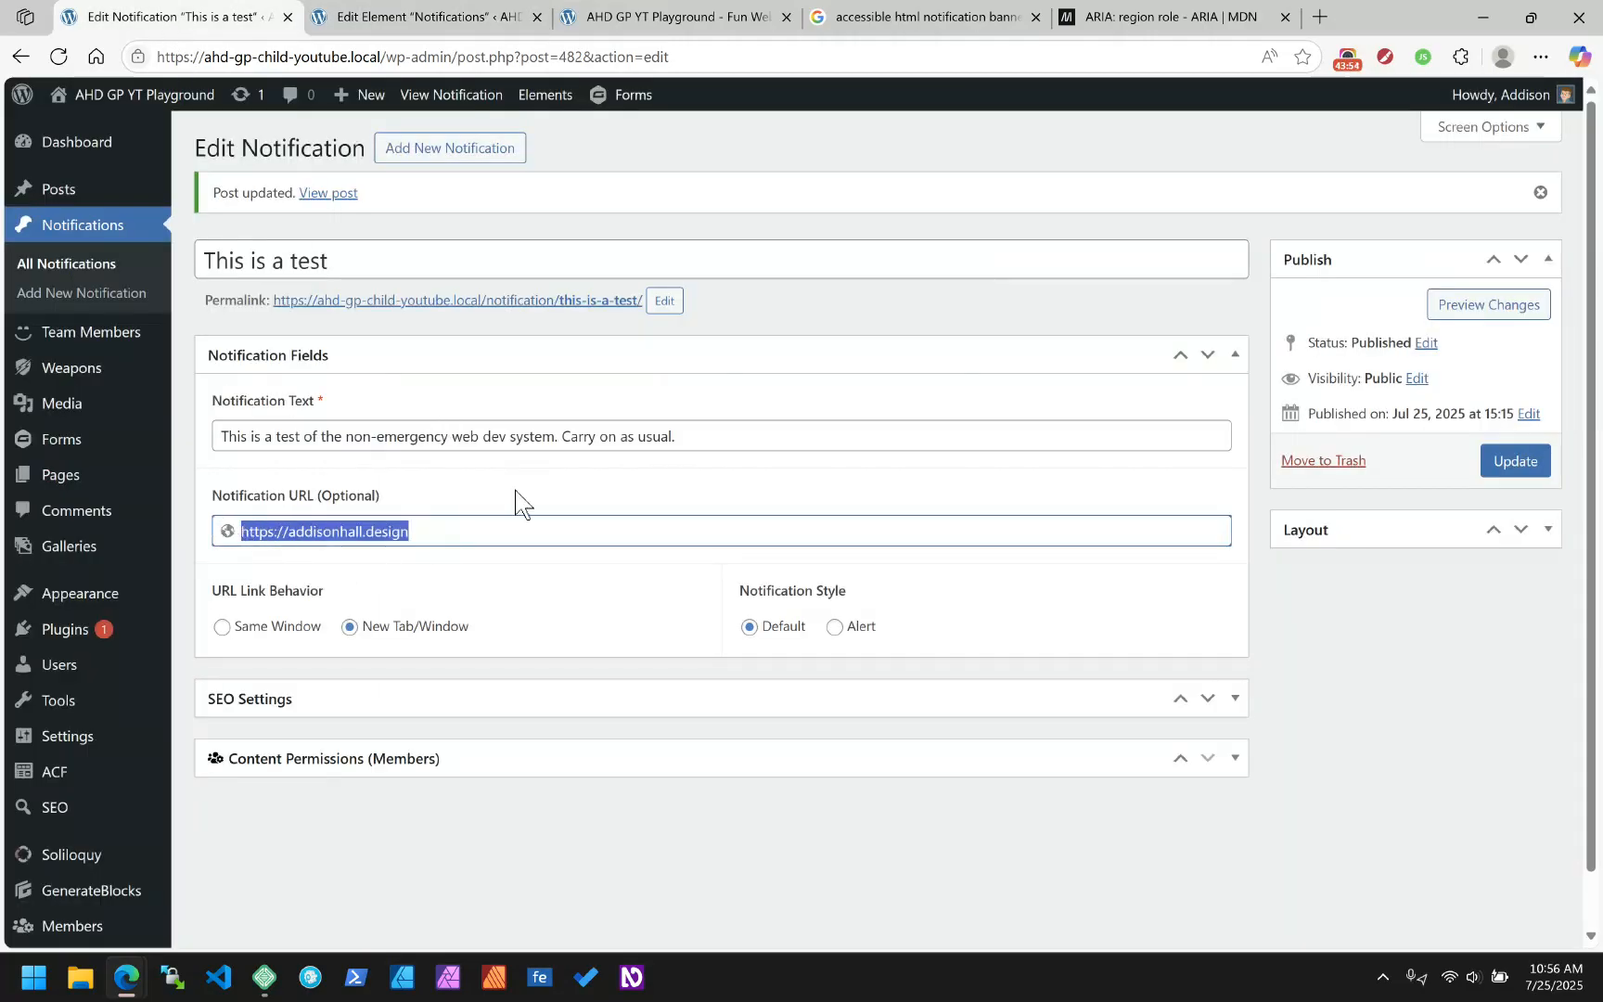
click(494, 17)
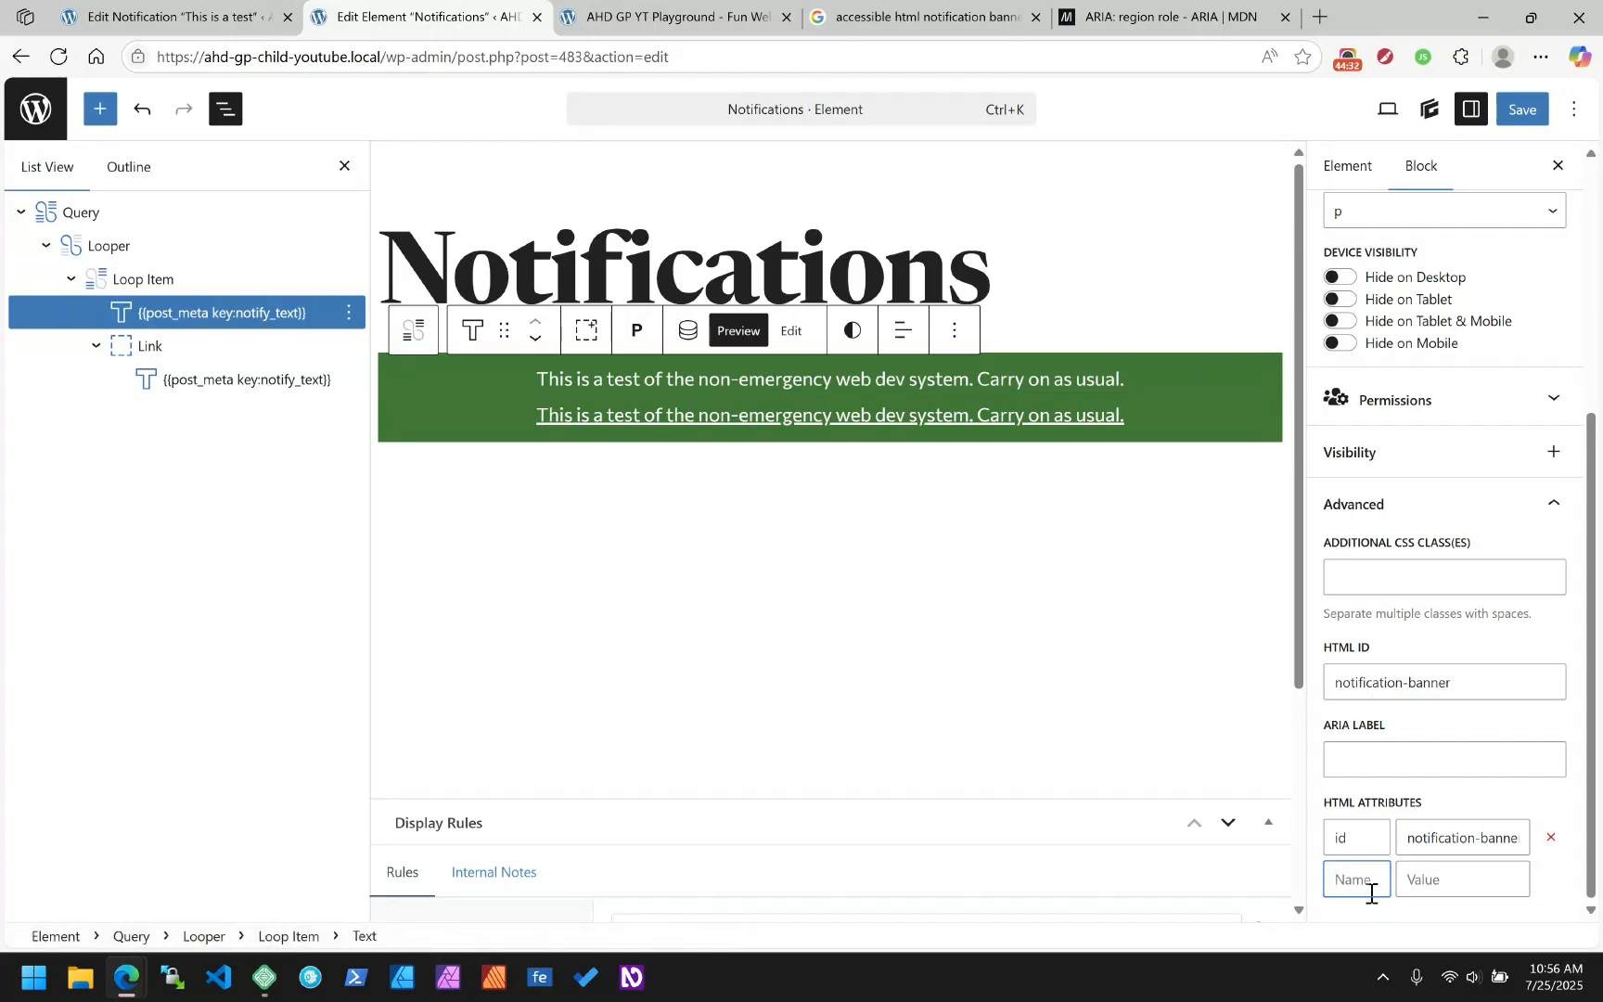
text(dat)
text(a-lin)
key(Tab)
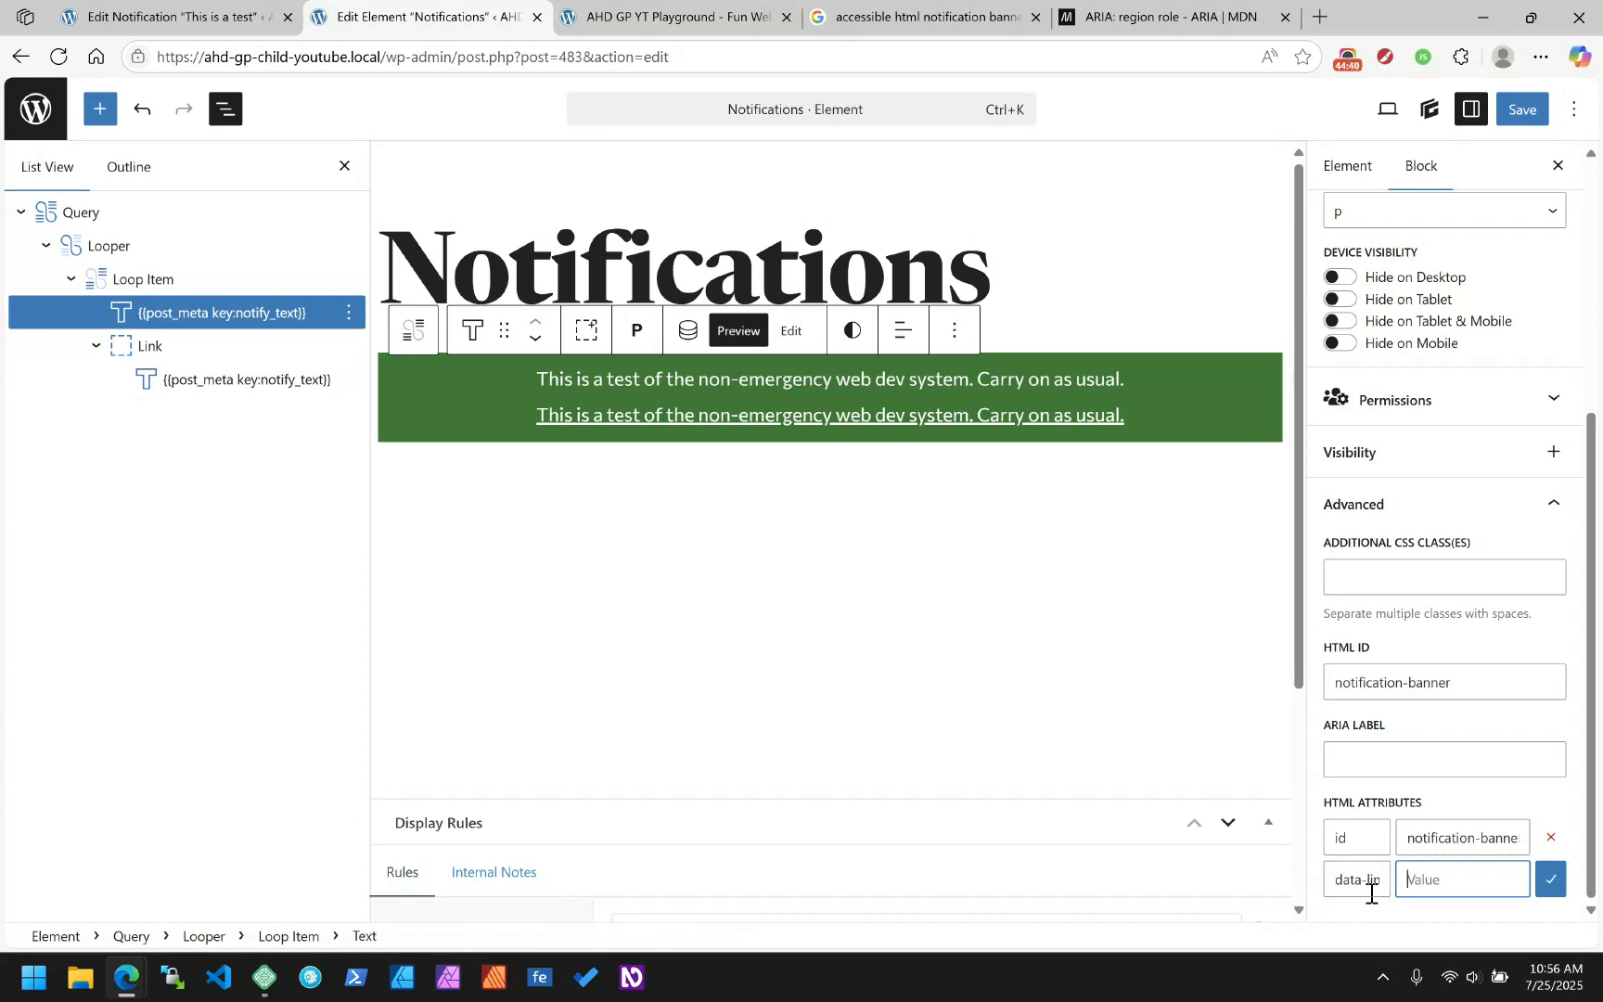
Copy the Link container's href value, add it to the plain Text block as data-link attribute {{post_meta key:notify_url}}, and save the element
click(148, 347)
scroll(1420, 747, down, 4)
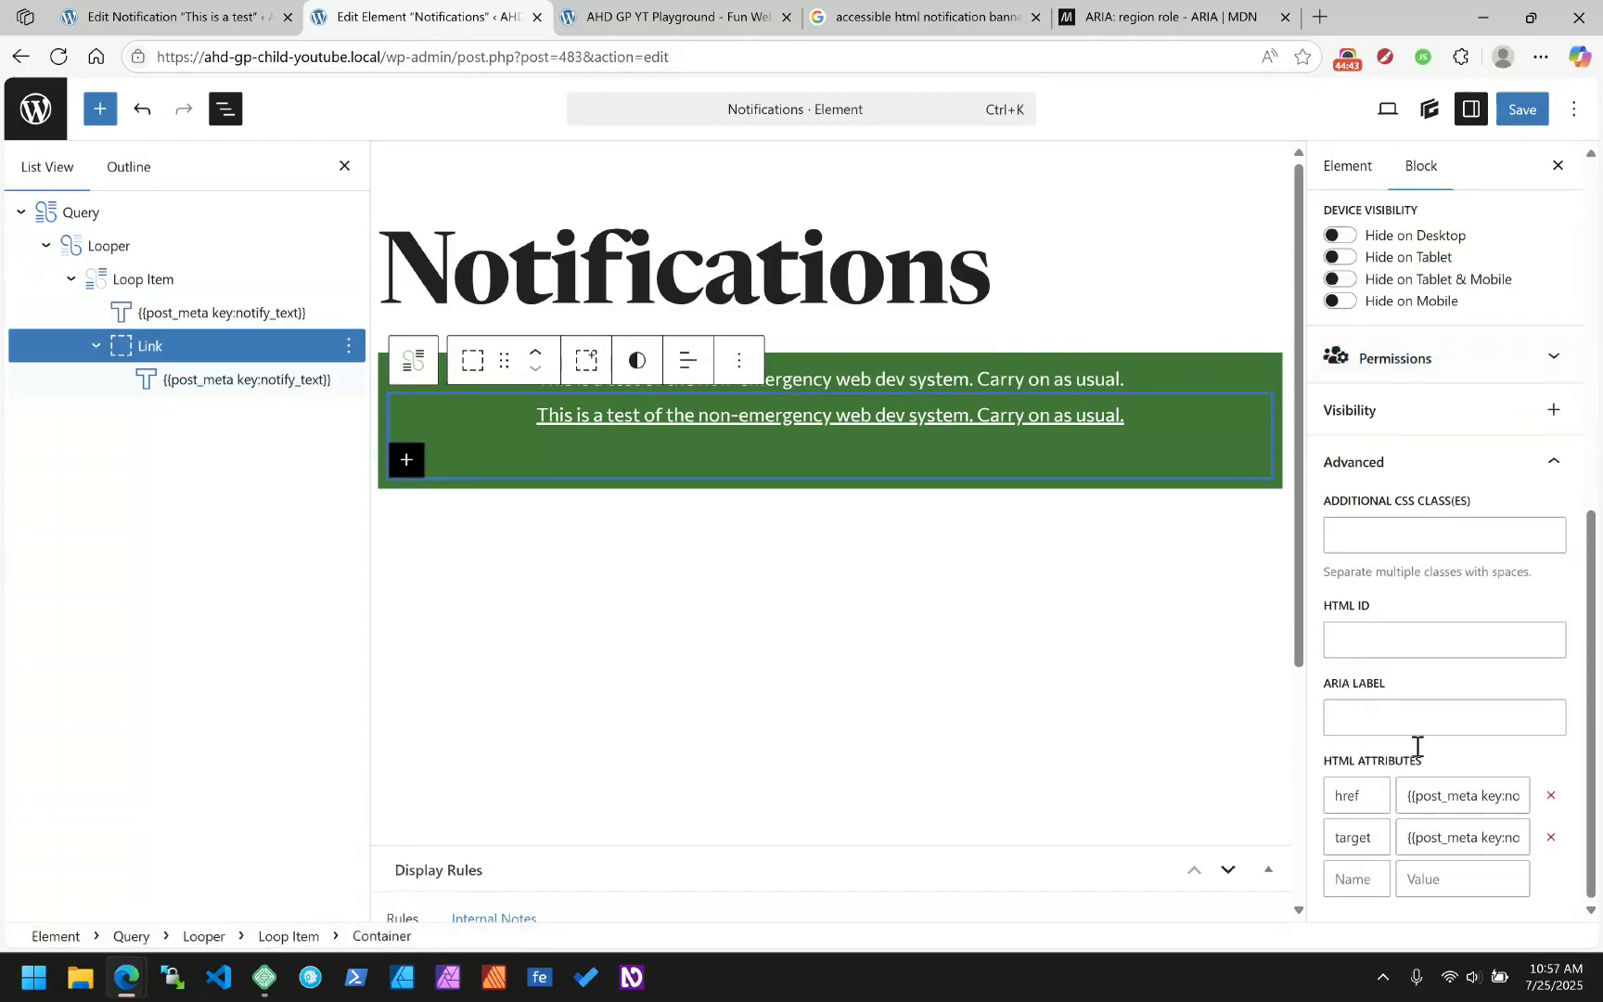
triple_click(1470, 803)
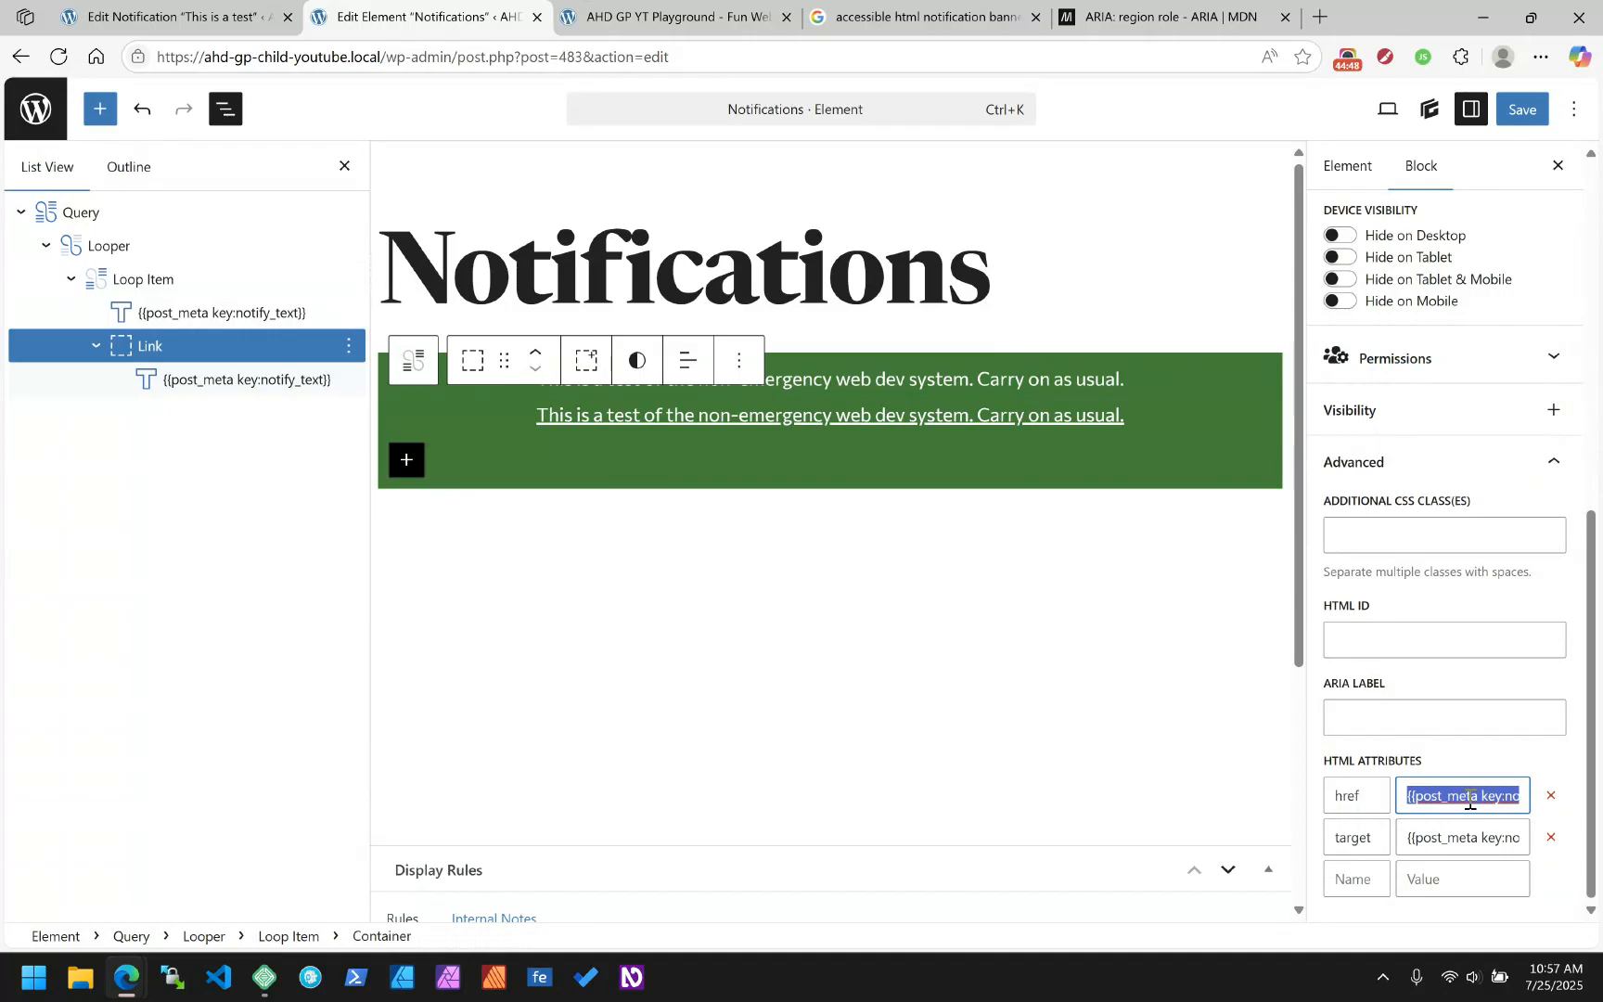
click(389, 369)
click(1351, 879)
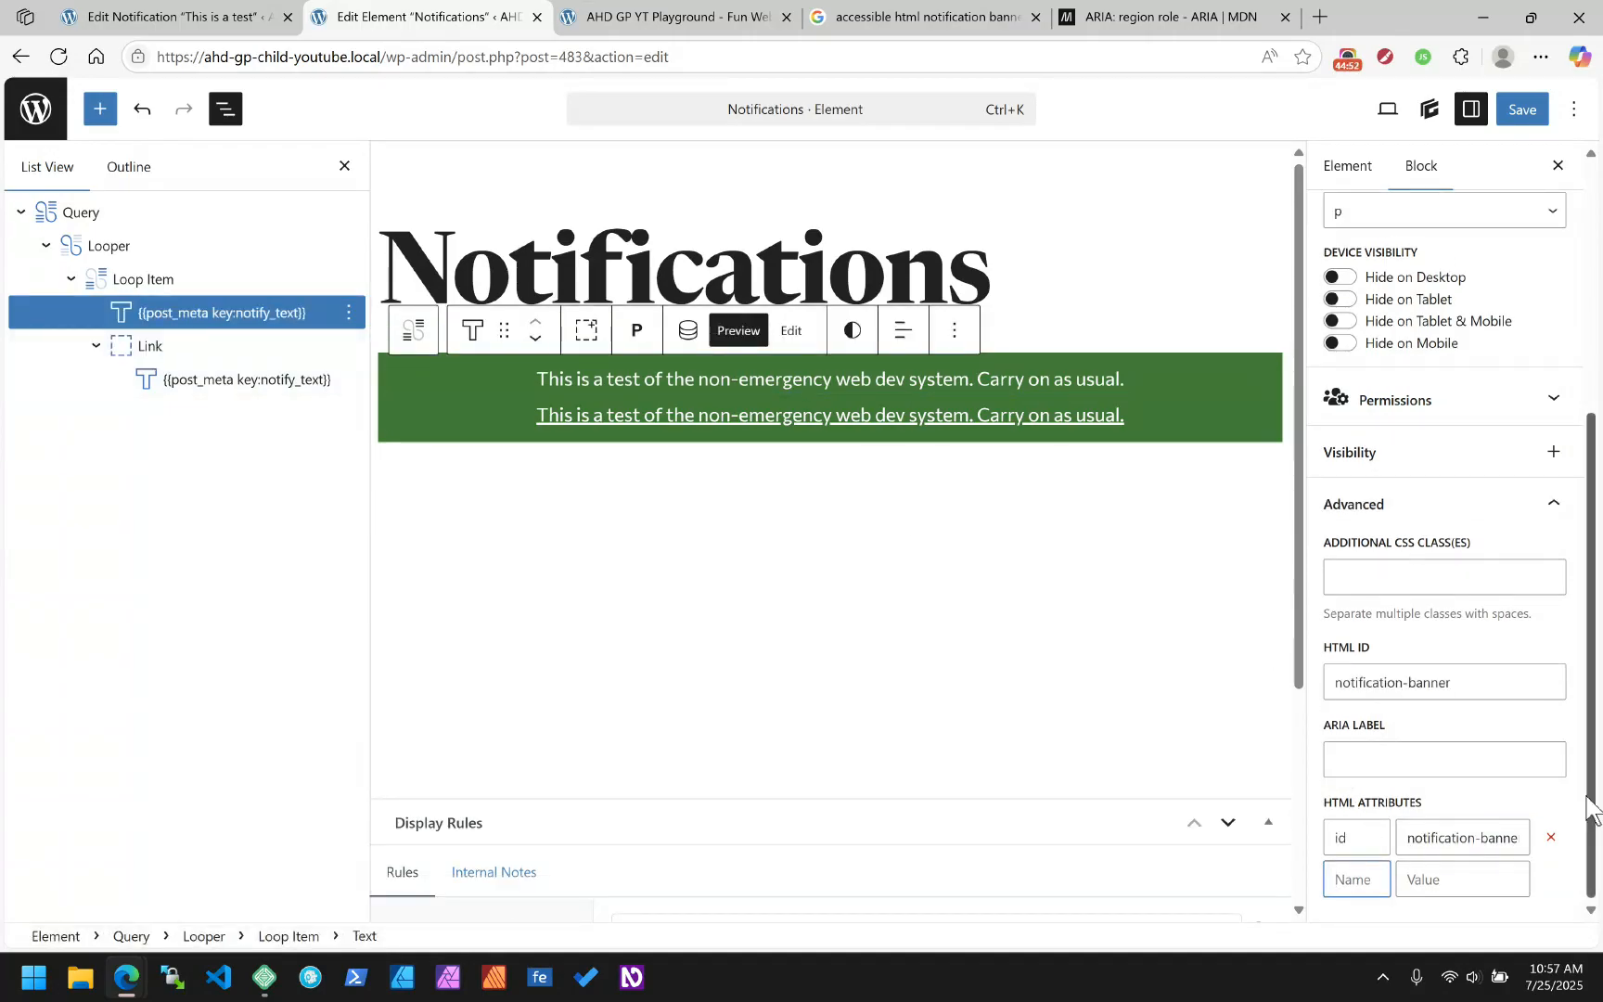
text(data-link)
key(Tab)
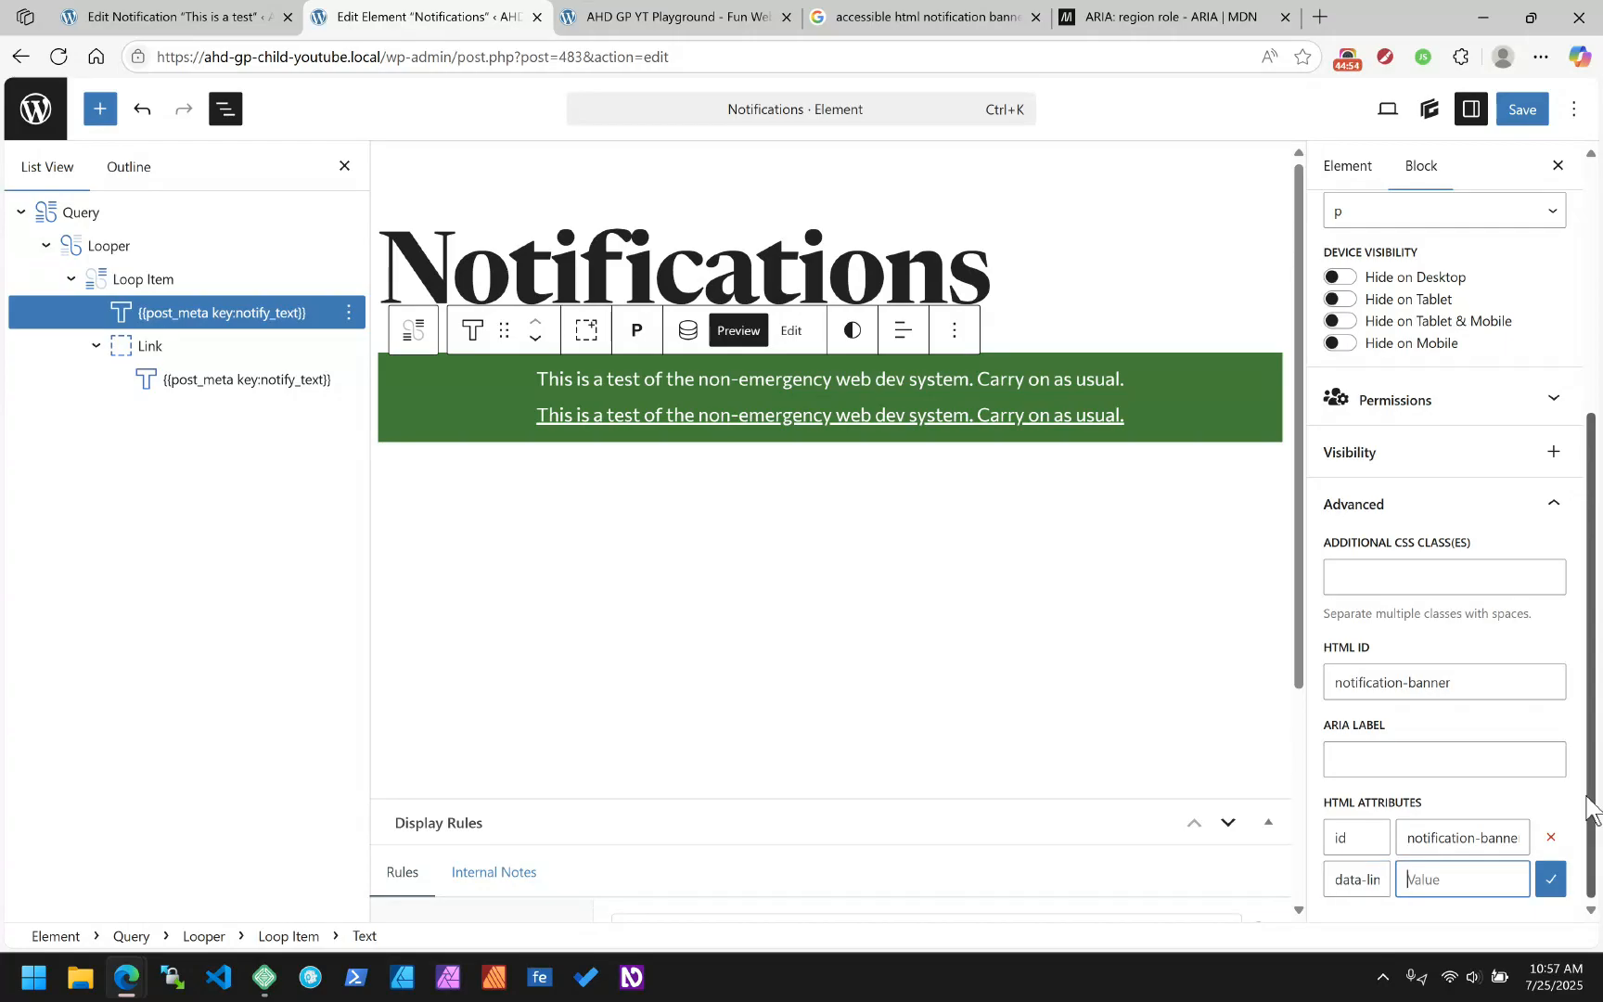
text({{post_meta key:notify_url}})
click(1543, 881)
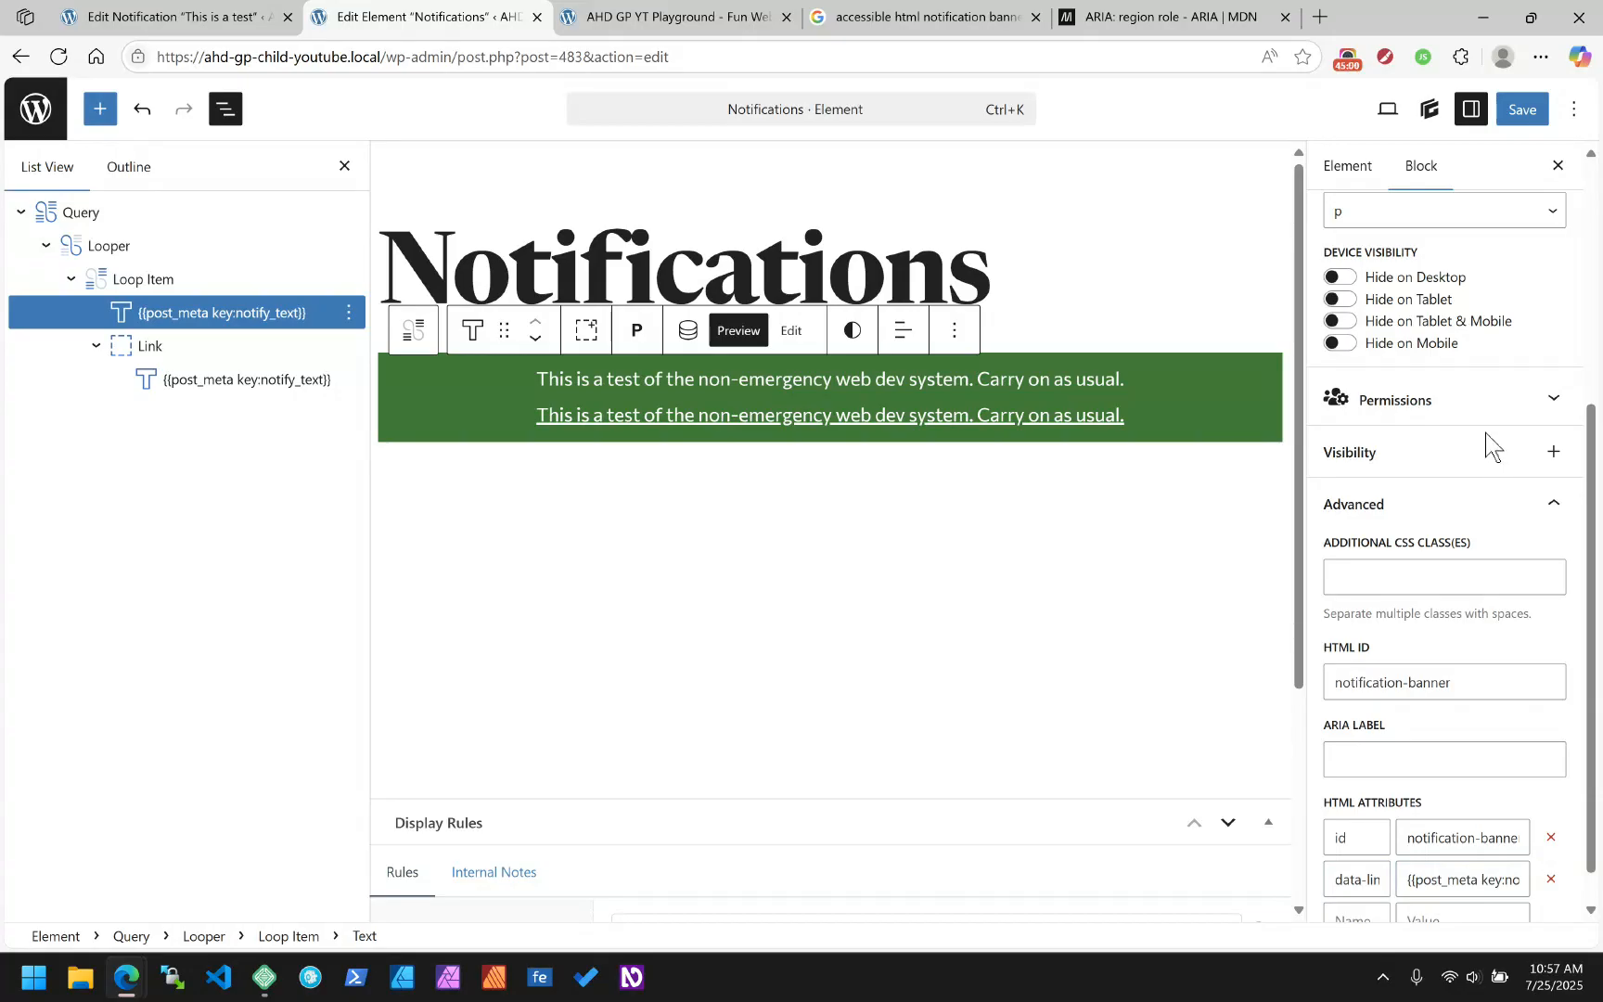
click(1518, 109)
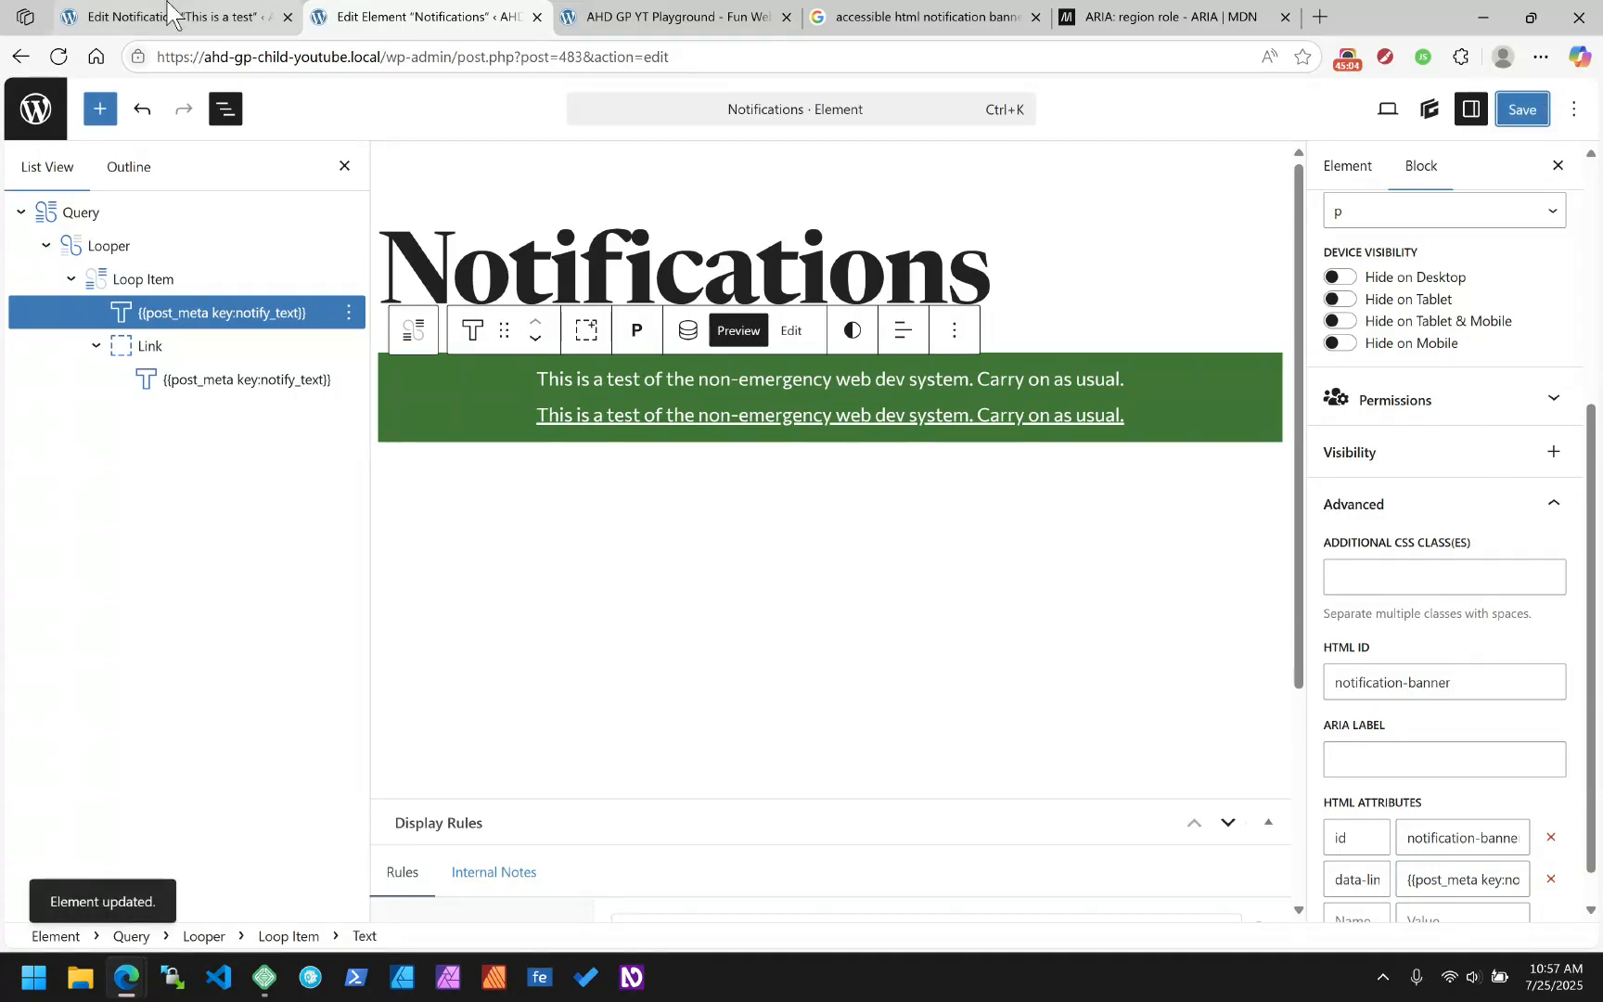
Reload the home page, clear the notification's optional URL, update the notification, and reload the home page to test the banner without a link
click(662, 18)
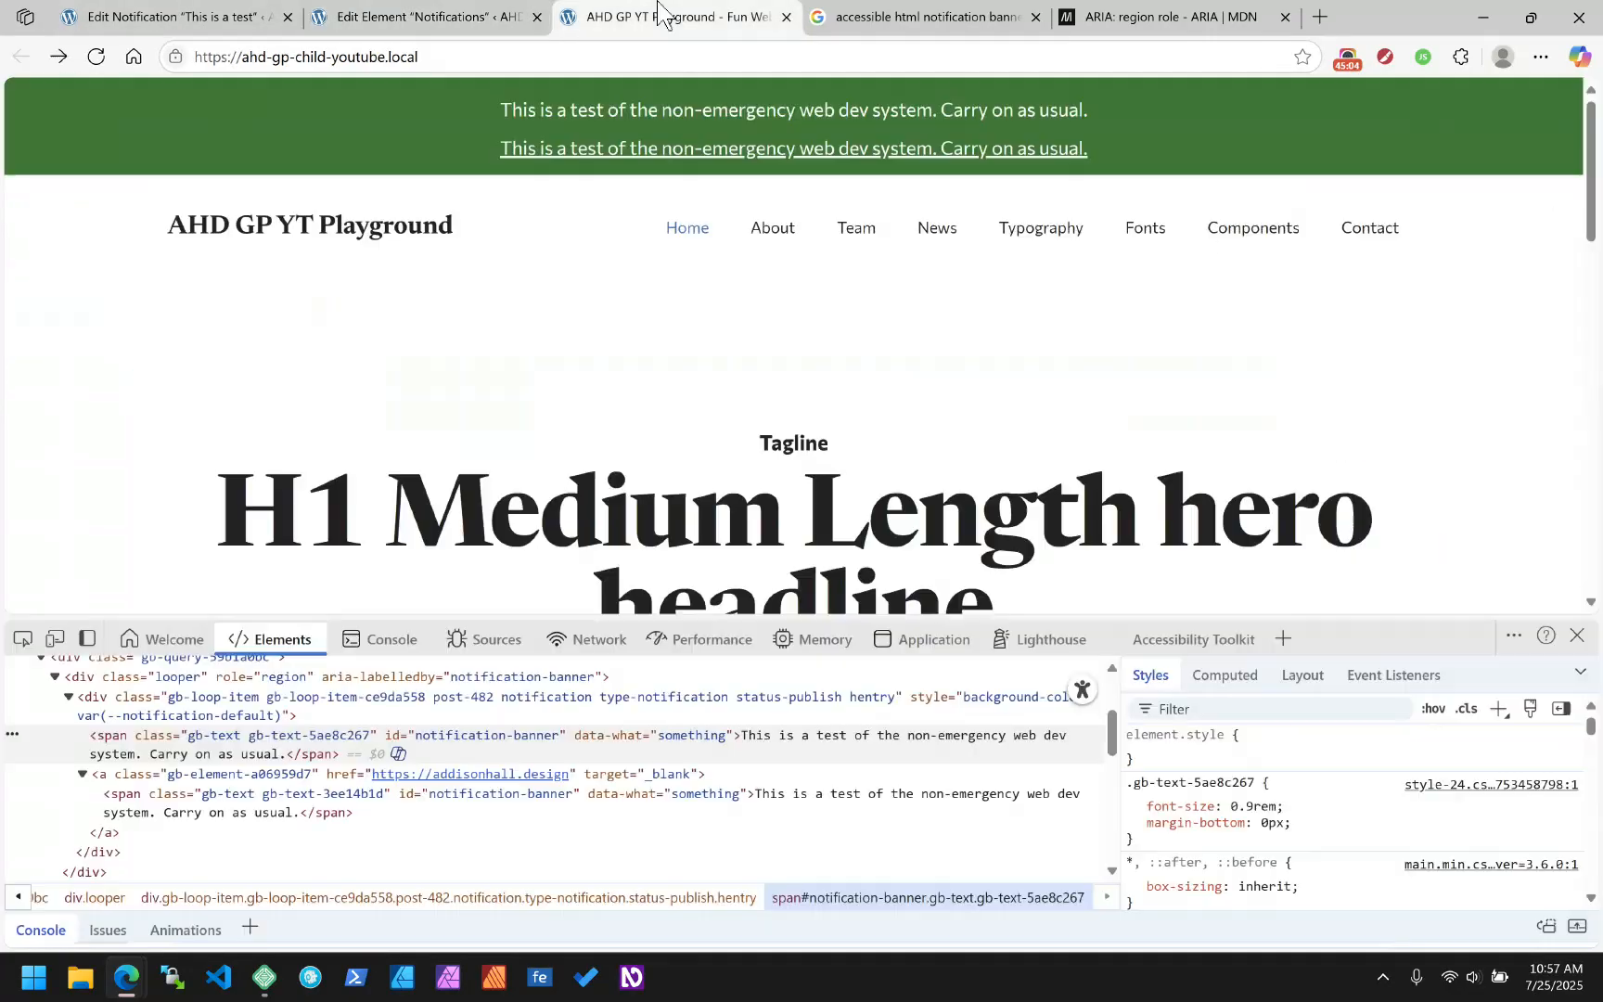
click(102, 58)
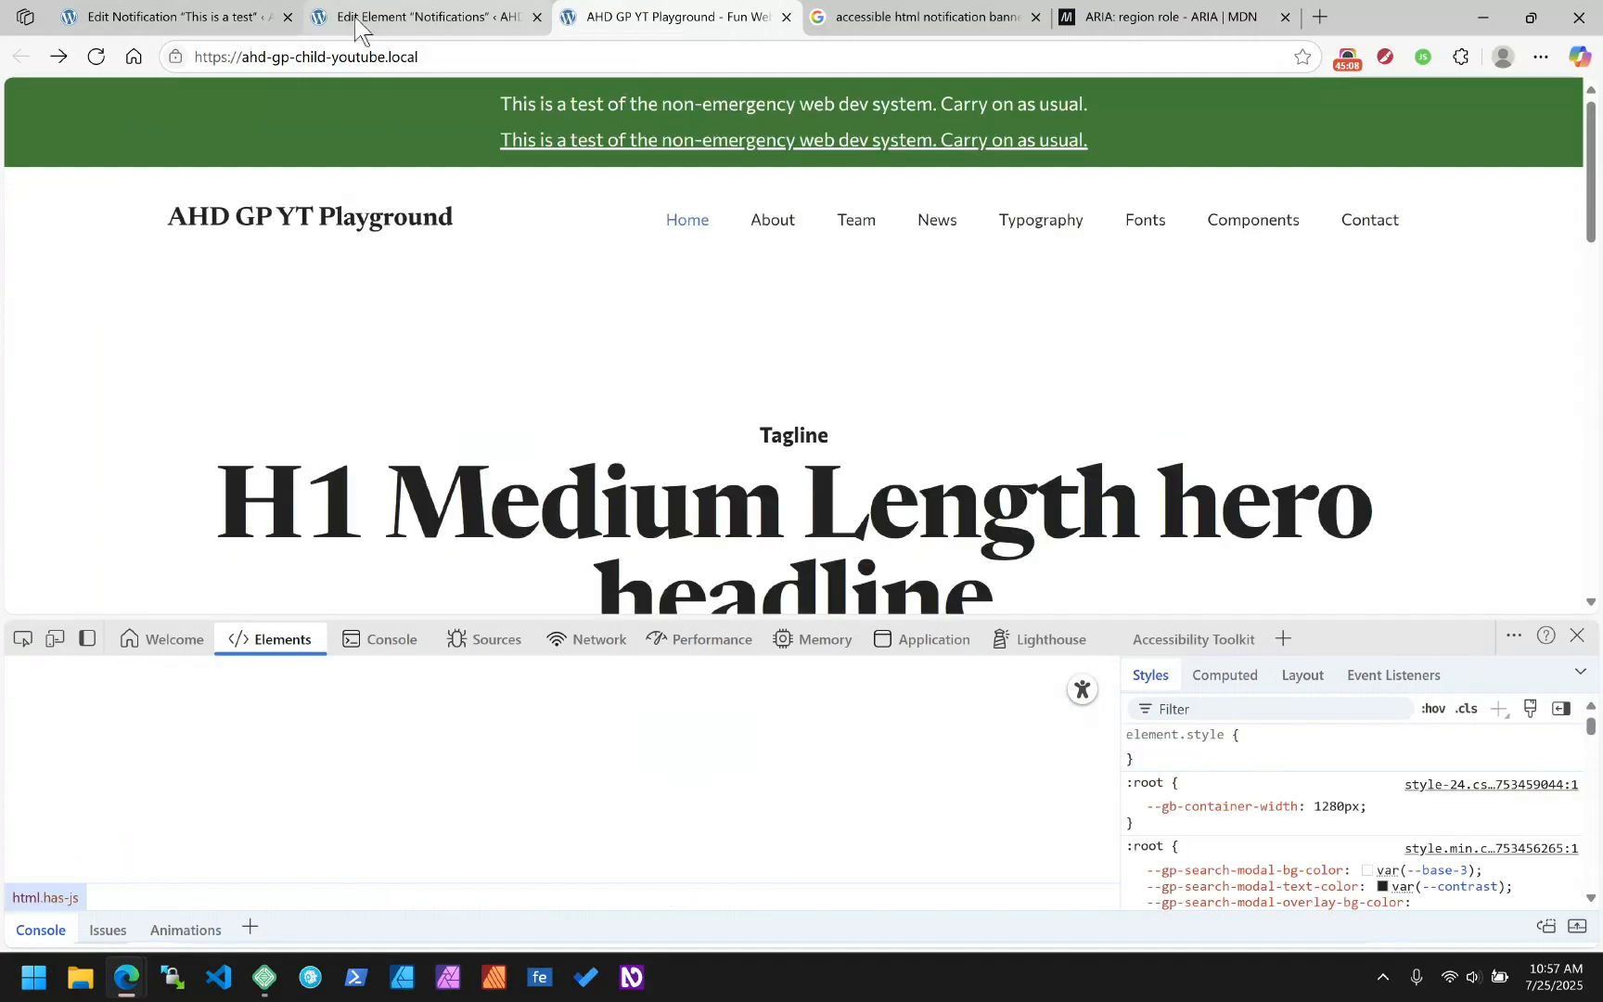
click(208, 22)
key(BackSpace)
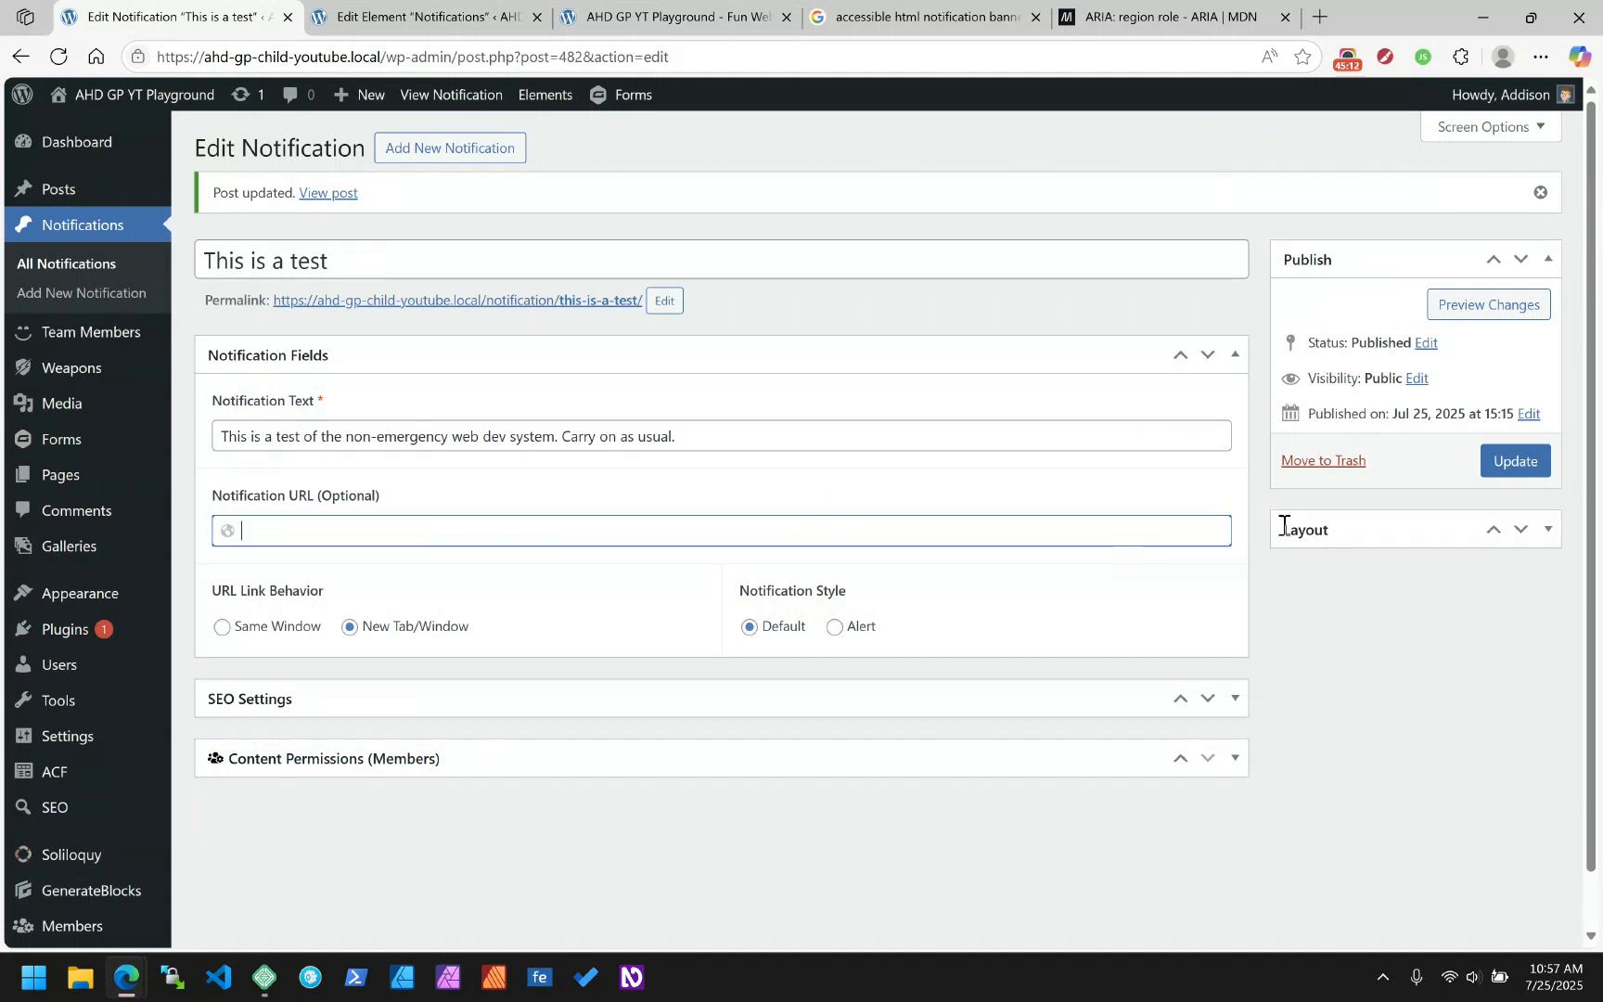
click(1499, 461)
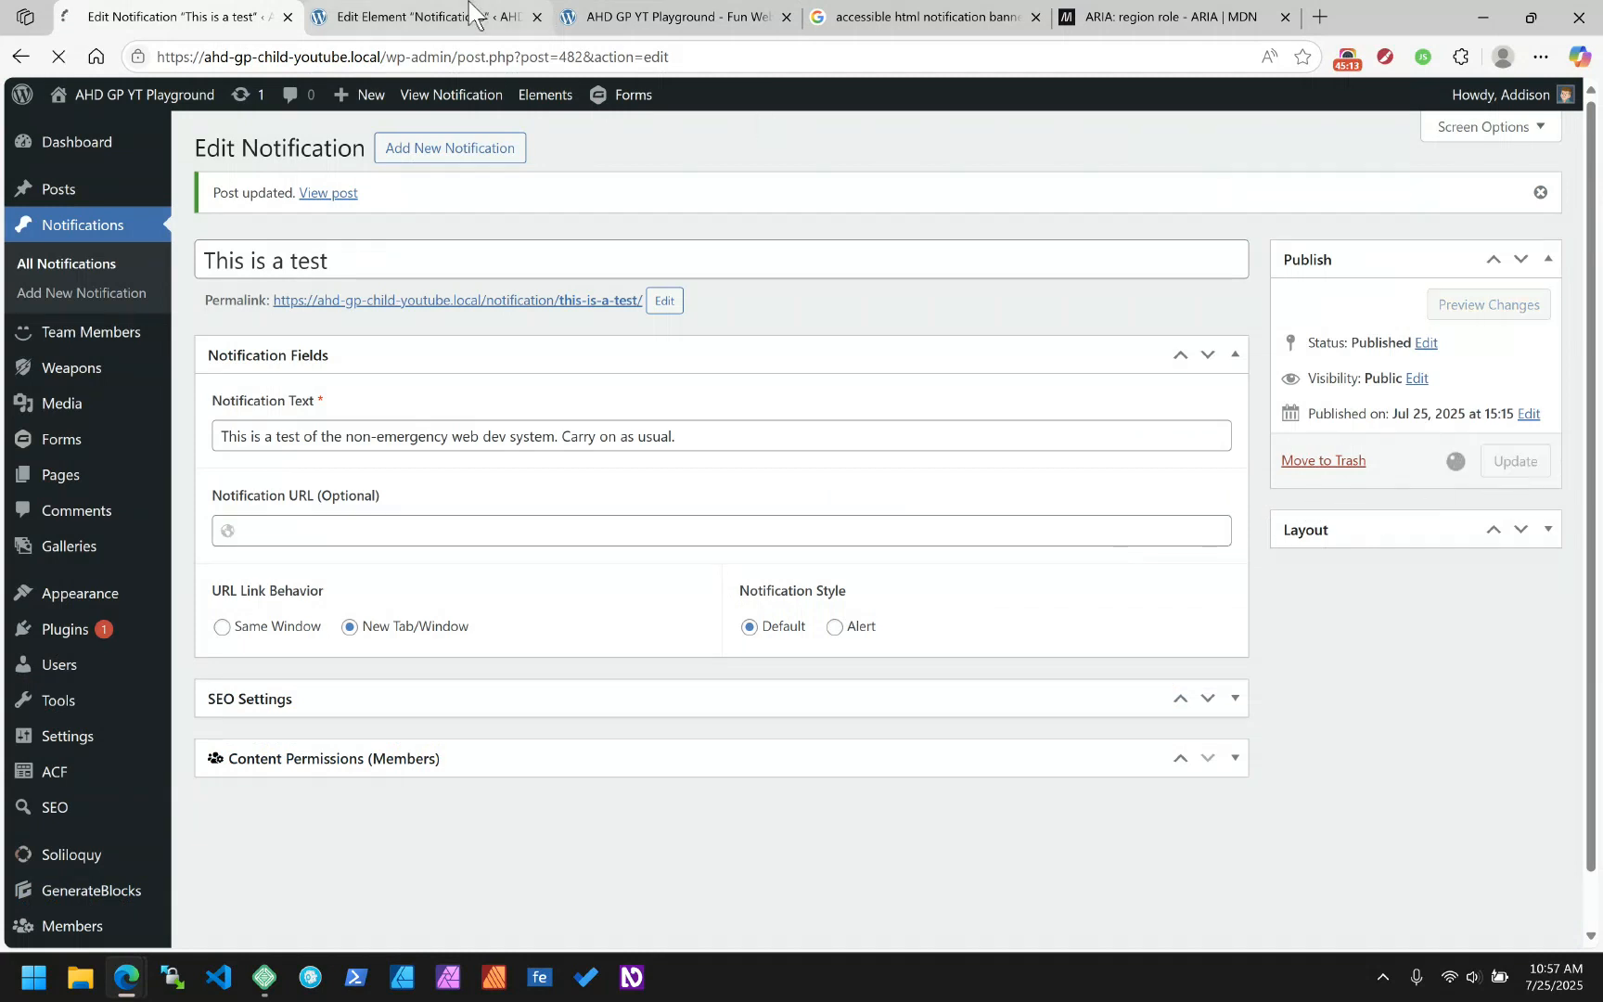
click(632, 13)
key(F5)
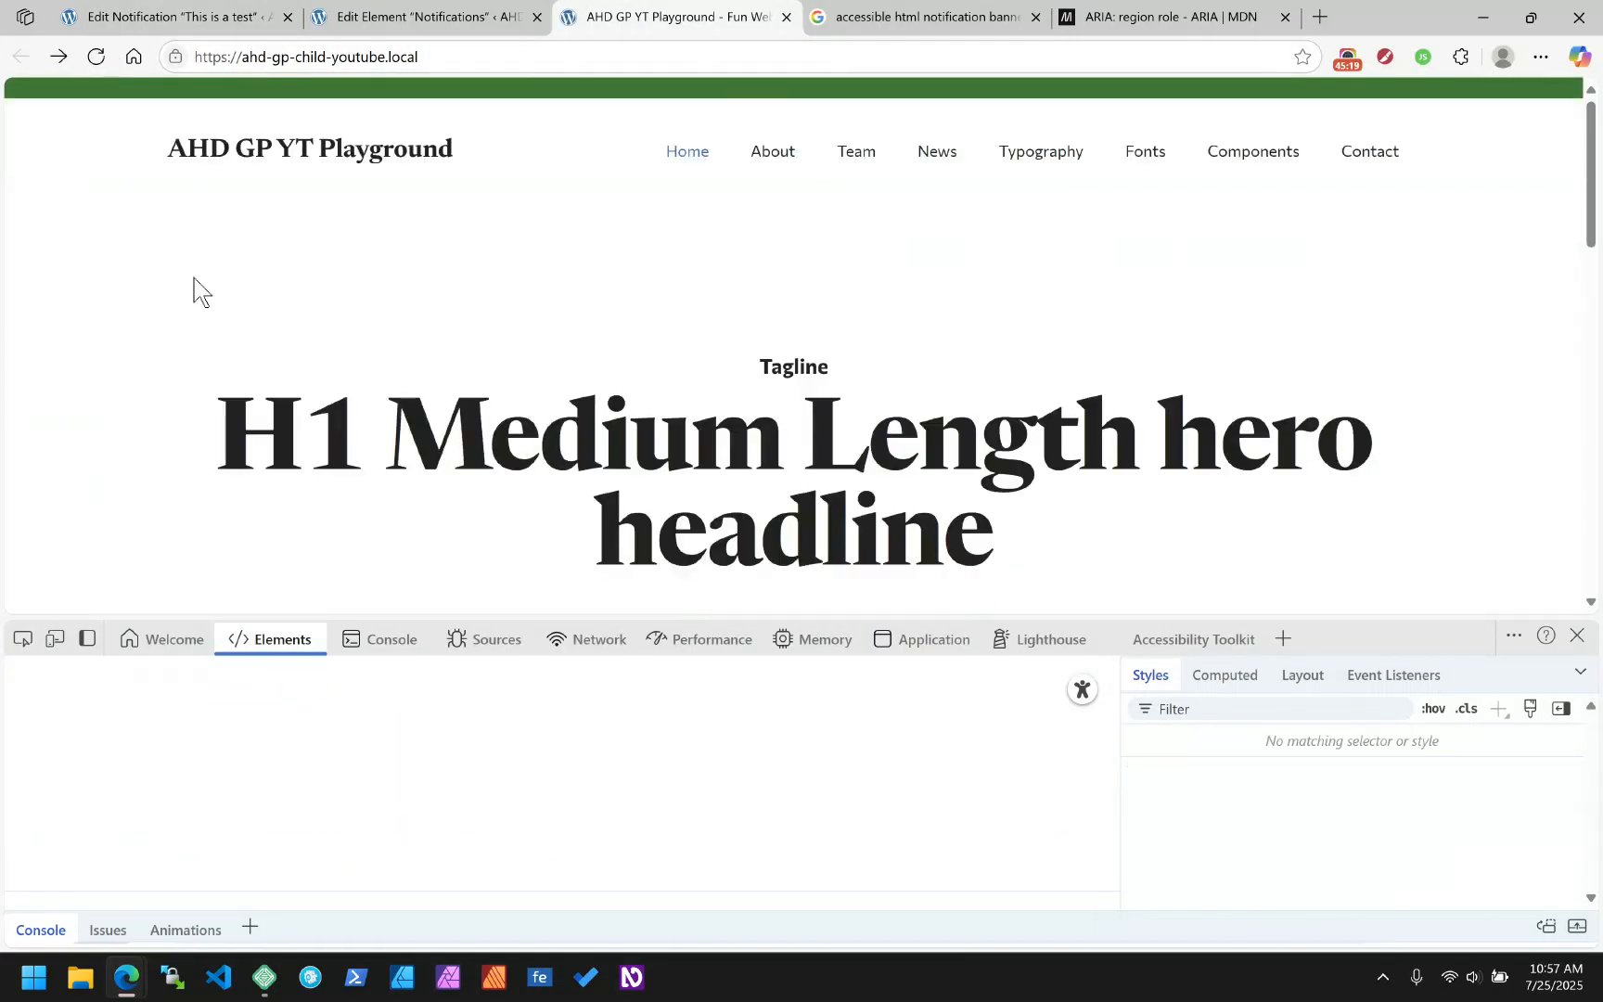
Paste the removed URL back into the Notification URL (Optional) field and update the notification
click(160, 13)
click(279, 530)
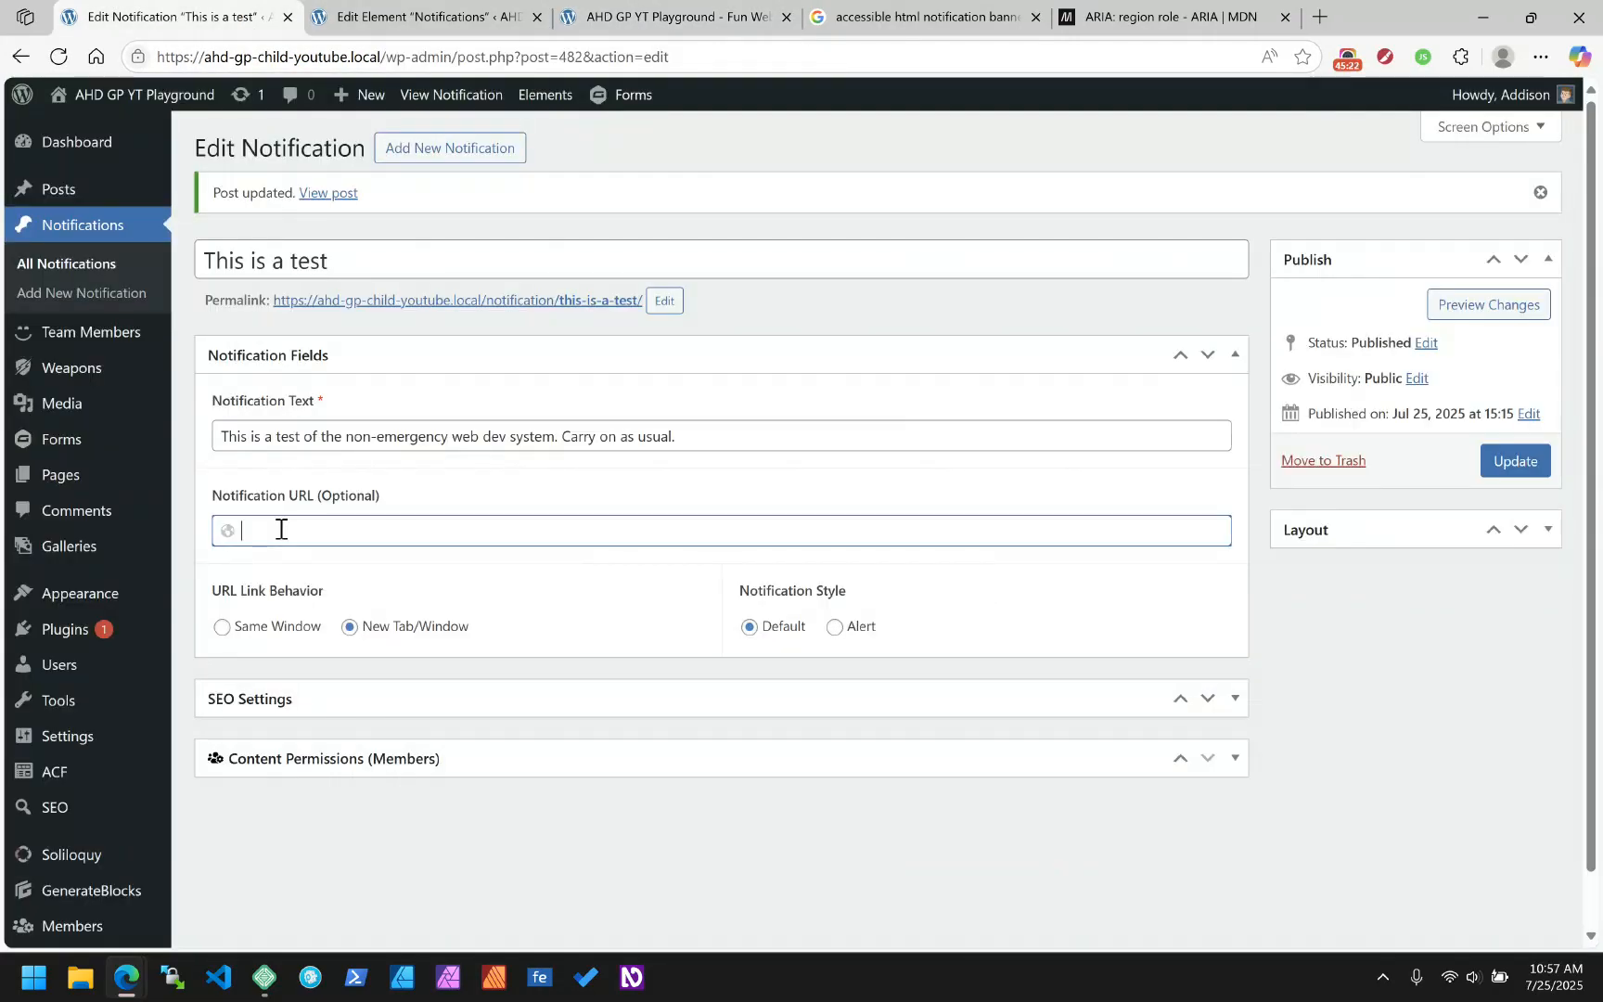
key(ctrl+v)
click(1512, 464)
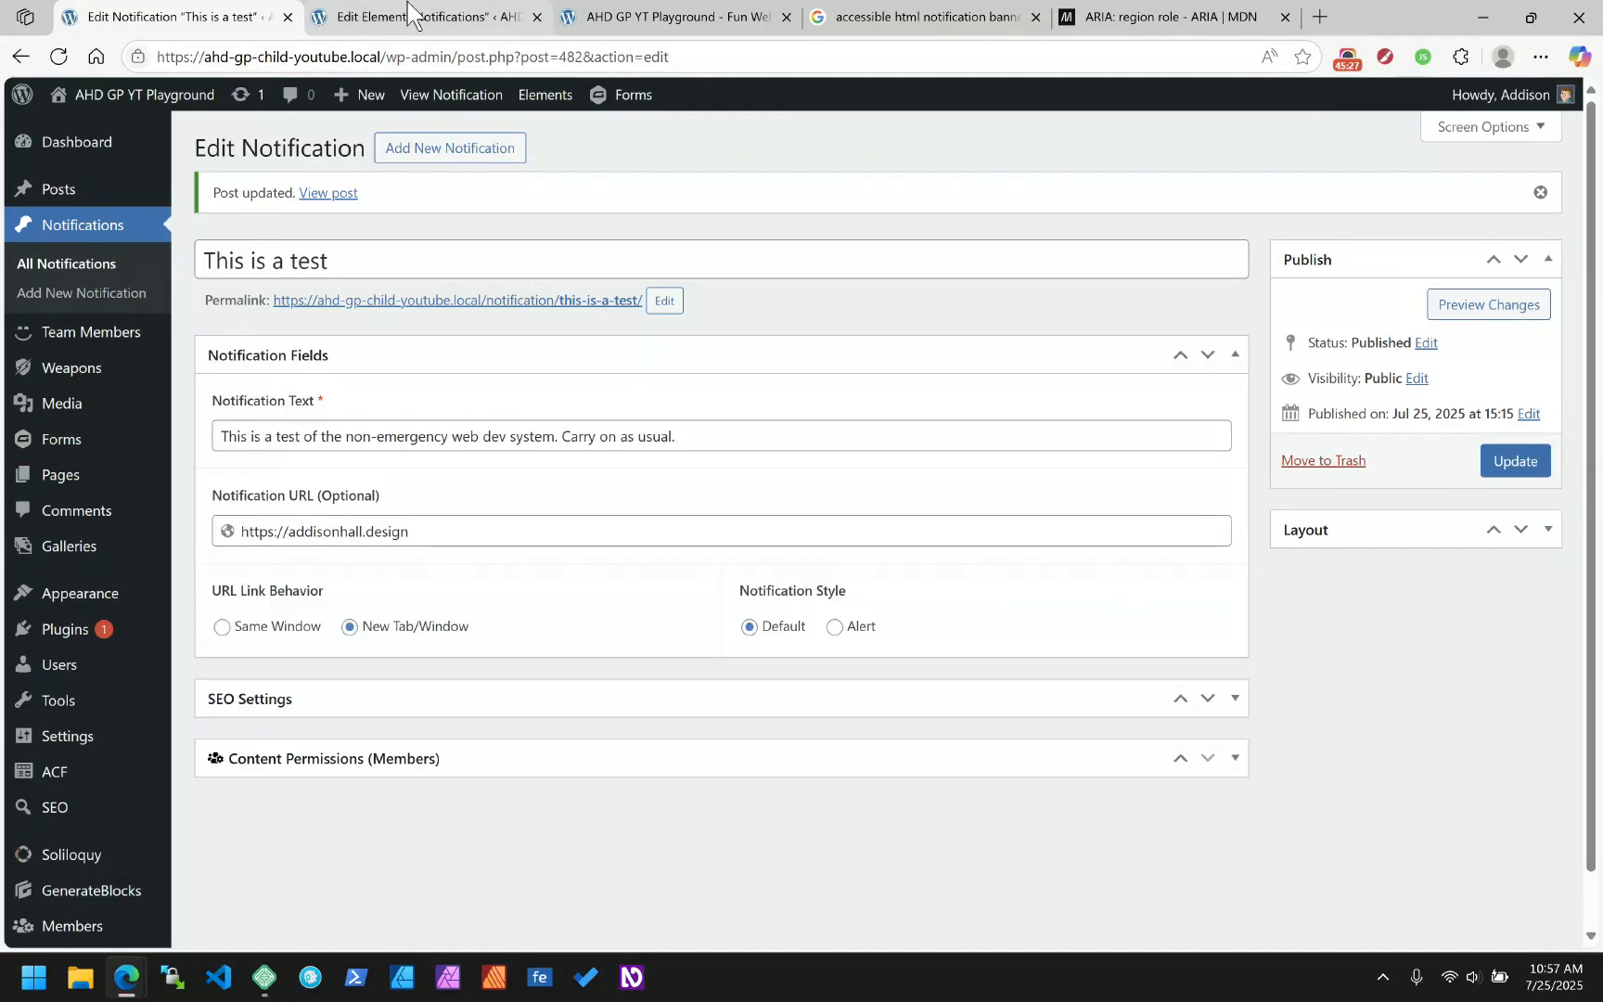
Remove the data-link HTML attribute from the plain Text block in the Notifications element
click(317, 19)
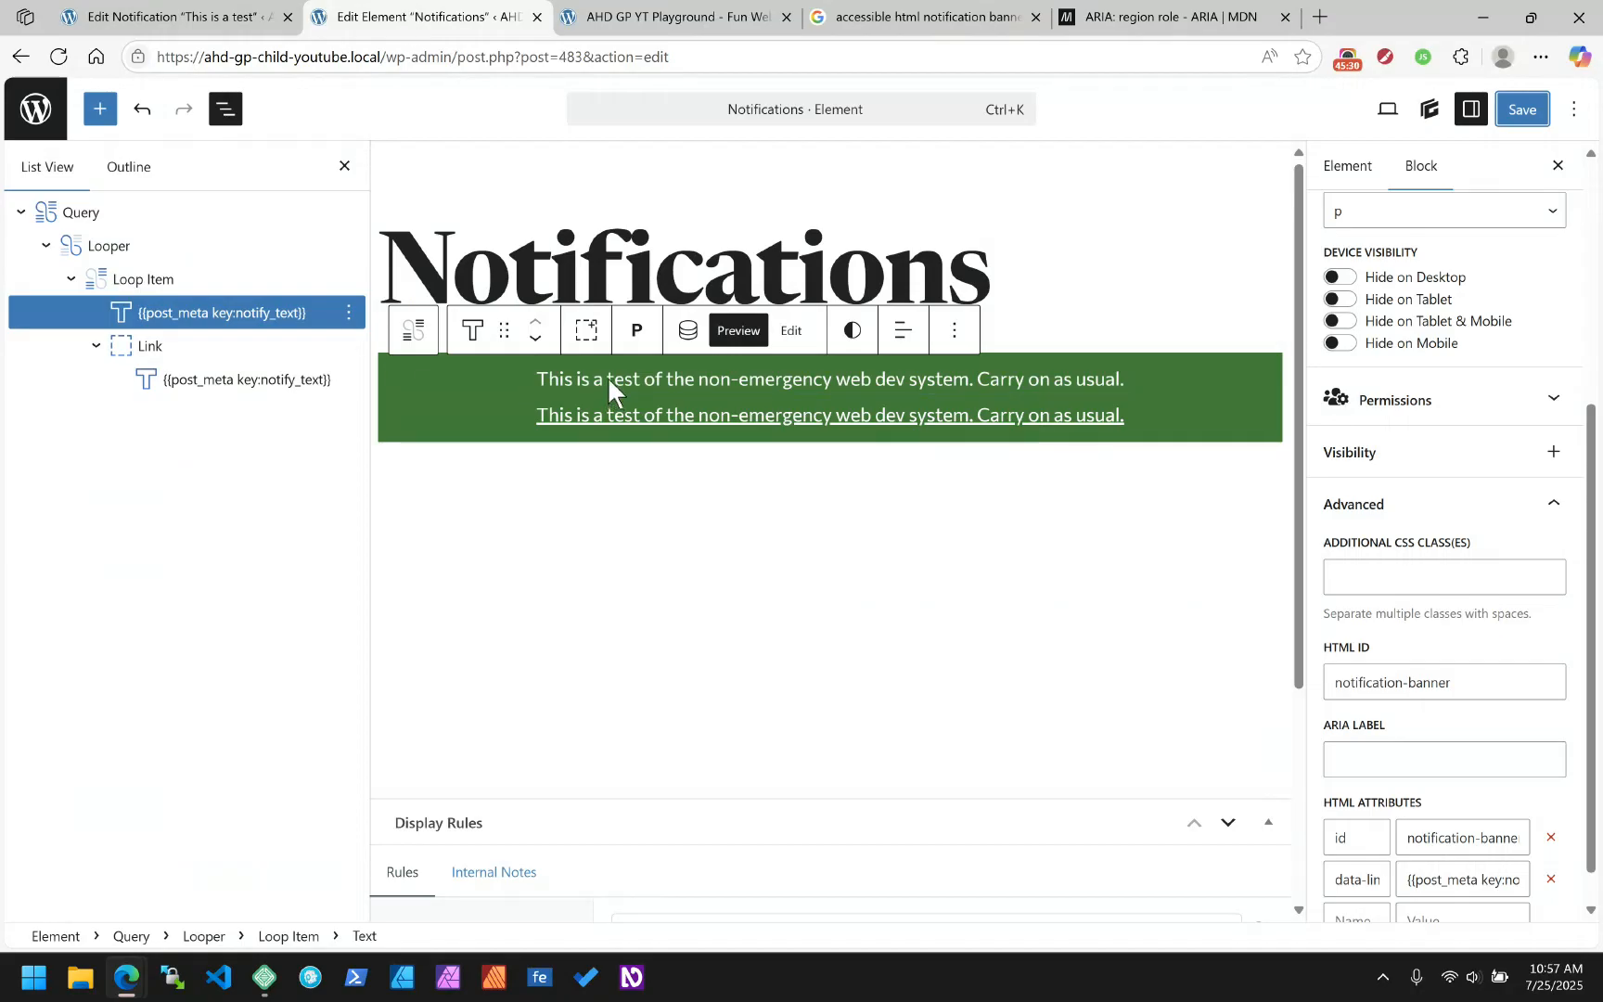
scroll(1445, 785, down, 1)
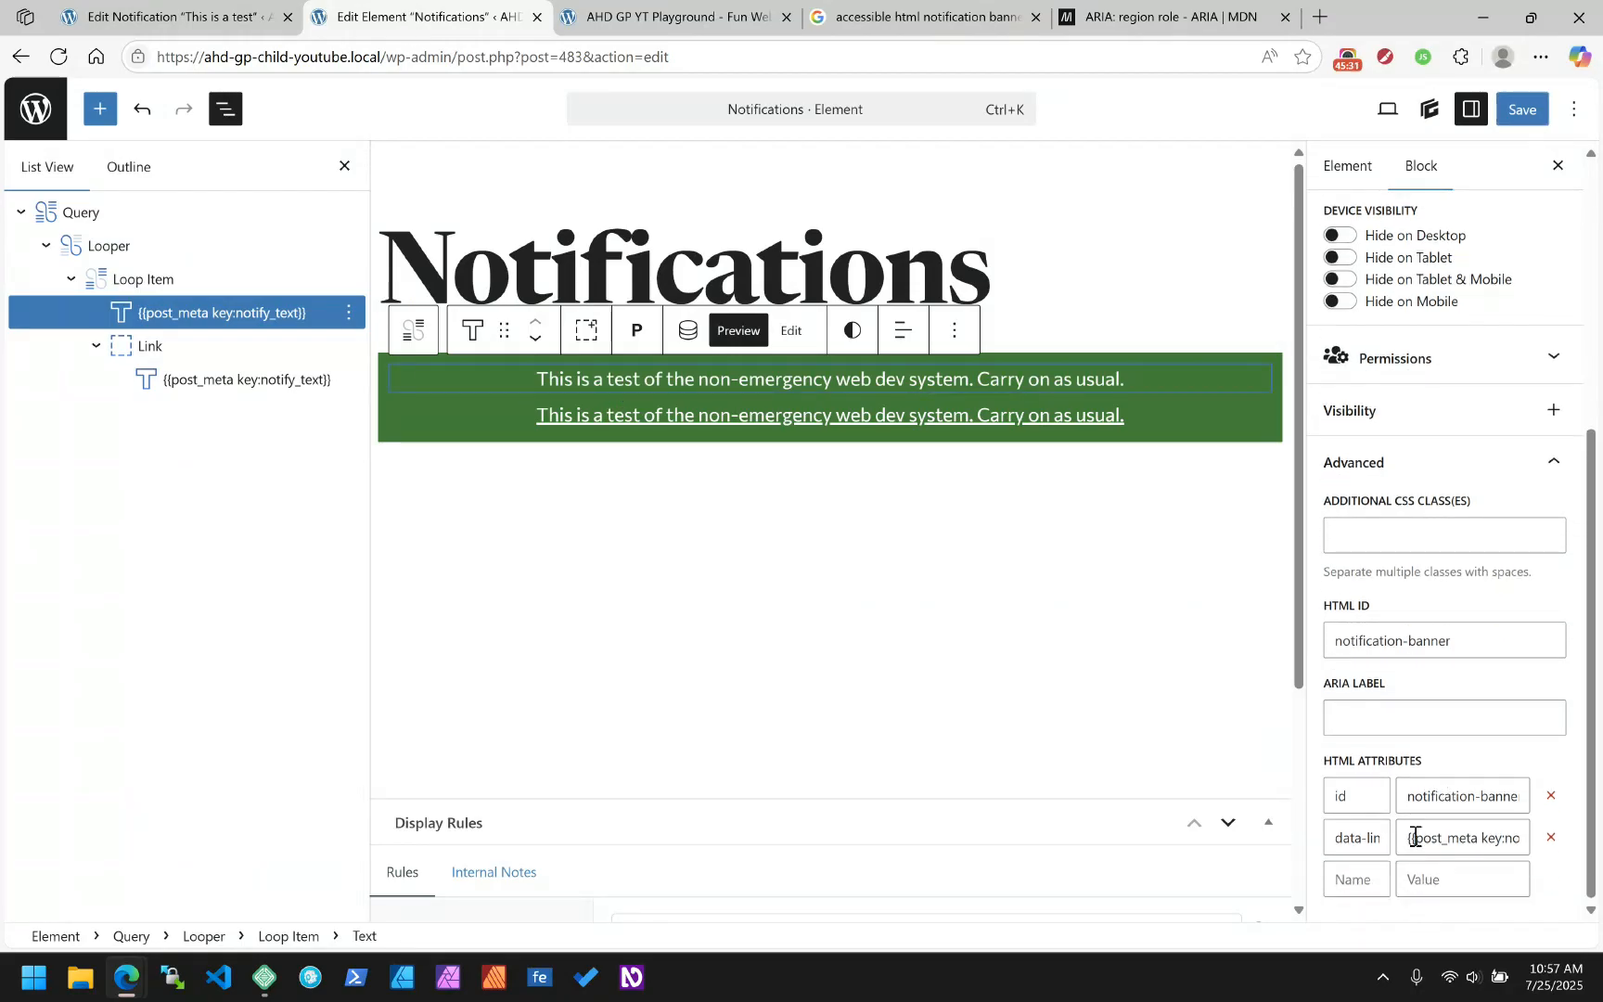
click(1550, 839)
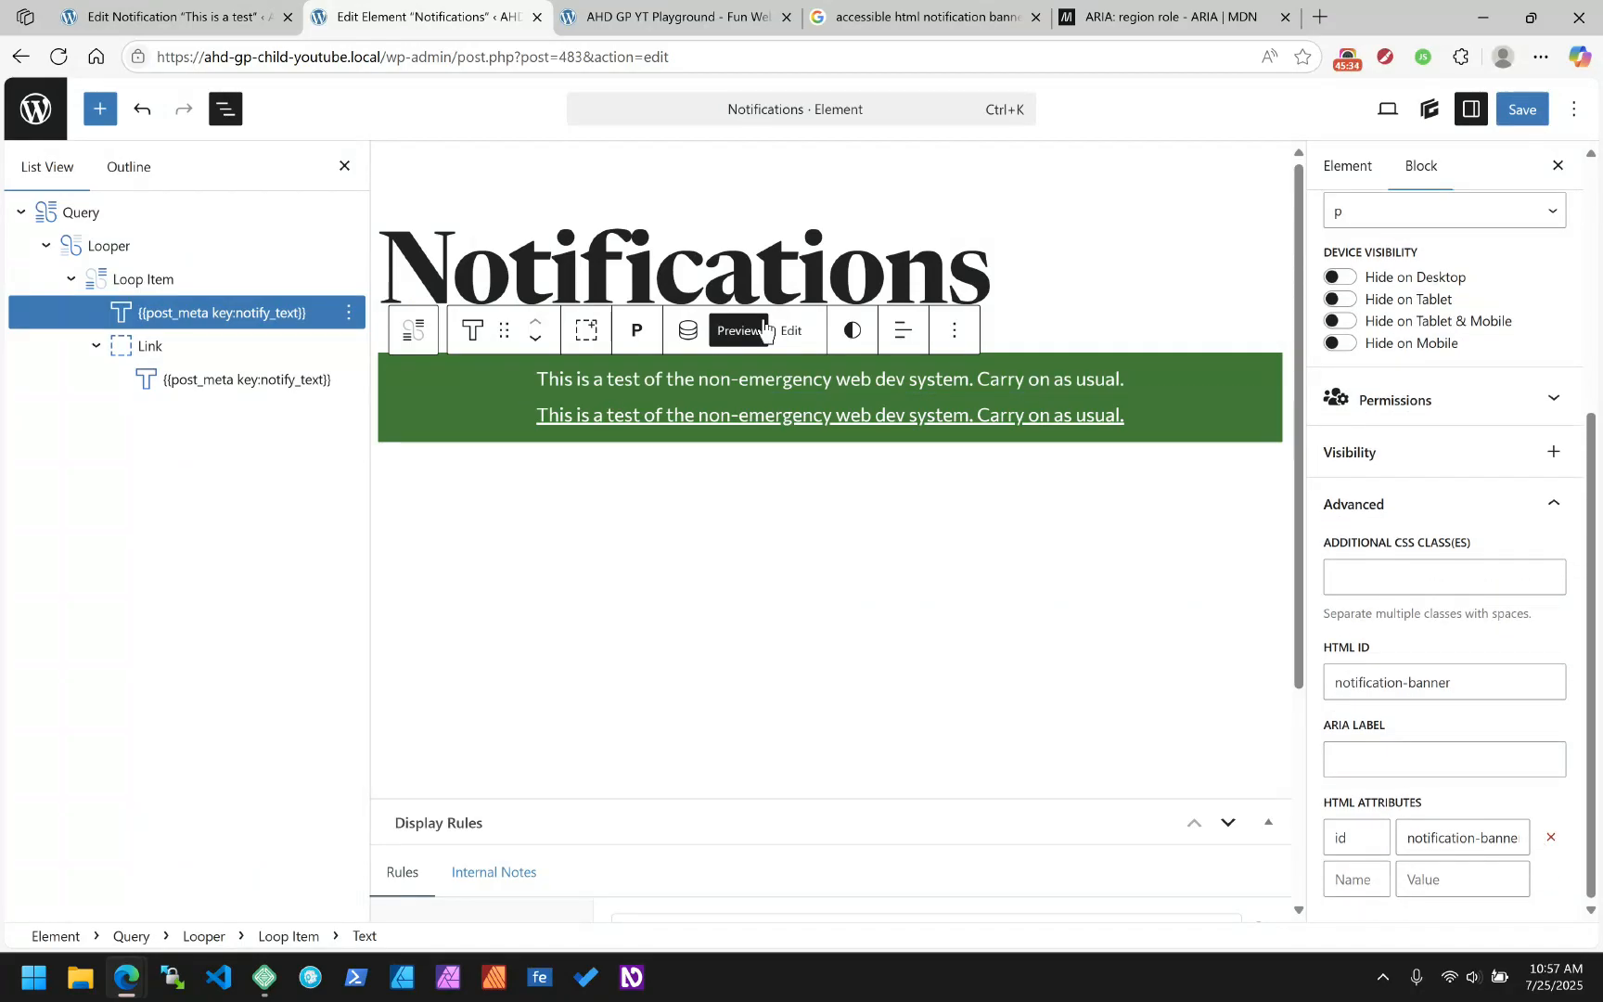
Add the Advanced Custom Fields visibility control to the plain Text block
click(1554, 454)
scroll(1263, 608, down, 1)
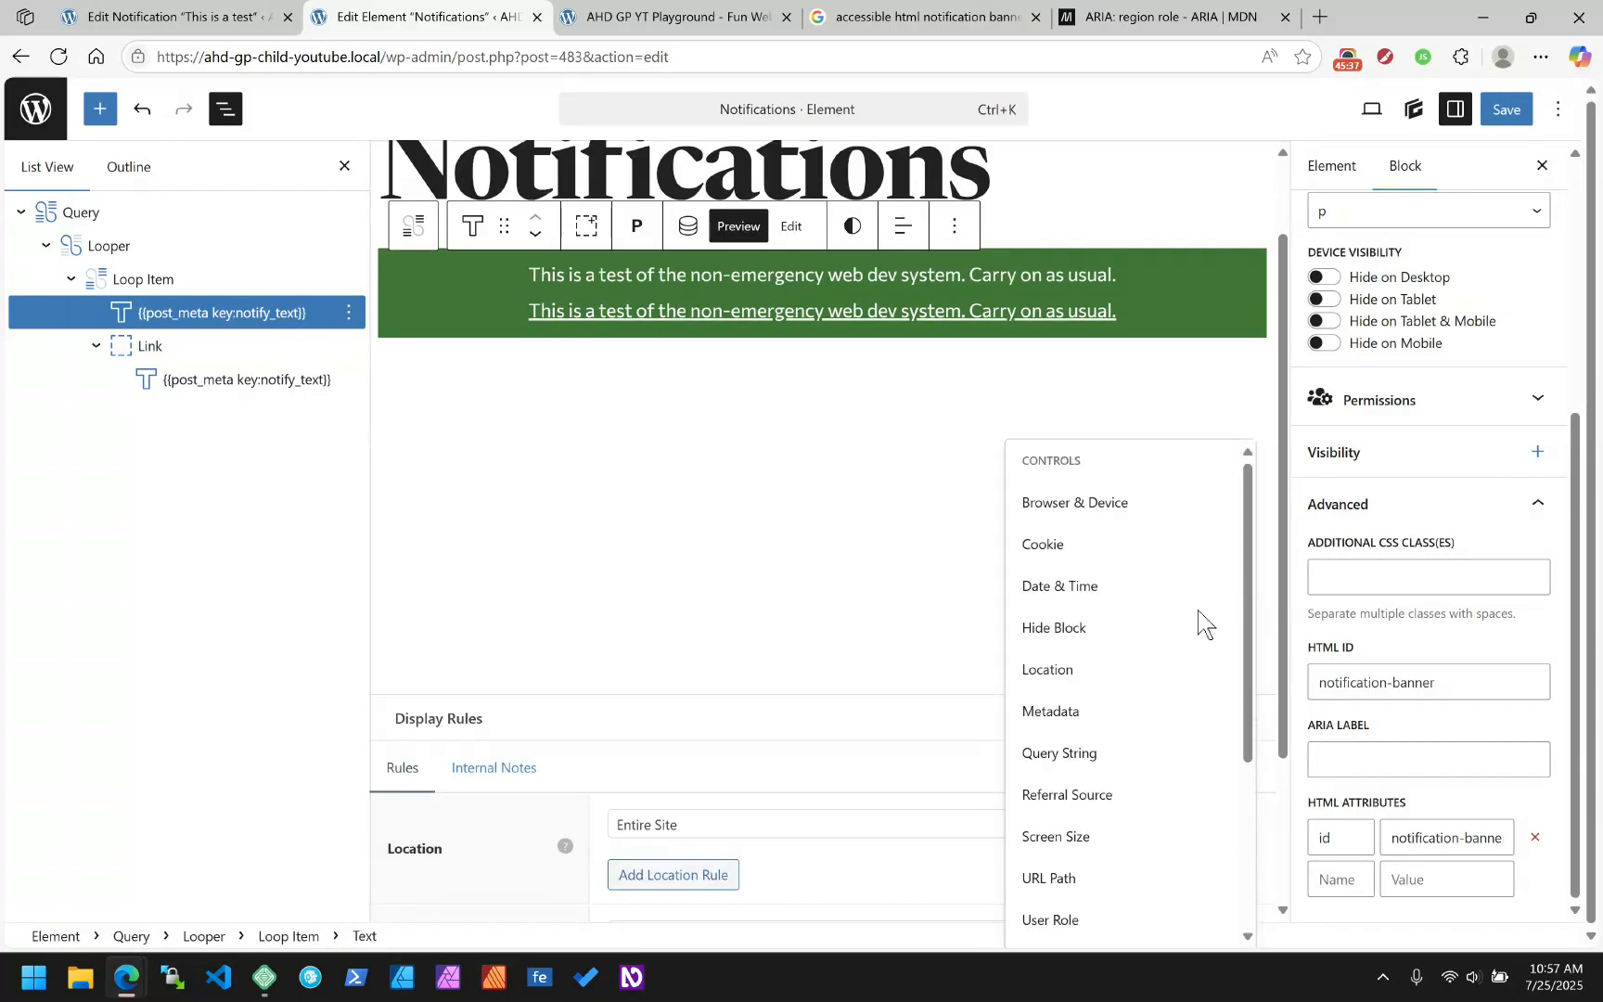
scroll(1198, 612, down, 3)
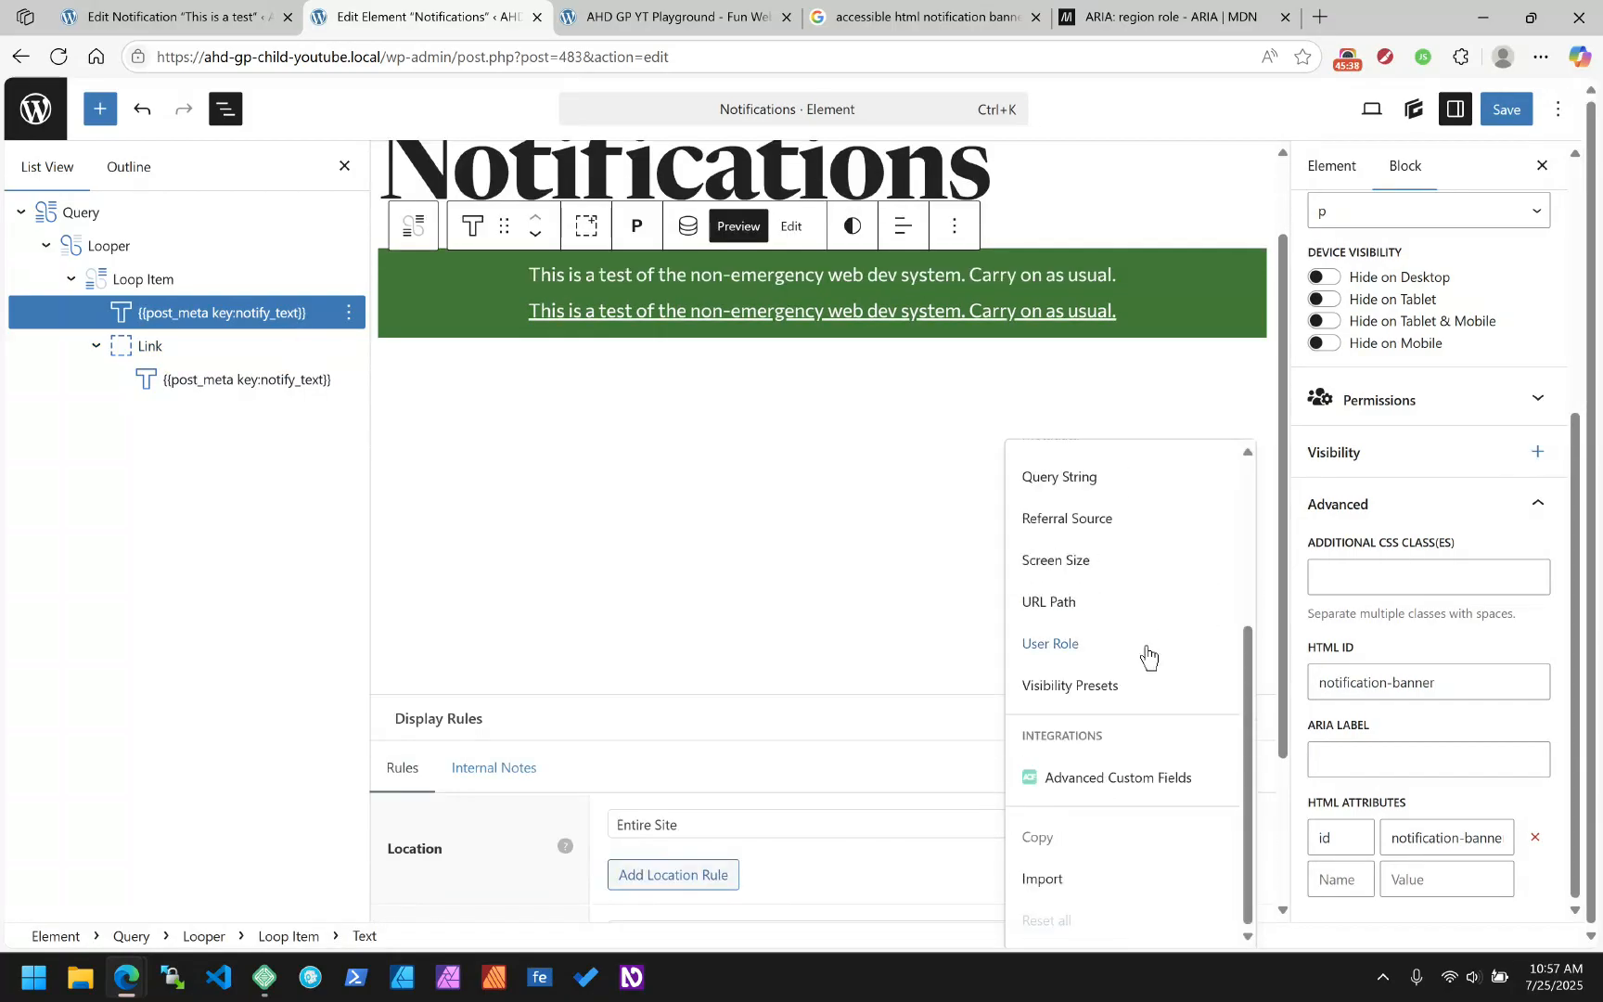
click(1106, 777)
scroll(1434, 575, down, 2)
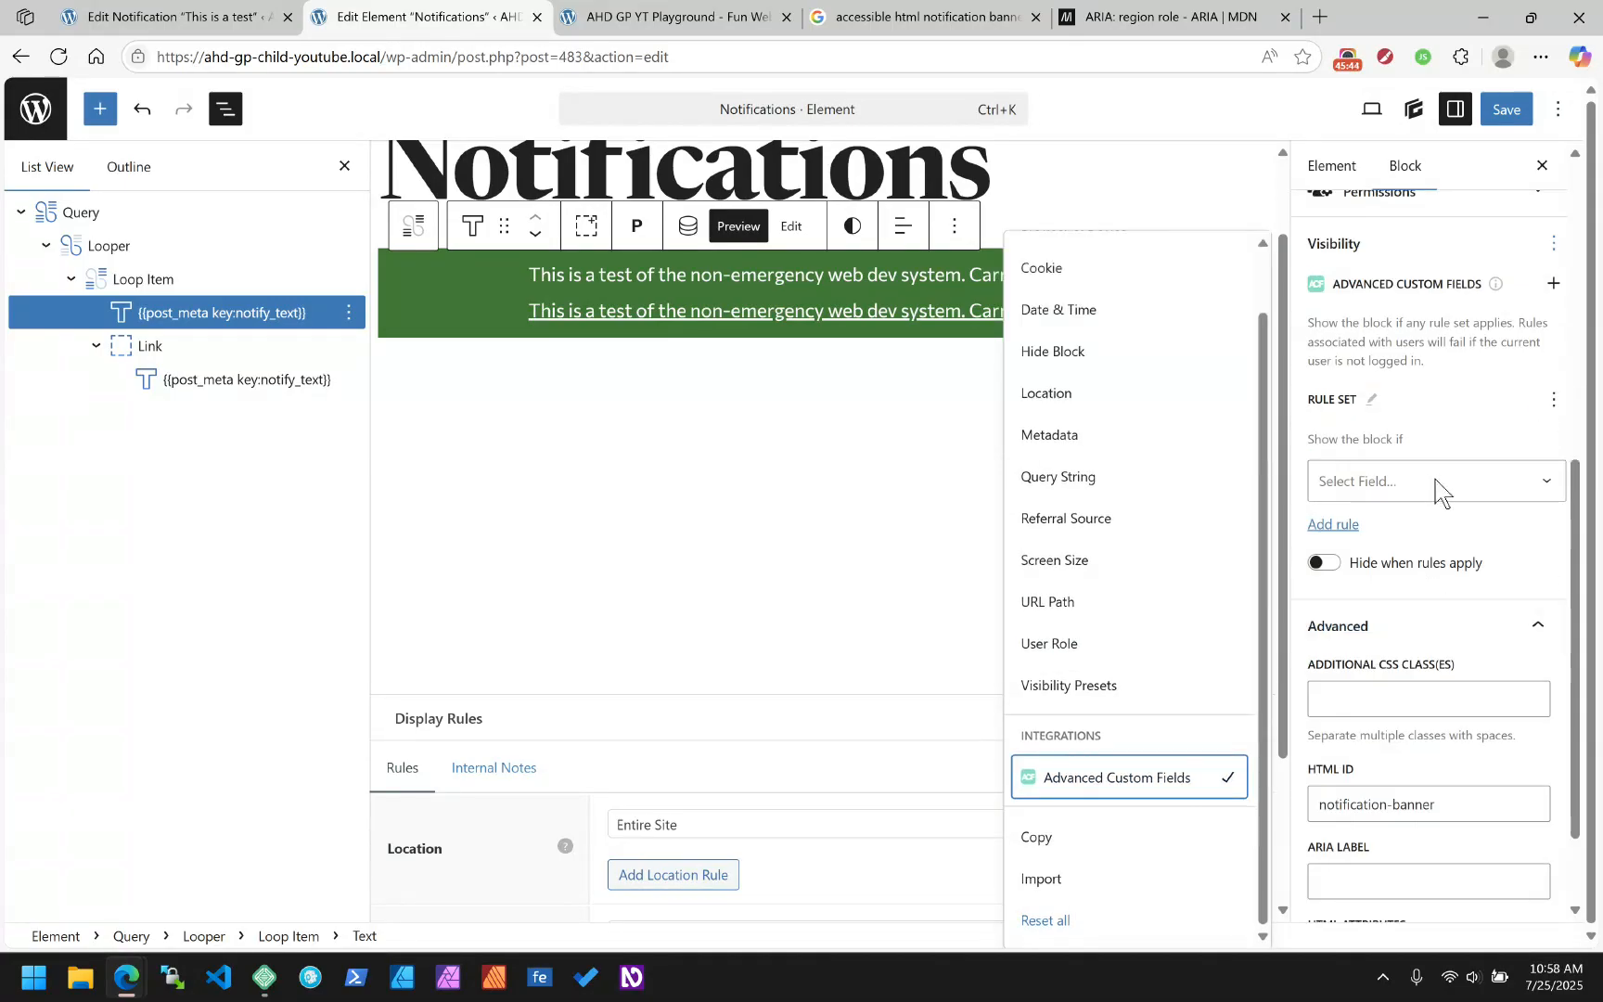
Set the block's visibility rule to the Notification URL (Optional) field with the condition Has any value
click(1436, 489)
scroll(1466, 631, down, 5)
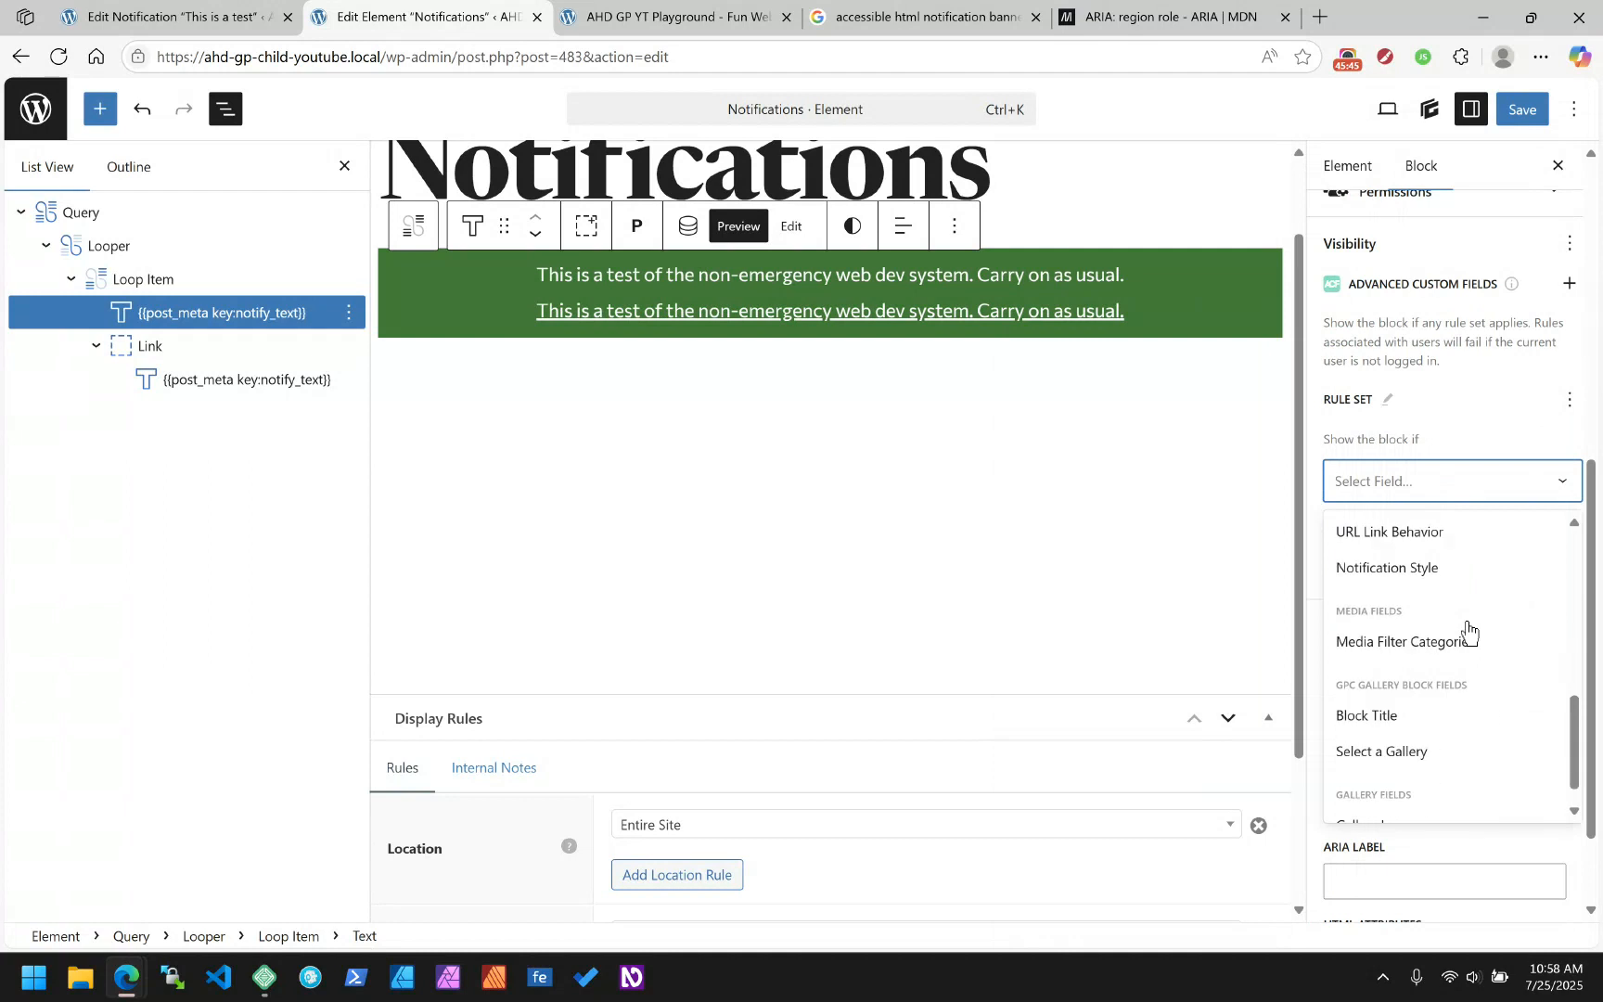
scroll(1468, 632, up, 1)
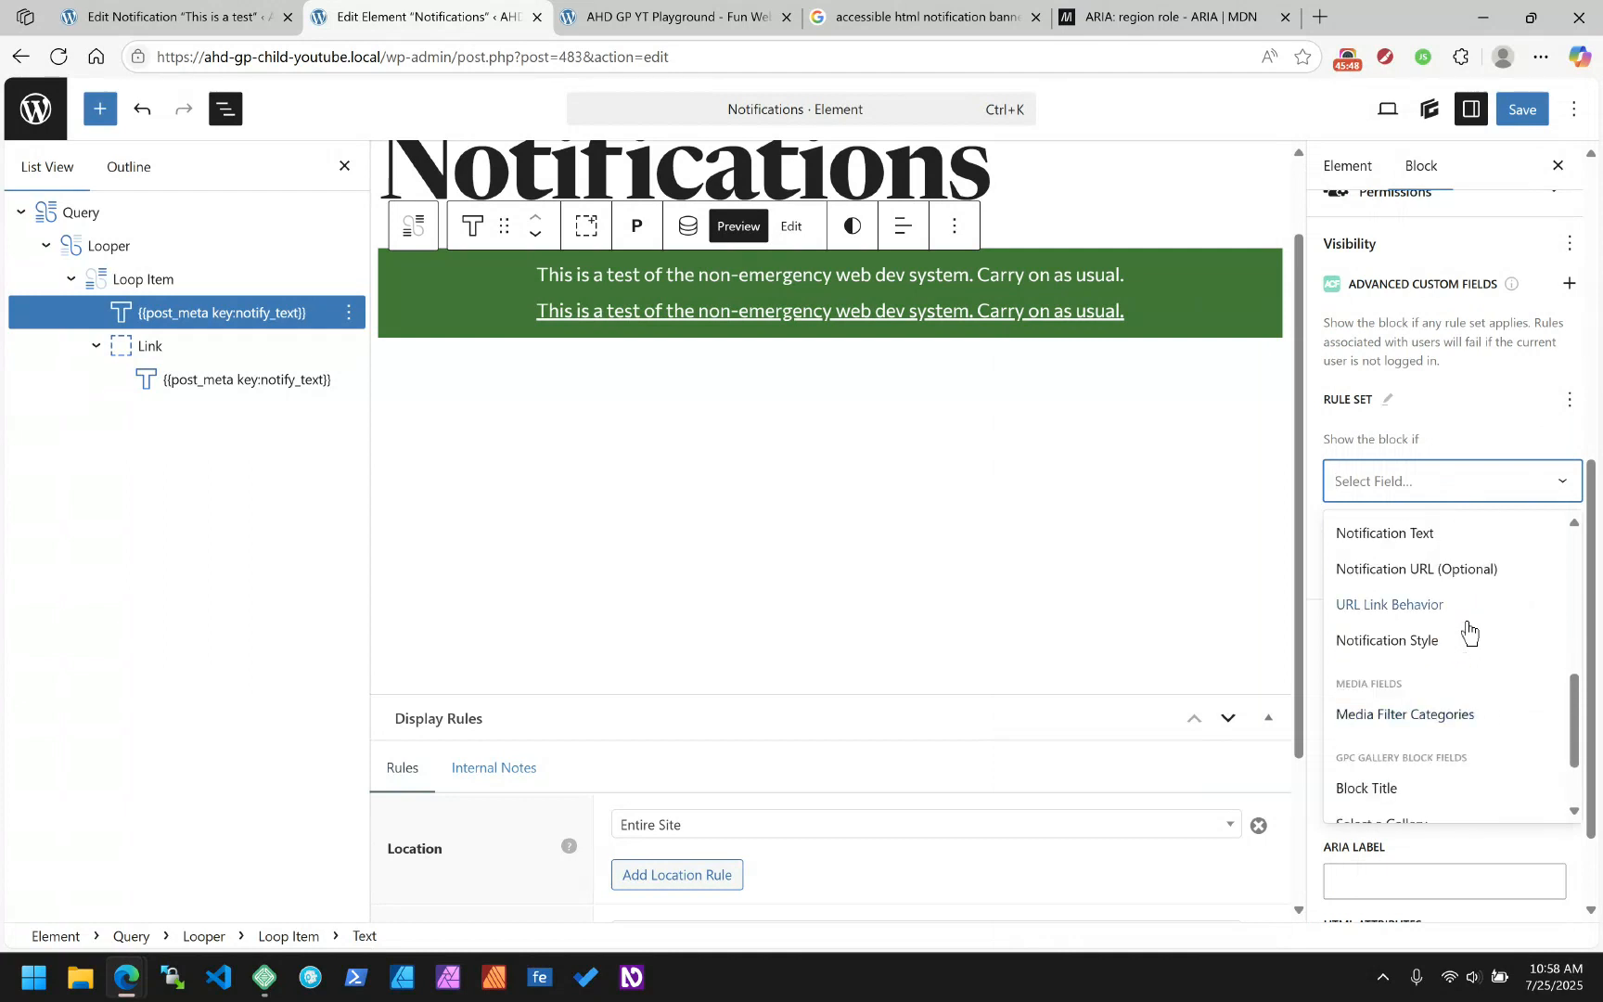
click(1358, 575)
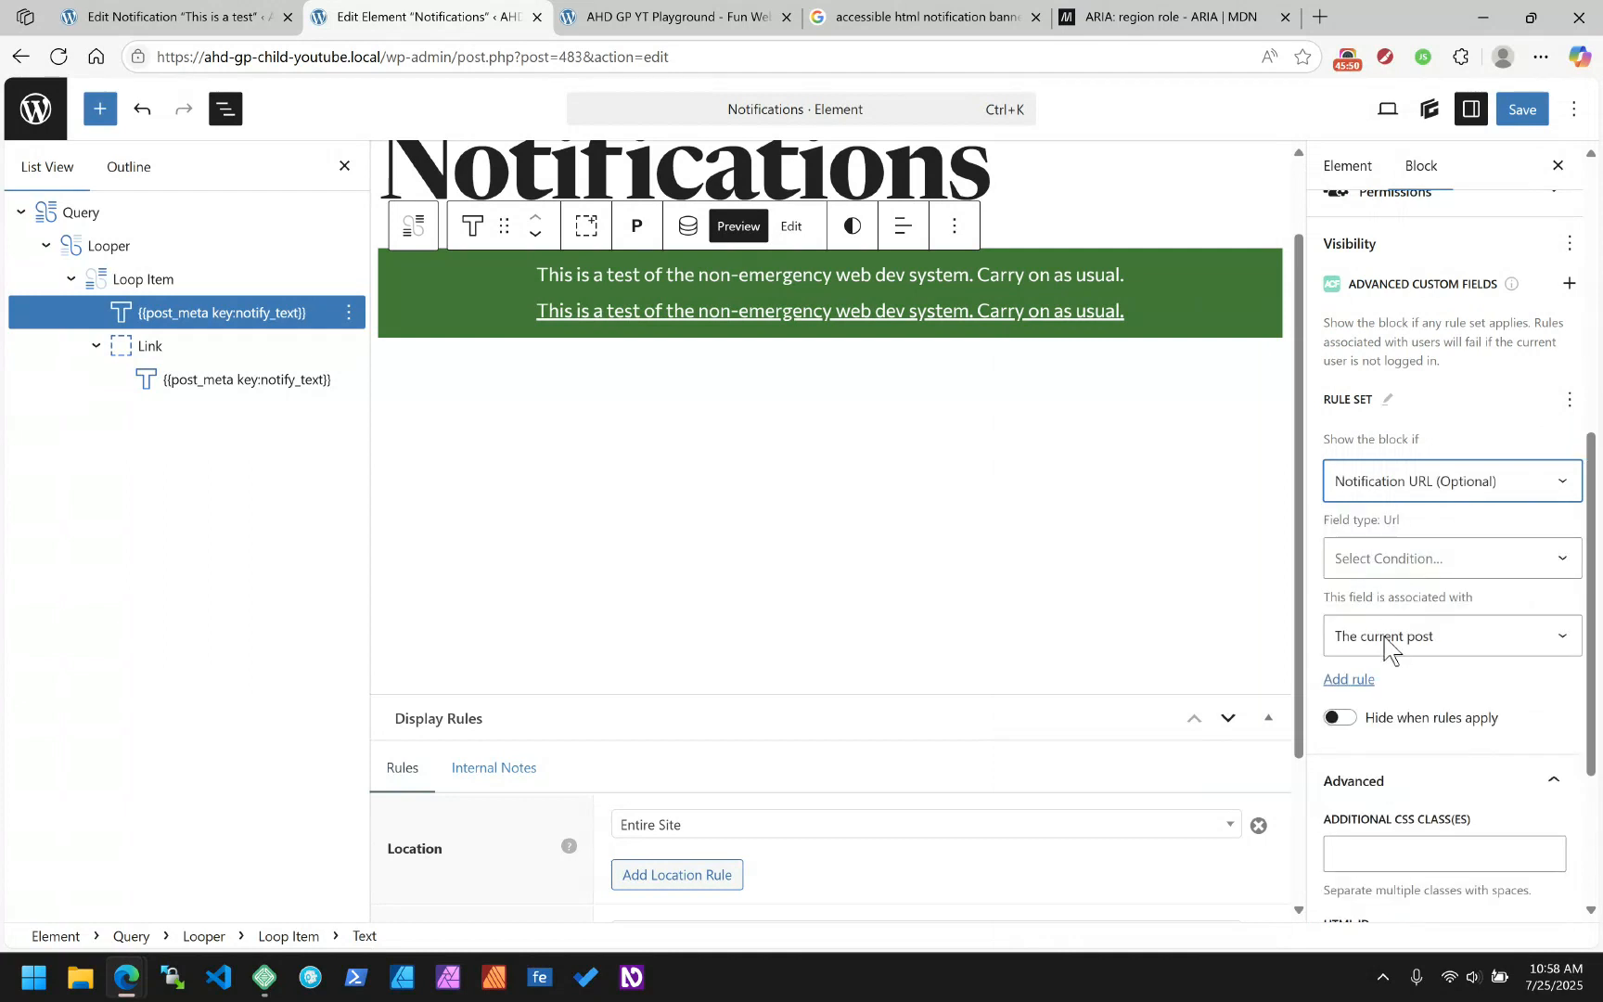
click(1366, 565)
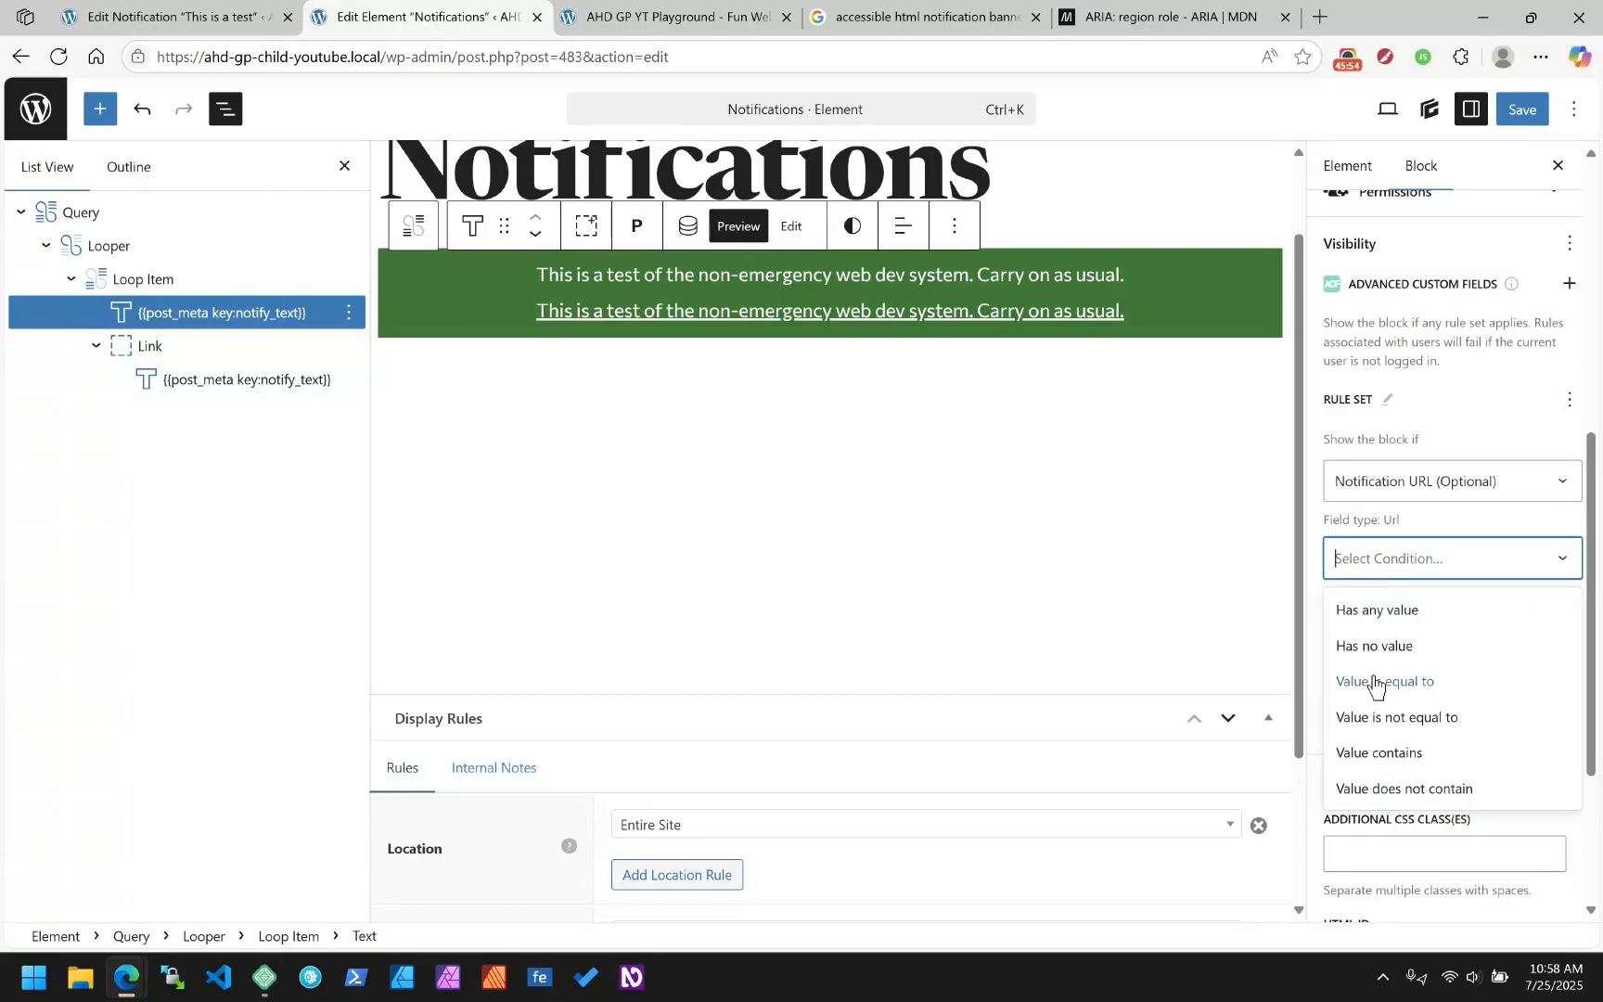
click(1379, 620)
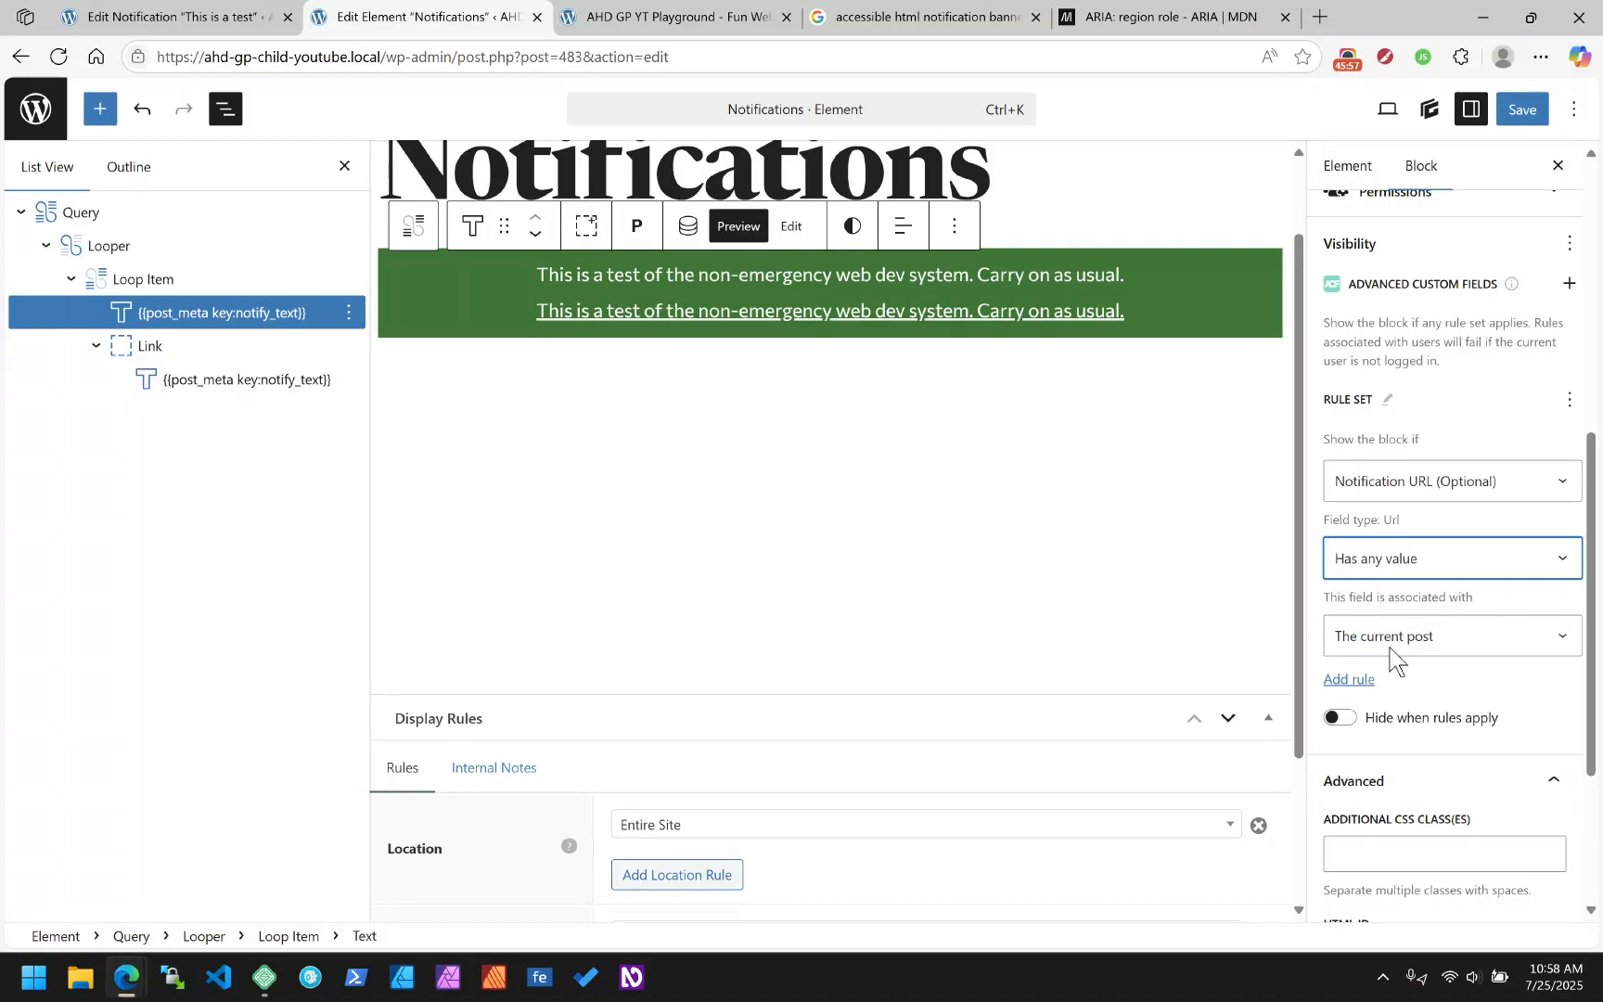
Make the plain Text block hide when the rules apply, keep the field associated with the current post, and save the element
click(1355, 730)
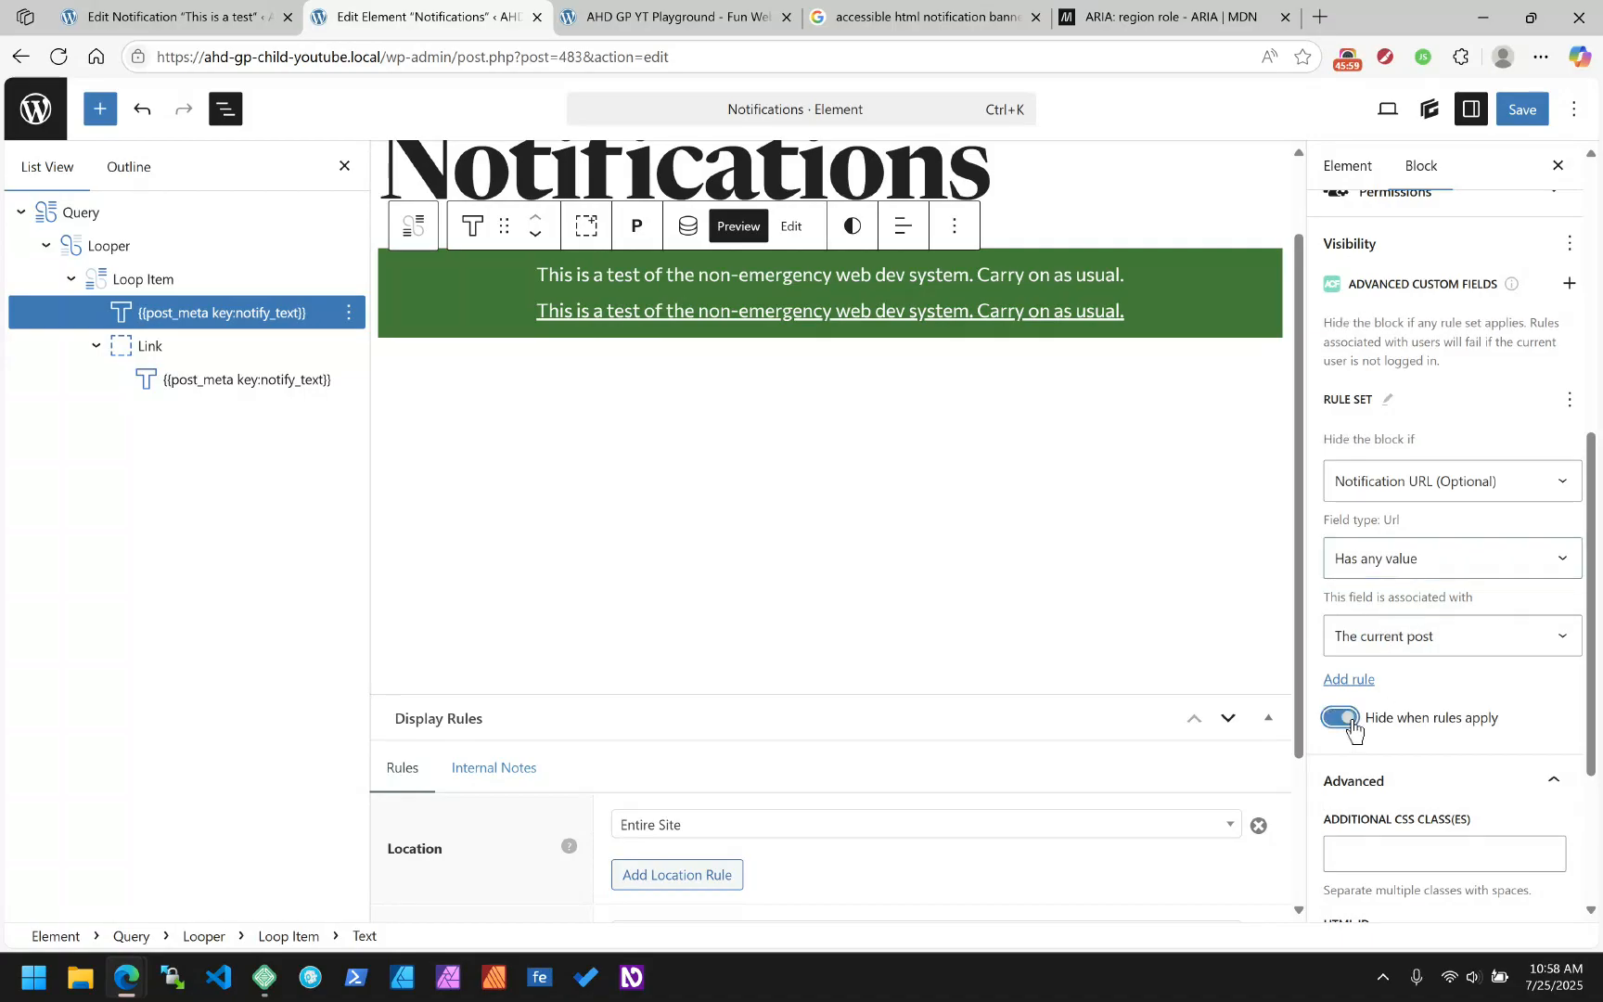
click(1410, 644)
click(1409, 644)
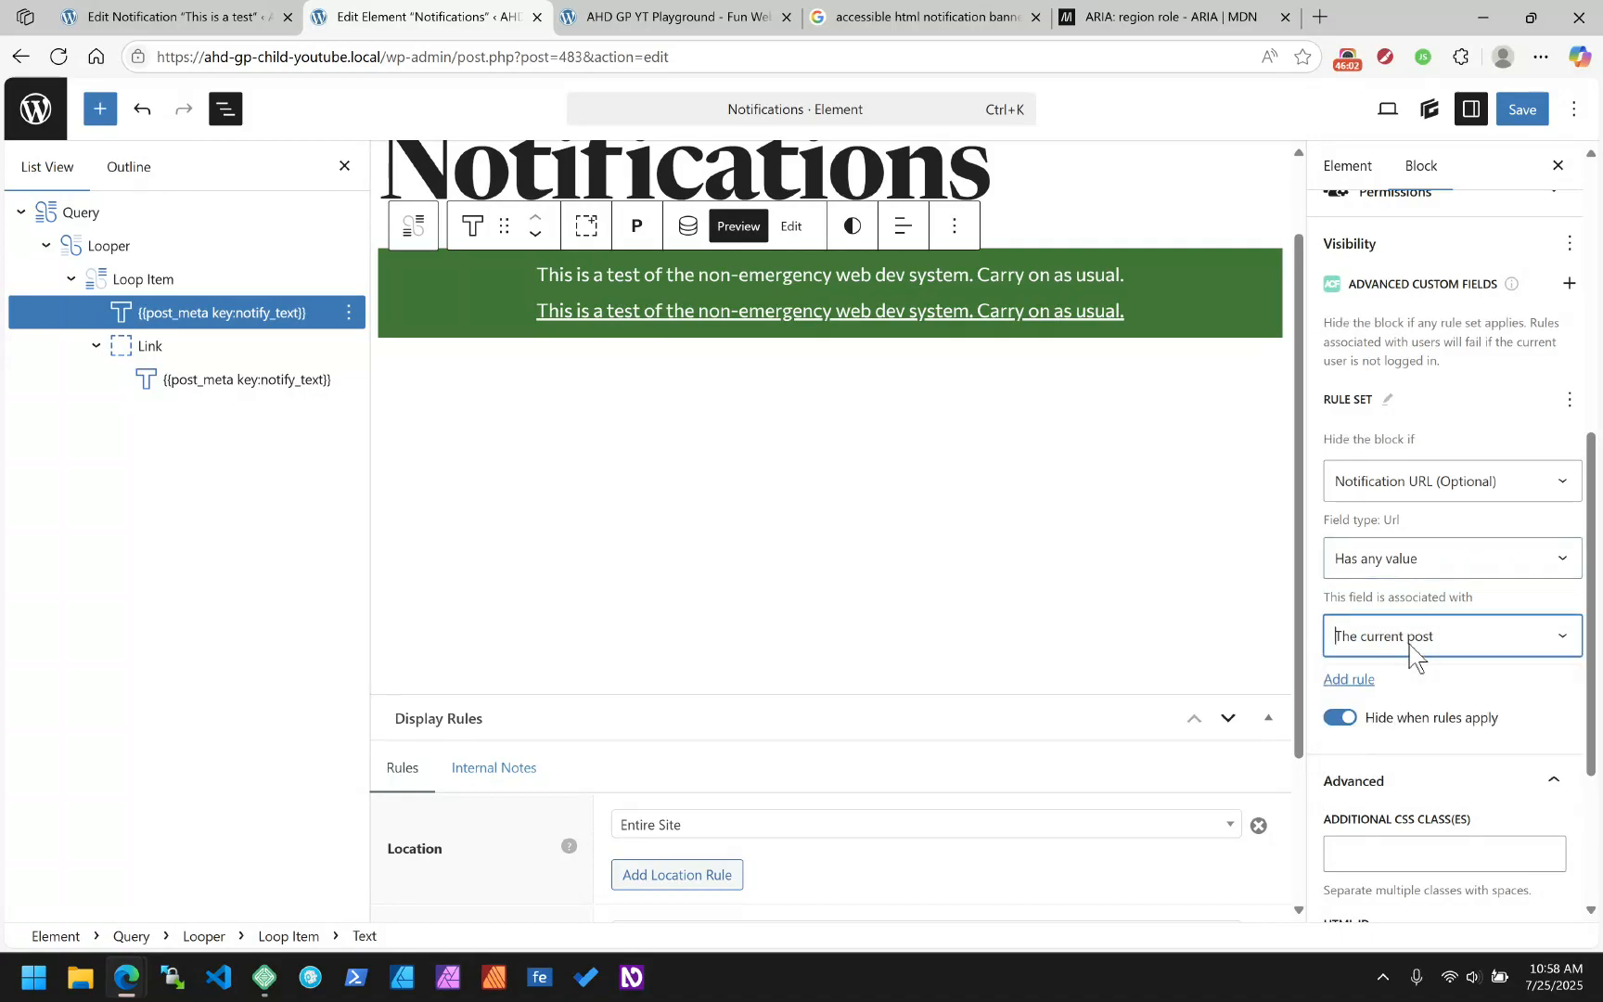
click(1519, 110)
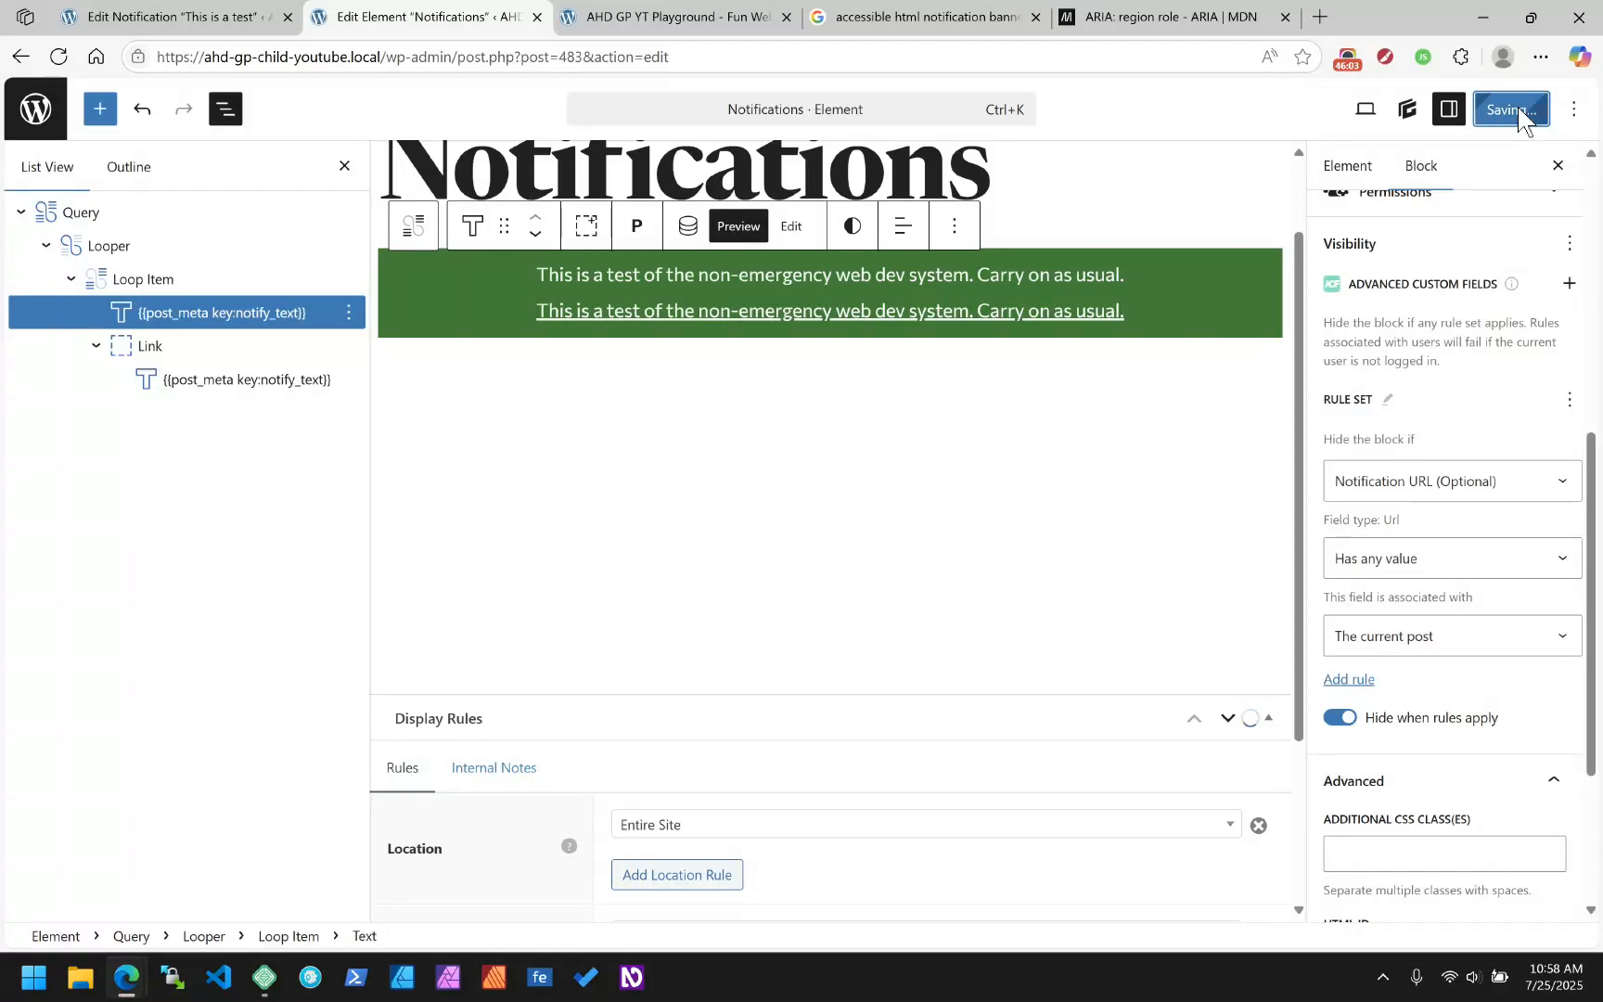
Reload the home page and inspect the linked banner text's markup
click(678, 13)
click(95, 56)
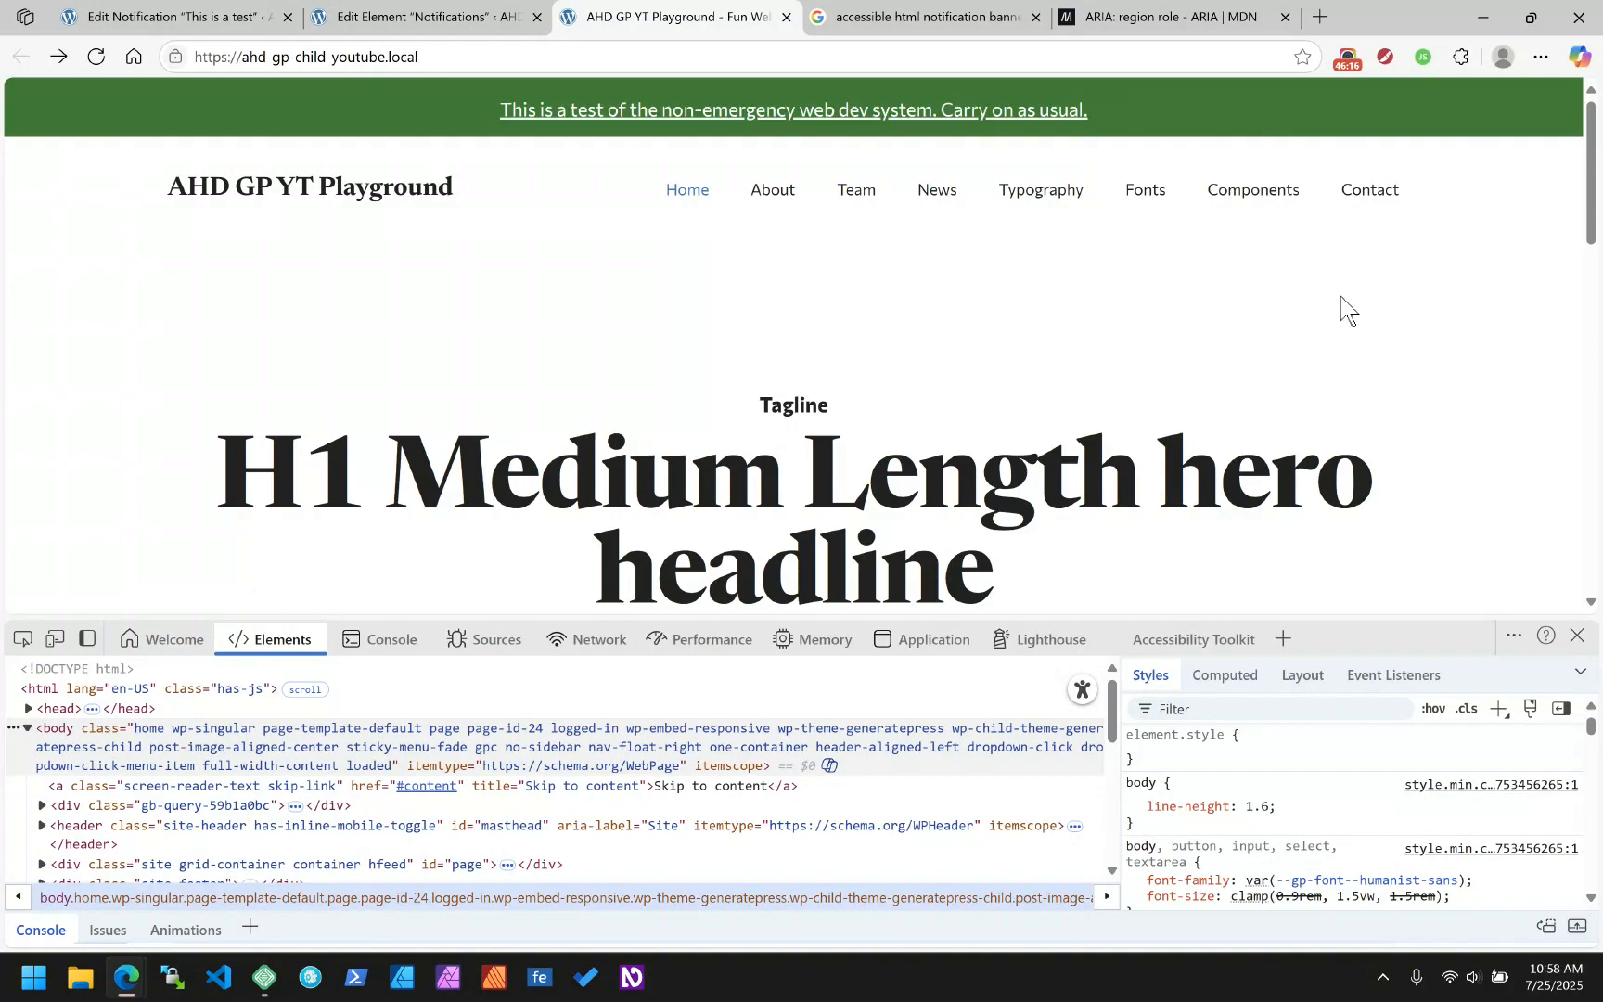
right_click(680, 118)
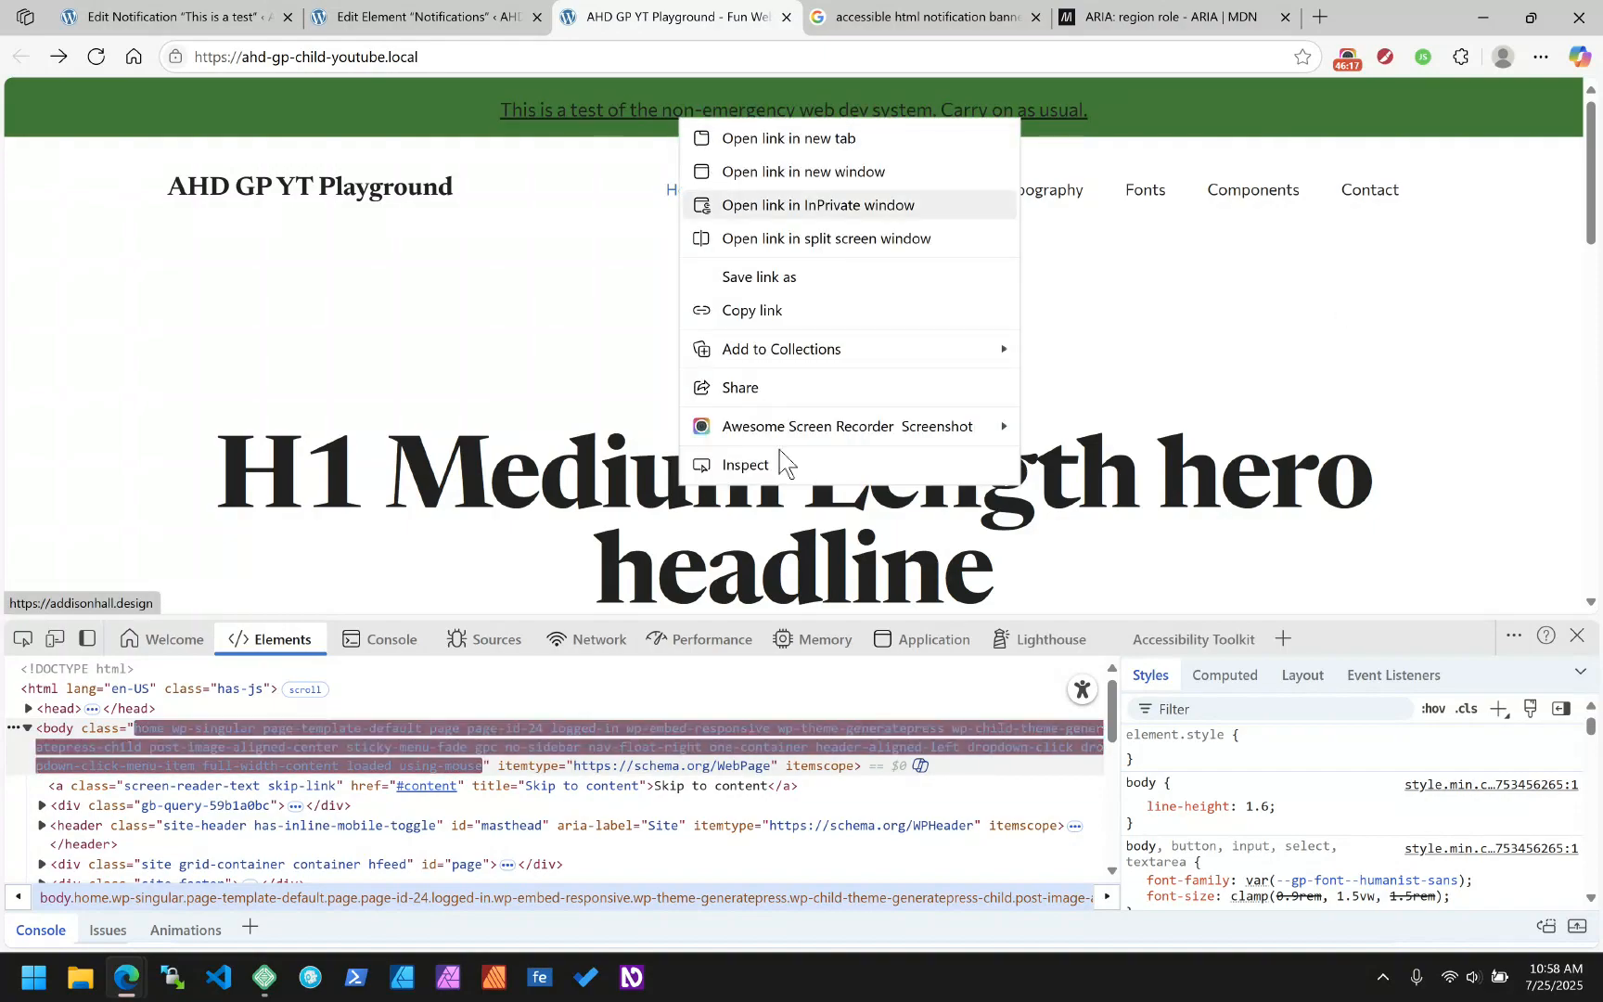
click(779, 461)
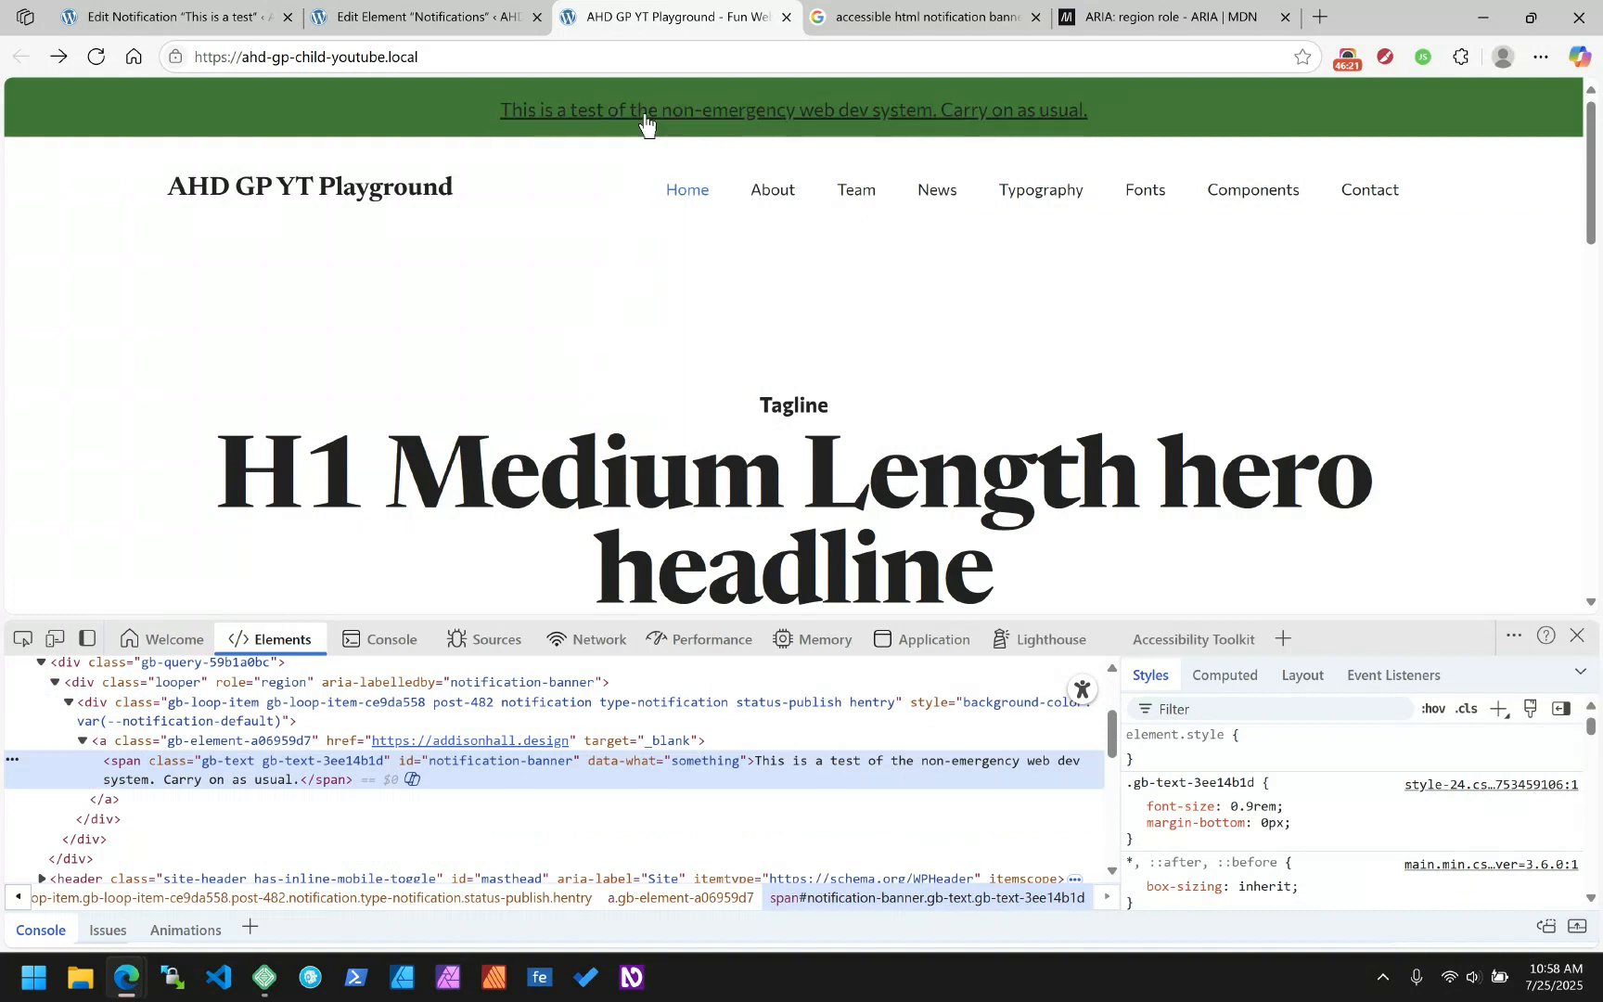
Remove the underline from the Link container's text in its typography styles
click(306, 15)
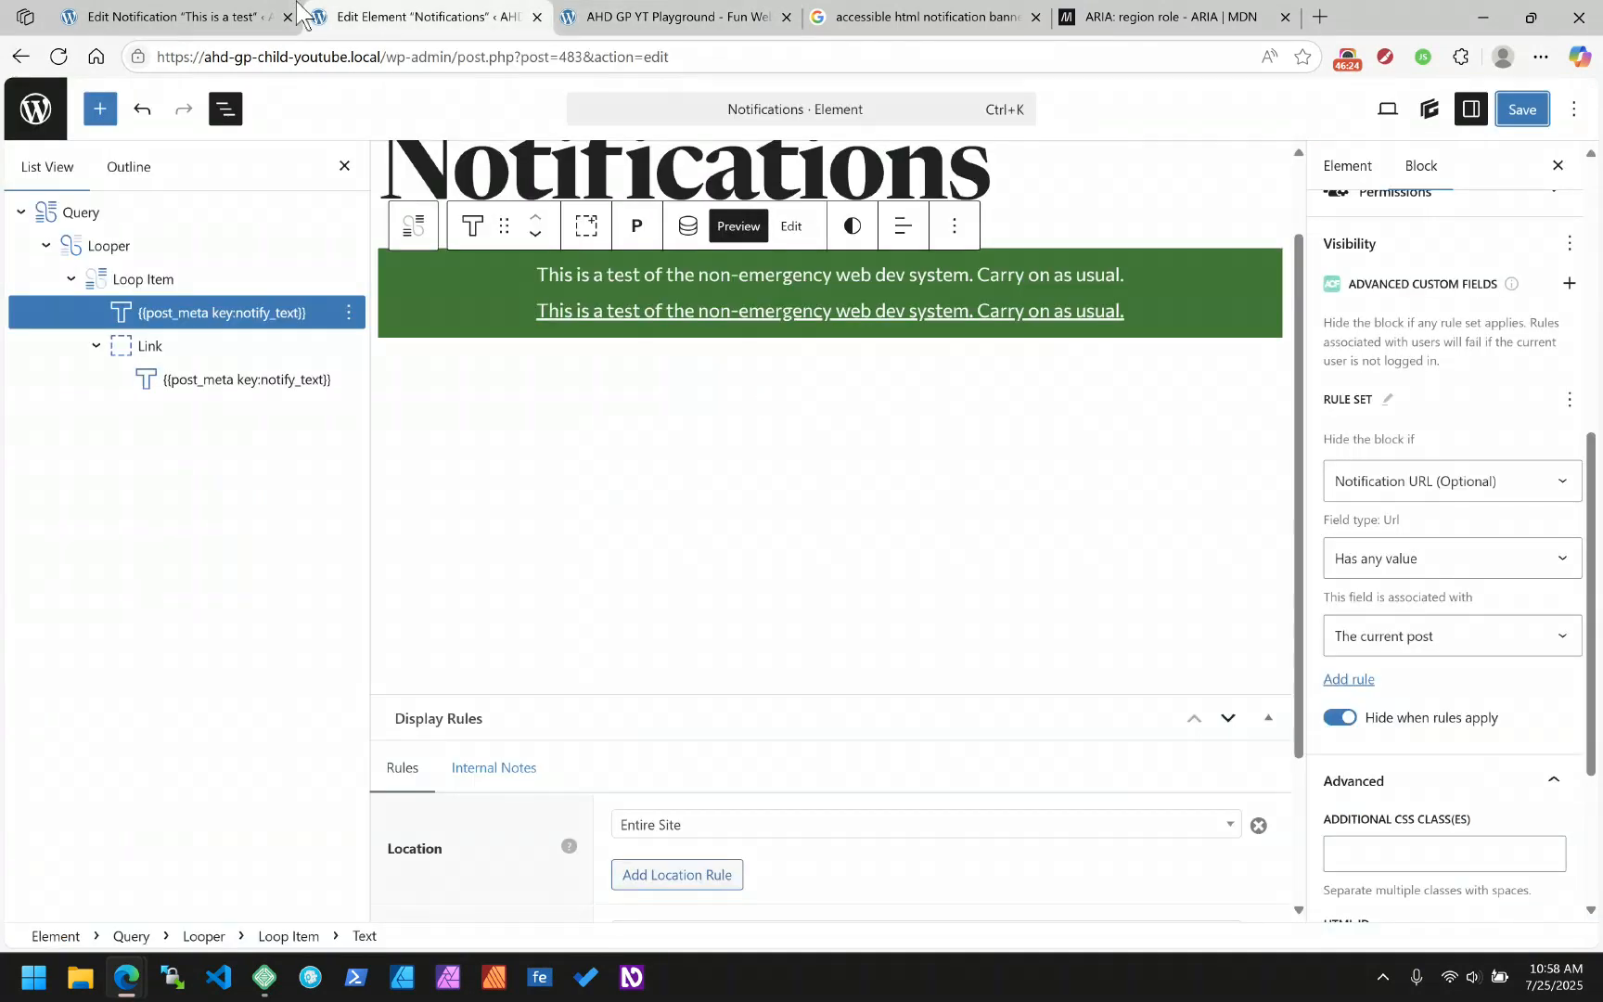
click(151, 345)
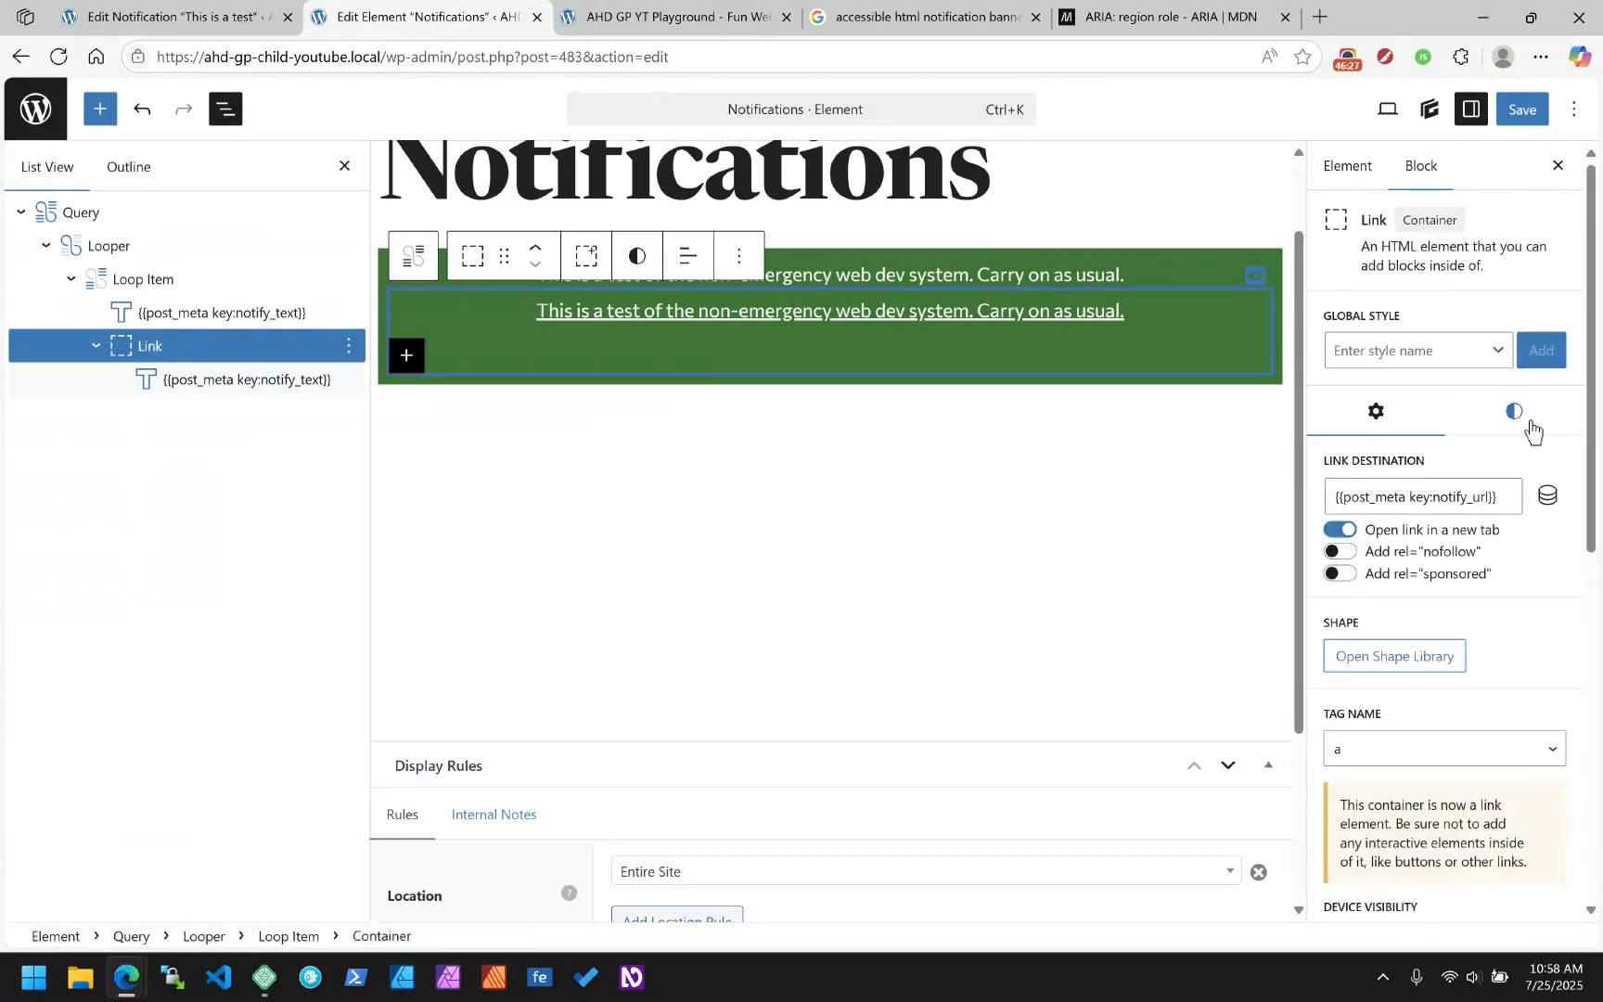
click(1515, 414)
scroll(1469, 617, down, 2)
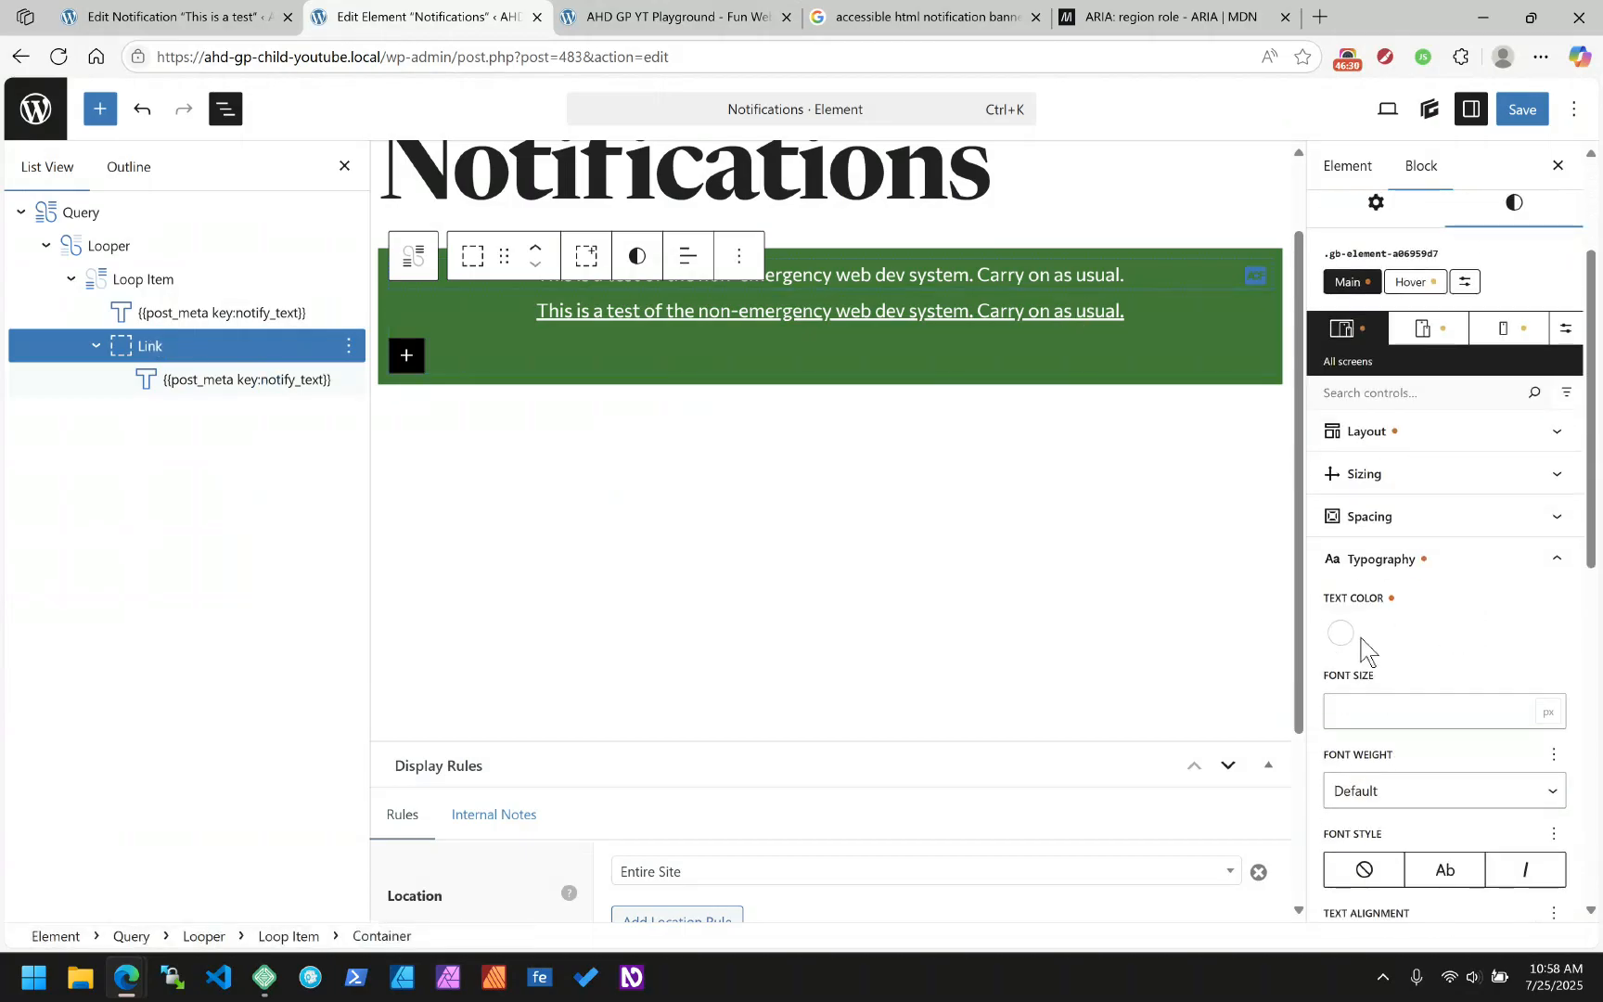
scroll(1363, 647, down, 2)
scroll(1366, 742, down, 1)
click(1358, 796)
Set the Link container's padding to 0.2 rem on all sides
scroll(1446, 686, up, 2)
scroll(1452, 663, up, 2)
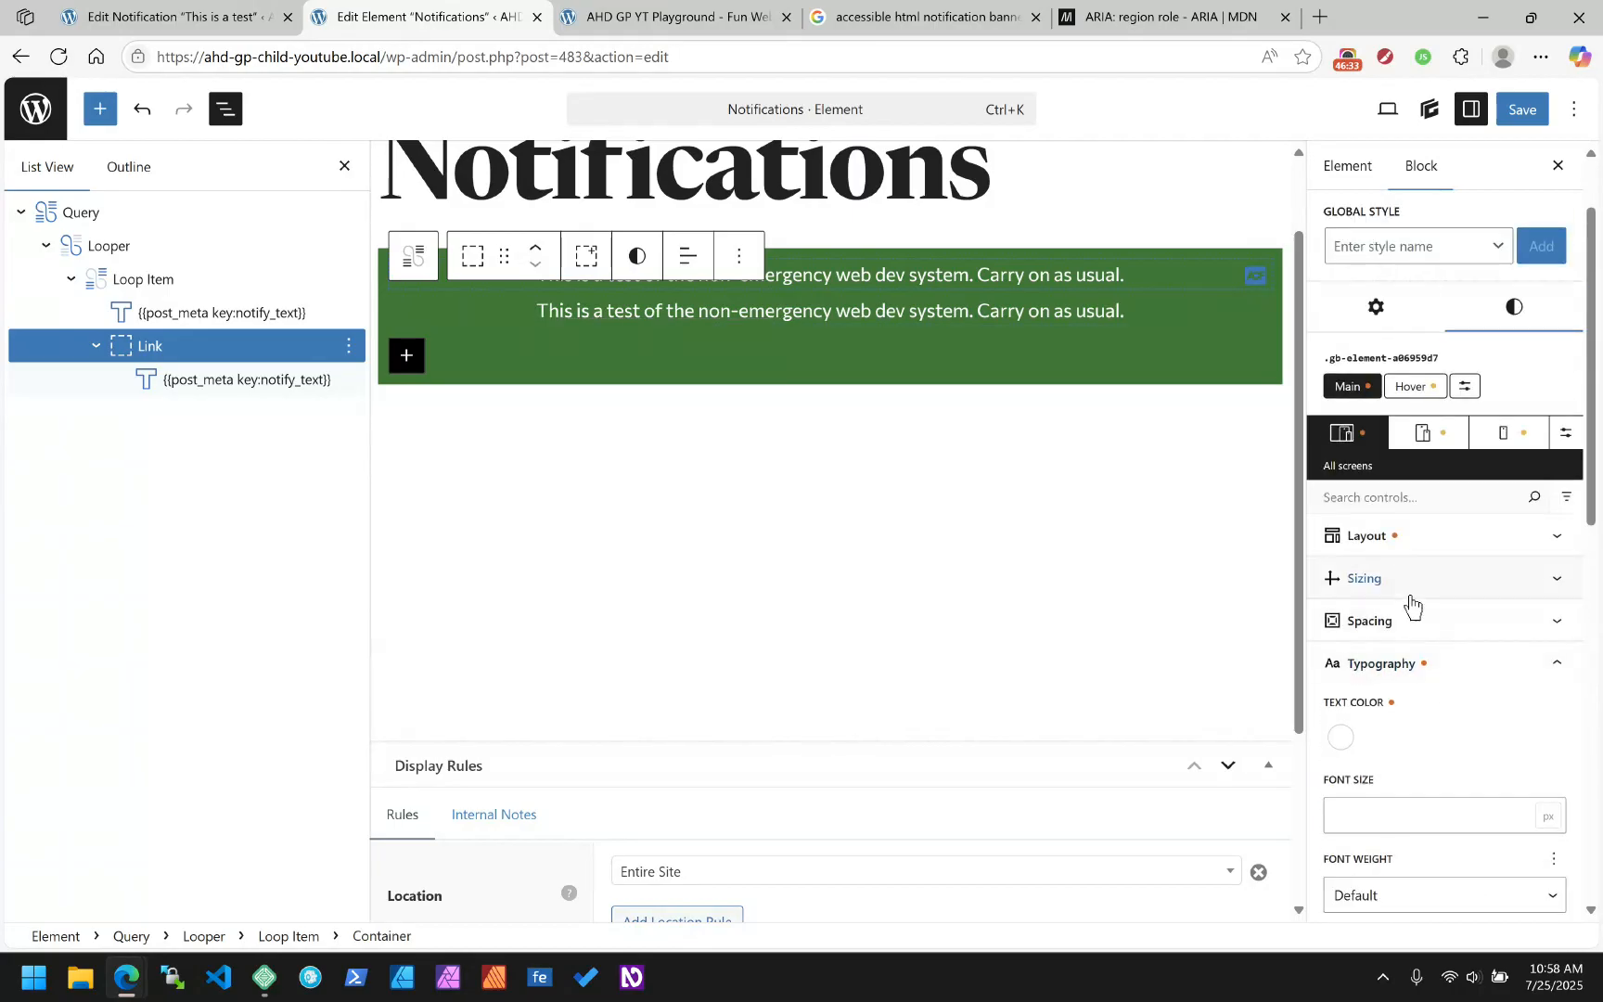
click(1401, 622)
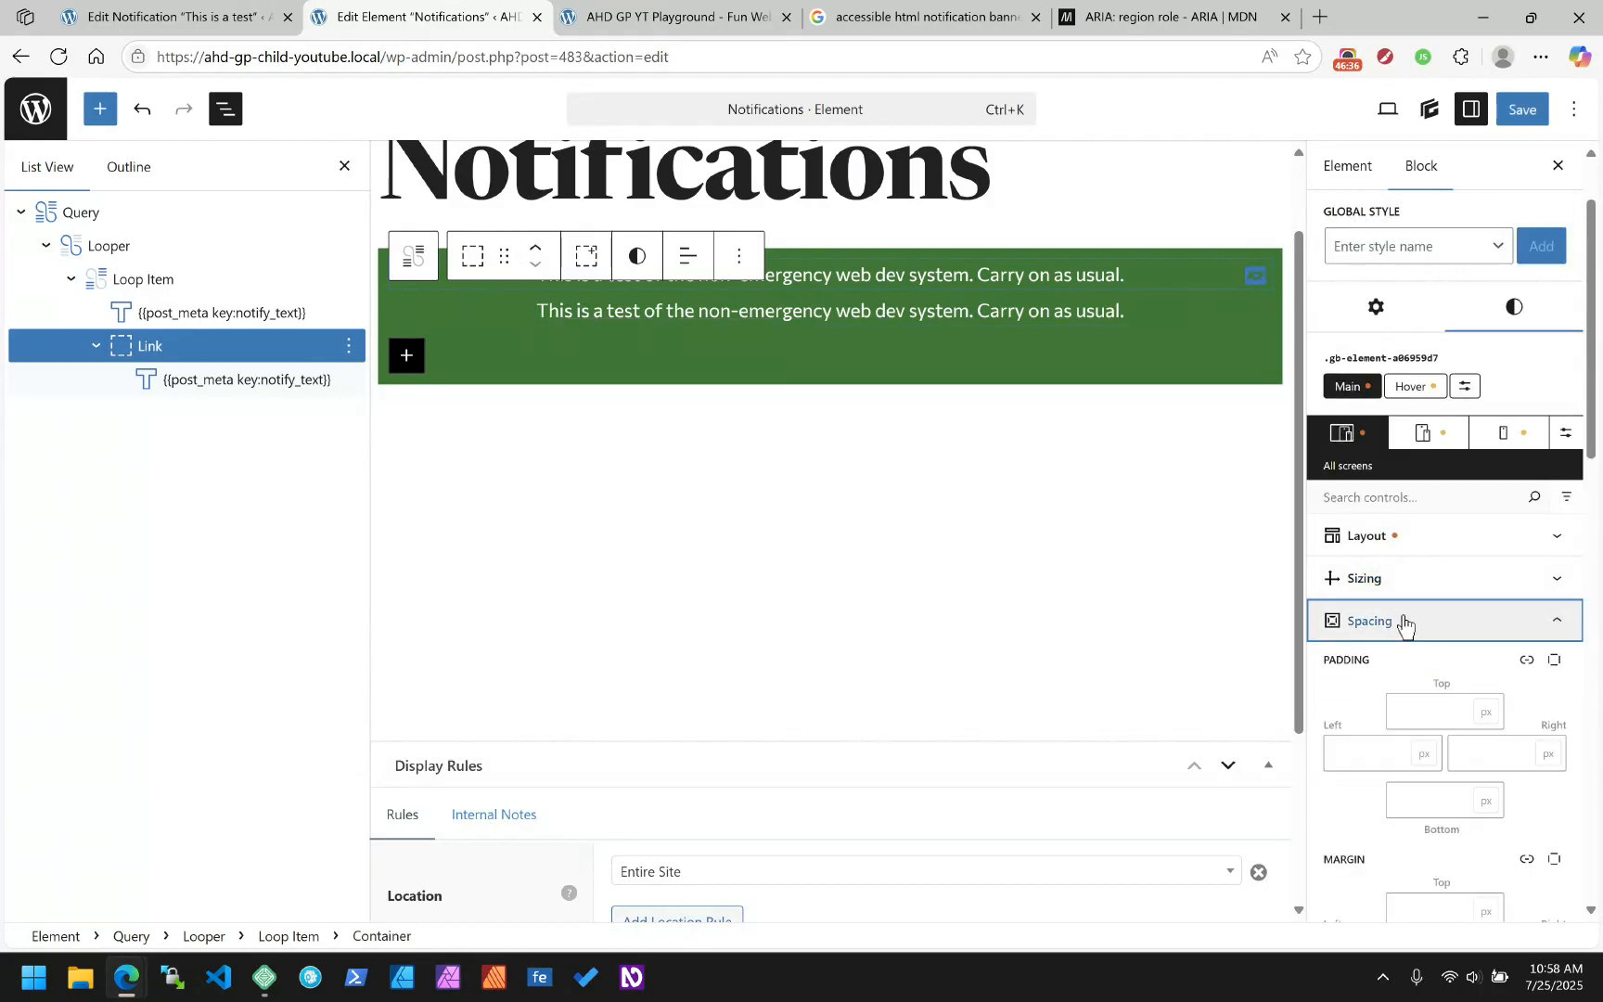
click(1523, 660)
click(1438, 691)
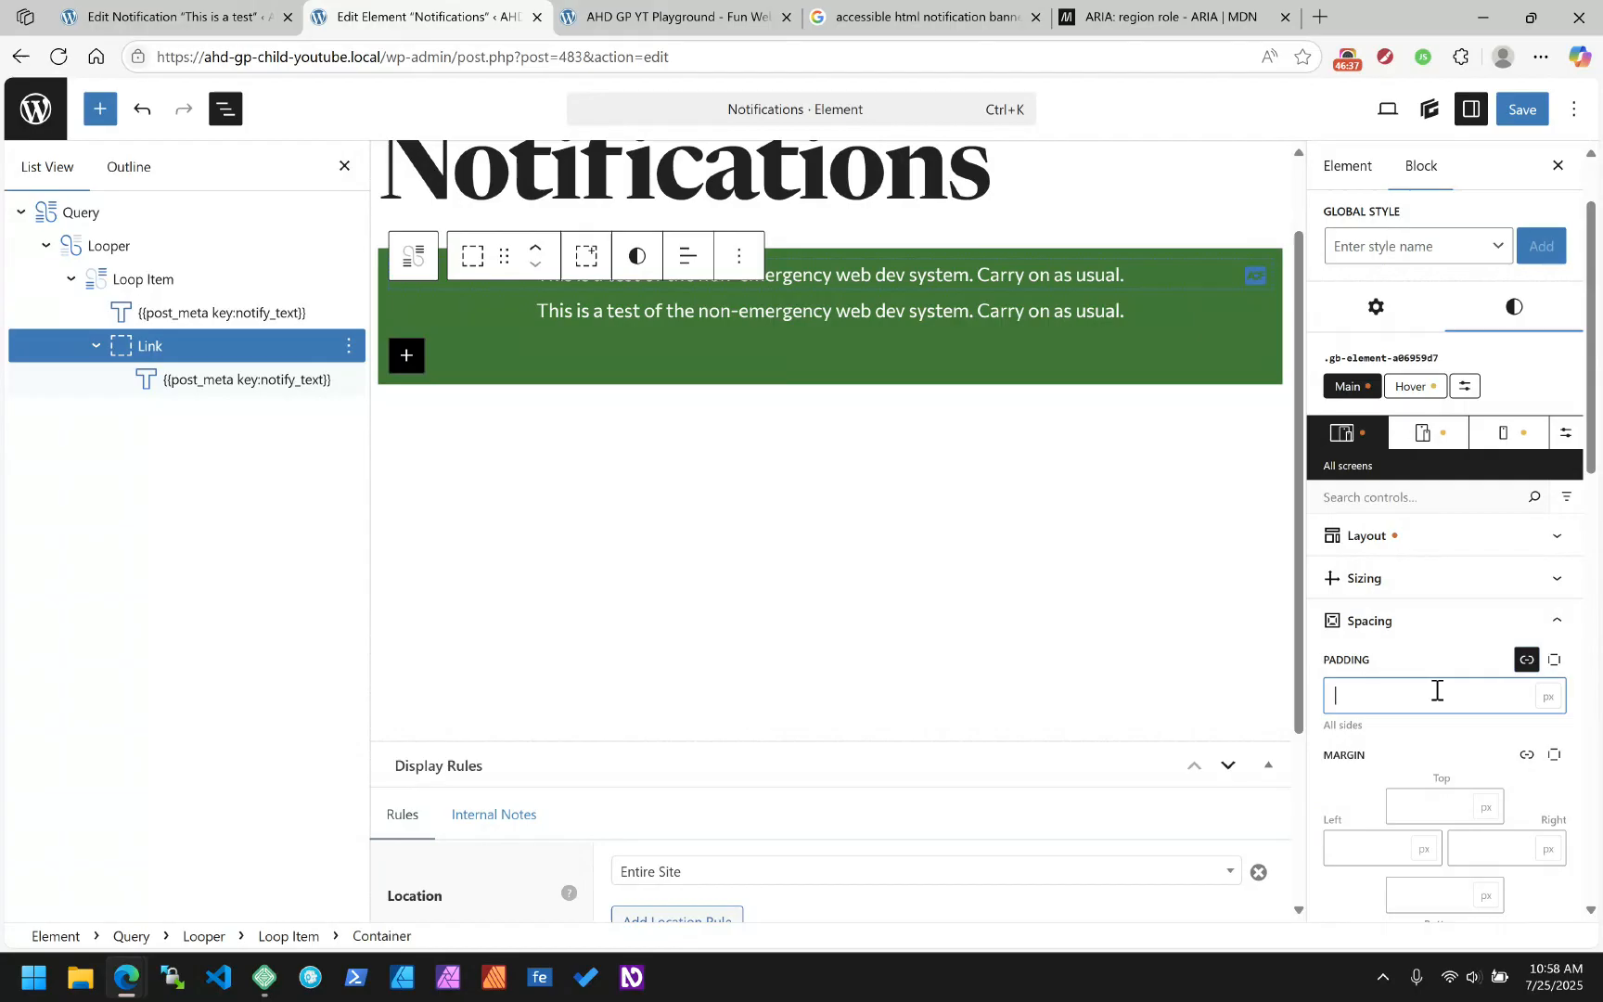
text(0.2)
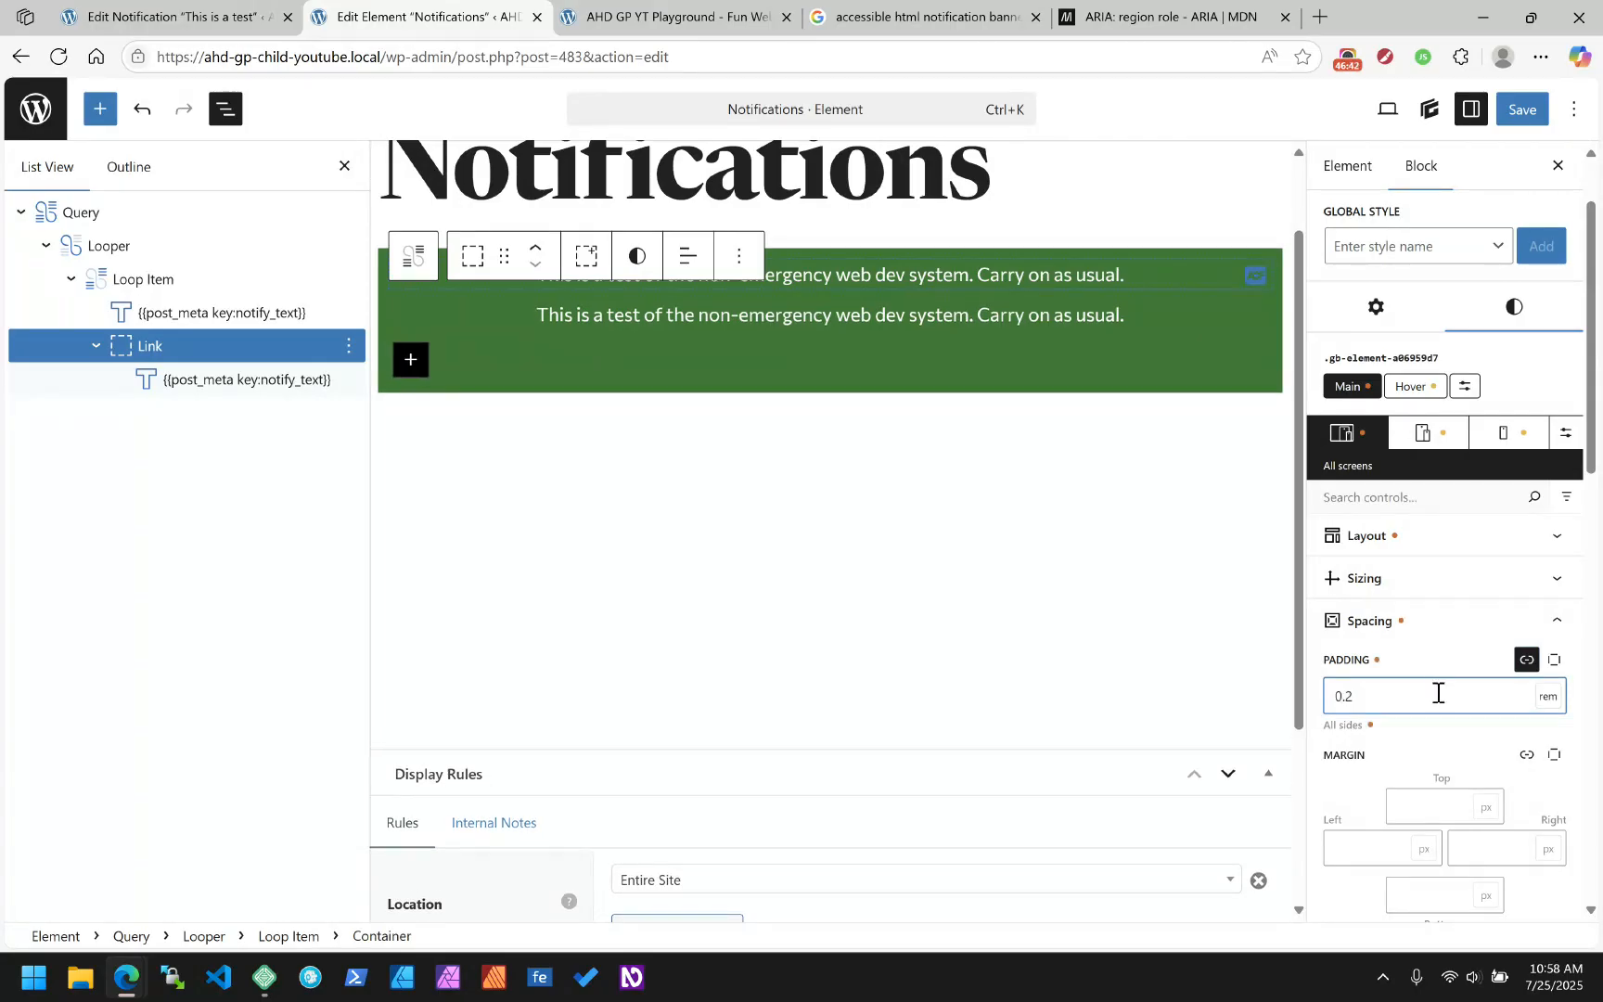
Unlink the Link container's padding sides and set the left and right padding to 0.6 rem
click(1524, 660)
click(1384, 759)
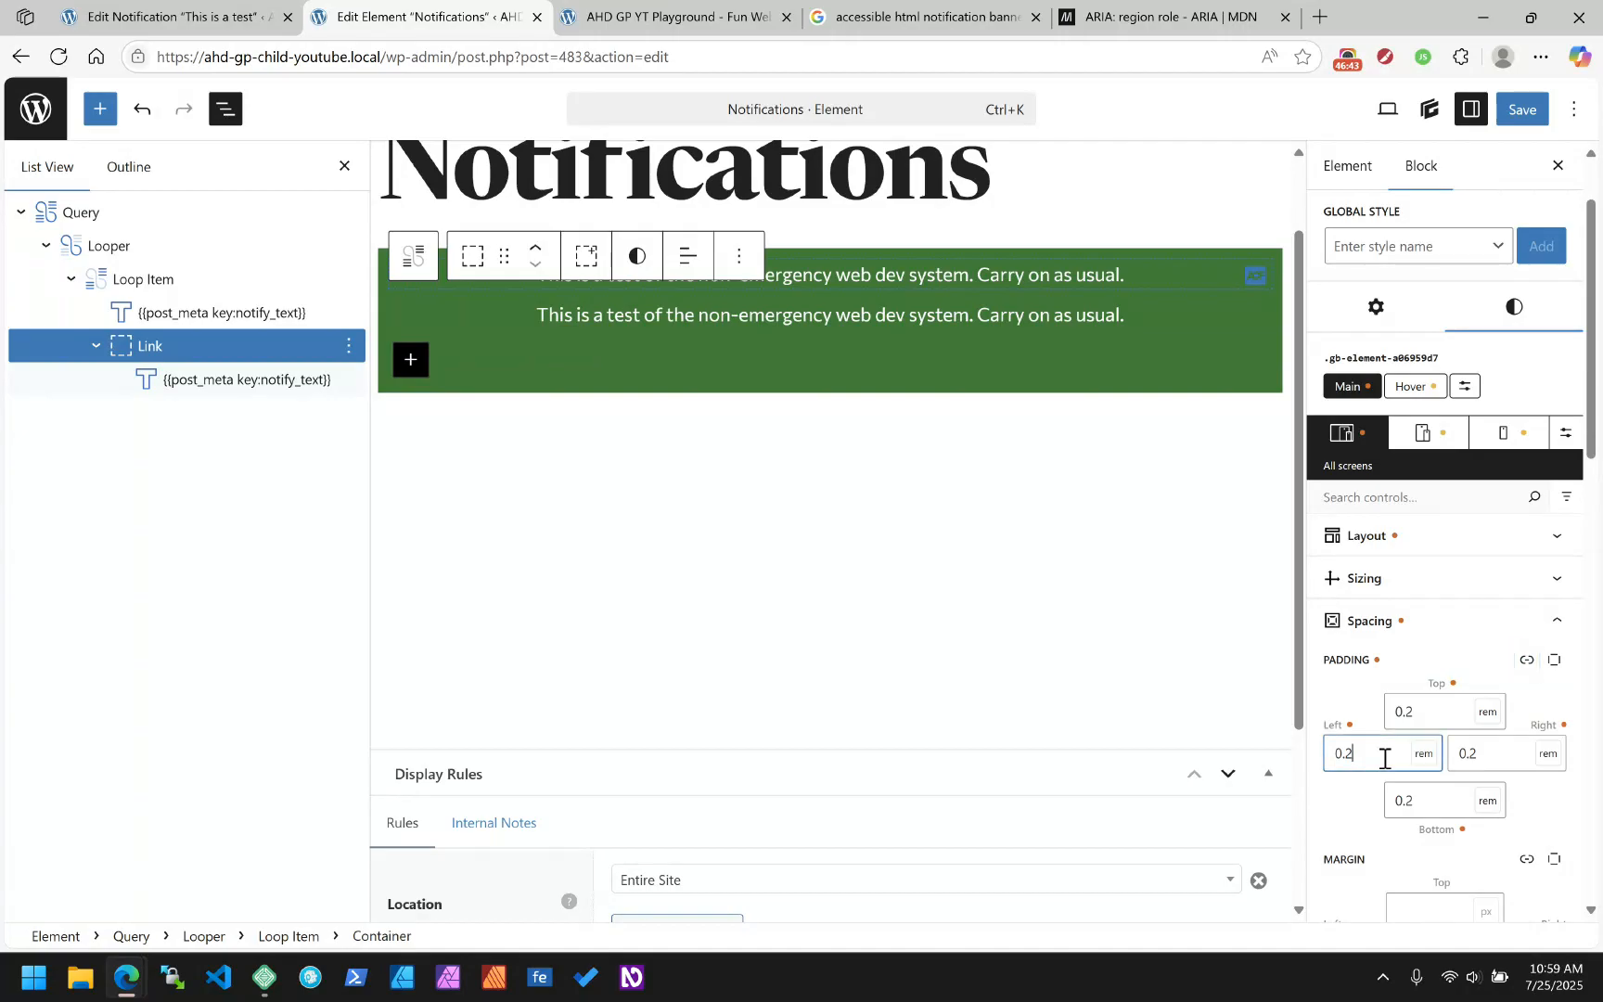
text(6)
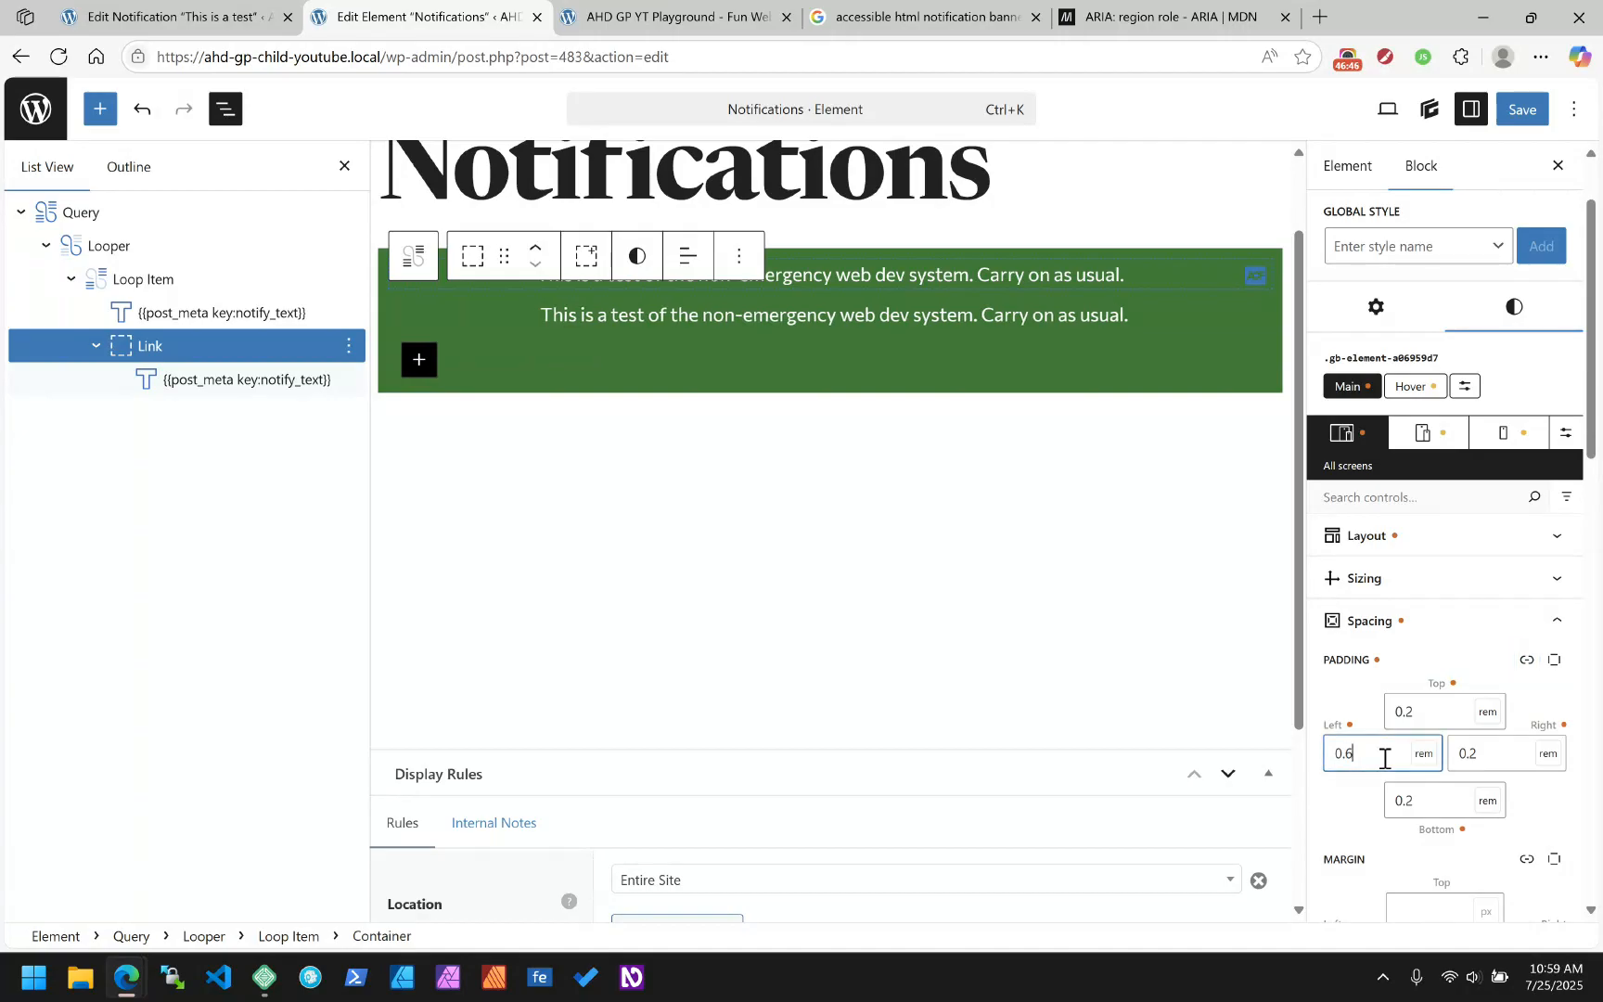
click(1492, 753)
text(6)
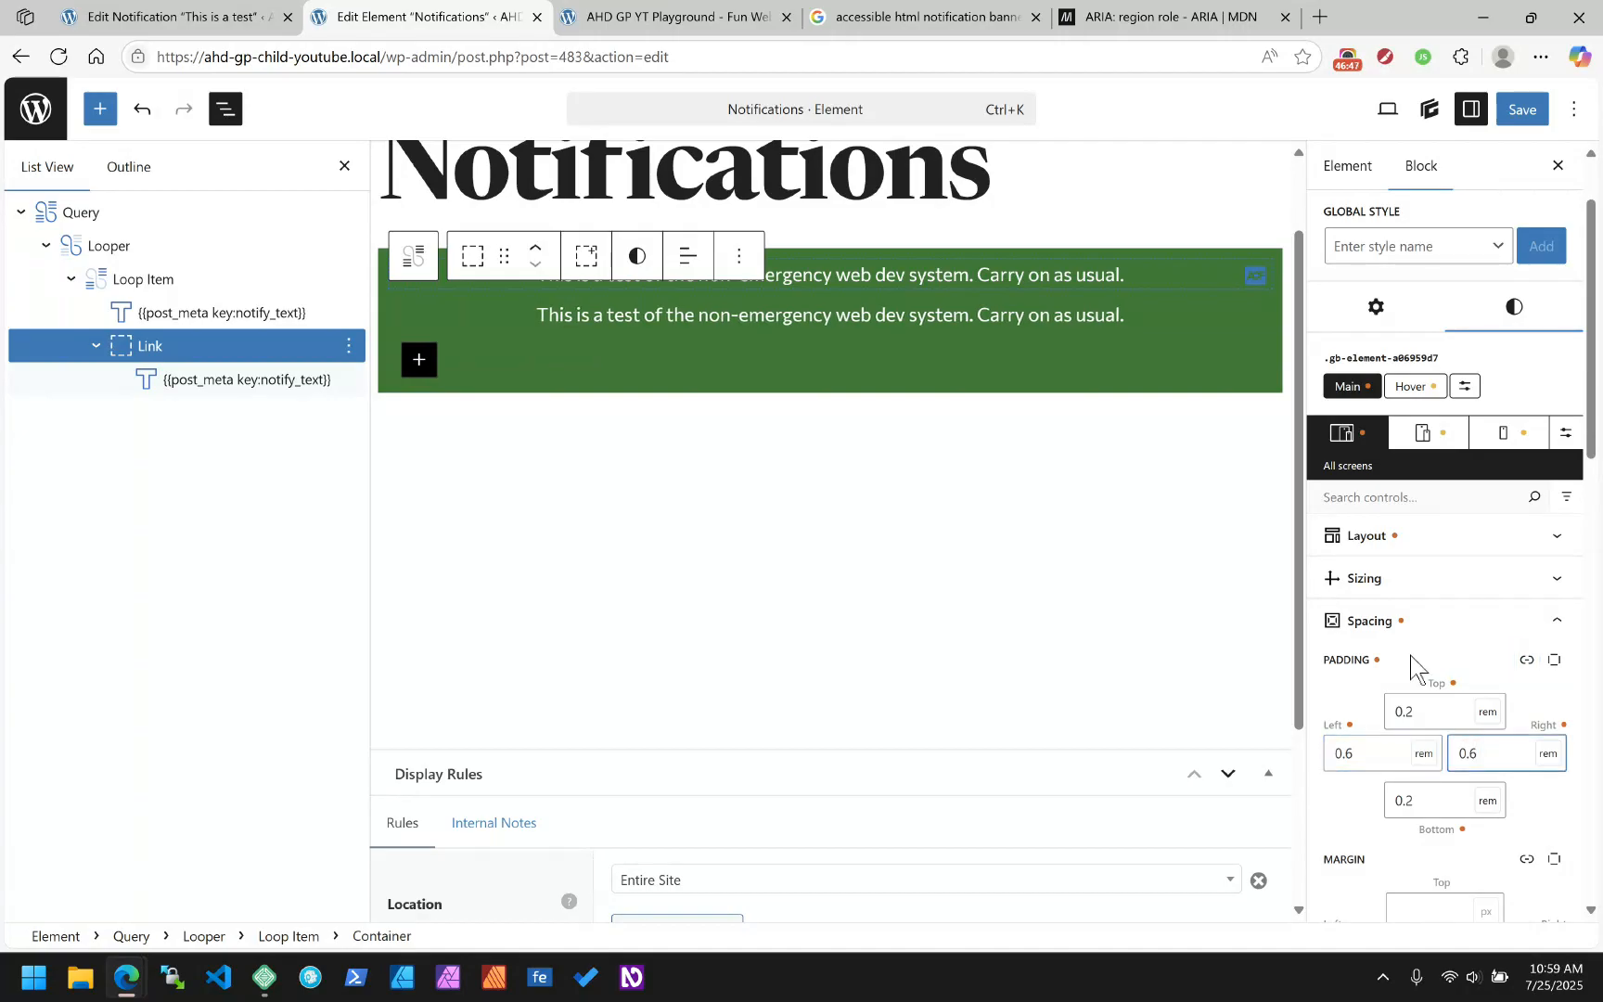
click(1410, 631)
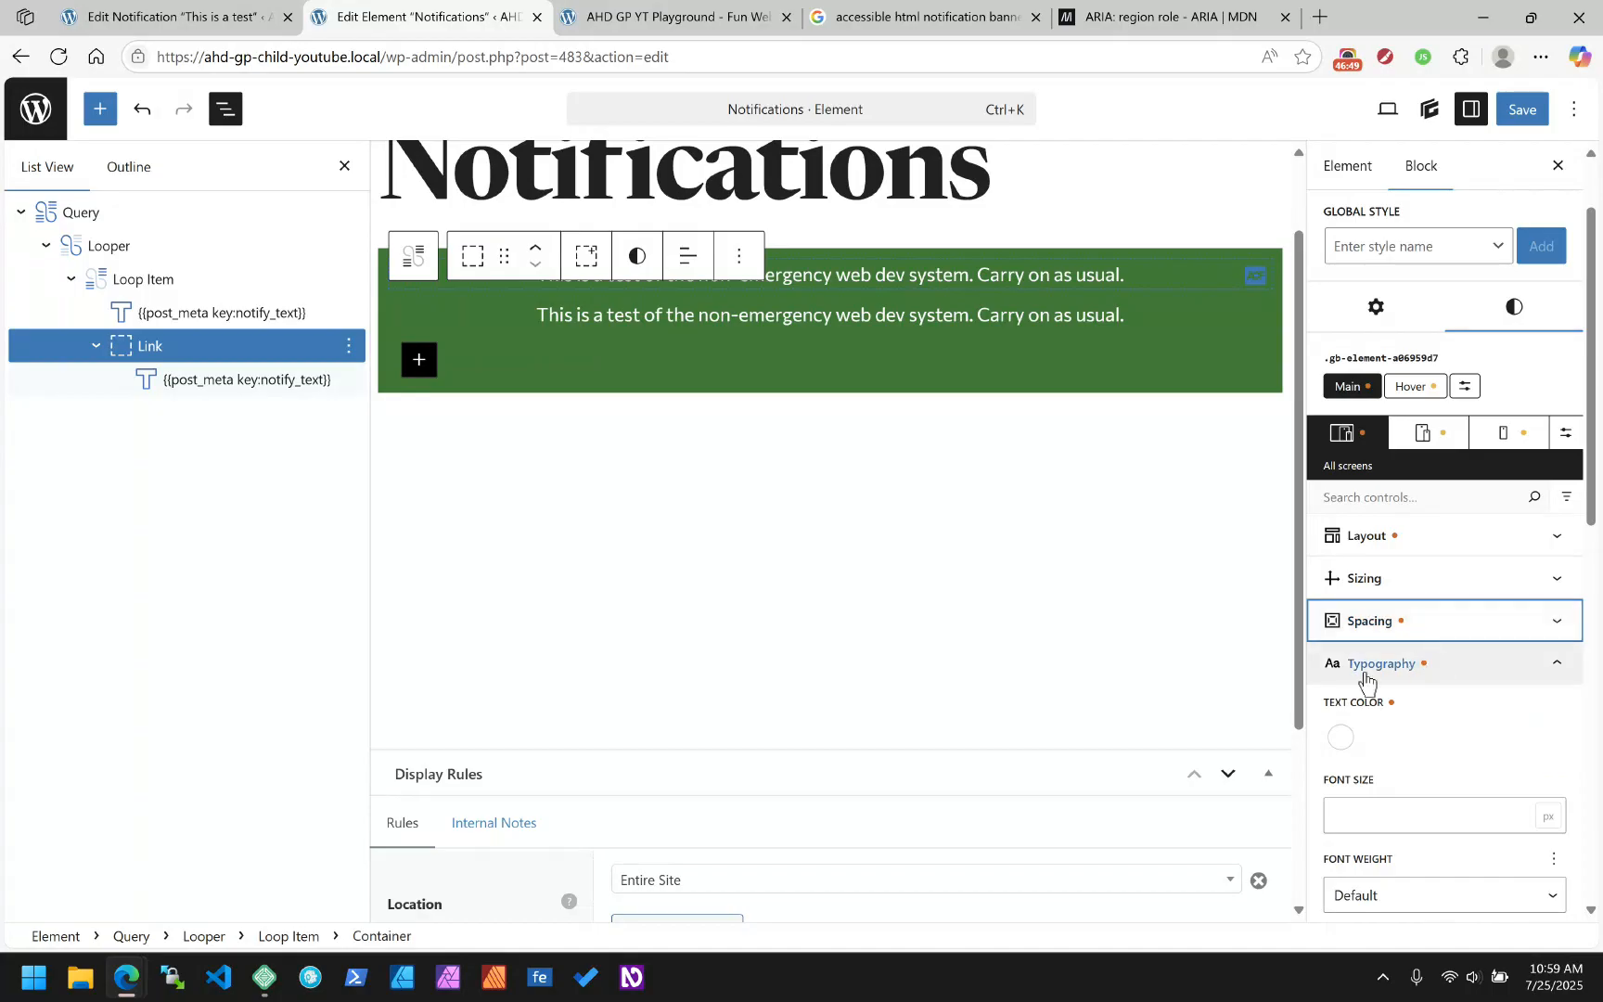
Give the Link container a semi-transparent dark background colour of rgba(33, 33, 33, 0.25)
click(1382, 684)
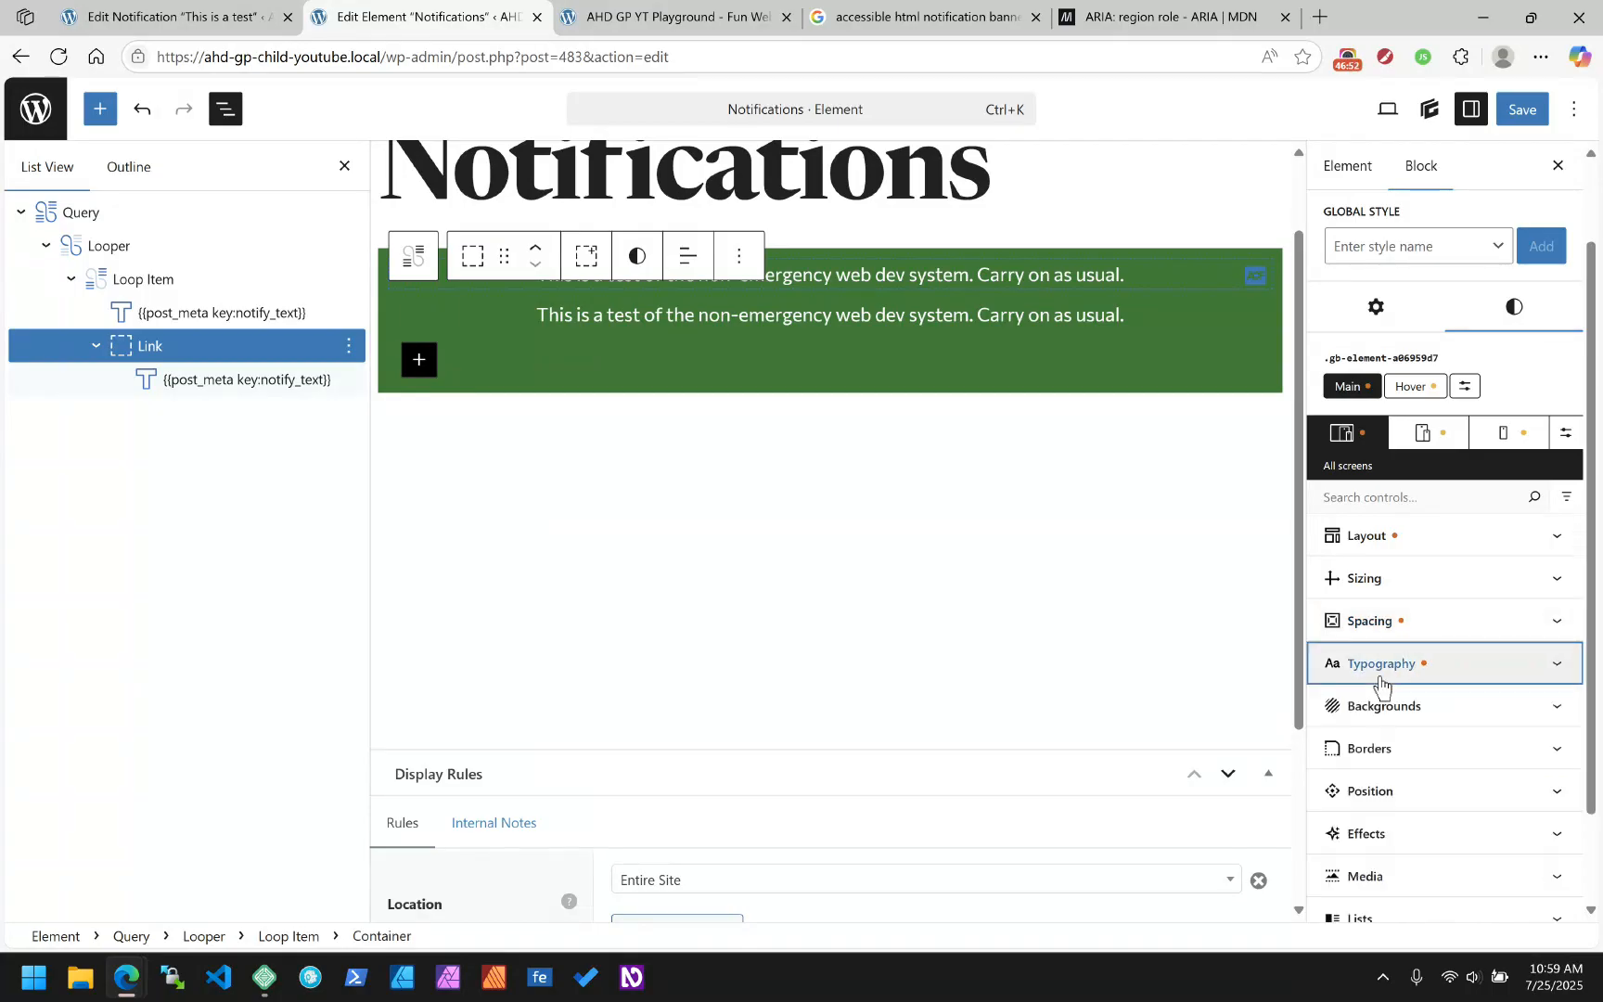
click(1374, 710)
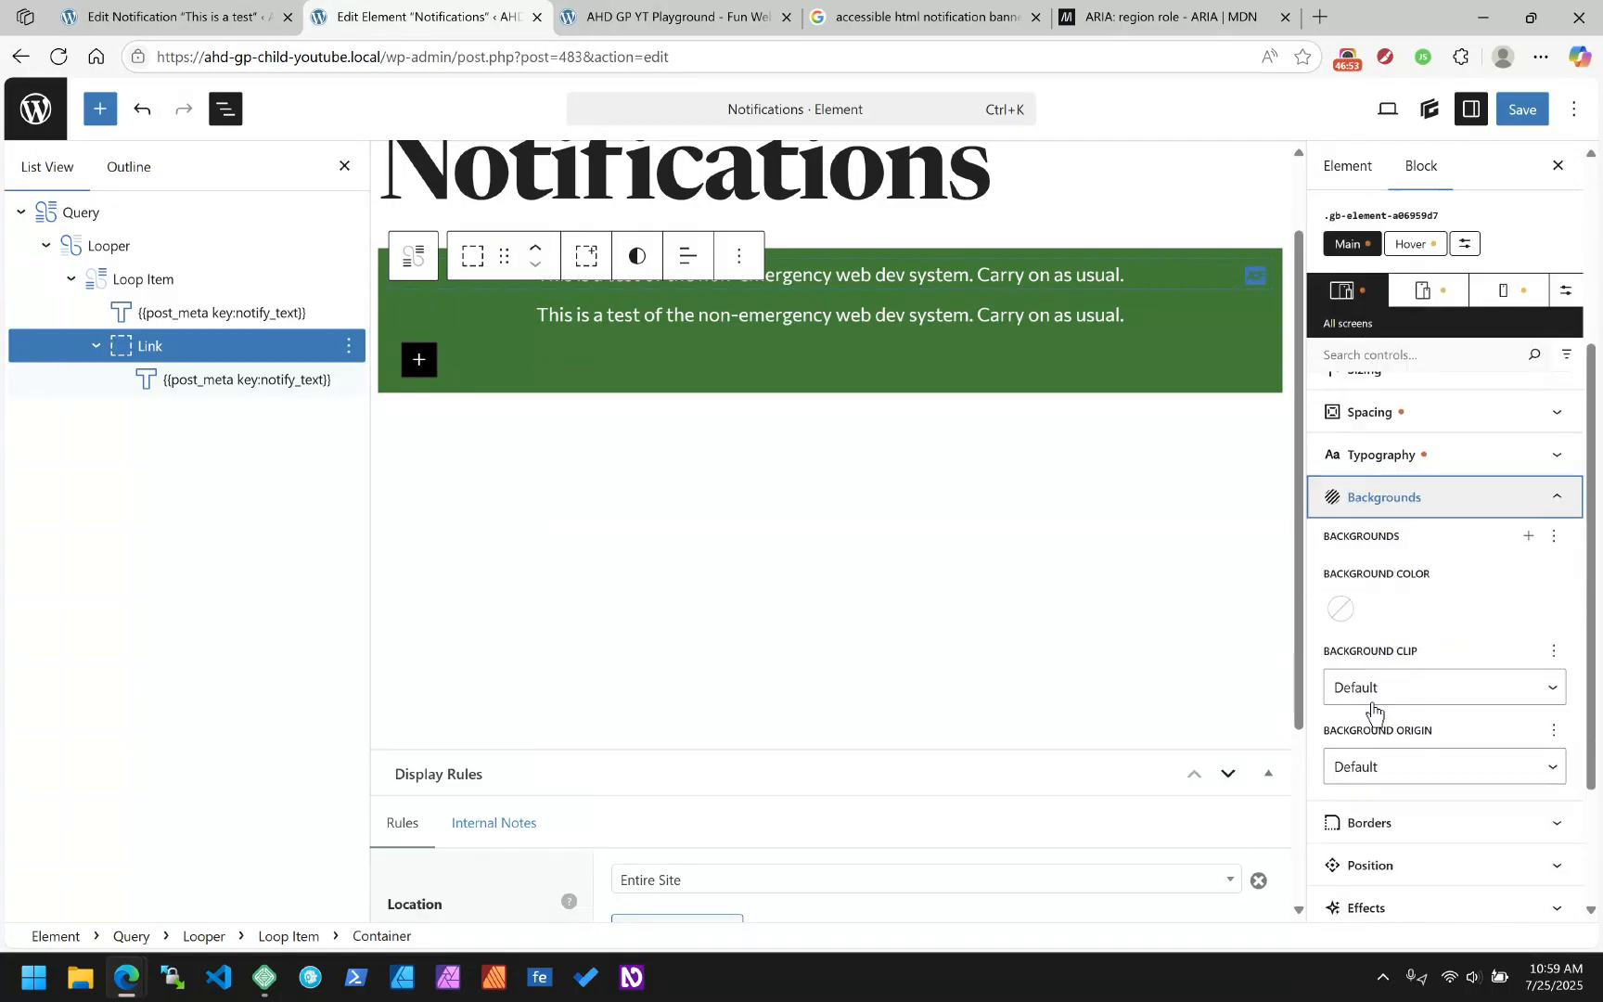
click(1342, 612)
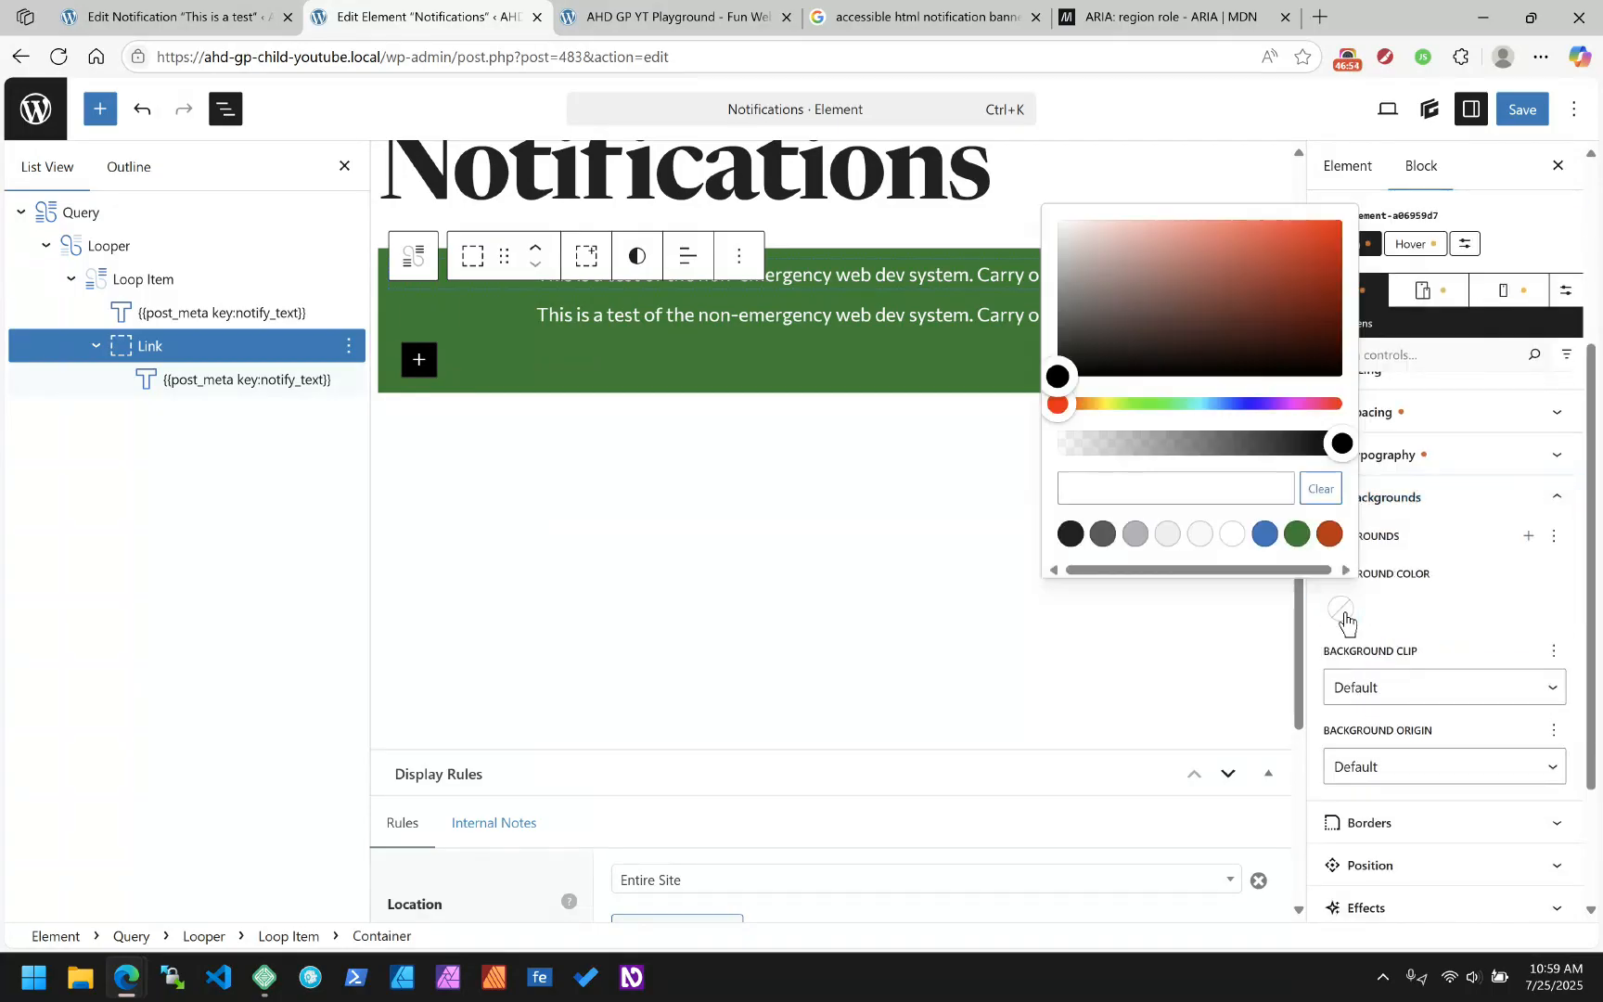
click(1071, 533)
drag(1316, 441, 1146, 450)
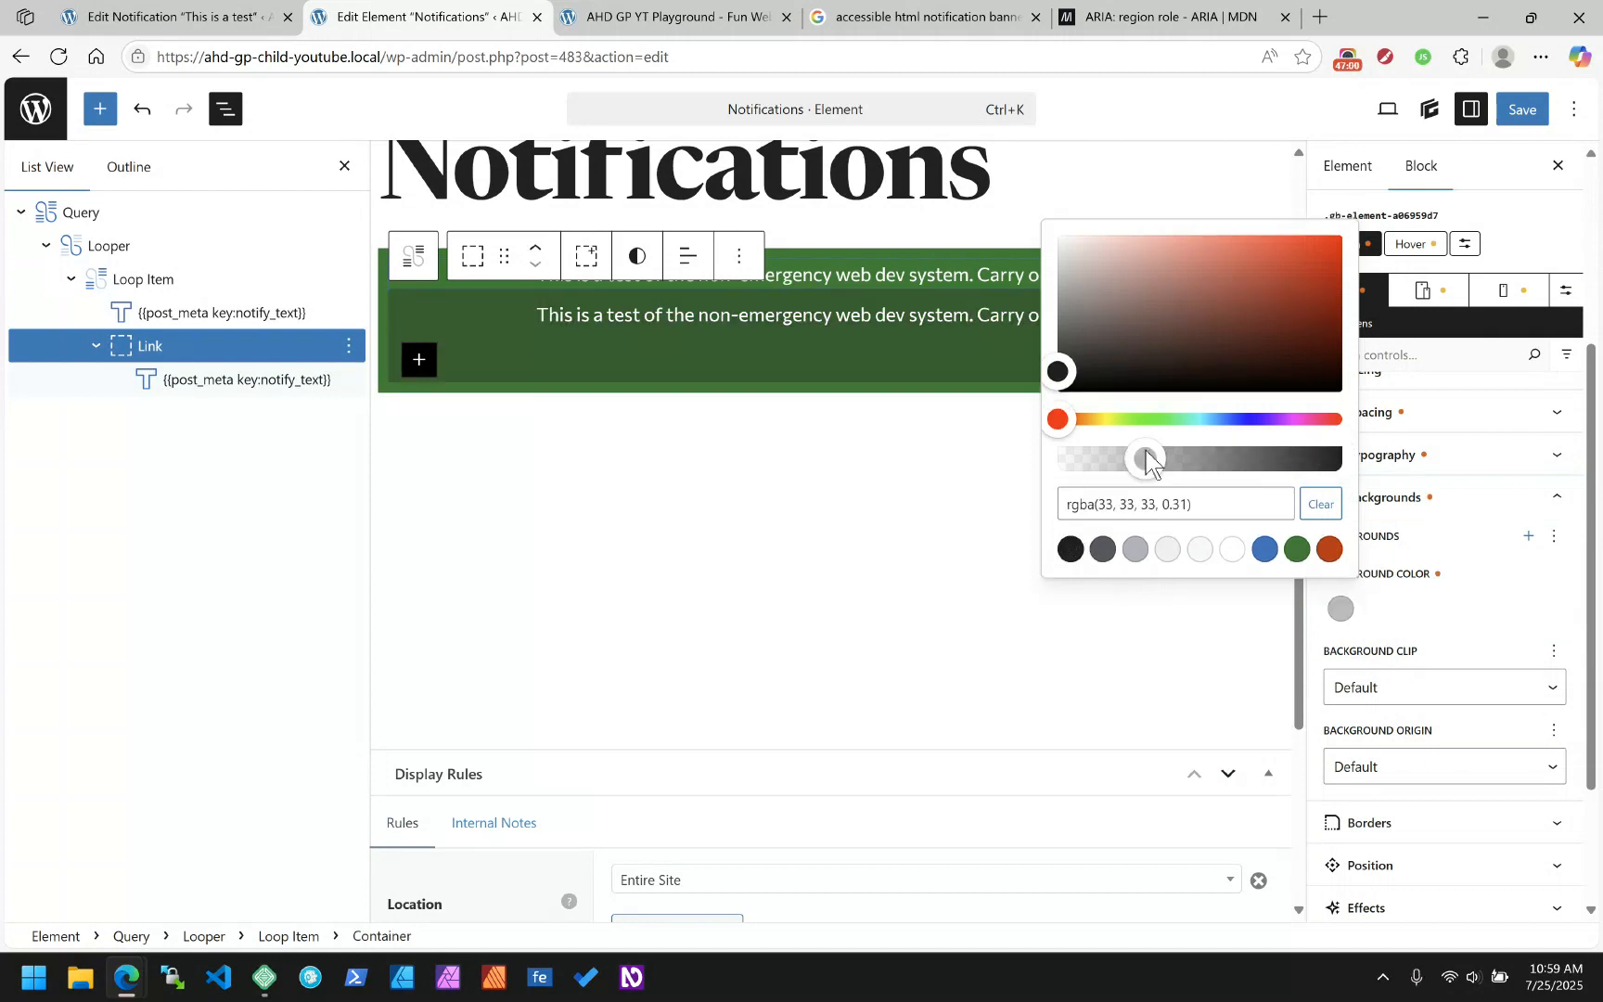
drag(1147, 451, 1130, 458)
drag(1113, 455, 1130, 456)
click(1506, 602)
click(1382, 507)
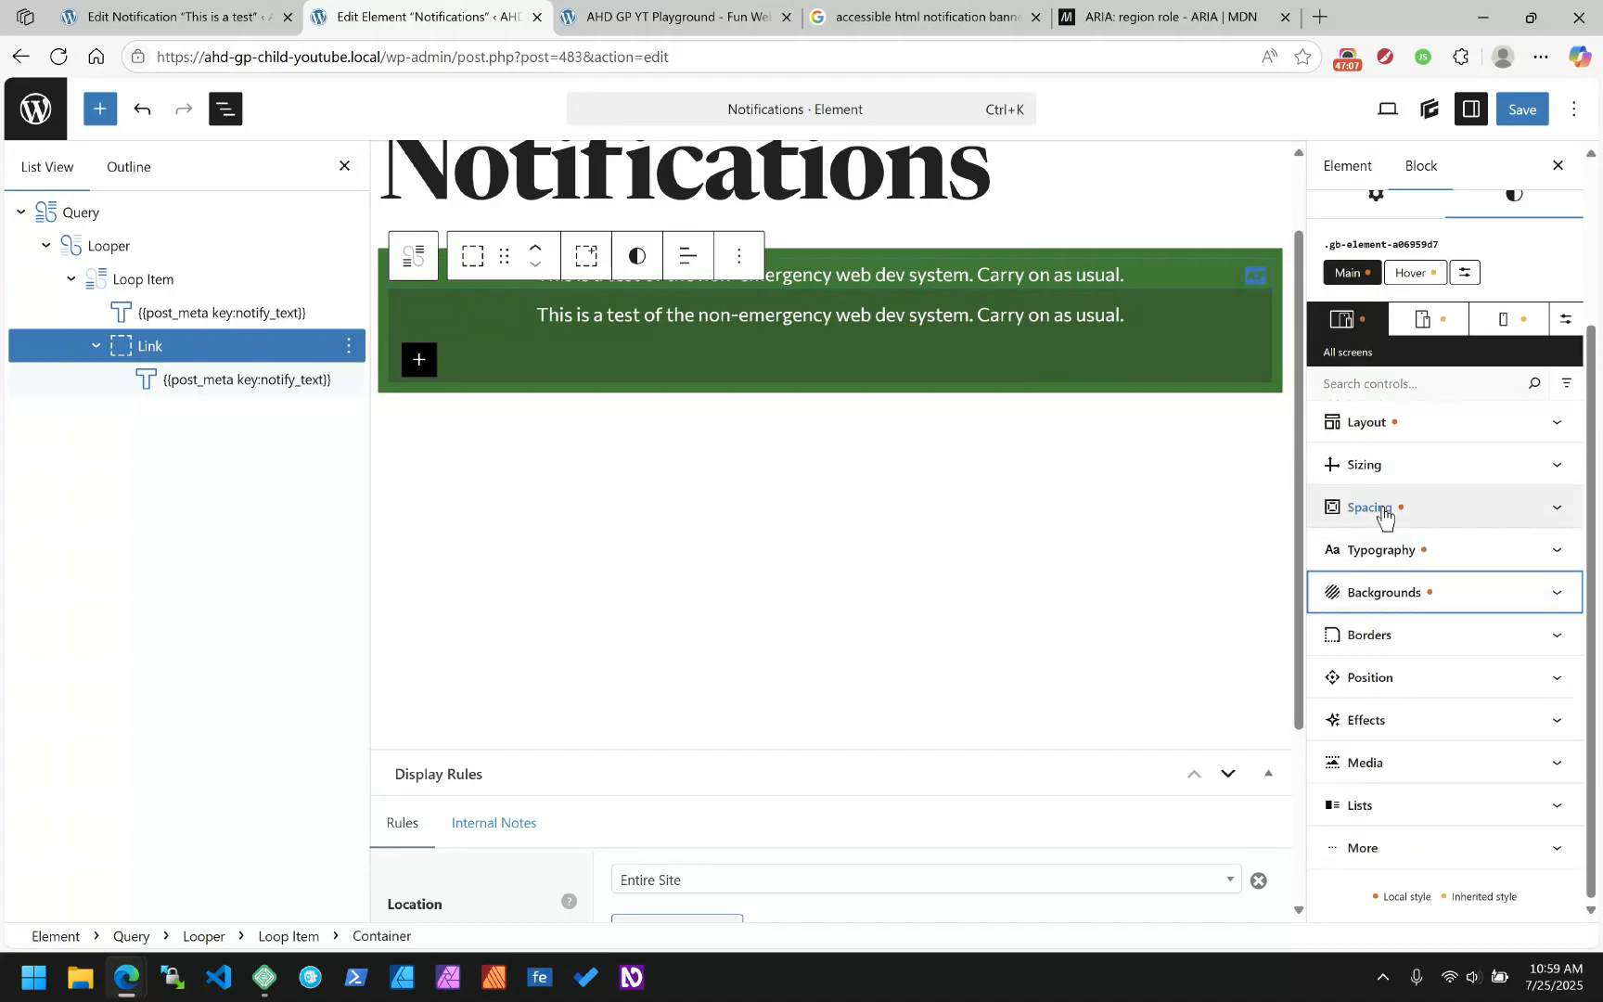
Link the Link container's border radius corners, set the radius to 8 px, and save the element
click(1394, 636)
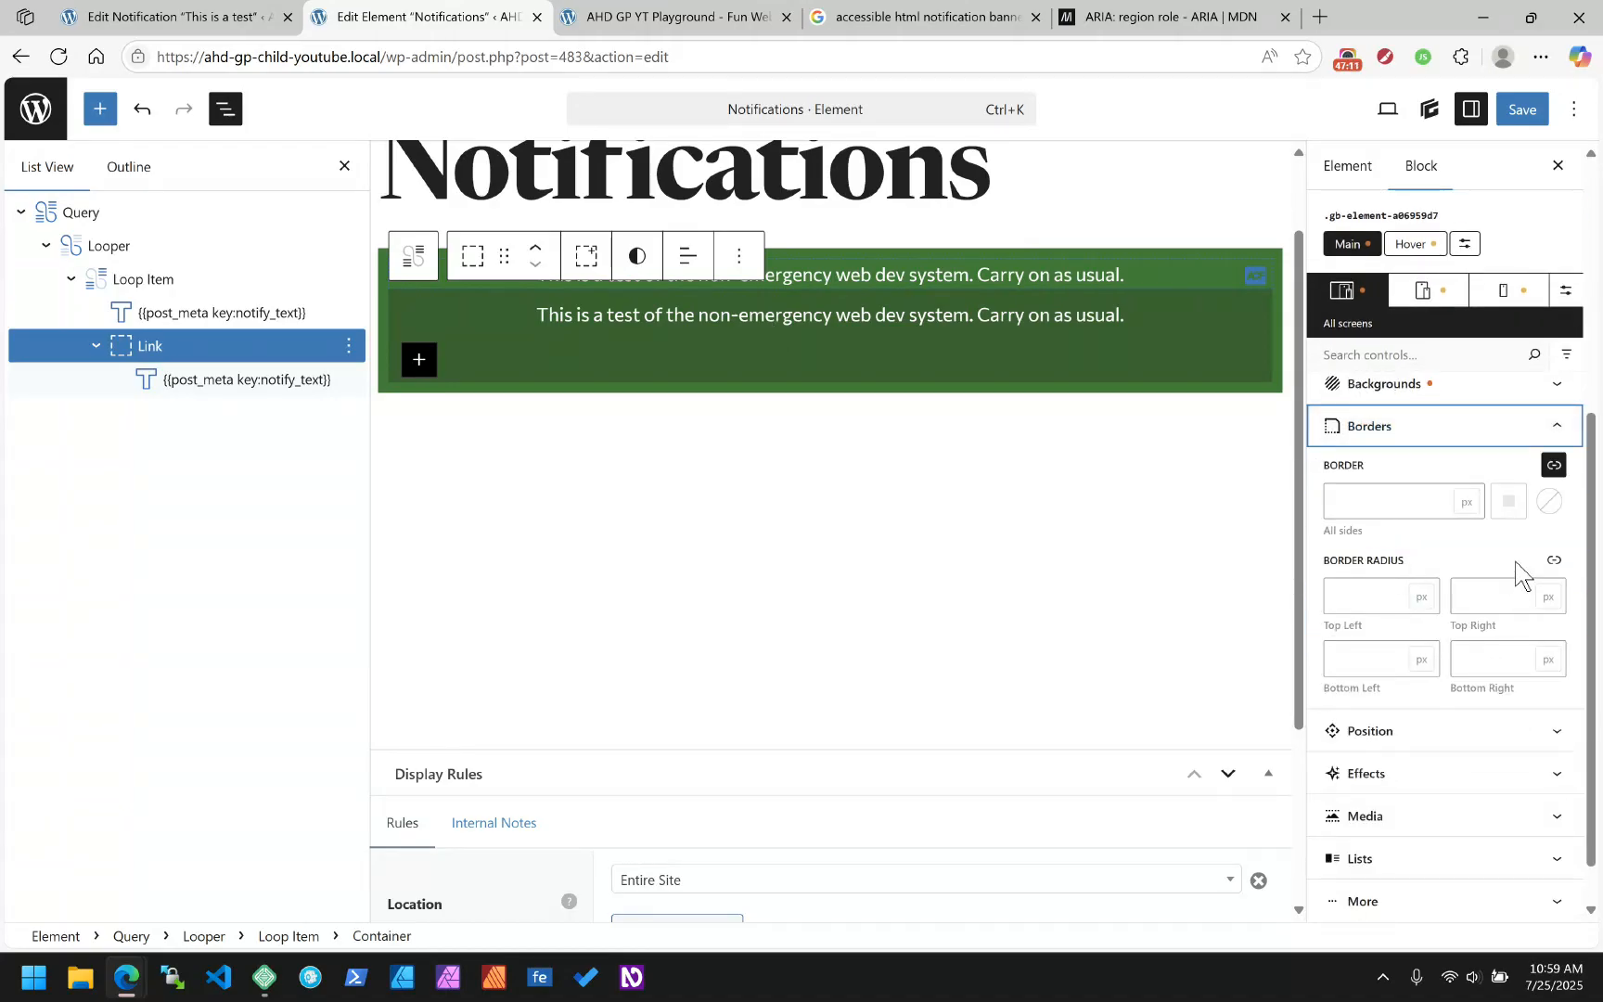
click(1550, 562)
click(1393, 601)
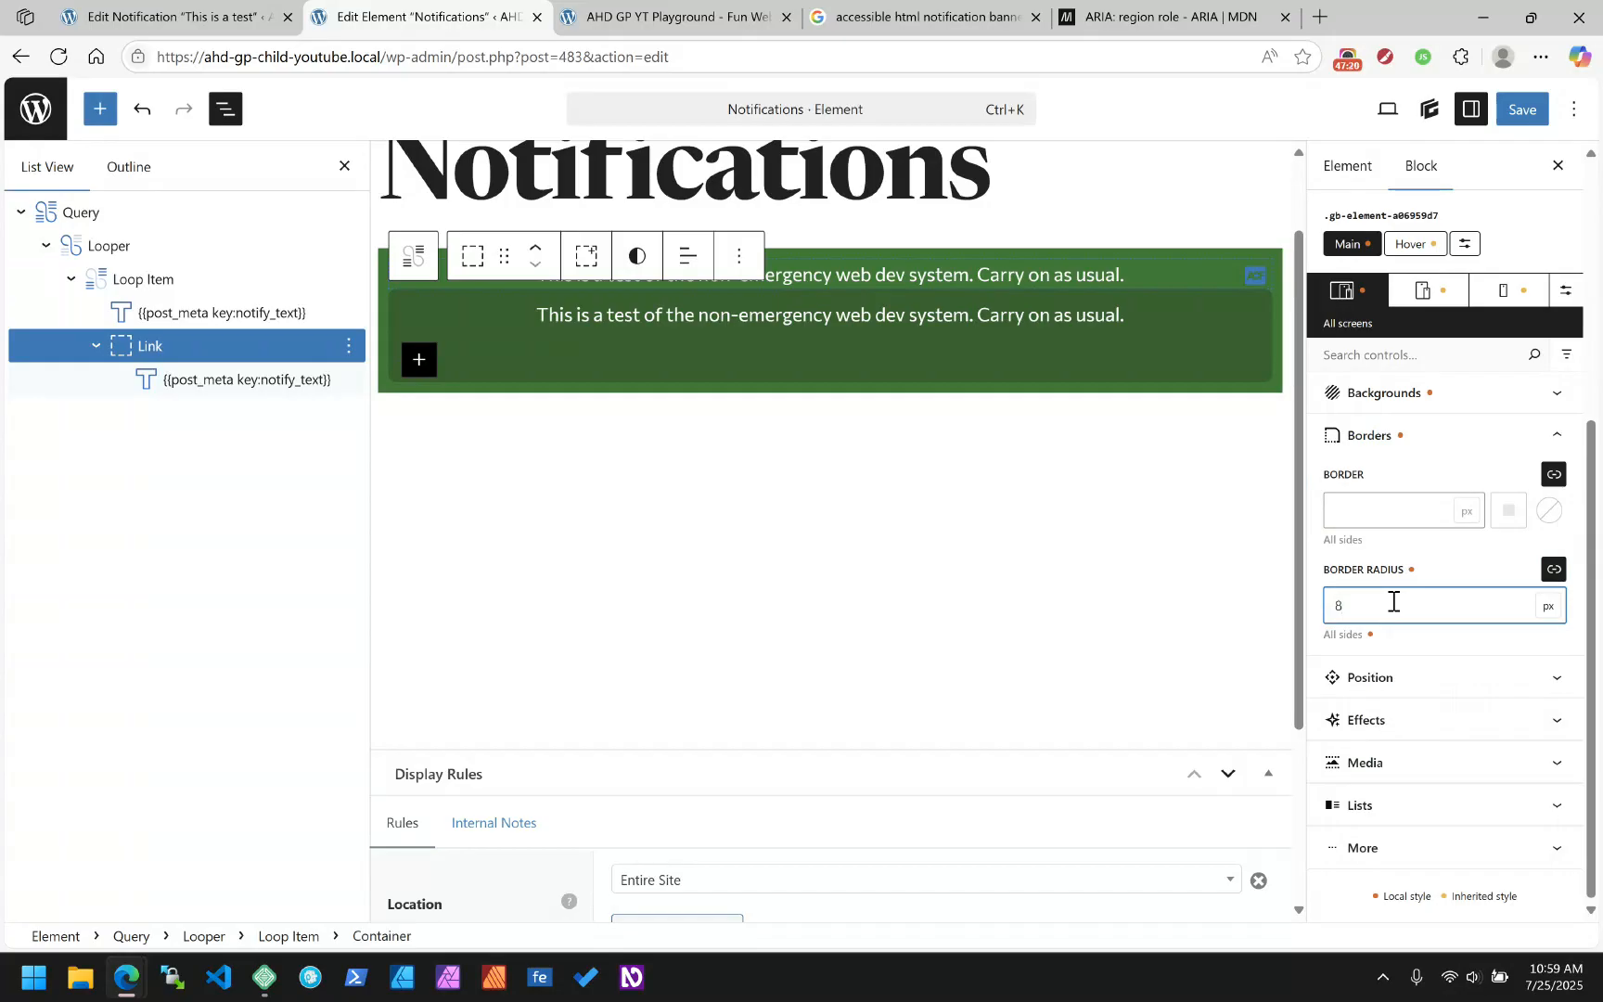
click(1523, 109)
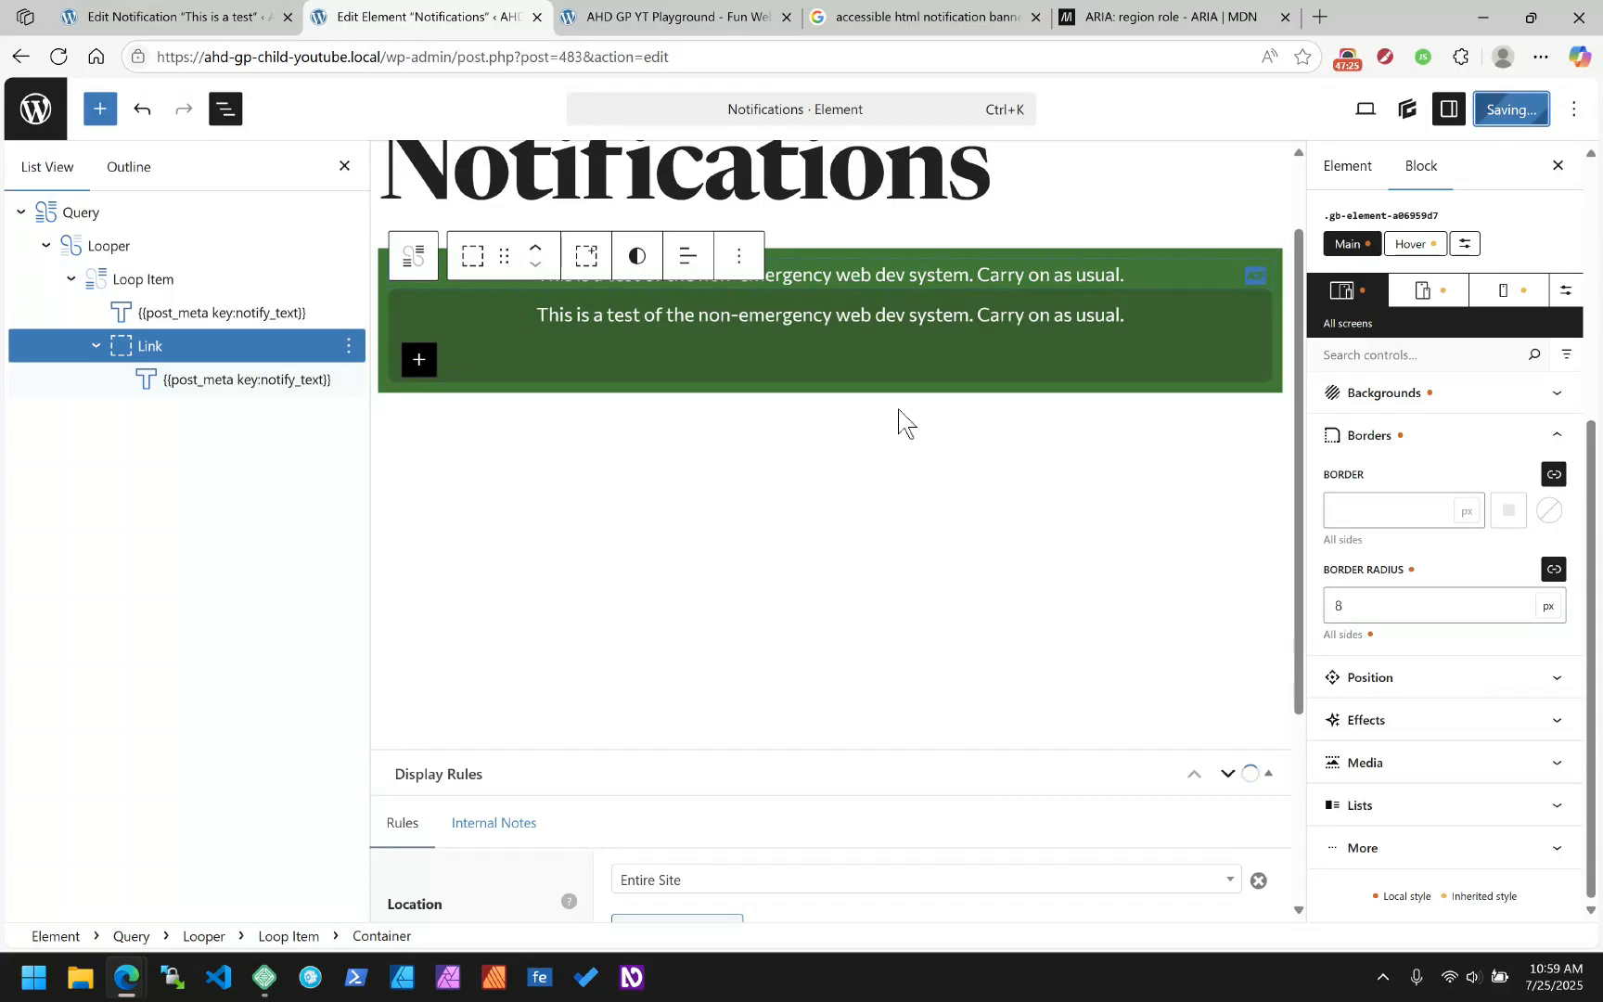
Reload the home page and inspect the styles applied to the banner's link element
click(671, 20)
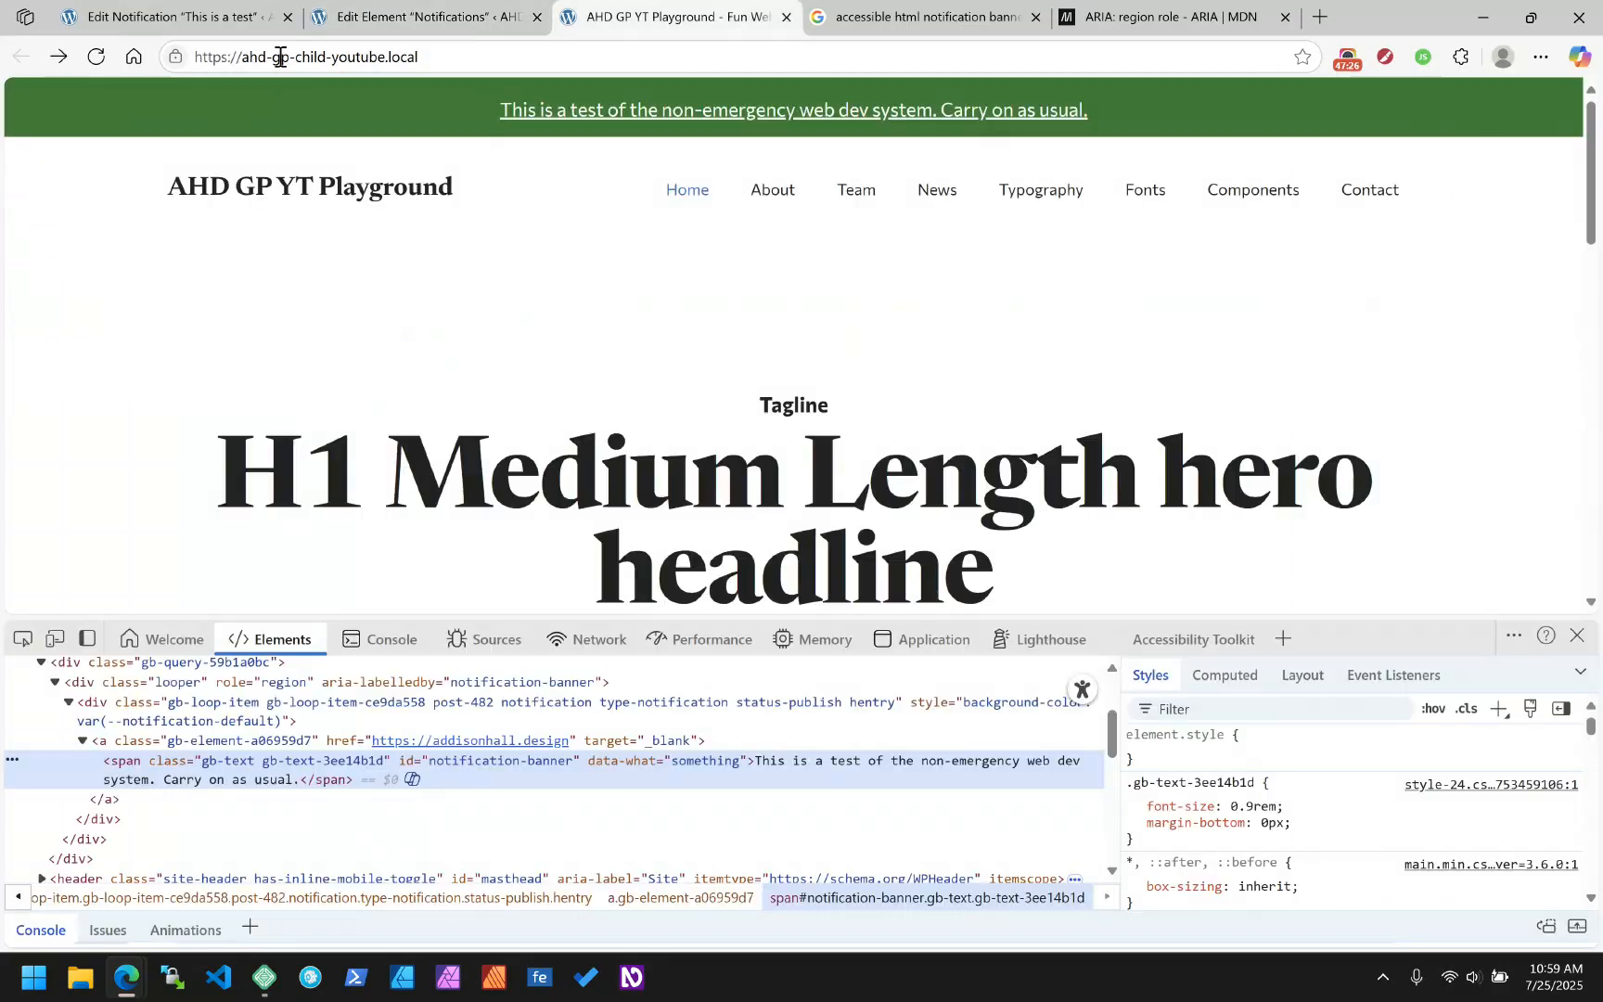
click(93, 61)
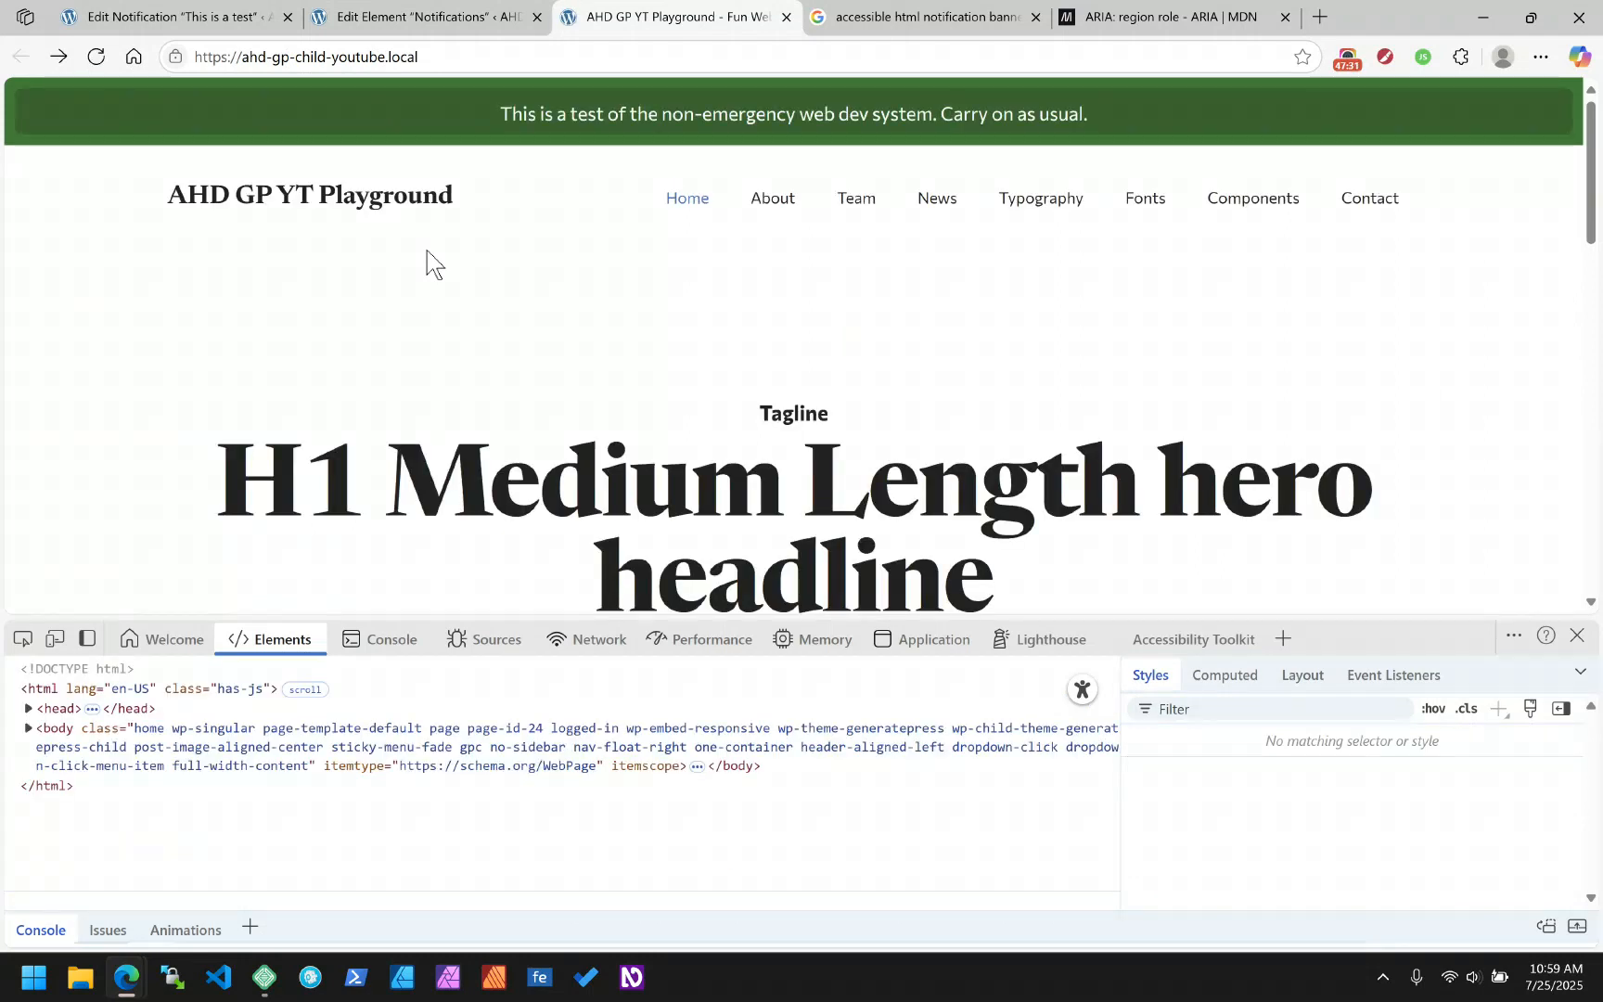
right_click(55, 112)
click(164, 461)
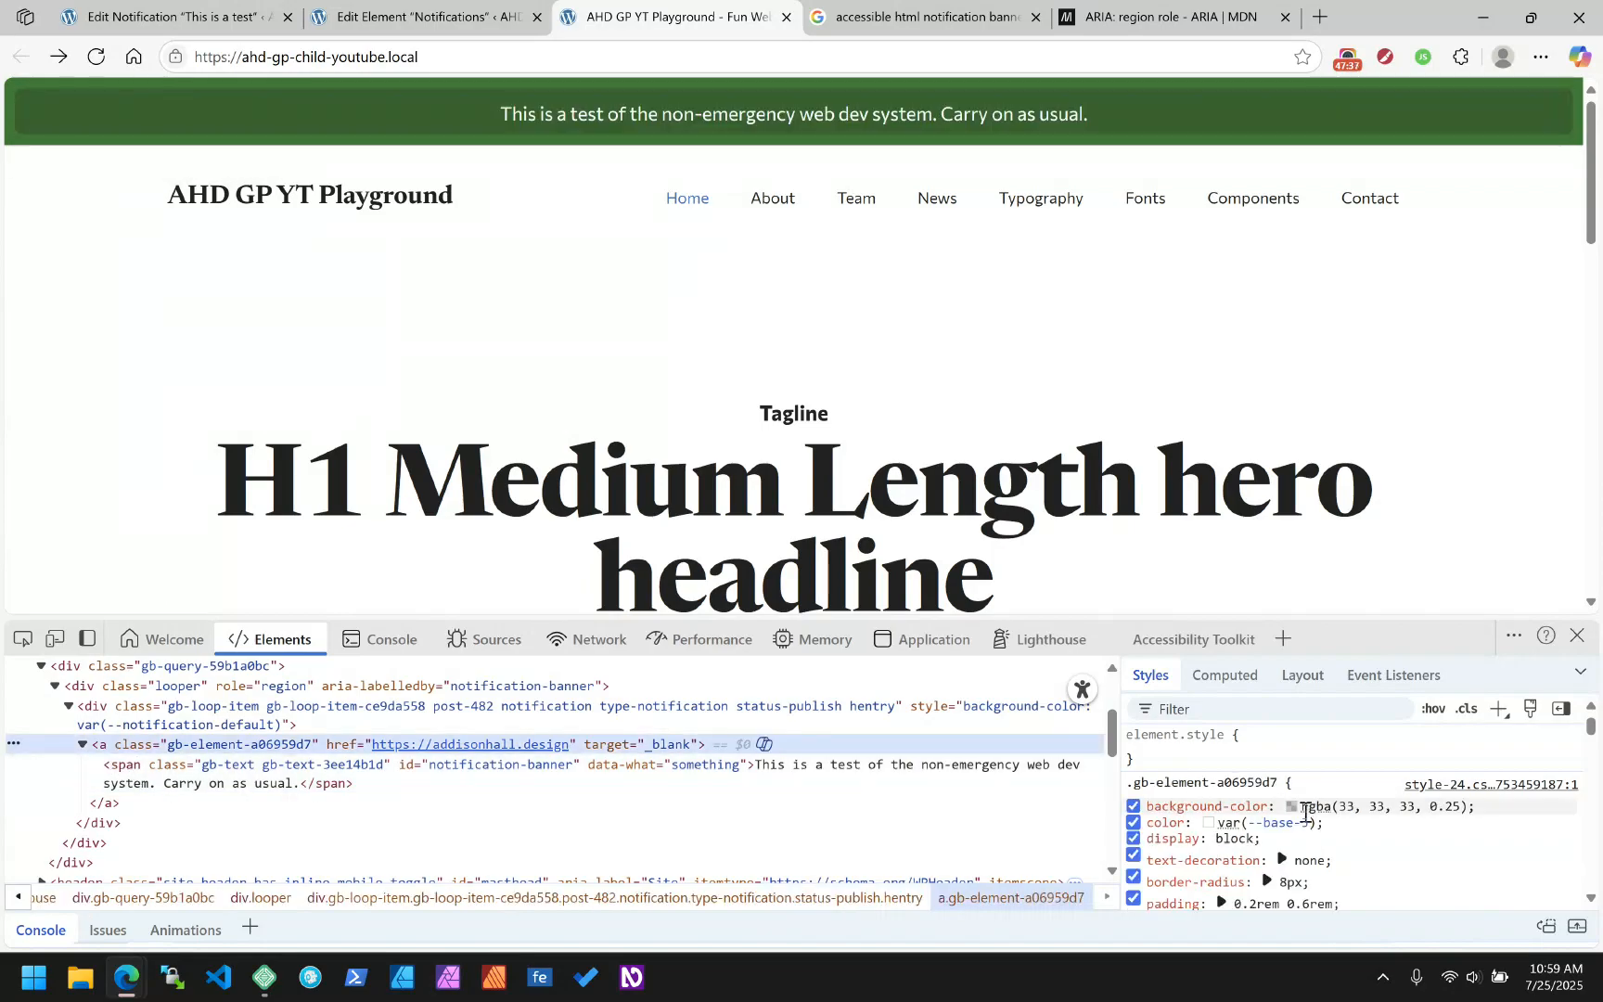
Return to the Notifications element editor and set the Link container's display to Inline Block
click(491, 17)
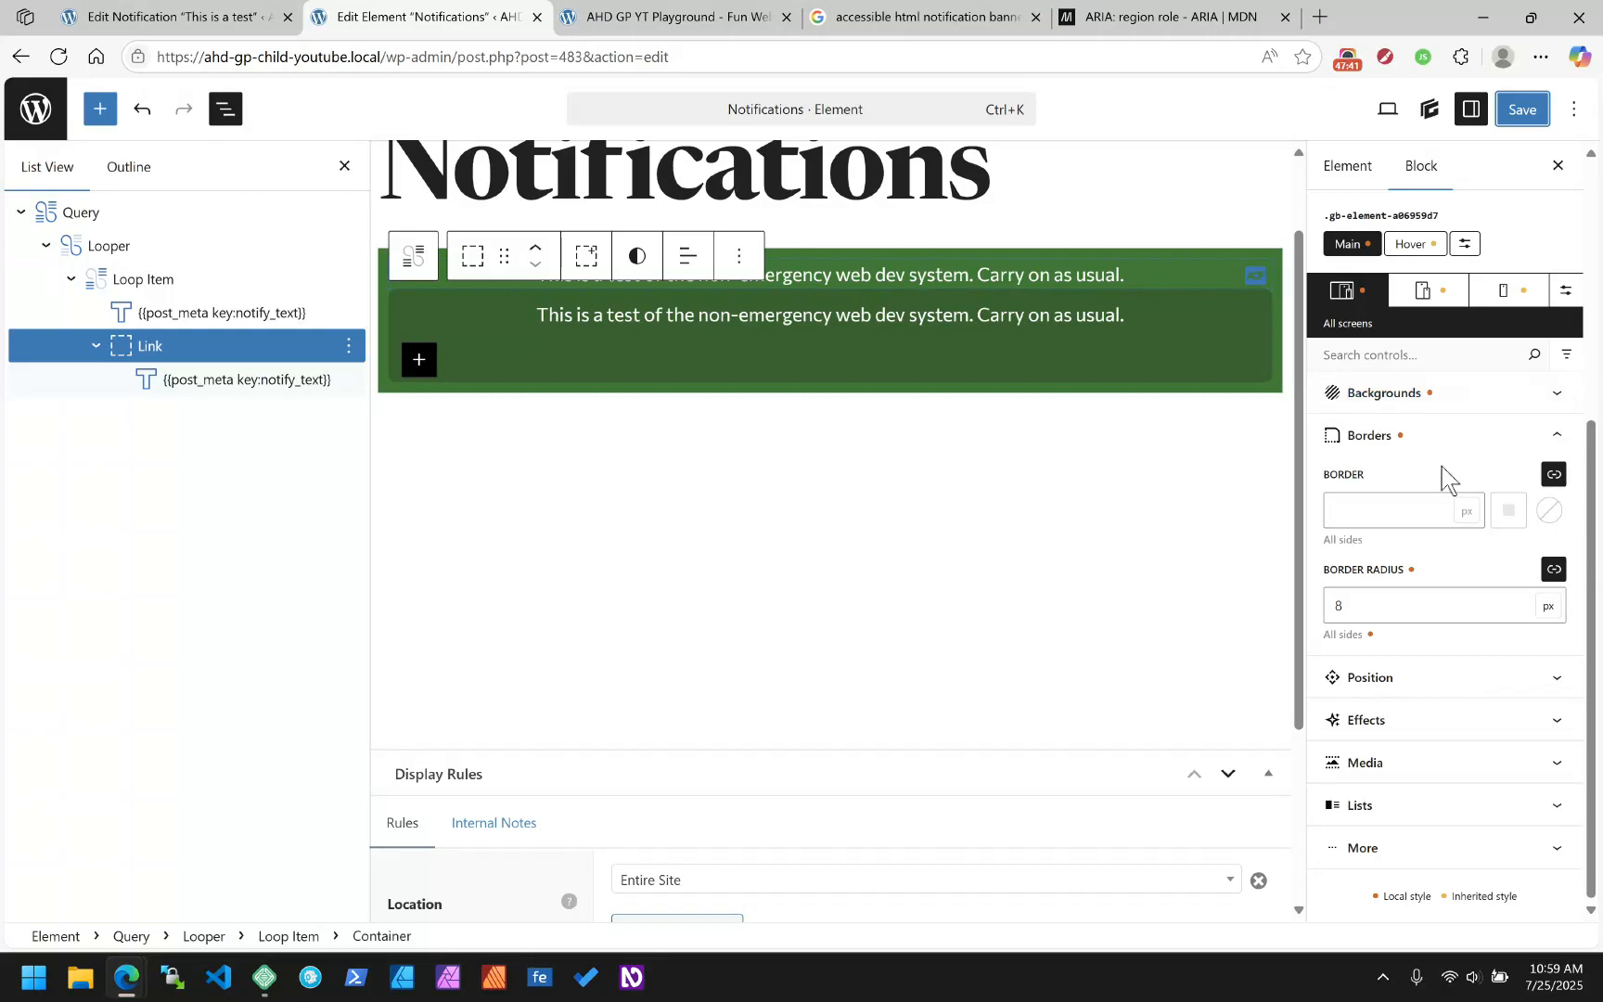
click(1468, 644)
scroll(1467, 654, down, 3)
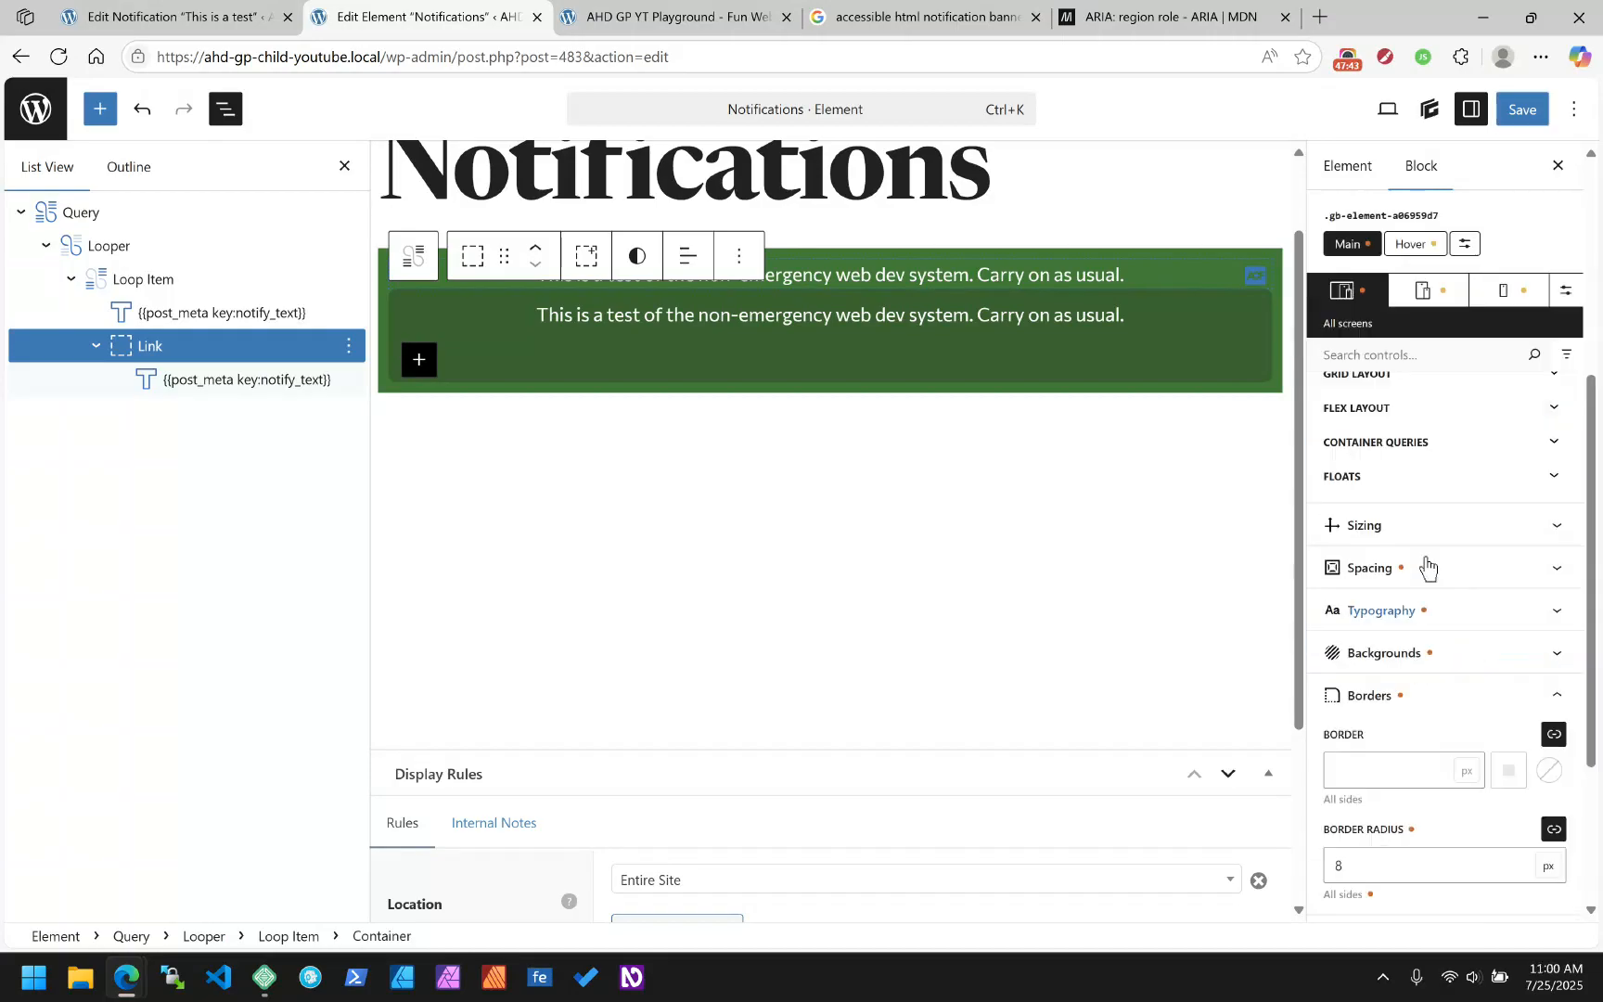
scroll(1431, 501, up, 3)
click(1442, 716)
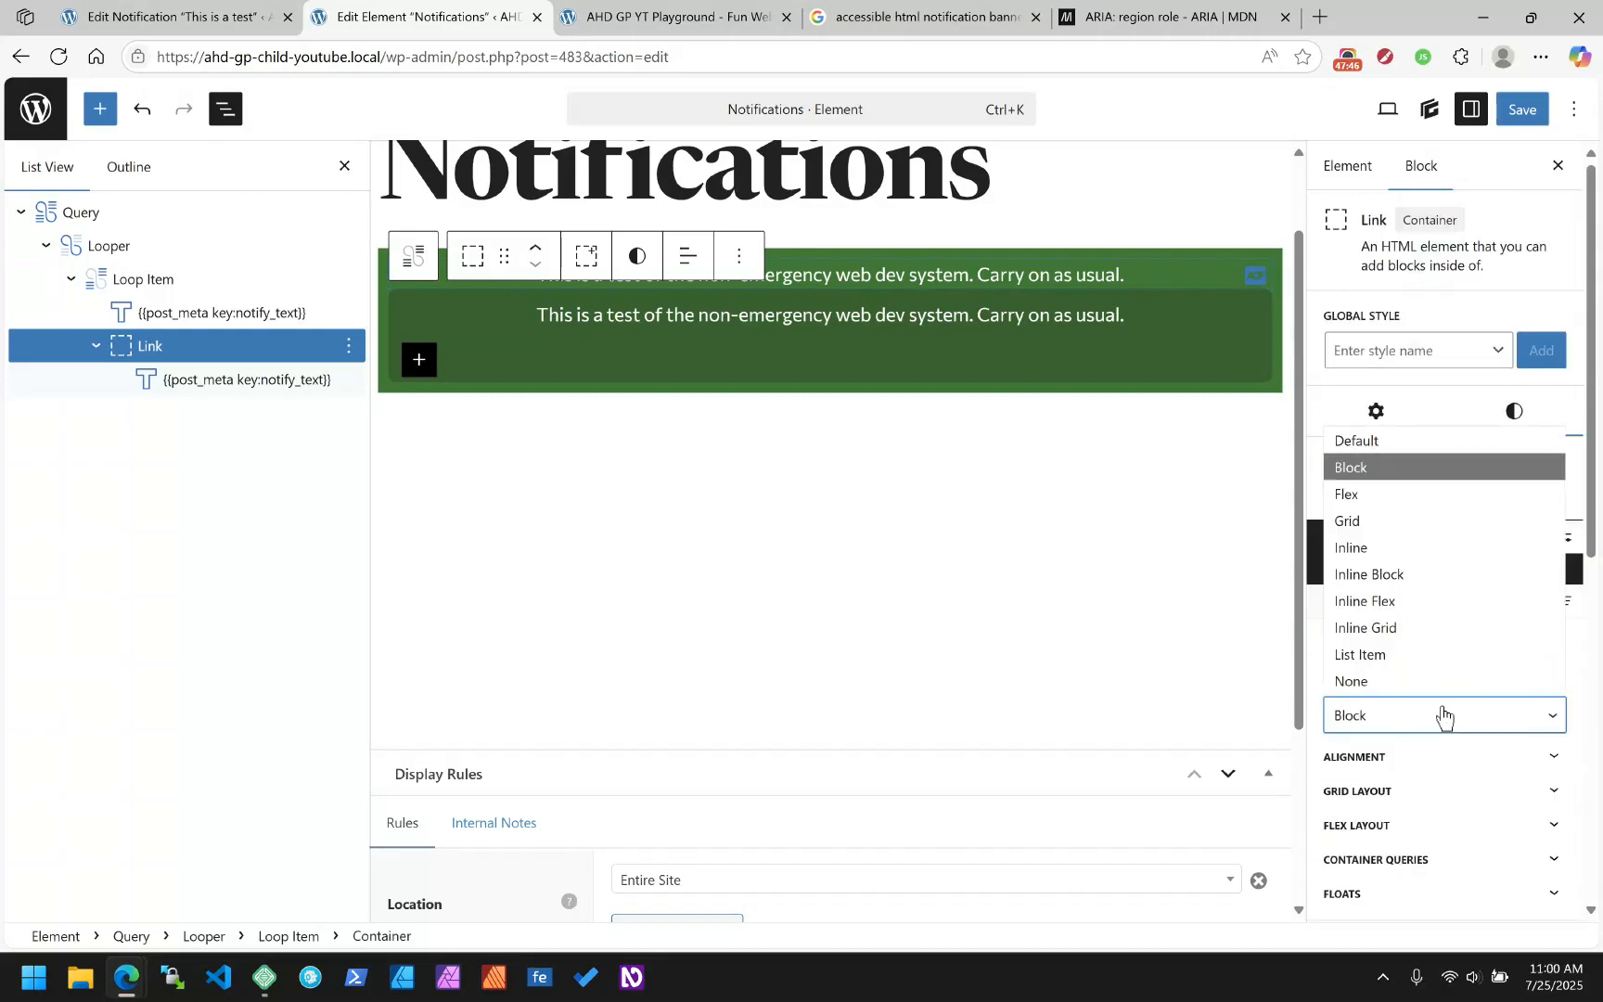
click(1390, 574)
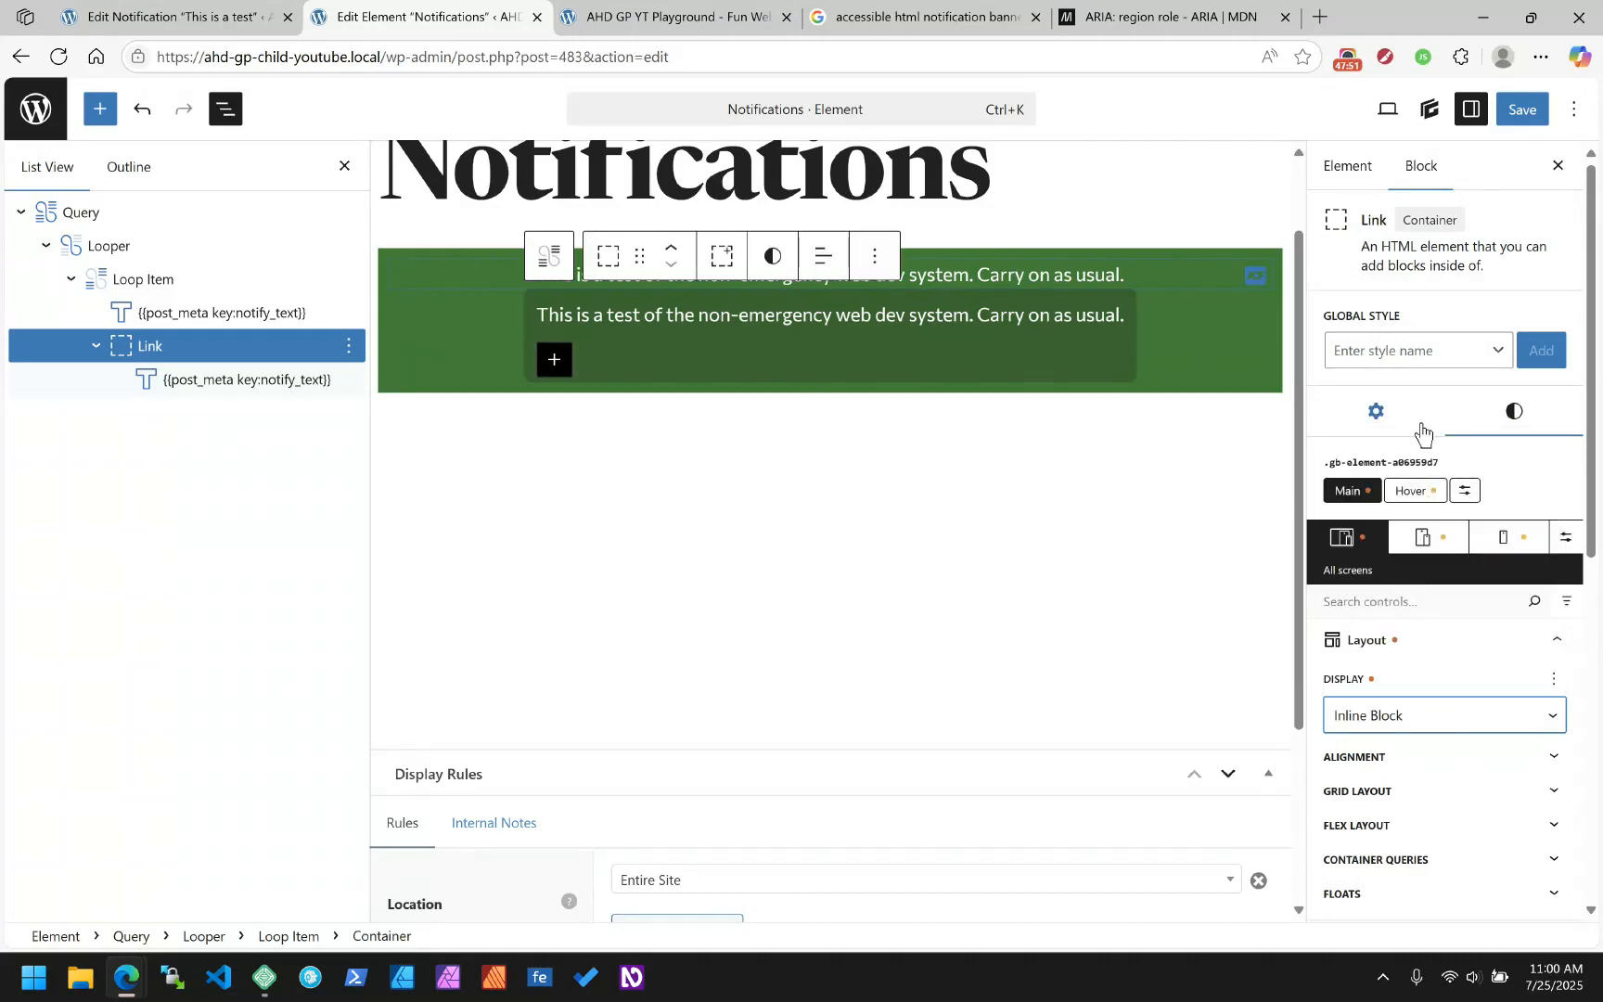
Try a border radius of 50 px on the Link container, and settle on 12 px for all corners
scroll(1475, 585, down, 3)
scroll(1441, 779, down, 3)
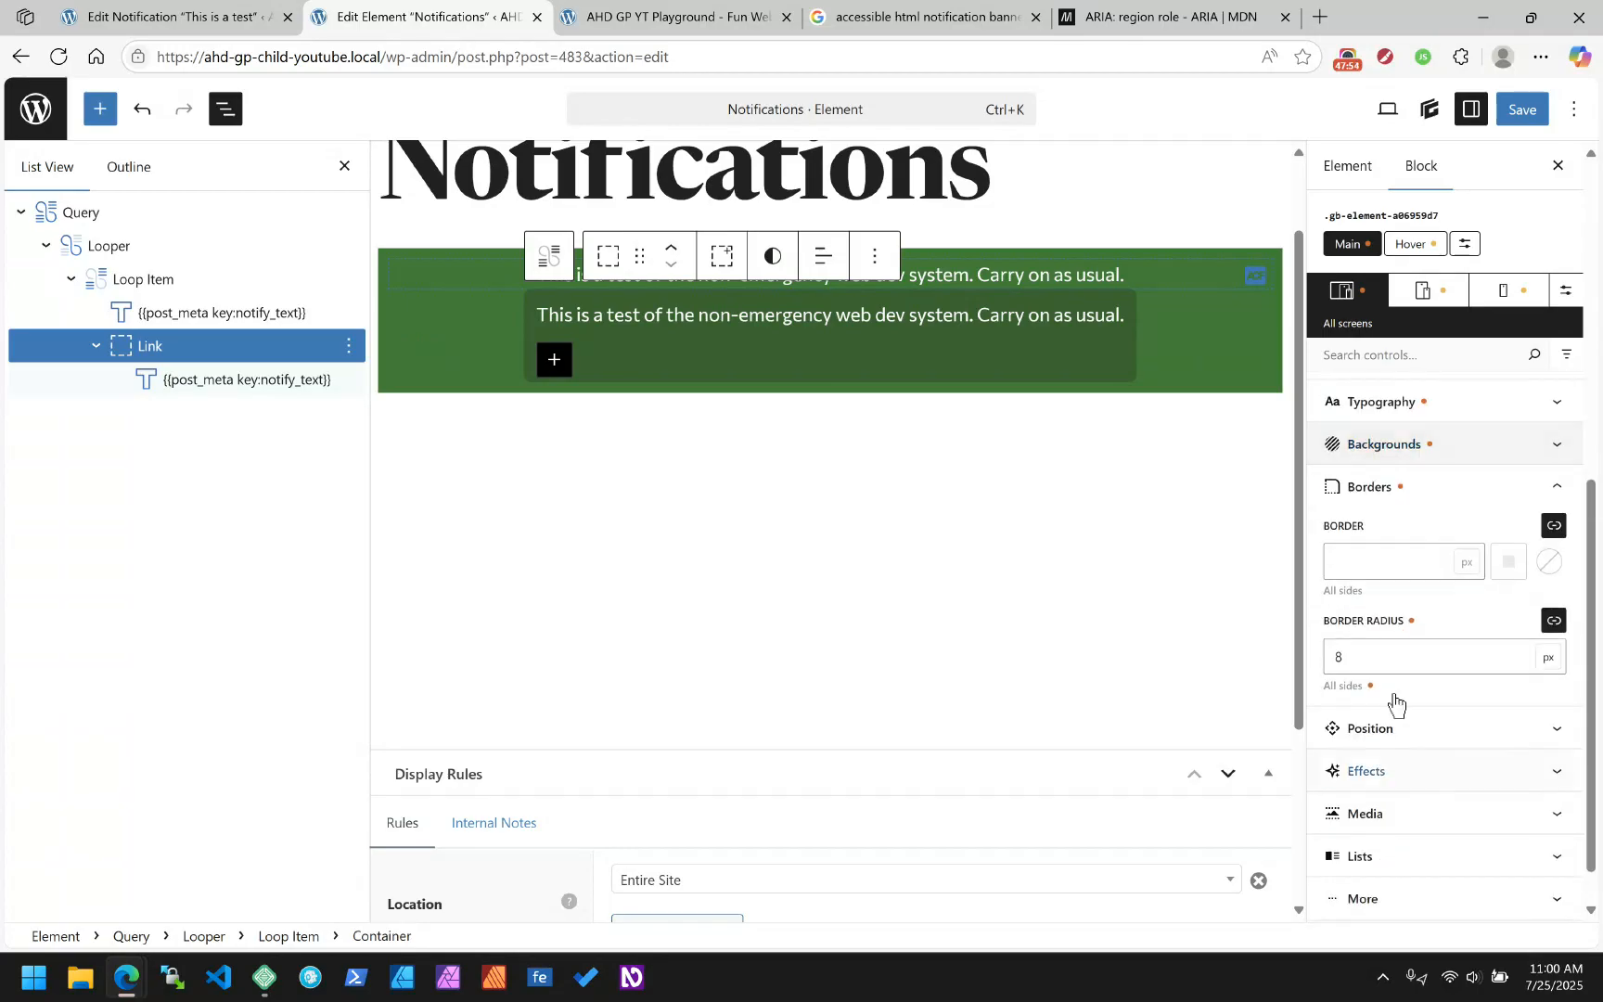
click(1376, 648)
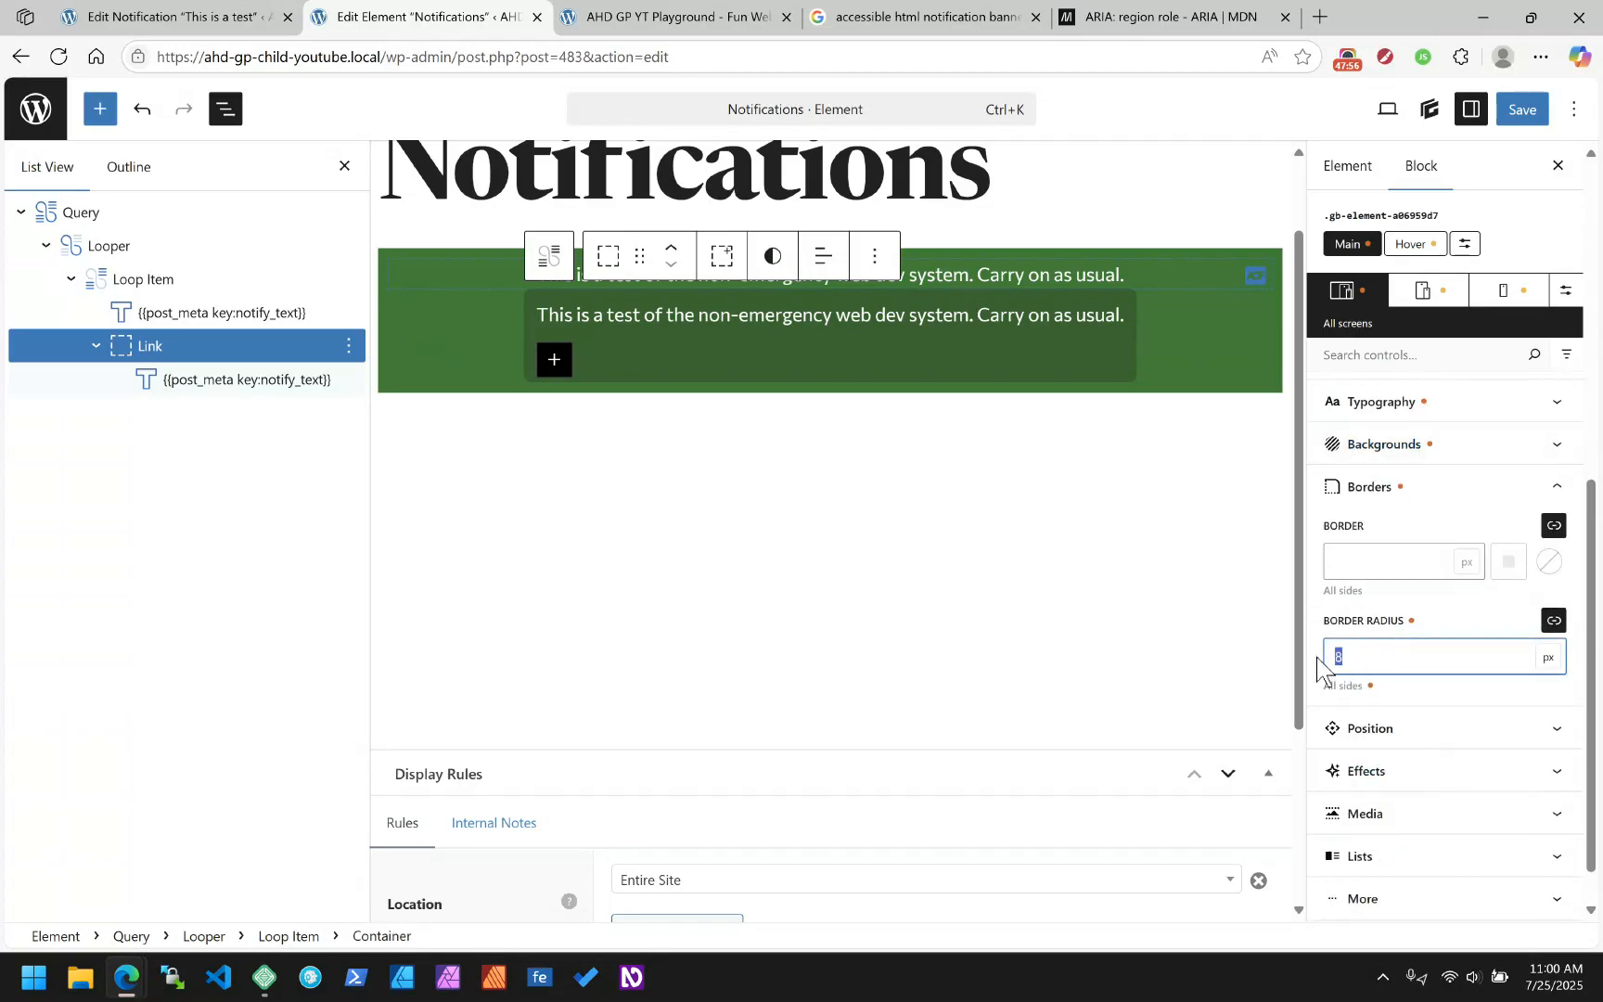
text(50)
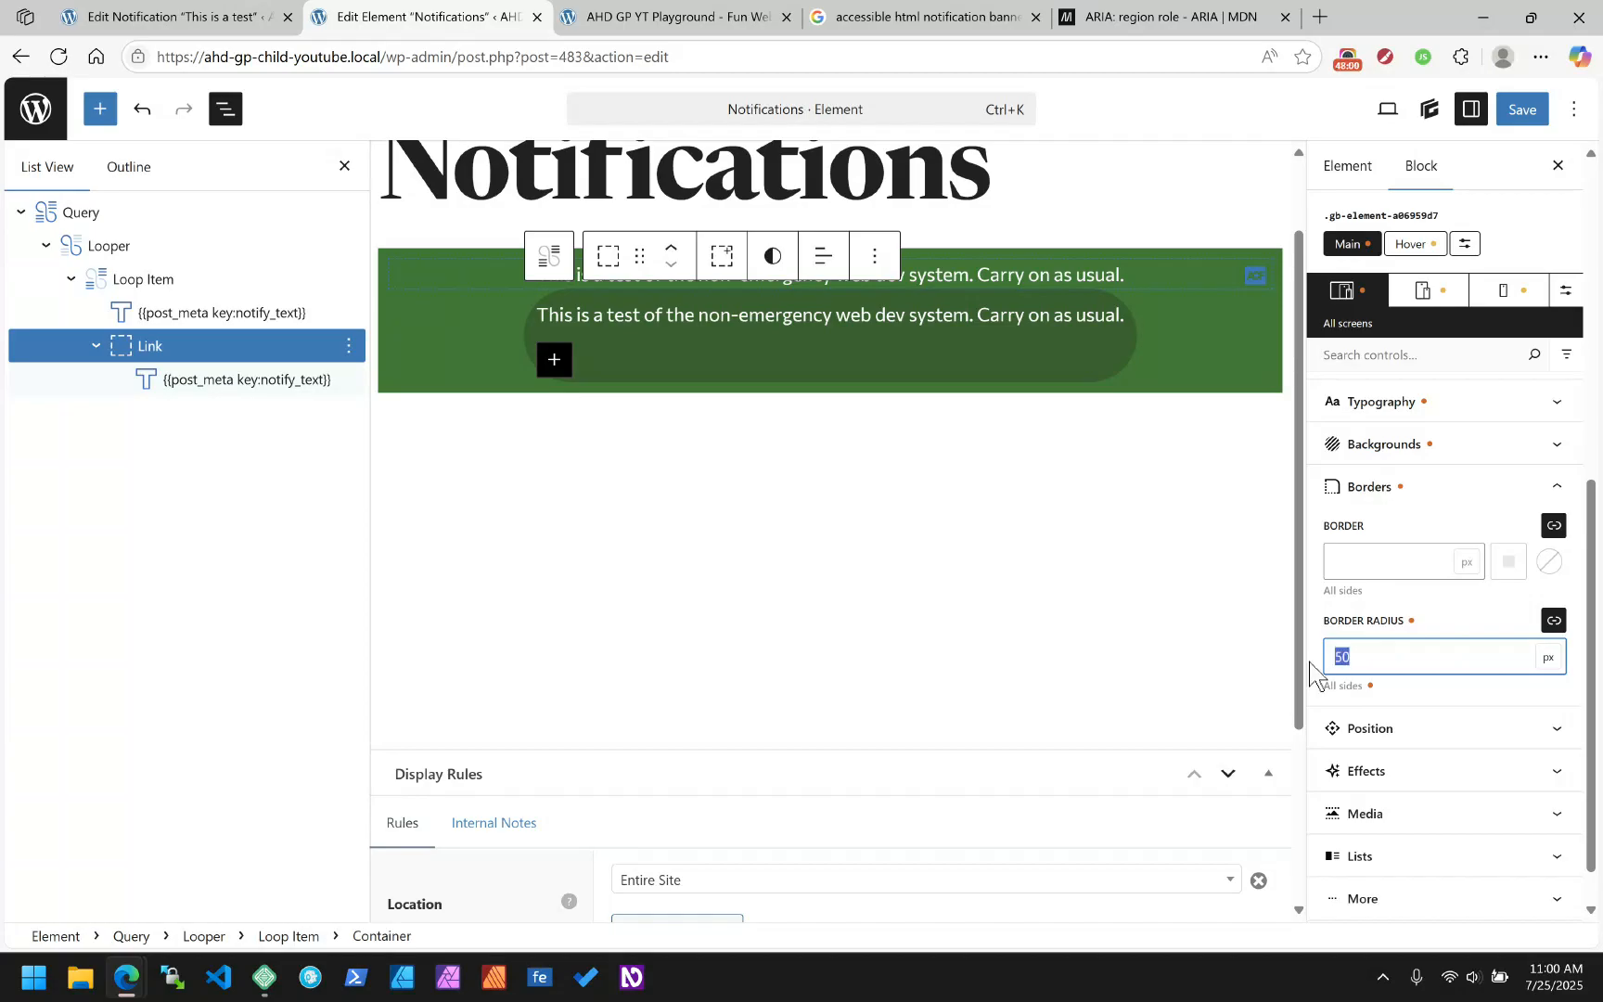
text(12)
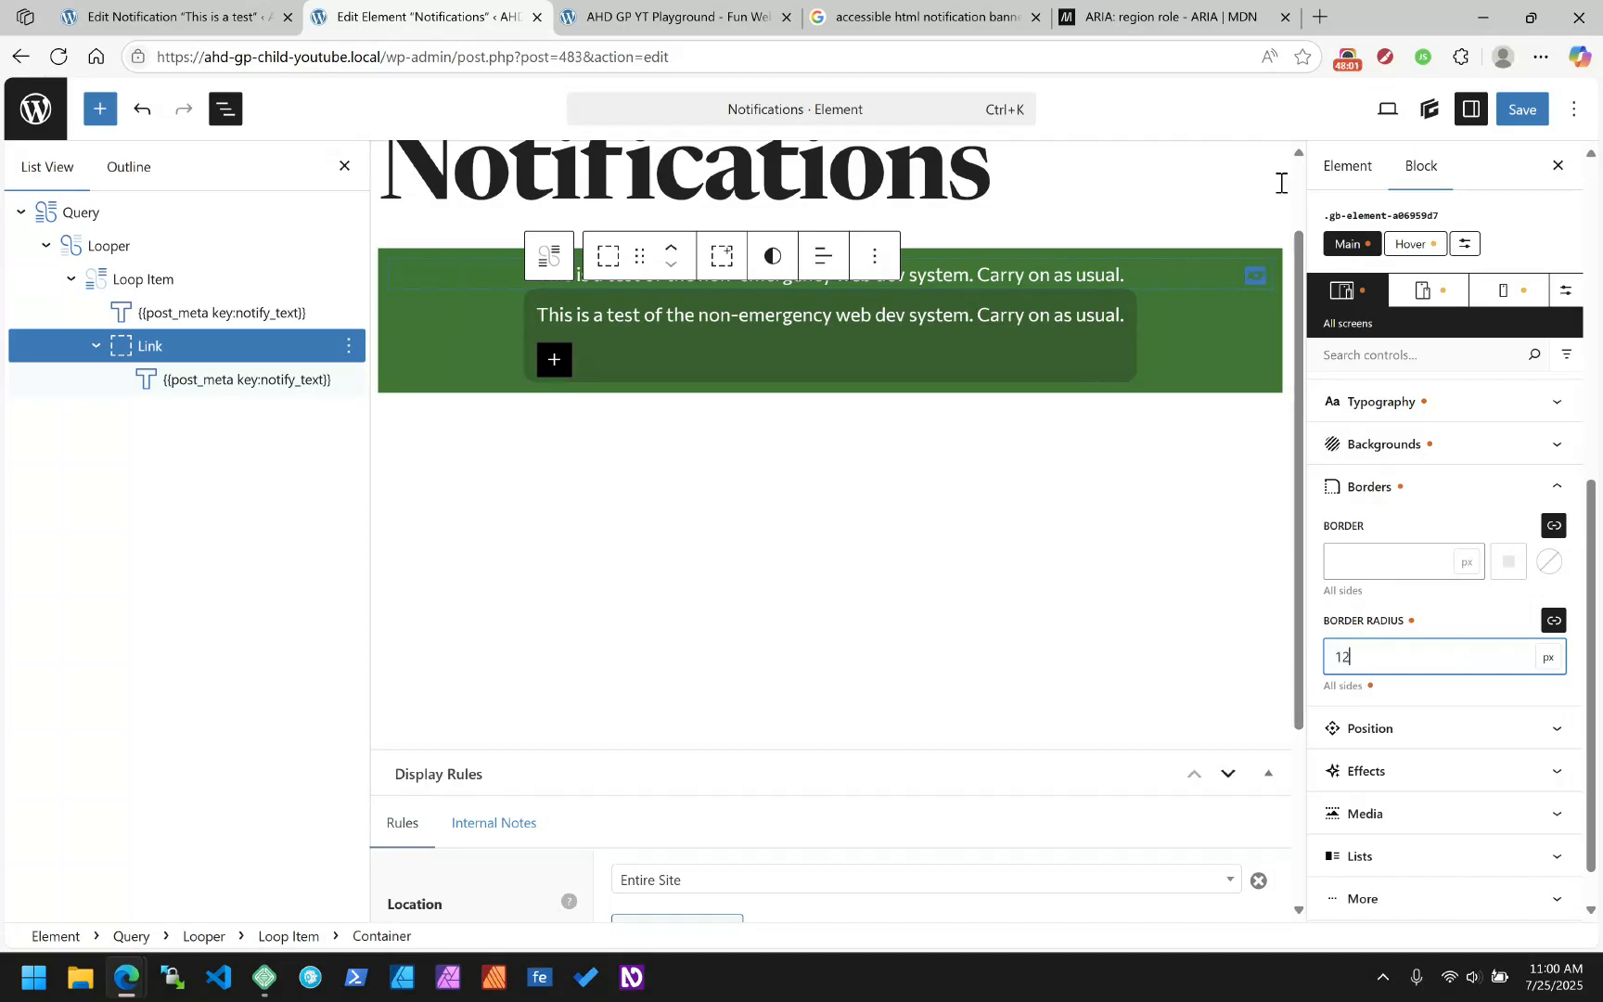
Set the Link container's left and right padding to 1 rem
scroll(1453, 573, up, 1)
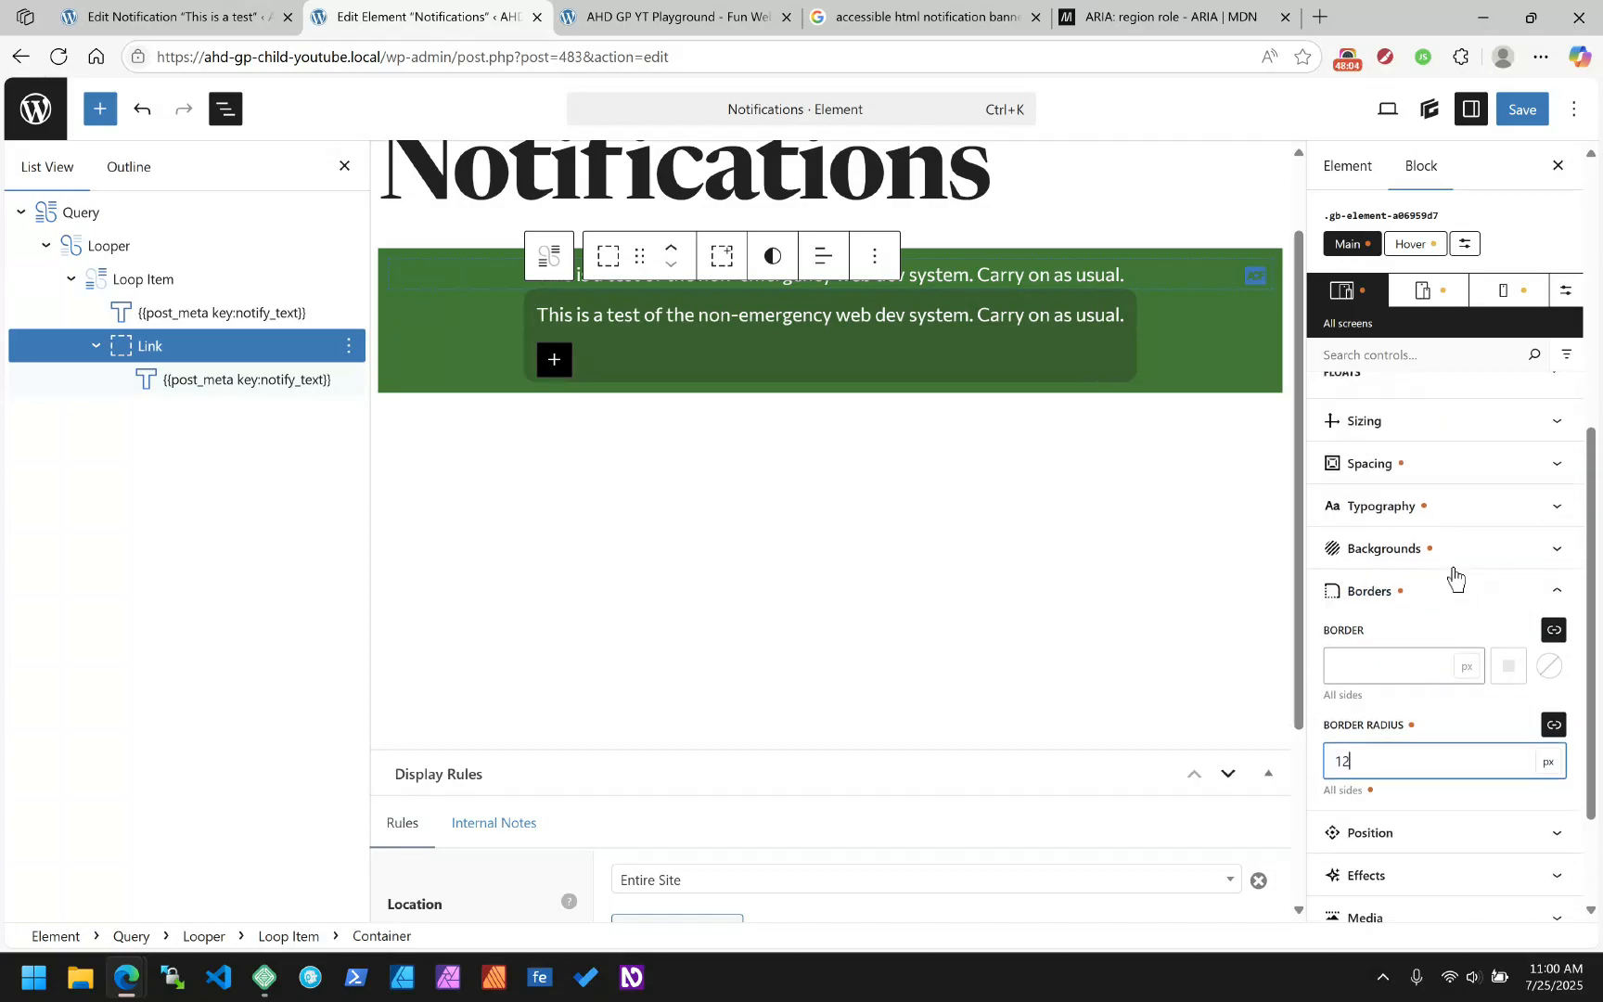
click(1442, 484)
click(1379, 603)
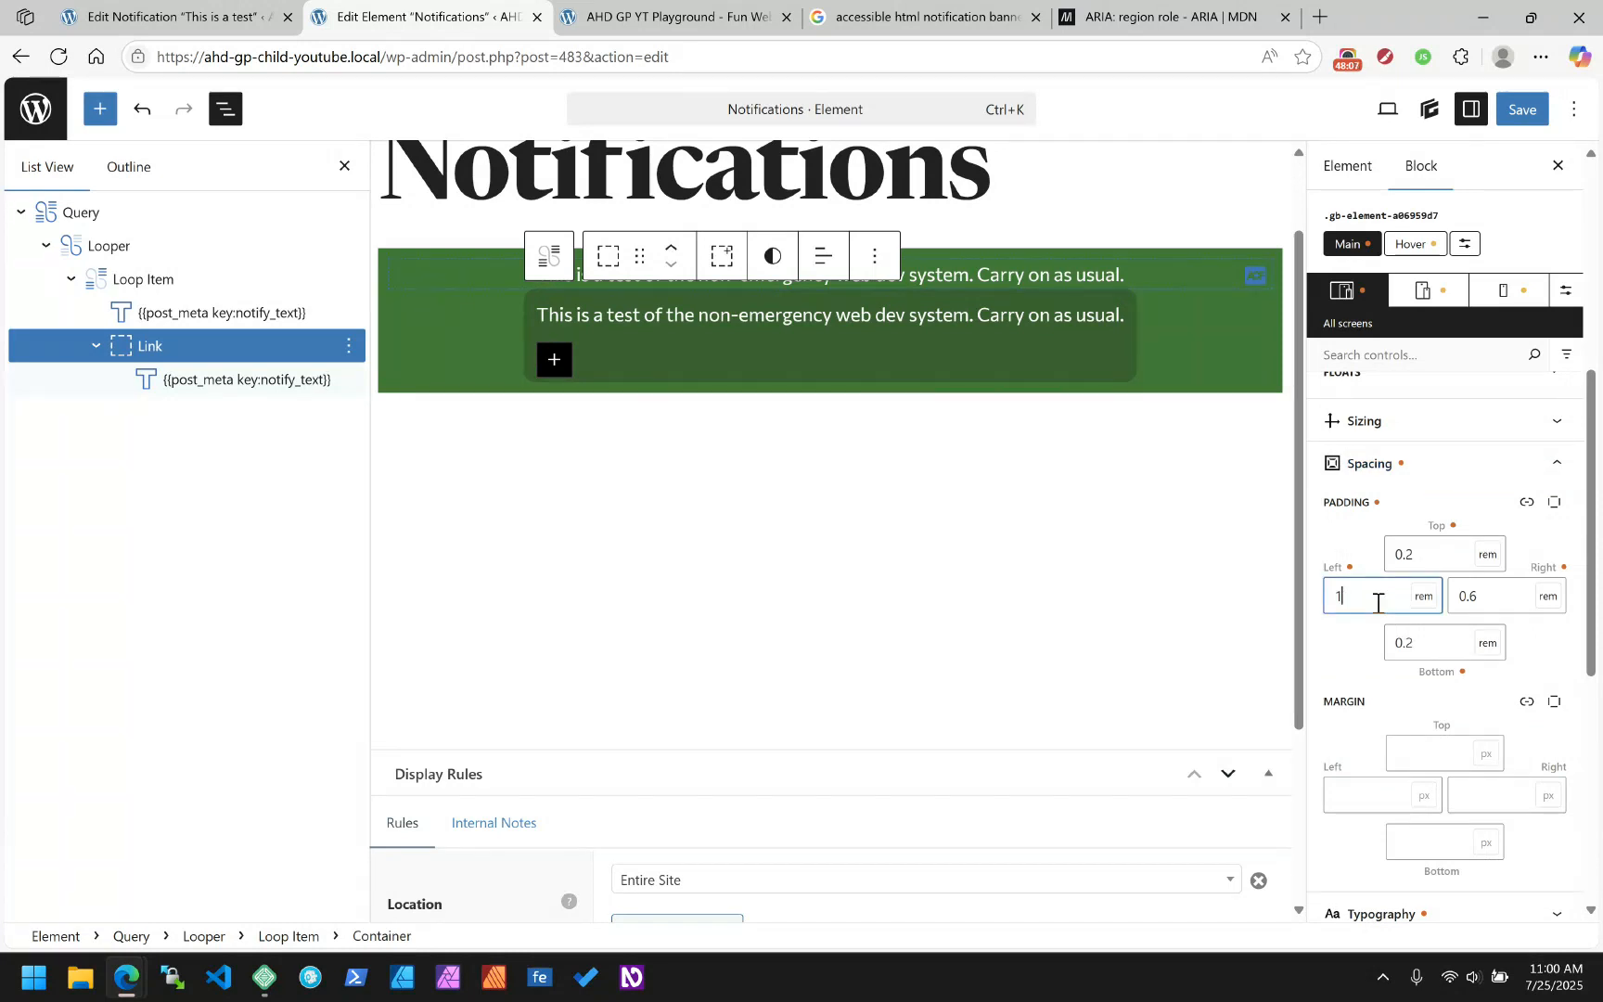
text(1)
key(Tab)
key(Tab)
text(1)
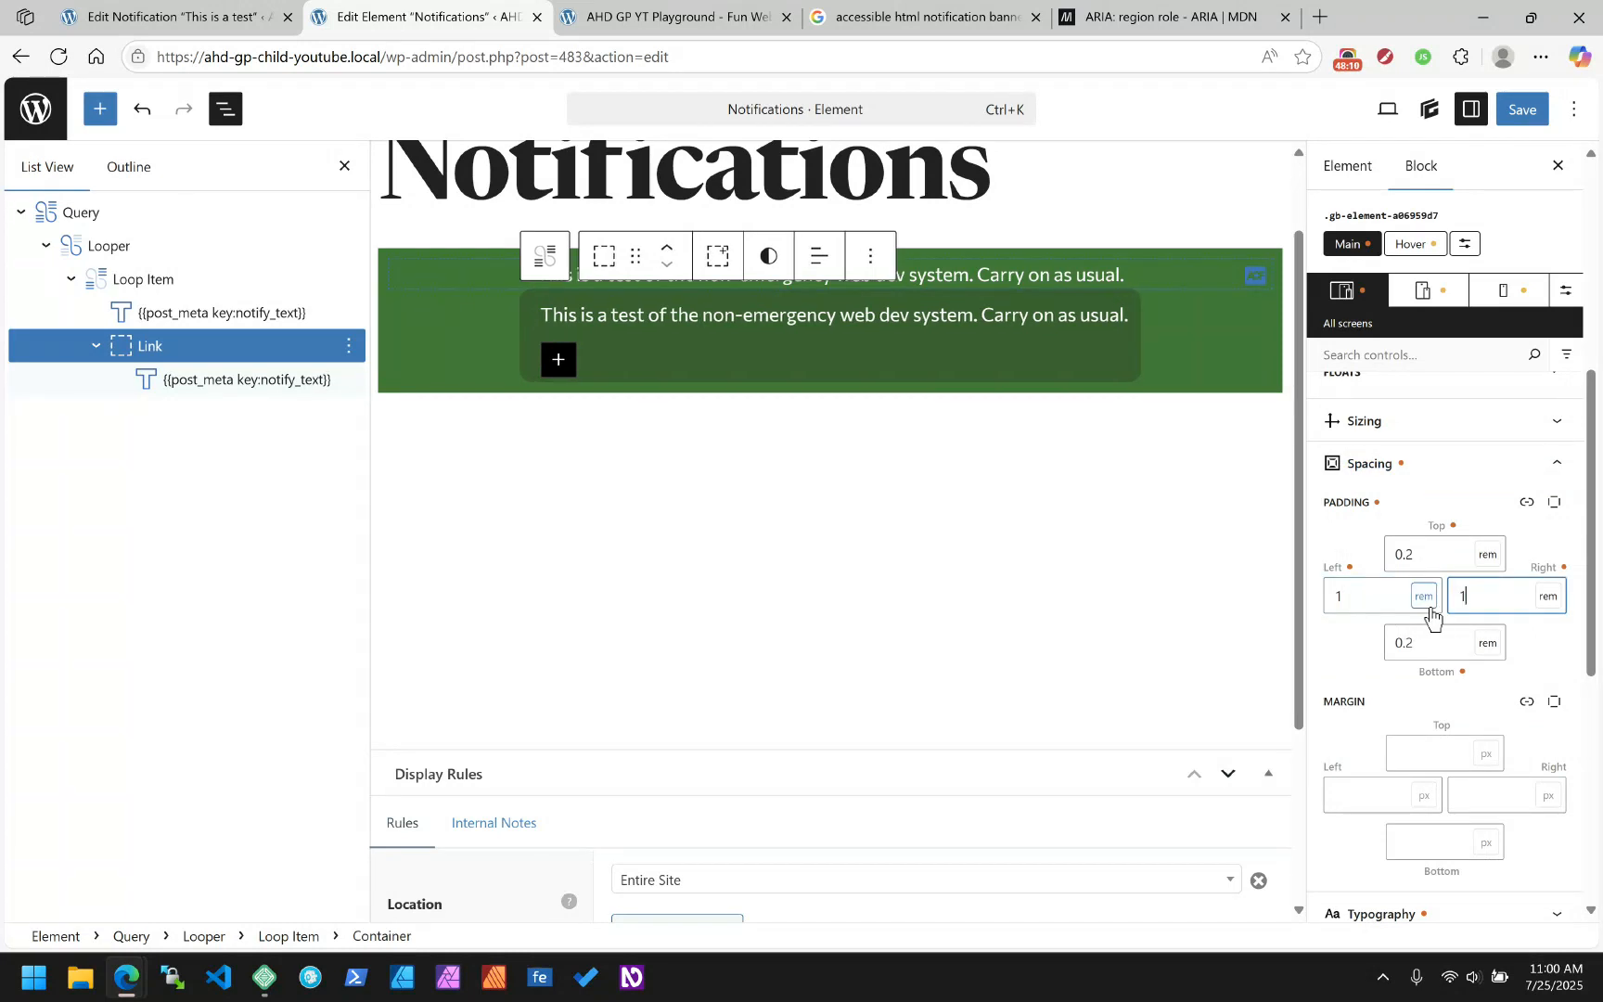
Set the Link container's top and bottom padding to 0.15 rem and save the element
click(1428, 555)
text(5)
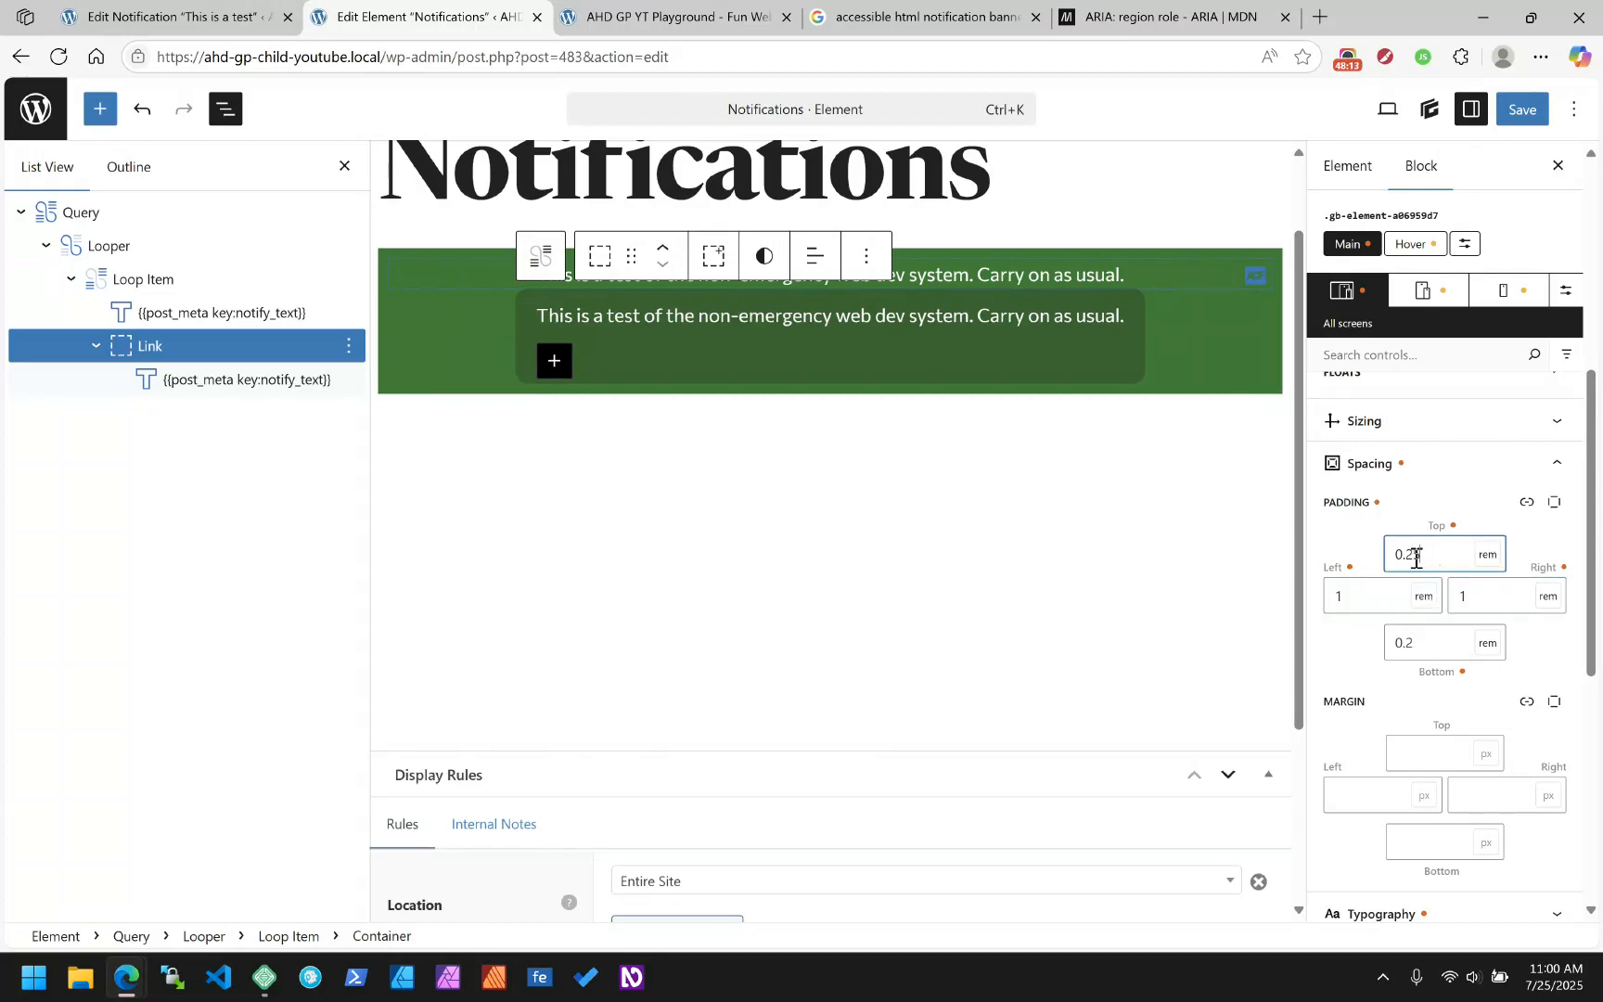
key(Left)
key(BackSpace)
text(1)
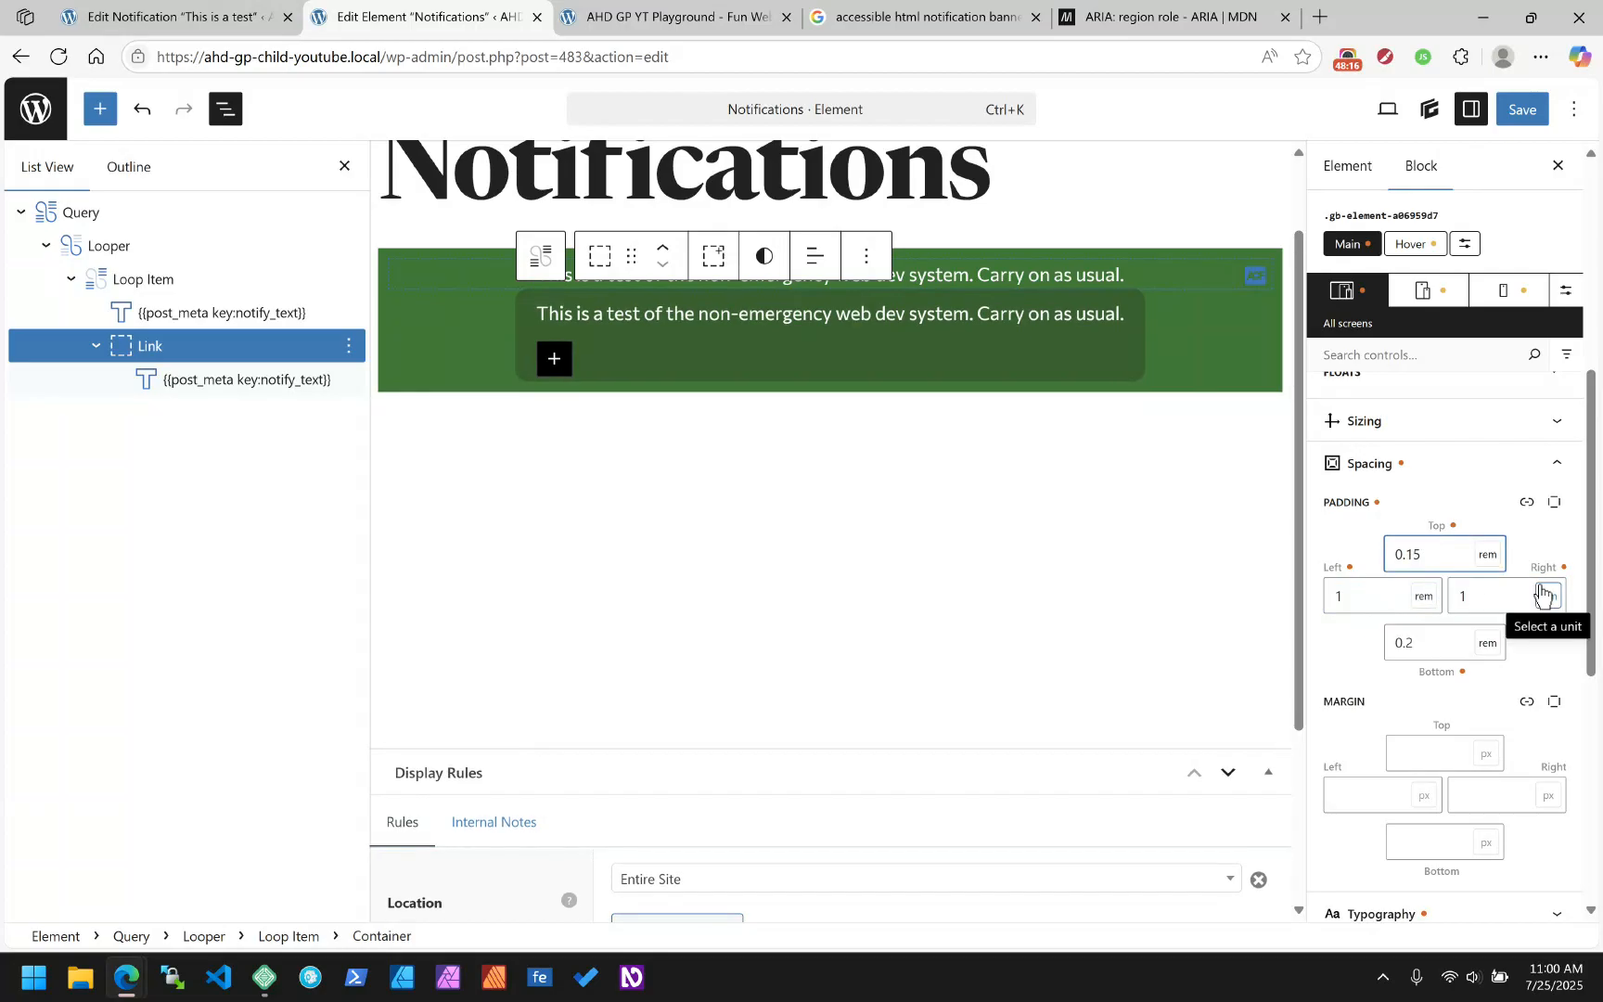
click(1422, 642)
text(15)
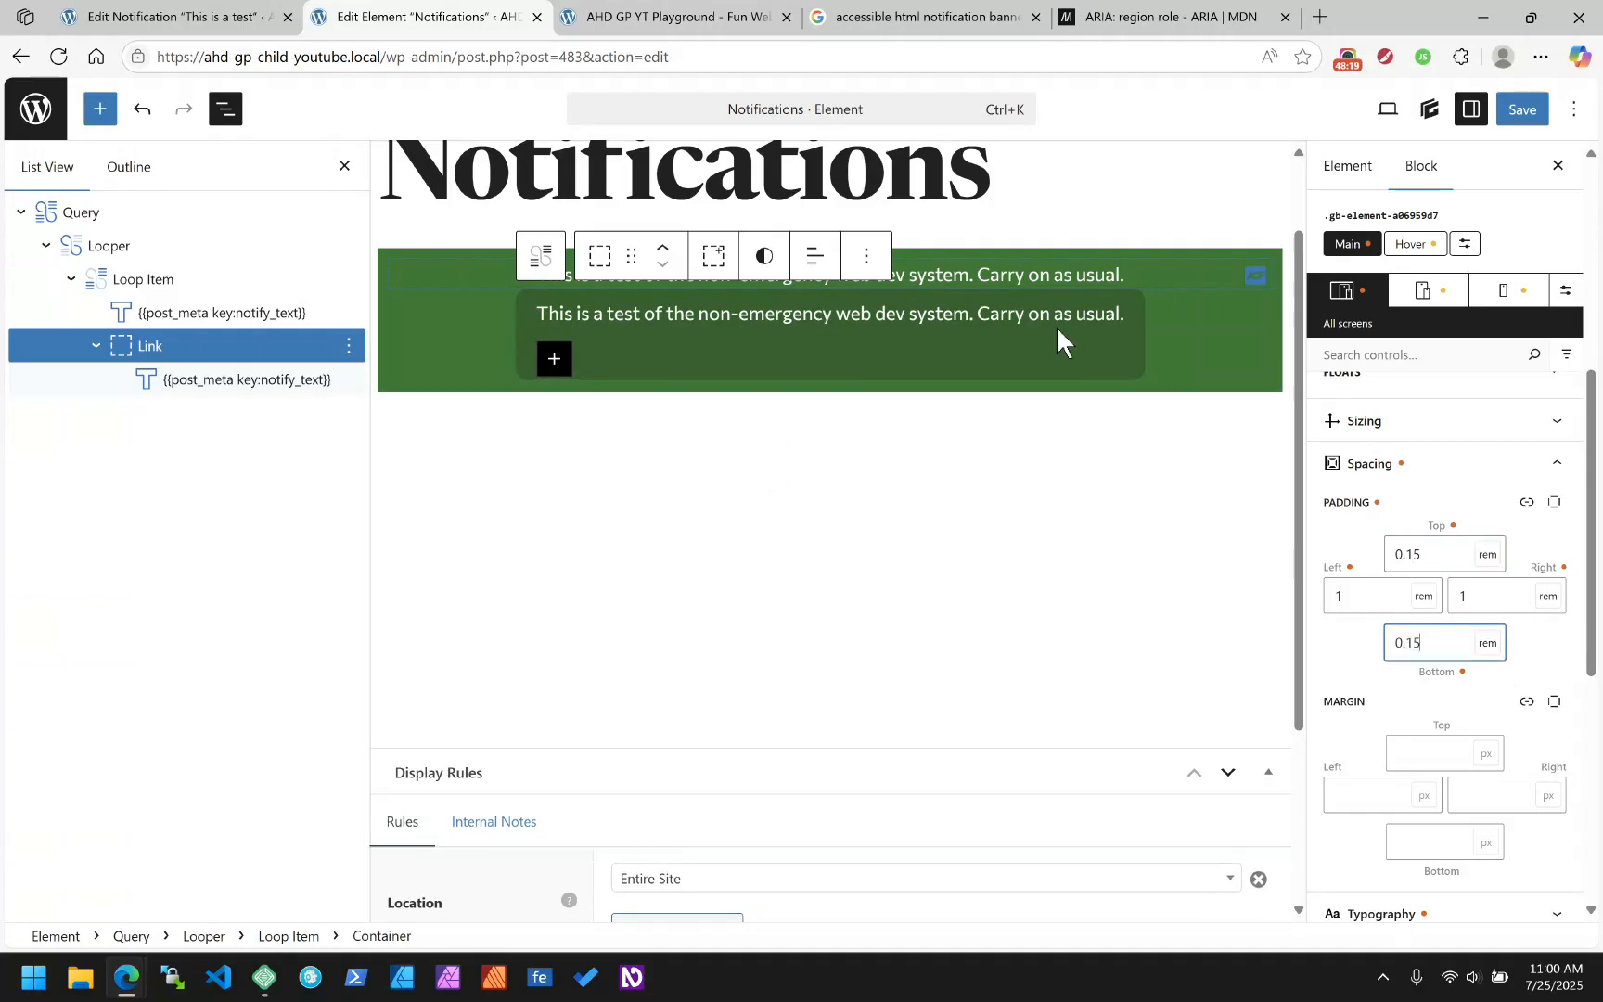
click(1510, 115)
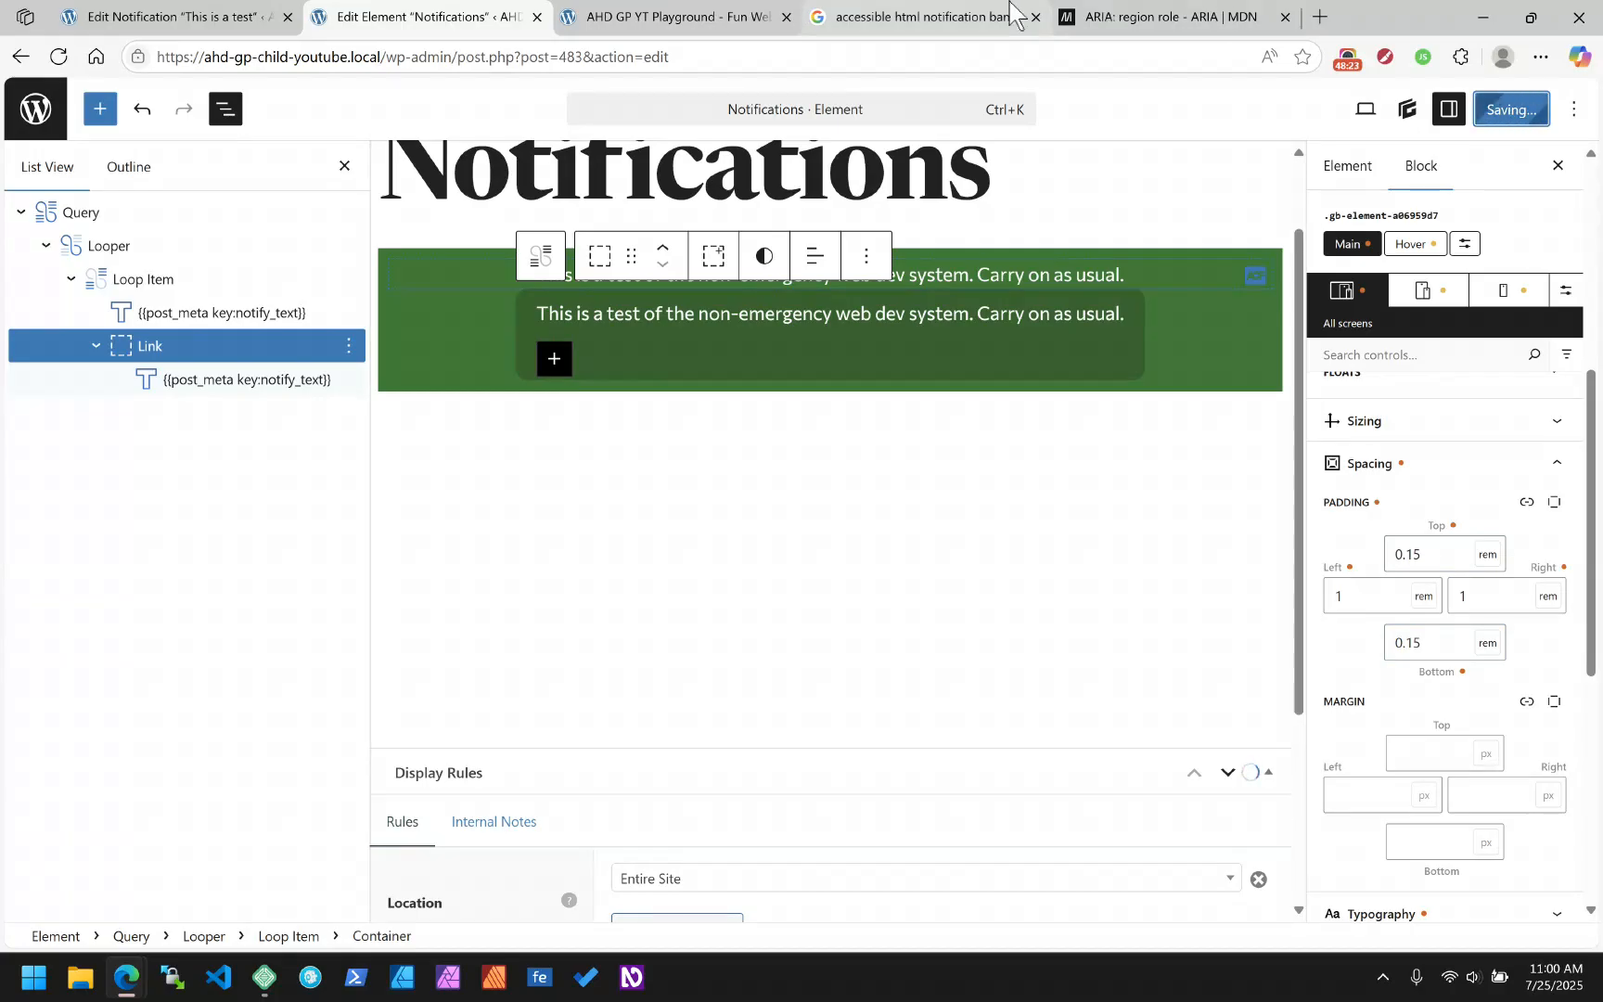
Reload the home page and examine the banner link's markup and its applied CSS rules
click(661, 17)
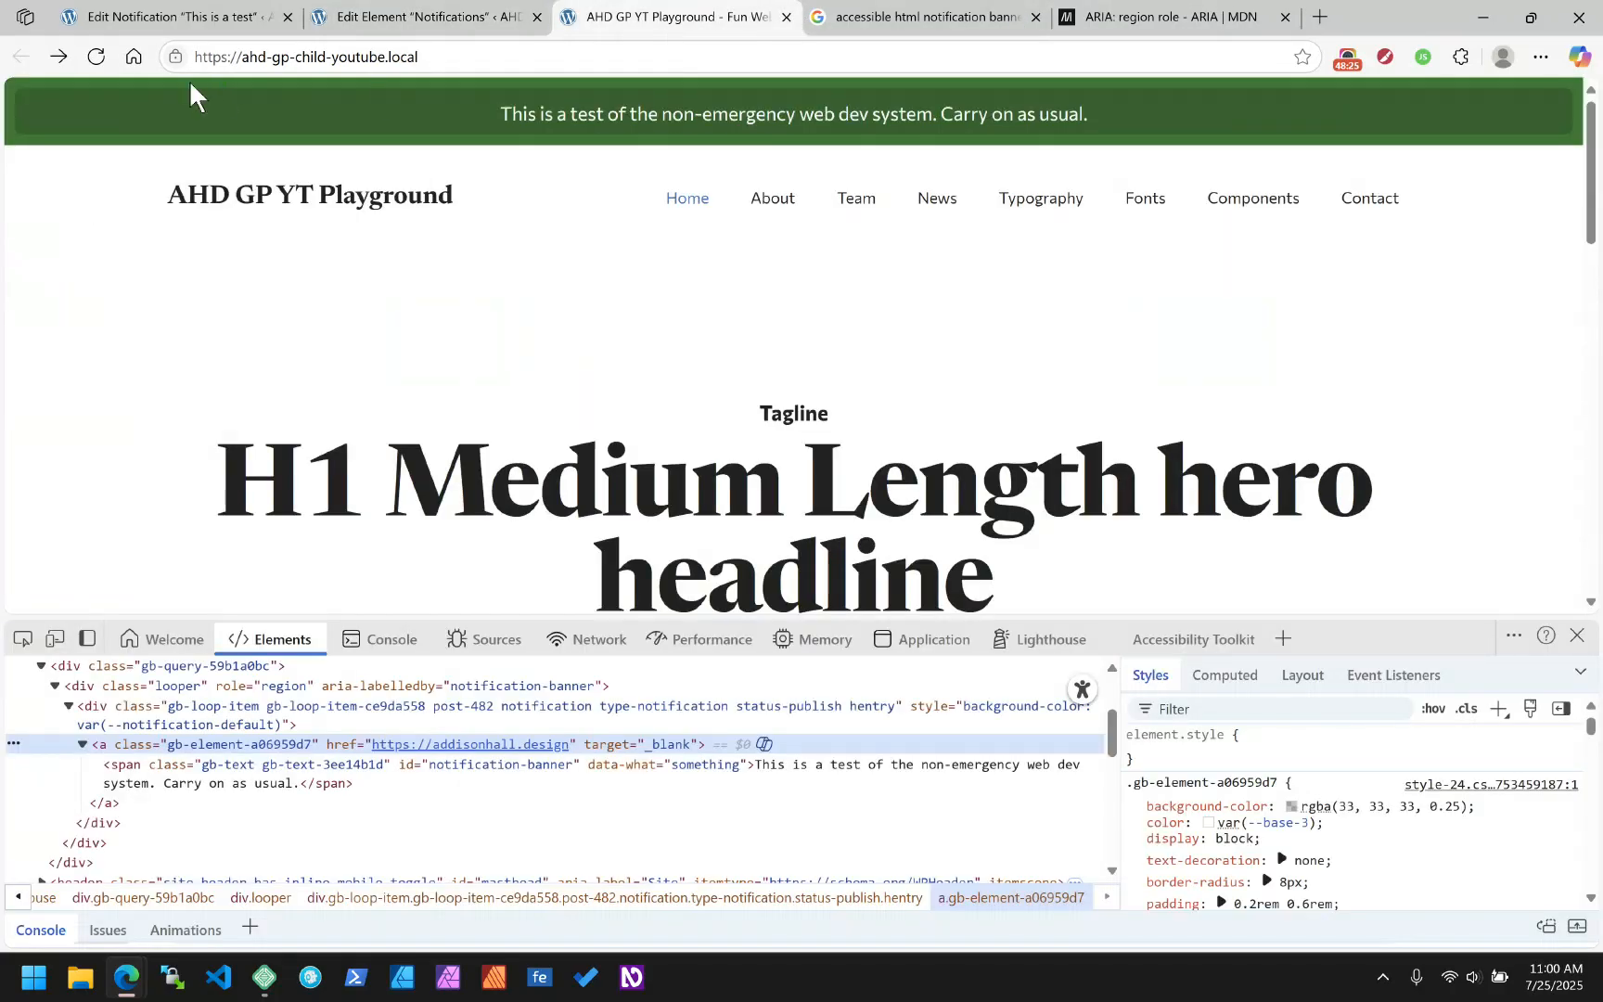
click(96, 56)
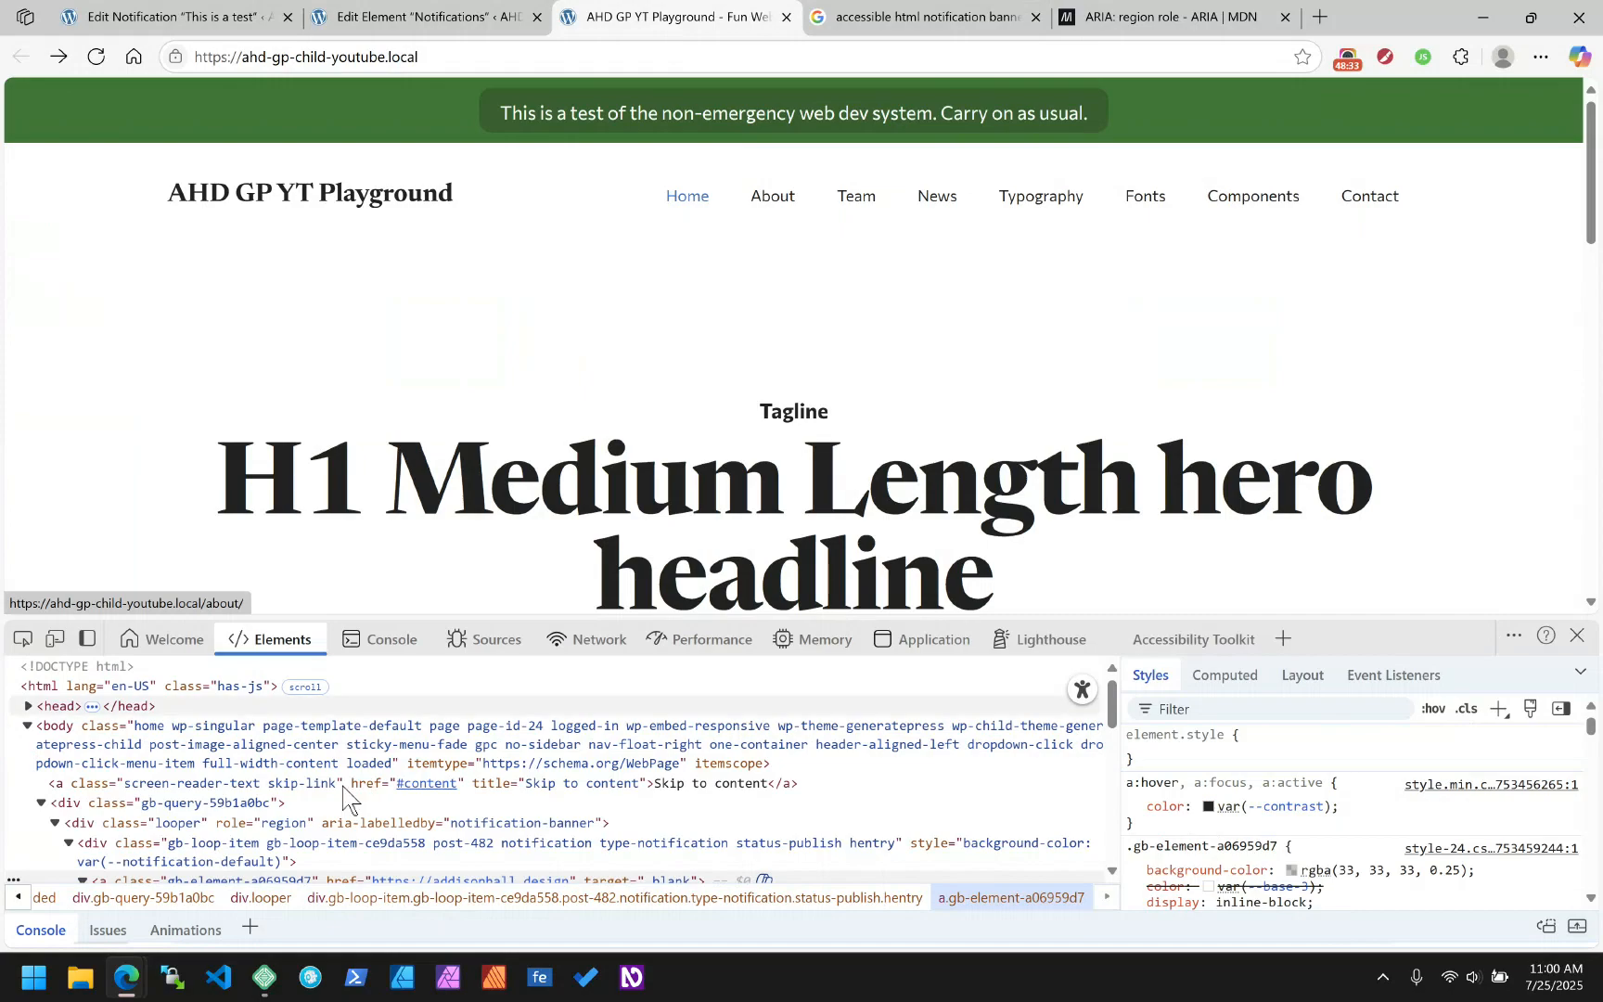
scroll(121, 742, down, 4)
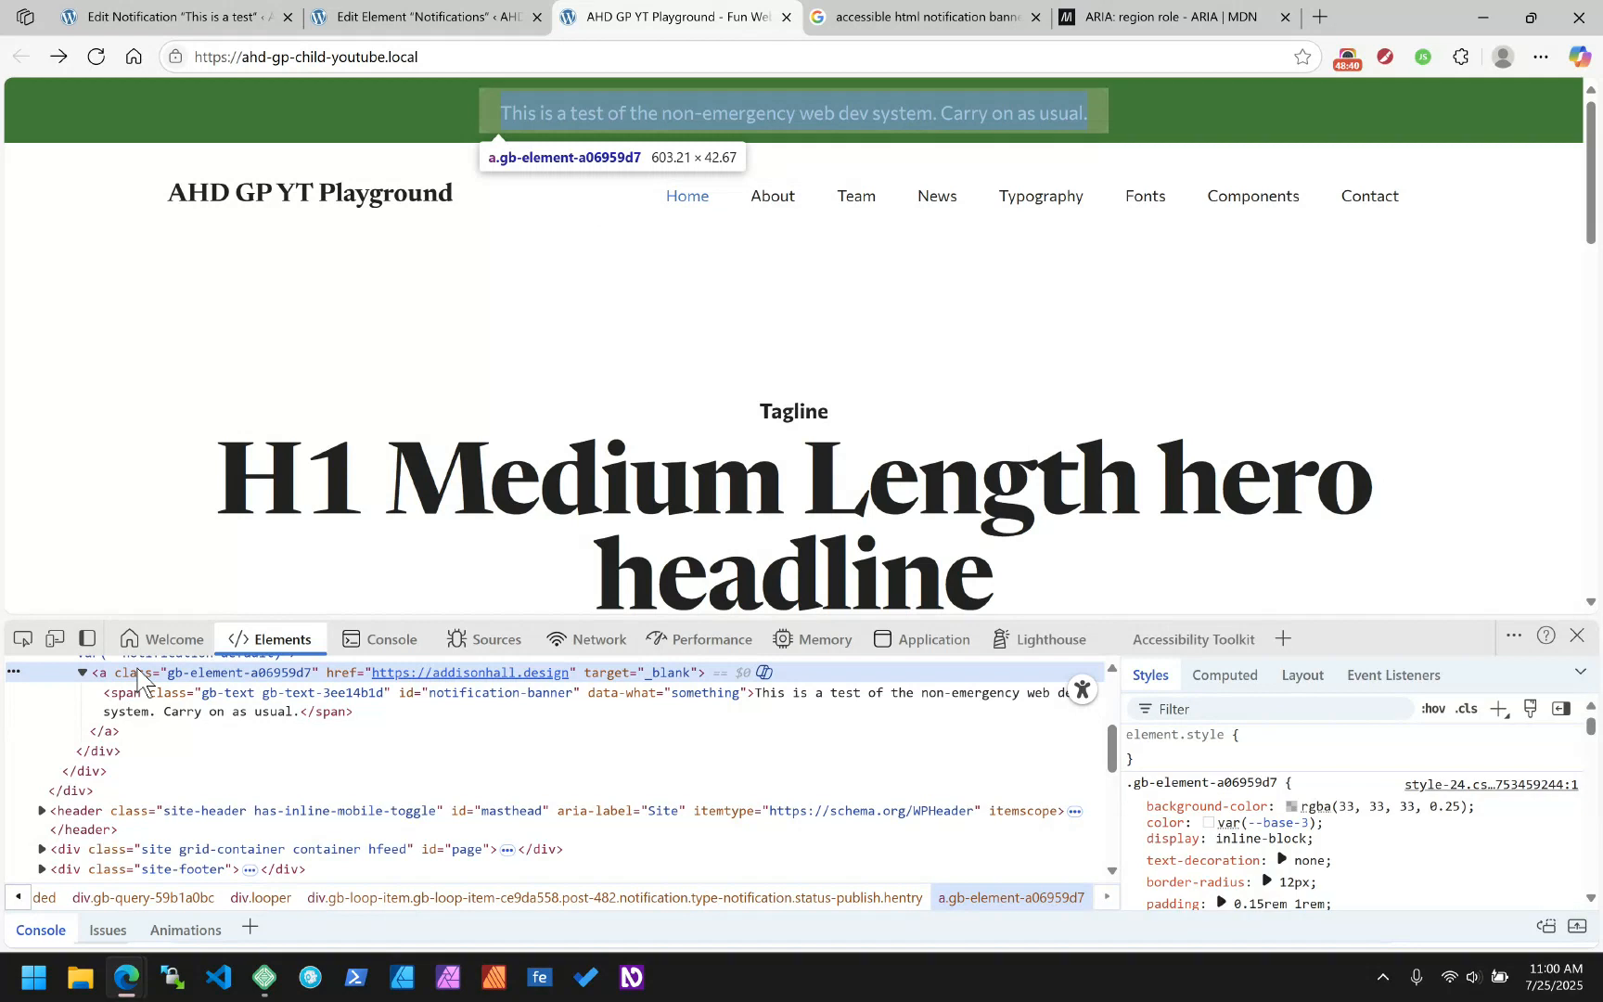
scroll(1354, 812, down, 1)
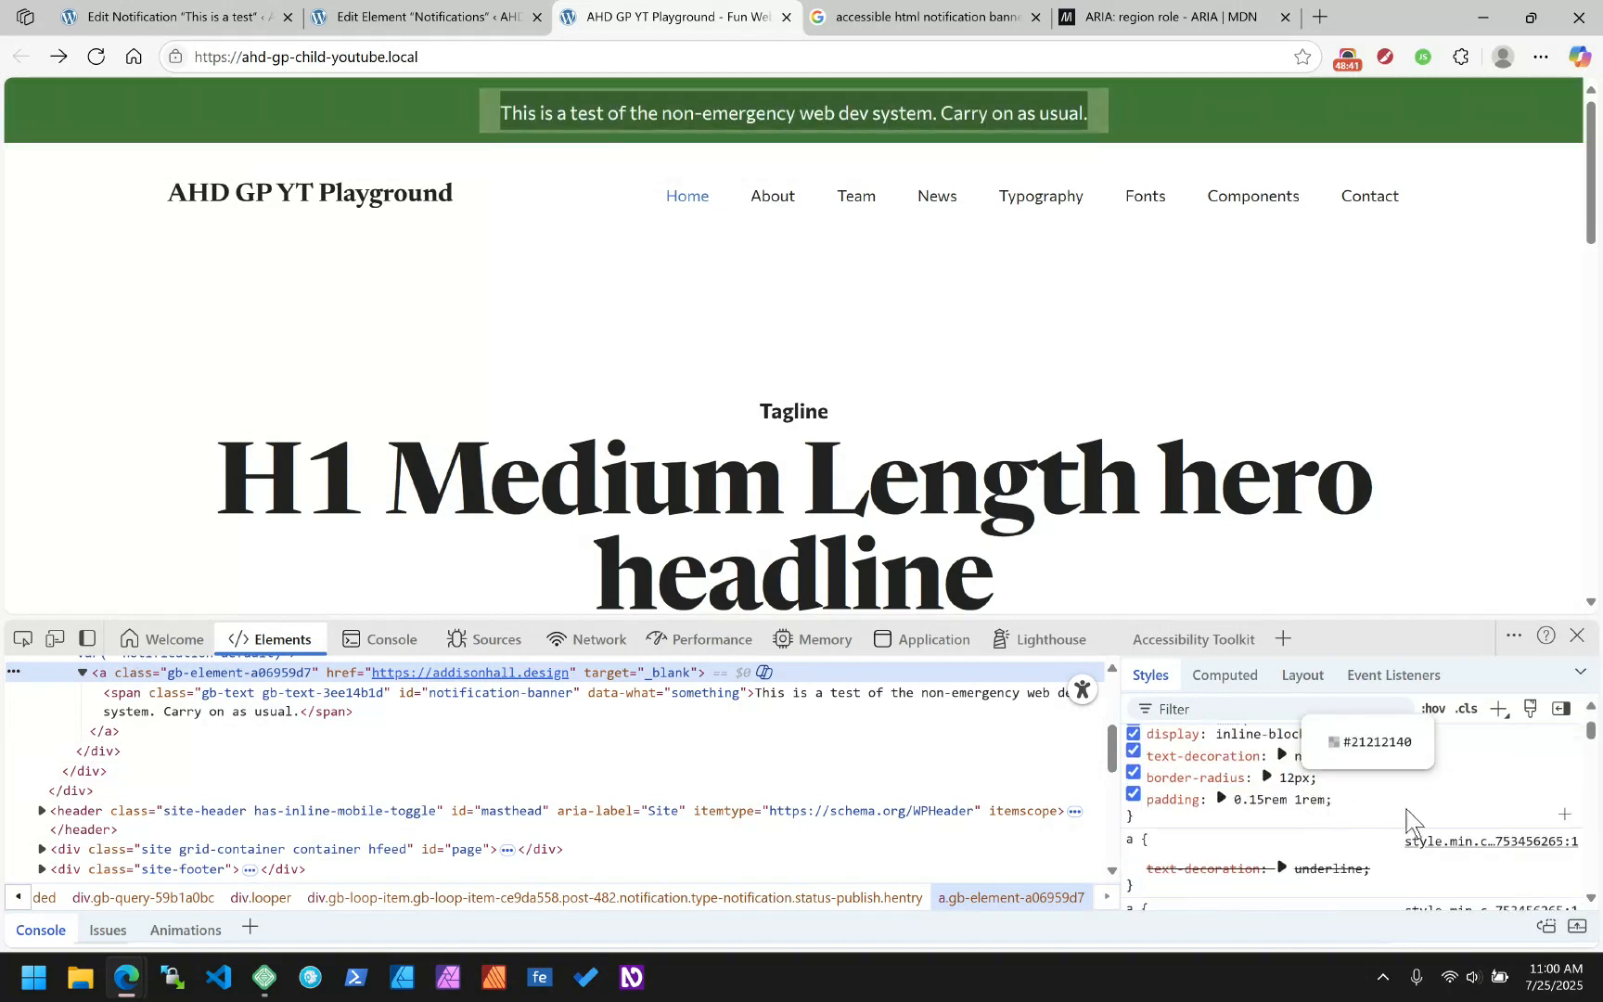
scroll(1281, 784, up, 1)
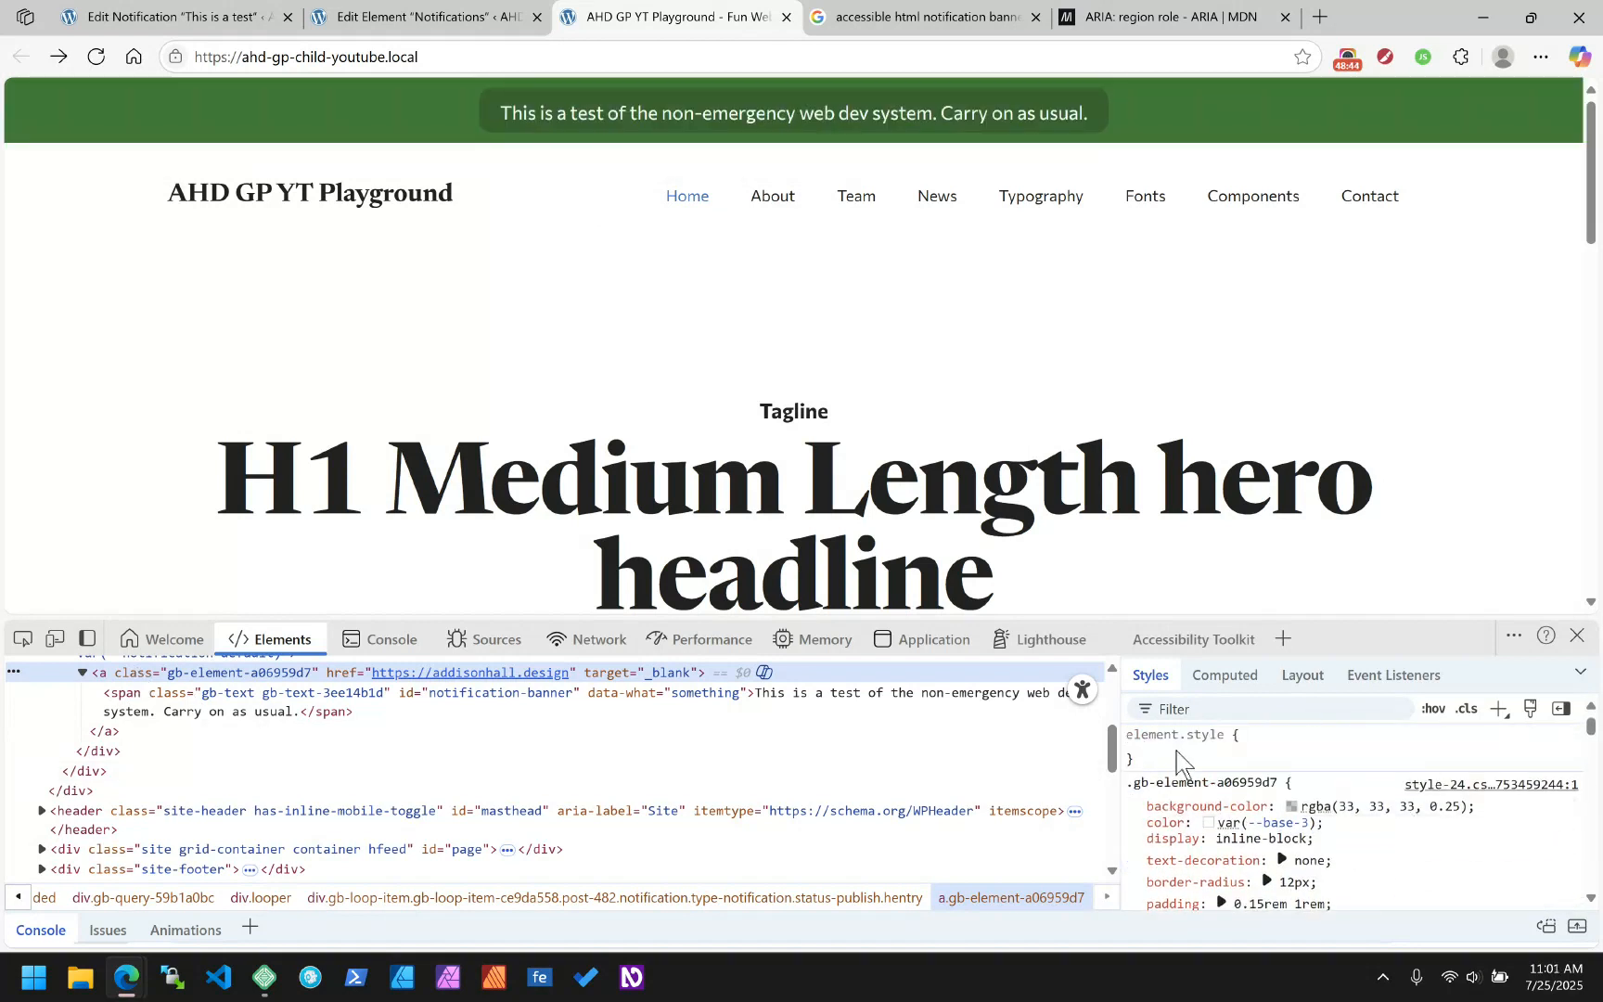
Try an inline line-height on the banner link in the developer tools and discard it by reloading the page
click(1179, 756)
text(li)
key(Tab)
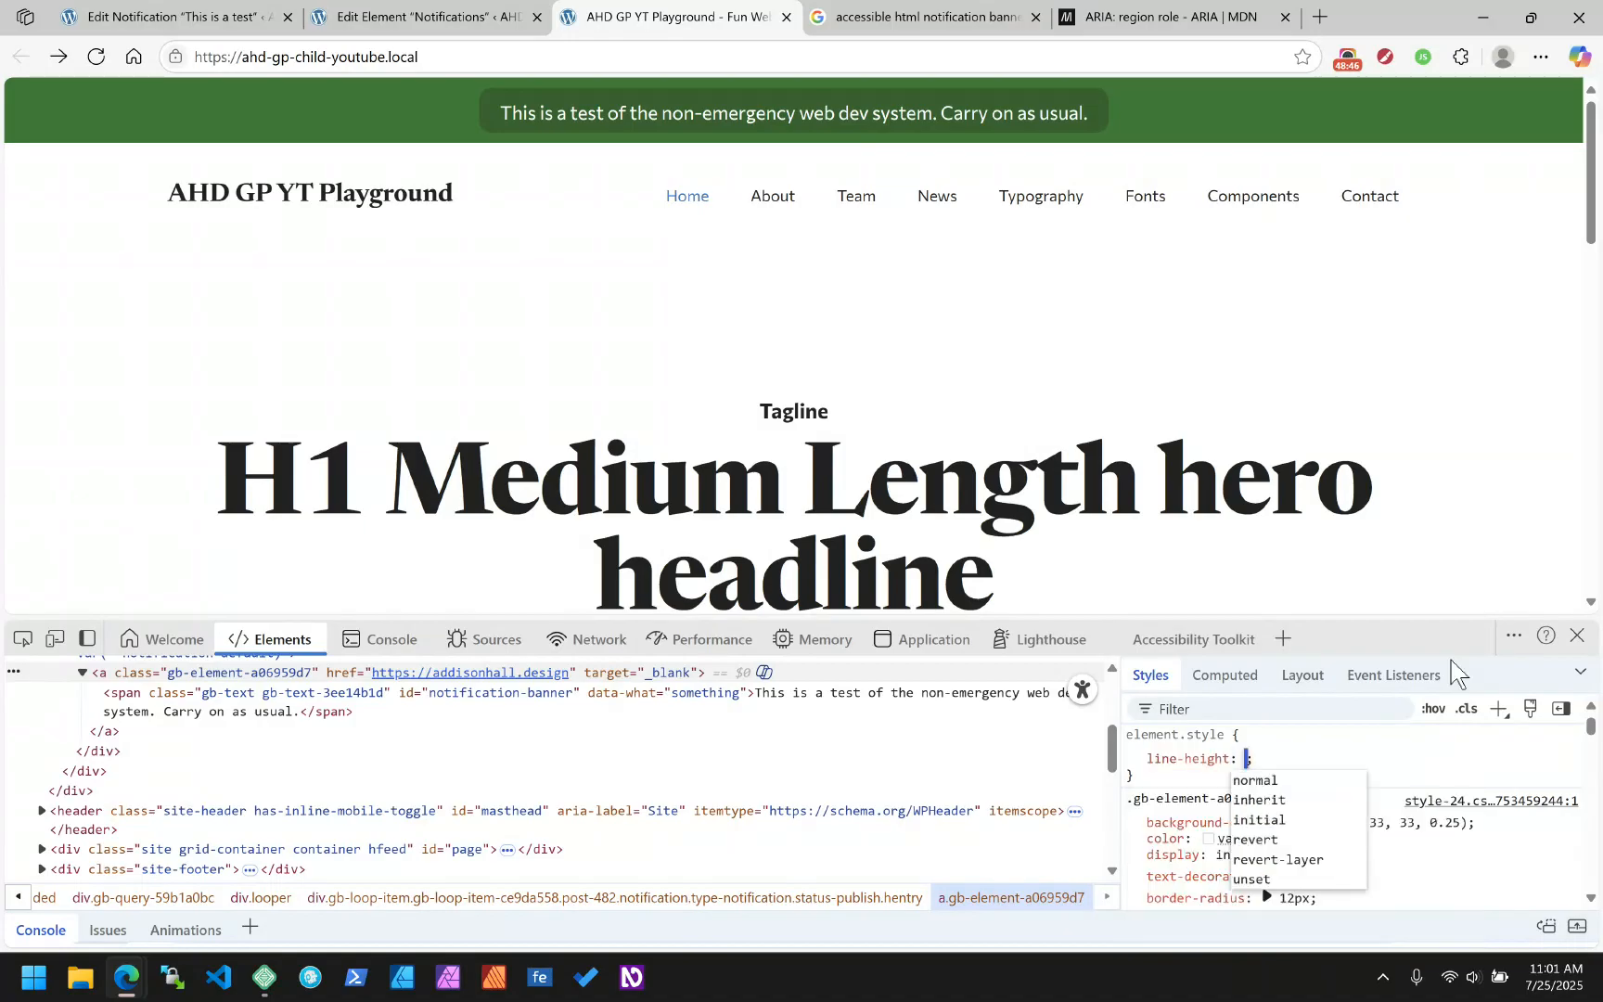
text(0)
key(Up)
key(BackSpace)
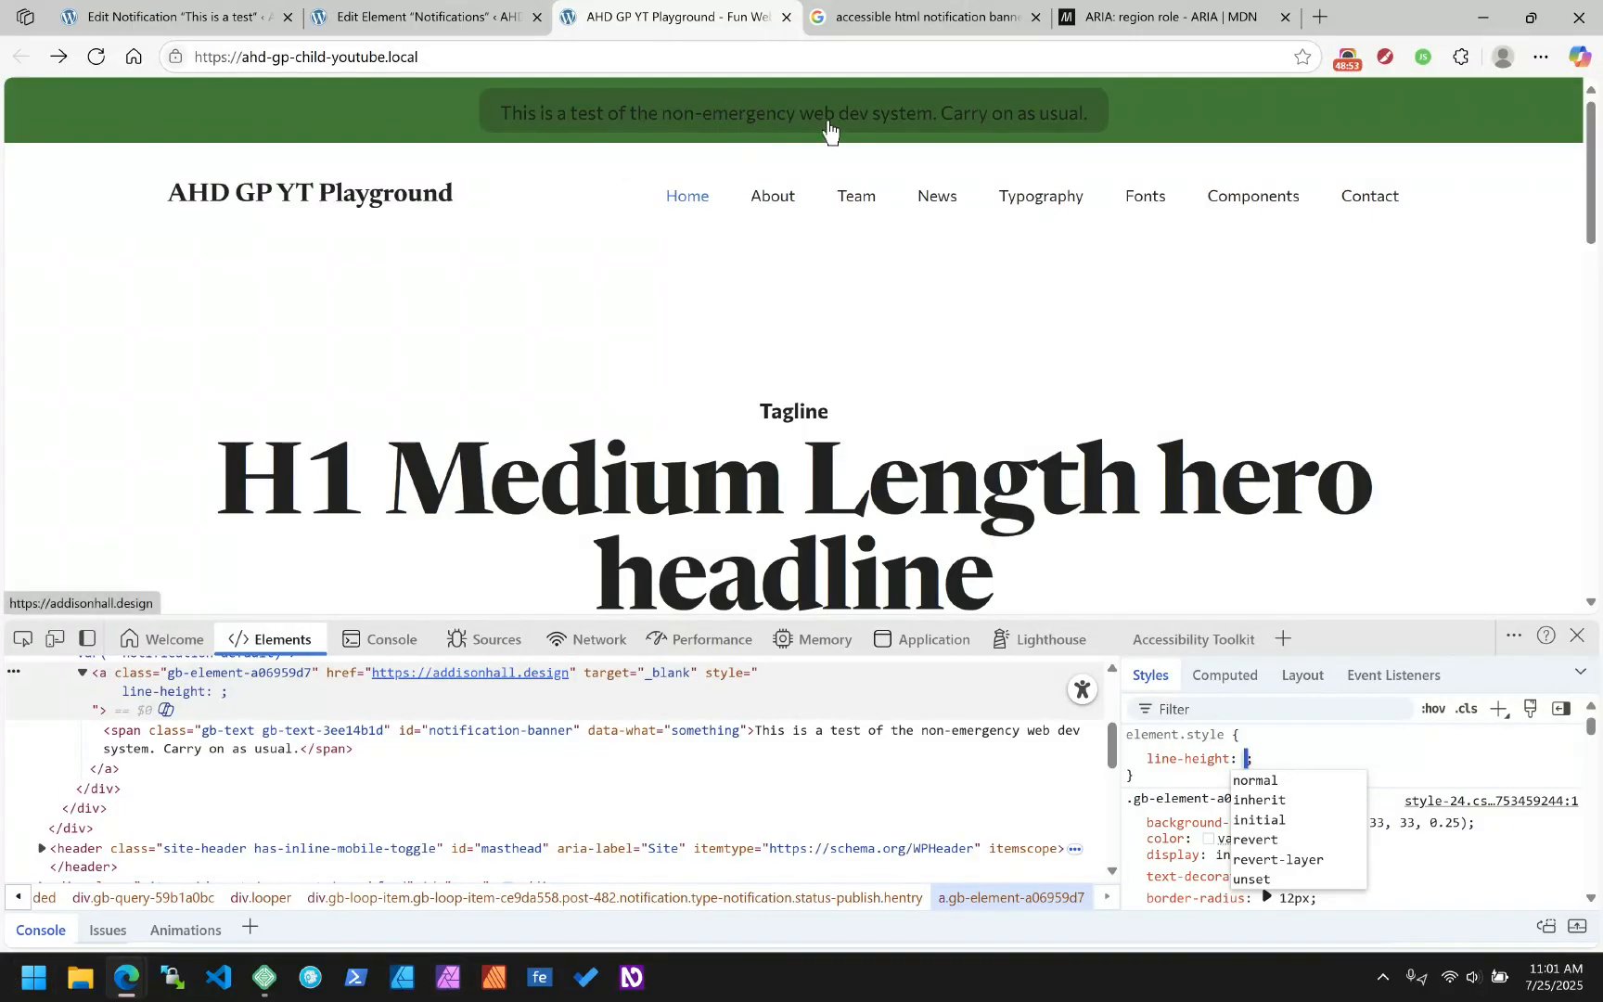
click(96, 59)
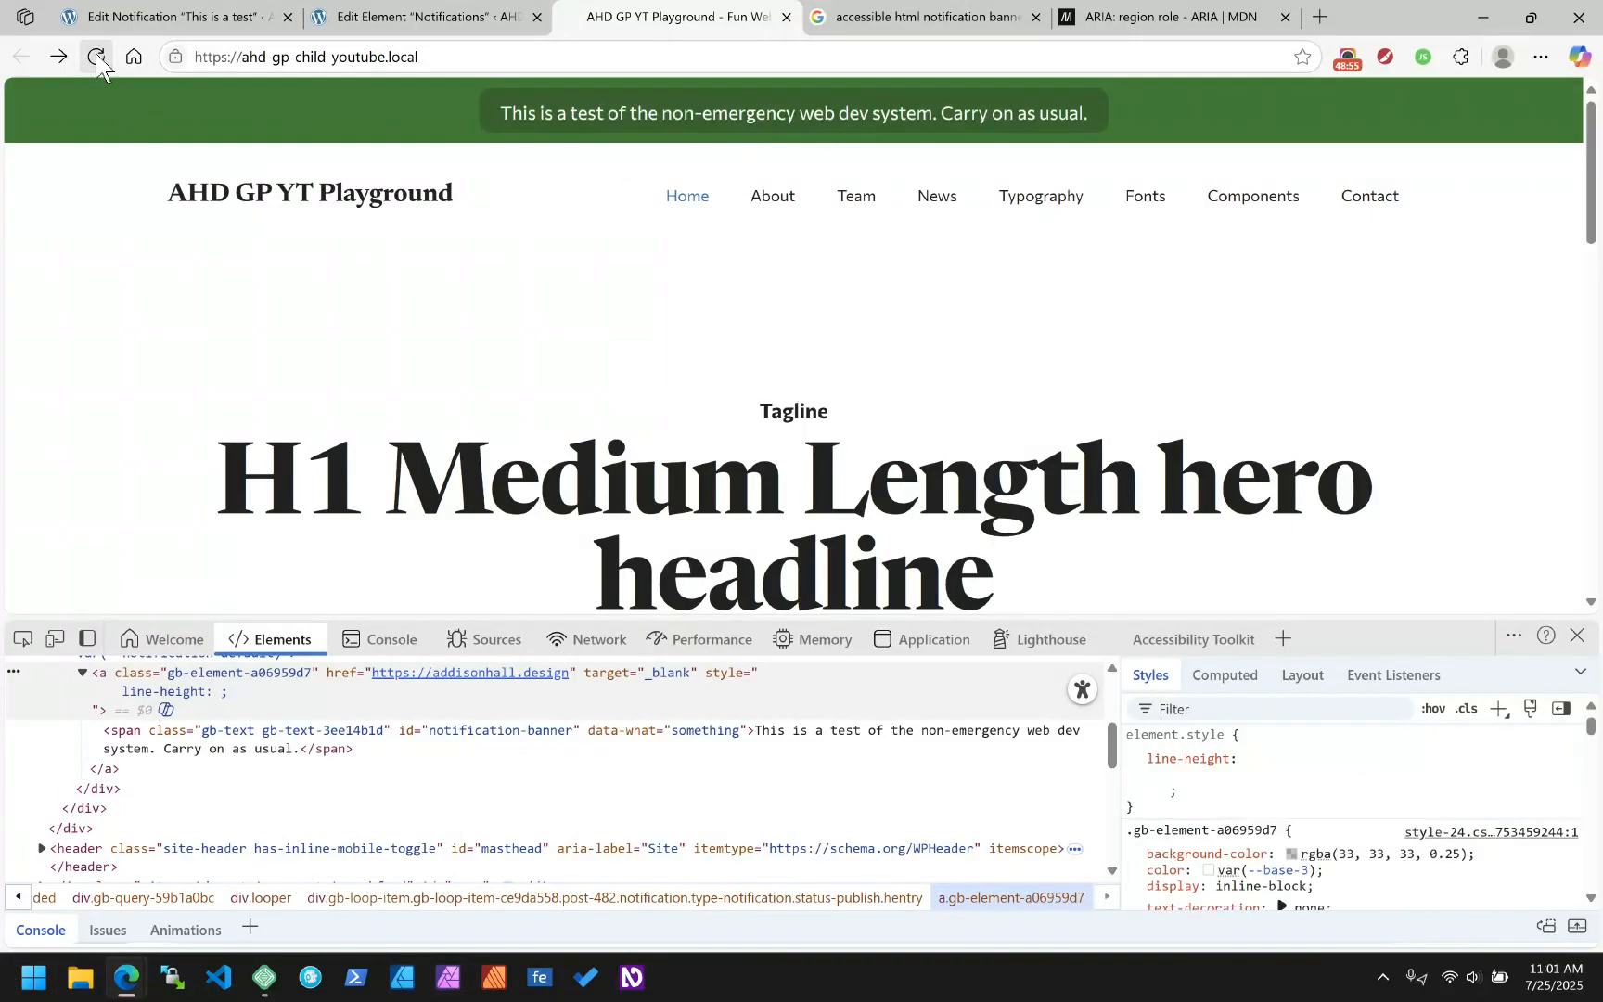
Set the Link container's top padding to 0.05 rem, save the element, and reload the home page to check the banner
click(422, 17)
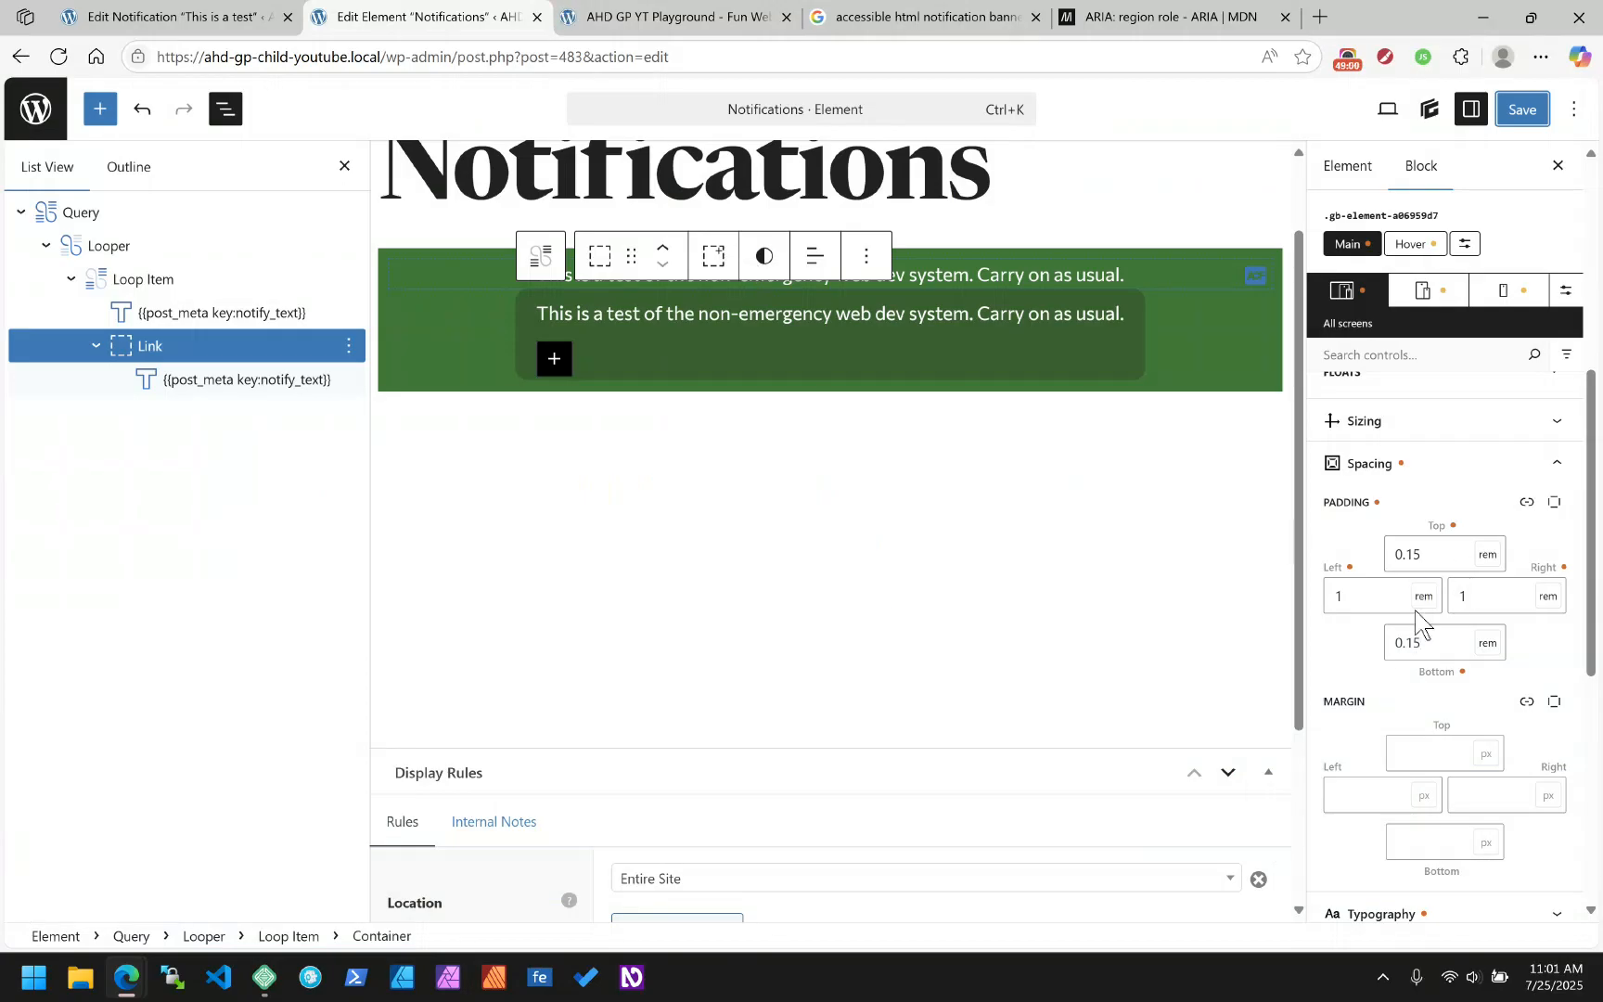
click(1416, 555)
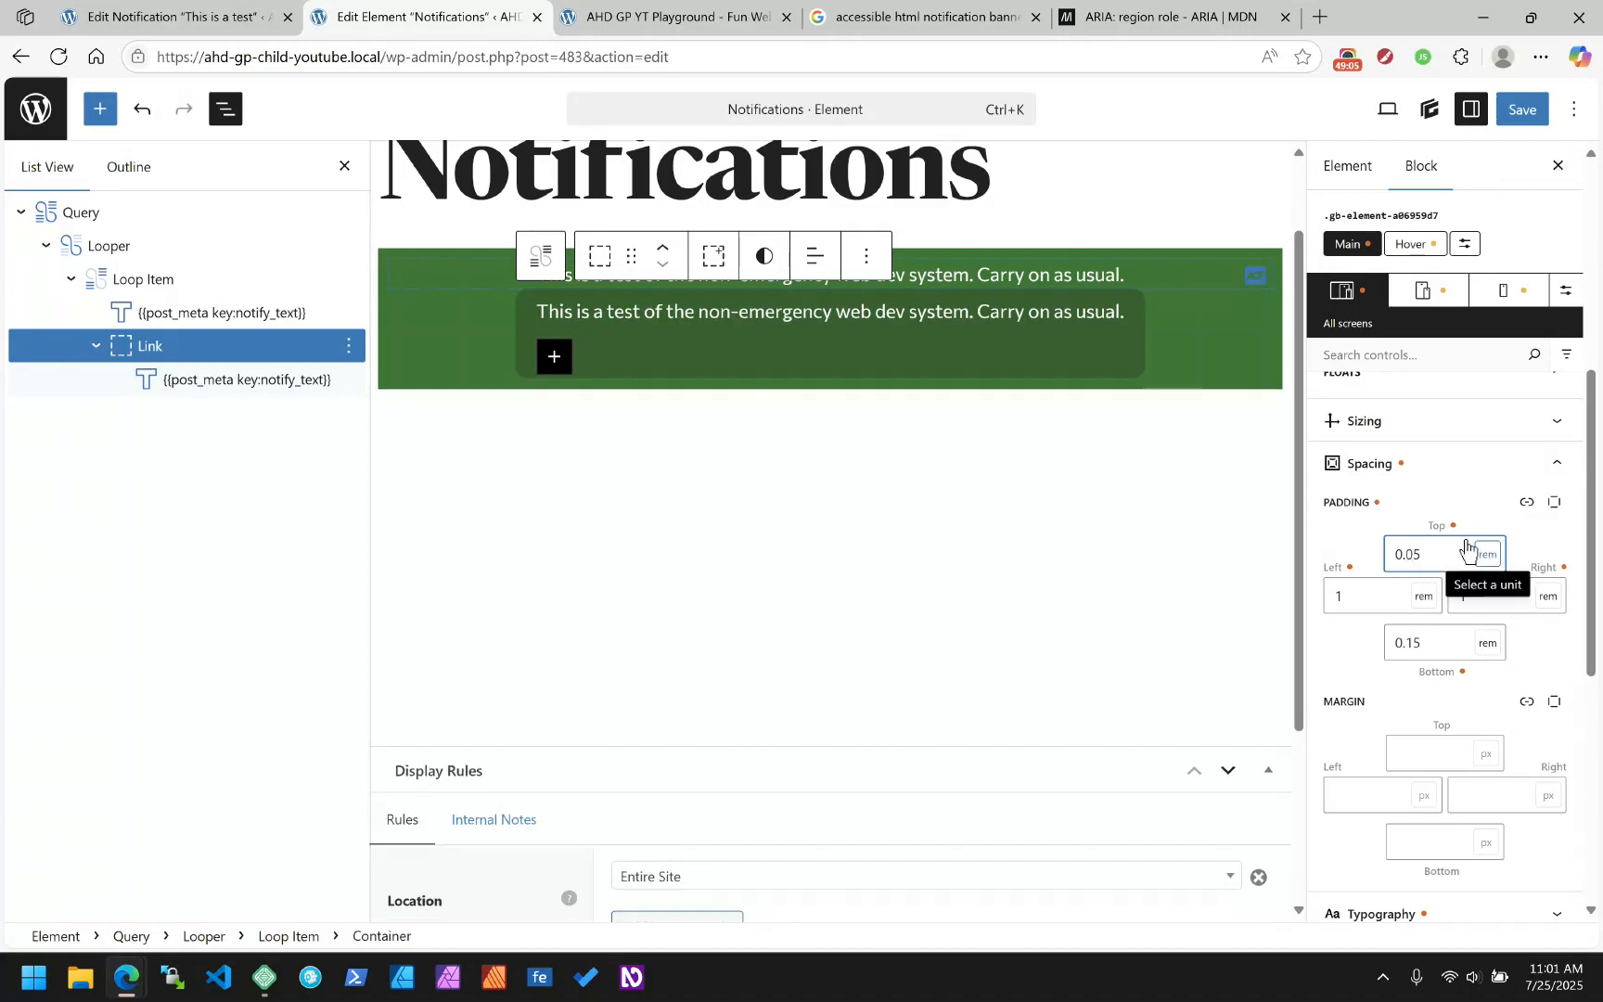
click(1520, 110)
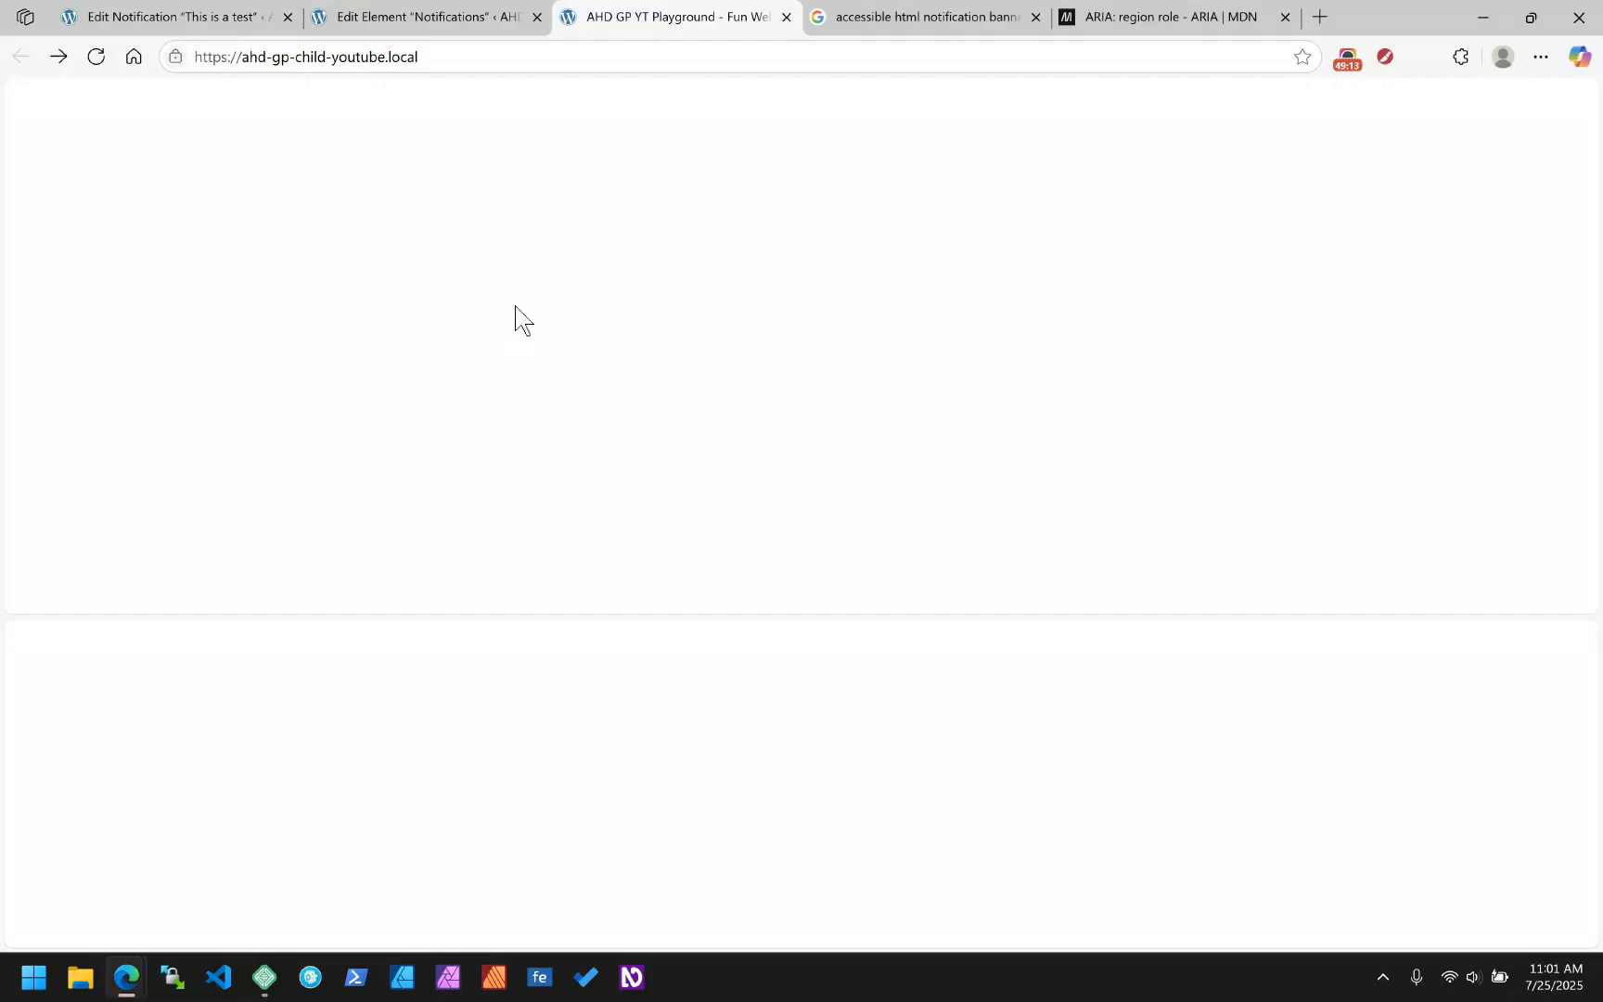
click(95, 59)
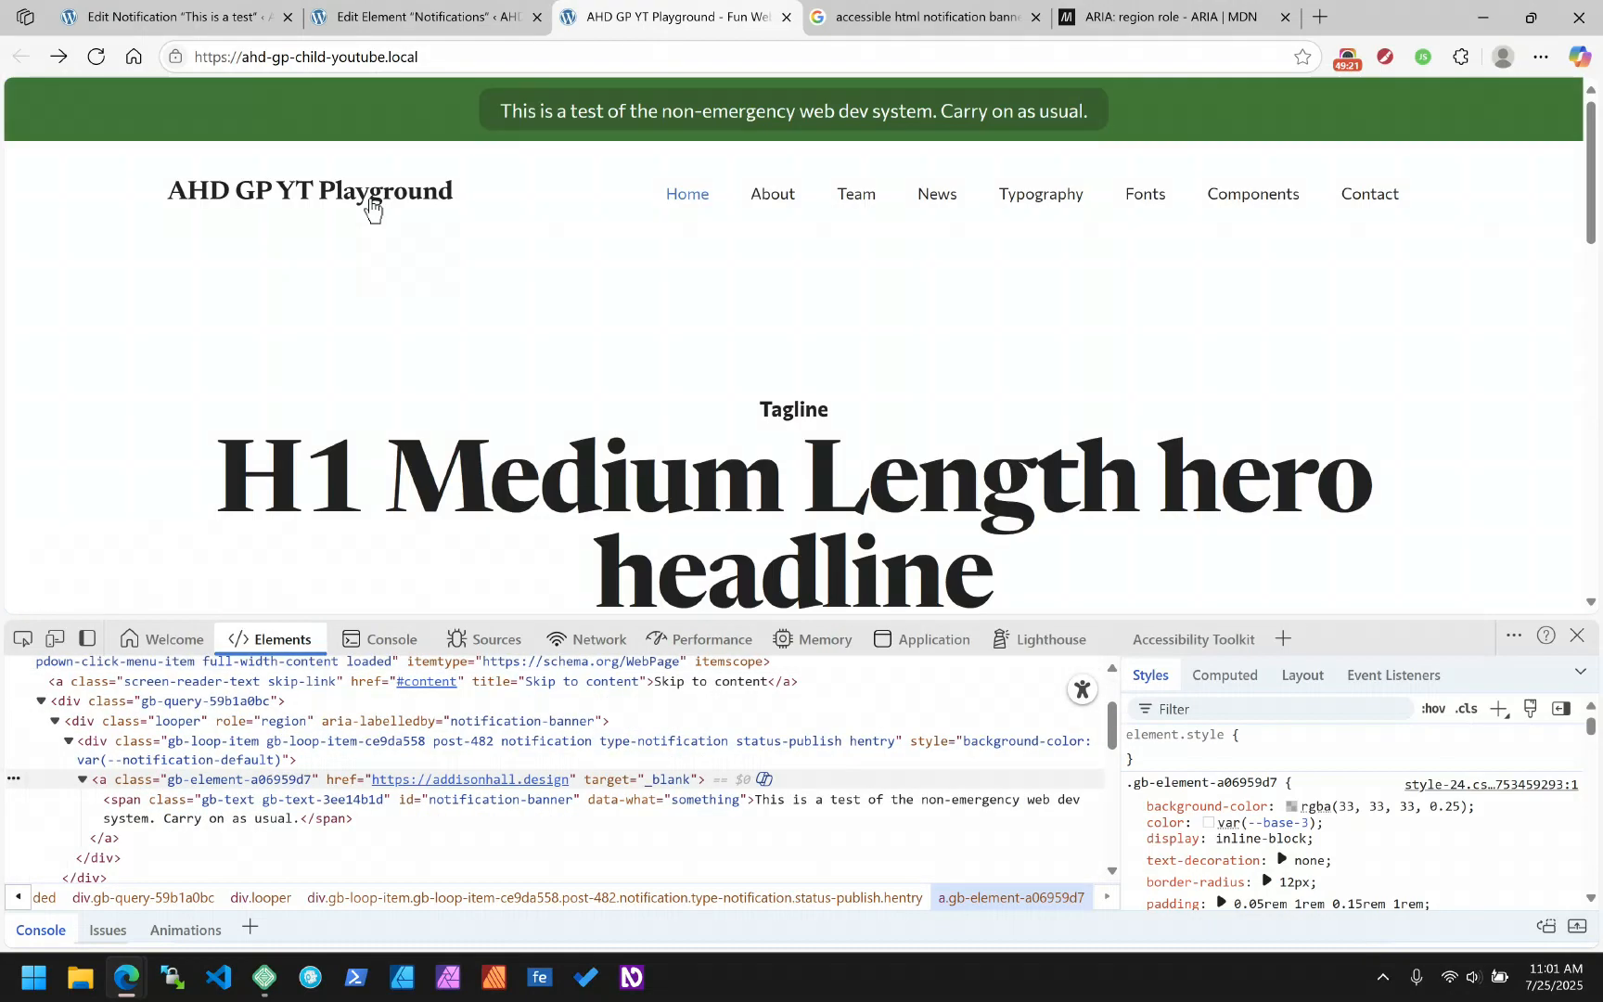
right_click(573, 118)
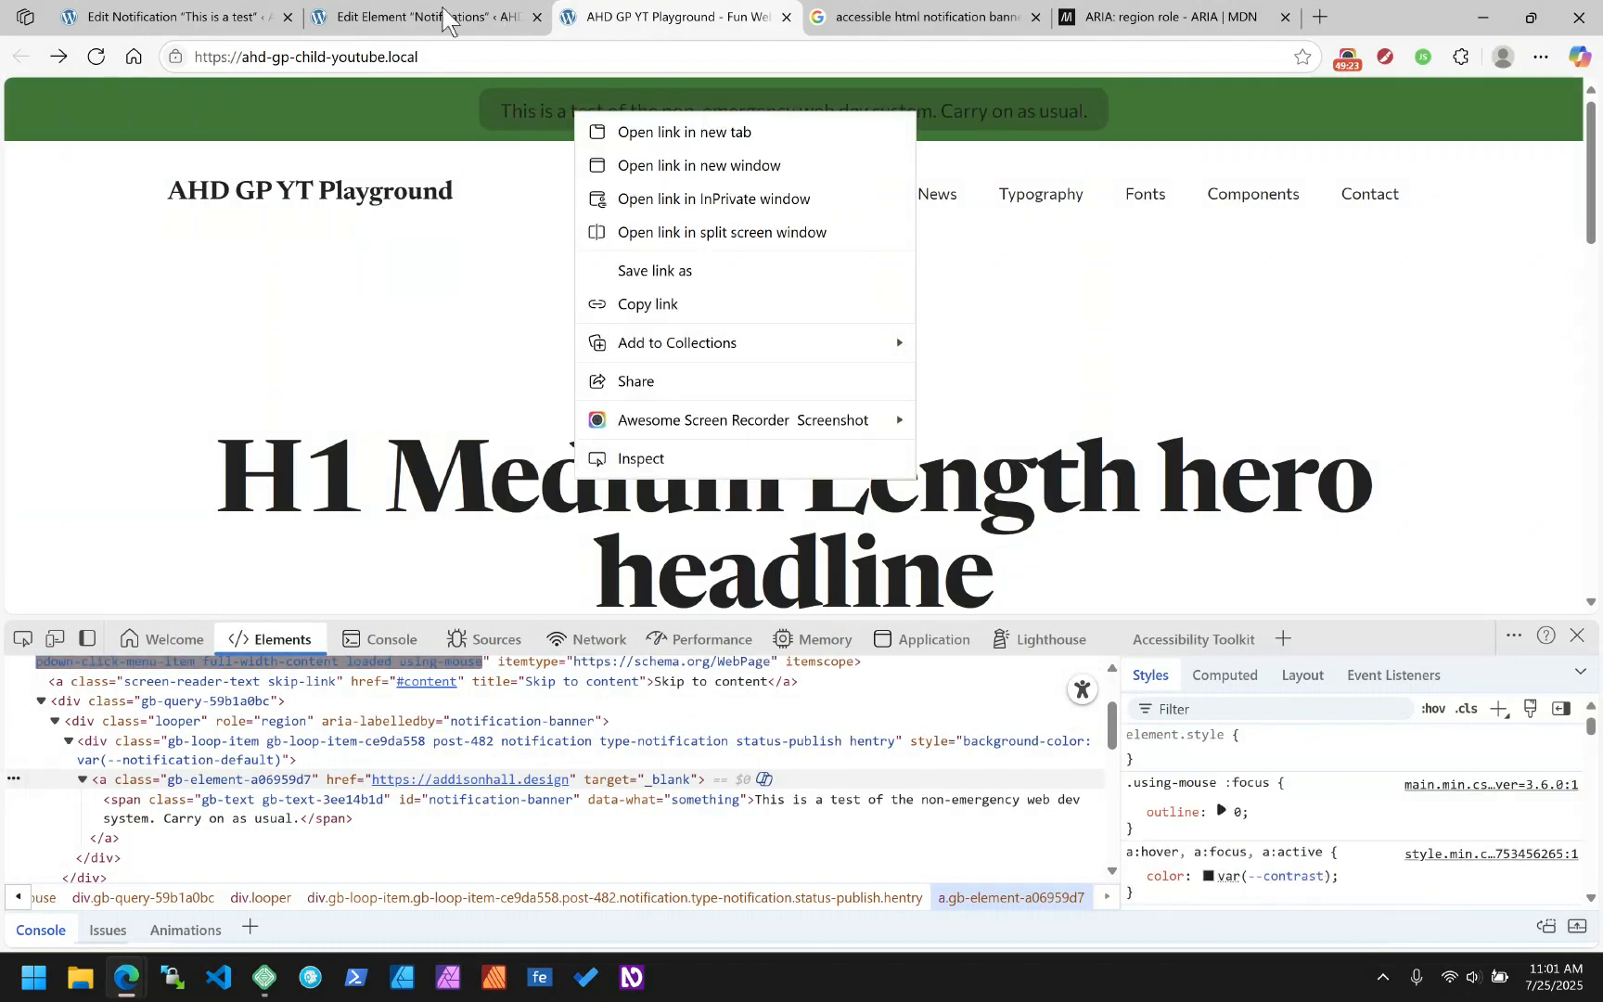
Set the Link container's text color to the white base-3 swatch for its Hover & Focus state
click(415, 19)
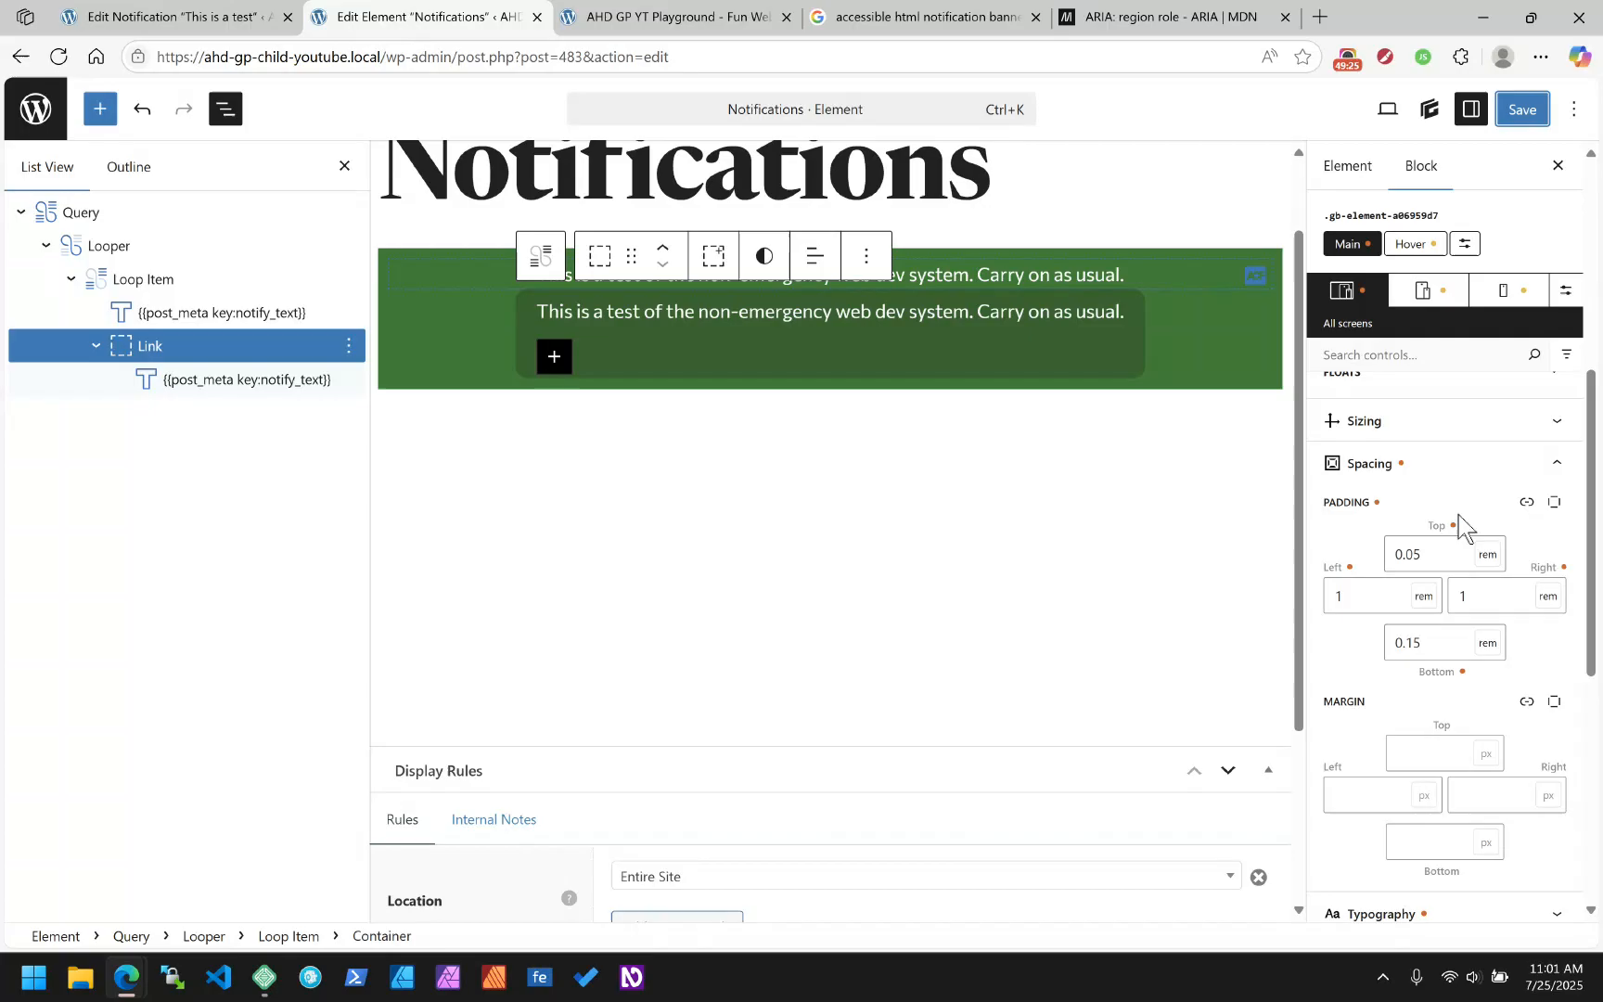
click(1435, 477)
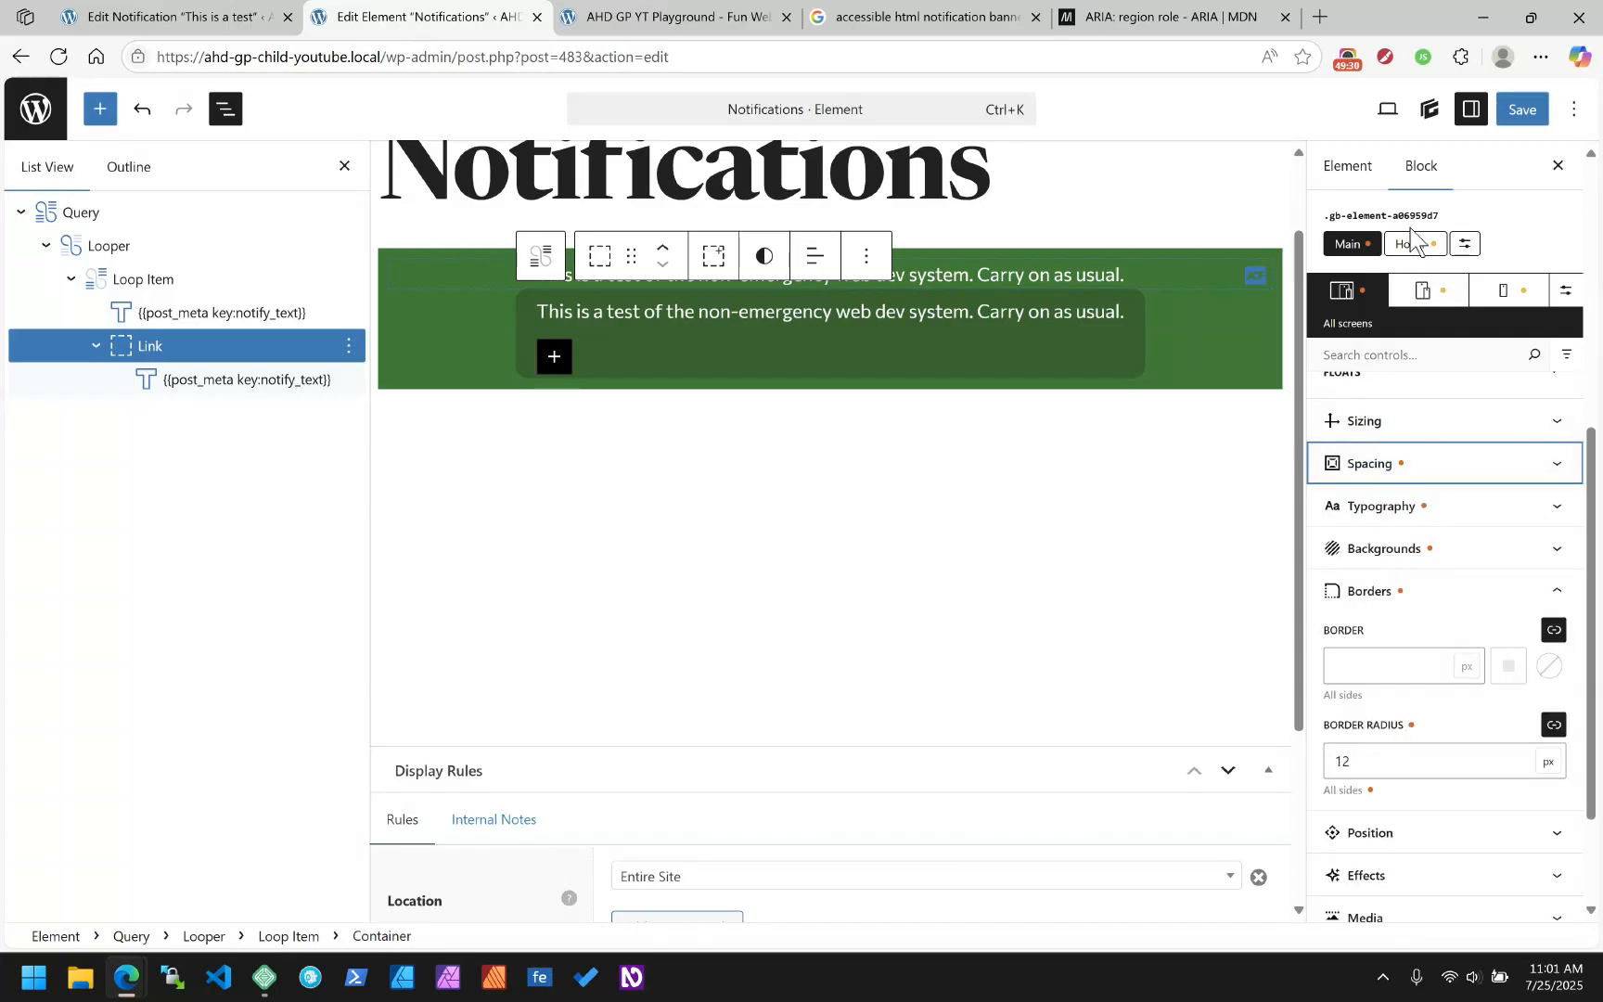
click(1468, 245)
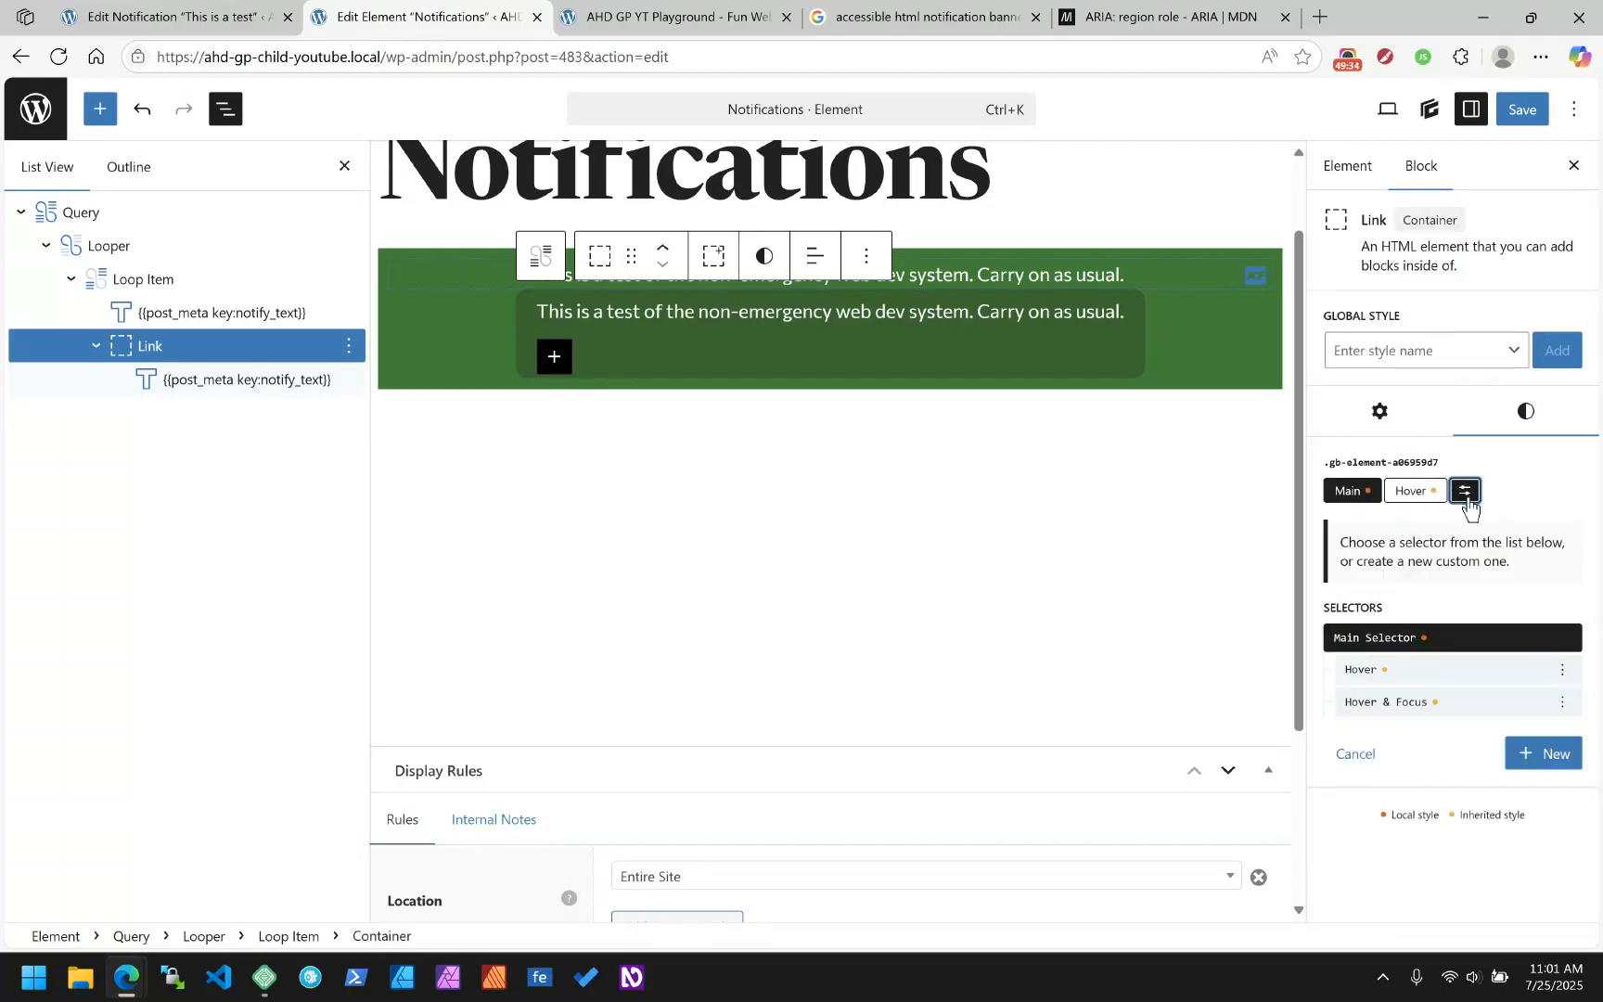
click(1433, 703)
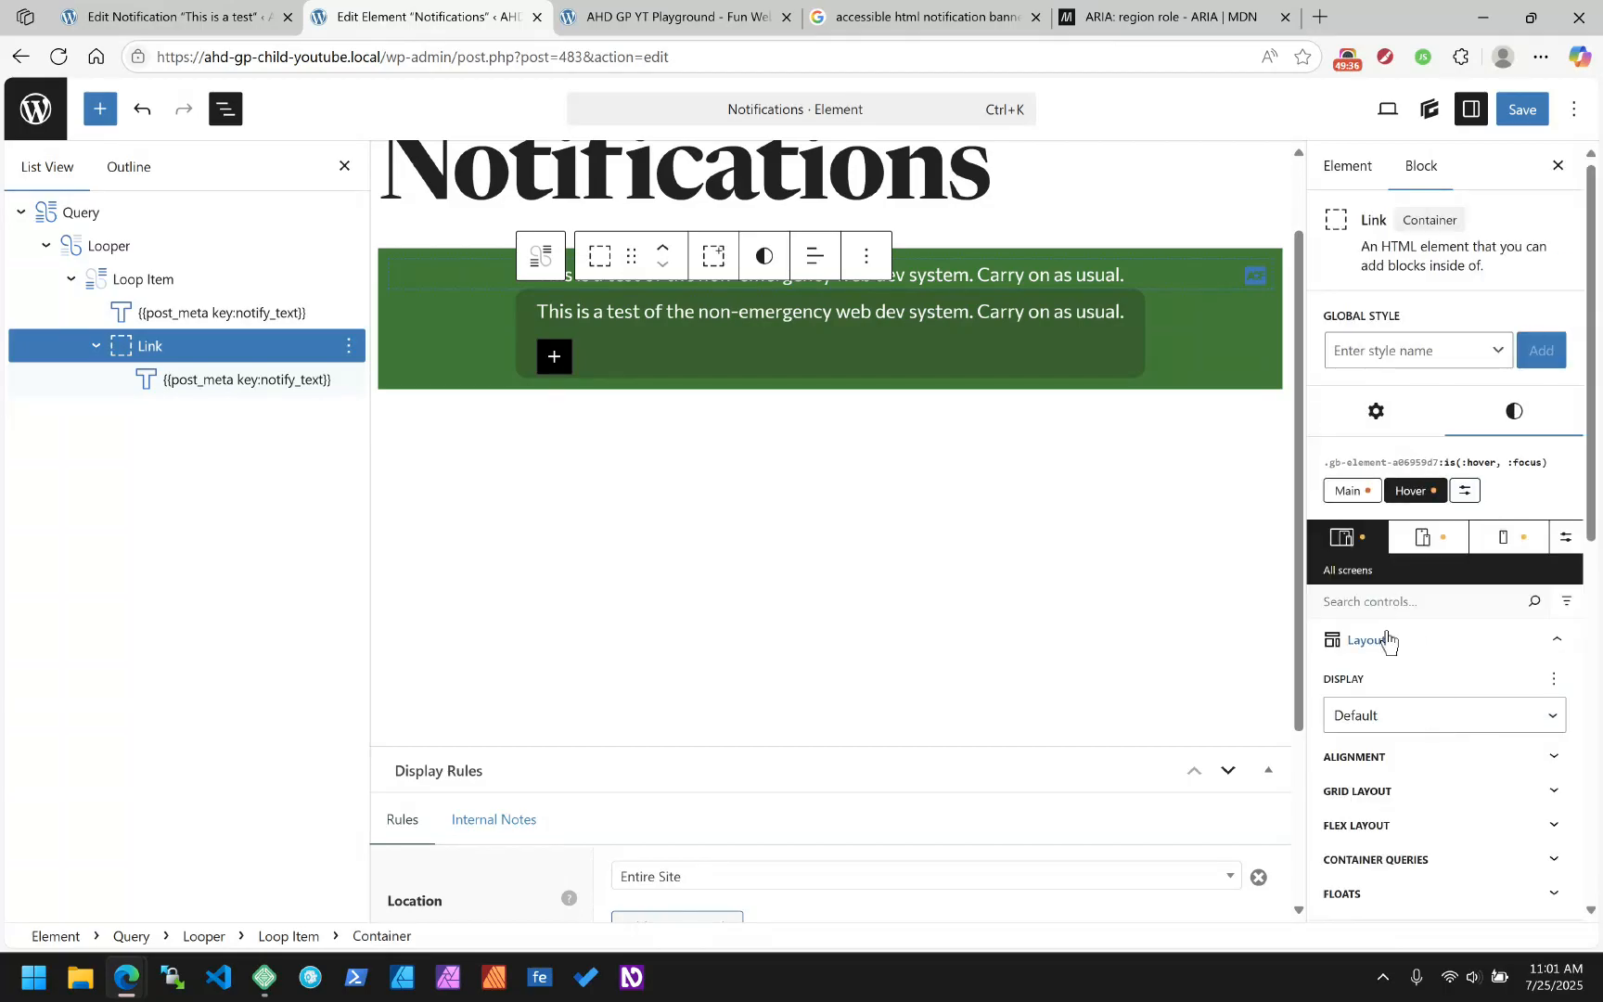
scroll(1411, 662, down, 5)
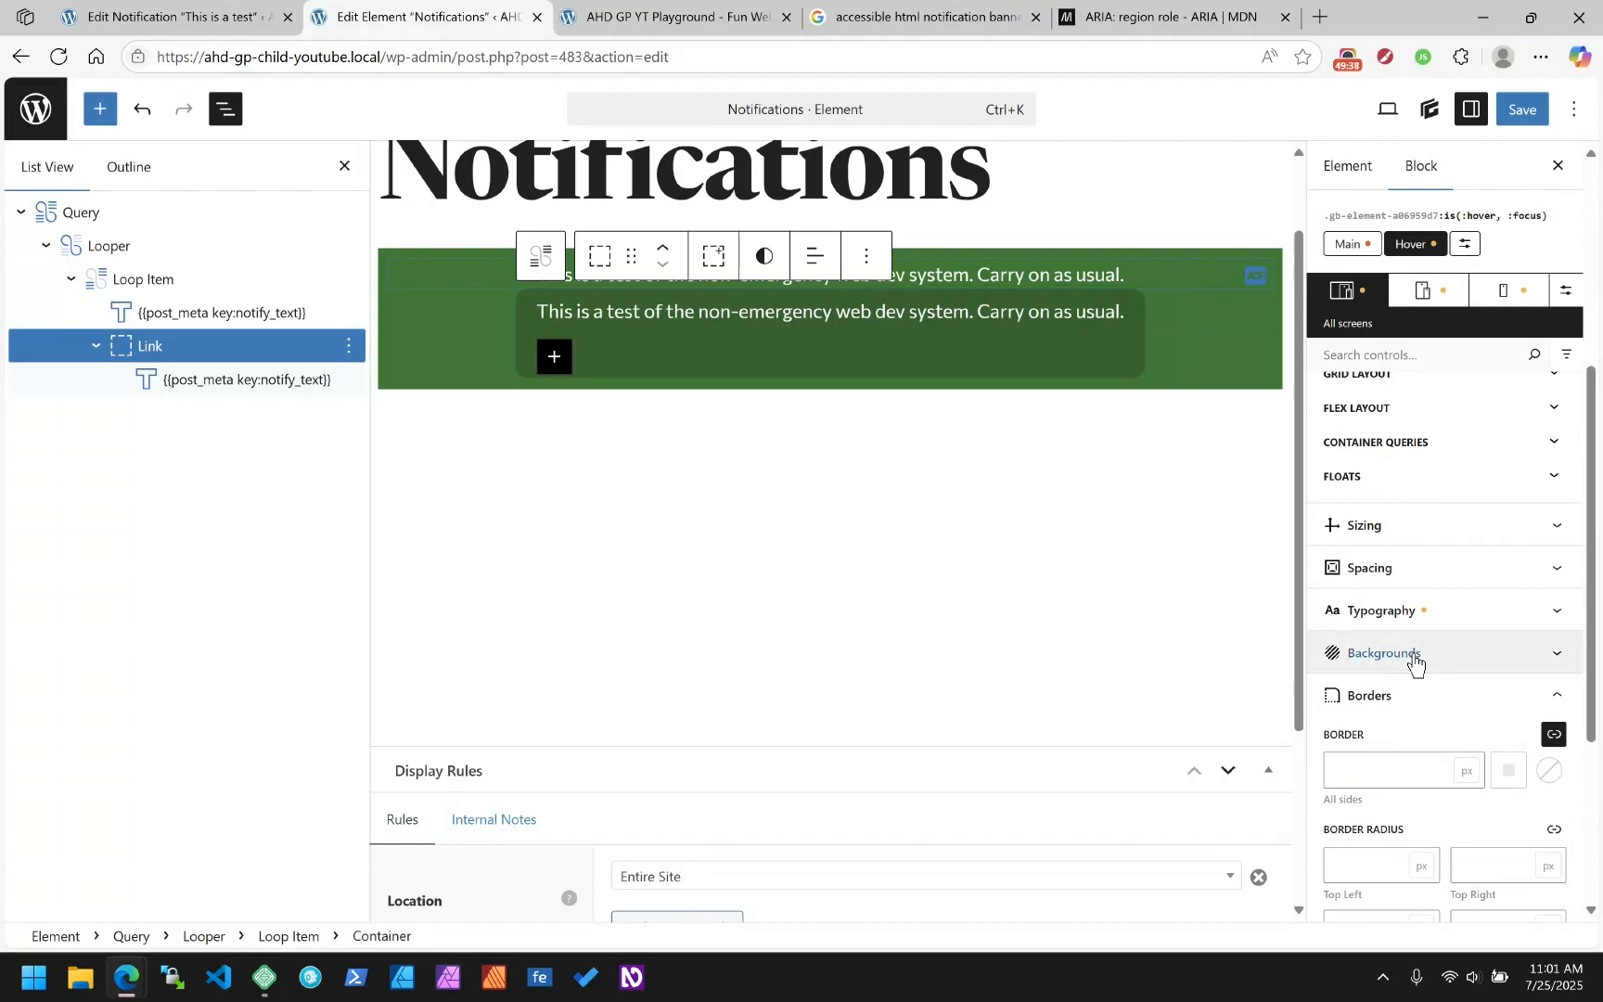
scroll(1399, 704, up, 3)
scroll(1404, 630, down, 2)
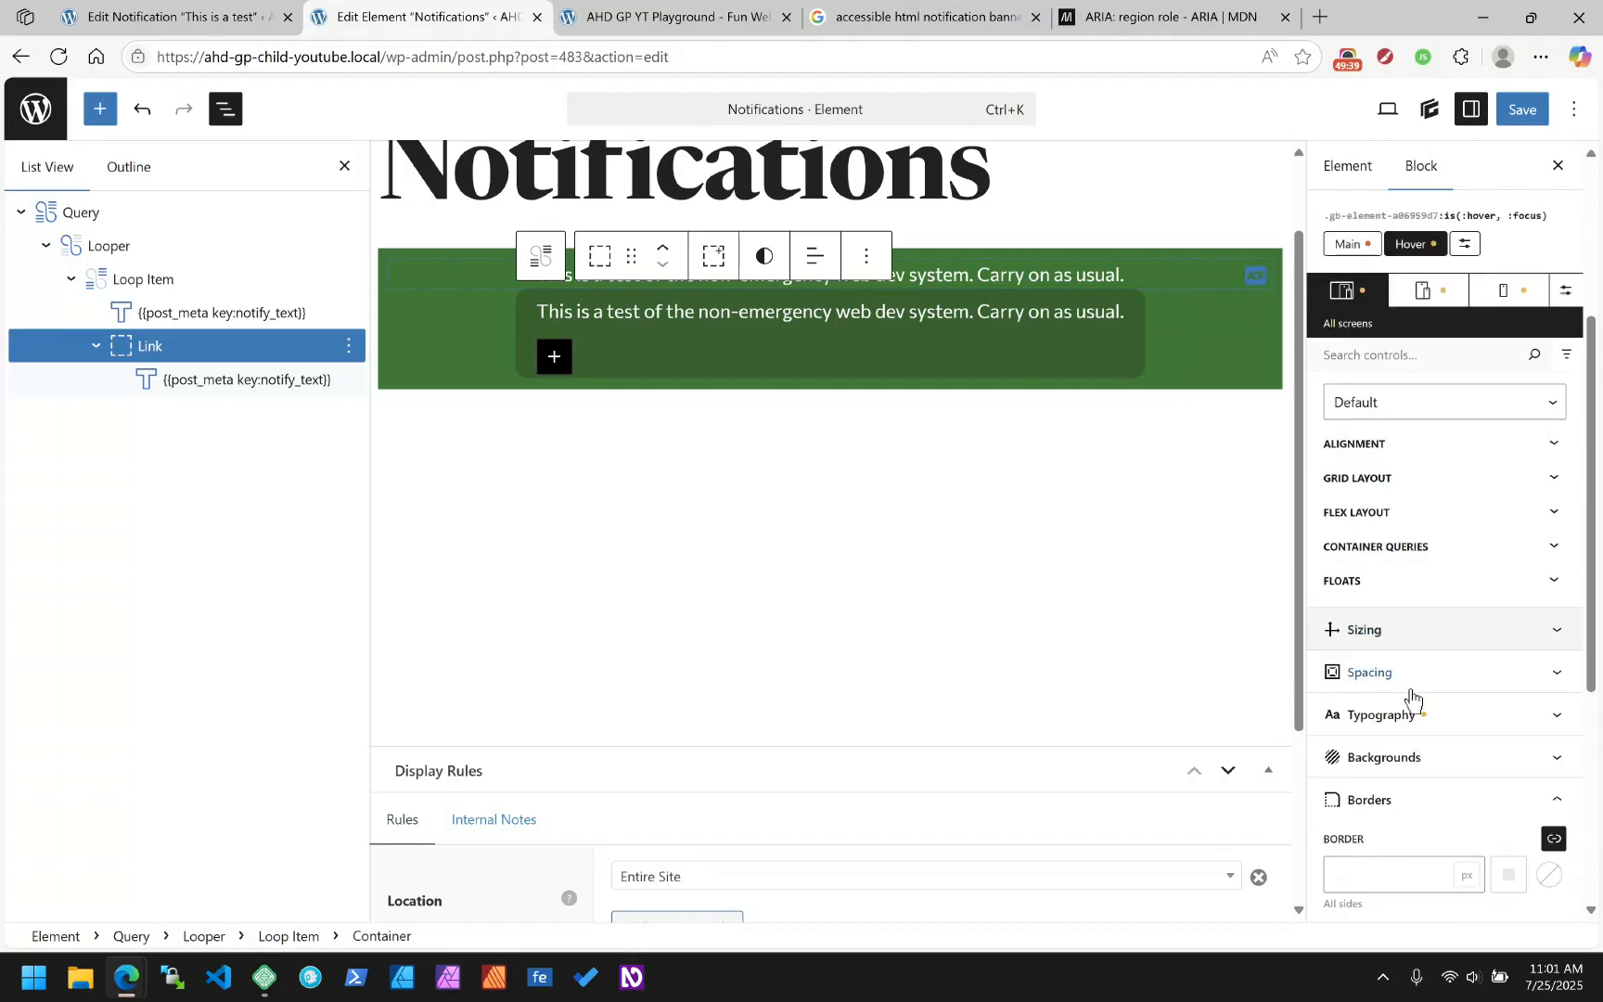
click(1388, 715)
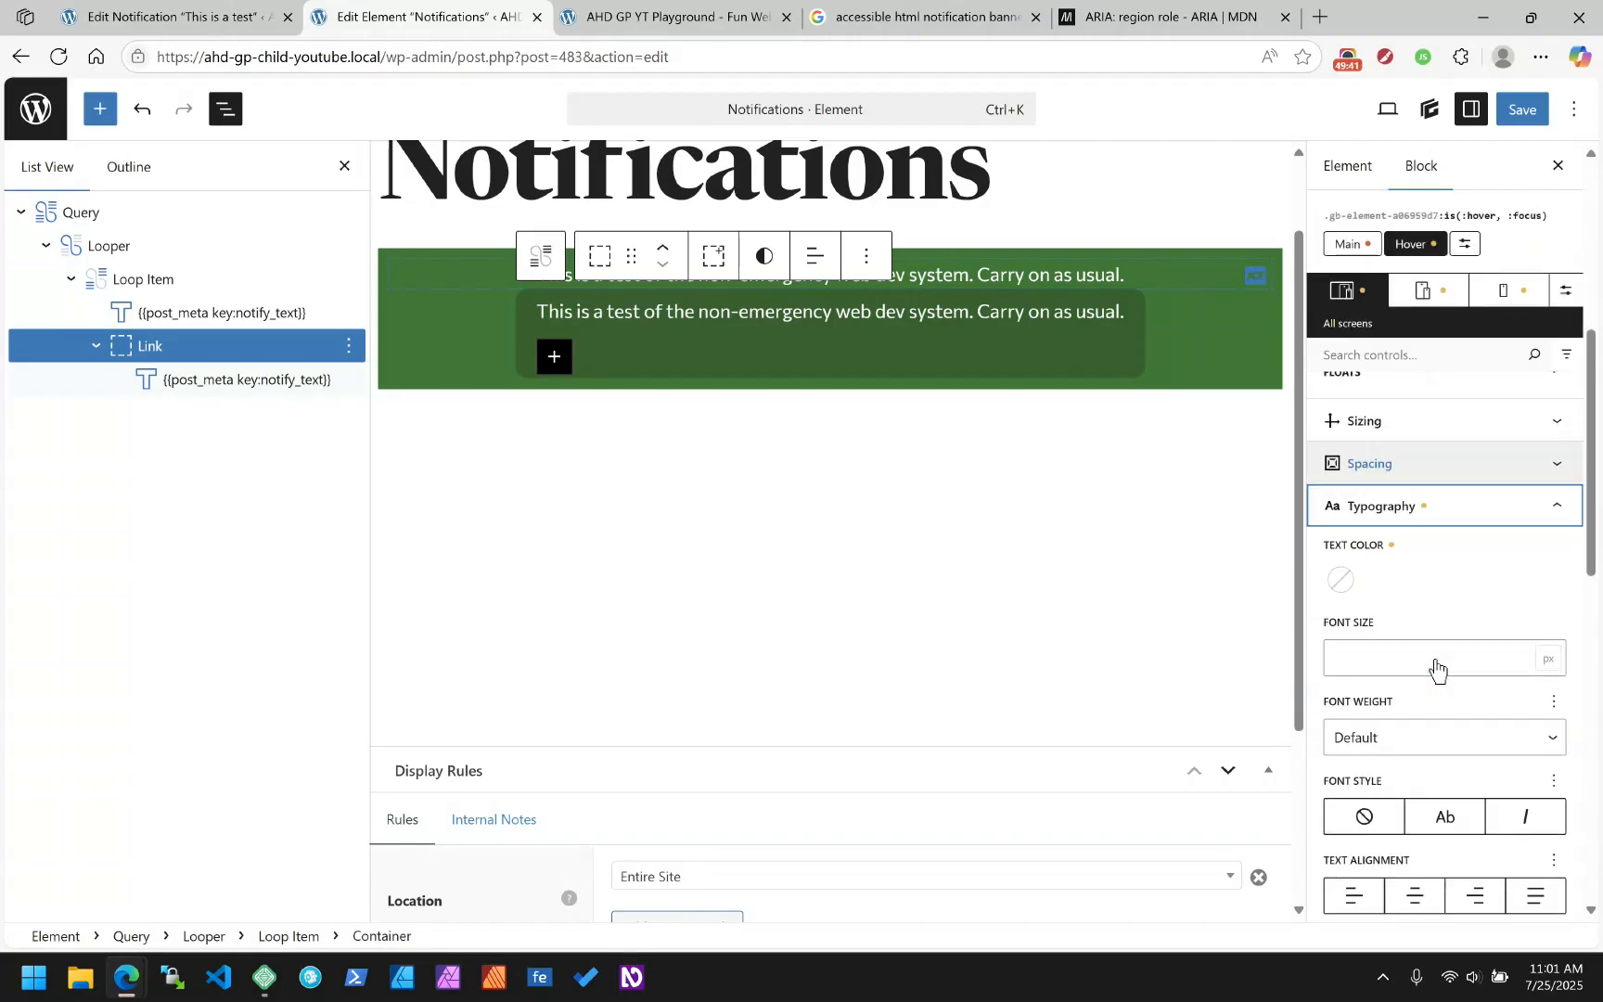
click(1340, 581)
click(1231, 507)
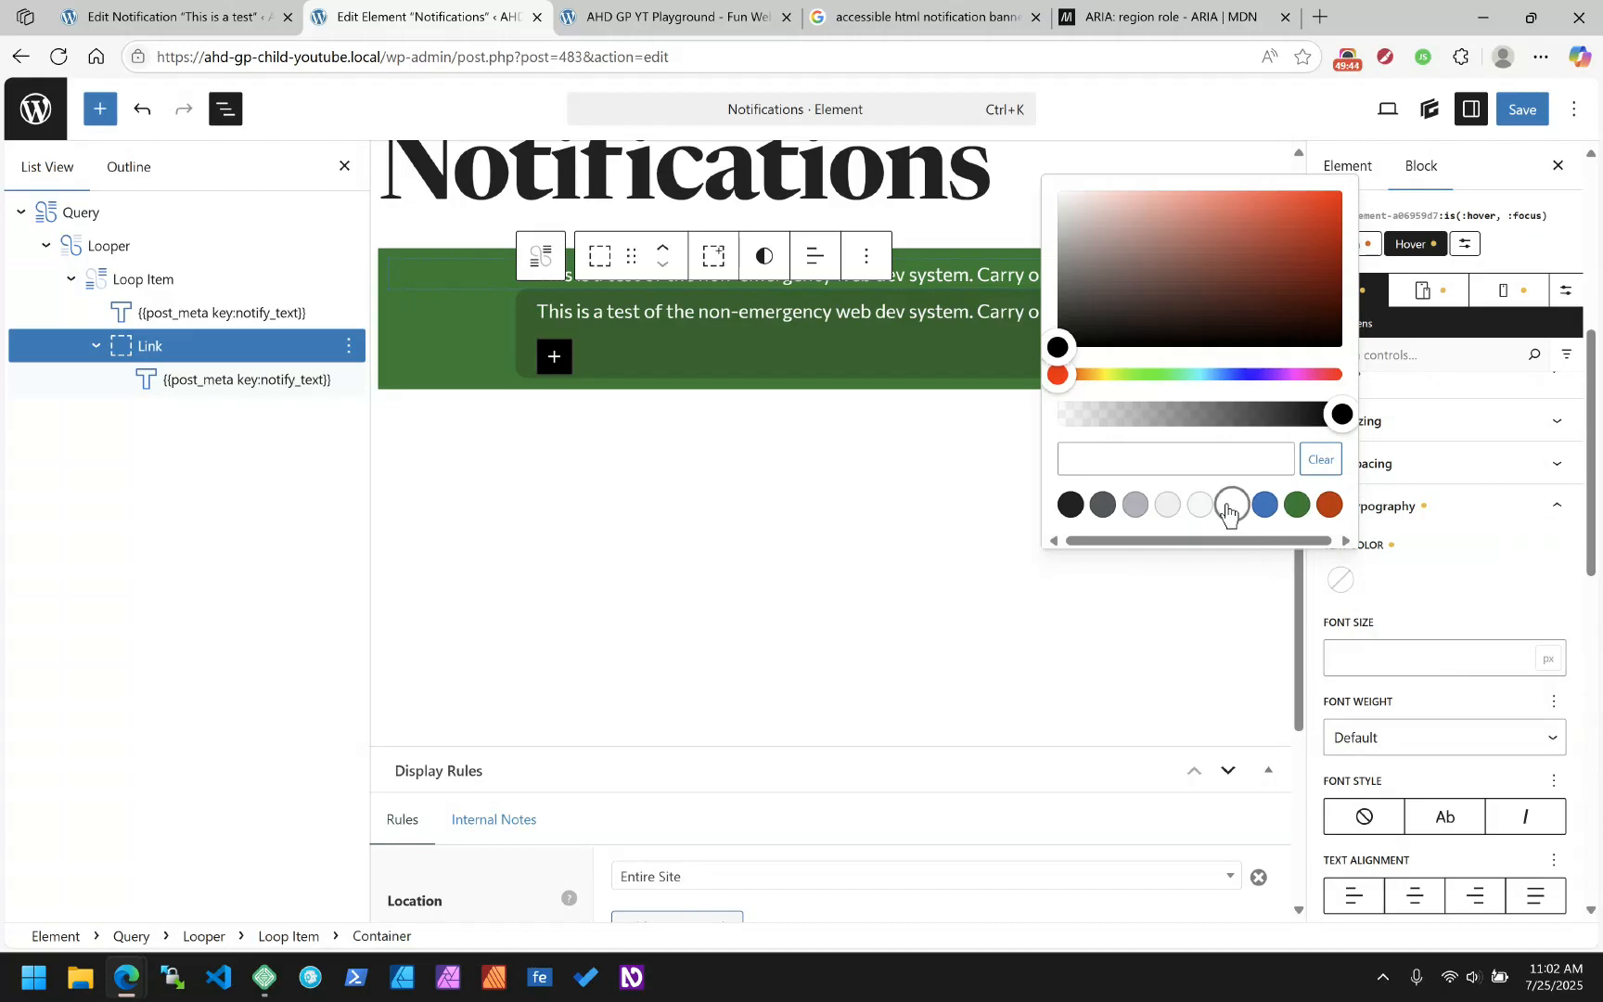
click(1474, 531)
click(1480, 521)
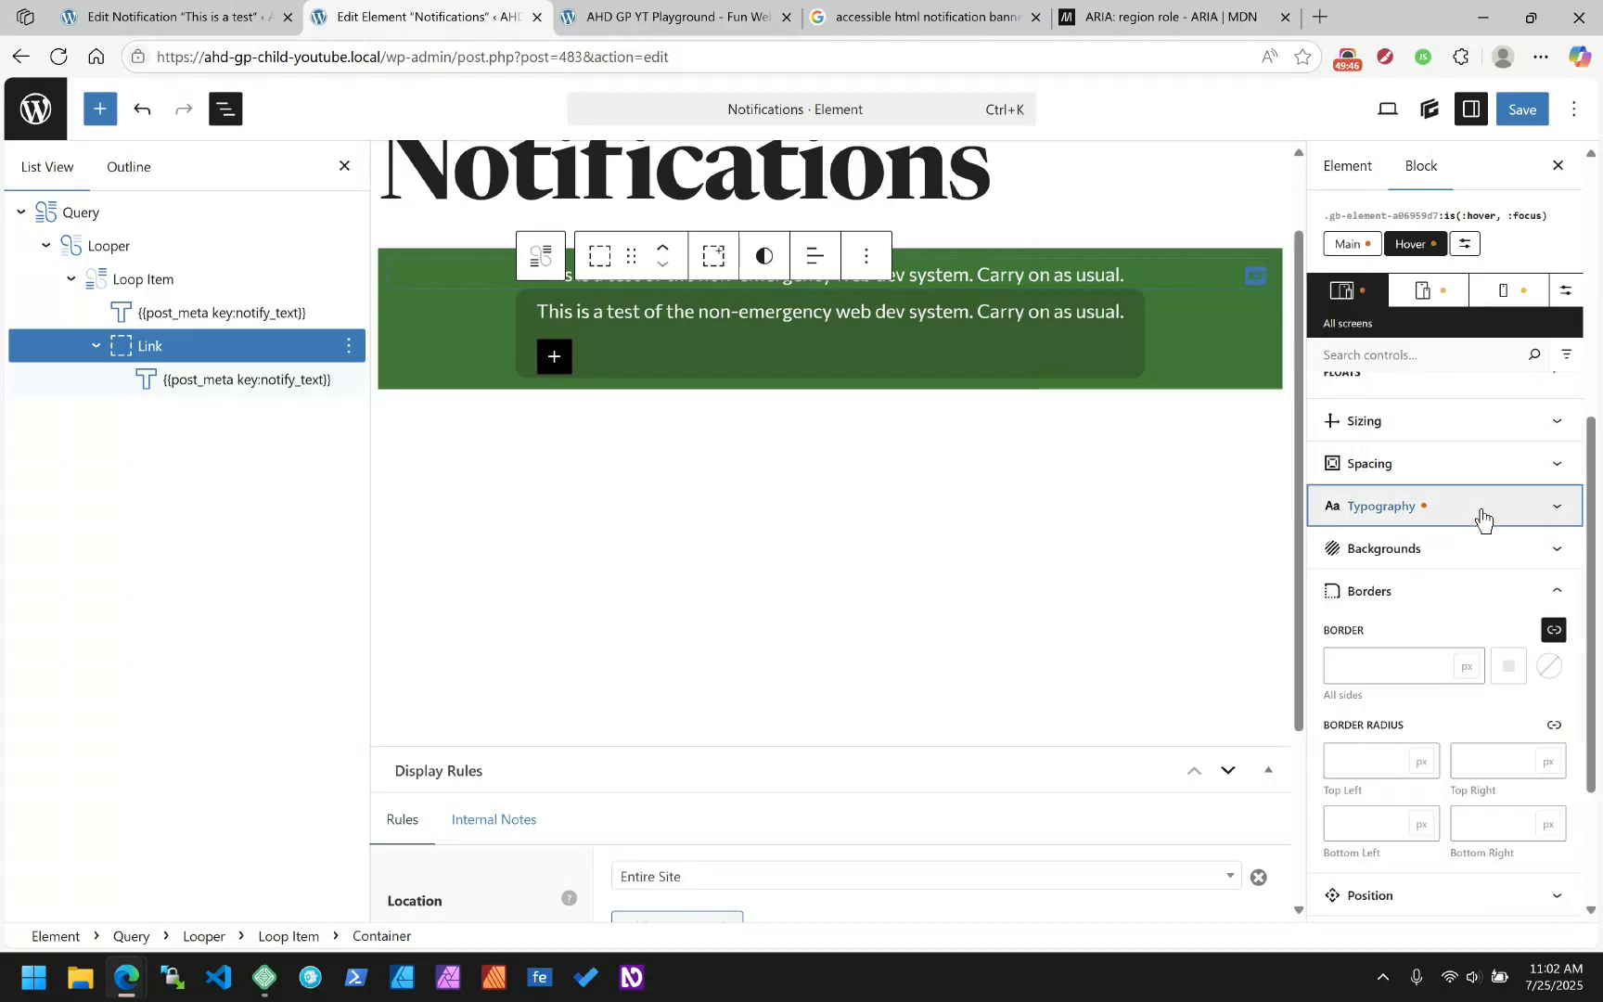
Set the Link container's Hover & Focus background color to rgba(33, 33, 33, 0.35) and save the element
click(1419, 553)
click(1339, 662)
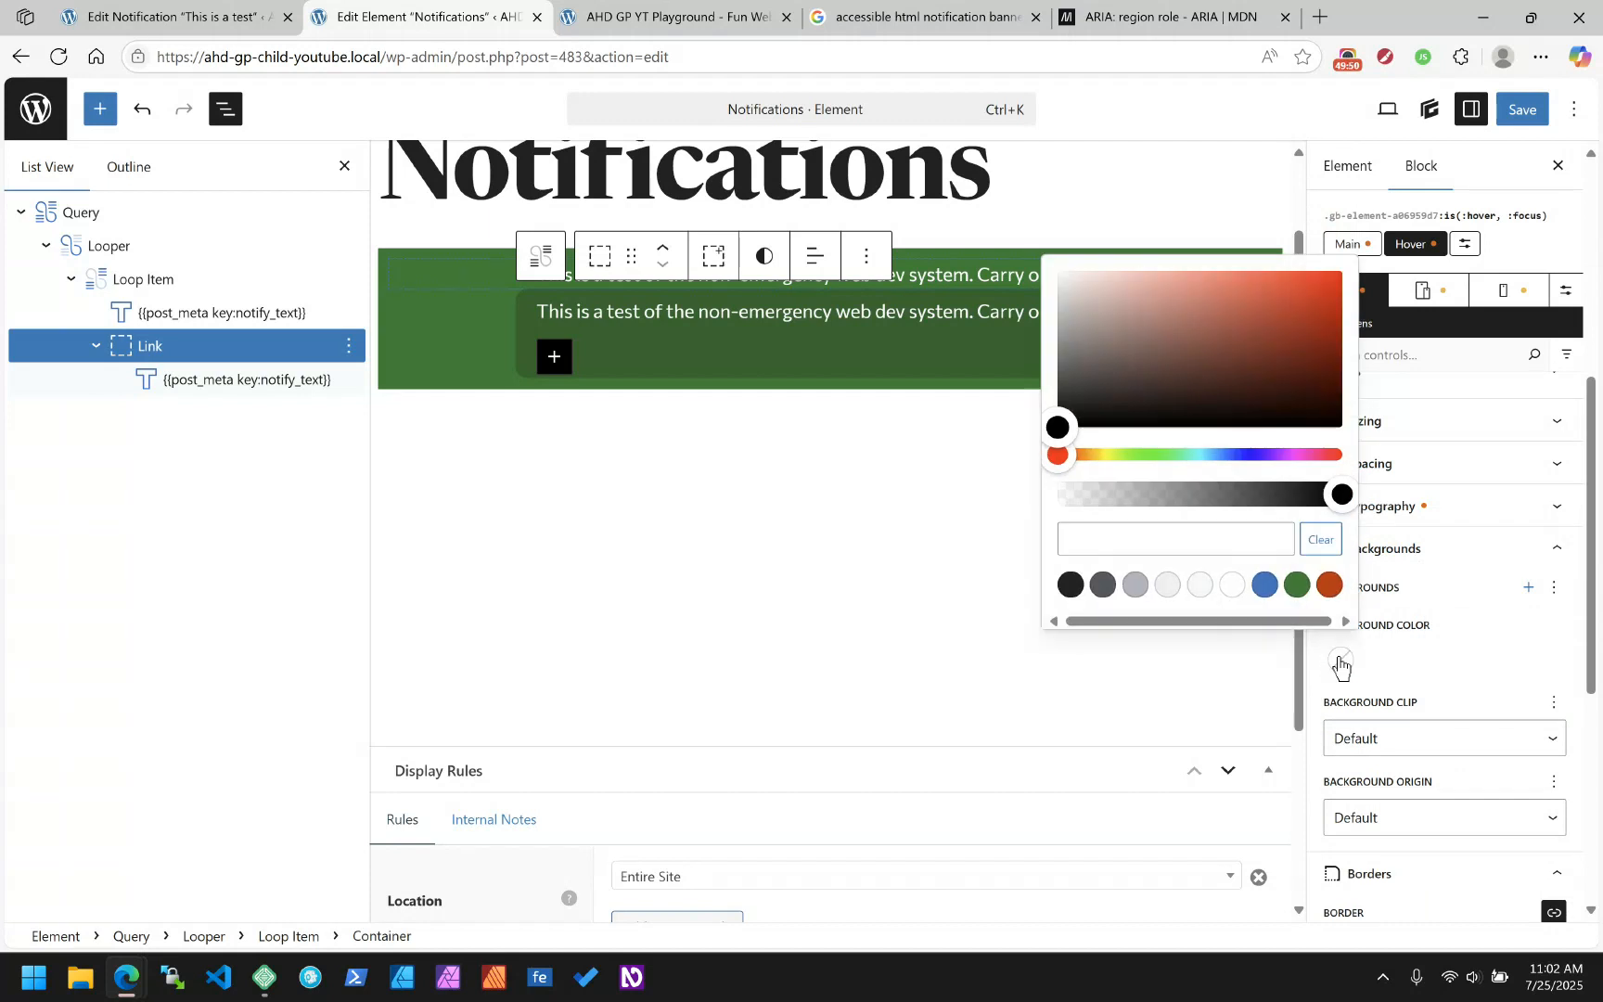
click(1071, 584)
drag(1342, 496, 1147, 516)
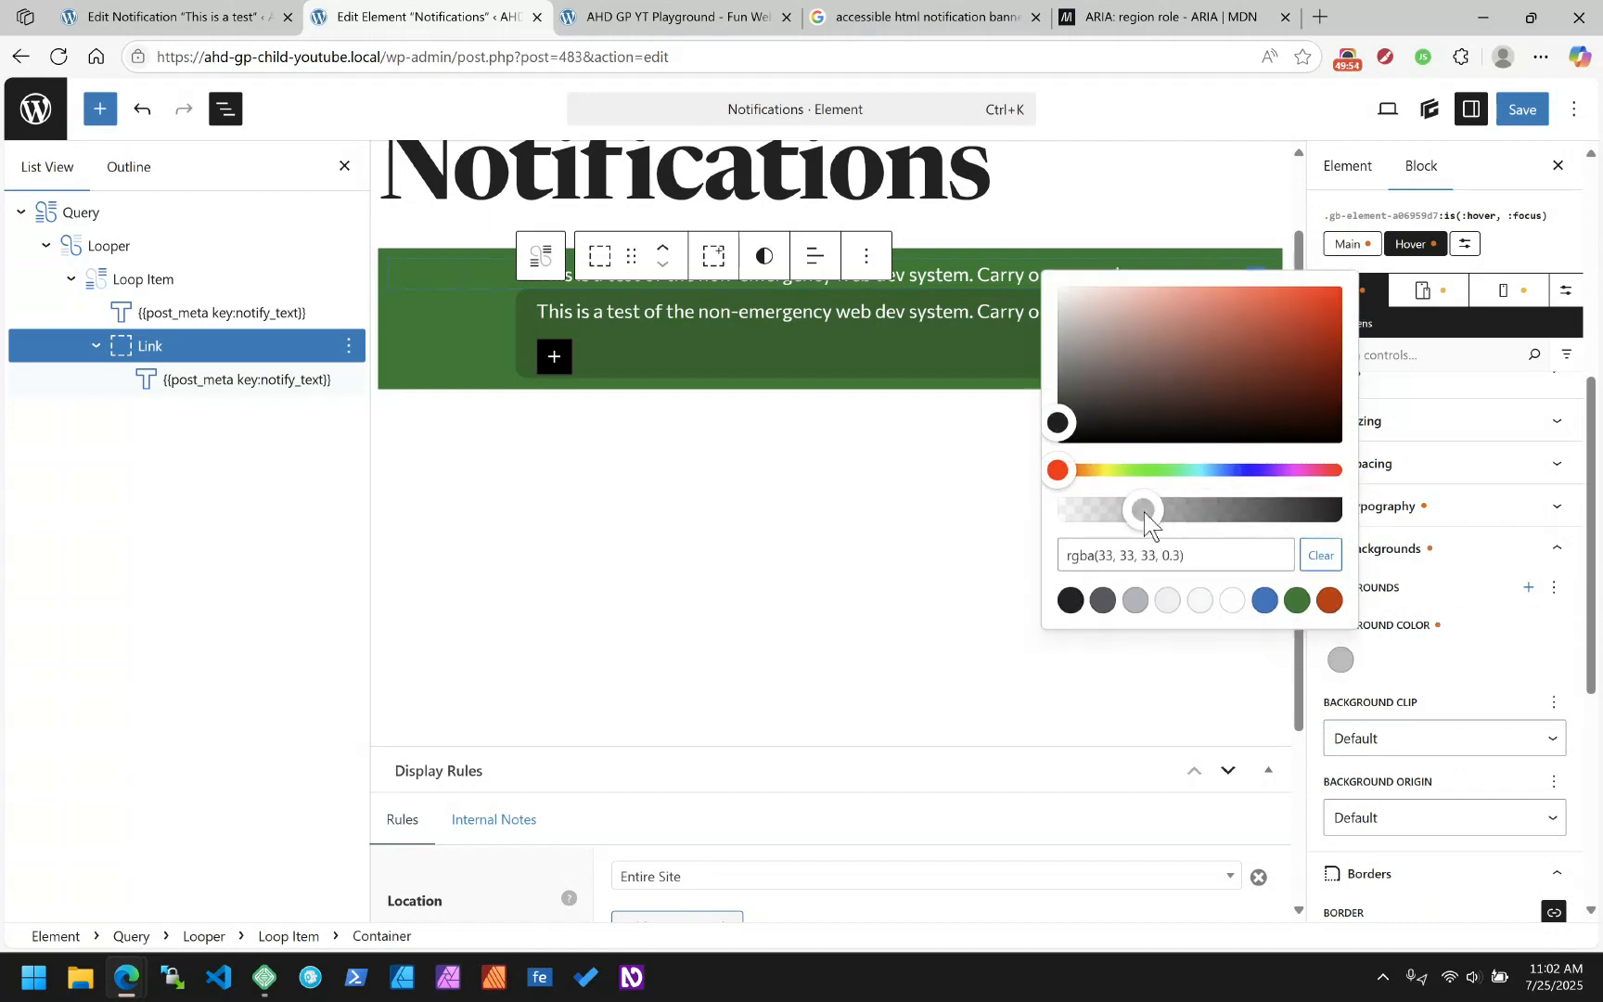
drag(1147, 516, 1160, 520)
click(1525, 110)
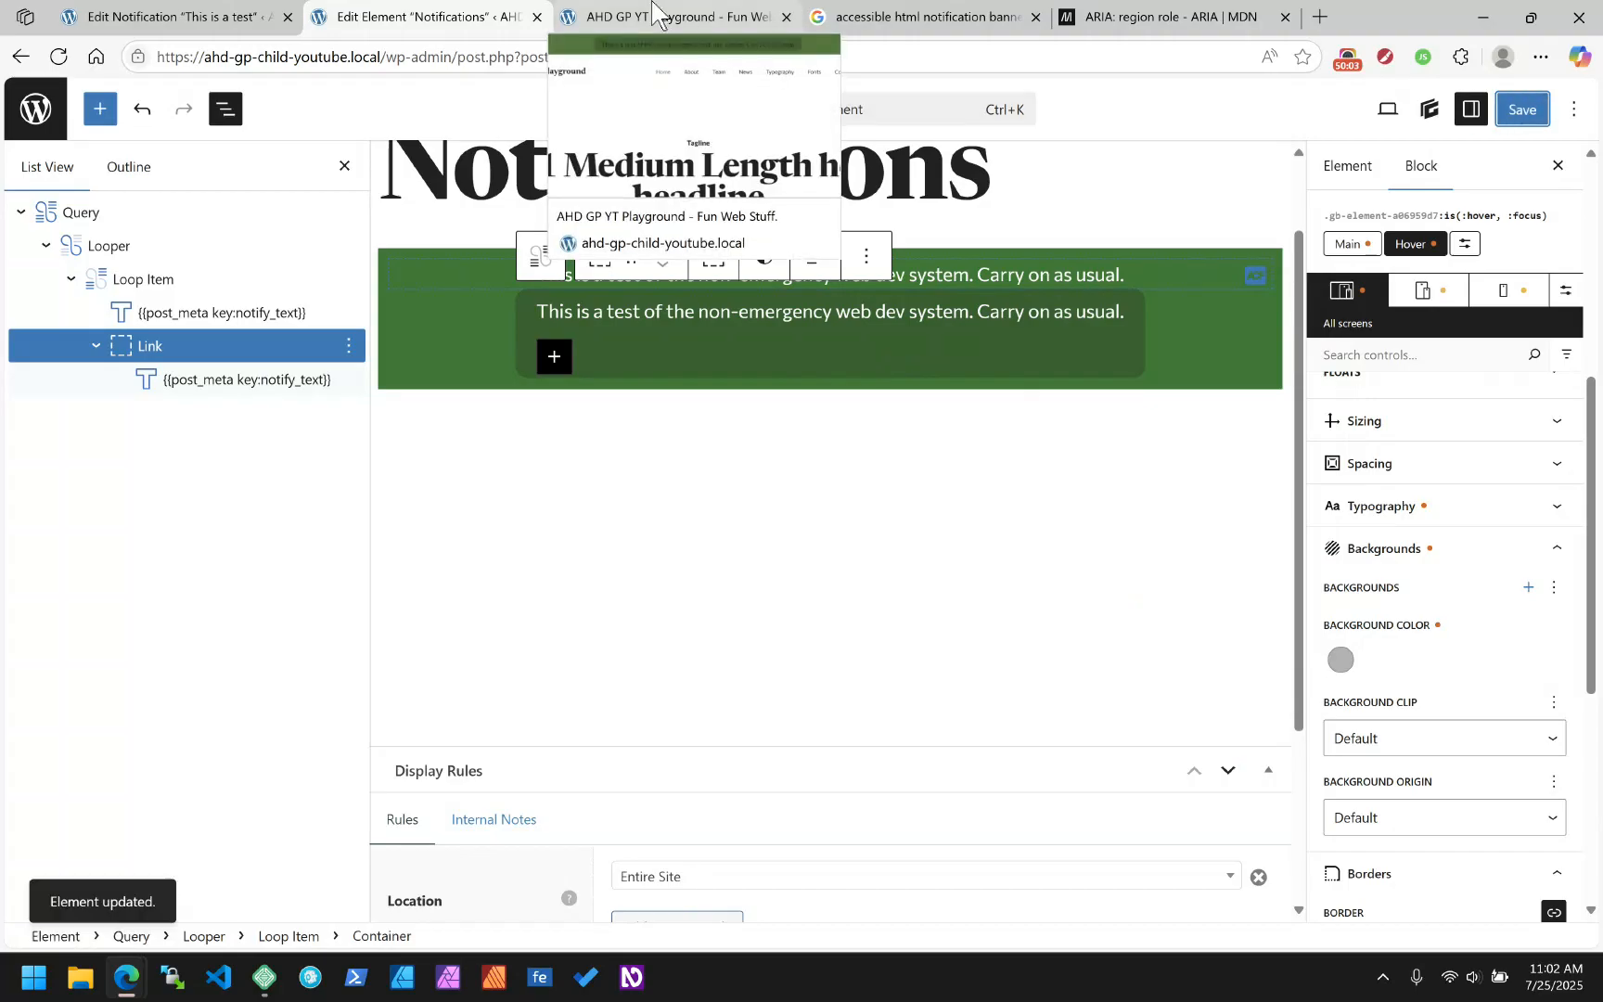
Examine the banner's region and its contents in the home page's accessibility tree
click(654, 11)
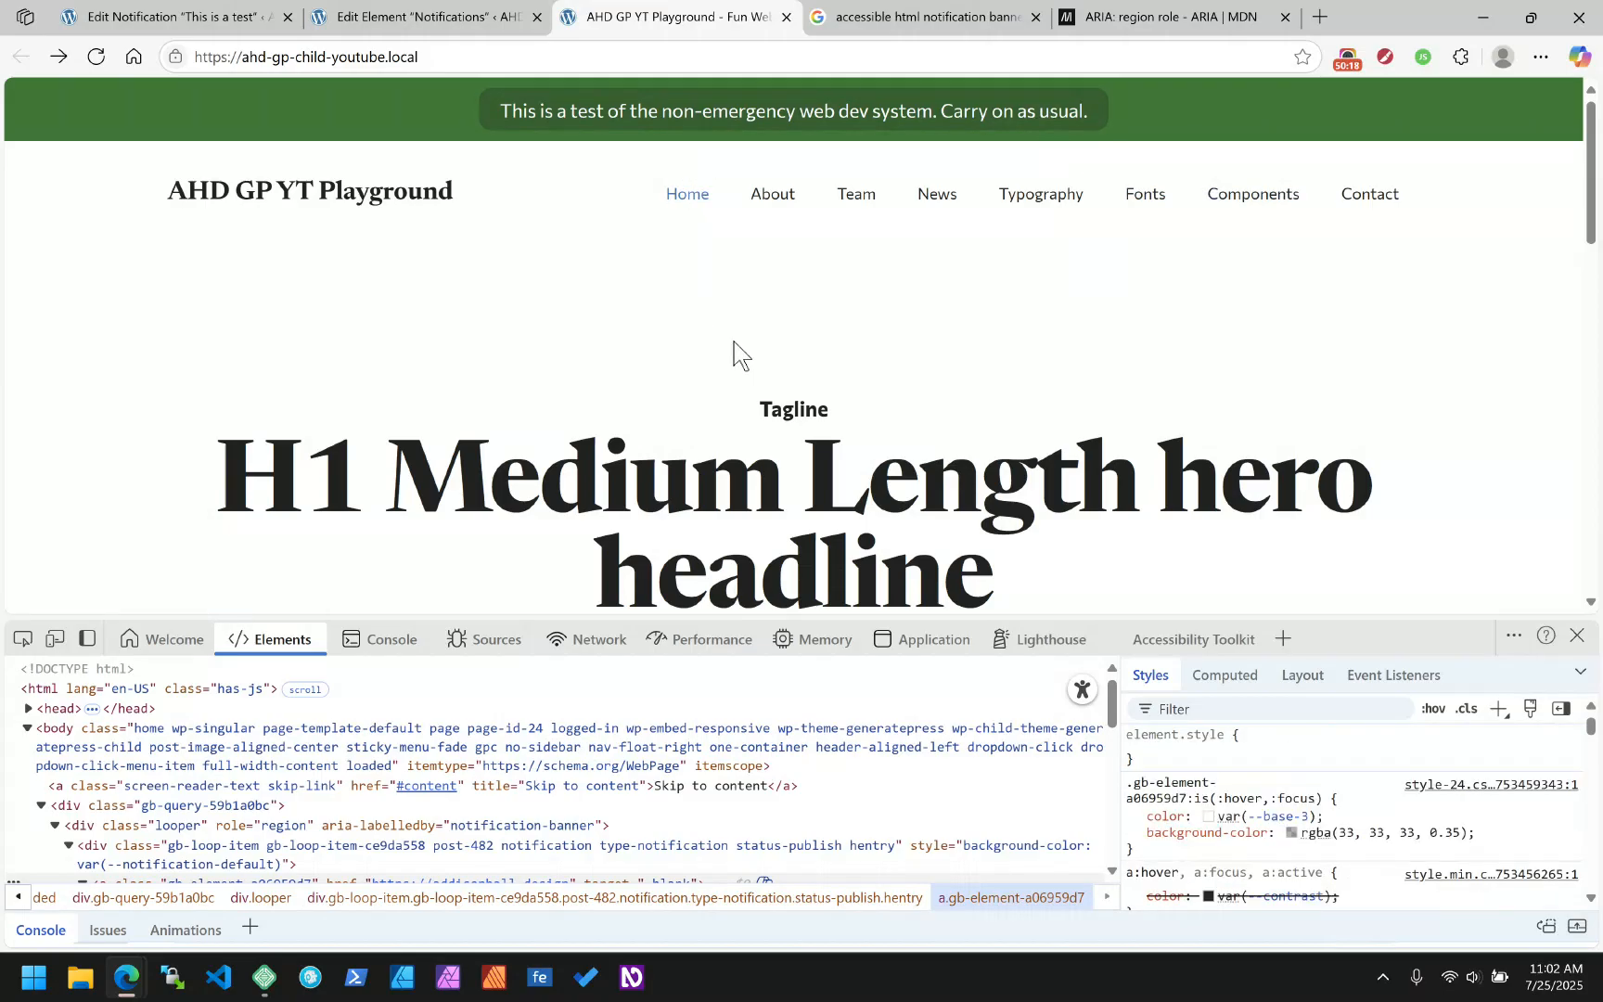
scroll(218, 778, down, 2)
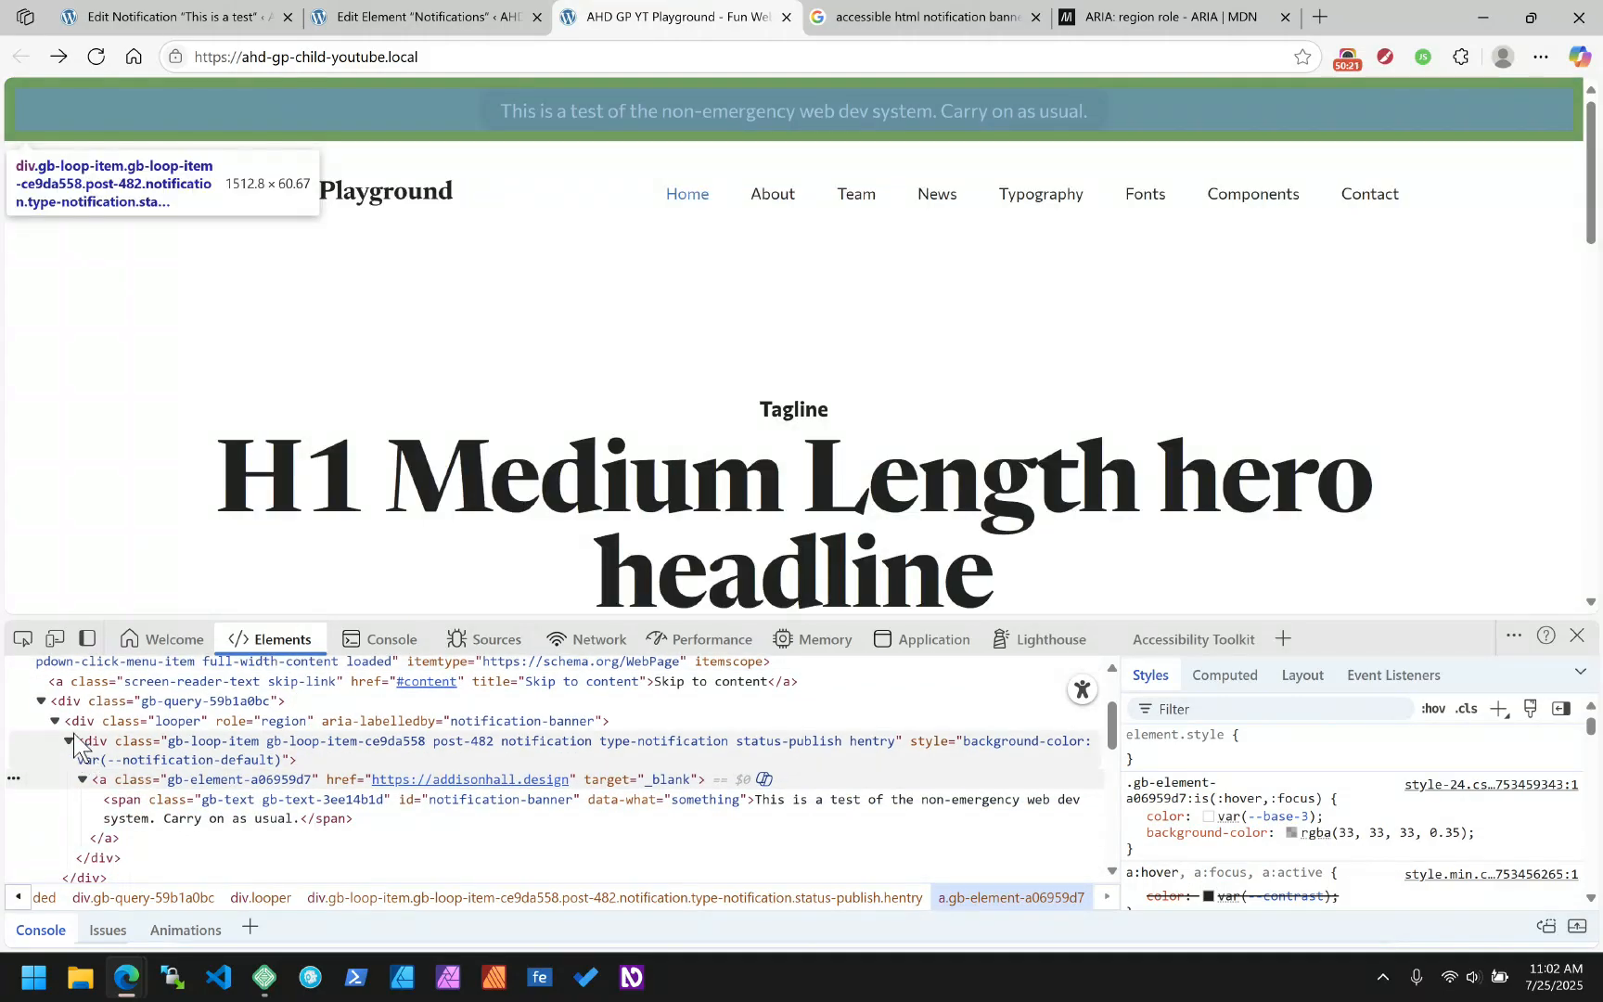
click(1082, 689)
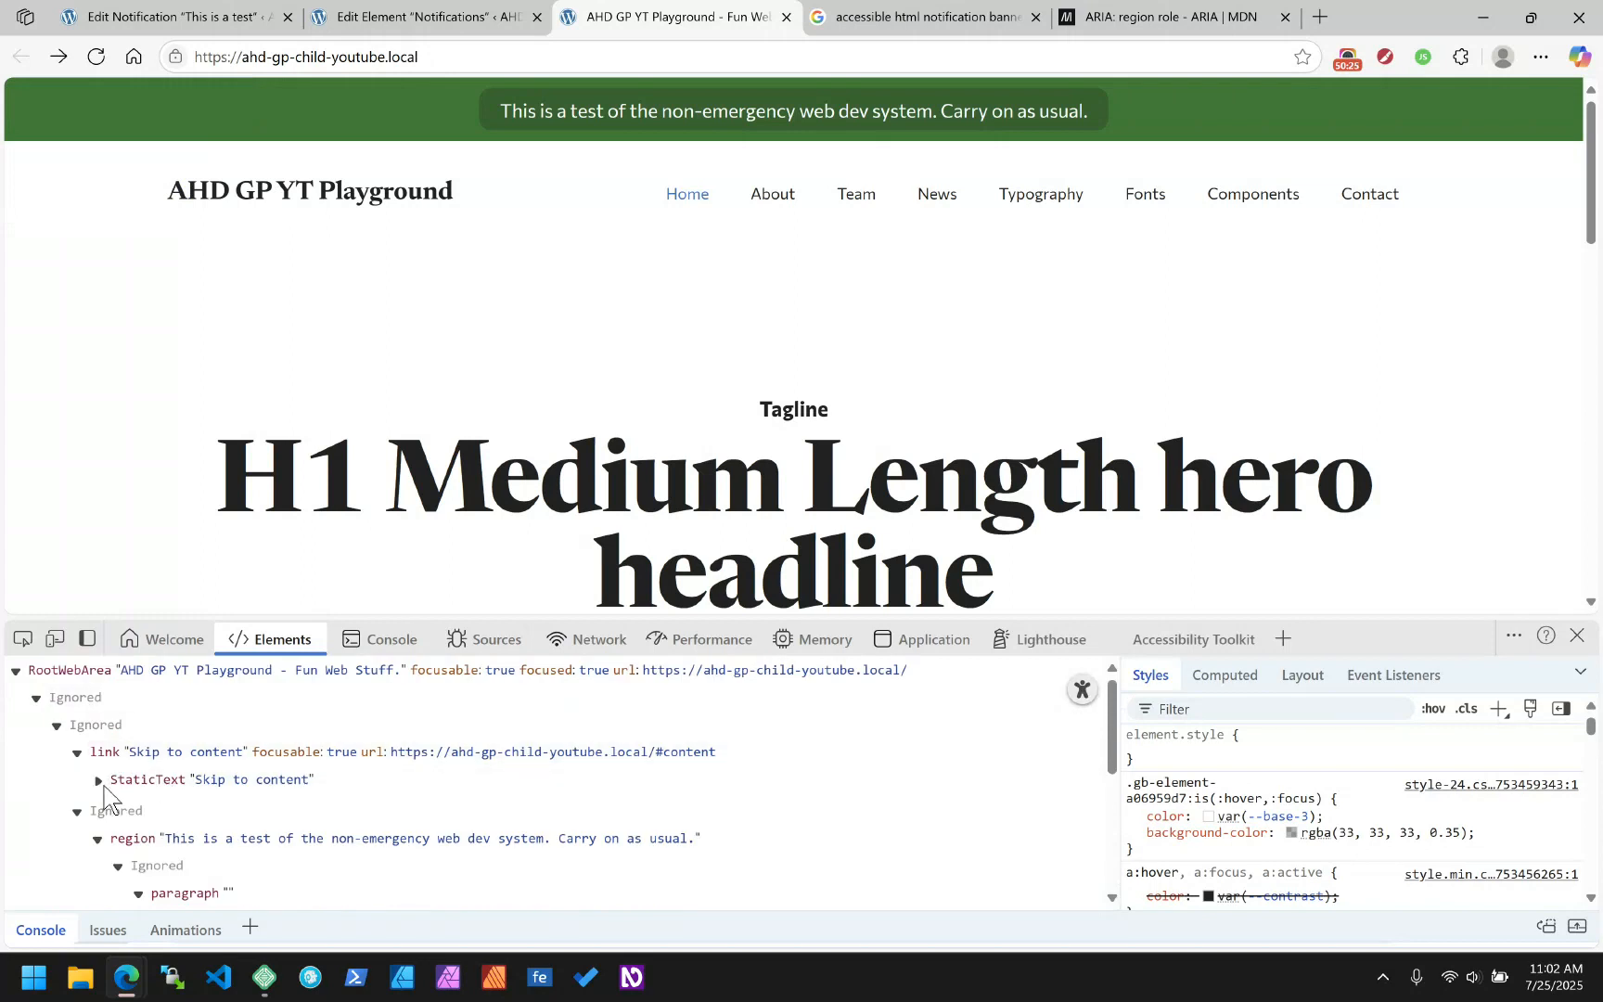
click(148, 839)
scroll(185, 816, down, 1)
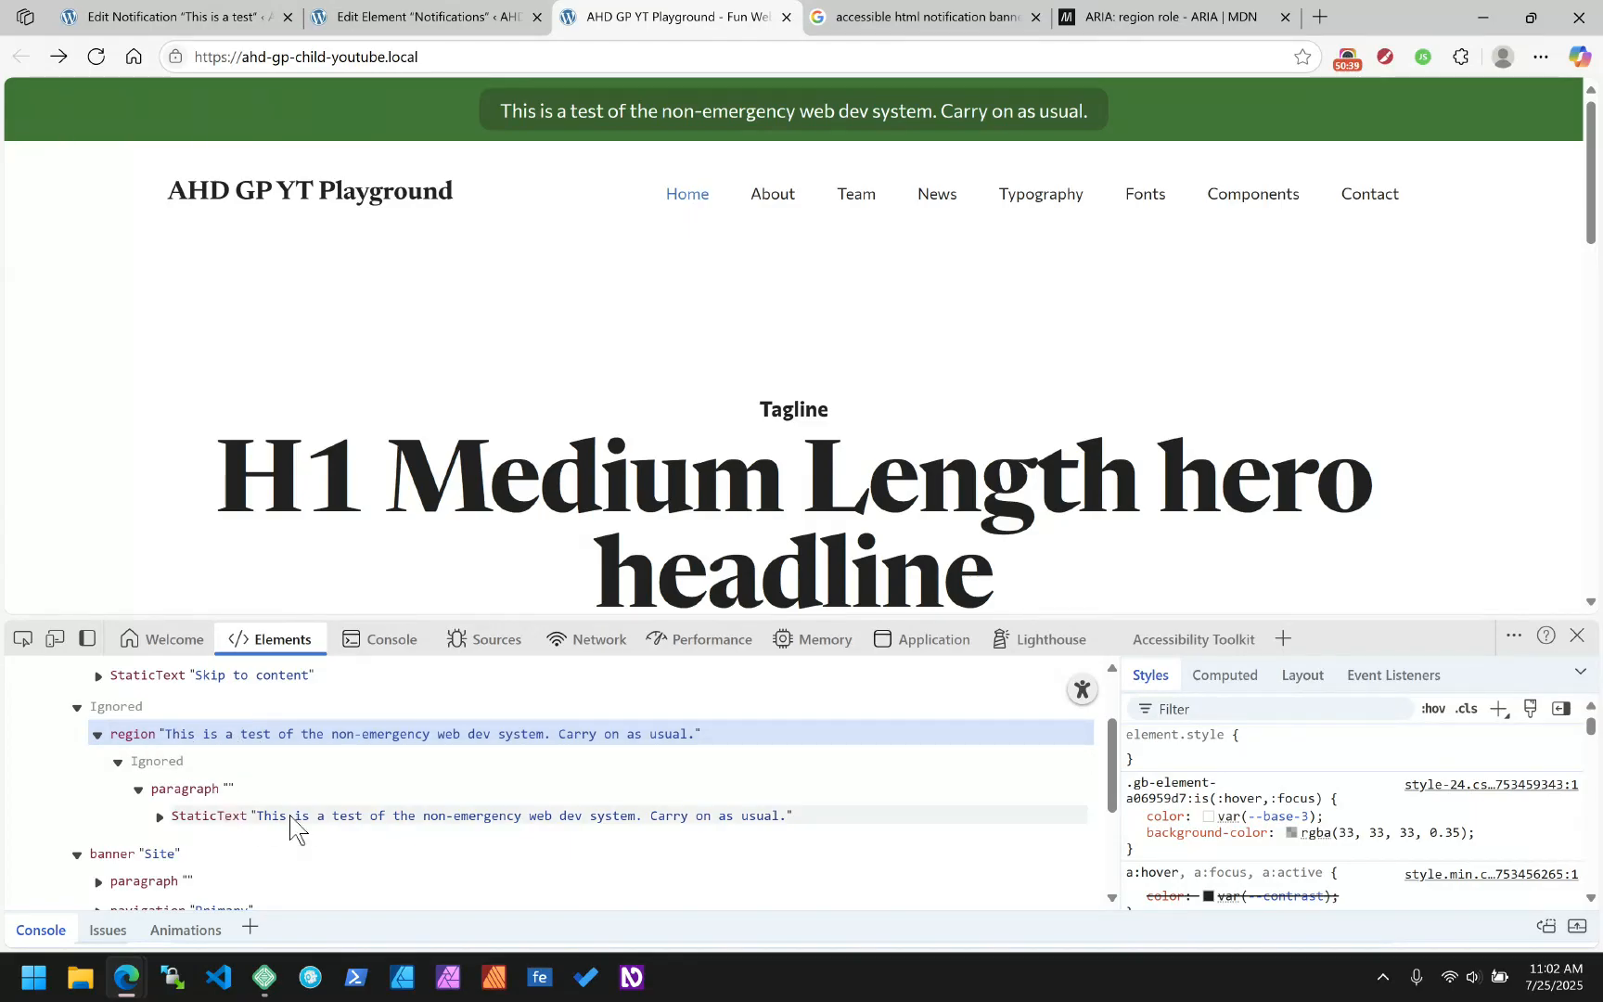
Clear the notification-banner HTML ID from the plain-text notification block above the Link container
click(402, 17)
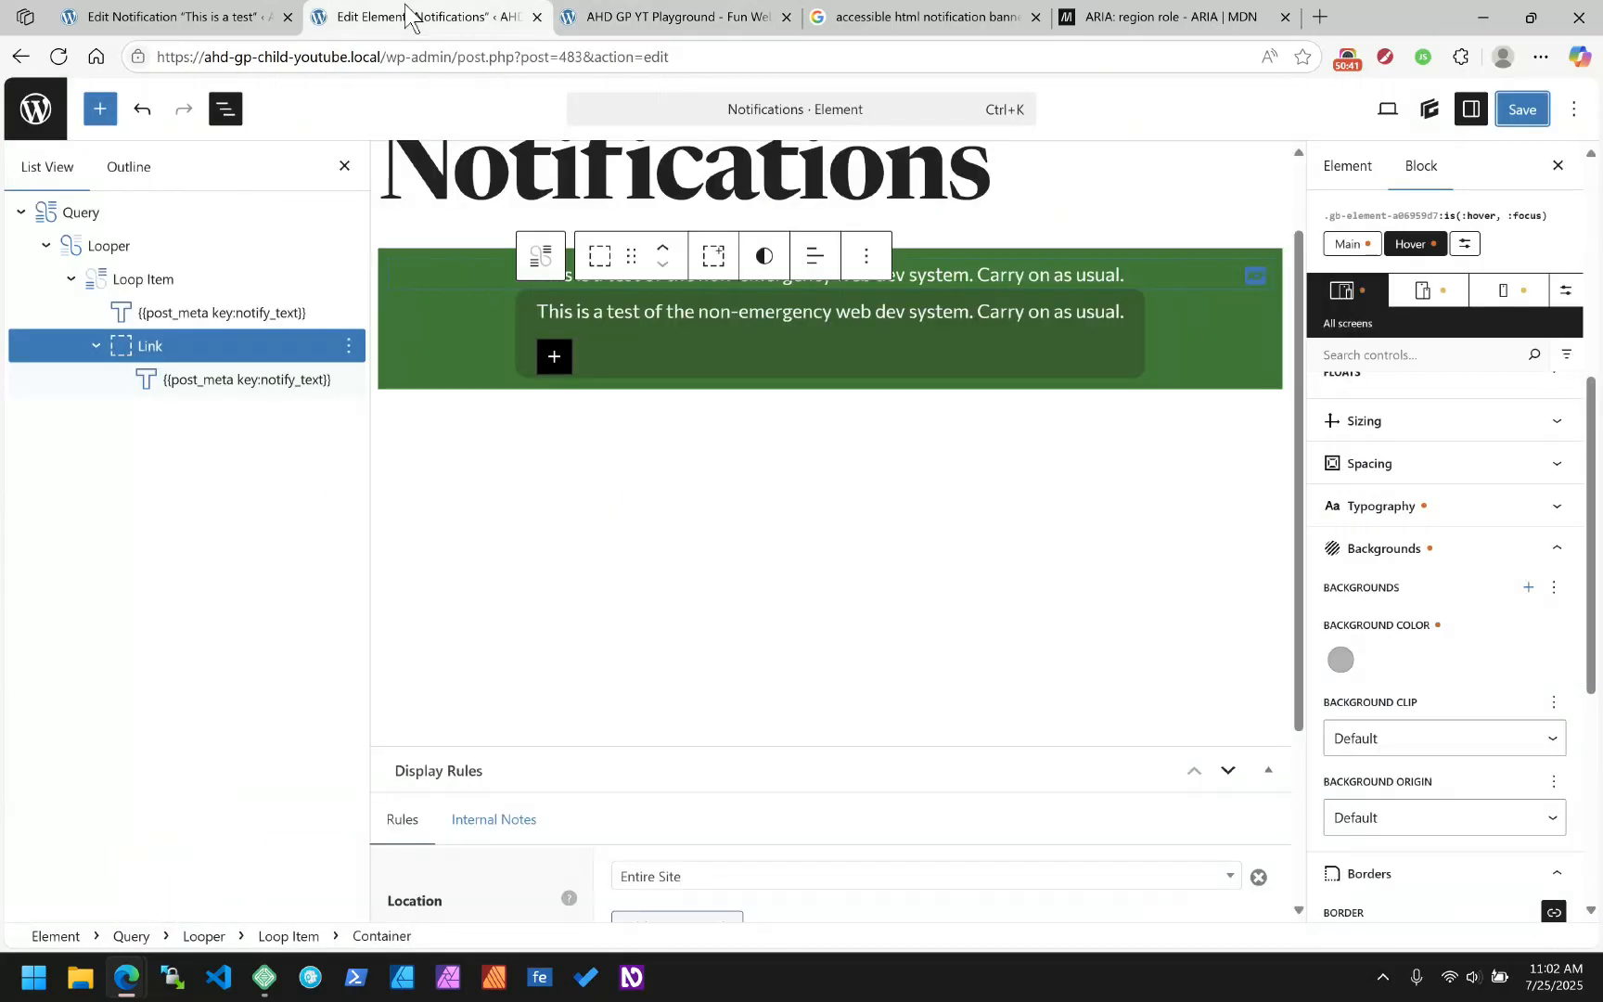
click(154, 316)
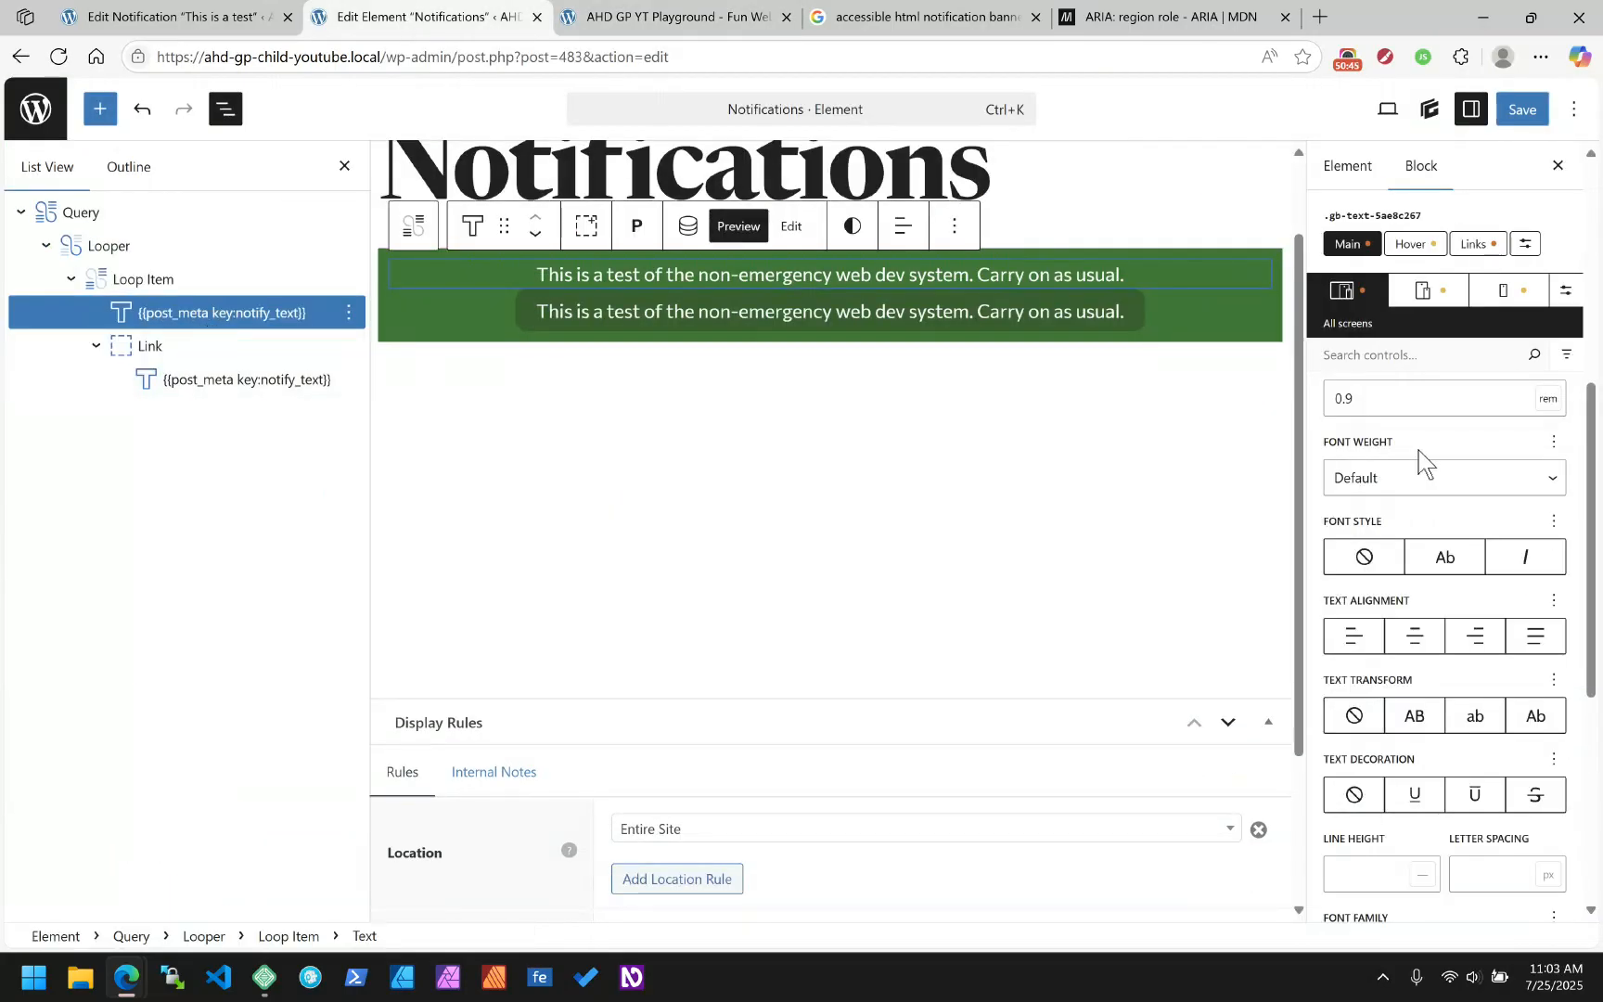
scroll(1448, 458, up, 5)
scroll(1496, 455, down, 10)
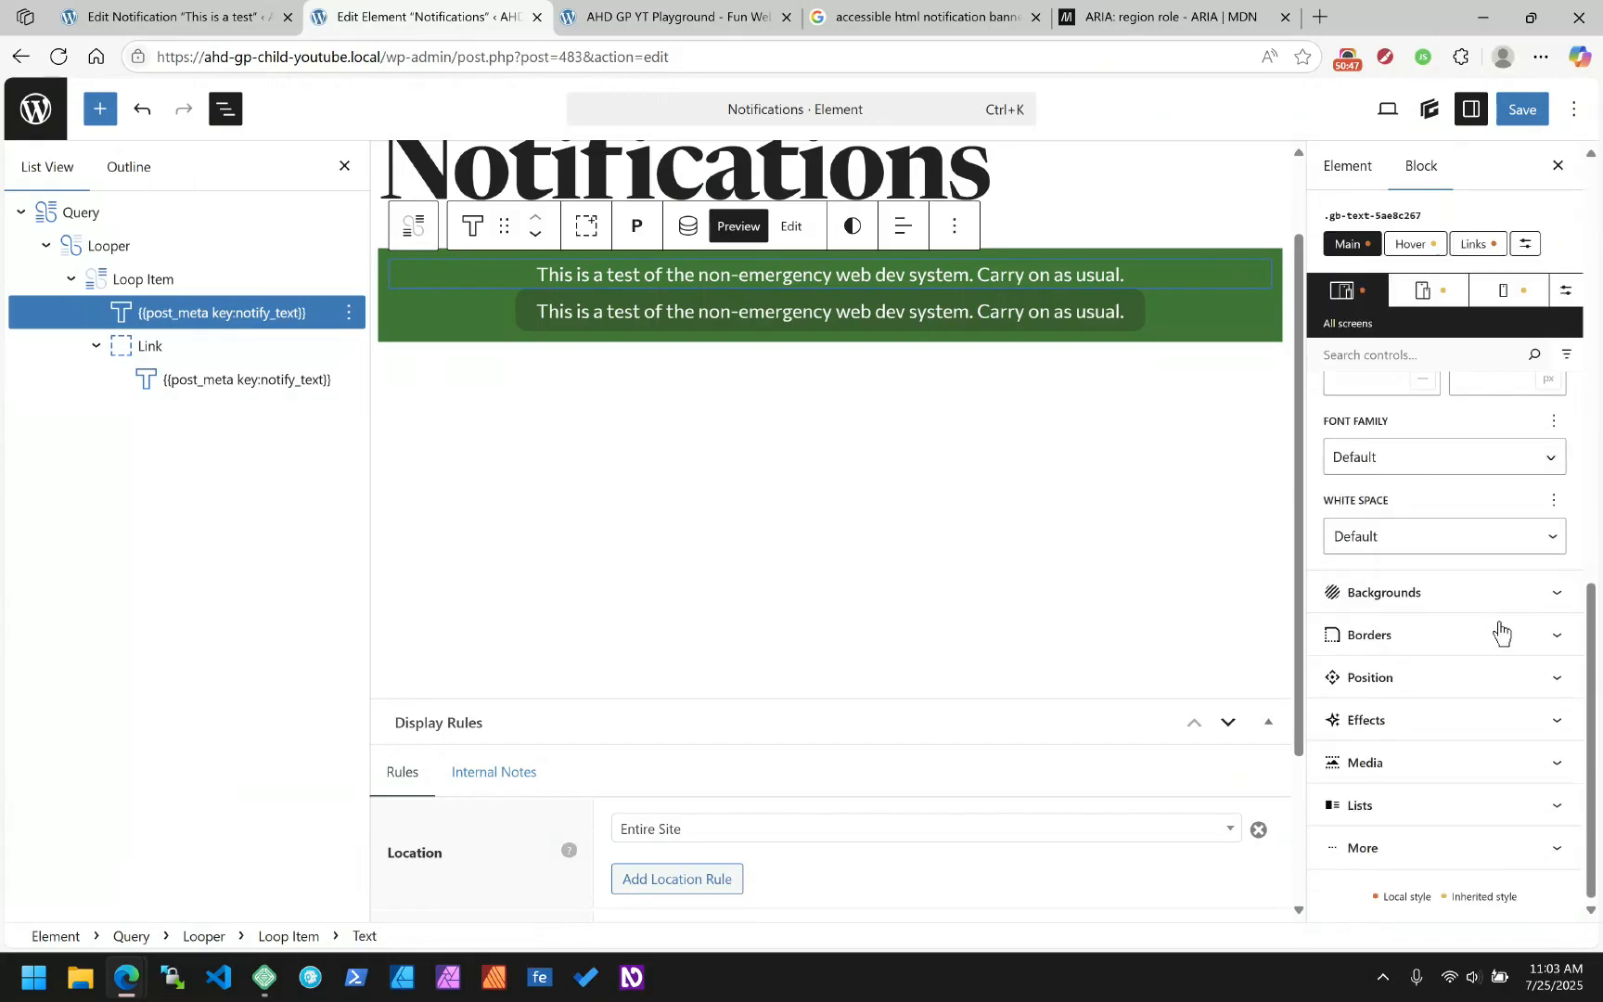
scroll(1457, 730, up, 10)
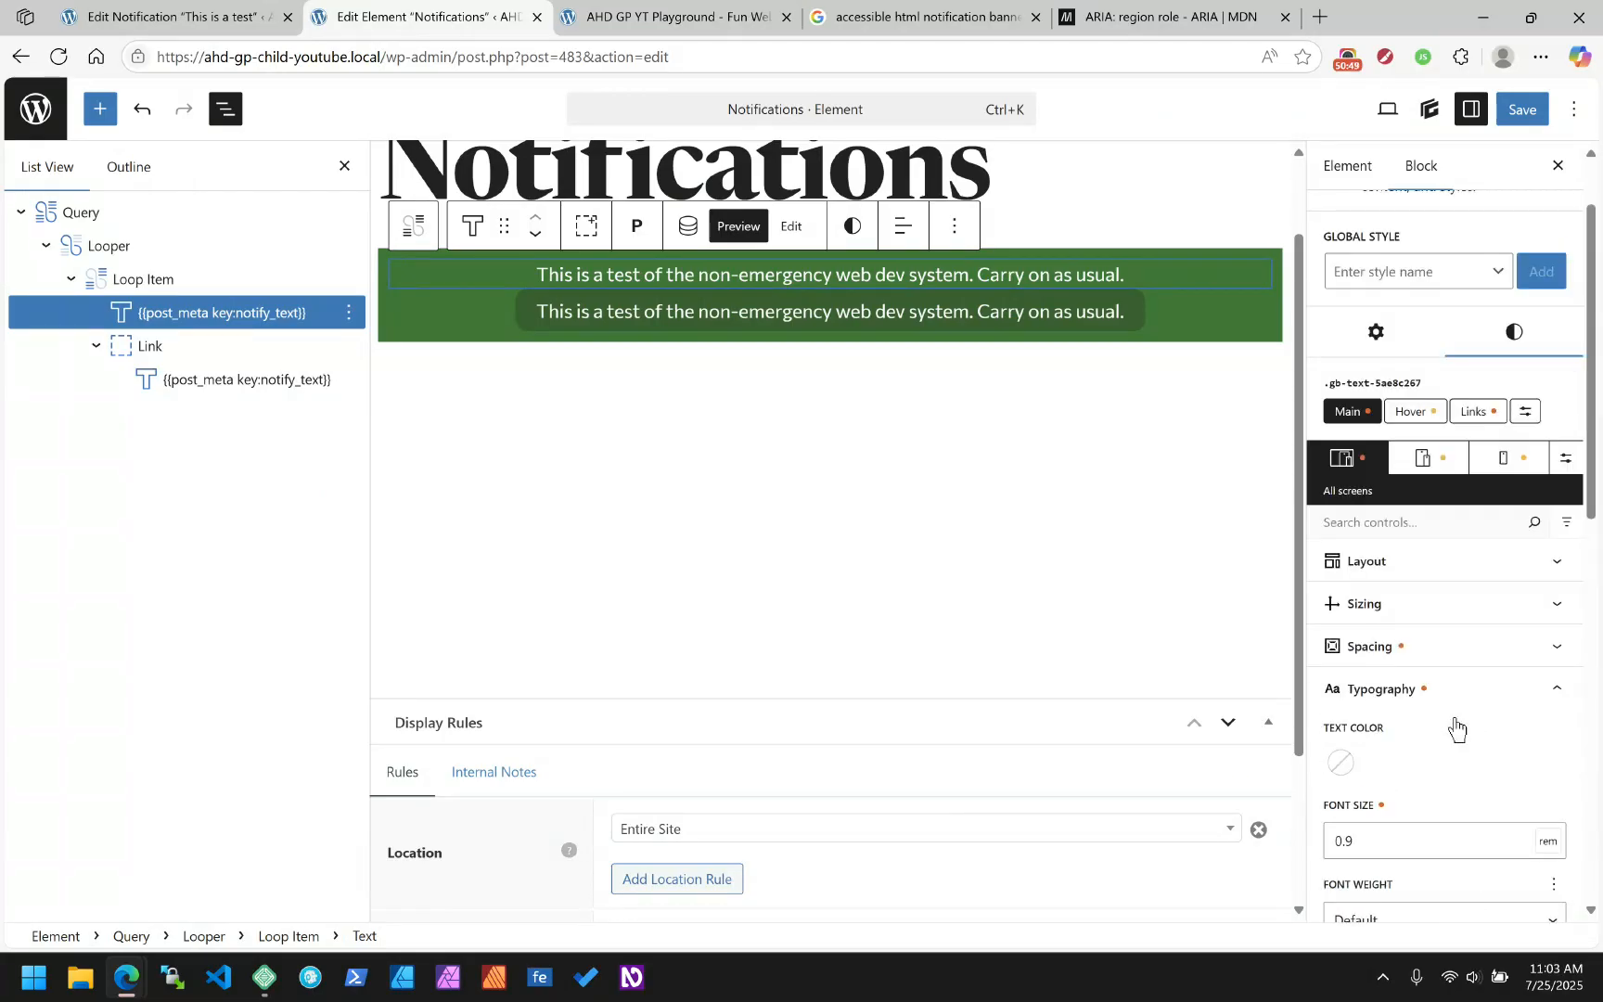
click(1376, 348)
scroll(1431, 655, down, 10)
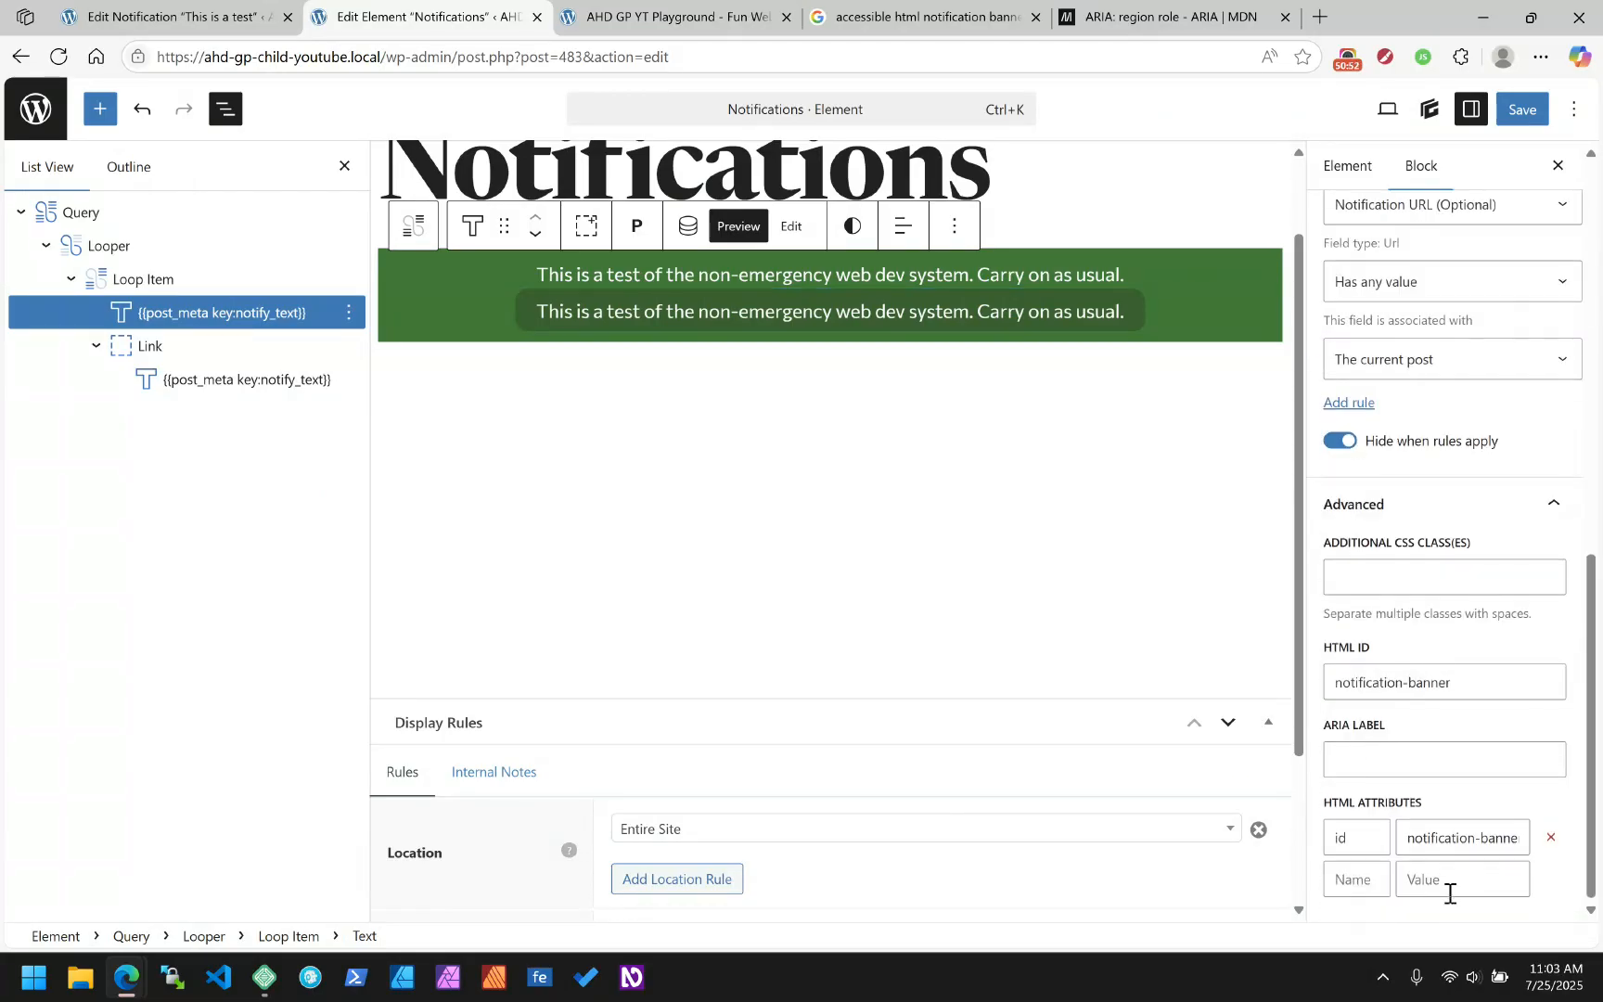
drag(1483, 684, 1262, 686)
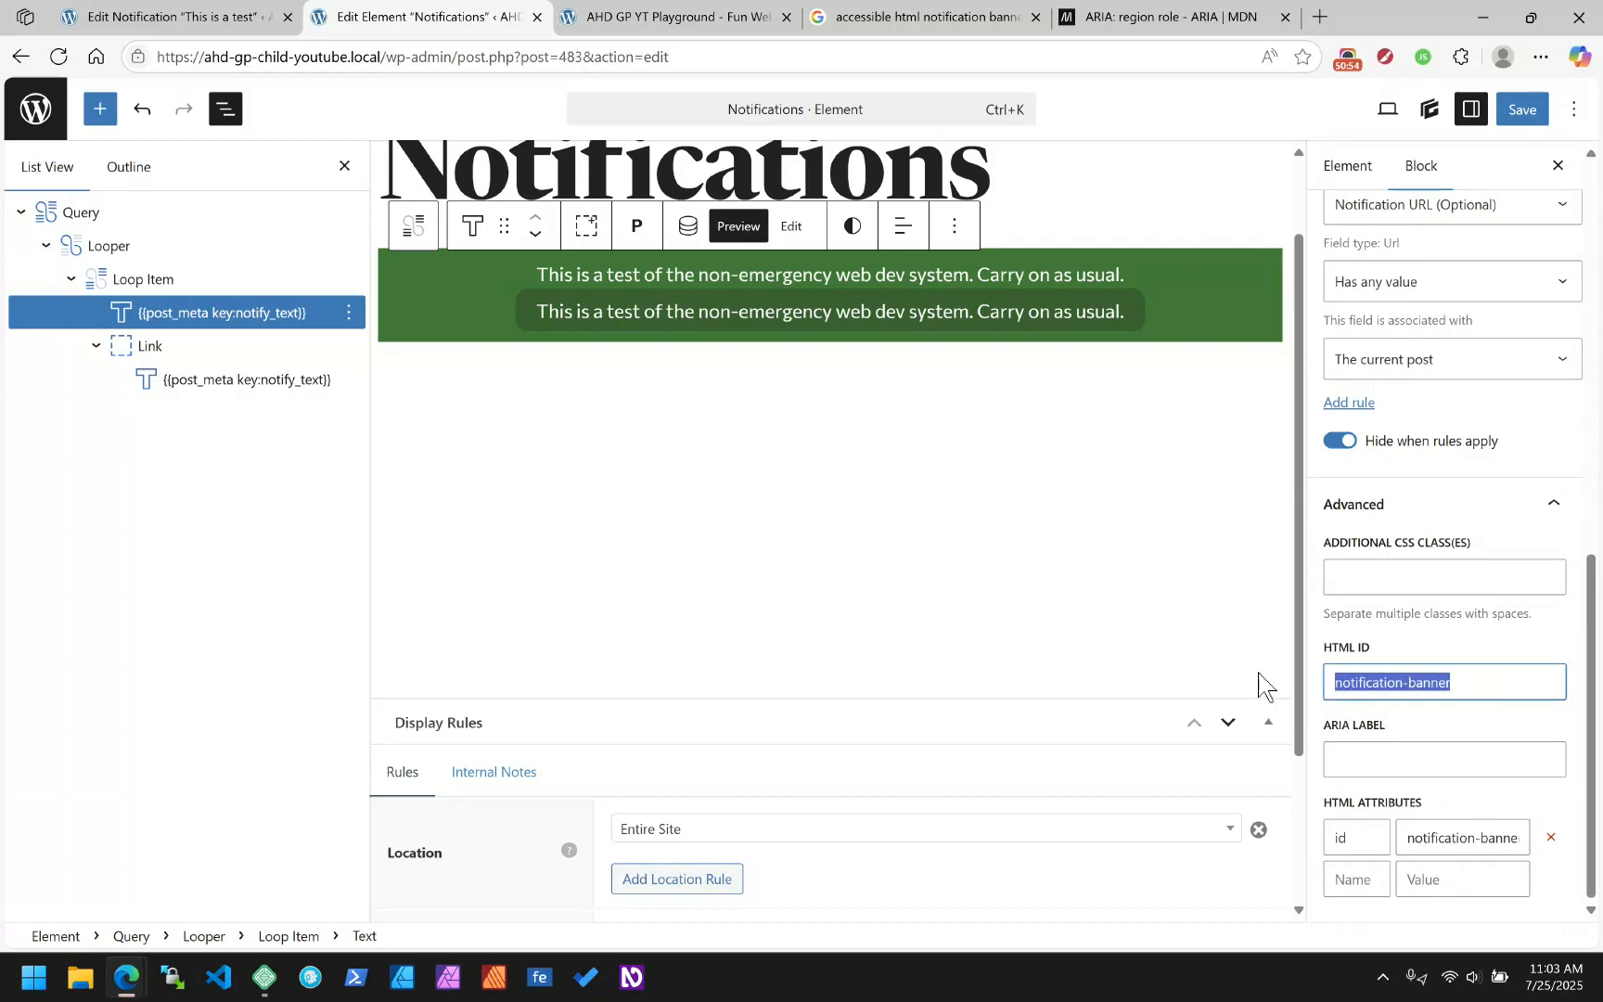
key(BackSpace)
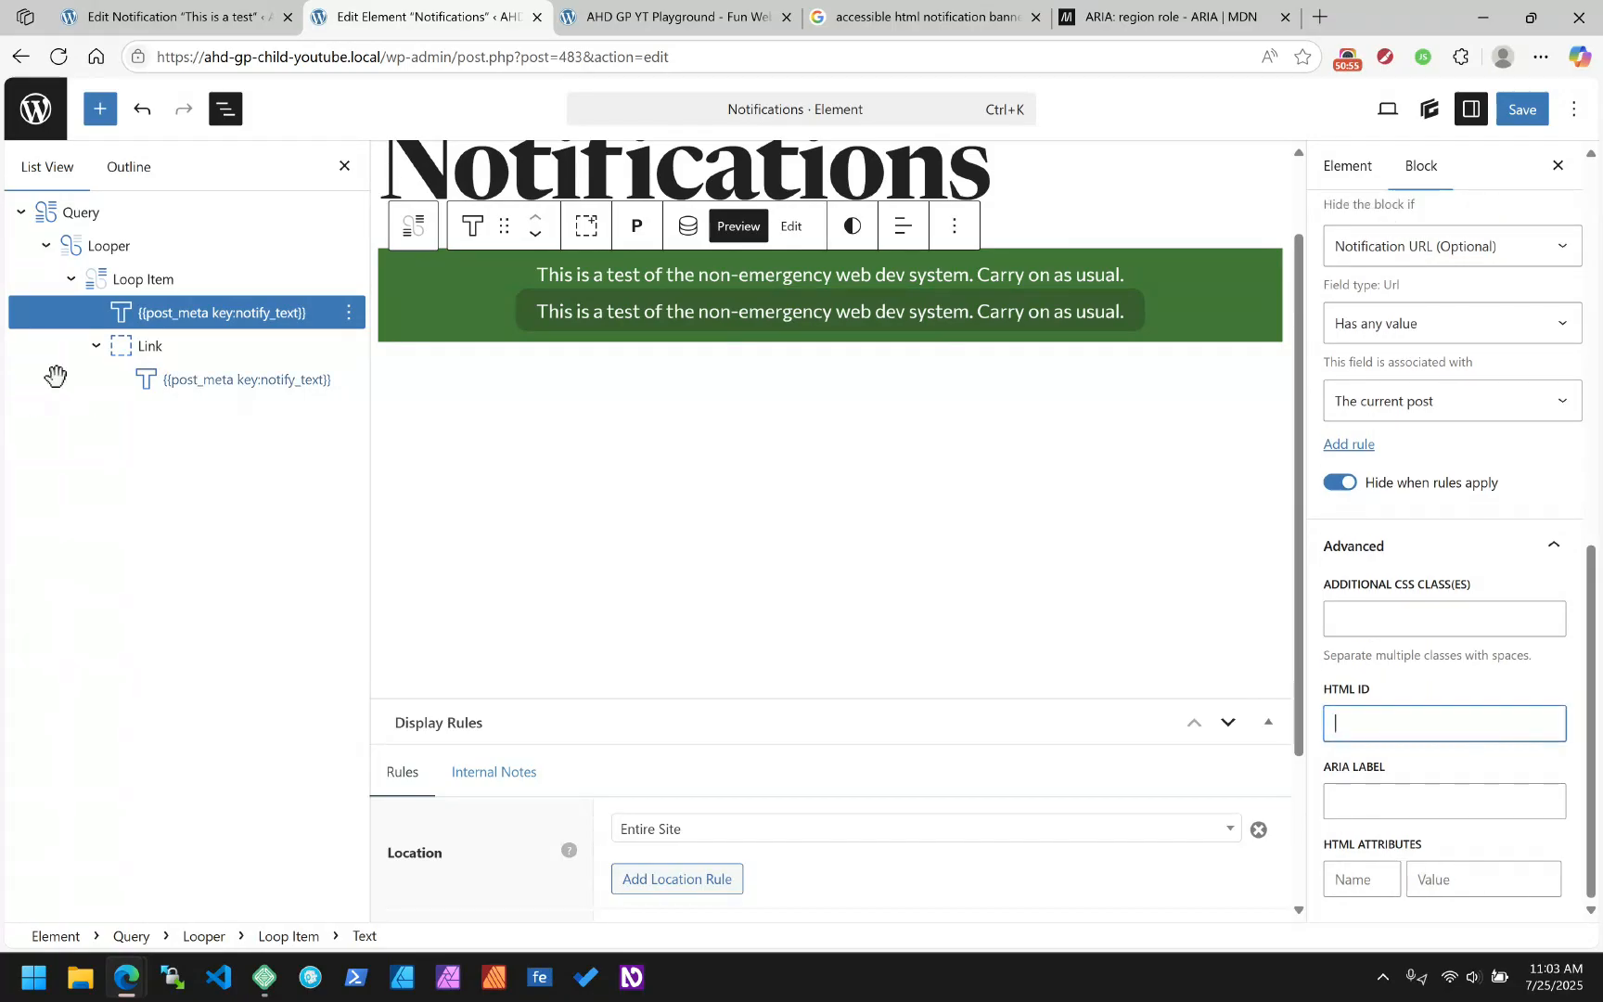
Copy and clear the notification-banner HTML ID of the text inside the Link container, and delete its data-what attribute
click(132, 347)
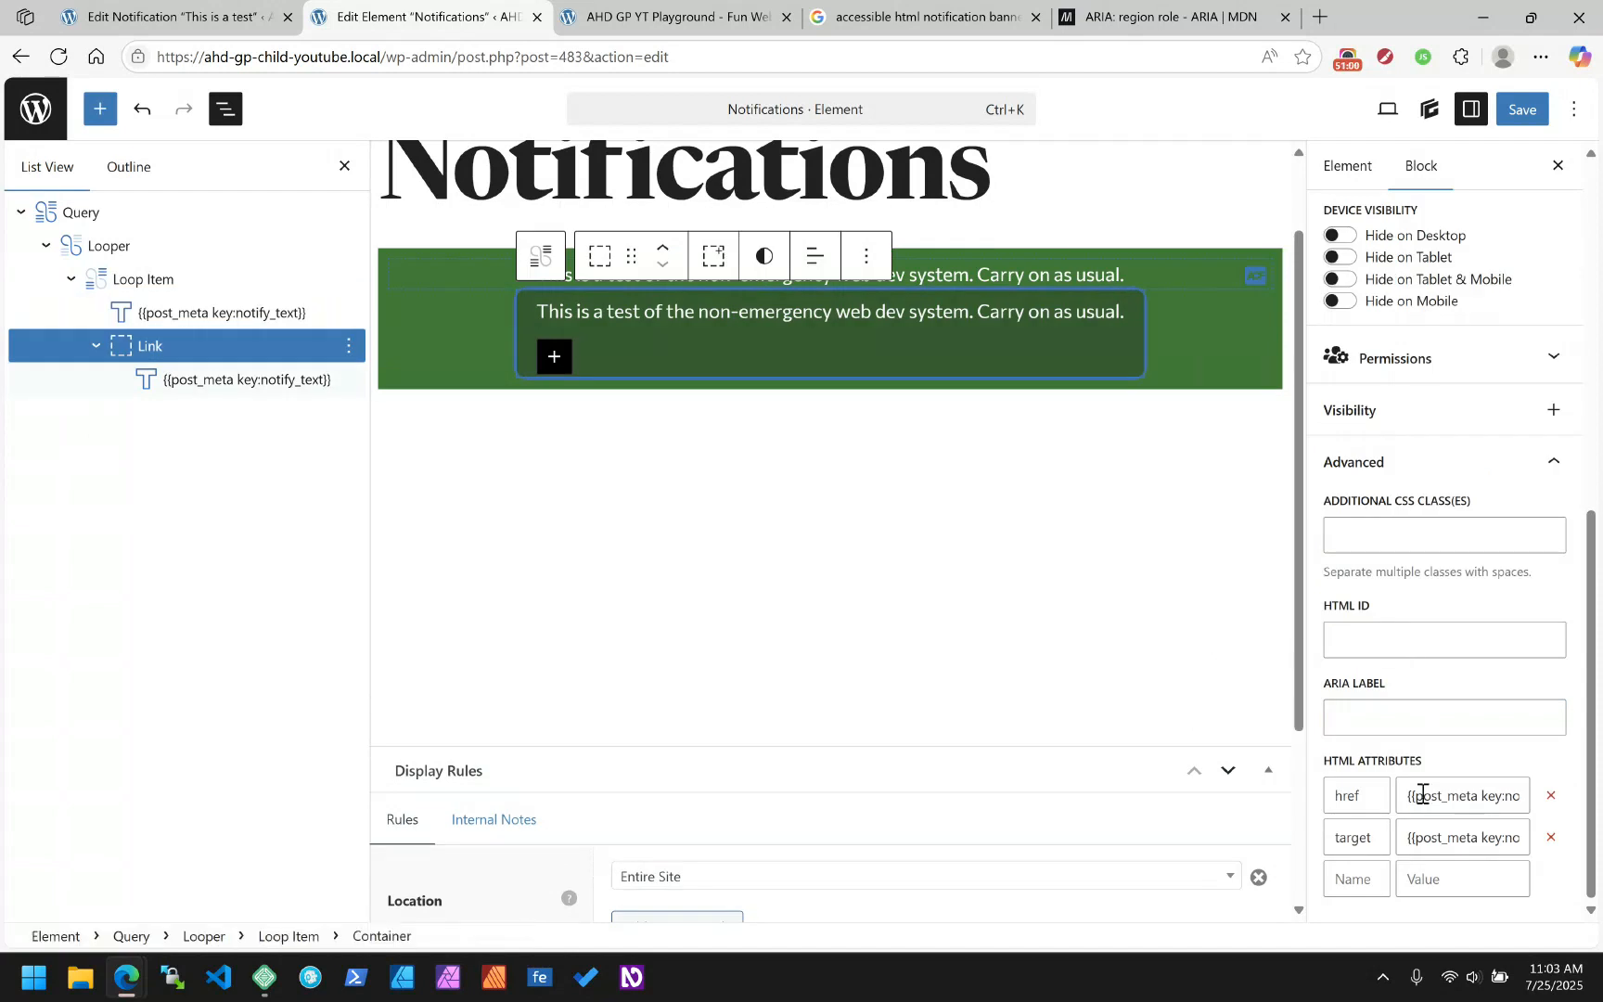
click(258, 377)
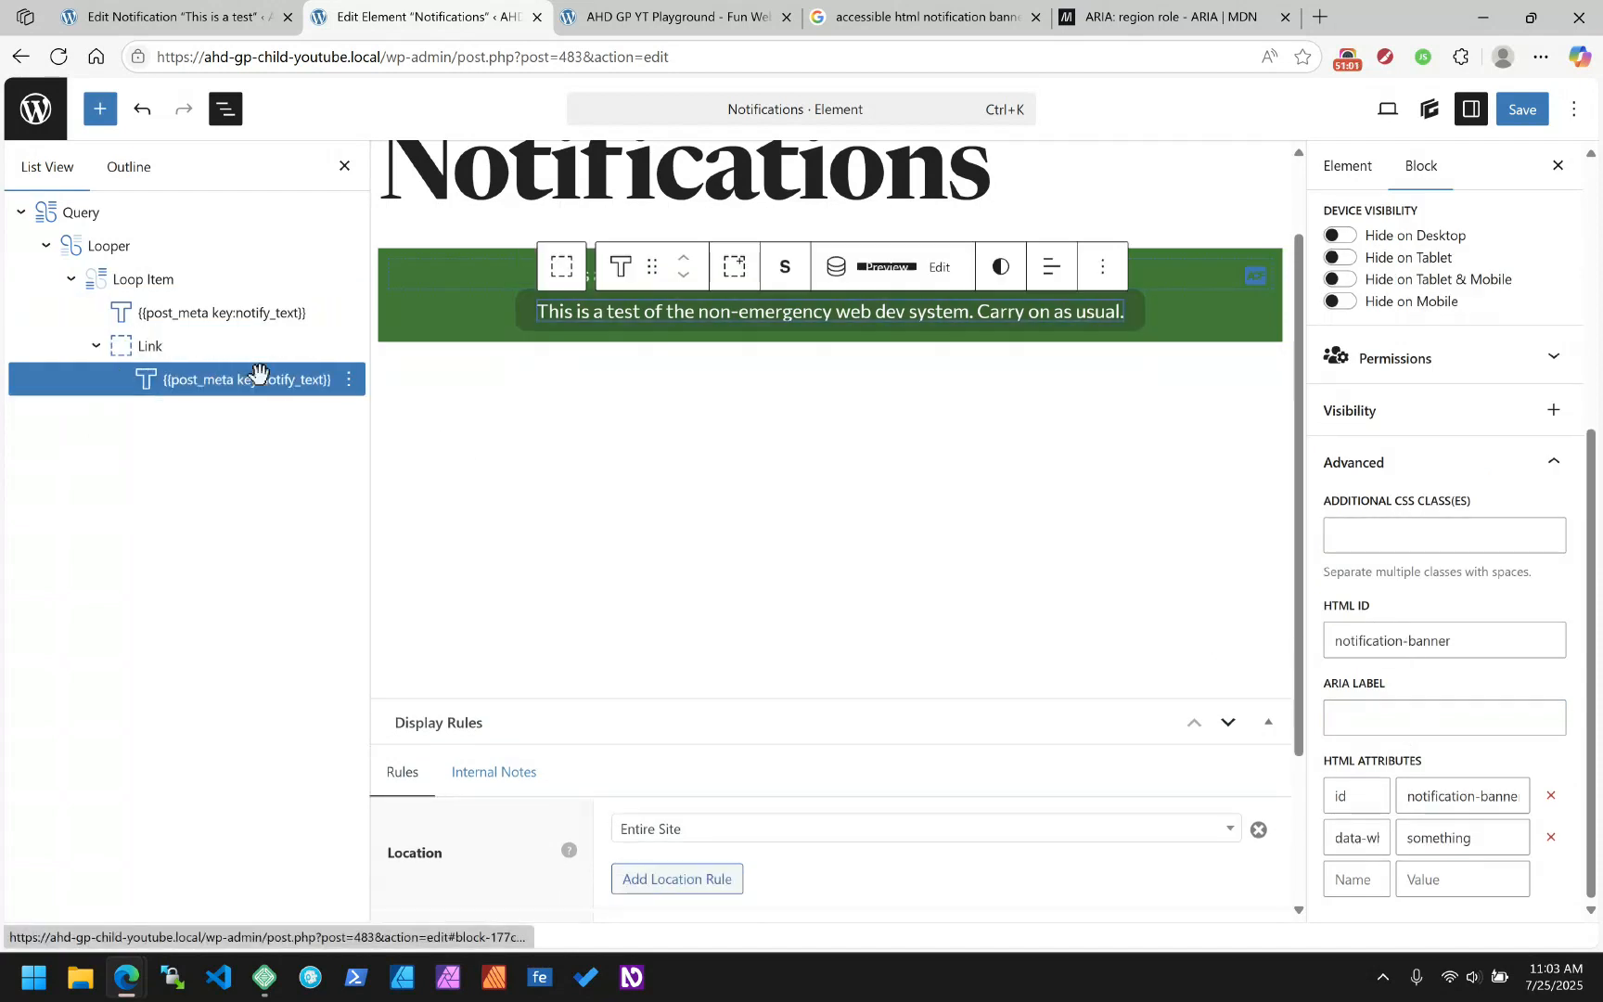
click(1410, 640)
key(ctrl+a)
key(ctrl+c)
key(BackSpace)
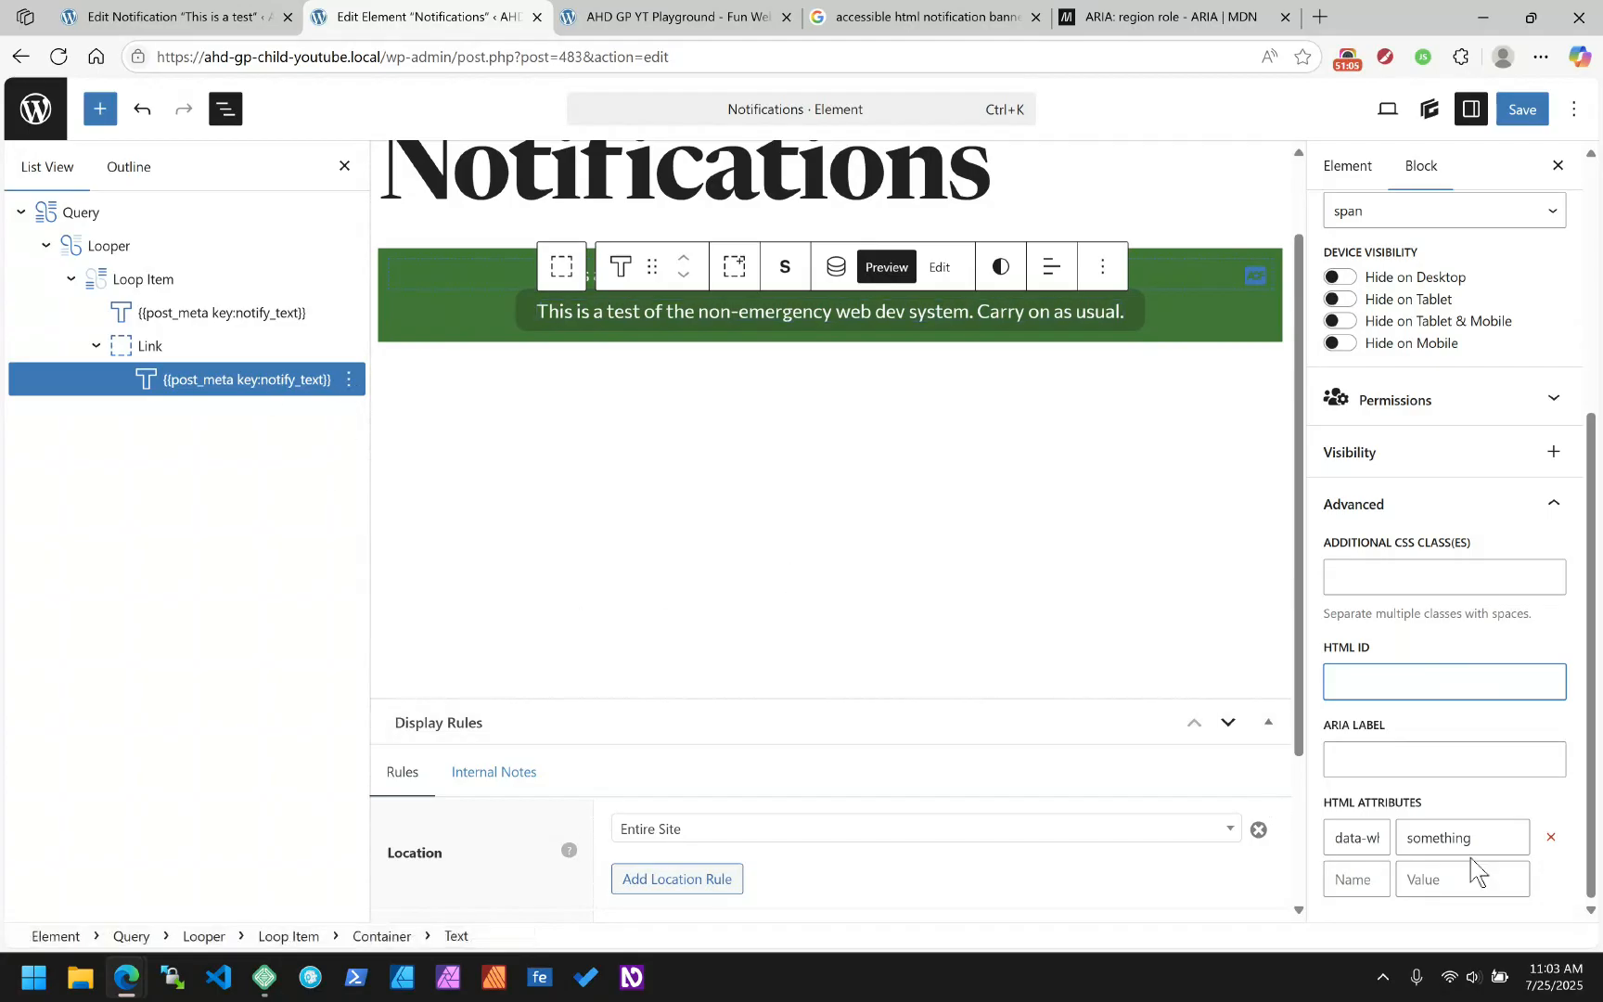
click(1550, 837)
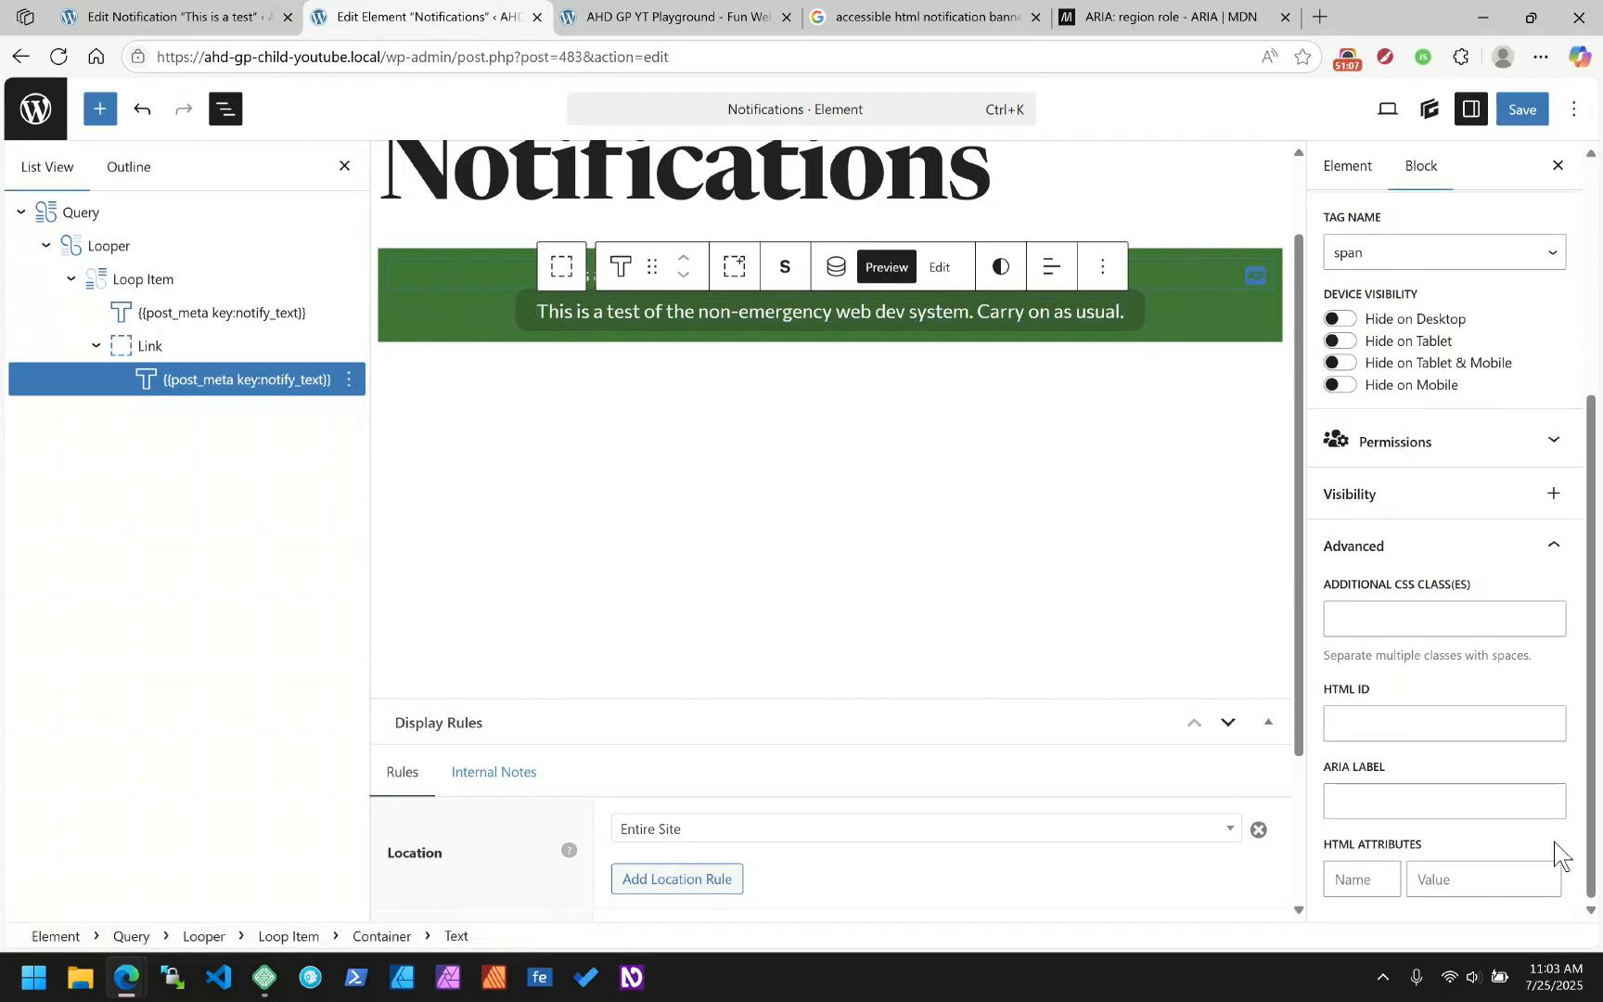
Set the Loop Item's layout display to Flex
click(141, 304)
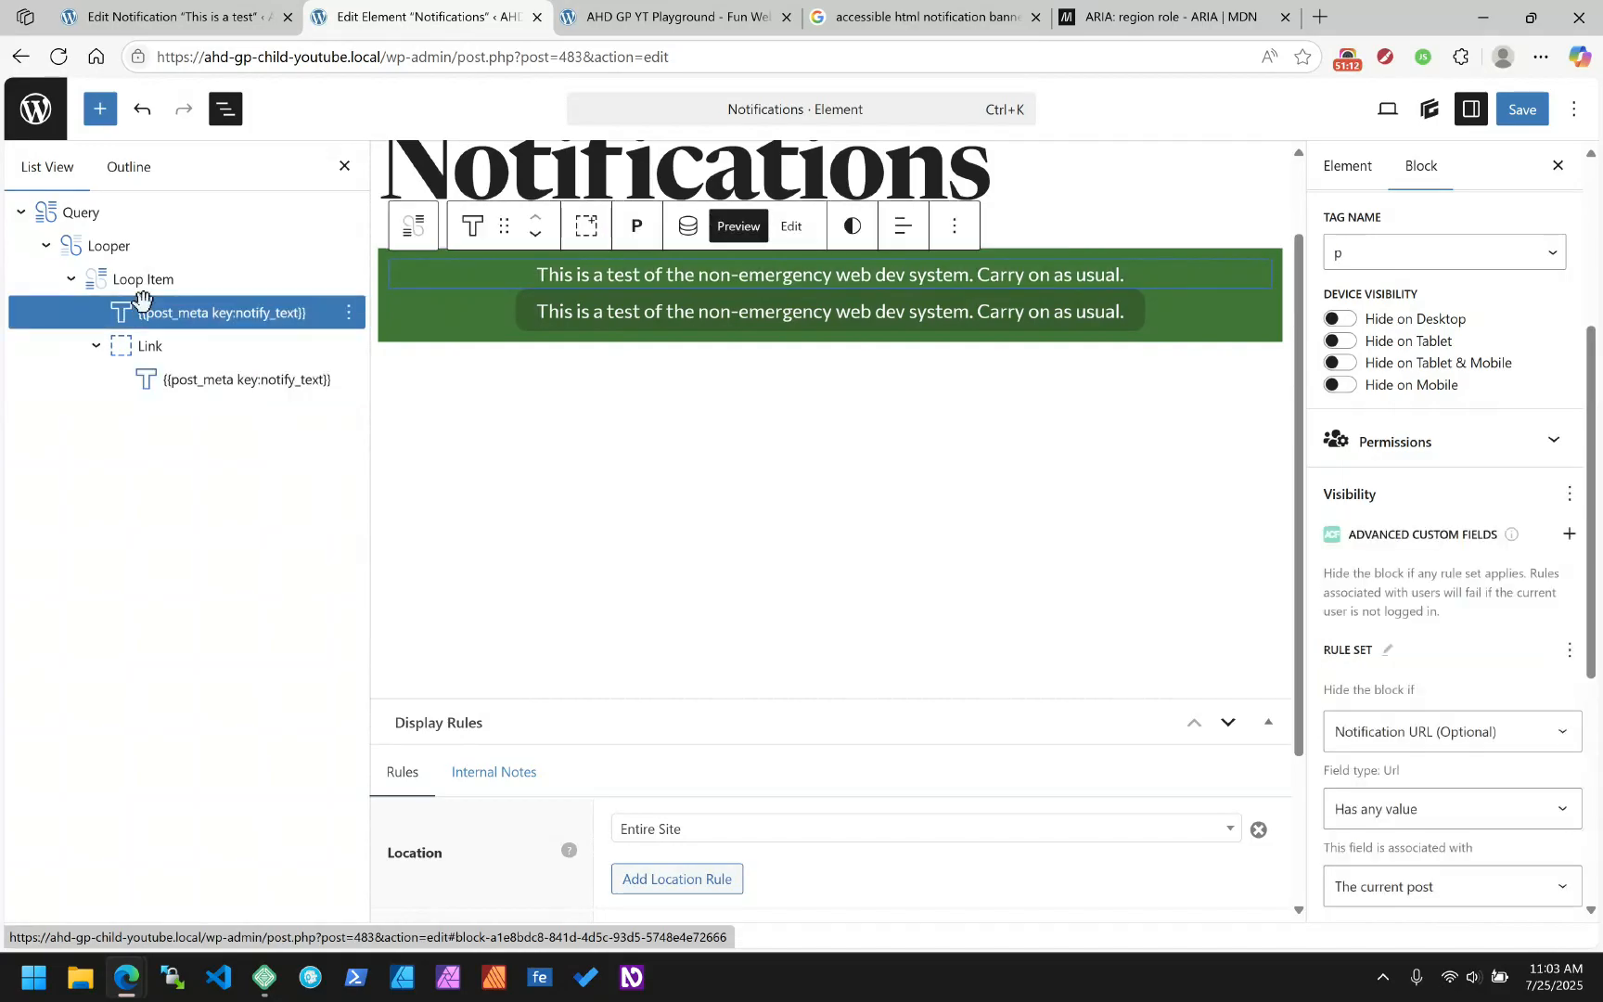
click(143, 279)
scroll(1467, 530, up, 4)
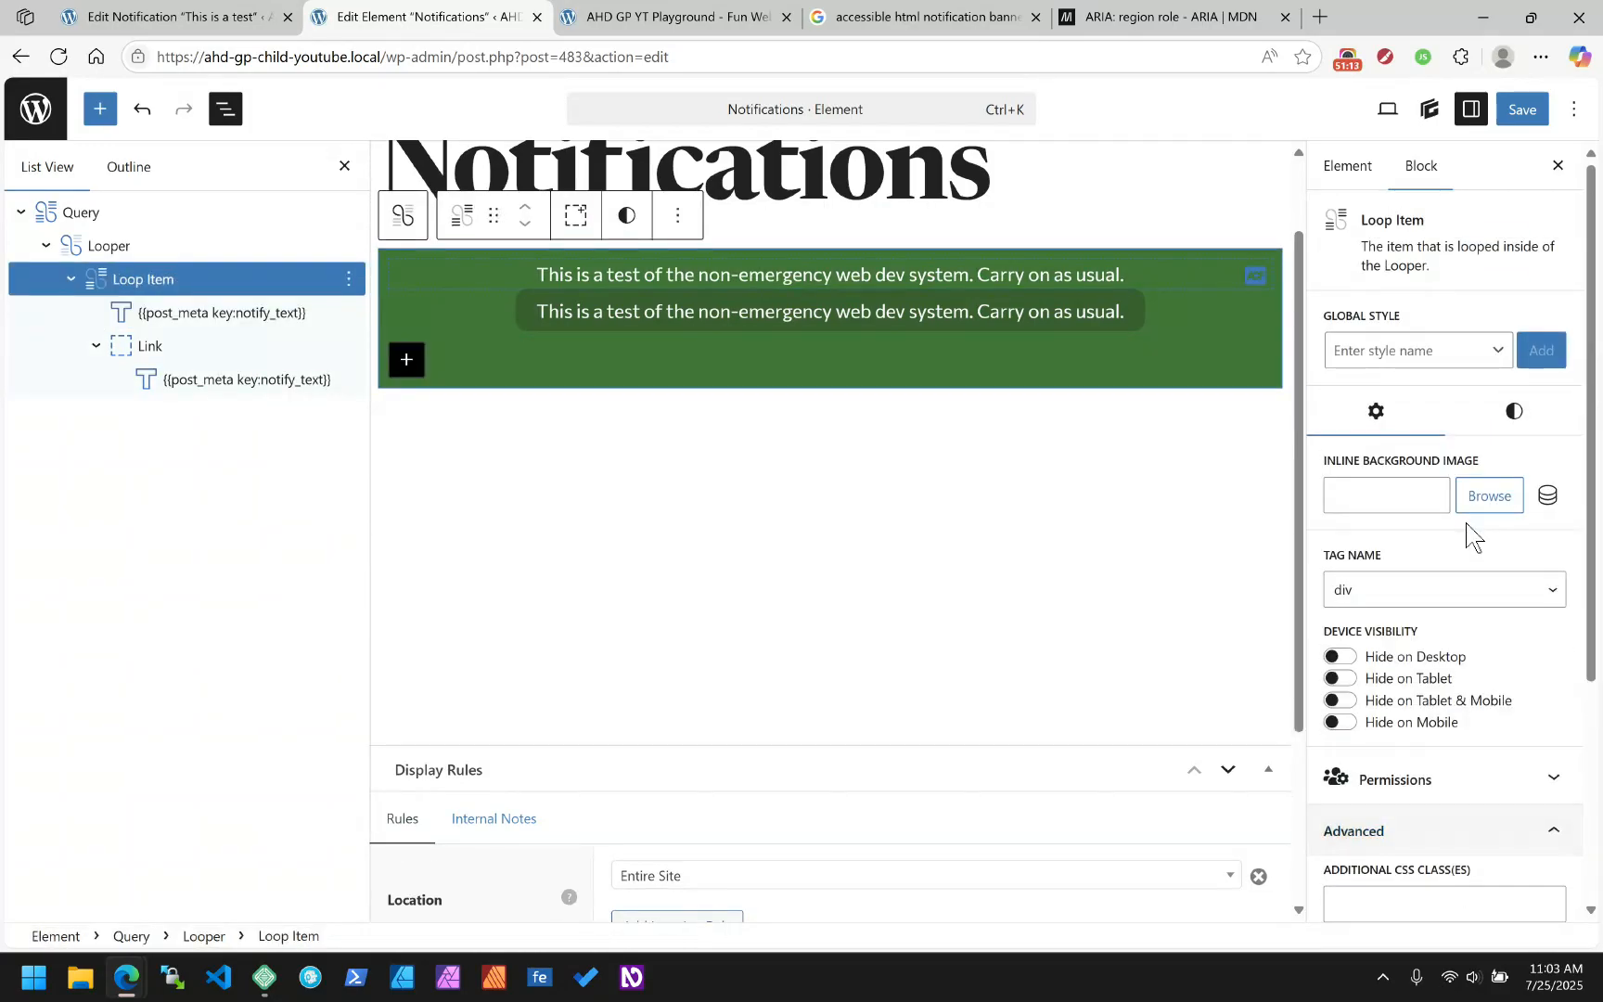
click(1494, 428)
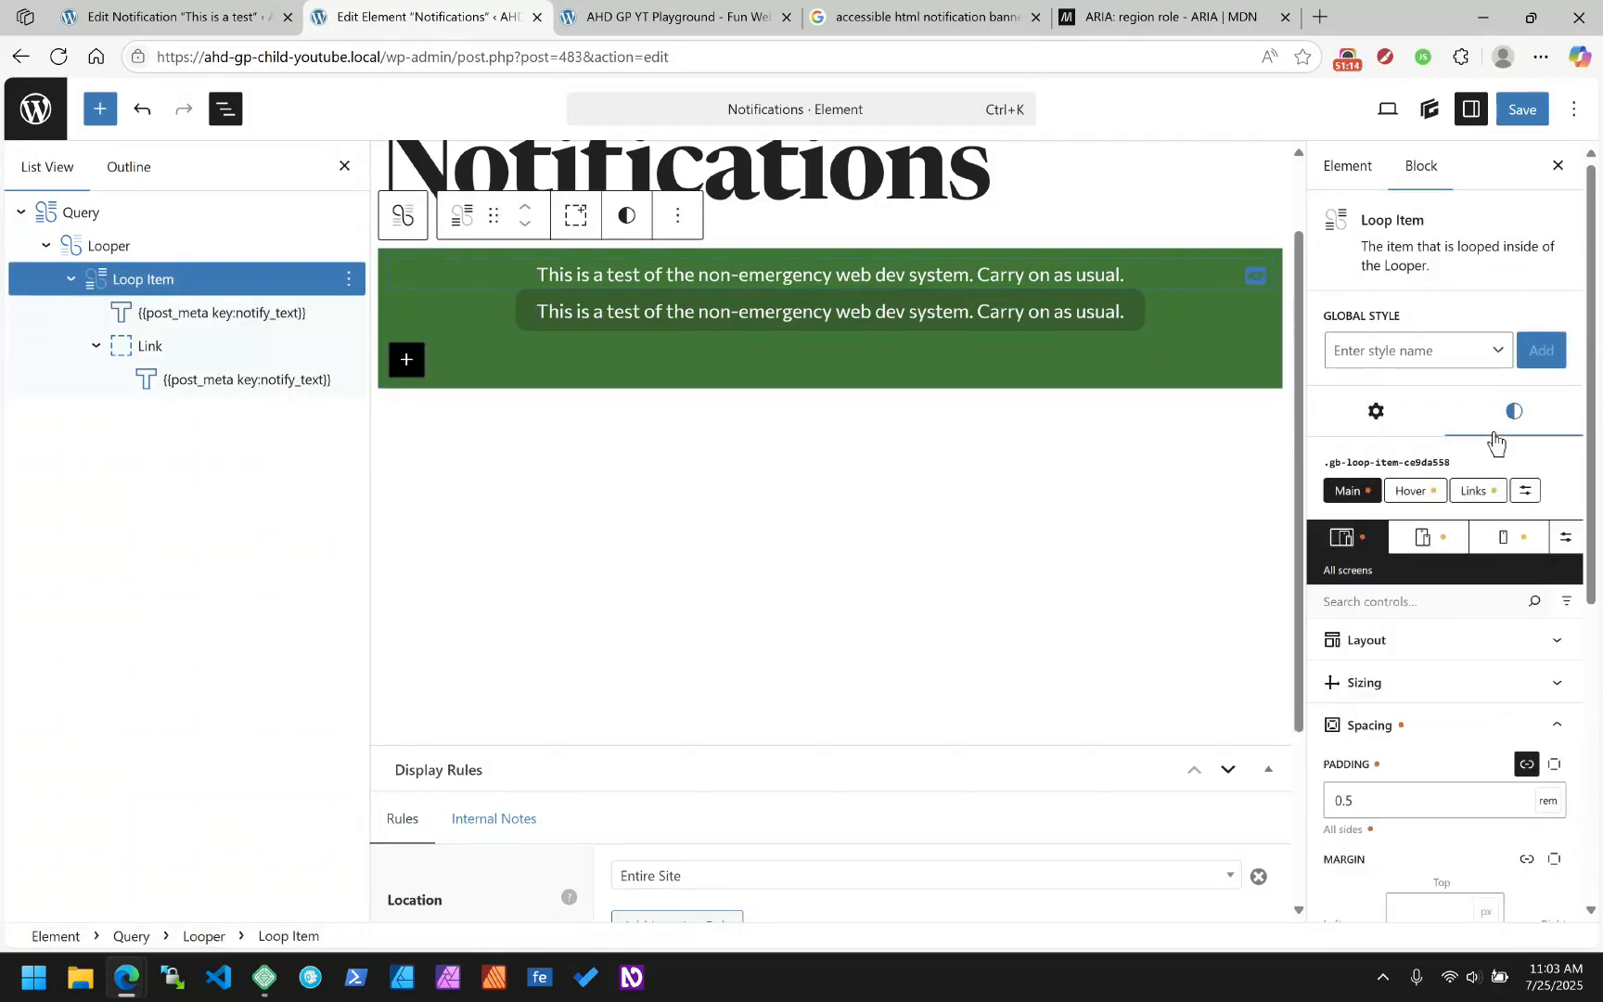
click(1413, 654)
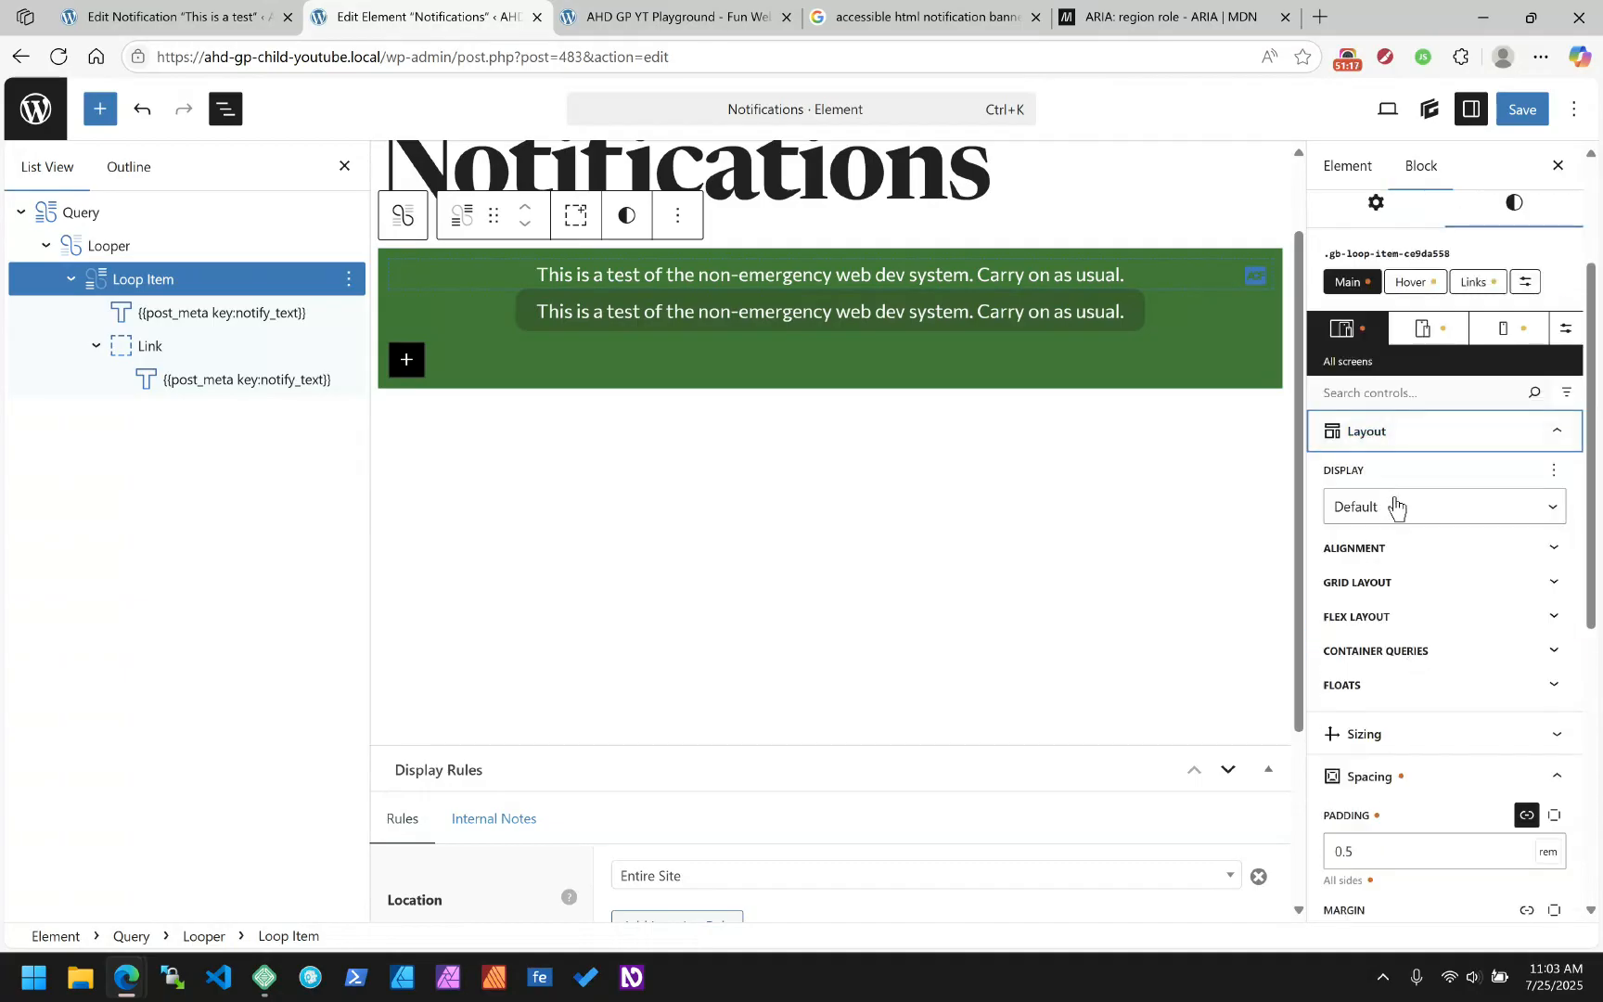
click(1395, 508)
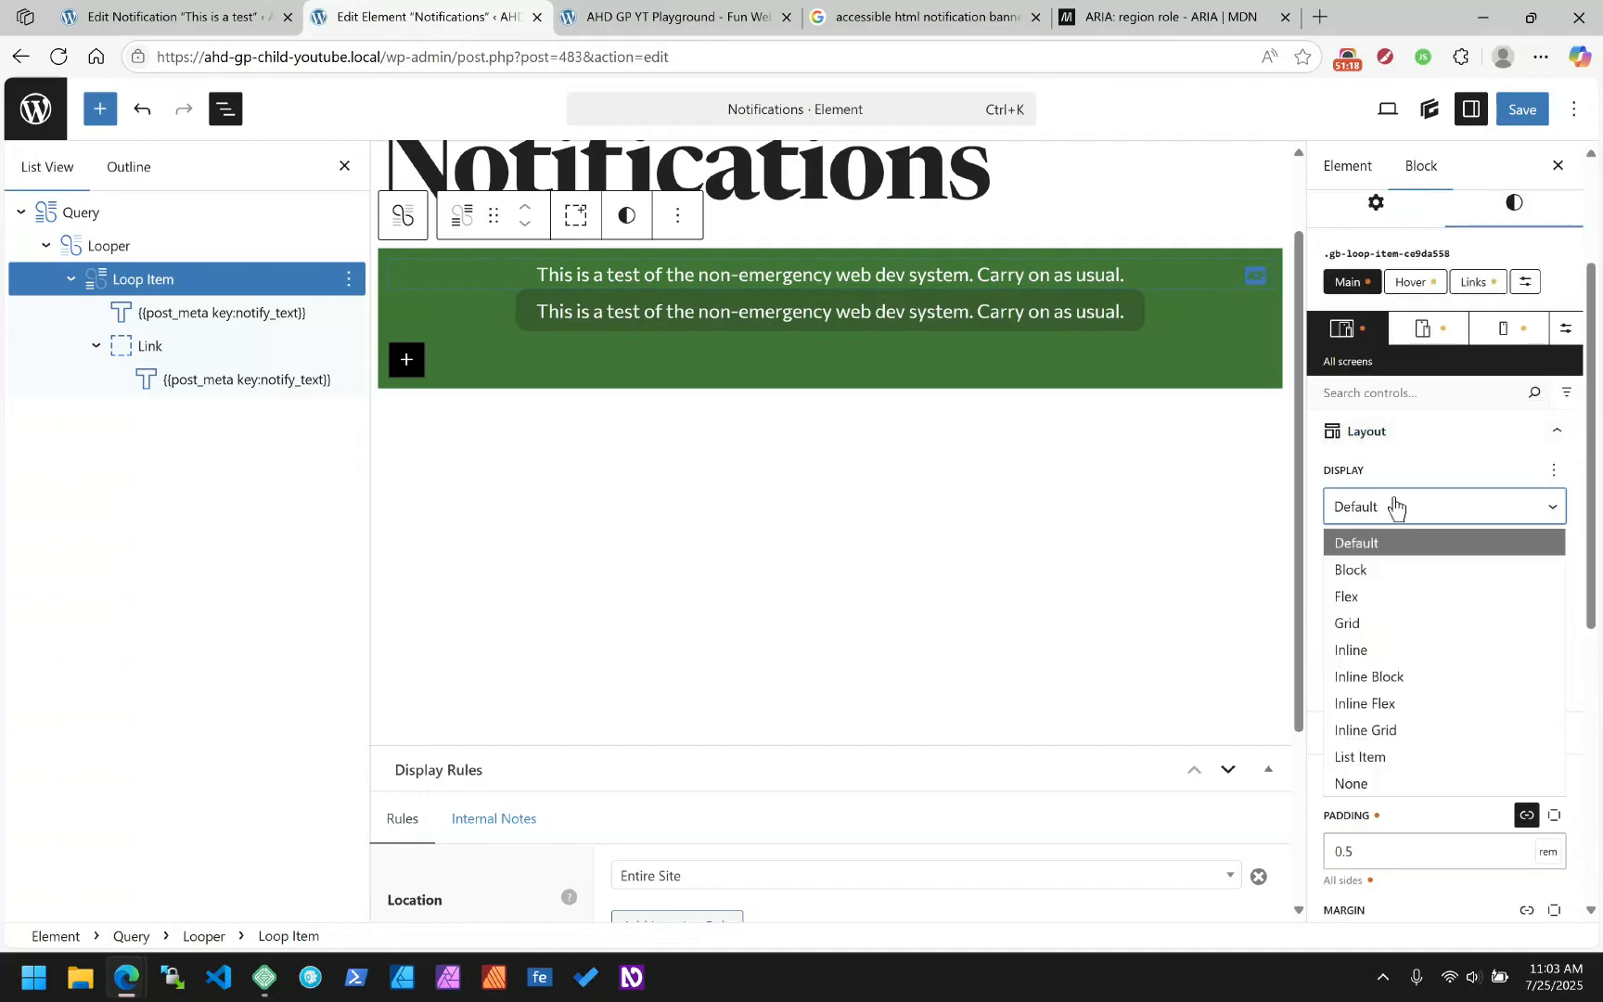
click(1371, 598)
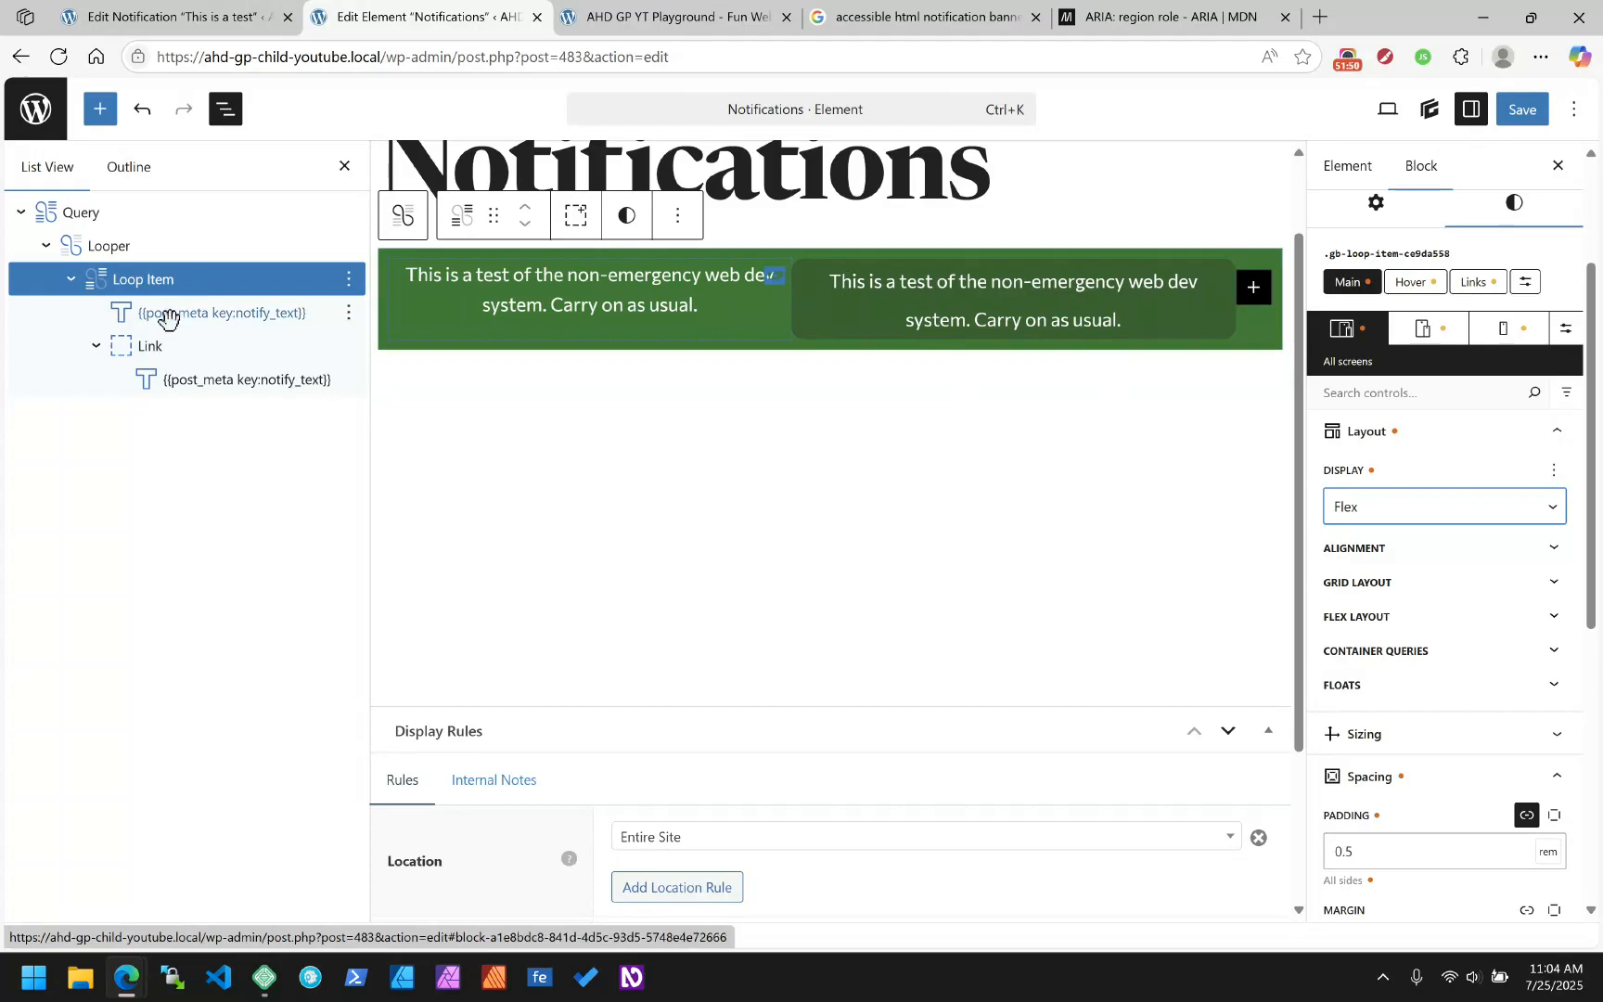
Add a Text block reading "Notification" before the plain-text notification block in the Loop Item
click(350, 315)
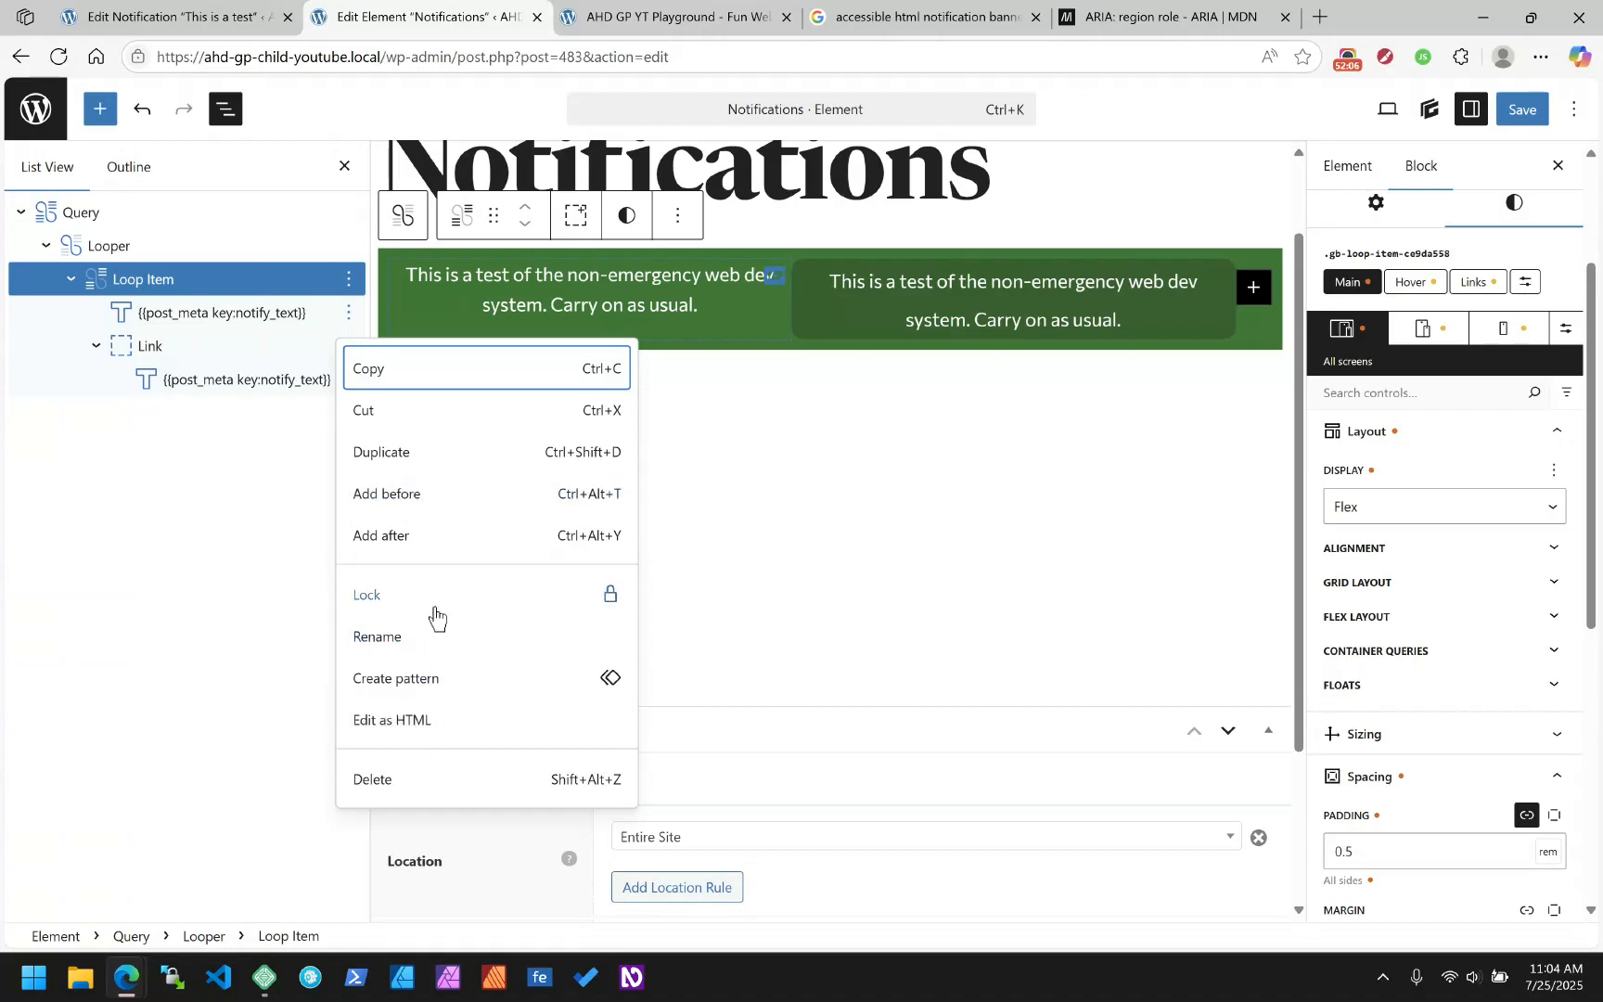
click(464, 496)
text(/)
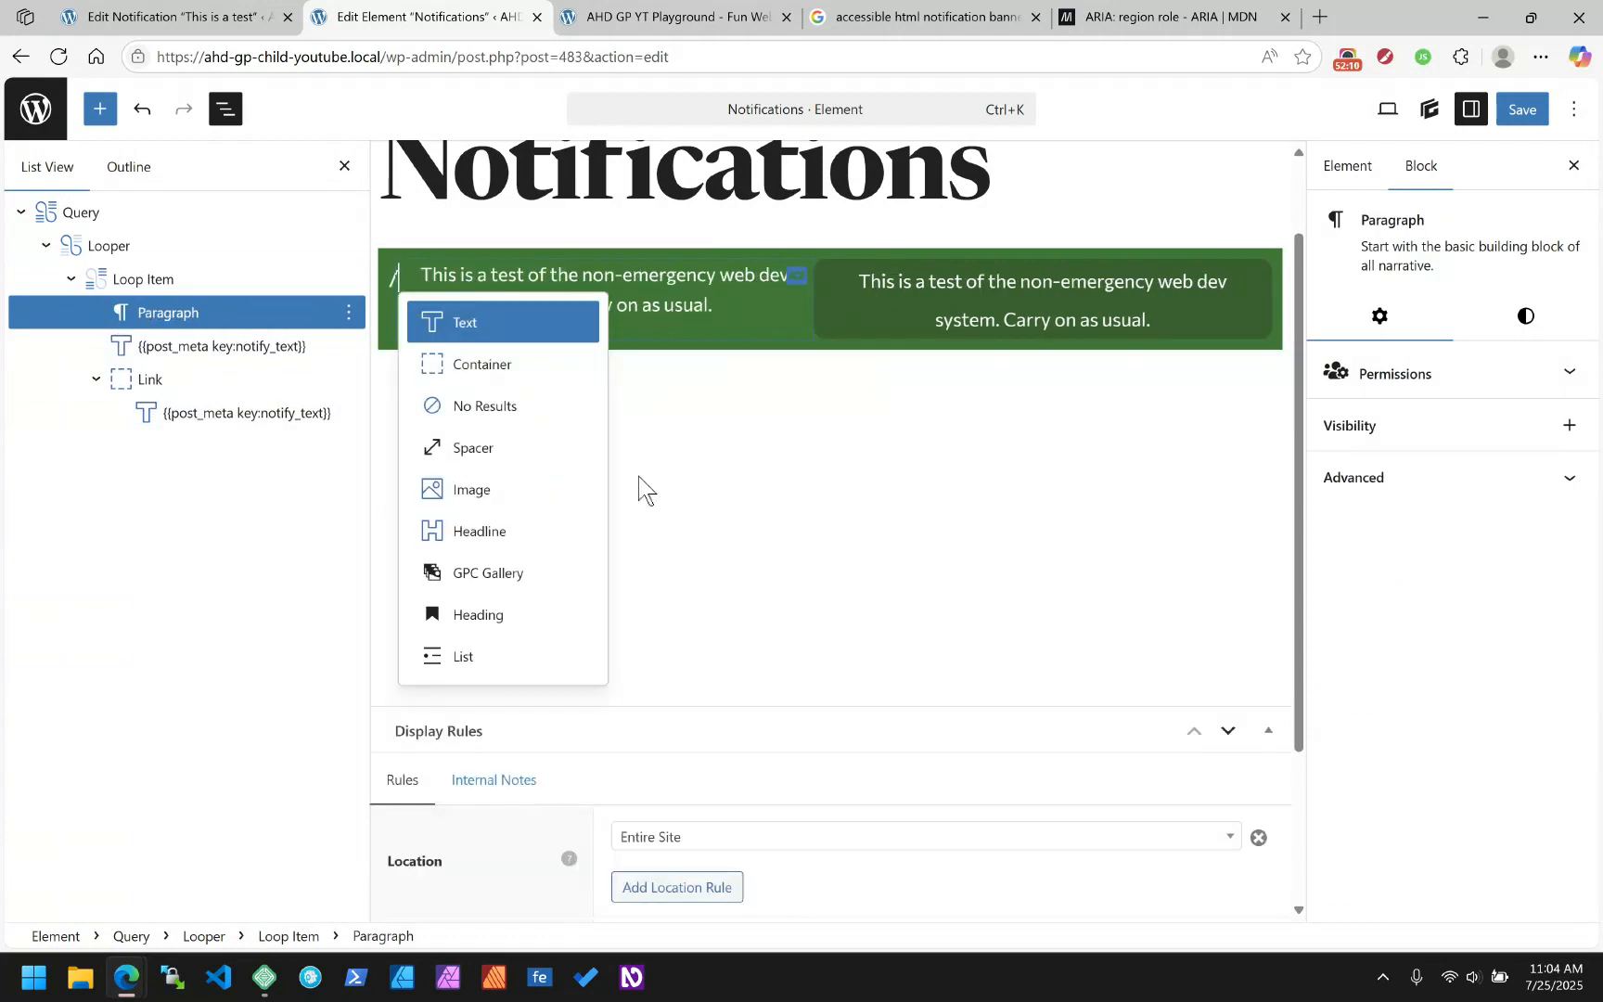
key(Return)
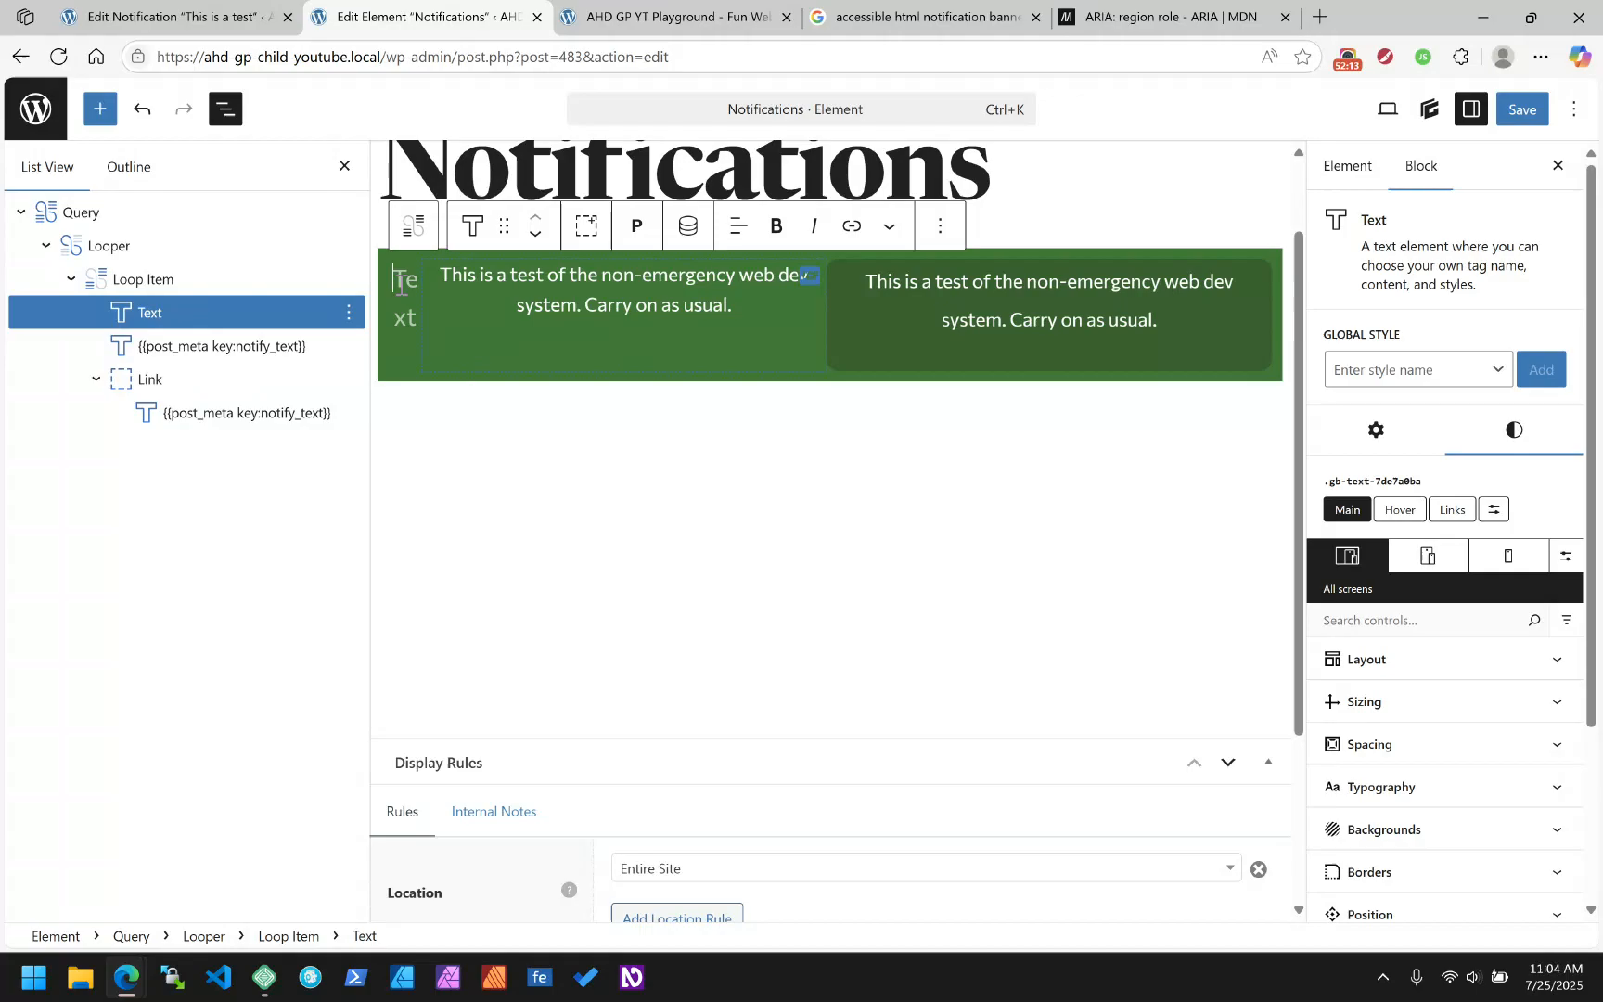
text(Notification)
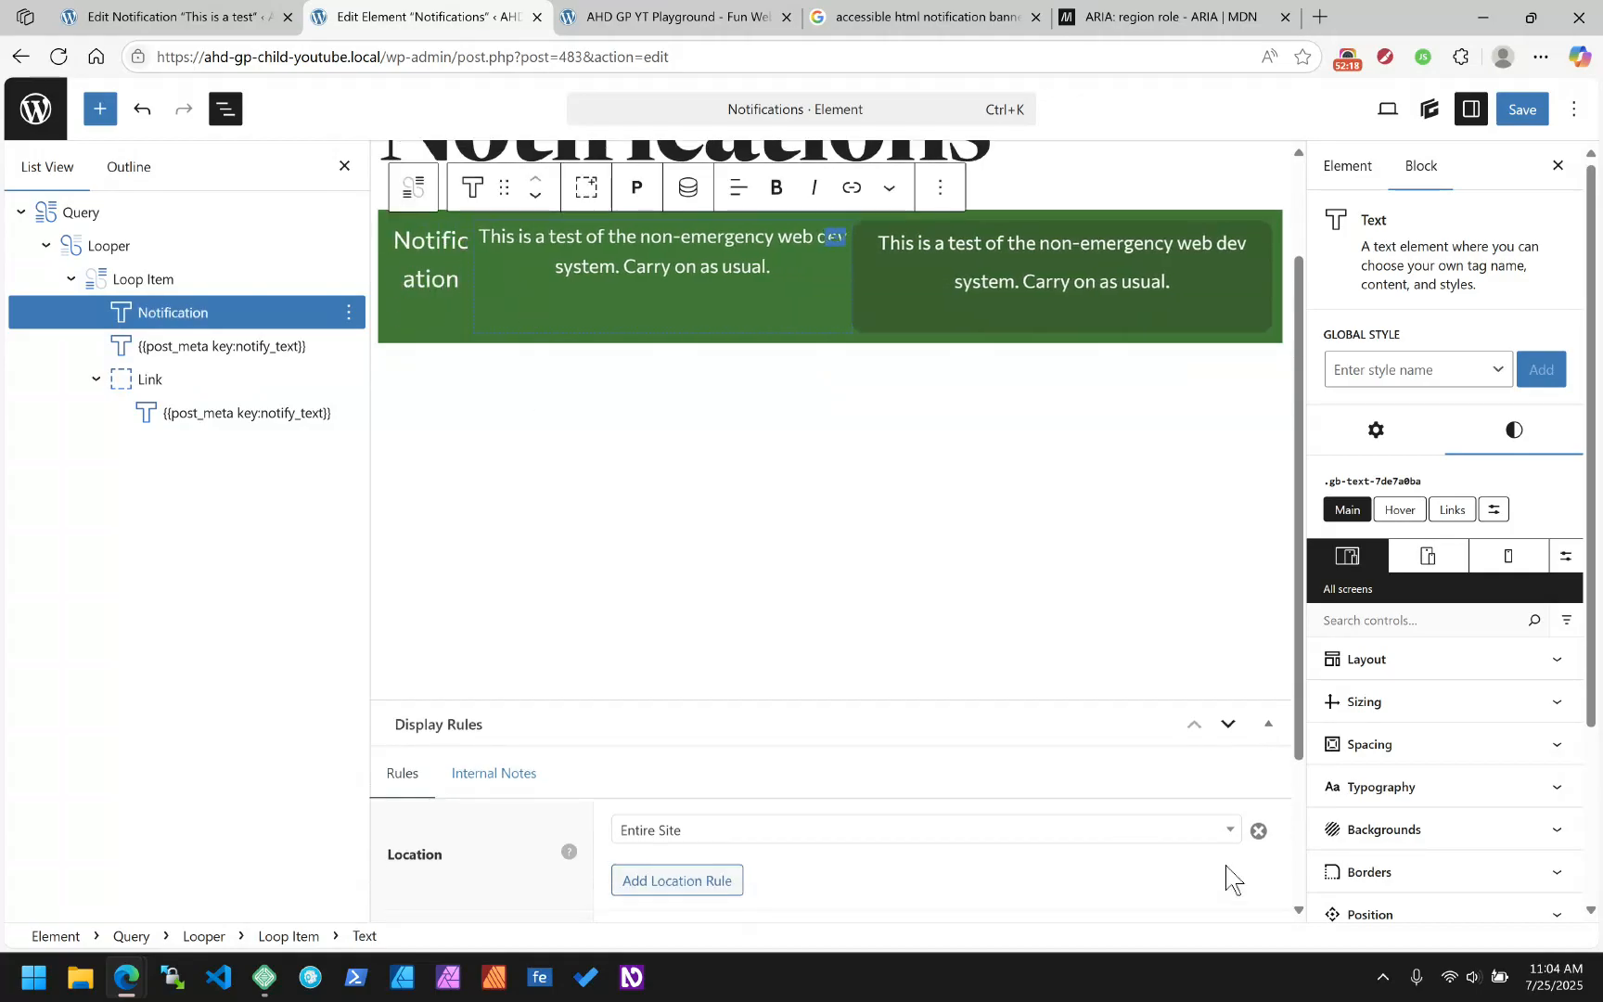
Paste notification-banner as the HTML ID of the new "Notification" text block
scroll(1367, 804, down, 1)
click(1379, 329)
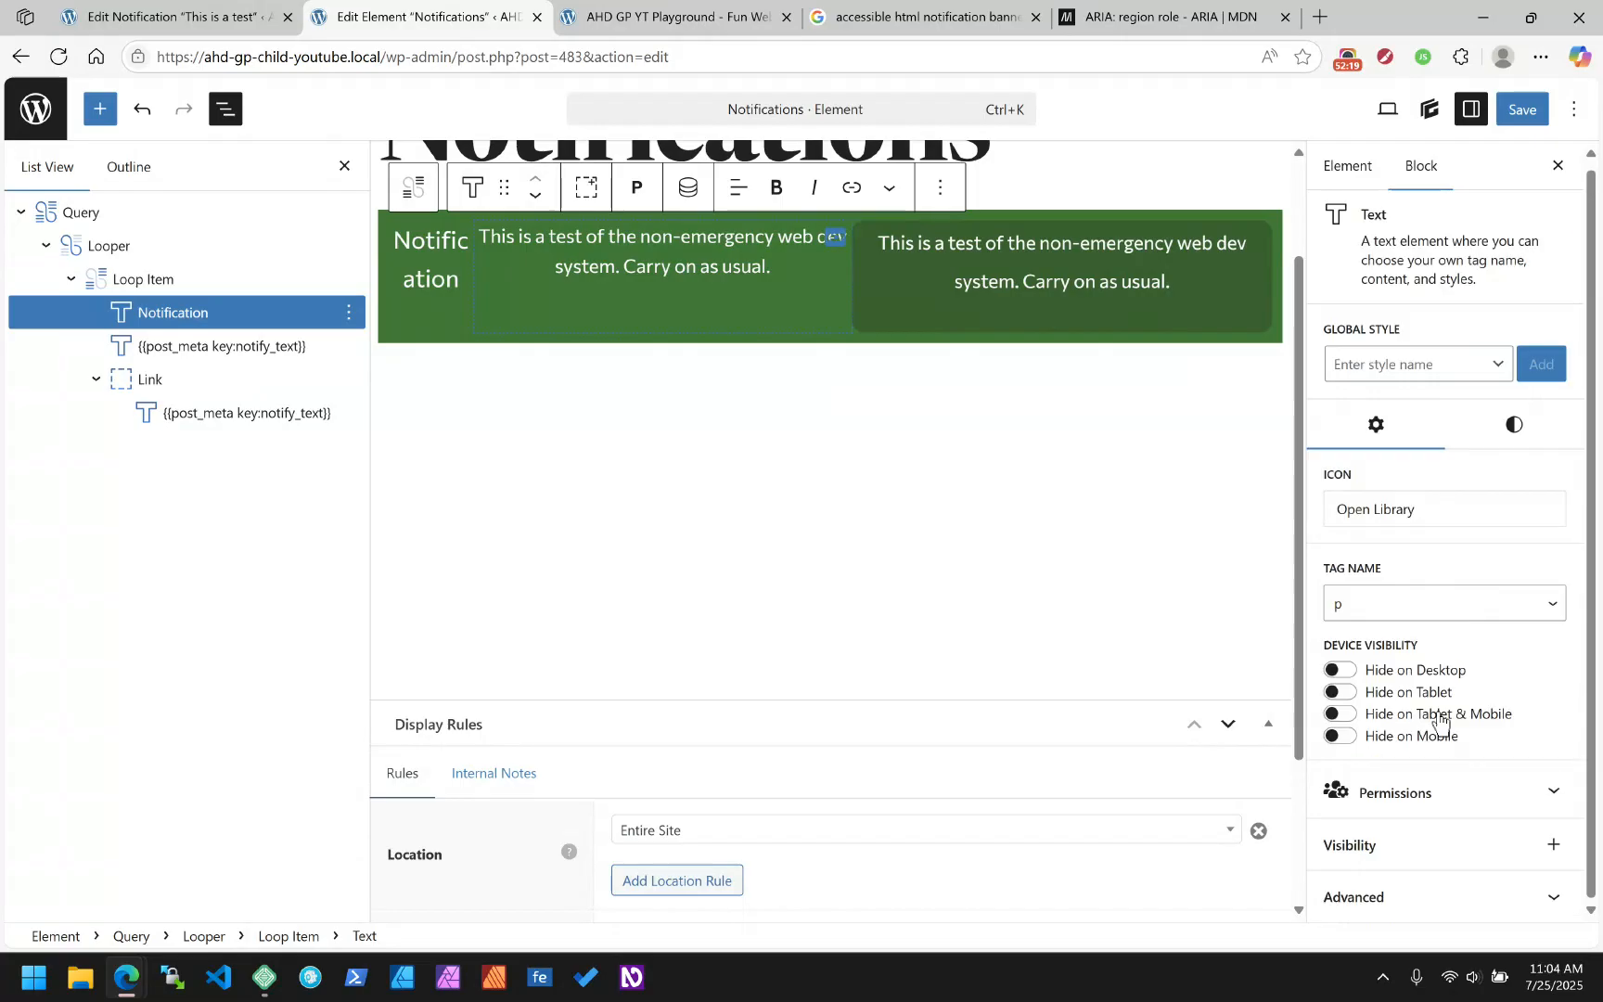
click(1433, 897)
click(1372, 720)
key(ctrl+v)
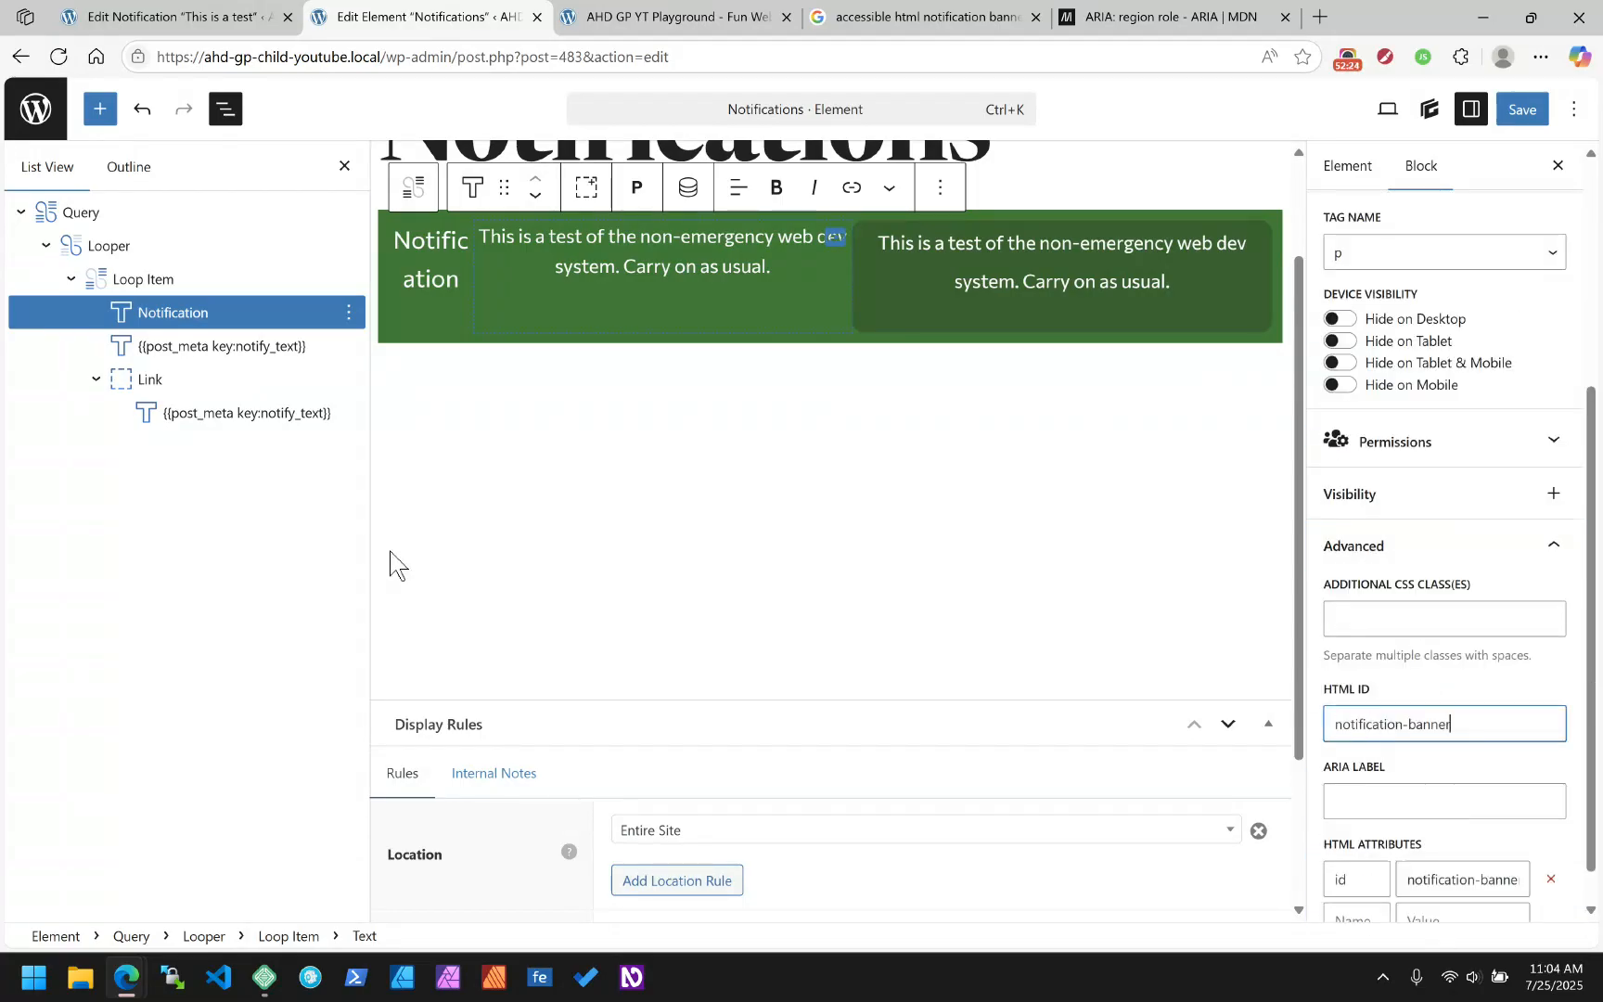
Change the "Notification" text block's tag to h1
click(172, 314)
scroll(1454, 453, up, 3)
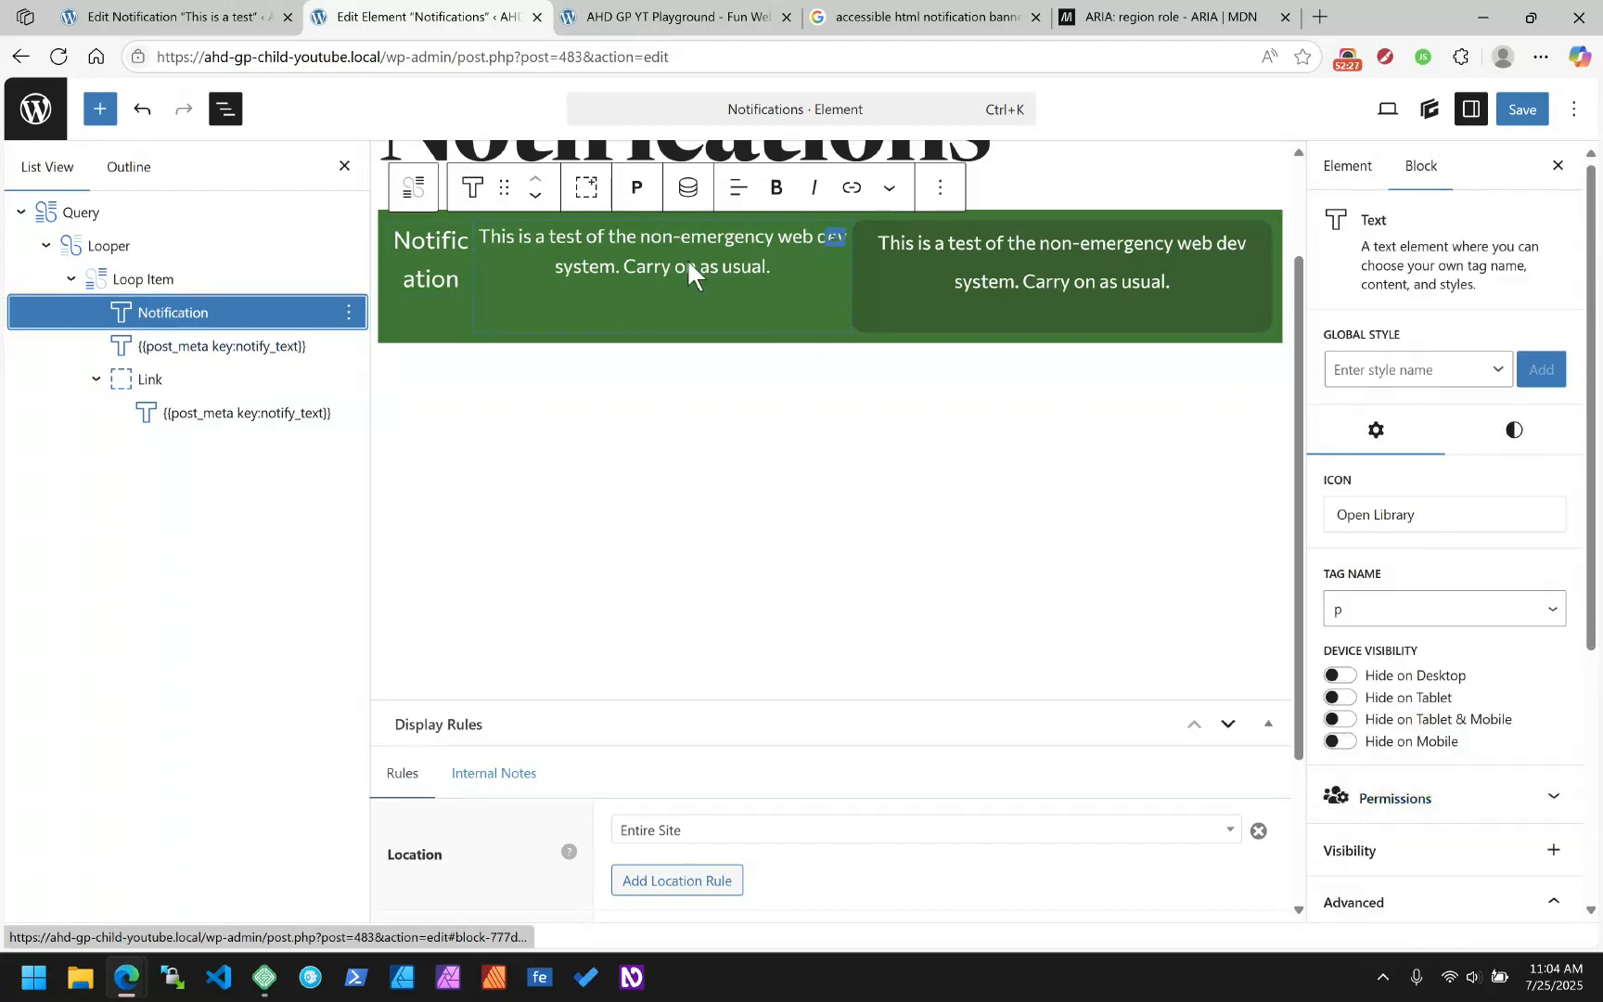
click(636, 188)
click(661, 269)
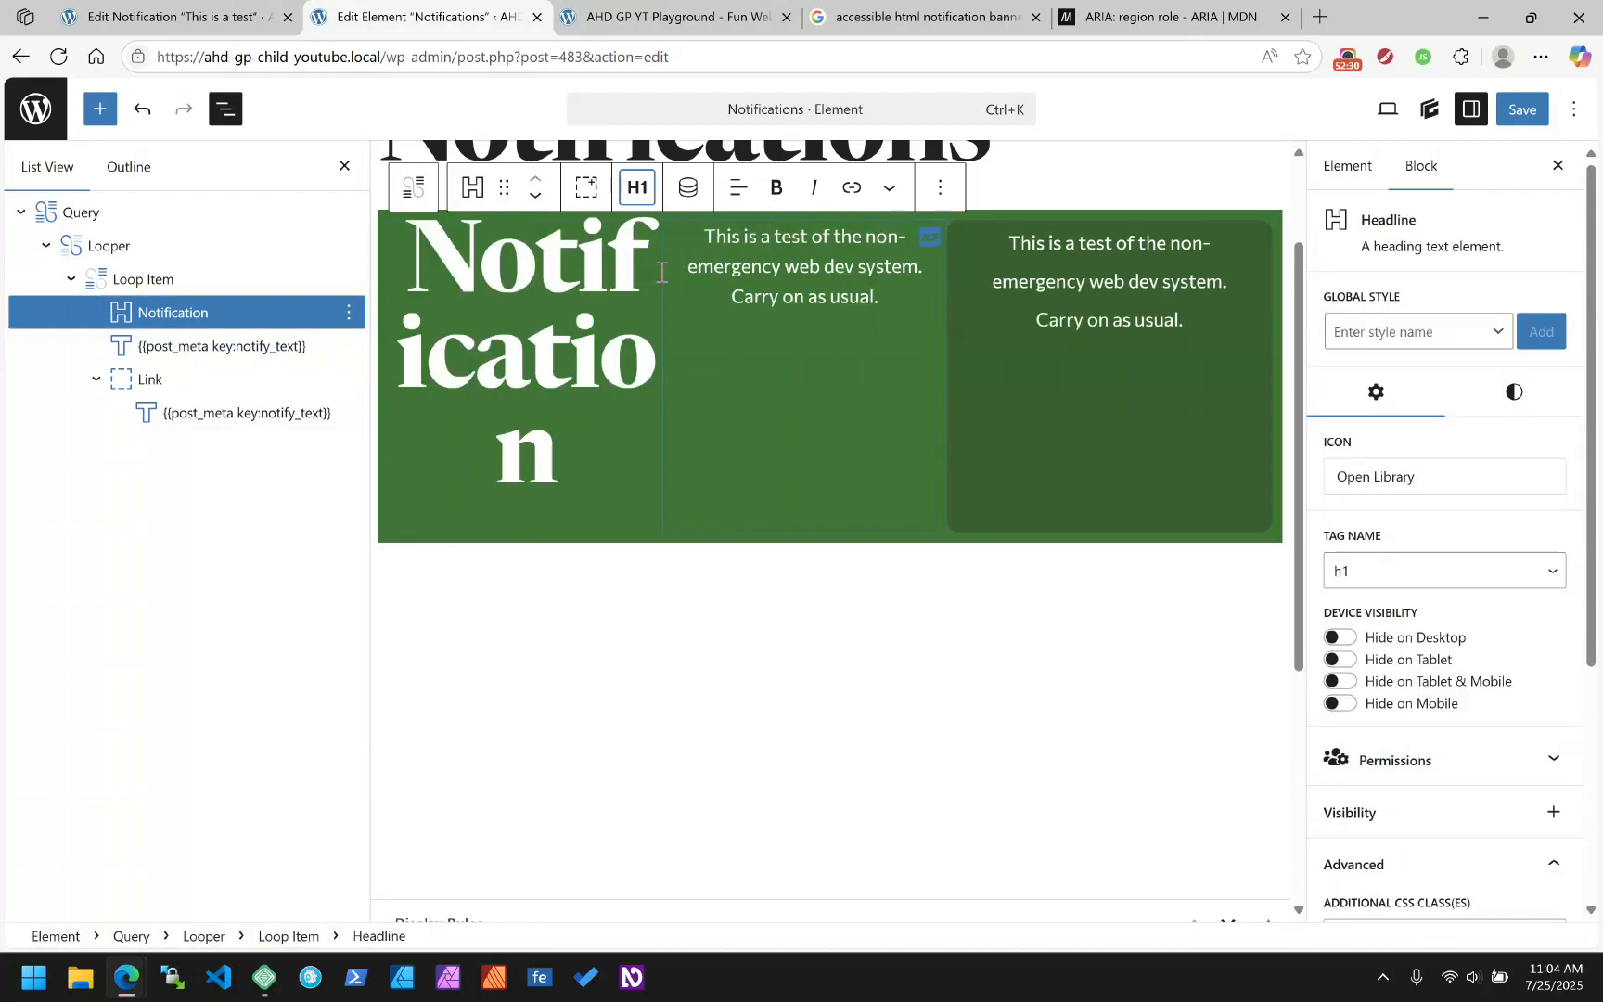
click(554, 264)
Set the "Notification" heading's font size to 1rem
click(1542, 403)
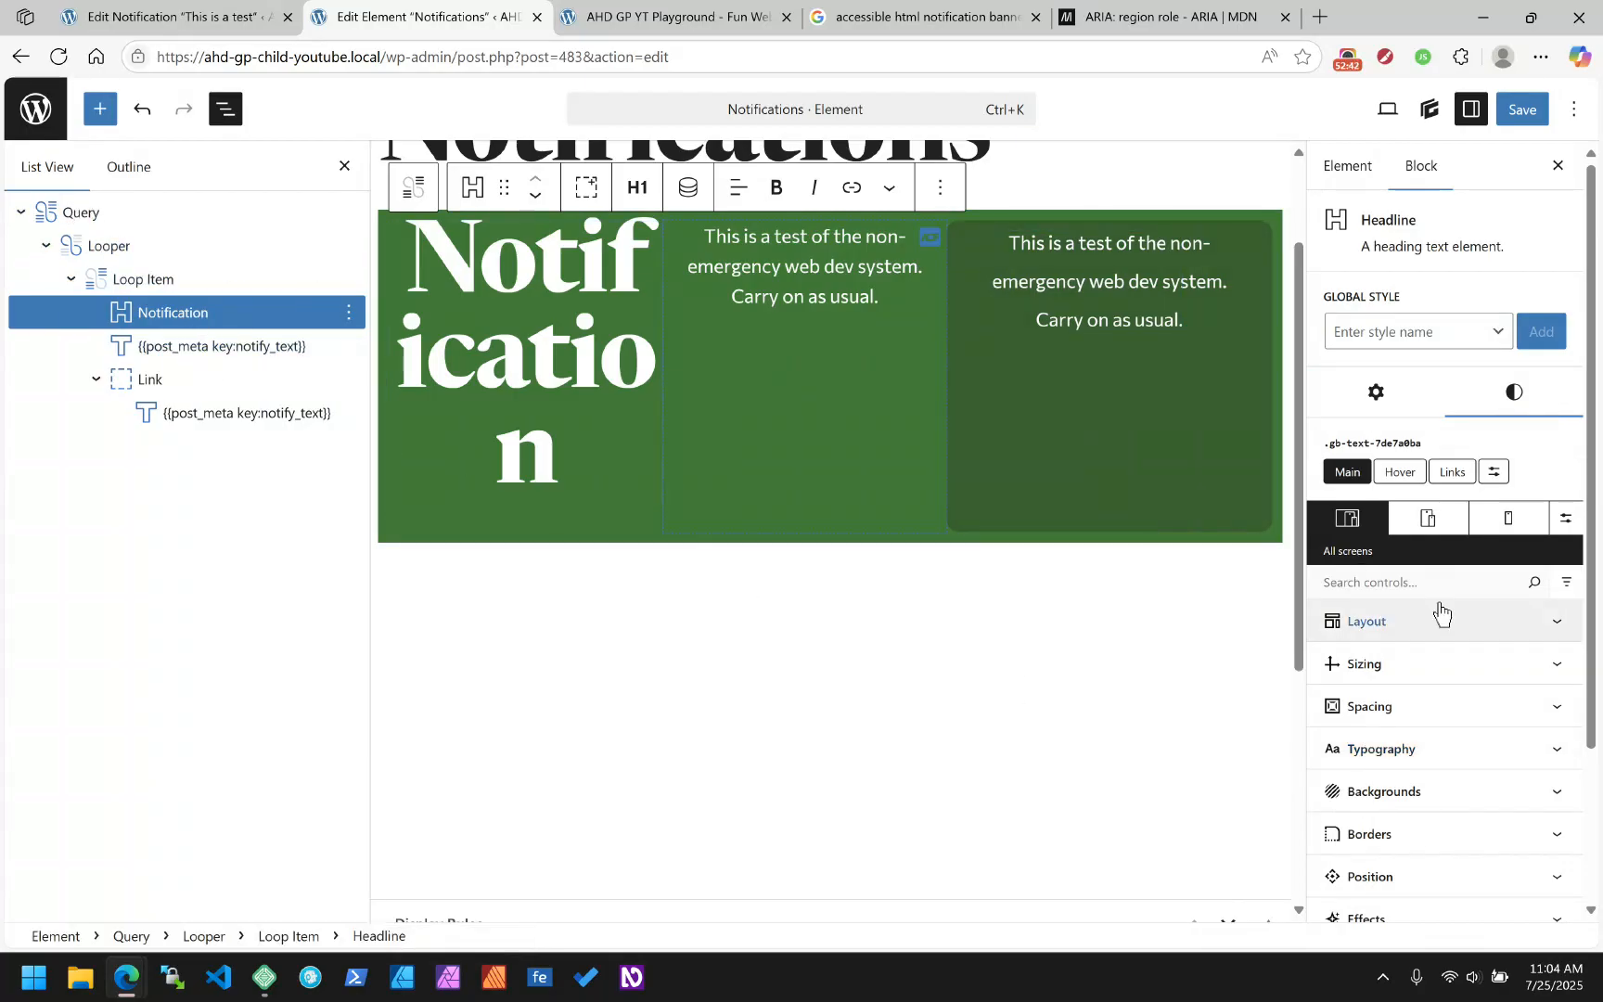
click(1432, 747)
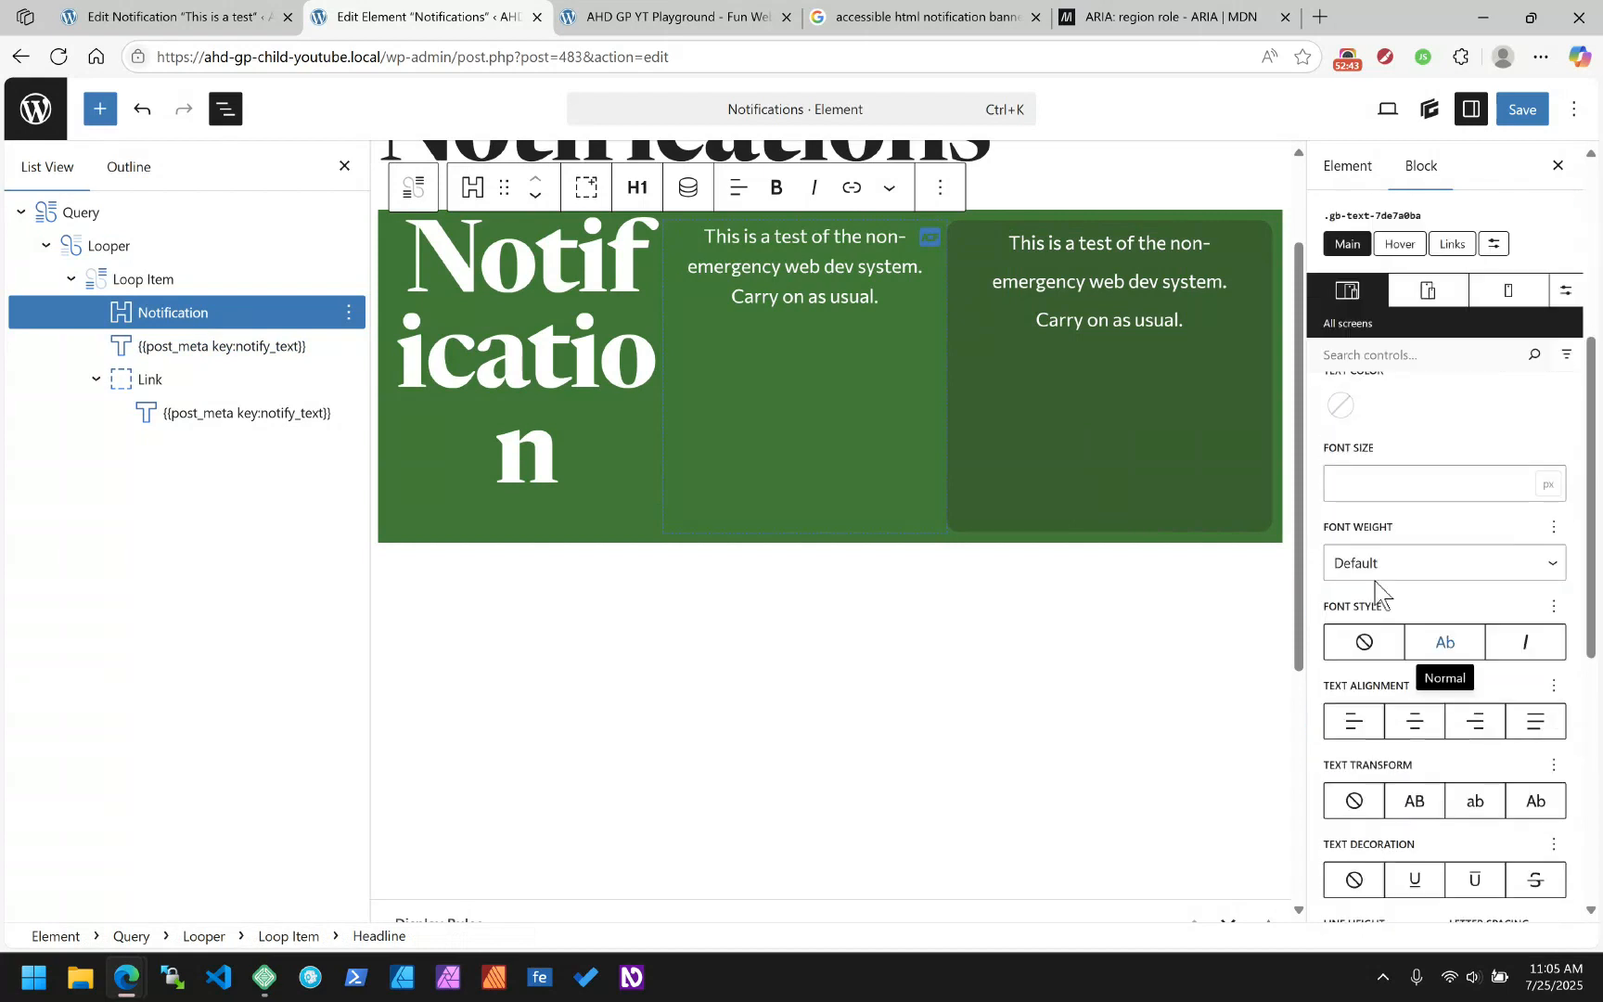
click(1440, 484)
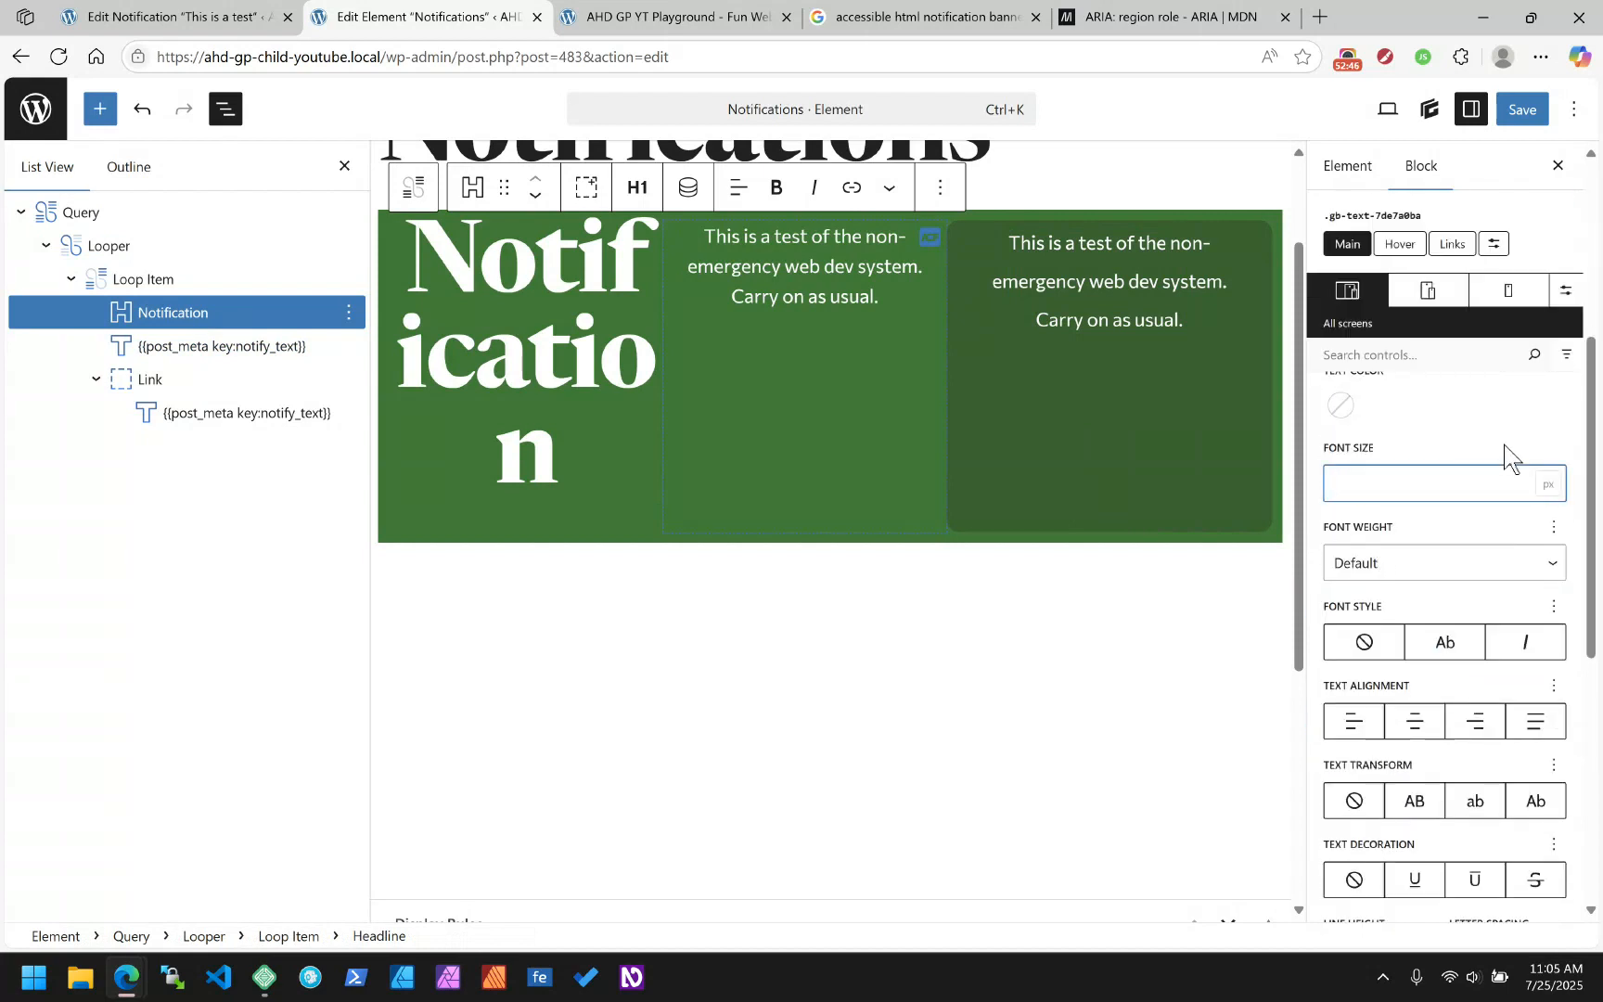
text(1rem)
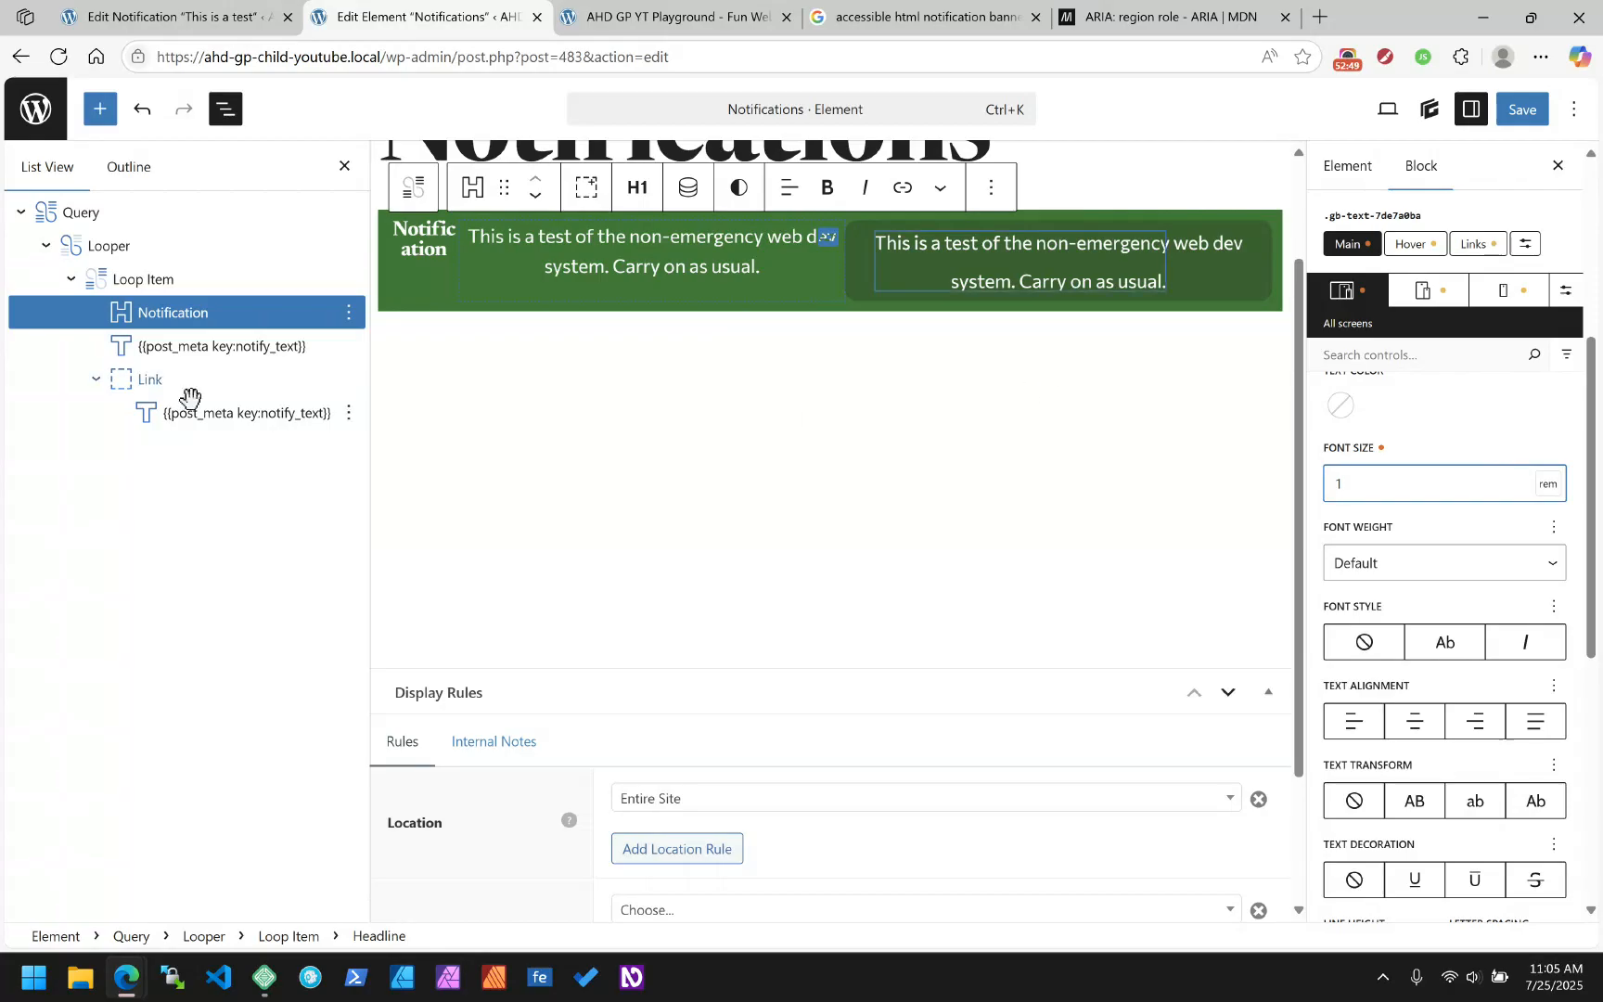
Set the Loop Item's flex column gap and row gap to 0.25rem each
click(155, 315)
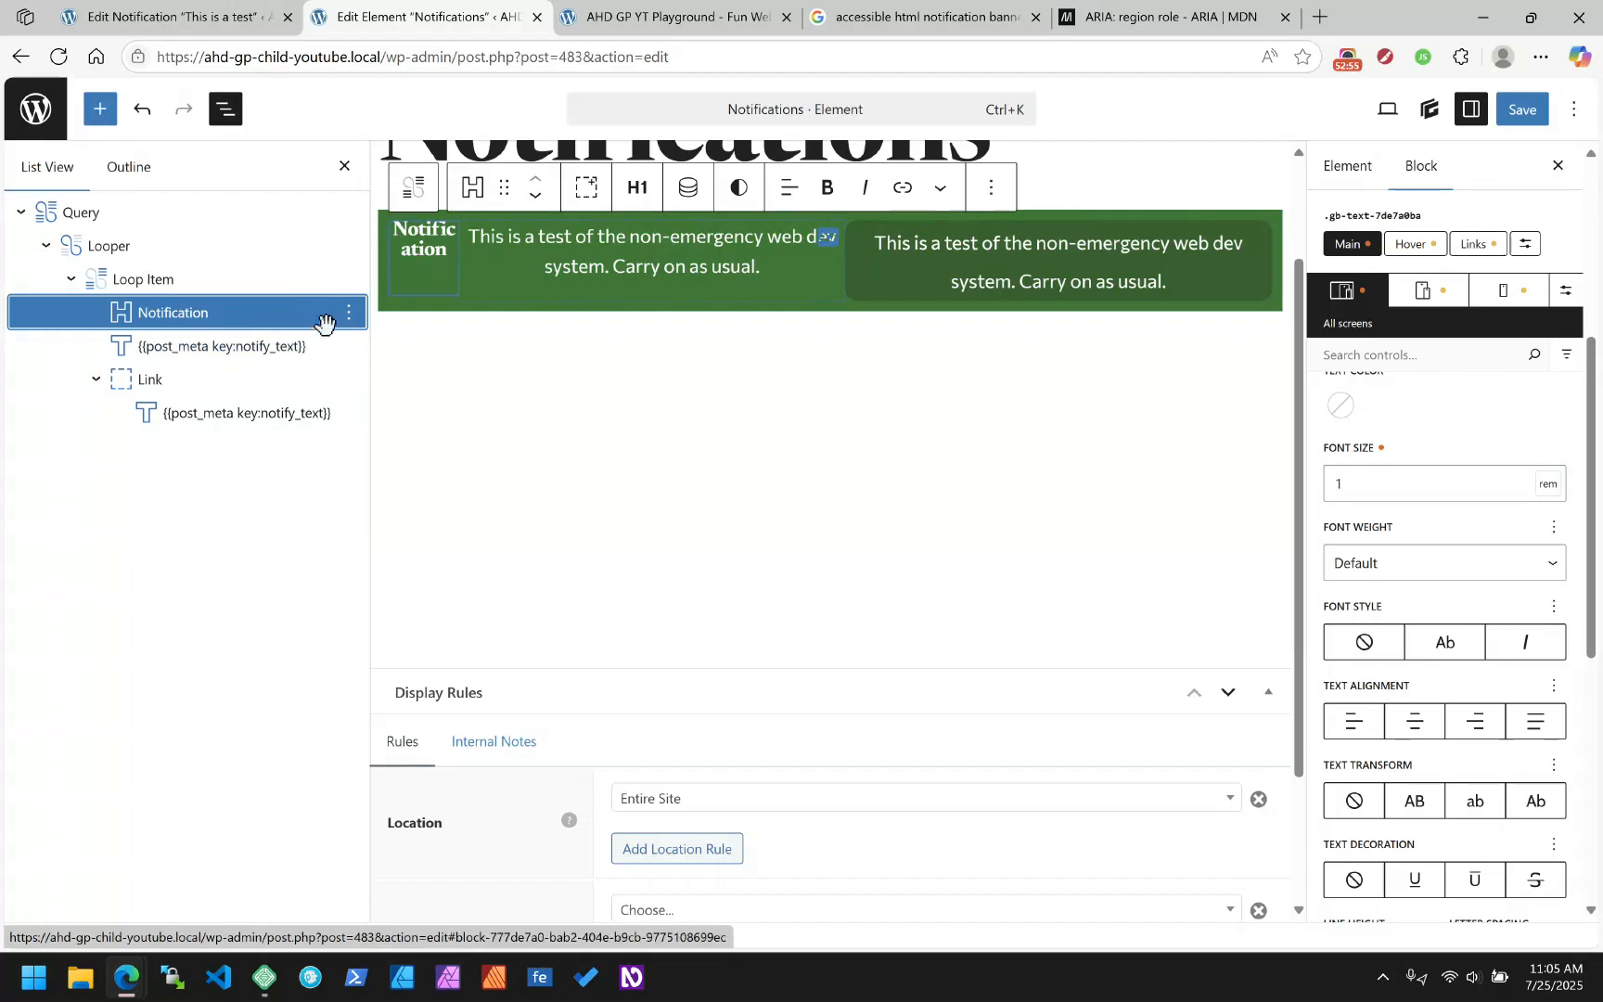
click(197, 277)
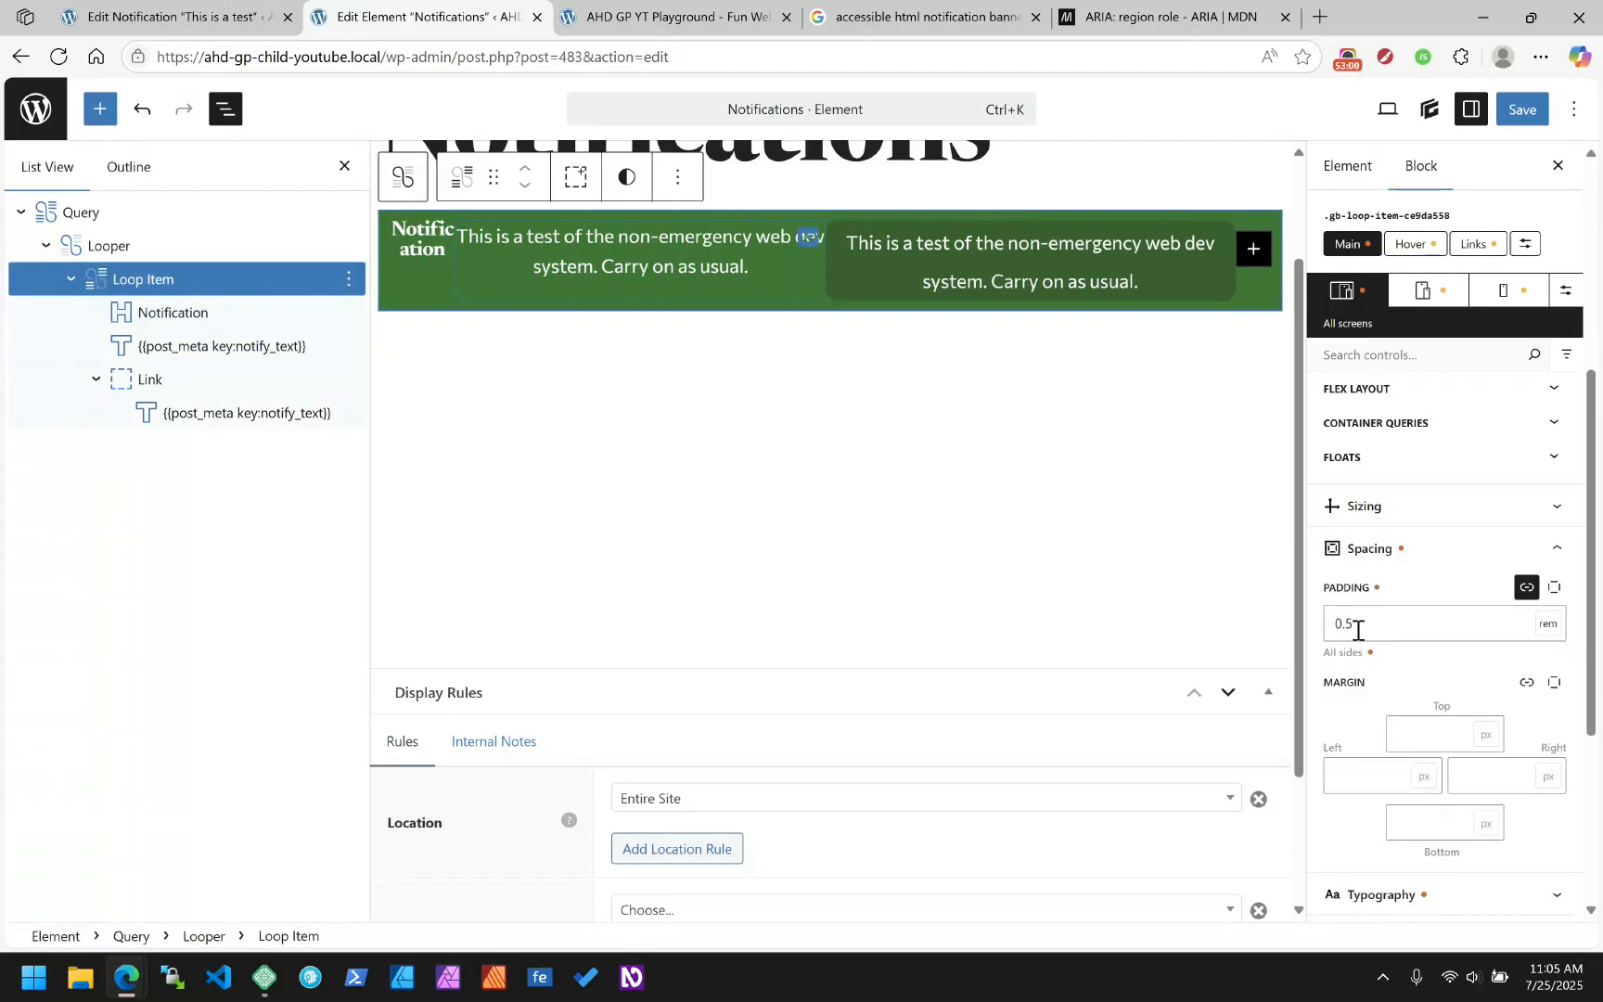
click(1360, 548)
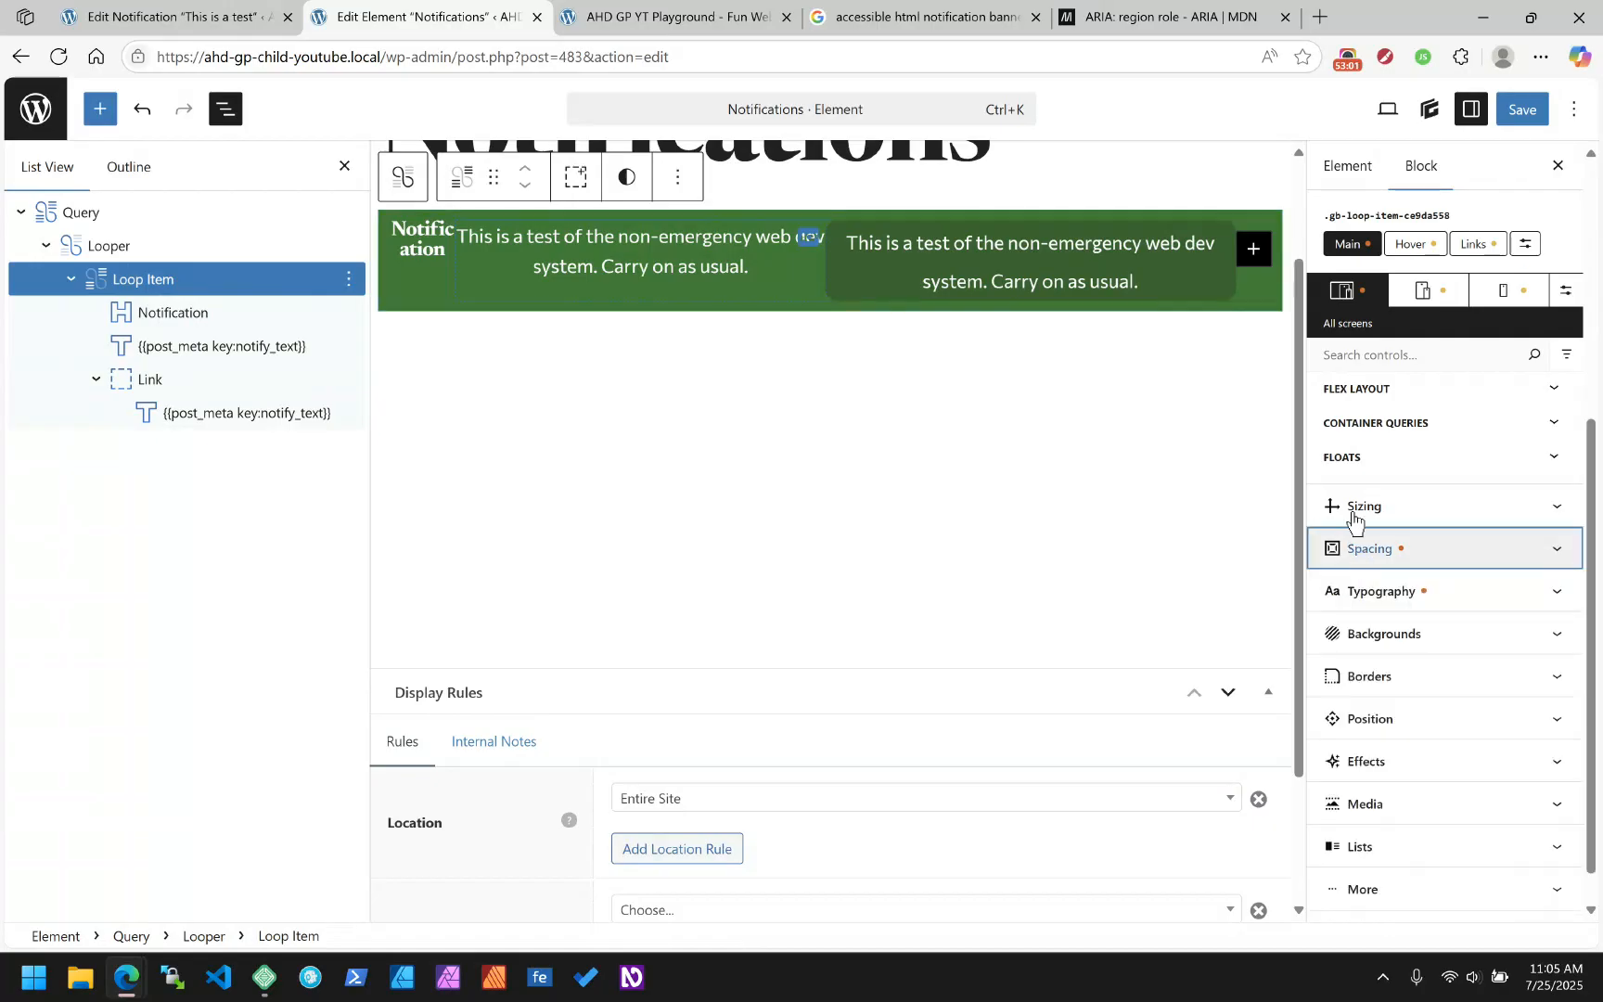
scroll(1403, 575, up, 3)
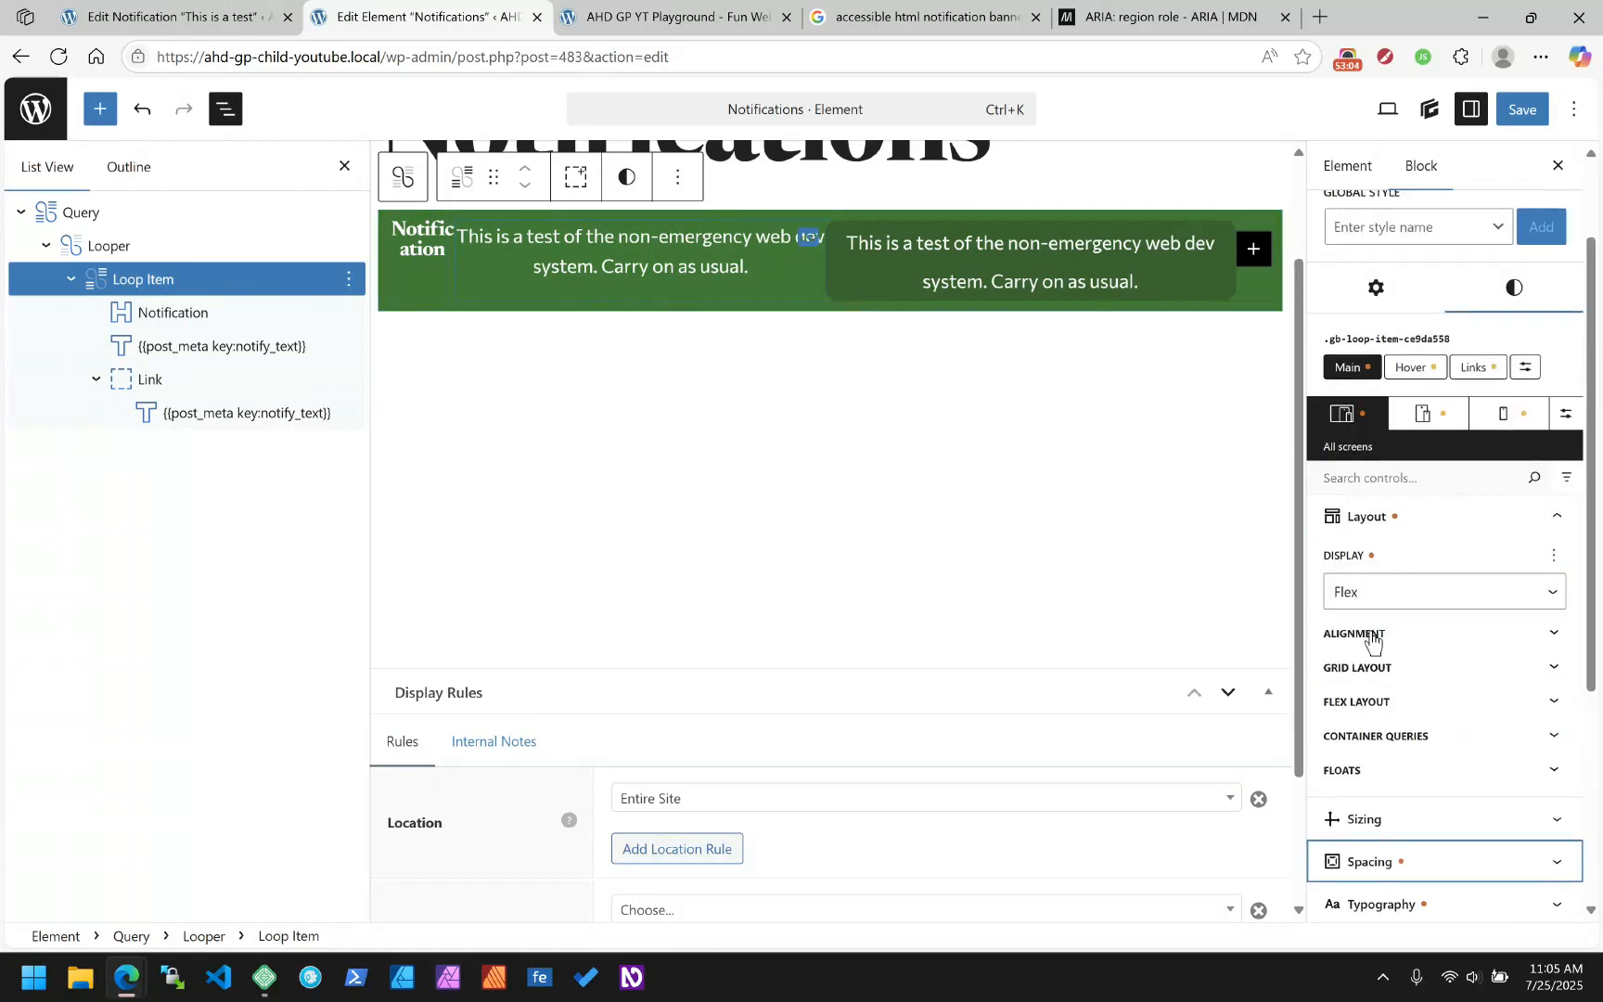
click(1366, 703)
scroll(1401, 635, down, 3)
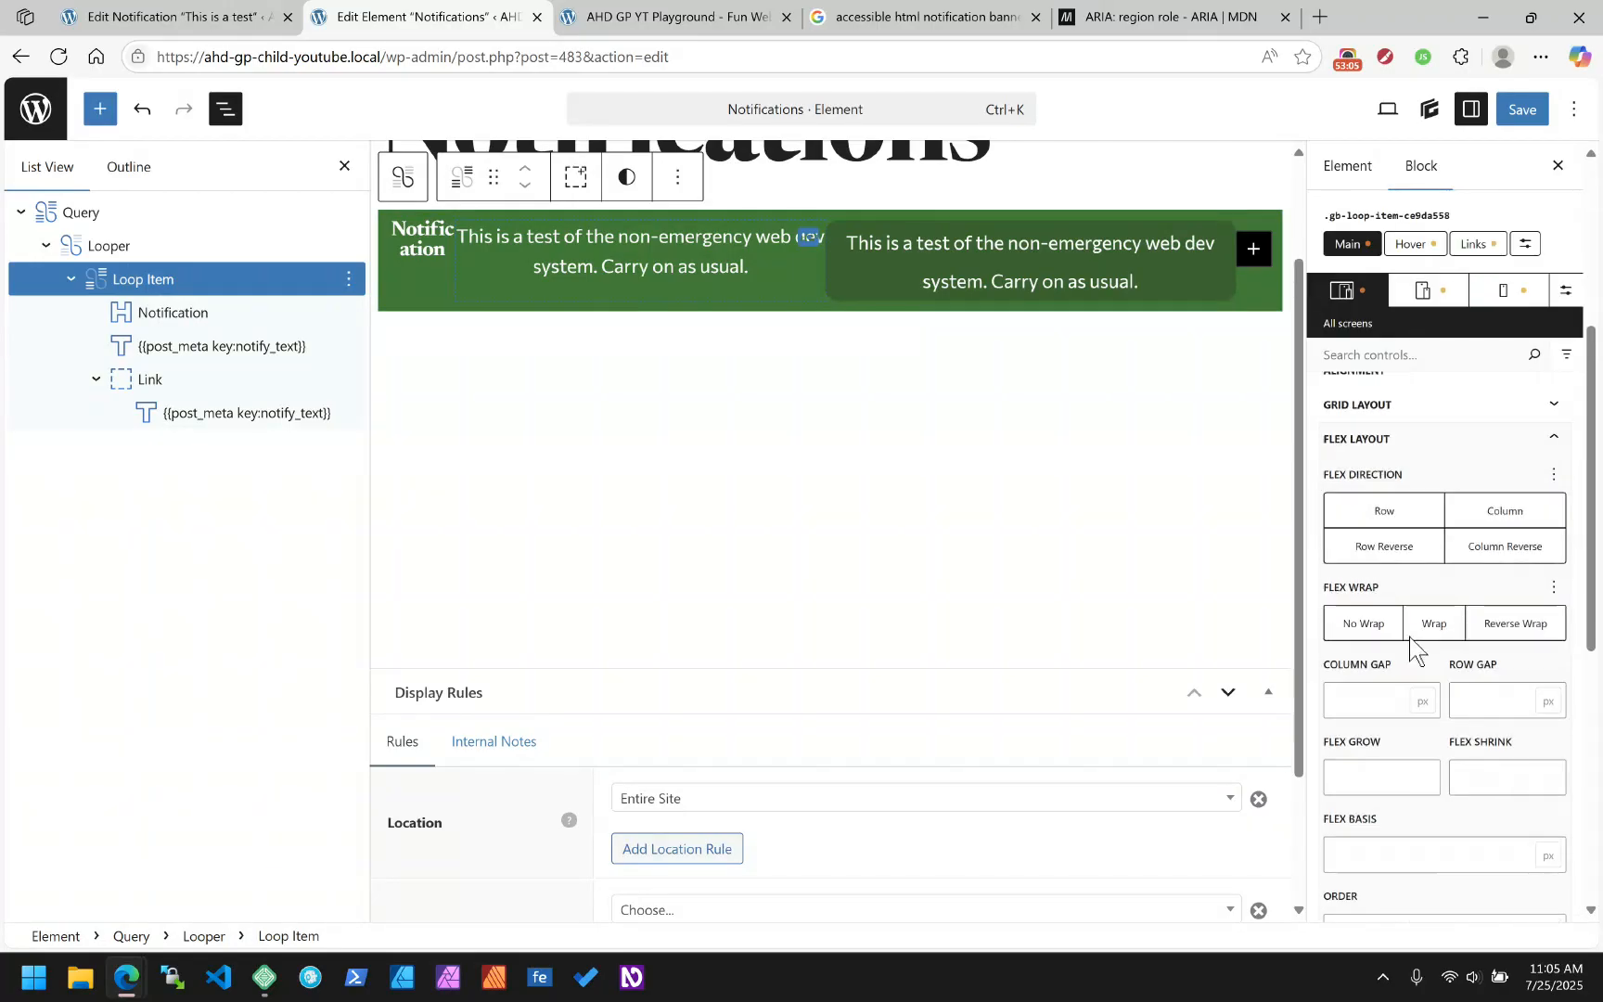
click(1358, 654)
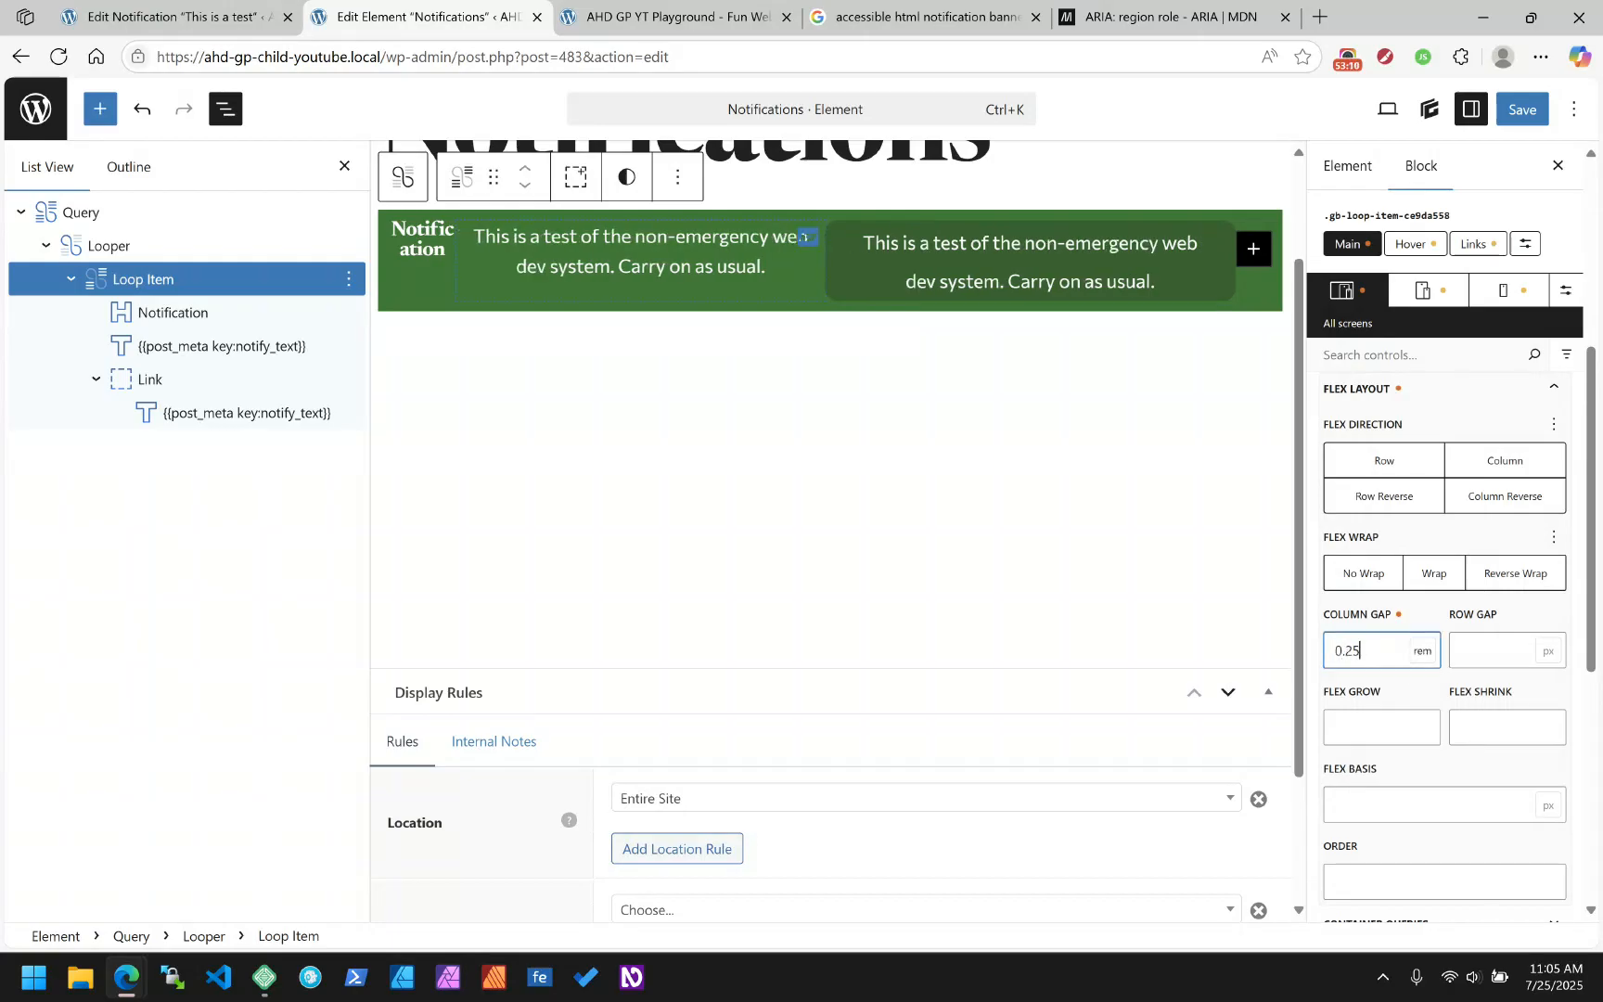
key(Tab)
key(Tab)
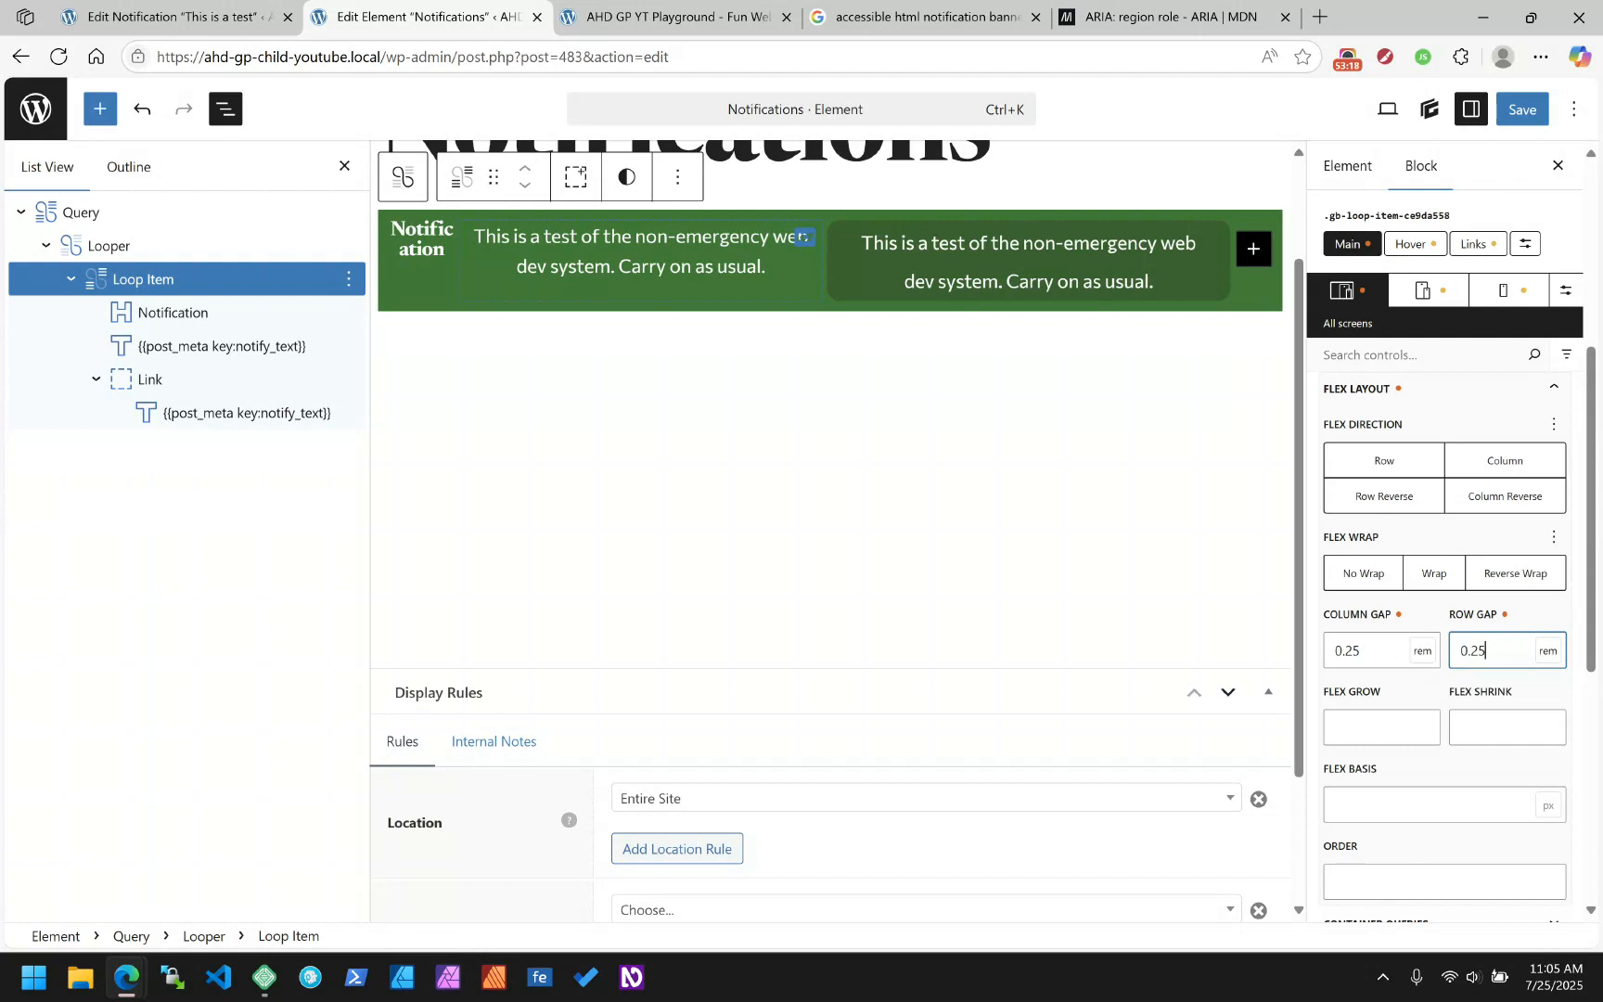
Duplicate the "Notification" heading and move the copy into the Link container above its notification text
click(174, 320)
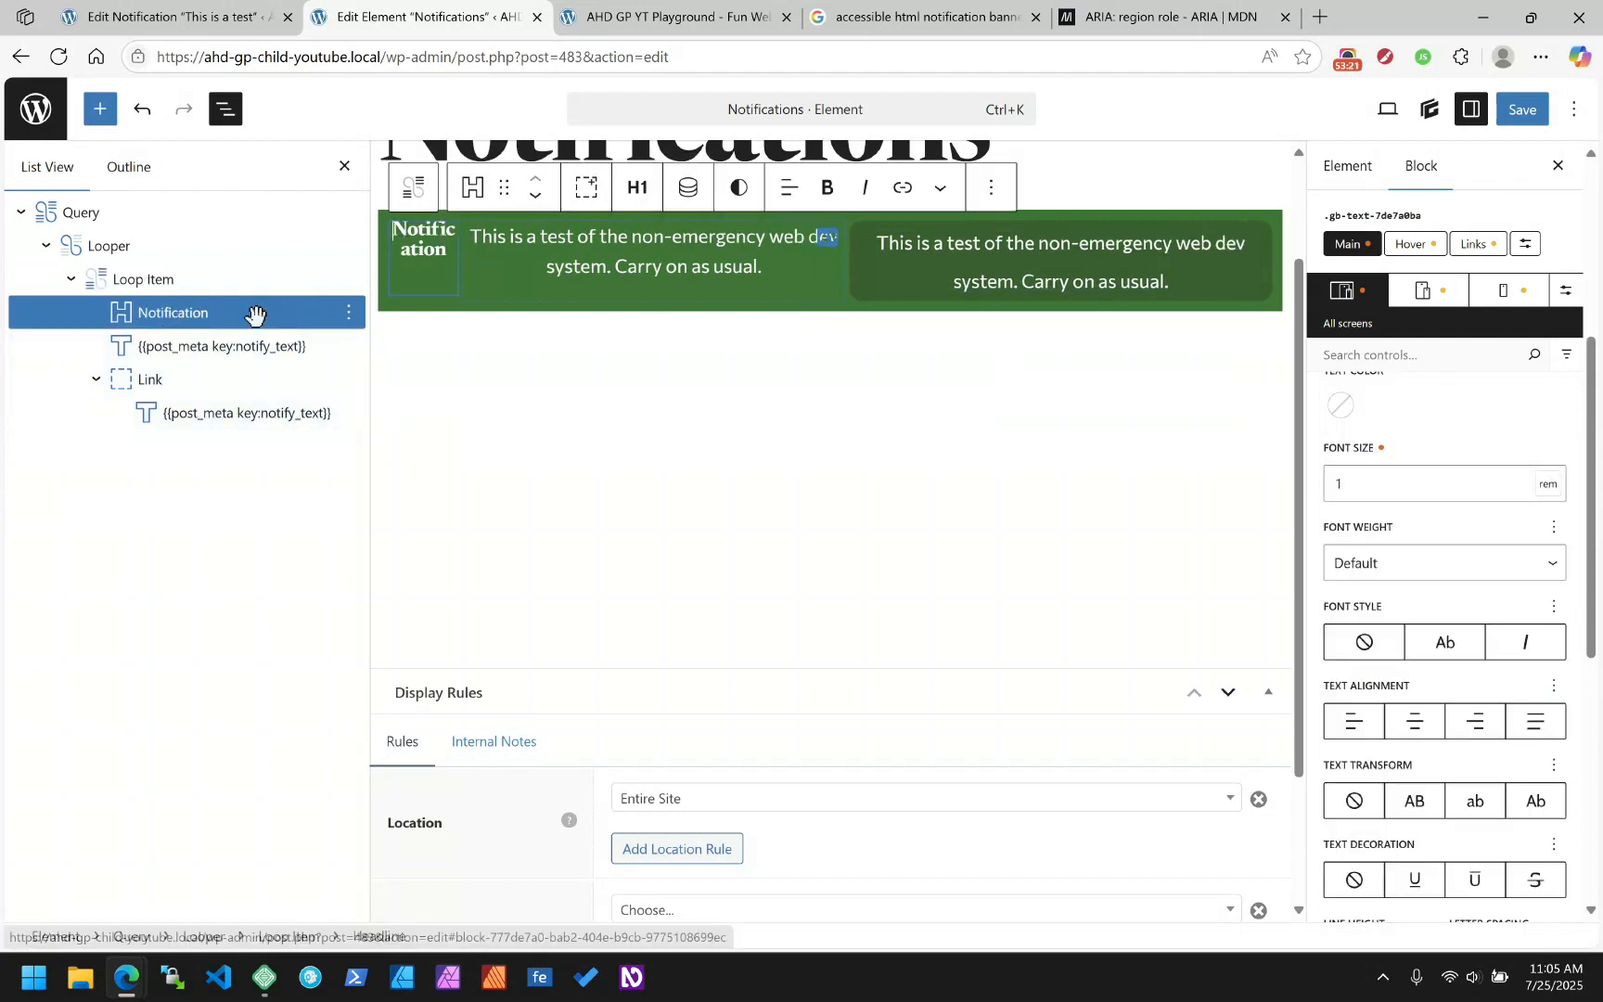
click(350, 316)
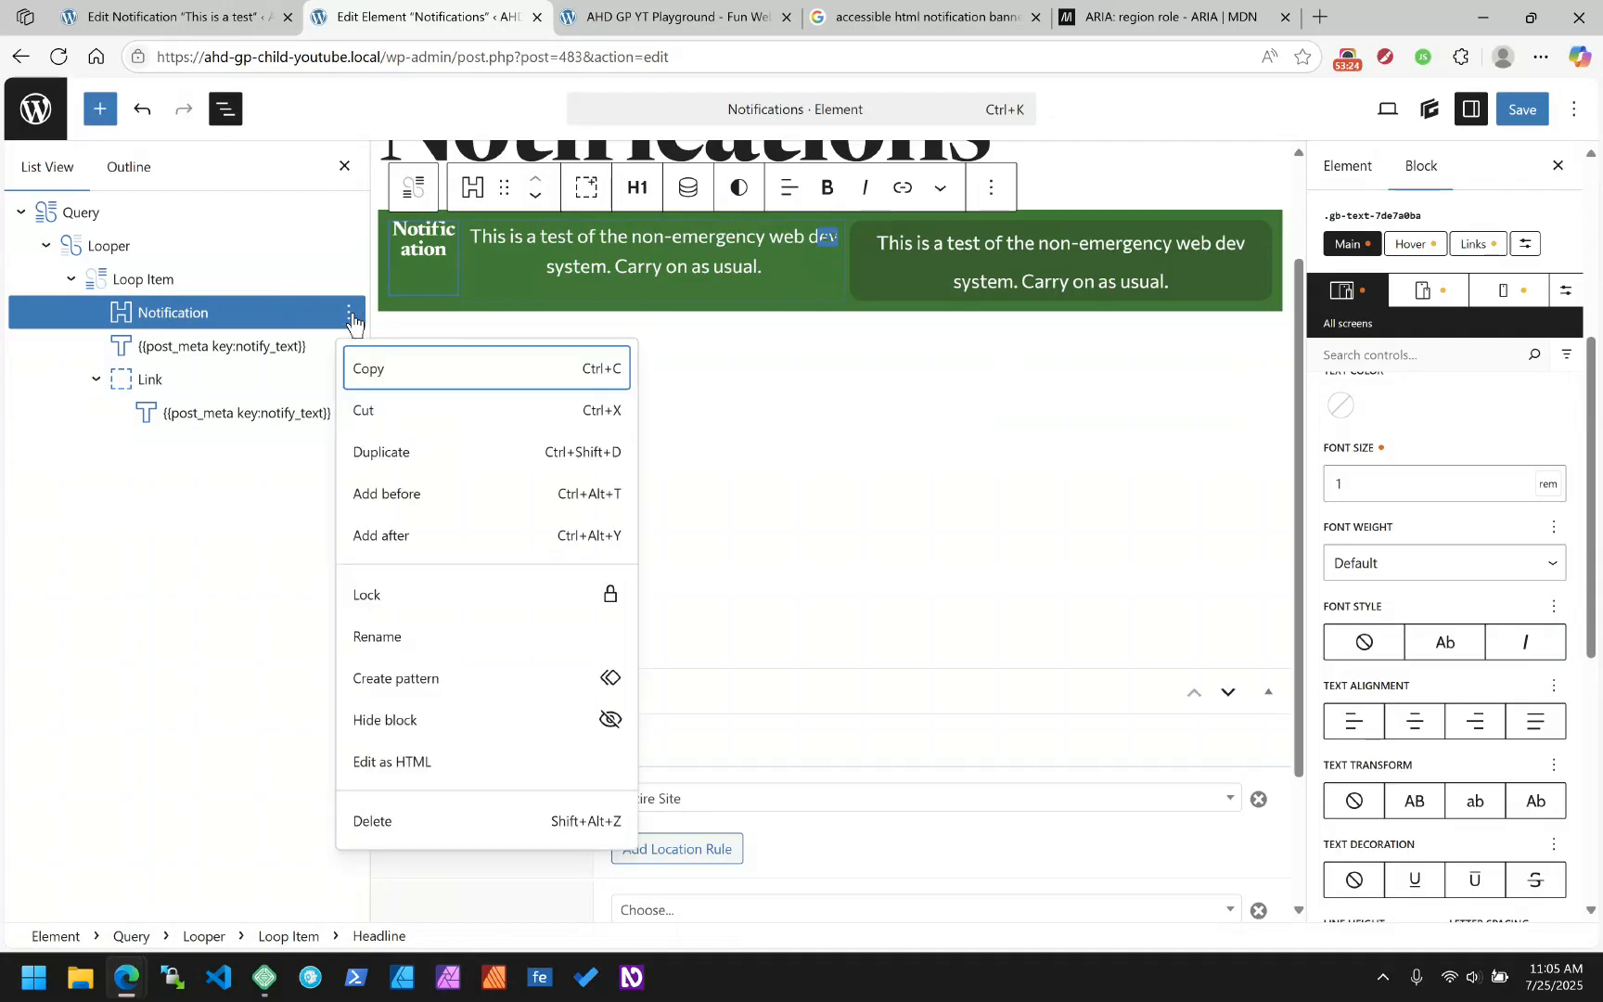
click(405, 453)
drag(158, 347, 180, 408)
Set the Link container's layout display to Inline Flex
click(131, 380)
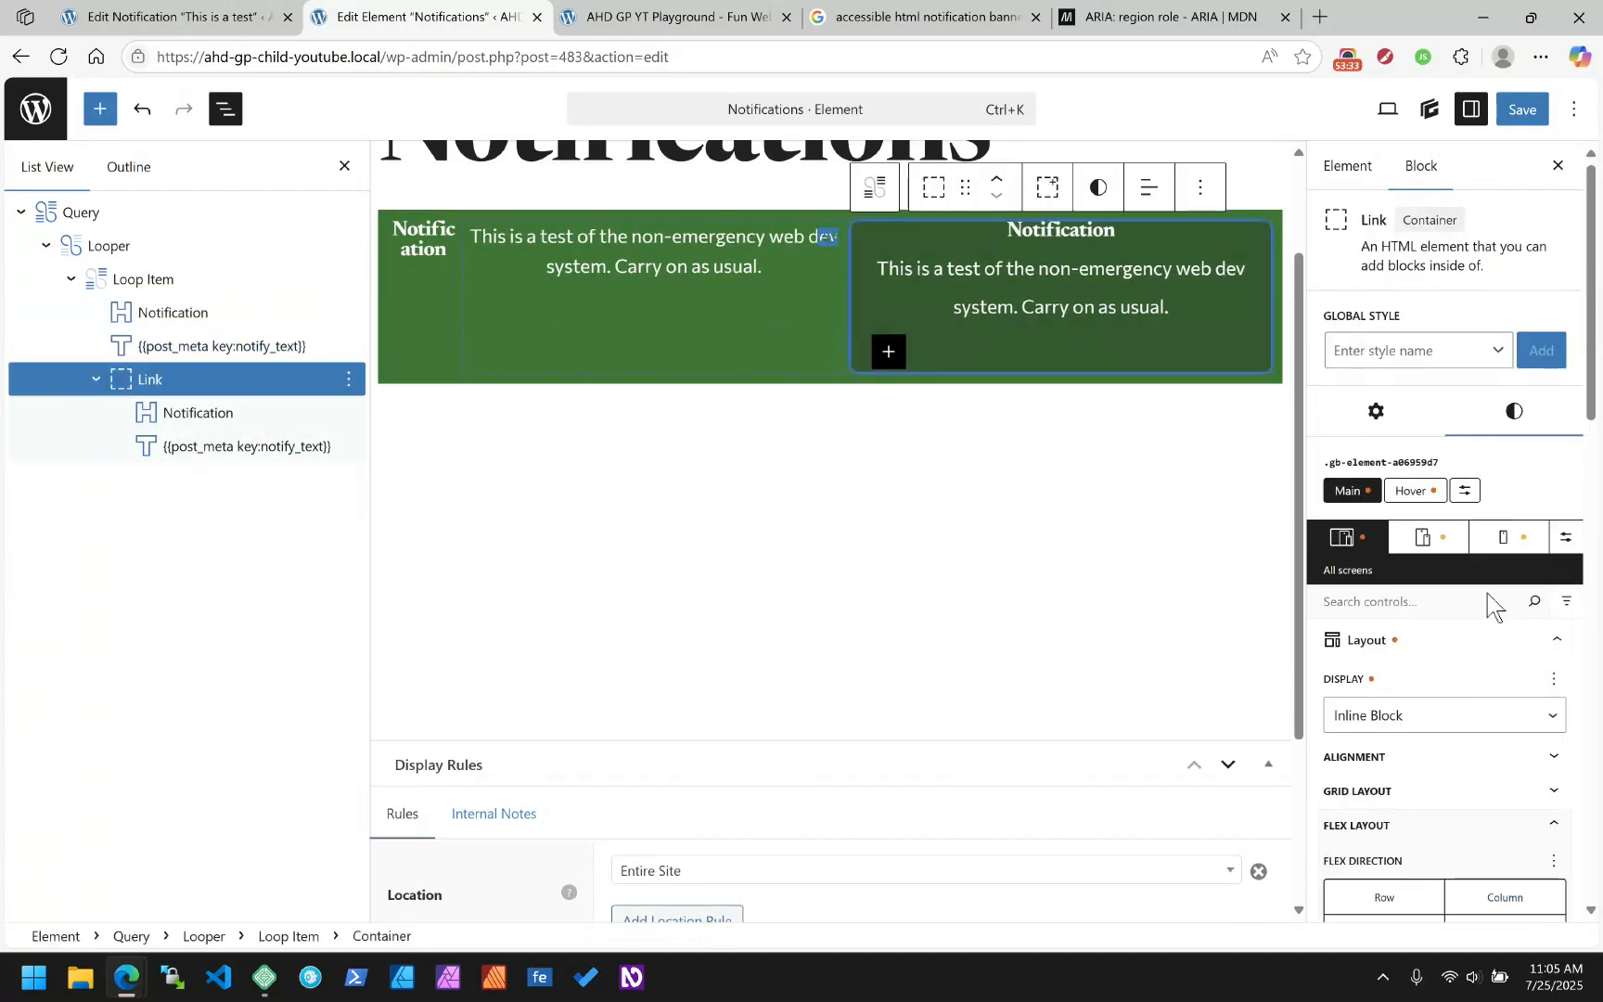
click(1401, 715)
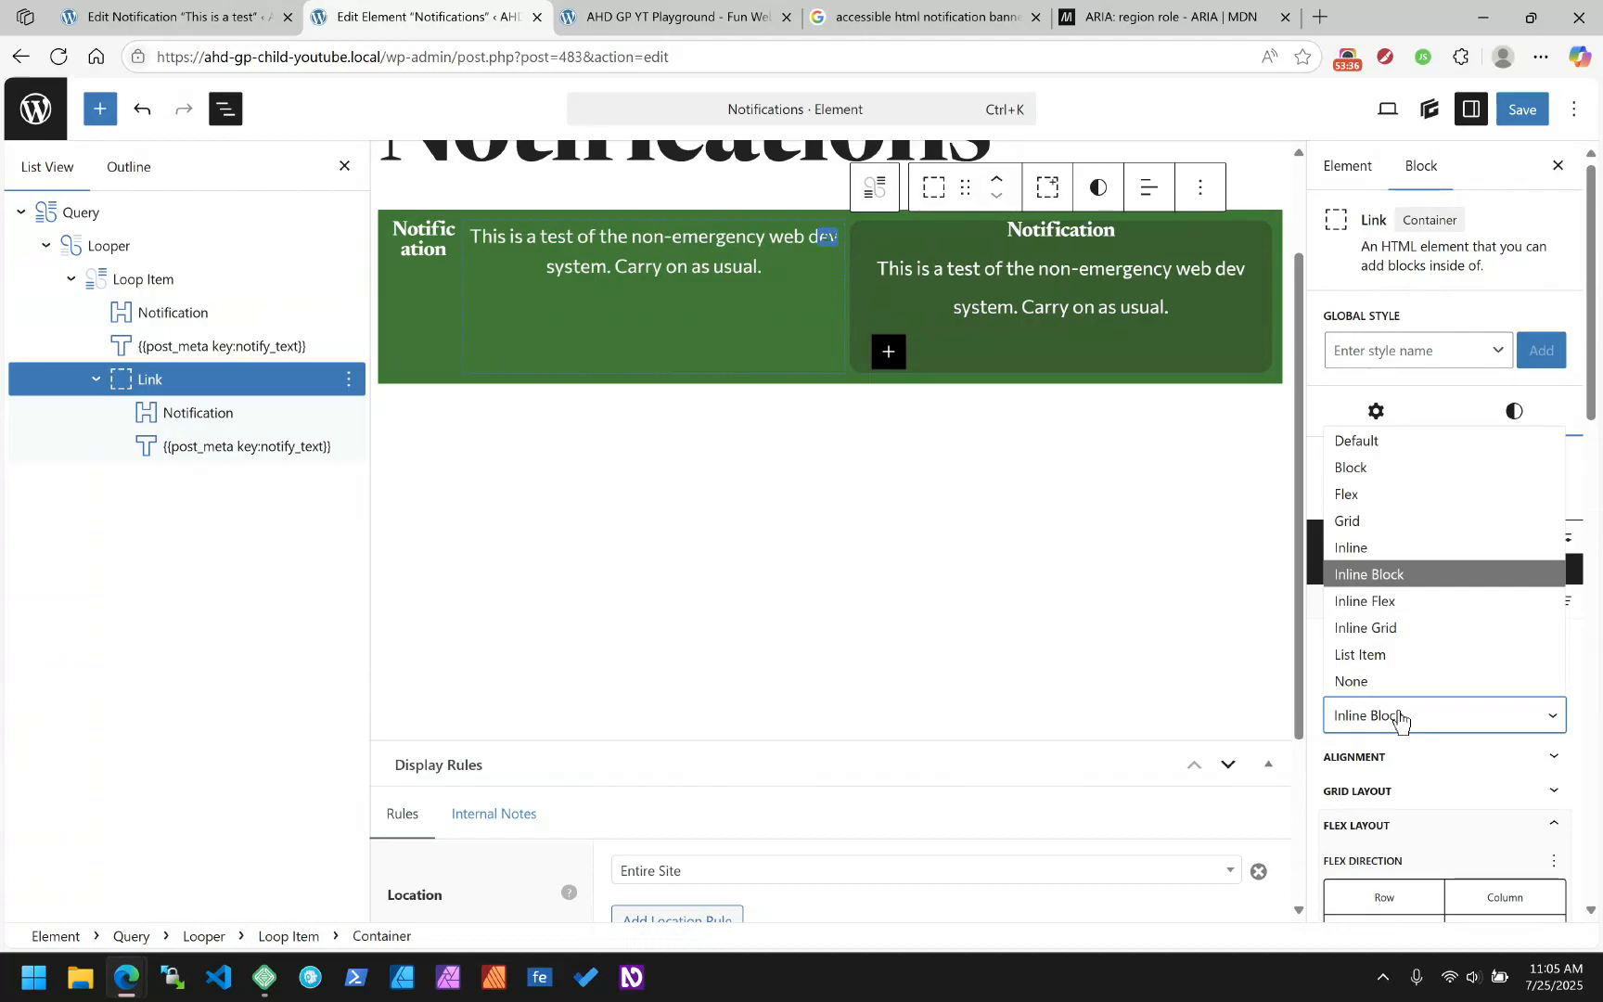
click(1369, 601)
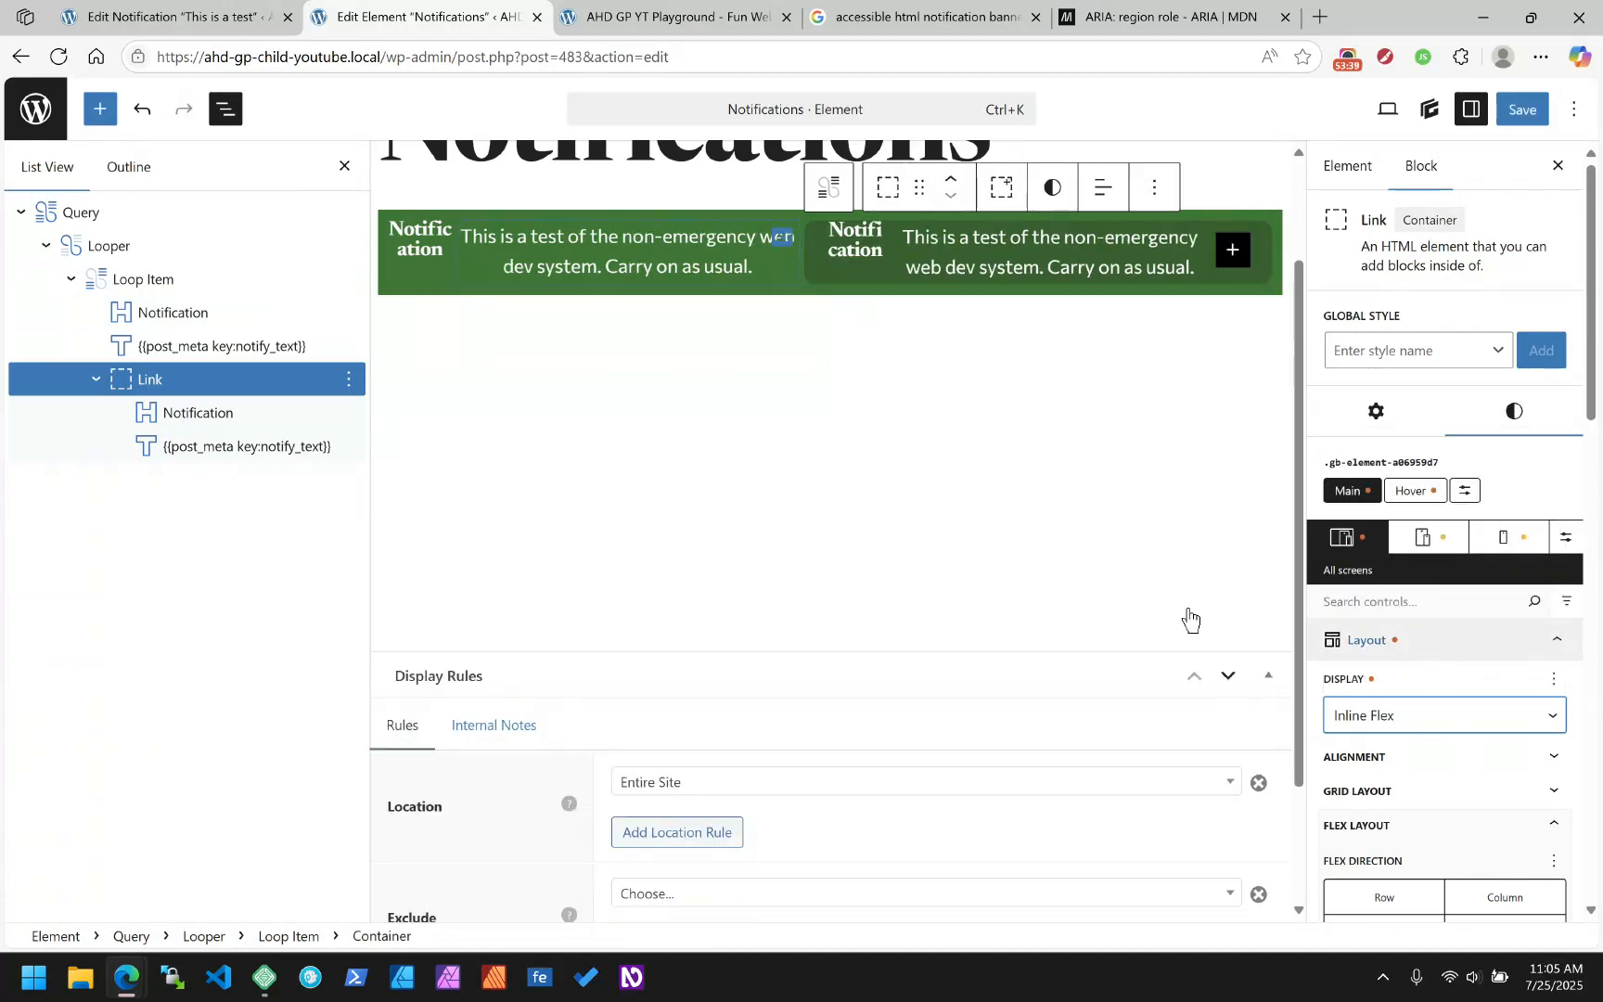
Set Align Items to center on both the Loop Item and the Link container
click(121, 281)
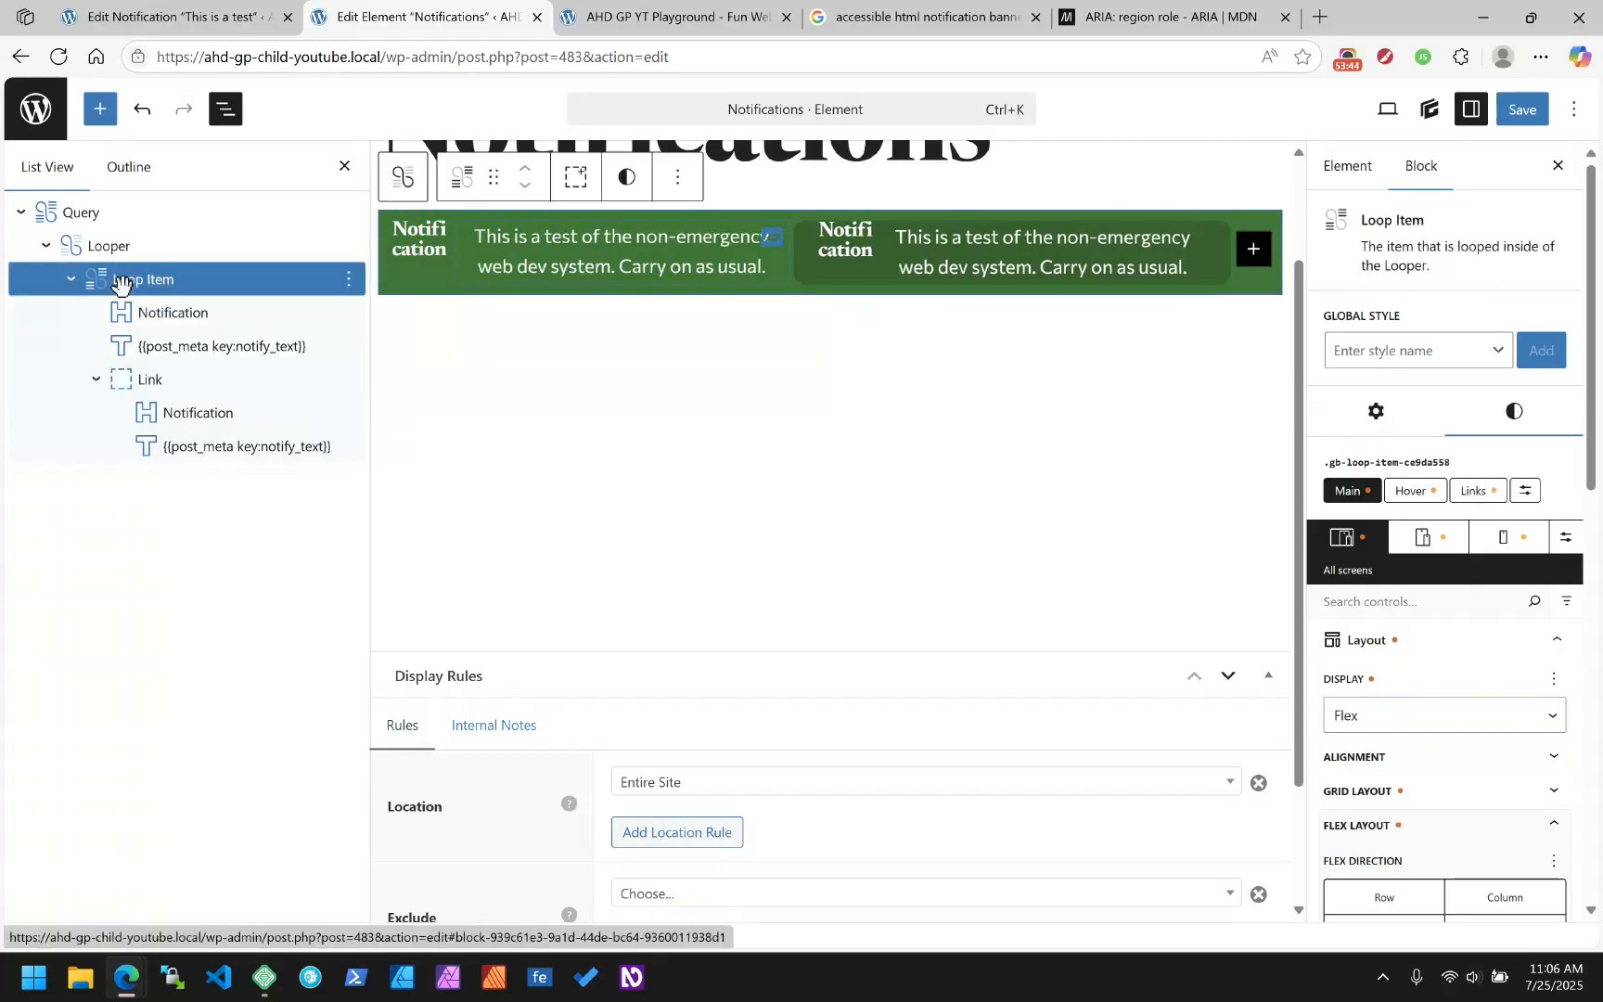
scroll(1476, 658, down, 3)
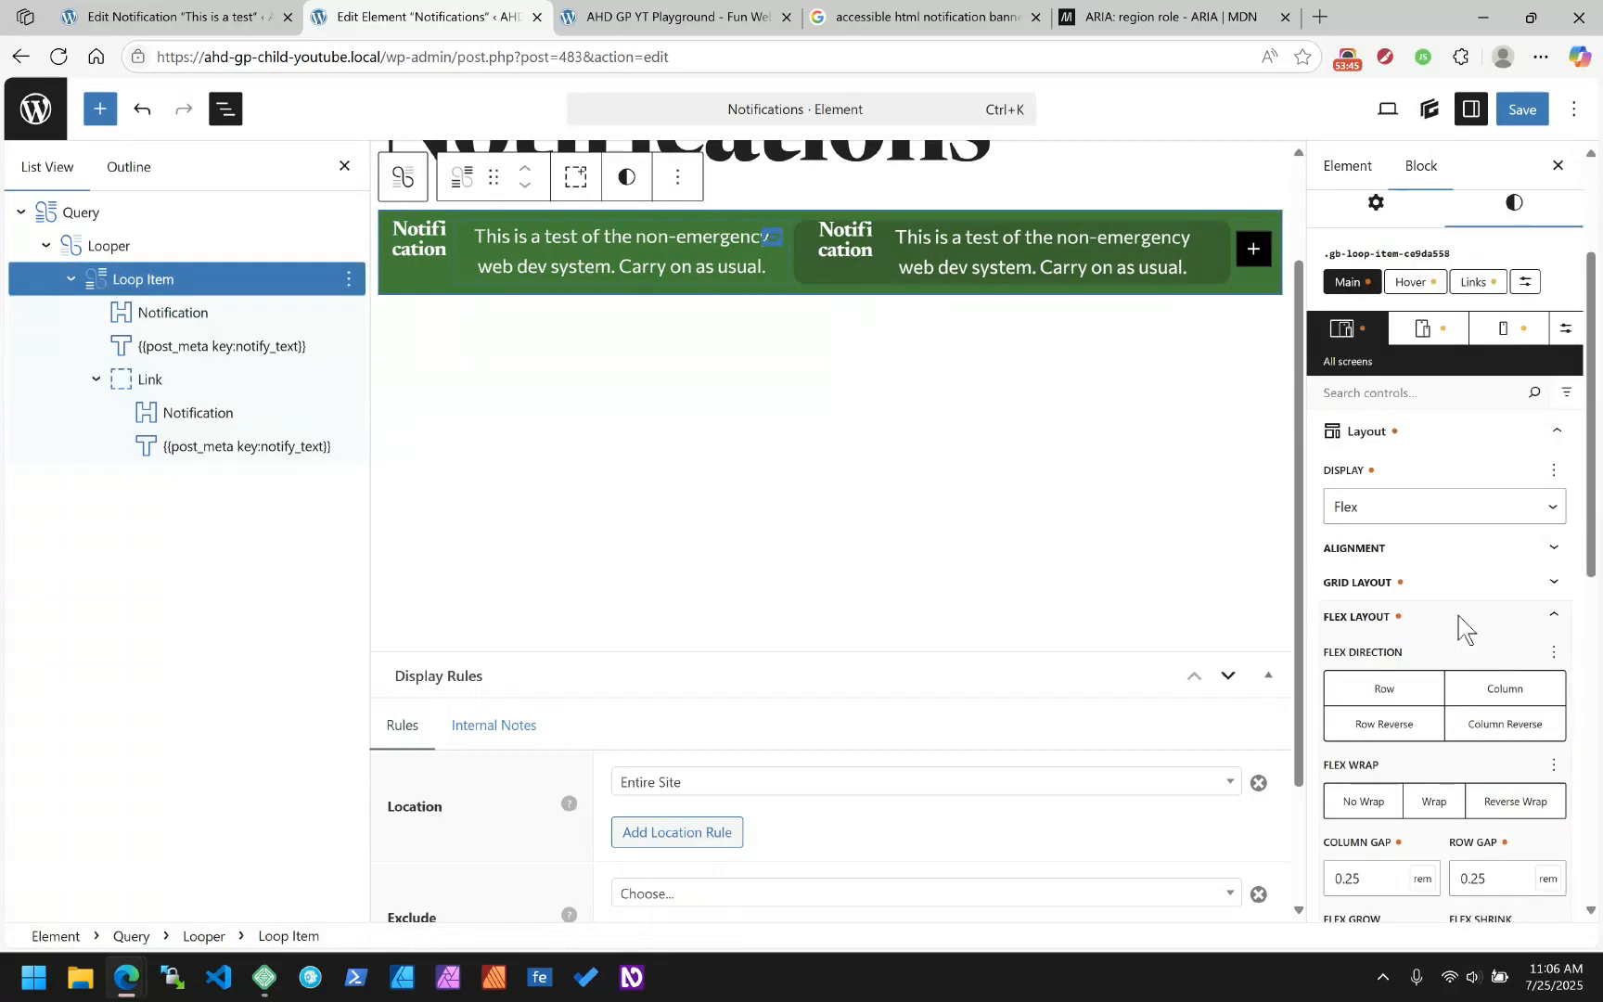
click(1429, 553)
click(1396, 619)
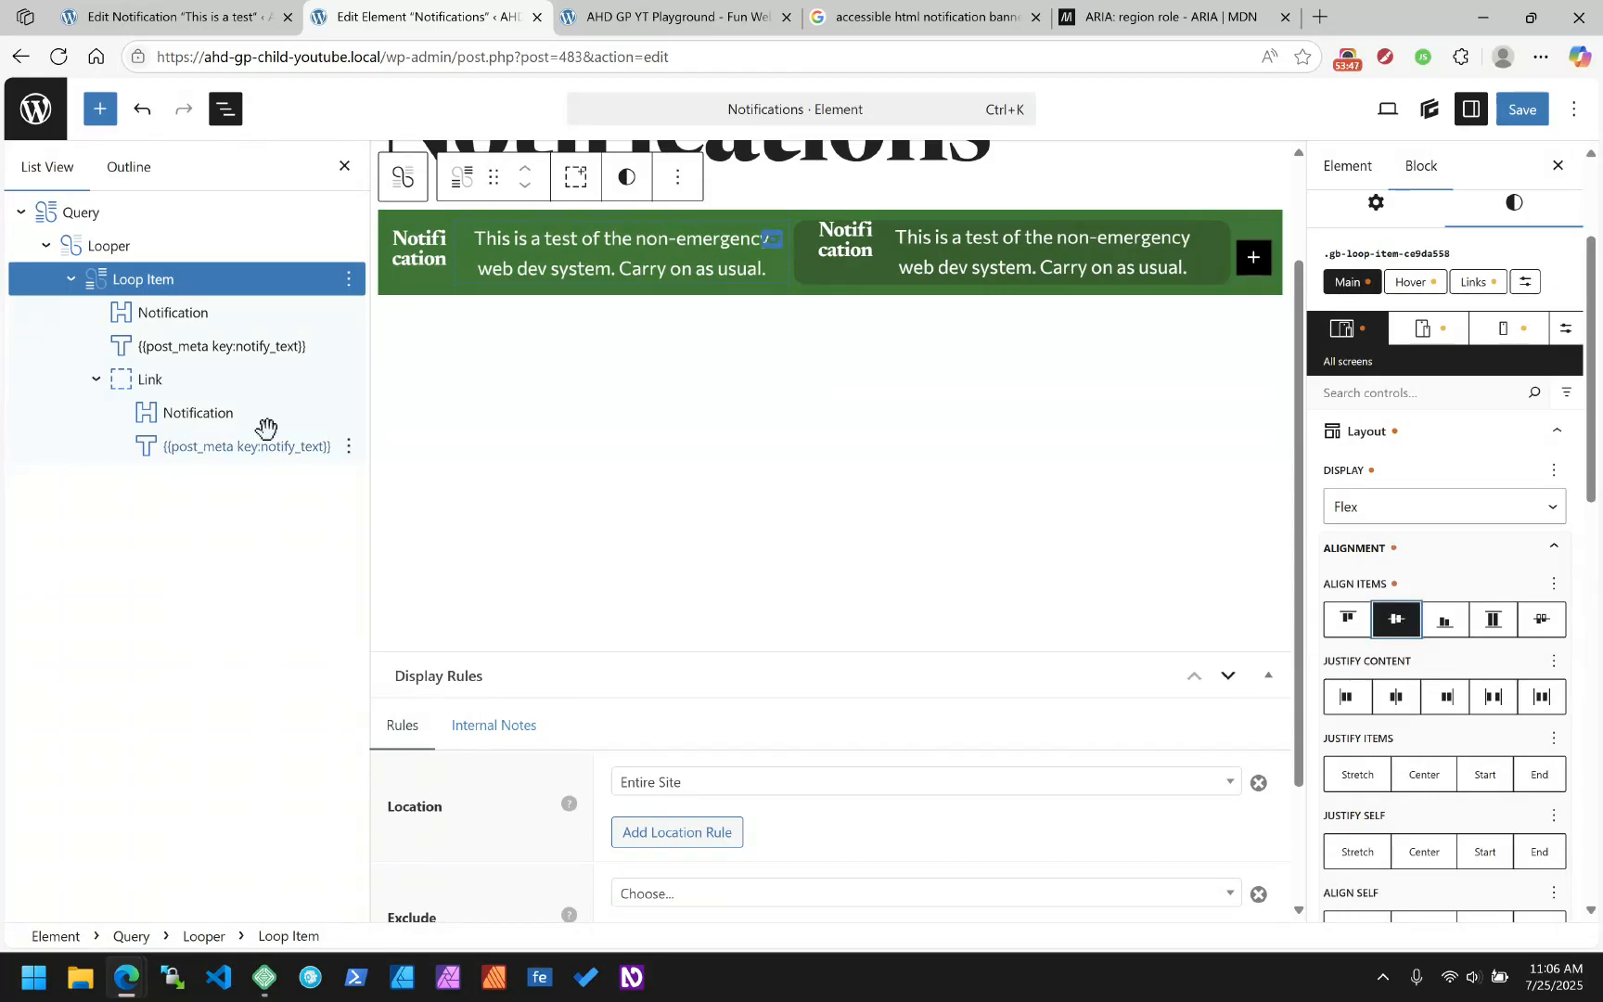
click(163, 380)
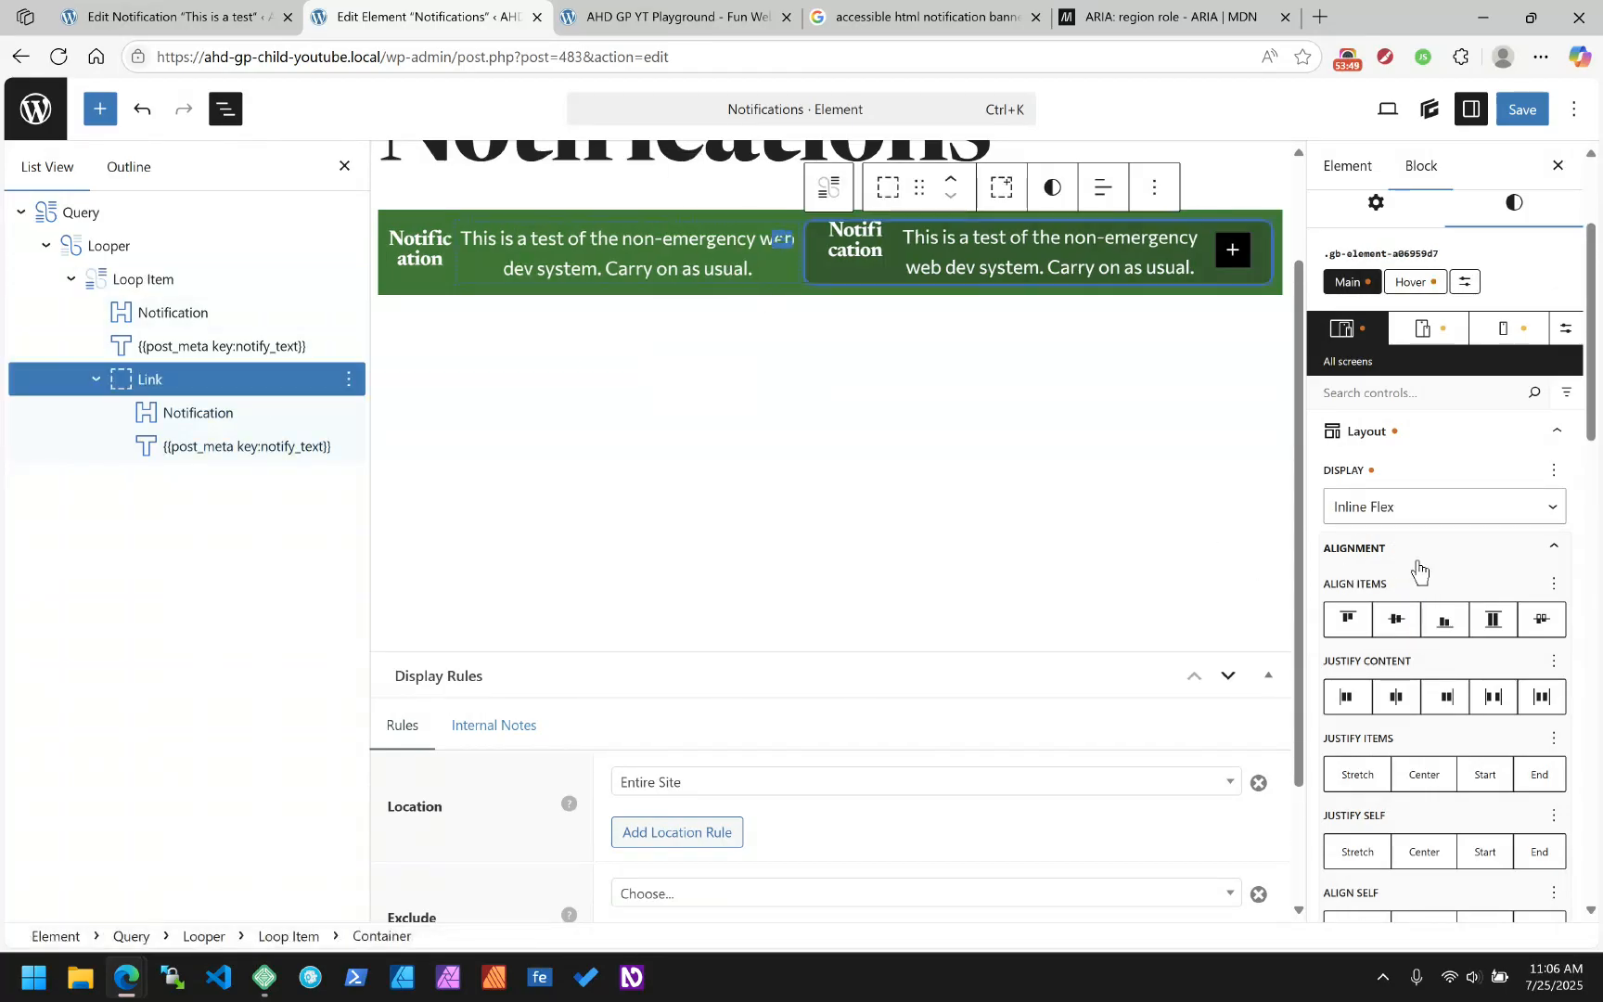
click(1408, 622)
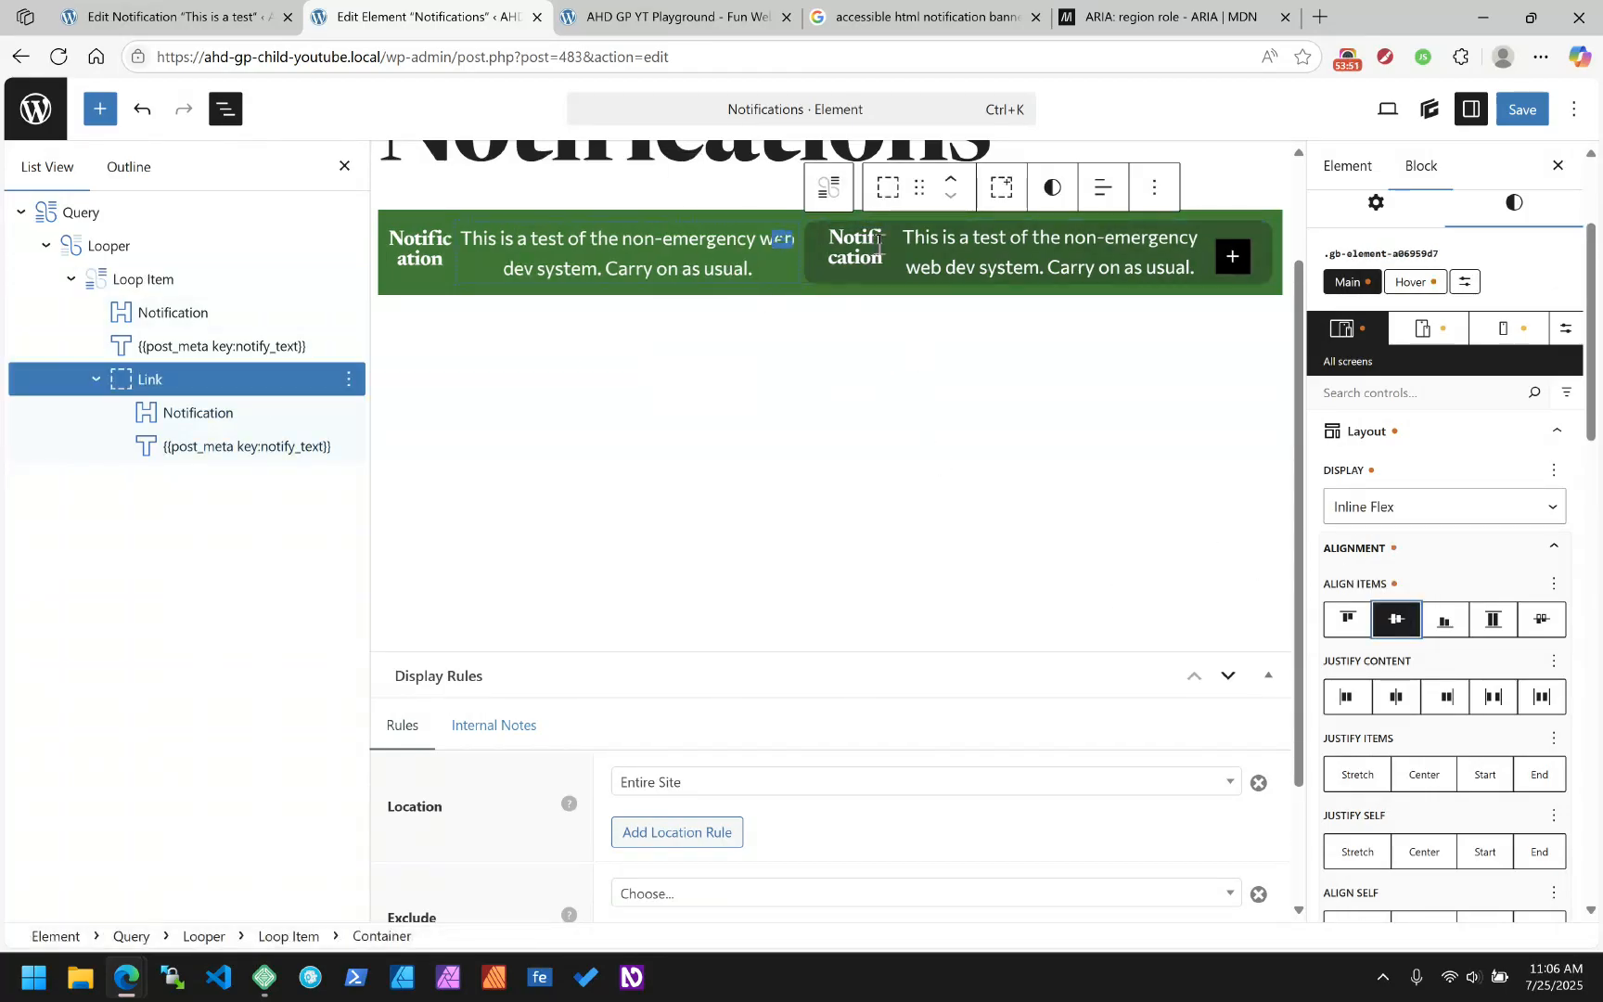
Set Align Items to baseline on both the Link container and the Loop Item
click(1543, 620)
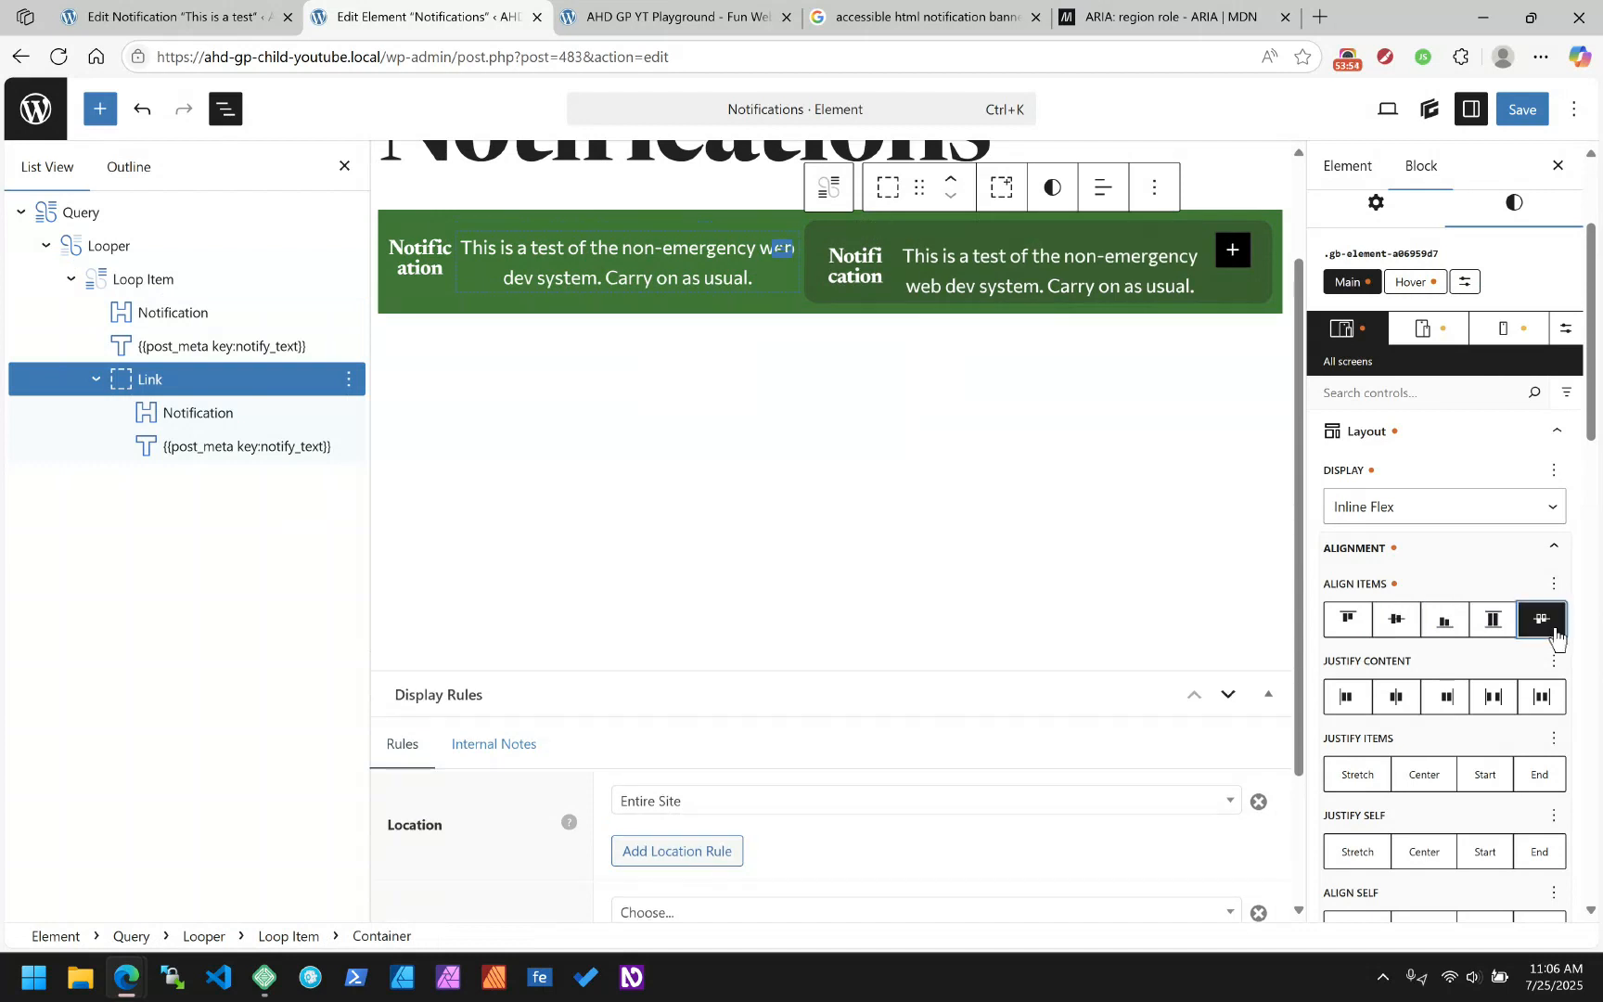
click(462, 348)
click(1529, 627)
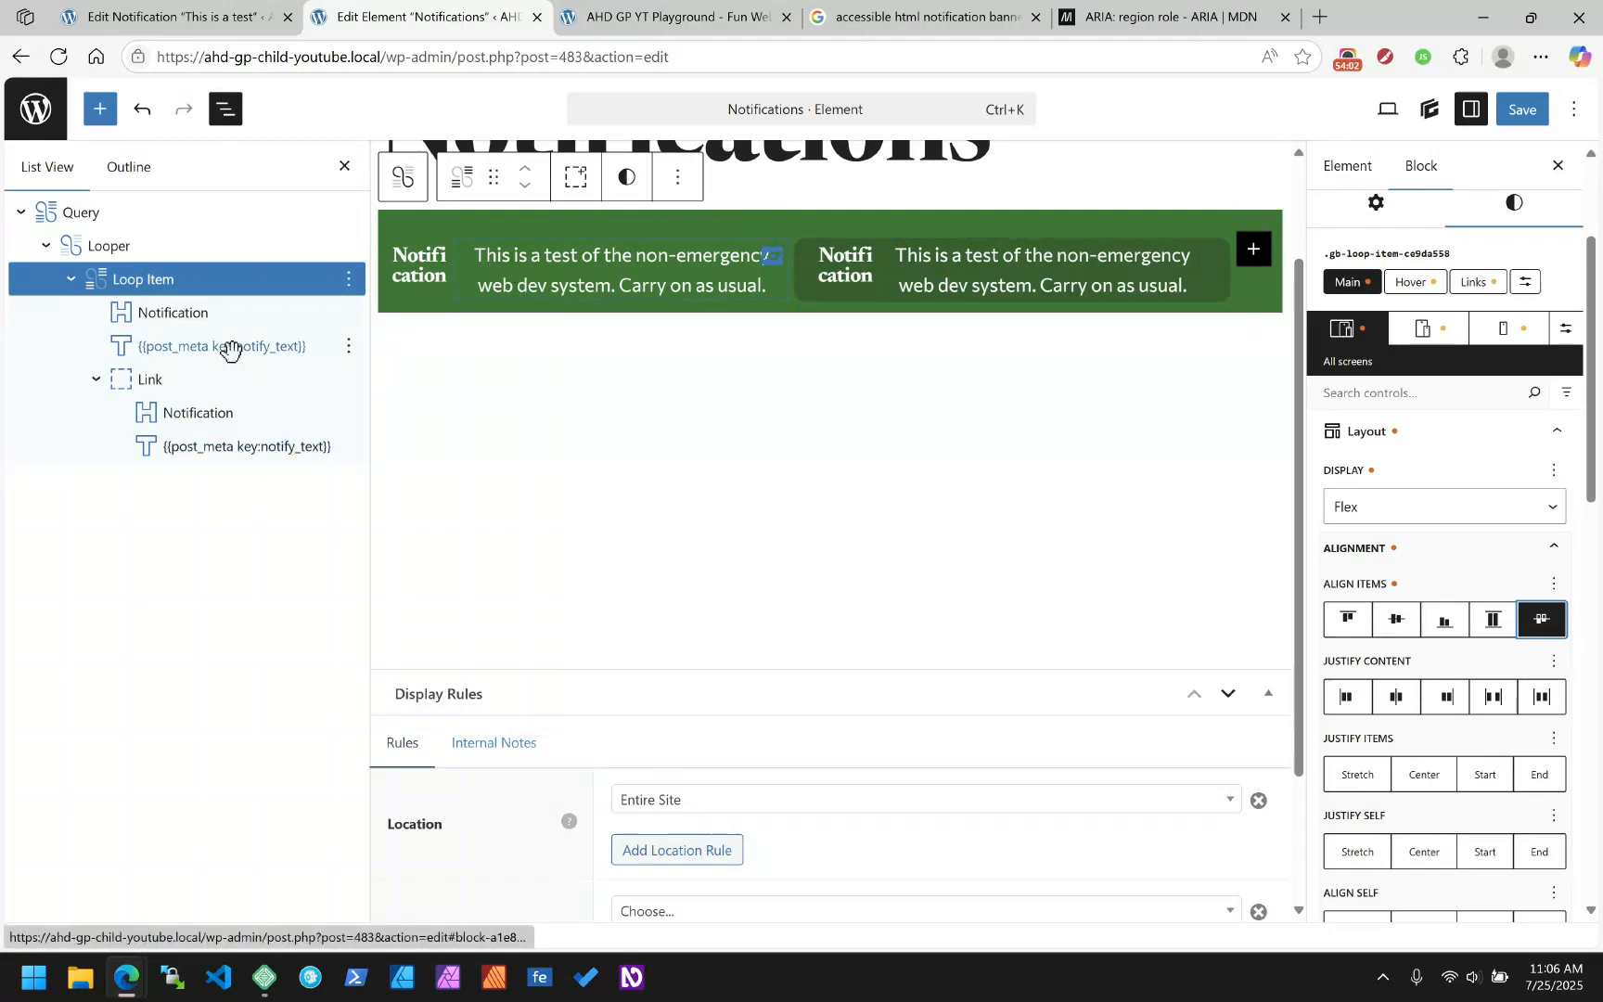
Save the Notifications element and view the reloaded site home page to check the banner
click(186, 412)
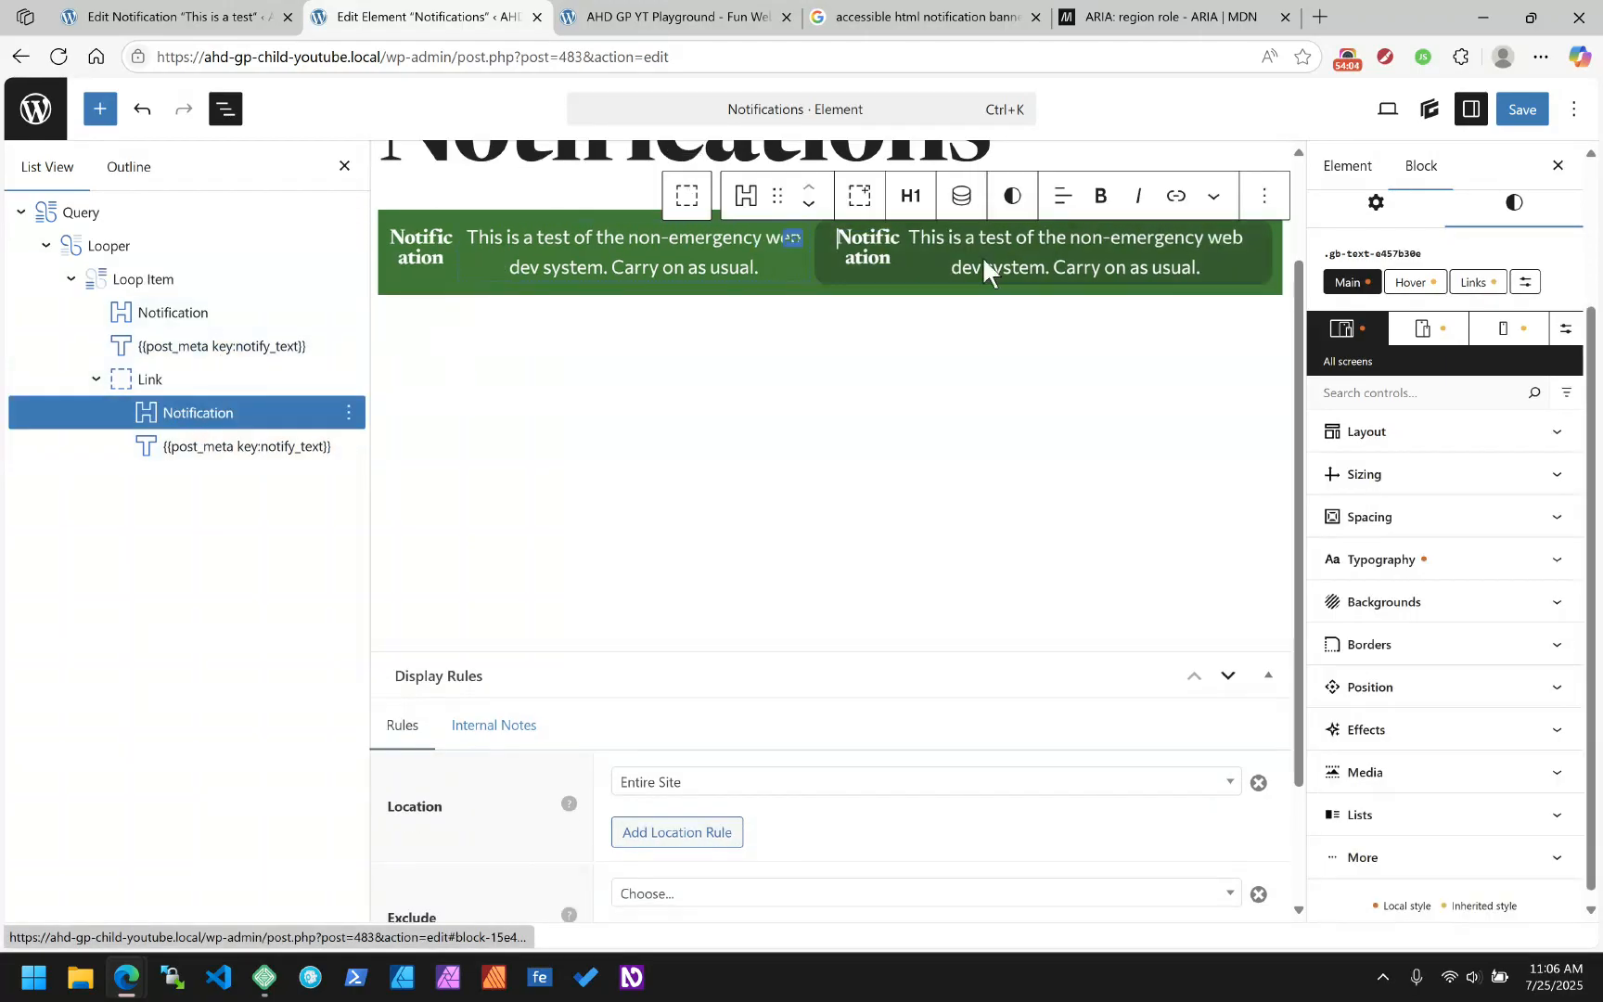
click(1522, 109)
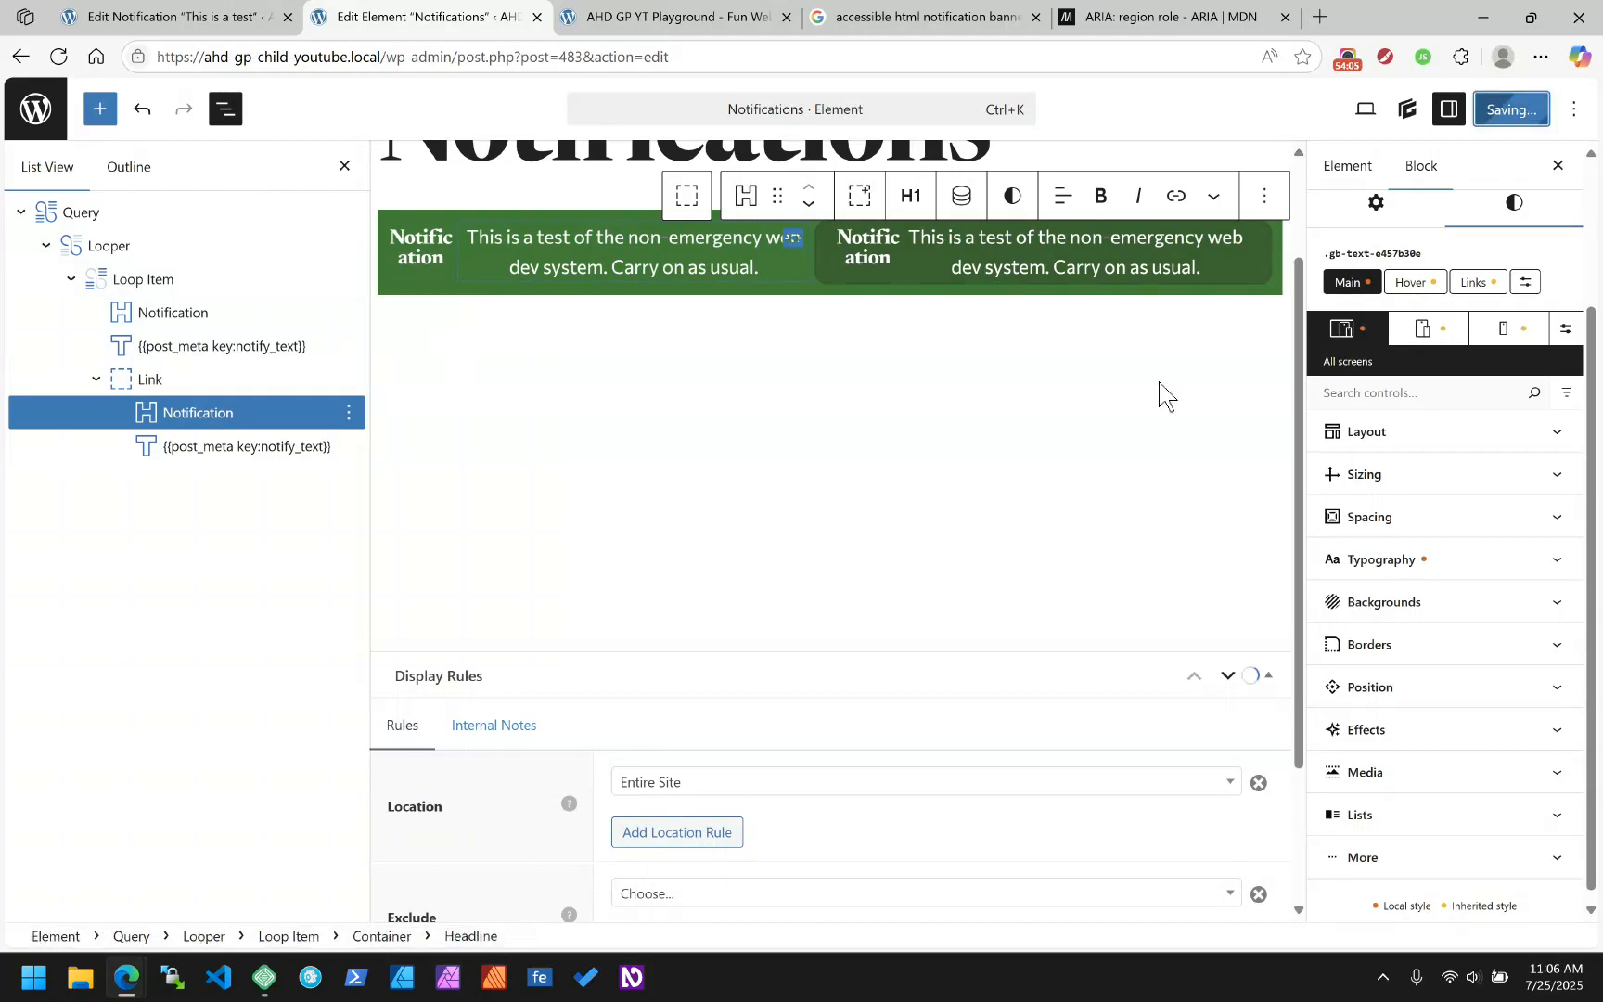
click(678, 18)
click(96, 57)
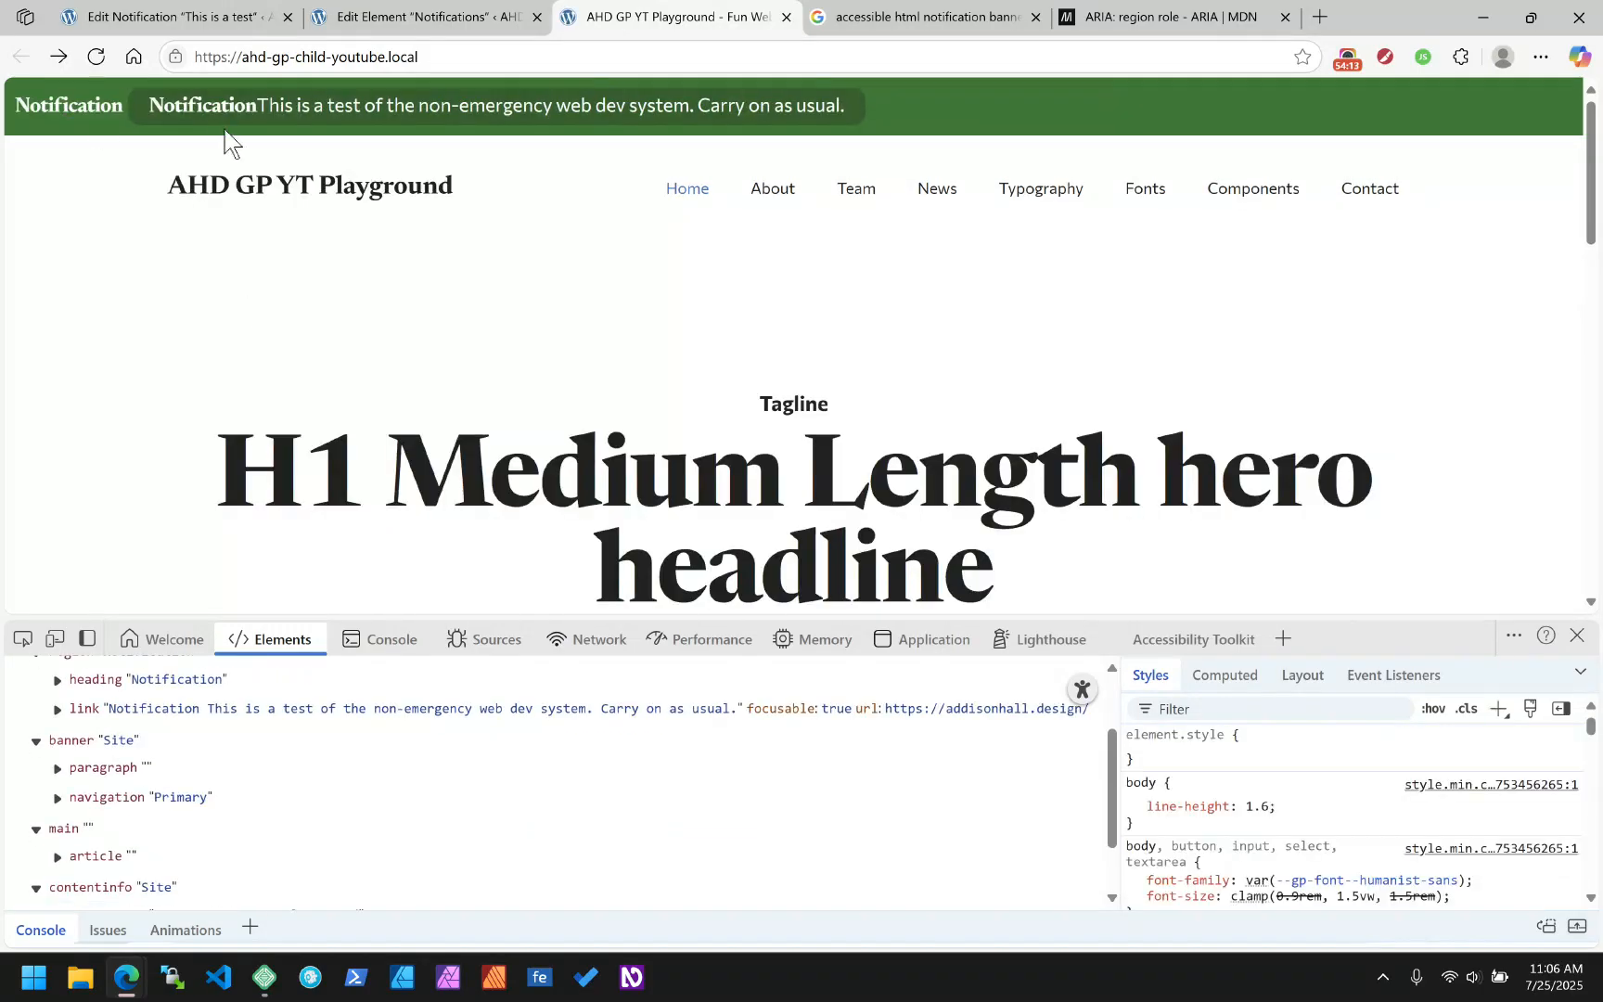
Return to the Notifications element editor and set the Loop Item's layout display to Default
click(427, 16)
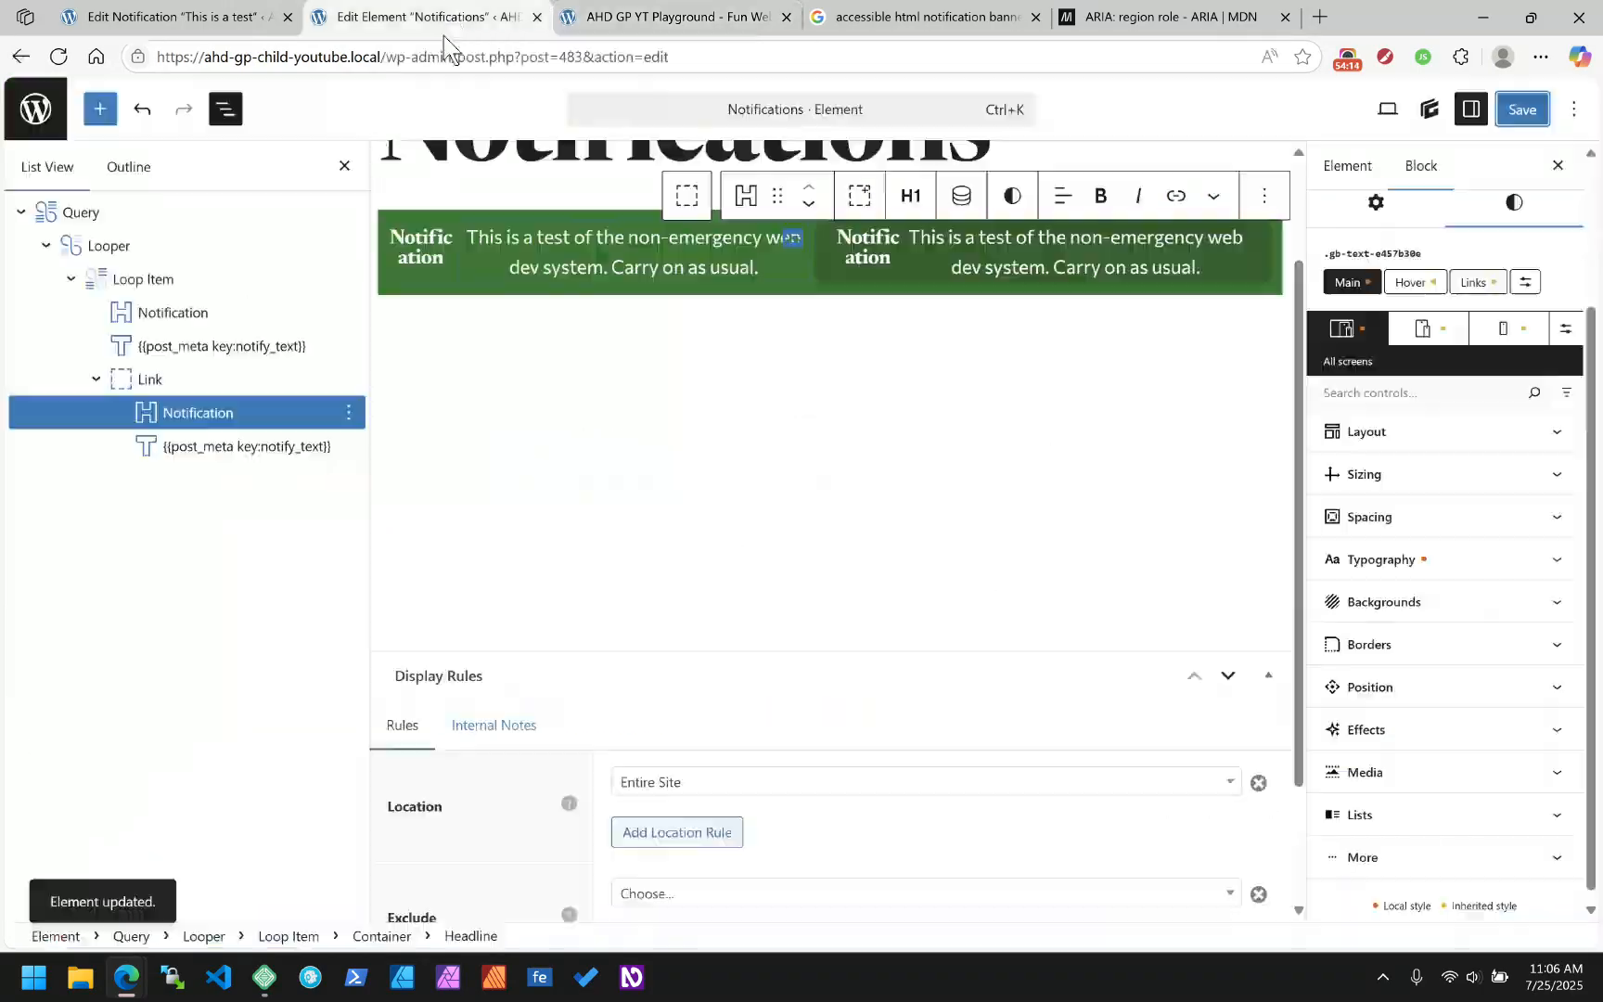
click(159, 311)
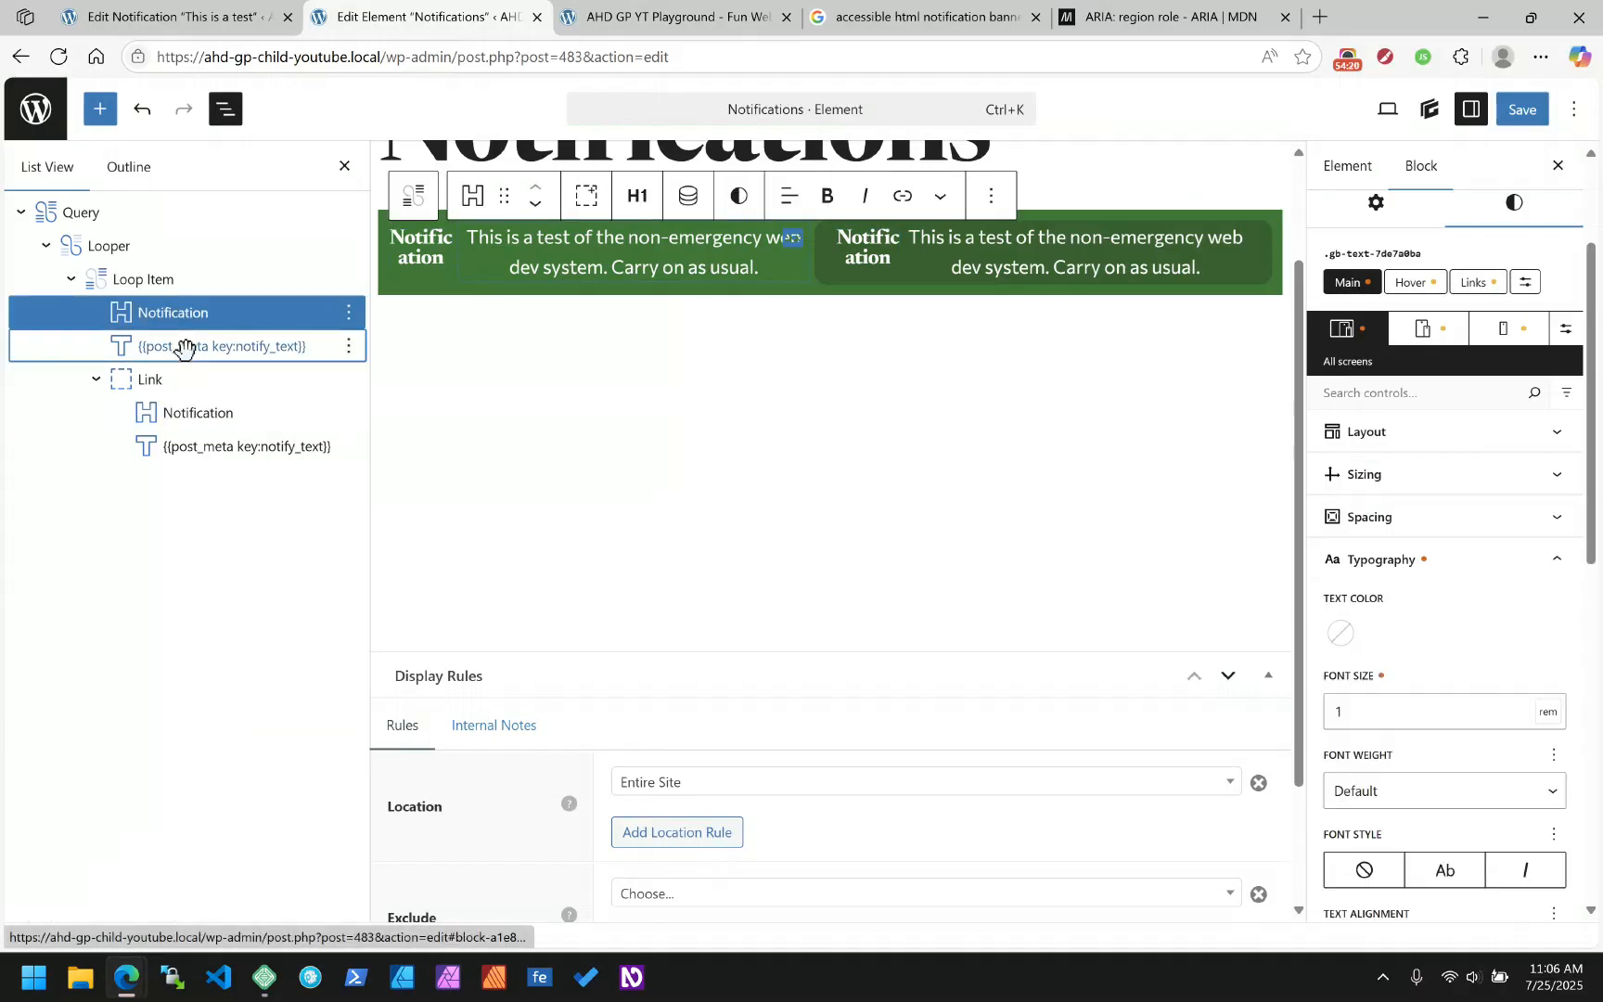
click(167, 345)
scroll(1452, 643, down, 5)
scroll(1447, 644, up, 5)
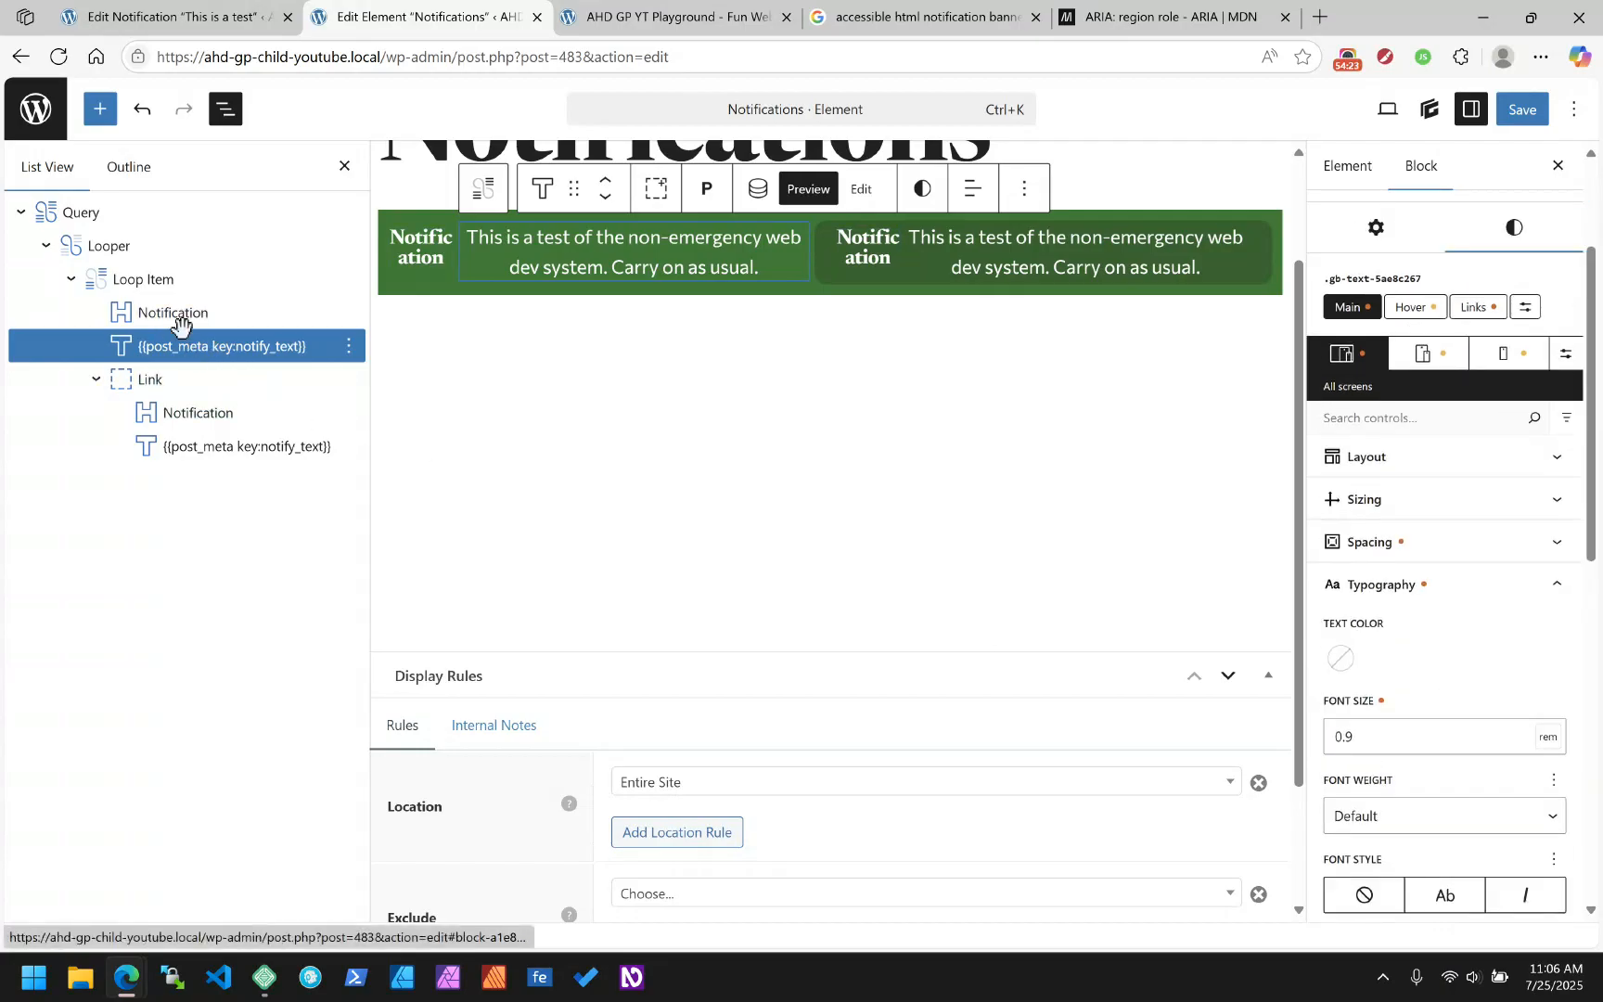
click(143, 279)
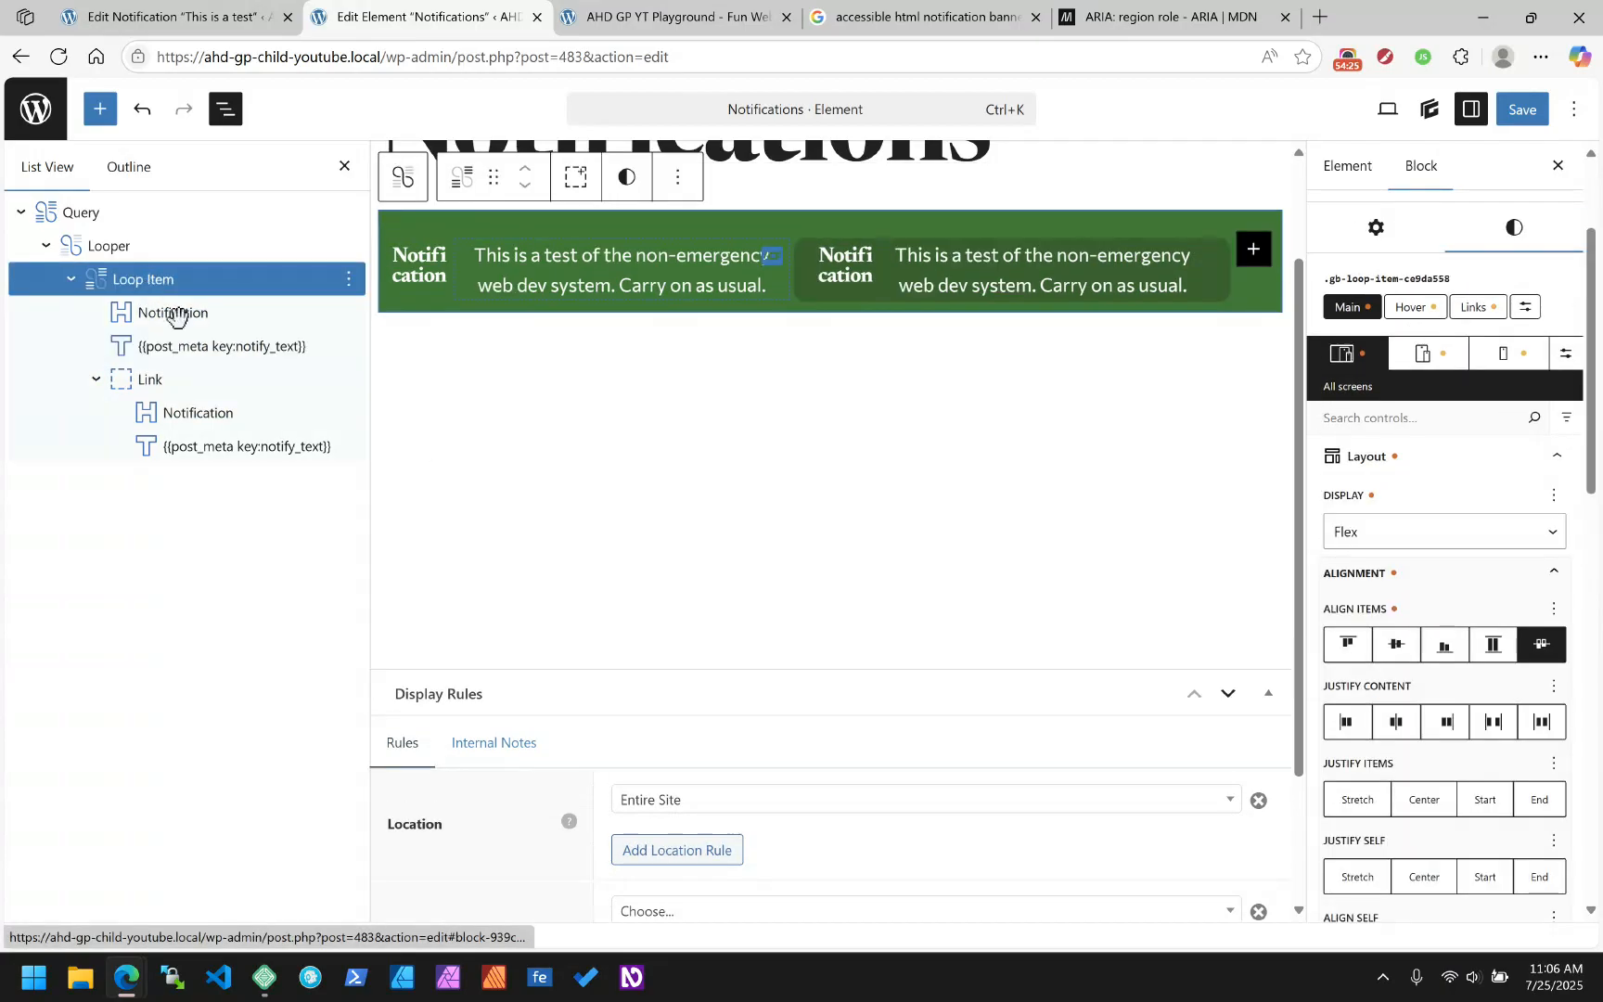
click(1391, 531)
click(1395, 566)
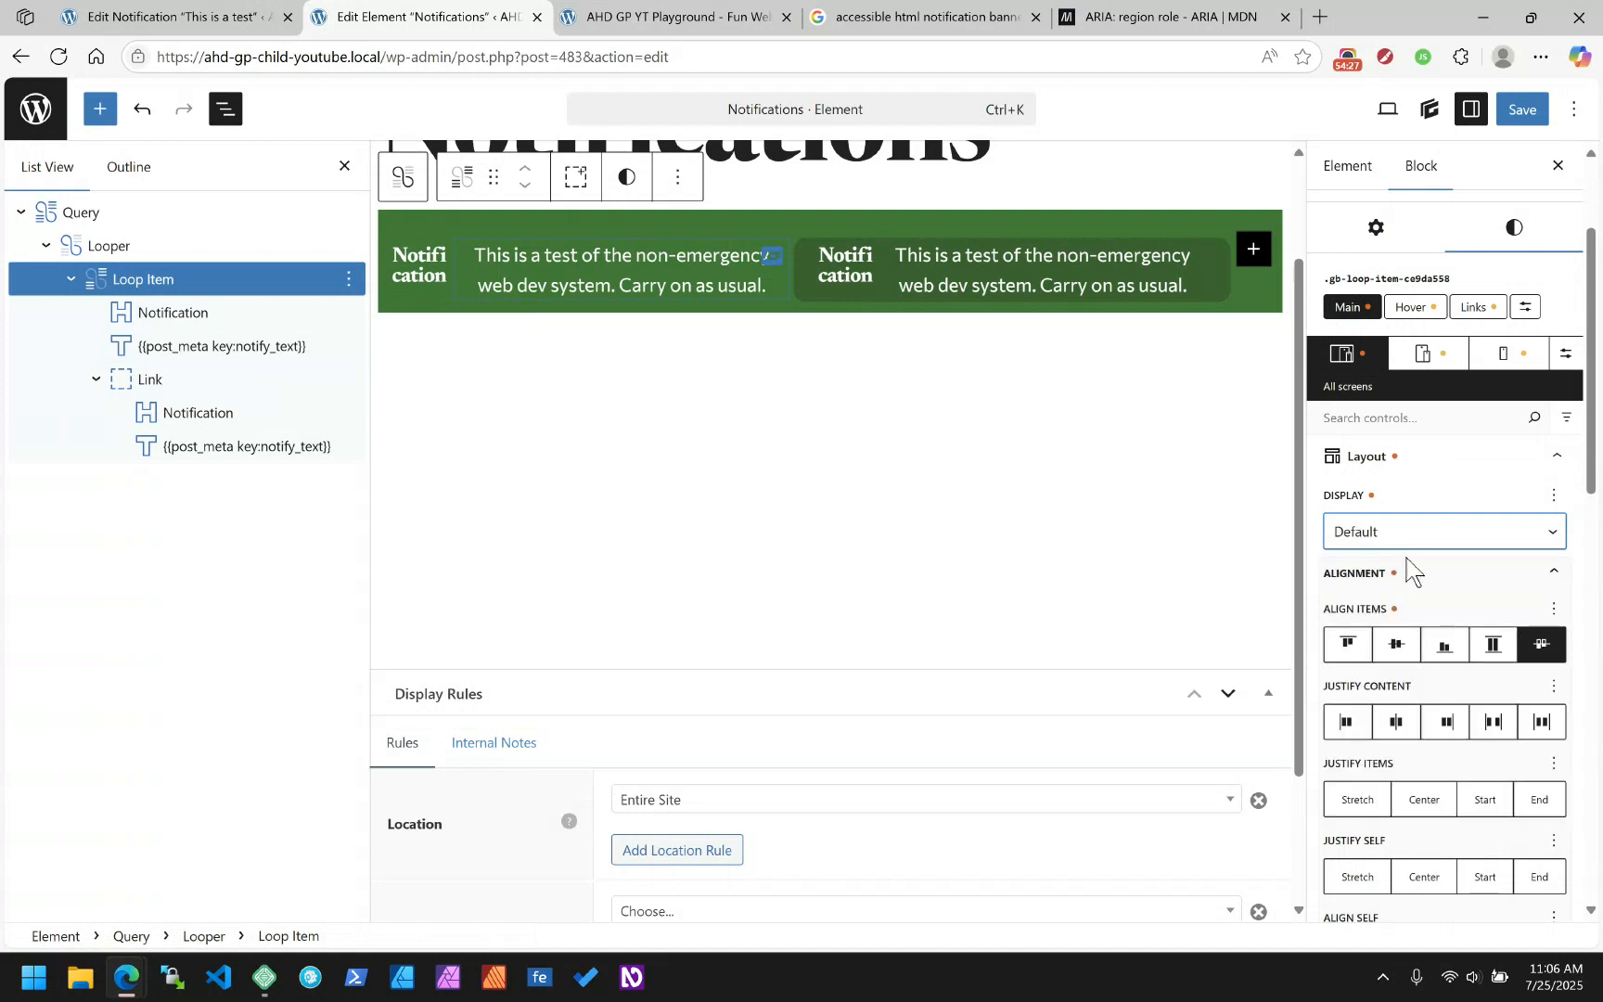
Clear the Loop Item's alignment setting and its column and row gaps
scroll(1445, 590, down, 3)
scroll(1471, 723, down, 1)
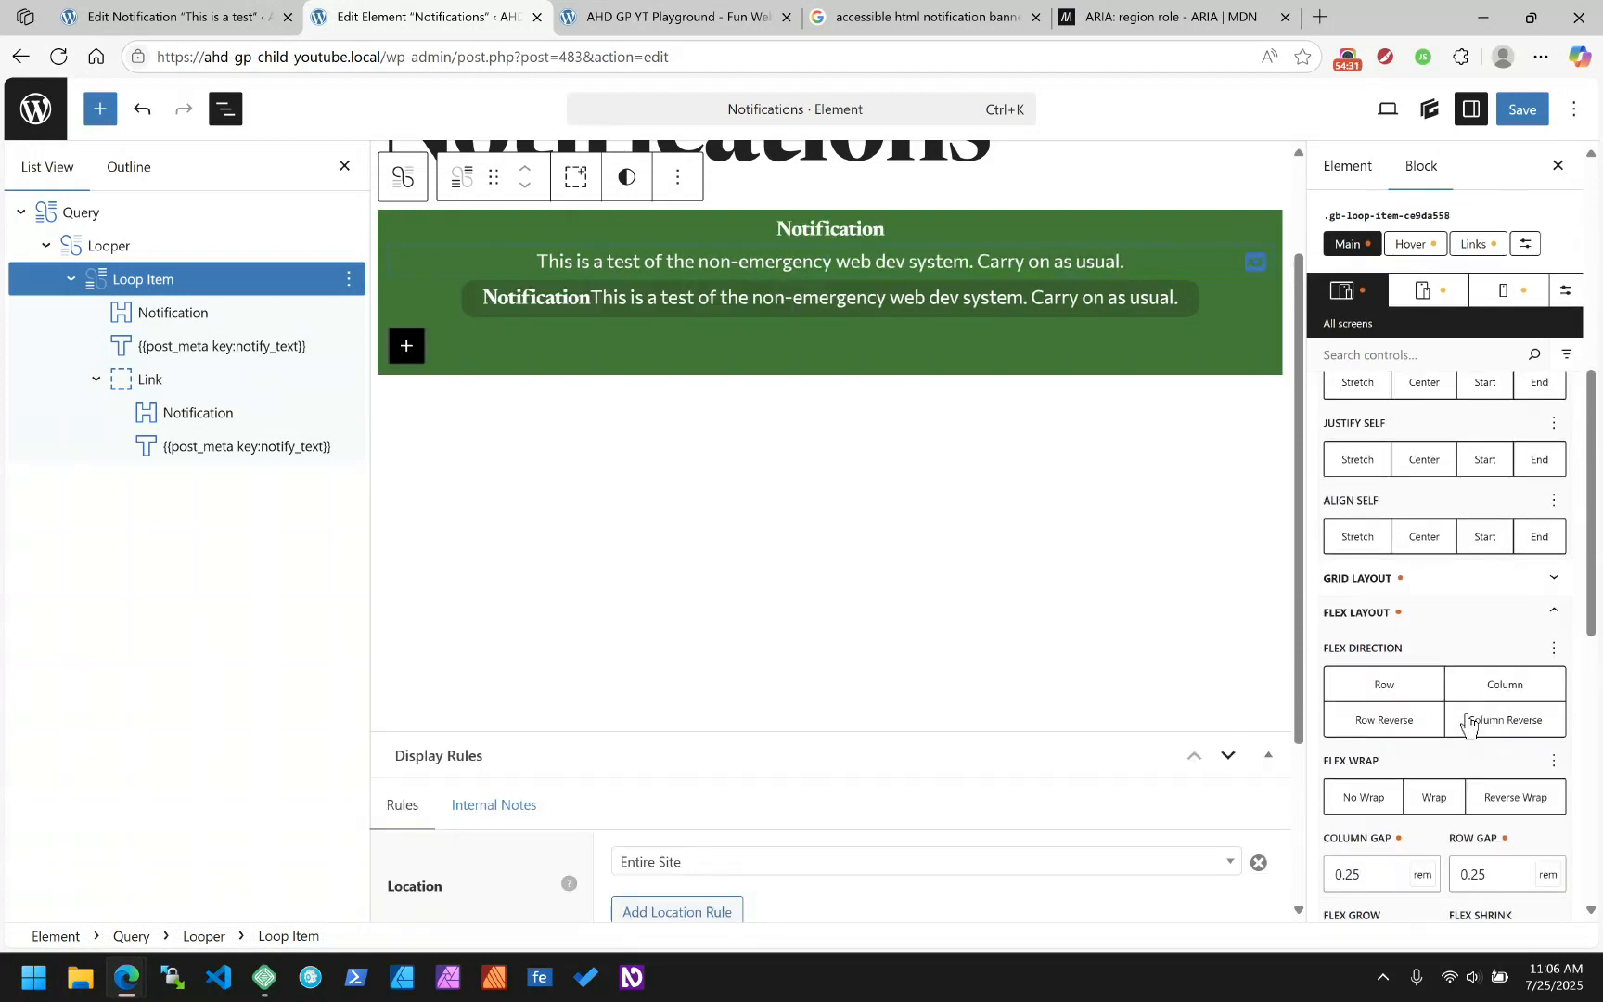
click(1448, 584)
drag(1398, 790, 1308, 799)
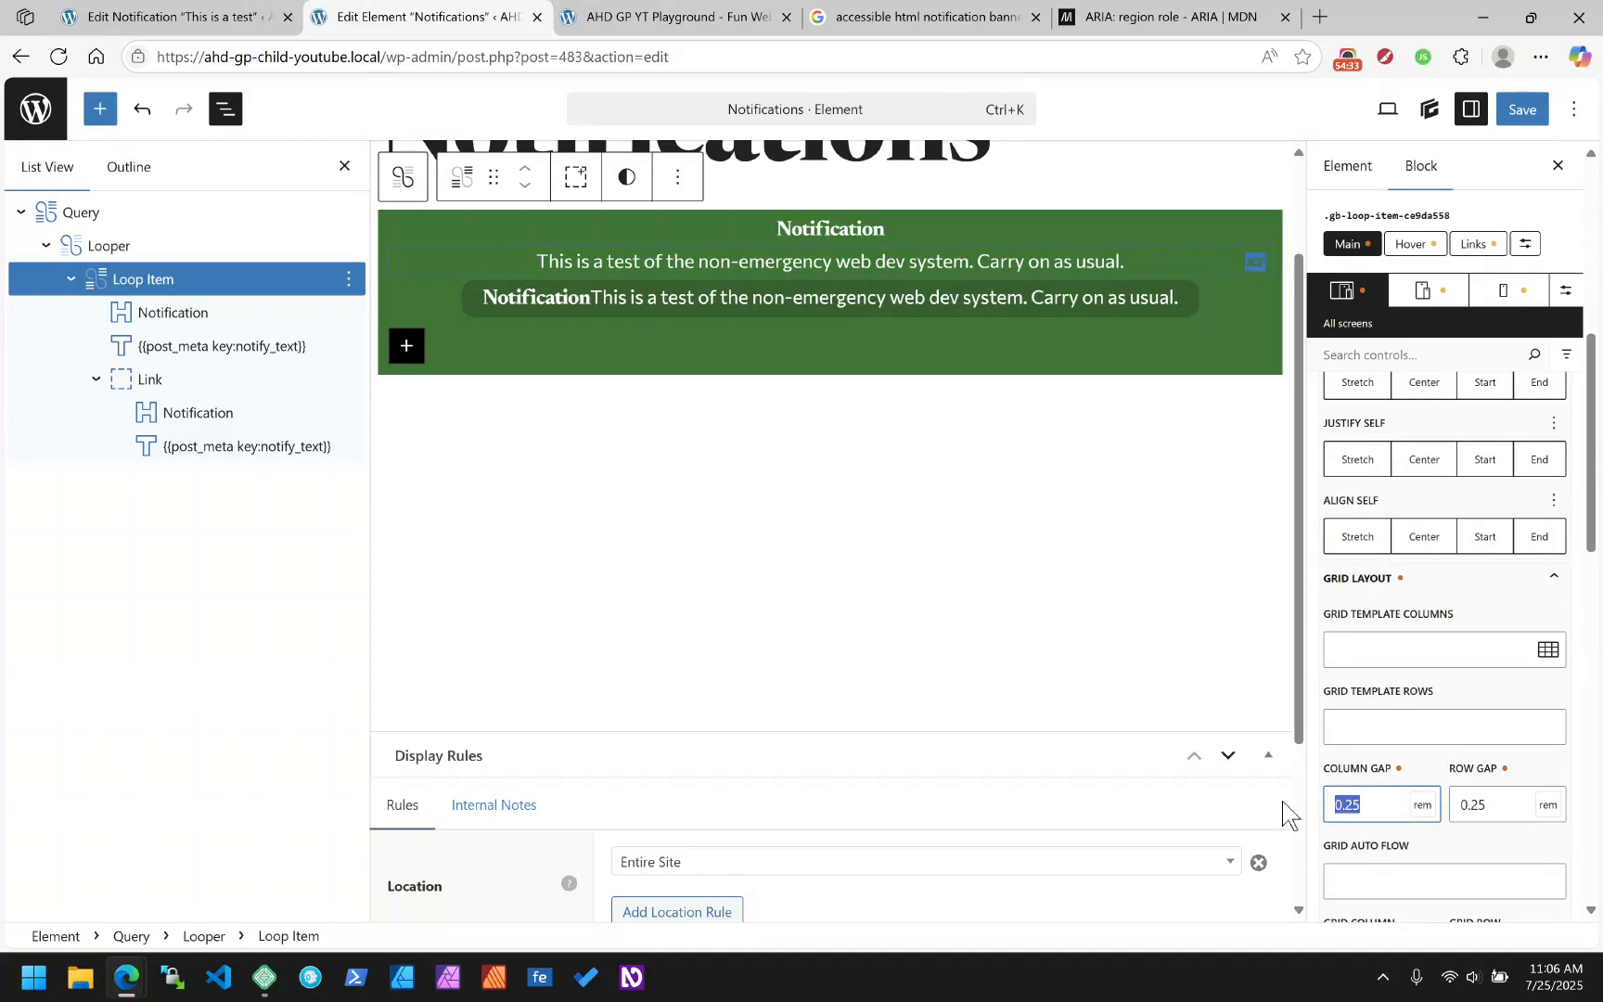
key(BackSpace)
drag(1518, 804, 1408, 807)
key(BackSpace)
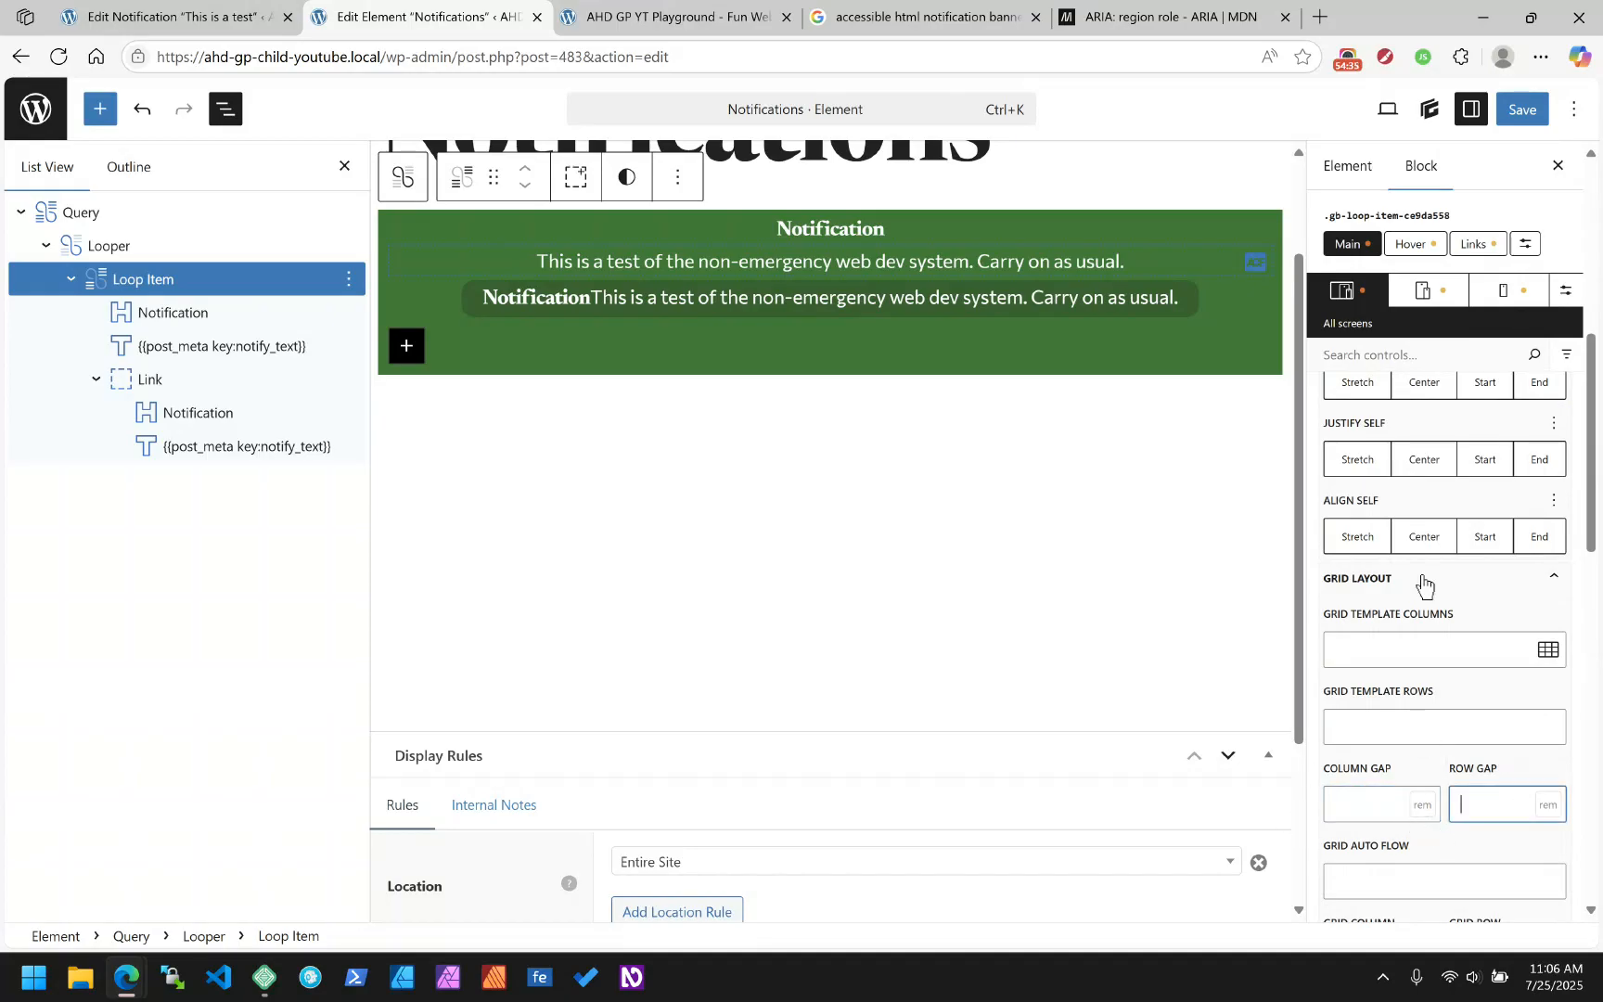
scroll(1423, 585, up, 3)
click(1410, 474)
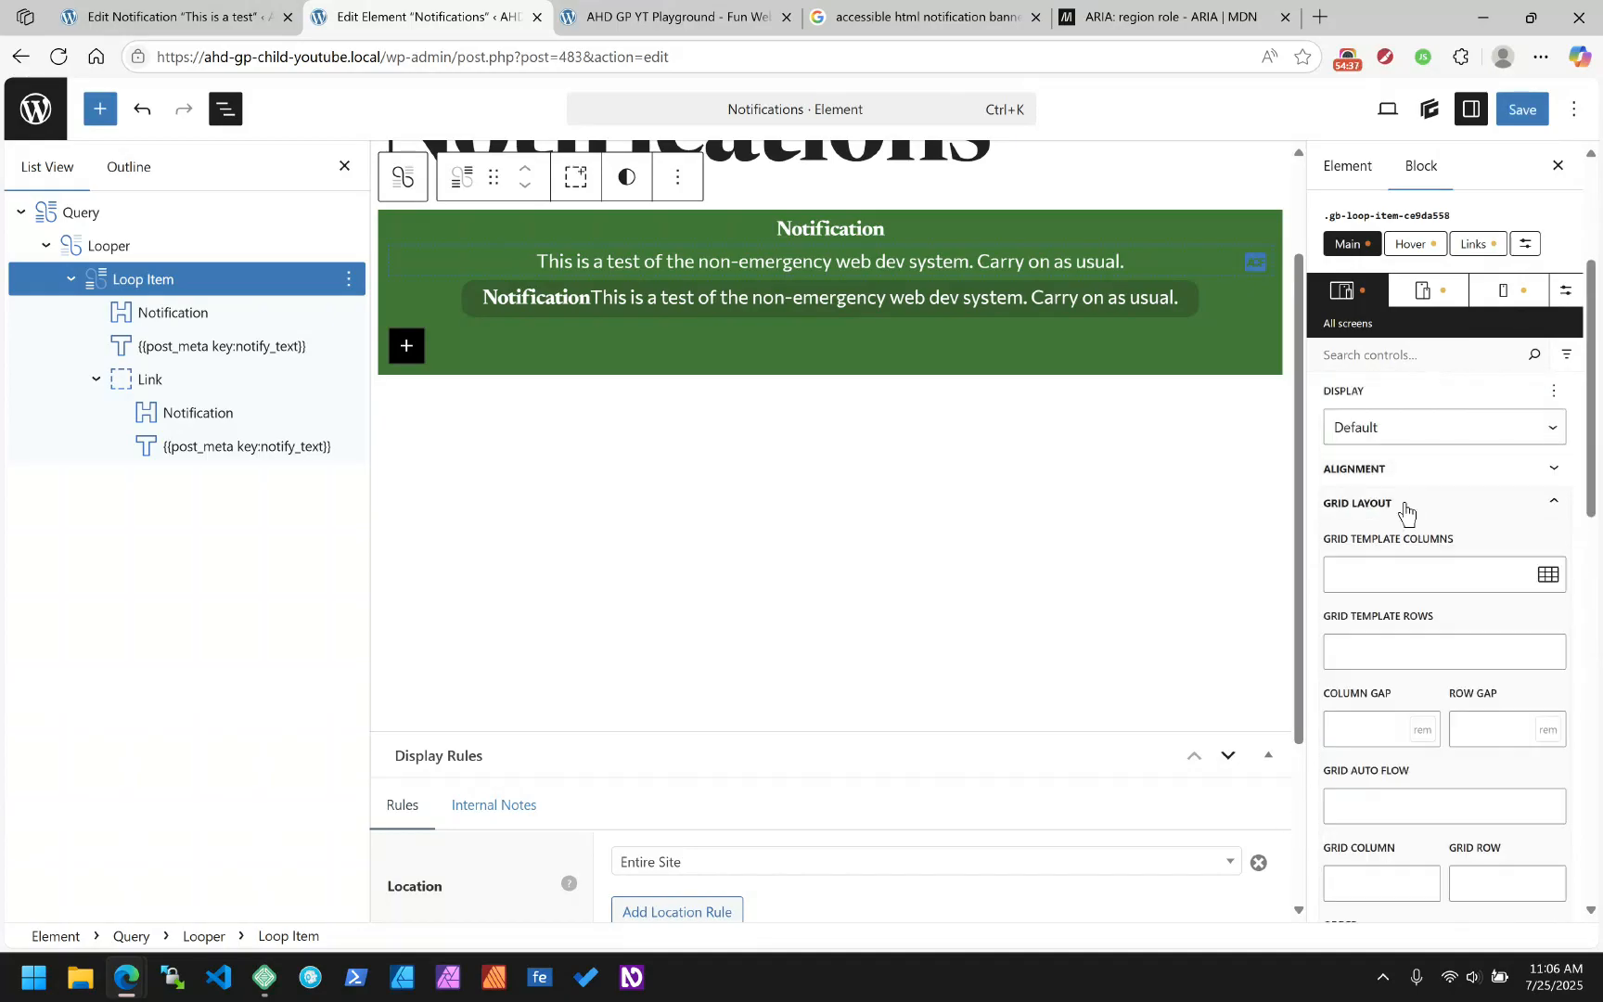
click(1403, 508)
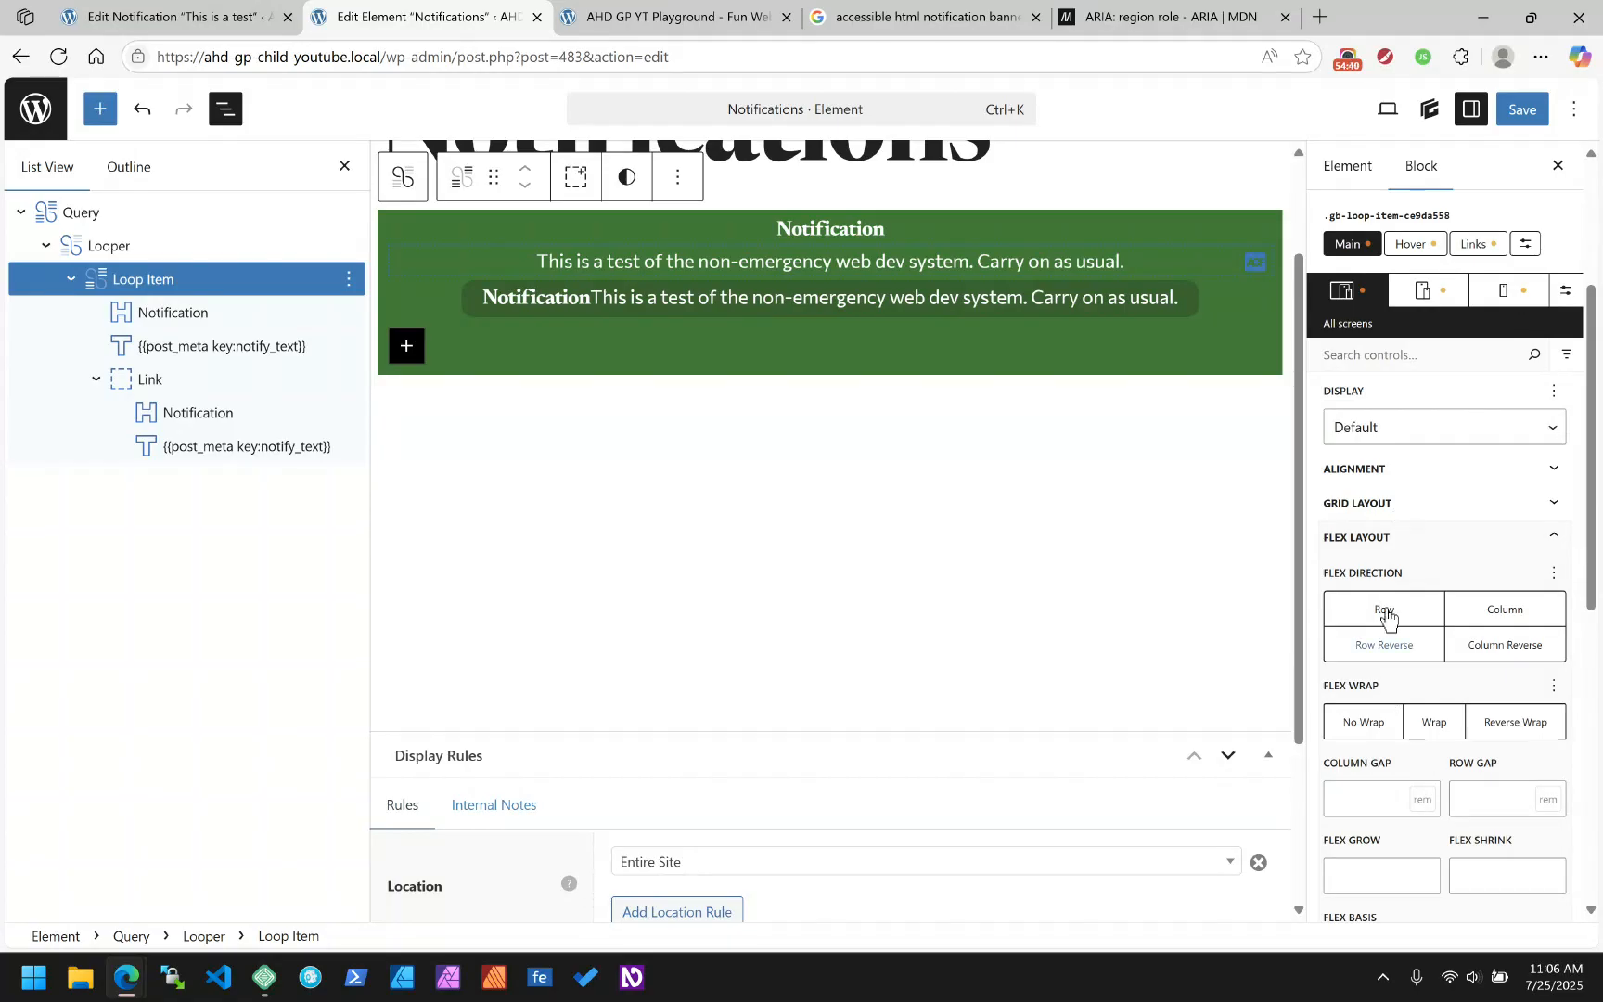
click(1380, 549)
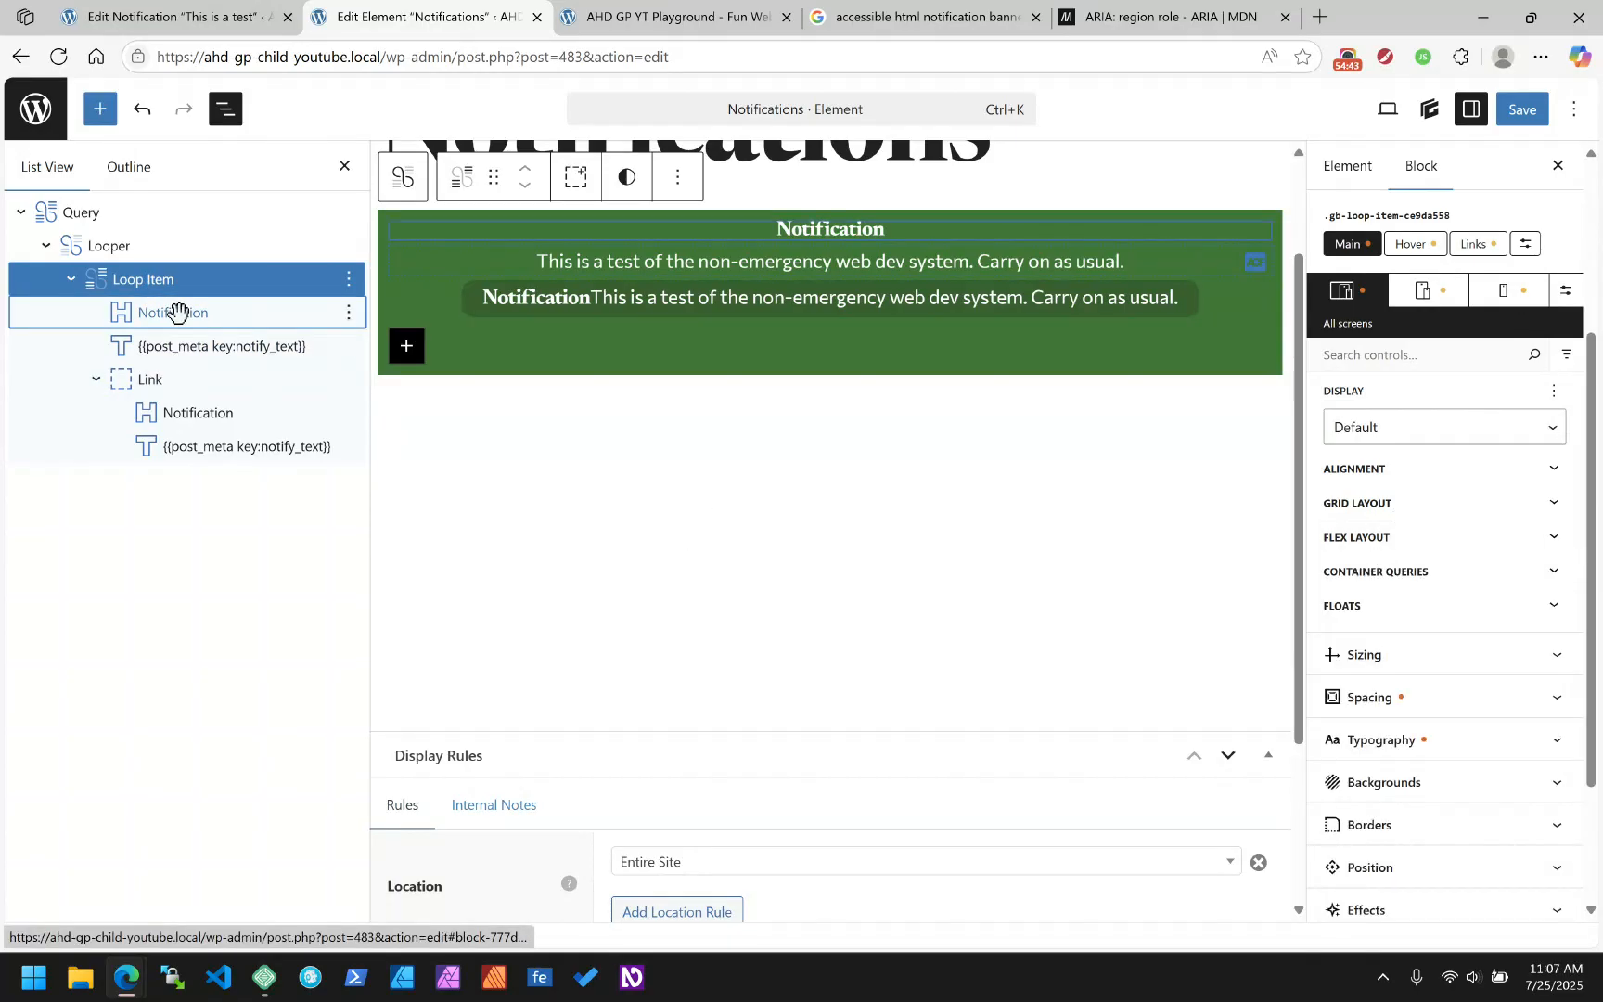
Wrap the plain-text version's "Notification" heading in a new container and move its notification text in below the heading
click(555, 309)
click(583, 186)
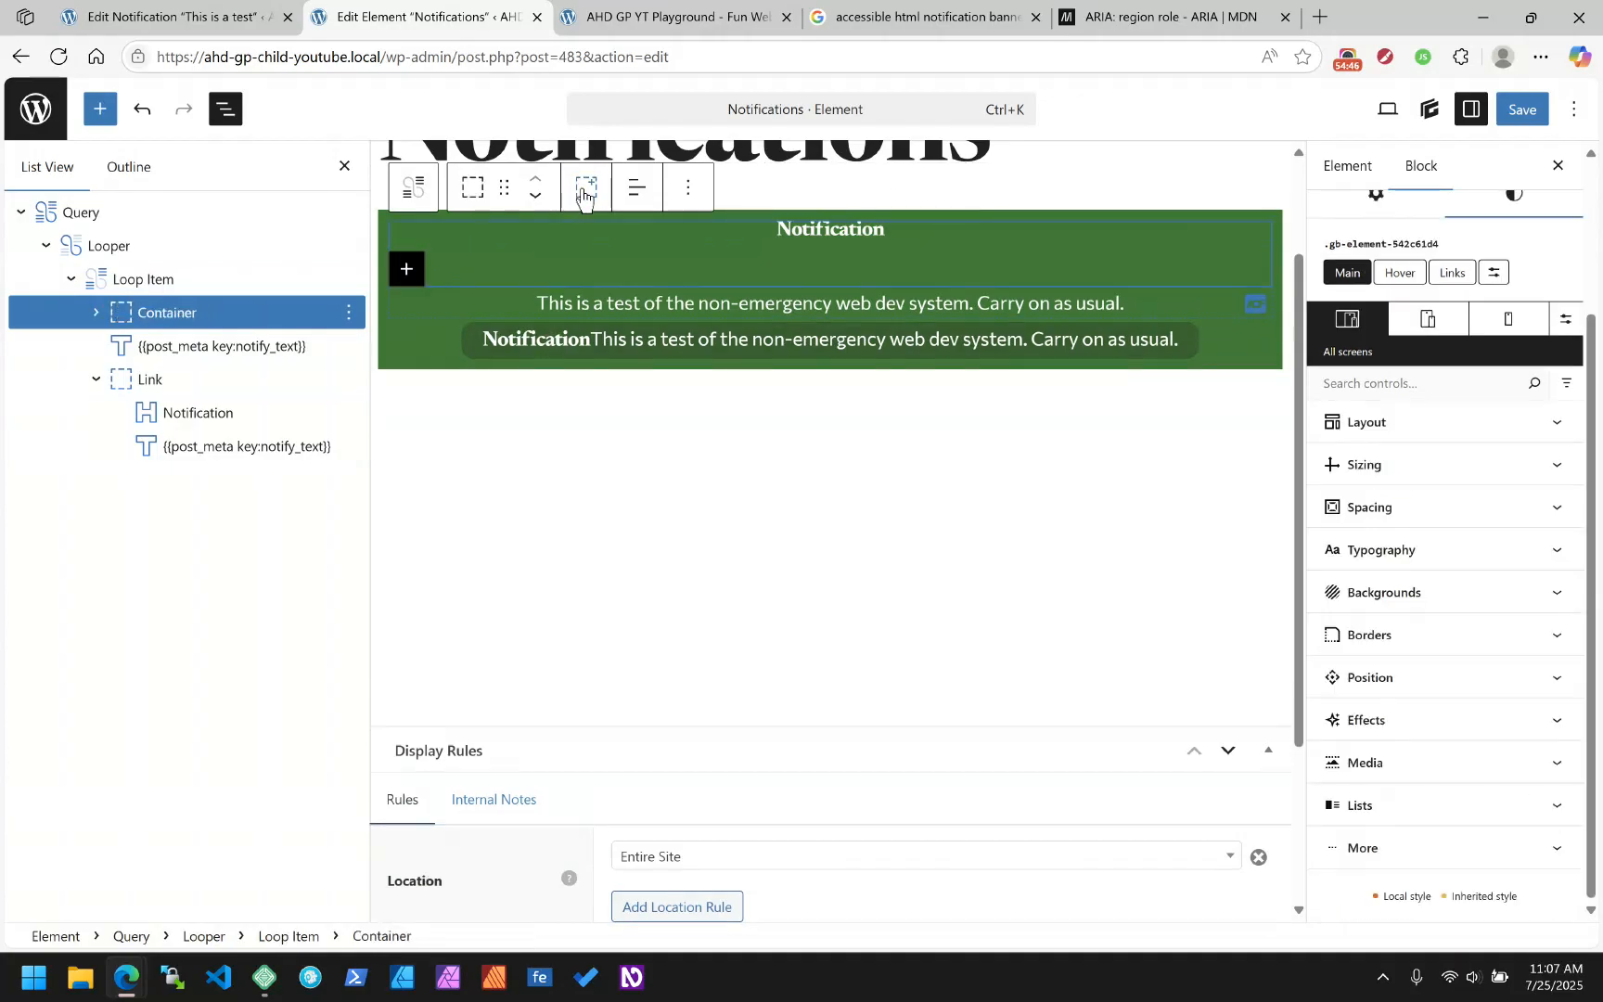
click(97, 316)
drag(186, 378, 172, 377)
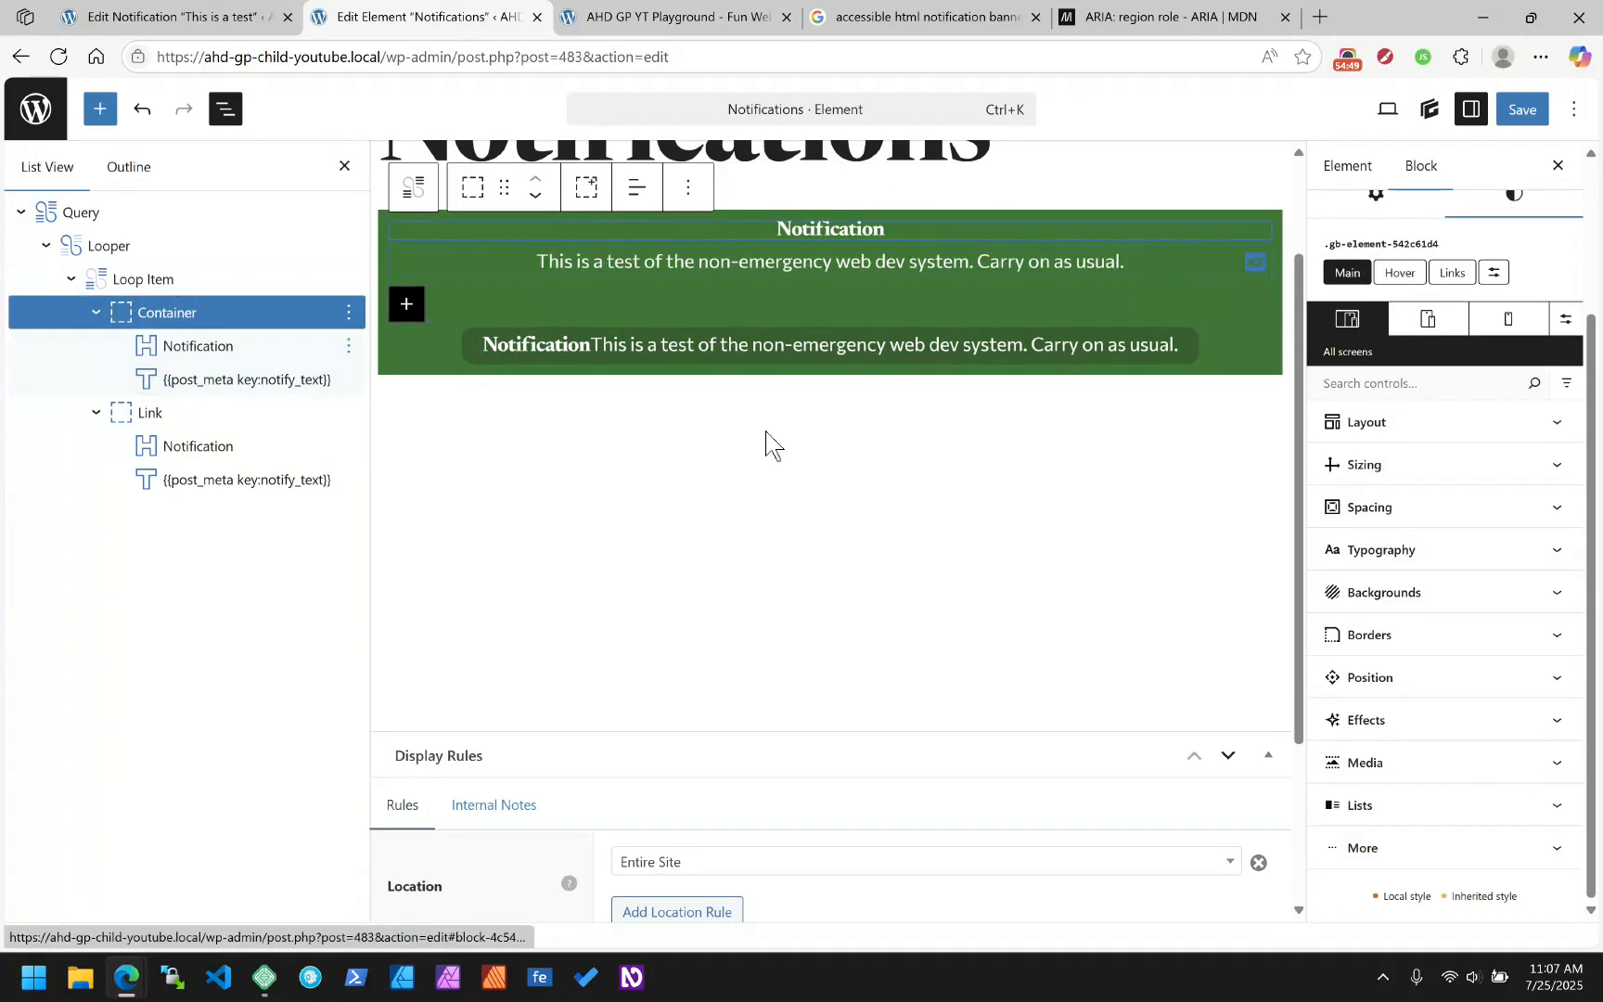
Set the new container's display to Inline Flex with Align Items set to baseline
scroll(1435, 497, up, 2)
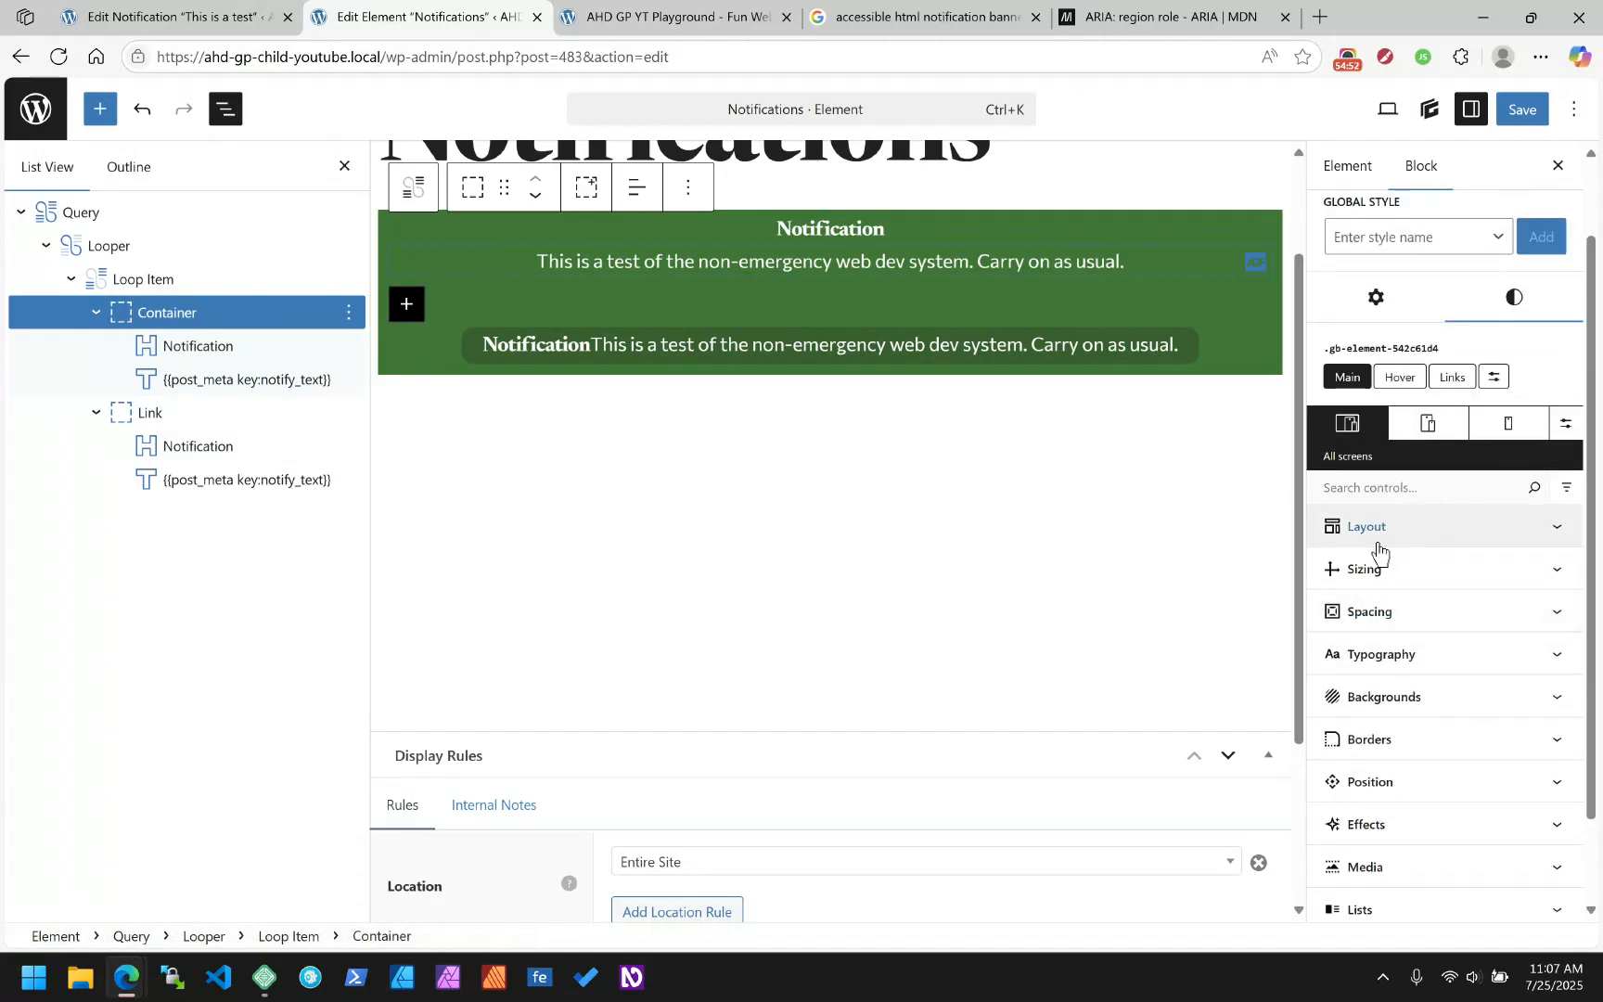
click(1415, 529)
click(1405, 601)
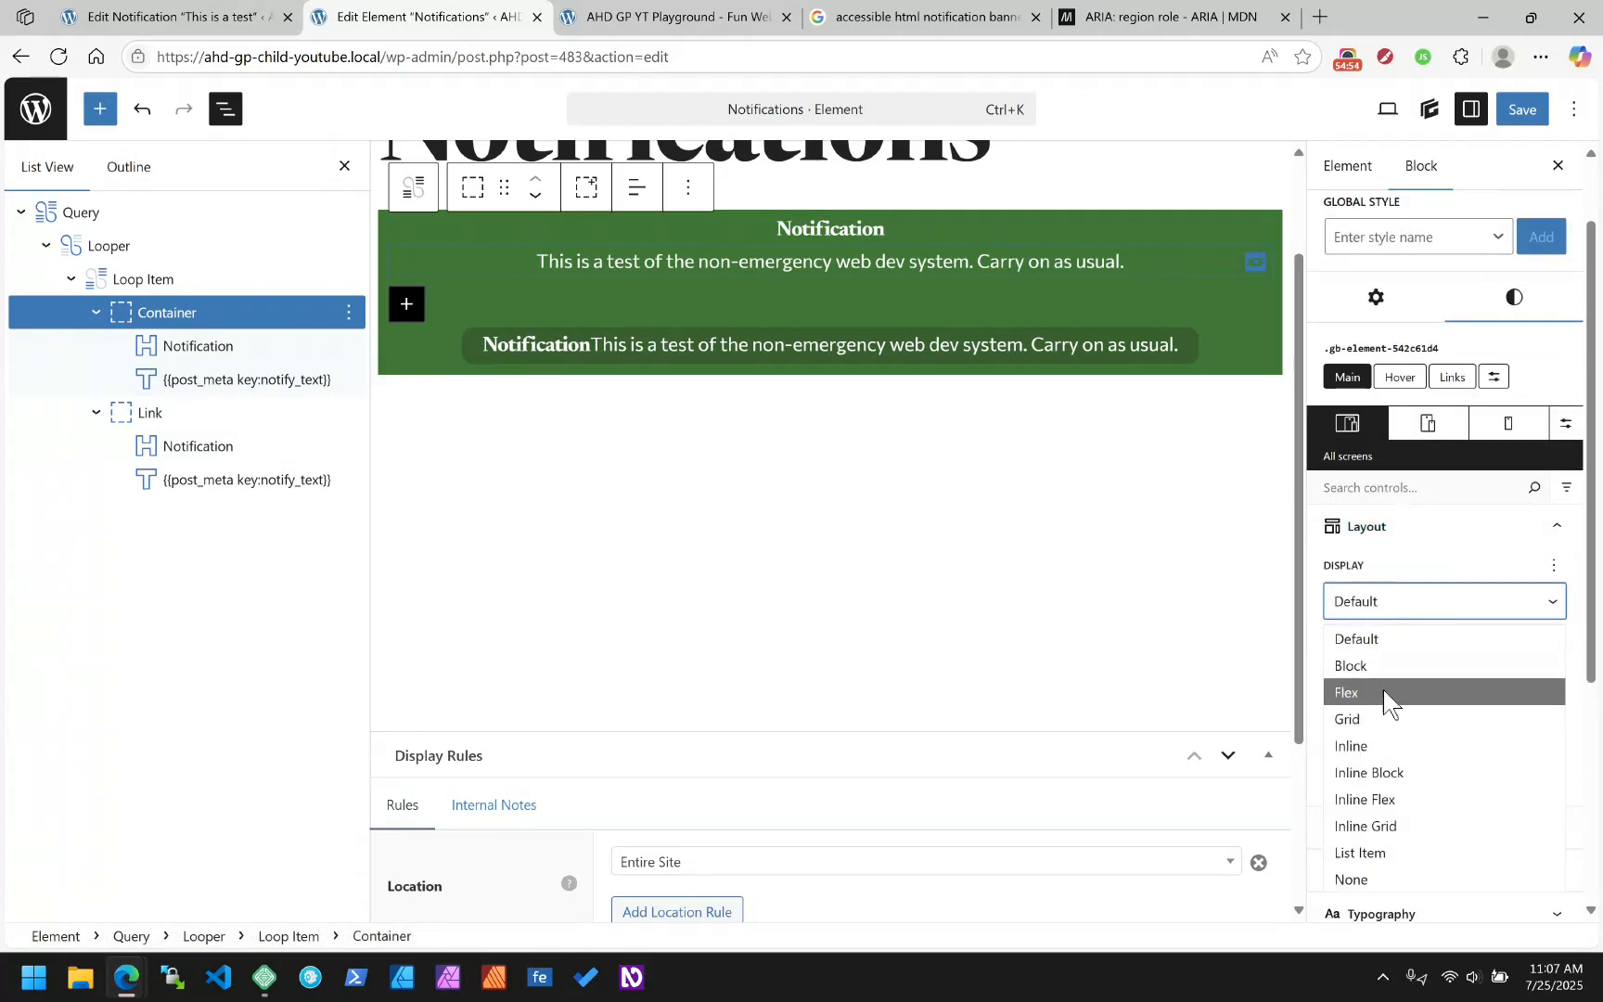
click(1381, 797)
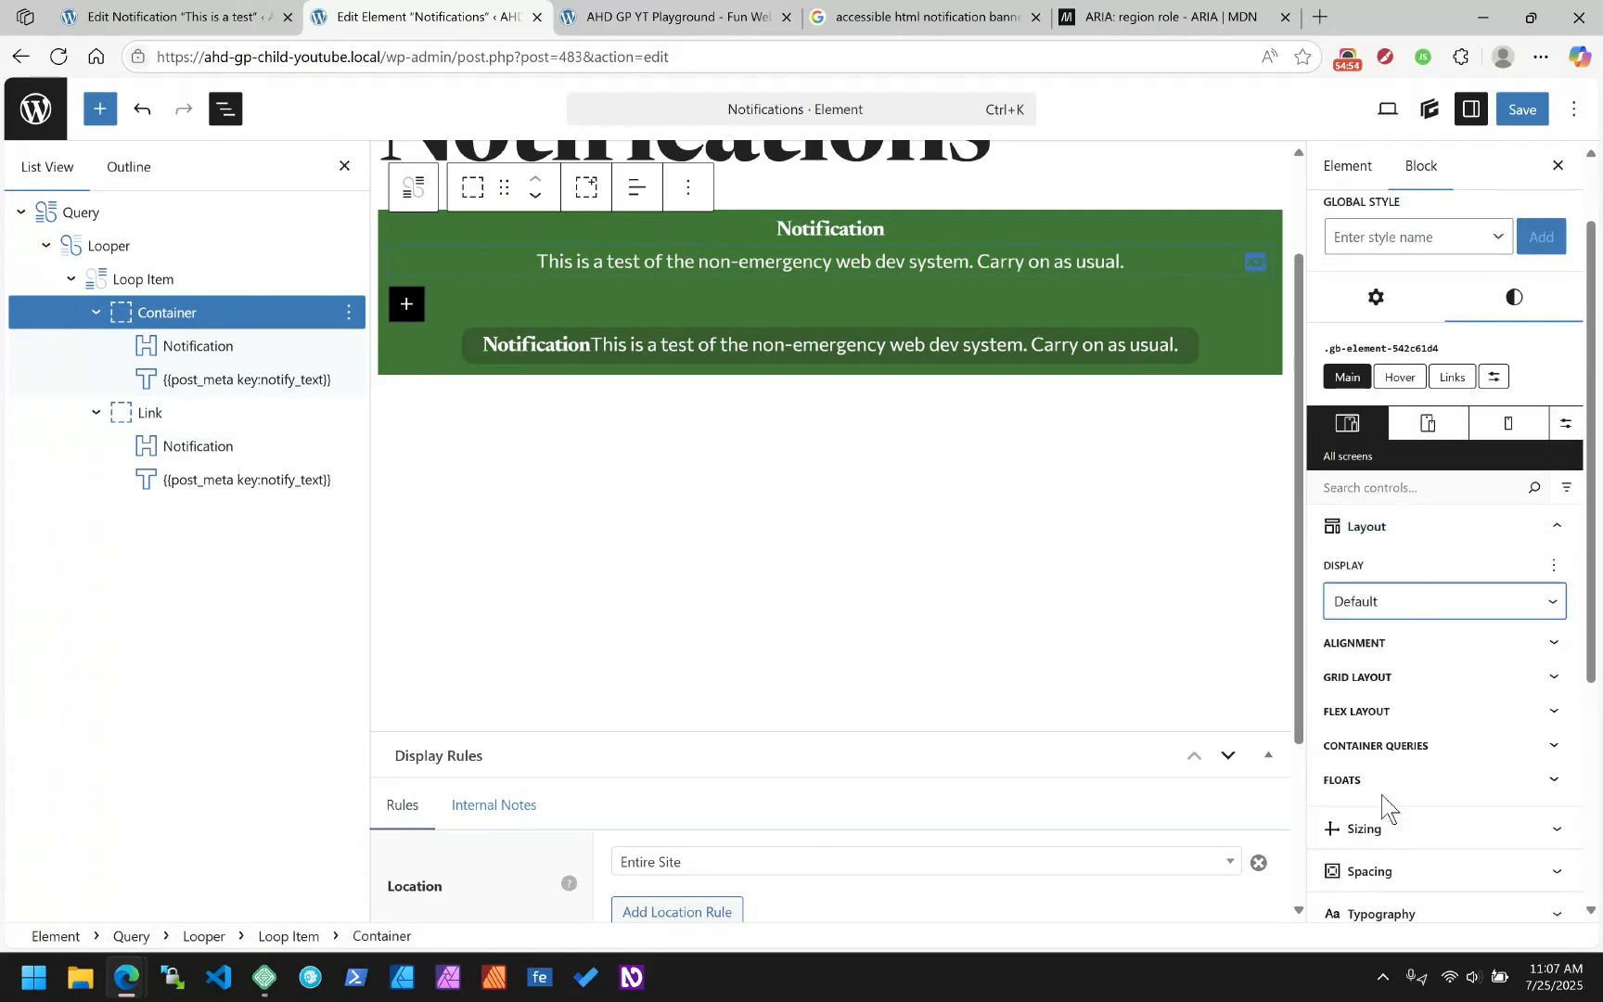
click(1428, 653)
click(1559, 716)
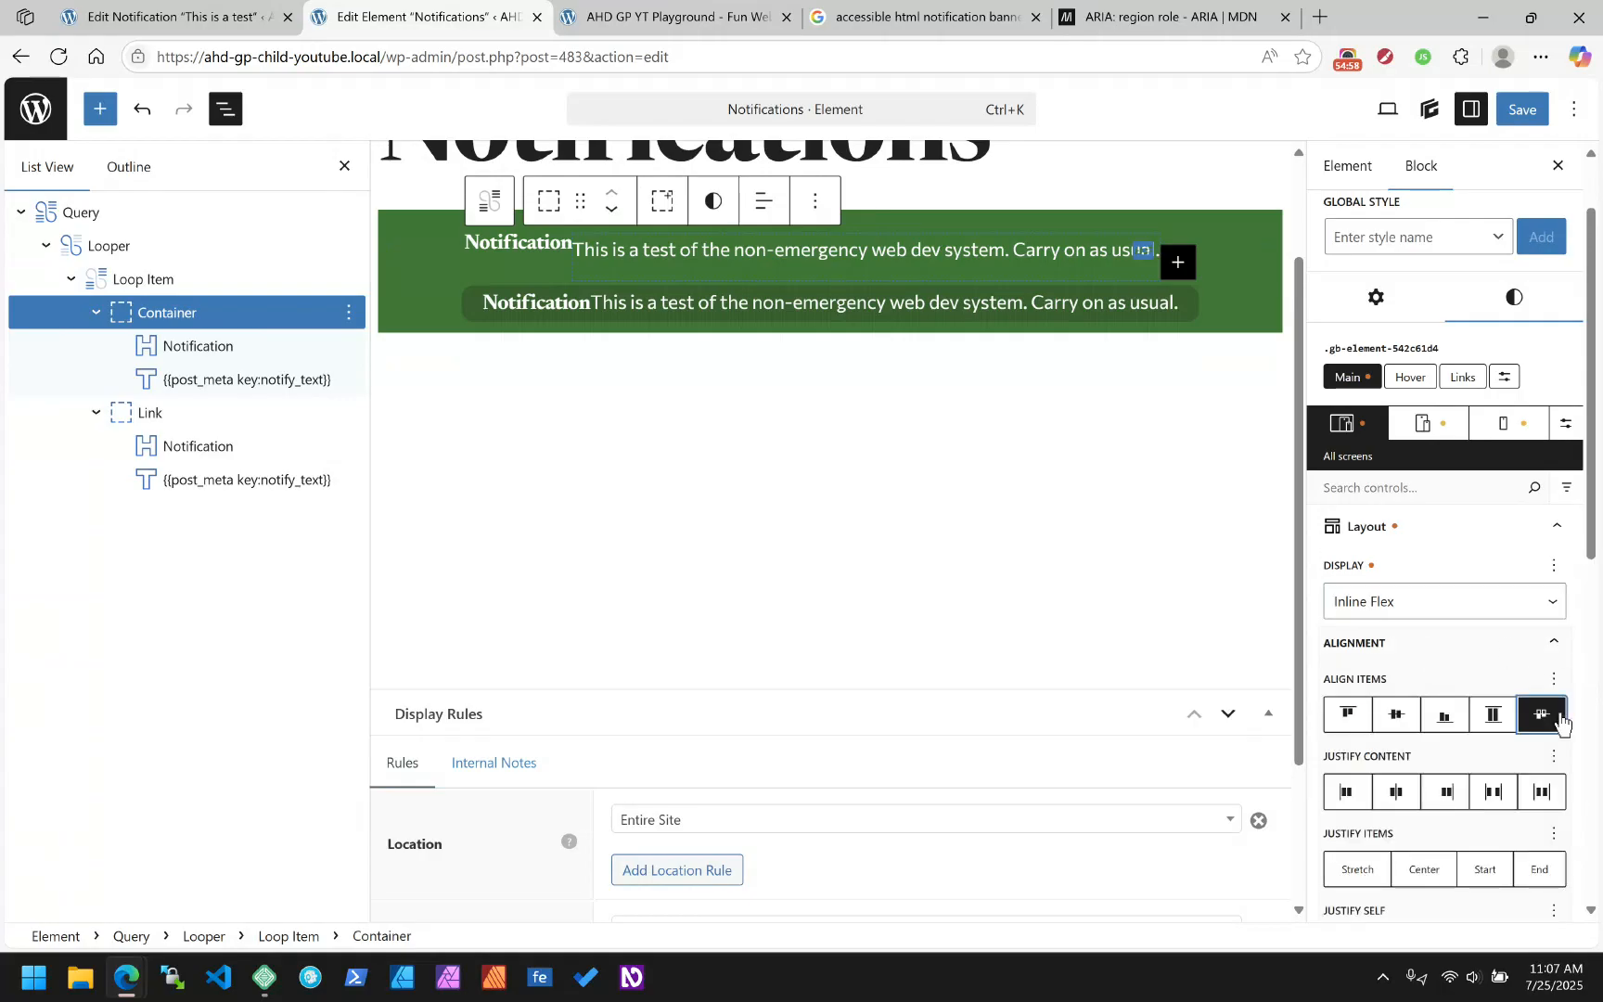
click(1440, 537)
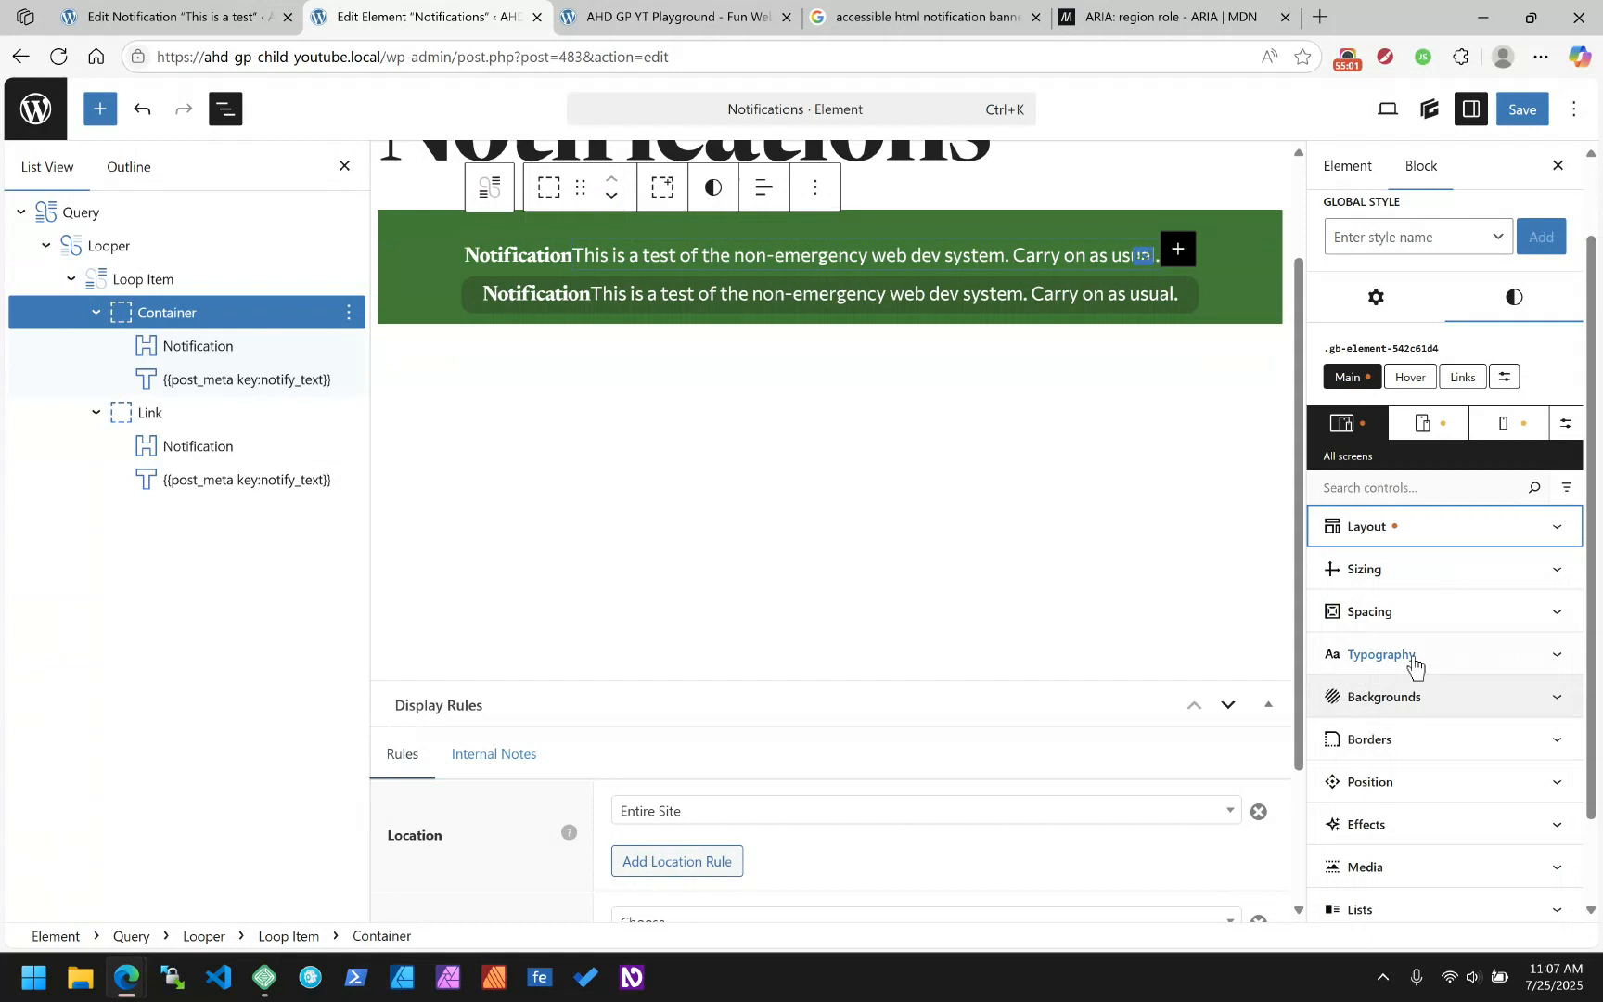
Set the new container's flex column gap and row gap to 0.25rem each
click(1372, 527)
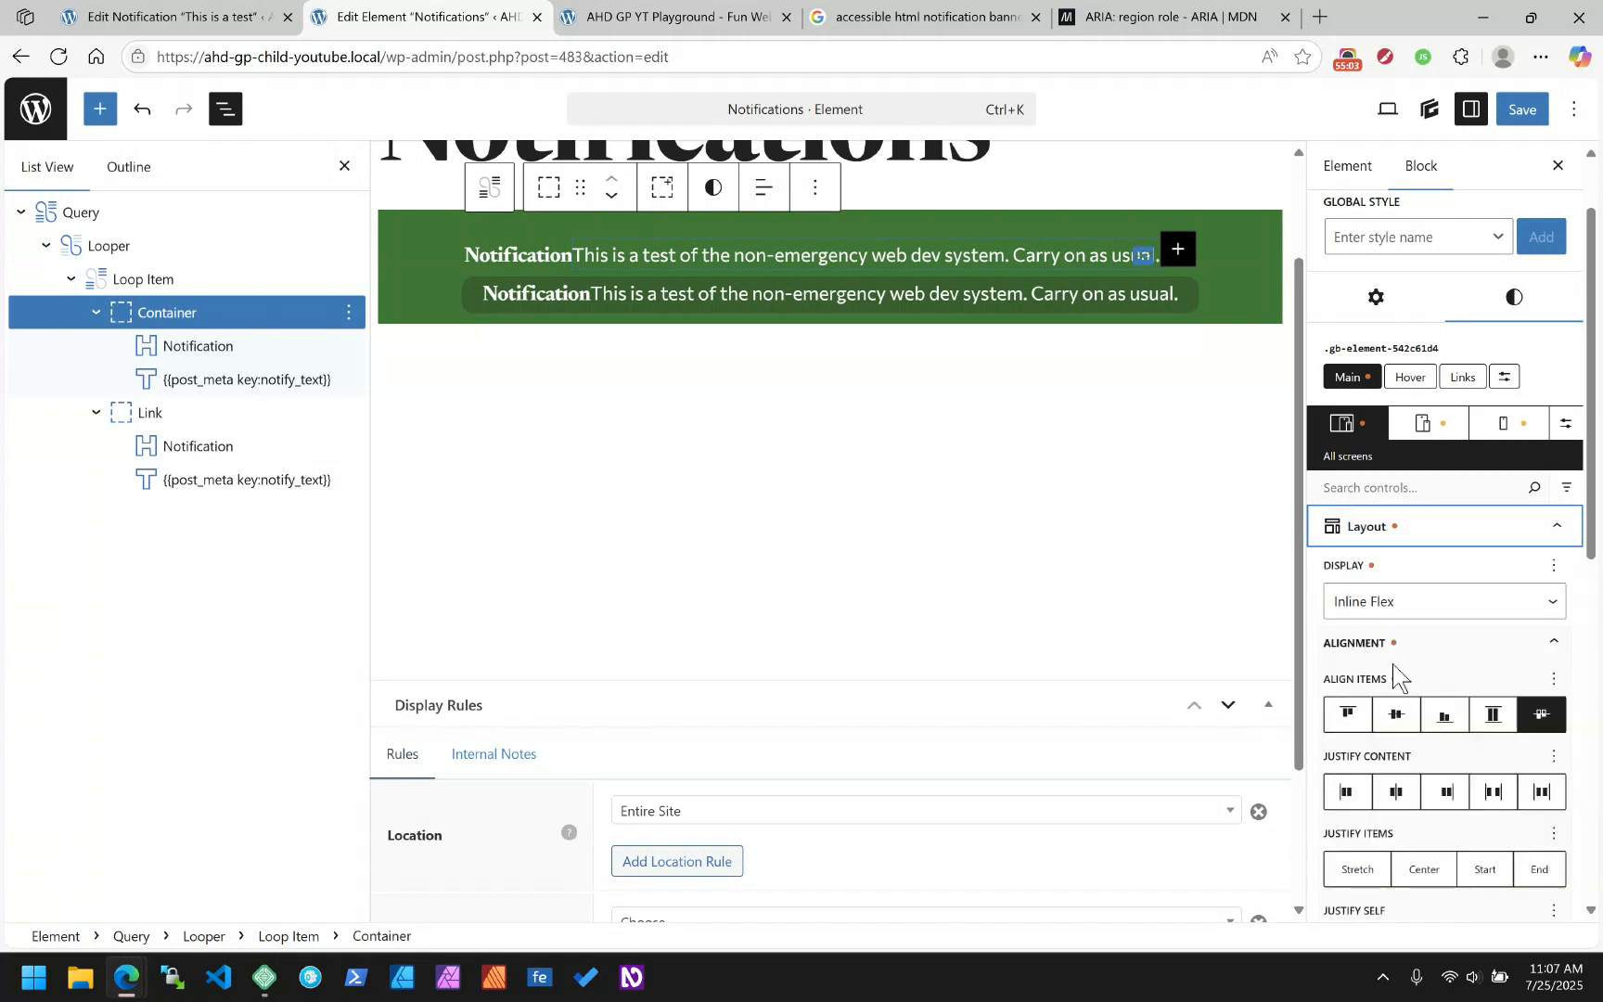
scroll(1395, 672, down, 5)
scroll(1389, 554, up, 2)
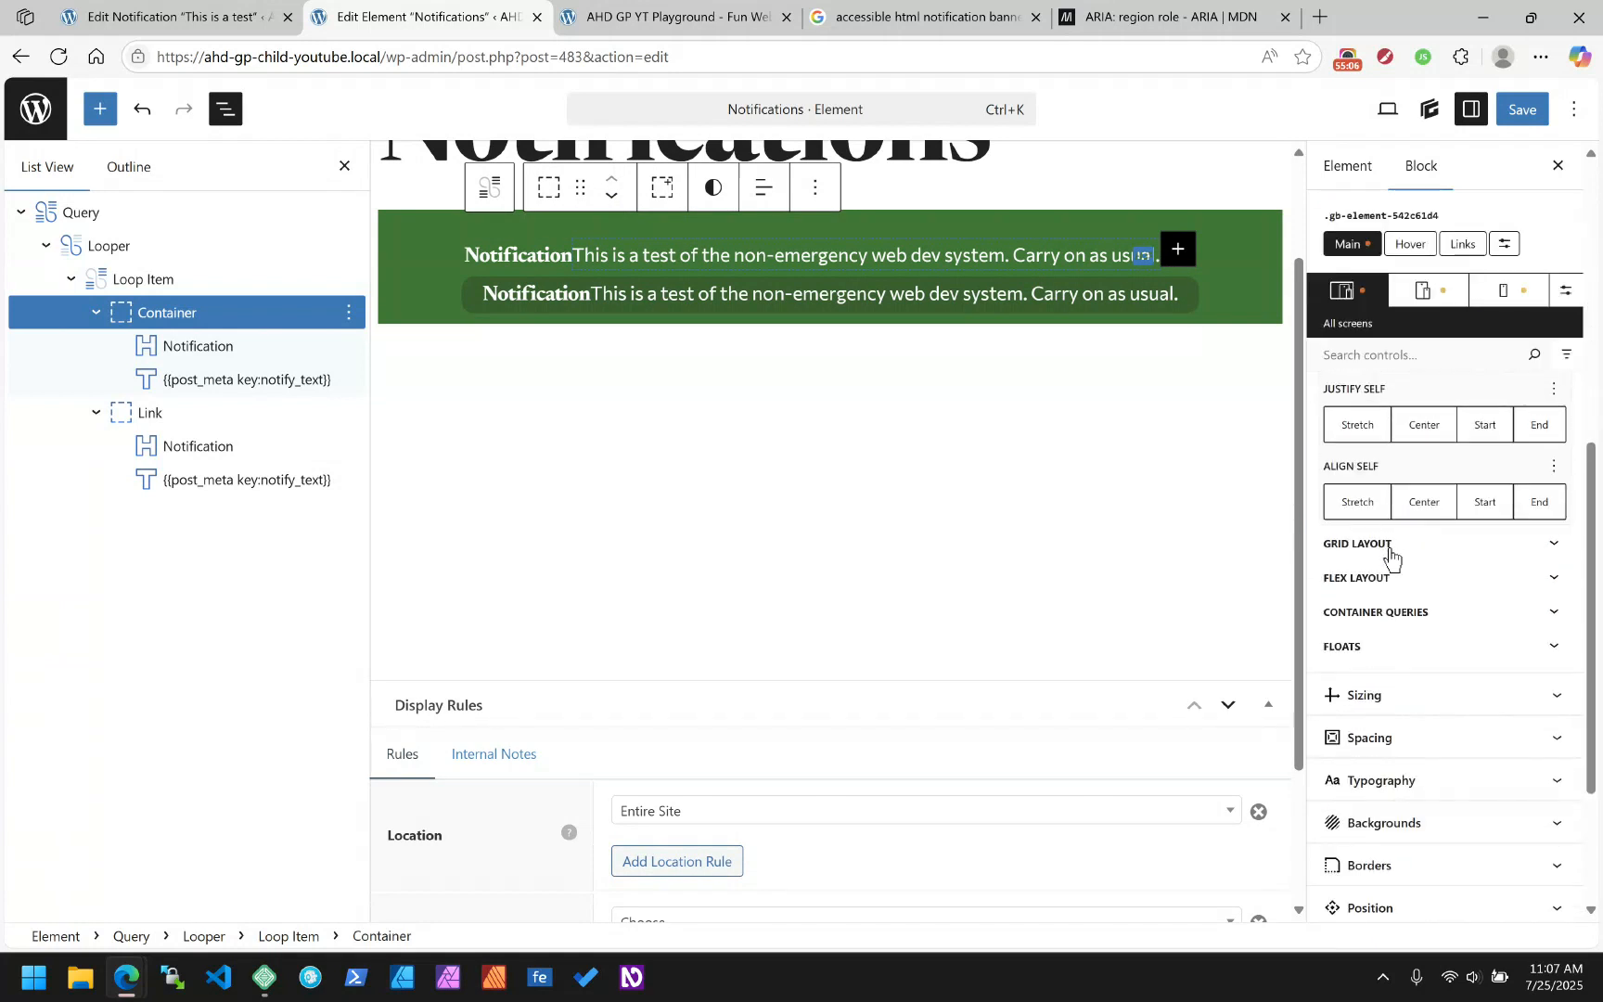
click(1373, 577)
scroll(1461, 661, down, 3)
click(1356, 530)
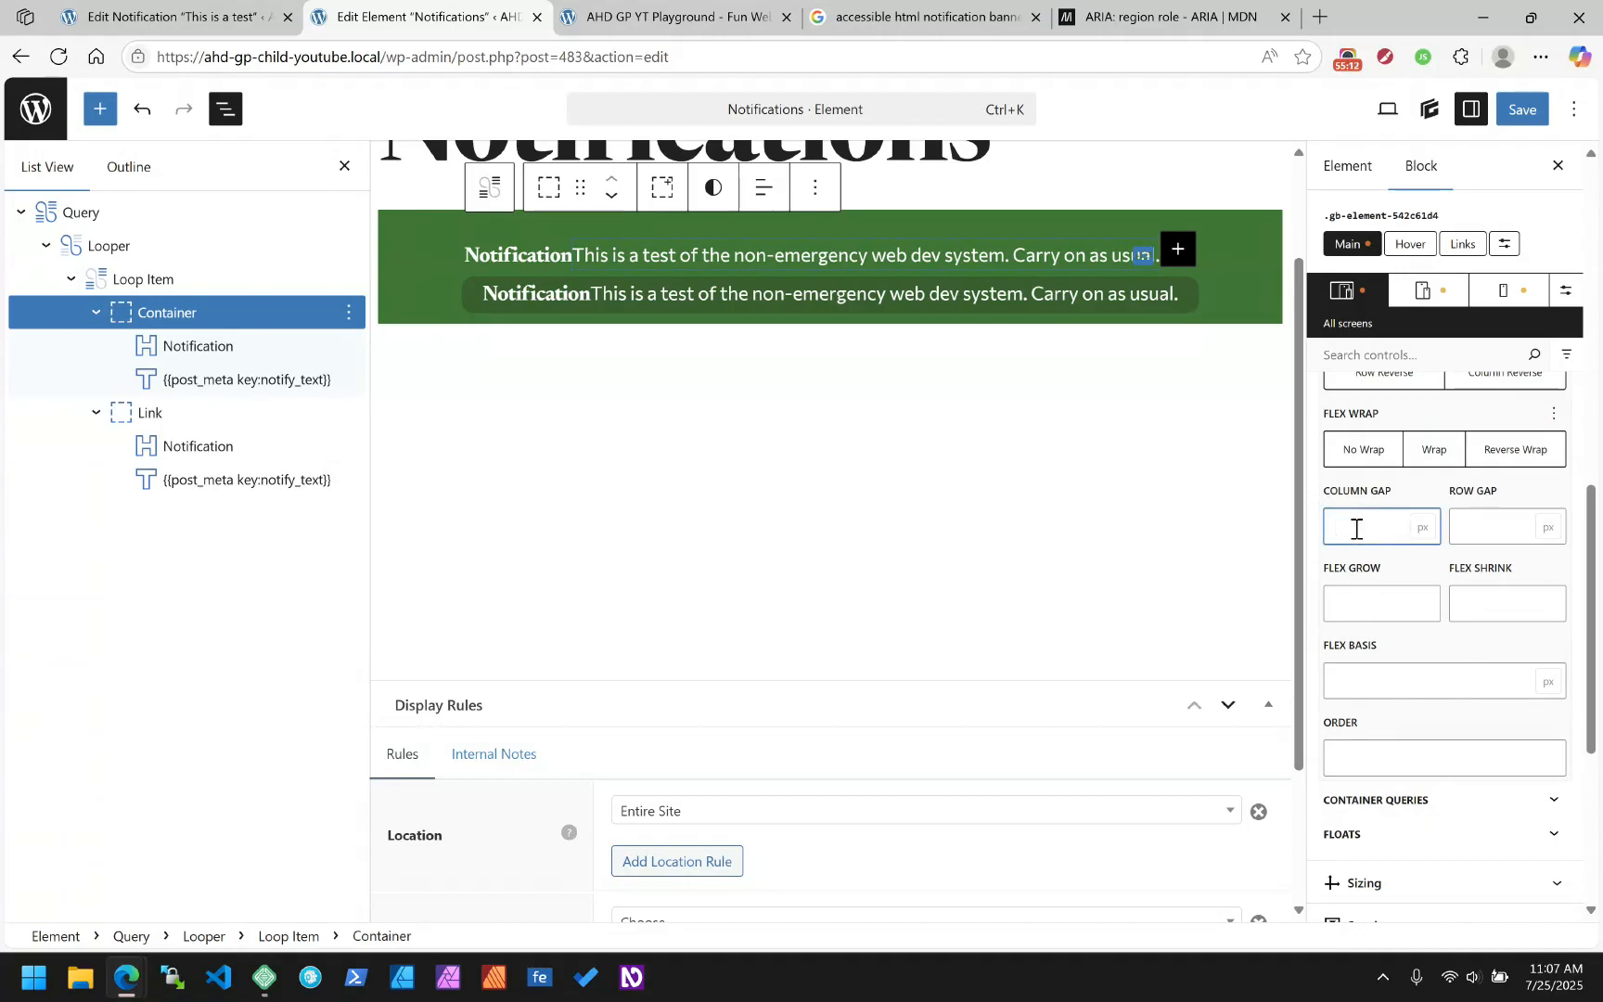
text(0.25rem)
key(Tab)
key(Tab)
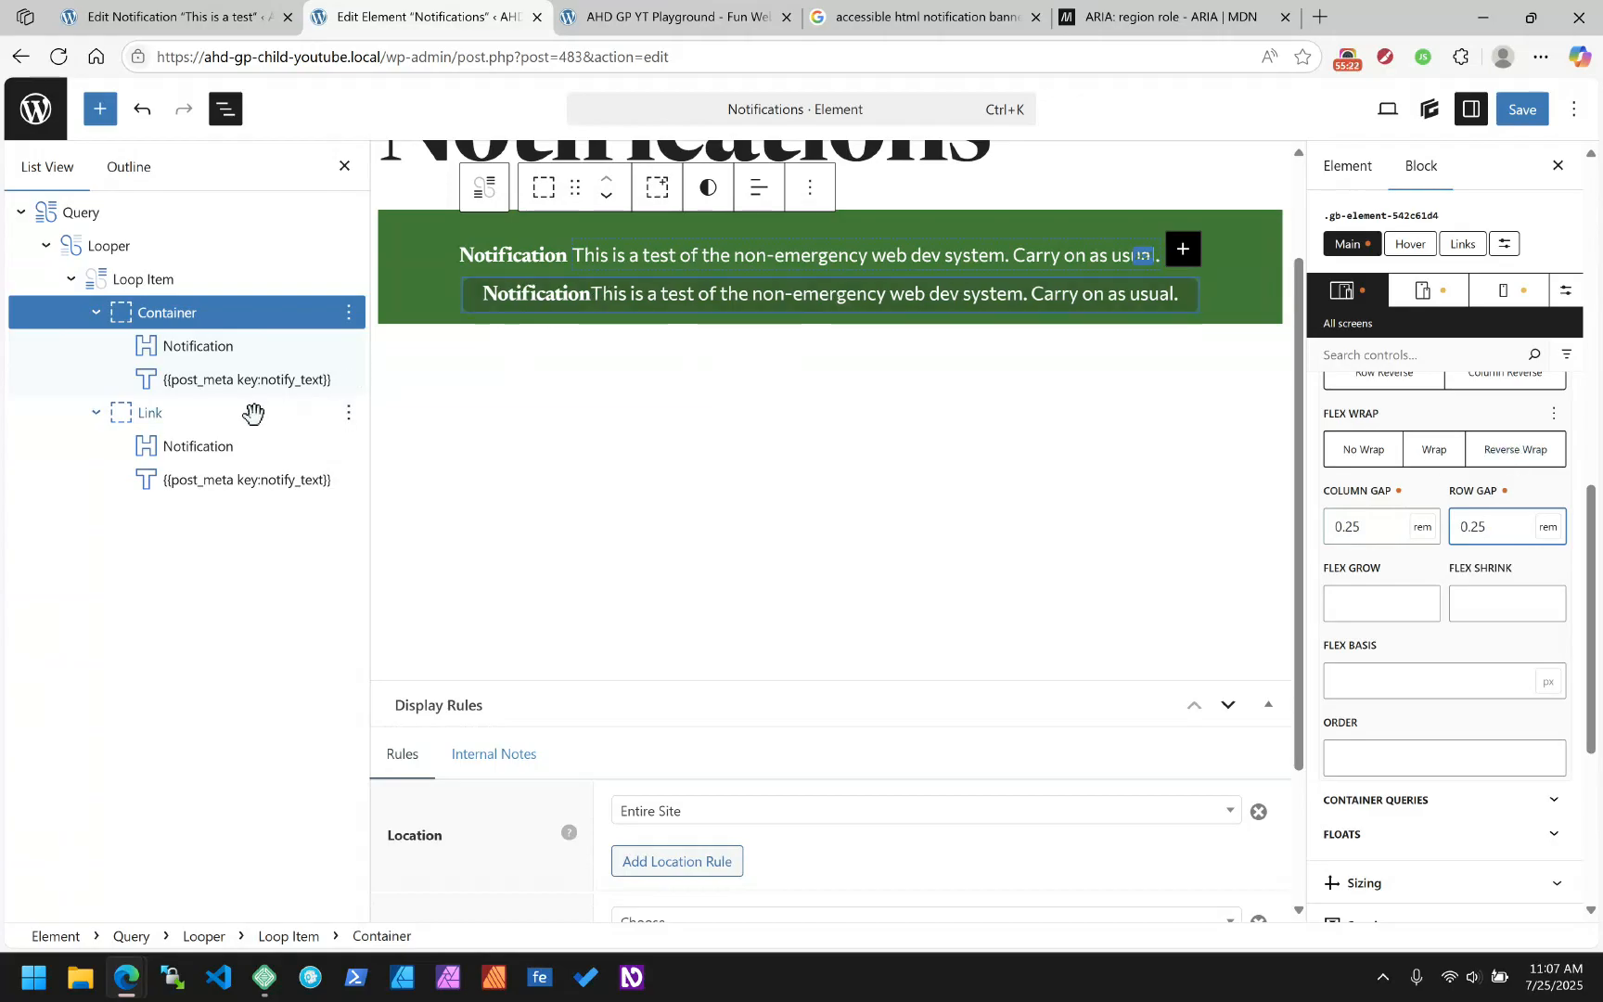
Set the Link container's flex column gap and row gap to 0.25rem each
click(583, 289)
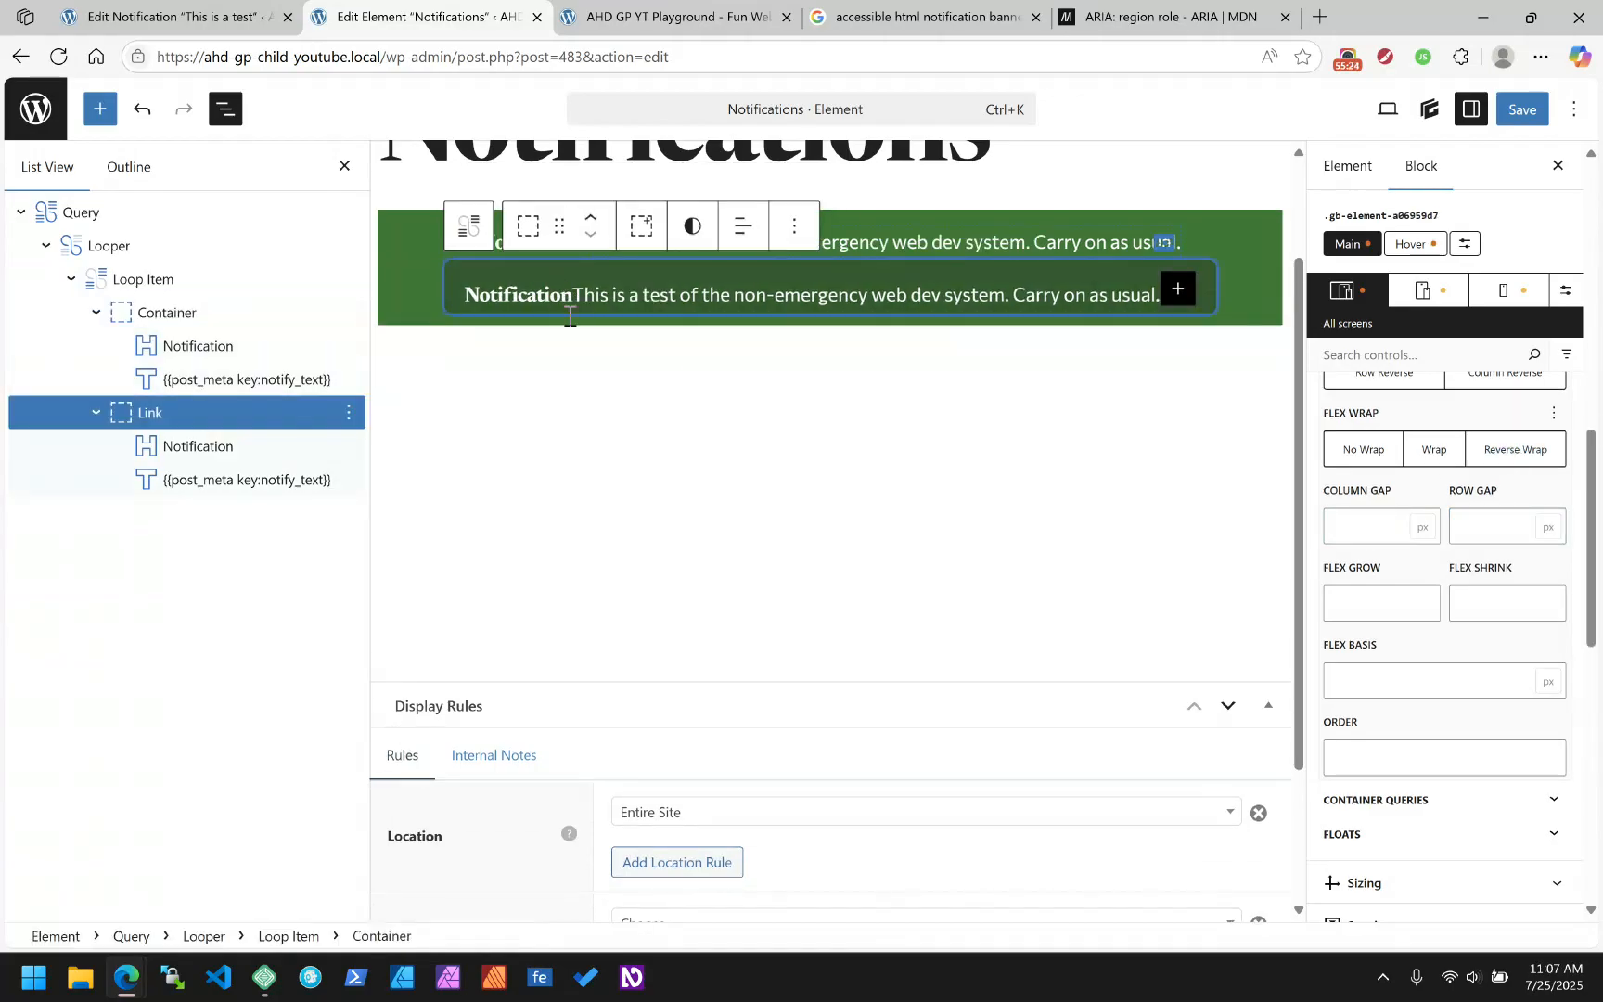
click(1356, 542)
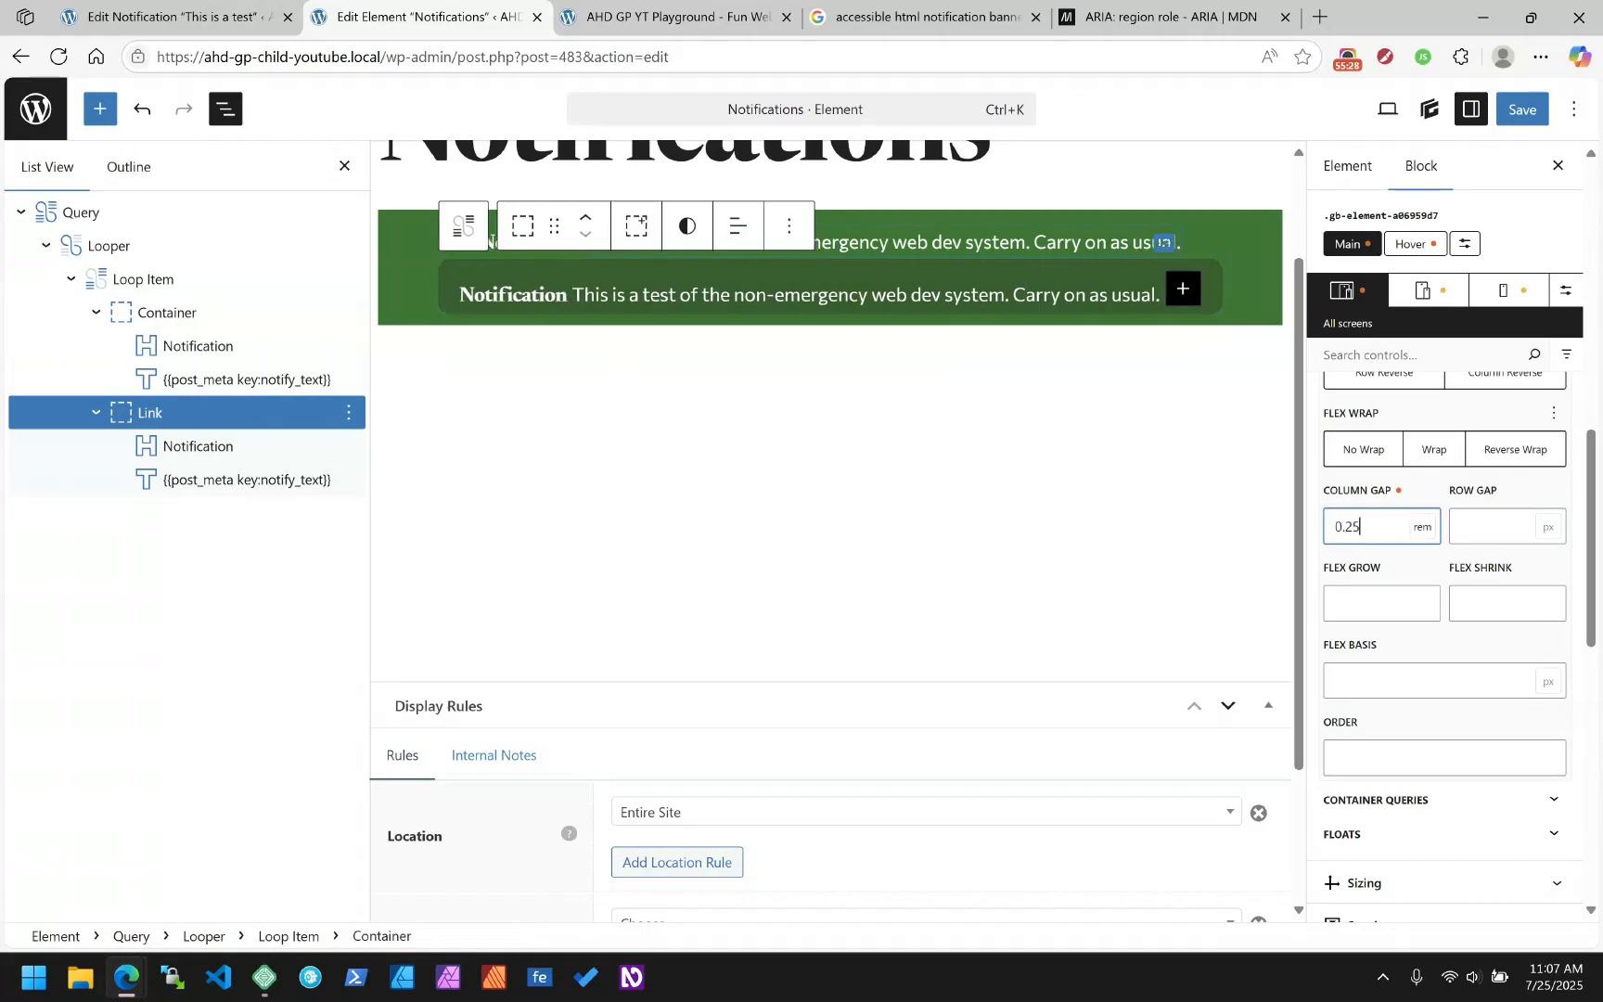
key(Tab)
key(Tab)
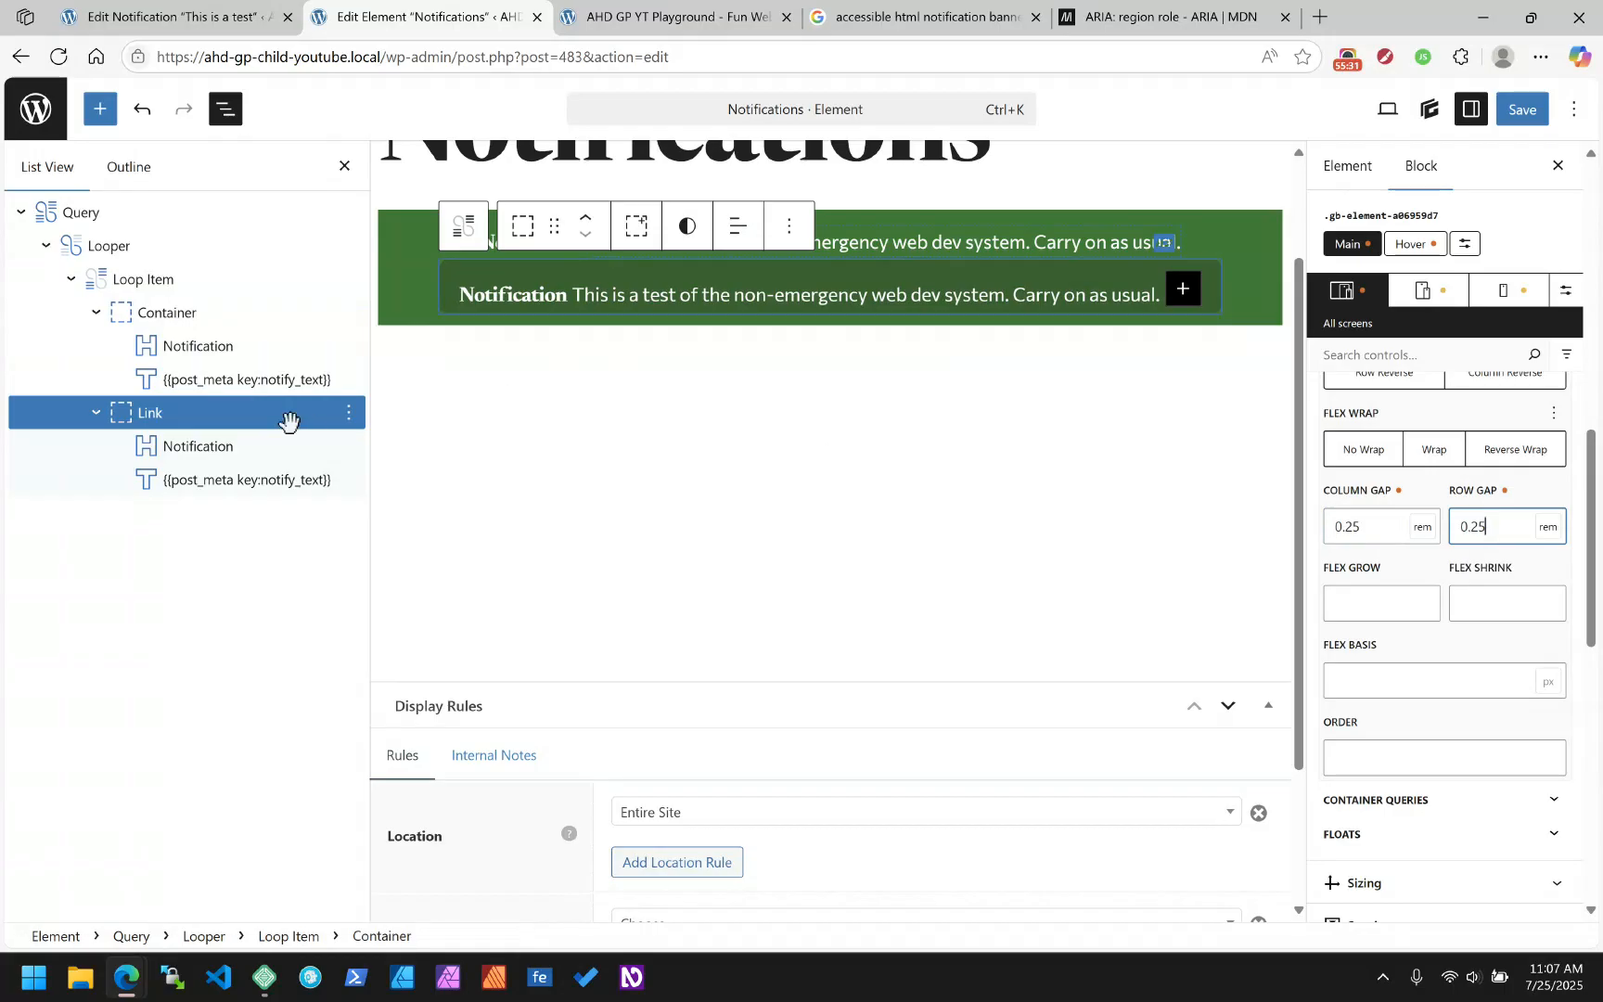
Add a colon to both headings so that each reads "Notification:"
click(200, 349)
scroll(538, 376, up, 2)
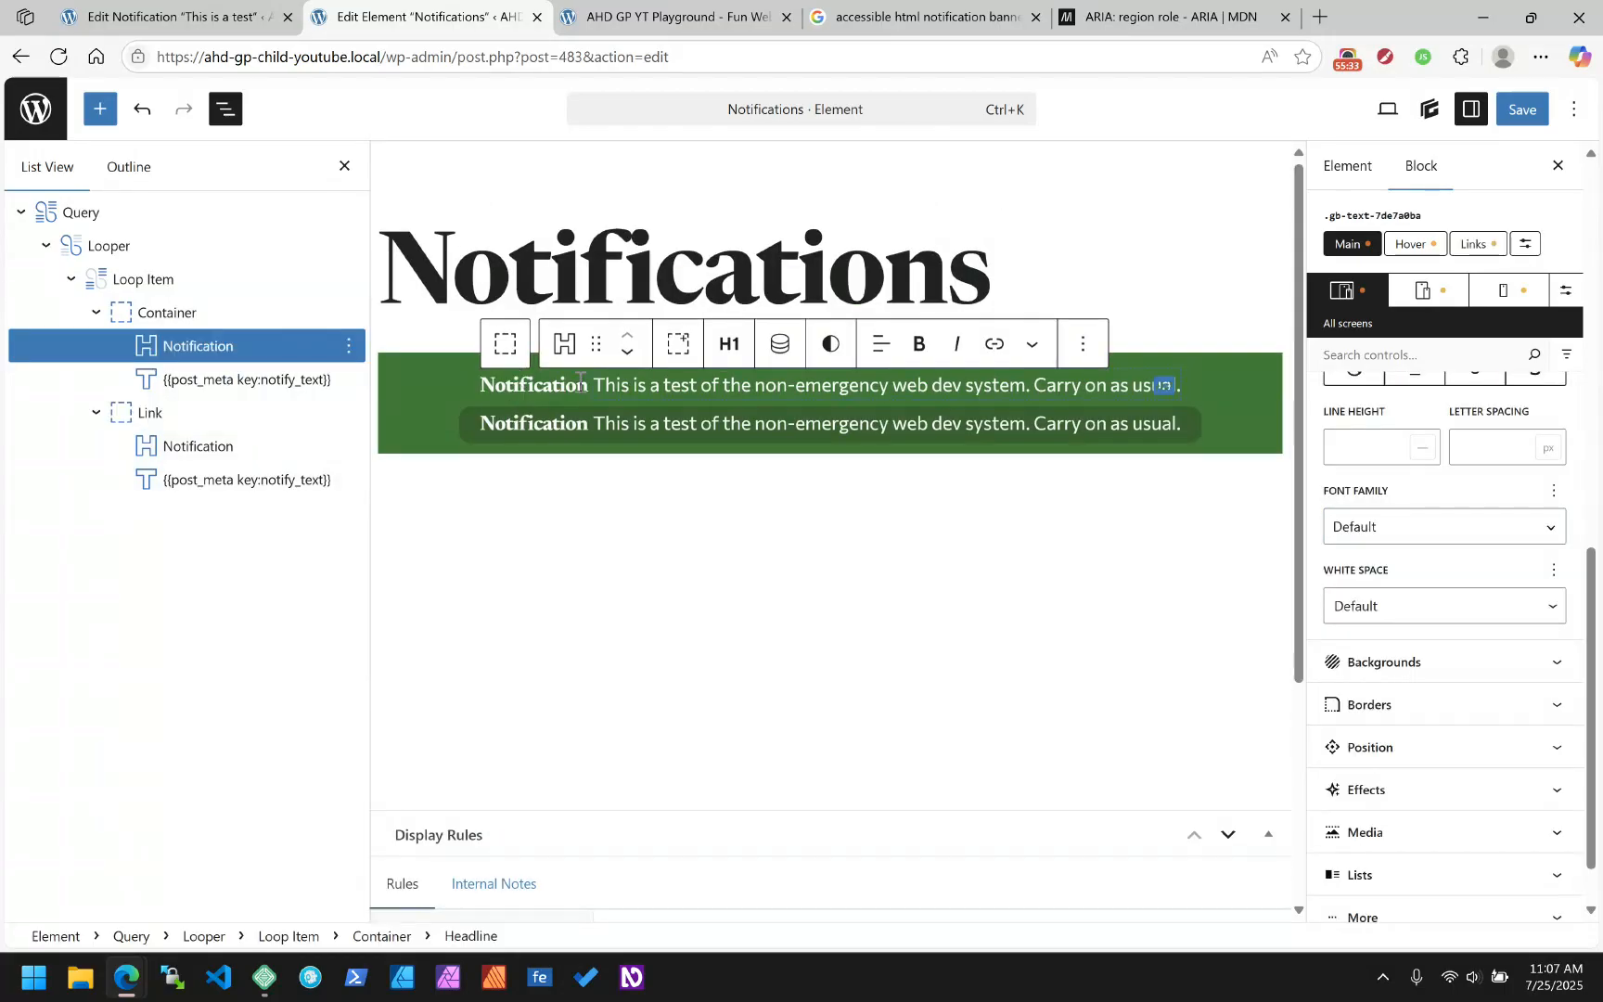
text(:)
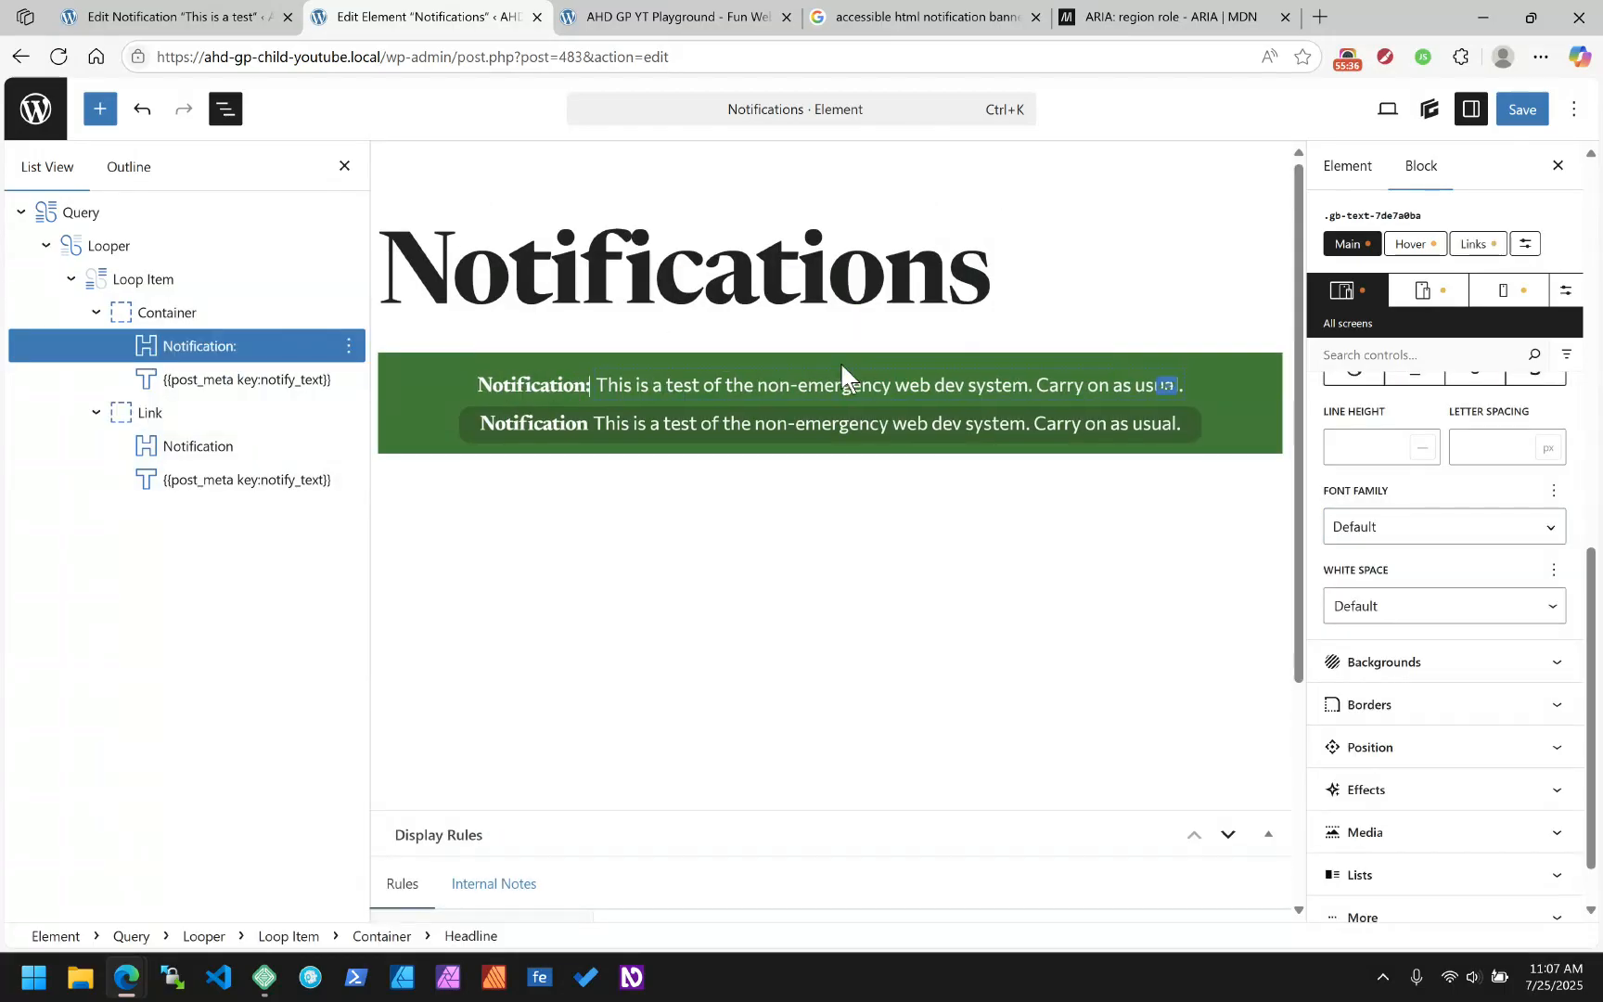
key(Down)
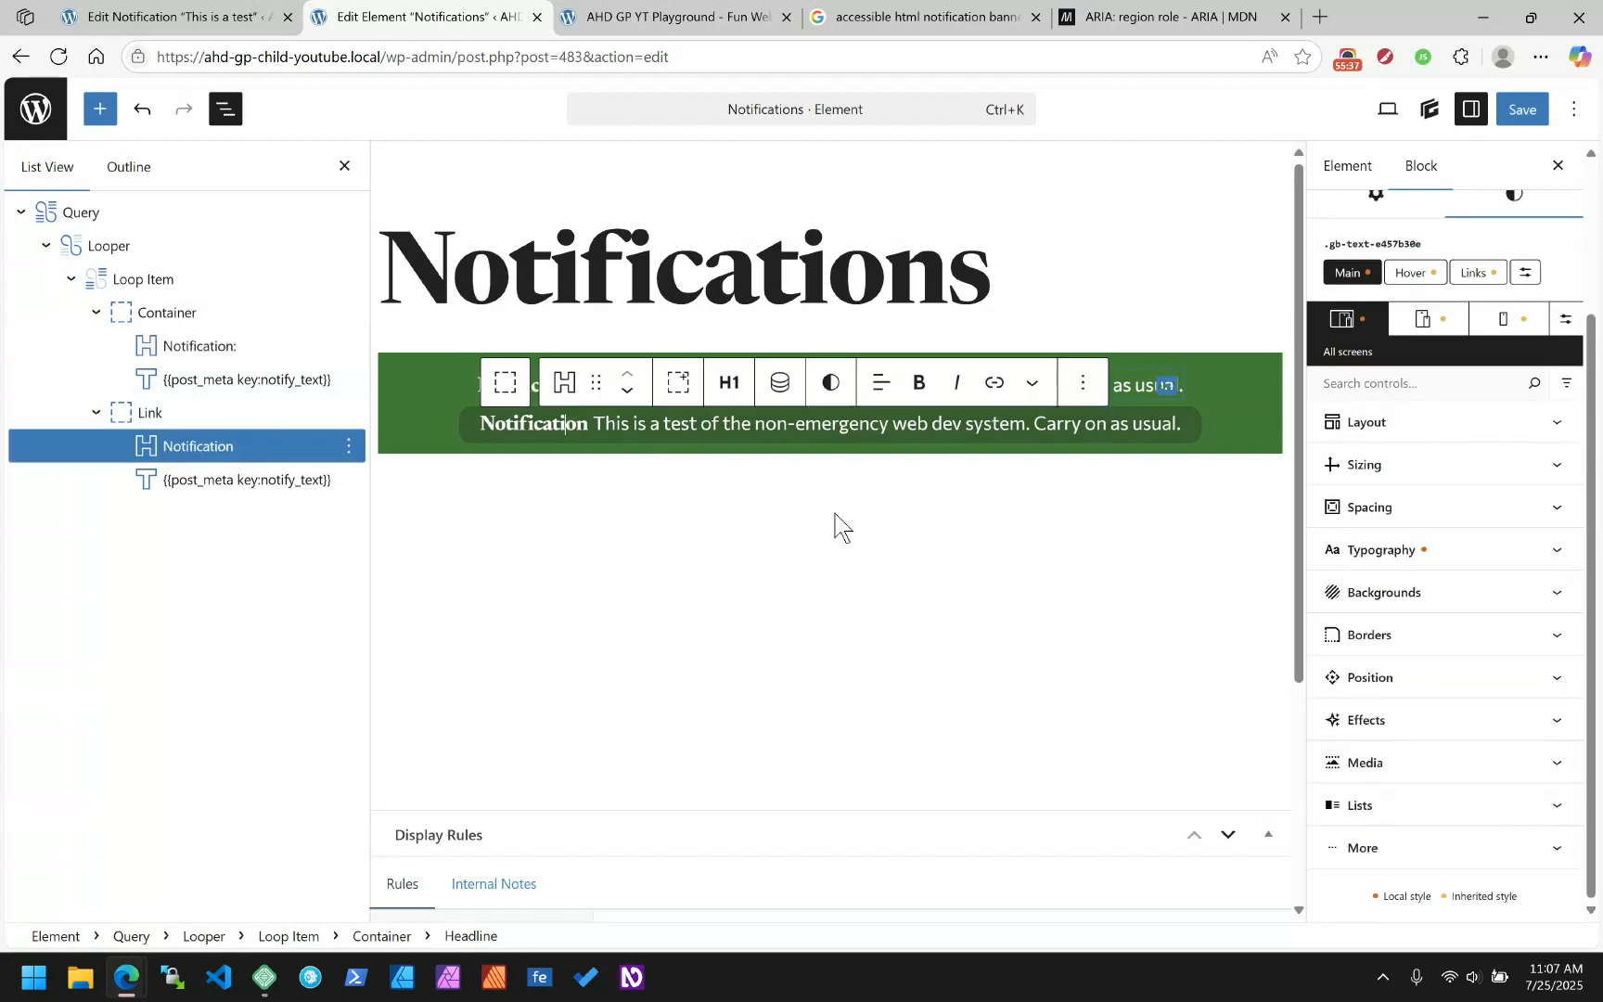
text(:)
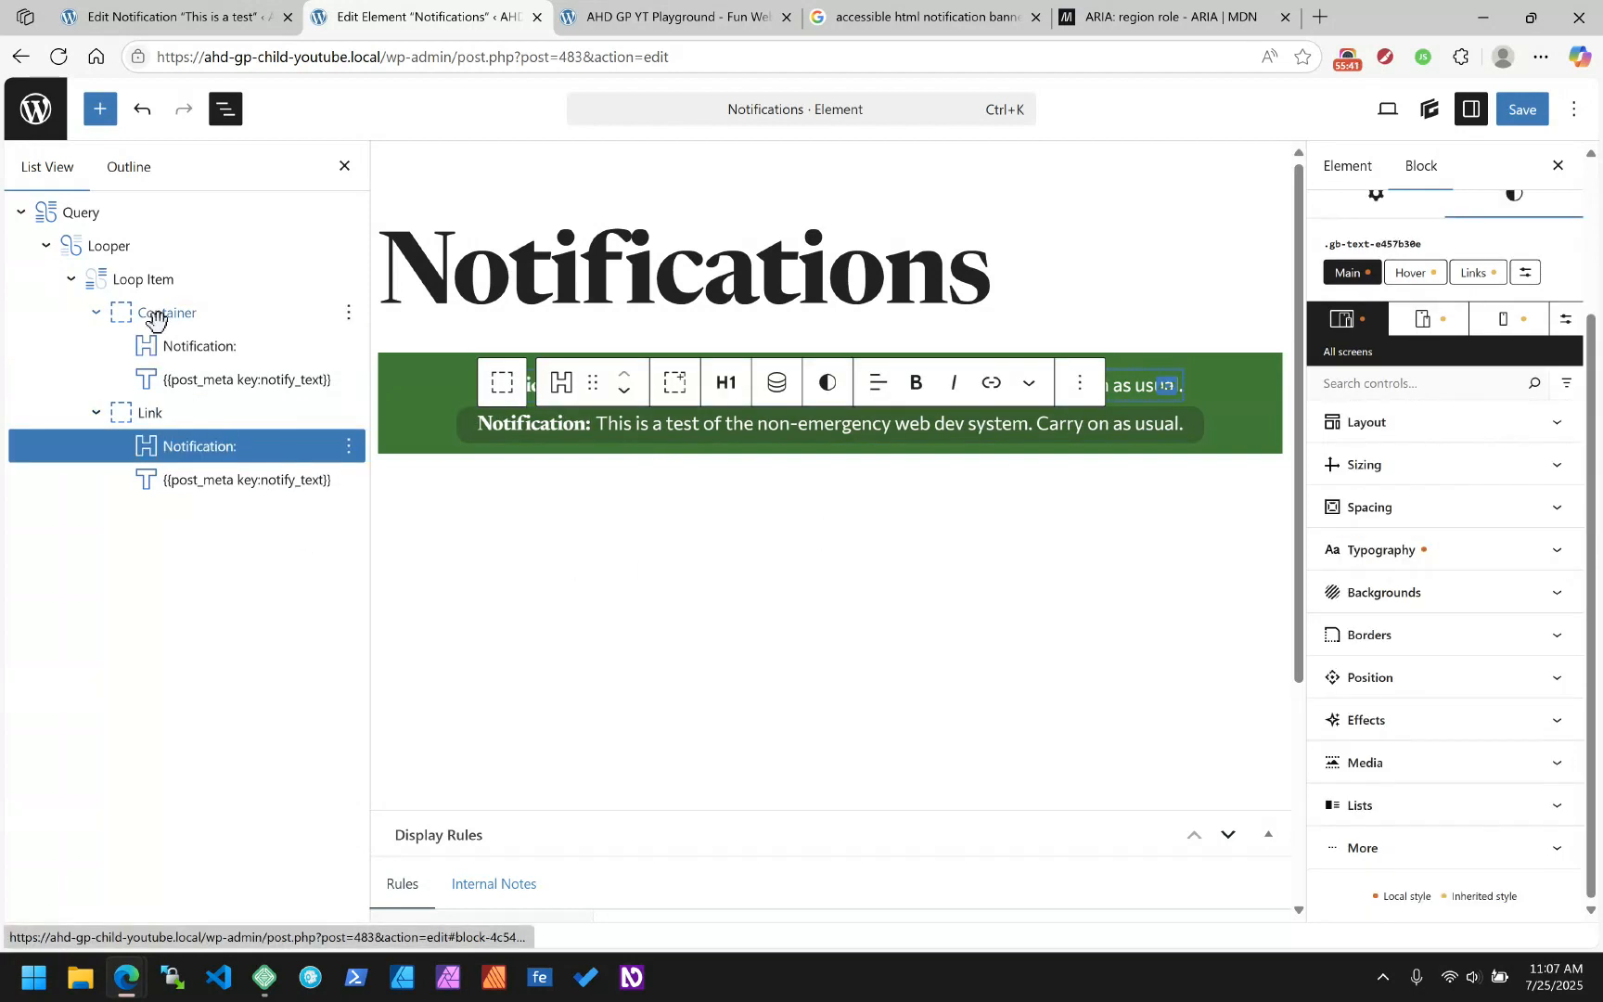
Clear the Advanced Custom Fields visibility rule set from the plain-text notification's text block
click(217, 378)
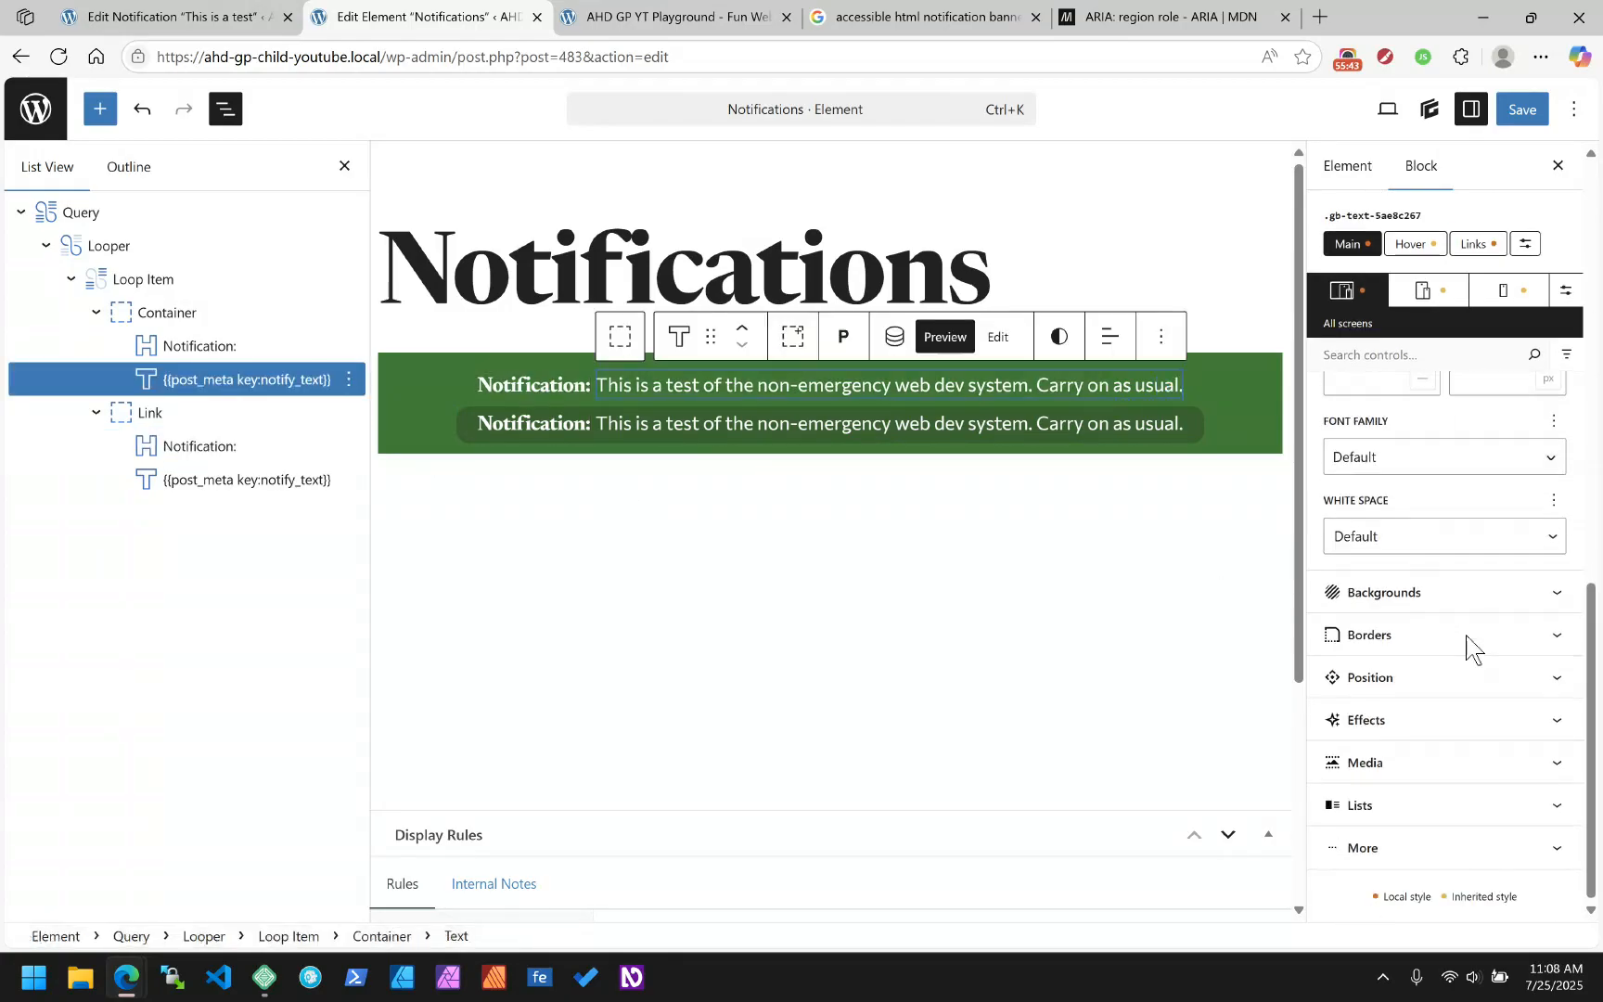
scroll(1448, 464, up, 3)
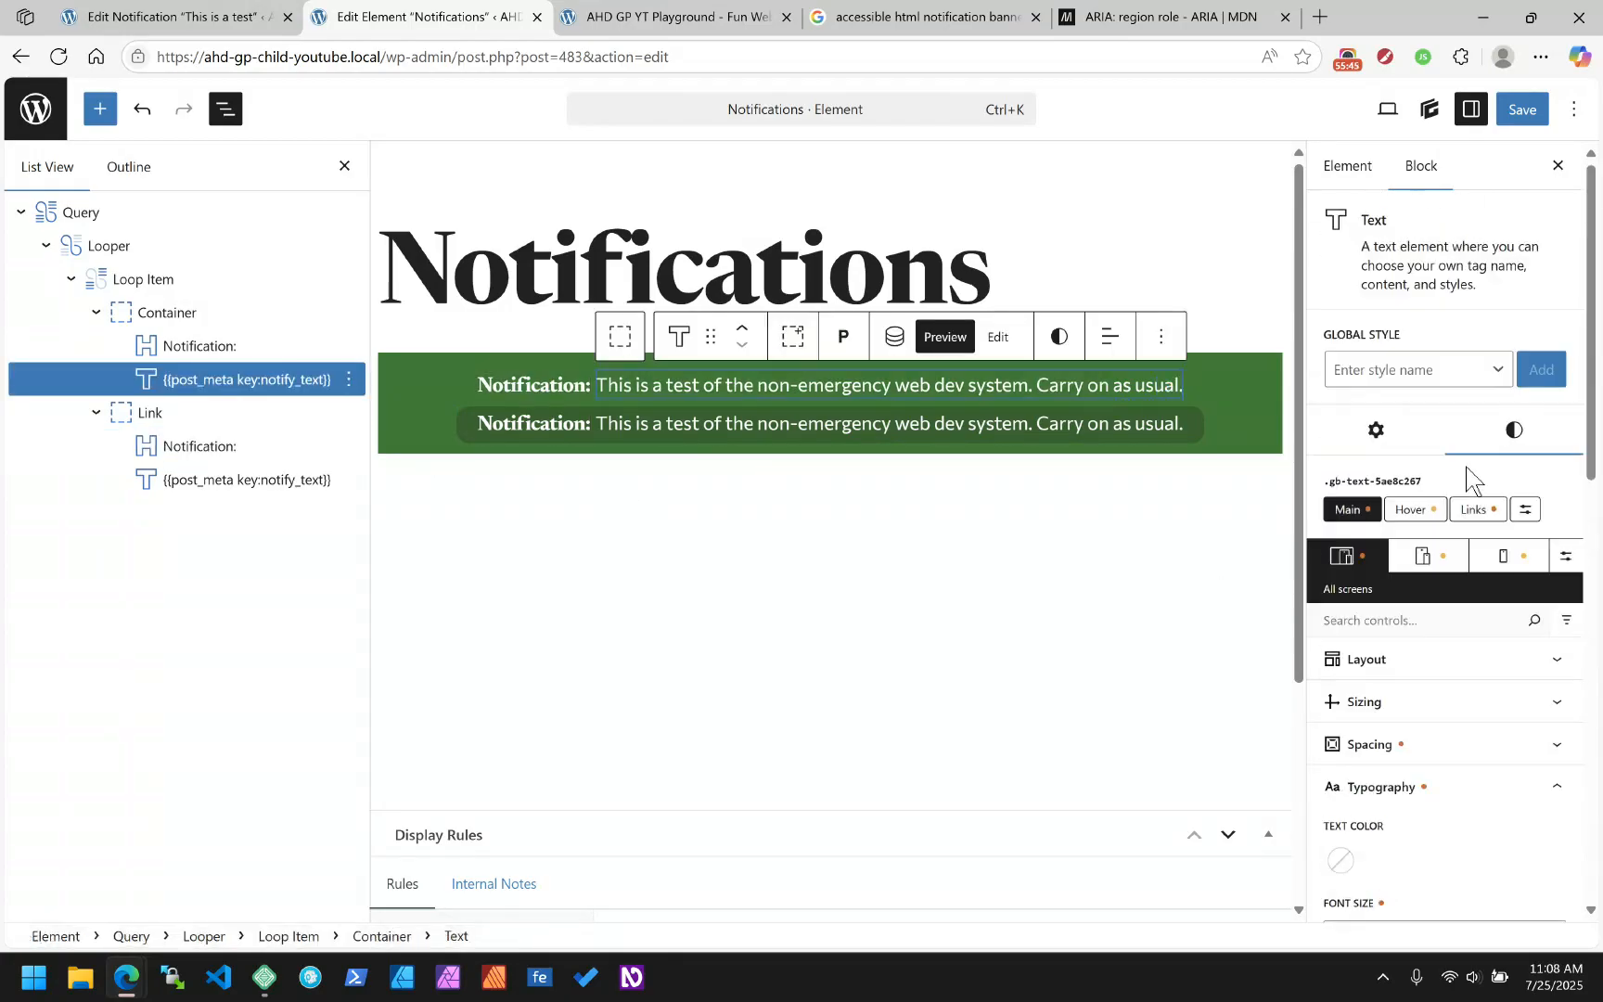
click(1376, 432)
scroll(1486, 649, down, 3)
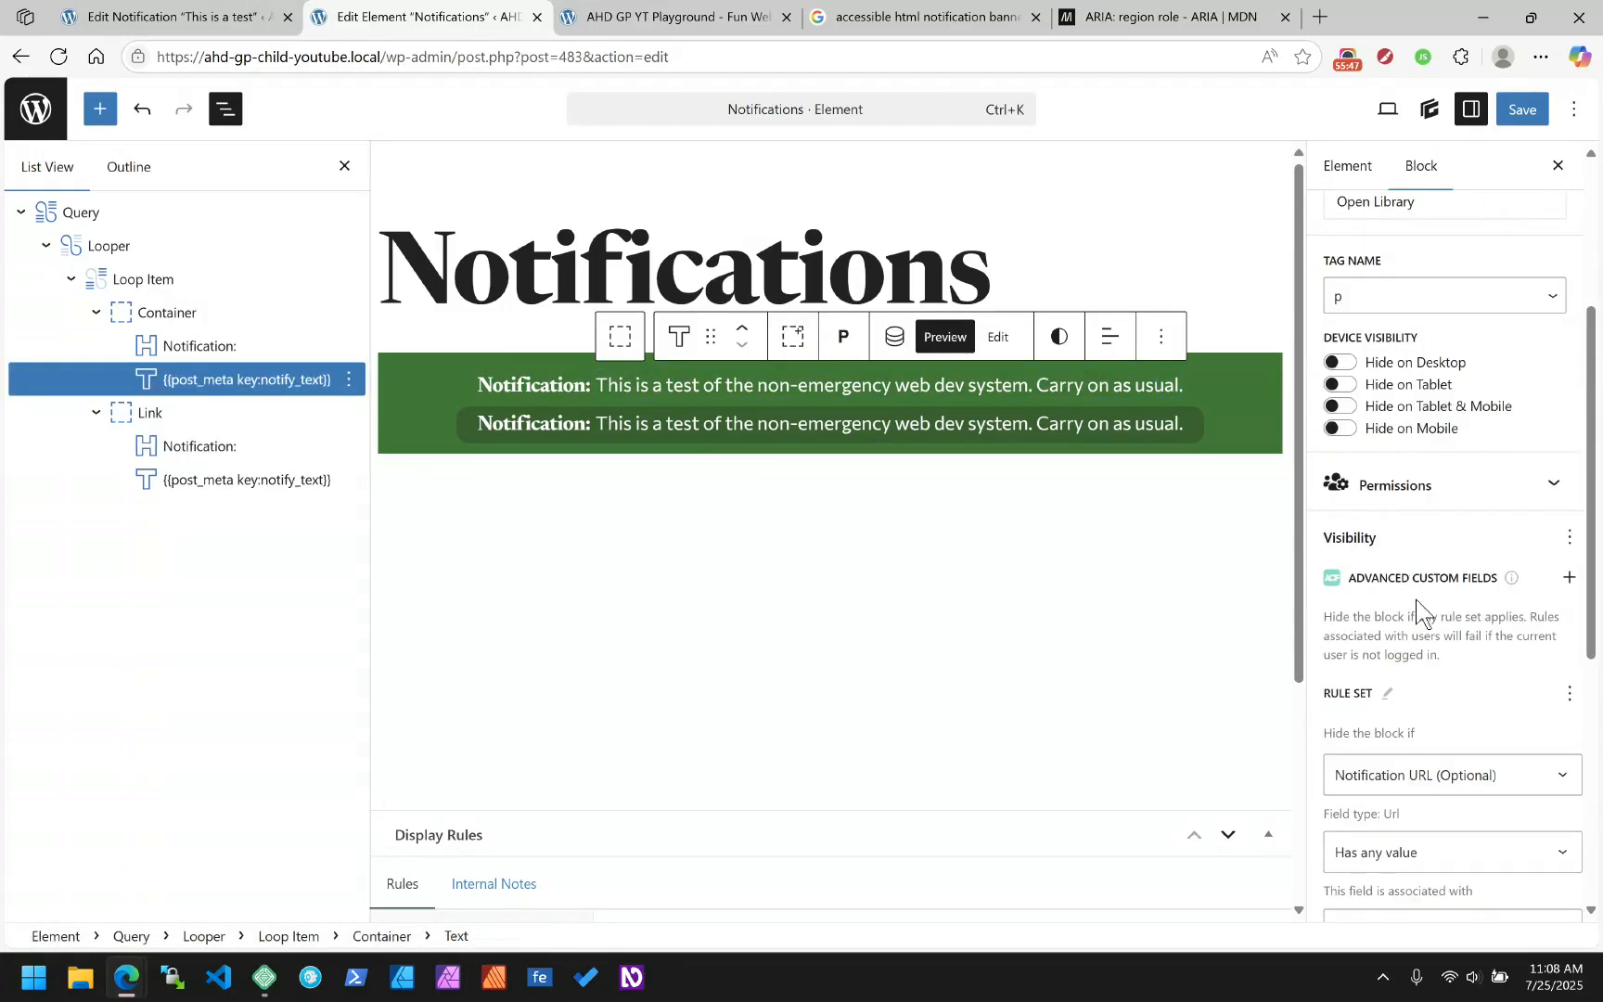
scroll(1532, 660, down, 3)
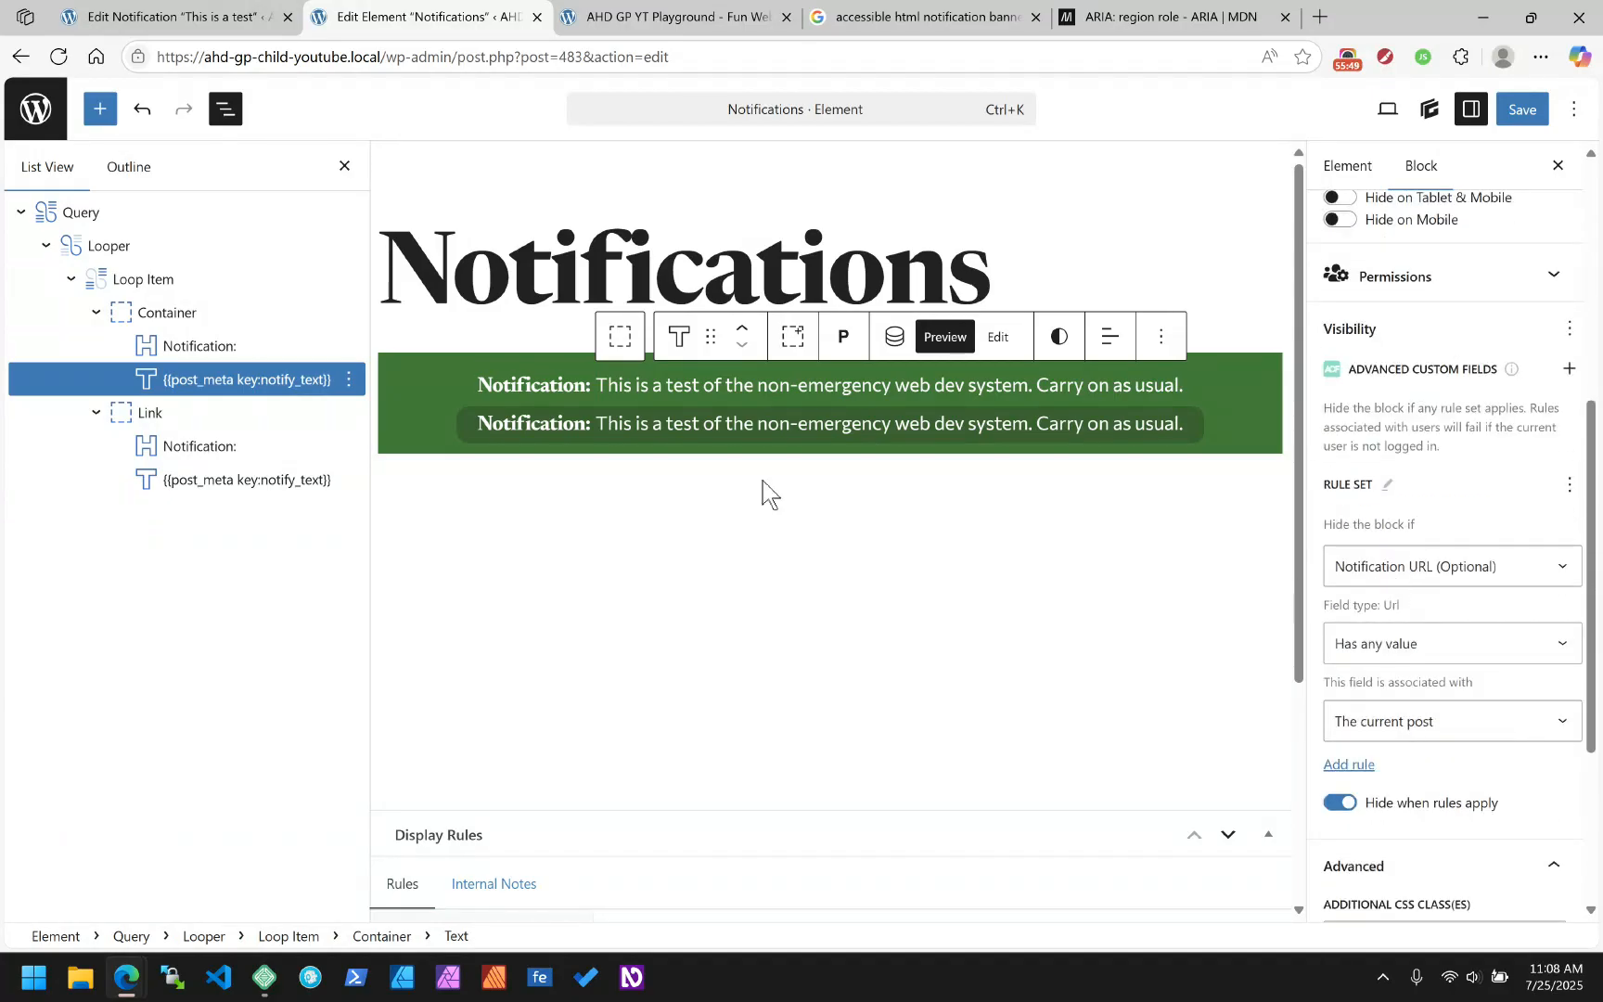
scroll(1482, 575, up, 5)
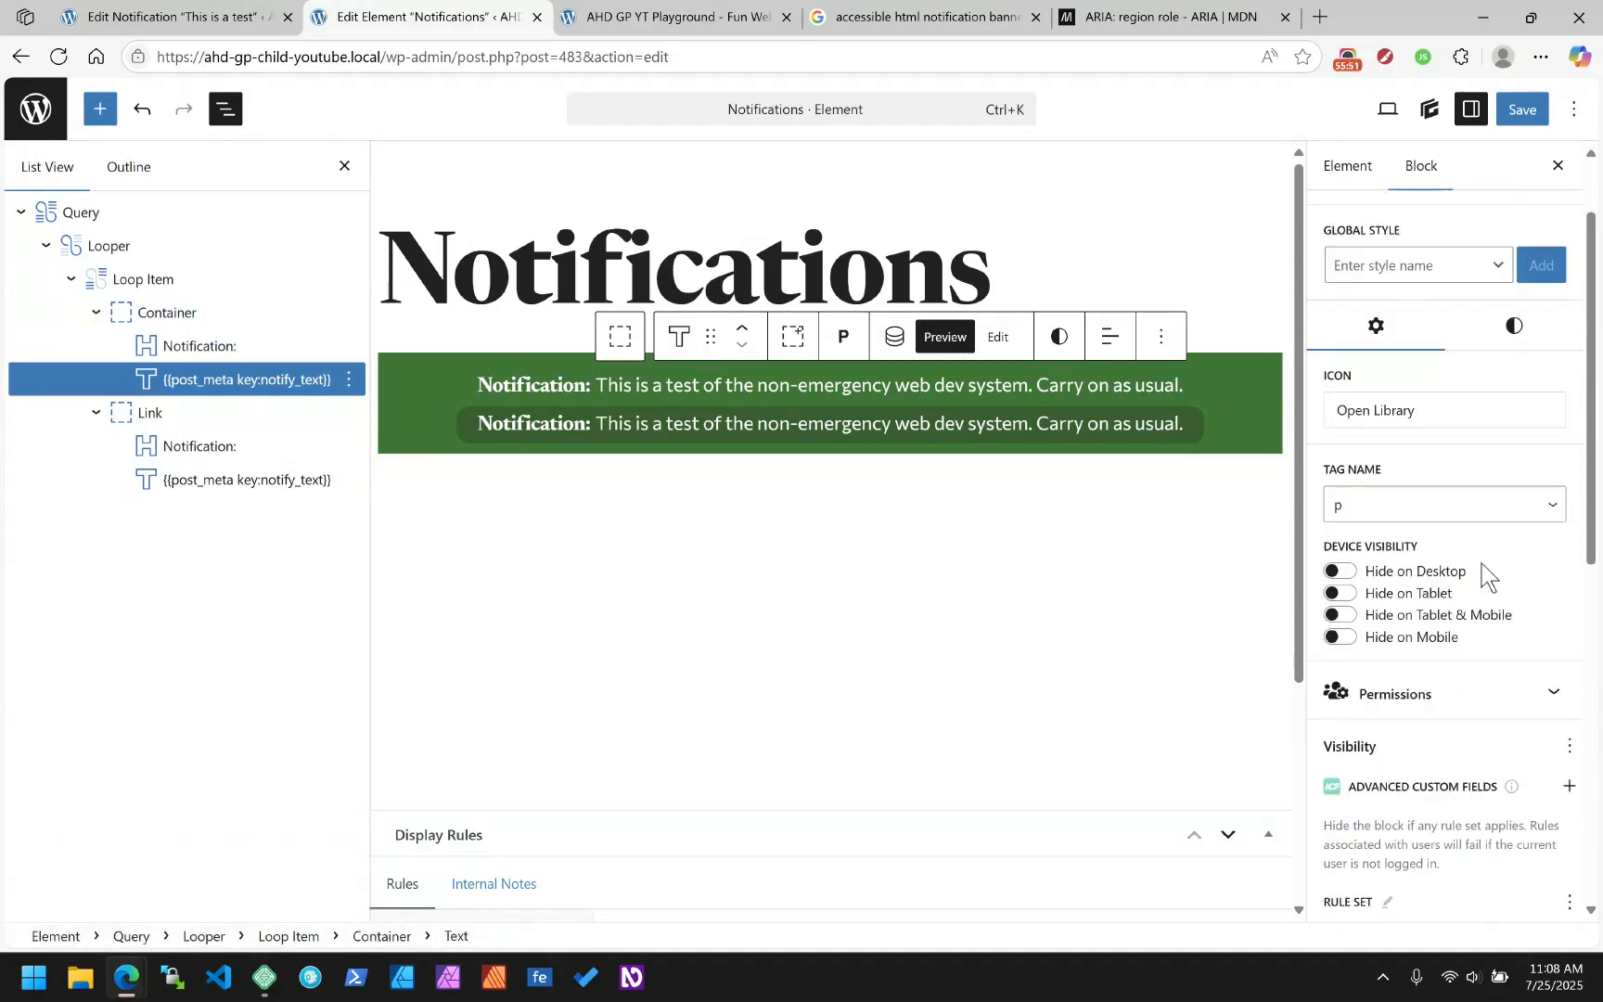
scroll(1546, 687, down, 4)
click(1568, 590)
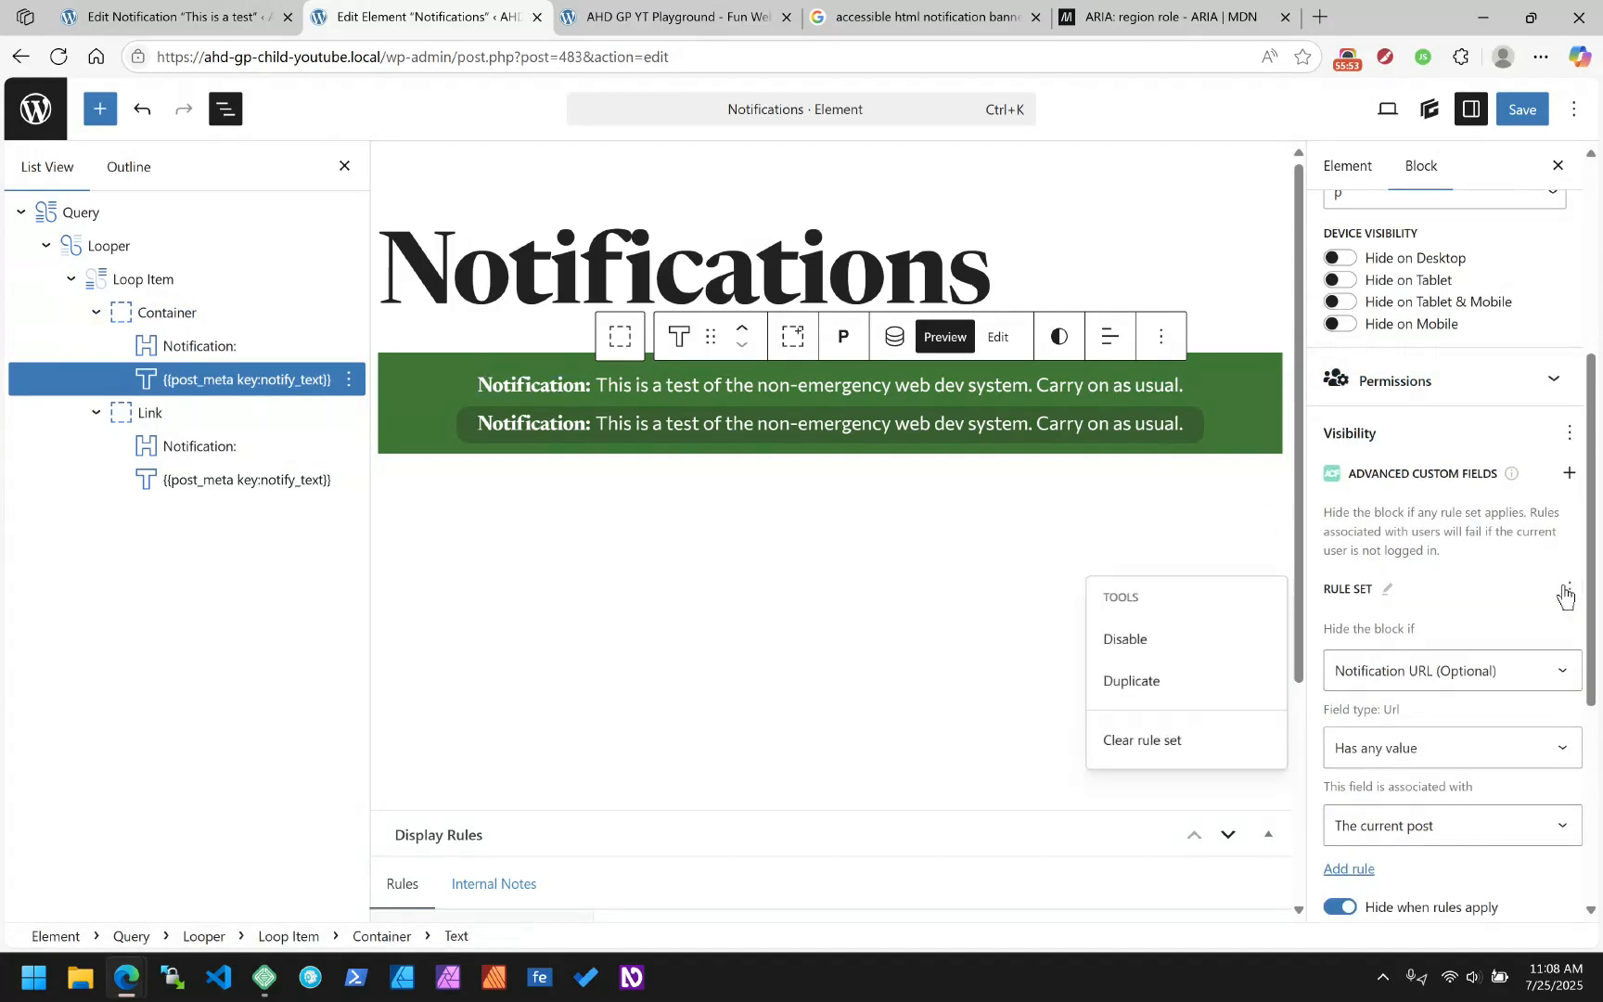
click(1154, 756)
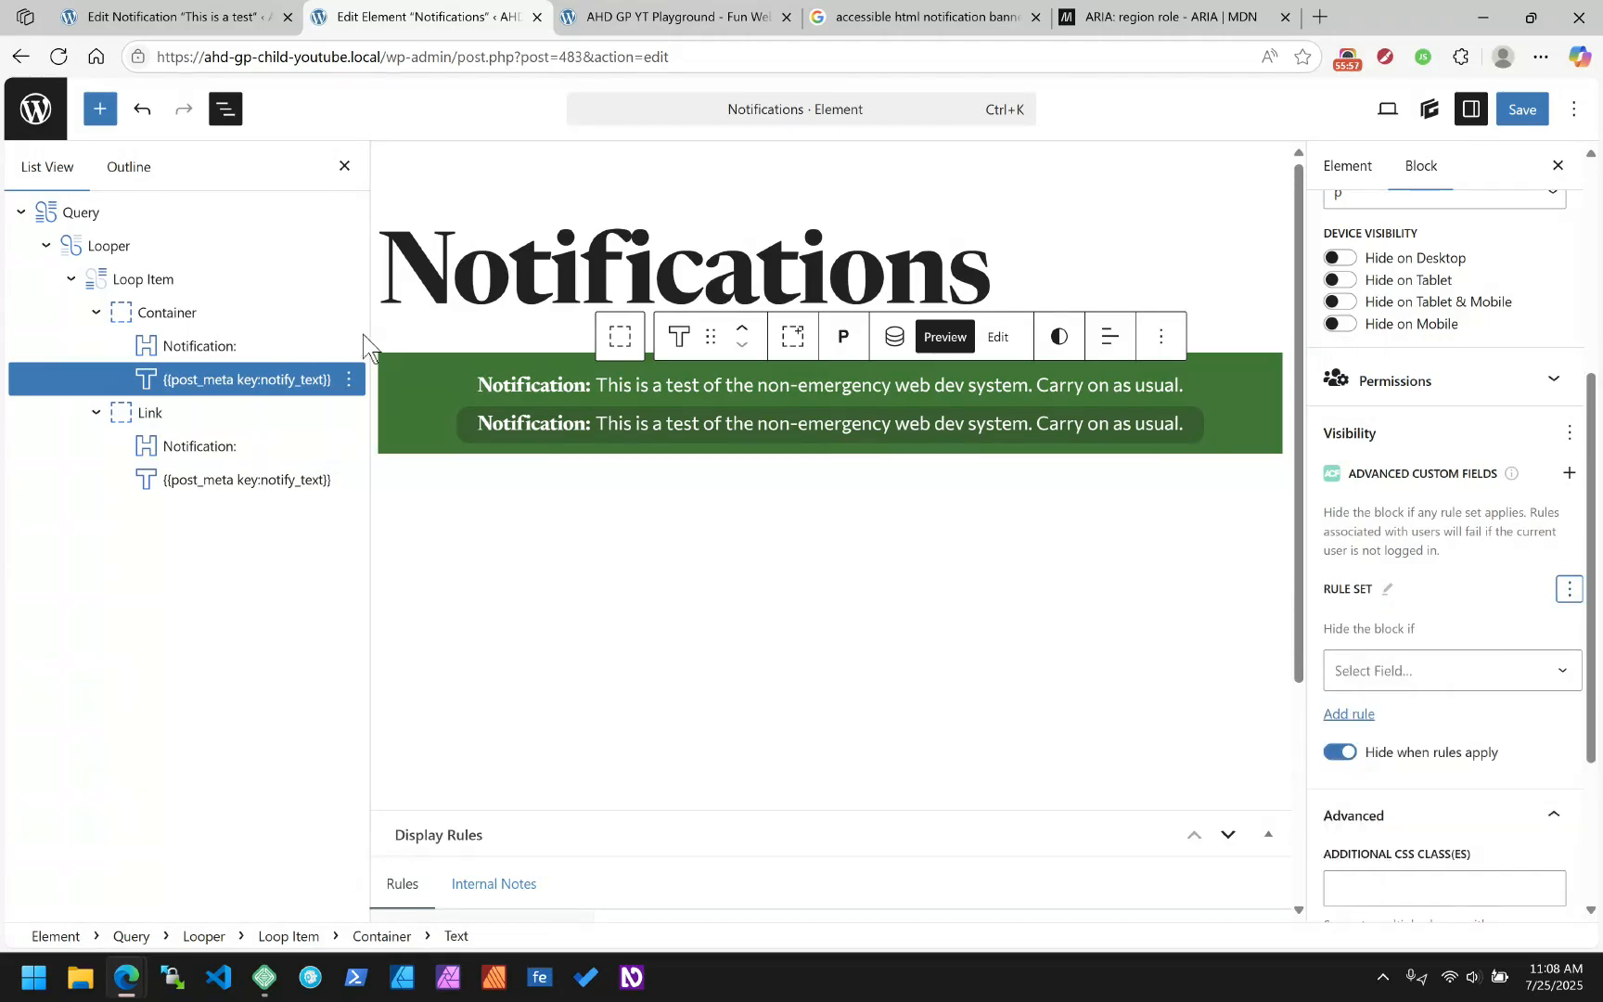
Add an Advanced Custom Fields visibility control to the plain-text notification's container
click(140, 313)
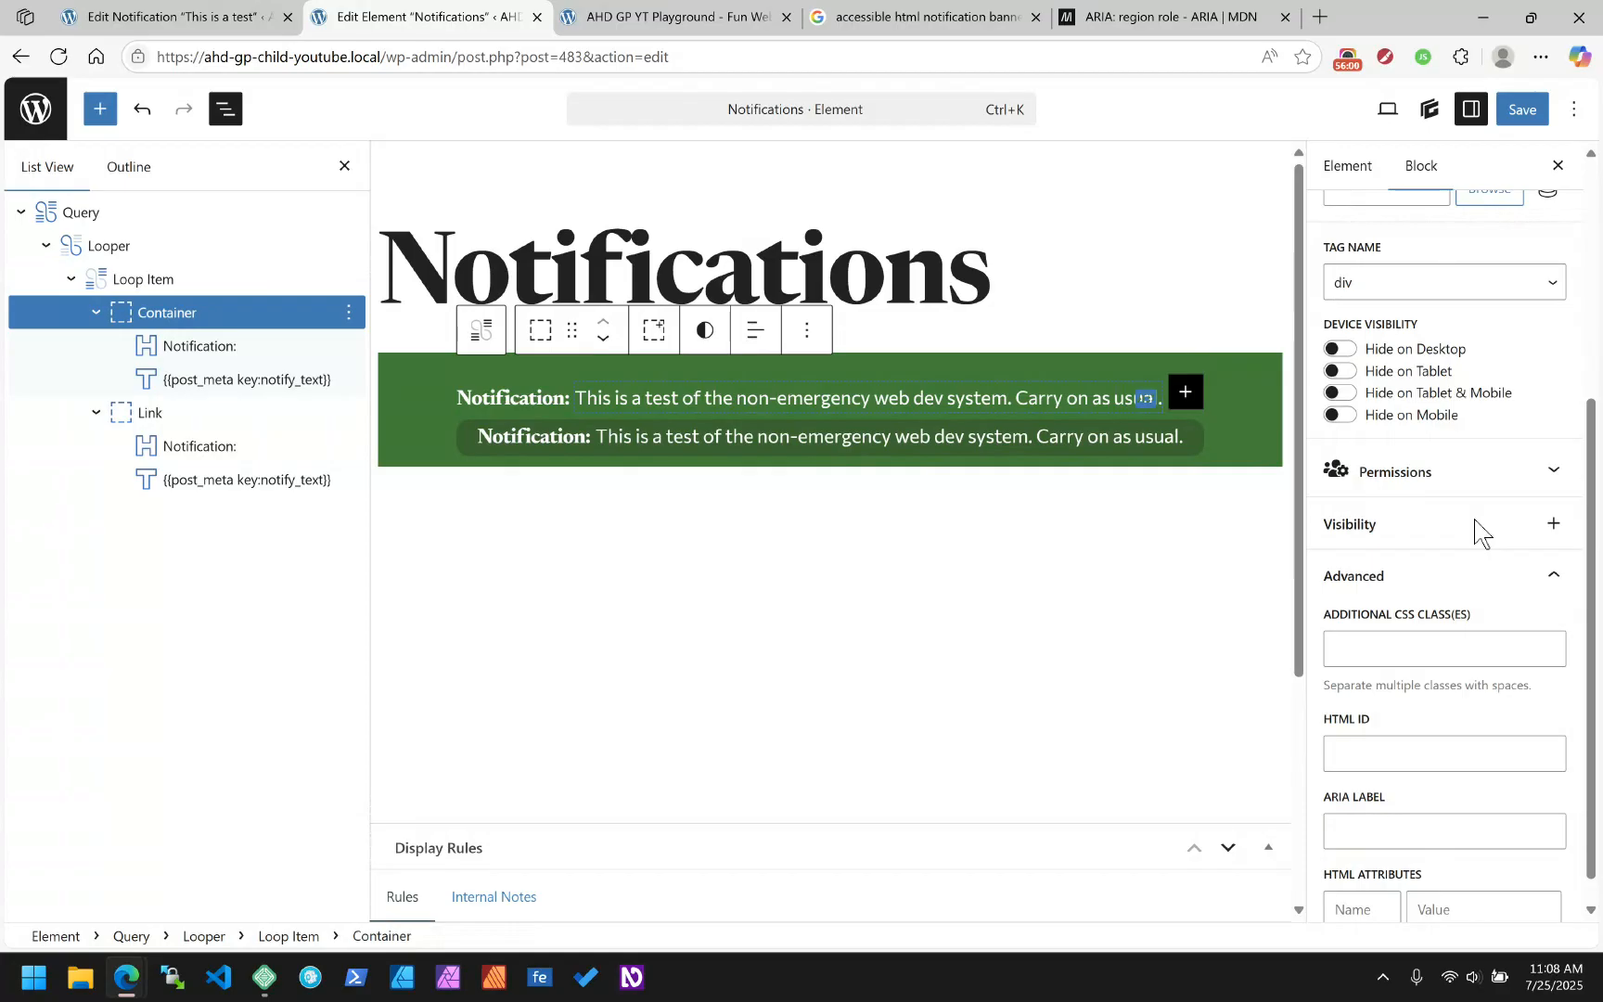
click(1547, 526)
scroll(1131, 376, down, 5)
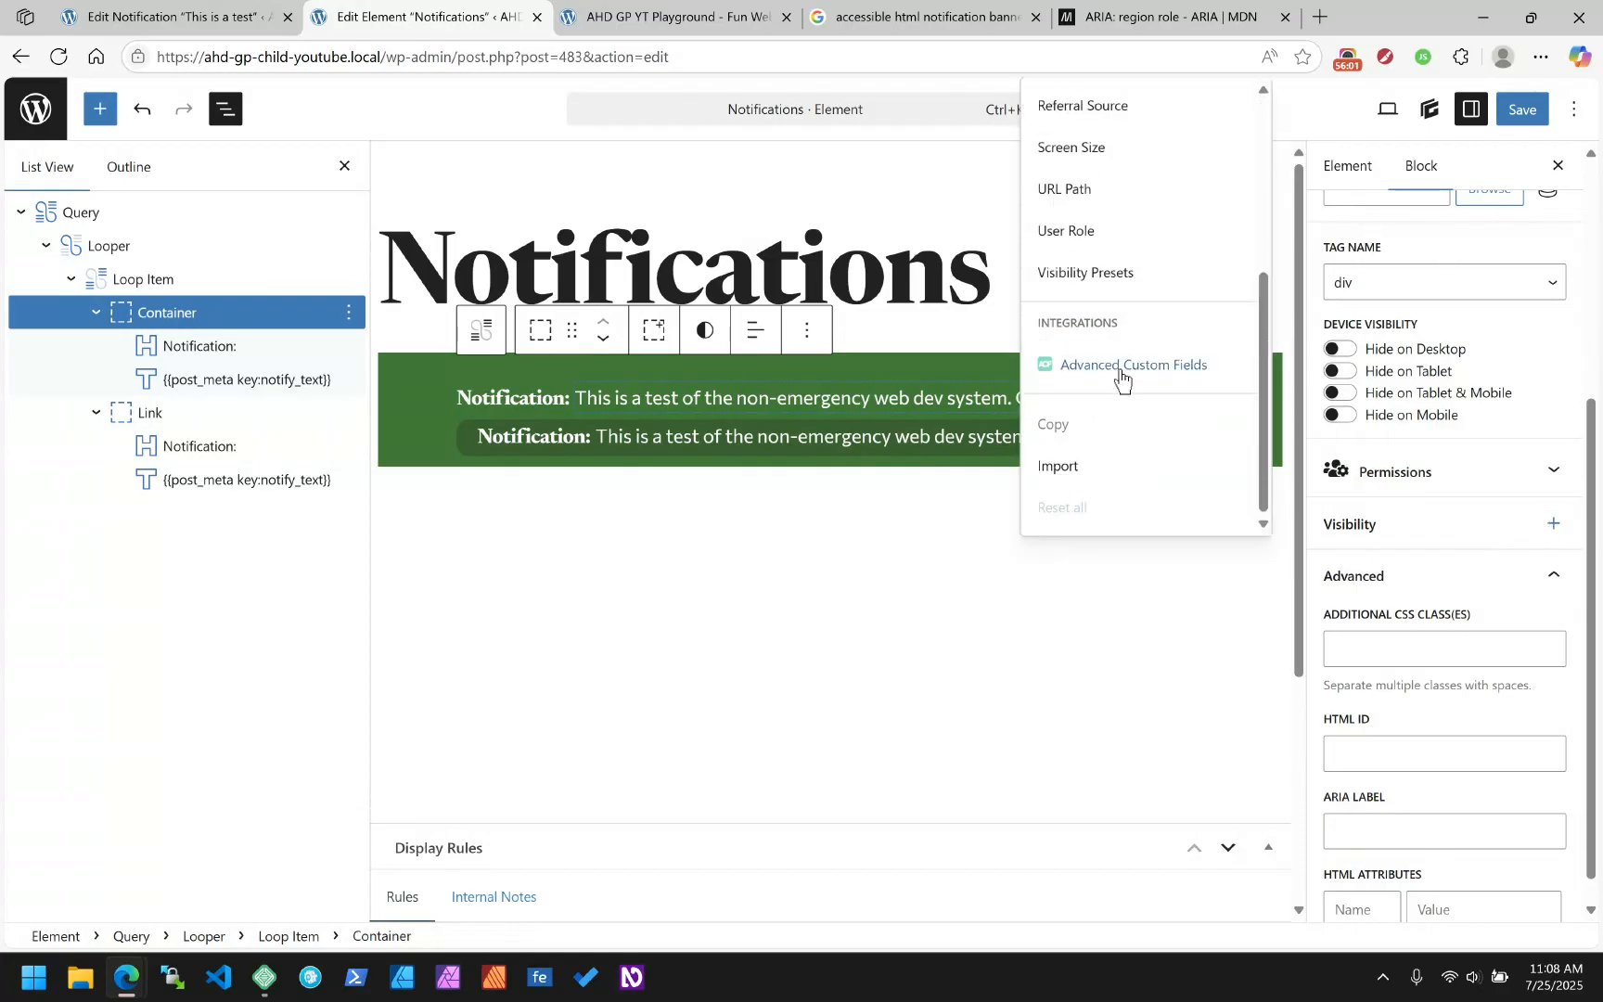
click(1104, 365)
Set the container's rule to hide it when Notification URL (Optional) has any value on the current post
scroll(1452, 603, down, 2)
click(1438, 553)
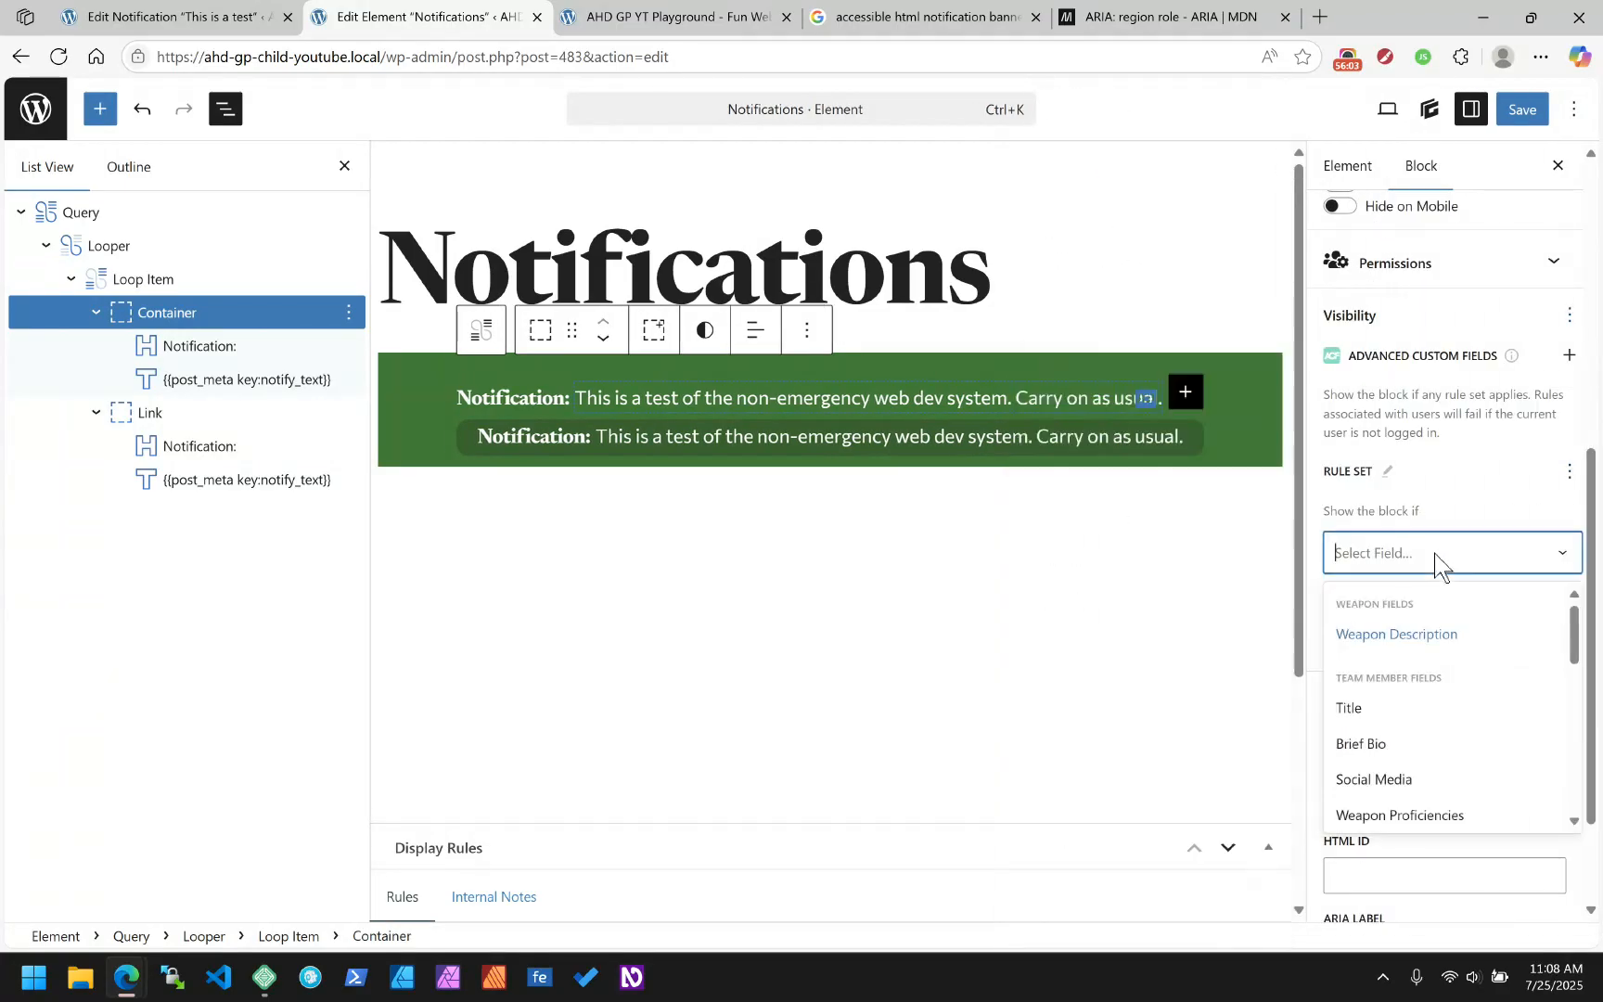
scroll(1438, 649, down, 6)
scroll(1443, 705, up, 1)
scroll(1444, 707, up, 1)
click(1414, 687)
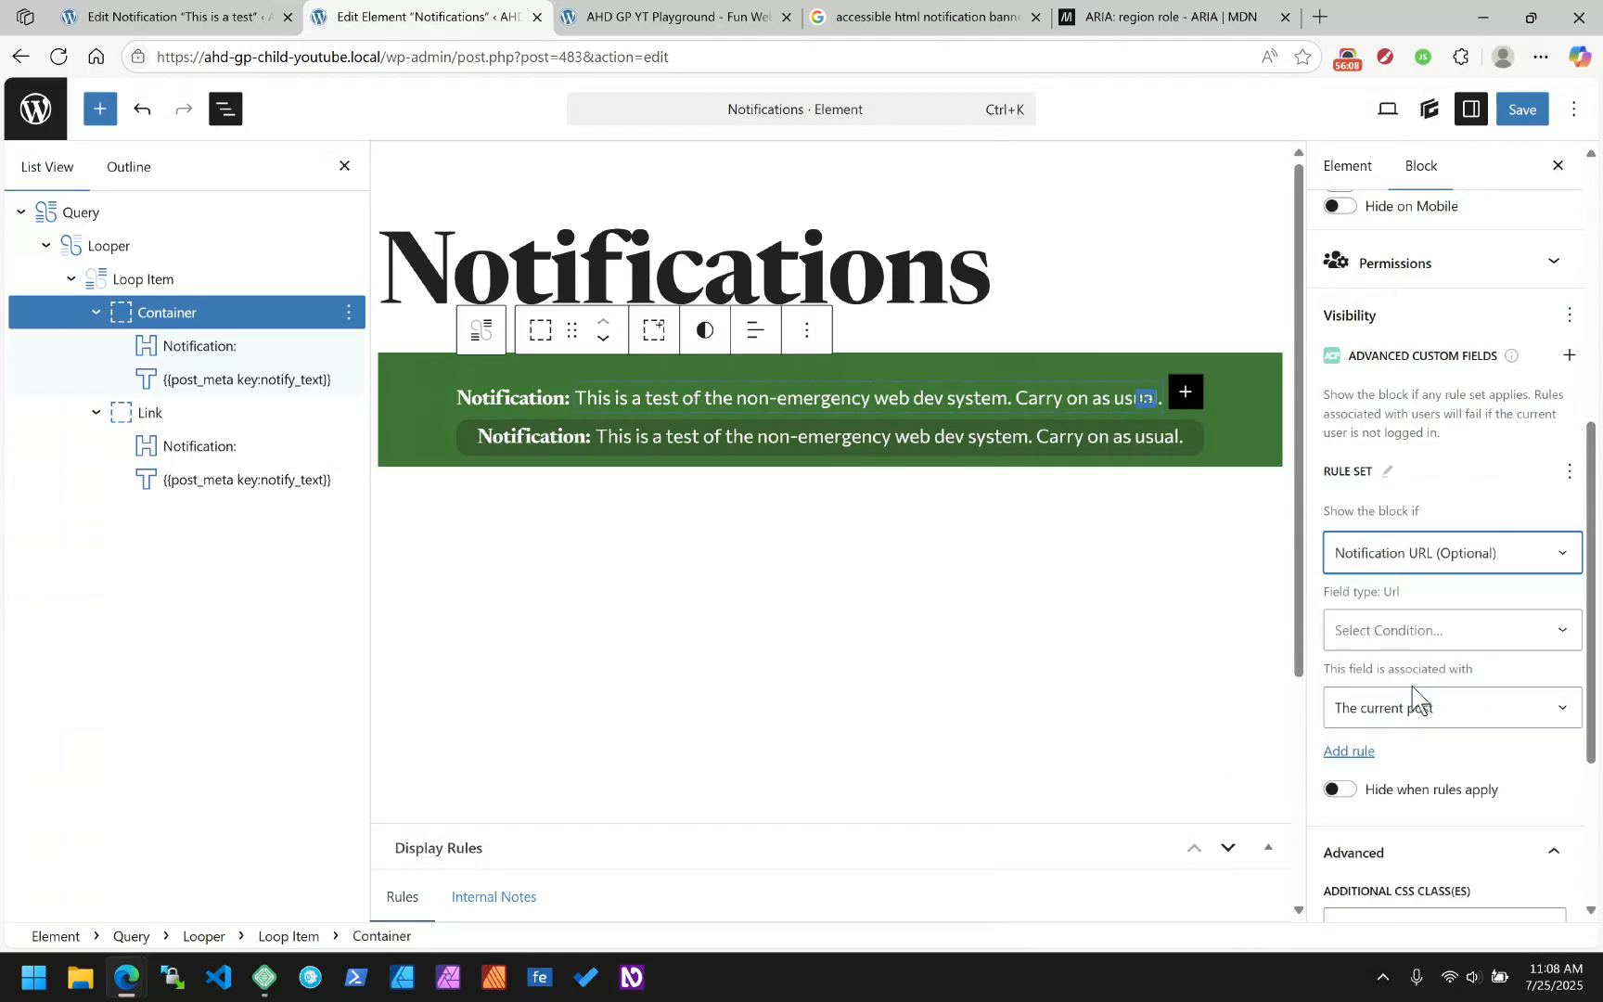
click(1389, 640)
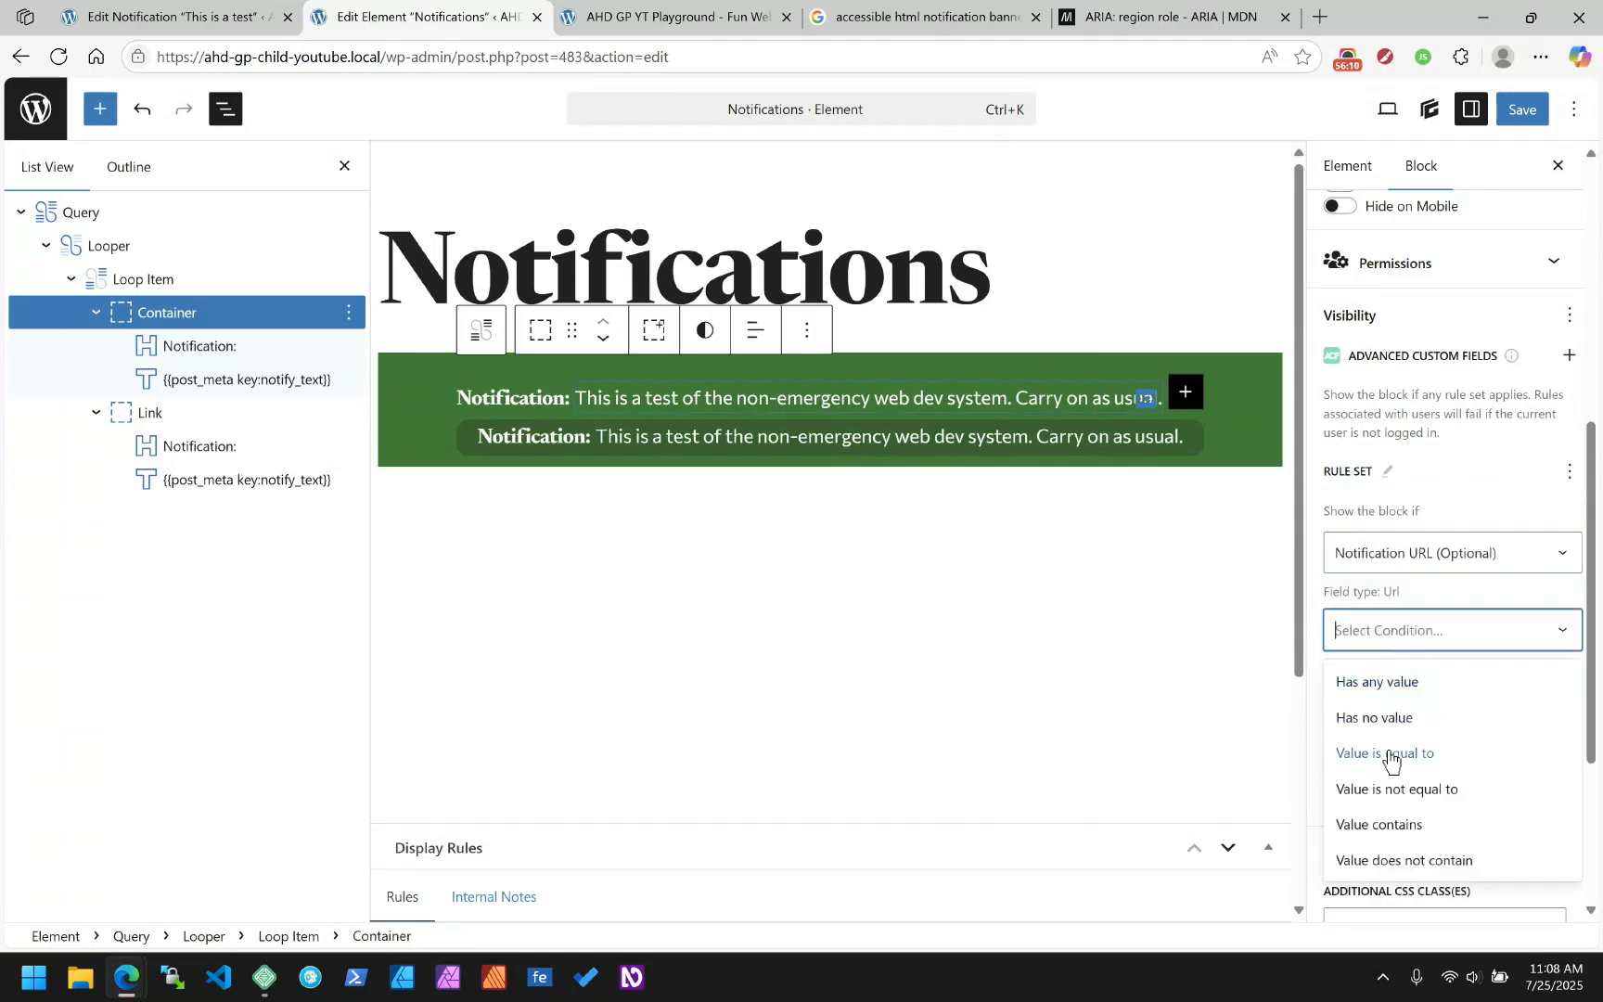
click(1392, 700)
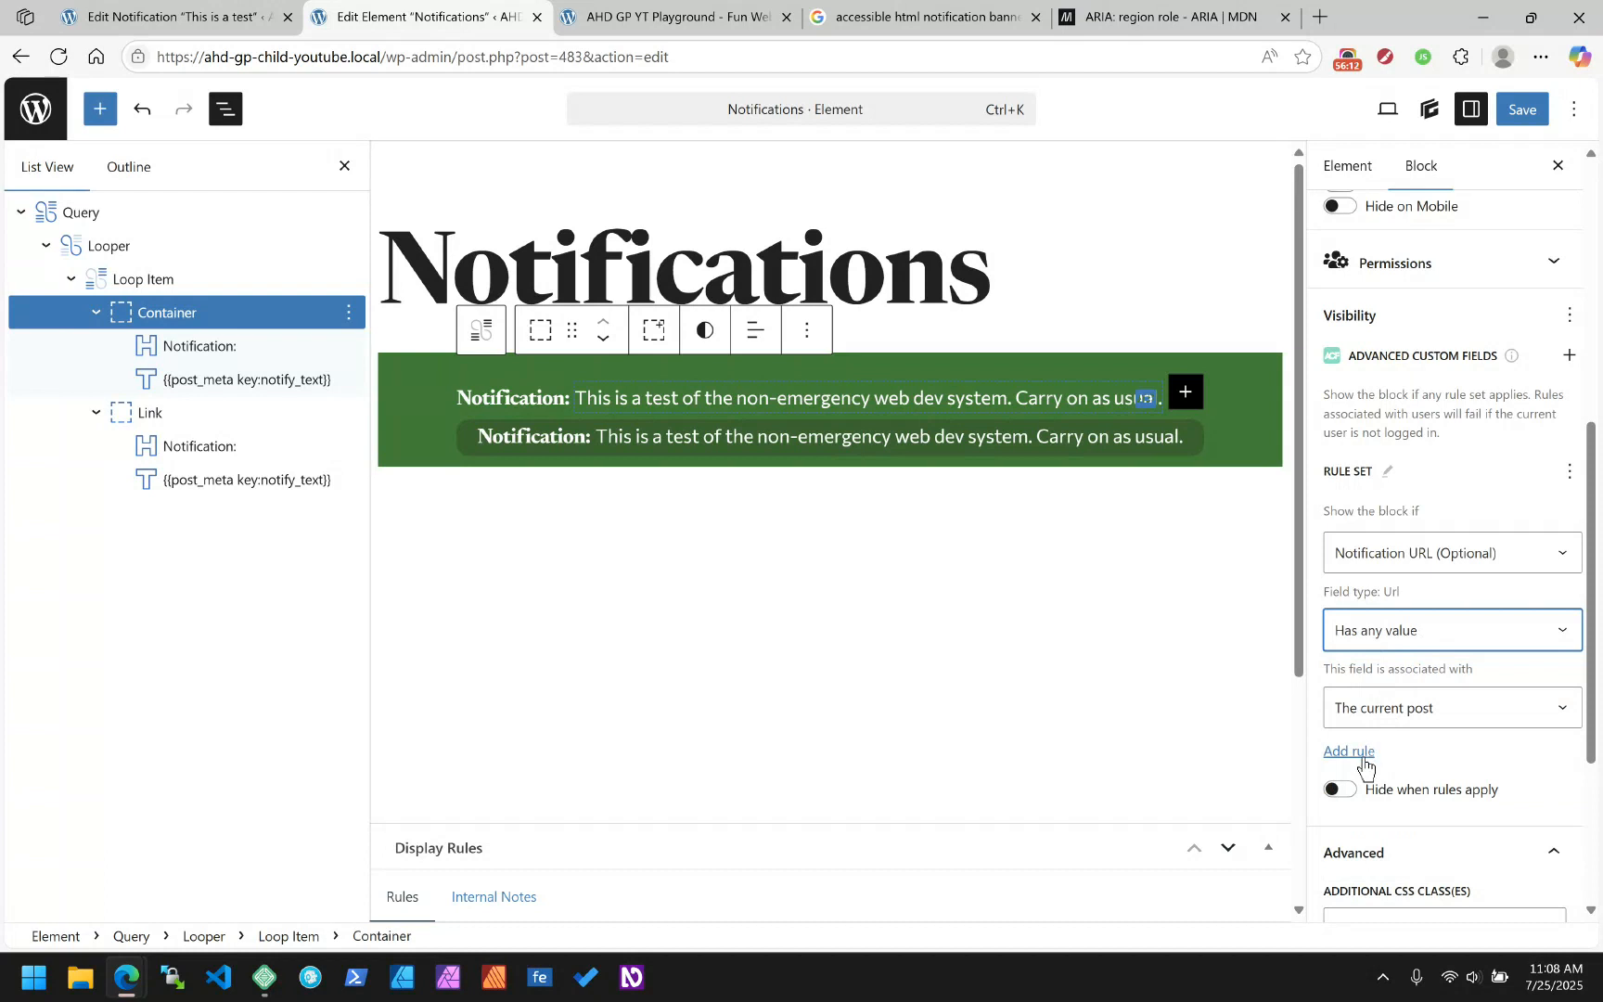
click(1341, 792)
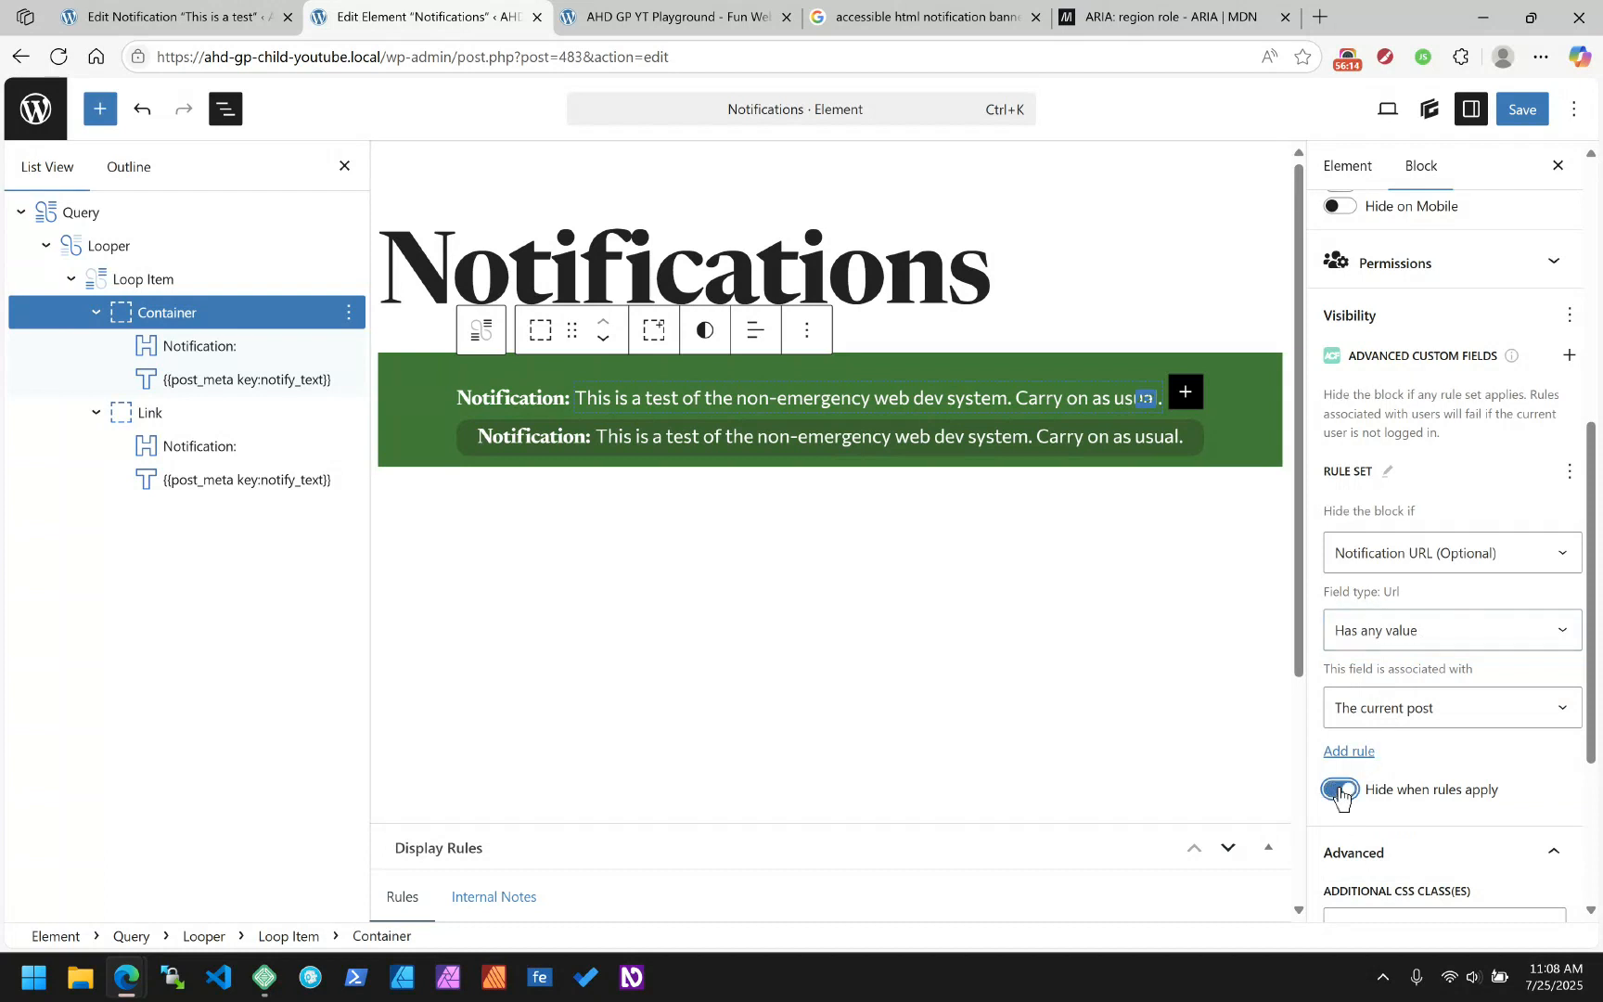
Save the Notifications element and reload the site's front page to view the banner
click(1521, 112)
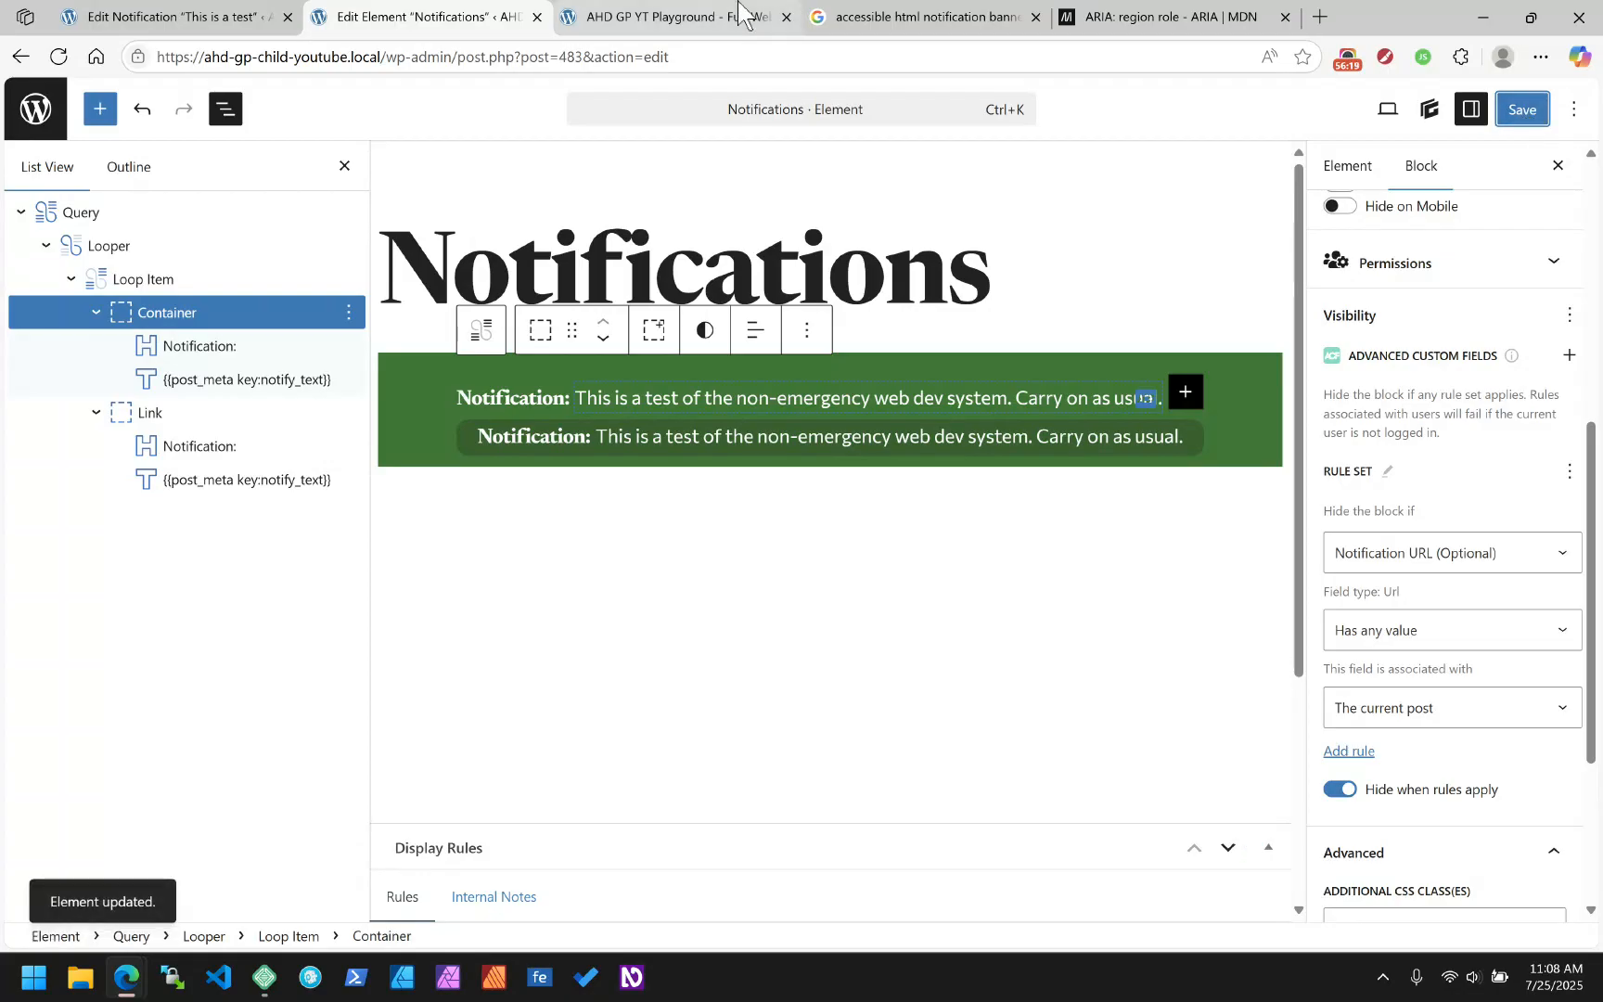
click(682, 20)
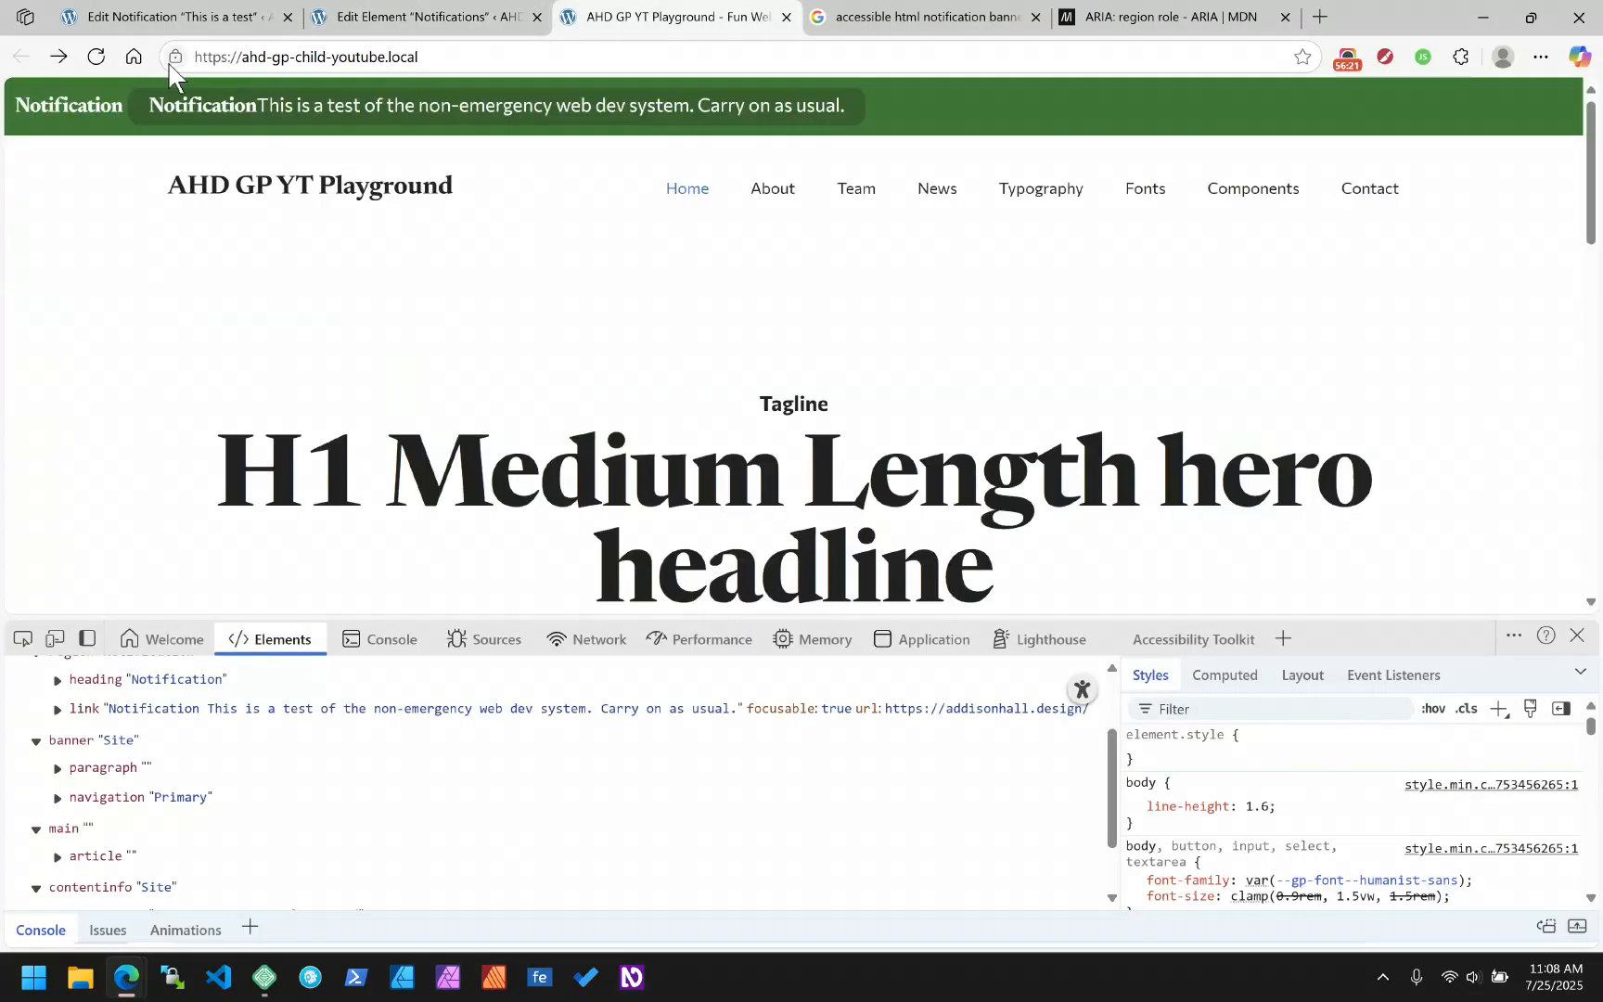
click(96, 57)
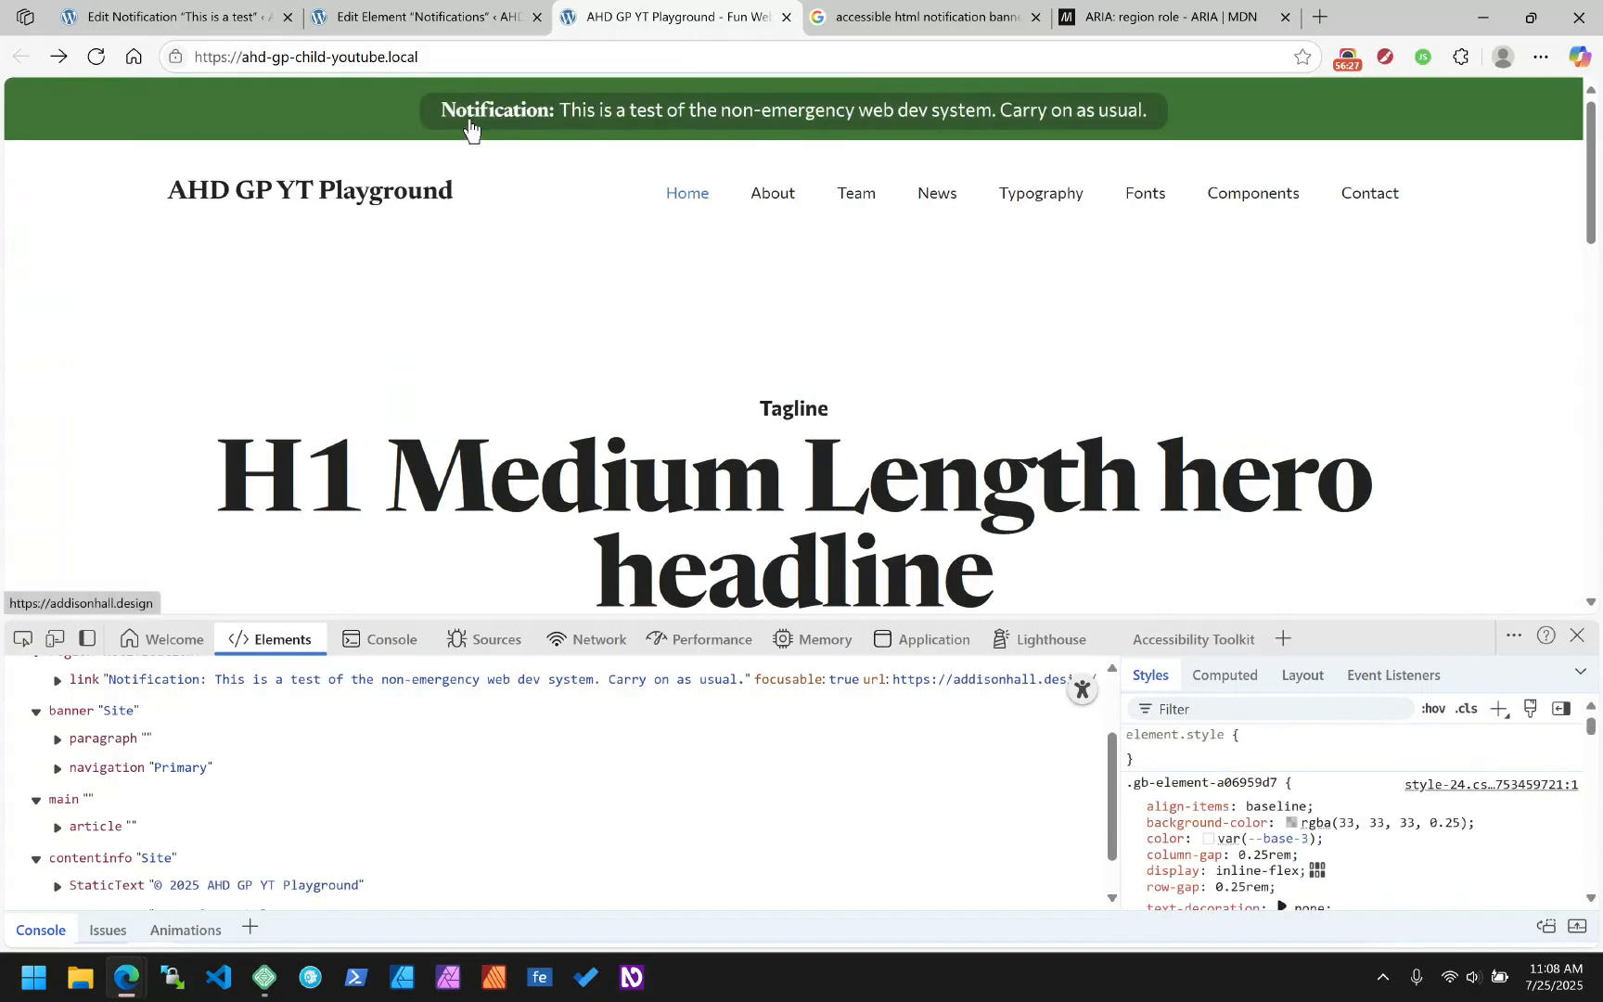
Inspect the Notification region's link, heading and static text in the front page's accessibility tree
scroll(225, 751, up, 2)
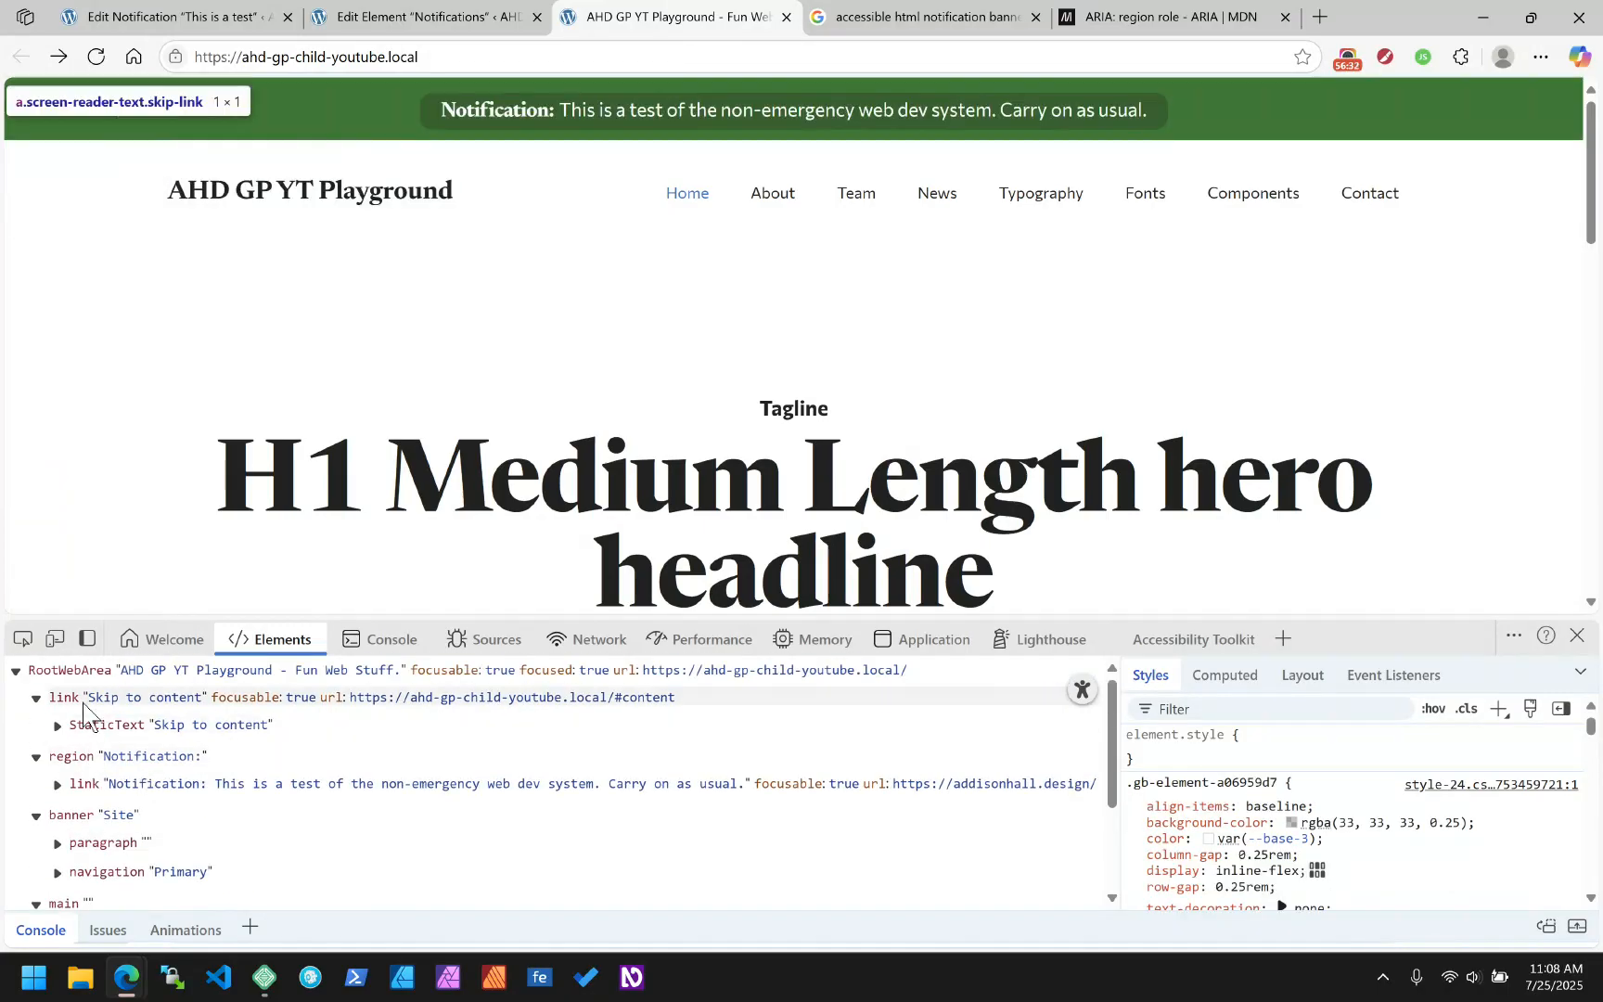
click(165, 758)
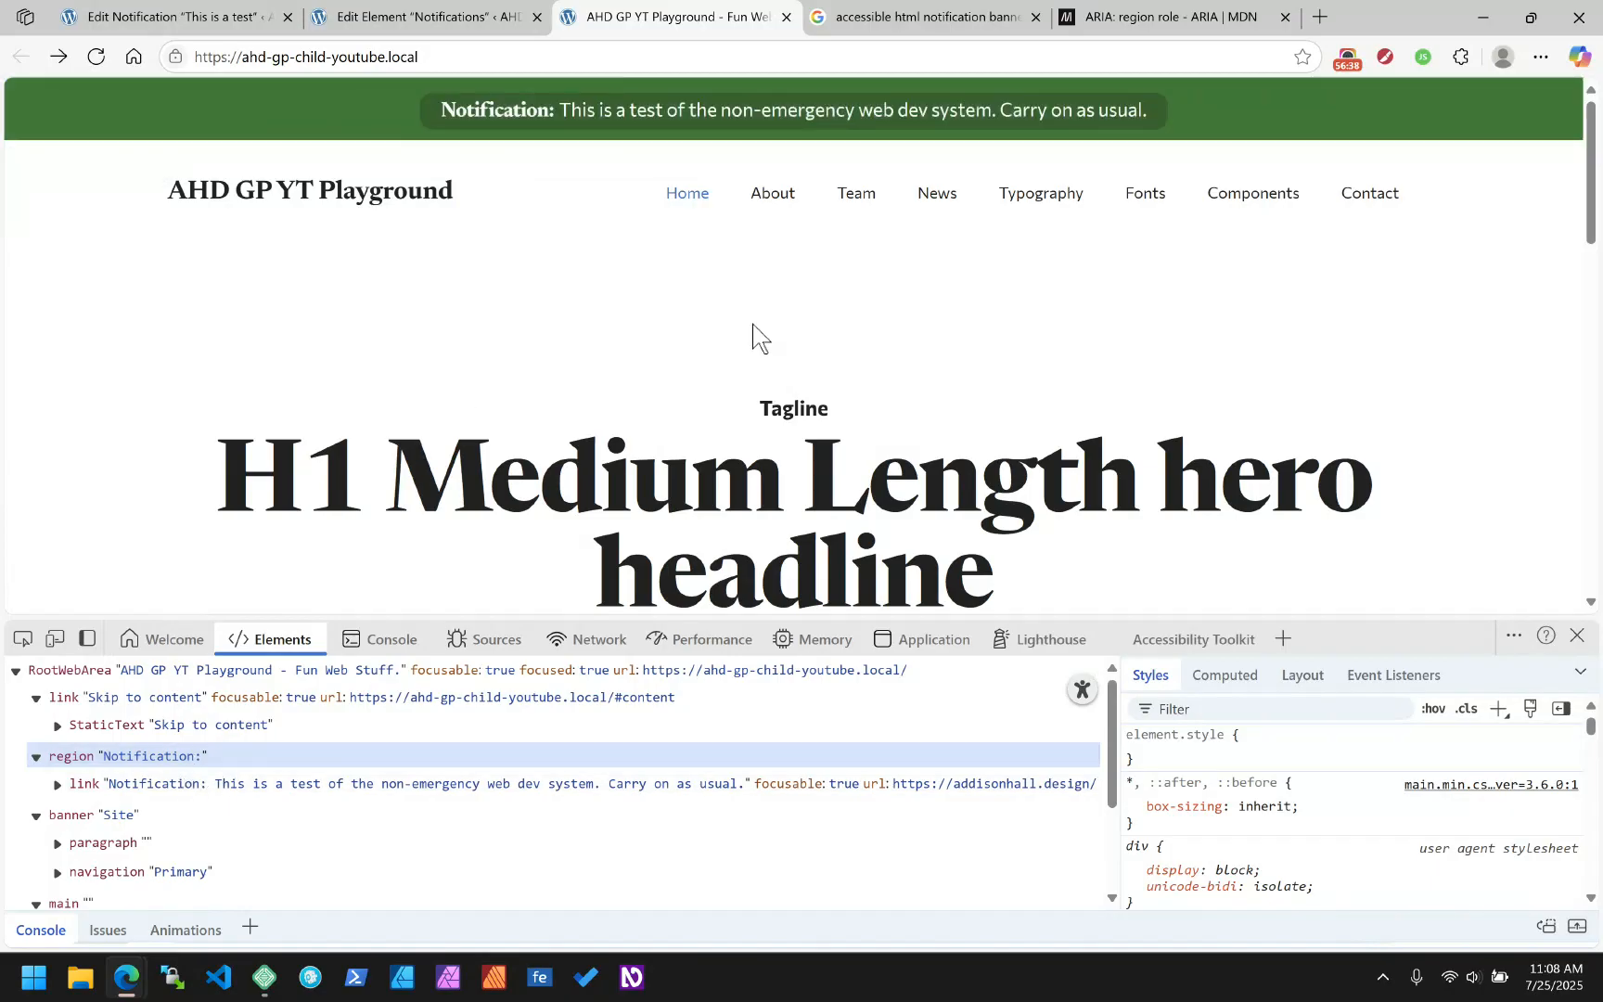
click(95, 788)
click(57, 784)
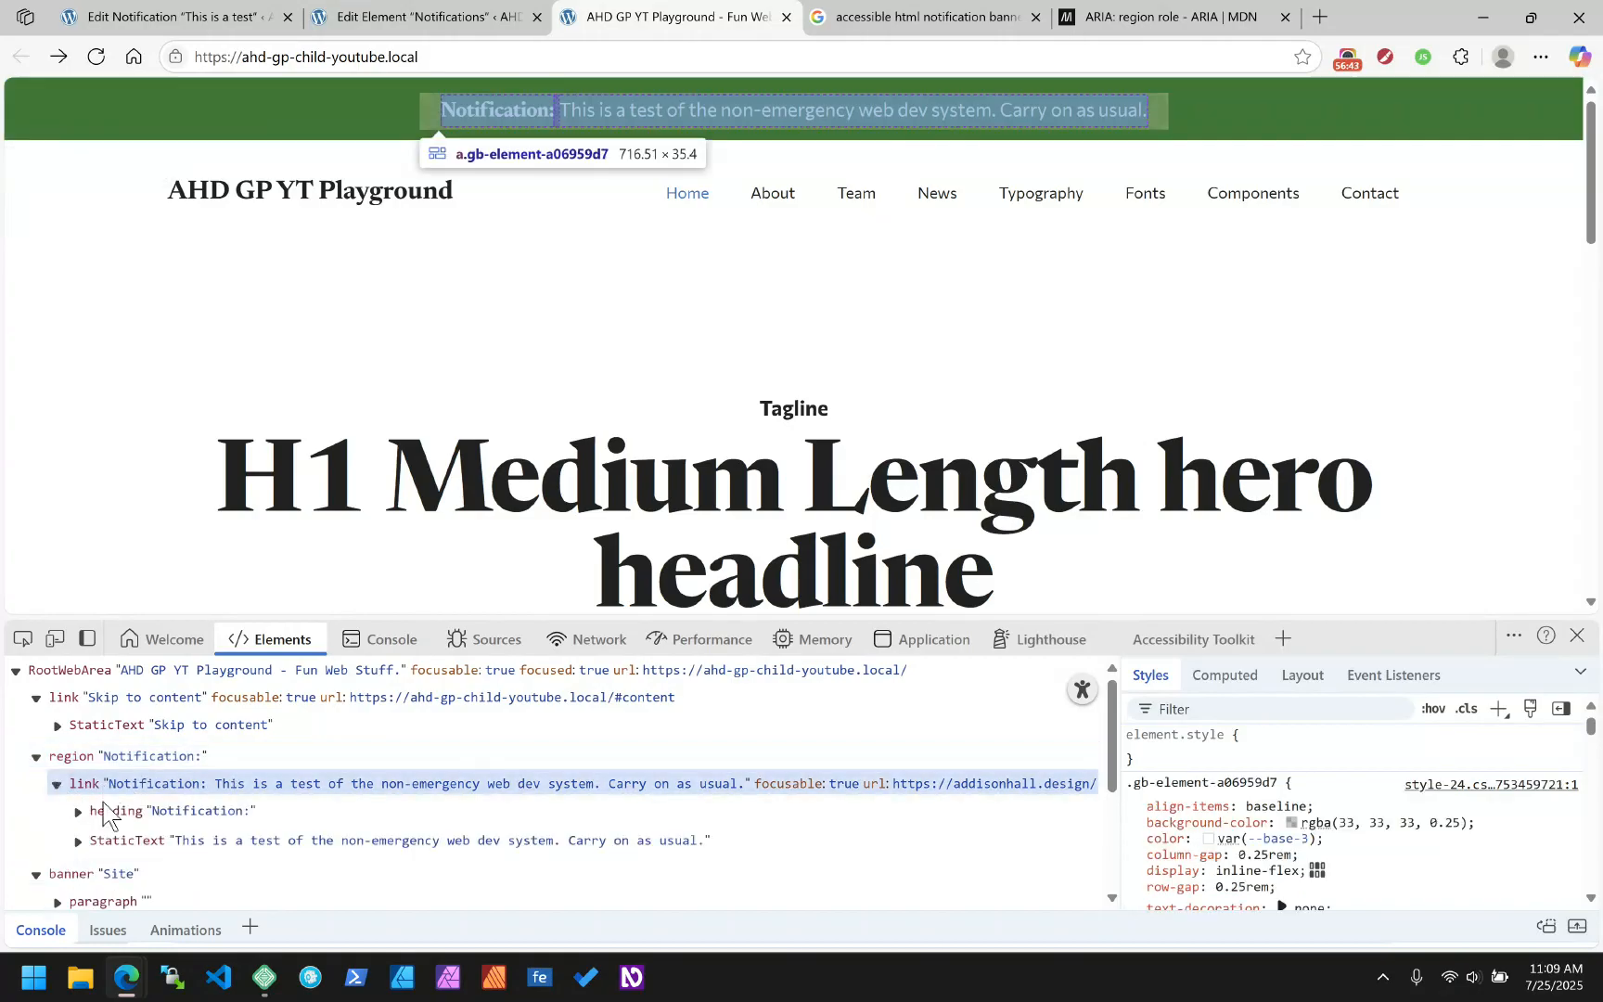
click(109, 818)
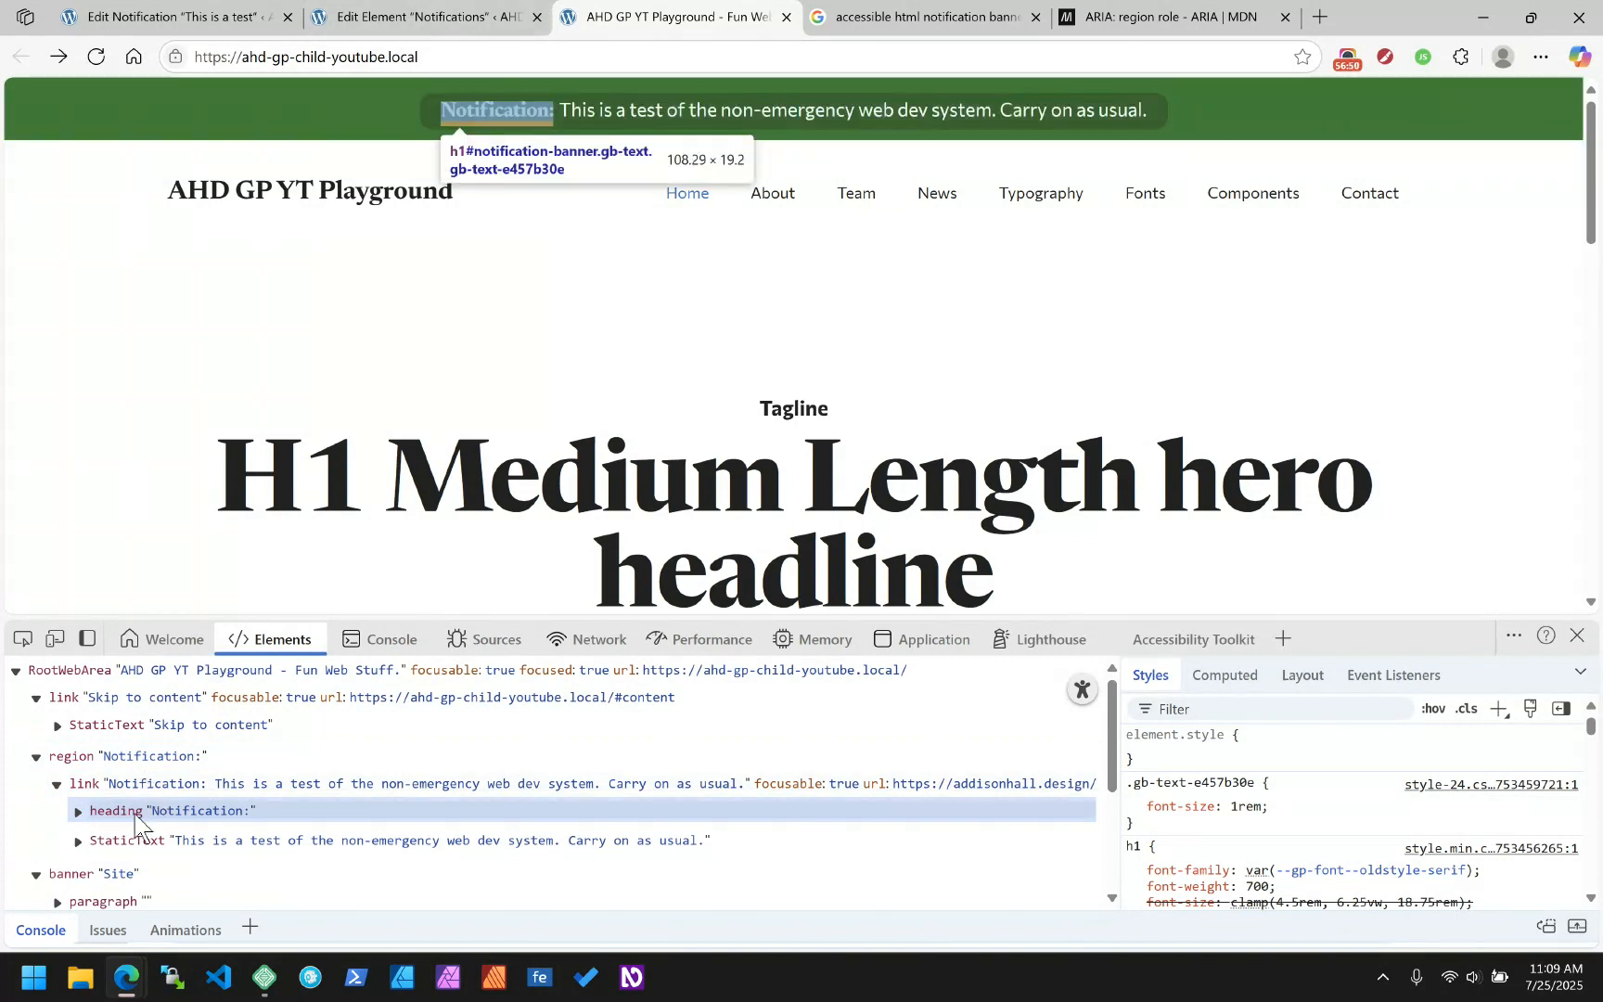
click(111, 843)
click(79, 812)
click(79, 813)
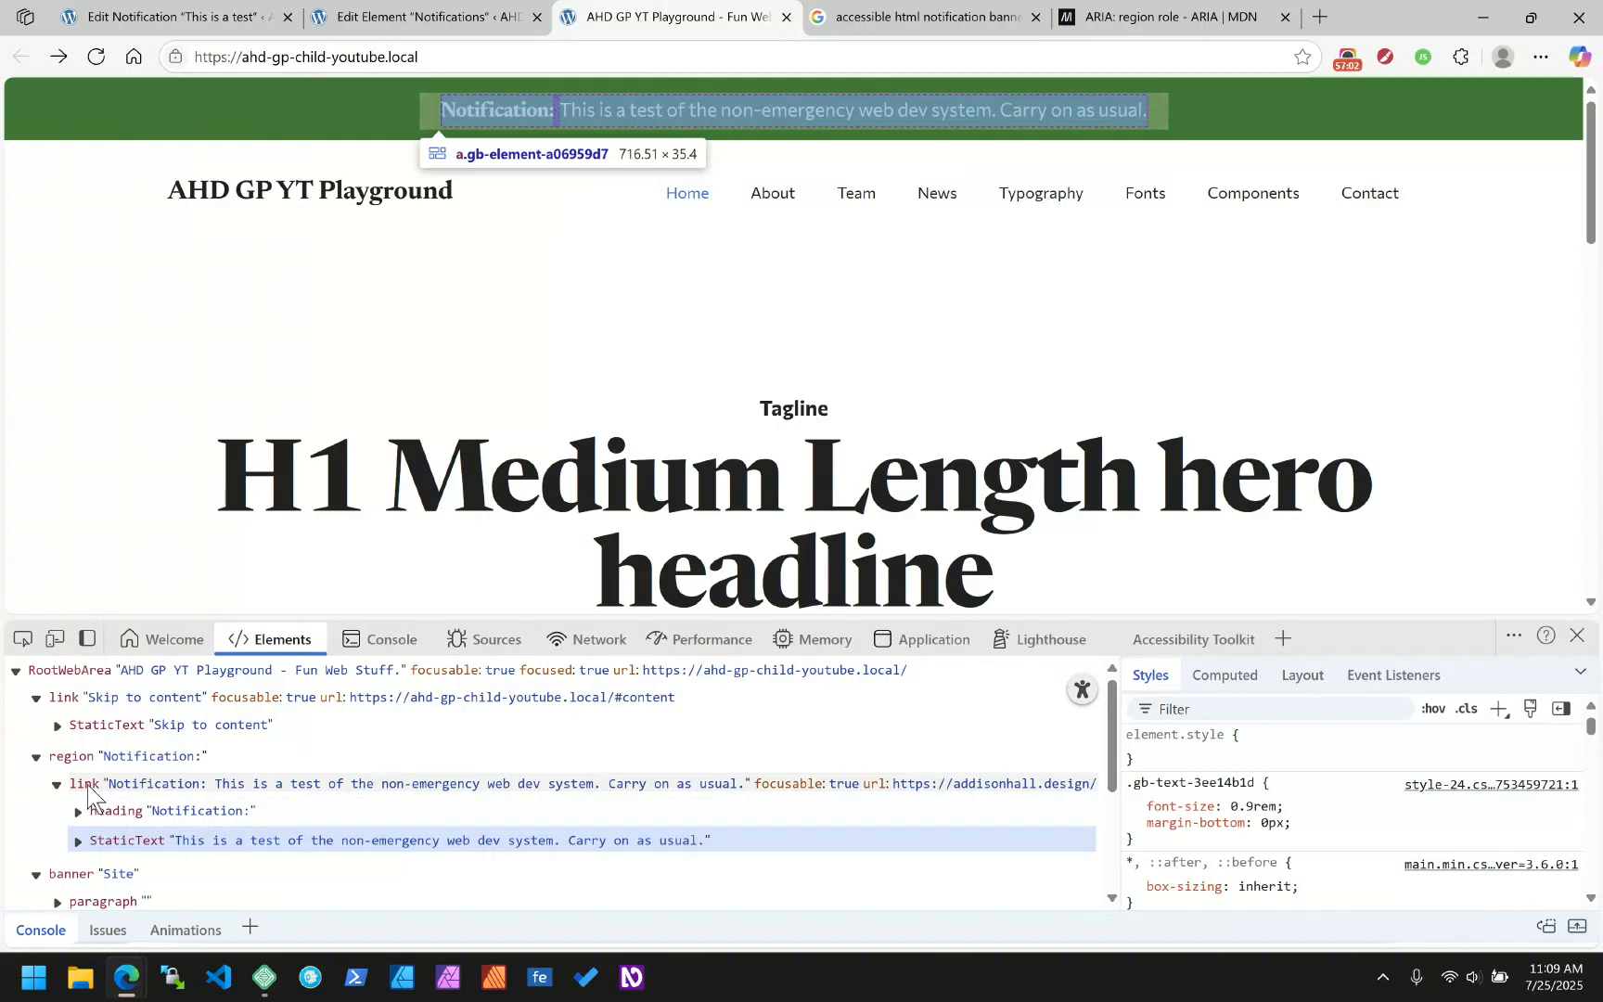
Review the settings of the Link container's text and heading blocks in the Notifications element and check the banner on the front page
click(399, 17)
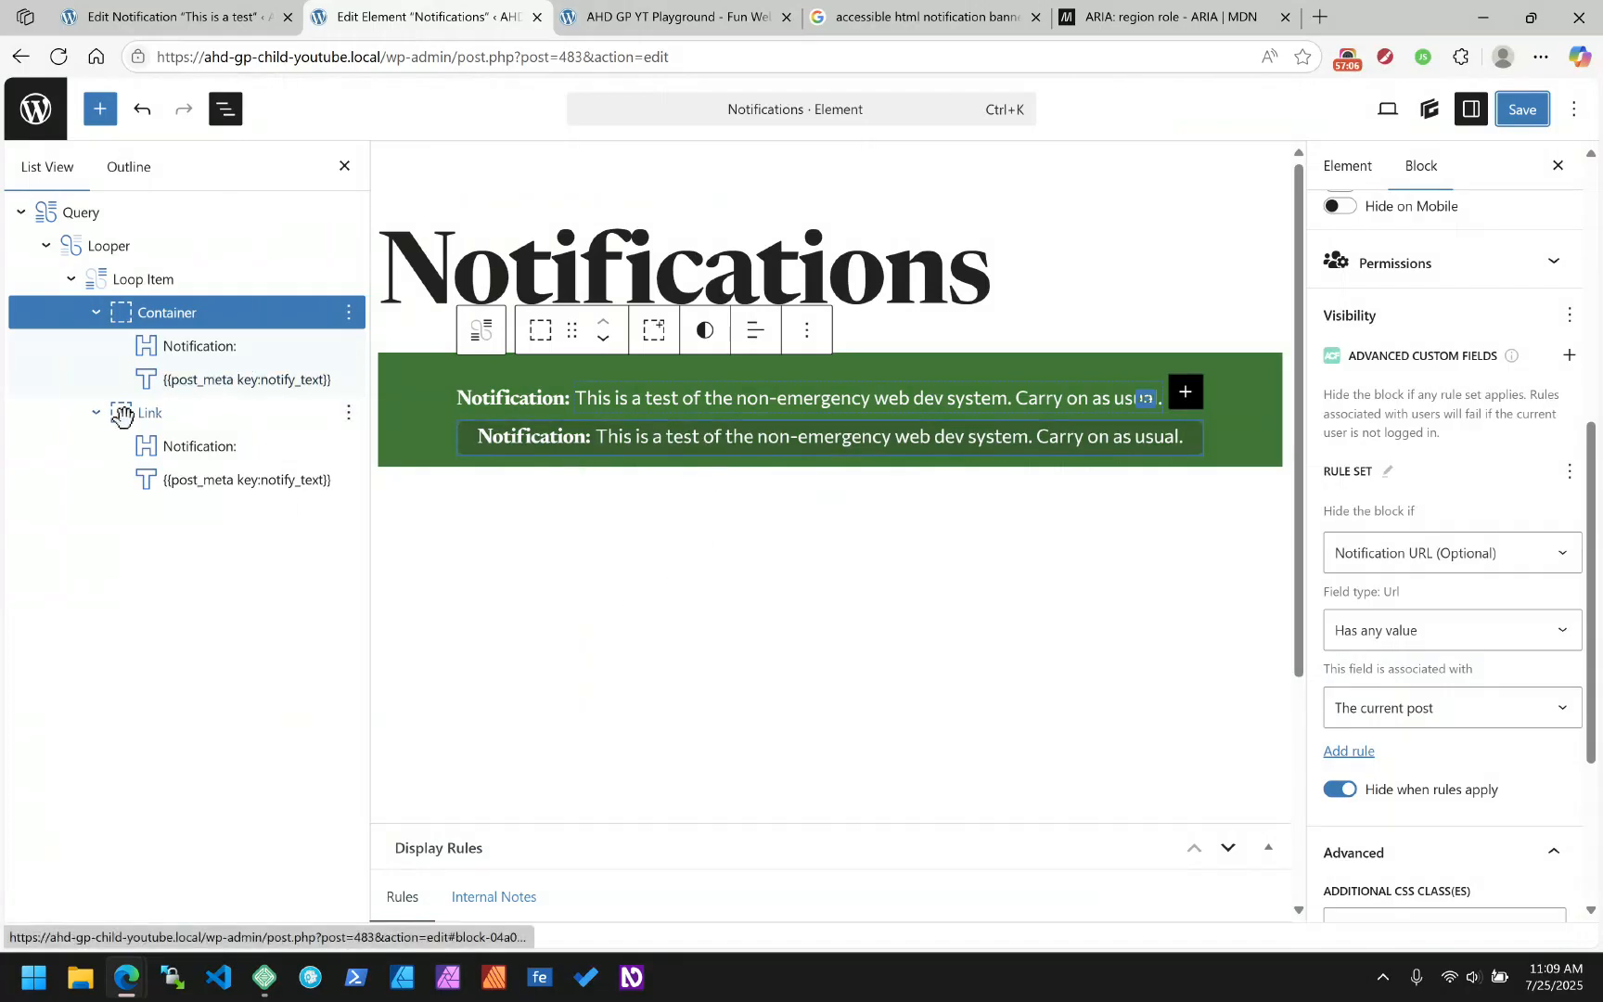
click(172, 478)
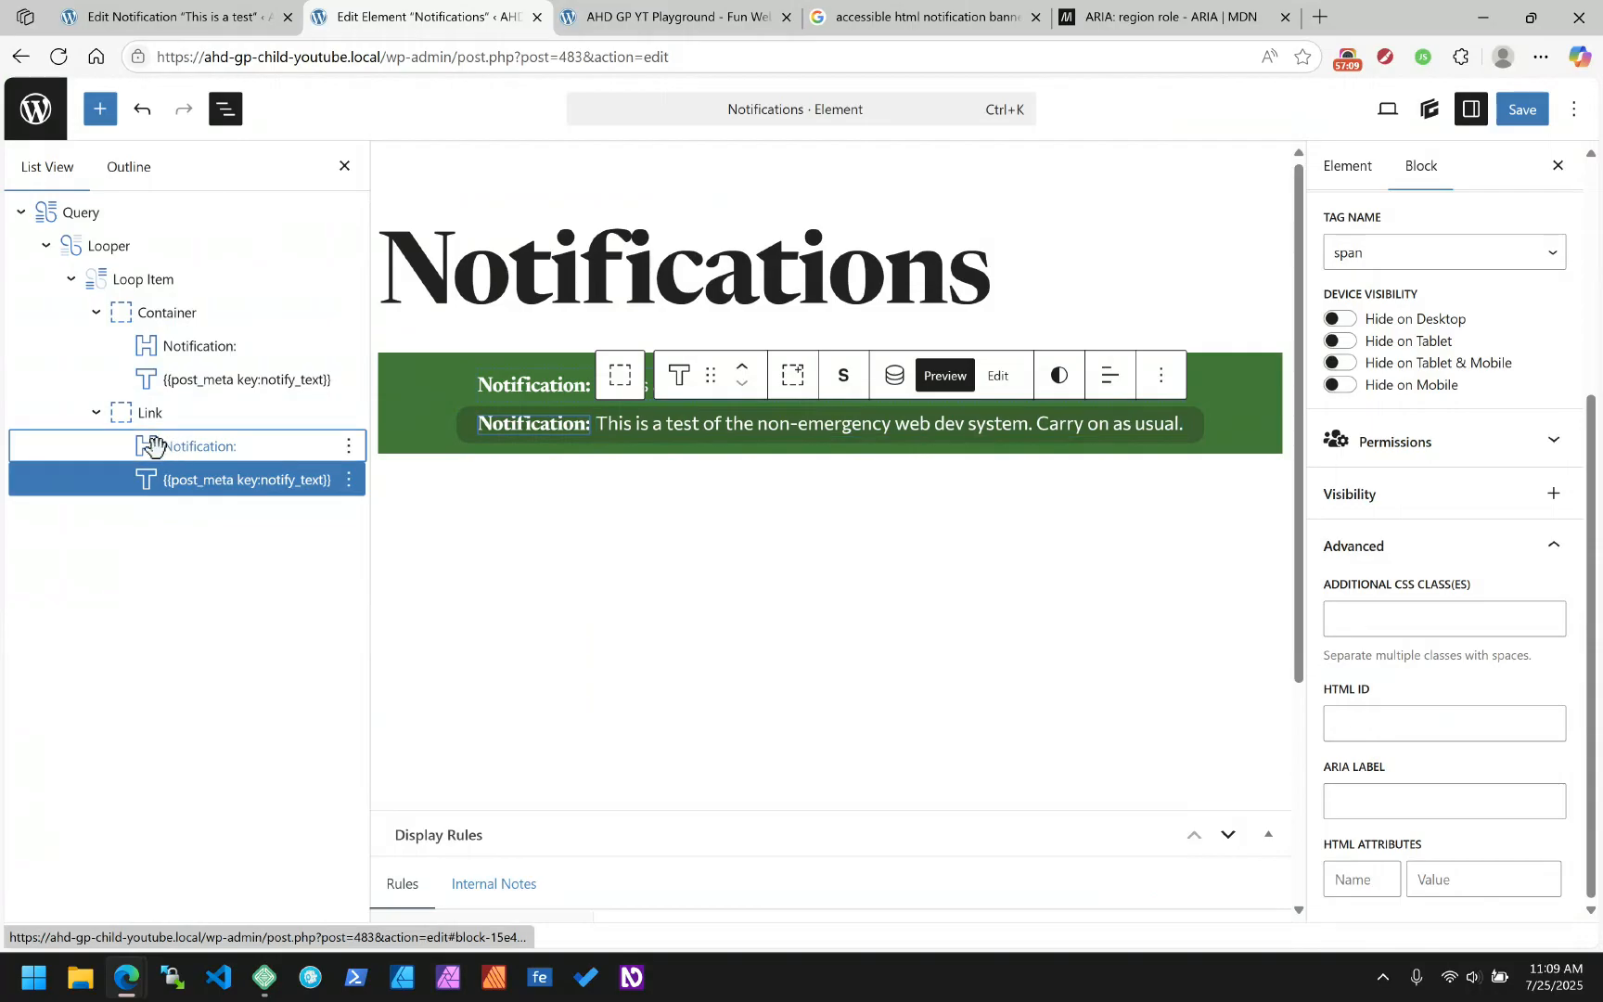
click(156, 447)
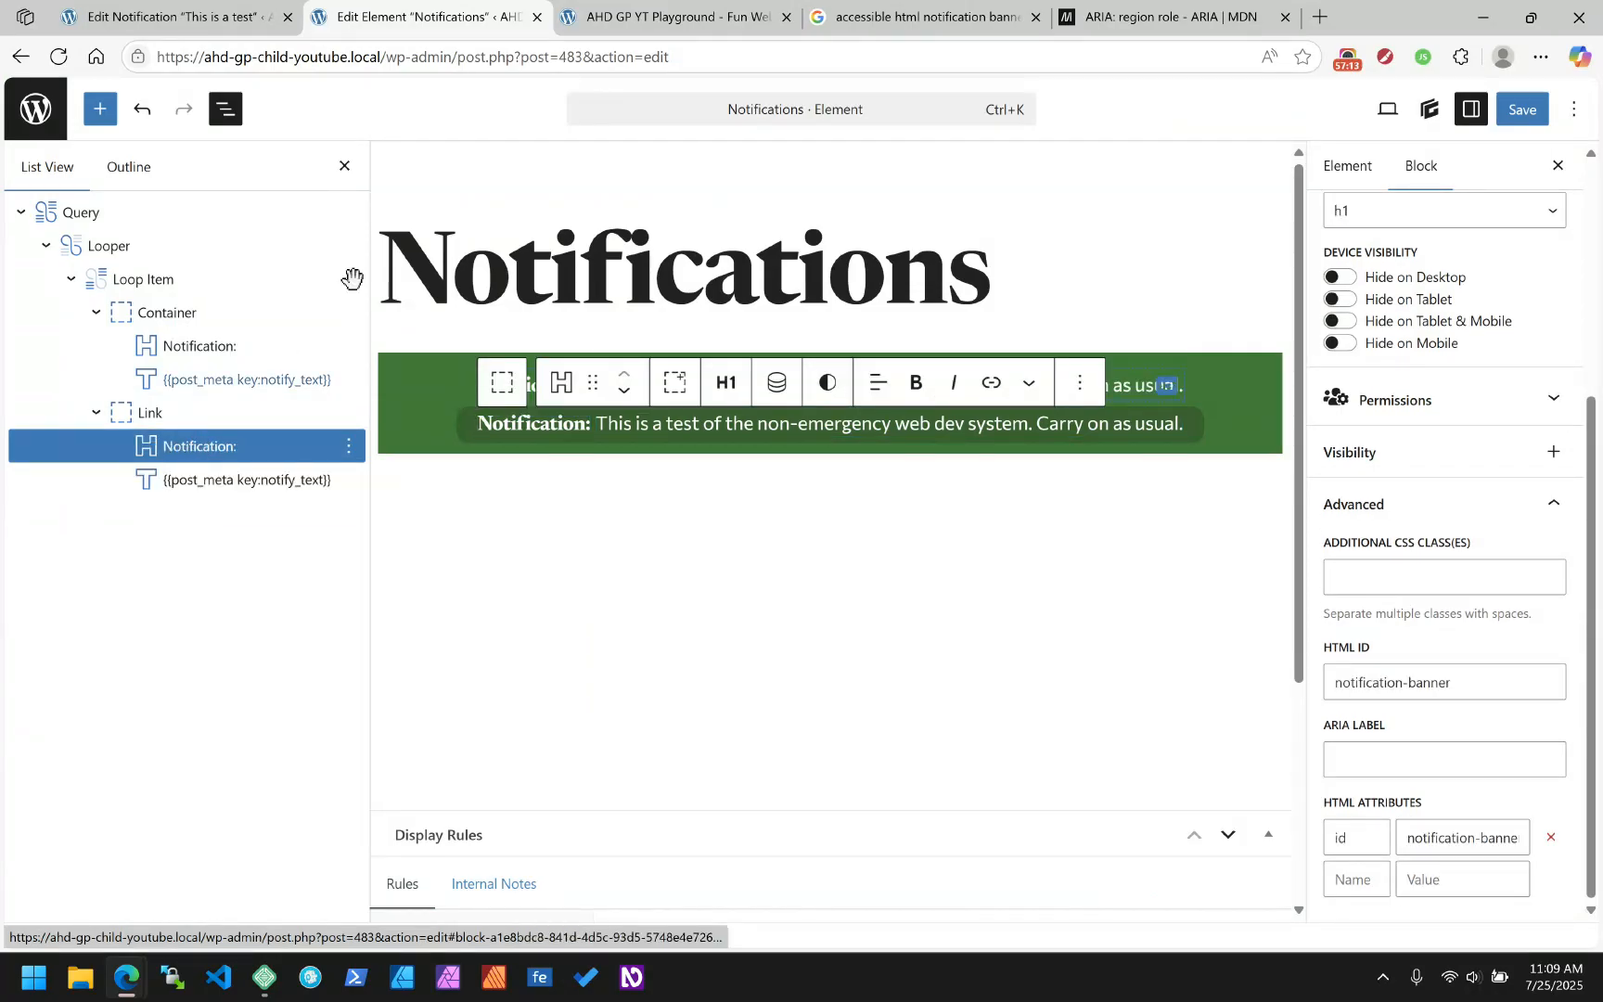
click(667, 15)
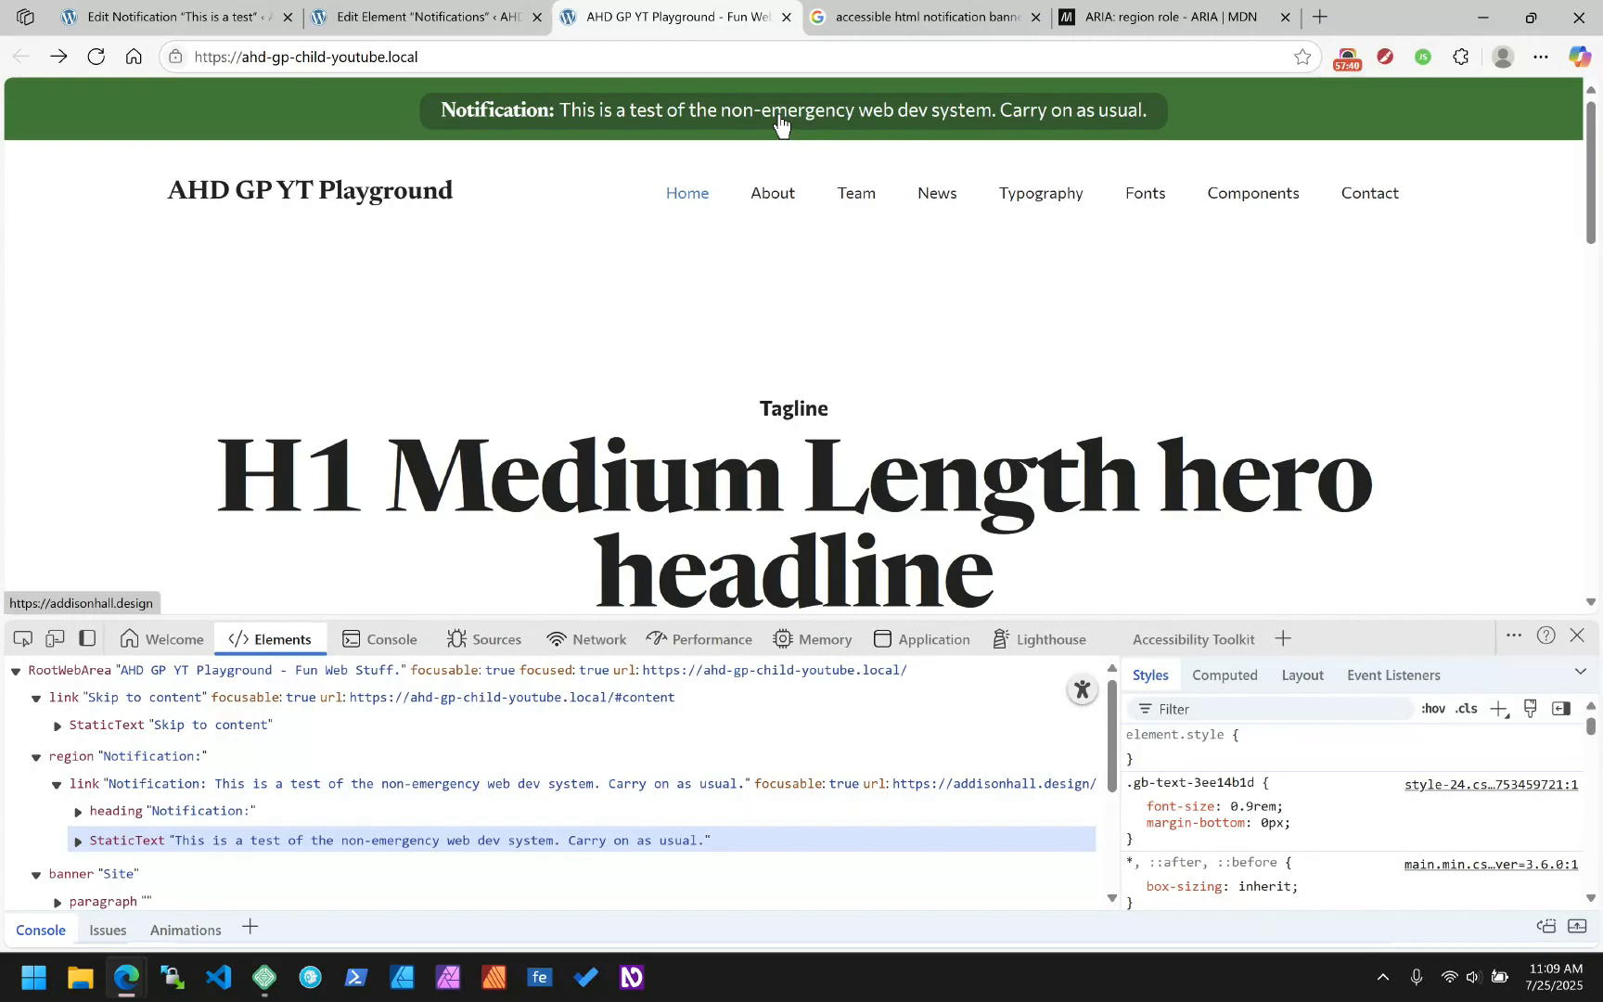
click(414, 16)
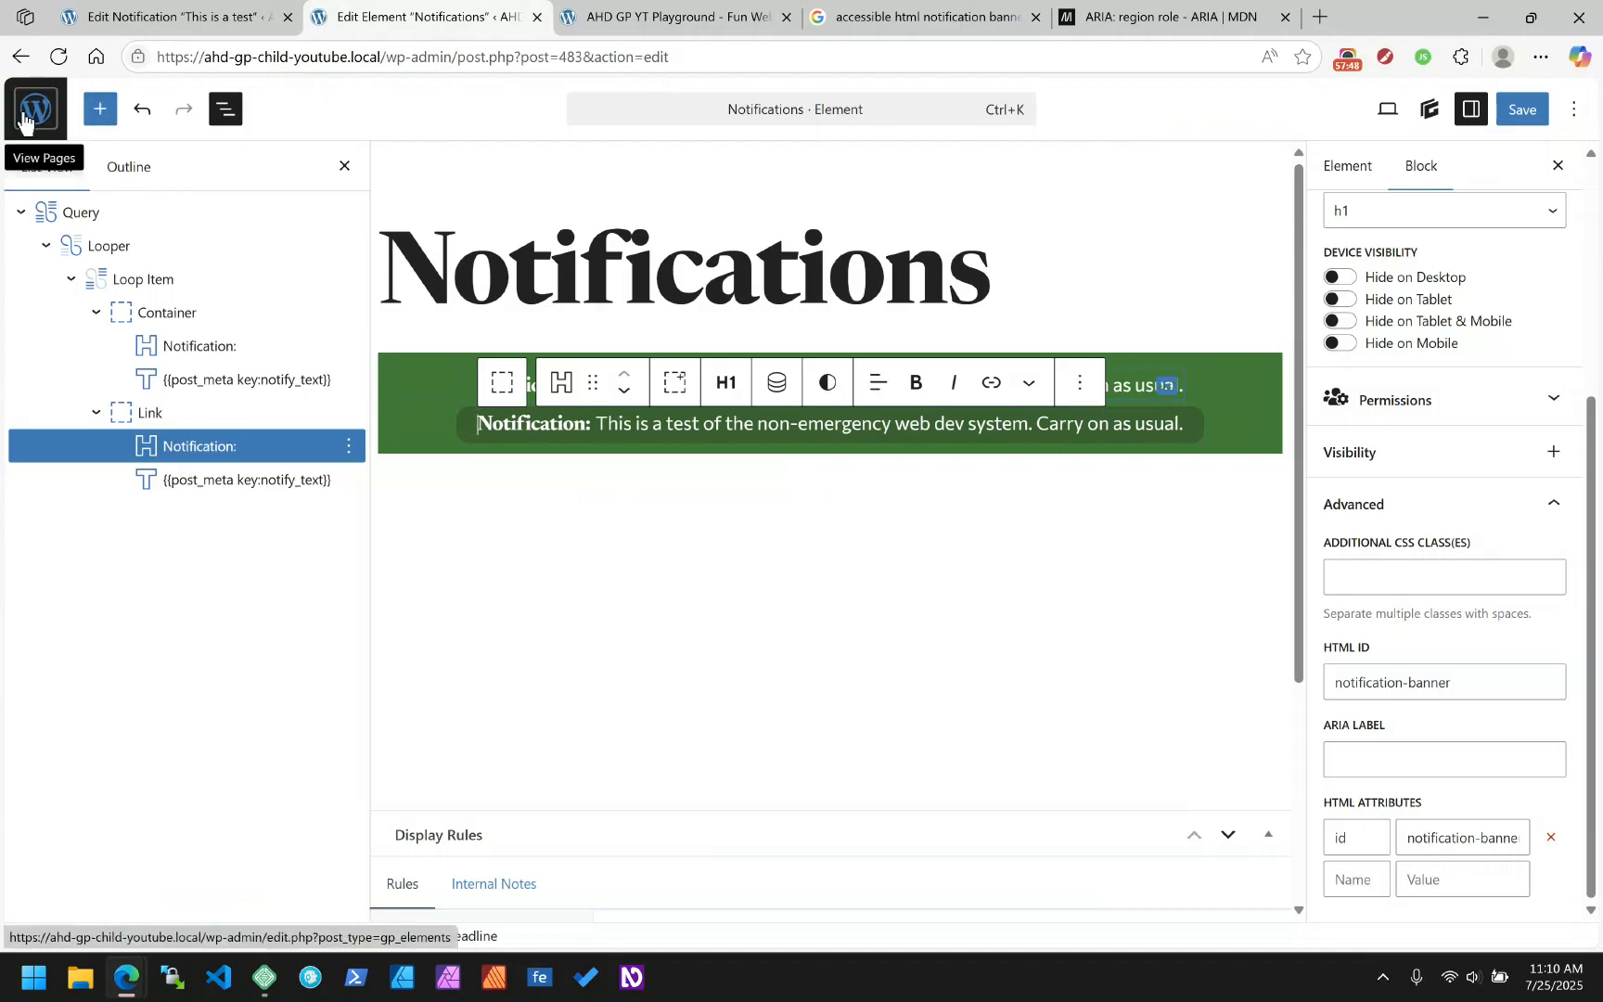
Exit the Notifications element, close the notification's edit tab and open the installed plugins list
click(25, 116)
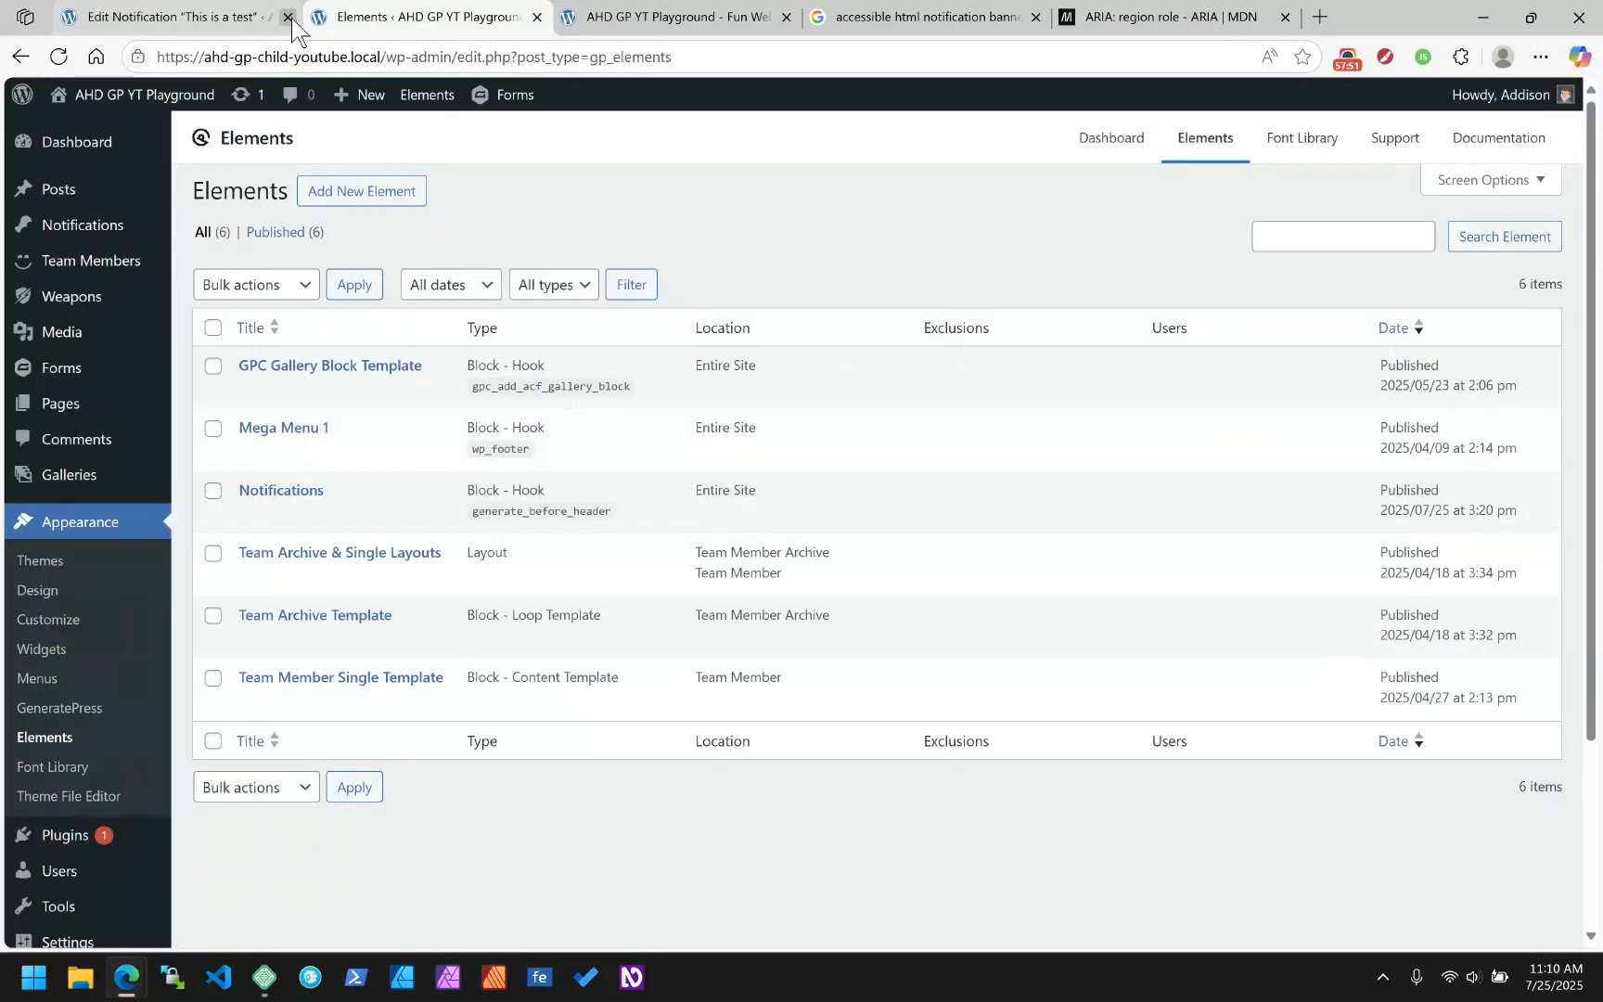
click(287, 18)
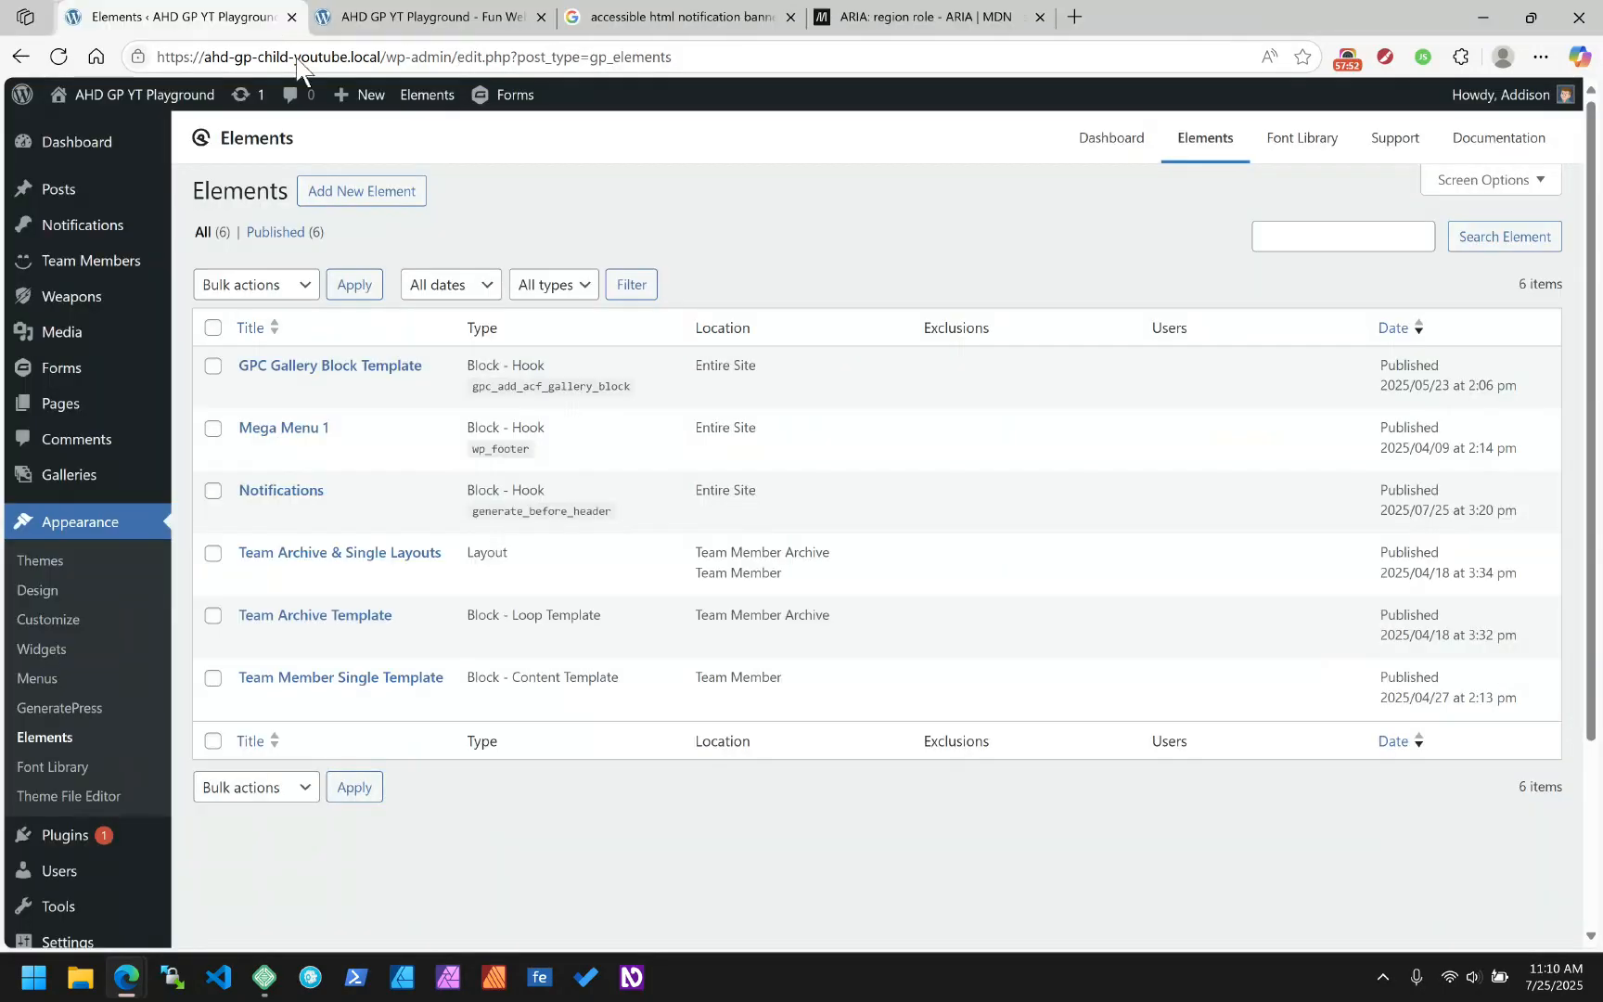
click(61, 707)
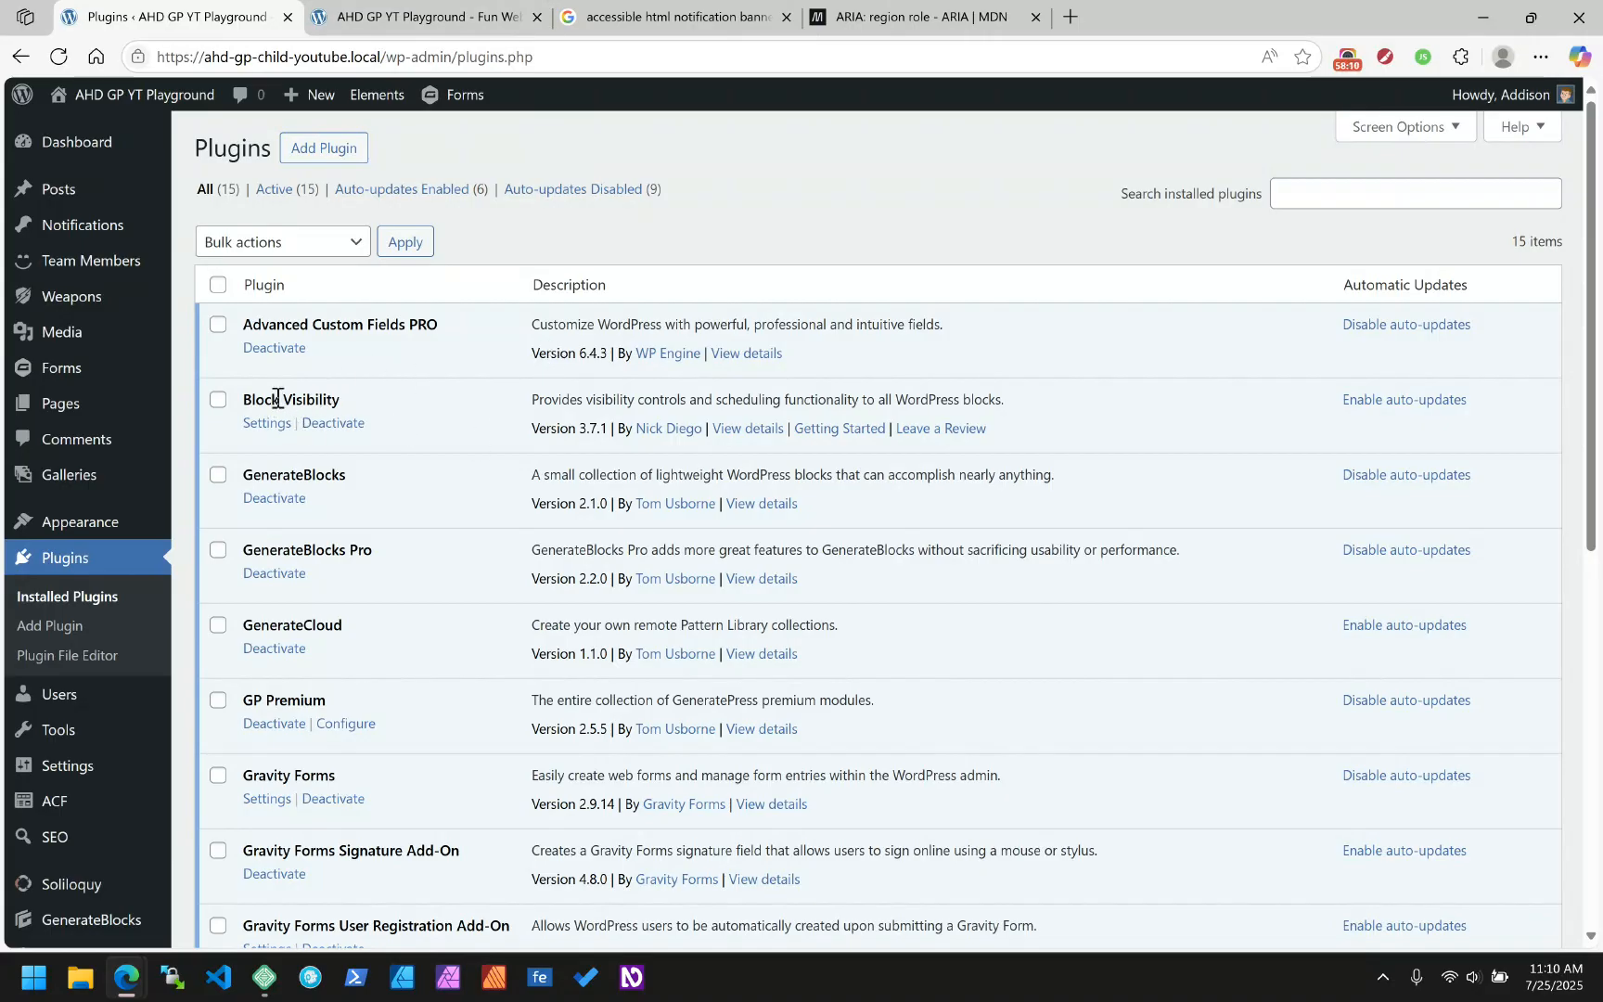
Read through the Block Visibility plugin's details and close them
click(756, 441)
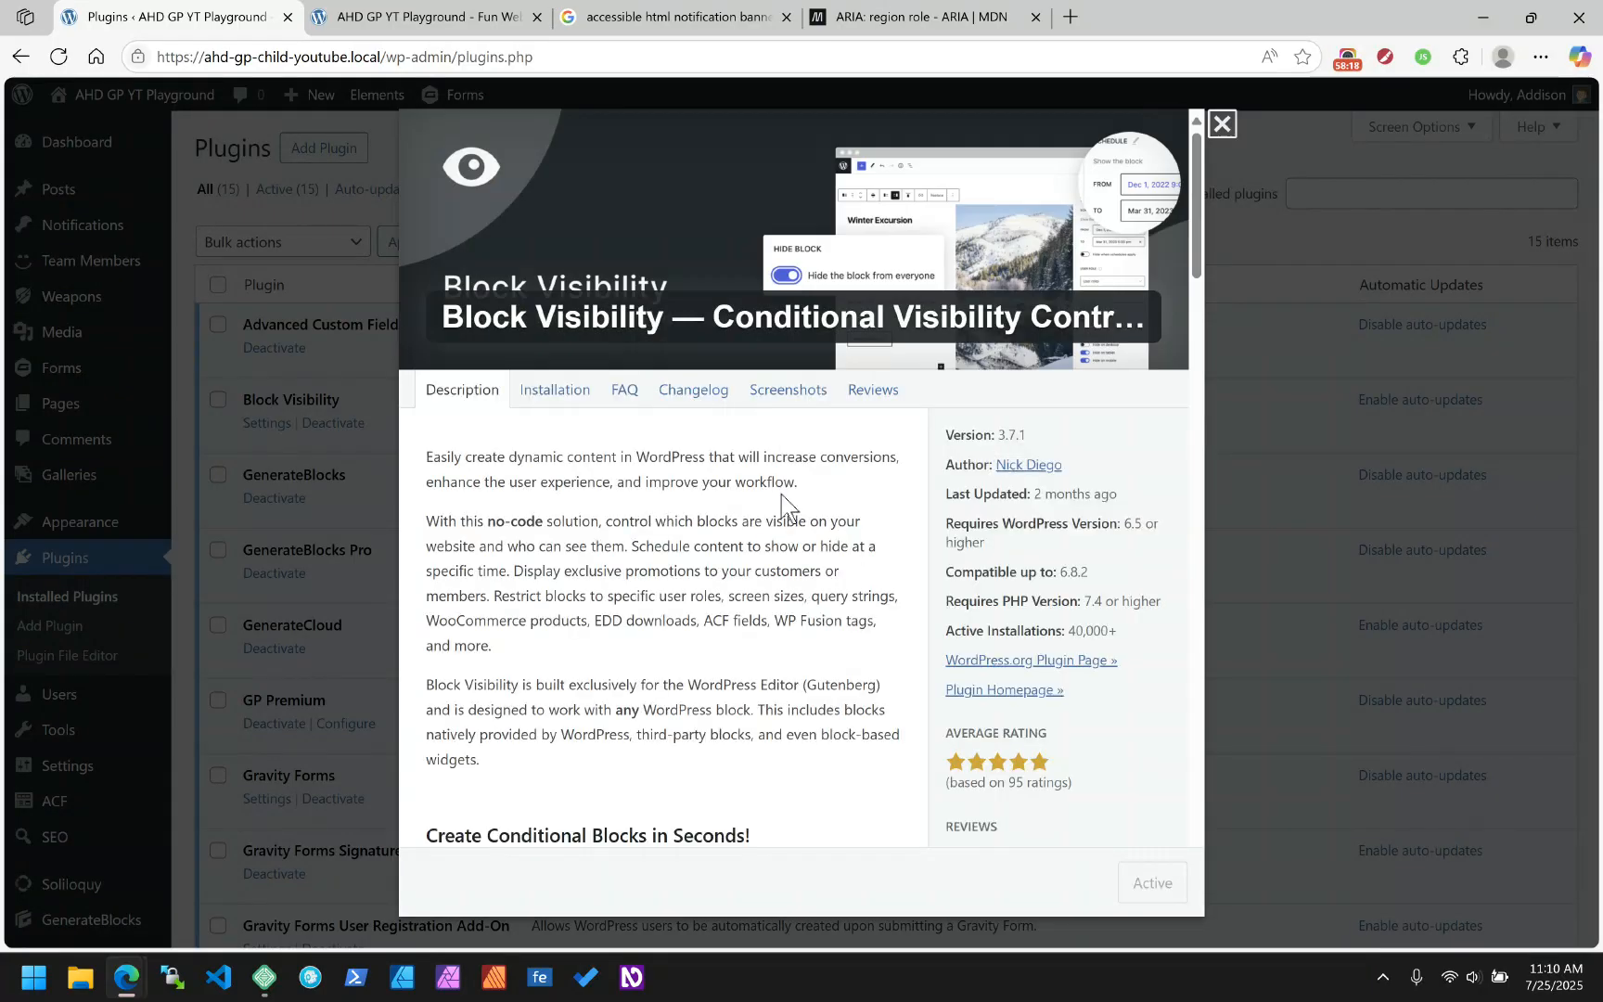
scroll(782, 493, down, 4)
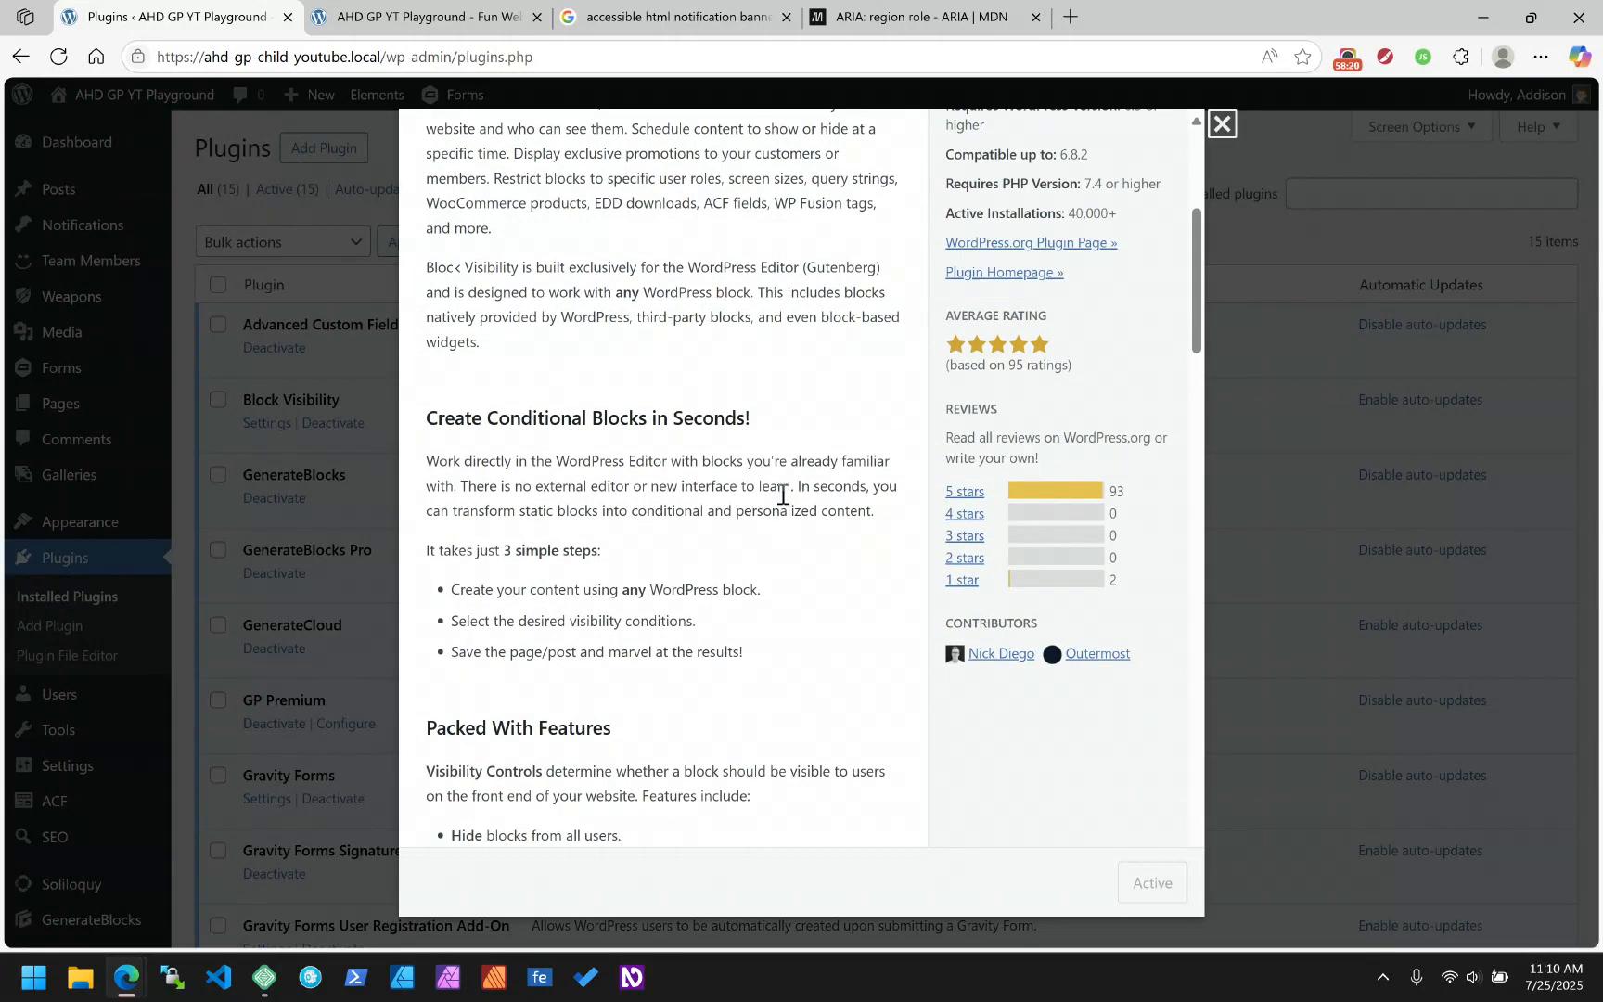
scroll(782, 494, down, 3)
scroll(781, 494, up, 7)
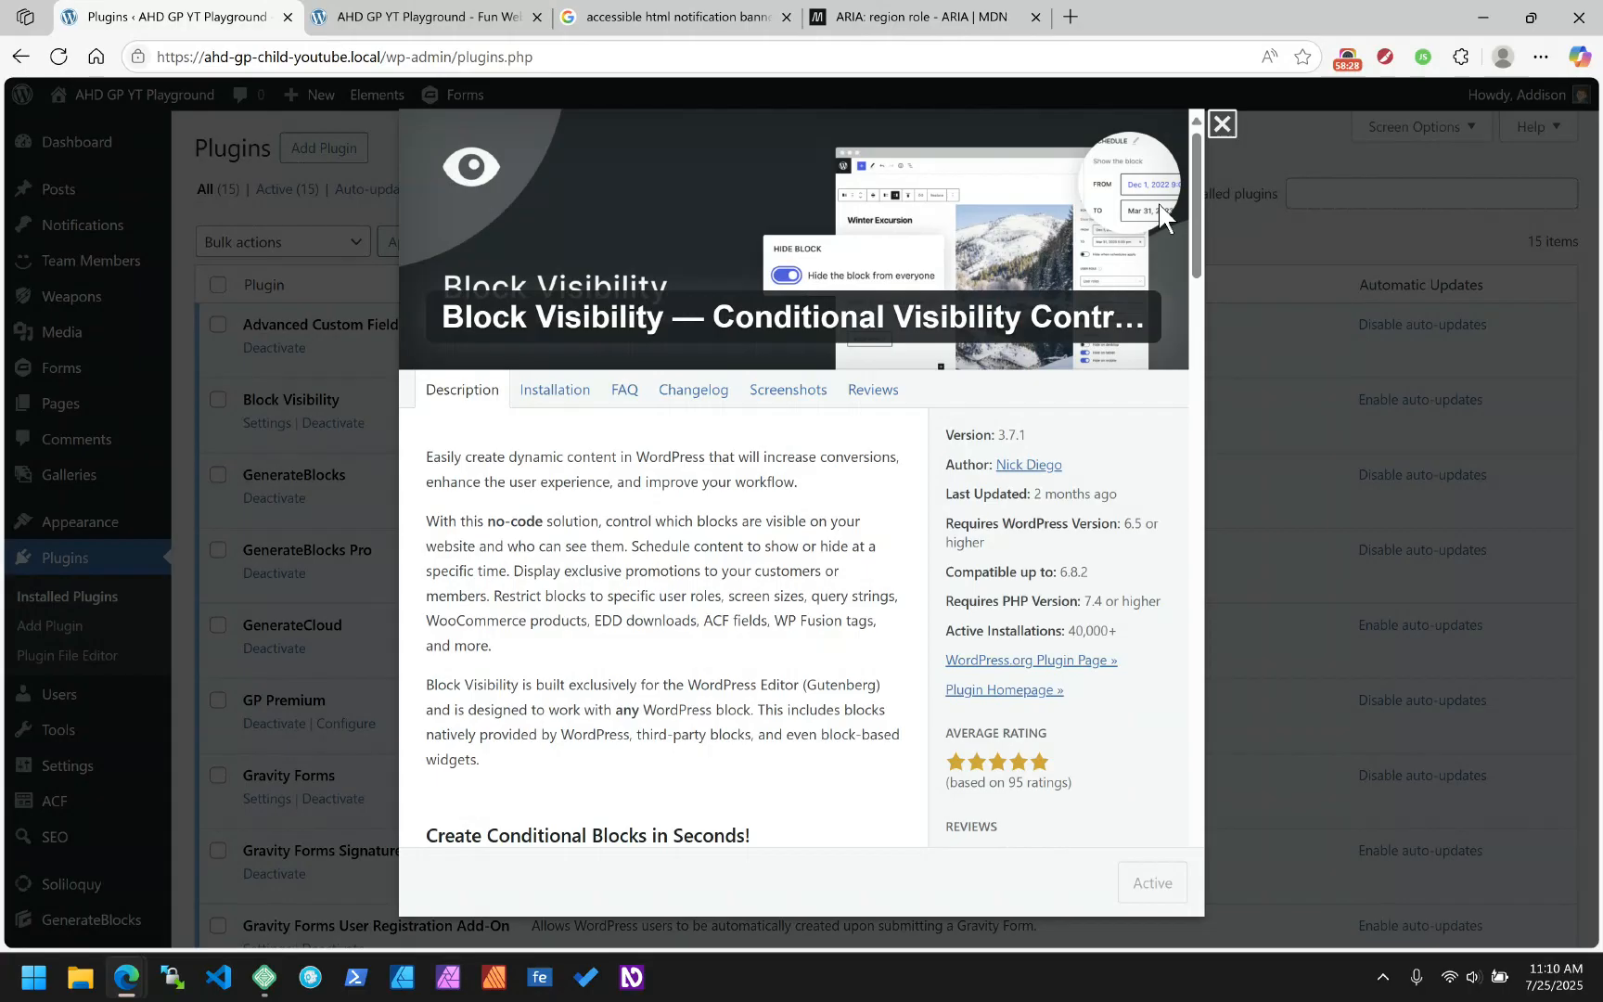
click(1222, 125)
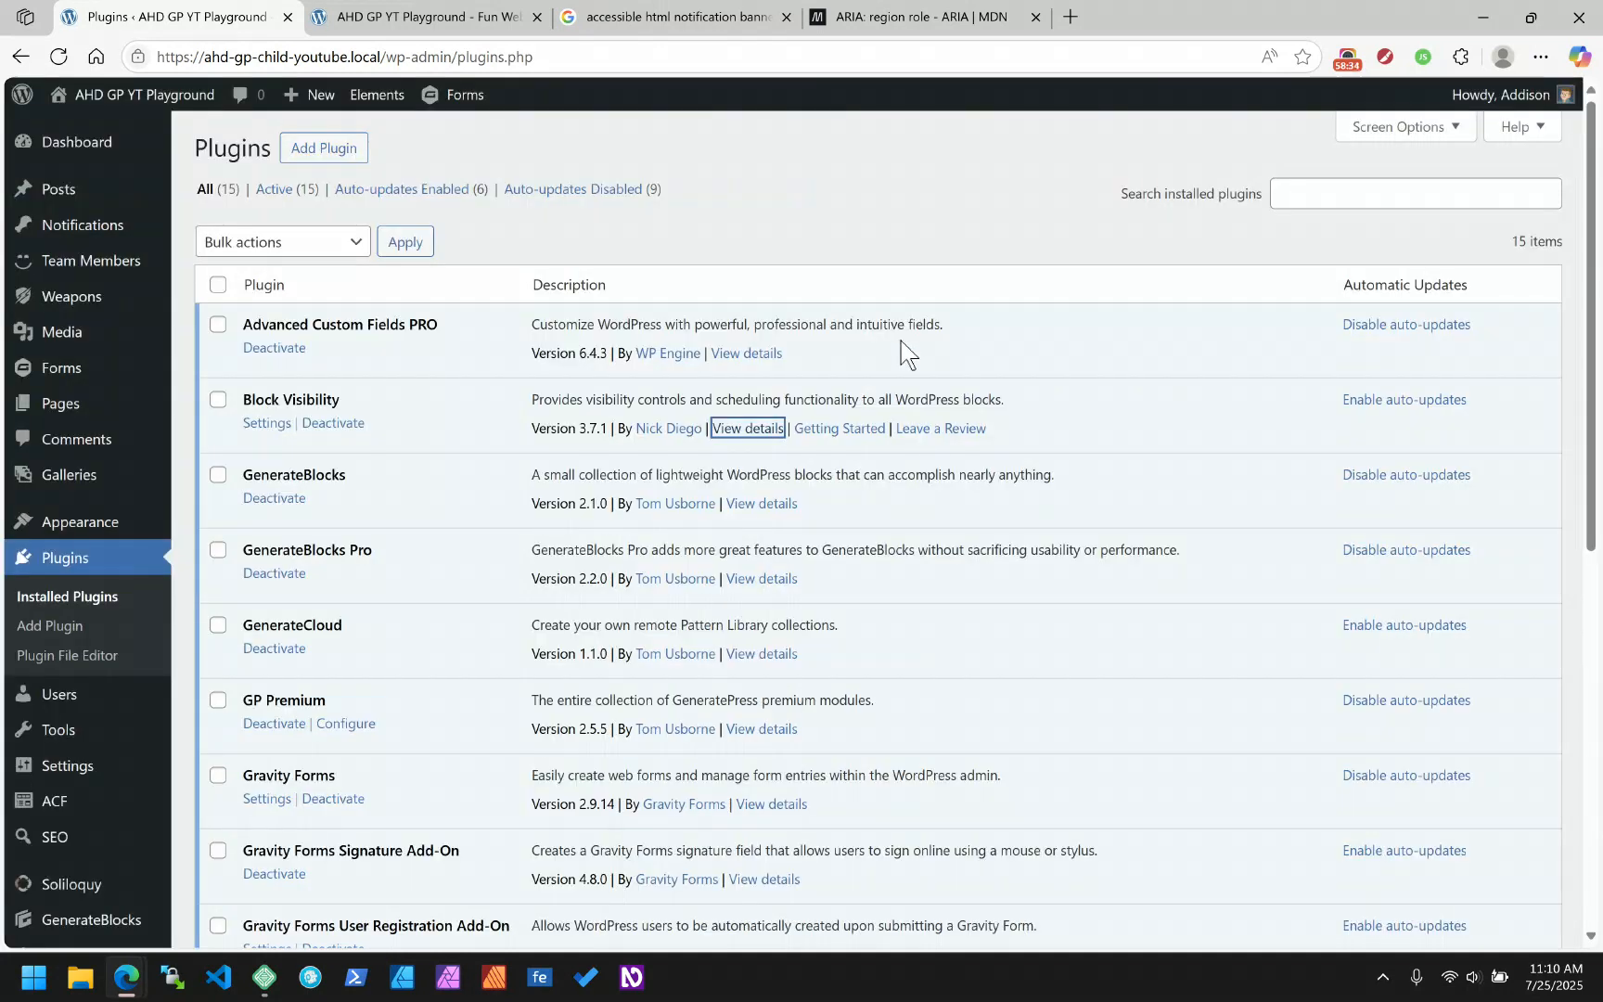
click(895, 189)
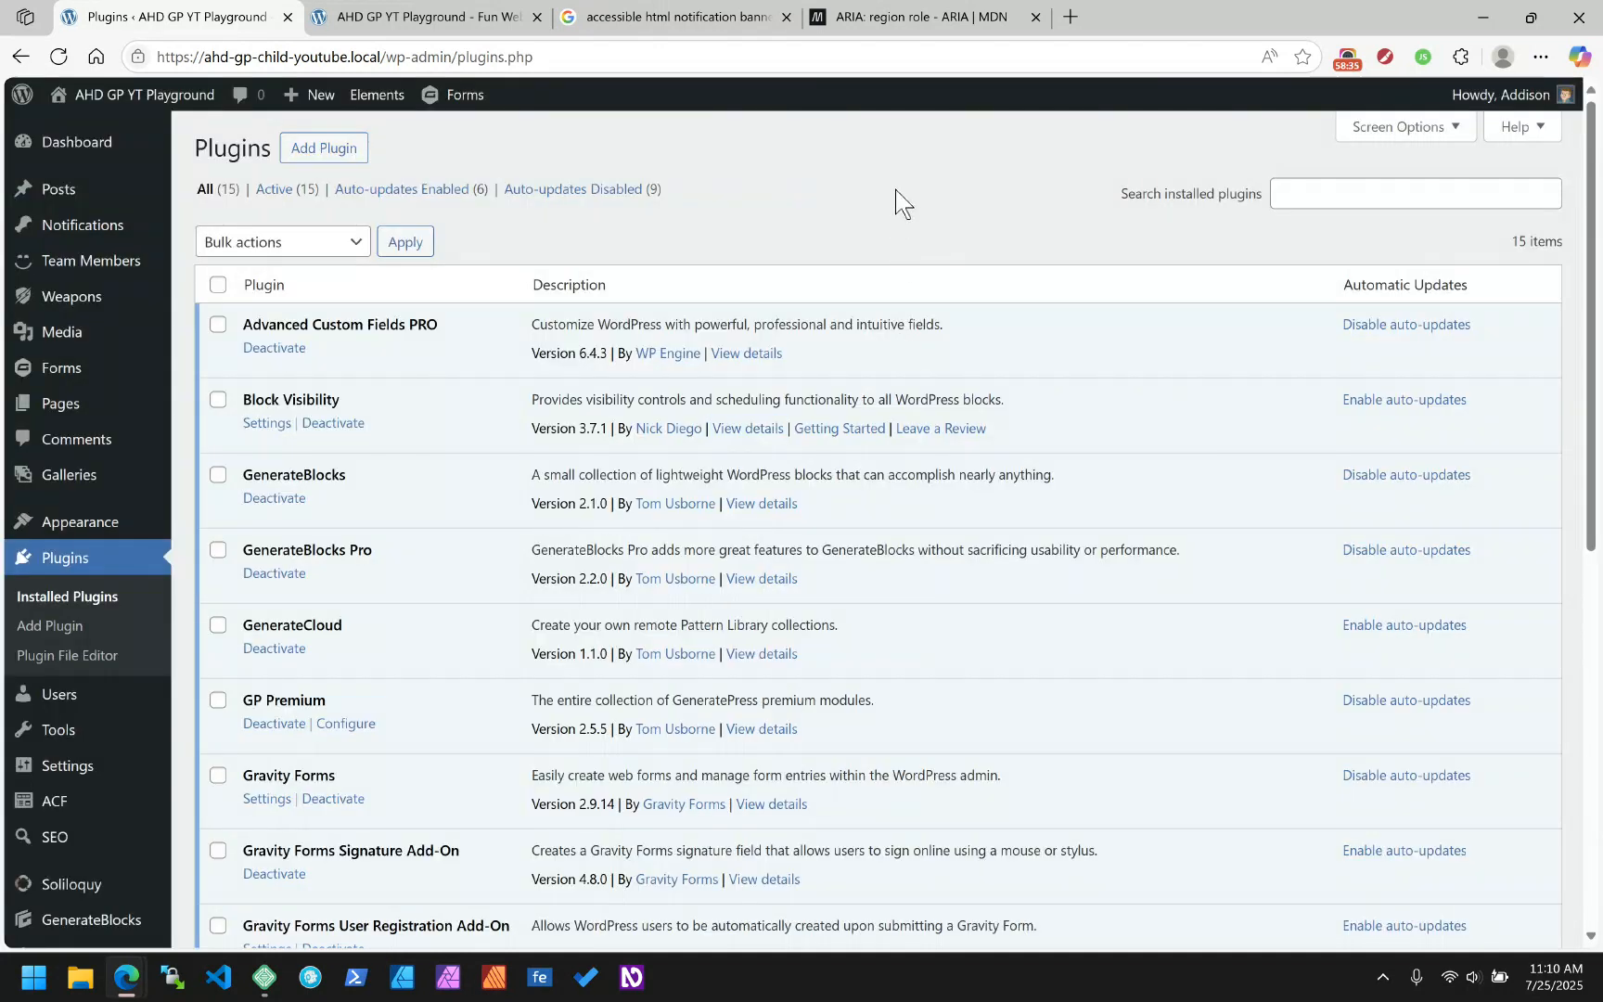
Check the notification banner on the front page and close the developer tools there
click(473, 13)
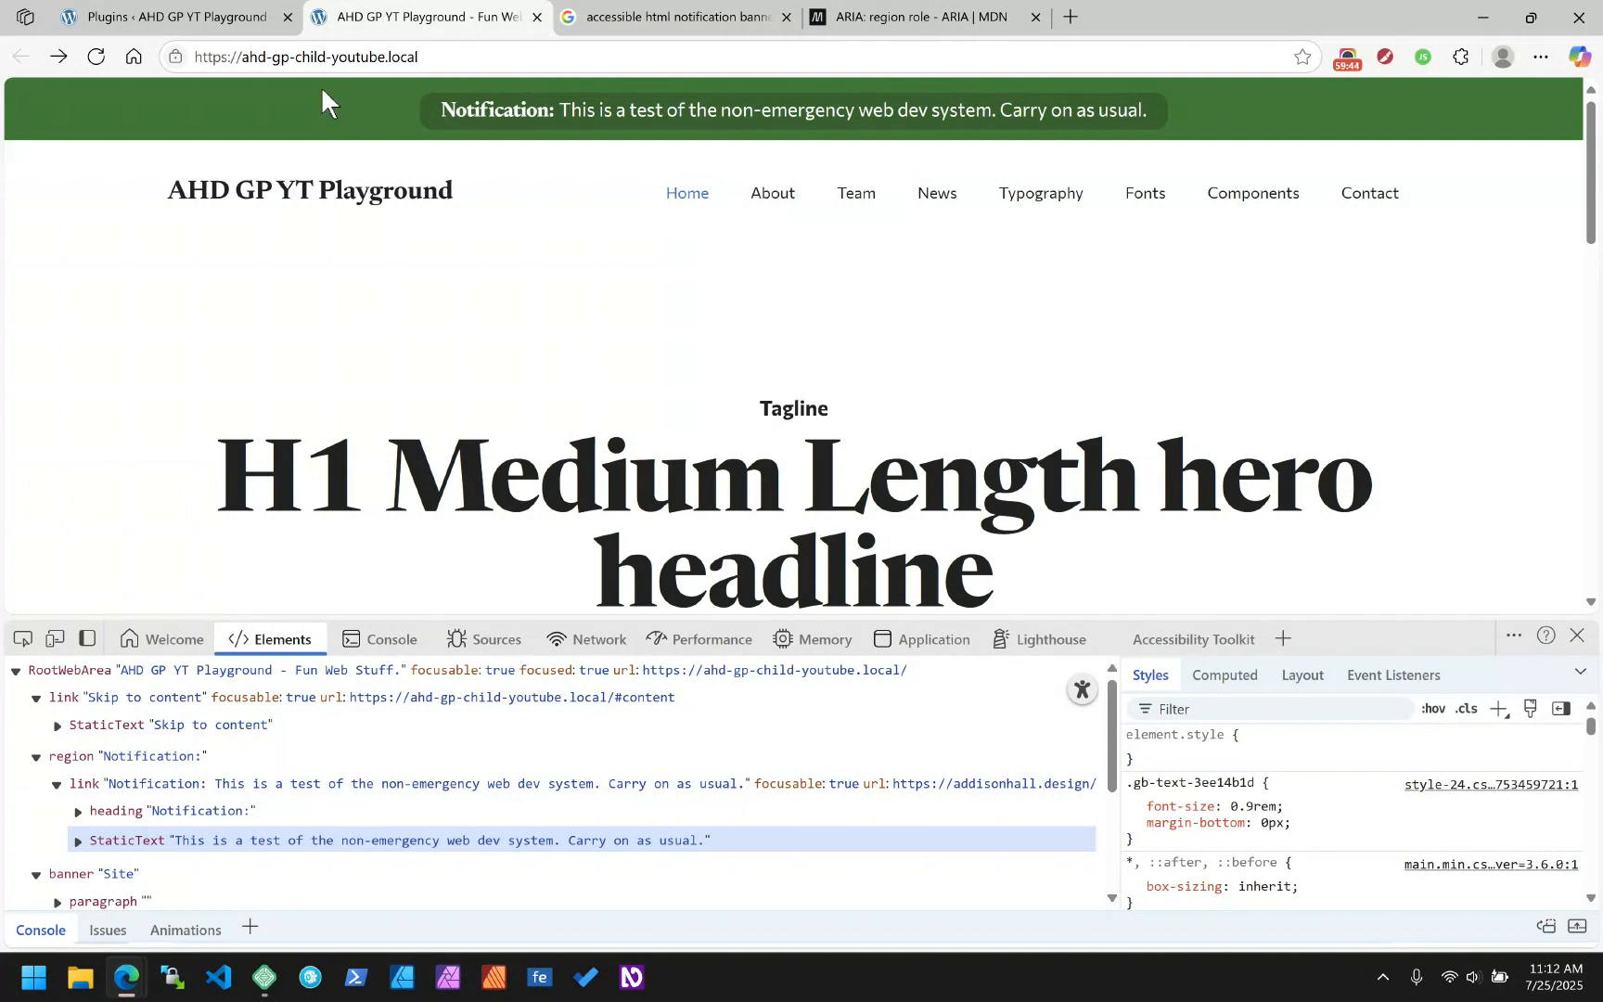
mouse_move(205, 24)
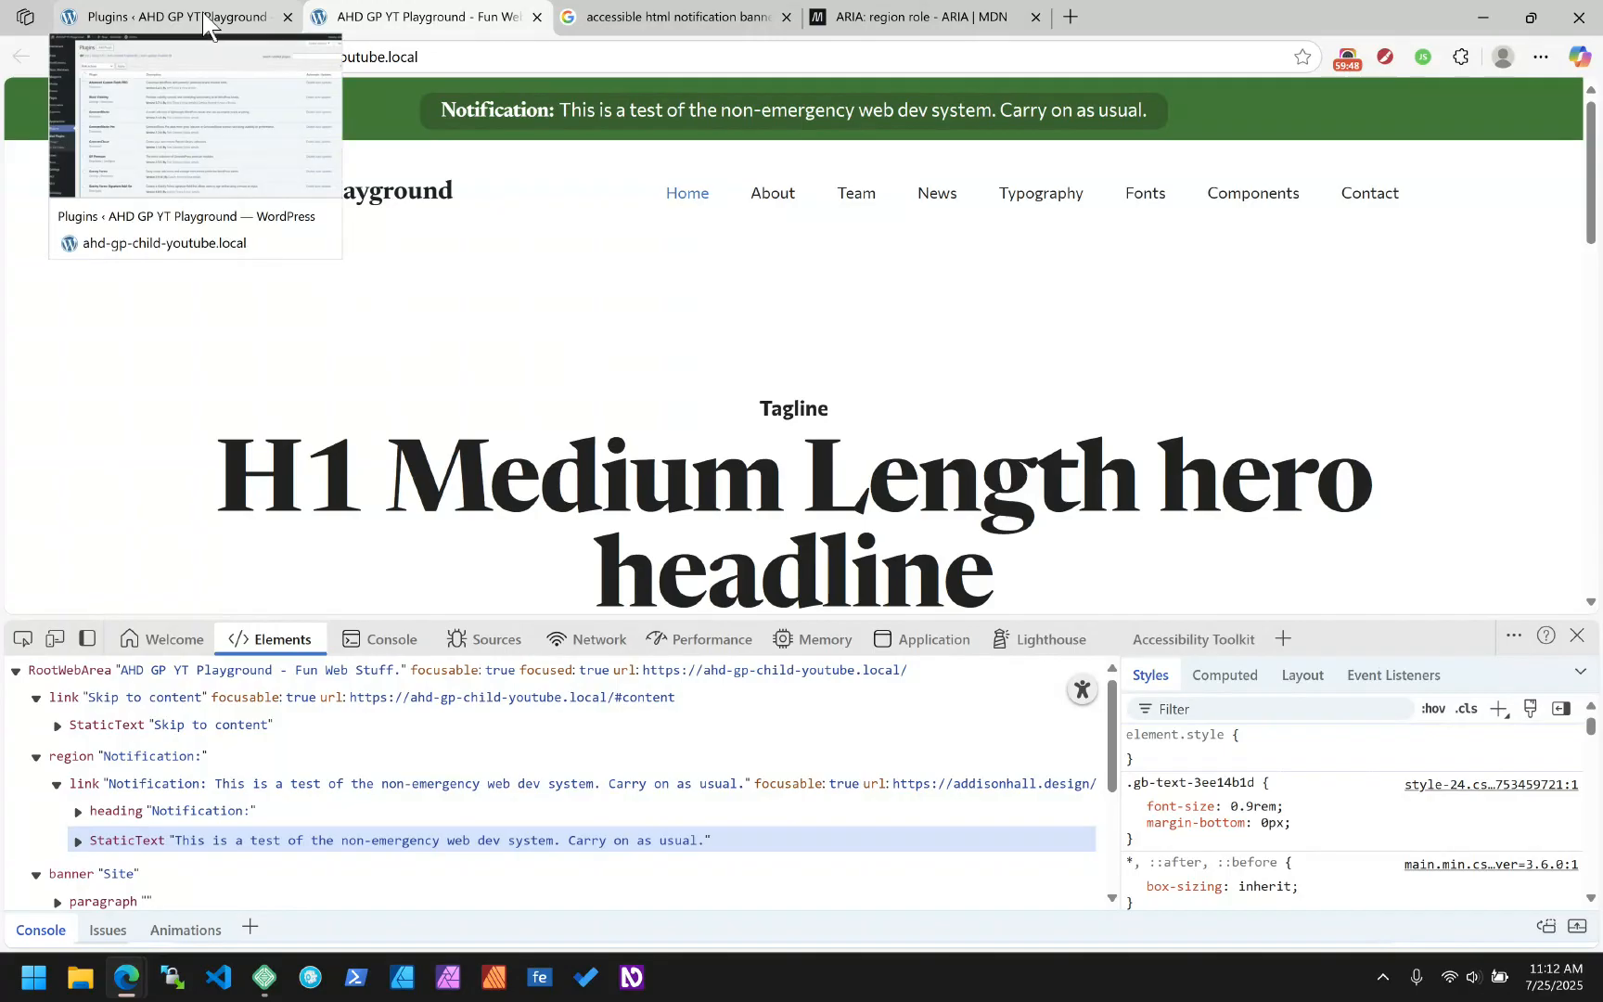
click(205, 24)
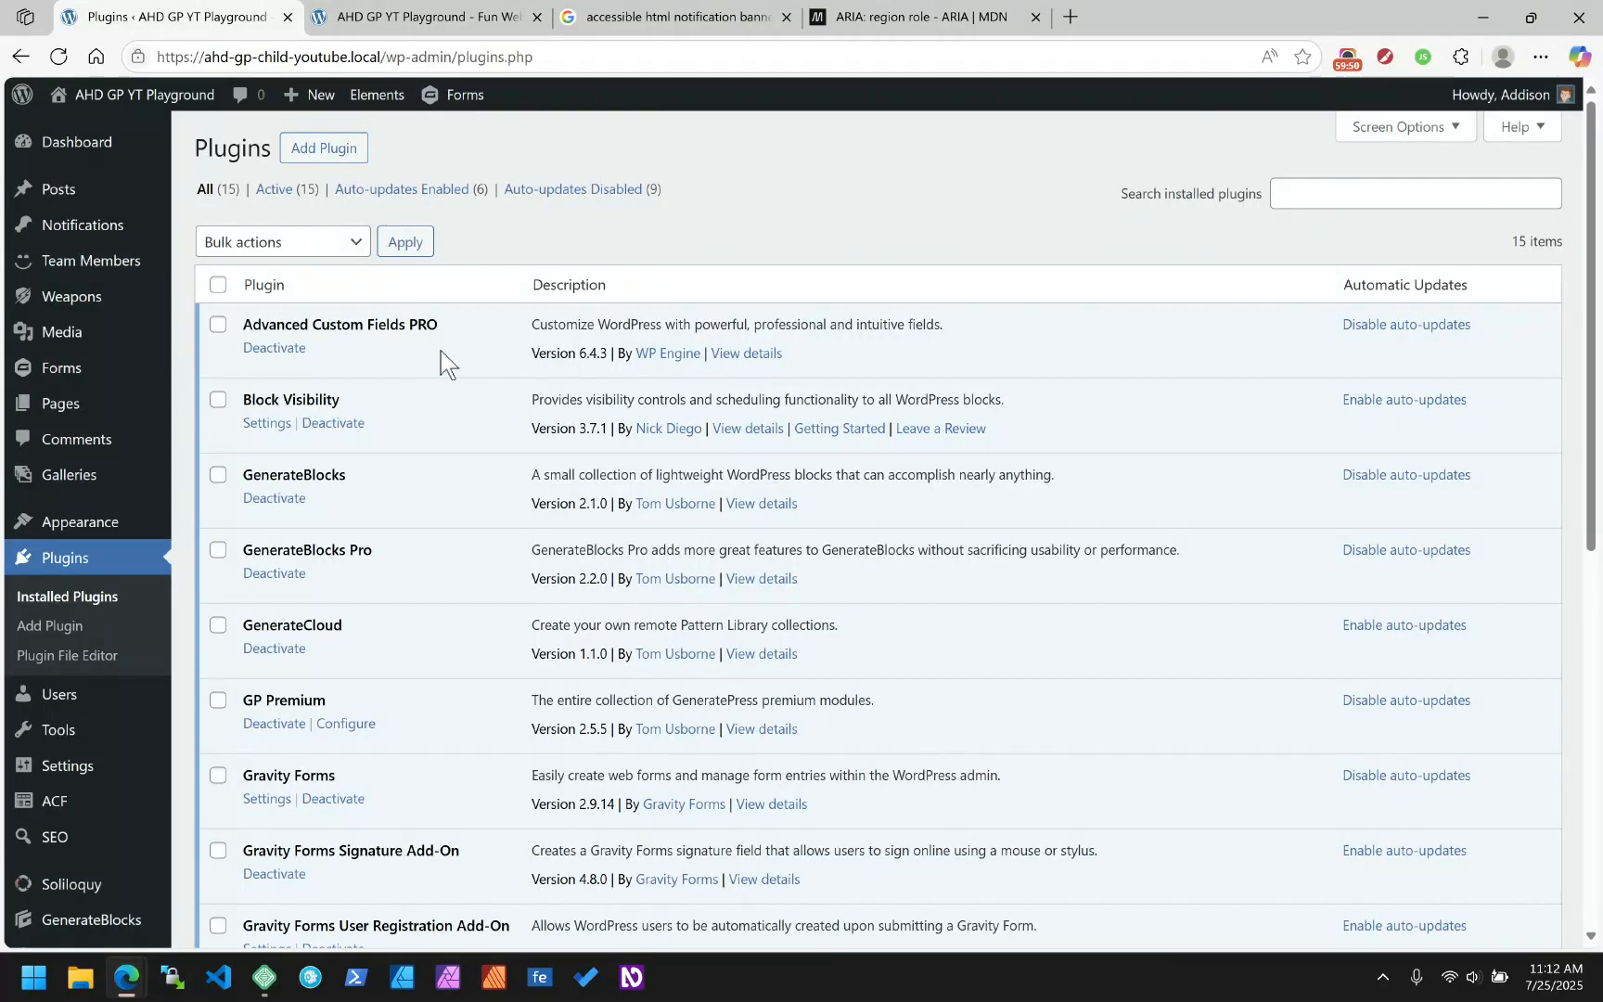
click(479, 7)
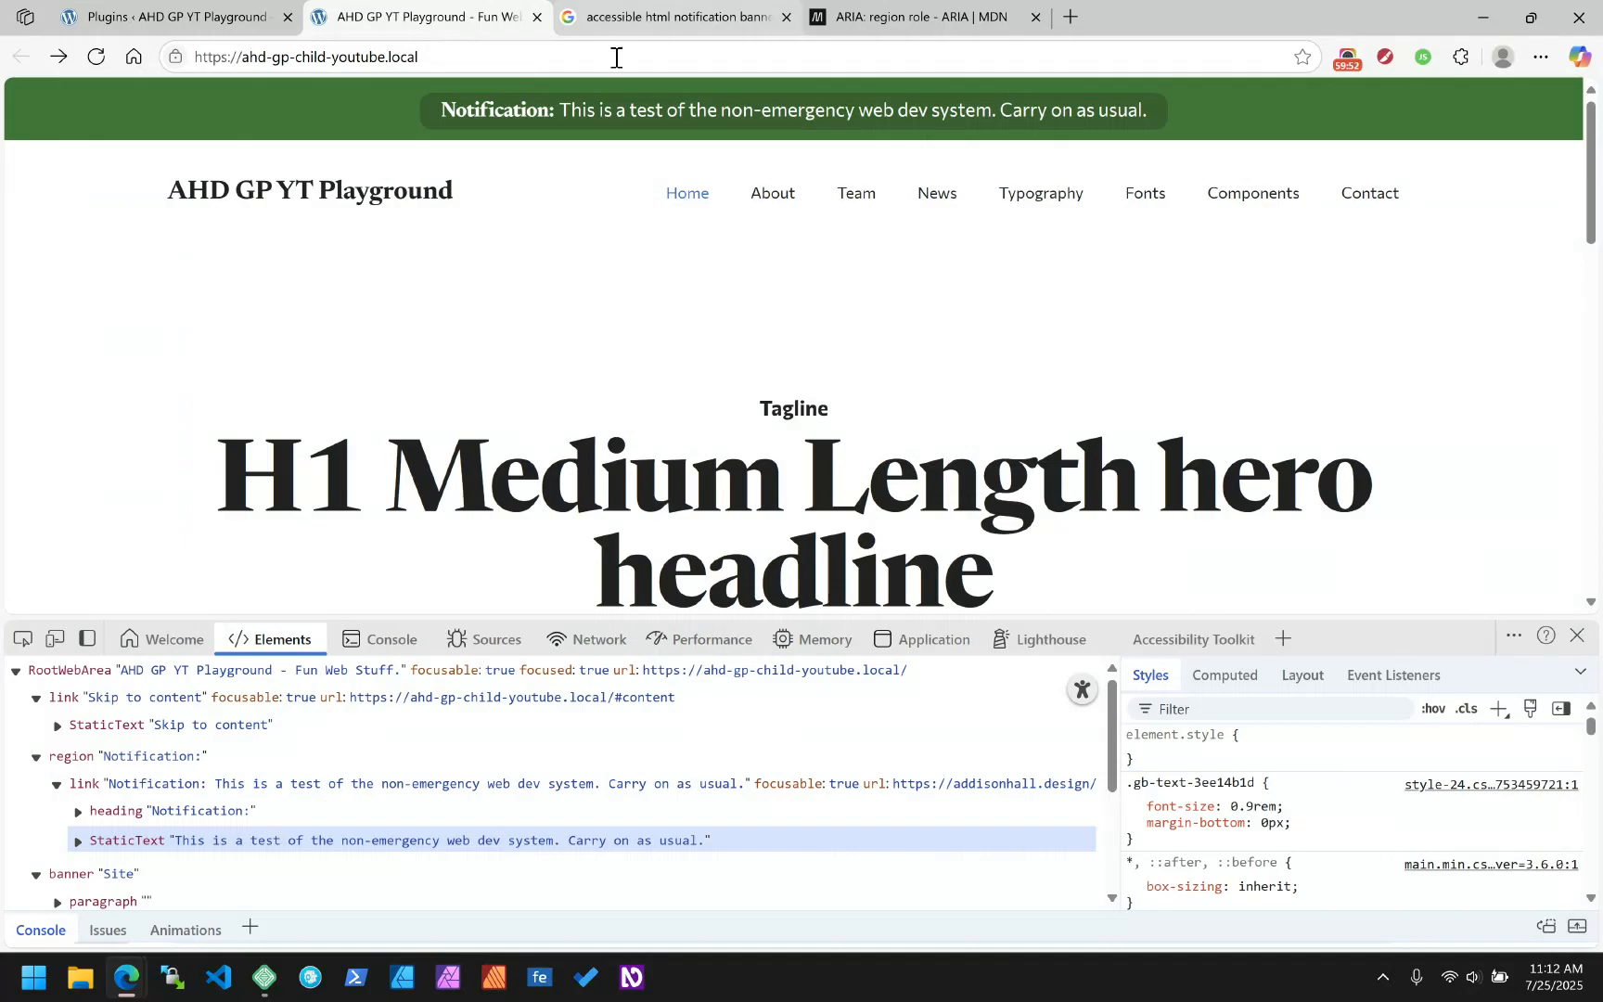
click(1577, 636)
key(Tab)
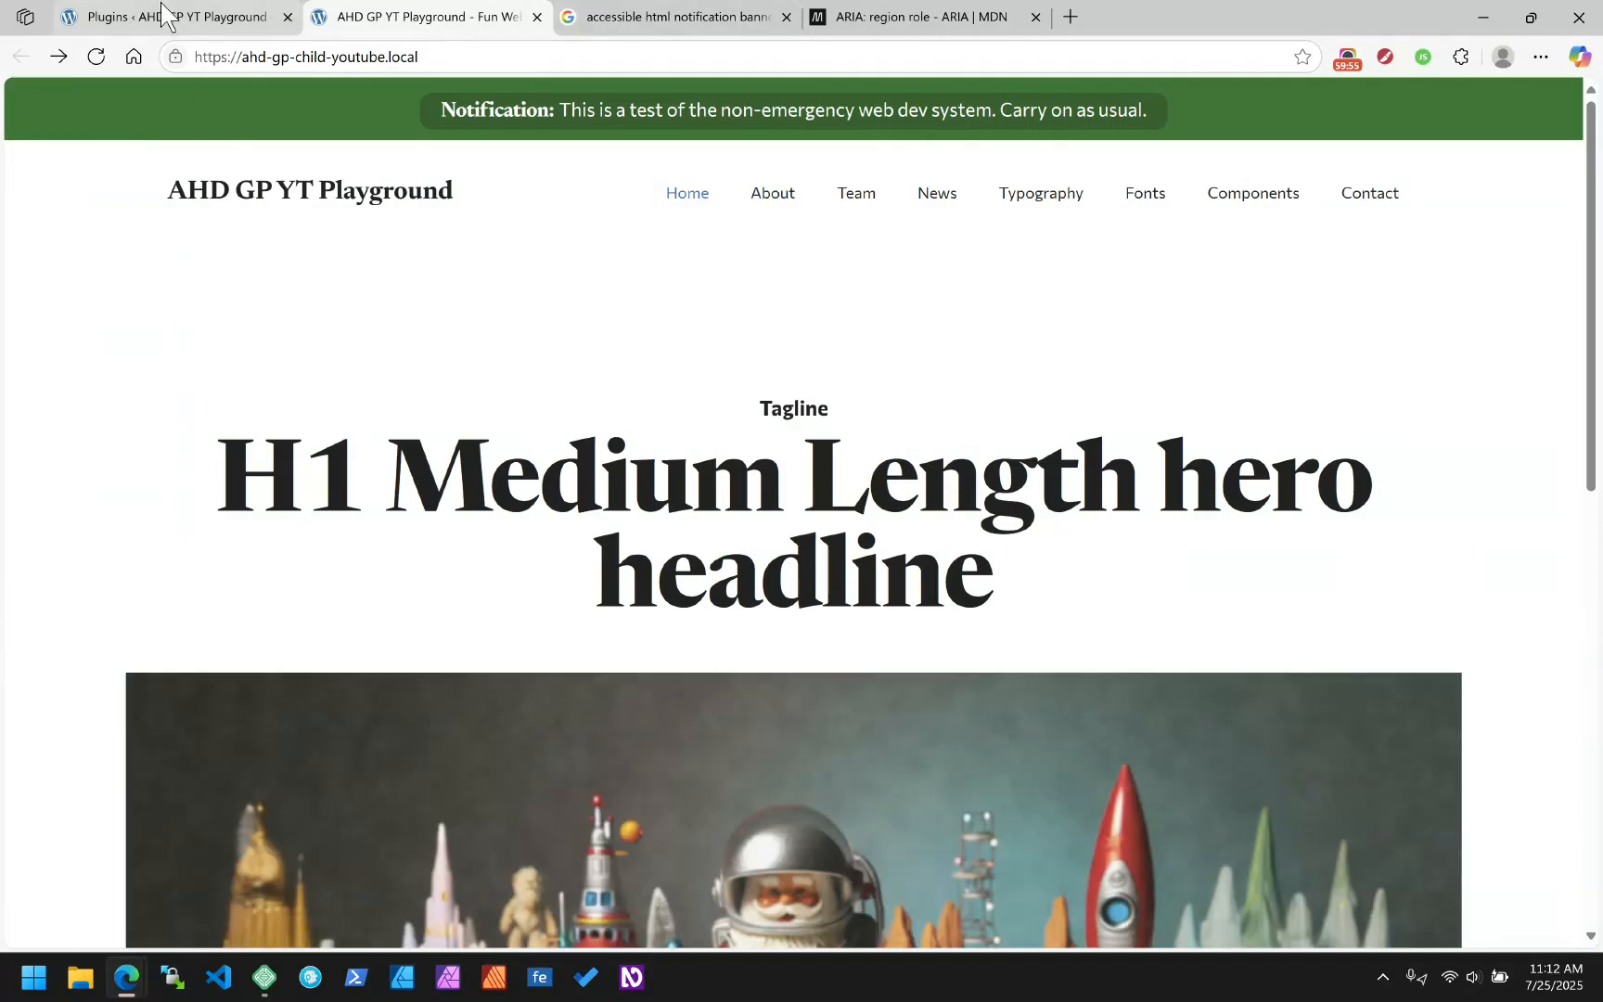
Publish a new notification titled "Super Alert" with the text "Hey! Look at me! I need to say something!" and the Alert style
click(165, 19)
click(82, 225)
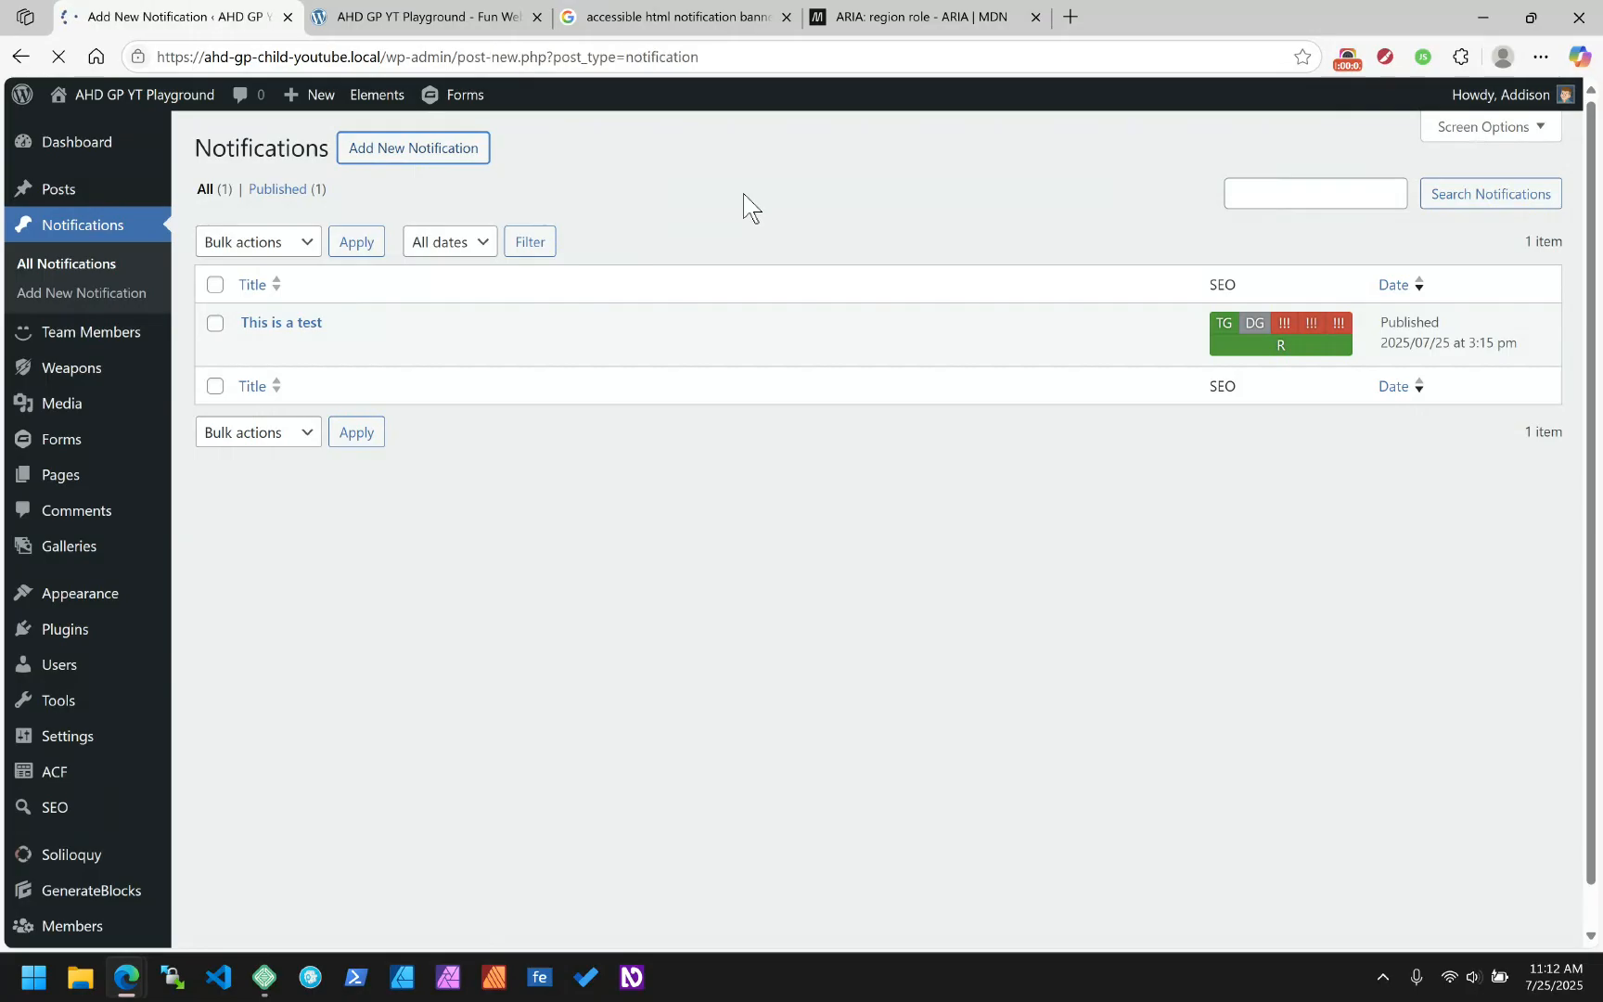
text(Super Alert)
key(Tab)
key(Tab)
click(338, 370)
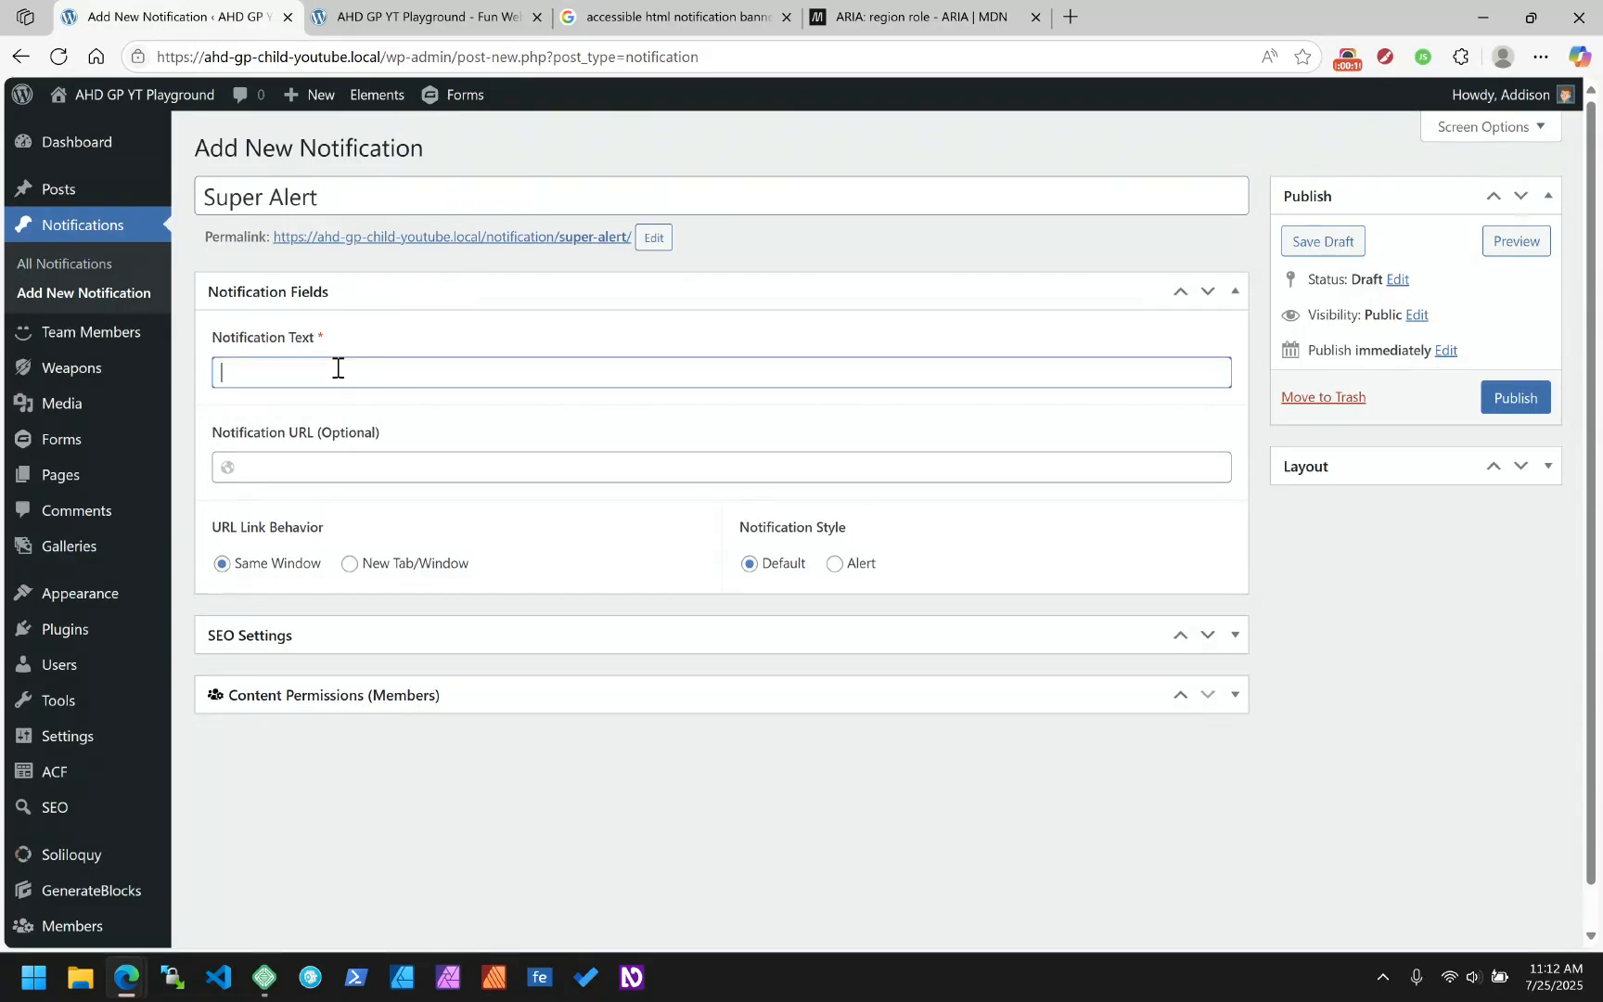
text(Hye)
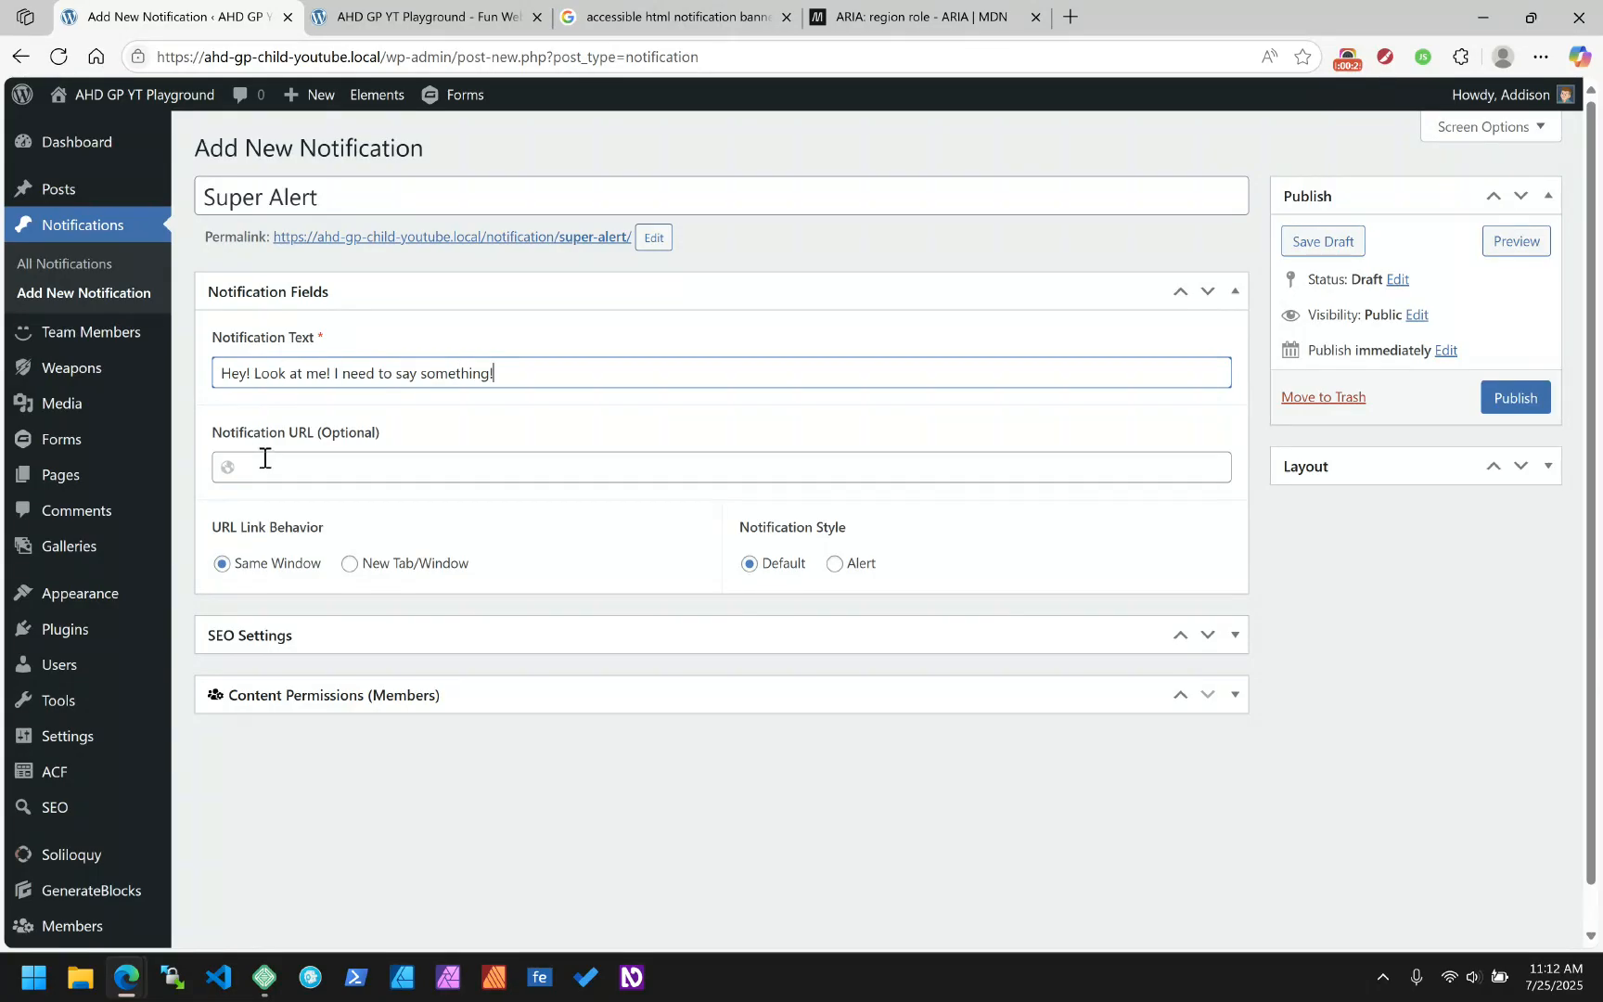
click(835, 564)
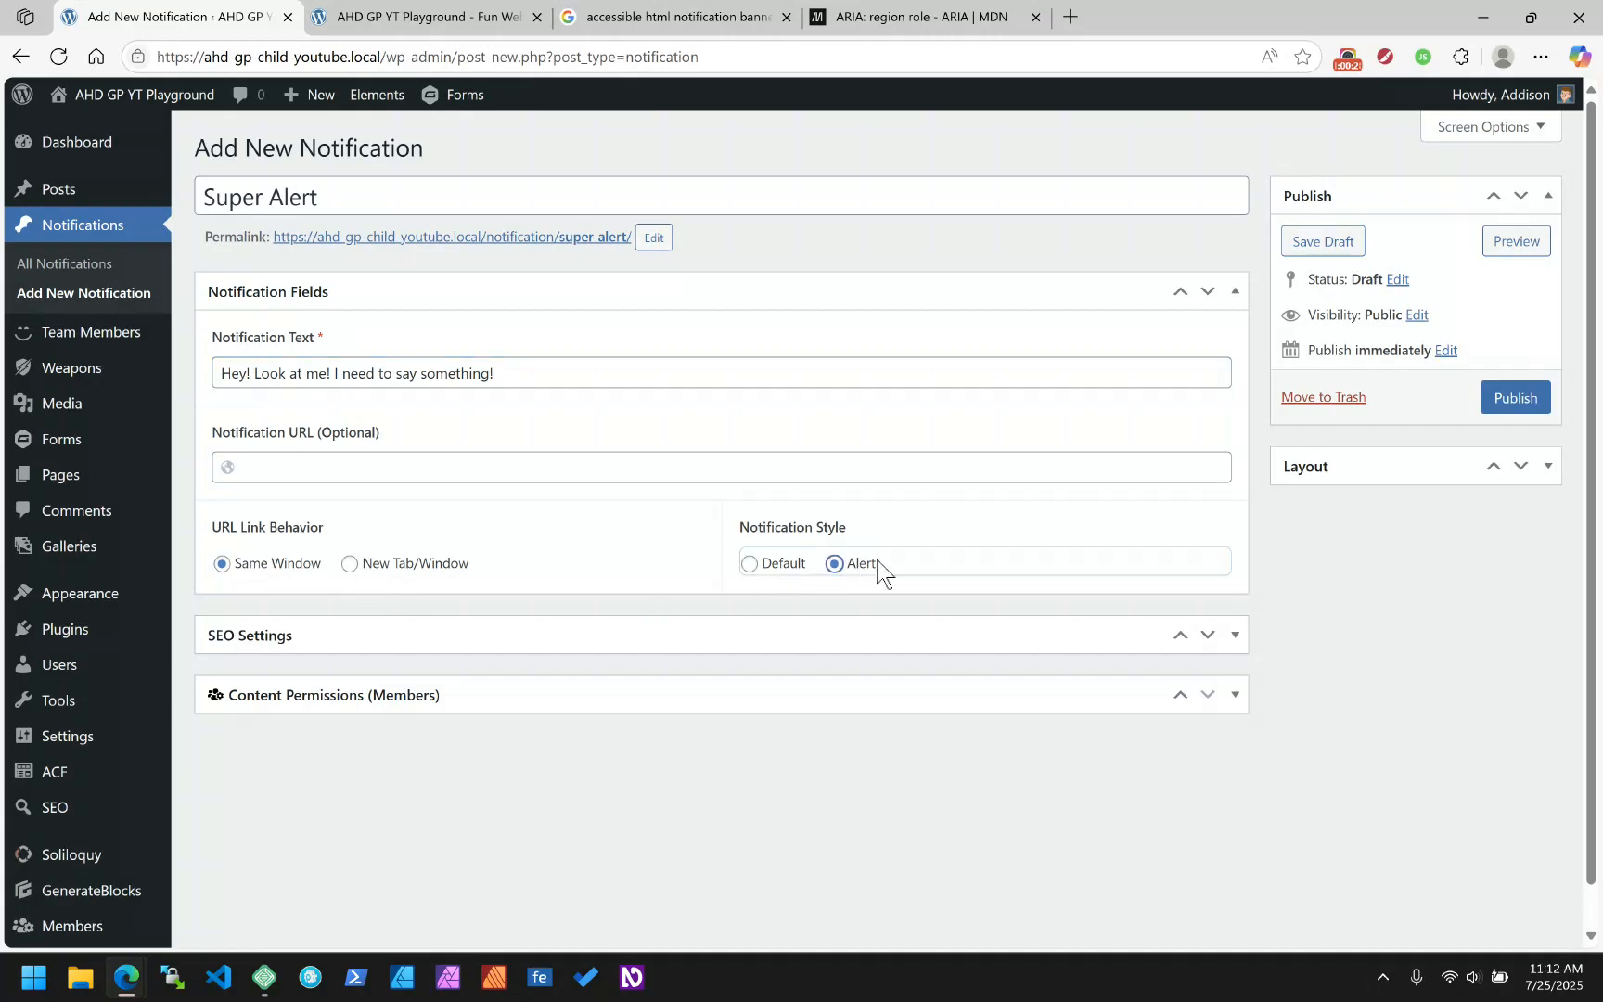
click(1514, 401)
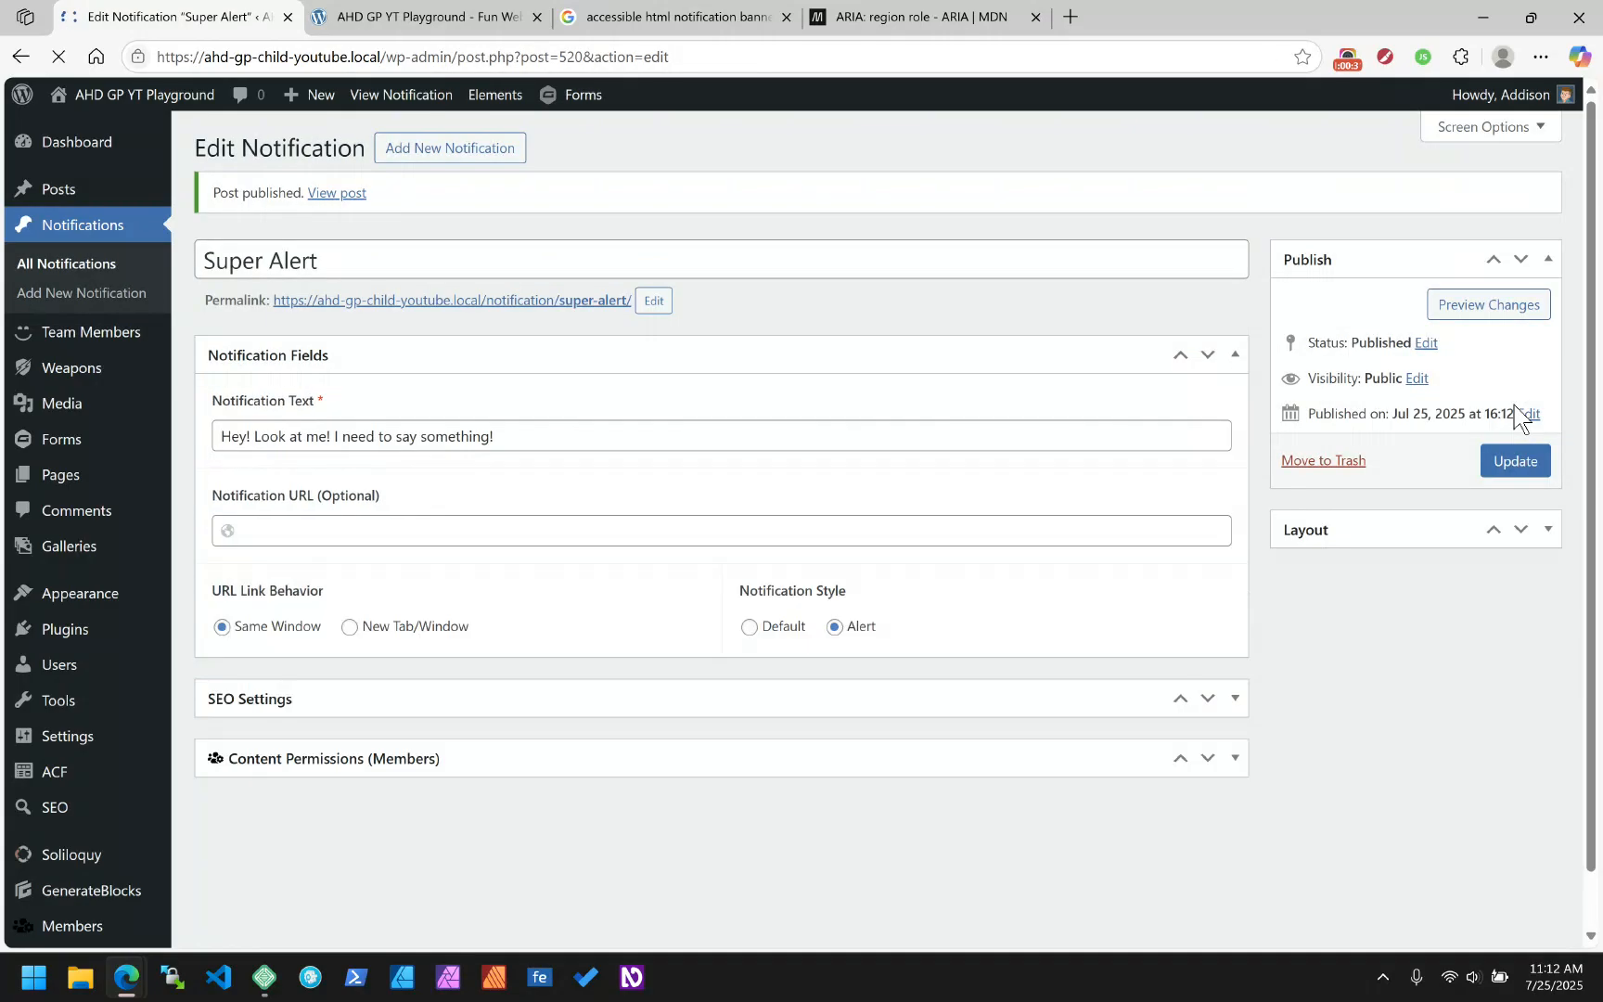
Reload the front page to check the banner and open the Notifications element for editing
click(408, 17)
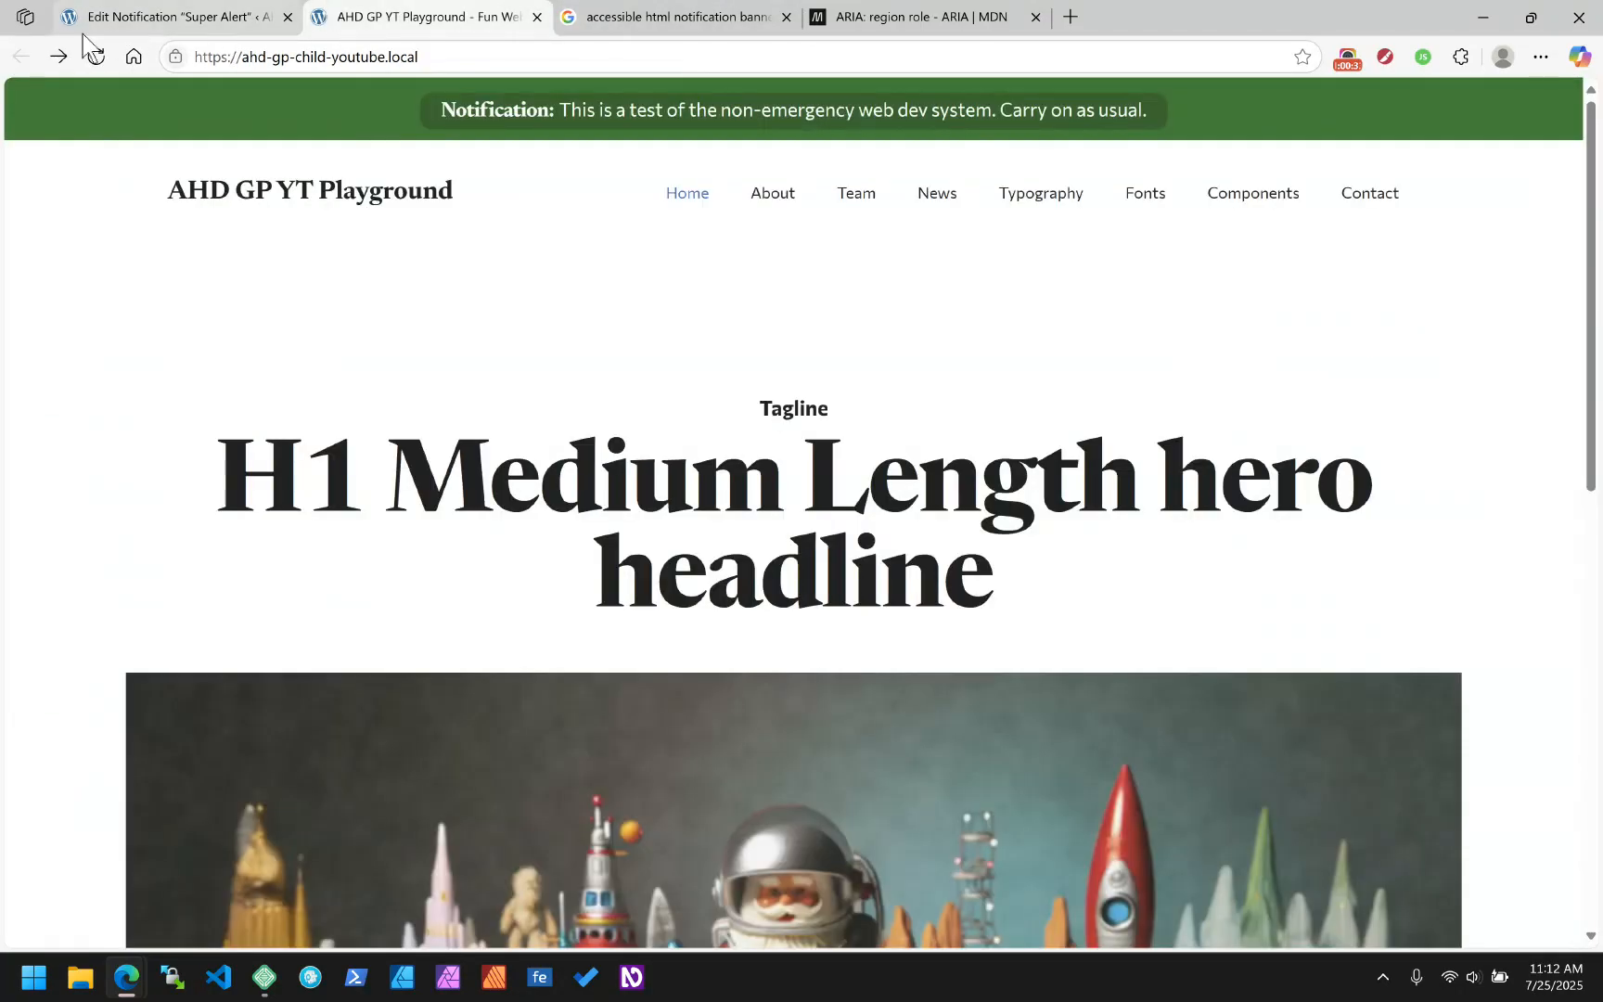
click(97, 58)
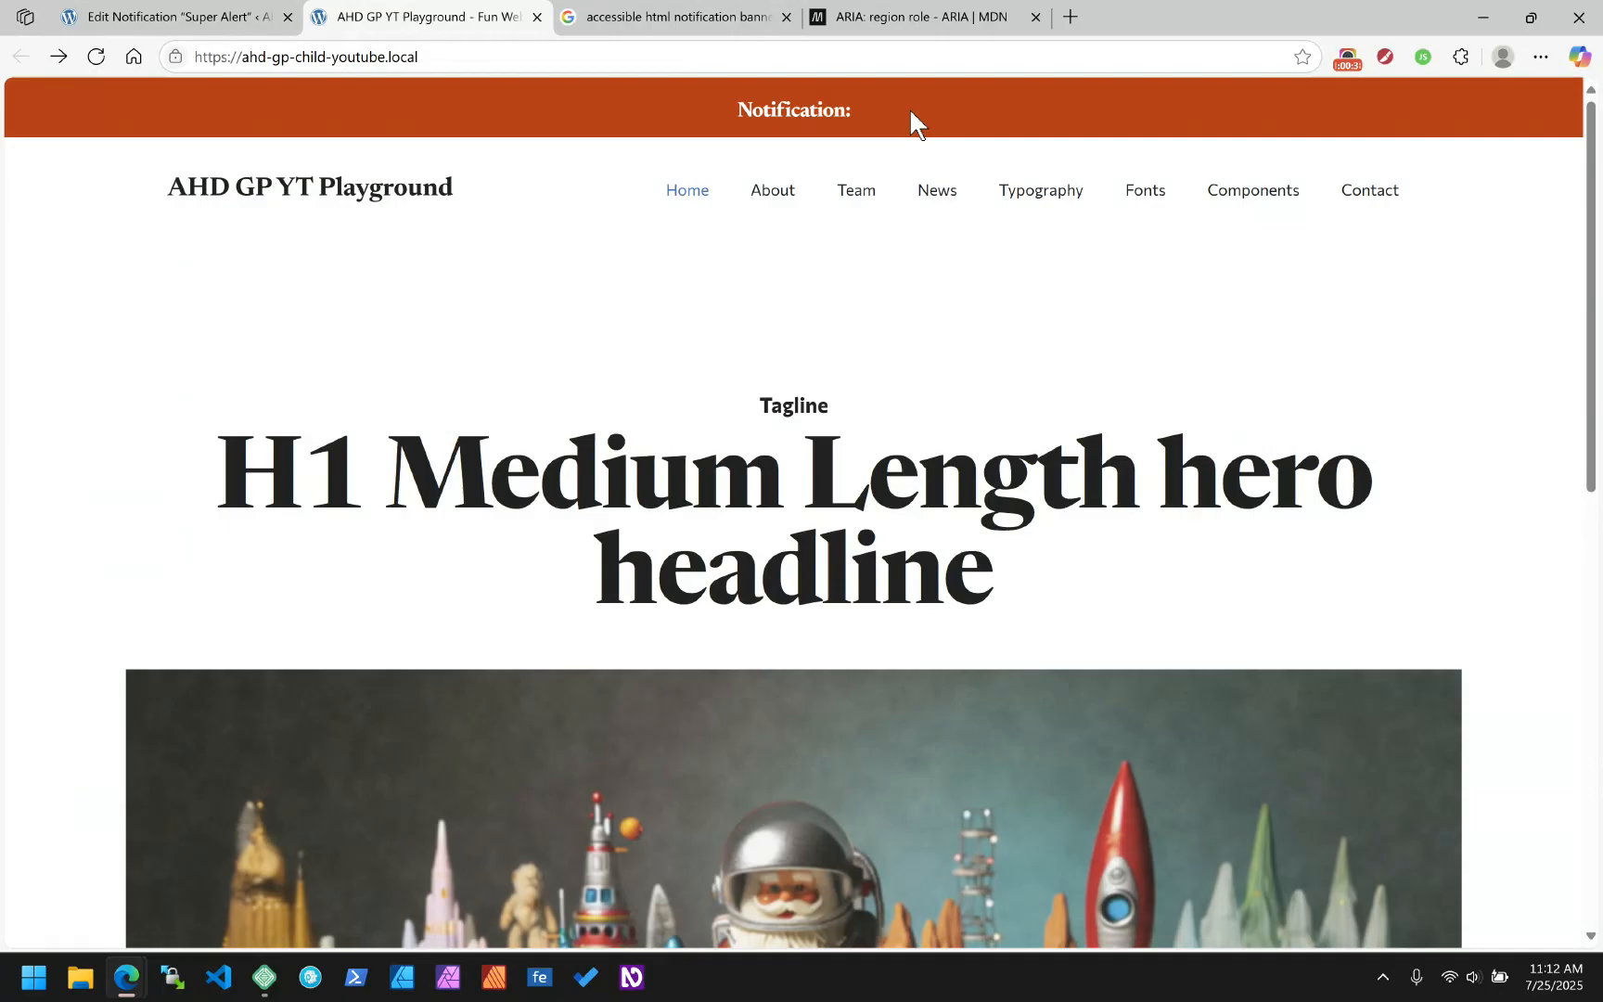
click(232, 15)
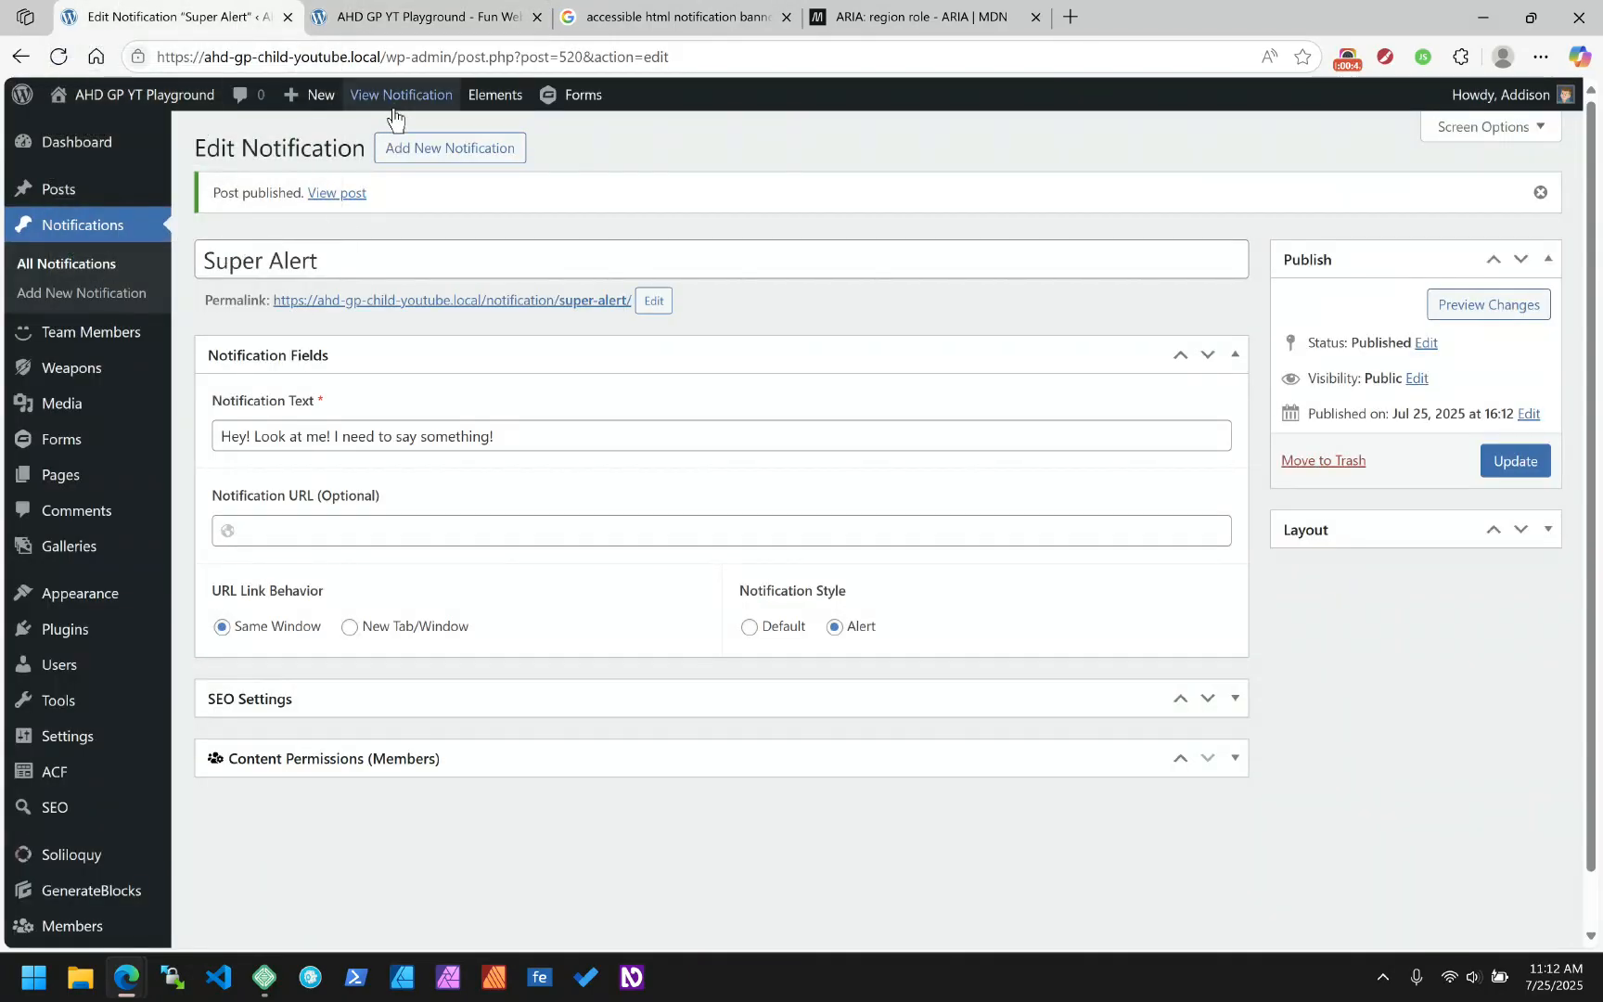
click(510, 109)
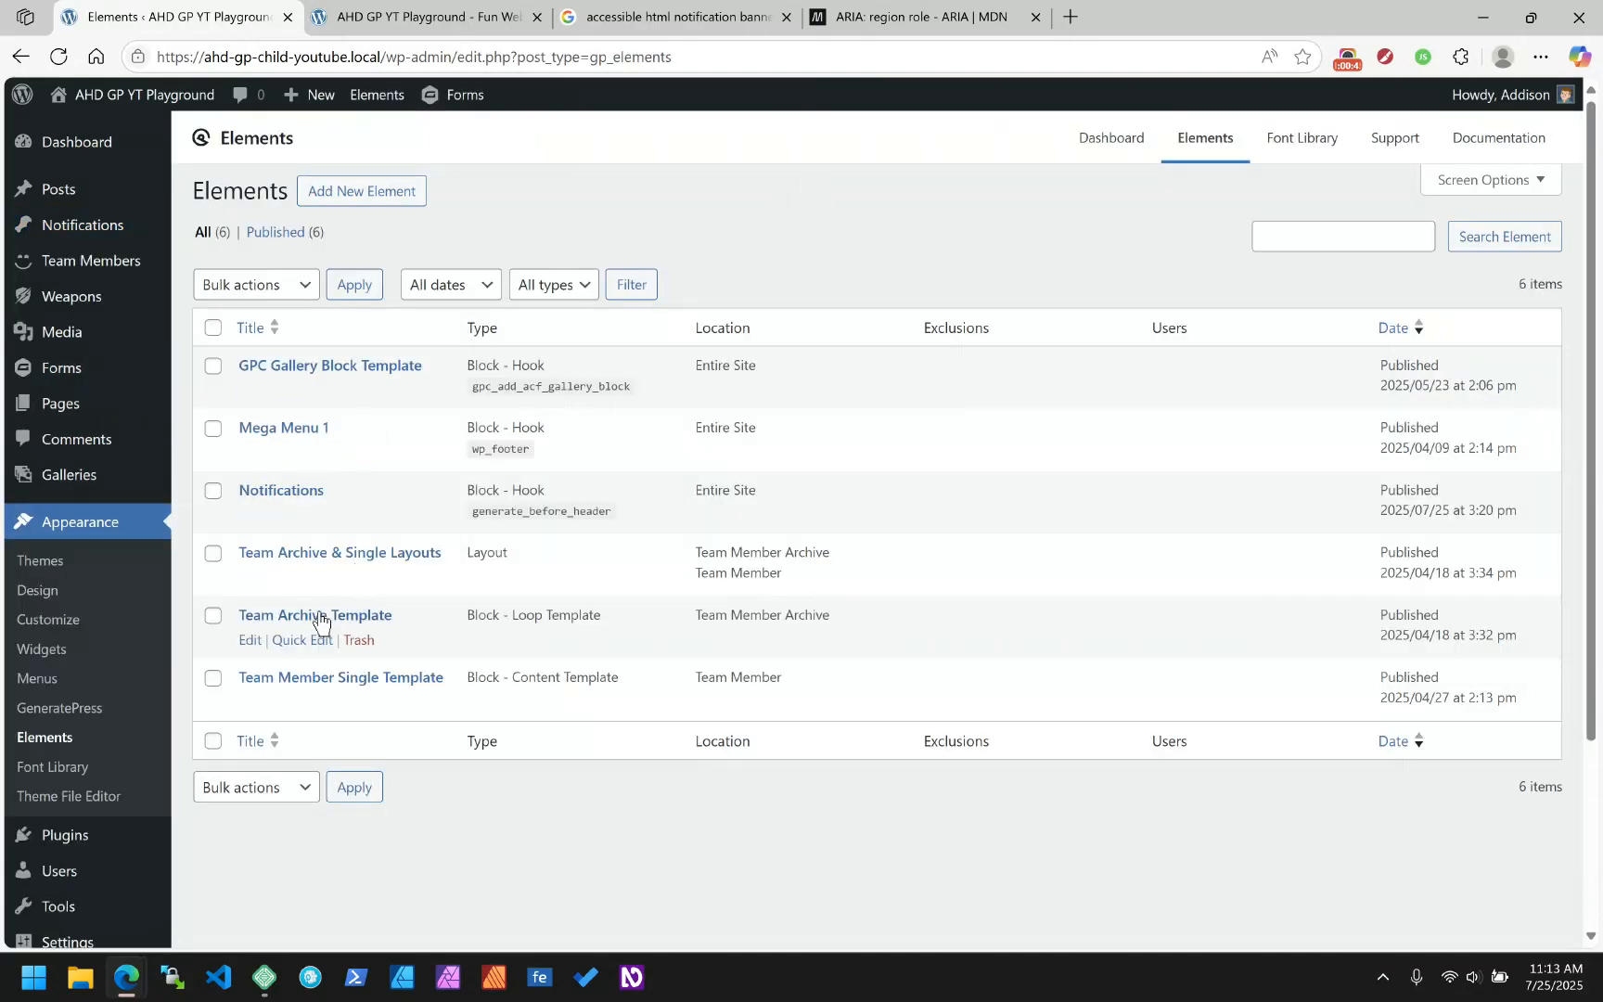
click(275, 494)
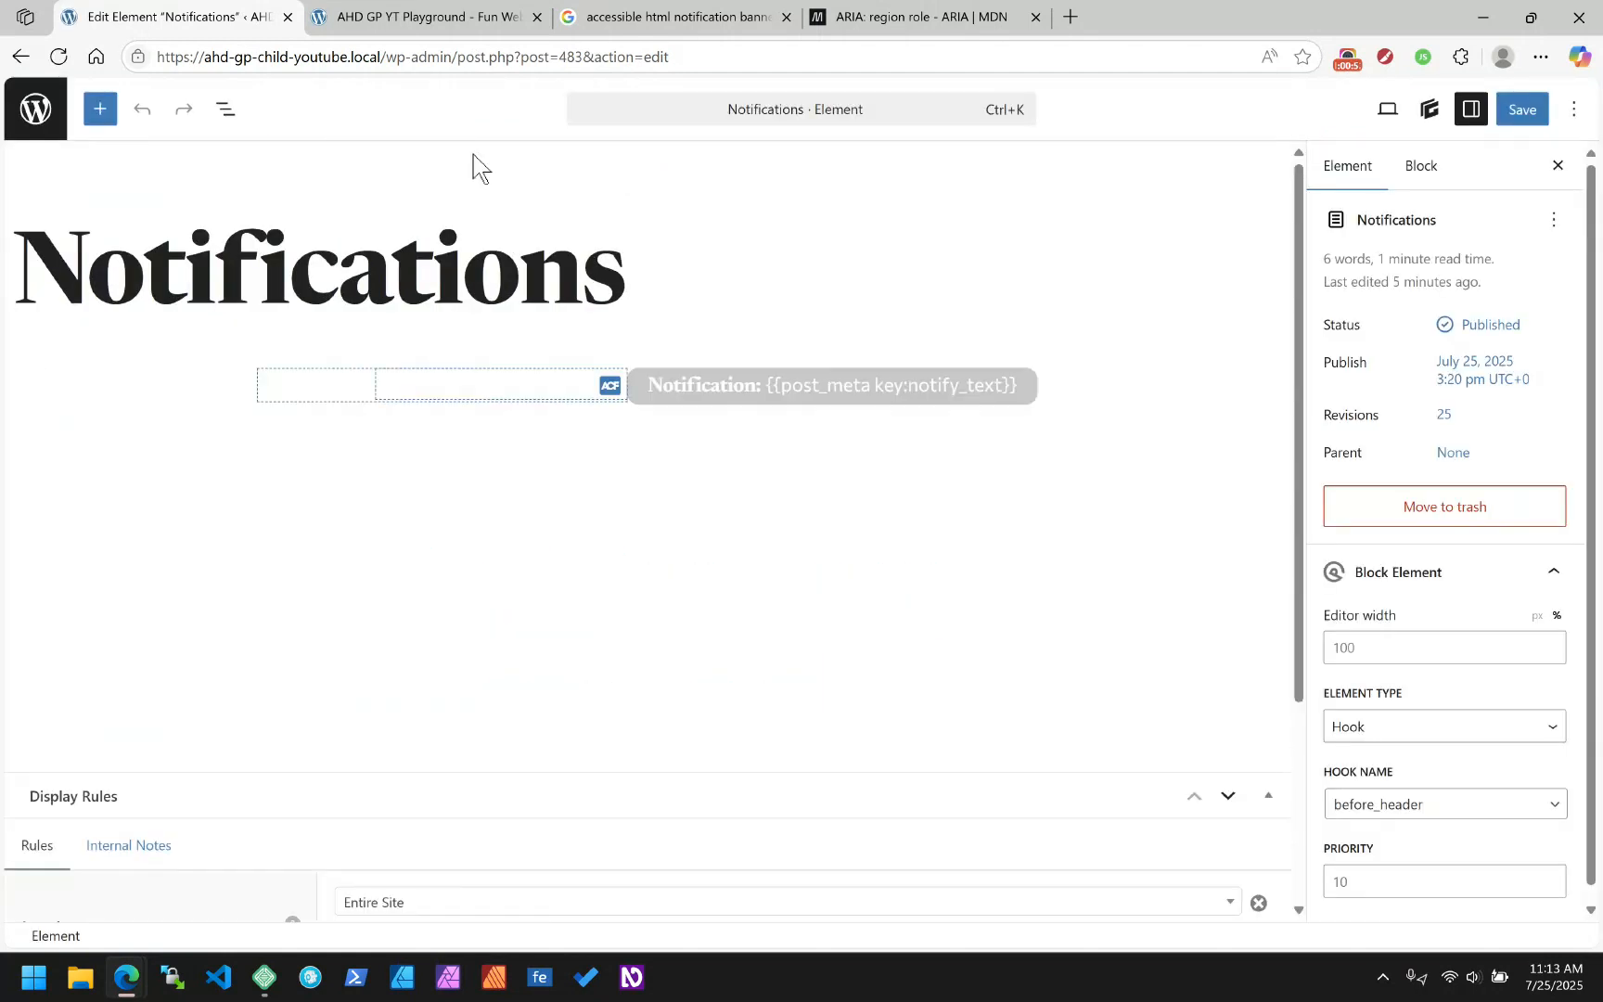
Remove the Advanced Custom Fields visibility control from the notify_text text block inside the plain Container
click(225, 108)
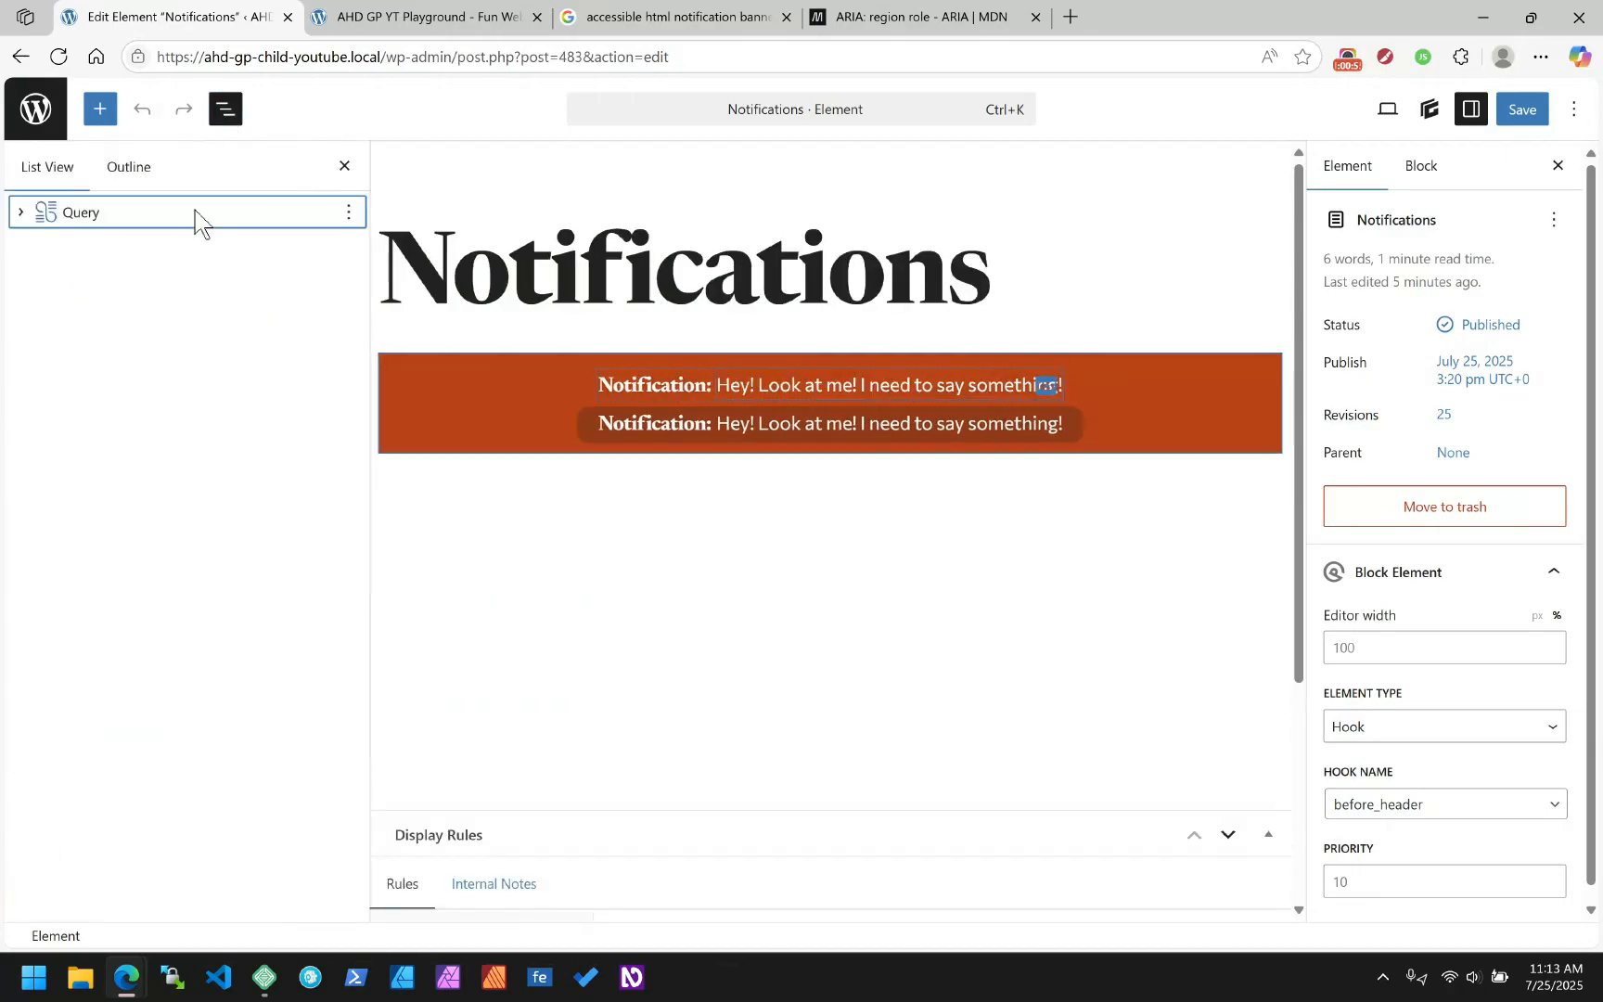
click(806, 385)
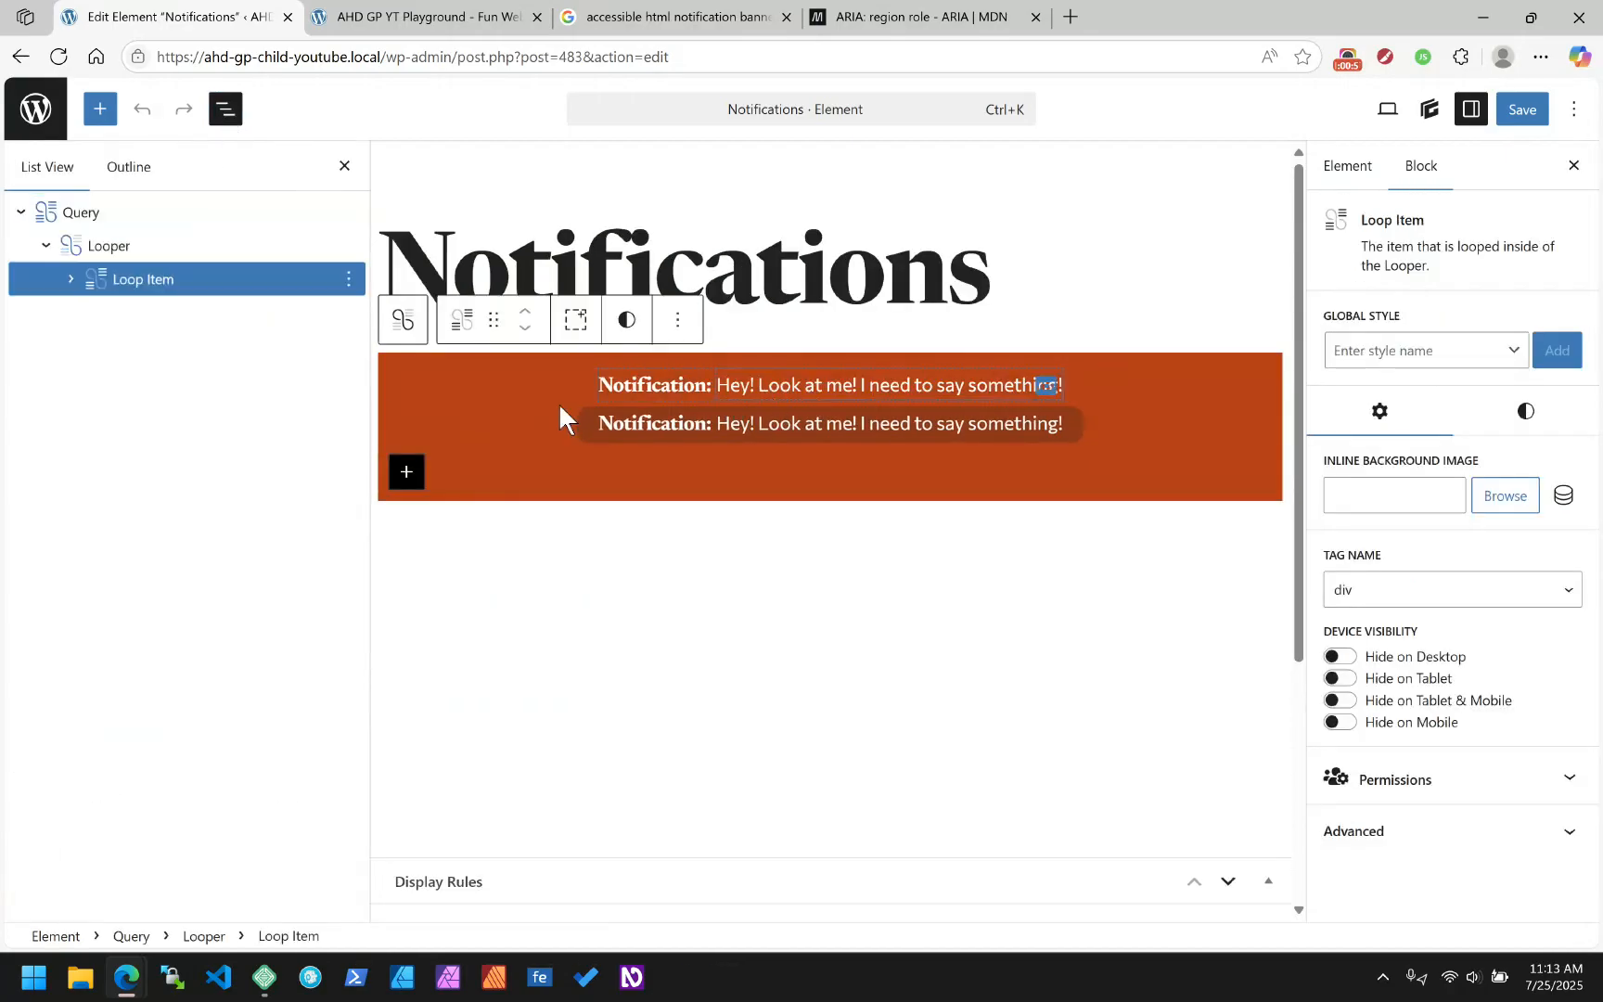
click(73, 280)
click(96, 312)
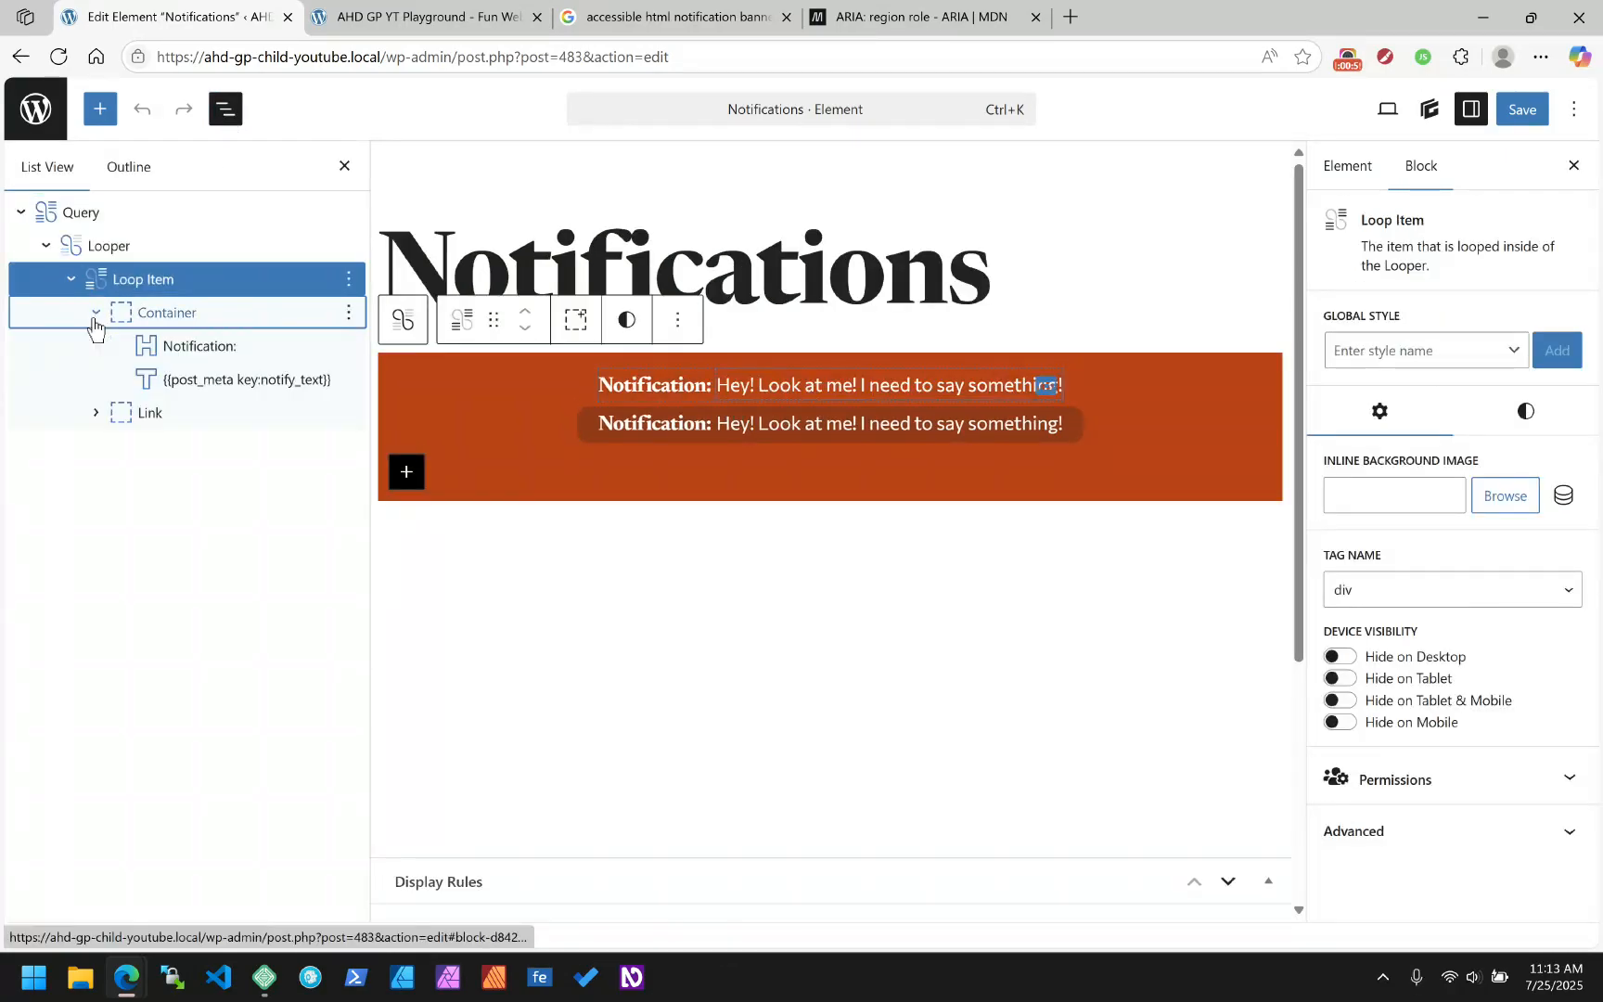
click(208, 380)
scroll(1496, 687, down, 3)
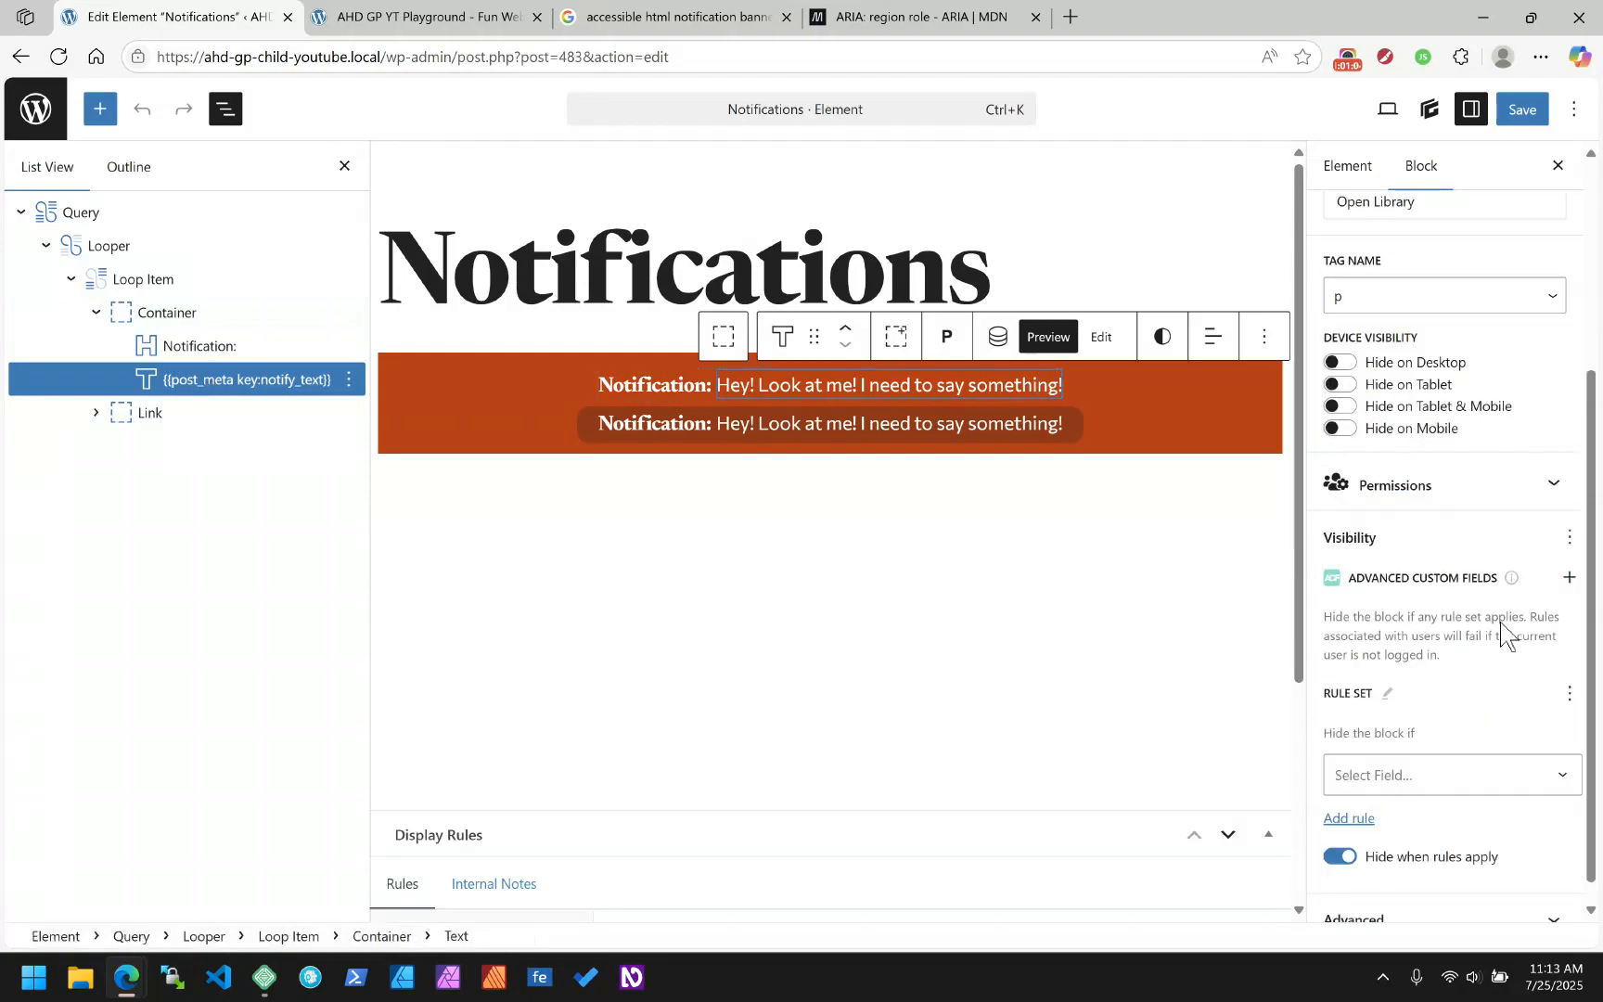
click(1569, 696)
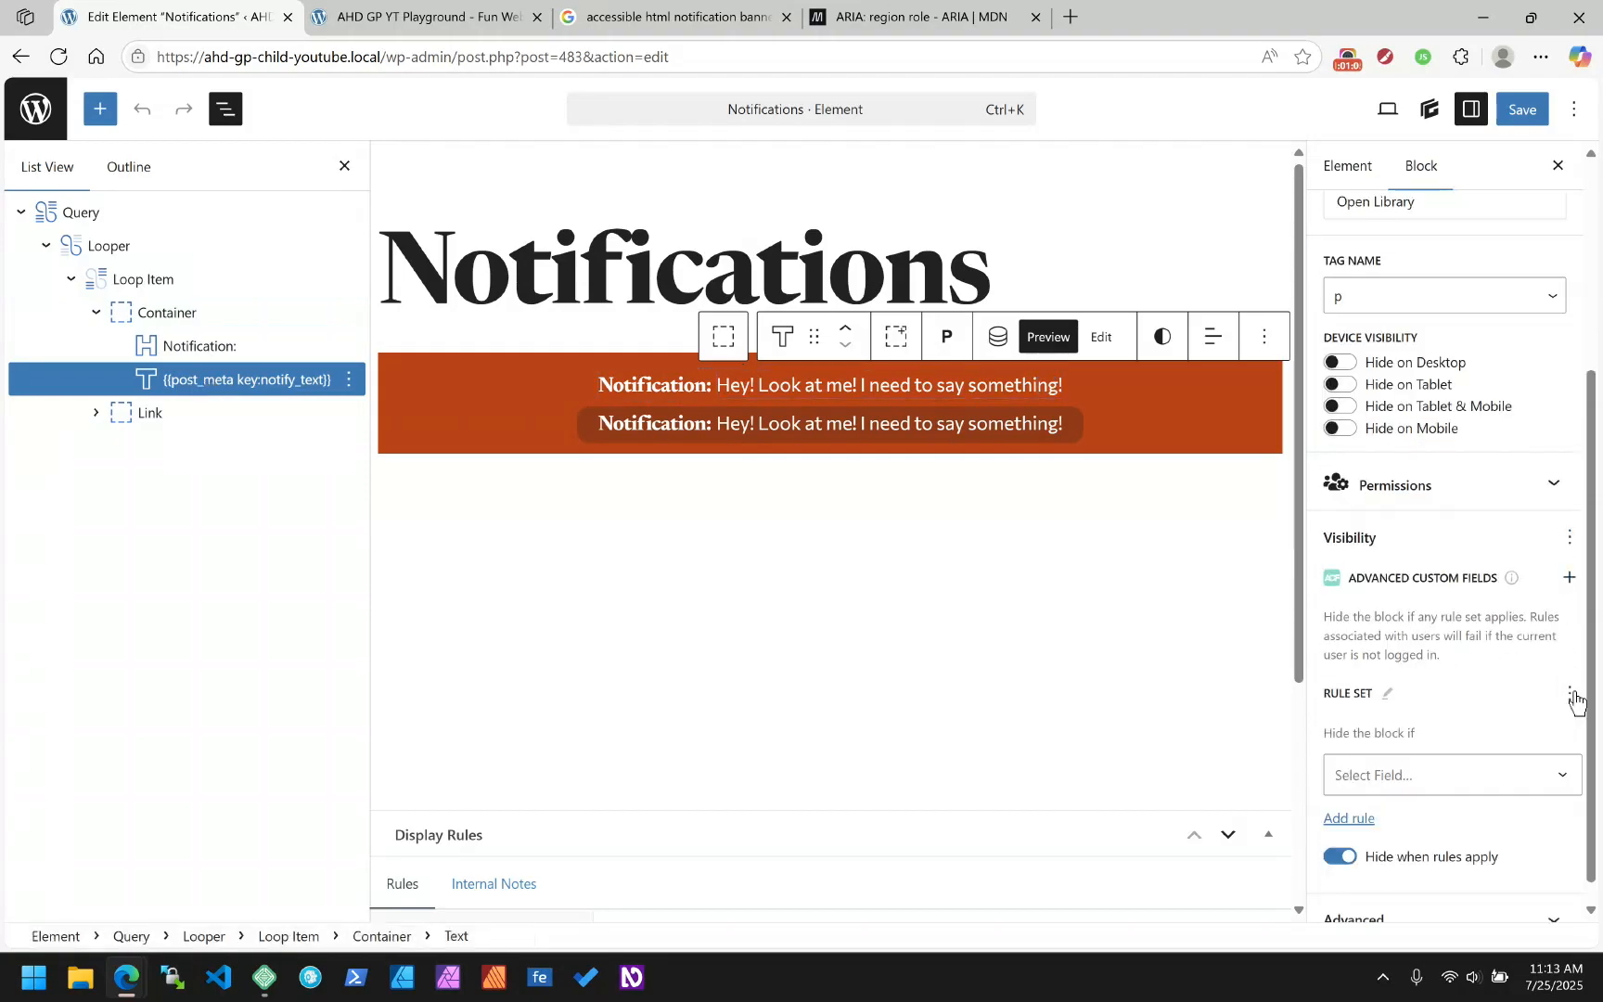
click(1189, 835)
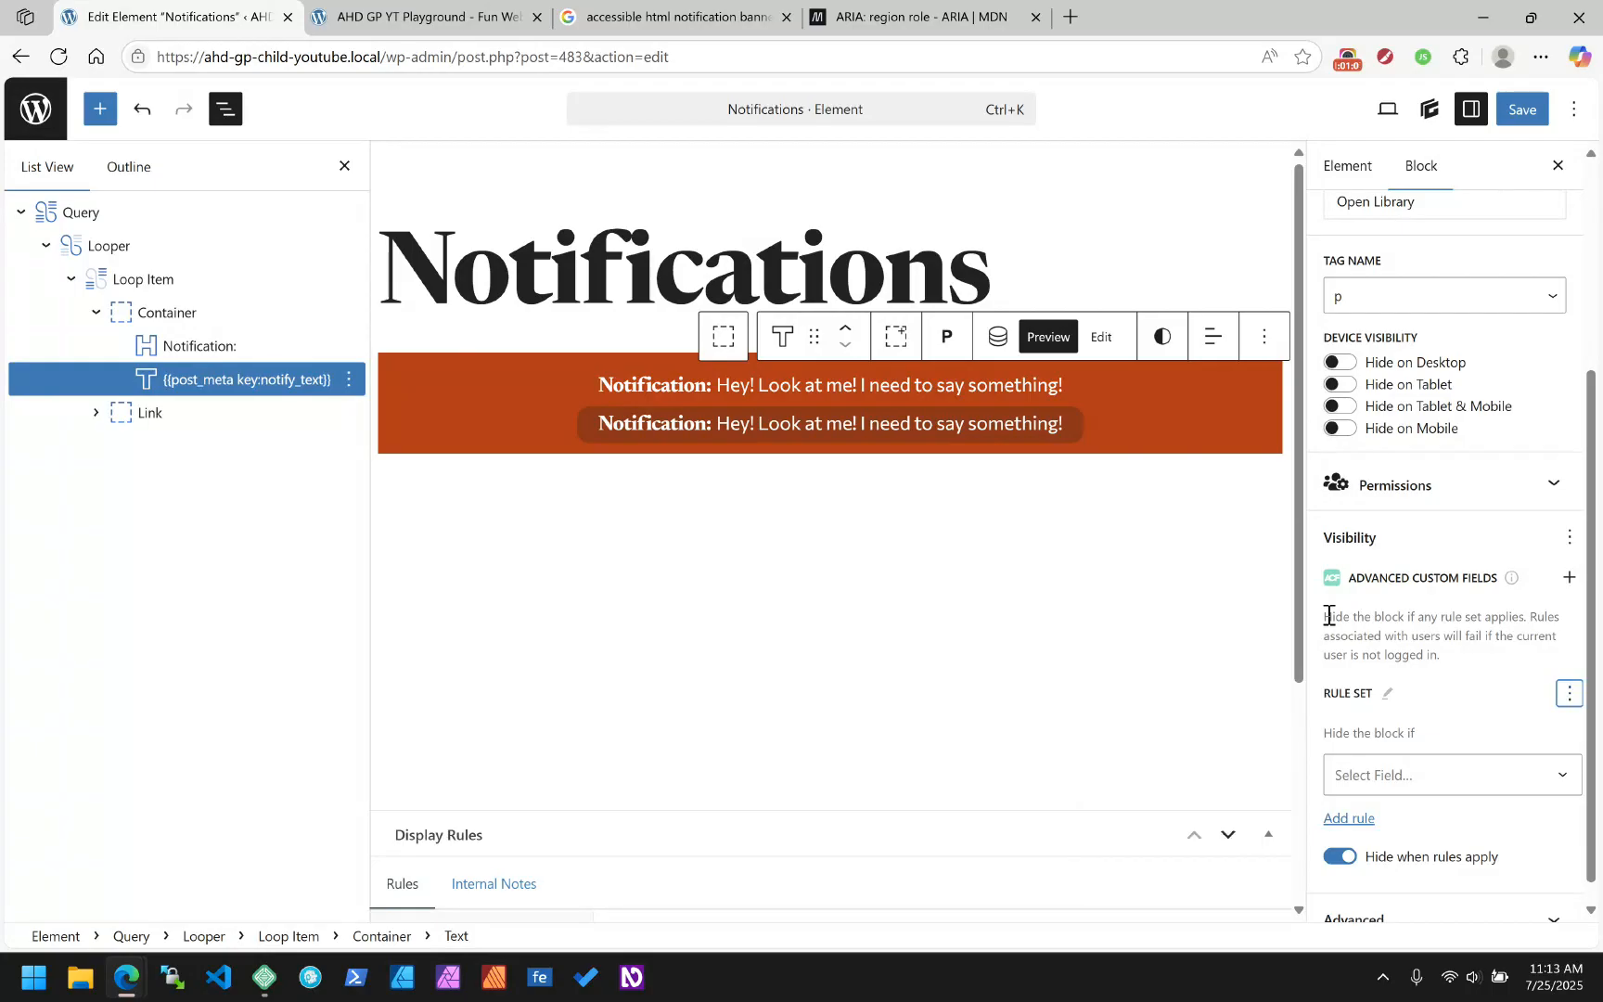
click(1571, 538)
scroll(1199, 433, down, 3)
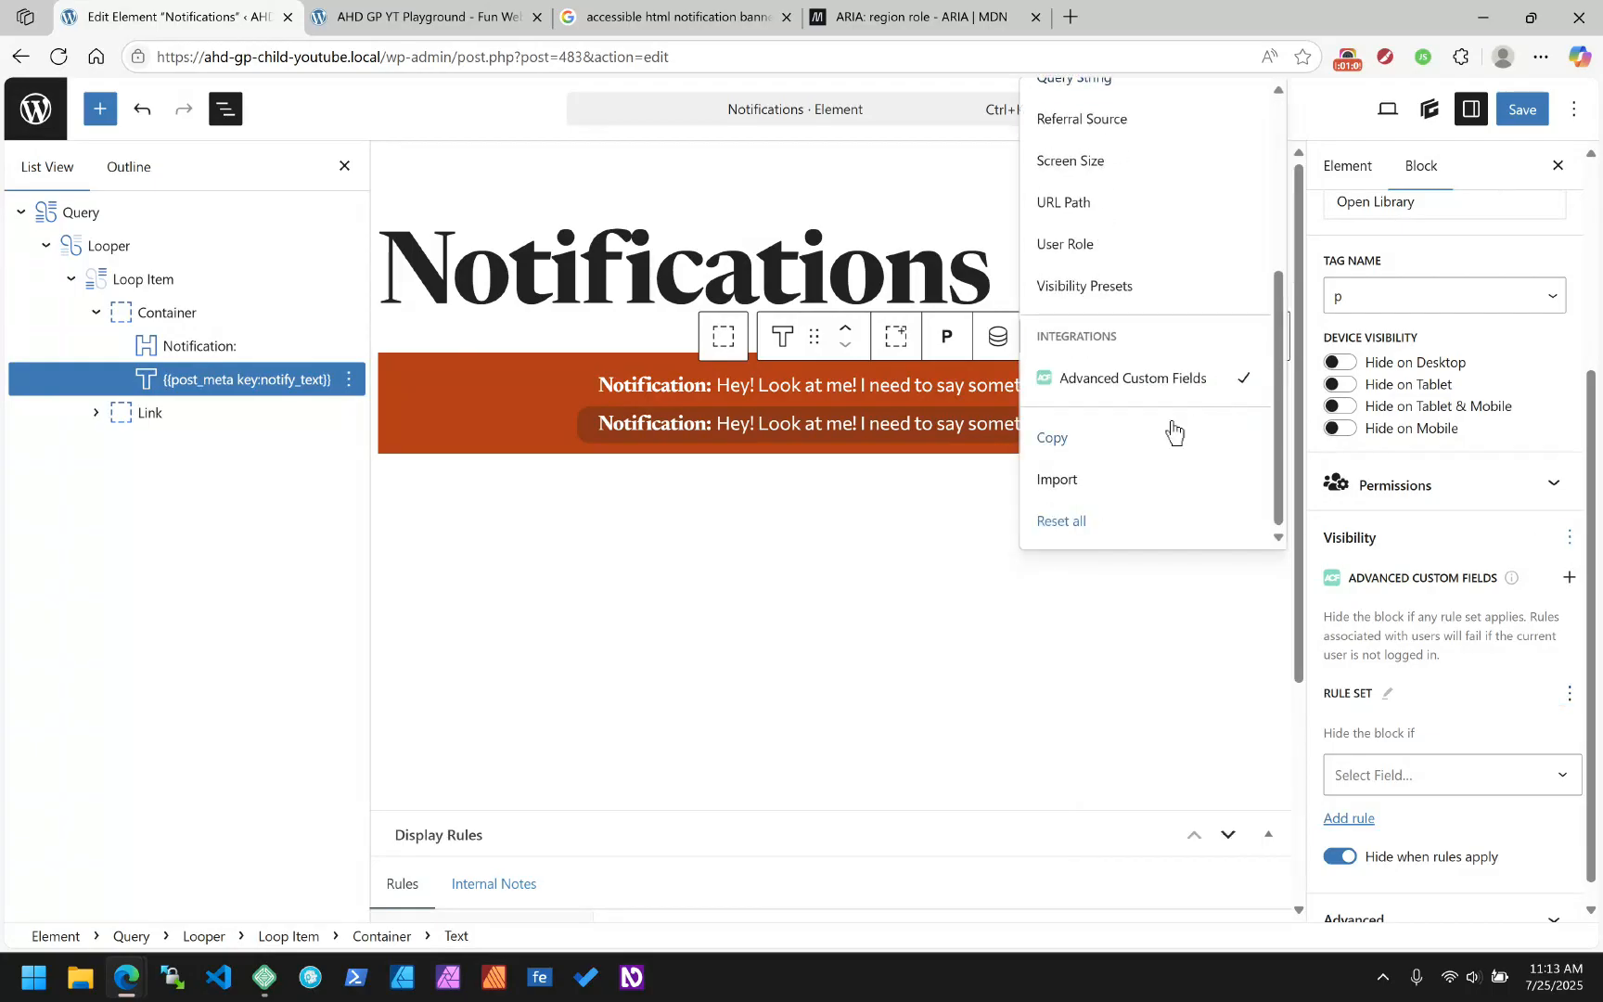
click(1131, 384)
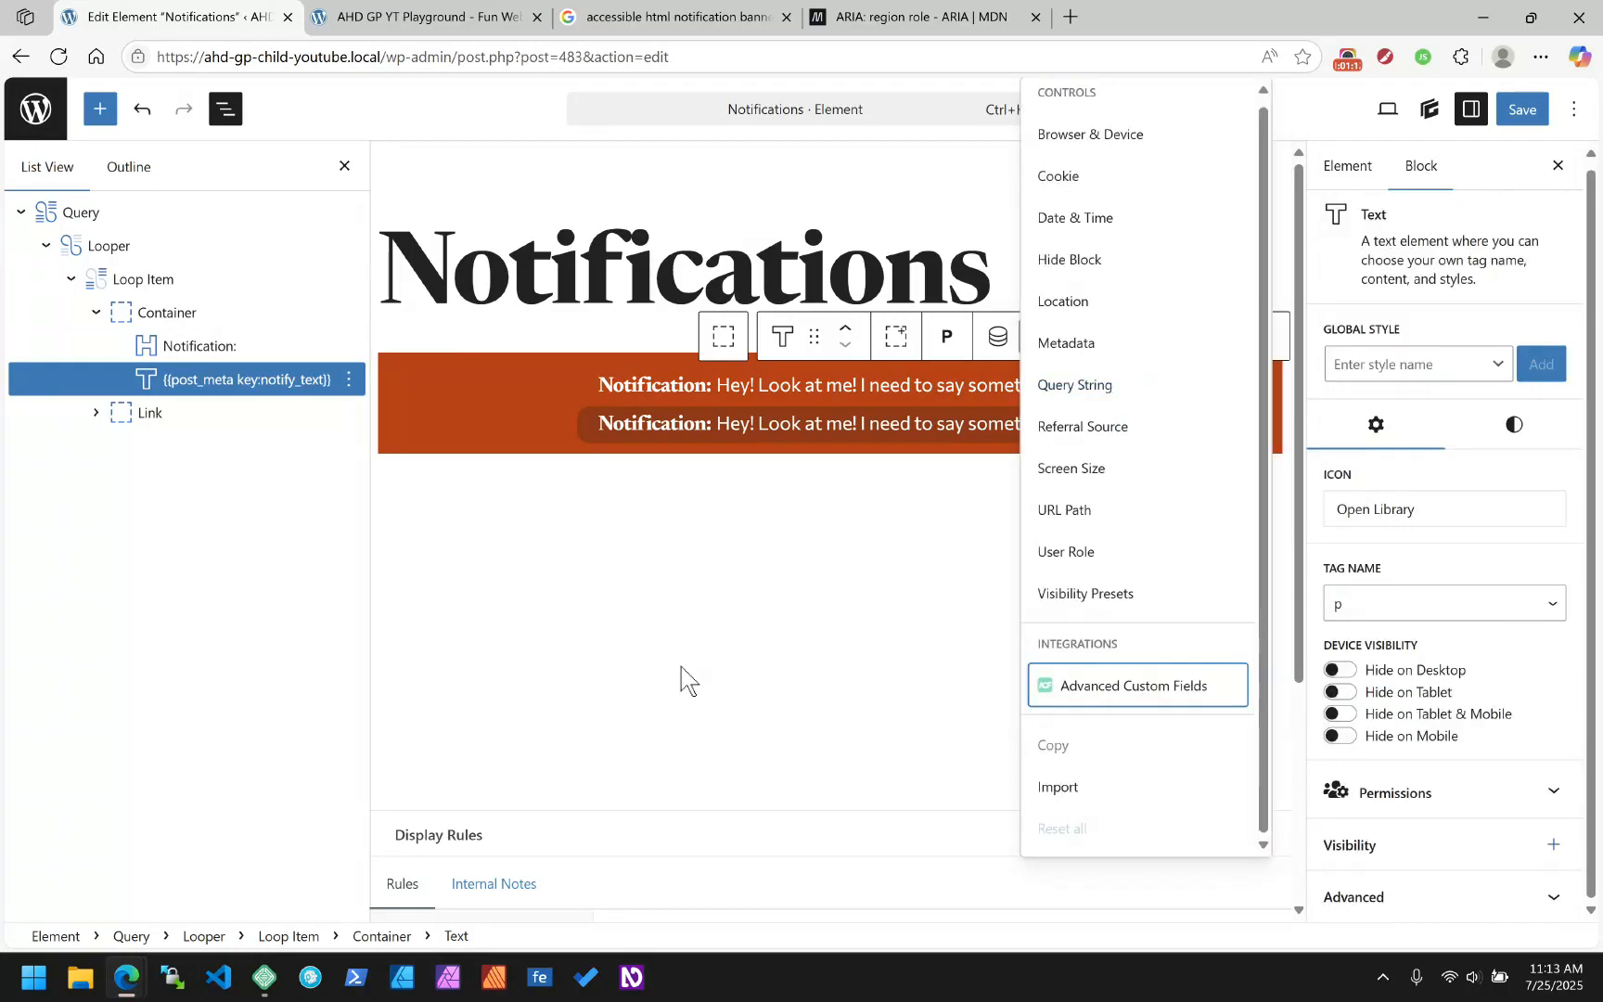
click(681, 666)
click(285, 376)
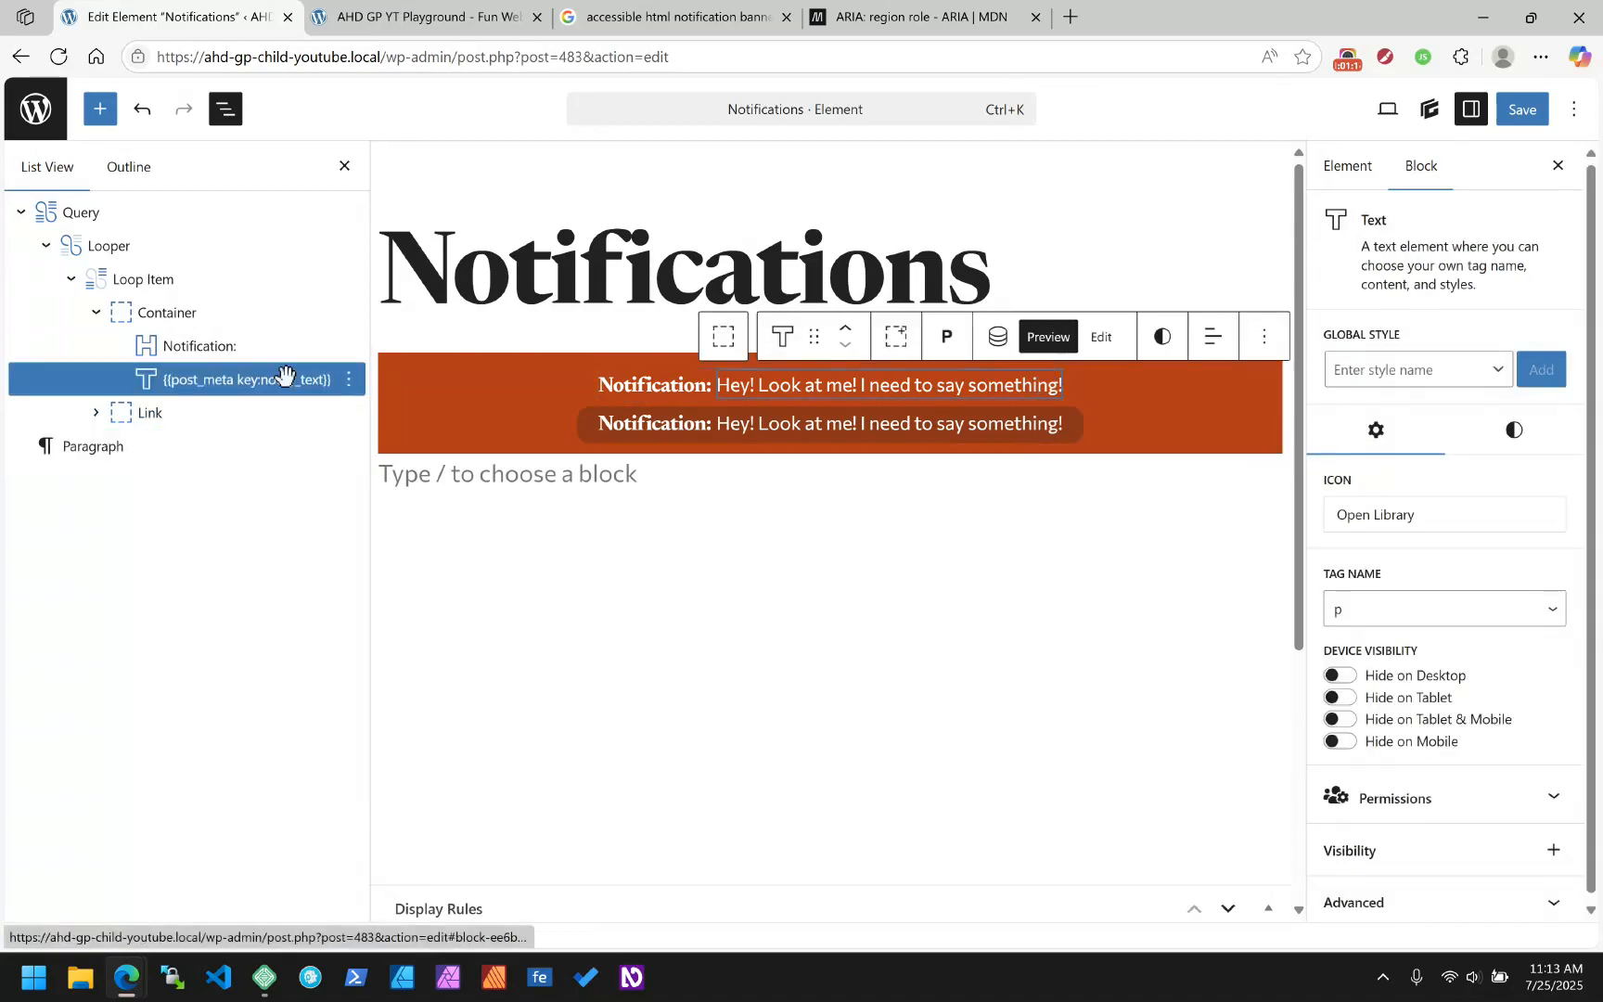
Inspect the markup of the banner's "Notification:" heading on the front page in the developer tools
click(414, 13)
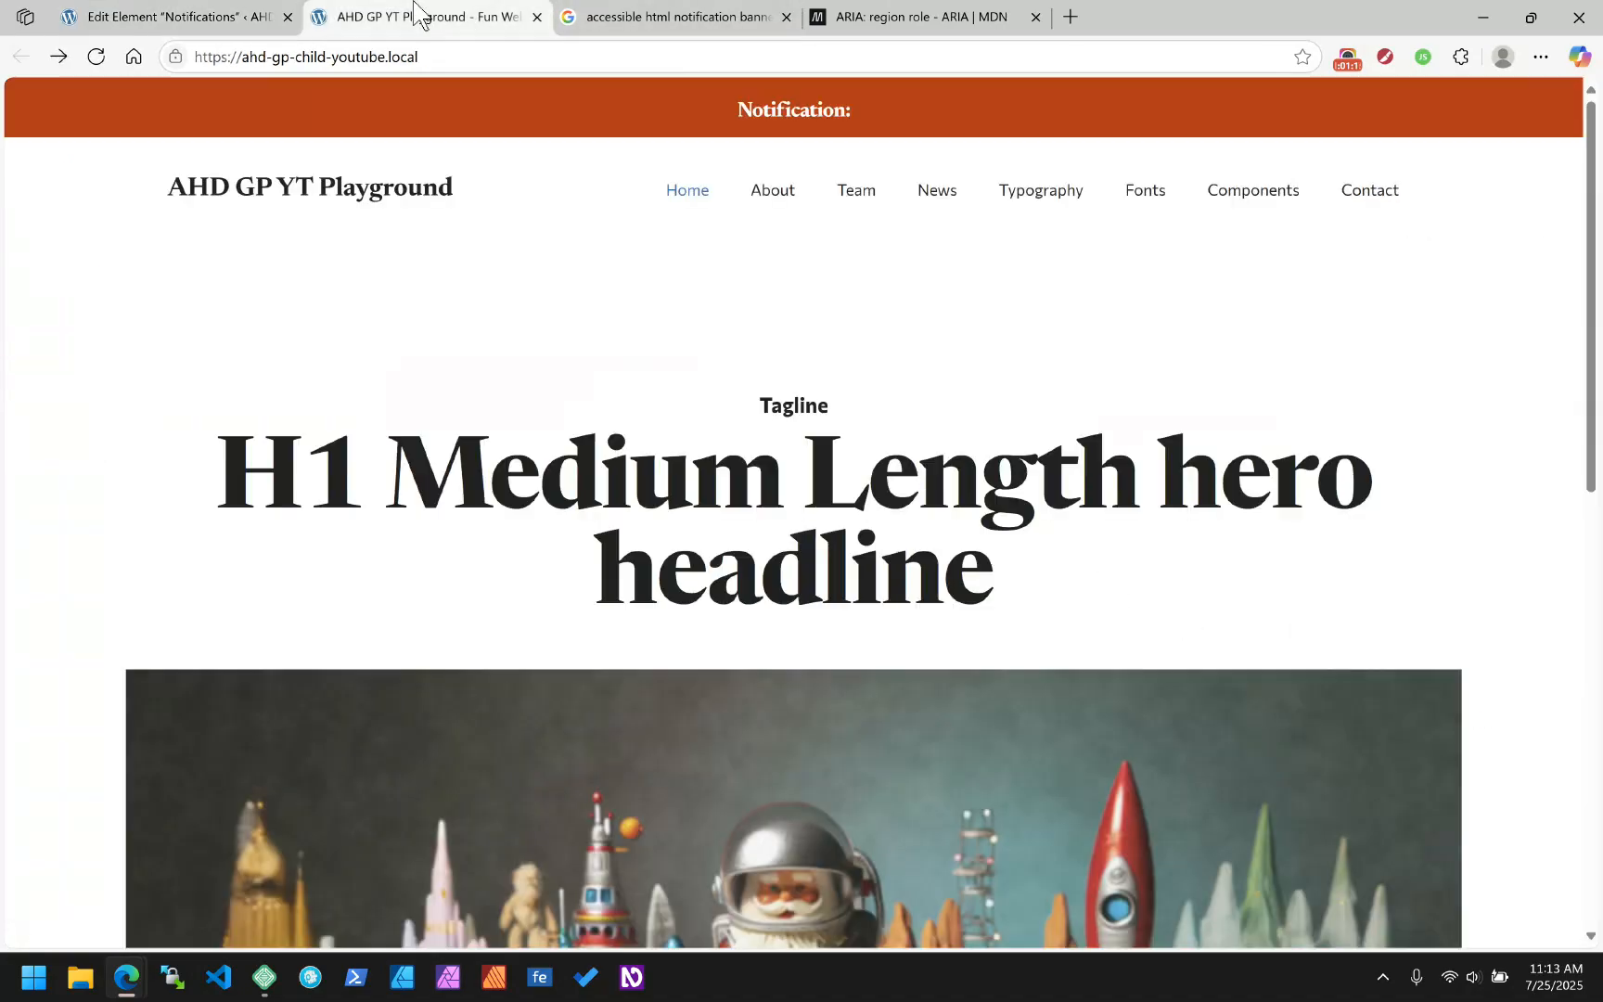
right_click(819, 111)
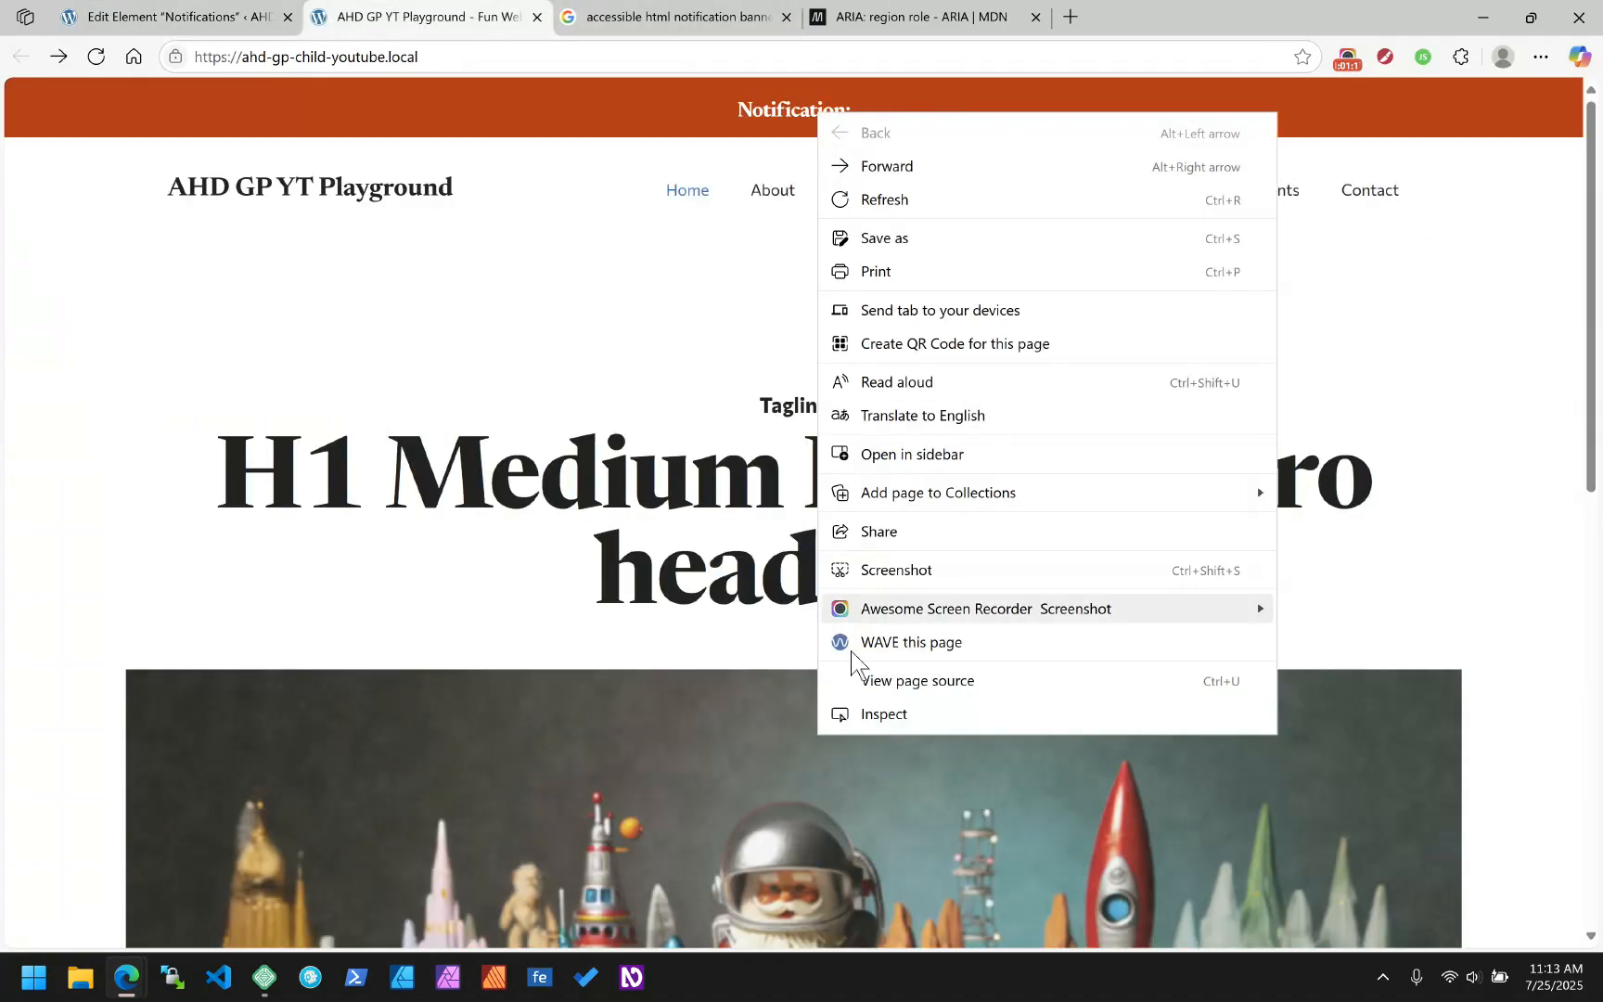
click(853, 689)
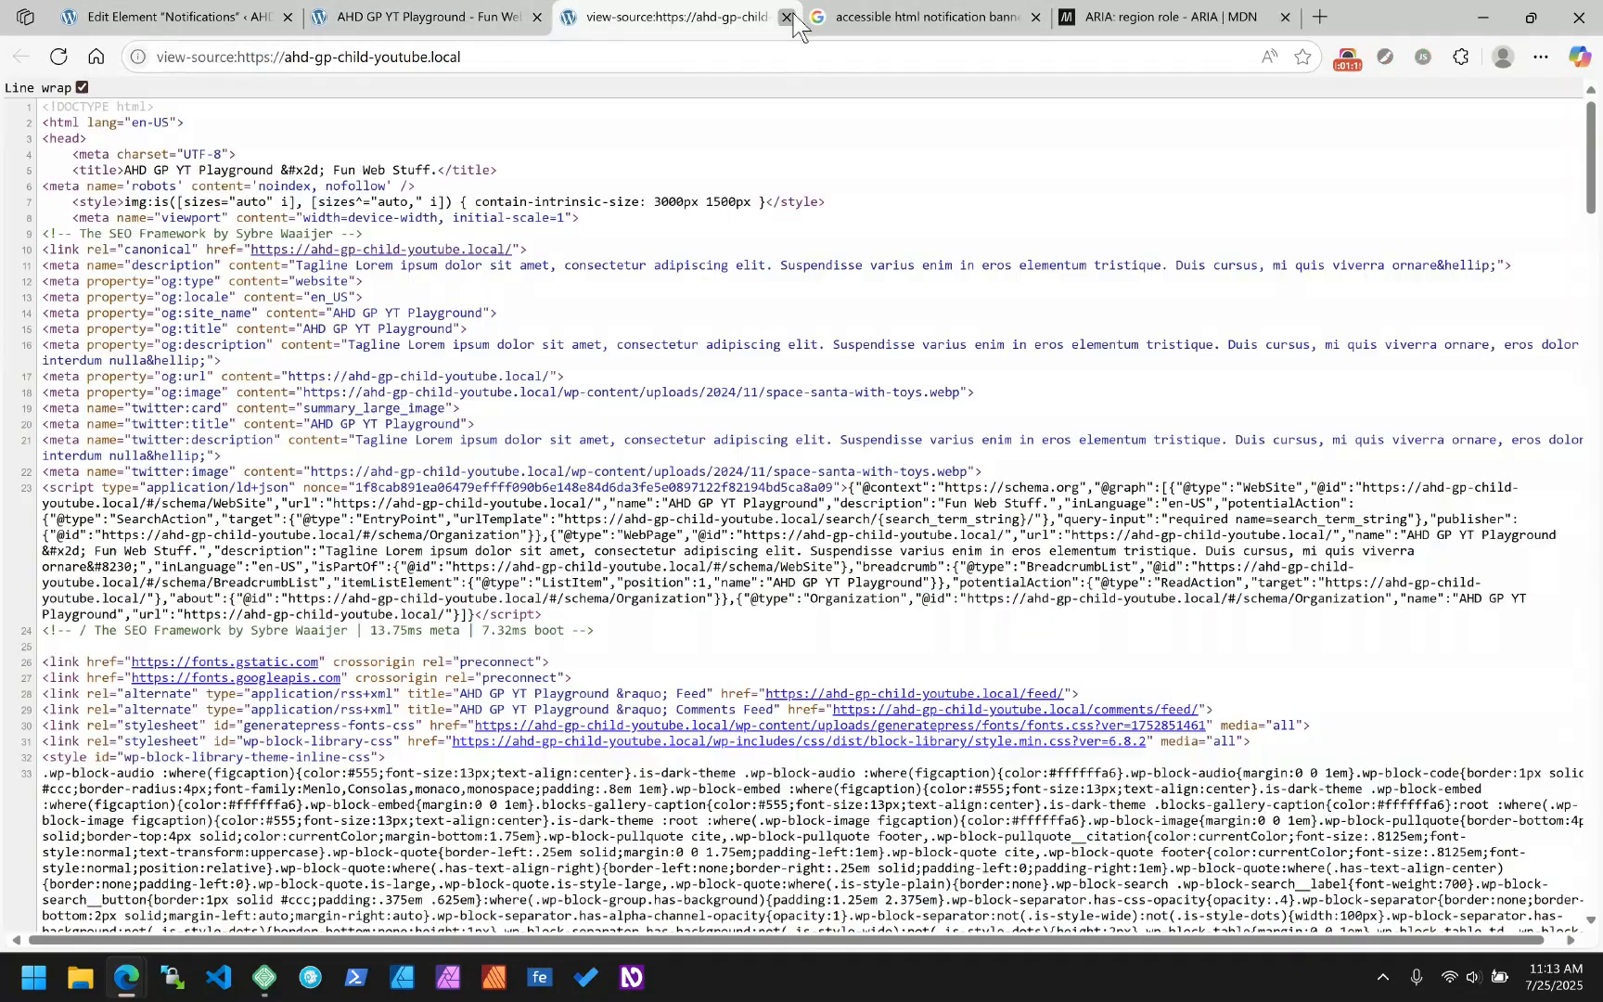
key(ctrl+w)
right_click(796, 105)
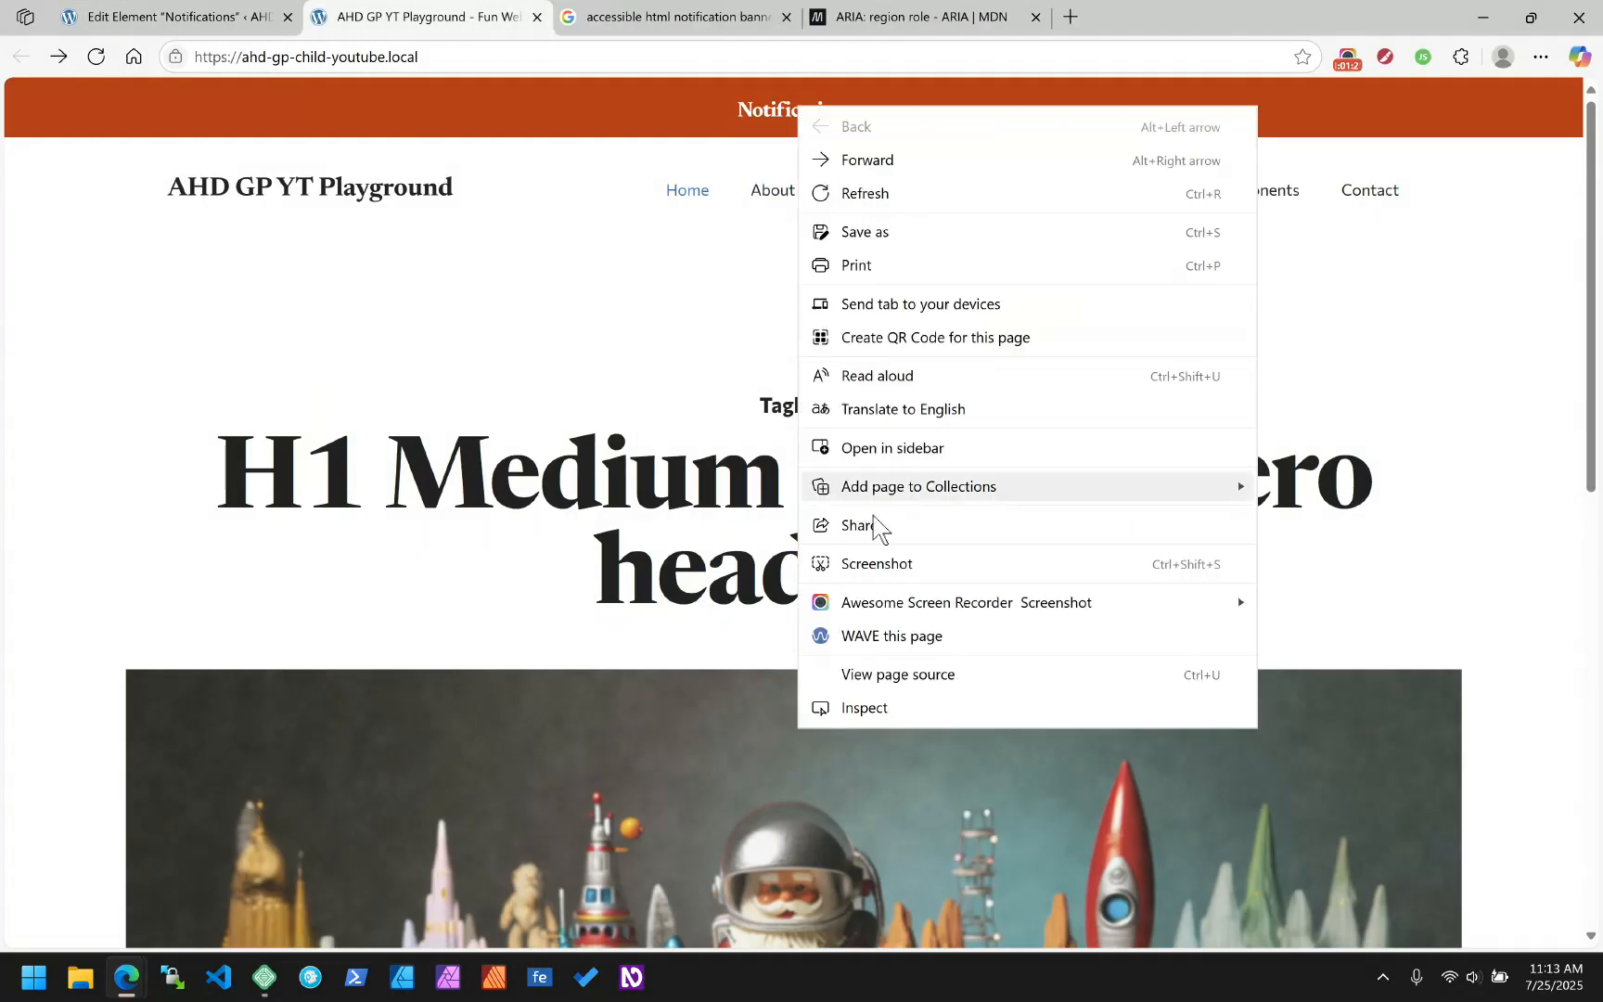
click(876, 710)
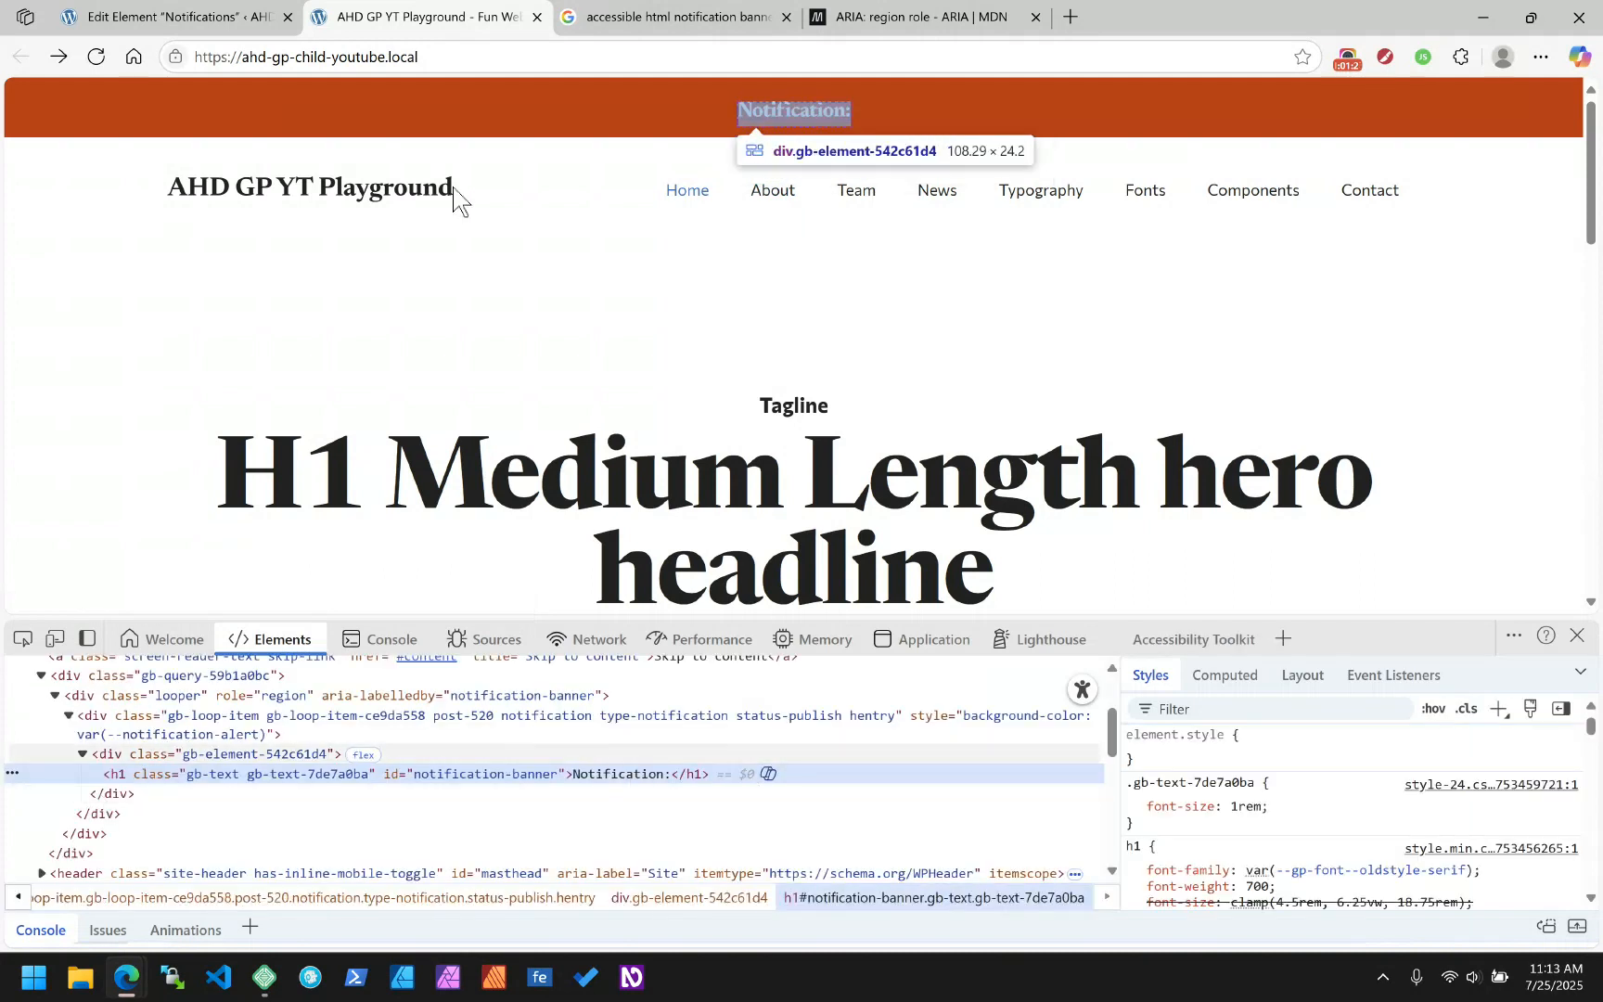
Review the notify_text block's Advanced settings and dynamic tag options, and save the Notifications element
click(177, 16)
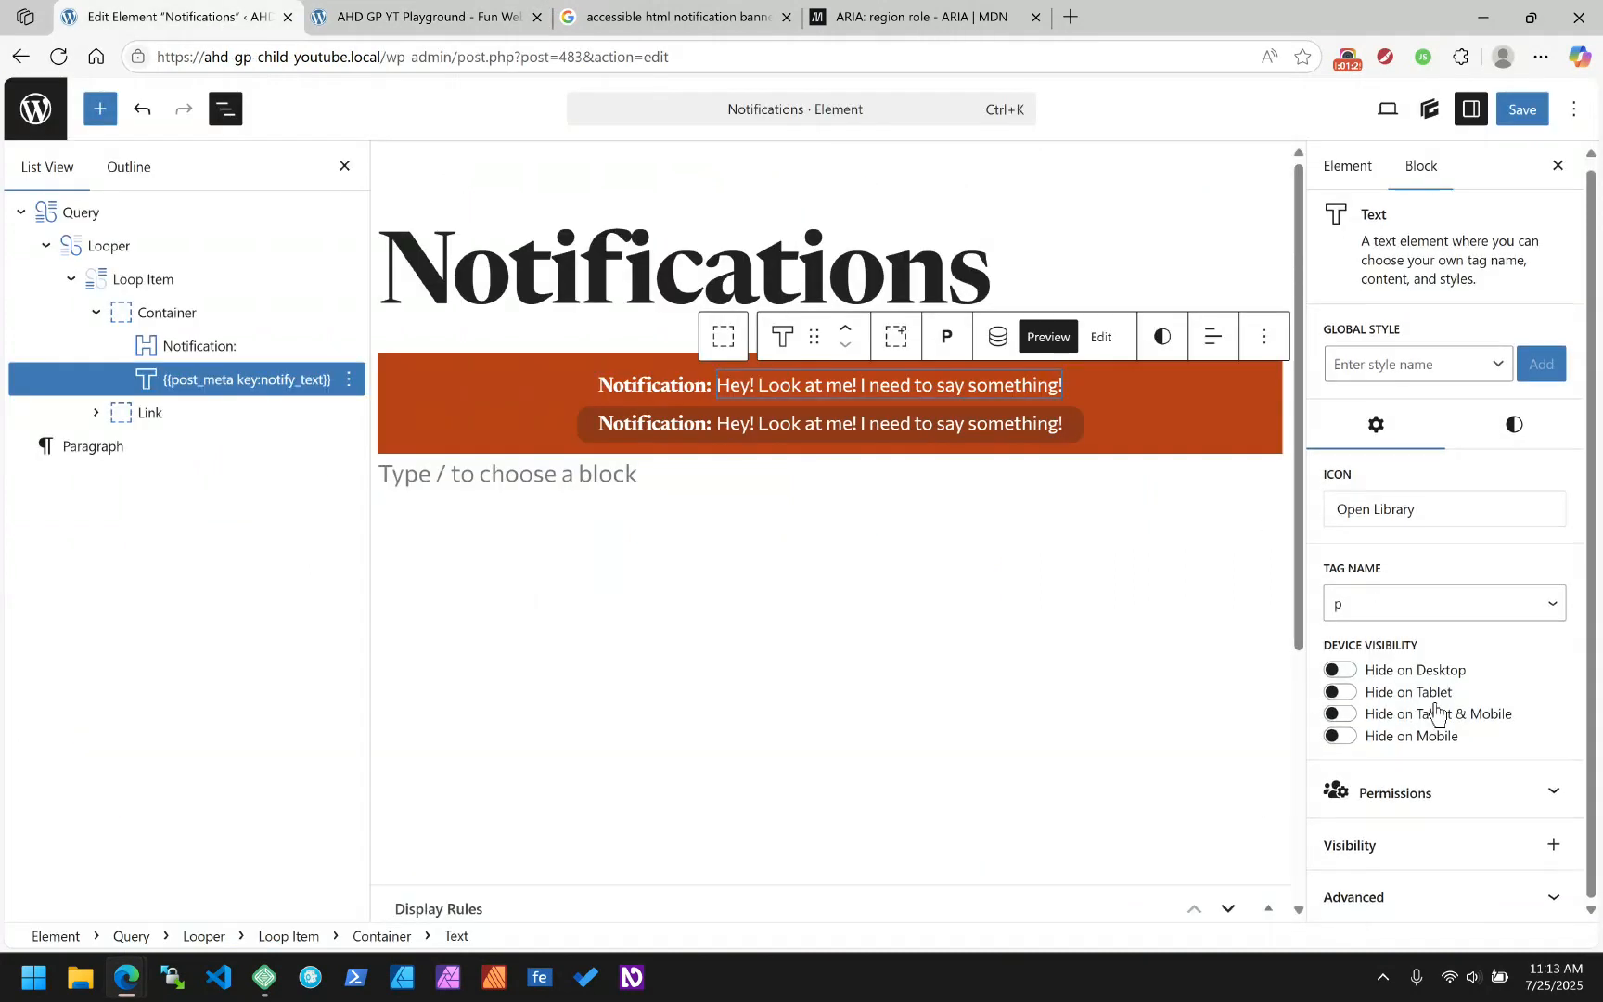
click(1413, 914)
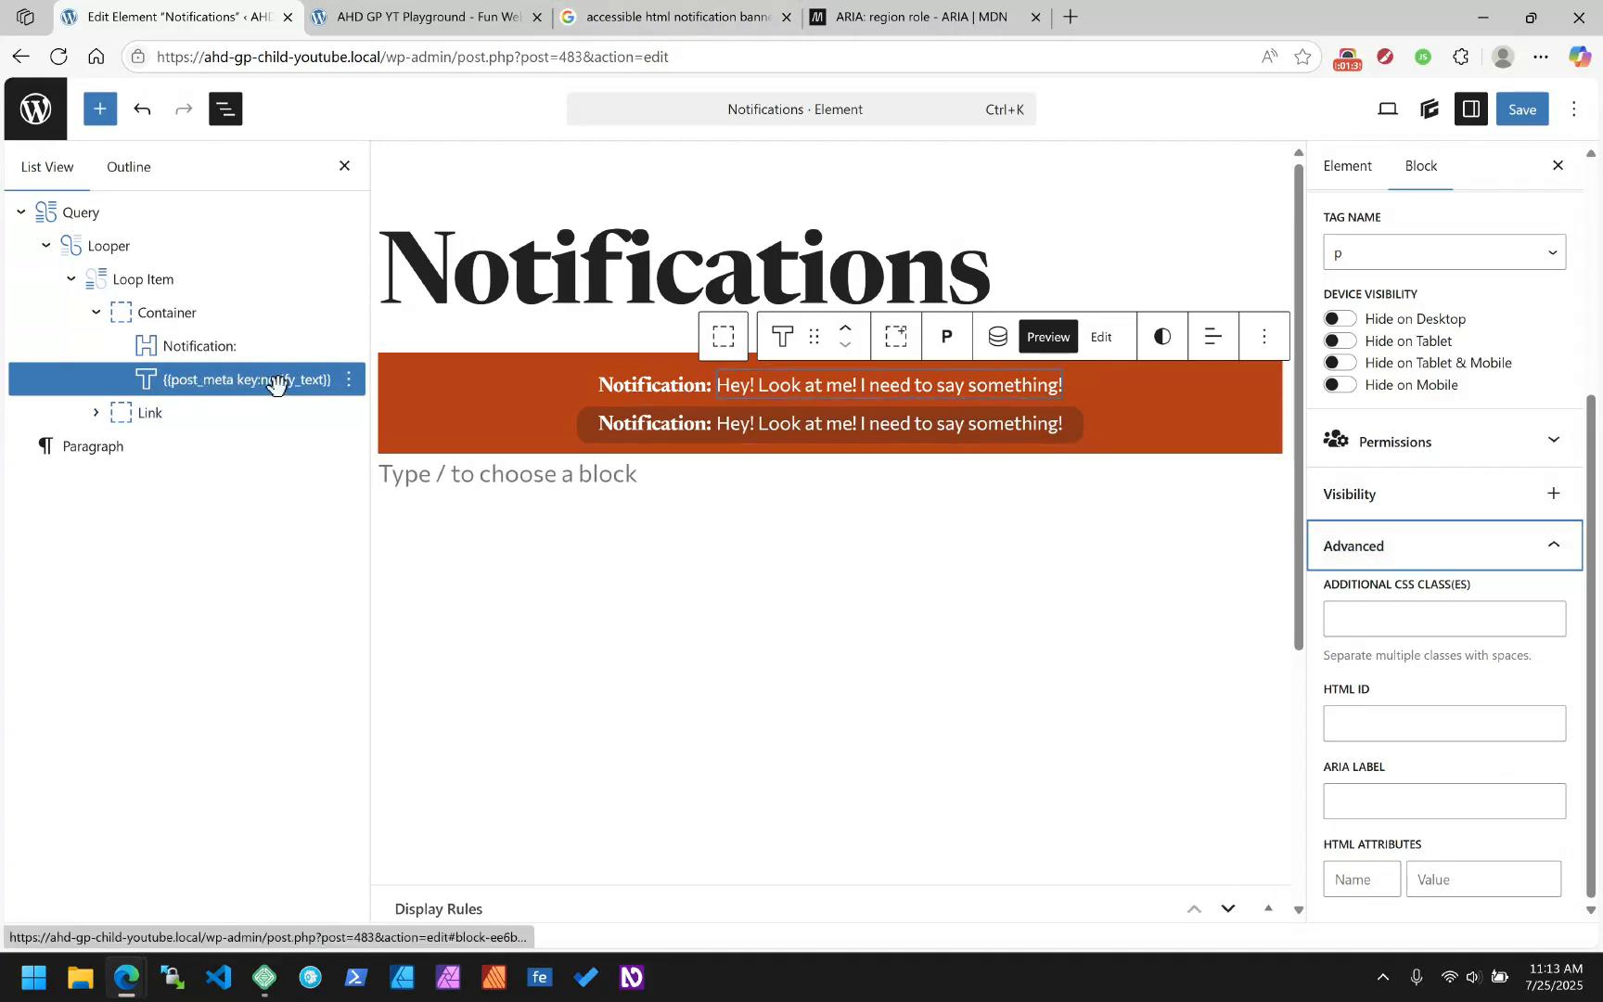
click(997, 340)
click(679, 354)
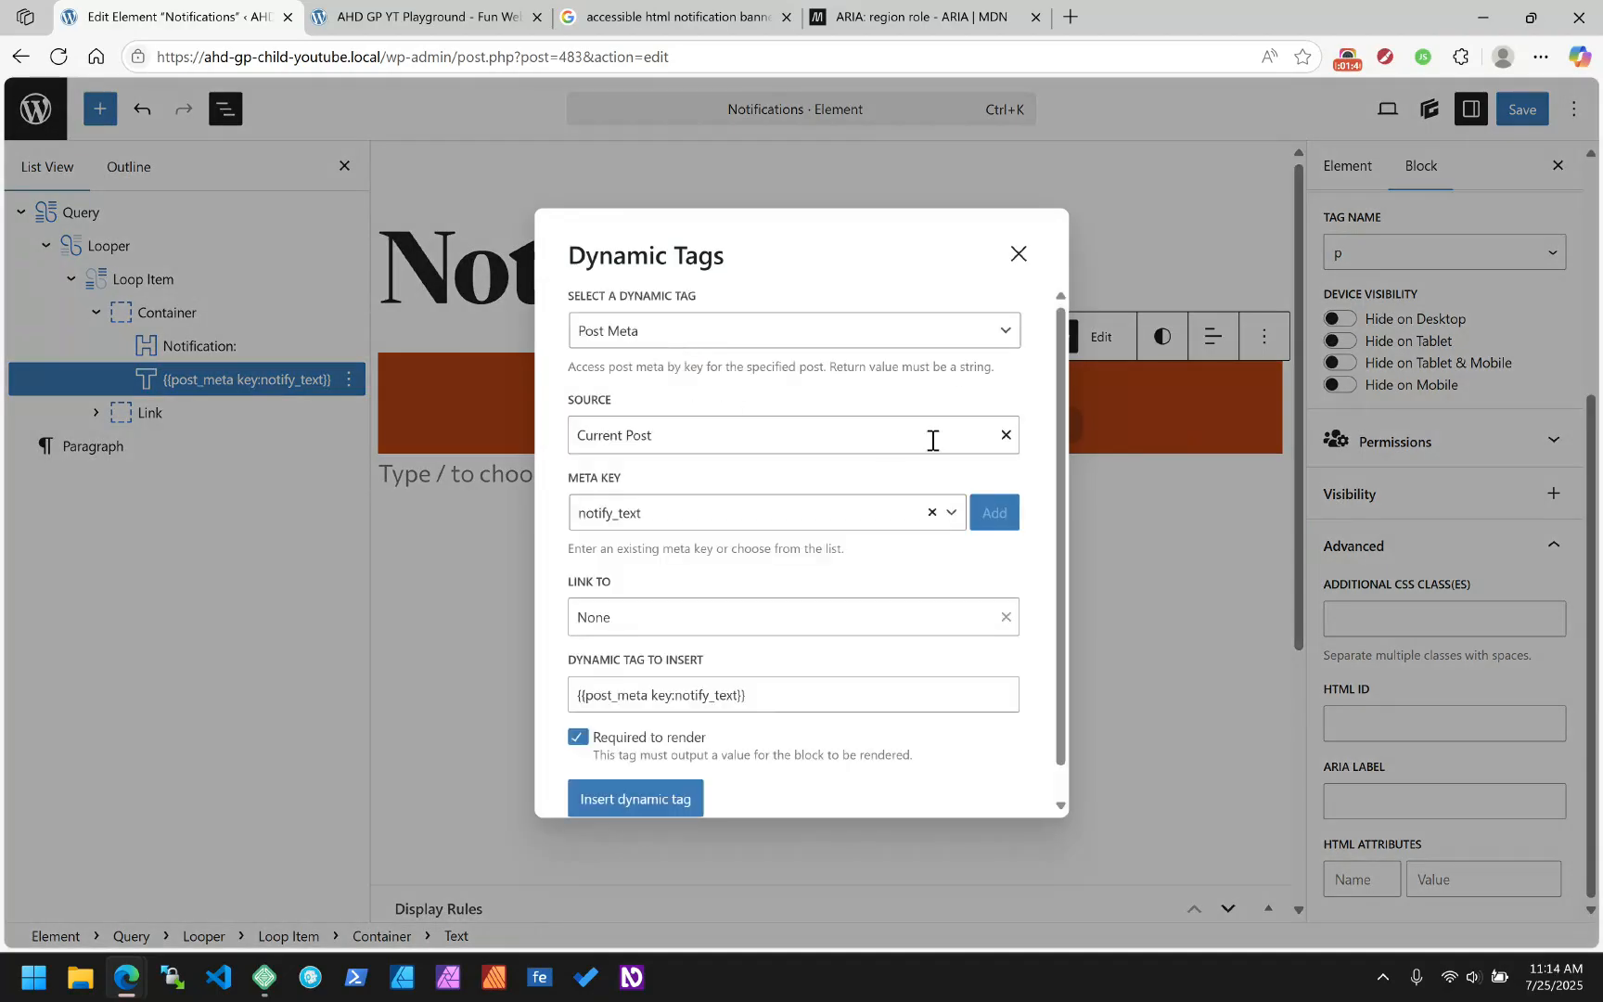
click(1018, 253)
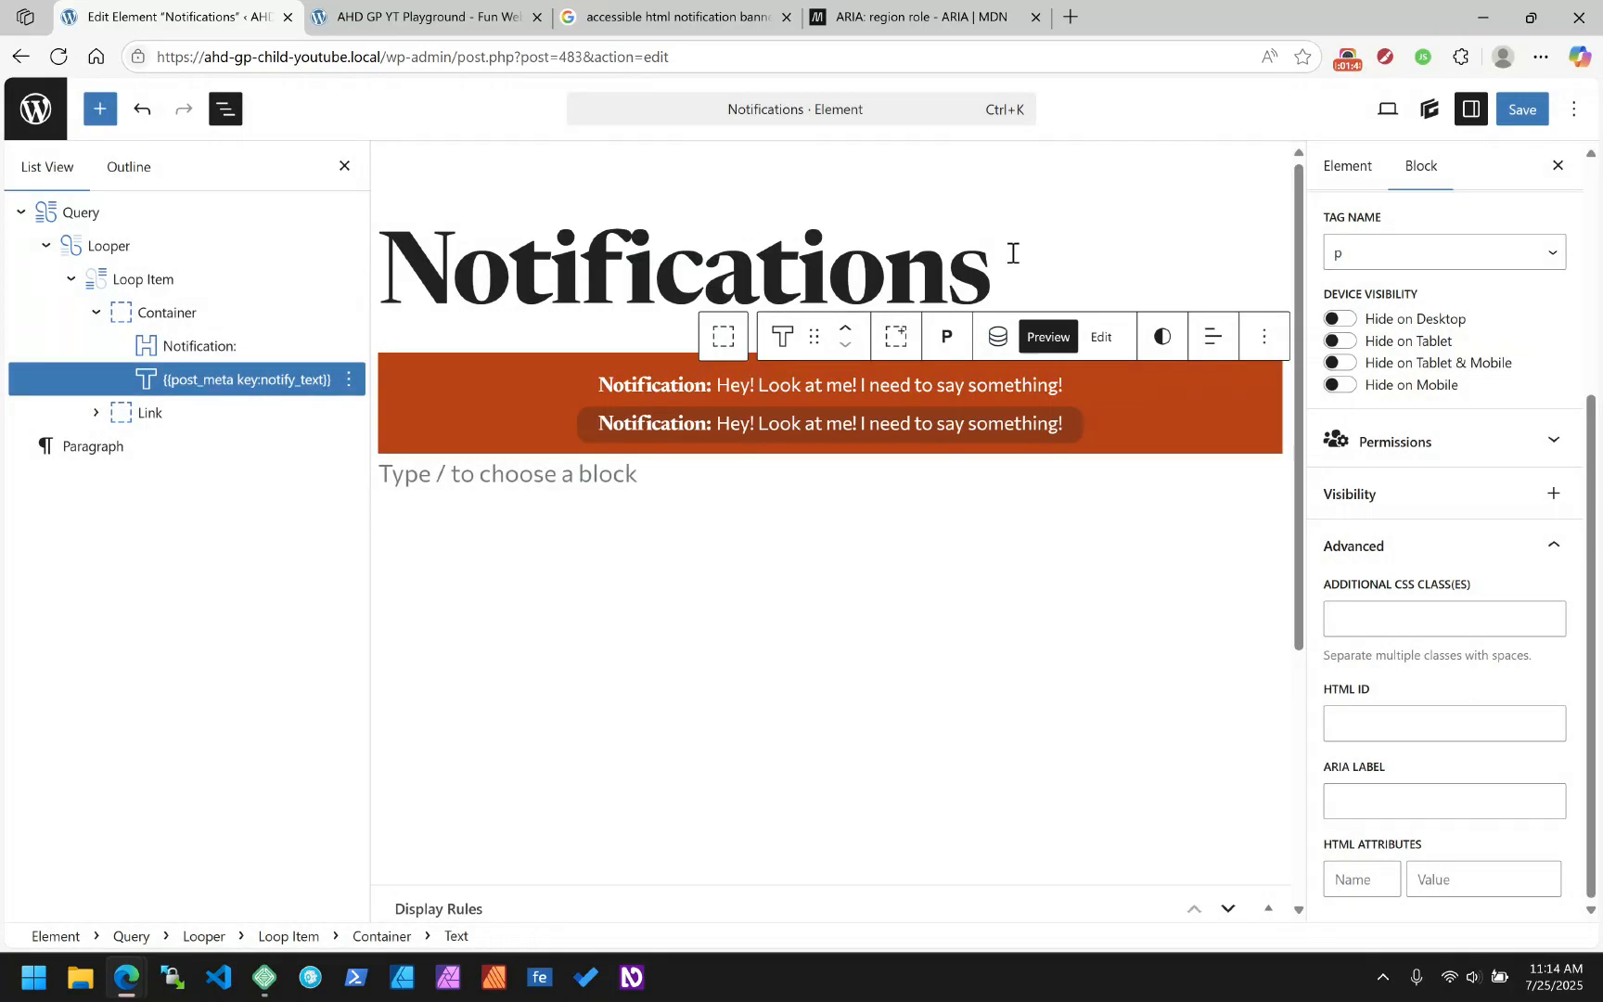
click(1526, 111)
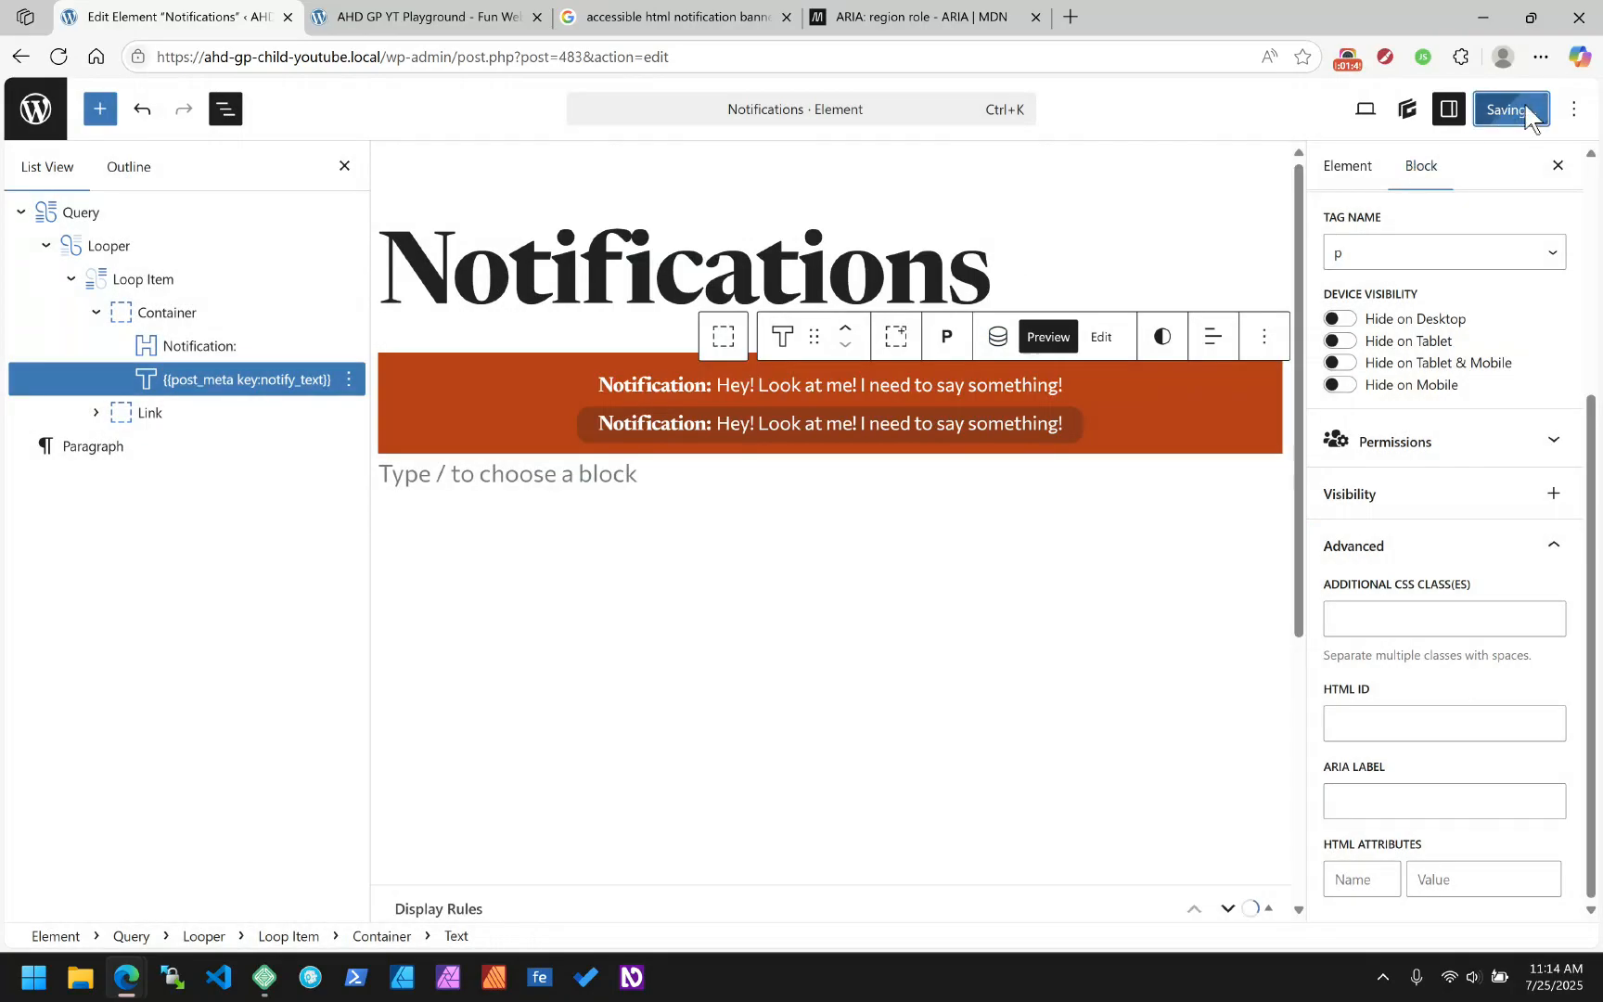
scroll(1443, 463, up, 4)
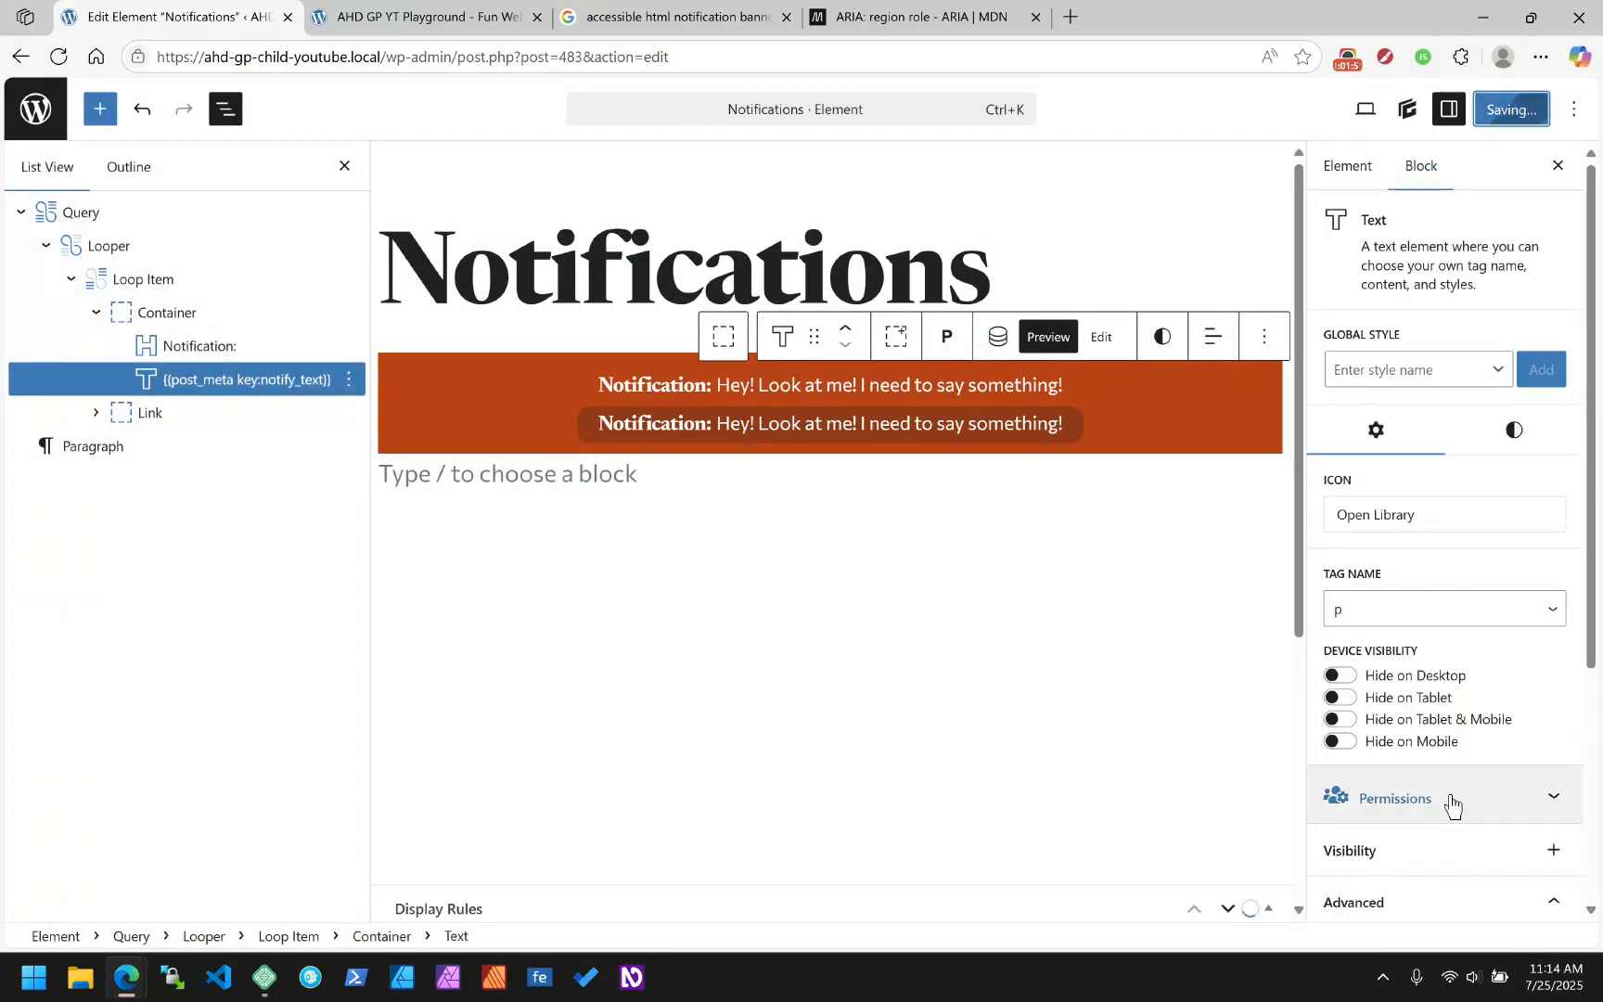
Check the front-page banner against the notify_text block's settings, and open the list of all notifications
click(429, 17)
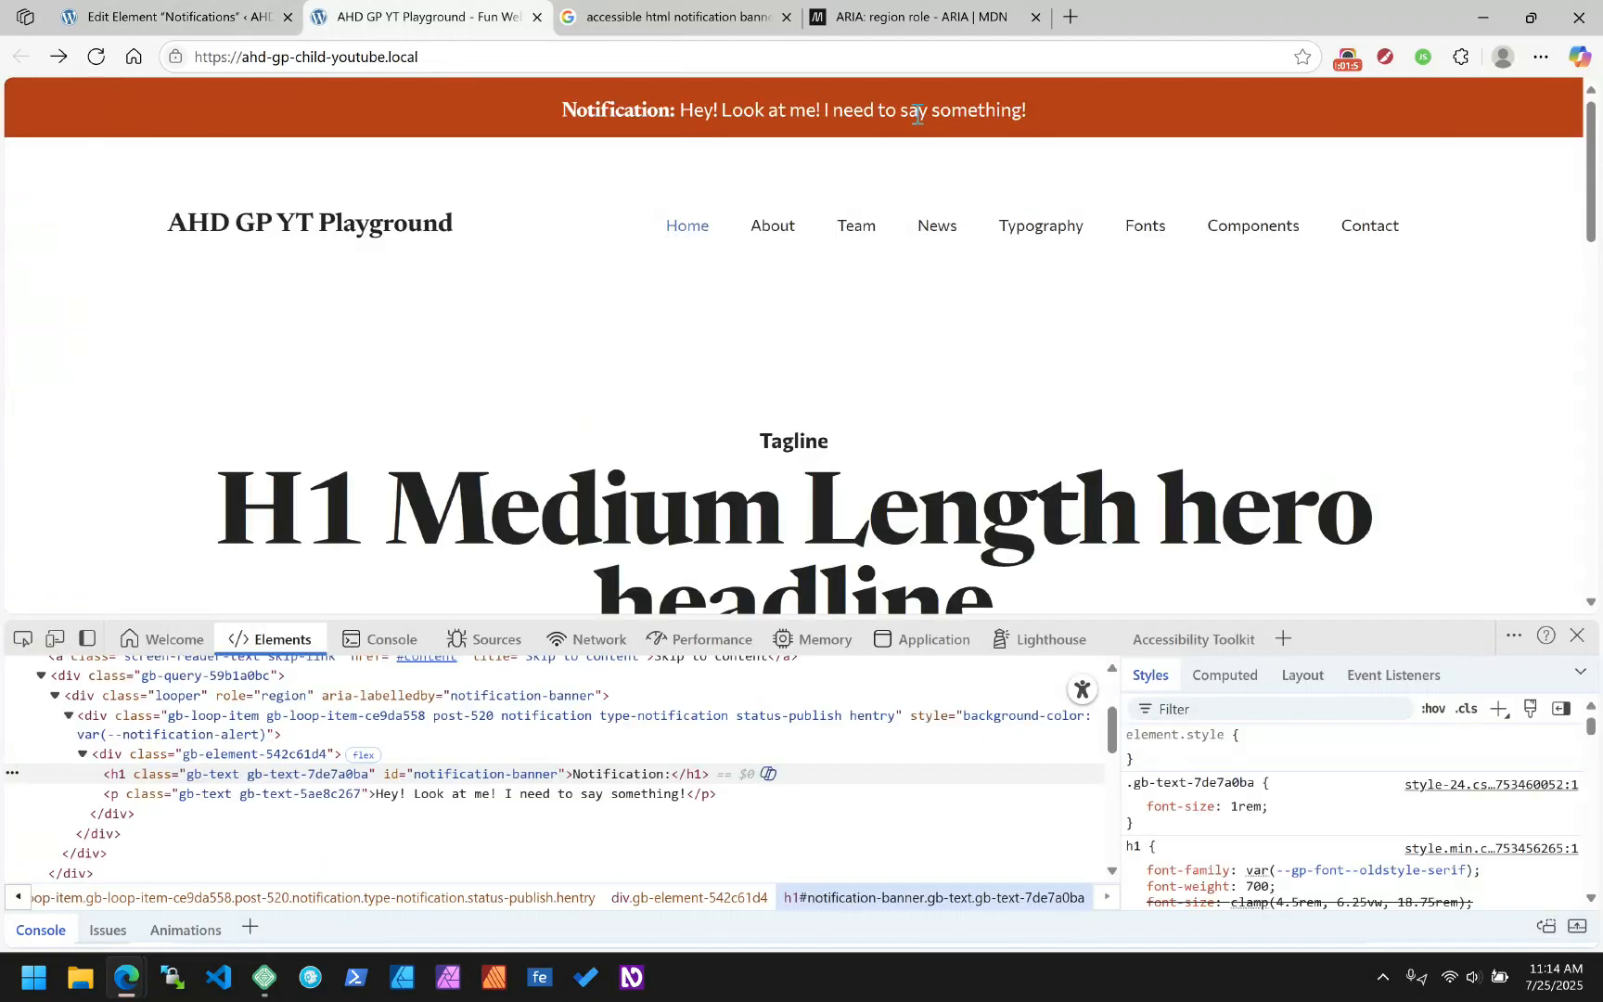
click(204, 16)
scroll(1341, 531, down, 3)
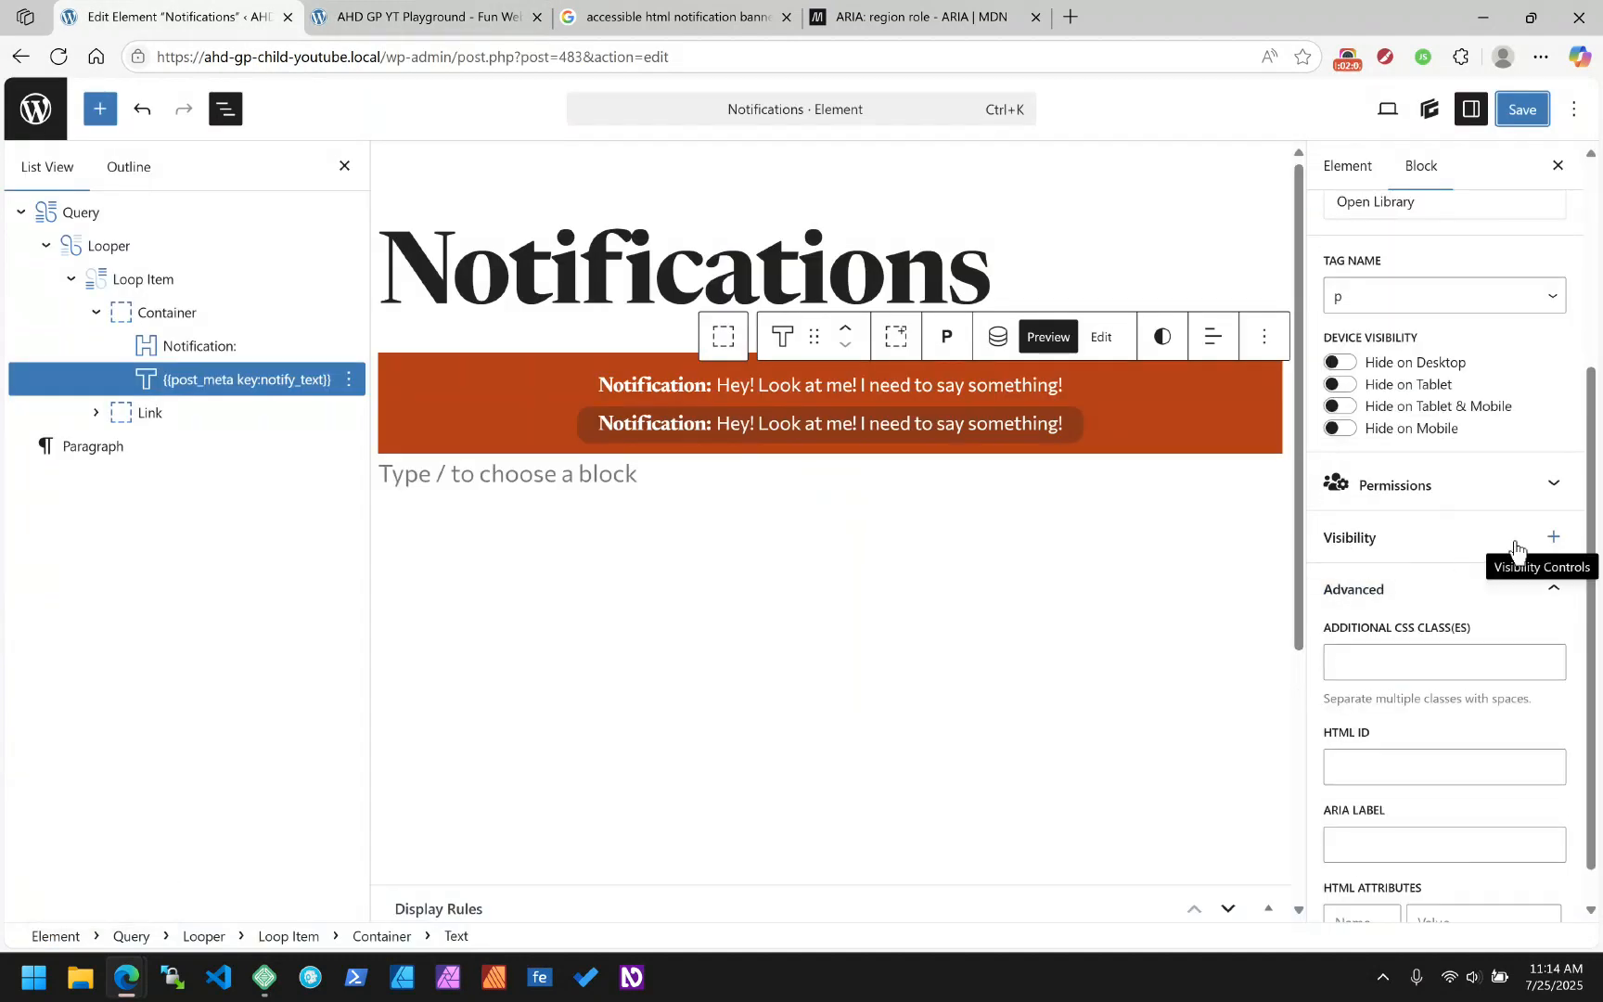
click(435, 11)
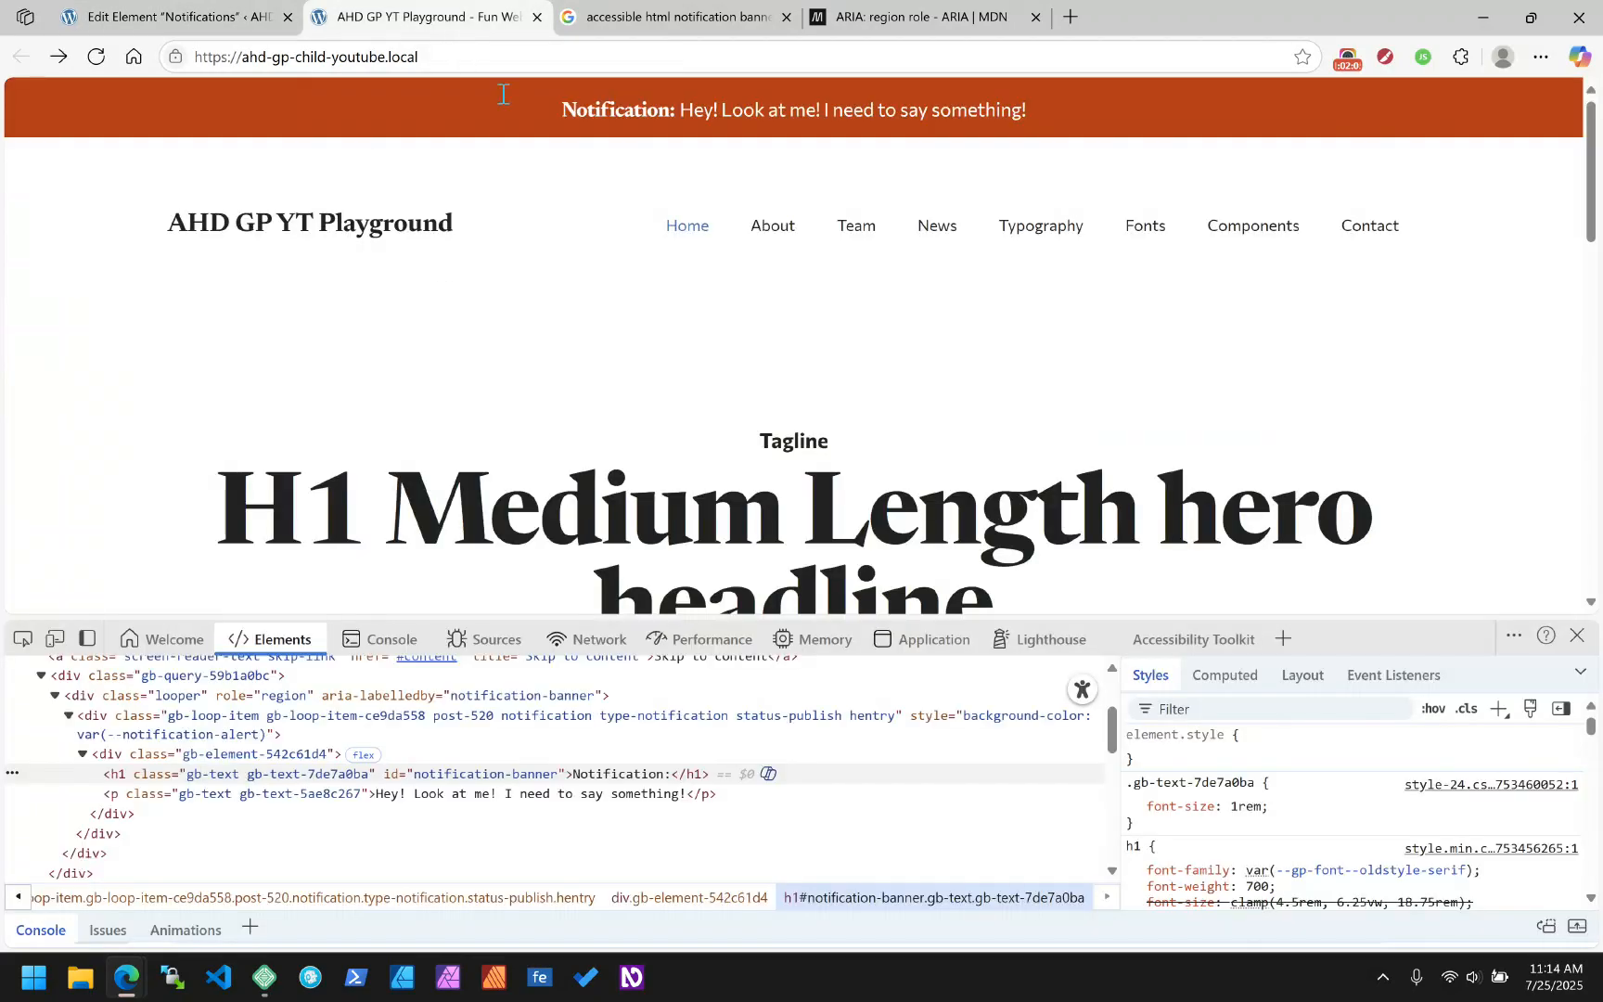
click(218, 17)
click(39, 137)
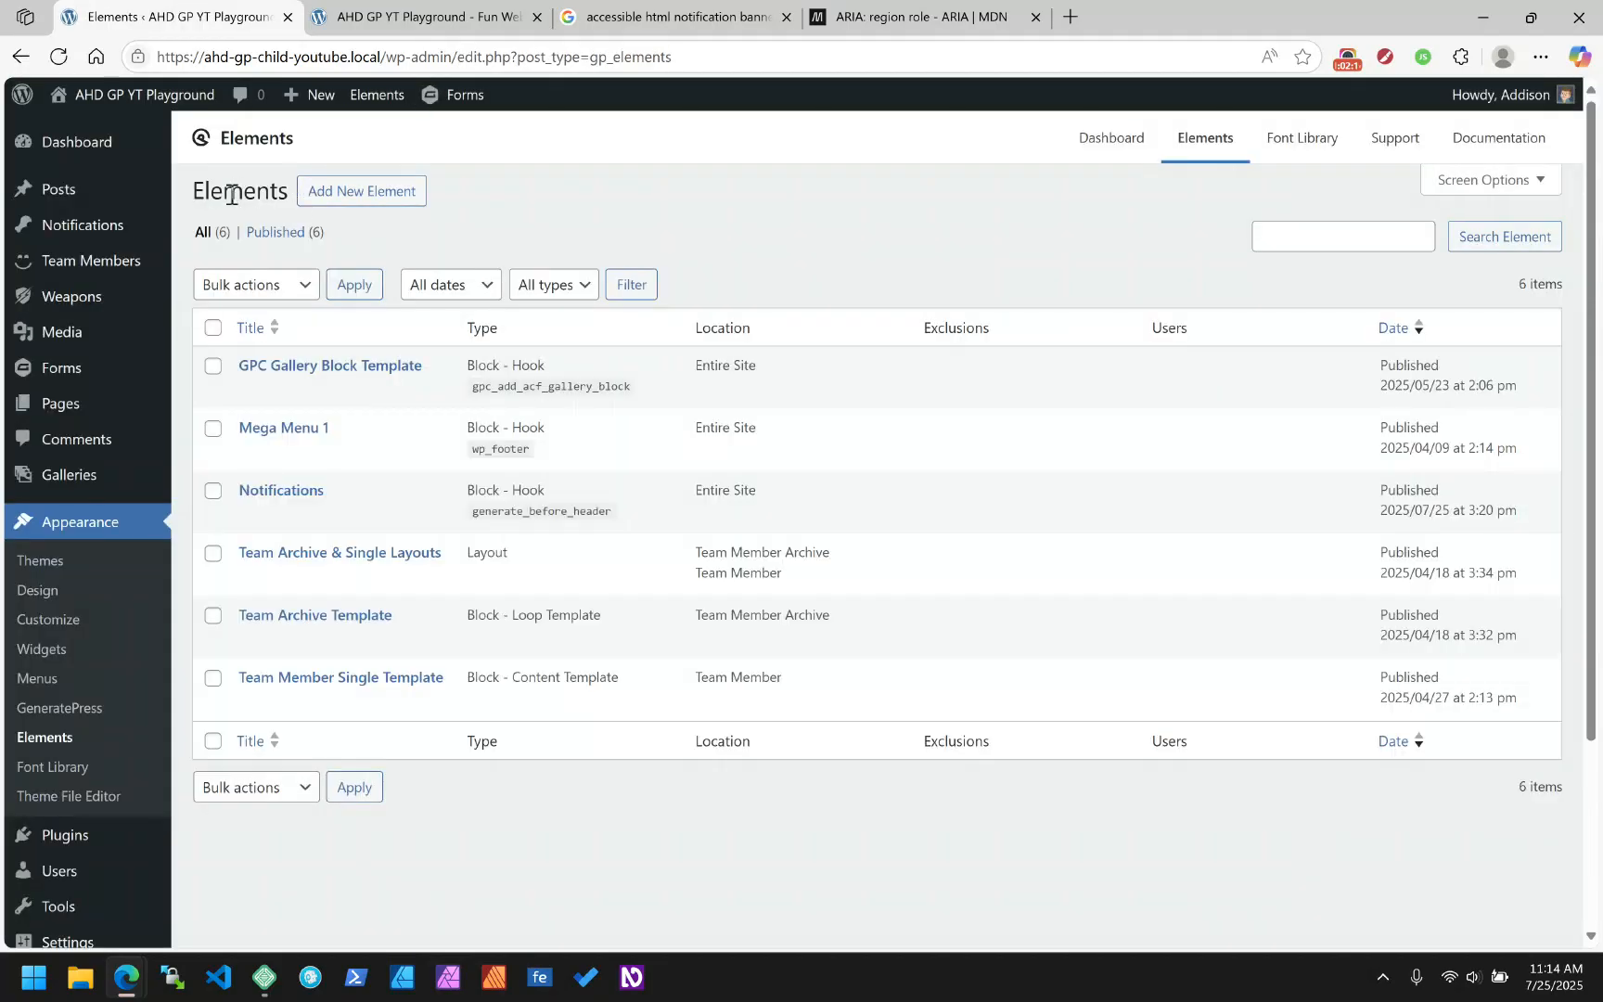
click(118, 234)
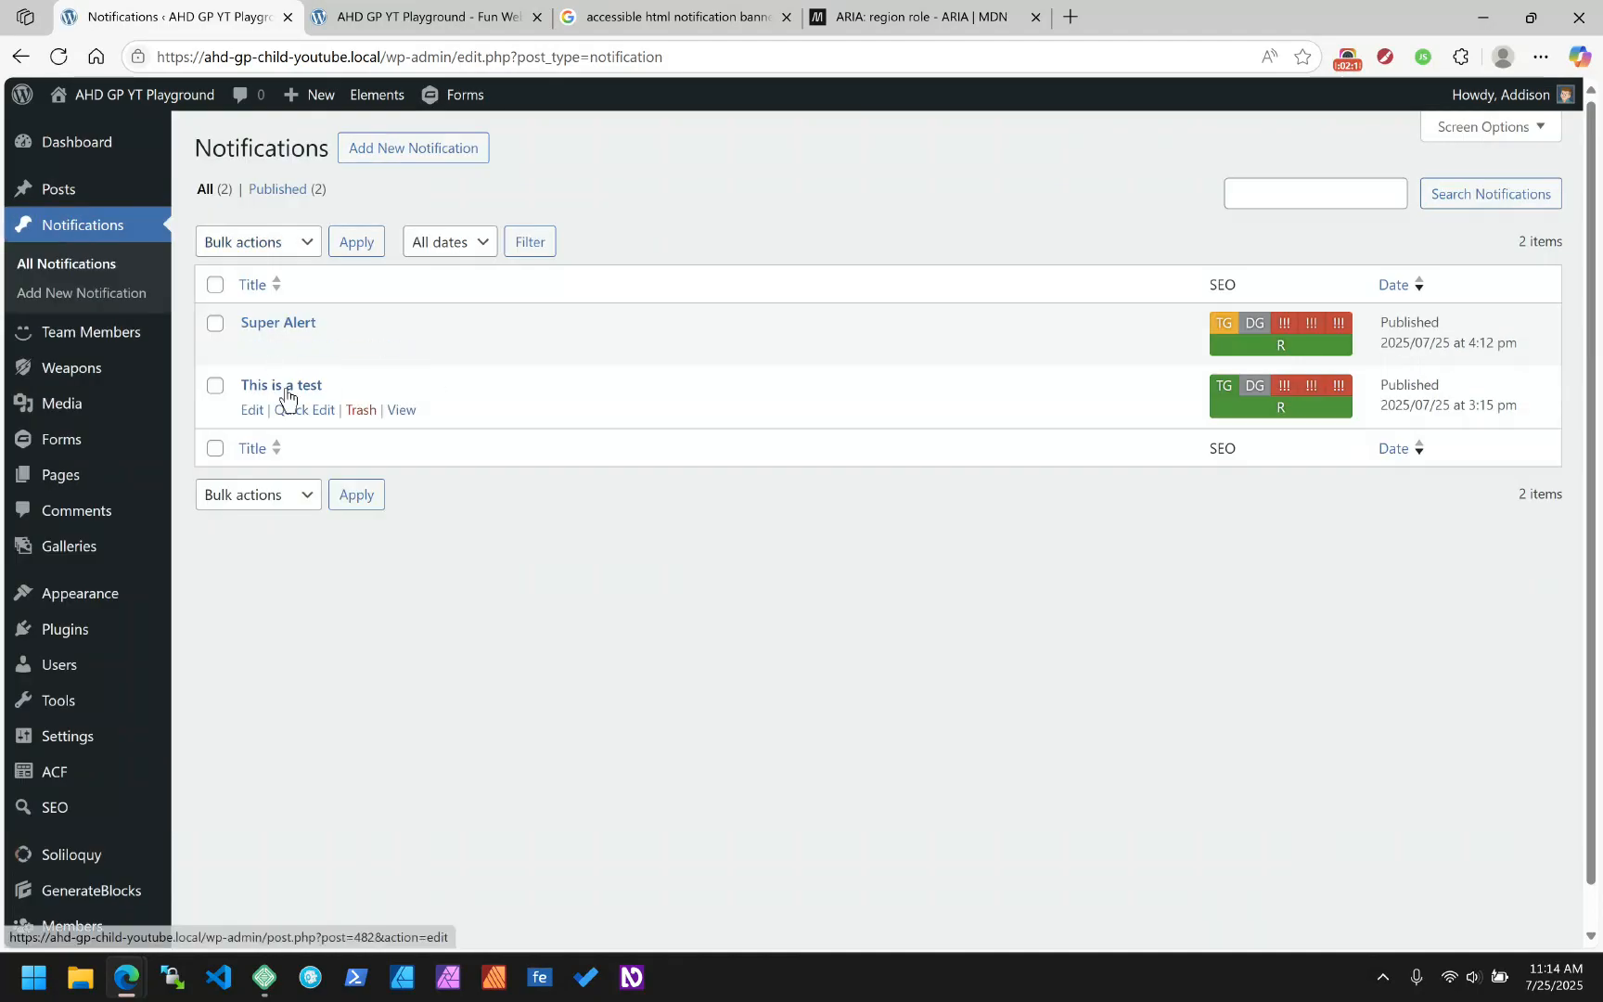
click(301, 411)
click(1025, 416)
click(1200, 471)
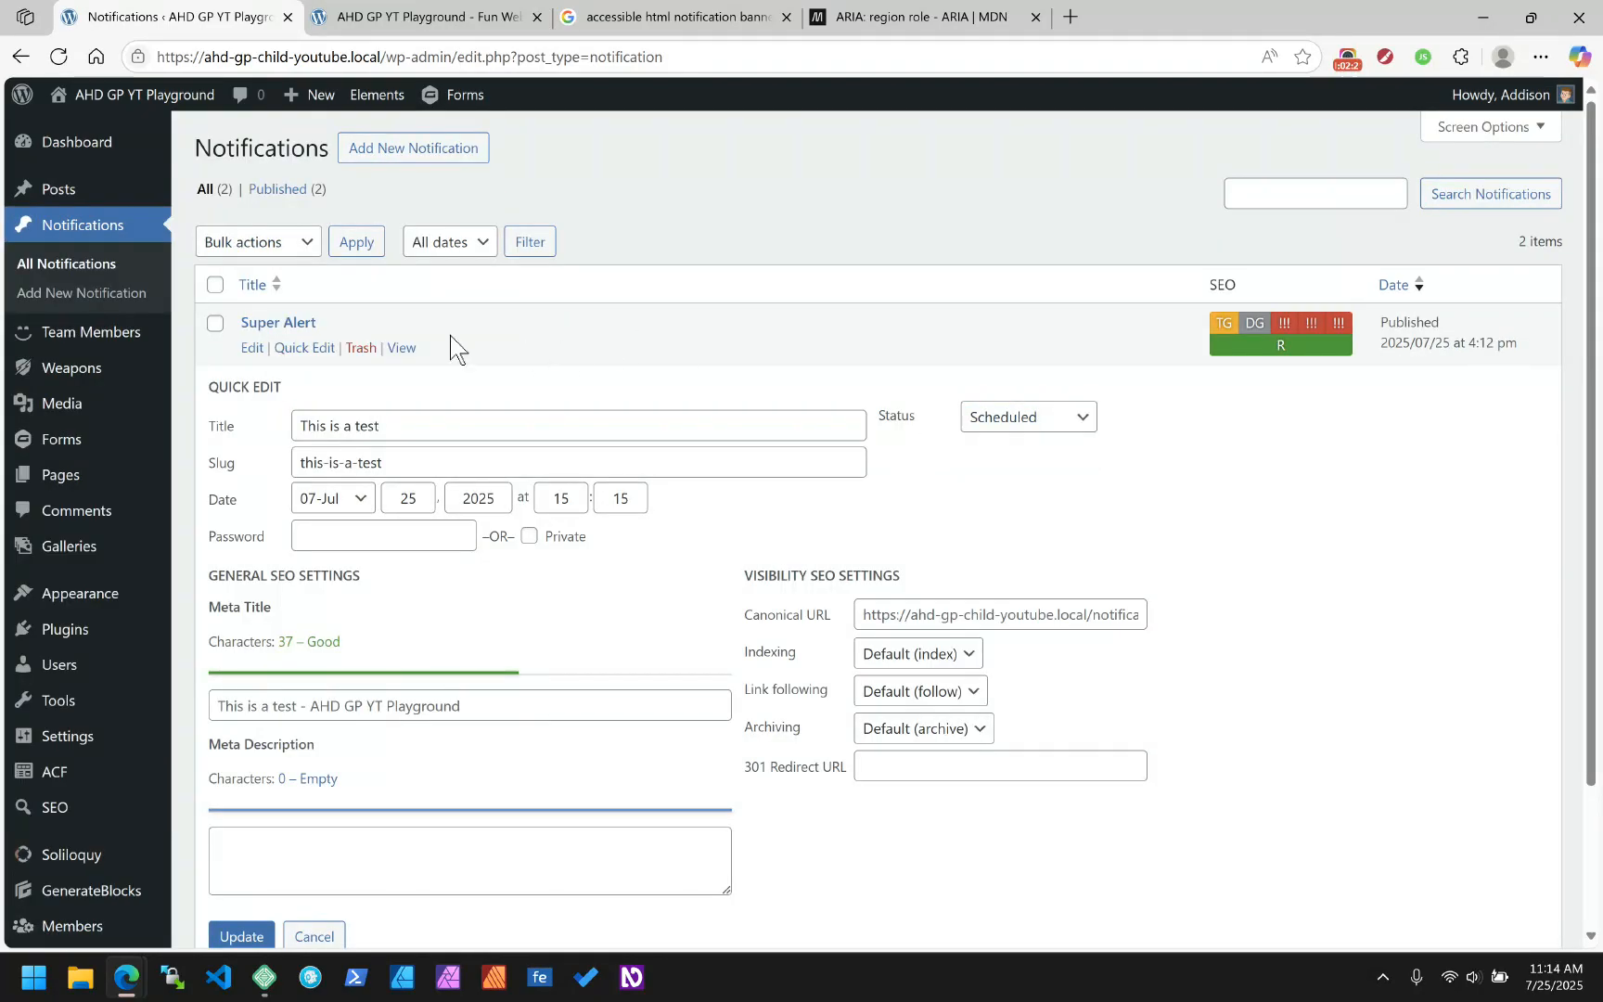
click(1046, 419)
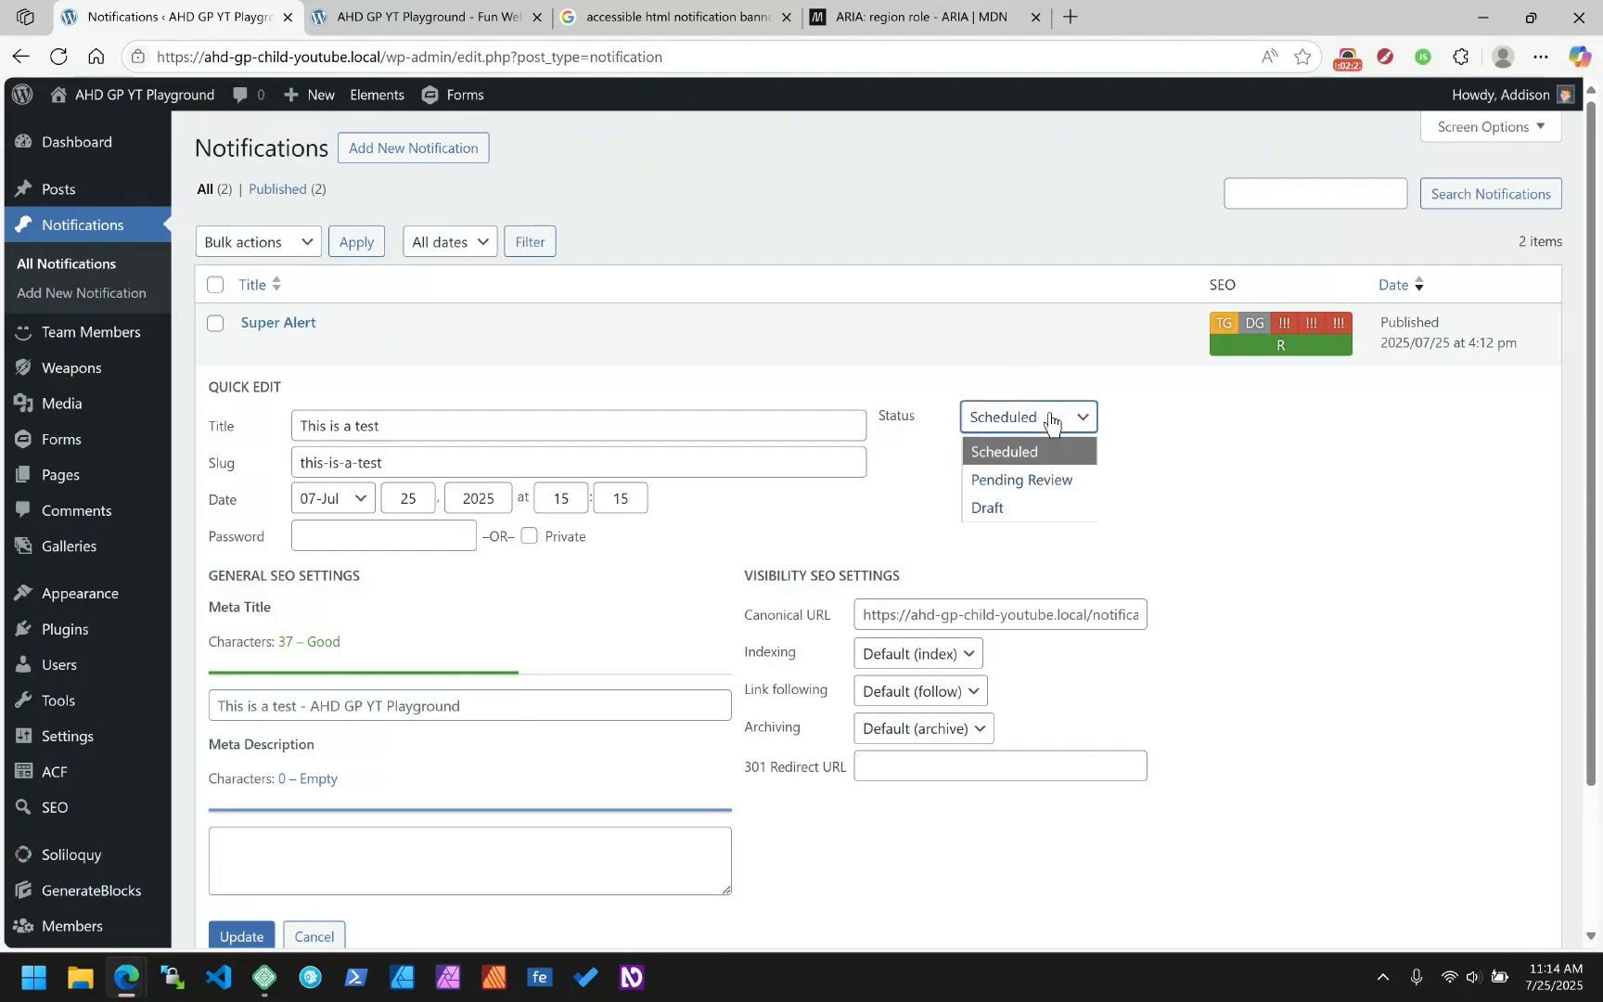
click(1011, 508)
scroll(483, 687, down, 2)
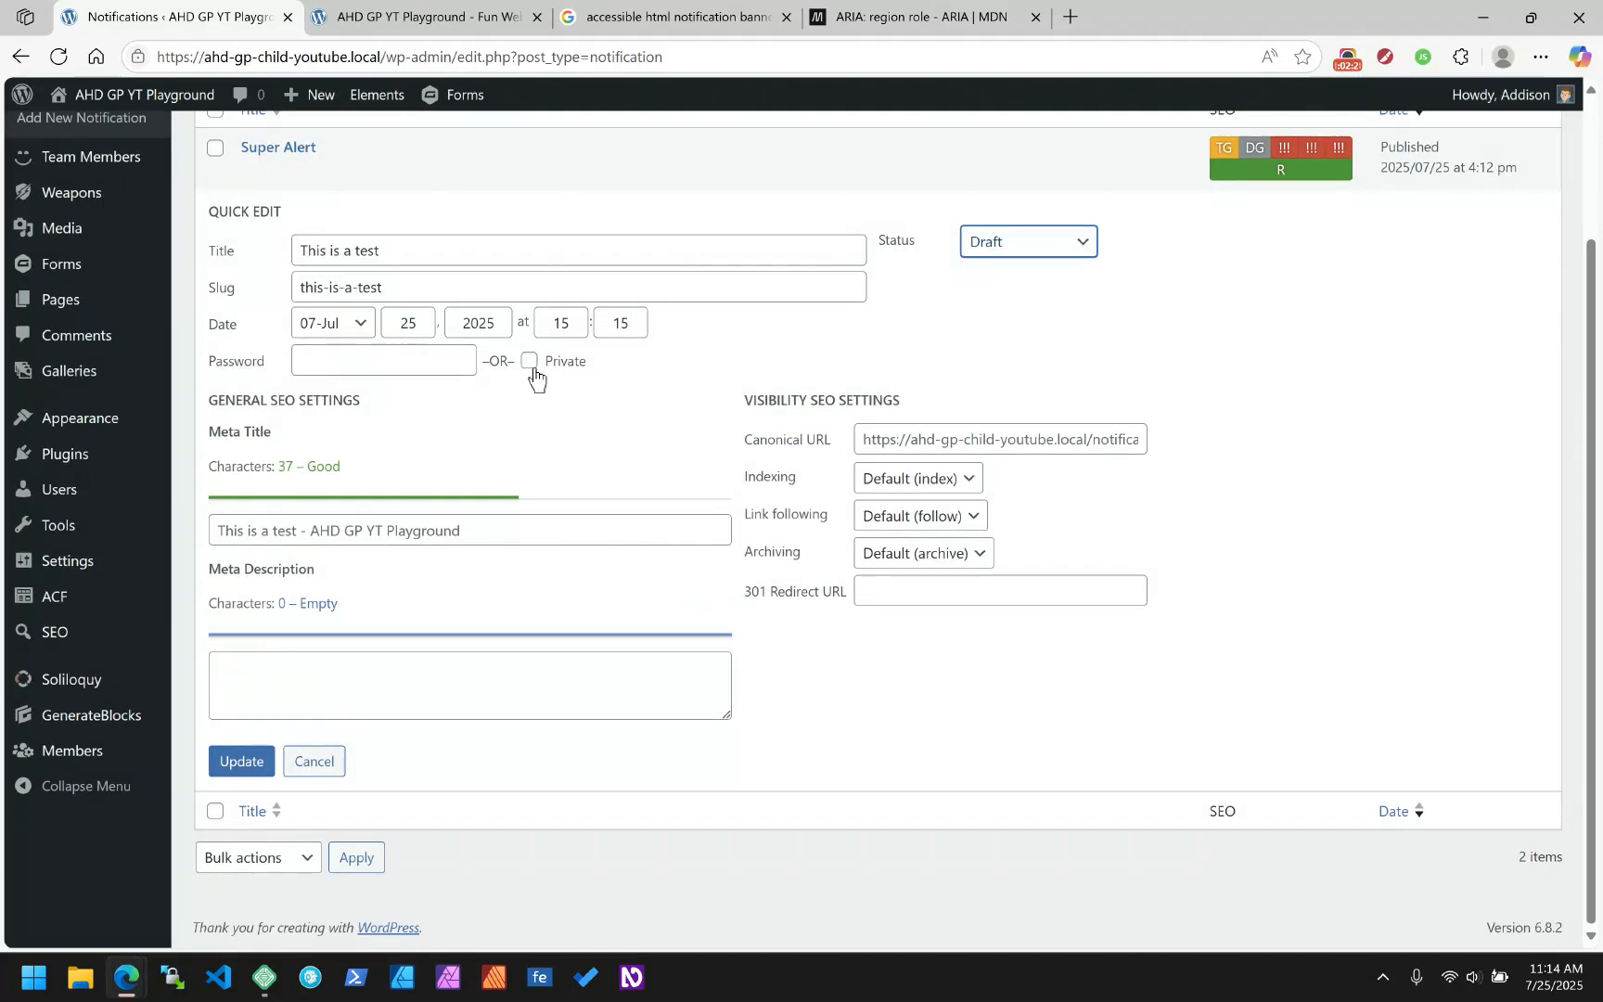
scroll(534, 374, up, 2)
click(1019, 419)
click(985, 454)
scroll(323, 782, down, 1)
scroll(323, 782, down, 2)
click(246, 764)
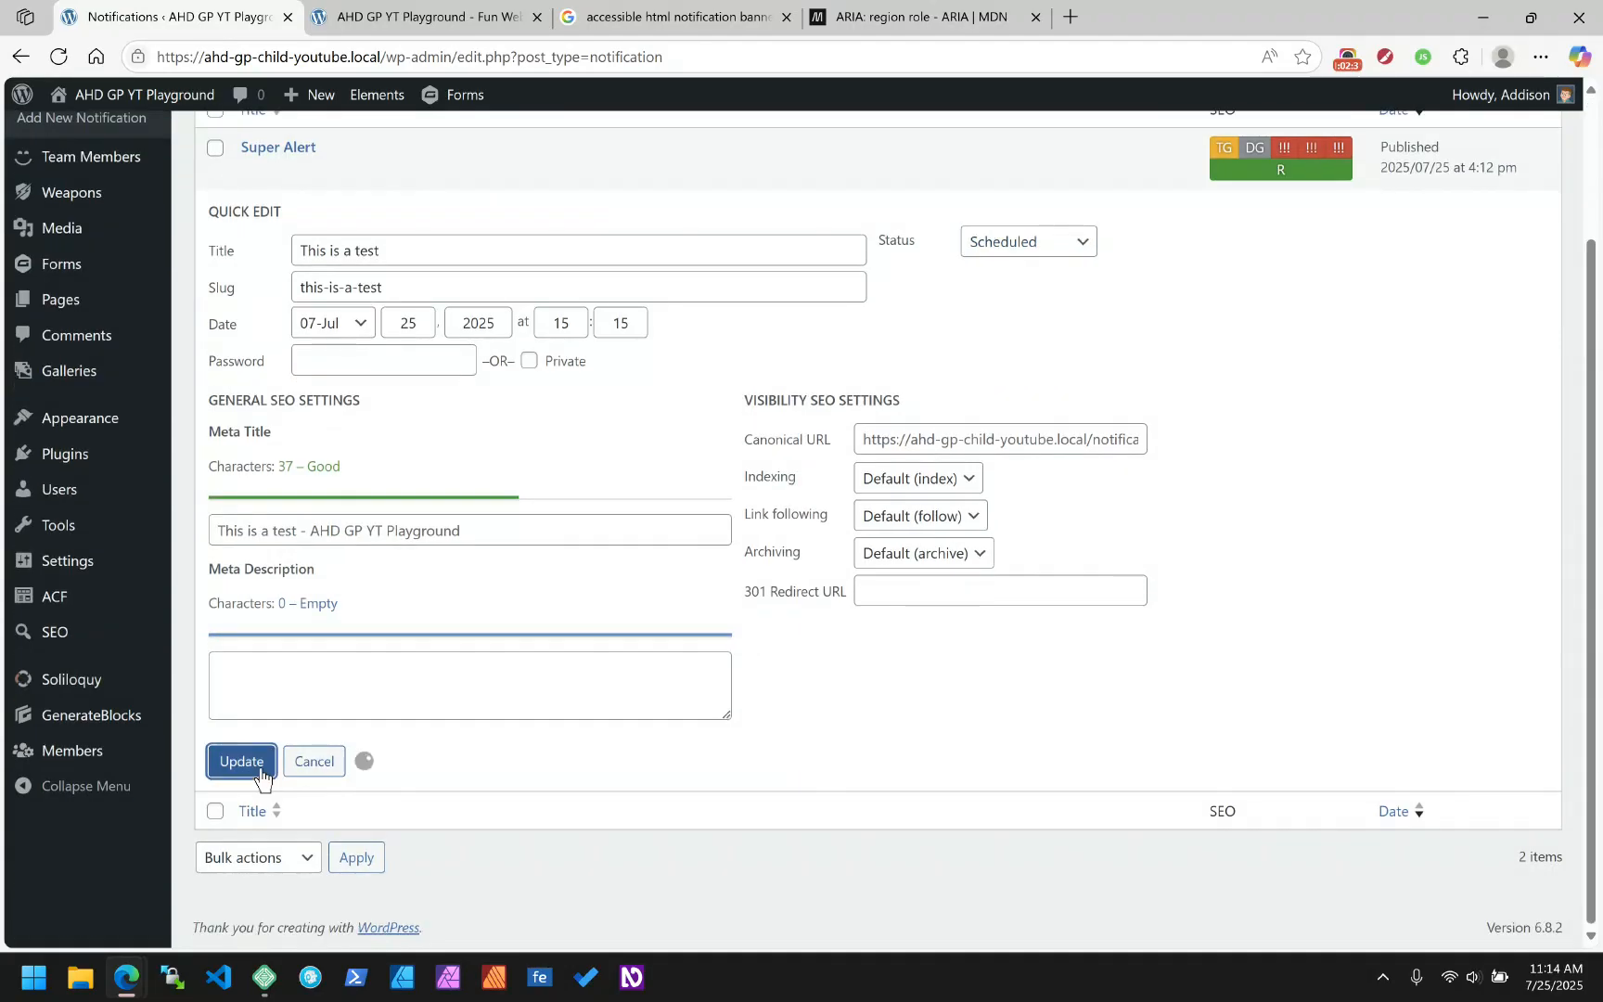
Change the Super Alert notification's status to Draft and reload the front page to check the banner
click(295, 304)
click(1014, 319)
click(1018, 399)
scroll(394, 634, down, 3)
click(240, 702)
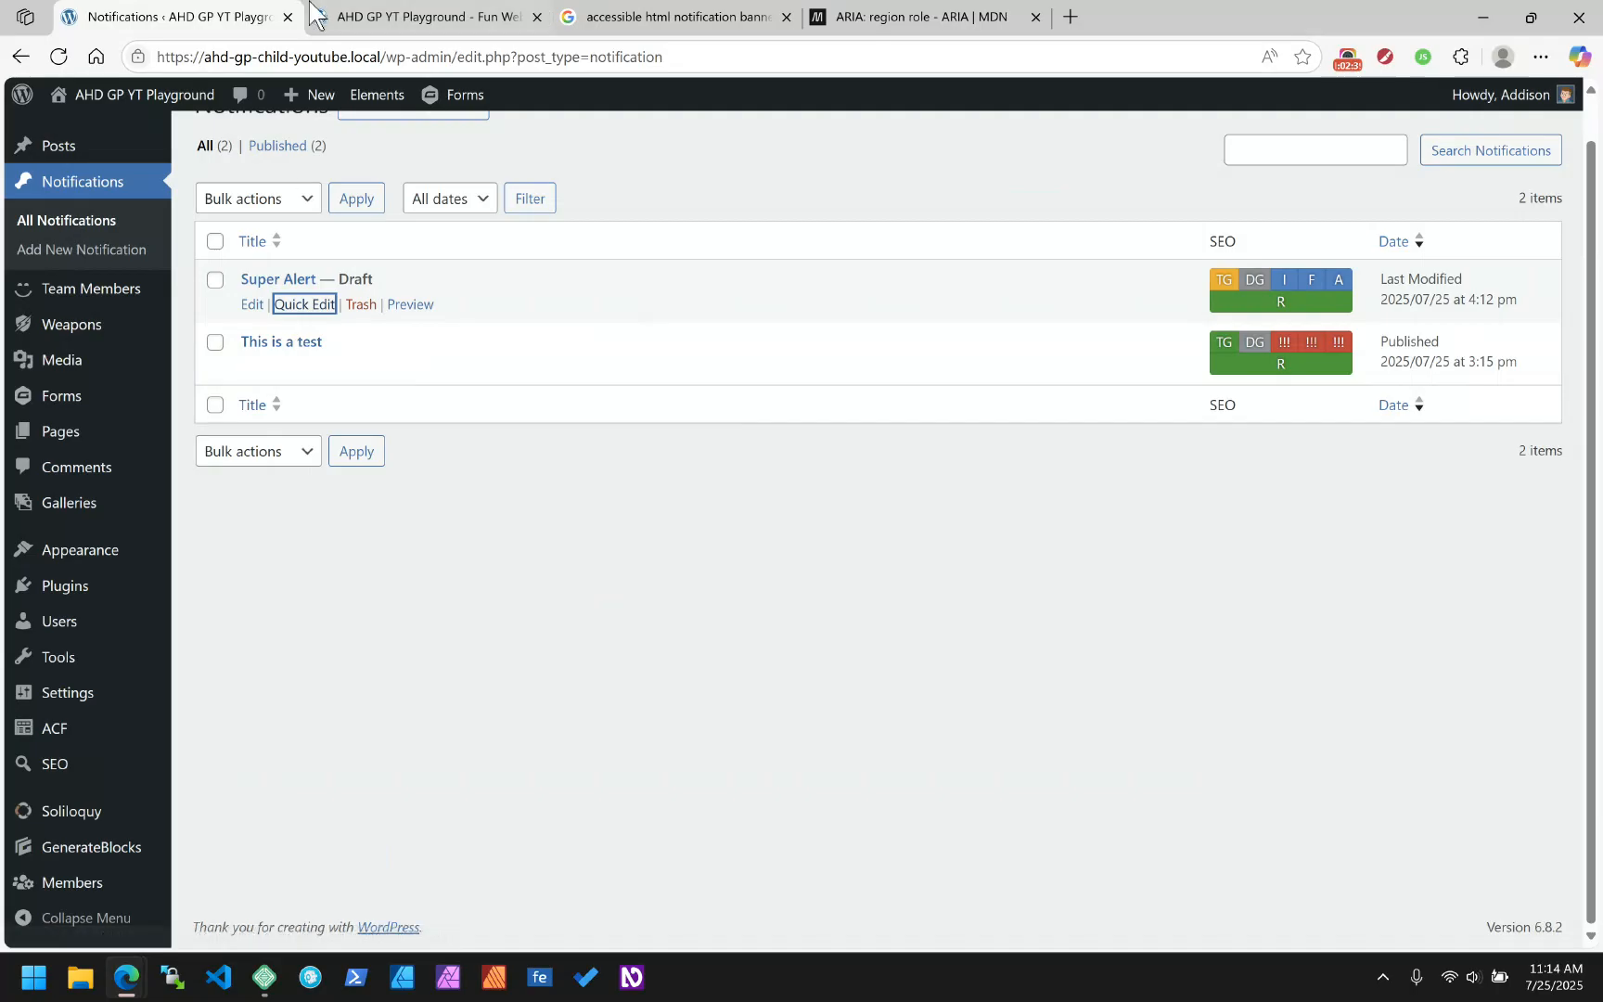
click(372, 13)
click(96, 56)
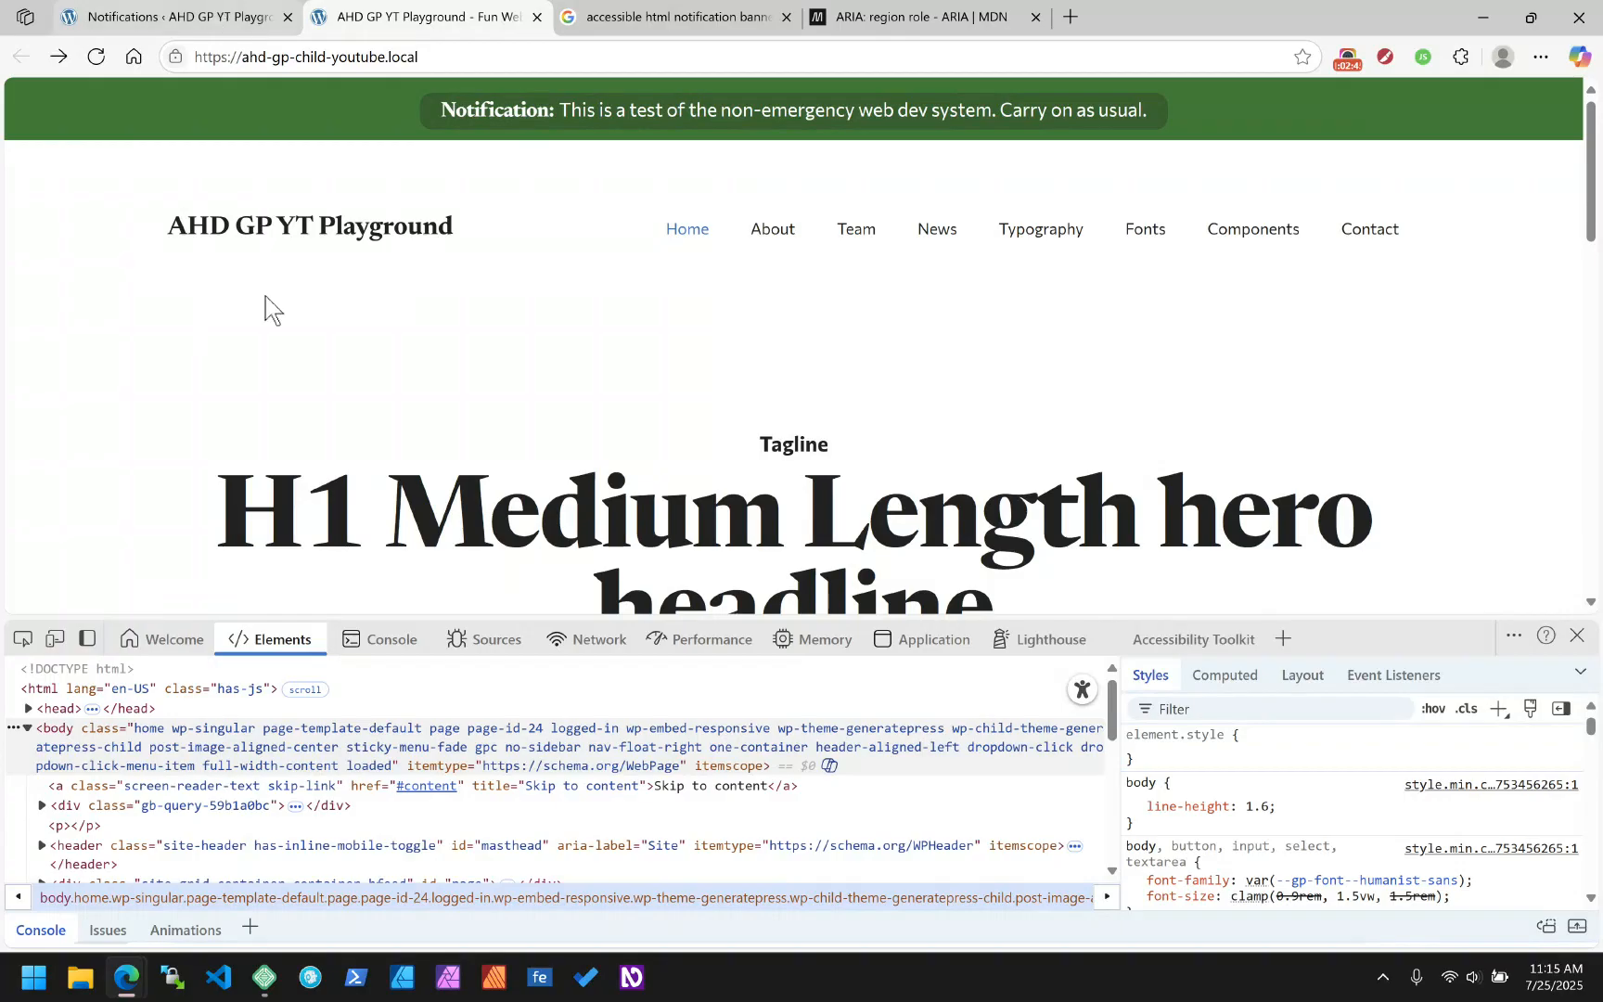
Change the status of the "This is a test" notification to Draft and update it
click(218, 16)
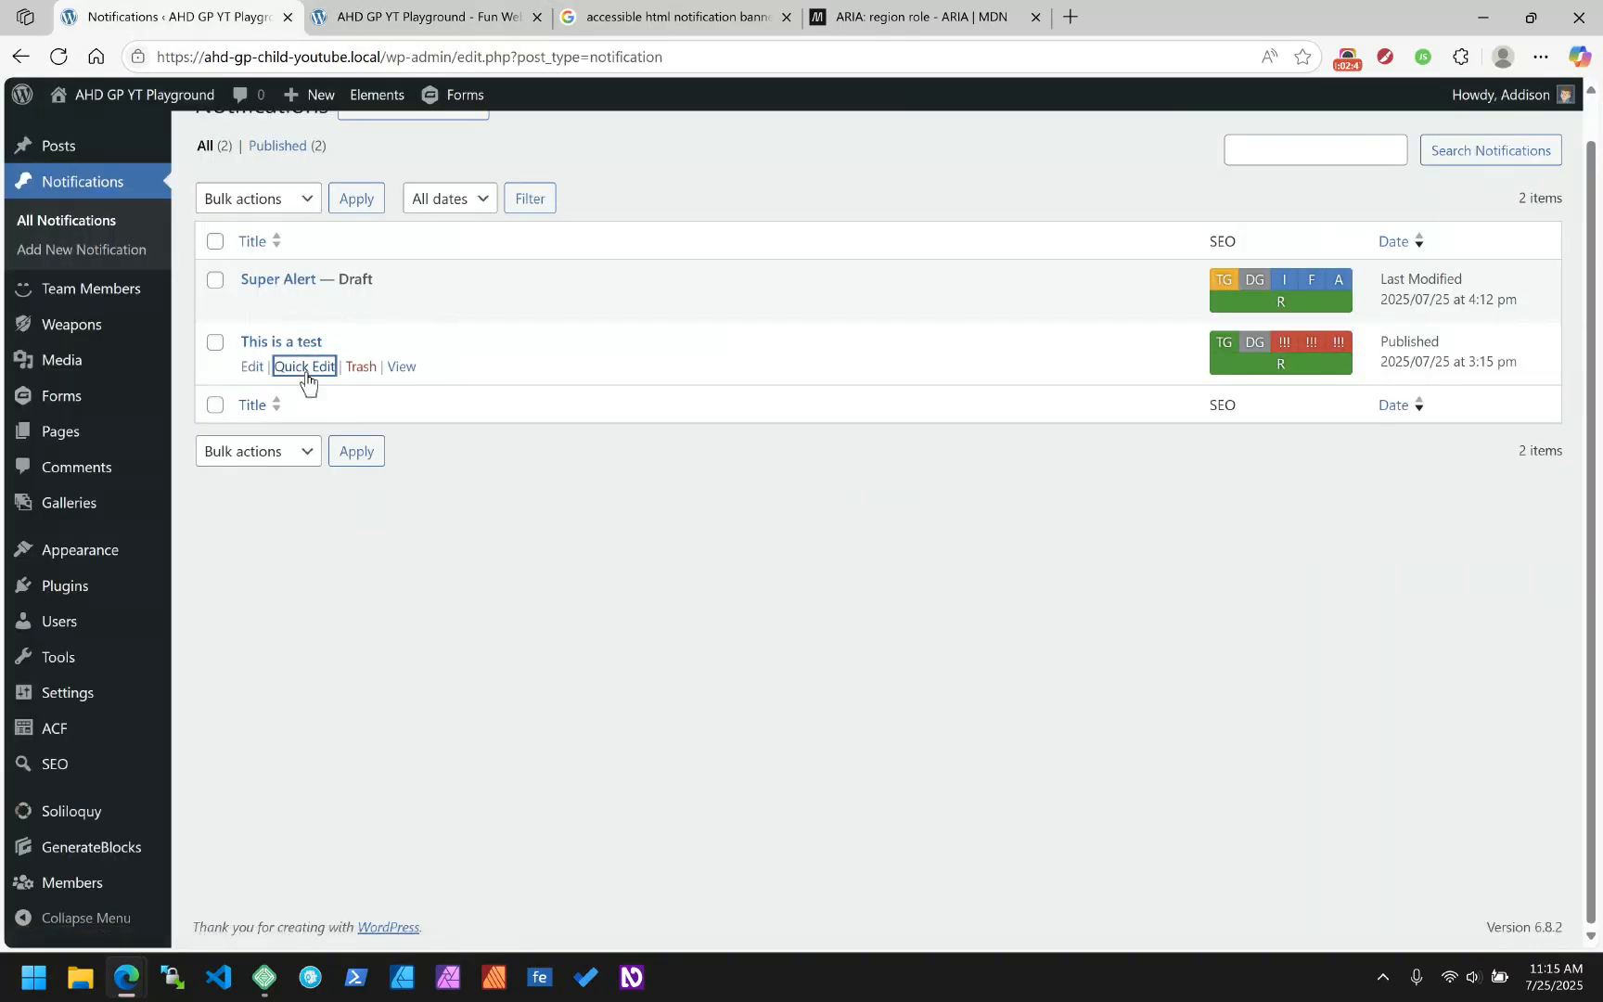
click(306, 367)
click(1060, 388)
click(1012, 464)
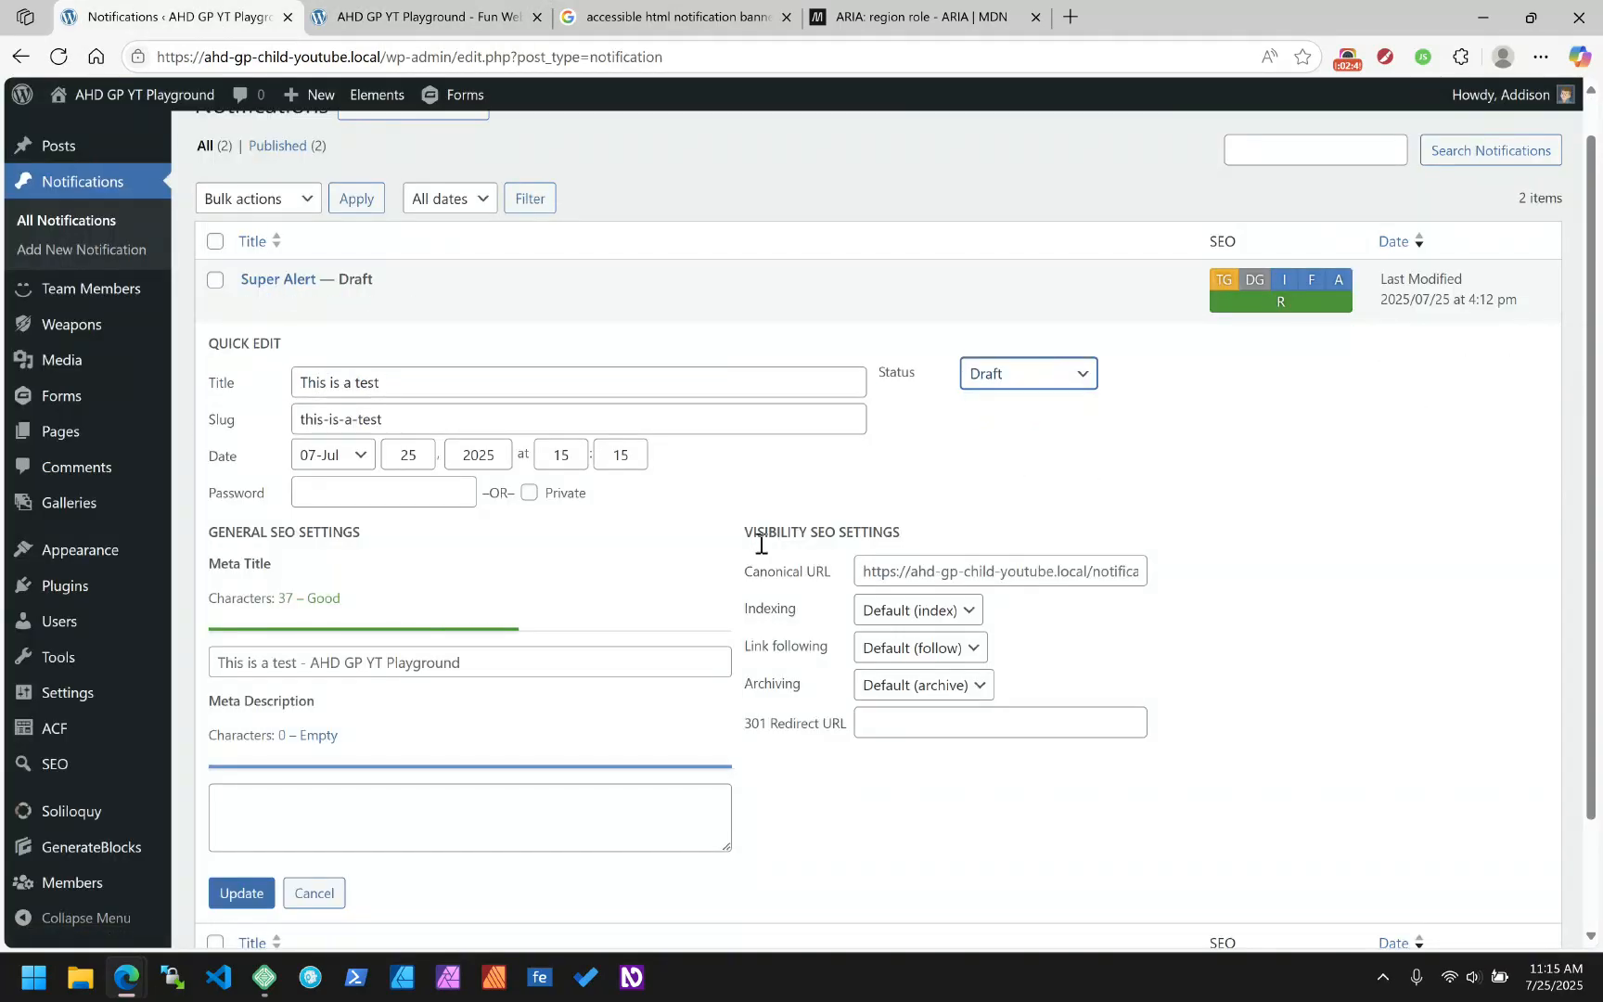
scroll(405, 654, down, 3)
click(258, 774)
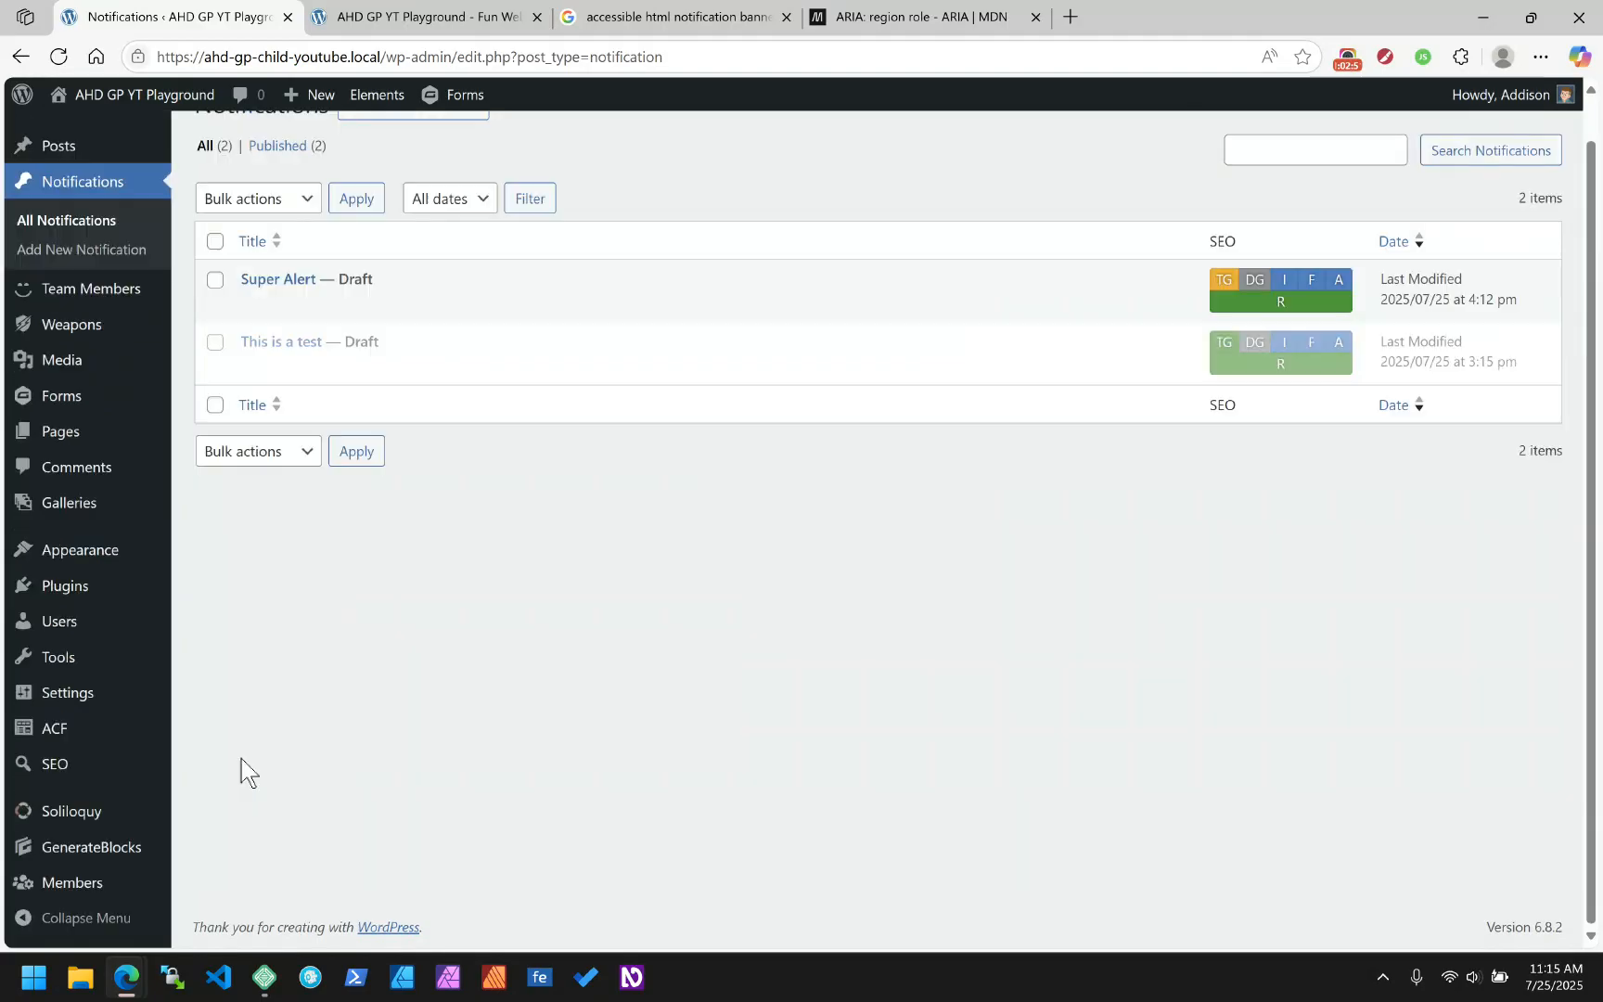
Reload the front page, examine the gb-query container's markup and its accessibility tree, and close the developer tools
click(413, 17)
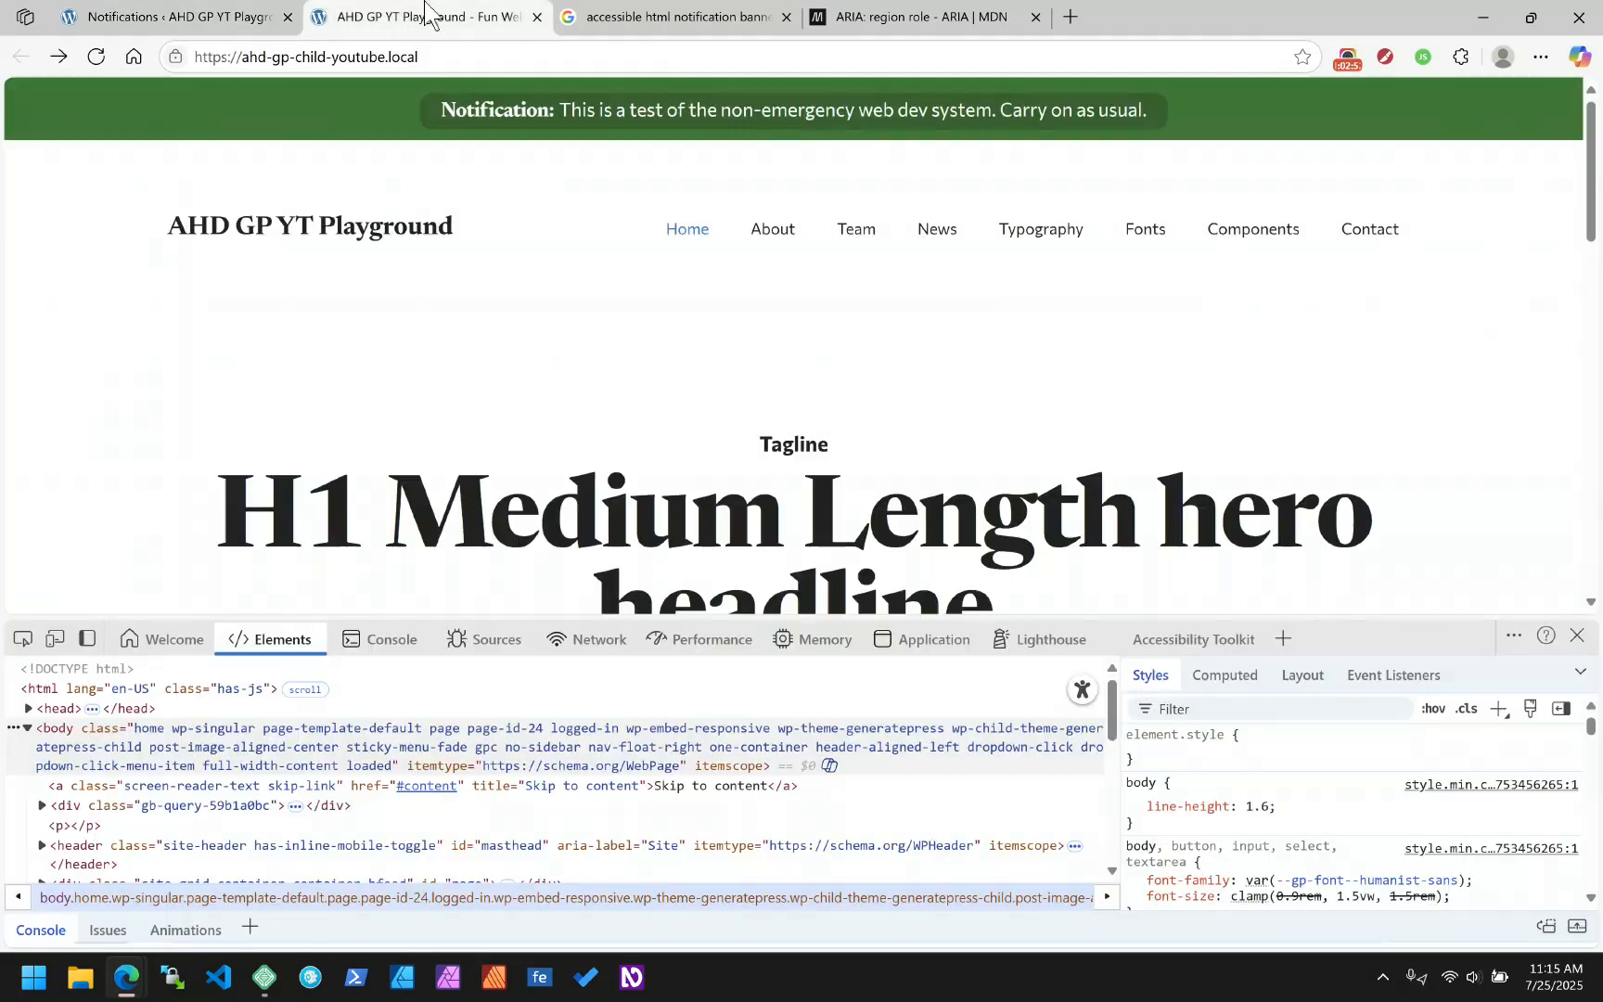
click(409, 232)
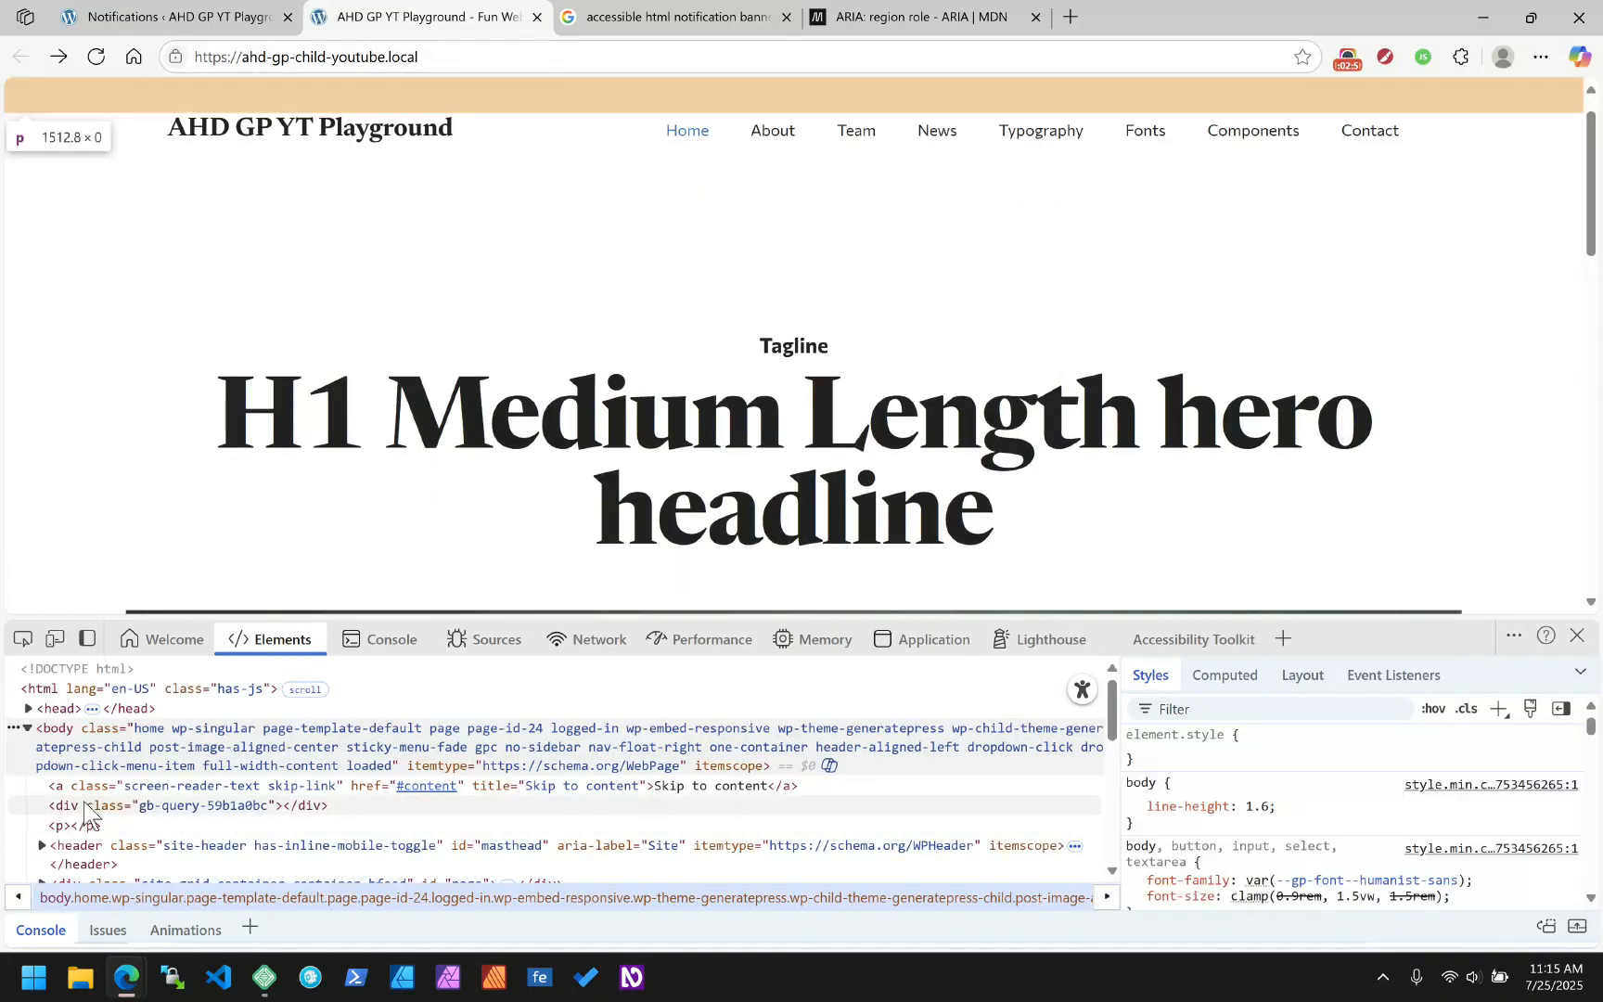
click(185, 805)
click(1082, 688)
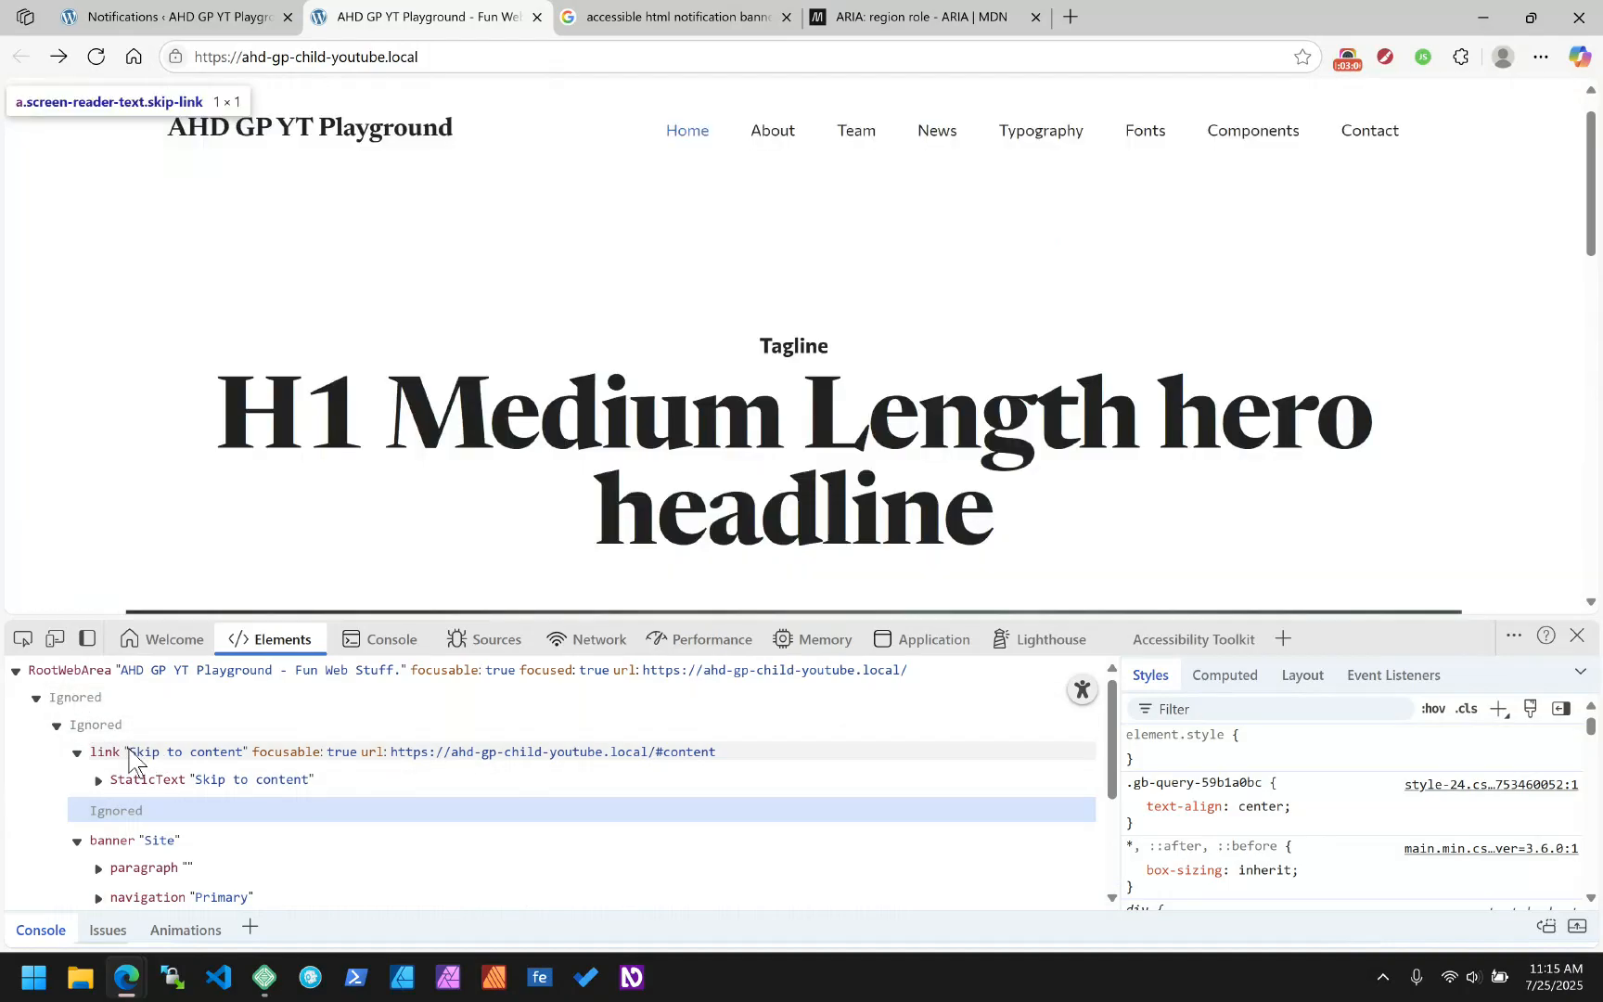
scroll(129, 750, down, 1)
scroll(131, 750, up, 1)
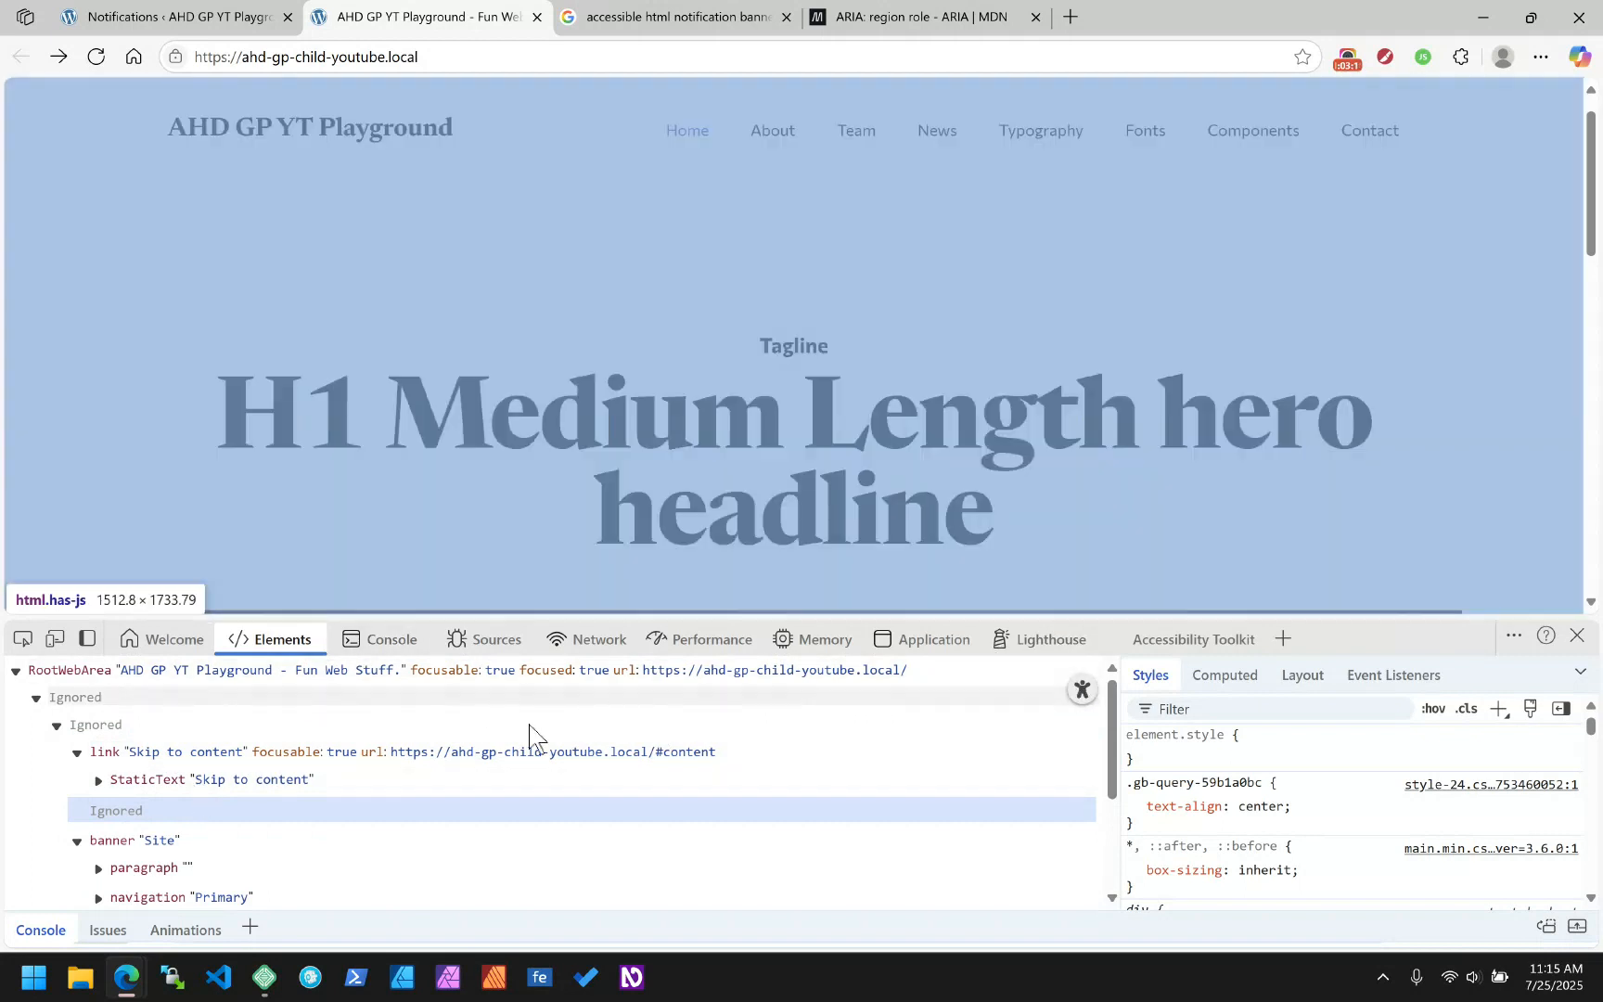
click(1079, 685)
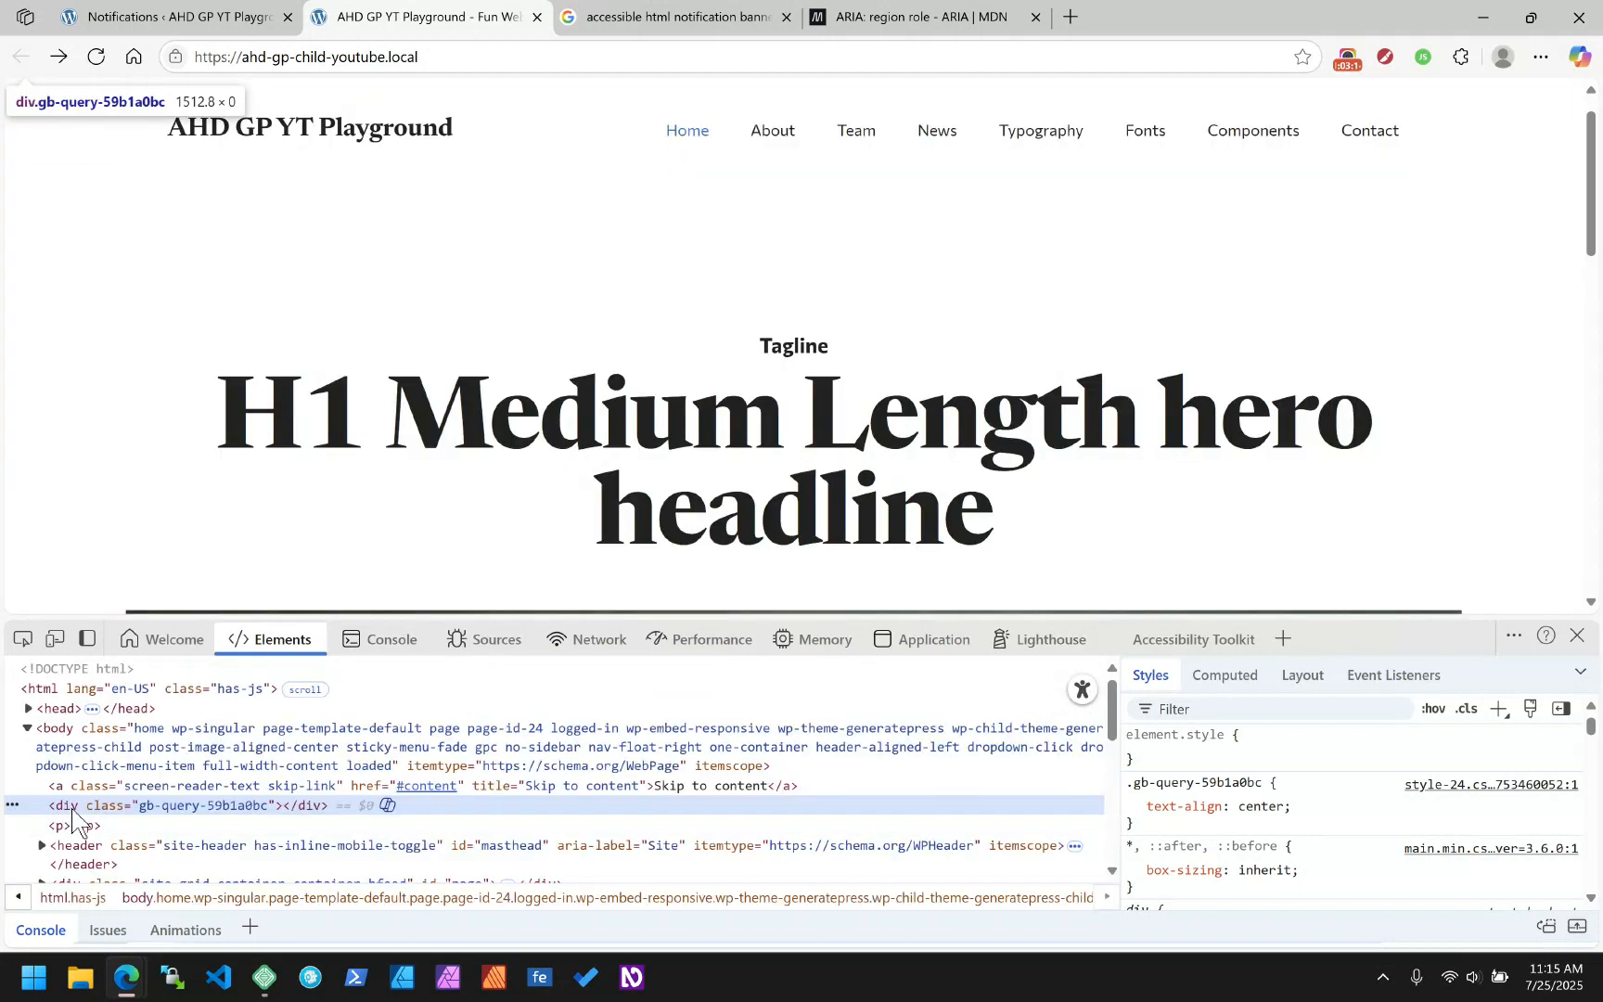
click(1578, 638)
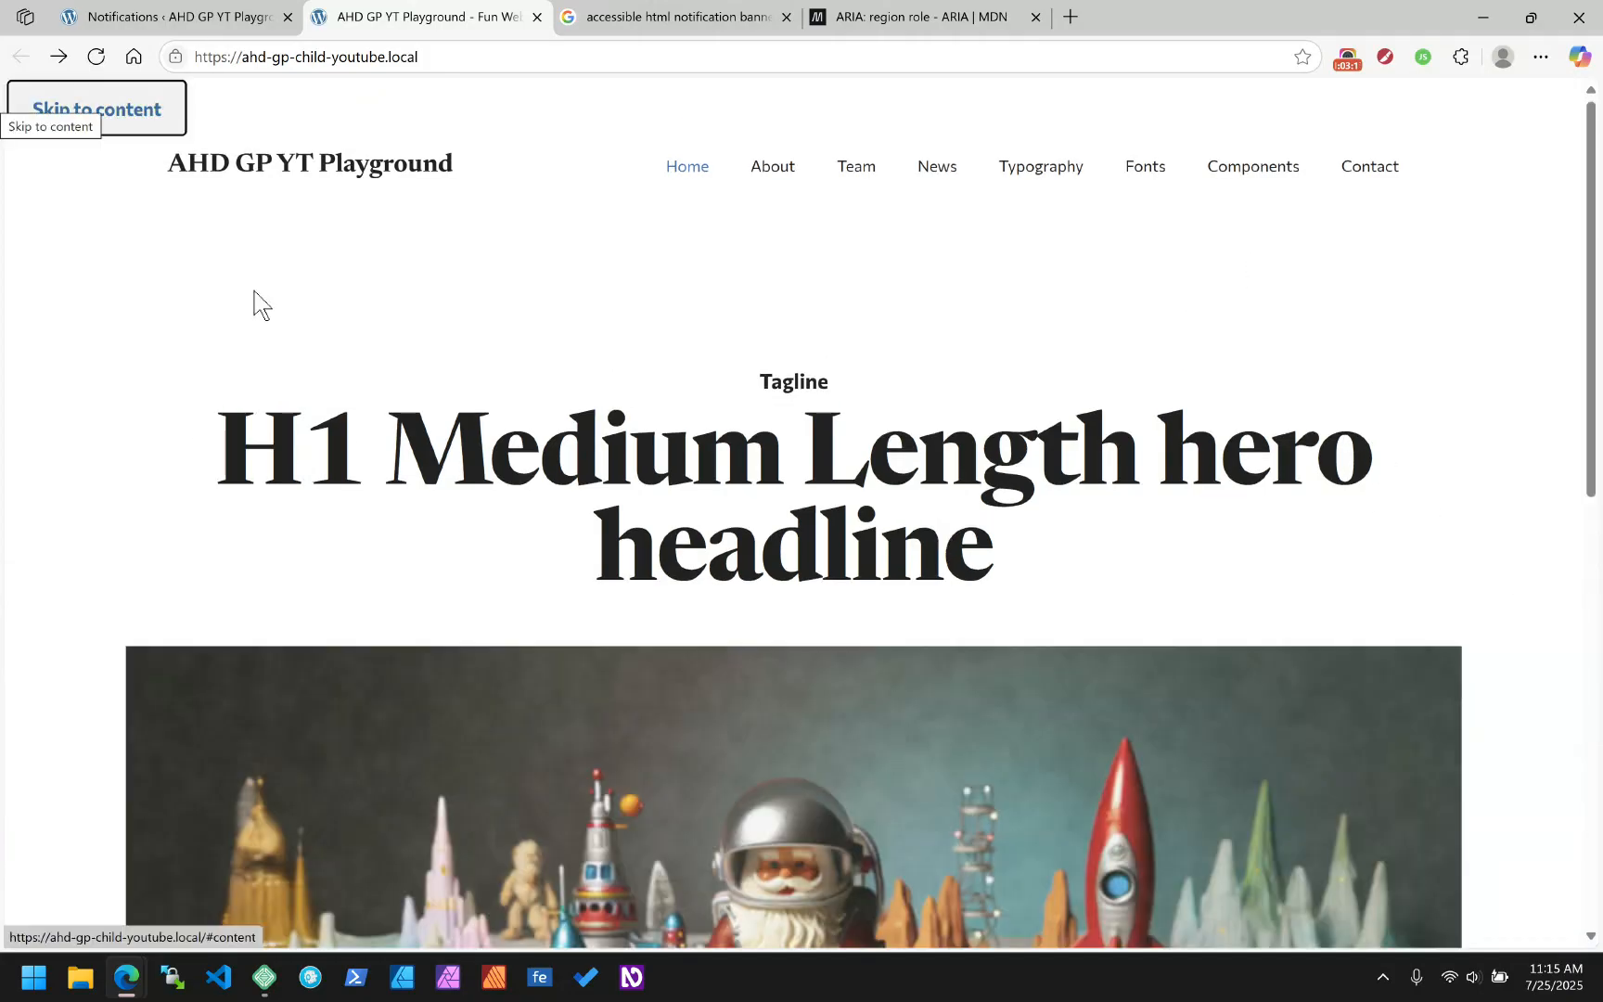
click(252, 289)
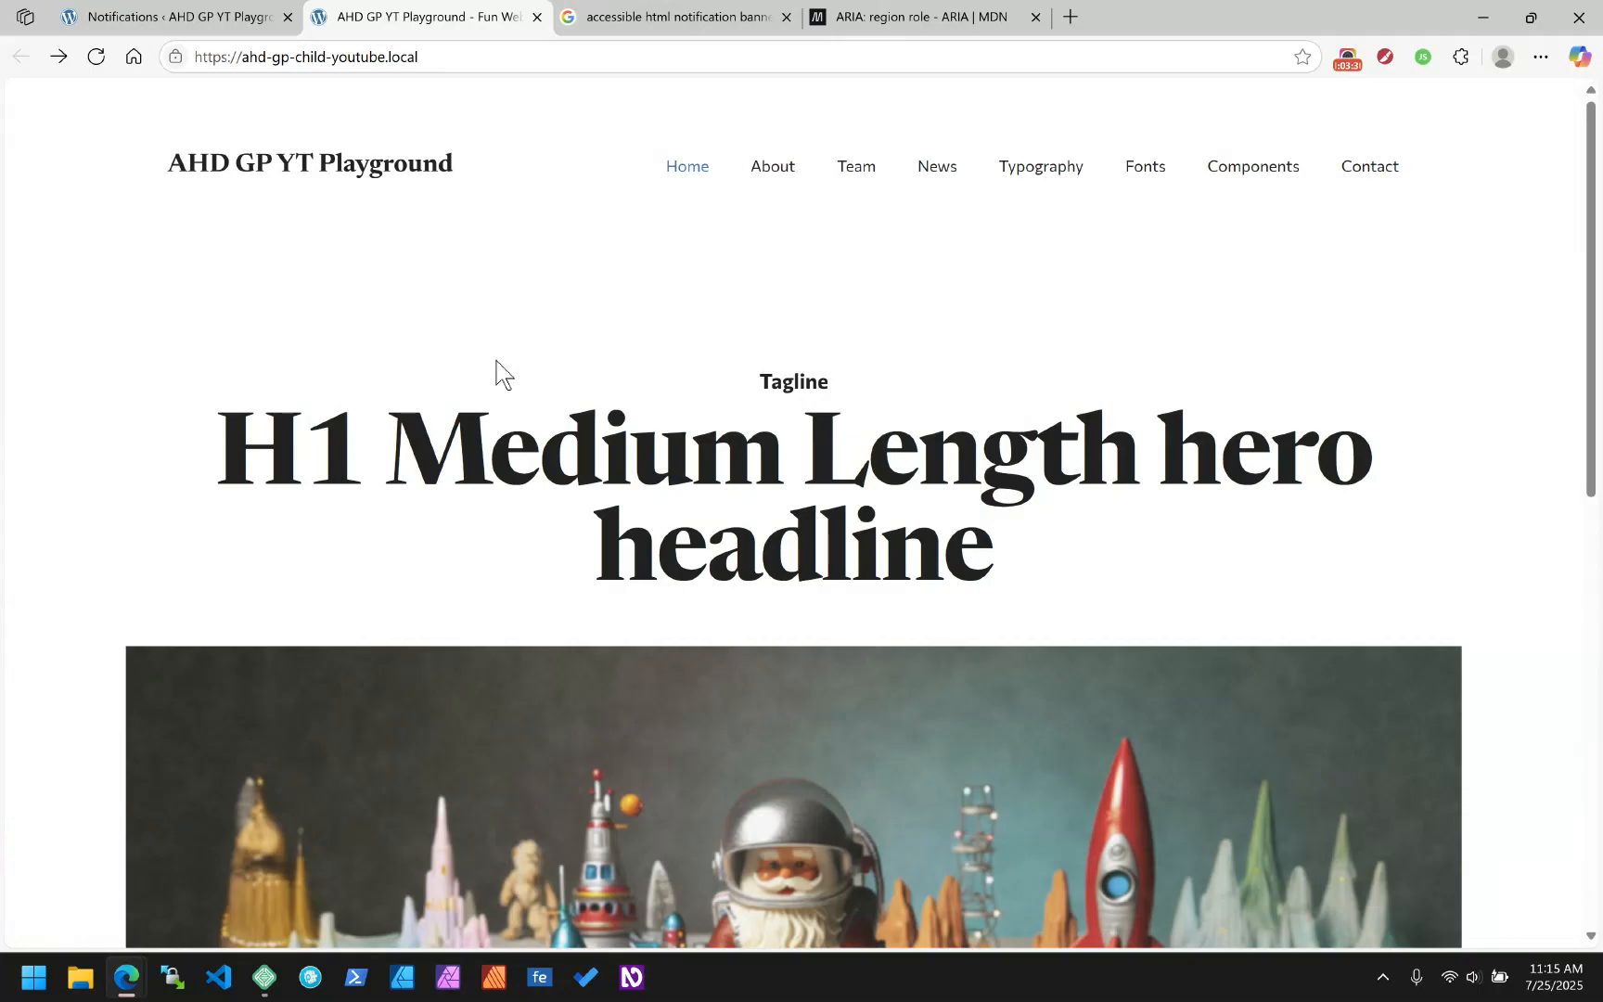
Republish the "This is a test" notification with the Scheduled status and its existing date, and reload the front page to check the banner
click(227, 17)
click(320, 366)
click(1002, 376)
key(Escape)
key(Up)
key(Up)
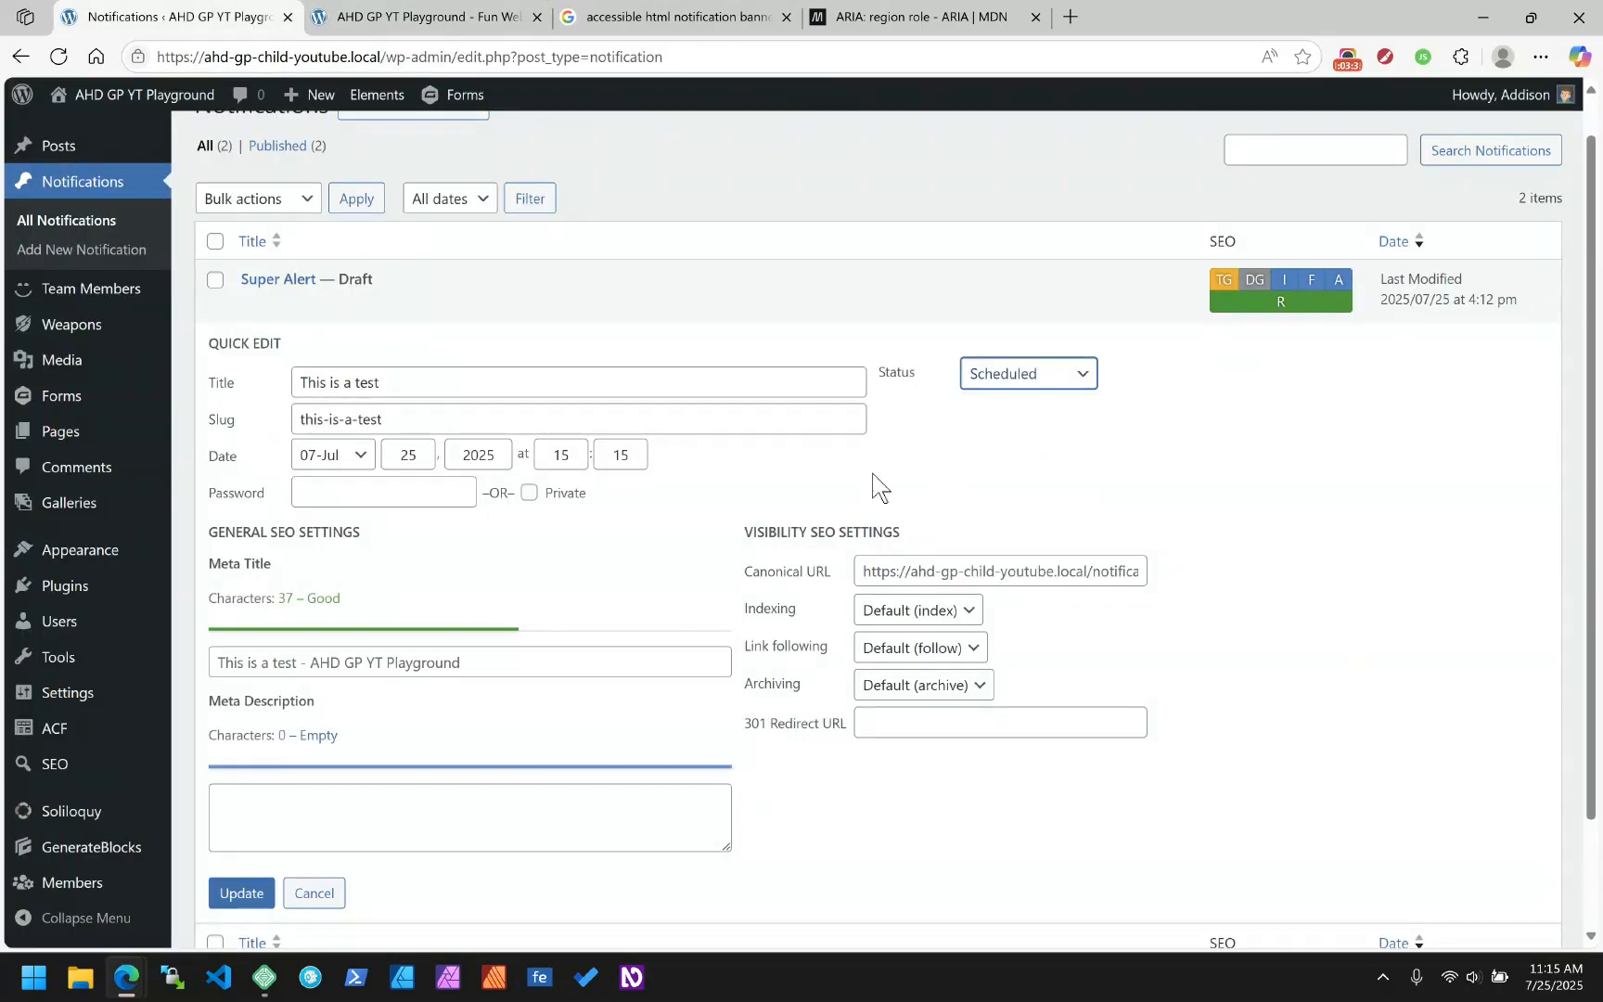
scroll(615, 619, down, 2)
click(267, 767)
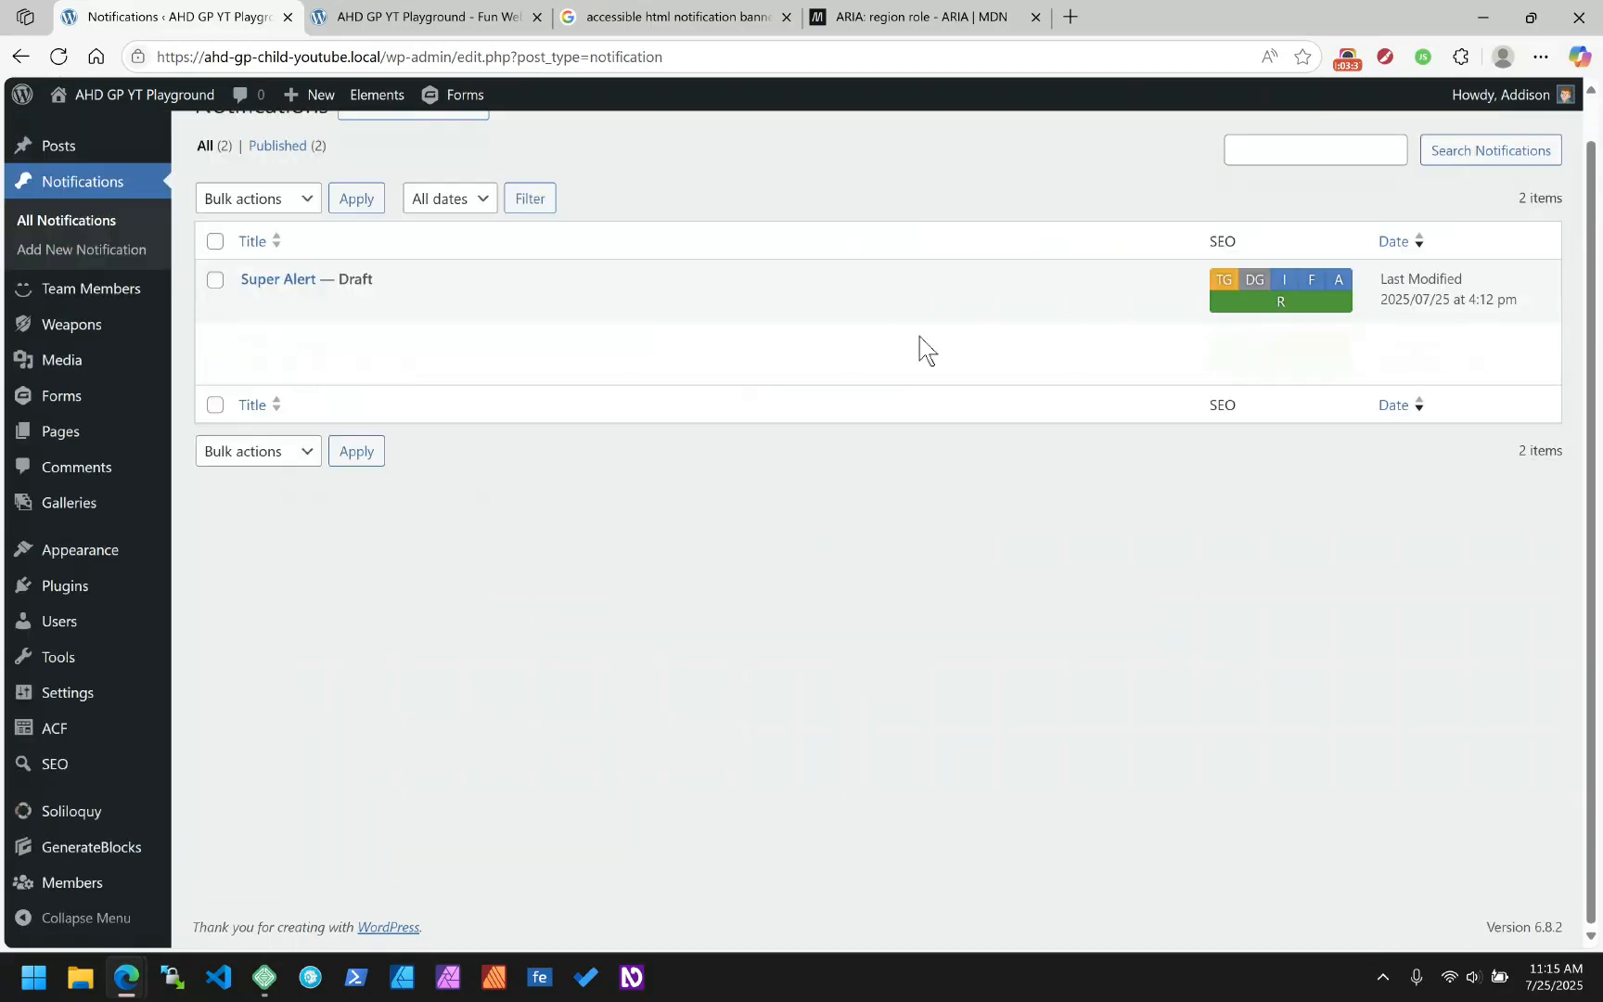
click(452, 17)
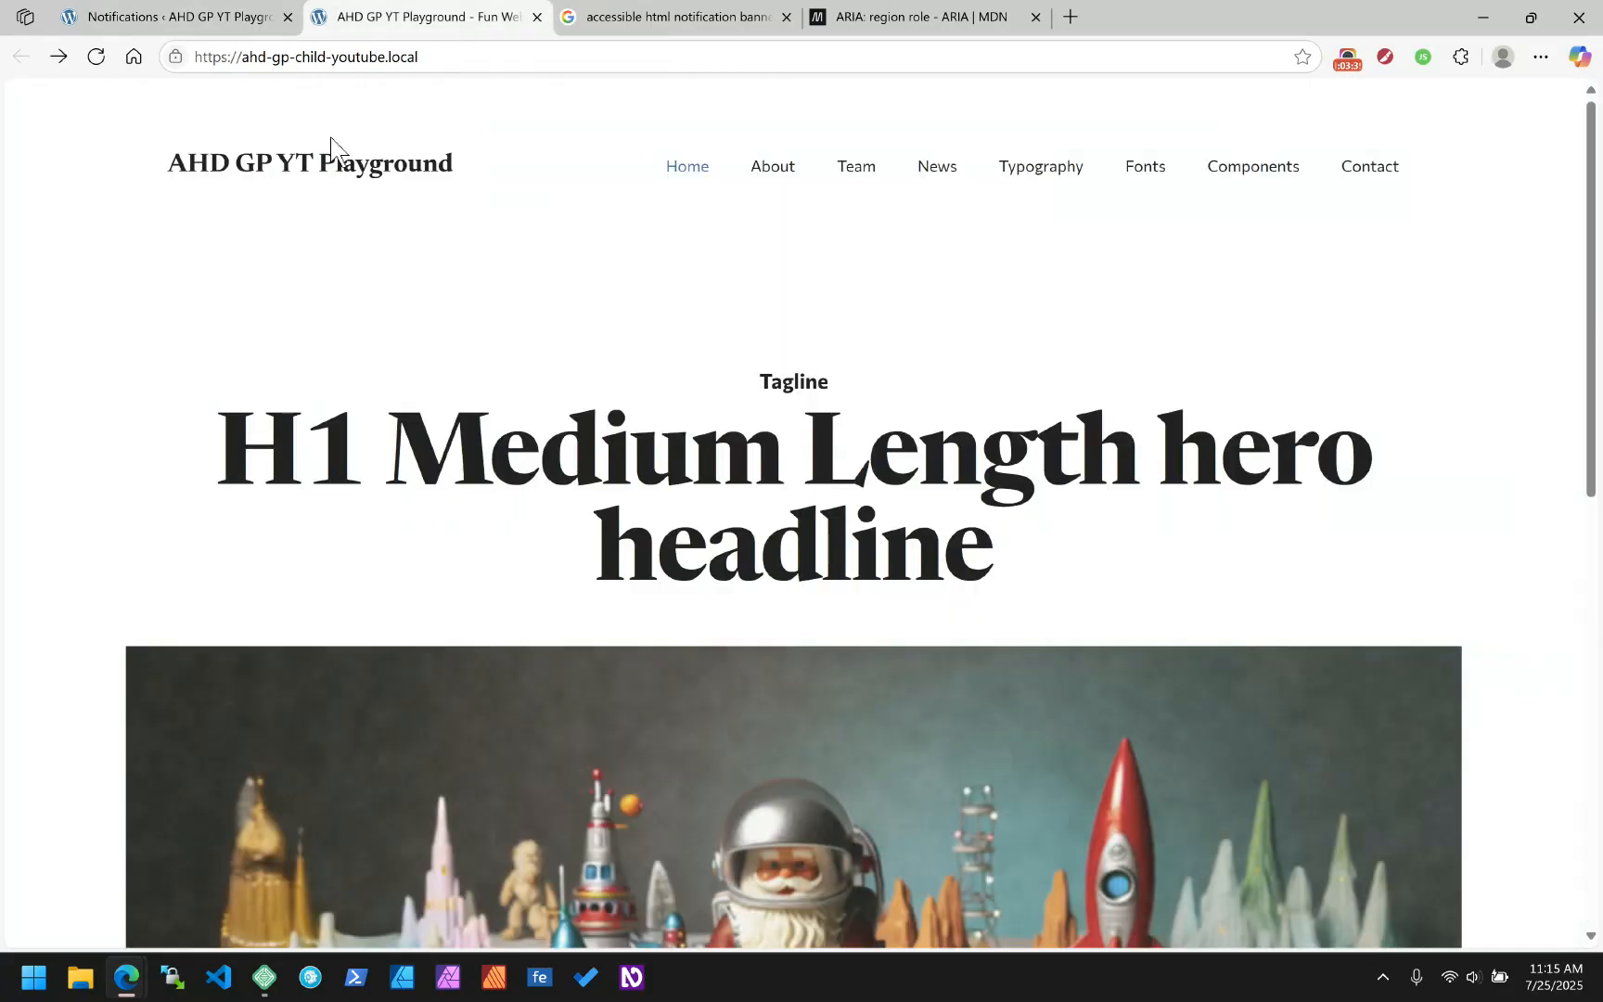
click(96, 57)
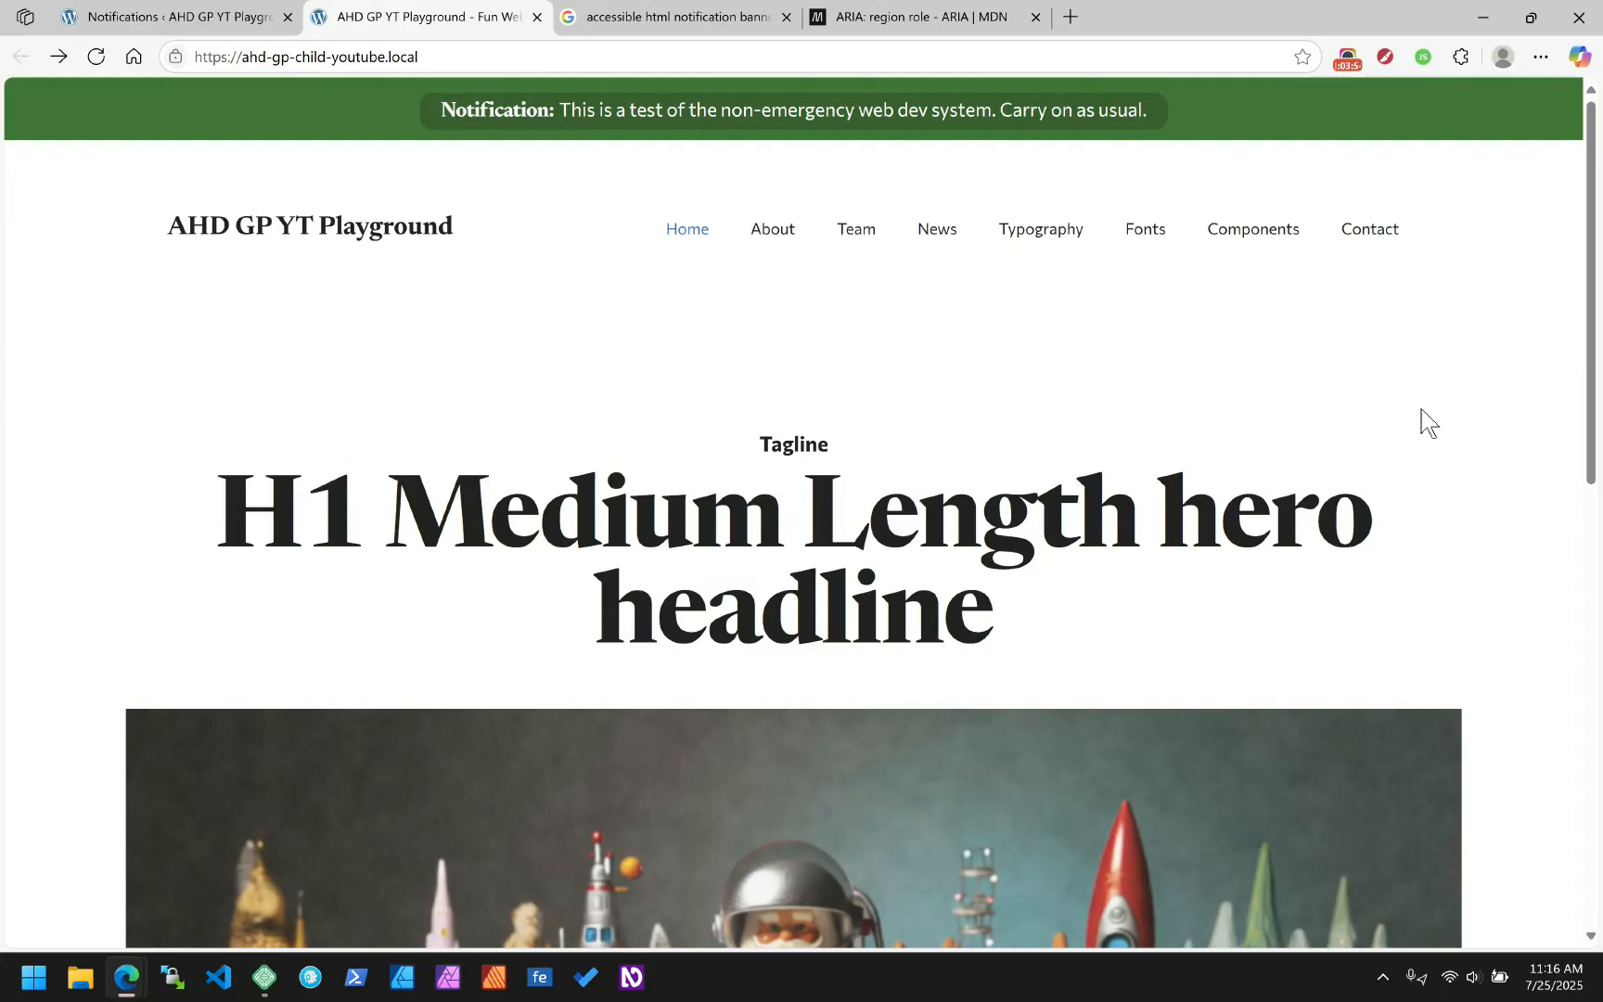
click(1348, 56)
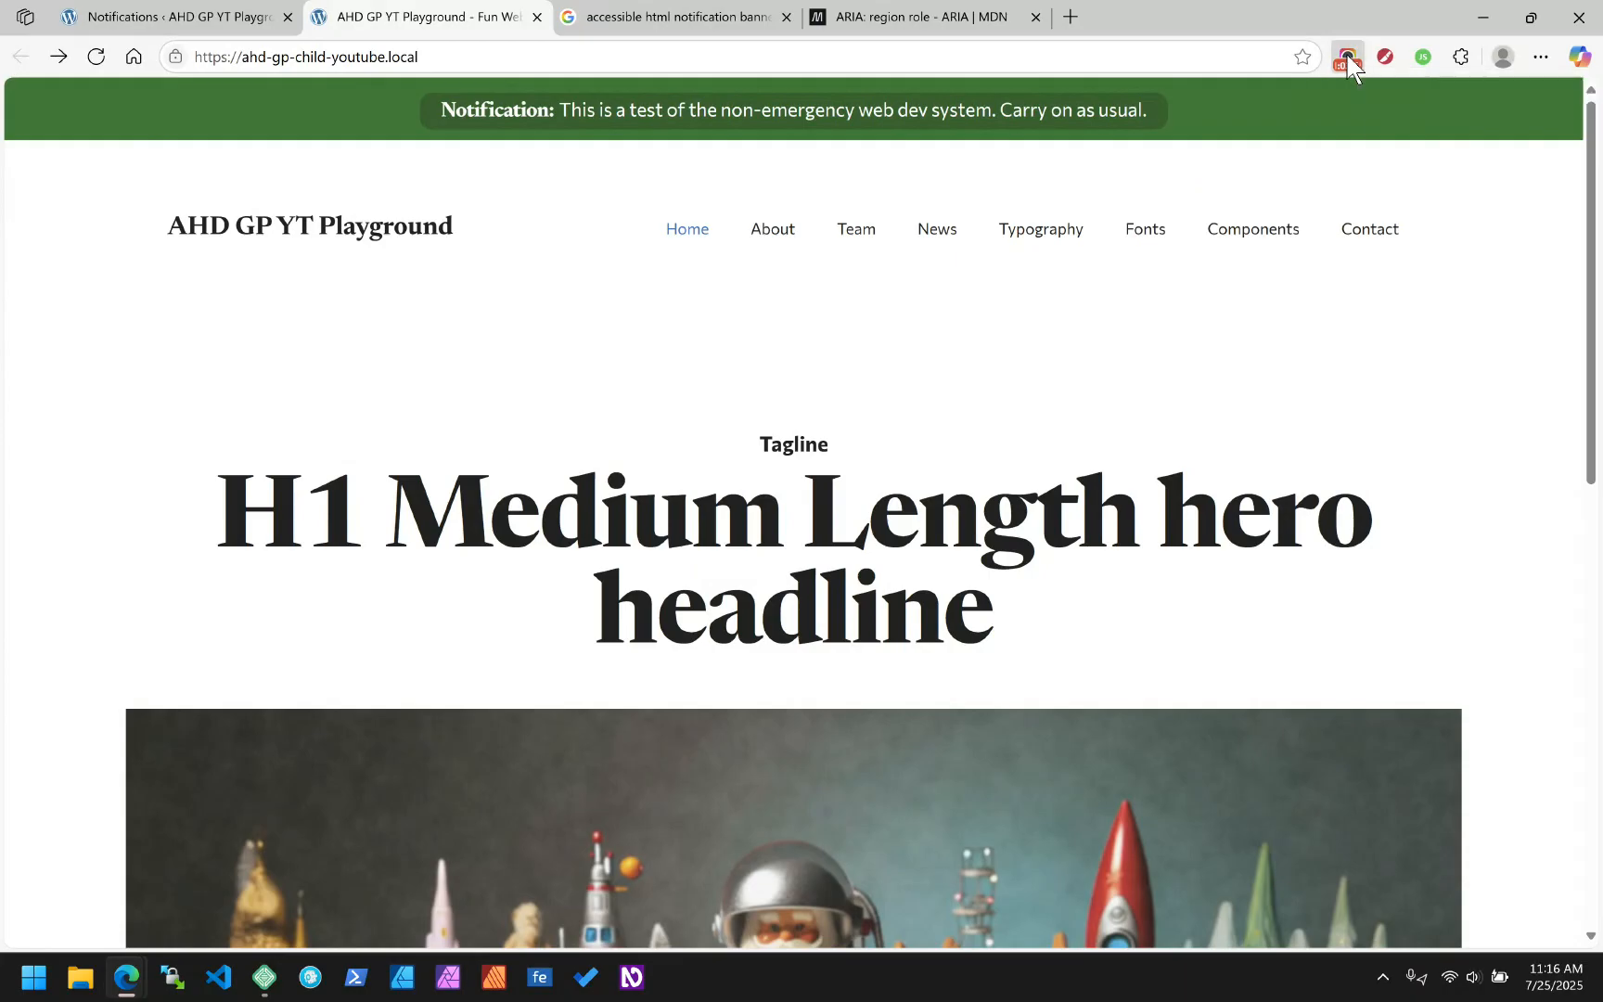